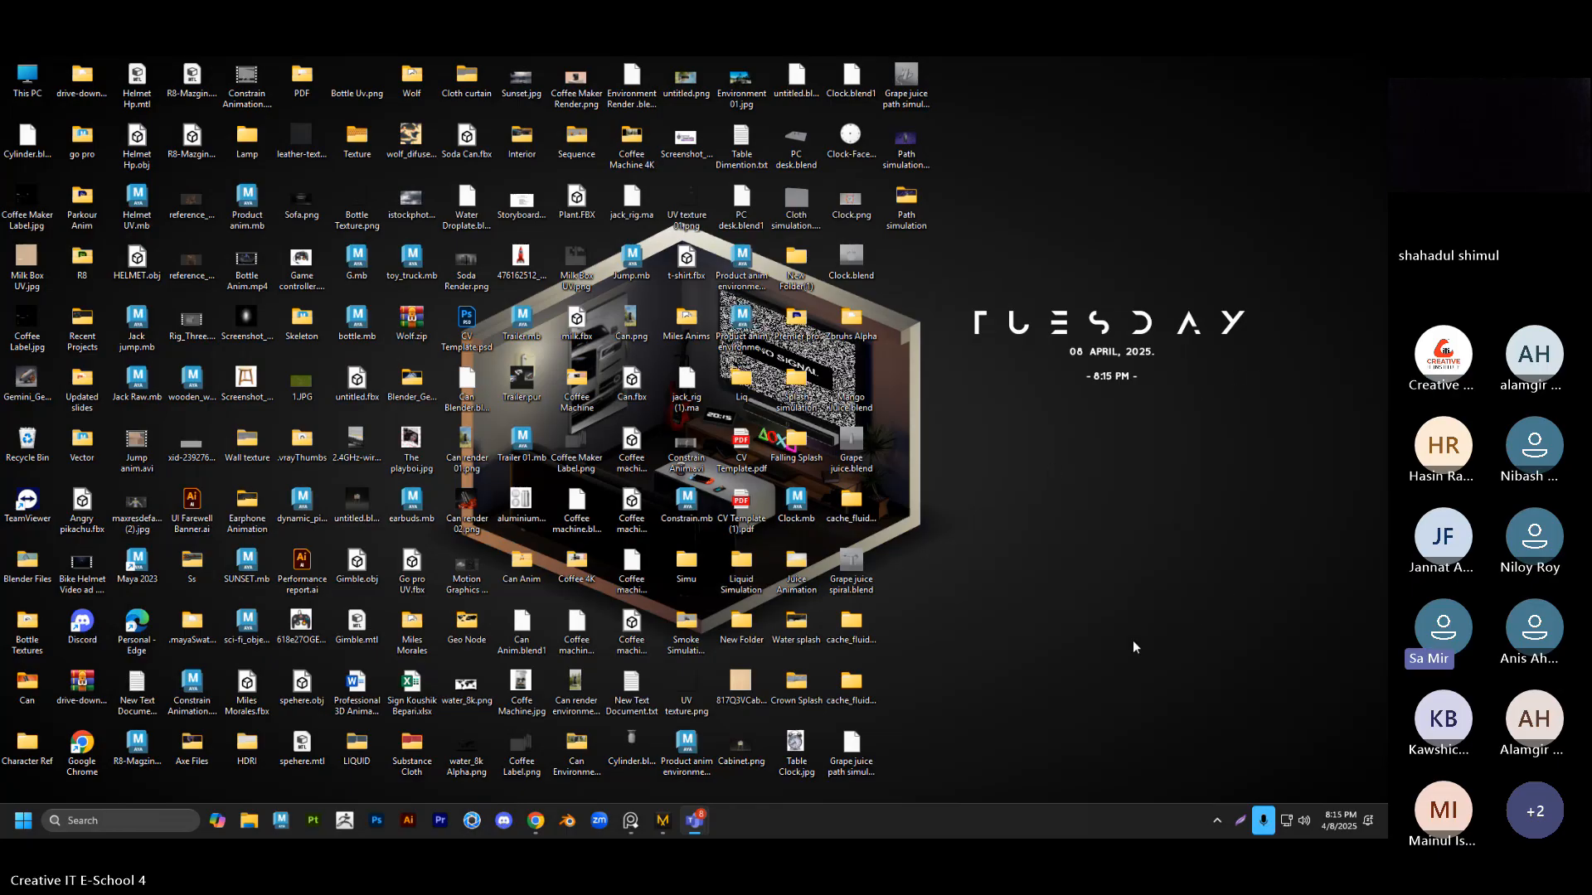
Switch to Chrome and look at the Practice post with the ship render in the CIT ES BFE 2405 Facebook group
left_click(536, 820)
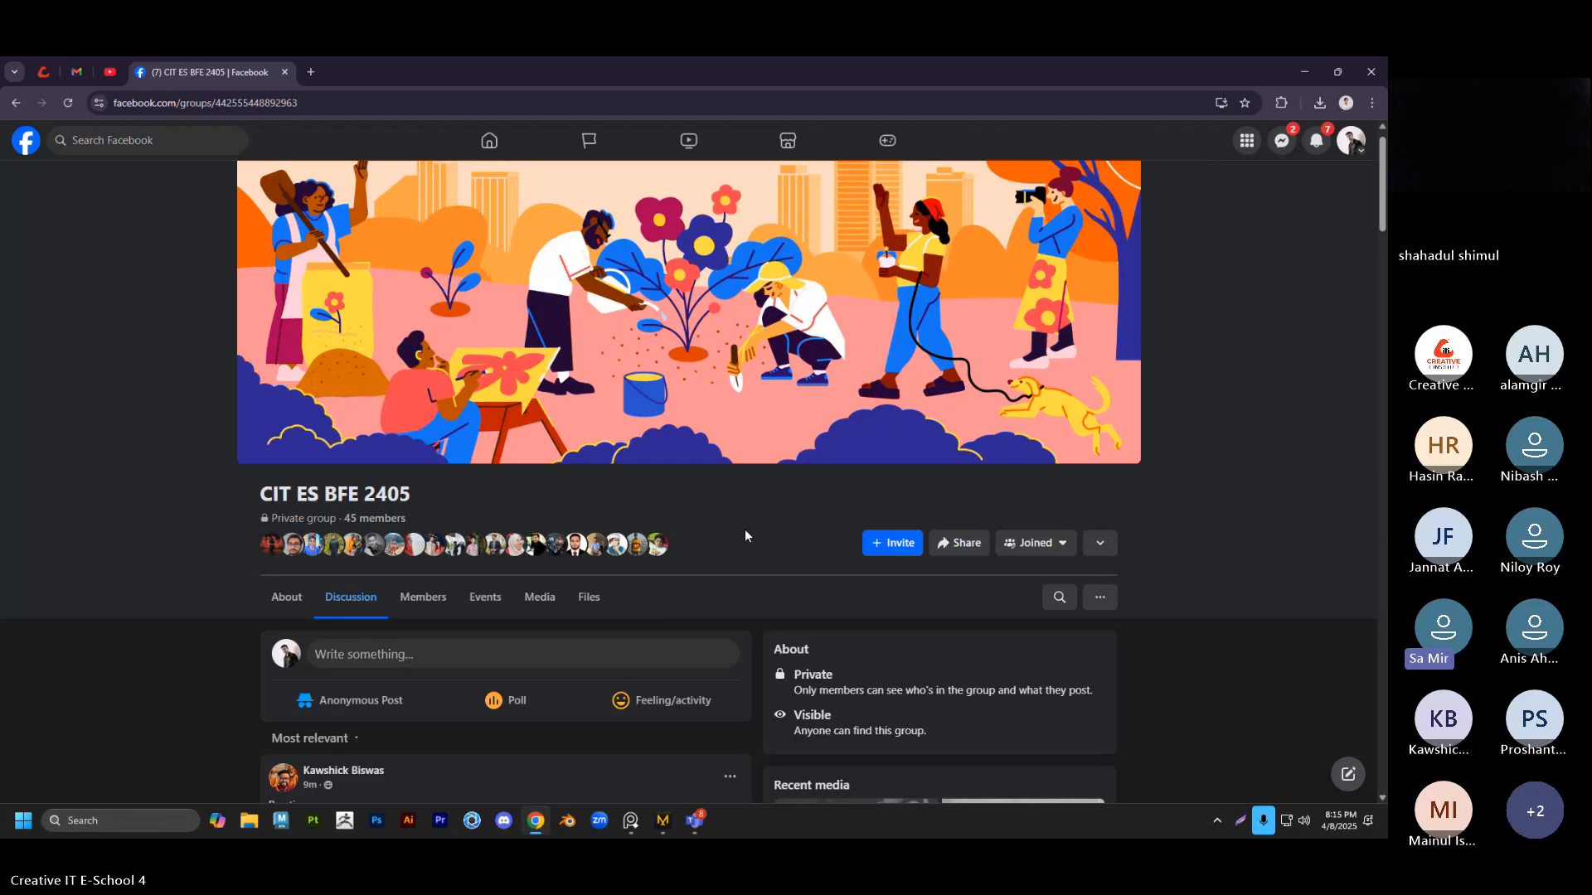
scroll(739, 481, "down", 2)
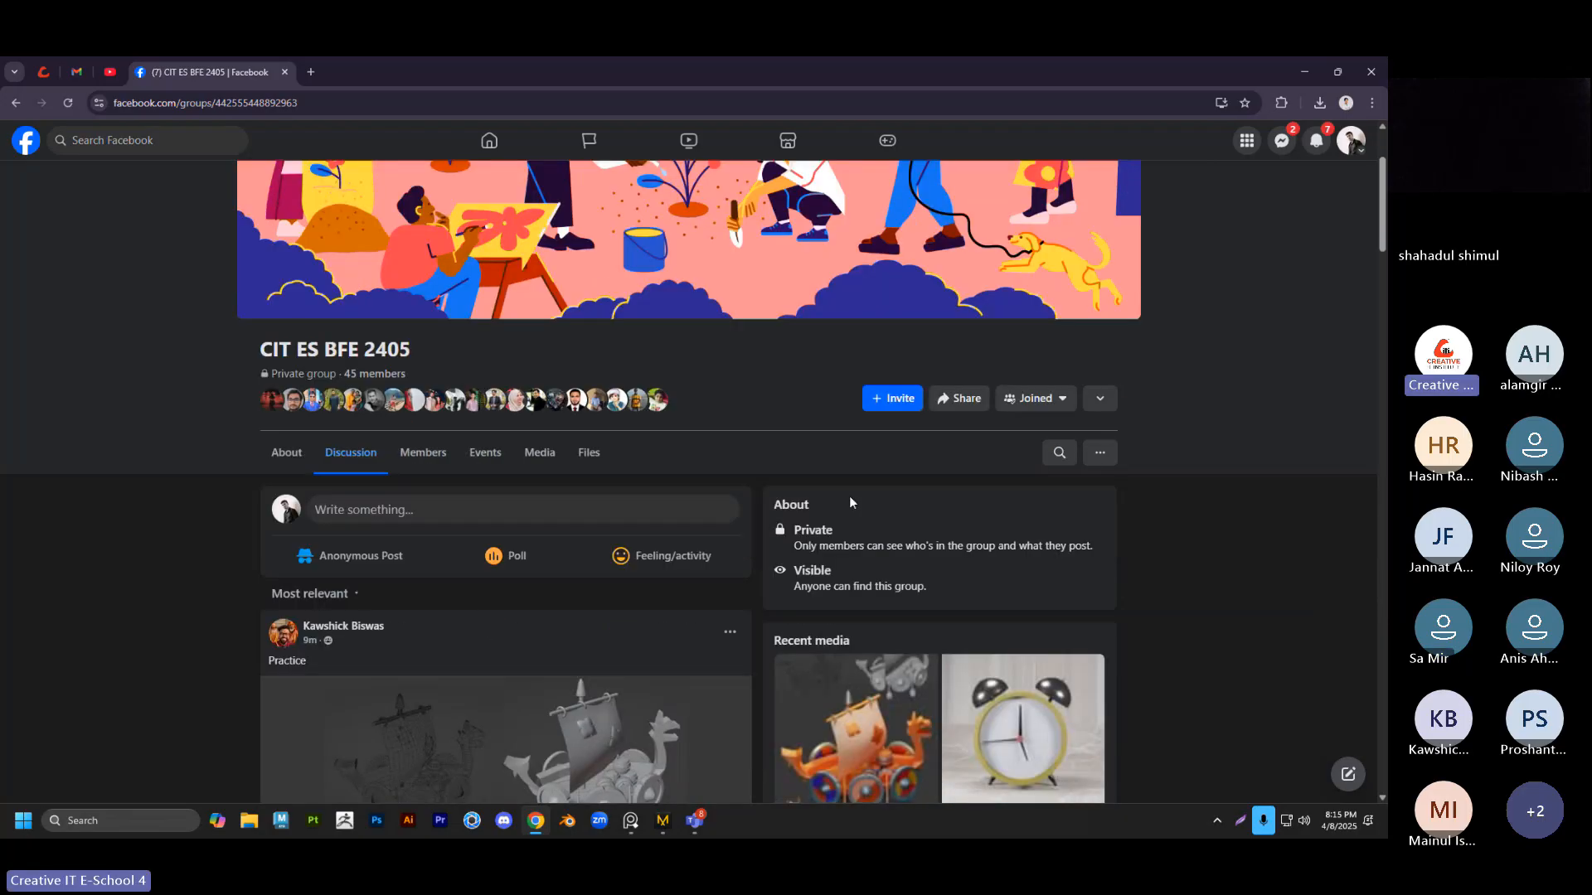
scroll(733, 496, "down", 2)
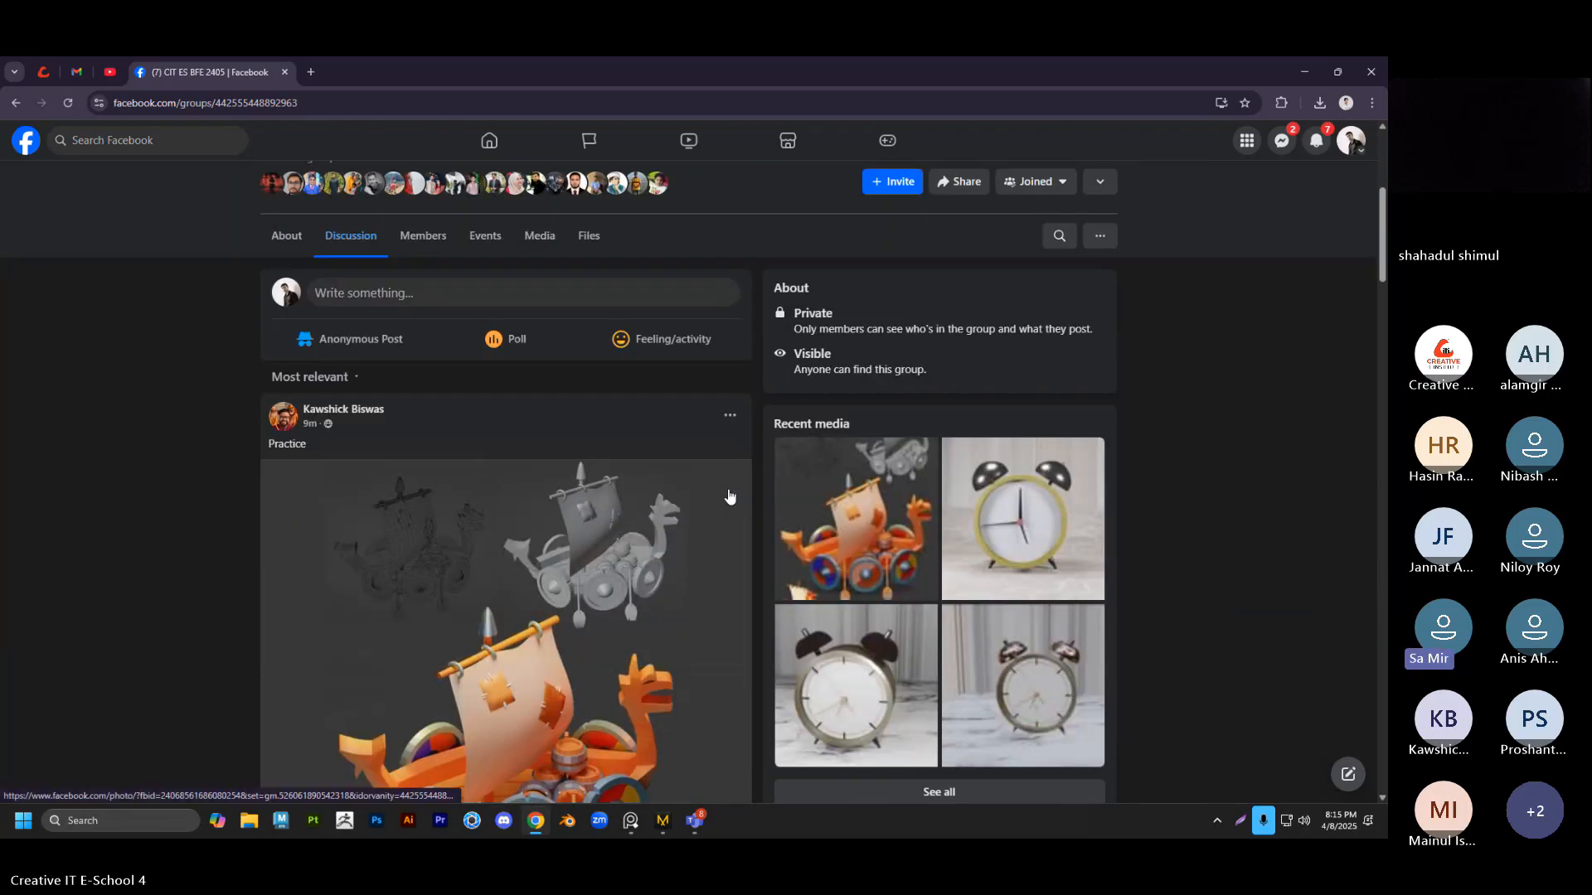
scroll(730, 496, "down", 2)
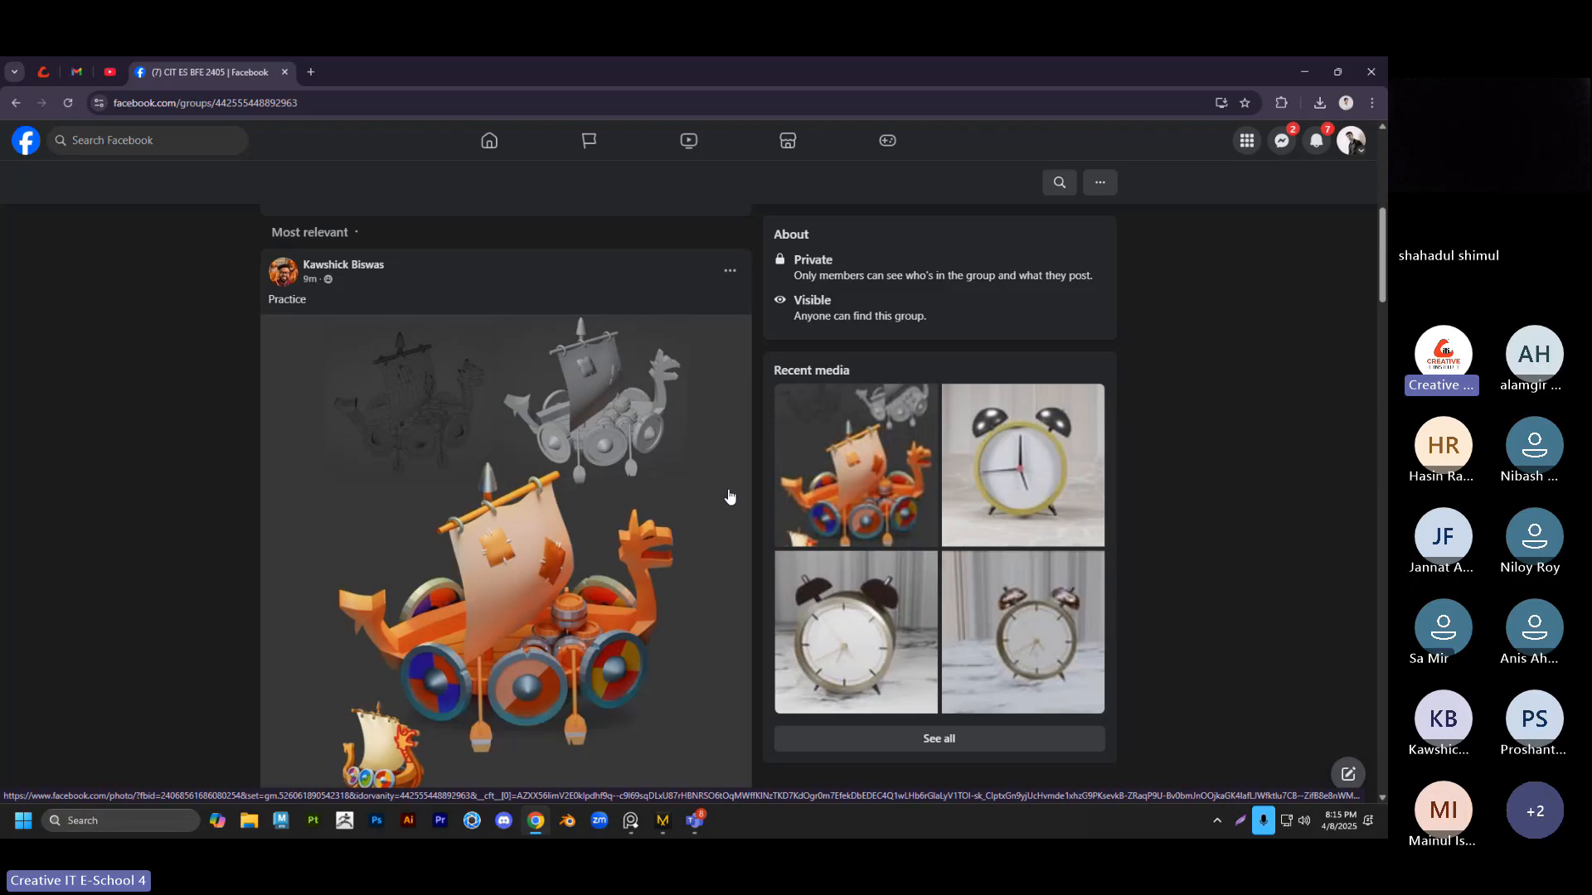
scroll(730, 496, "down", 2)
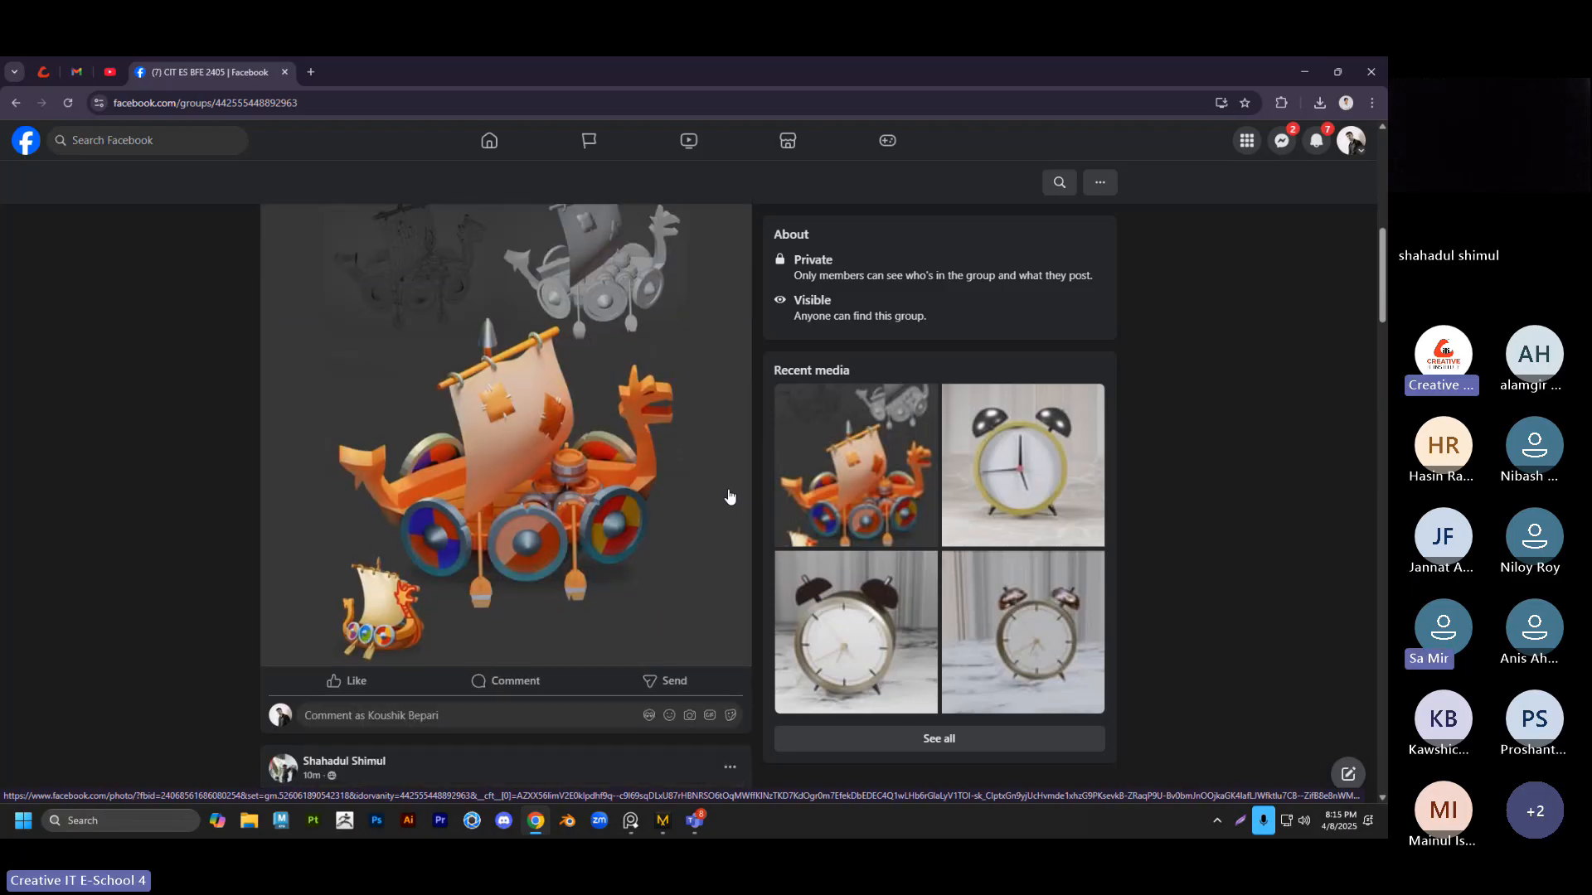
scroll(729, 495, "up", 2)
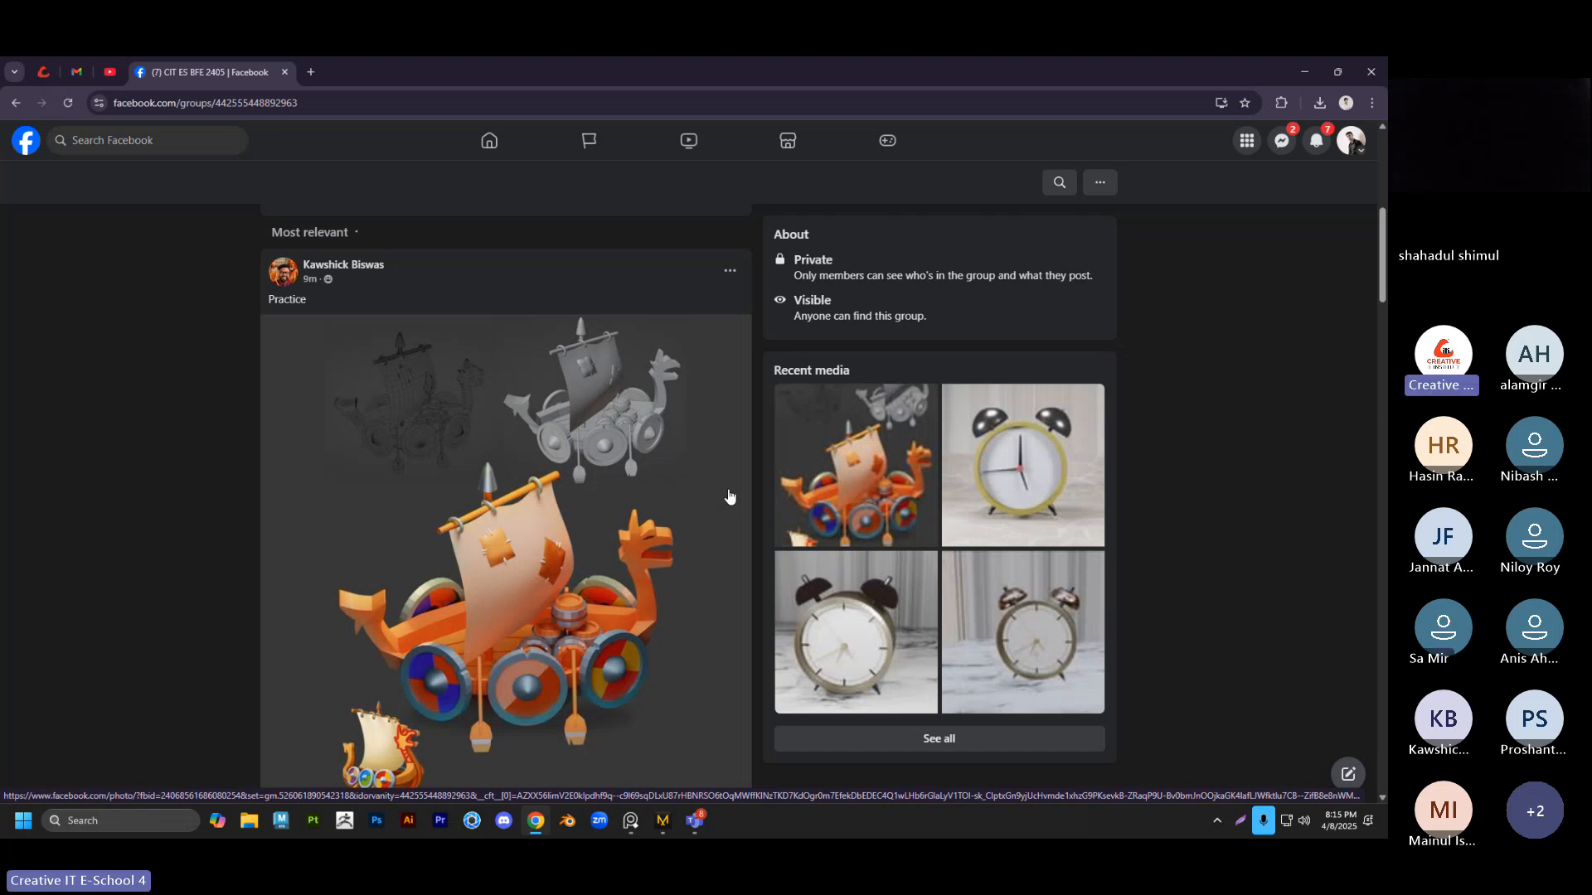
Check the March 2025 dates in the system calendar, then close it
left_click(1339, 821)
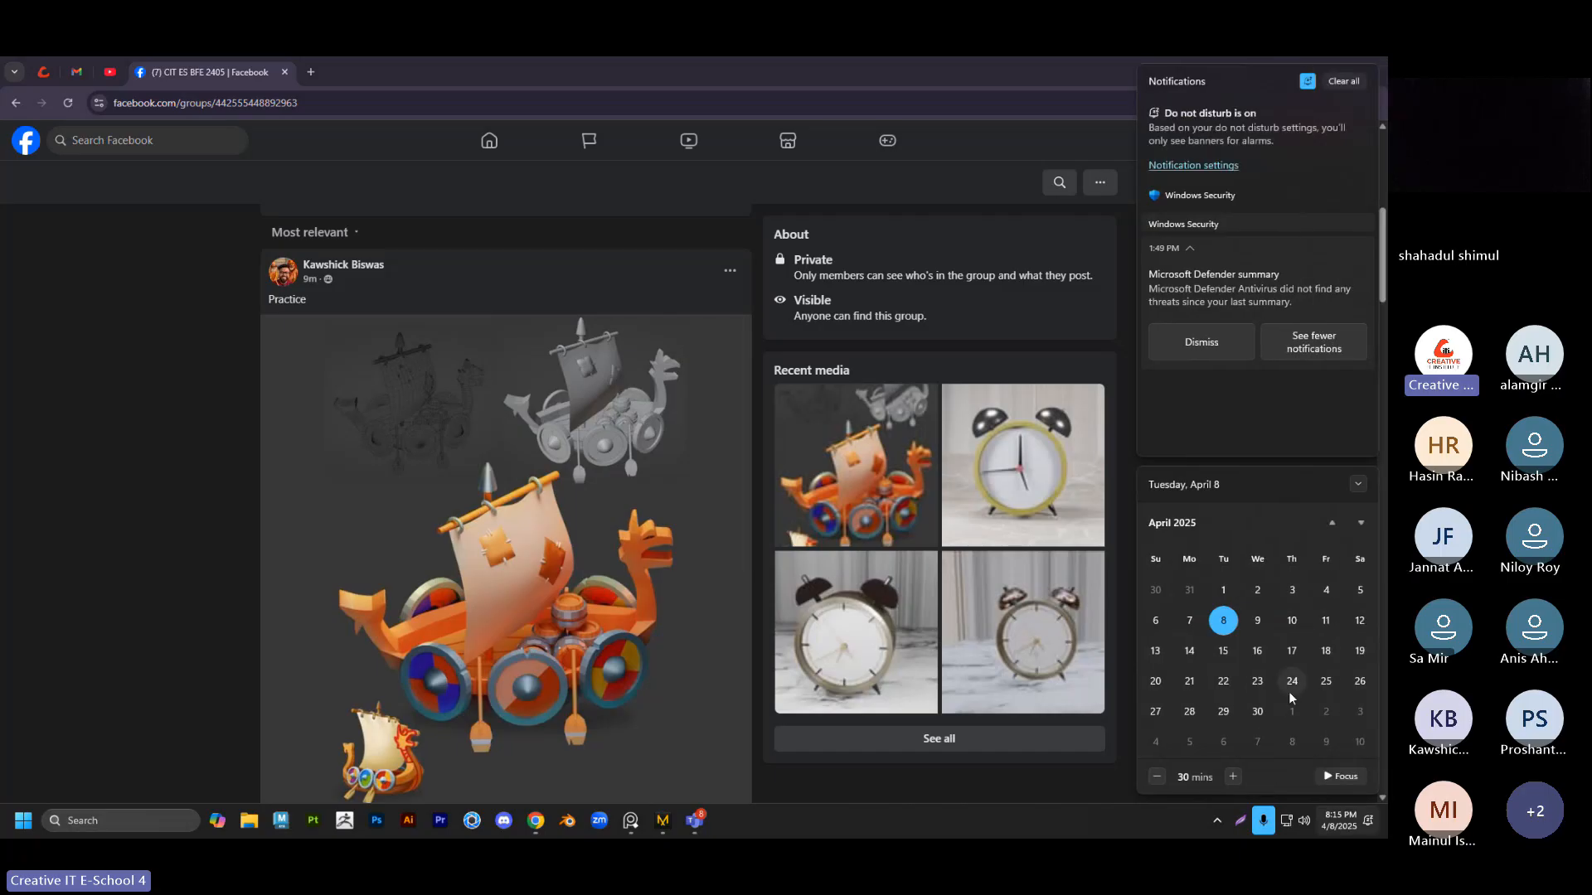
left_click(1332, 523)
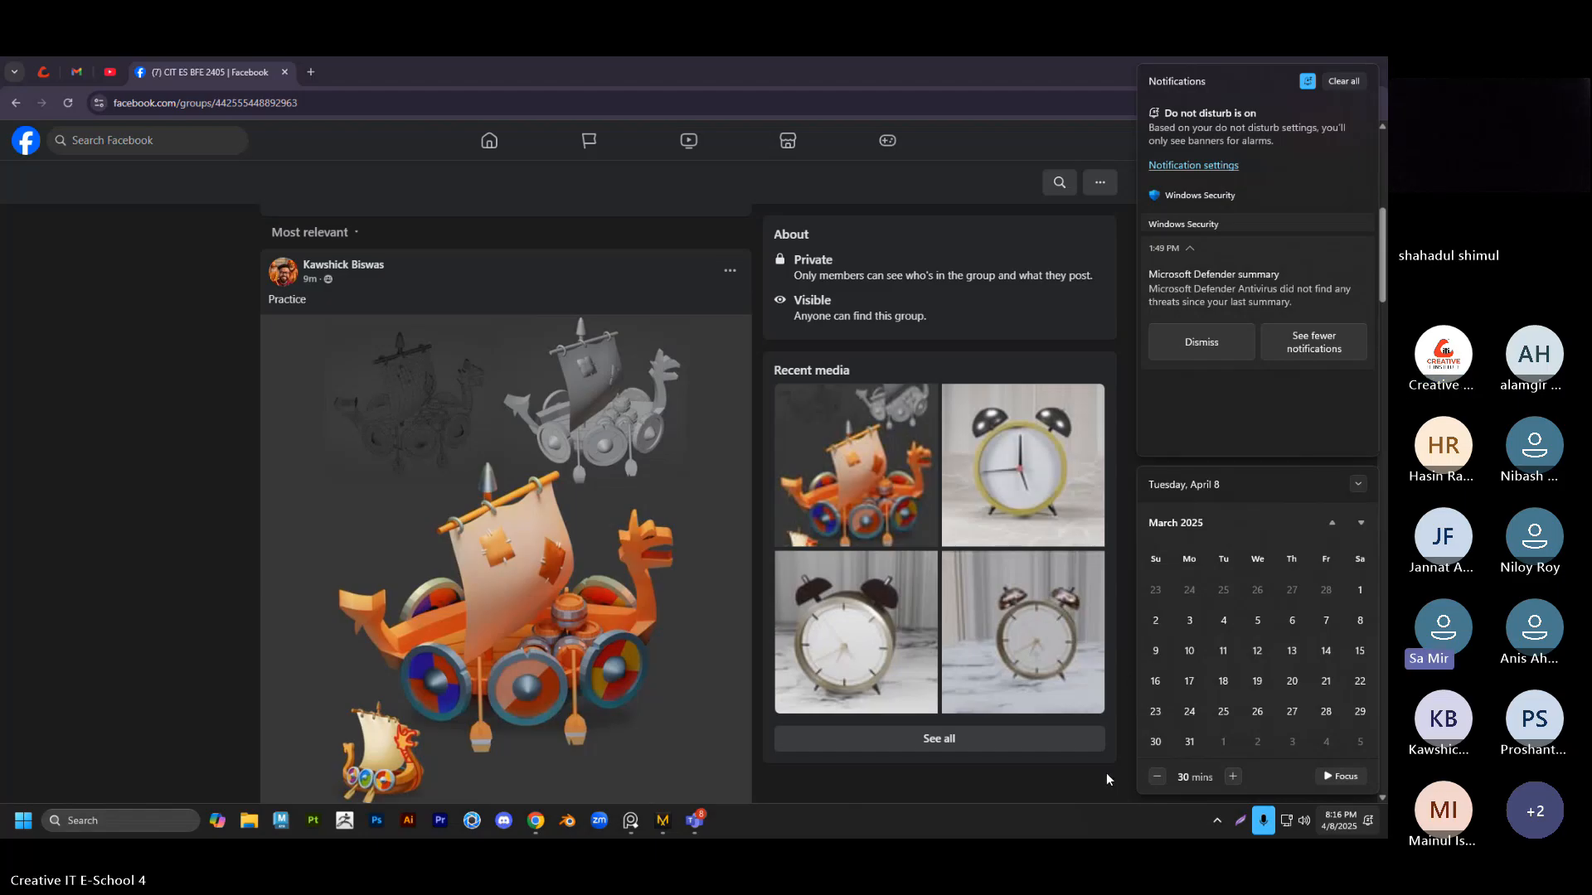
left_click(1350, 825)
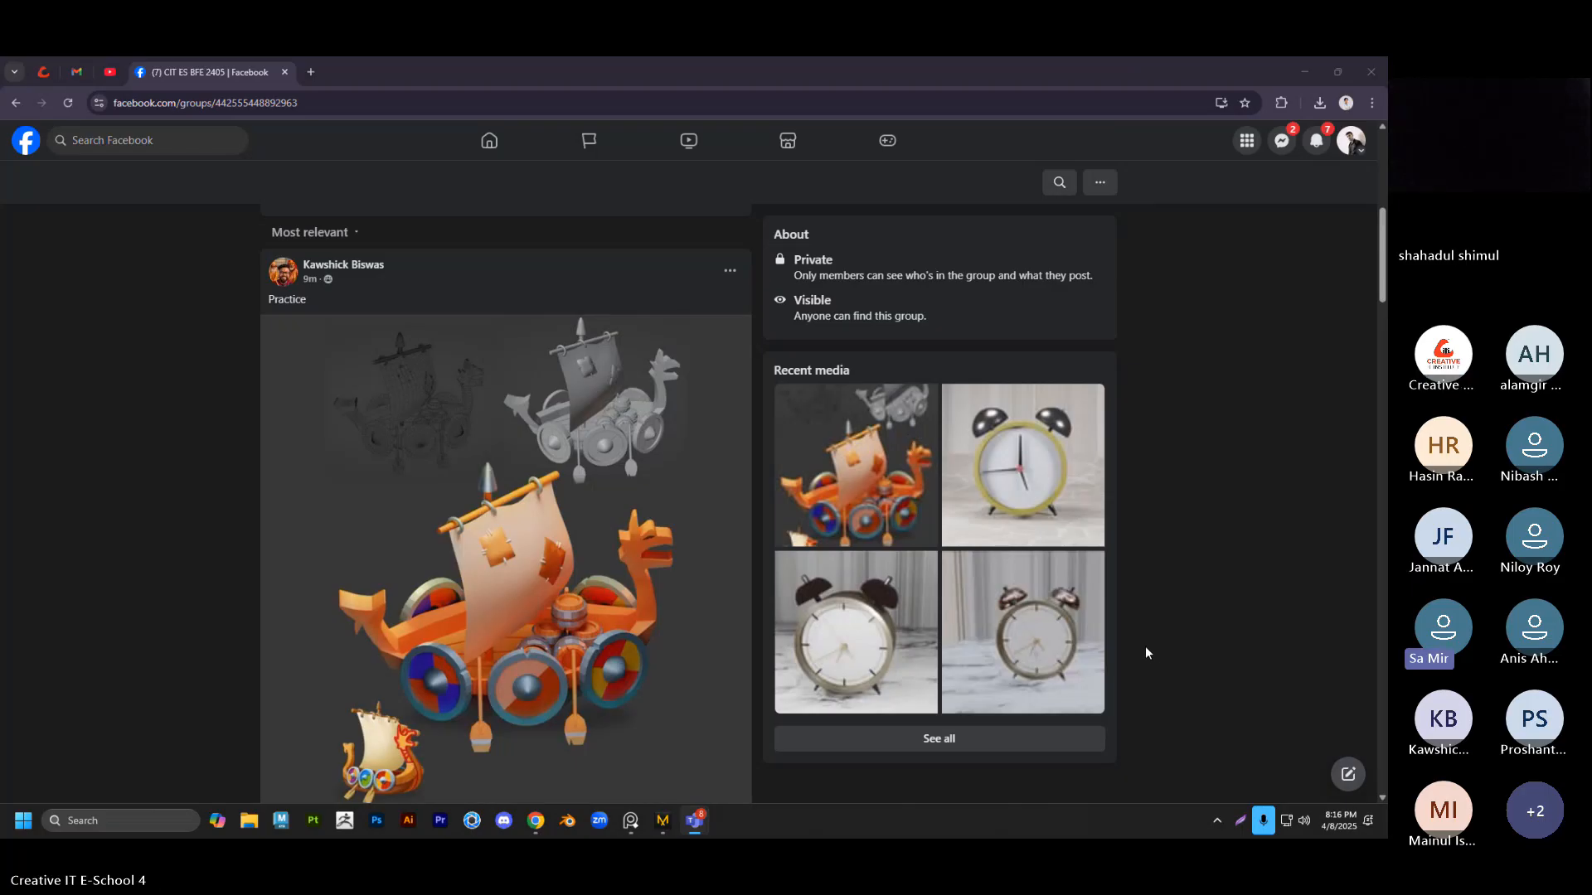
Admit everyone waiting in the Teams meeting lobby and minimize the meeting window
left_click(1368, 612)
left_click(1086, 302)
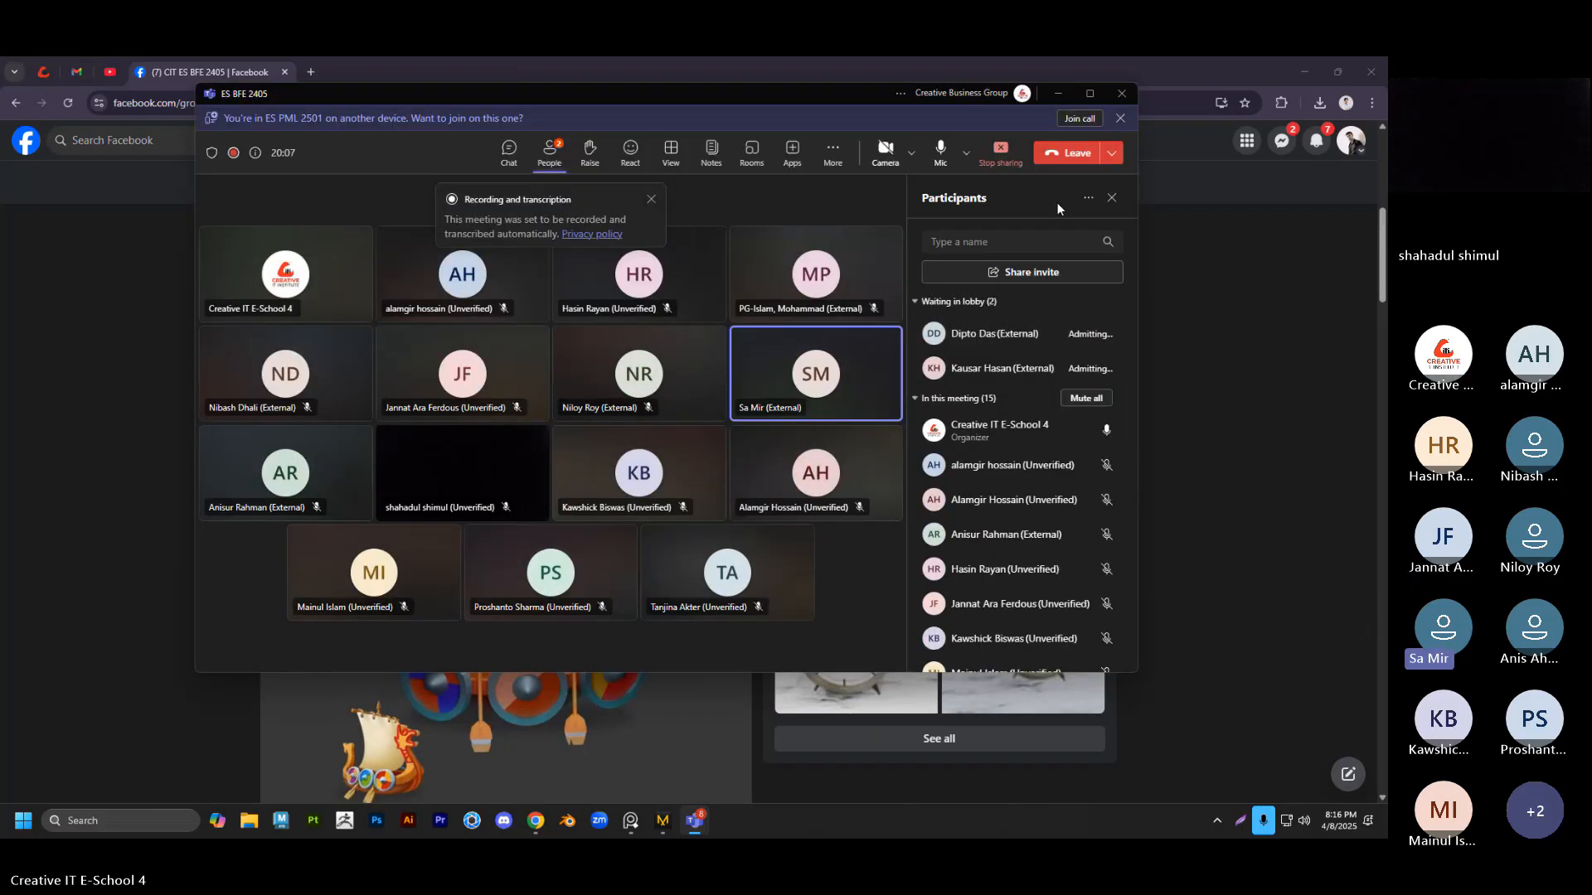
left_click(1057, 93)
Browse to the Class 9 HW post, view its first alarm clock renders enlarged, and return to the group feed
scroll(612, 553, "down", 8)
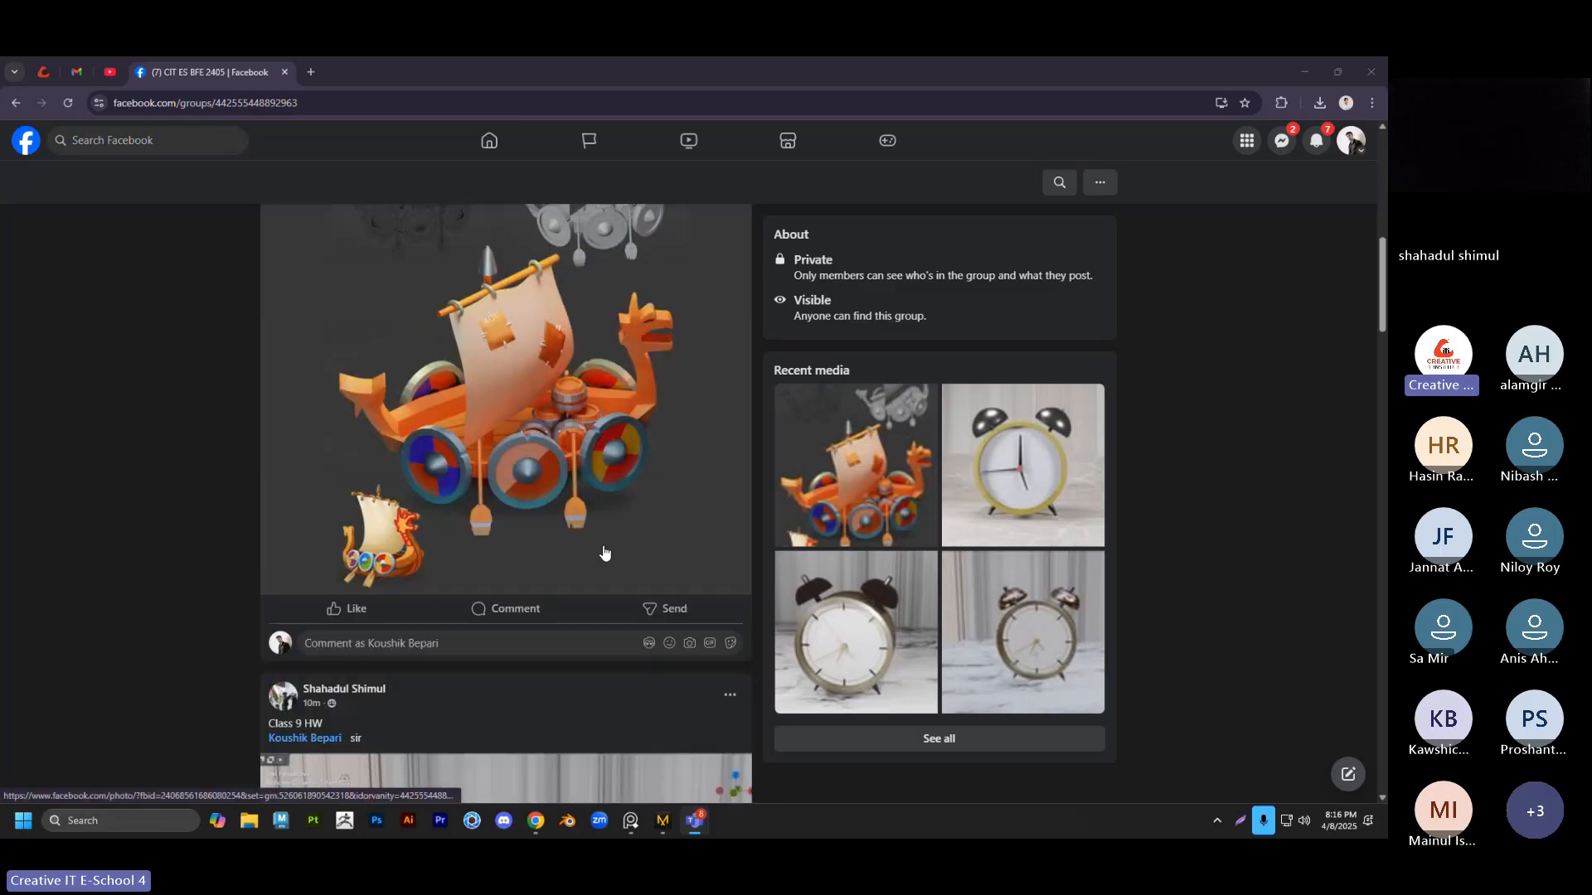
scroll(612, 553, "down", 1)
scroll(588, 628, "up", 5)
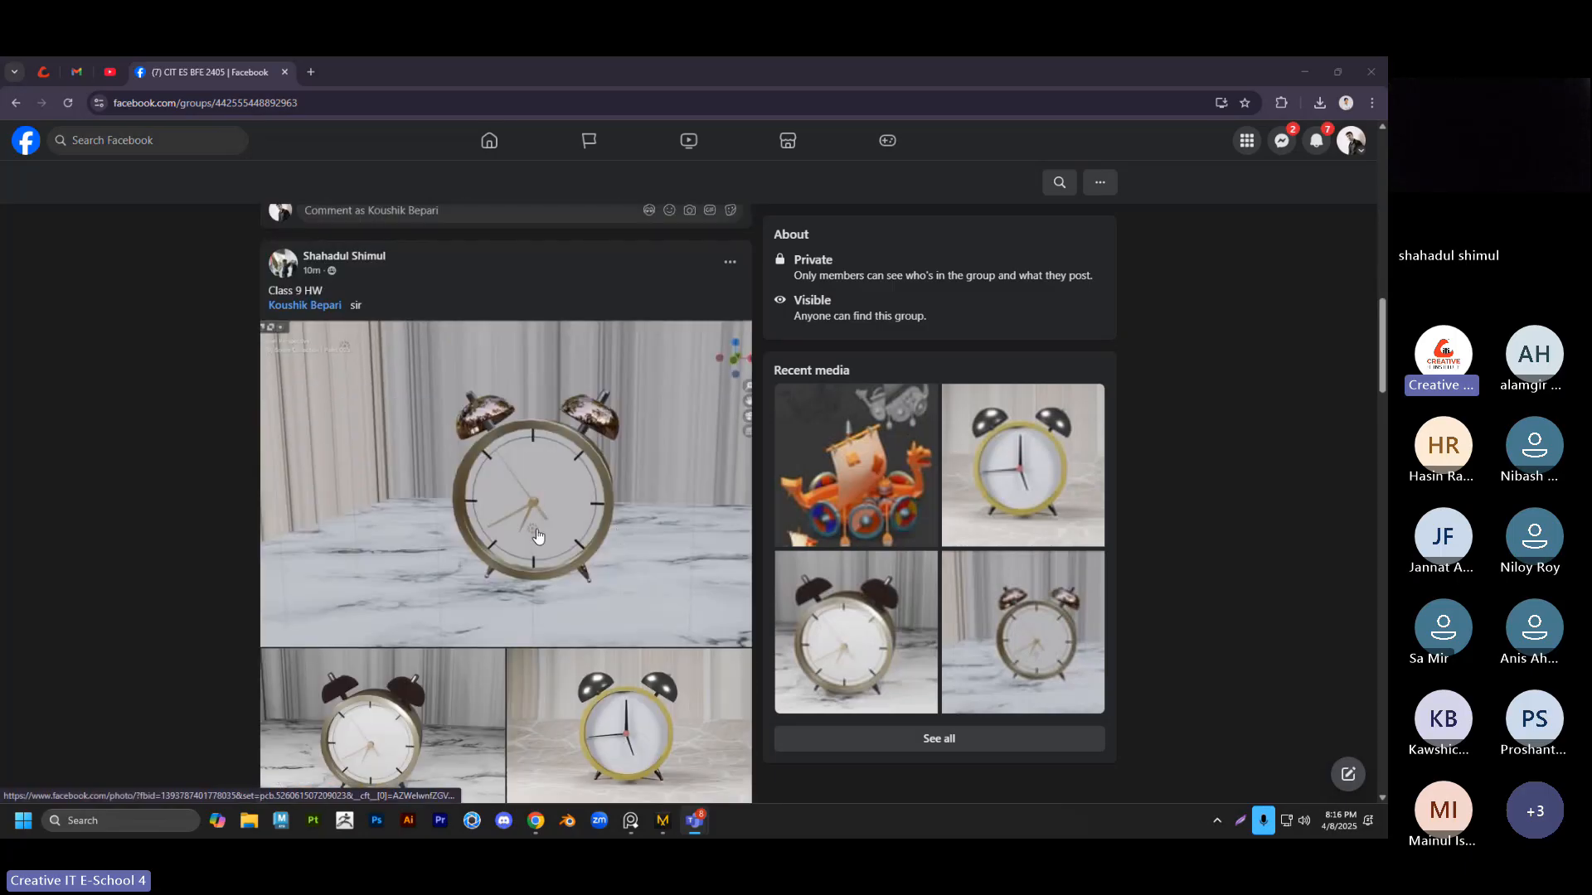
scroll(588, 628, "down", 5)
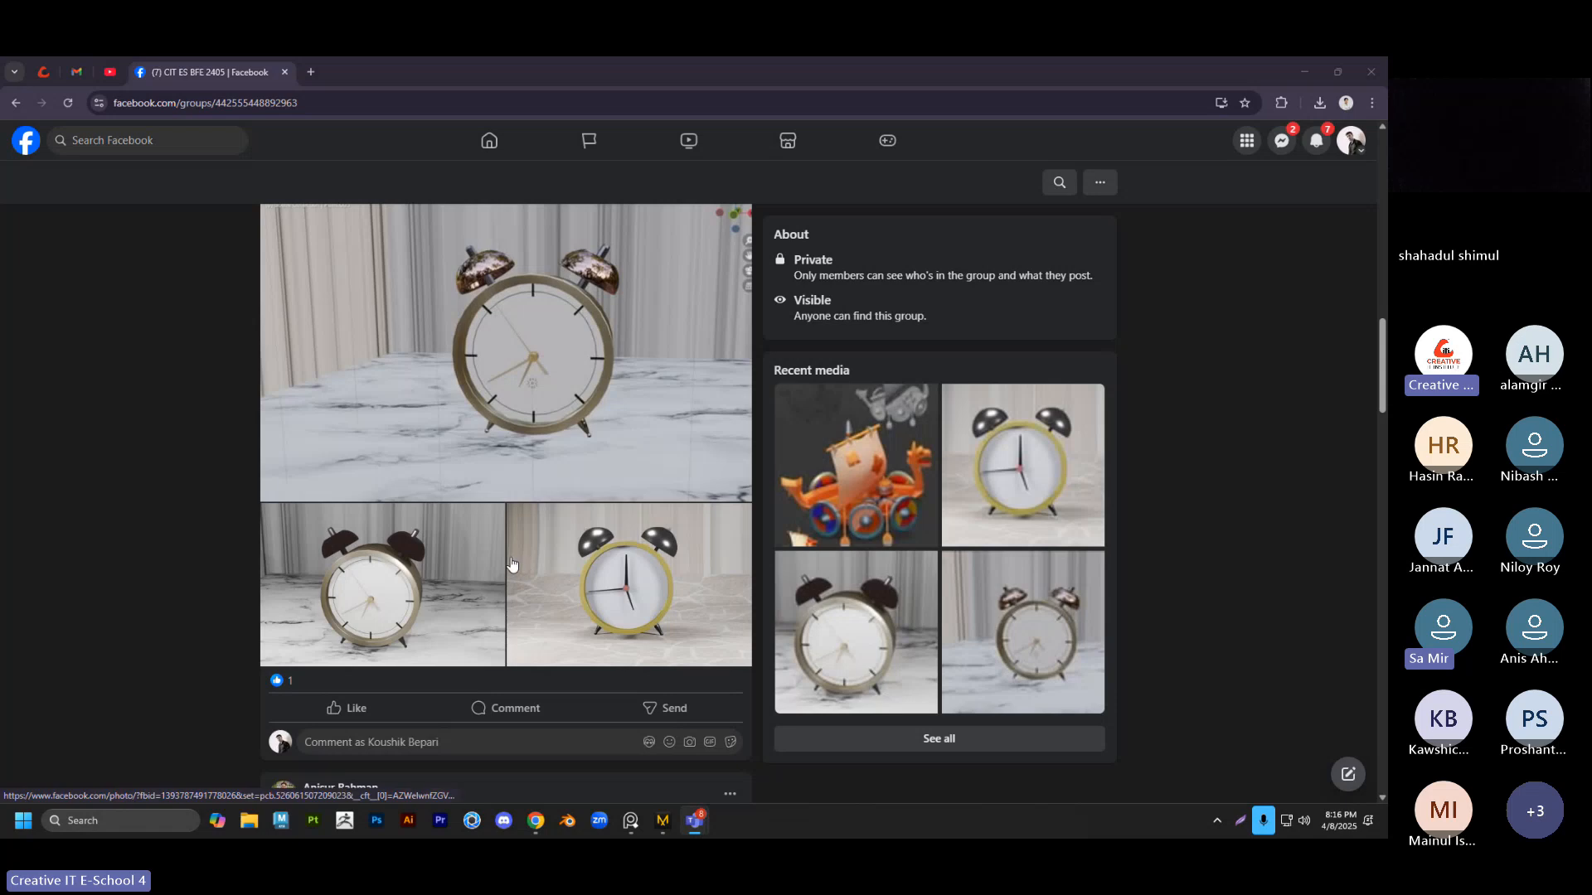
scroll(539, 501, "up", 2)
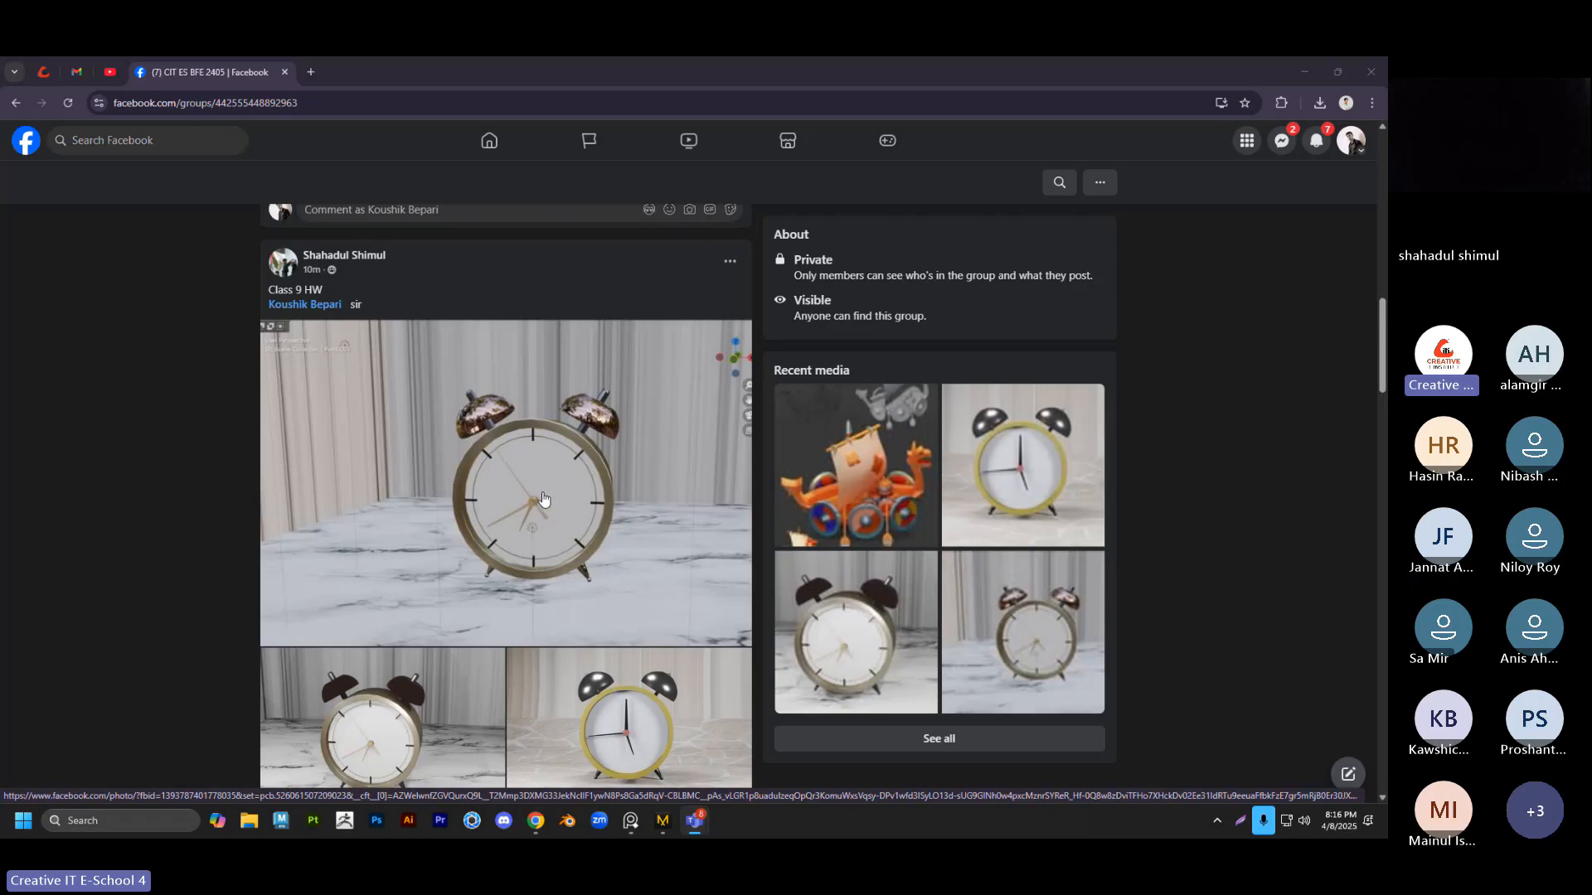
left_click(539, 501)
left_click(1101, 465)
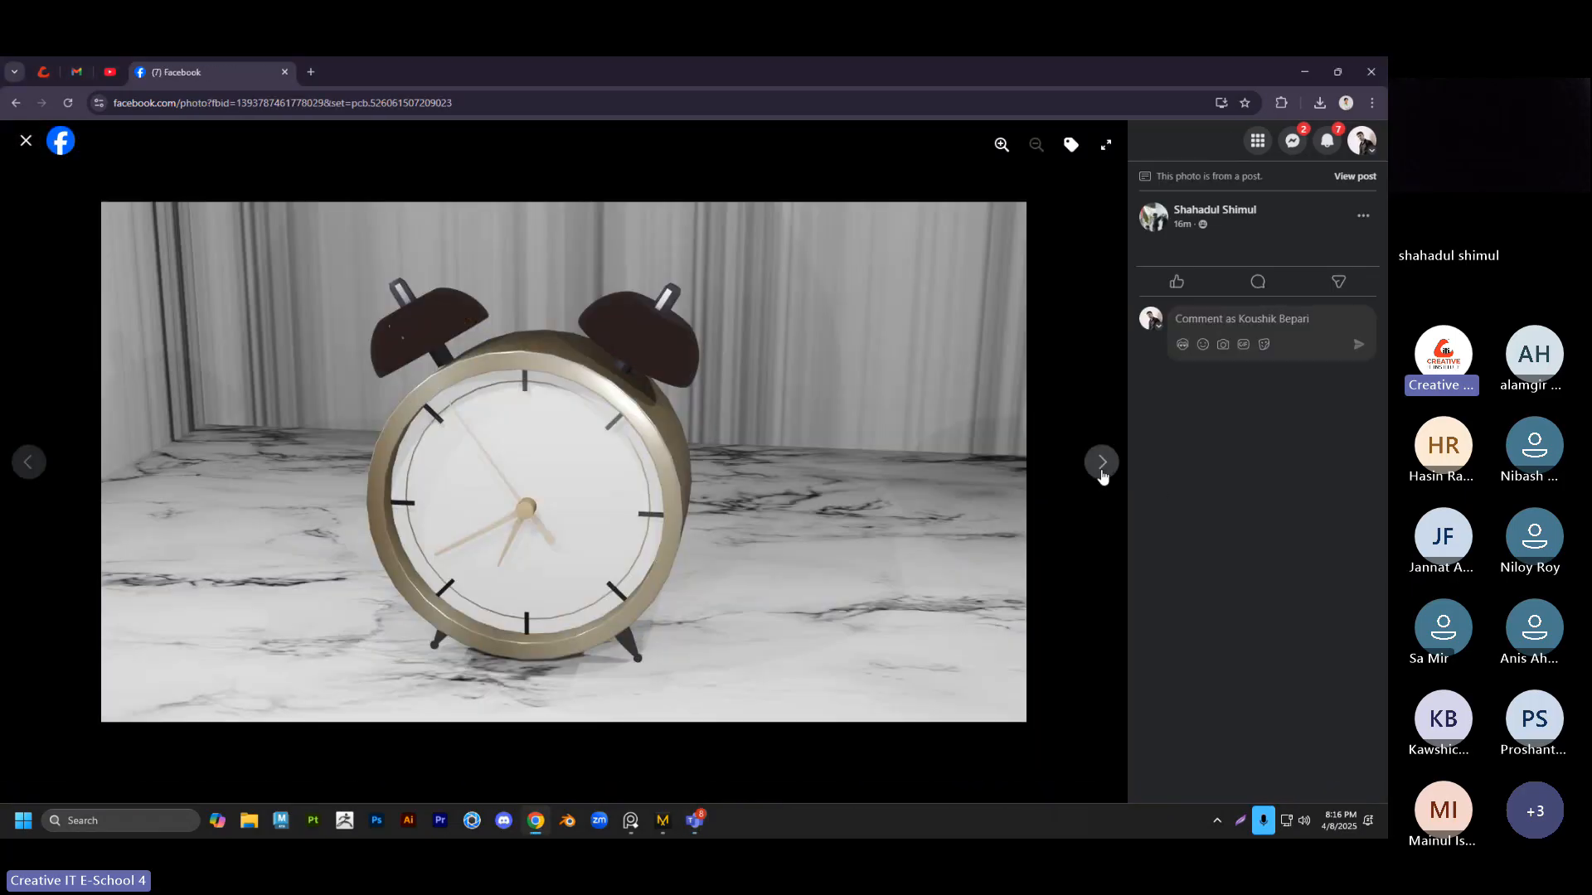
left_click(26, 141)
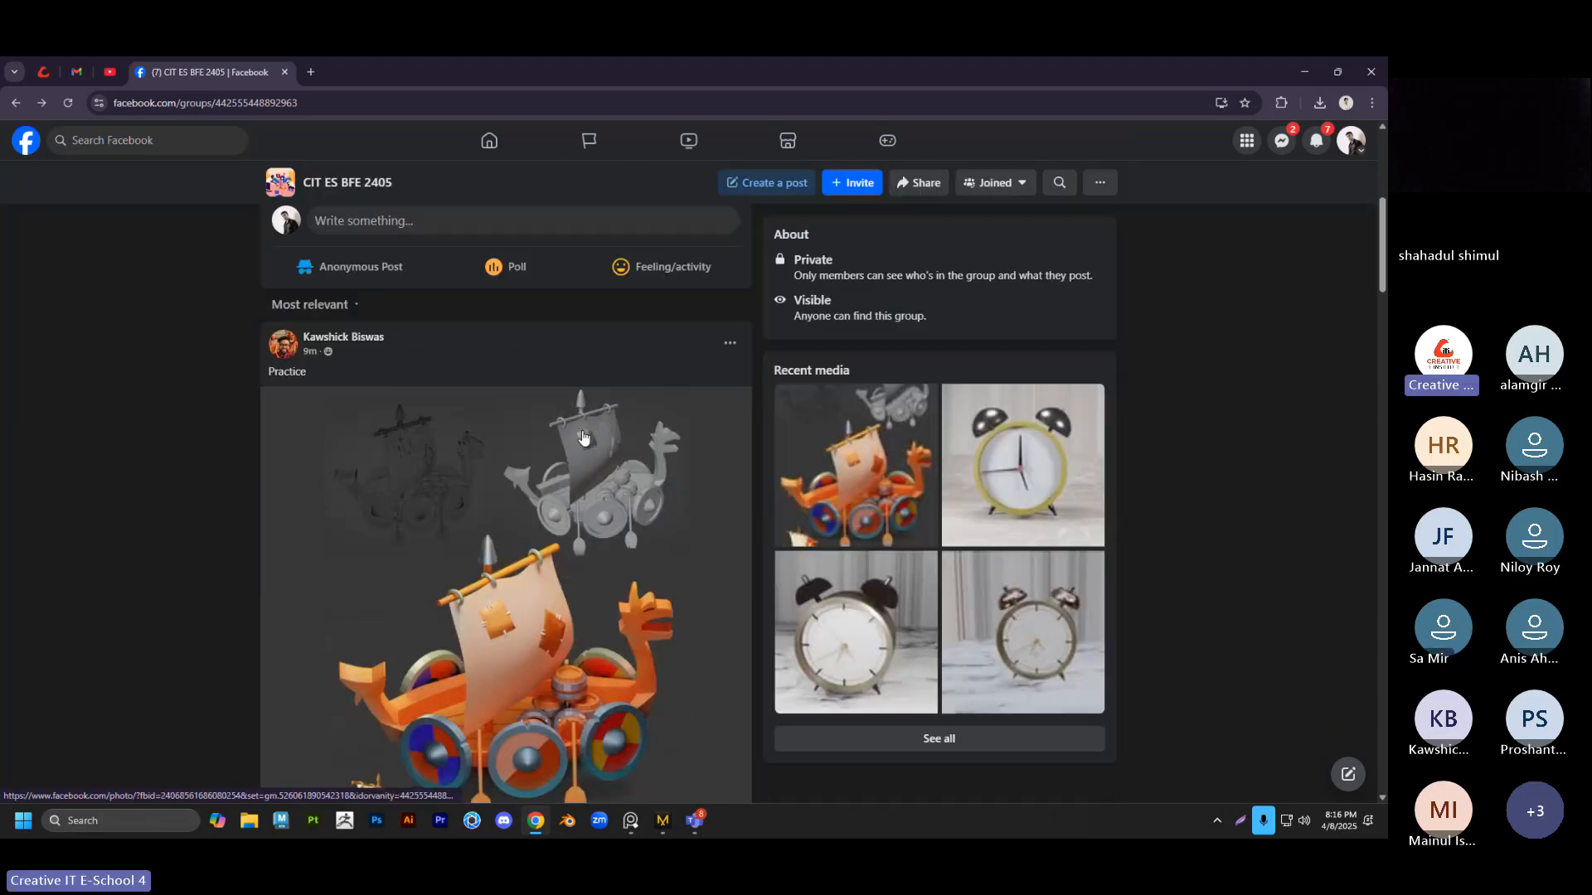
View the ship render in the Practice post enlarged, close it, and give the post a Love reaction
left_click(583, 431)
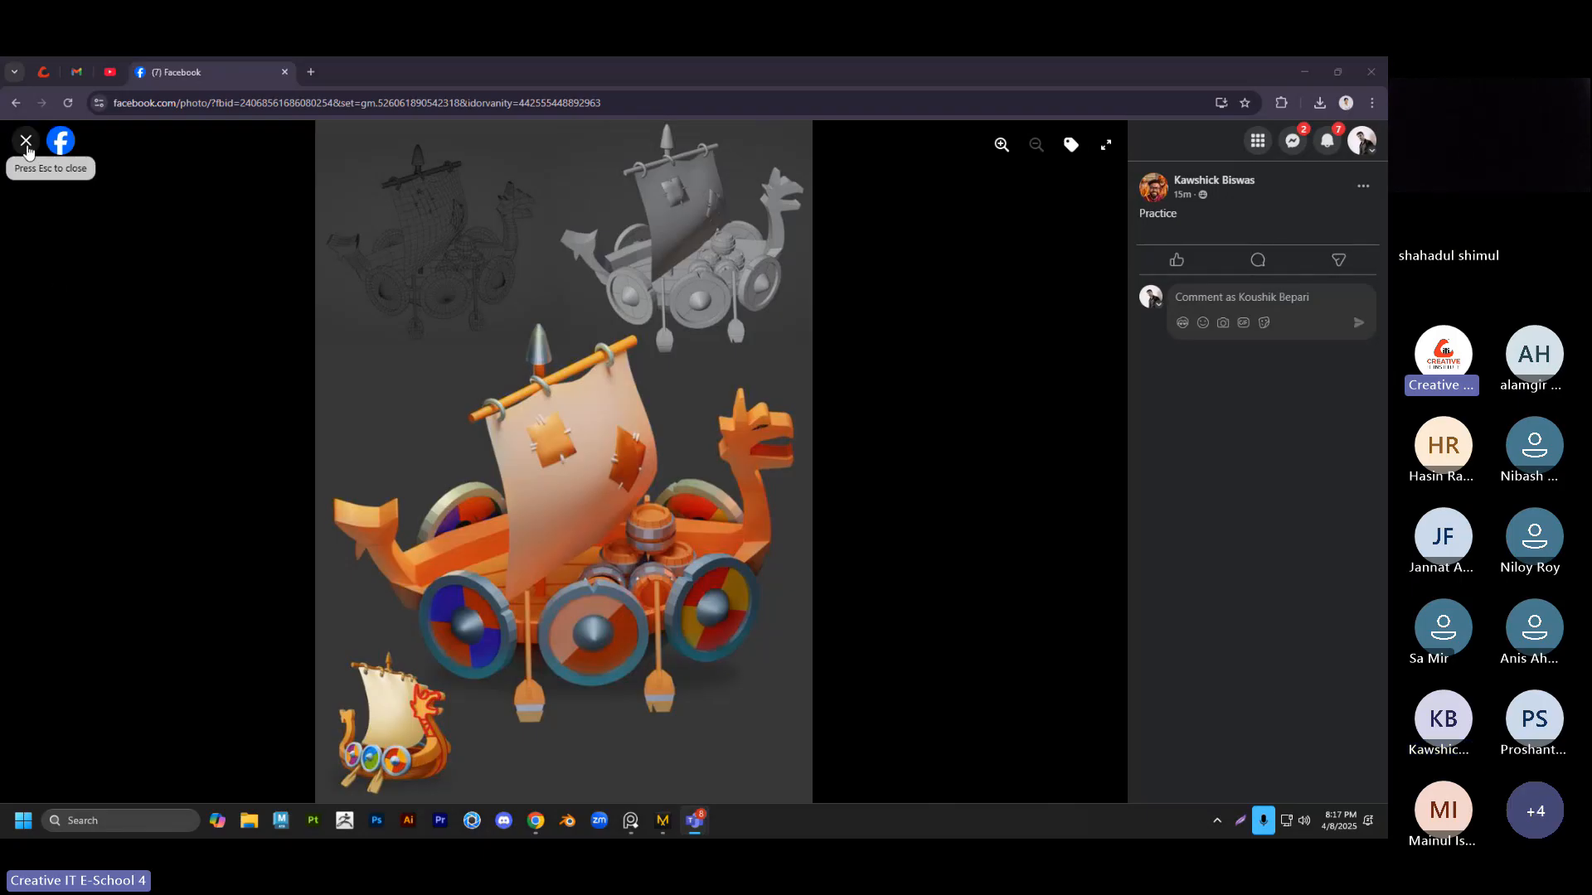
left_click(27, 143)
scroll(340, 498, "down", 2)
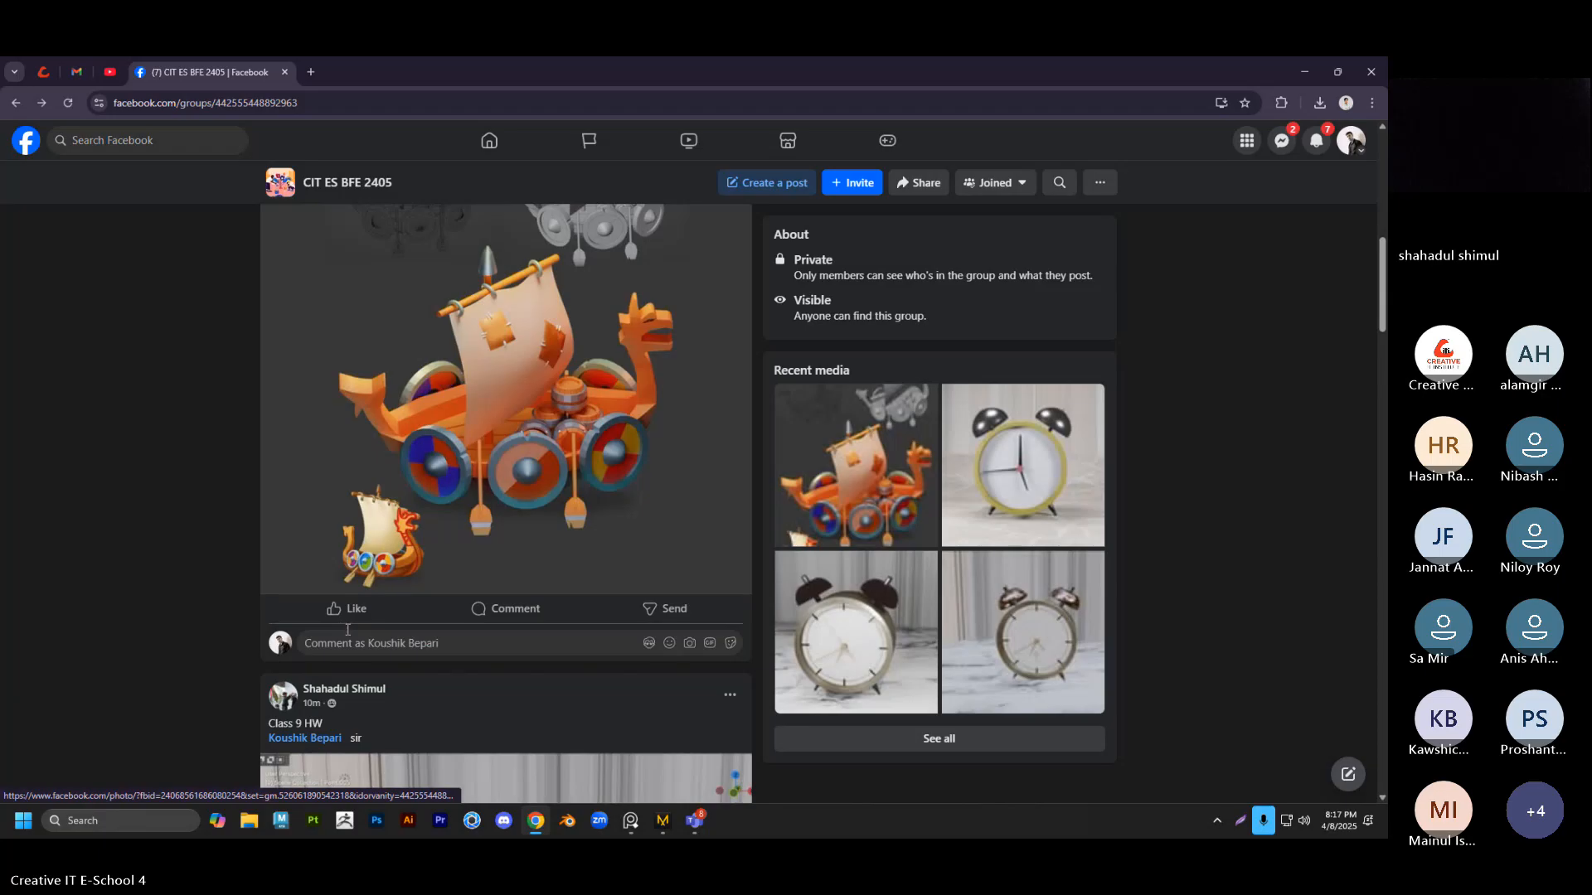
mouse_move(338, 590)
Compare the gold and yellow alarm clock renders in the Class 9 HW post's photo viewer, then close it
scroll(489, 516, "down", 5)
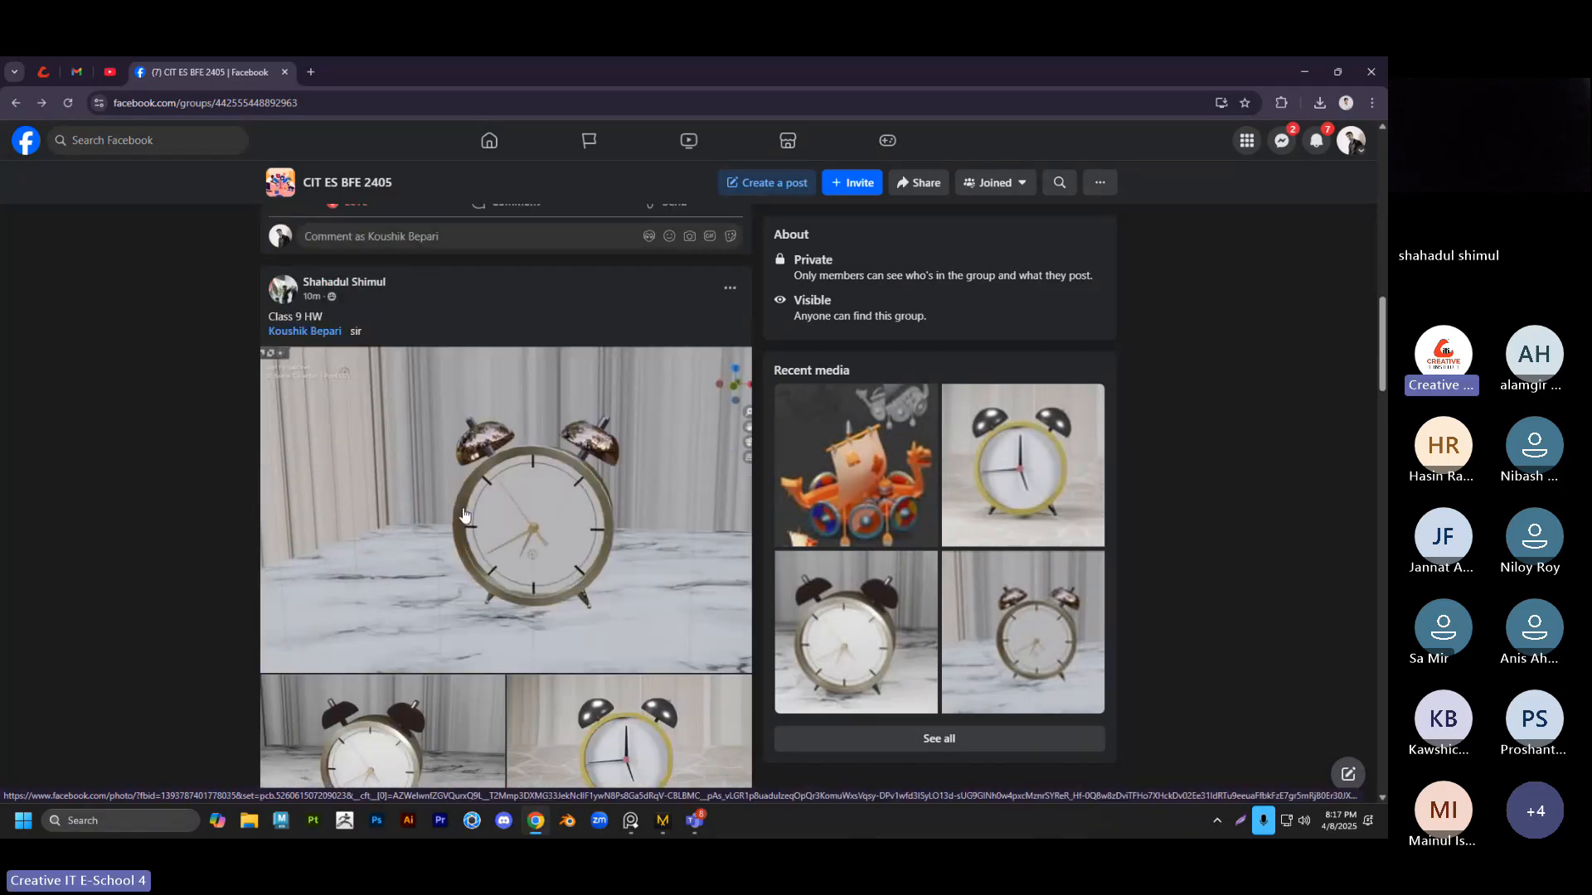
left_click(464, 515)
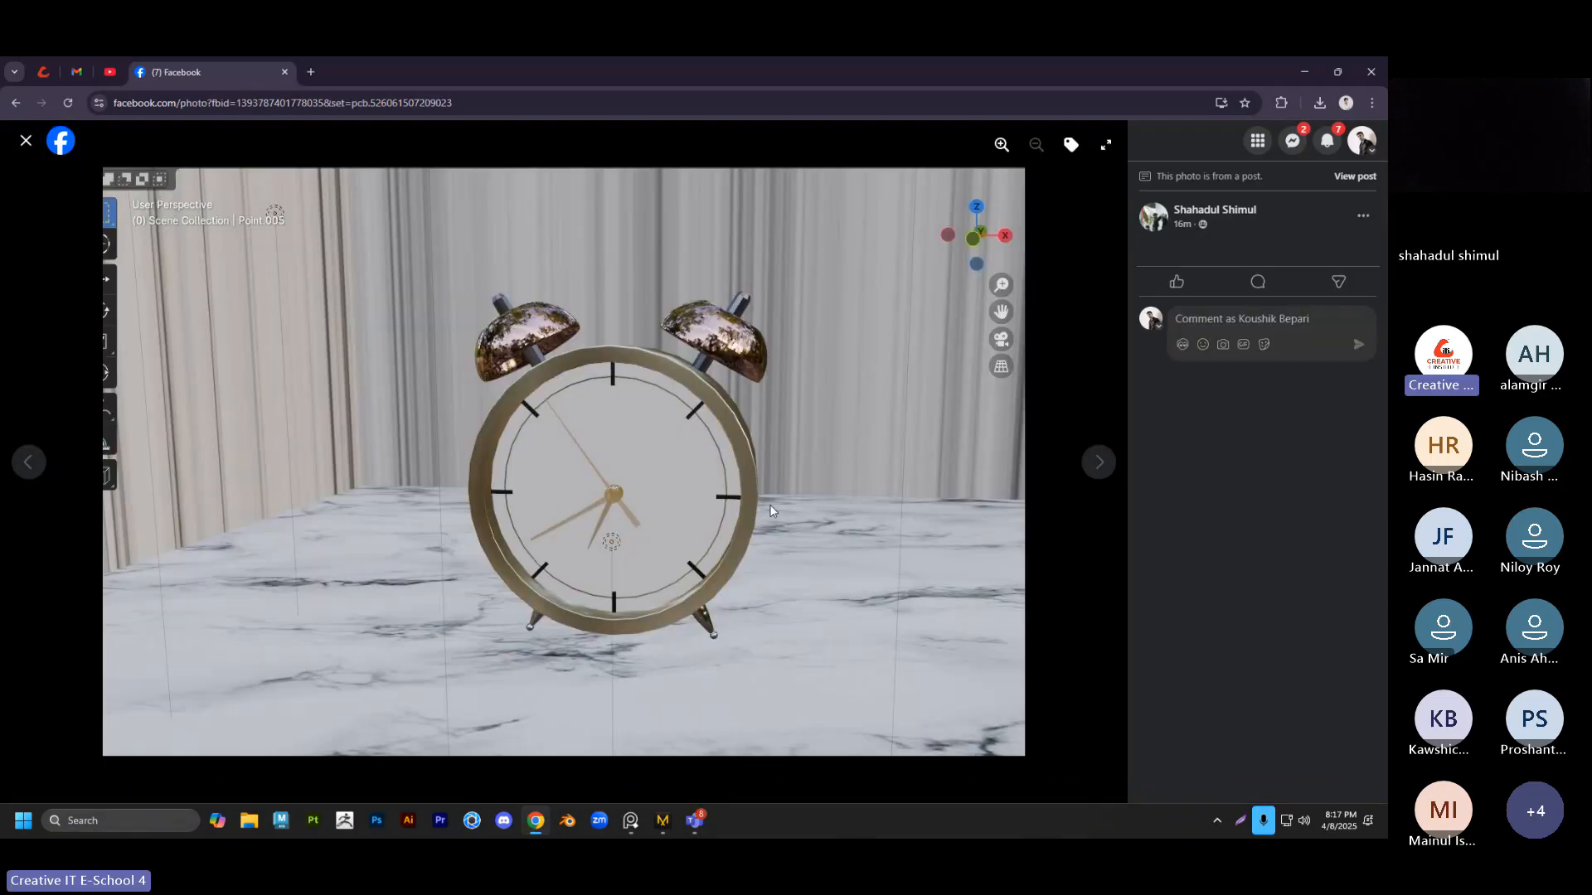
left_click(1091, 473)
left_click(1090, 473)
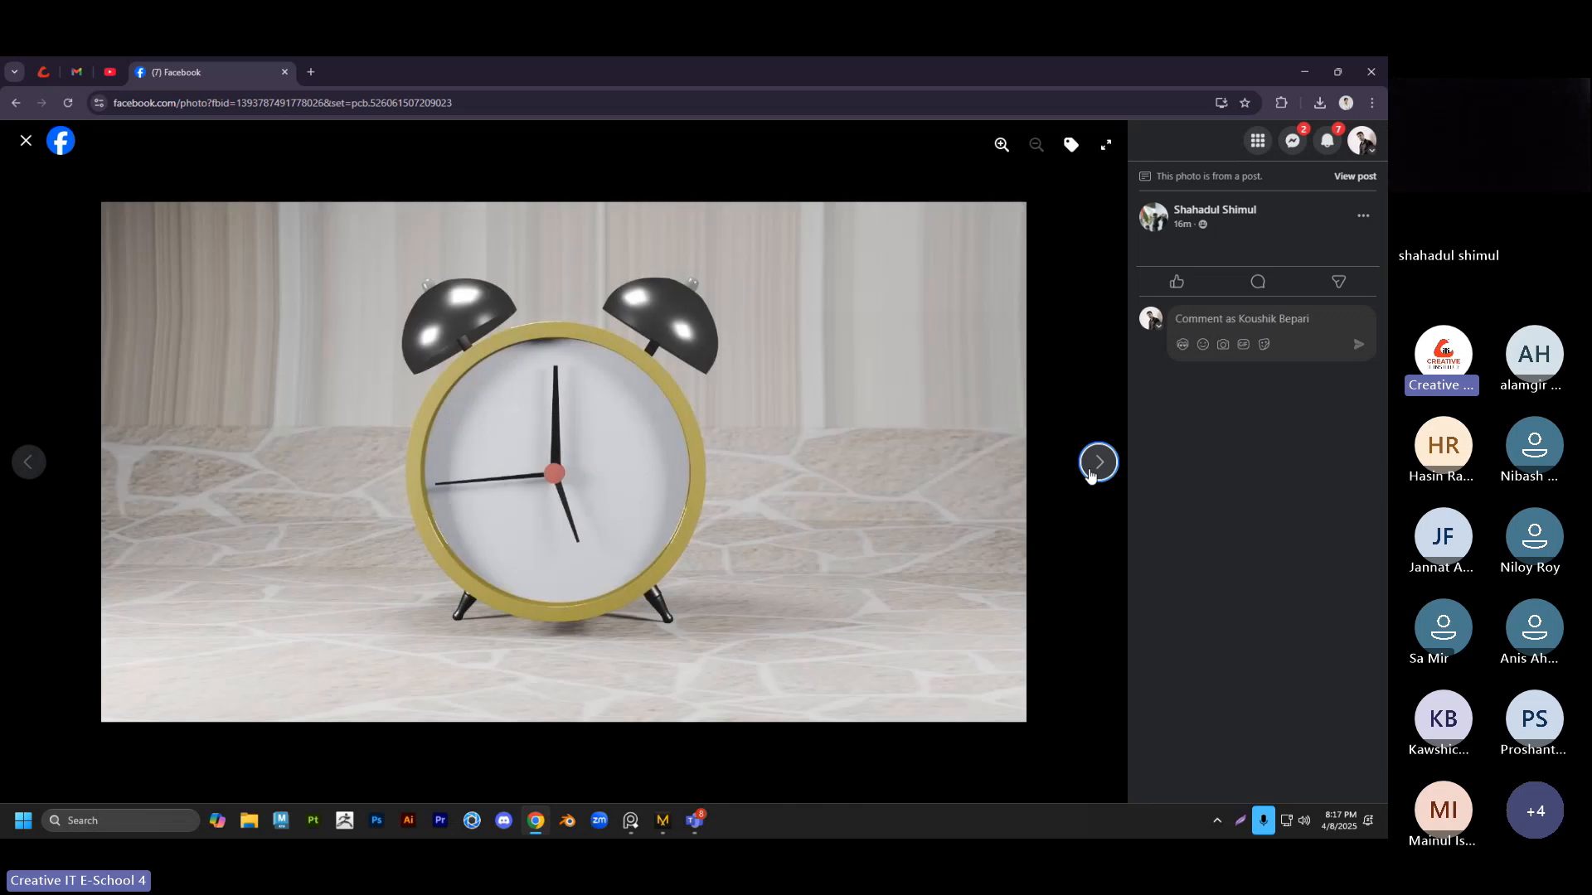
left_click(1090, 472)
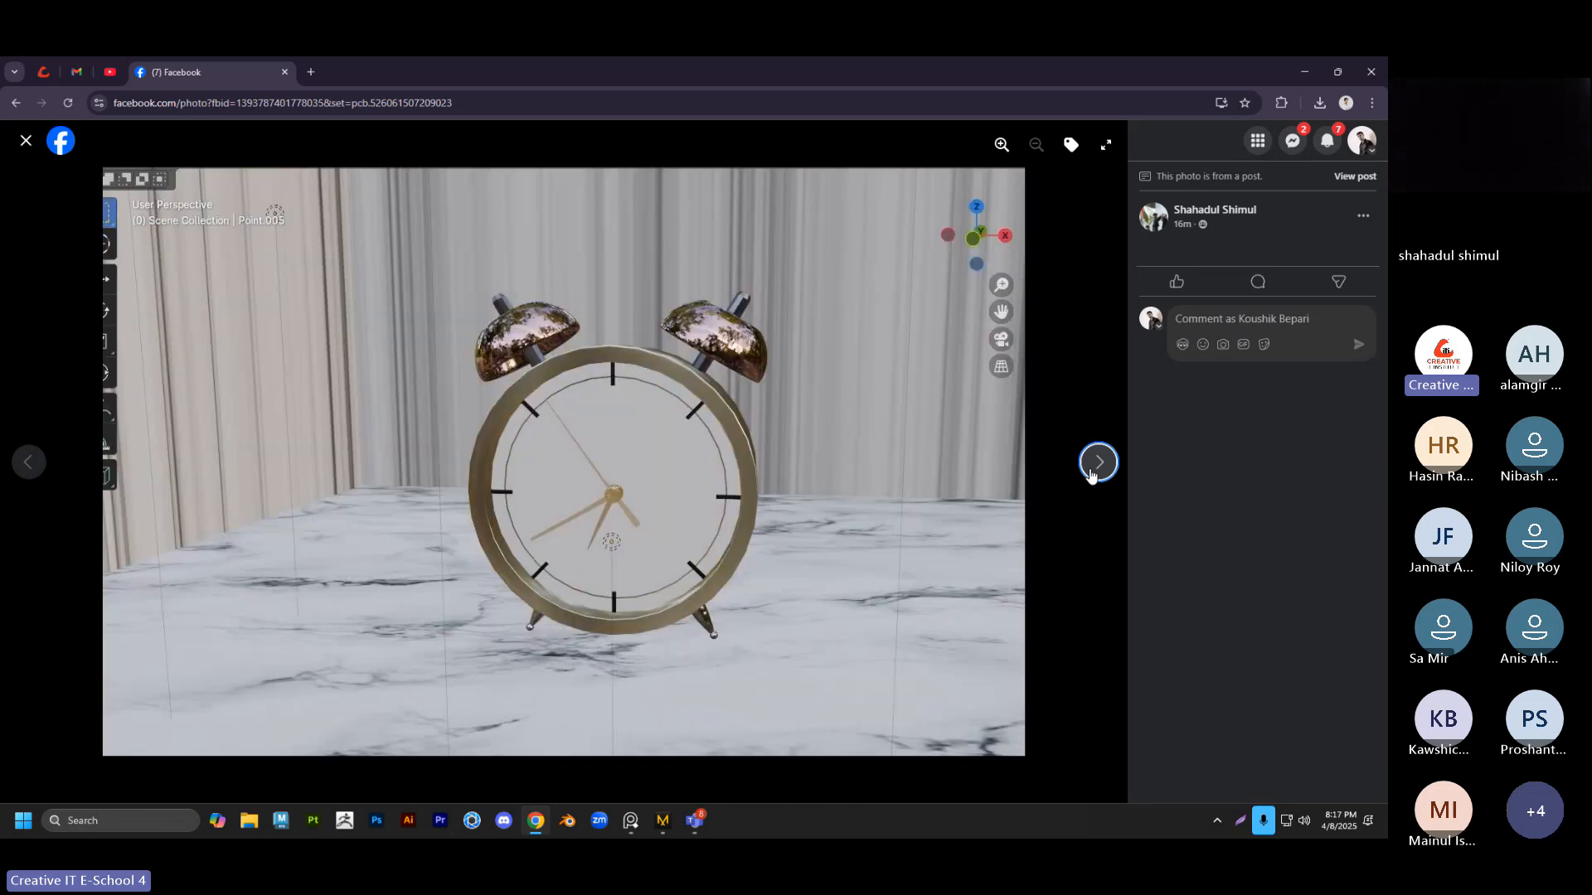
left_click(1091, 473)
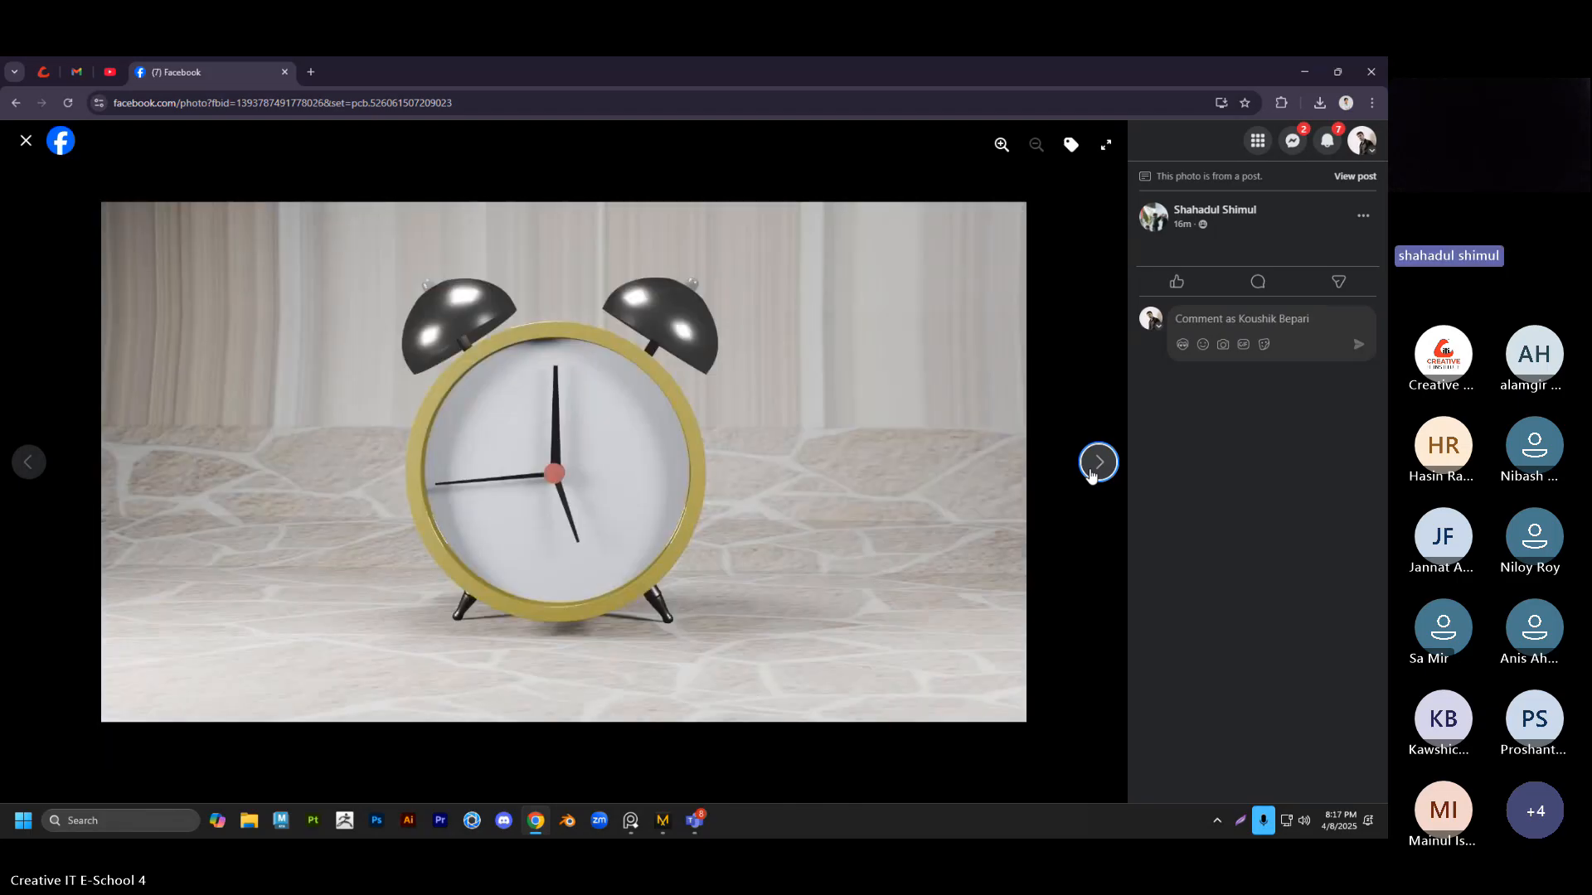
left_click(27, 142)
scroll(526, 470, "down", 1)
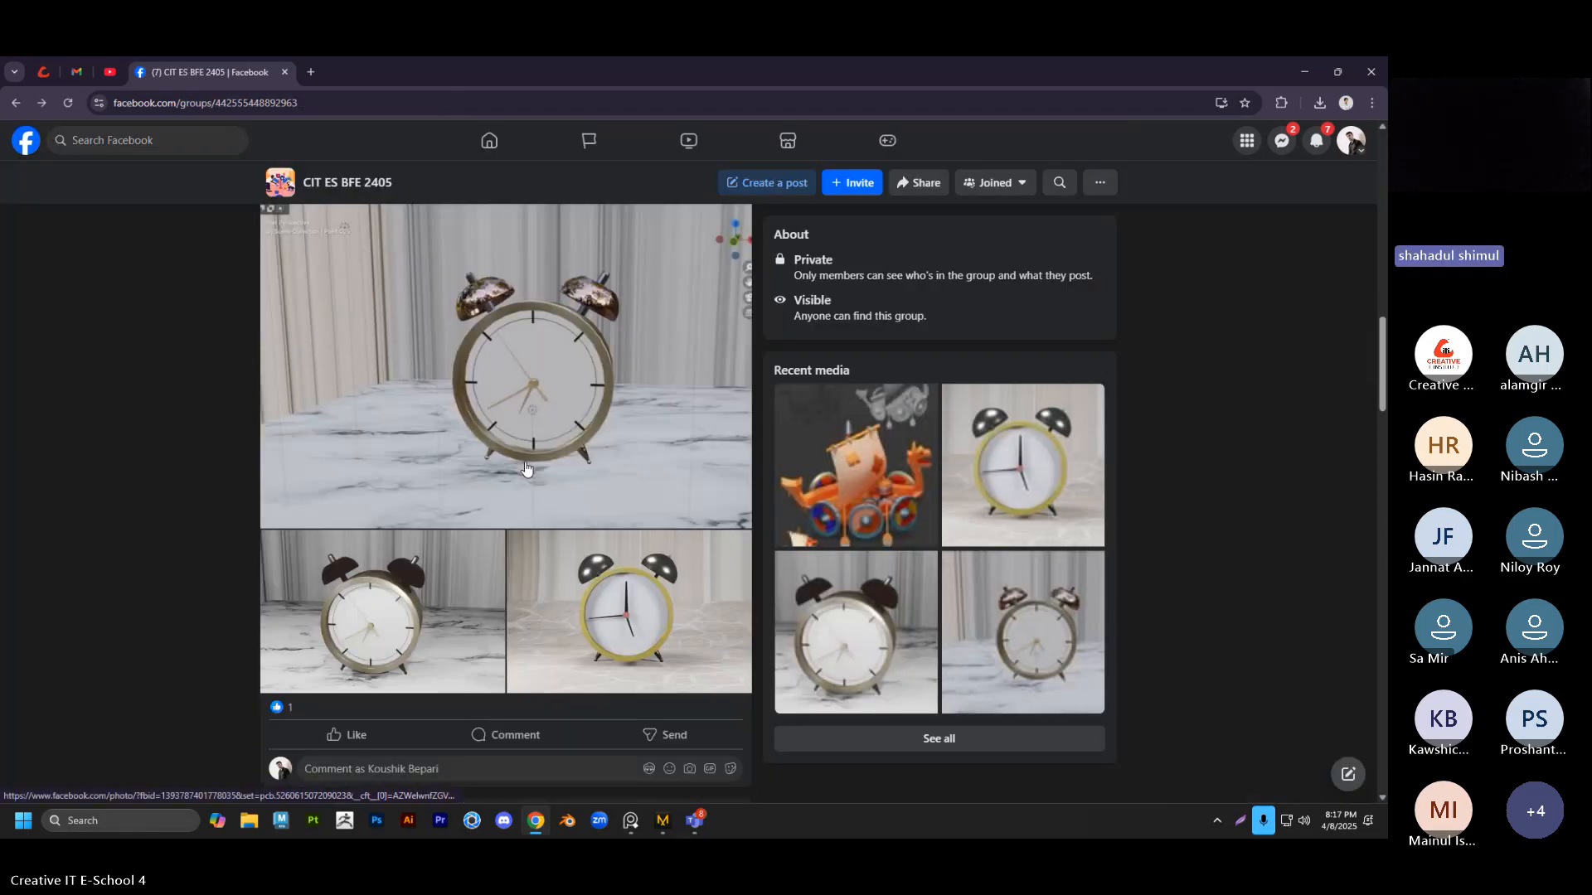
Inspect the first marble-table clock image again and give the Class 9 HW post a Love reaction
left_click(589, 426)
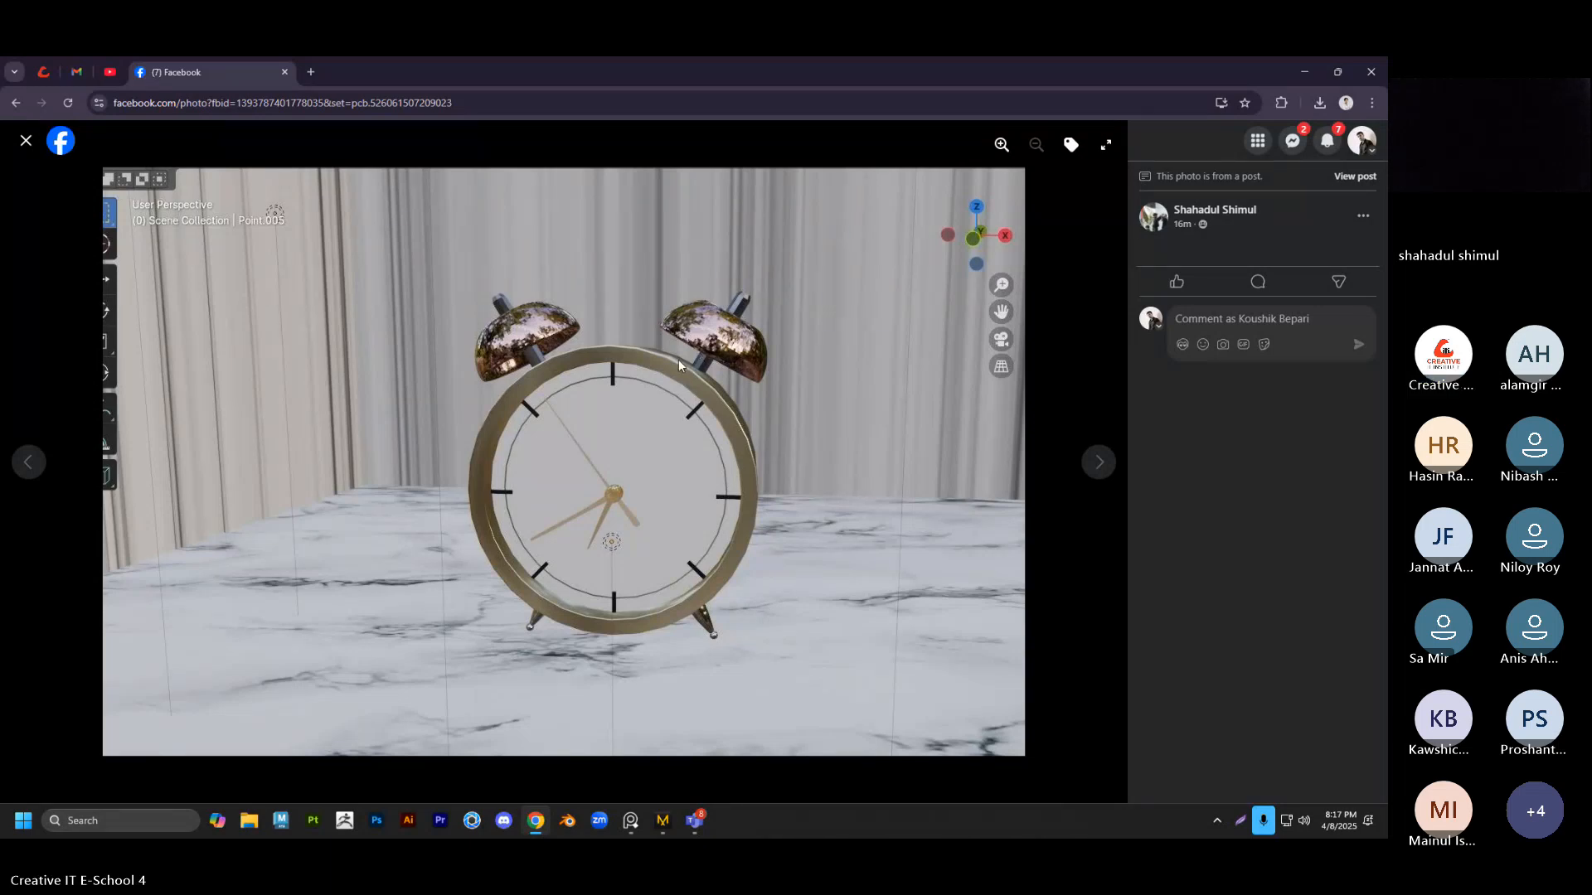
left_click(26, 141)
scroll(322, 399, "down", 3)
mouse_move(356, 444)
left_click(319, 414)
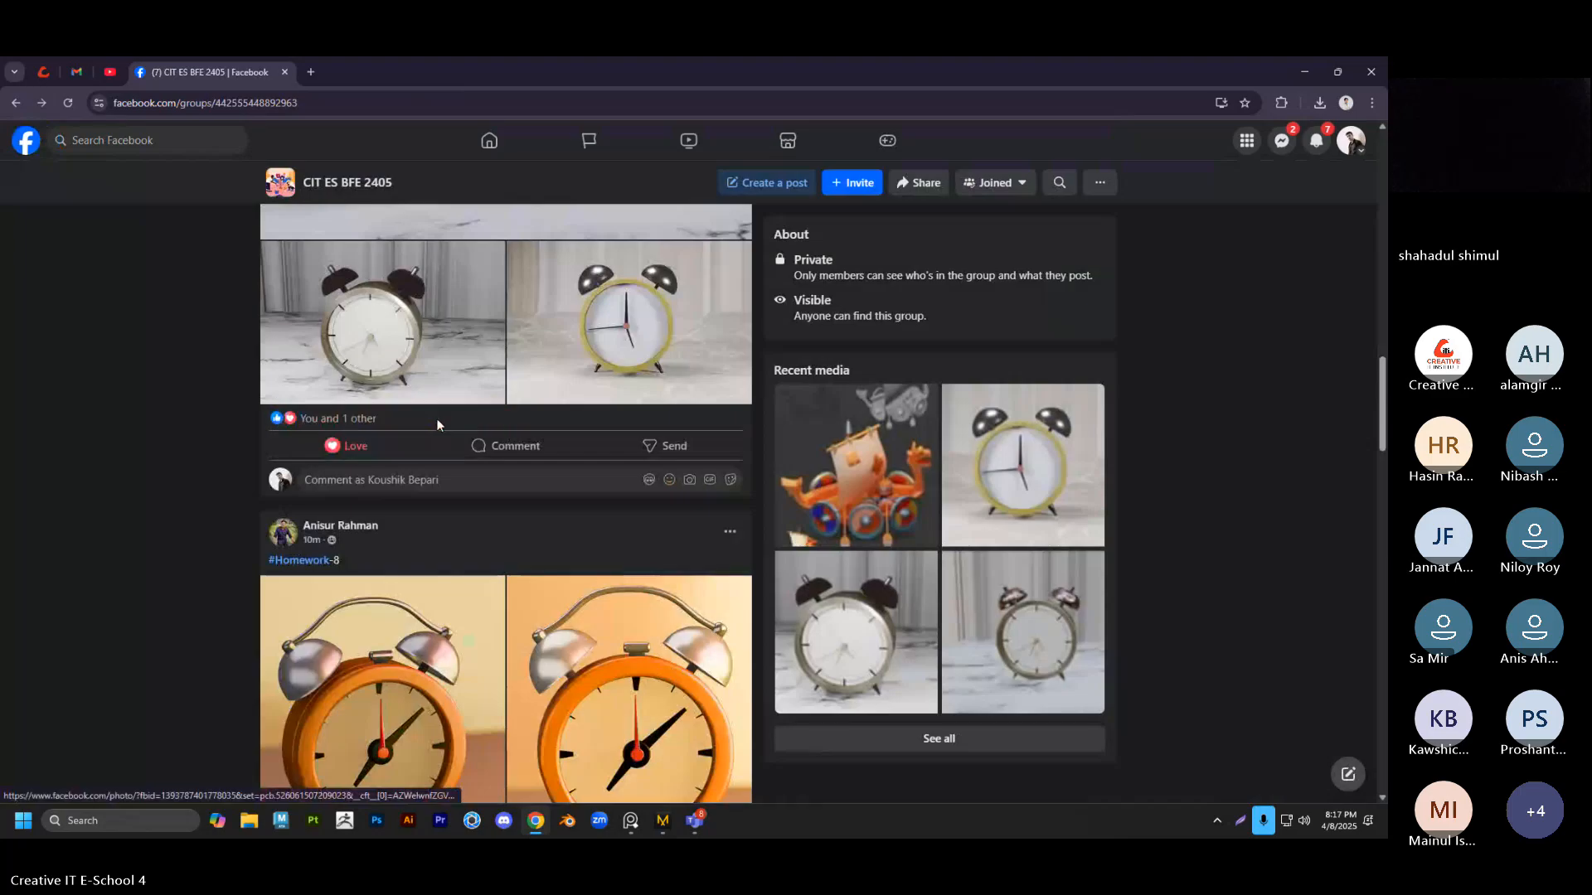
Compare the two orange alarm clock images in the #Homework-8 post by switching between them, then close the viewer
scroll(470, 449, "down", 3)
scroll(470, 448, "down", 2)
scroll(470, 449, "up", 2)
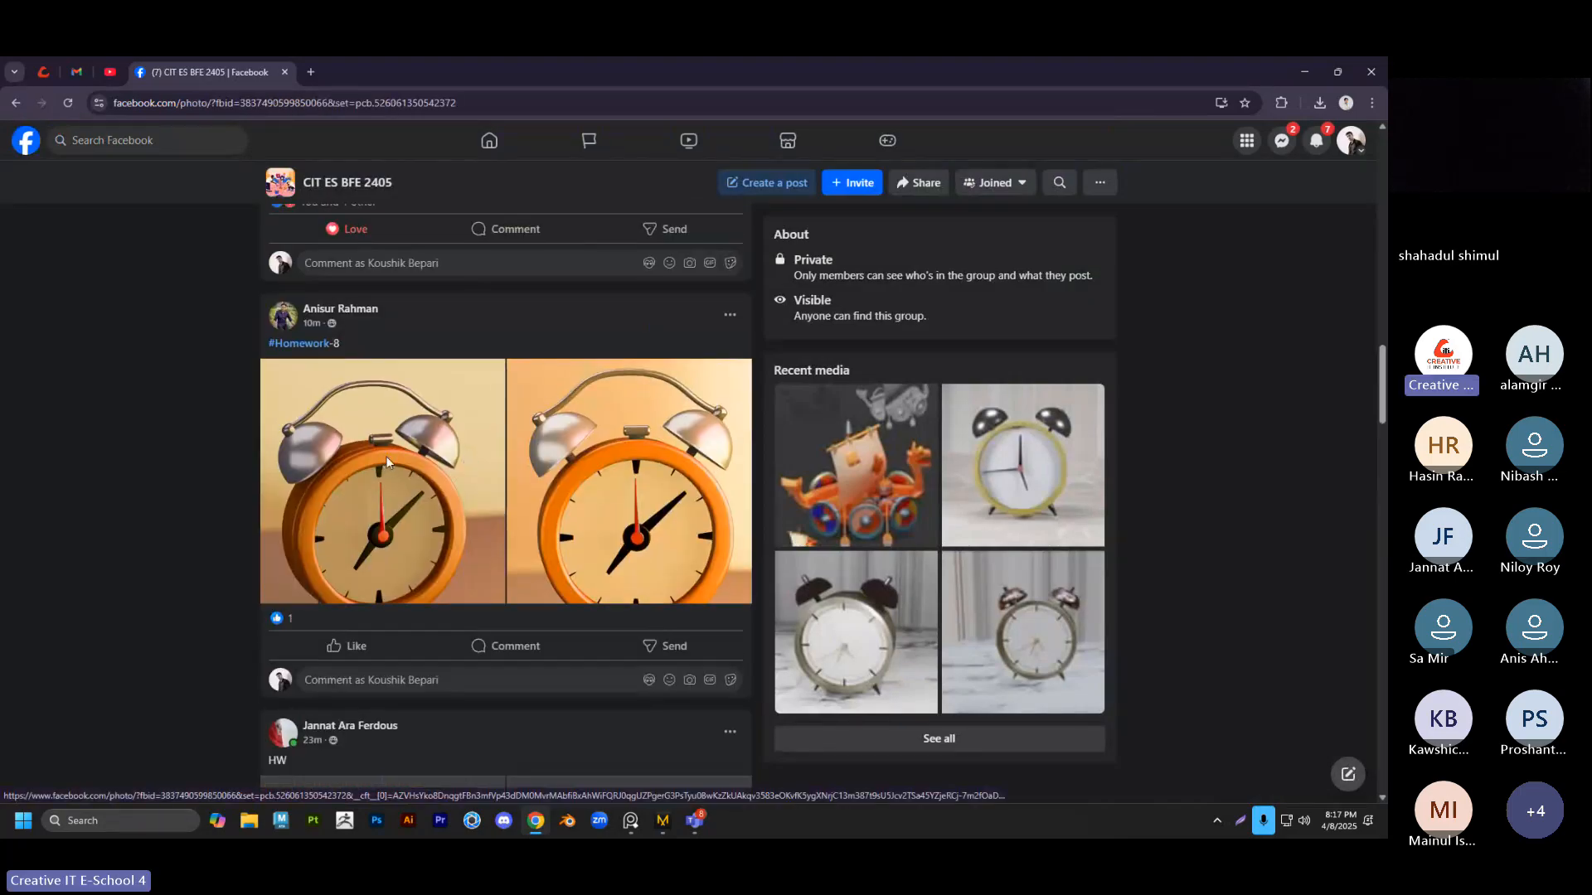
left_click(386, 456)
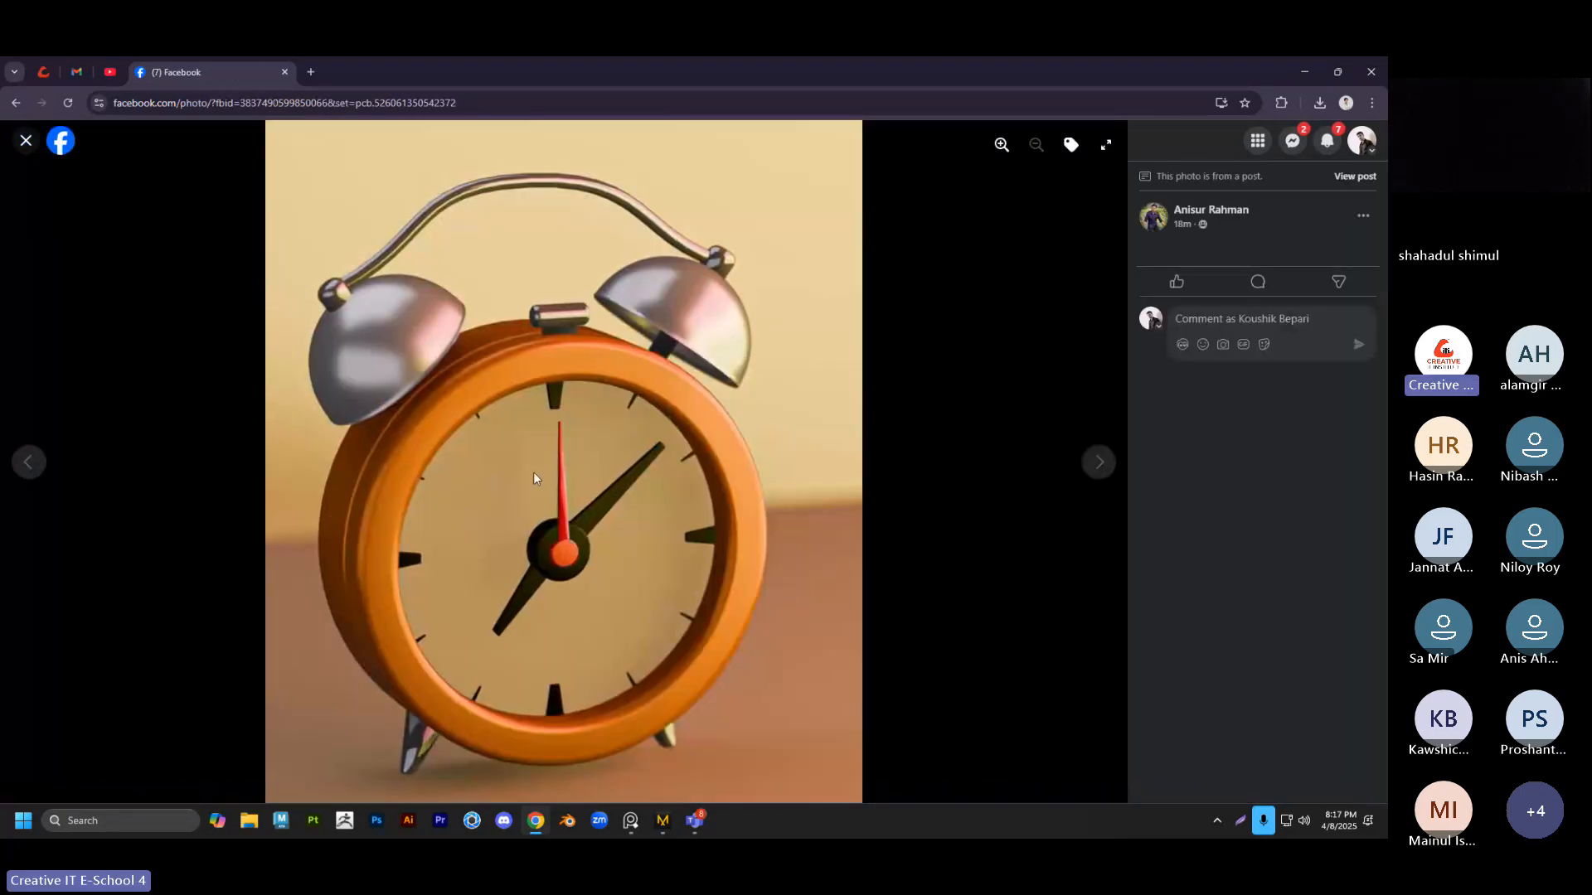
left_click(1099, 473)
left_click(28, 462)
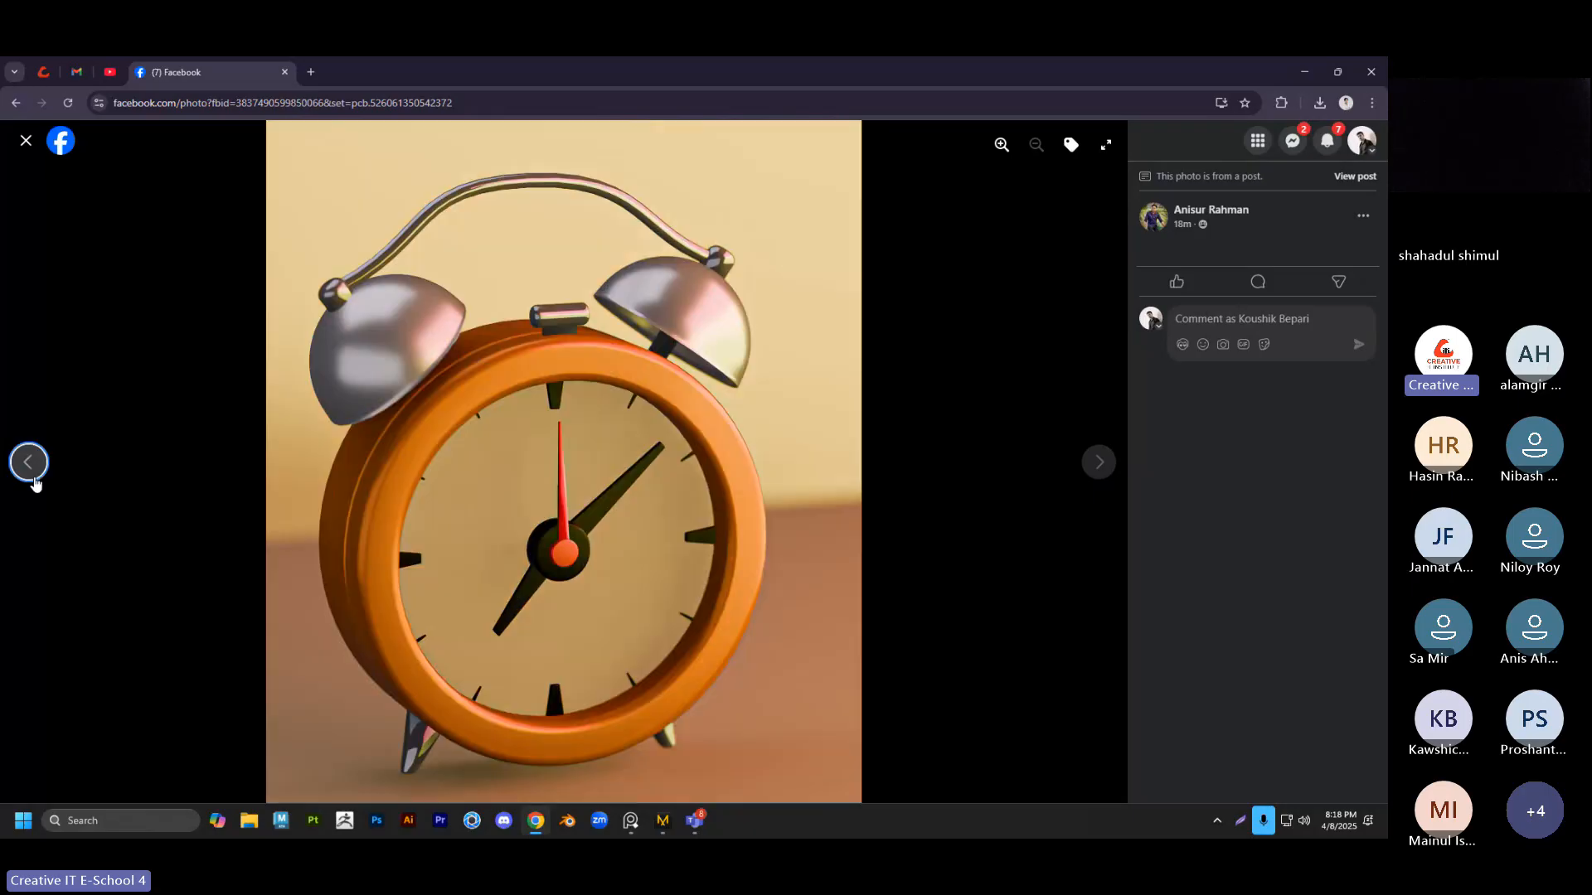
left_click(1112, 472)
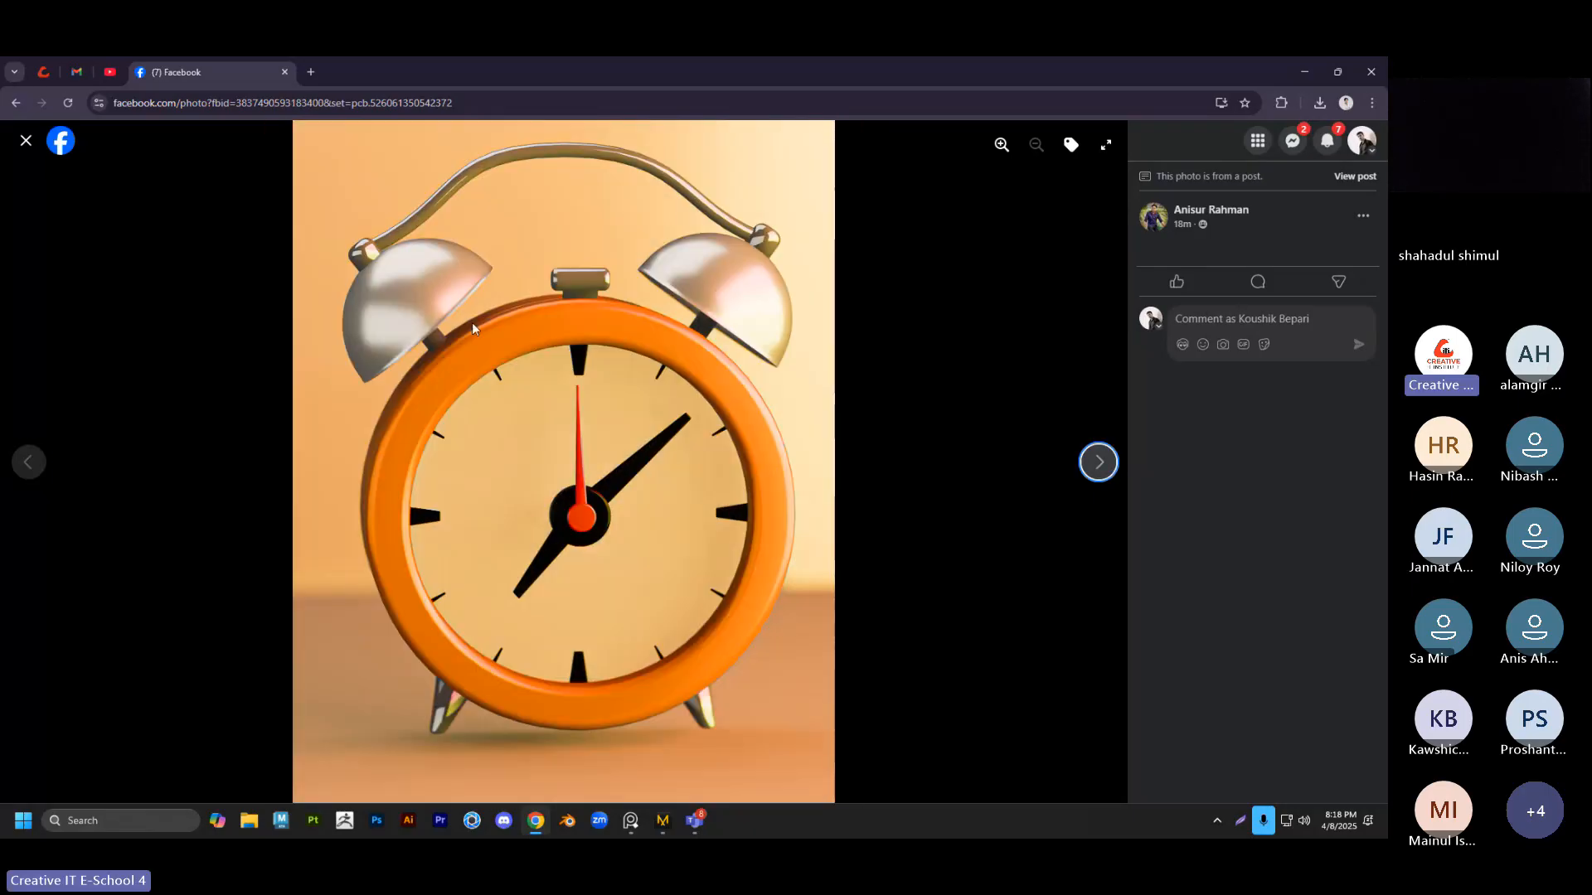
key("Left")
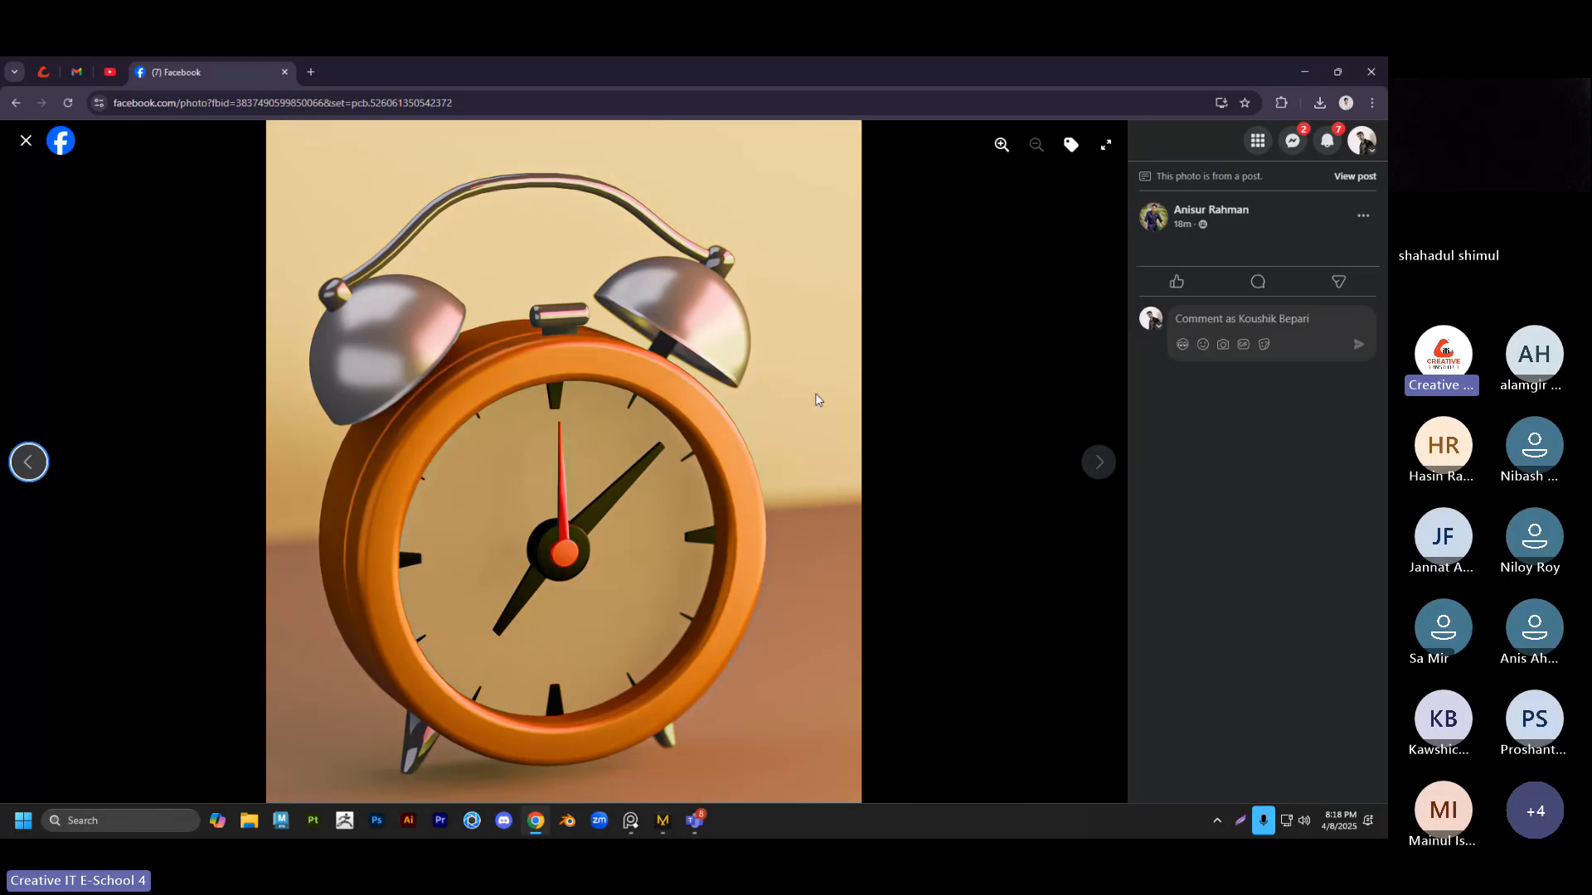
left_click(1104, 466)
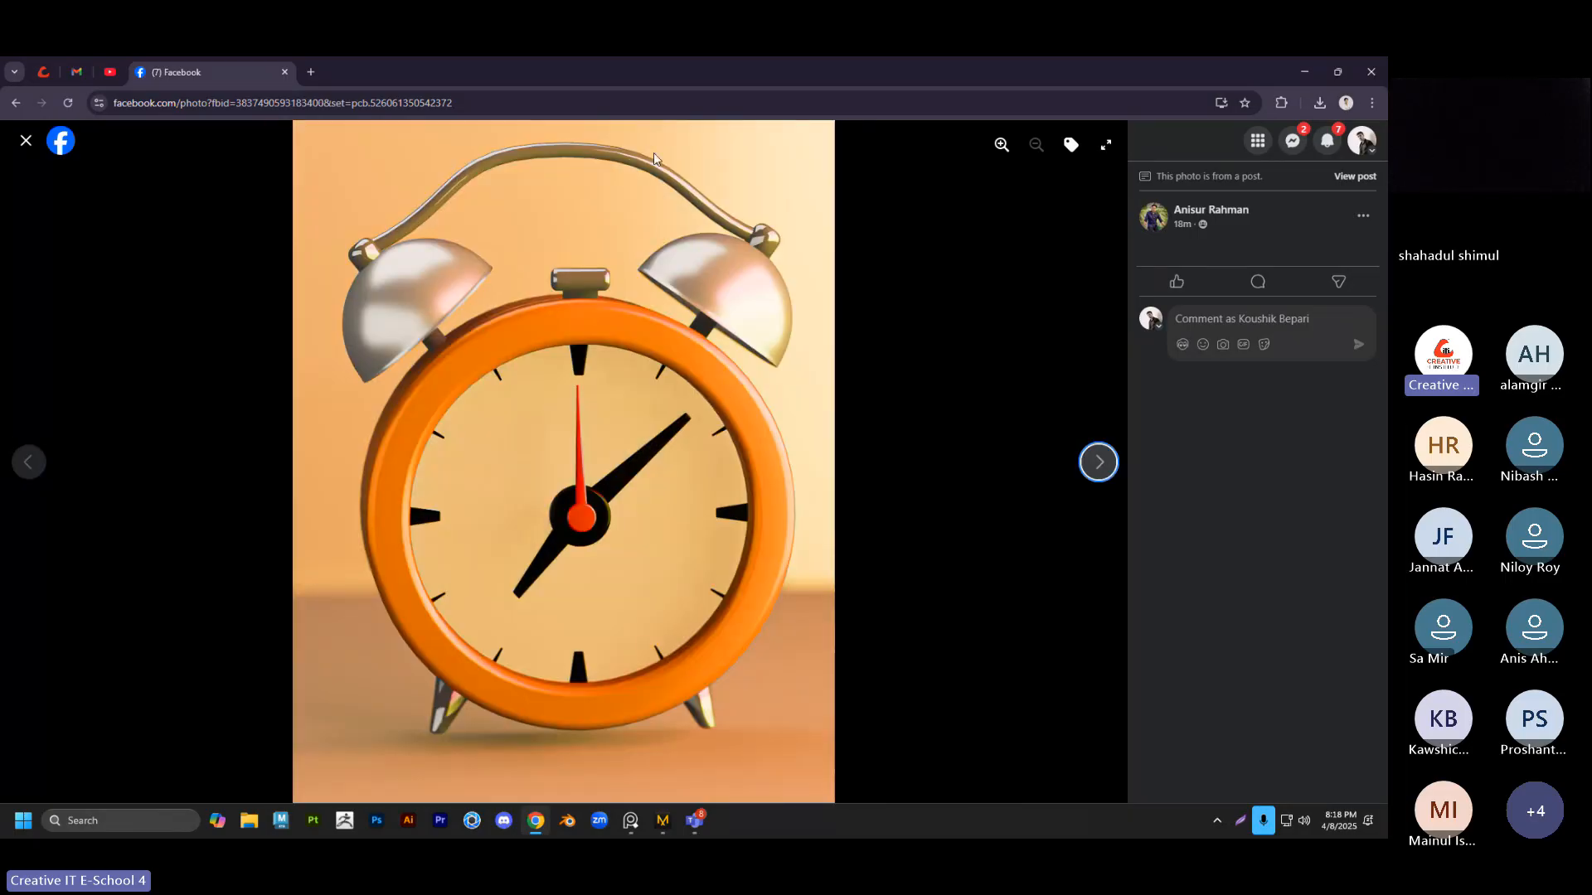
key("Left")
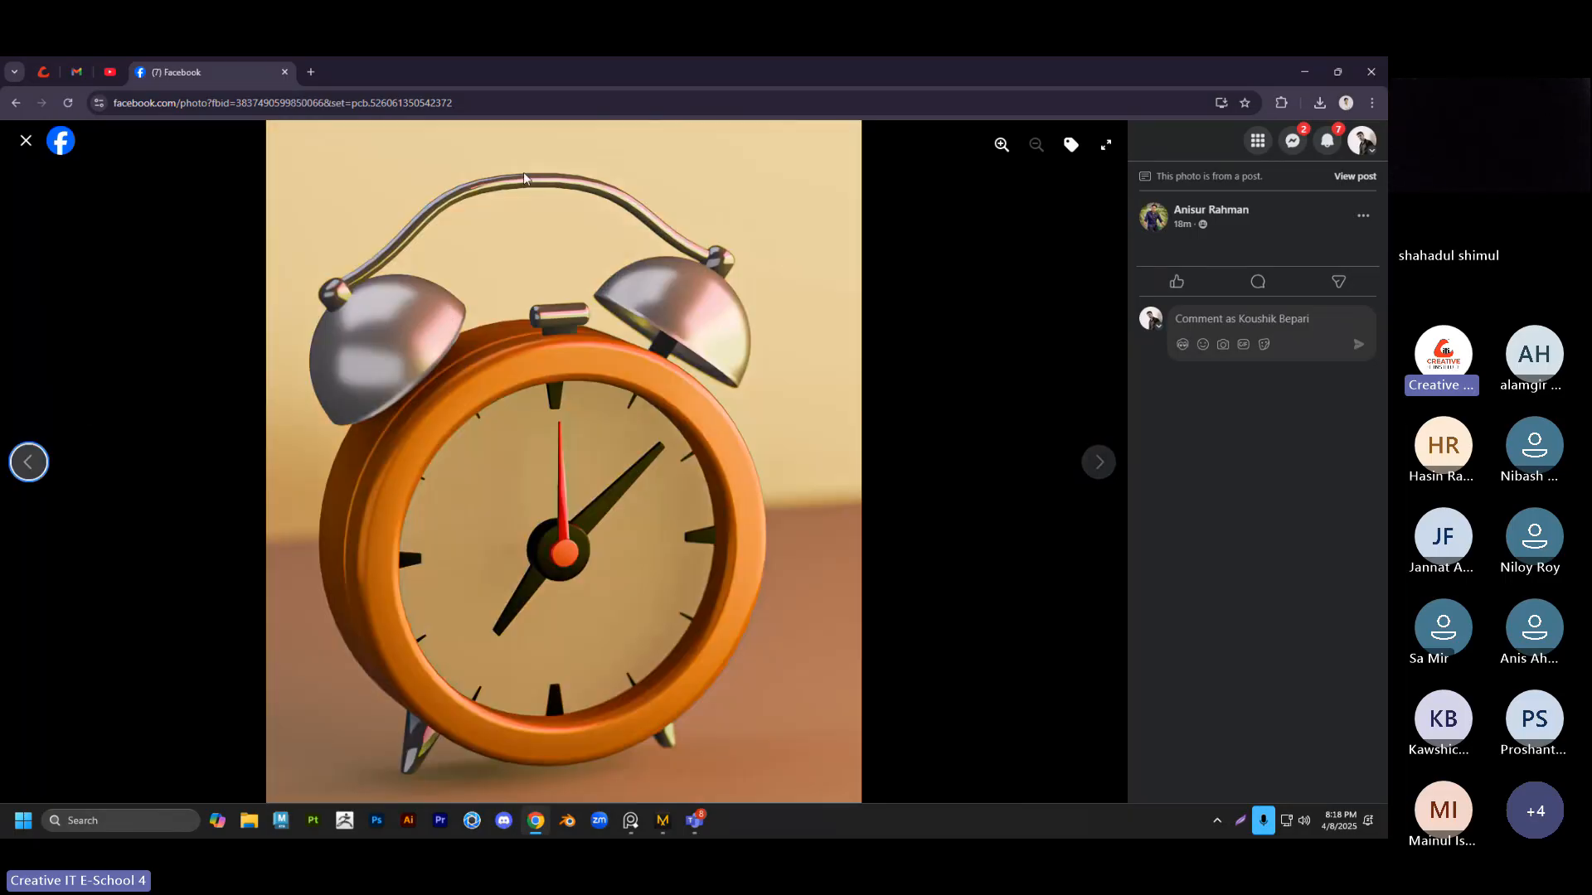
left_click(1087, 470)
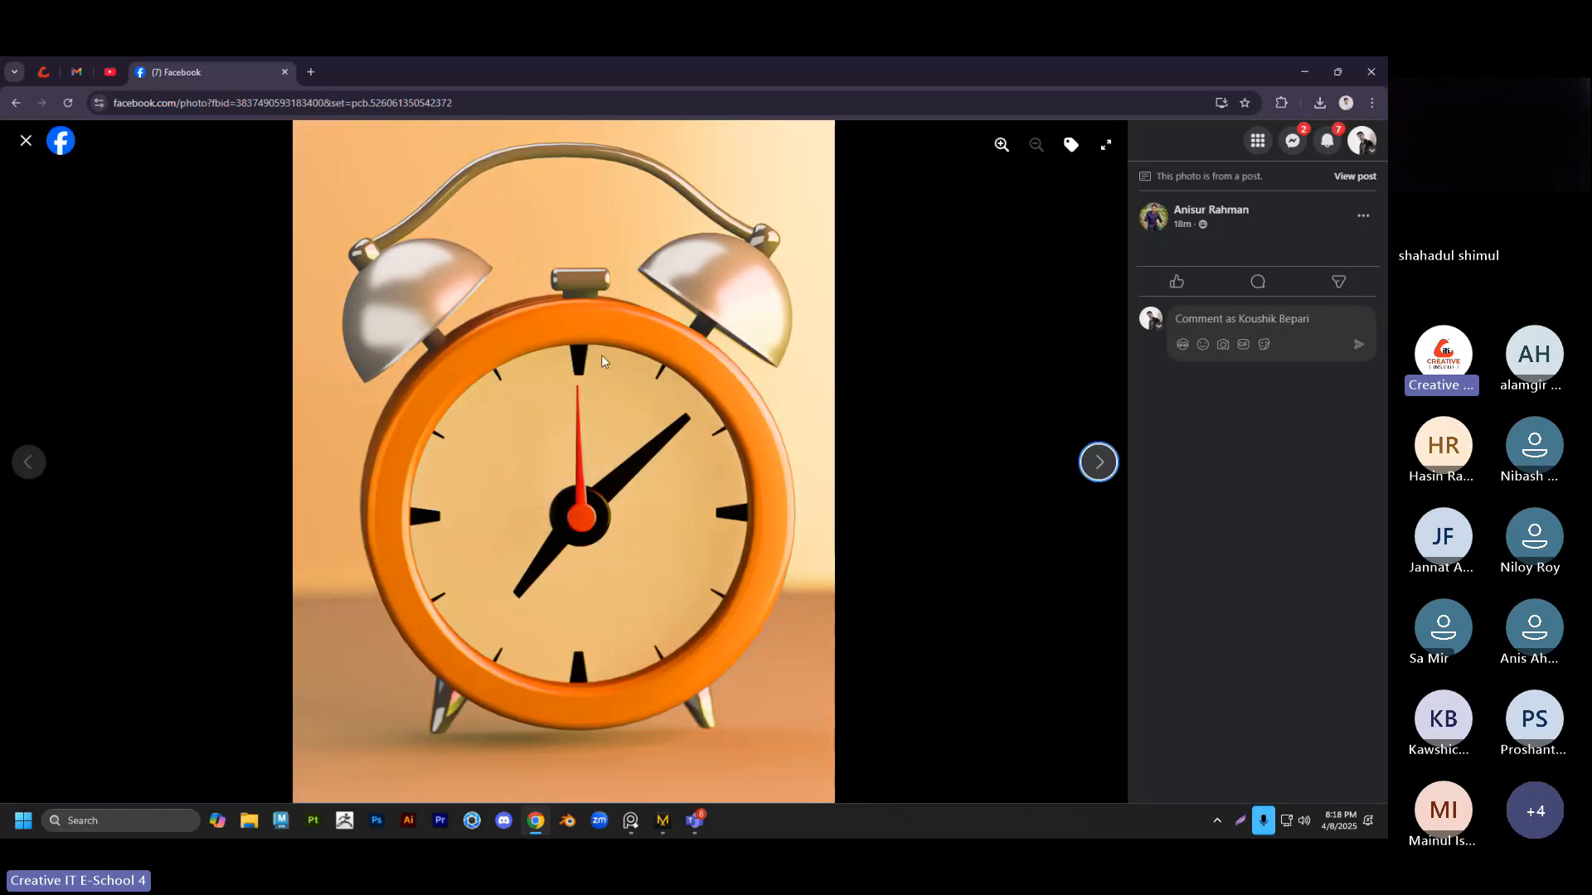
left_click(29, 462)
left_click(25, 141)
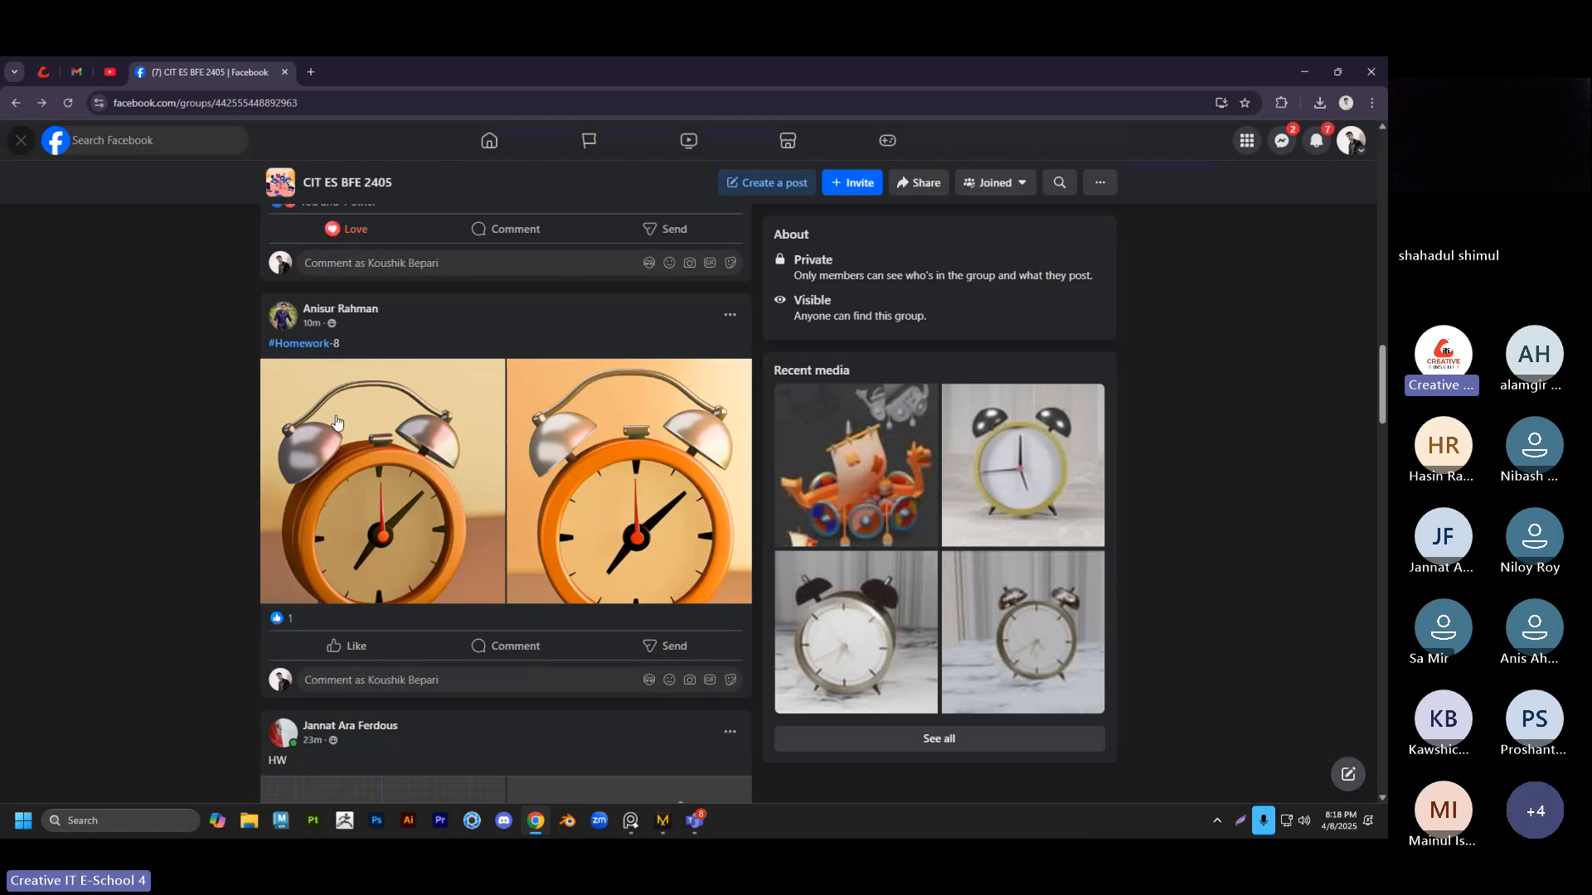
Give the #Homework-8 post a Love reaction, and compare the two grey alarm clock images in the HW post enlarged
scroll(336, 422, "down", 3)
scroll(314, 411, "down", 3)
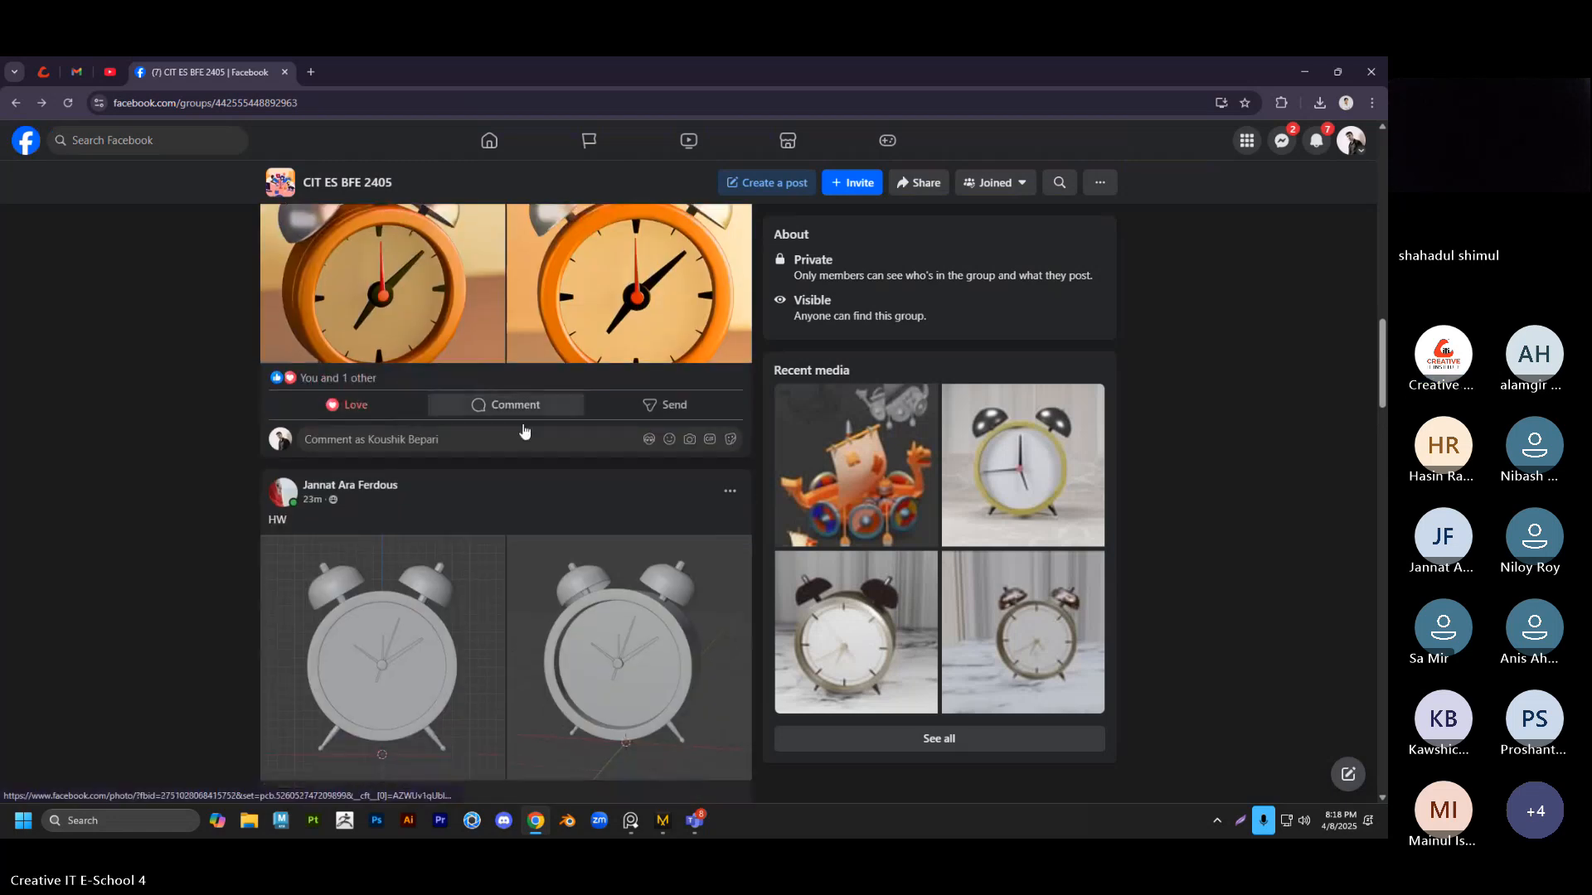
left_click(375, 440)
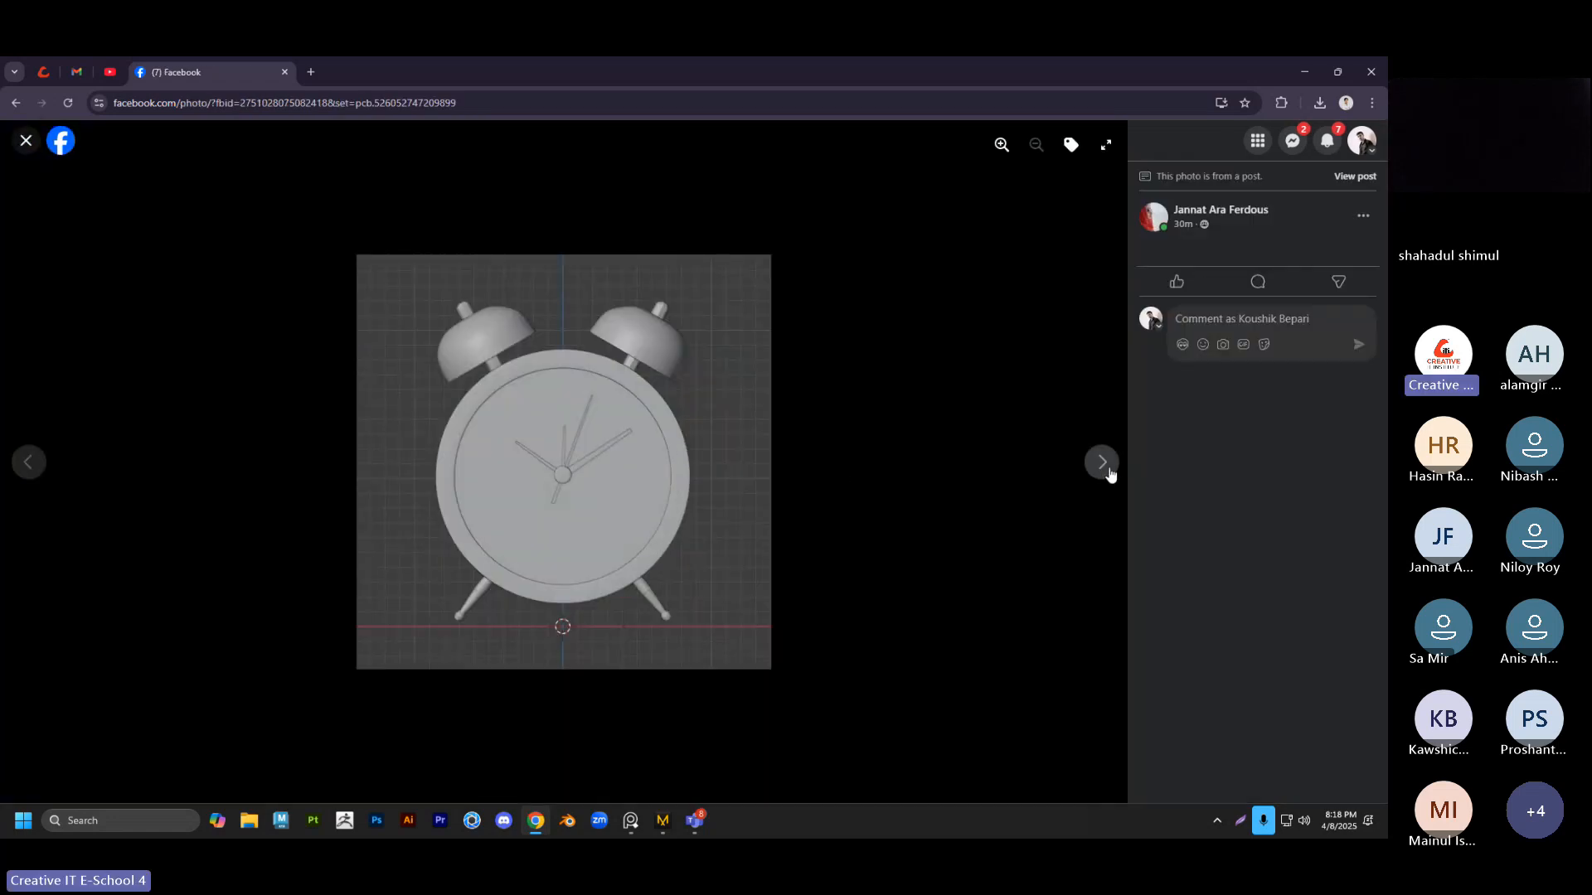
left_click(1110, 472)
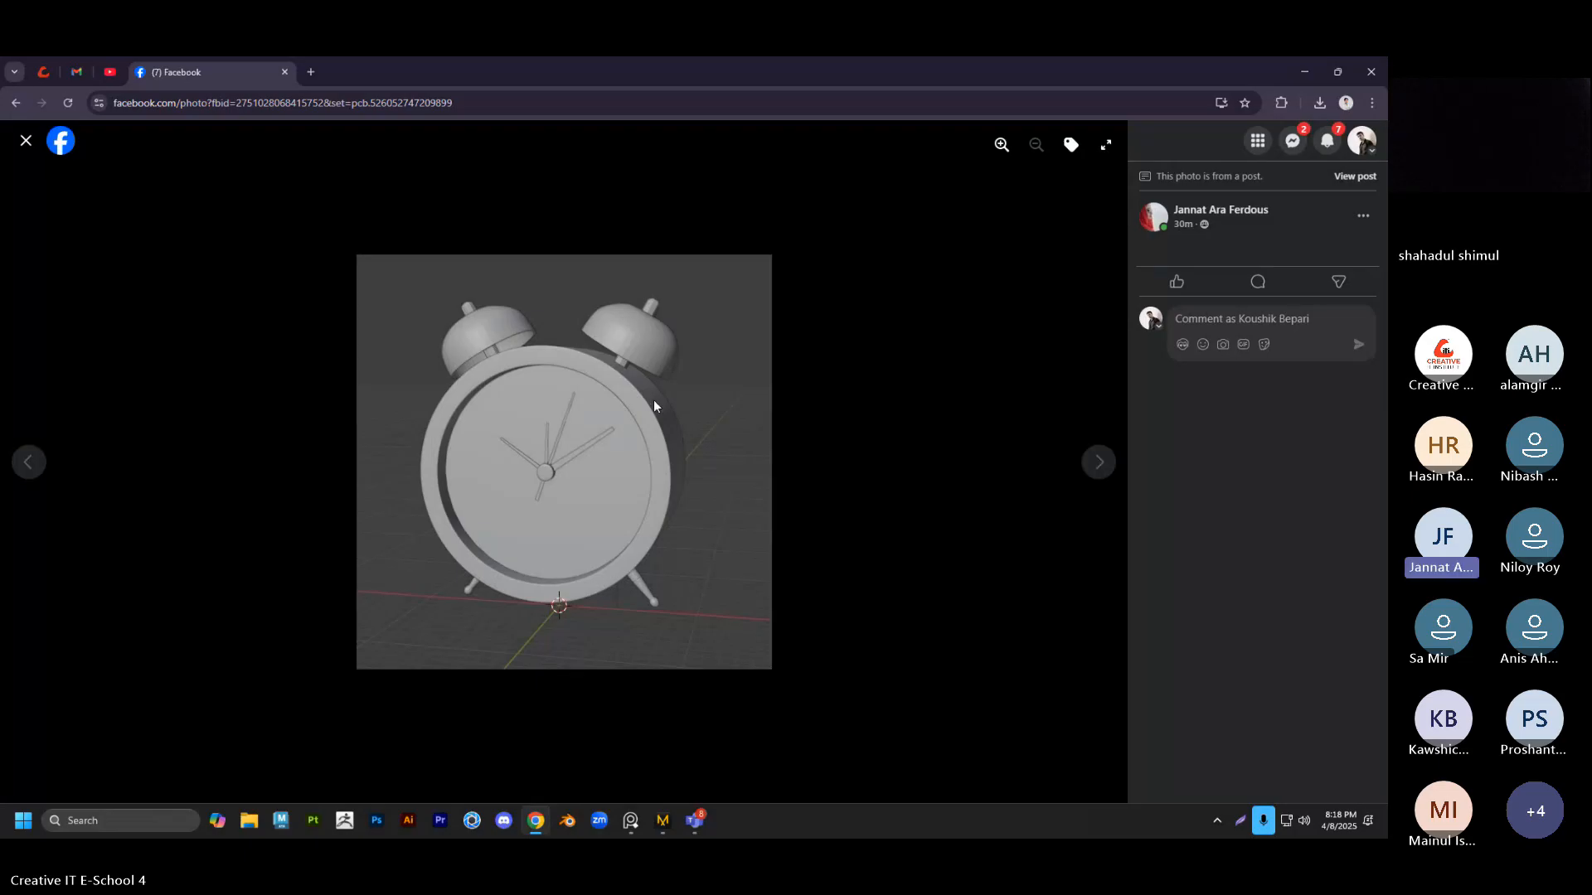
left_click(1110, 469)
left_click(24, 470)
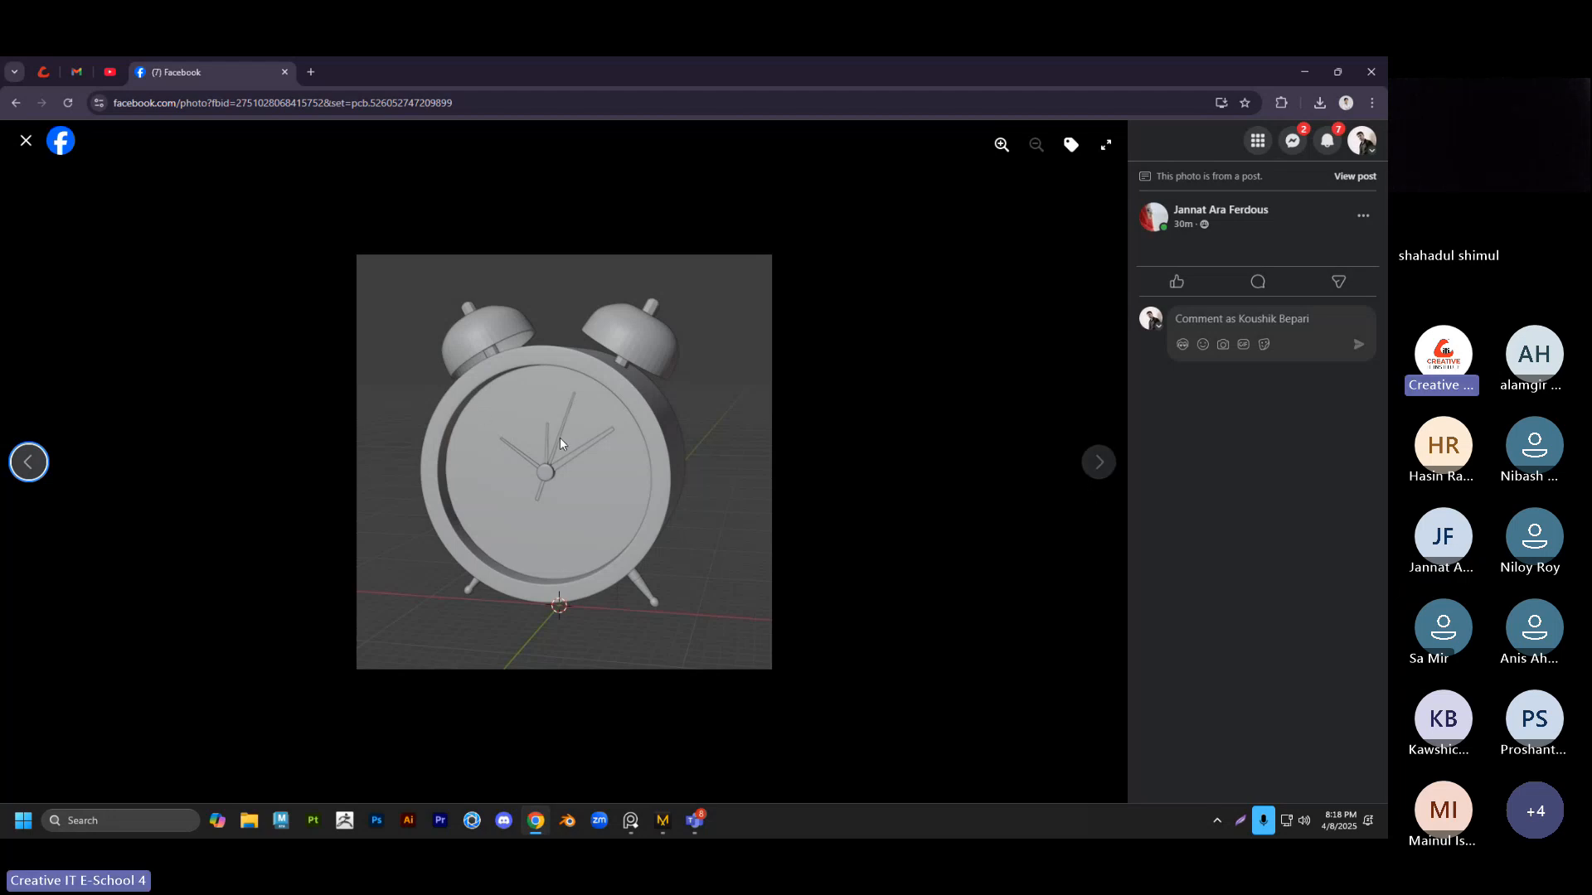
left_click(1301, 717)
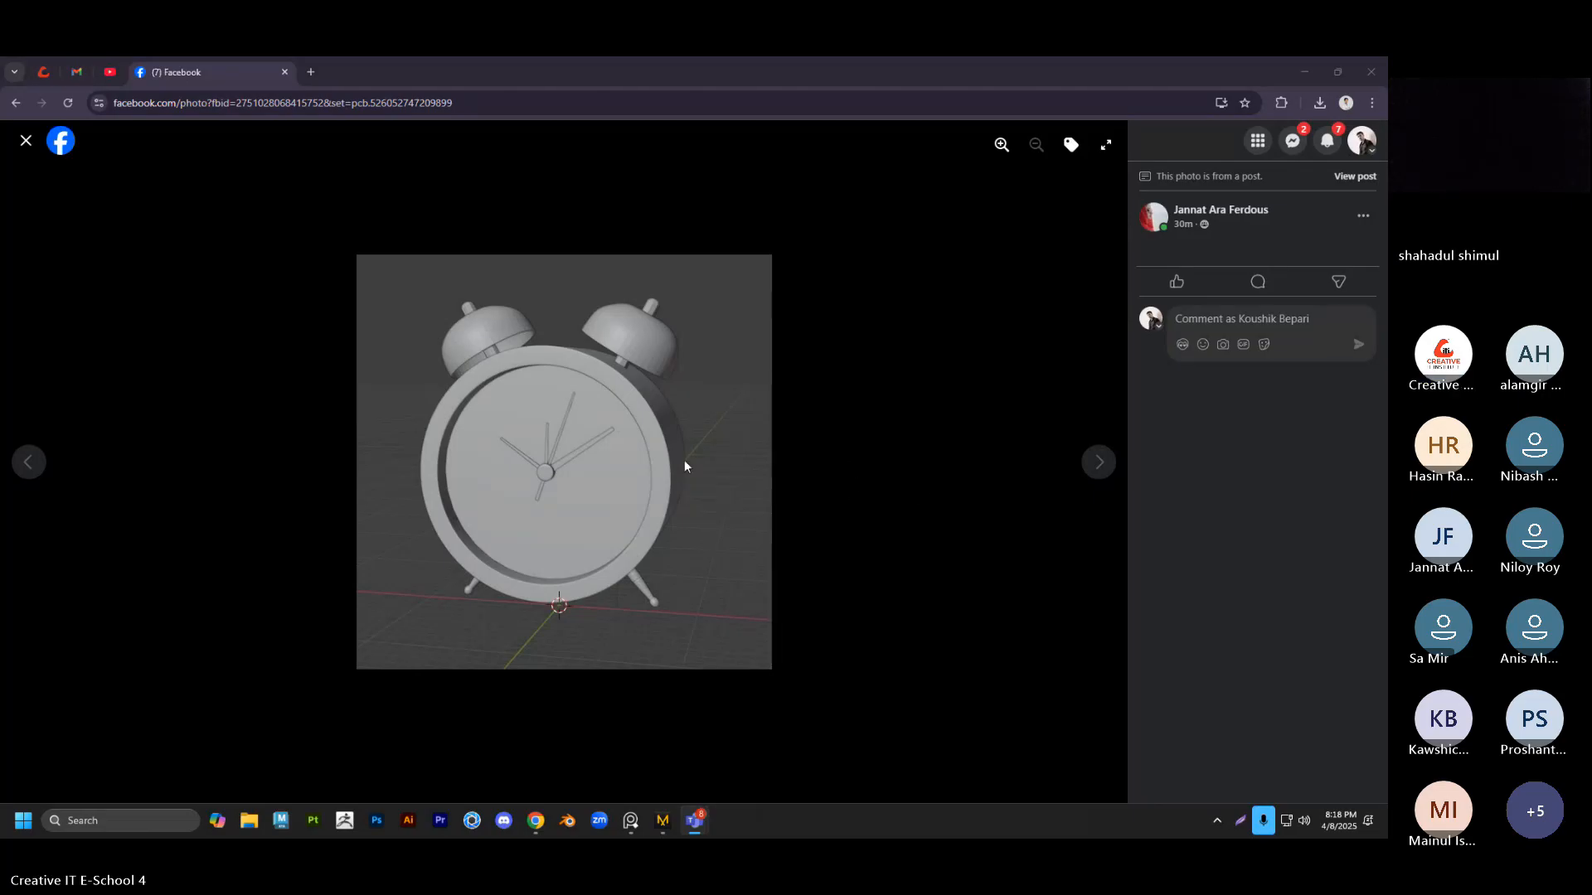
left_click(1101, 474)
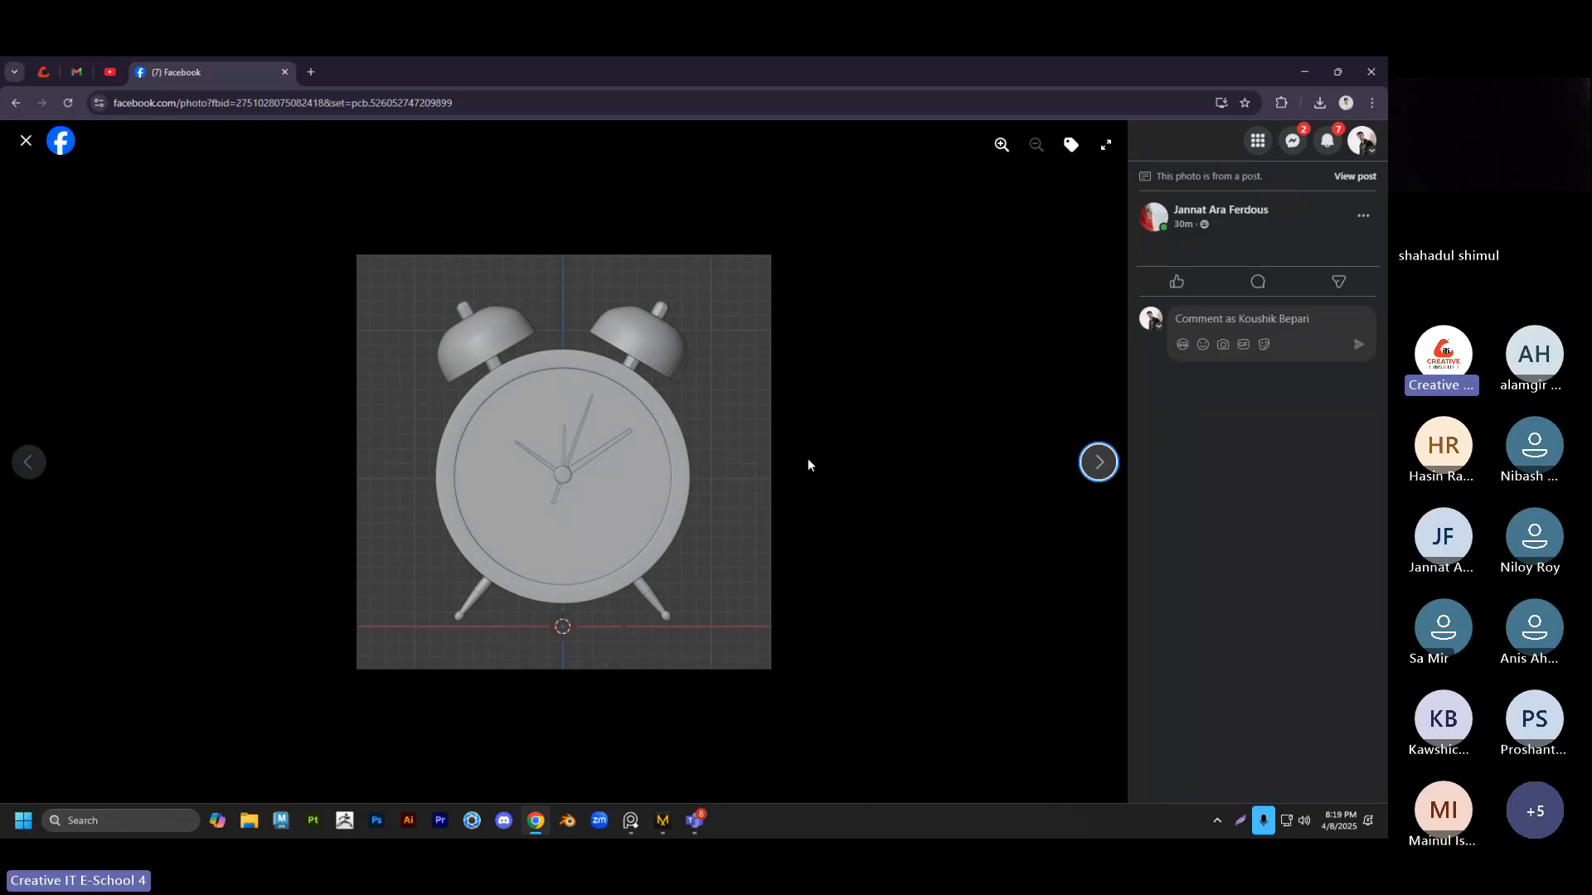
left_click(26, 141)
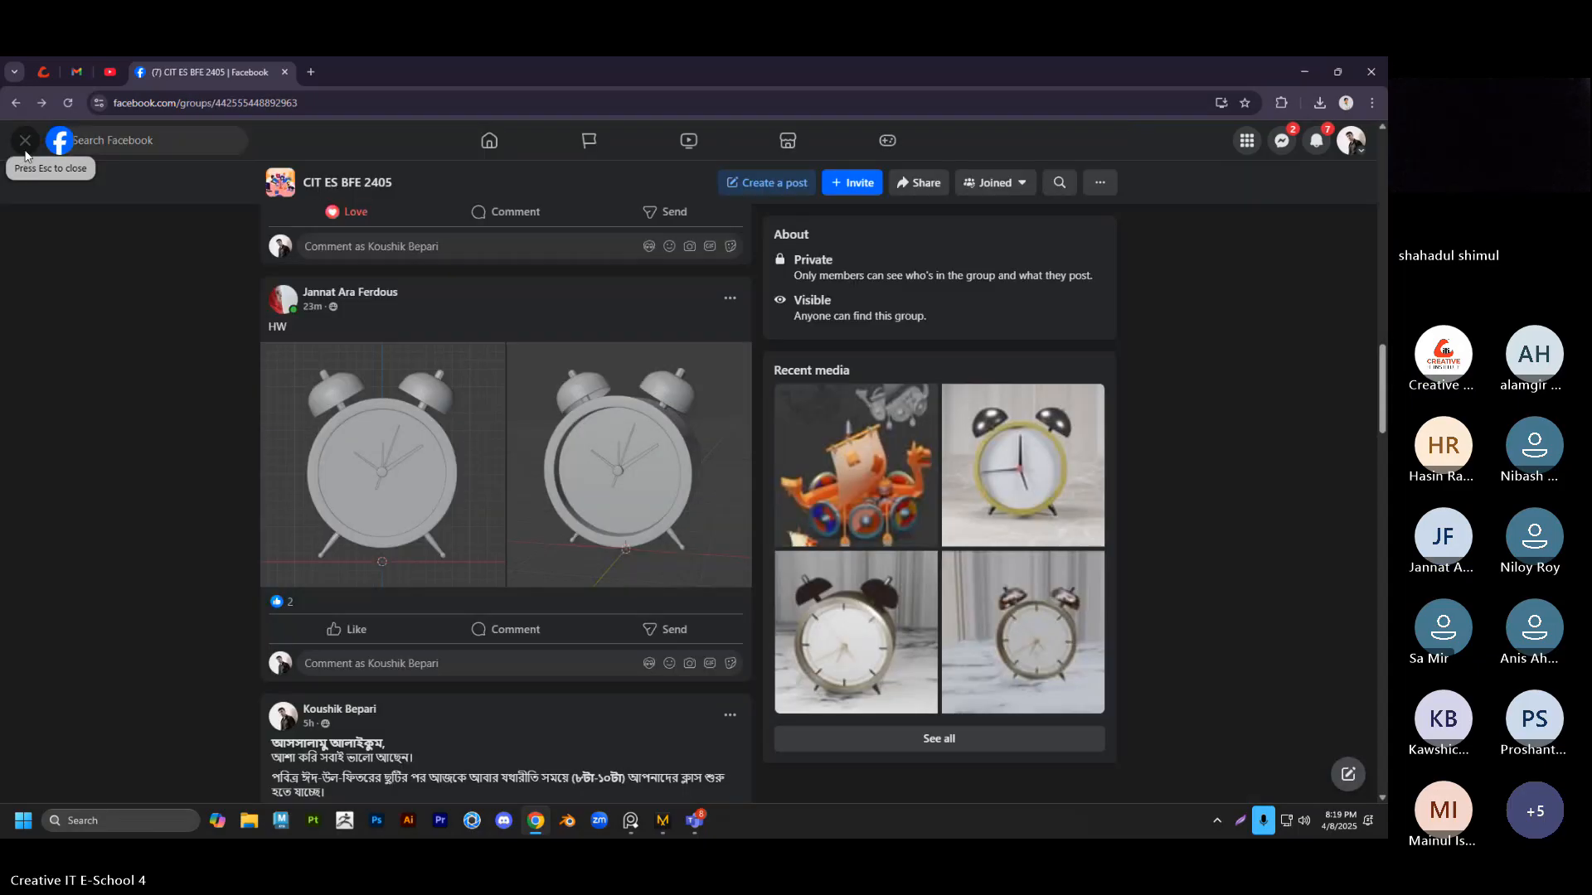
Give the HW post with the two untextured grey alarm clocks a Love reaction
scroll(331, 398, "down", 3)
left_click(319, 382)
scroll(332, 398, "down", 4)
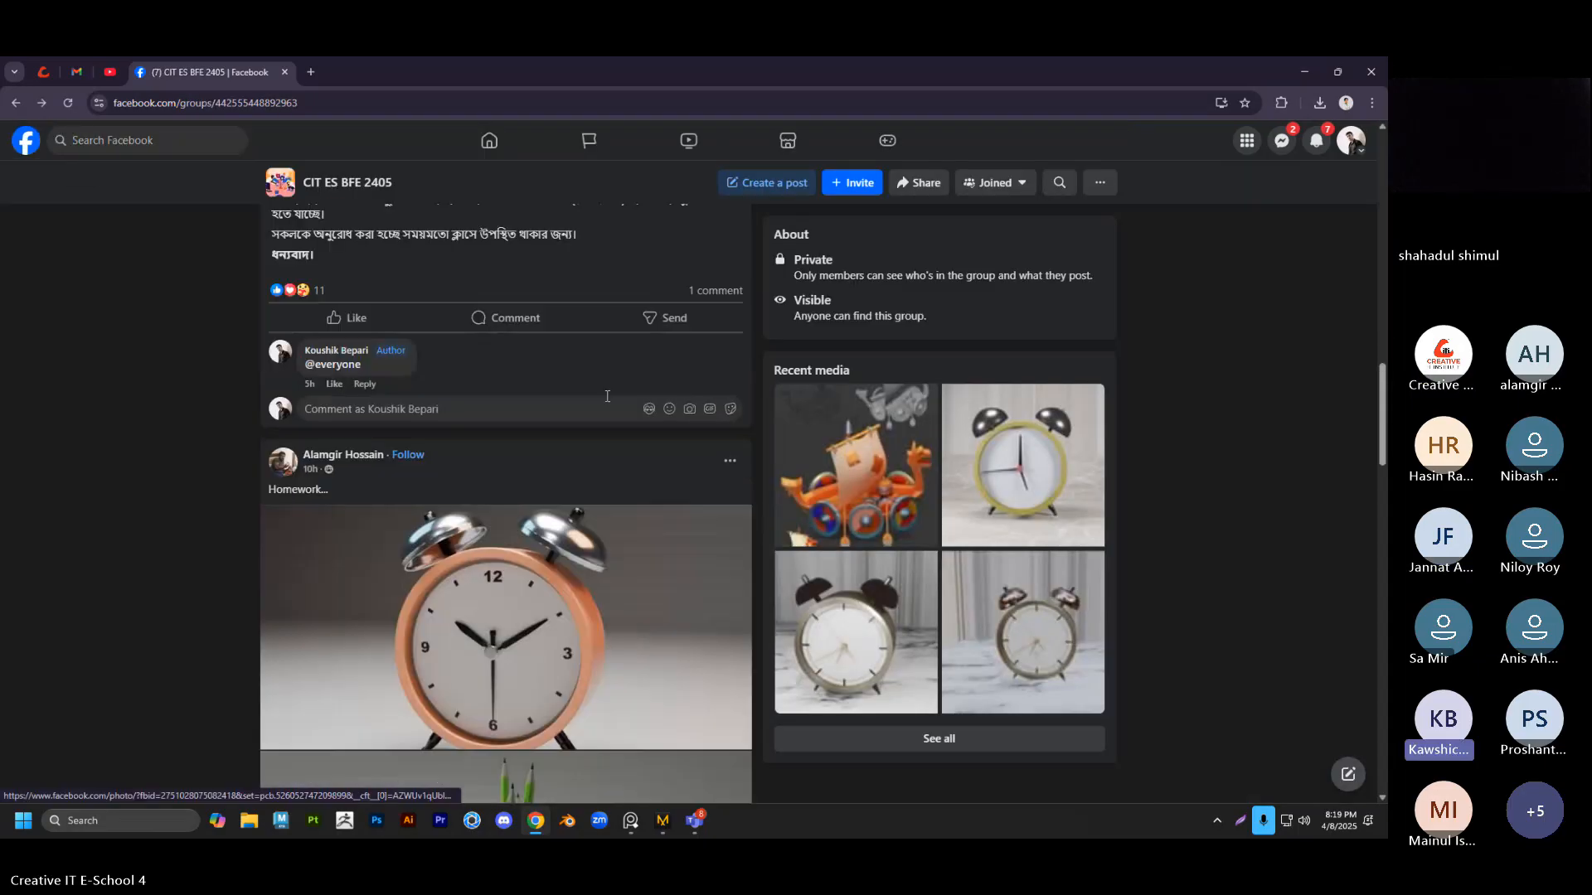
scroll(594, 409, "up", 5)
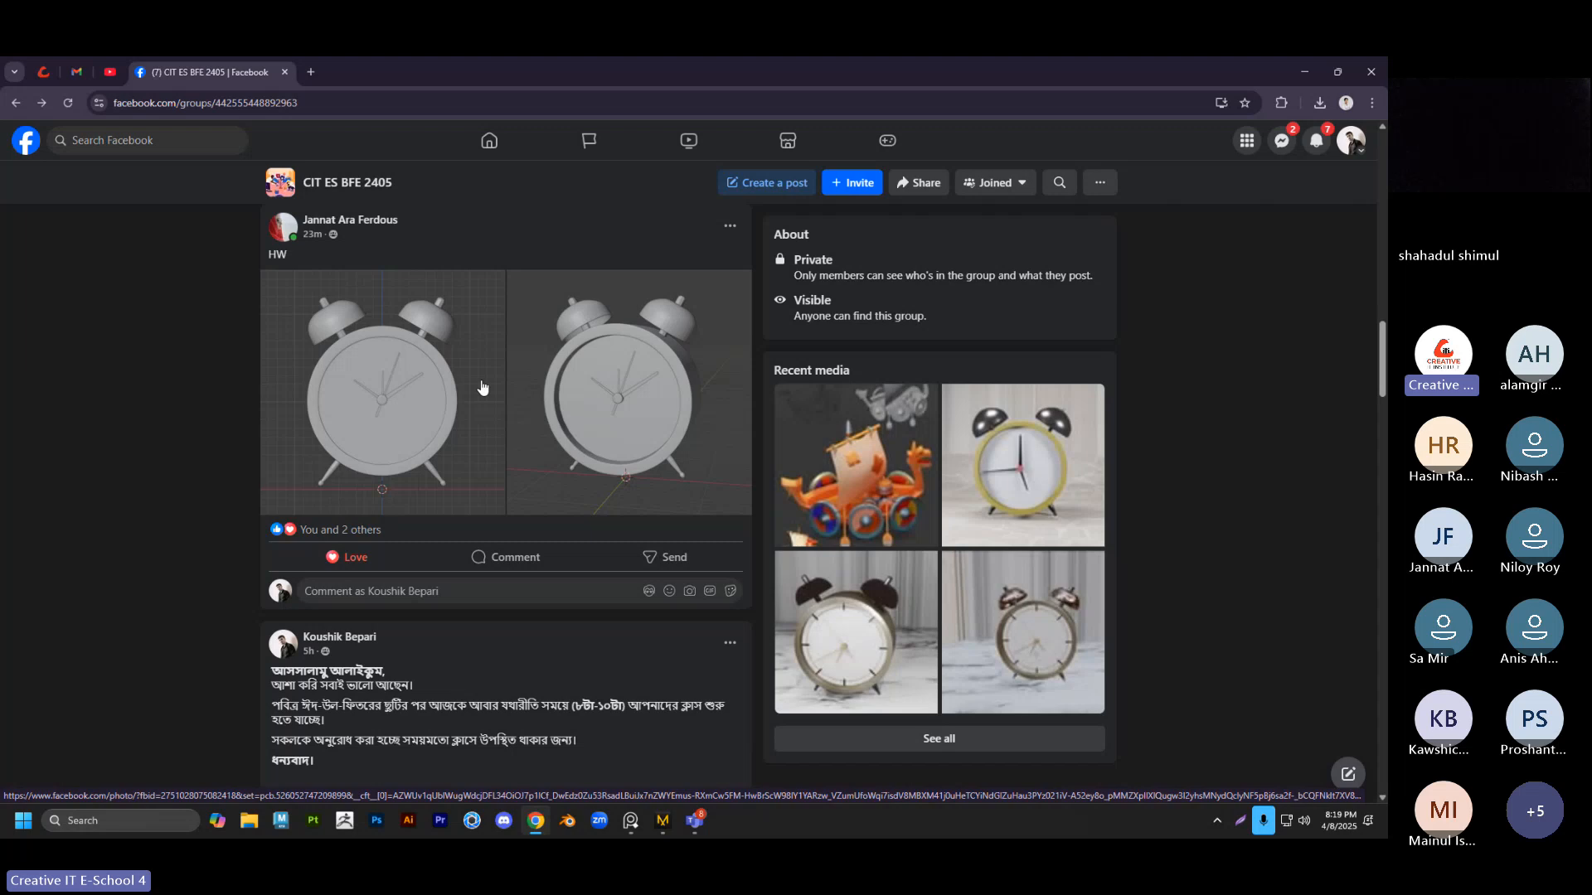
View the orange alarm clock and green pencil renders in the Homework... post enlarged, and close the viewer
scroll(498, 455, "down", 10)
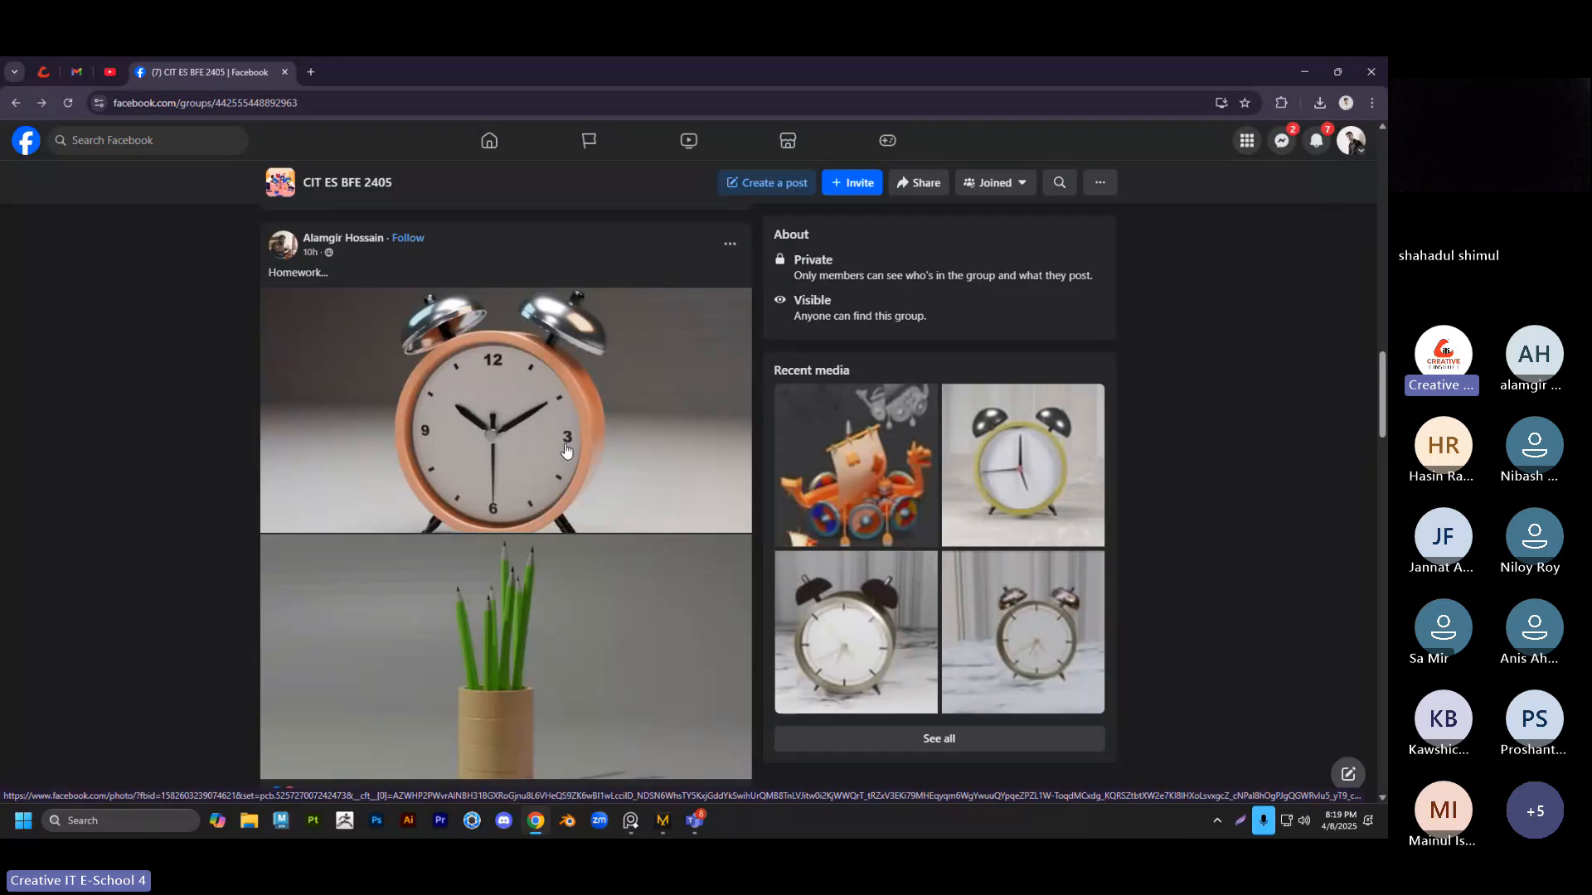
scroll(551, 443, "down", 2)
scroll(535, 423, "up", 1)
scroll(514, 365, "down", 1)
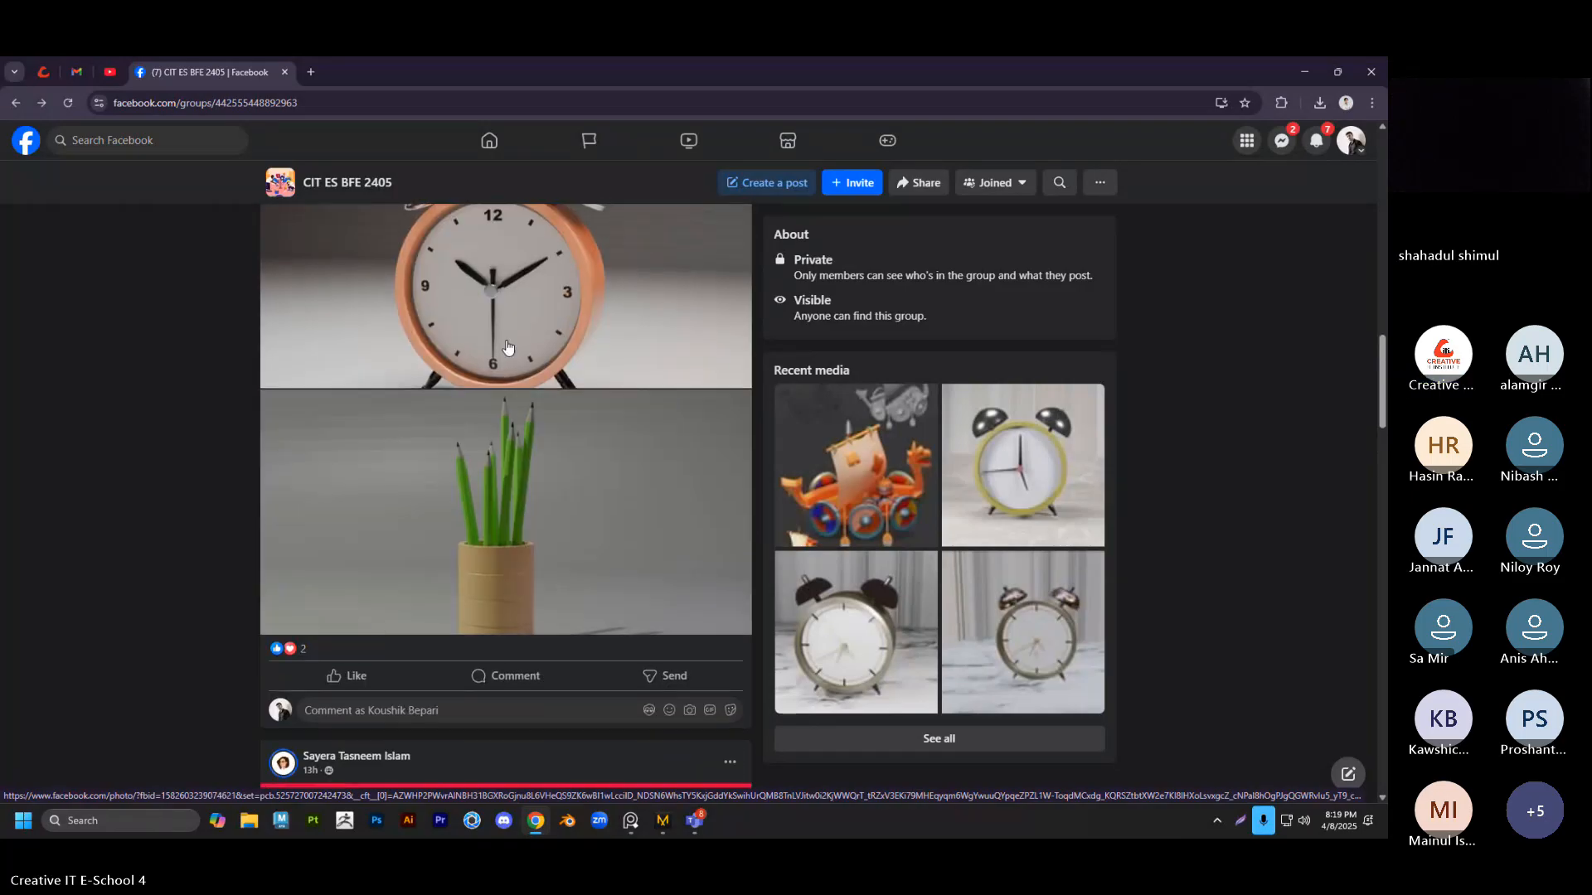
left_click(502, 361)
left_click(1079, 456)
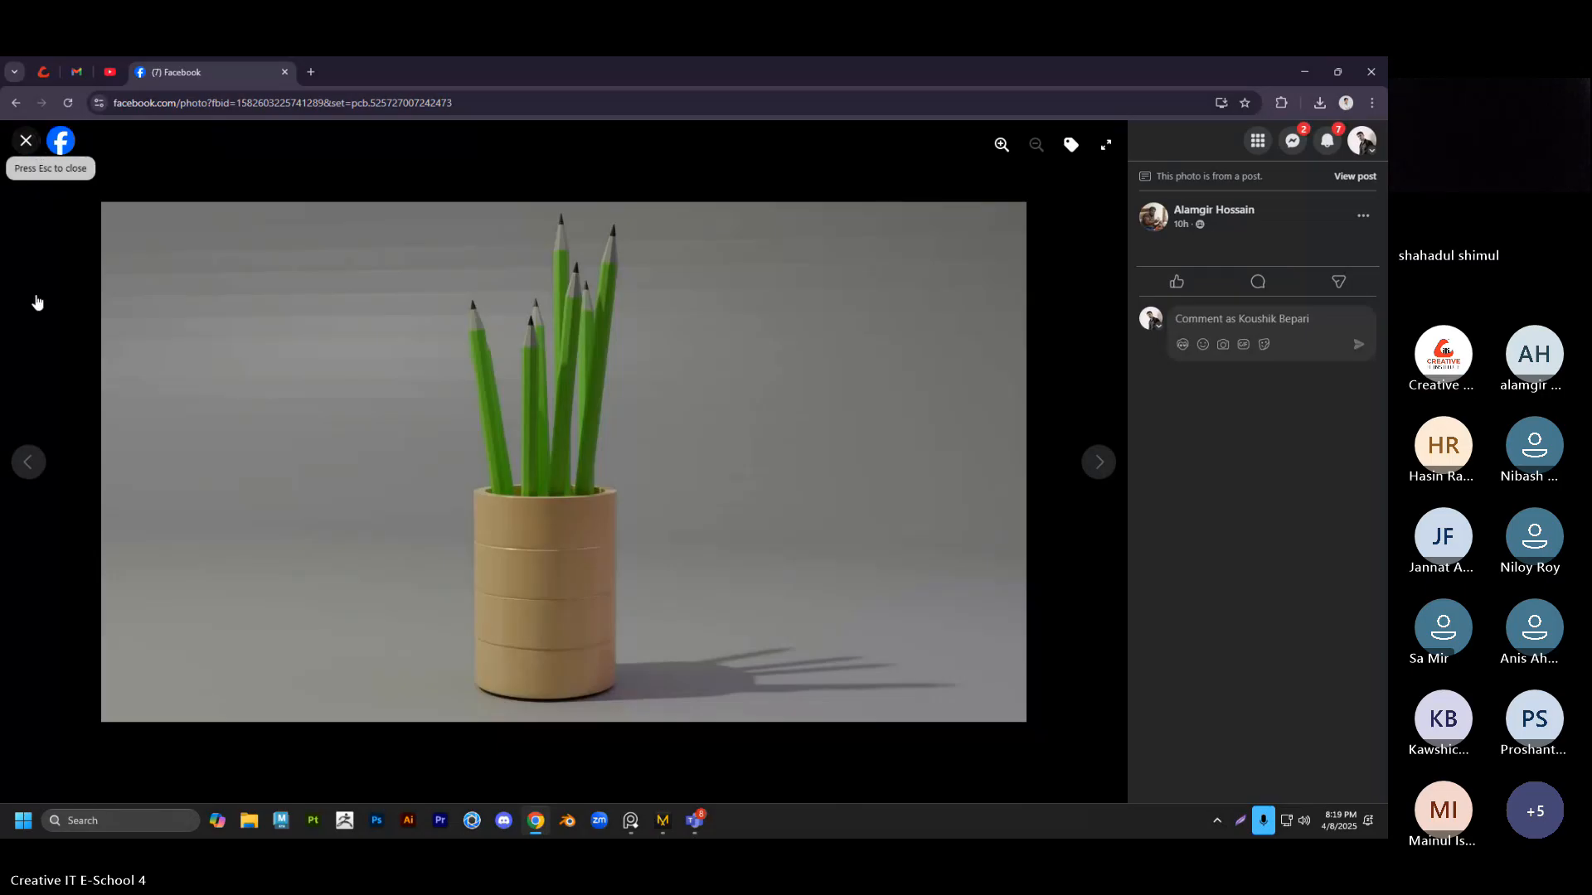
left_click(27, 464)
left_click(28, 146)
Give the Homework... post with the clock and pencil holder renders a Love reaction
scroll(461, 408, "down", 3)
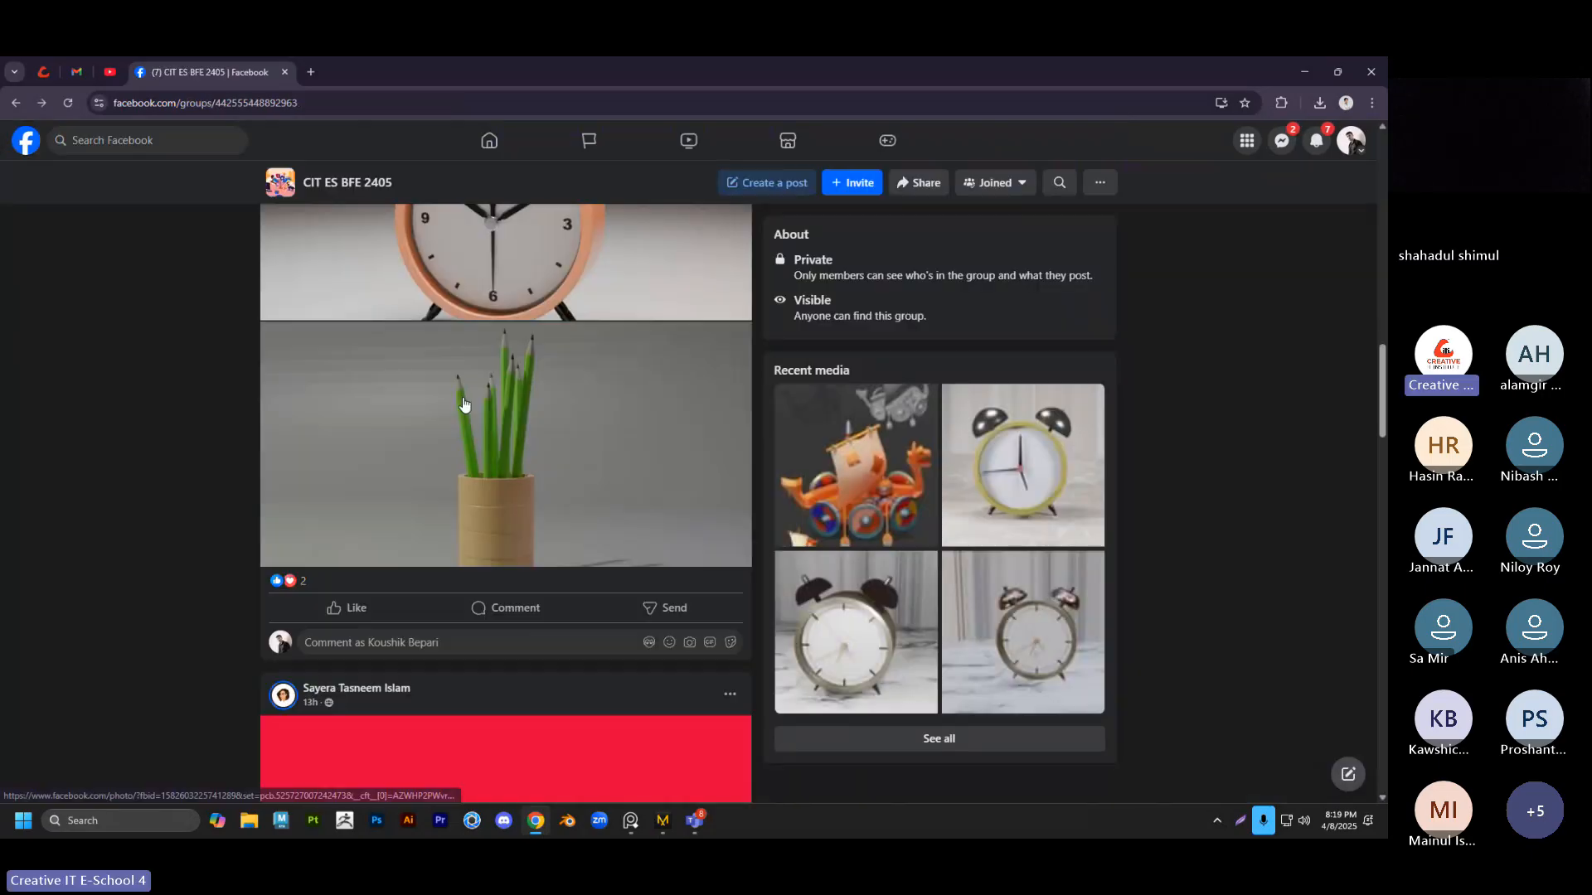
mouse_move(346, 465)
left_click(319, 429)
Give the March 29 Practice post with the swivel chair modelling video a Love reaction
scroll(317, 424, "down", 10)
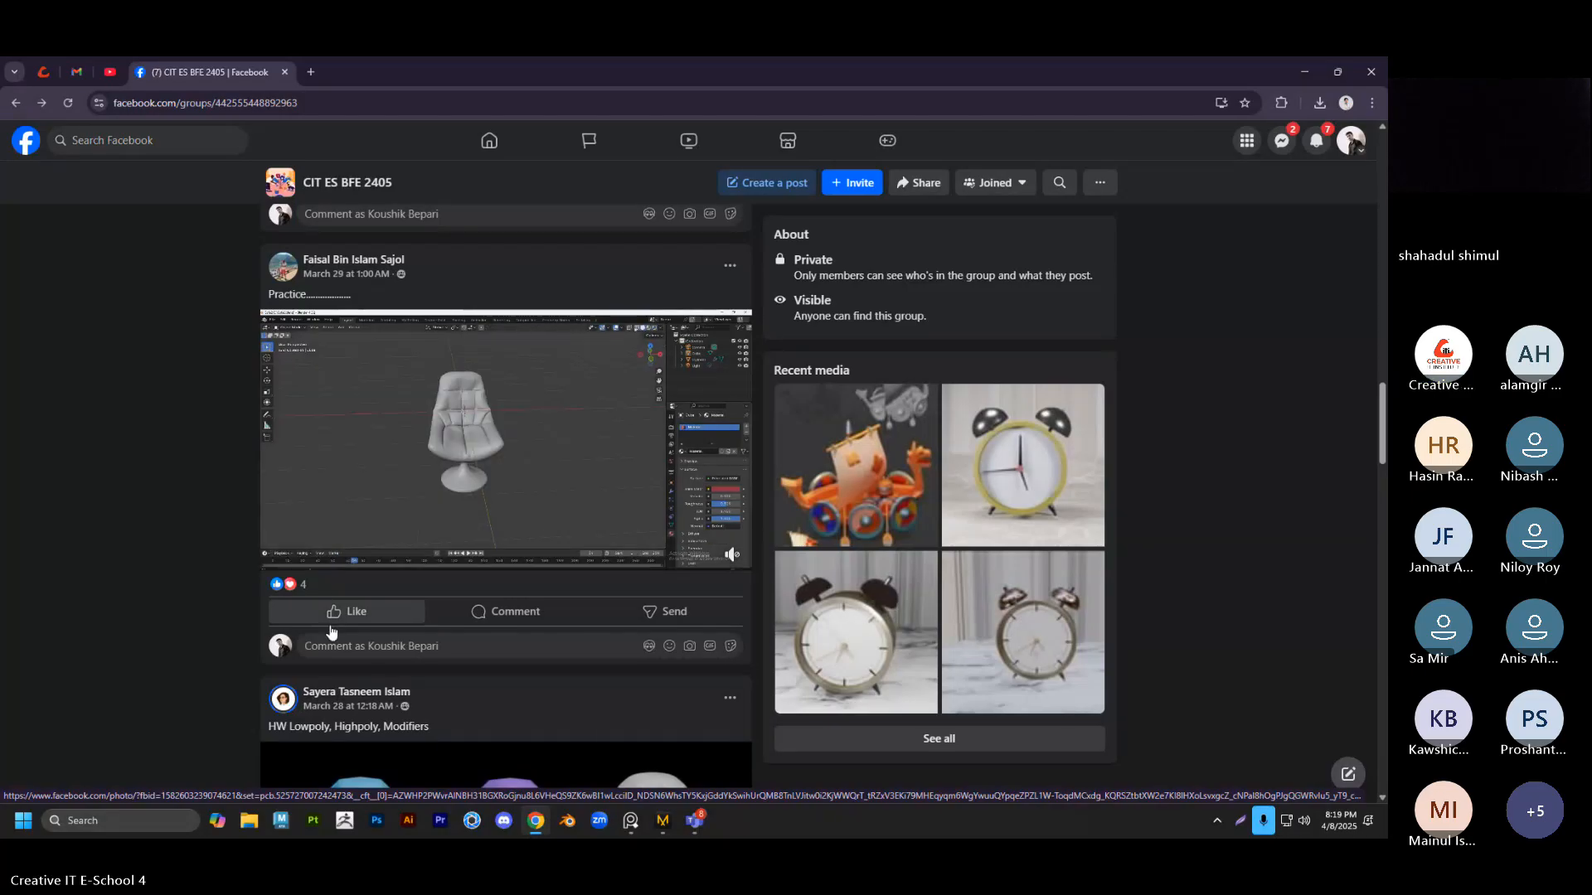
mouse_move(331, 628)
left_click(322, 578)
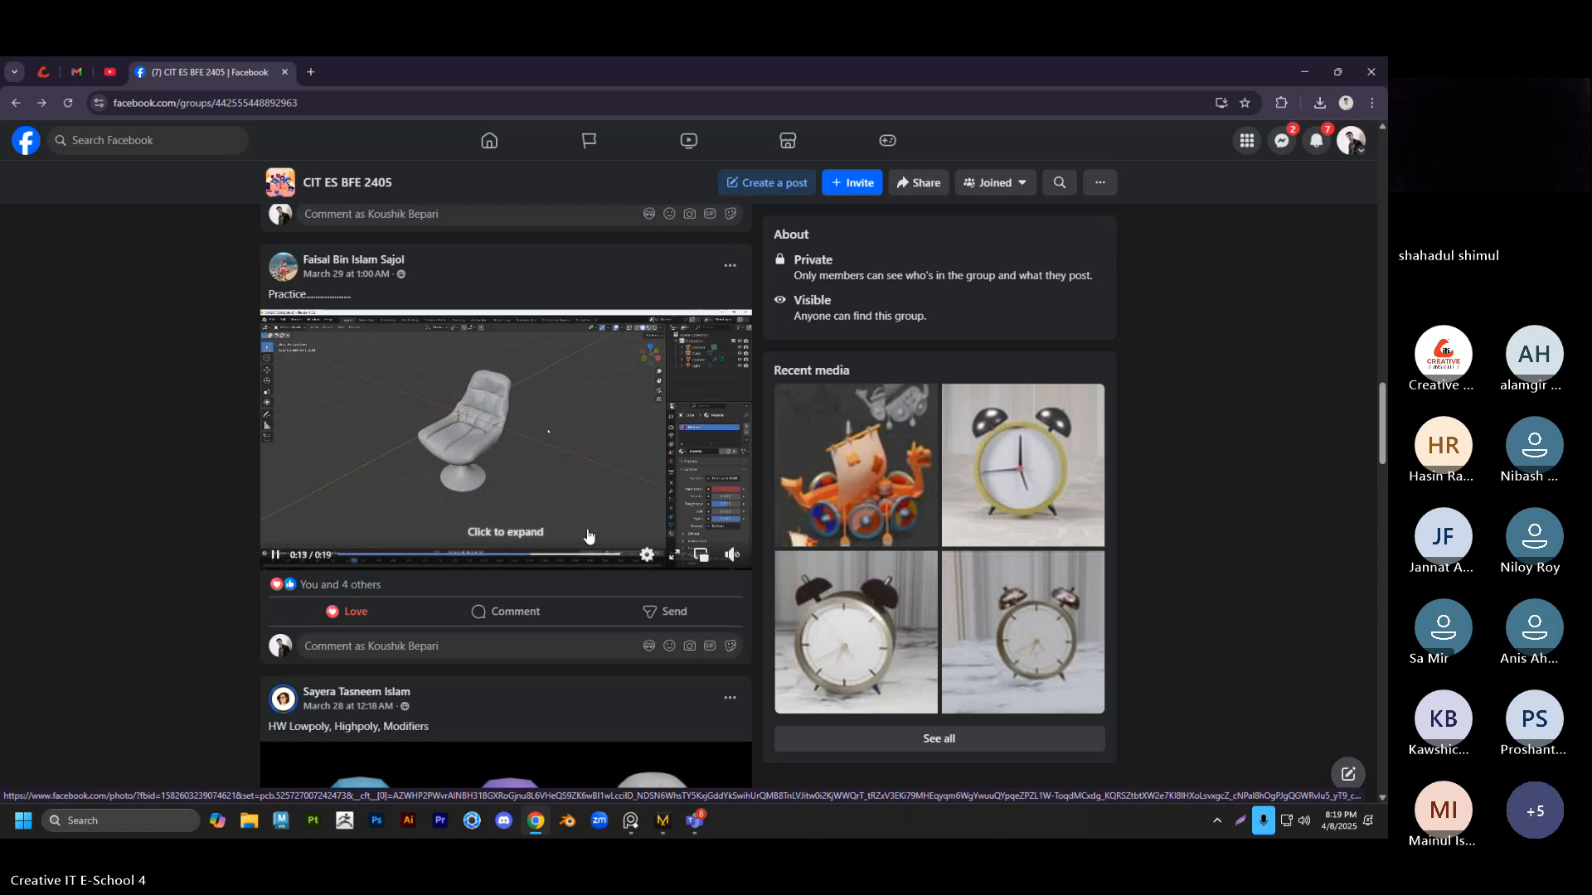
View the monkey head image in the HW Lowpoly, Highpoly, Modifiers post enlarged, close it, and give the post a Love reaction
scroll(513, 524, "down", 1)
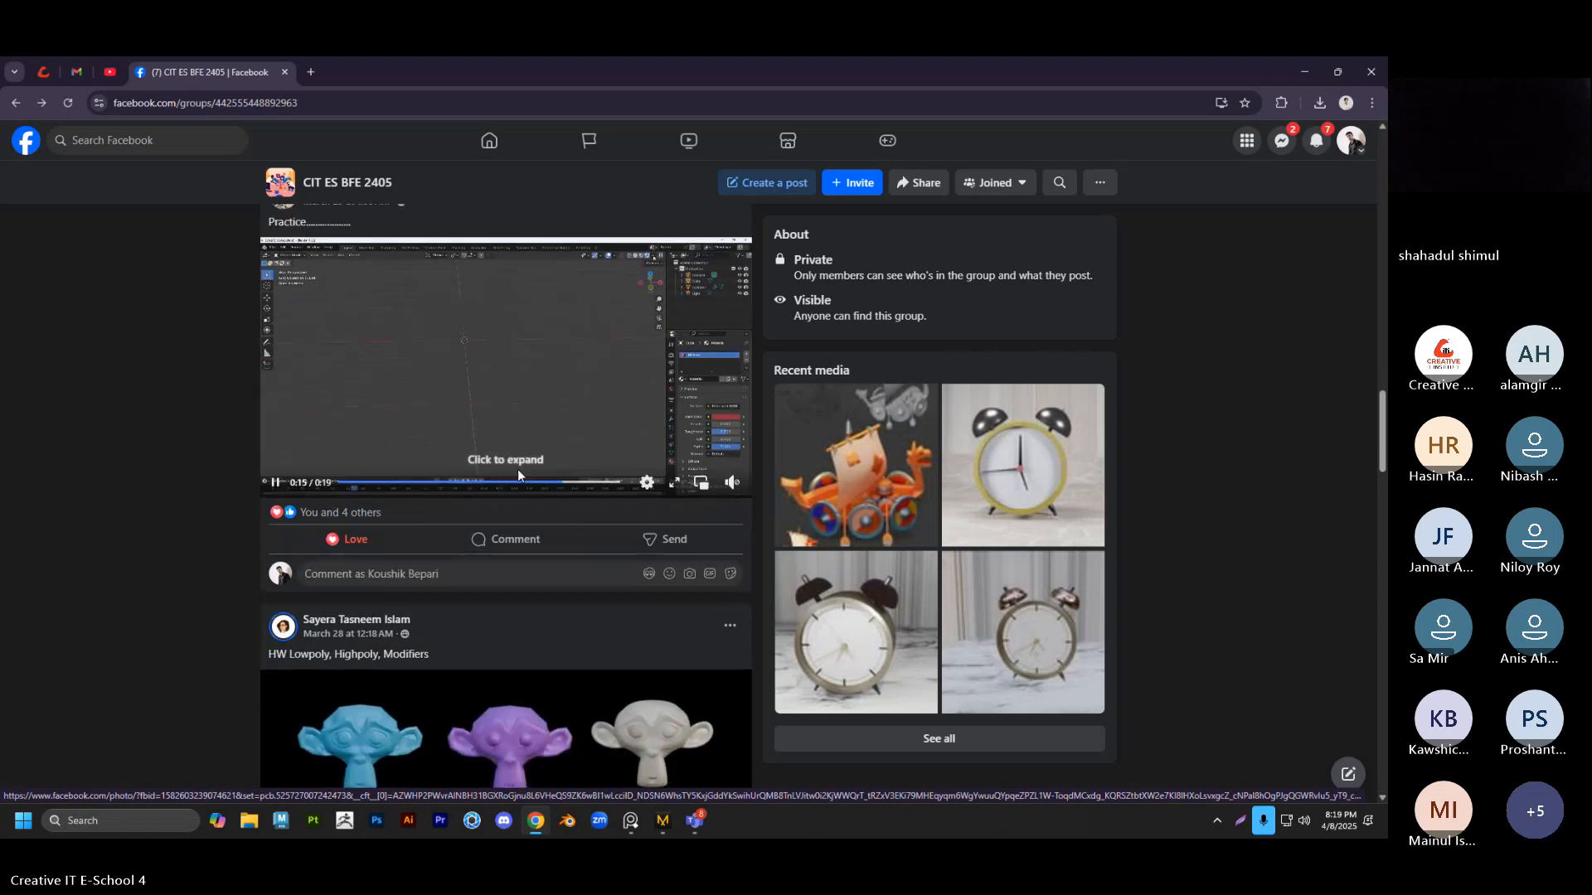
scroll(577, 446, "down", 6)
scroll(568, 455, "up", 3)
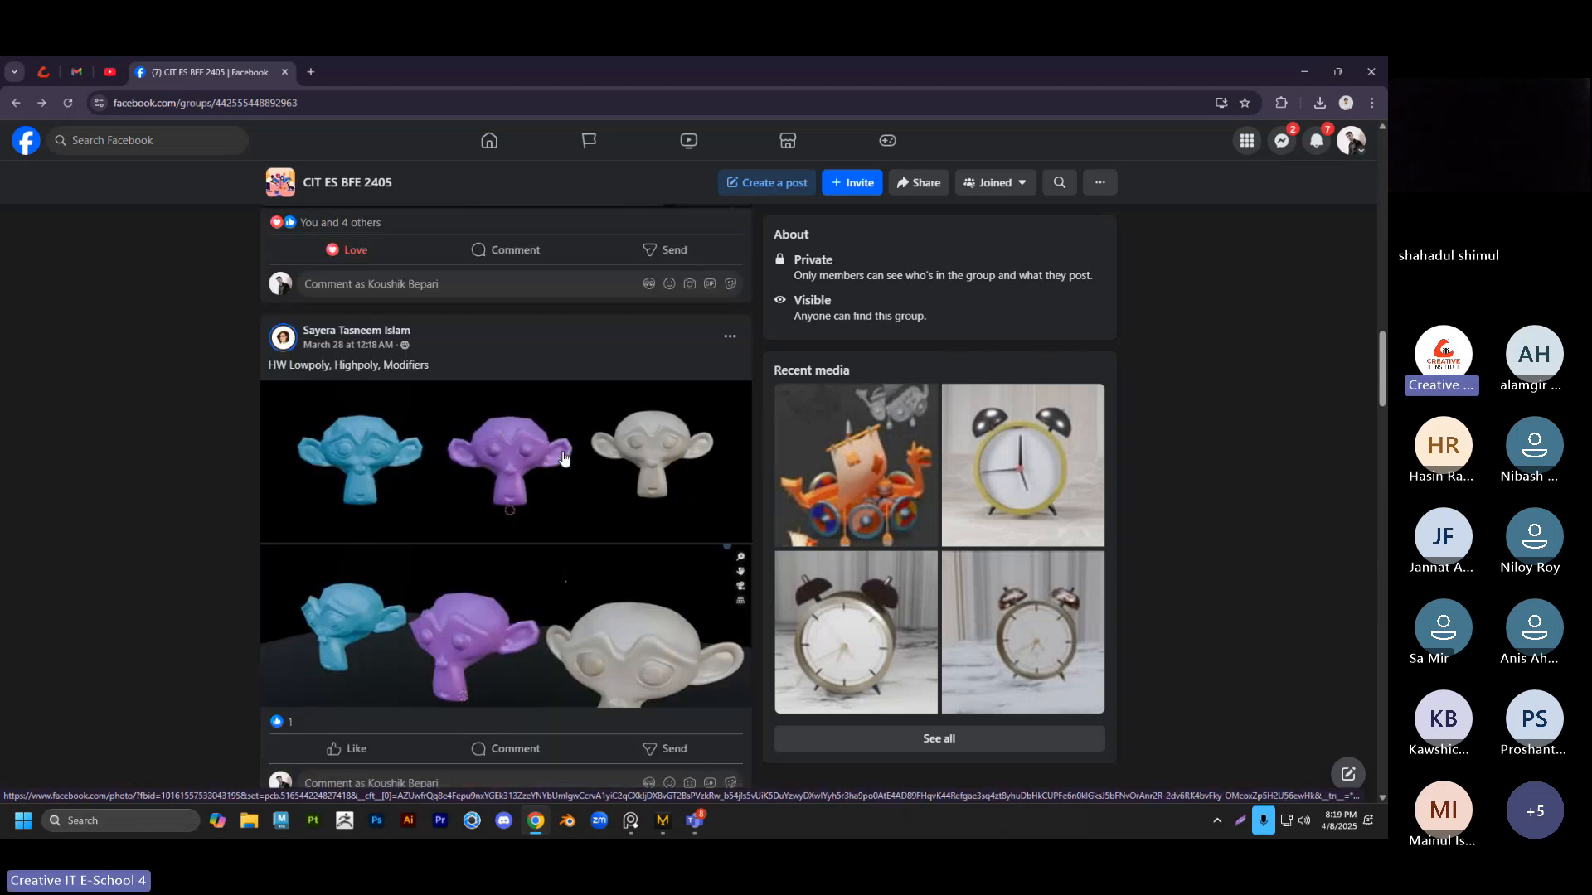
scroll(533, 455, "down", 1)
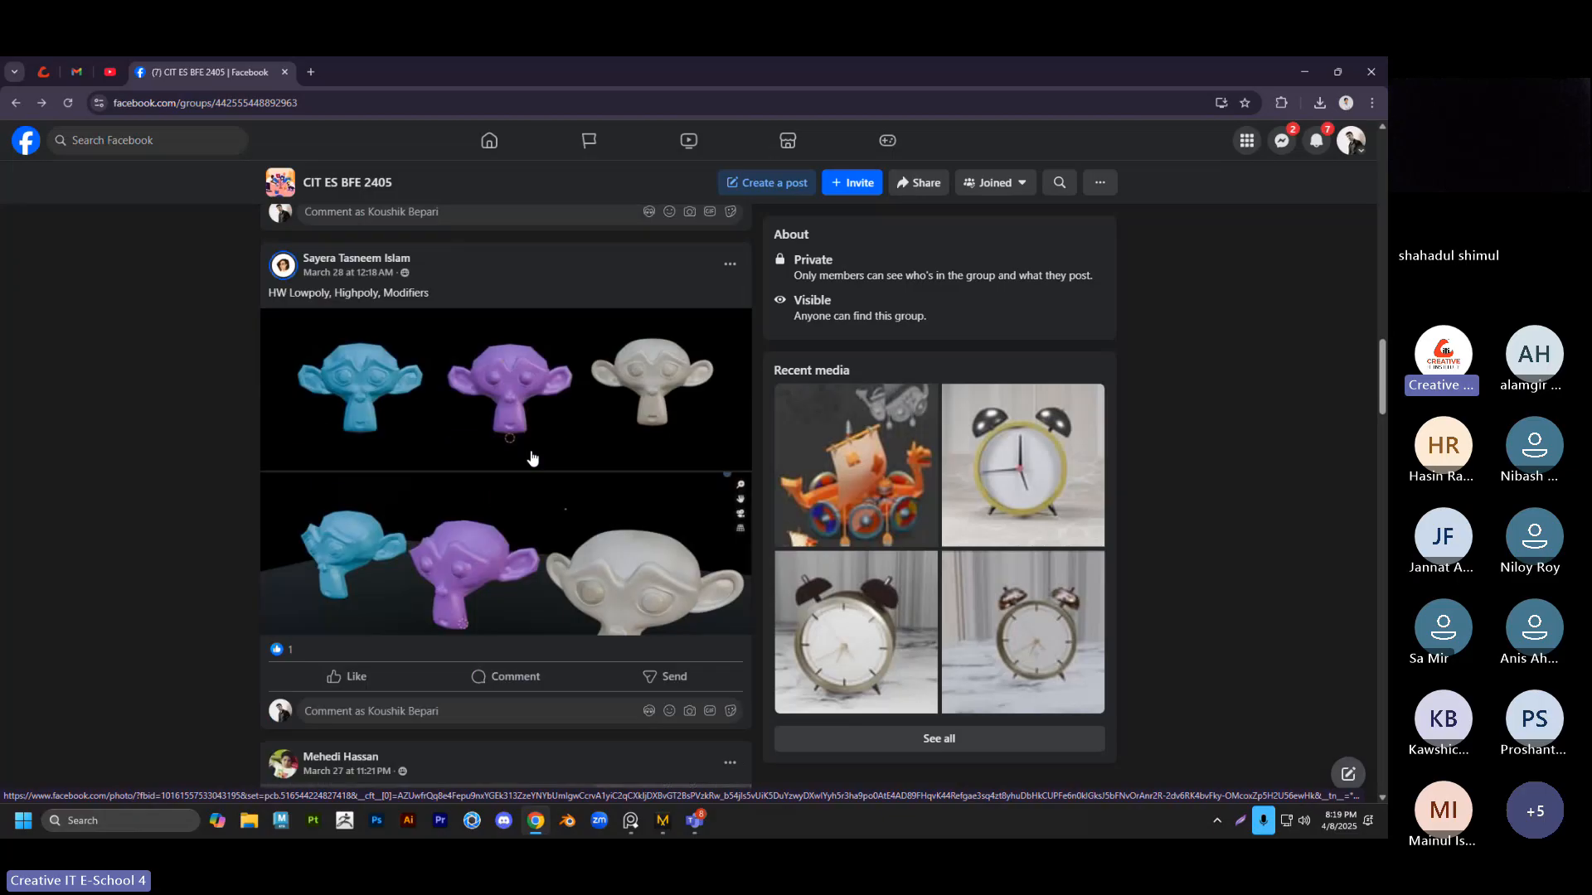
scroll(431, 373, "down", 2)
left_click(415, 280)
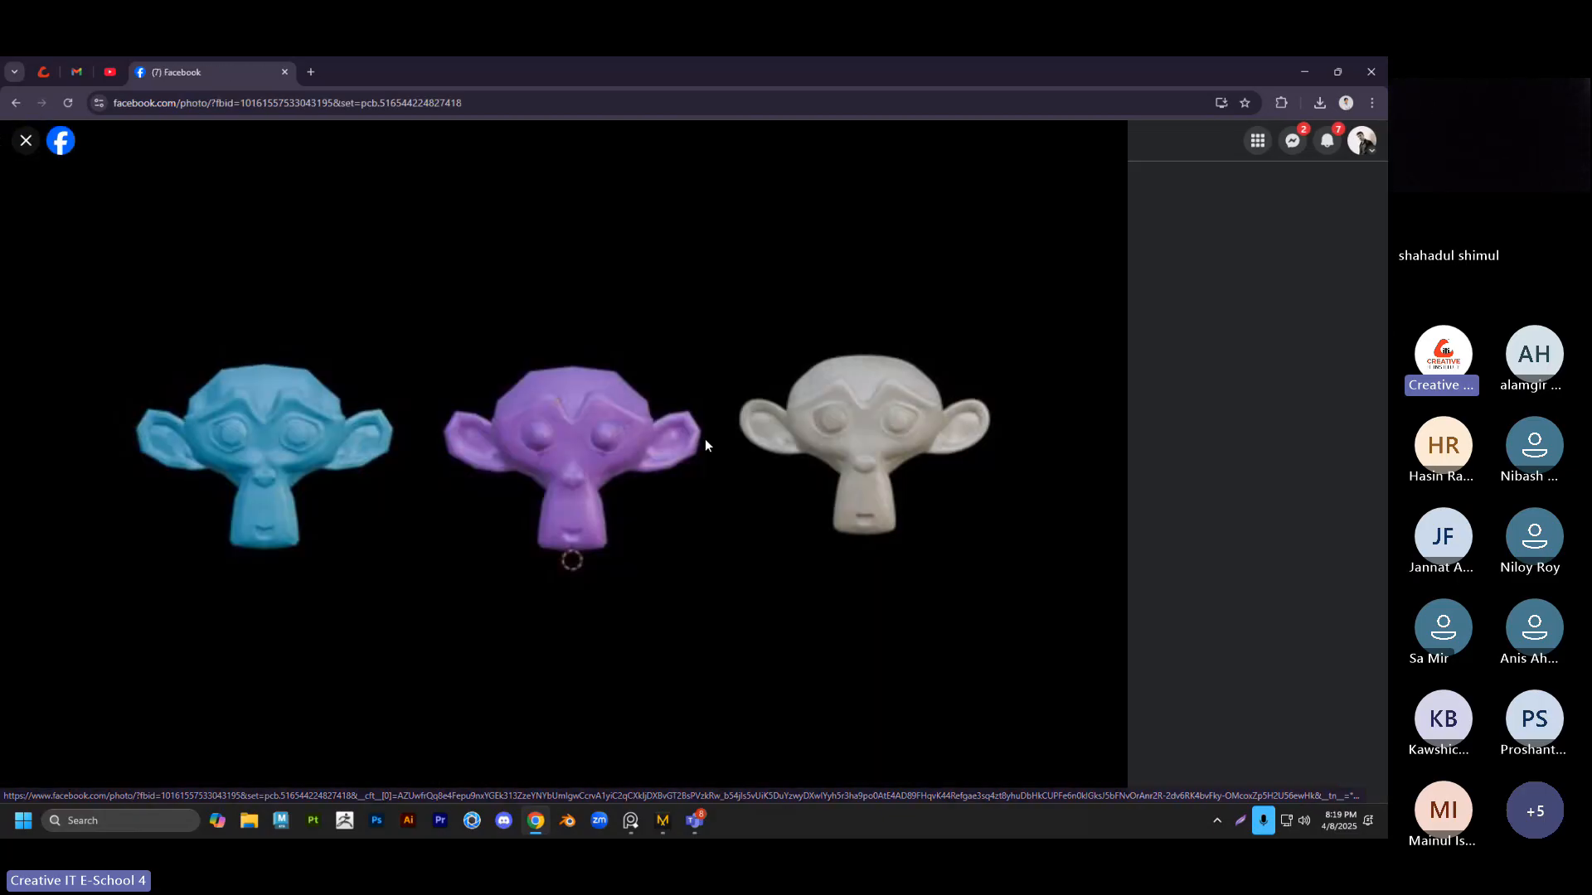
left_click(26, 141)
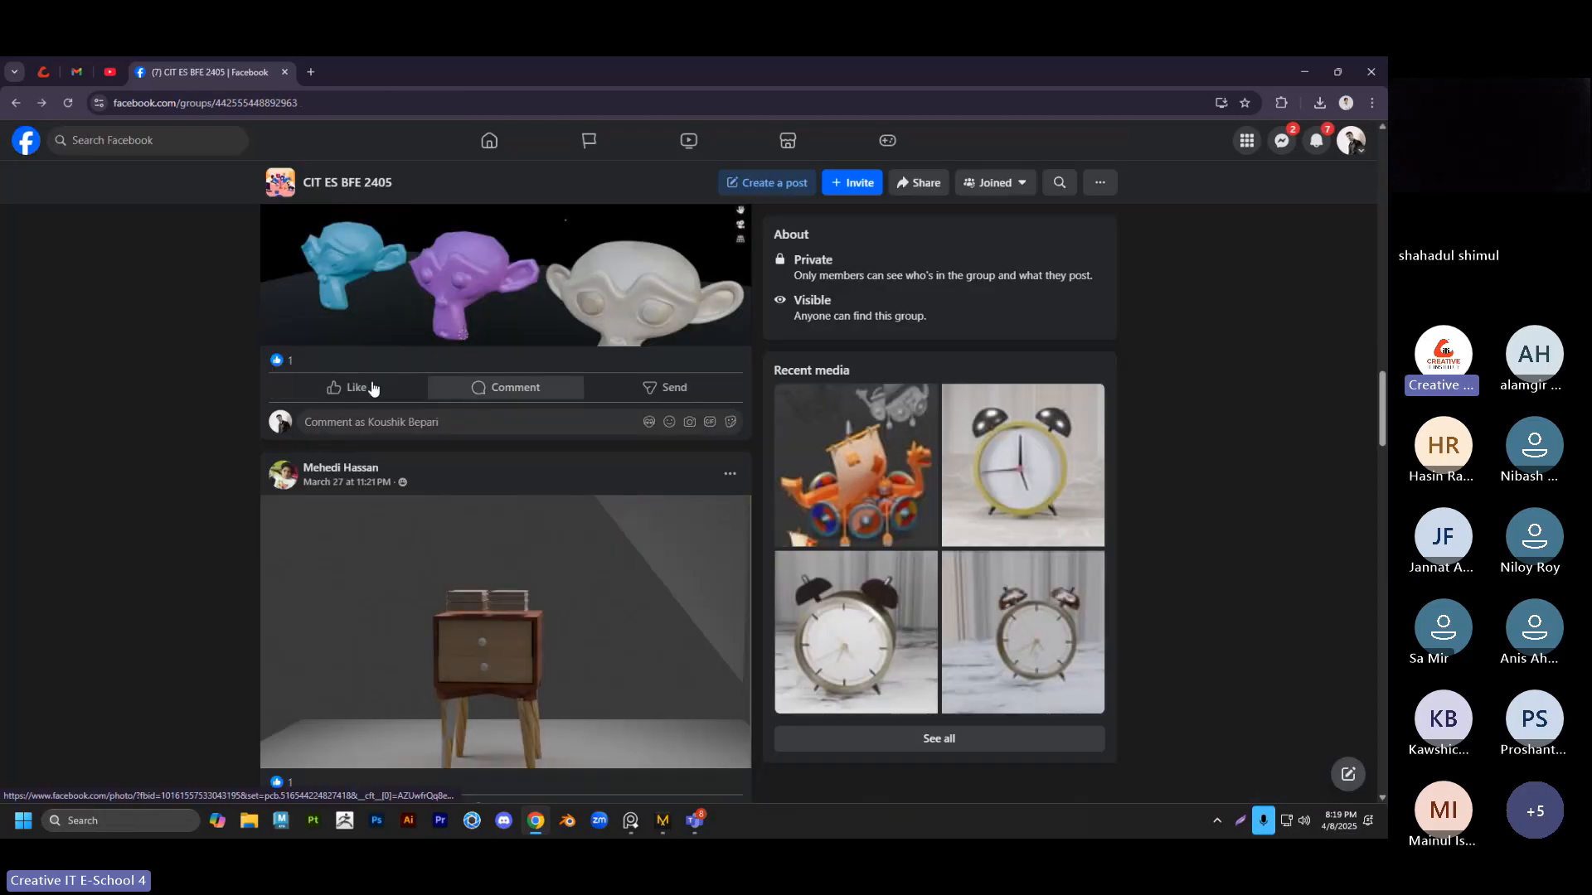
left_click(331, 386)
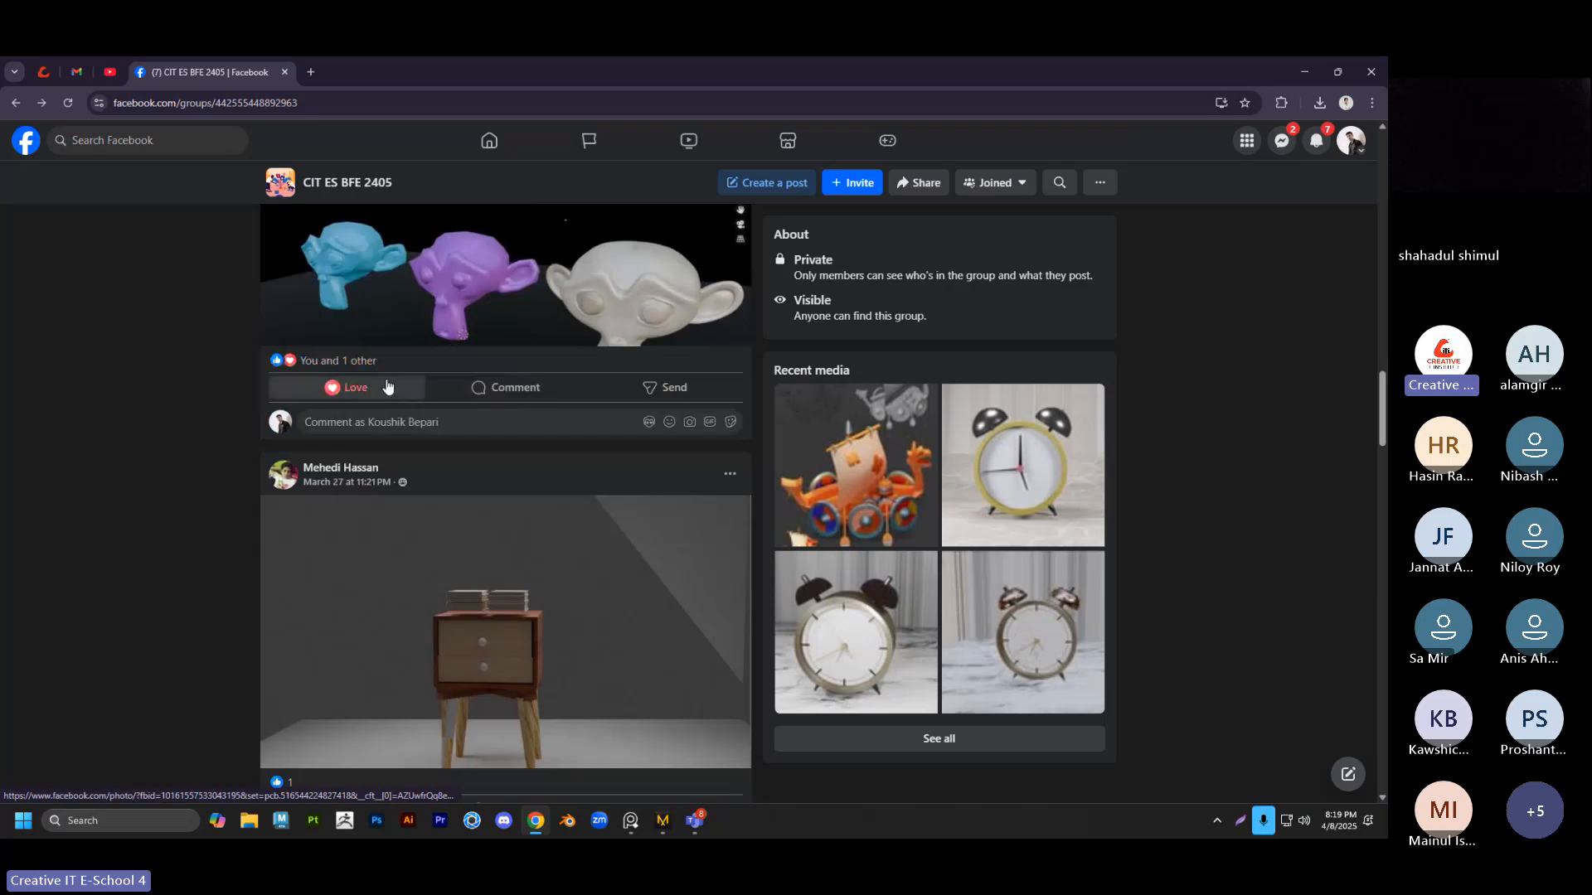
View the wooden nightstand render from March 27 enlarged, close it, and give the post a Love reaction
left_click(538, 581)
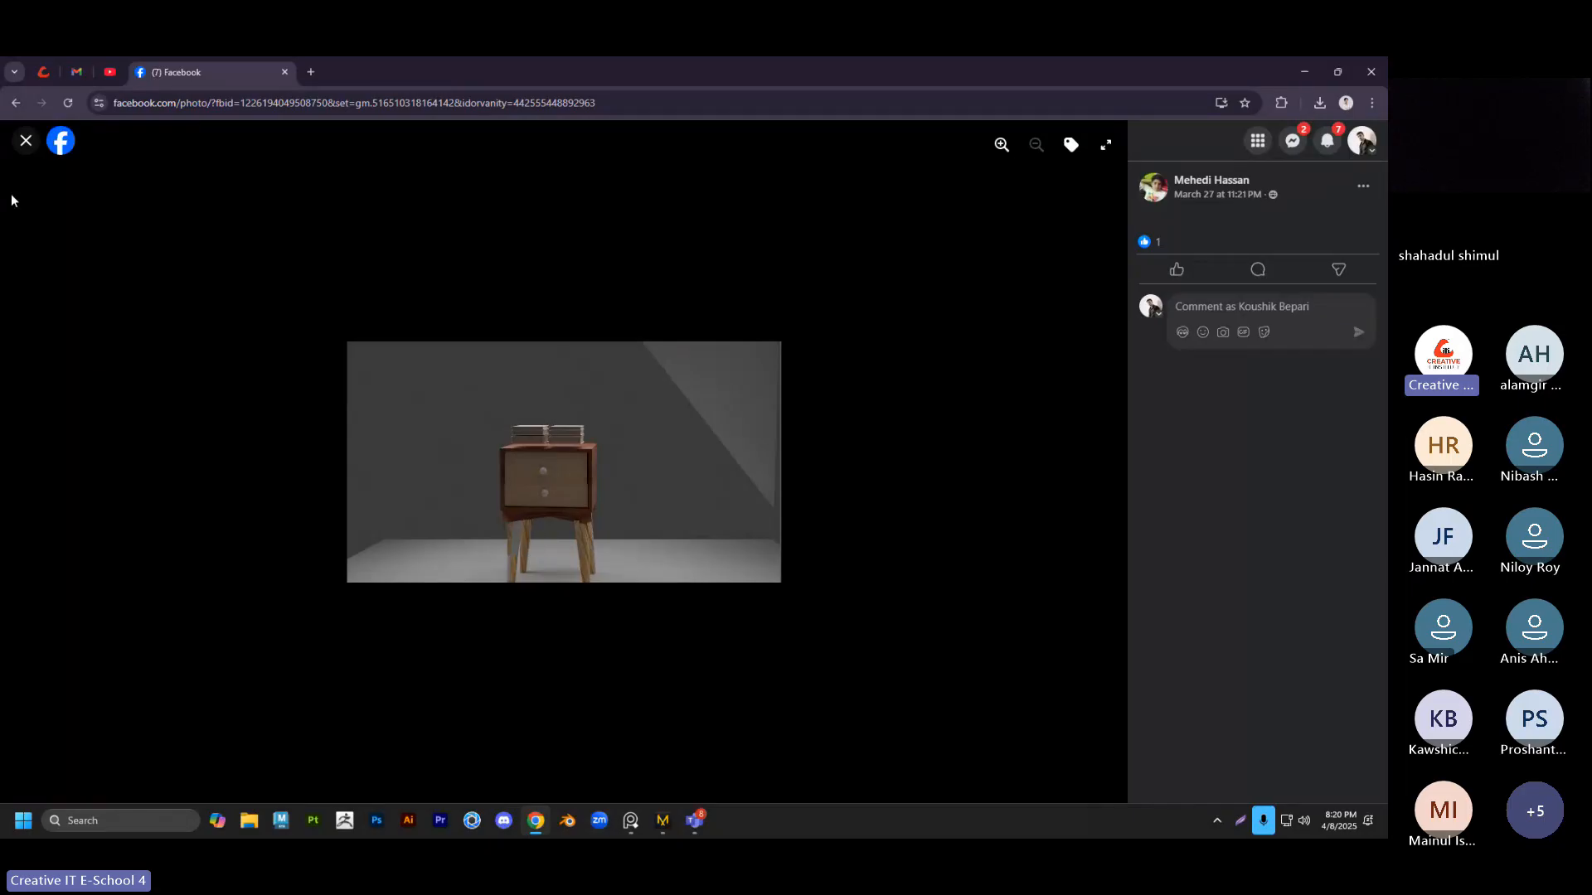
key("Escape")
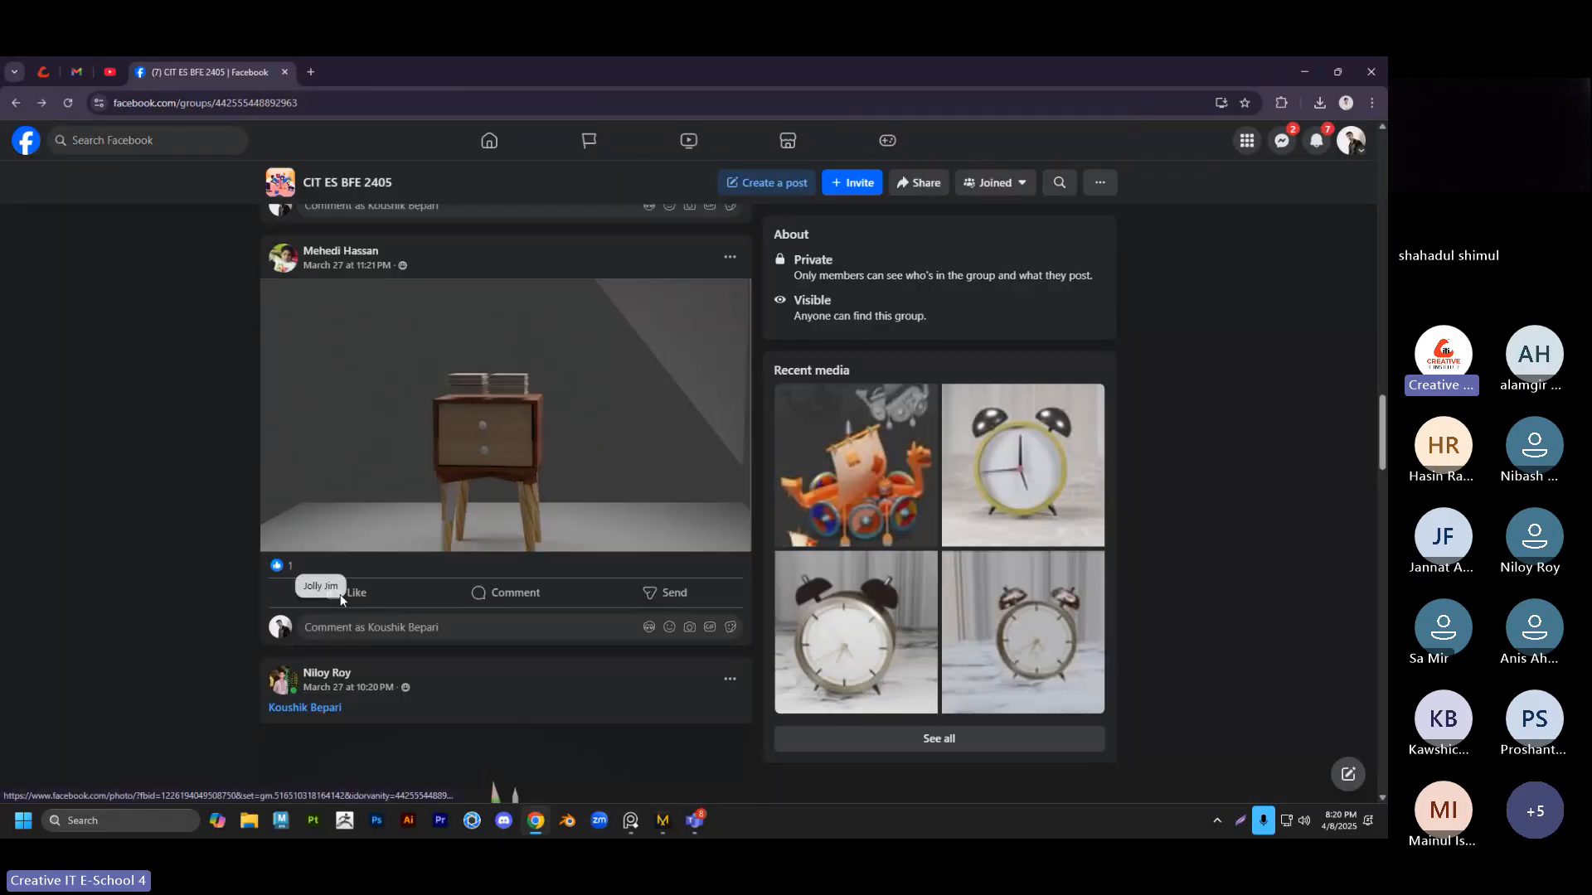
mouse_move(340, 599)
left_click(320, 561)
View the dark render of the blue pencil holder enlarged, close it, and give the post a Love reaction
scroll(653, 498, "down", 5)
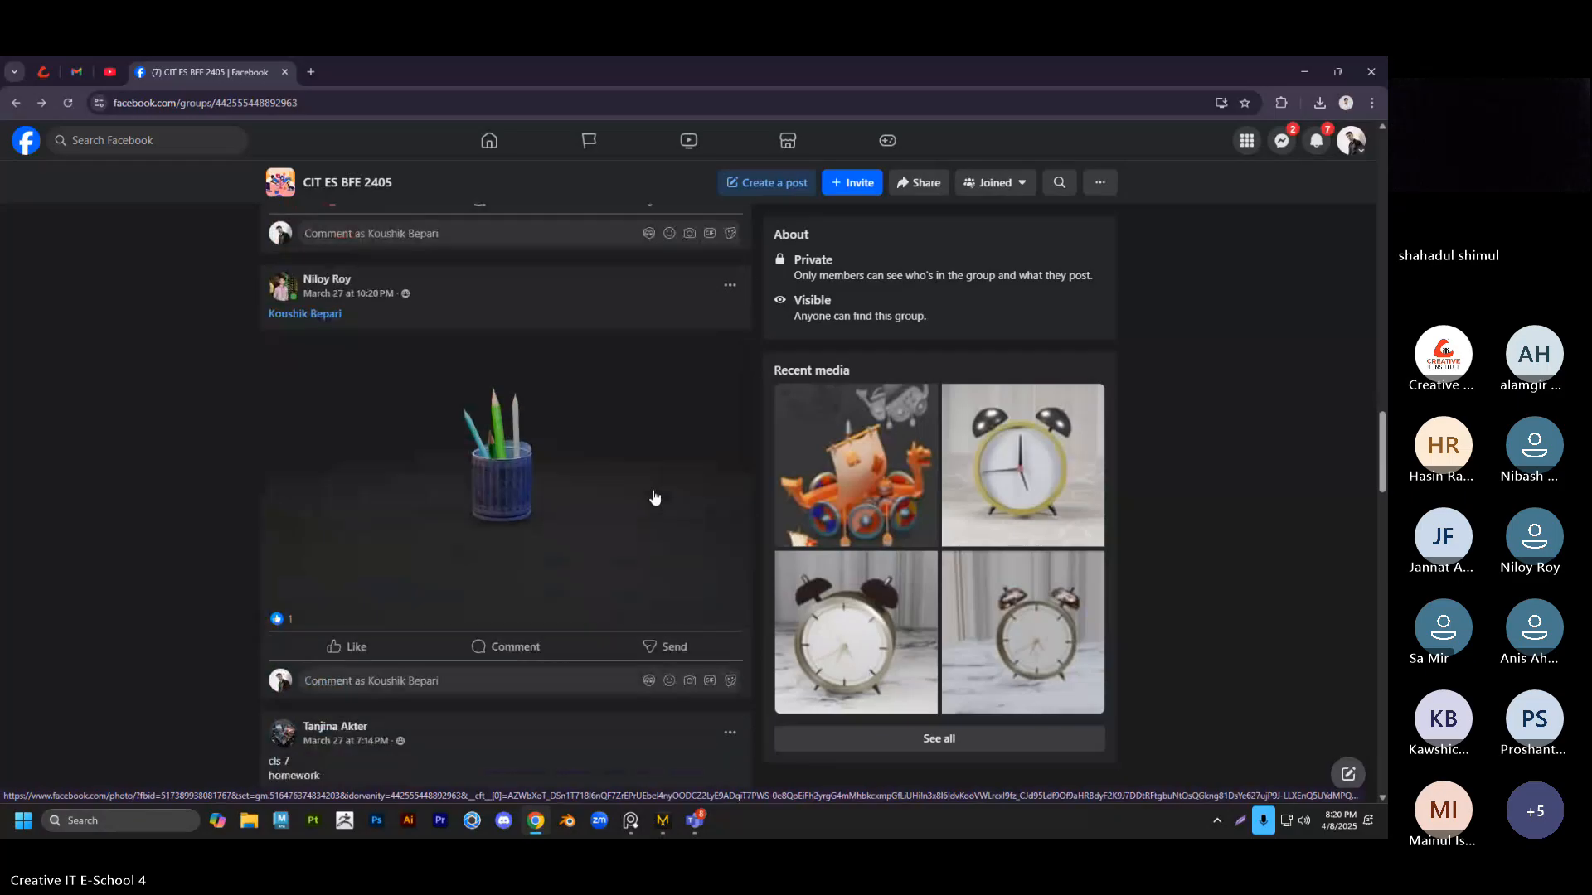
left_click(475, 456)
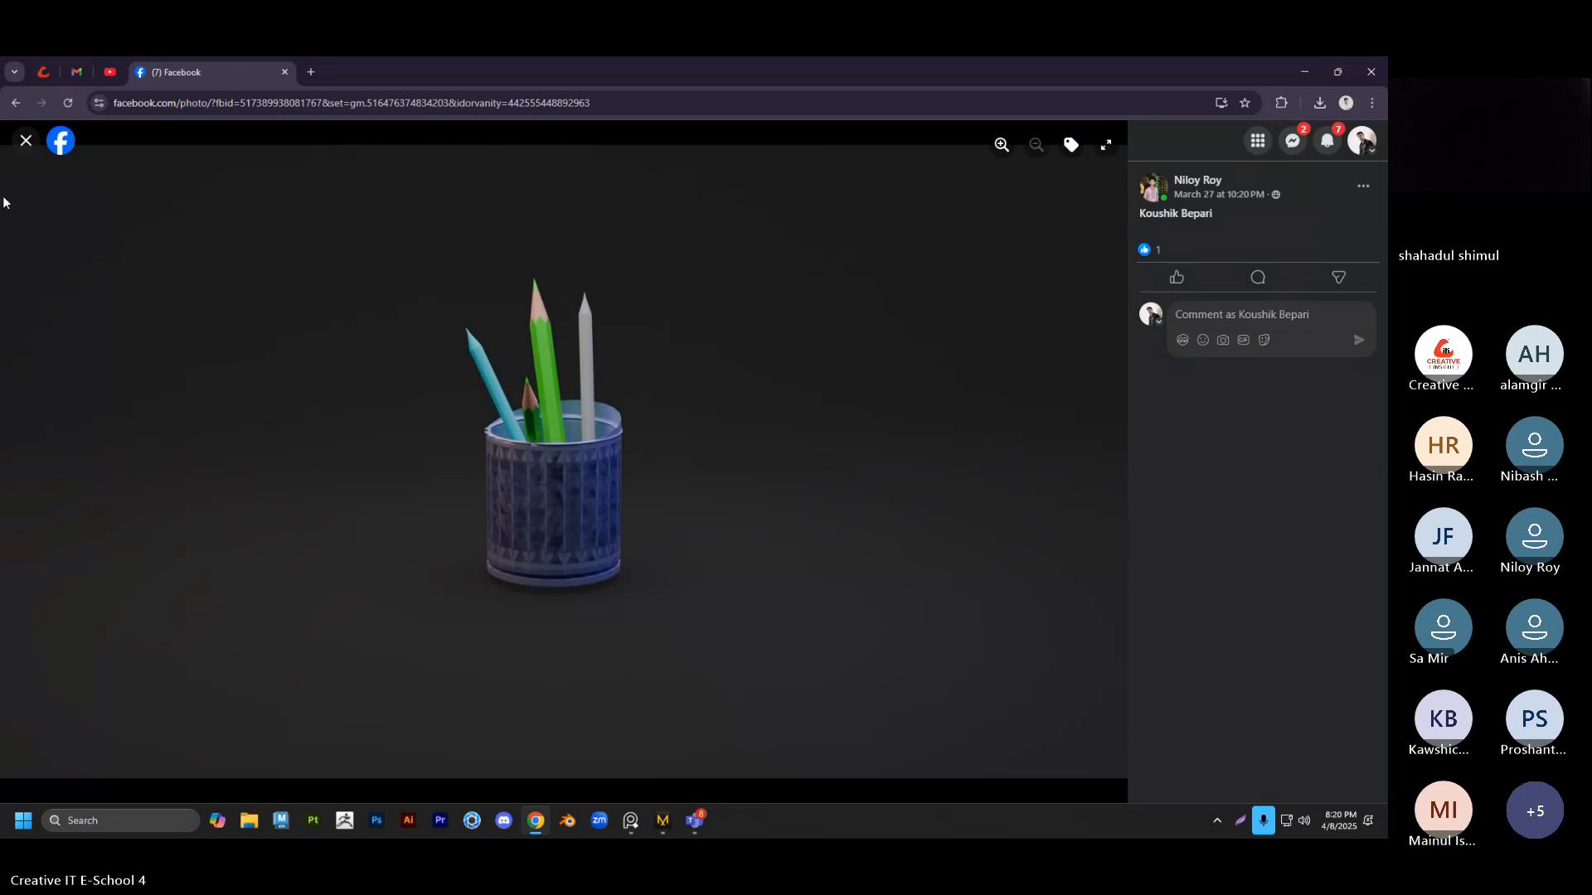
key("Escape")
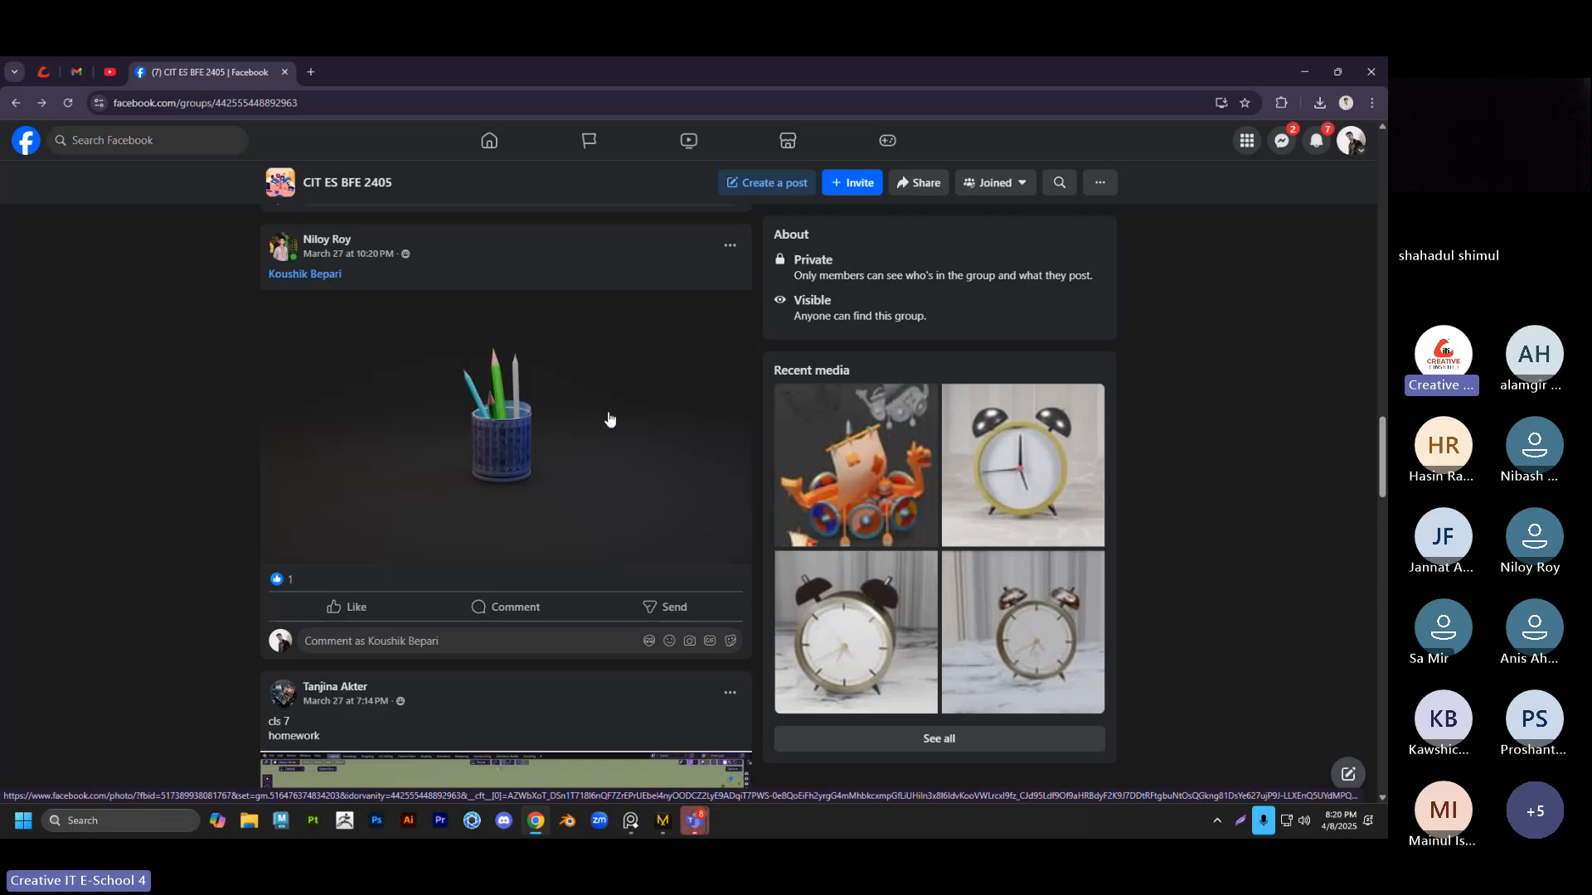
mouse_move(338, 607)
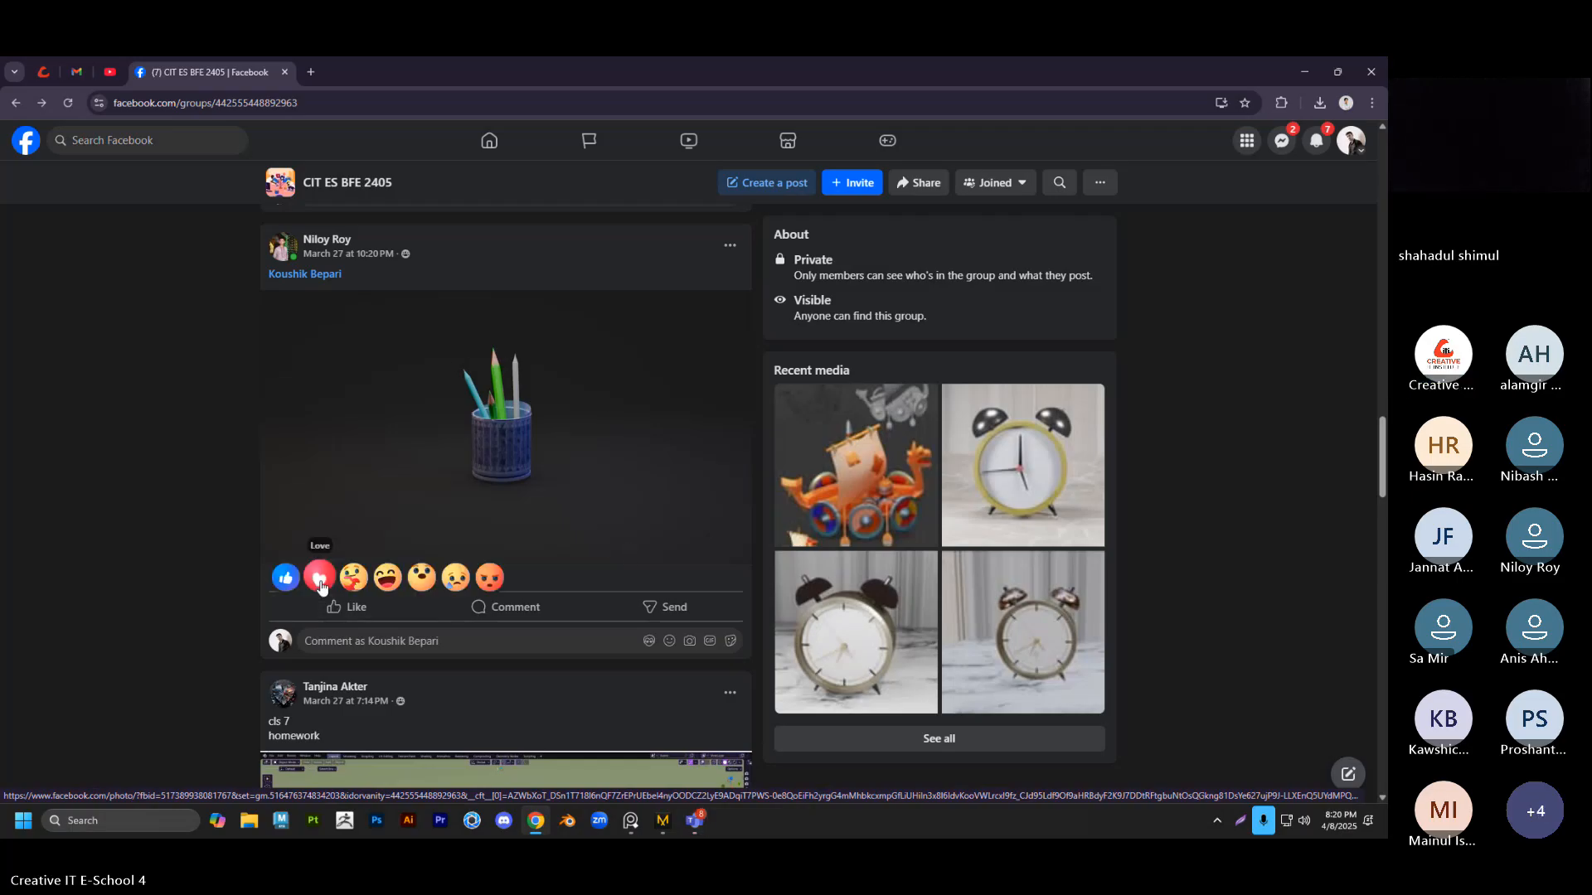
Give the cls 7 homework post with the pink pencil holder a Love reaction
scroll(606, 482, "down", 5)
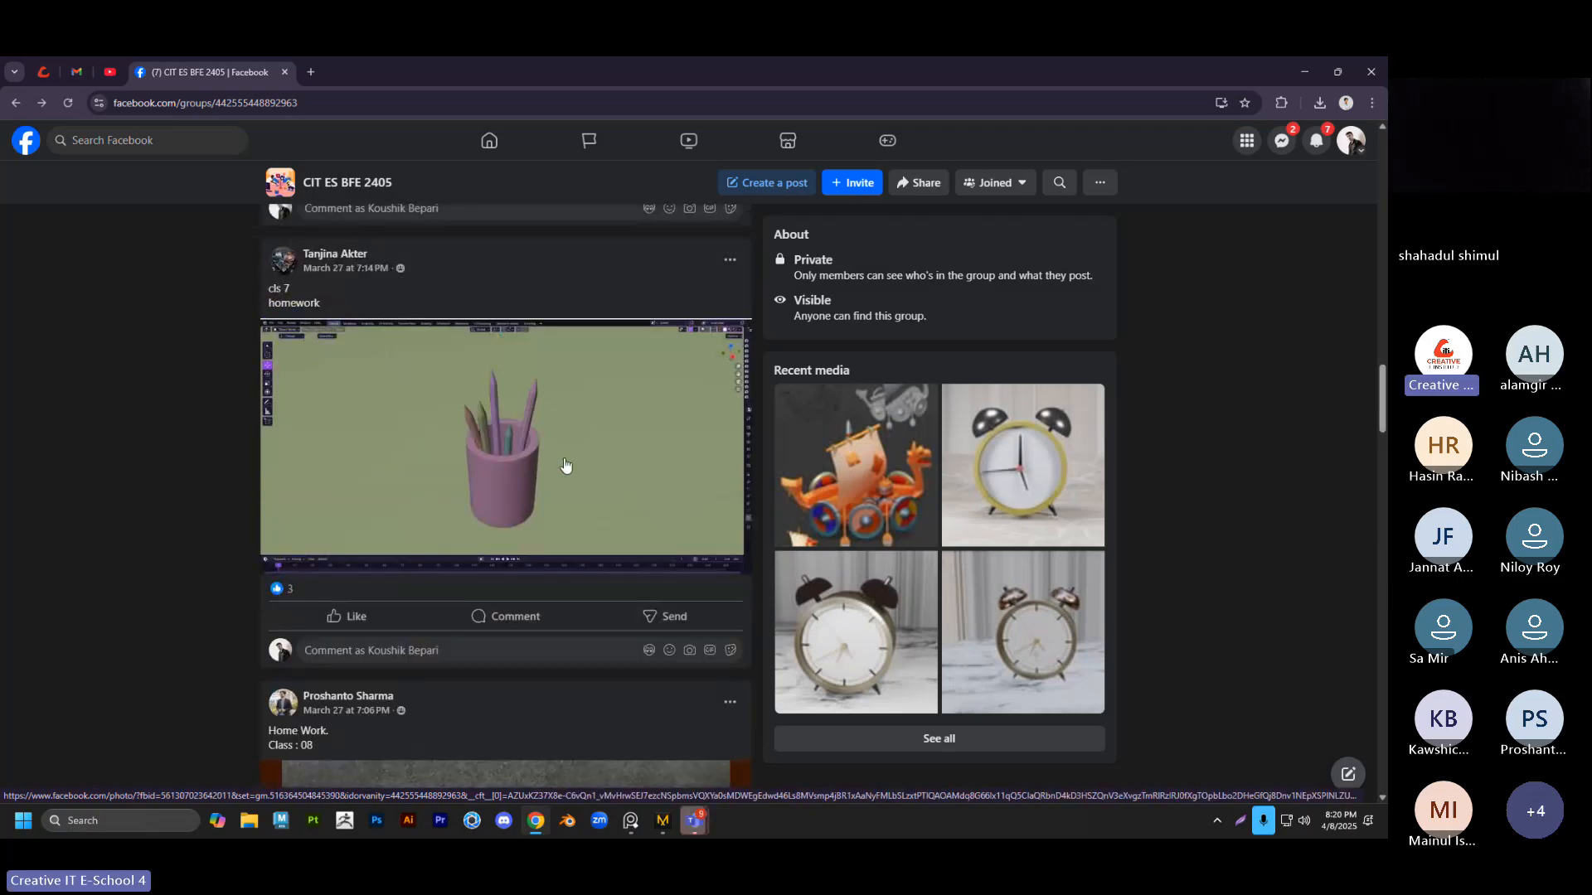
left_click(337, 594)
Find the Home Work post with the grey alarm clock on a table, view its image enlarged, and give the post a Love reaction
scroll(647, 491, "down", 6)
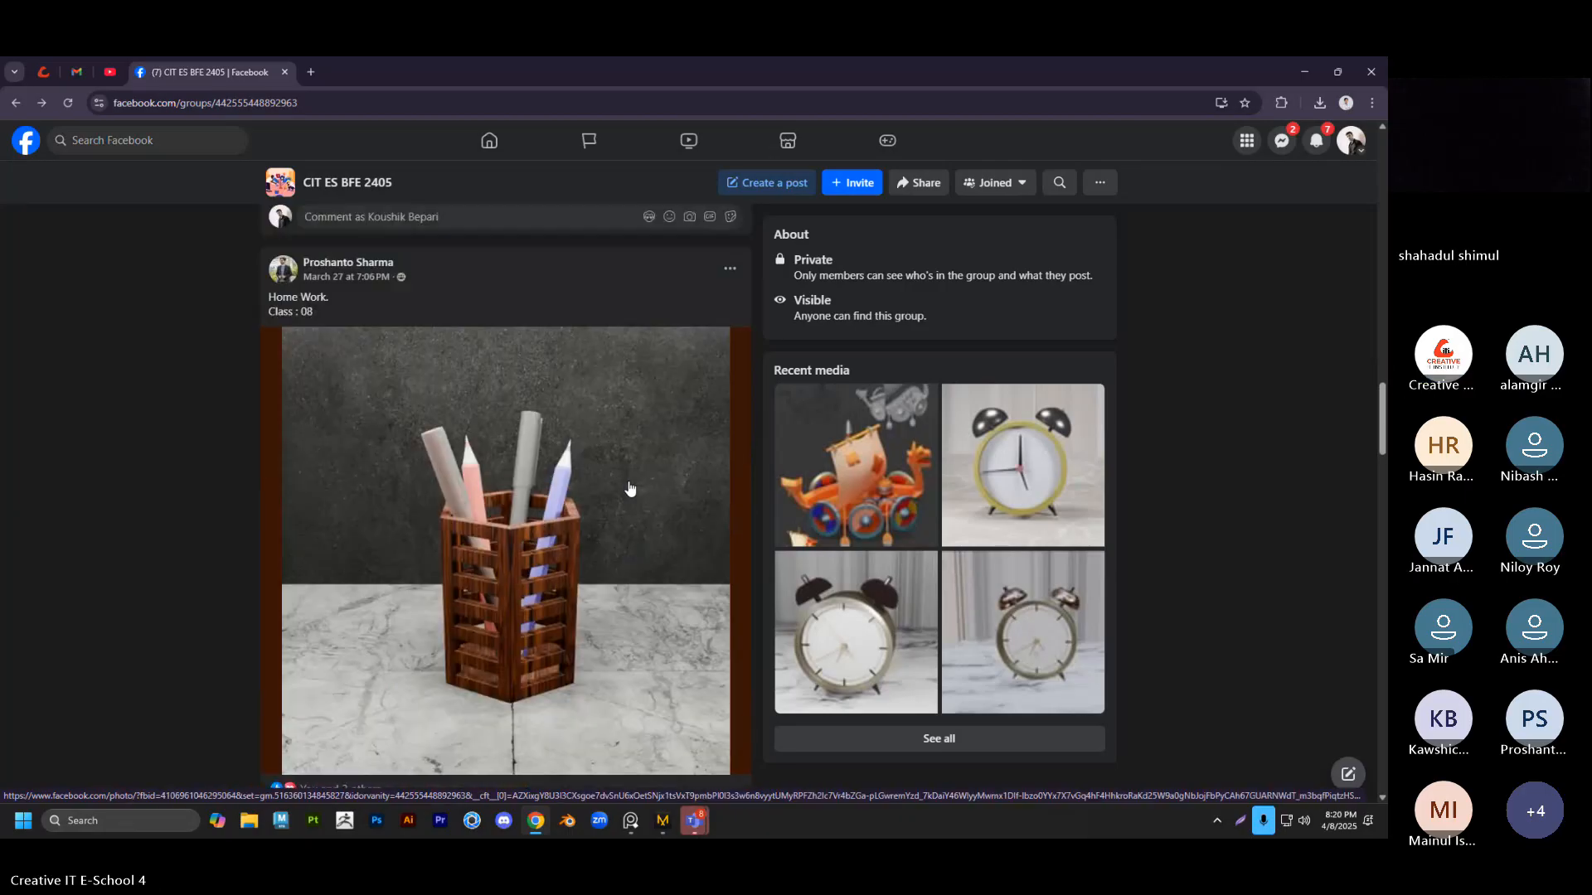
scroll(634, 489, "down", 10)
scroll(523, 493, "down", 10)
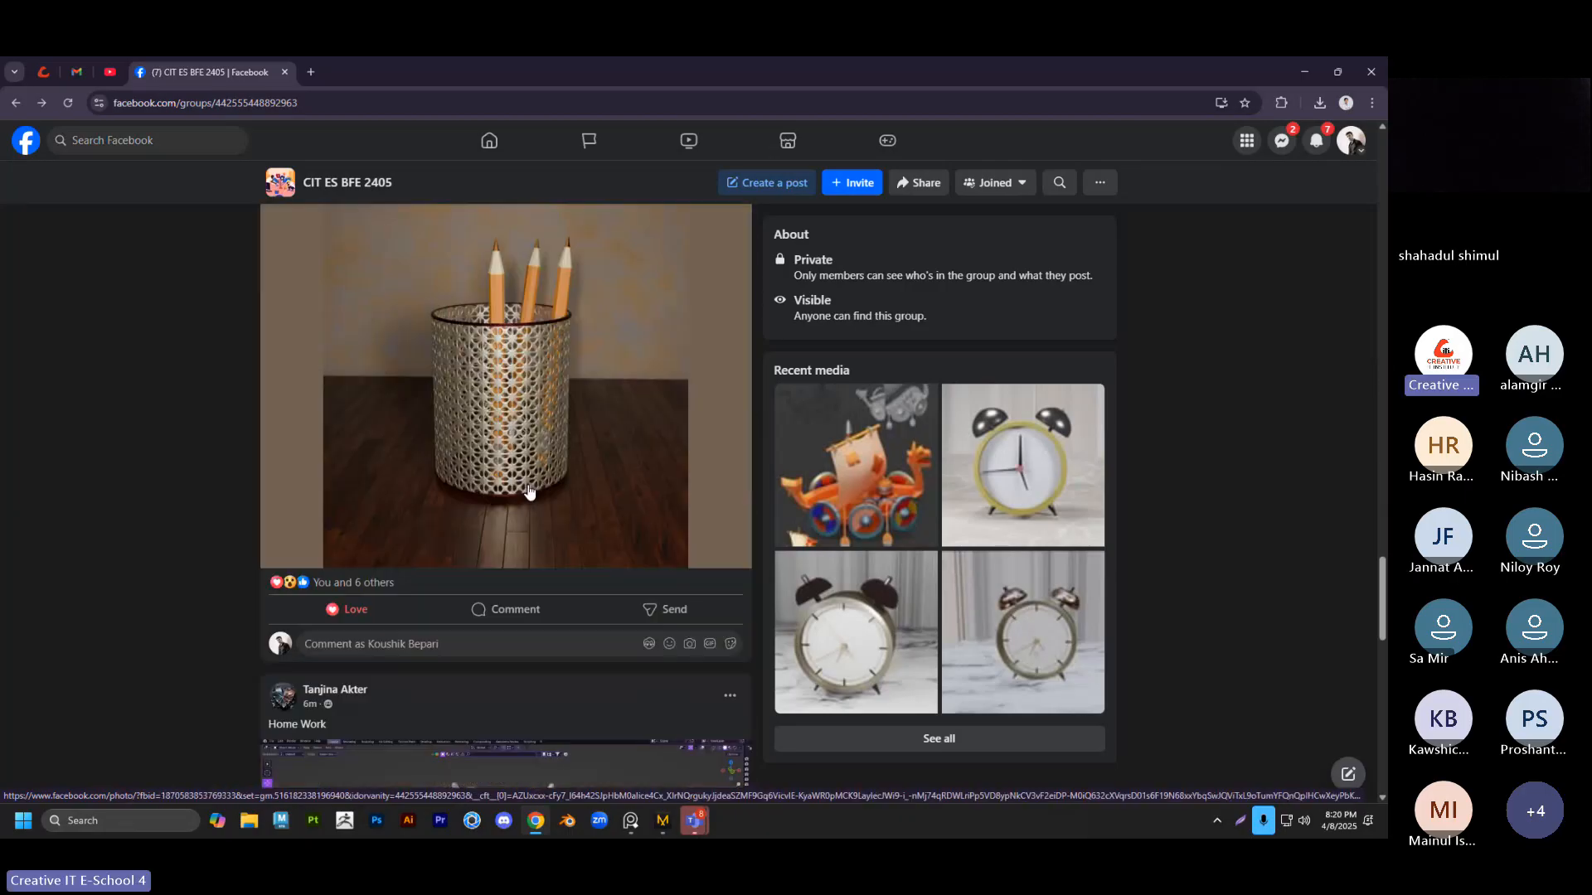
scroll(529, 497, "up", 4)
scroll(526, 497, "down", 5)
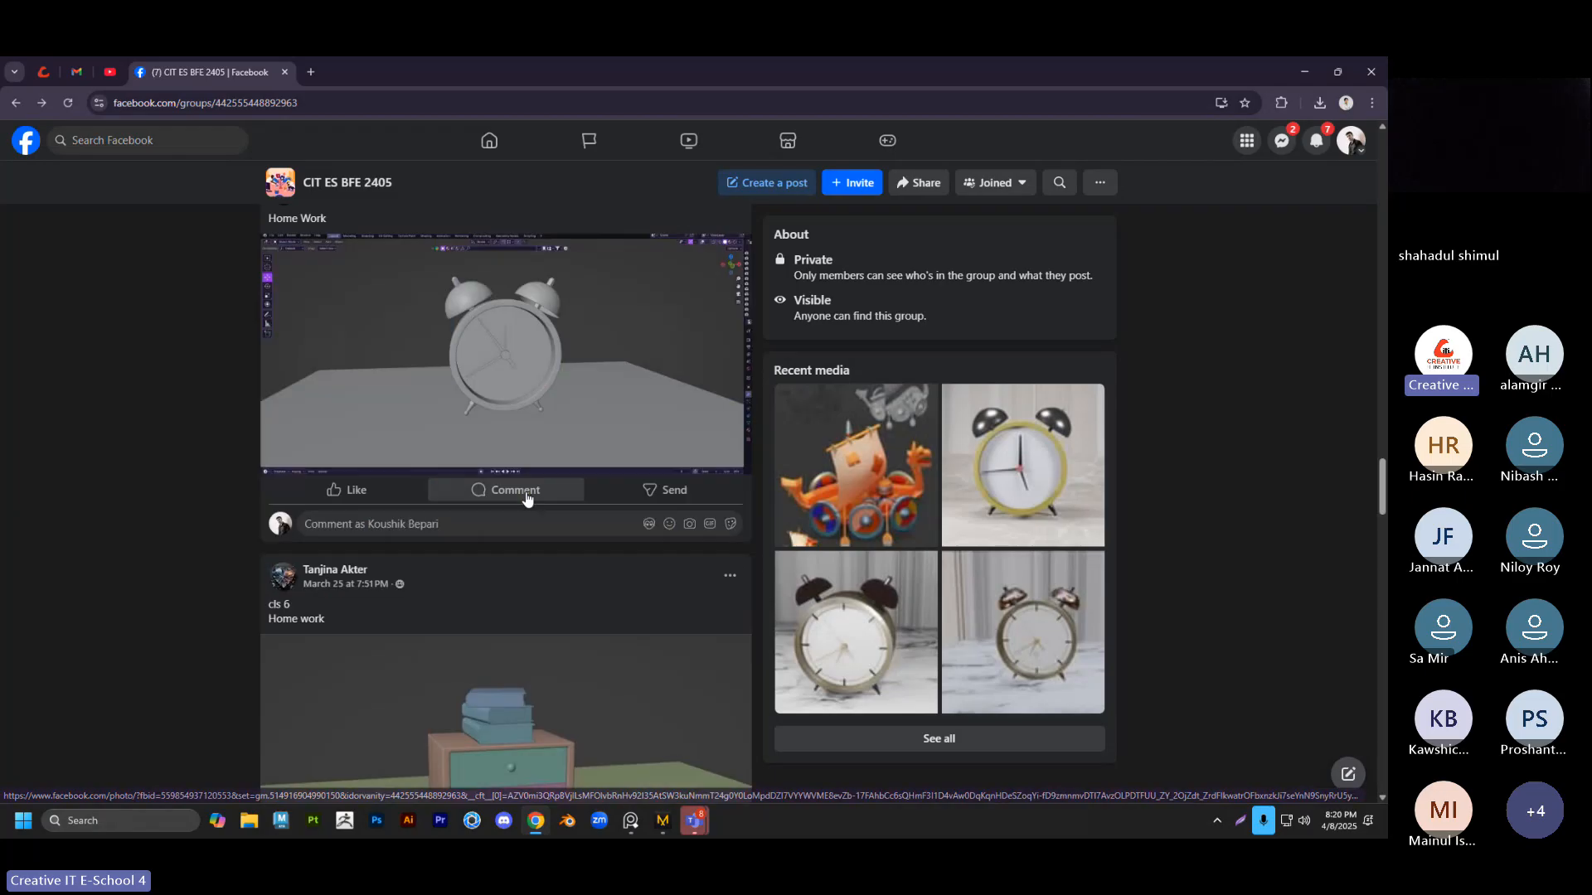
scroll(548, 485, "up", 2)
left_click(416, 577)
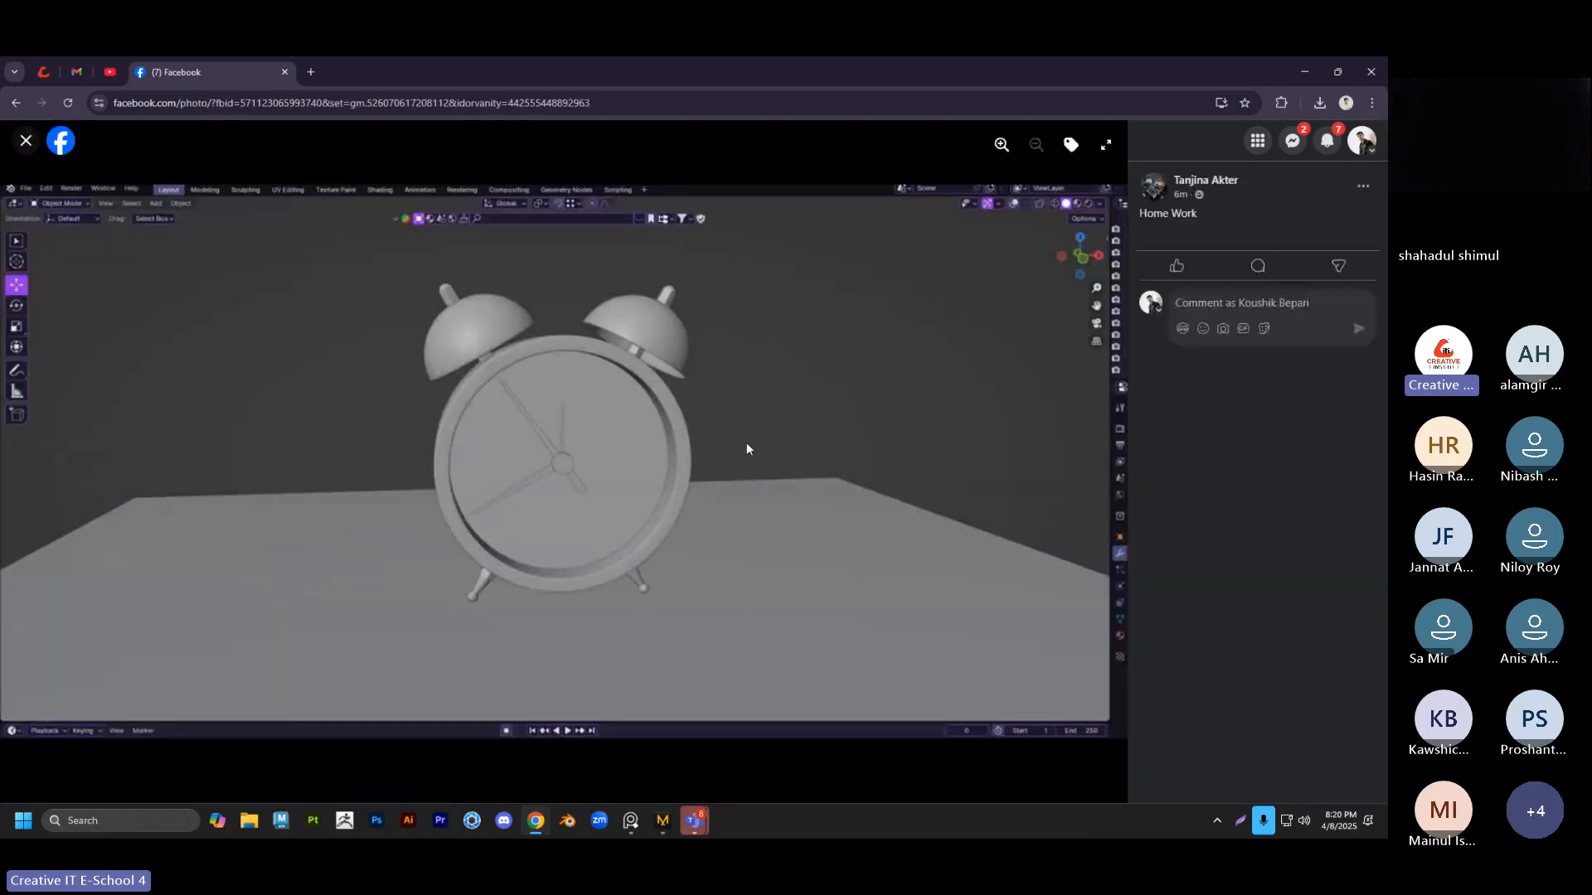
left_click(25, 141)
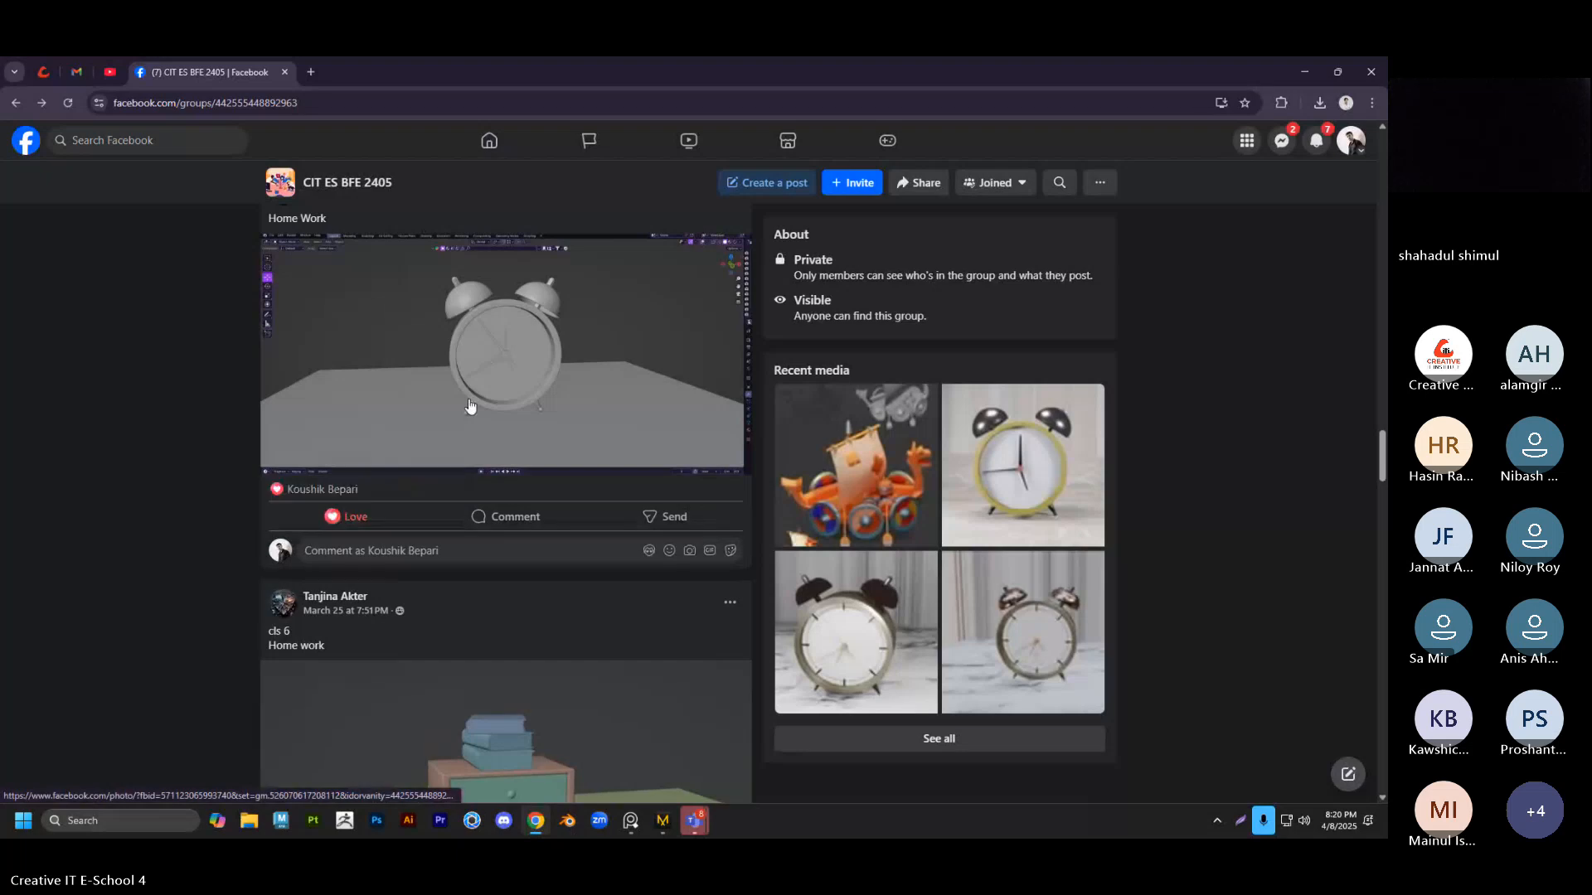
Look through the older homework posts from March 24 and 25 in the group feed
scroll(481, 406, "down", 4)
scroll(491, 413, "down", 15)
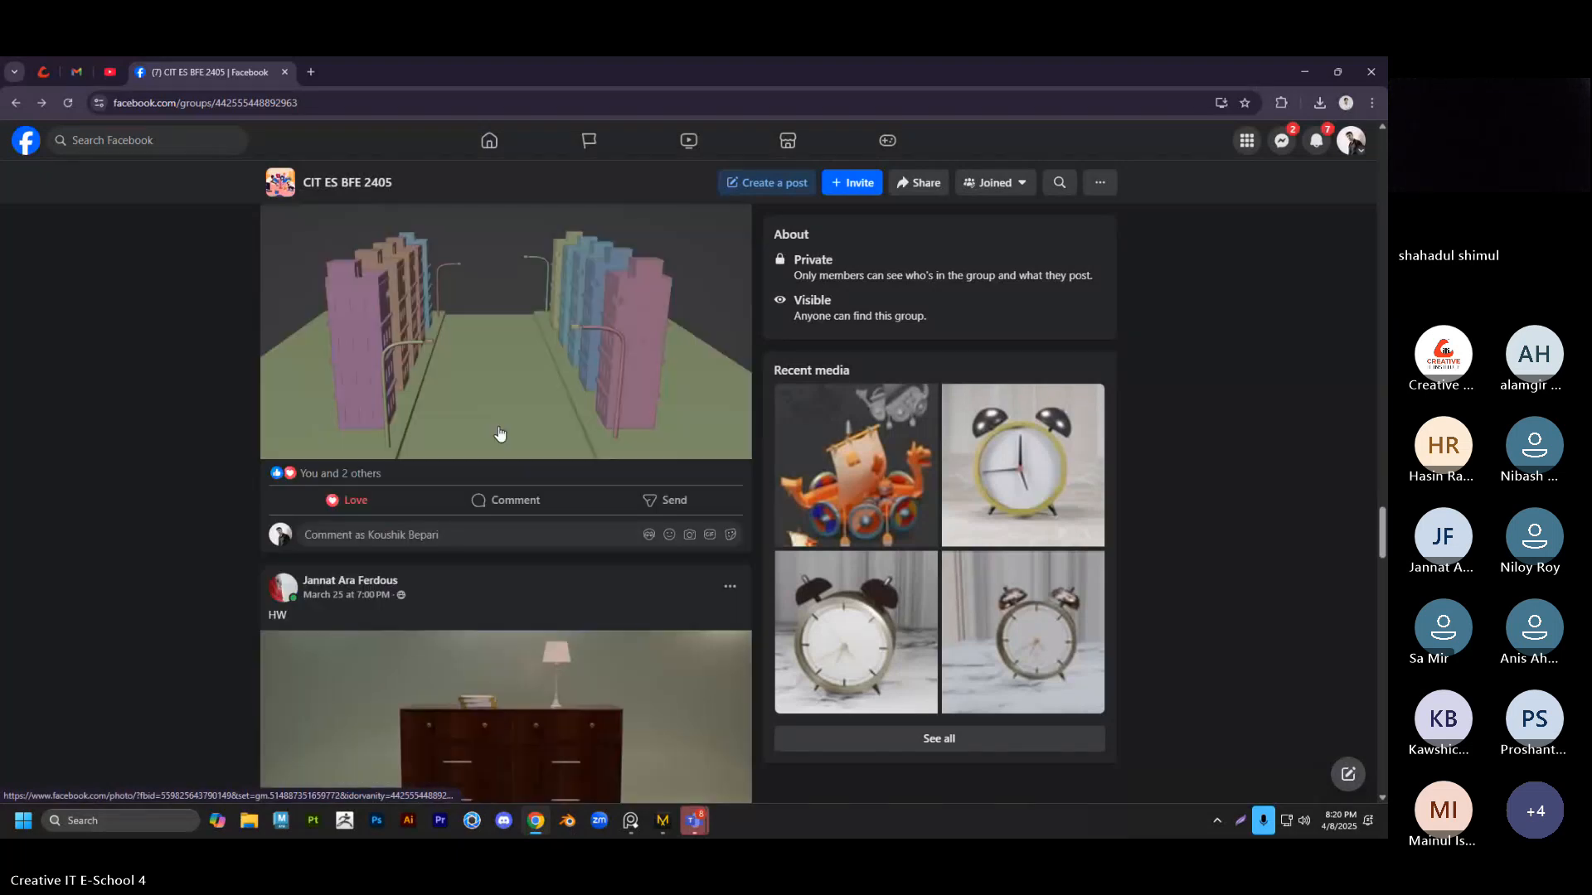
scroll(504, 433, "down", 15)
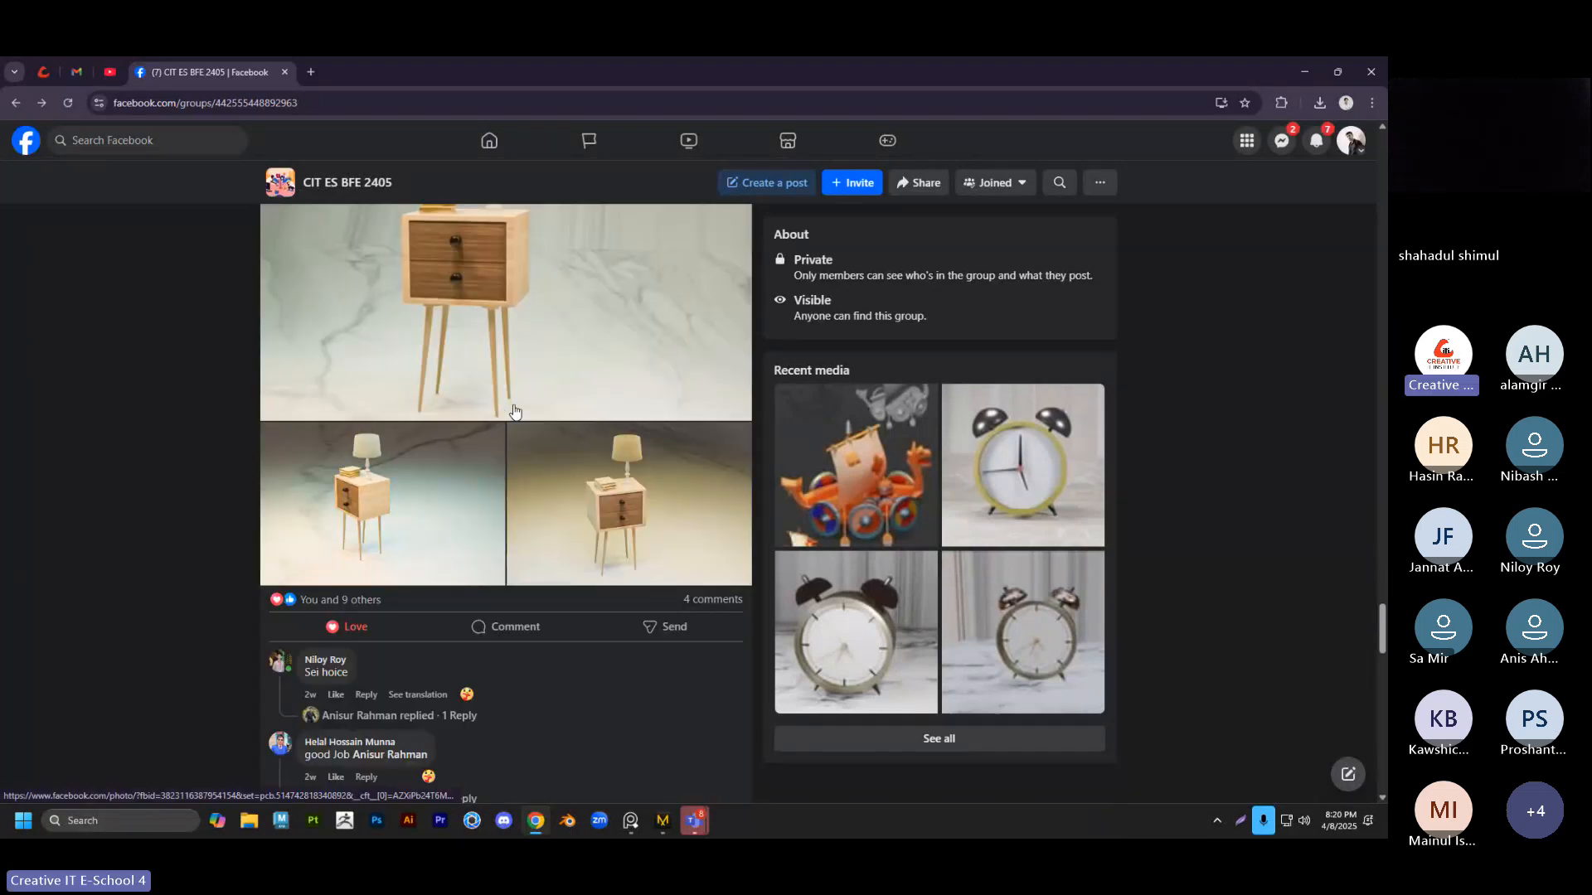
scroll(655, 452, "down", 4)
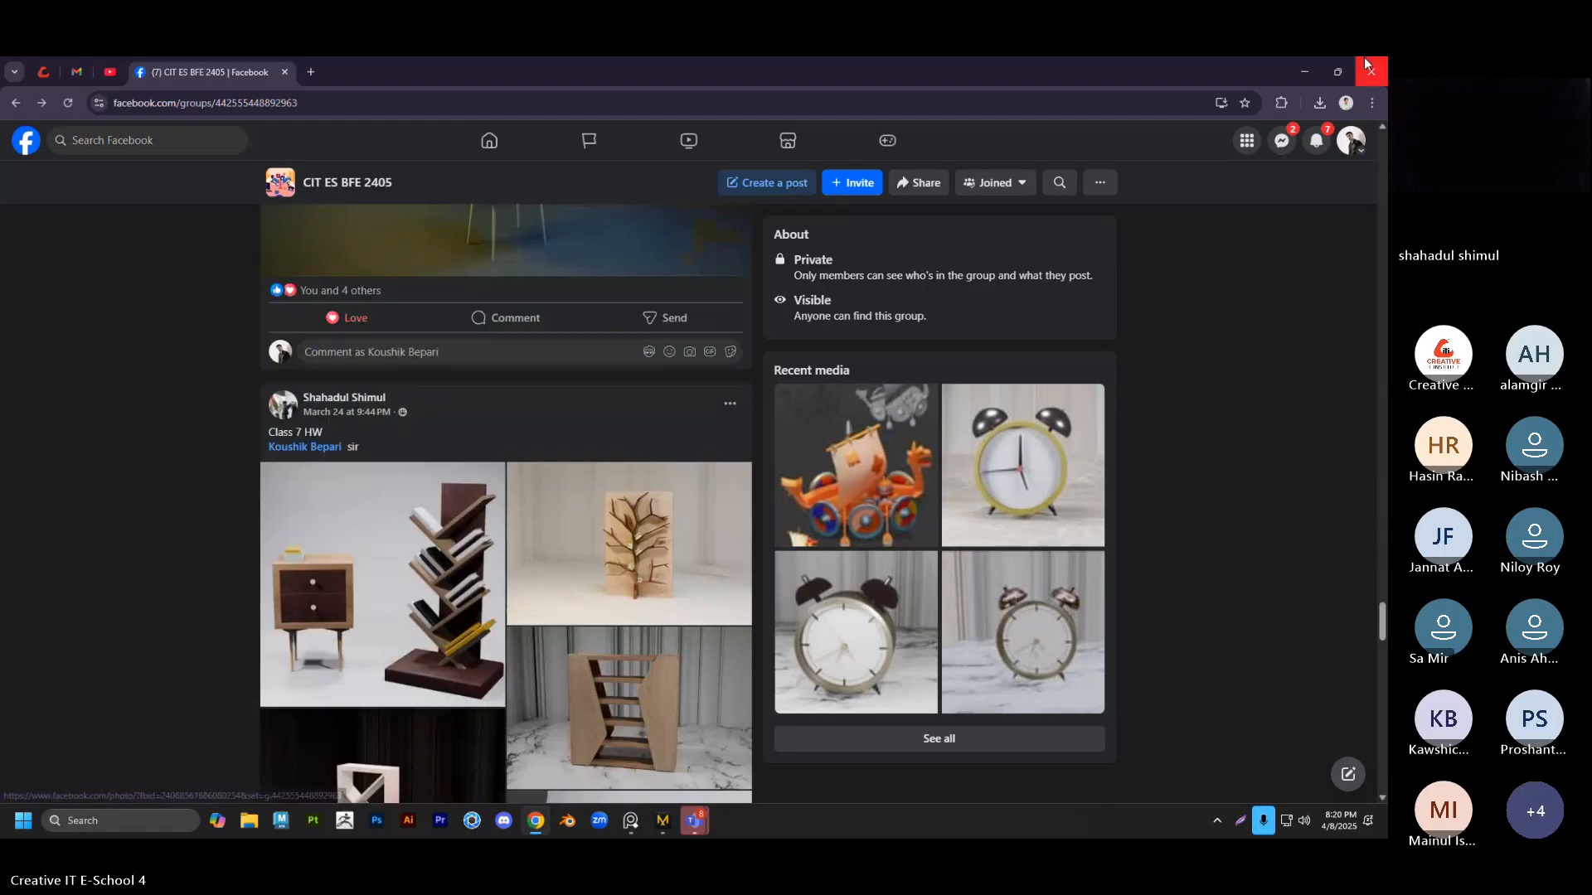
Minimise the browser, switch to Blender and dismiss its splash screen
left_click(1304, 71)
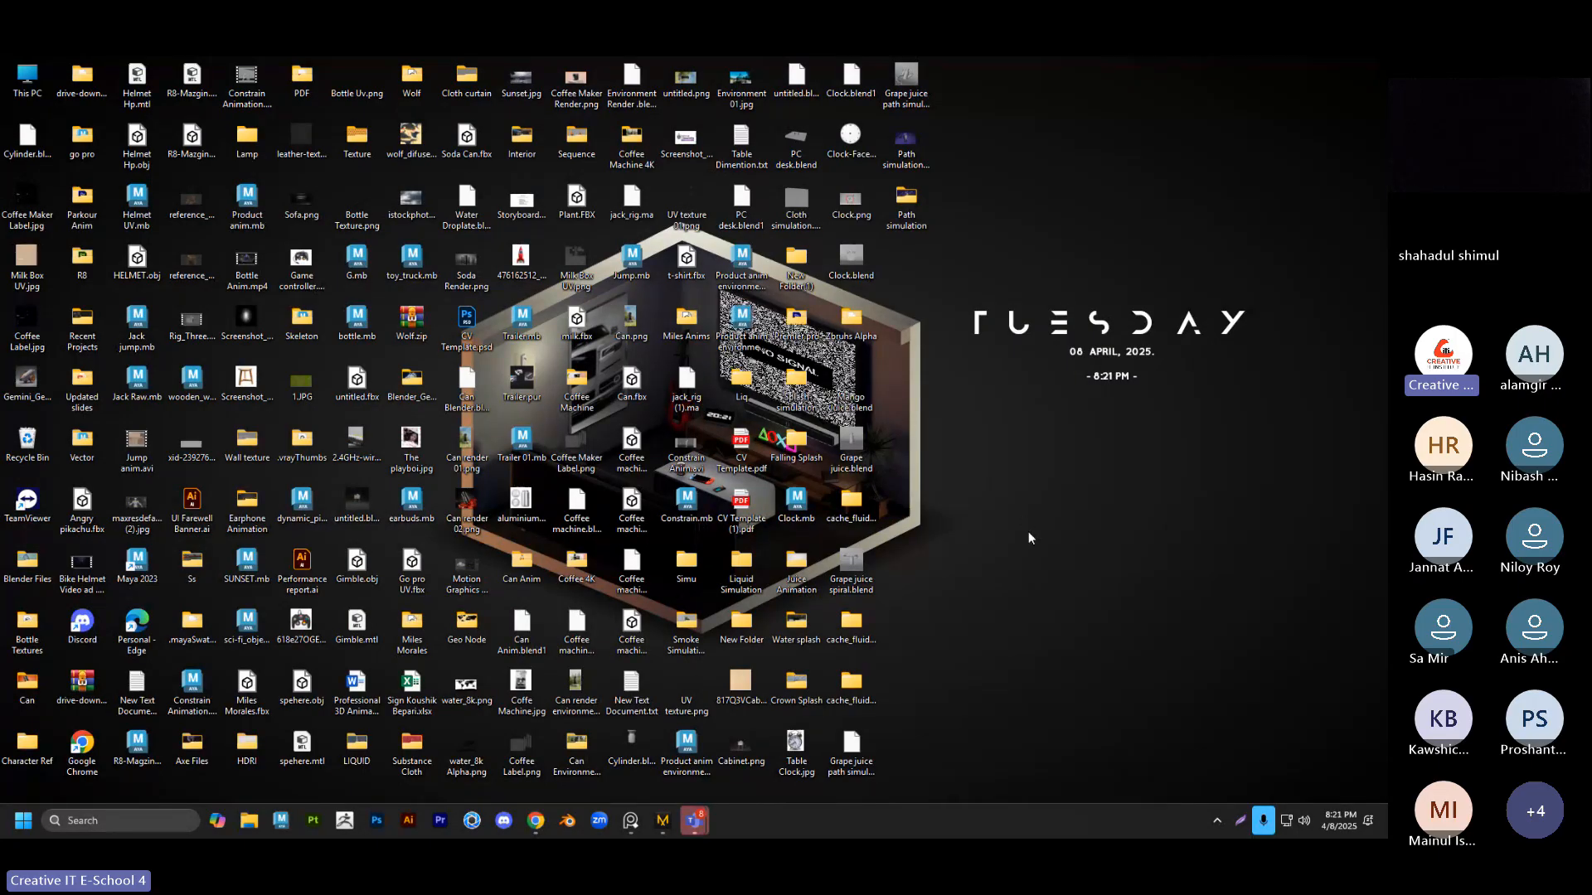
left_click(567, 821)
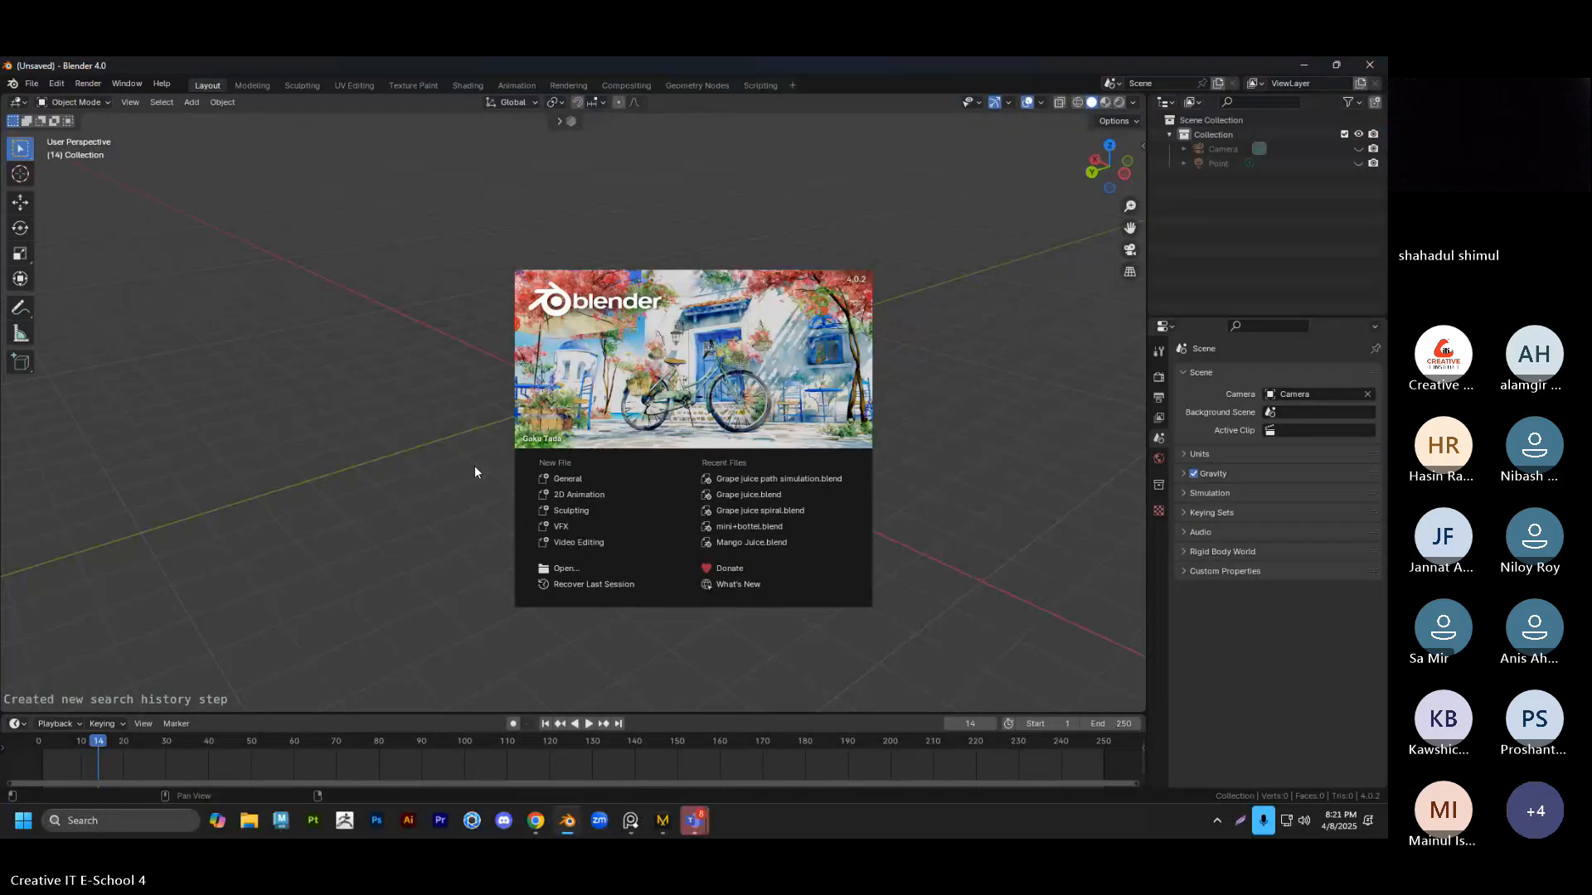
left_click(475, 465)
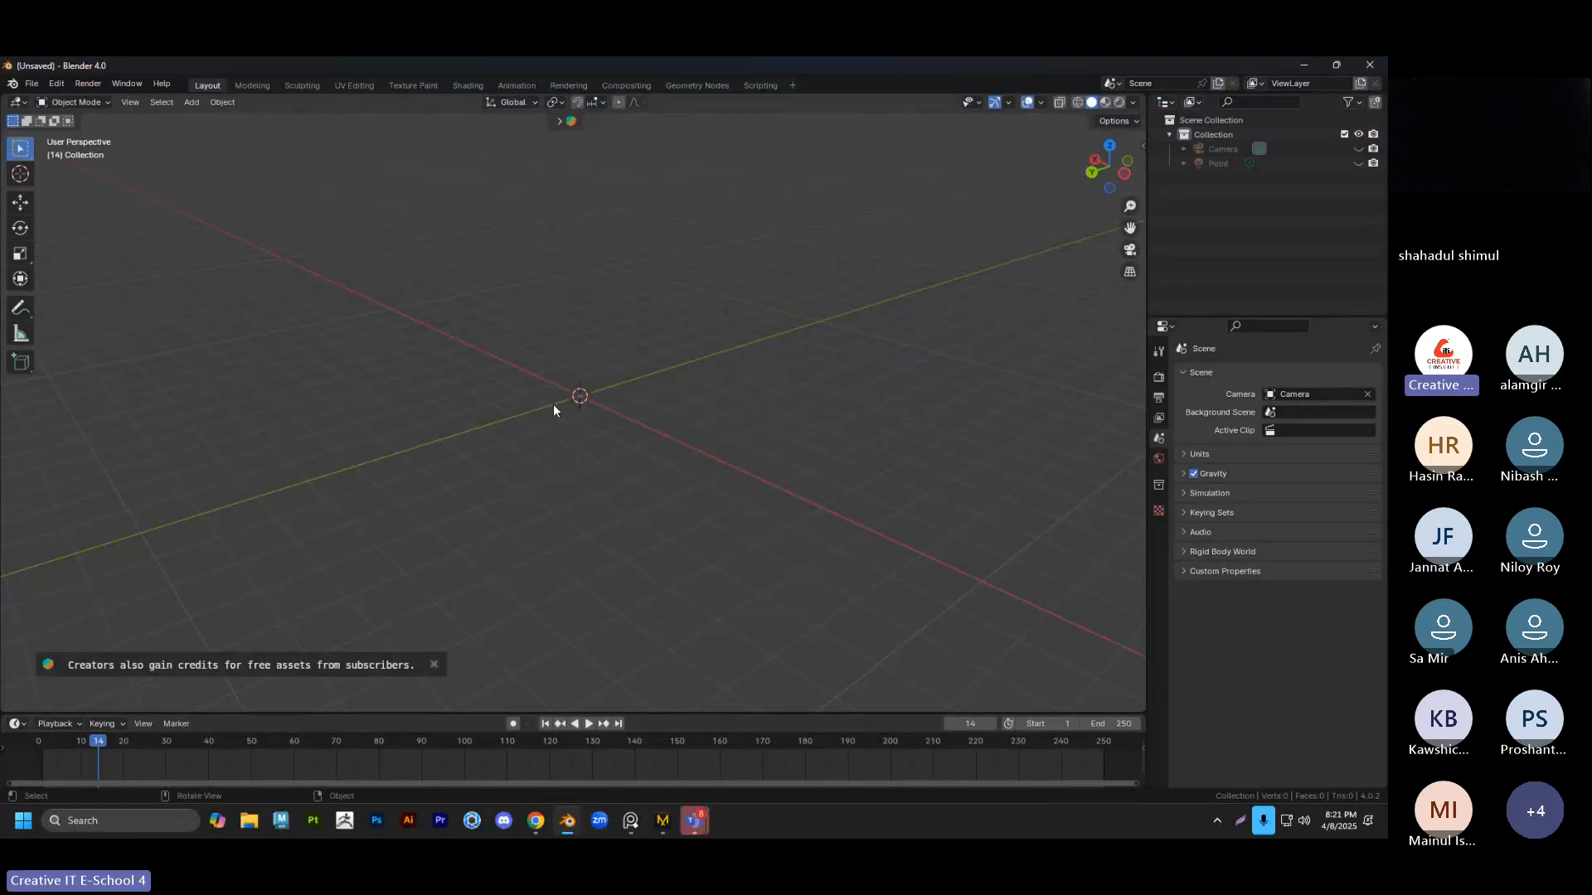
Add a plane mesh at the world origin and scale it up about 19.1 times
middle_click_drag(648, 448, 688, 452)
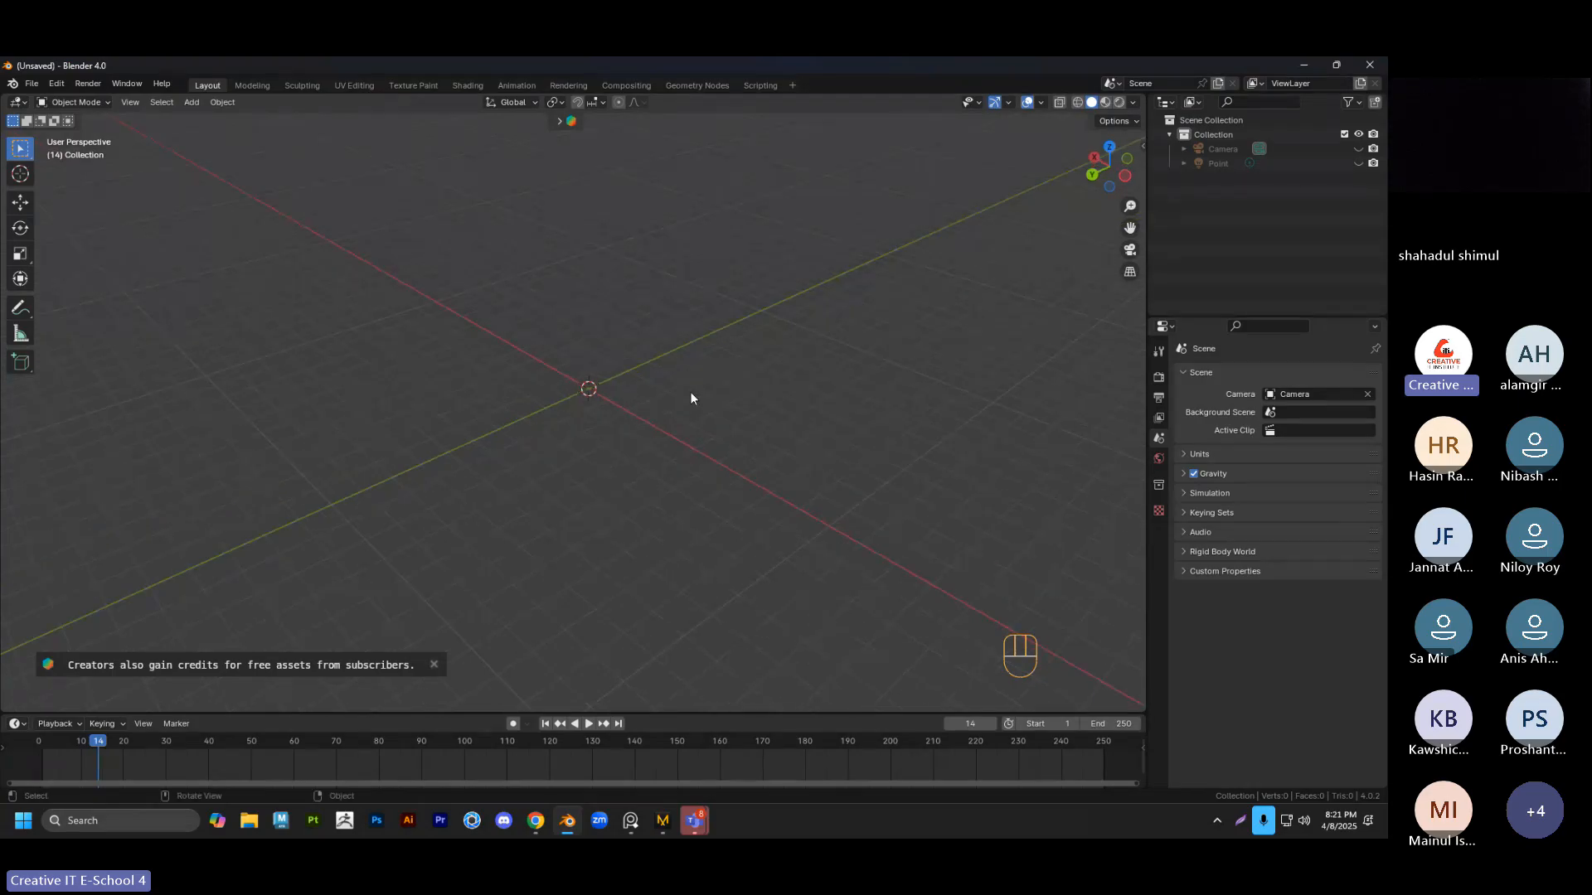
scroll(684, 393, "down", 1)
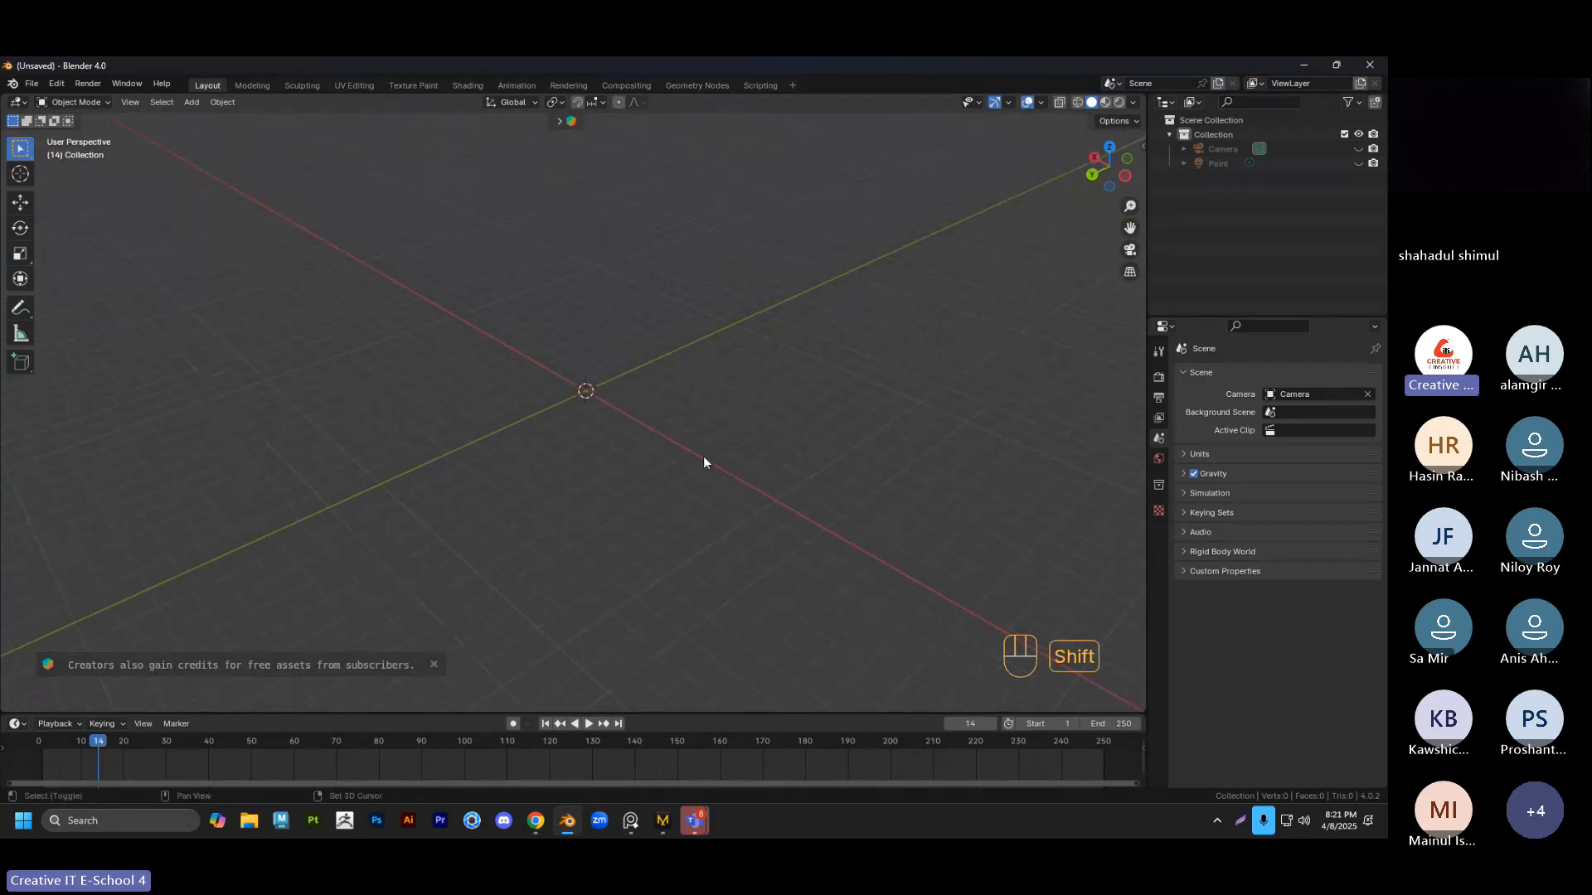
middle_click_drag(703, 457, 691, 437)
left_click(753, 475)
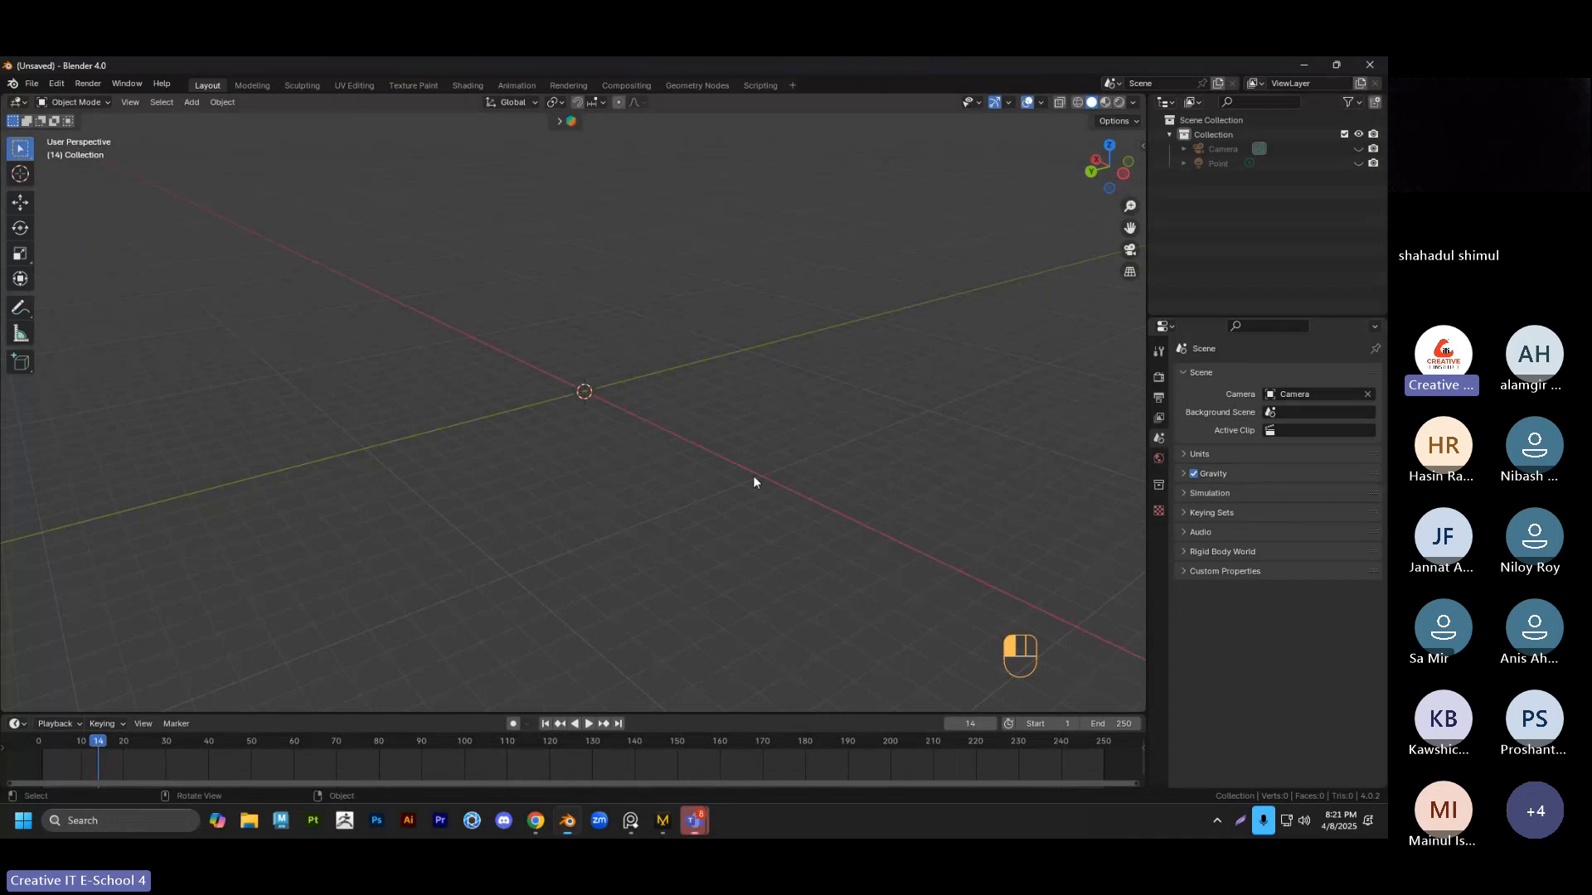
key("shift+a")
mouse_move(630, 458)
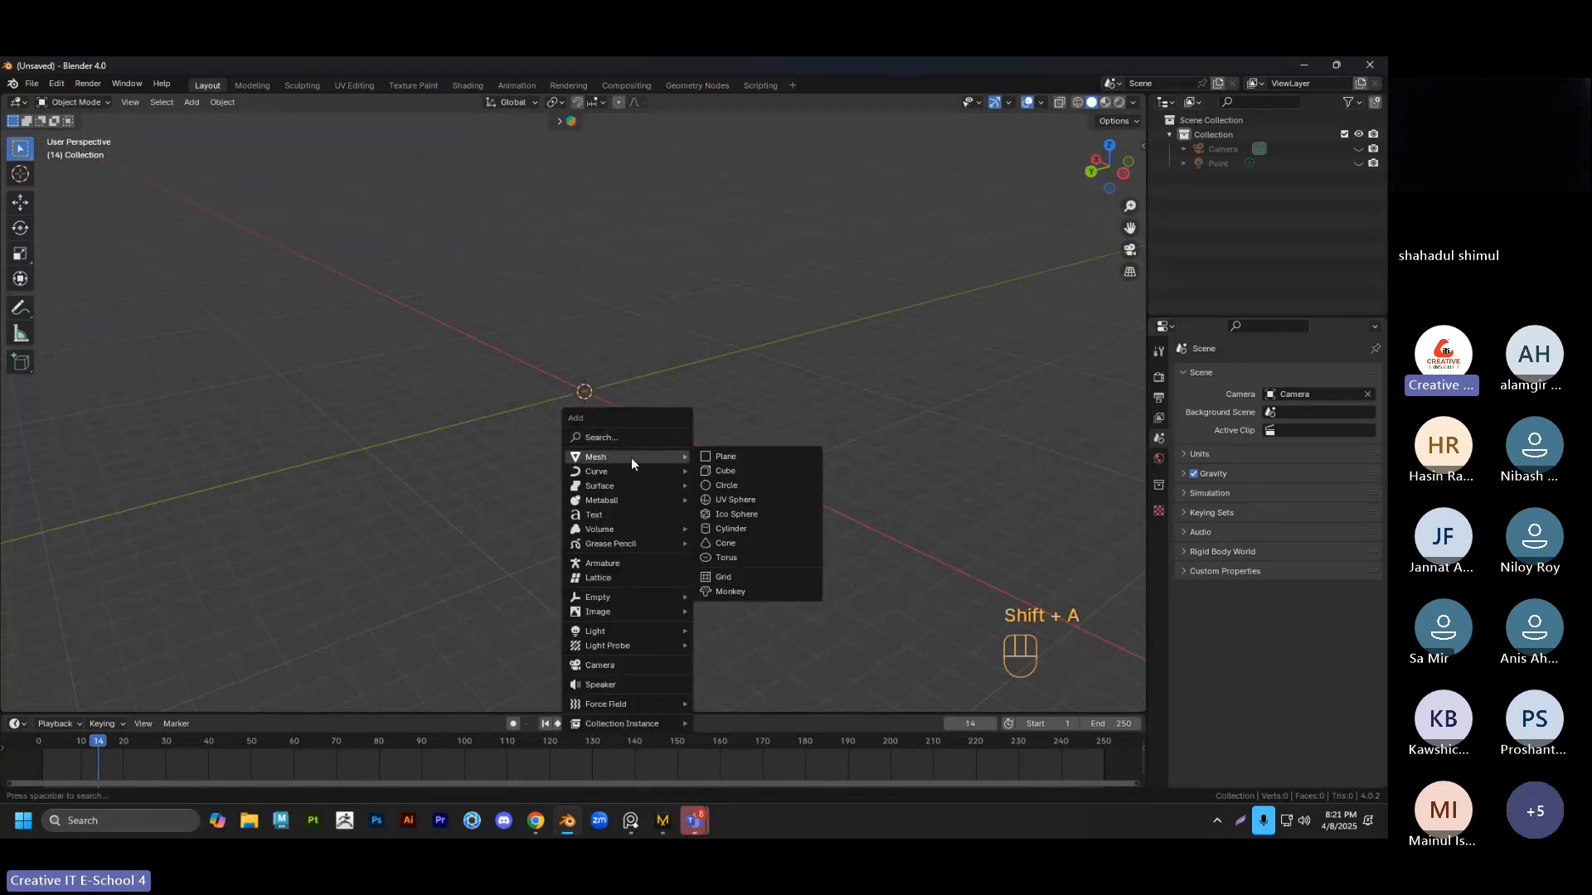
left_click(725, 456)
key("s")
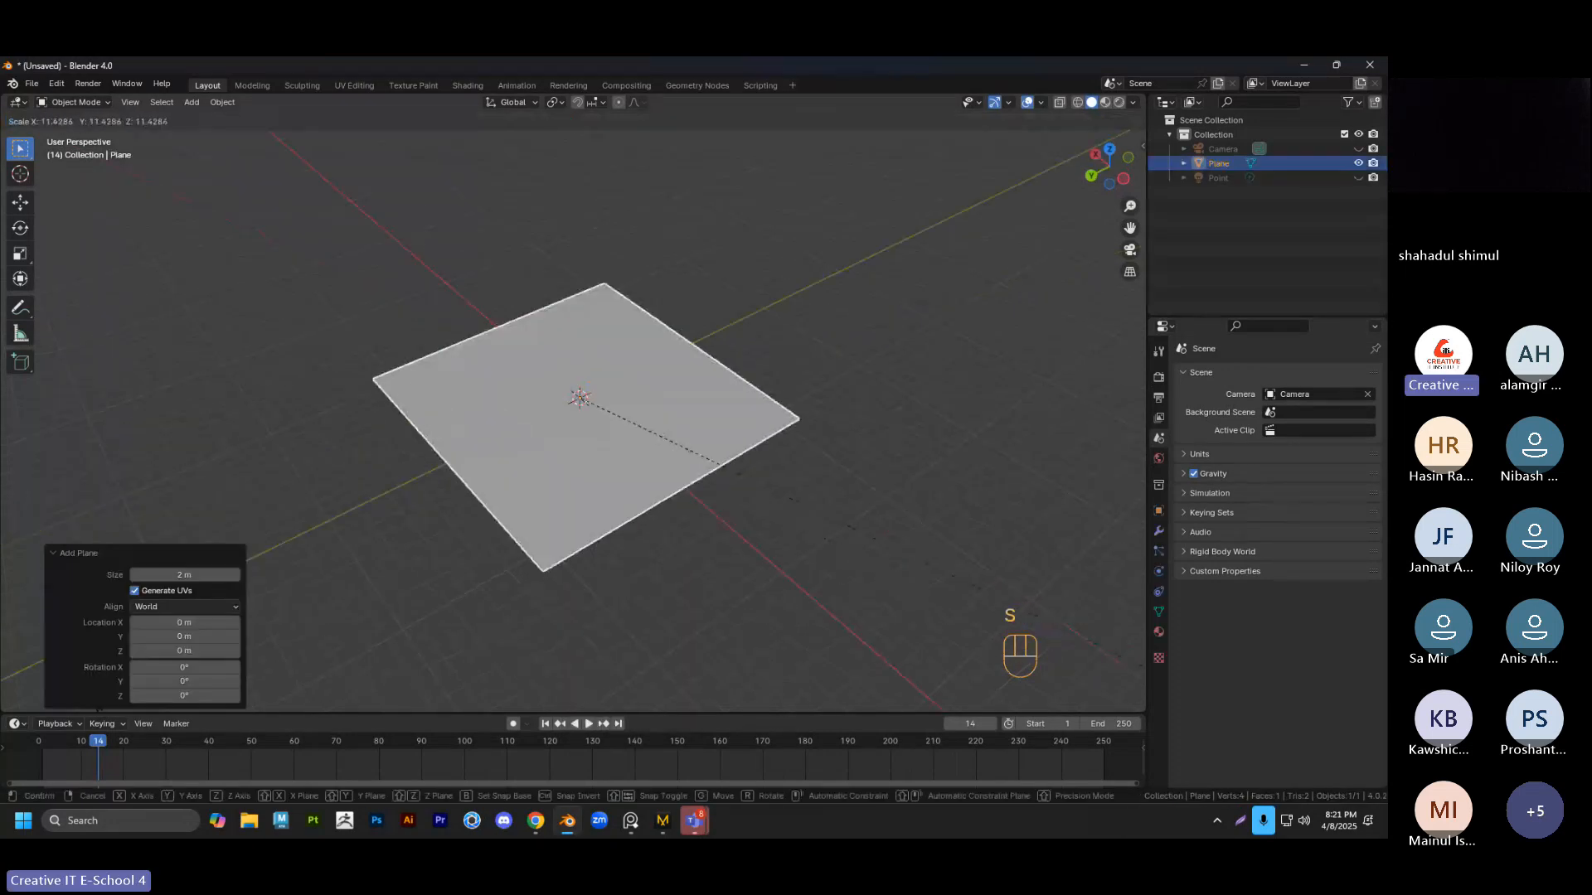
left_click(589, 216)
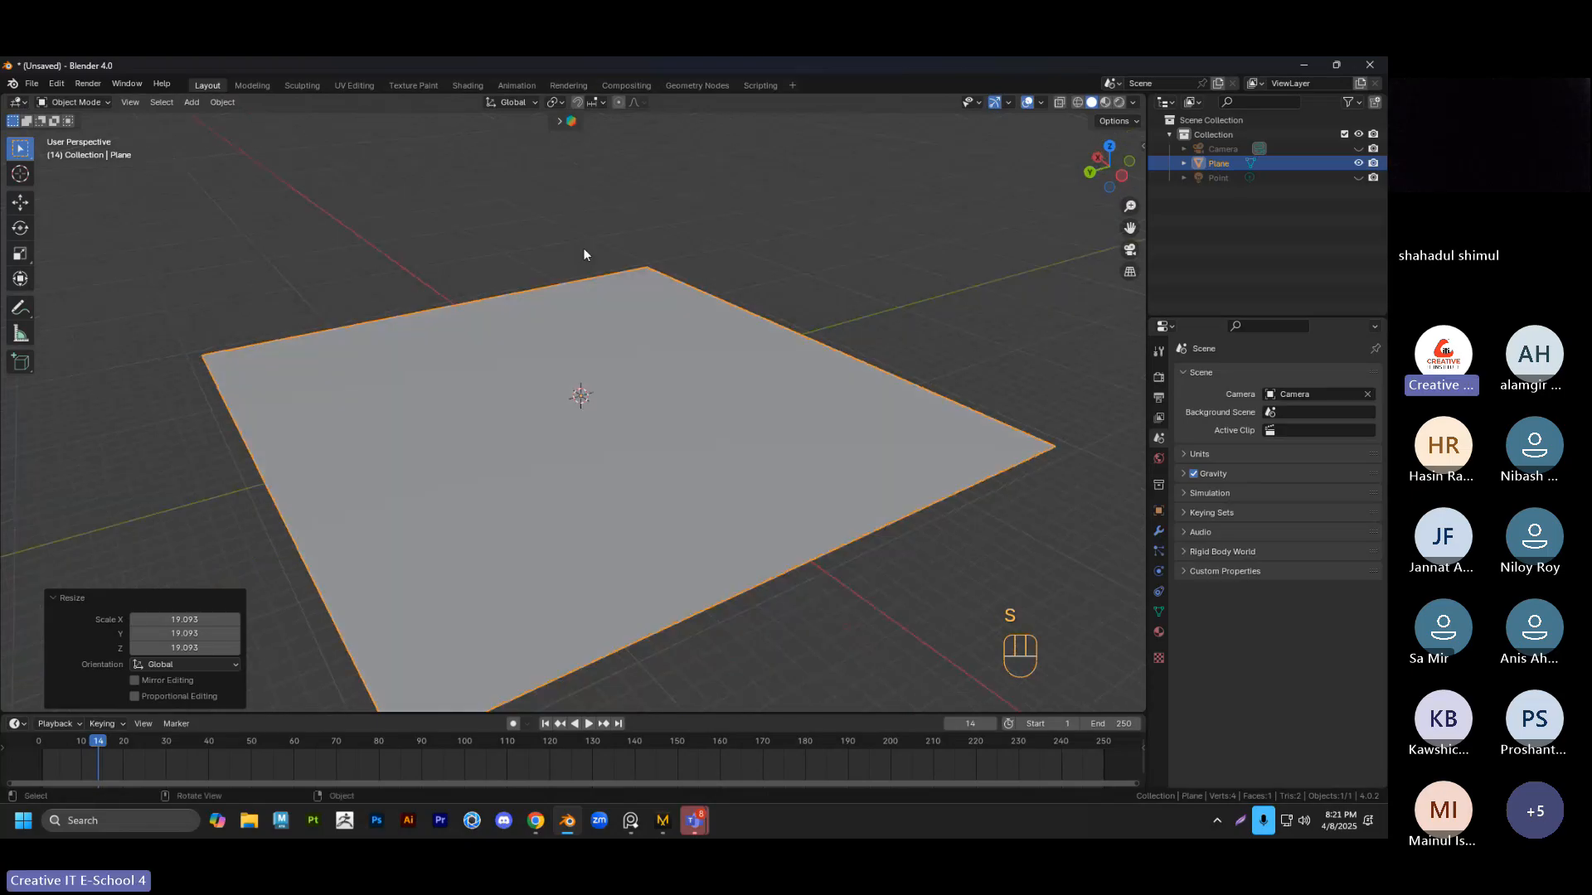
Subdivide the plane in Edit Mode with 20 cuts
left_click(597, 247)
middle_click_drag(660, 363, 658, 339, "shift")
left_click(751, 452)
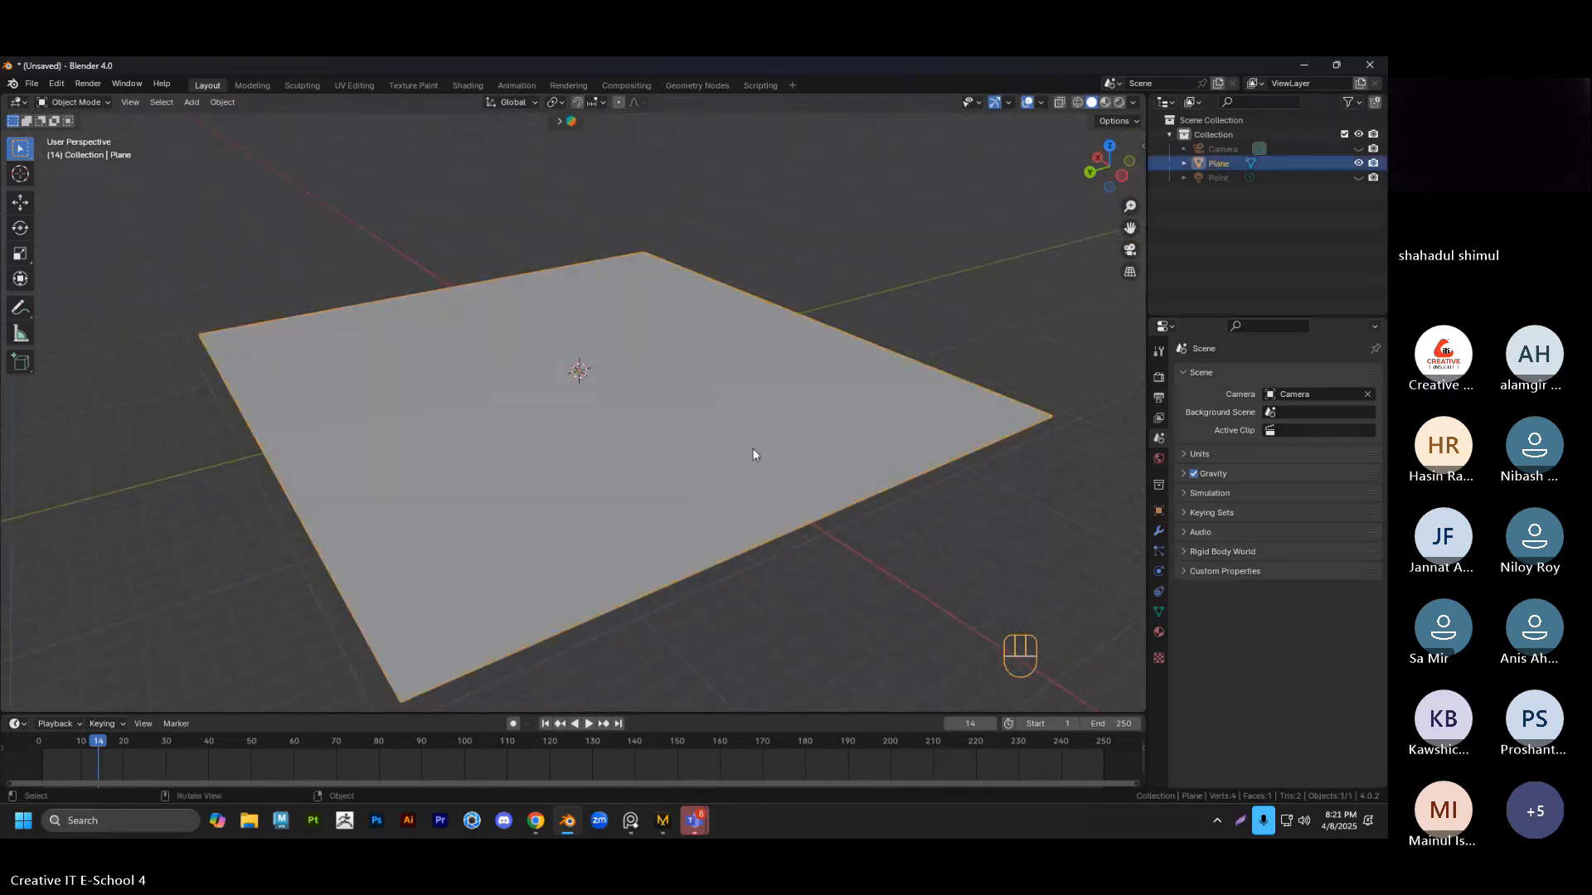
mouse_move(760, 435)
middle_mouse_down()
mouse_move(774, 403)
mouse_move(781, 420)
middle_mouse_up()
left_click(774, 400)
scroll(779, 415, "up", 1)
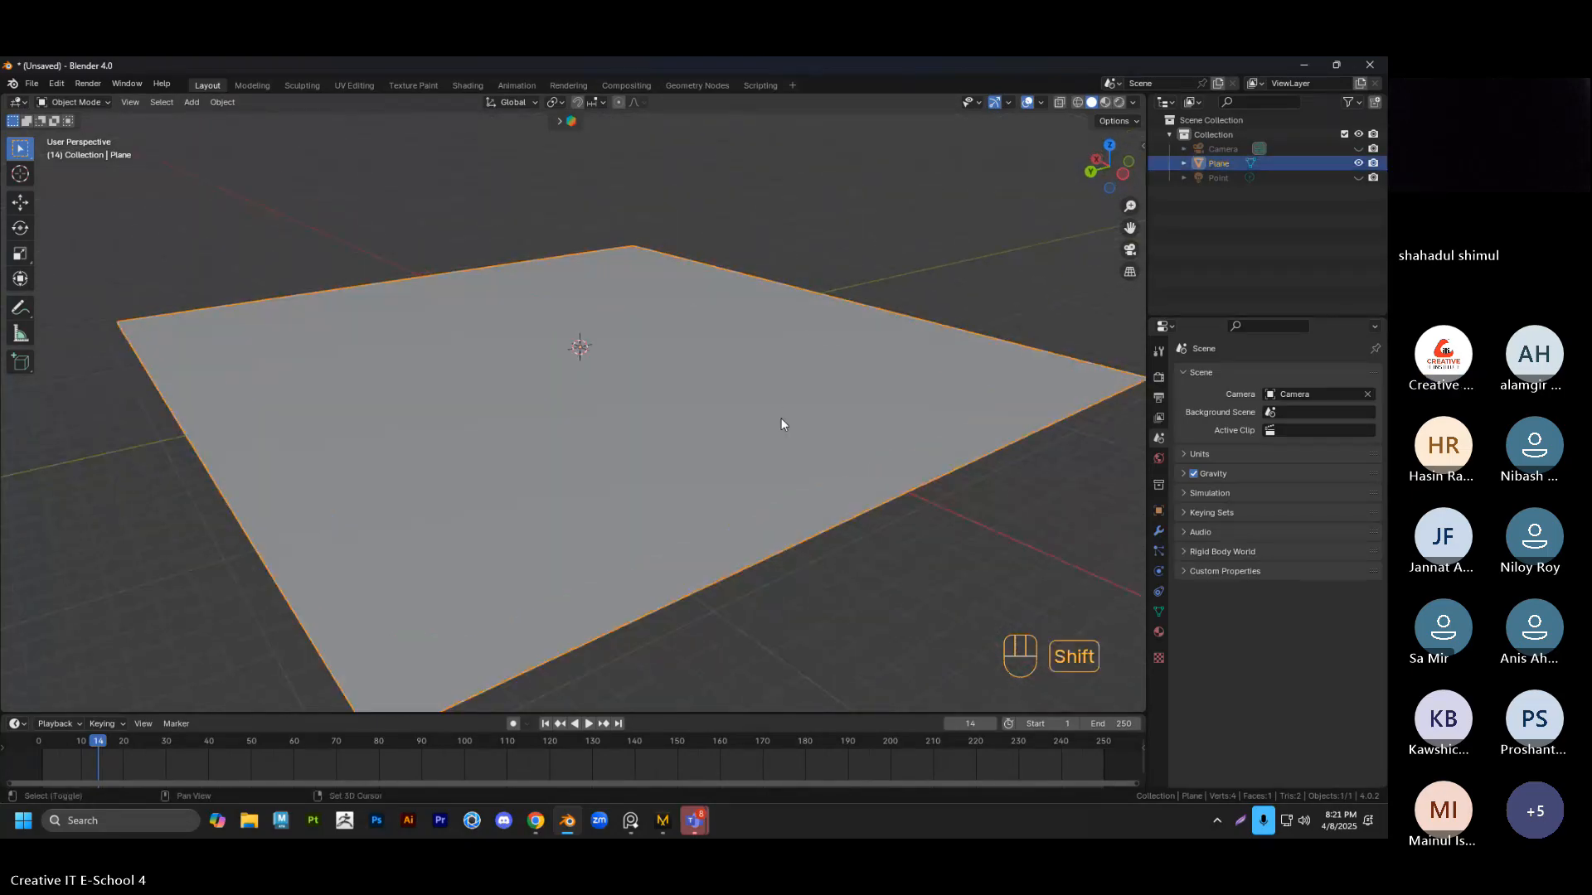
middle_click_drag(657, 433, 781, 463)
left_click(952, 347)
left_click(651, 378)
key("Tab")
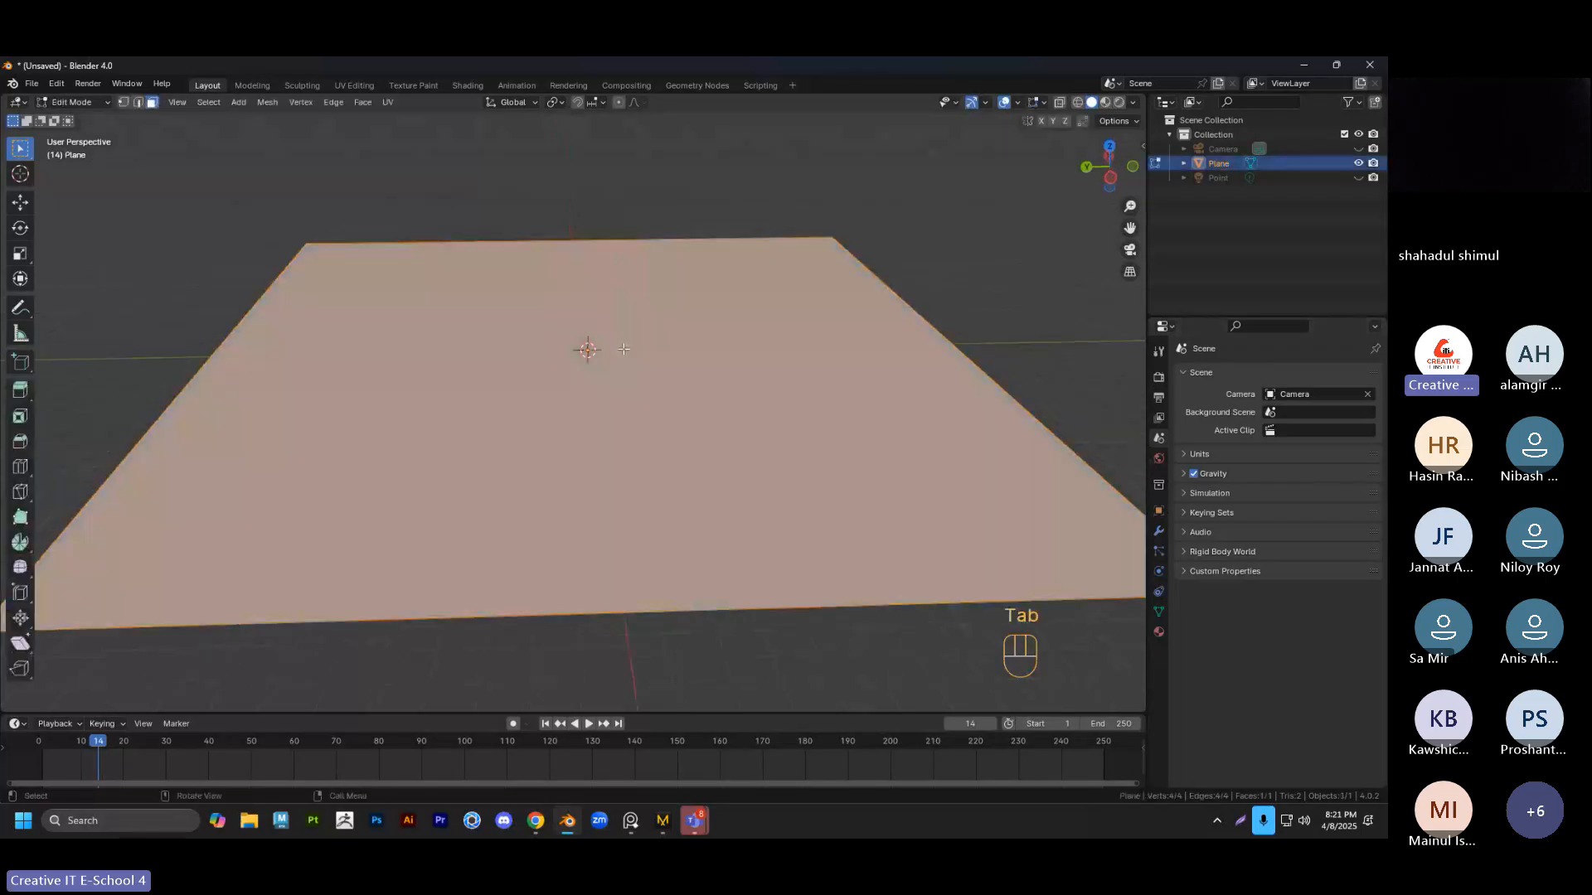
right_click(623, 349)
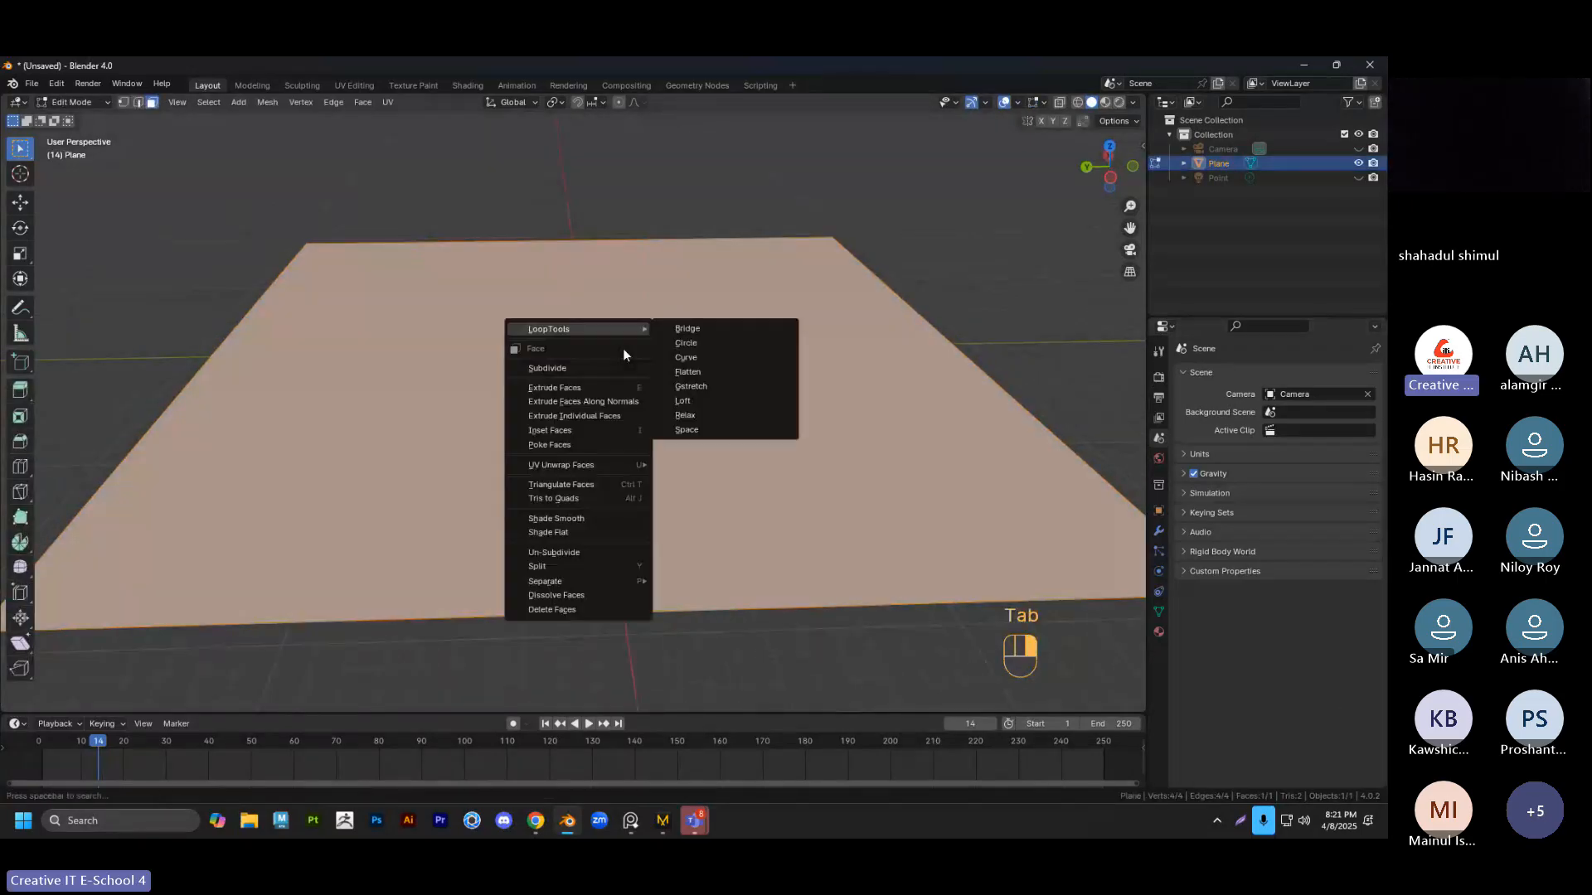
left_click(574, 365)
left_click_drag(179, 603, 246, 603)
left_click(191, 603)
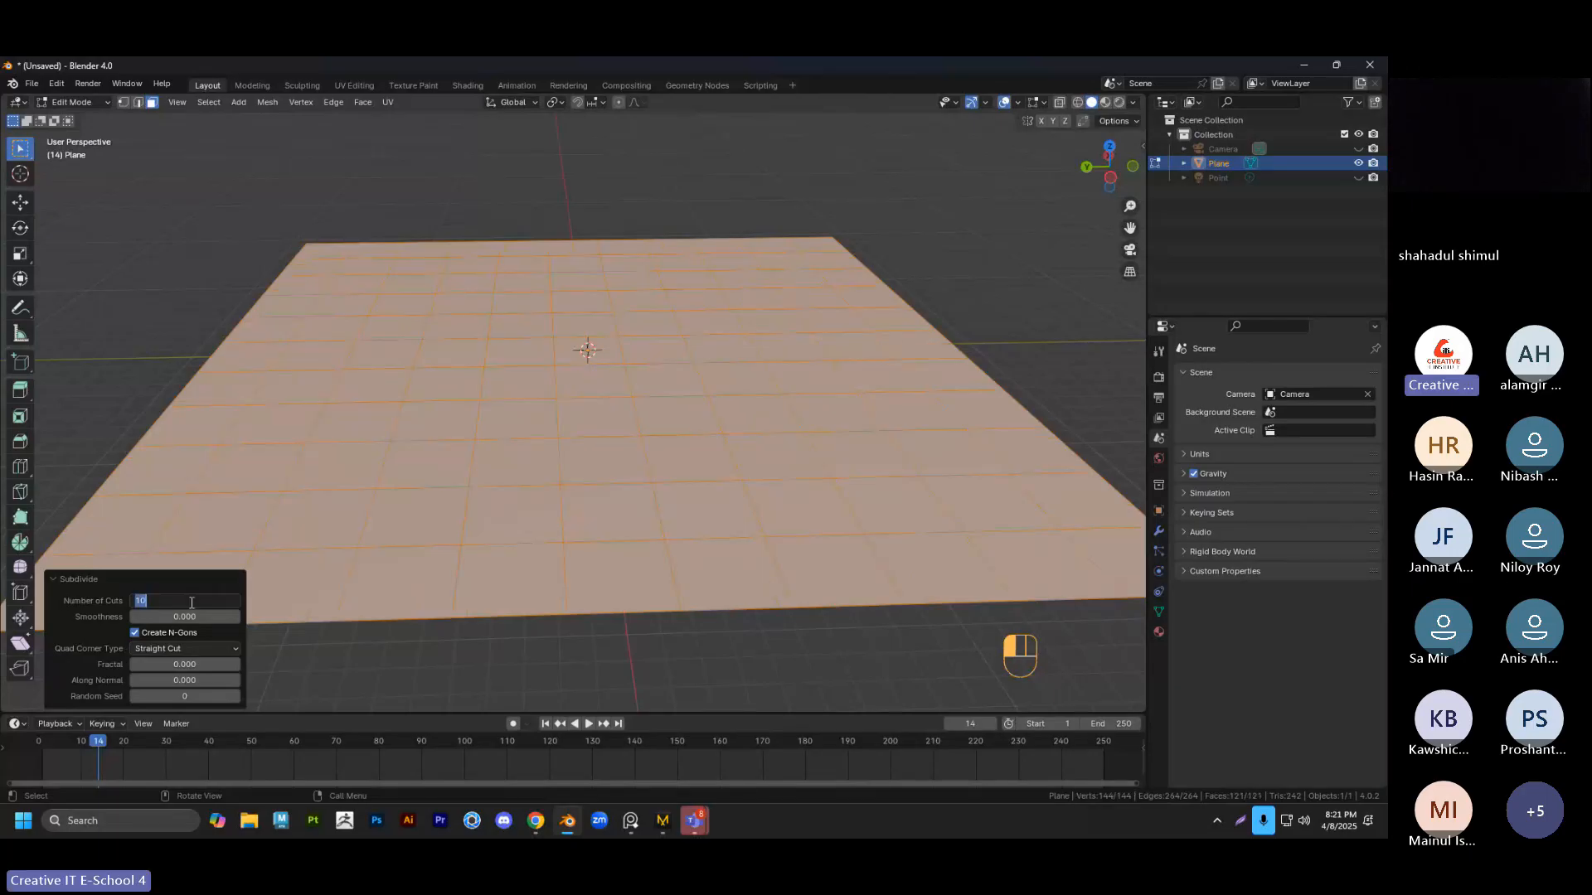
key("Return")
Select the face at the centre of the grid, try raising it along Z, and cancel the move
left_click(180, 371)
scroll(564, 406, "down", 1)
middle_click_drag(567, 410, 577, 370)
key("1")
left_click(576, 370)
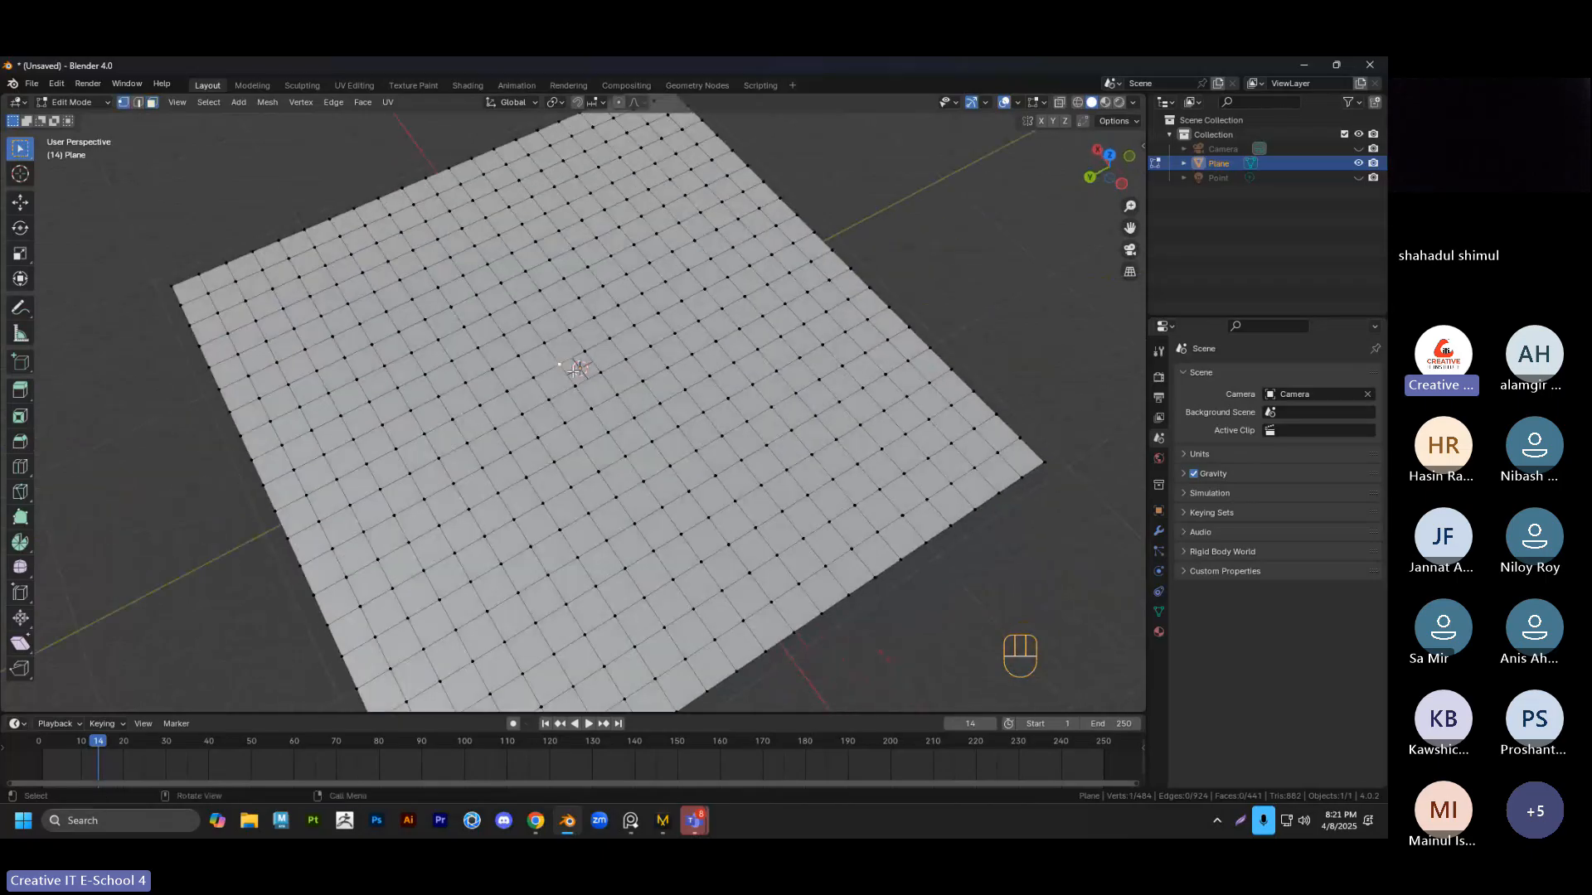
key("3")
left_click(578, 363)
middle_click_drag(578, 363, 632, 415)
scroll(632, 406, "up", 2)
scroll(632, 407, "down", 2)
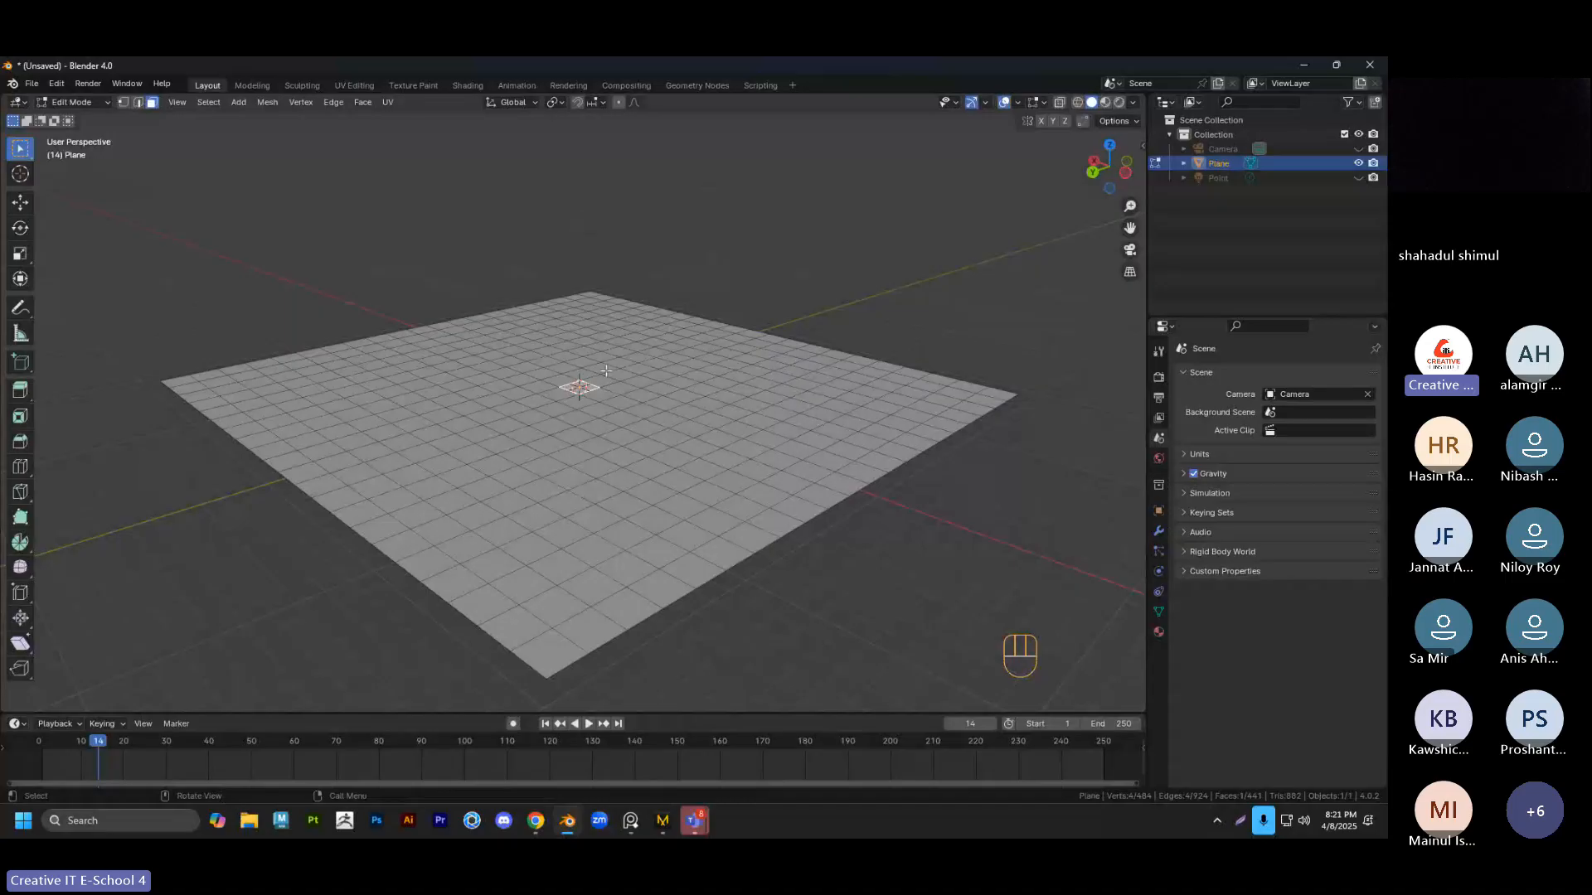
key("g")
key("z")
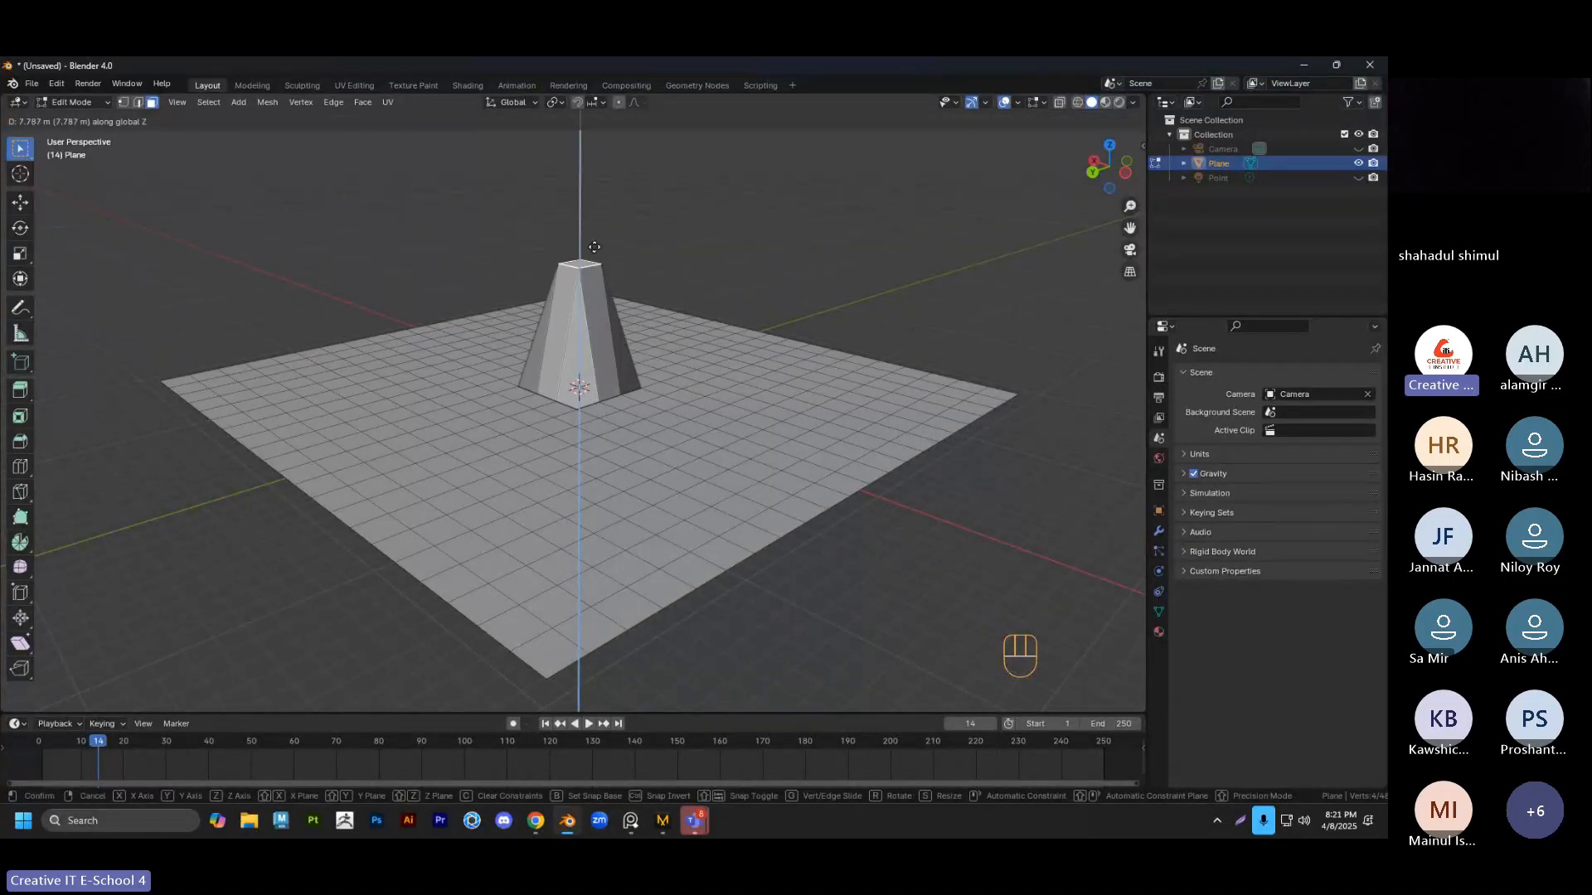
right_click(570, 405)
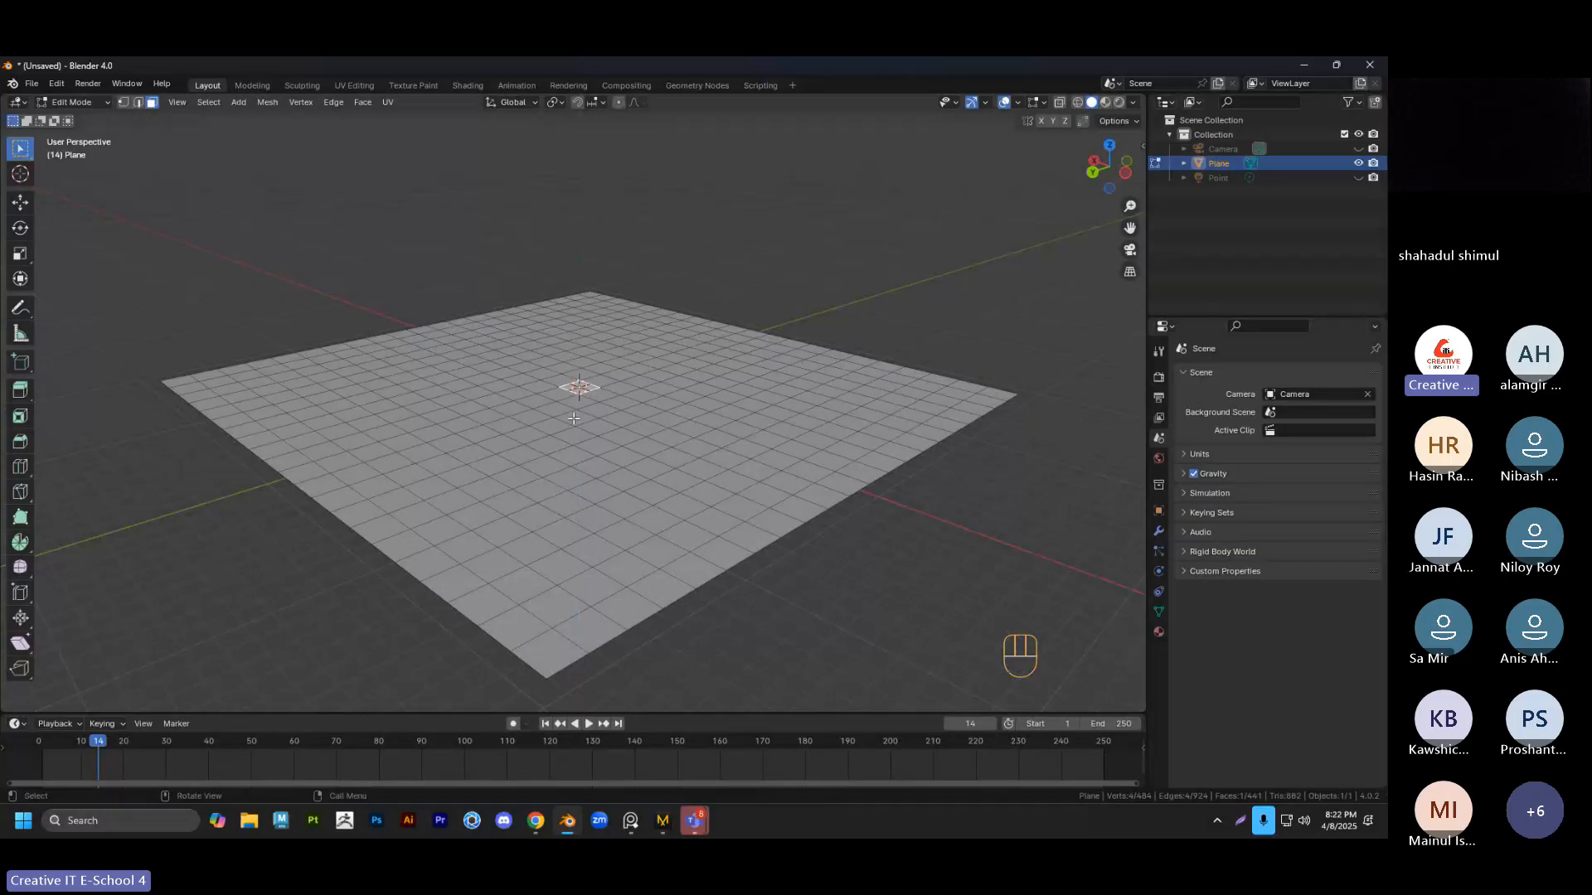
In vertex select mode, raise the centre face's four vertices about 5.4 m along Z, then undo the move
key("1")
key("g")
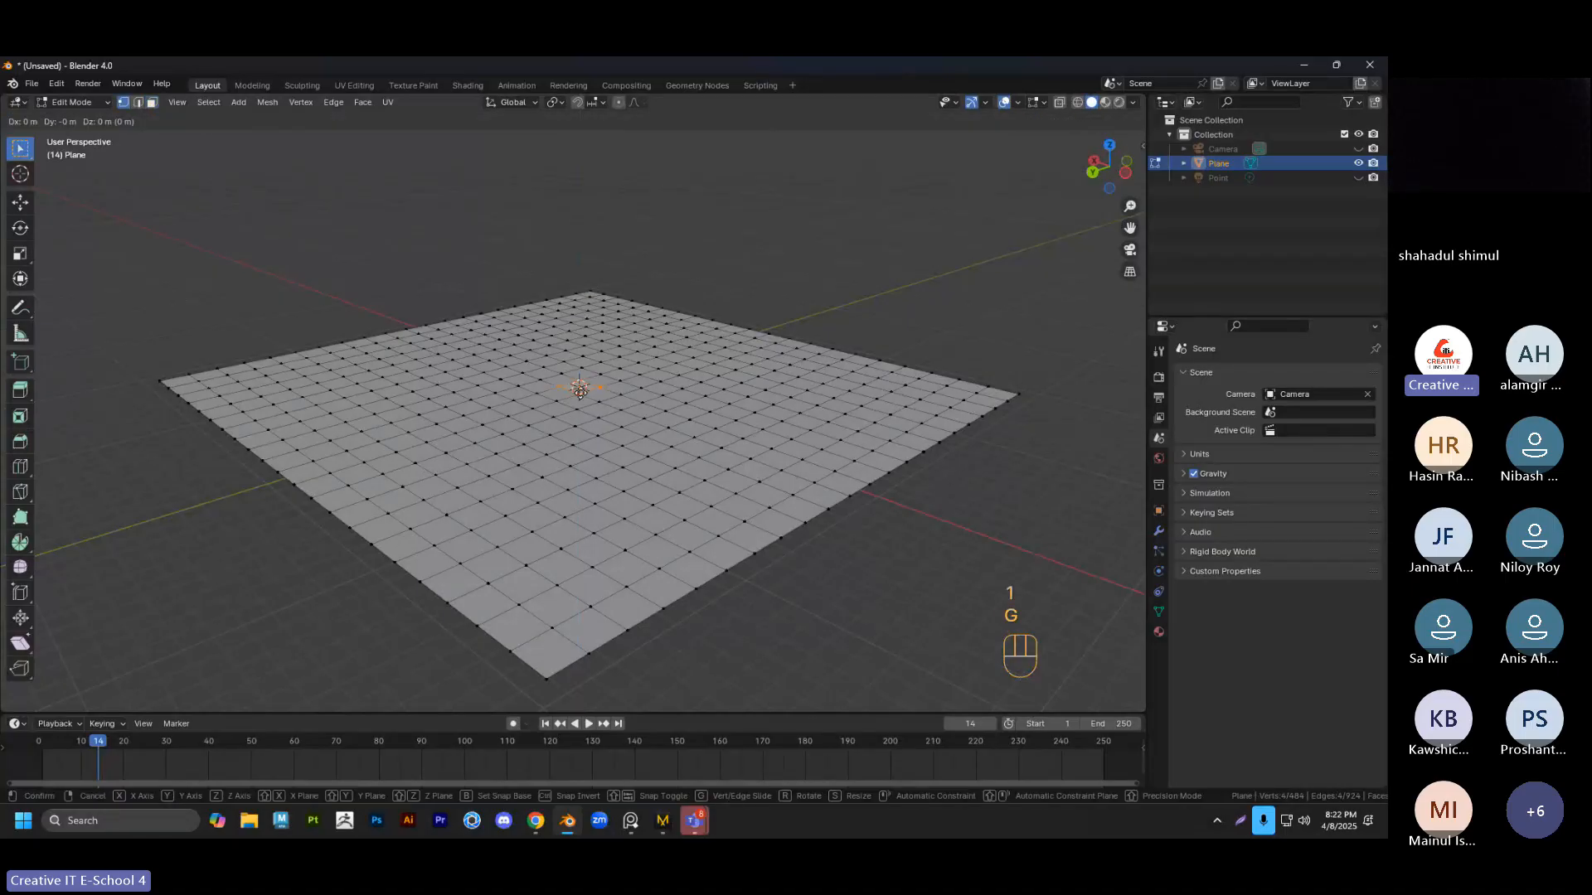
key("z")
right_click(572, 209)
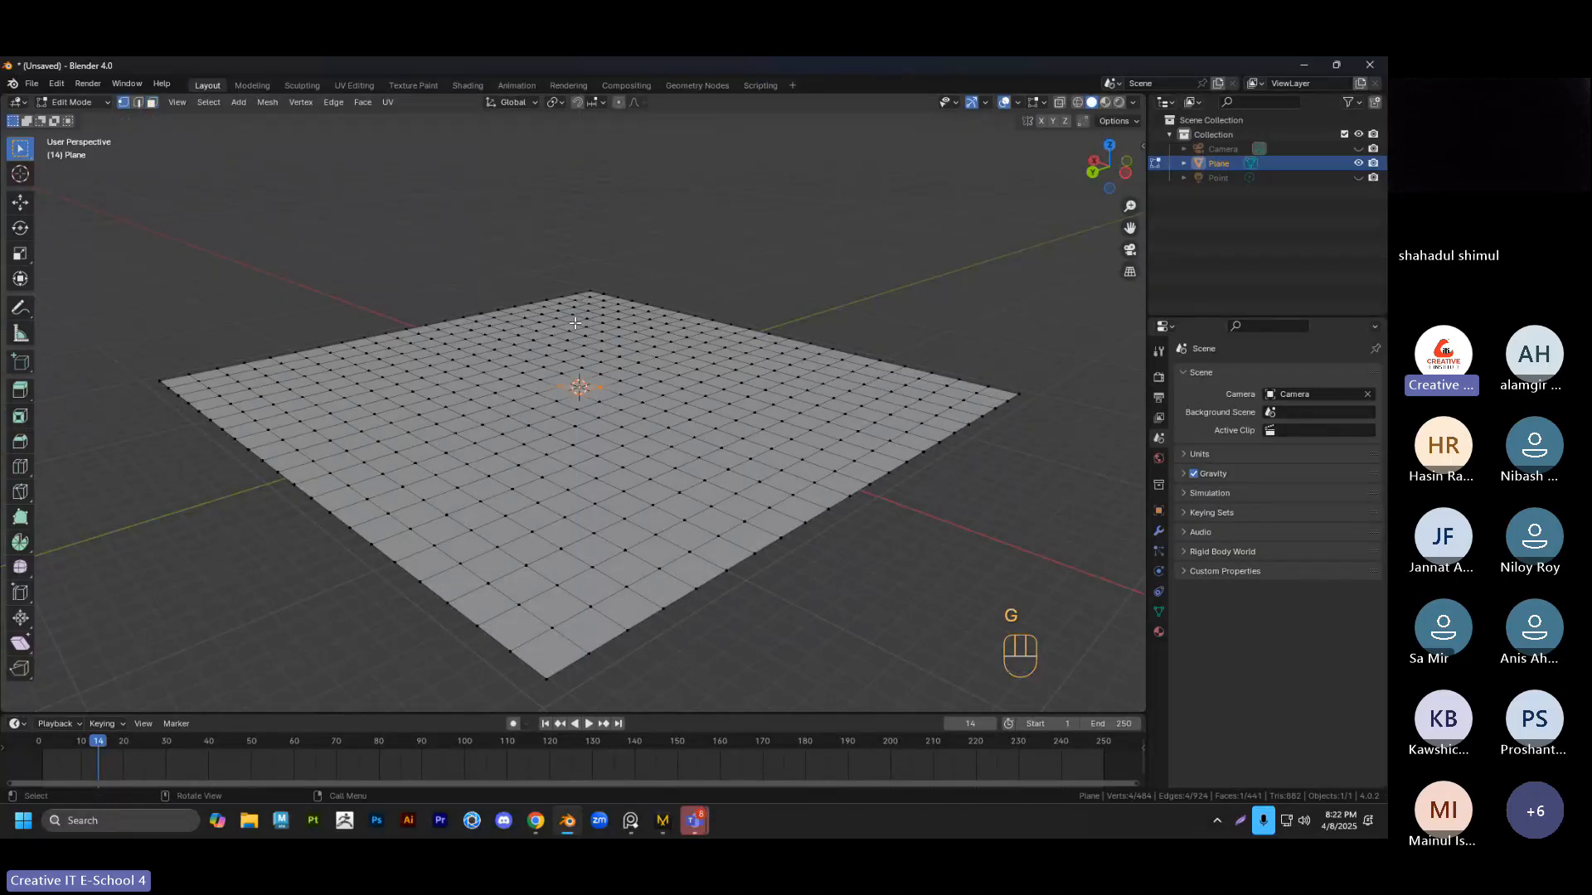
key("g")
key("z")
left_click(596, 411)
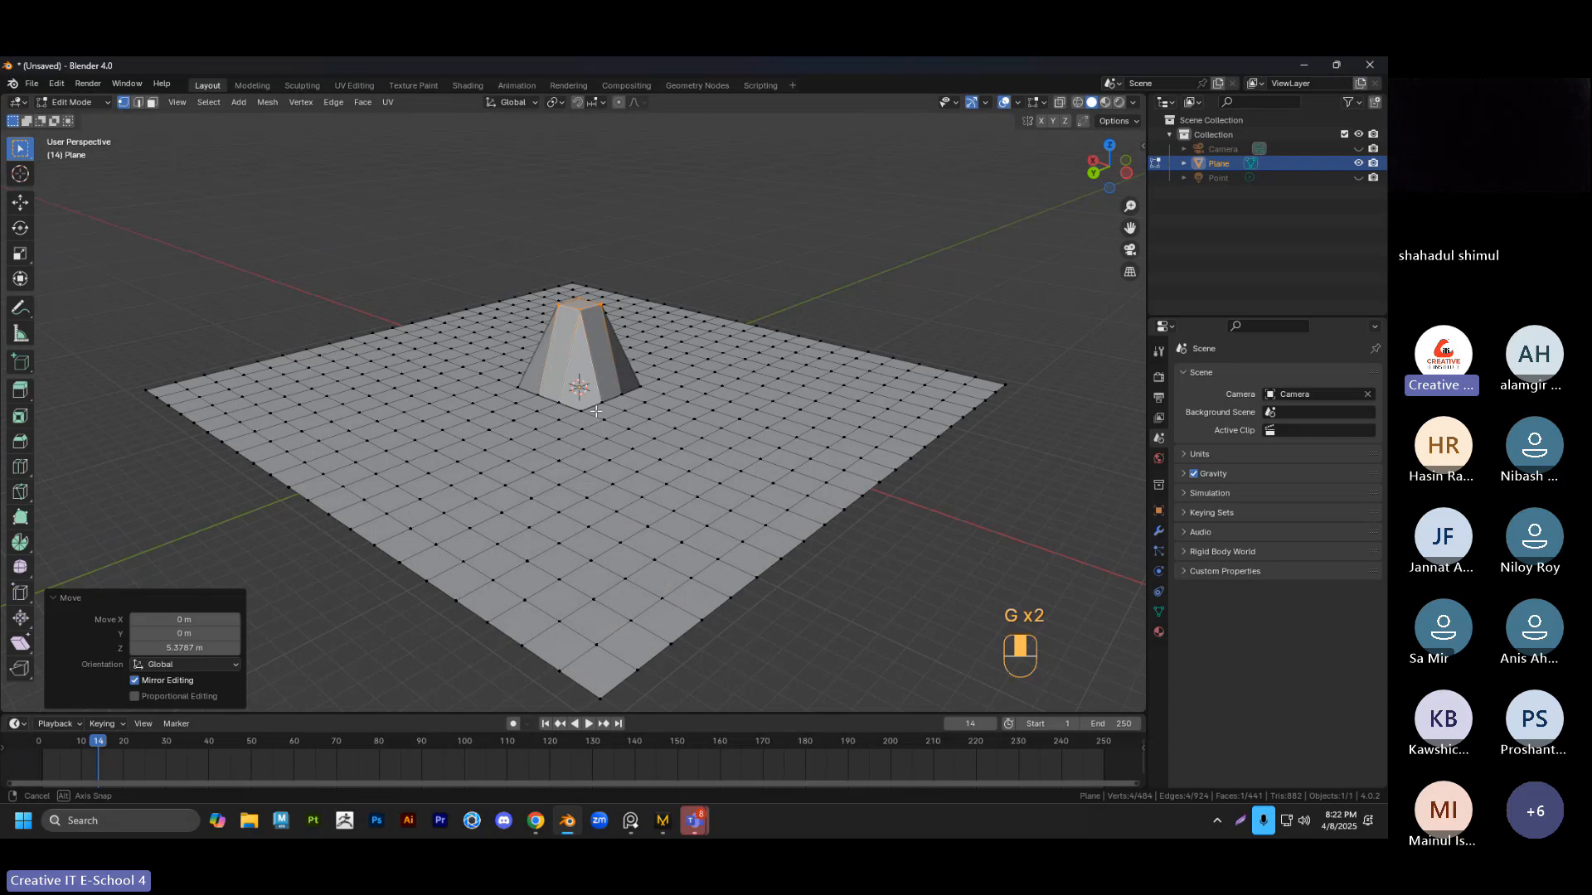
key("ctrl+z")
Select a single vertex beside the grid's centre and raise it about 5.4 m along Z into a spike
mouse_move(596, 411)
middle_mouse_down()
mouse_move(686, 456)
mouse_move(658, 452)
mouse_move(616, 392)
middle_mouse_up()
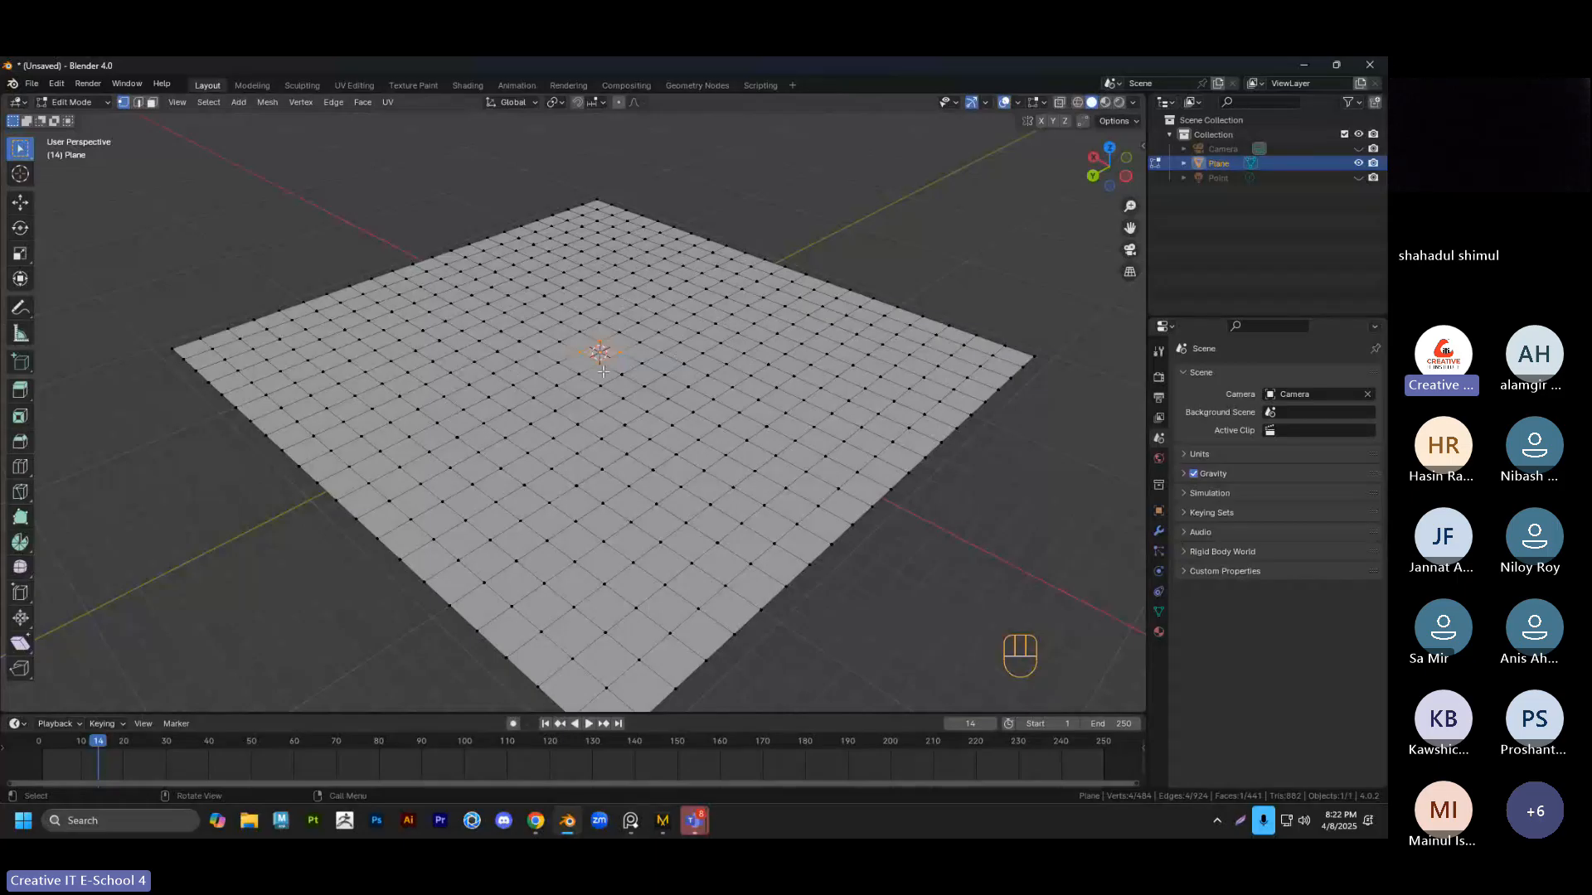
scroll(603, 372, "up", 2)
left_click(642, 335)
key("g")
key("z")
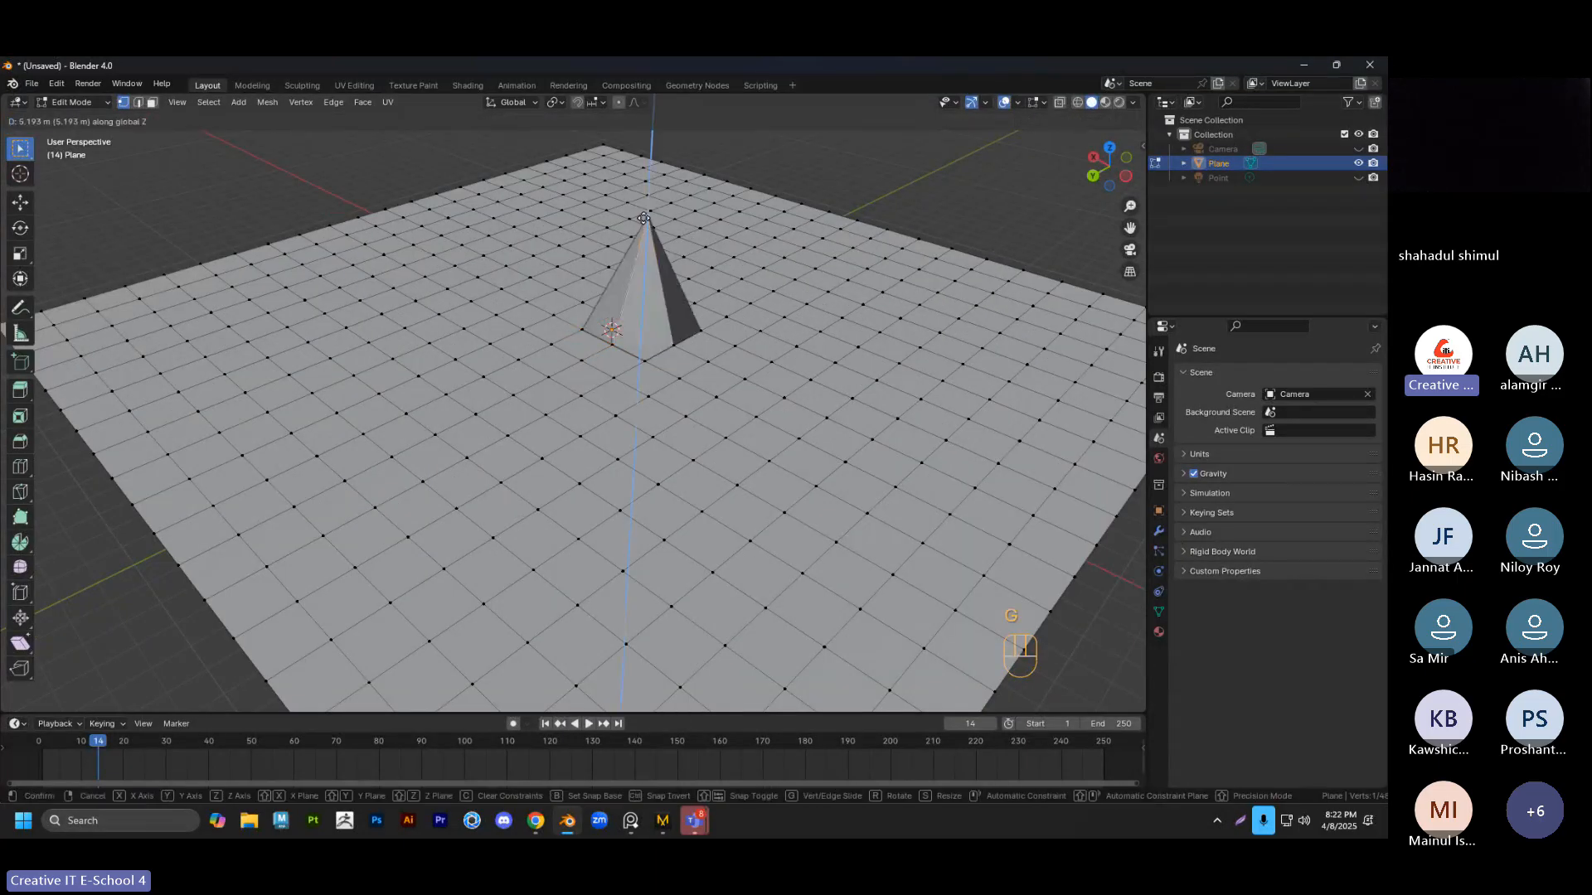
left_click(644, 214)
middle_click_drag(644, 215, 531, 353)
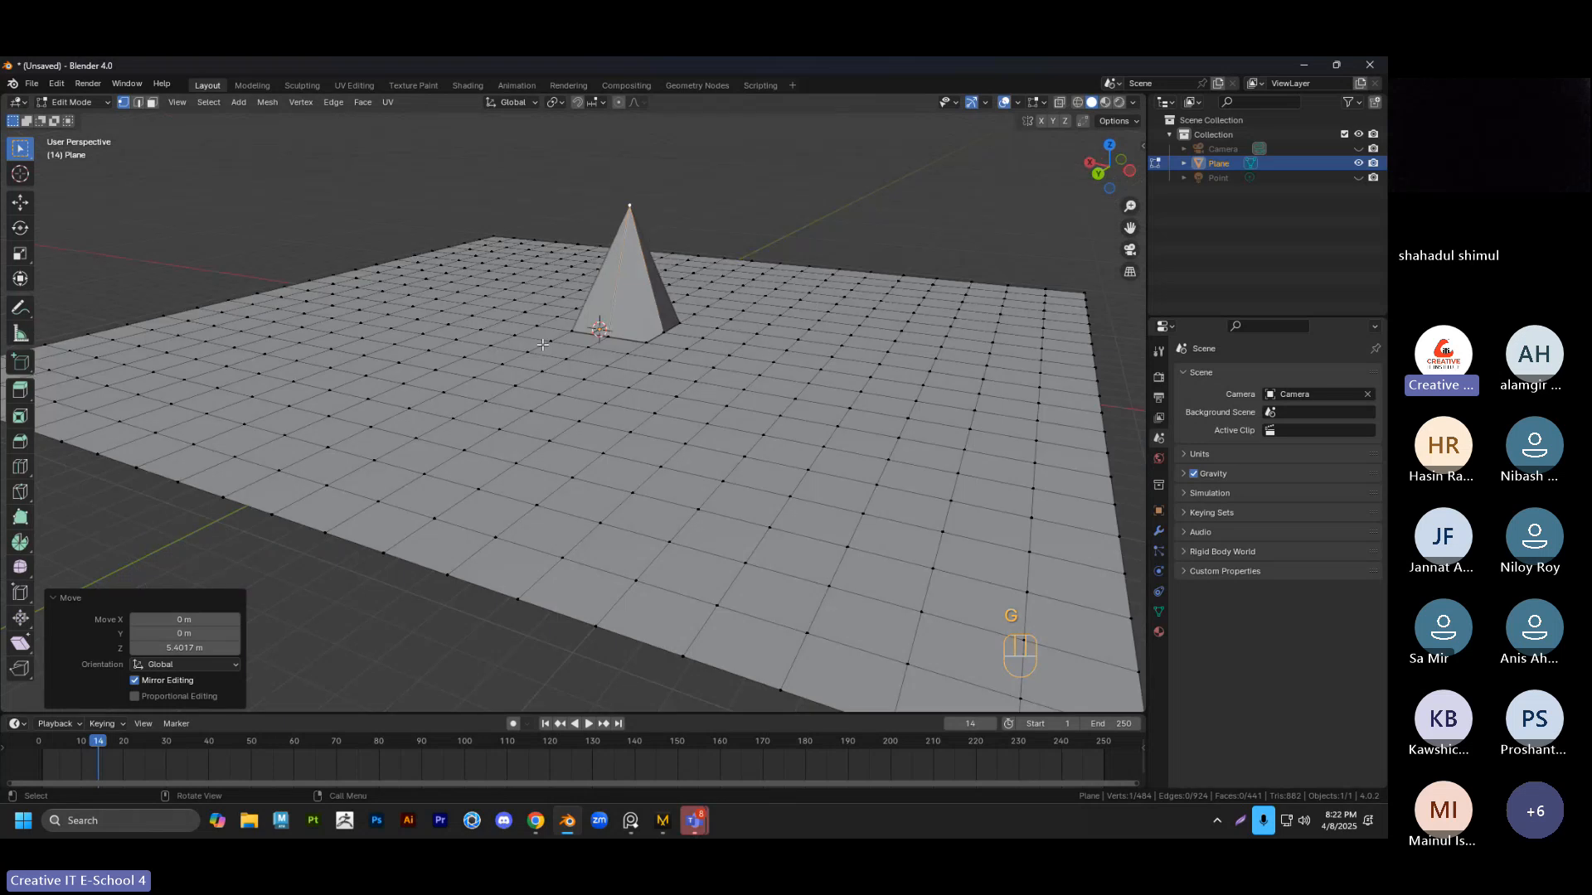
Raise the same spike vertex further along Z, then undo both vertex moves and its selection
key("g")
key("z")
left_click(521, 229)
middle_click_drag(547, 257, 624, 387)
key("ctrl+z")
key("ctrl+z")
key("ctrl+z")
Raise another single vertex just in front of the grid's centre along Z, then undo the move and selection
left_click(605, 399)
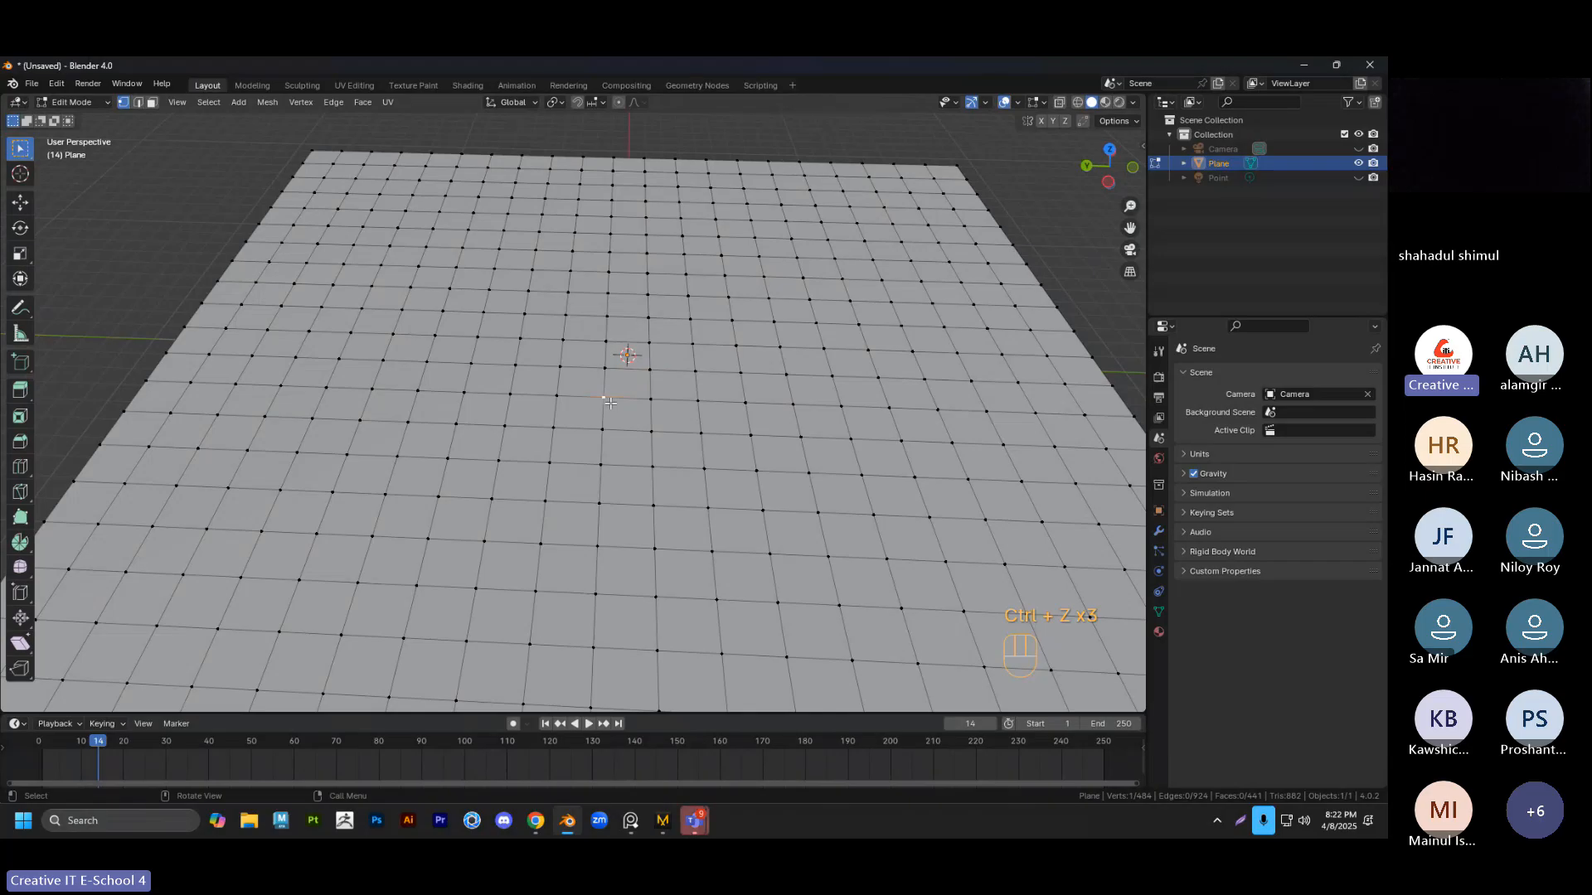
key("g")
key("z")
left_click(608, 314)
middle_click_drag(609, 314, 651, 394)
key("ctrl+z")
key("ctrl+z")
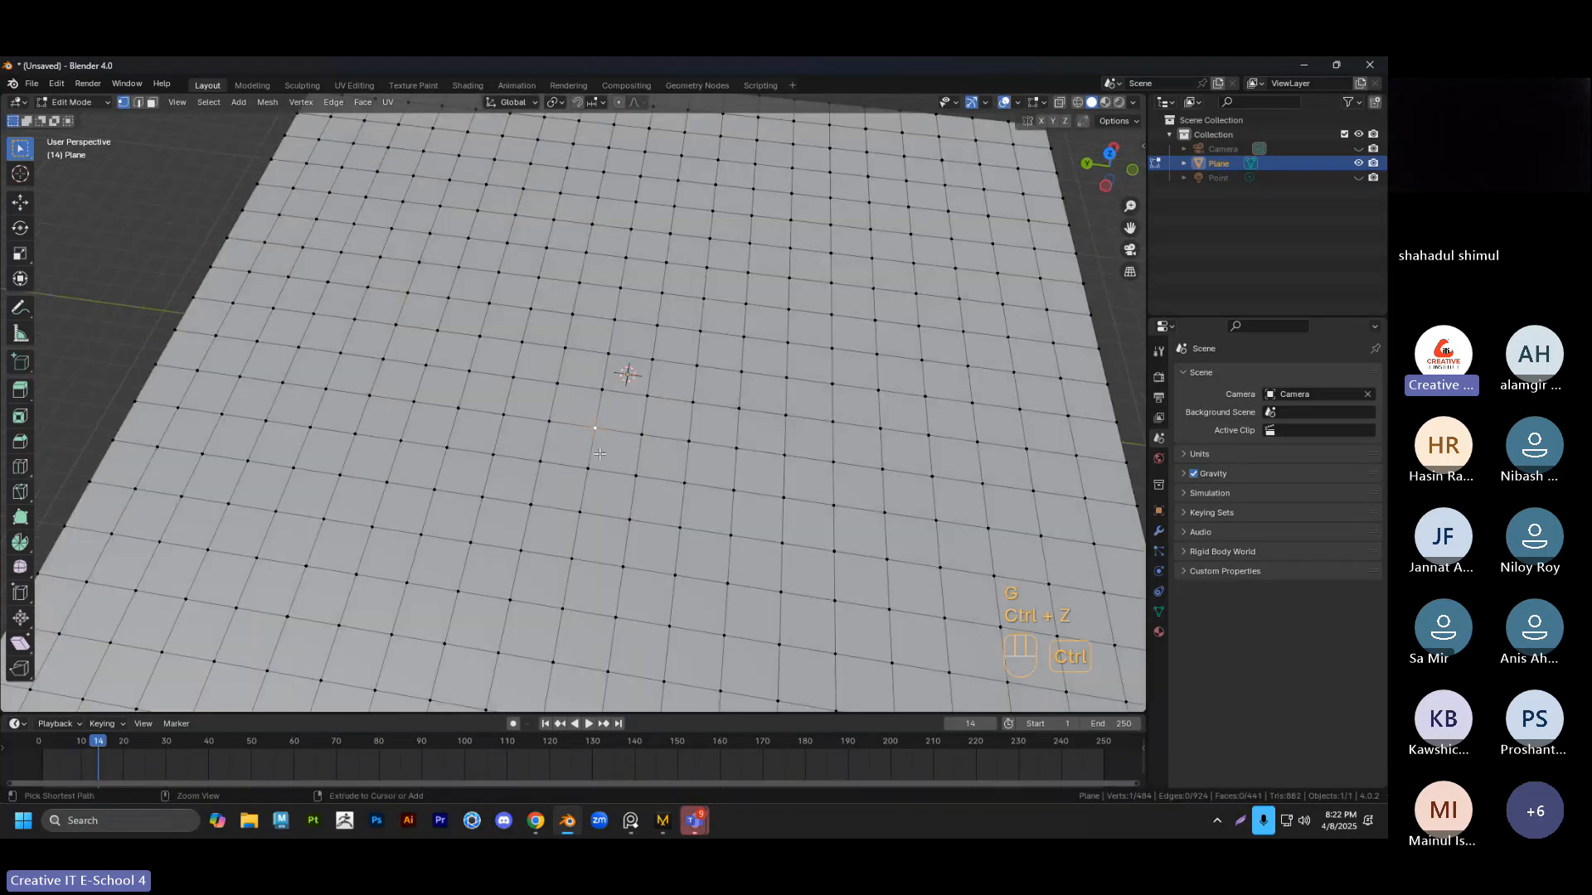
Turn on Proportional Editing for the subdivided plane mesh
scroll(652, 393, "down", 6)
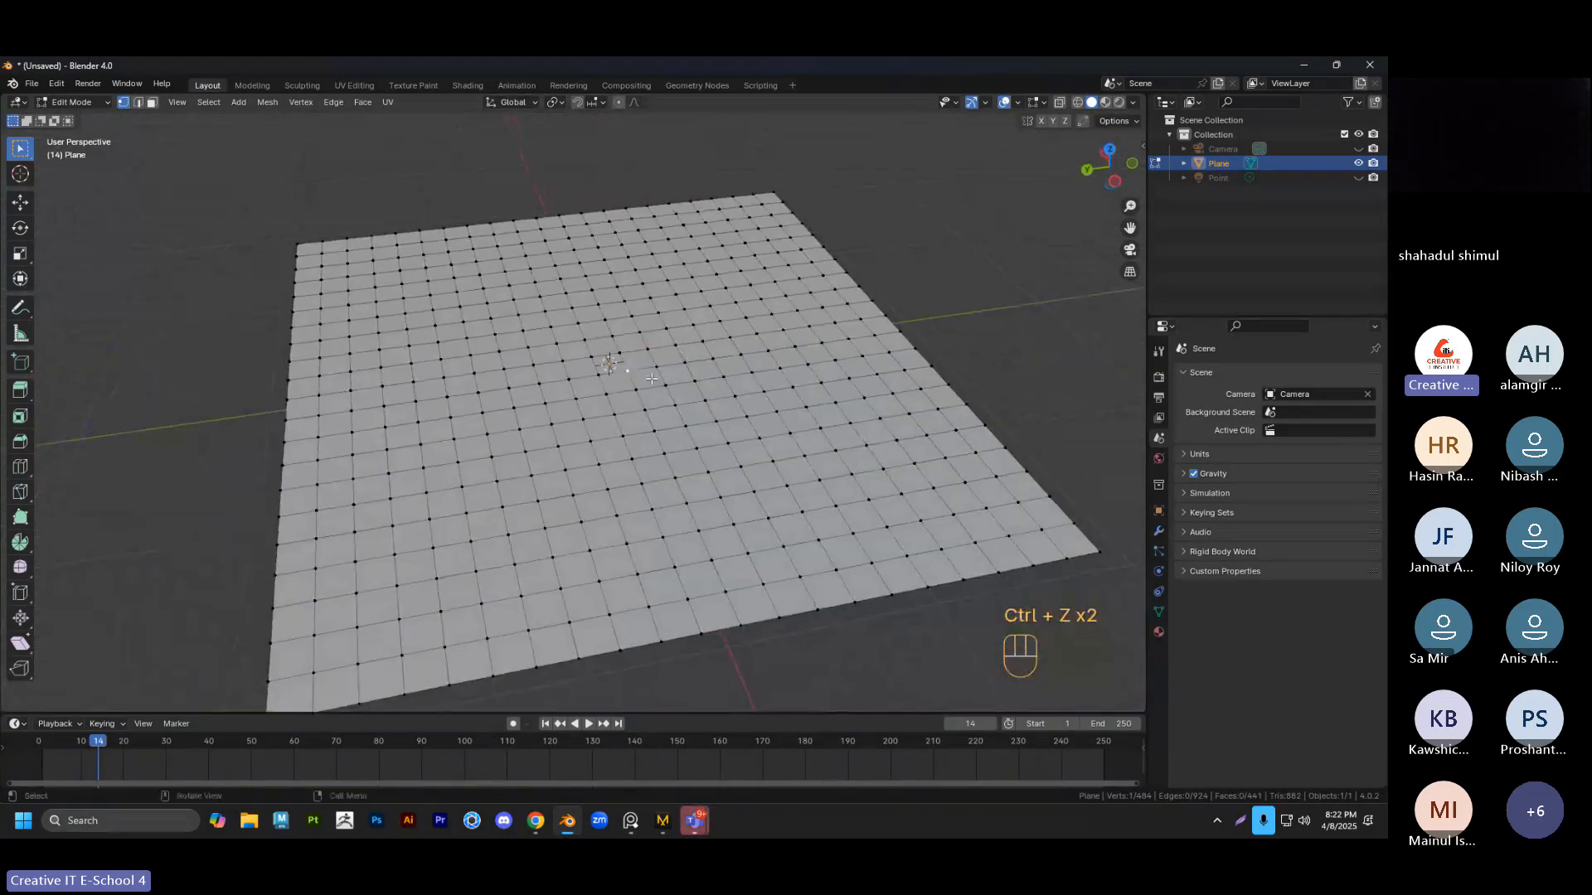
middle_click_drag(643, 369, 670, 433)
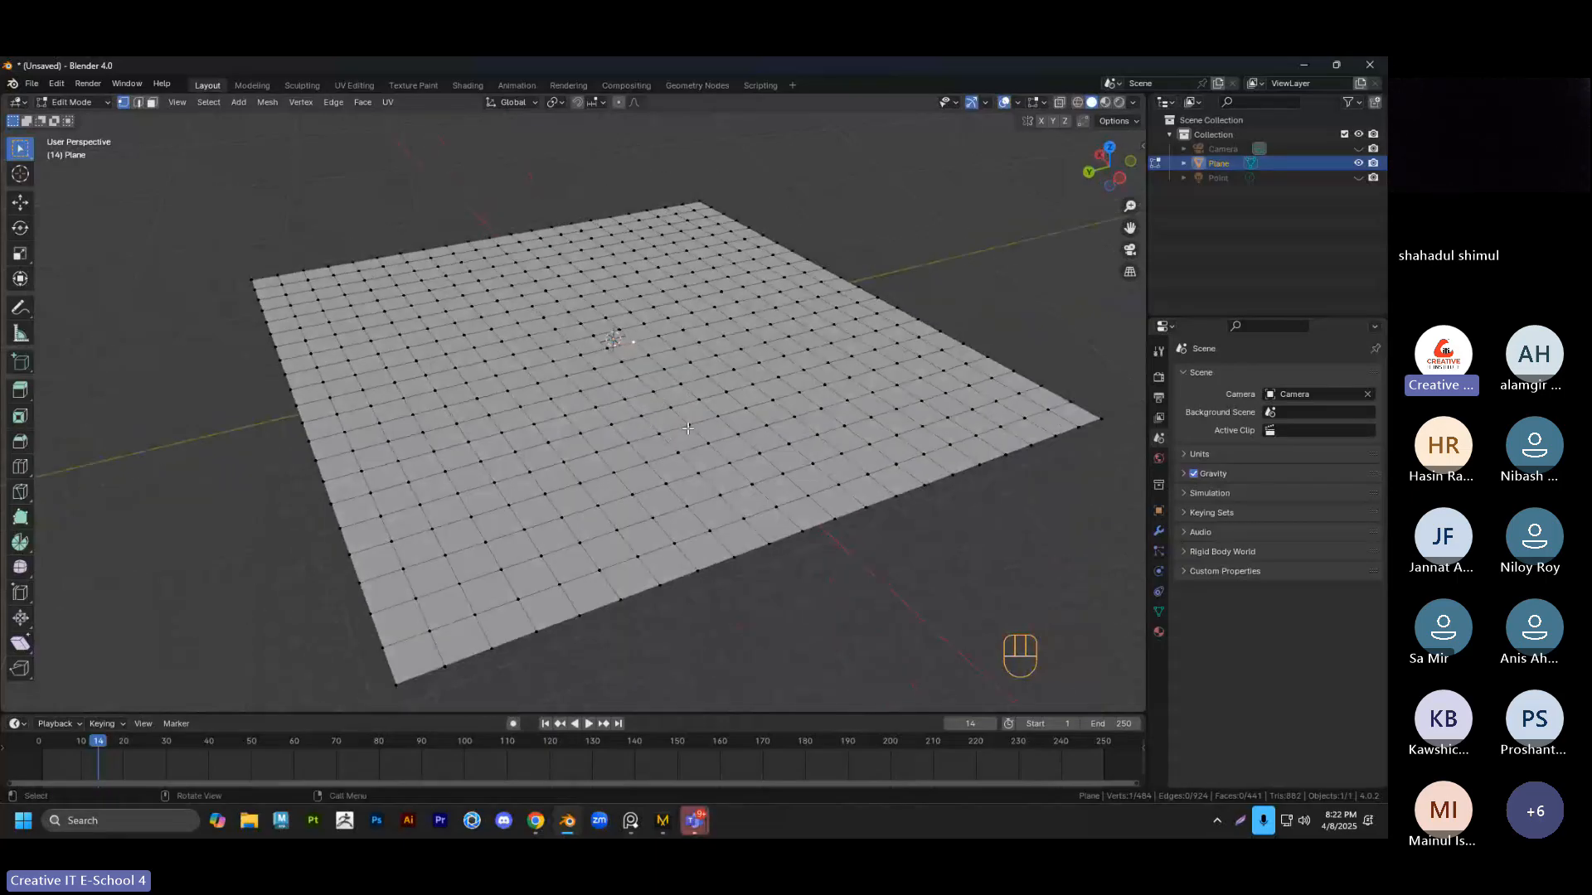
middle_click_drag(689, 420, 653, 380)
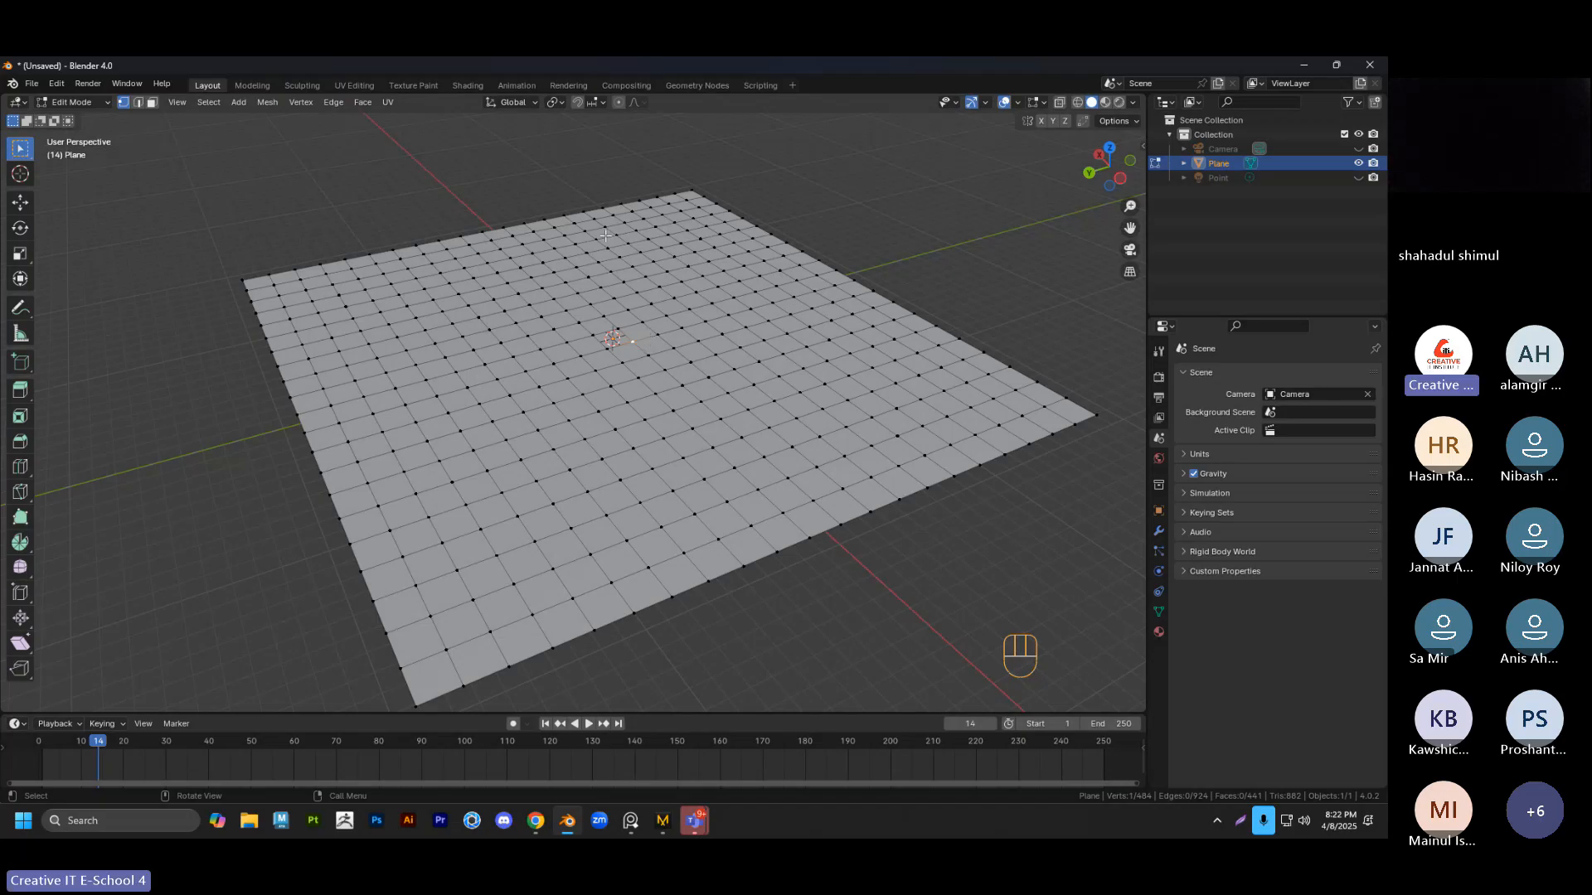
key("o")
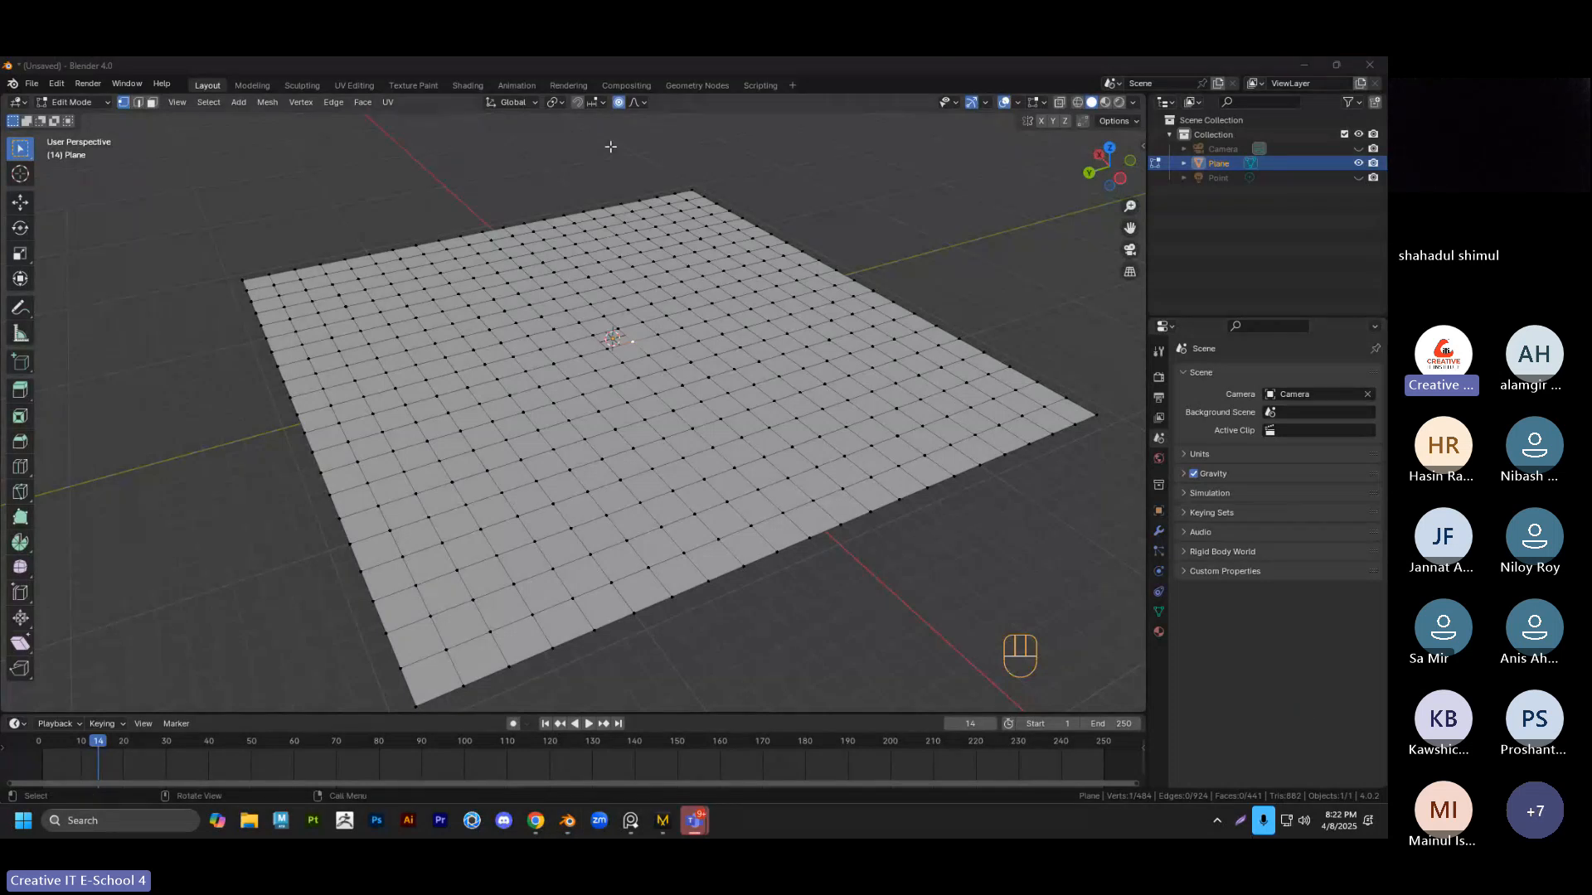
key("o")
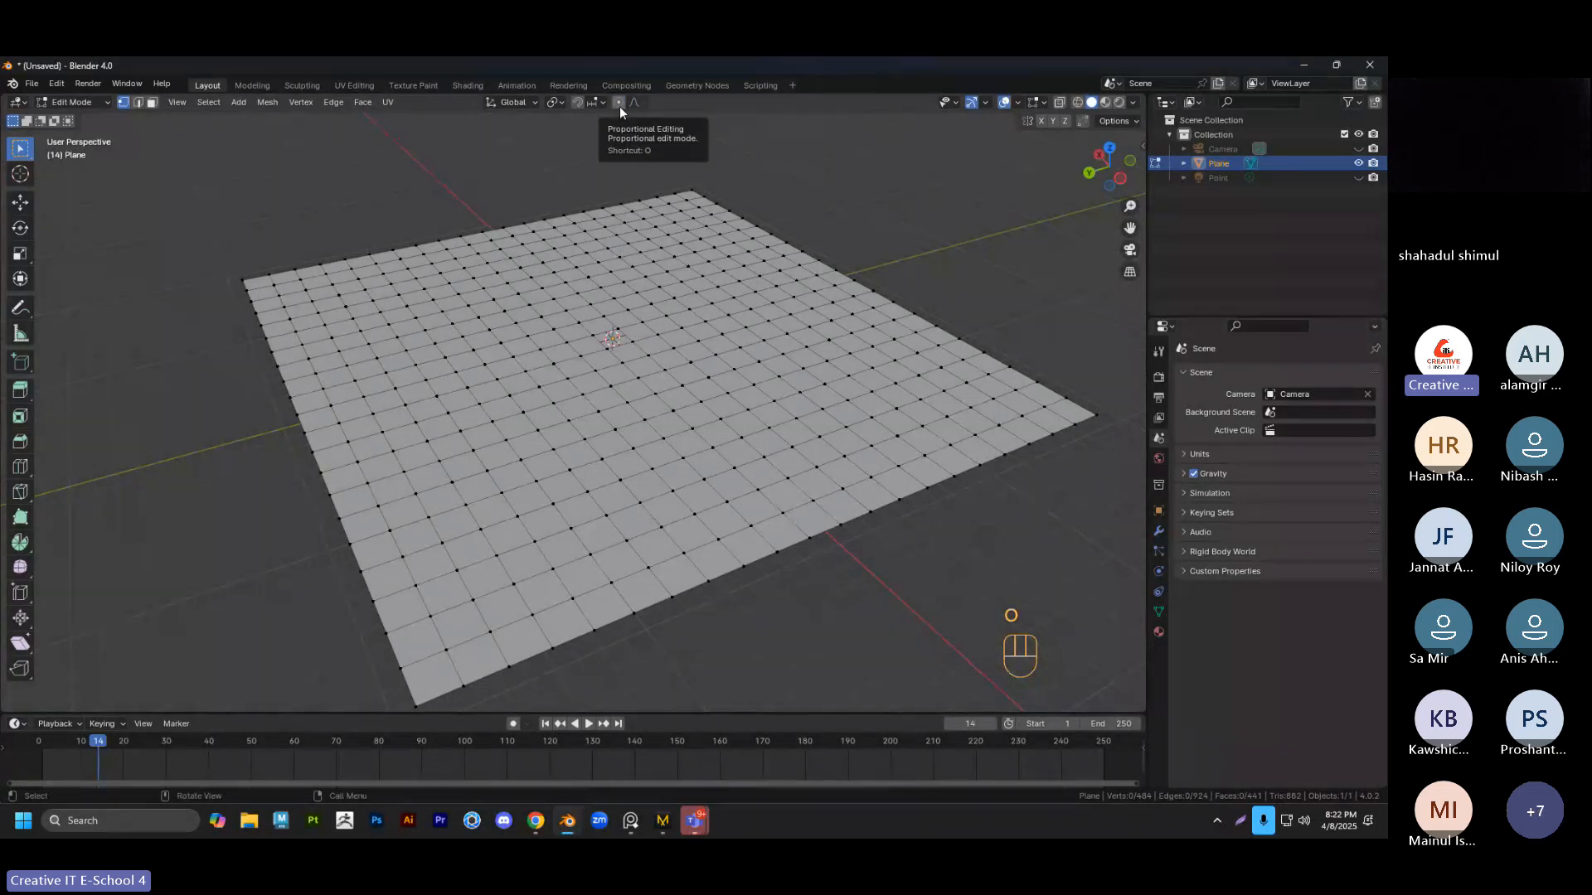
left_click(618, 103)
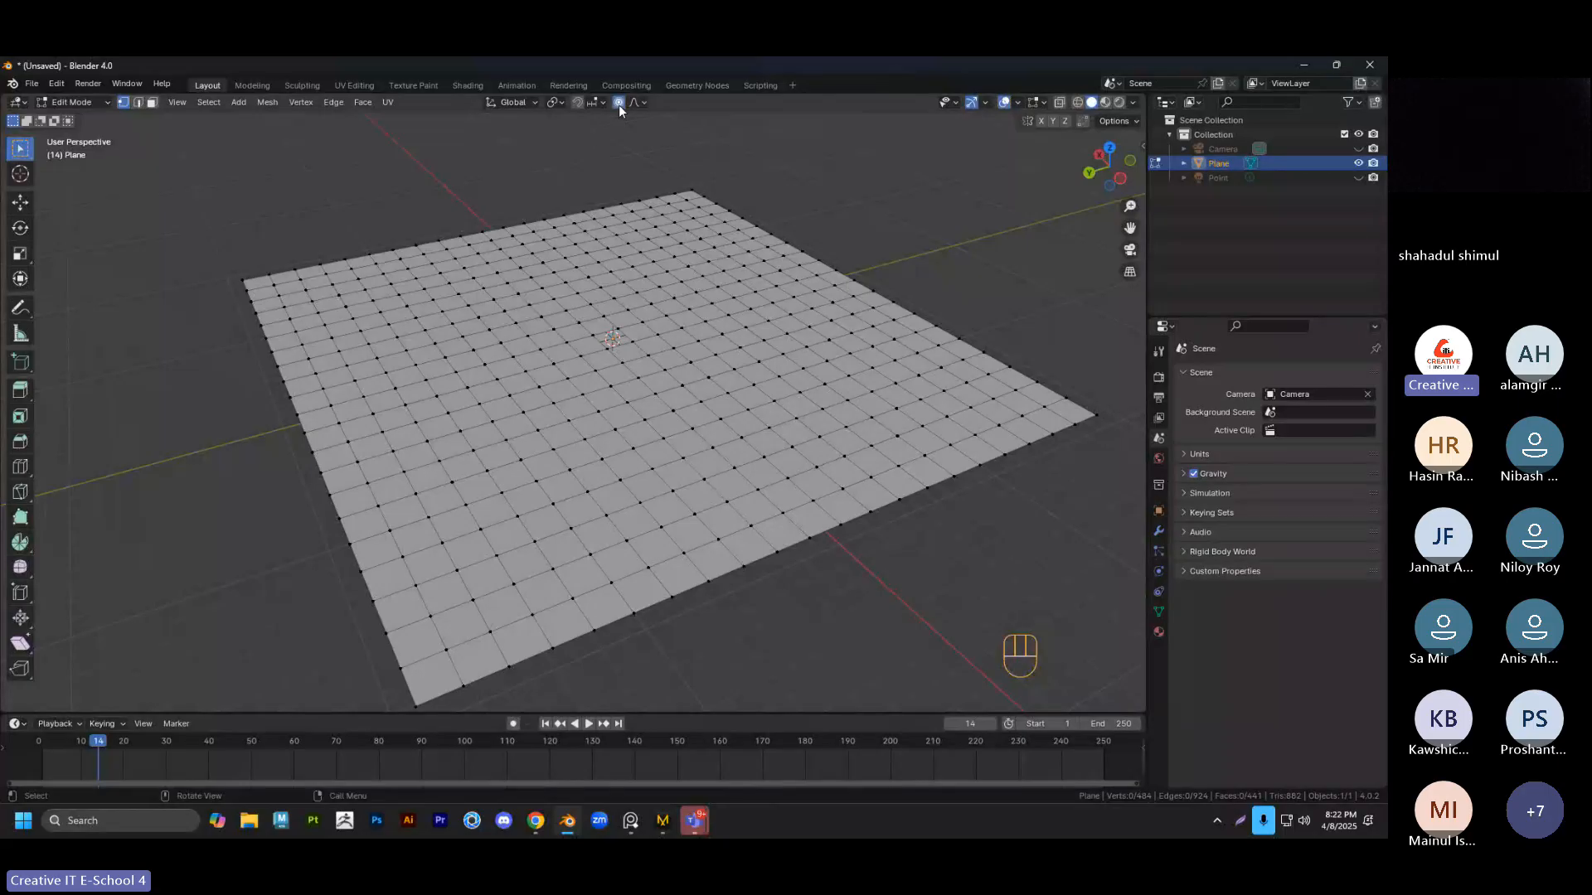
Select the four vertices around the grid's centre and try moving them upward with a proportional size of 1 m, then cancel the move
left_click(623, 357)
left_click(589, 336, "shift")
left_click(633, 341, "shift")
left_click(607, 348, "shift")
key("g")
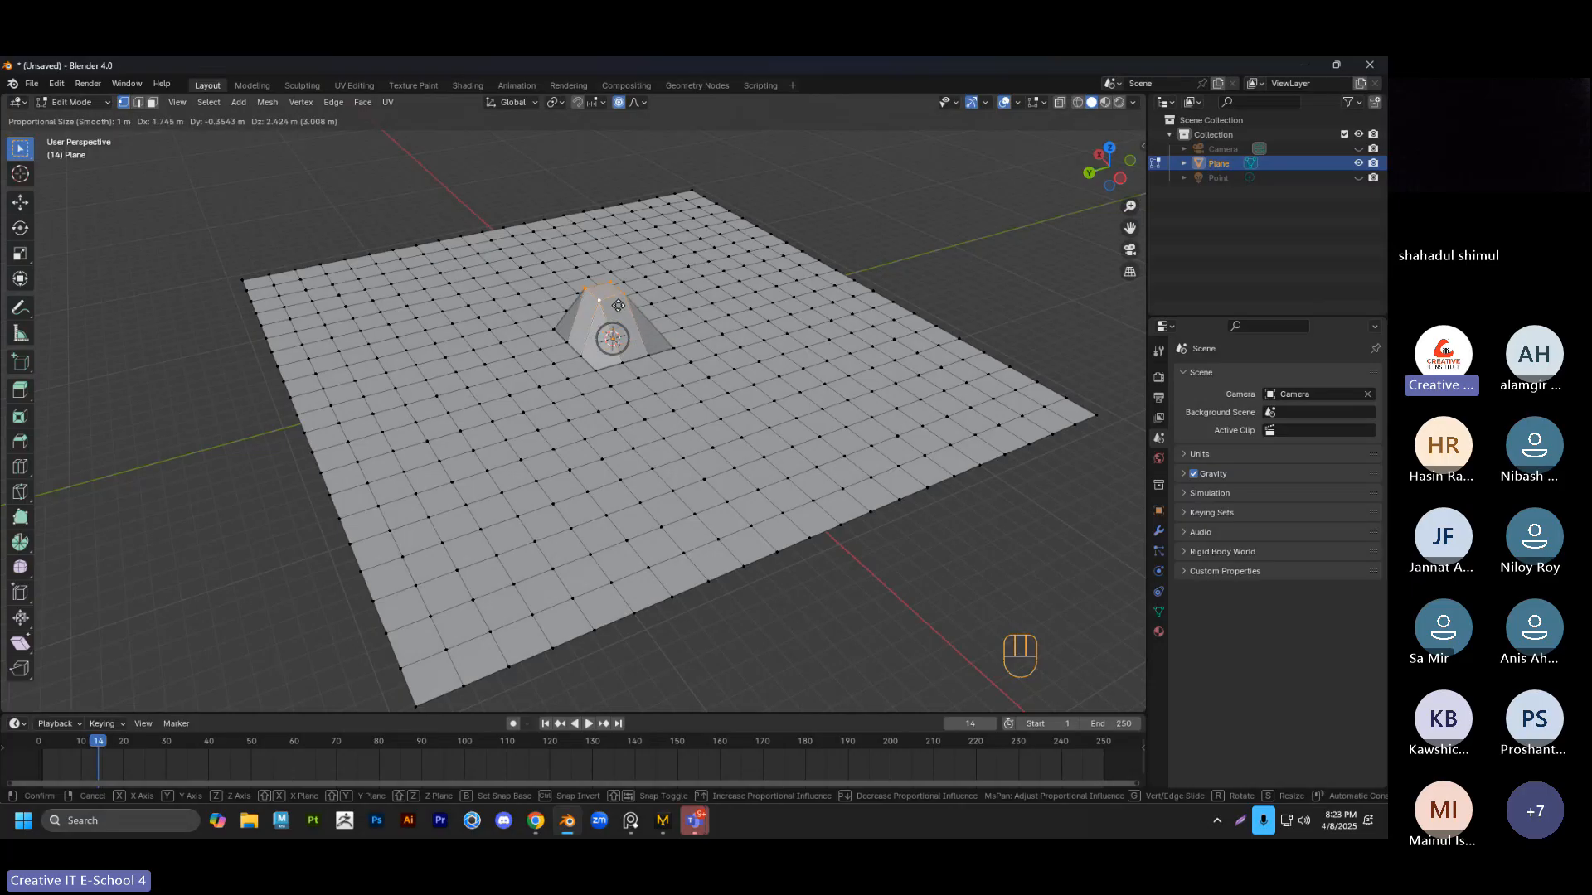
right_click(618, 327)
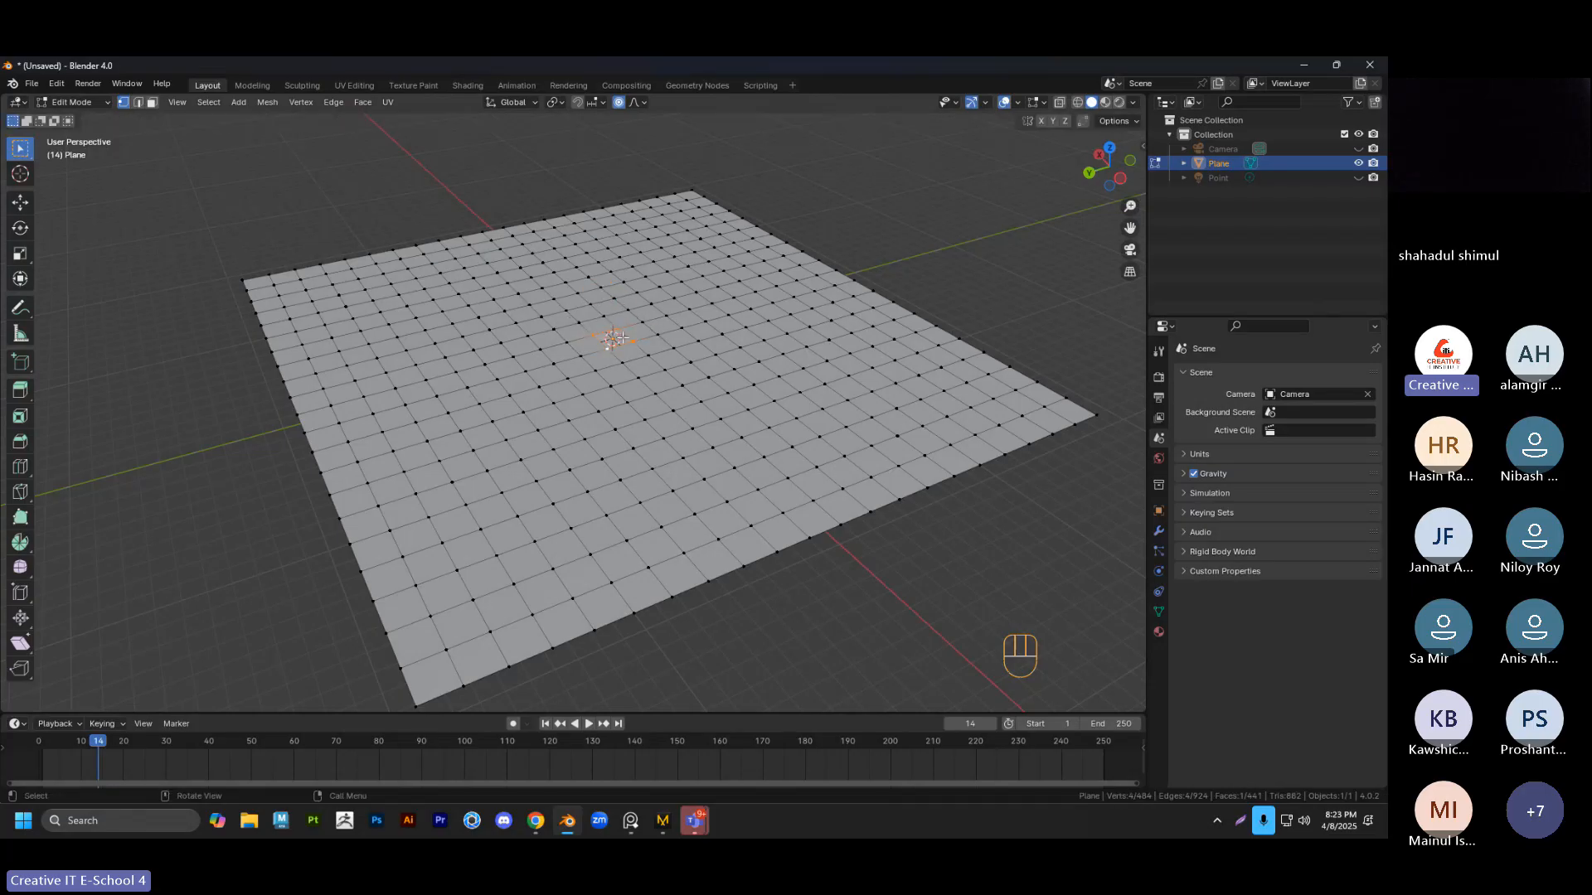
Sink the four central vertices about 4.6 m into a broad dent, using a proportional size of 17.45 m, and deselect them
key("g")
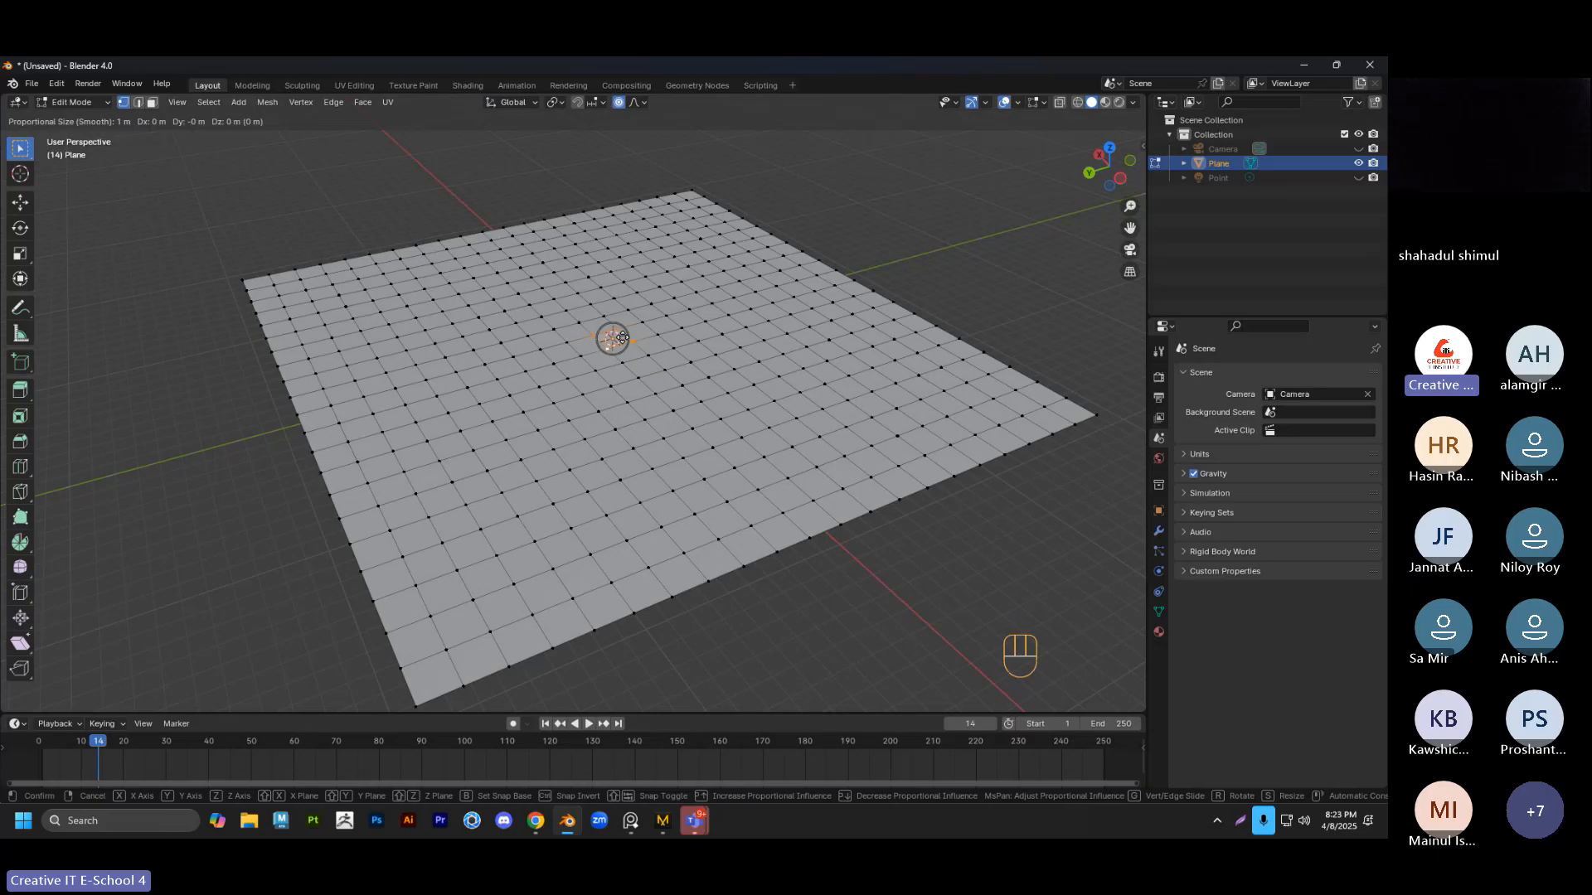
scroll(623, 338, "down", 20)
scroll(623, 338, "up", 7)
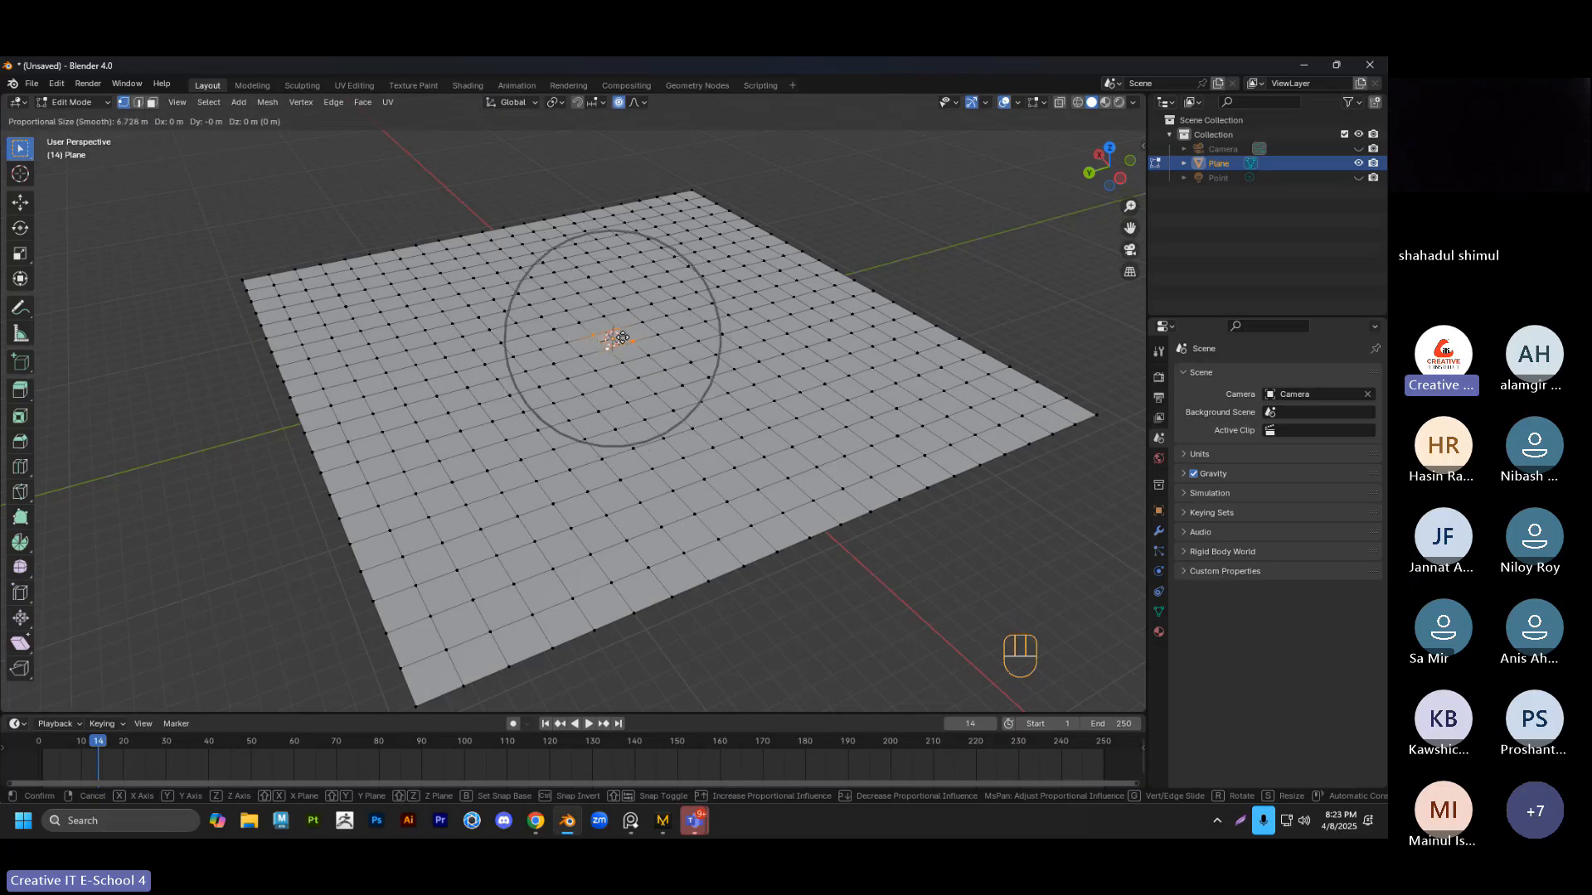
scroll(622, 338, "down", 2)
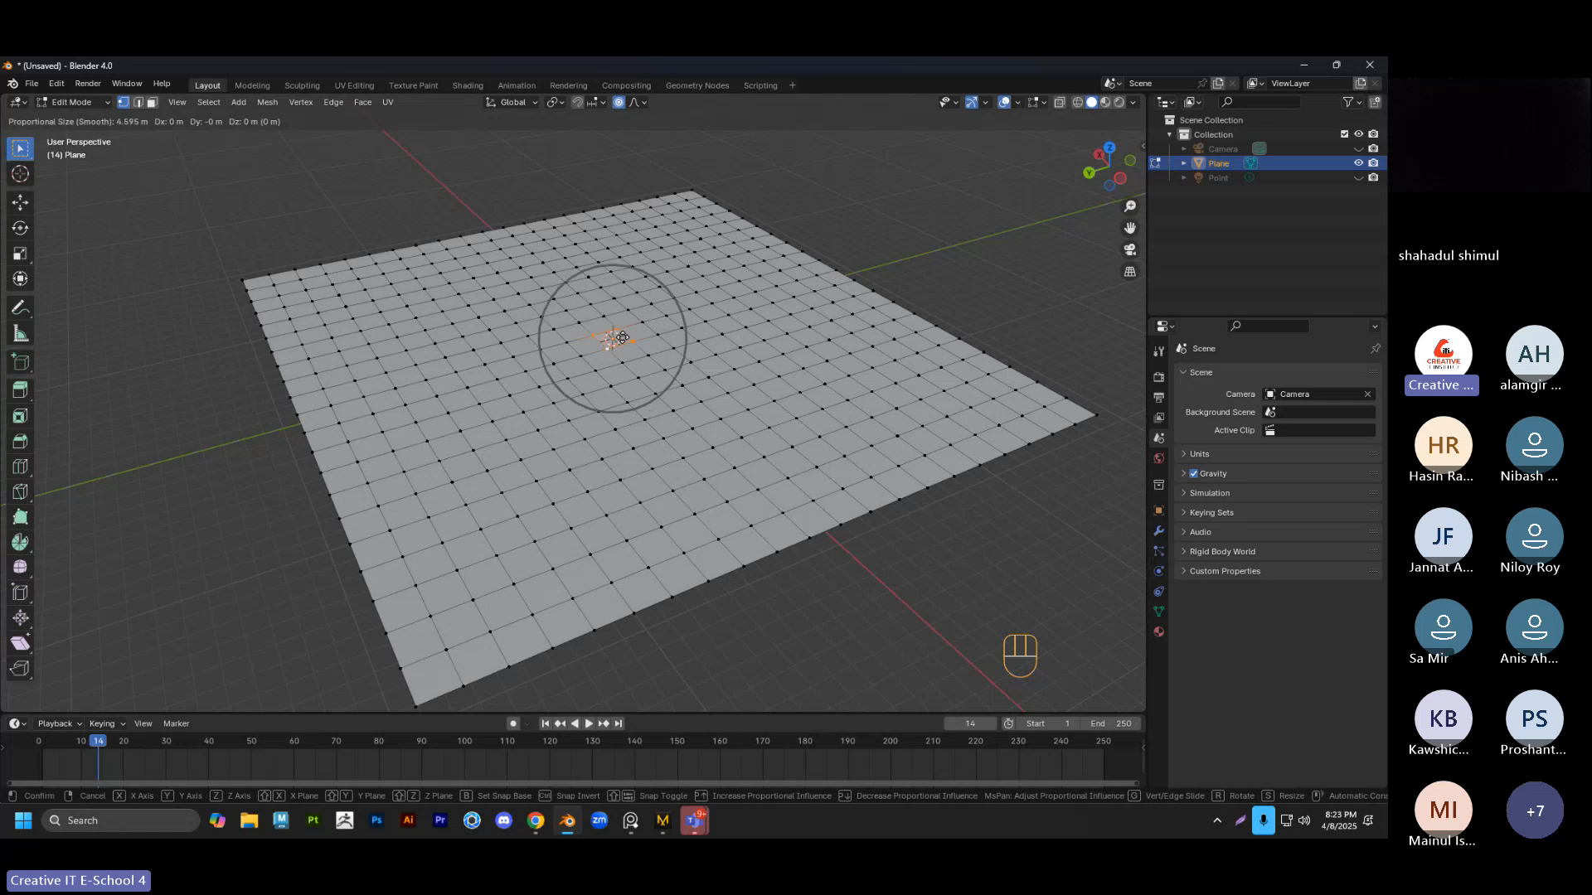
scroll(623, 338, "down", 7)
scroll(628, 295, "down", 5)
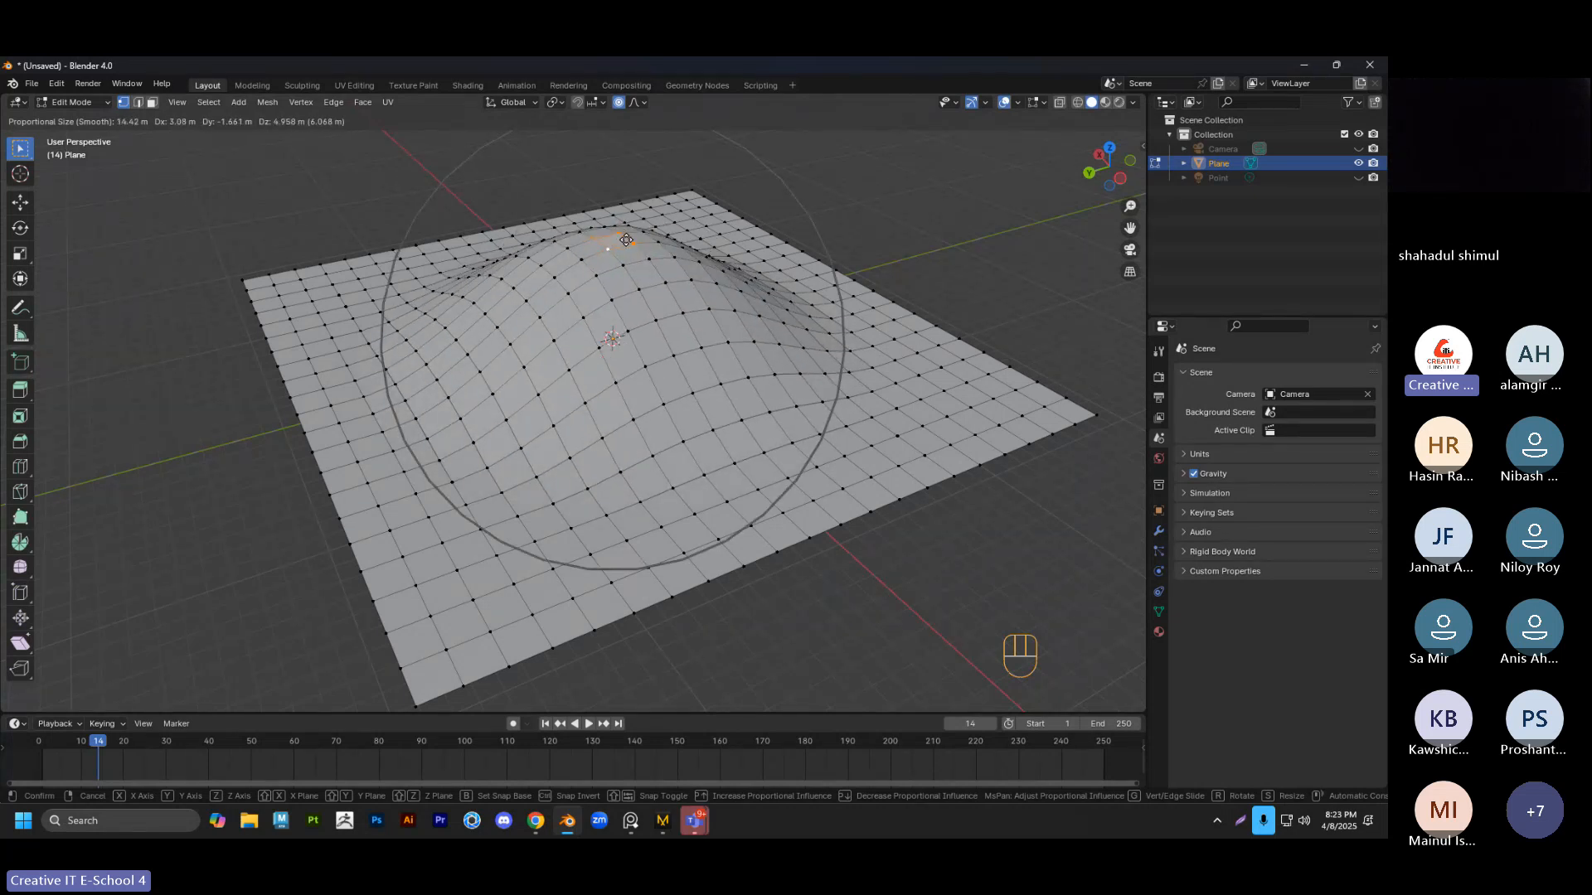
scroll(631, 245, "up", 8)
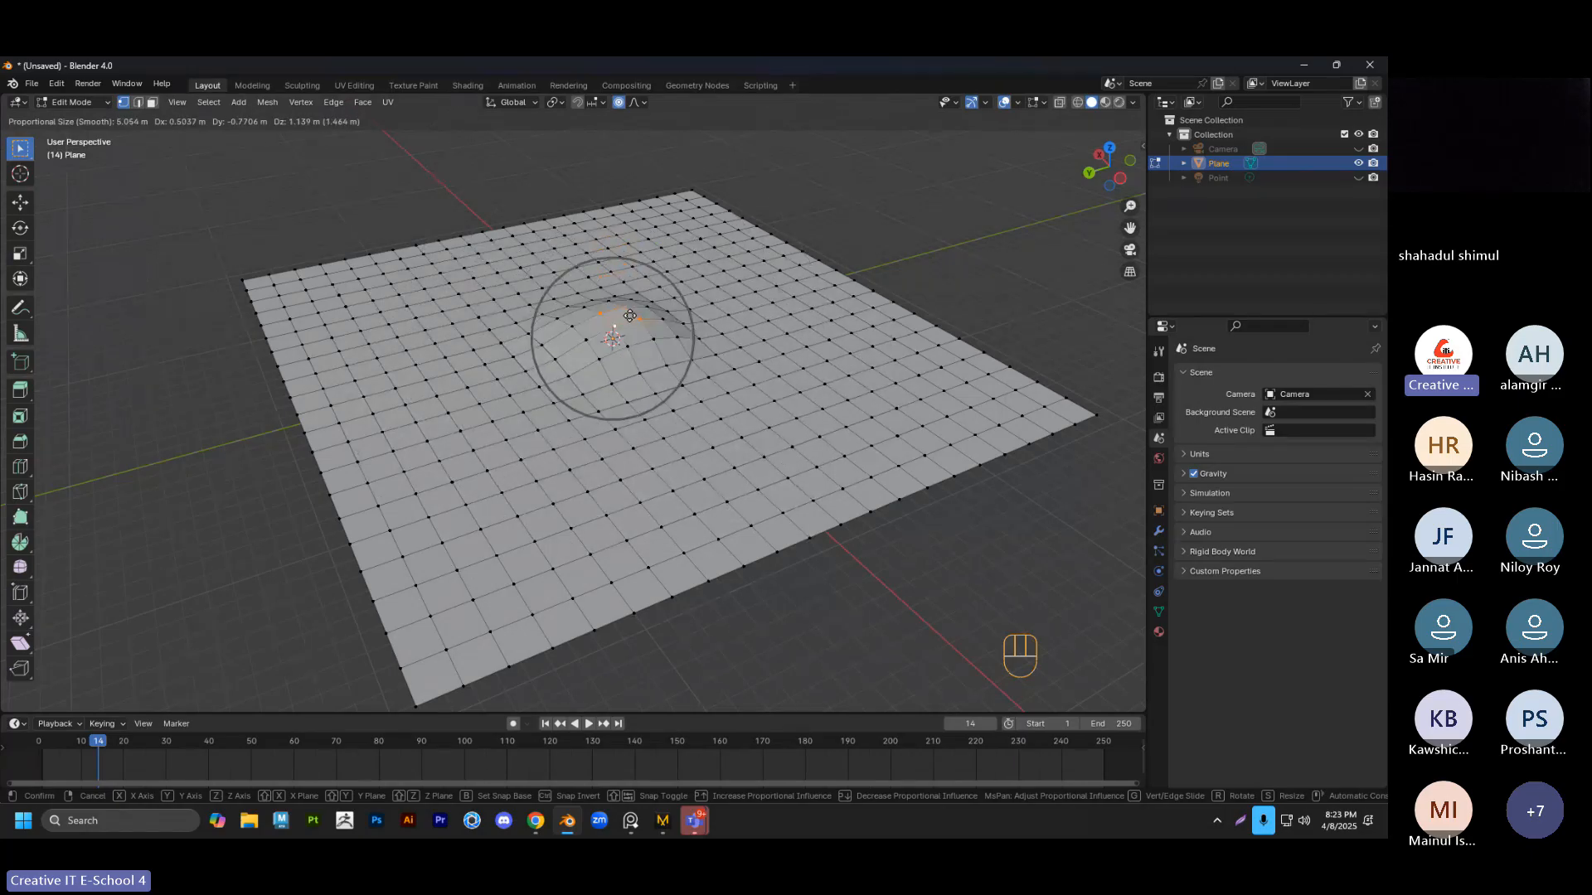
scroll(623, 345, "down", 5)
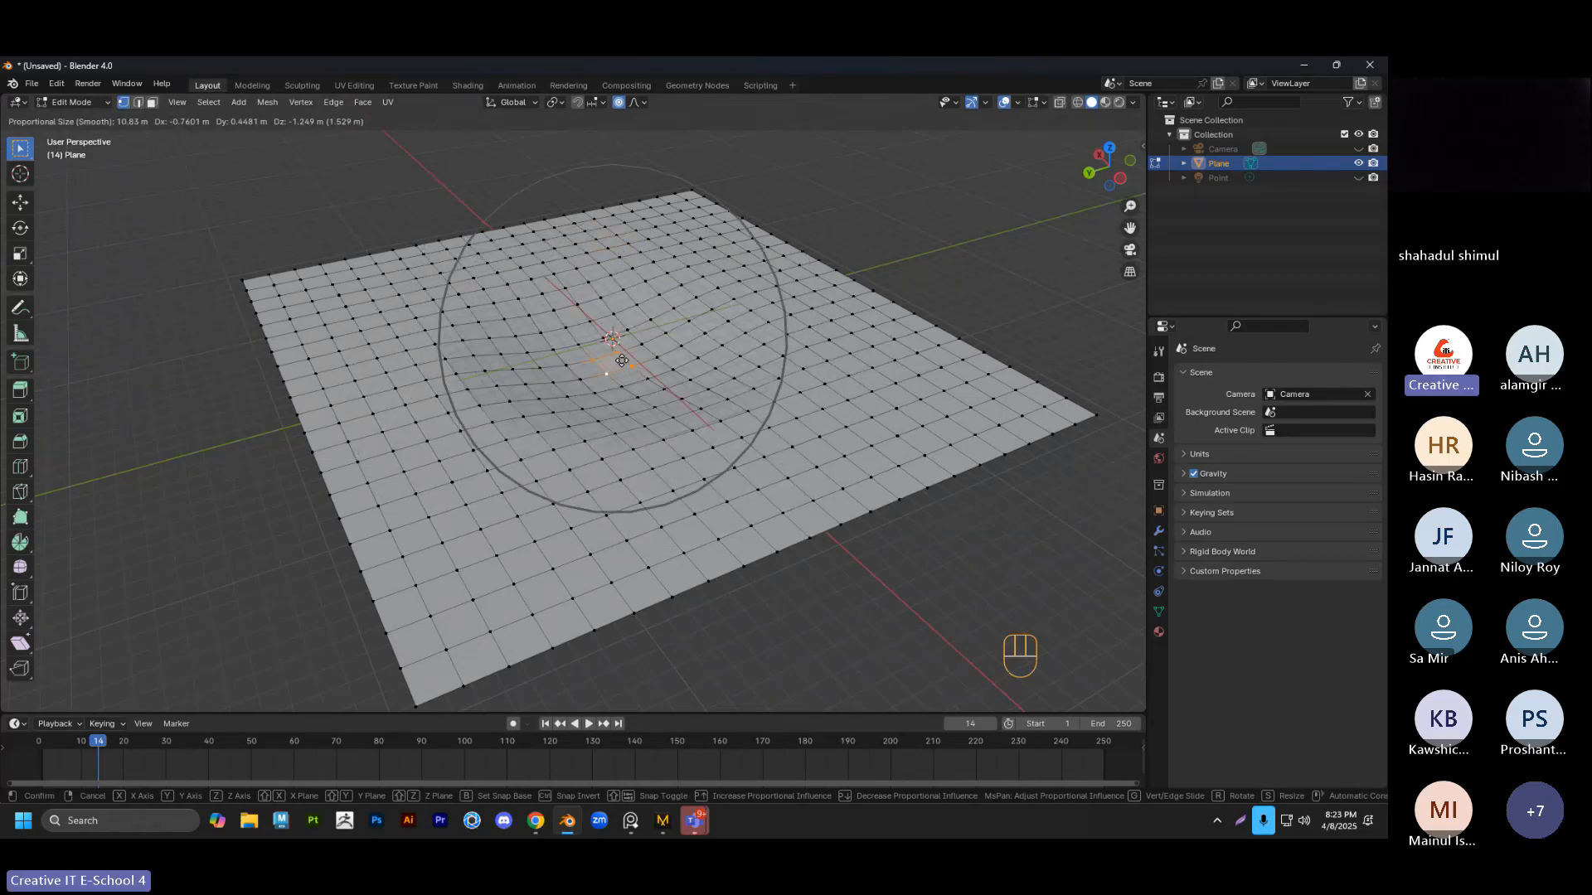
scroll(609, 191, "down", 5)
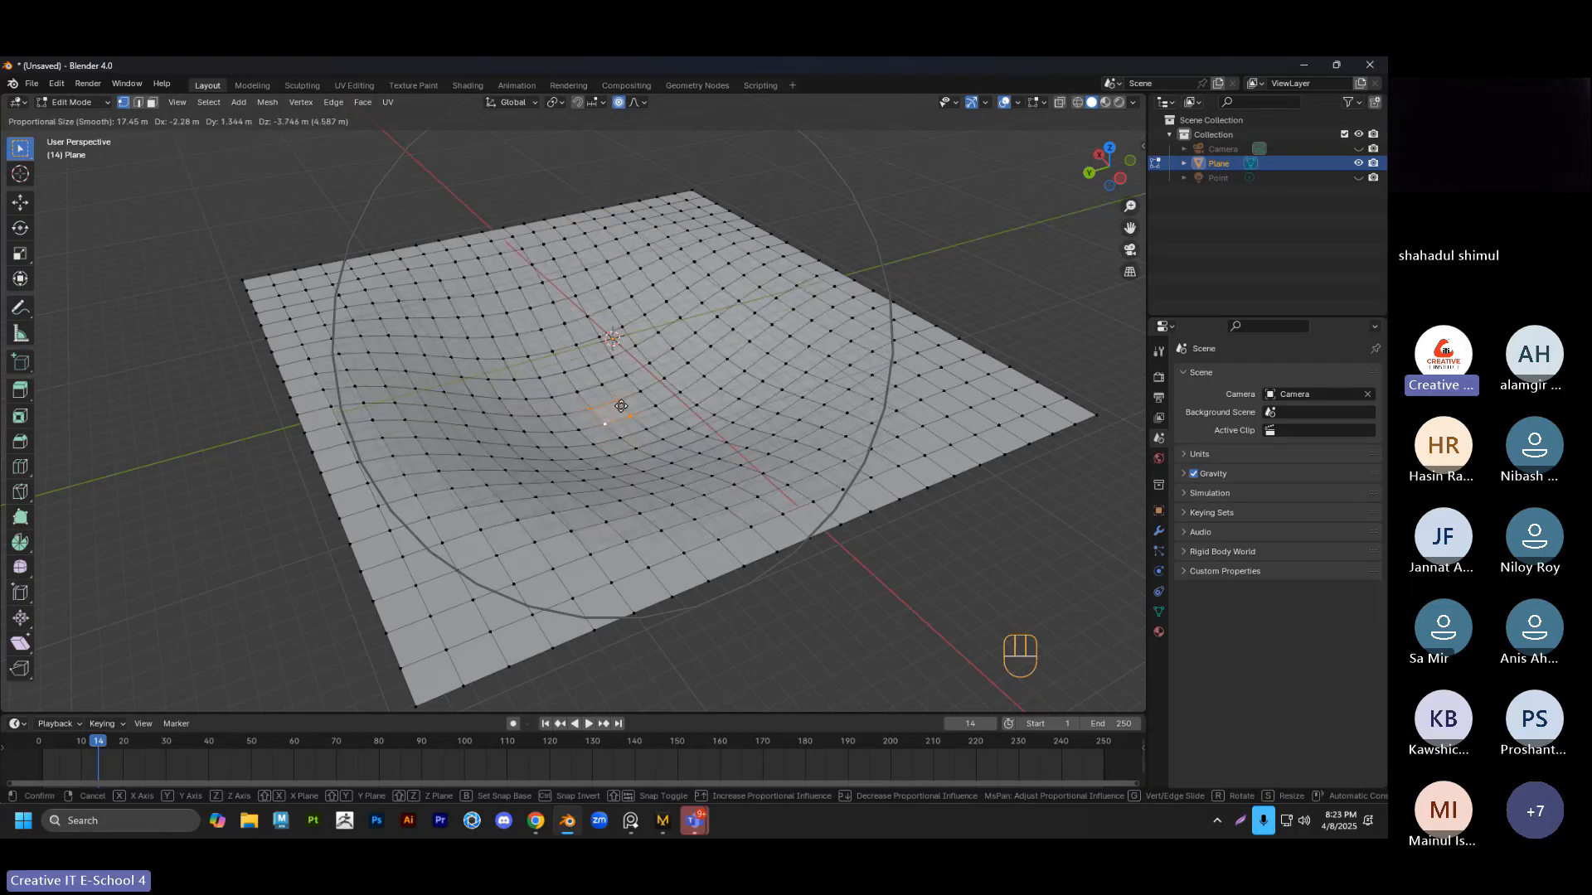
left_click(621, 406)
left_click(929, 305)
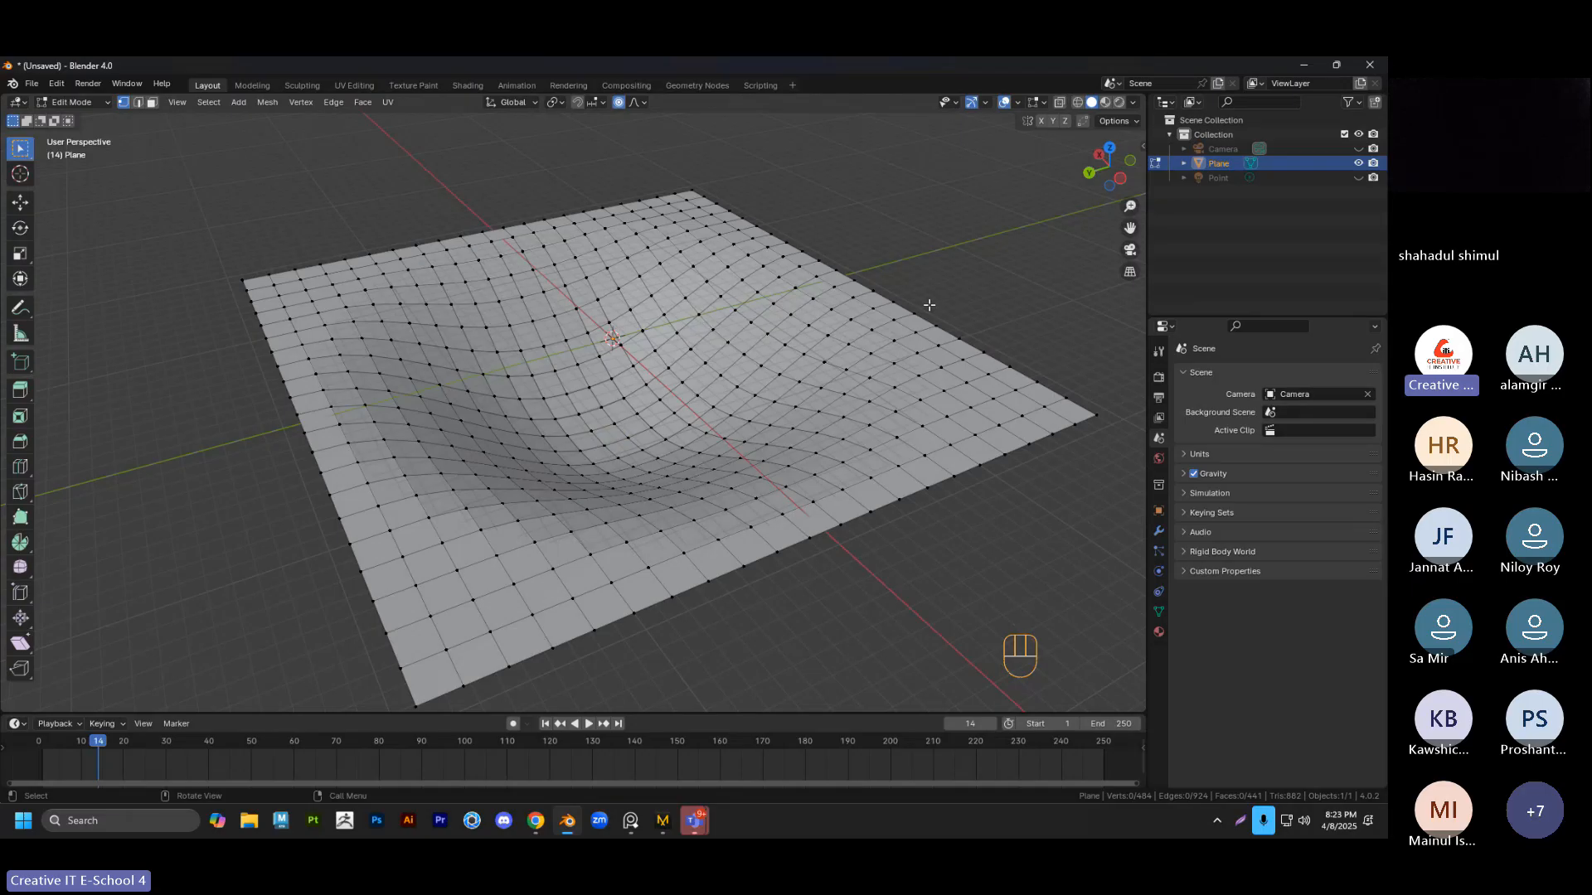
Inspect the dented plane in Object Mode, then undo back to the flat grid with its four central vertices selected
key("Tab")
middle_click_drag(891, 307, 683, 325)
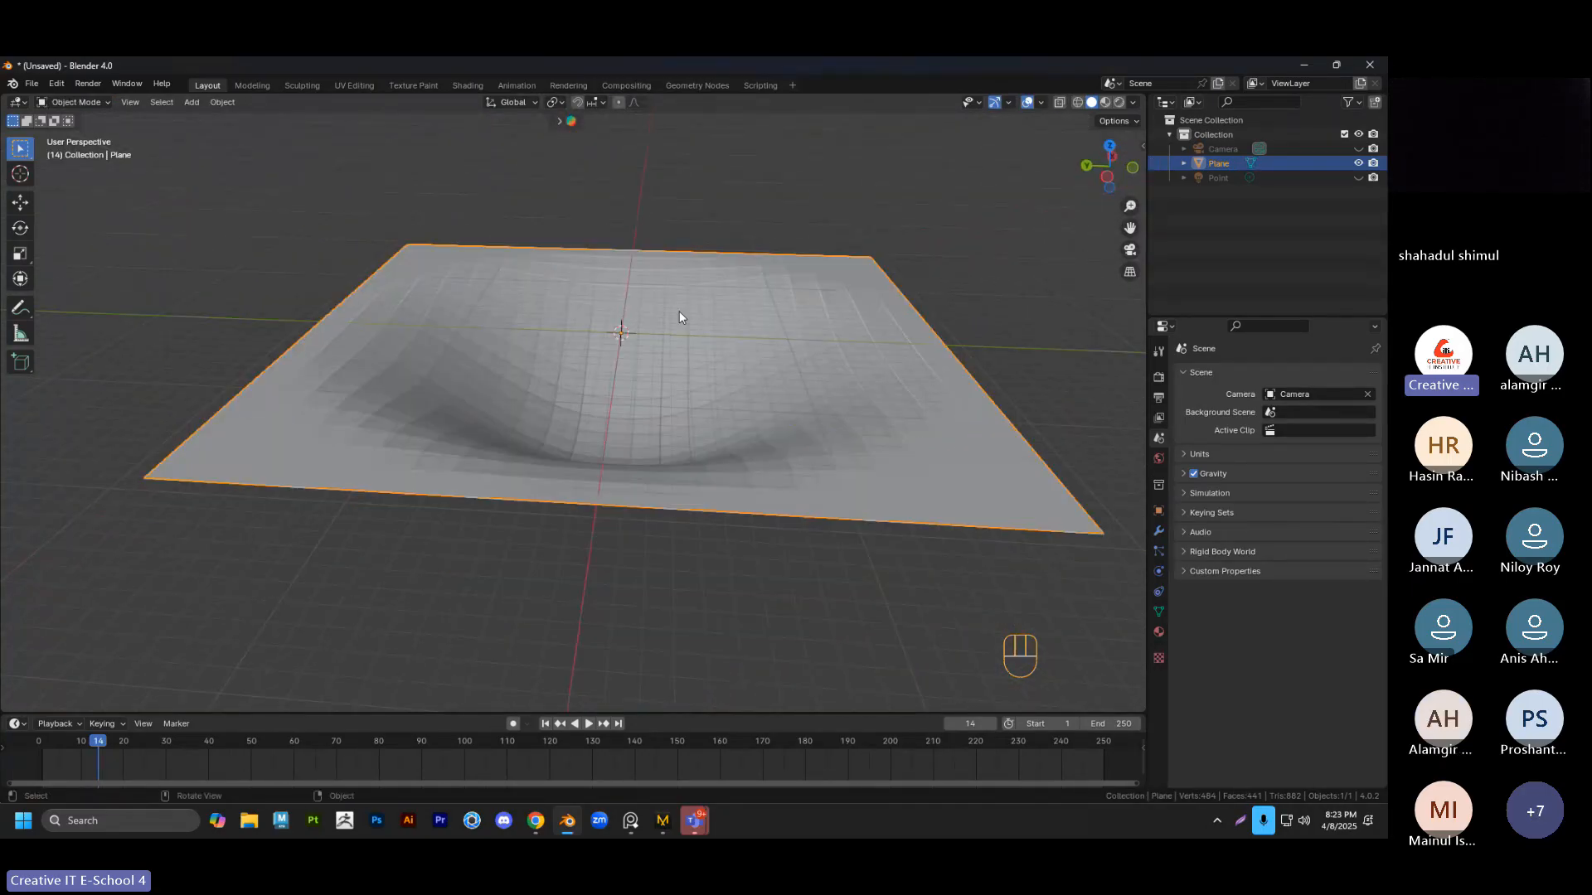
key("ctrl+z")
key("ctrl+z")
key("ctrl+z")
key("ctrl+z")
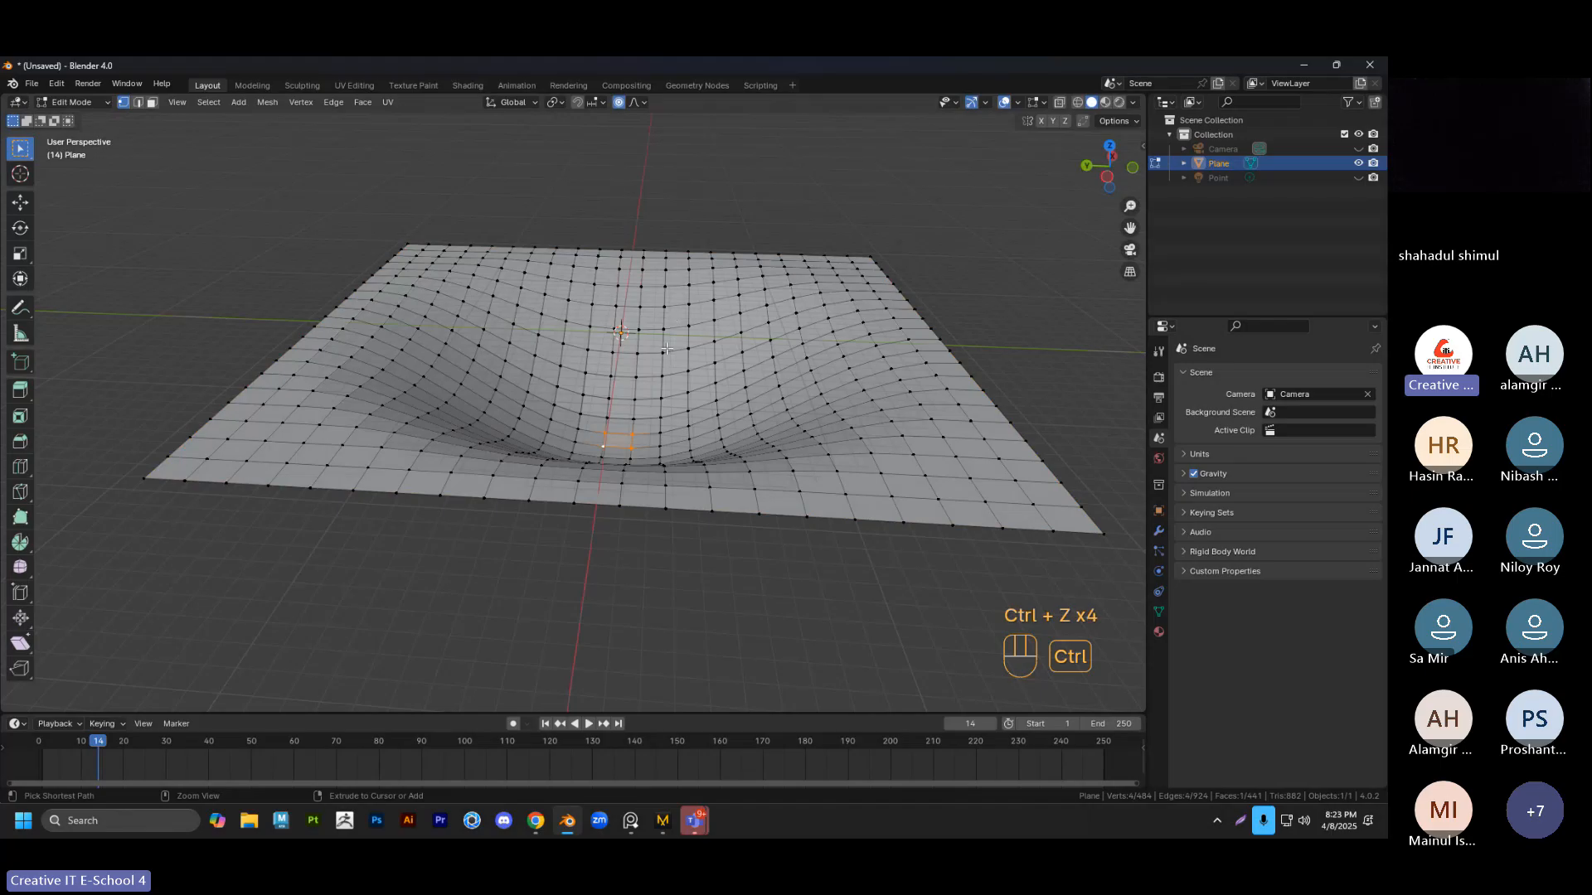
key("ctrl+z")
middle_click_drag(666, 349, 615, 324)
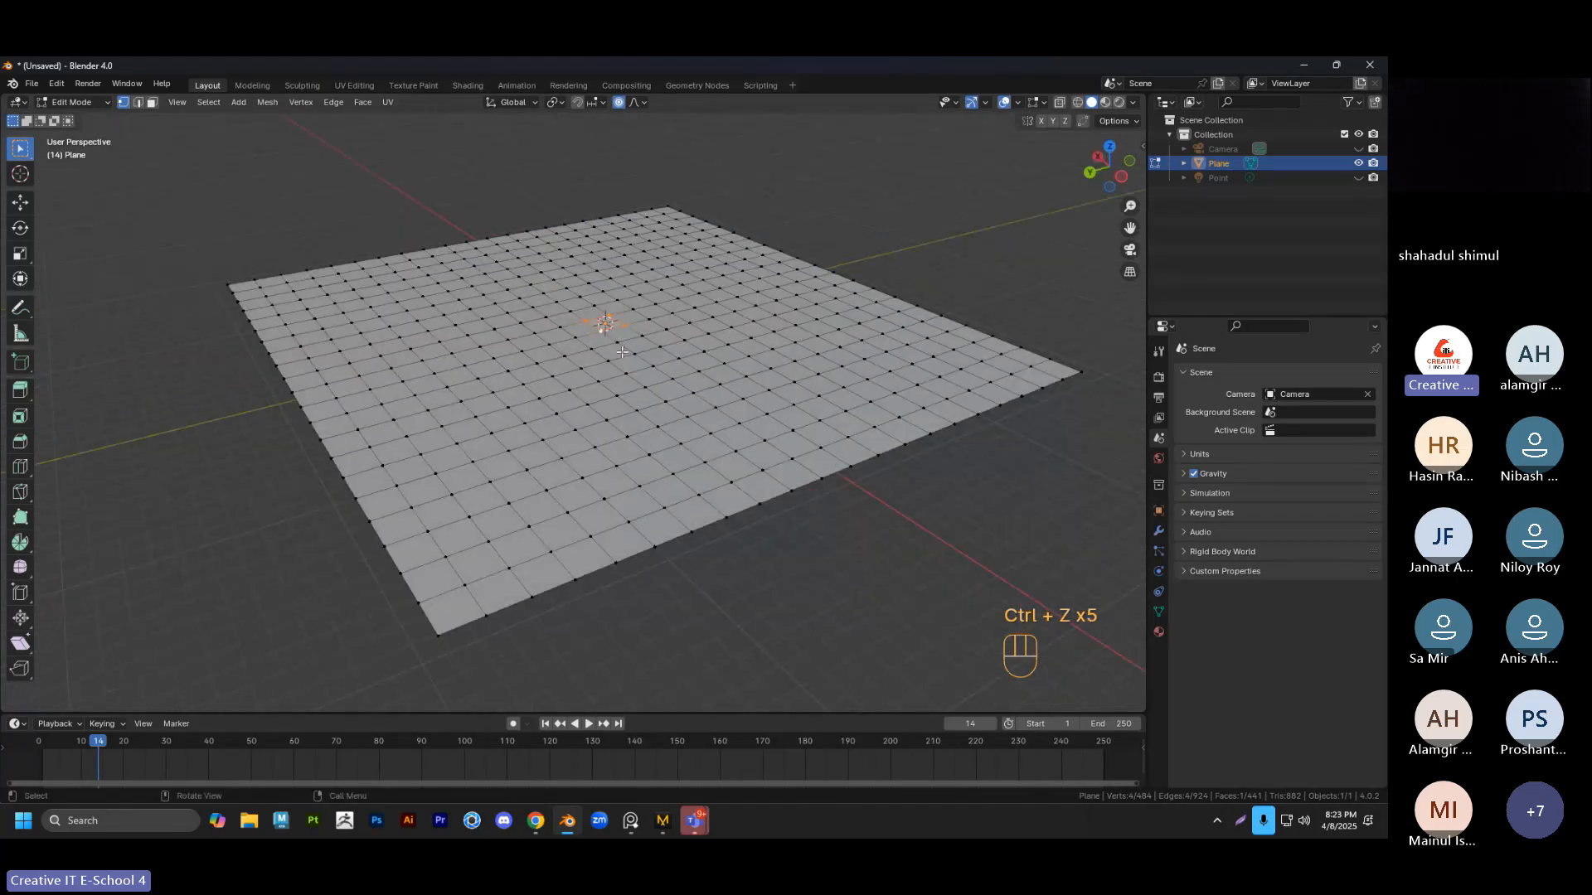
key("g")
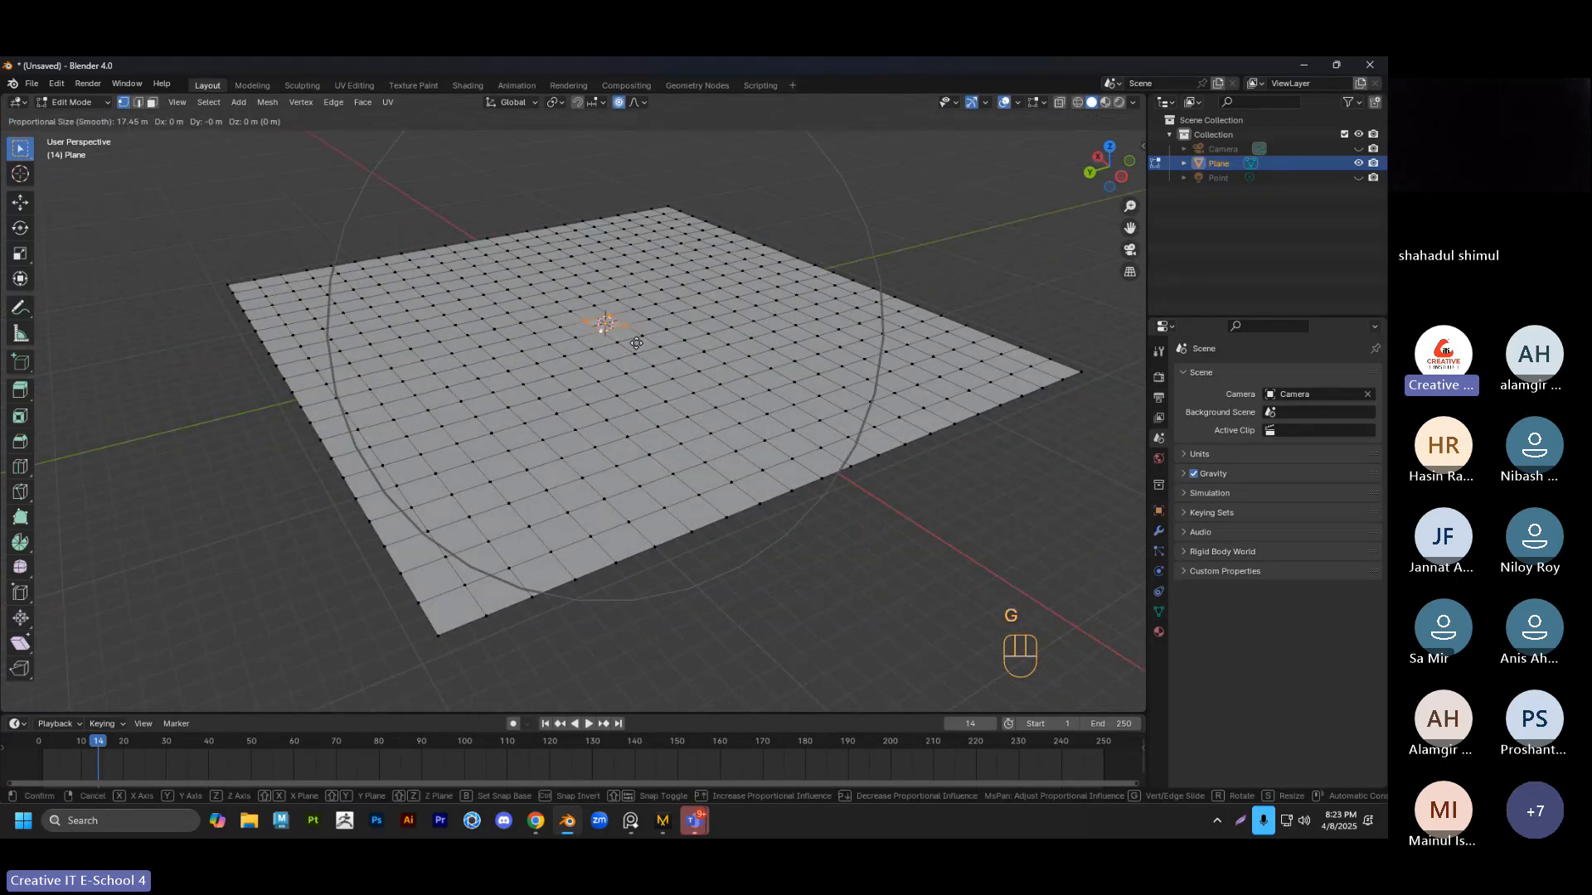
scroll(636, 344, "up", 6)
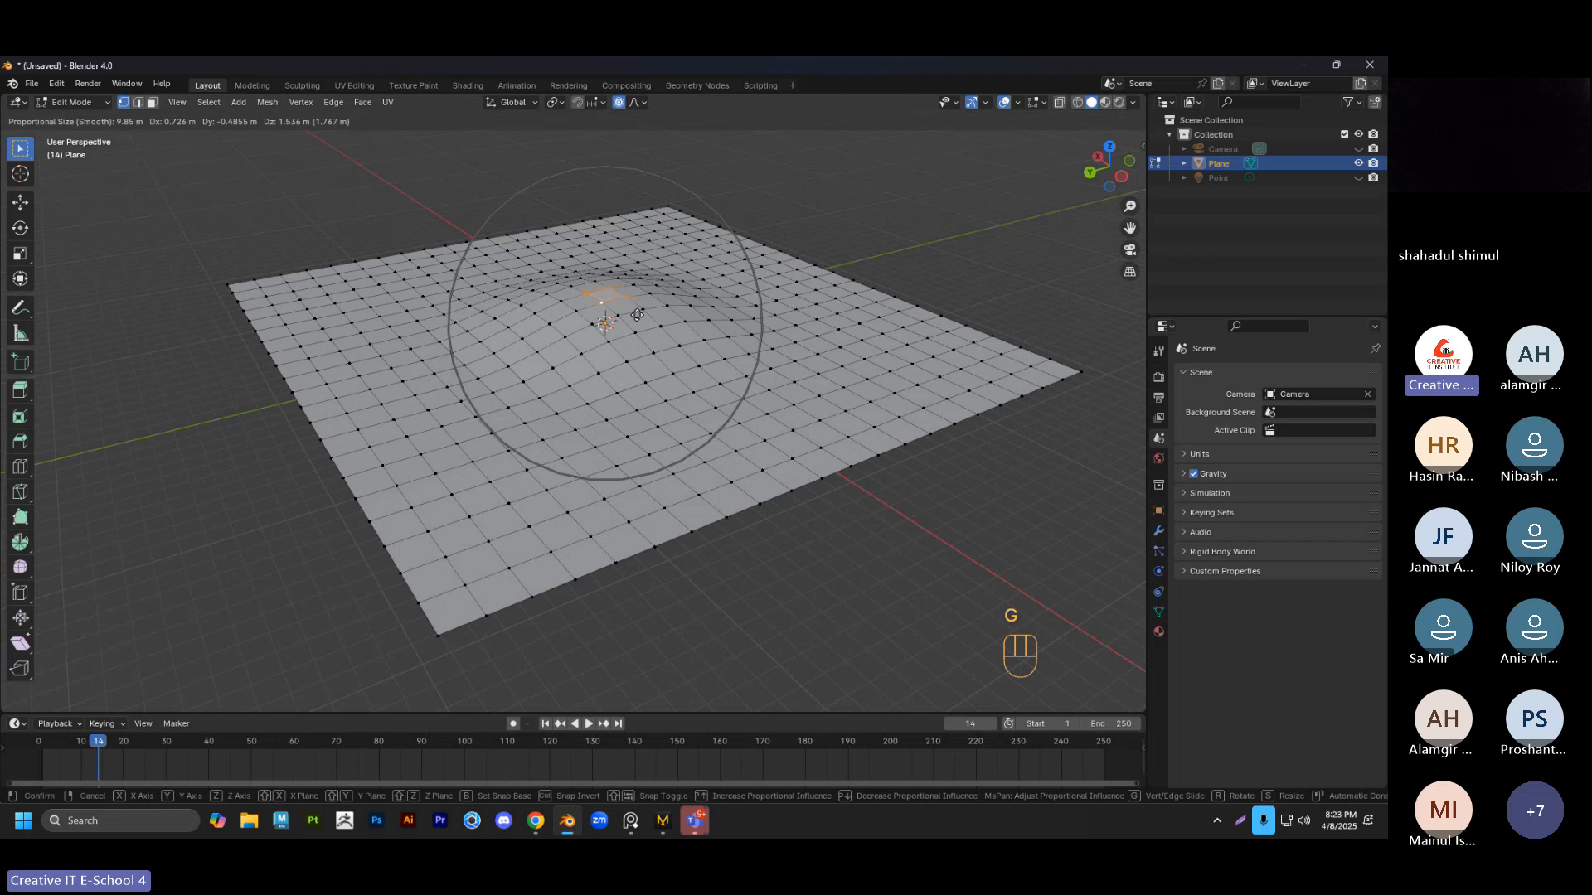
right_click(637, 315)
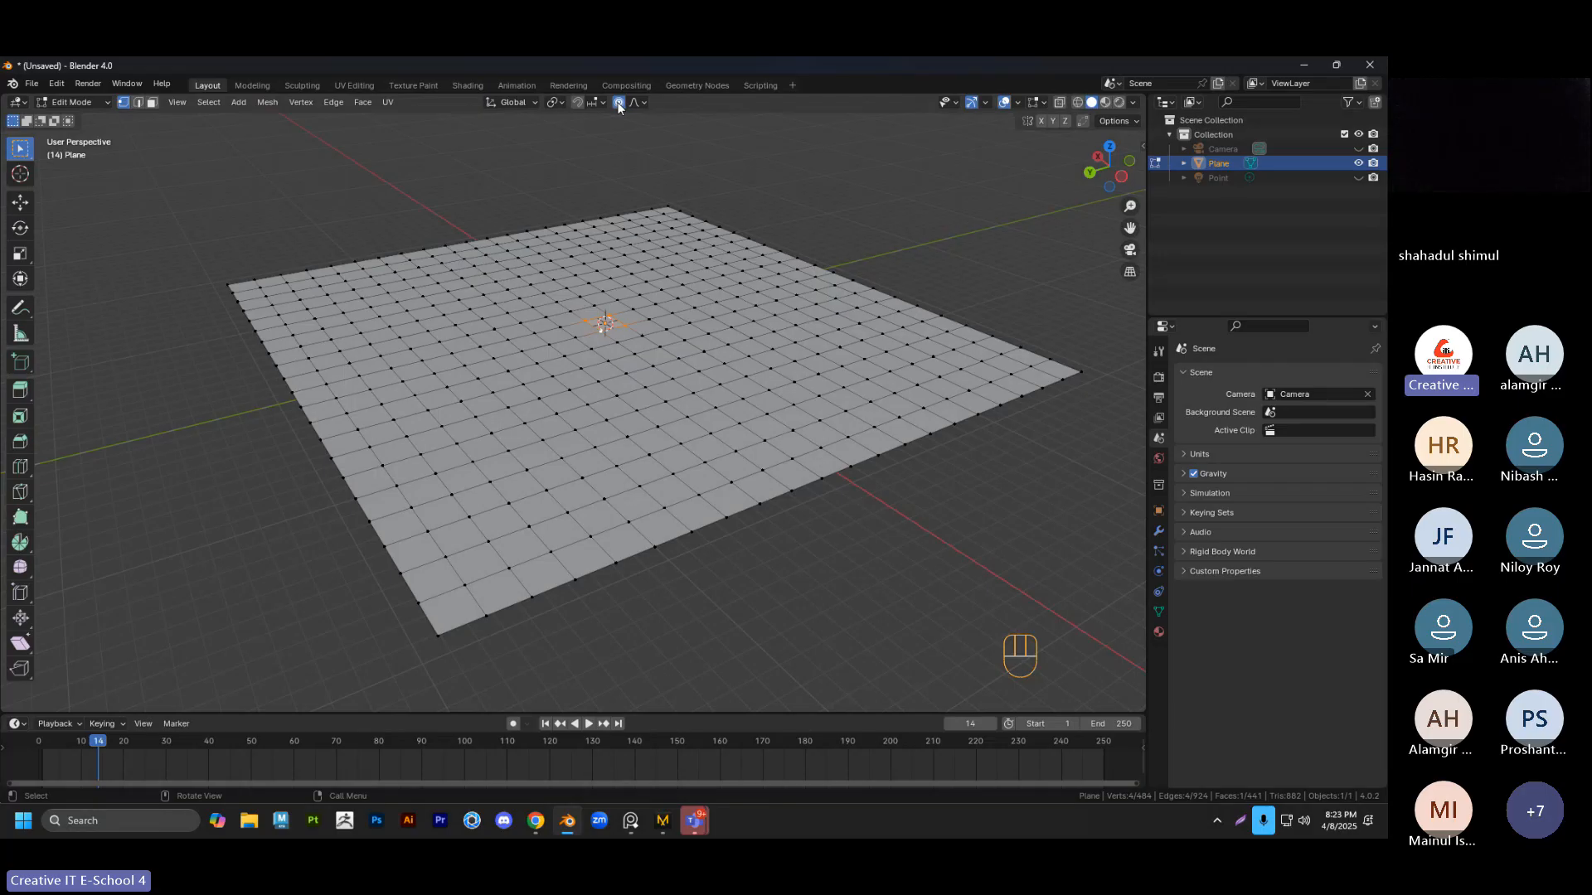
key("o")
key("o")
Raise the four central vertices about 11 m with a proportional size of 45.26 m to arch the whole plane, then deselect them
key("g")
scroll(597, 334, "up", 9)
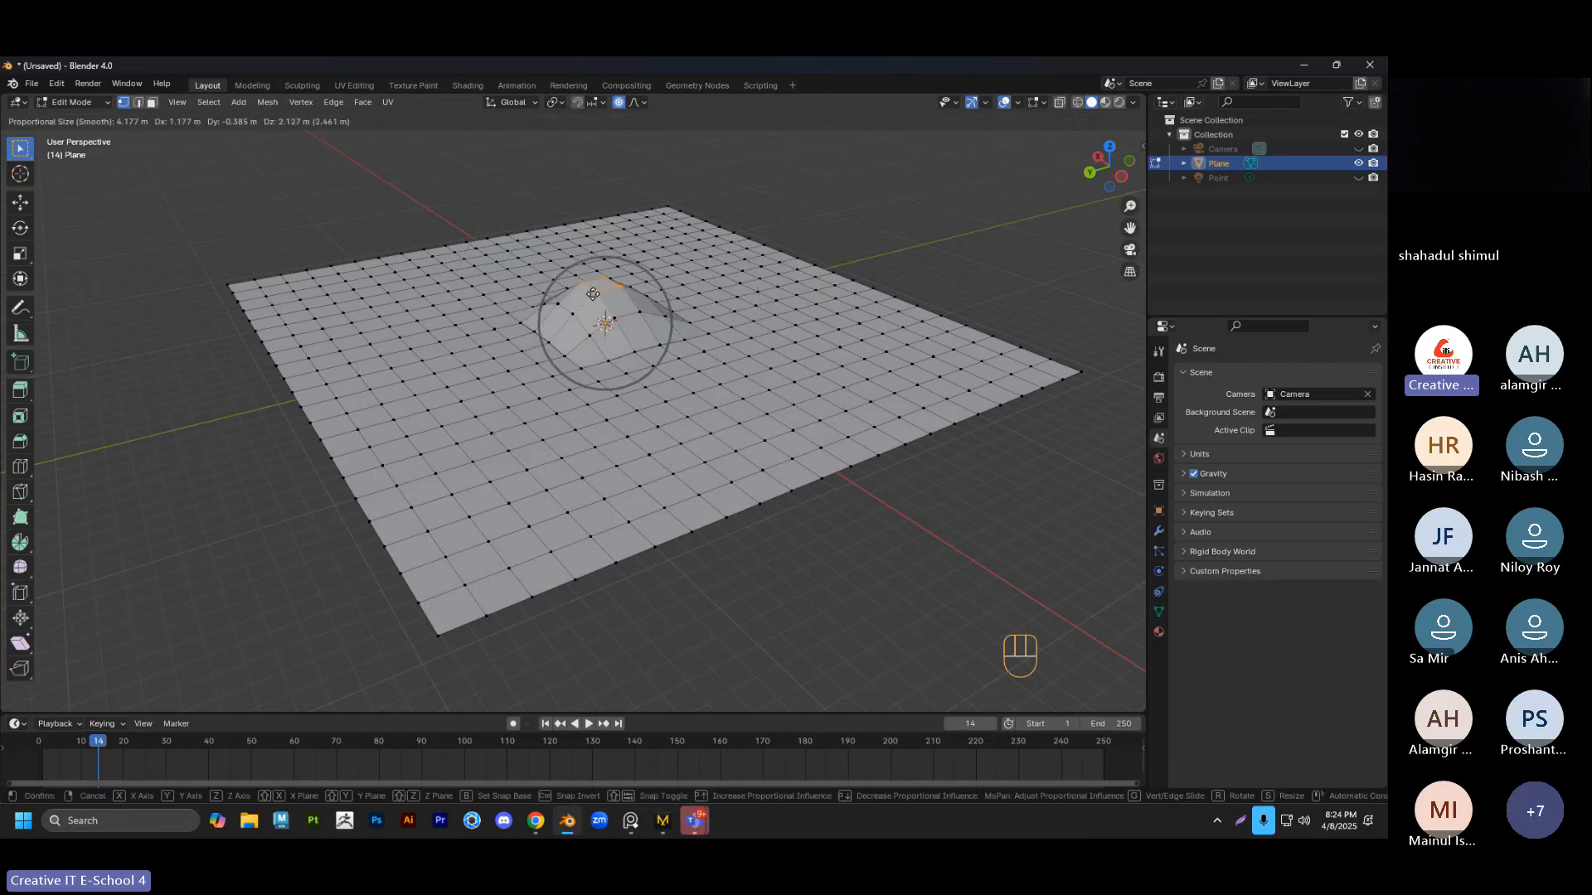
scroll(597, 288, "down", 12)
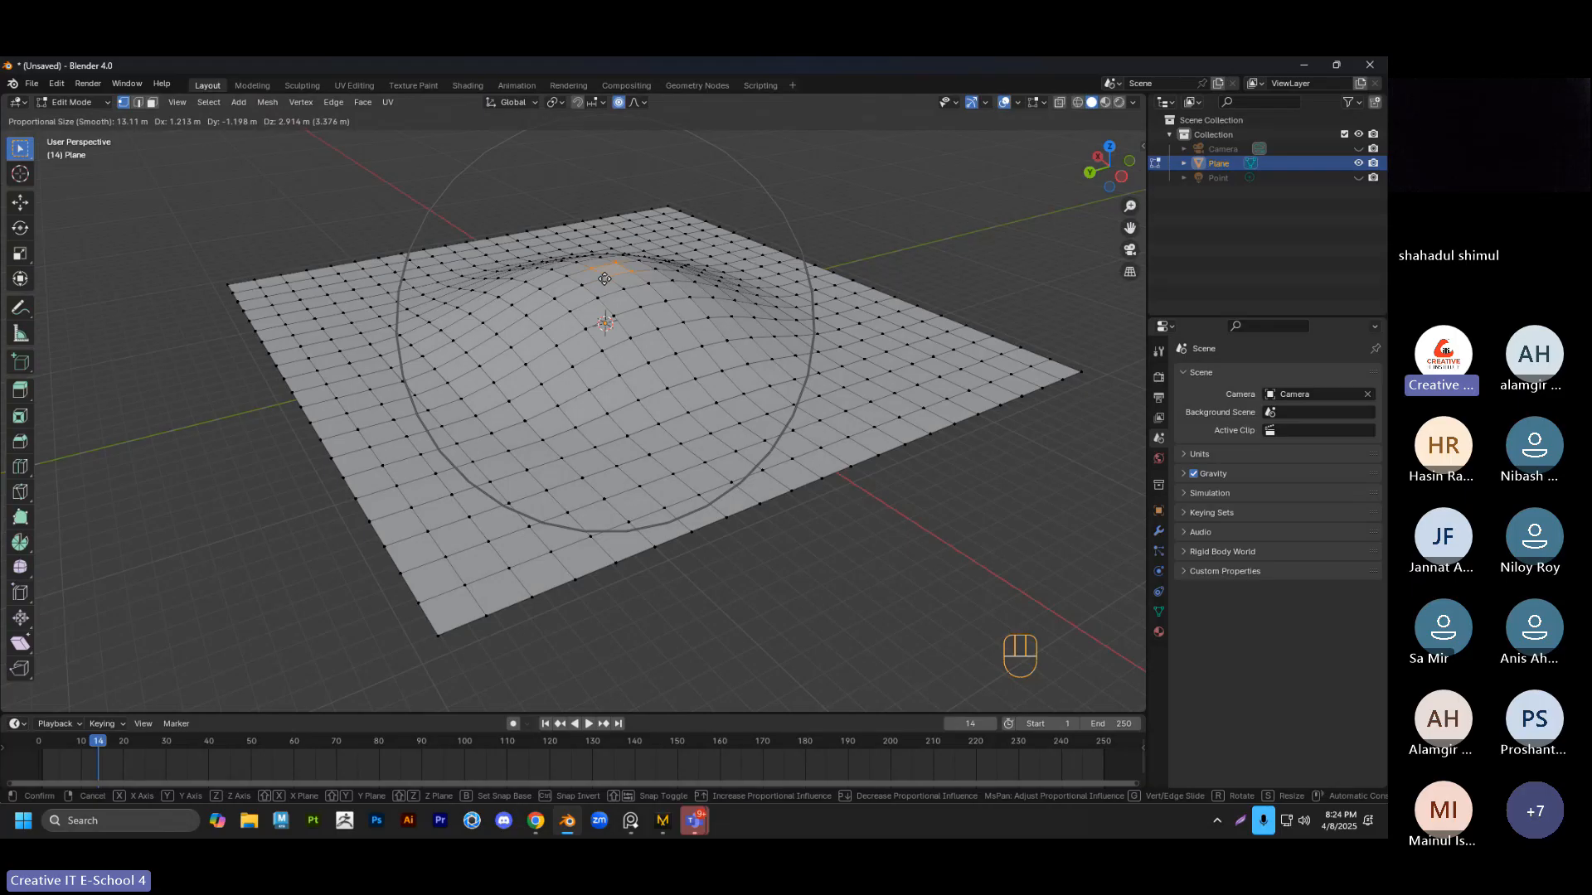
scroll(604, 257, "down", 3)
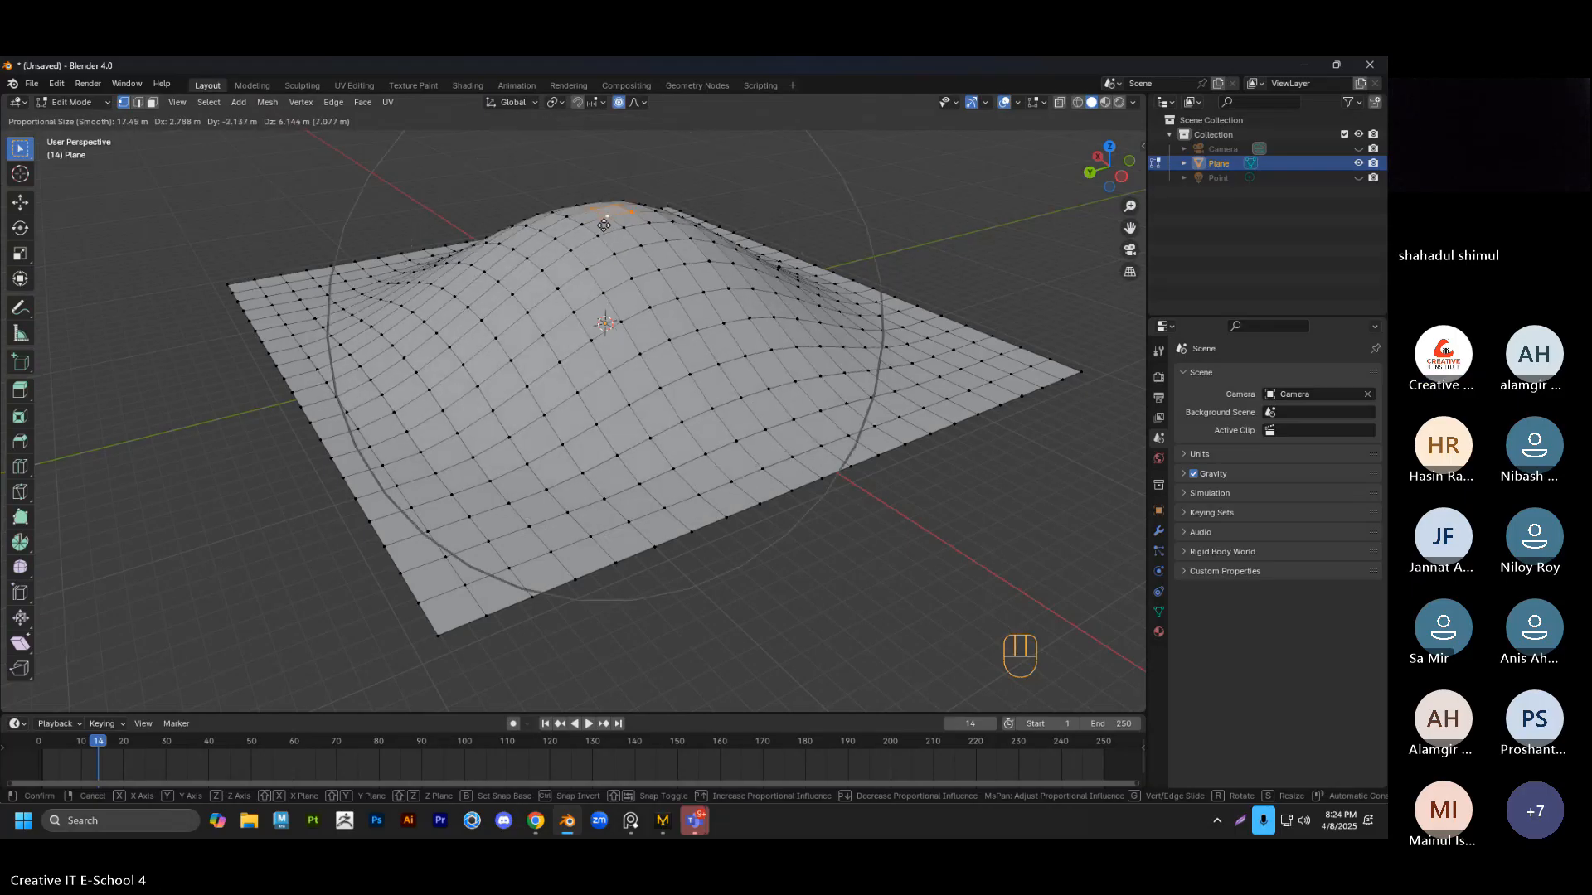
scroll(602, 224, "down", 10)
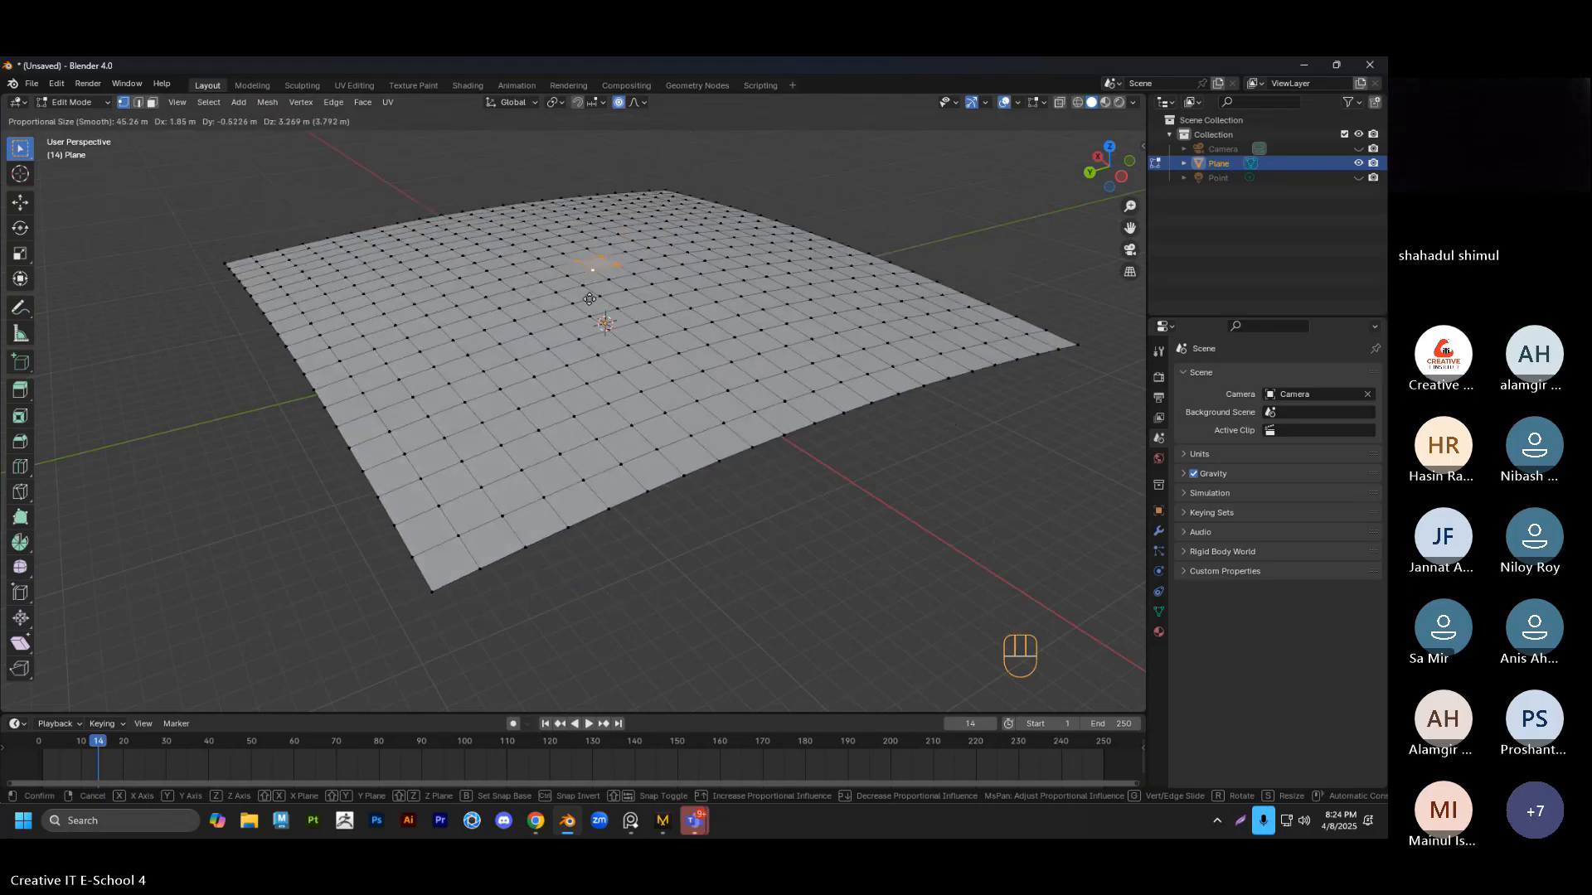
scroll(597, 290, "up", 11)
scroll(597, 348, "down", 15)
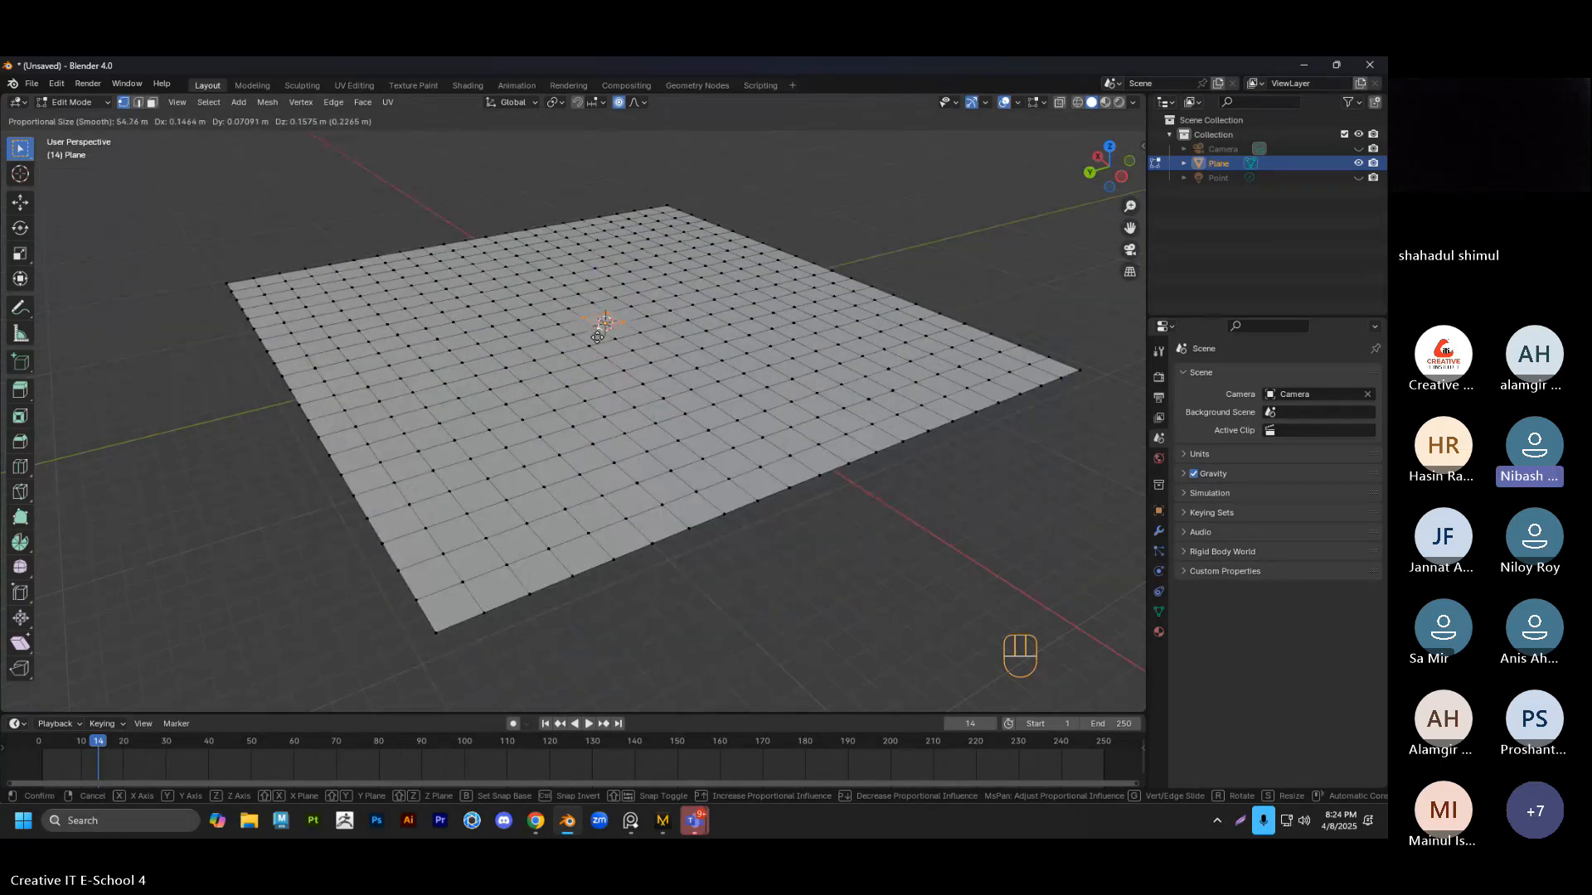
scroll(599, 415, "up", 17)
scroll(604, 398, "down", 13)
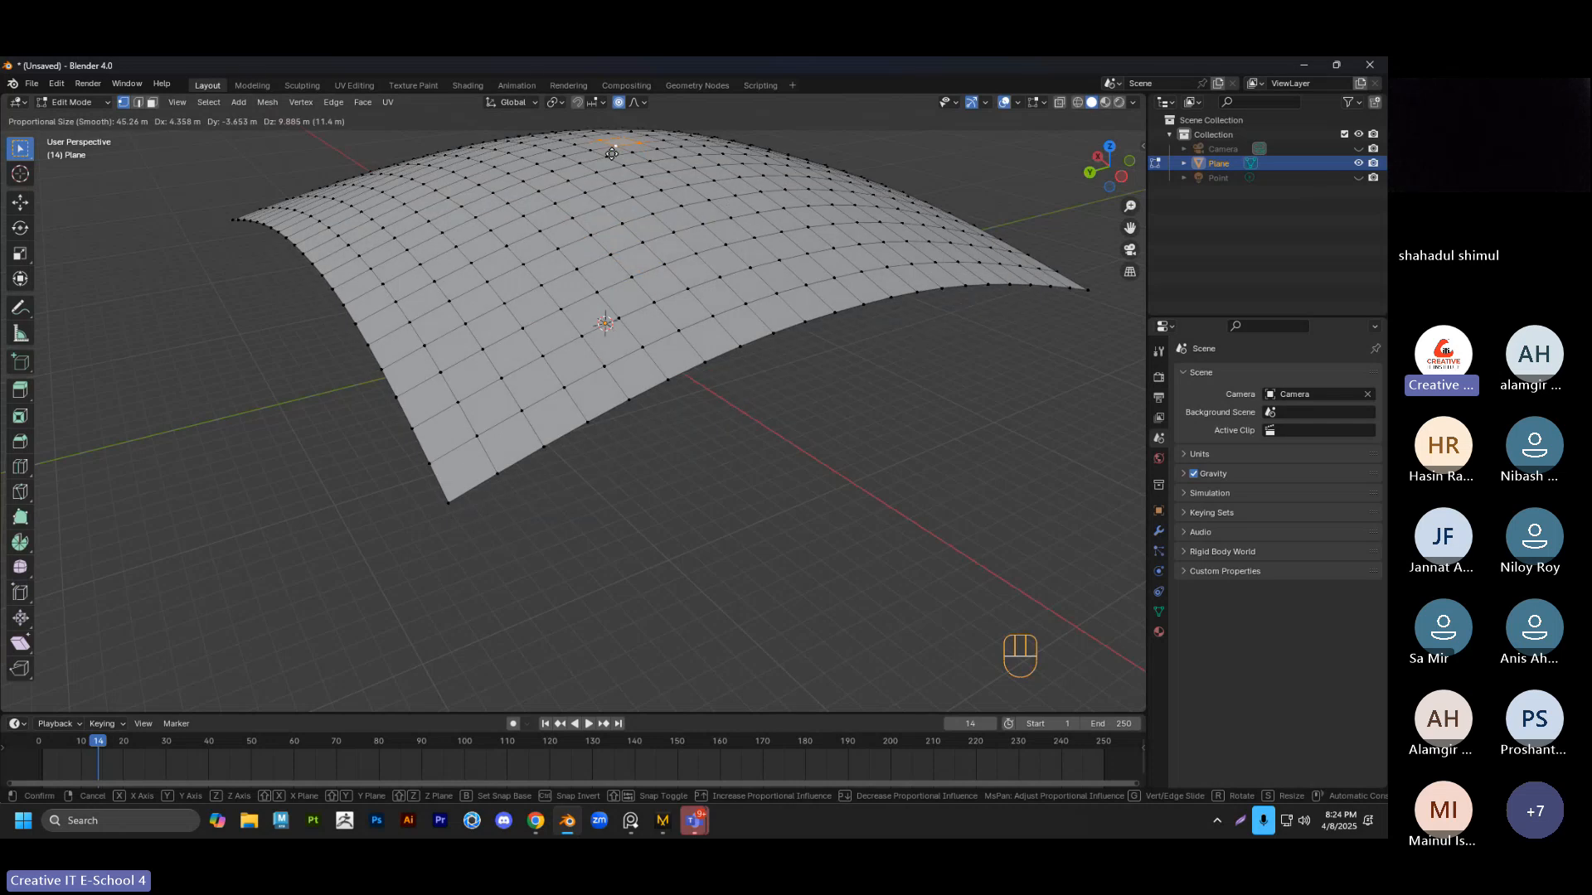
left_click(614, 166)
left_click(695, 419)
Apply Shade Smooth to the arched plane in Object Mode, inspect it from the side, and leave it selected
middle_click_drag(695, 419, 663, 453)
key("Tab")
right_click(627, 315)
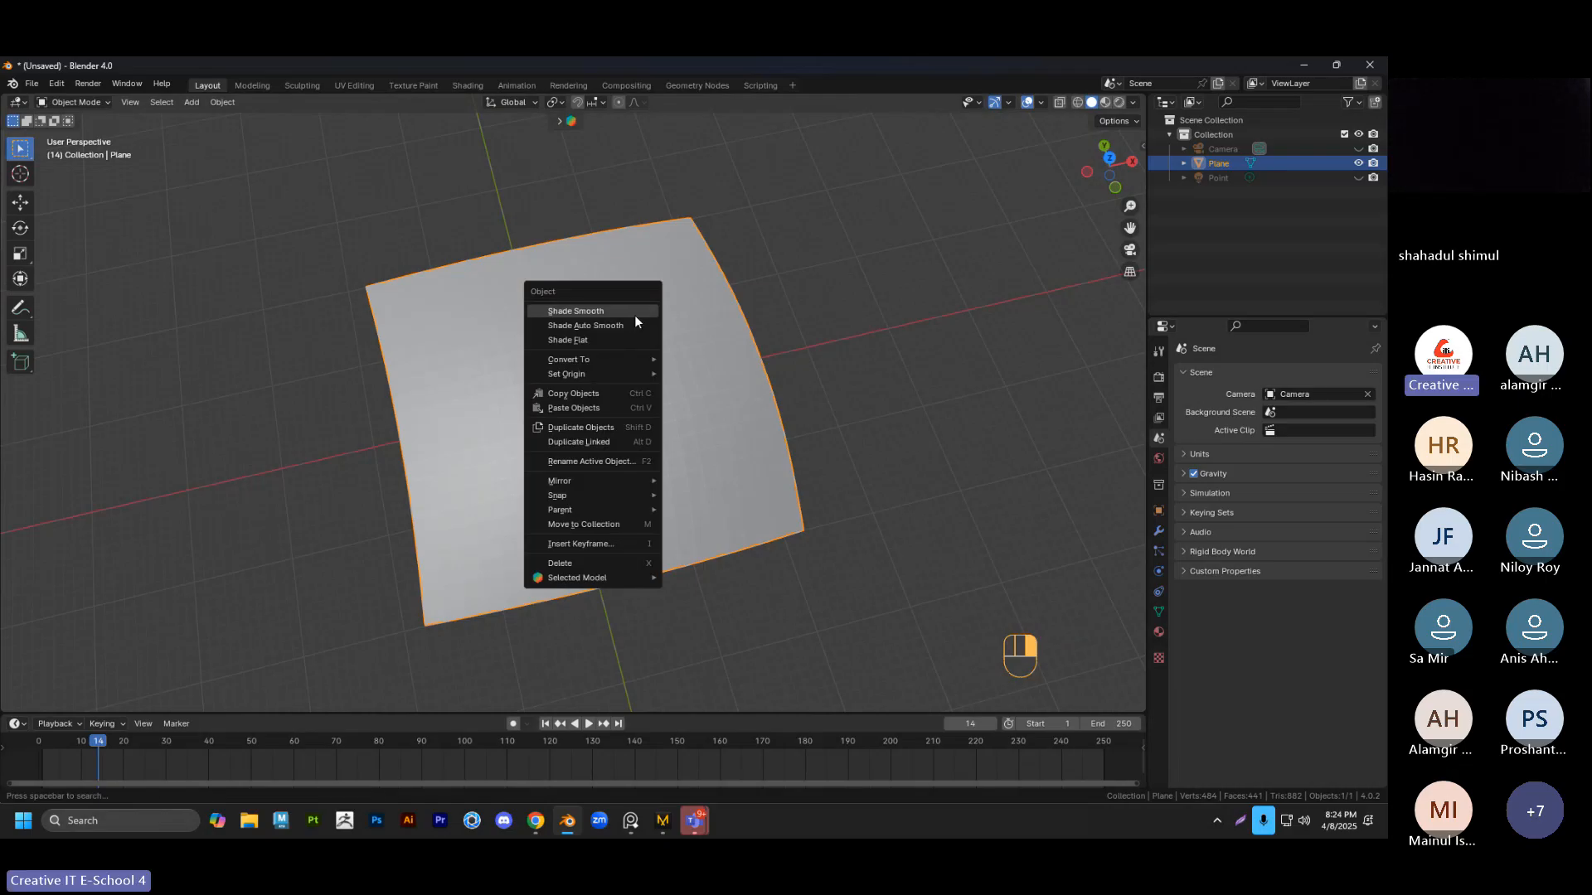
left_click(634, 315)
middle_click_drag(784, 483, 713, 438)
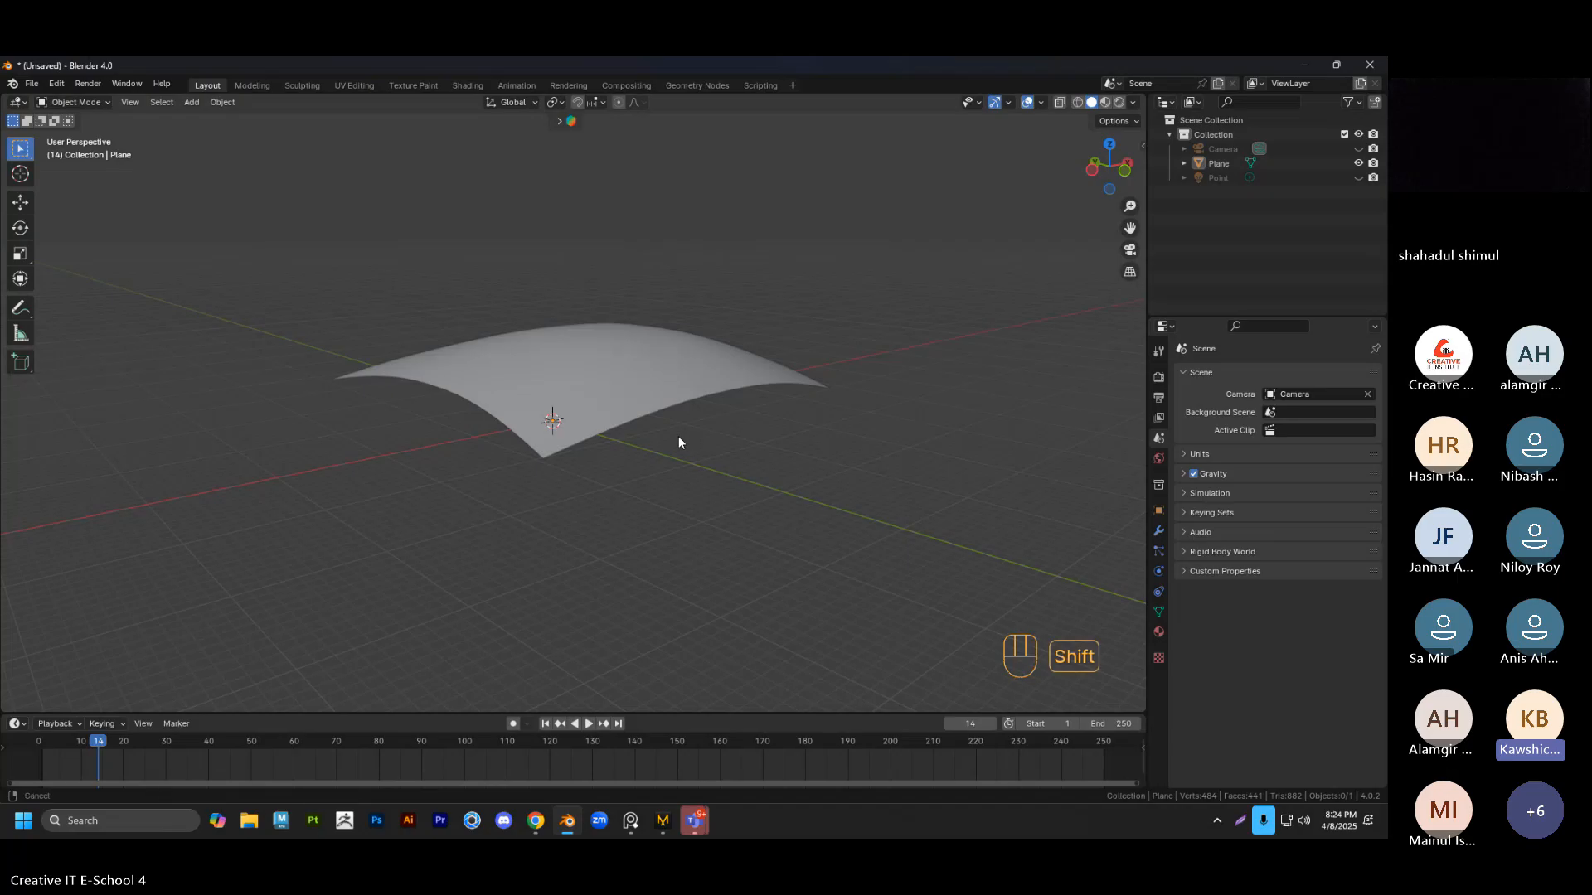
middle_click_drag(678, 438, 734, 478)
left_click(683, 480, "shift")
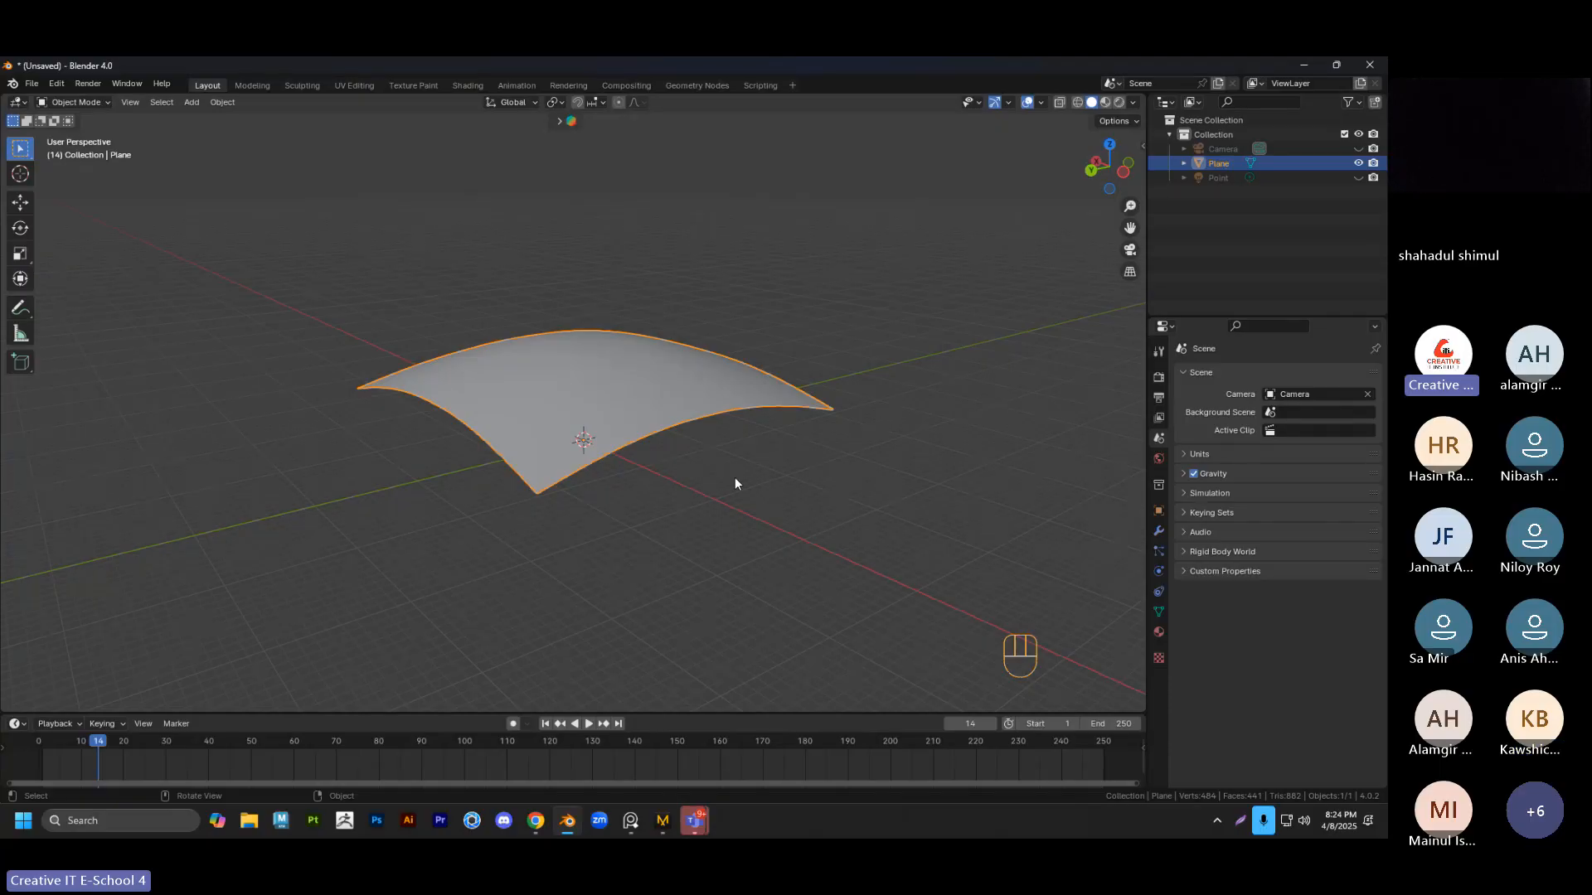
Select the four vertices at the arch's crown in Edit Mode and try moving them along Z with proportional size 45.26 m
middle_click_drag(608, 413, 609, 292)
key("Tab")
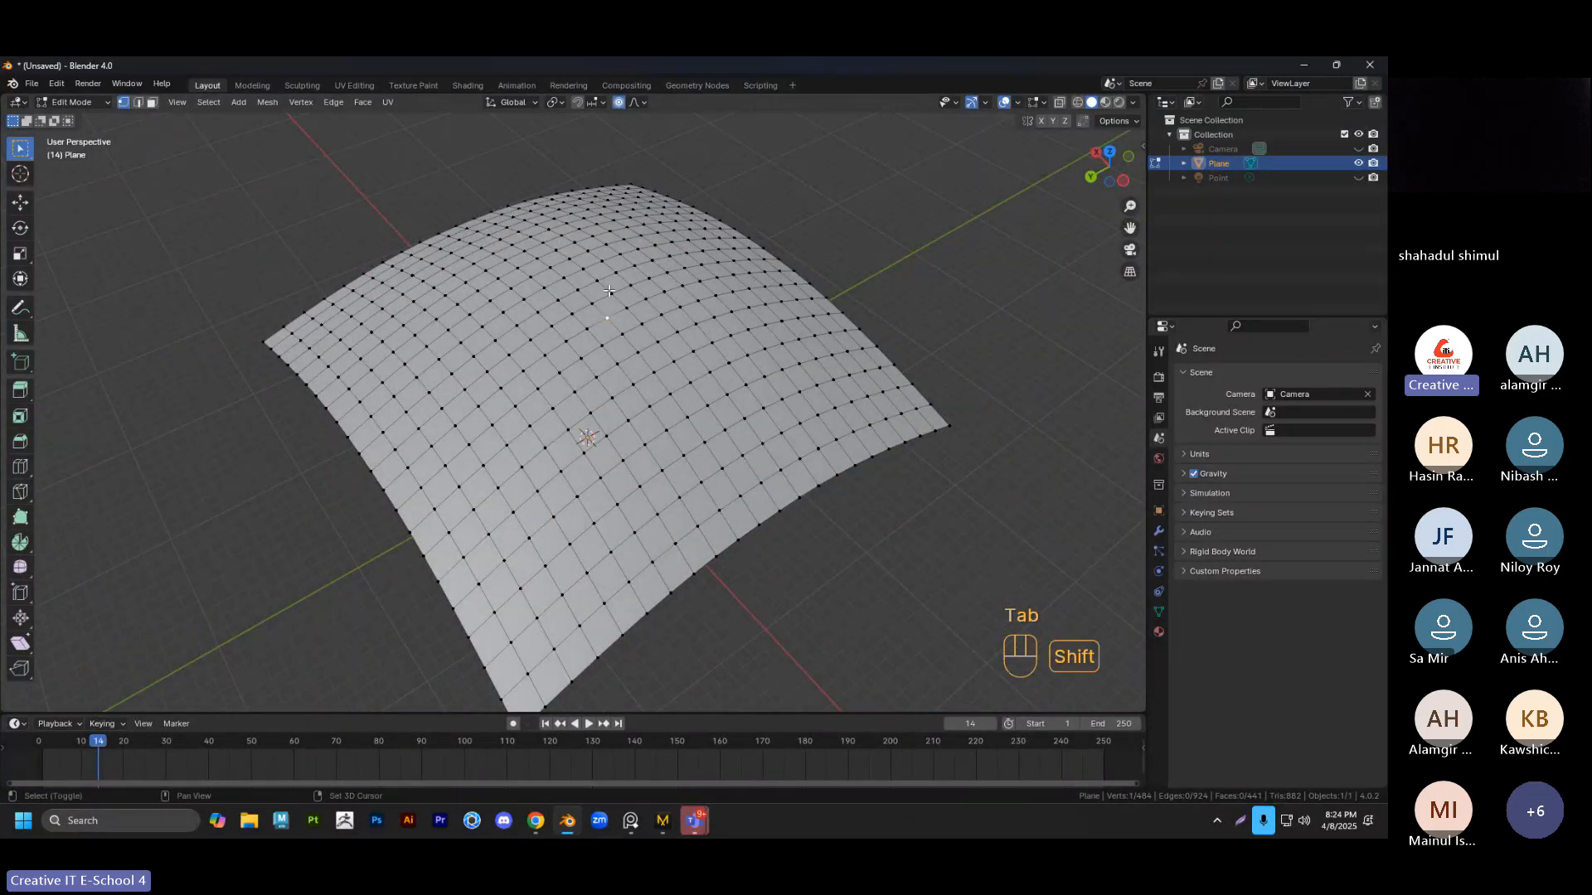
left_click(606, 308, "shift")
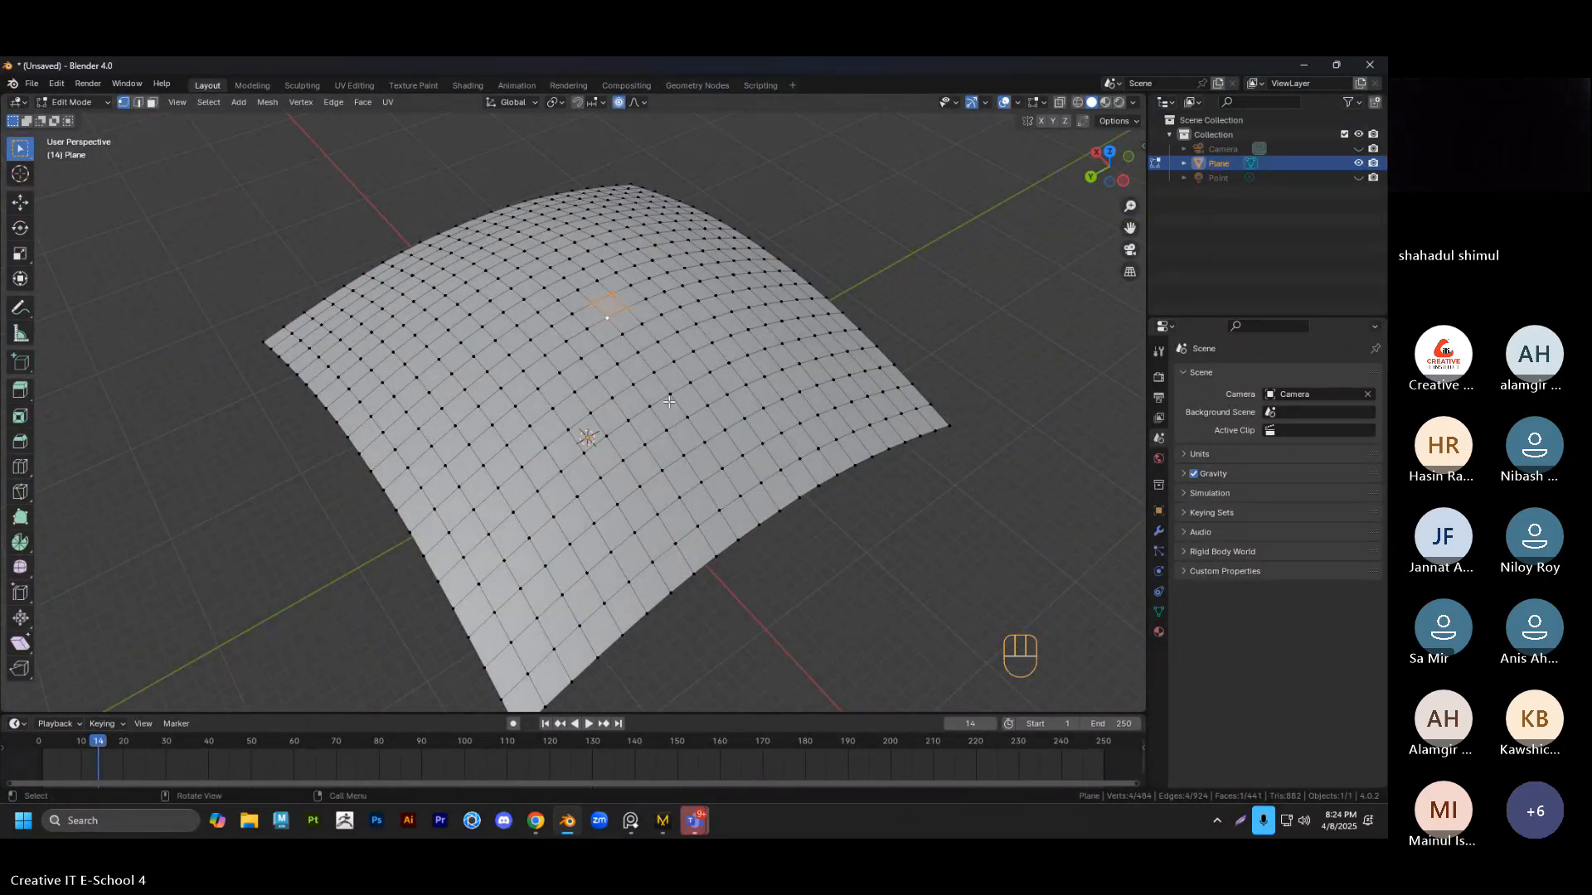
scroll(614, 320, "down", 2)
key("g")
key("z")
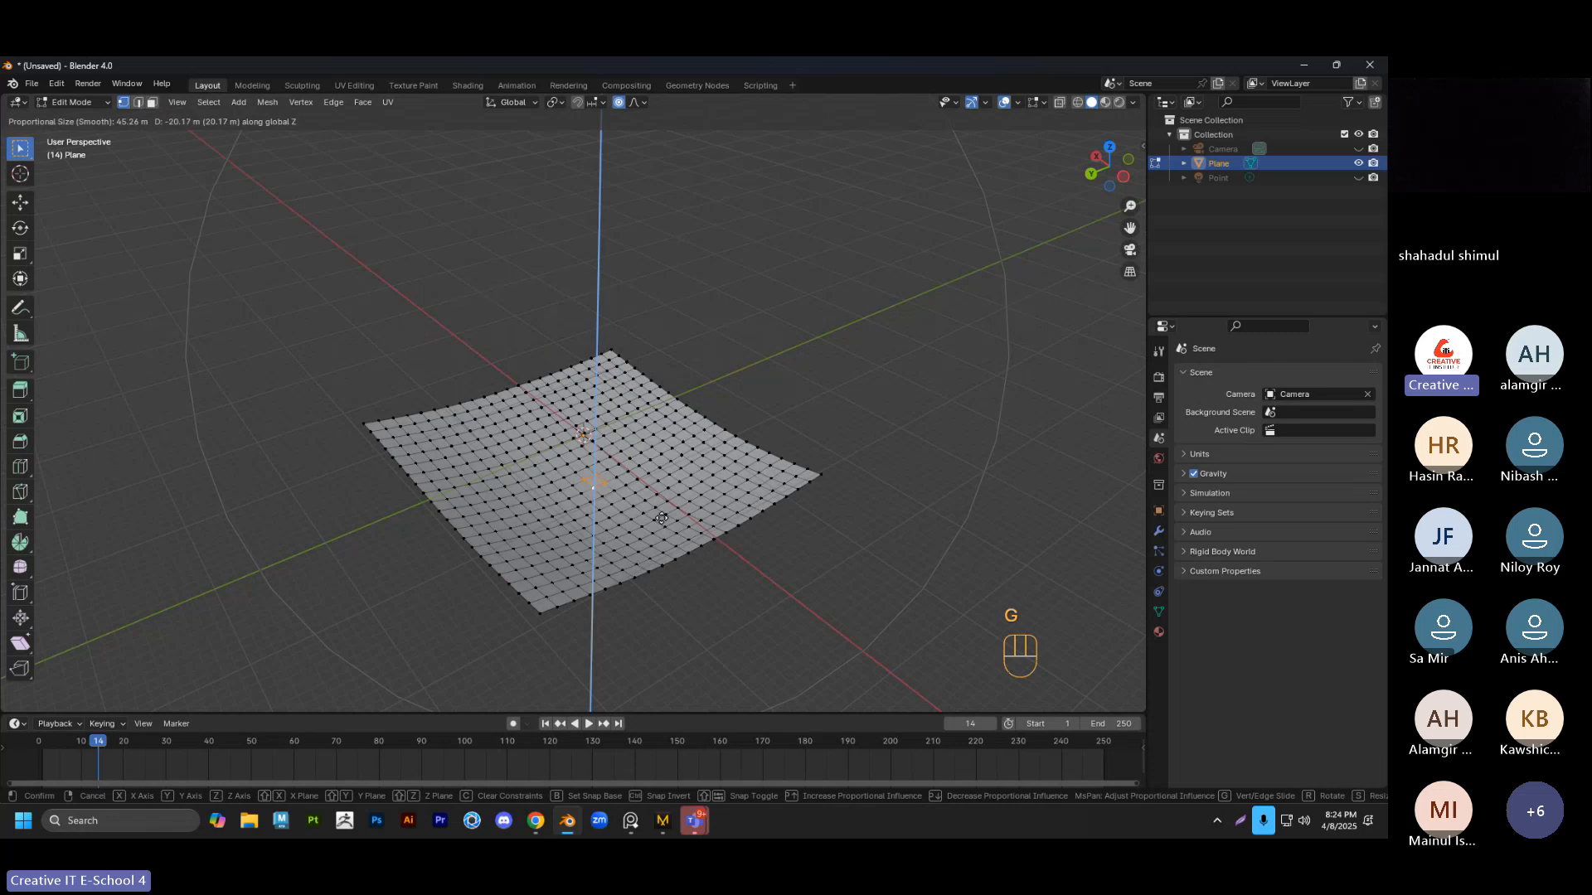
left_click(664, 363)
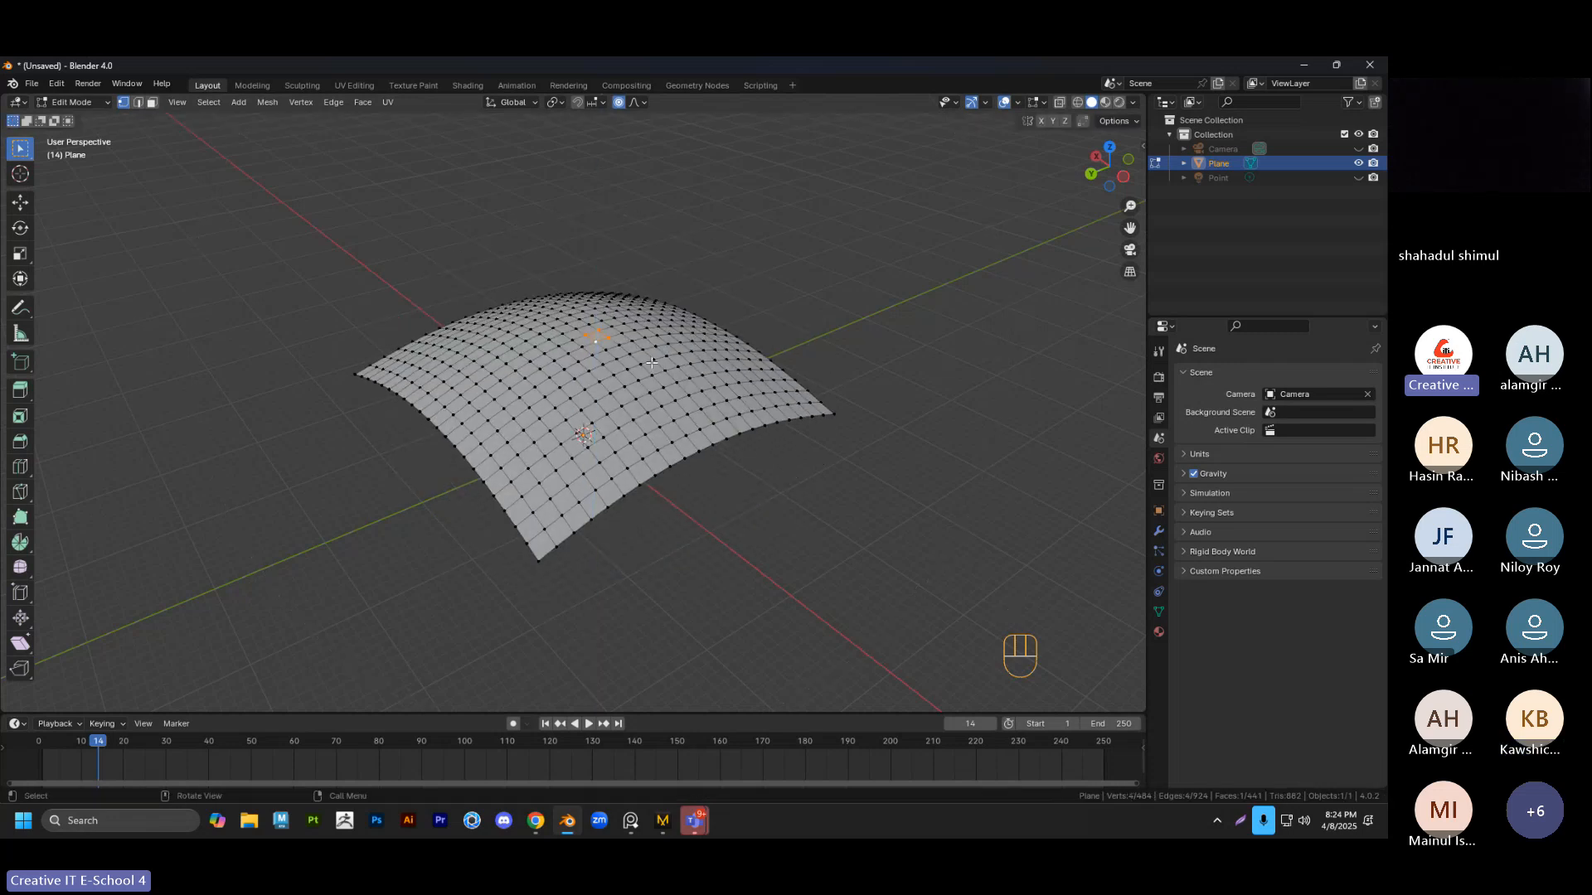
Scale the four crown vertices by 2.270 with a proportional size of 8.140, then view the resulting bulge in Object Mode
scroll(638, 369, "up", 3)
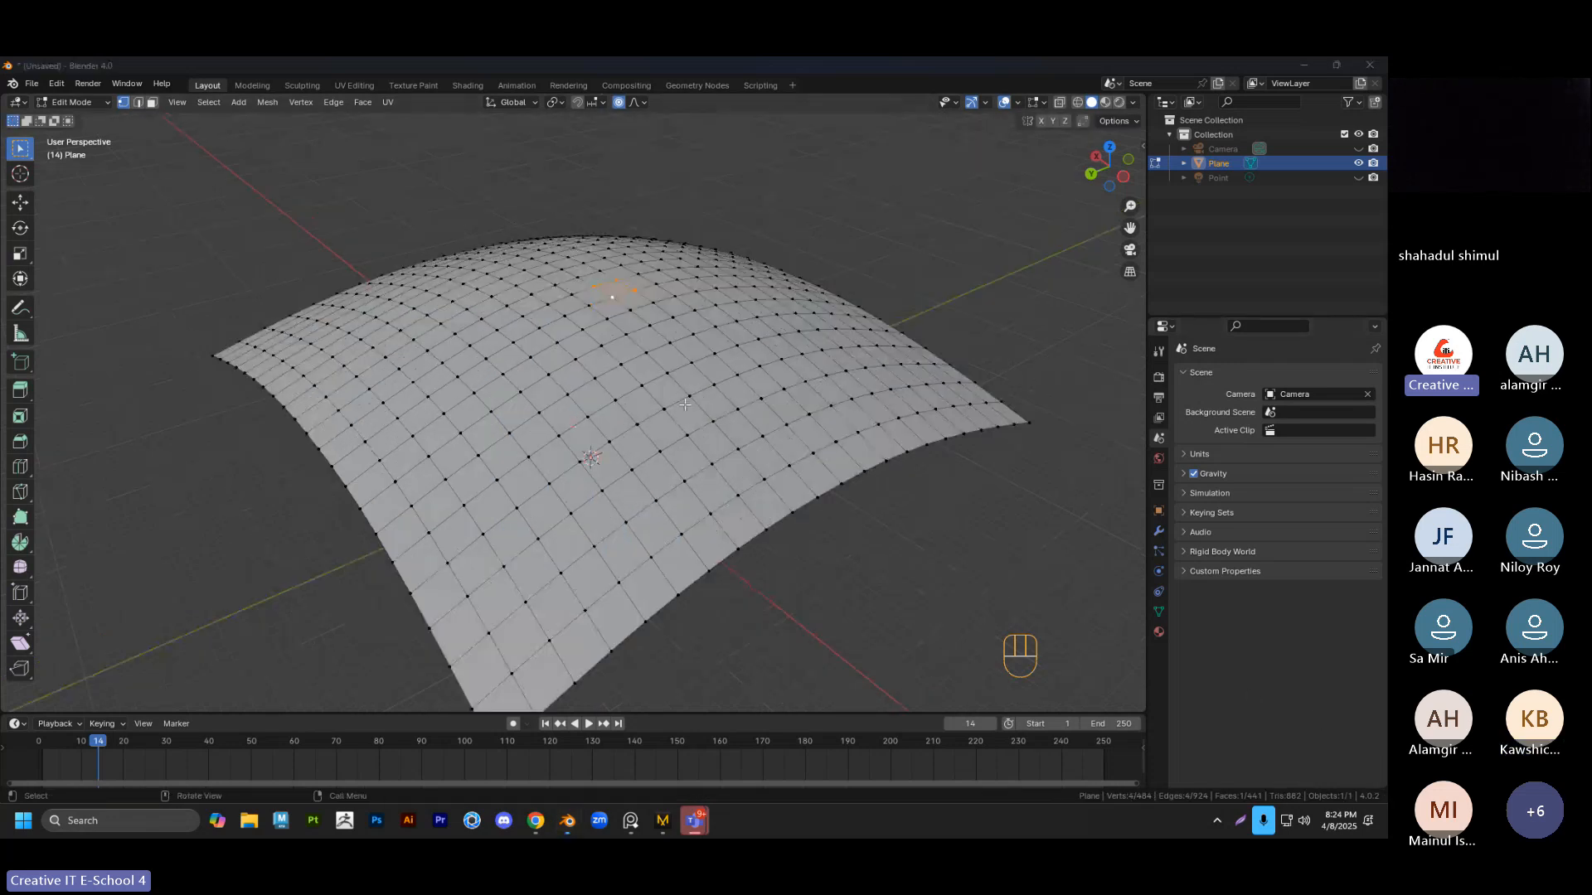
key("s")
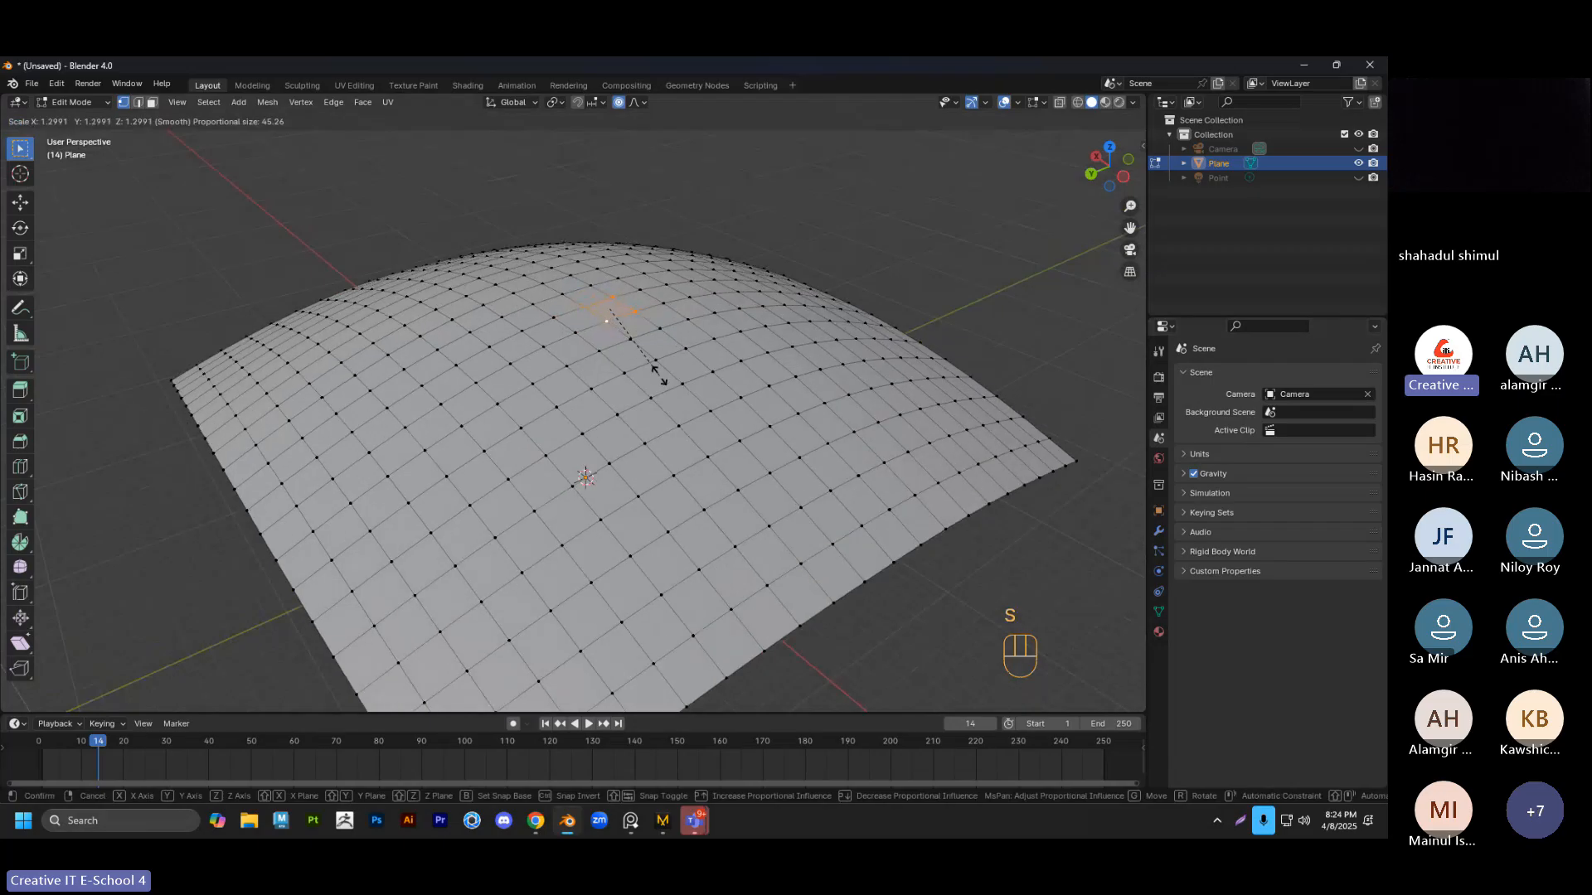
scroll(660, 377, "up", 12)
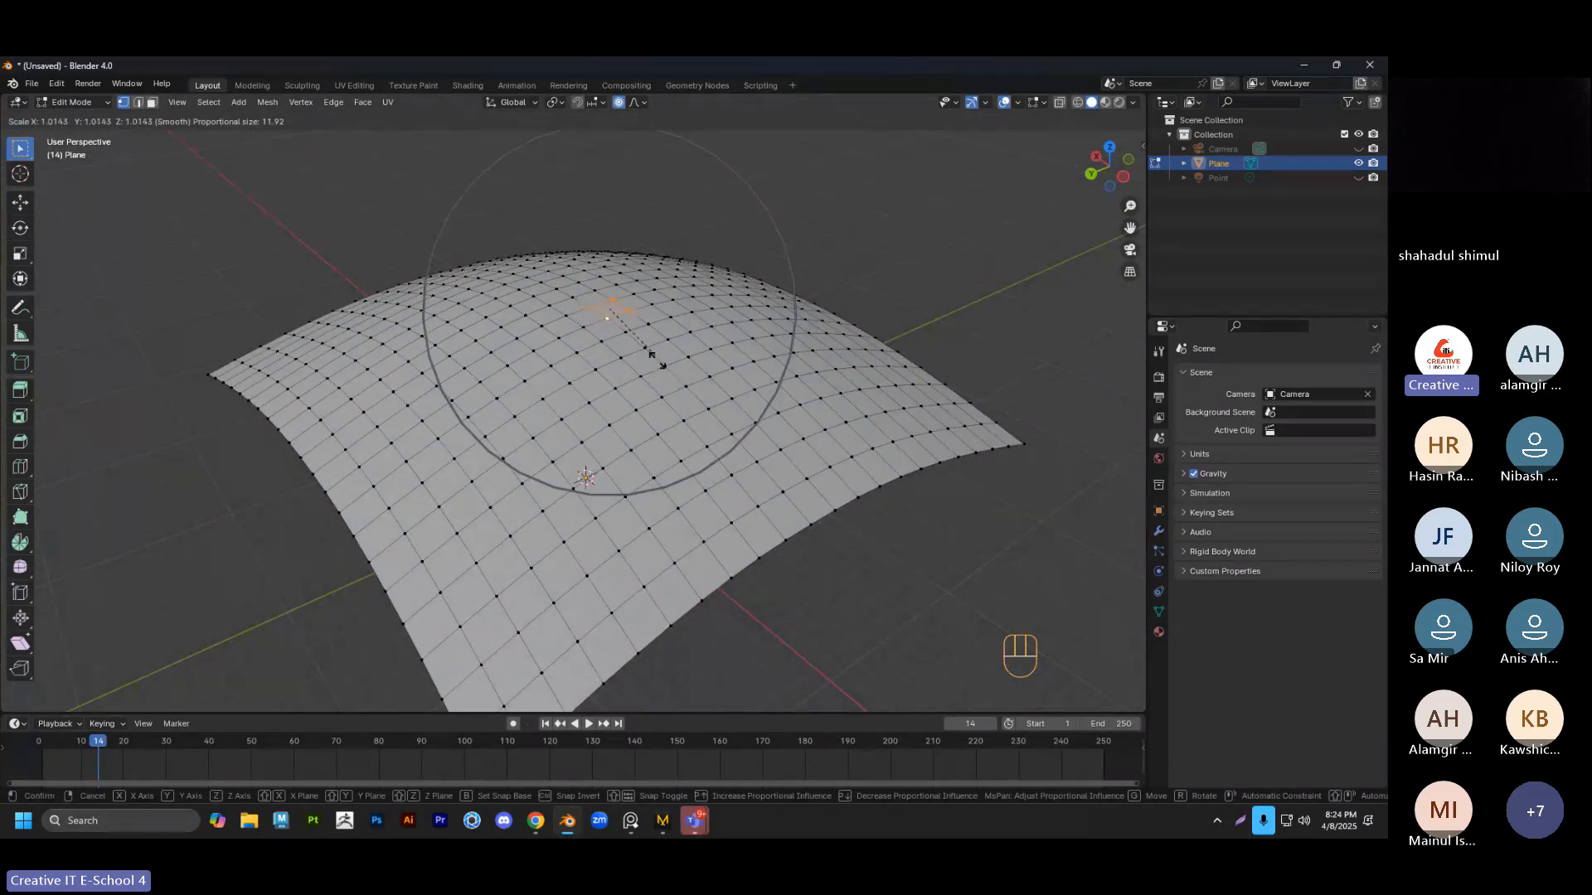
scroll(685, 425, "up", 3)
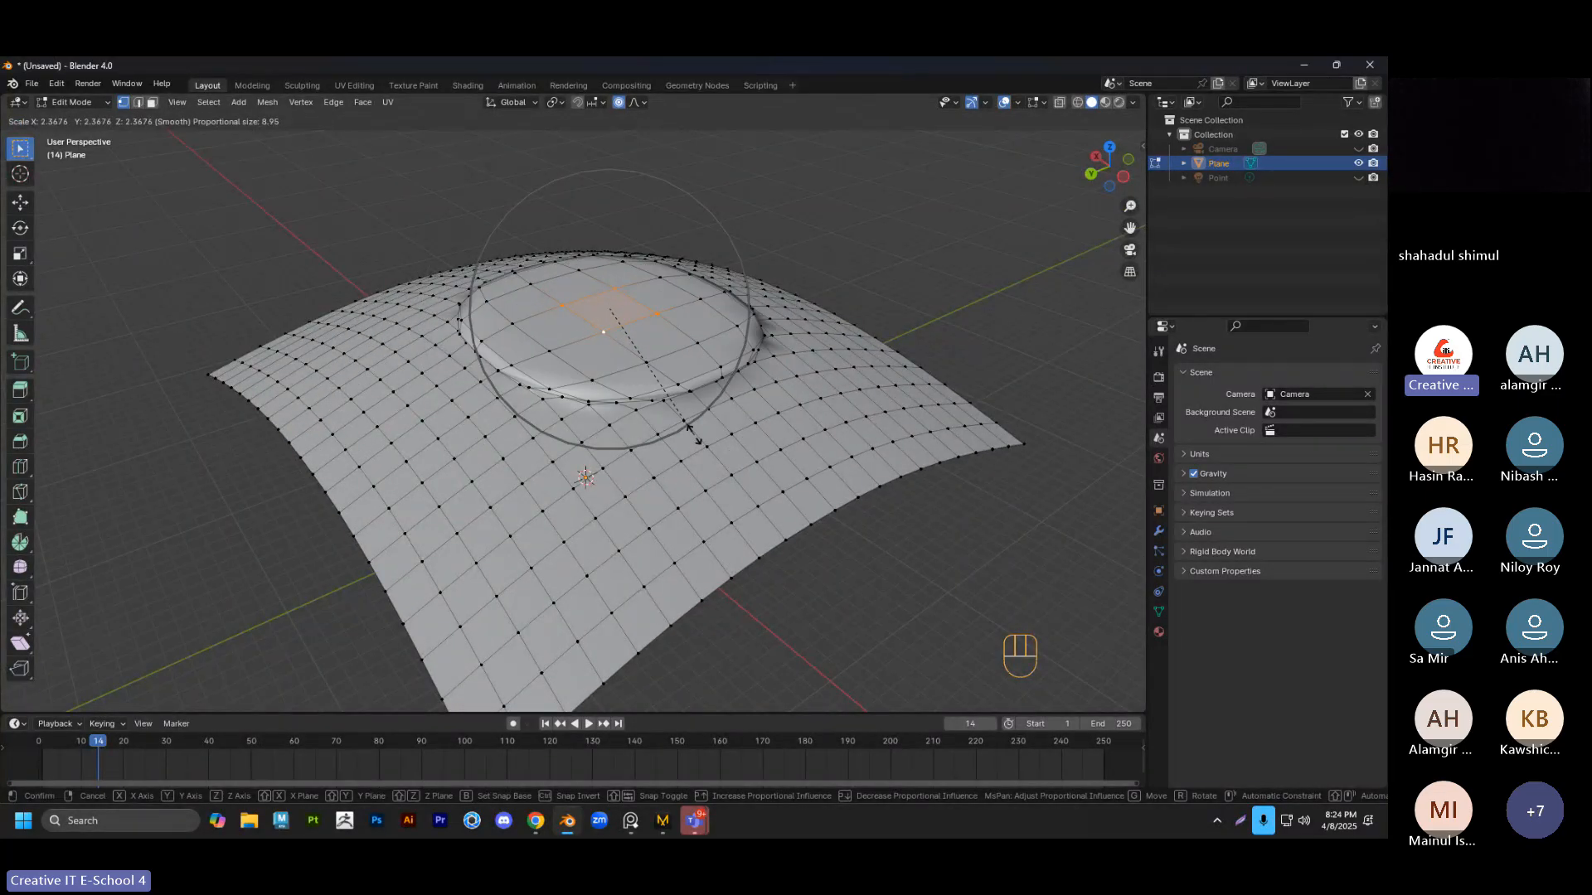
scroll(687, 424, "up", 1)
left_click(689, 421)
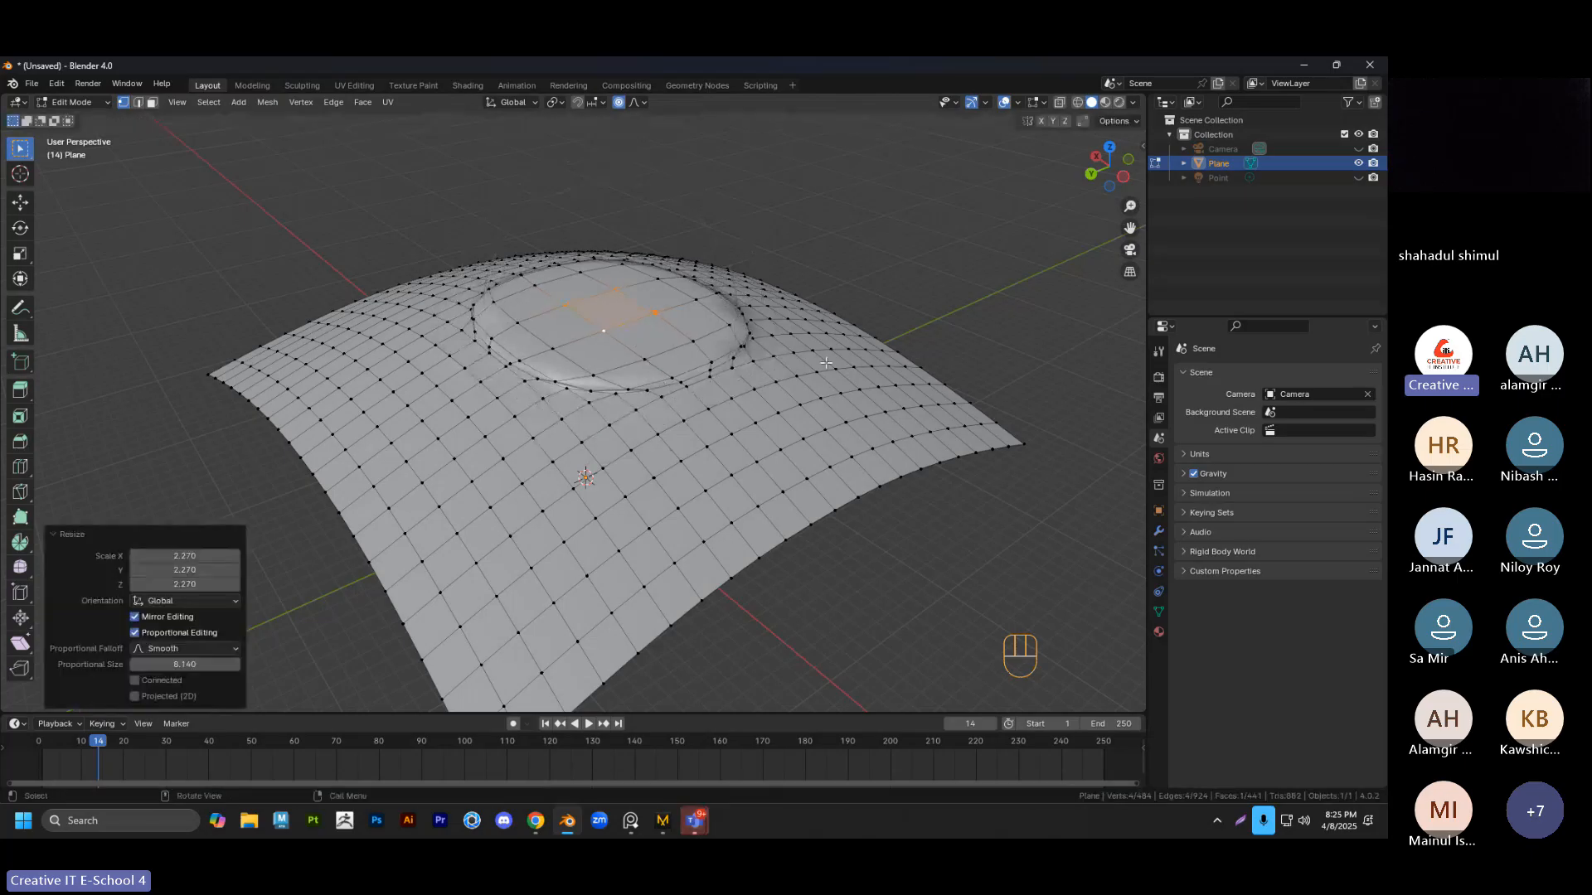
middle_click_drag(690, 421, 796, 309)
key("Tab")
middle_click_drag(724, 365, 703, 345)
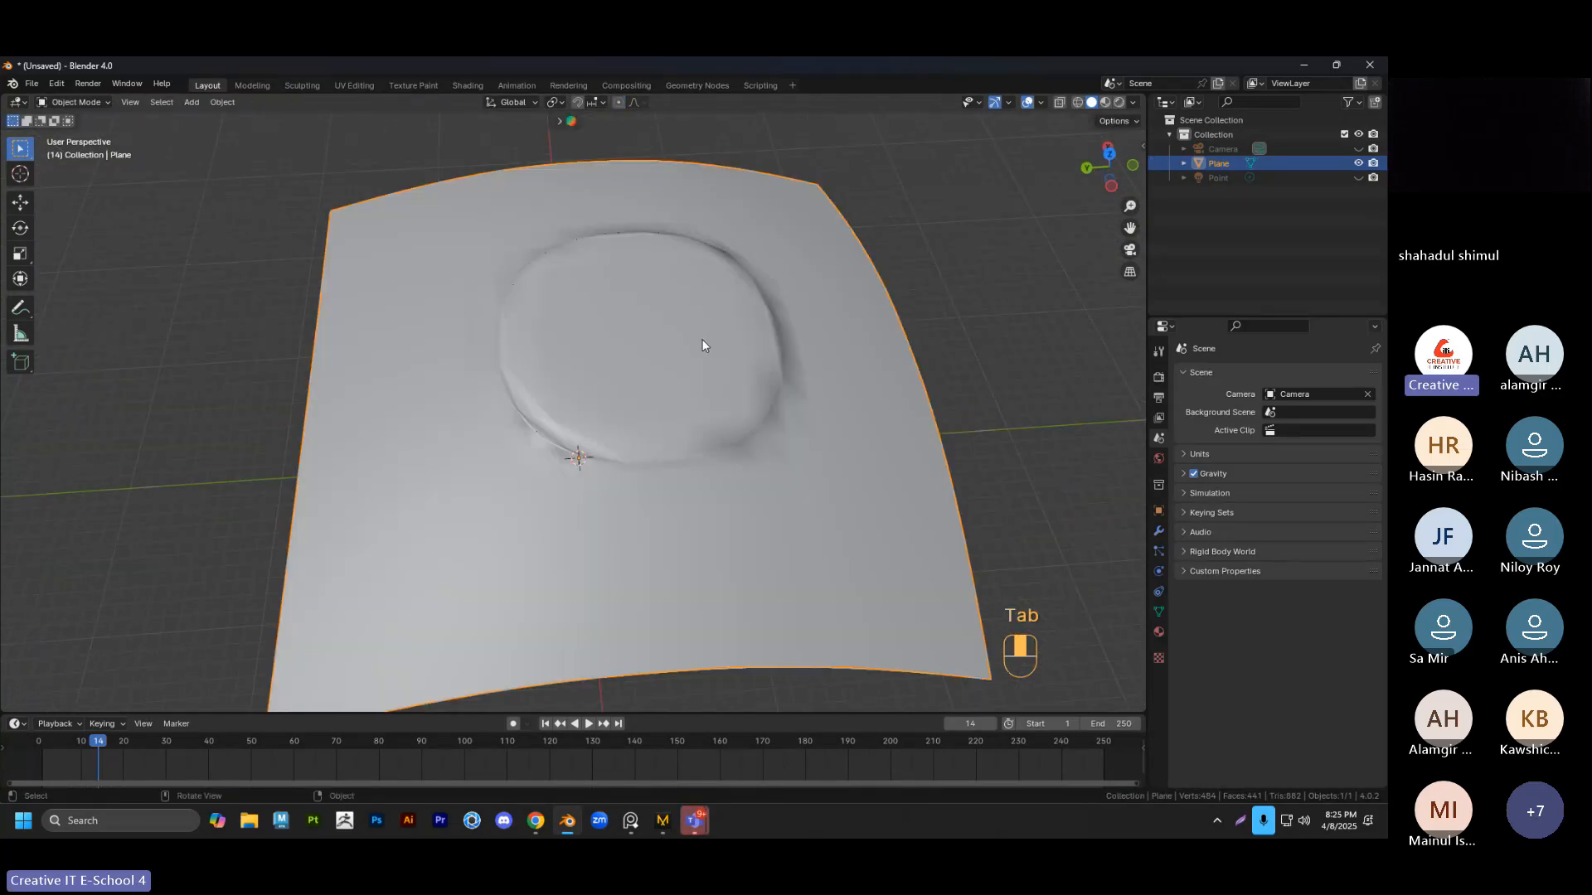
Undo the last scaling of the crown vertices and return to Edit Mode
middle_click_drag(697, 435, 659, 316)
key("ctrl+z")
key("ctrl+z")
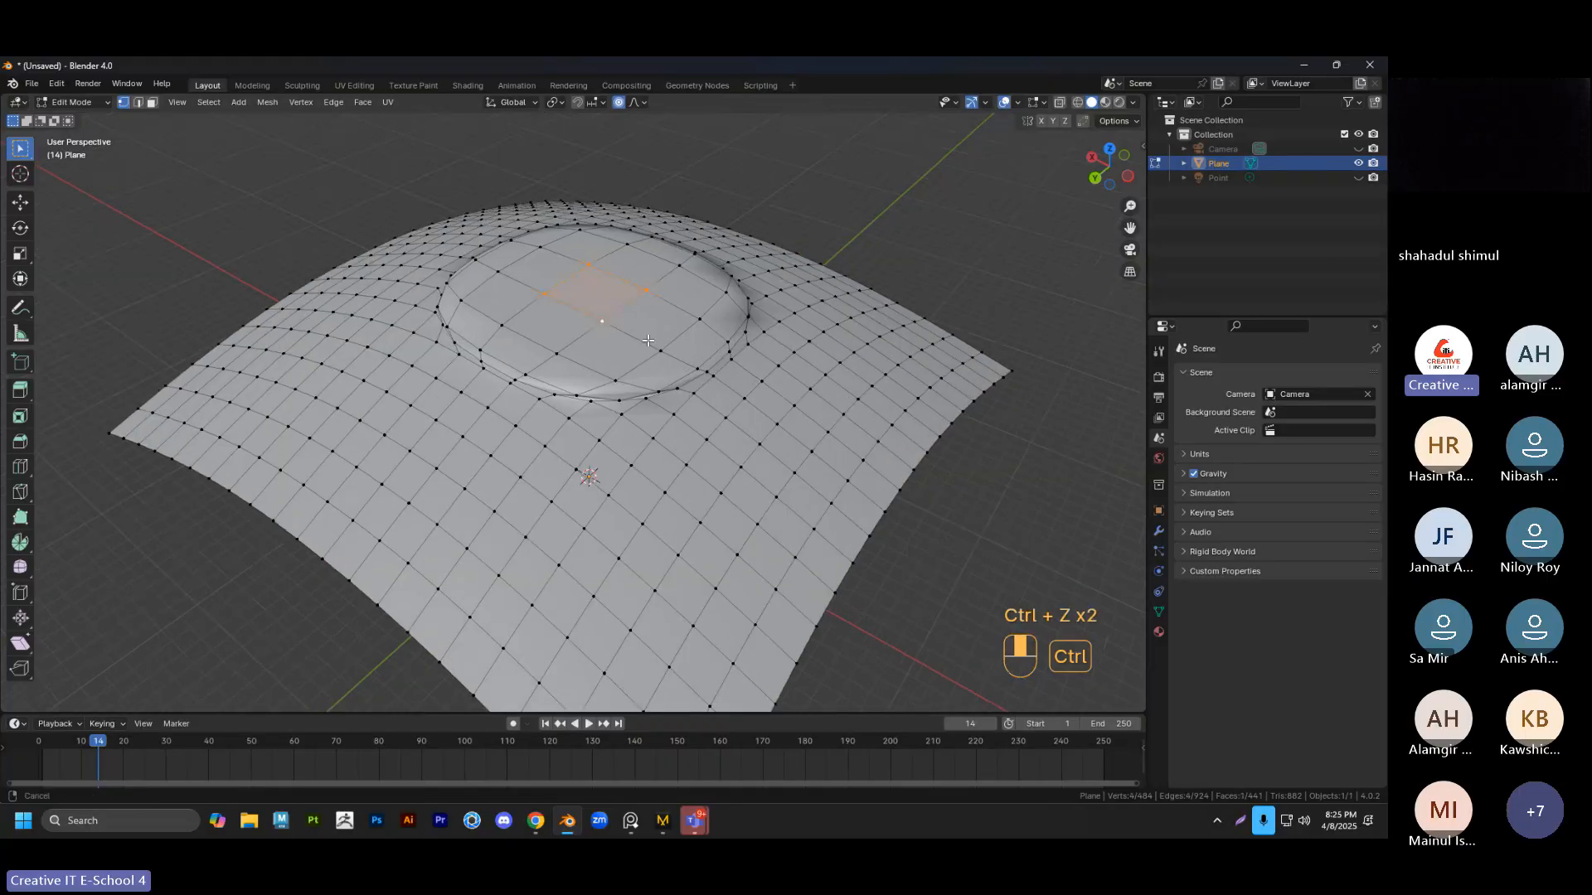
key("ctrl+z")
Try scaling the four crown vertices with proportional sizes ranging from 1.95 to 10.83, and cancel the transform
key("s")
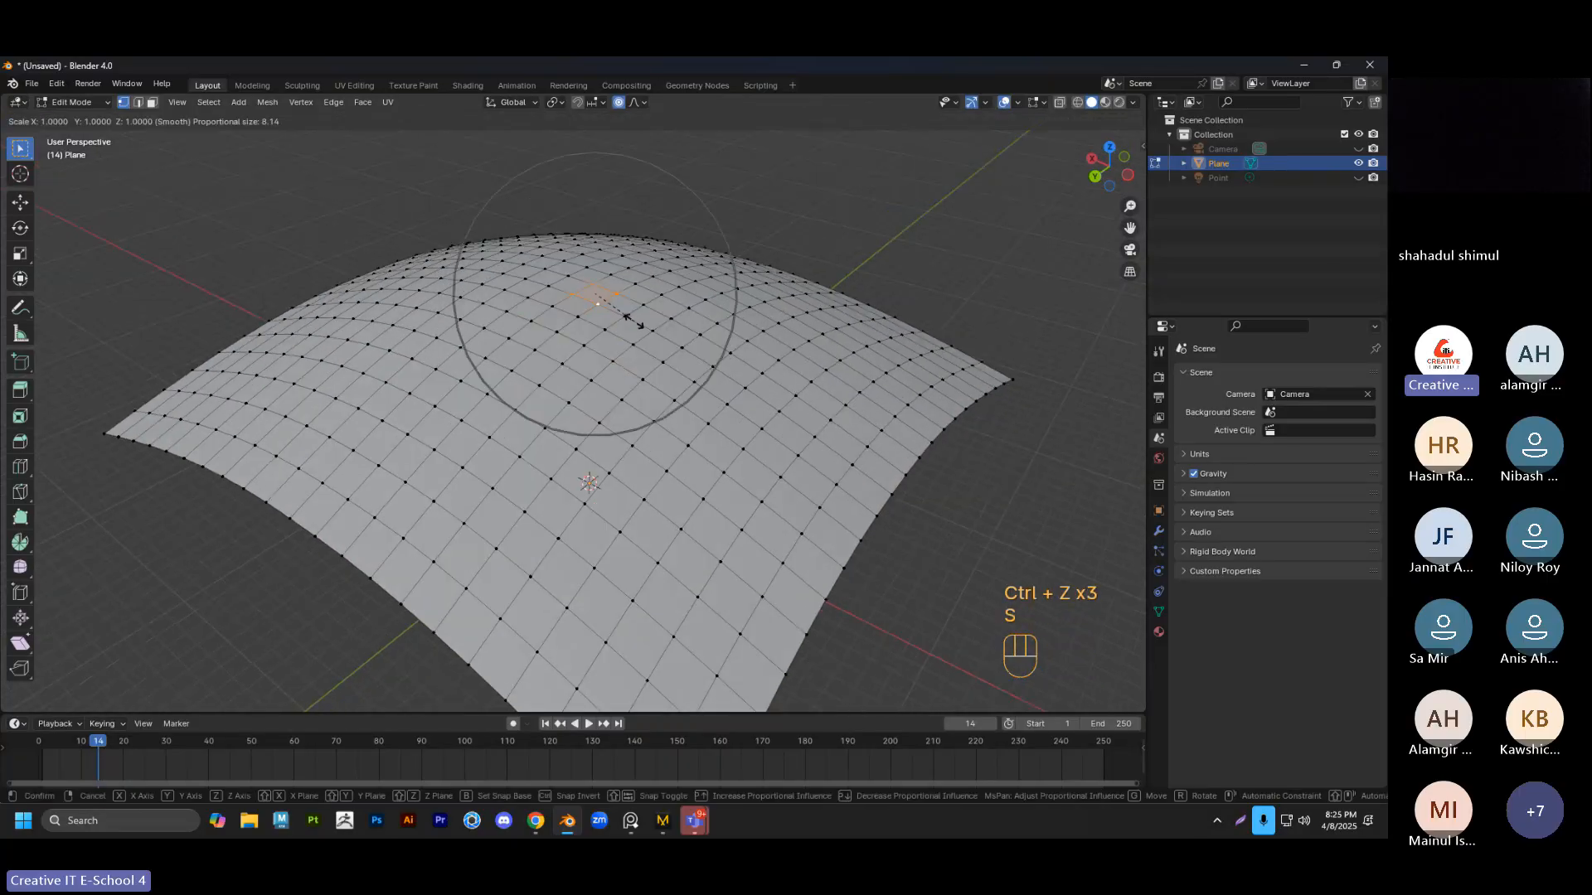
scroll(633, 323, "up", 10)
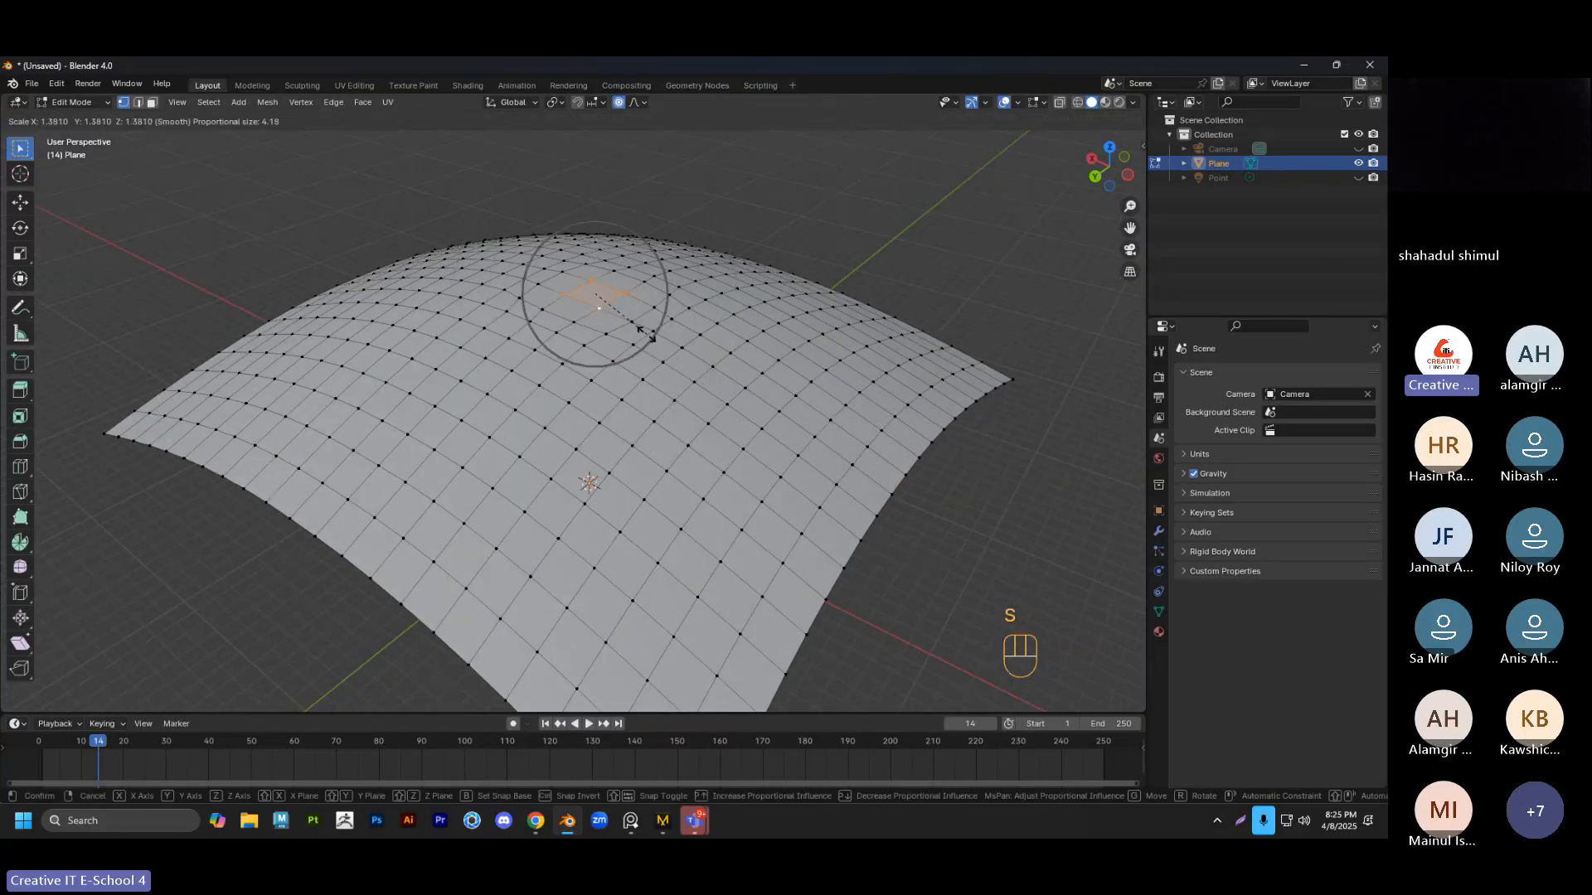
scroll(636, 327, "up", 5)
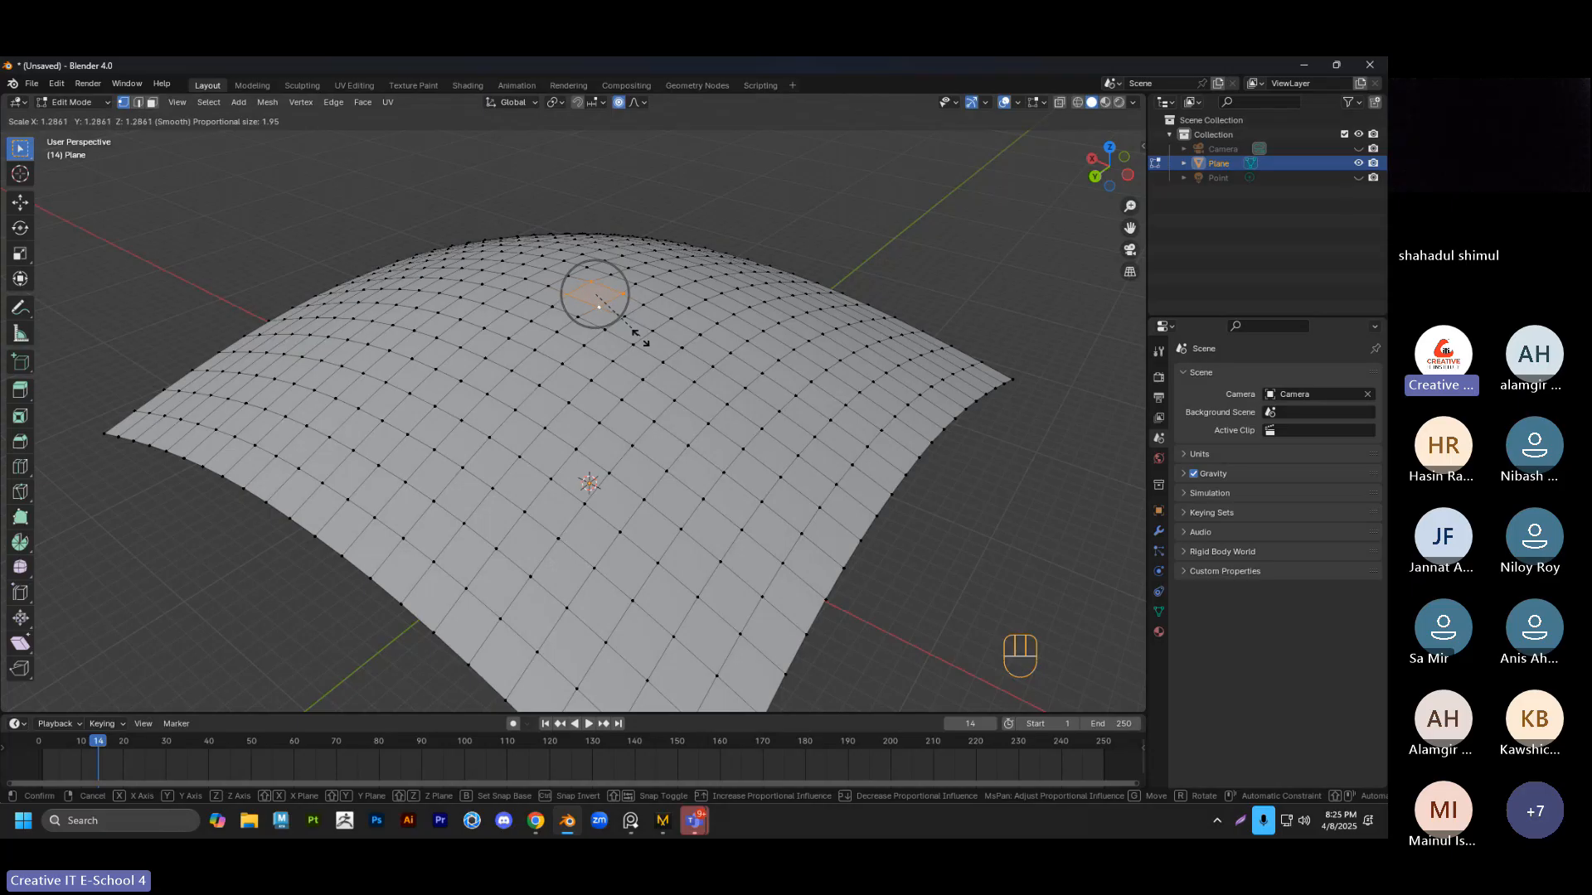
scroll(651, 349, "down", 3)
scroll(661, 363, "down", 19)
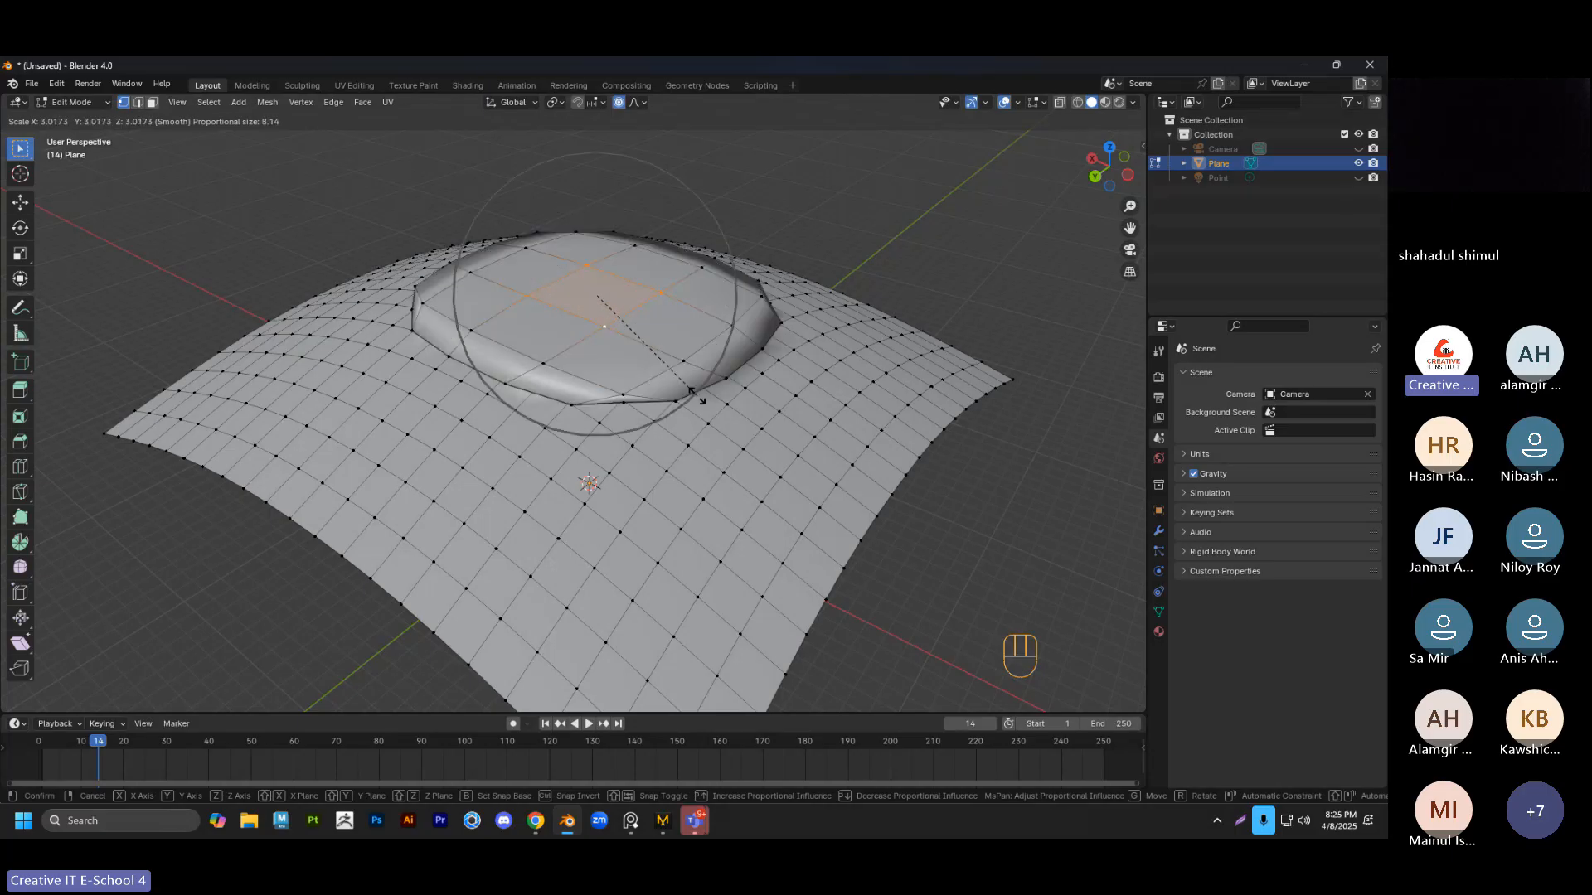
scroll(697, 397, "up", 12)
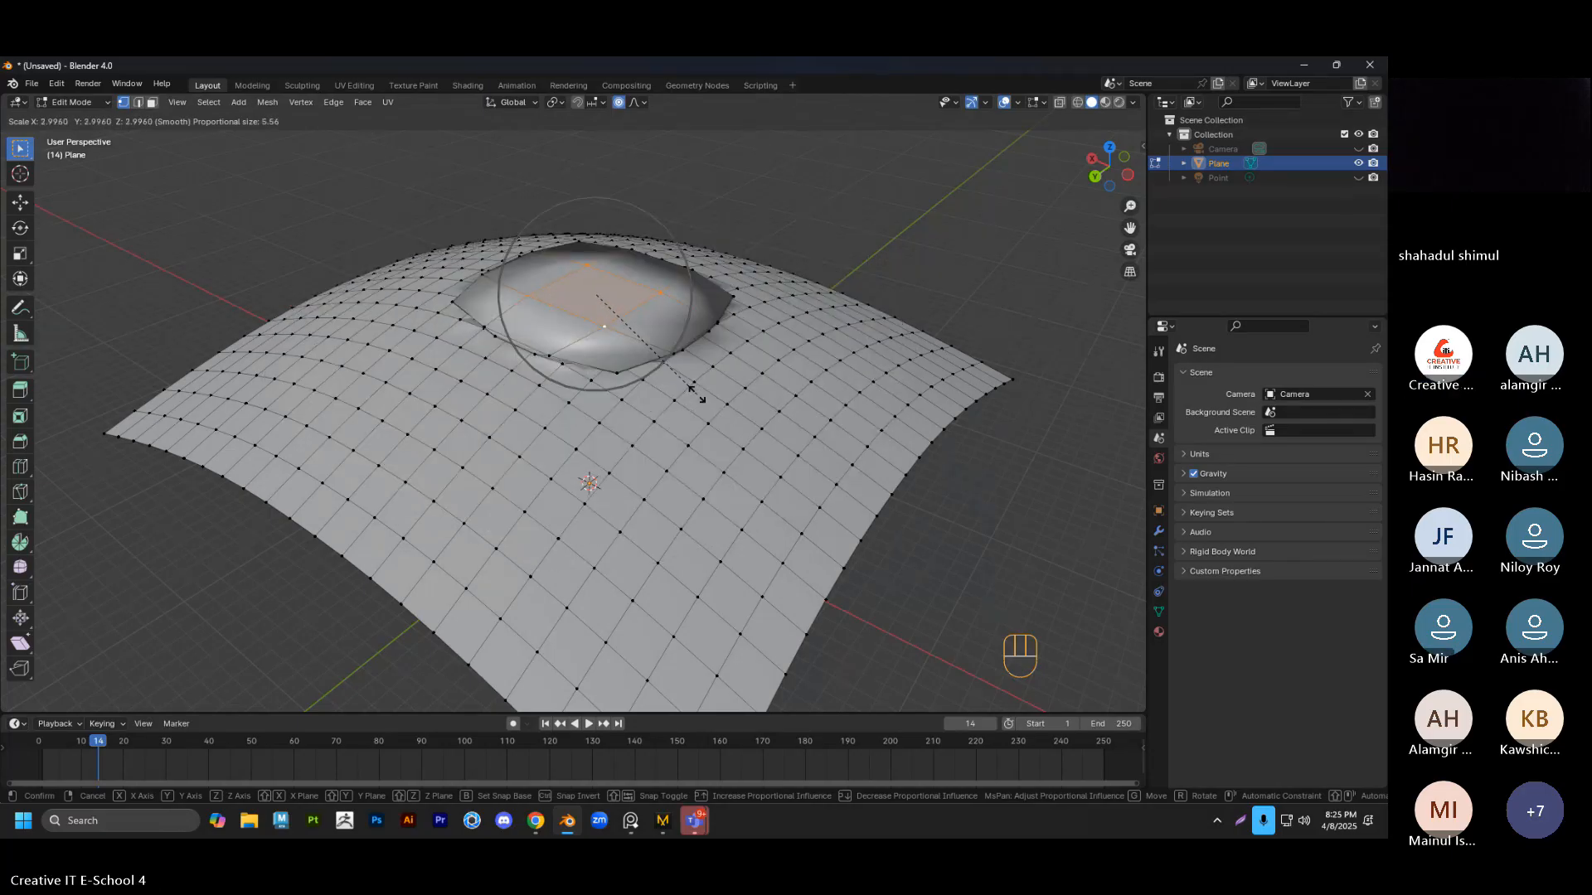
scroll(653, 323, "down", 5)
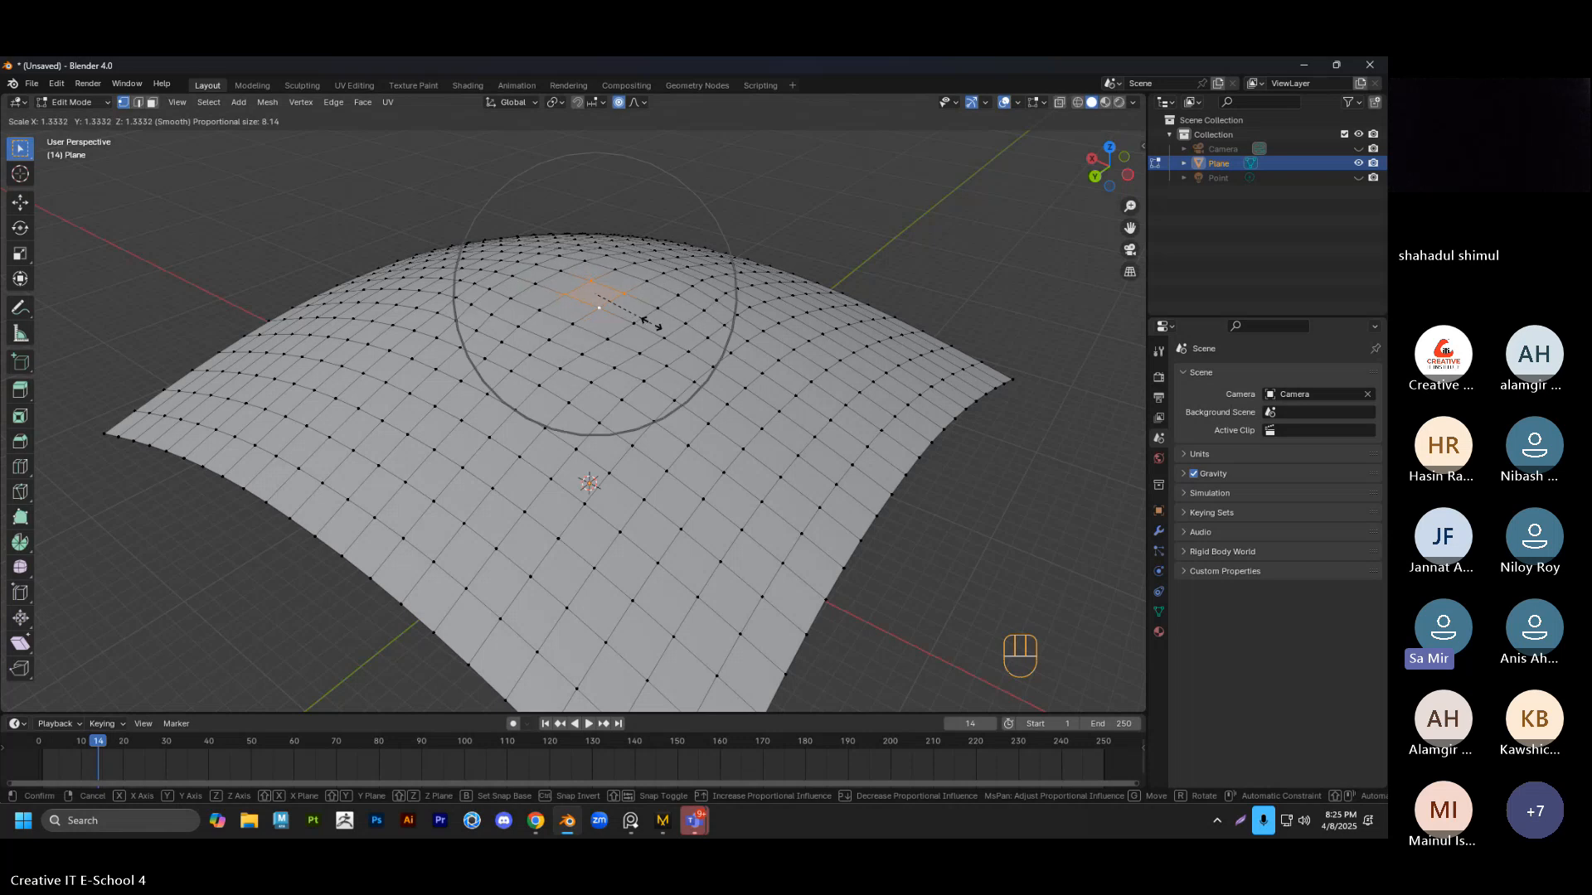
scroll(653, 323, "down", 3)
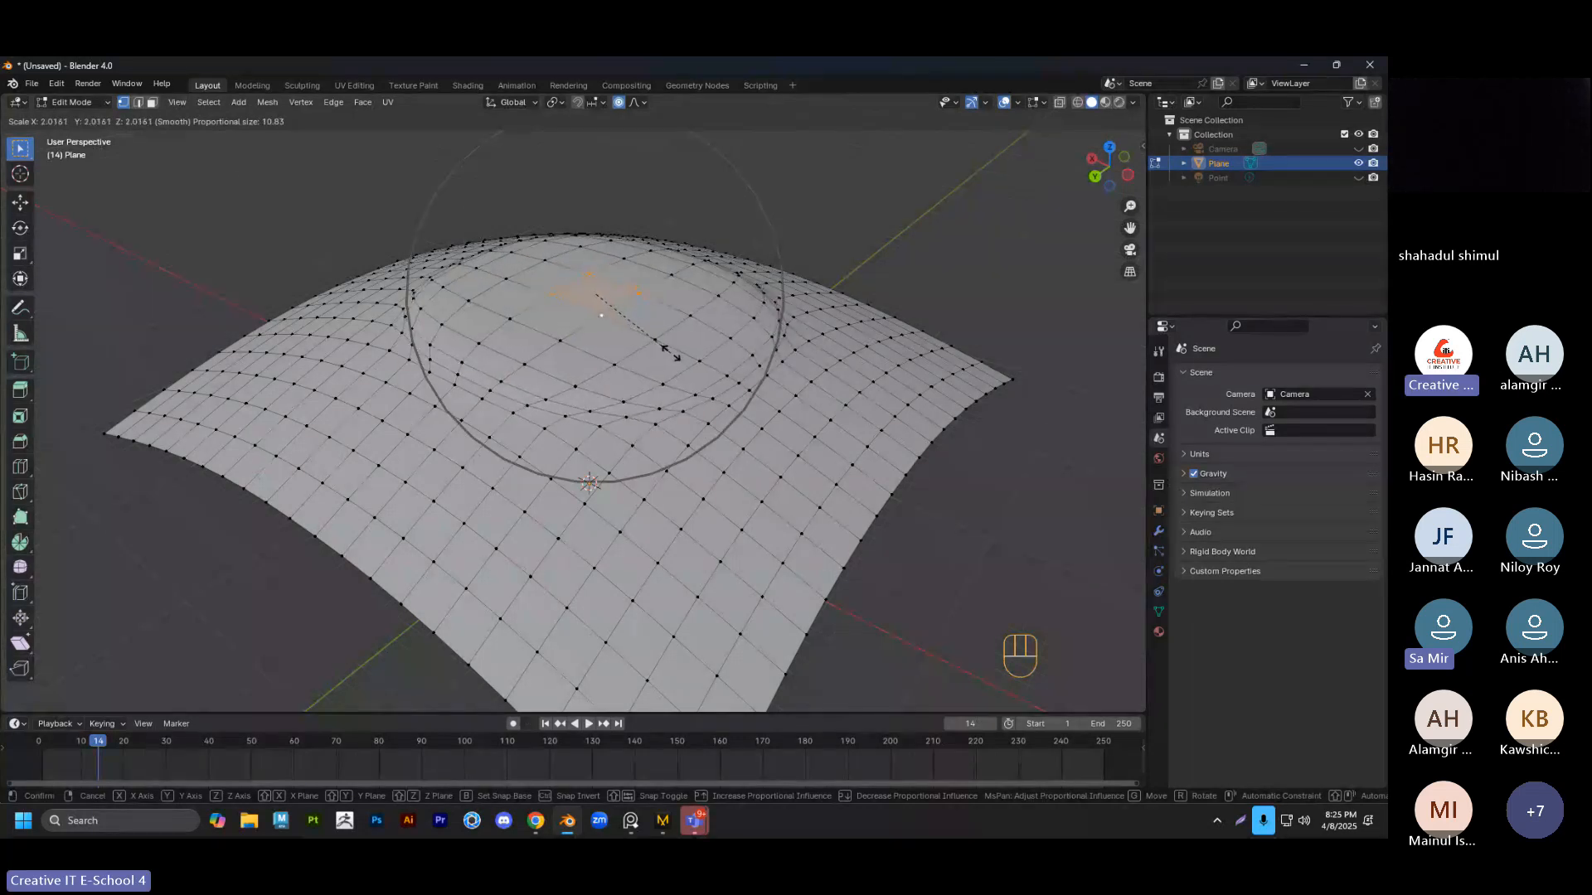
right_click(670, 354)
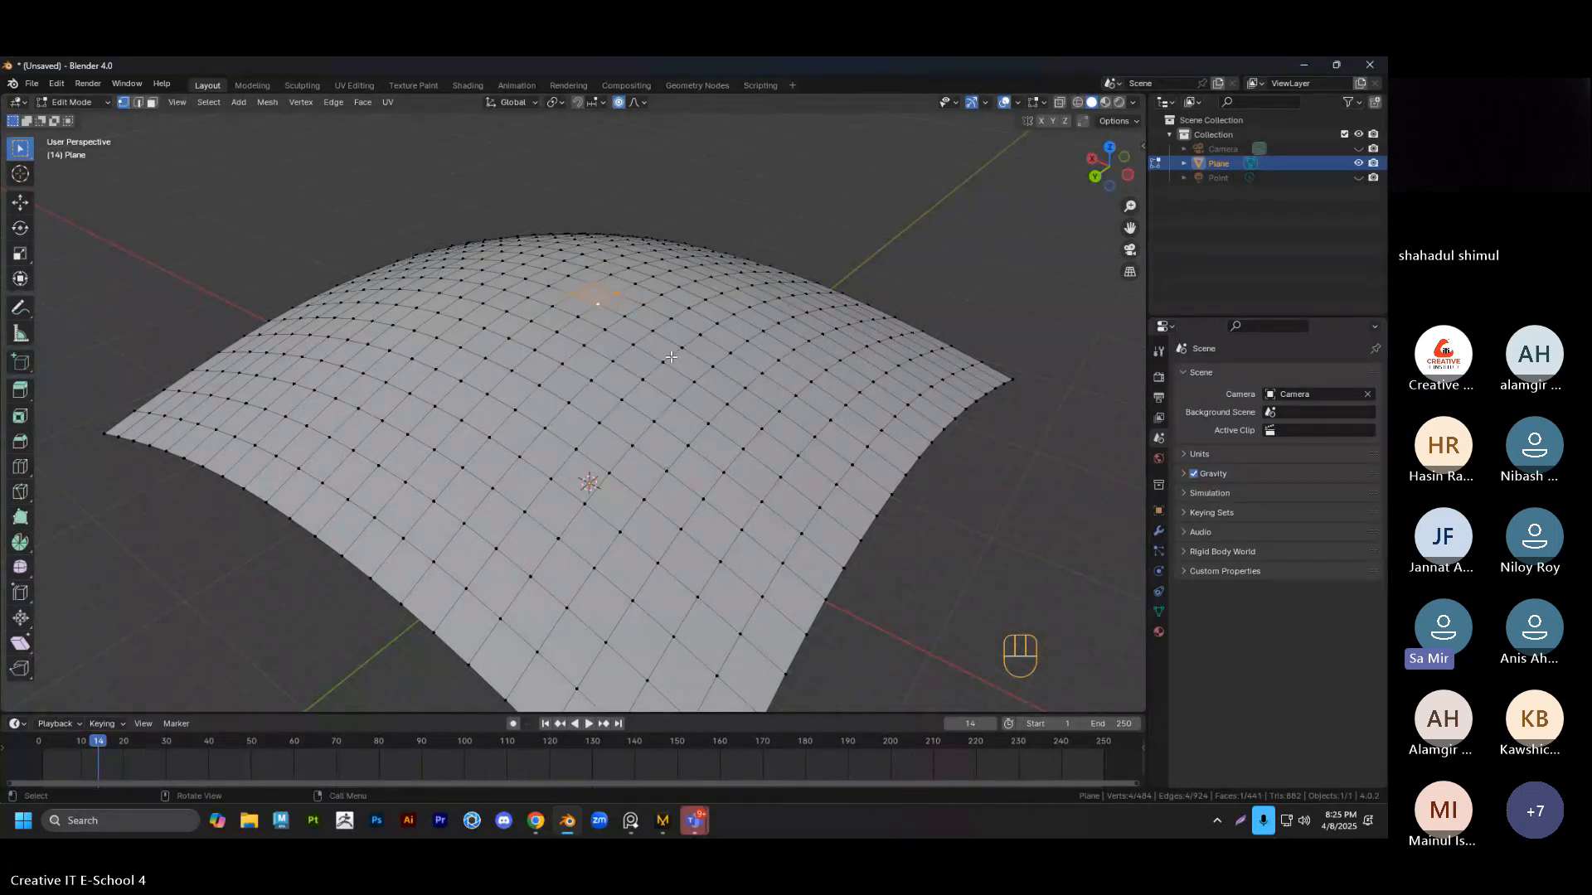
Scale the four crown vertices to roughly double with a proportional size of 10.83, deselect them, and switch to Object Mode
key("s")
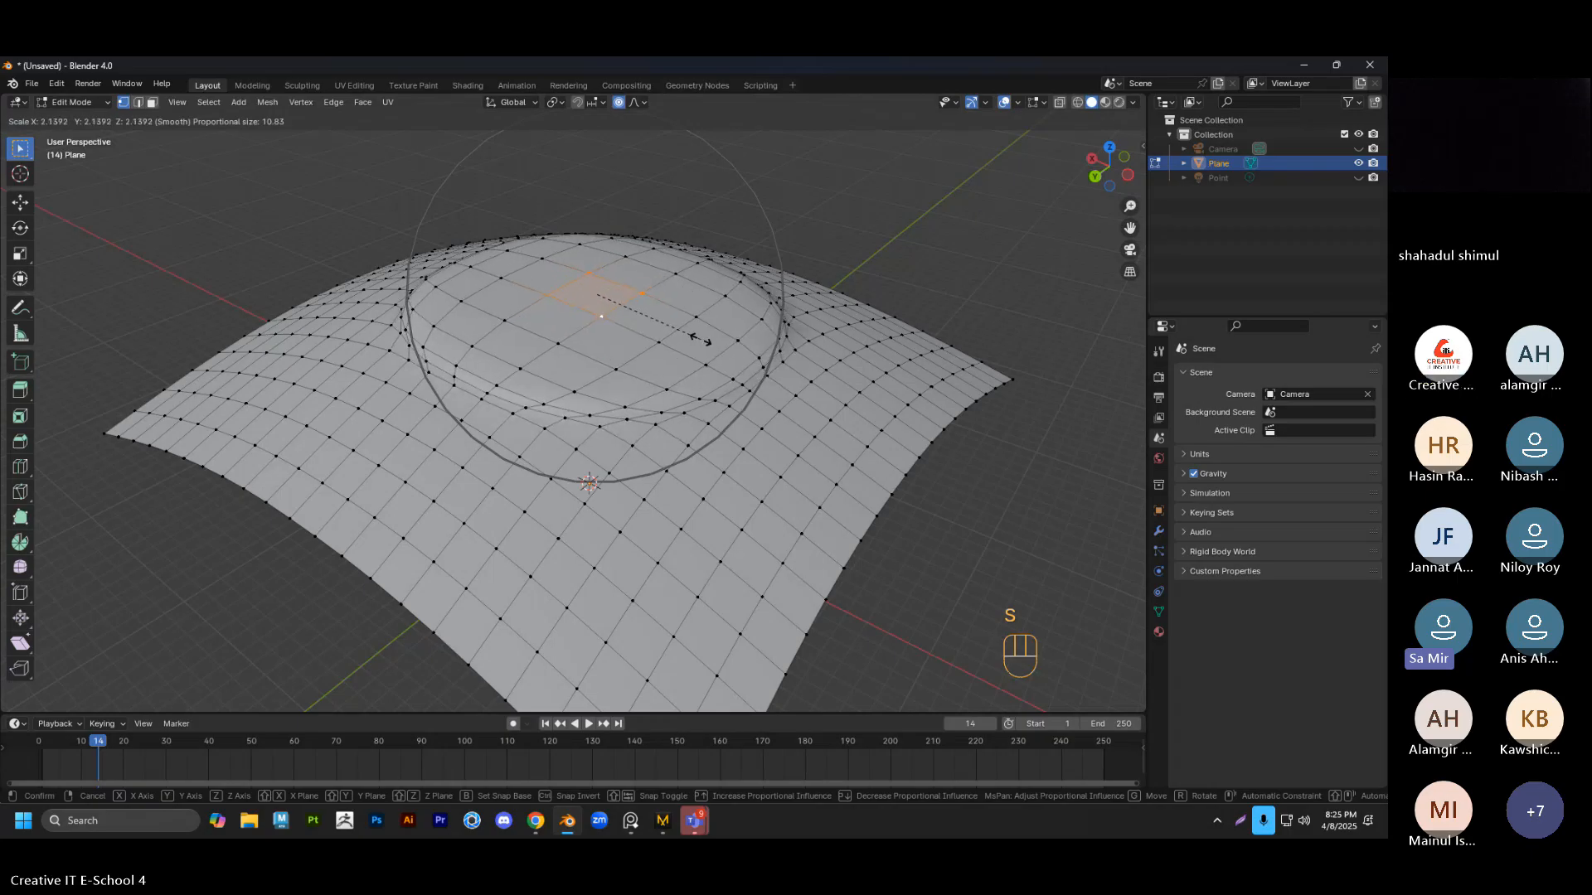
scroll(697, 336, "down", 3)
scroll(696, 335, "up", 3)
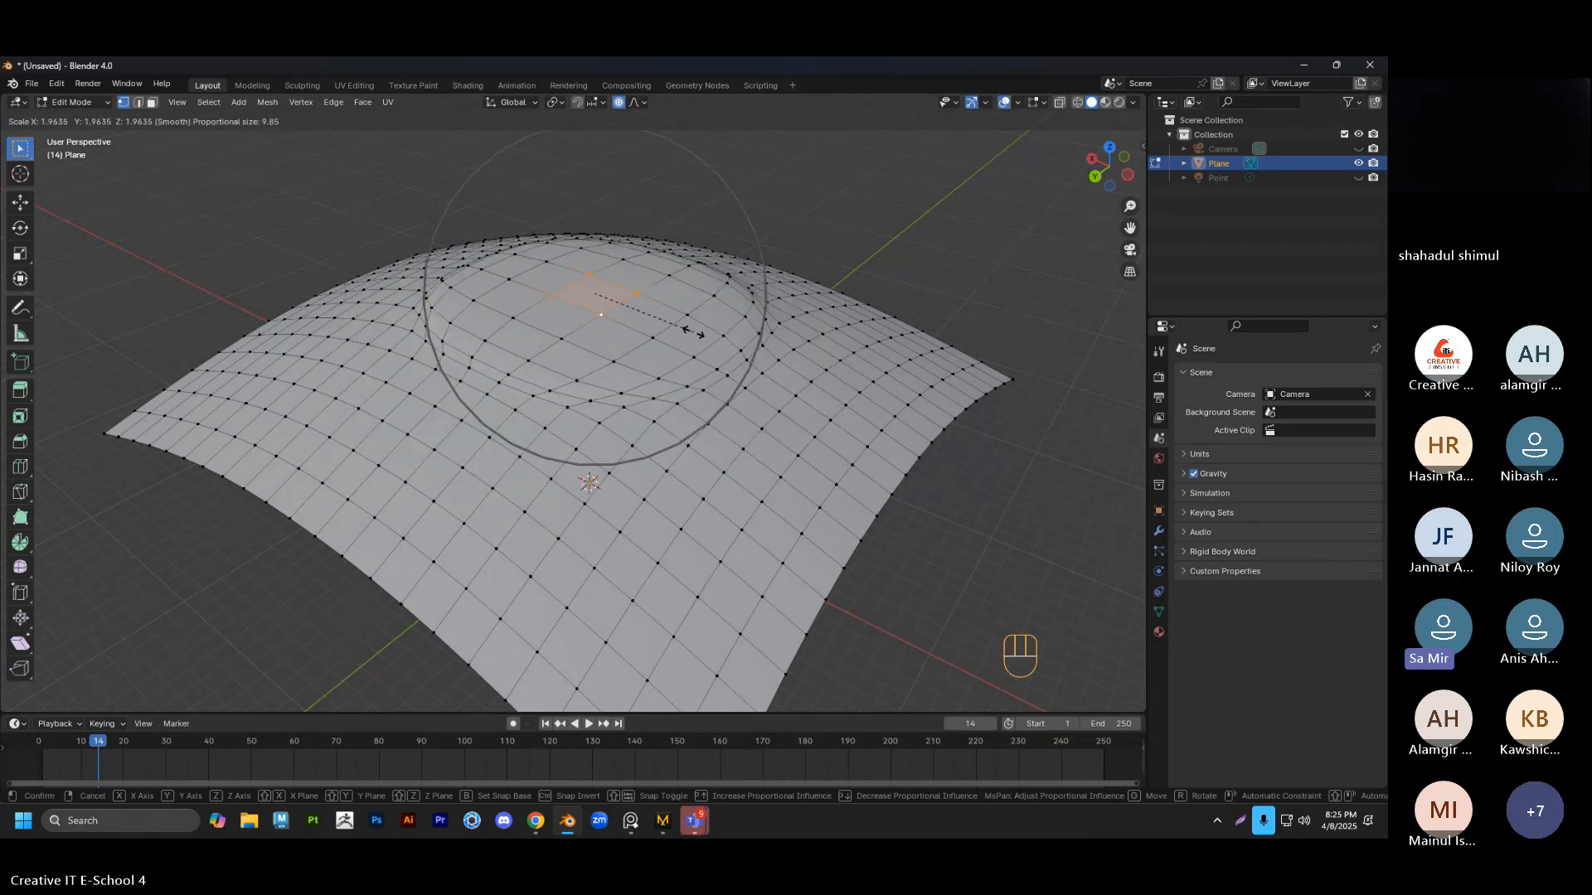
left_click(695, 332)
left_click(824, 245)
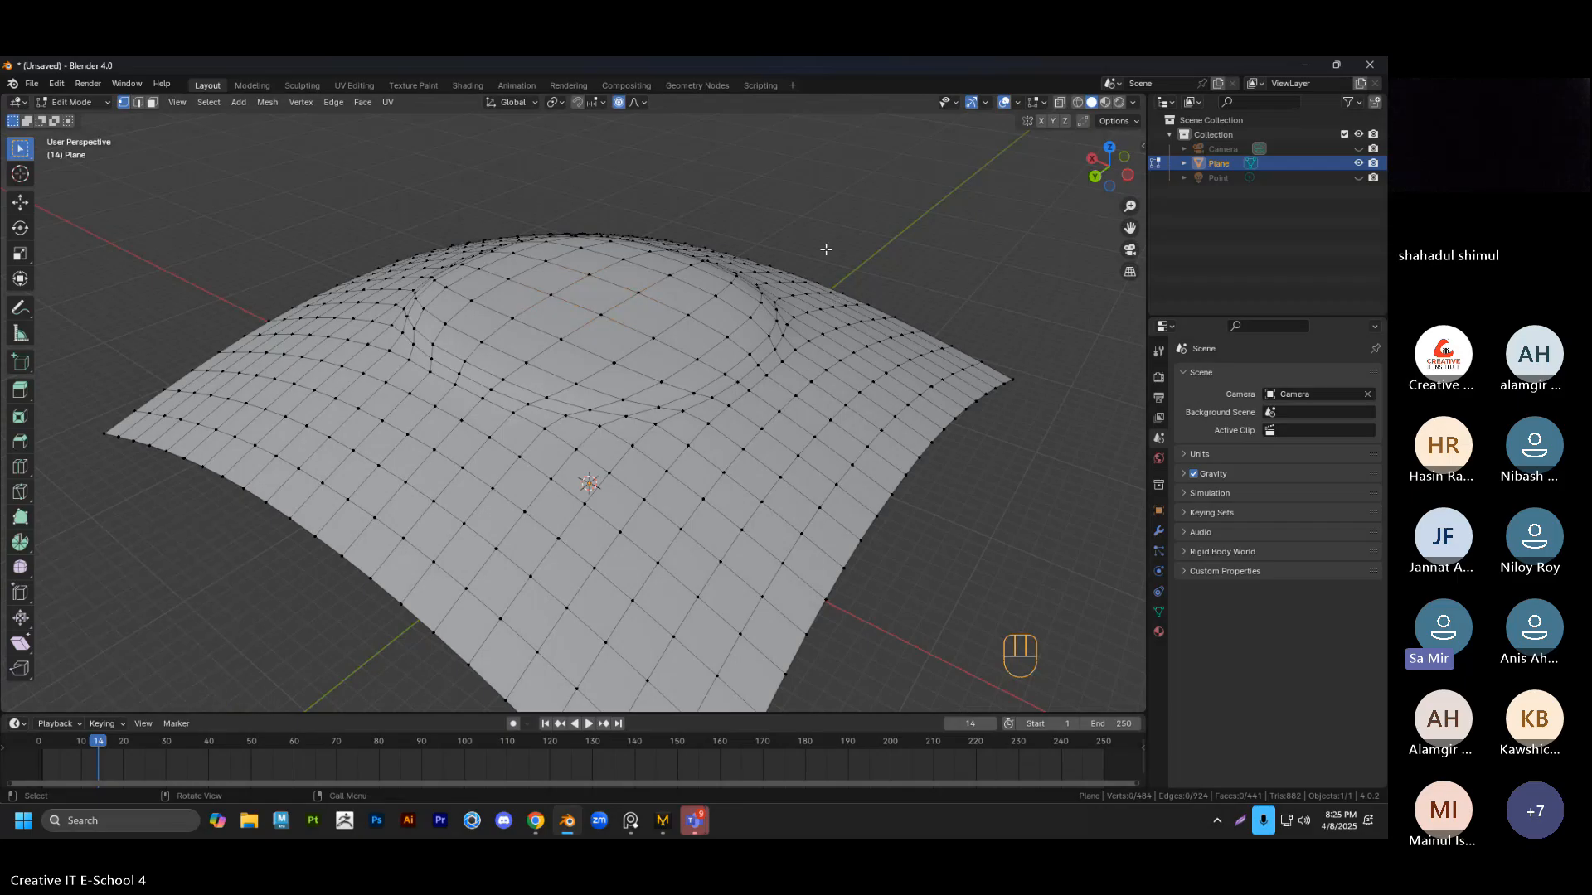
middle_click_drag(824, 245, 686, 425)
key("Tab")
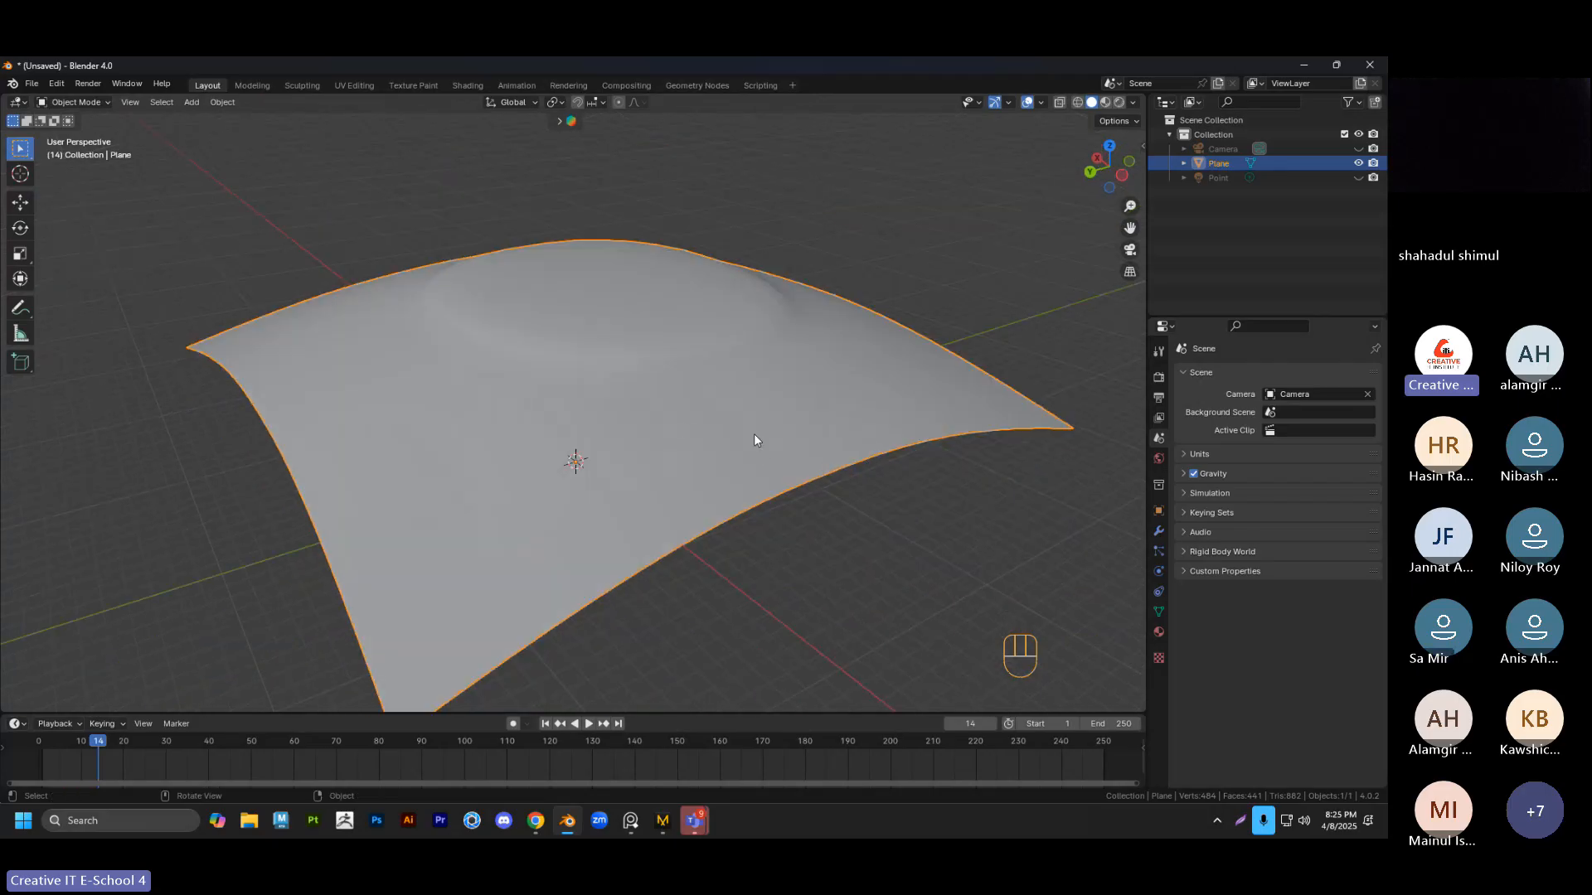
Inspect the raised bulge on the arched plane from several angles and leave the plane selected
middle_click_drag(710, 428, 579, 474, "shift")
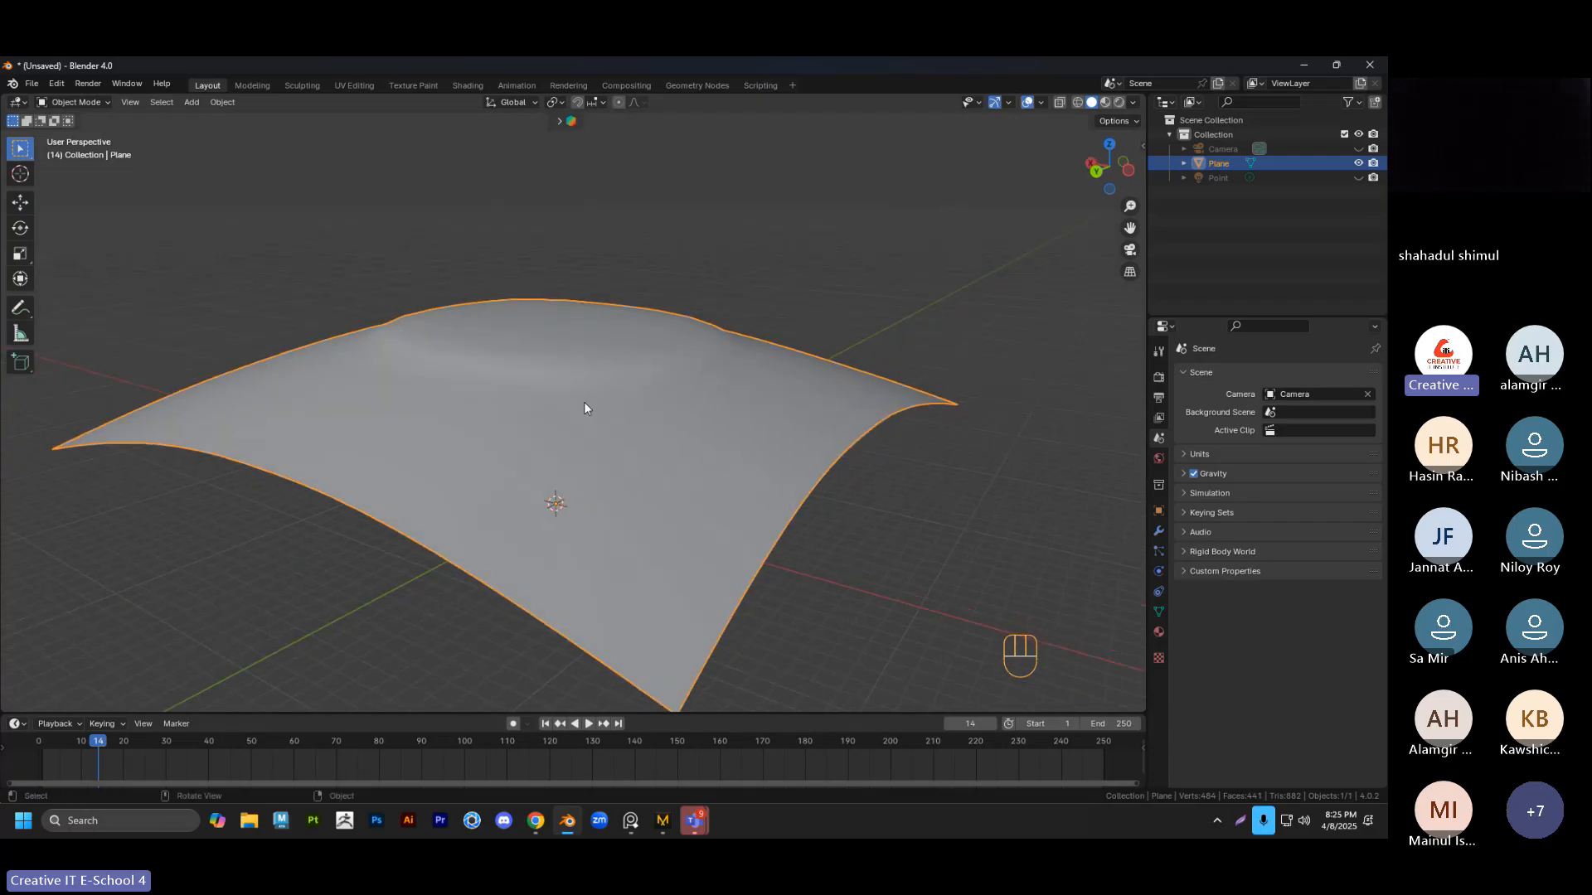
middle_click_drag(583, 403, 613, 450)
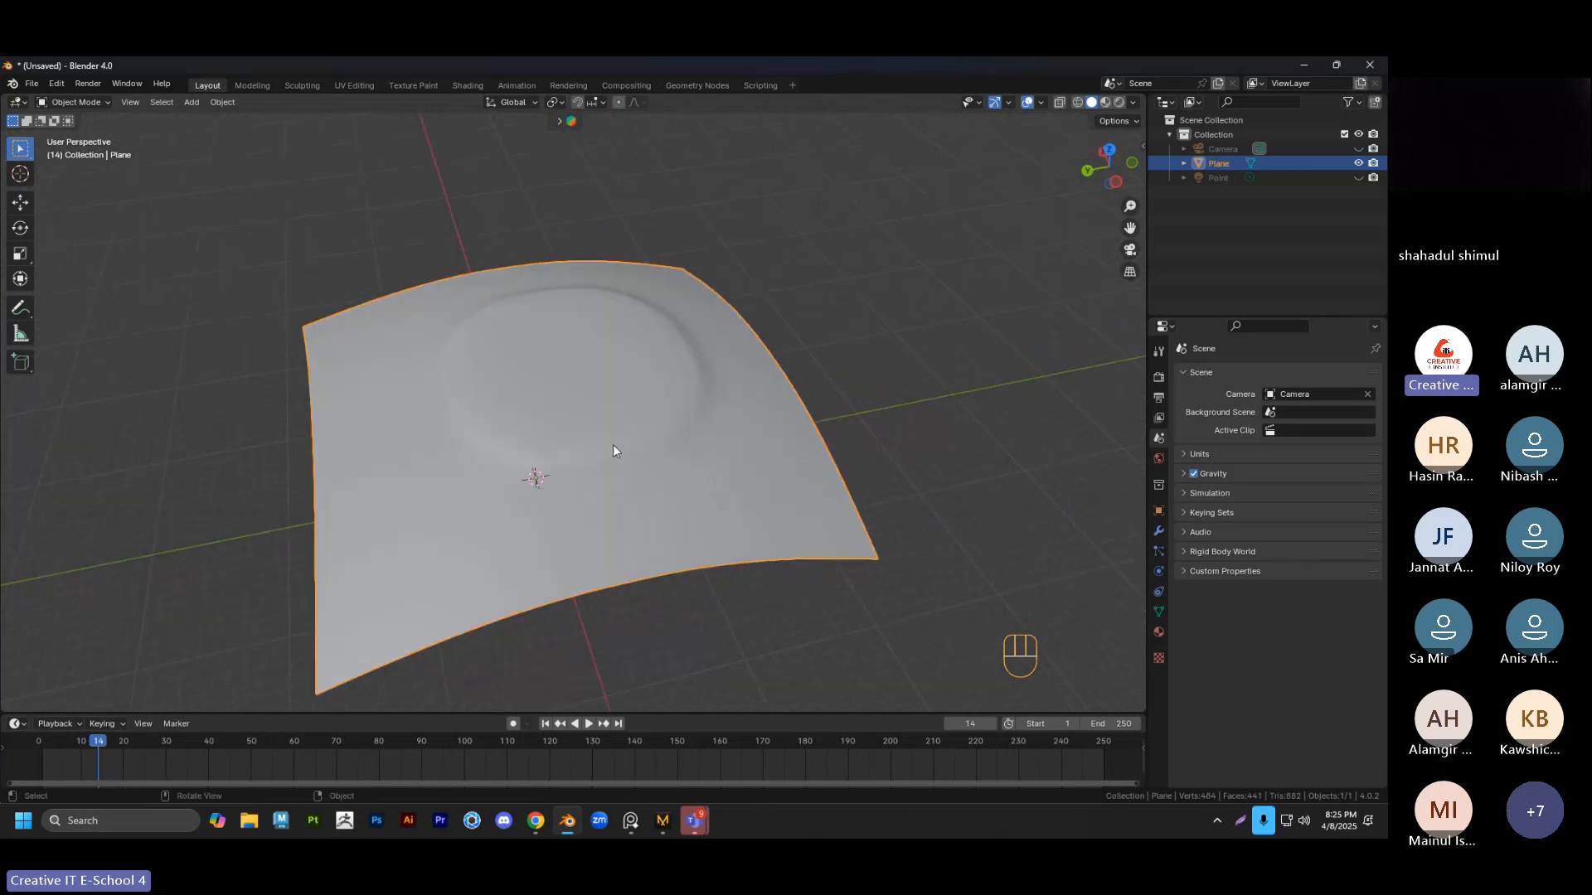
left_click(762, 268)
middle_click_drag(763, 268, 488, 423)
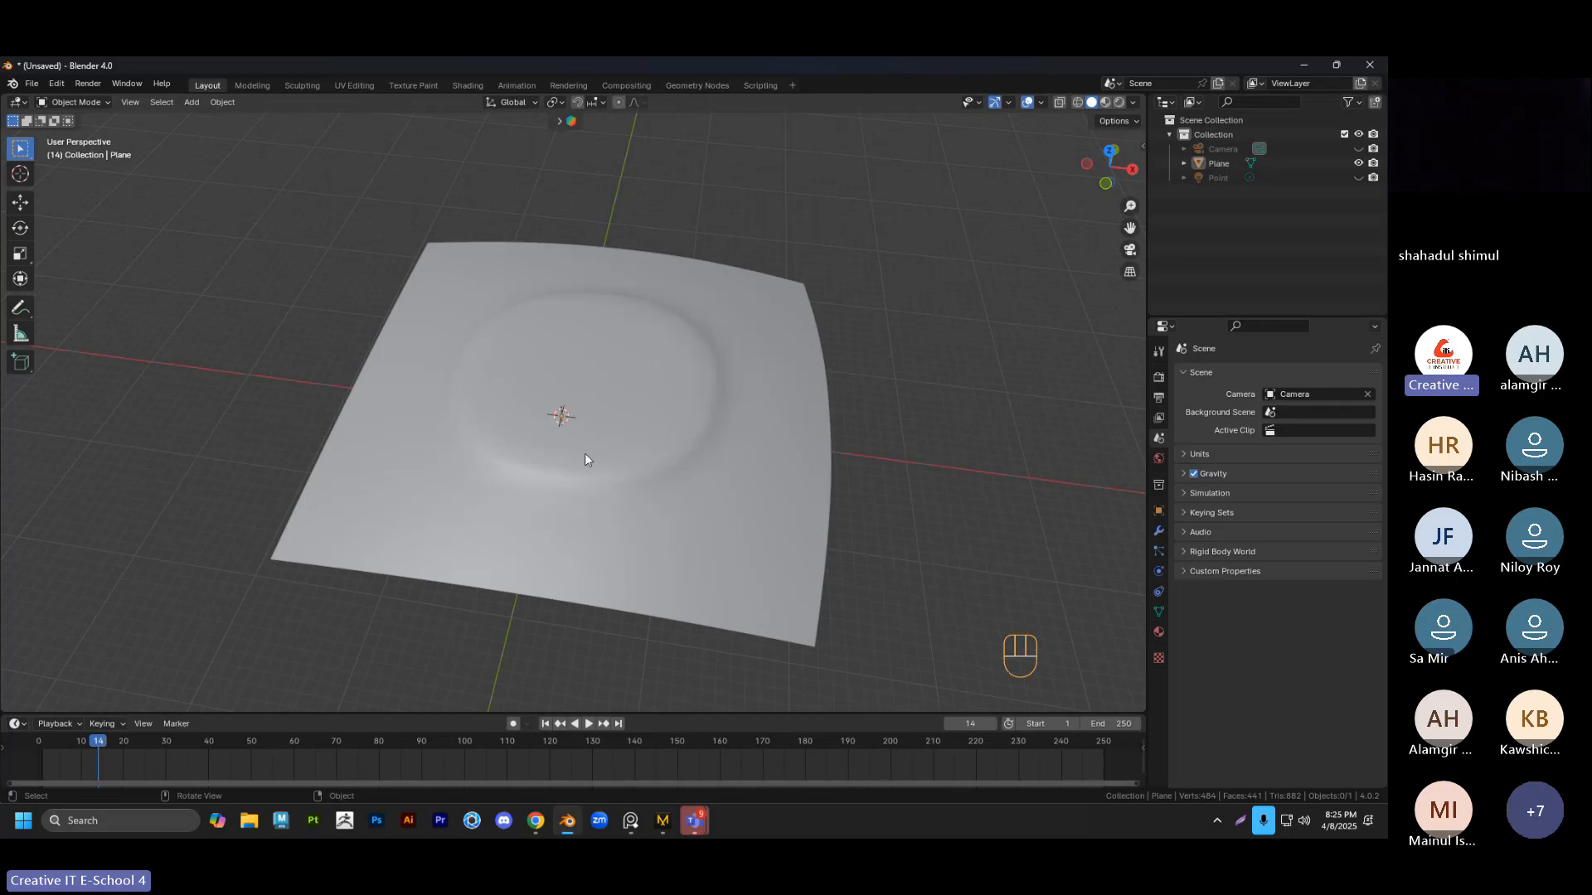
middle_click_drag(629, 475, 819, 427)
left_click(746, 423)
middle_click_drag(721, 414, 664, 460, "ctrl")
Undo the scaled bulge back to the smooth arch with the four crown vertices selected in Edit Mode
key("Tab")
middle_click_drag(663, 460, 652, 388, "ctrl")
key("ctrl+z")
key("ctrl+z")
key("ctrl+z")
key("ctrl+z")
key("ctrl+z")
key("ctrl+z")
key("ctrl+z")
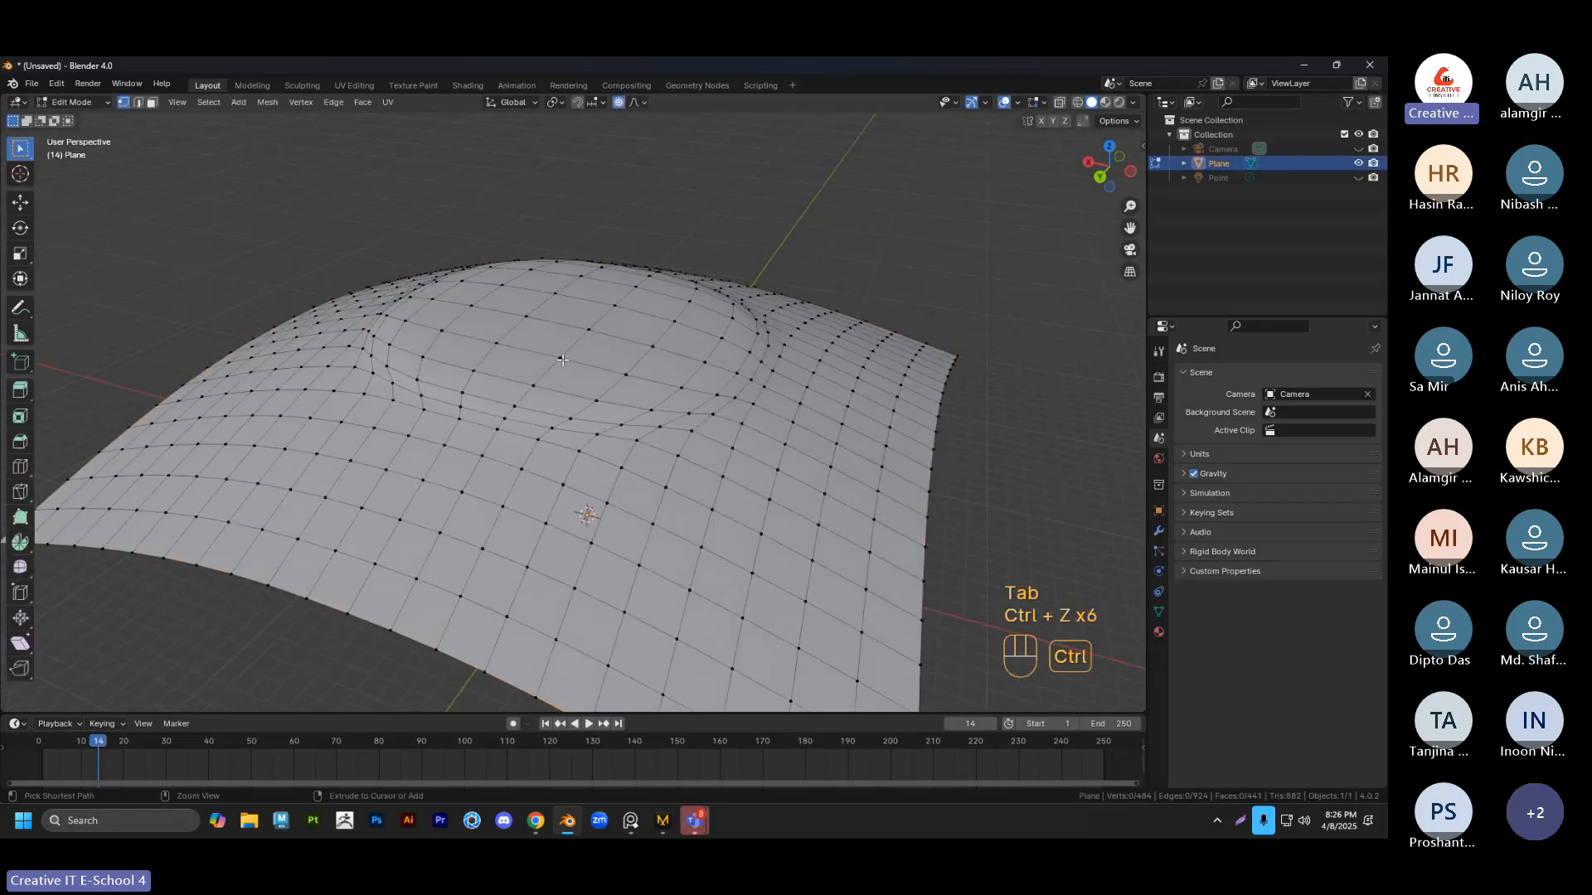
key("ctrl+z")
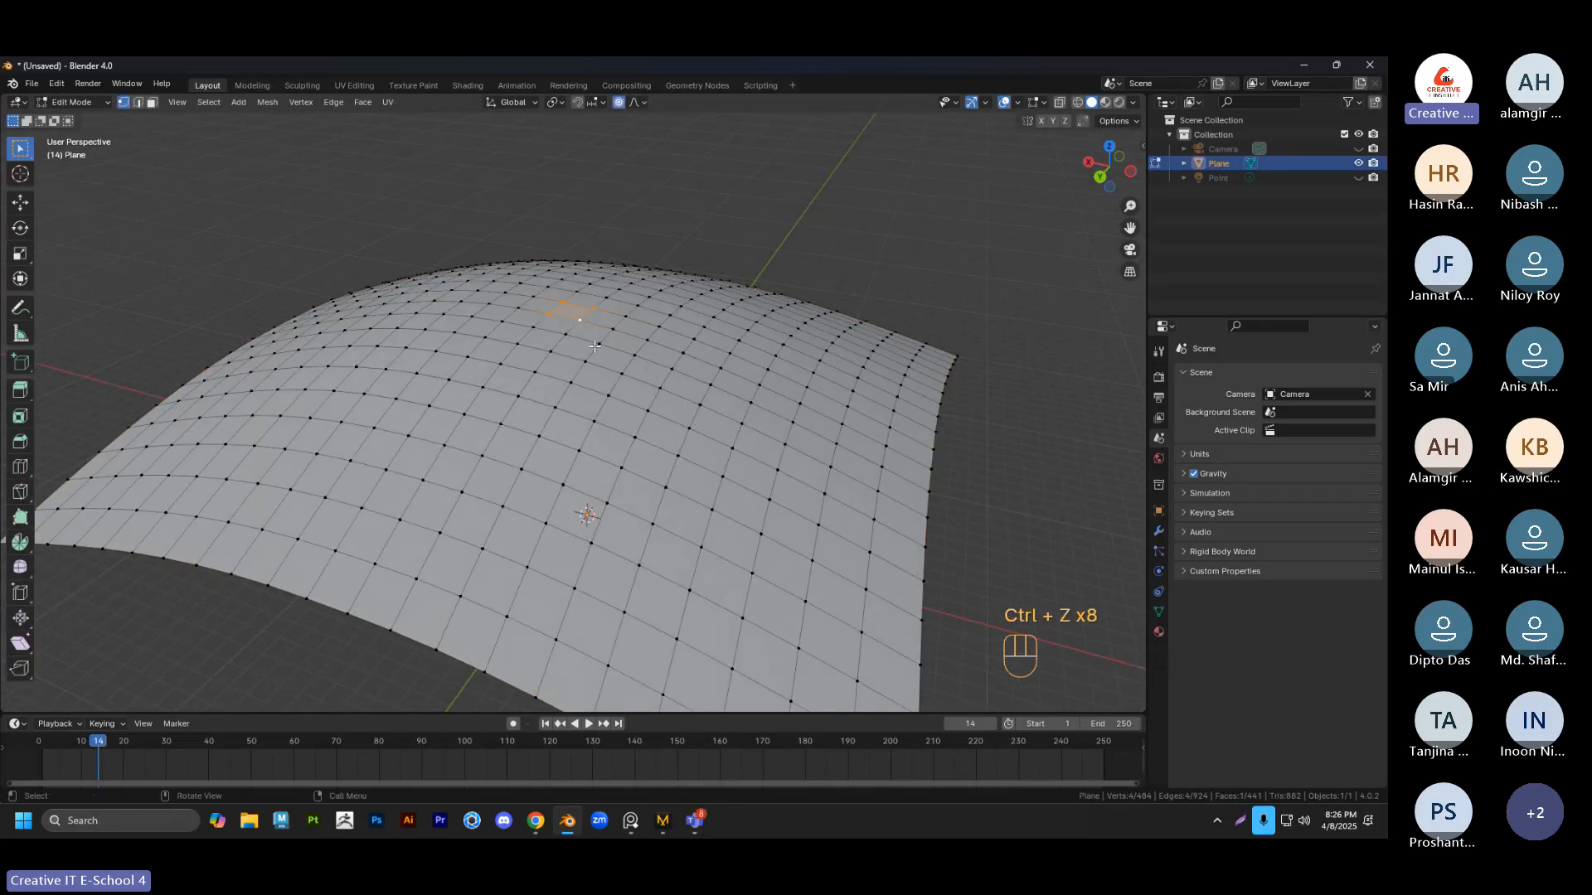
Rotate the four crown vertices with a proportional size of 19.19 to twist the arch, then view it in Object Mode
key("r")
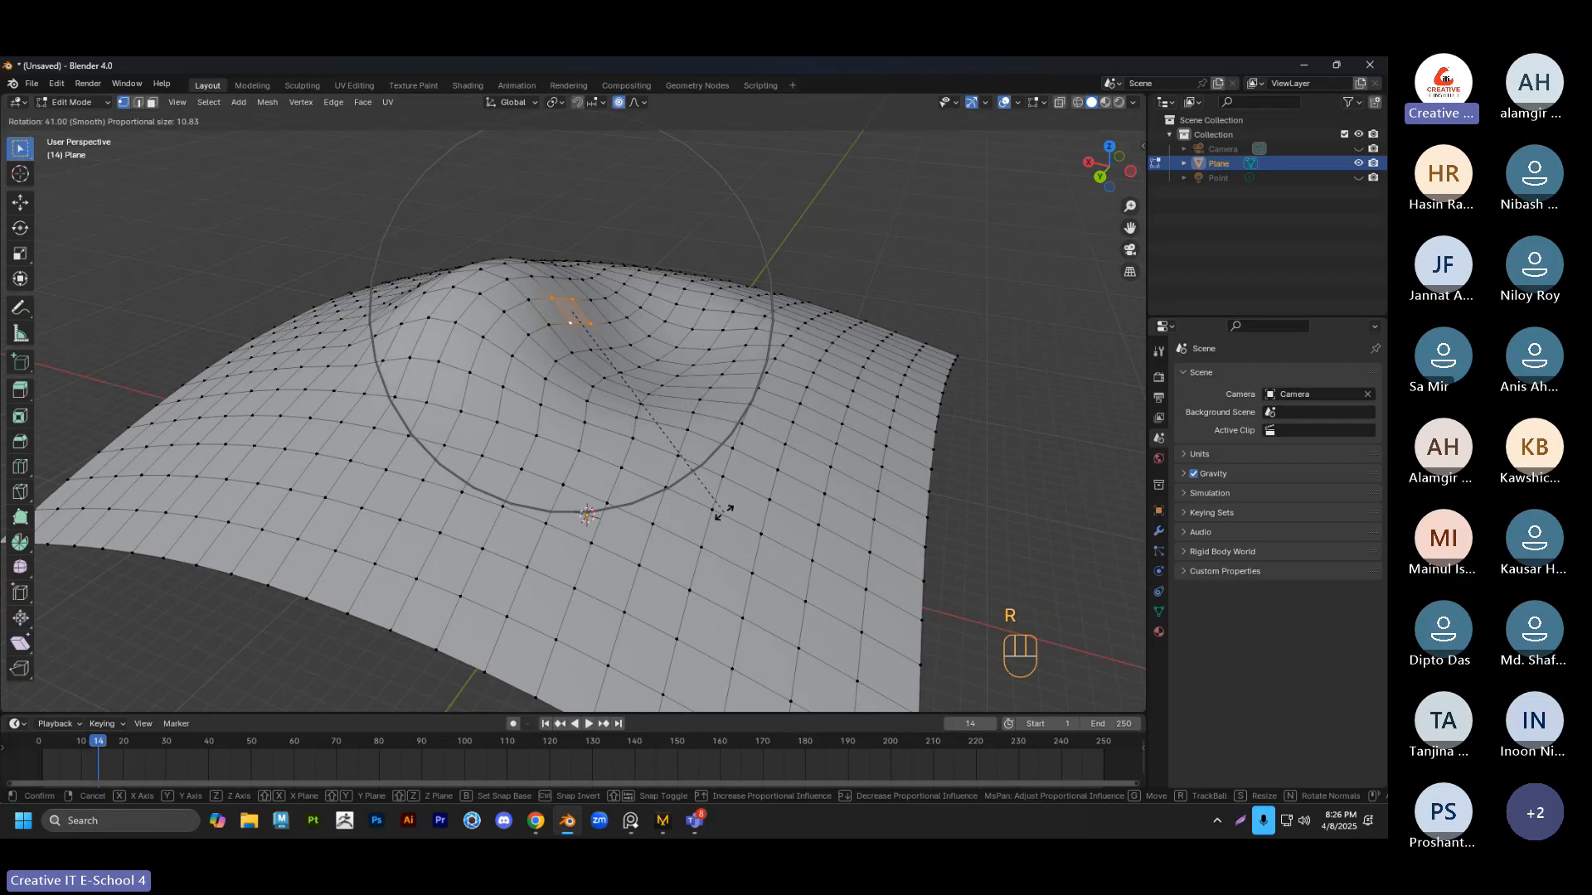
scroll(724, 512, "down", 10)
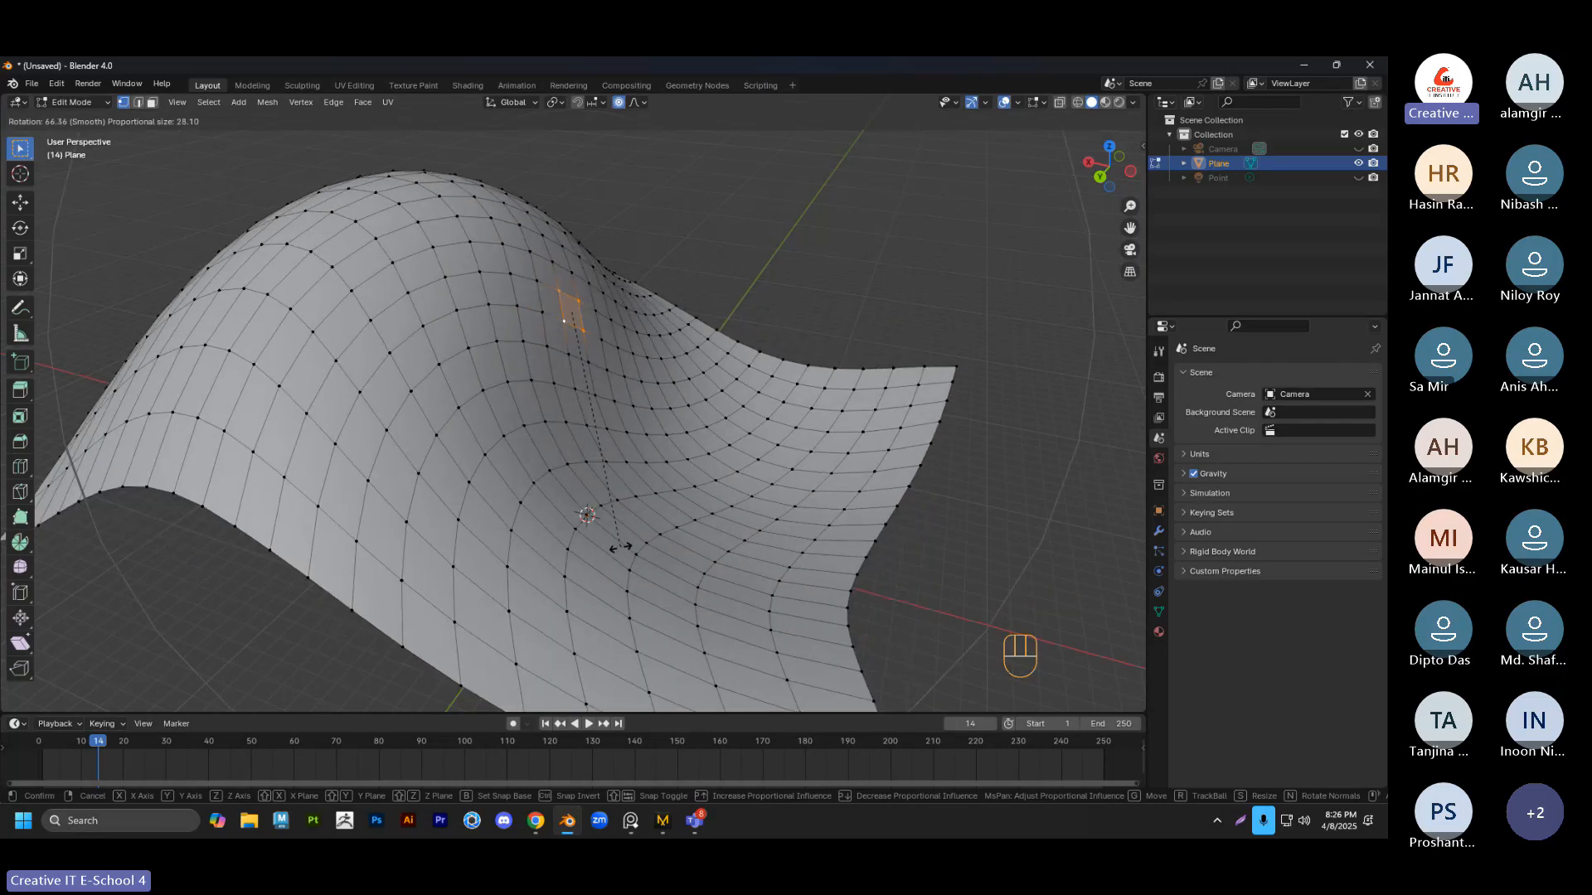
scroll(626, 514, "up", 2)
scroll(630, 492, "up", 2)
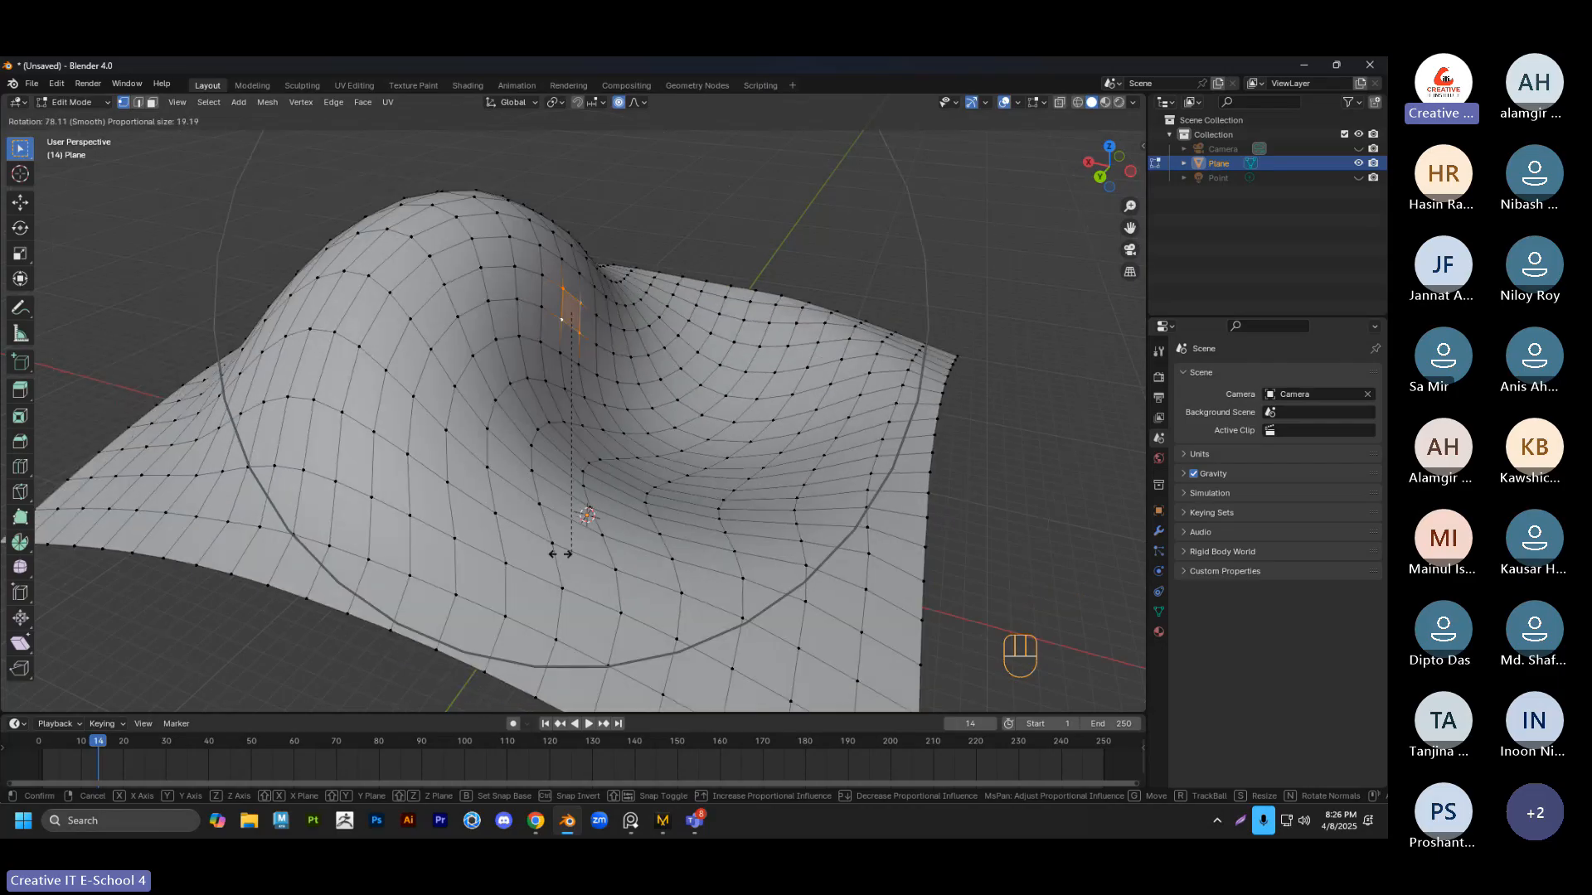
left_click(667, 220)
left_click(667, 220)
scroll(668, 220, "down", 3)
mouse_move(707, 373)
middle_mouse_down()
mouse_move(651, 418)
mouse_move(506, 394)
mouse_move(709, 353)
middle_mouse_up()
key("Tab")
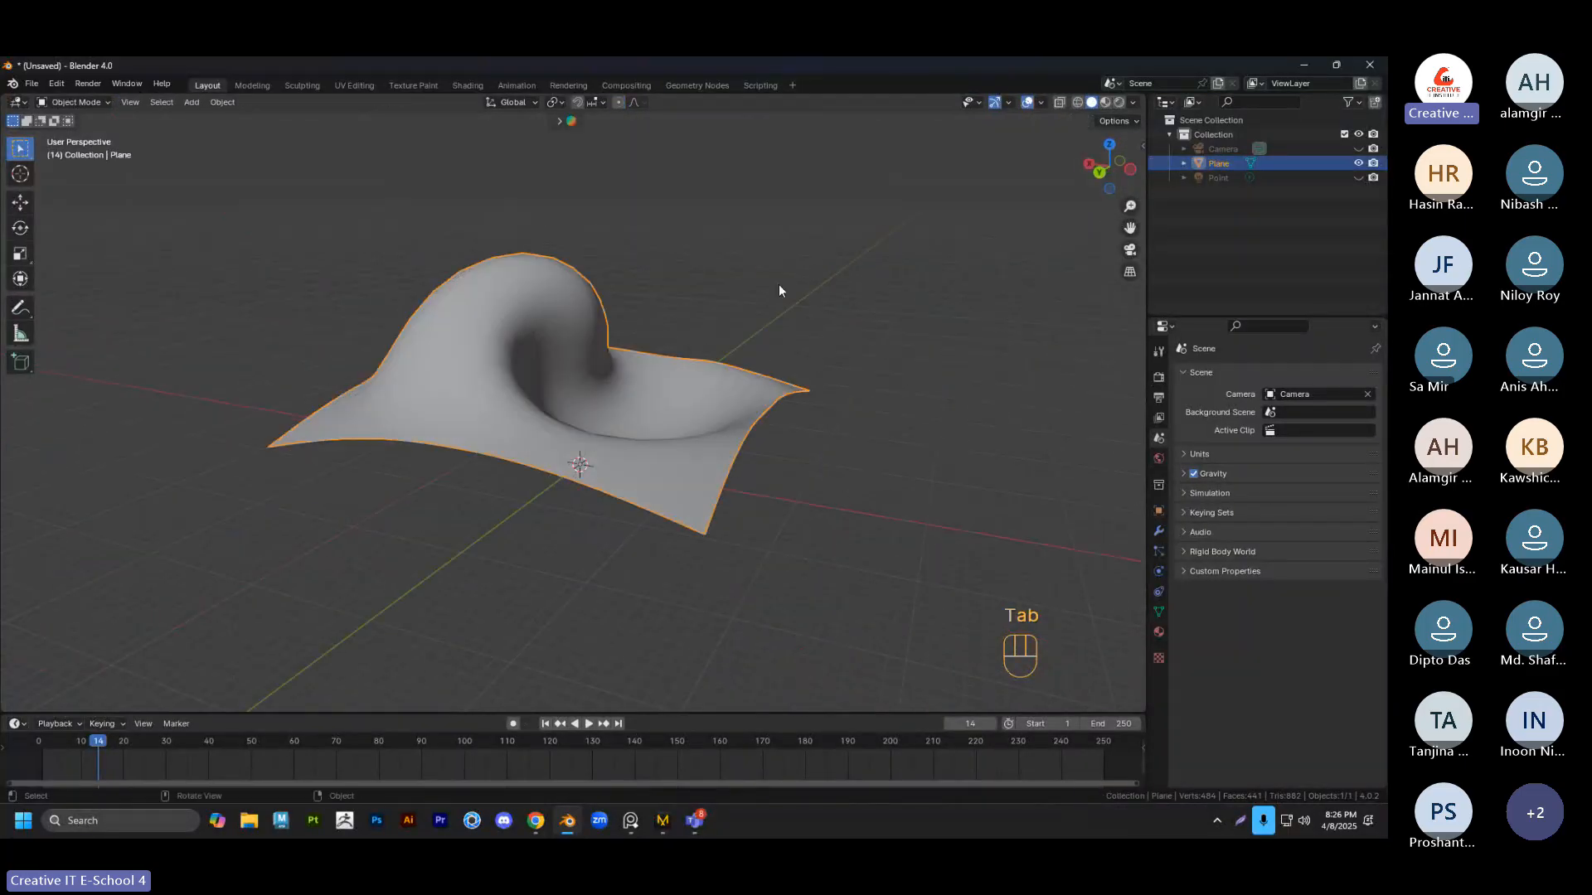
middle_click_drag(778, 284, 699, 405)
left_click(594, 367)
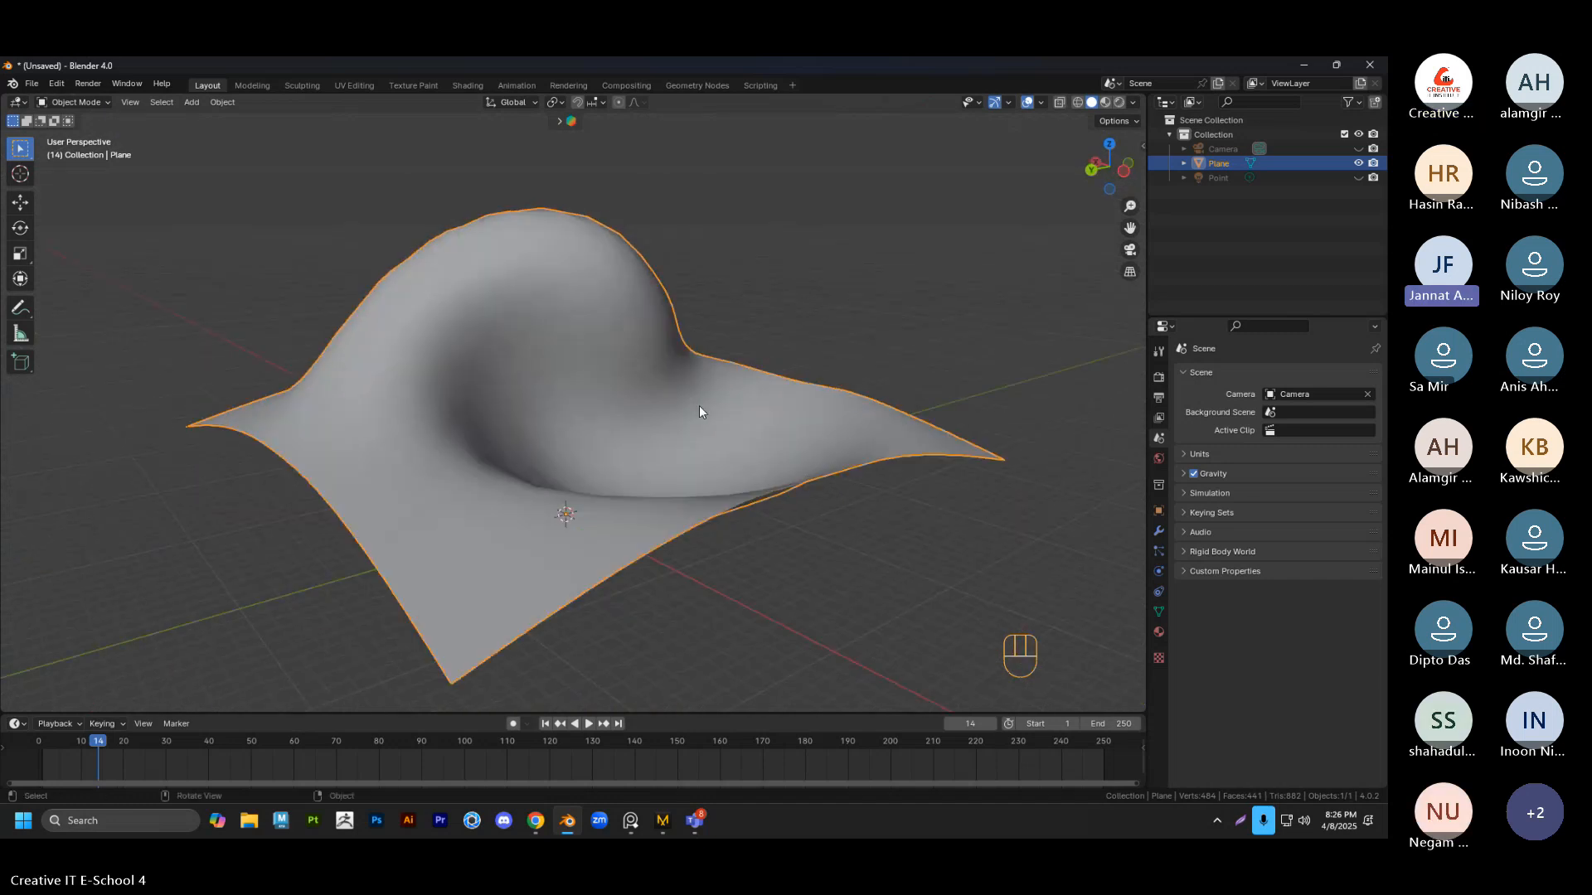
Undo the twist of the plane back to the untwisted arch in Edit Mode
key("ctrl+z")
key("ctrl+z")
key("ctrl+z")
key("ctrl+z")
key("ctrl+z")
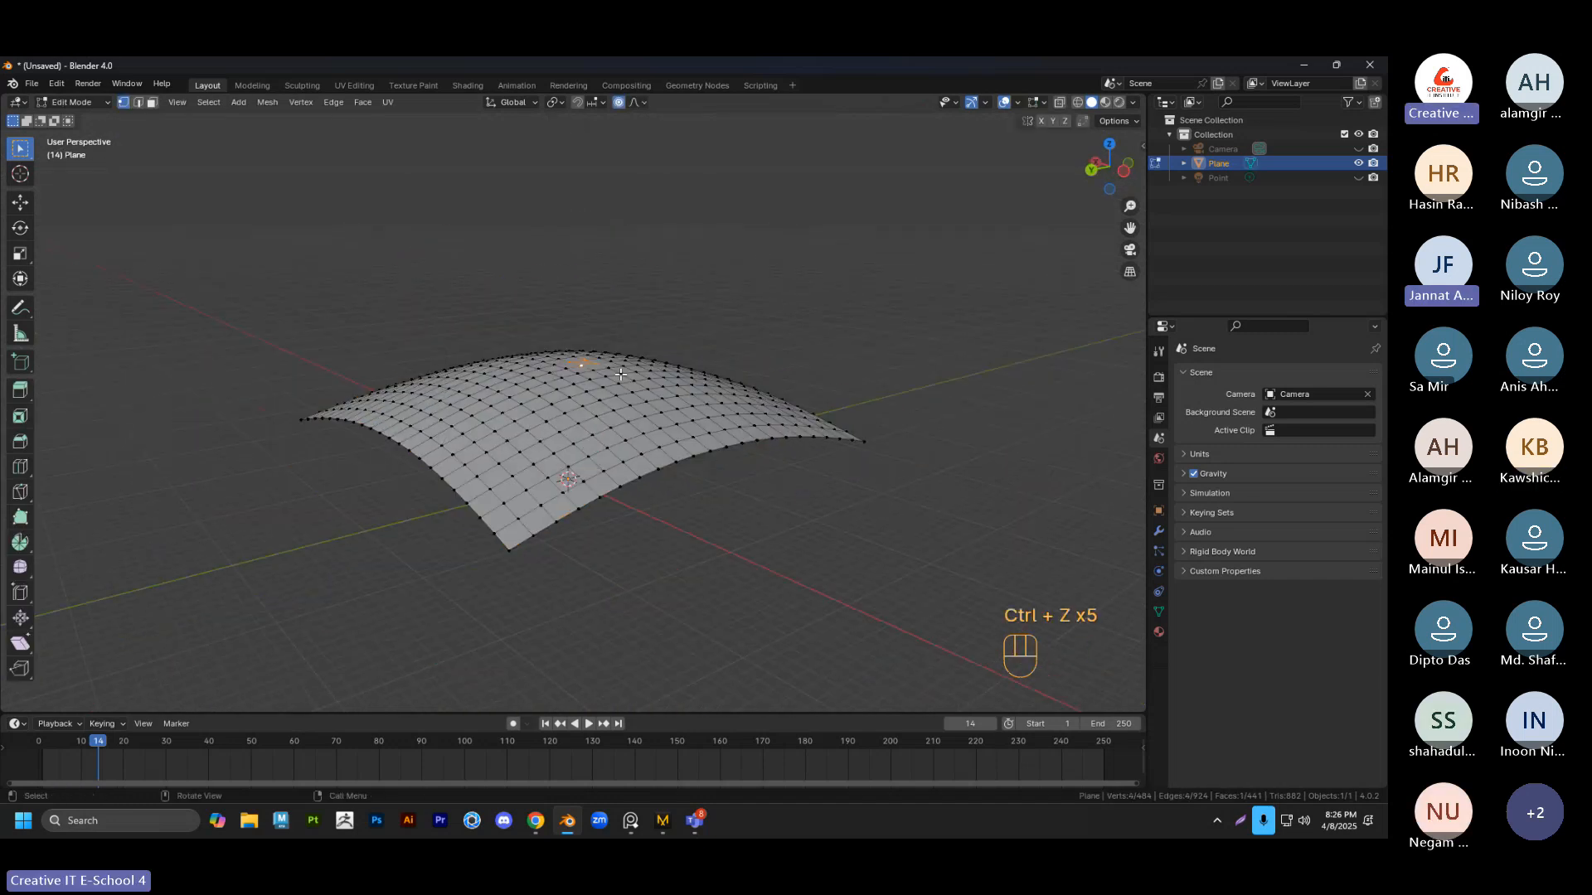
Rotate the four crown vertices 352° about the view axis with a proportional size of 23.225, then inspect the spiral in Object Mode
middle_click_drag(636, 398, 685, 357)
key("r")
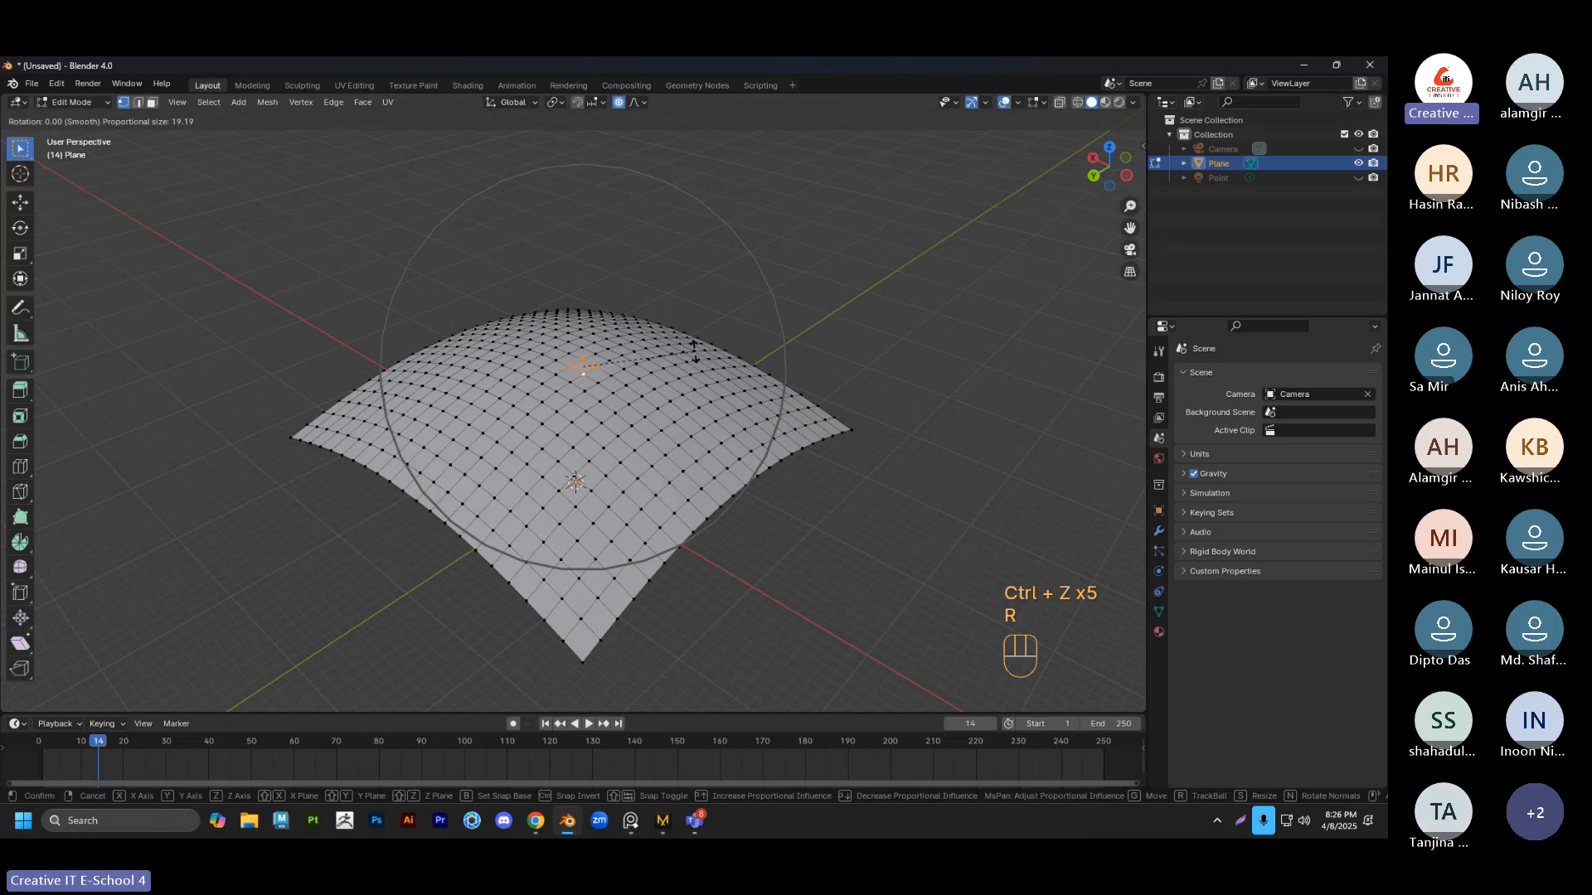
scroll(695, 352, "up", 3)
scroll(695, 353, "down", 6)
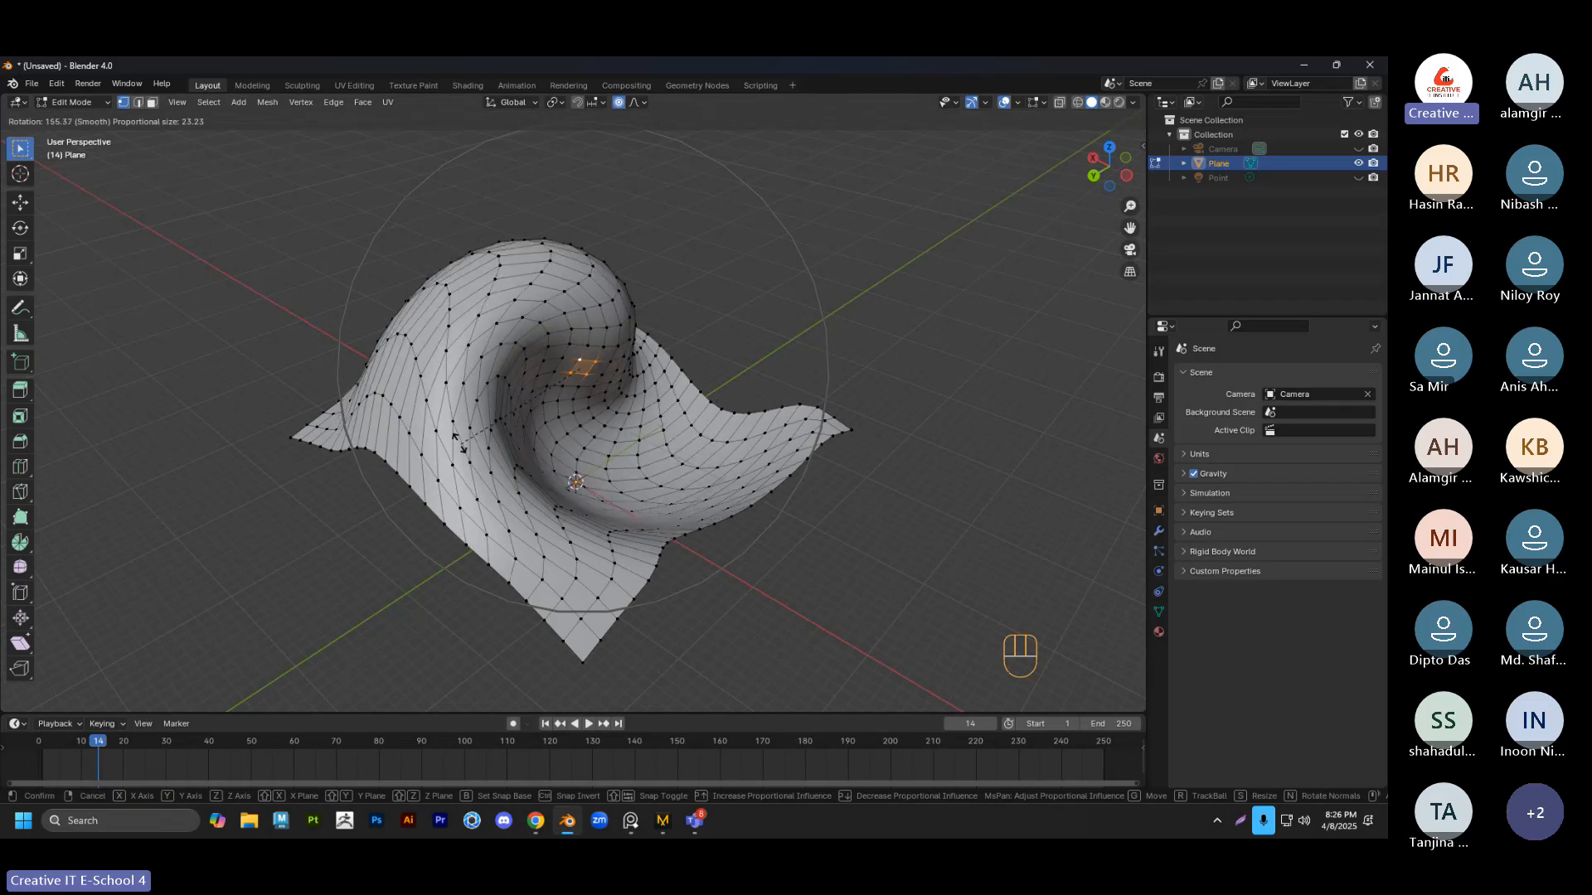
left_click(661, 352)
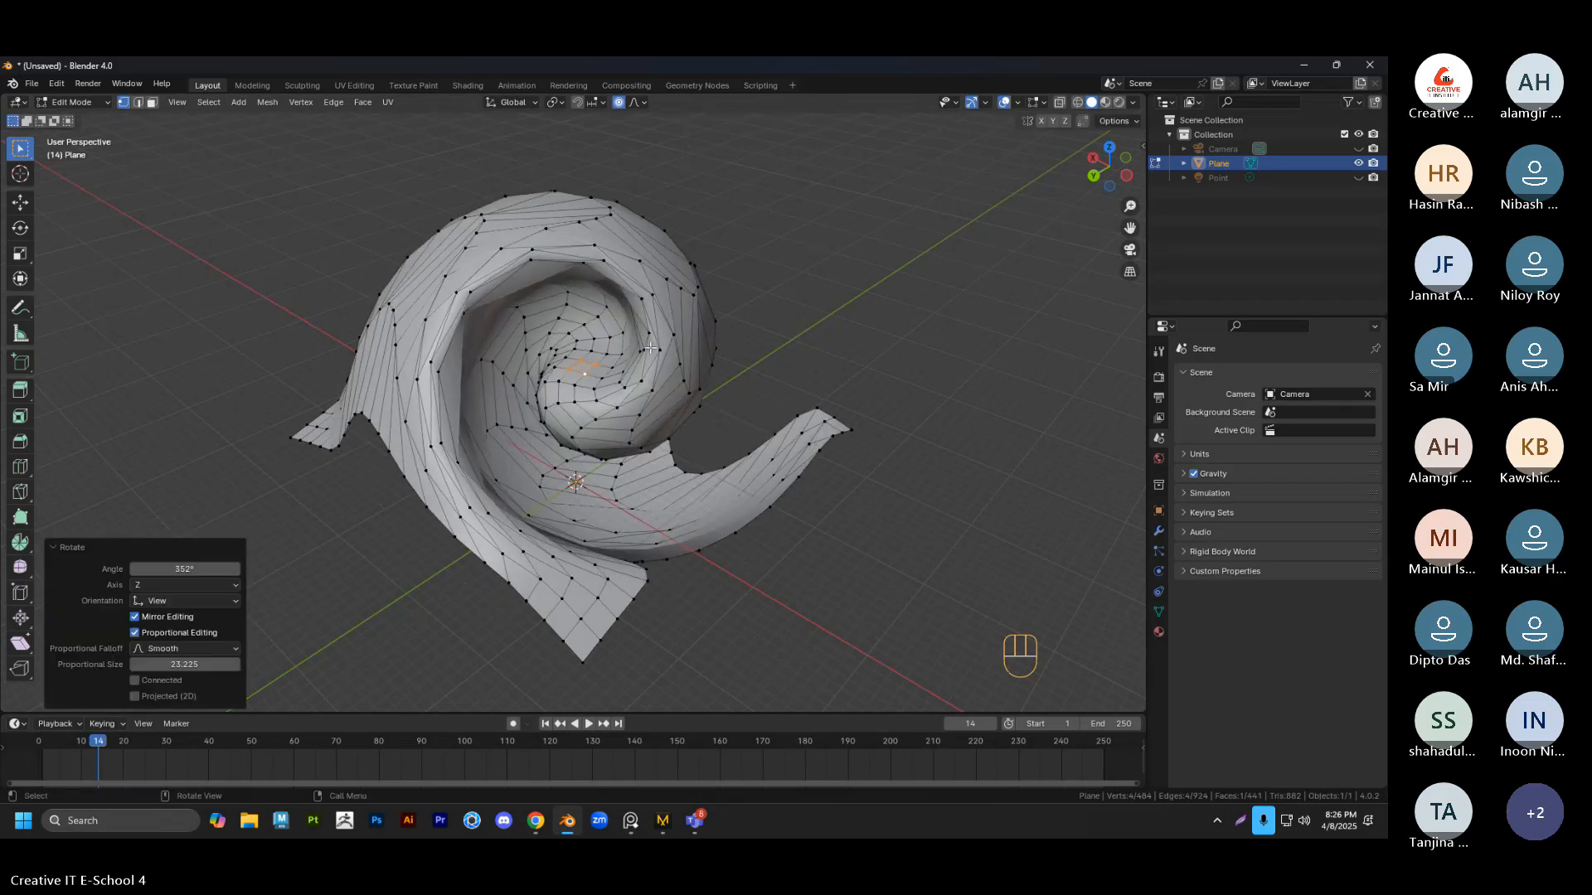
key("Tab")
mouse_move(784, 372)
middle_mouse_down()
mouse_move(570, 335)
mouse_move(713, 351)
mouse_move(769, 395)
middle_mouse_up()
scroll(704, 439, "up", 4)
middle_click_drag(646, 487, 647, 593, "shift")
middle_click_drag(646, 592, 841, 435)
scroll(601, 483, "down", 3)
left_click(755, 406)
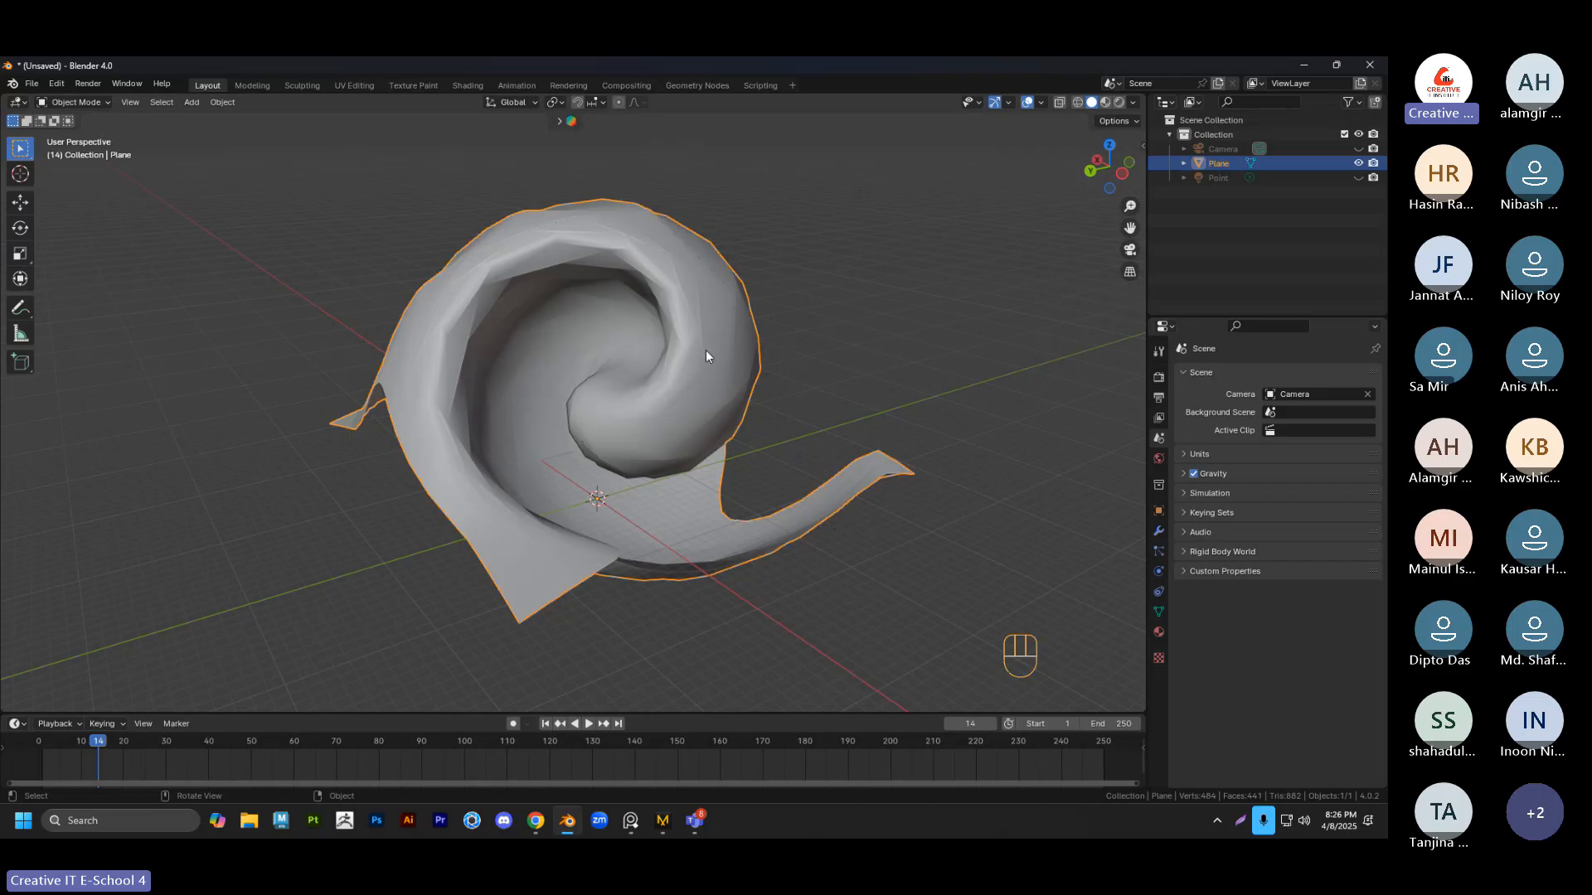
Add a level 2 Subdivision Surface to the spiral plane and inspect its smoothed shape from all sides
key("ctrl+2")
left_click(711, 301)
middle_click_drag(712, 301, 839, 426)
scroll(839, 426, "up", 4)
middle_click_drag(693, 390, 696, 465, "shift")
middle_click_drag(696, 464, 655, 409)
left_click(655, 410)
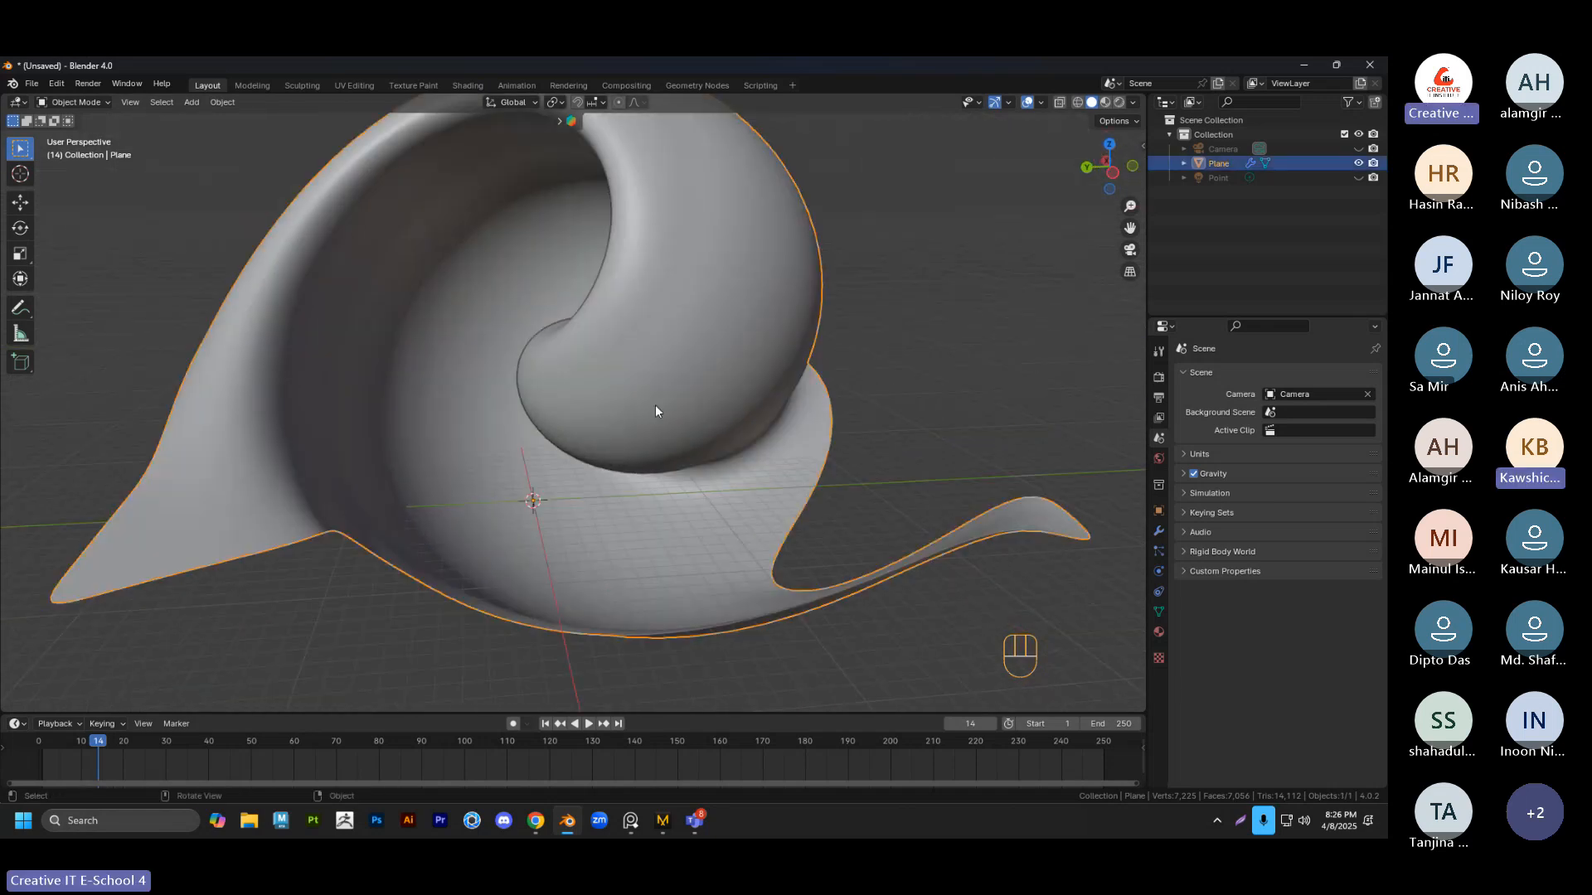
scroll(655, 409, "down", 5)
left_click(763, 449)
middle_click_drag(763, 449, 580, 481)
left_click(589, 485)
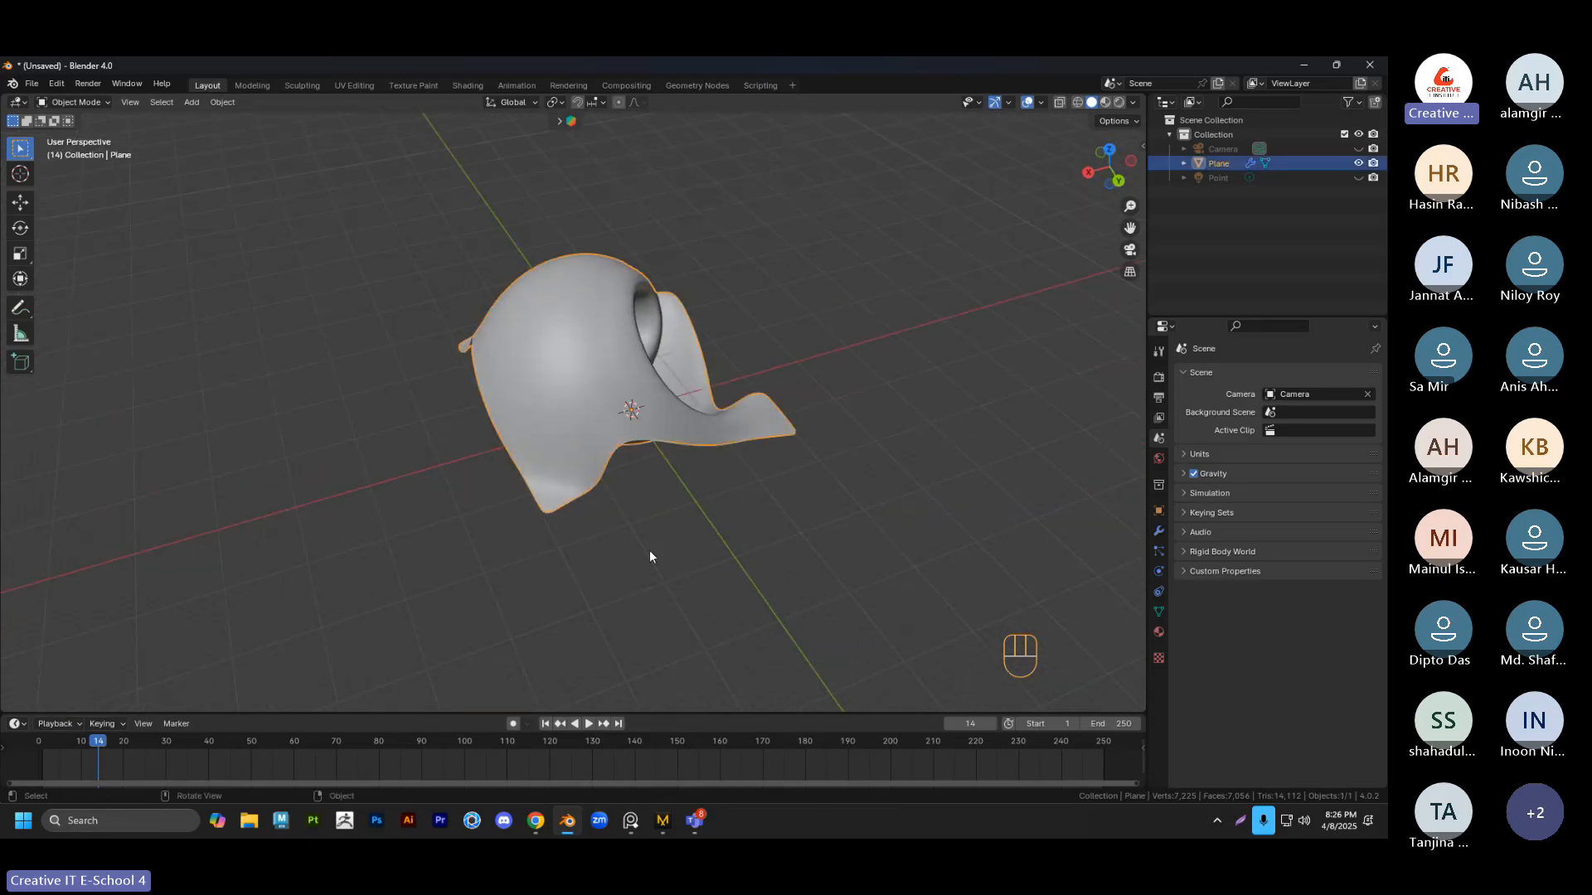
Select the subdivided spiral plane and delete it
middle_click_drag(651, 551, 703, 428)
left_click(733, 362)
left_click(703, 428, "shift")
mouse_move(734, 510)
middle_mouse_down()
mouse_move(729, 485)
mouse_move(744, 502)
middle_mouse_up()
key("Delete")
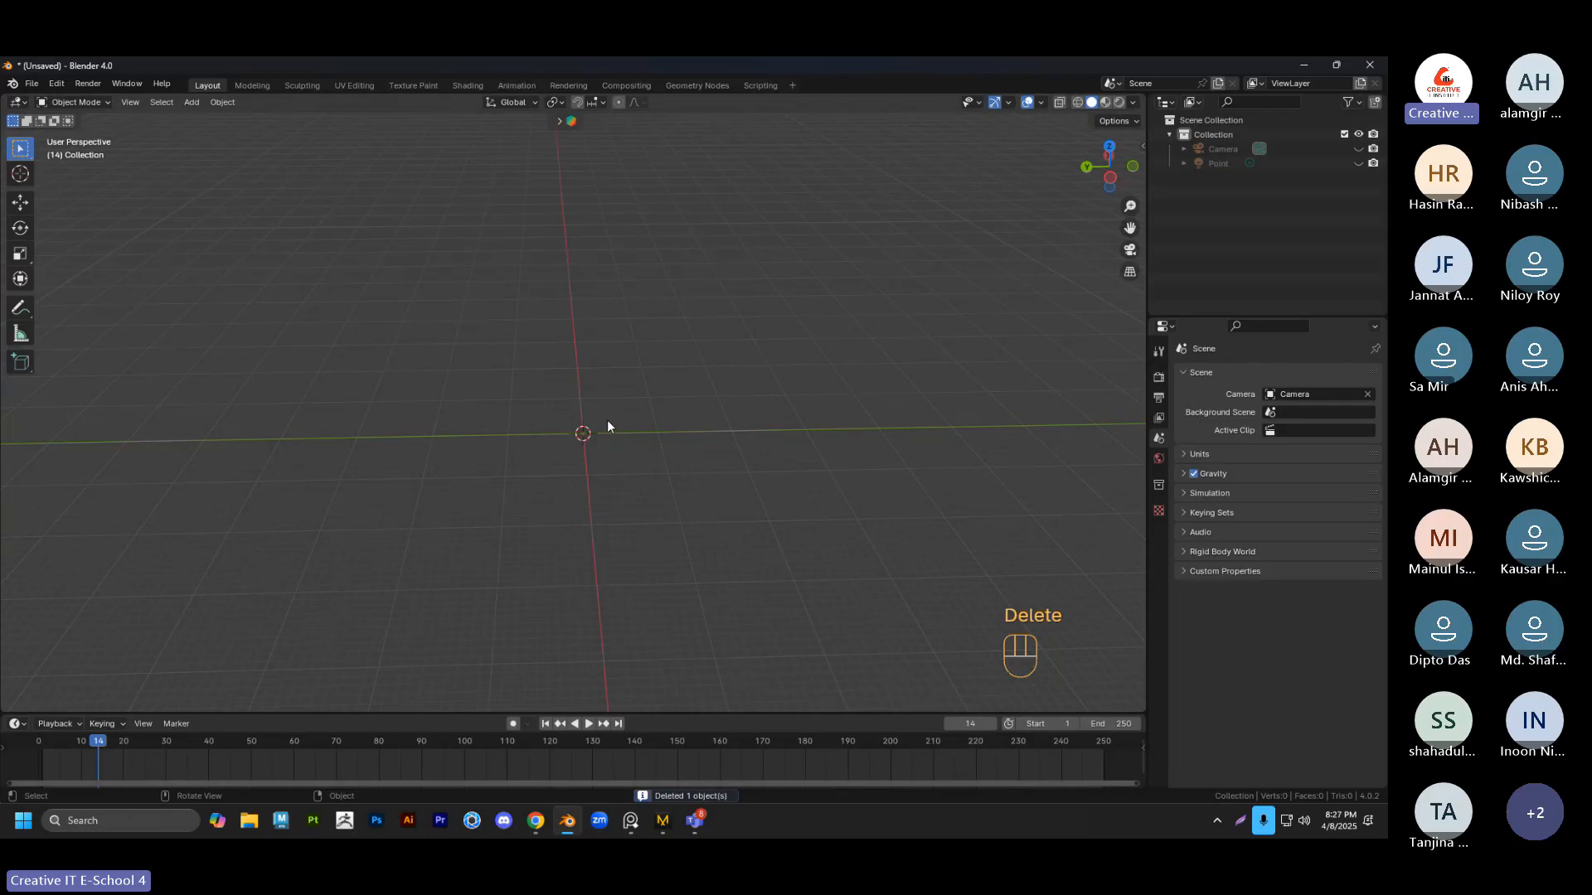
Undo the deletion, the subdivision and the 352° rotation, returning to the arch with its four crown vertices selected
key("ctrl+z")
key("ctrl+z")
key("ctrl+z")
key("ctrl+z")
key("ctrl+z")
key("ctrl+z")
key("ctrl+z")
key("ctrl+z")
key("ctrl+z")
key("ctrl+z")
key("ctrl+z")
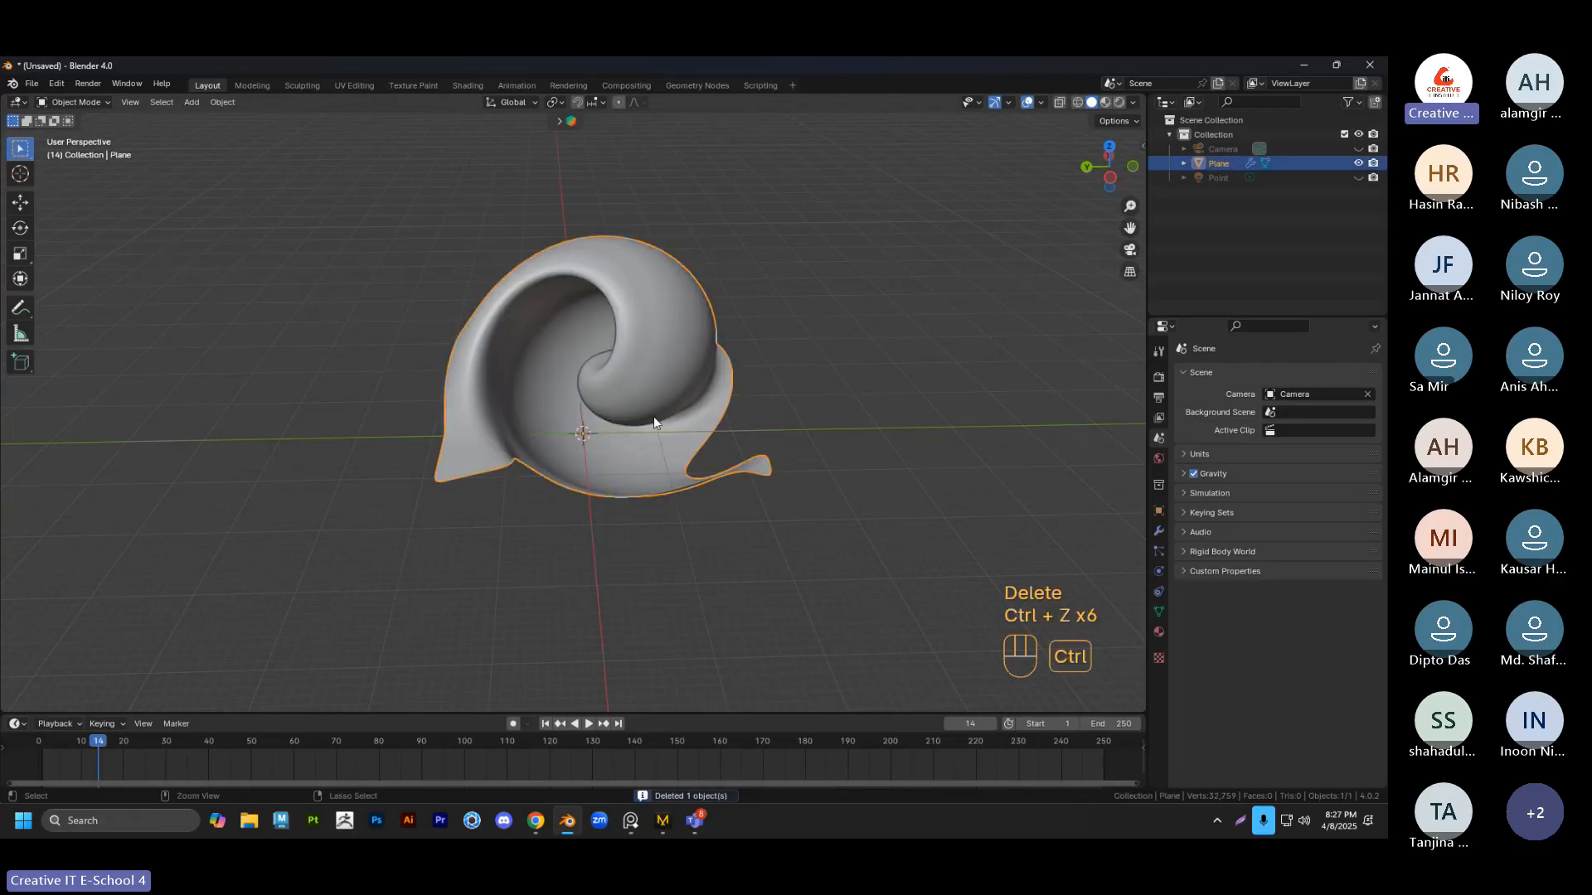
key("ctrl+z")
key("ctrl+z")
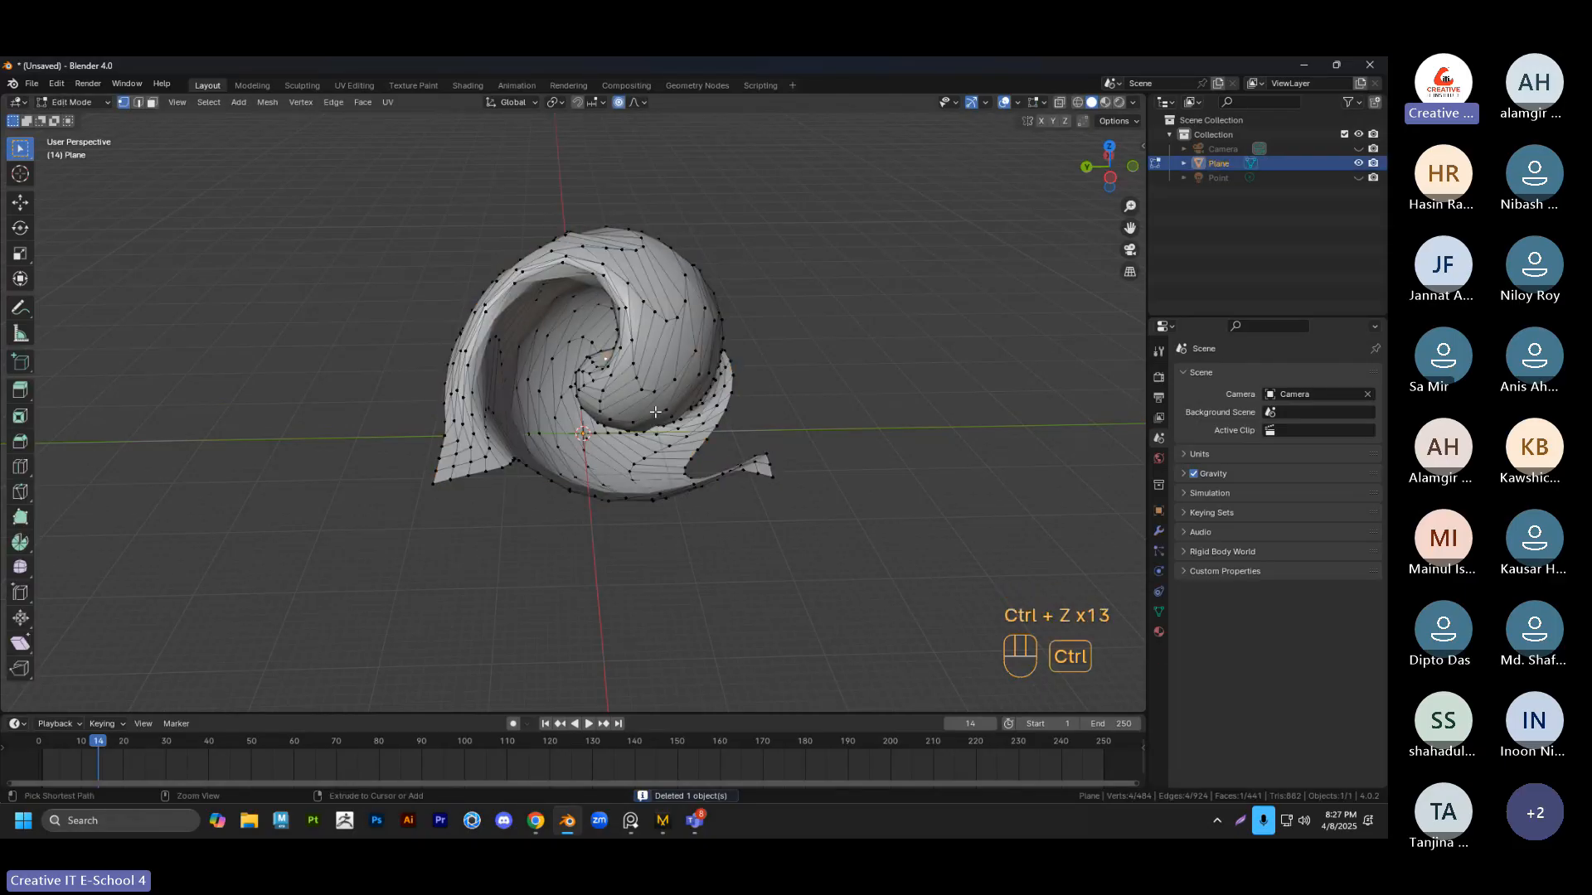
key("ctrl+z")
key("ctrl+z")
scroll(623, 391, "up", 3)
middle_click_drag(624, 391, 655, 399)
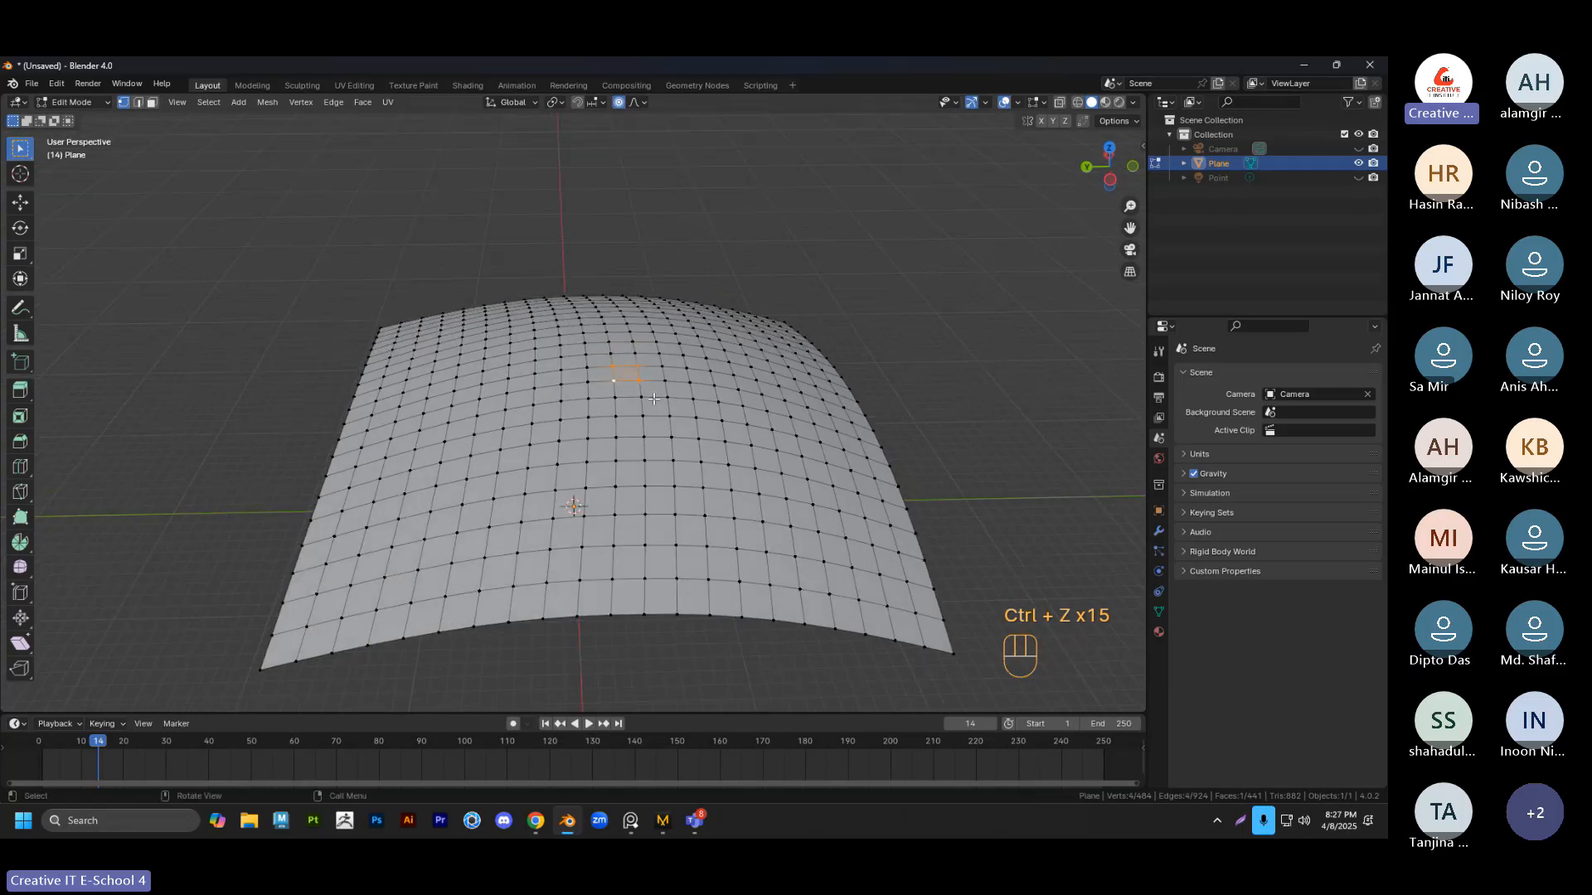
left_click(633, 104)
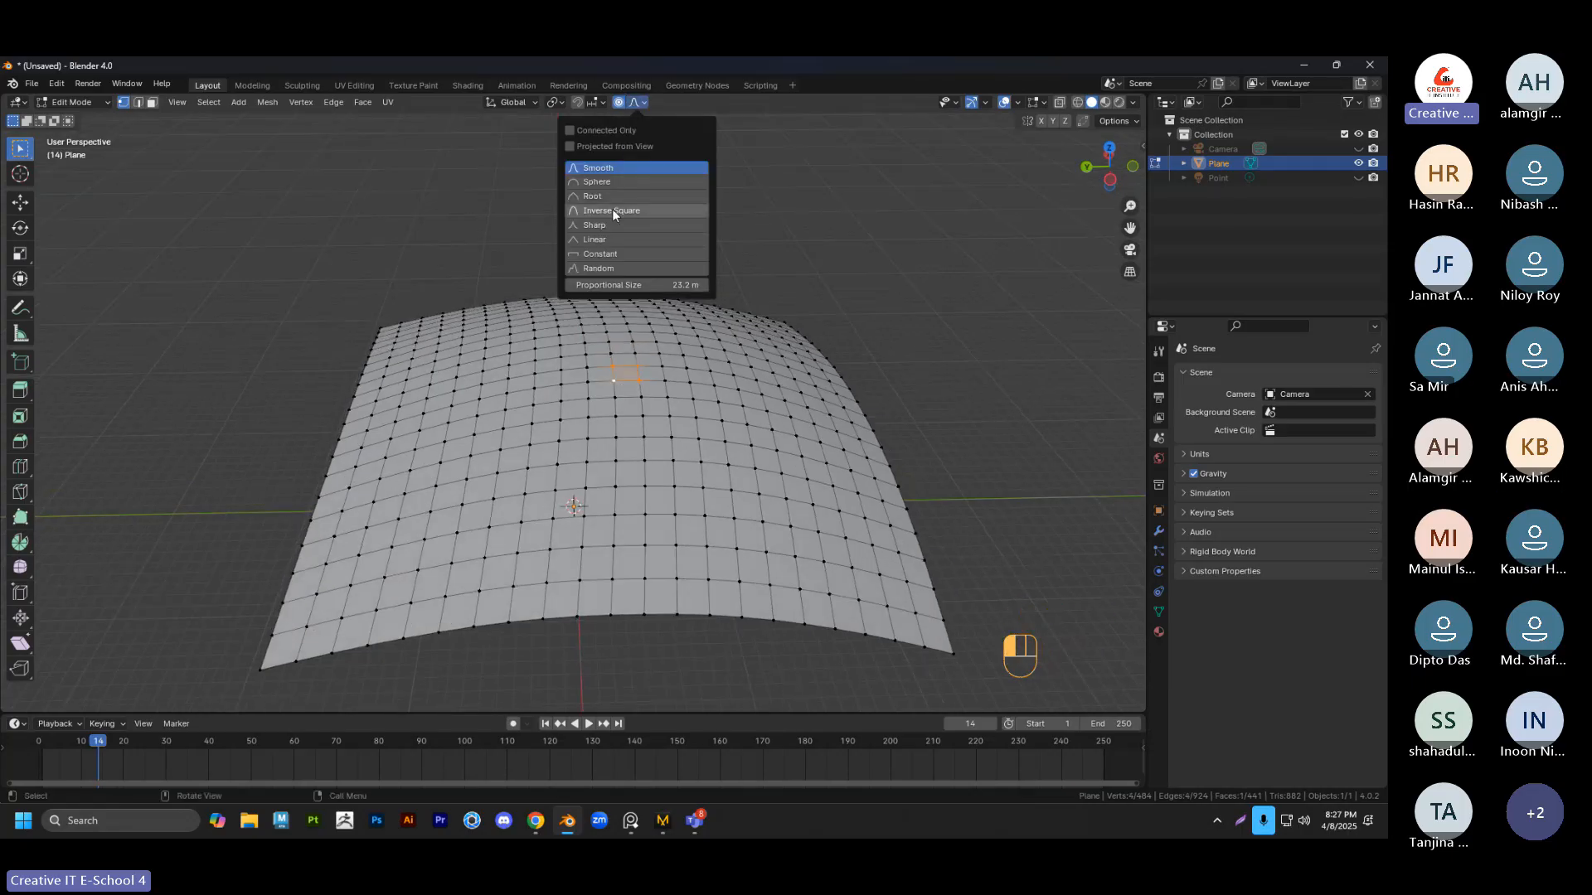
left_click(644, 103)
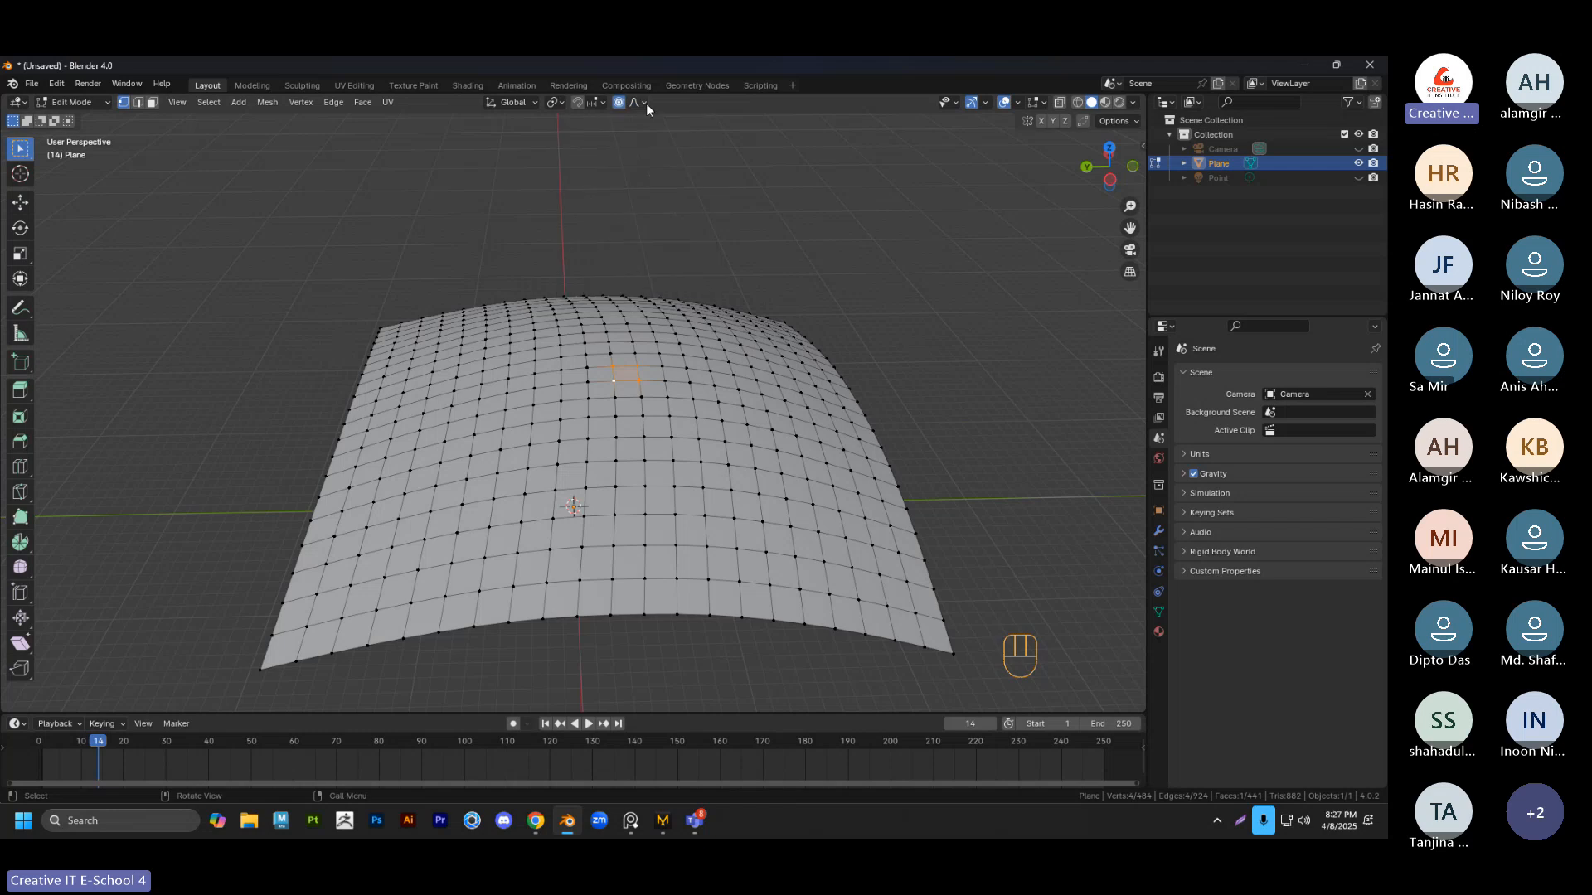
left_click(645, 104)
left_click(793, 234)
scroll(711, 337, "down", 3)
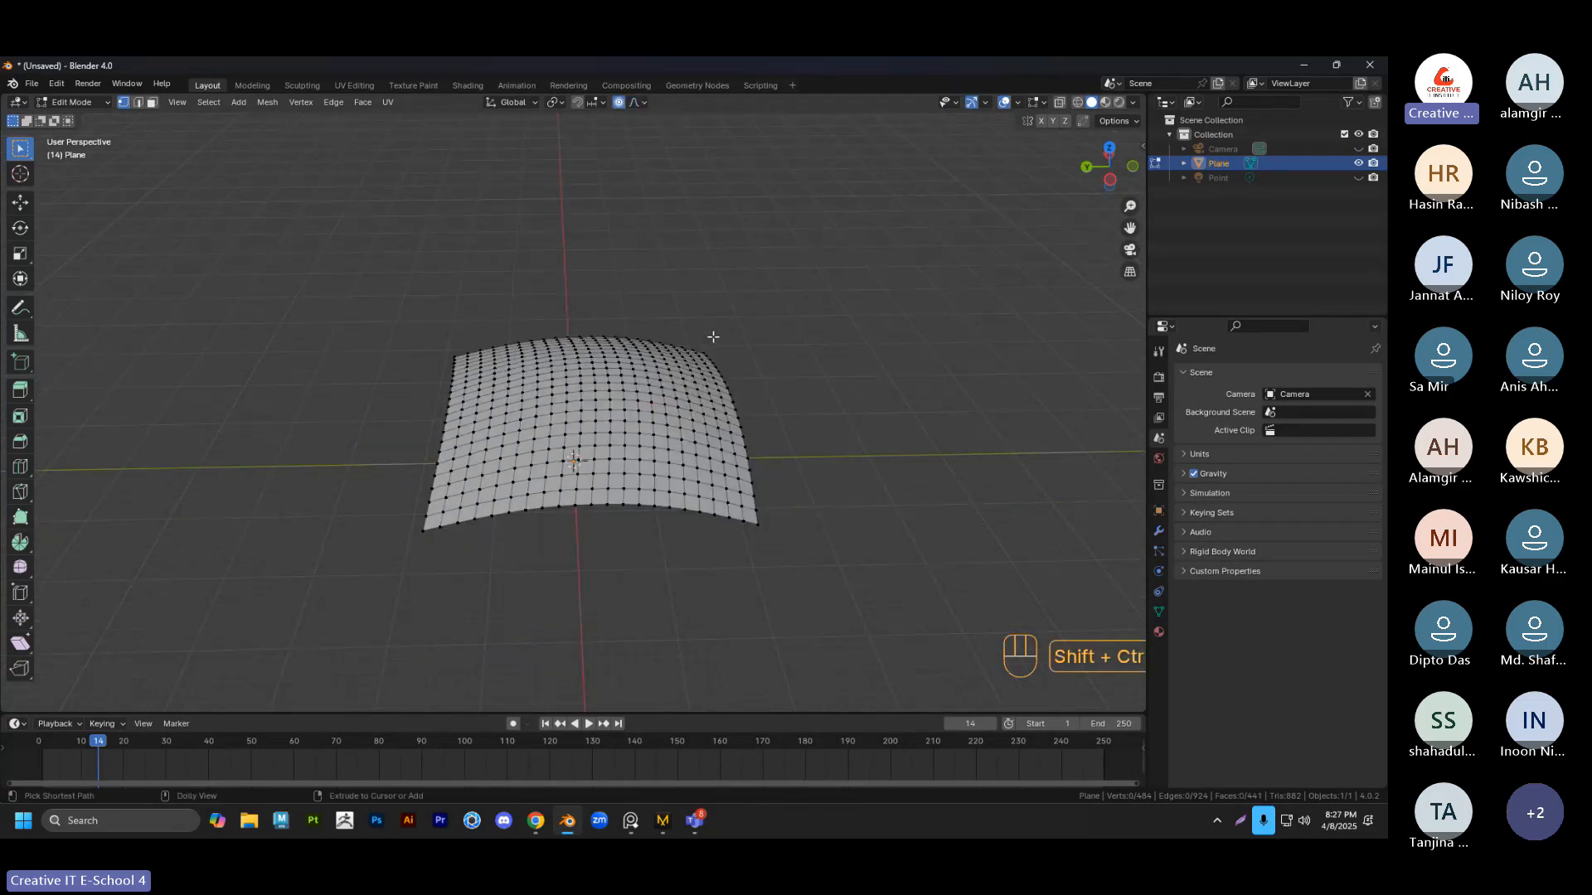
Try to redo the undone rotation of the arch's crown vertices
key("ctrl+shift+z")
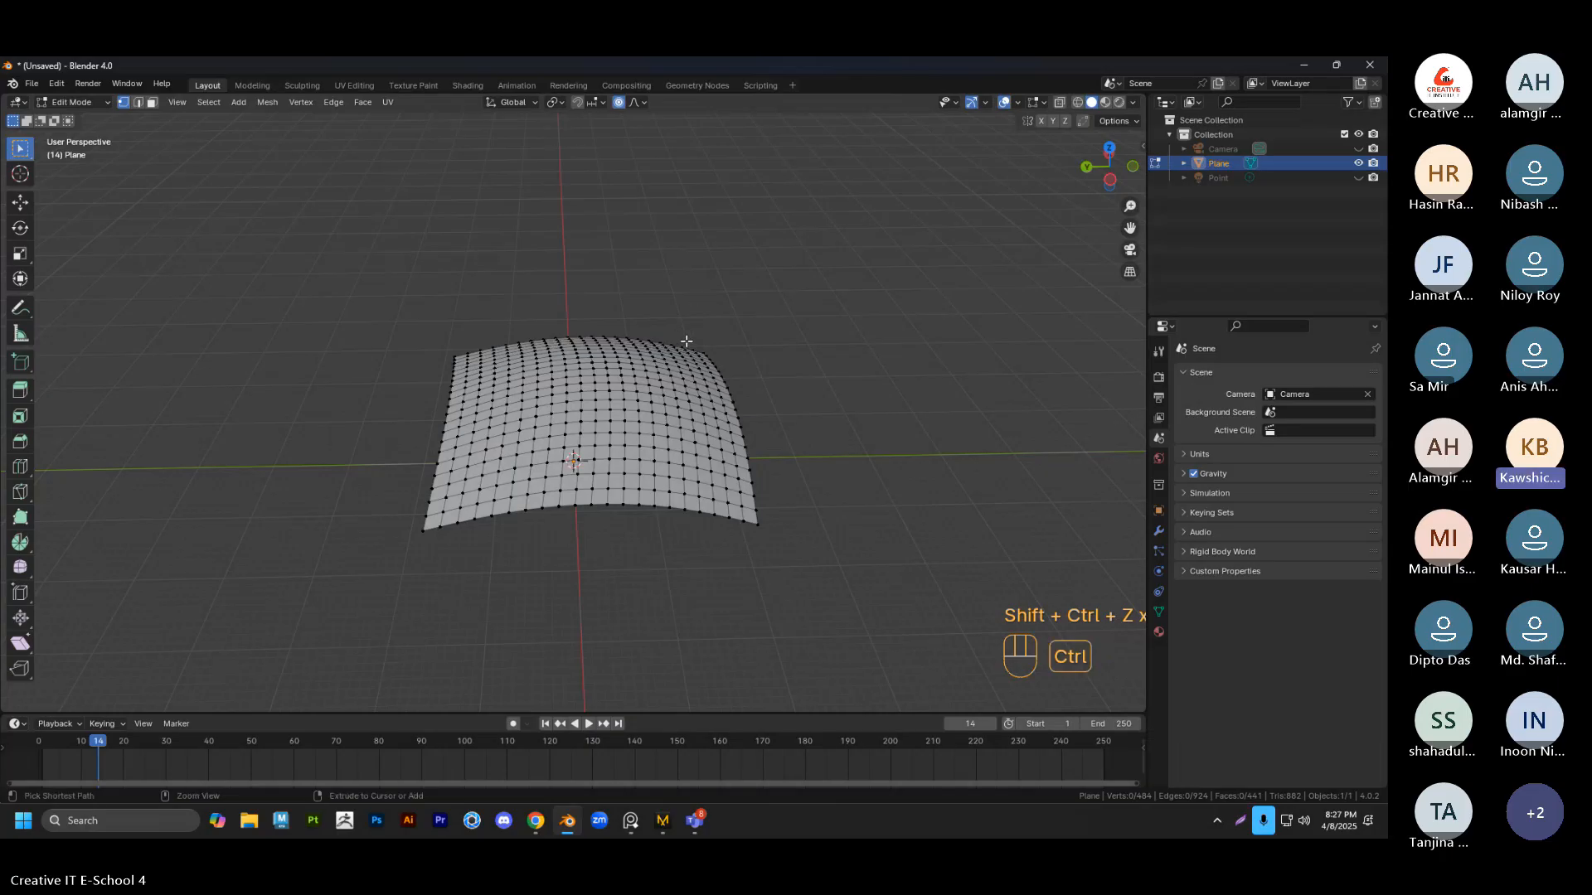
key("ctrl+y")
key("ctrl+y")
key("Tab")
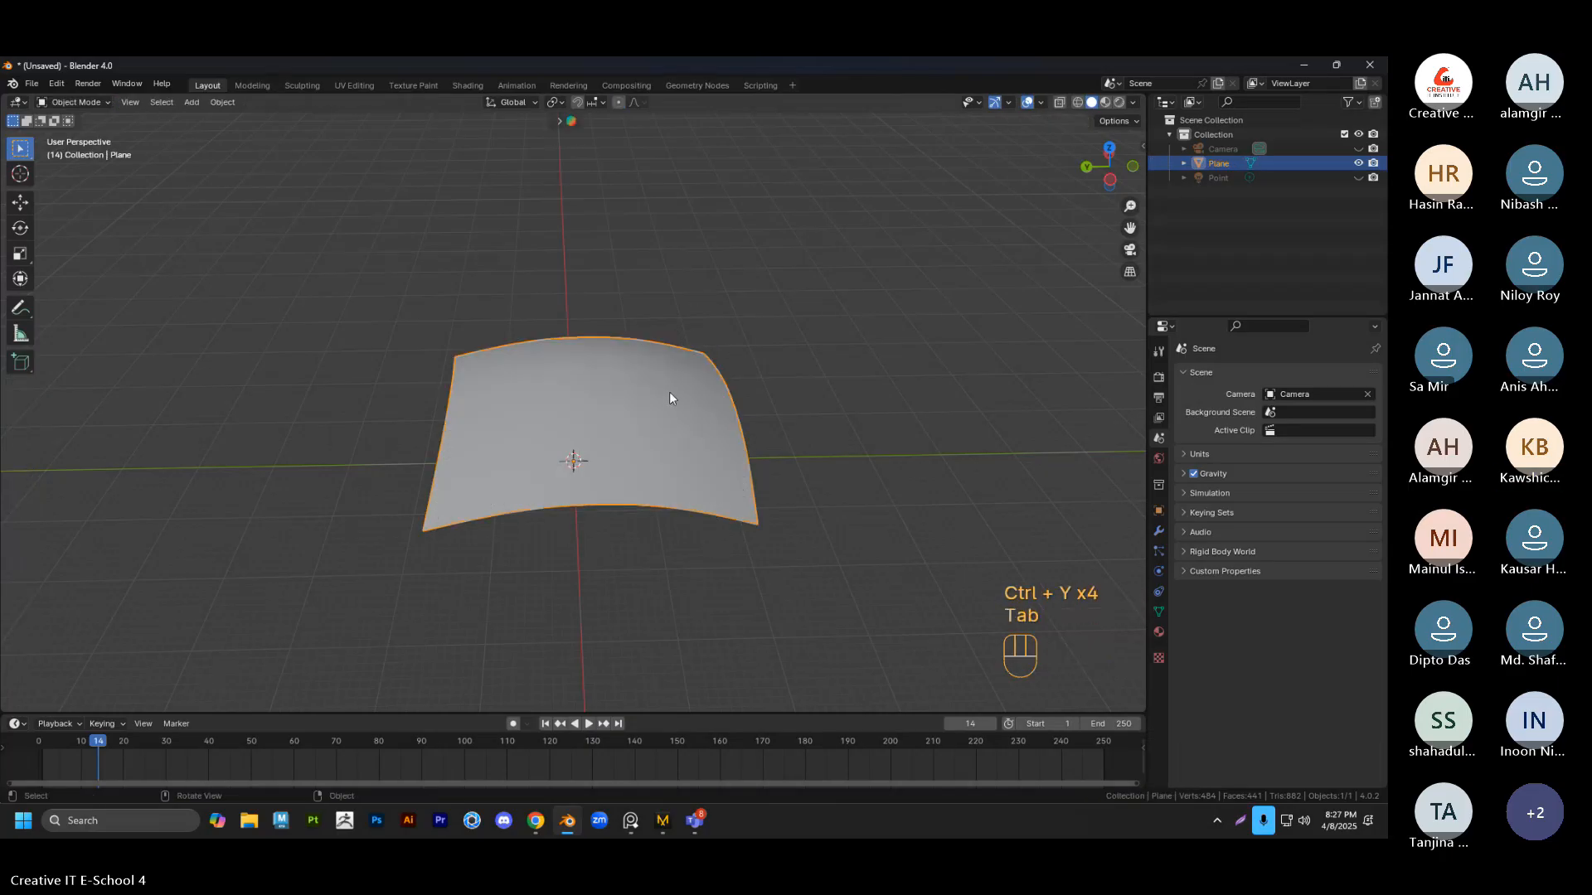
key("Tab")
Select the vertices at the arch's crown, twist them about the view axis with Smooth proportional falloff, and view the spiral in Object Mode
left_click(608, 379, "shift")
left_click_drag(608, 380, 664, 418)
key("r")
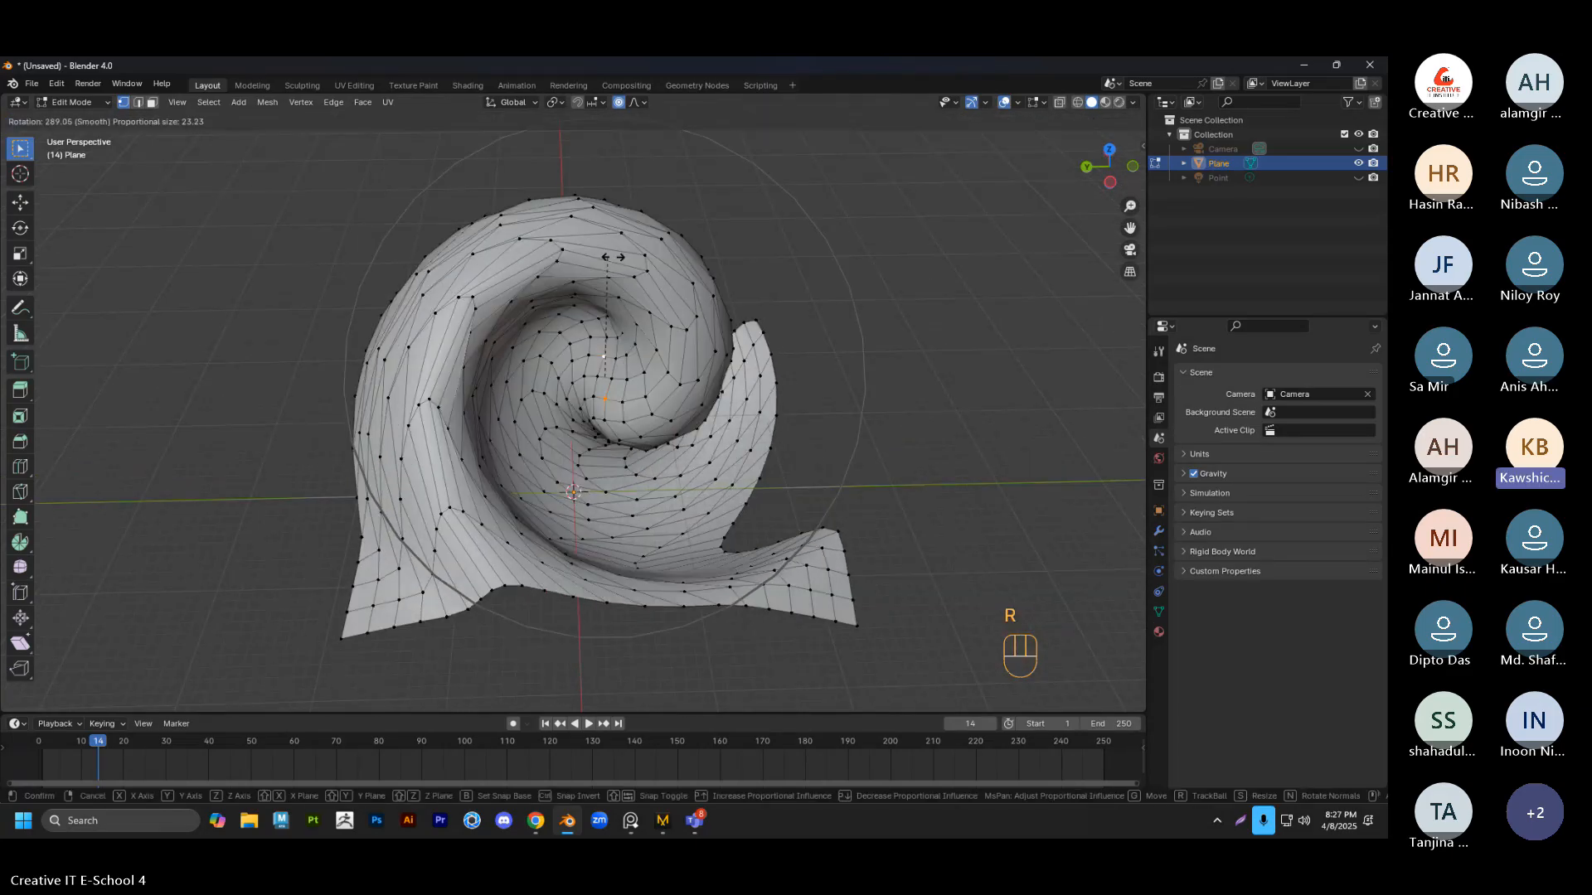
left_click(684, 439)
middle_click_drag(684, 440, 657, 396)
key("Tab")
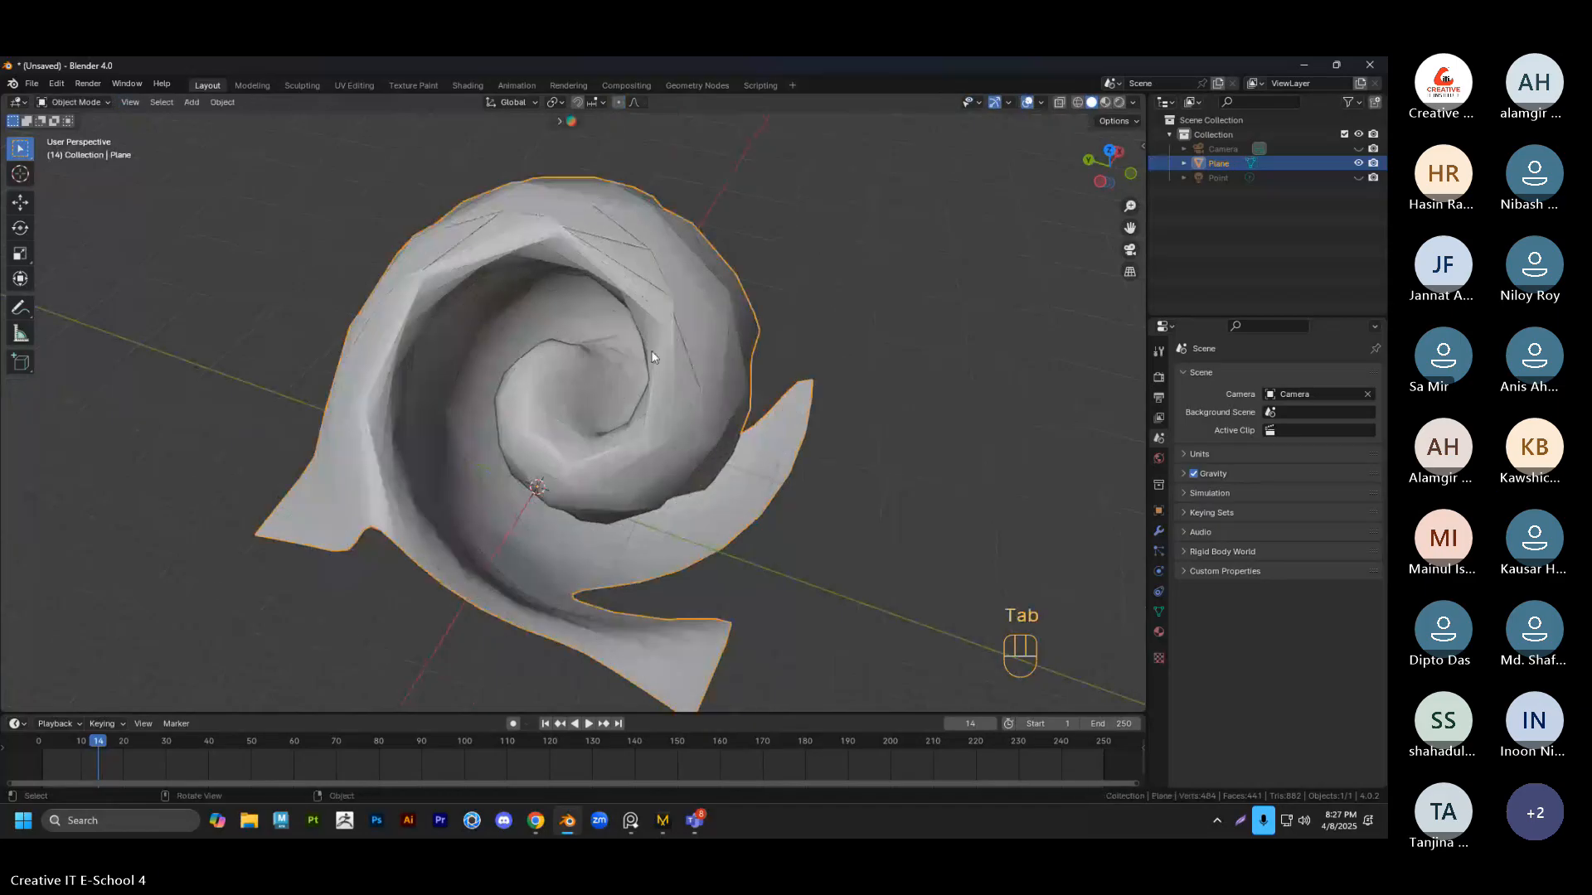
Add a level 2 Subdivision Surface to the twisted plane and inspect the smoothed spiral
right_click(648, 324)
left_click(648, 325)
key("ctrl+2")
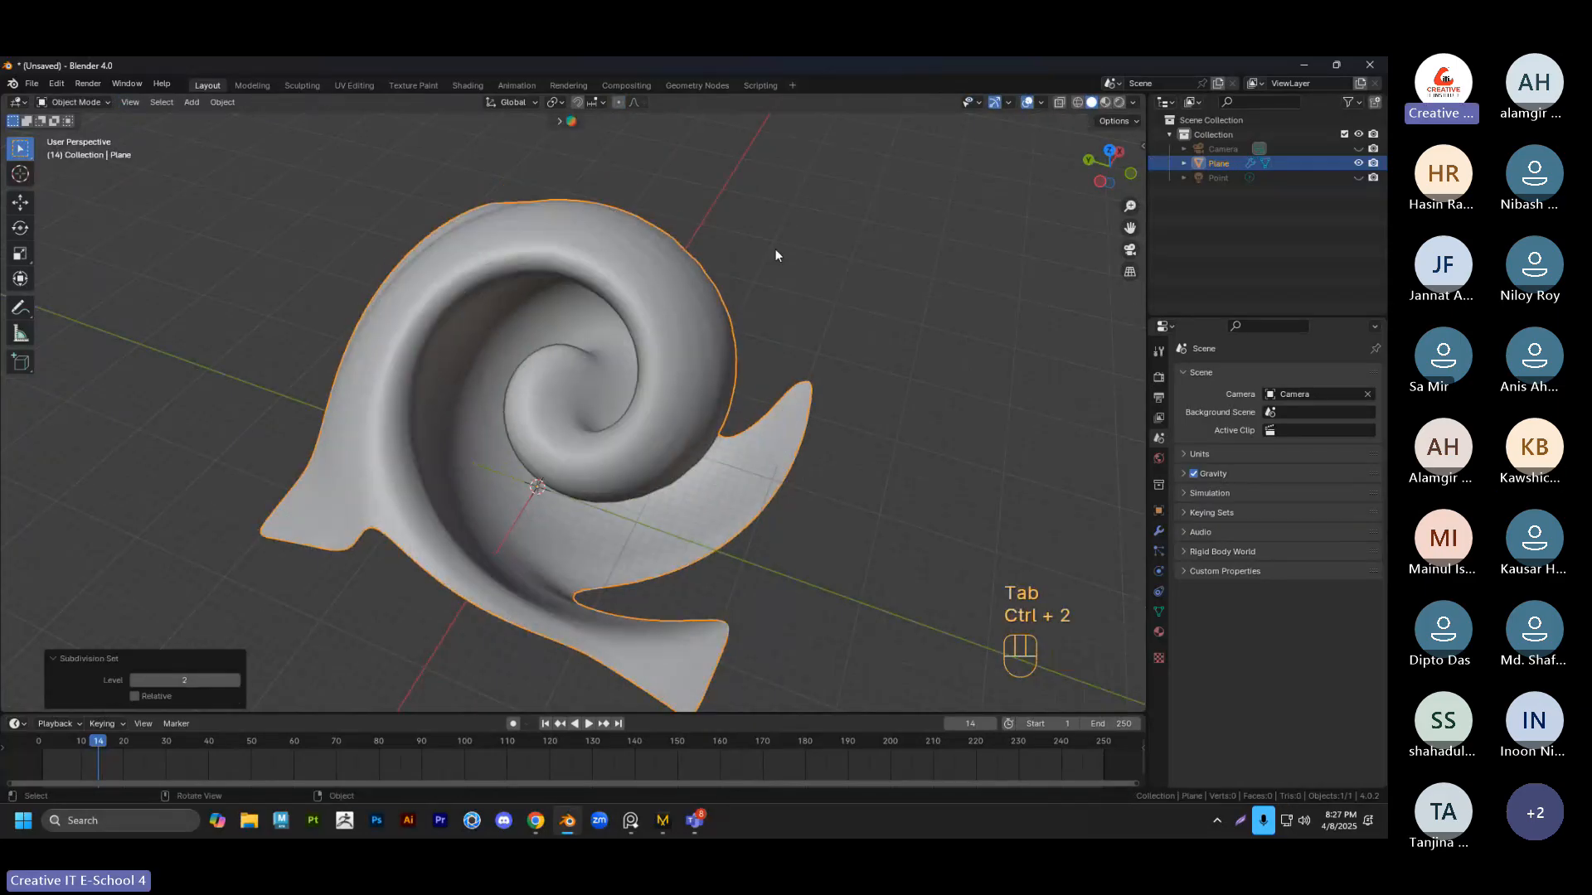
left_click(774, 254)
middle_click_drag(775, 254, 661, 337)
left_click(589, 346)
scroll(626, 308, "down", 2)
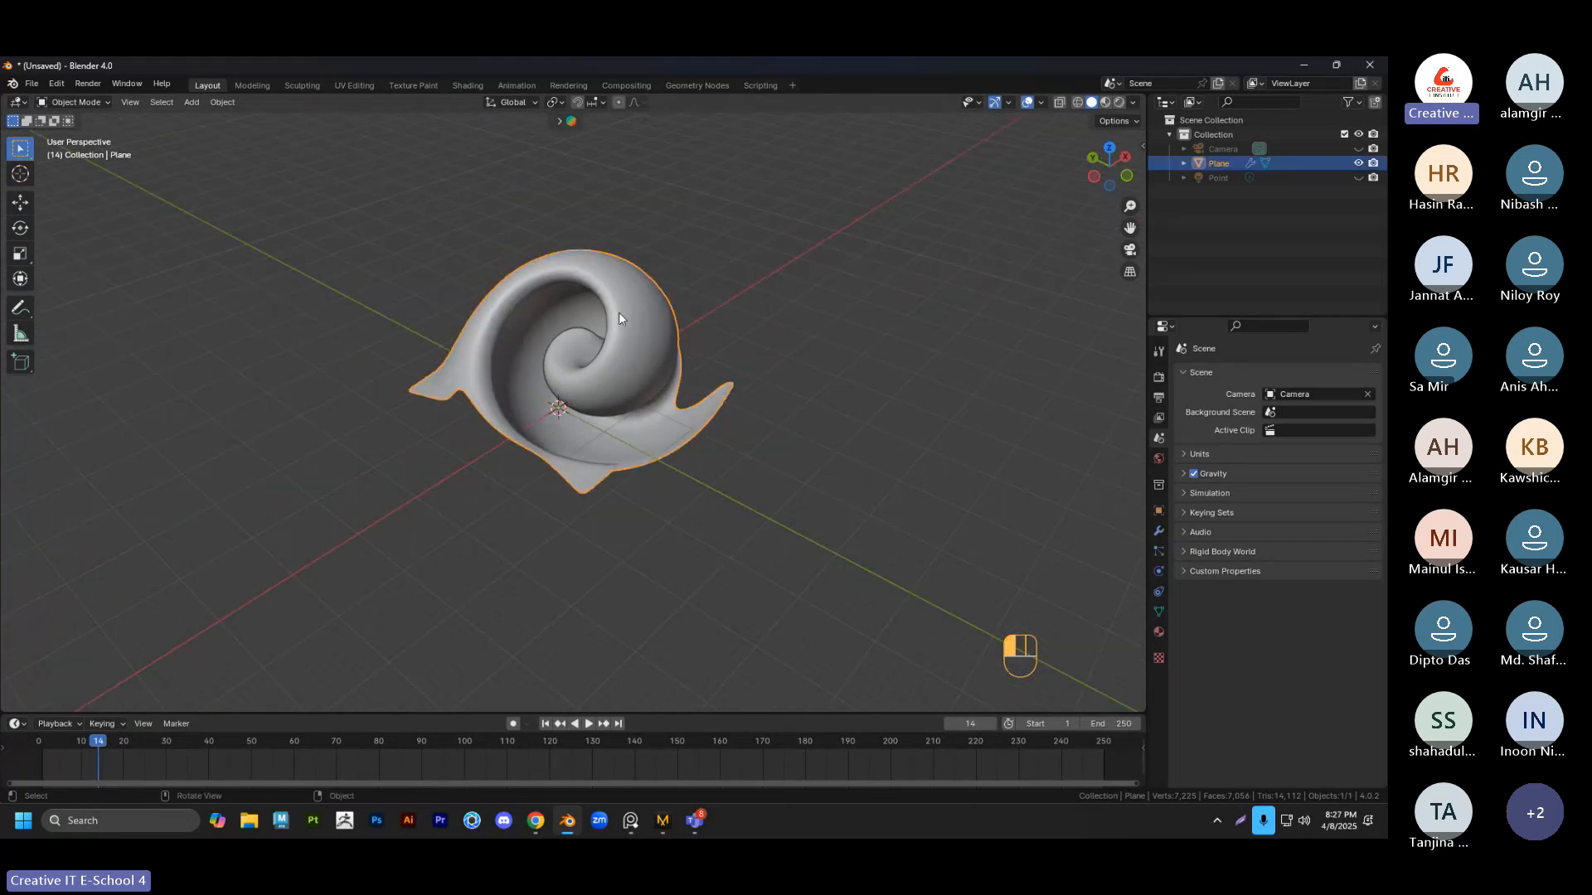
key("Tab")
key("Tab")
Add a new plane at the origin and scale it uniformly by about 17.61
middle_click_drag(668, 313, 609, 408)
key("shift+a")
left_click(770, 393)
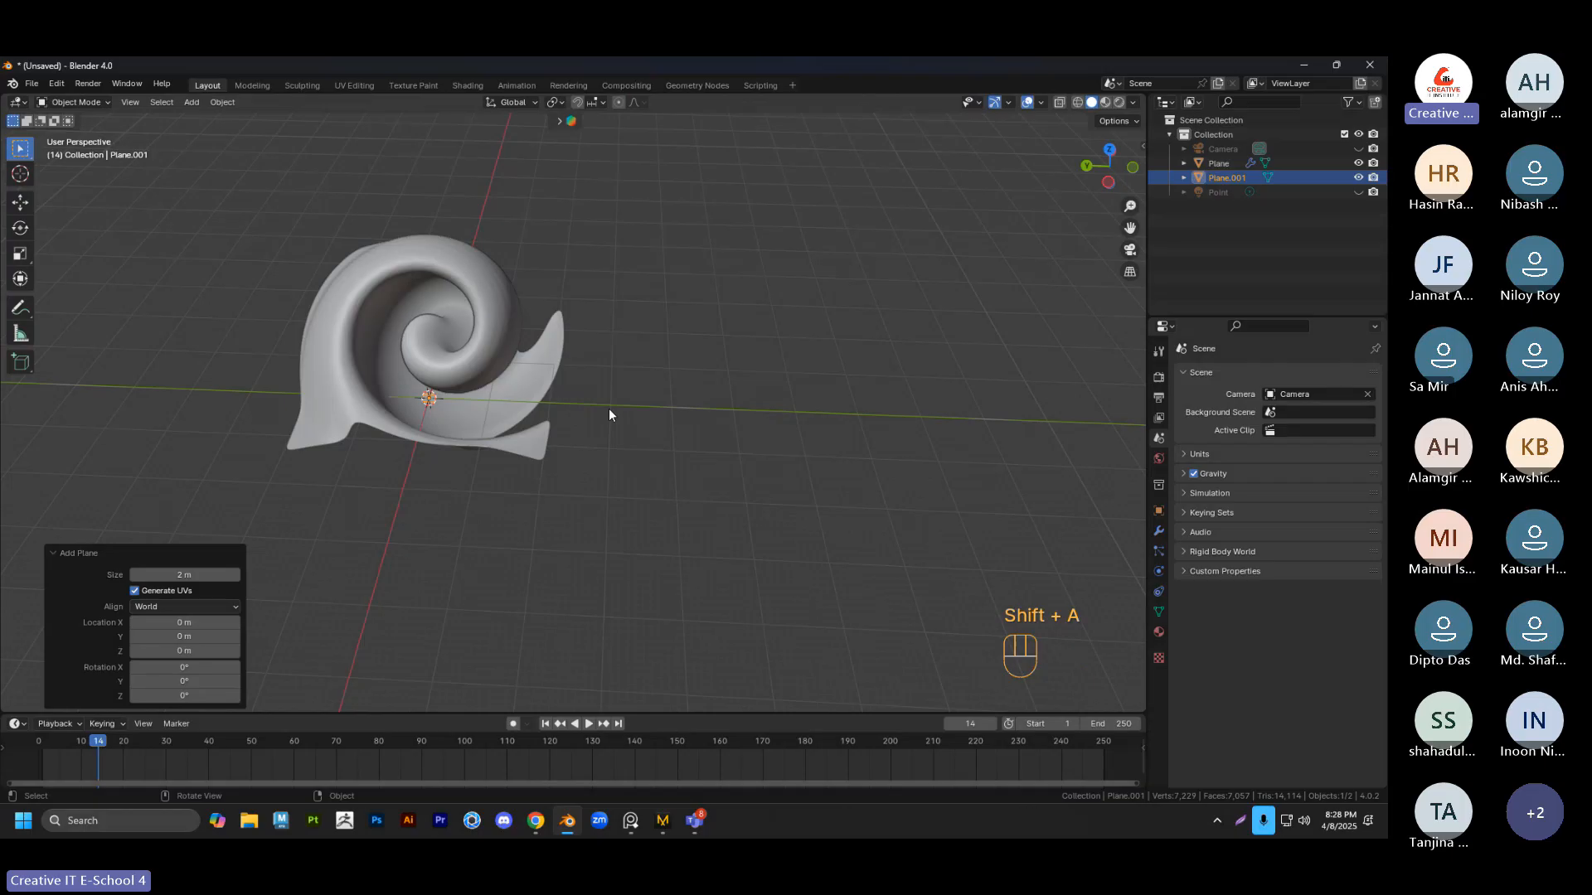
key("s")
left_click(22, 504)
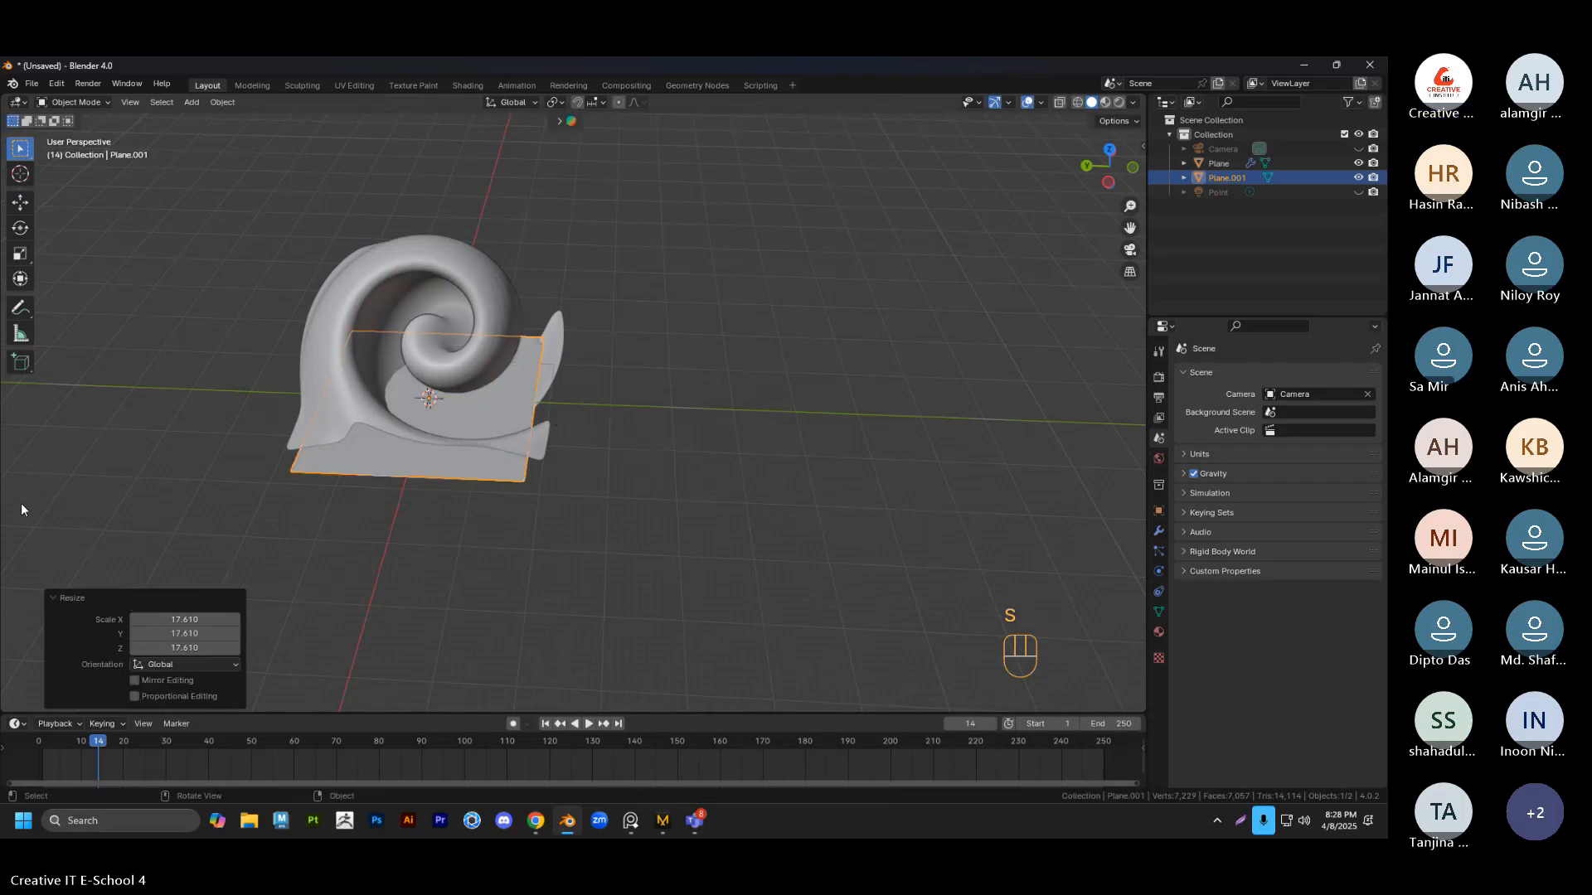
Move the new plane about -52.94 m along Y so it sits beside the spiral
key("g")
key("y")
left_click(328, 483)
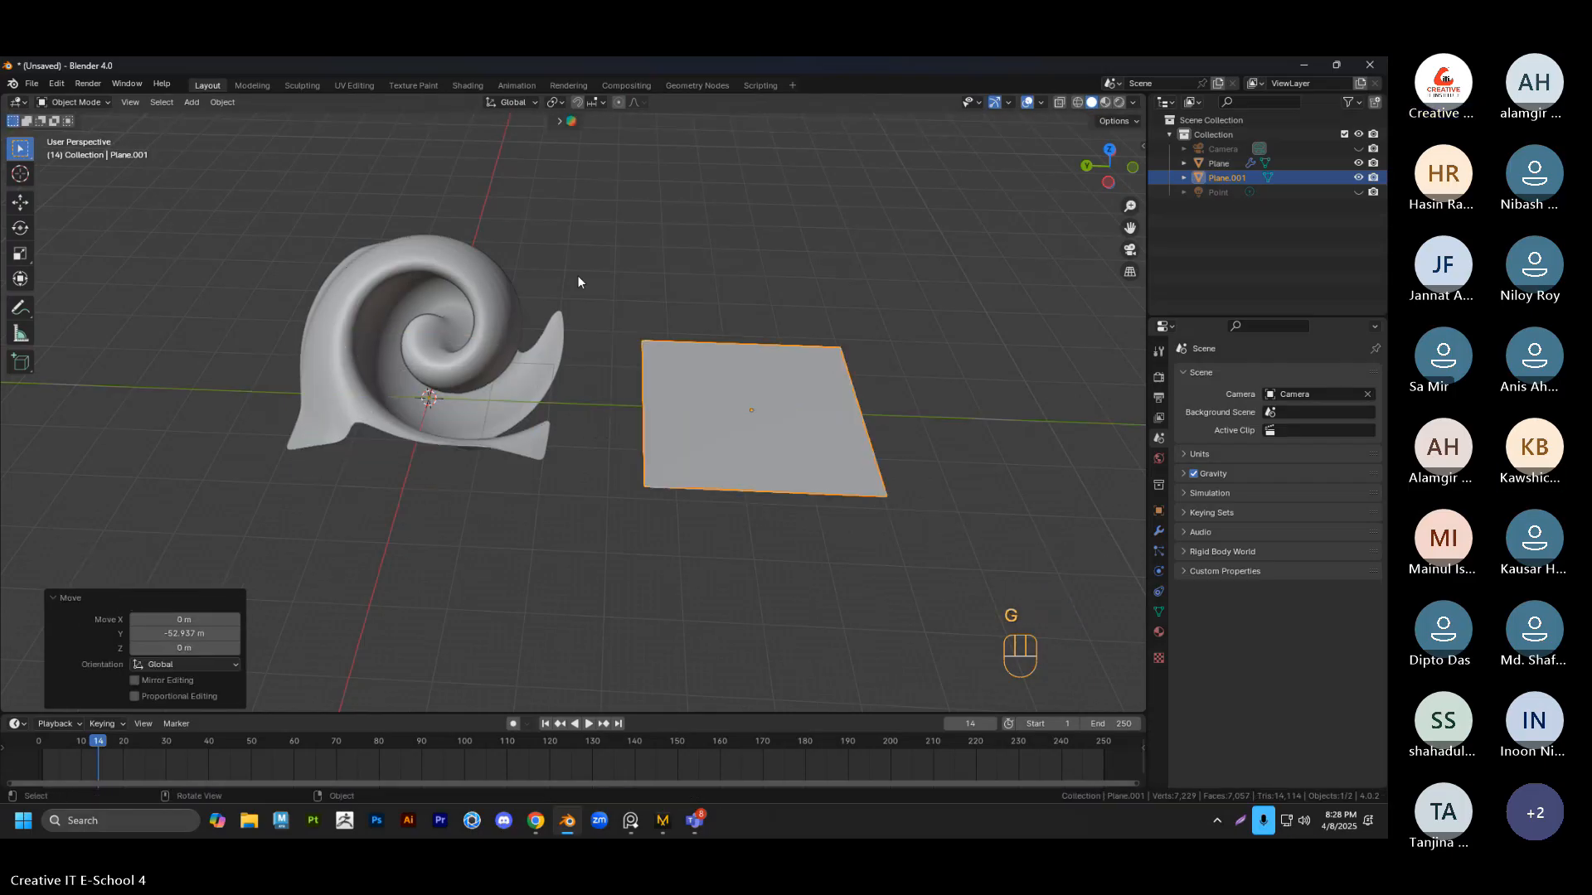
left_click(577, 275)
Subdivide the new plane in Edit Mode with 20 cuts
middle_click_drag(638, 324, 547, 346, "shift")
scroll(605, 425, "up", 1)
key("Tab")
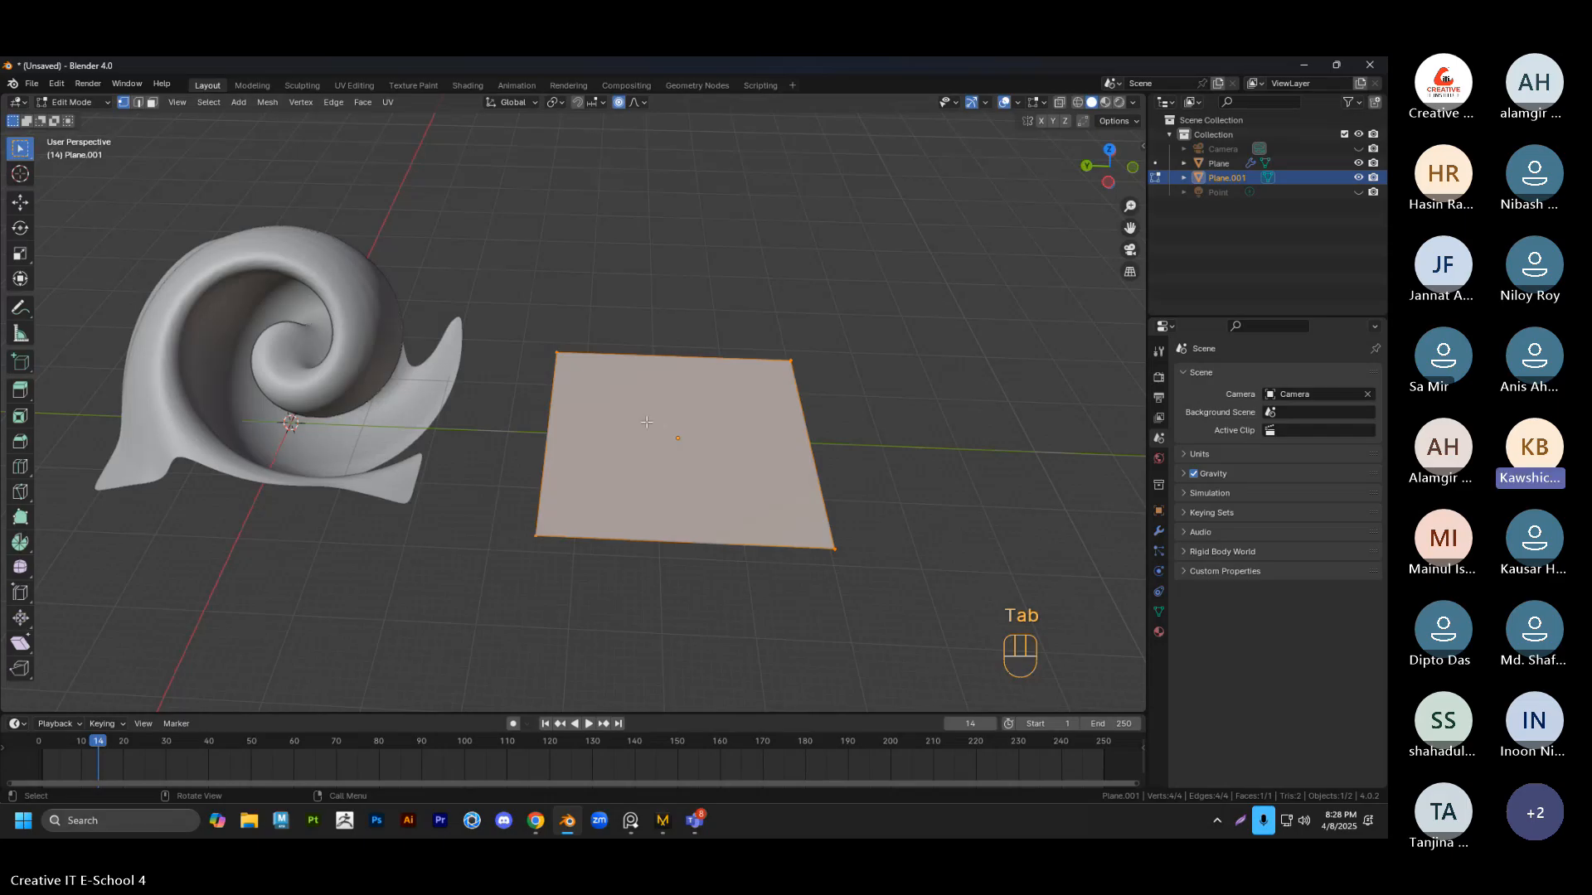
right_click(645, 420)
left_click(647, 439)
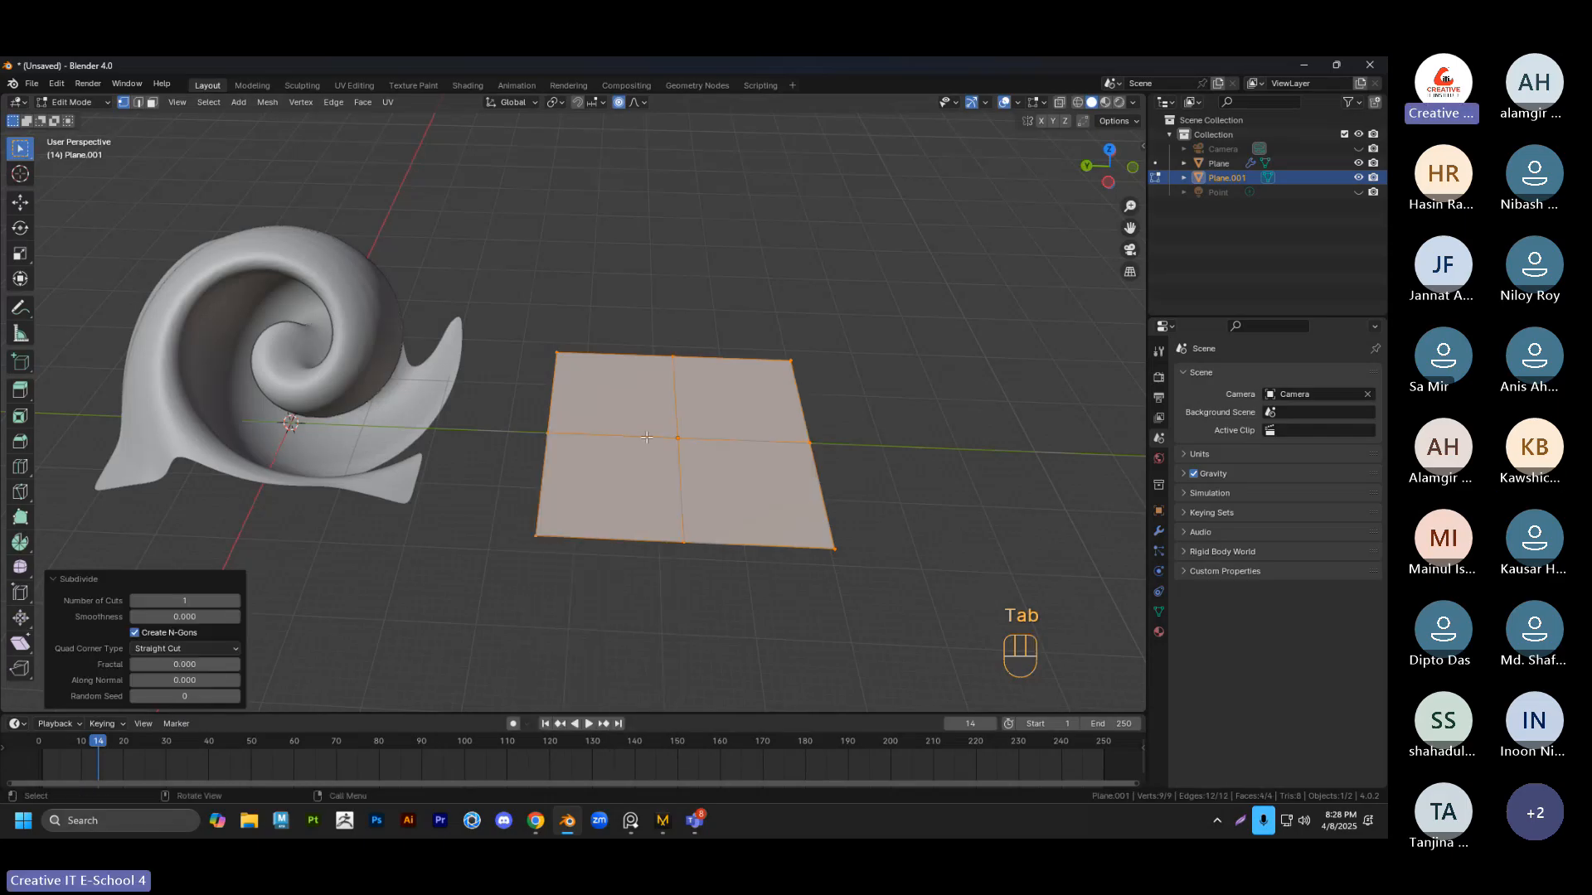
left_click(189, 600)
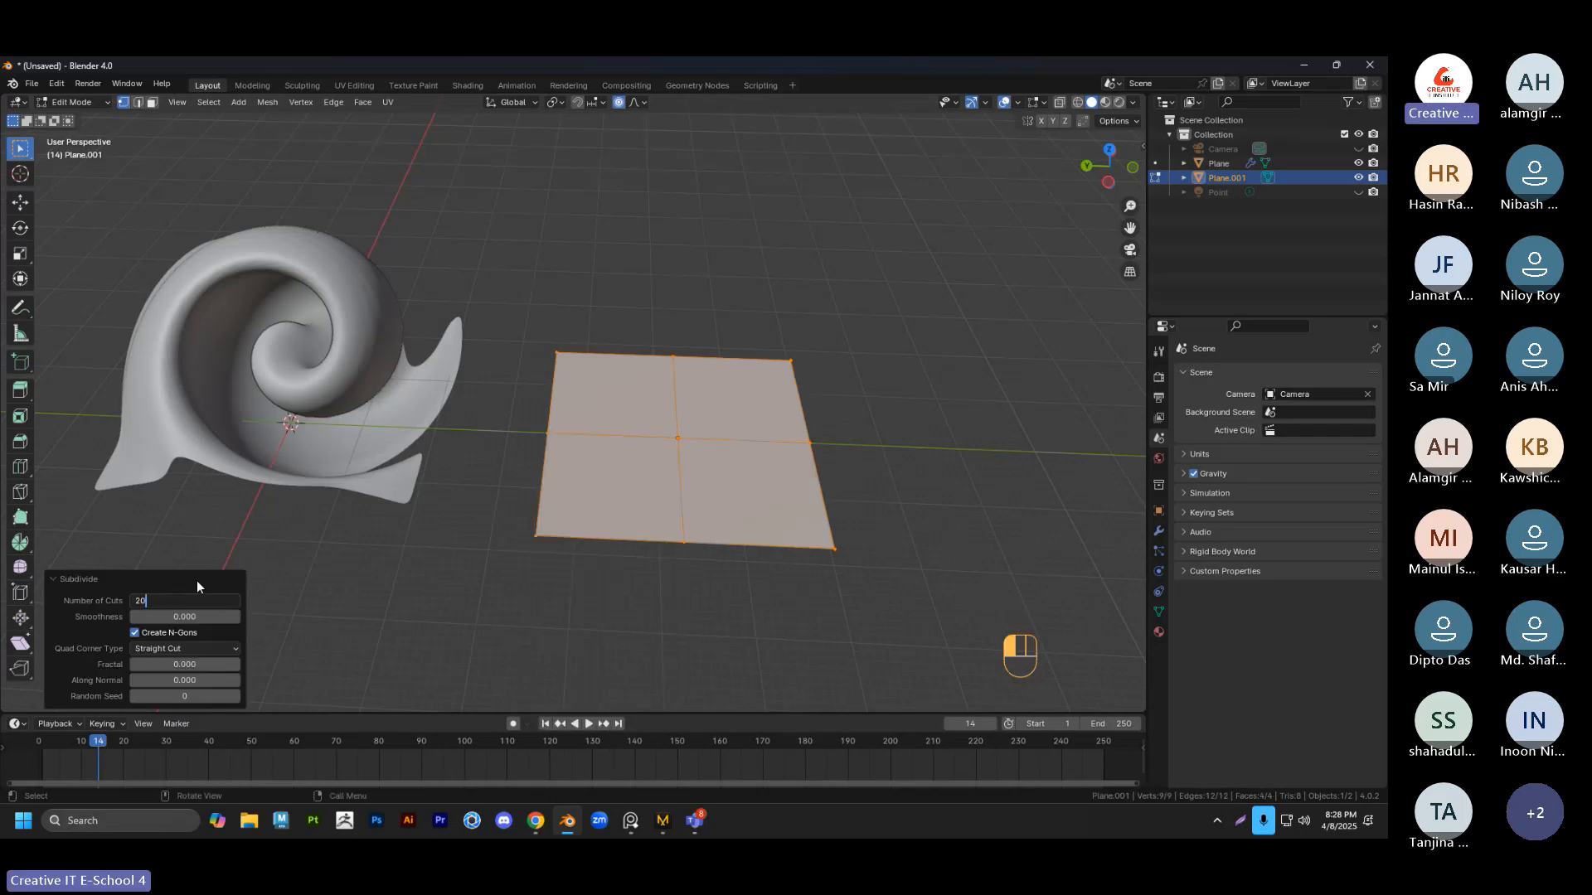
key("Return")
left_click(452, 548)
Select the four vertices around the centre face of the subdivided plane
scroll(795, 464, "up", 2)
middle_click_drag(795, 464, 751, 446, "shift")
left_click(656, 430)
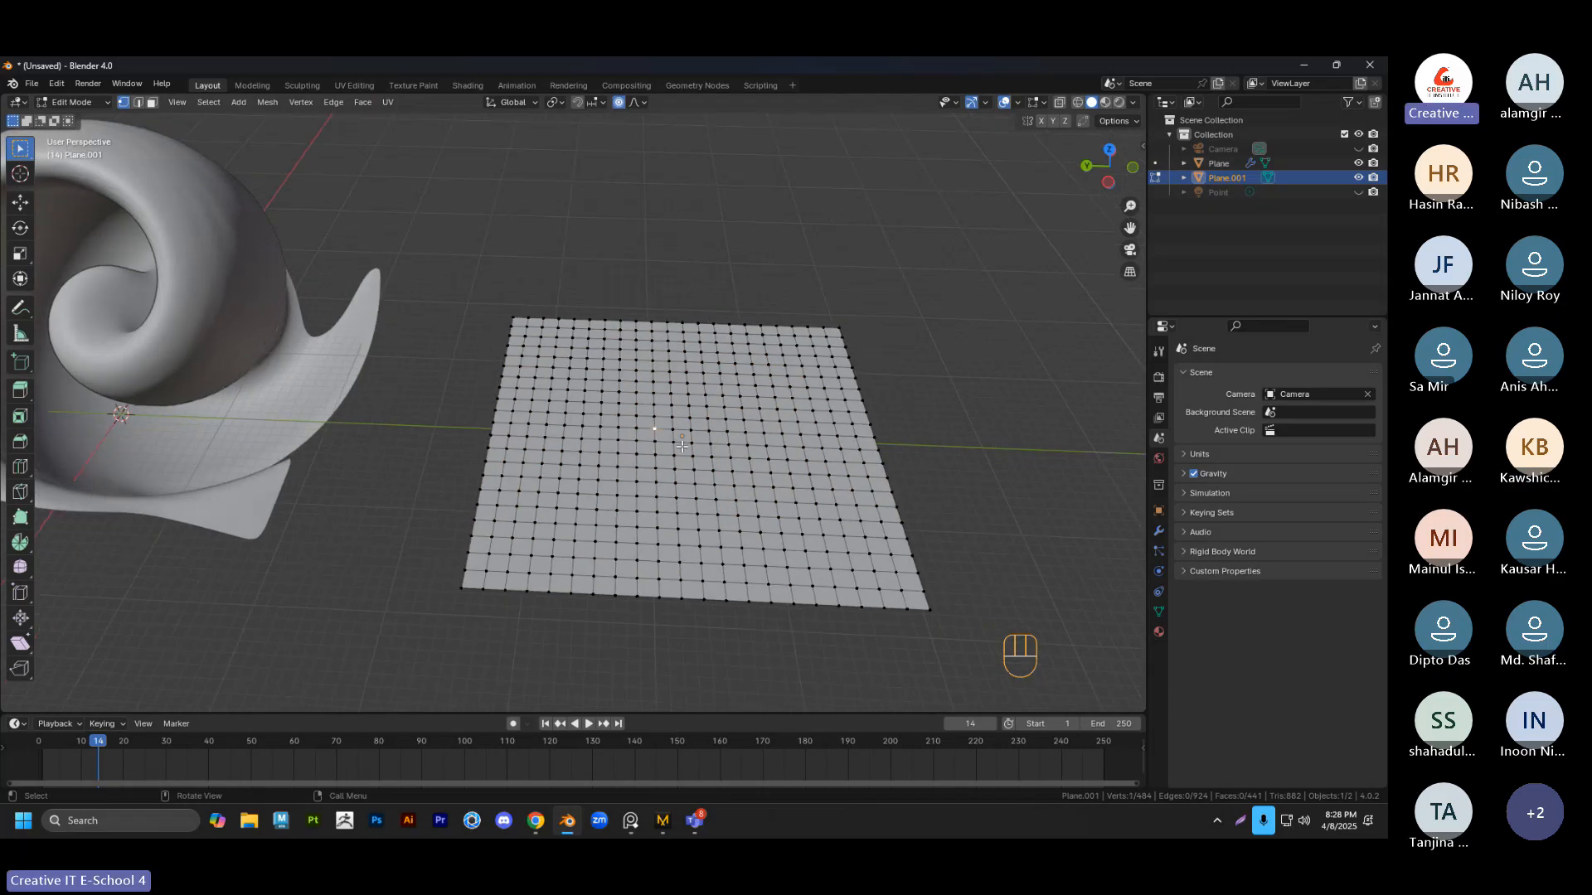
left_click(709, 431, "shift")
left_click(711, 455, "shift")
left_click(695, 444, "shift")
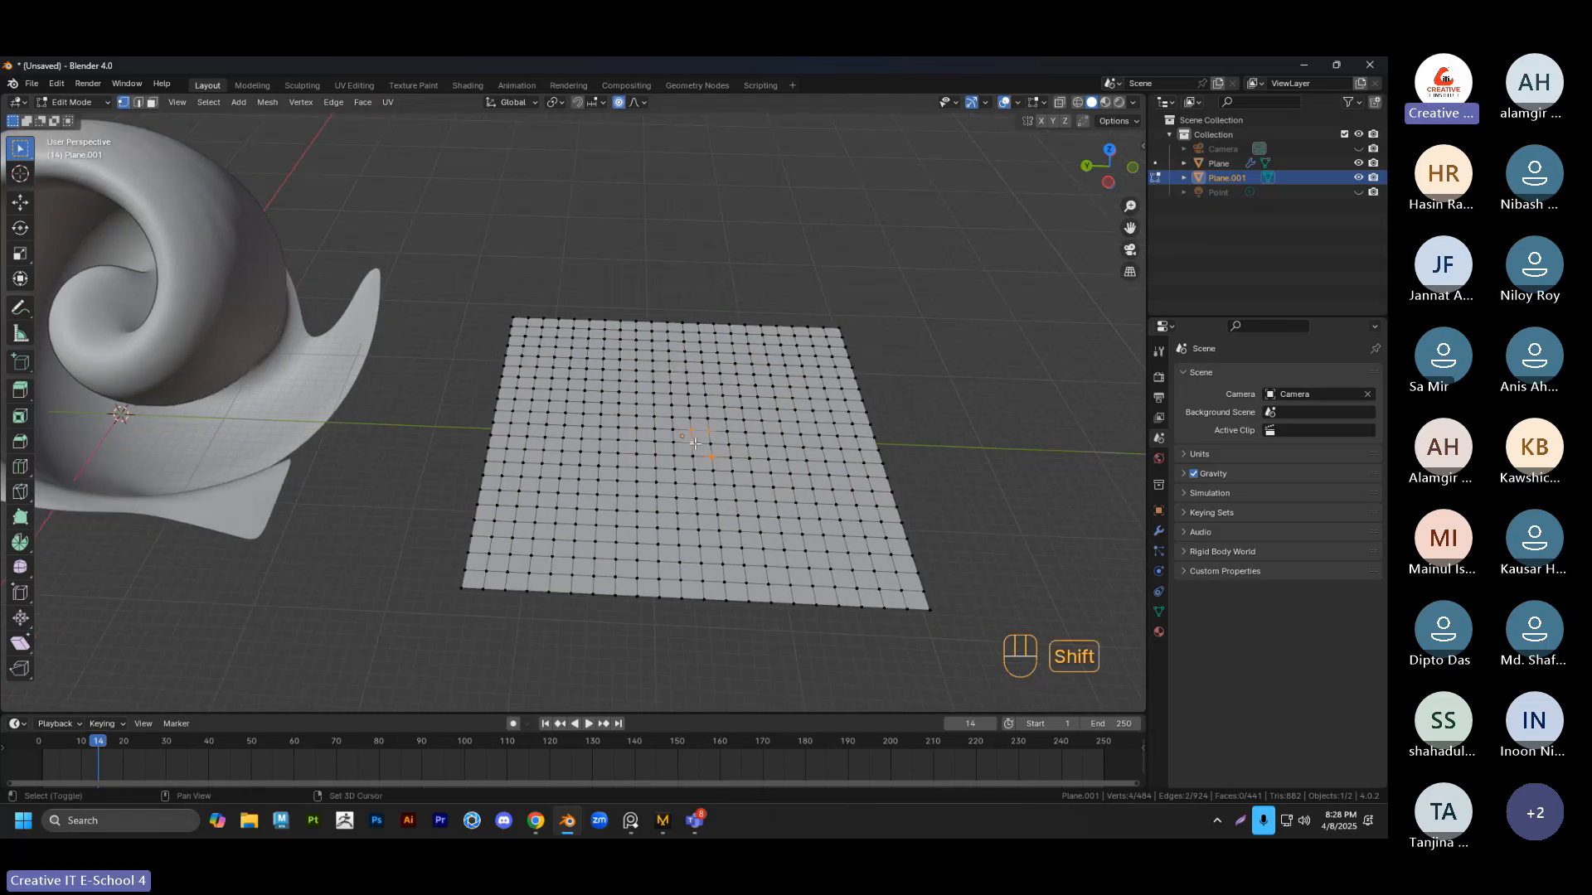
left_click(712, 448, "shift")
middle_click_drag(712, 448, 659, 443, "shift")
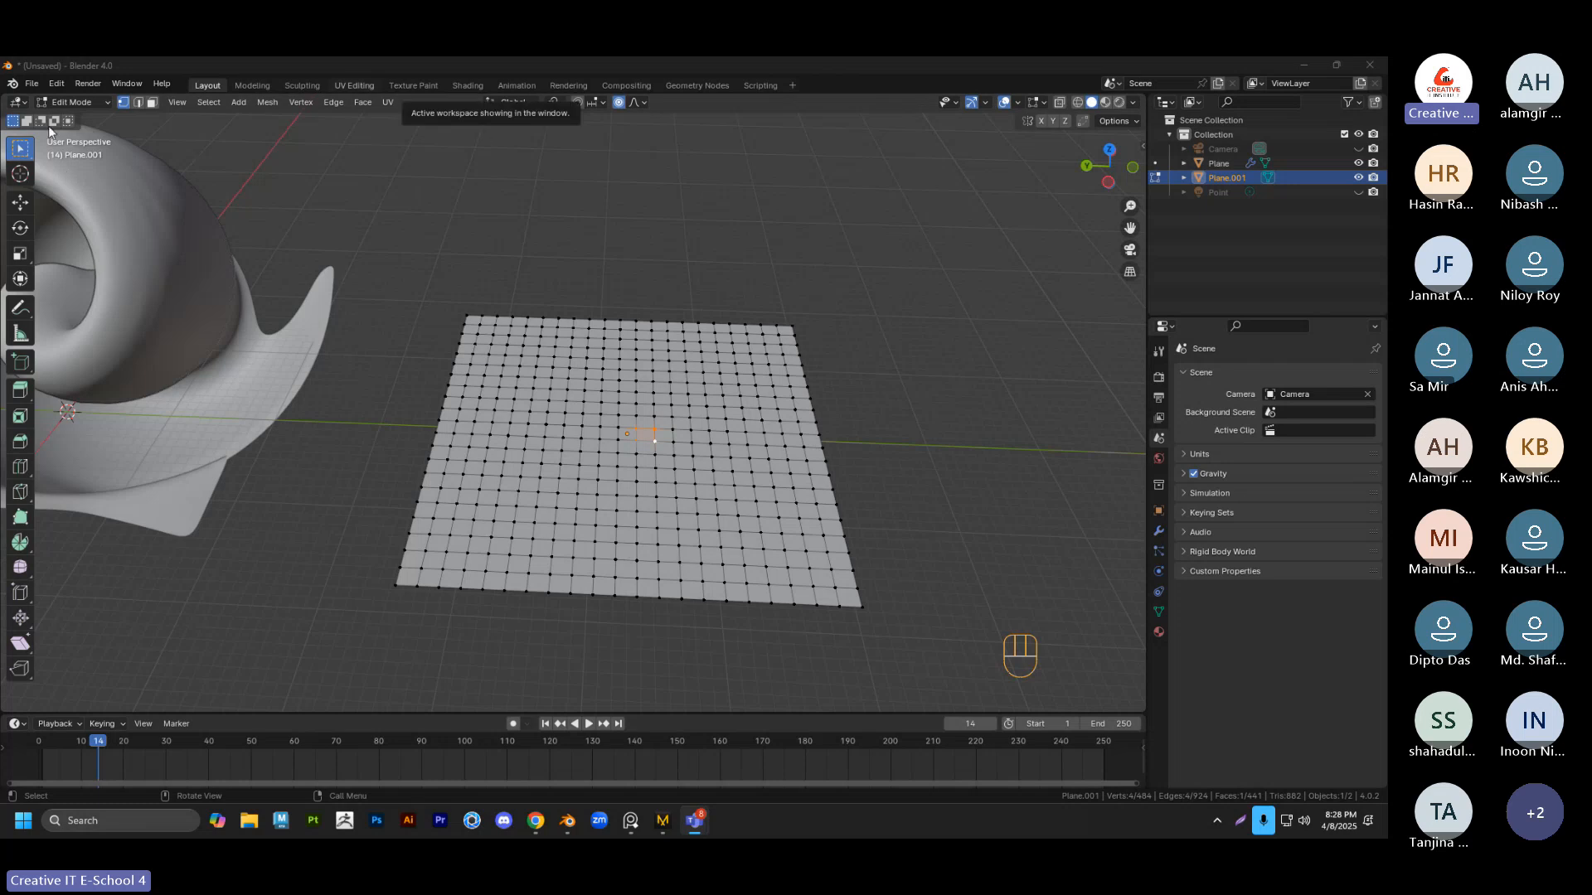
Raise the four centre vertices about 20.54 m along Z using Sharp falloff and a proportional size of 23.225, and inspect the peak
left_click(635, 103)
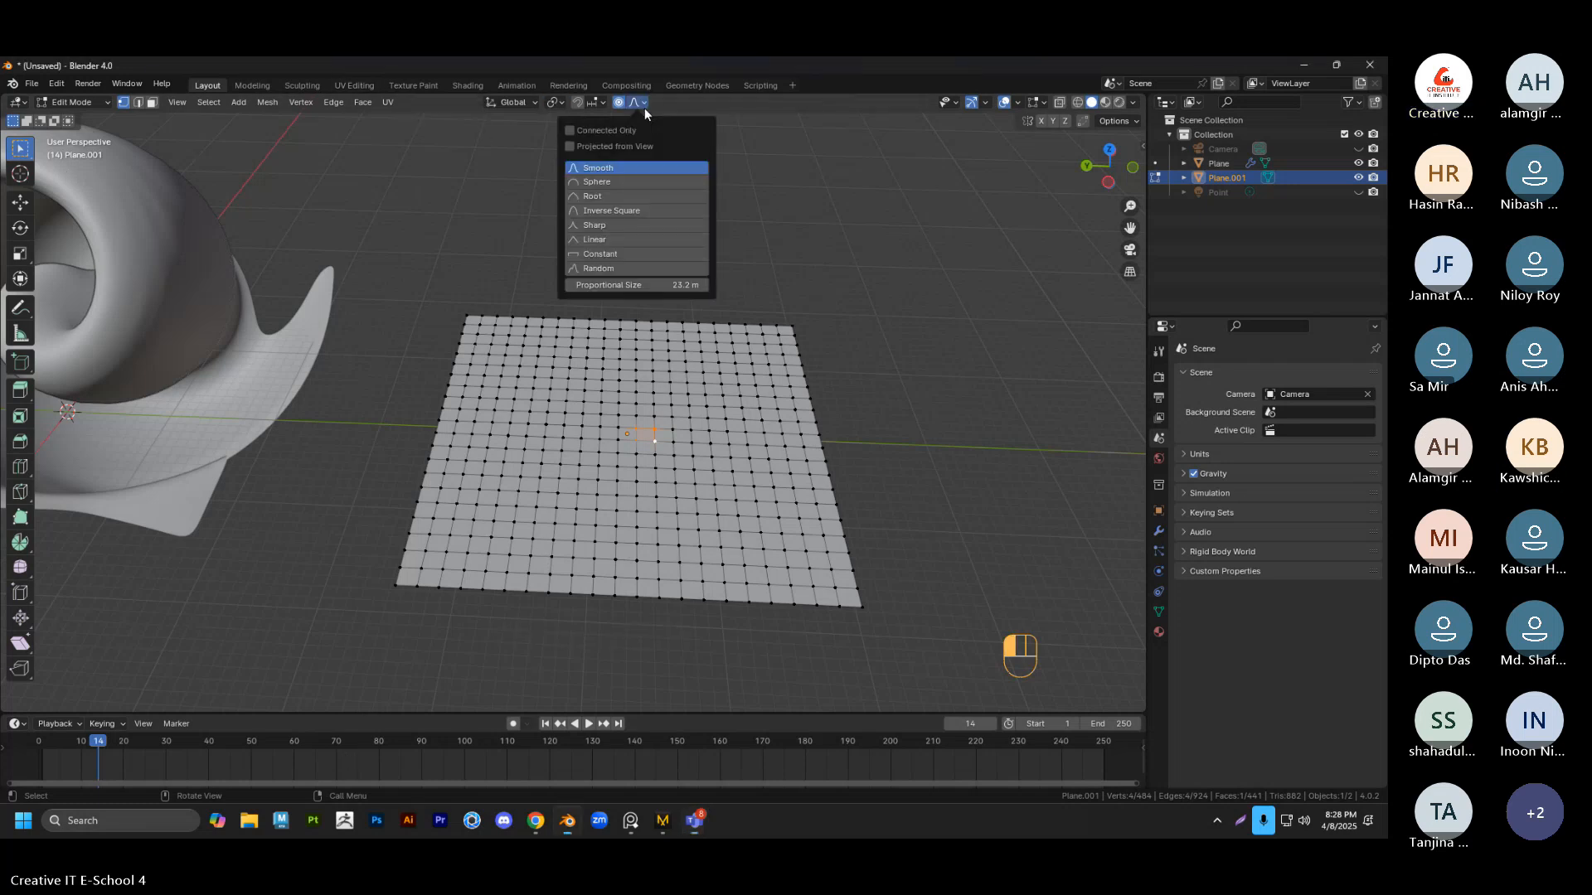
left_click(603, 226)
key("g")
key("z")
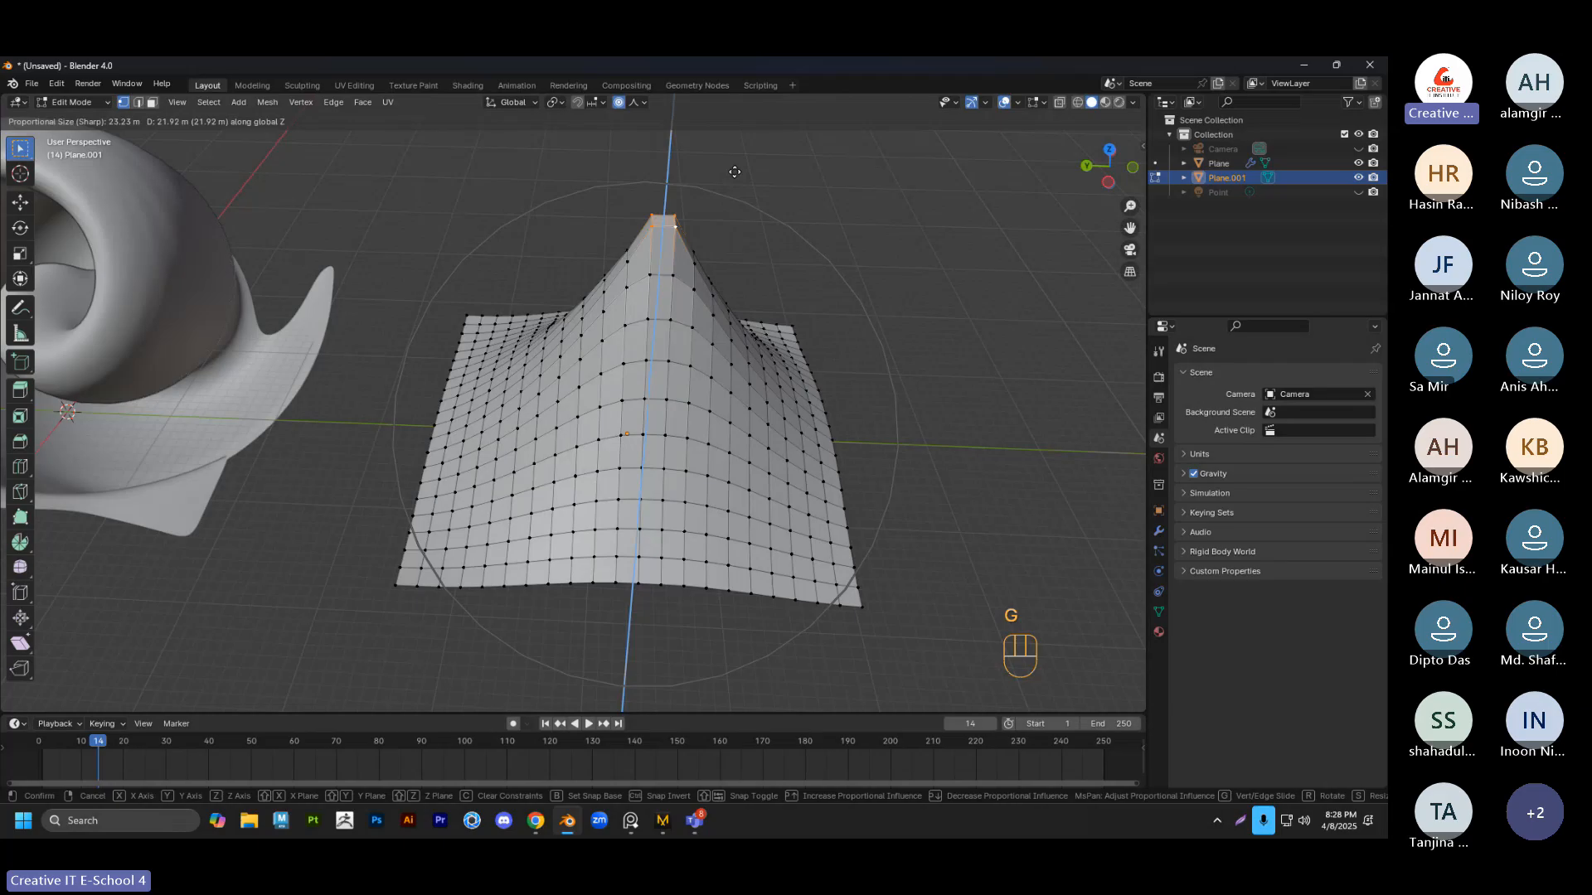
left_click(783, 316)
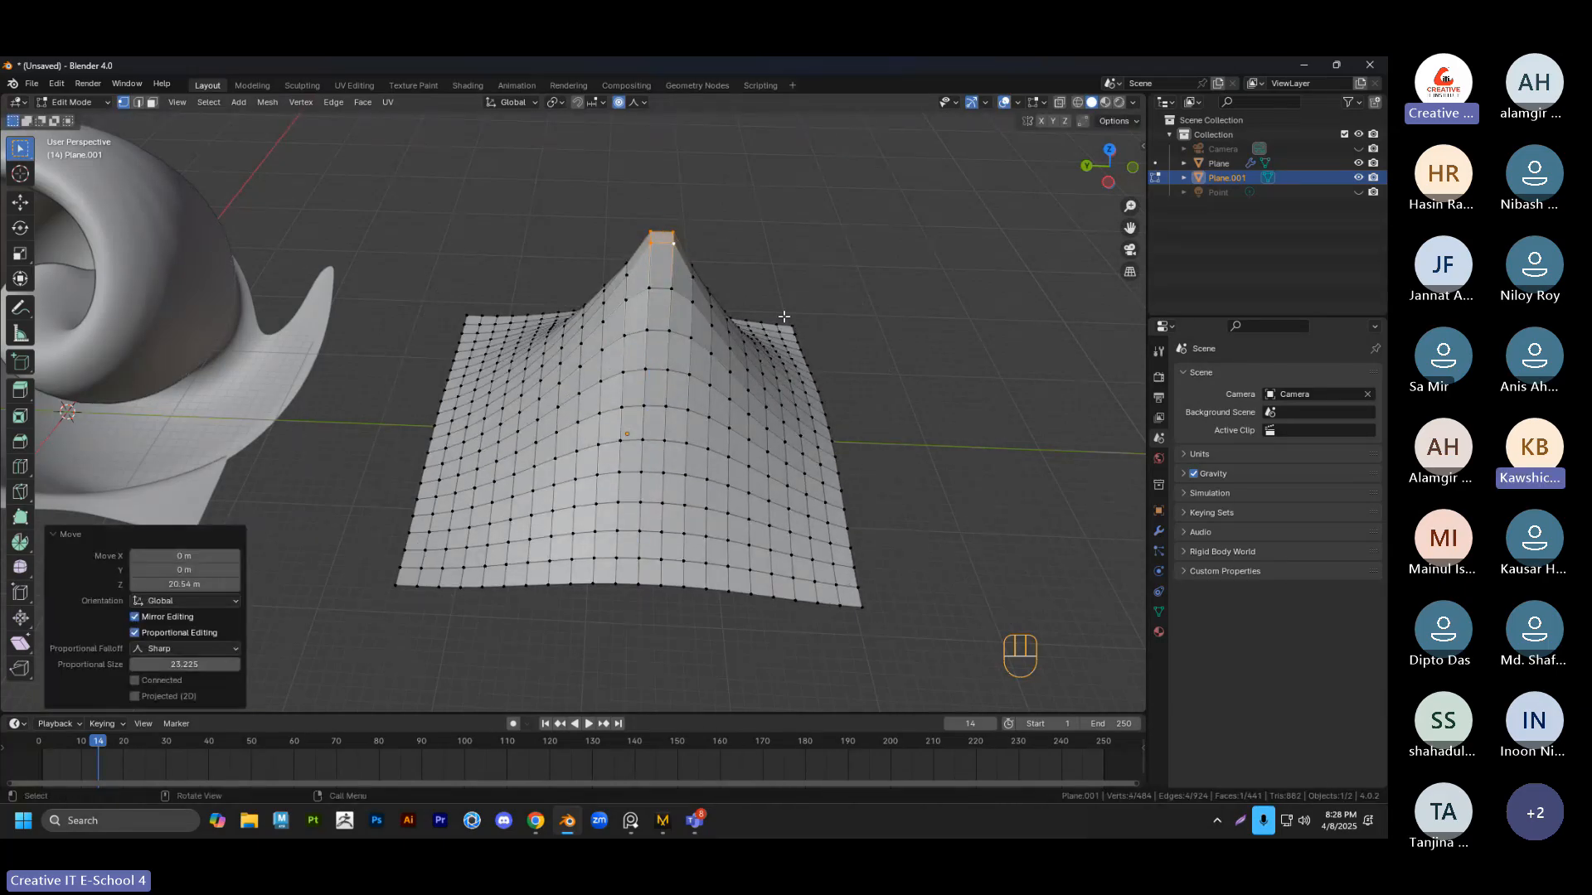
middle_click_drag(783, 316, 664, 152)
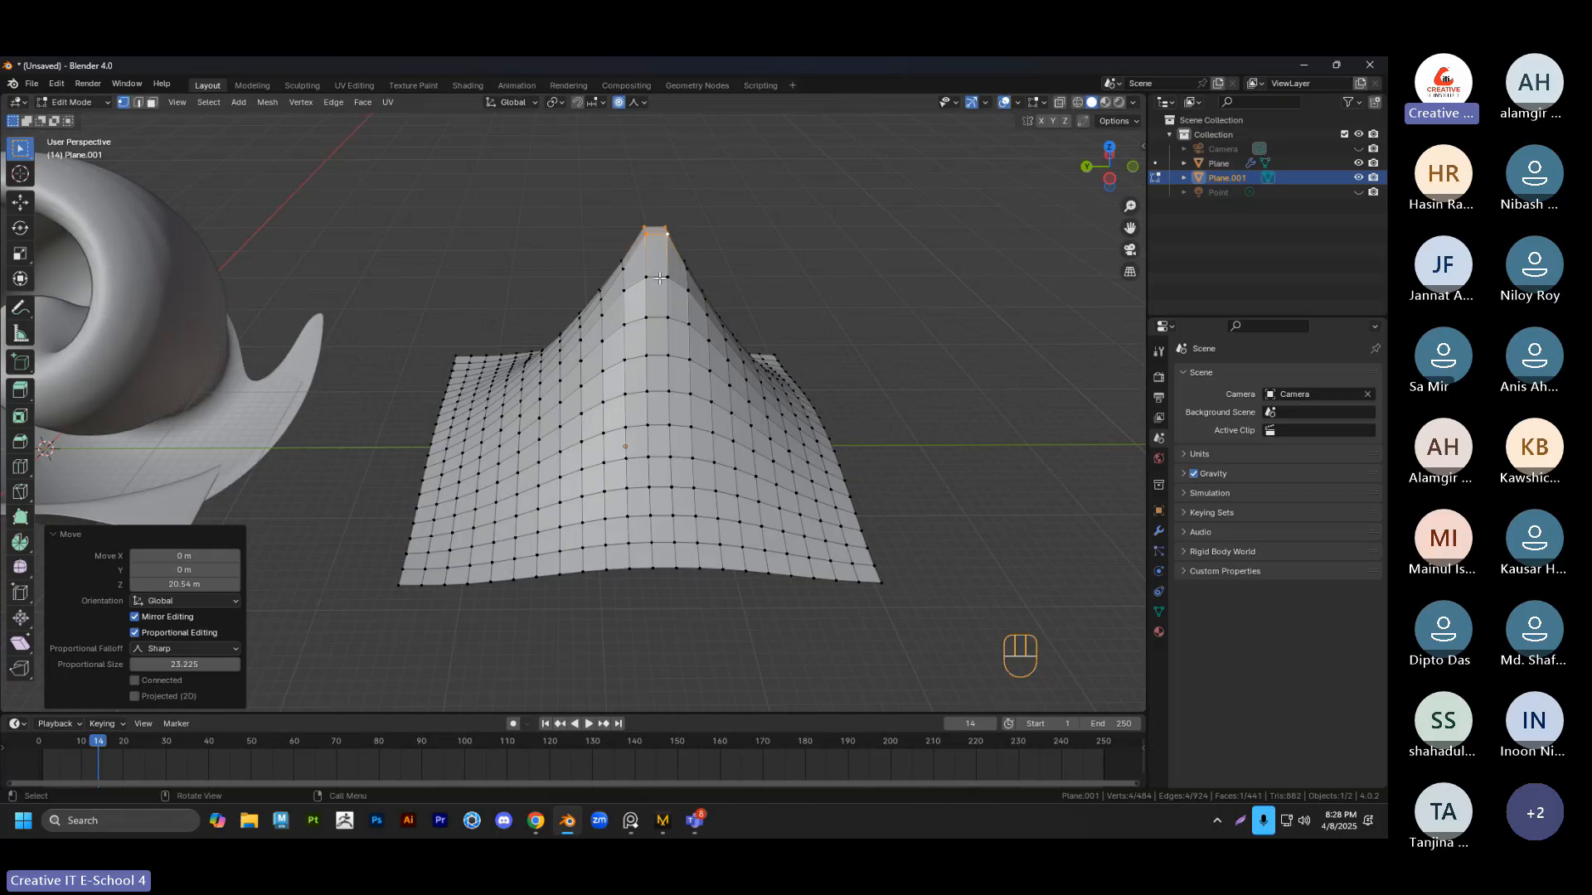
Set the proportional falloff to Root and undo the last move of the centre vertices
left_click(636, 102)
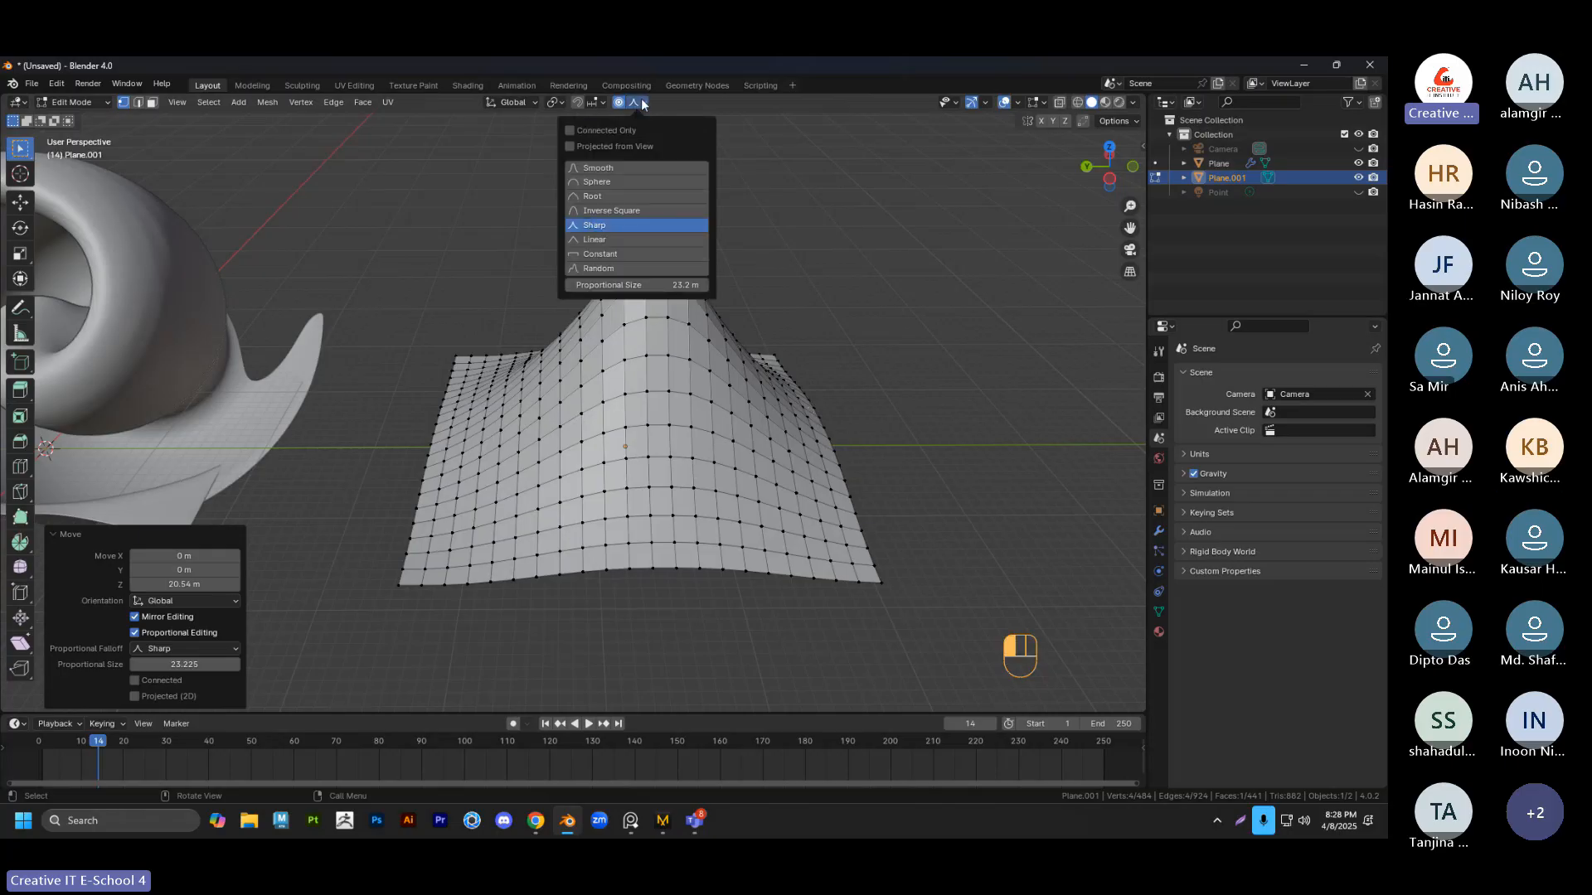
left_click(605, 195)
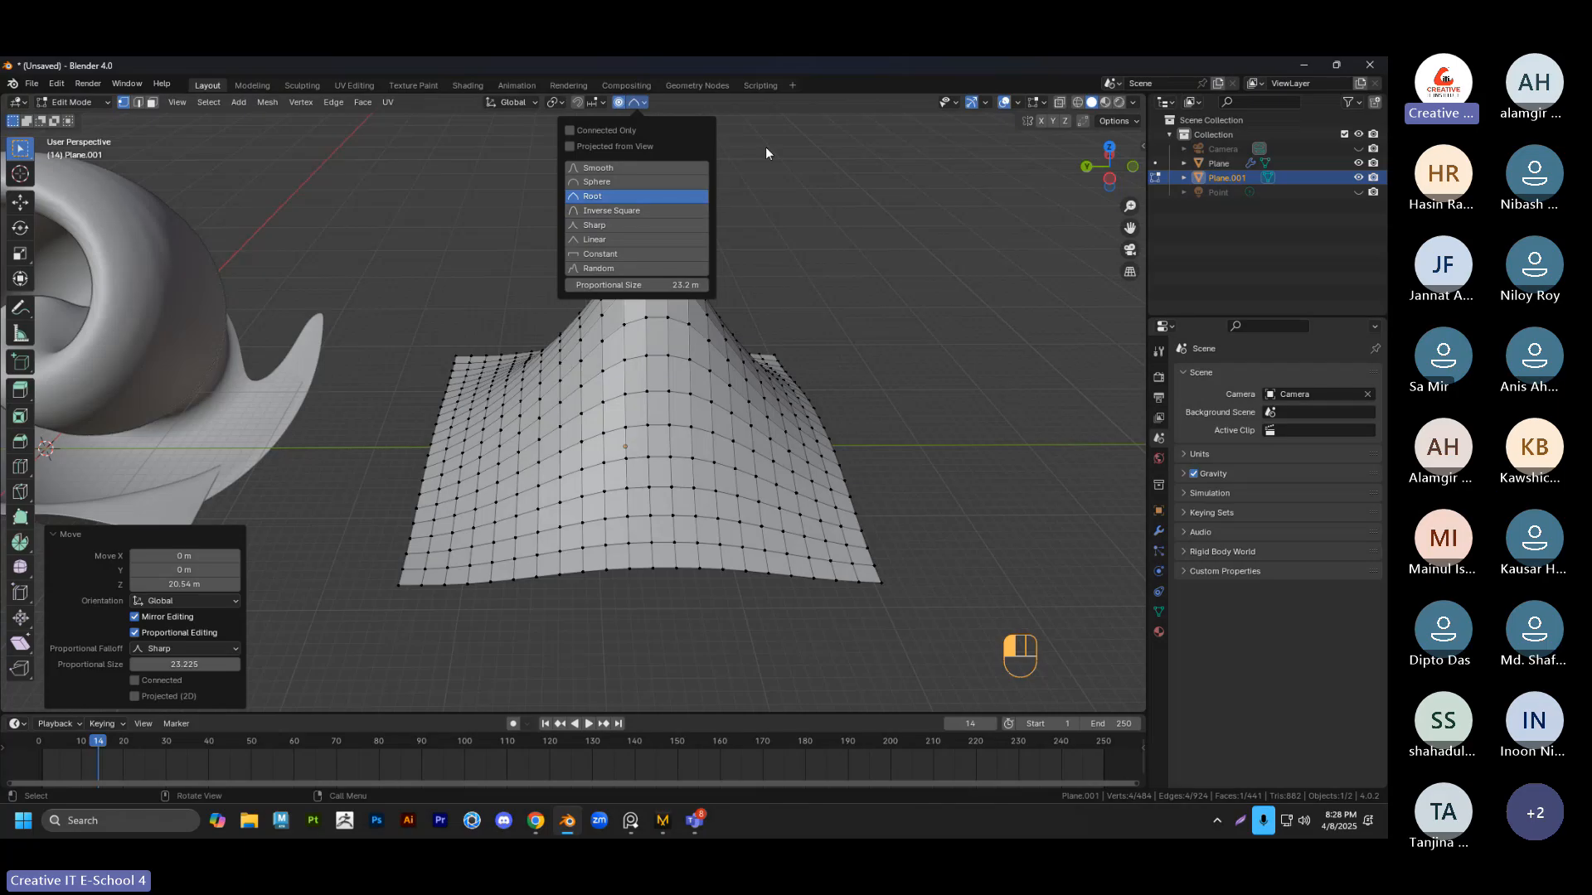
key("ctrl+z")
Raise the four centre vertices about 16.04 m along local Z with Root falloff and a proportional size of about 14.42, and inspect the dome
key("g")
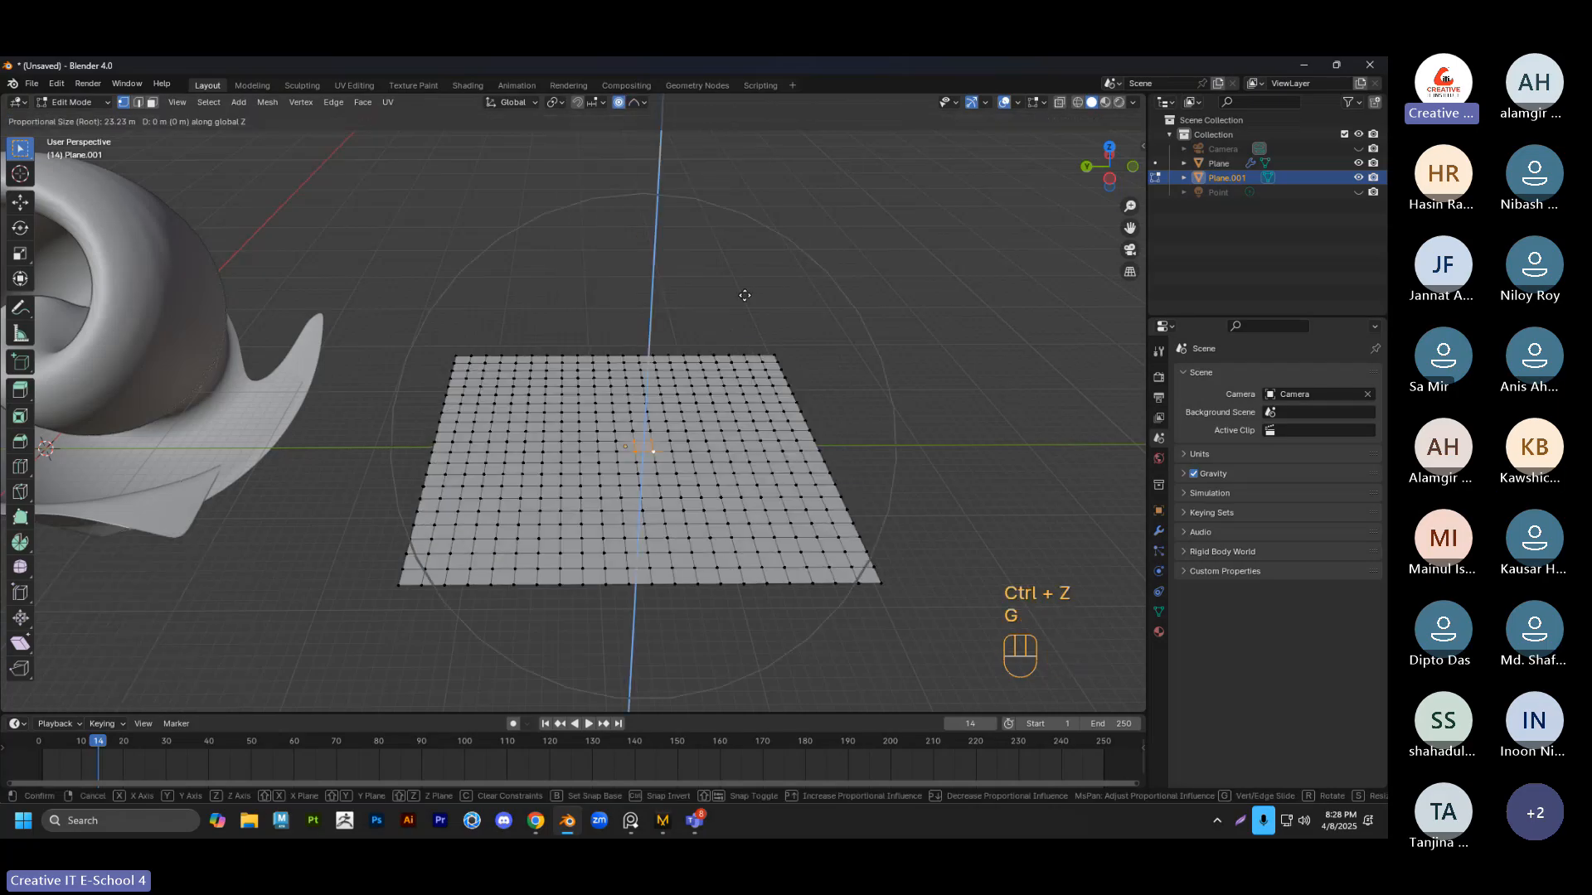
key("z")
scroll(704, 301, "up", 3)
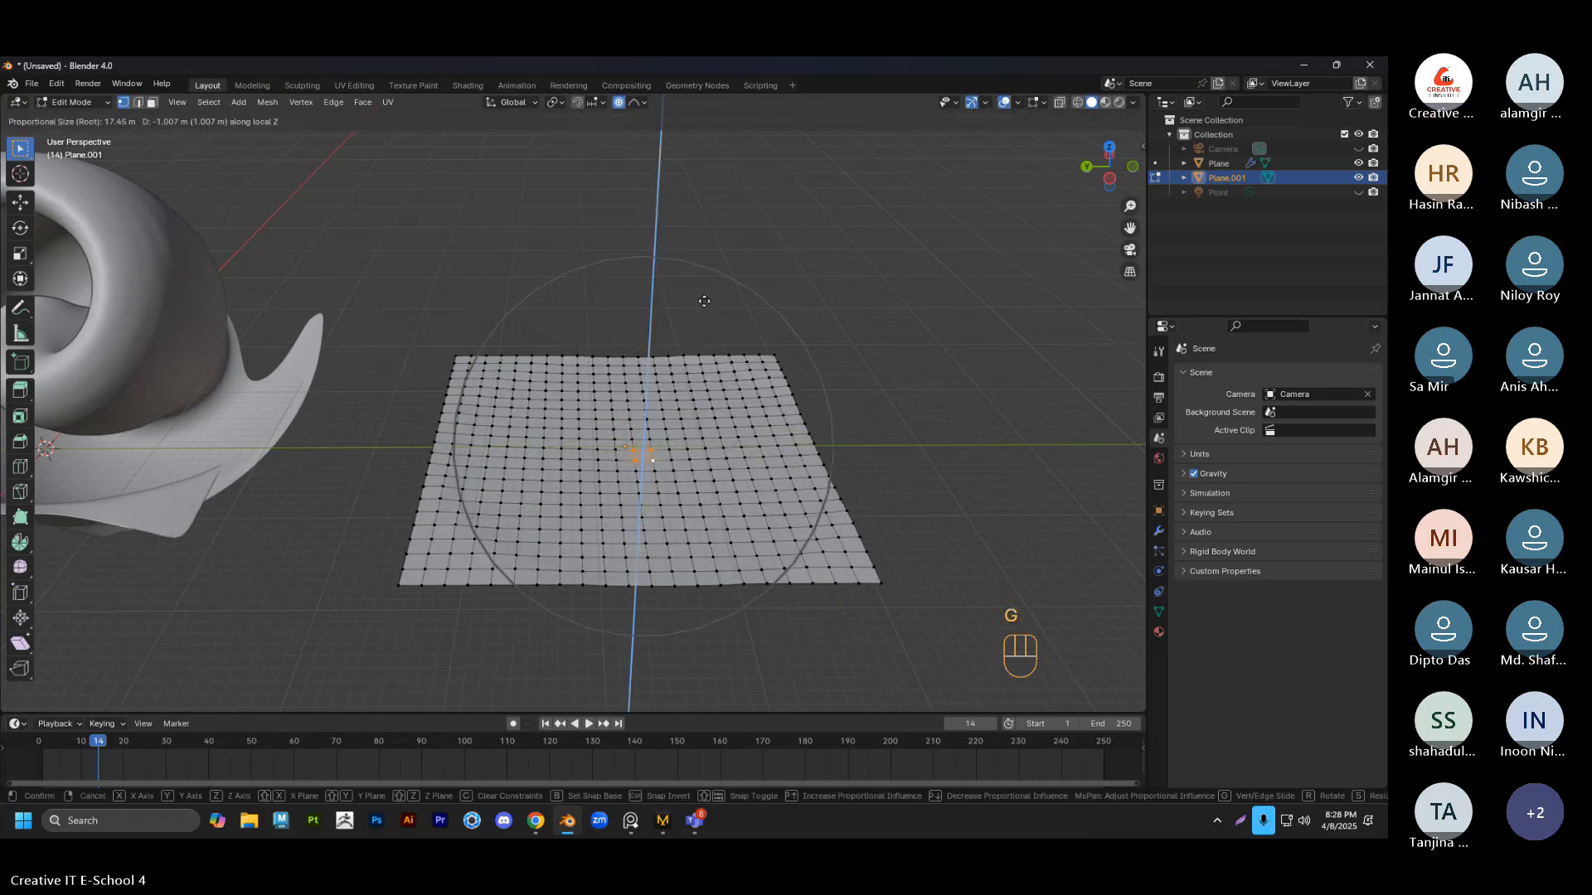
scroll(688, 141, "up", 7)
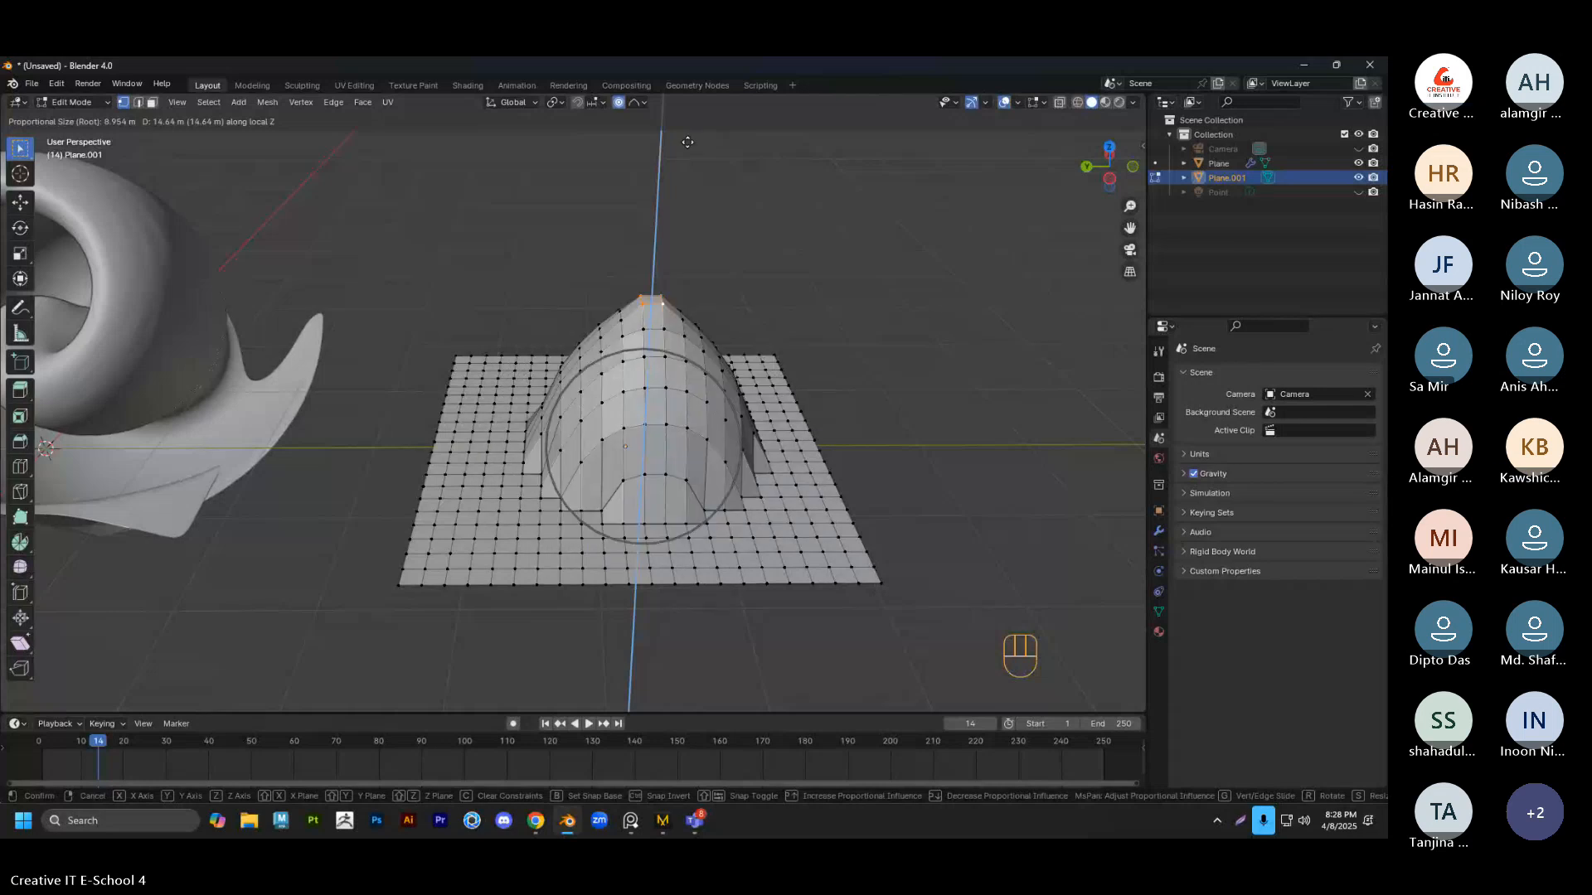
scroll(686, 142, "up", 3)
scroll(686, 142, "down", 4)
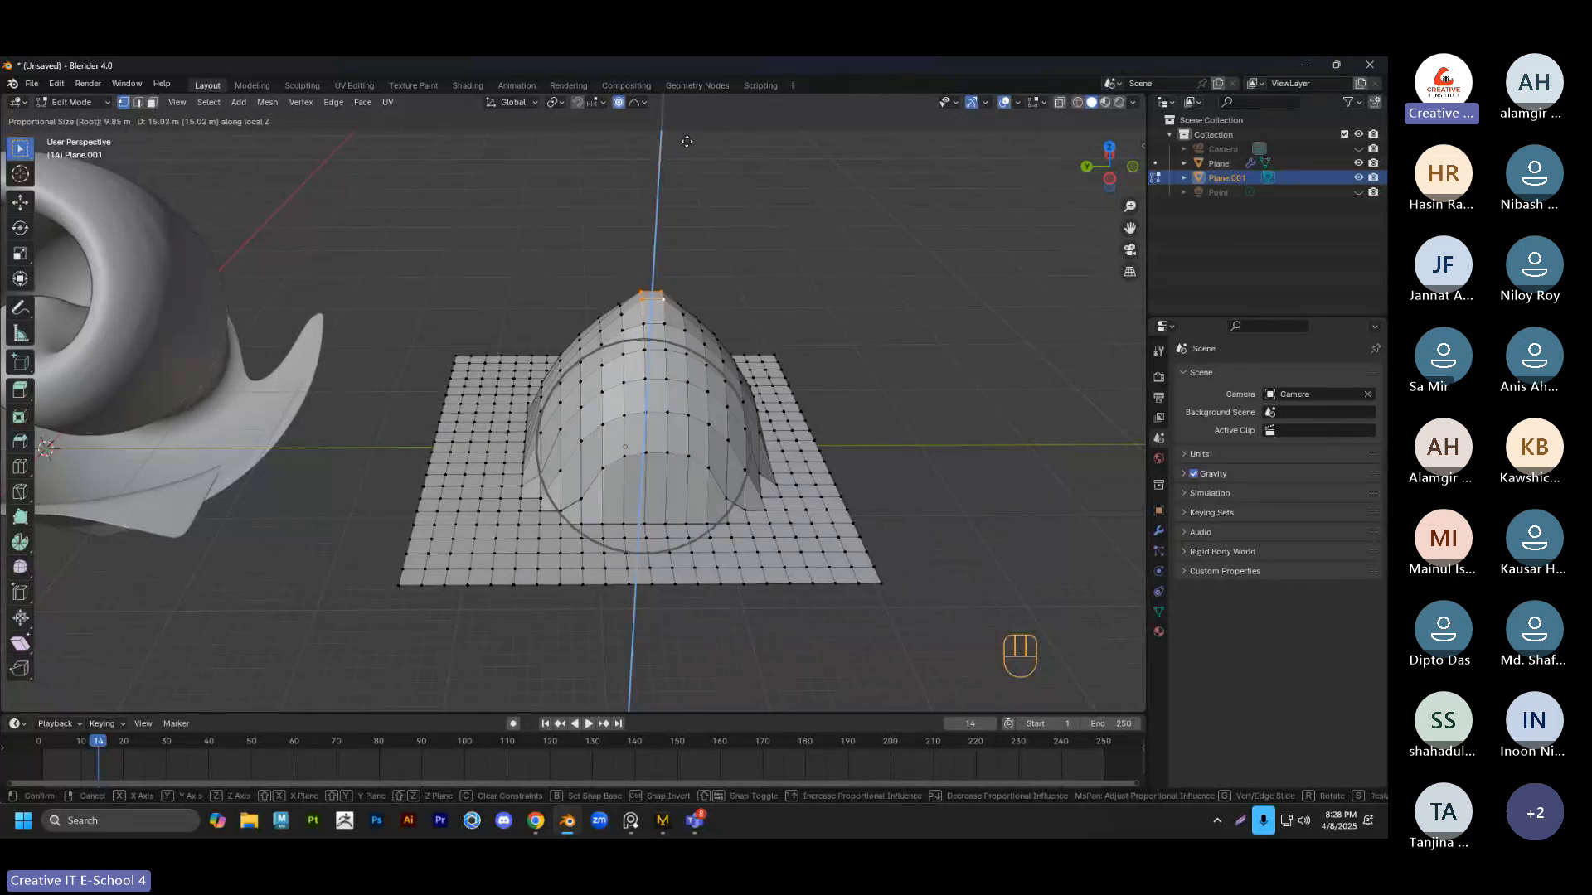
scroll(686, 142, "down", 4)
left_click(686, 142)
middle_click_drag(732, 171, 786, 327)
middle_click_drag(622, 278, 622, 301, "shift")
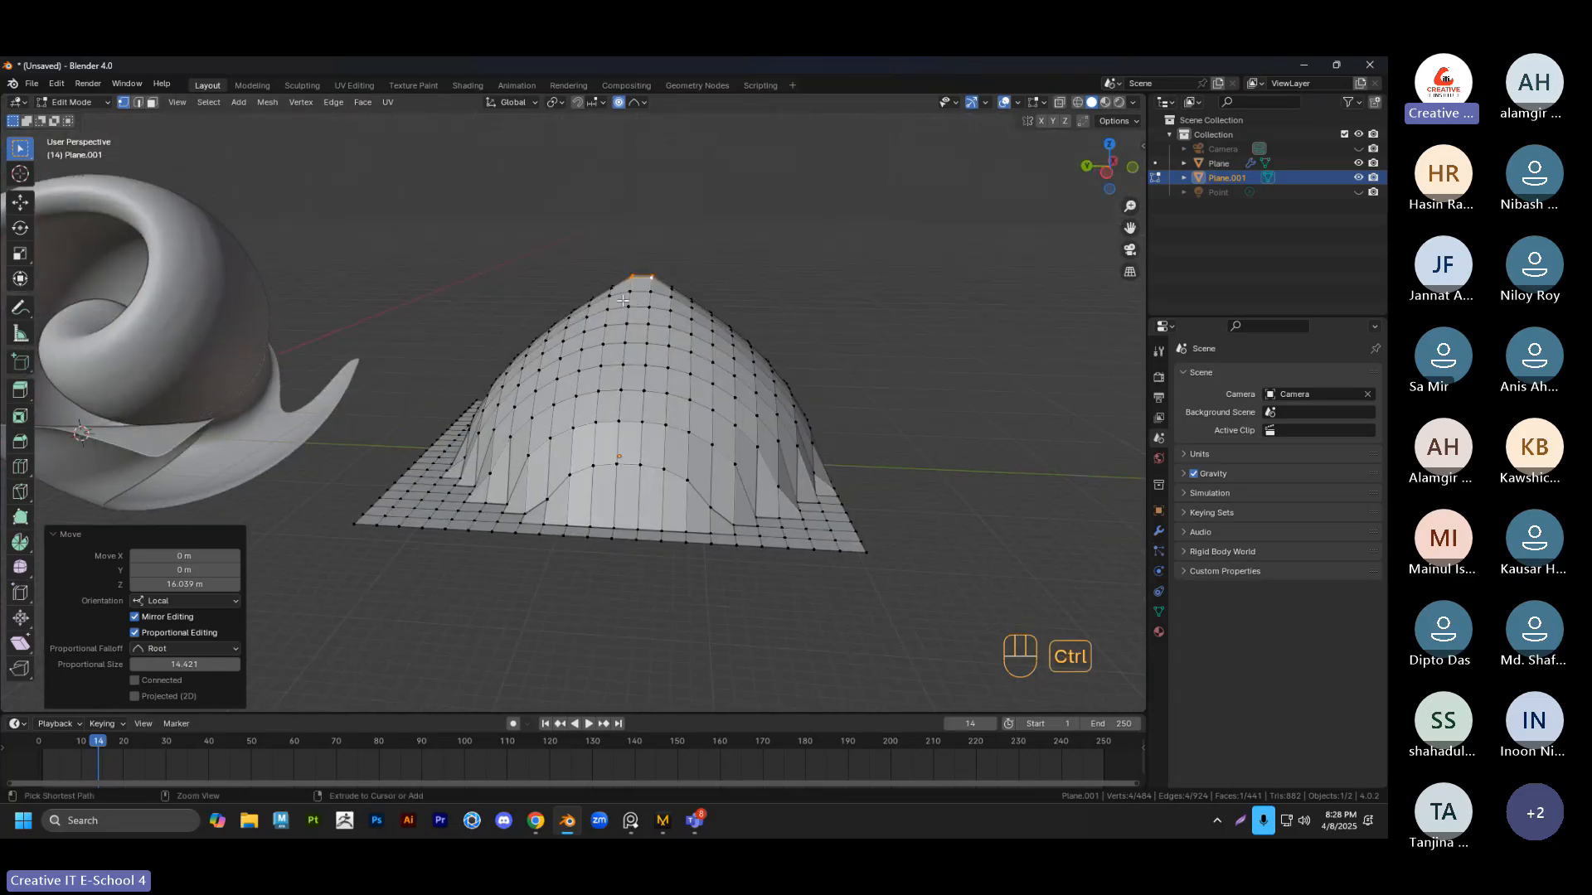
Undo the Root falloff move and set the proportional falloff to Inverse Square
key("ctrl+z")
left_click(643, 102)
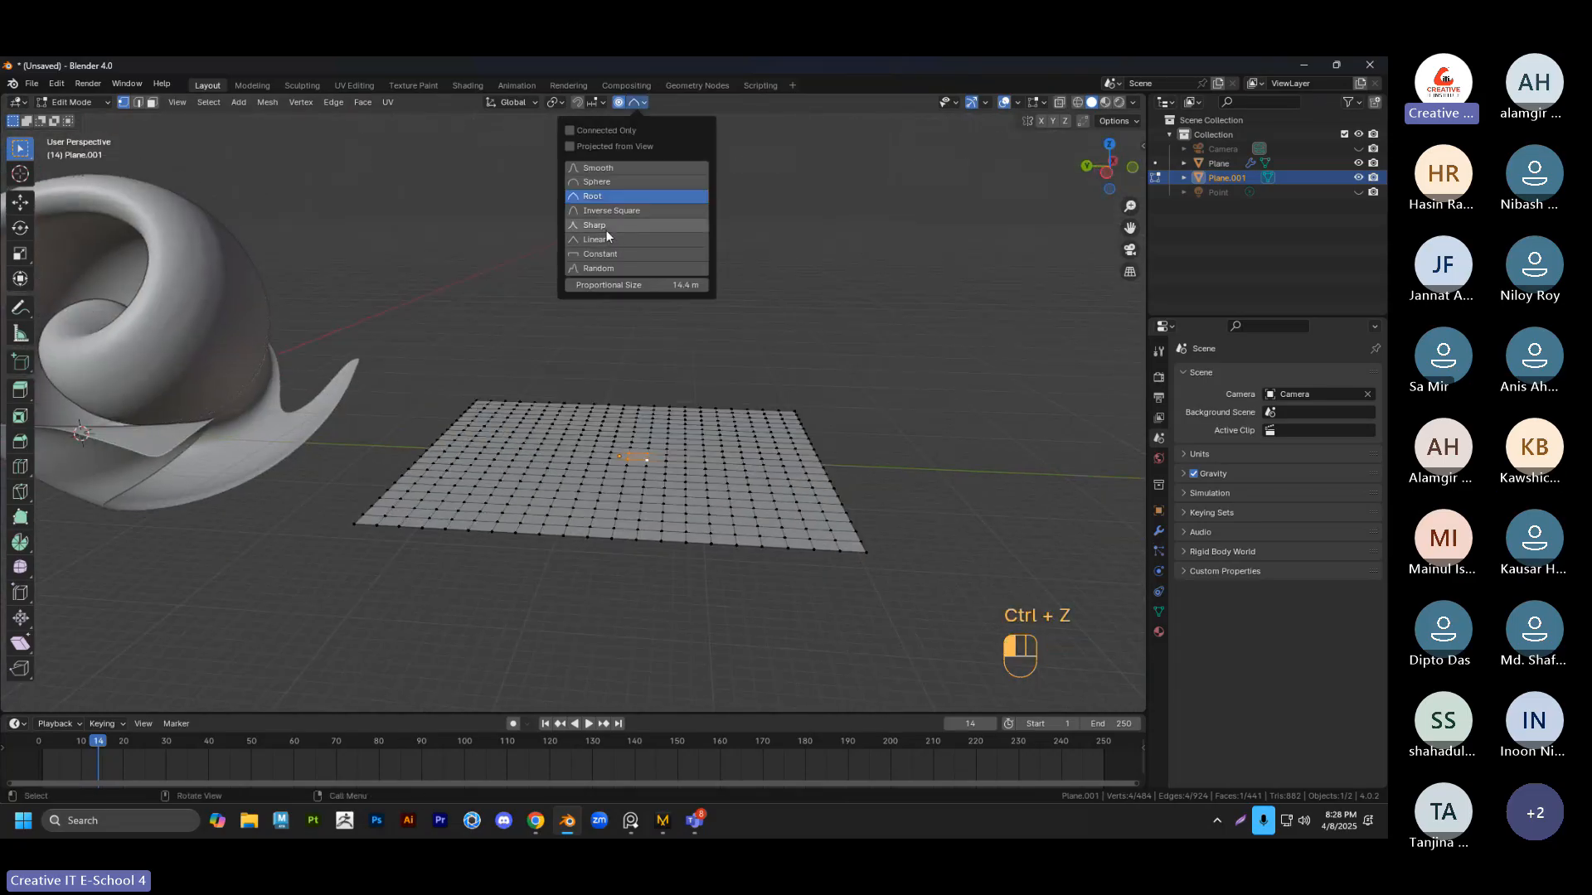
left_click(605, 210)
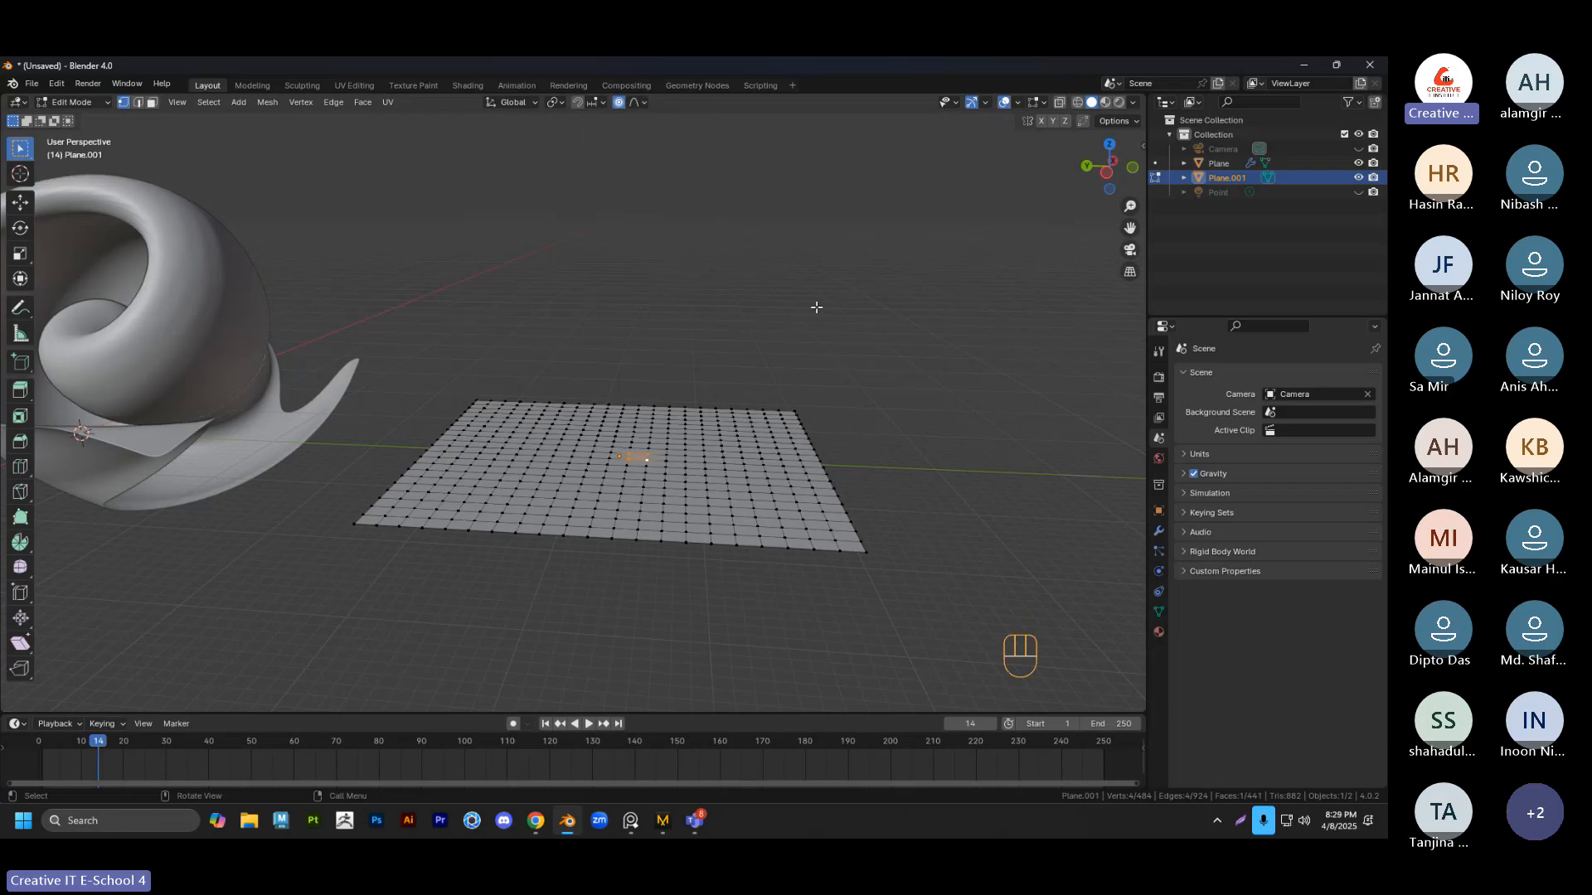
Set the proportional falloff to Constant and raise the four centre vertices about 8.68 m along Z with a proportional size of 9.85
left_click(643, 102)
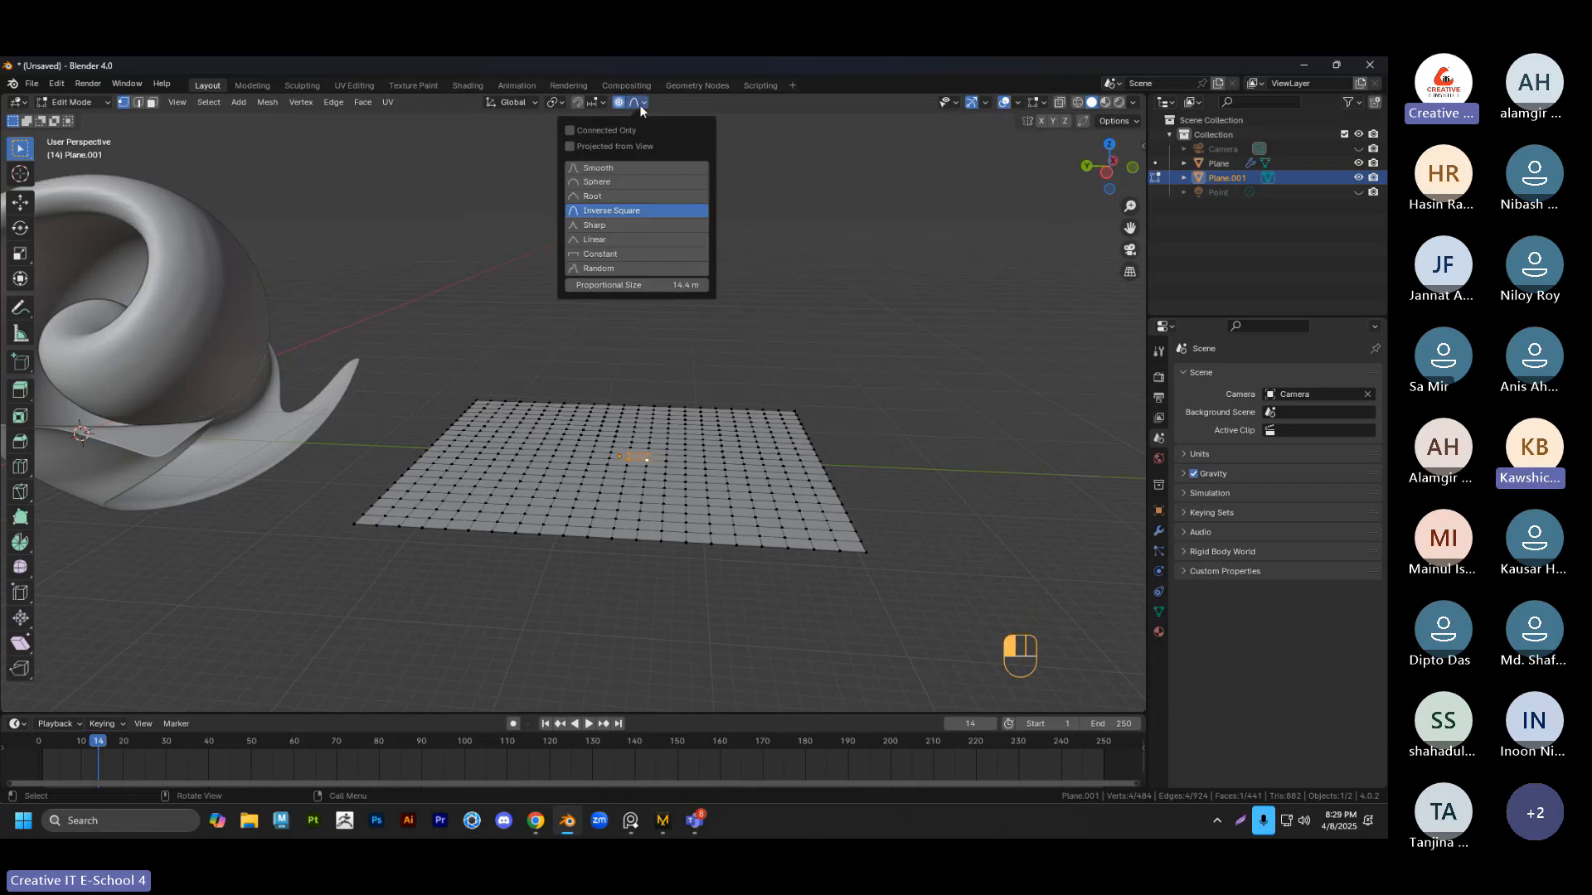
left_click(604, 254)
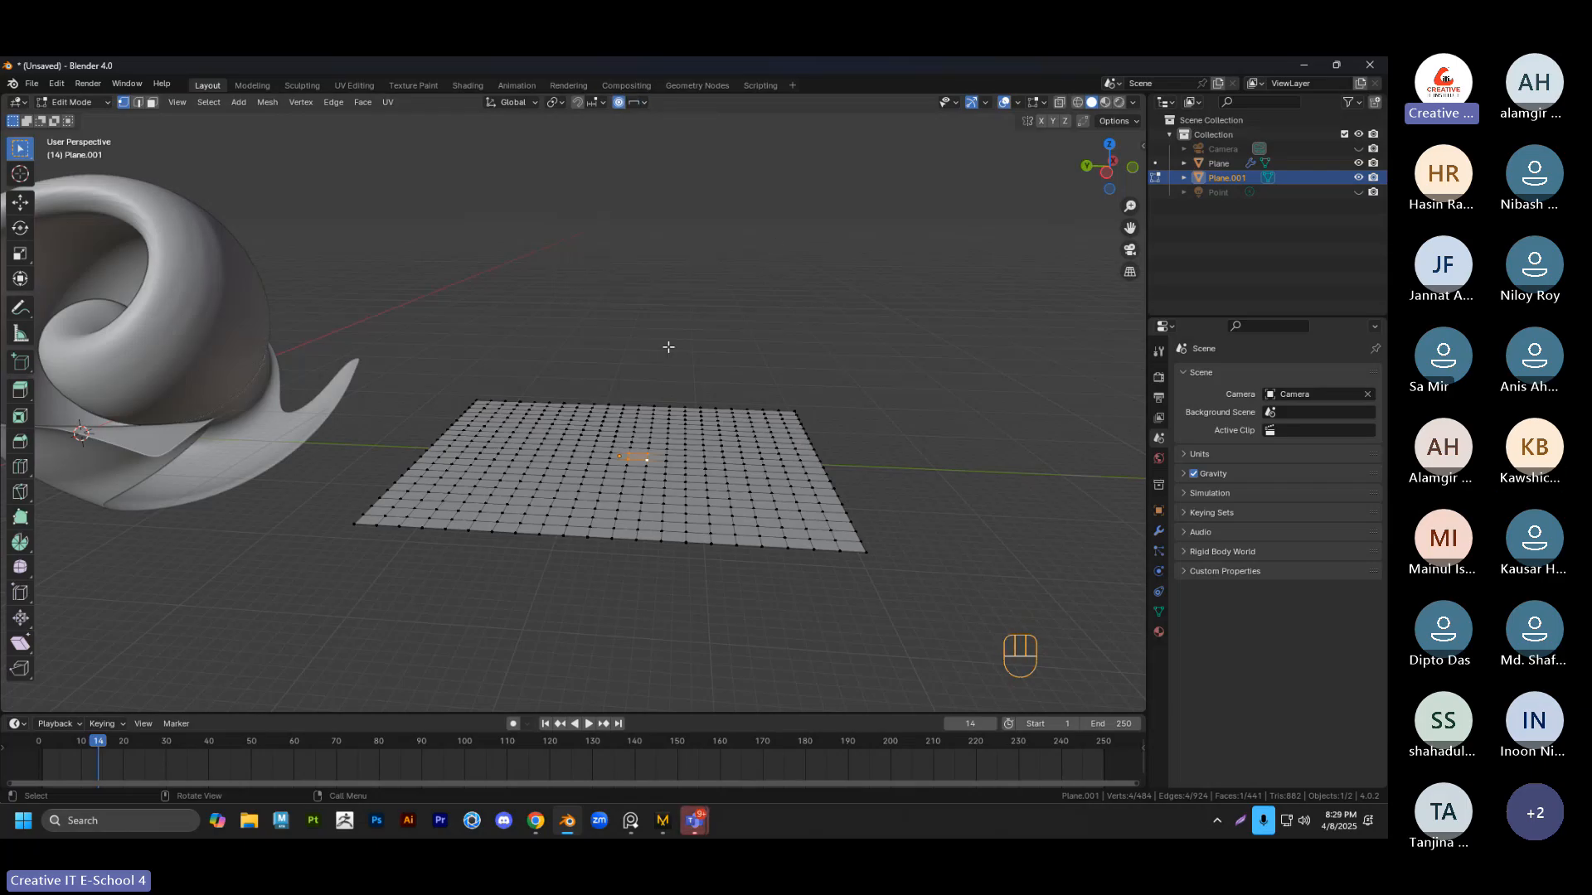
key("g")
key("z")
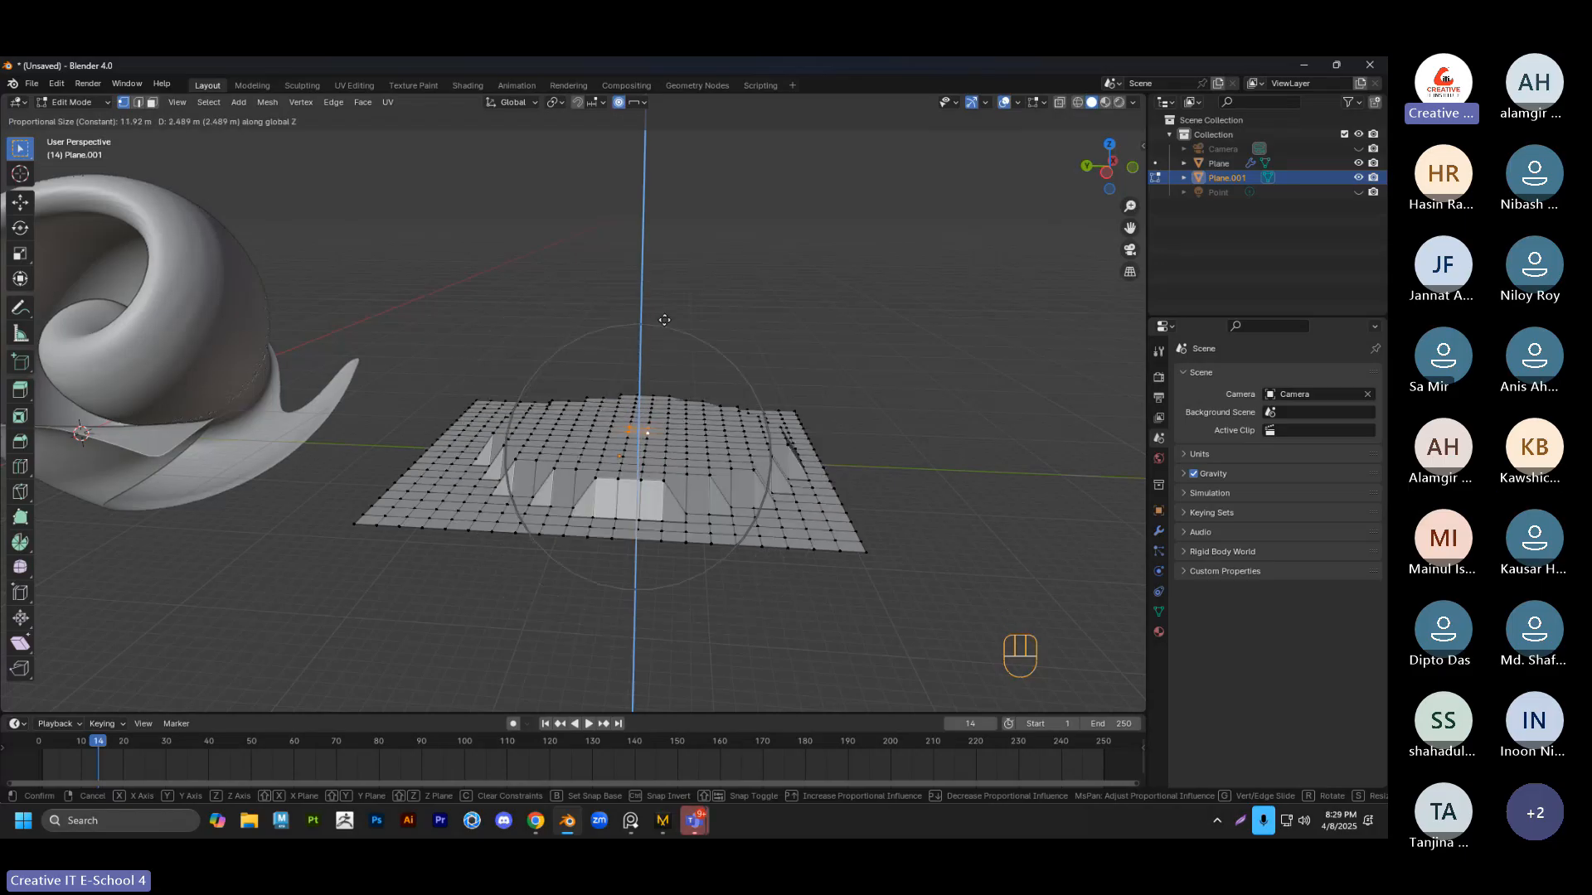
scroll(659, 293, "up", 5)
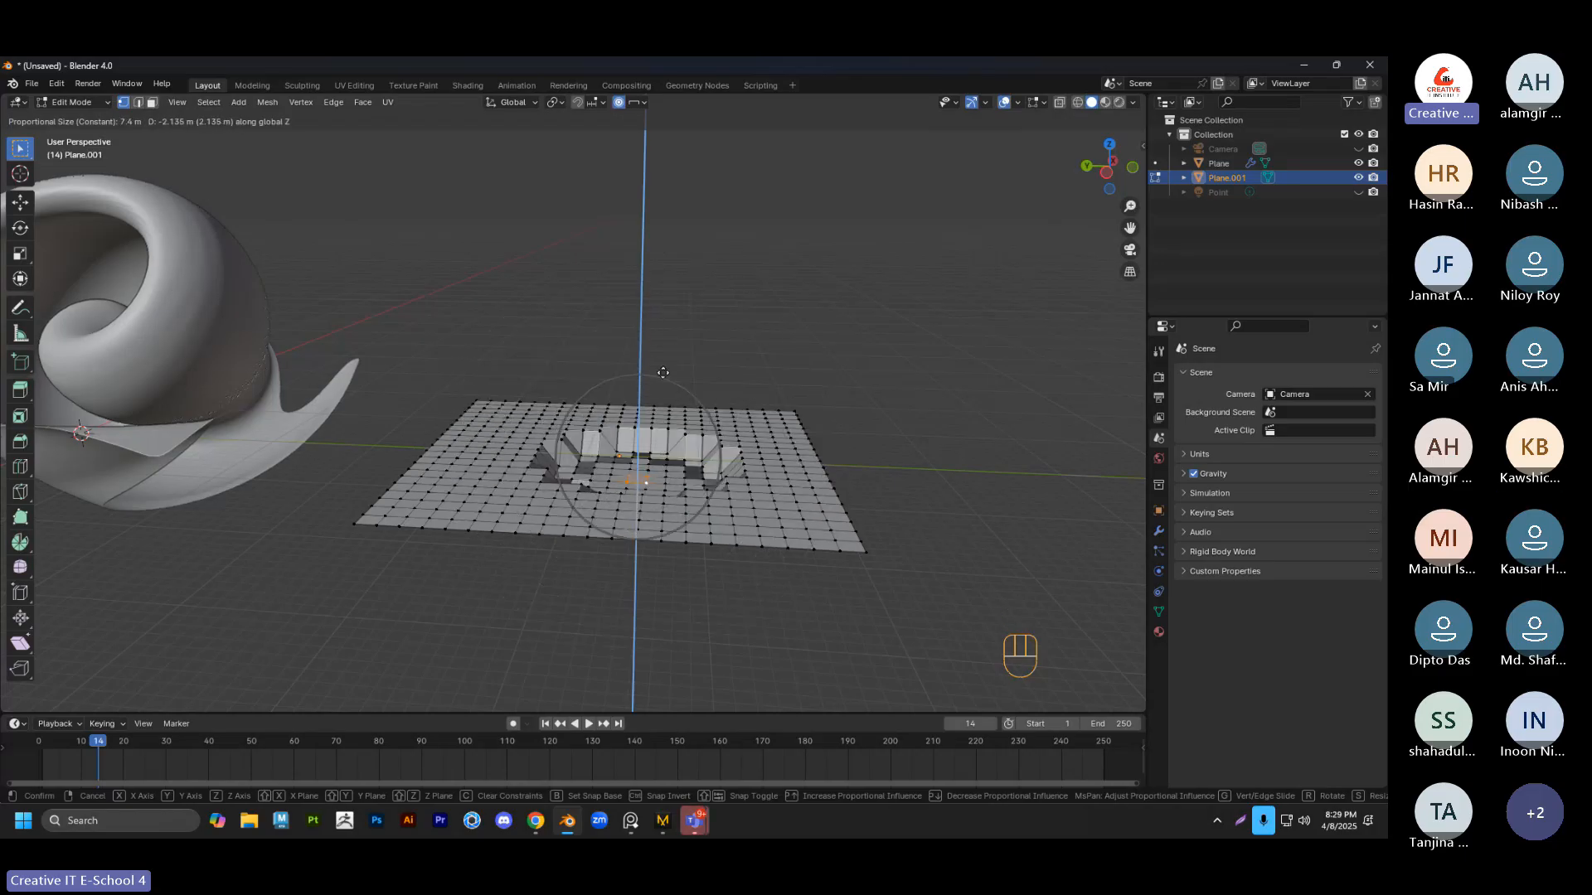
scroll(666, 410, "down", 4)
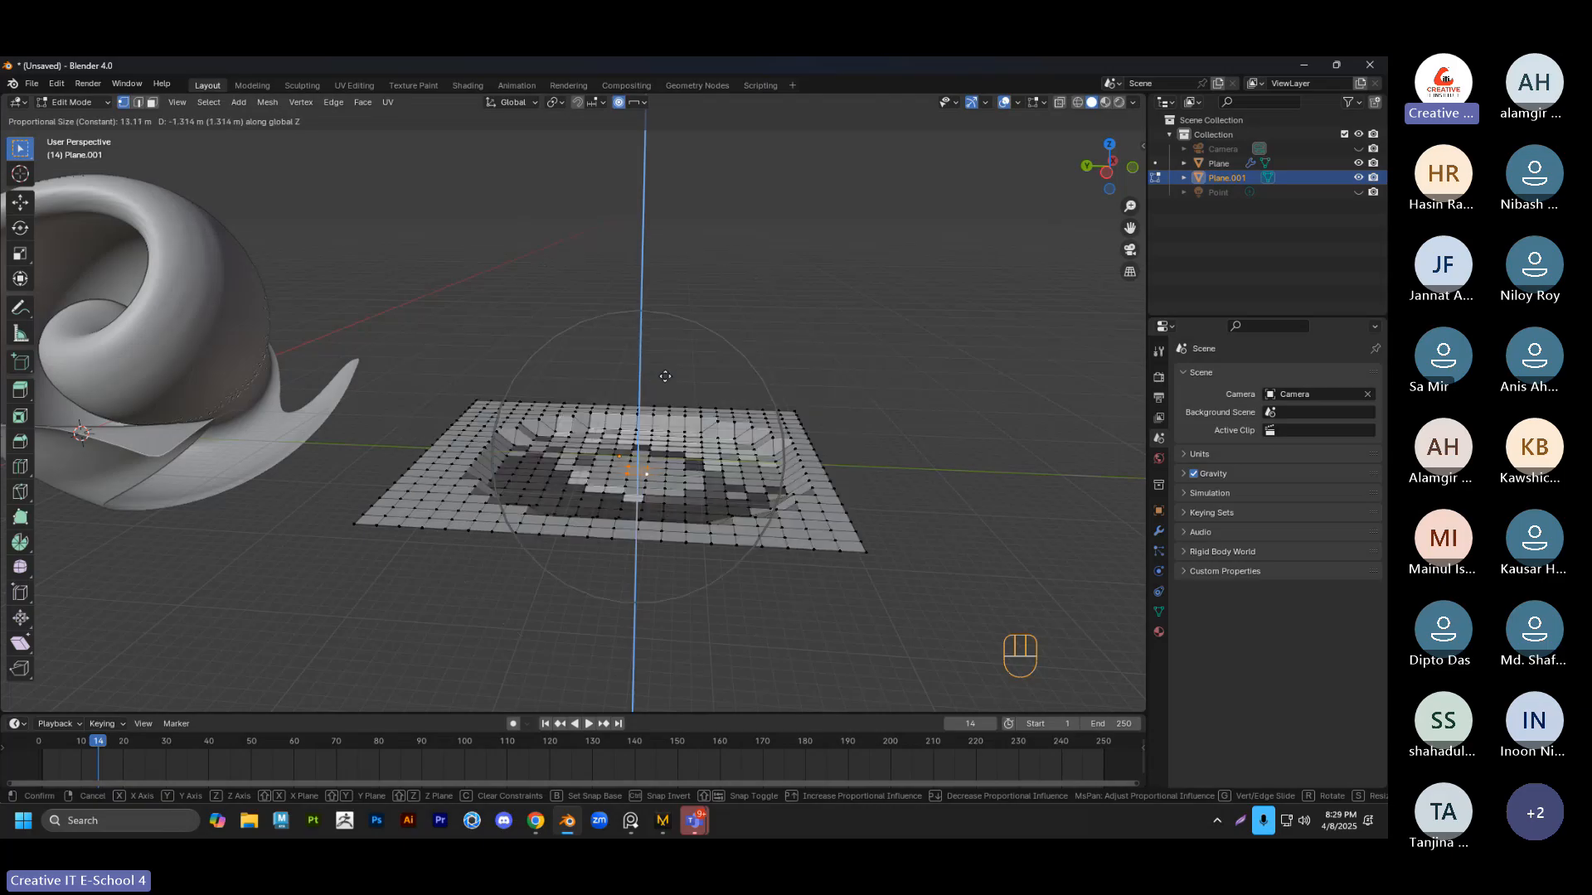
scroll(665, 323, "up", 3)
left_click(664, 274)
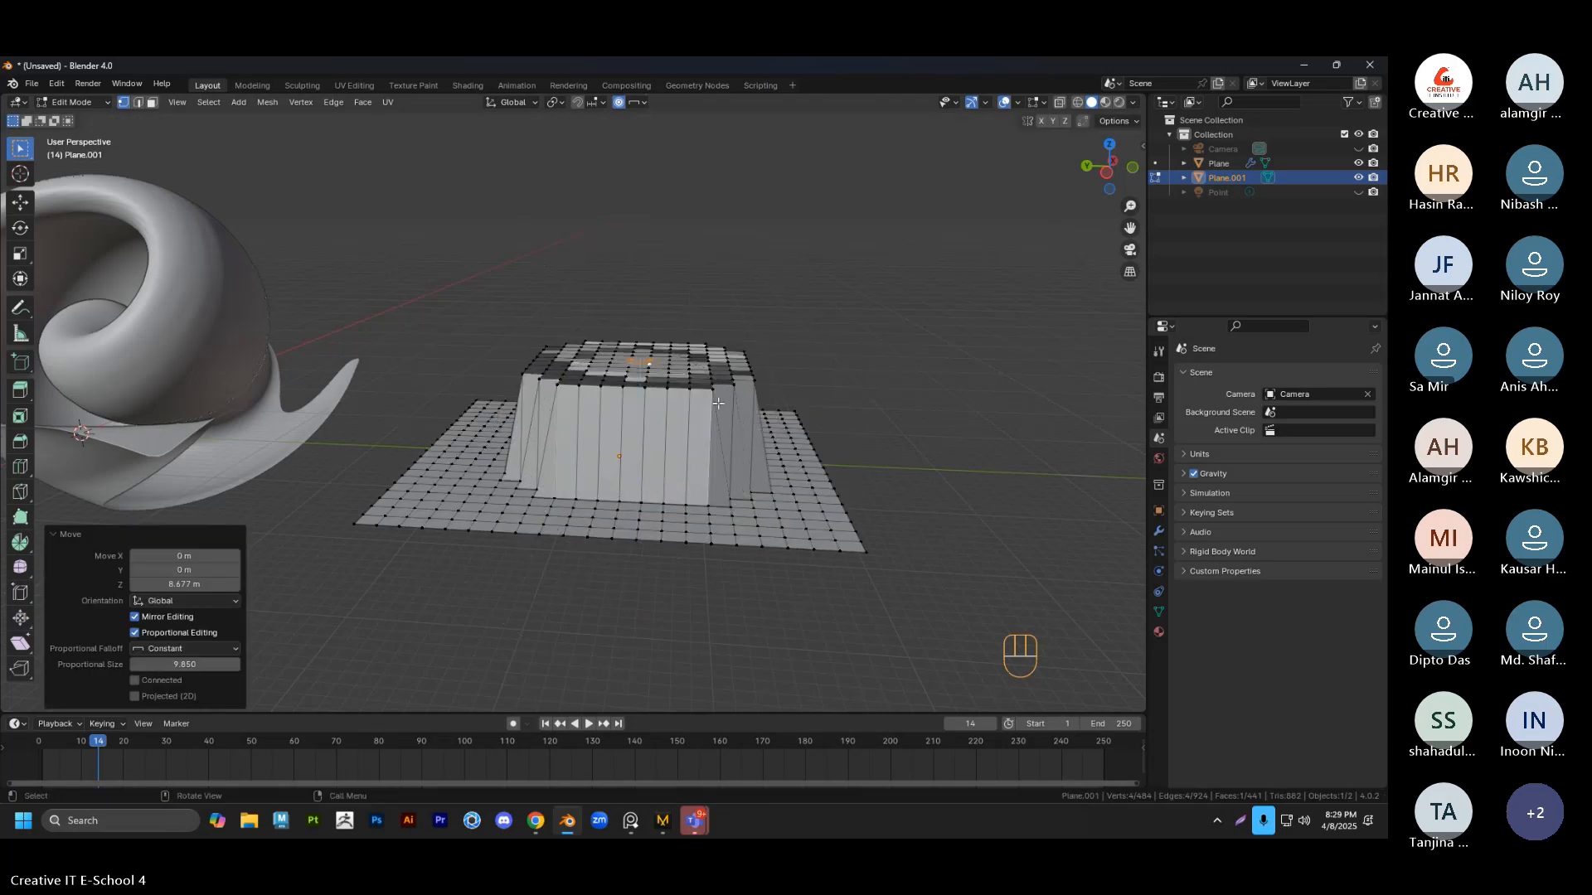
mouse_move(718, 421)
middle_mouse_down()
mouse_move(759, 524)
mouse_move(742, 448)
mouse_move(728, 505)
mouse_move(721, 452)
middle_mouse_up()
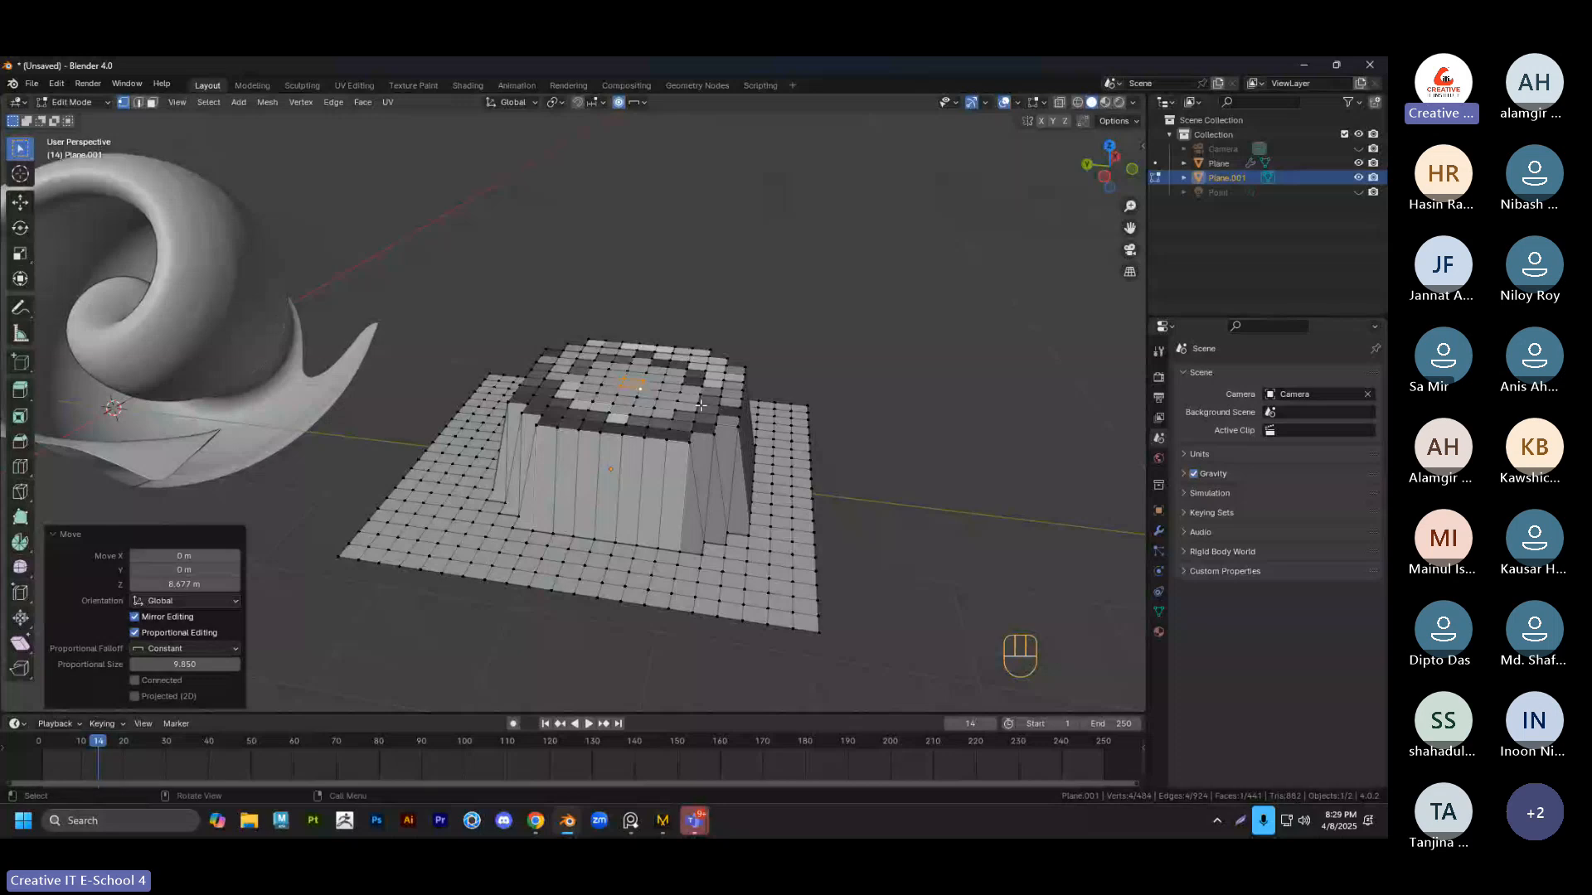
Set the proportional falloff to Random and raise the centre vertices along Z with a proportional size of about 23 m
left_click(634, 103)
left_click(629, 259)
left_click(635, 103)
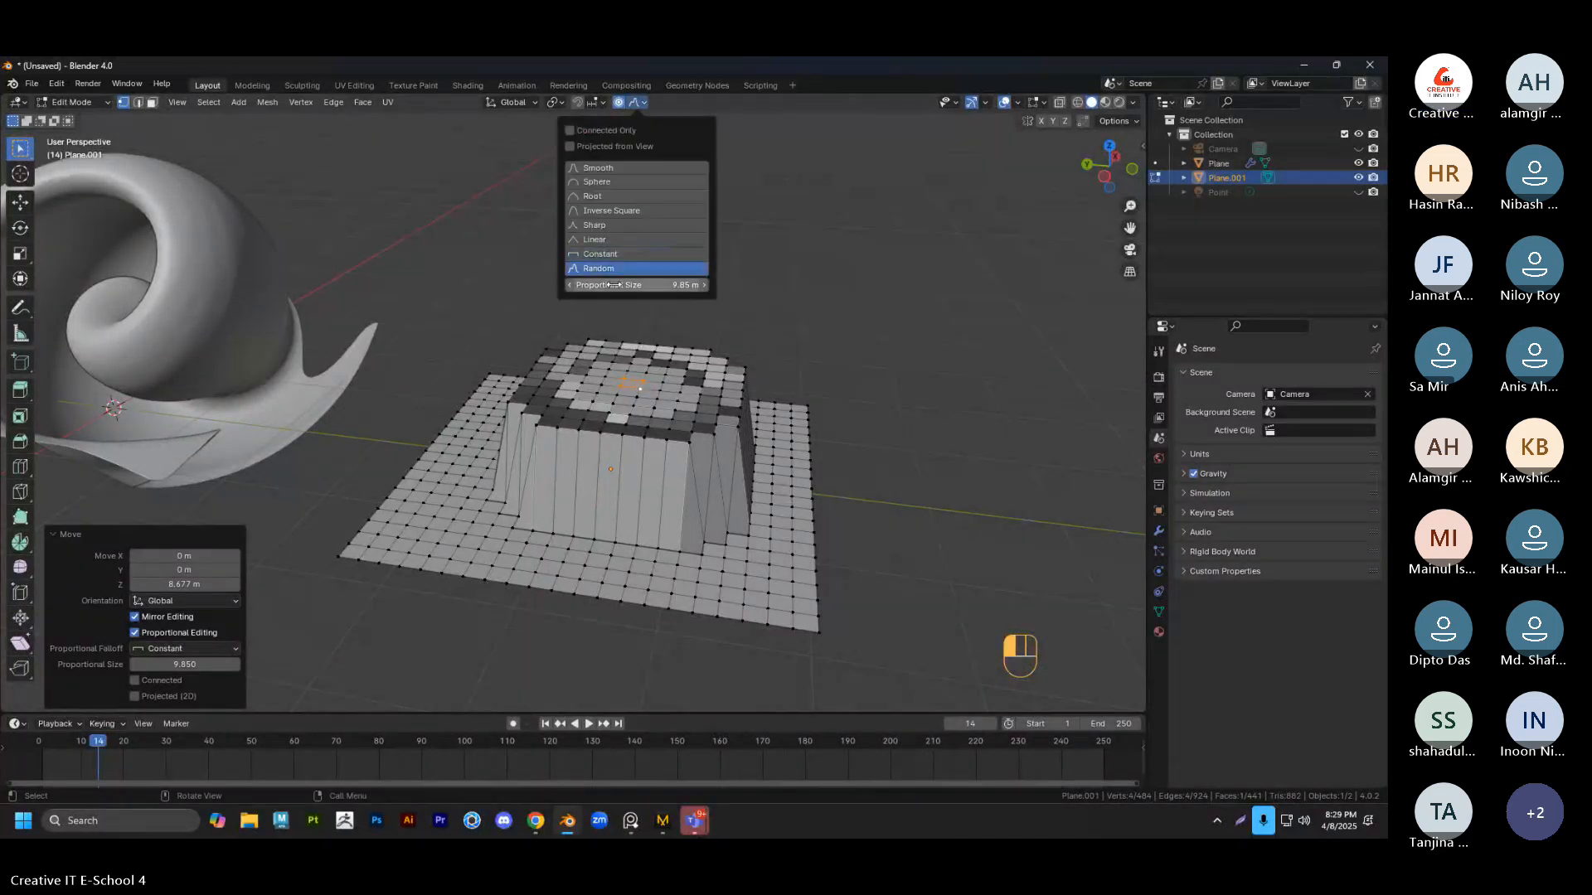
left_click(629, 286)
key("g")
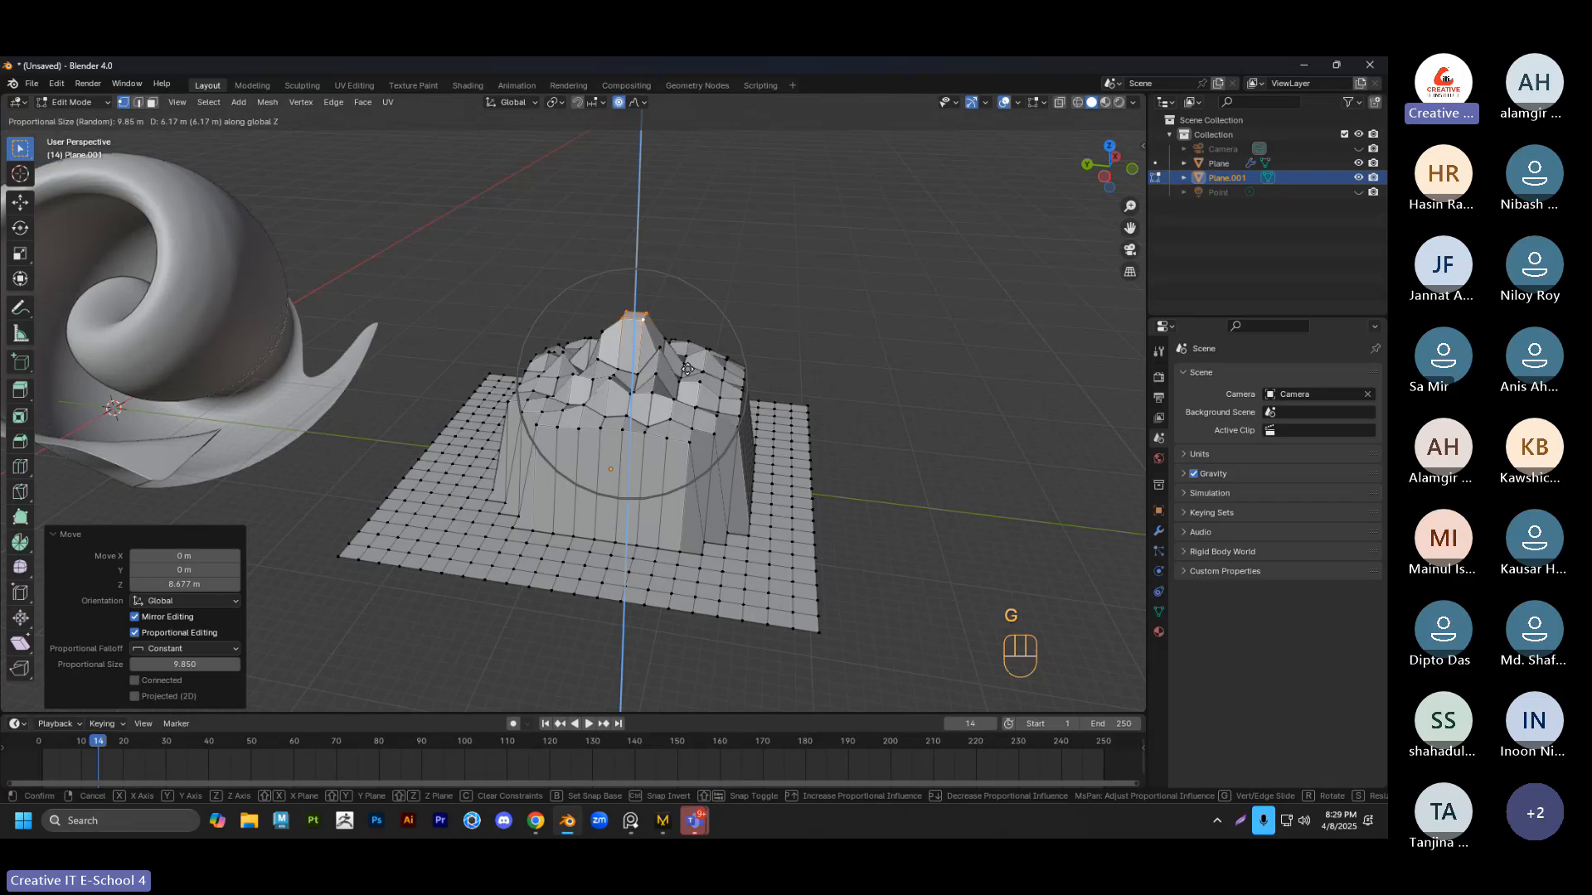
scroll(690, 348, "down", 7)
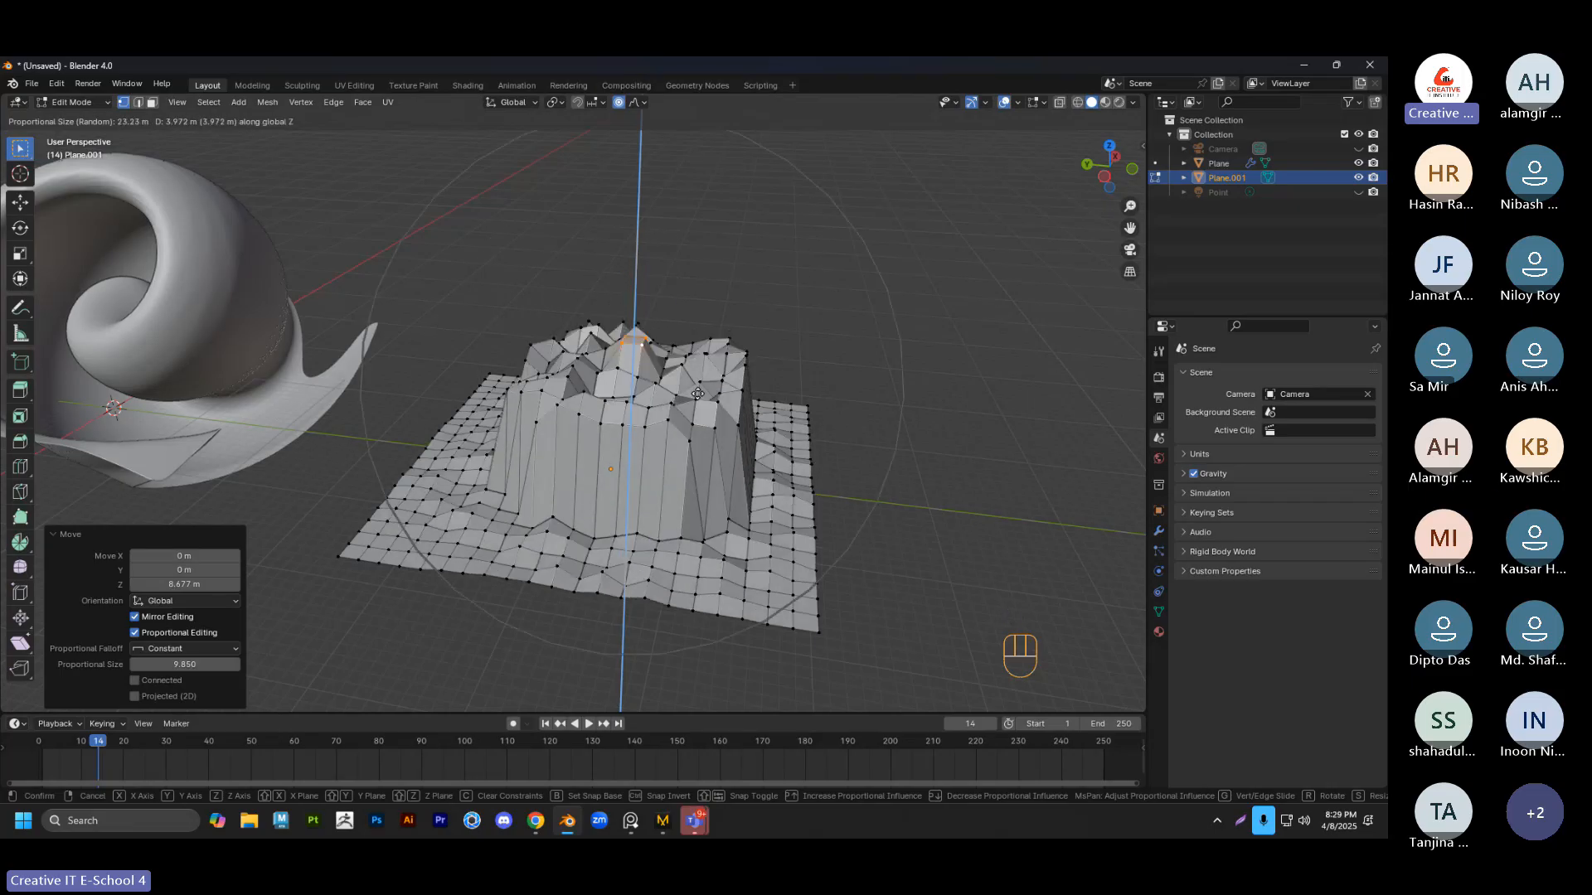
left_click(693, 365)
Return to Object Mode, shade the rugged plane smooth and add a level 2 subdivision surface
key("Tab")
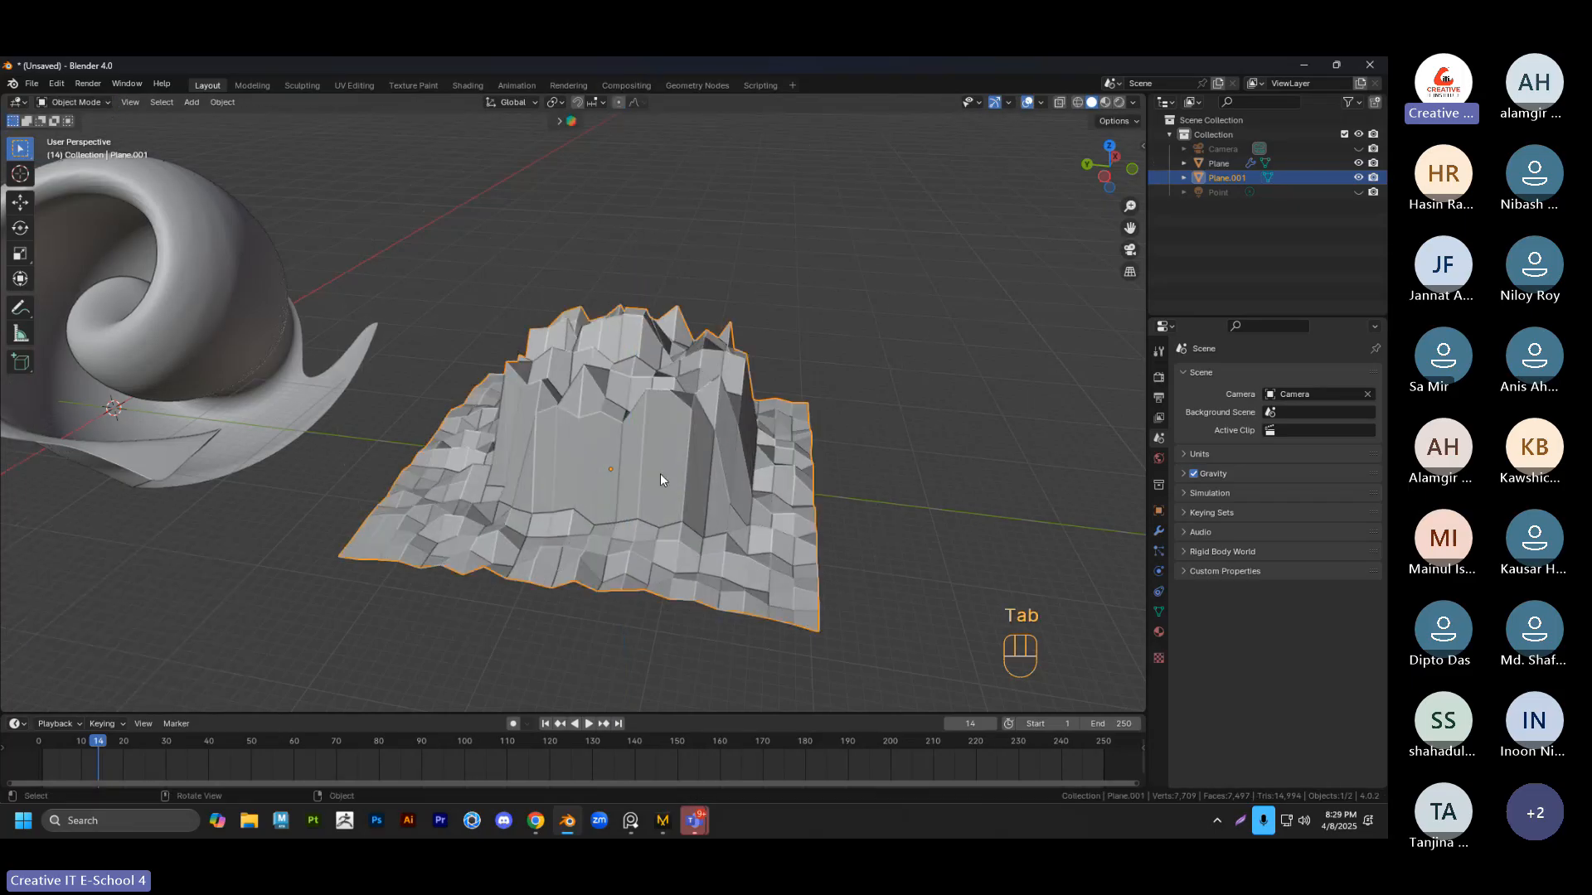
right_click(668, 412)
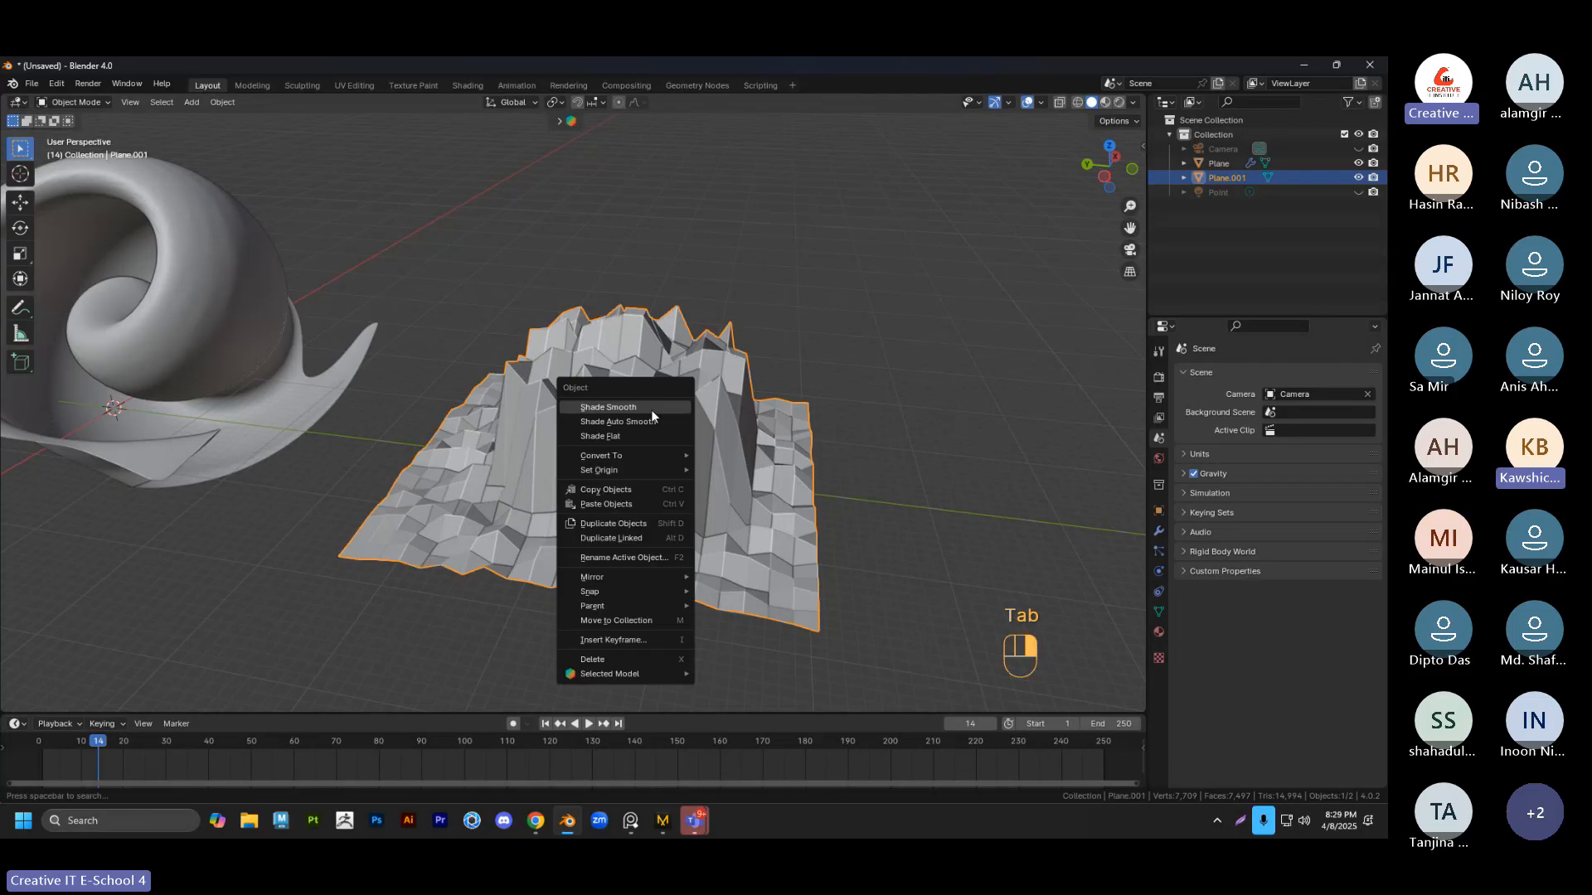
left_click(650, 409)
key("ctrl+2")
middle_click_drag(743, 362, 601, 333)
left_click(587, 524)
middle_click_drag(587, 524, 655, 510, "shift")
middle_click_drag(655, 510, 701, 446)
Reapply smooth shading to the subdivided terrain and inspect its peaks from several sides
right_click(702, 446)
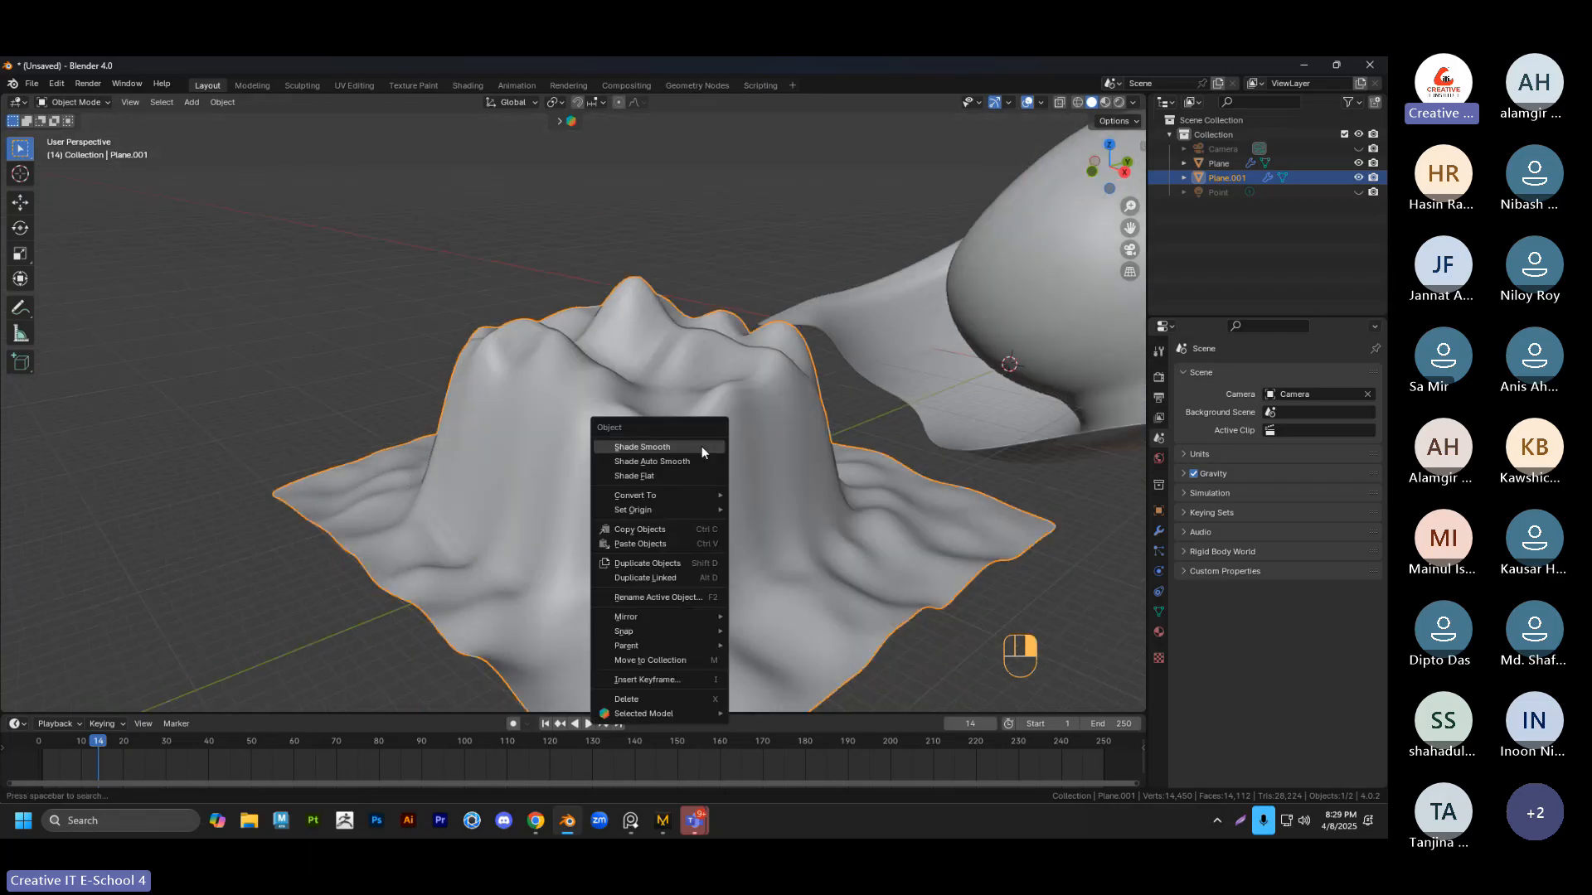
left_click(702, 447)
middle_click_drag(571, 484, 771, 469)
middle_click_drag(771, 469, 679, 469, "shift")
scroll(814, 509, "down", 2)
scroll(673, 487, "up", 4)
Undo the shading, subdivision surface and the Random and Constant moves, back to the flat gridded plane in Edit Mode
key("ctrl+z")
key("ctrl+z")
key("ctrl+z")
key("ctrl+z")
key("ctrl+z")
key("ctrl+z")
key("ctrl+z")
key("ctrl+z")
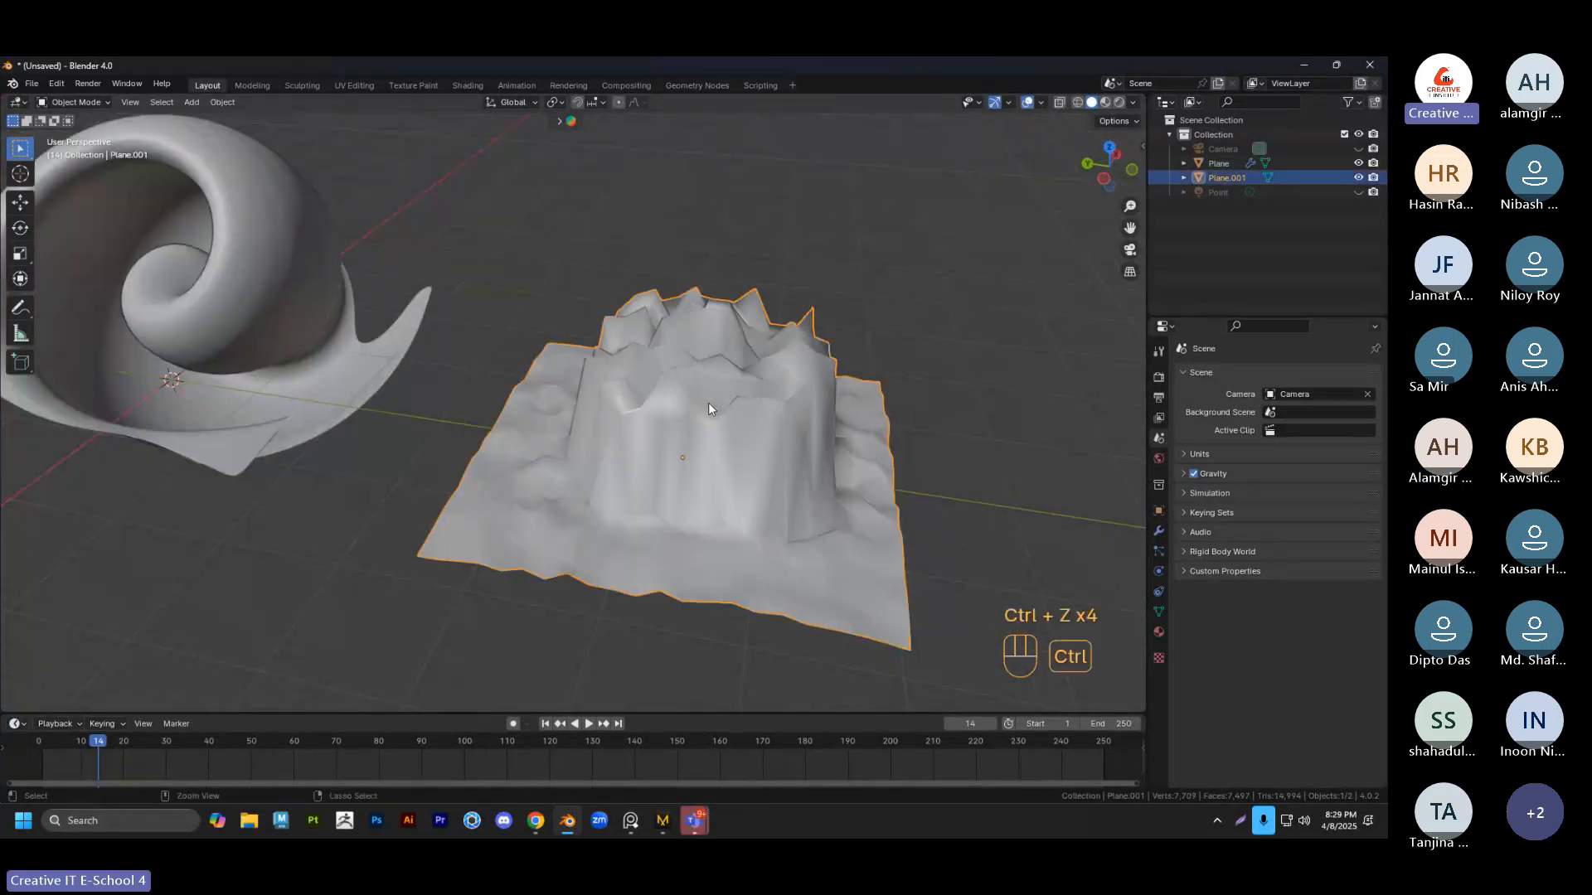
key("ctrl+z")
key("ctrl+z")
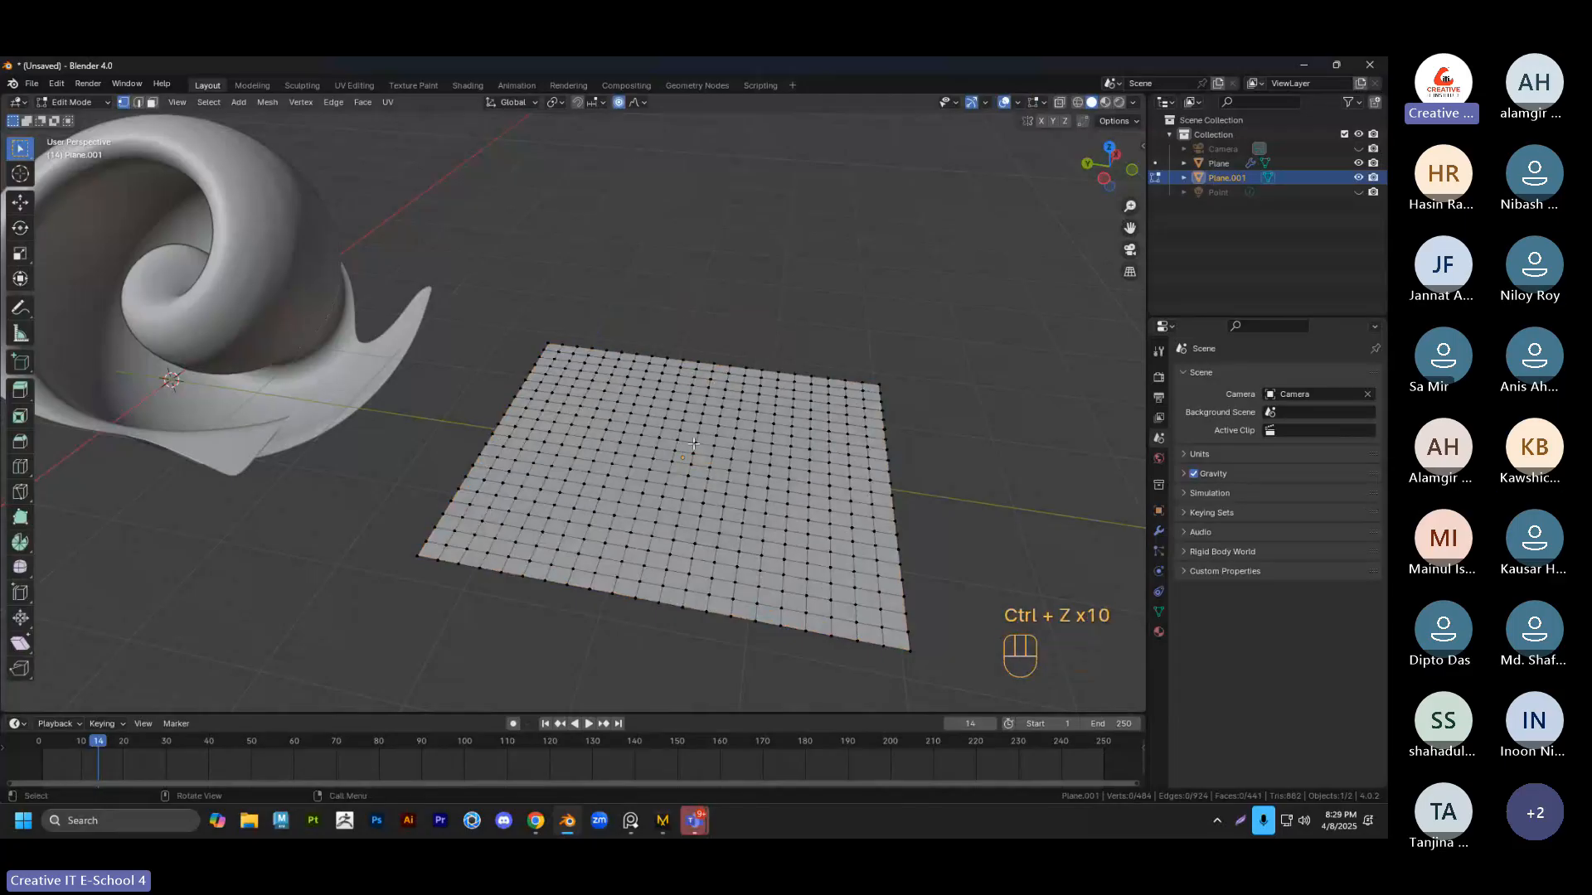
Raise the plane's centre about 6 m along Z with Random falloff and a proportional size of 29.25 m
left_click(638, 102)
key("g")
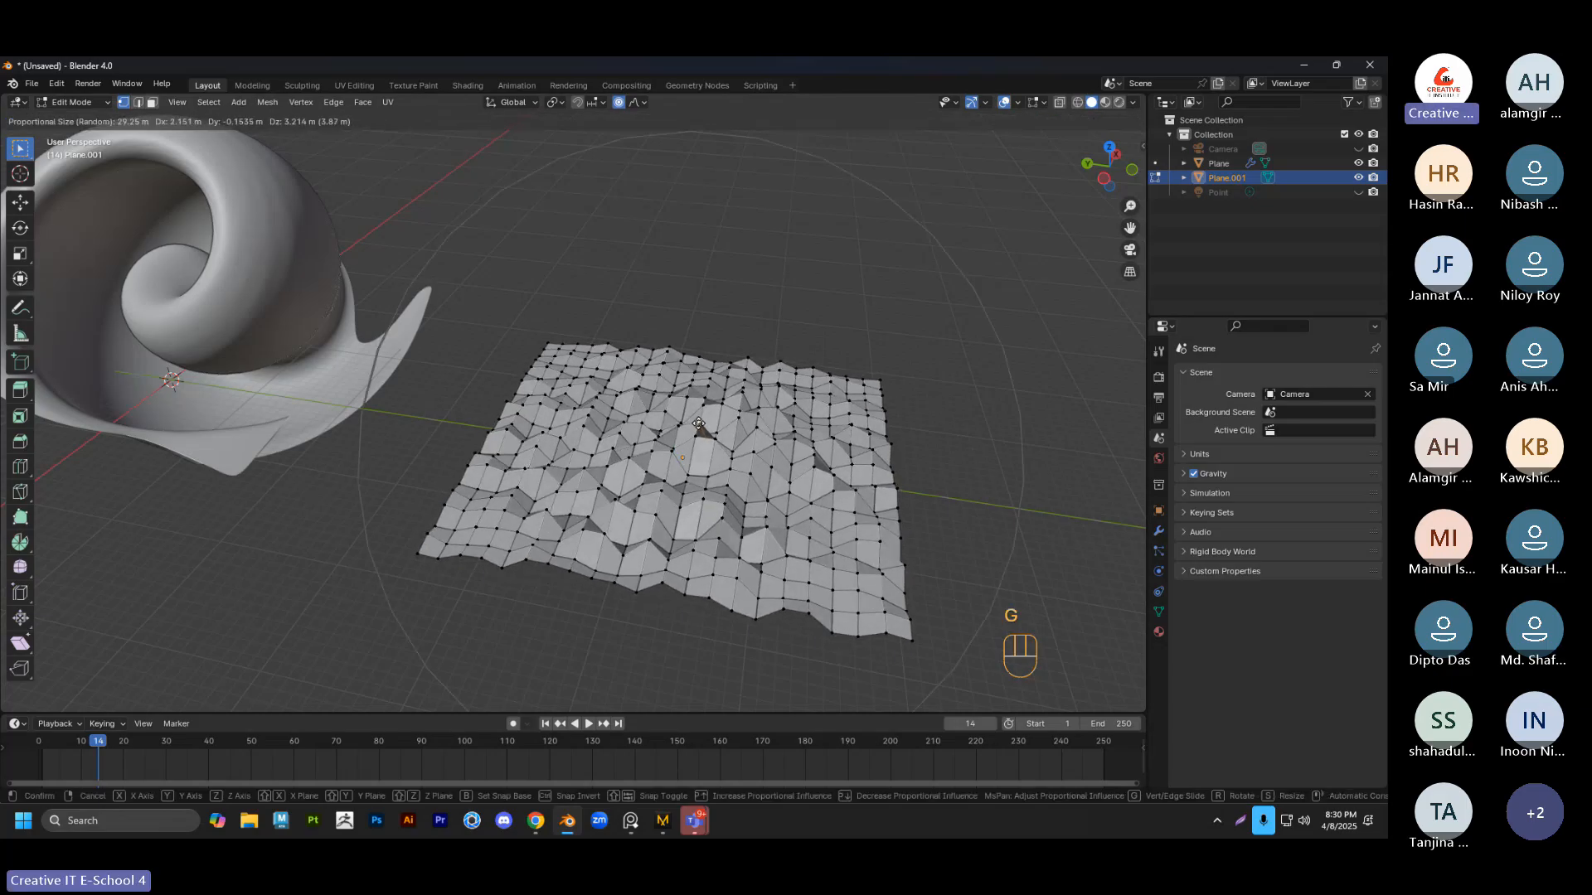
key("z")
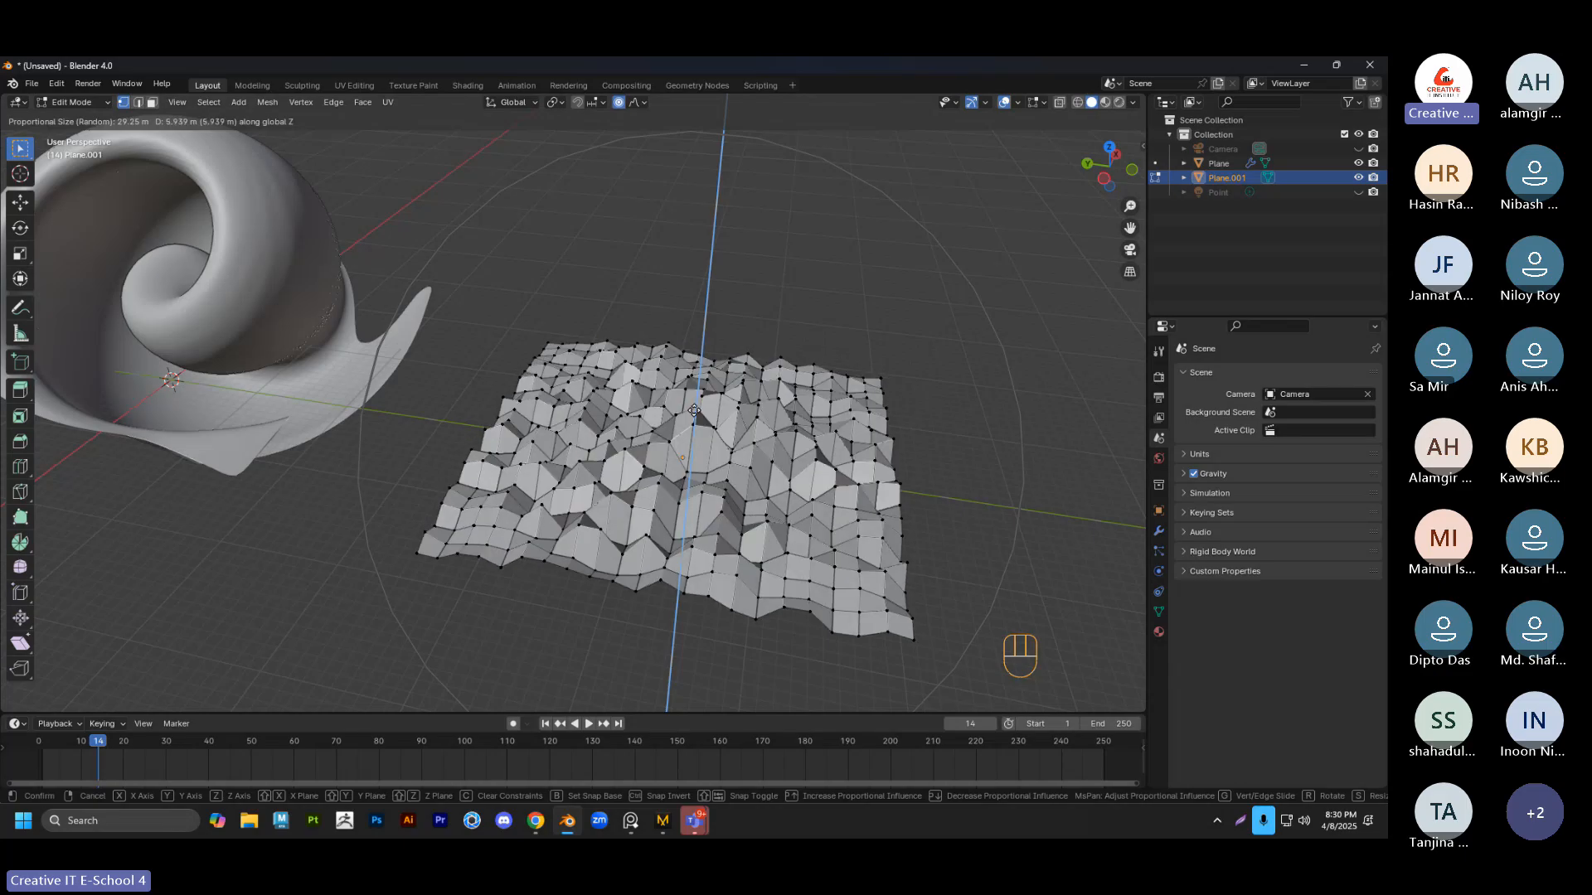
left_click(702, 406)
left_click(746, 427)
middle_click_drag(754, 435, 602, 440)
Shade the bumpy plane smooth in Object Mode, add a level 2 subdivision surface, and inspect the terrain from several angles
key("Tab")
right_click(633, 391)
left_click(627, 381)
key("ctrl+2")
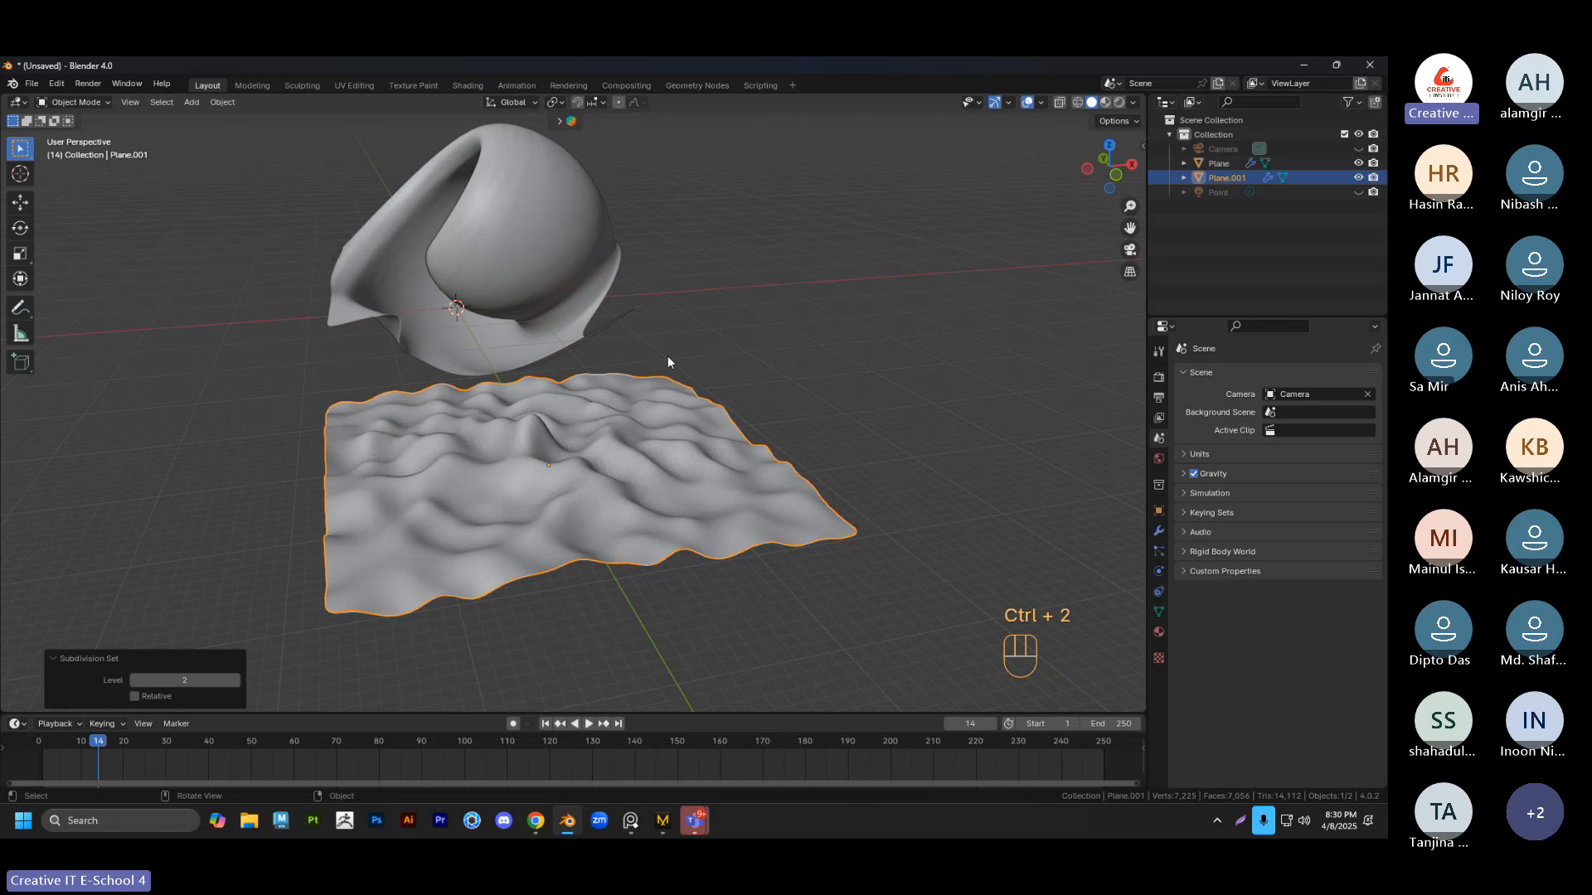
mouse_move(668, 356)
middle_mouse_down()
mouse_move(828, 437)
mouse_move(796, 362)
mouse_move(754, 338)
mouse_move(669, 335)
middle_mouse_up()
key("alt+a")
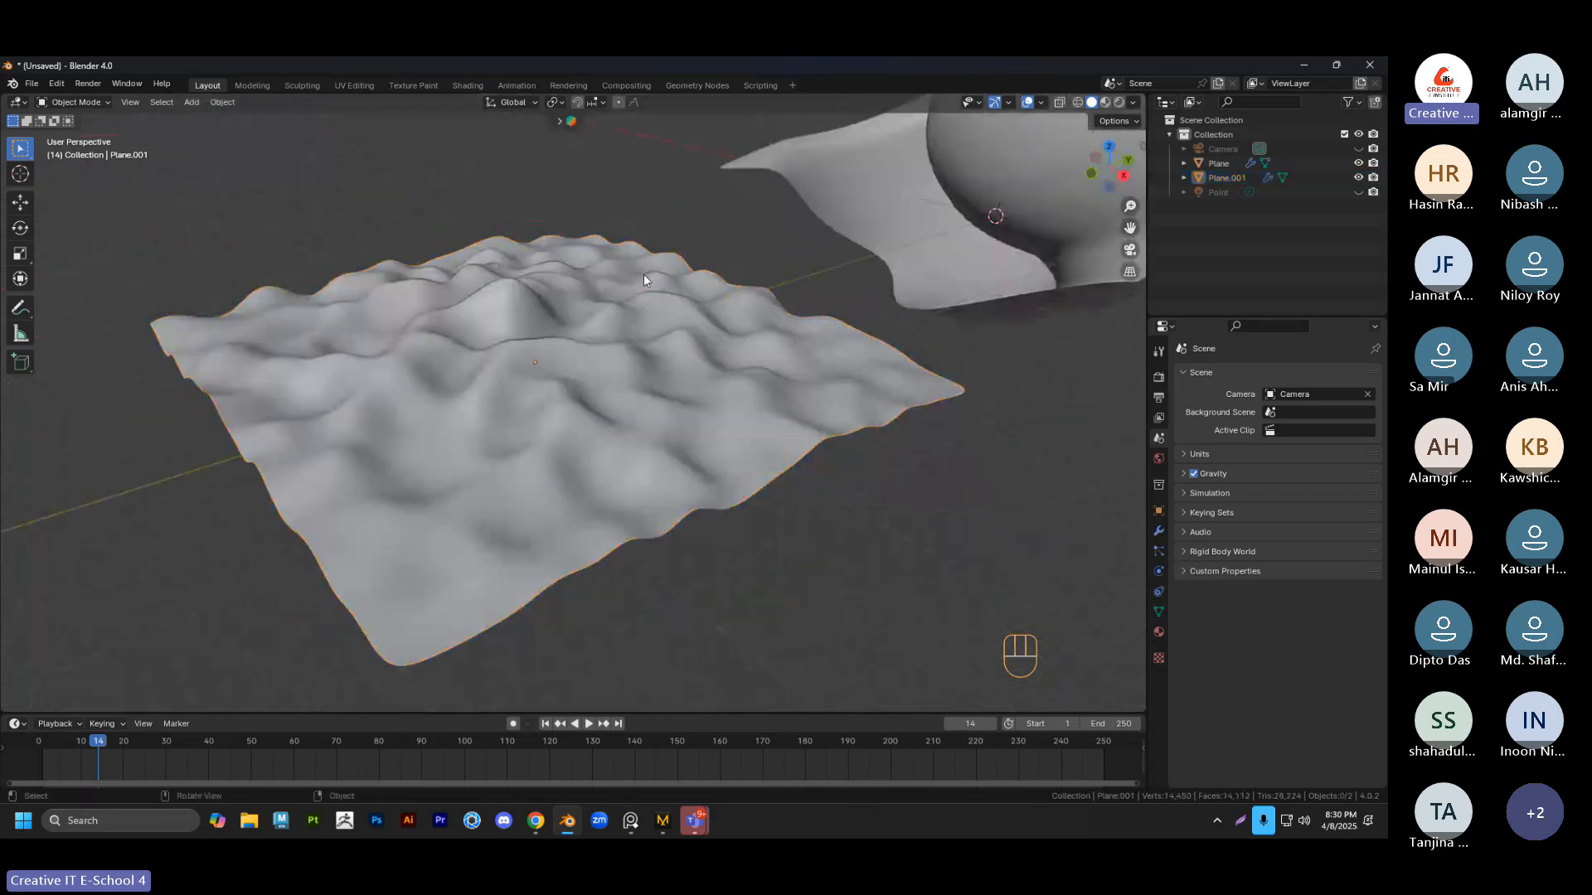
middle_click_drag(658, 280, 676, 437)
left_click(695, 446)
key("Tab")
key("Tab")
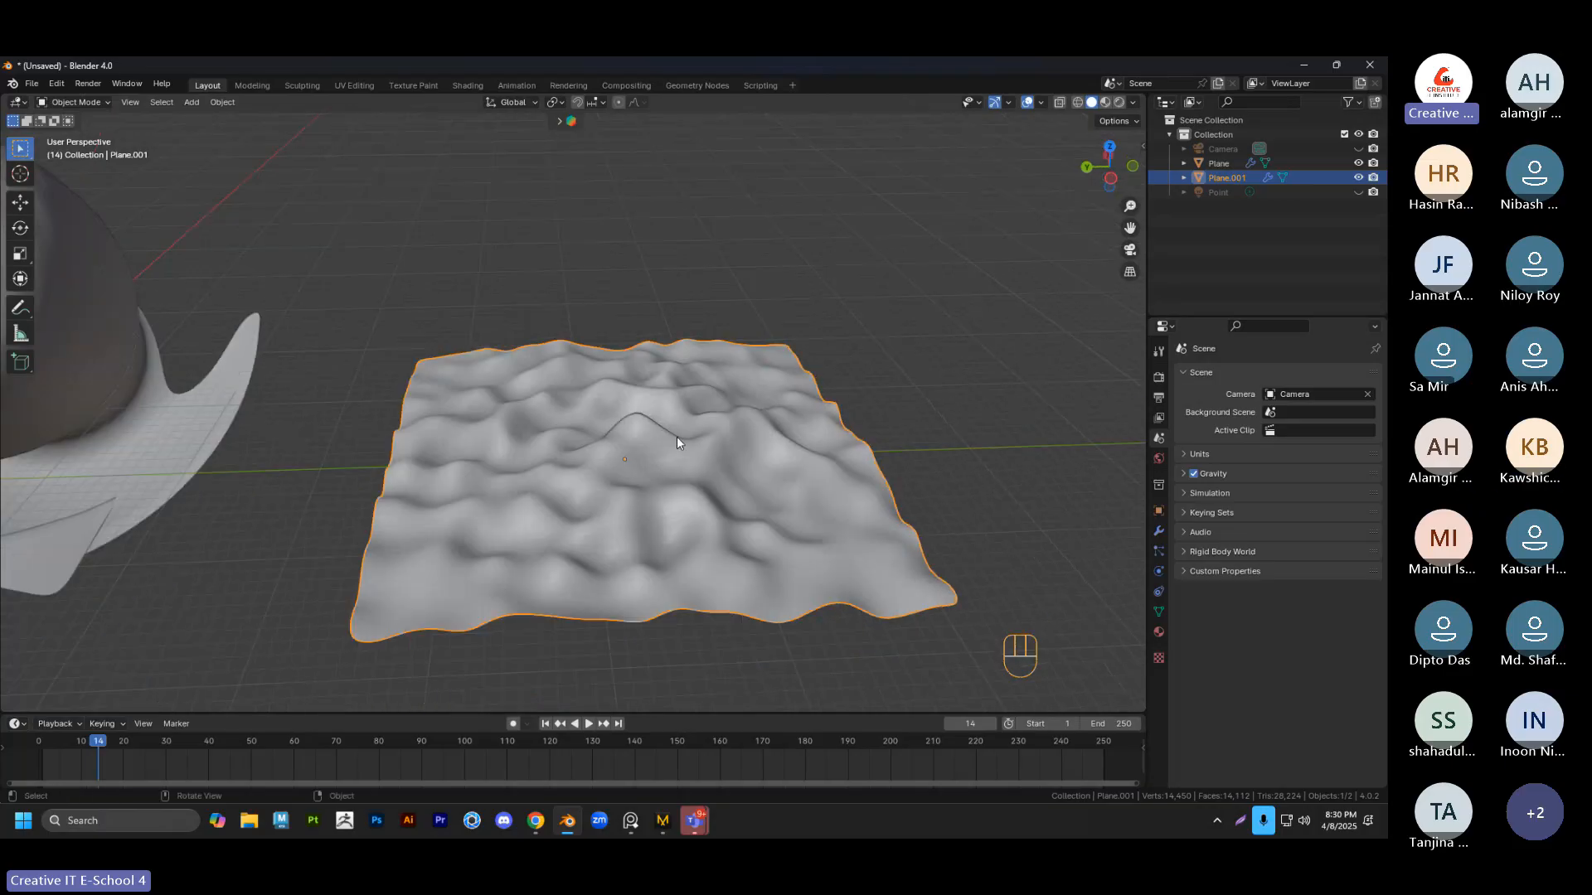
Undo the terrain's subdivision surface, smooth shading and Random move to restore the flat gridded plane
key("ctrl+z")
key("ctrl+z")
key("ctrl+z")
key("ctrl+z")
key("ctrl+z")
key("ctrl+z")
key("ctrl+z")
key("ctrl+z")
key("ctrl+z")
key("ctrl+z")
key("ctrl+z")
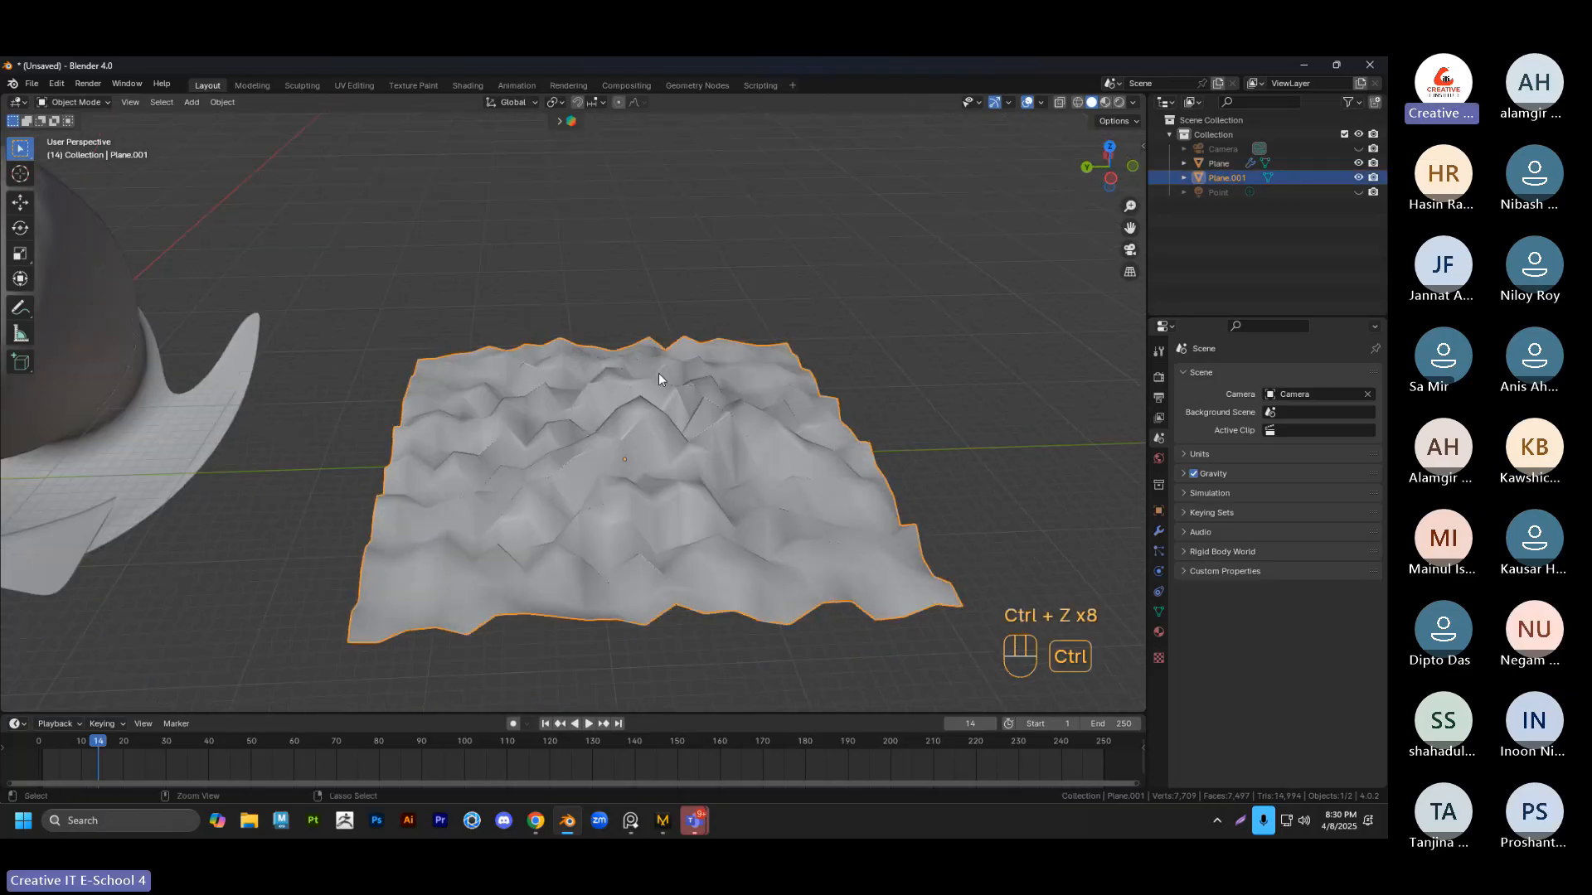
key("ctrl+z")
key("ctrl+z")
key("ctrl+z")
key("ctrl+z")
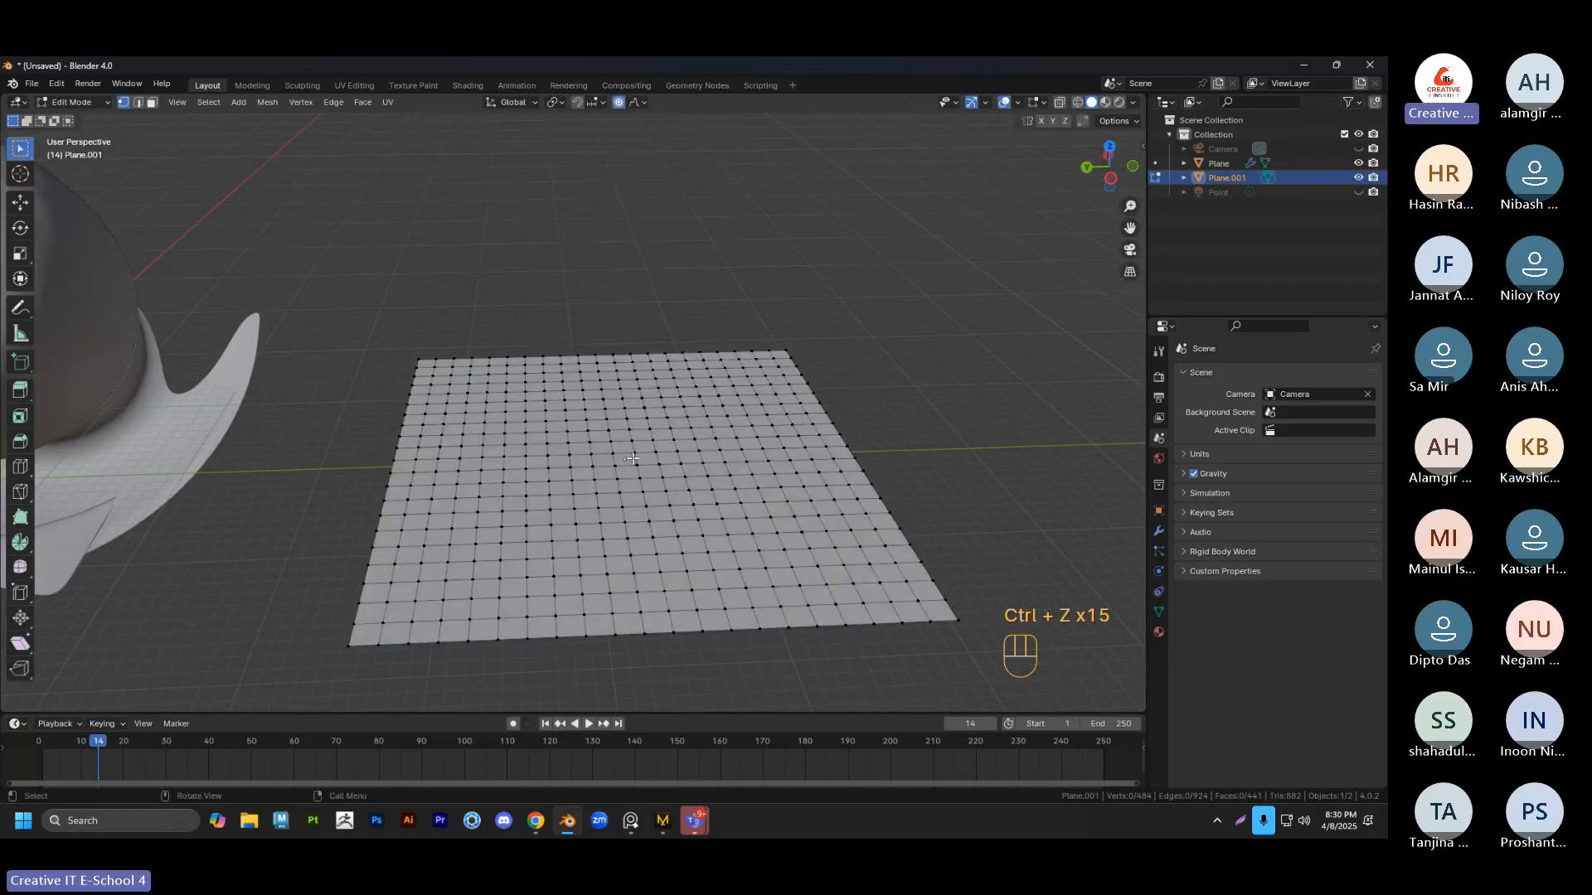
key("Tab")
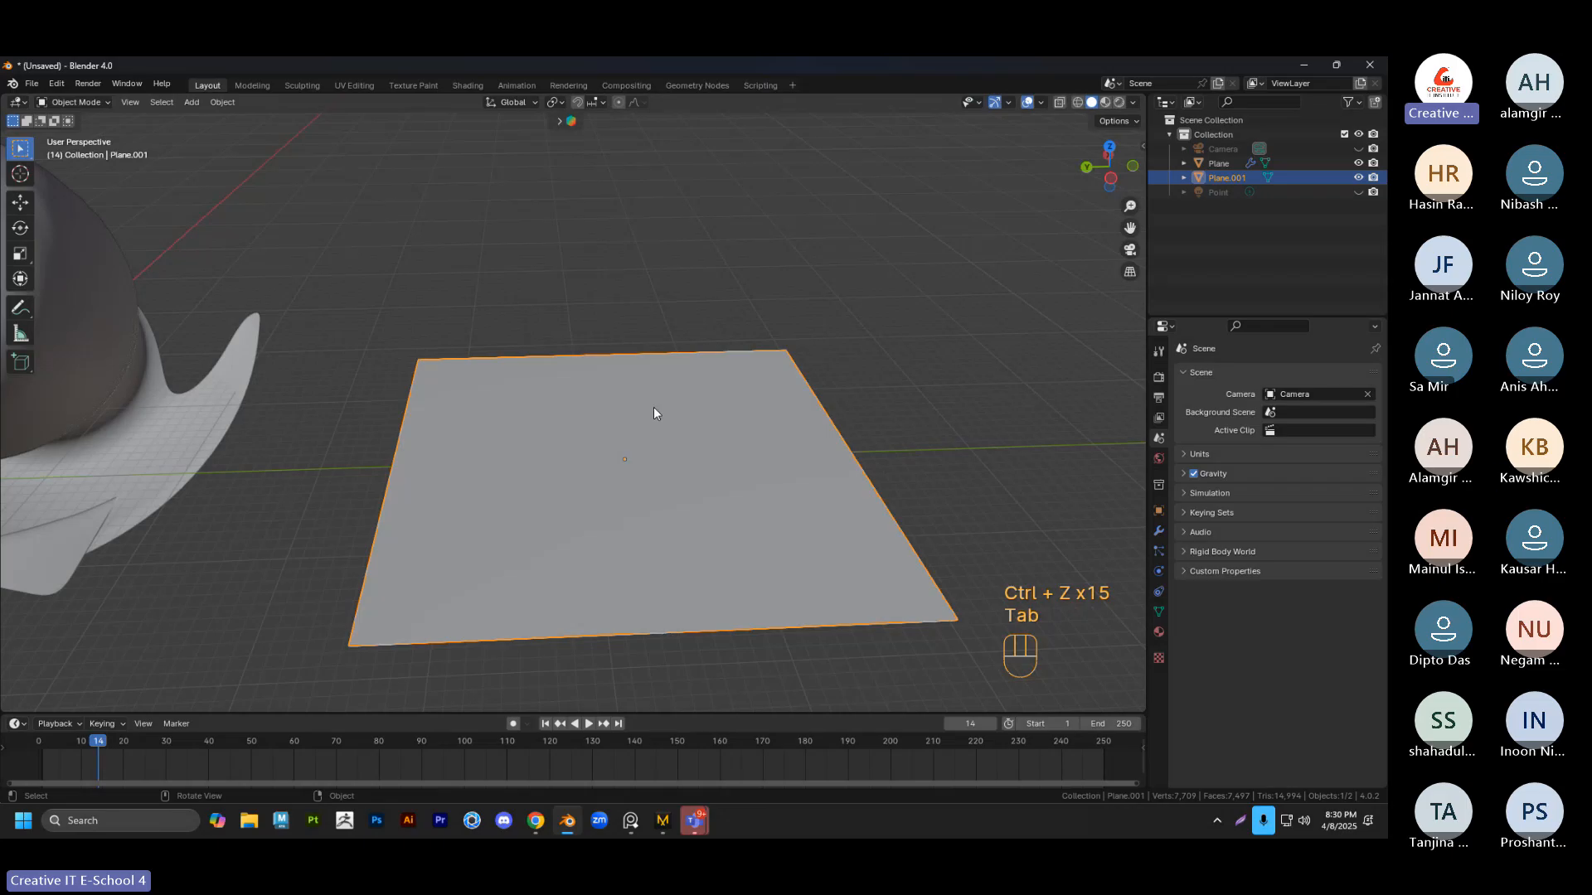
key("Delete")
scroll(564, 410, "down", 3)
Undo the plane's deletion and step back through its edits to the single-face, unsubdivided plane
key("ctrl+z")
key("ctrl+z")
key("ctrl+z")
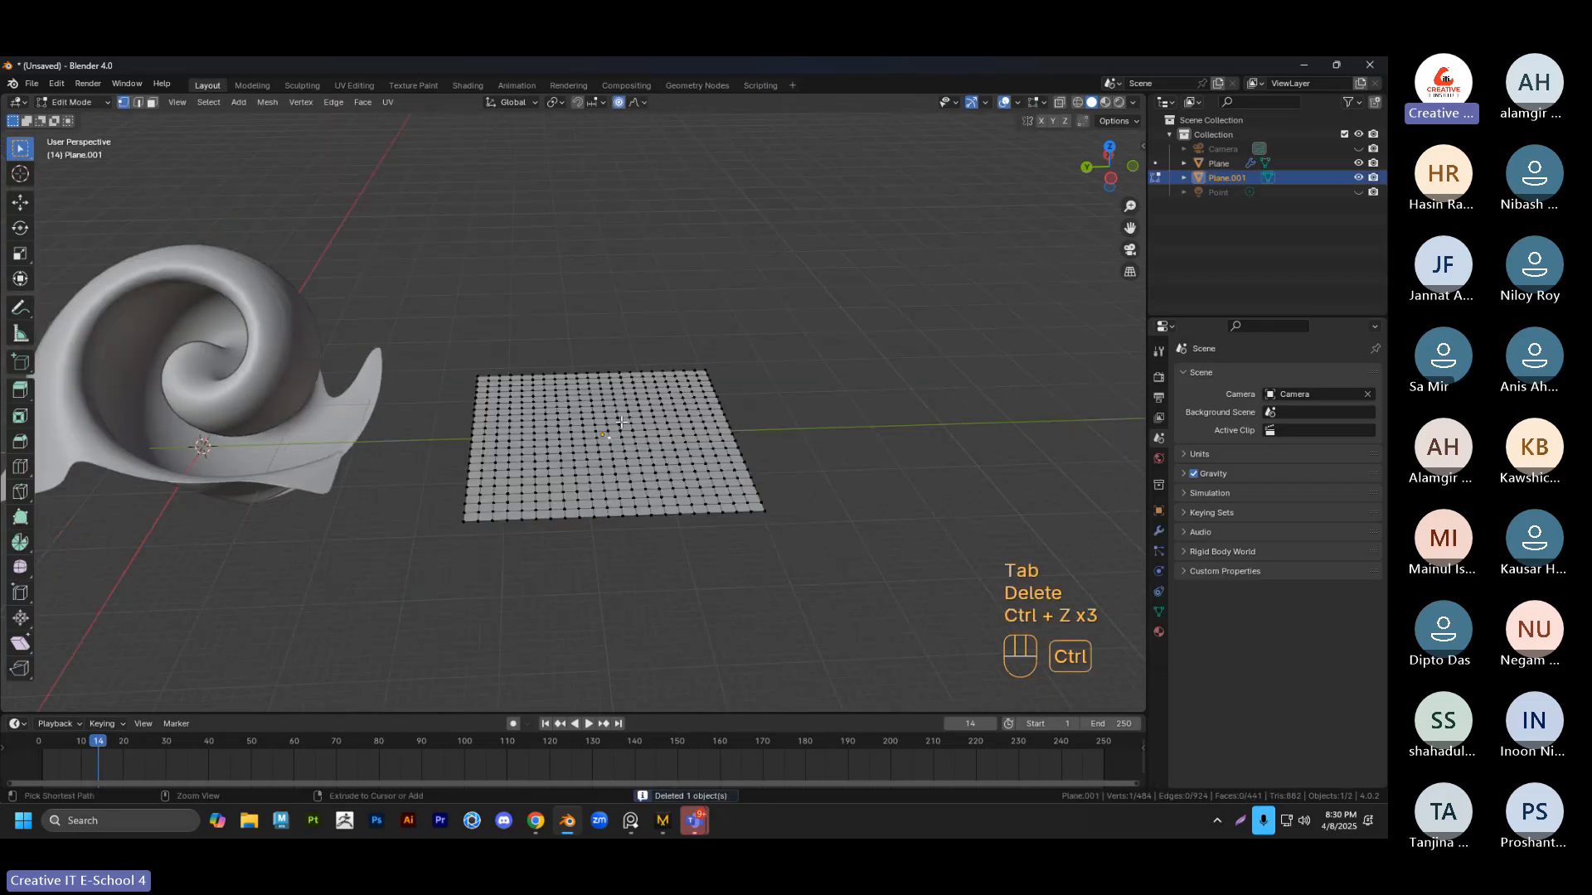
key("ctrl+z")
key("ctrl+z")
key("ctrl+z")
key("ctrl+z")
key("ctrl+z")
key("ctrl+z")
key("ctrl+z")
key("ctrl+z")
key("ctrl+z")
key("ctrl+z")
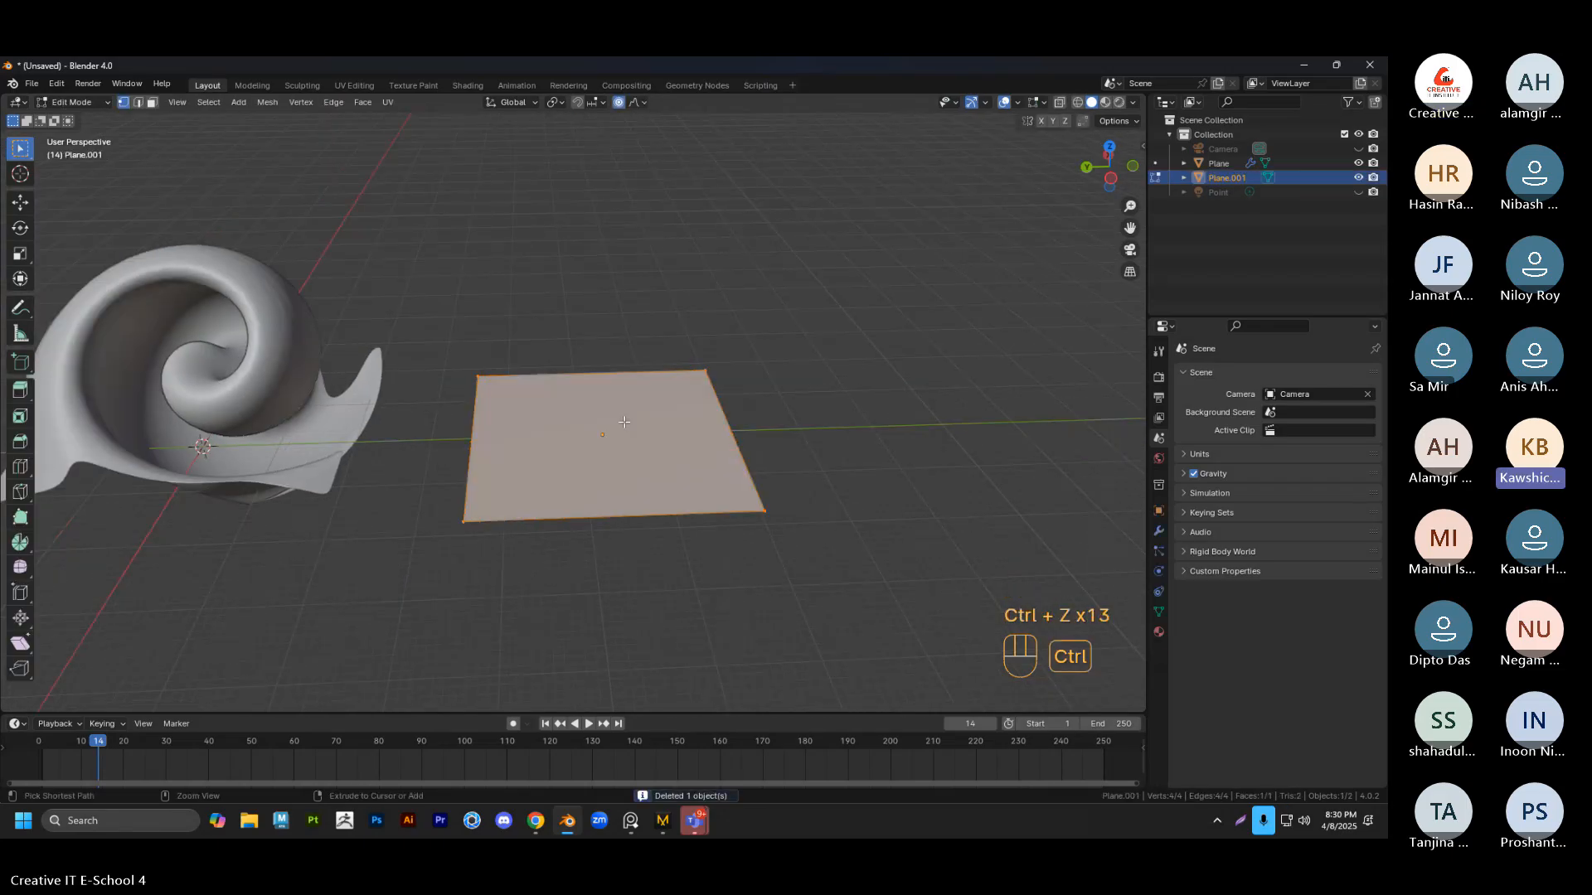
key("ctrl+z")
key("ctrl+z")
Subdivide the single-face plane in Edit Mode with 20 cuts
key("Tab")
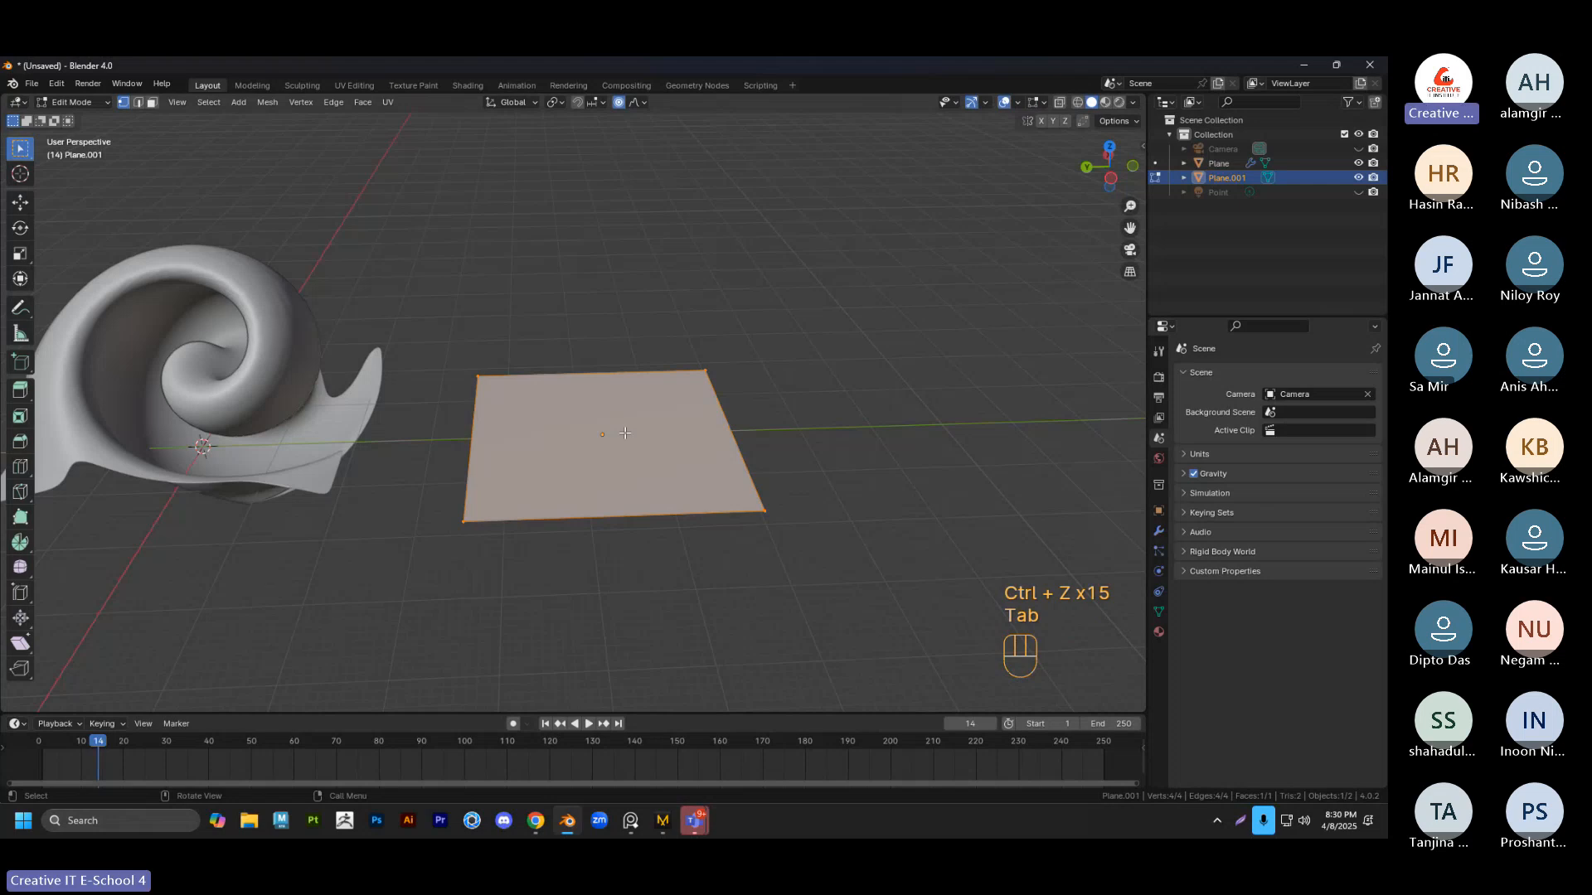
key("Tab")
scroll(626, 433, "up", 4)
key("Tab")
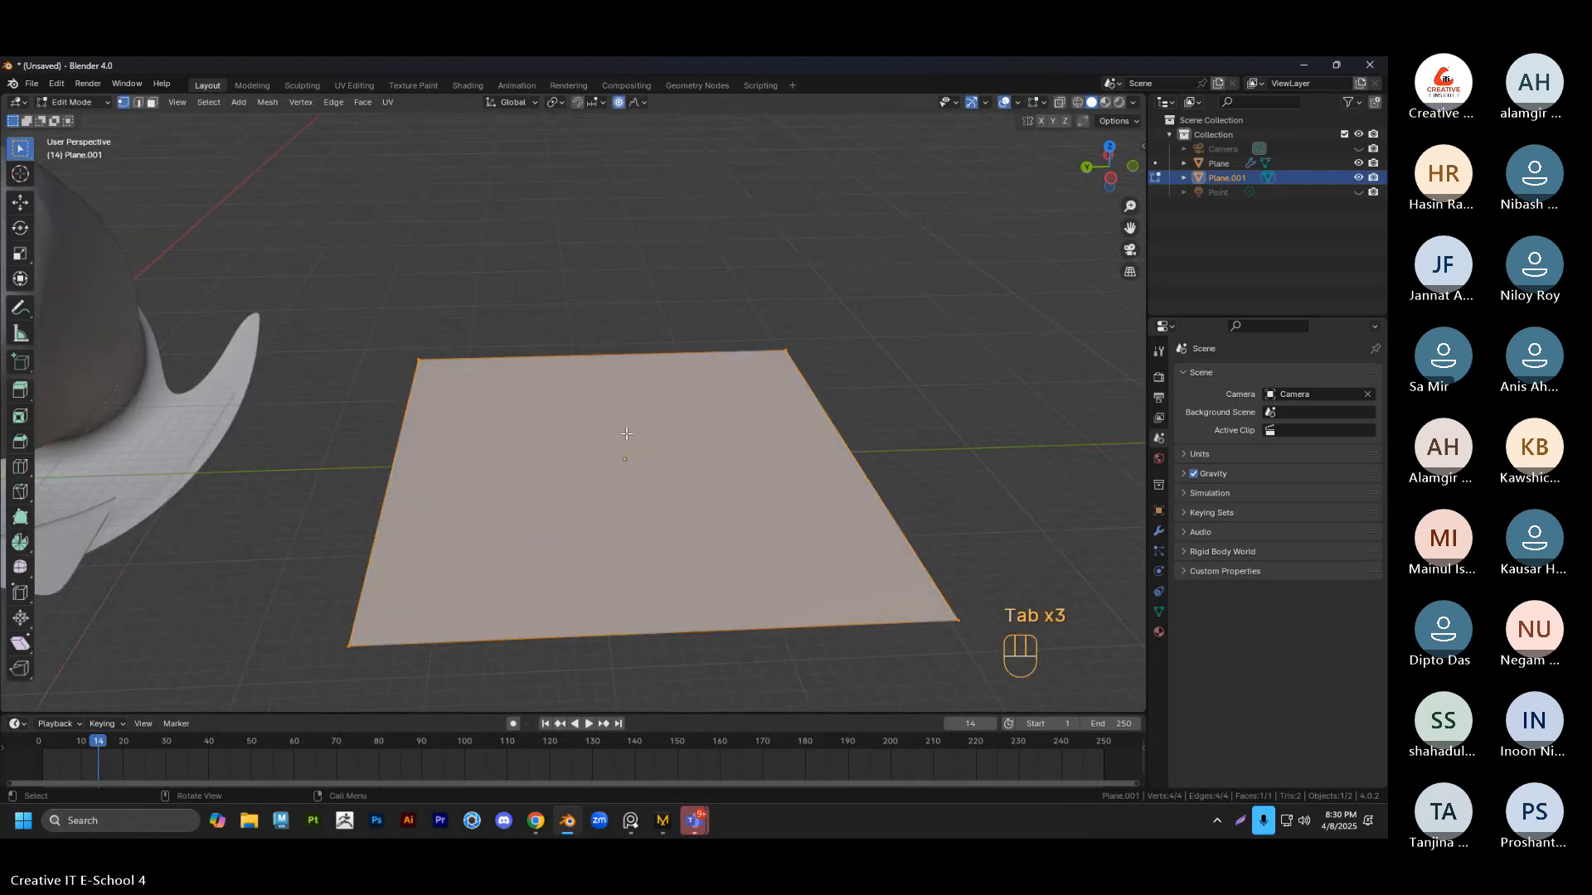
right_click(625, 433)
left_click(625, 433)
scroll(625, 433, "down", 1)
double_click(185, 601)
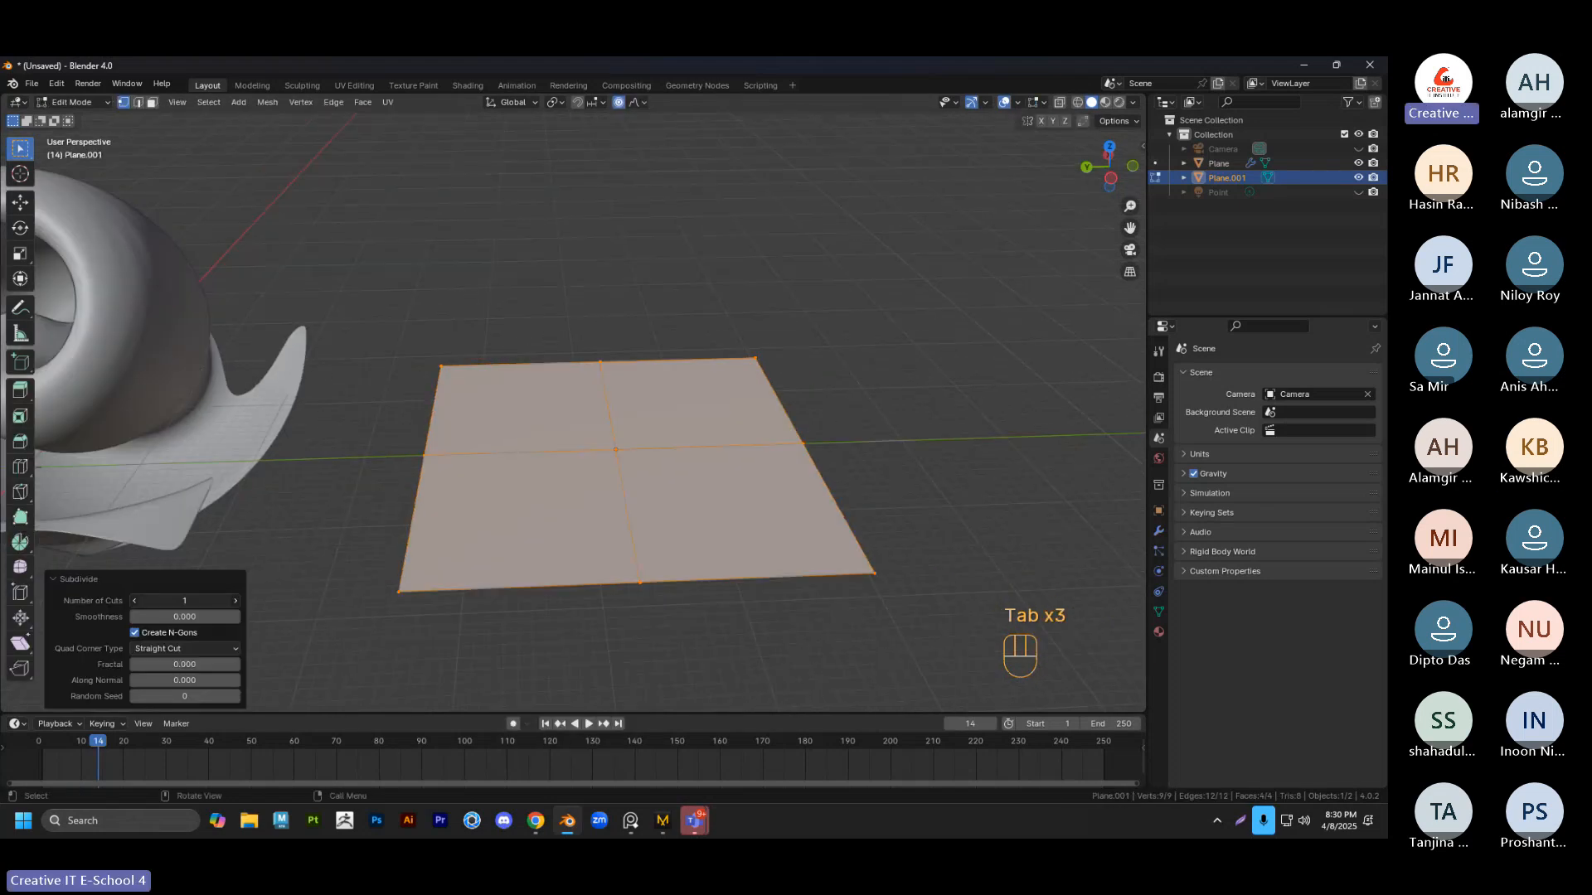
type("20")
key("Return")
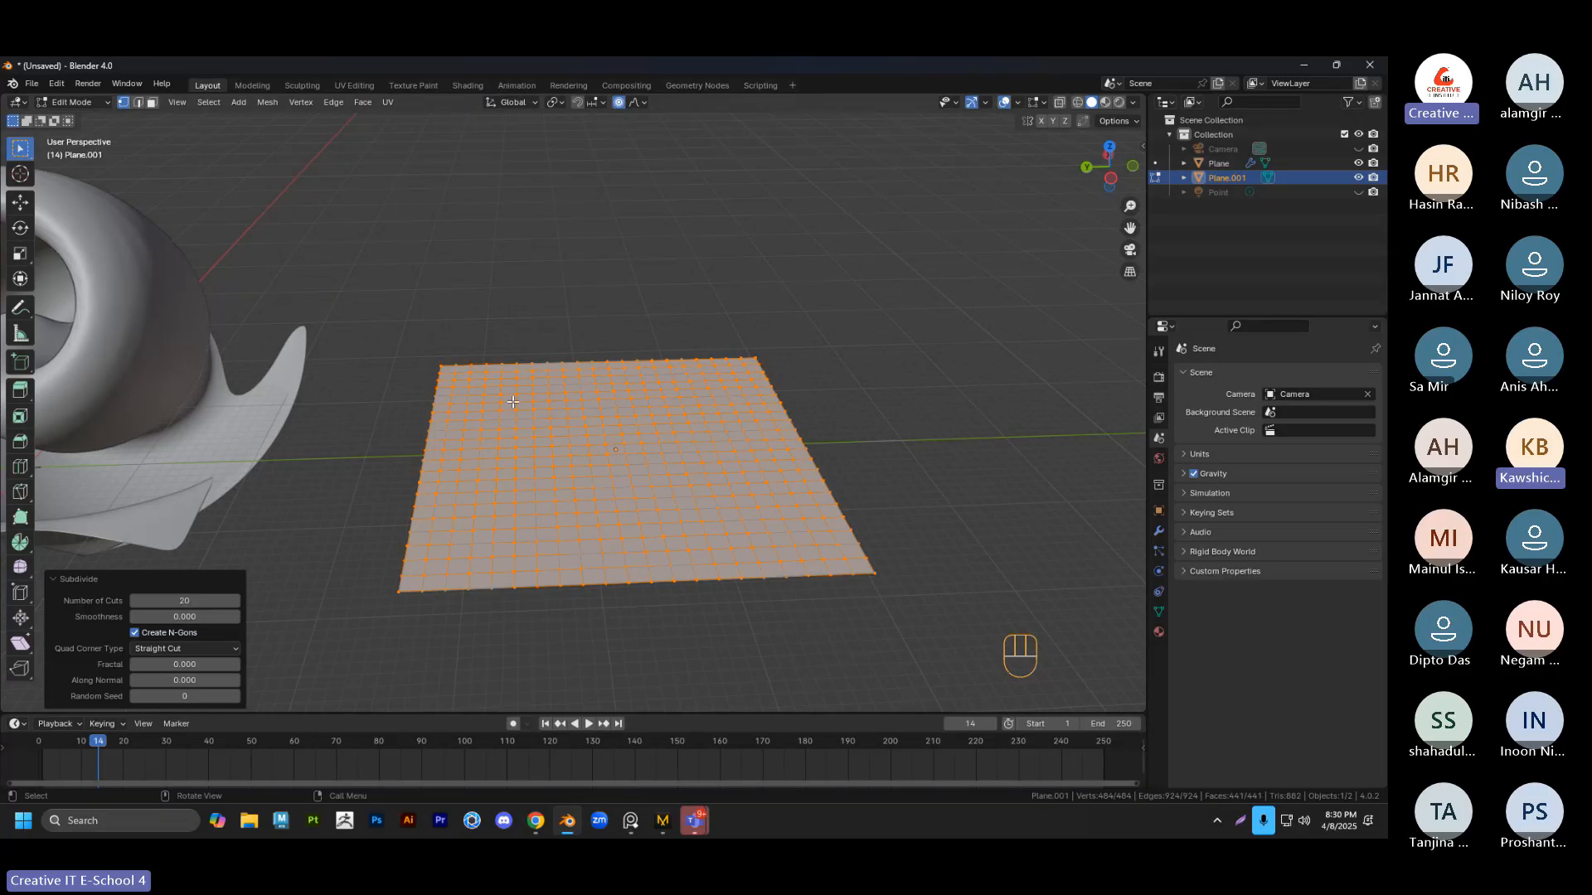
Set the proportional falloff to Smooth and try lifting one centre vertex with a proportional size of 24.17 m
left_click(624, 438)
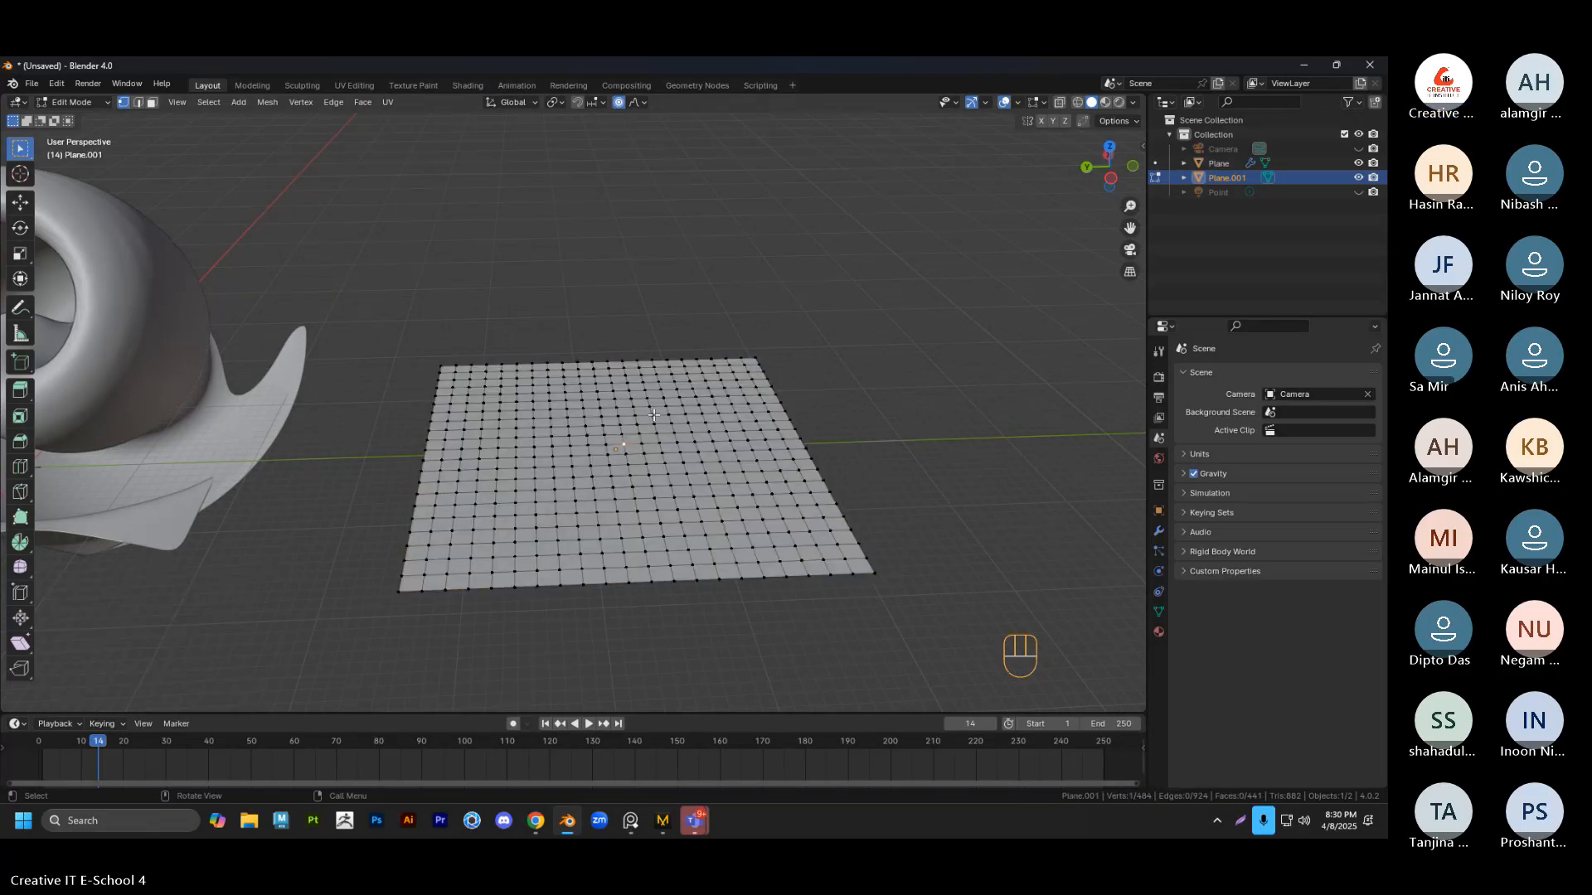
left_click(636, 102)
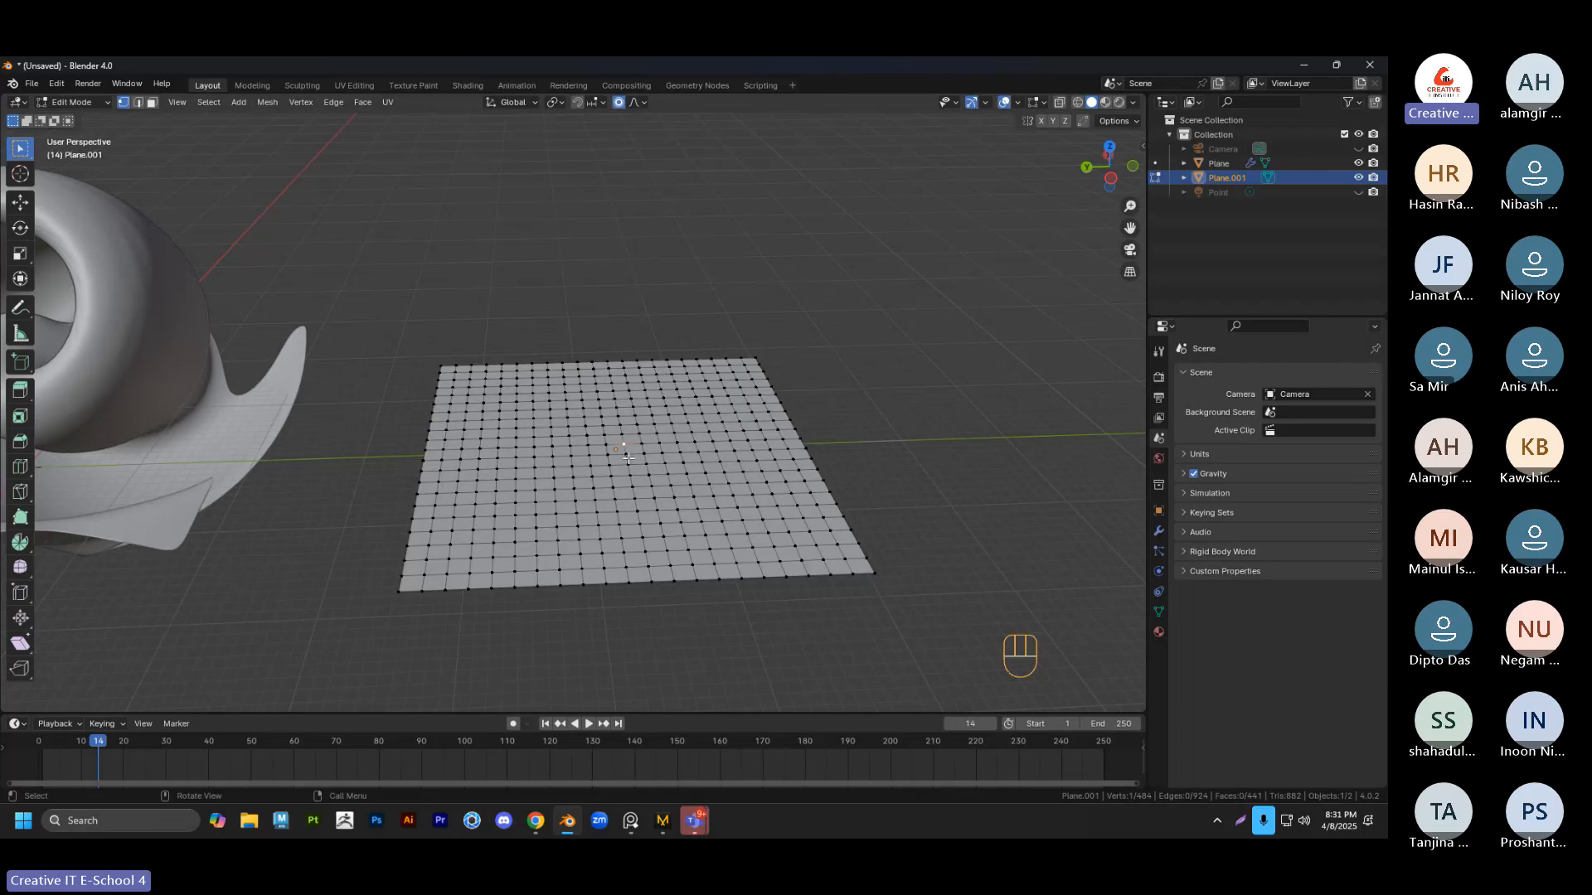
key("g")
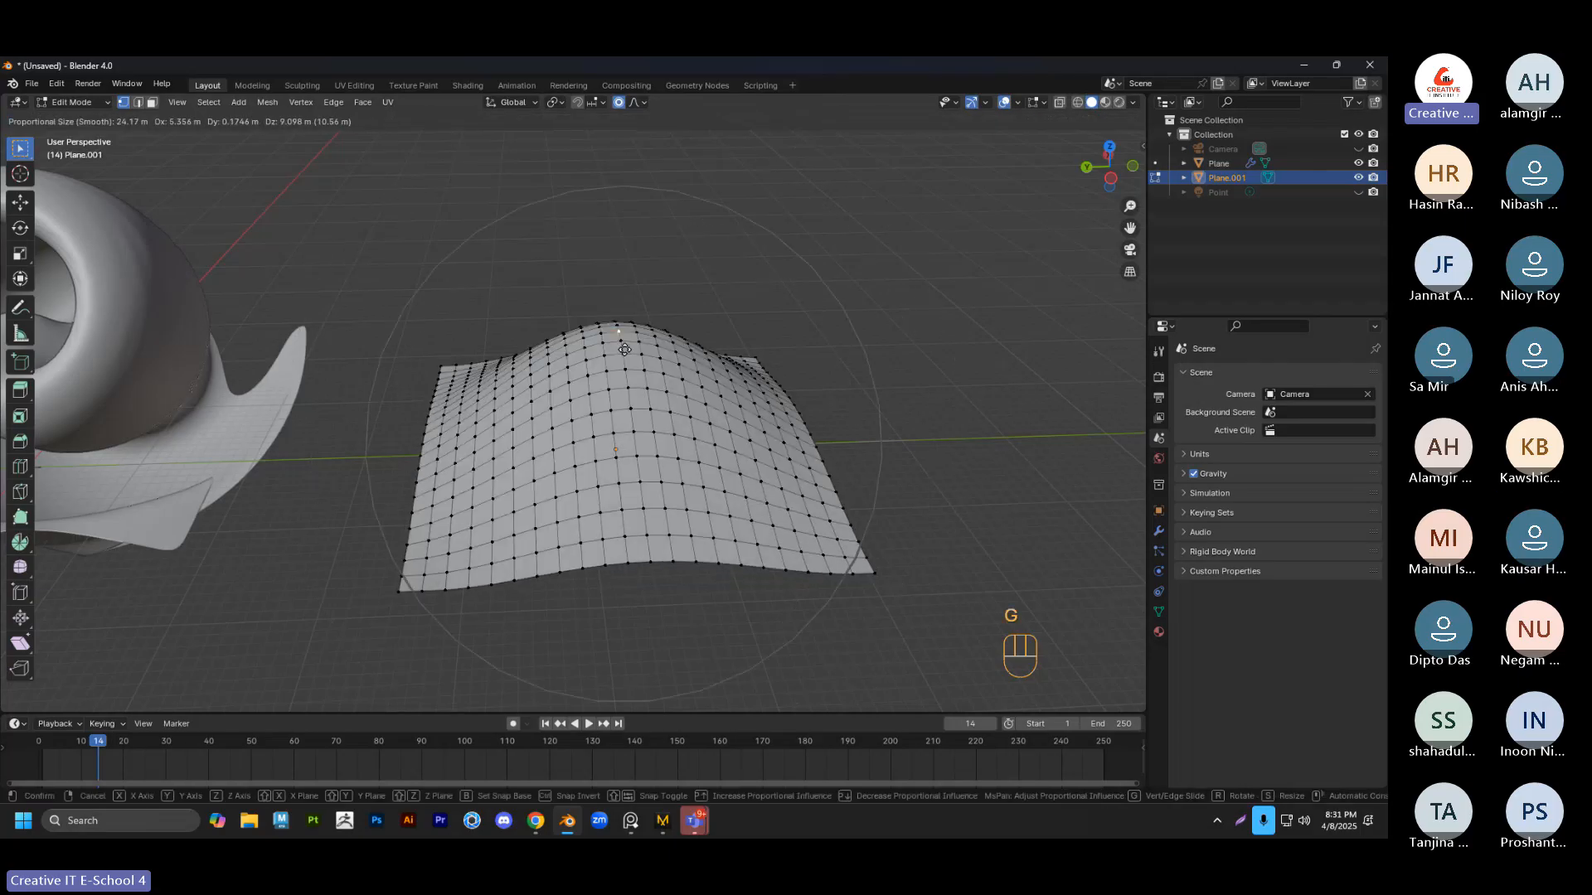
right_click(625, 351)
key("Tab")
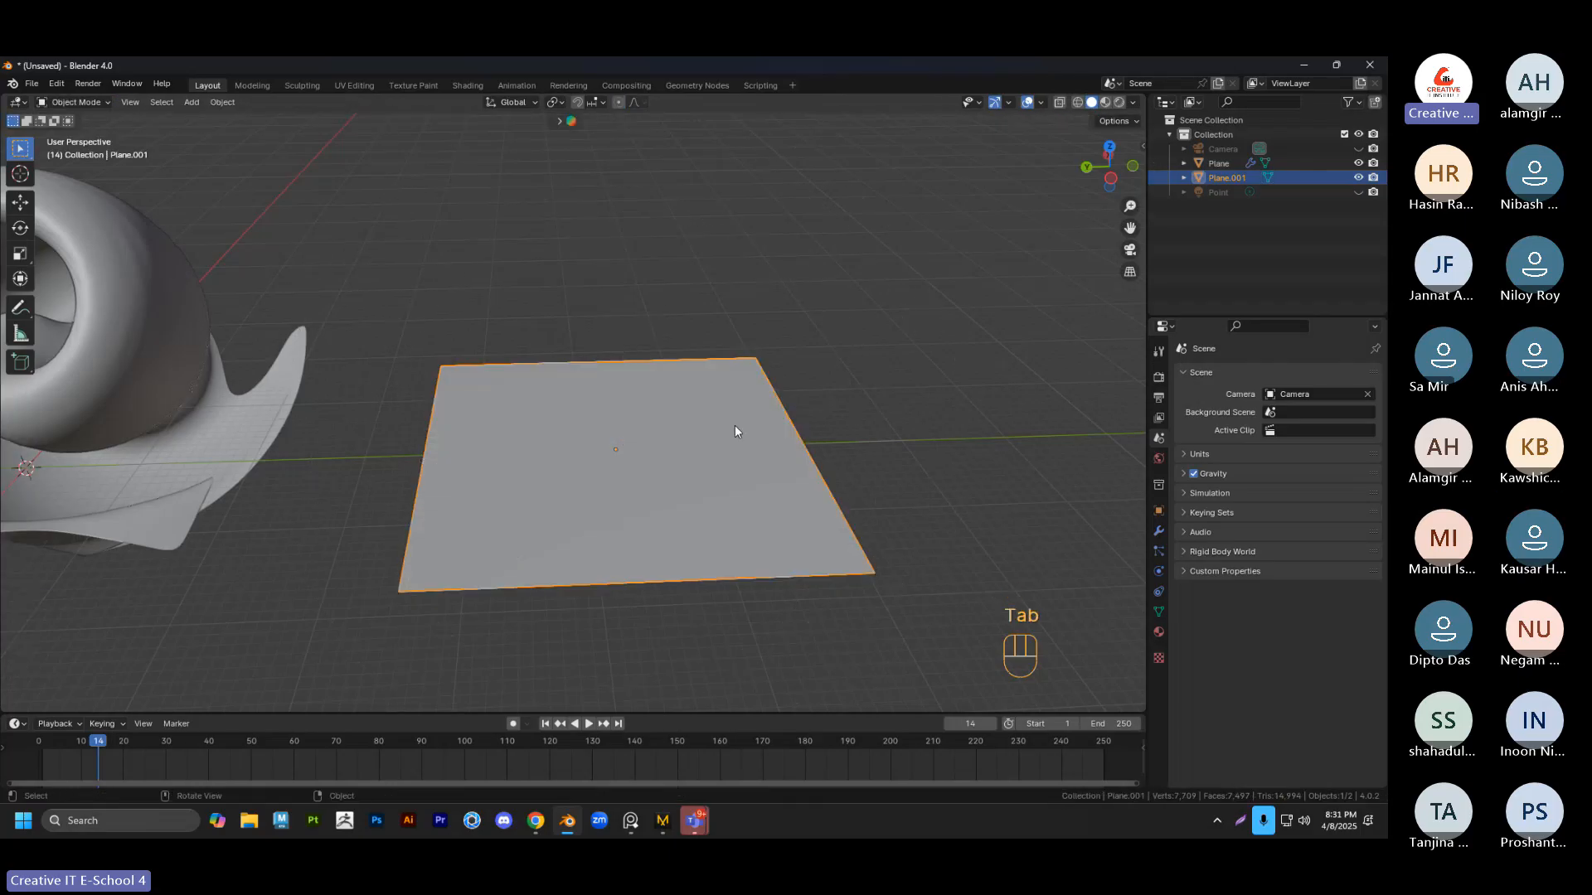
Delete the flat subdivided plane and select the spiral-shaped plane
scroll(664, 423, "down", 4)
left_click(658, 361)
left_click(554, 453)
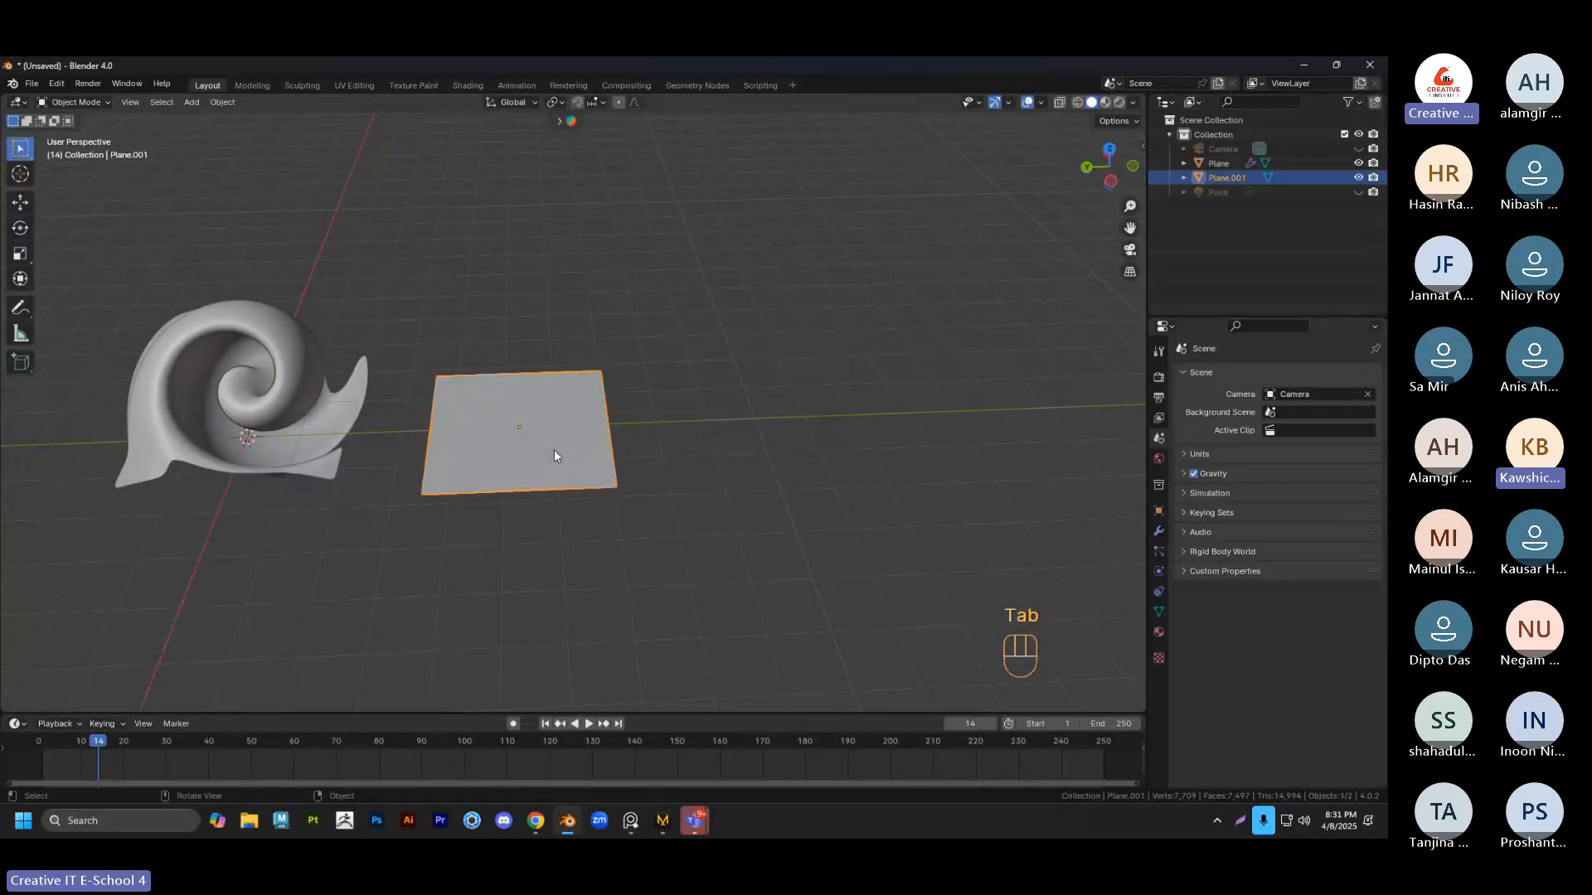
key("Delete")
middle_click_drag(554, 455, 615, 434, "shift")
left_click(459, 404)
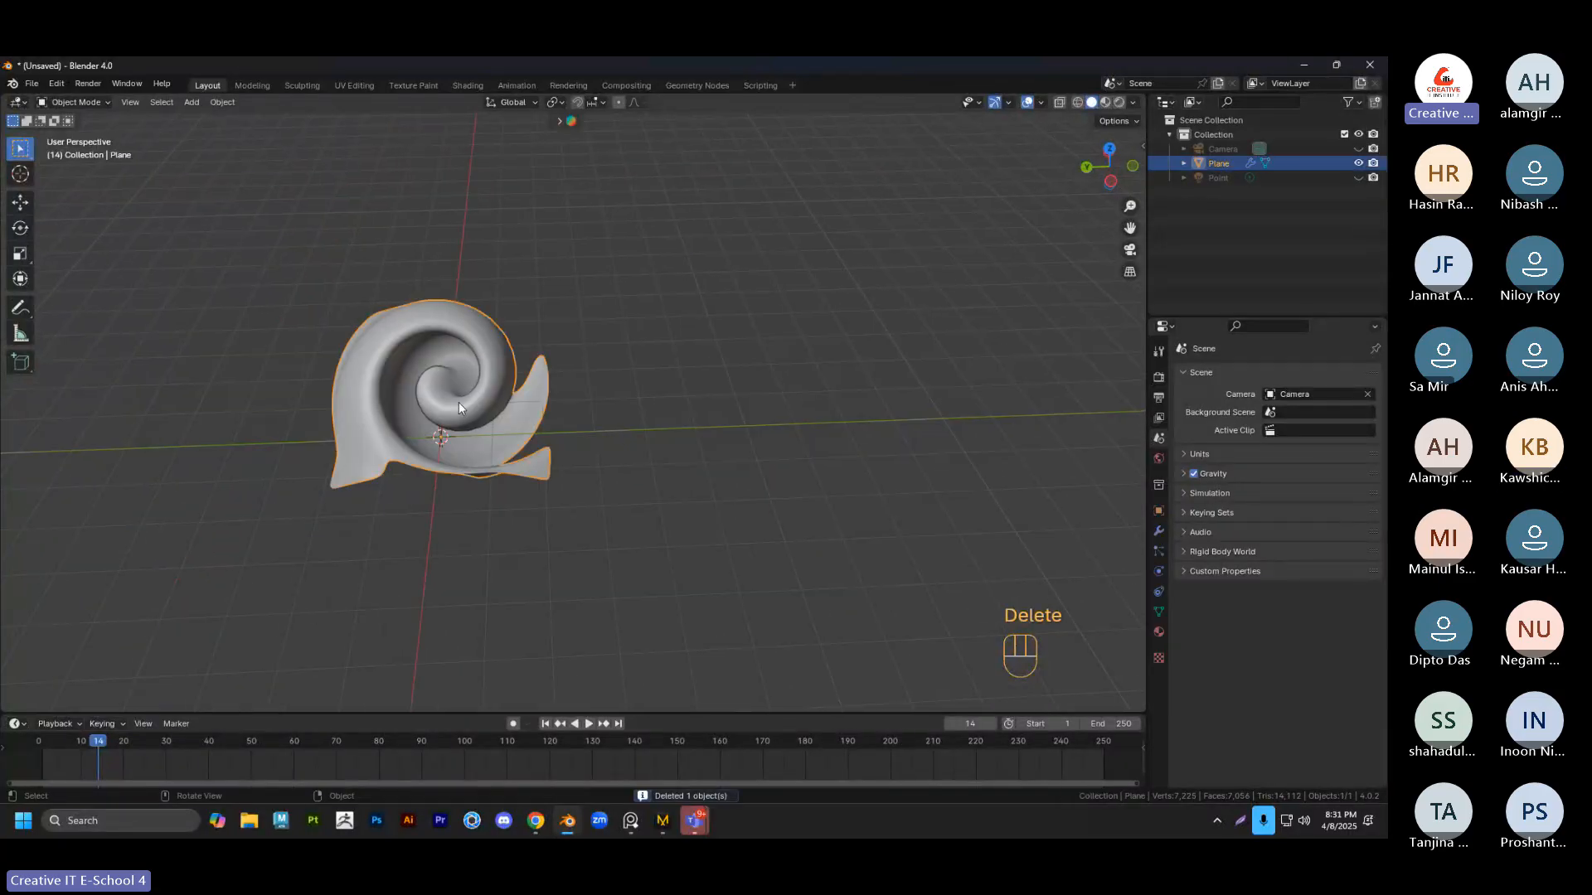
Delete the spiral-shaped plane and add a Bezier curve at the world origin
key("Delete")
scroll(459, 402, "up", 3)
middle_click_drag(461, 402, 701, 388, "shift")
key("shift+a")
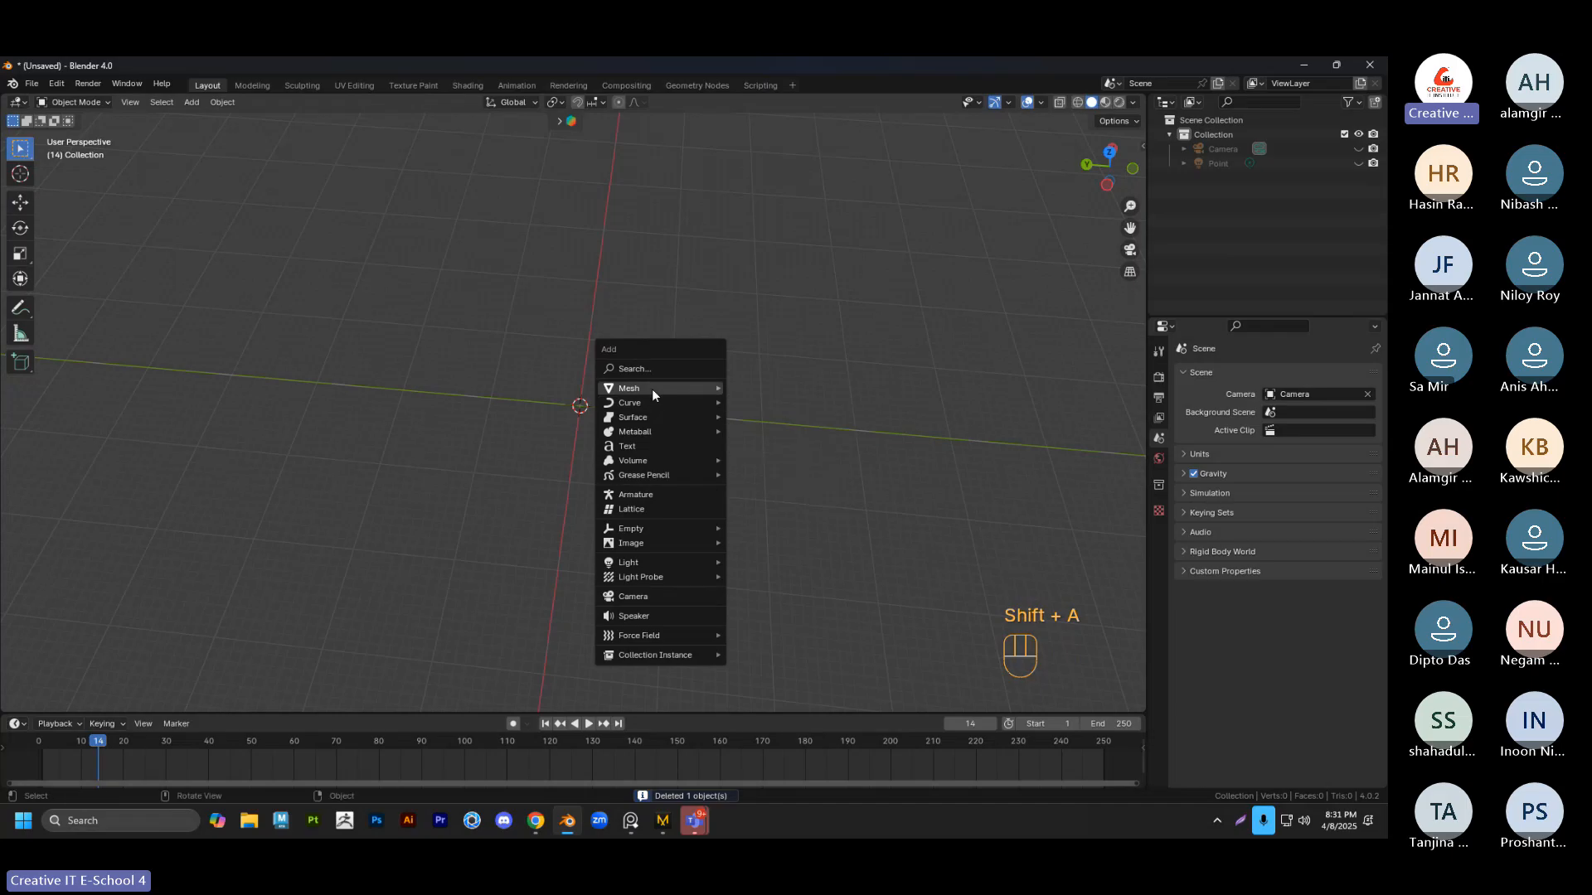
mouse_move(648, 403)
left_click(754, 403)
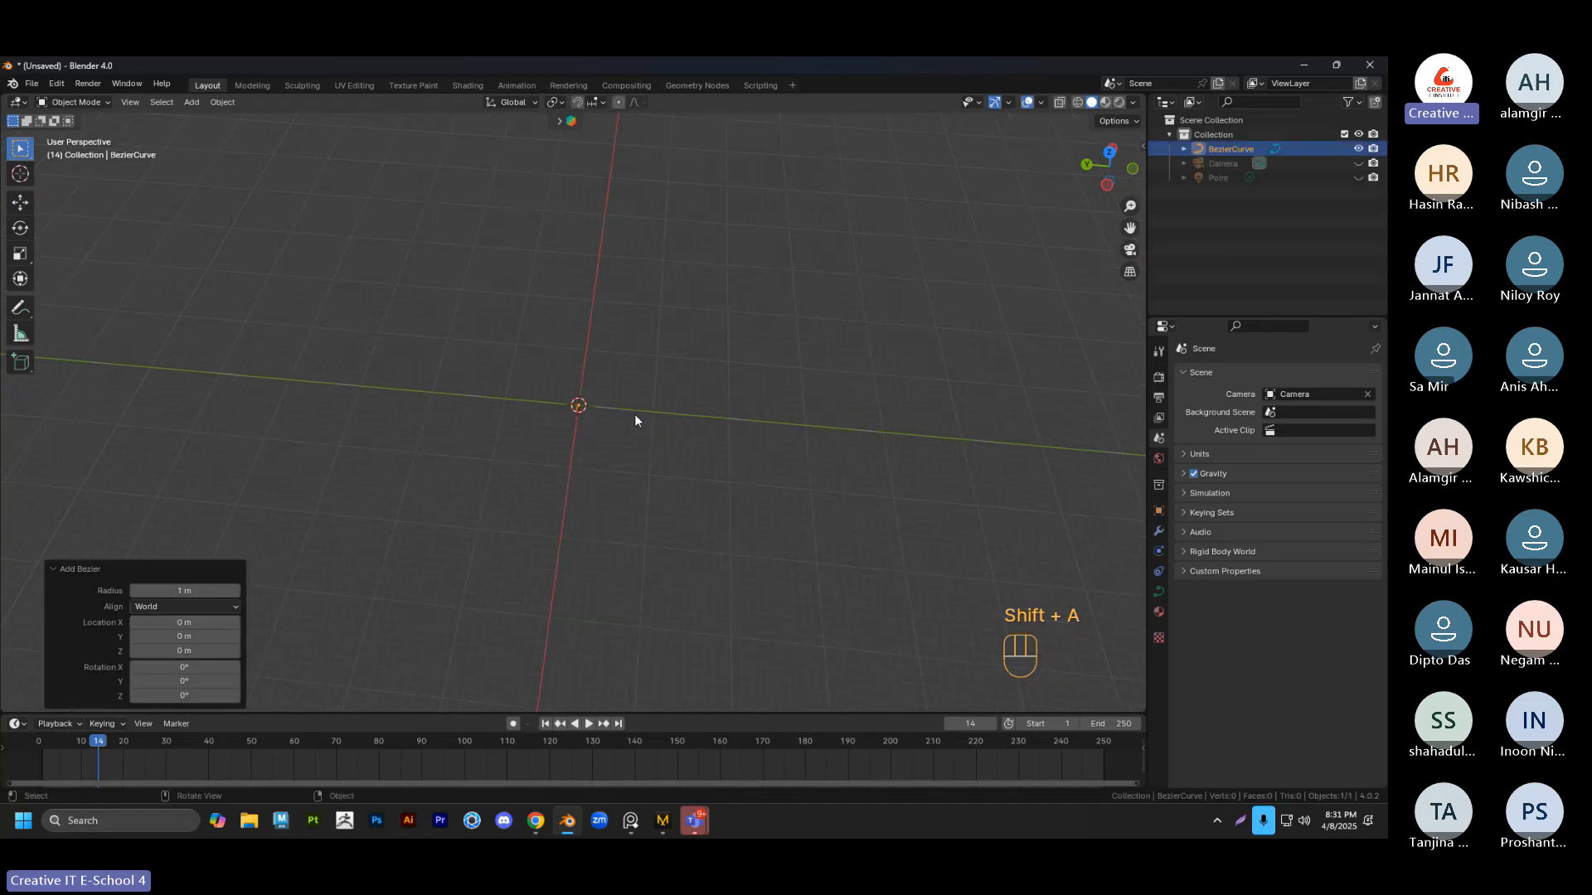
In top view, scale the Bezier curve to about 10.9 times its size and move it along positive Y, away from the origin
key("grave")
left_click(626, 389)
key("s")
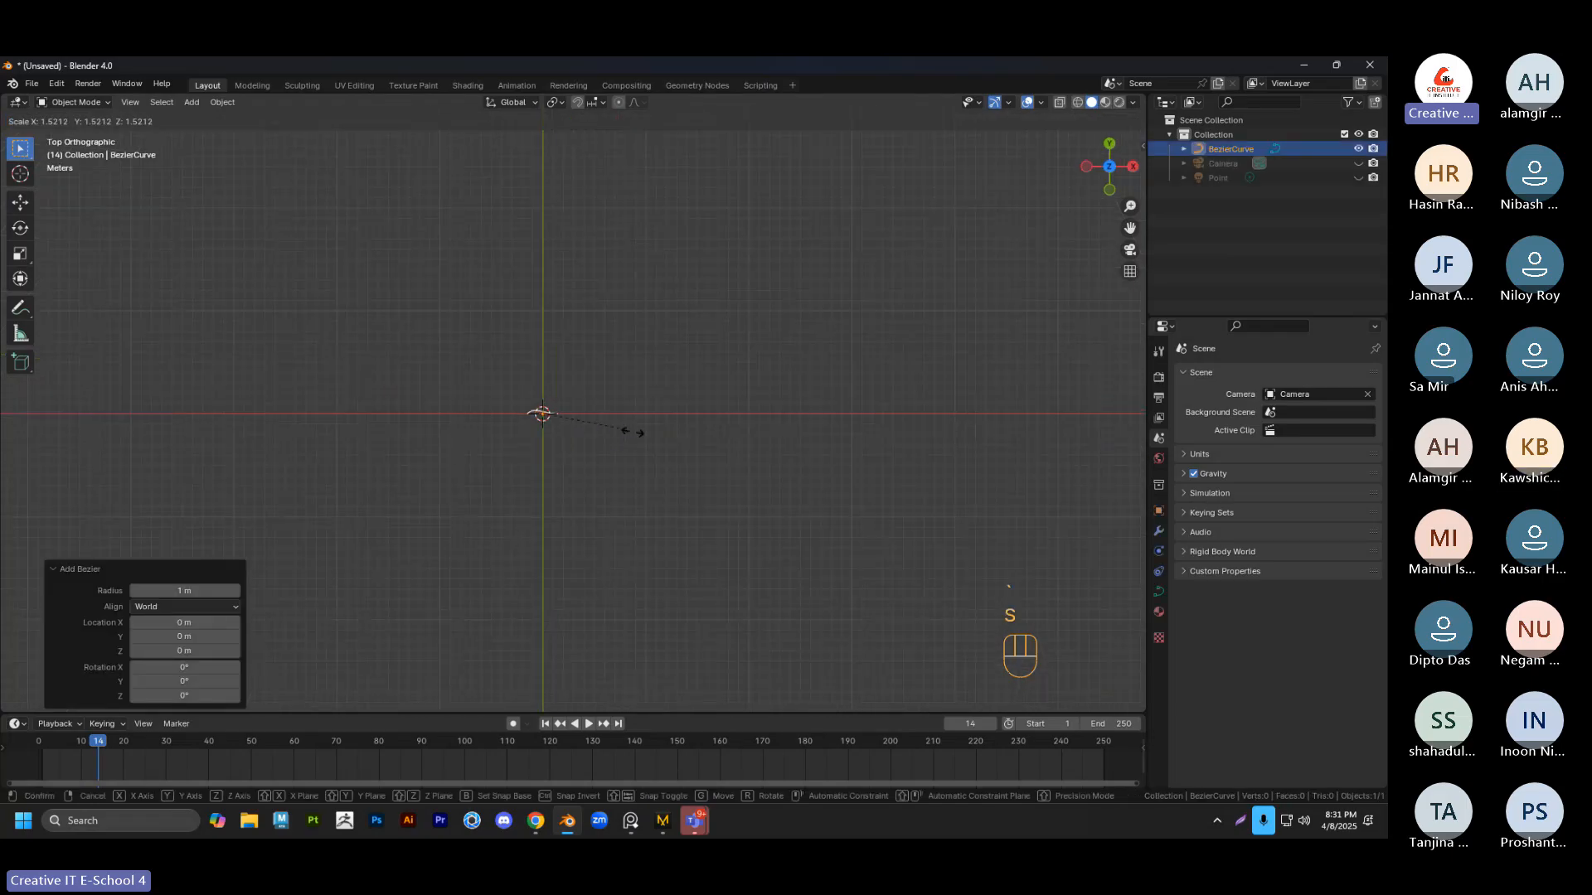
left_click(839, 492)
key("g")
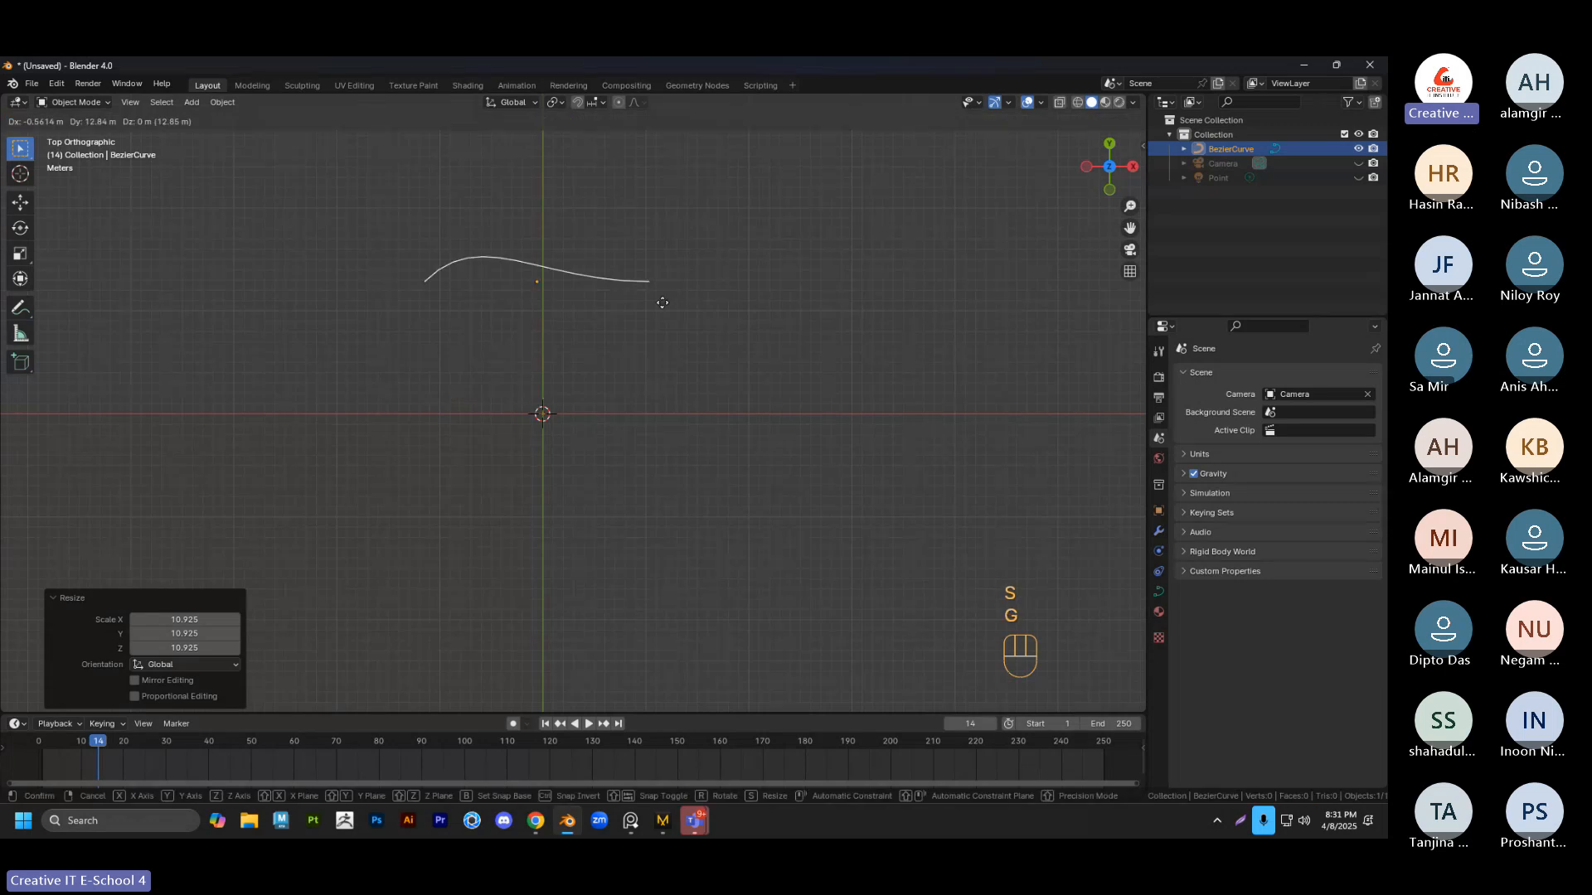
left_click(666, 288)
In Edit Mode, rotate the curve's right end control point and move it about 6.53 m in X and 2.60 m in Y
key("Tab")
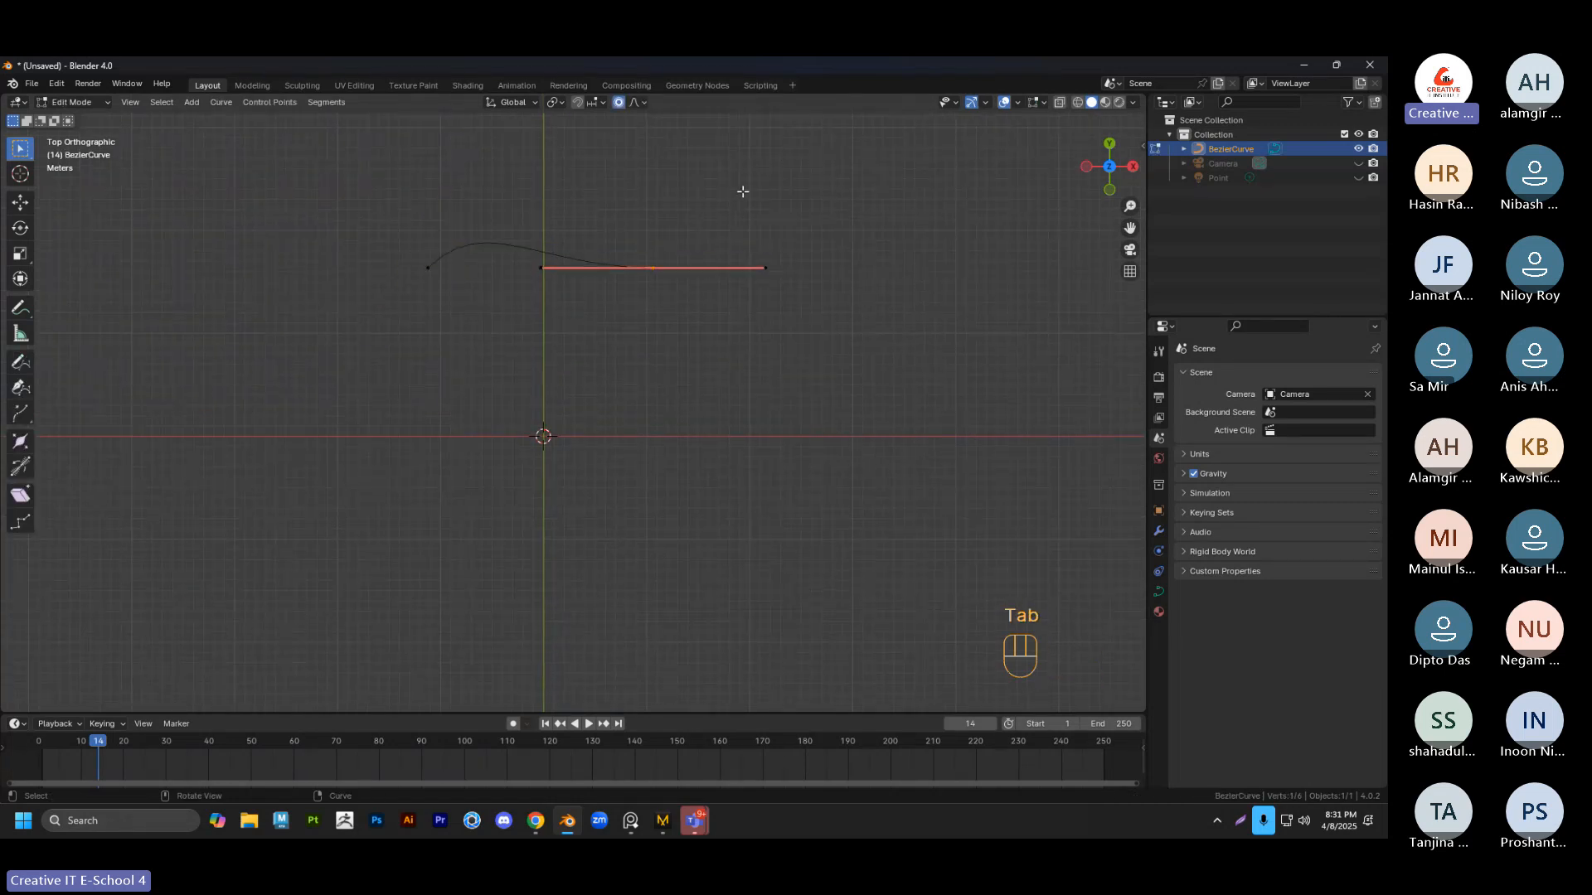
key("r")
left_click(826, 266)
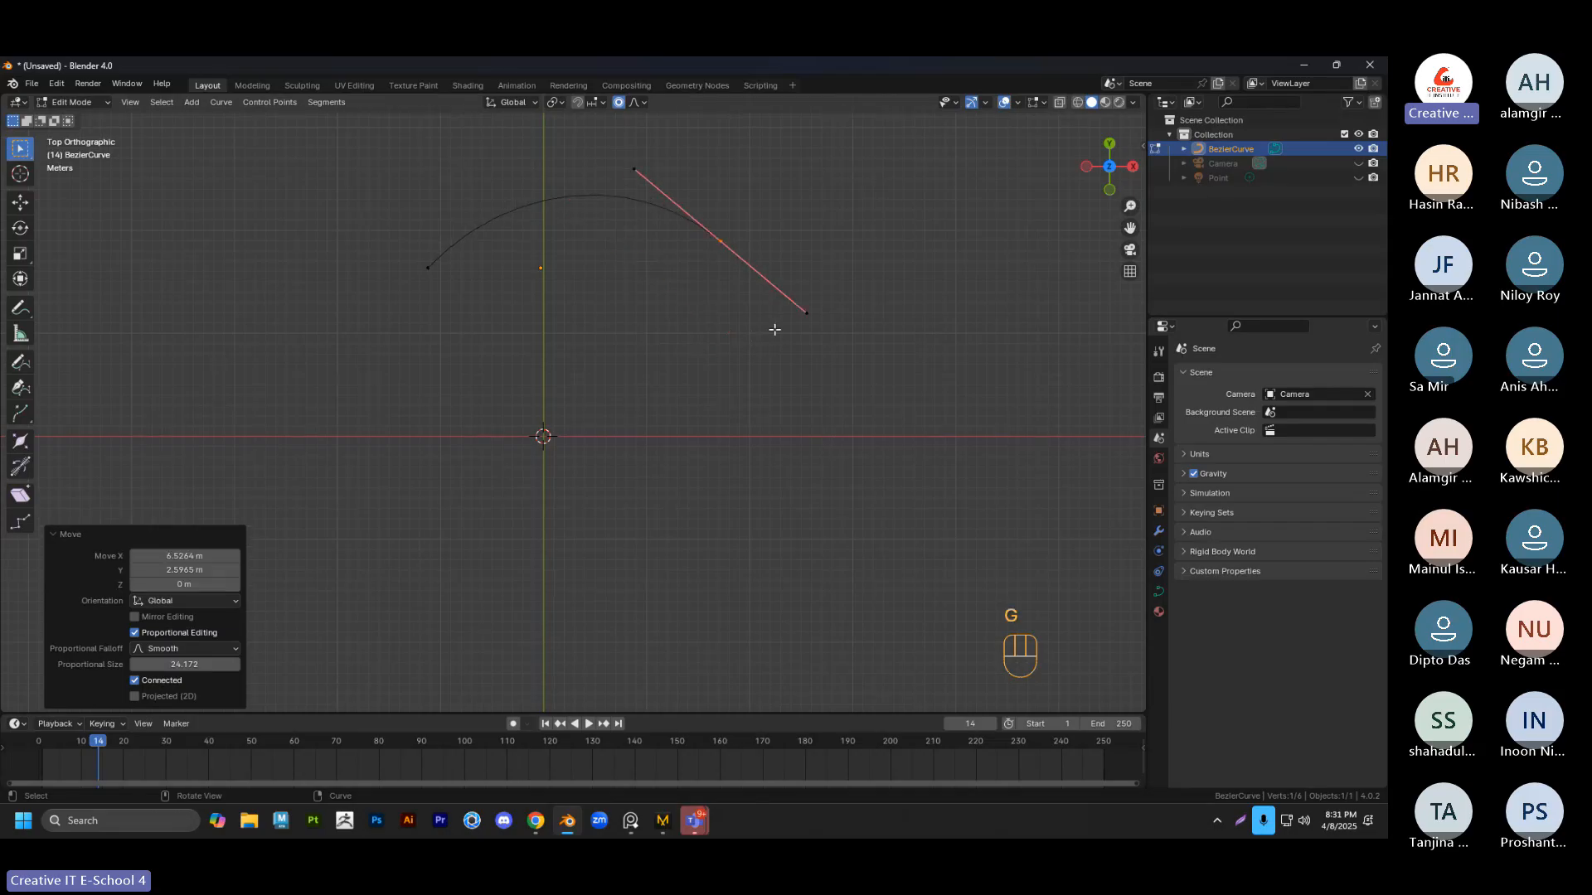
left_click(746, 373)
Examine the arched curve from several angles in Edit Mode and in Object Mode
middle_click_drag(746, 373, 647, 340)
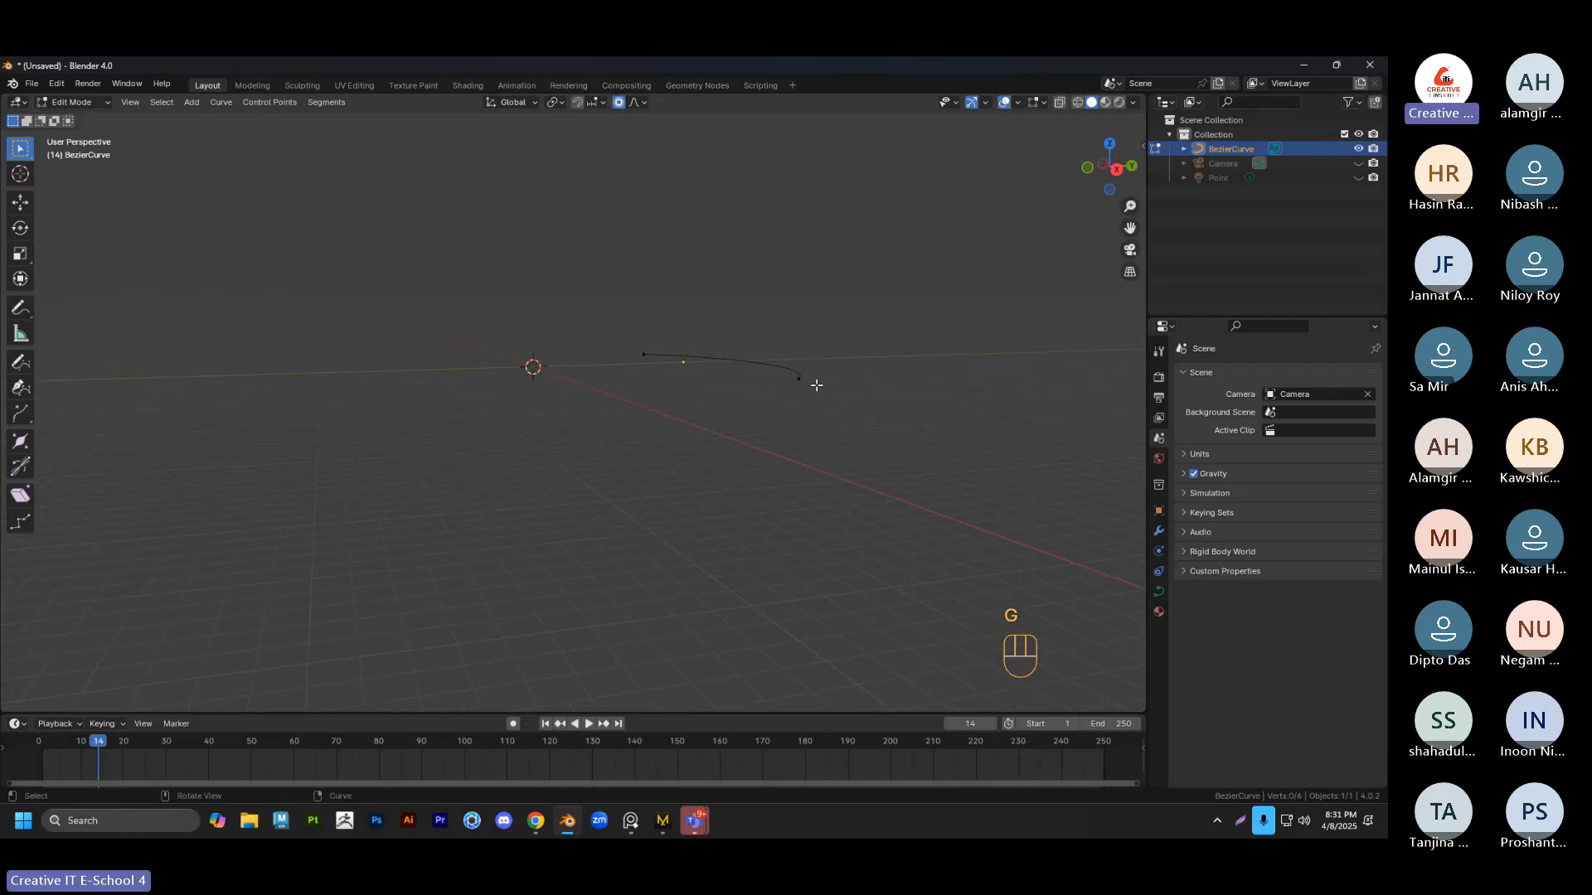
middle_click_drag(816, 385, 680, 466)
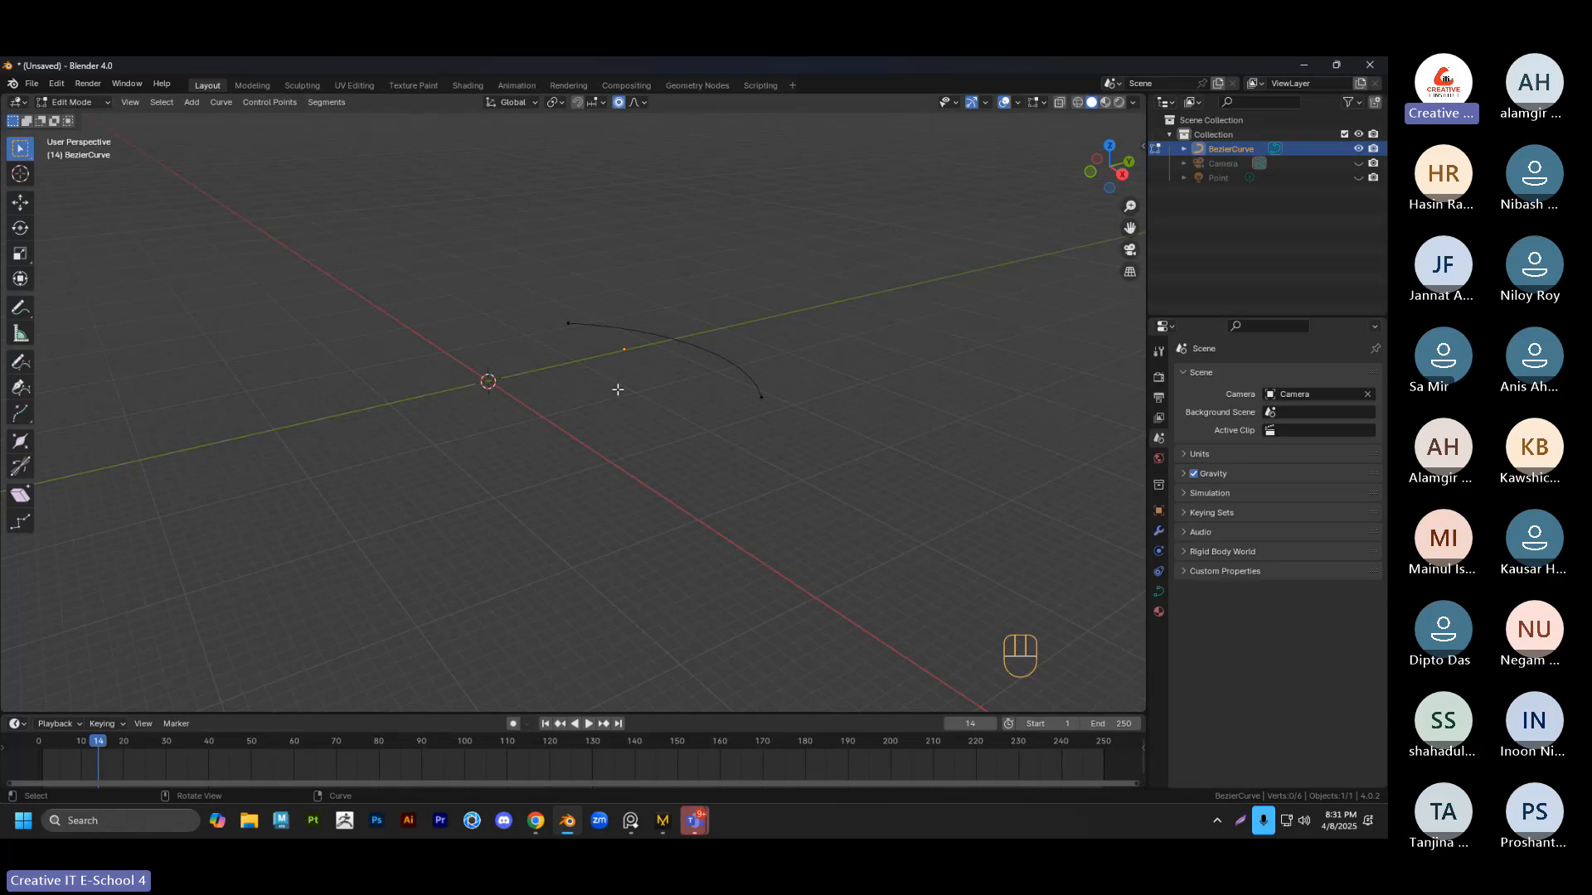
middle_click_drag(618, 389, 529, 332)
key("Tab")
left_click(615, 327)
left_click(614, 325)
middle_click_drag(674, 416, 582, 425)
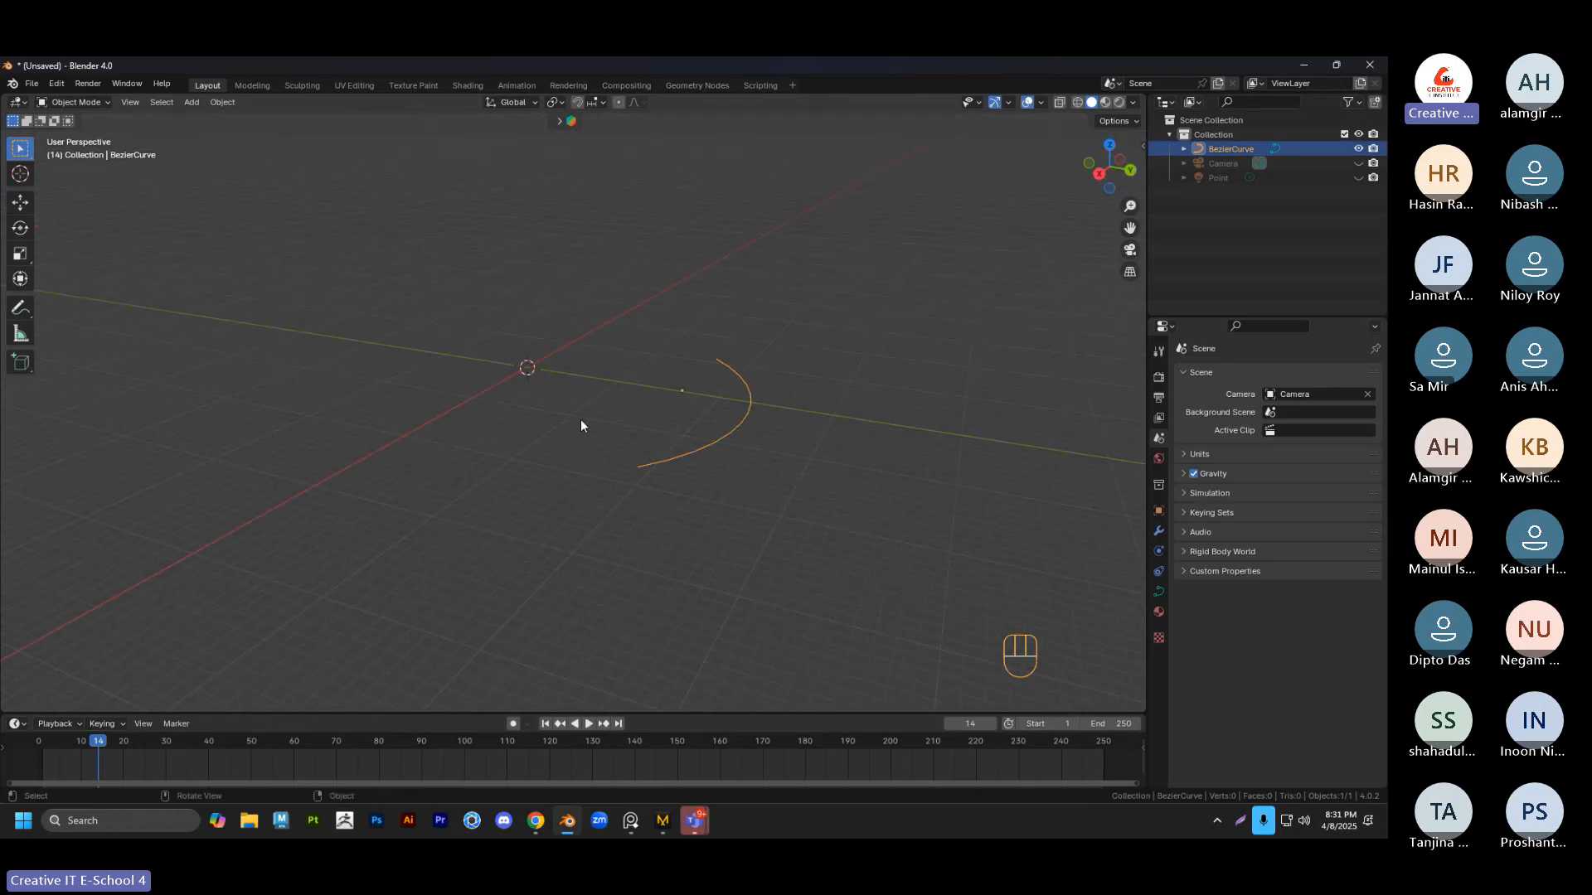
mouse_move(637, 440)
middle_mouse_down()
mouse_move(779, 448)
mouse_move(697, 402)
mouse_move(621, 455)
middle_mouse_up()
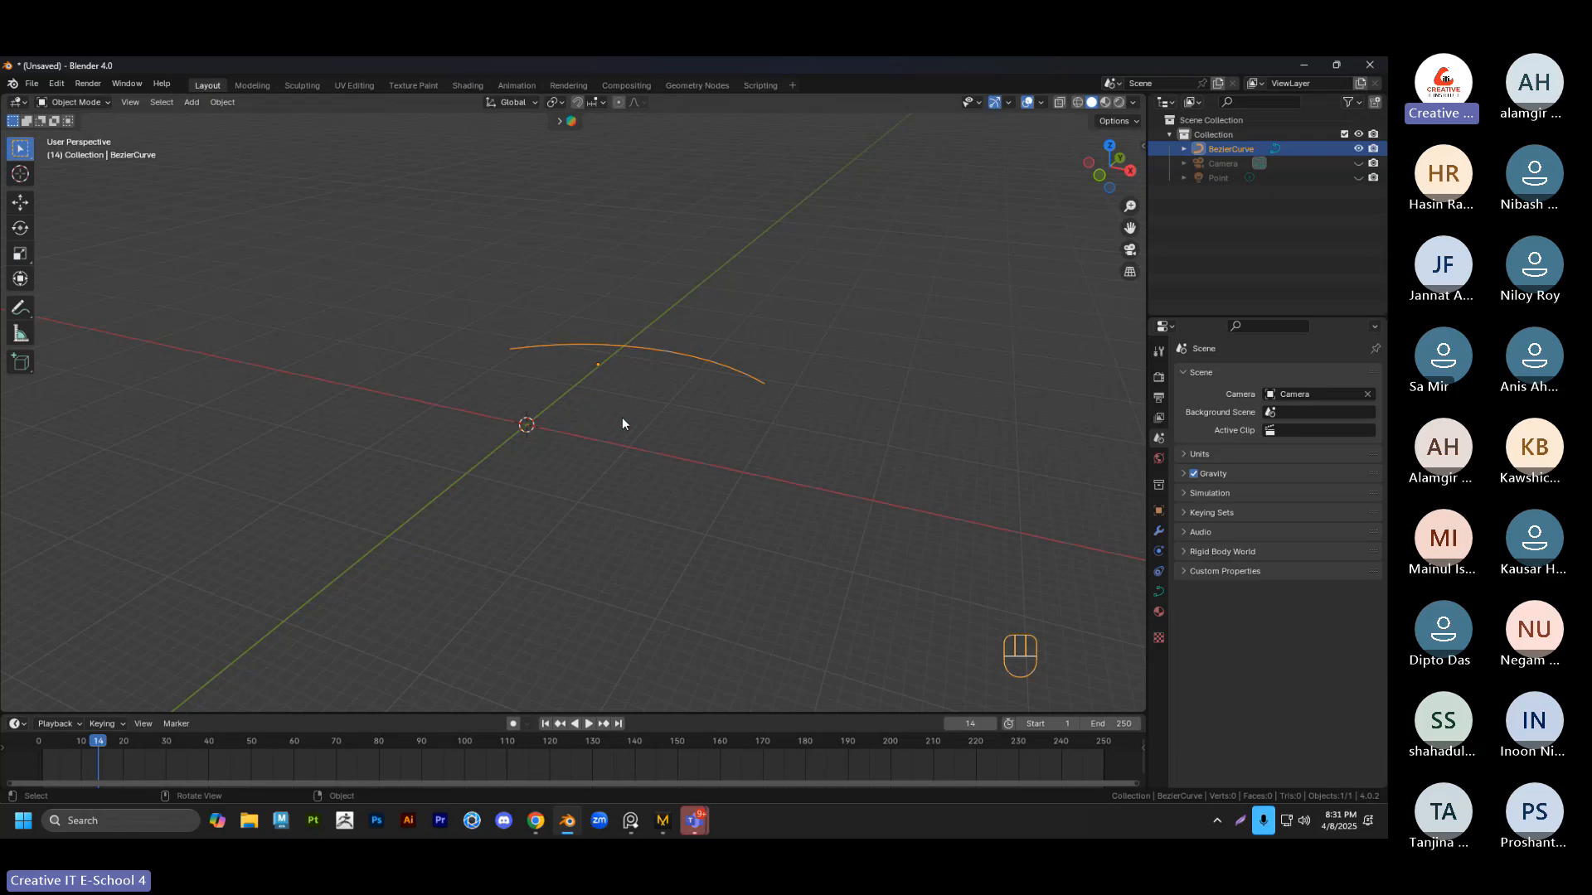
middle_click_drag(585, 382, 486, 395, "shift")
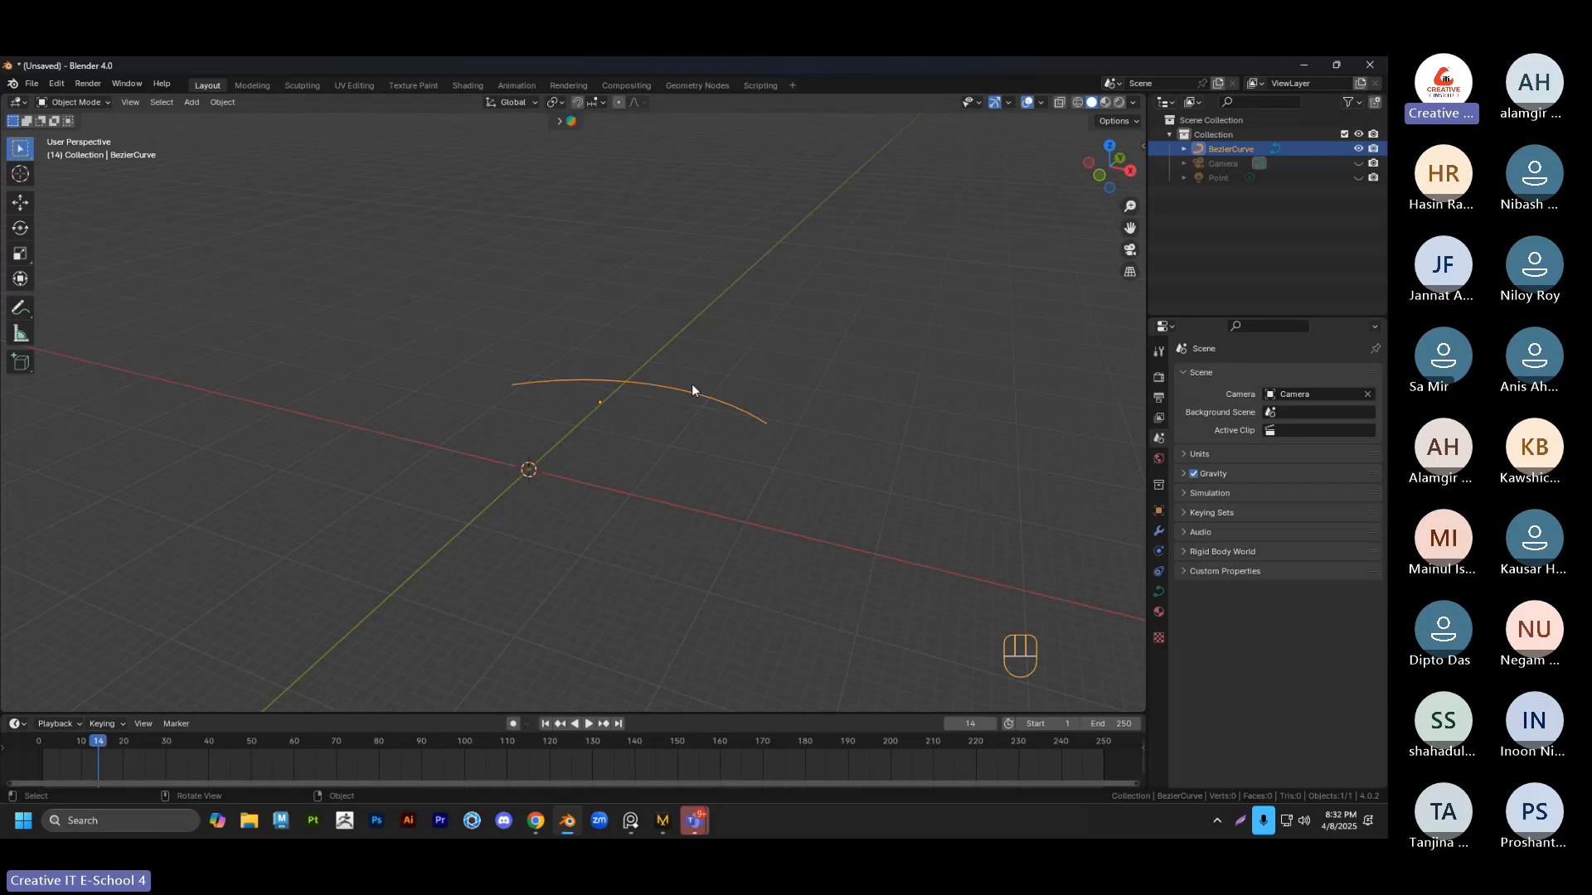
Inspect the arched curve from the top view and check its two end control points in Edit Mode
key("grave")
left_click(685, 295)
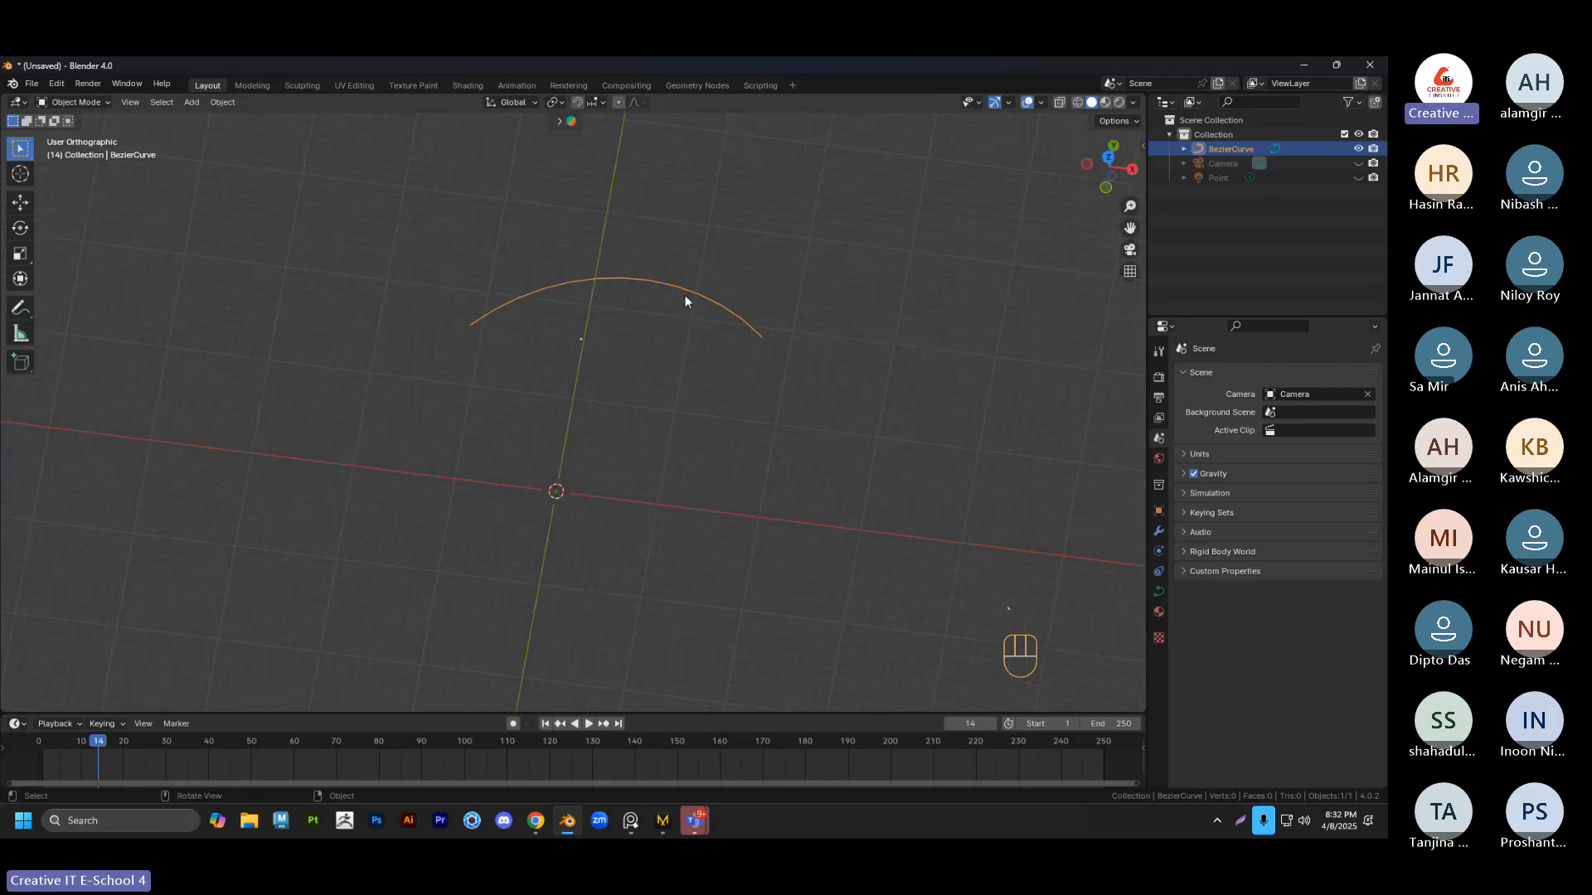
left_click(484, 305)
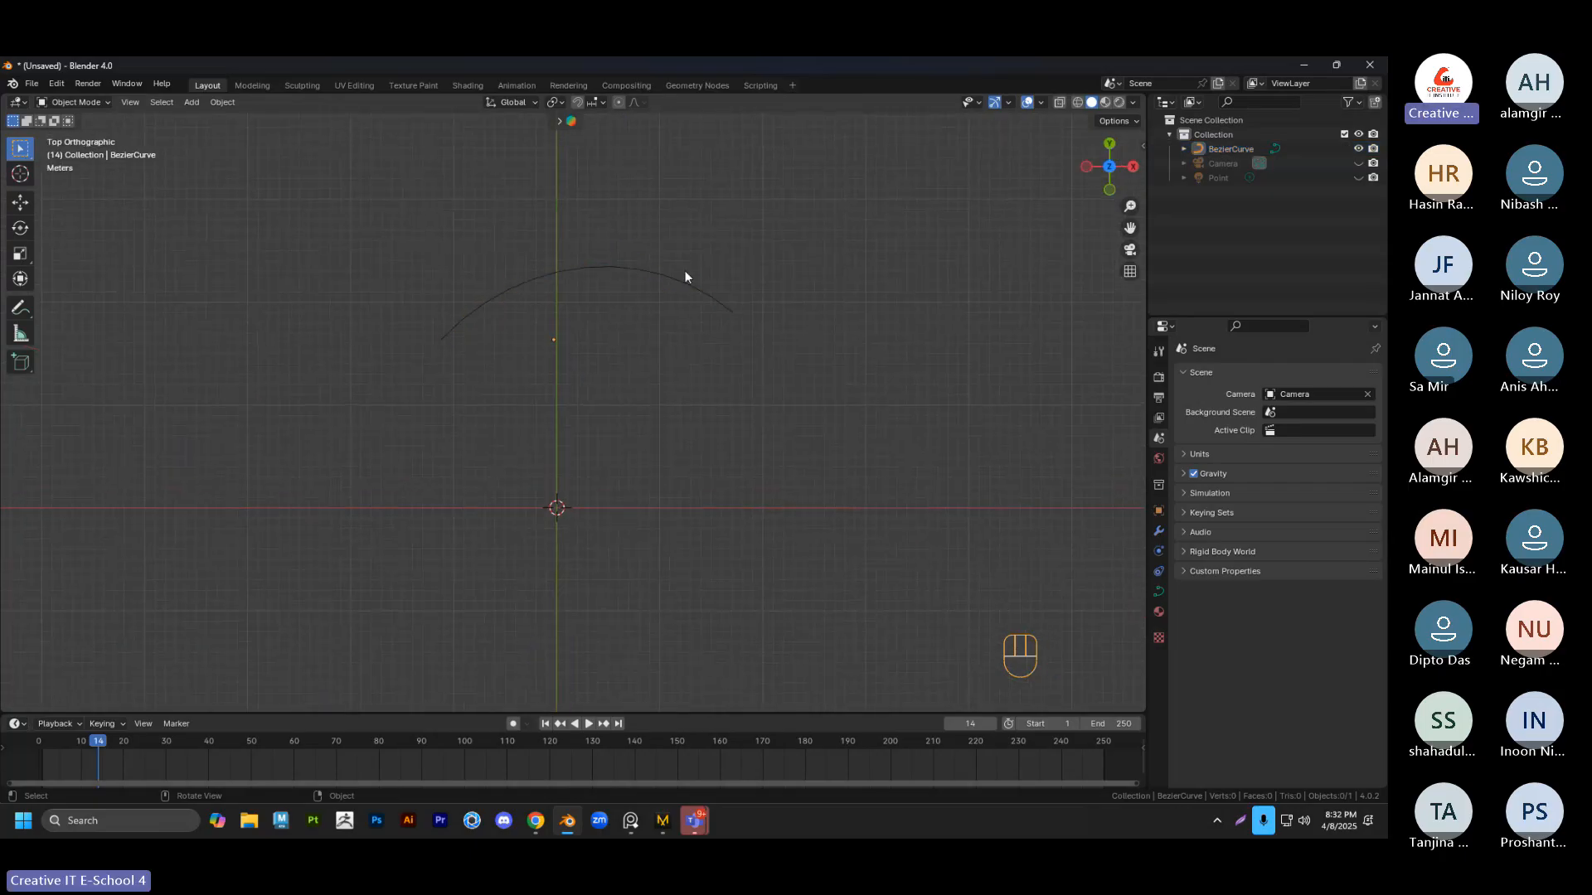
left_click(699, 292)
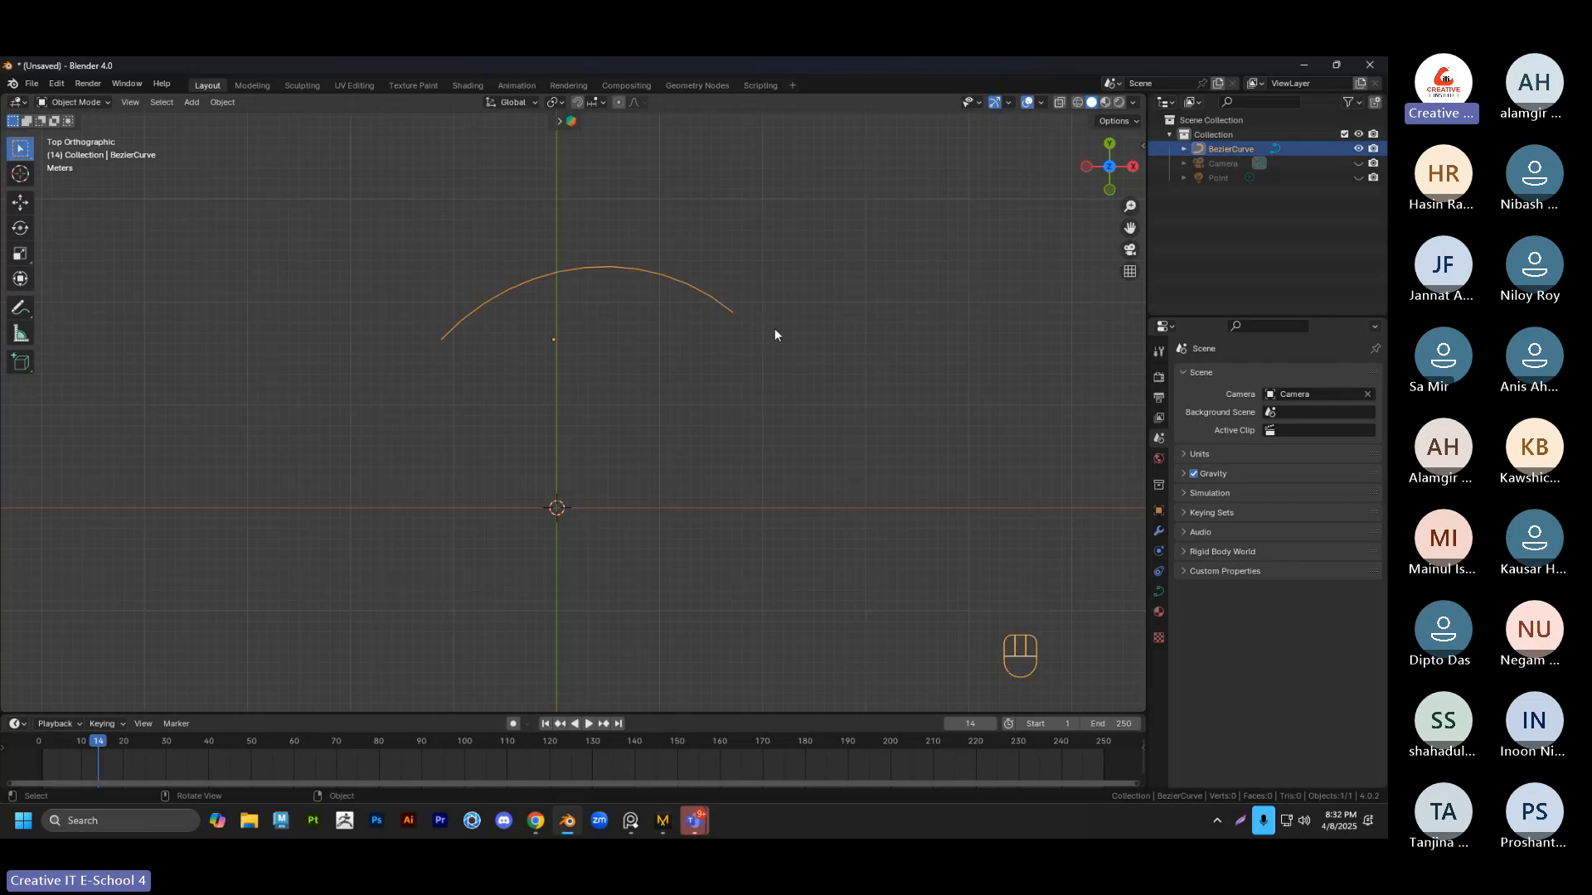
key("Tab")
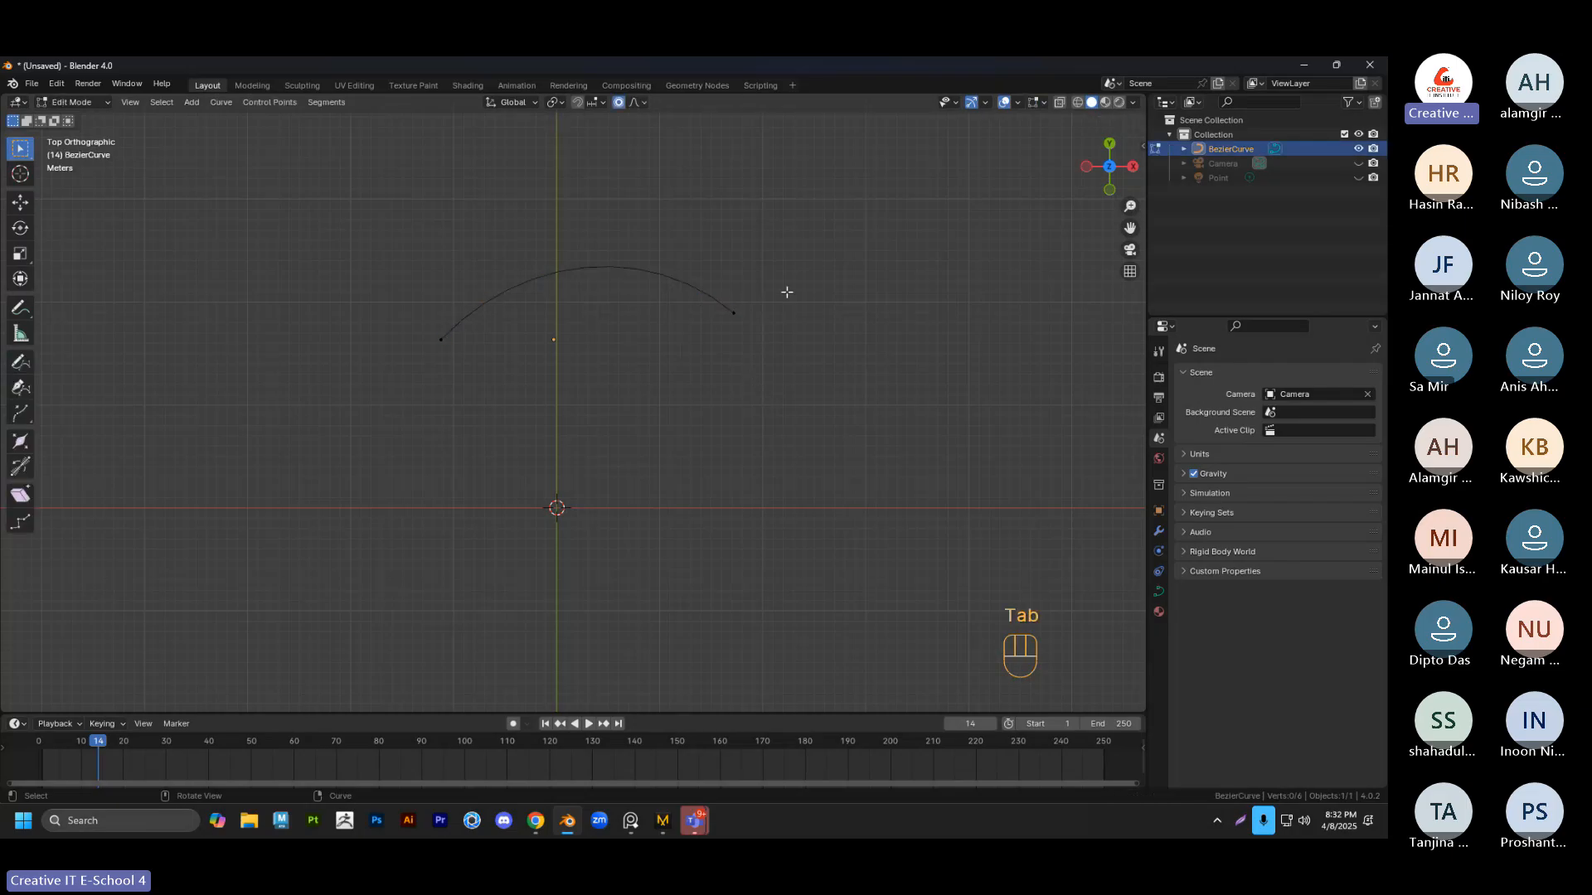
key("Tab")
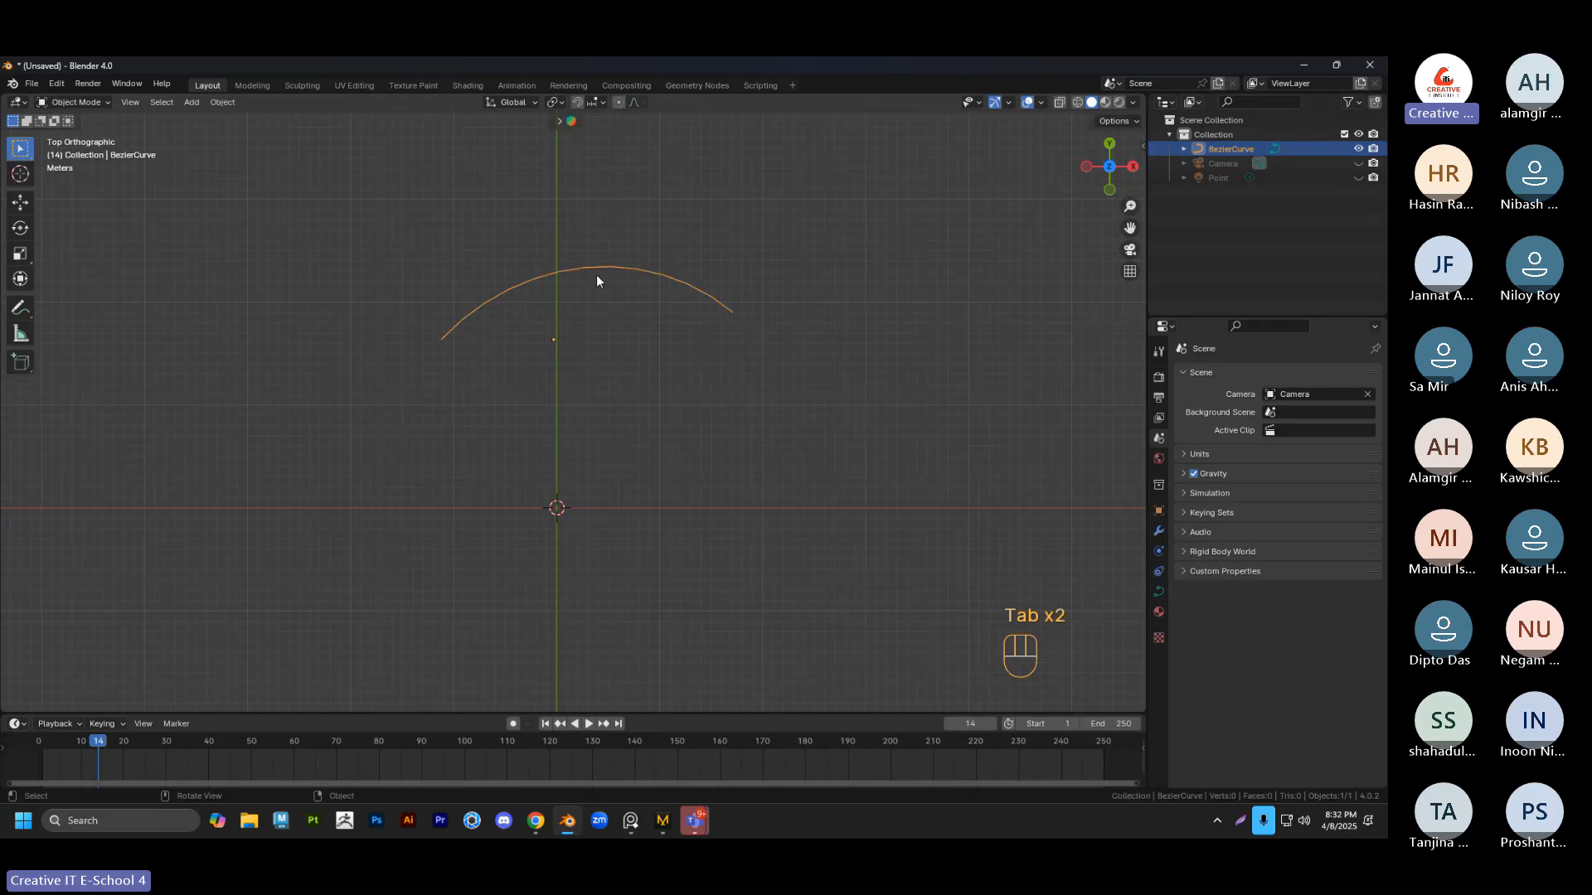
Delete the arched curve and add a new Bezier curve with default settings
key("Delete")
middle_click_drag(595, 275, 660, 367)
key("shift+a")
mouse_move(660, 367)
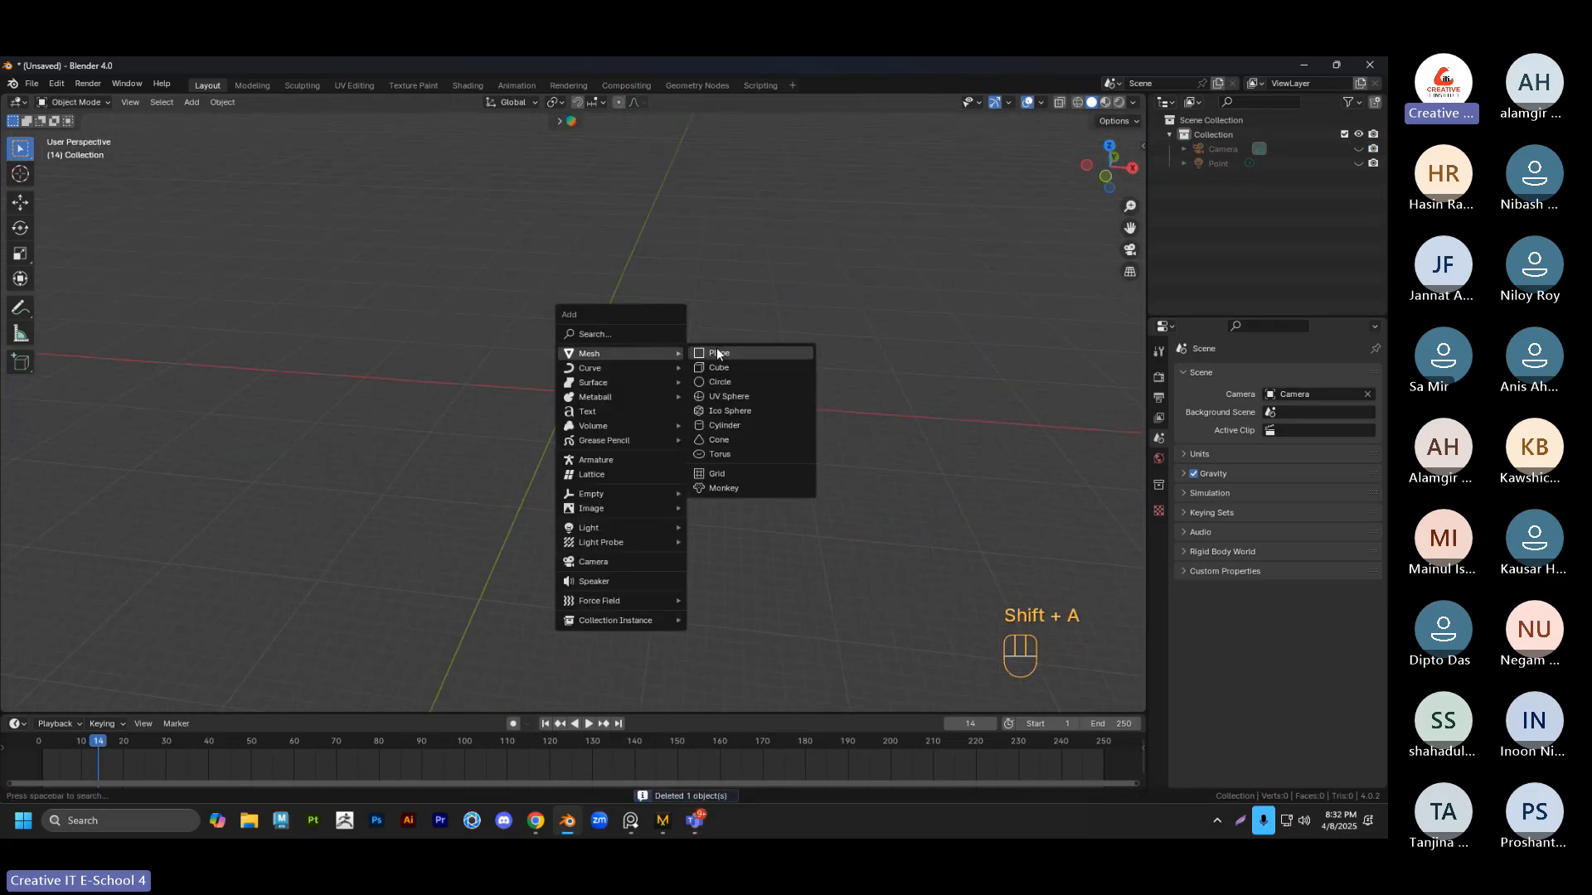
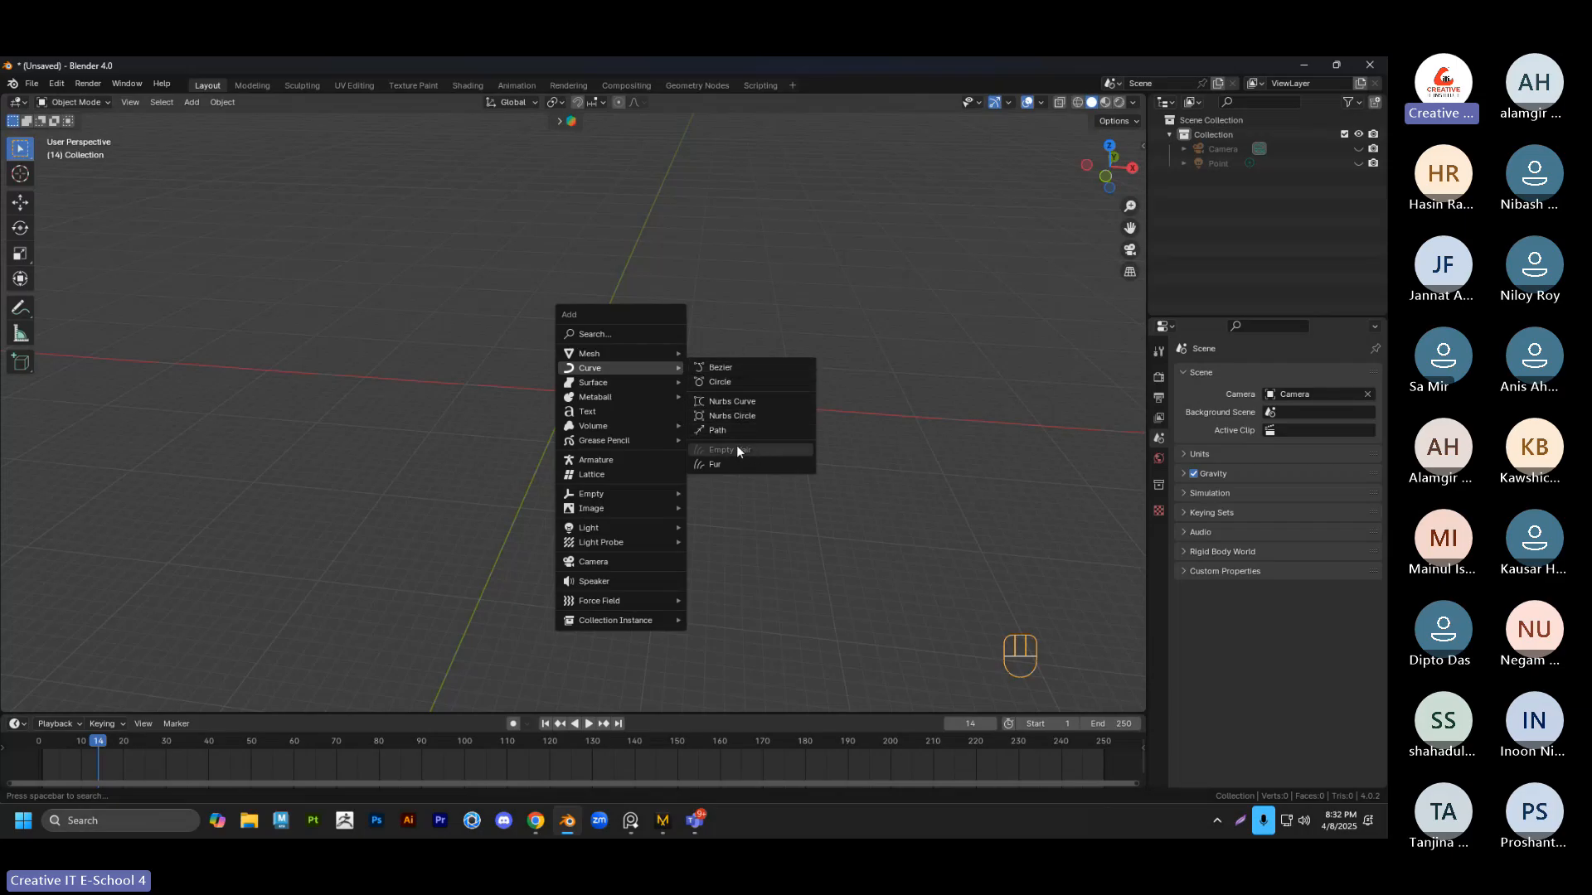
left_click(721, 369)
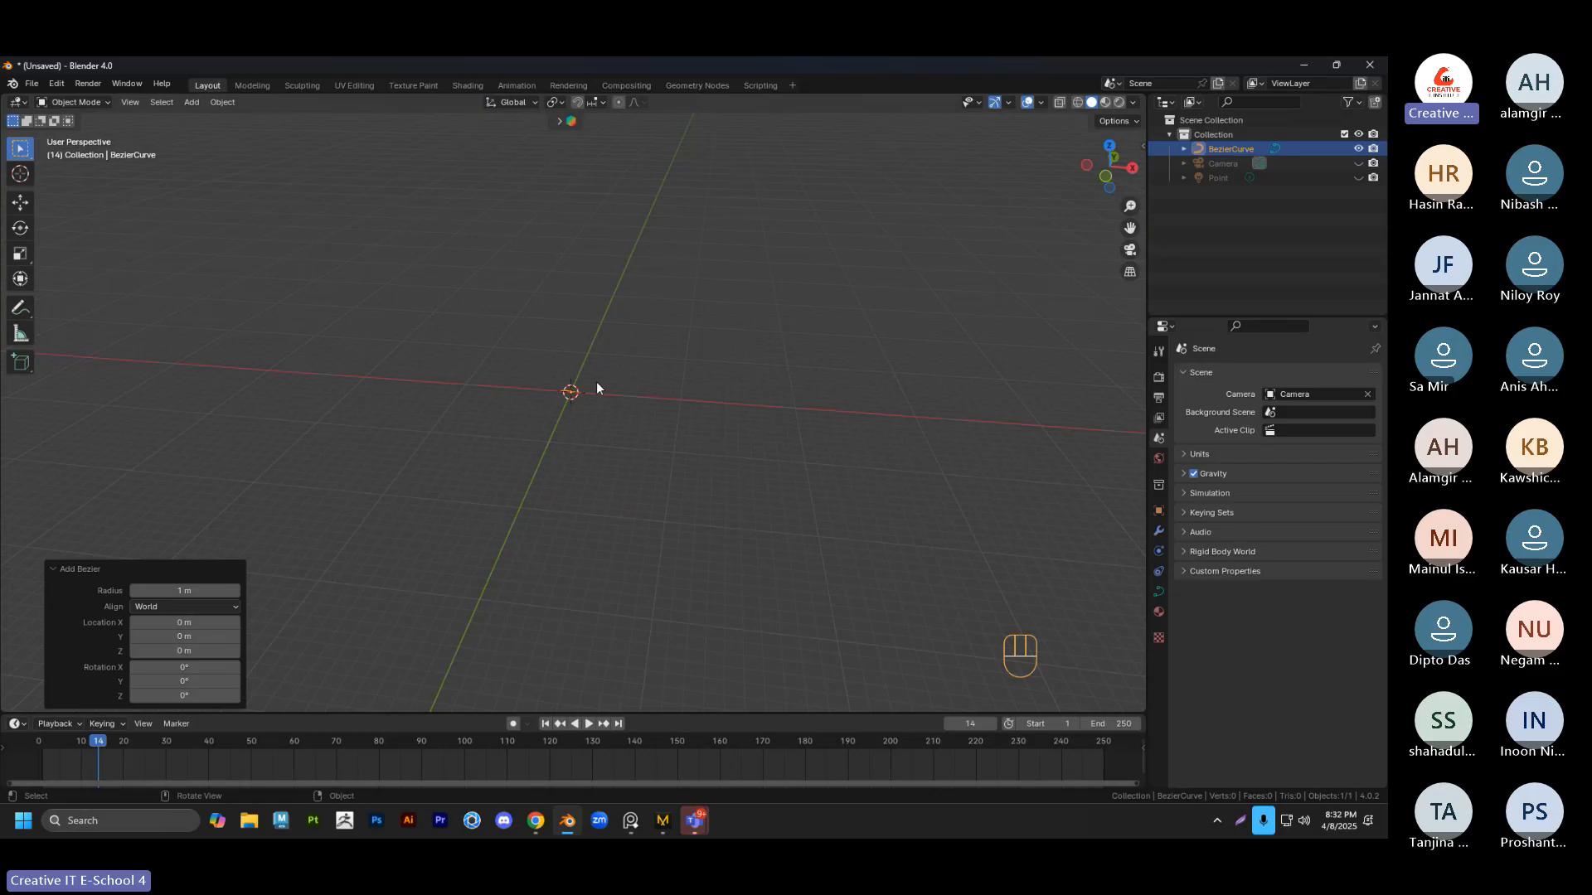
In top view, enter Edit Mode on the new curve and select its left end control point
middle_click_drag(595, 382, 549, 426)
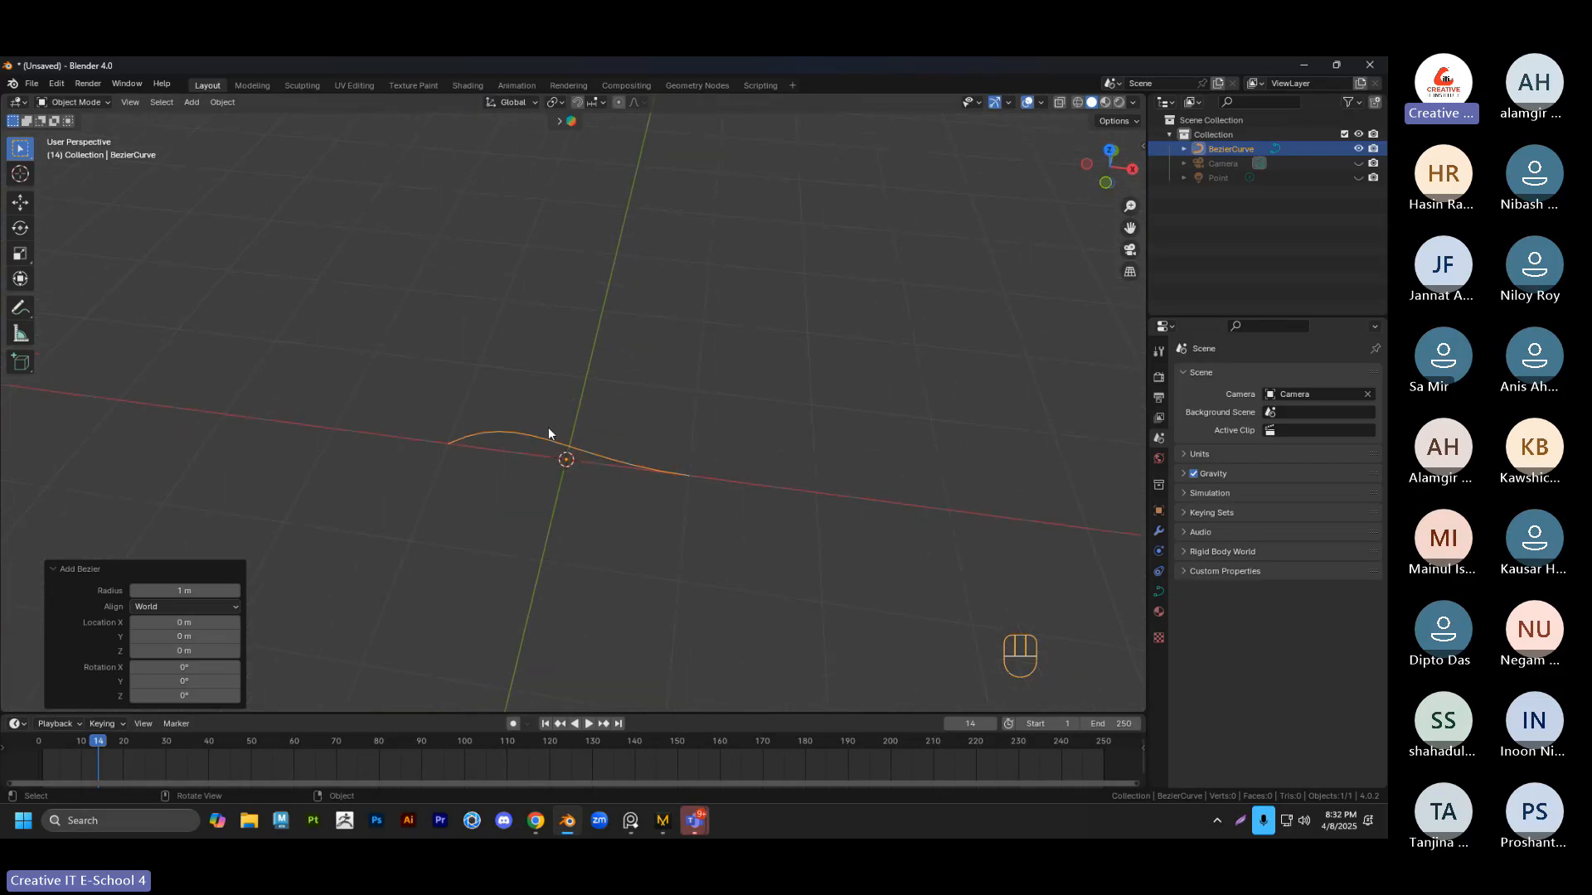
scroll(621, 424, "down", 4)
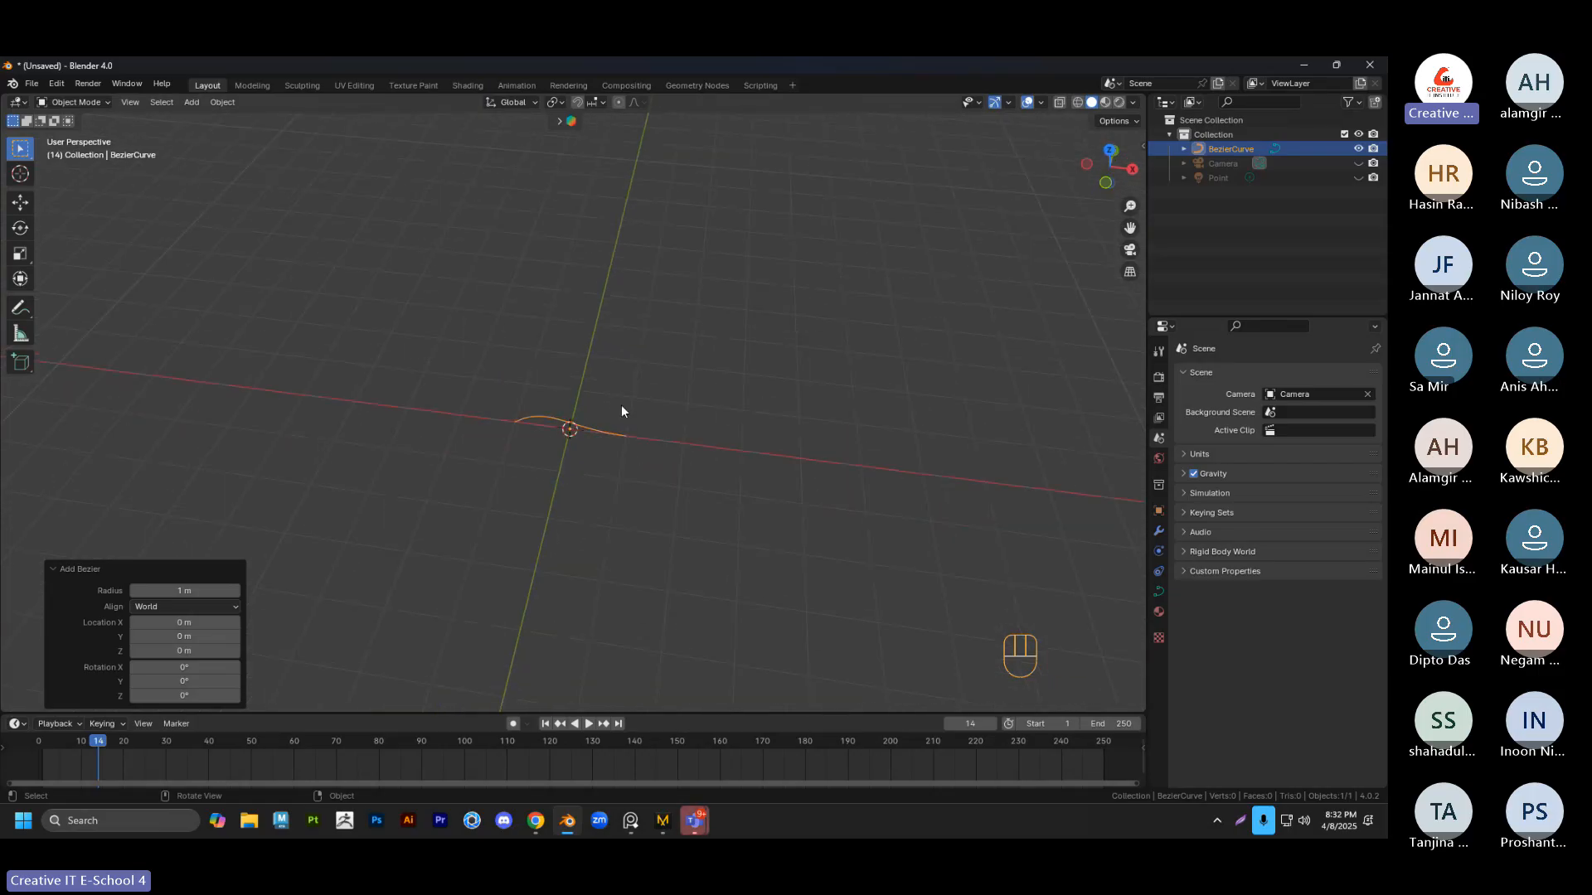
key("grave")
left_click(628, 376)
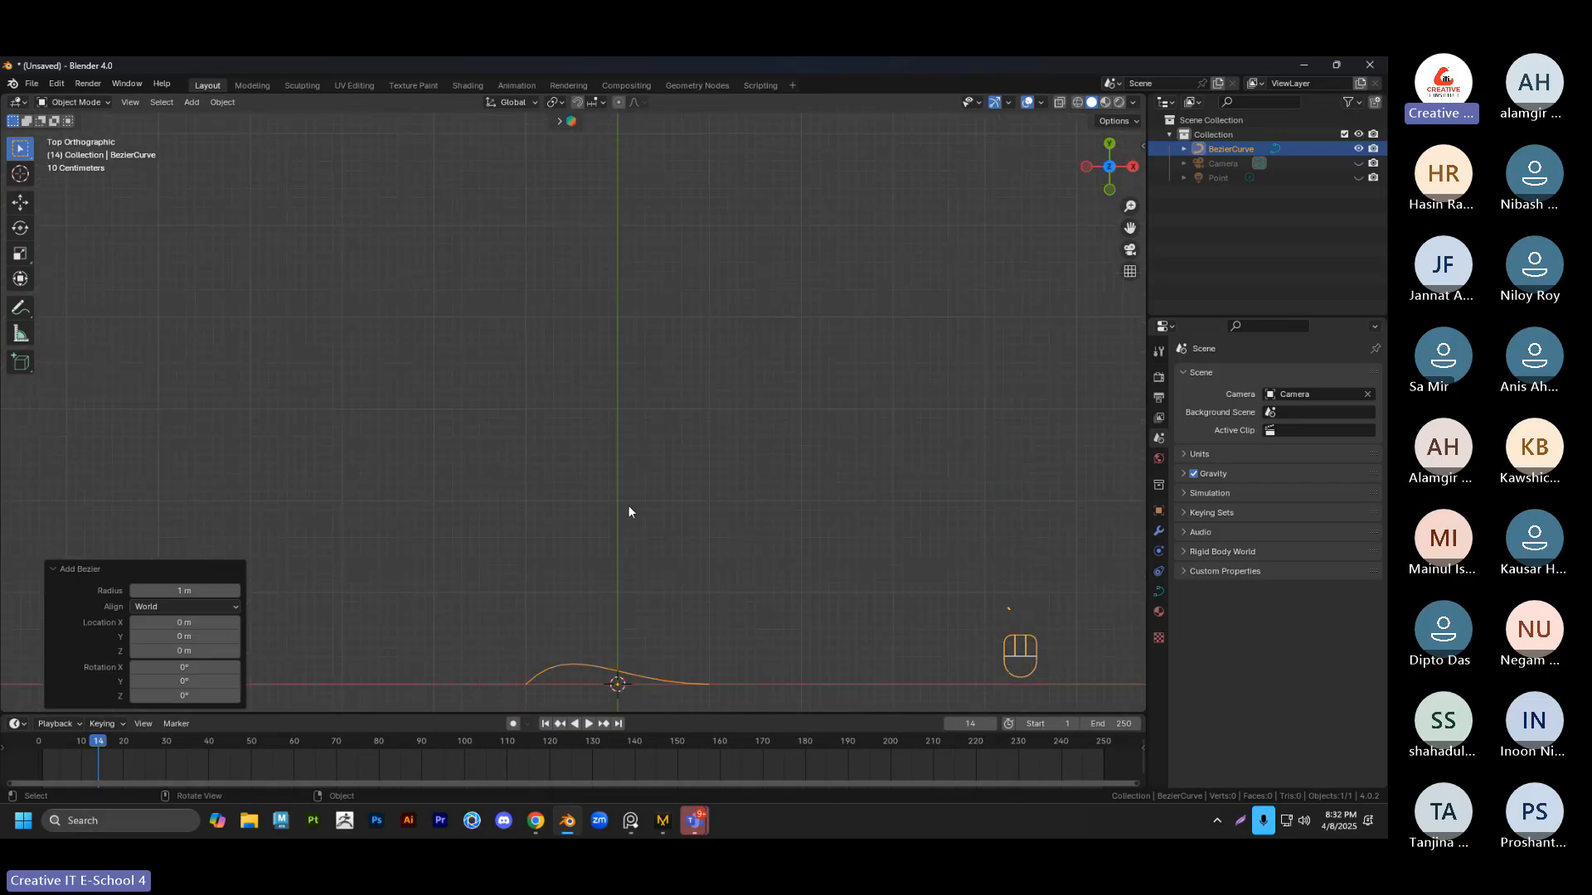
scroll(639, 457, "down", 3)
scroll(653, 500, "up", 9)
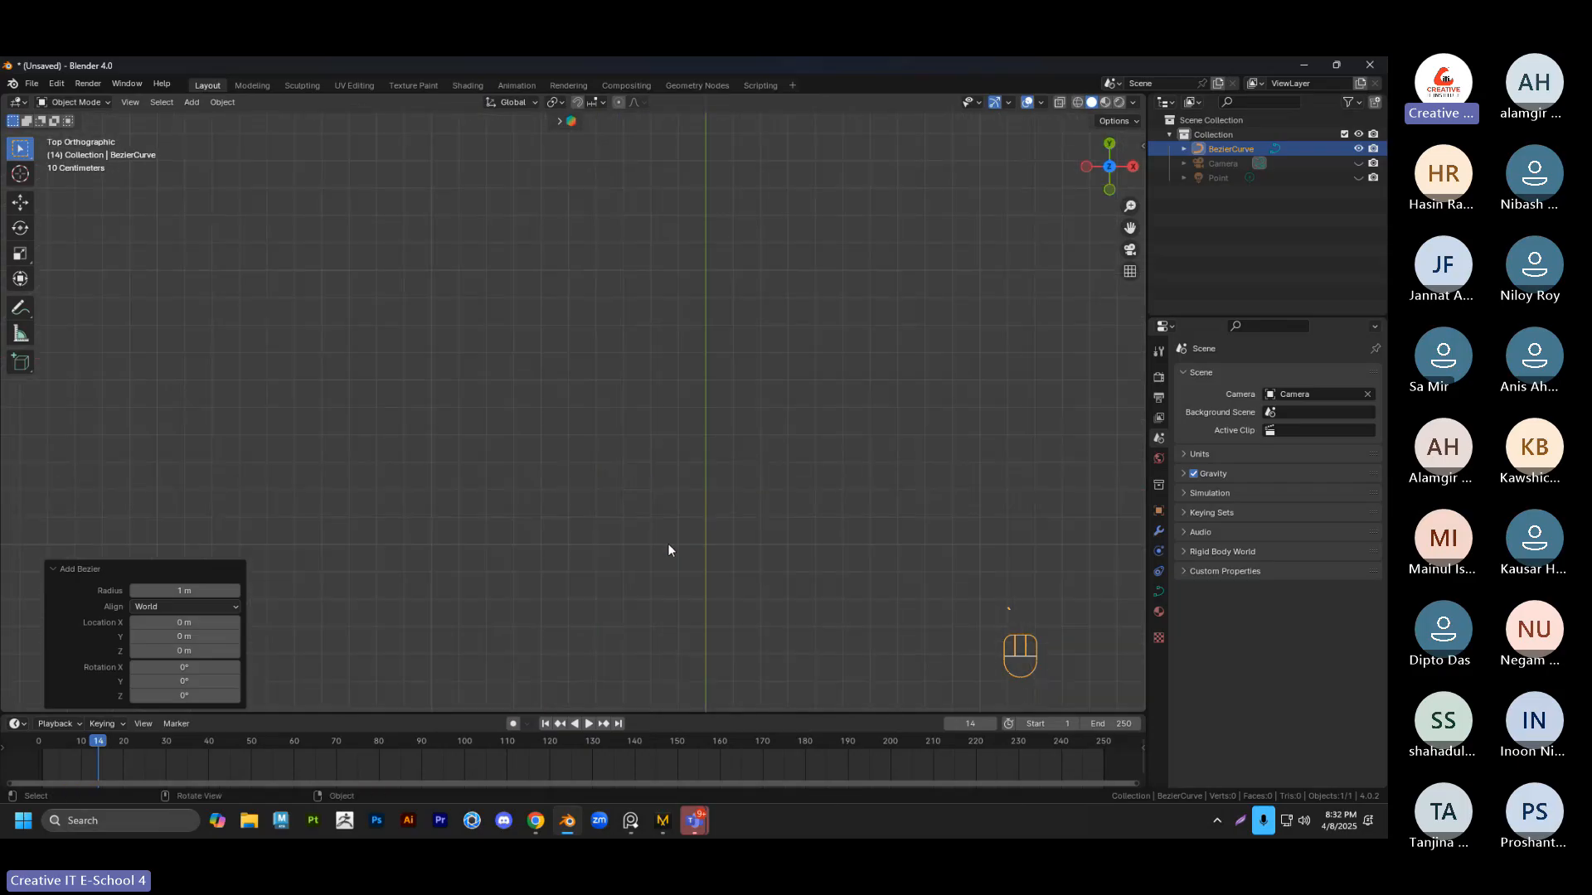
scroll(624, 392, "down", 2)
middle_click_drag(668, 545, 587, 381, "shift")
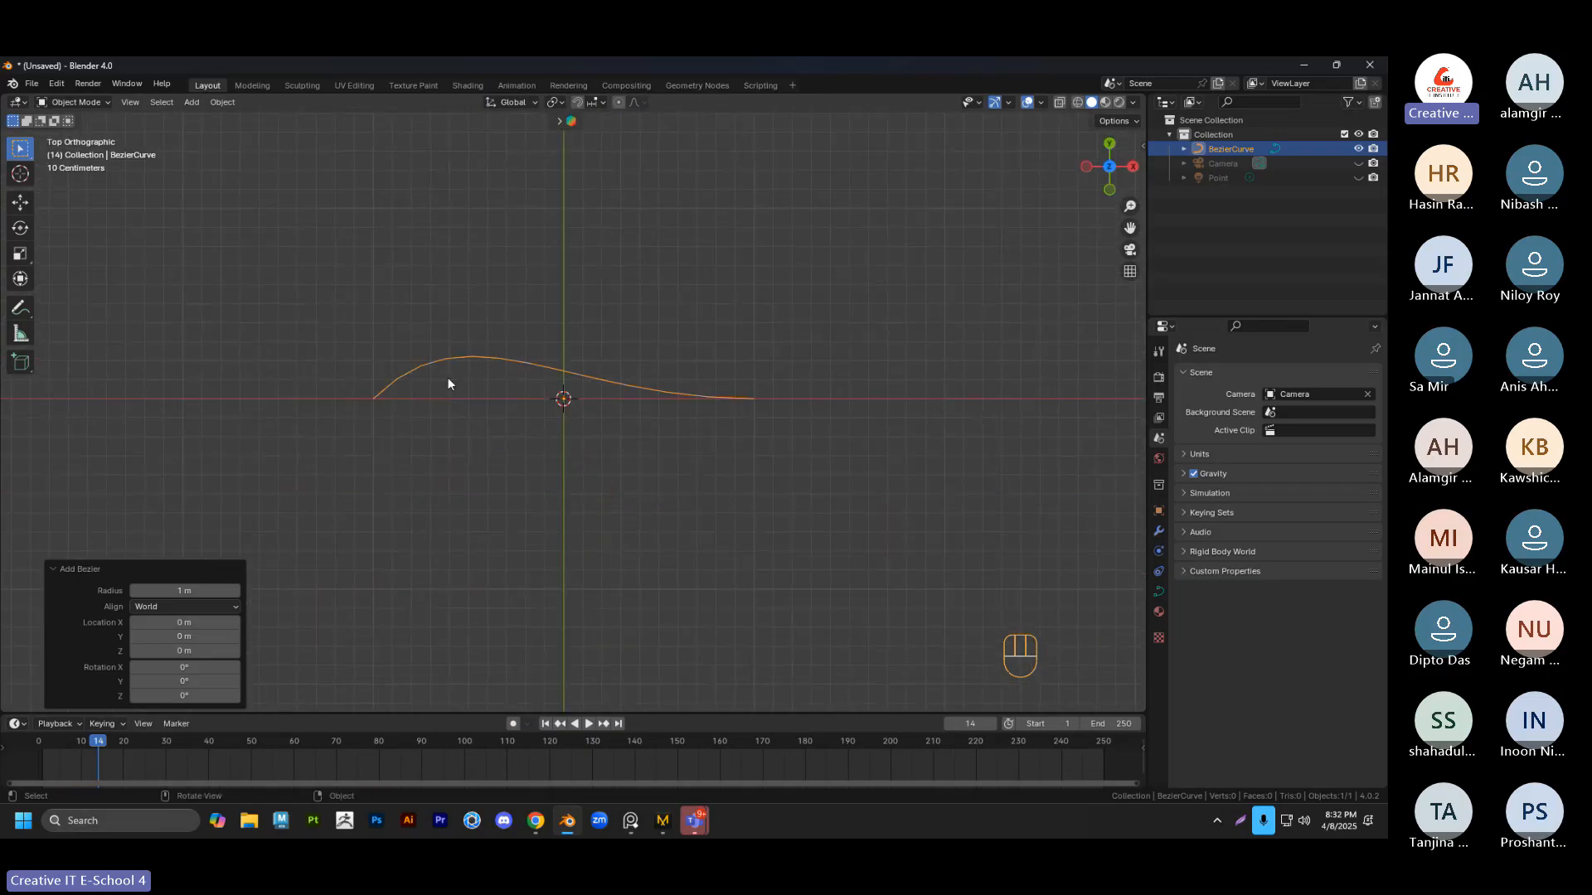
key("Tab")
left_click_drag(348, 349, 398, 448)
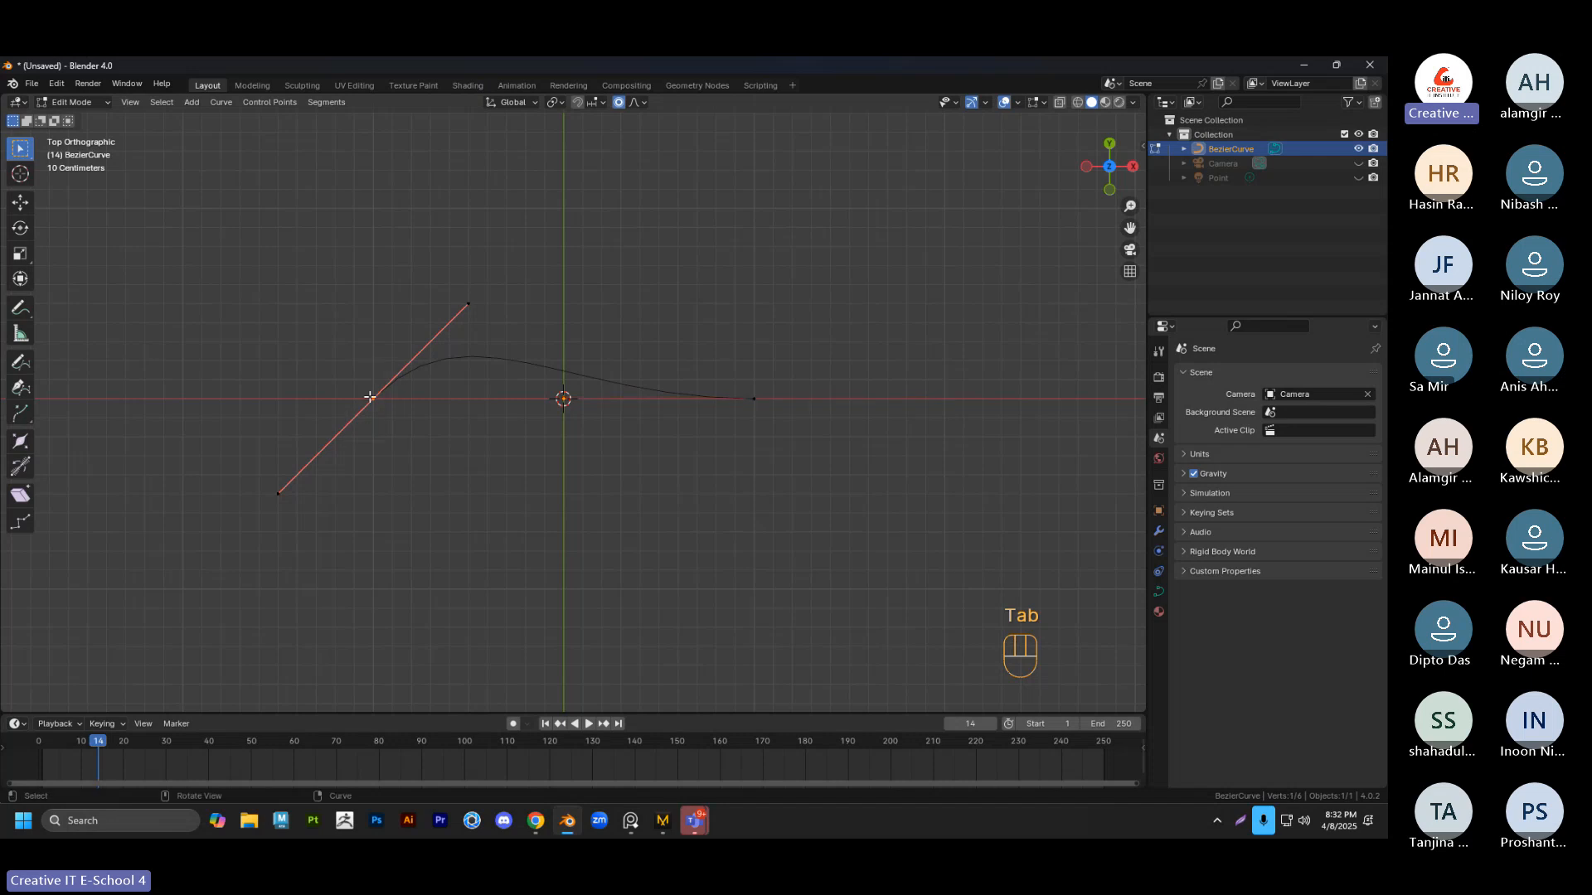
Select the curve's right end control point and try scaling it with Smooth proportional falloff at size 24.17
left_click_drag(716, 343, 831, 455)
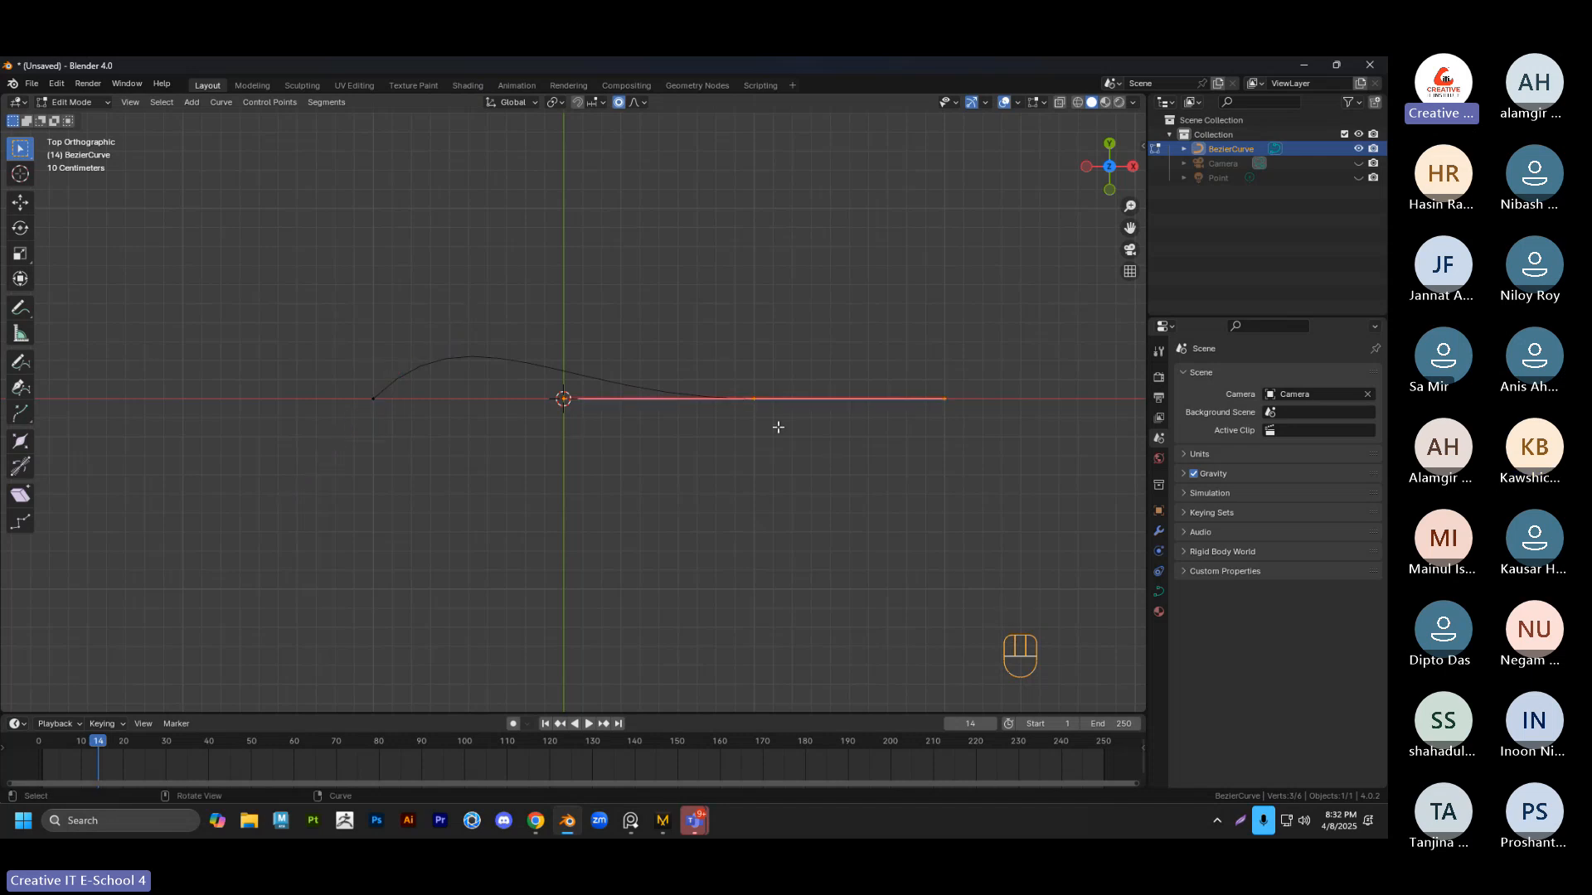
left_click_drag(816, 433, 815, 433, "shift")
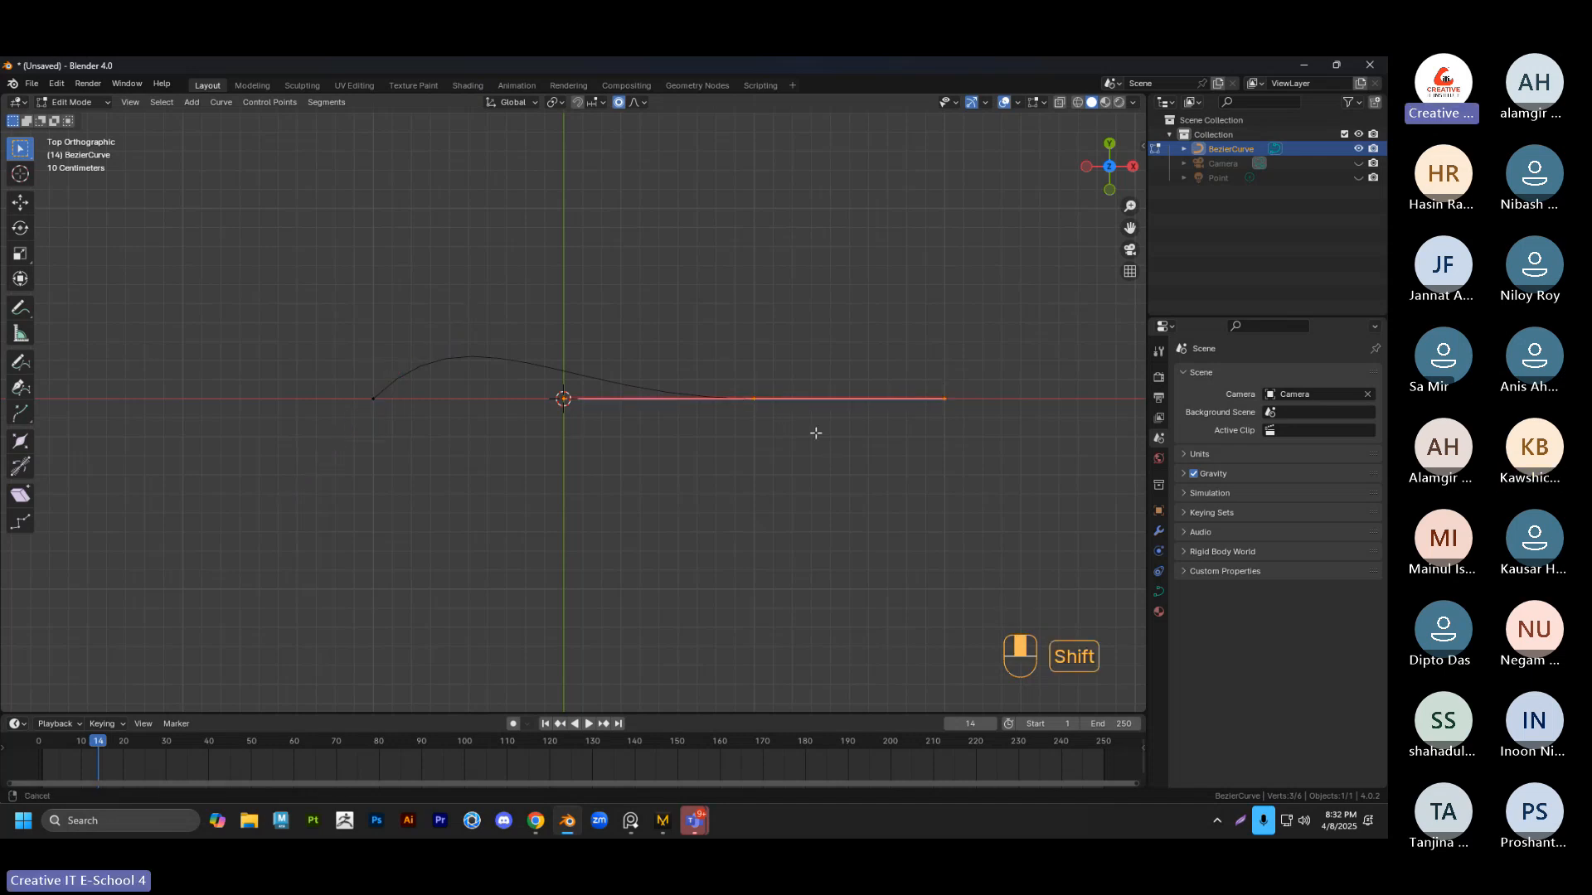
middle_click_drag(816, 433, 801, 423, "shift")
left_click_drag(704, 355, 788, 422)
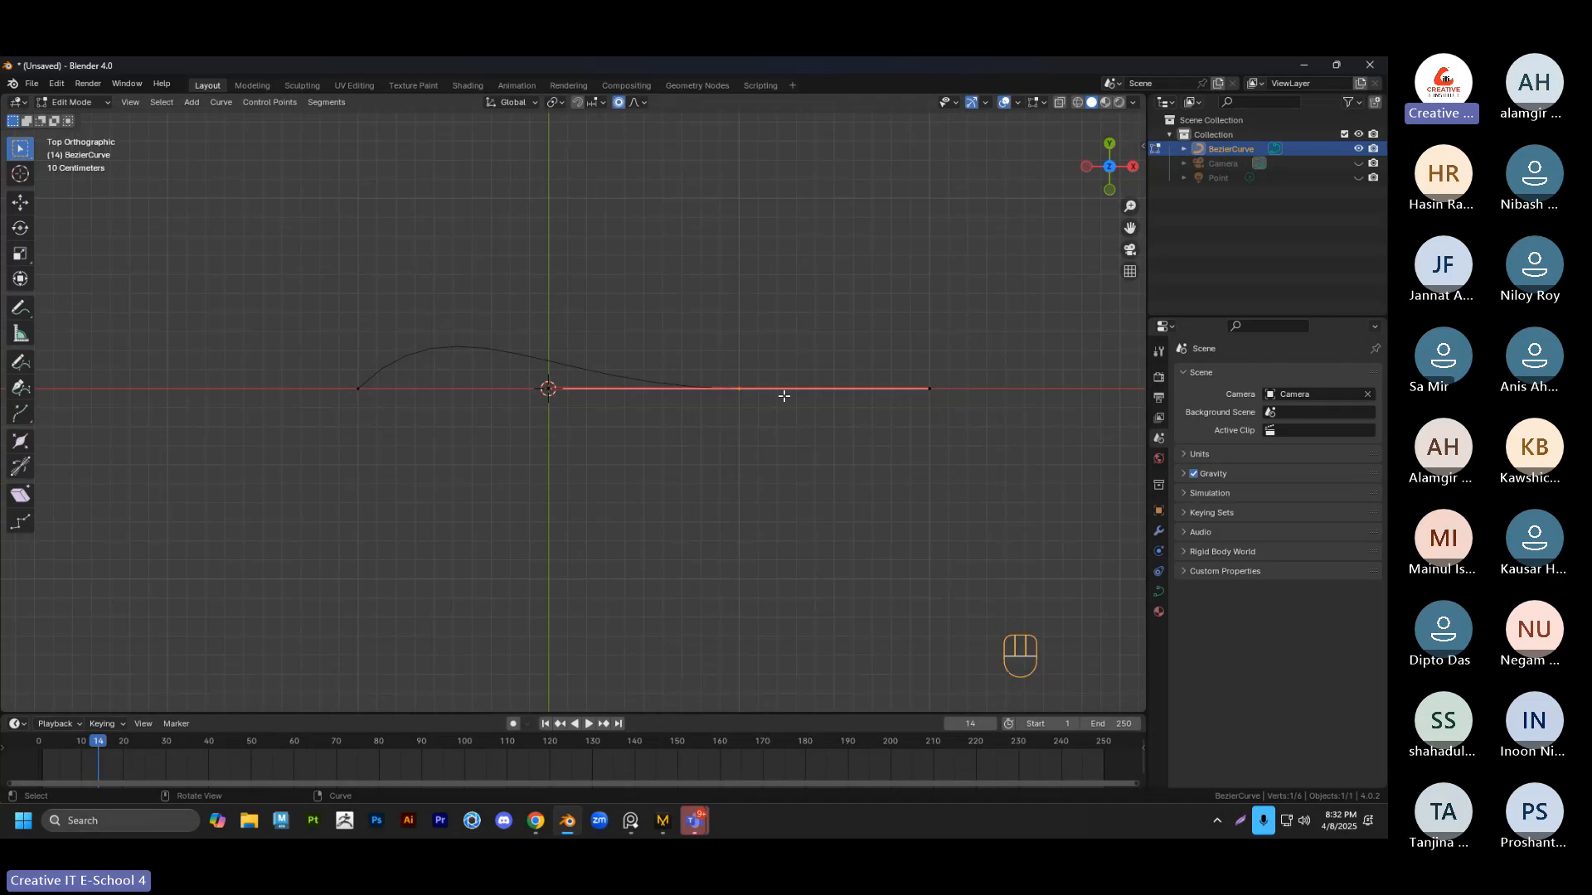
scroll(784, 397, "down", 3)
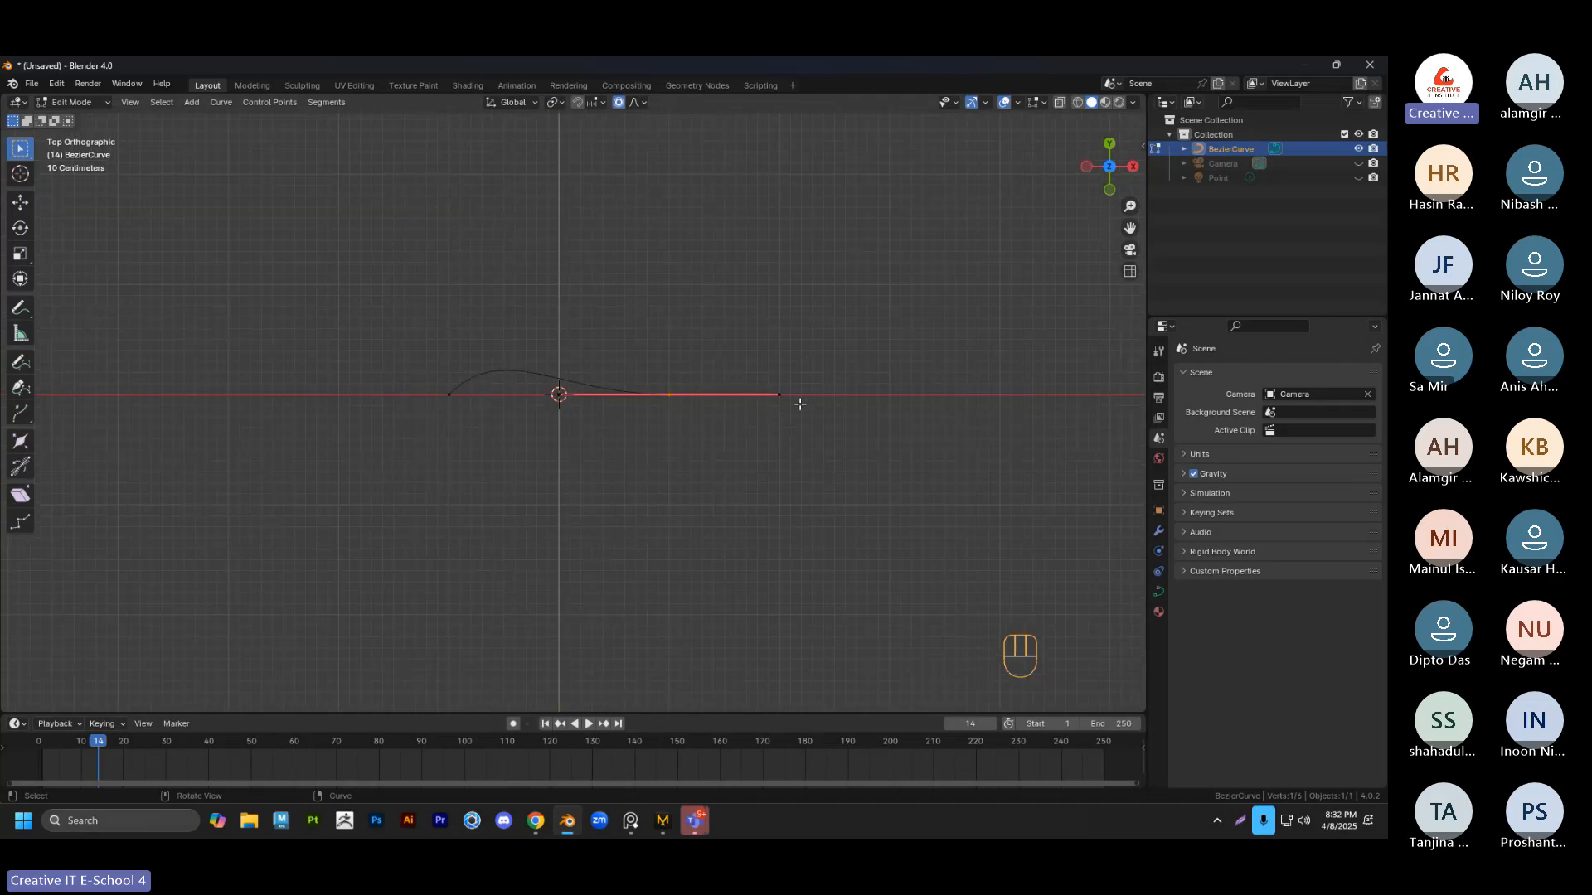
key("s")
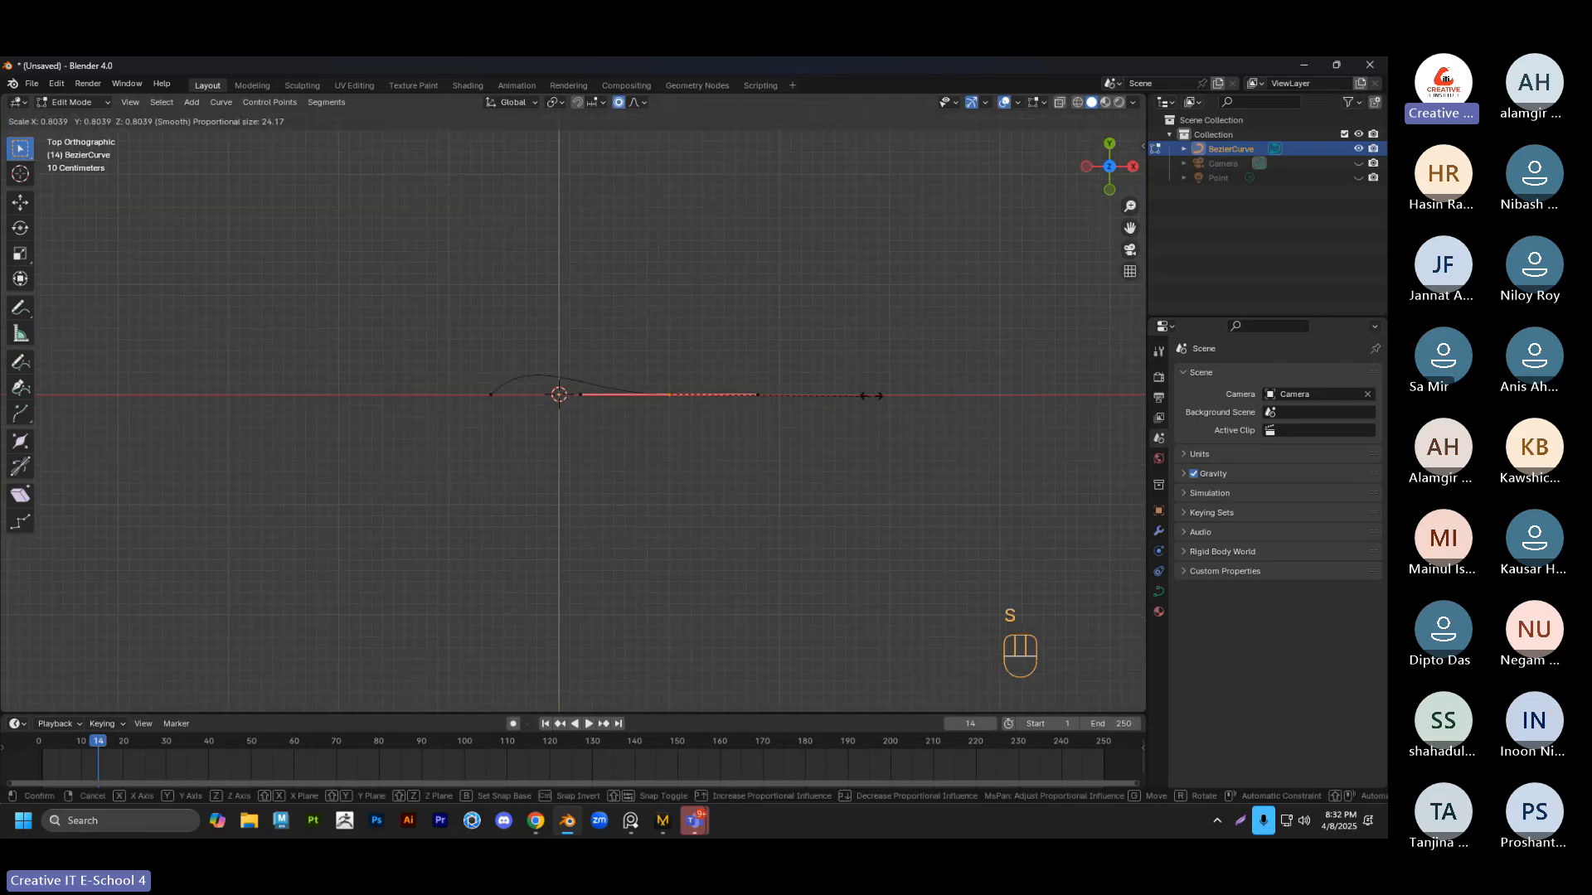
left_click(733, 474)
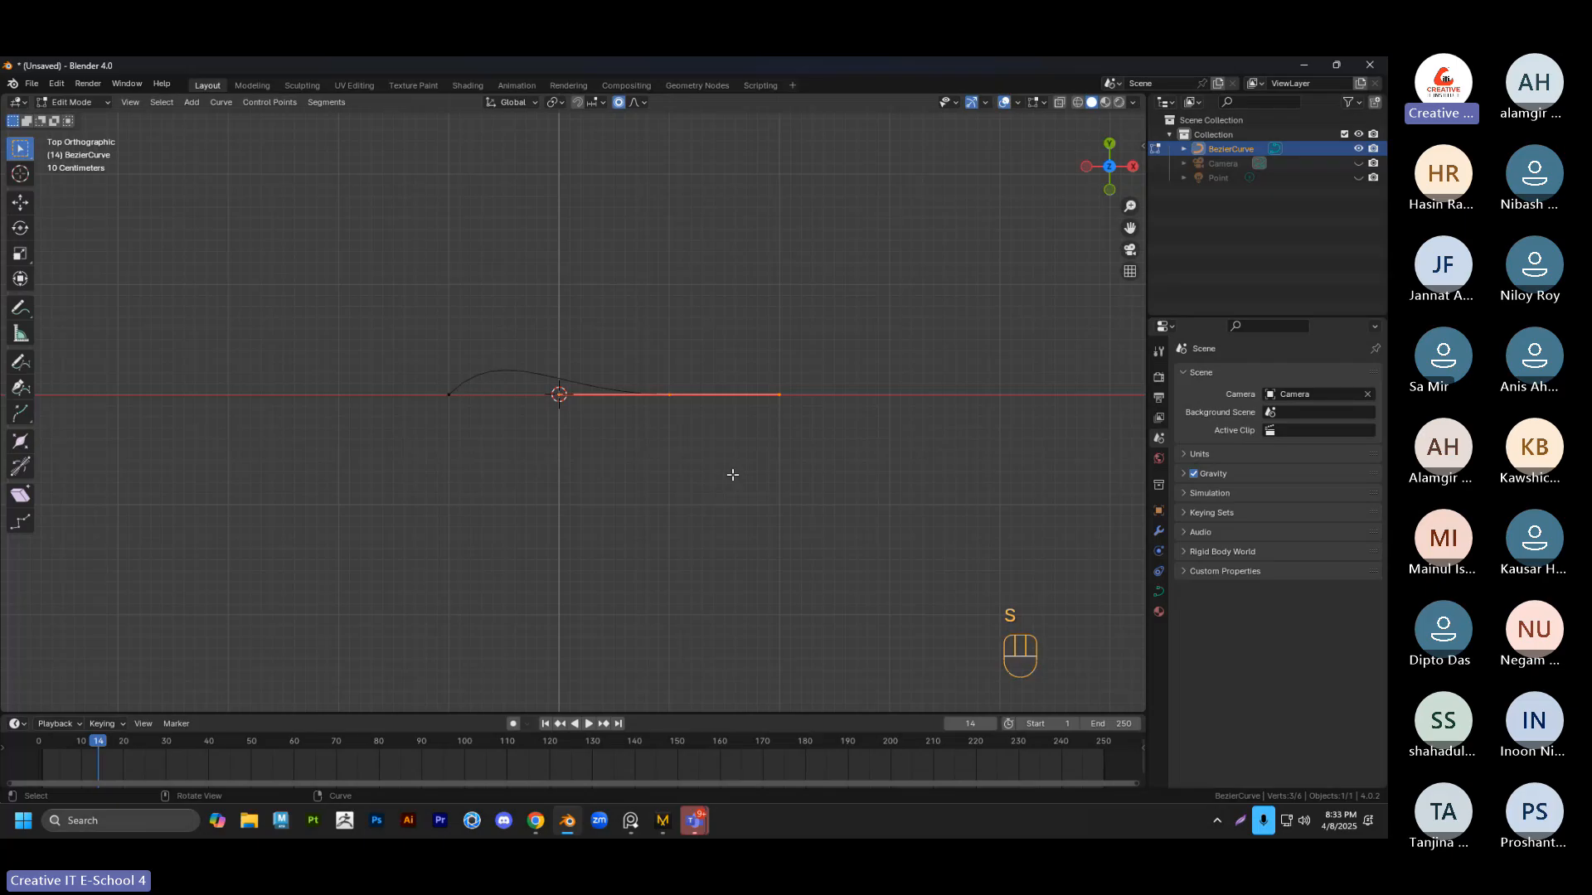
Try moving the curve's right end control point with Smooth proportional falloff at size 24.17 m
key("g")
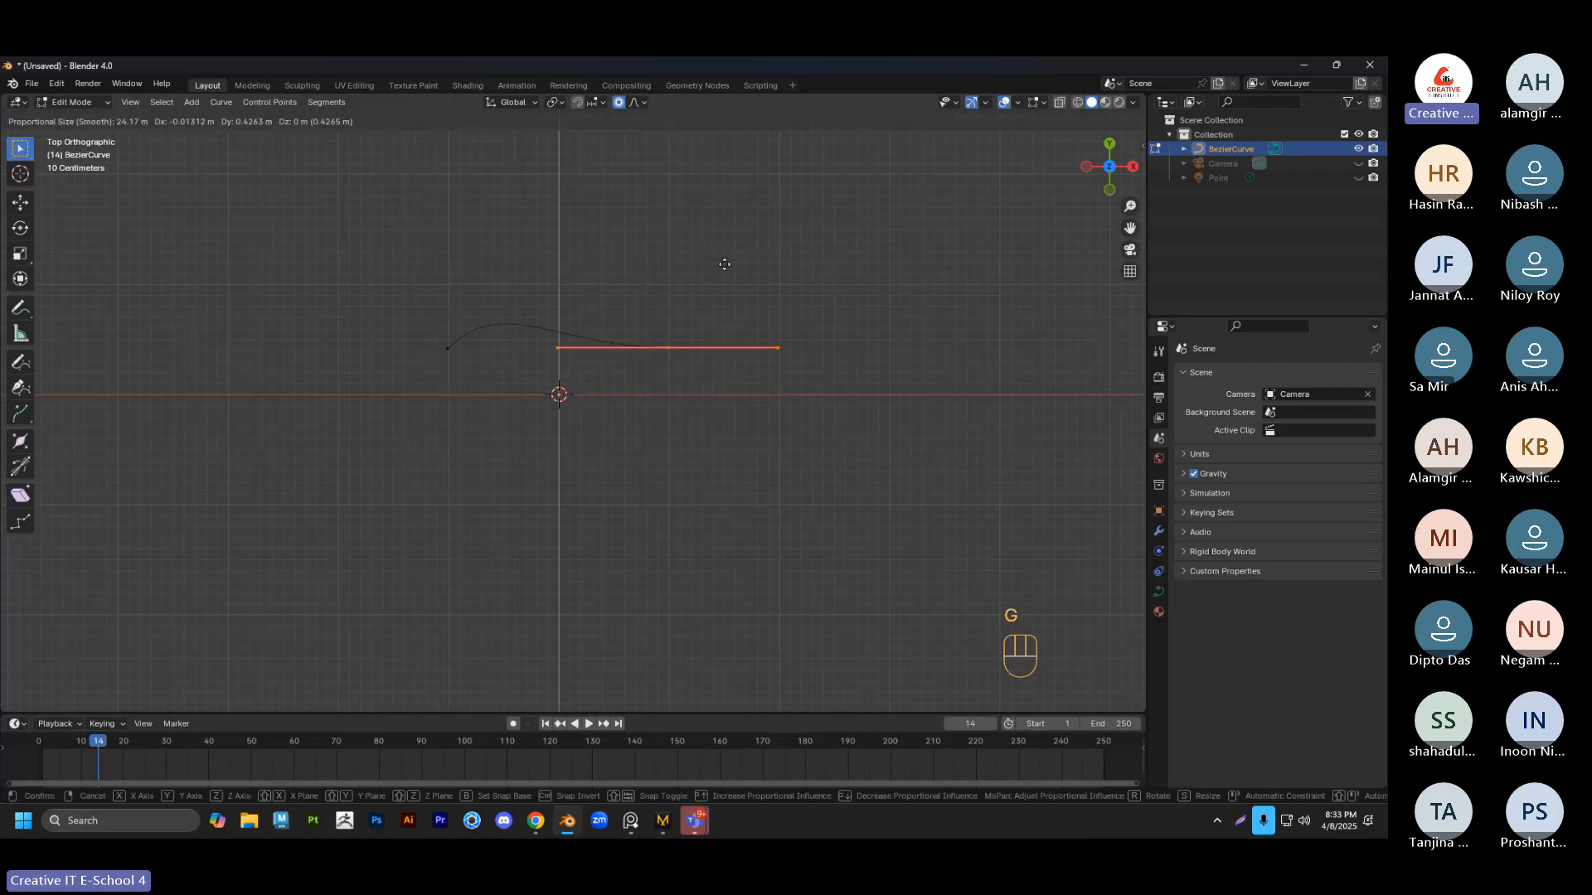
right_click(724, 264)
key("g")
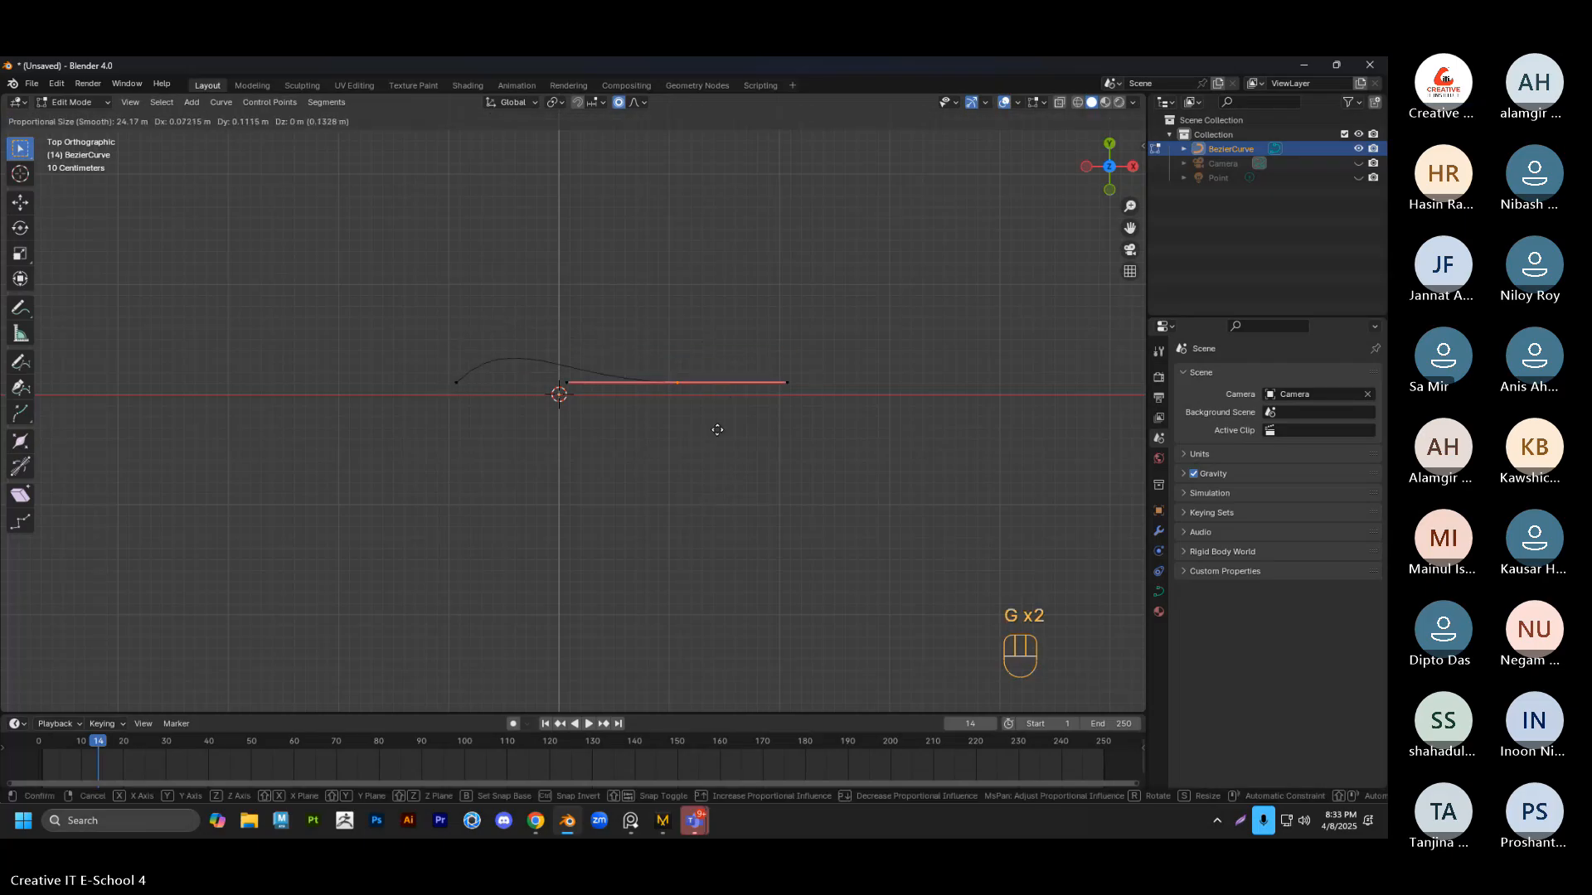
right_click(717, 429)
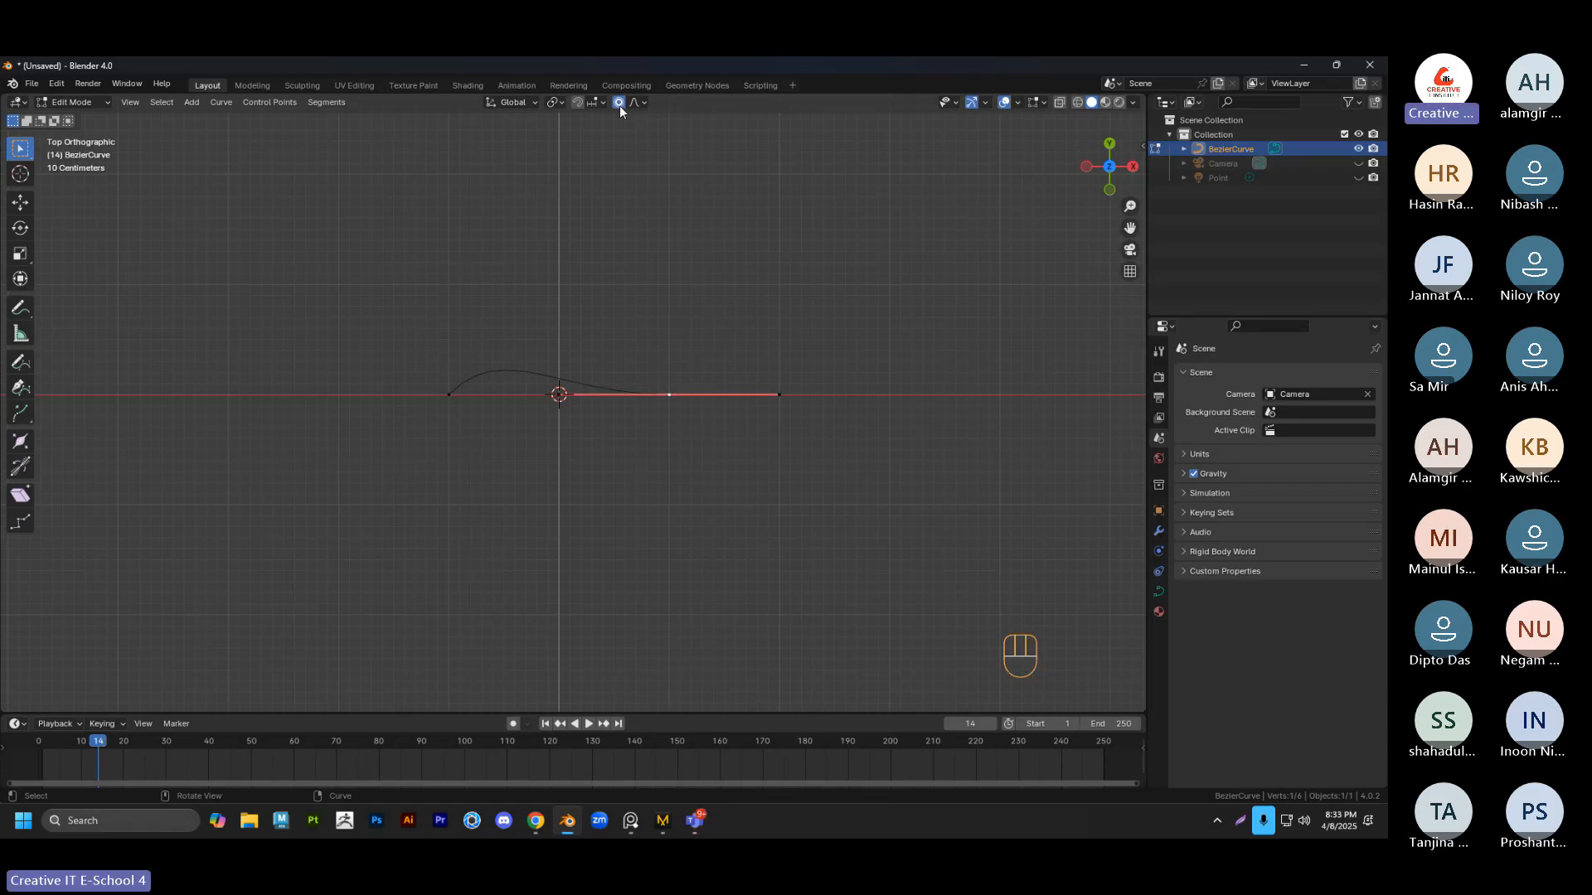
Try moving the right end control point with the proportional influence reduced to about 2.03 m and 1.39 m
key("g")
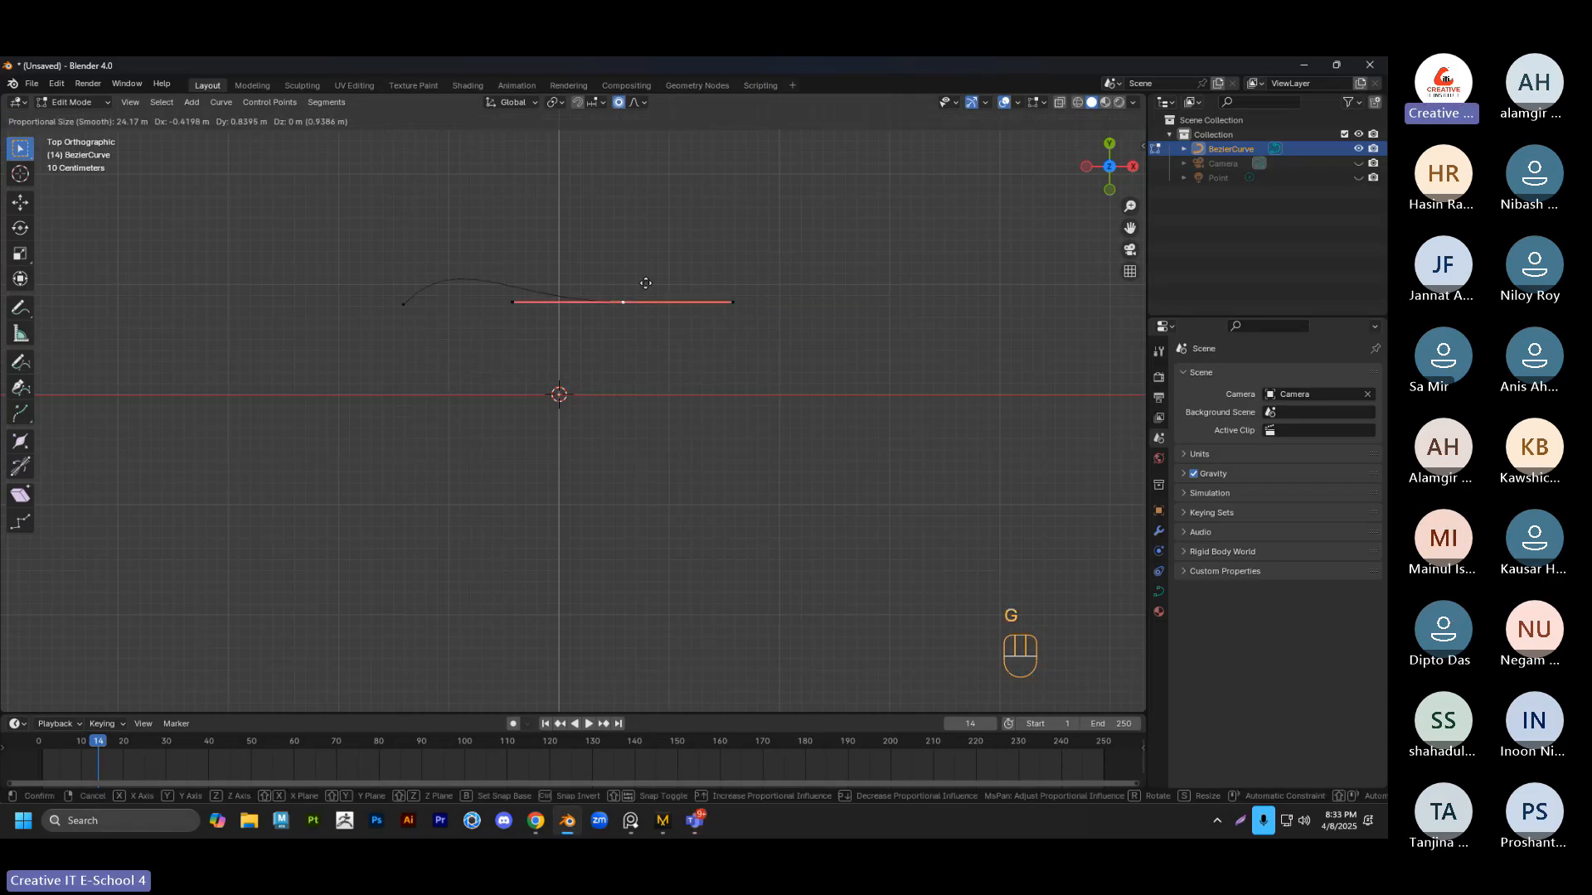
scroll(648, 382, "up", 20)
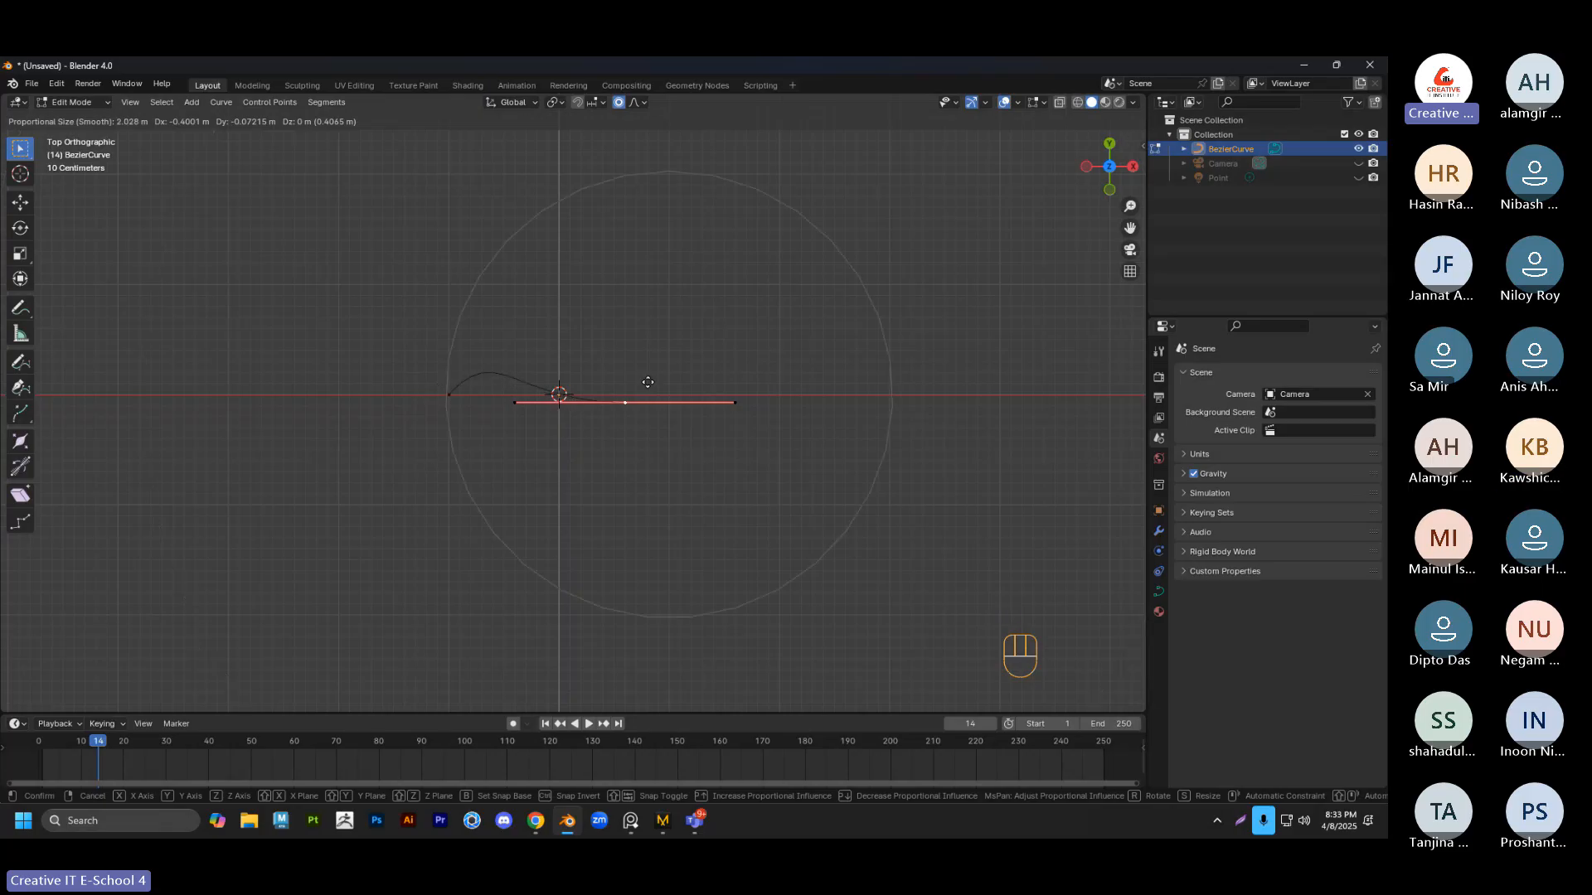
scroll(634, 307, "down", 3)
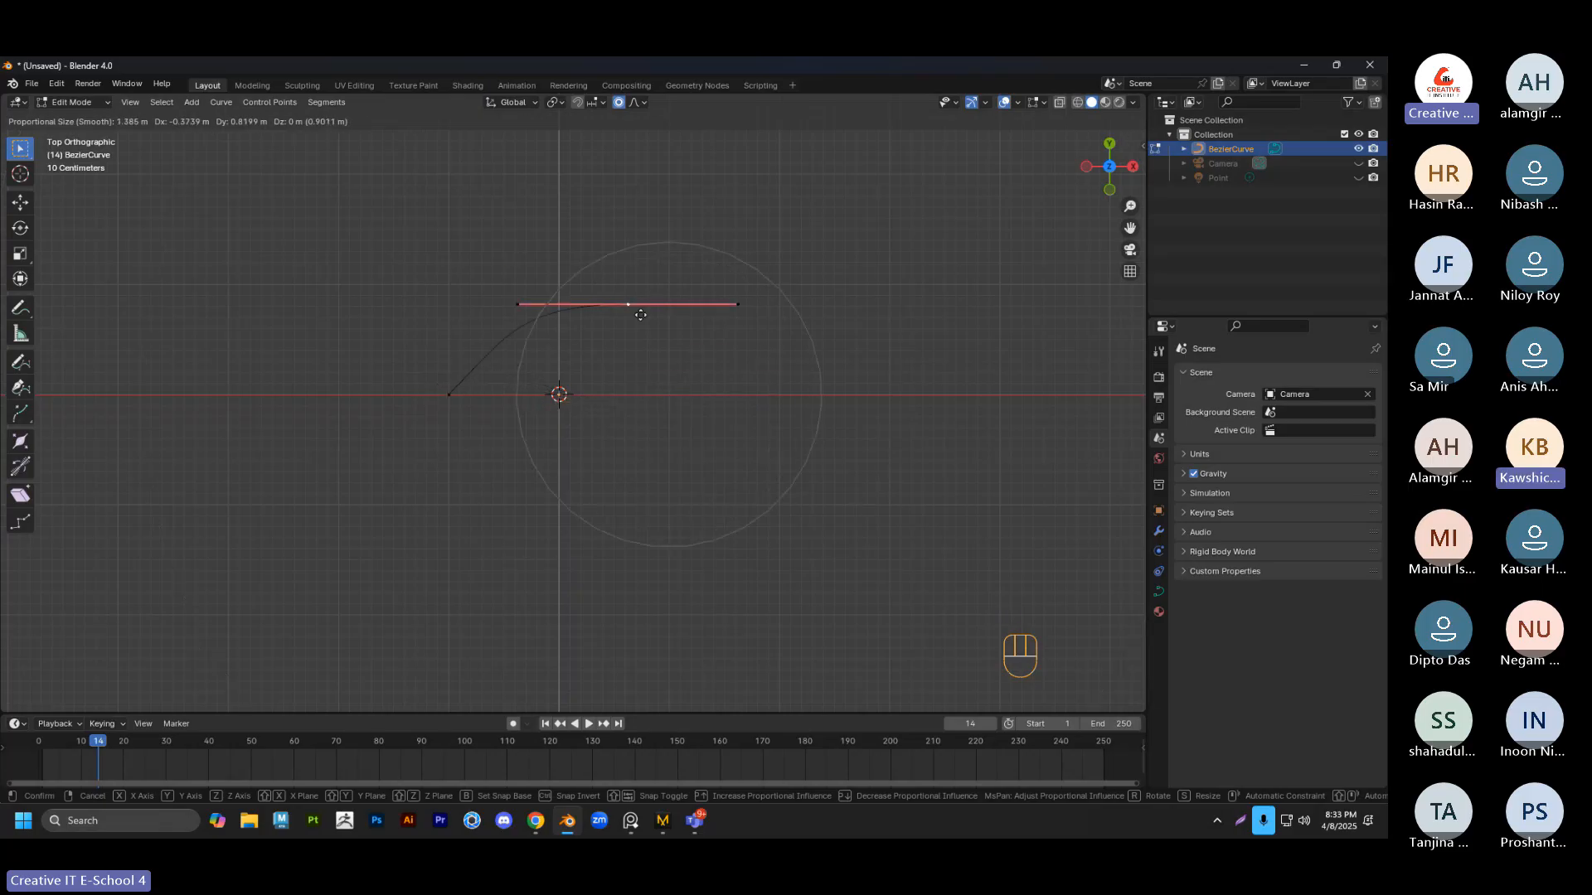
right_click(660, 317)
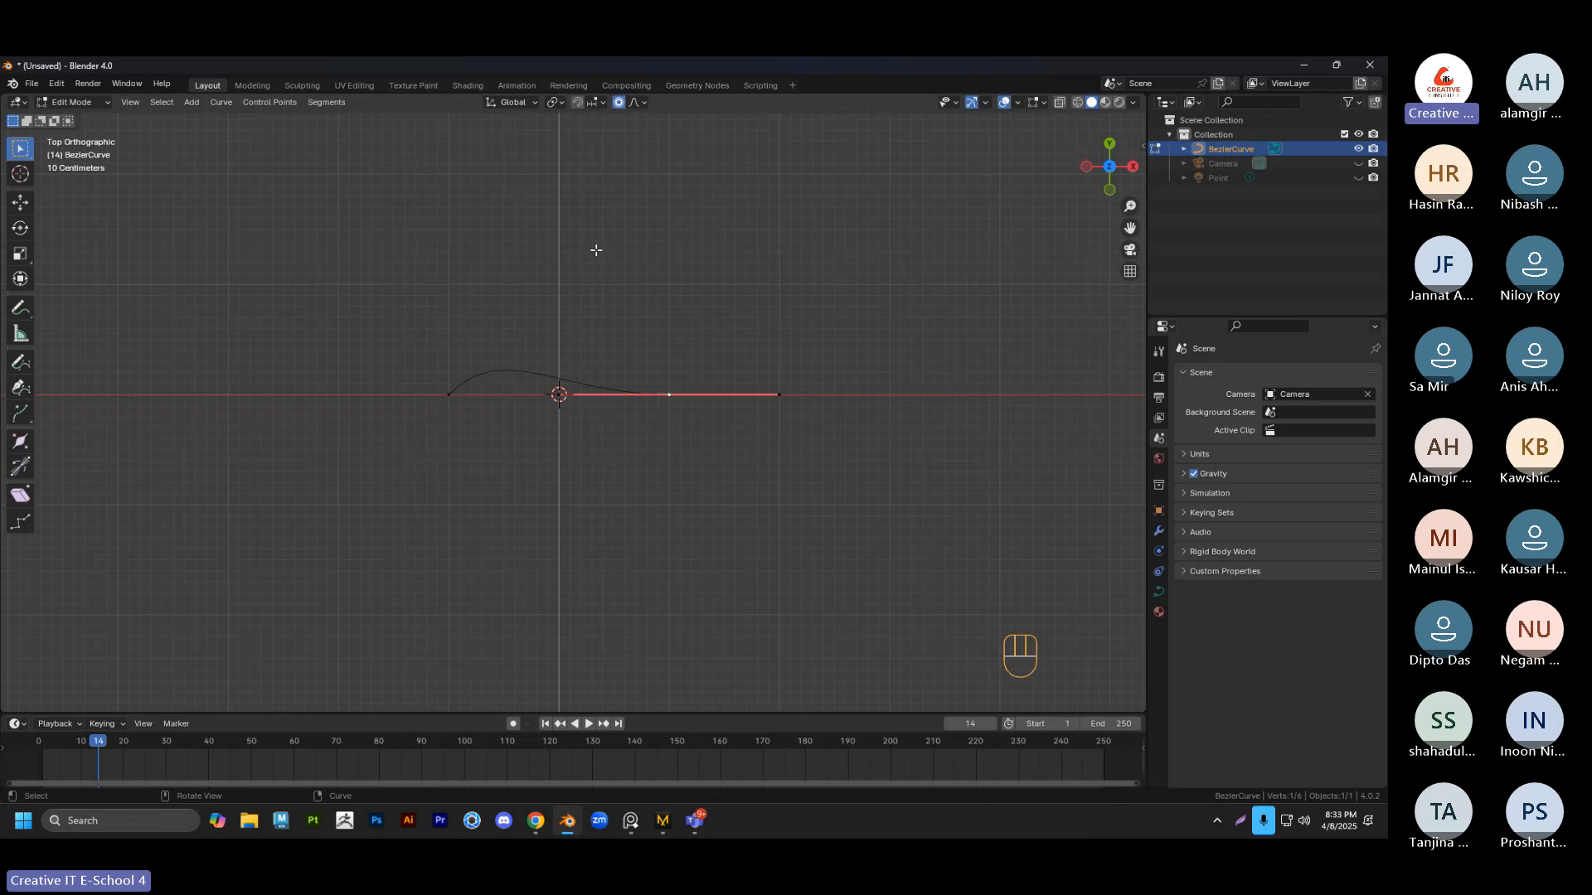
Try moving the right end control point with the proportional influence enlarged to about 10.25 m
key("Tab")
key("Tab")
scroll(644, 387, "down", 3)
key("g")
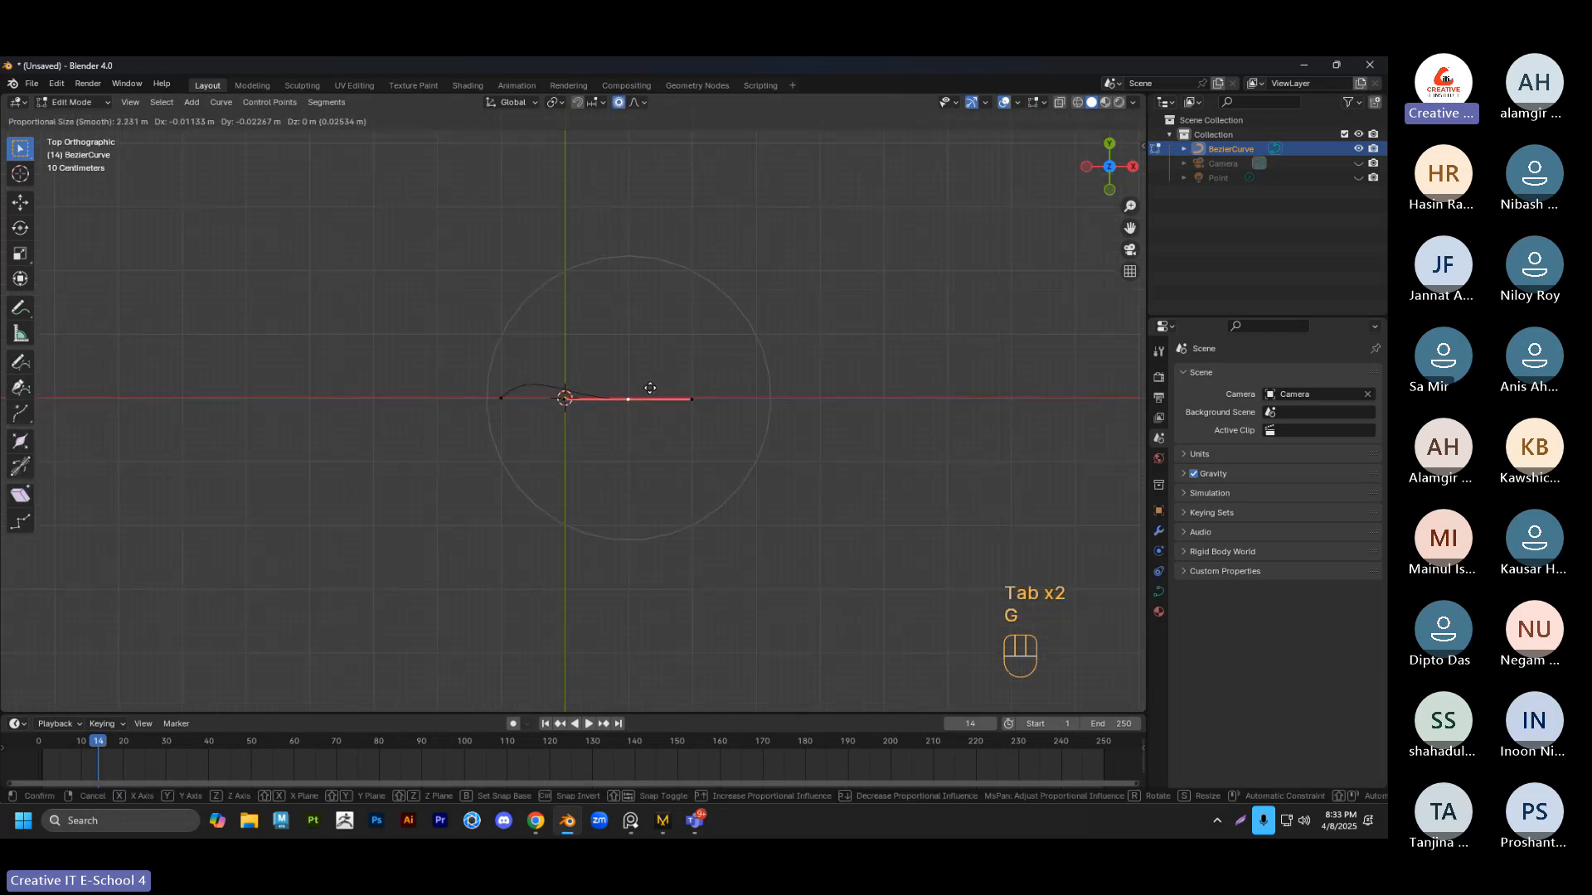
scroll(650, 388, "down", 15)
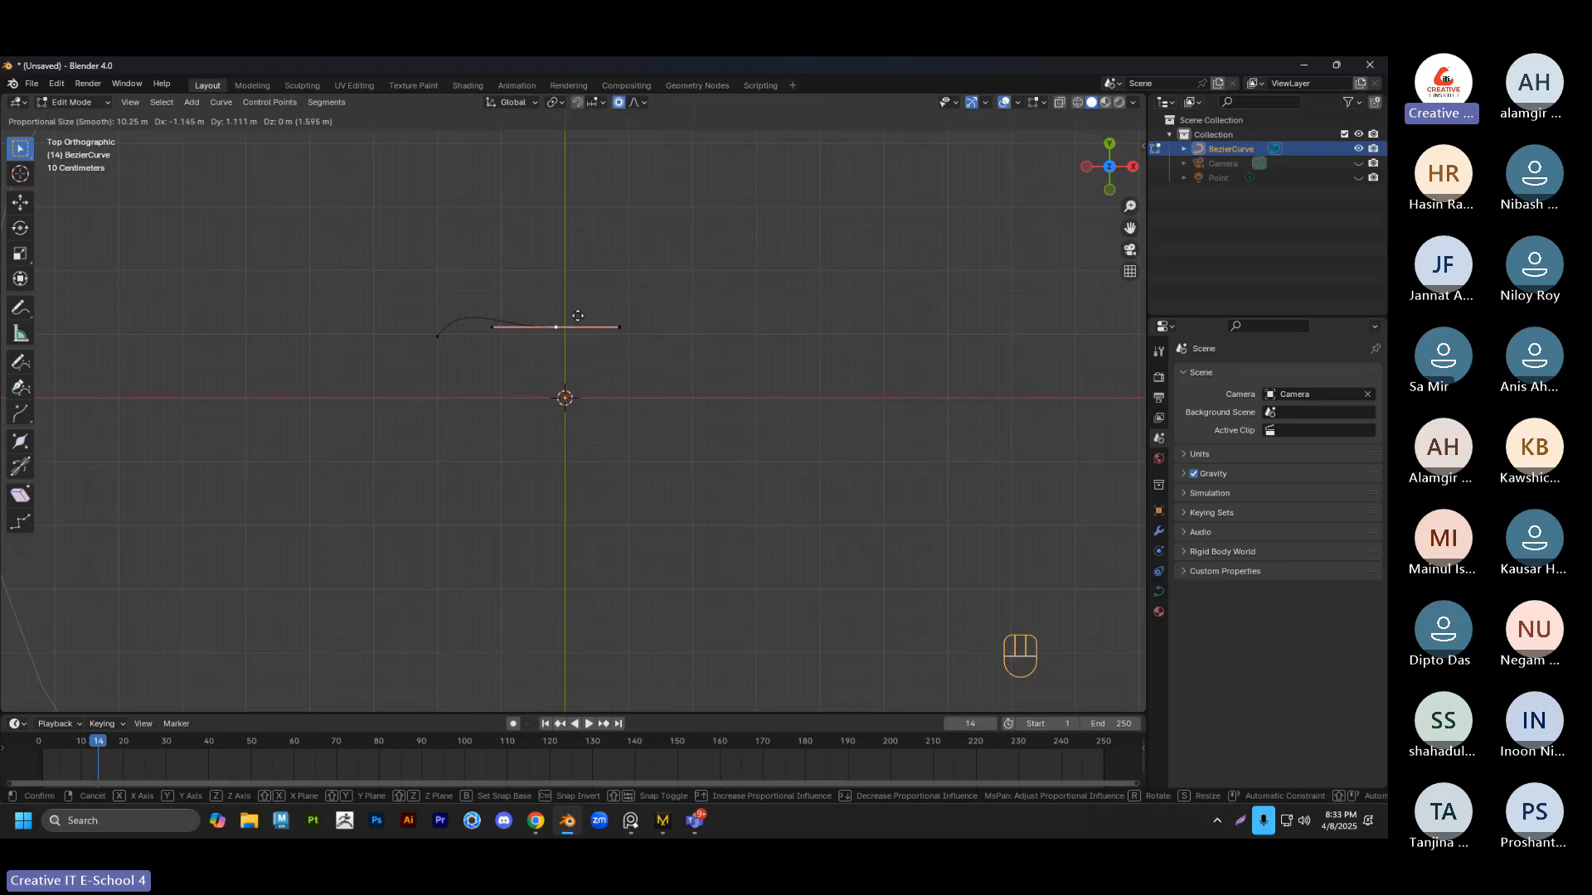
key("Escape")
scroll(658, 462, "up", 6)
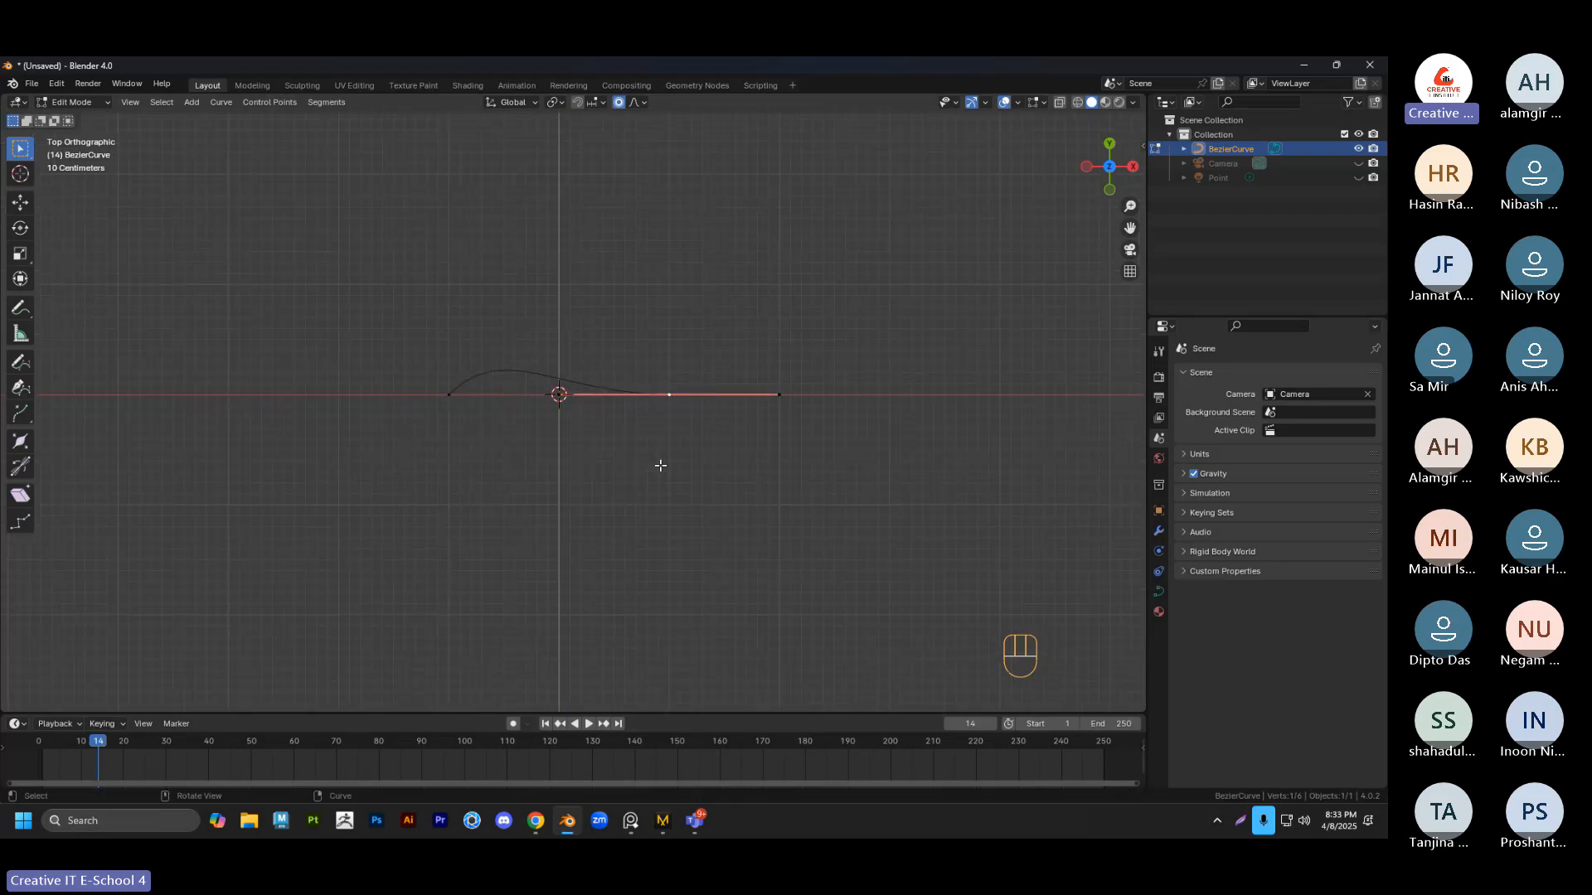
Turn off Proportional Editing and rotate the curve's right end control point about 53.2° around Z
middle_click_drag(650, 470, 608, 522, "shift")
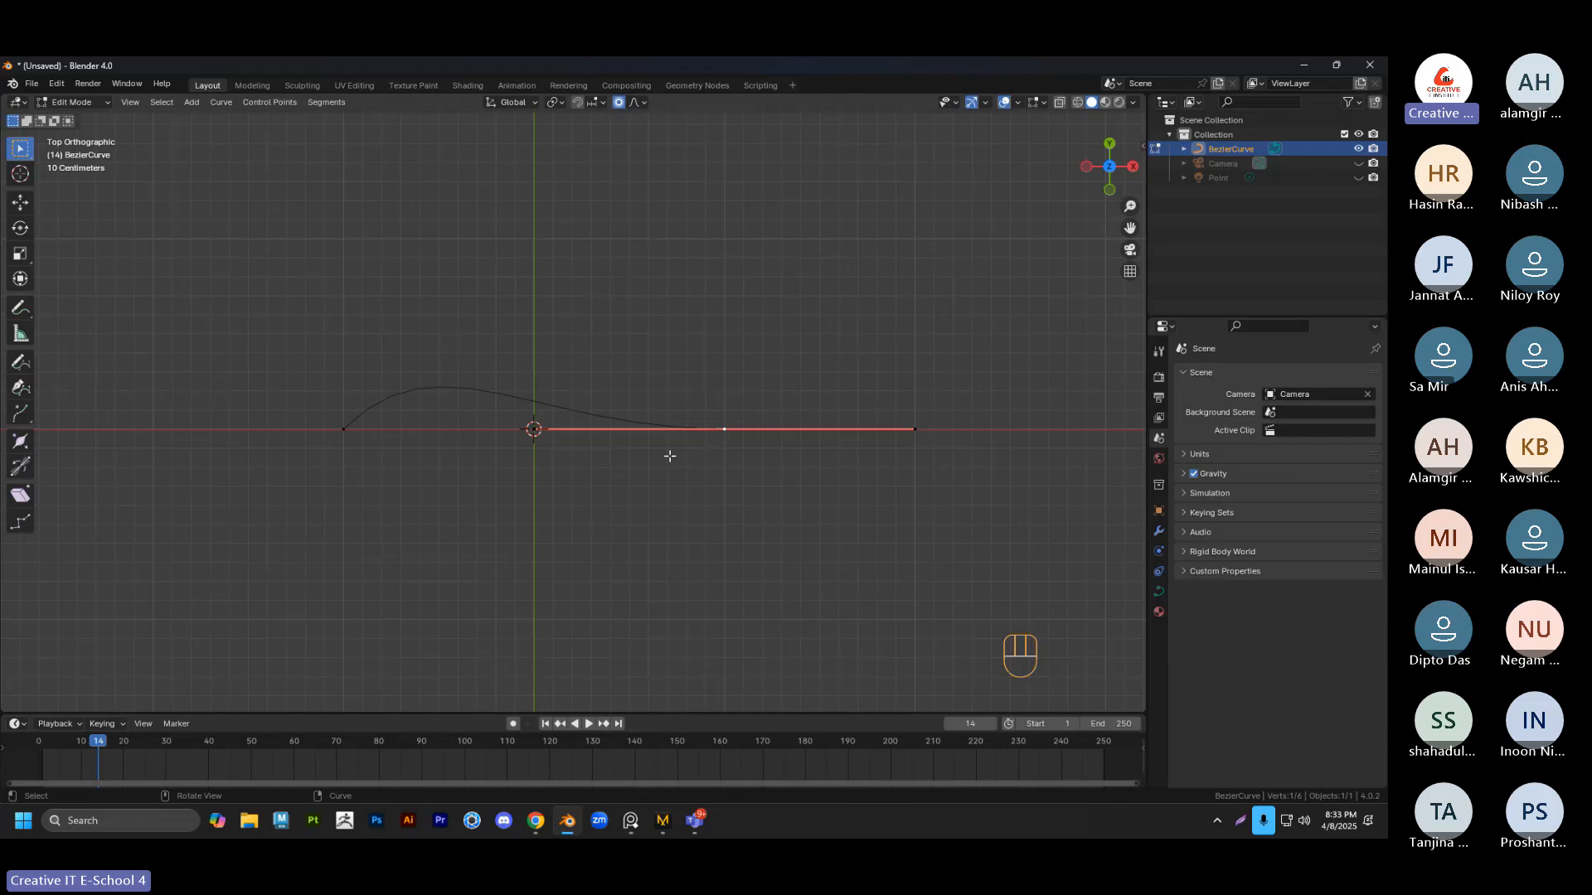
left_click(617, 103)
left_click(657, 356)
left_click_drag(657, 355, 760, 534)
key("r")
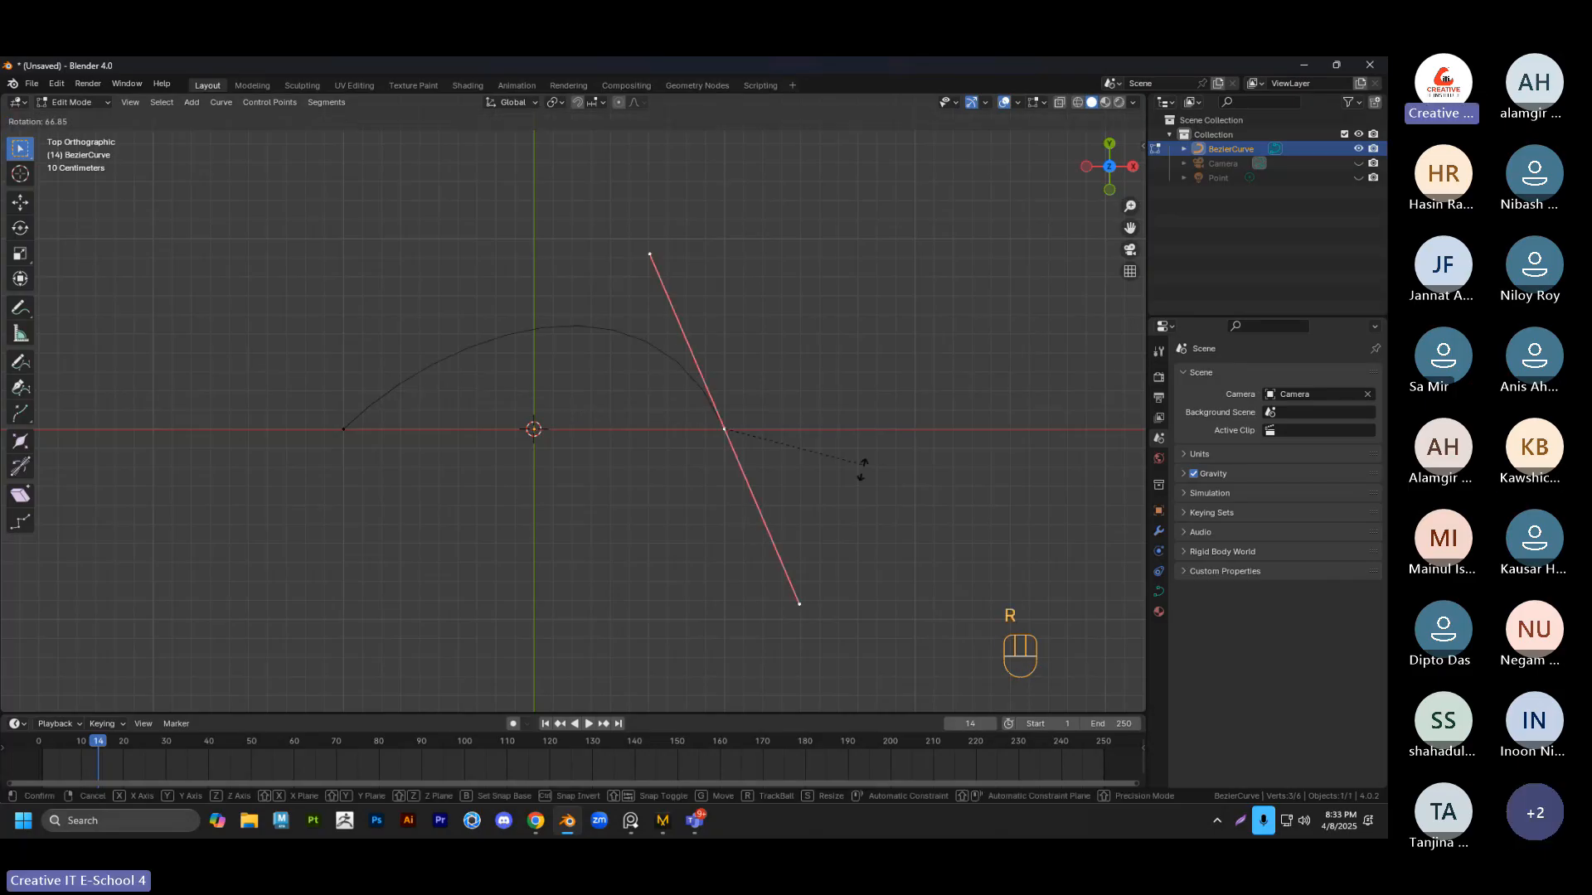
left_click(831, 433)
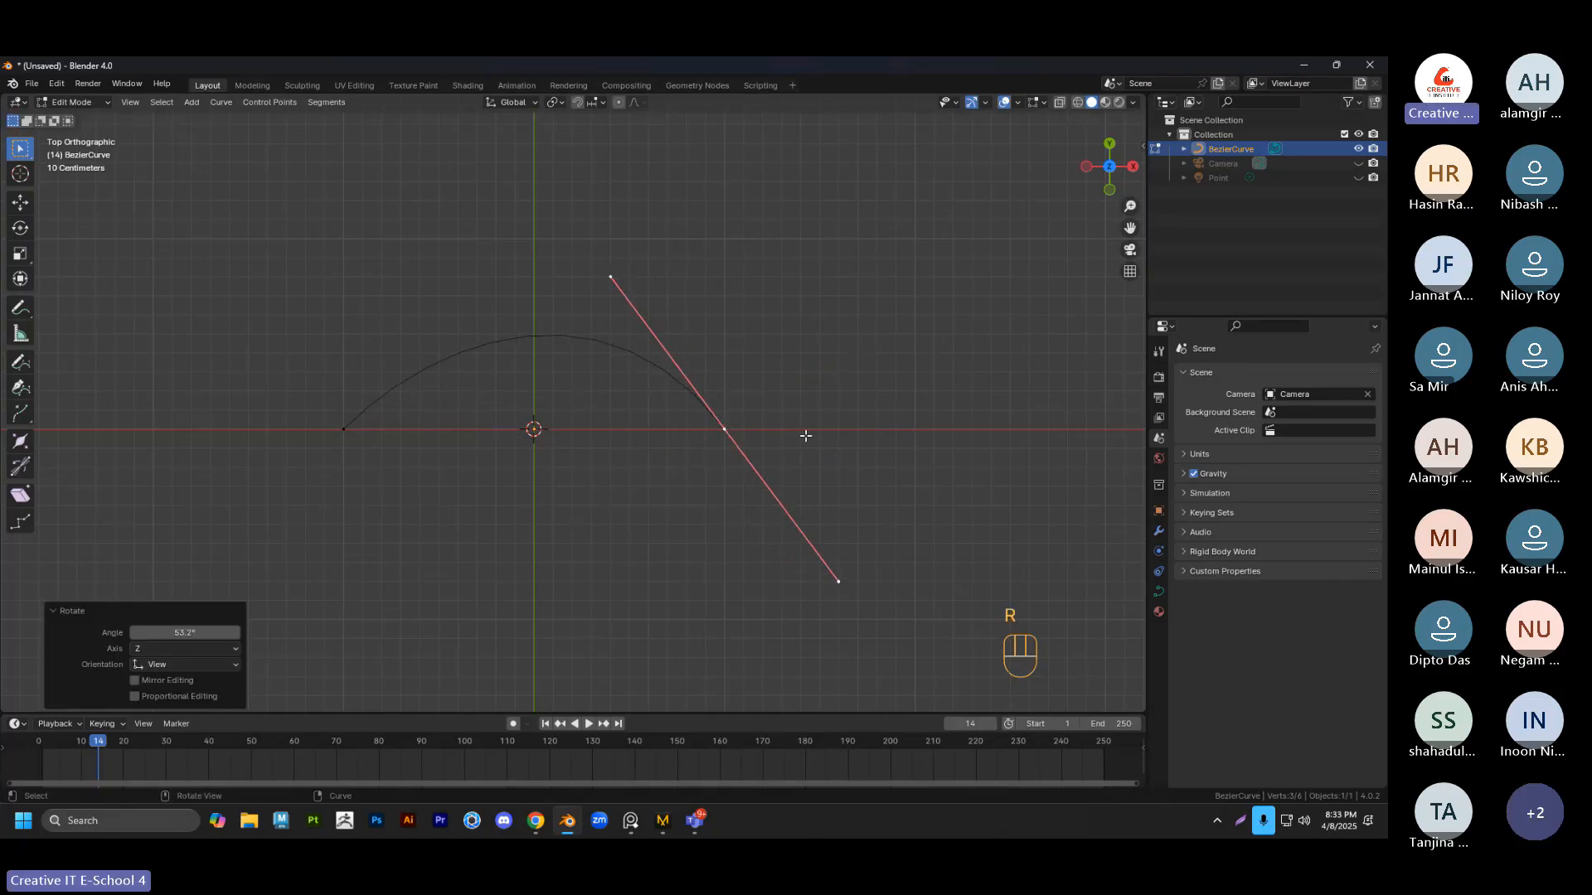
Move the right end control point about 0.29 m in X and 0.74 m in Y
middle_click_drag(806, 436, 772, 504, "shift")
key("g")
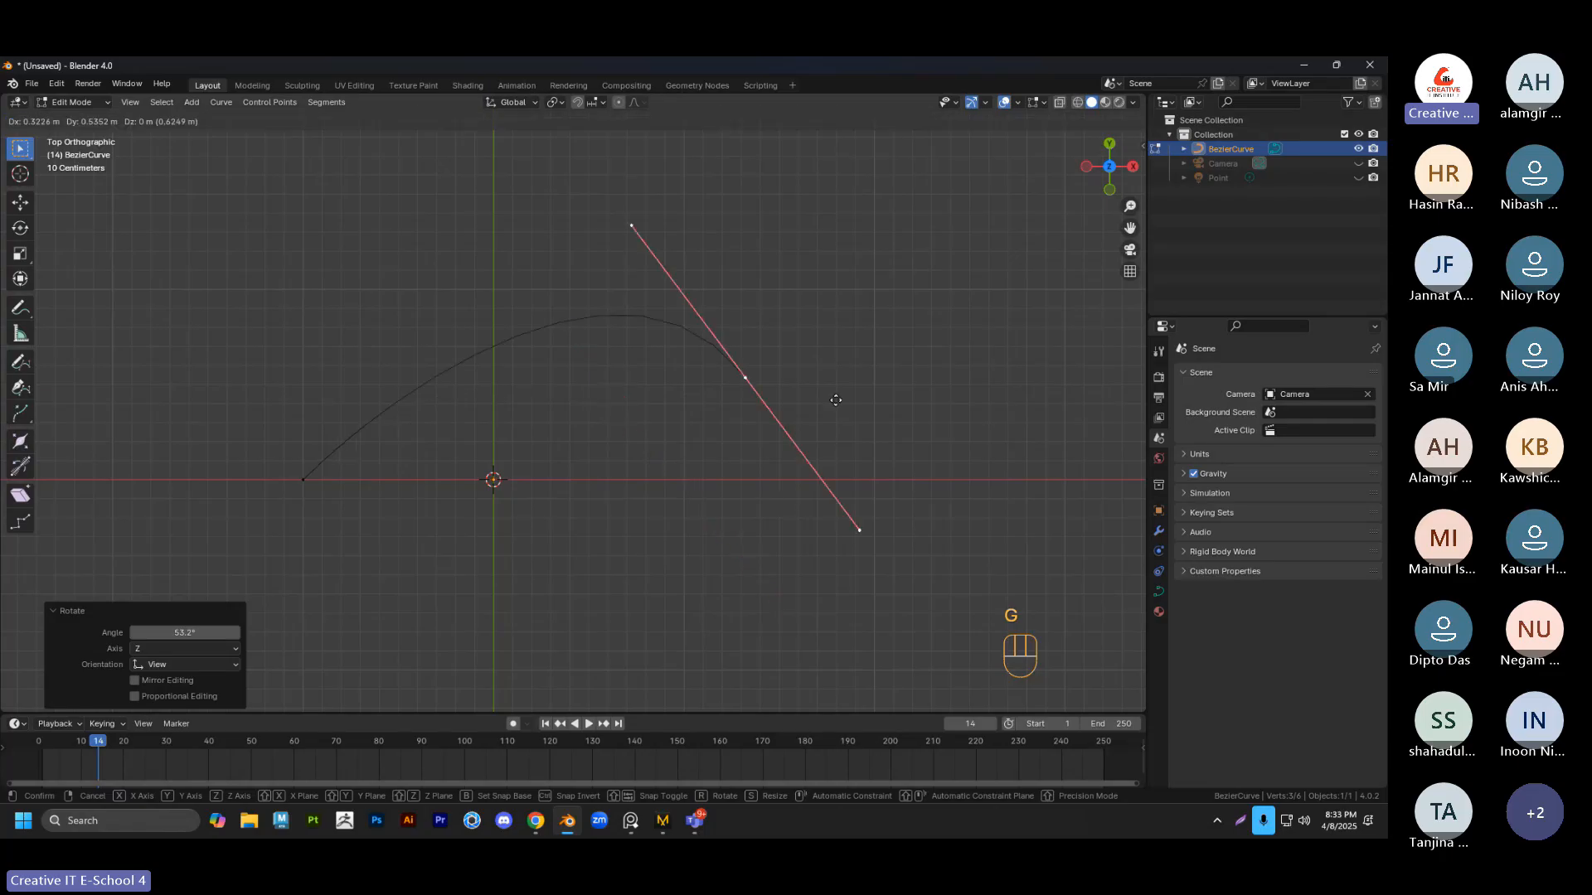
left_click(774, 333)
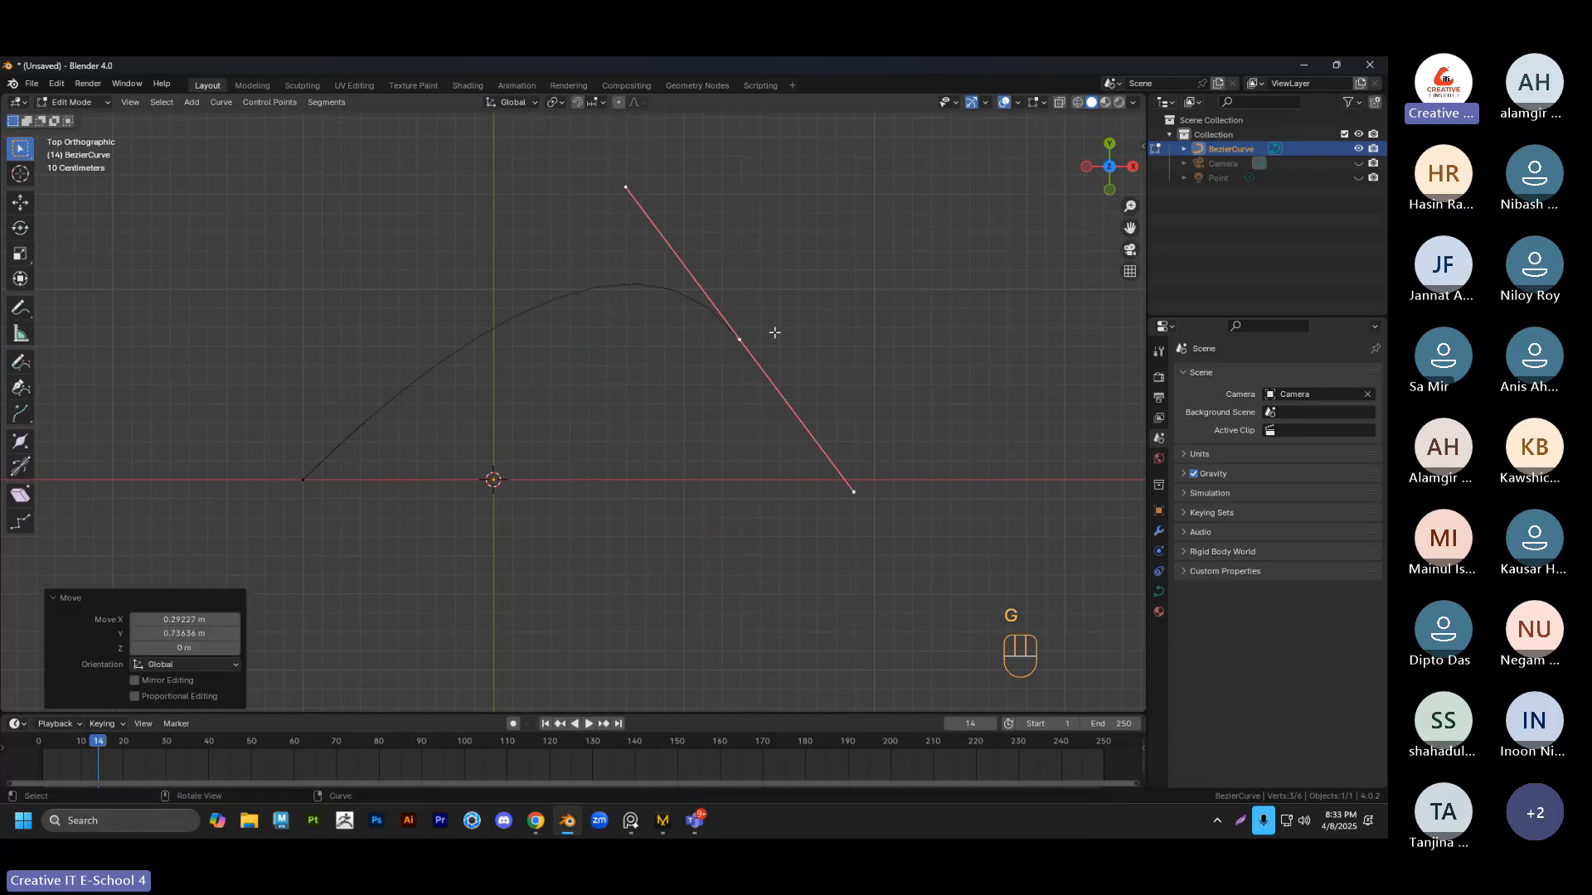
Move the right end point's upper-left handle about -0.23 m in X and -1.69 m in Y
left_click(628, 189)
key("g")
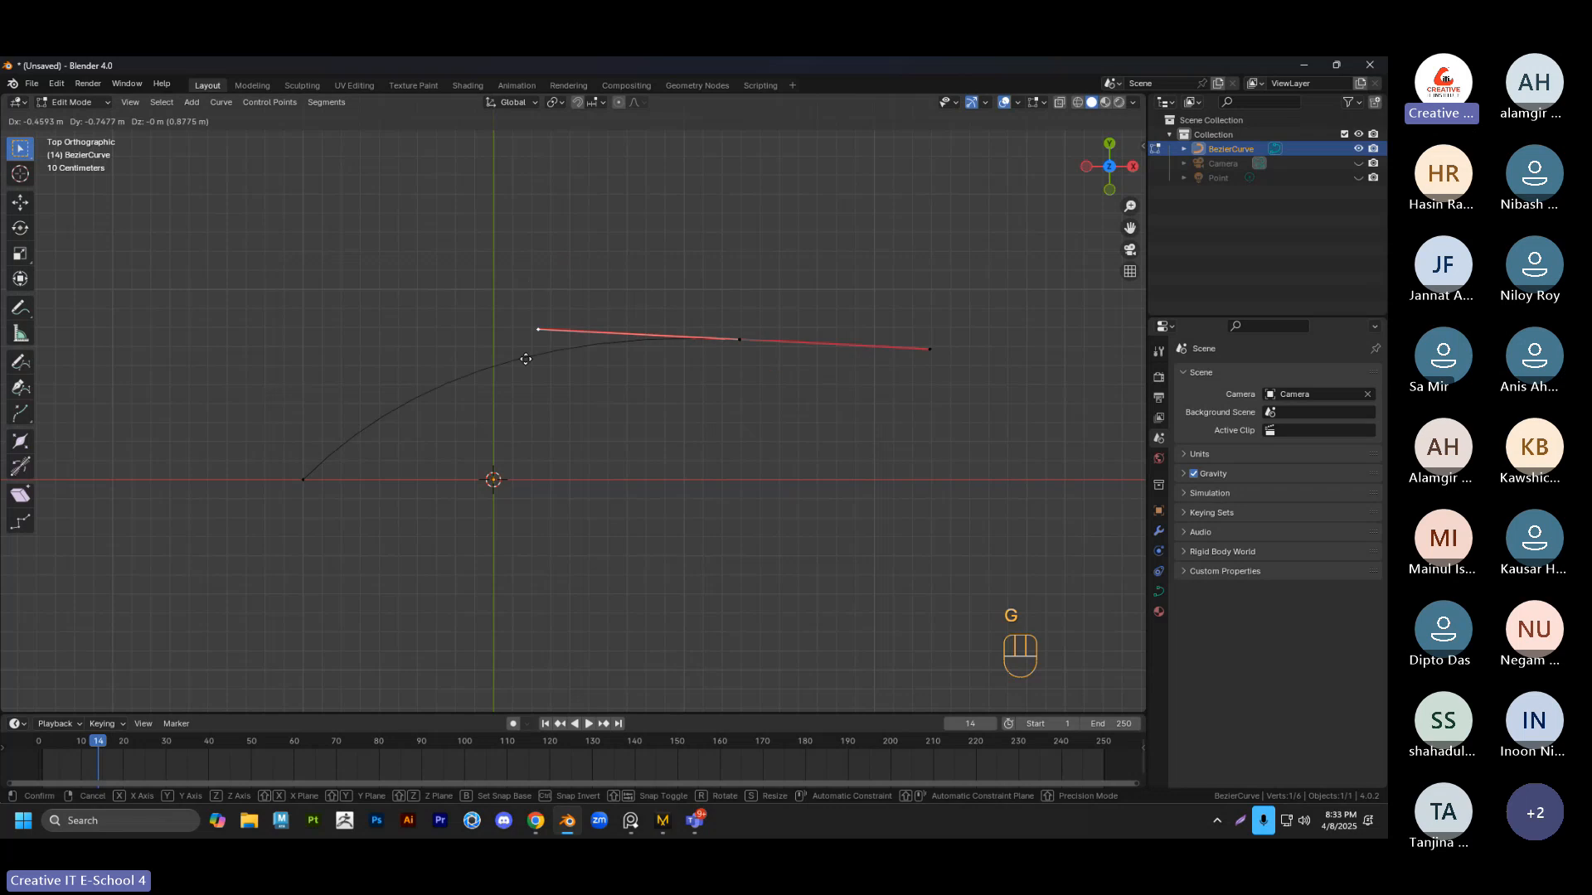
left_click(570, 530)
middle_click_drag(693, 522, 666, 530, "shift")
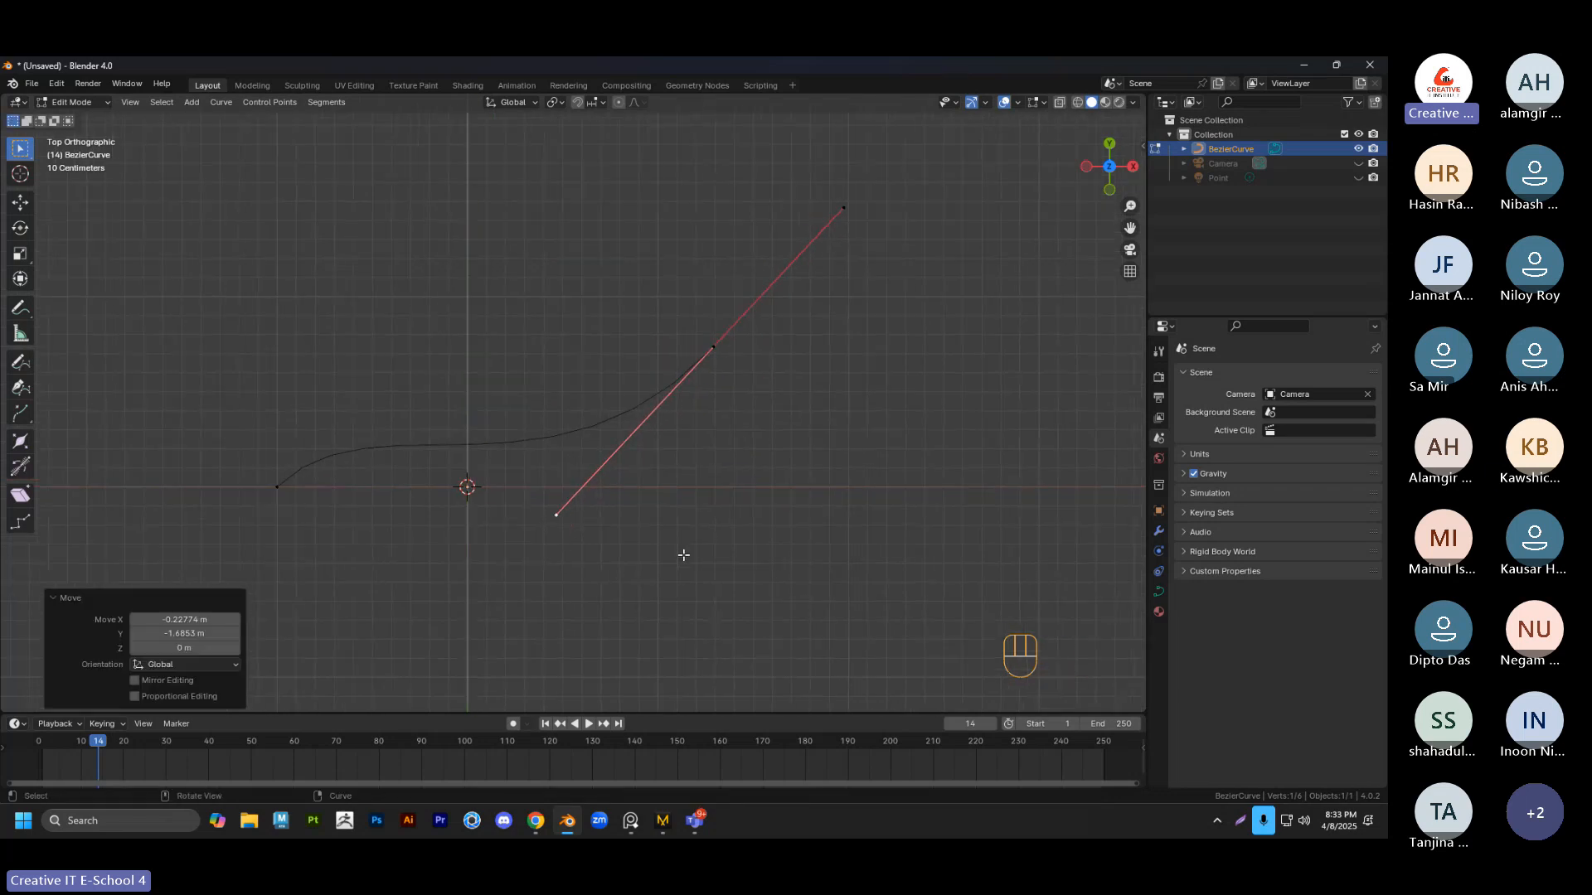
Pull the right end point's upper handle closer to the point and shift its lower handle about -0.10 m in X and 0.05 m in Y
left_click_drag(791, 175, 880, 238)
middle_click_drag(893, 279, 864, 291, "shift")
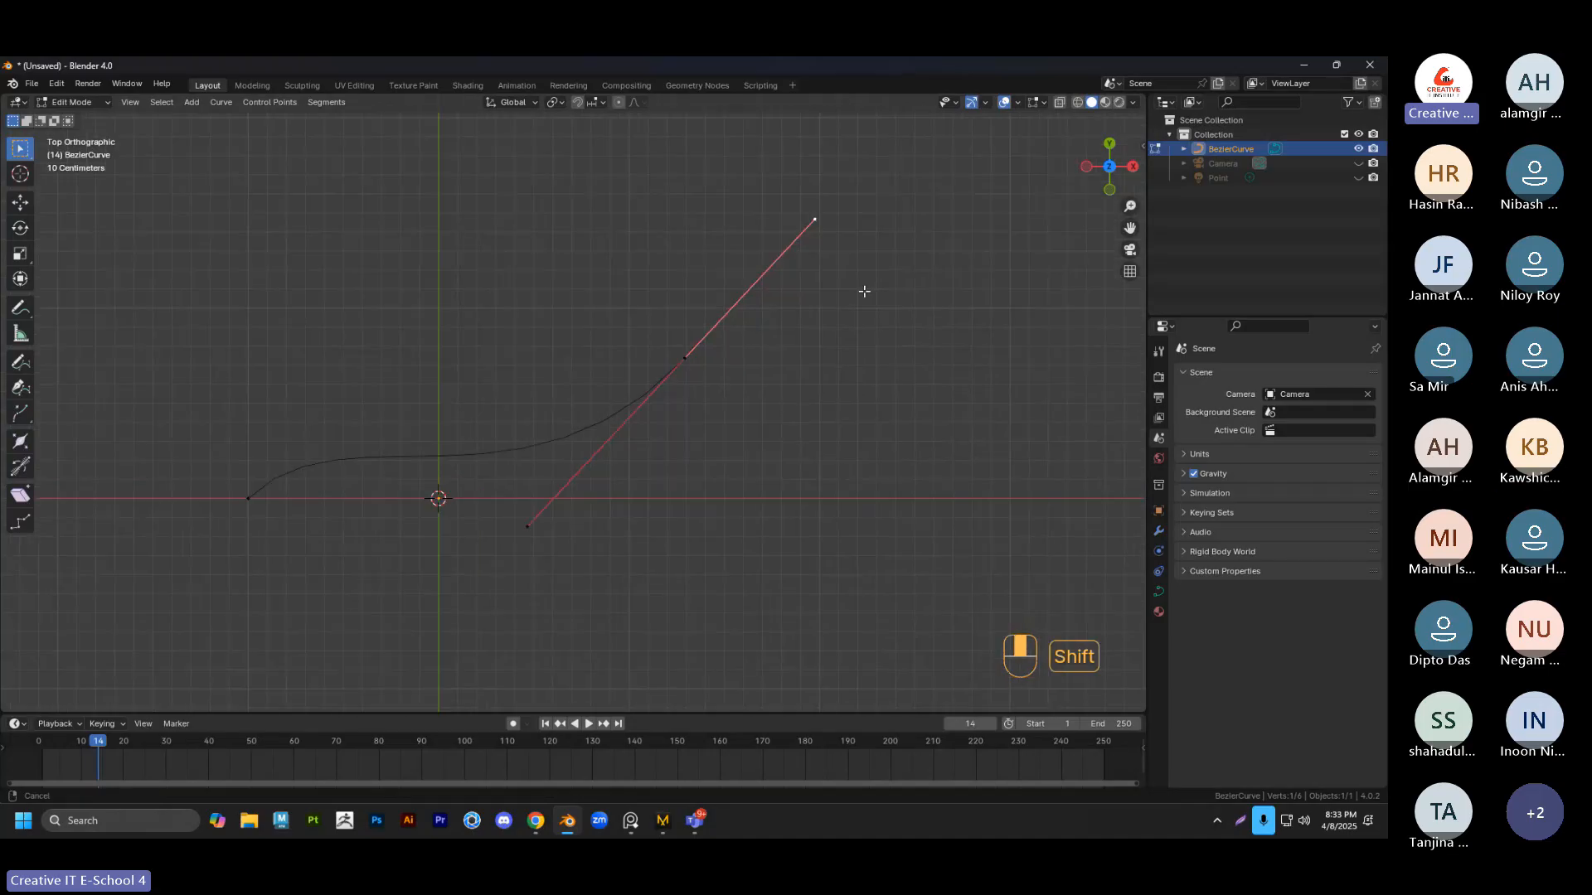
key("g")
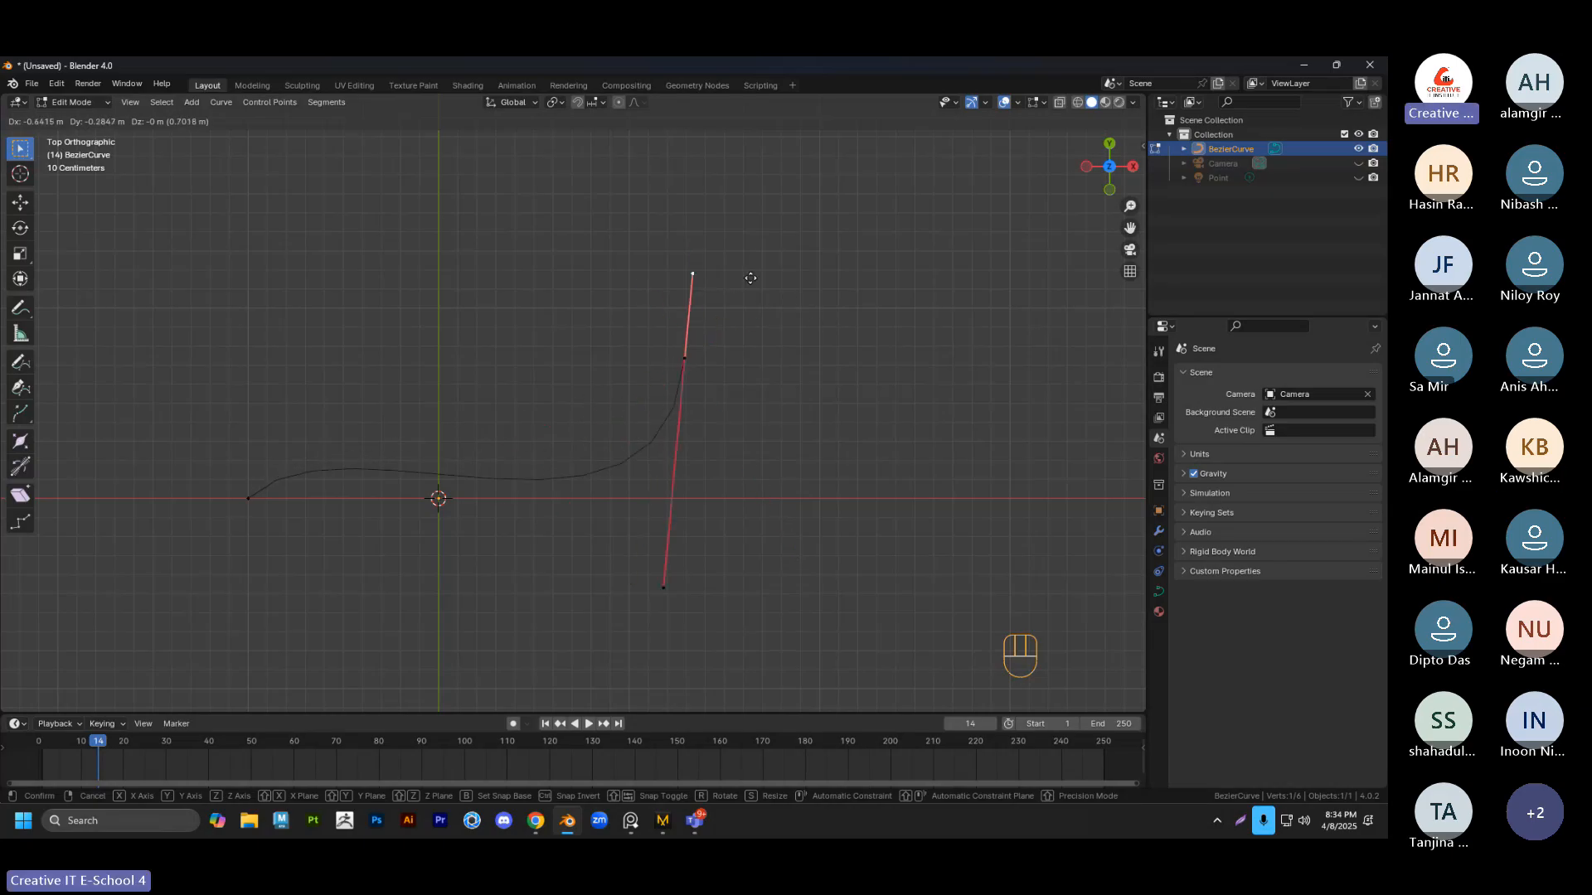
left_click(804, 270)
key("g")
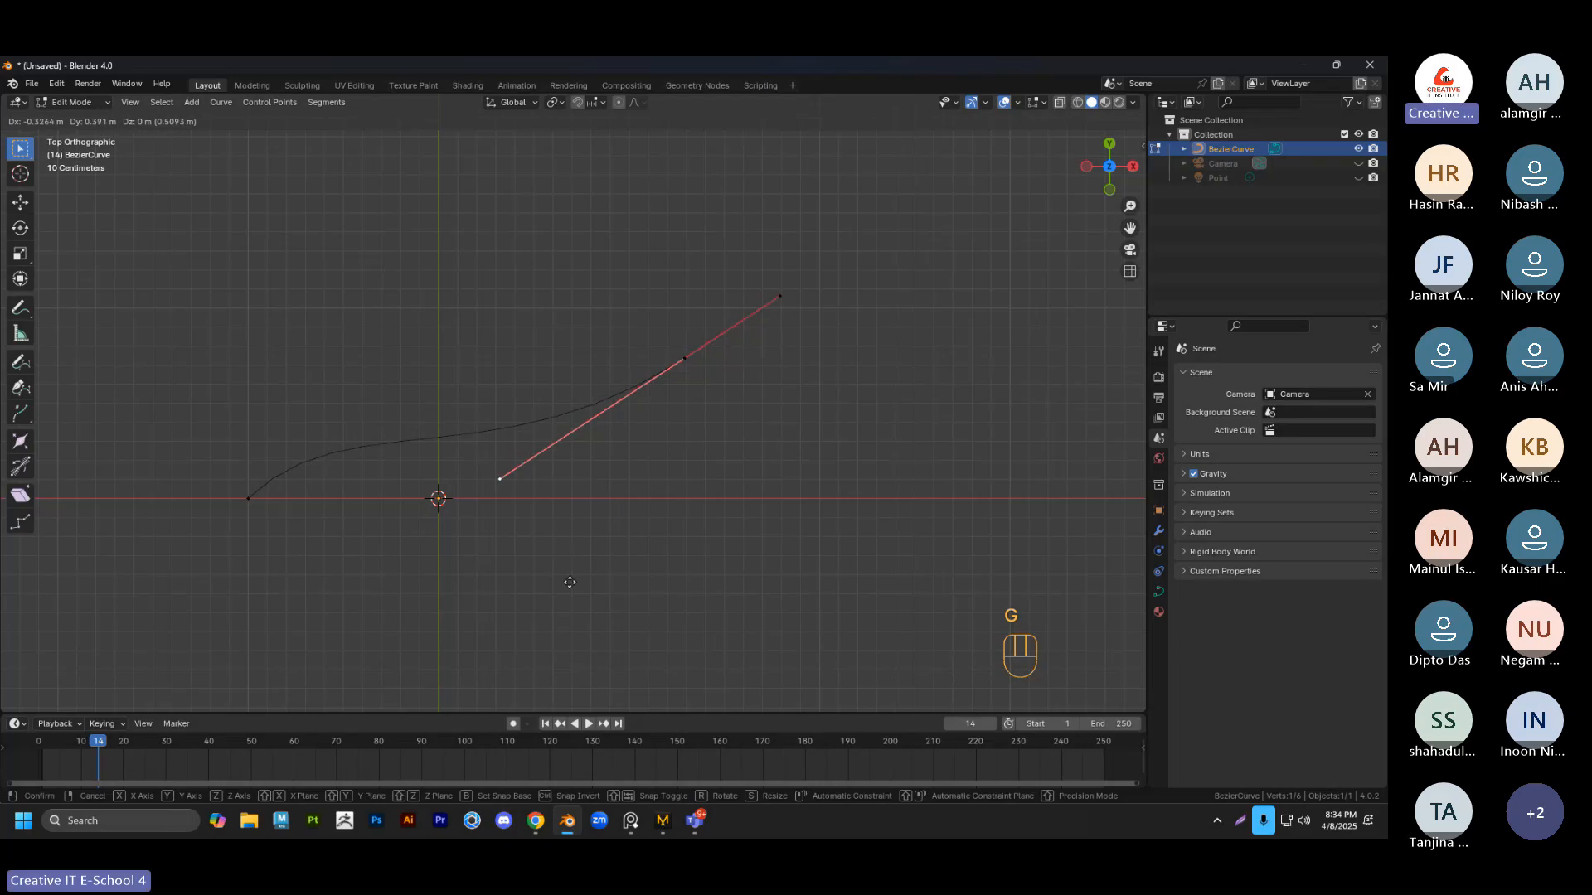
left_click(613, 637)
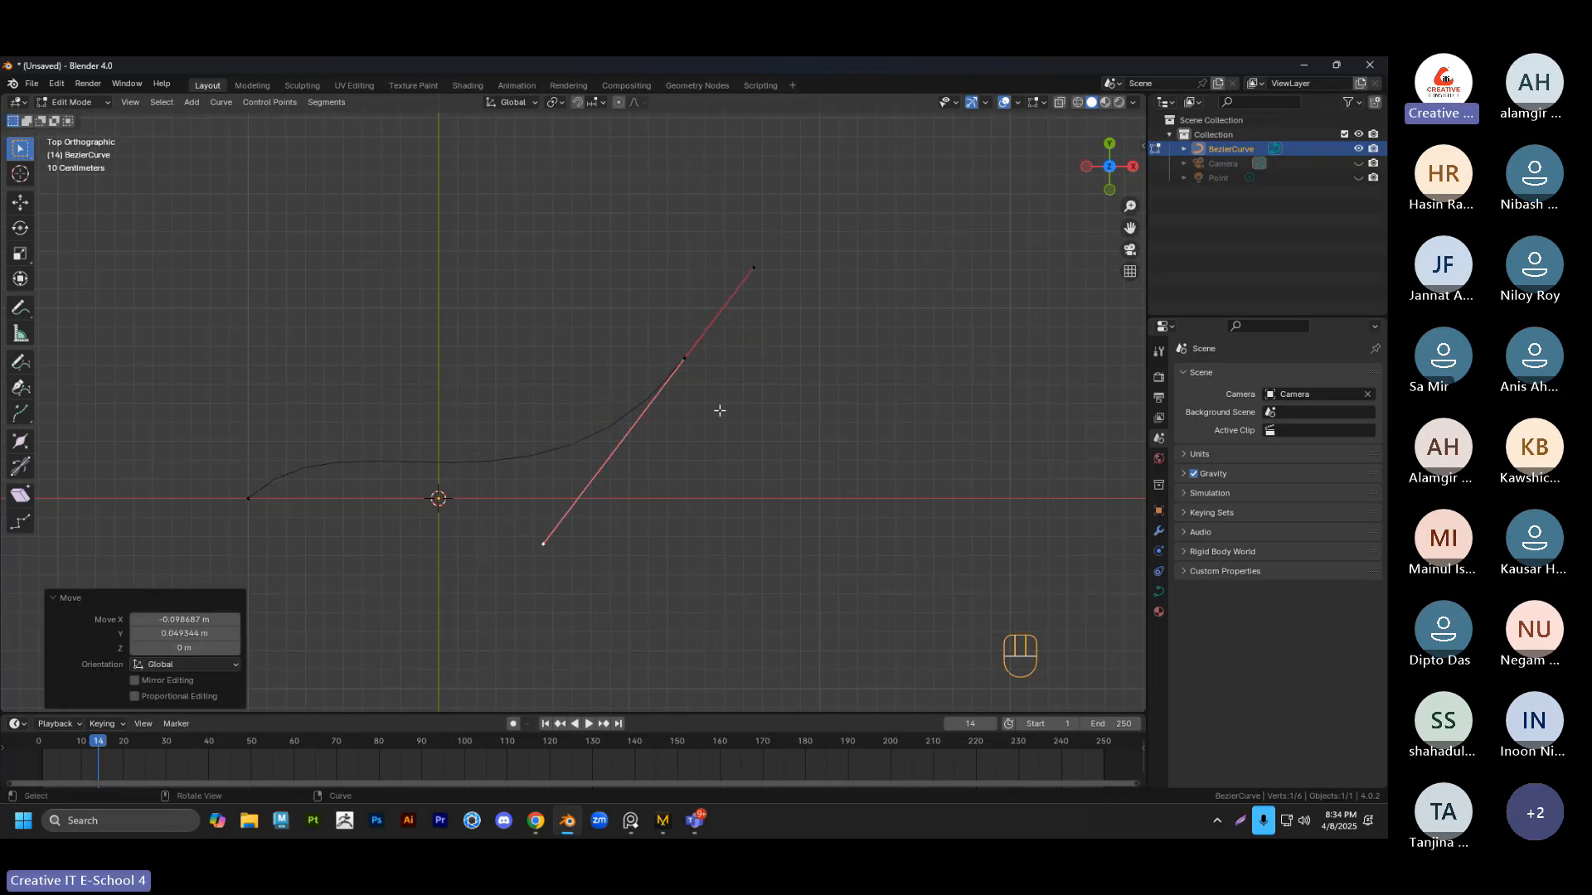
Extrude the curve's right end point about 1.61 m in X and 1.07 m in Y, and rotate the new point about 54.2°
scroll(672, 495, "down", 2)
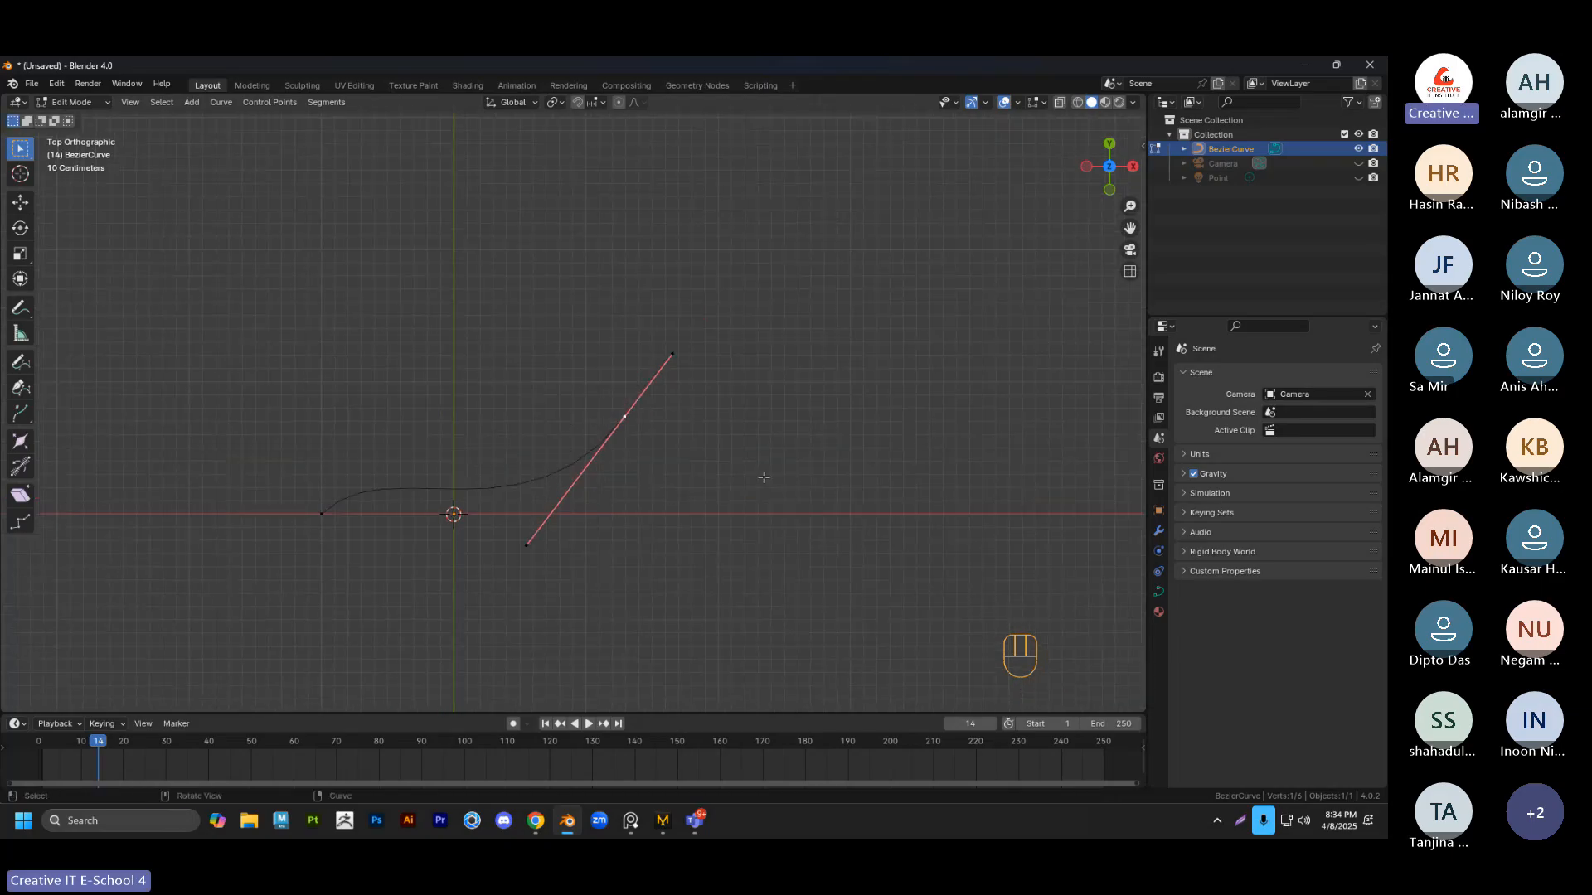
key("e")
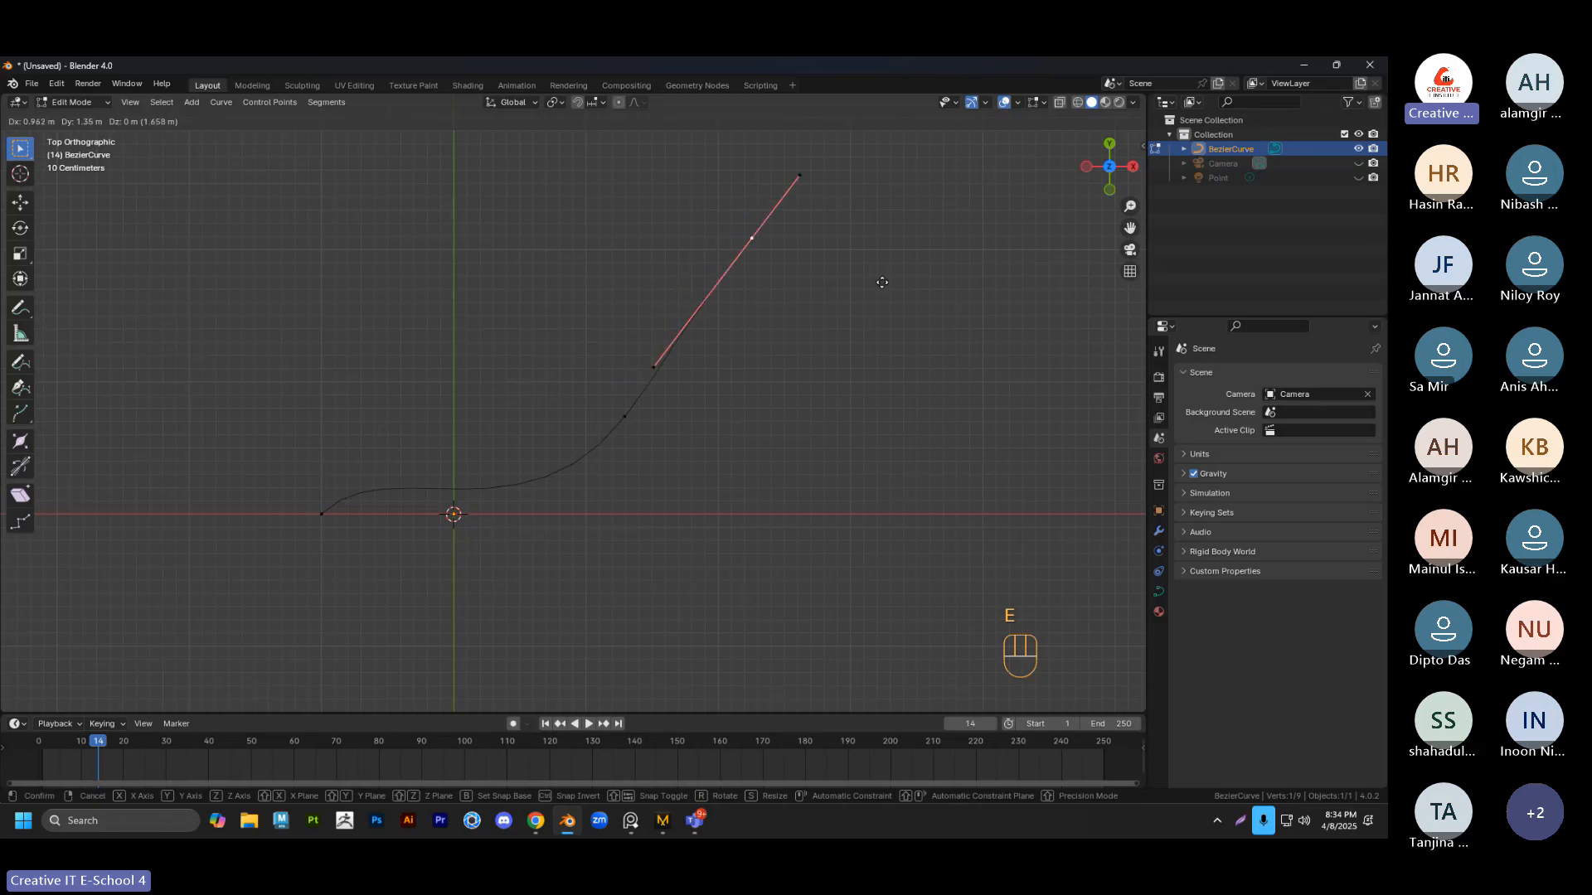
left_click(956, 313)
scroll(984, 406, "down", 1)
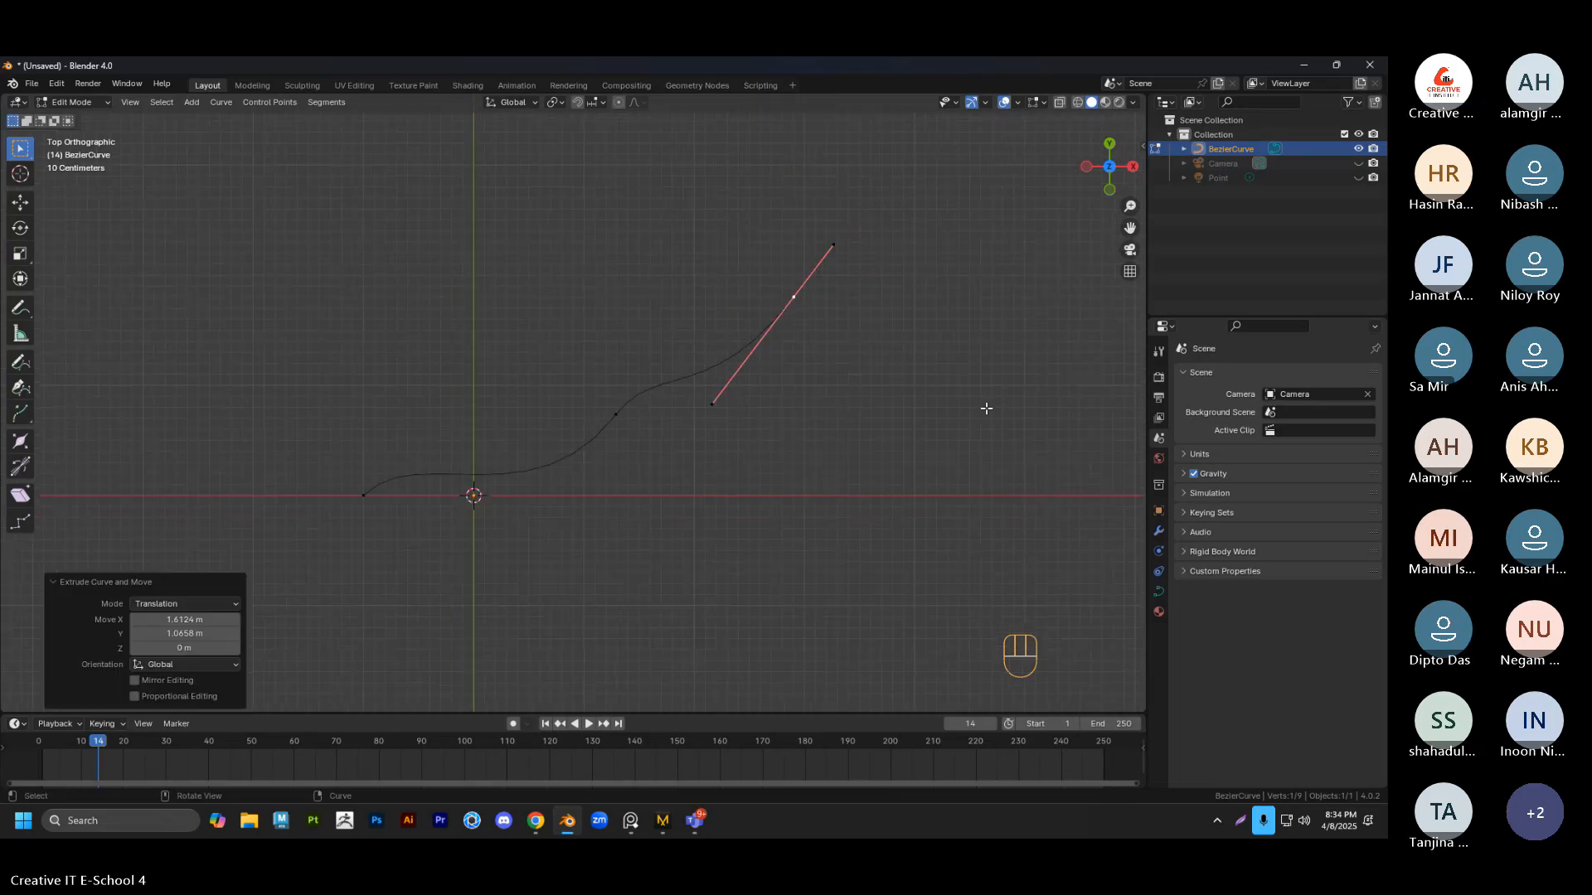
key("r")
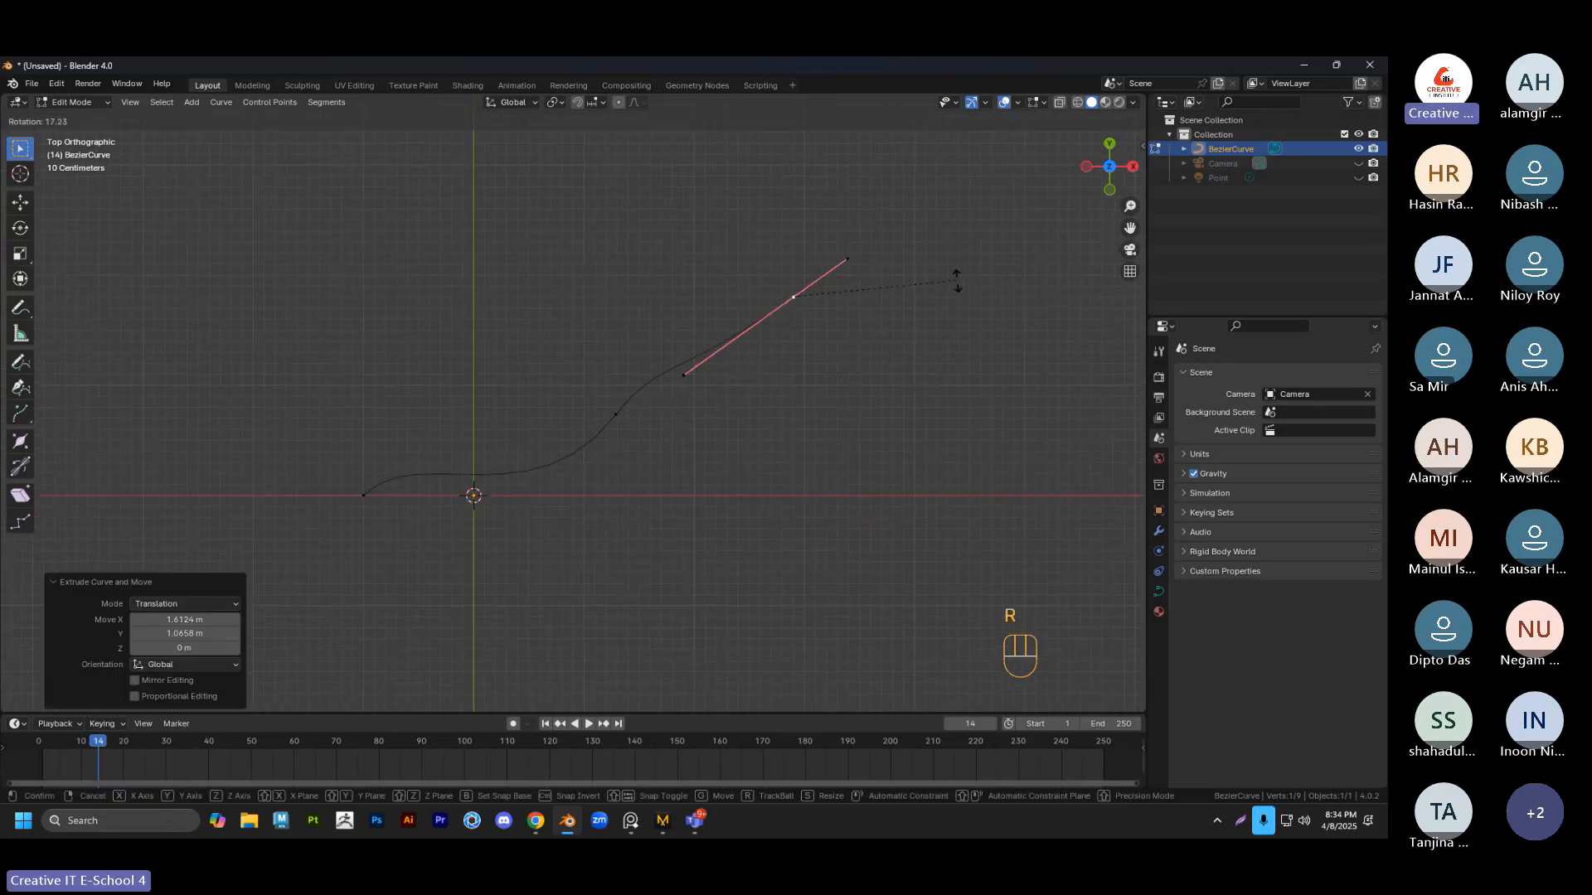
left_click(947, 390)
middle_click_drag(940, 392, 921, 372, "shift")
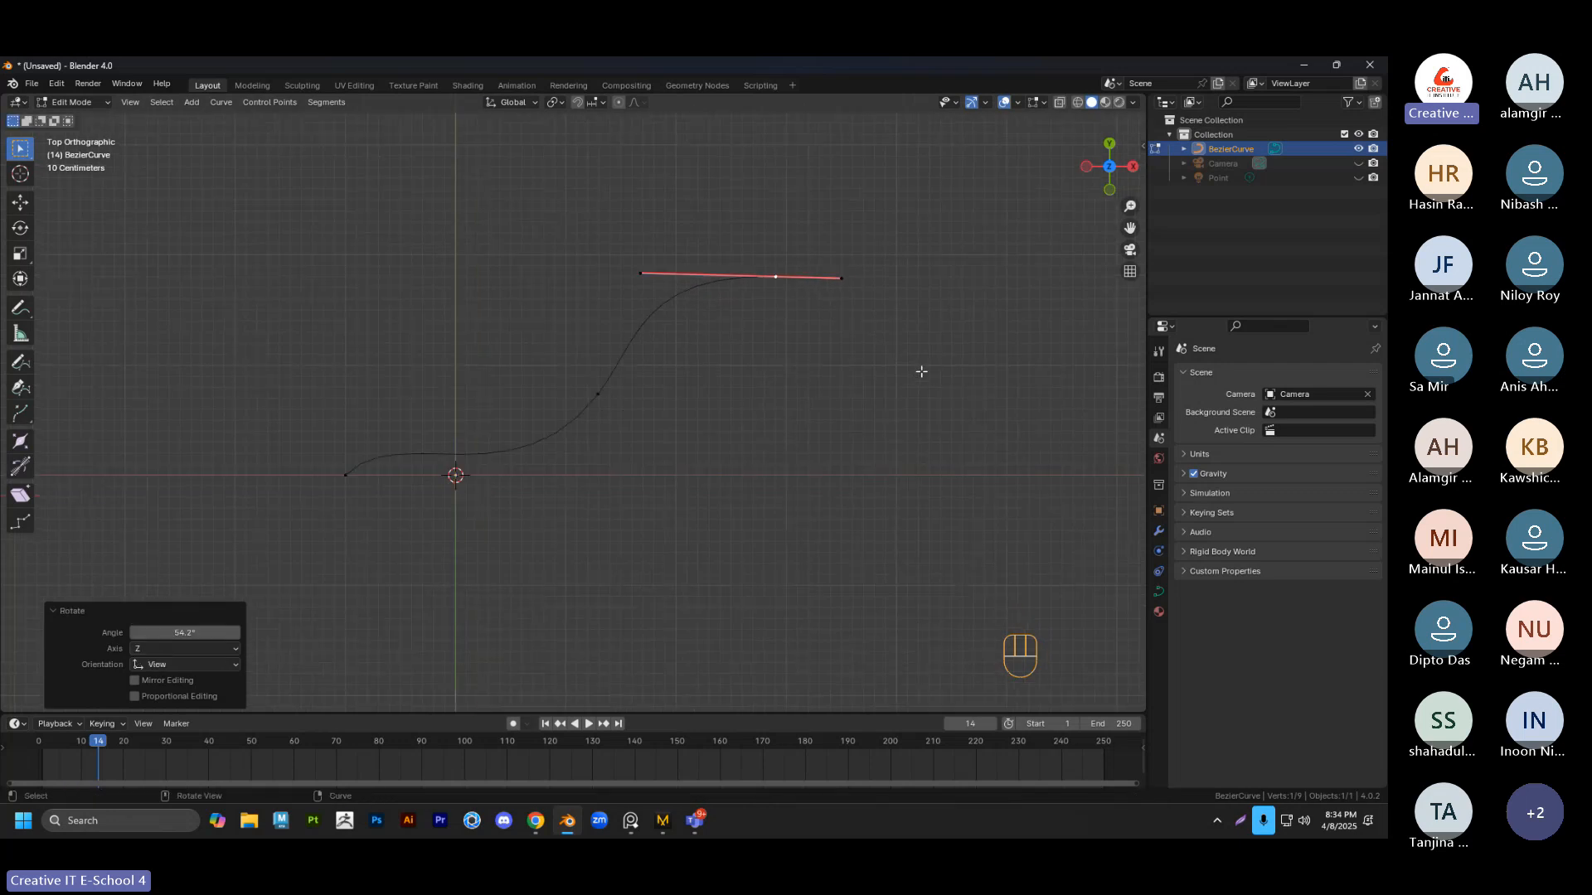
Extrude the newest end point about 1.39 m in X and -2.32 m in Y, and rotate it about 139°
scroll(909, 369, "down", 1)
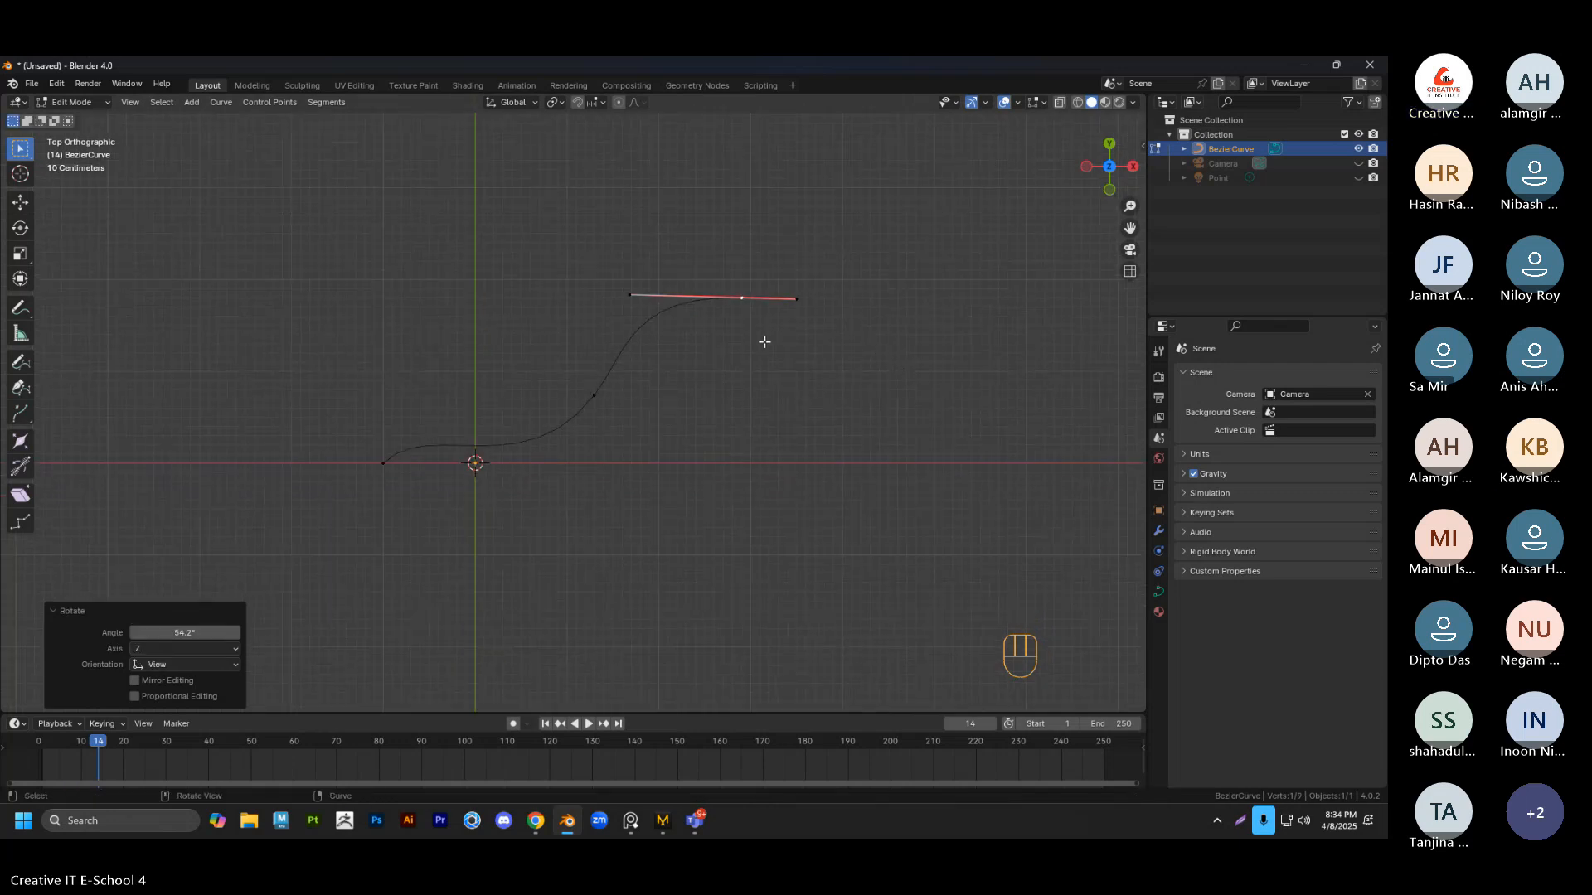
key("e")
left_click(892, 554)
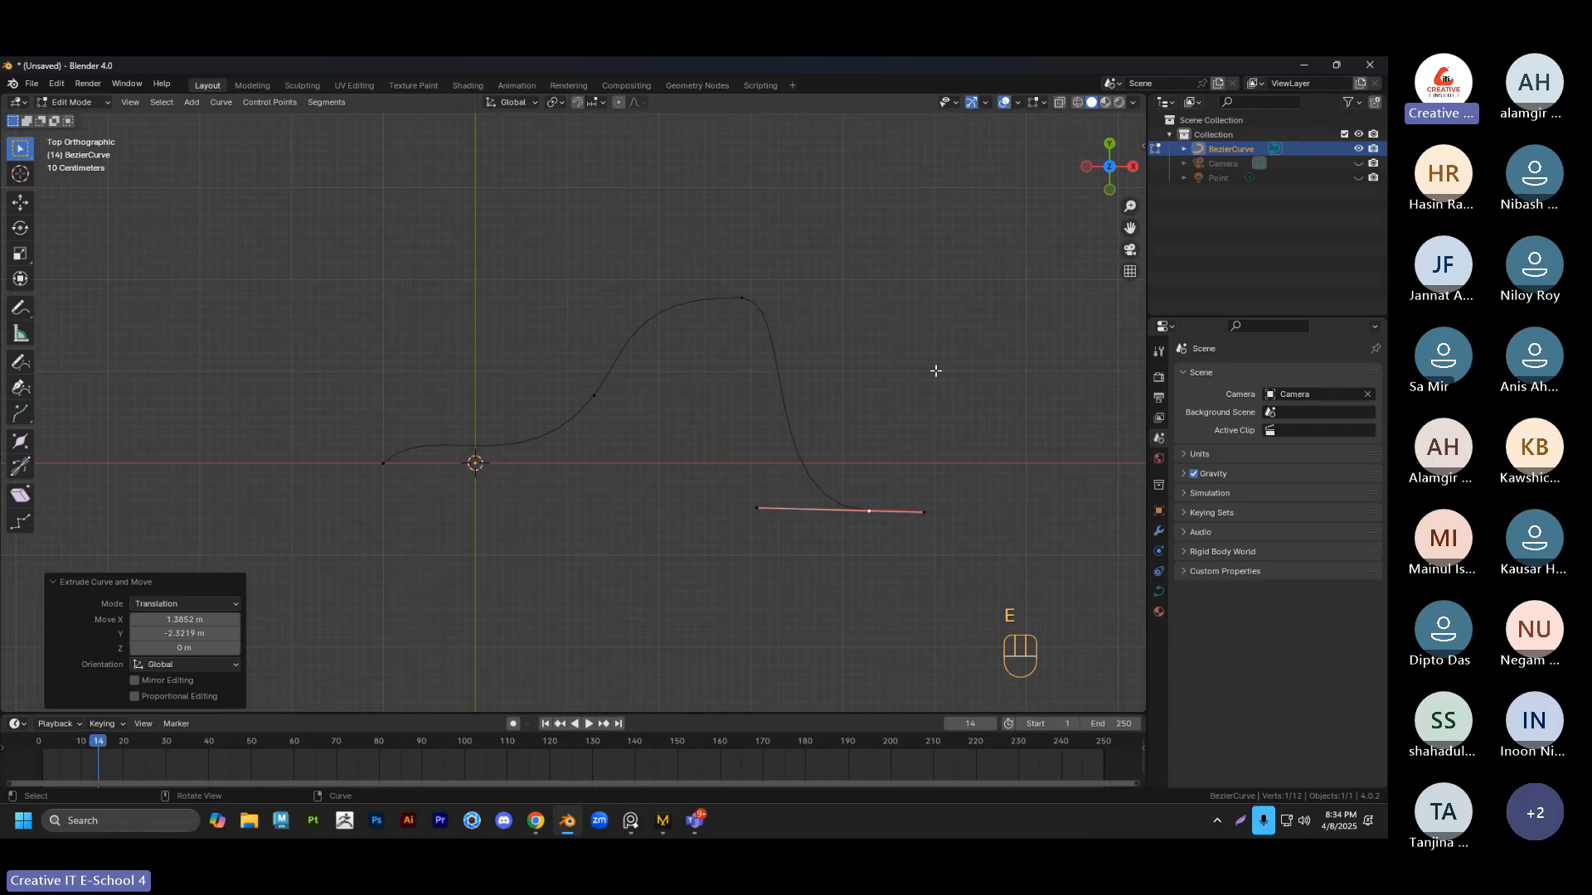
key("r")
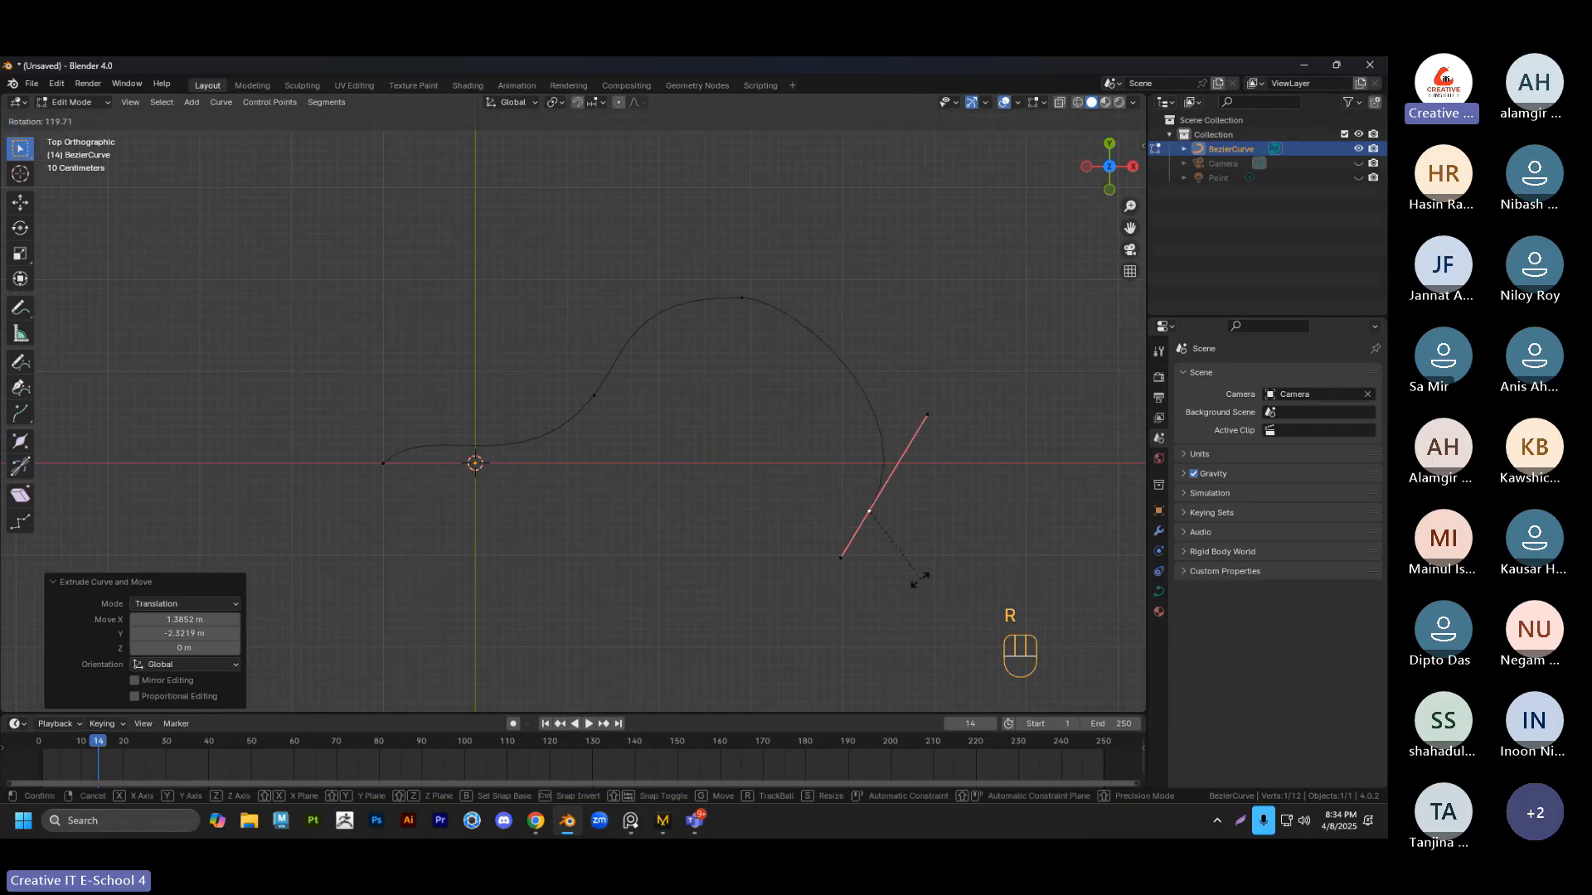
left_click(891, 581)
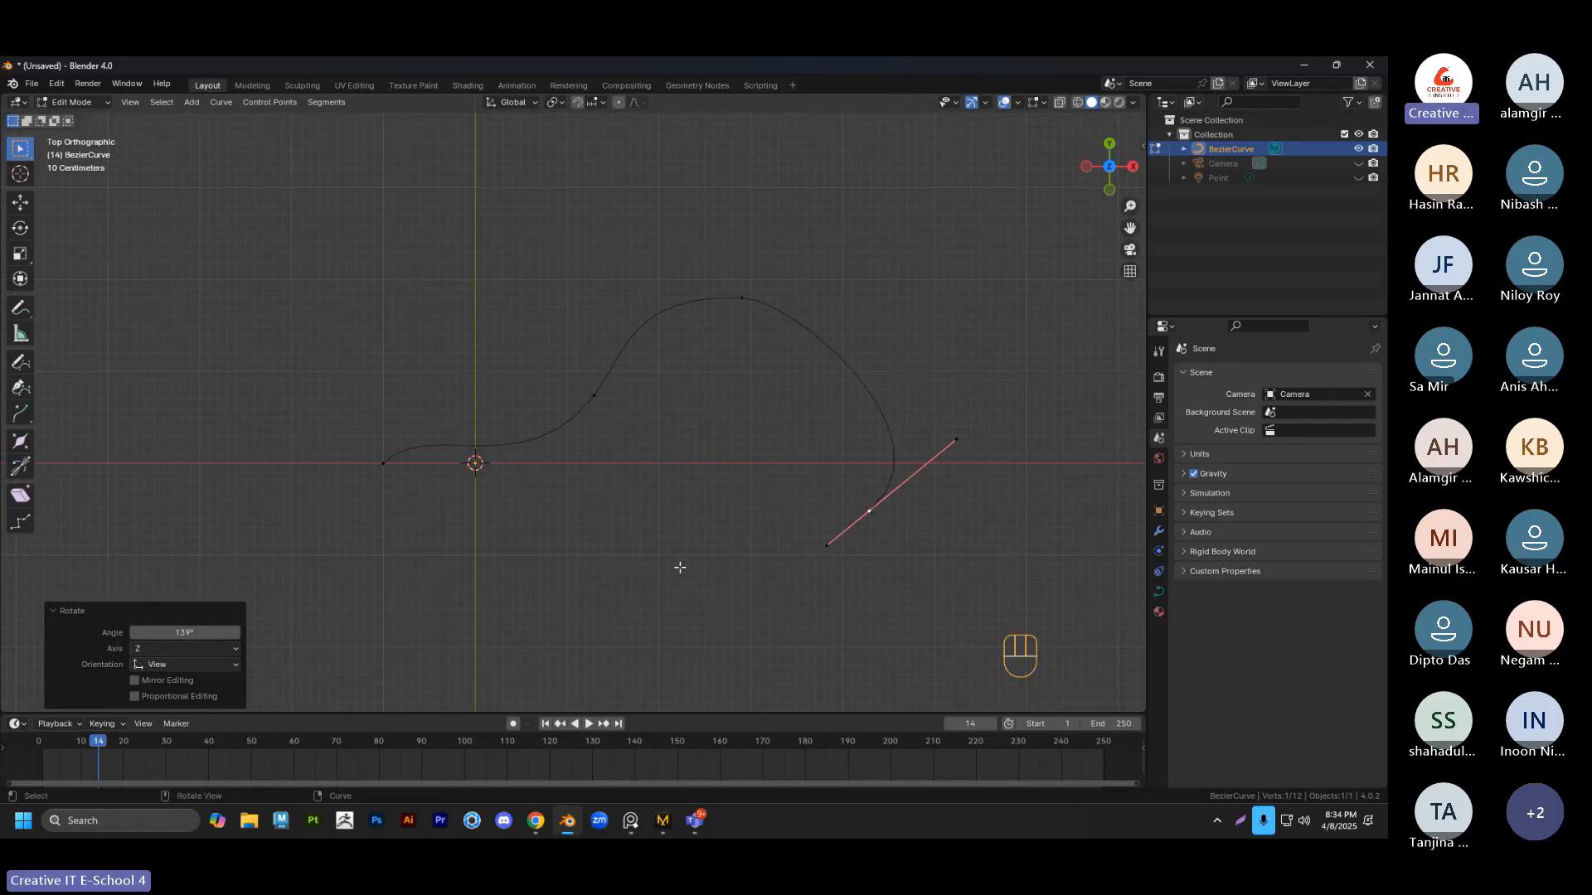
Extrude another point from the lower right end back toward the lower left and rotate it about 59.9°
key("e")
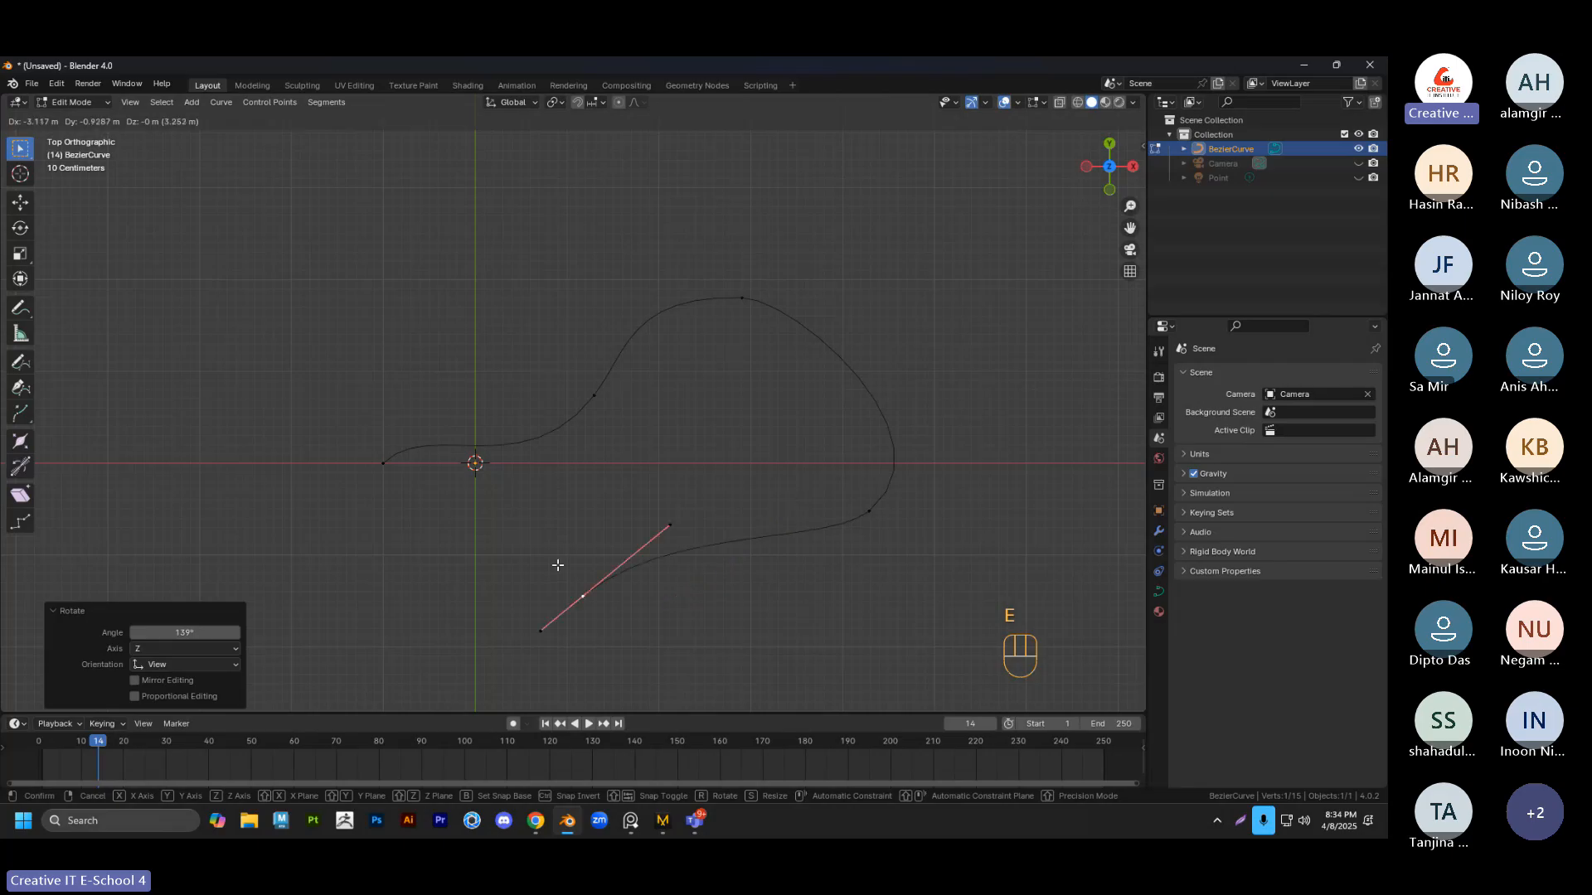
left_click(558, 561)
key("r")
left_click(773, 641)
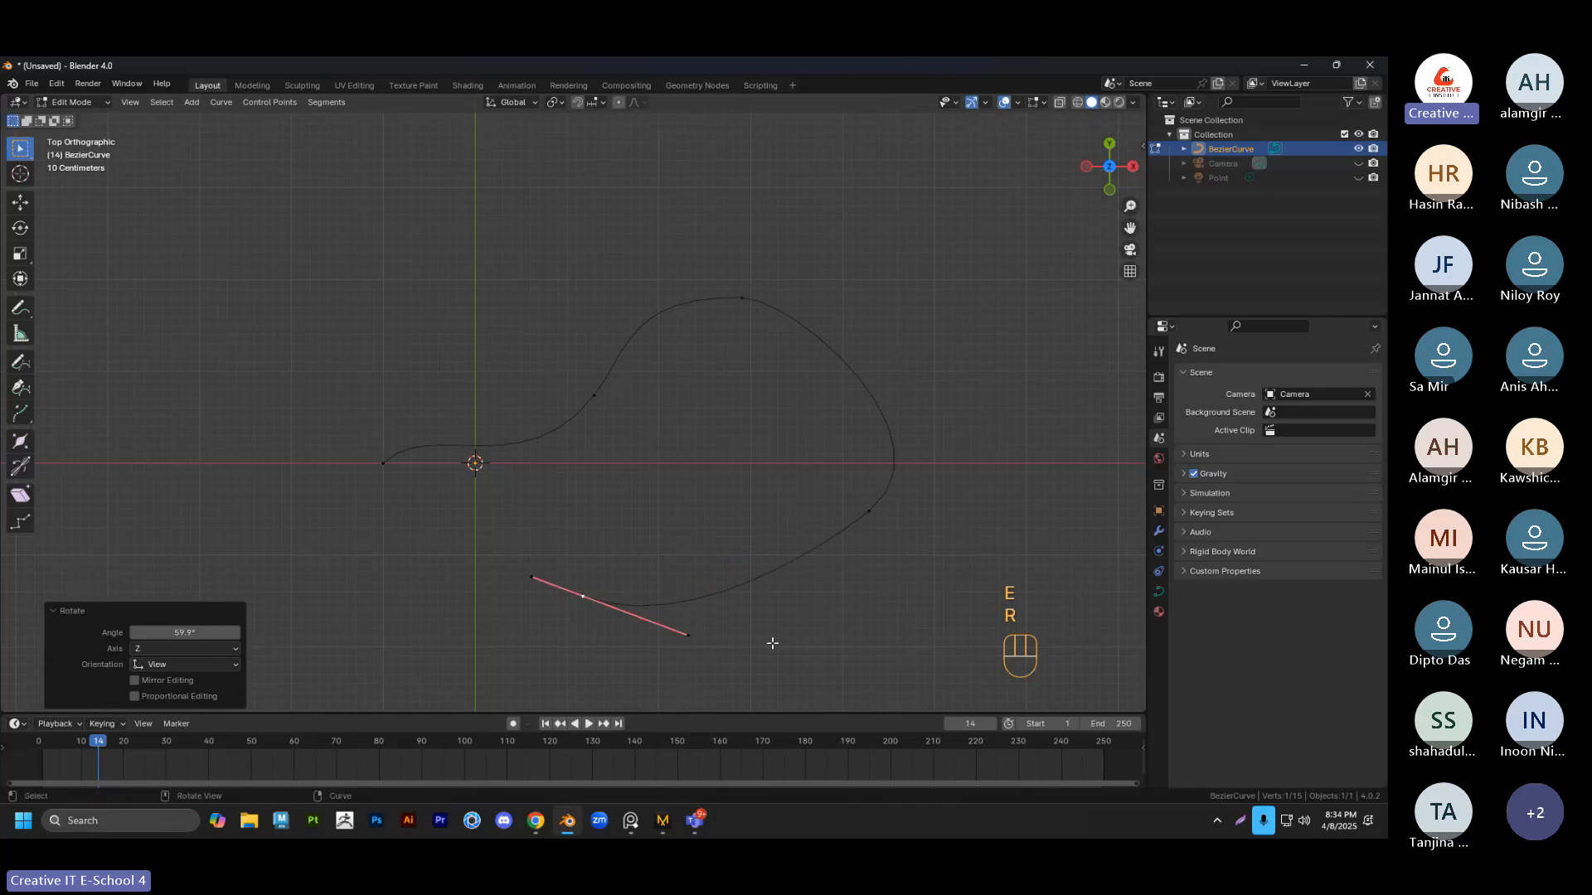
Move the right-hand handle of the last extruded point farther away from the point
middle_click_drag(707, 662, 697, 561, "shift")
scroll(715, 562, "up", 2)
scroll(732, 562, "down", 1)
left_click_drag(686, 540, 750, 612)
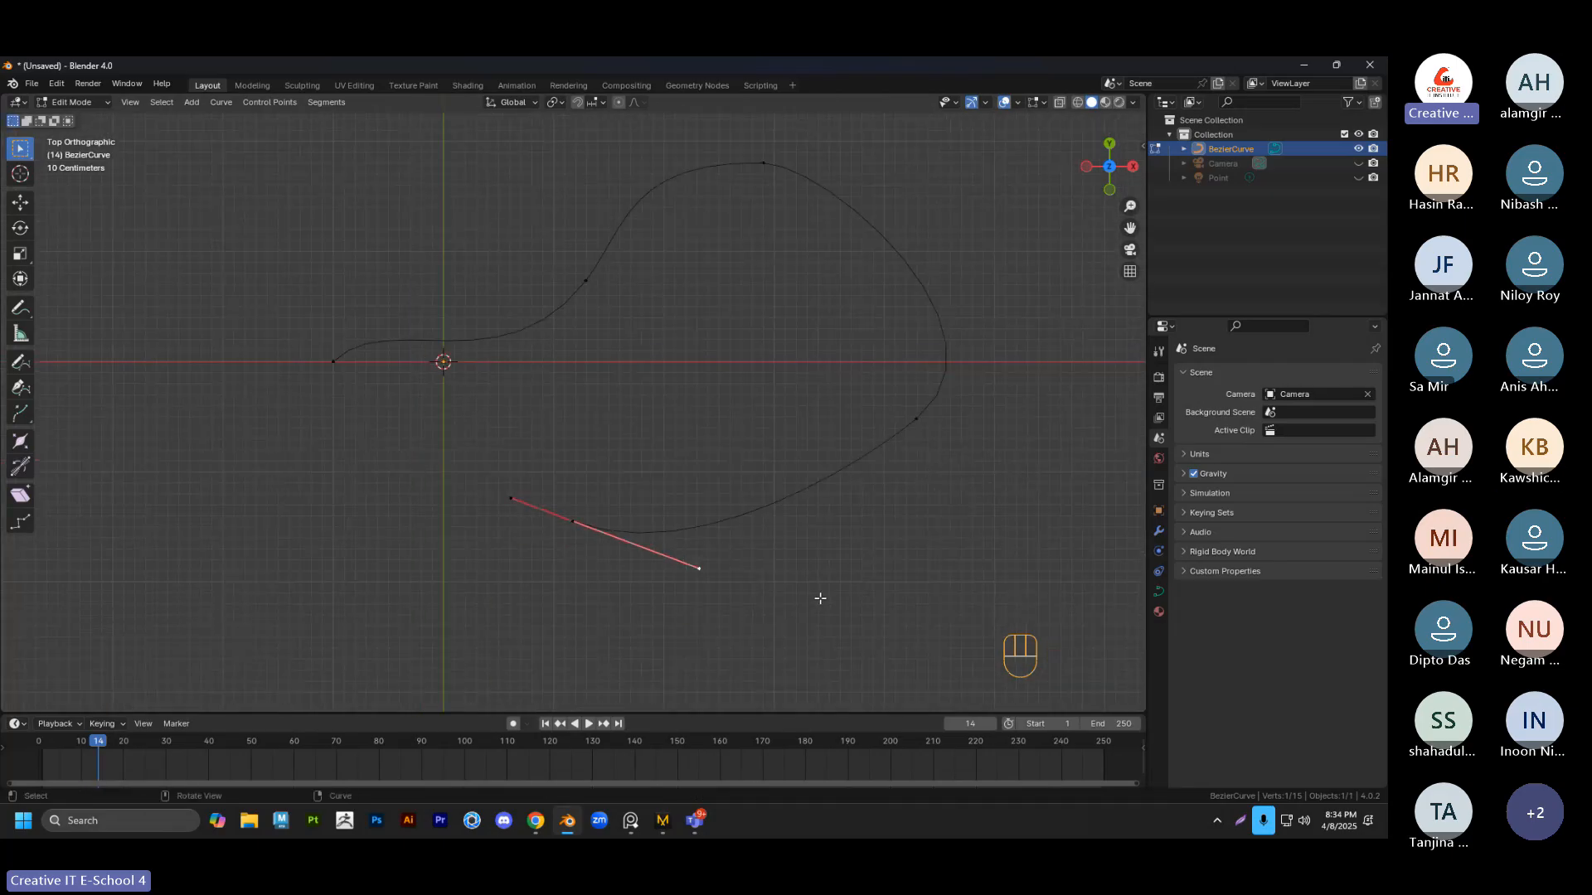
key("g")
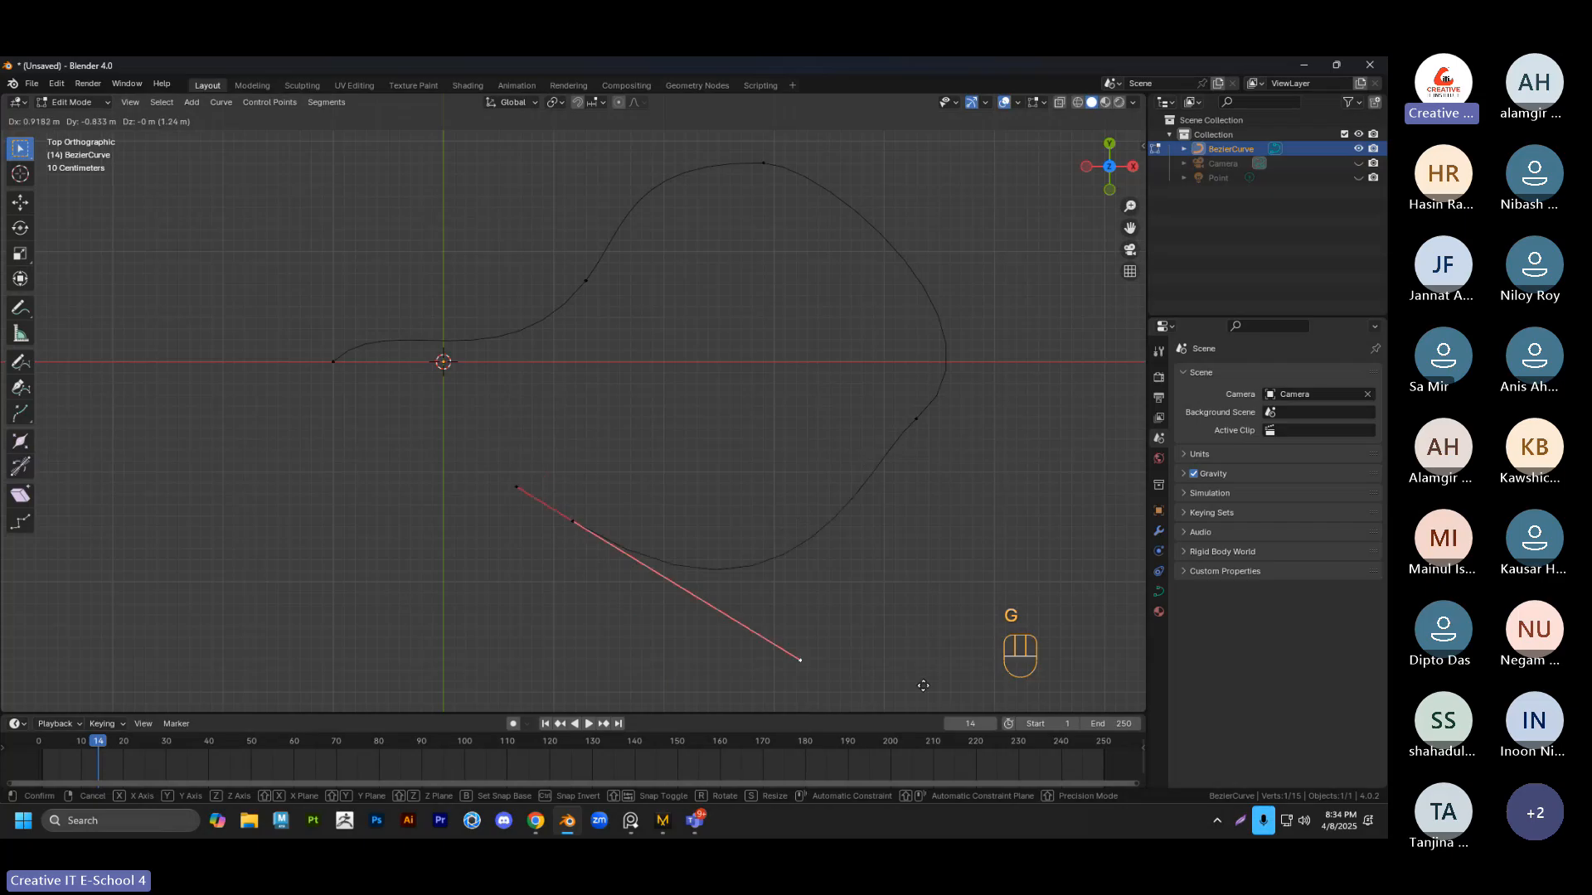
left_click(869, 595)
Move the last point's left-hand handle about -0.29 m in X and 0.22 m in Y
left_click_drag(545, 478, 466, 540)
key("g")
left_click(434, 519)
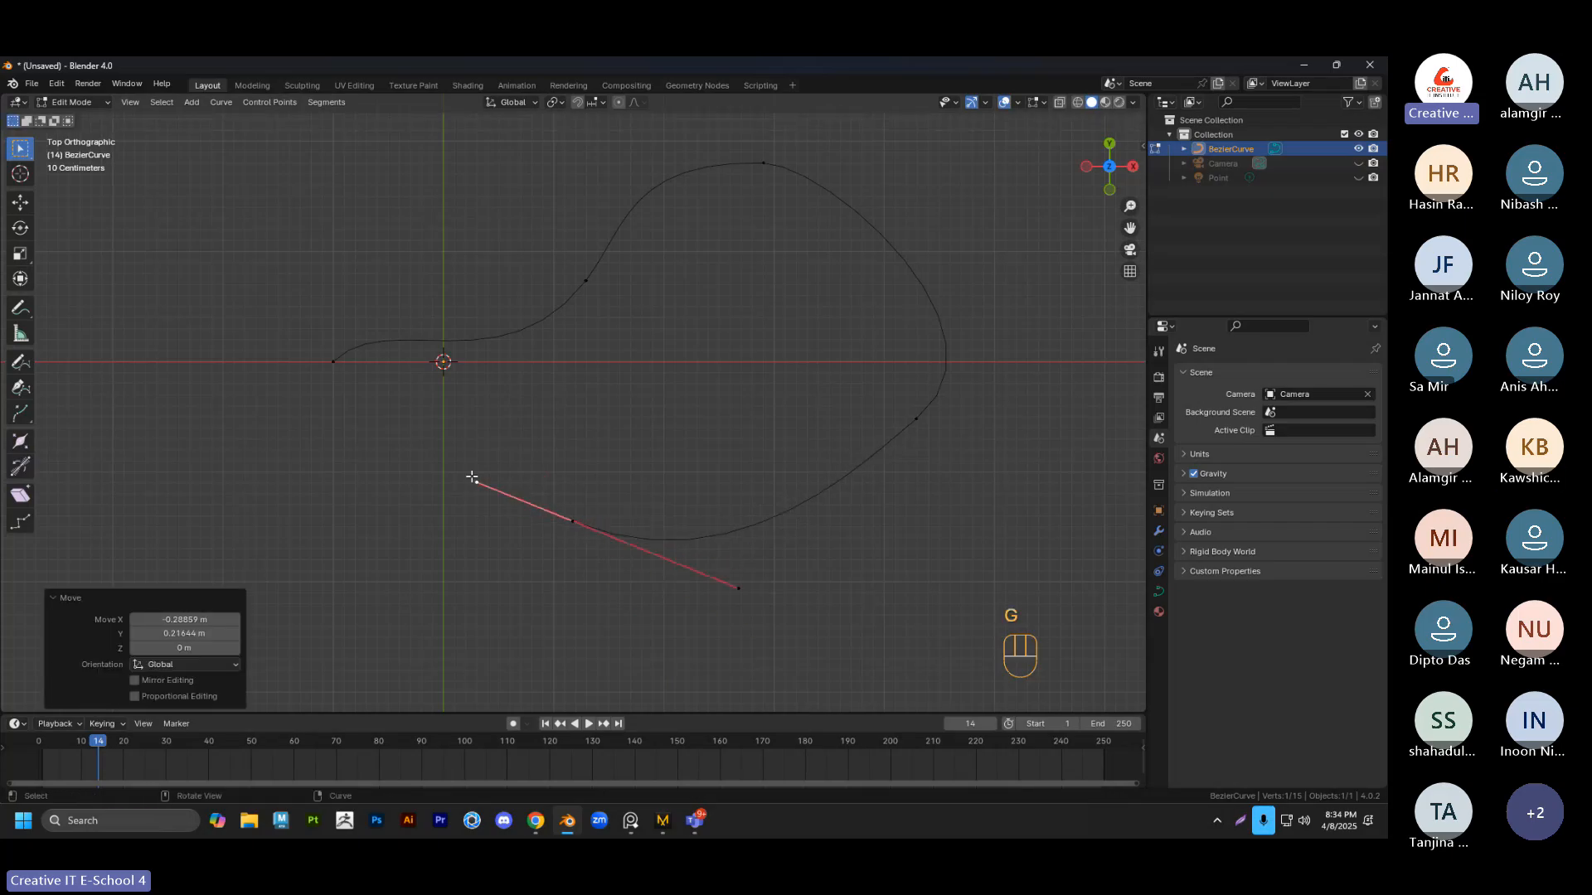
Scale both handles of the lower-left end point to 0.908
left_click_drag(543, 487, 608, 567)
key("s")
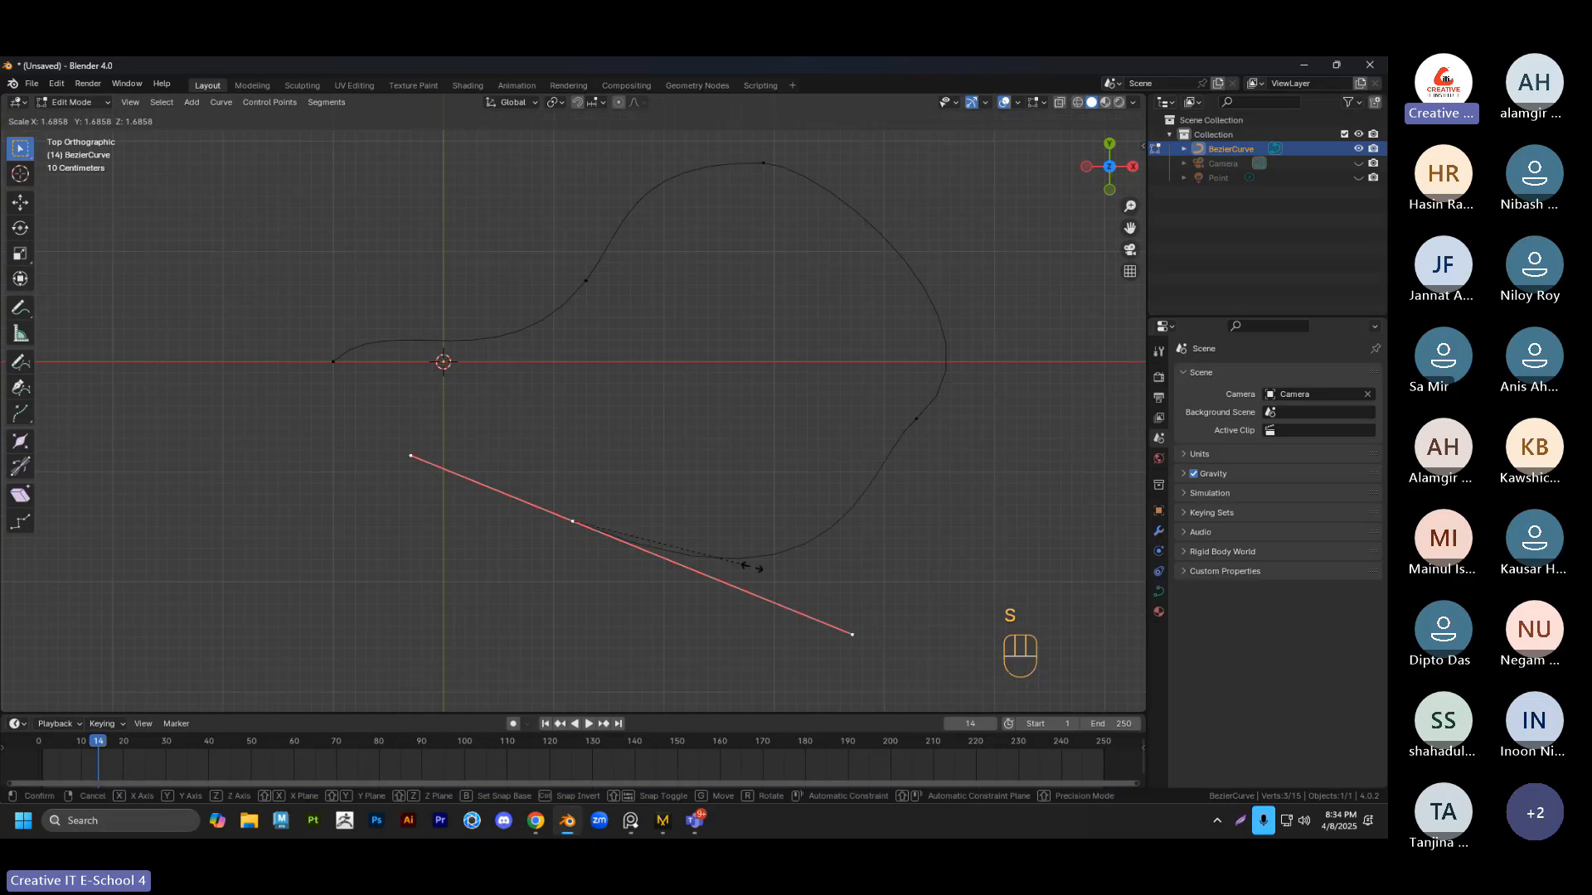
left_click(660, 544)
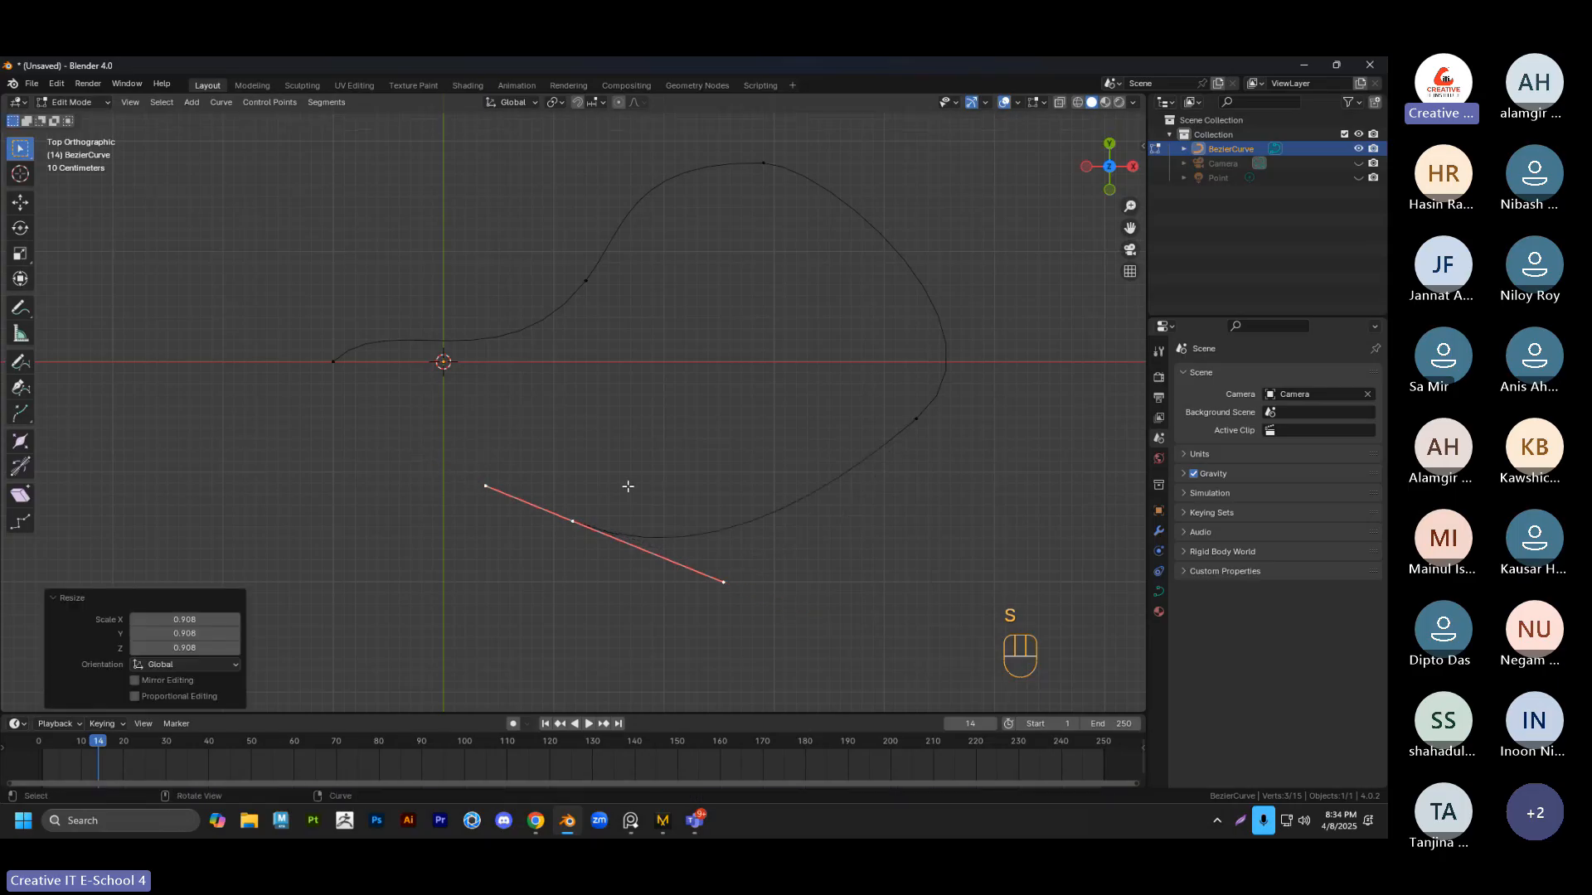
Extrude the lower-left end point about -1.90 m in X and 0.66 m in Y, and rotate it -22.5°
left_click_drag(607, 484, 568, 537)
left_click_drag(508, 480, 470, 519)
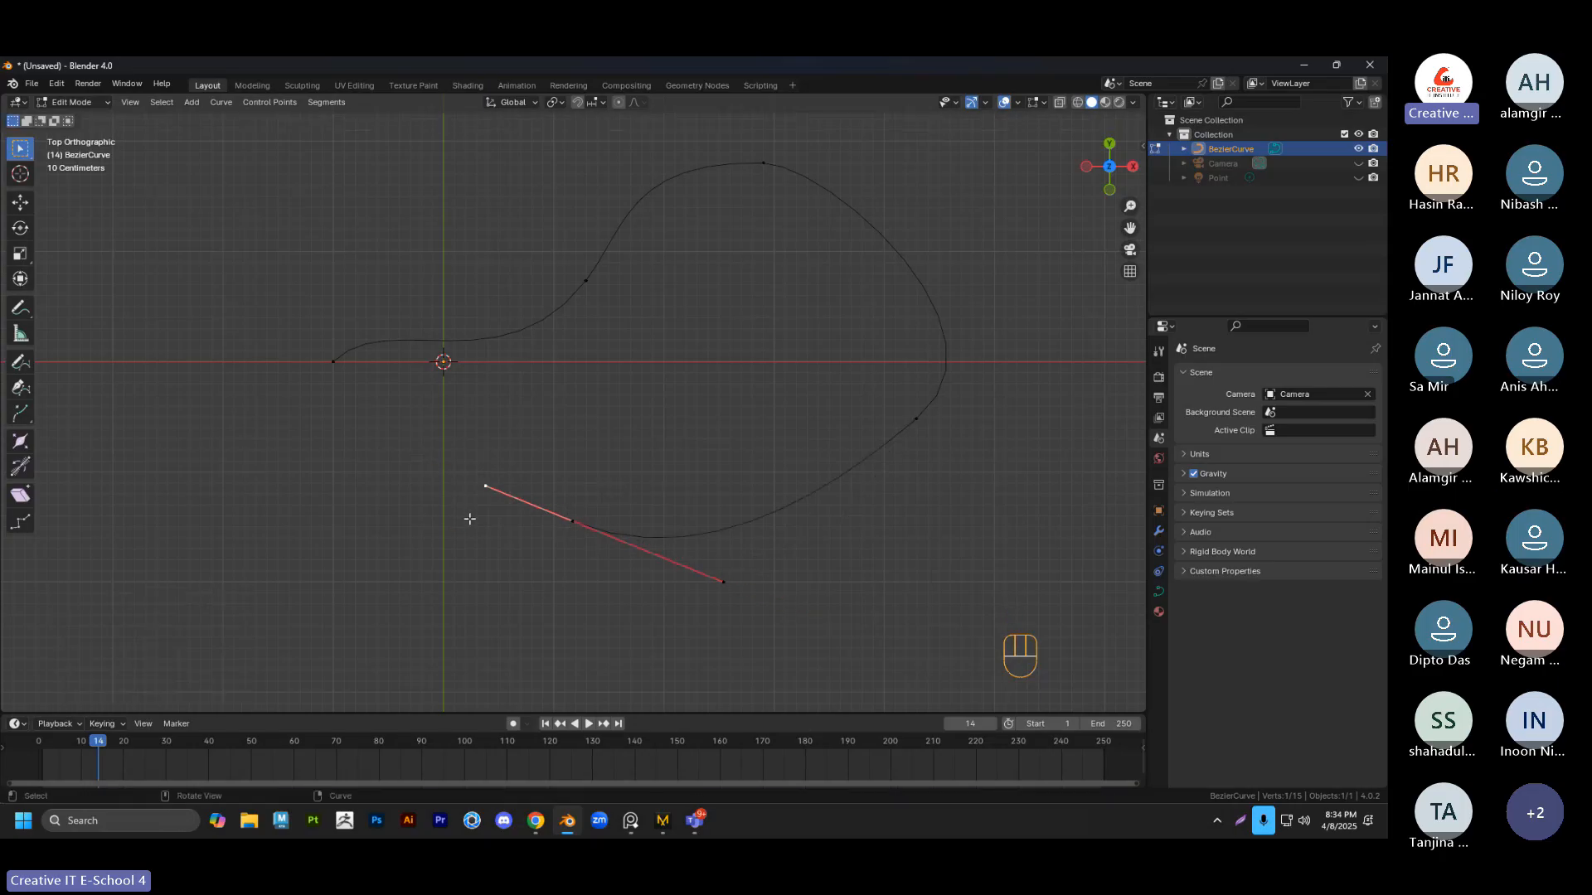
key("e")
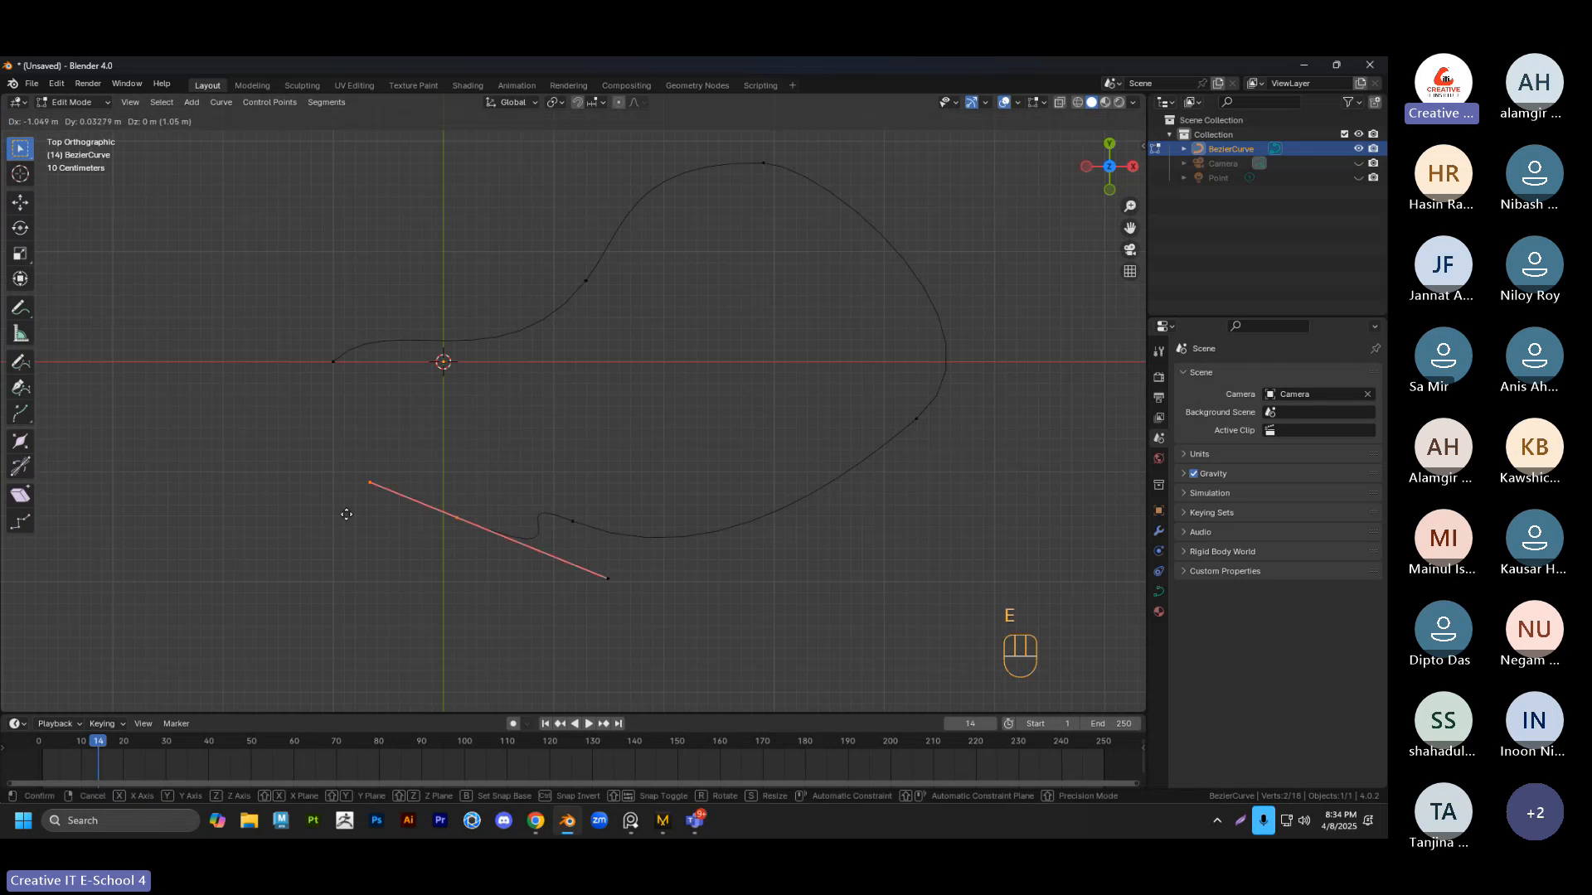
left_click(400, 439)
key("r")
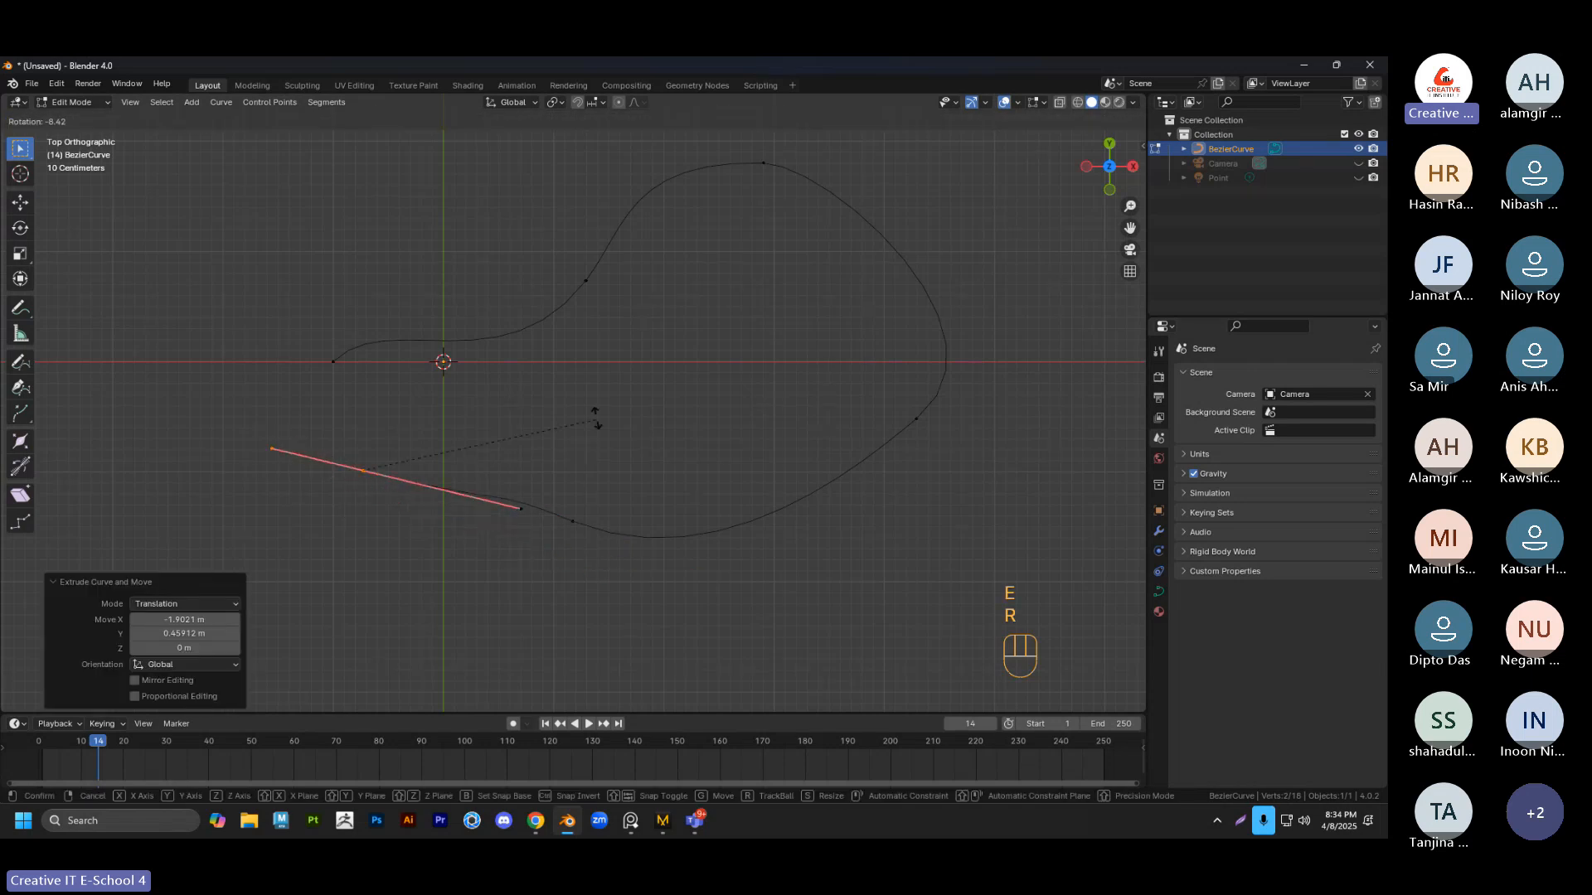
left_click(578, 363)
middle_click_drag(626, 458, 698, 481, "shift")
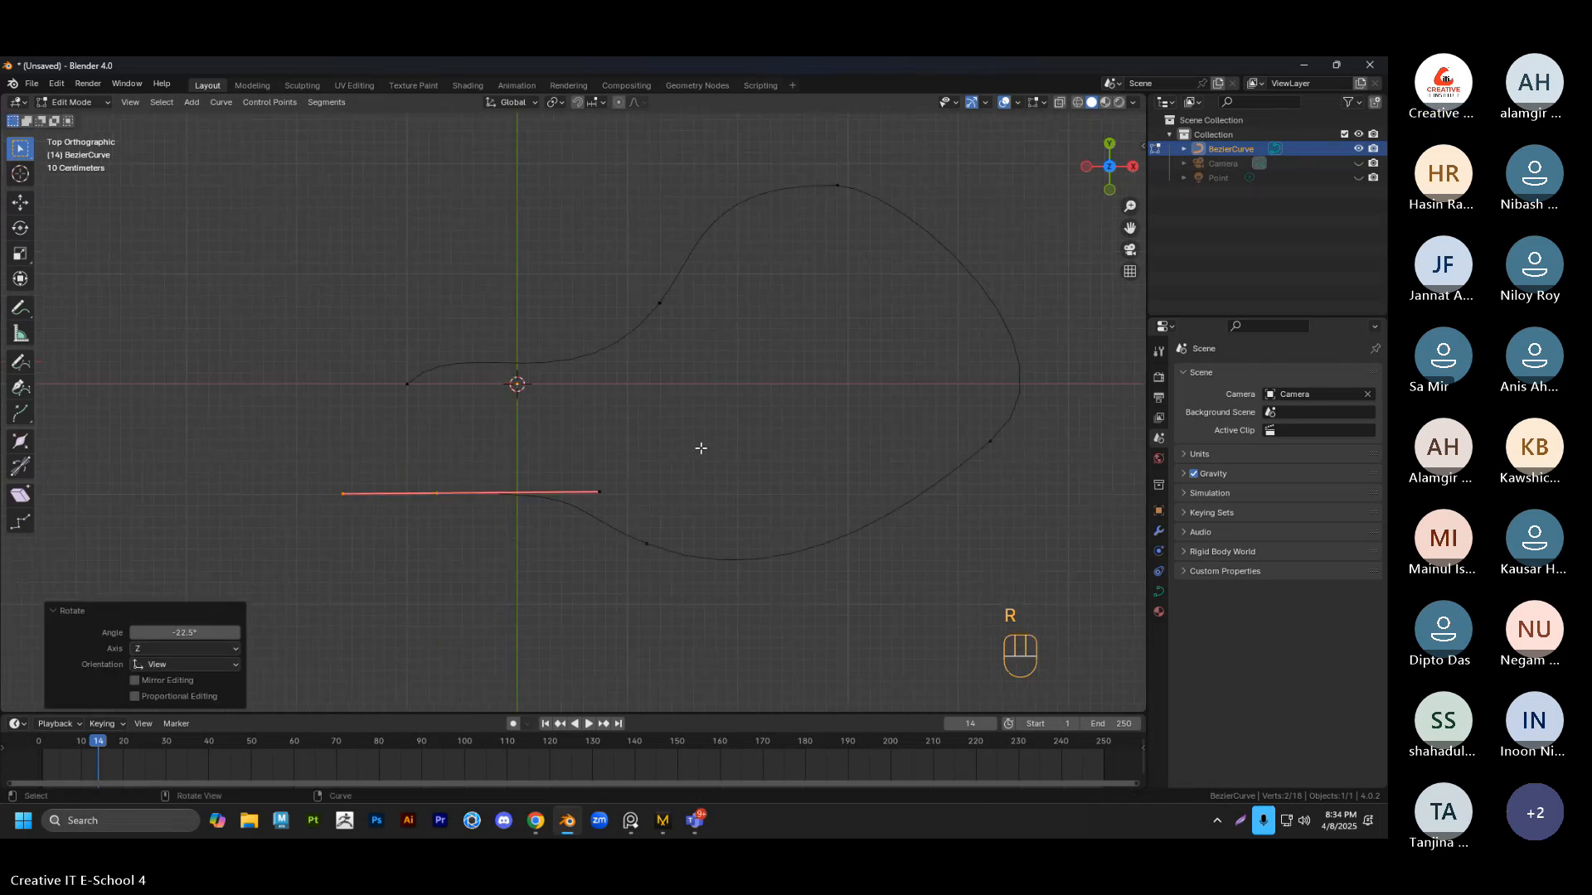
Select the new end point, examine the curve in perspective, and return to the top view
left_click_drag(465, 464, 412, 526)
scroll(583, 493, "down", 2)
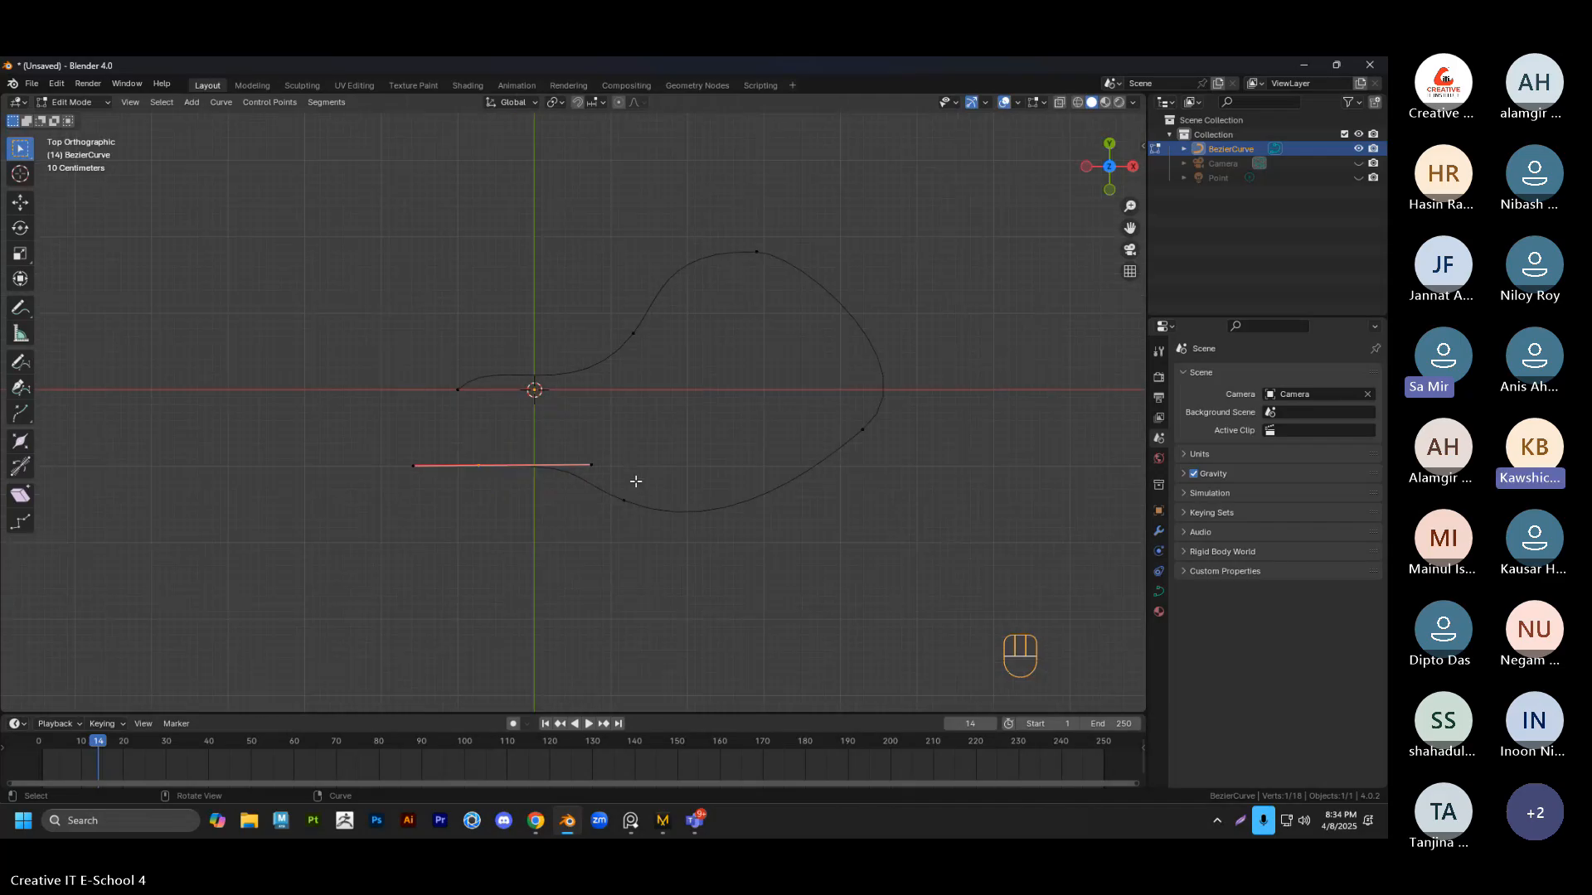
mouse_move(636, 480)
middle_mouse_down()
mouse_move(576, 508)
mouse_move(547, 483)
mouse_move(505, 481)
mouse_move(633, 475)
middle_mouse_up()
middle_click_drag(629, 473, 621, 494)
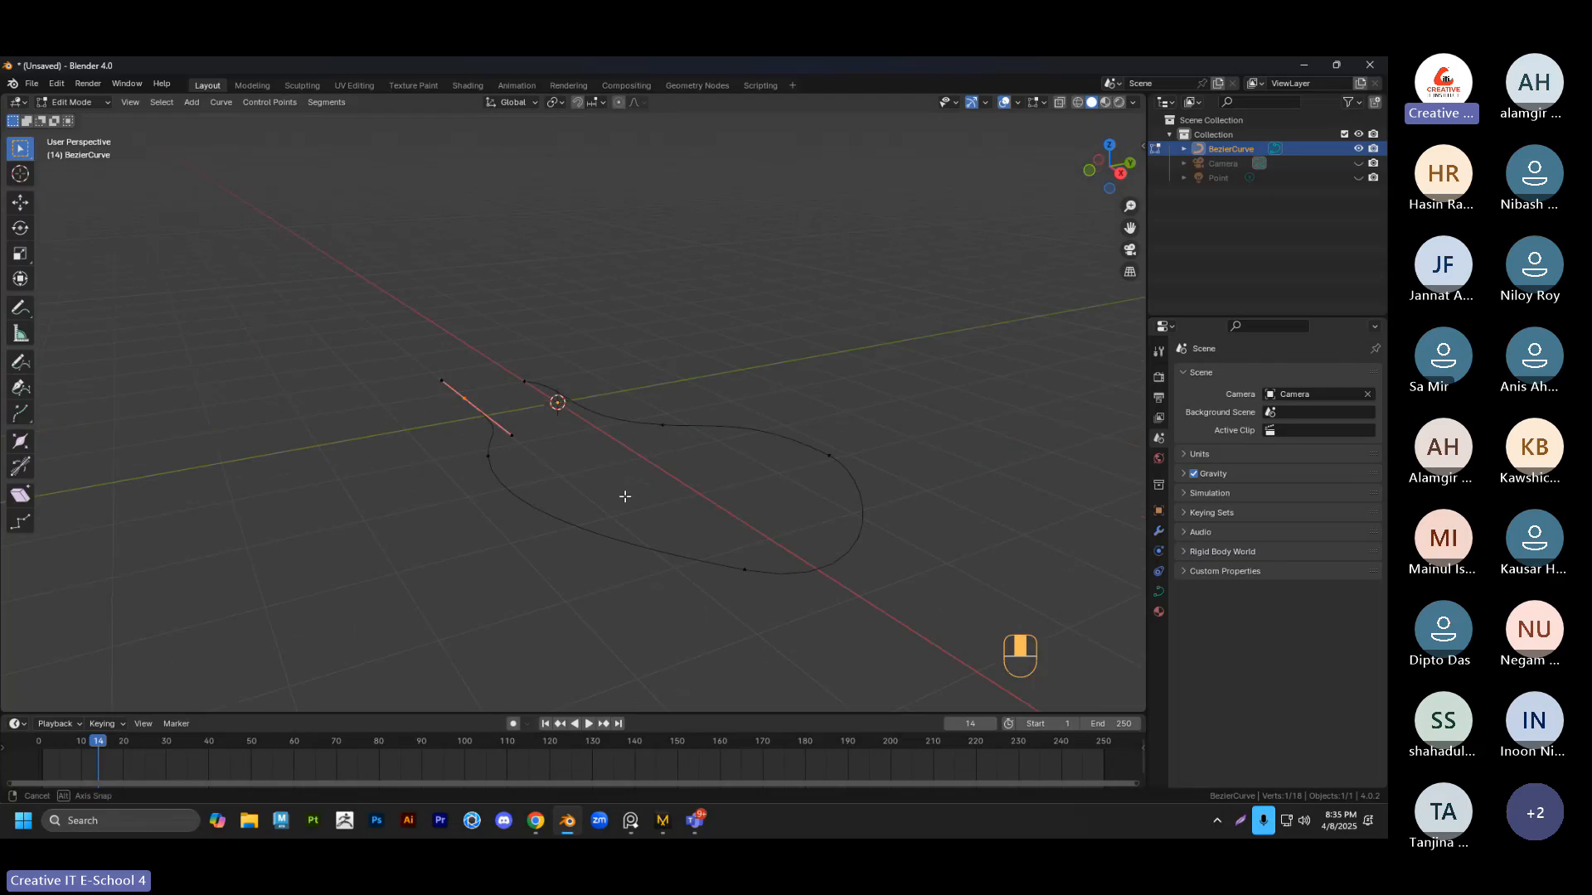
middle_click_drag(496, 434, 580, 489, "shift")
key("grave")
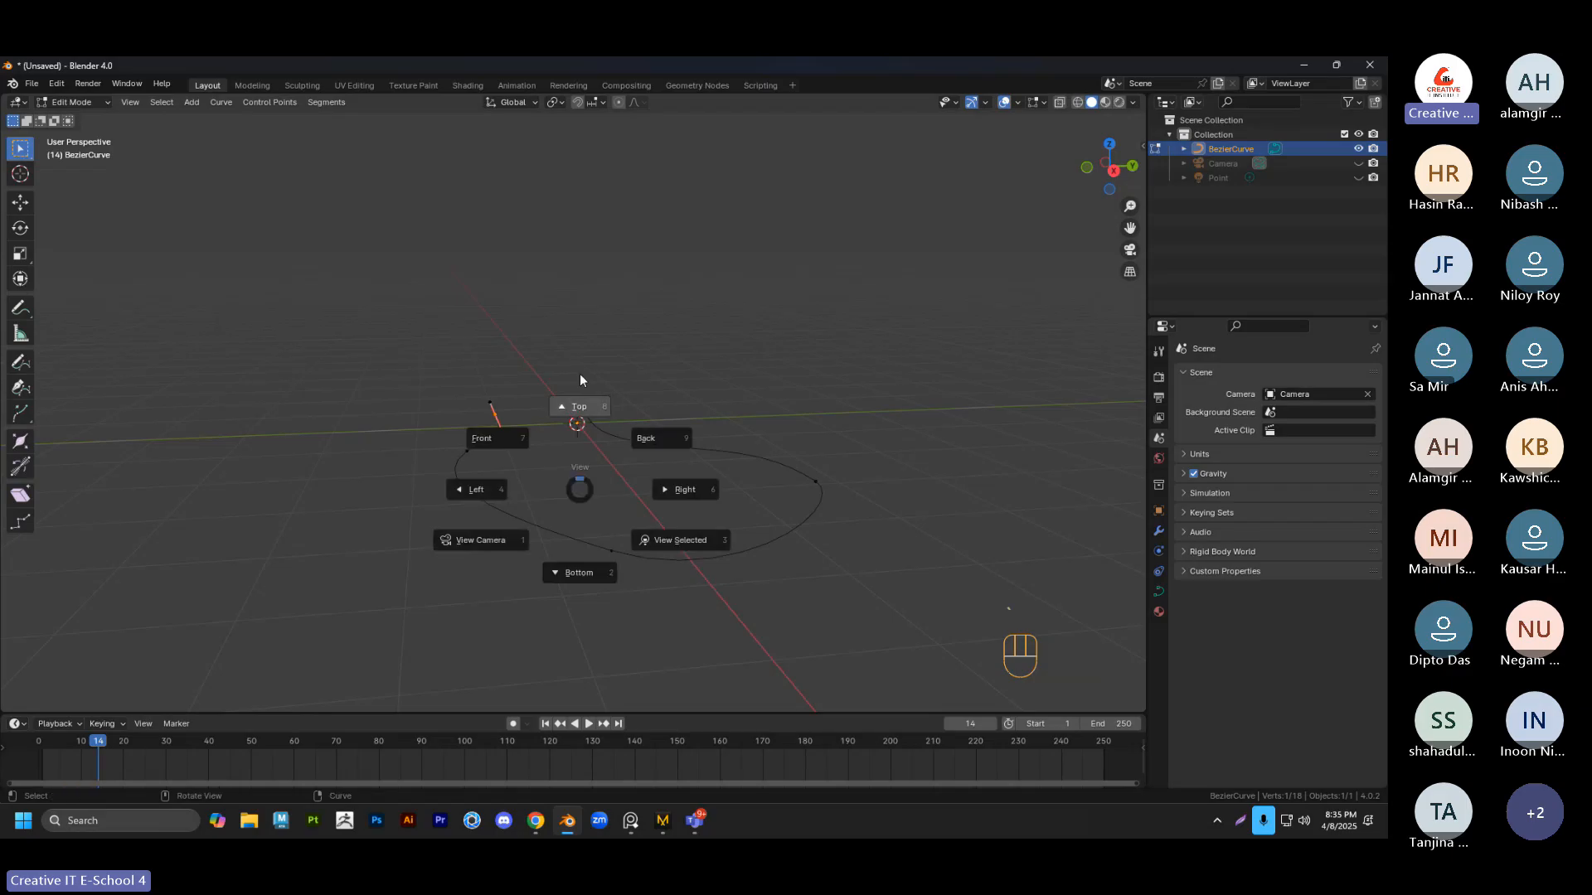
left_click(580, 375)
scroll(728, 511, "up", 2)
middle_click_drag(728, 511, 702, 515, "shift")
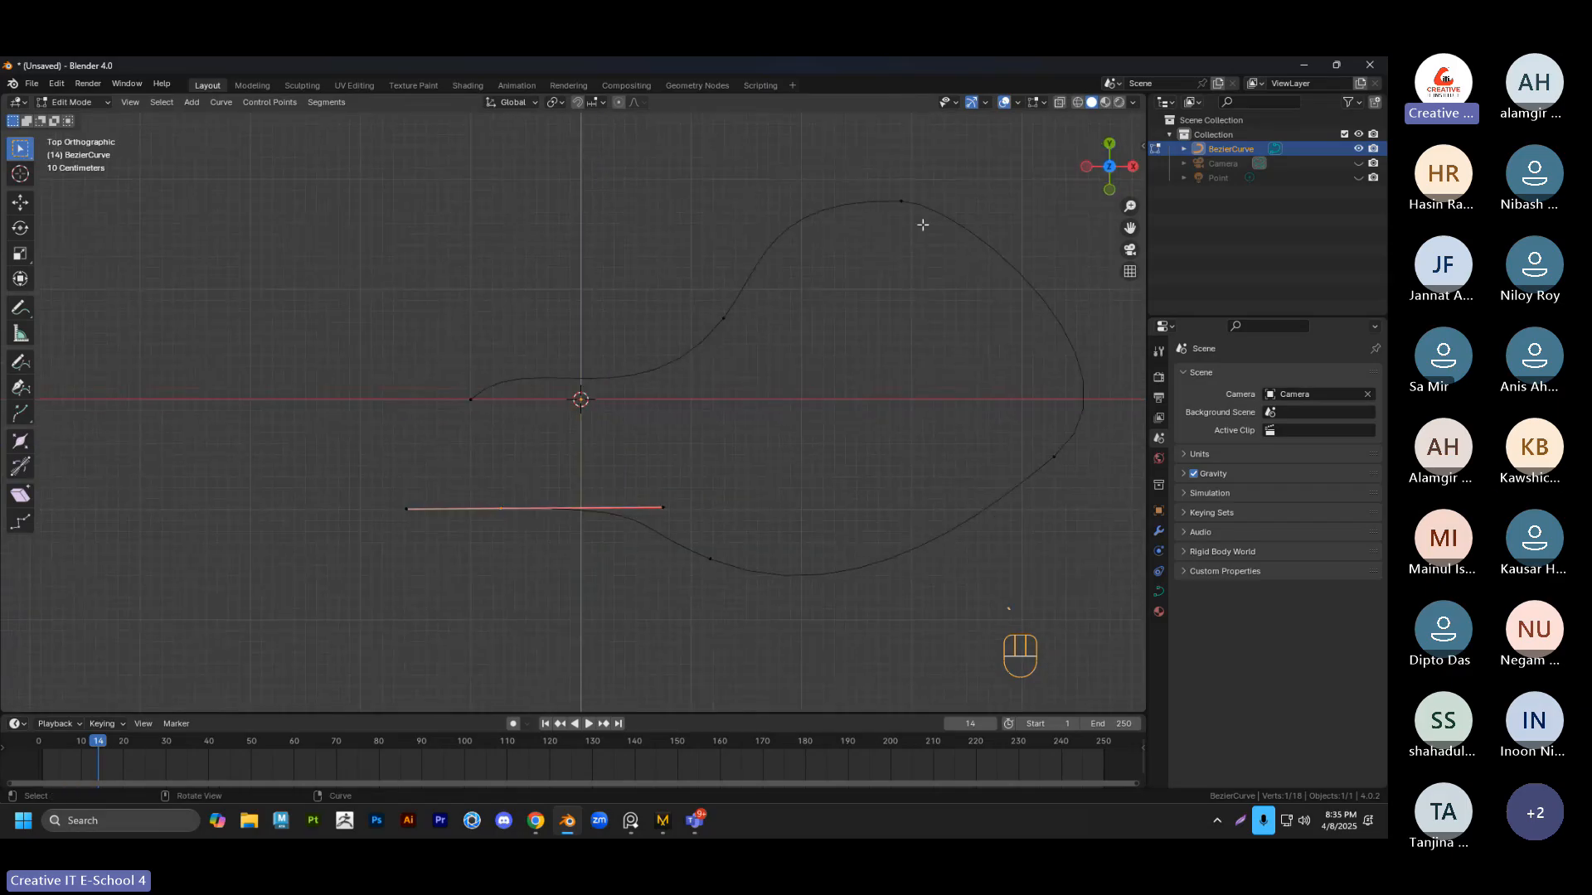
Turn off the Grid guide in the viewport overlays
left_click(1018, 103)
left_click(1007, 103)
left_click(1006, 103)
left_click(1018, 102)
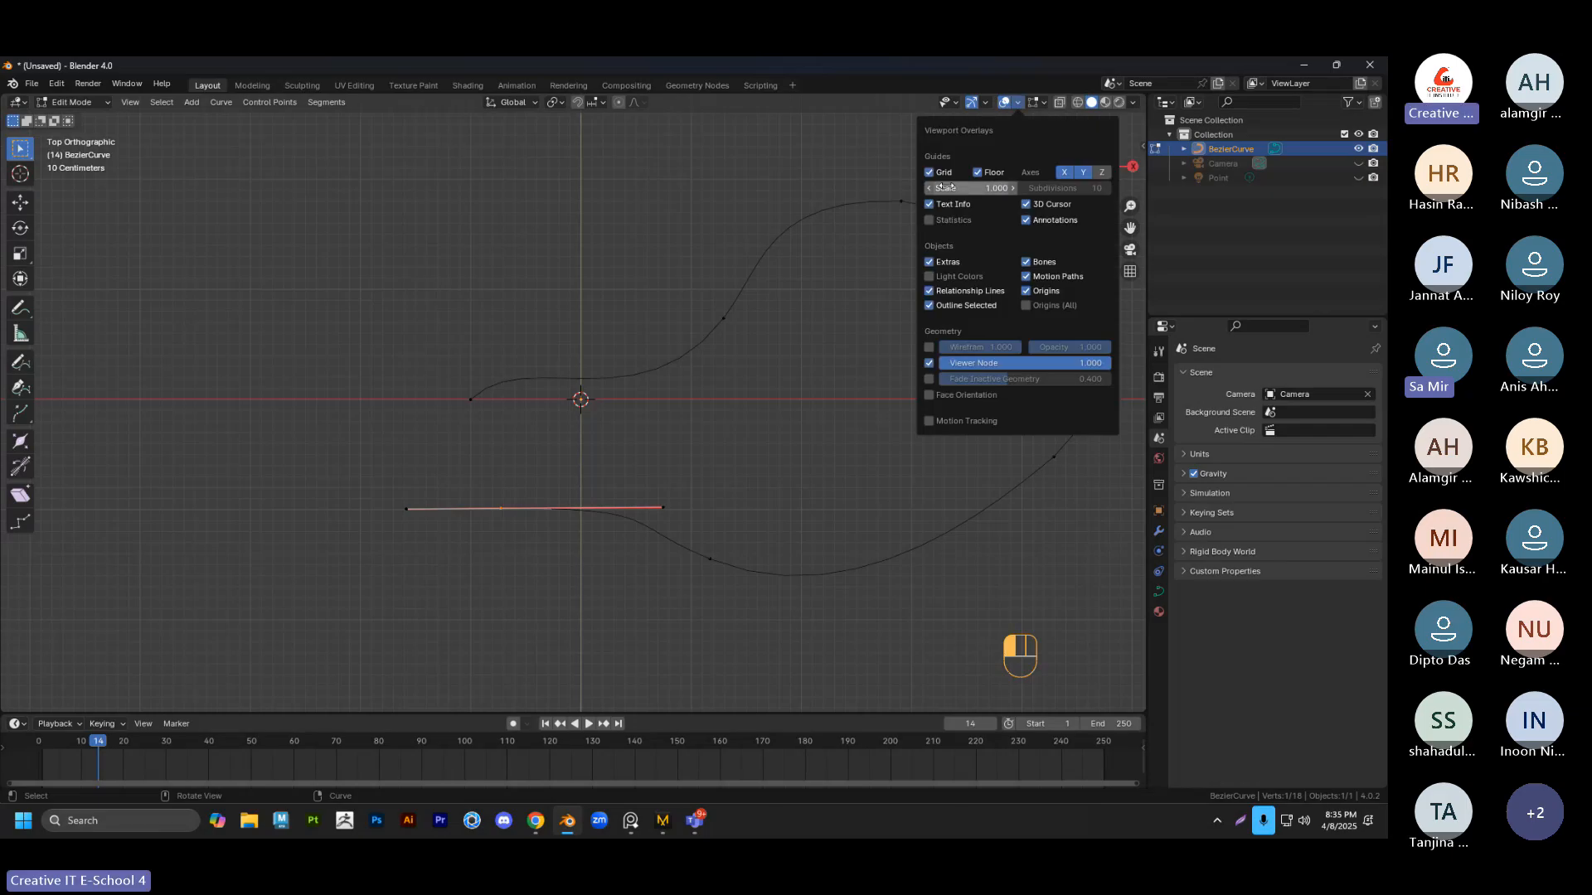
left_click(930, 173)
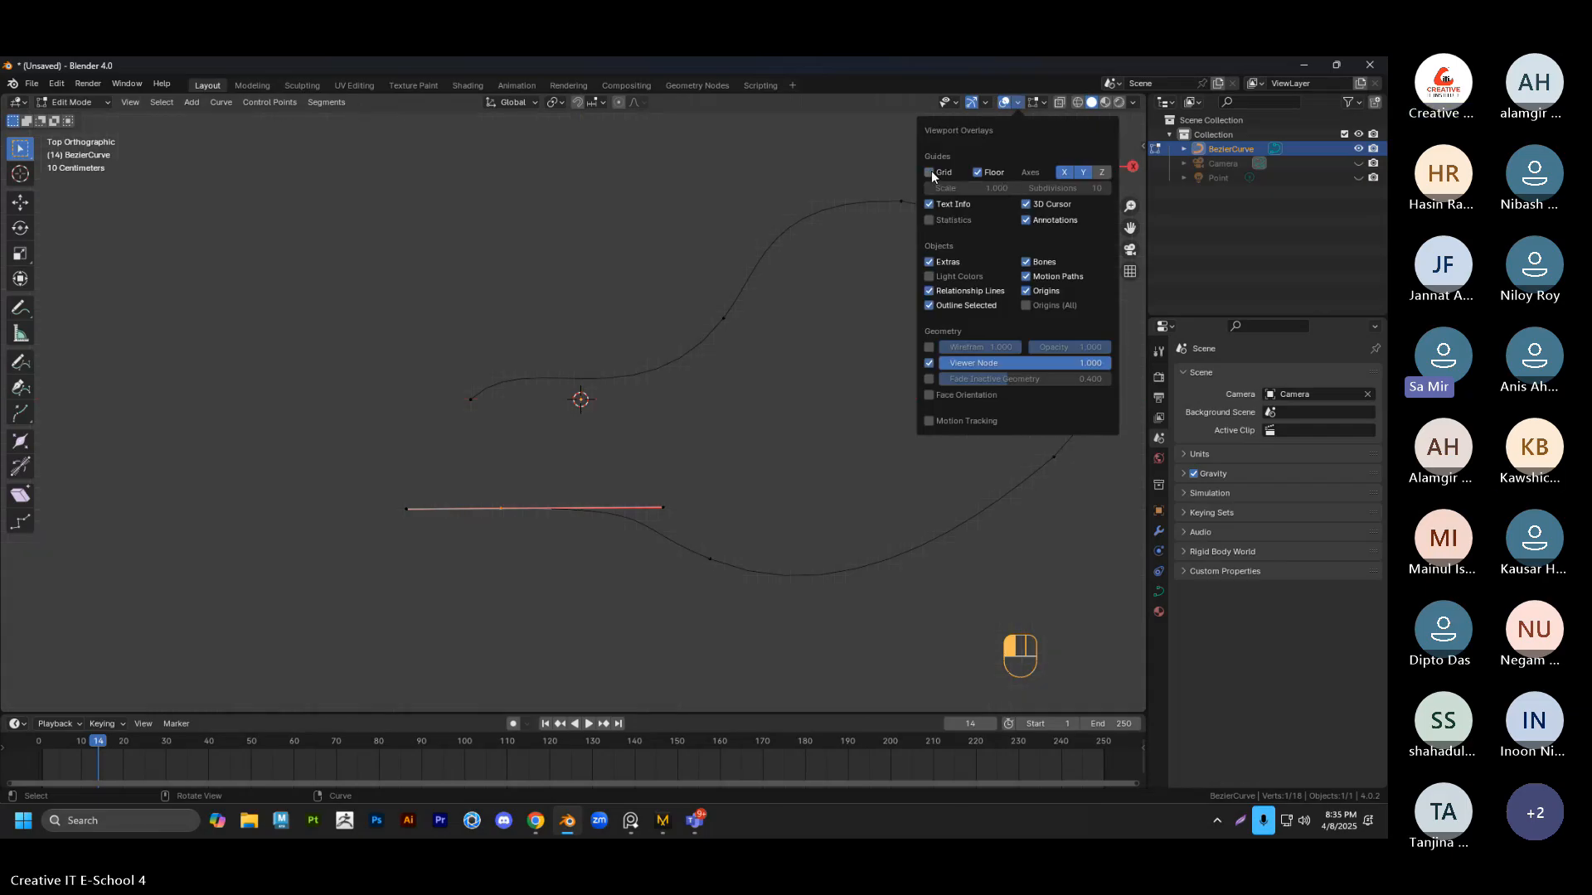
Extrude the curve's end point in perspective about -1.27 m in X, 2.04 m in Y and 2.13 m in Z
middle_click_drag(679, 204, 631, 398)
middle_click_drag(716, 440, 605, 427)
scroll(663, 433, "down", 4)
left_click(562, 411)
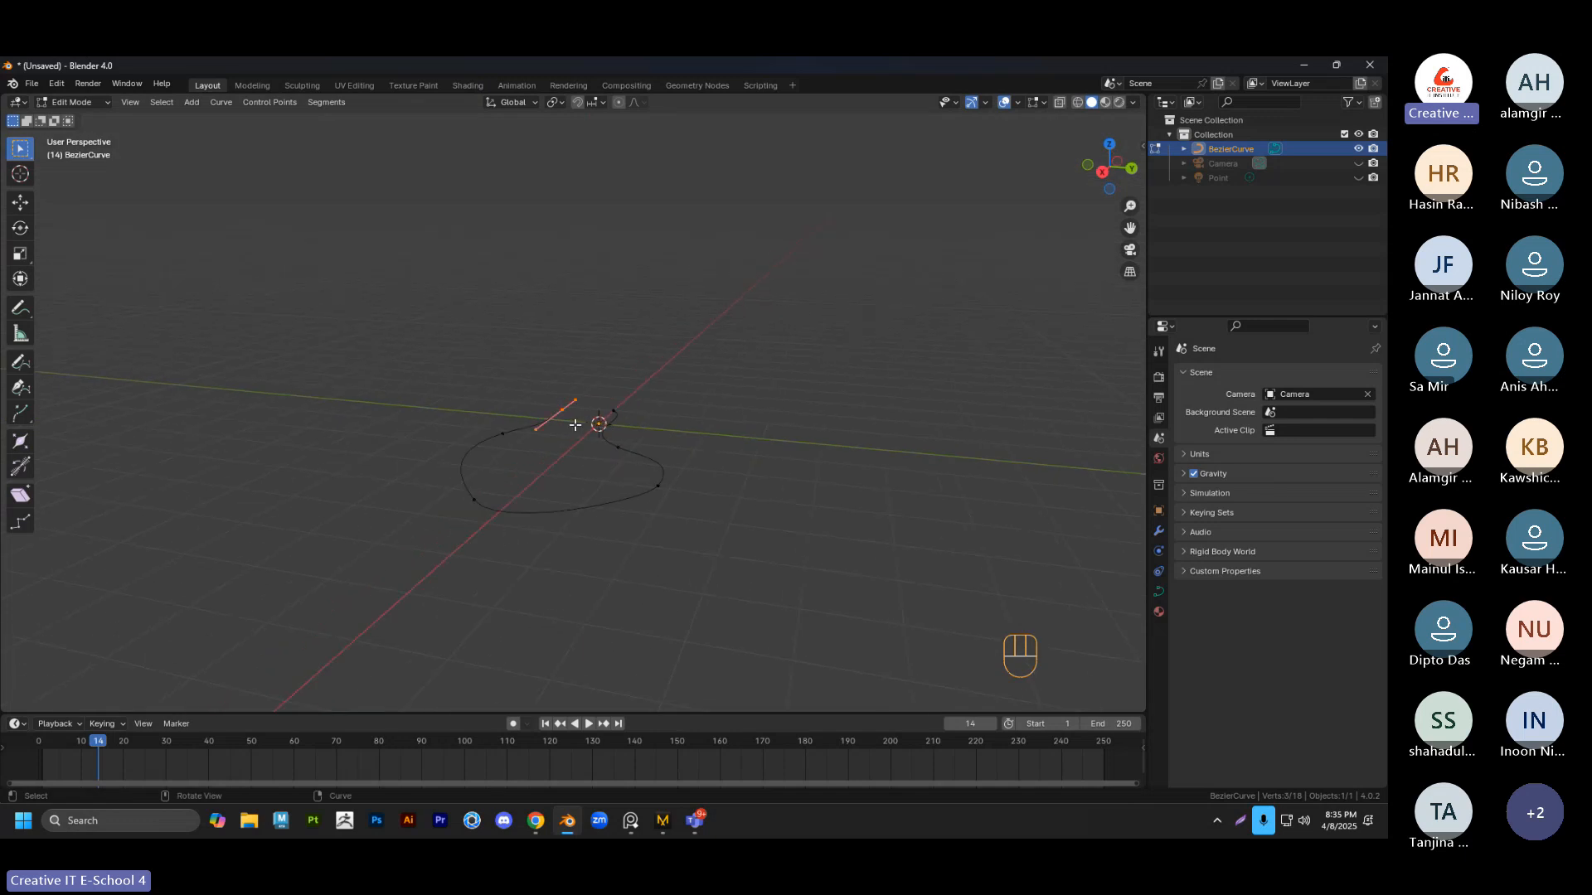
key("e")
left_click(690, 314)
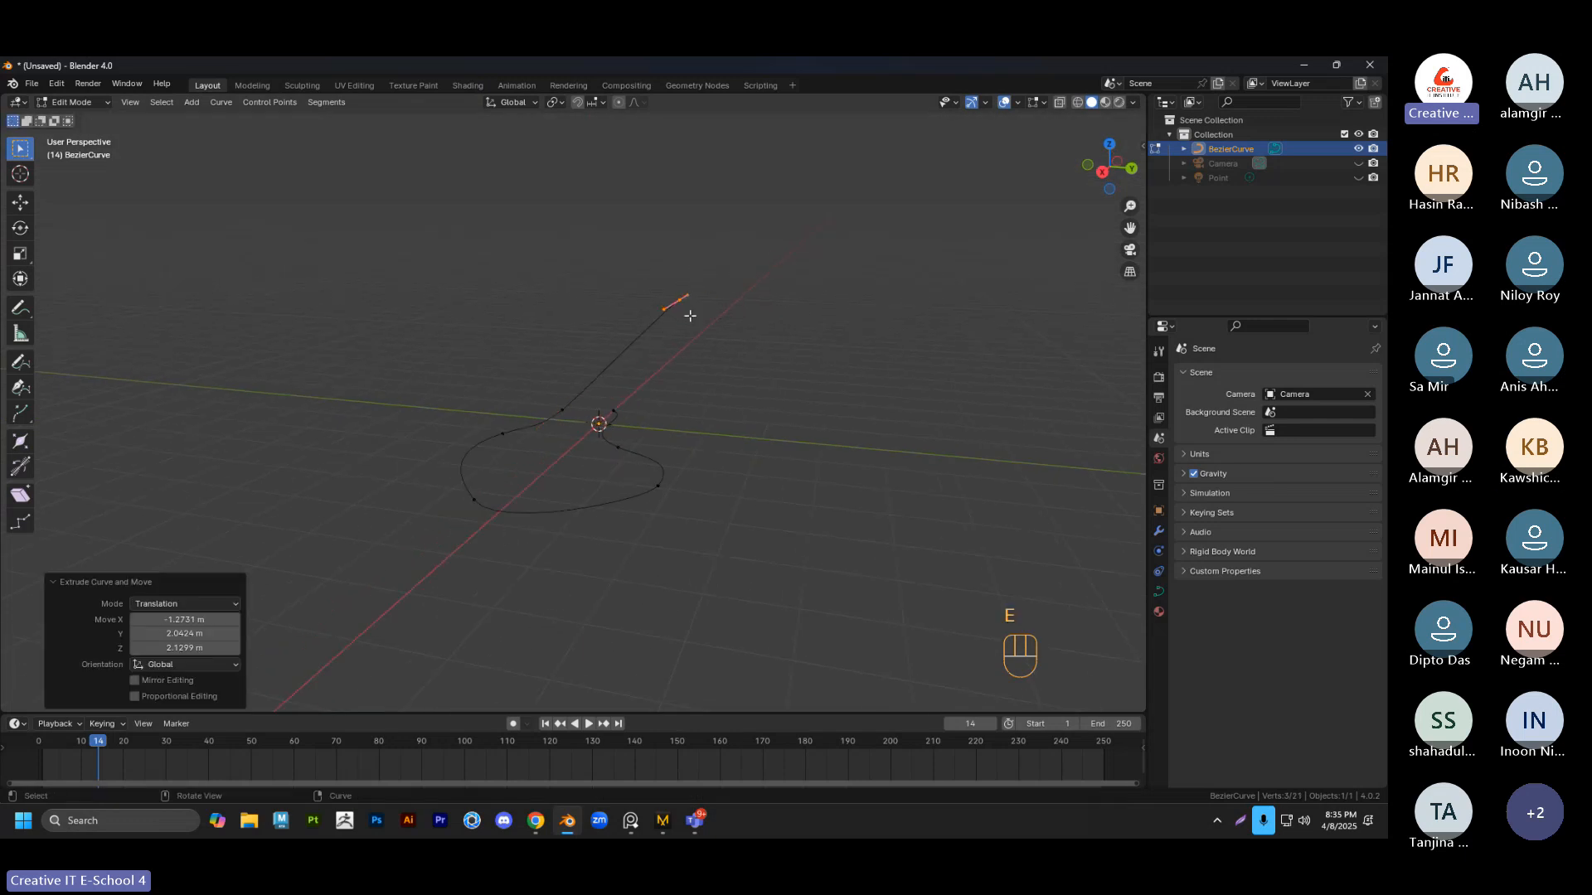
left_click(636, 358)
Move the raised end point about -0.29 m in X and -2.24 m in Y in the top view
middle_click_drag(594, 398, 602, 458)
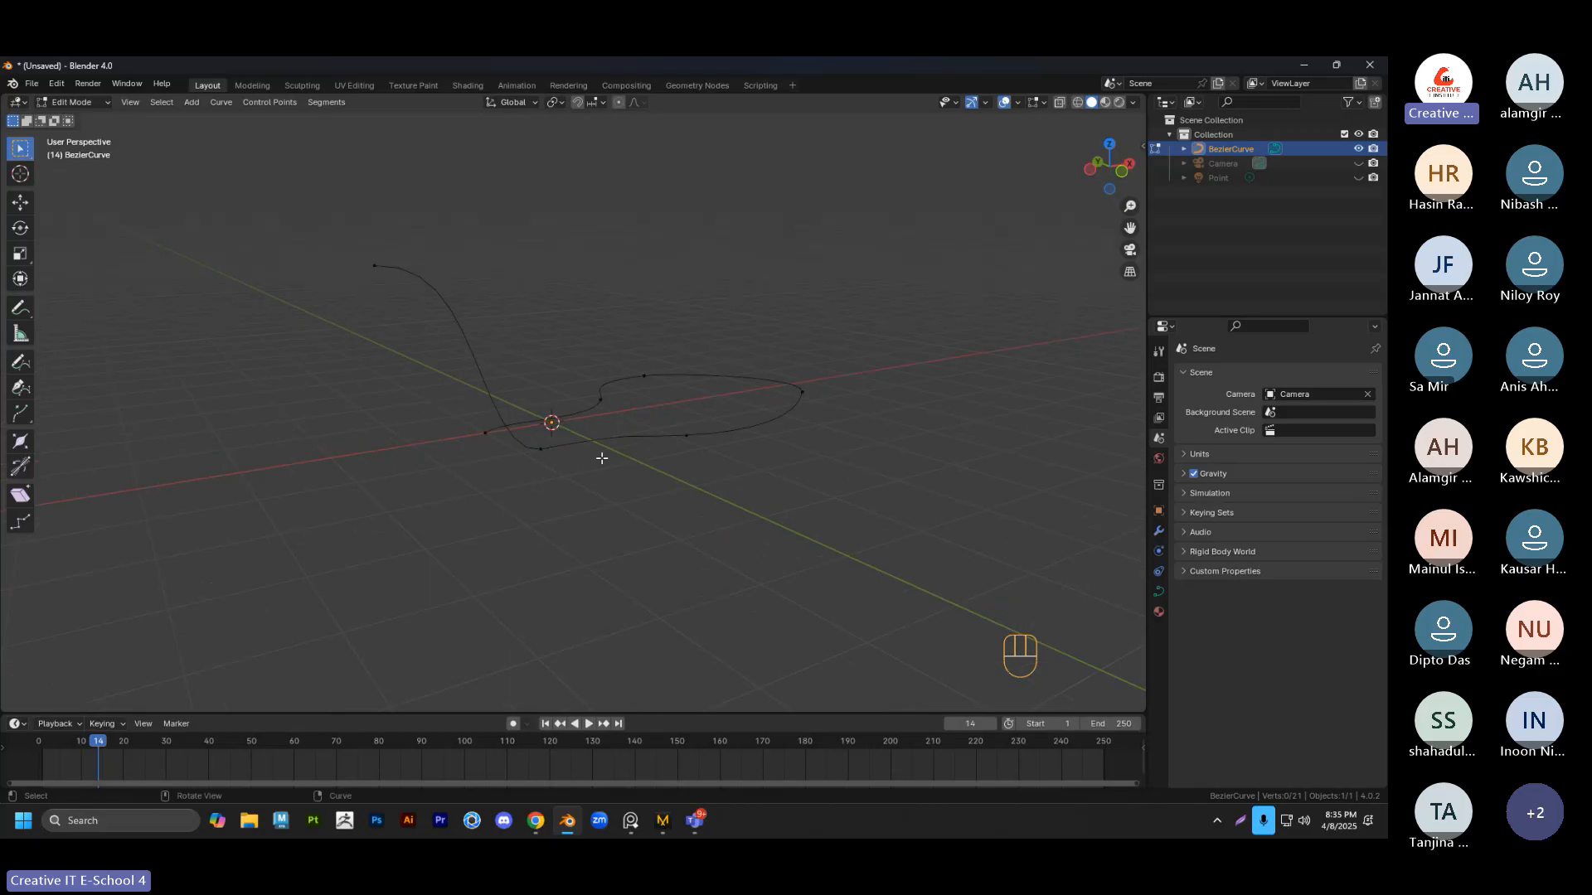
middle_click_drag(774, 359, 522, 402)
scroll(572, 421, "down", 2)
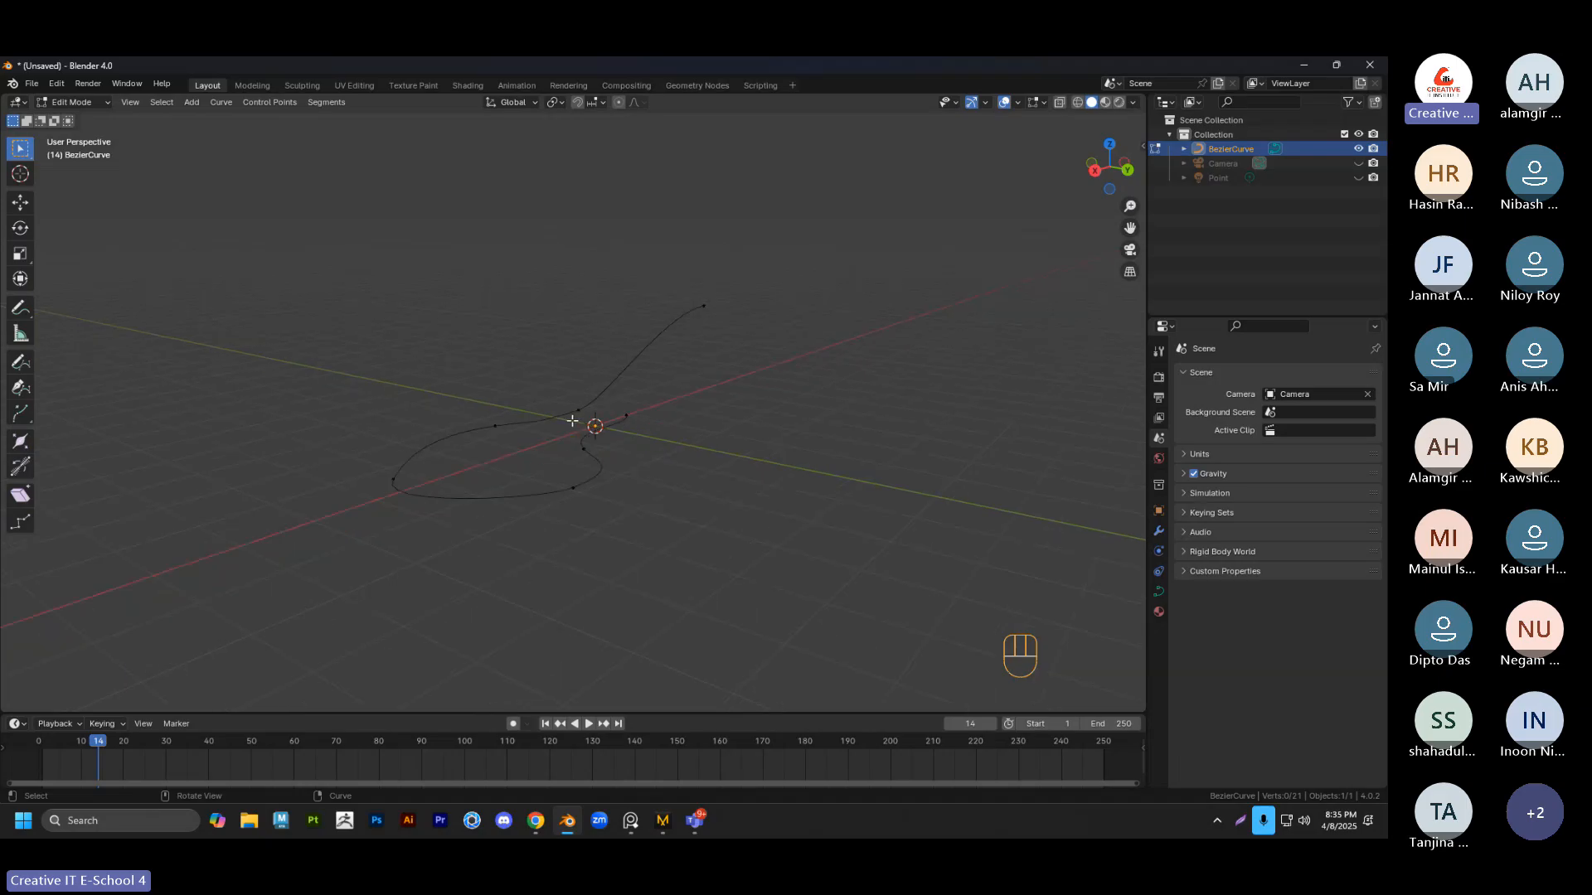
middle_click_drag(647, 369, 672, 462)
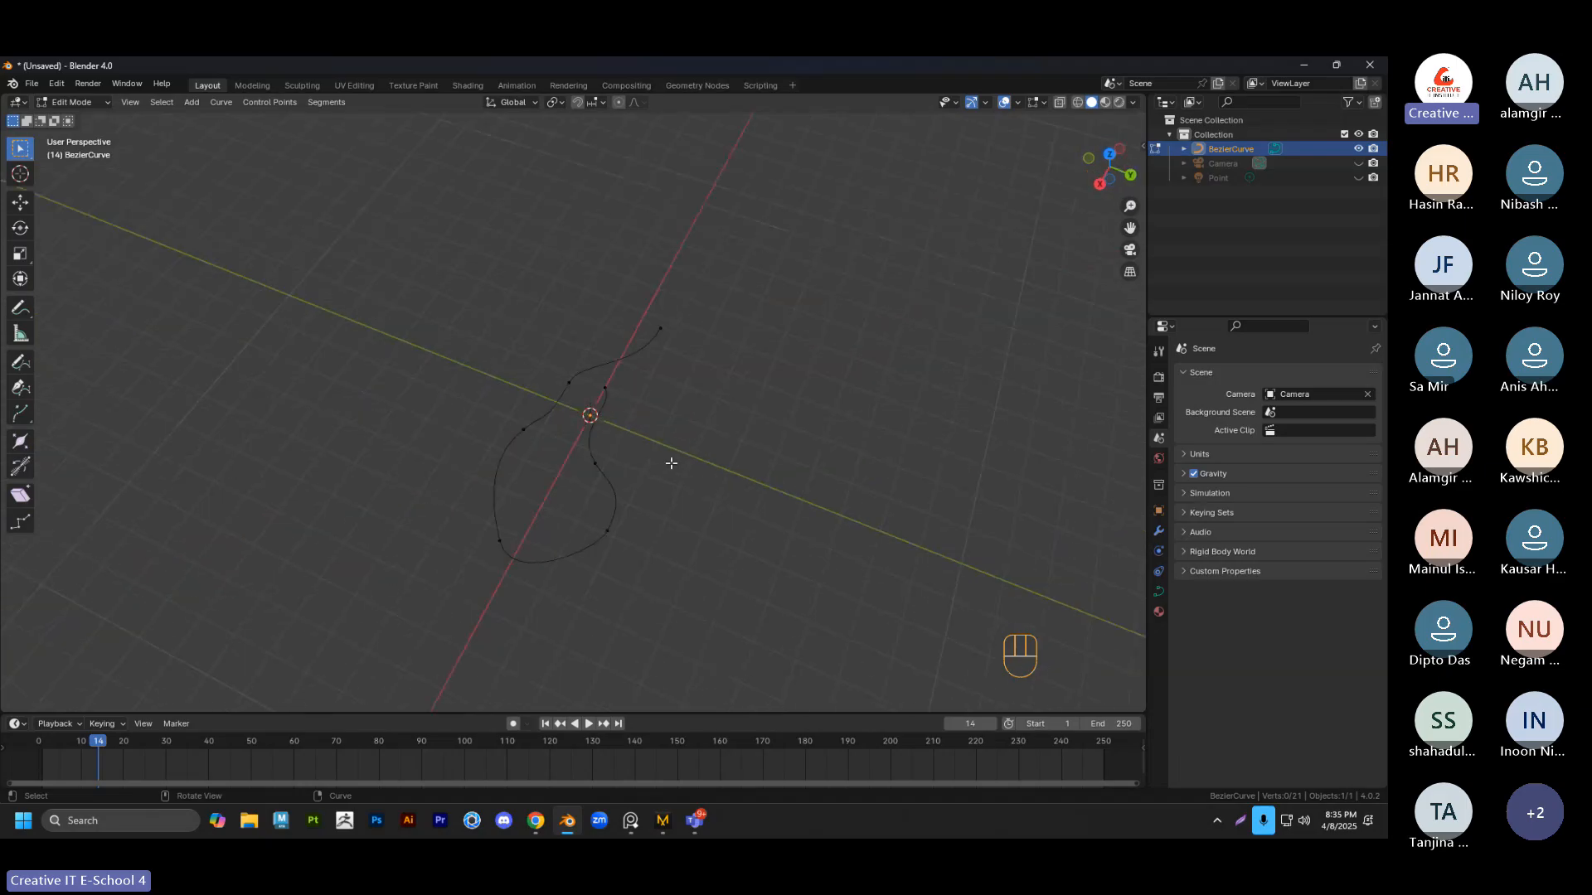
key("grave")
left_click(666, 394)
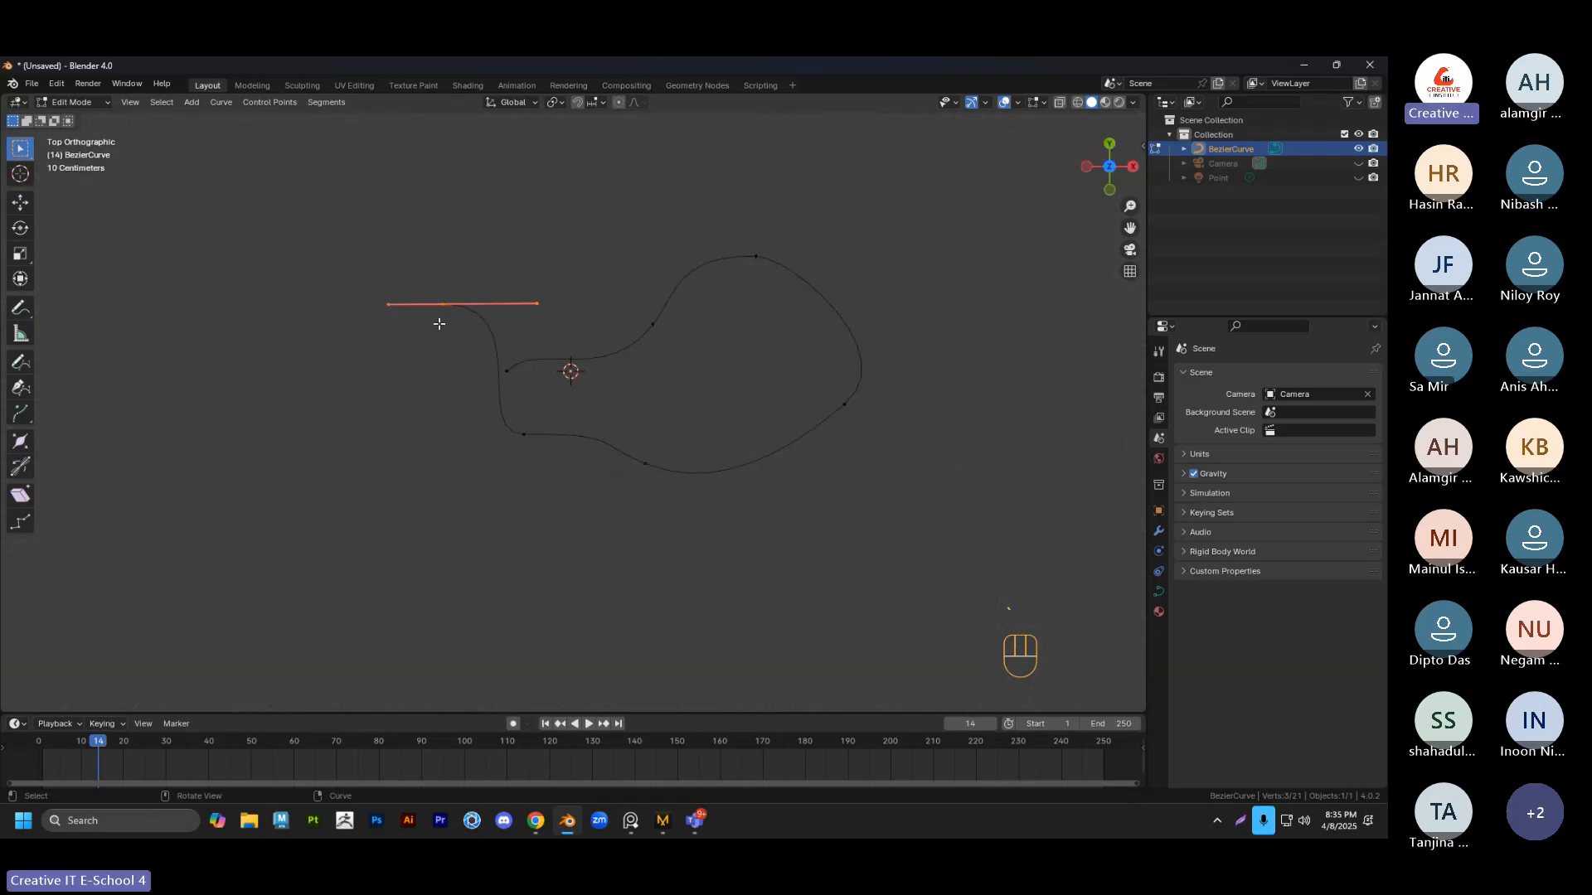
key("g")
left_click(420, 466)
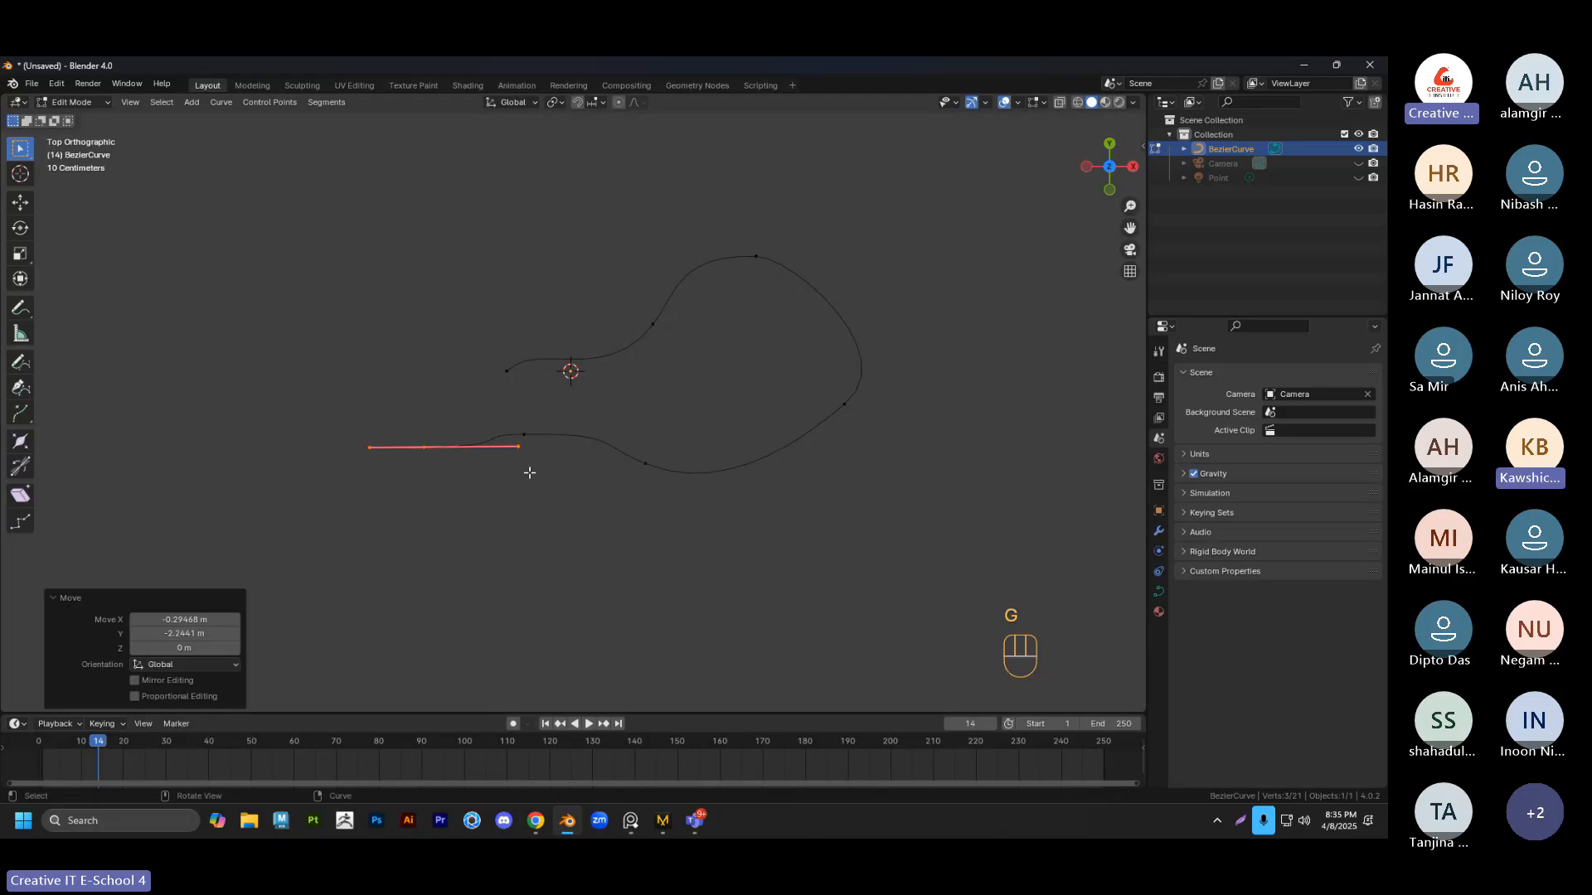
Raise the point just before the elevated end about 1.68 m along Z
middle_click_drag(530, 472, 440, 227)
middle_click_drag(494, 376, 500, 520)
middle_click_drag(616, 556, 563, 425)
key("g")
key("z")
left_click(569, 321)
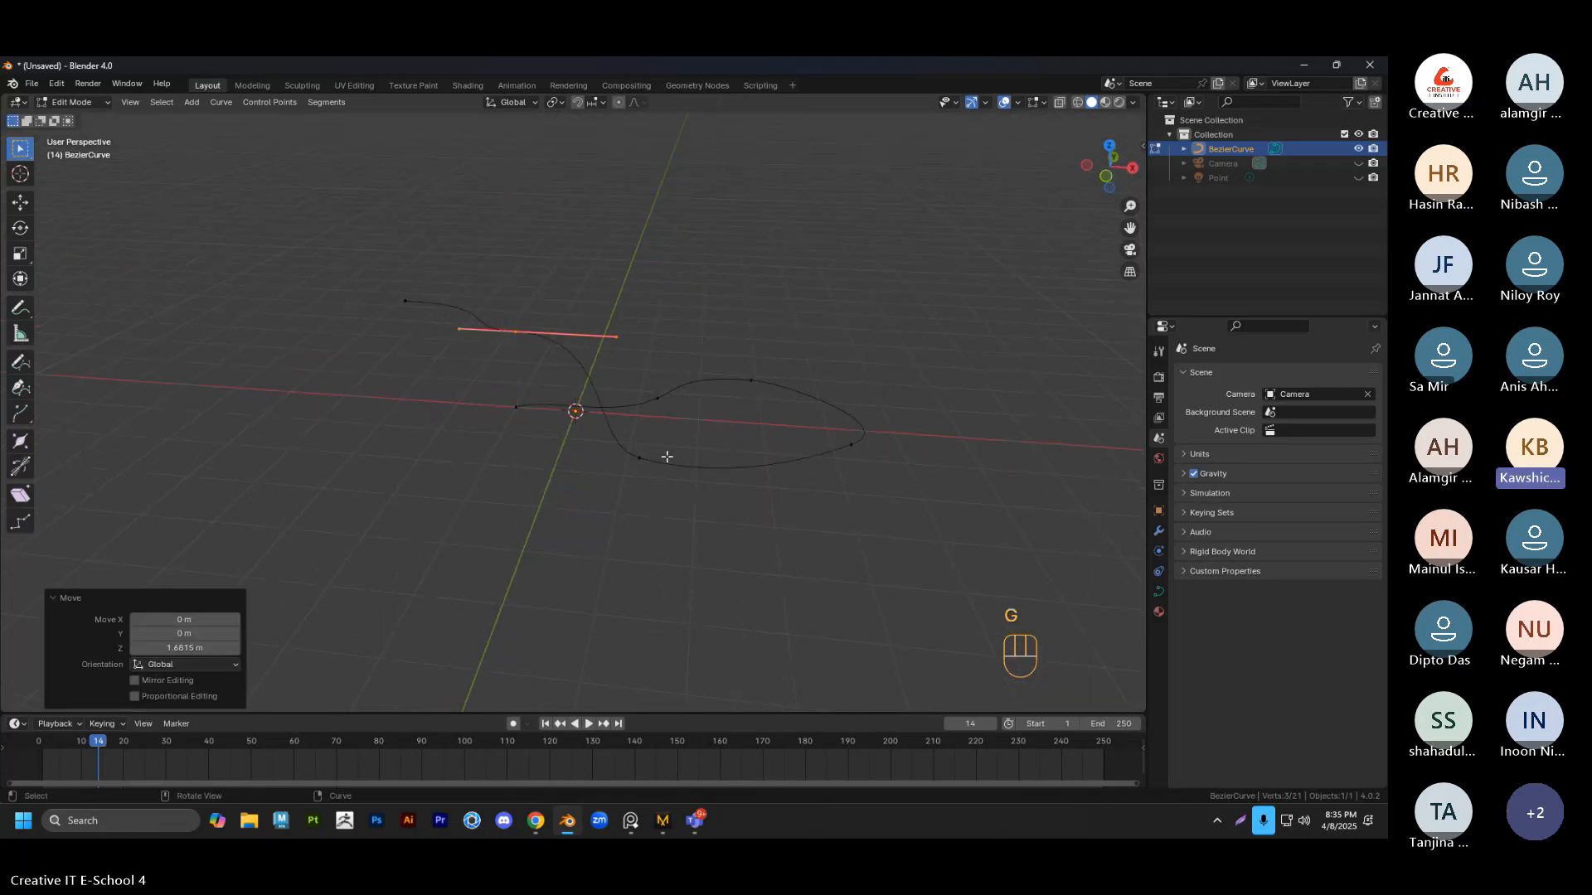
Move the next curve point upward to continue the slope toward the elevated end
left_click(641, 461)
key("g")
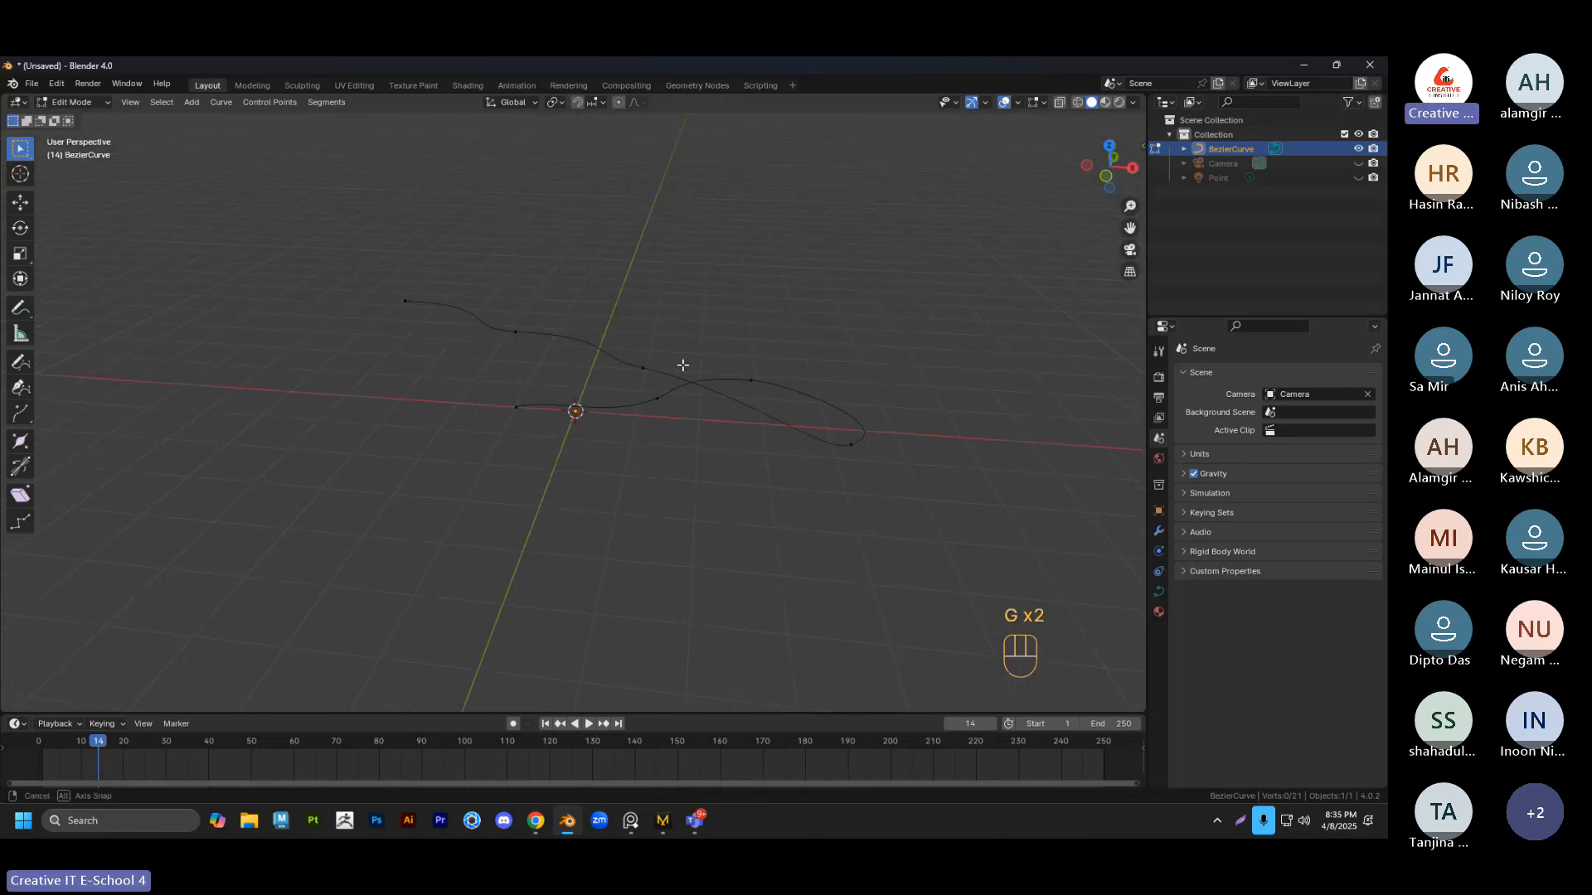
middle_click_drag(682, 364, 640, 348)
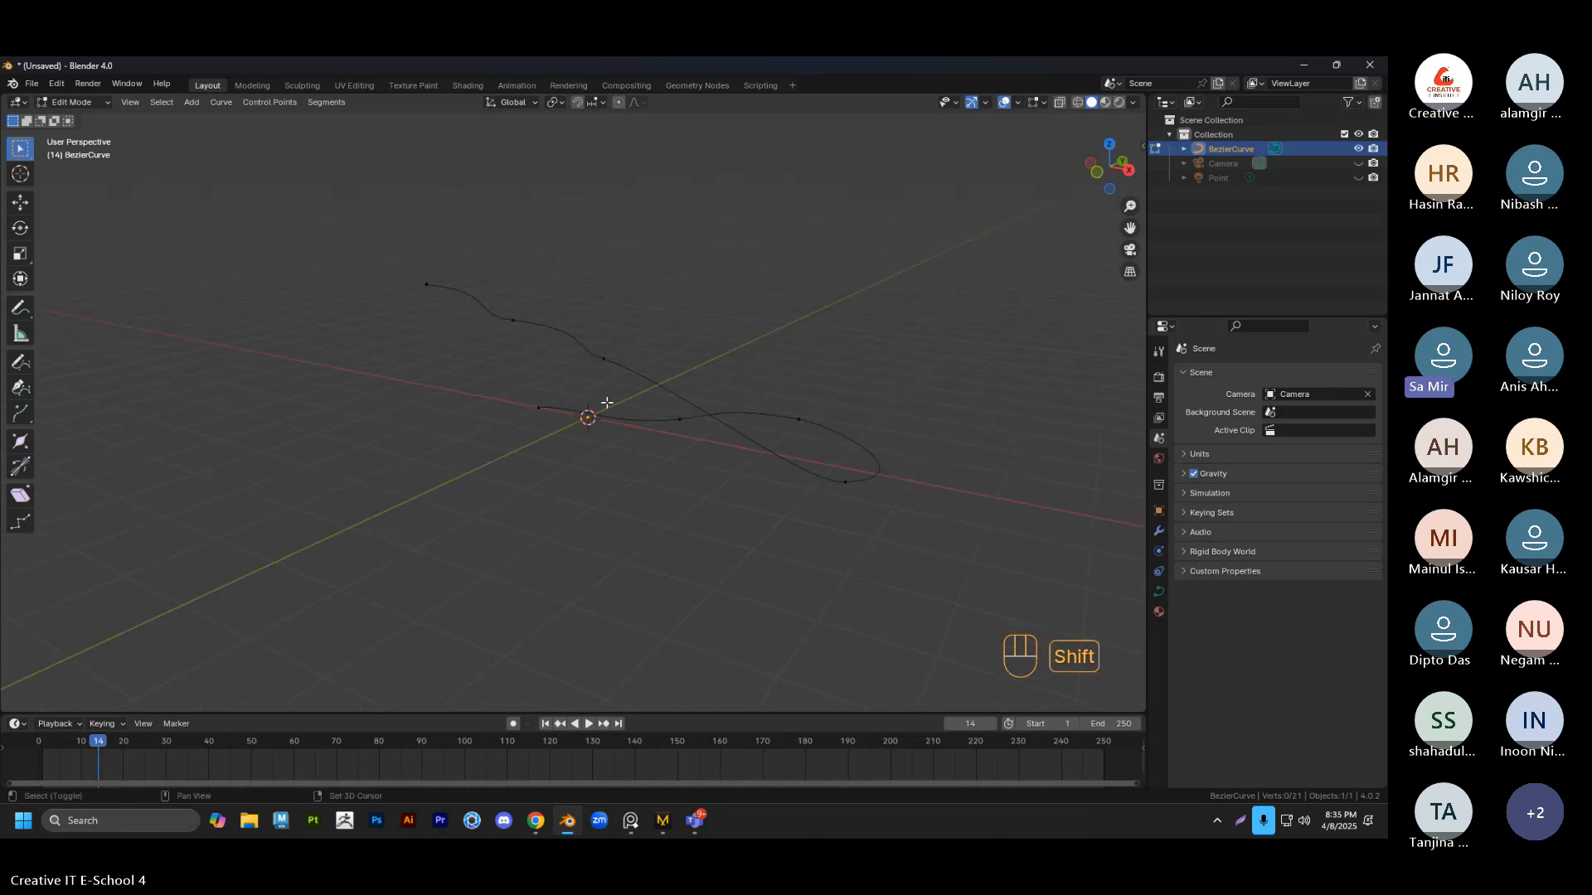
scroll(595, 456, "up", 2)
middle_click_drag(611, 429, 513, 387, "shift")
Undo the upward moves of the two points before the elevated end
key("ctrl+z")
key("ctrl+z")
key("ctrl+z")
key("ctrl+z")
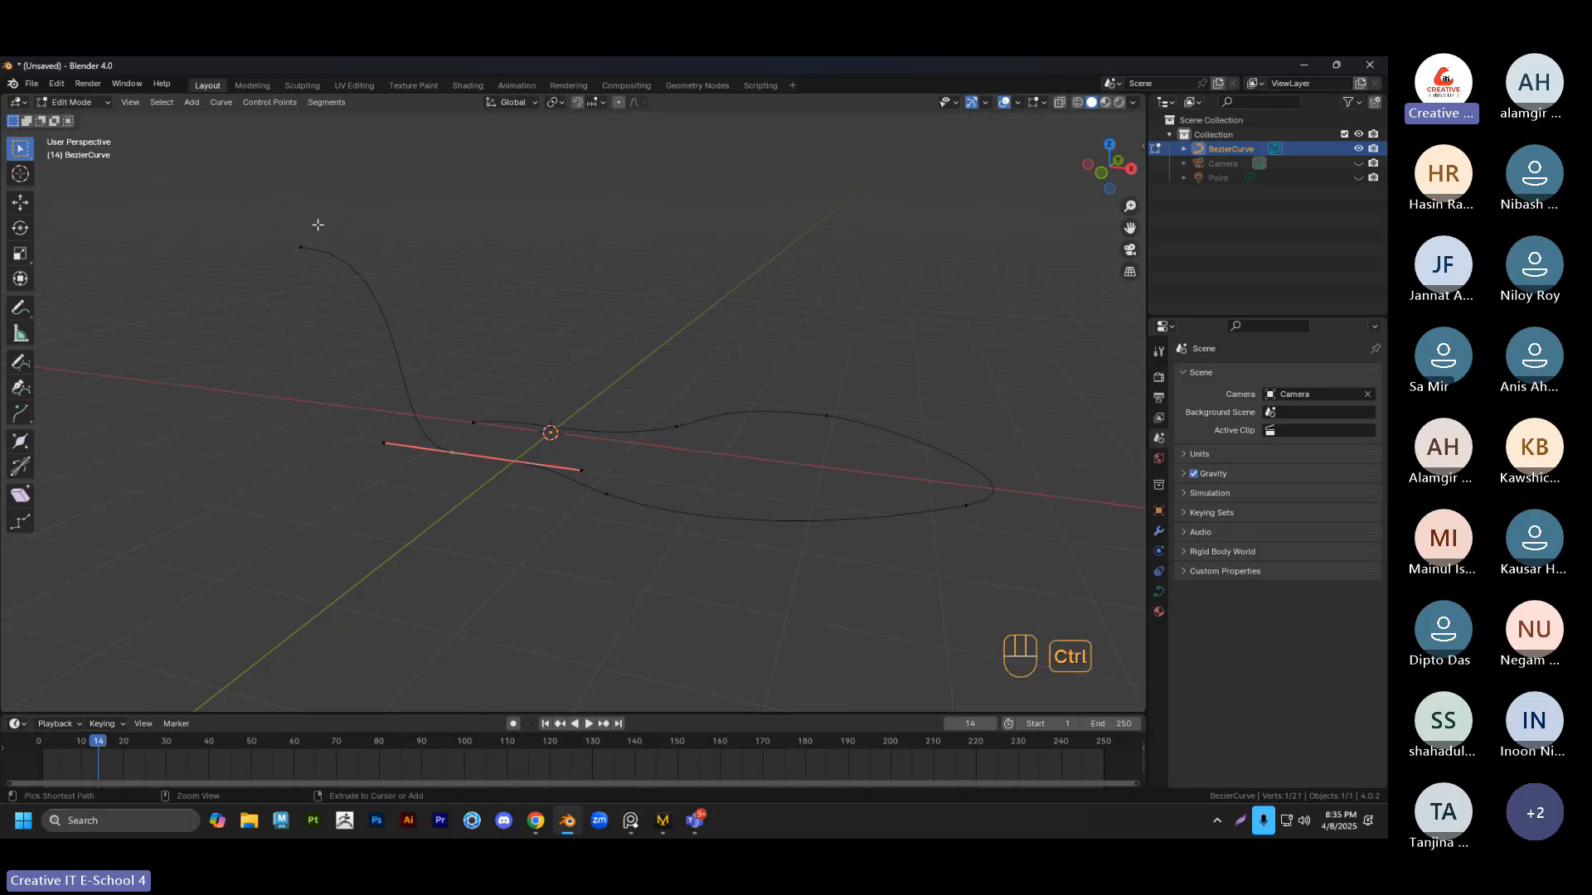
key("ctrl+z")
Lower the elevated end point about 1.85 m along Z
key("g")
key("z")
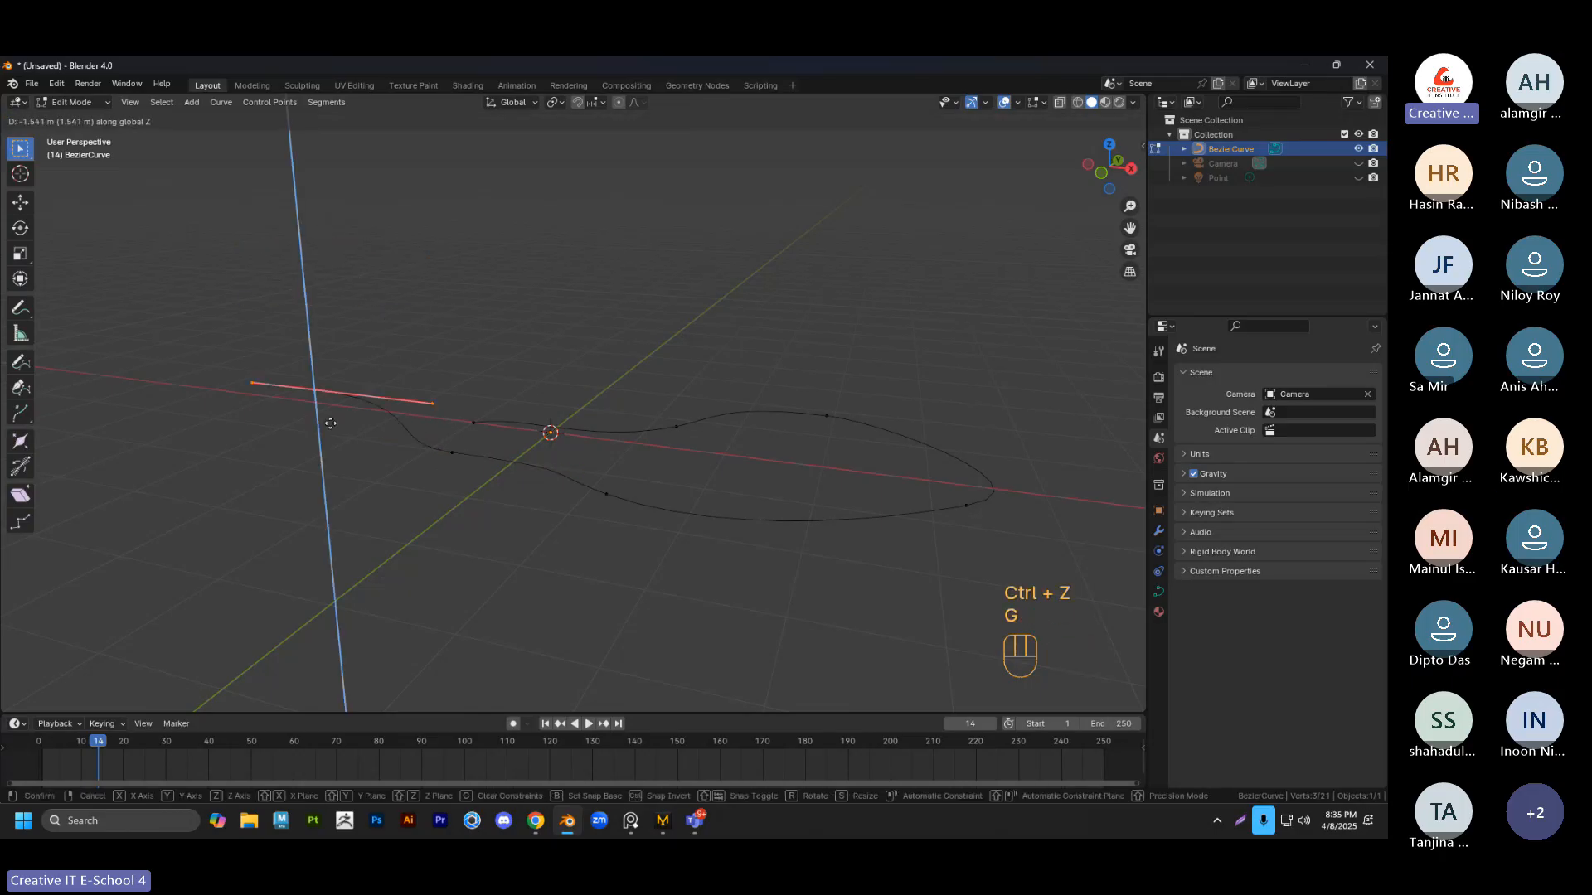
left_click(331, 443)
middle_click_drag(373, 466, 509, 404)
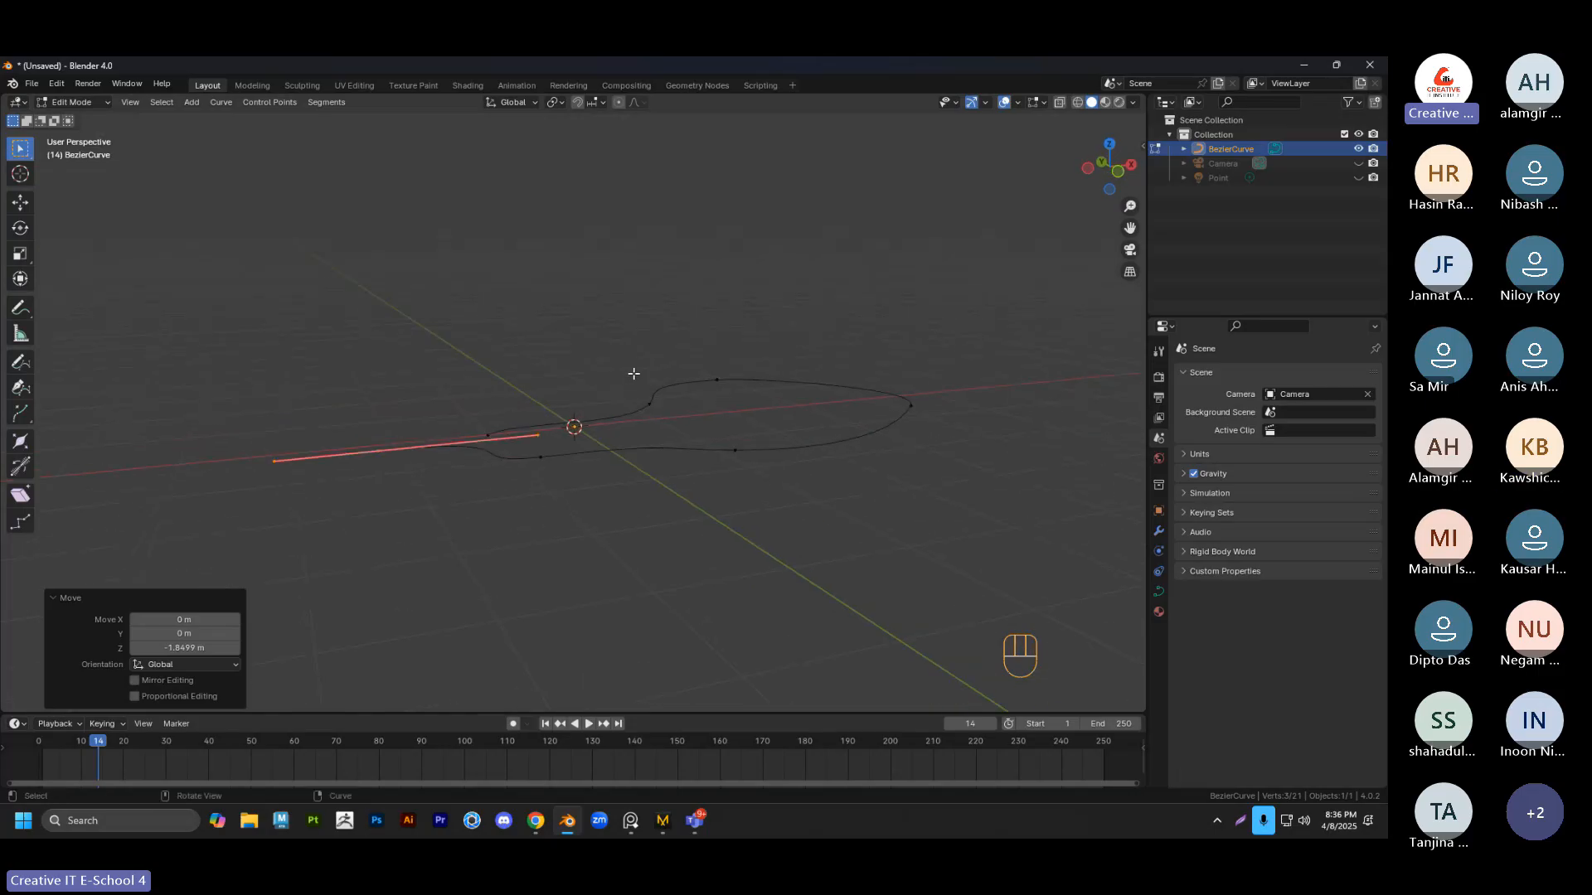
Turn on Proportional Editing and try moving the end point with an enlarged influence radius
left_click(623, 103)
key("g")
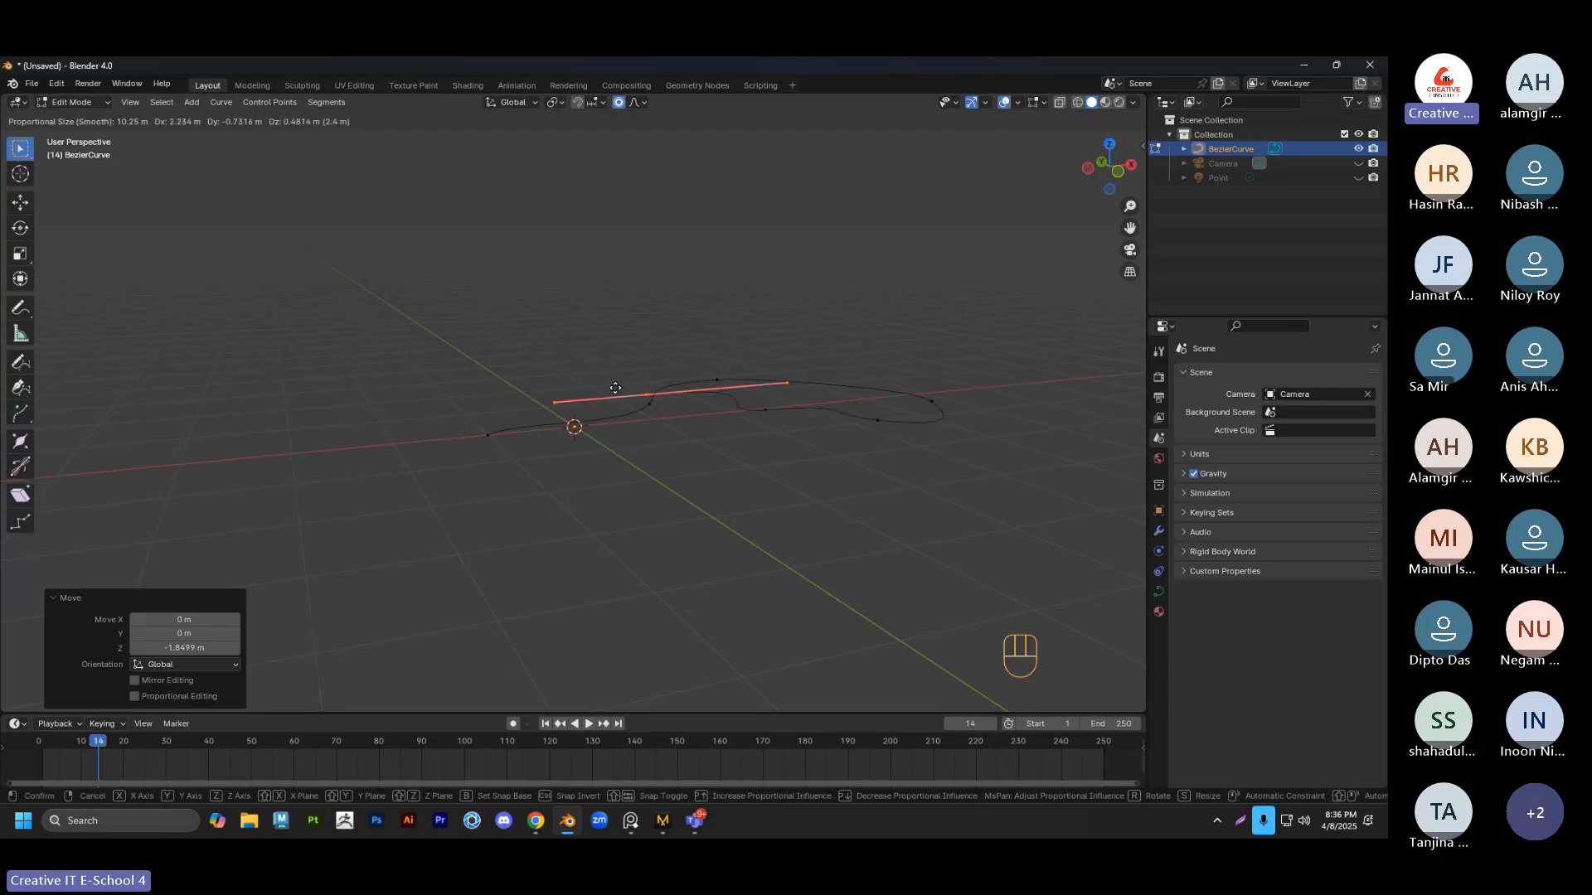
scroll(615, 388, "down", 13)
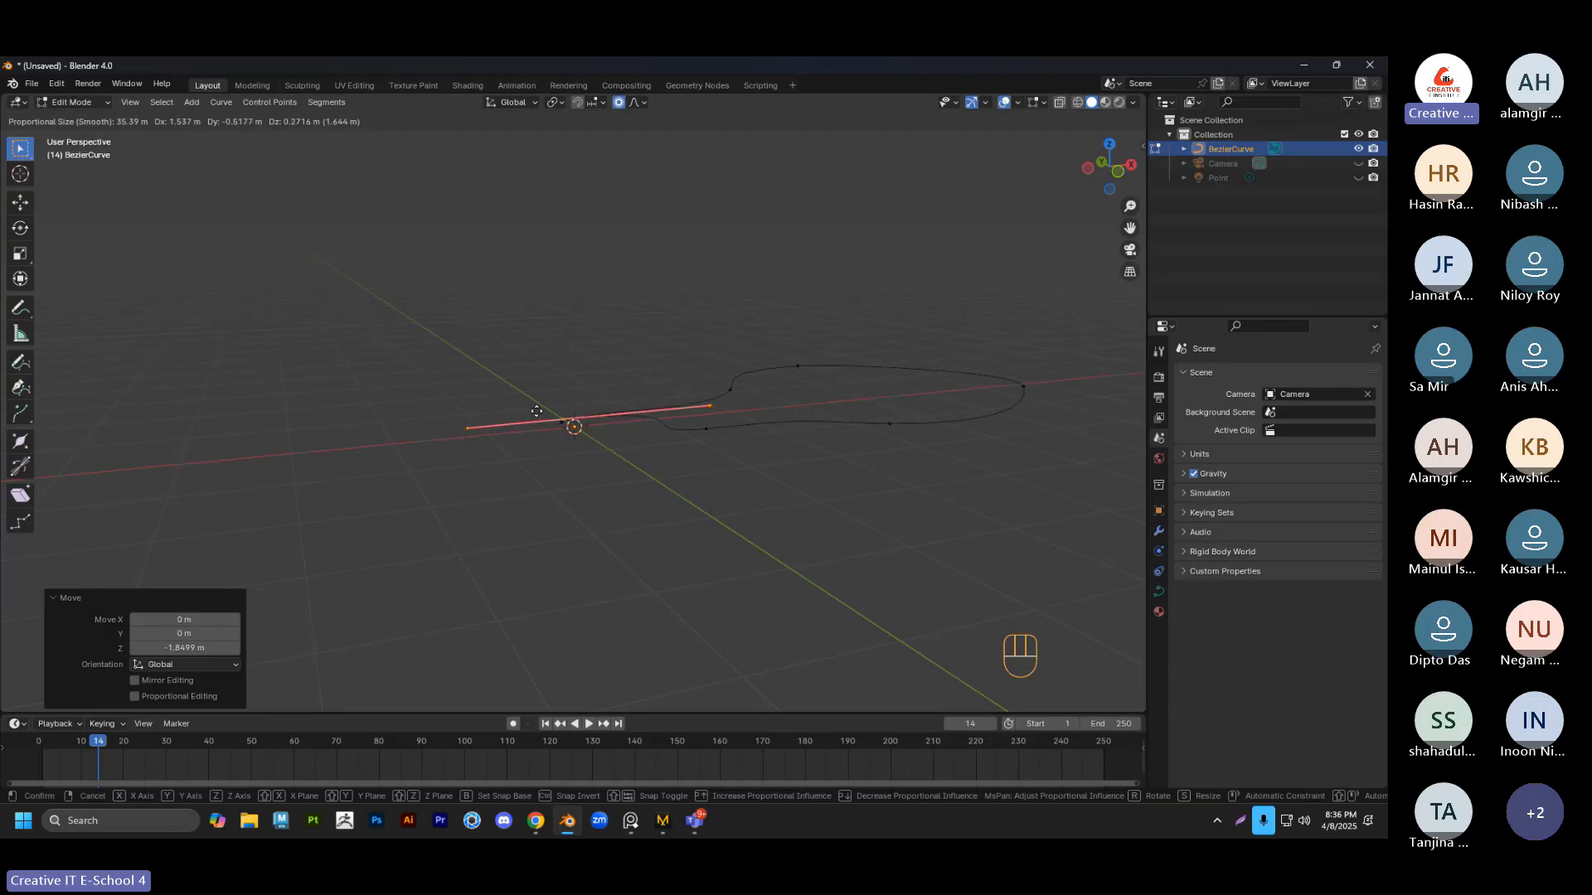
right_click(515, 323)
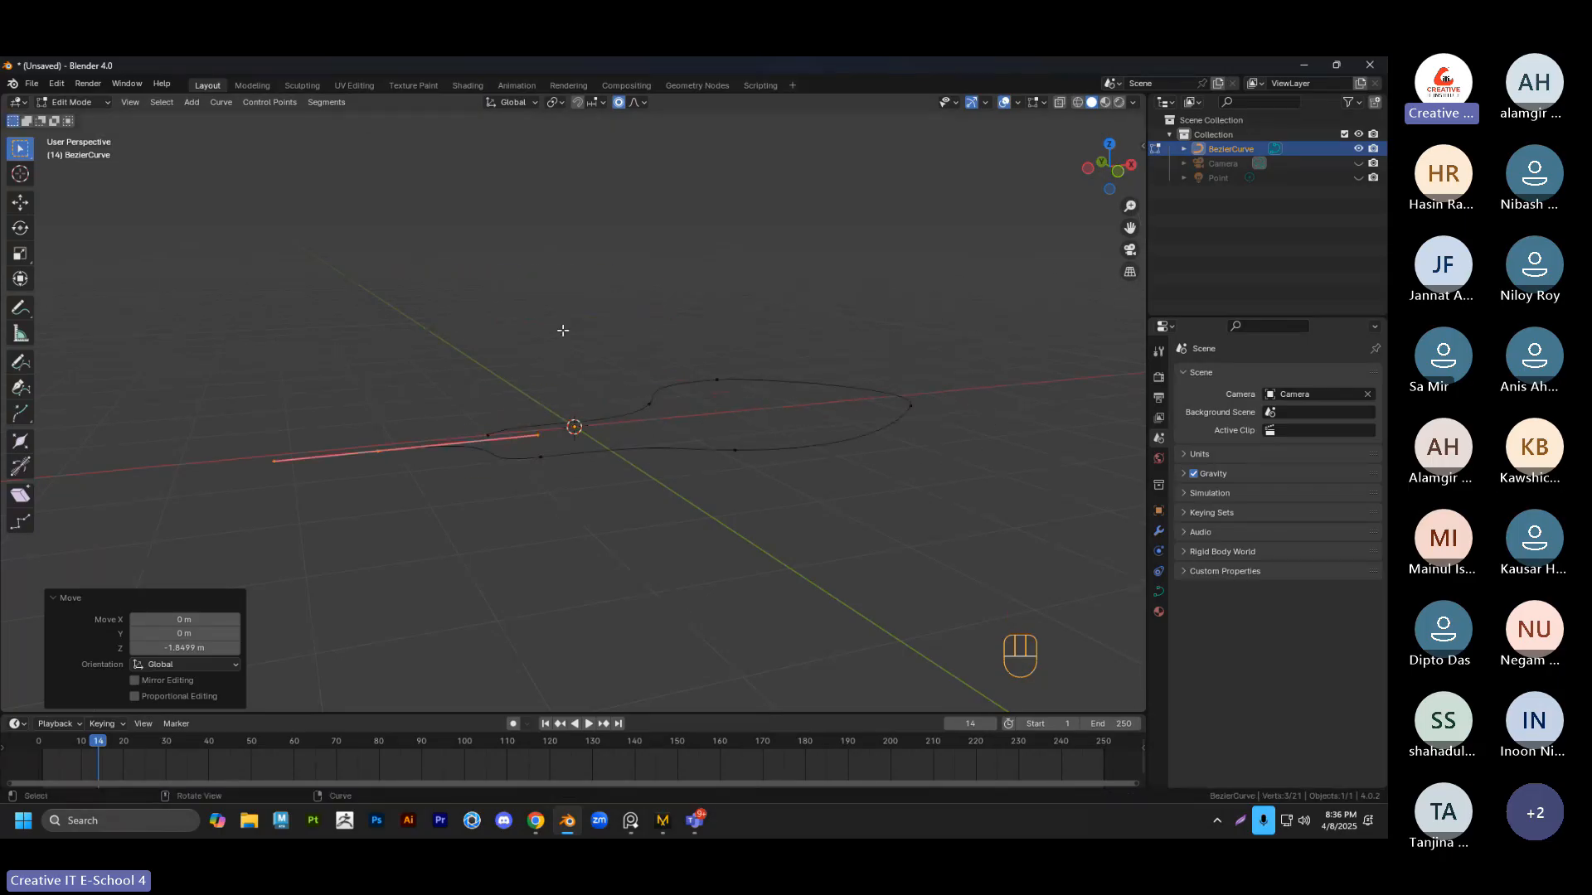
left_click(638, 101)
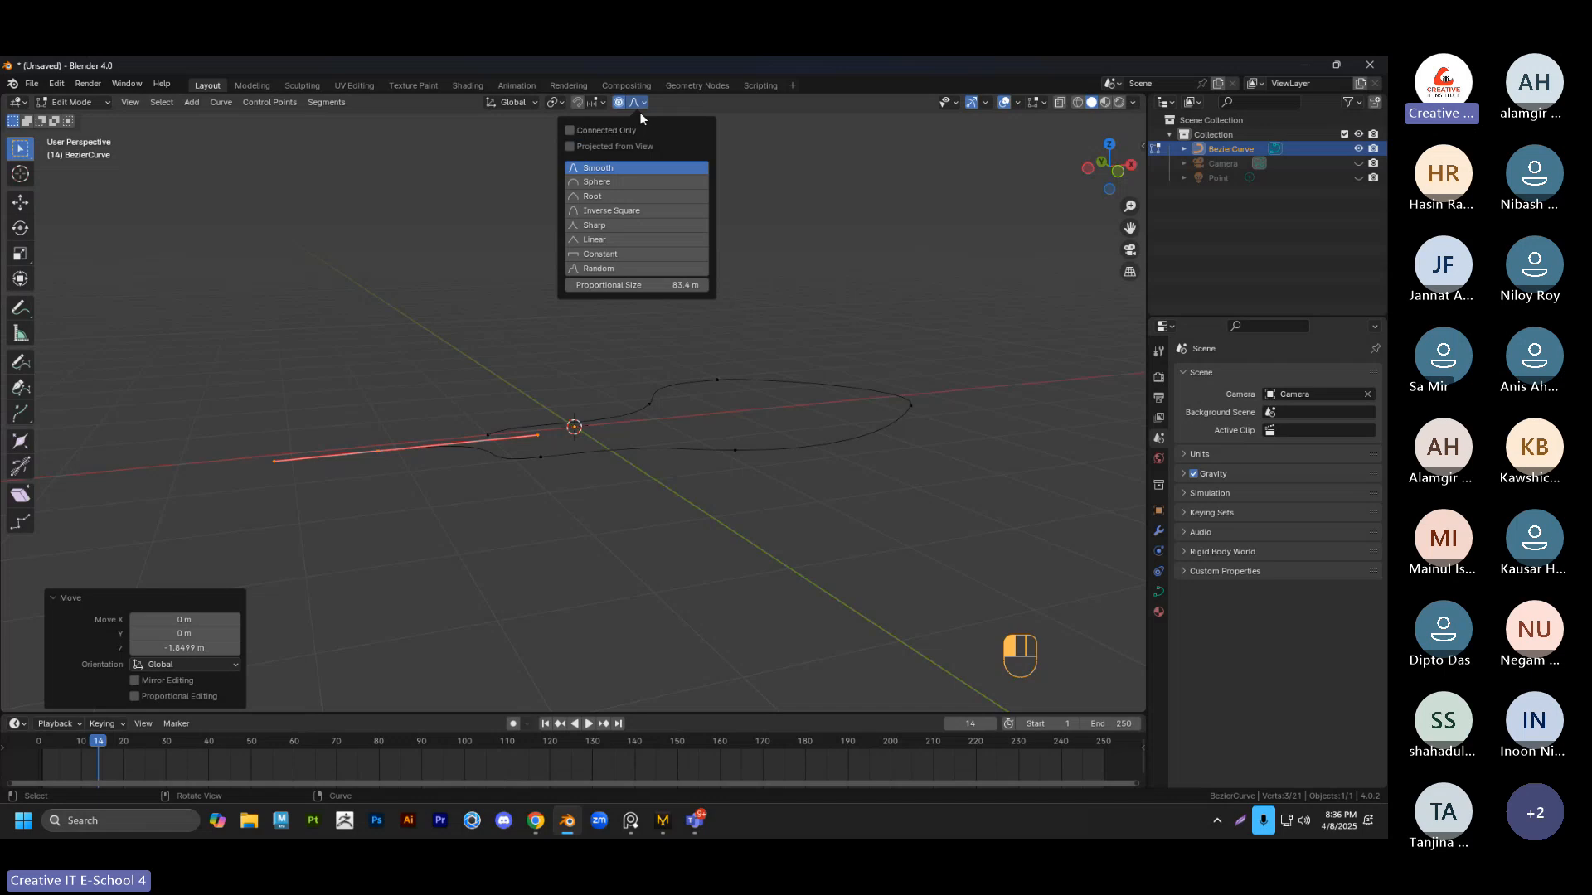
Move the end point about 0.10 m in X, -0.46 m in Y and 0.90 m in Z, with the proportional size reduced to 1.145
middle_click_drag(476, 458, 726, 440)
scroll(763, 493, "down", 4)
left_click(679, 420)
left_click(679, 421)
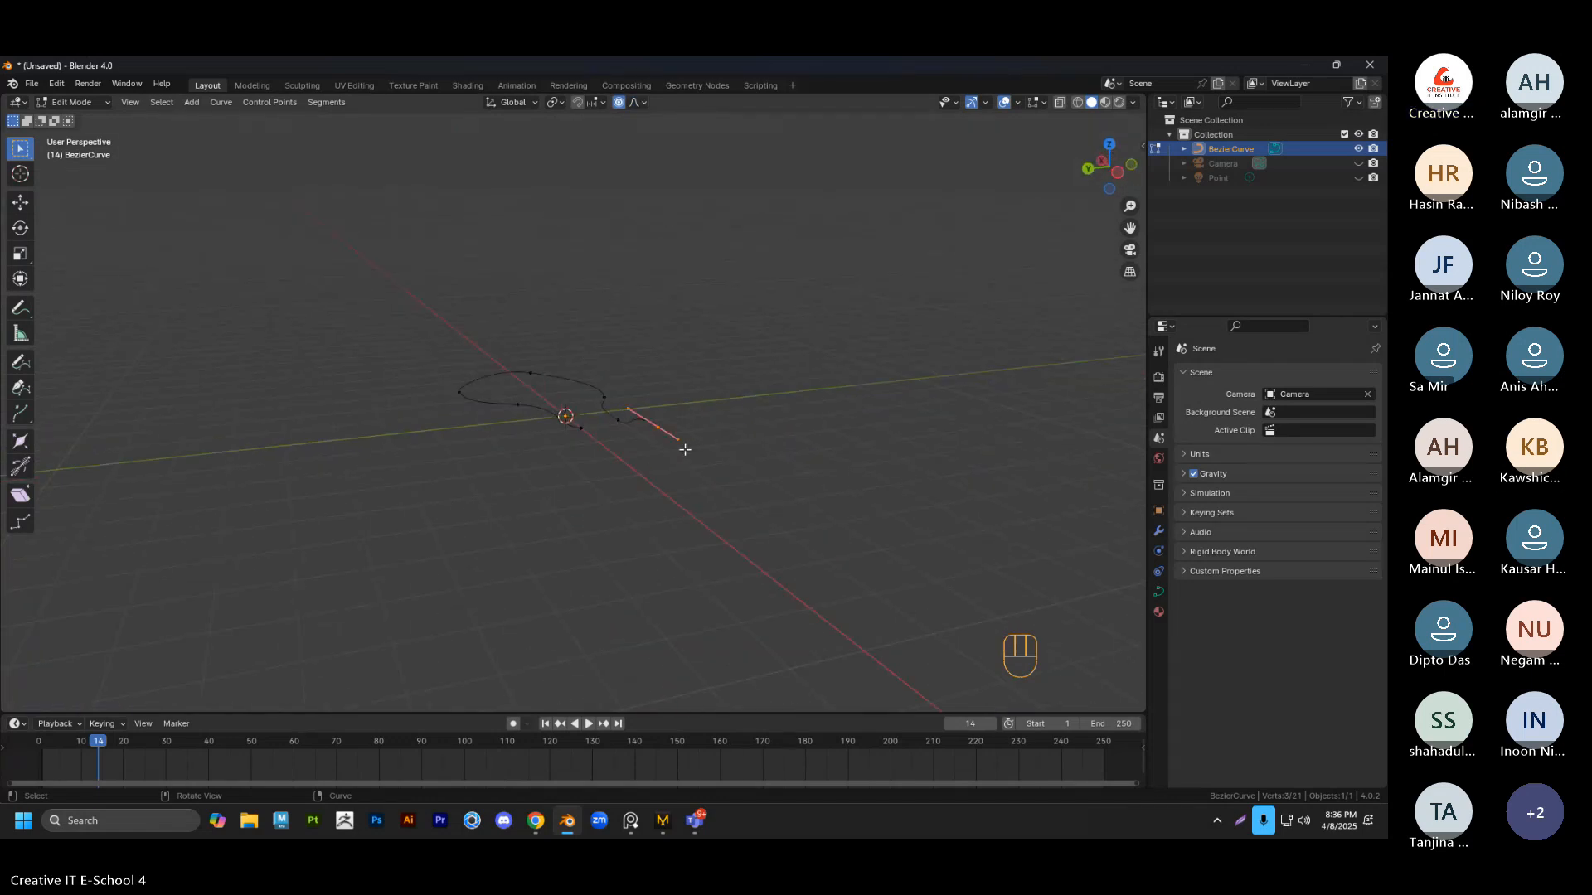
key("g")
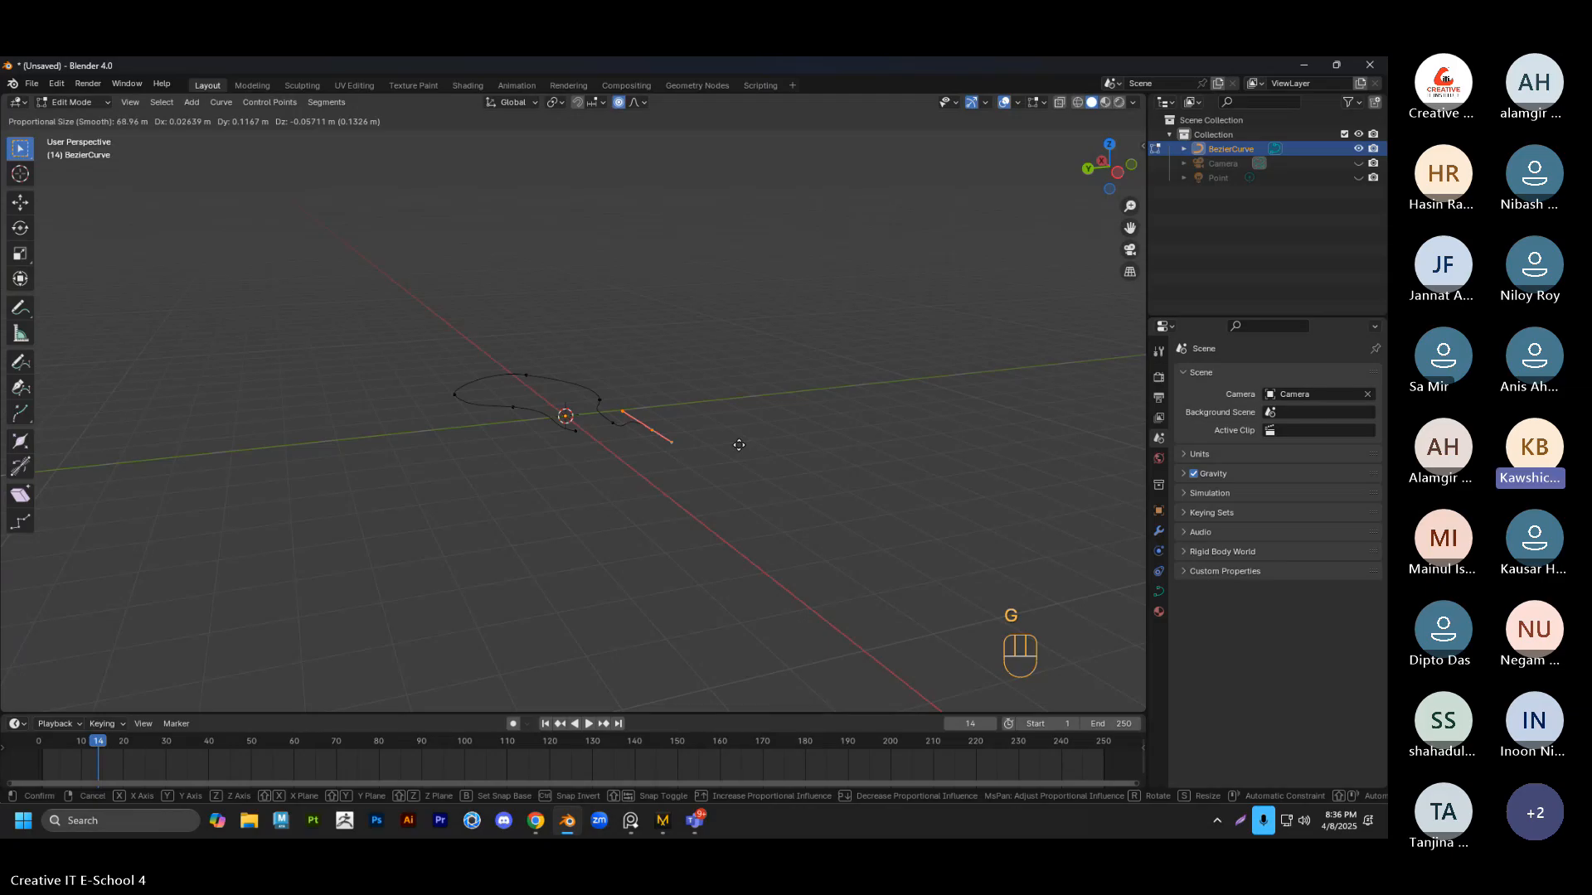
scroll(769, 431, "up", 10)
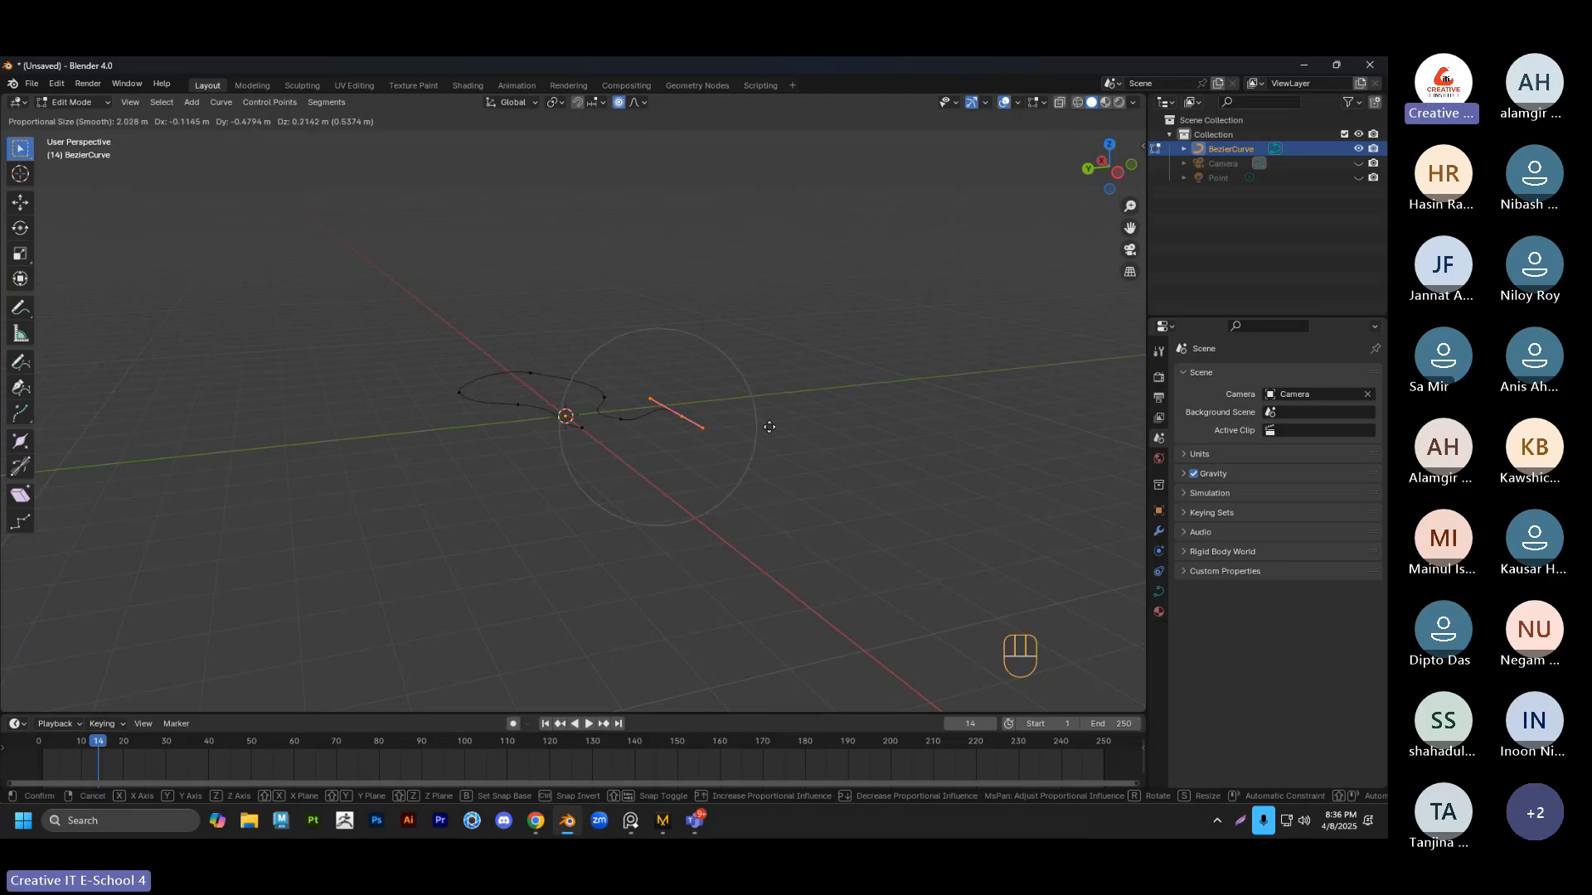
scroll(769, 419, "up", 3)
scroll(768, 406, "up", 3)
left_click(764, 397)
right_click(764, 396)
middle_click_drag(799, 427, 557, 428)
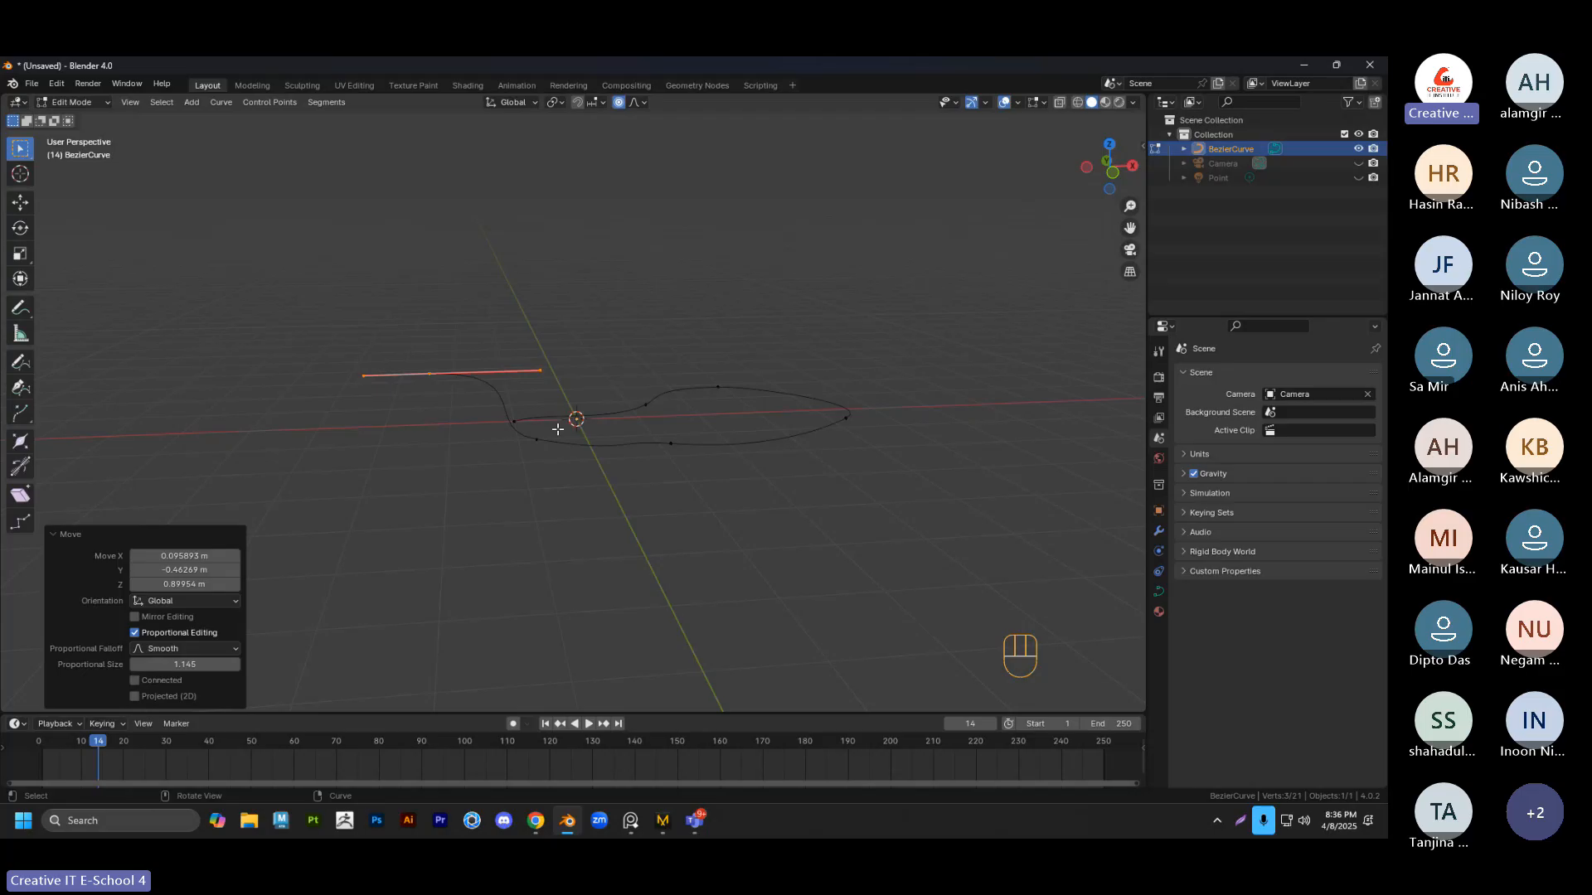
Try moving the end point about -0.67 m in X, 0.46 m in Y and 1.38 m in Z, varying the influence radius and settling on 3.593
left_click(432, 348)
key("g")
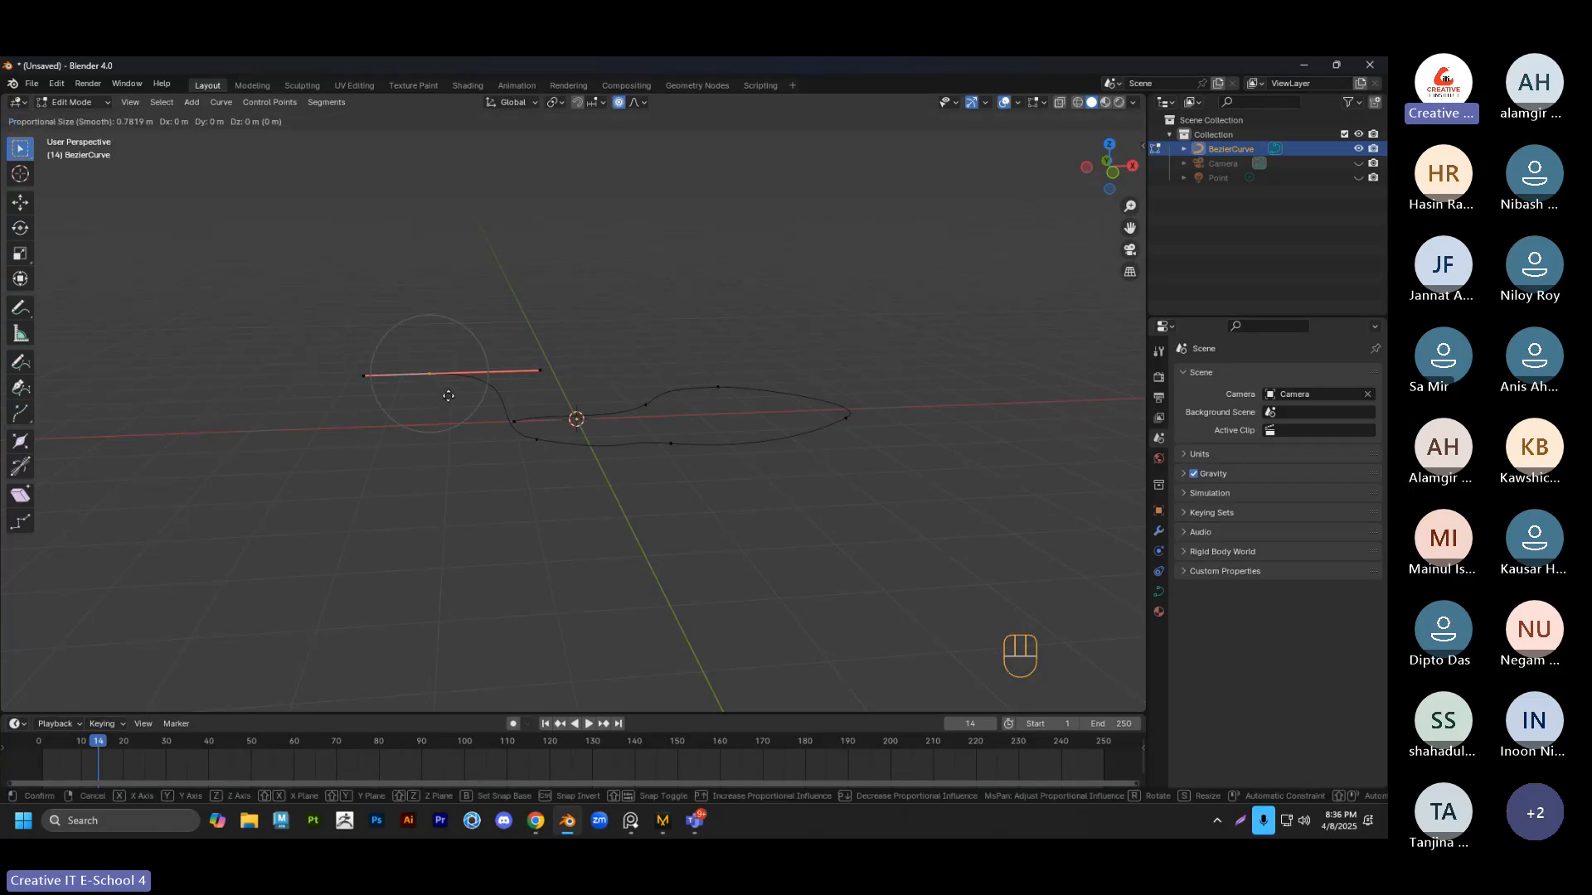
scroll(455, 396, "down", 12)
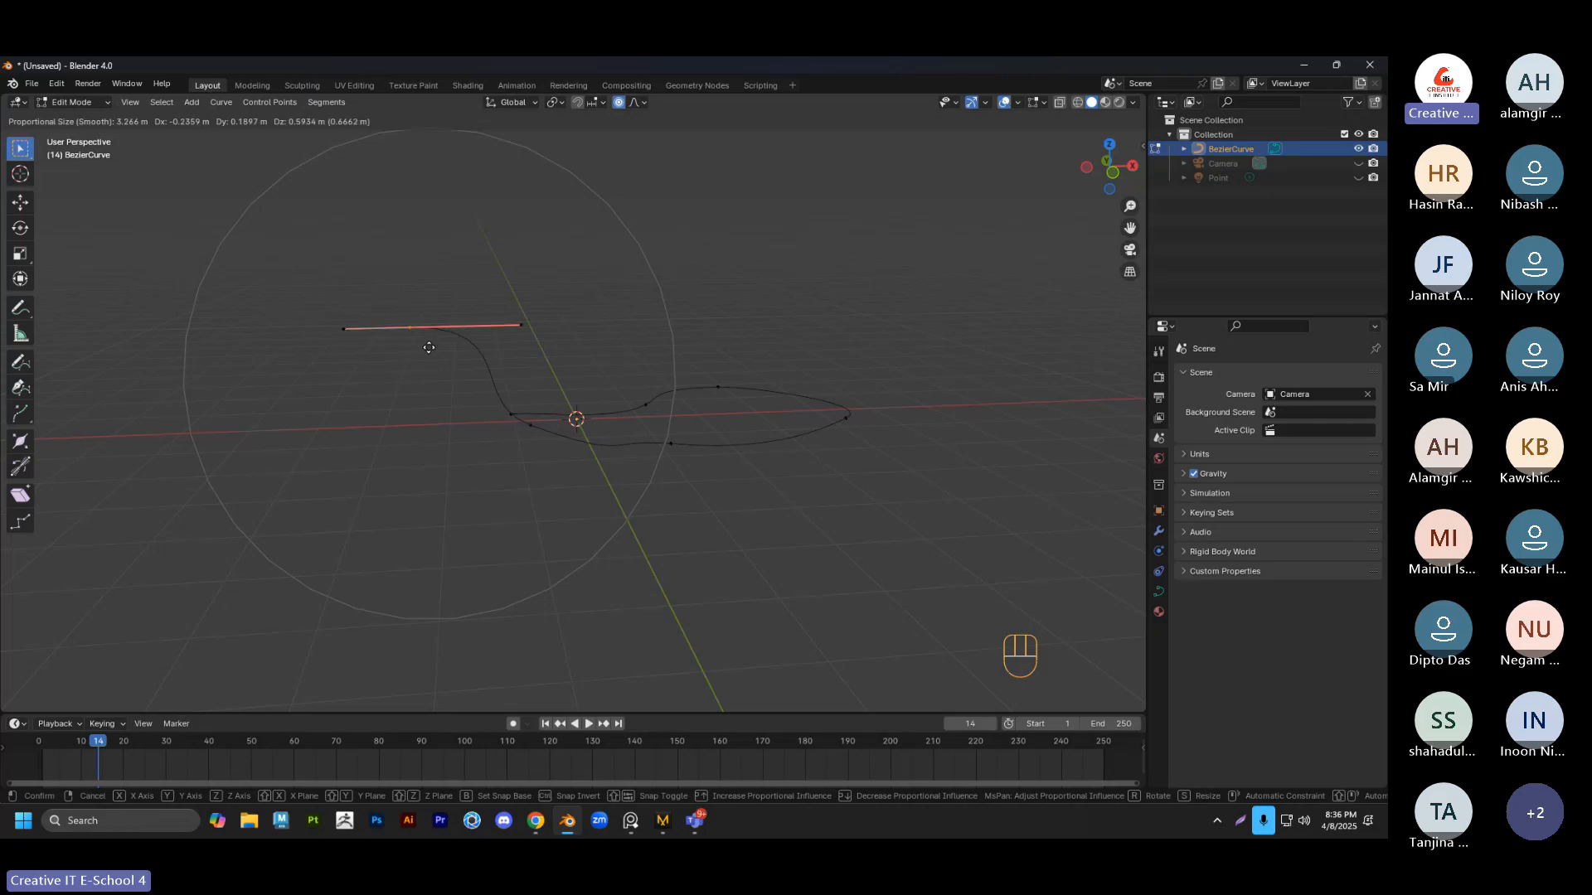
scroll(429, 355, "down", 7)
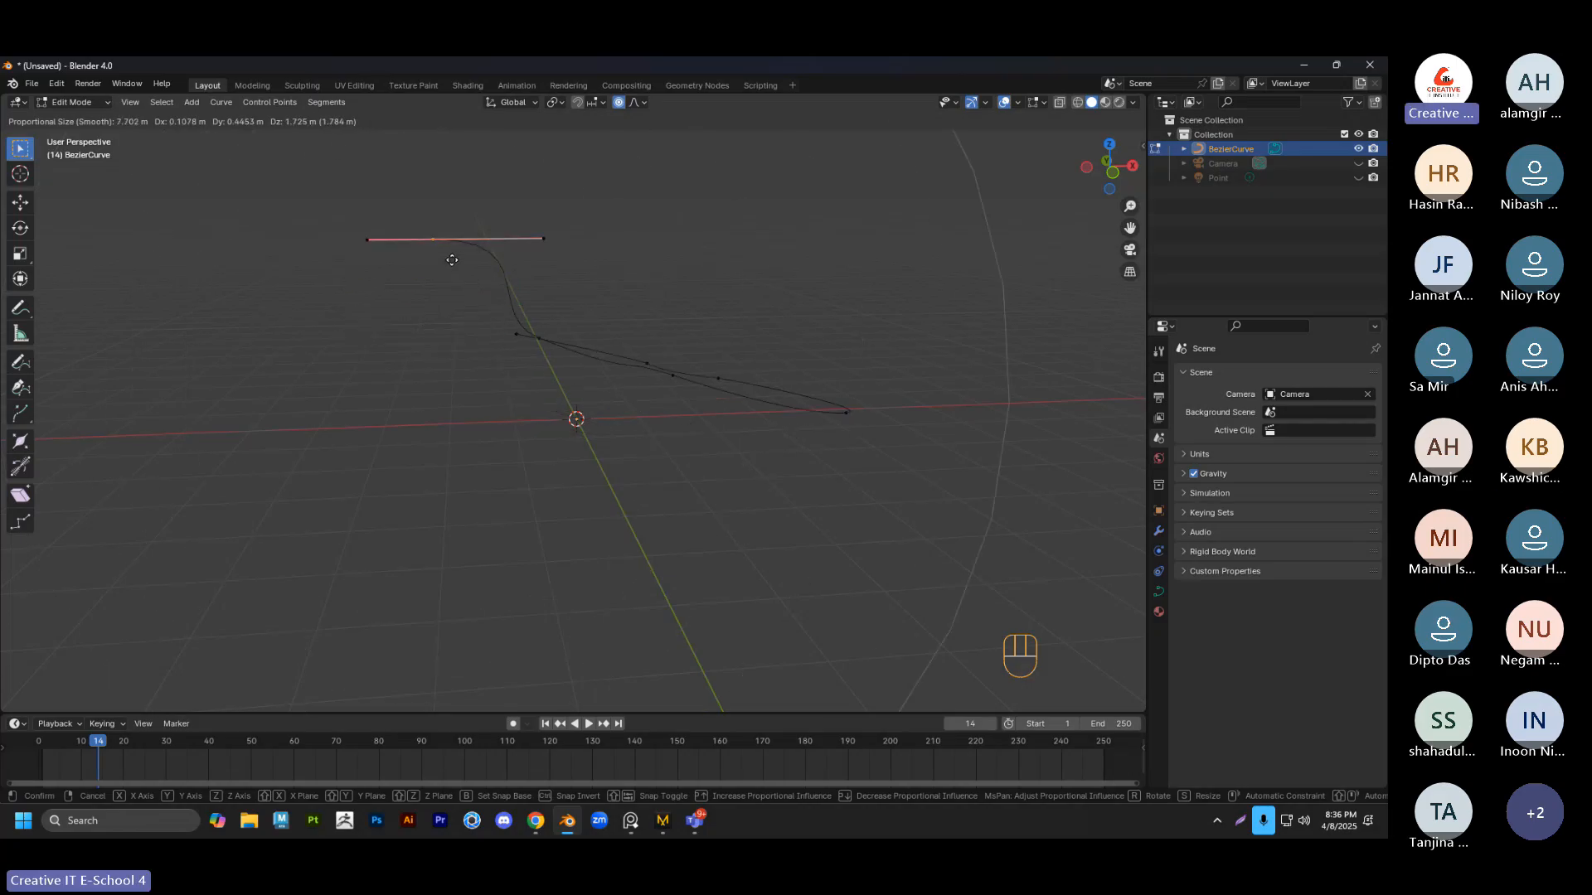
scroll(454, 241, "down", 1)
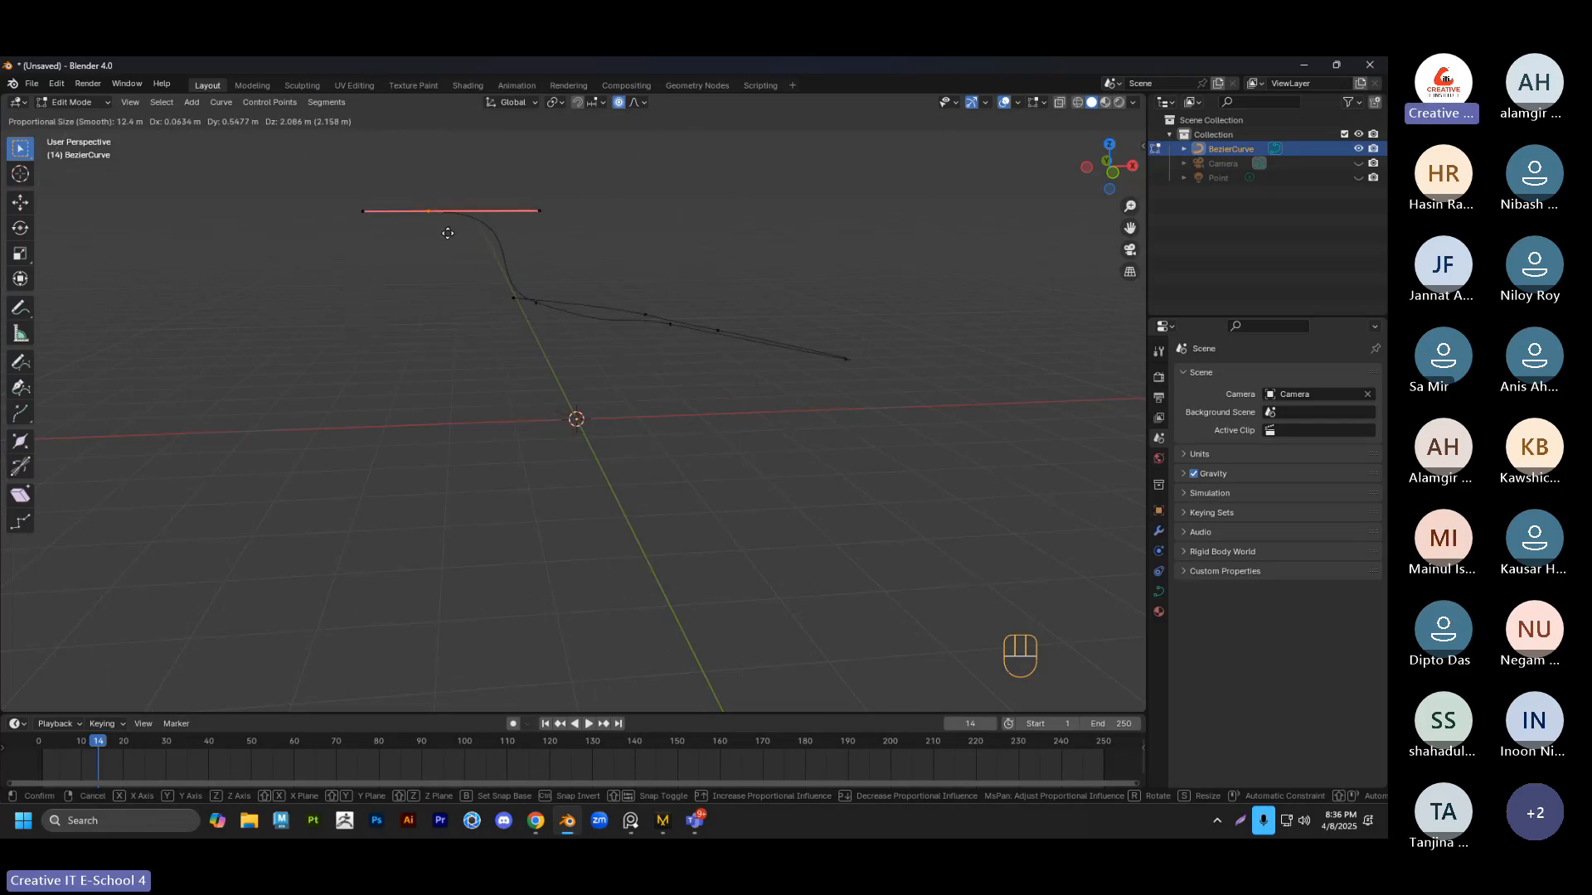
scroll(448, 233, "up", 15)
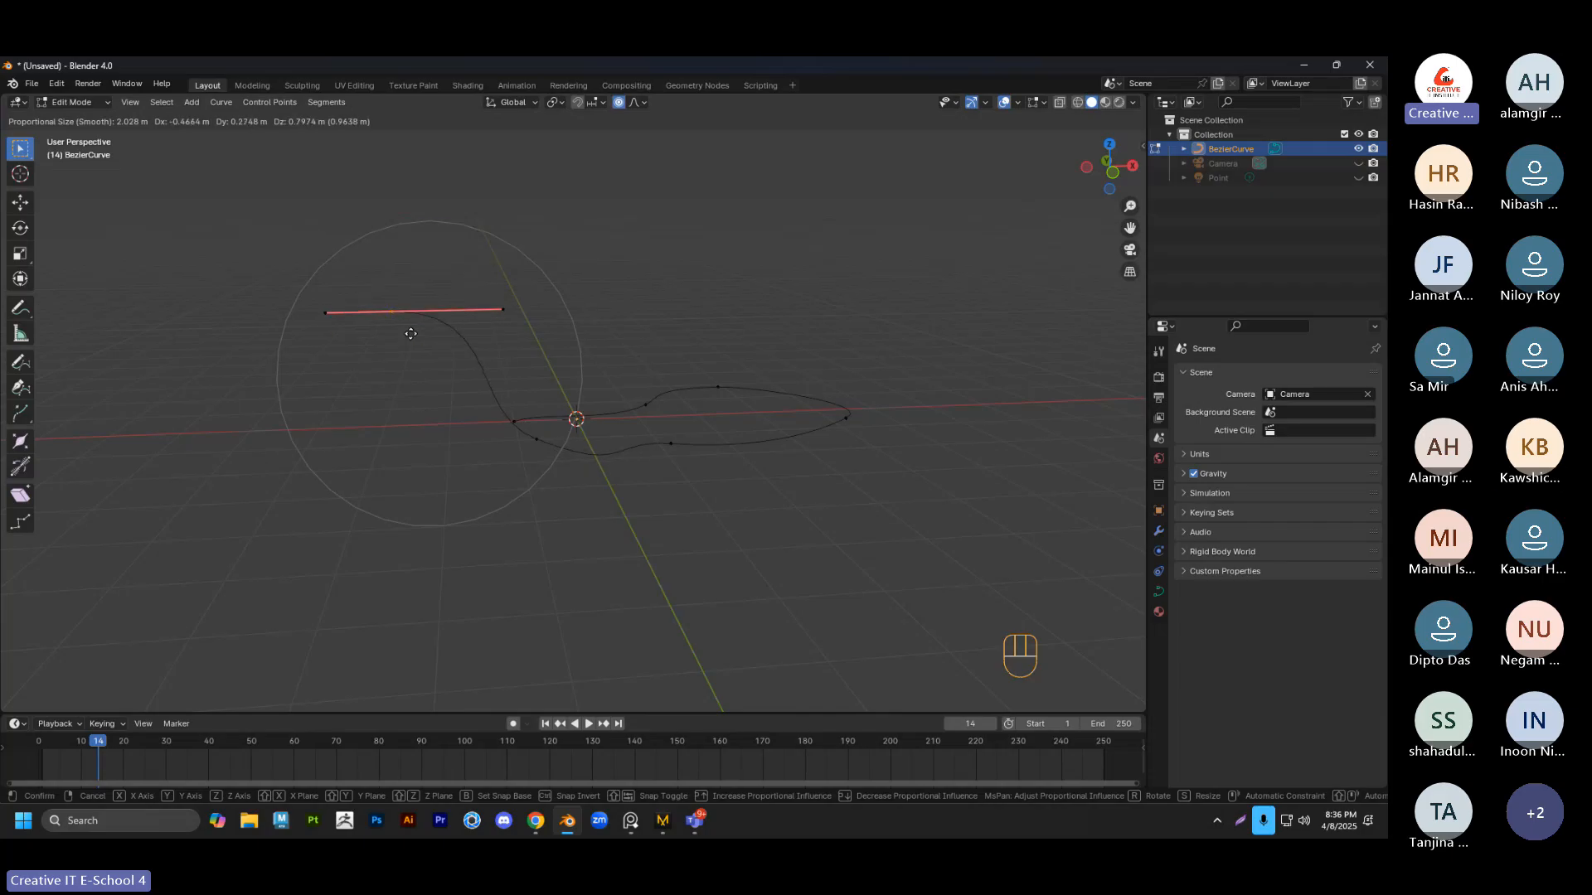
scroll(411, 334, "down", 18)
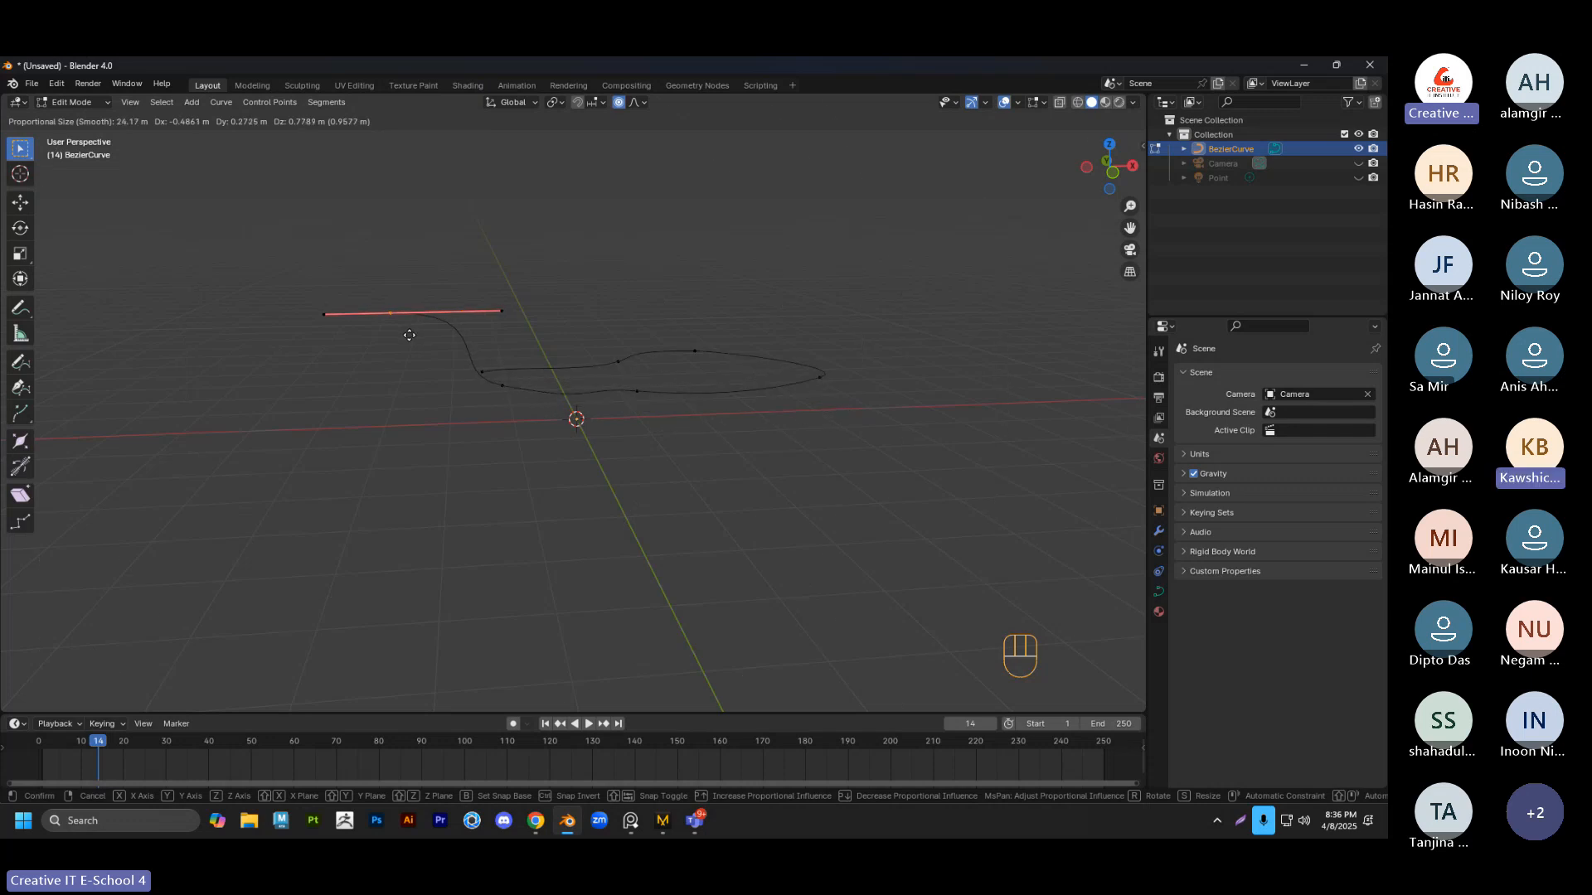
scroll(409, 334, "up", 7)
scroll(410, 335, "up", 16)
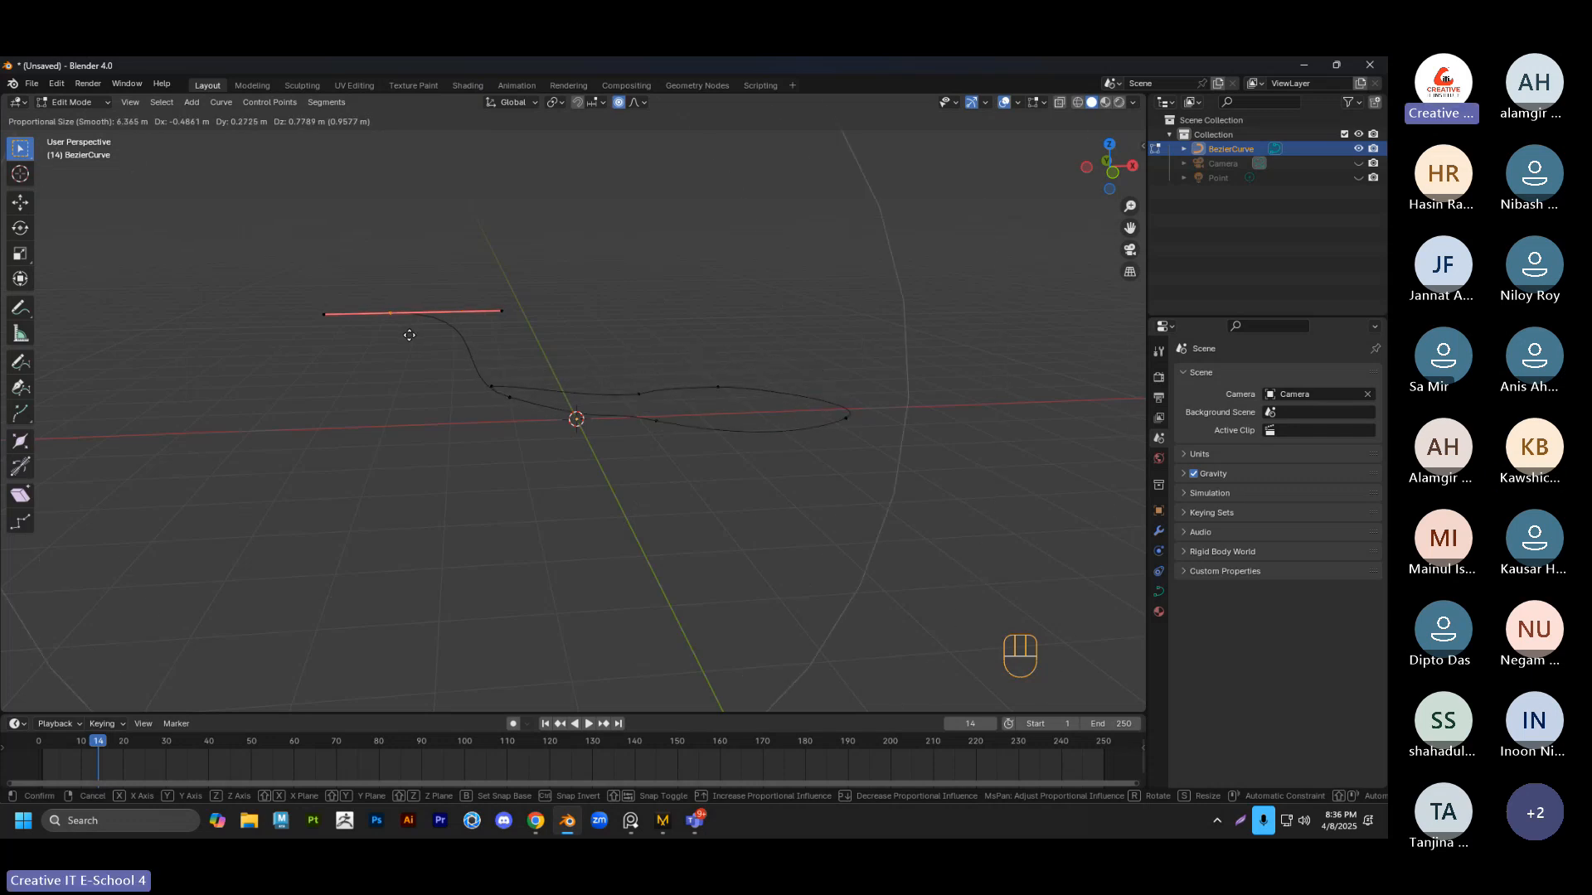
scroll(410, 335, "up", 7)
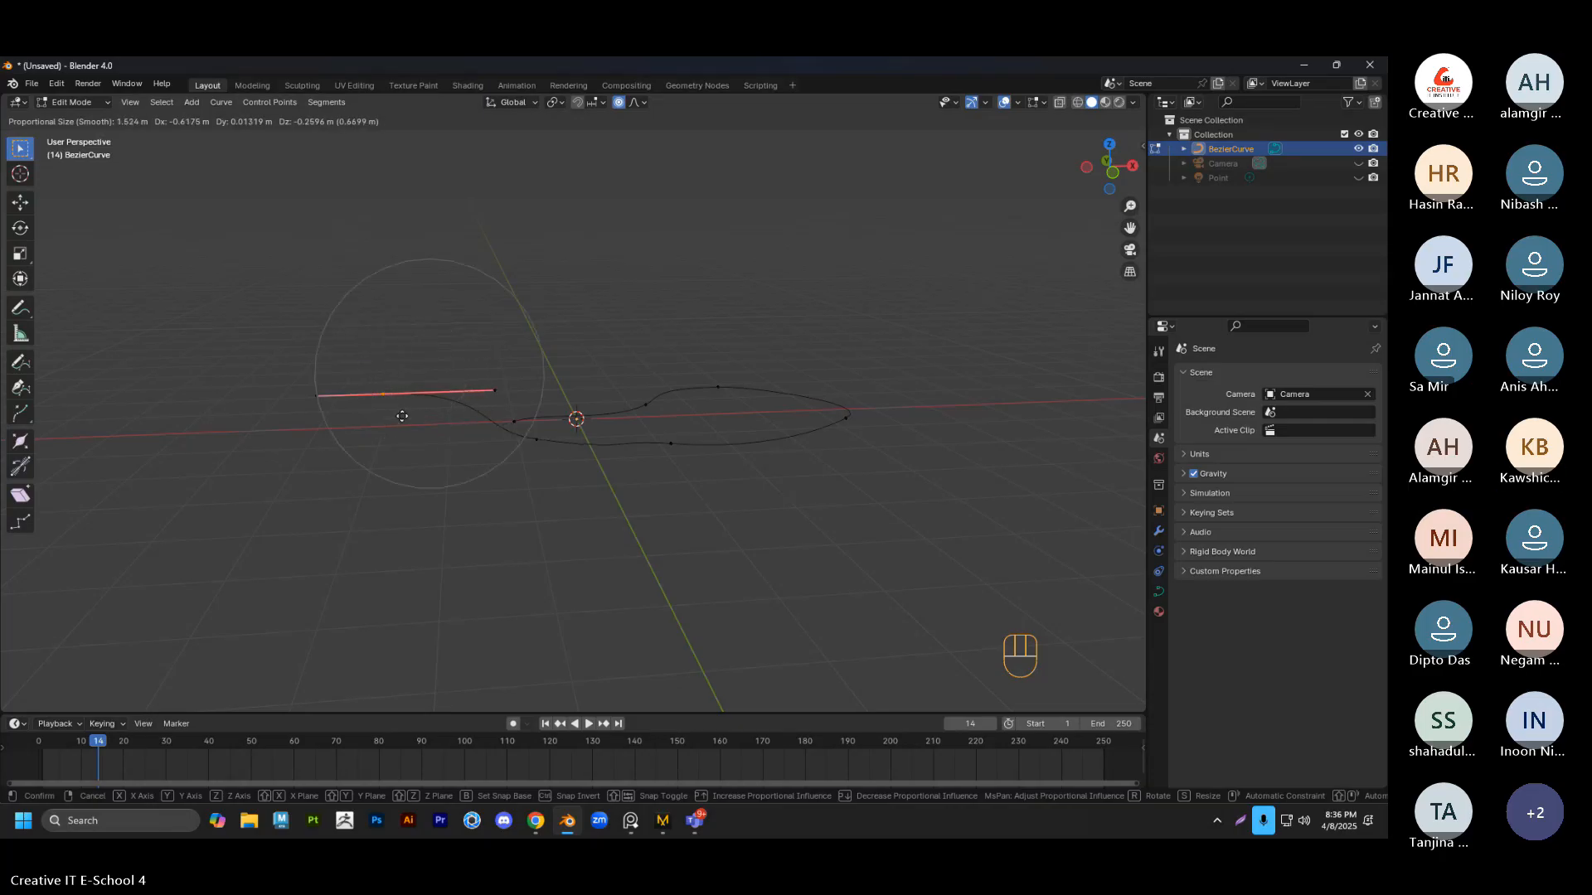
scroll(402, 416, "down", 20)
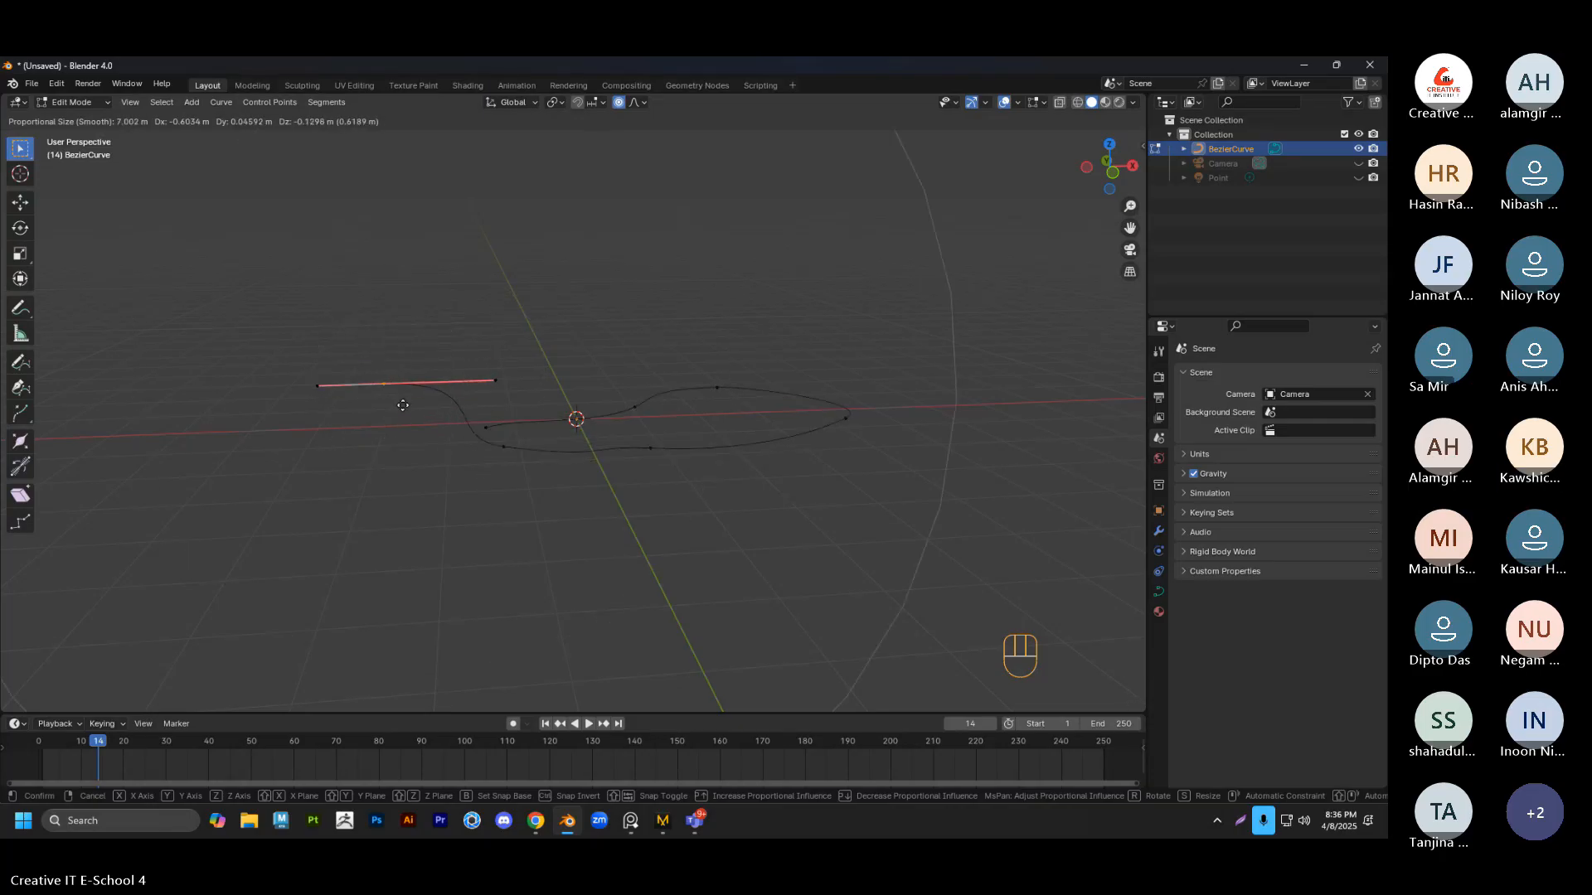
scroll(406, 398, "up", 20)
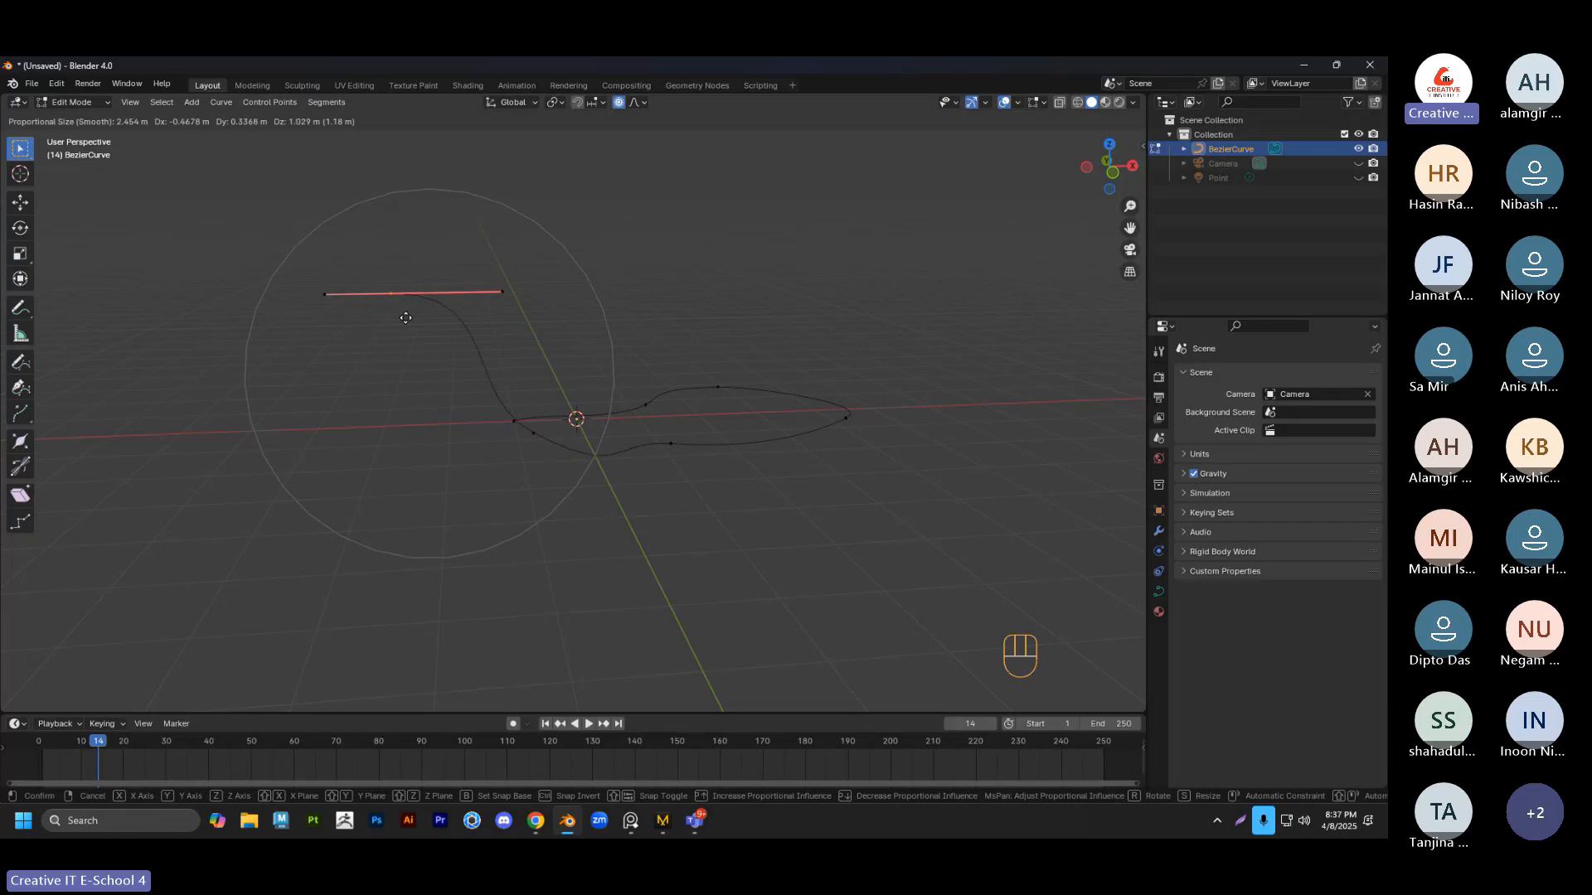
scroll(373, 340, "up", 2)
scroll(361, 398, "down", 1)
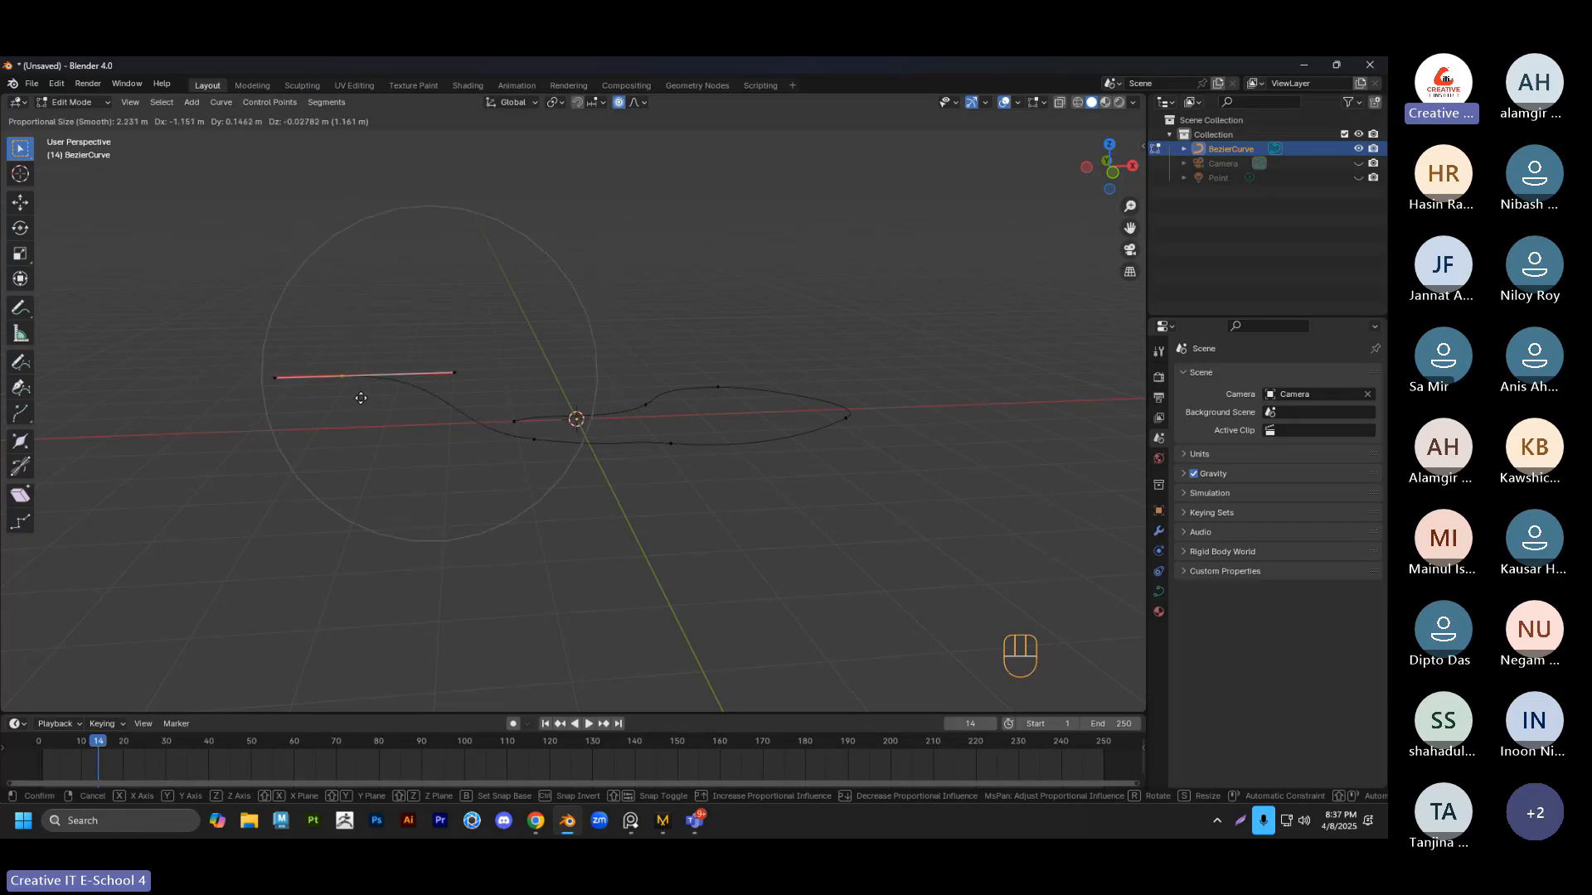
scroll(364, 395, "up", 2)
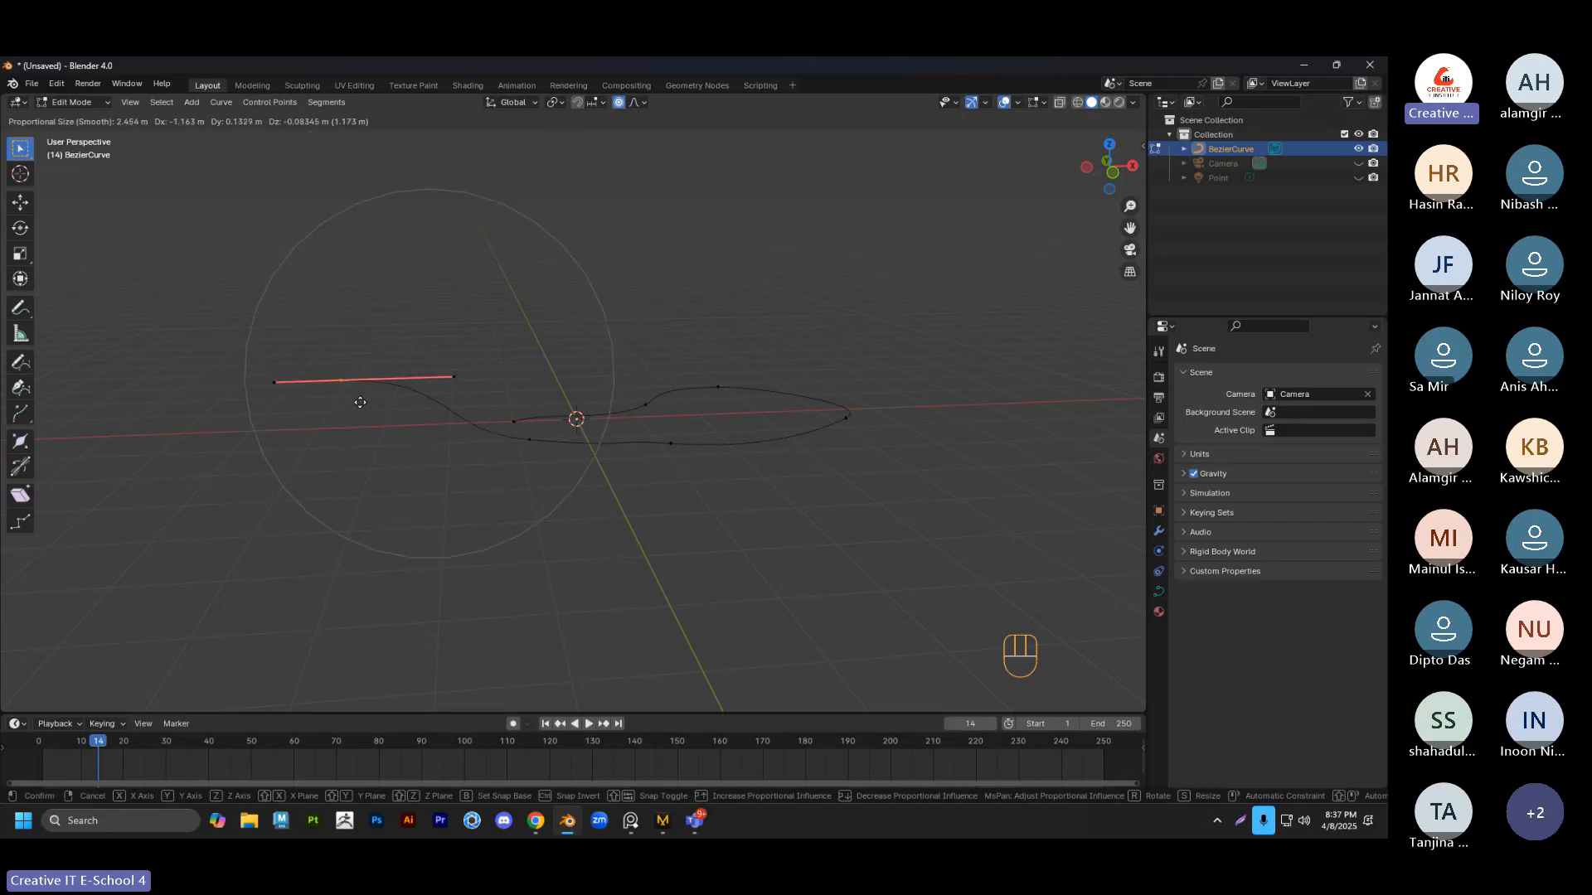
scroll(367, 391, "down", 7)
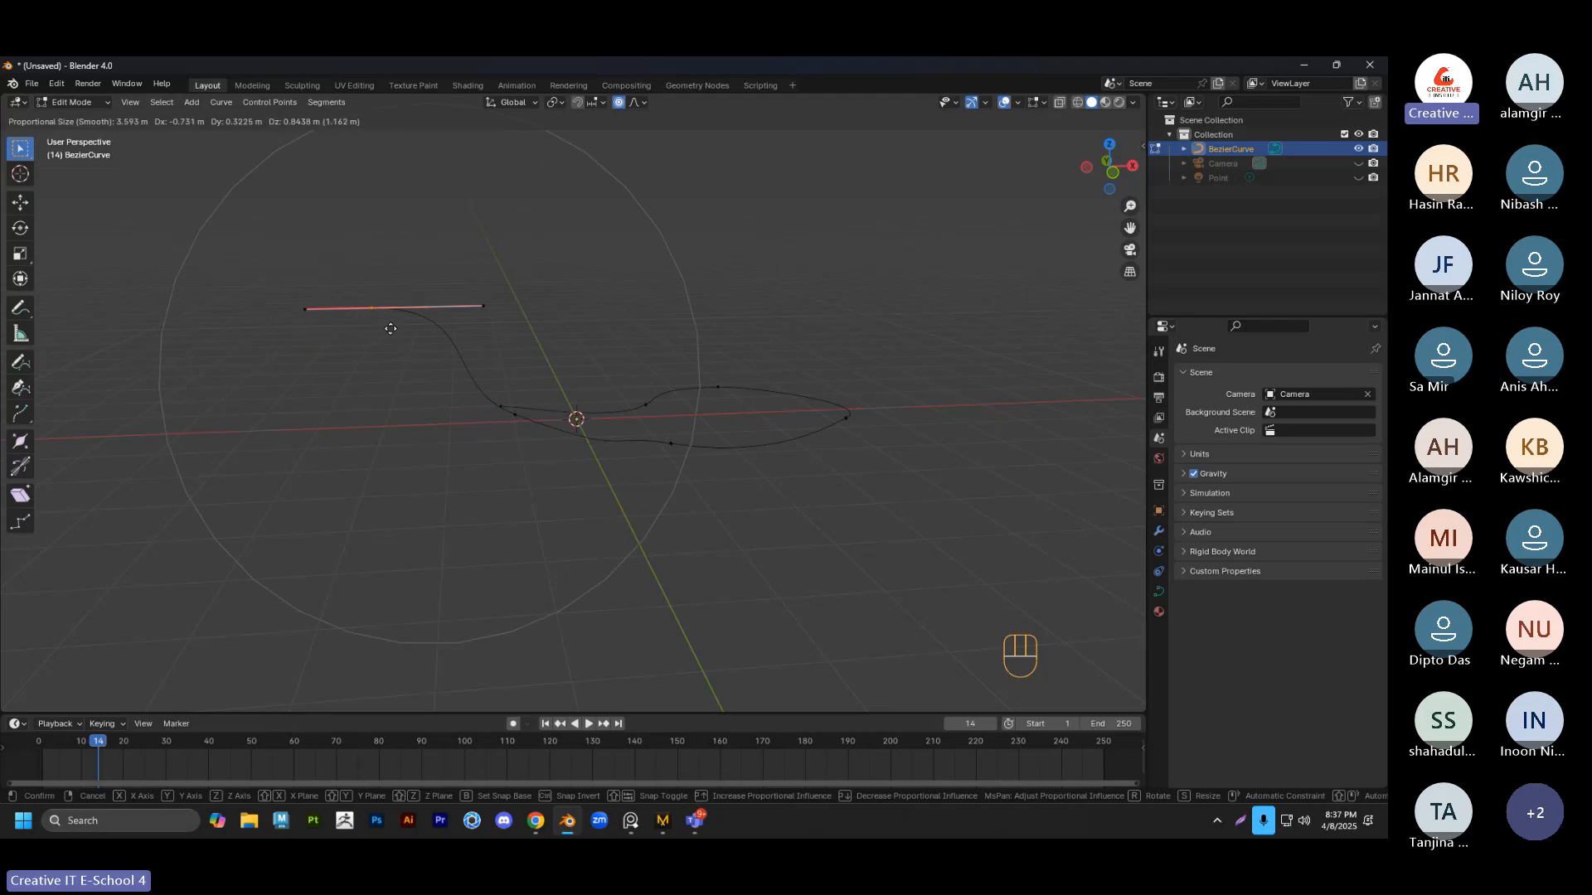
left_click(393, 288)
Inspect the raised curve from another angle and undo the end point's last move
middle_click_drag(389, 443, 747, 237)
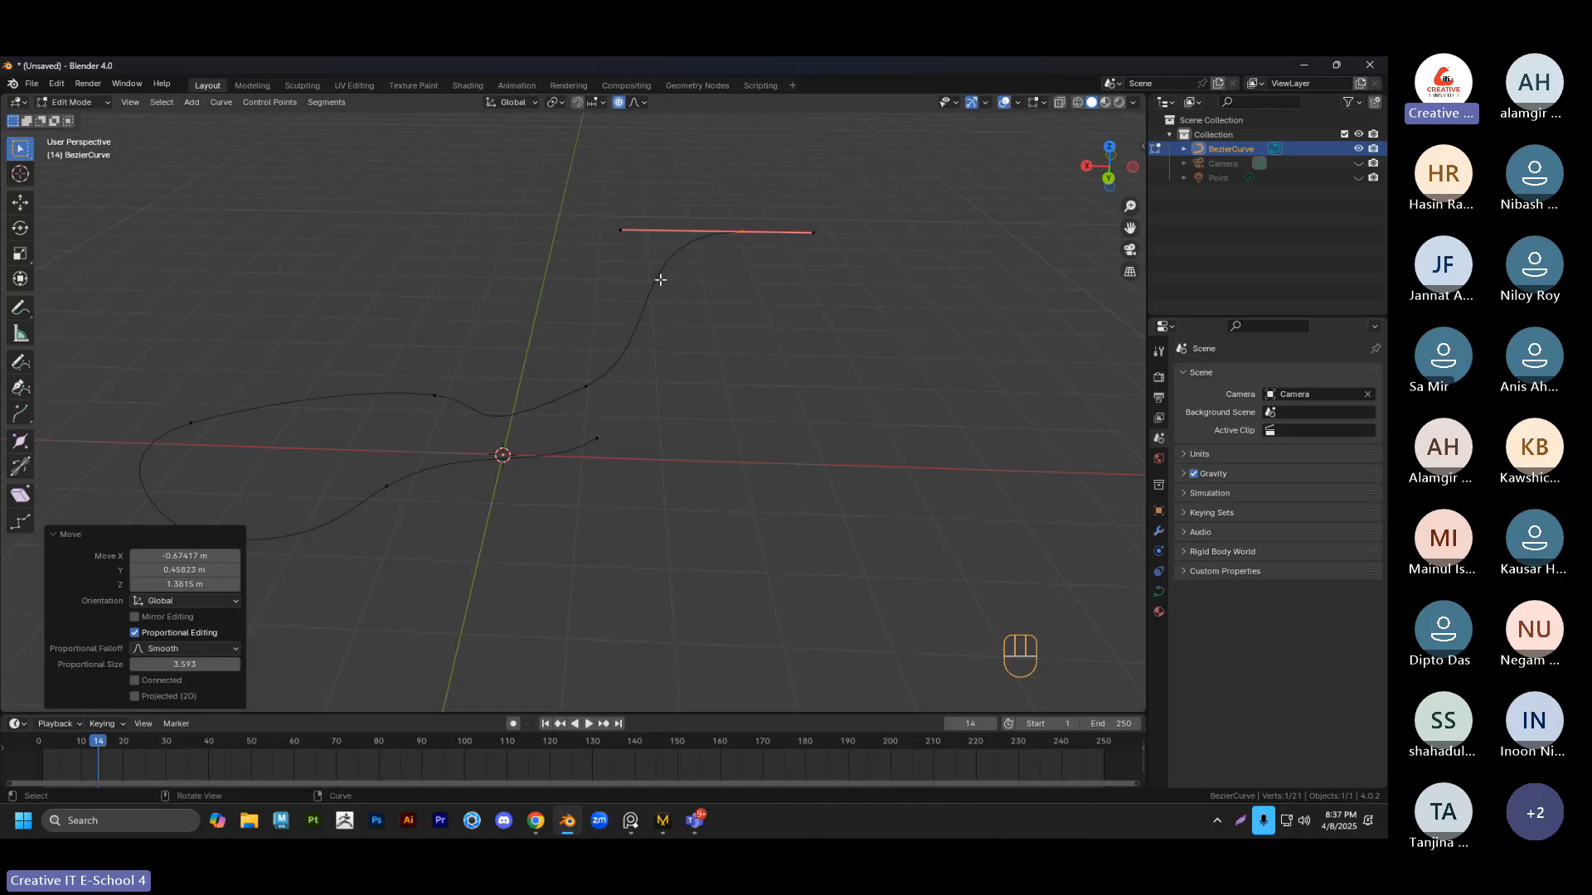
middle_click_drag(593, 454, 647, 394, "shift")
scroll(632, 415, "up", 1)
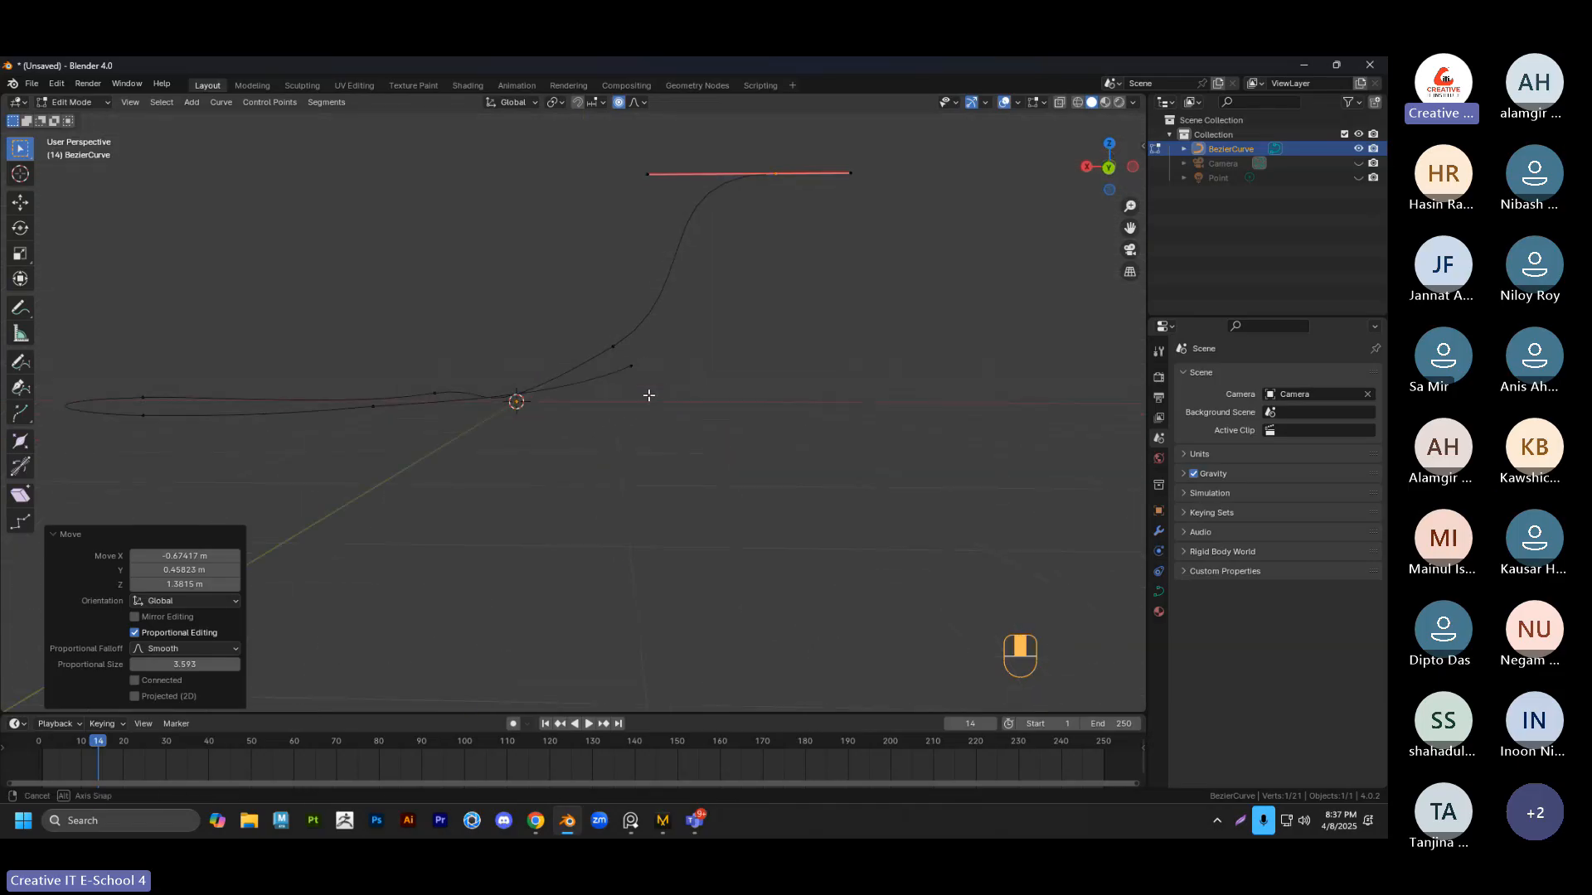
key("ctrl+z")
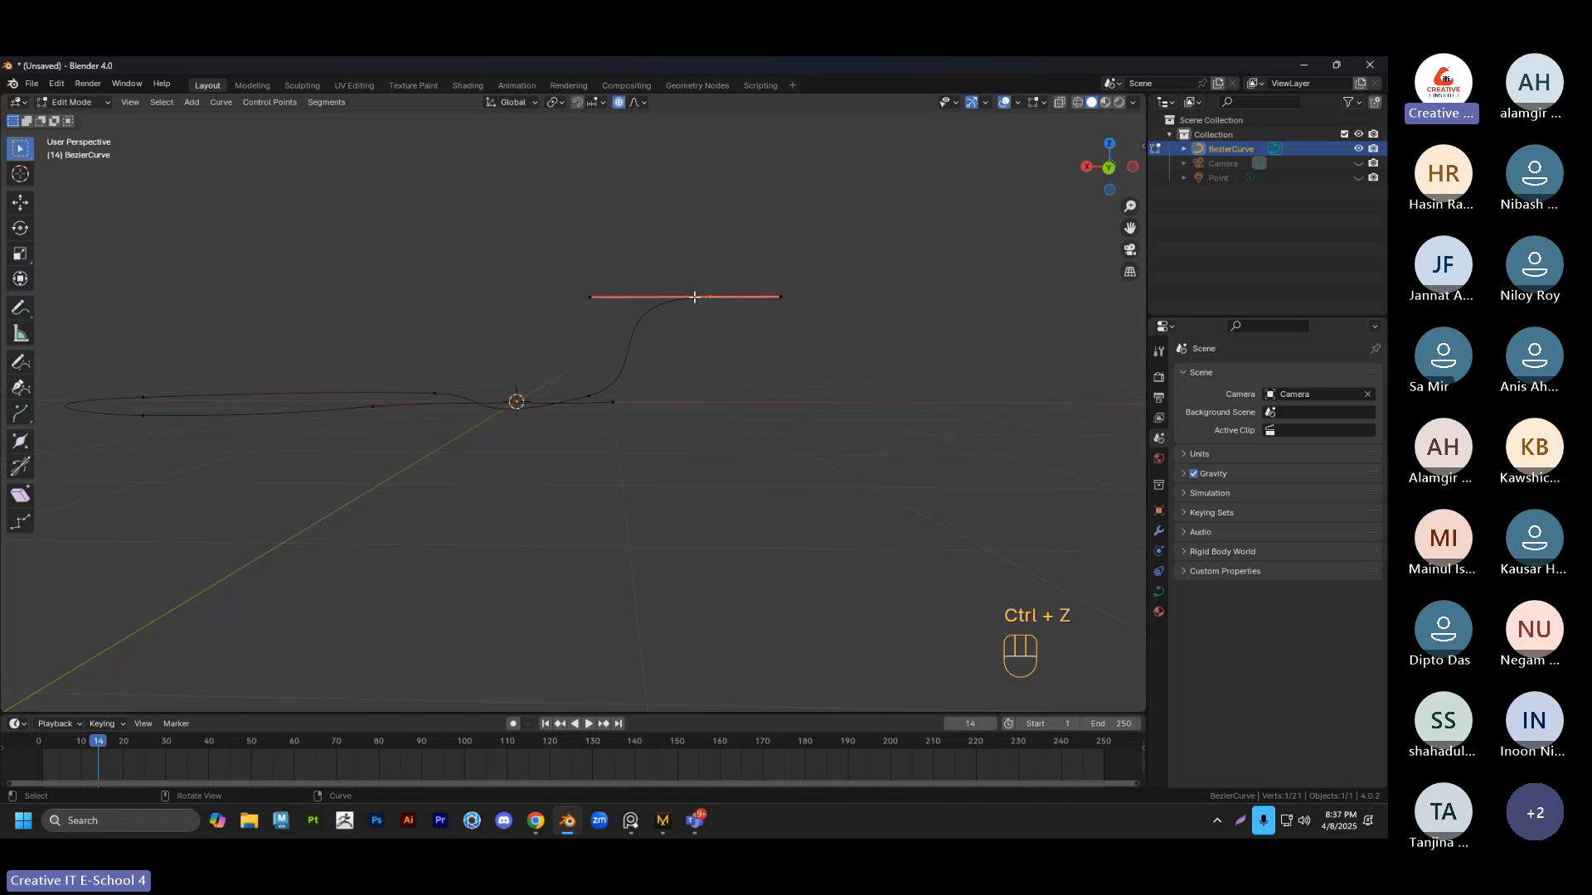
Move the end point about 0.17 m in X, -0.28 m in Y and 0.82 m in Z with a proportional size of 7.002
middle_click_drag(623, 402, 709, 291)
key("g")
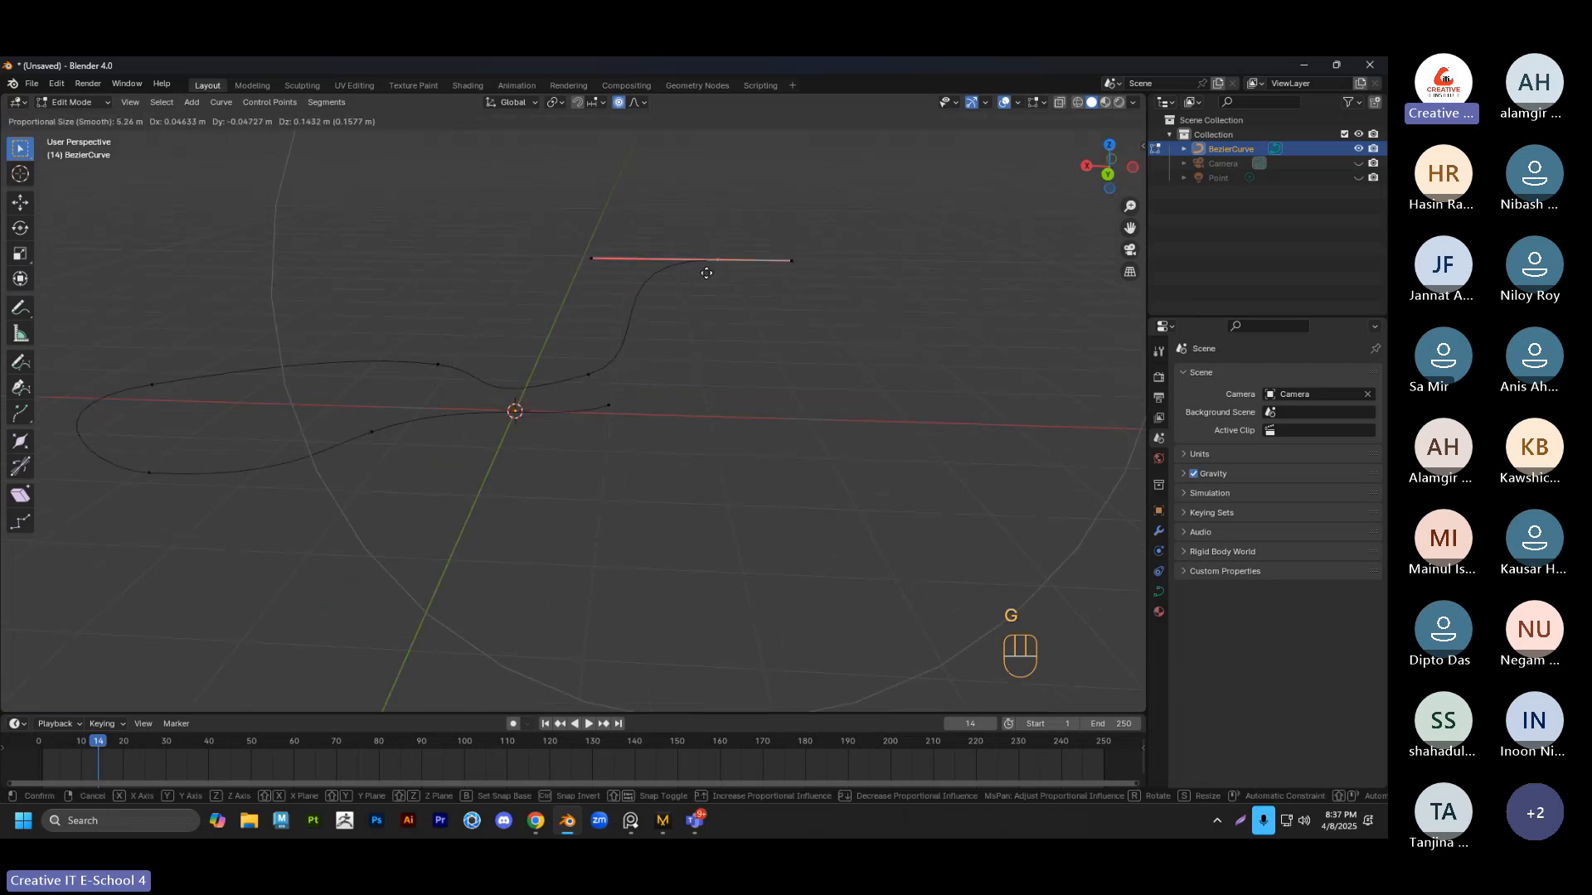
scroll(701, 229, "down", 3)
scroll(688, 227, "down", 2)
left_click(656, 230)
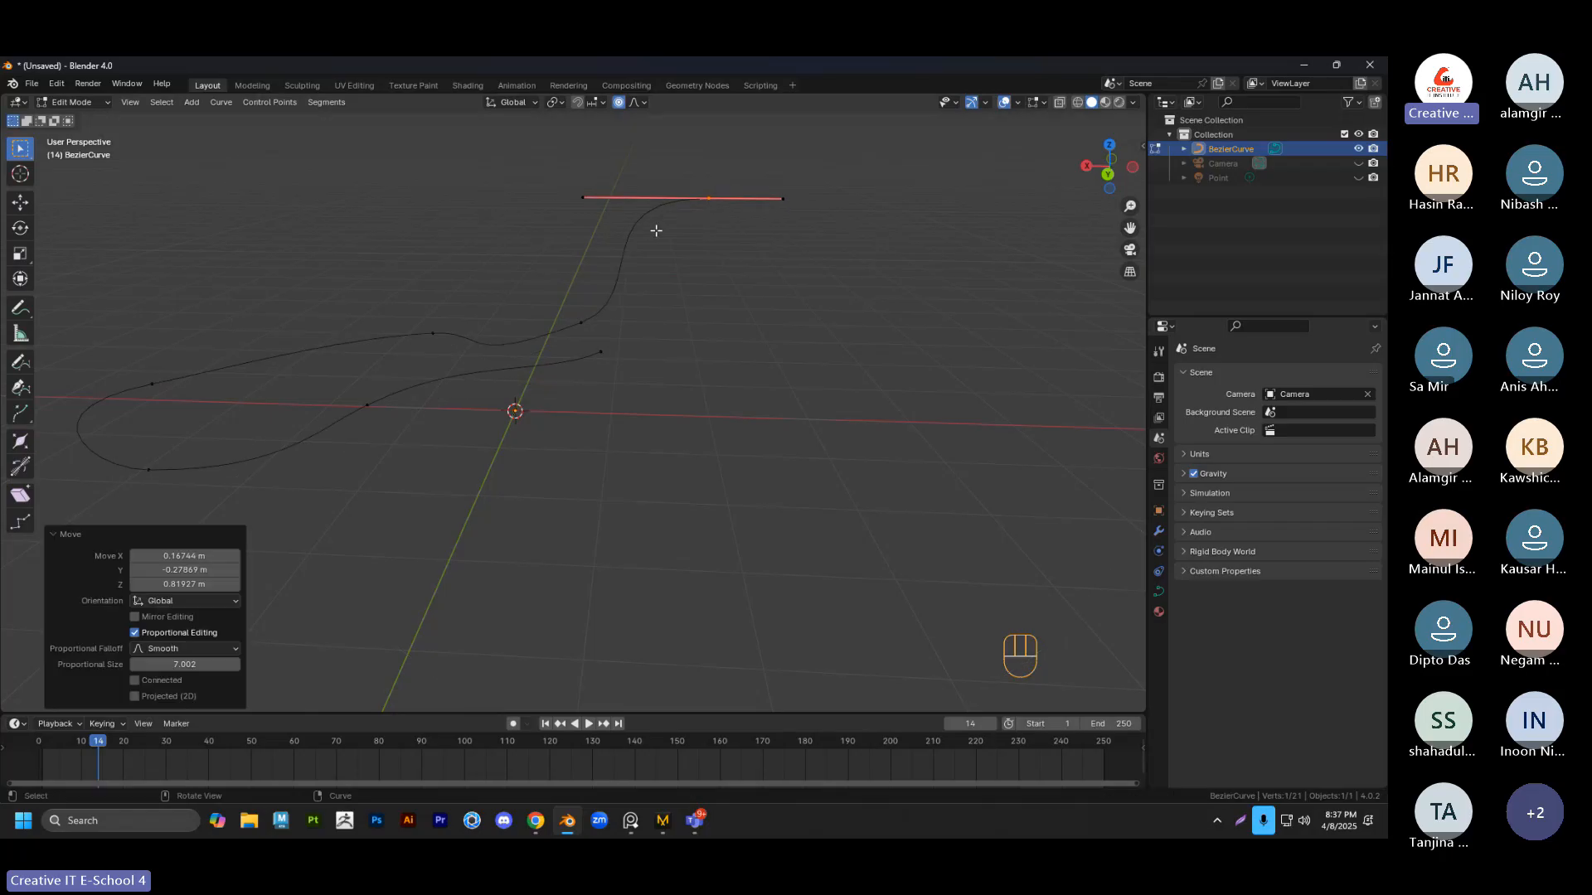
Add the next two curve points to the selection, and undo both the added selections and the end point's move
left_click(582, 323, "shift")
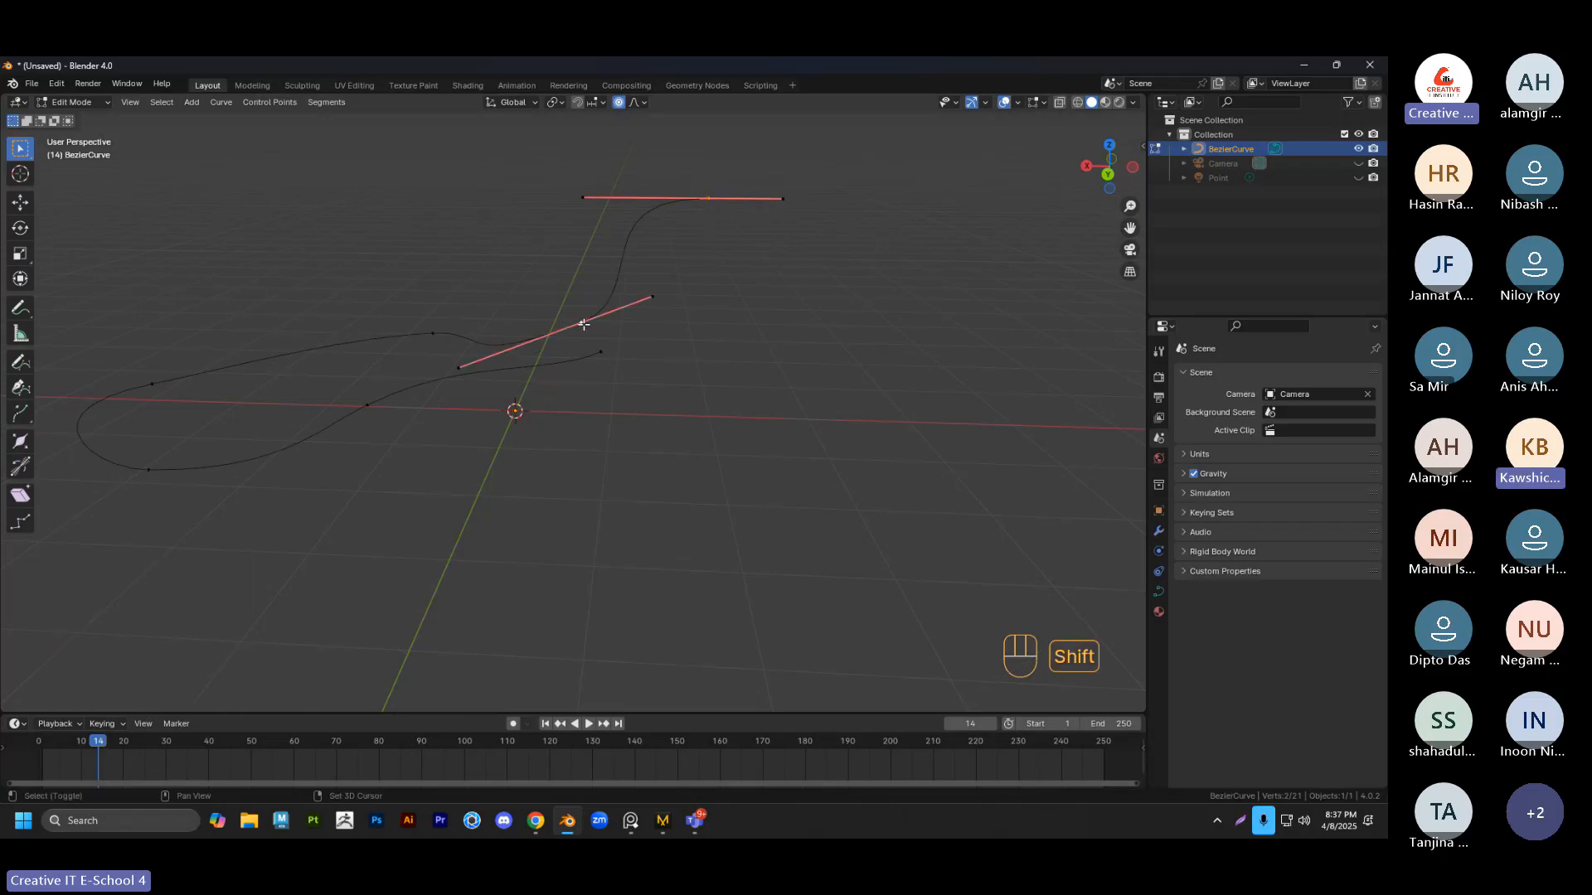
left_click(434, 335, "shift")
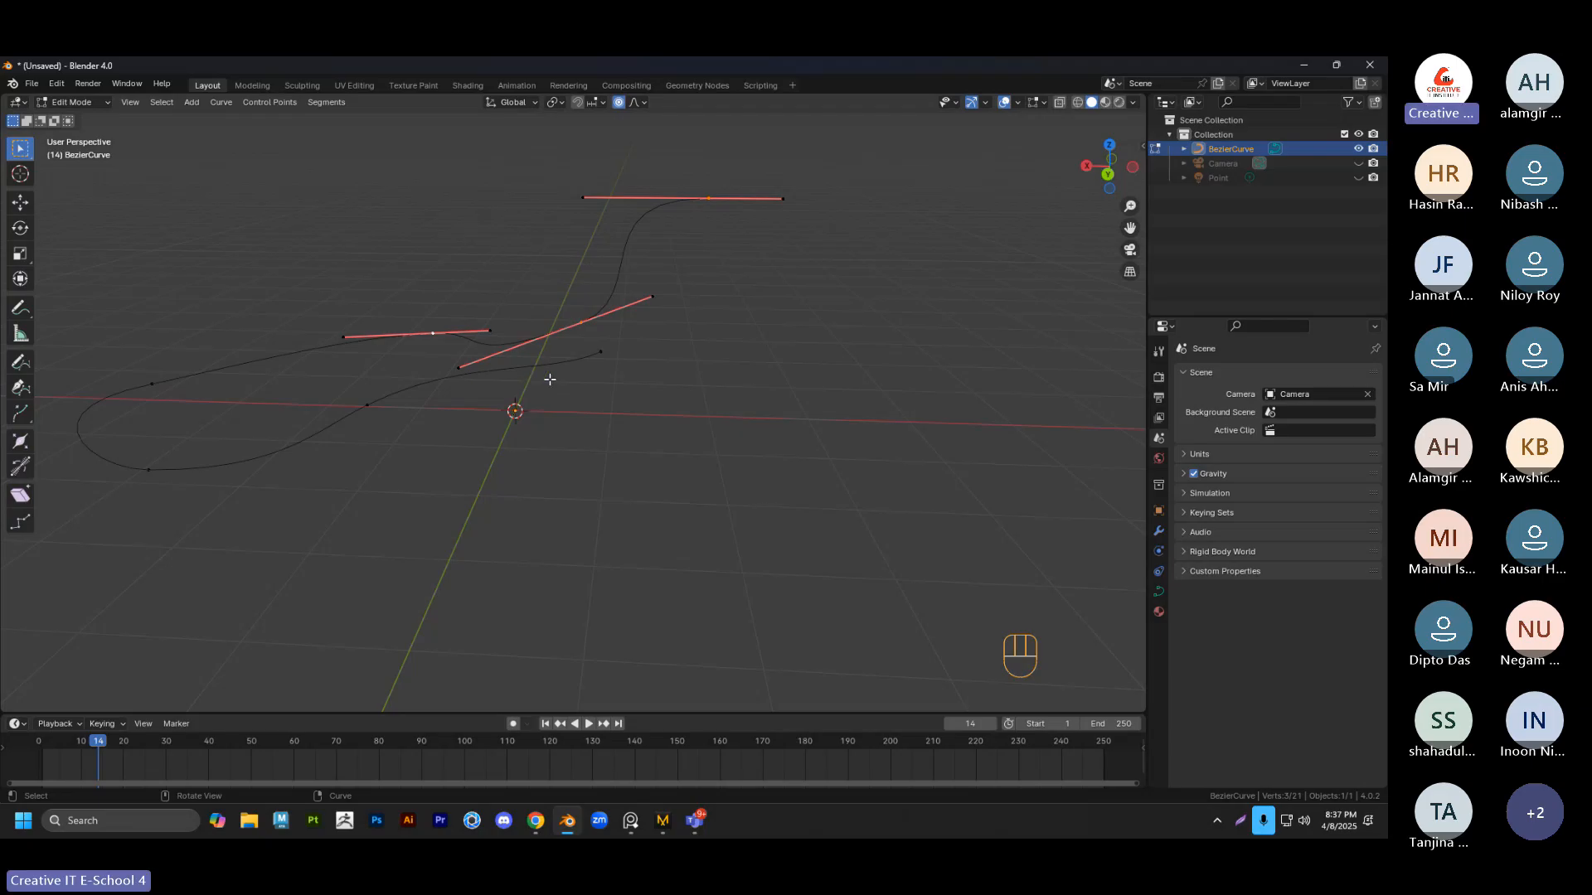
middle_click_drag(548, 376, 632, 349)
key("ctrl+z")
key("ctrl+z")
key("ctrl+z")
Enable the Connected Only option for Proportional Editing
key("g")
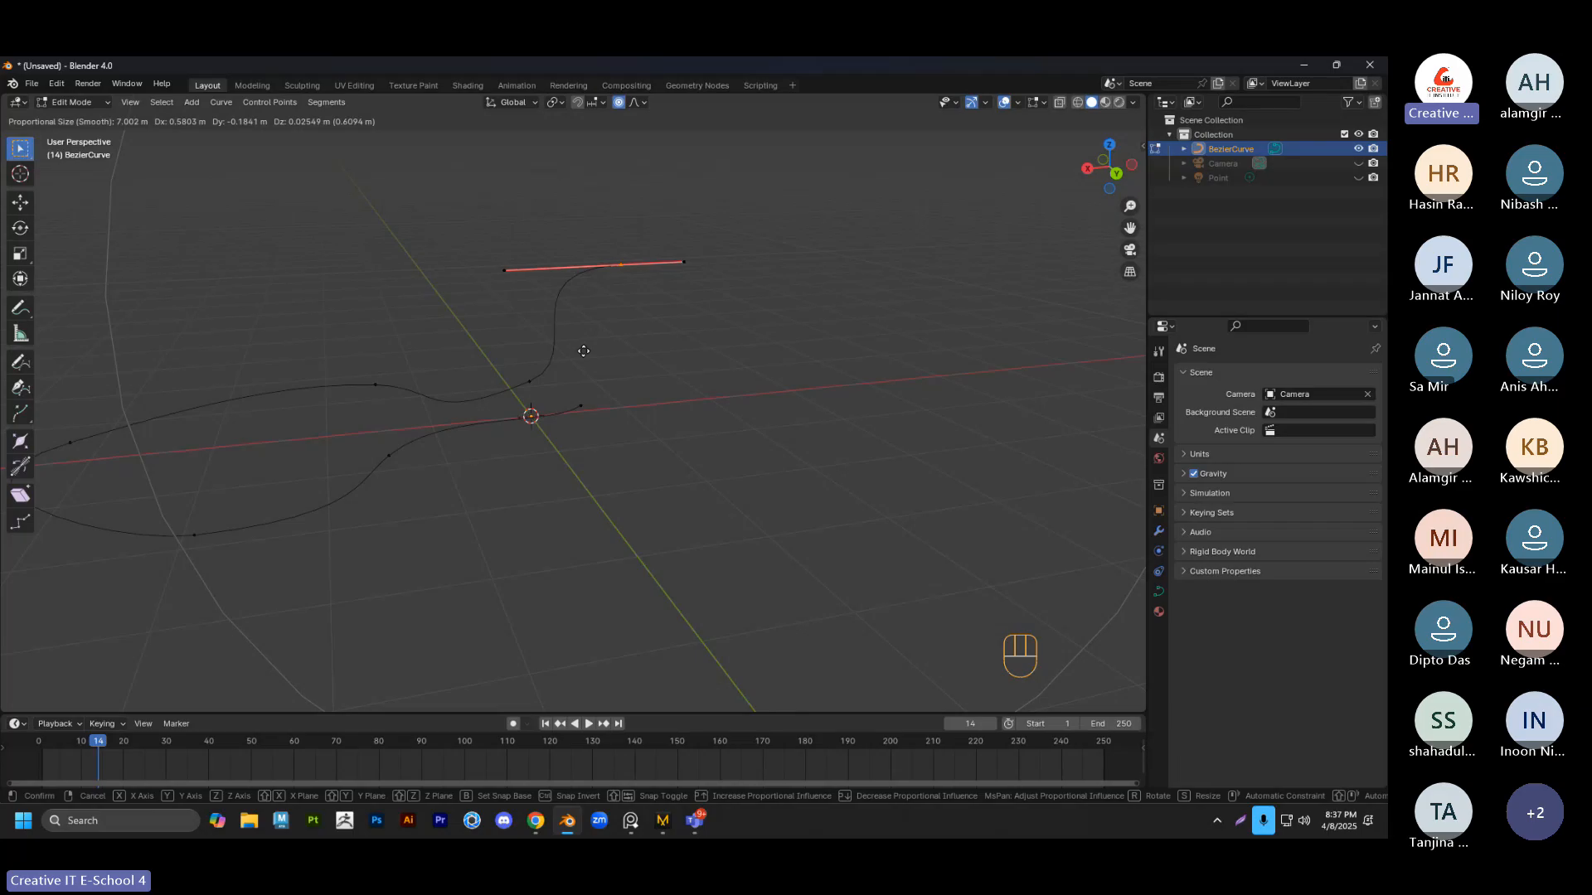
left_click(596, 359)
left_click(637, 102)
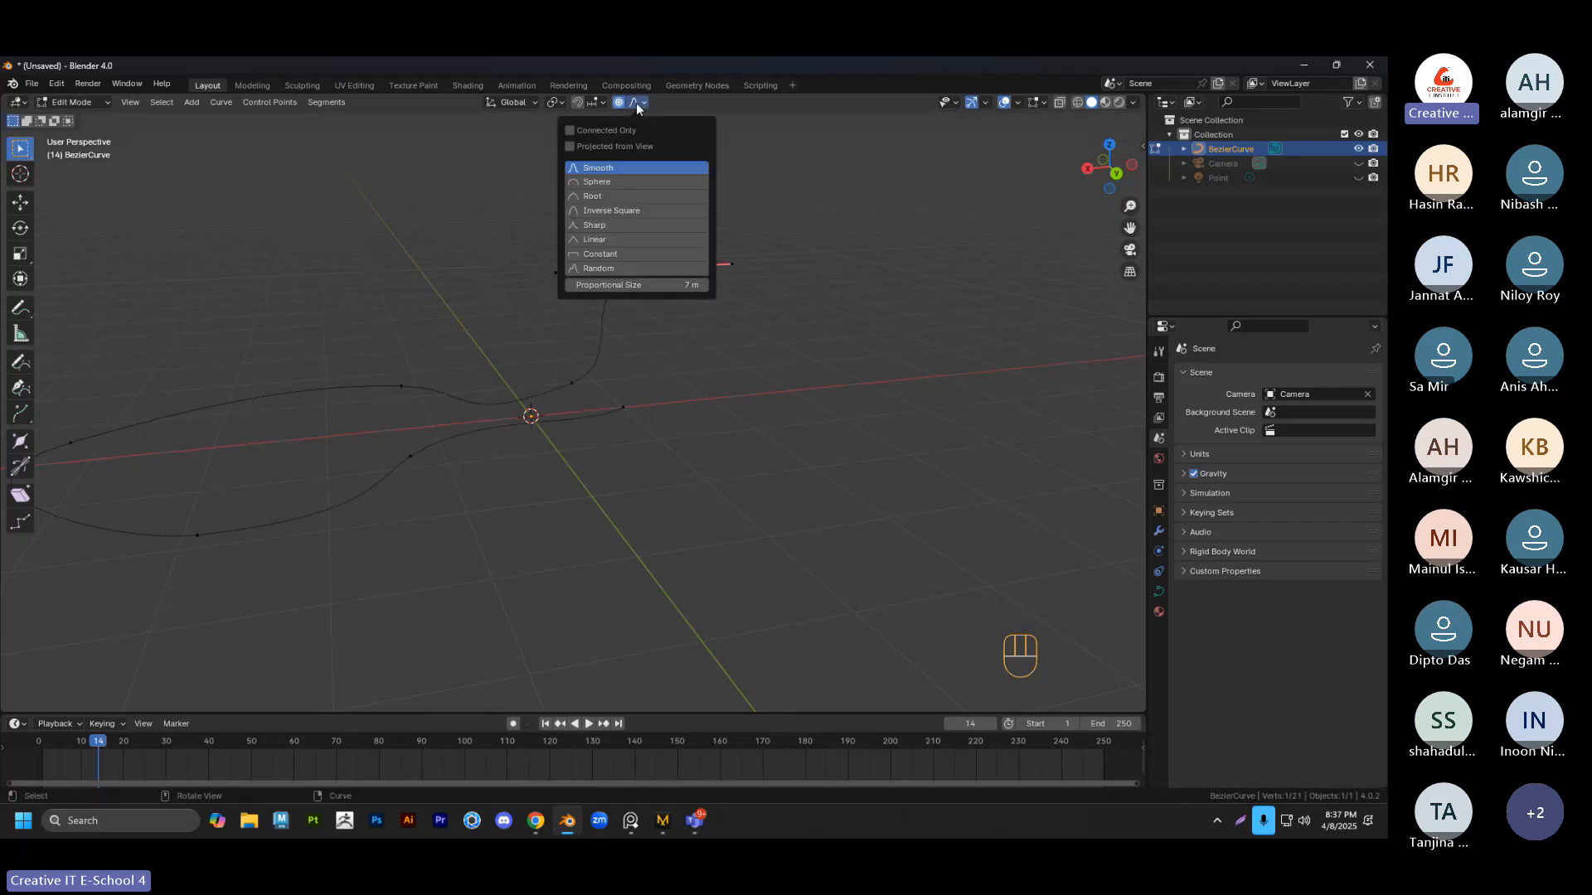
left_click(602, 130)
Move the end point with its handles about 0.21 m in X, -0.17 m in Y and 0.31 m in Z, using proportional size 3.593
left_click_drag(583, 238, 708, 307)
key("g")
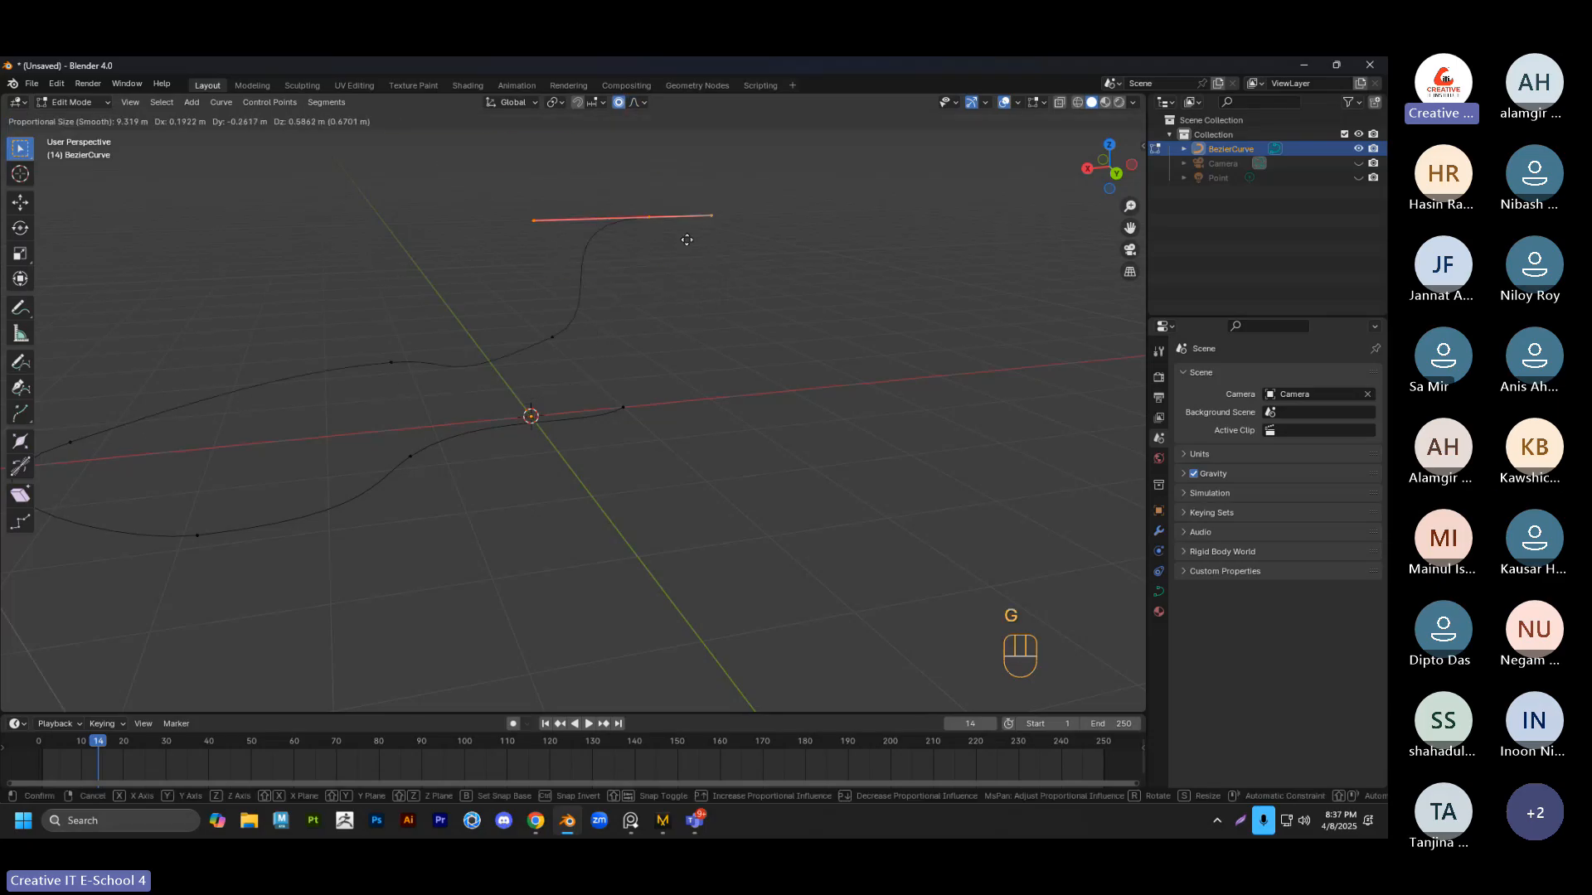
scroll(673, 296, "up", 4)
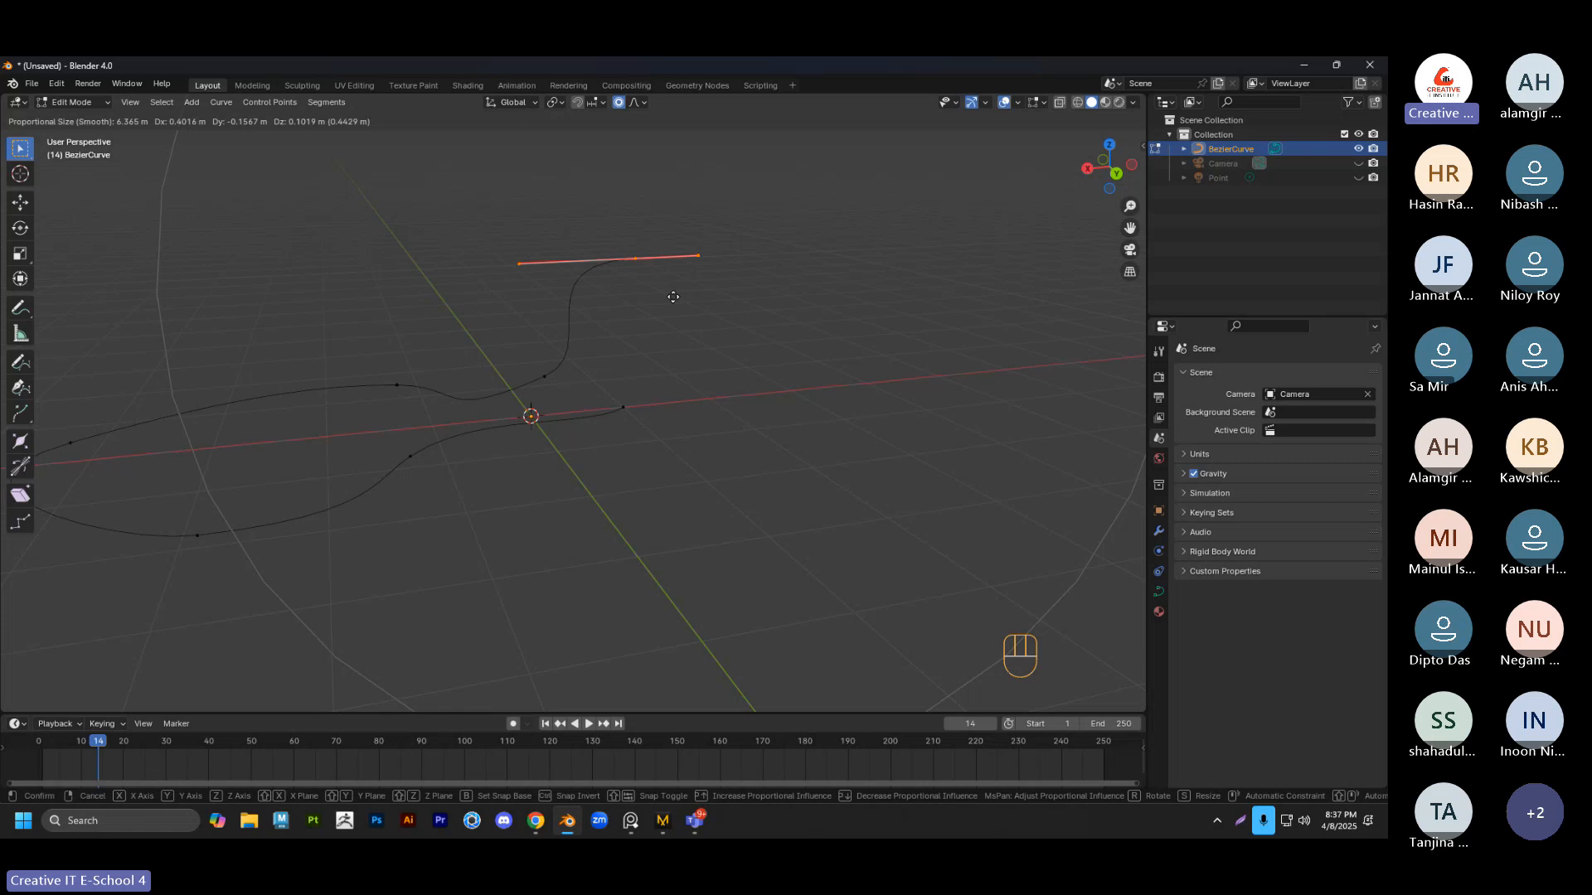
scroll(673, 296, "up", 9)
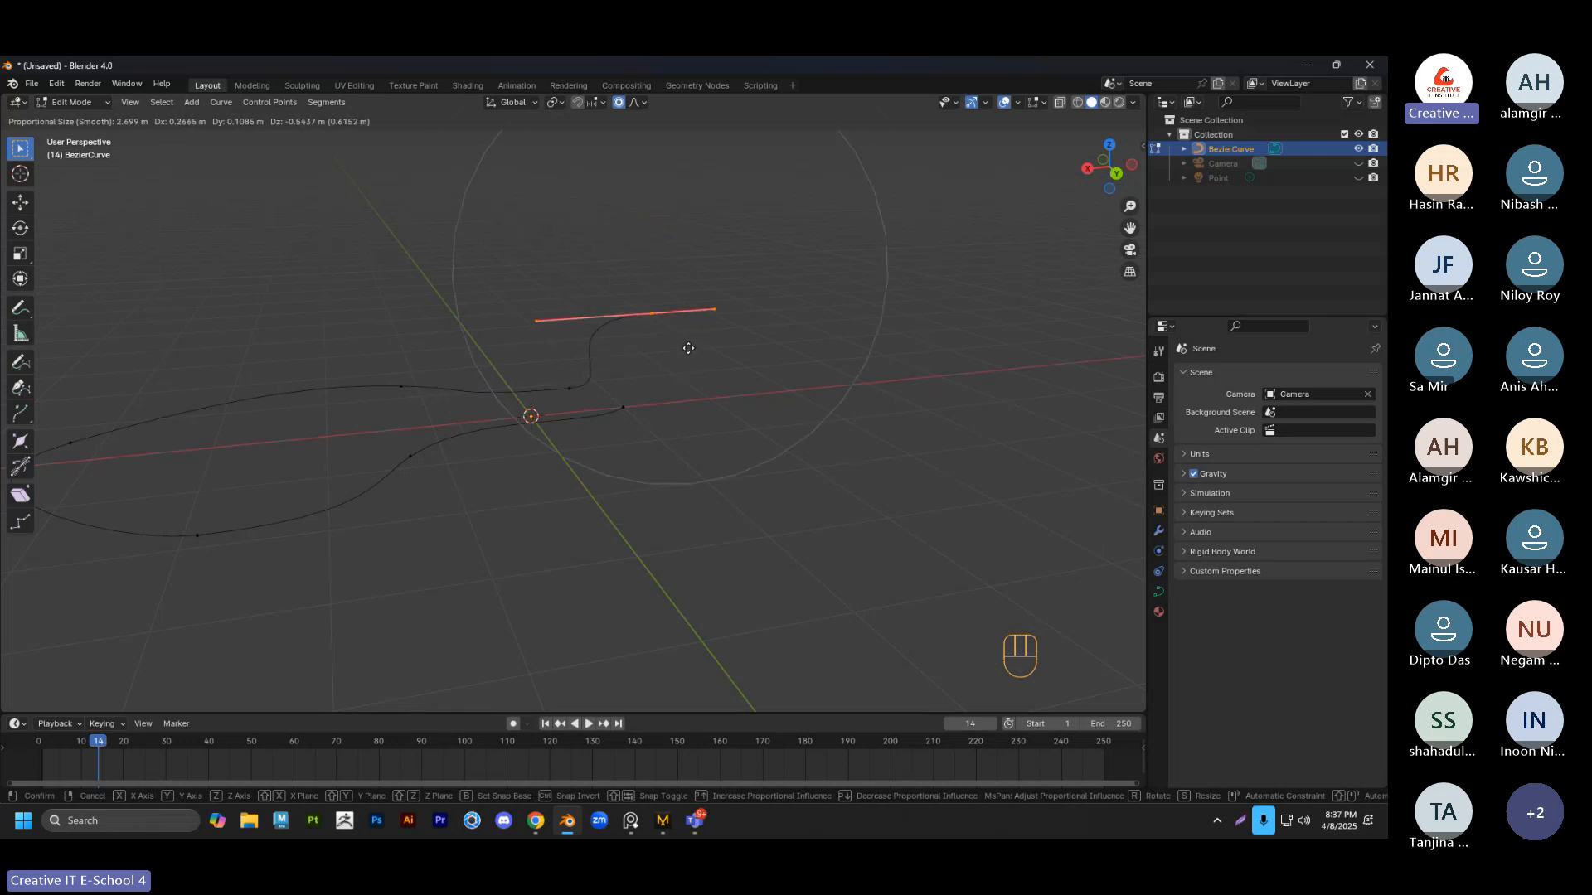
scroll(688, 332, "down", 3)
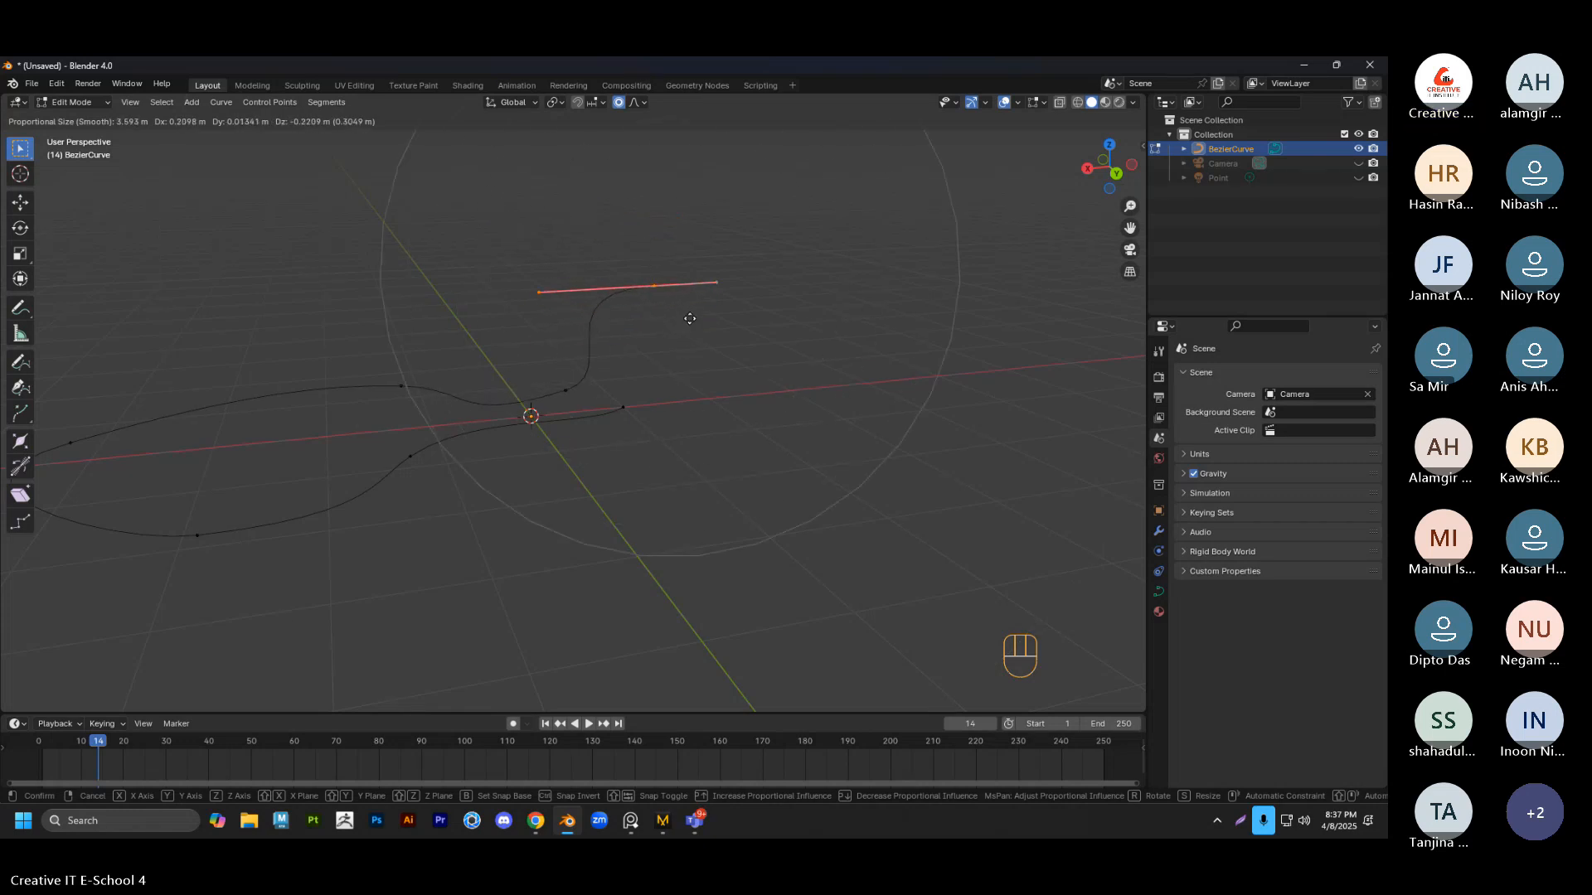
left_click(686, 277)
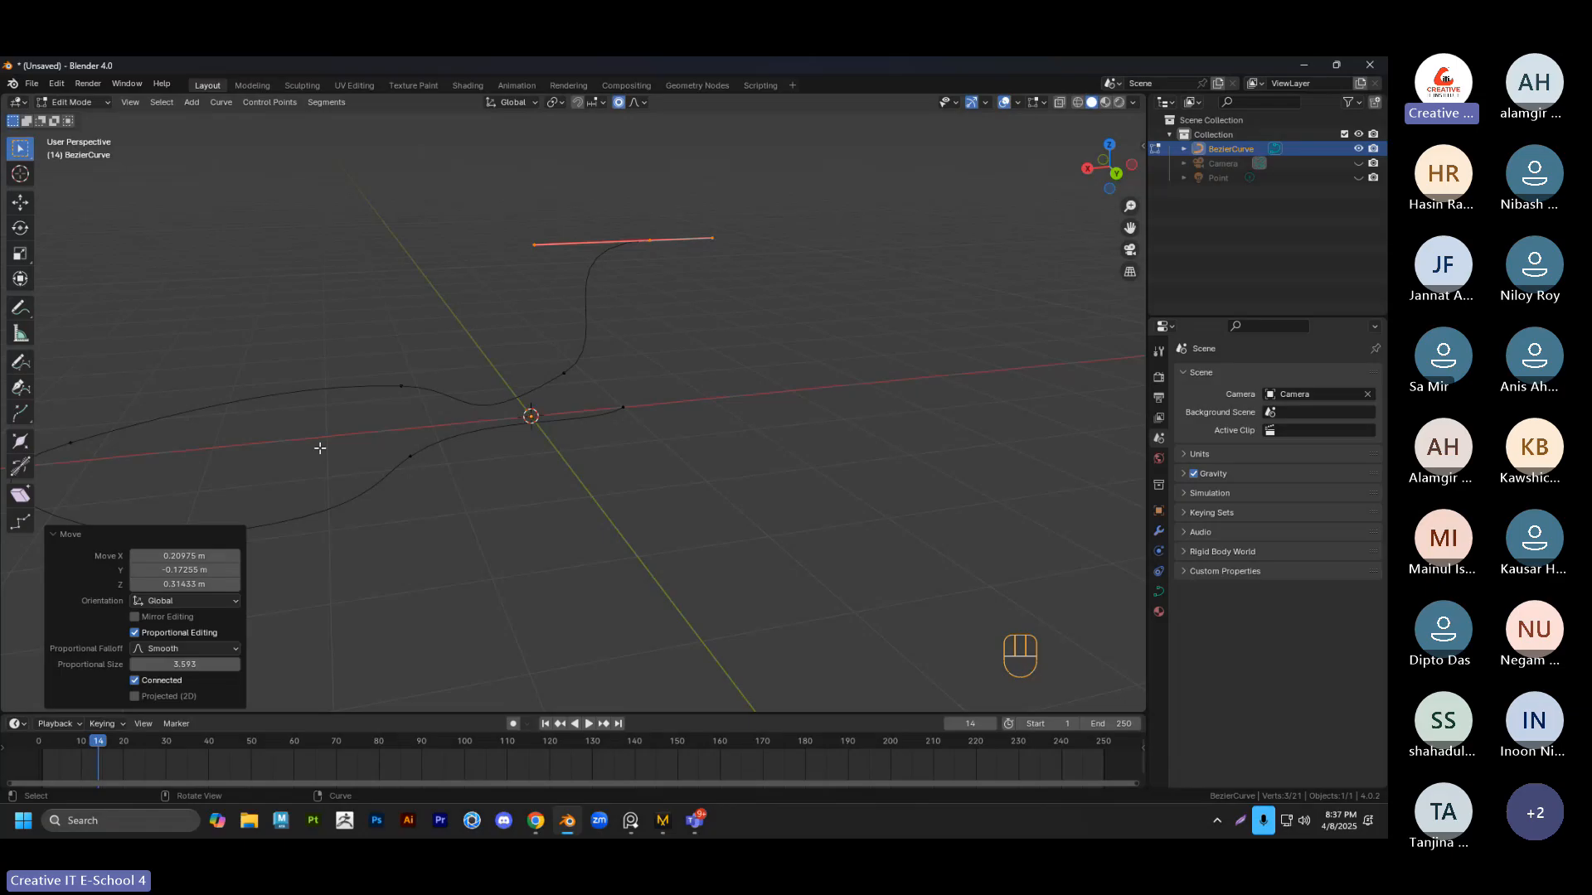
Raise the end point about 1.83 m in Z, shifting it -0.35 m in X and 0.31 m in Y, with proportional size 7.702
middle_click_drag(320, 448, 459, 291)
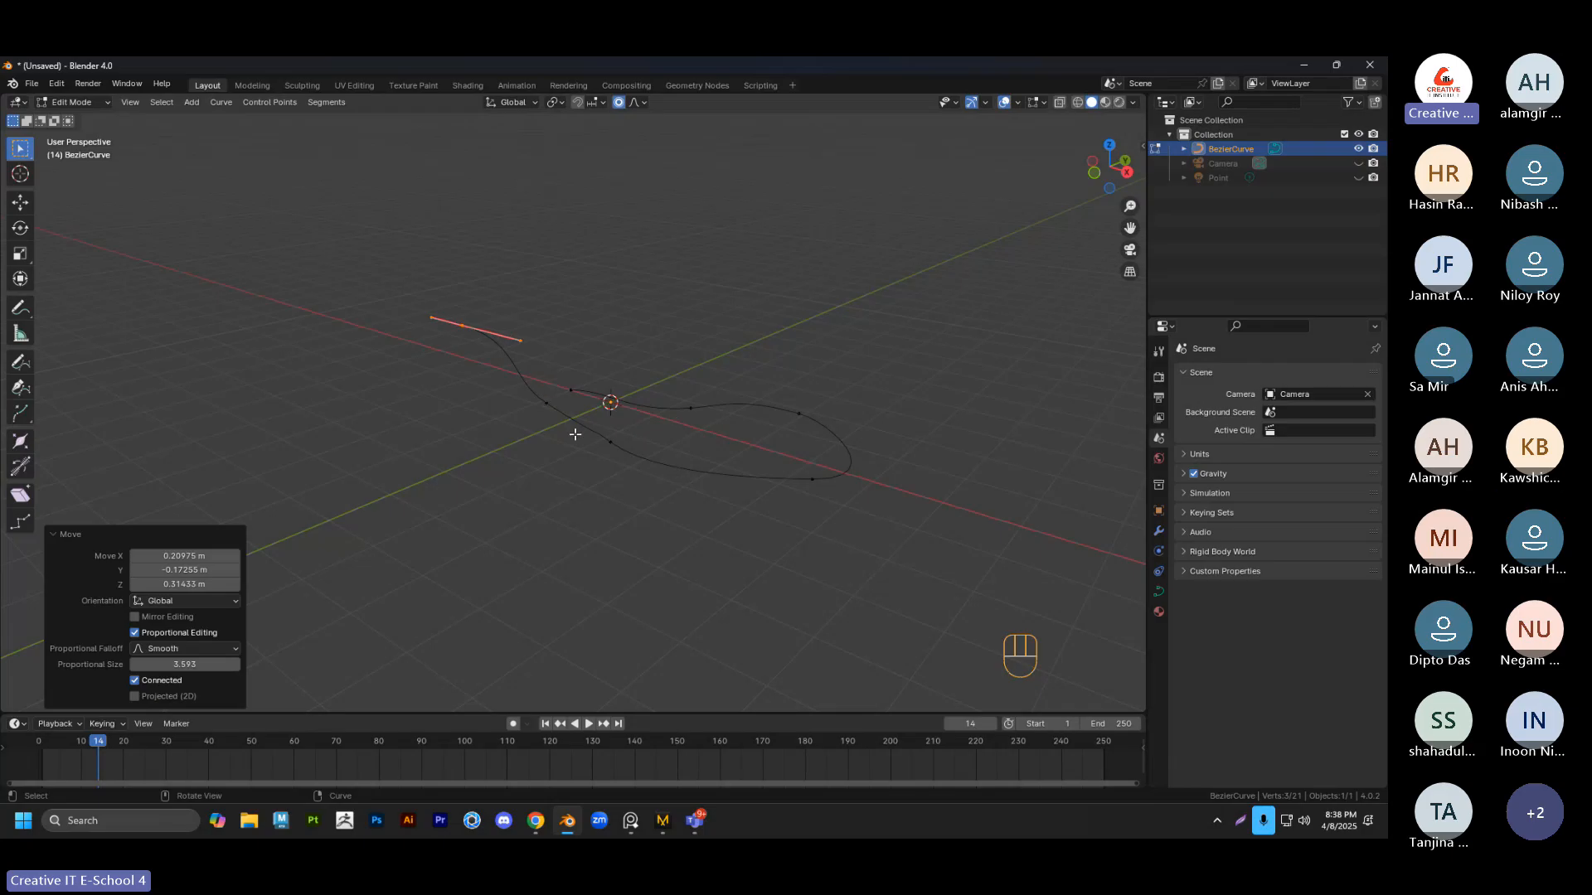
mouse_move(575, 435)
middle_mouse_down()
mouse_move(611, 483)
mouse_move(580, 501)
mouse_move(550, 491)
middle_mouse_up()
left_click_drag(485, 279, 399, 350)
key("g")
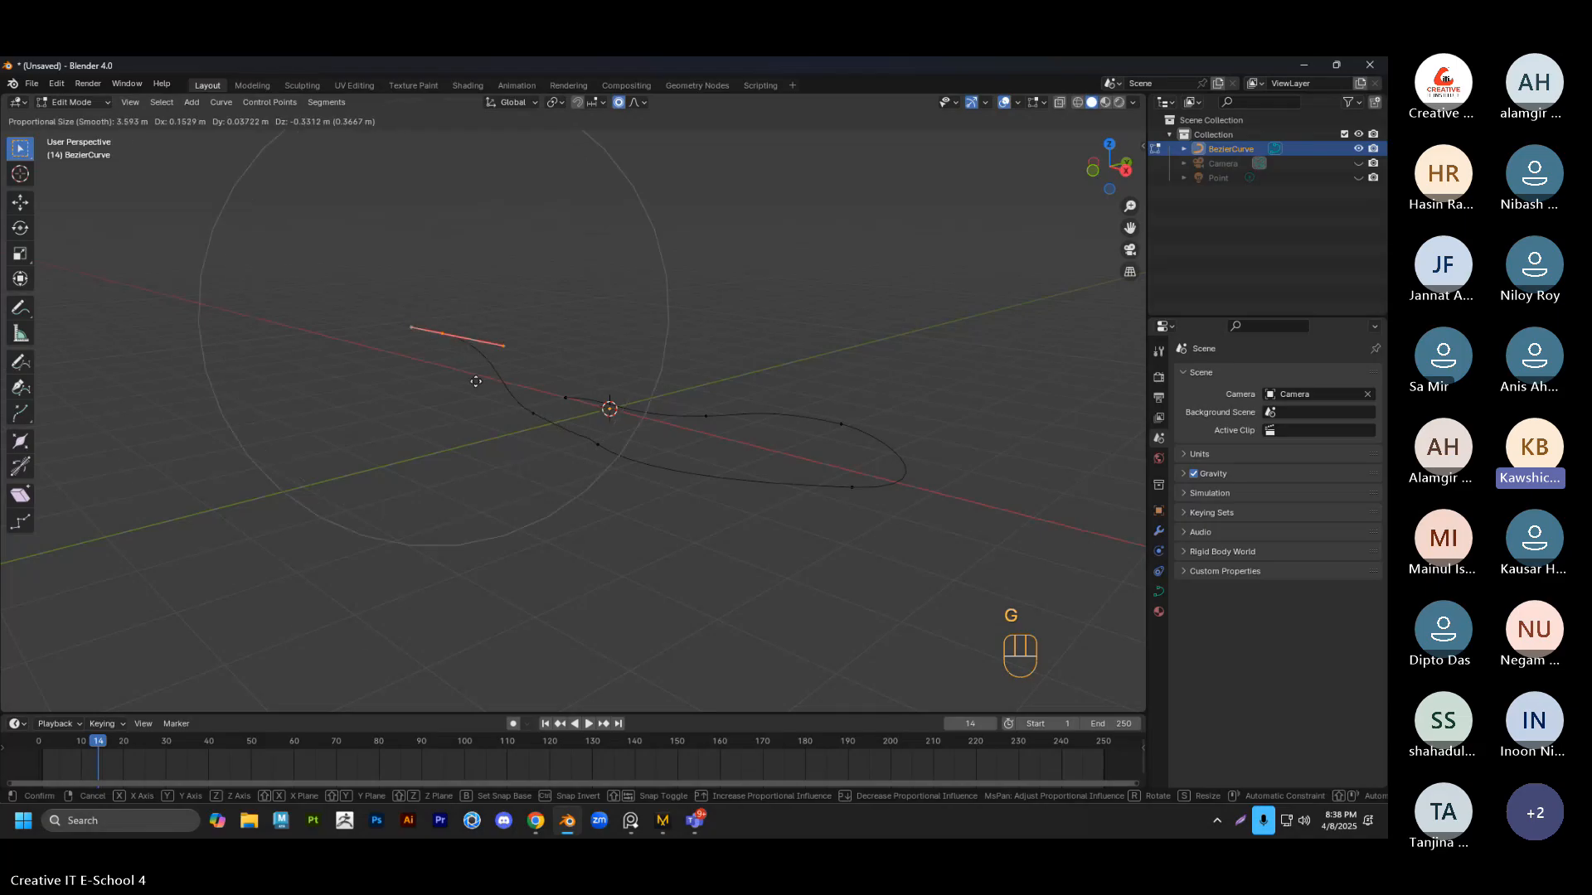
scroll(457, 267, "up", 12)
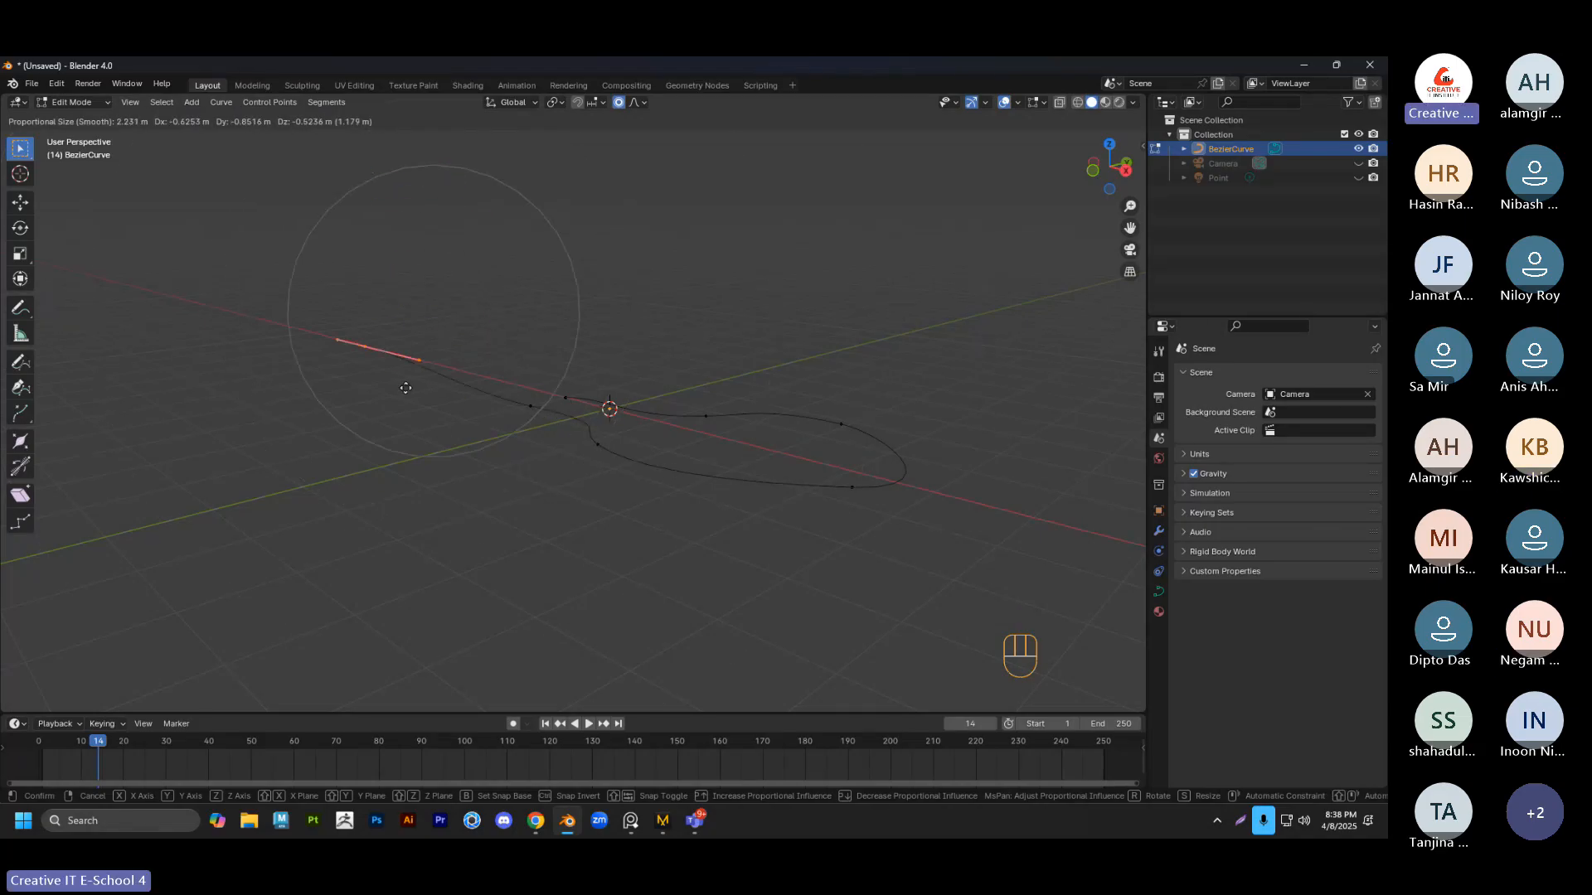
scroll(430, 356, "up", 4)
scroll(420, 365, "down", 10)
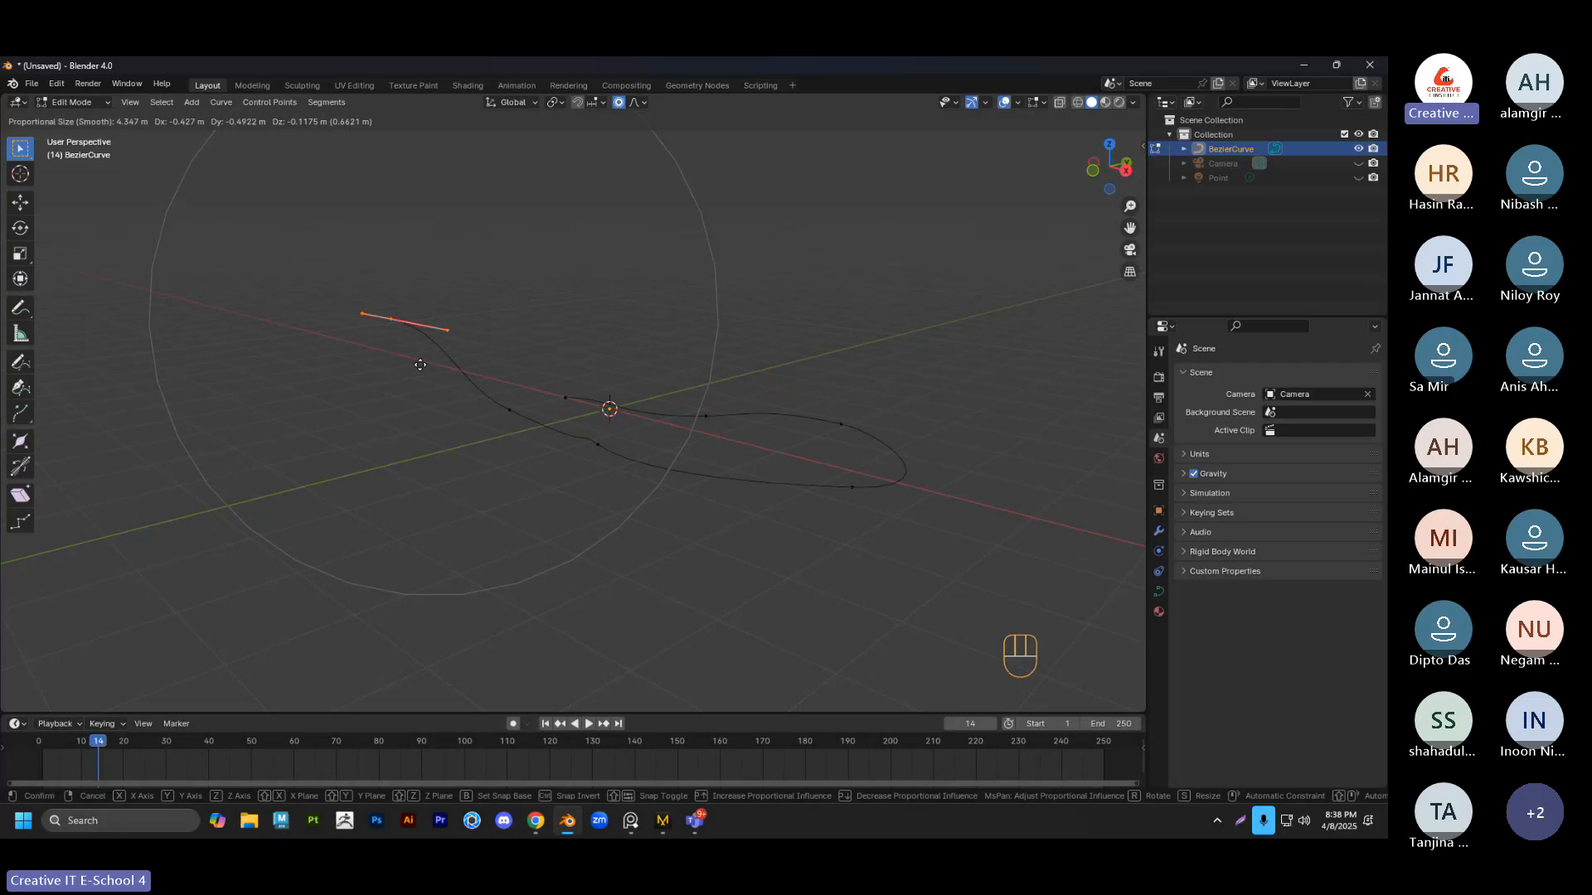
left_click(464, 228)
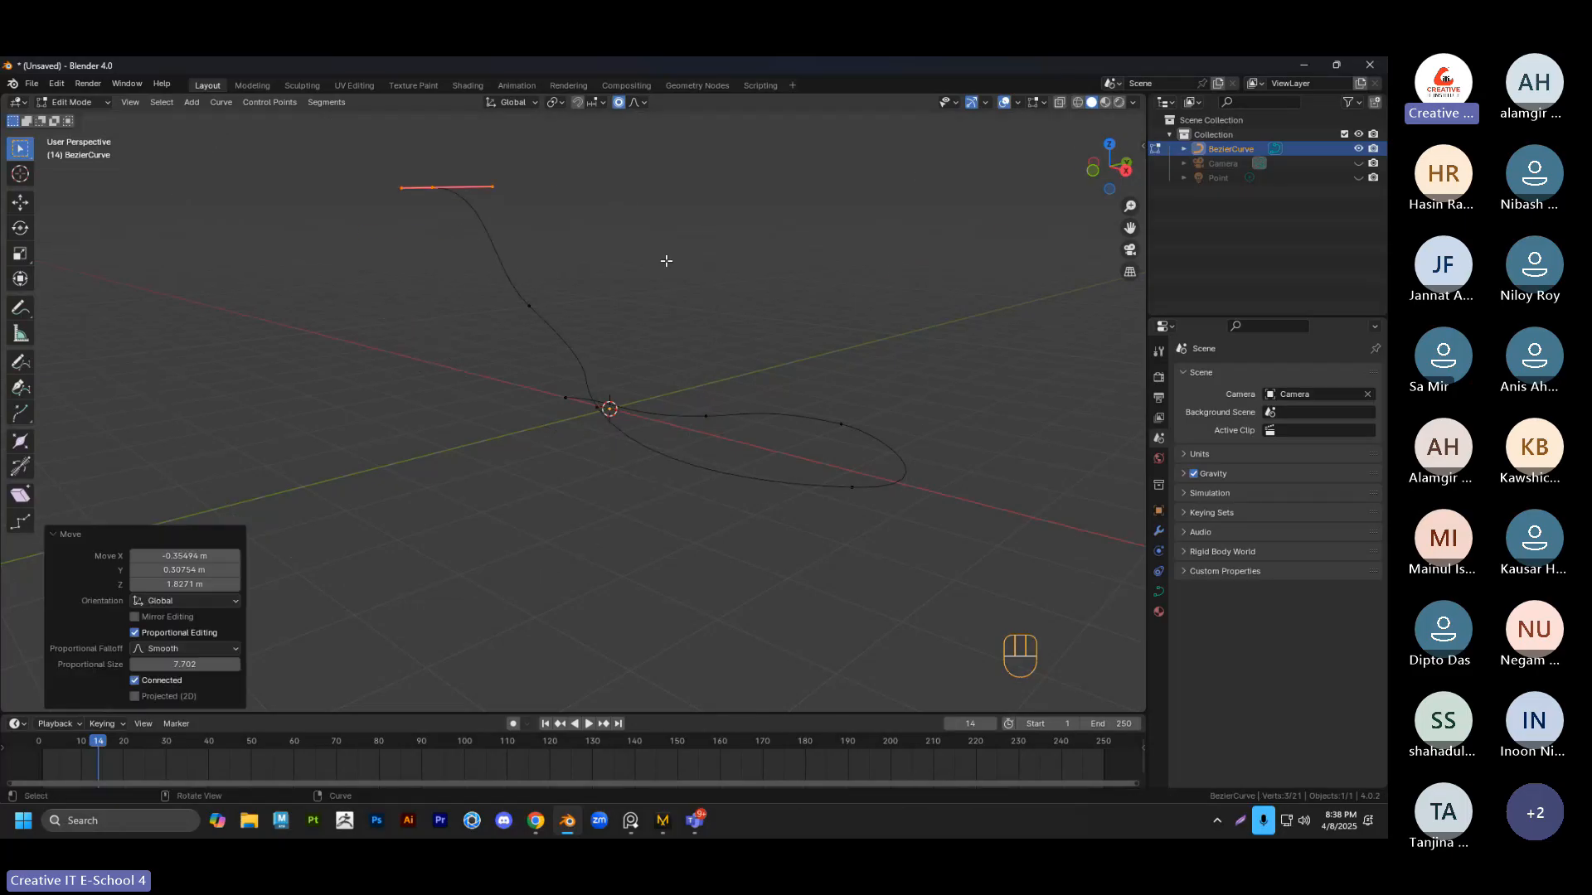
Switch to Object Mode, then deselect and reselect the Bezier curve while inspecting its shape
key("Tab")
middle_click_drag(550, 356, 643, 381)
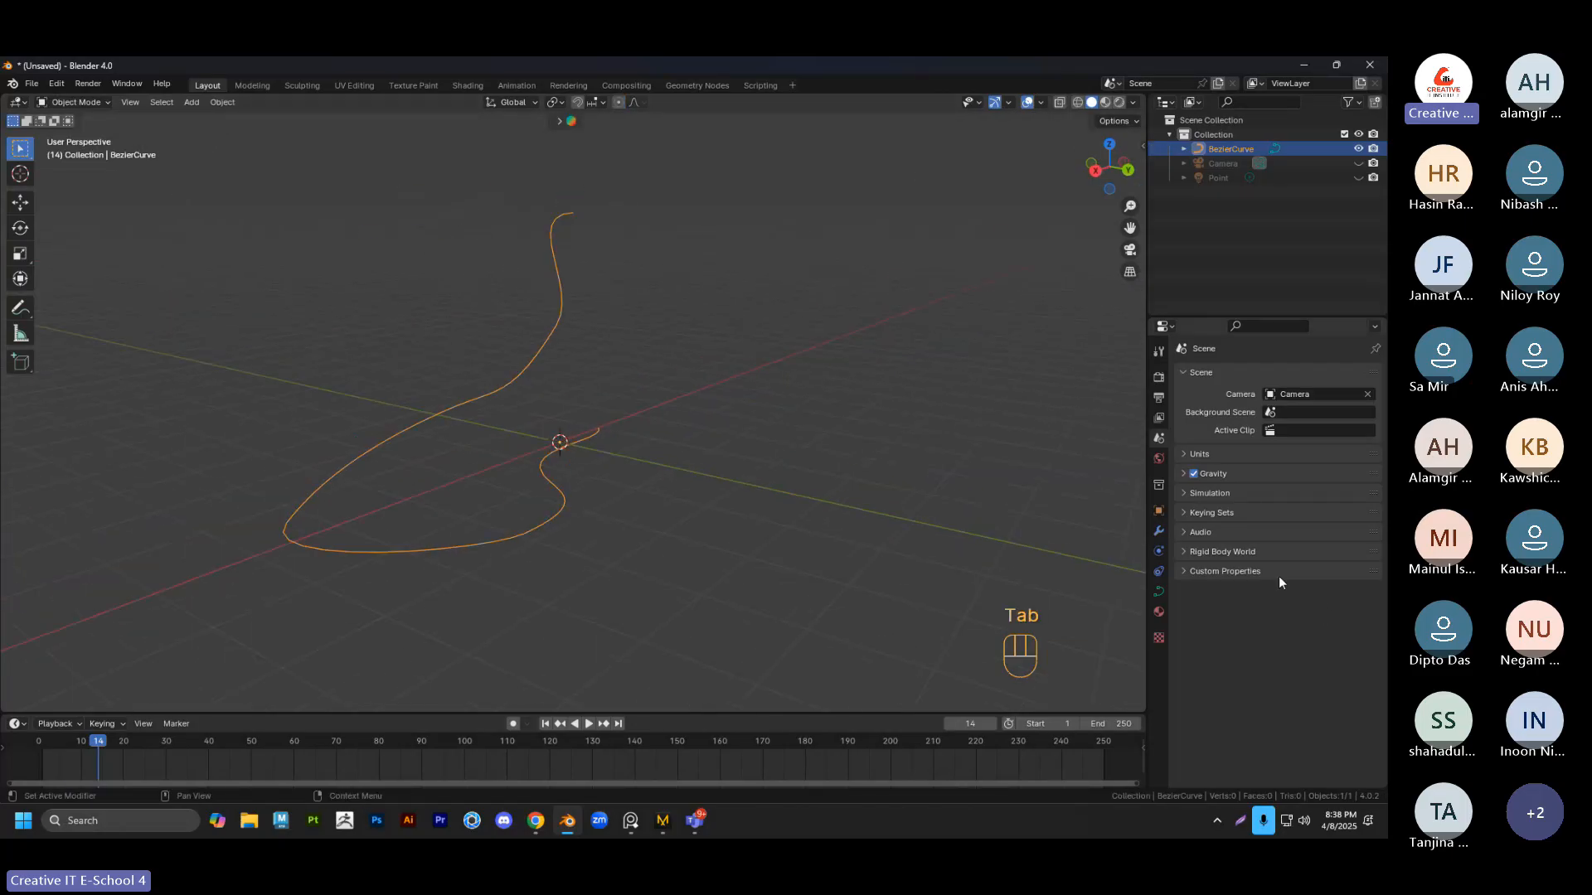
left_click(675, 390)
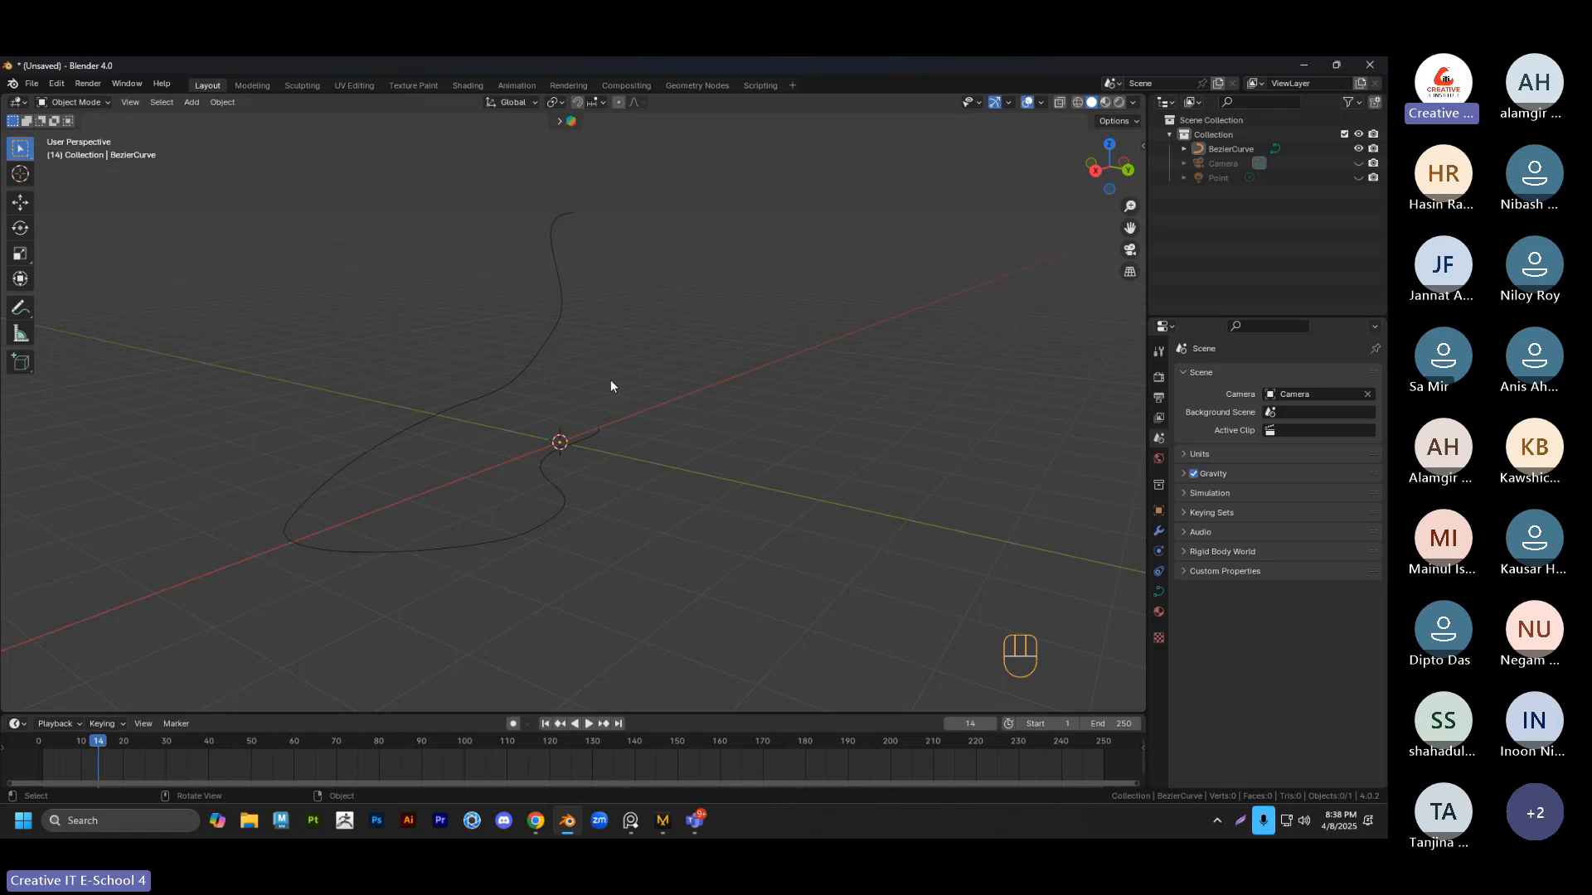
middle_click_drag(611, 380, 550, 355)
middle_click_drag(605, 418, 625, 425)
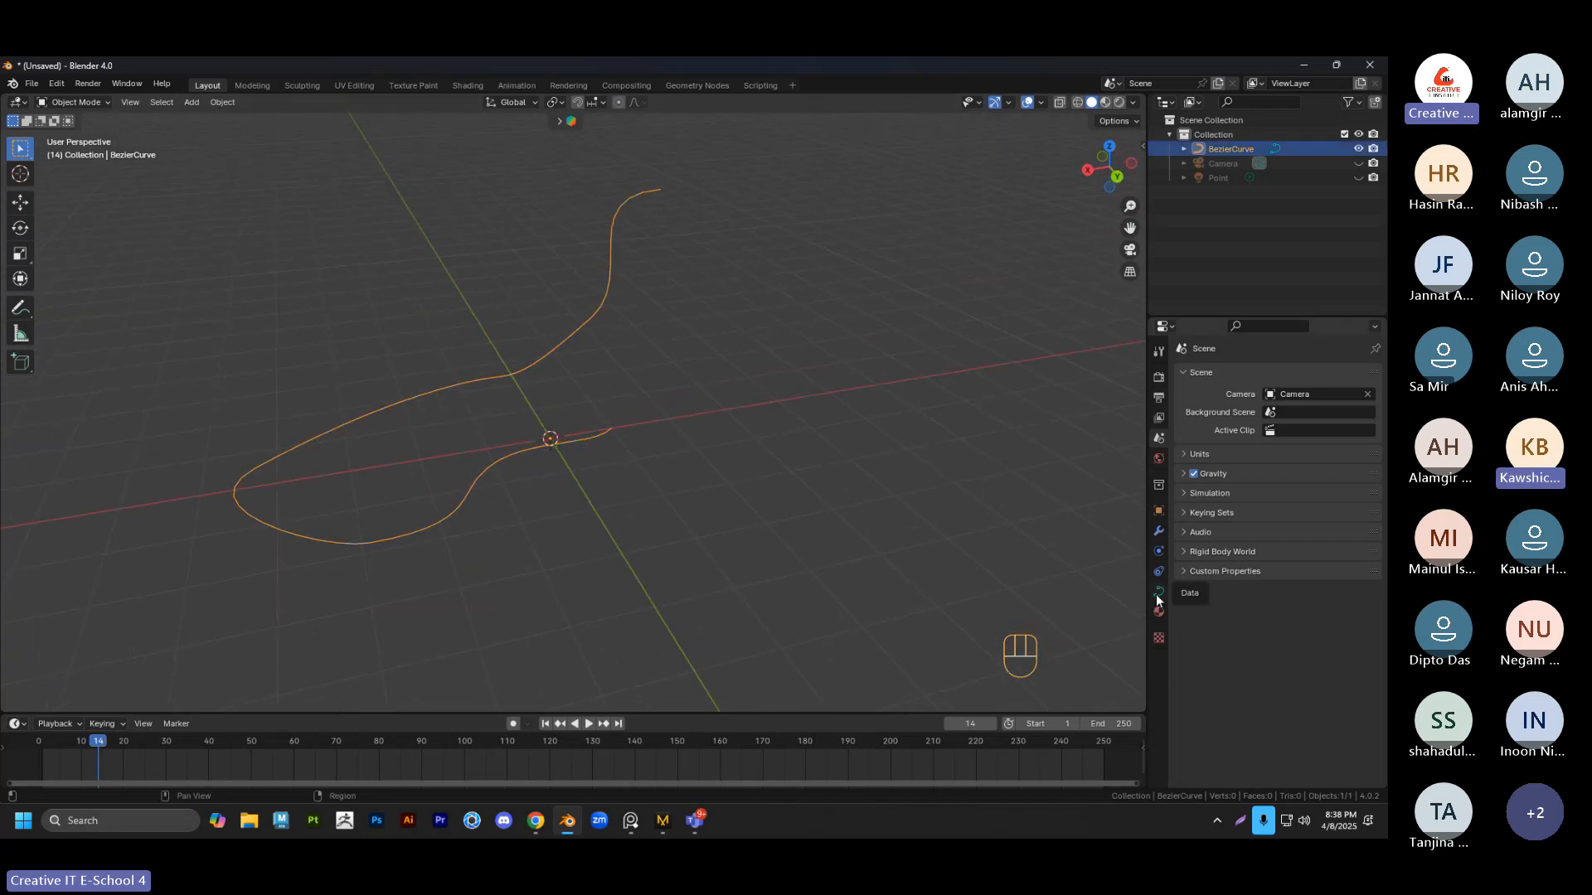
Deselect the Bezier curve and add a 2 m cube at the world origin
left_click(854, 394)
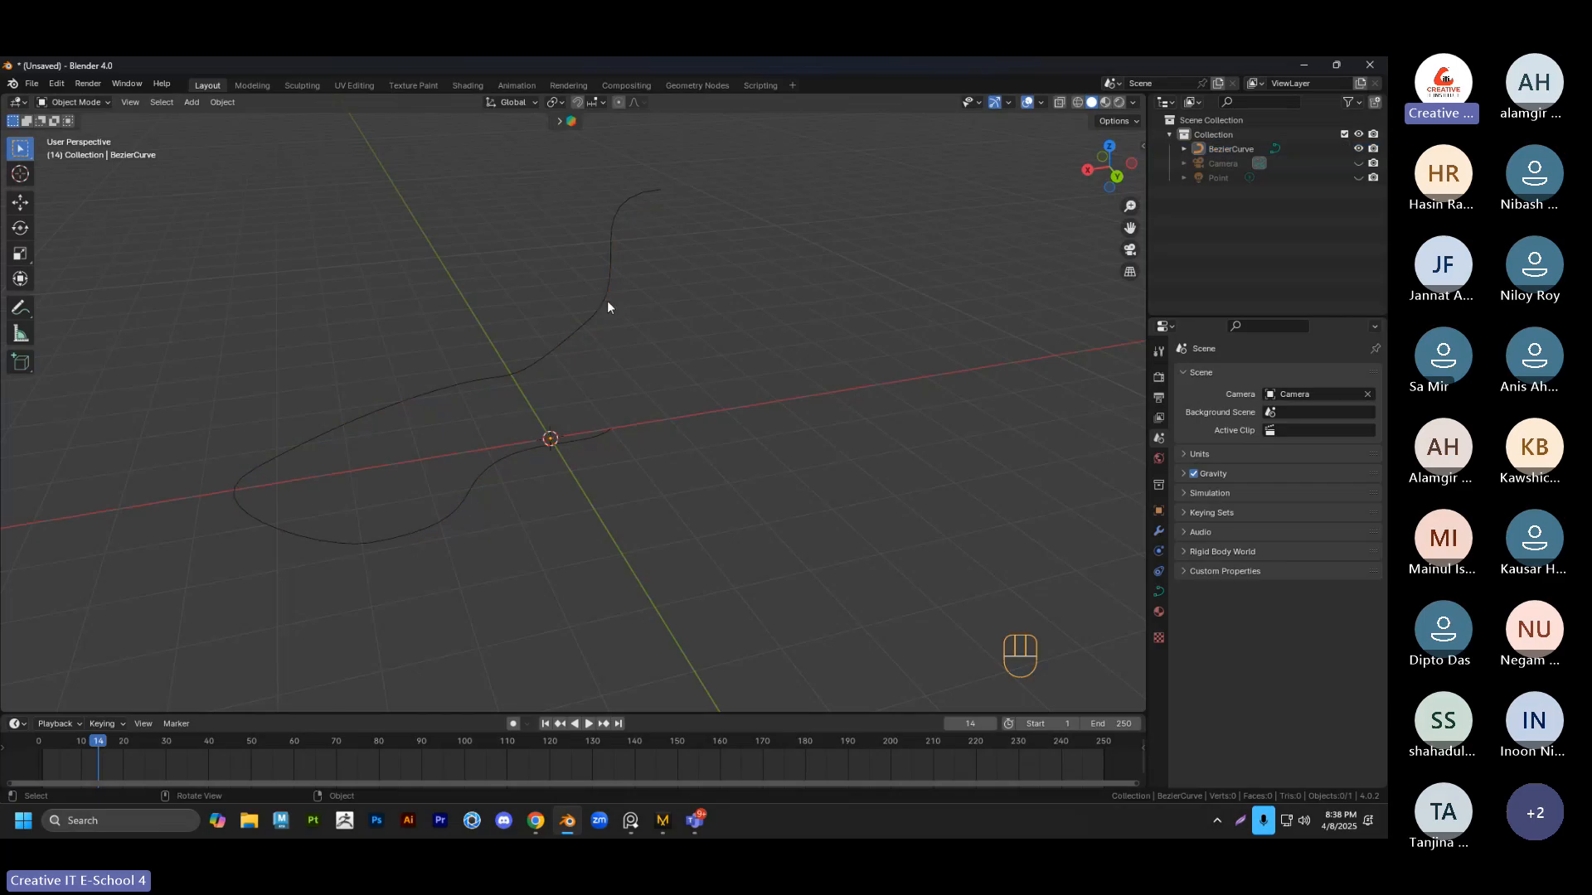
left_click(607, 300)
left_click(769, 416)
middle_click_drag(769, 421, 792, 425)
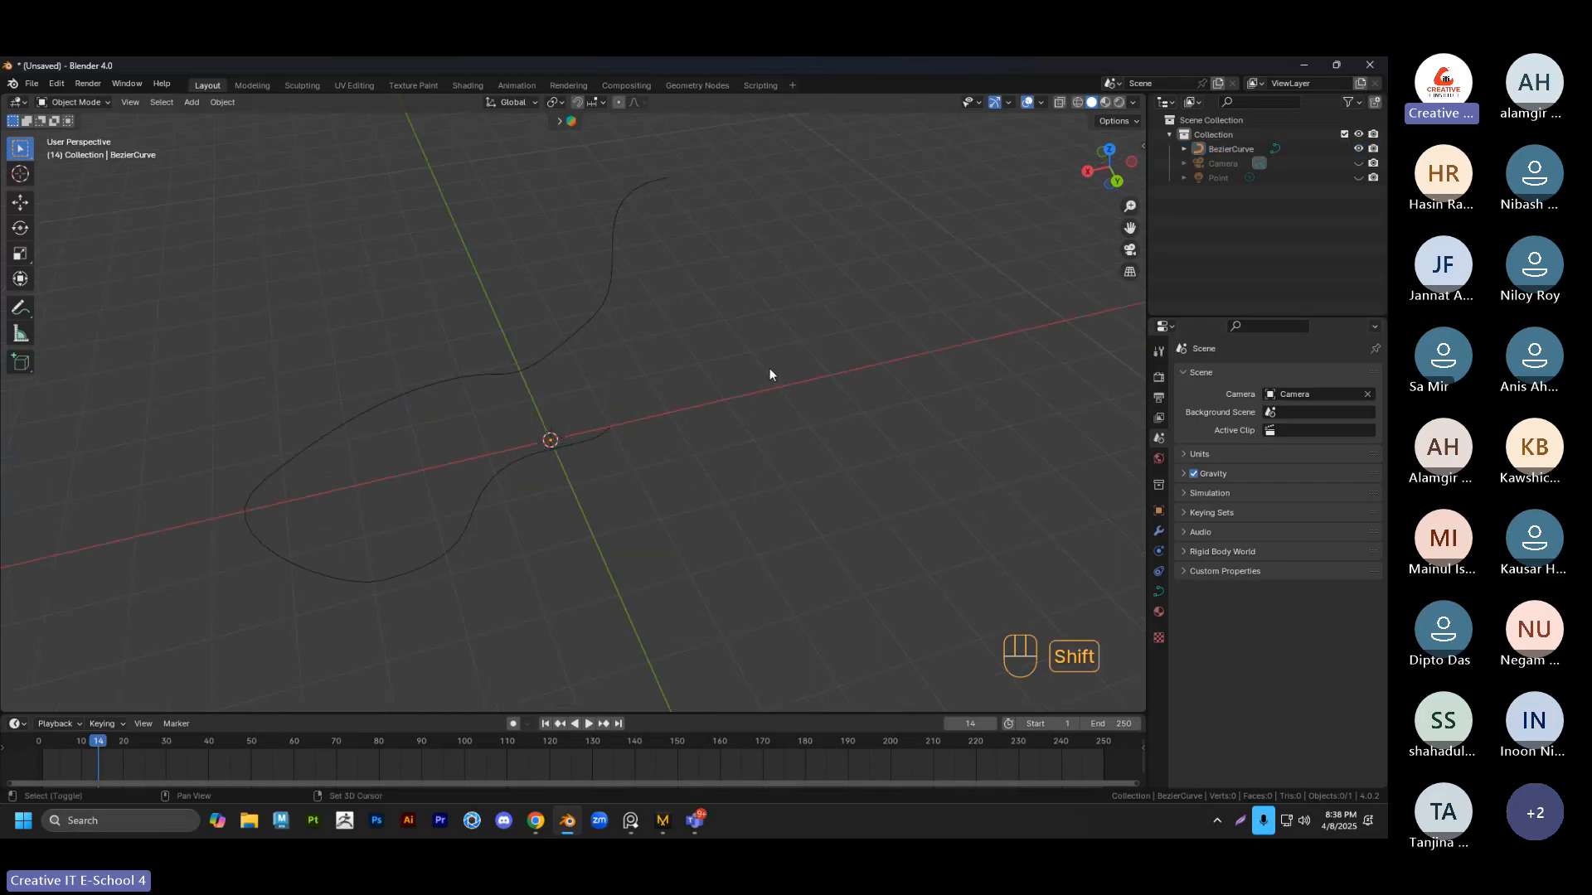
key("shift+a")
mouse_move(766, 369)
left_click(833, 370)
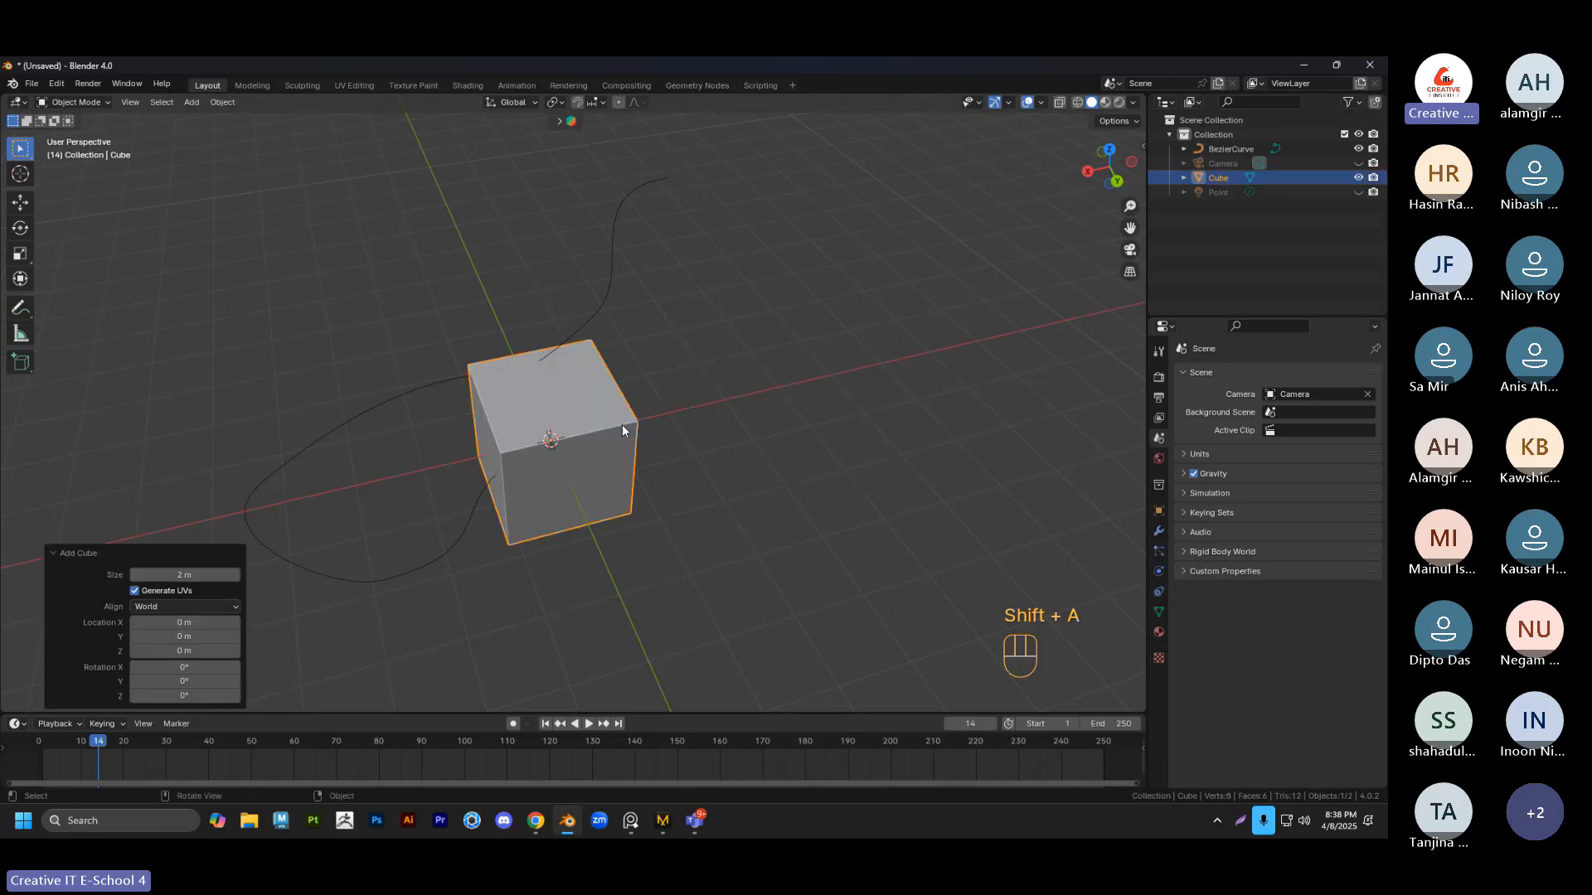
Move the cube along the global X axis until it stands clear beside the Bezier curve
left_click(589, 425)
key("g")
key("z")
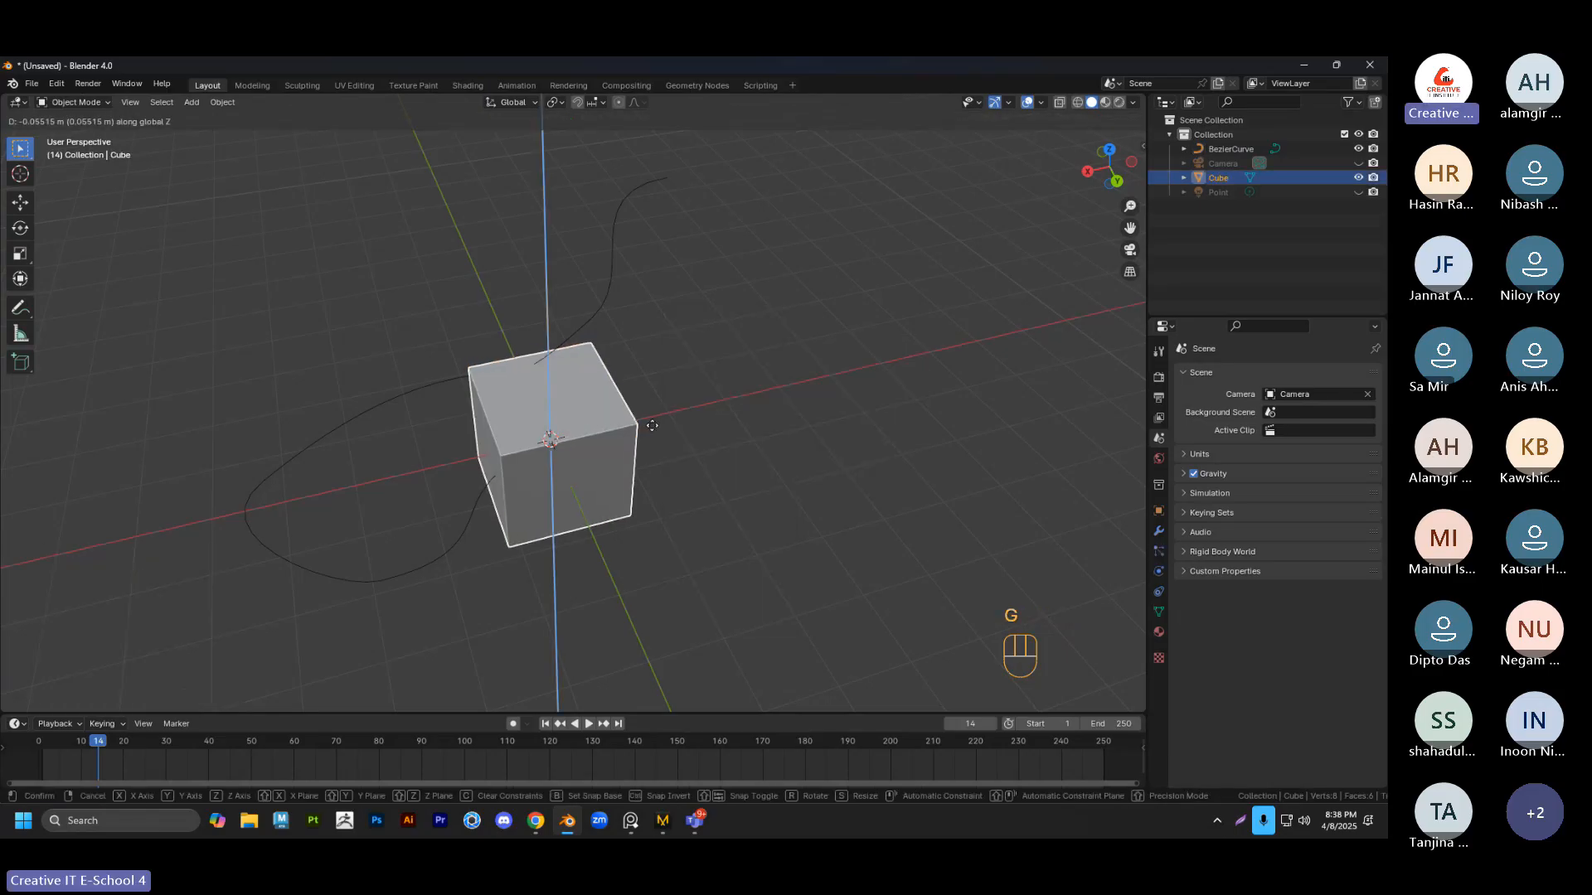
key("x")
left_click(844, 380)
left_click(718, 304)
left_click(760, 404)
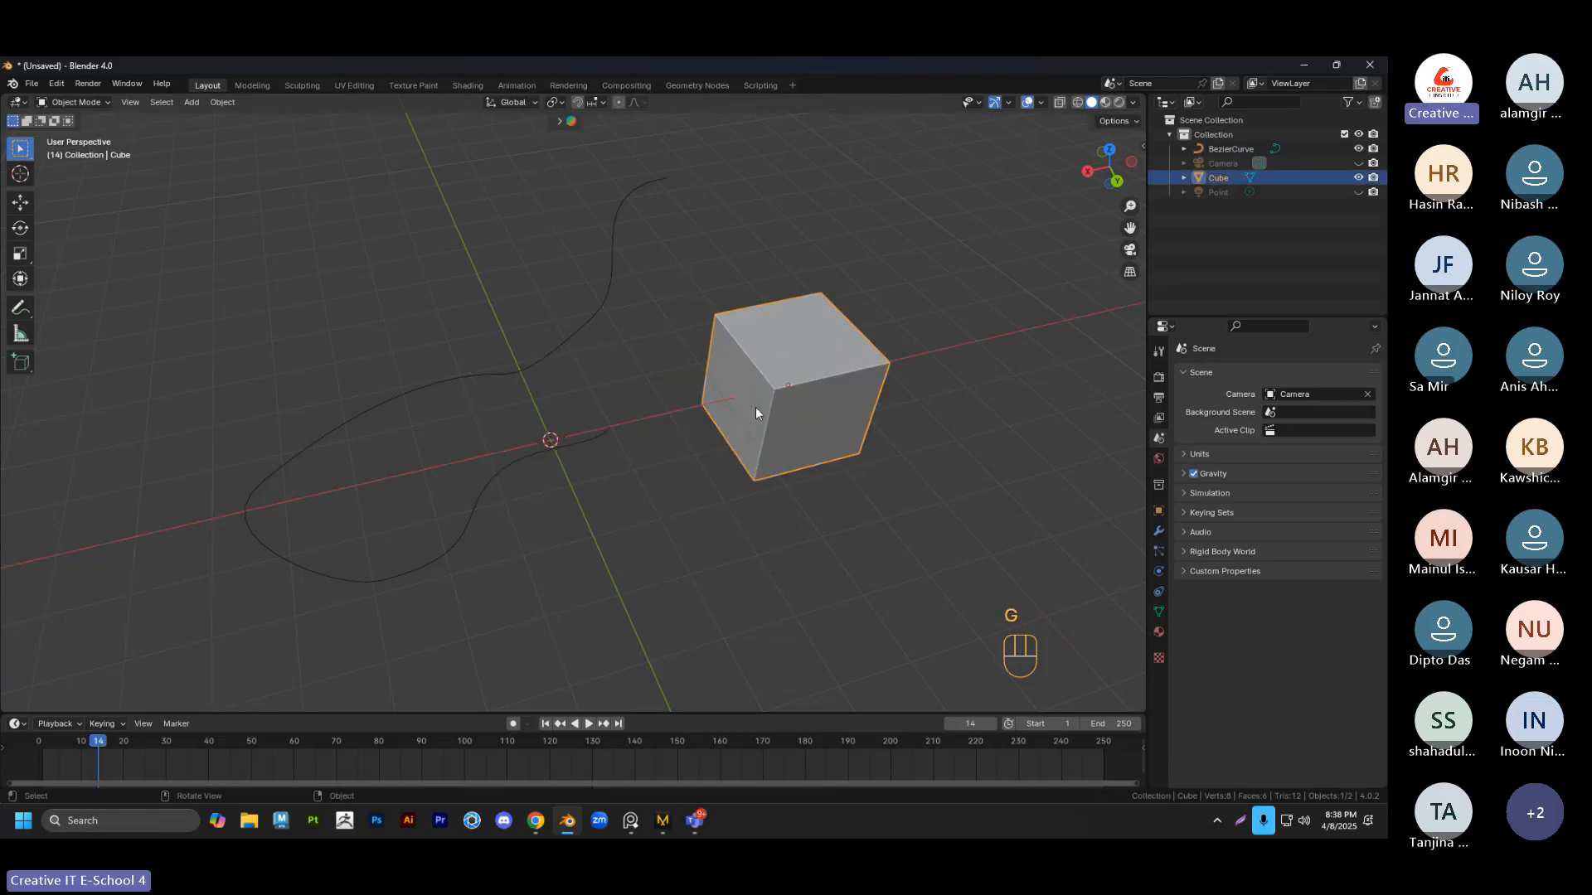
Compare the object data properties of the cube with those of the Bezier curve
left_click(1159, 612)
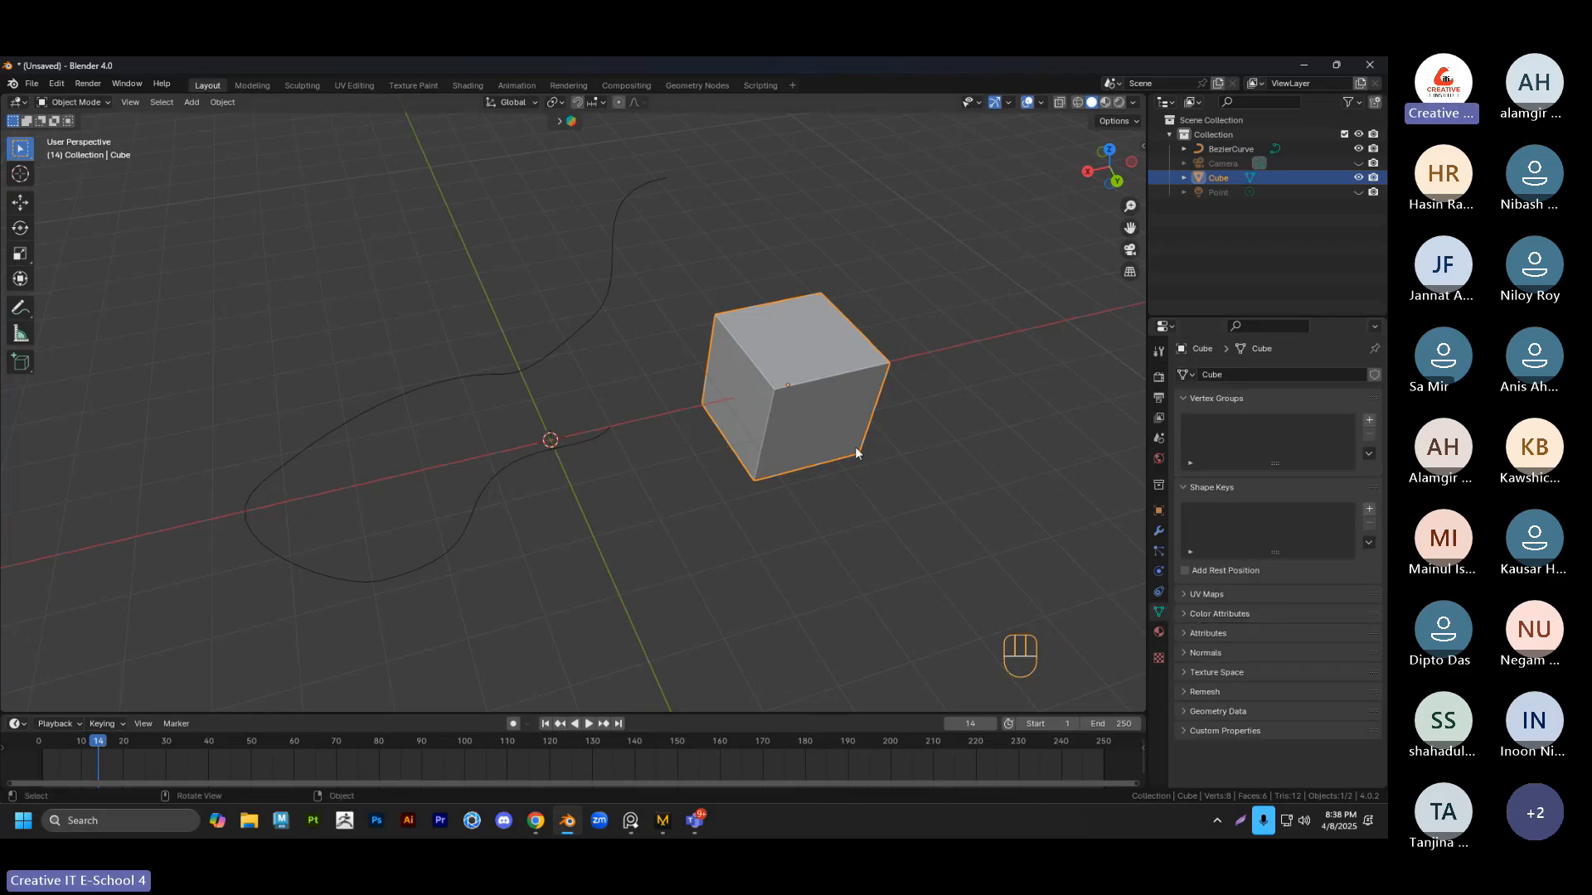
left_click(618, 252)
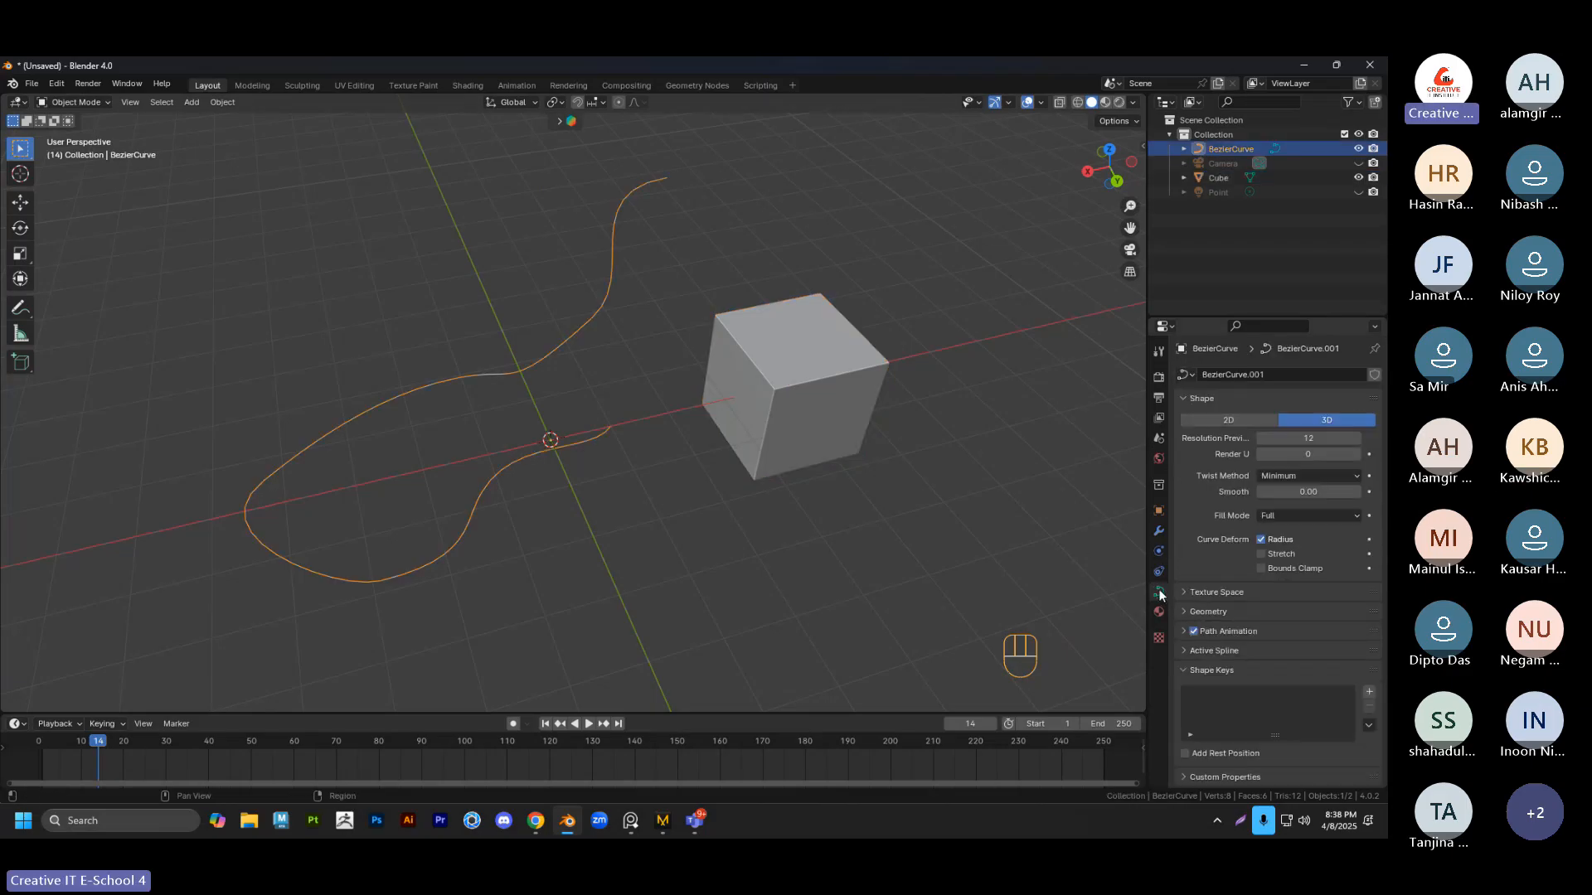
left_click(1042, 489)
left_click(600, 310)
Give the Bezier curve a round bevel with a depth of 0.14 m in its geometry settings
left_click(1194, 612)
scroll(1202, 612, "down", 1)
scroll(1204, 614, "down", 4)
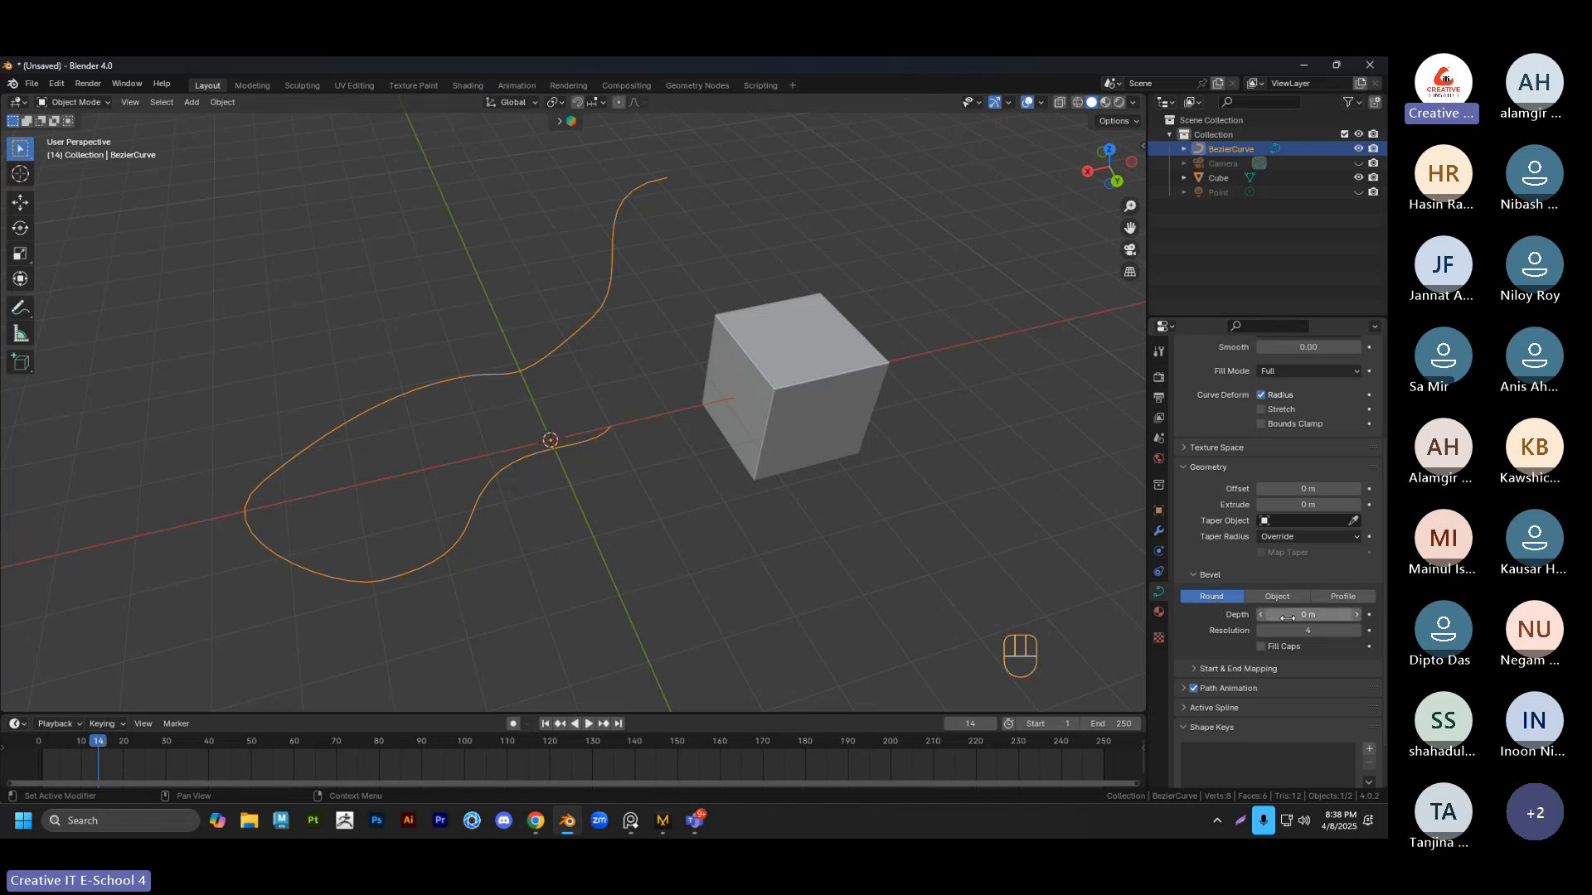
left_click_drag(1288, 618, 1321, 618)
left_click(738, 320)
middle_click_drag(705, 267, 665, 428)
scroll(665, 428, "up", 5)
Select the tube, enter Edit Mode and rotate its raised end point about -27° with proportional size 7.70
left_click(669, 323)
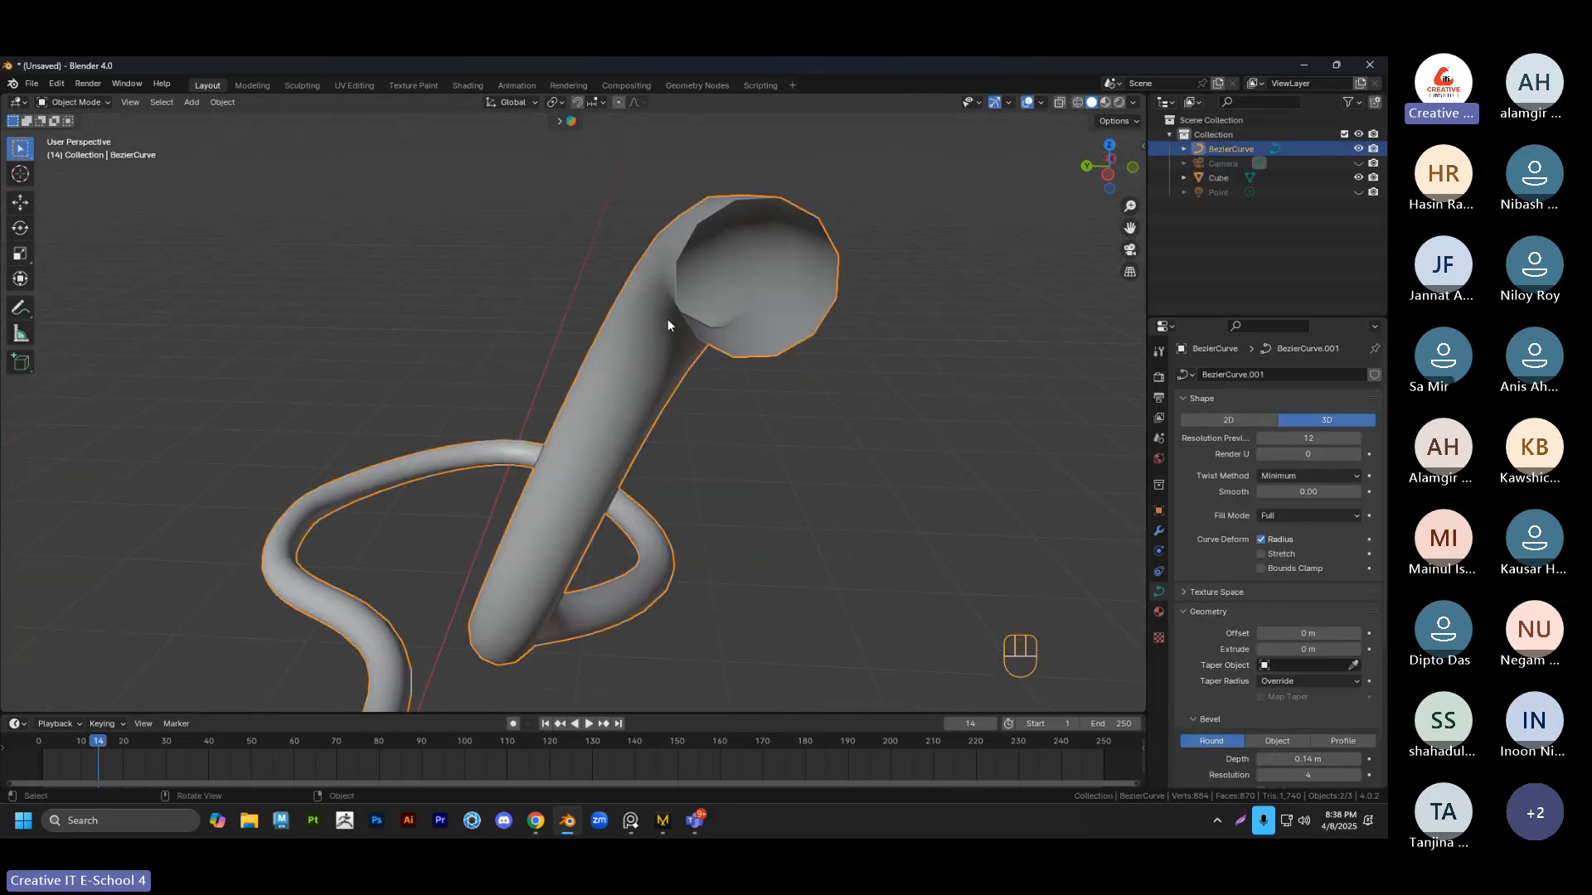
scroll(670, 333, "down", 4)
mouse_move(670, 333)
middle_mouse_down()
mouse_move(698, 353)
mouse_move(613, 406)
mouse_move(688, 485)
mouse_move(791, 441)
mouse_move(1011, 425)
mouse_move(804, 380)
mouse_move(692, 424)
mouse_move(767, 468)
mouse_move(663, 356)
middle_mouse_up()
key("Tab")
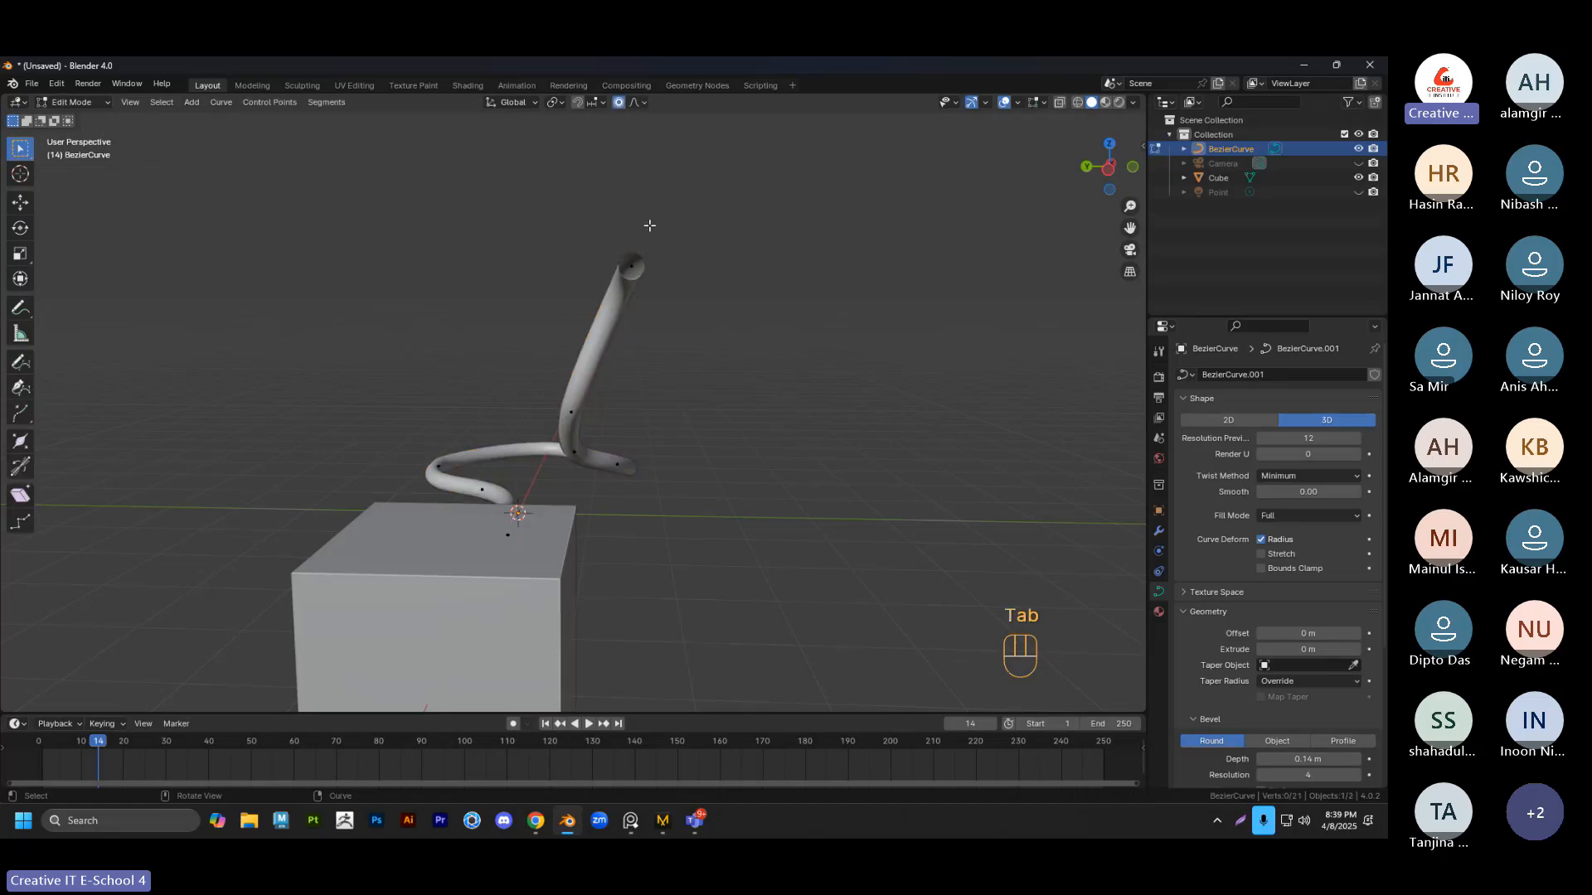
middle_click_drag(671, 240, 672, 240)
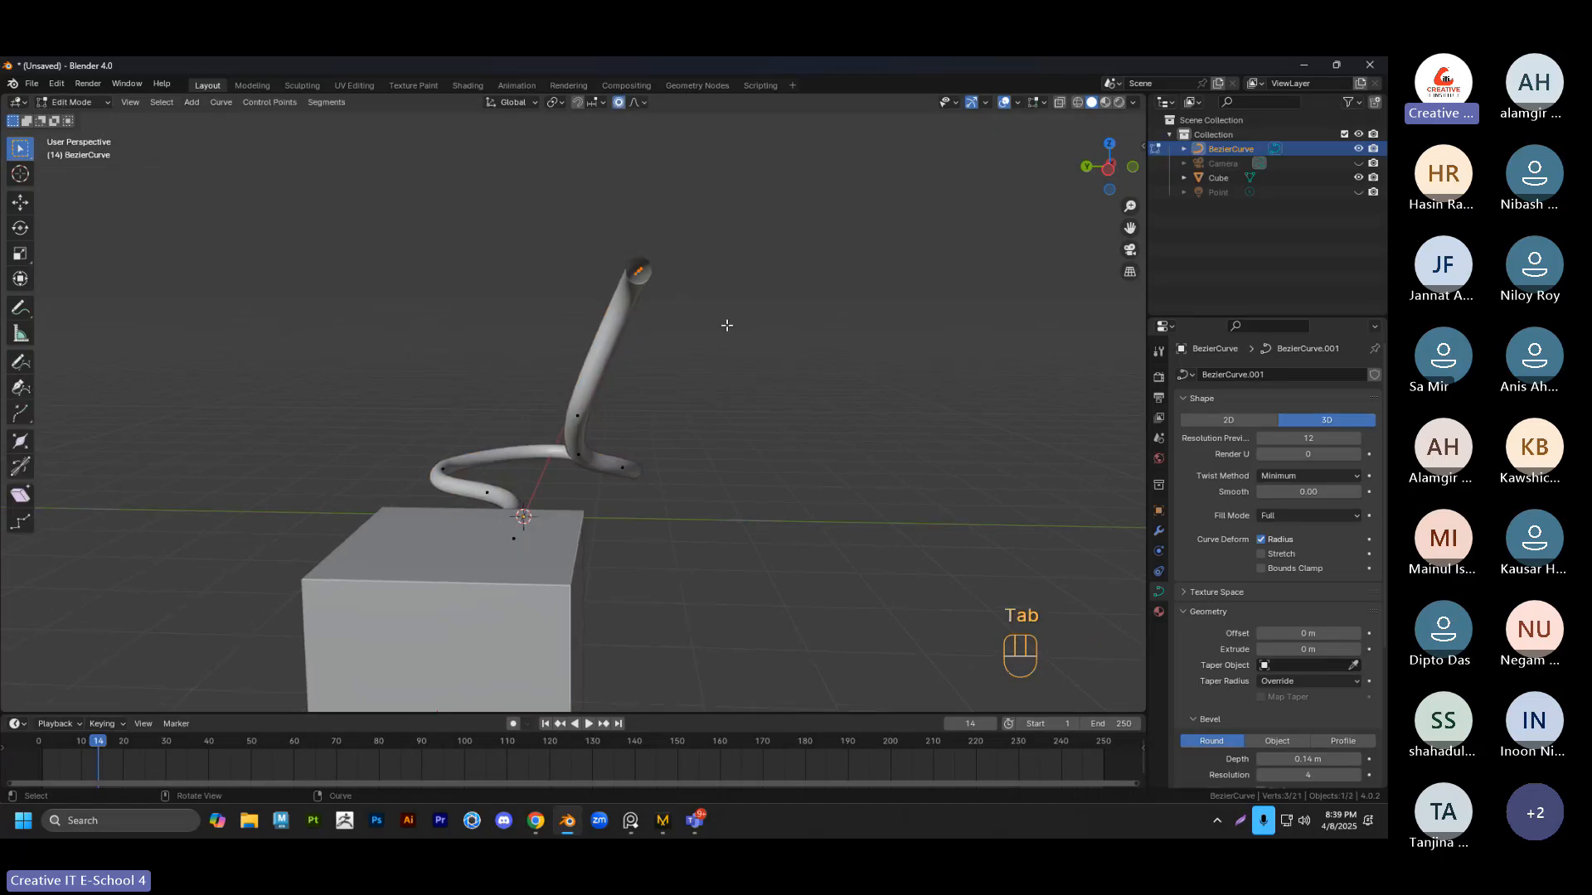
key("r")
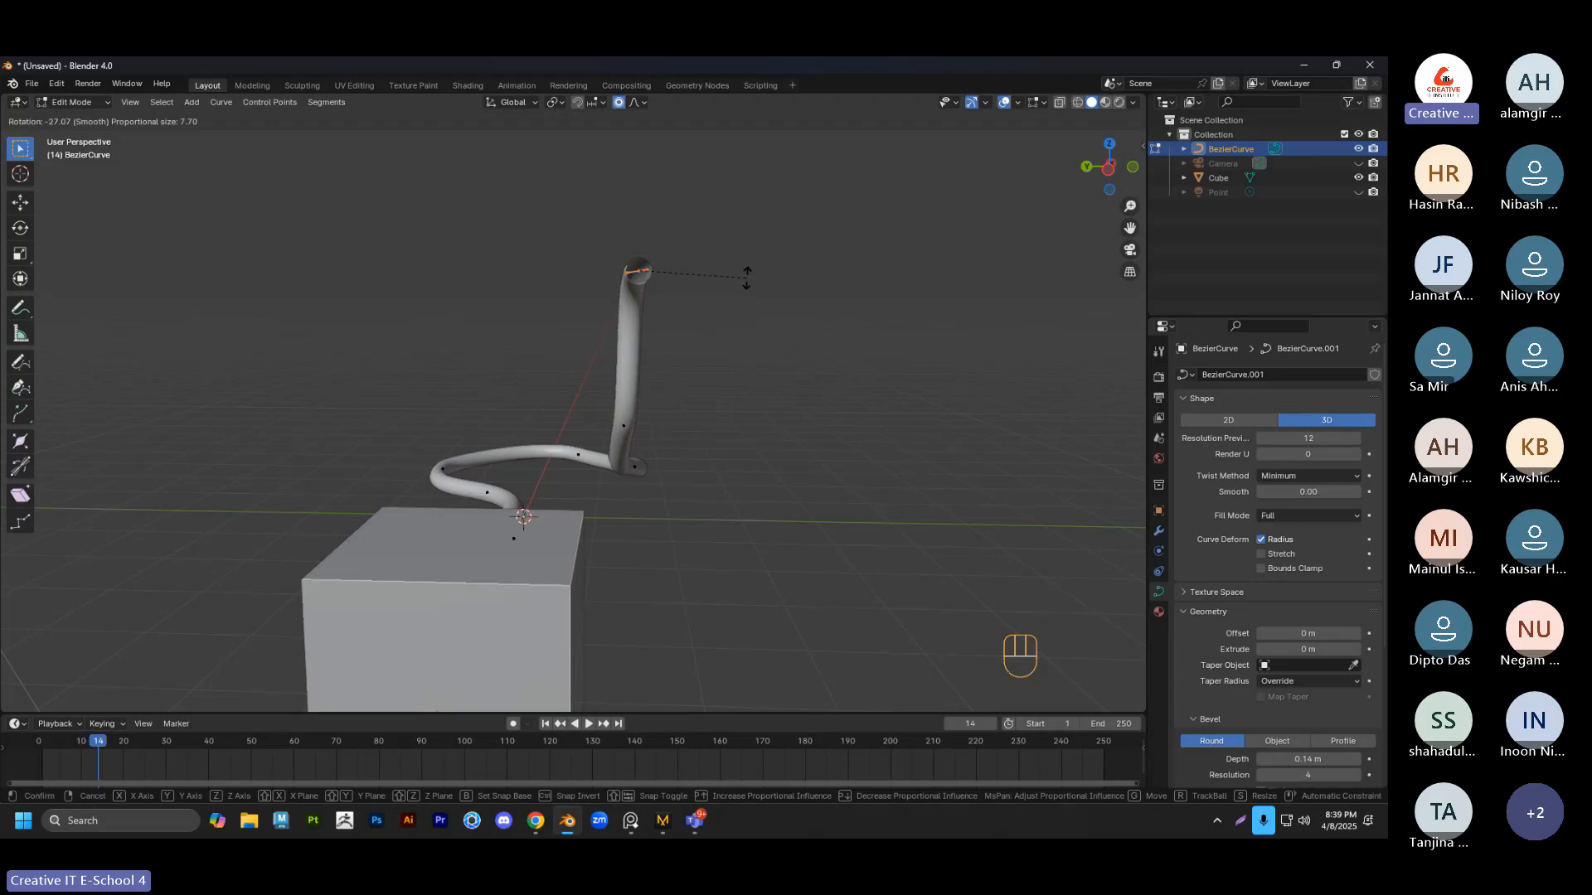
left_click(746, 277)
Move the control point below the raised end about 0.52 m in X, 0.36 m in Y and -0.20 m in Z, using proportional size 3.593
middle_click_drag(714, 309, 721, 480)
left_click_drag(580, 374, 695, 450)
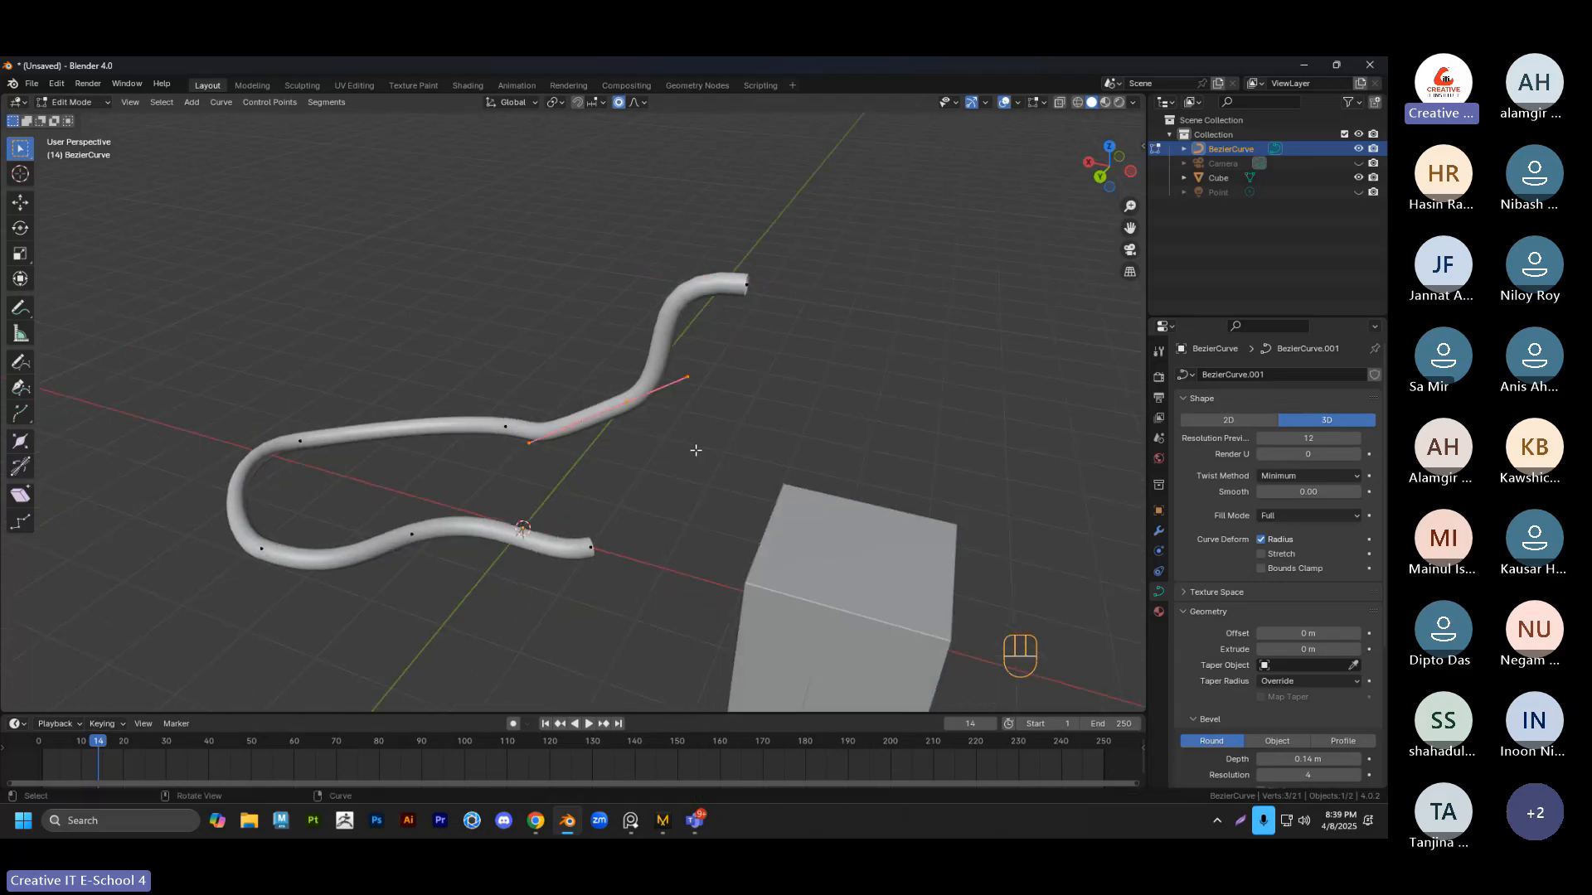
key("g")
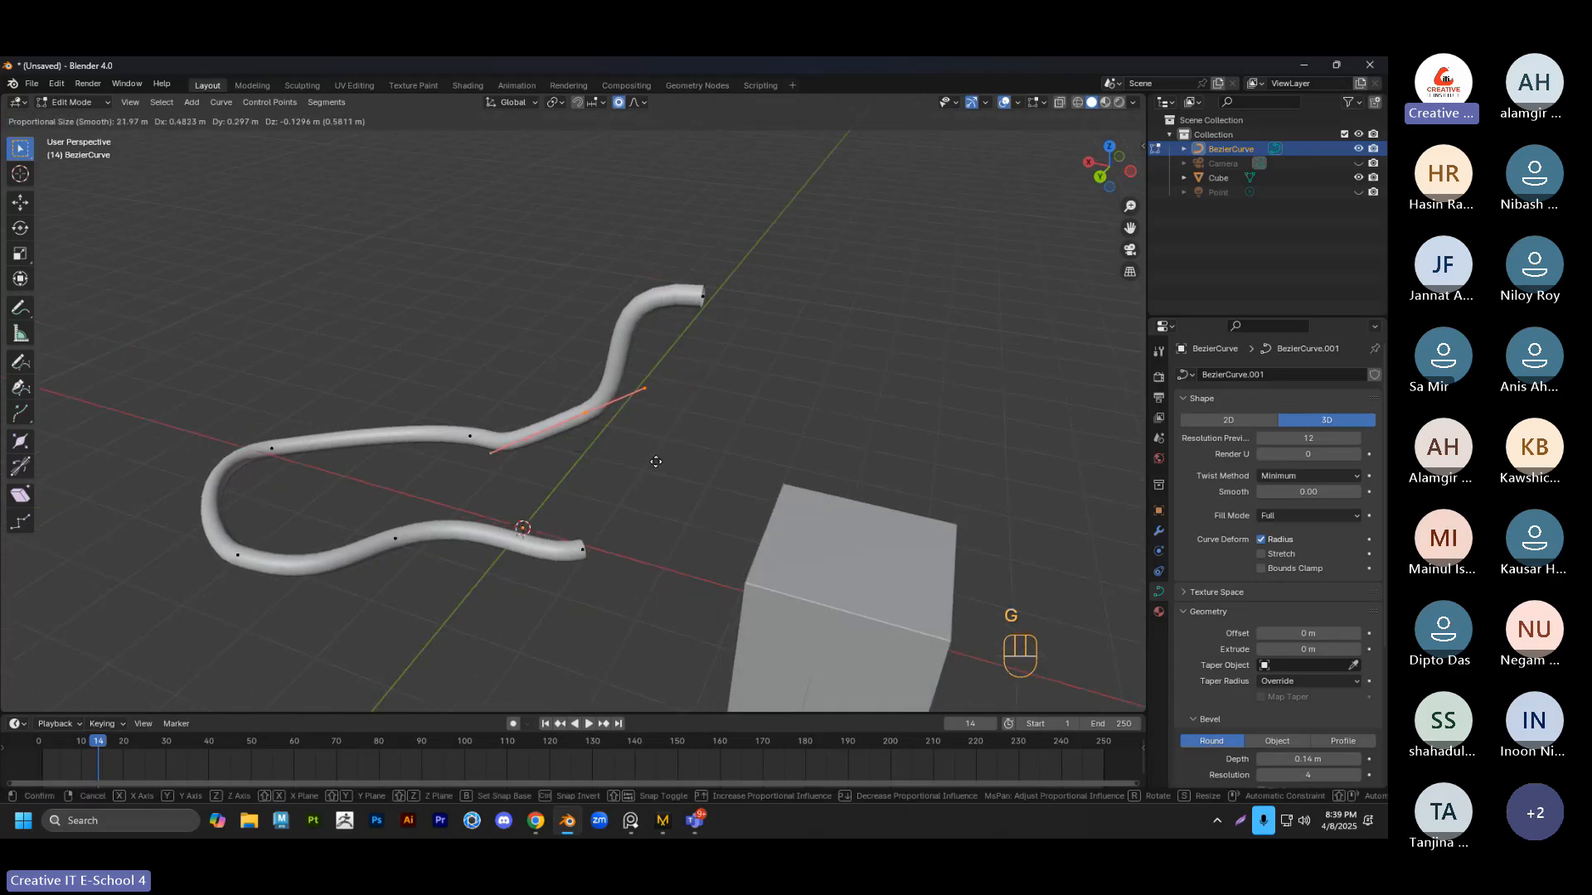
scroll(655, 461, "up", 18)
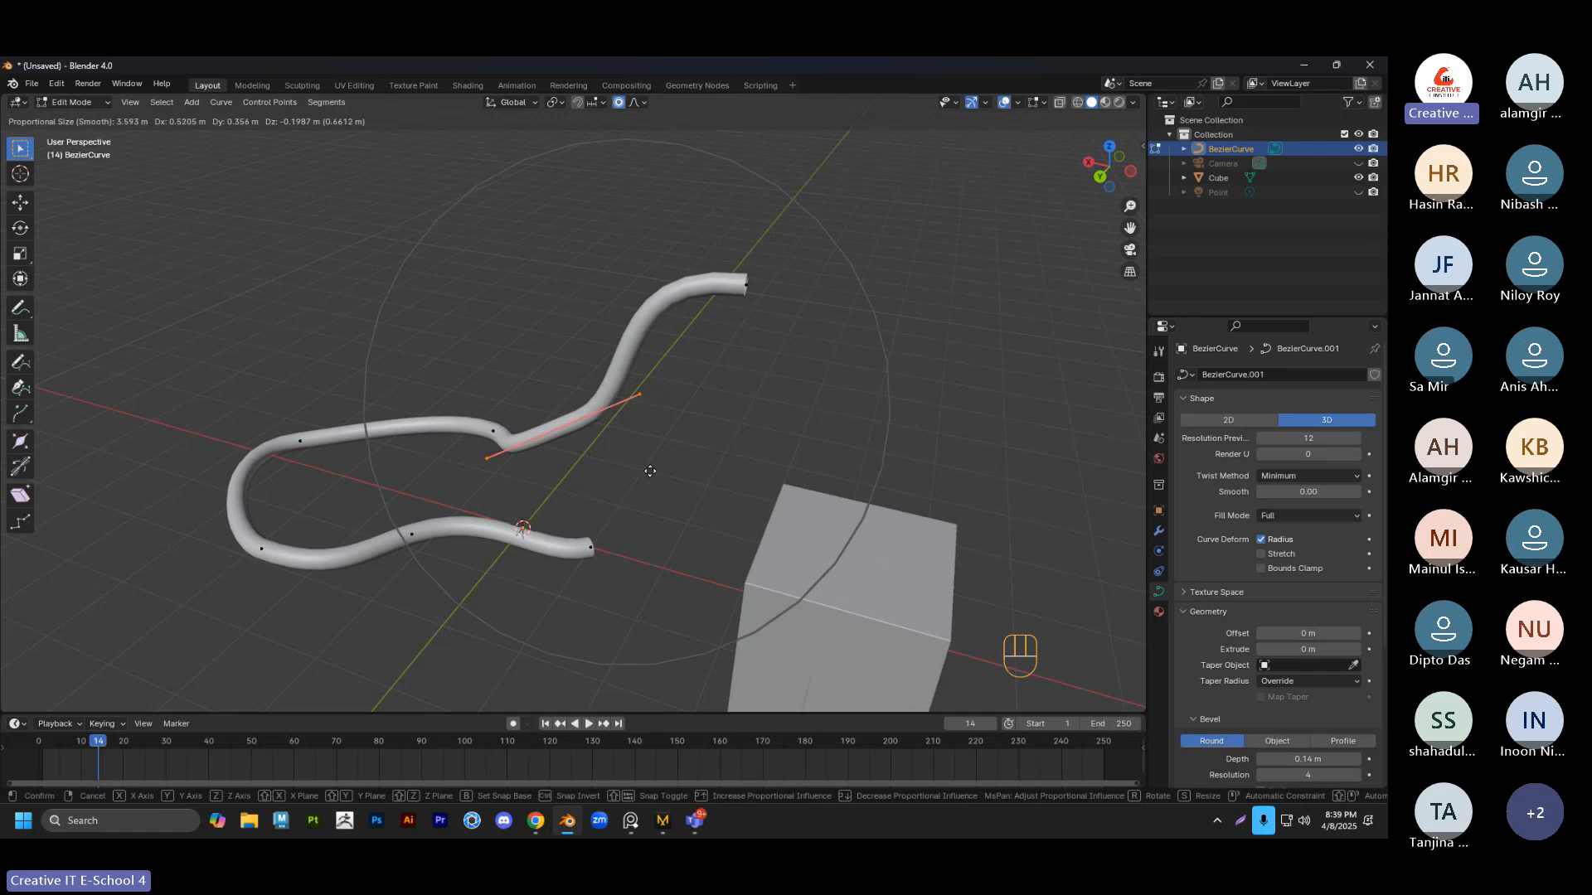
left_click(650, 471)
middle_click_drag(558, 316, 740, 548)
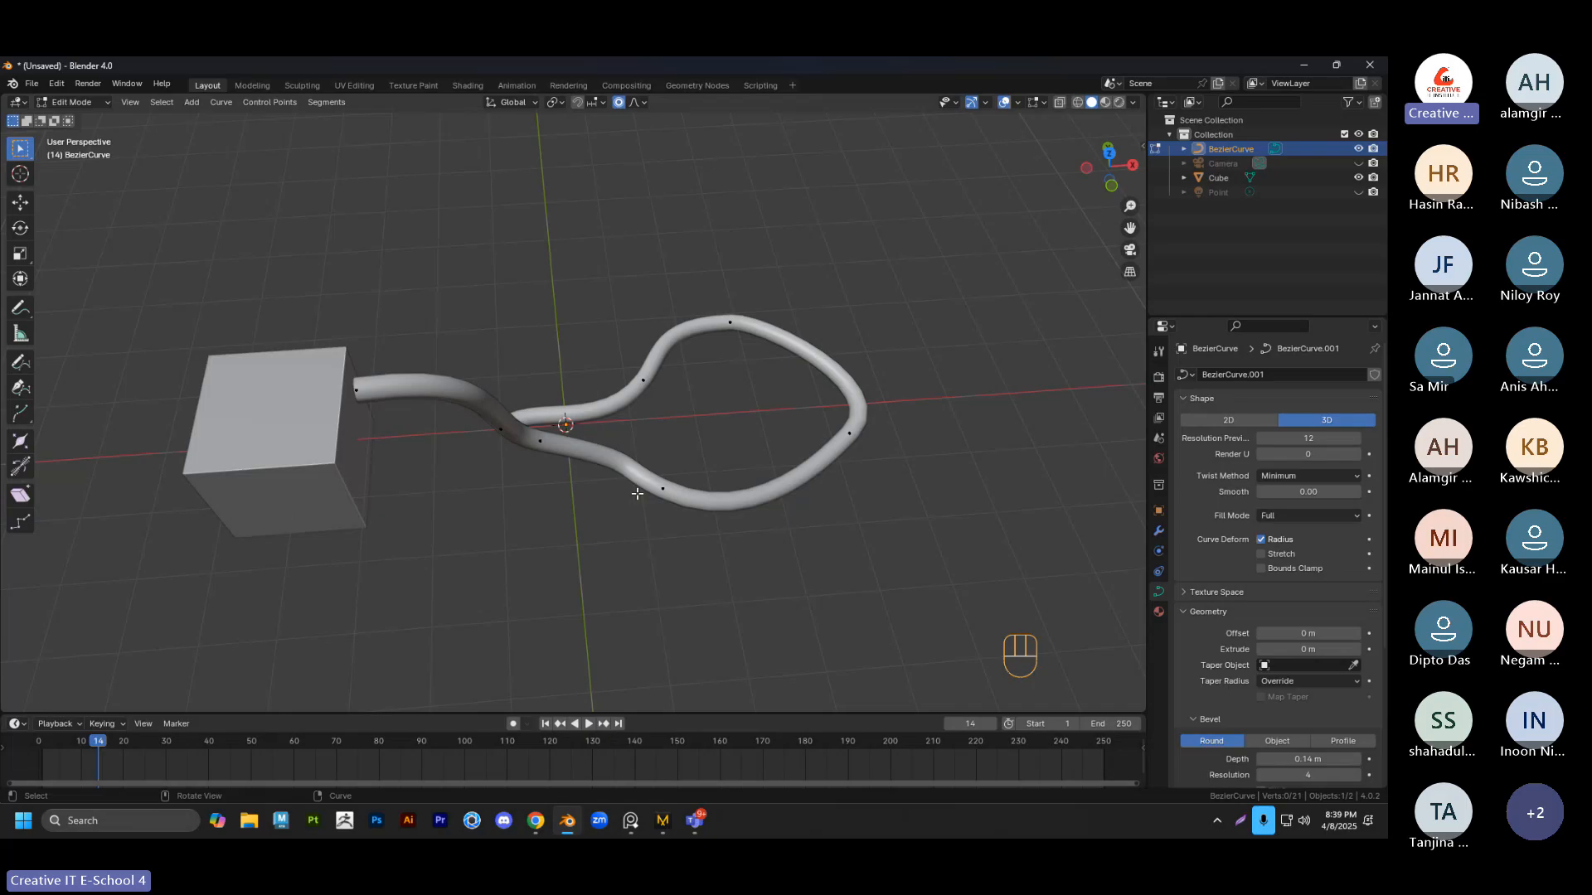
Return the tube curve to Object Mode and deselect it
middle_click_drag(637, 493, 713, 512)
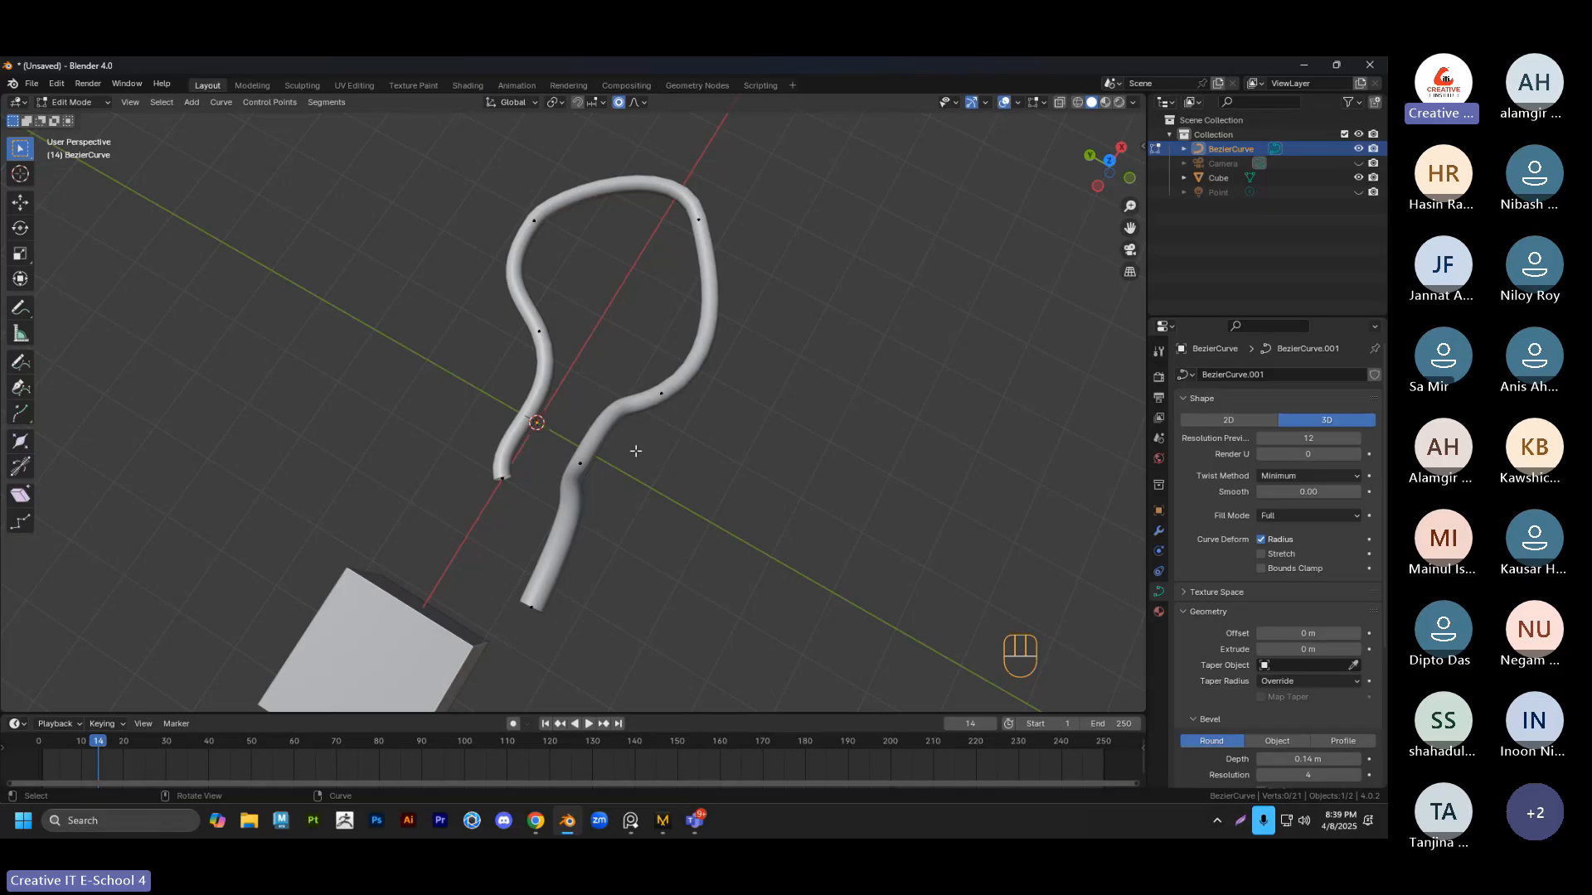
middle_click_drag(635, 451, 570, 496)
scroll(566, 485, "up", 5)
scroll(525, 512, "down", 2)
key("Tab")
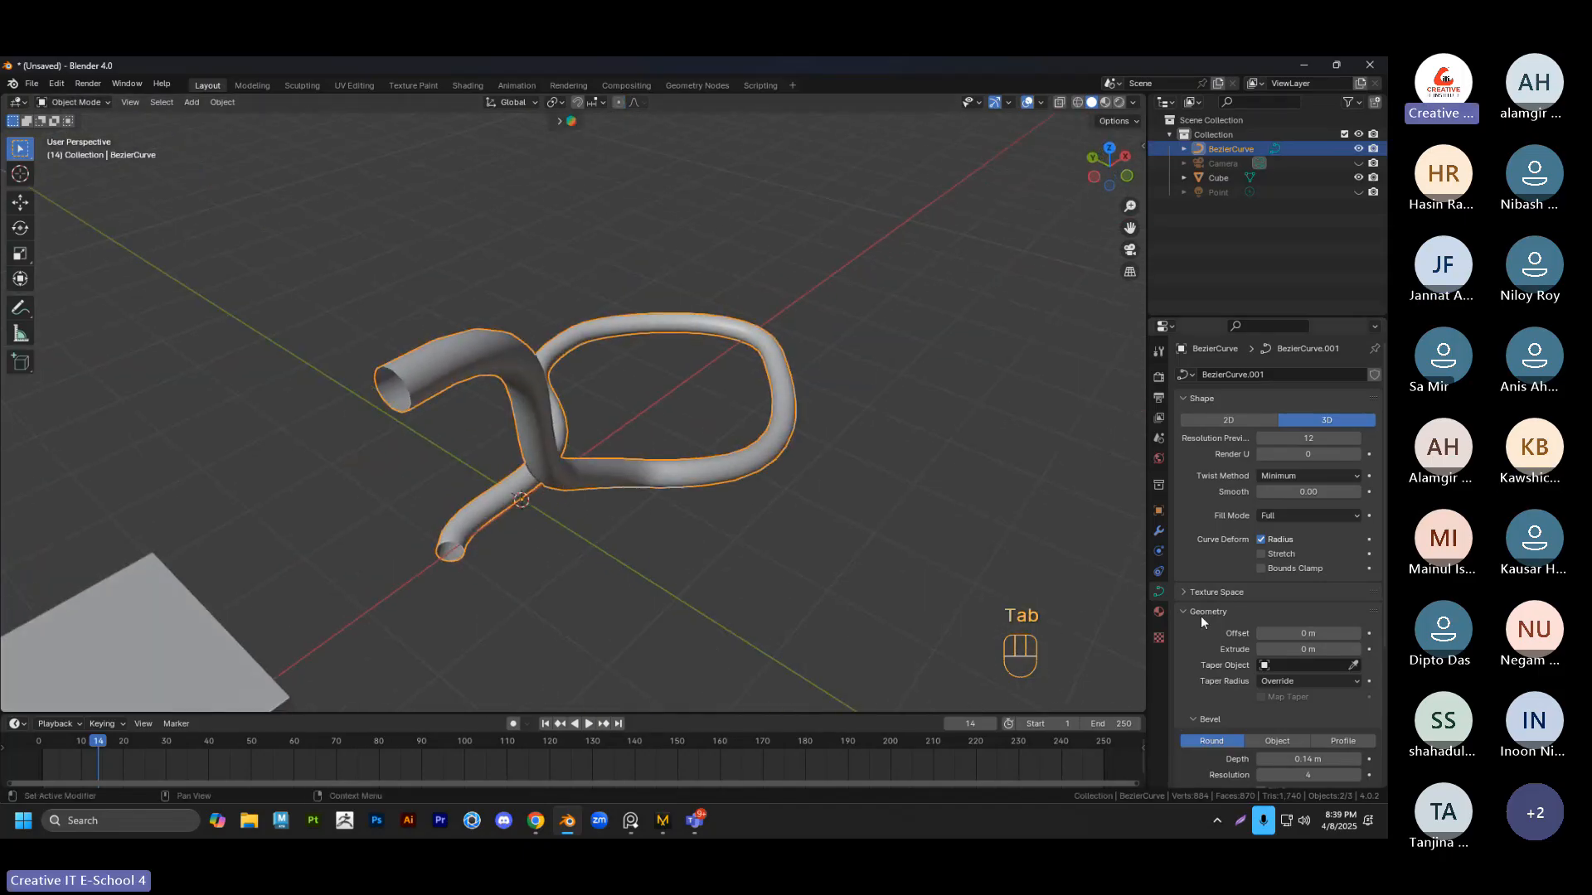
scroll(1200, 616, "down", 1)
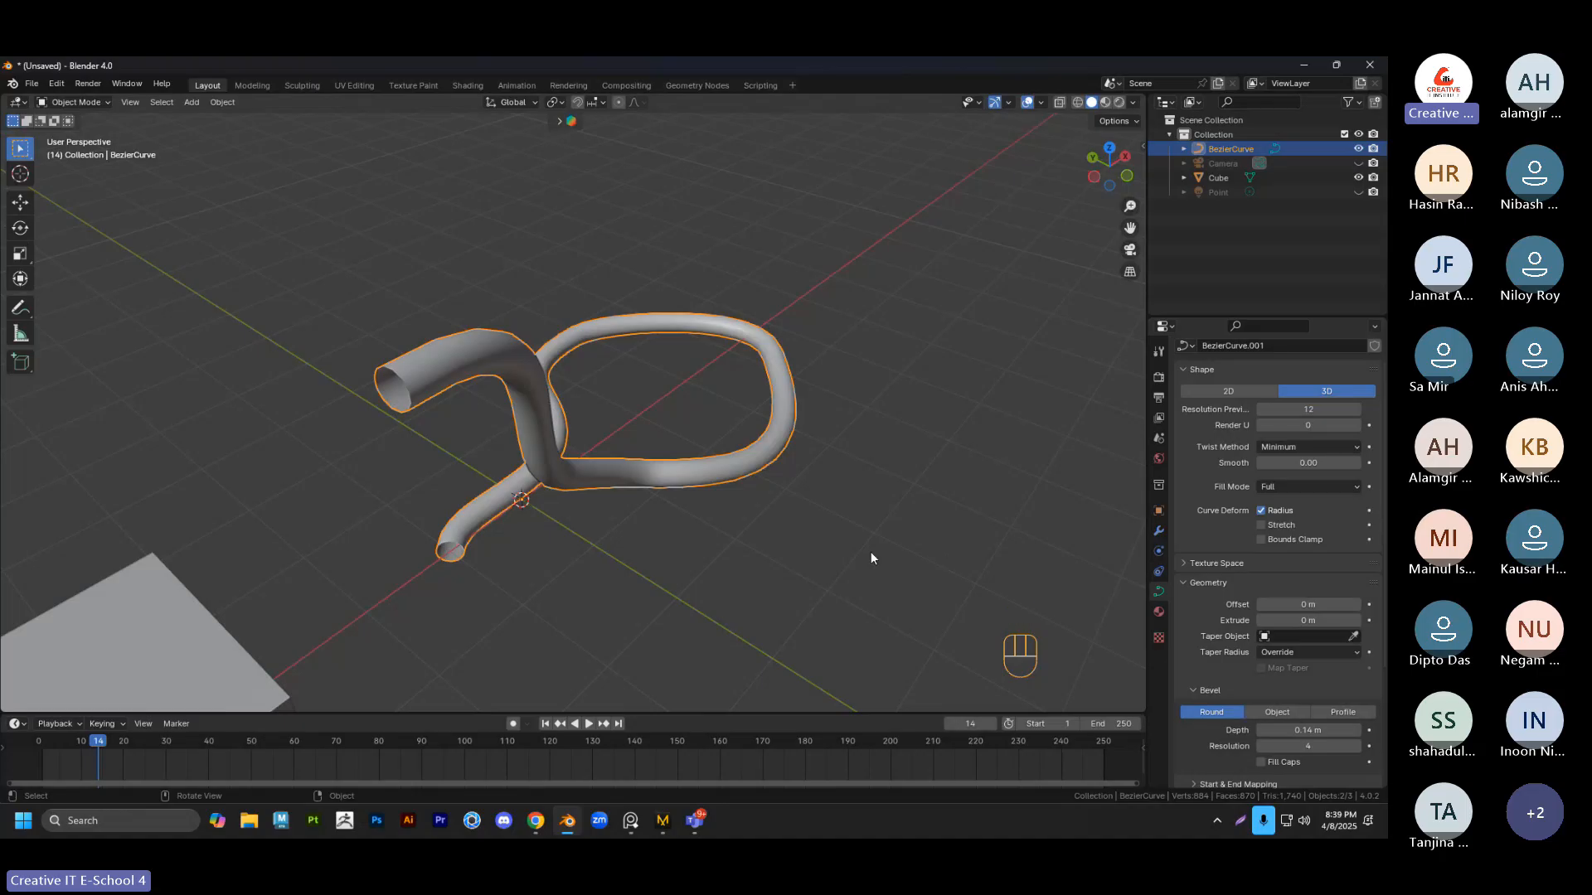
mouse_move(743, 494)
middle_mouse_down()
mouse_move(864, 523)
mouse_move(748, 473)
middle_mouse_up()
middle_click_drag(601, 459, 637, 481)
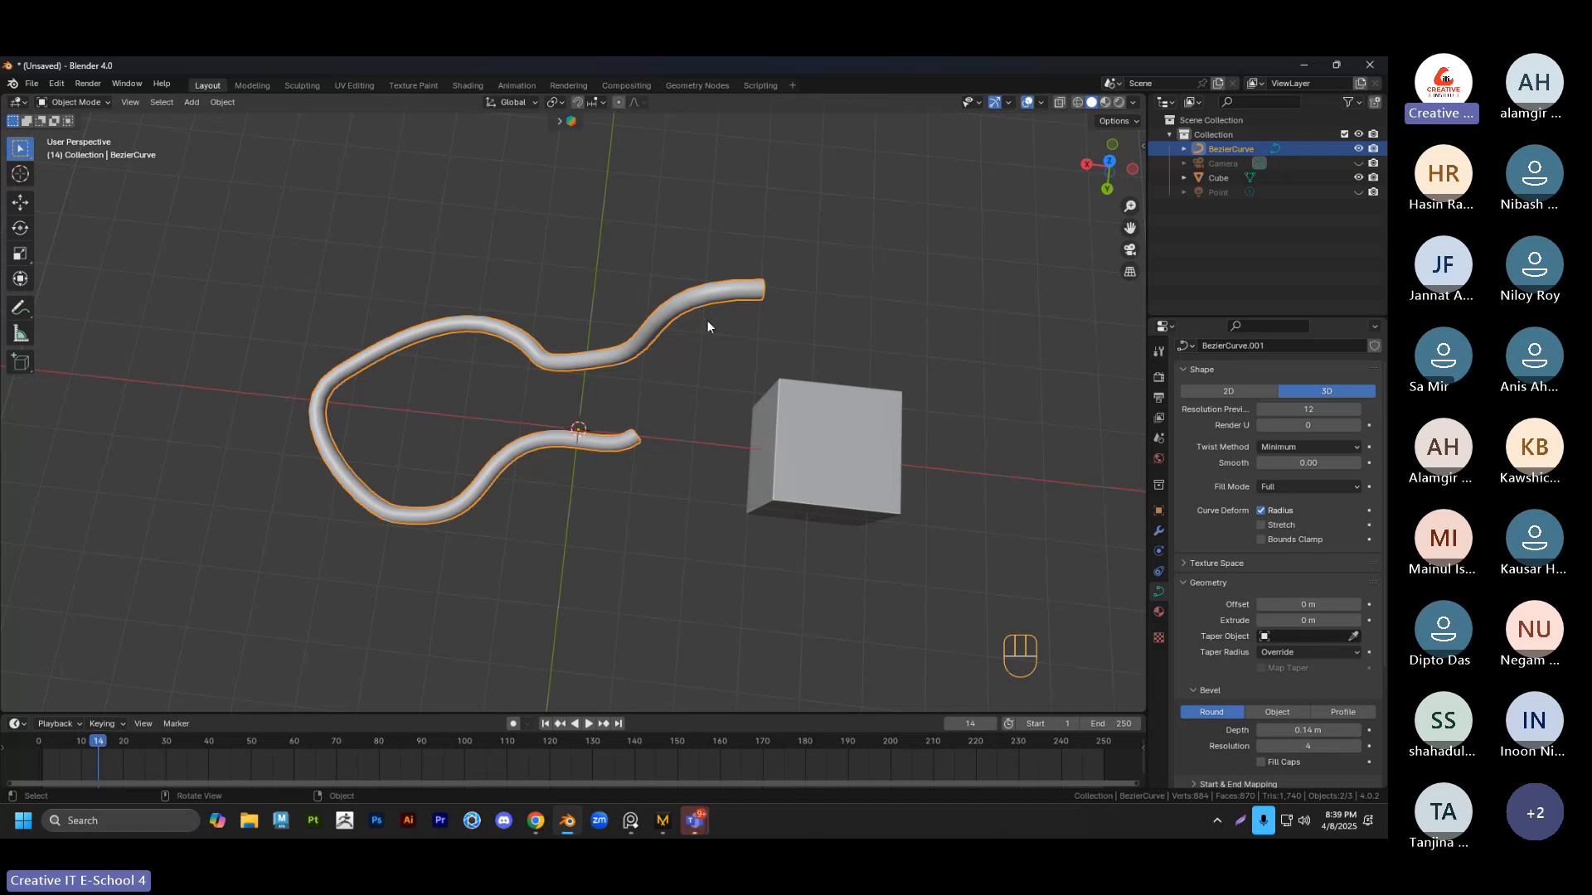
left_click(690, 423)
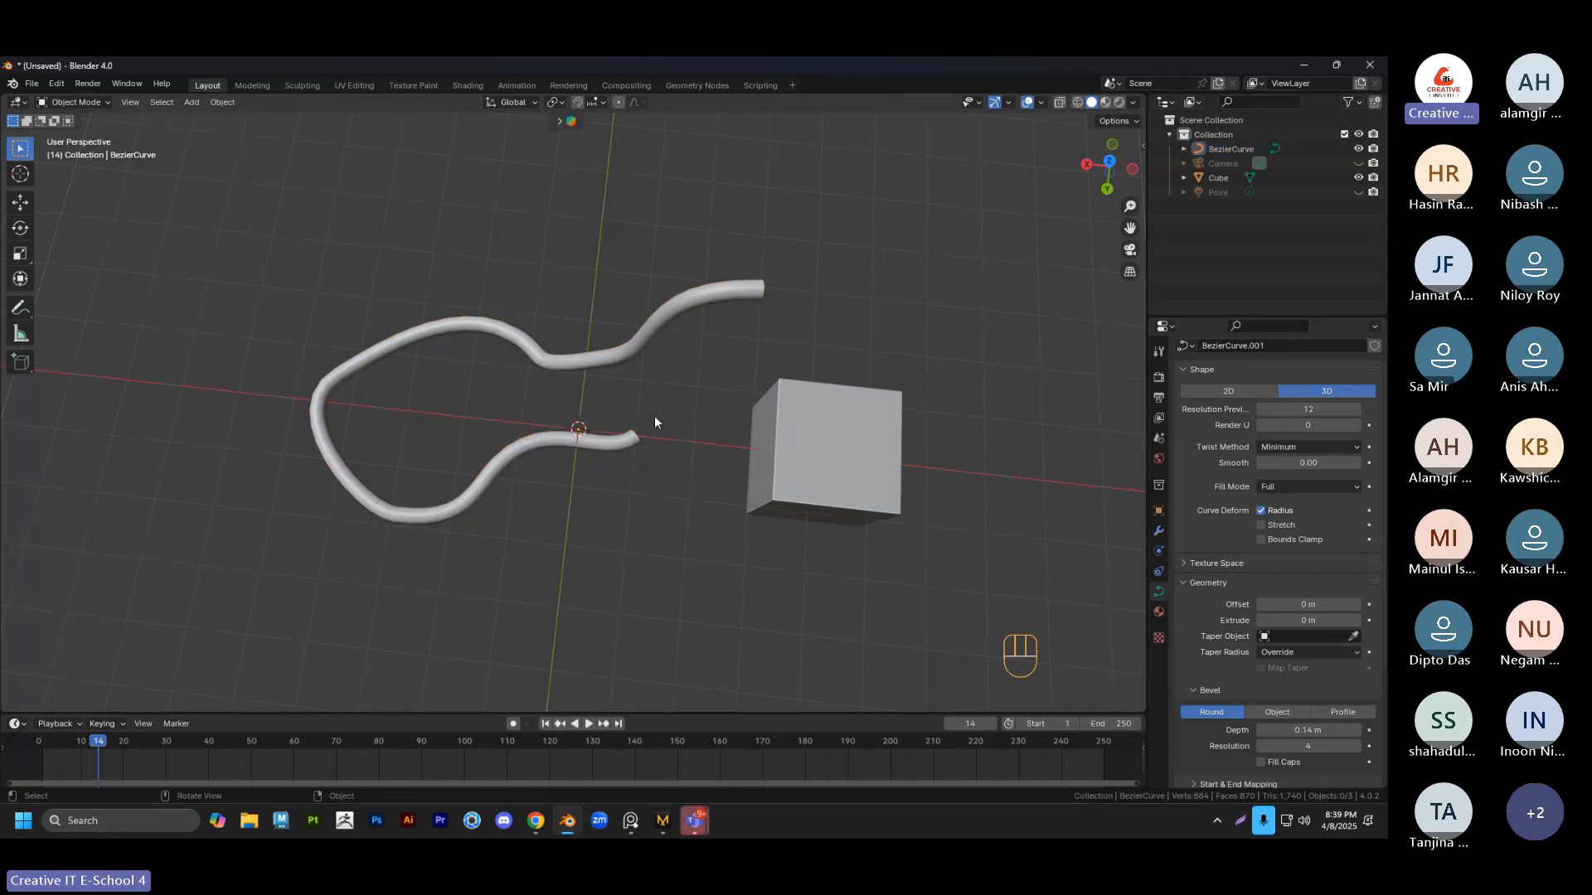
Add a new Bezier curve at the world origin while working in top view
key("grave")
left_click(650, 338)
scroll(604, 436, "up", 3)
key("shift+a")
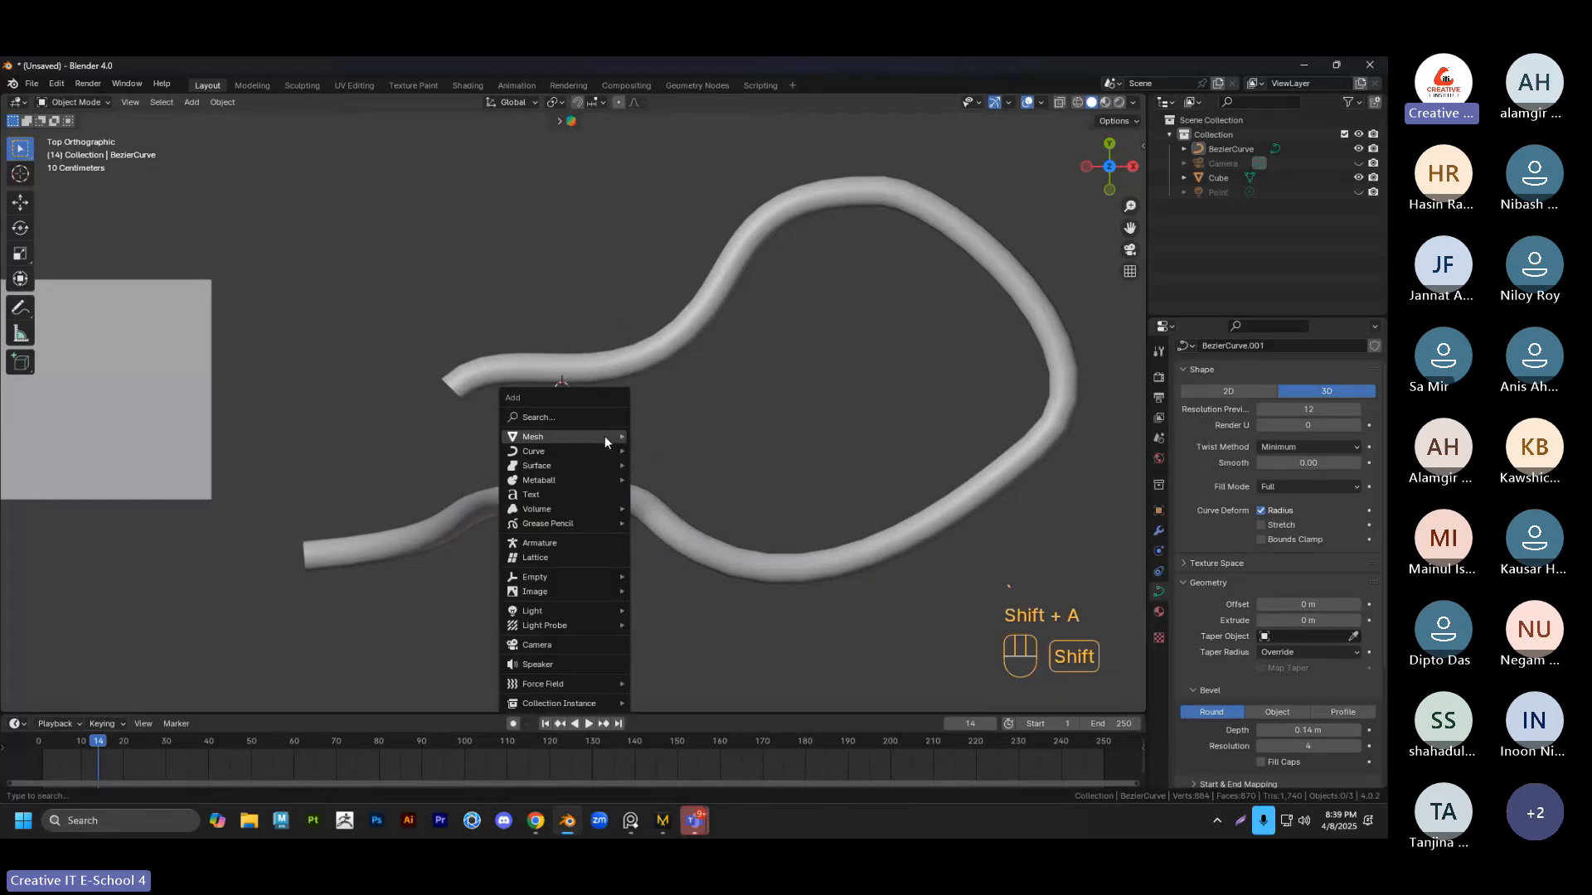
mouse_move(604, 436)
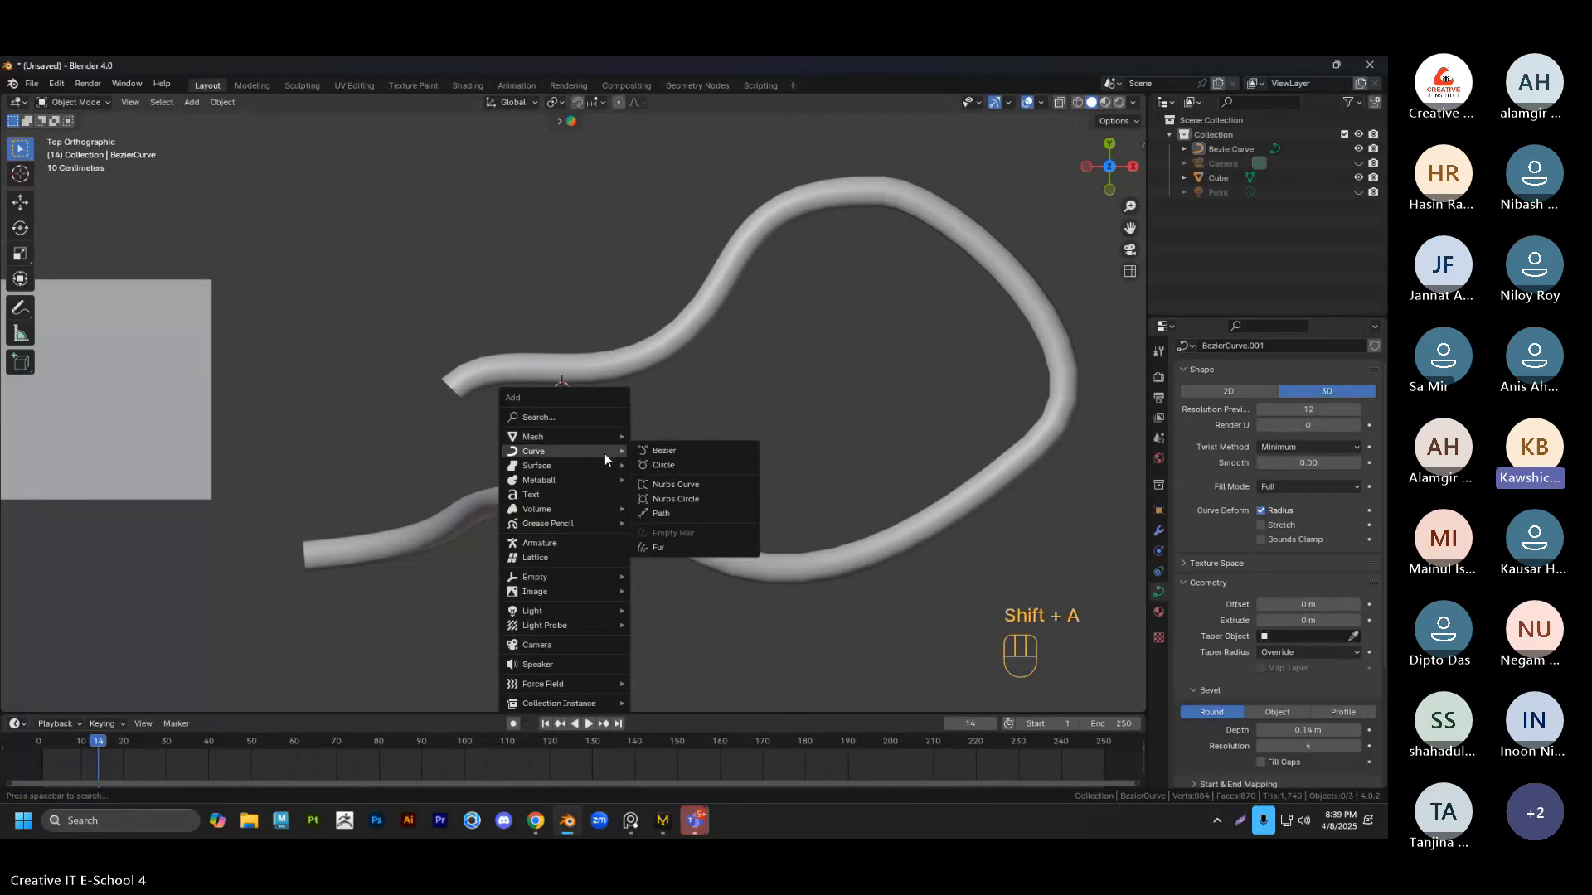
left_click(648, 453)
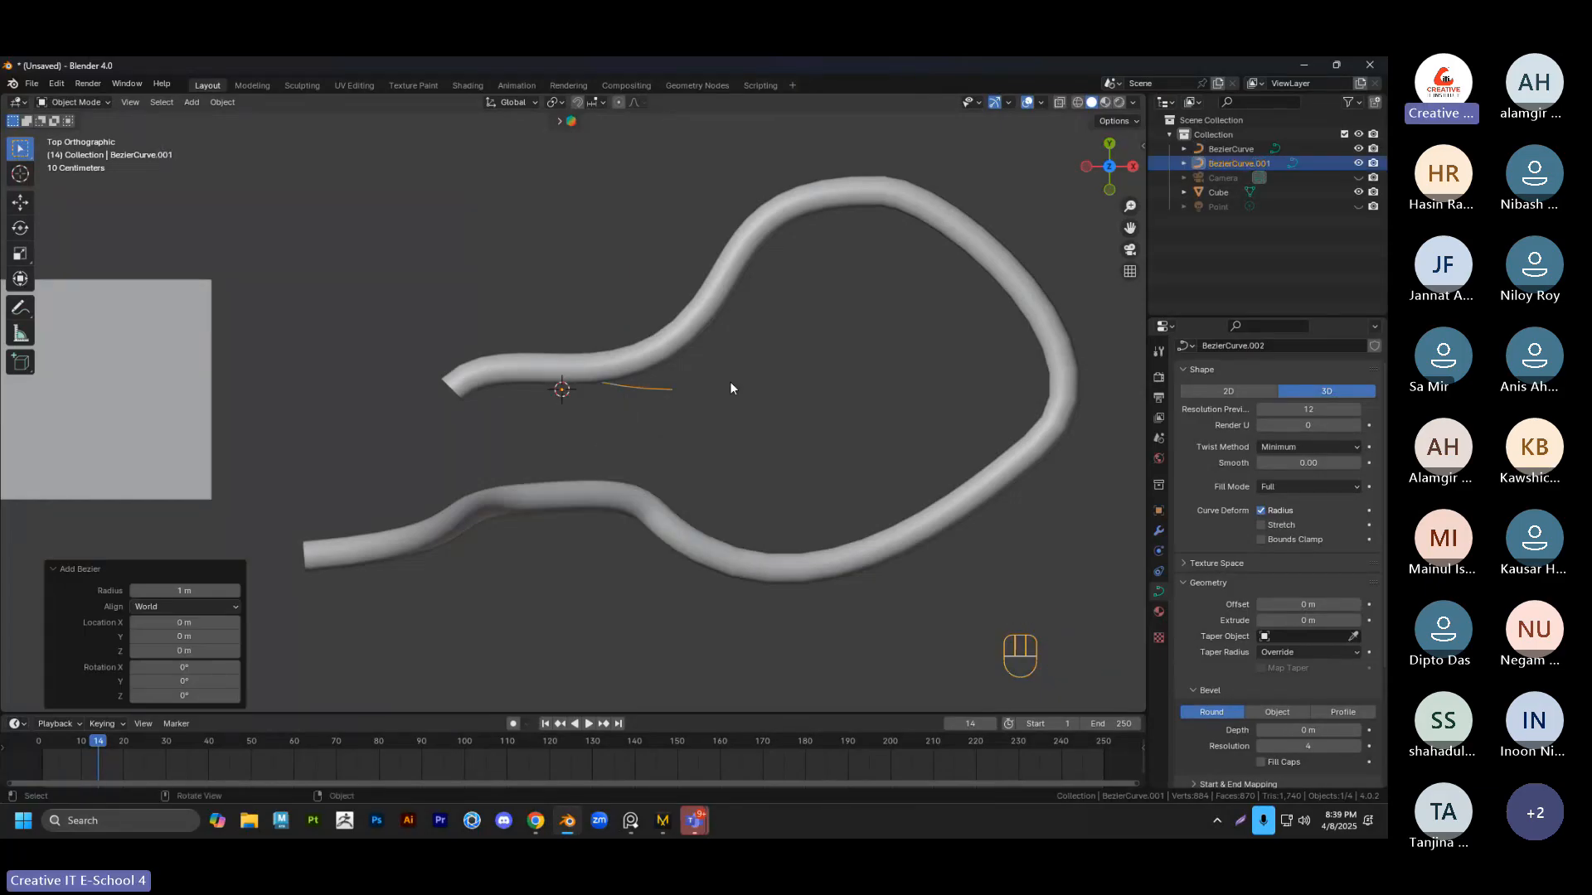
Scale the tube curve up by about 1.26 and move it clear of the new Bezier curve
left_click(669, 335)
middle_click_drag(708, 425, 653, 422)
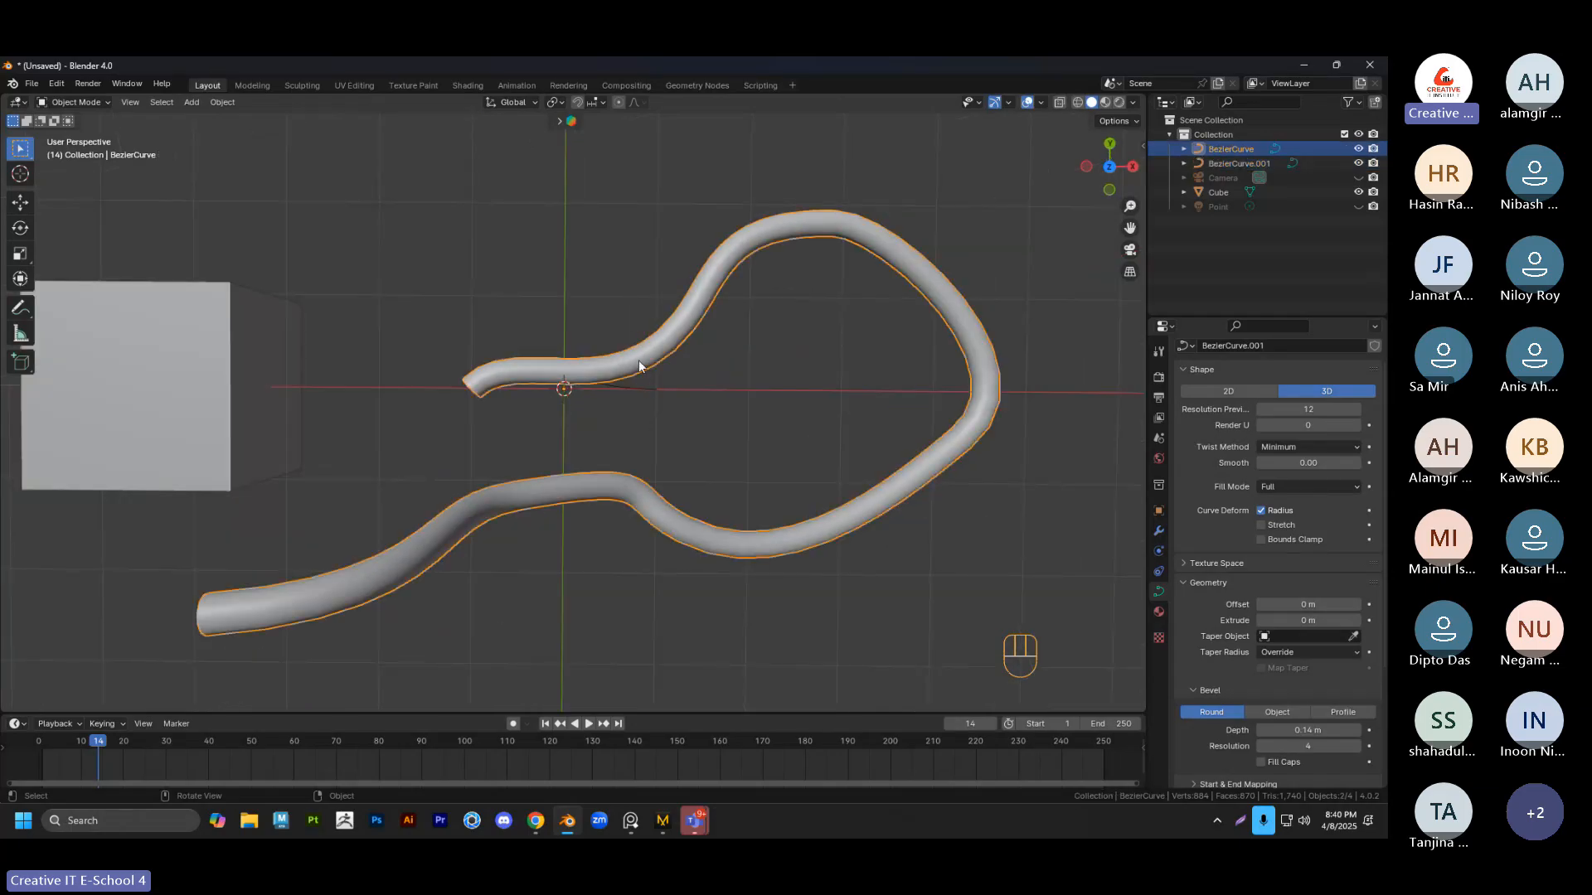
key("s")
left_click(713, 365)
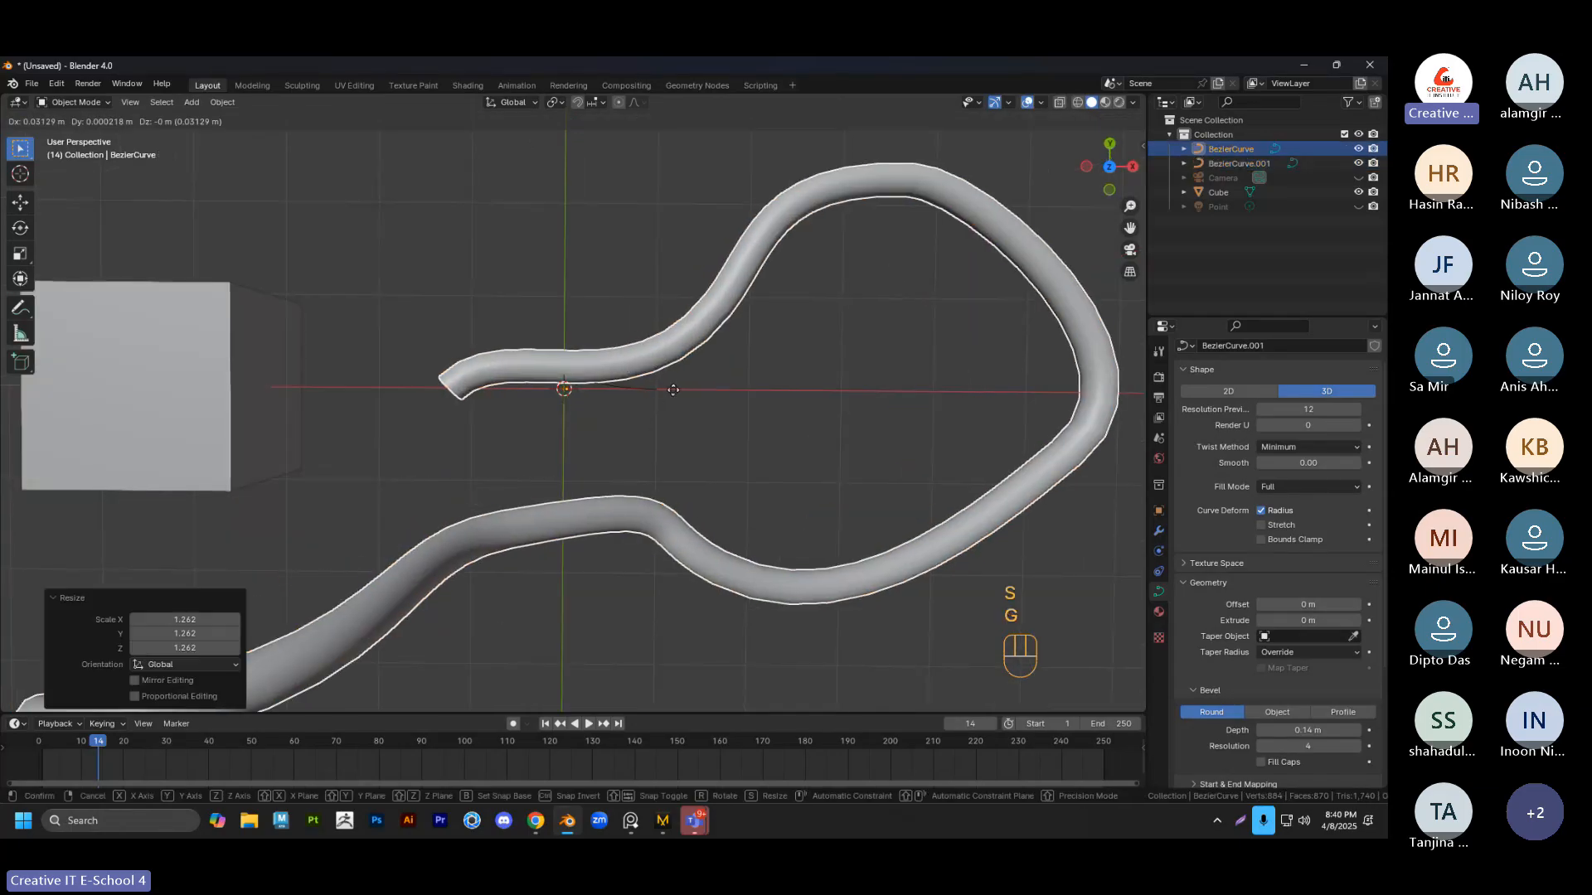
key("g")
left_click(911, 346)
scroll(912, 352, "down", 3)
middle_click_drag(916, 380, 701, 401, "shift")
key("g")
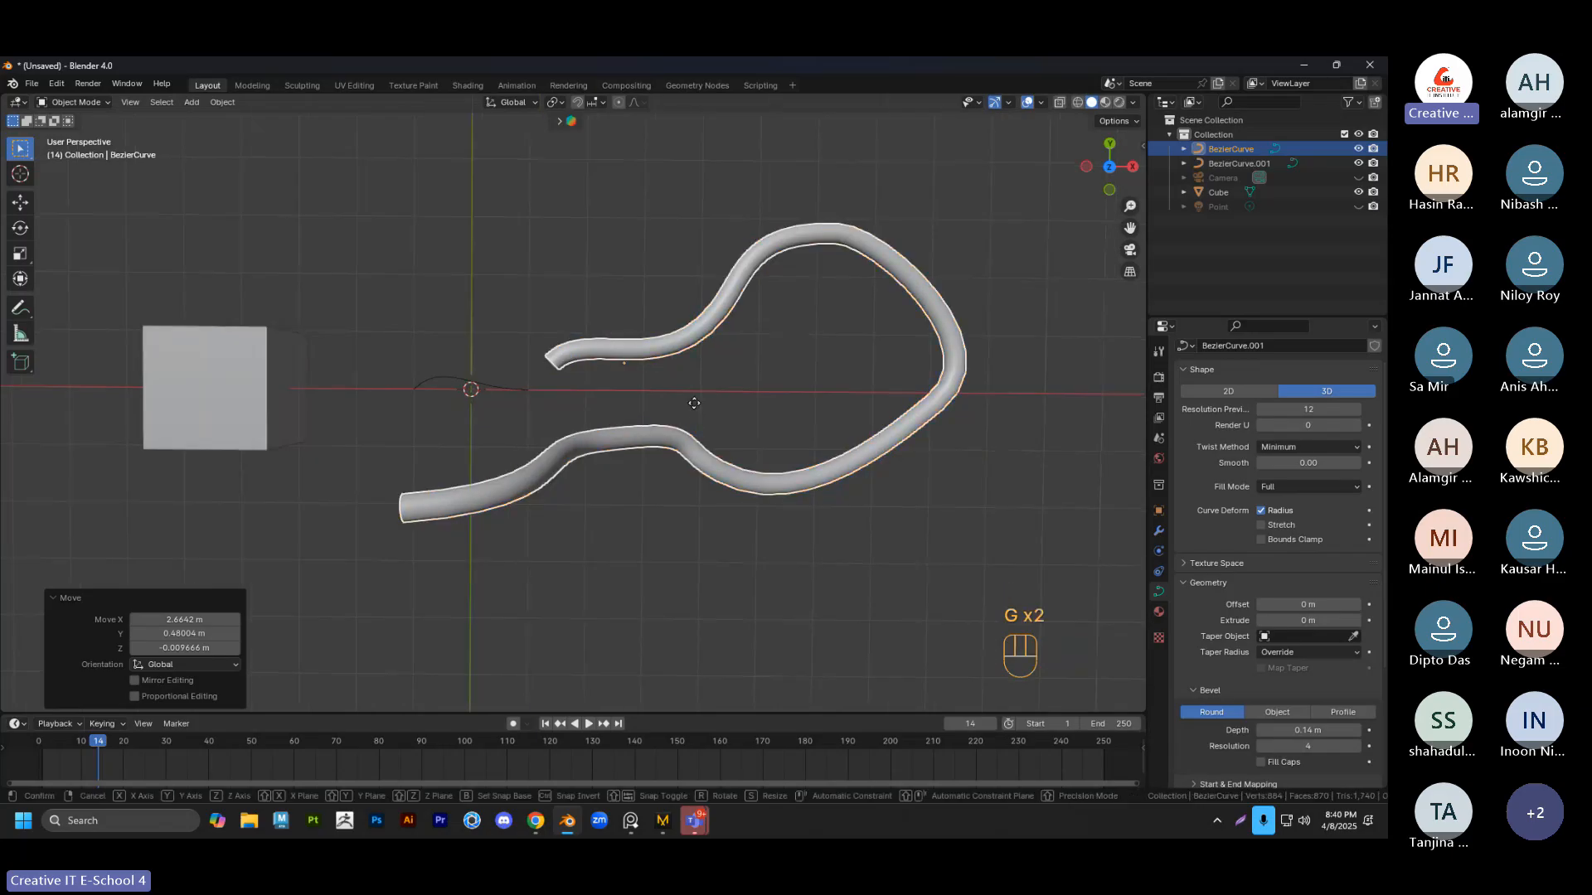
left_click(484, 218)
middle_click_drag(658, 345, 579, 450, "shift")
Assign the new Bezier curve as the Taper Object of the tube curve
left_click(491, 363)
middle_click_drag(622, 527, 495, 479)
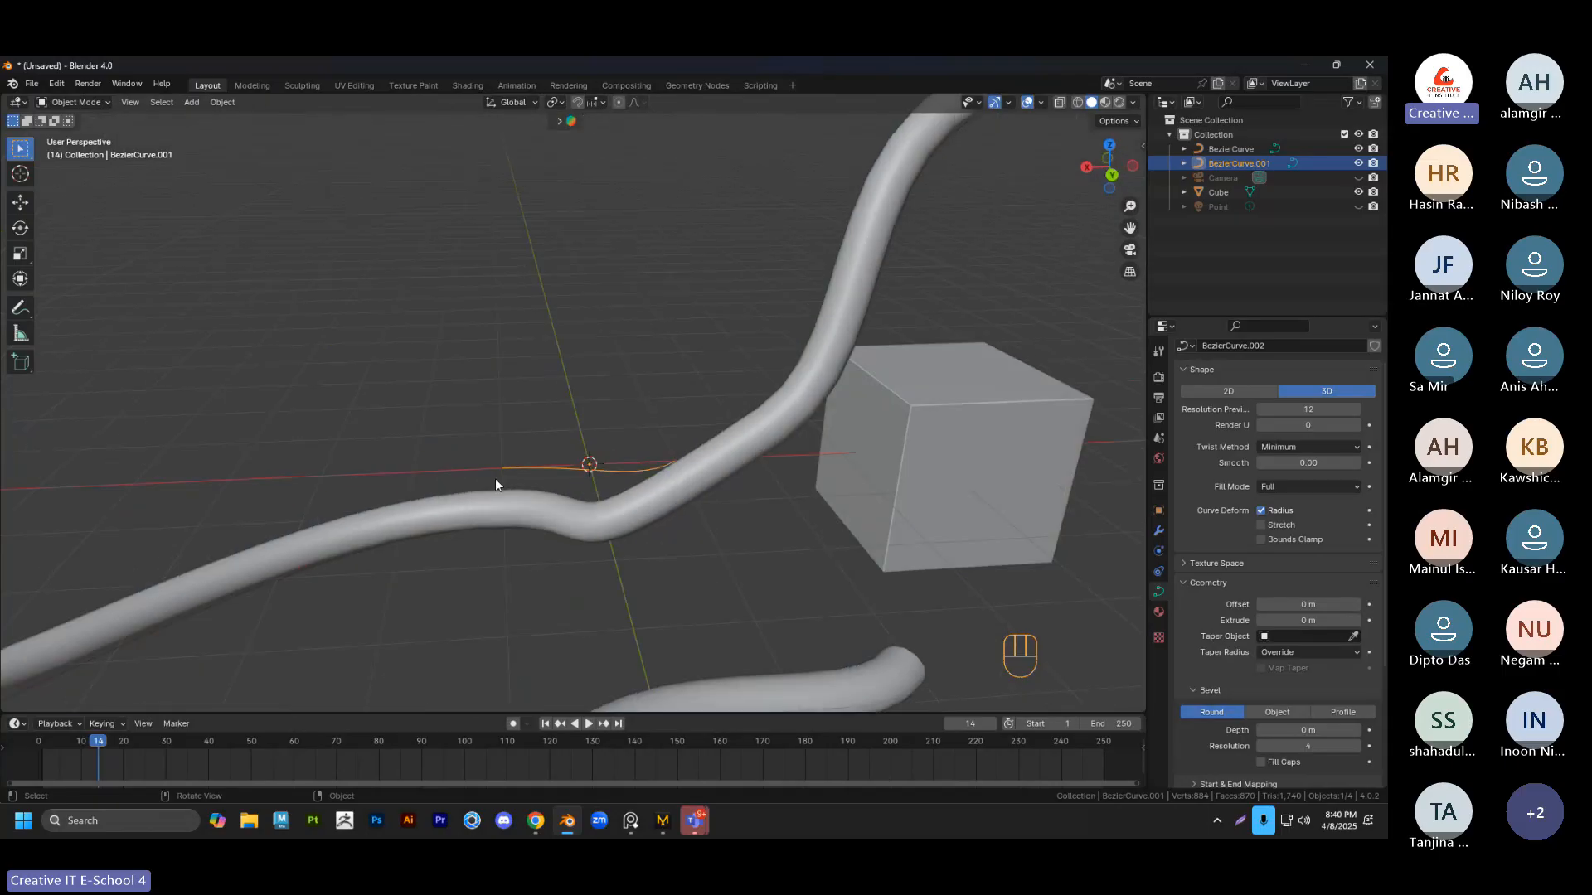
scroll(495, 480, "down", 3)
left_click(582, 475)
middle_click_drag(596, 509, 622, 538)
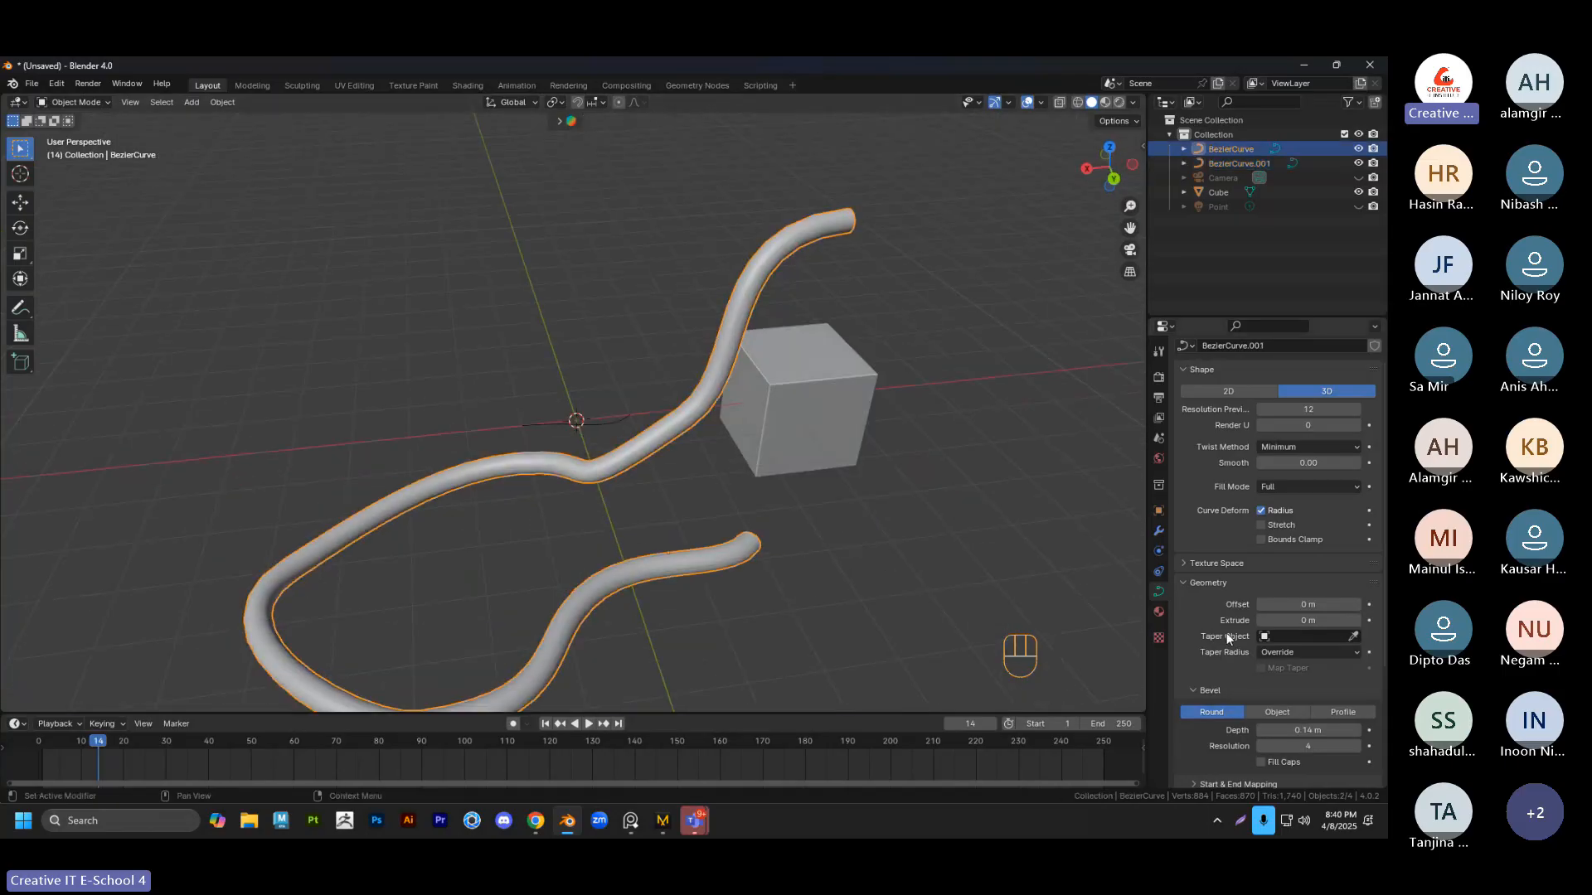
left_click(1352, 637)
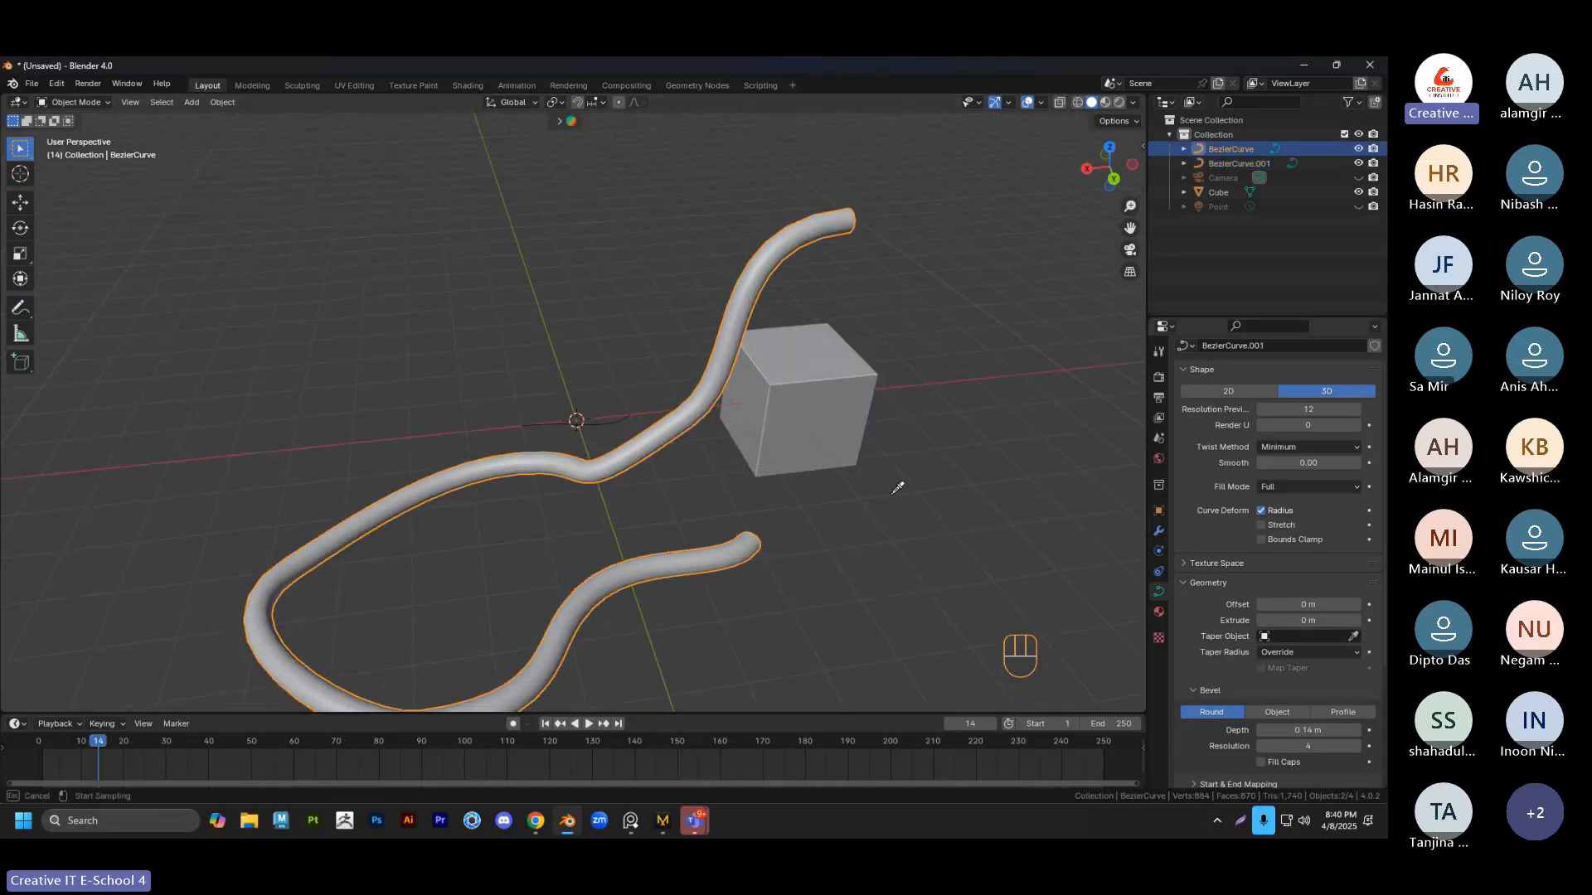
left_click(623, 412)
middle_click_drag(624, 412, 660, 399)
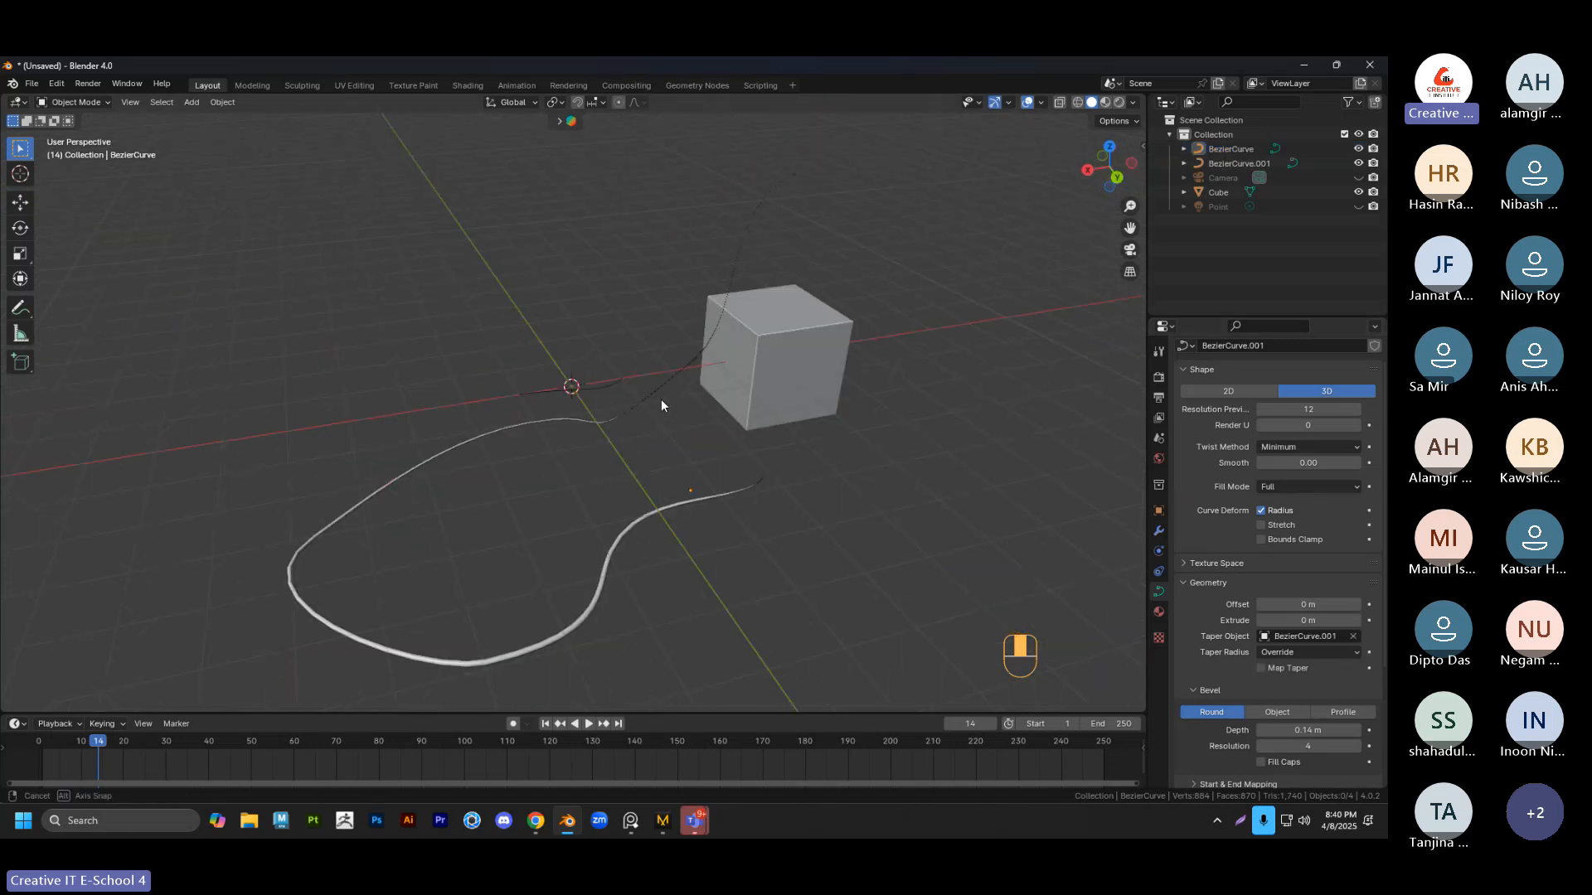
Select the small taper curve at the origin and put it in Edit Mode
left_click(608, 389)
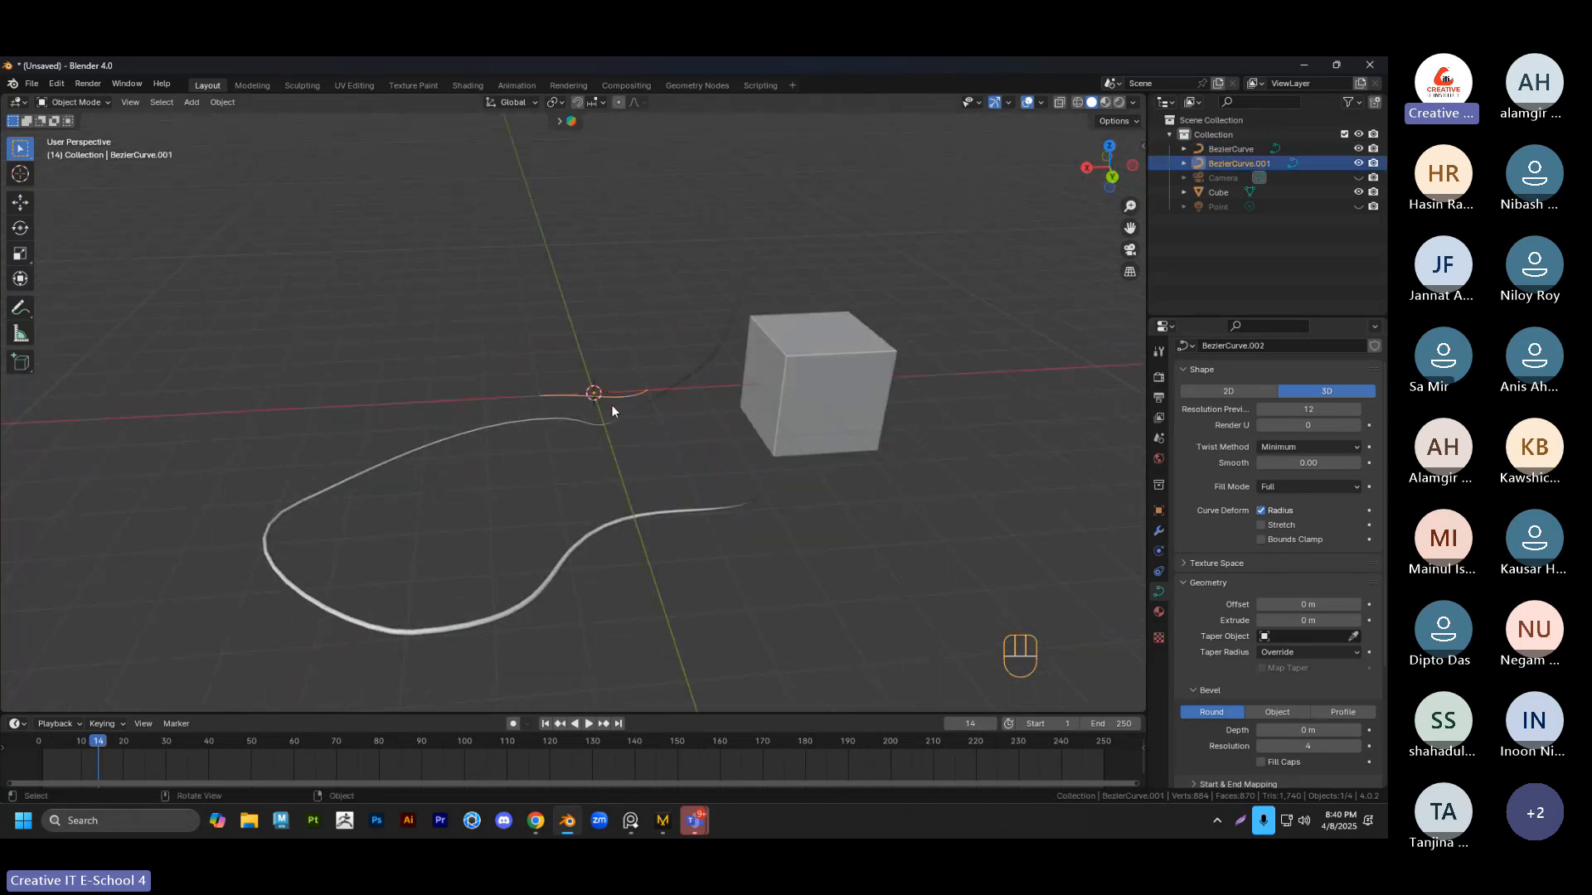
middle_click_drag(610, 405, 579, 579)
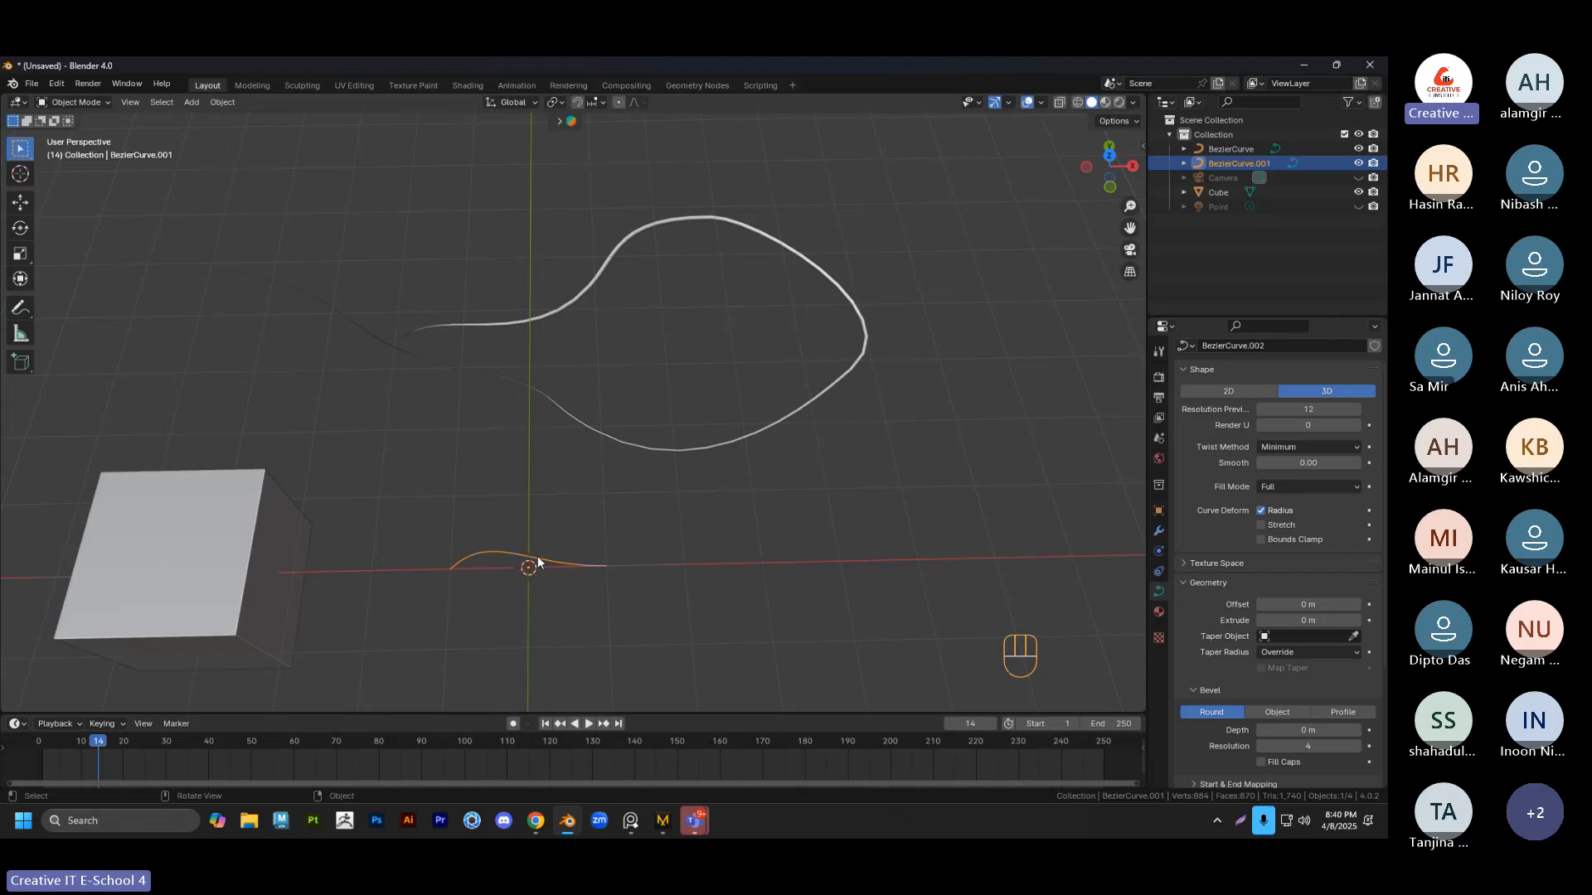
key("q")
key("Tab")
Try moving both end points of the taper curve with proportional editing, and undo the moves
key("g")
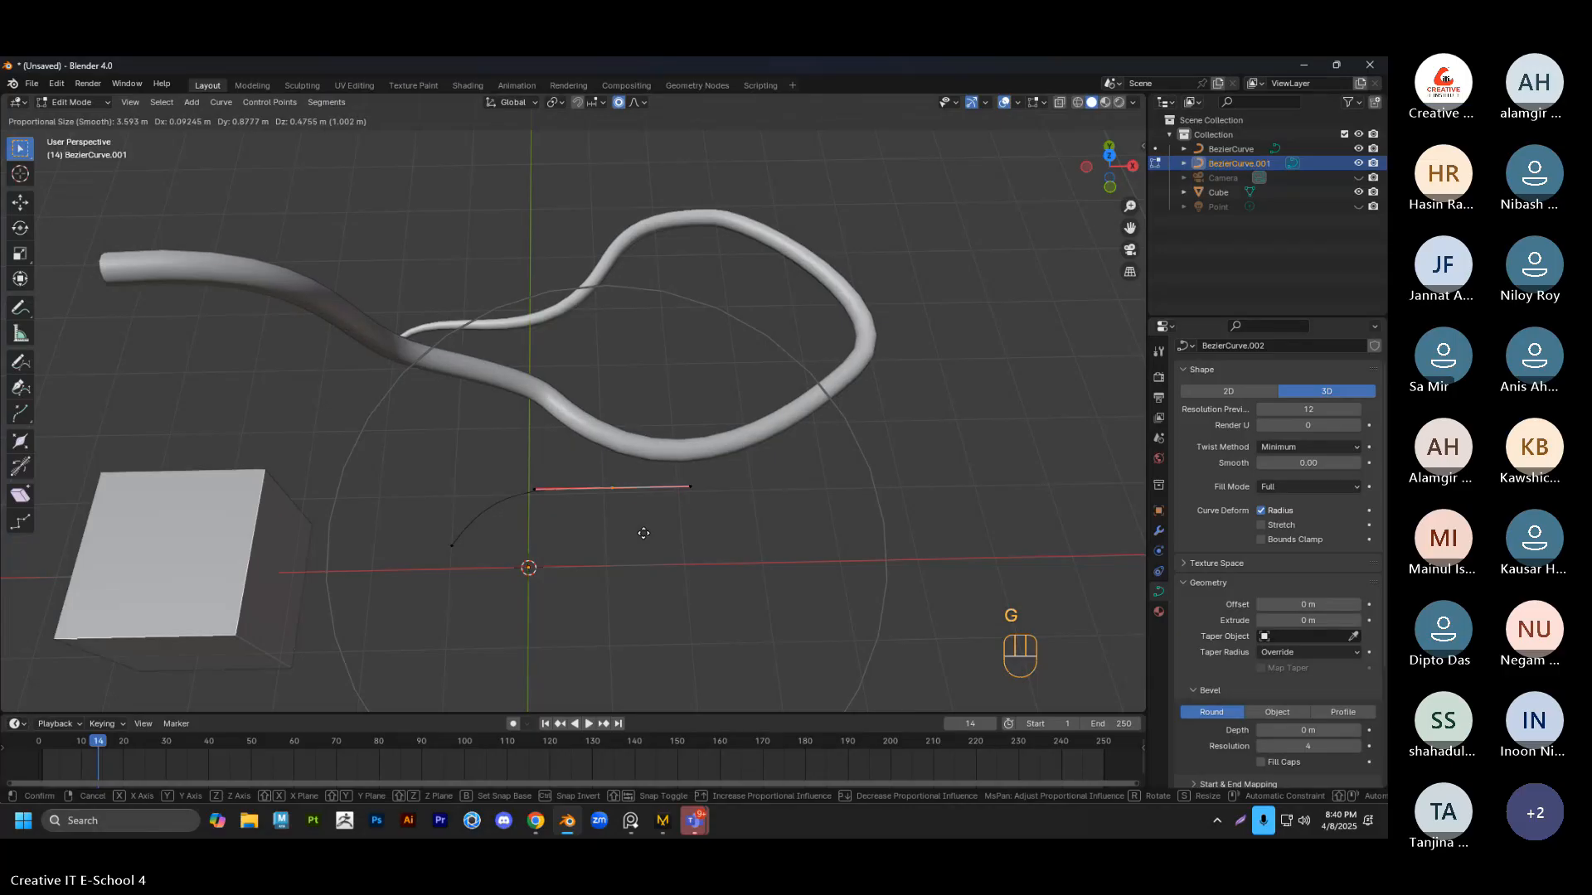
left_click(707, 438)
key("g")
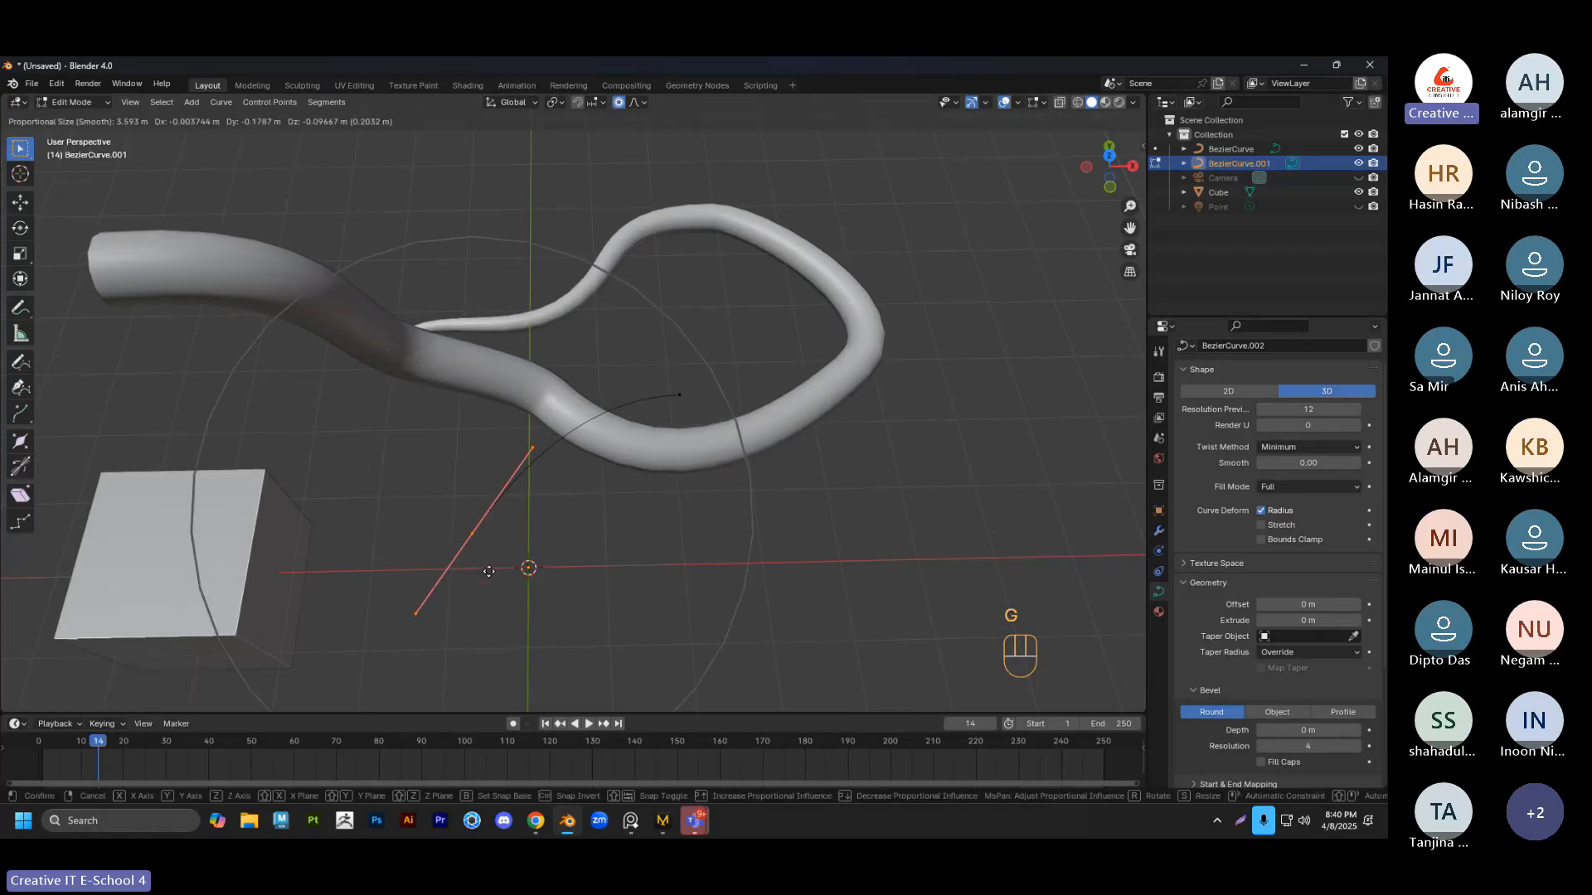
left_click(531, 481)
middle_click_drag(531, 481, 630, 452)
key("ctrl+z")
key("ctrl+z")
key("ctrl+z")
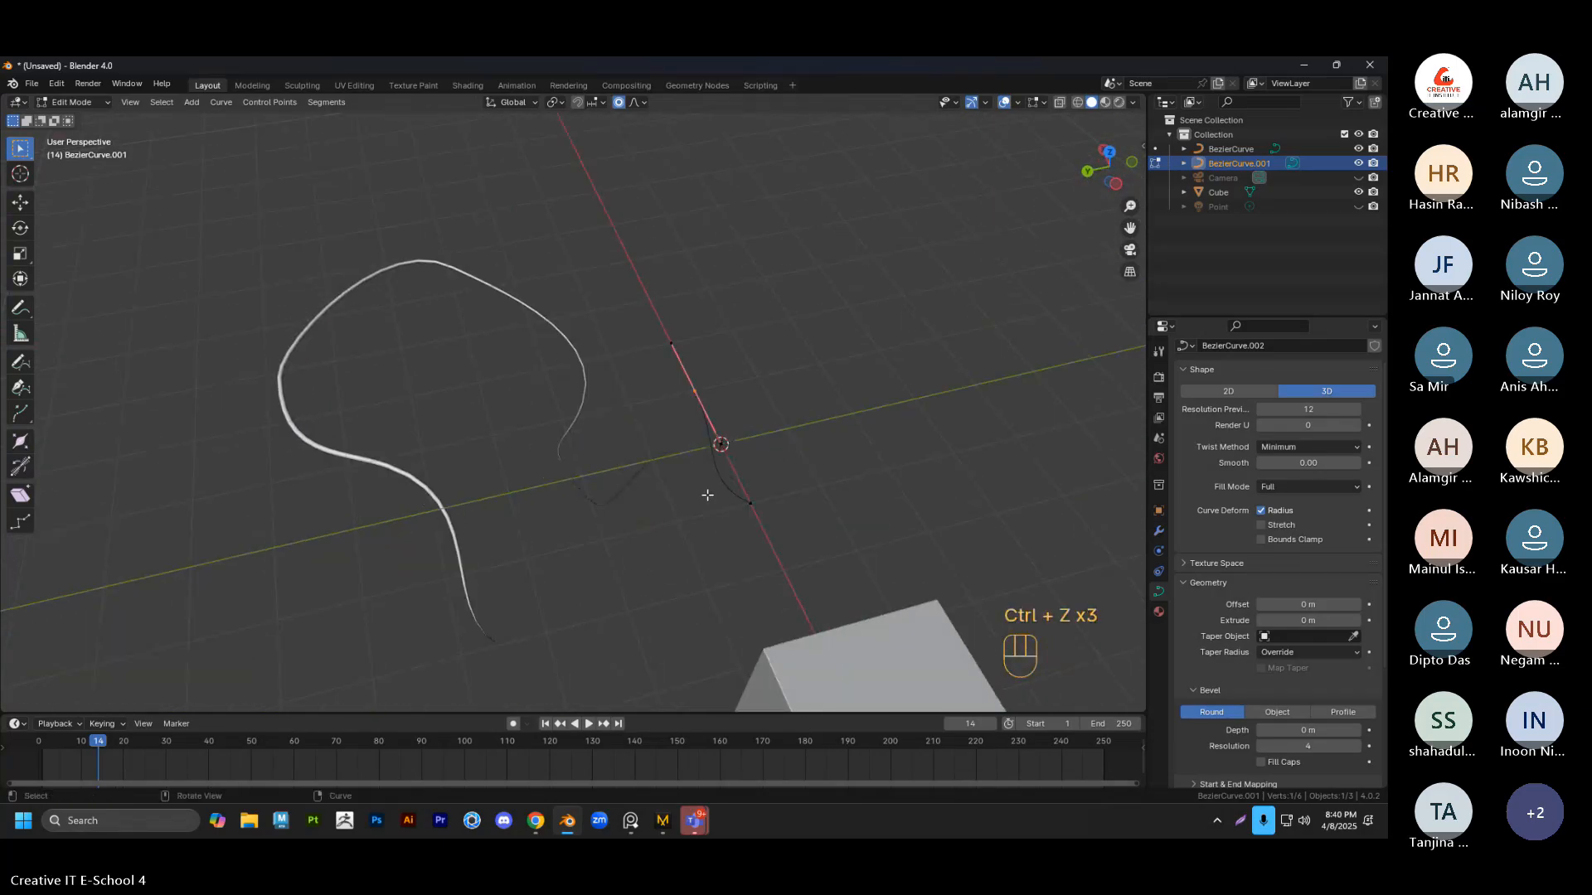
Shift the taper curve's left end point slightly in top view, using proportional editing
key("grave")
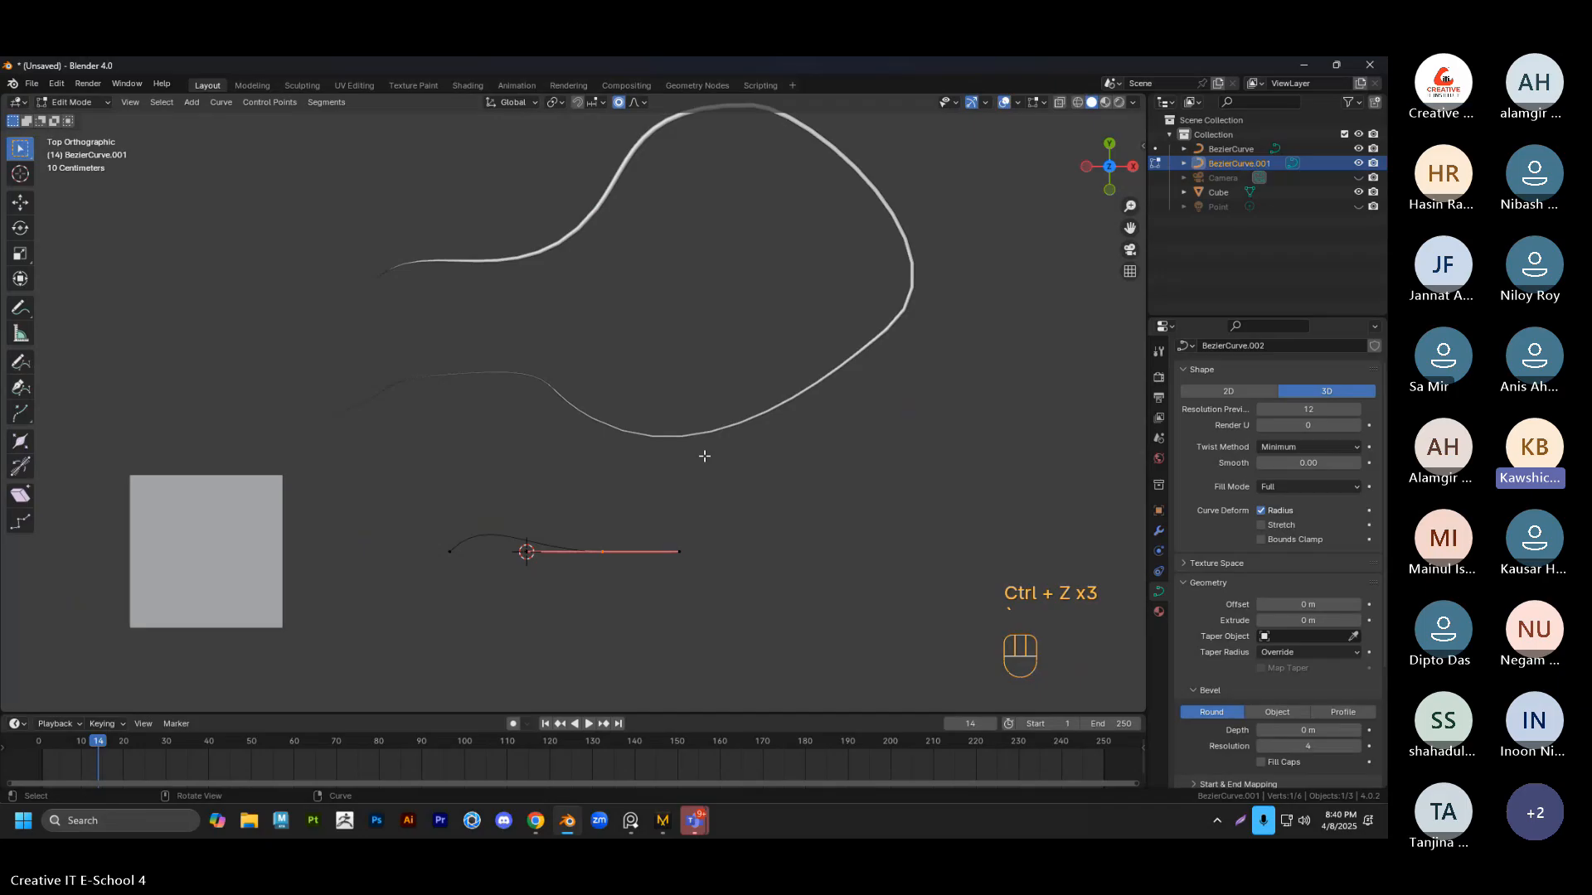
scroll(705, 456, "up", 1)
key("g")
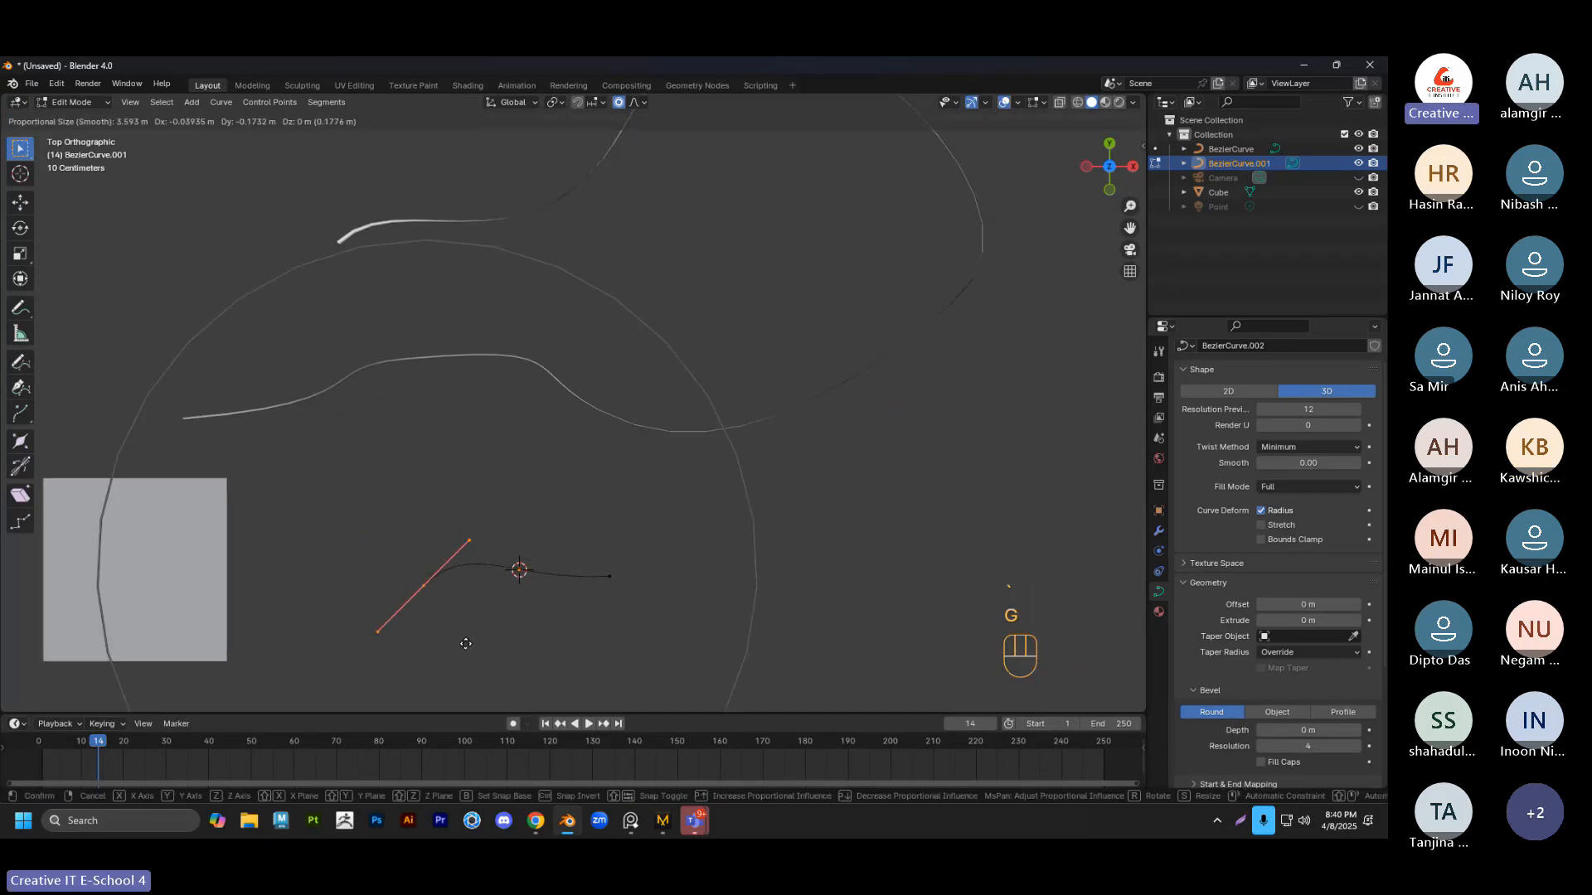
left_click(465, 630)
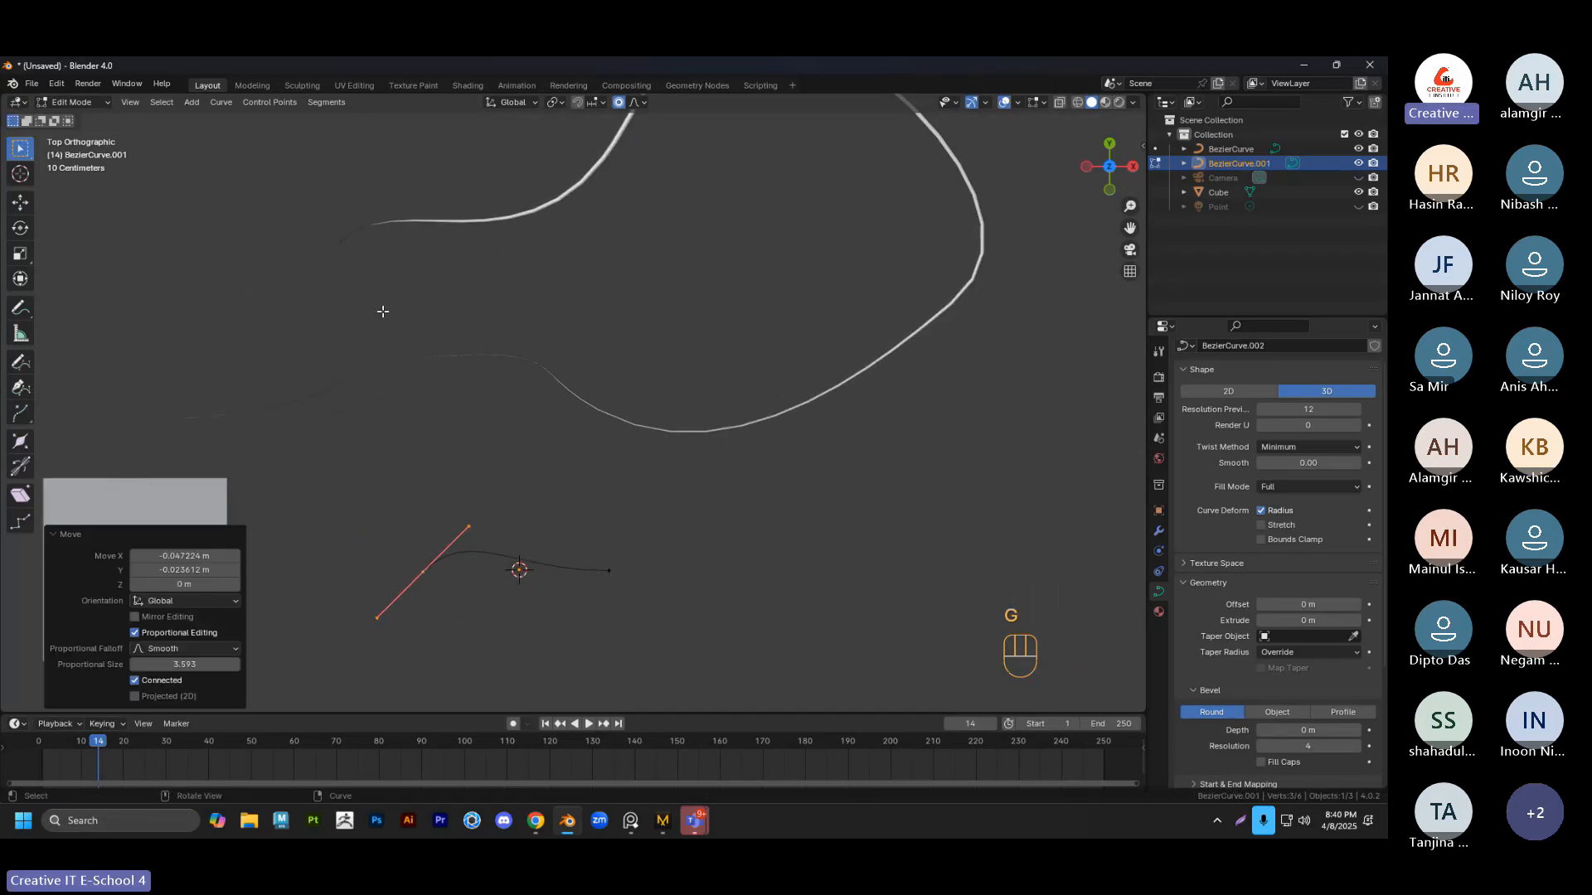
key("g")
left_click(465, 620)
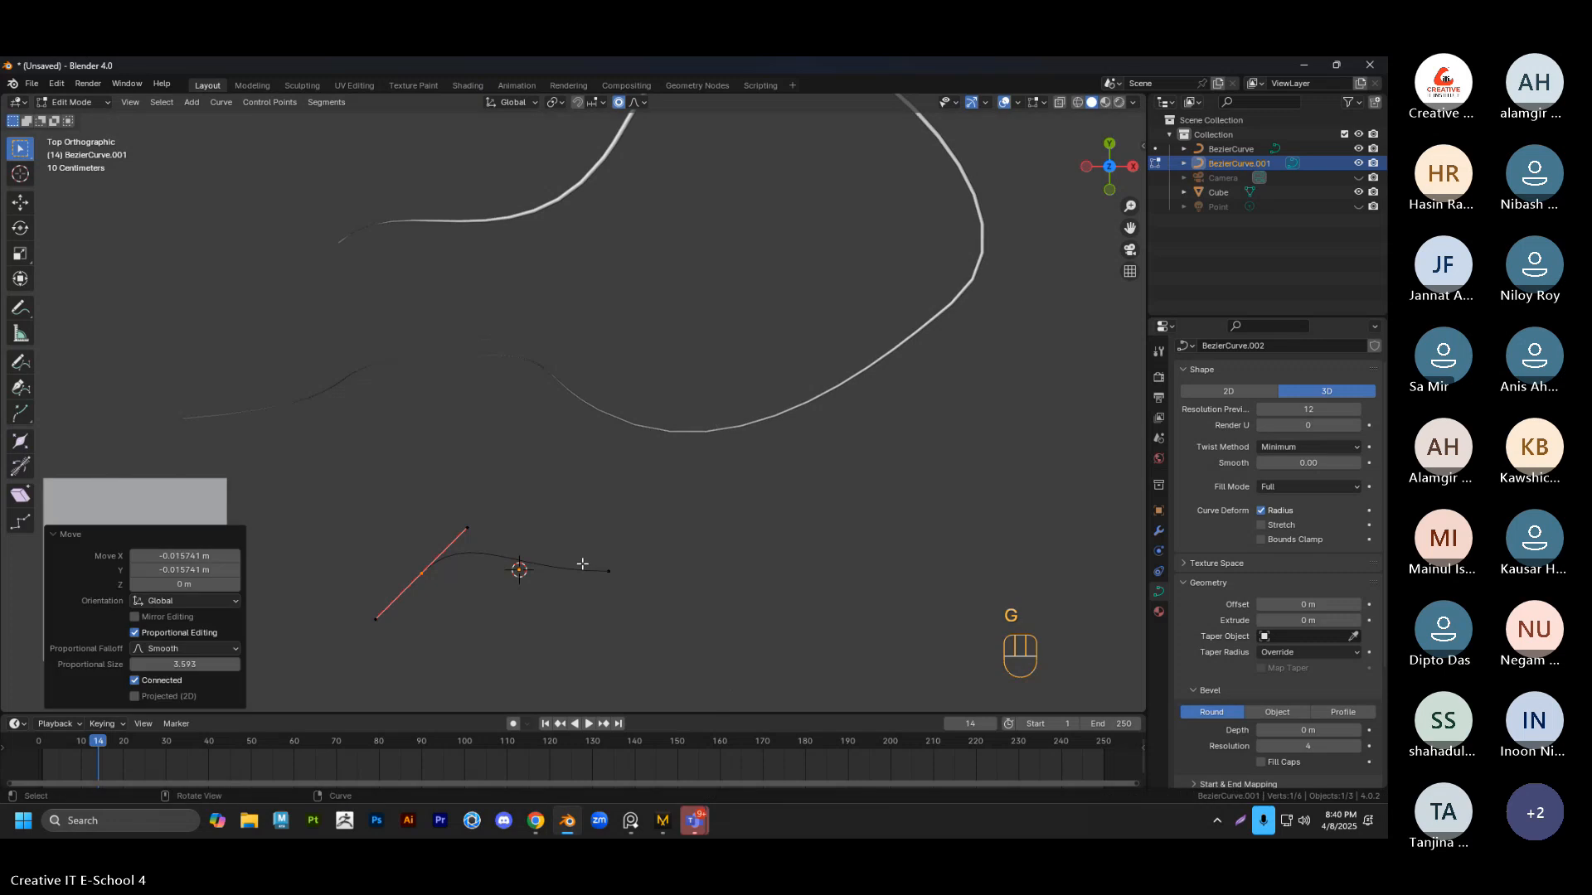
Move the taper curve's right end point about 1.09 m along Y with proportional editing to thicken the tube
left_click_drag(580, 553, 651, 609)
key("g")
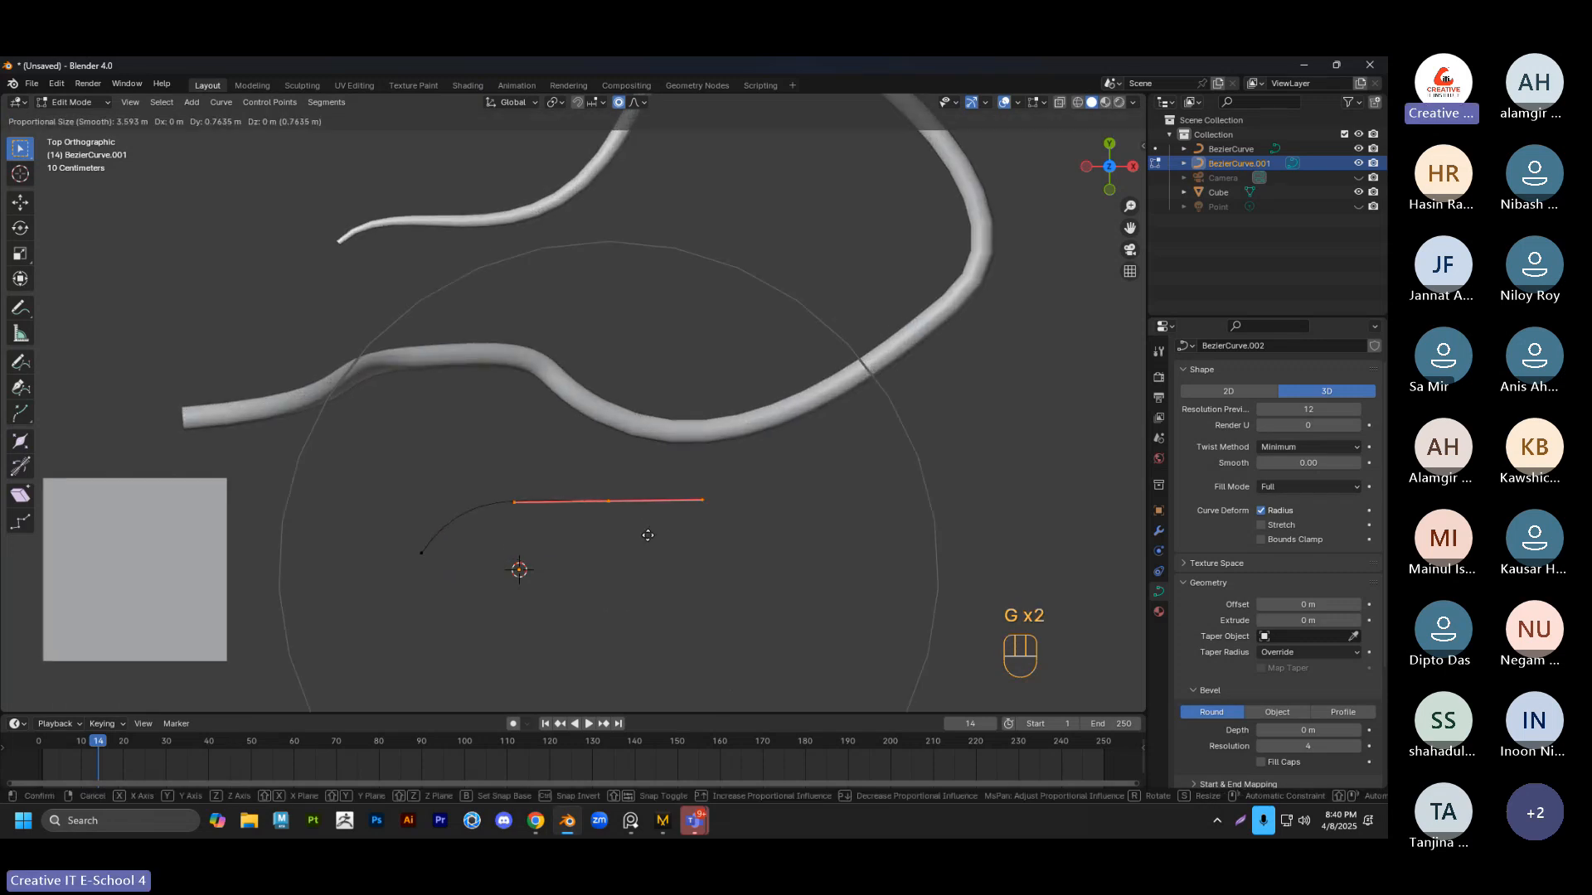
left_click(647, 507)
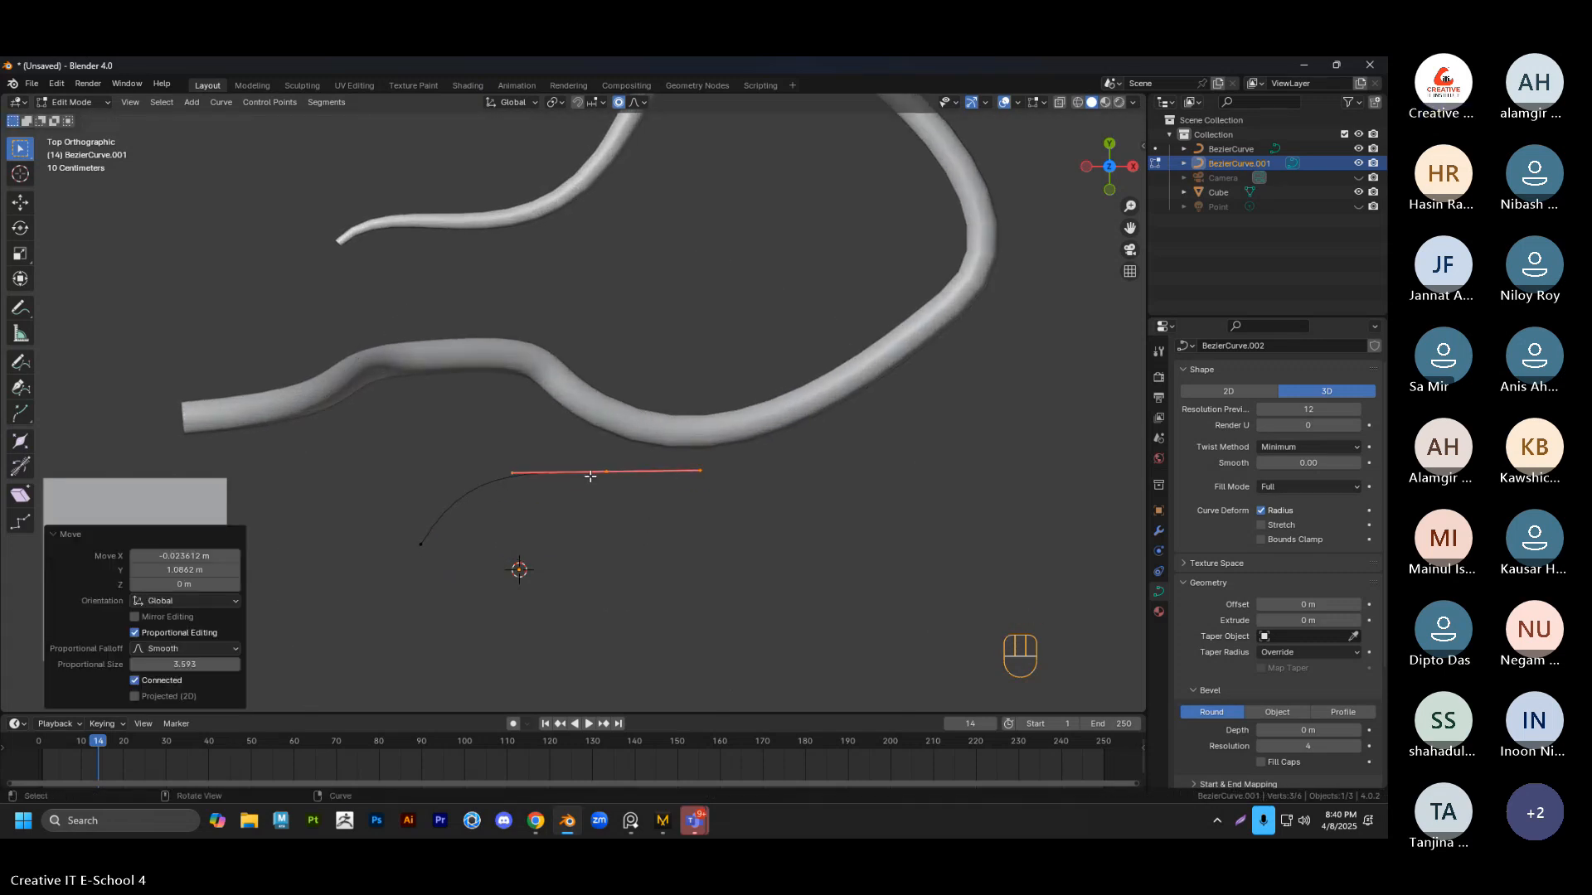
Turn off proportional editing and reposition the inner handle of the taper curve's right end point
left_click_drag(495, 448, 538, 502)
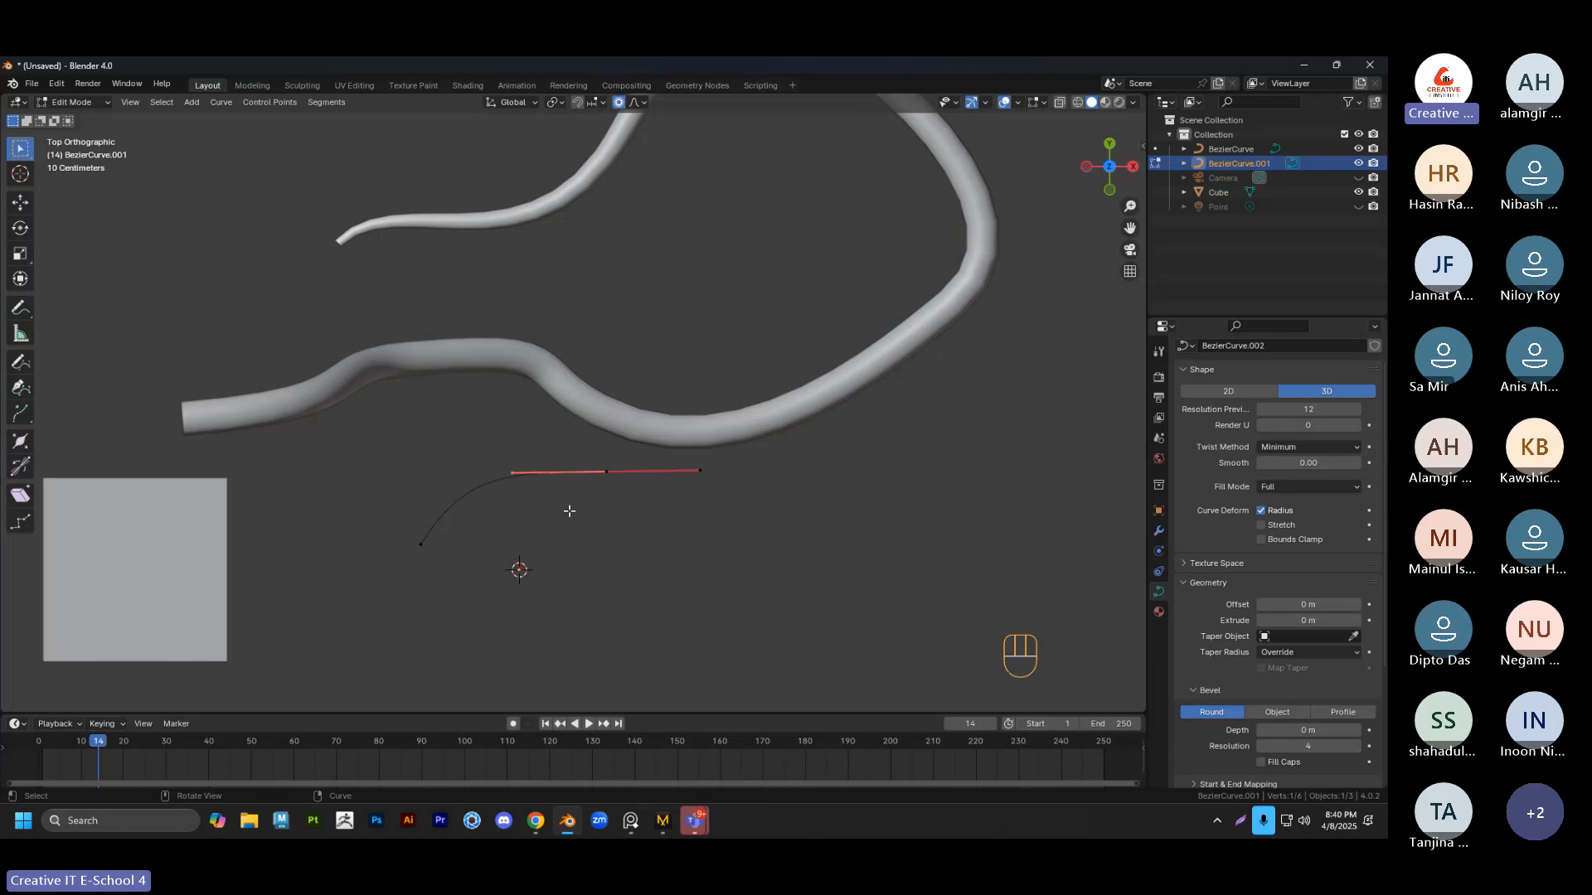
key("g")
right_click(570, 536)
left_click(619, 104)
key("g")
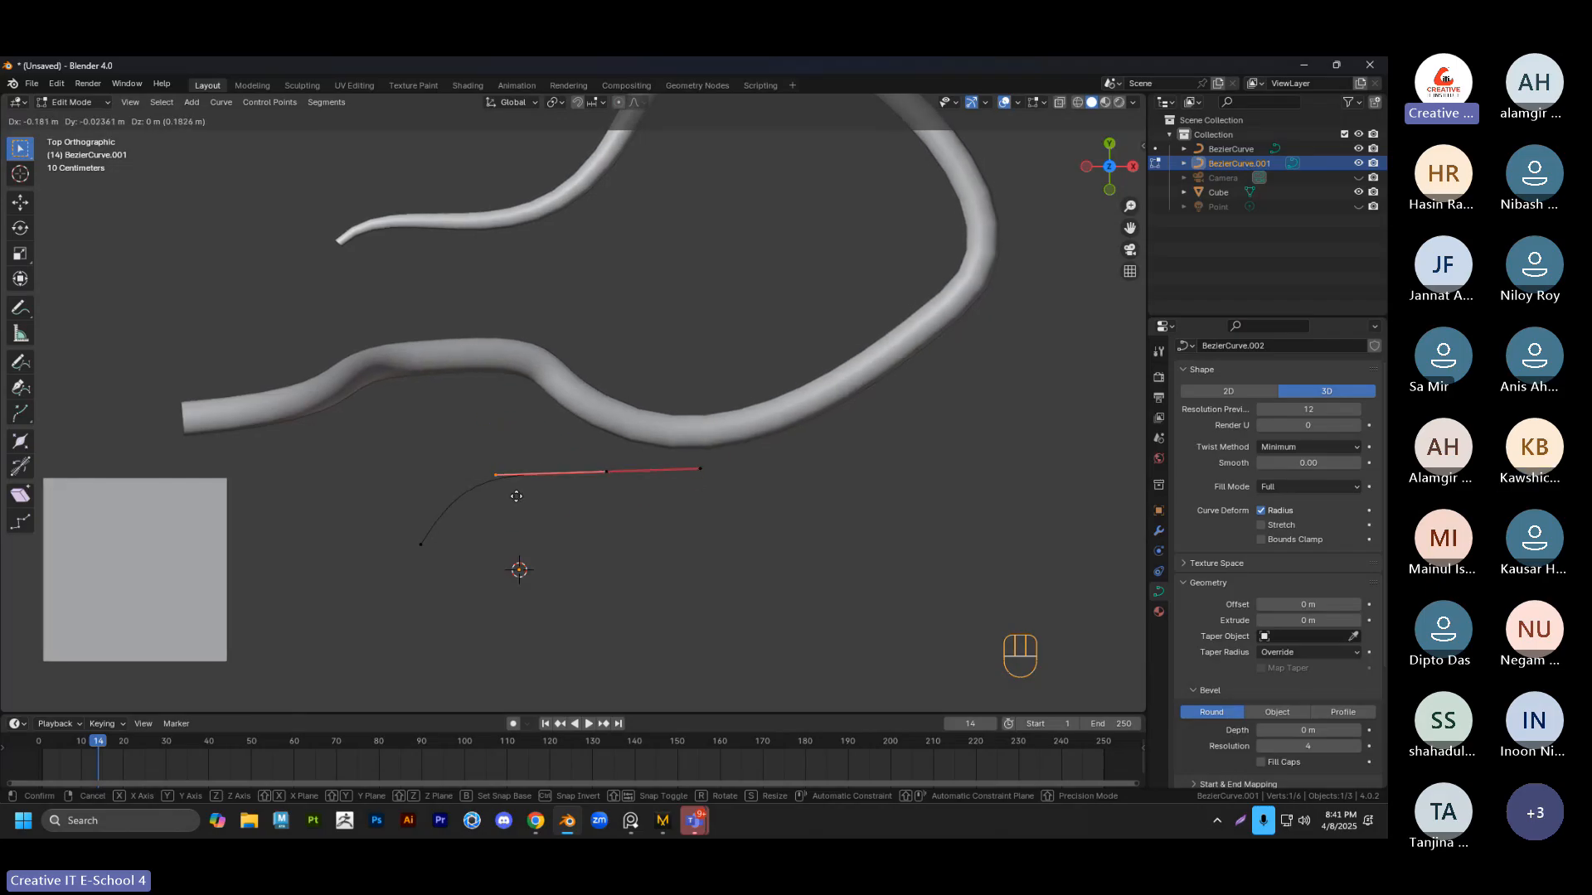
left_click(595, 501)
Move the taper curve's right end point by about 0.095 m in X and -0.027 m in Y
scroll(596, 501, "down", 2)
left_click_drag(583, 421, 627, 488)
key("g")
left_click(636, 494)
scroll(647, 492, "up", 2)
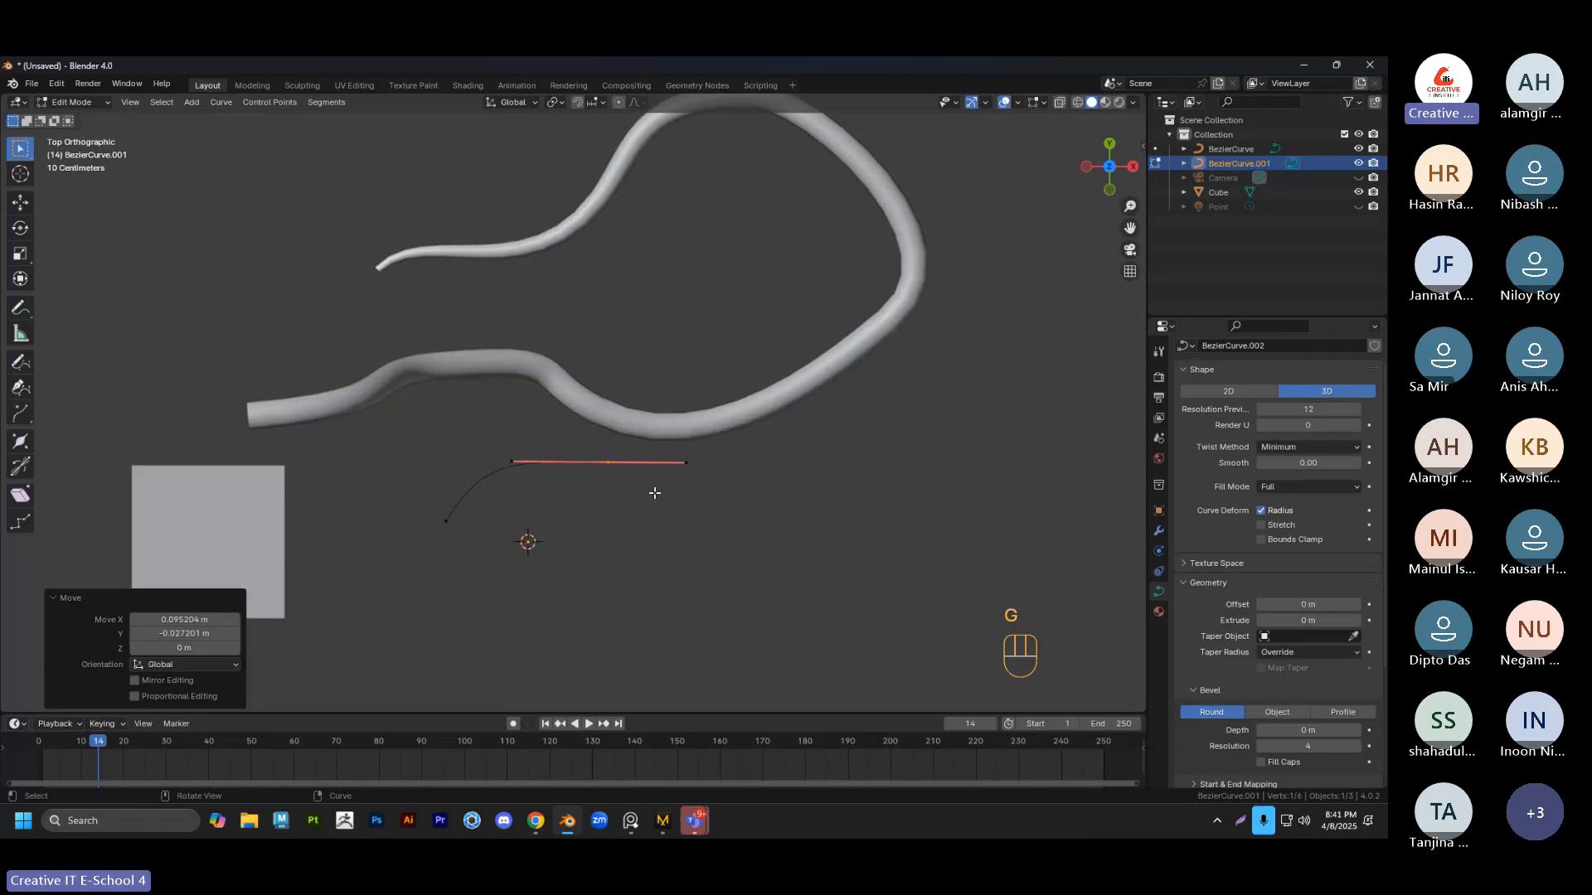
Extrude a new control point from the taper curve's right end, up and to the right
key("e")
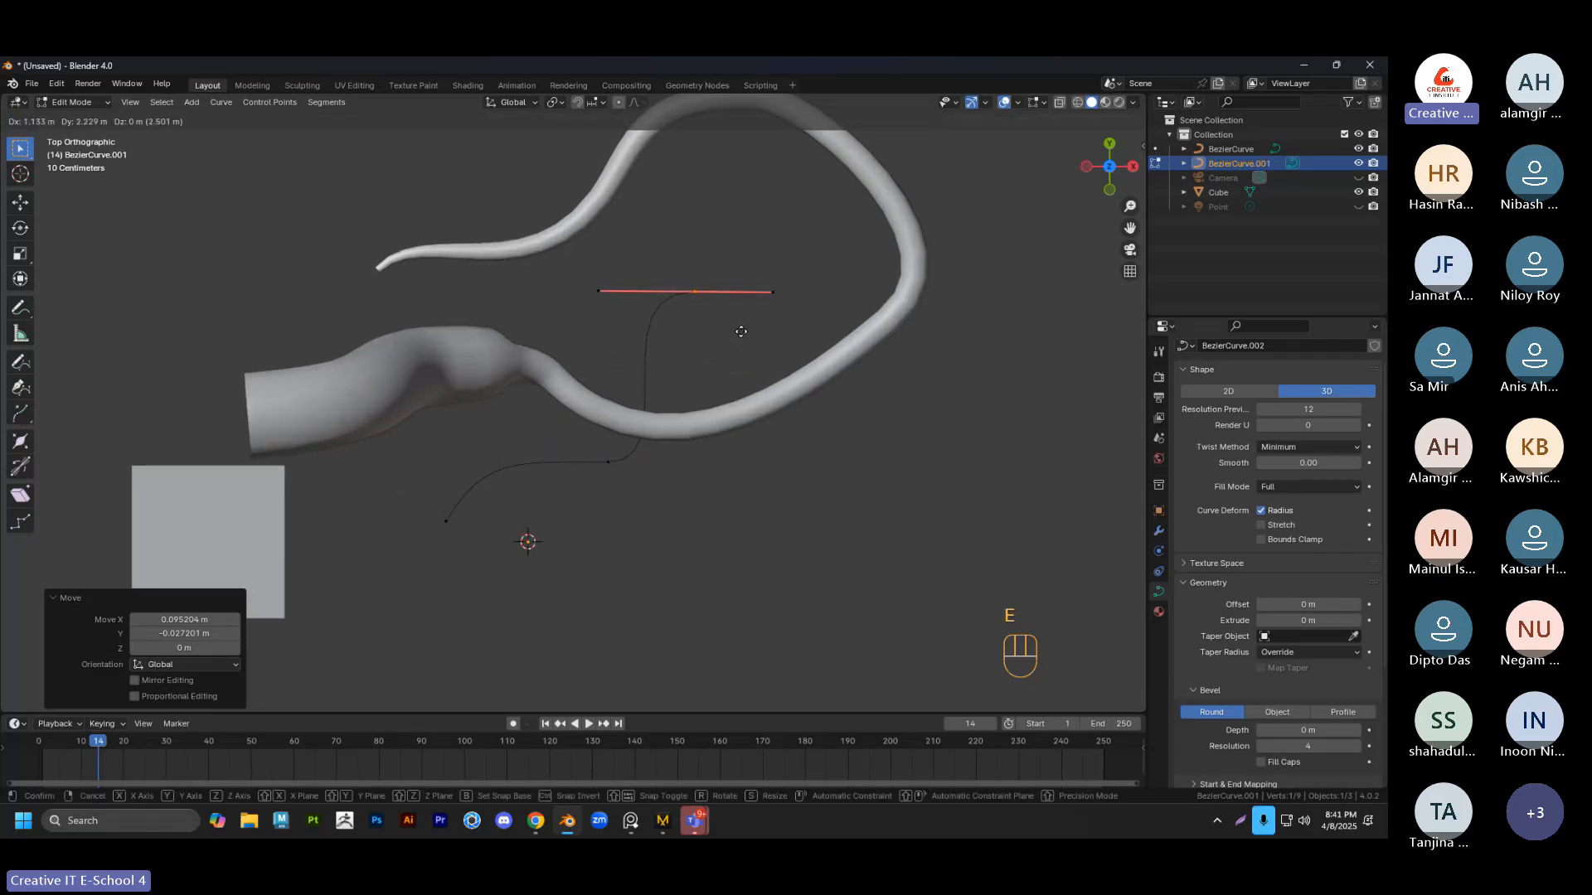
left_click(730, 406)
scroll(630, 409, "up", 1)
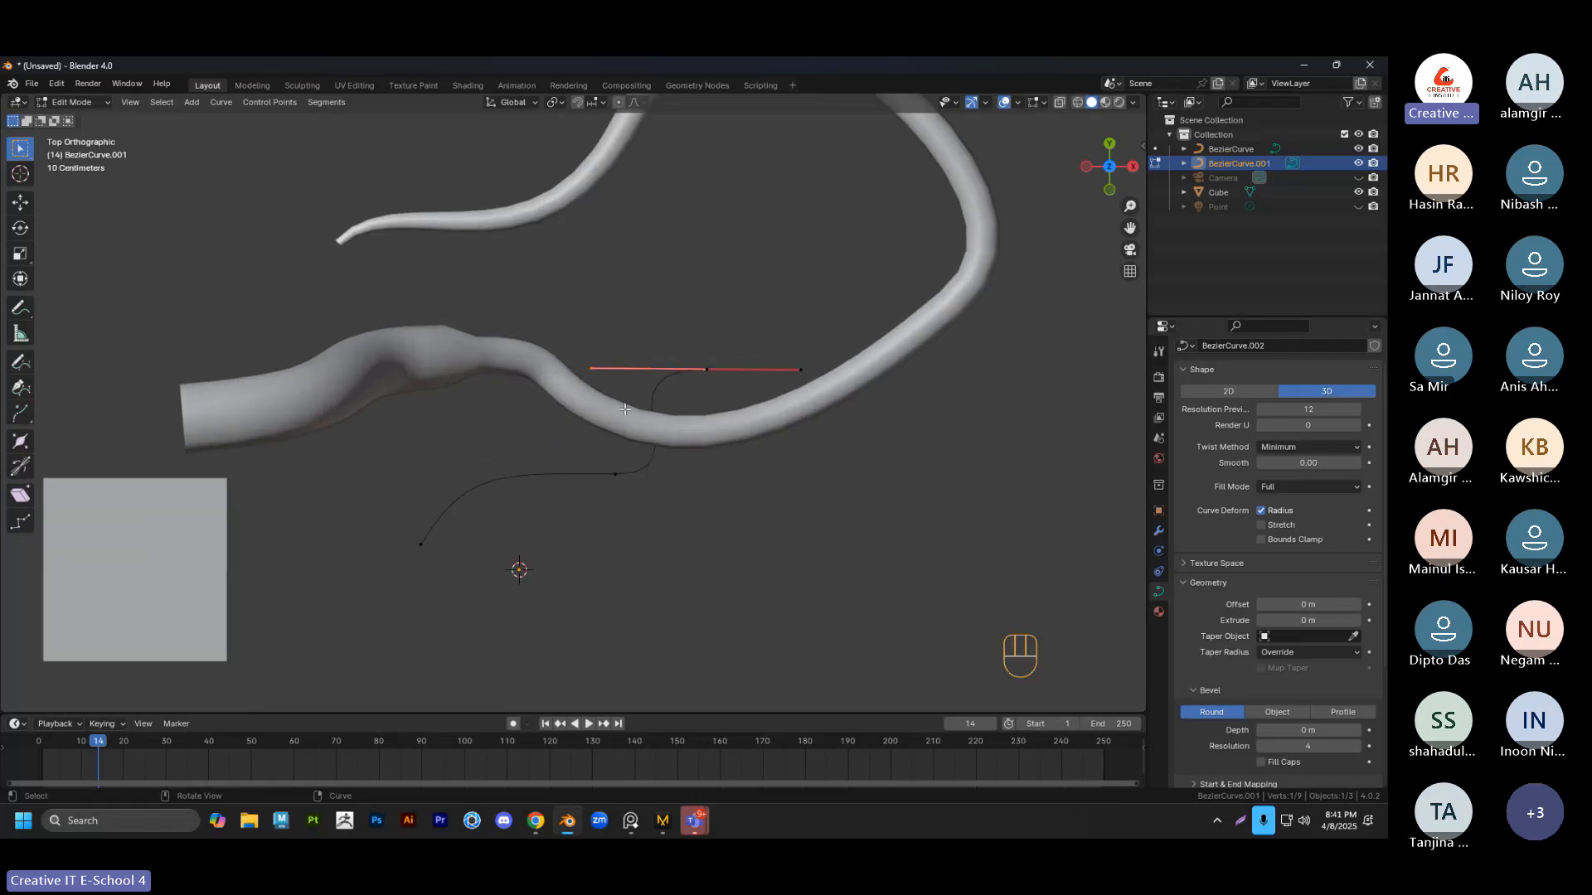
Tilt the extruded point's inner handle toward the curve and raise the point further along Y to widen the tube's thick end
key("g")
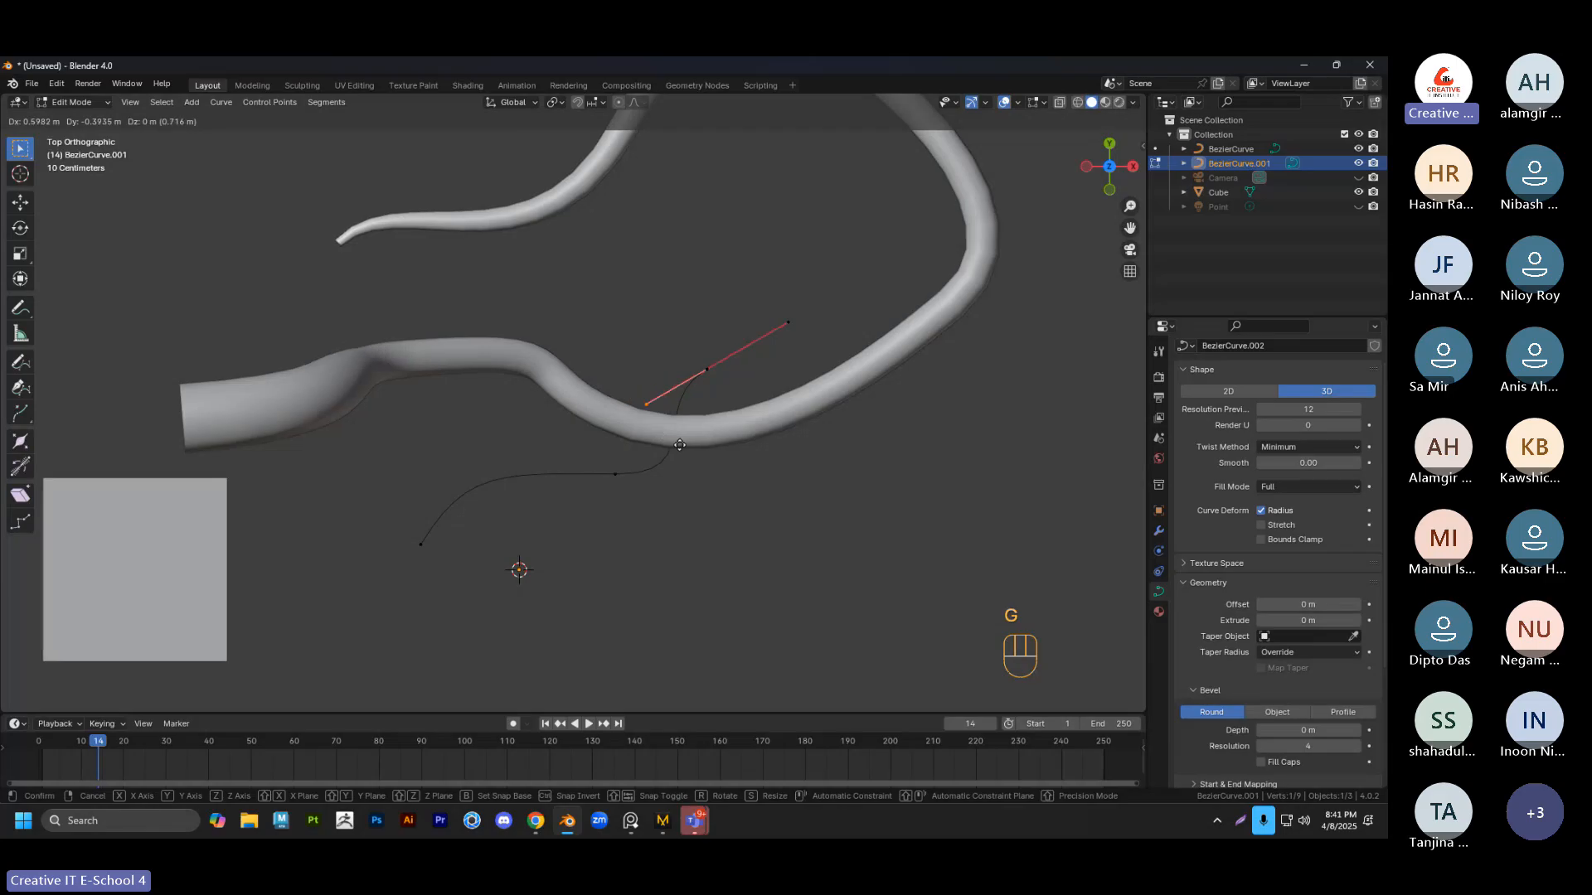
left_click(671, 450)
key("g")
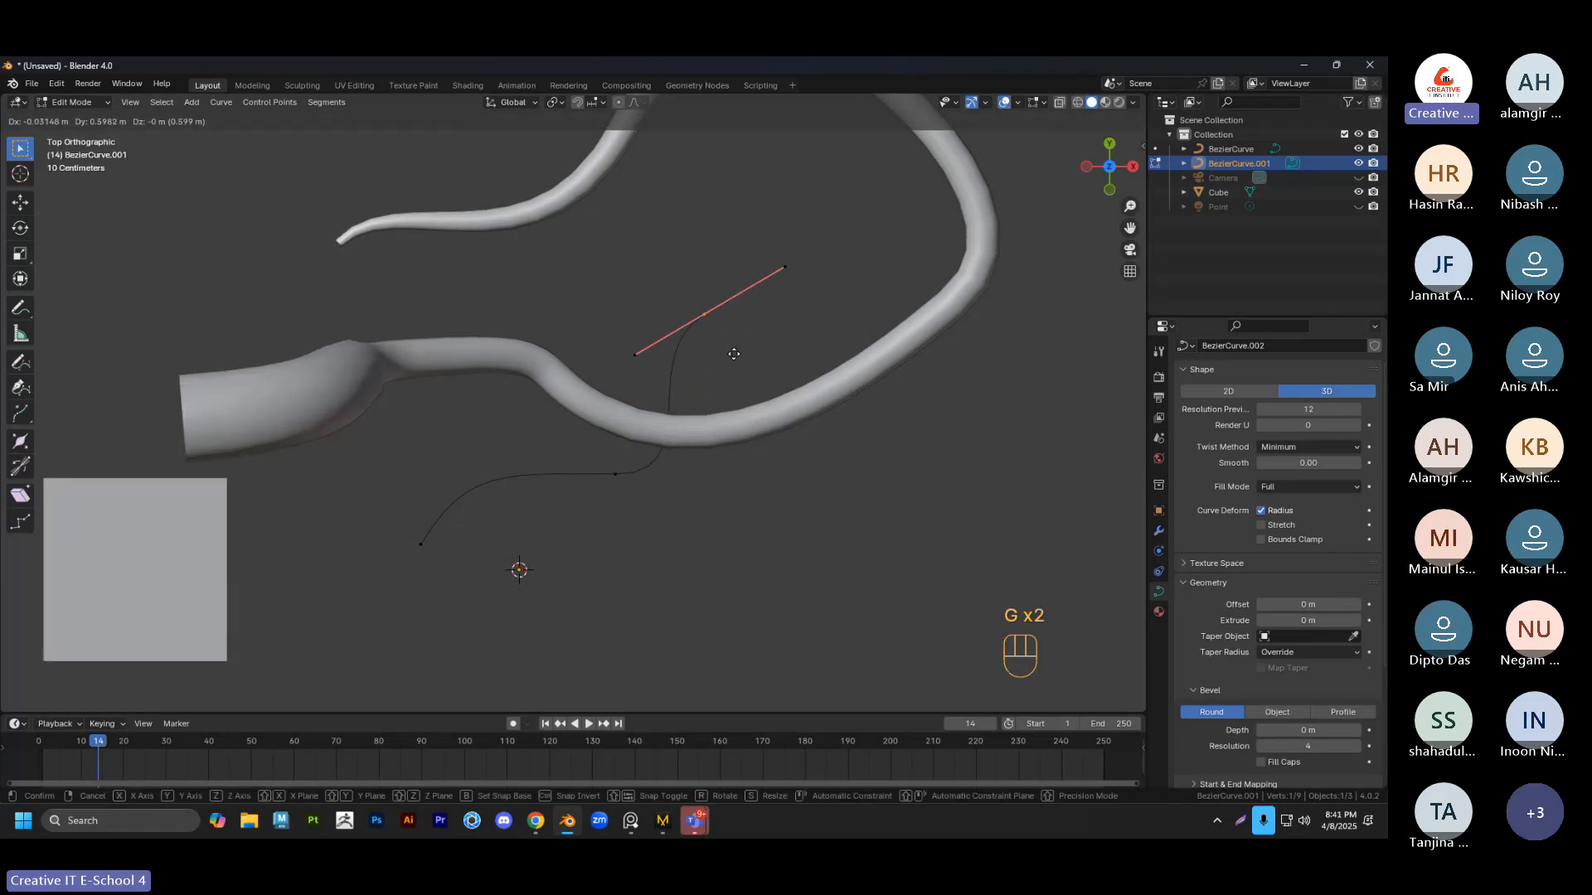
left_click(733, 329)
middle_click_drag(734, 329, 701, 448)
scroll(638, 395, "down", 3)
scroll(683, 427, "up", 4)
middle_click_drag(859, 124, 498, 433)
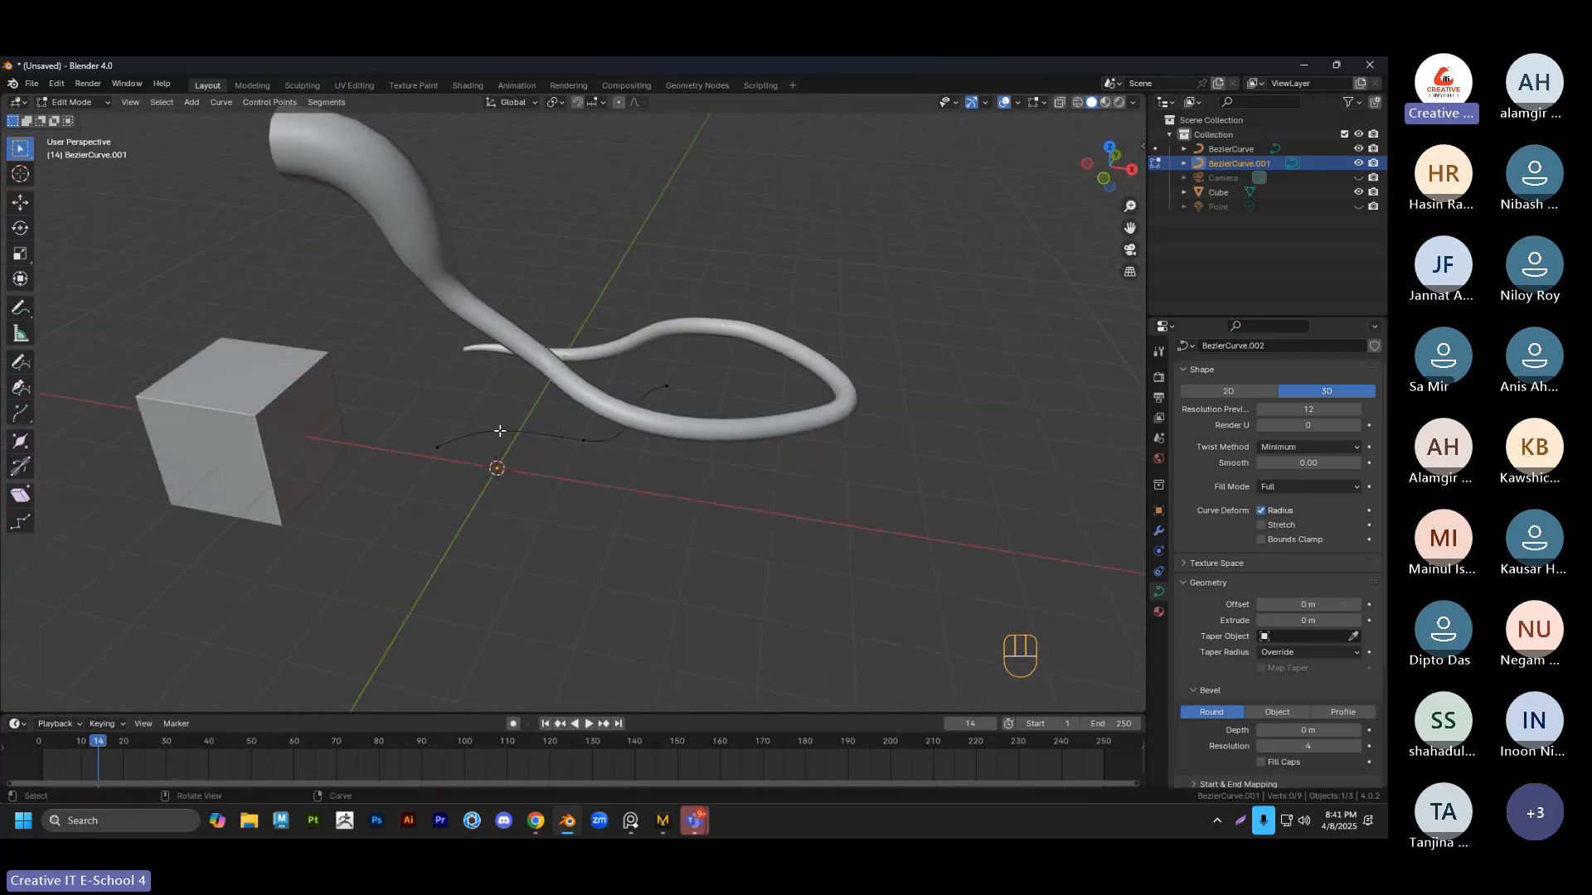
Move the taper curve's left end point by about -0.235 m along Y to narrow the tube's thin end
left_click(498, 431)
key("g")
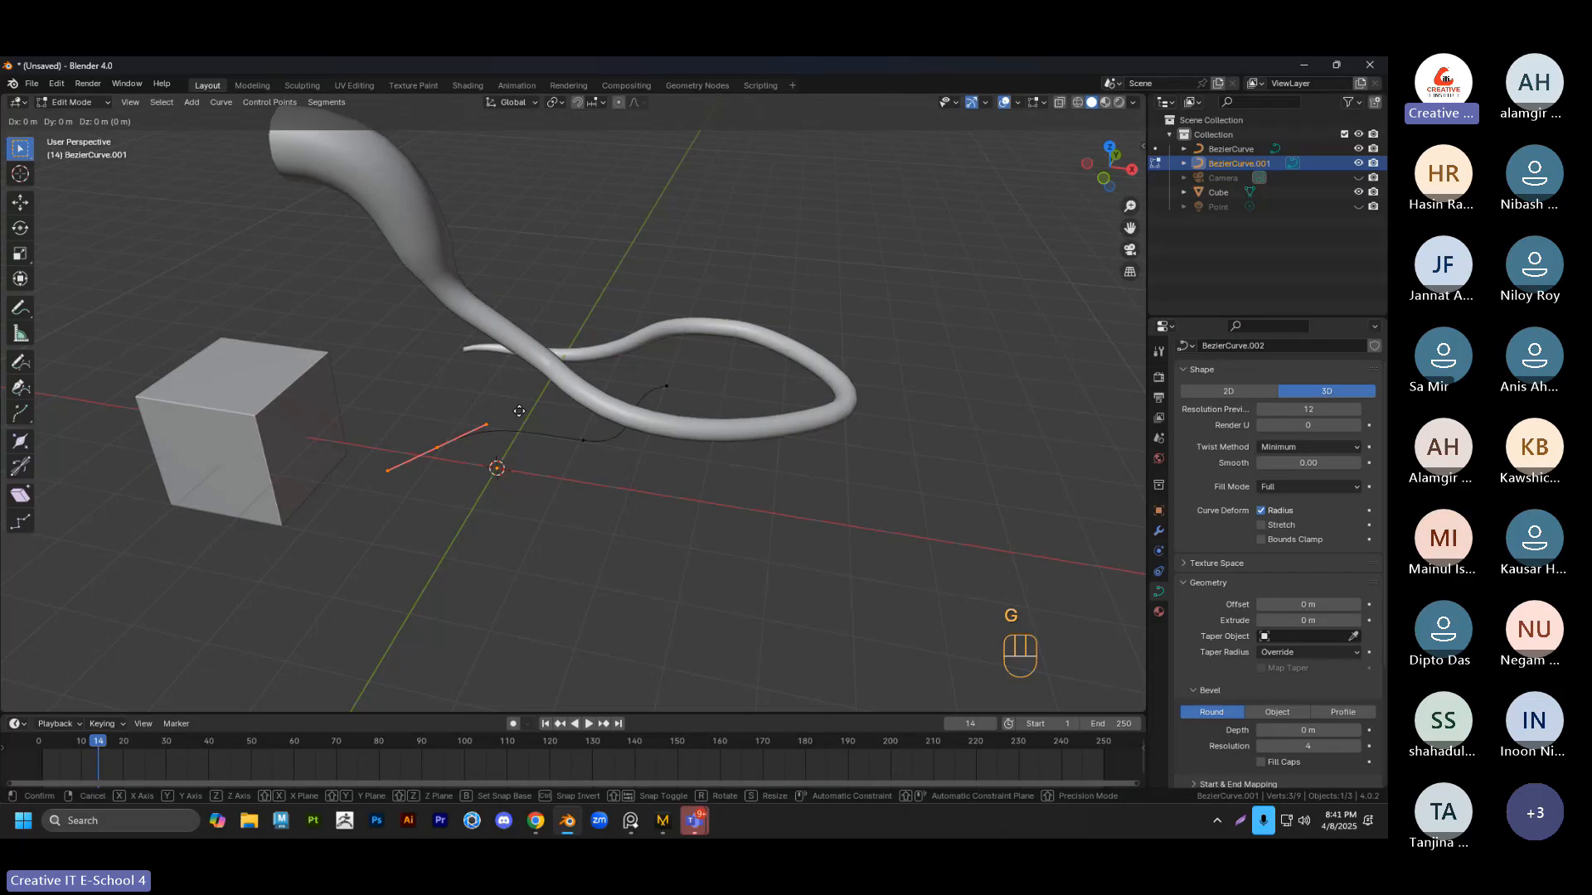
key("y")
left_click(599, 272)
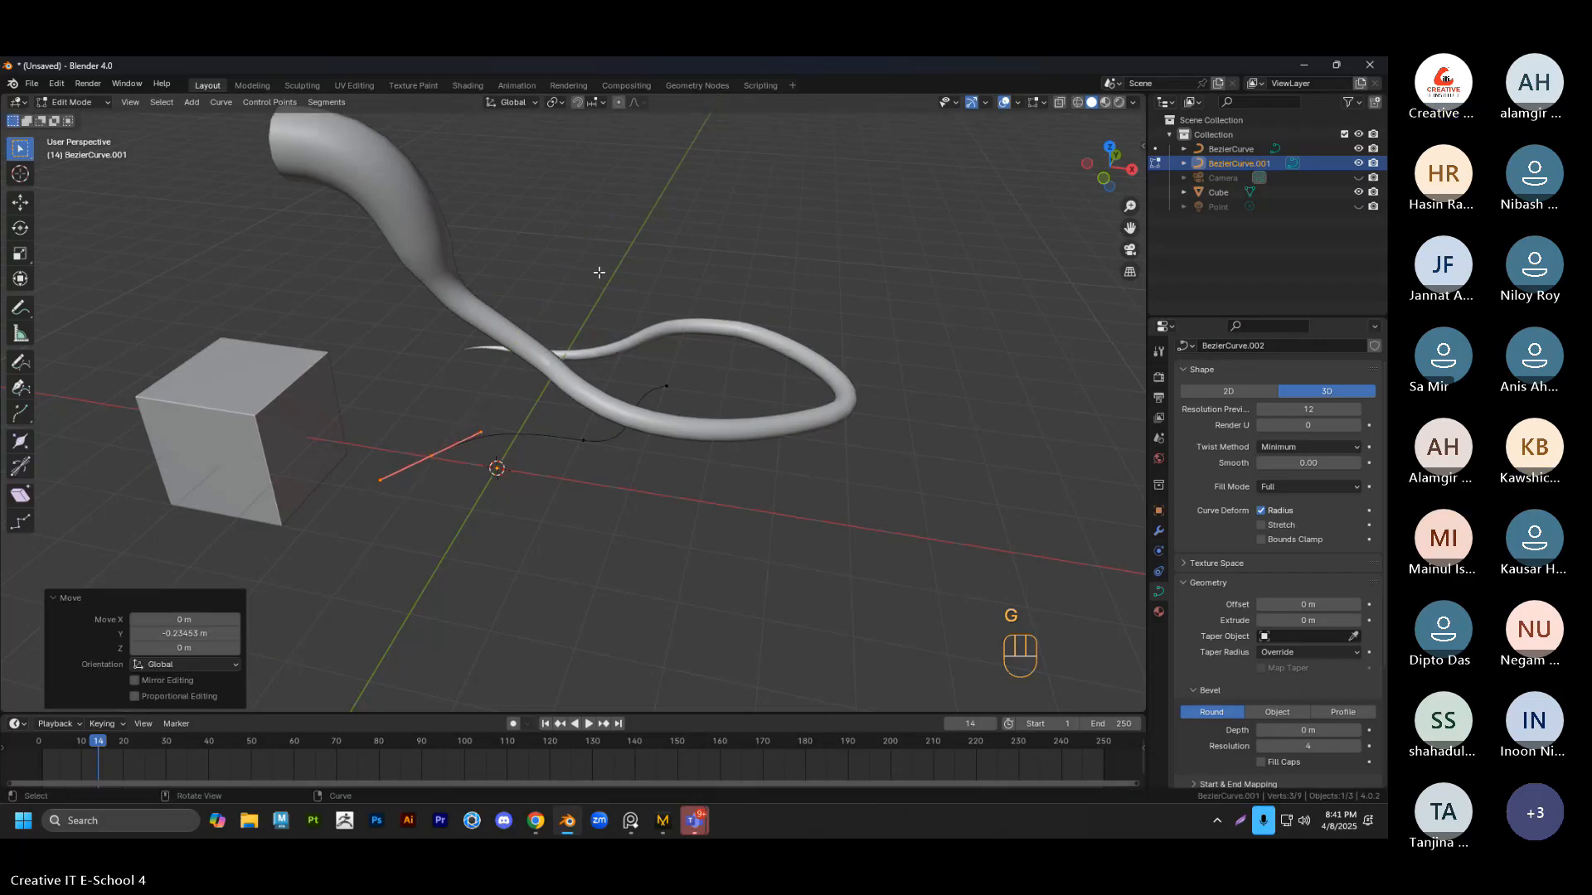
left_click(598, 272)
Move the taper curve's middle control point by about 0.3 m along Y
middle_click_drag(592, 364, 460, 372)
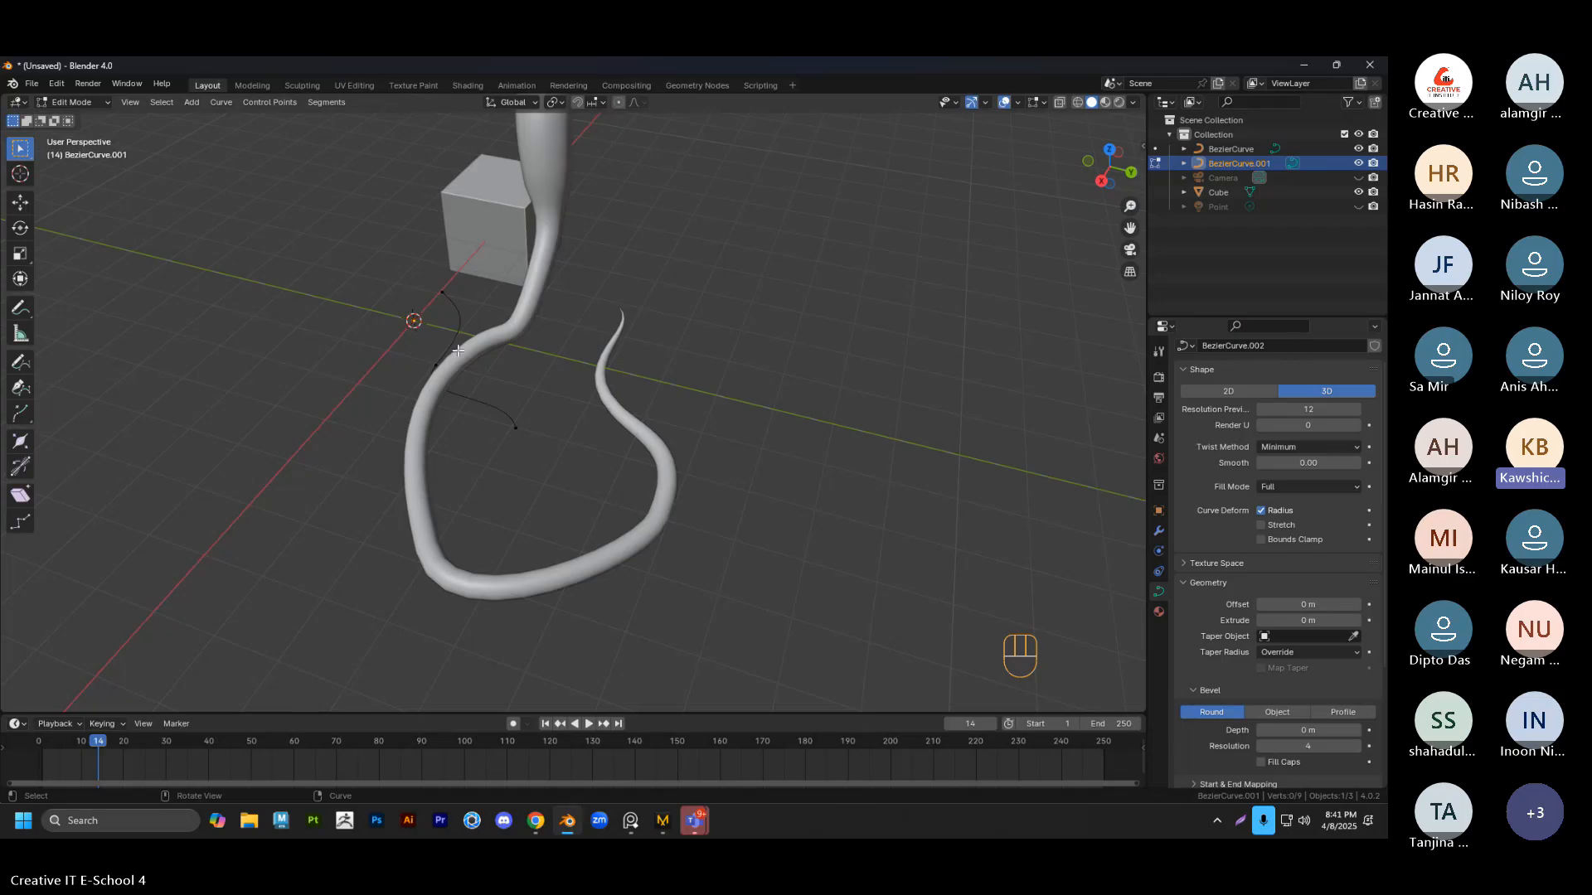
left_click(437, 365)
key("g")
key("y")
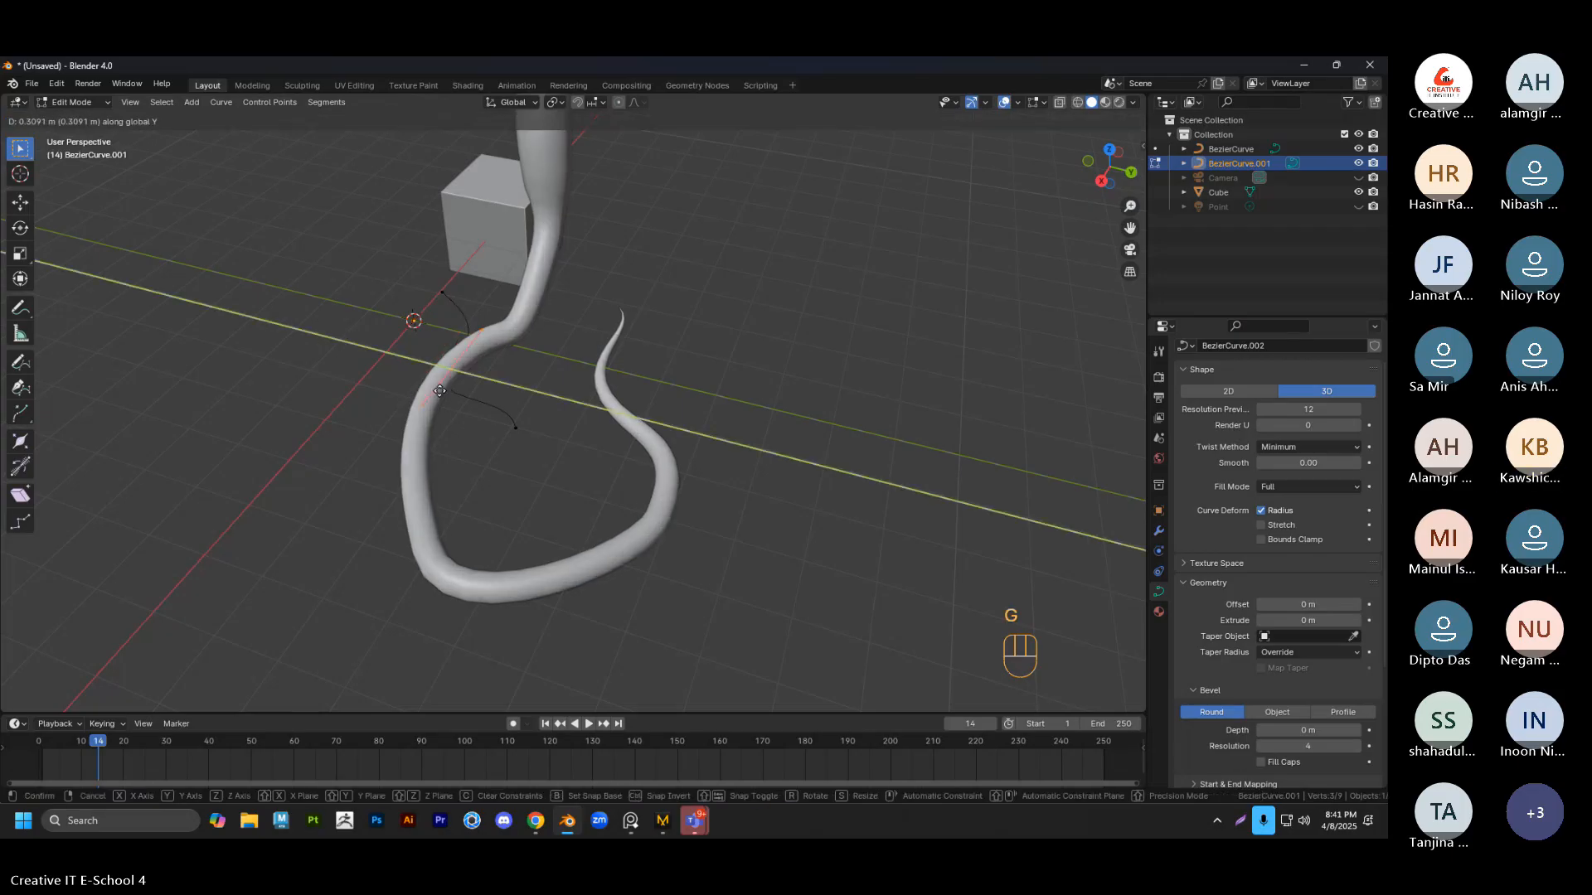
left_click(452, 391)
Leave edit mode on the taper curve, select the tube and set its bevel type to Object
middle_click_drag(680, 395, 719, 468)
key("Tab")
left_click(720, 473)
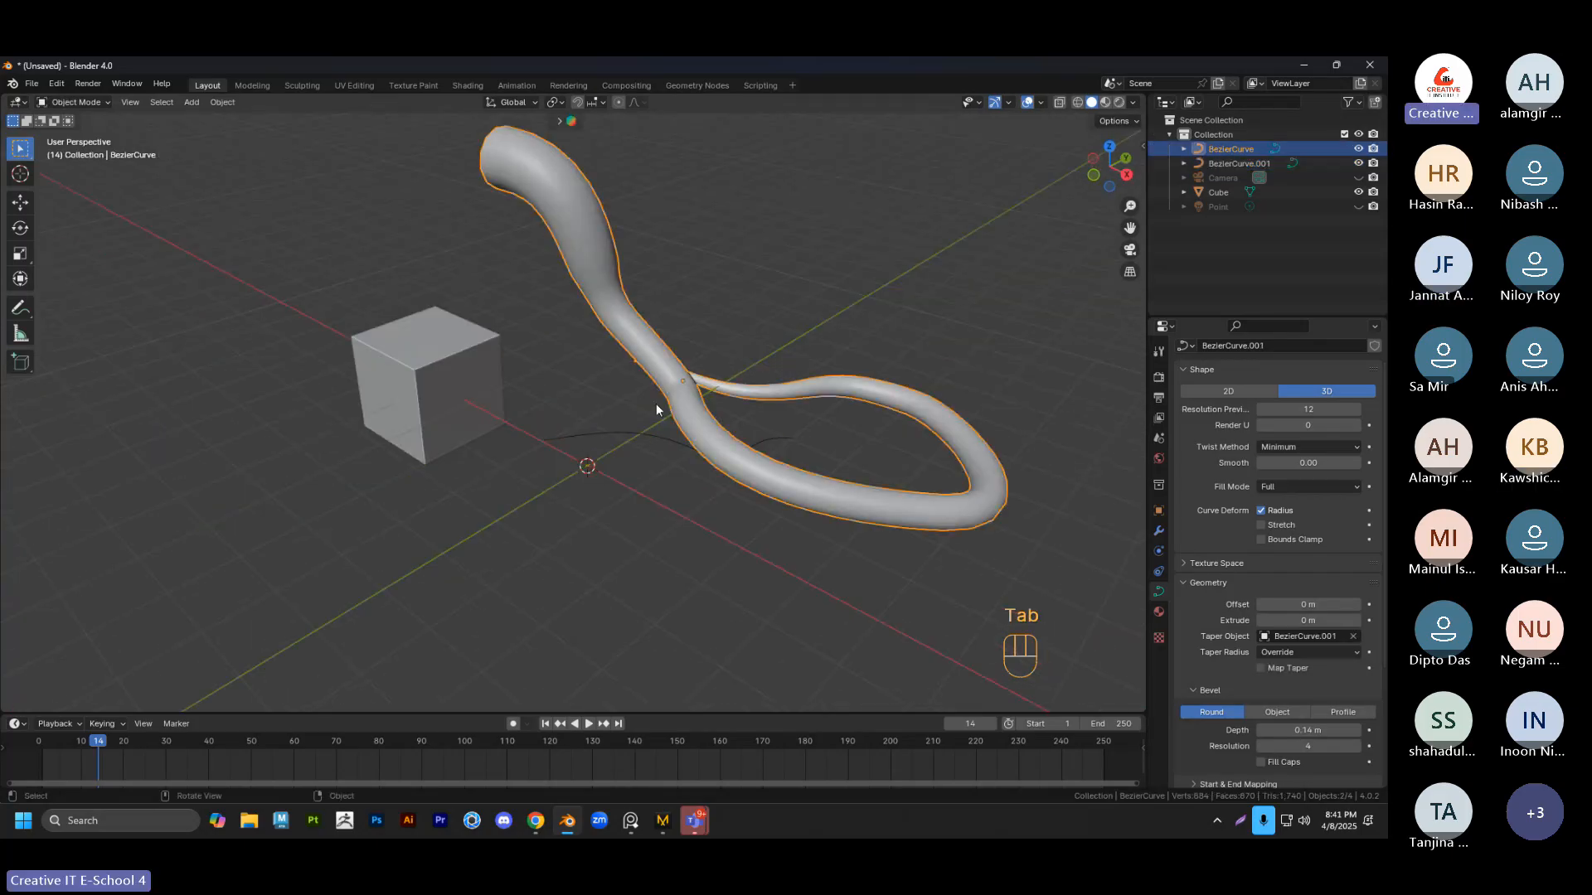
left_click(1277, 713)
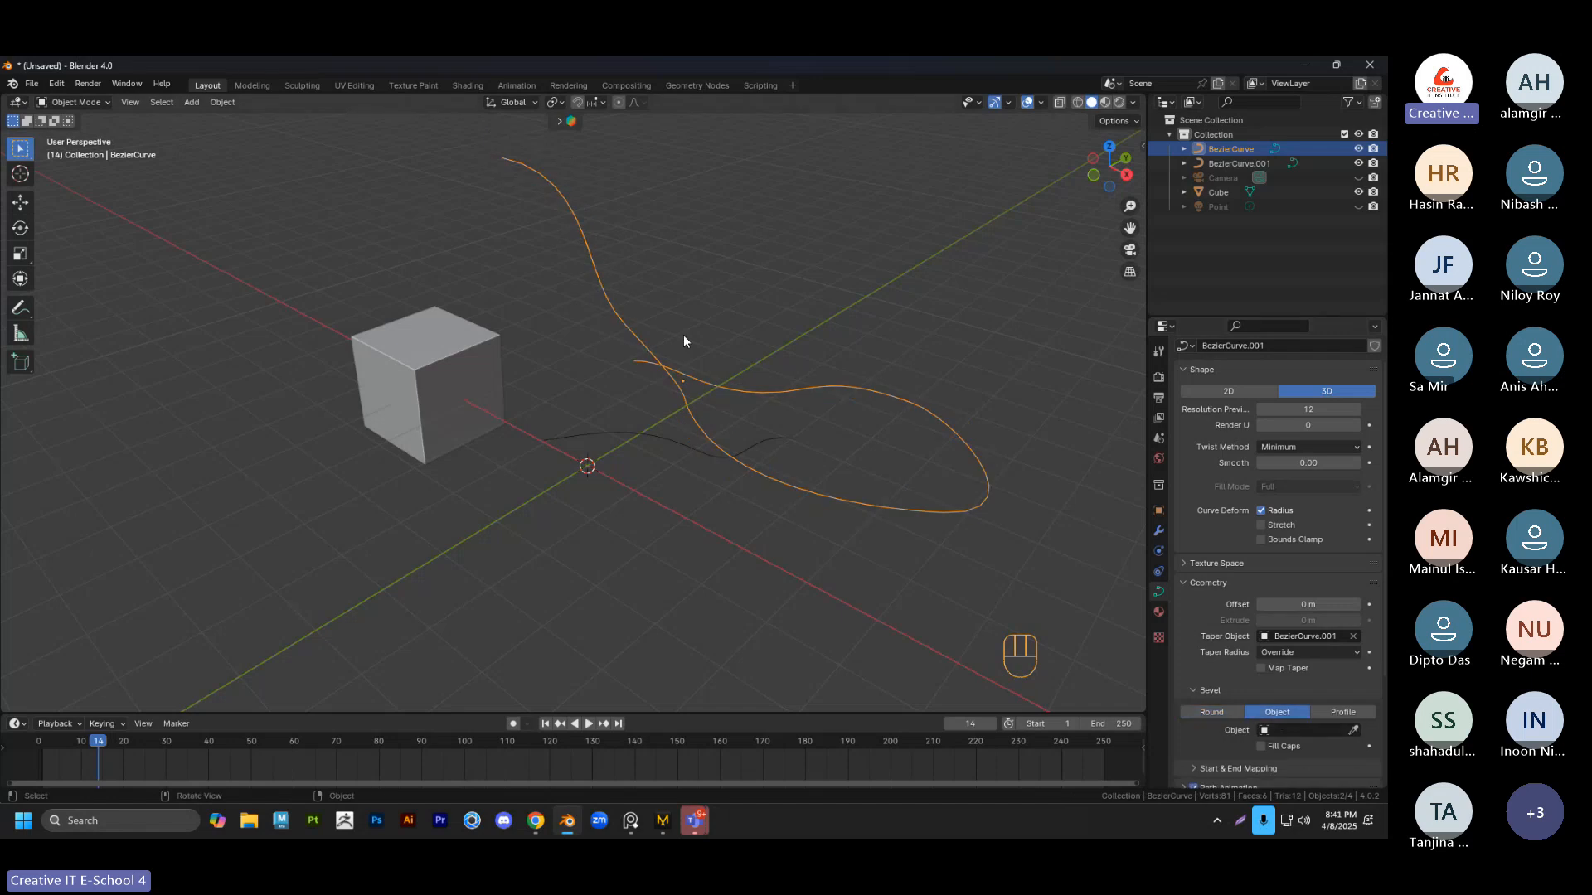
Try BezierCurve.001 as the main curve's bevel object and undo the assignment
middle_click_drag(683, 335, 692, 338)
scroll(1199, 638, "down", 2)
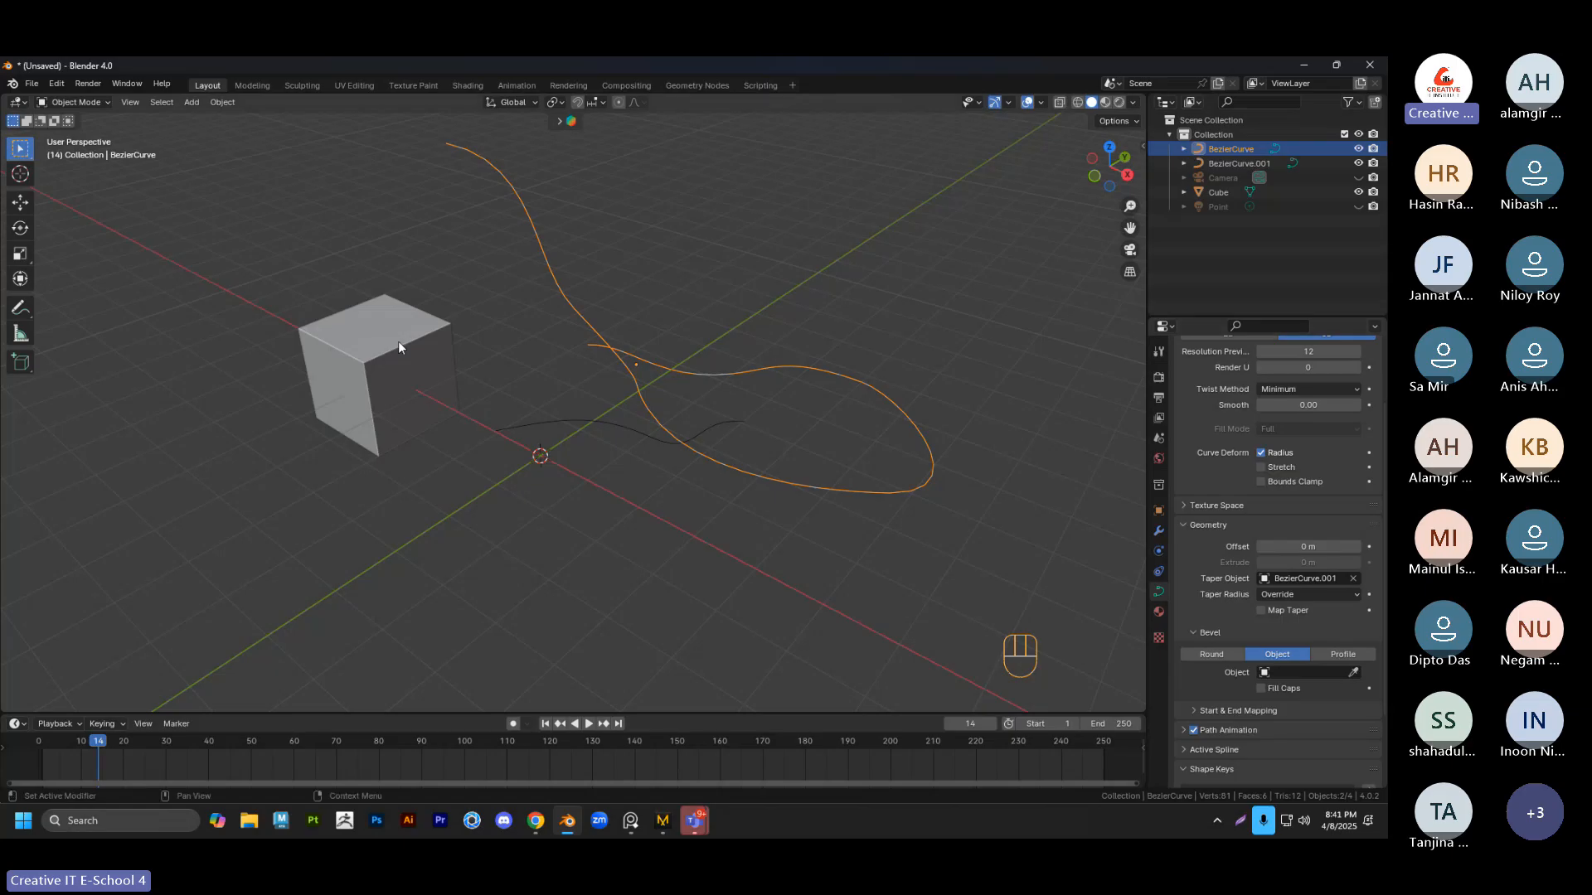
left_click(1290, 672)
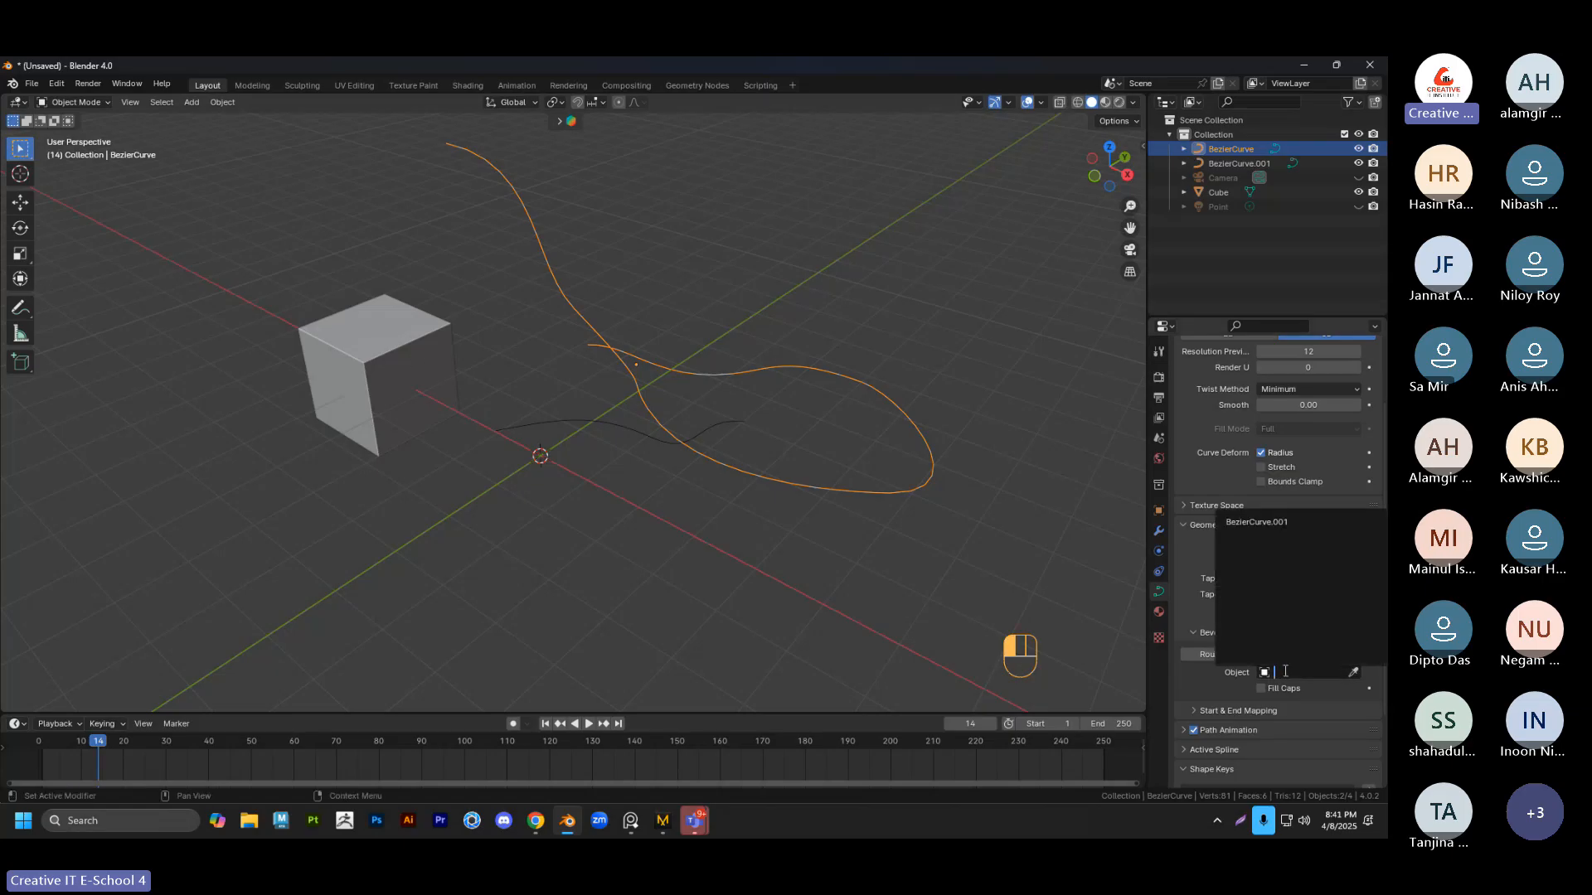
left_click(1256, 523)
key("ctrl+z")
scroll(982, 363, "down", 1)
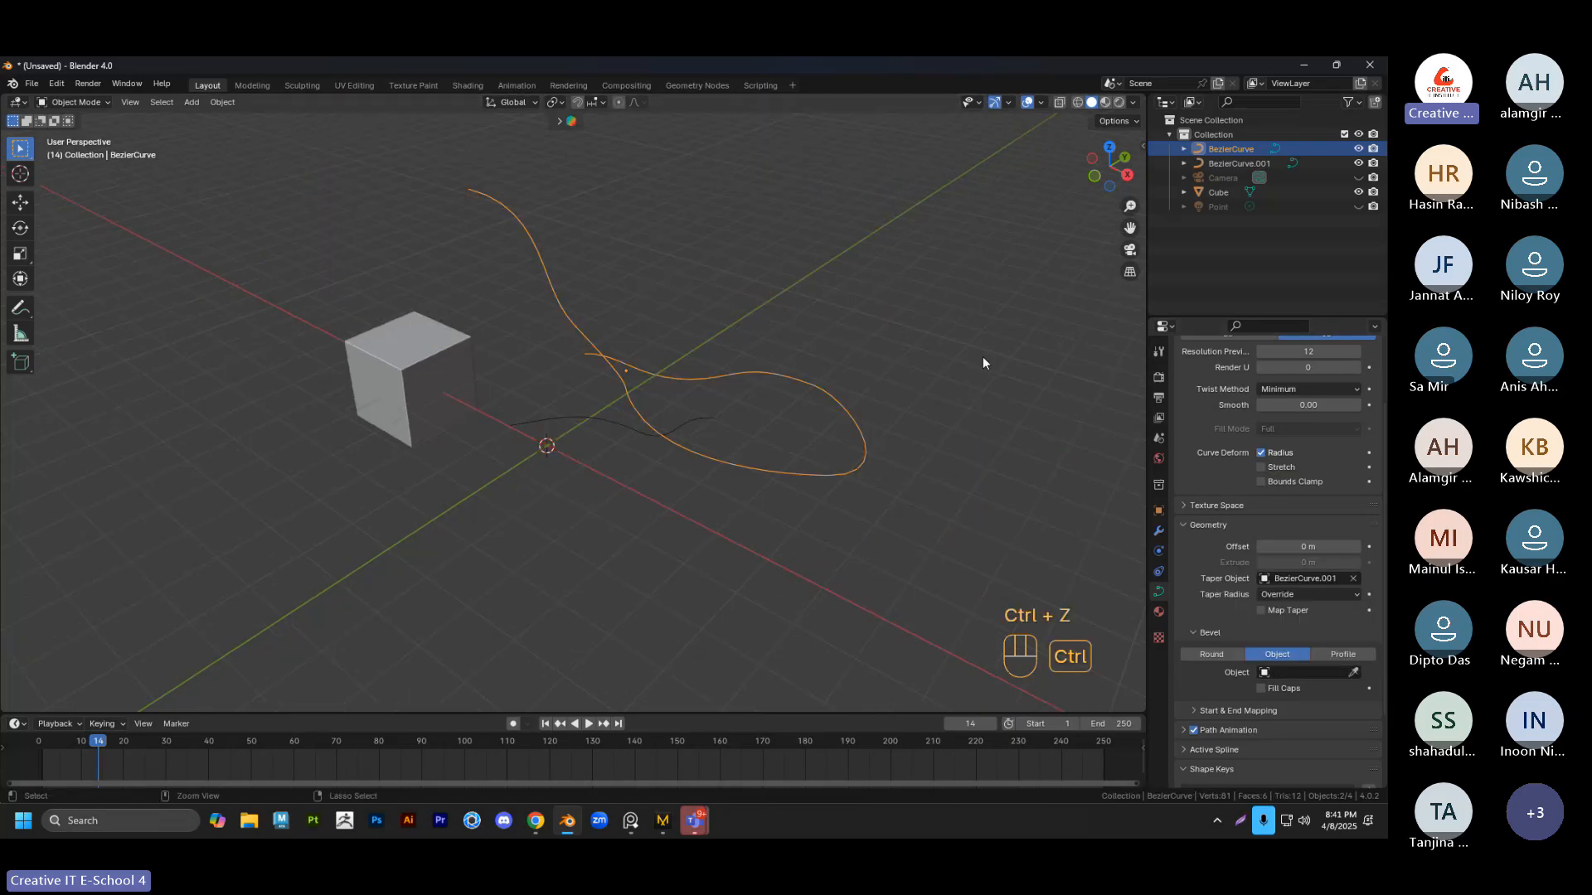
Enable Fill Caps on the main curve and assign BezierCurve.001 as its bevel object
left_click(969, 555)
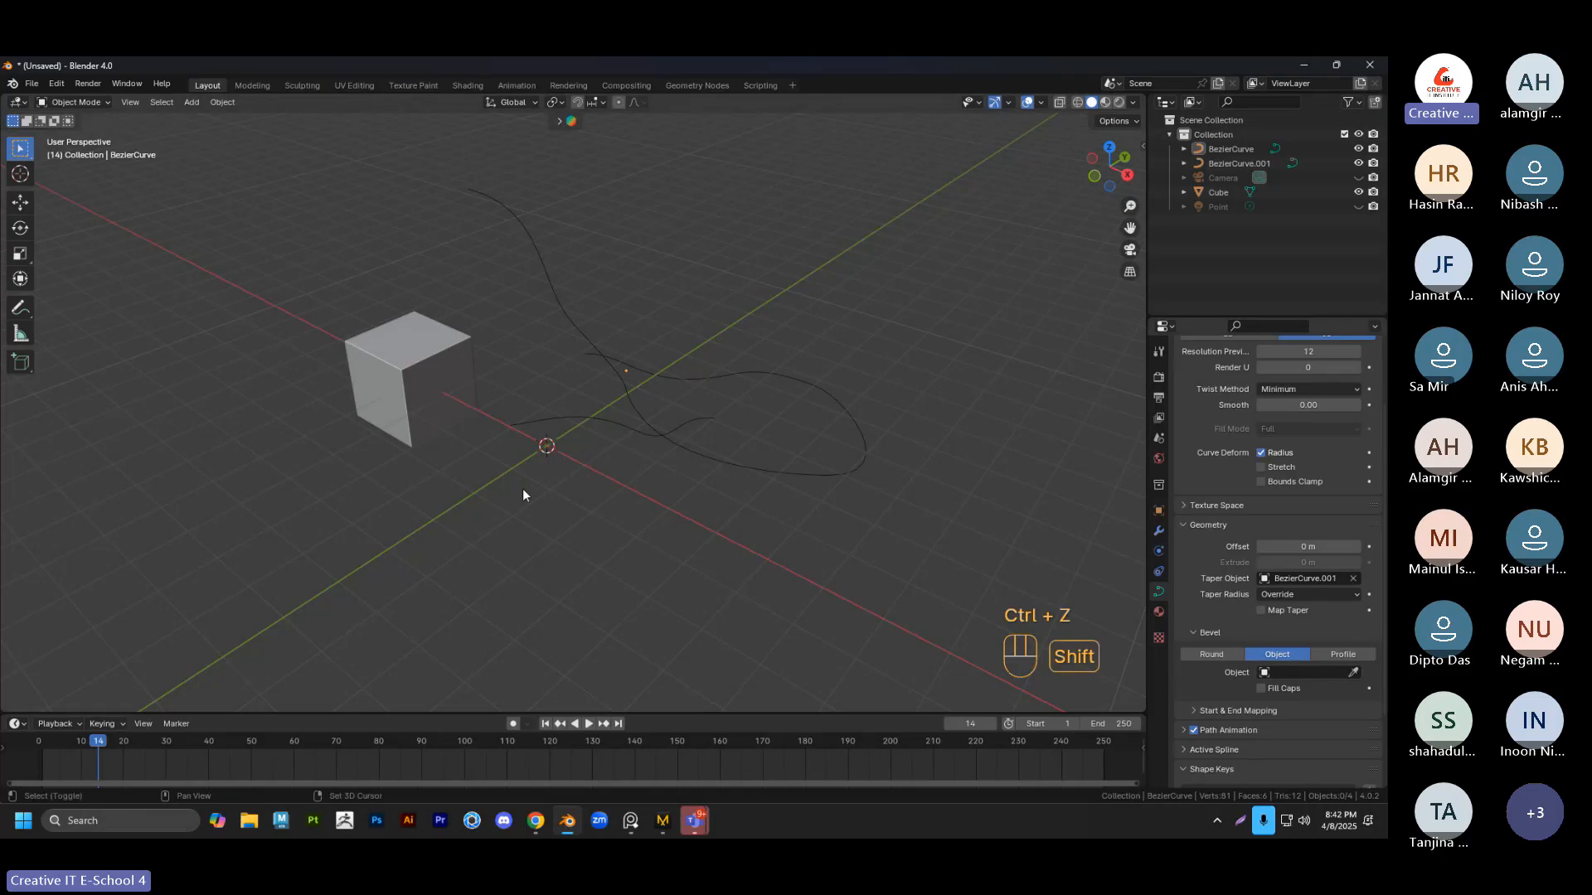
middle_click_drag(522, 495, 556, 497)
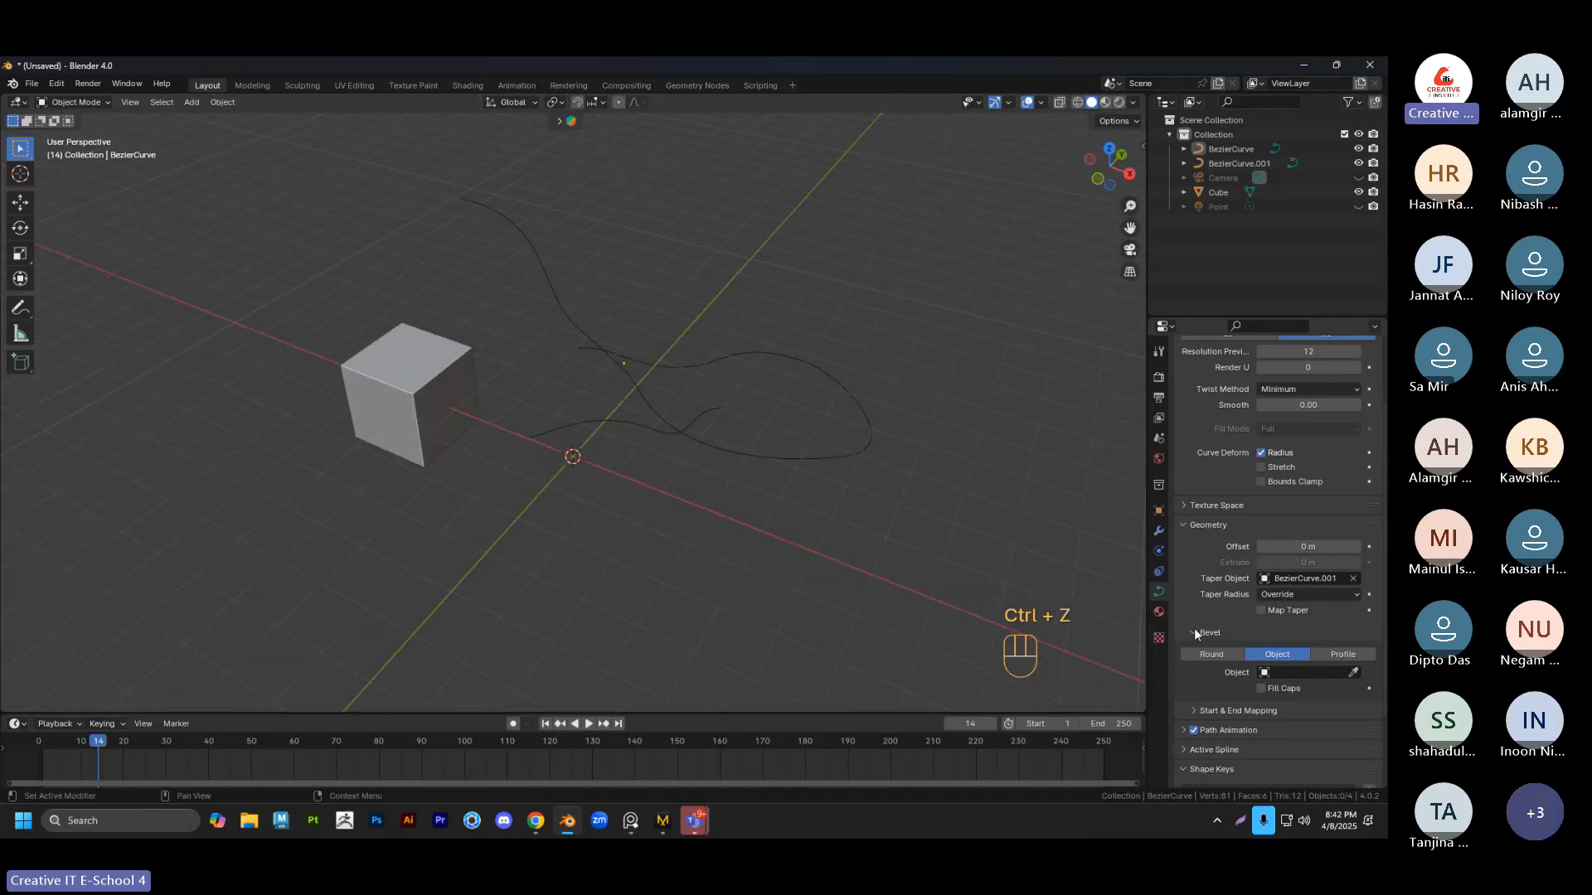
left_click(1262, 689)
left_click(1323, 674)
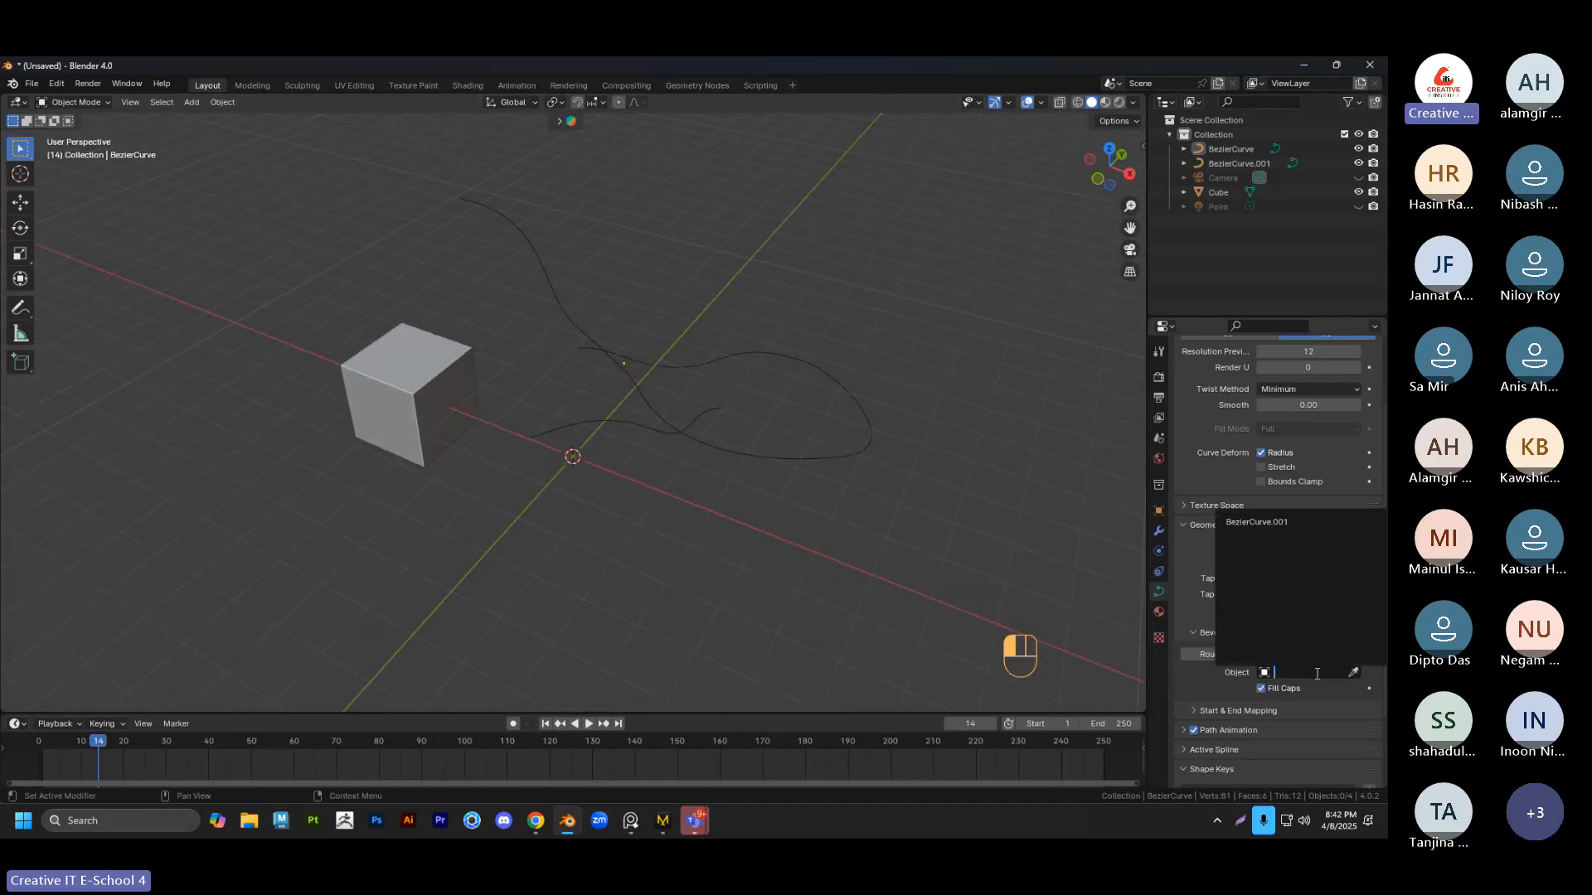
left_click(1257, 523)
Select the curve used as taper and bevel object and scale it uniformly to about 0.128
middle_click_drag(829, 498, 640, 401)
left_click(640, 400)
middle_click_drag(779, 472, 800, 506)
key("s")
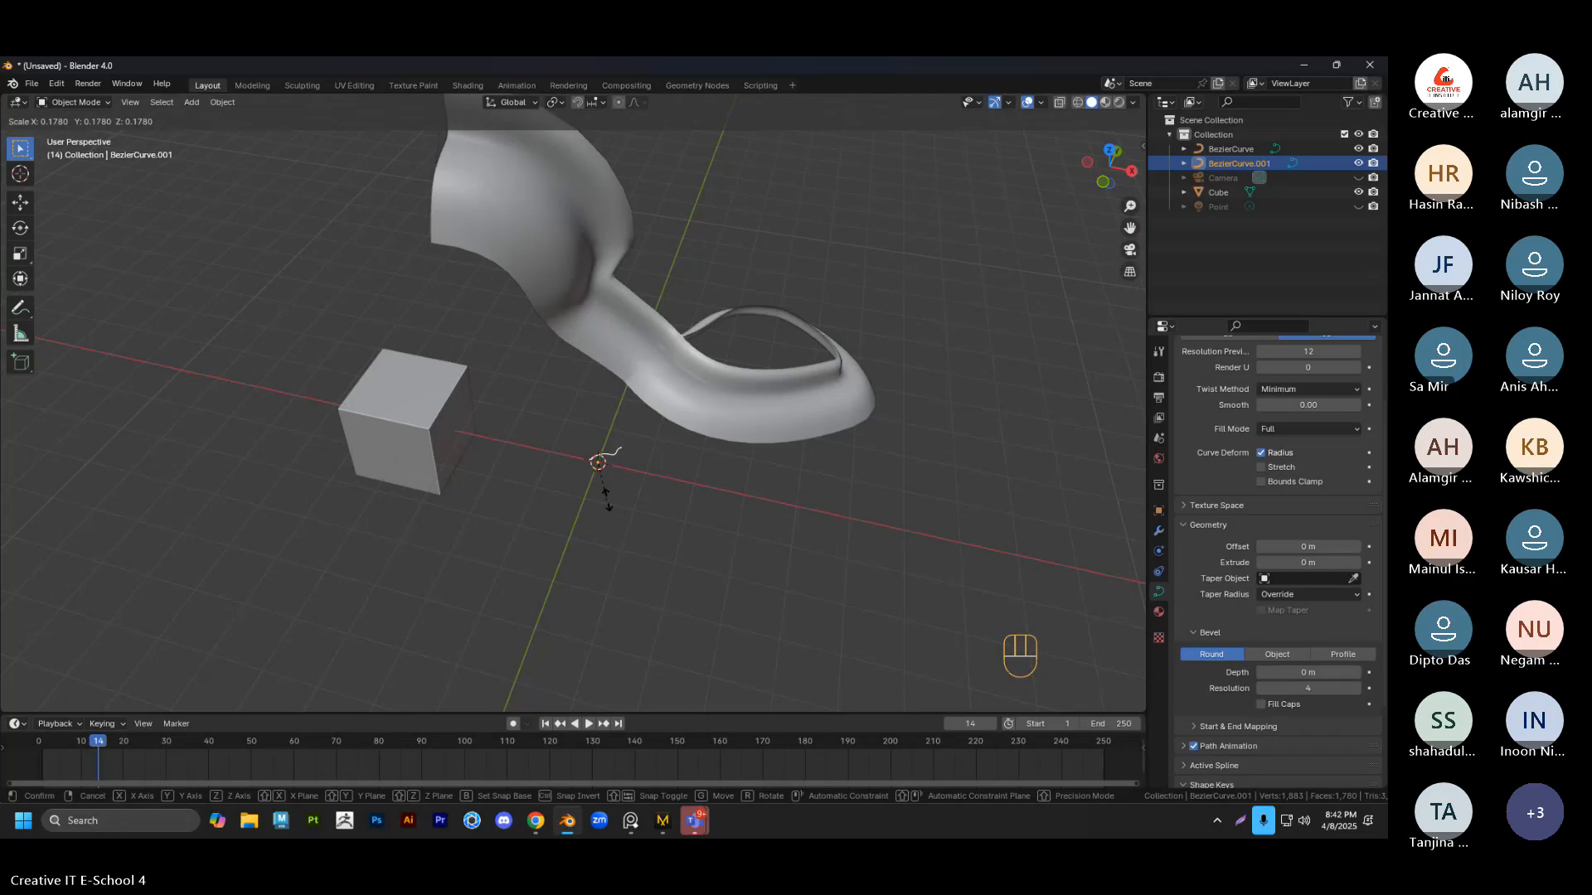
left_click(605, 489)
Examine the swept surface's cross-section and its open ends from several angles
middle_click_drag(713, 438, 534, 476)
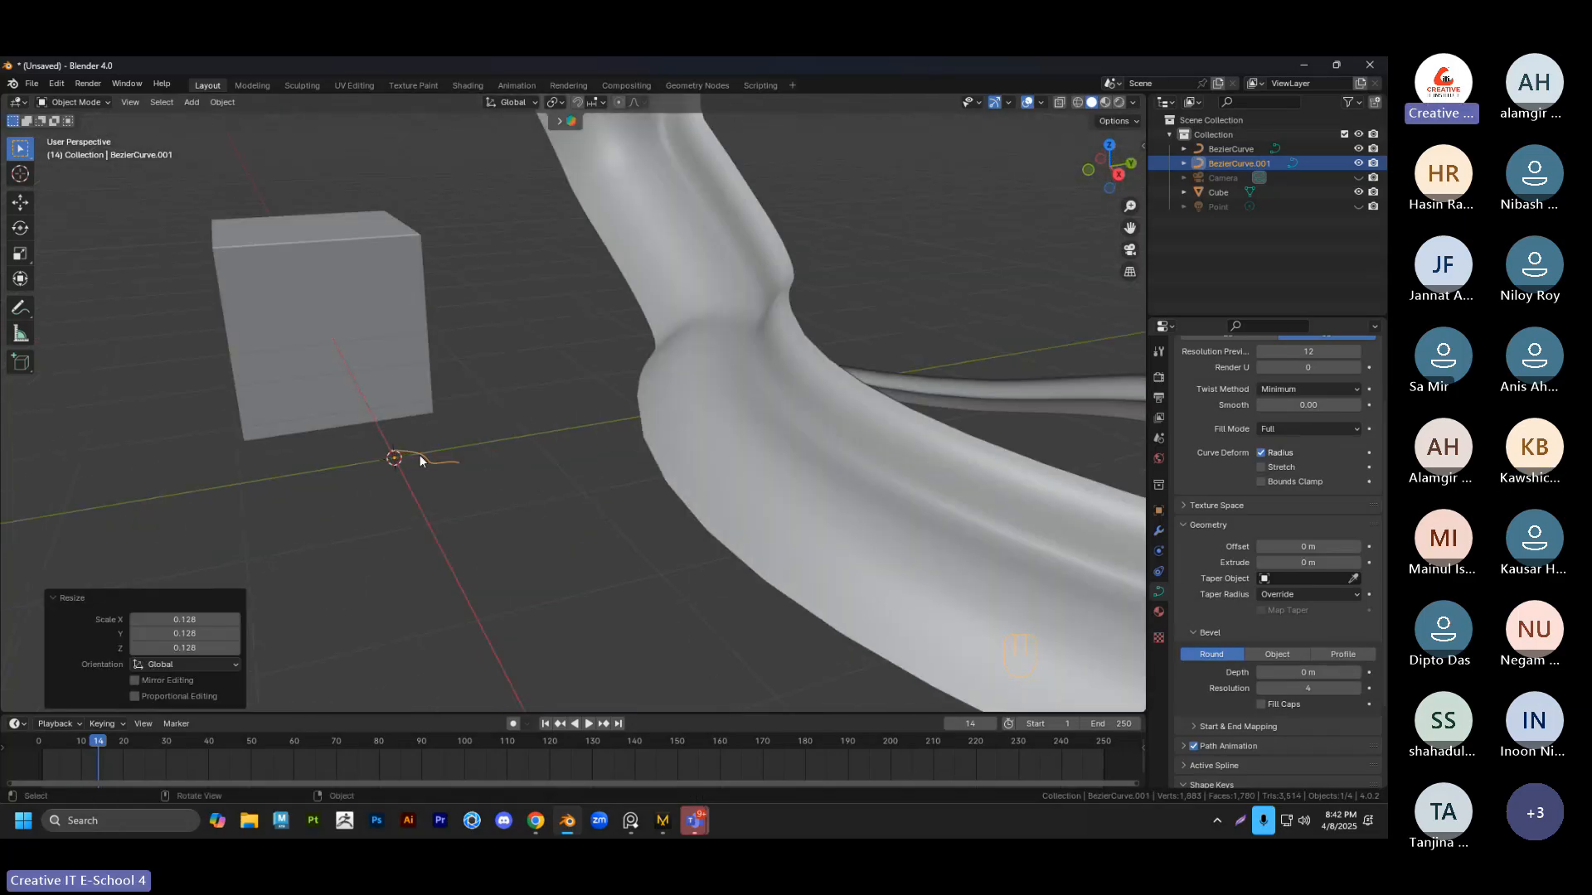
middle_click_drag(664, 416, 484, 469)
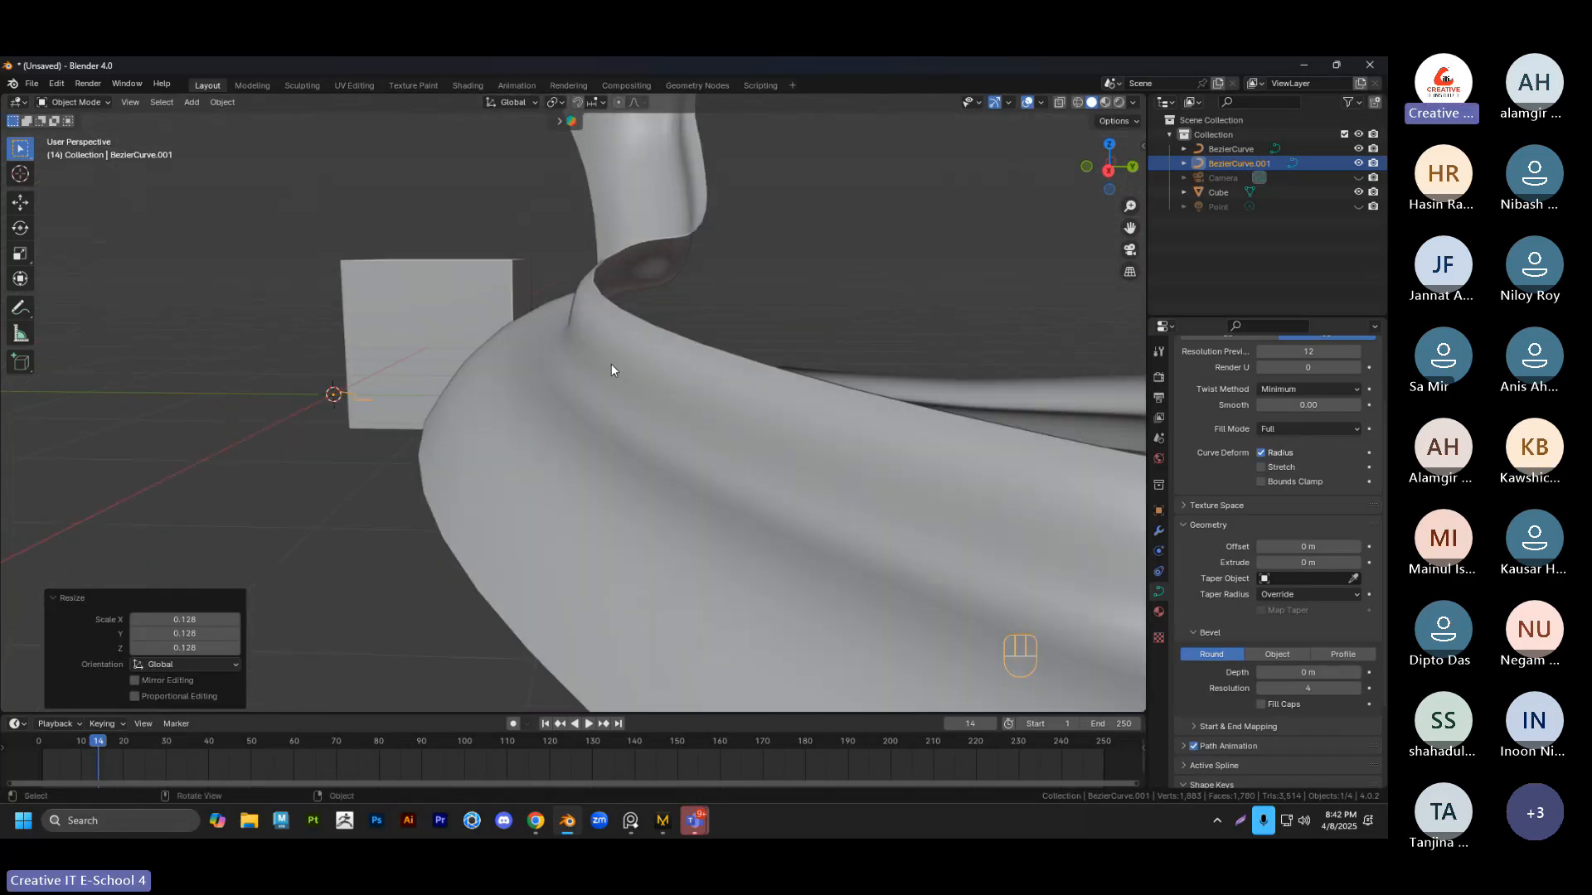
middle_click_drag(643, 326, 533, 544)
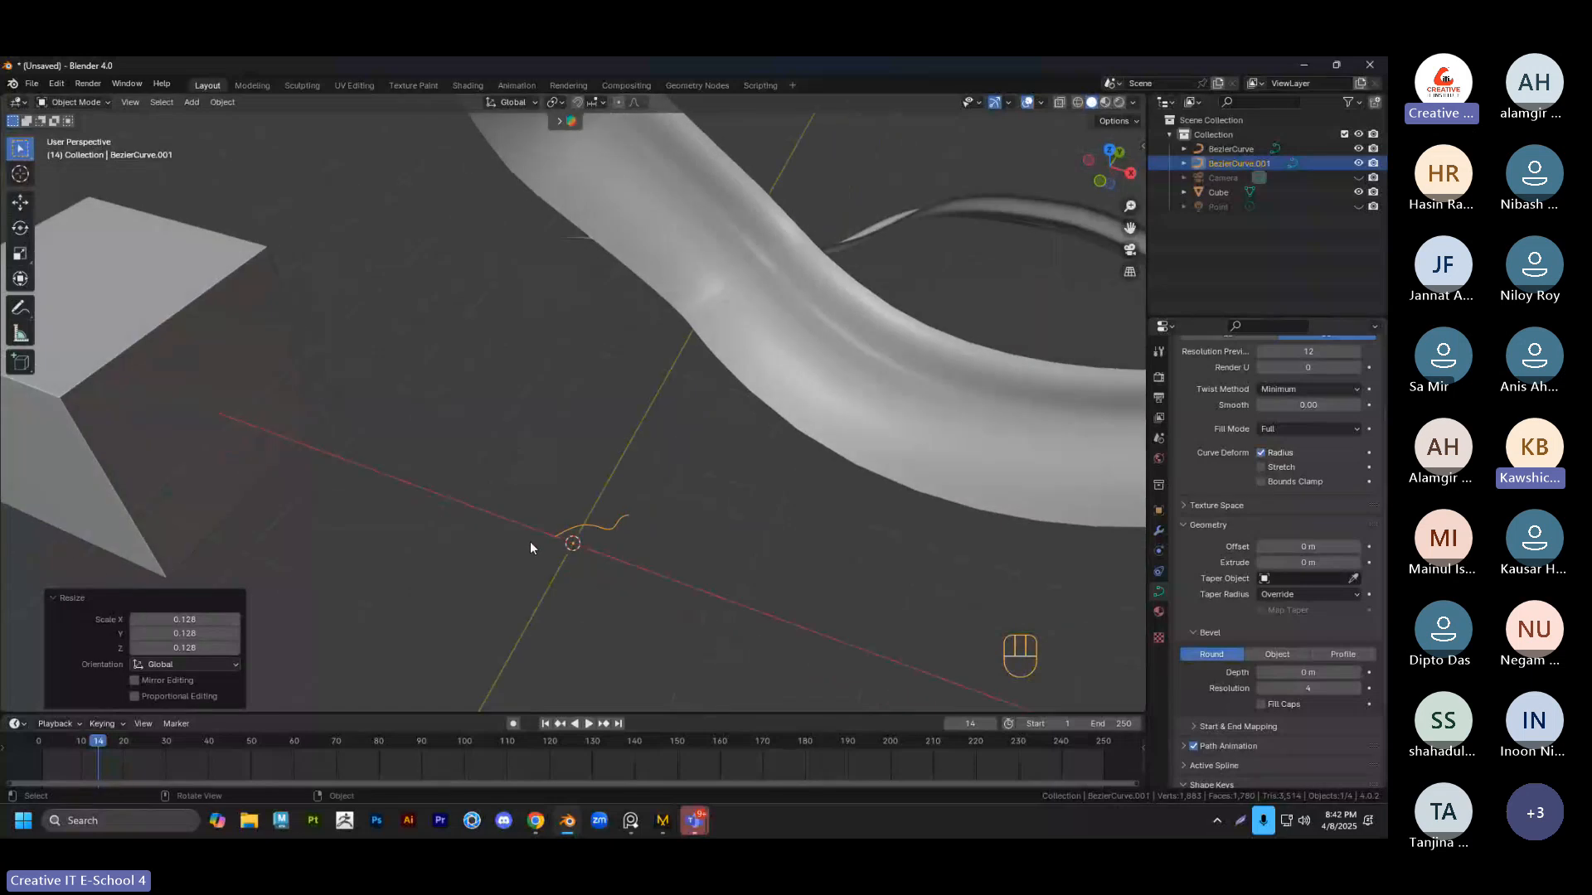
middle_click_drag(691, 487, 372, 466)
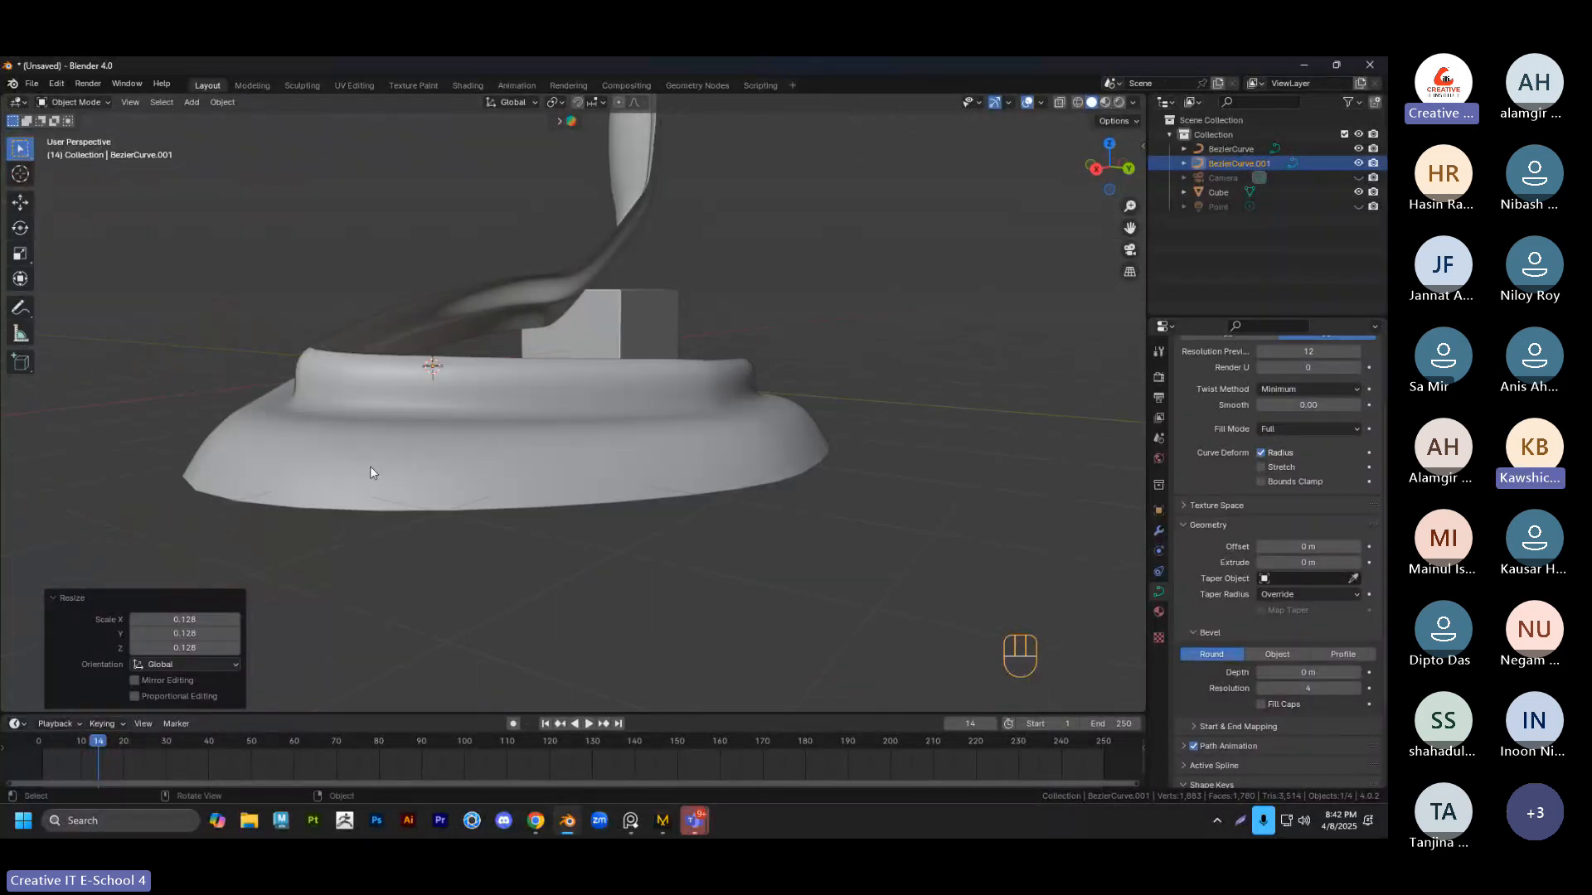
middle_click_drag(520, 393, 903, 527)
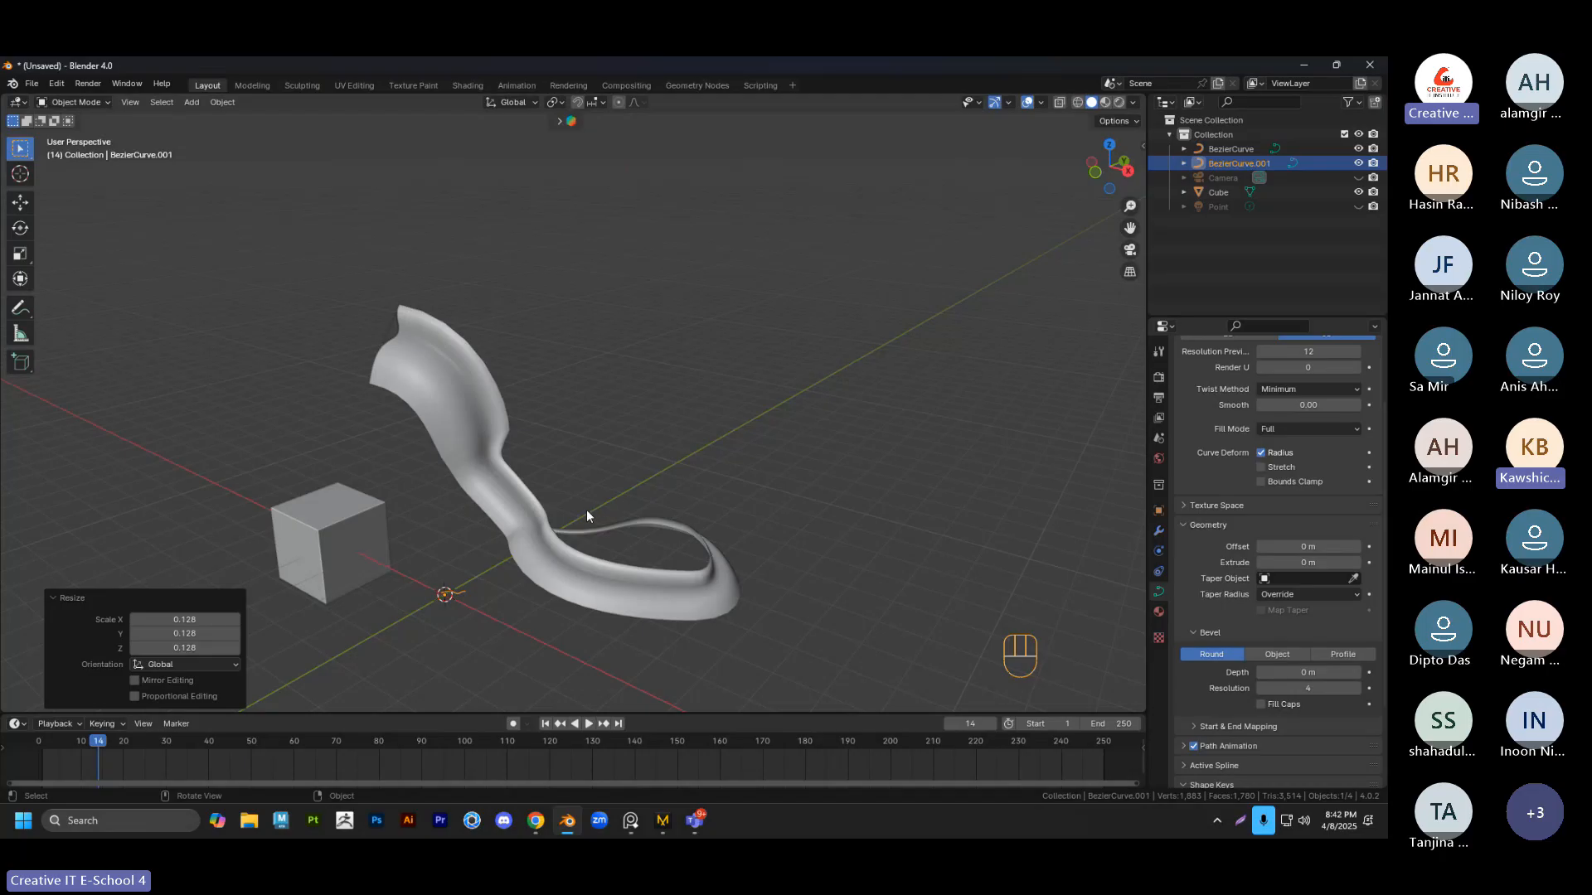
mouse_move(586, 516)
middle_mouse_down()
mouse_move(650, 536)
mouse_move(521, 476)
mouse_move(544, 479)
mouse_move(520, 529)
mouse_move(610, 510)
mouse_move(599, 524)
middle_mouse_up()
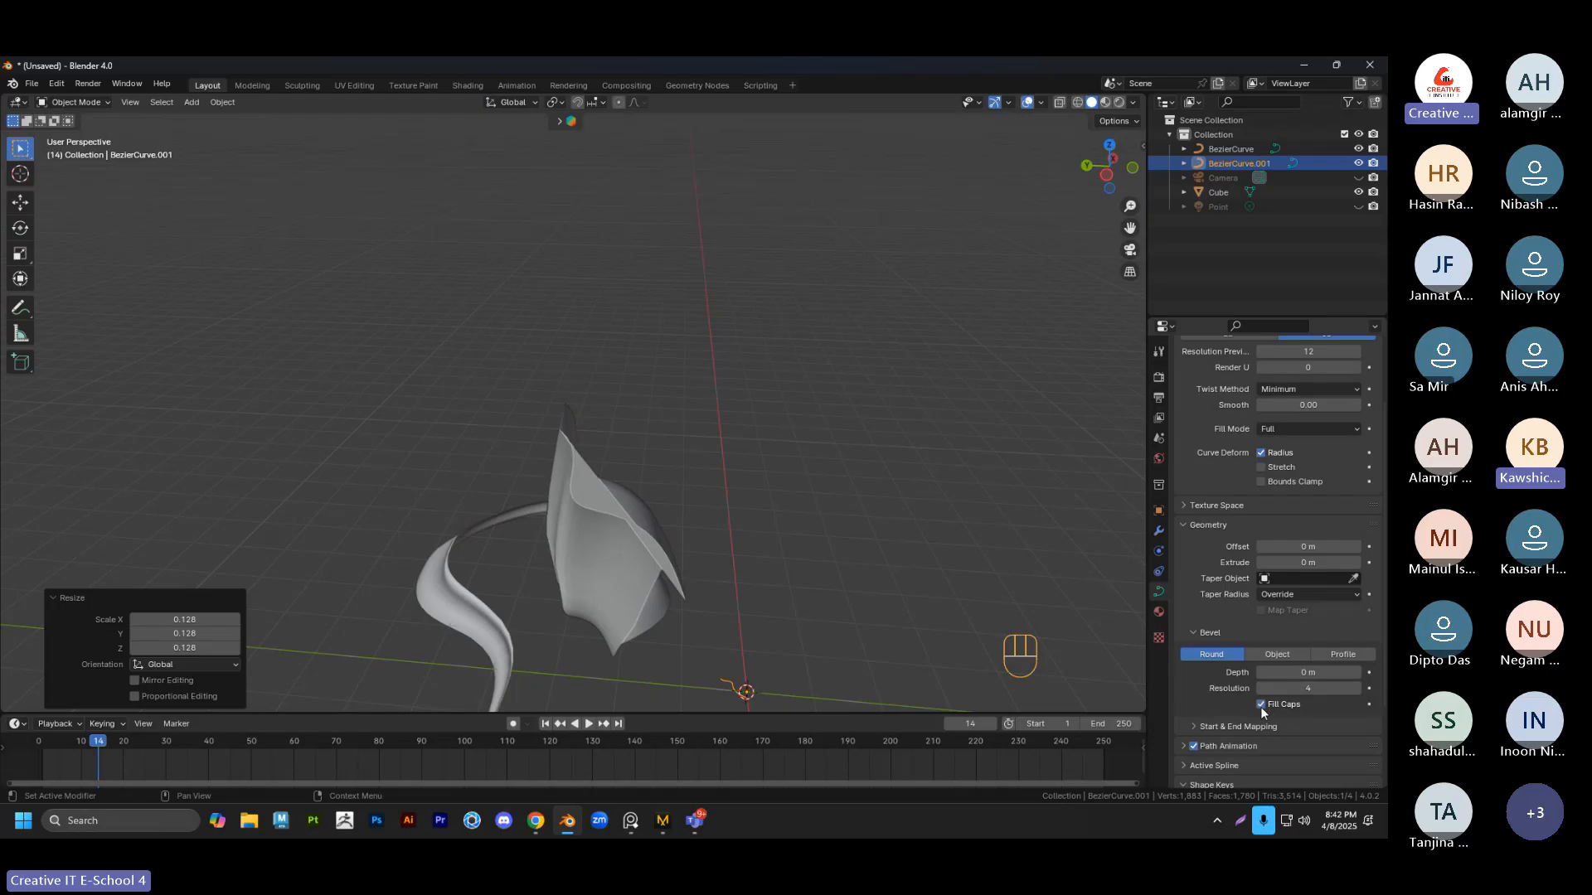
scroll(1260, 706, "down", 2)
scroll(1248, 645, "up", 2)
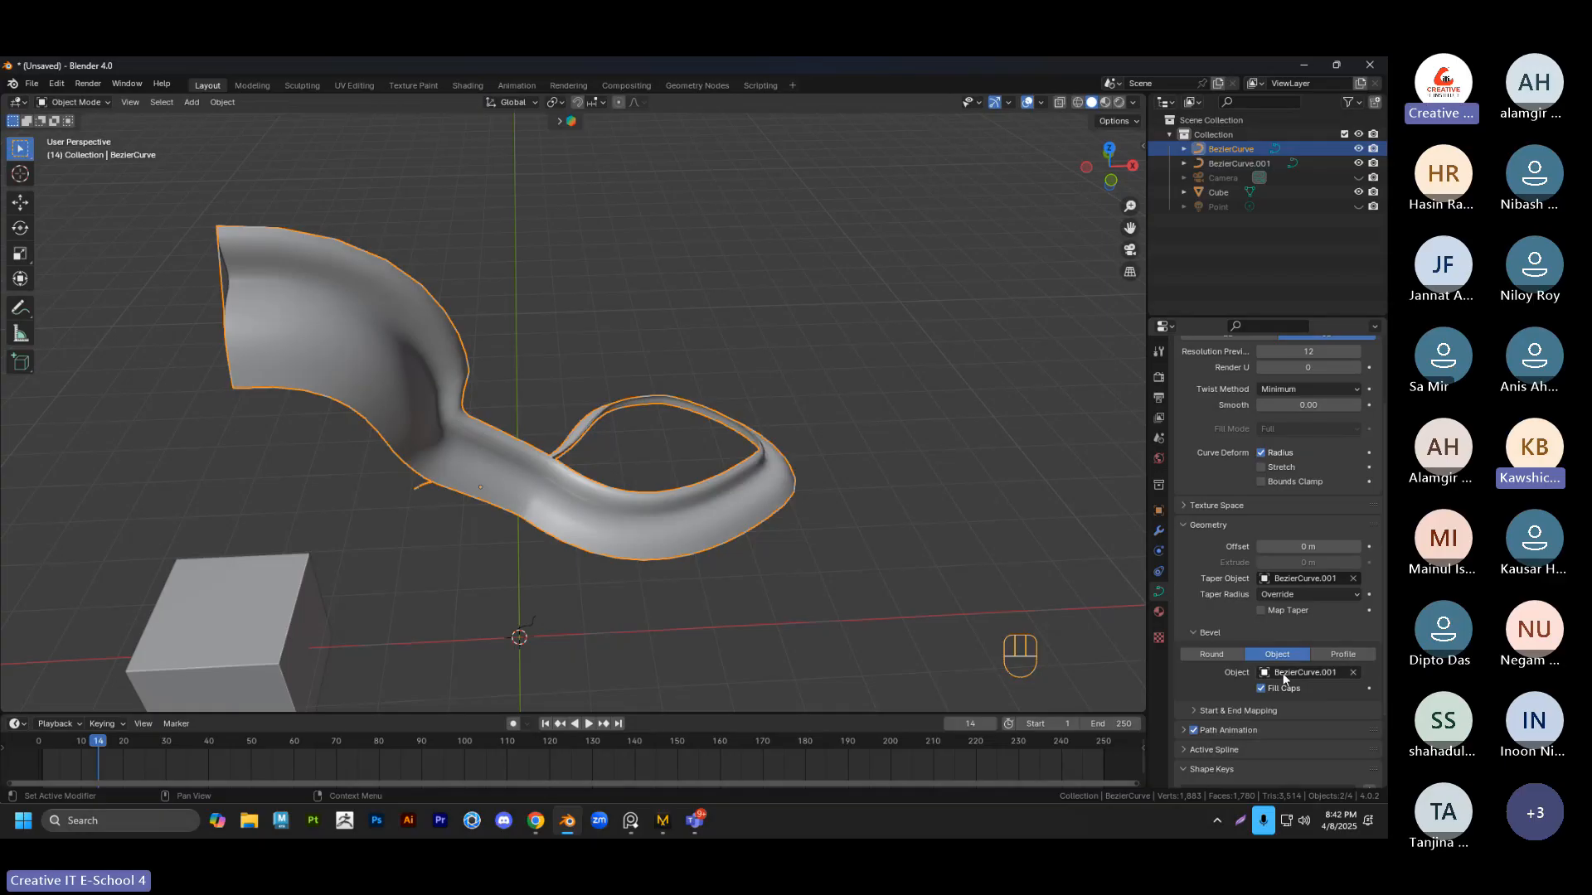
Turn off Fill Caps on the main curve and switch its bevel type back to Round
left_click(1261, 688)
middle_click_drag(987, 595, 560, 502)
left_click(773, 436)
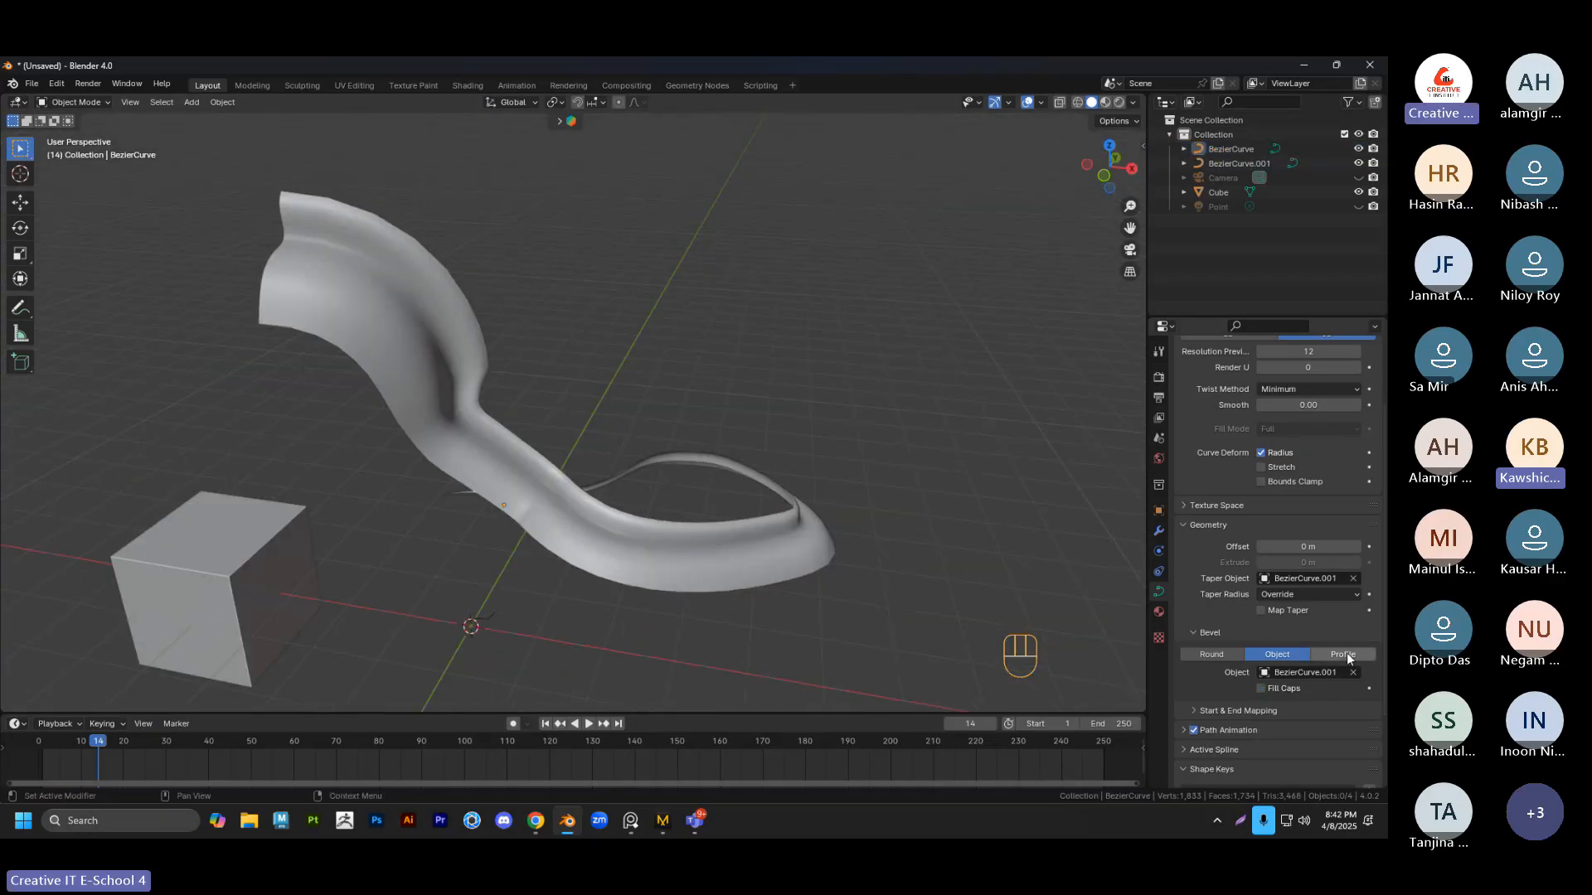
left_click(1226, 654)
middle_click_drag(601, 441, 633, 514)
left_click(634, 518)
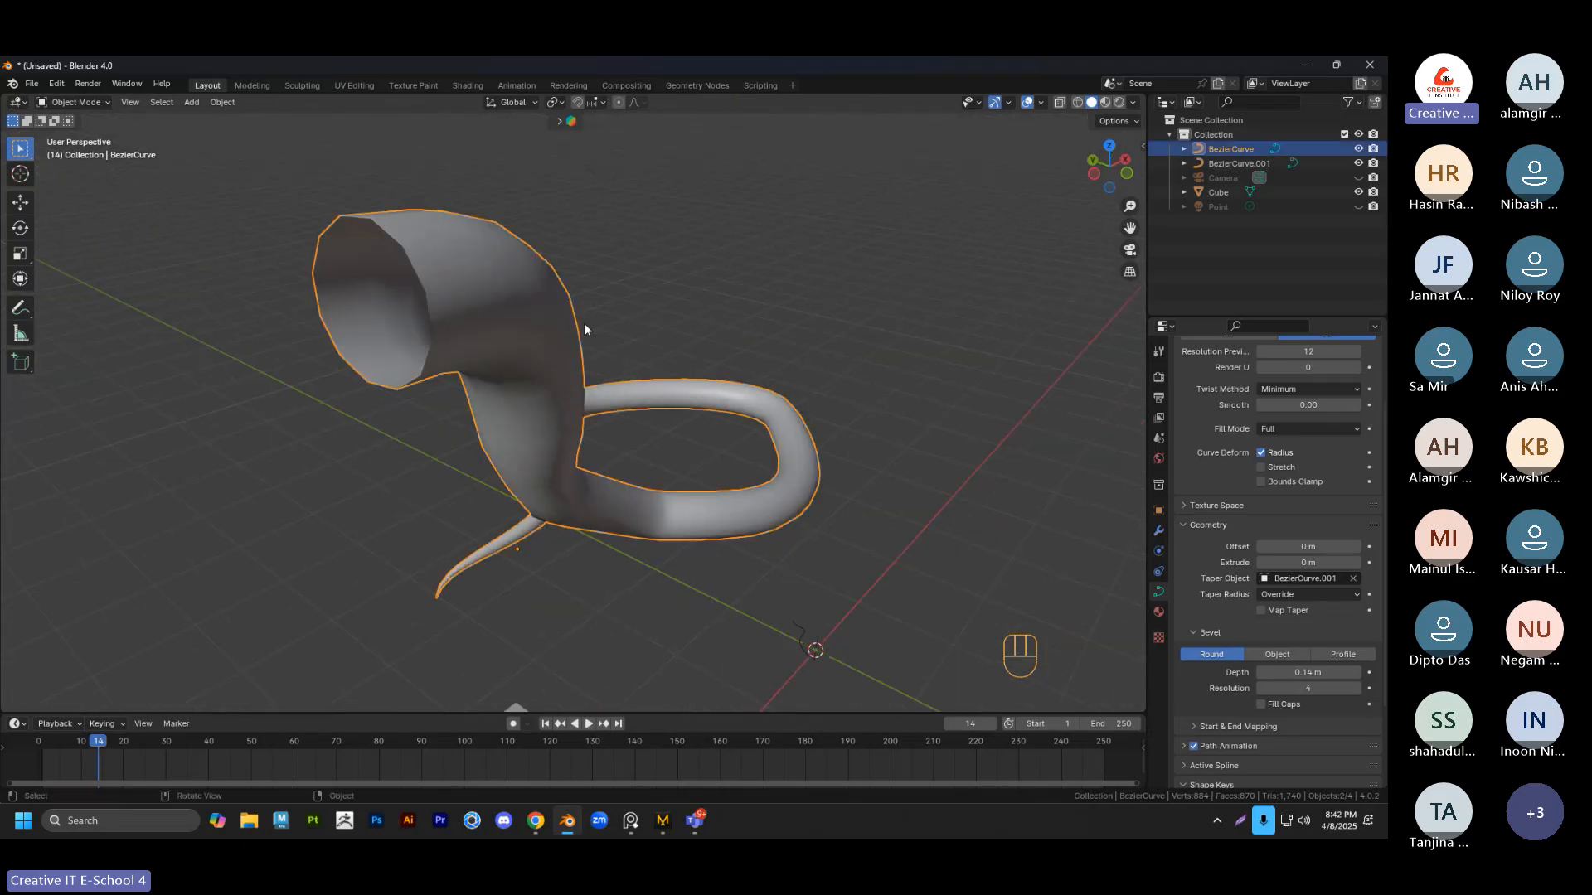
Set the tube's bevel resolution to 13 and its bevel depth to 0.2 m
left_click(1357, 689)
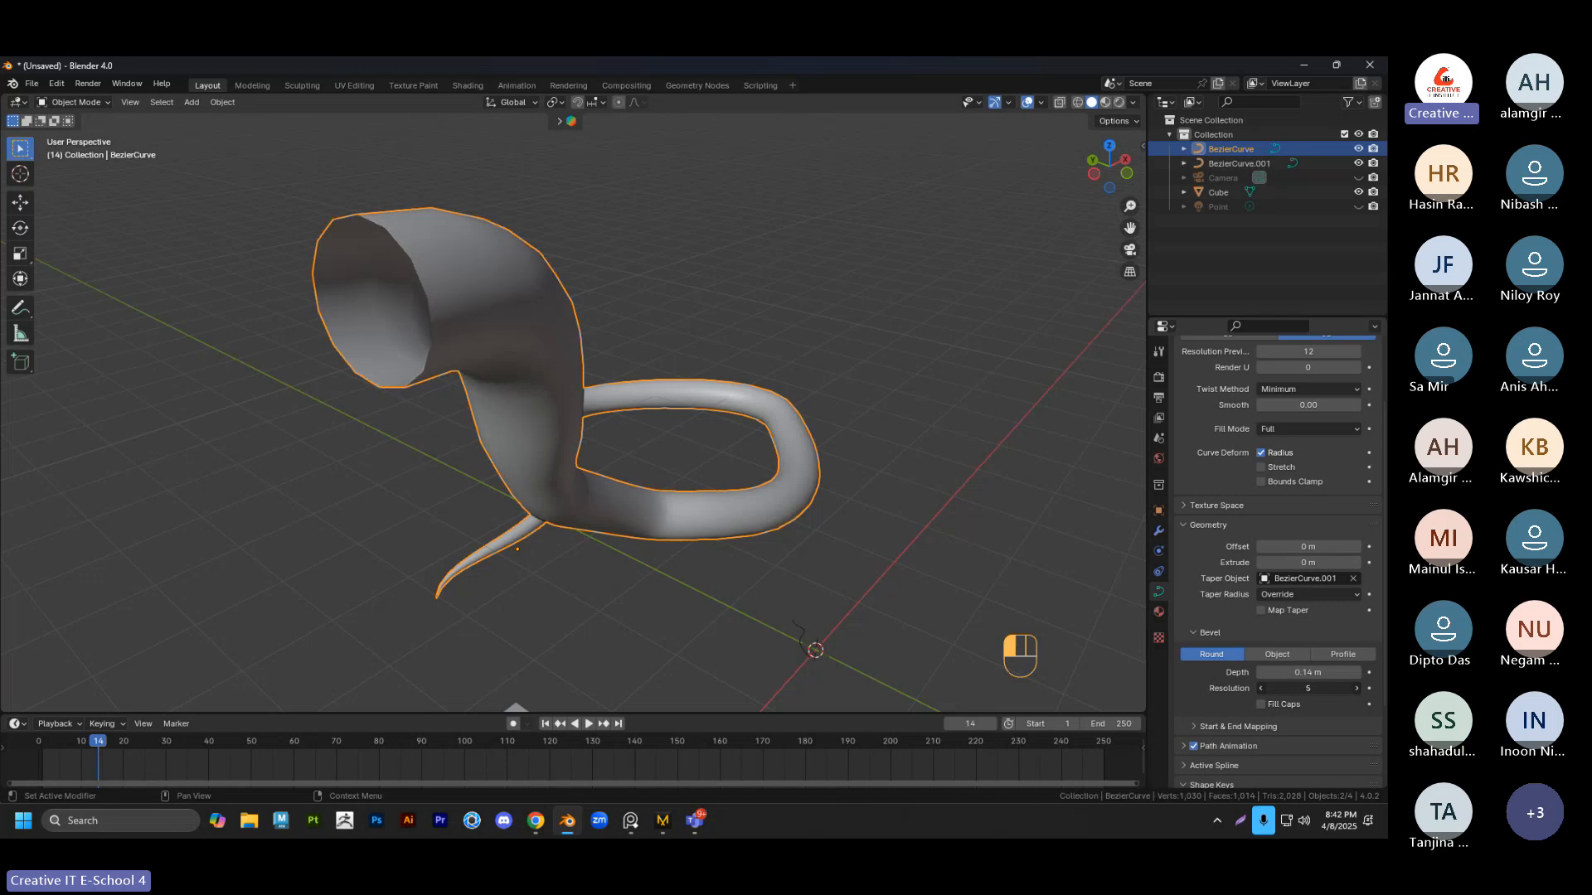
left_click_drag(1310, 688, 1375, 688)
mouse_move(1310, 673)
left_mouse_down()
mouse_move(1327, 672)
mouse_move(1273, 672)
mouse_move(1318, 672)
left_mouse_up()
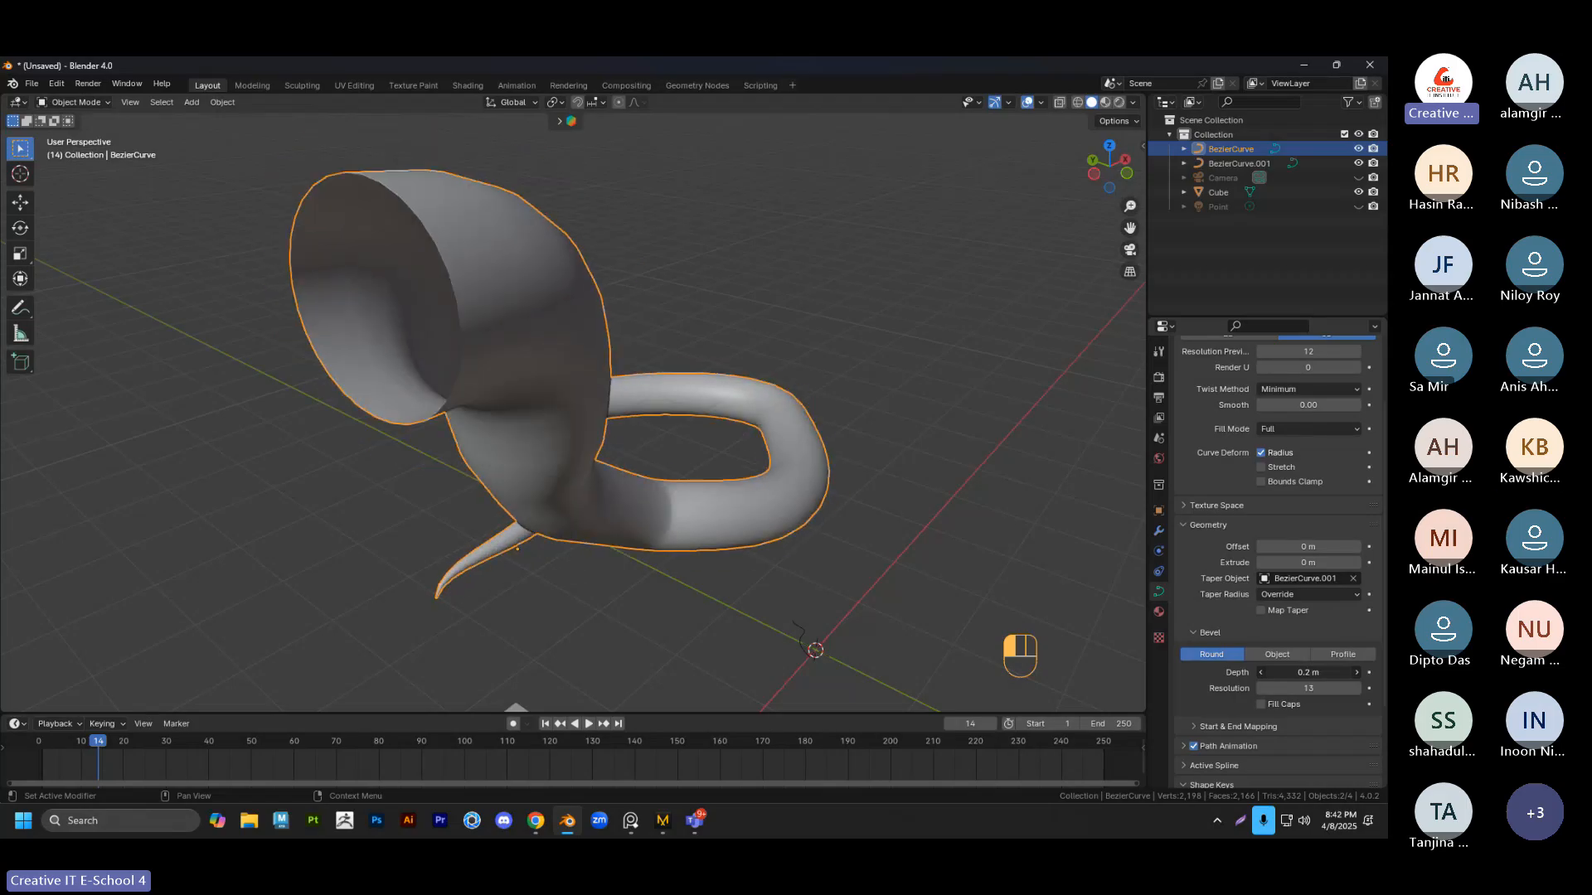
Inspect the smoother tapered tube from all sides along with its remaining curve settings
middle_click_drag(1086, 621, 724, 584)
scroll(1317, 675, "down", 2)
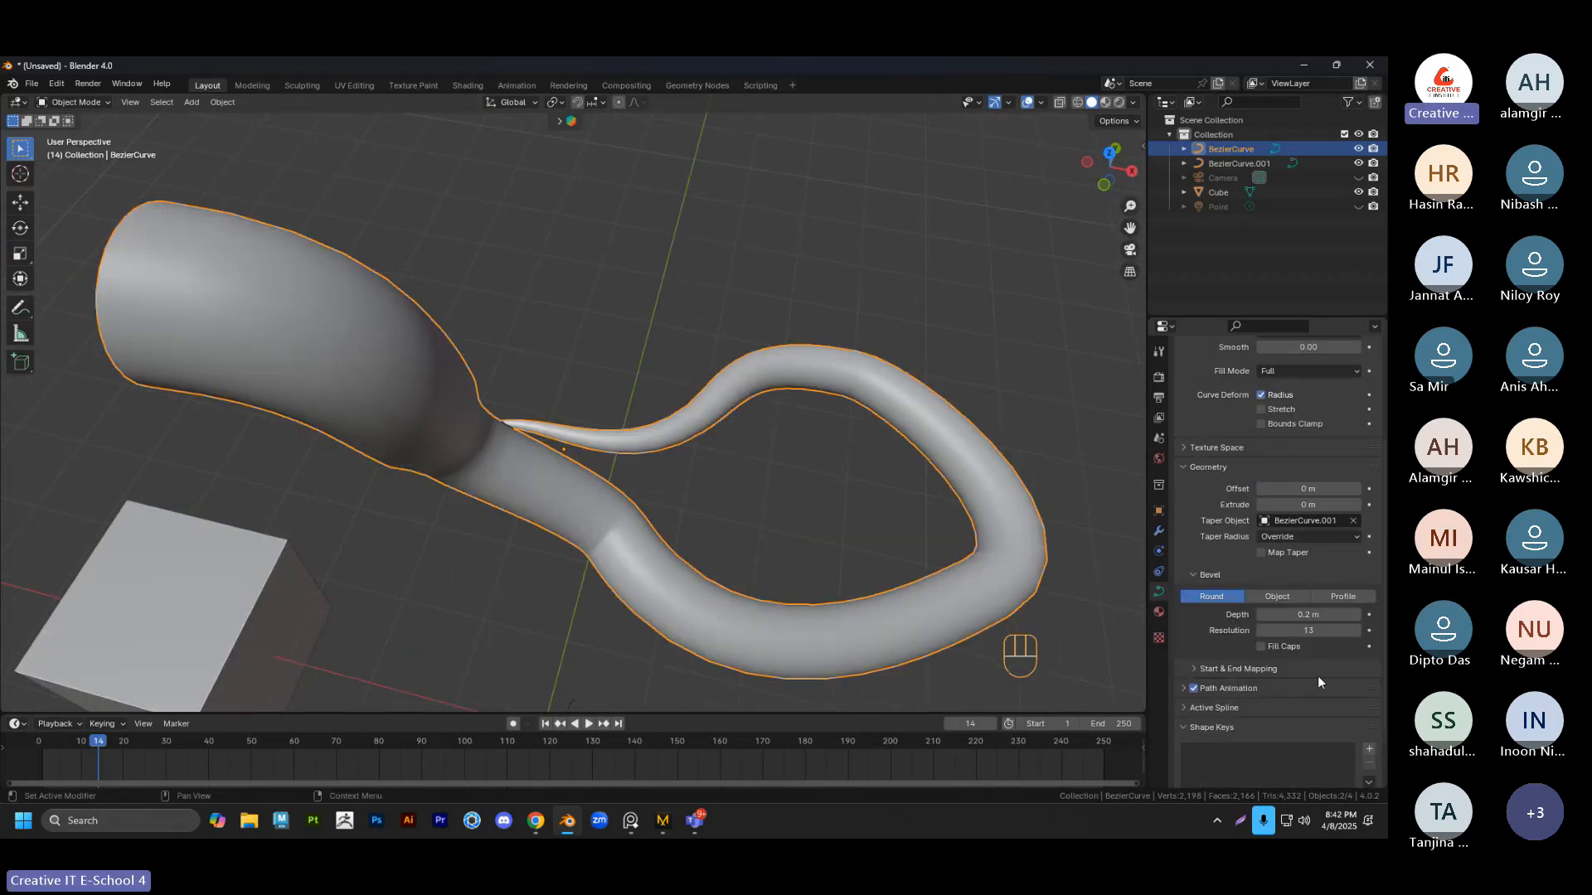
scroll(1275, 684, "down", 2)
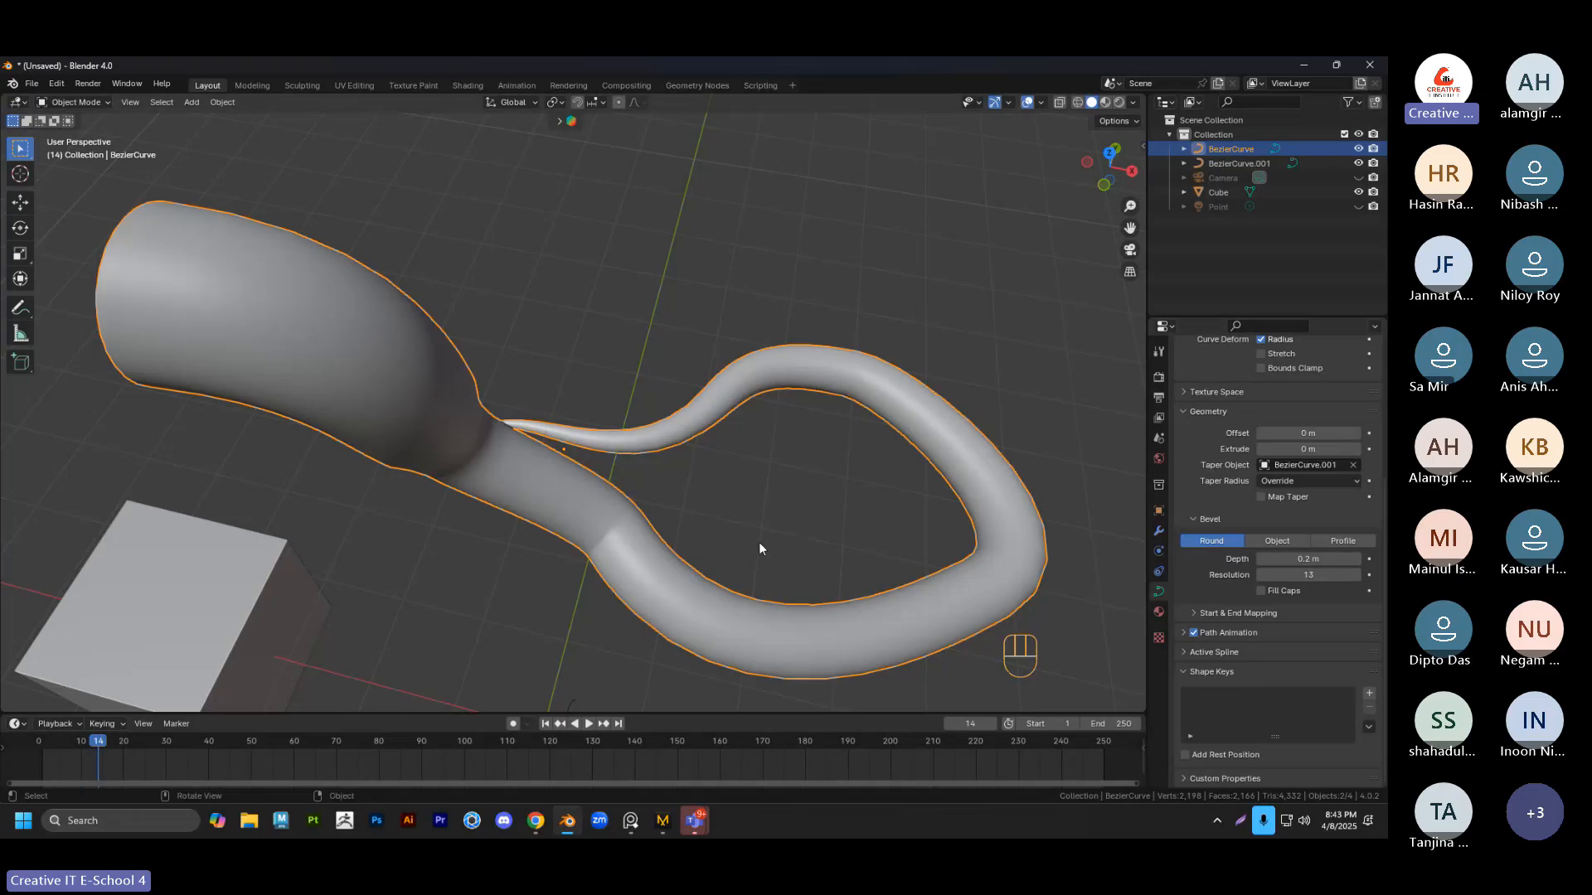
scroll(720, 523, "down", 3)
middle_click_drag(746, 530, 867, 473)
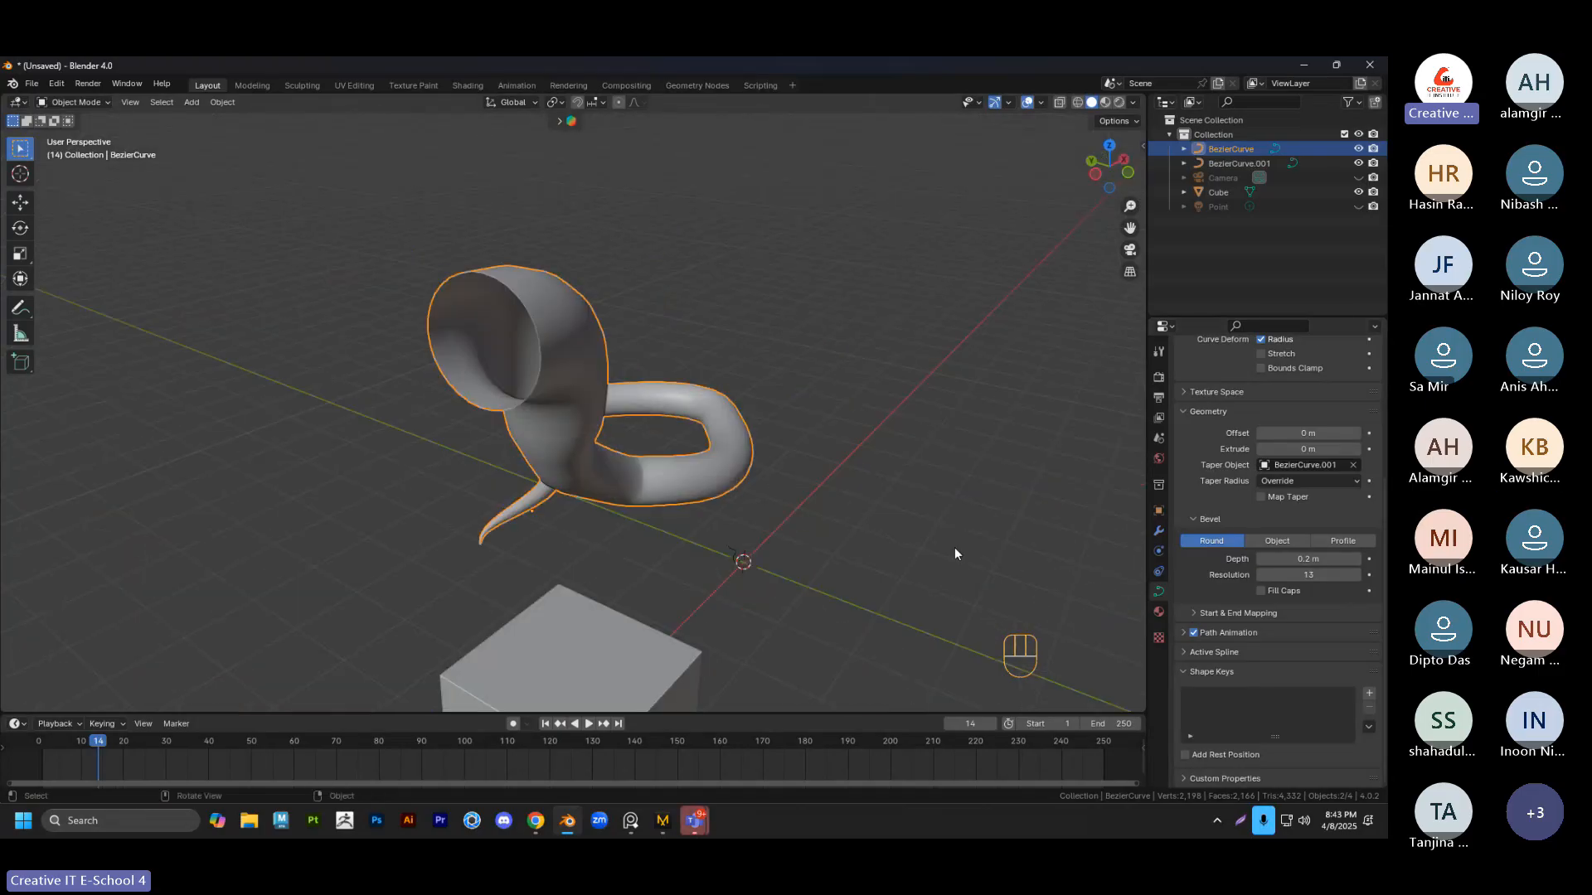
middle_click_drag(533, 506, 665, 534)
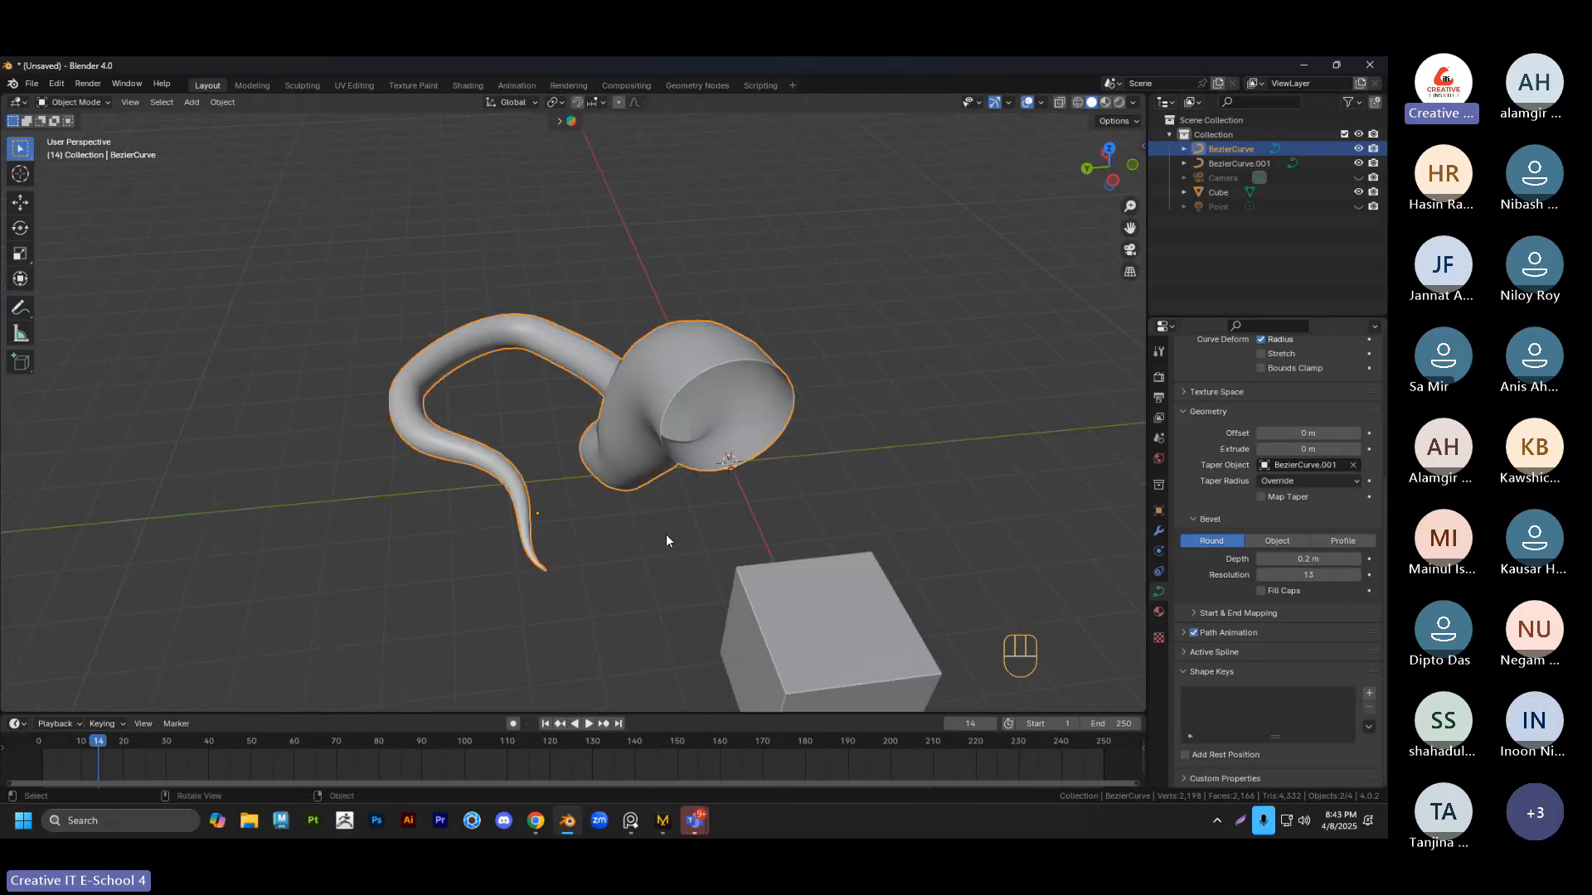
scroll(624, 474, "up", 2)
middle_click_drag(624, 474, 690, 449)
Delete the tube and undo both the deletion and the last bevel depth change
key("Delete")
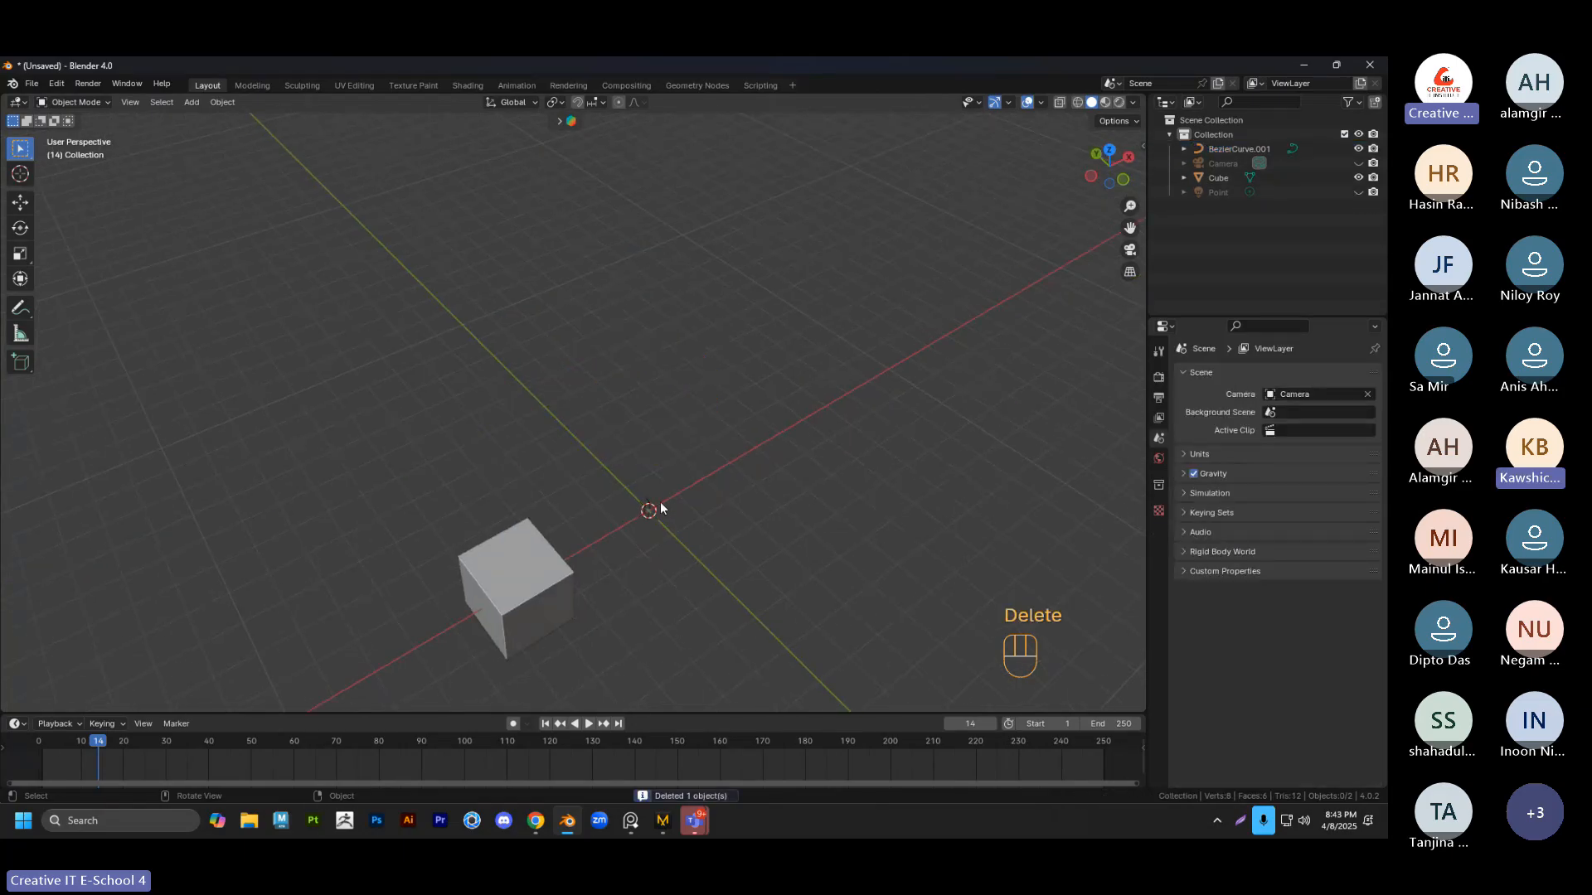
key("ctrl+z")
key("ctrl+z")
key("ctrl+z")
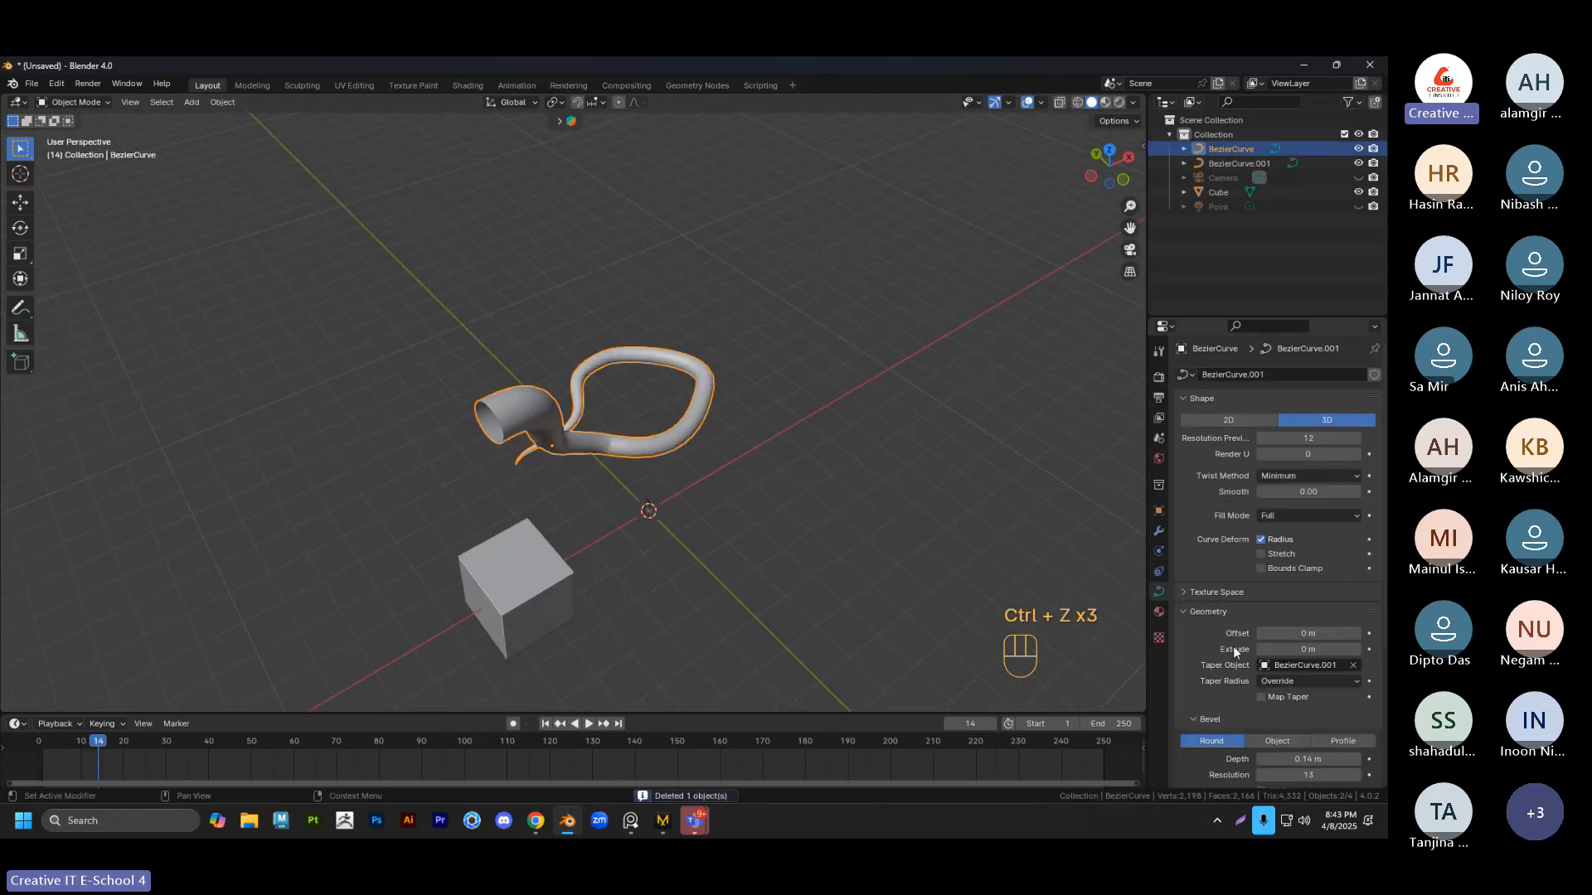
Reduce the tube's bevel depth to 0 m and deselect the curve
scroll(1288, 726, "down", 3)
left_click_drag(1324, 703, 1269, 703)
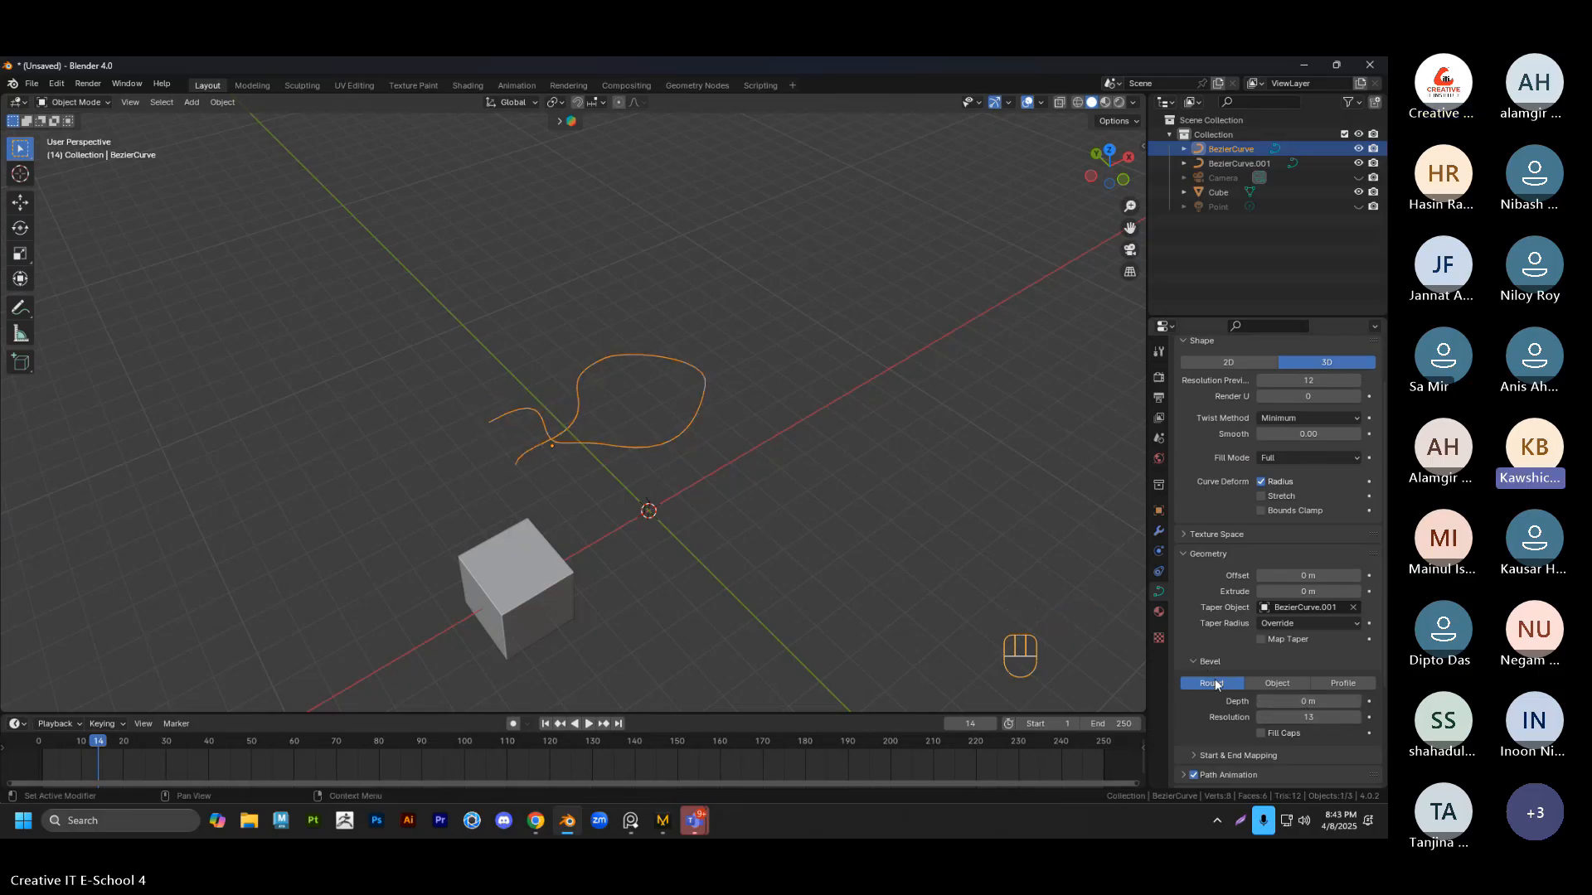
middle_click_drag(732, 462, 626, 498)
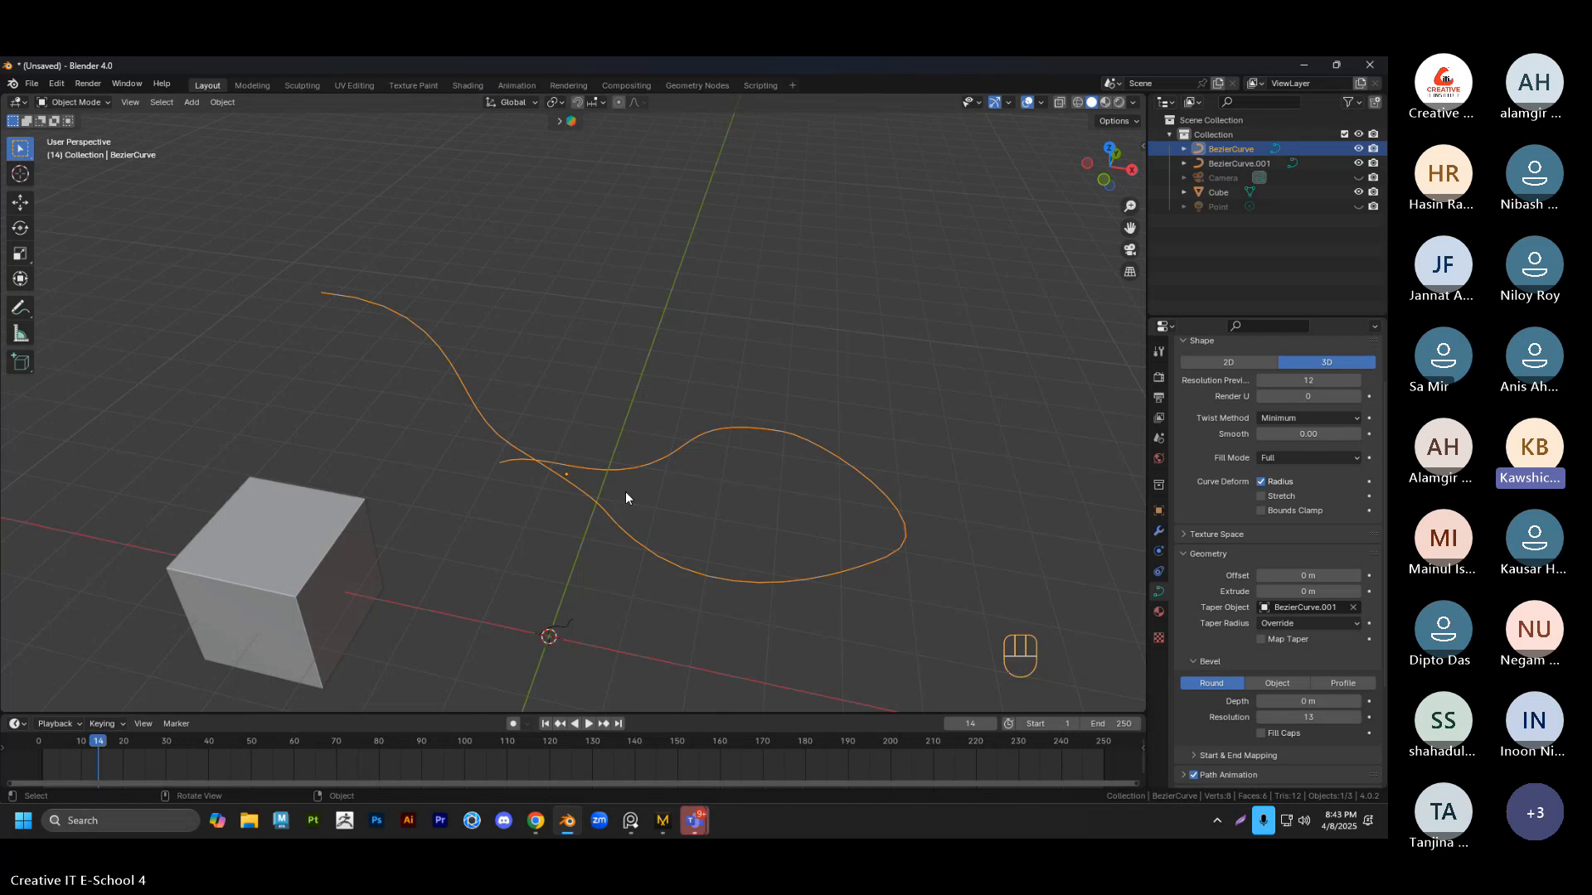
left_click(625, 498)
Delete the main curve, the cube and the small taper curve from the scene
middle_click_drag(603, 410, 724, 526)
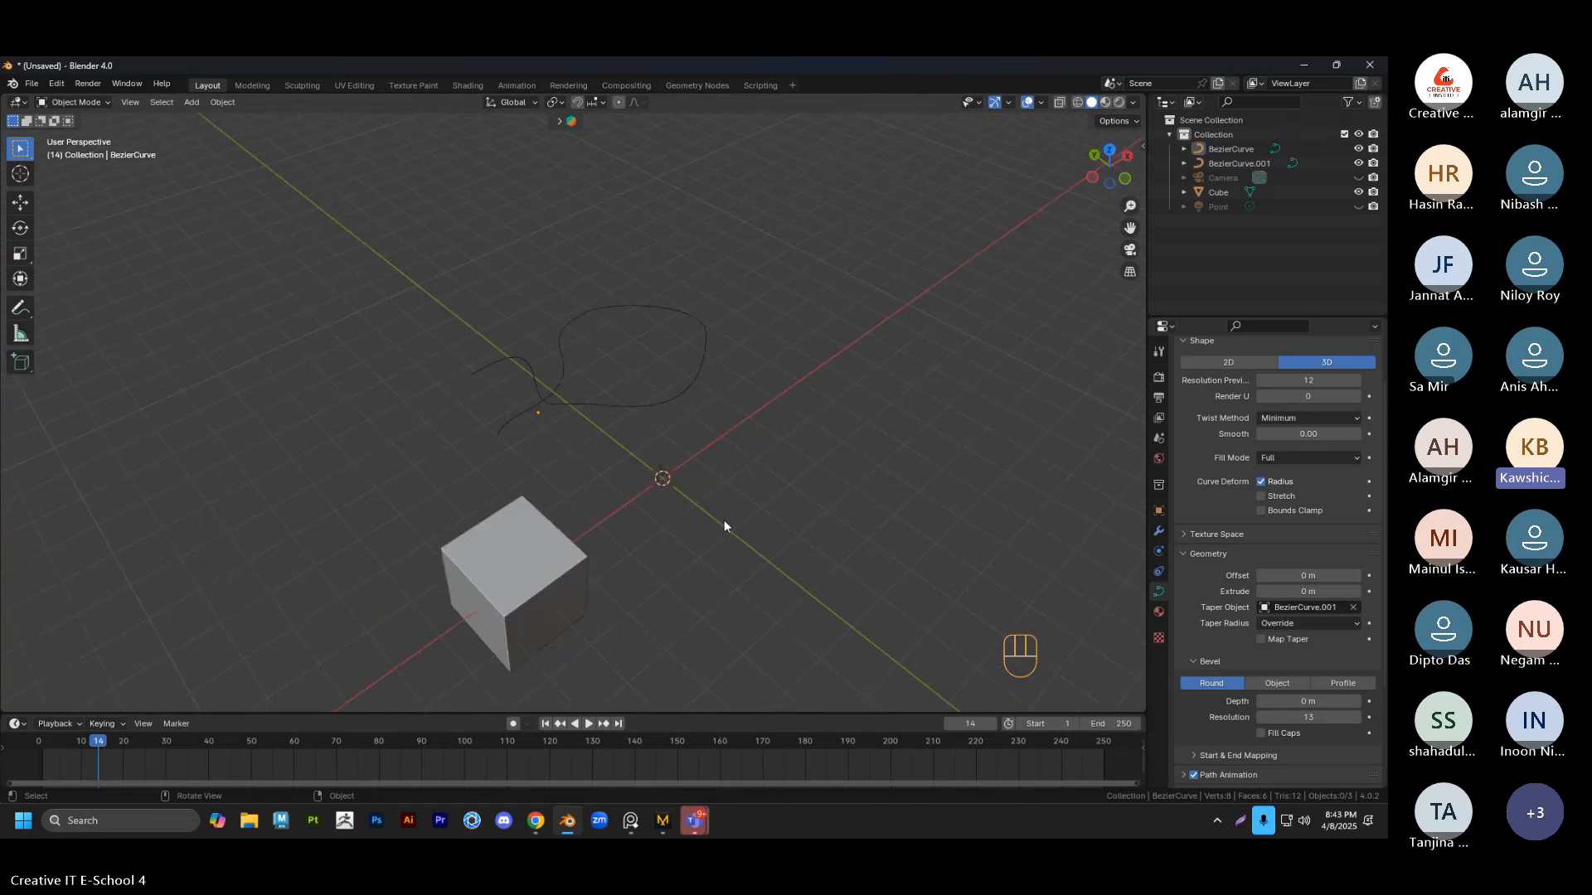
left_click(585, 407)
key("Delete")
key("Insert")
left_click(545, 524)
key("Delete")
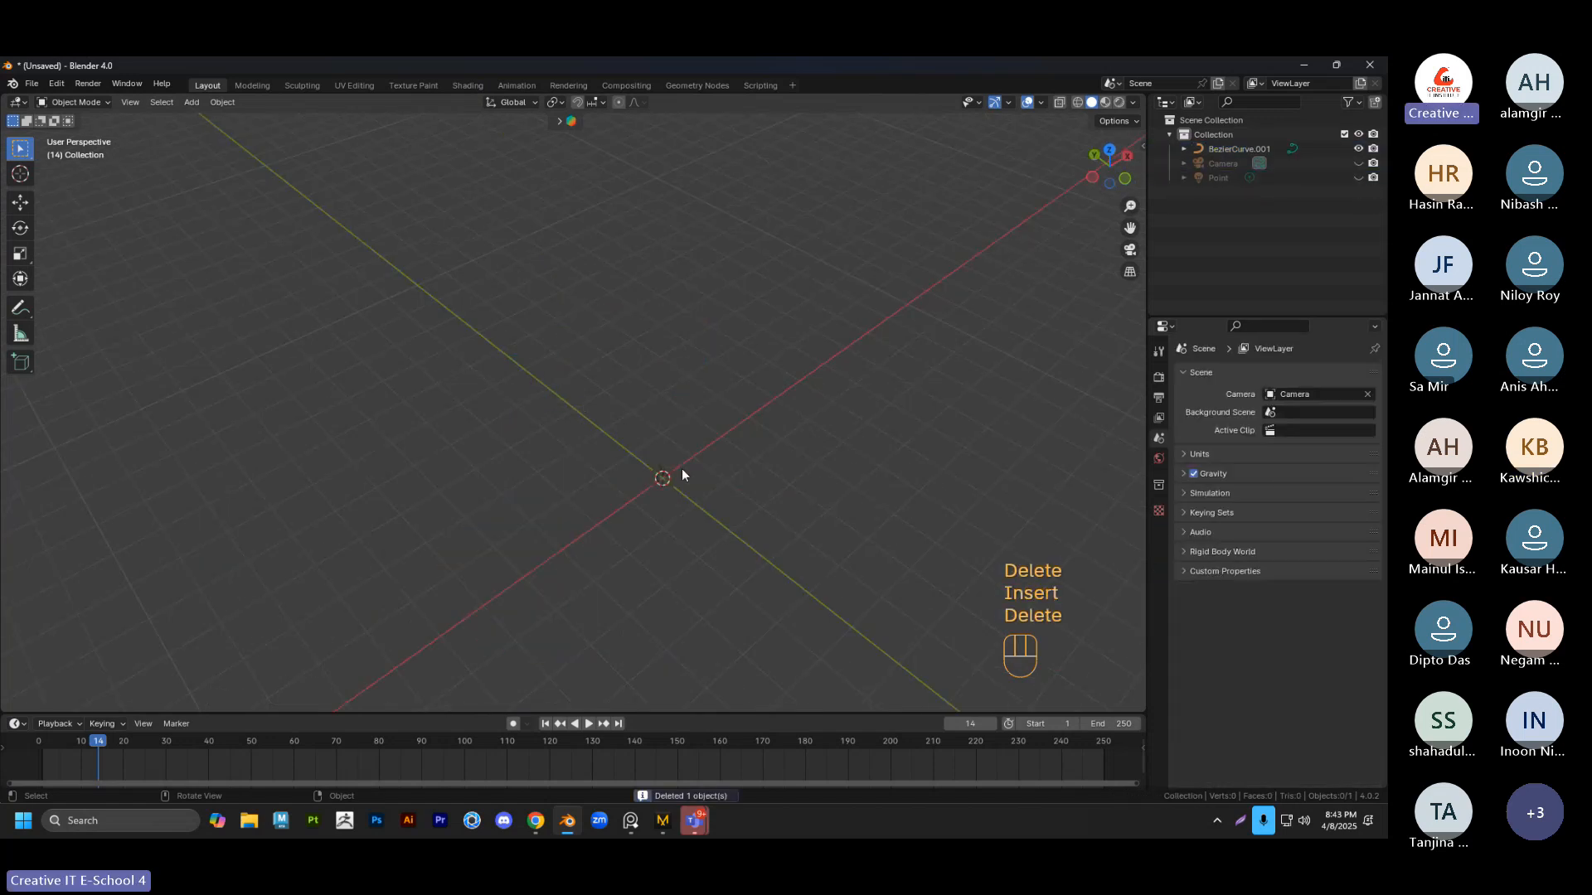
left_click_drag(626, 417, 694, 500)
key("Delete")
key("End")
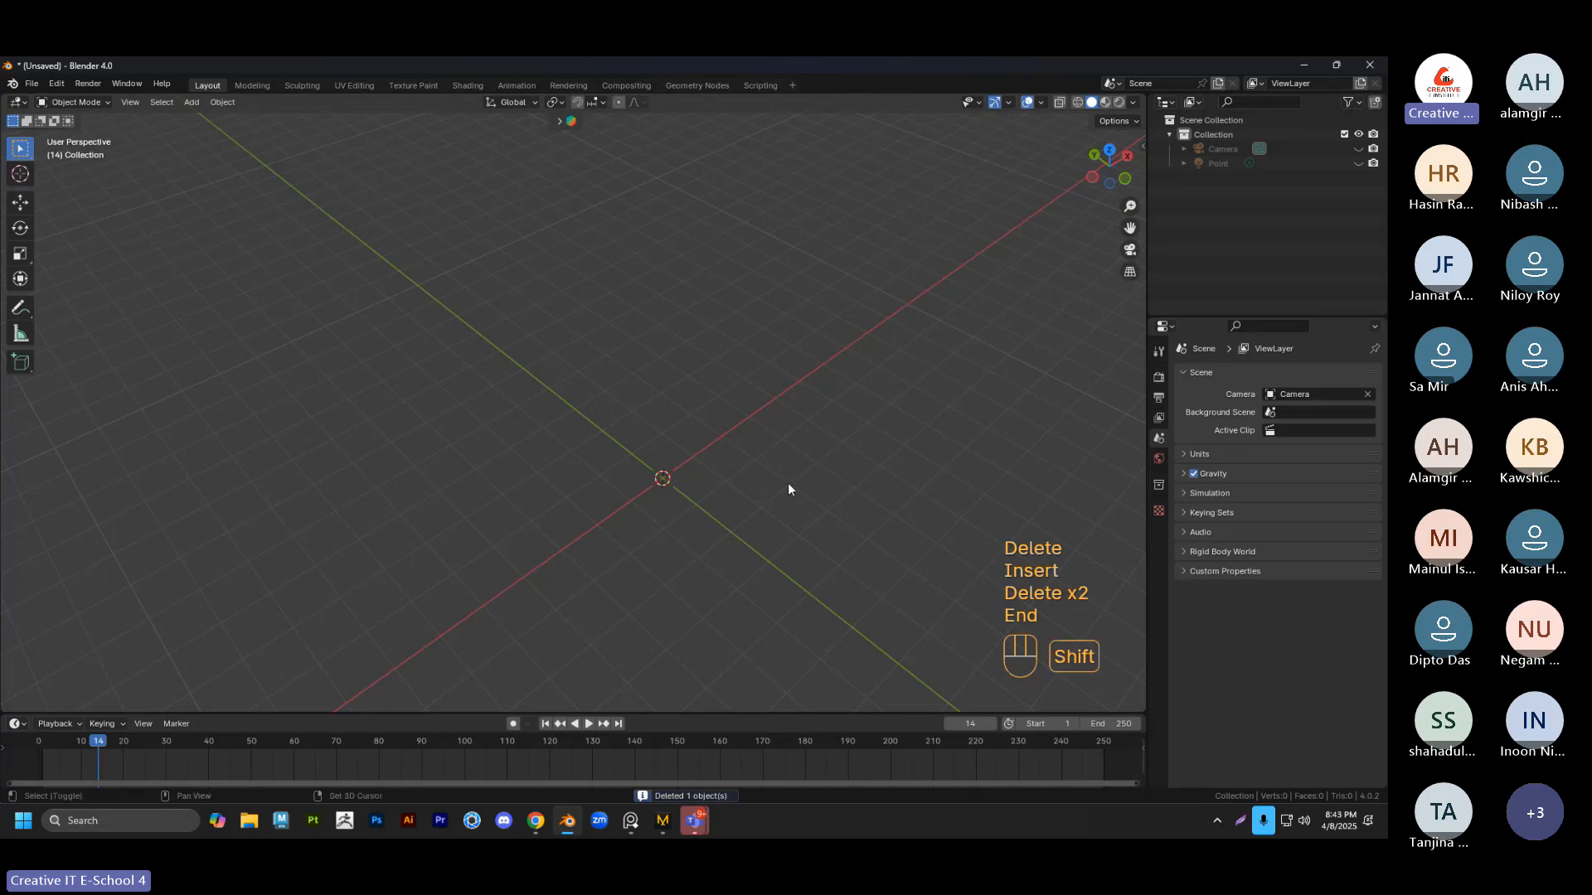
Add a mesh cube at the scene origin, scale it up uniformly to several times its size and deselect it
middle_click_drag(788, 483, 650, 421, "shift")
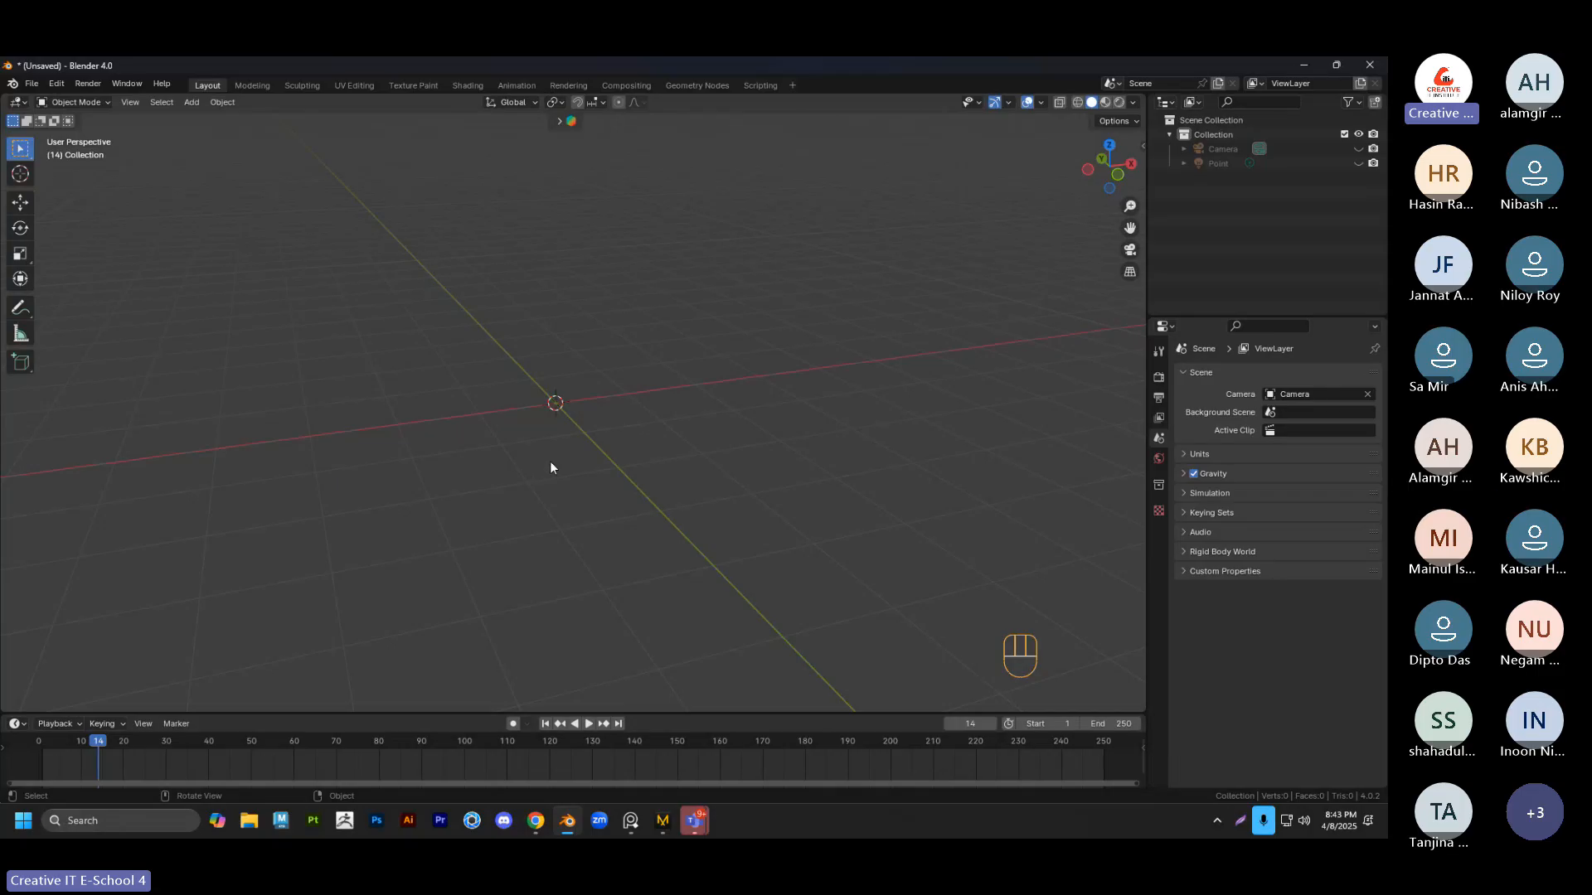
middle_click_drag(550, 461, 700, 365)
middle_click_drag(605, 401, 642, 414)
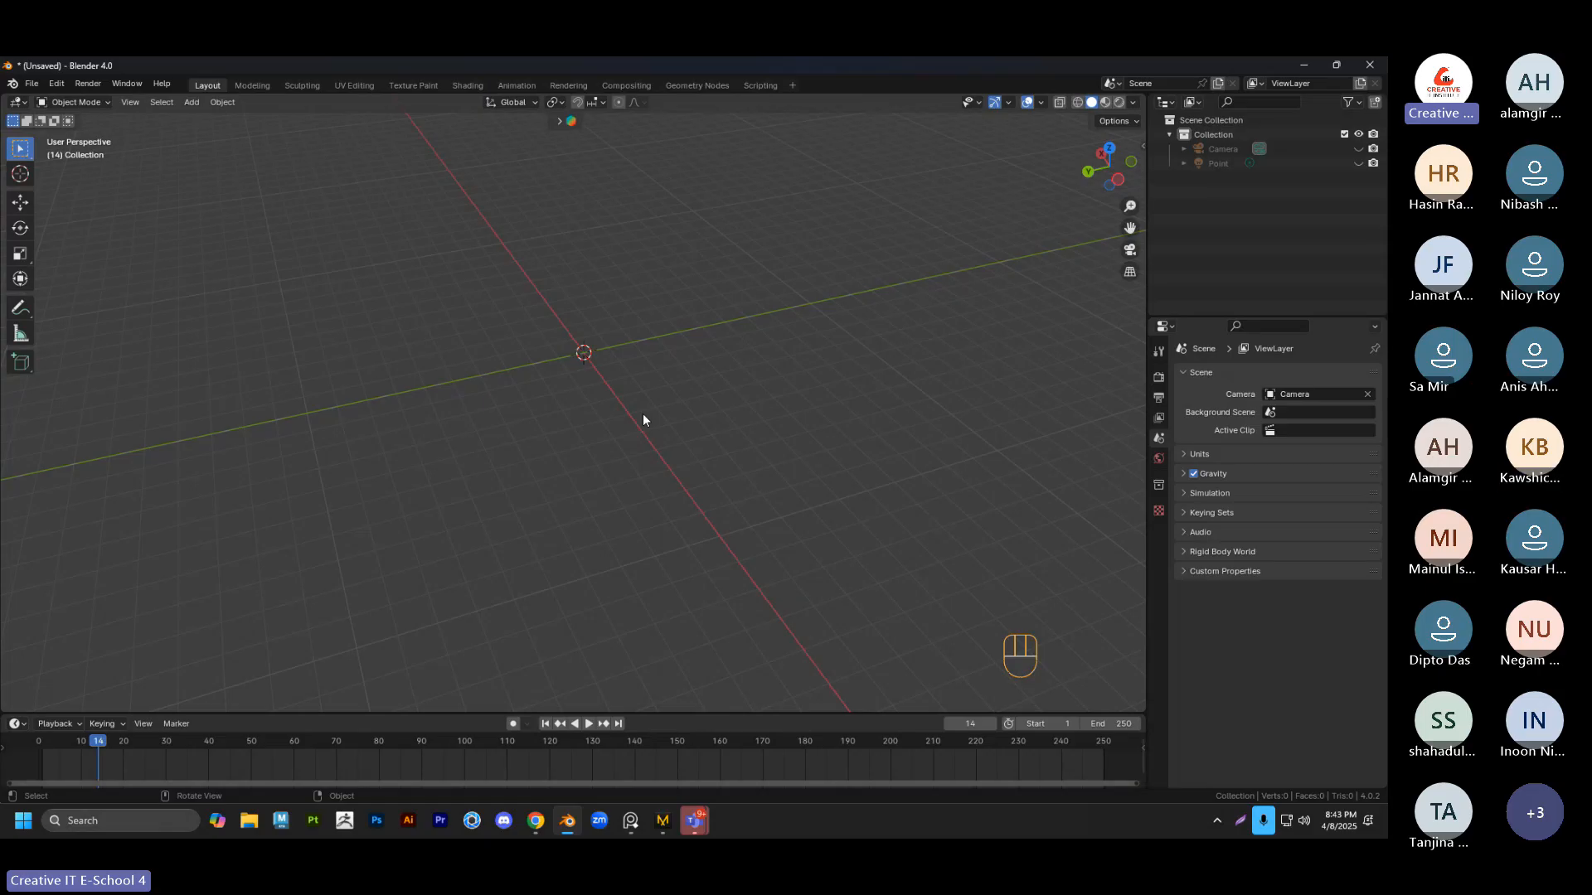
middle_click_drag(643, 415, 658, 424)
key("shift+a")
mouse_move(650, 421)
left_click(748, 416)
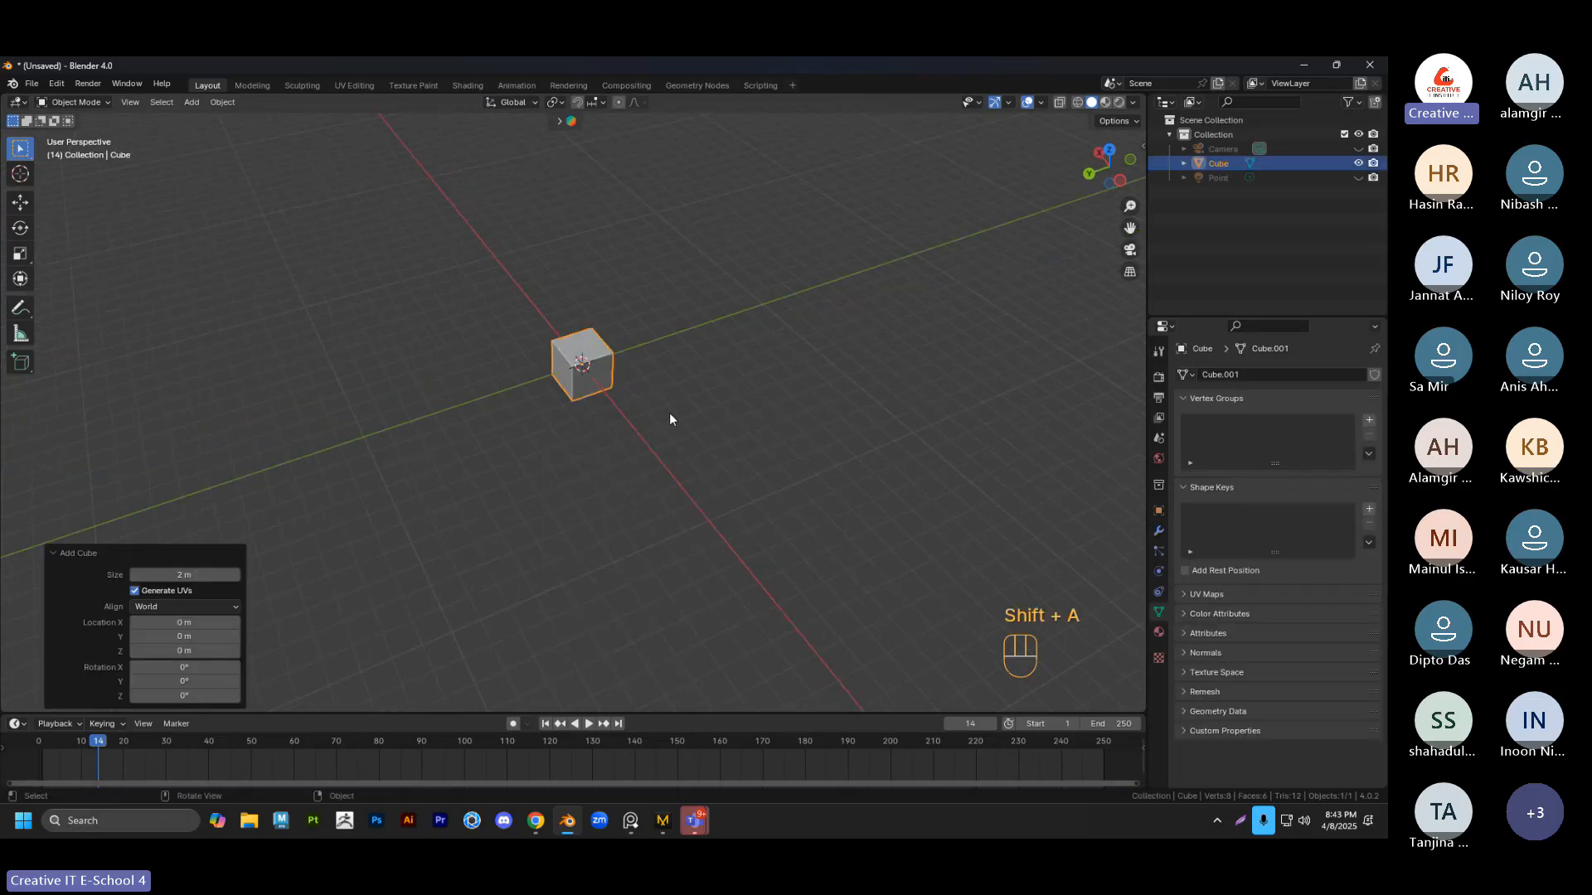
key("s")
left_click(827, 461)
left_click(744, 406)
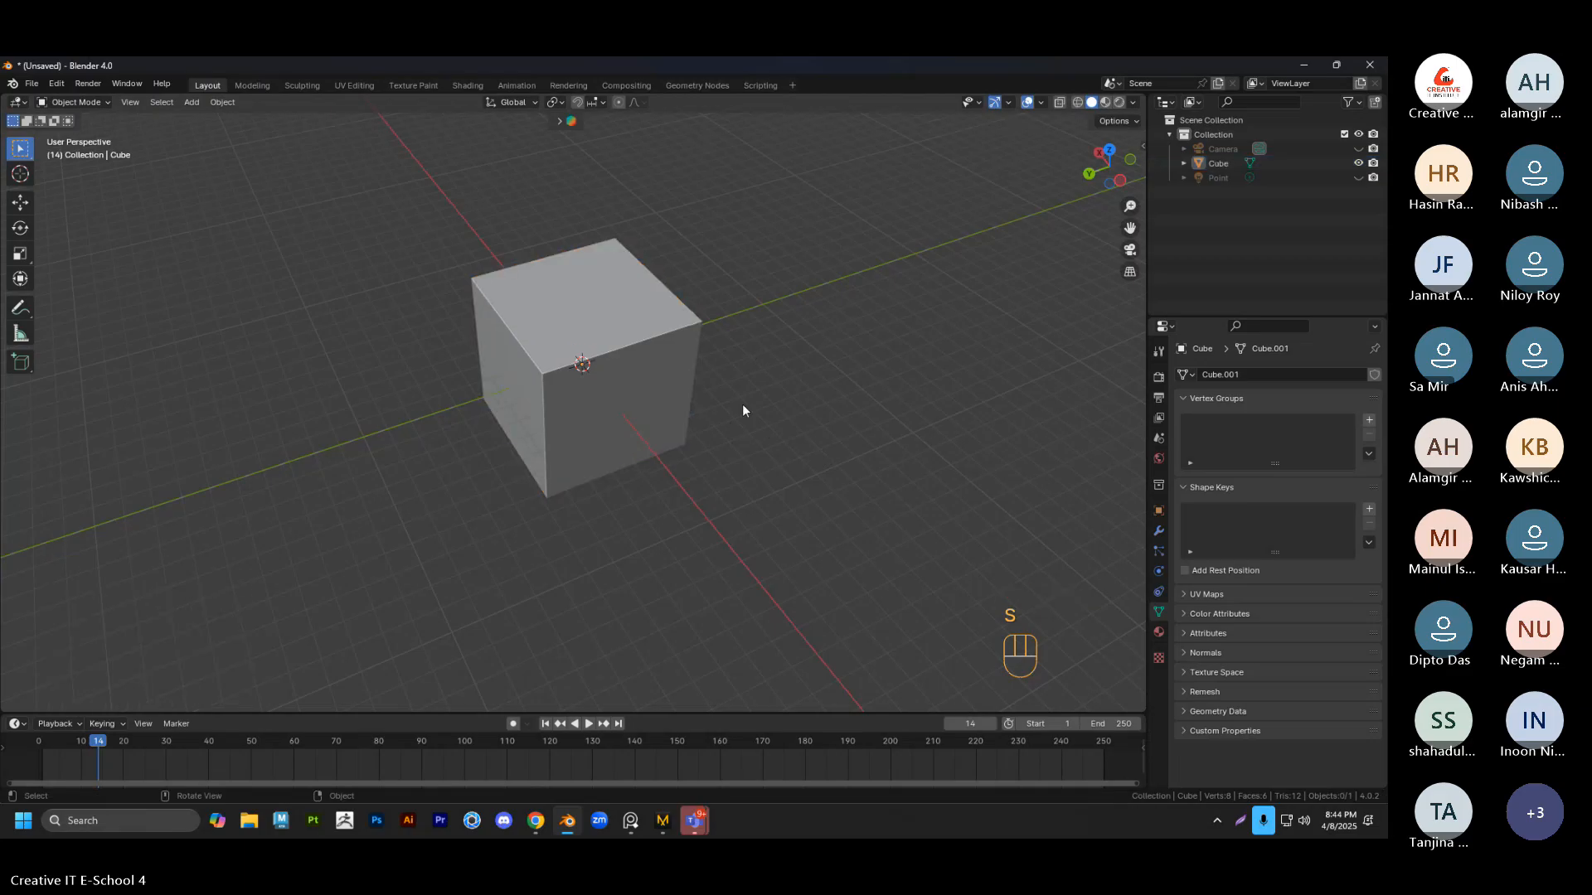
middle_click_drag(743, 404, 611, 366)
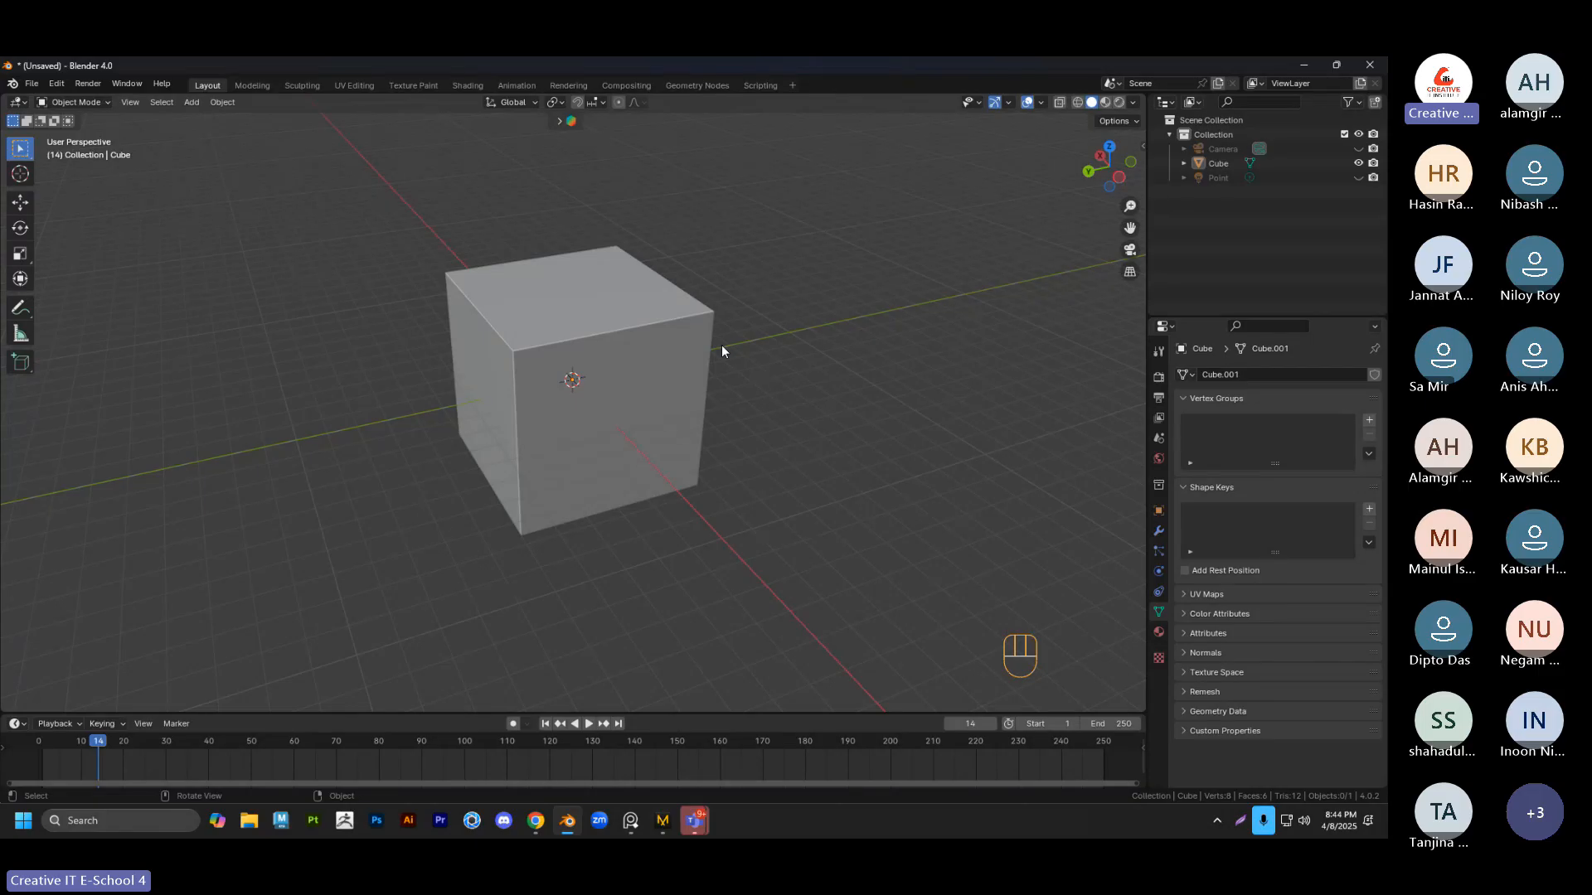
key("alt+Tab")
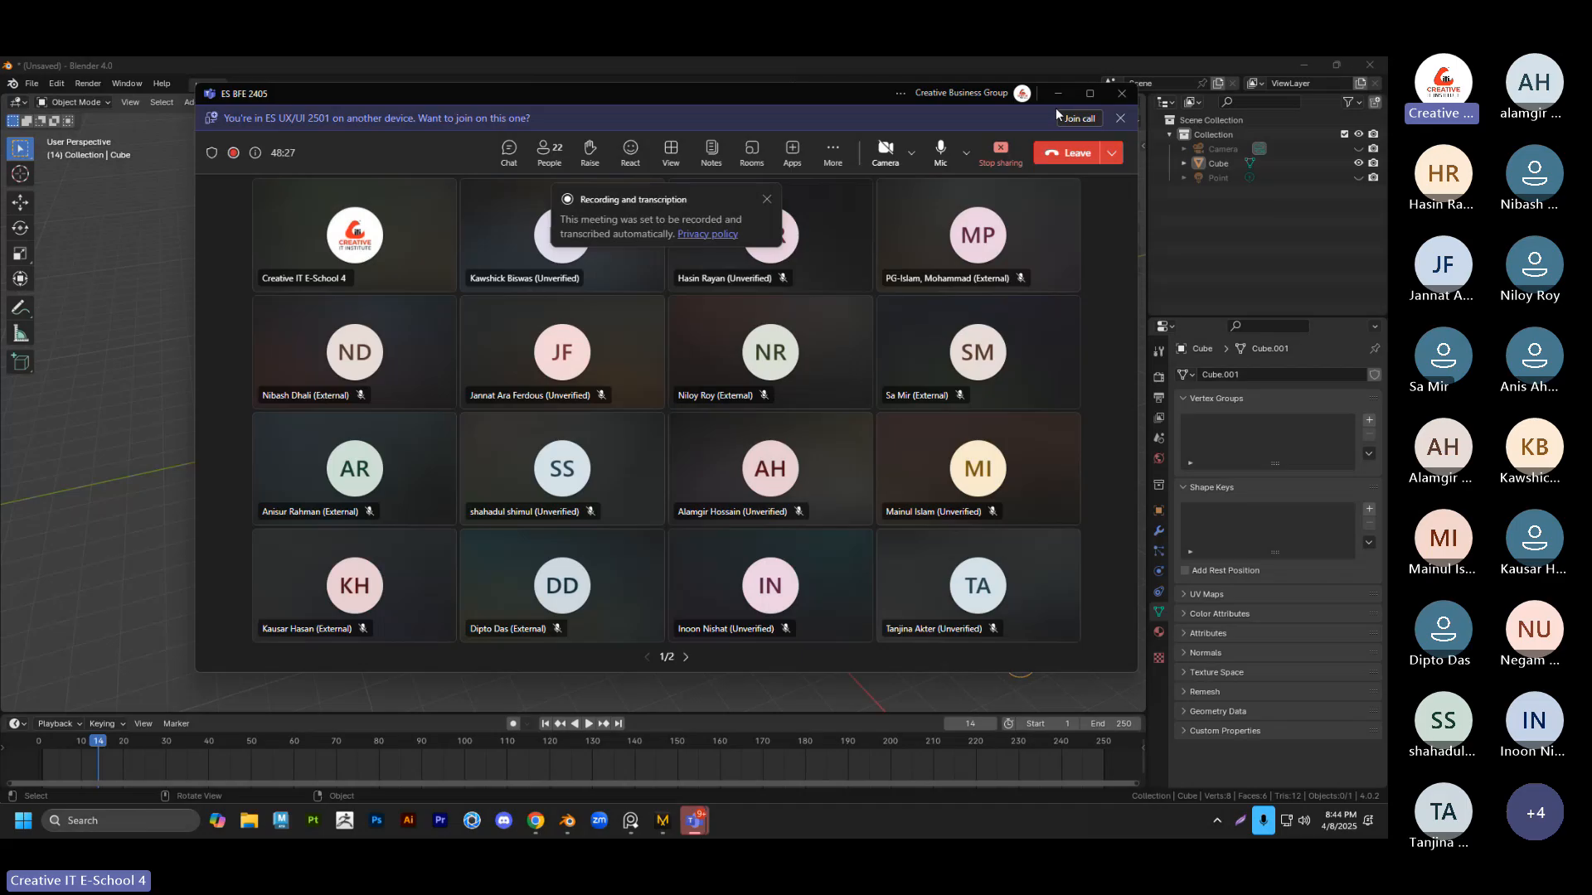
key("alt+Tab")
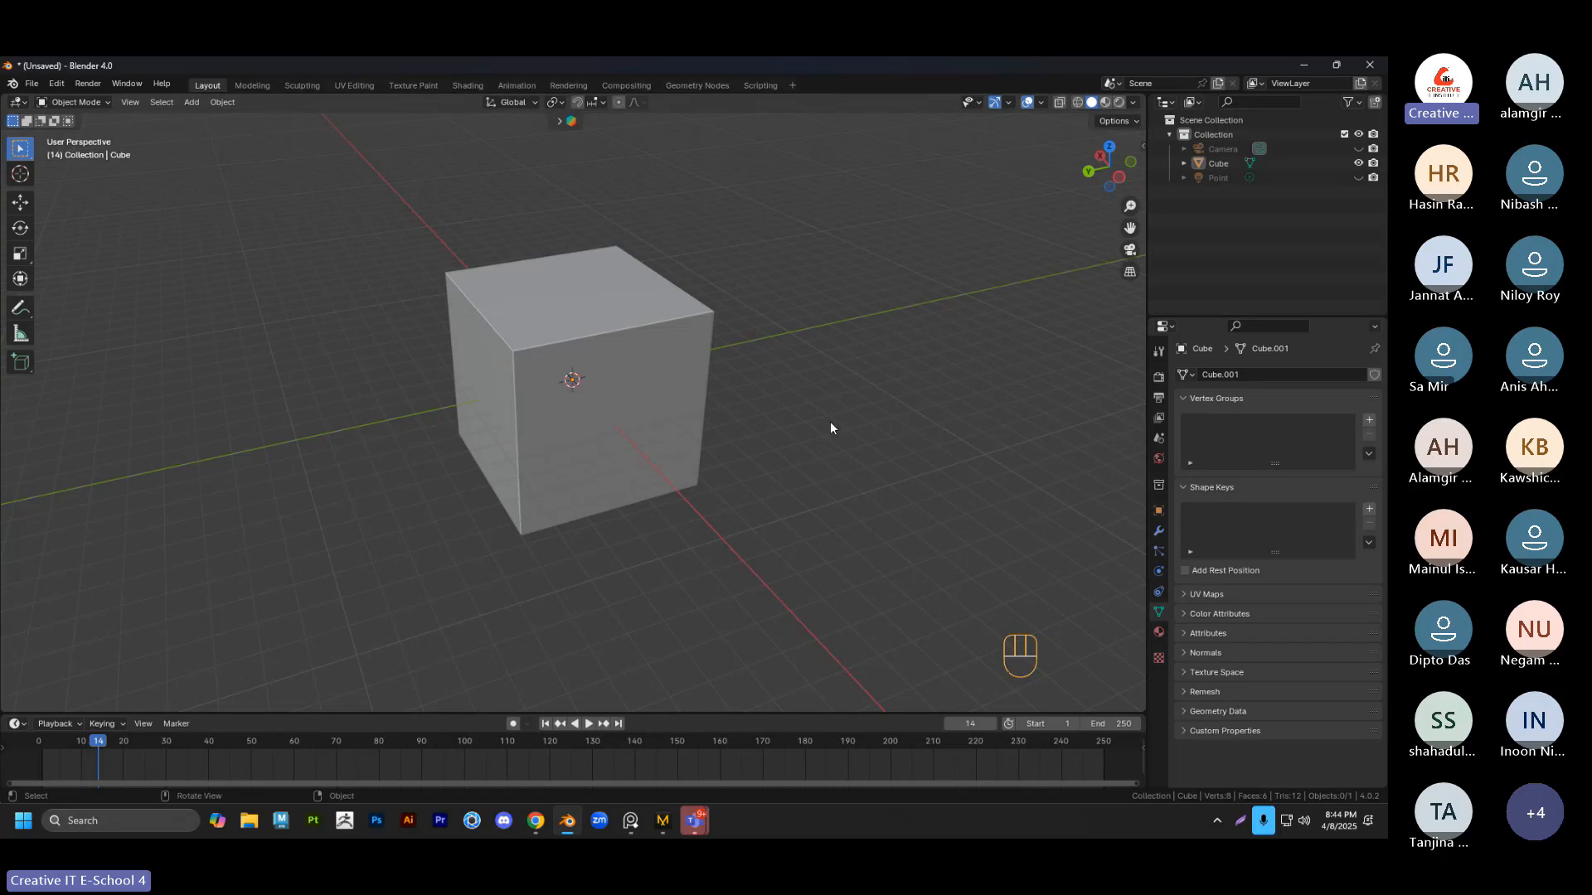
left_click(703, 399)
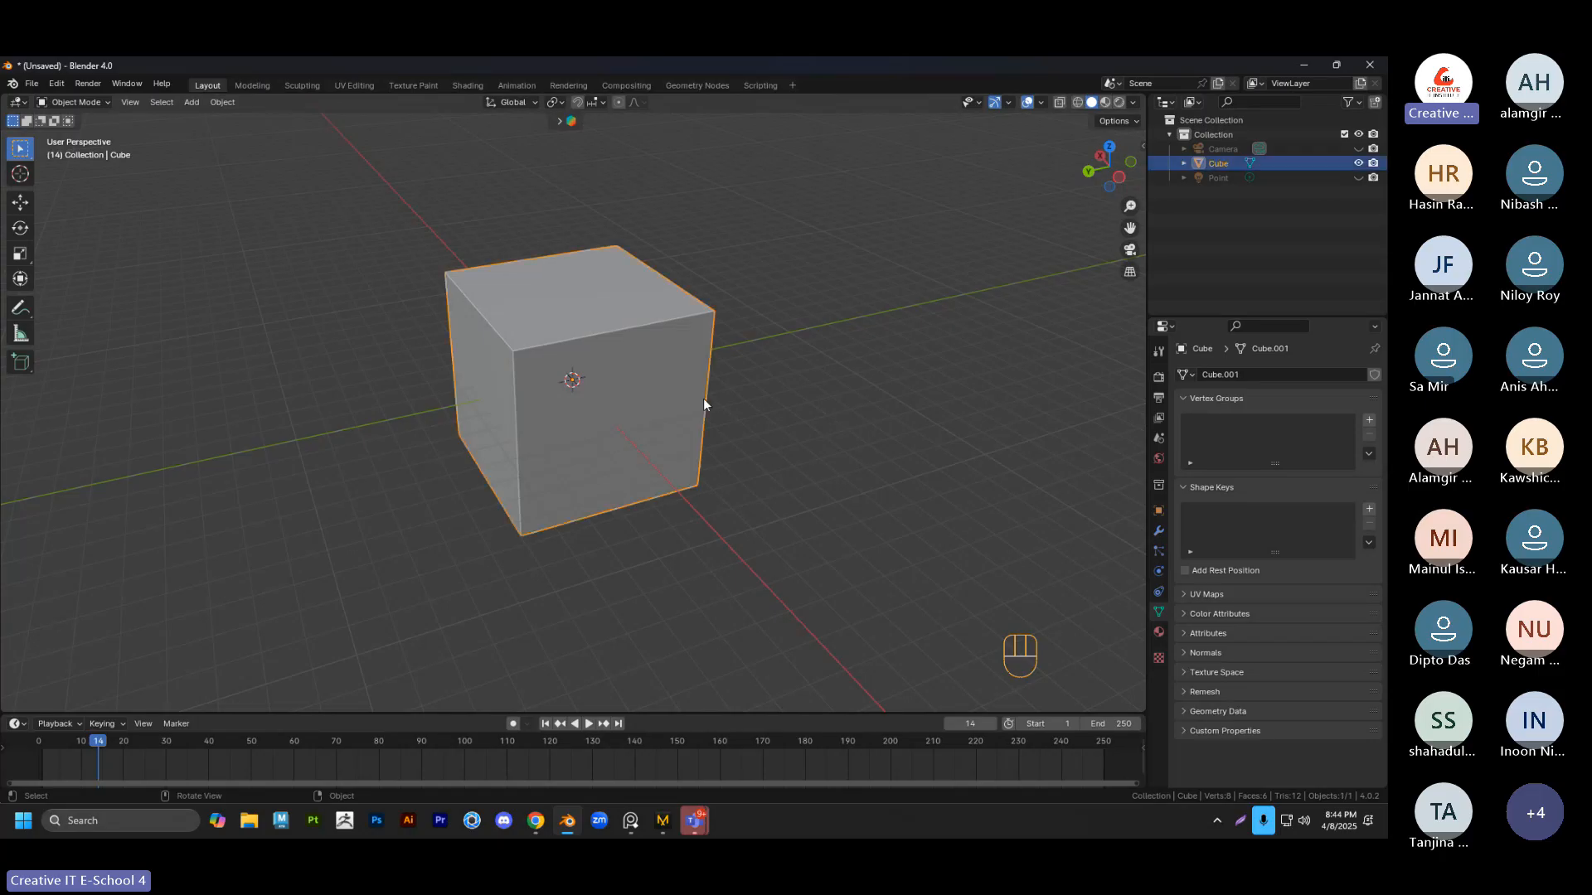
key("alt+a")
middle_click_drag(647, 386, 615, 368)
left_click(698, 373)
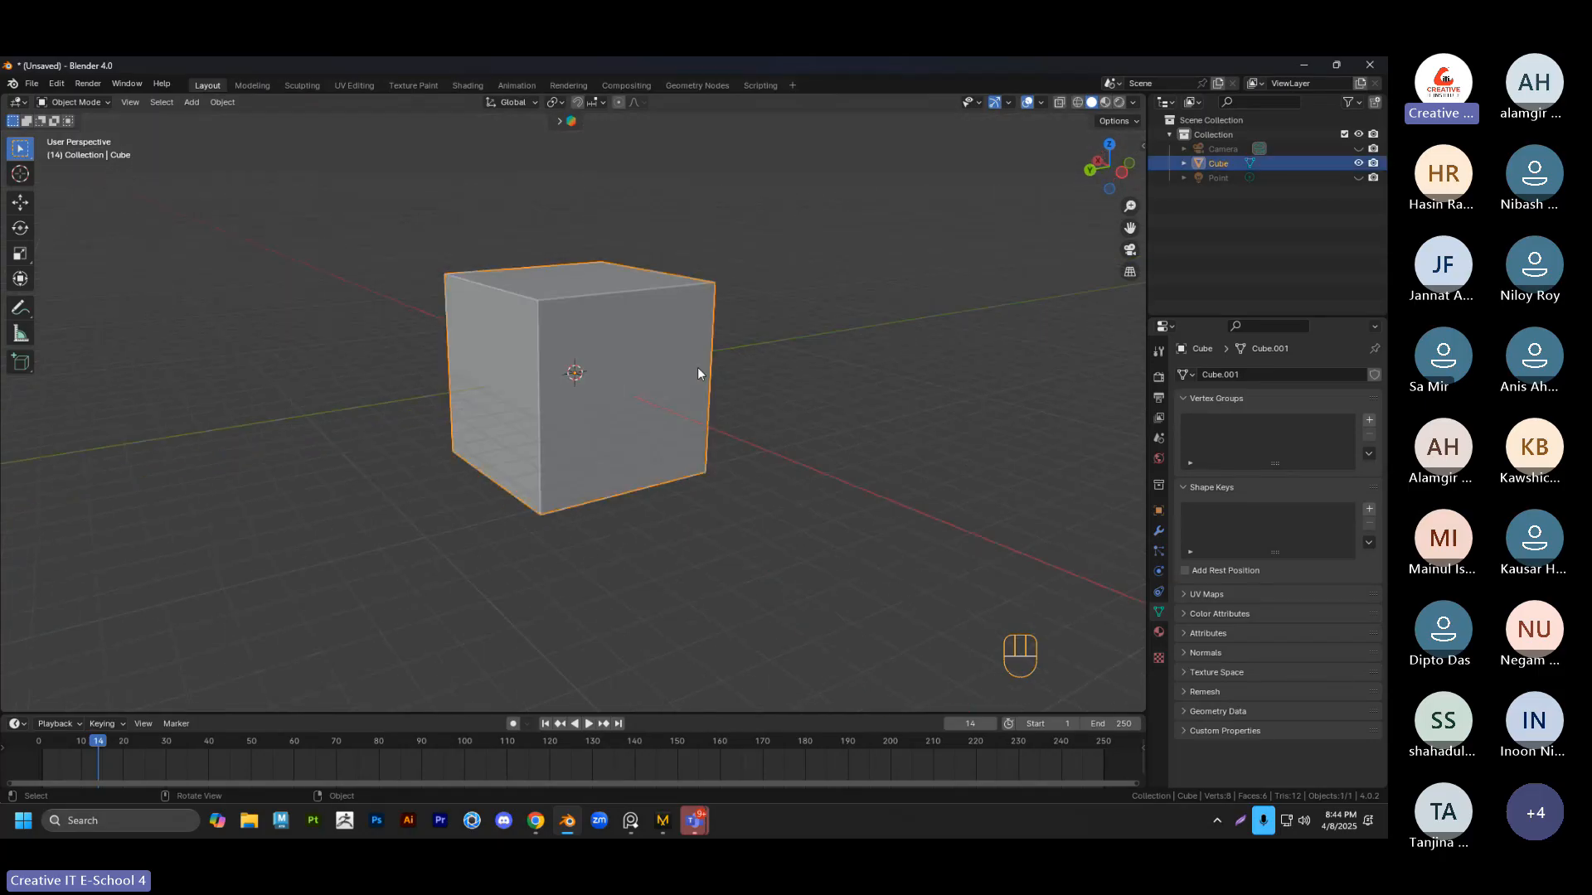
Add a mesh cylinder at the centre of the cube and move it about 0.17 m down along Z
key("shift+a")
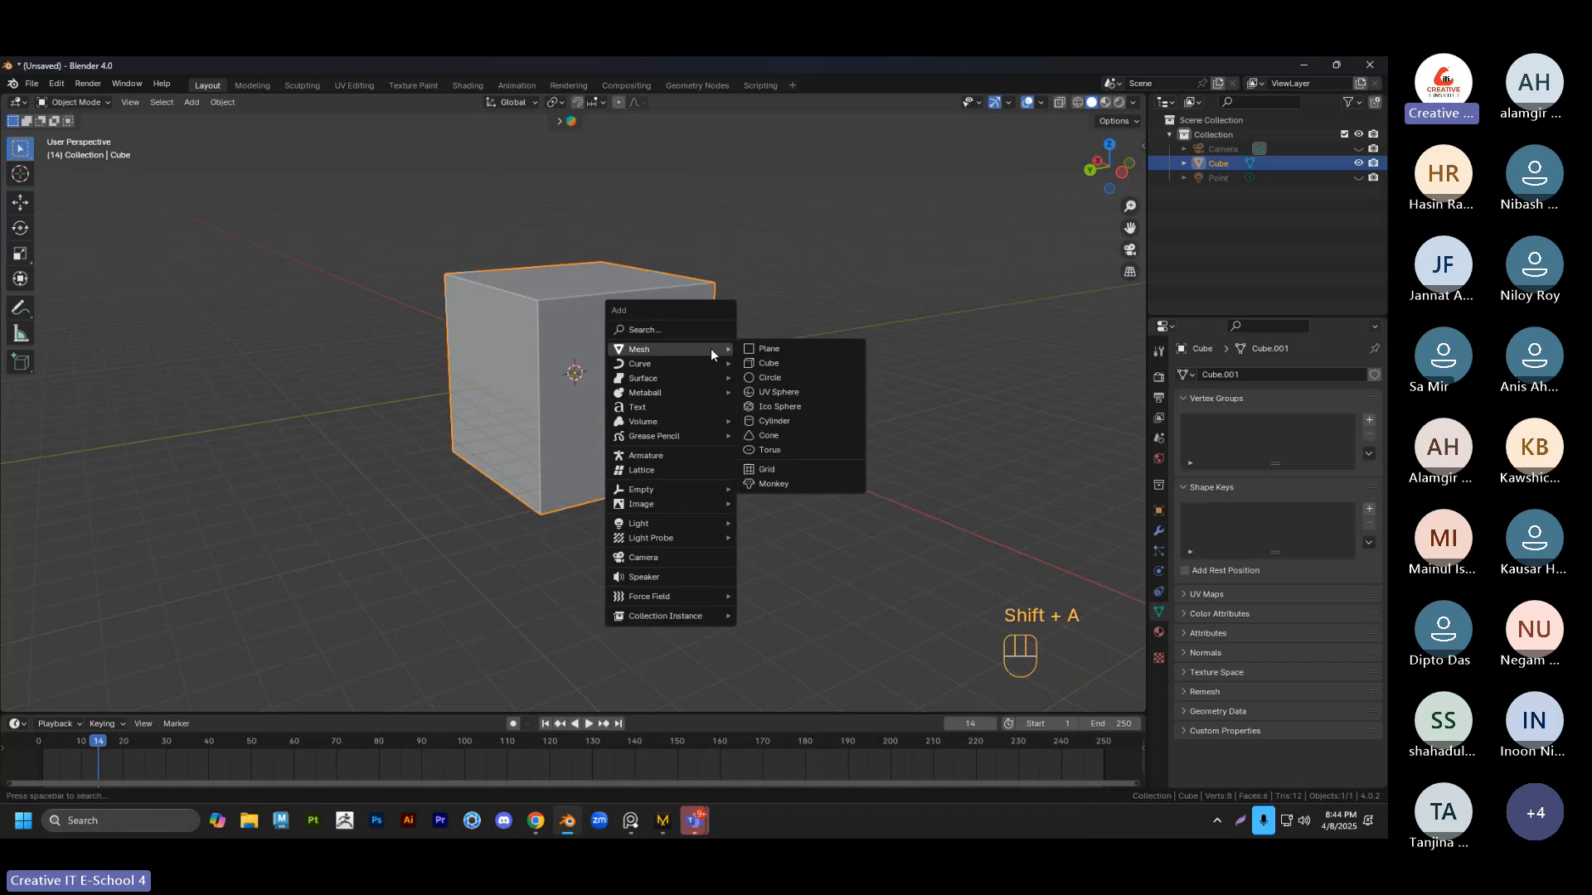
mouse_move(704, 349)
left_click(776, 421)
key("g")
key("z")
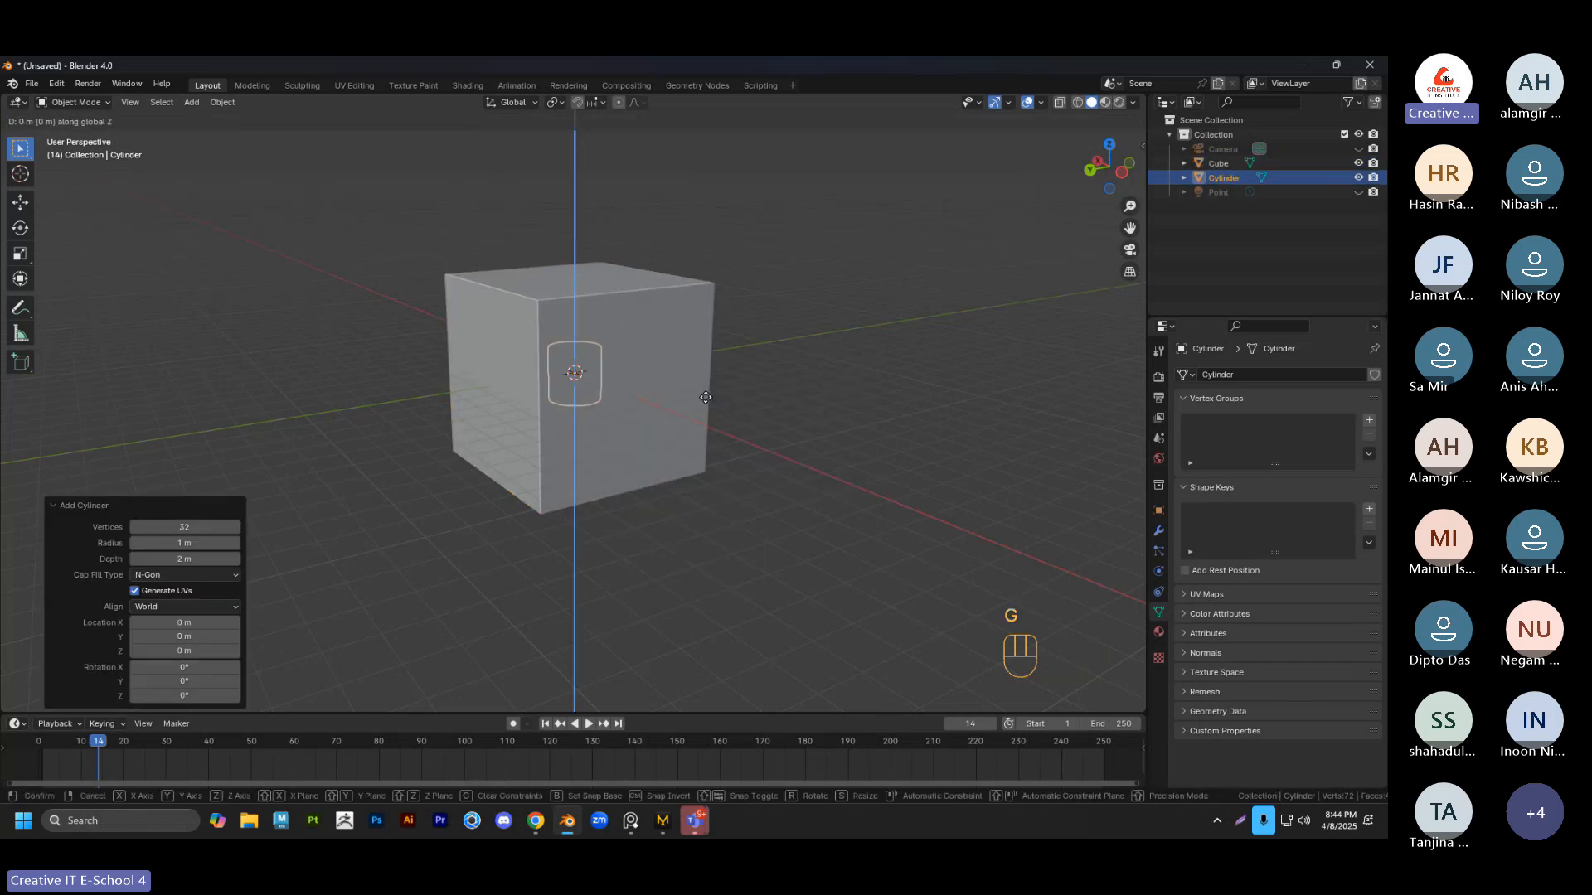
left_click(707, 402)
key("z")
left_click(709, 401)
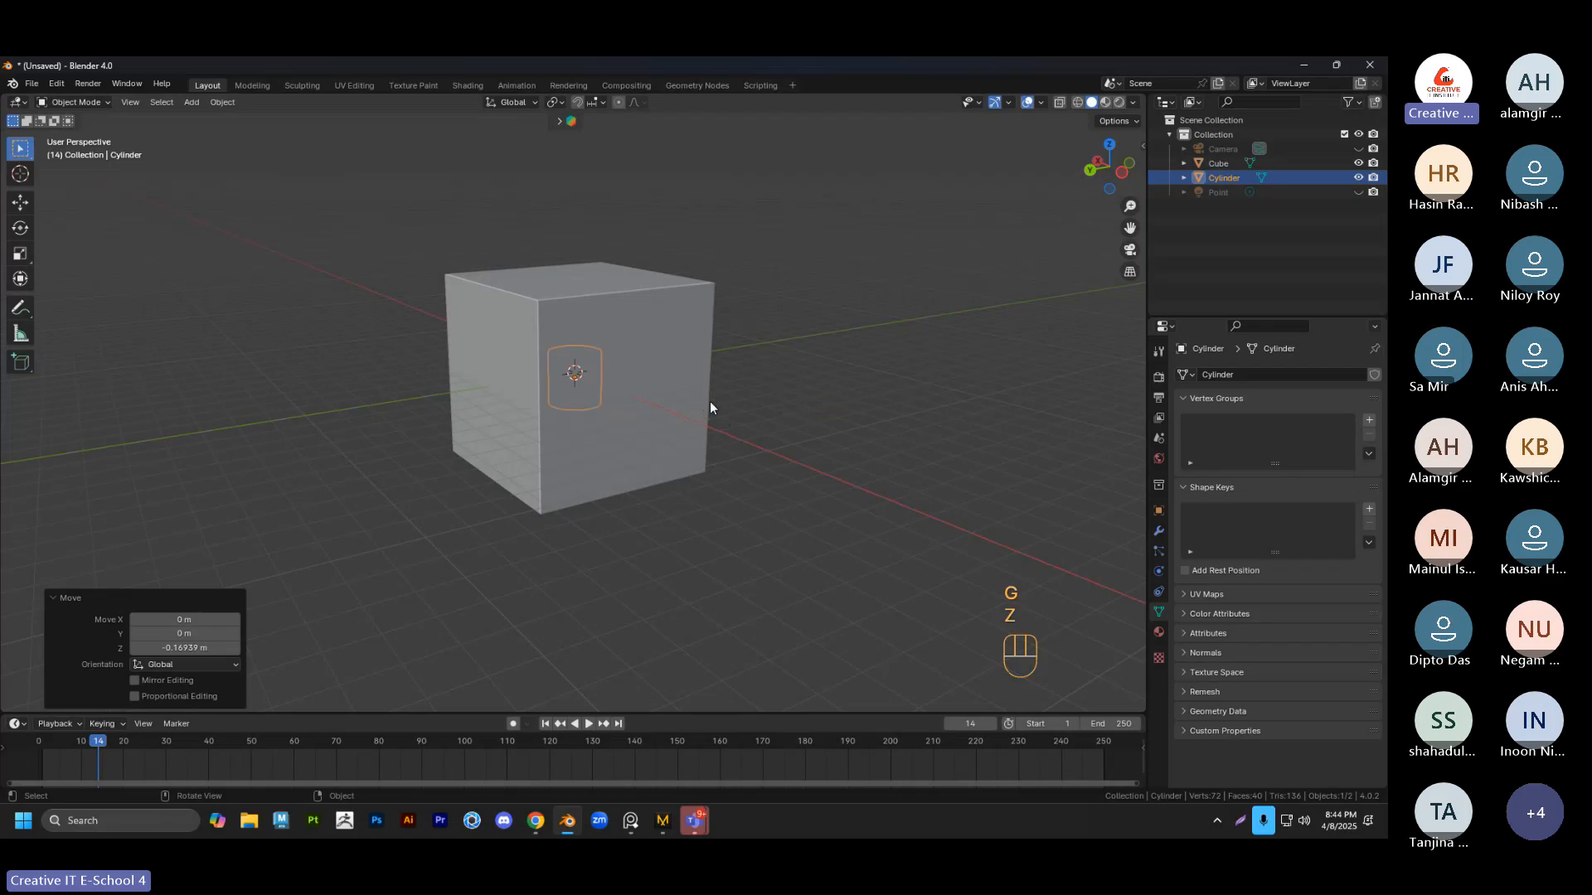
Enlarge the cylinder uniformly and stretch it about 2.99 times along Z so it sticks out of the cube
key("s")
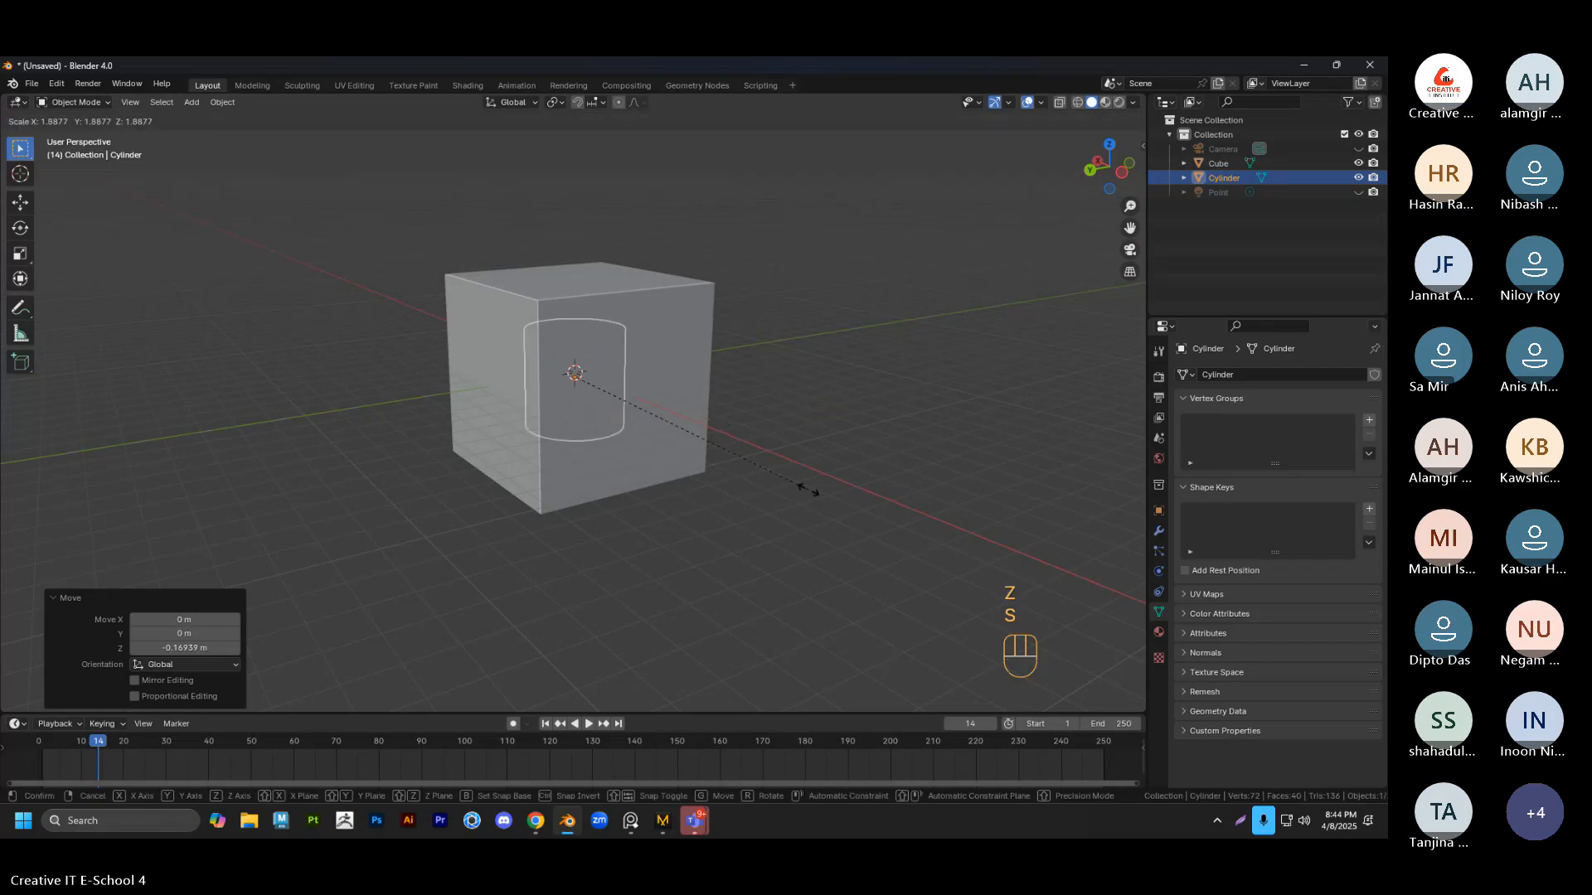
key("s")
key("z")
left_click(663, 232)
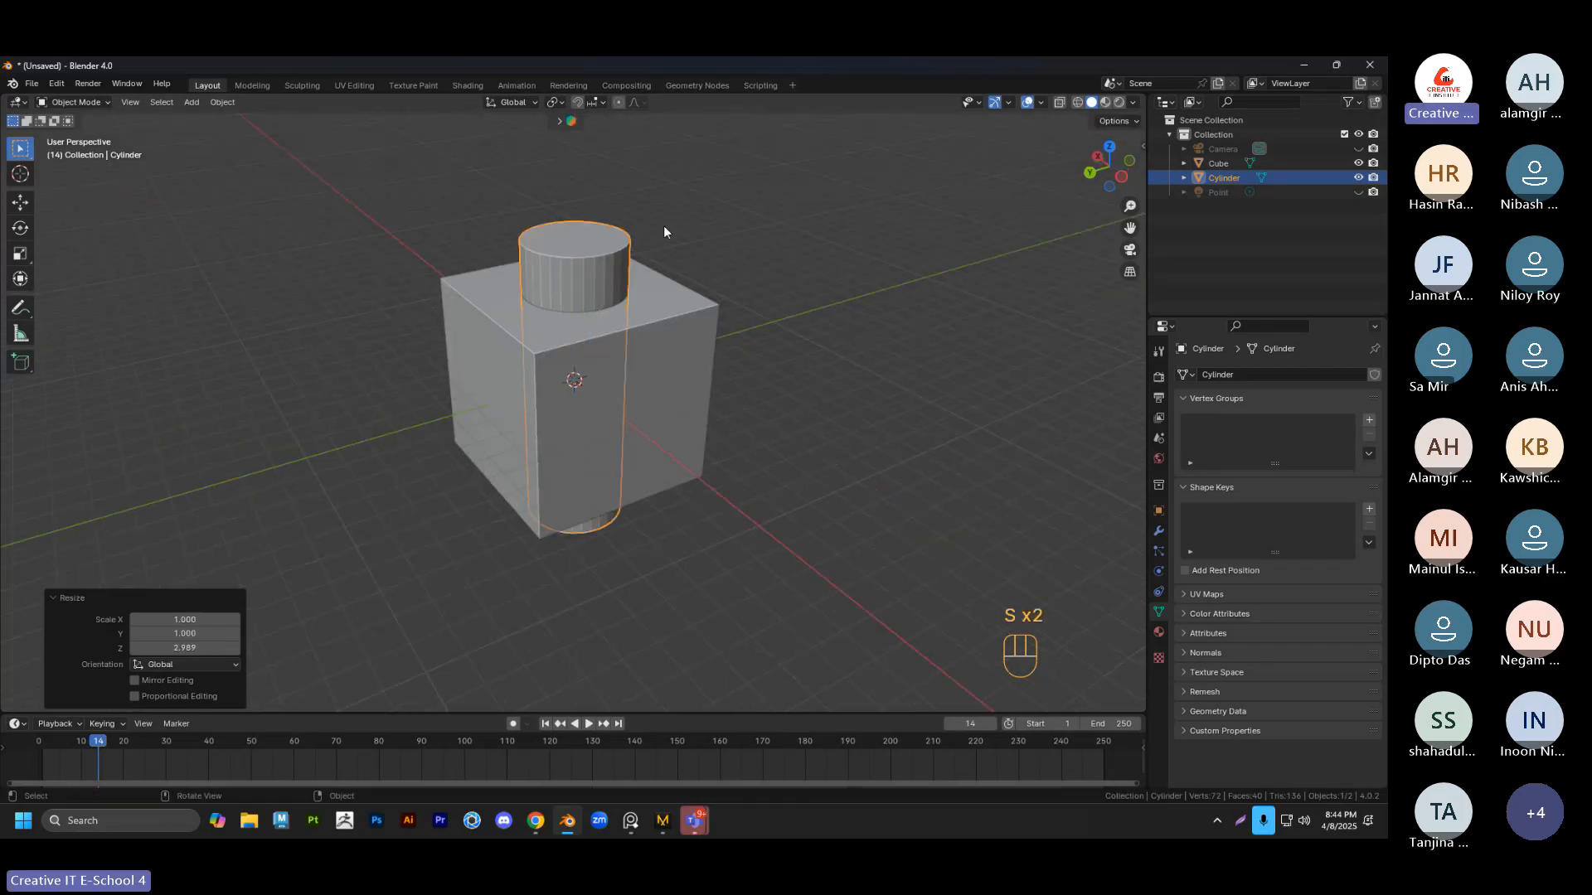
left_click(663, 232)
Examine from several angles how the cylinder passes through the cube
middle_click_drag(663, 232, 724, 250)
middle_click_drag(698, 333, 577, 285)
left_click(572, 284, "shift")
middle_click_drag(616, 401, 560, 297)
middle_click_drag(600, 391, 629, 327)
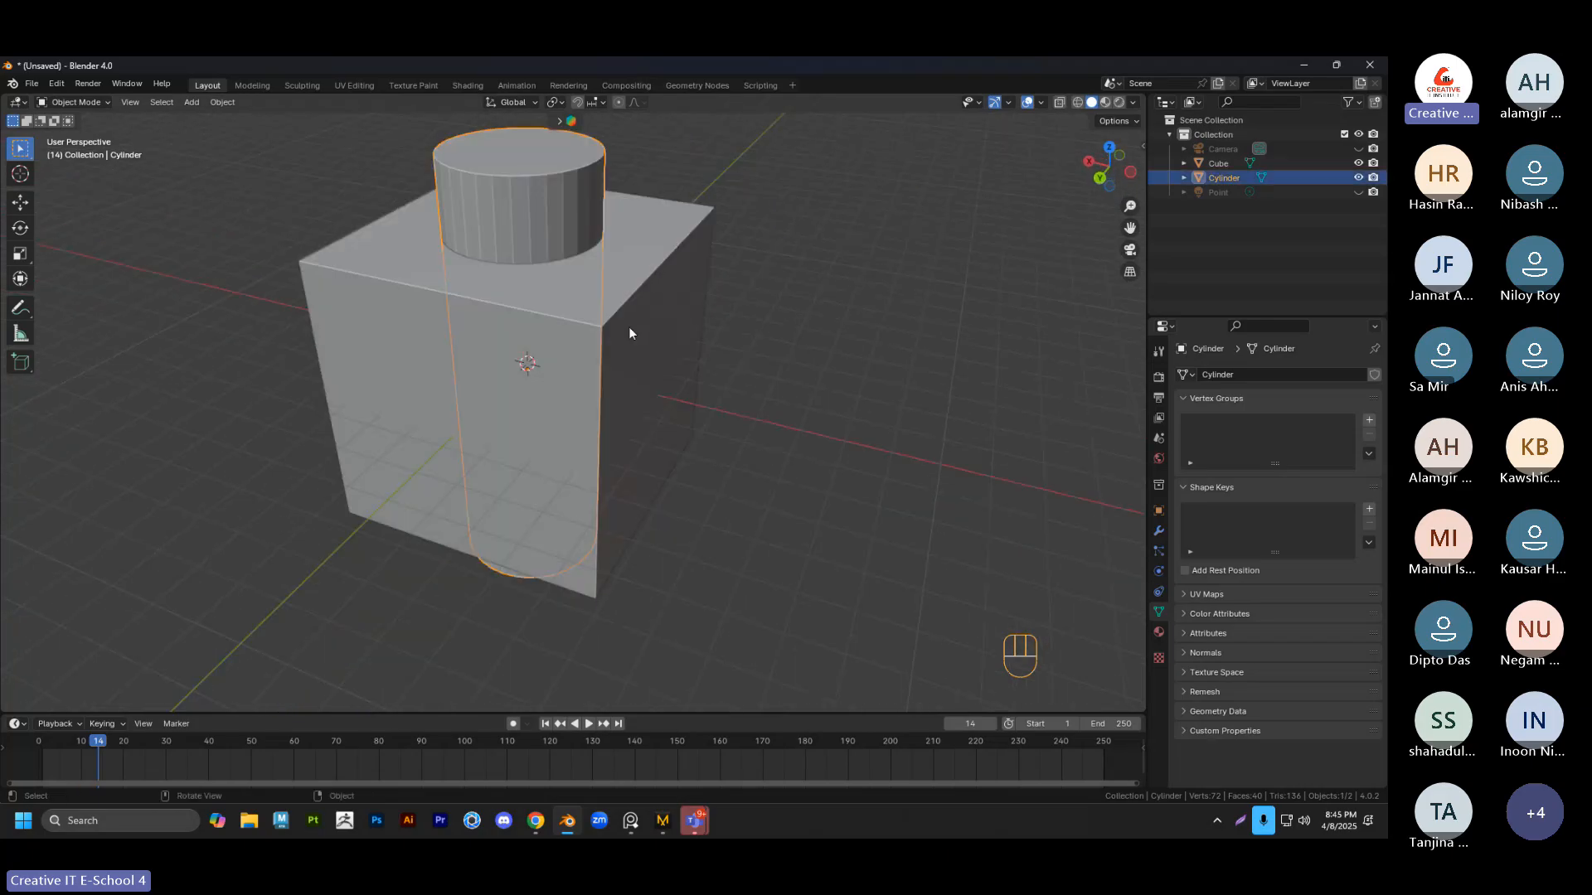
left_click(636, 331)
middle_click_drag(789, 312, 671, 355, "shift")
left_click(739, 349)
scroll(714, 424, "up", 3)
left_click(662, 355)
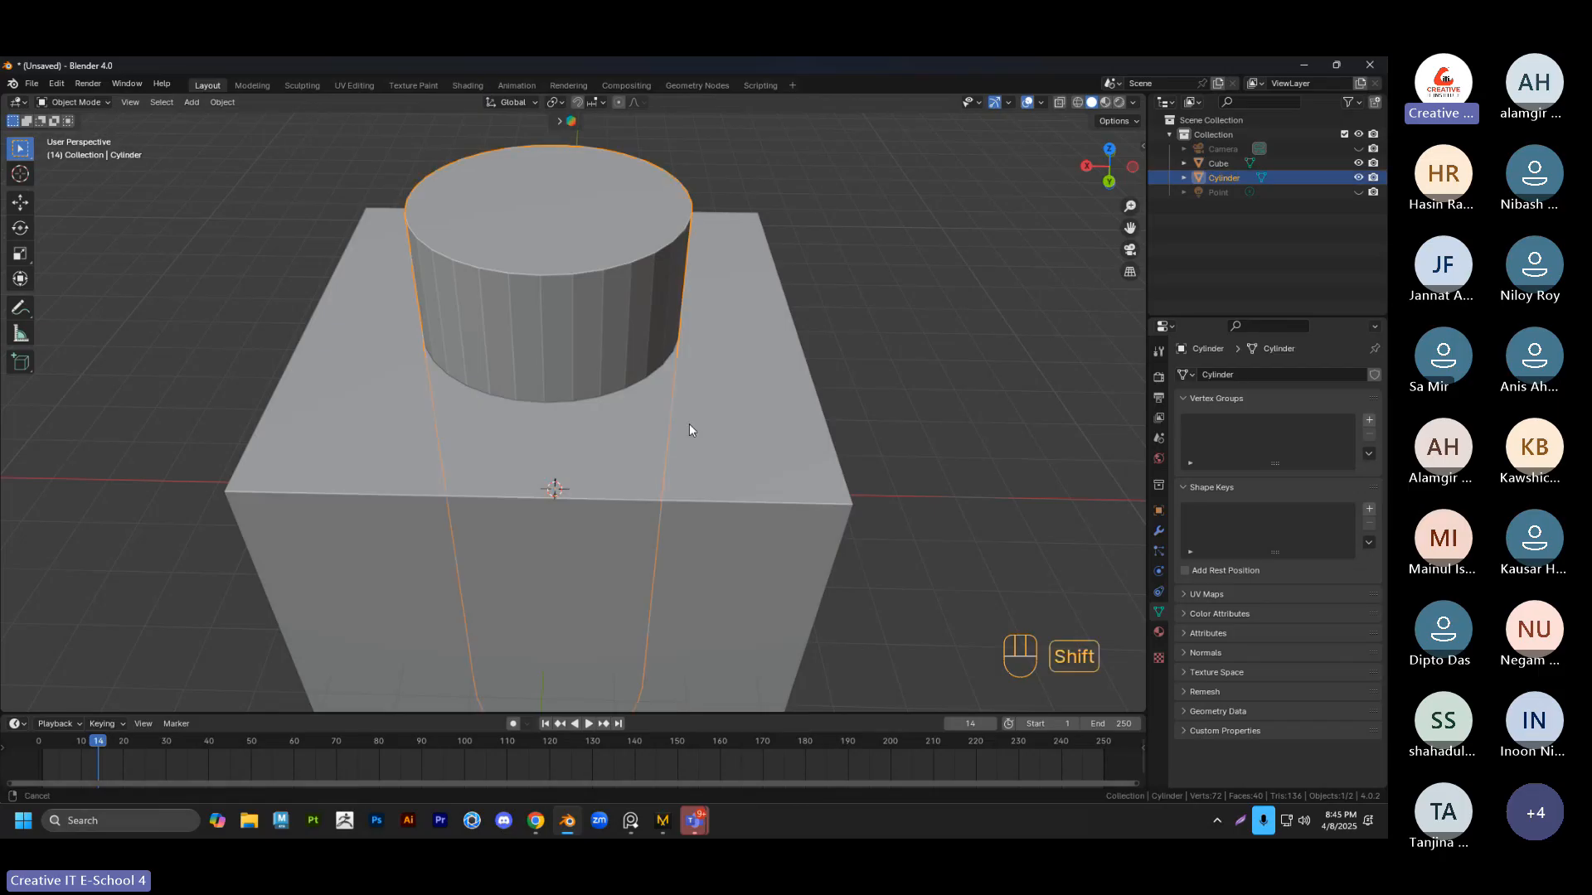
middle_click_drag(689, 424, 726, 388, "shift")
left_click(422, 350)
left_click(551, 299)
middle_click_drag(734, 482, 673, 454, "shift")
Select the cube and open its modifier settings
left_click(694, 476)
middle_click_drag(859, 482, 799, 487, "shift")
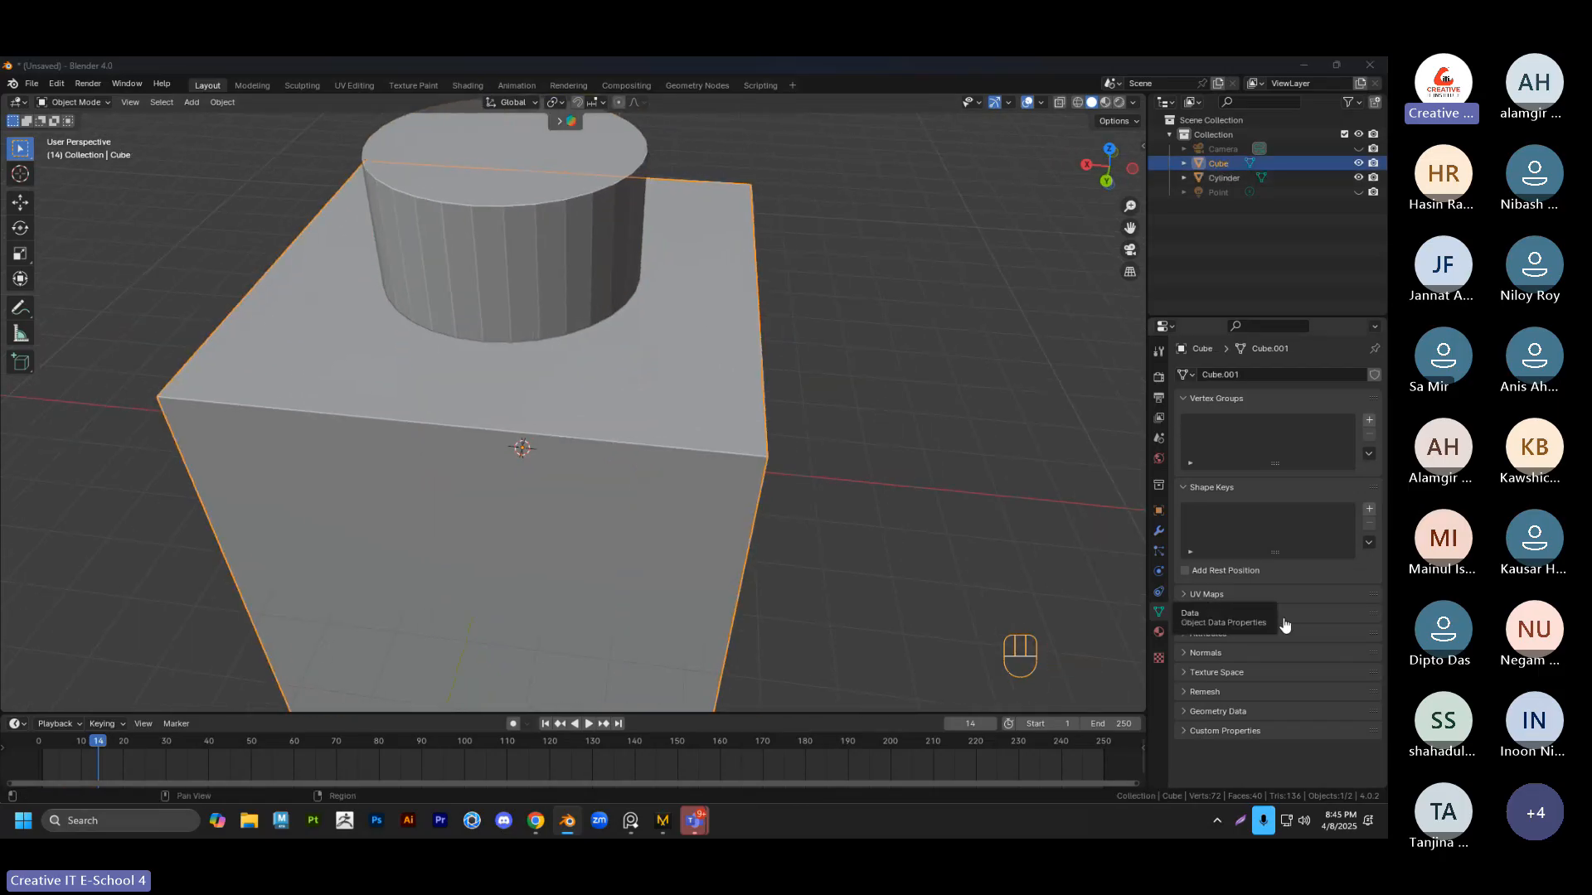
left_click(1160, 532)
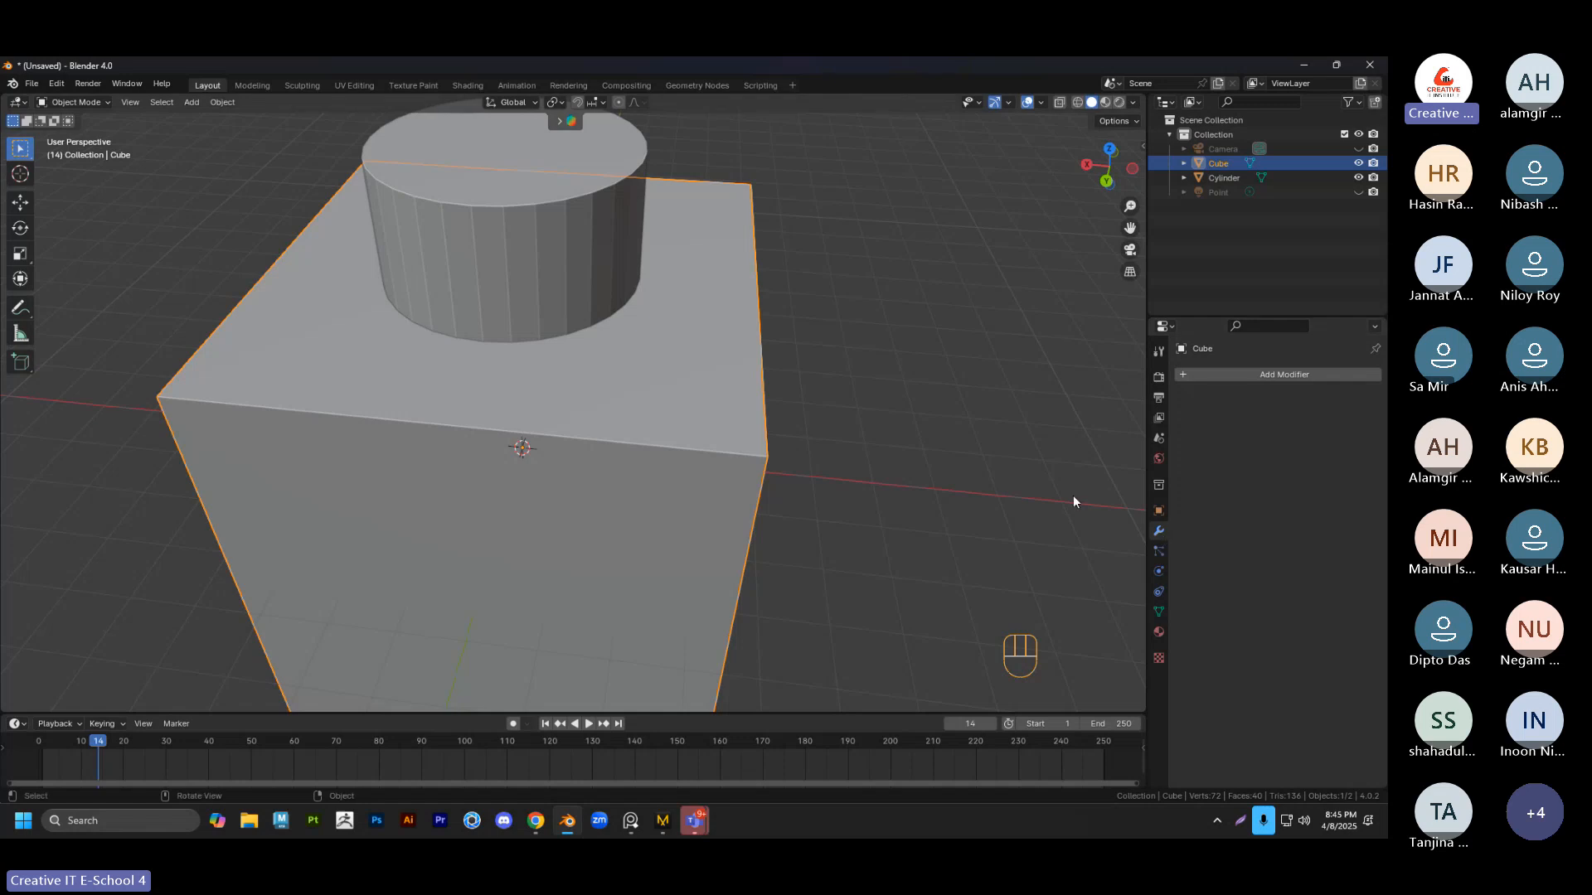
scroll(854, 461, "down", 2)
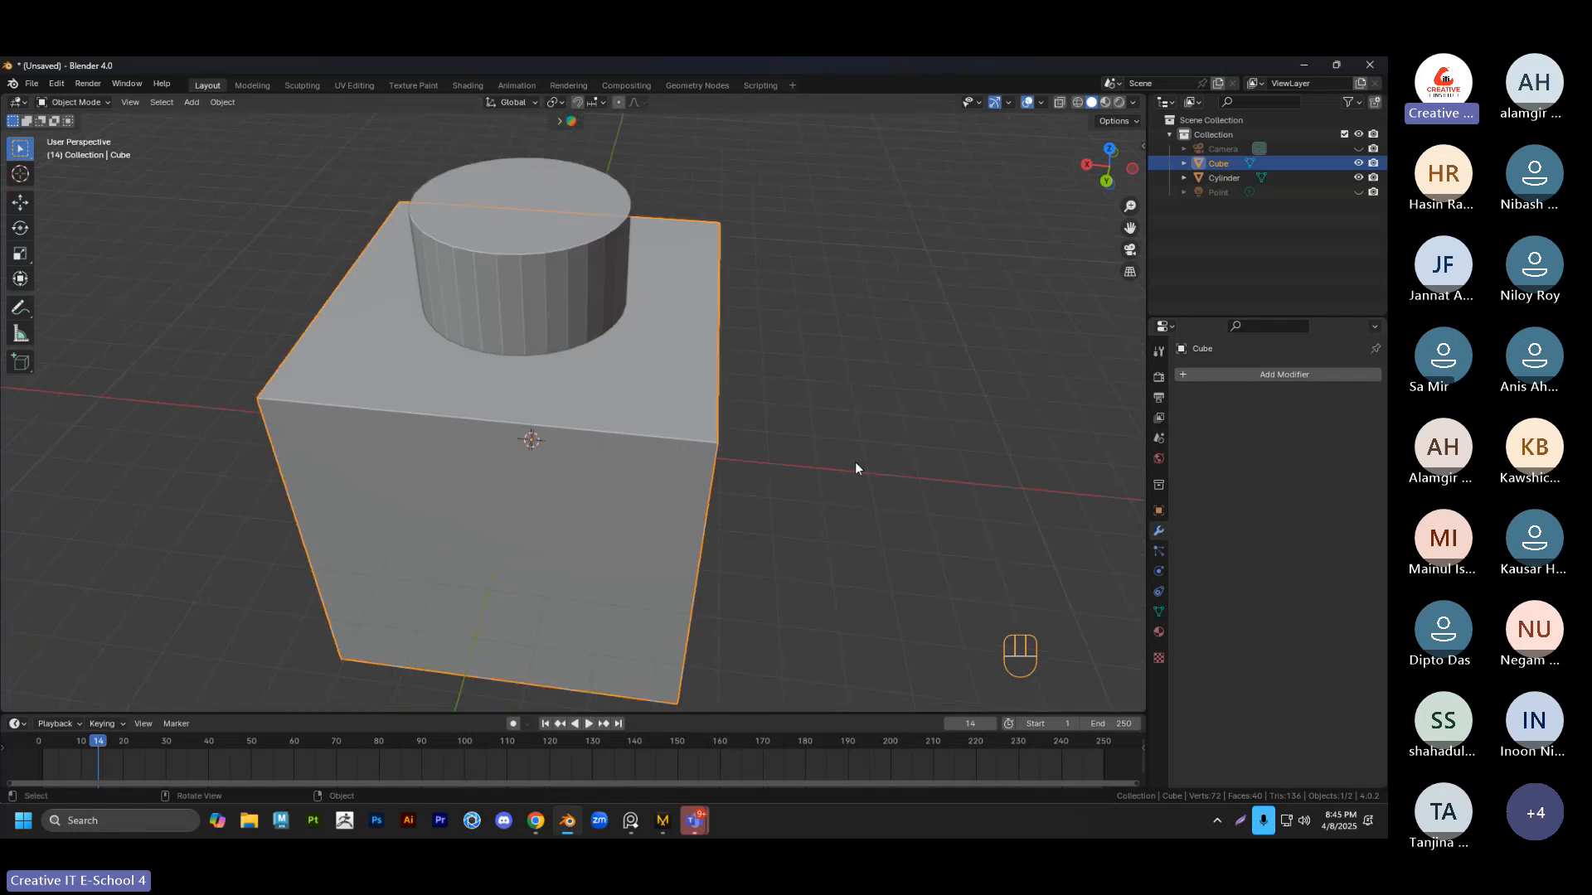
left_click(854, 461)
middle_click_drag(854, 461, 814, 436)
left_click(571, 321)
middle_click_drag(570, 322, 589, 337, "shift")
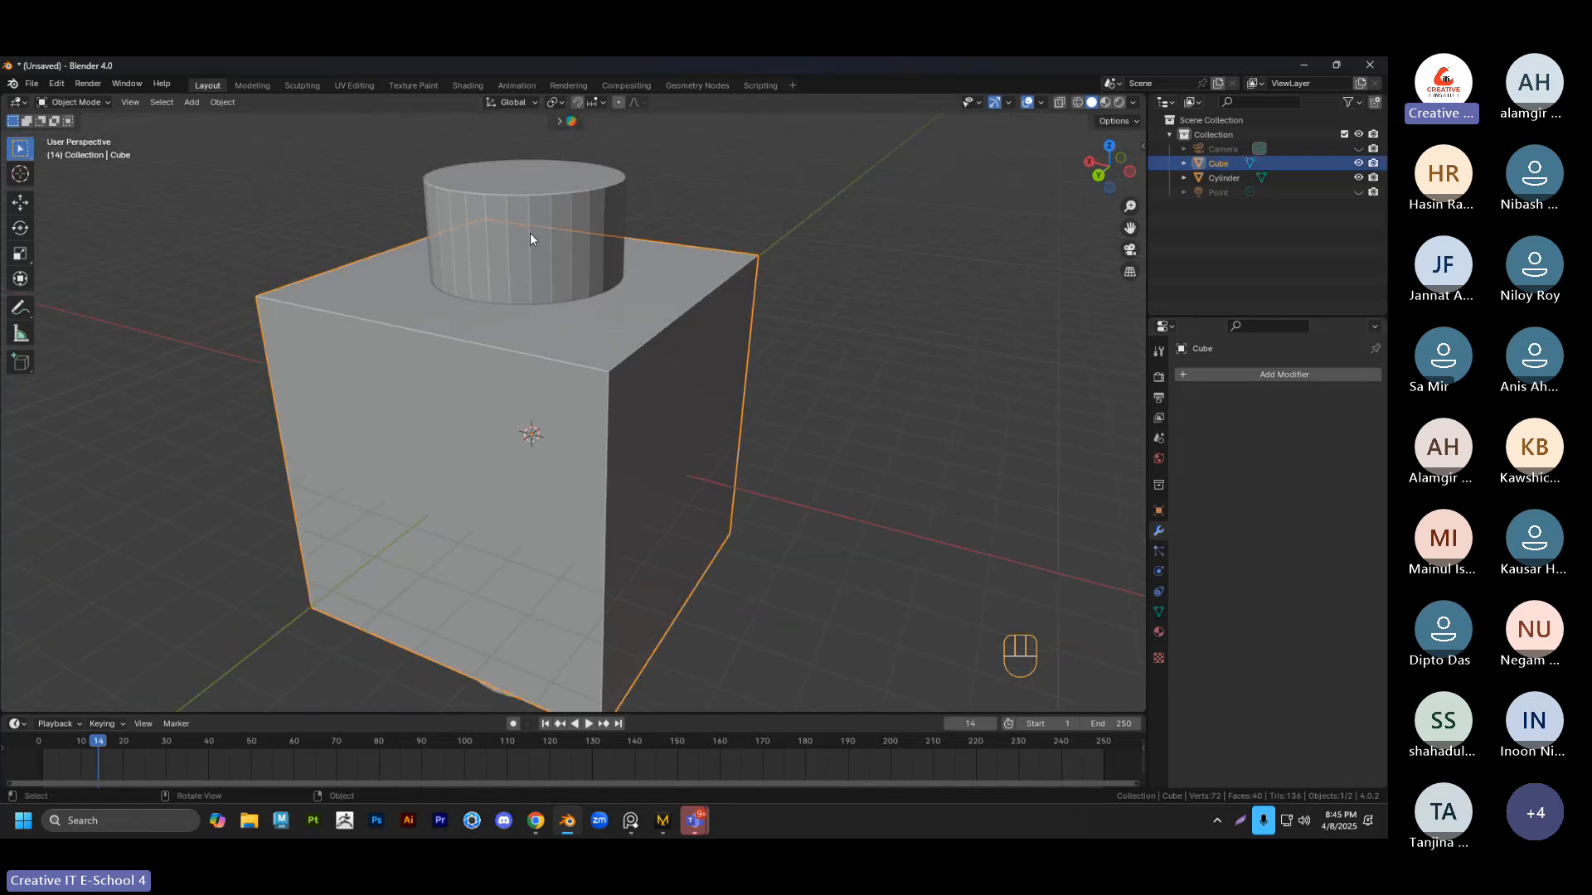
middle_click_drag(681, 357, 814, 348)
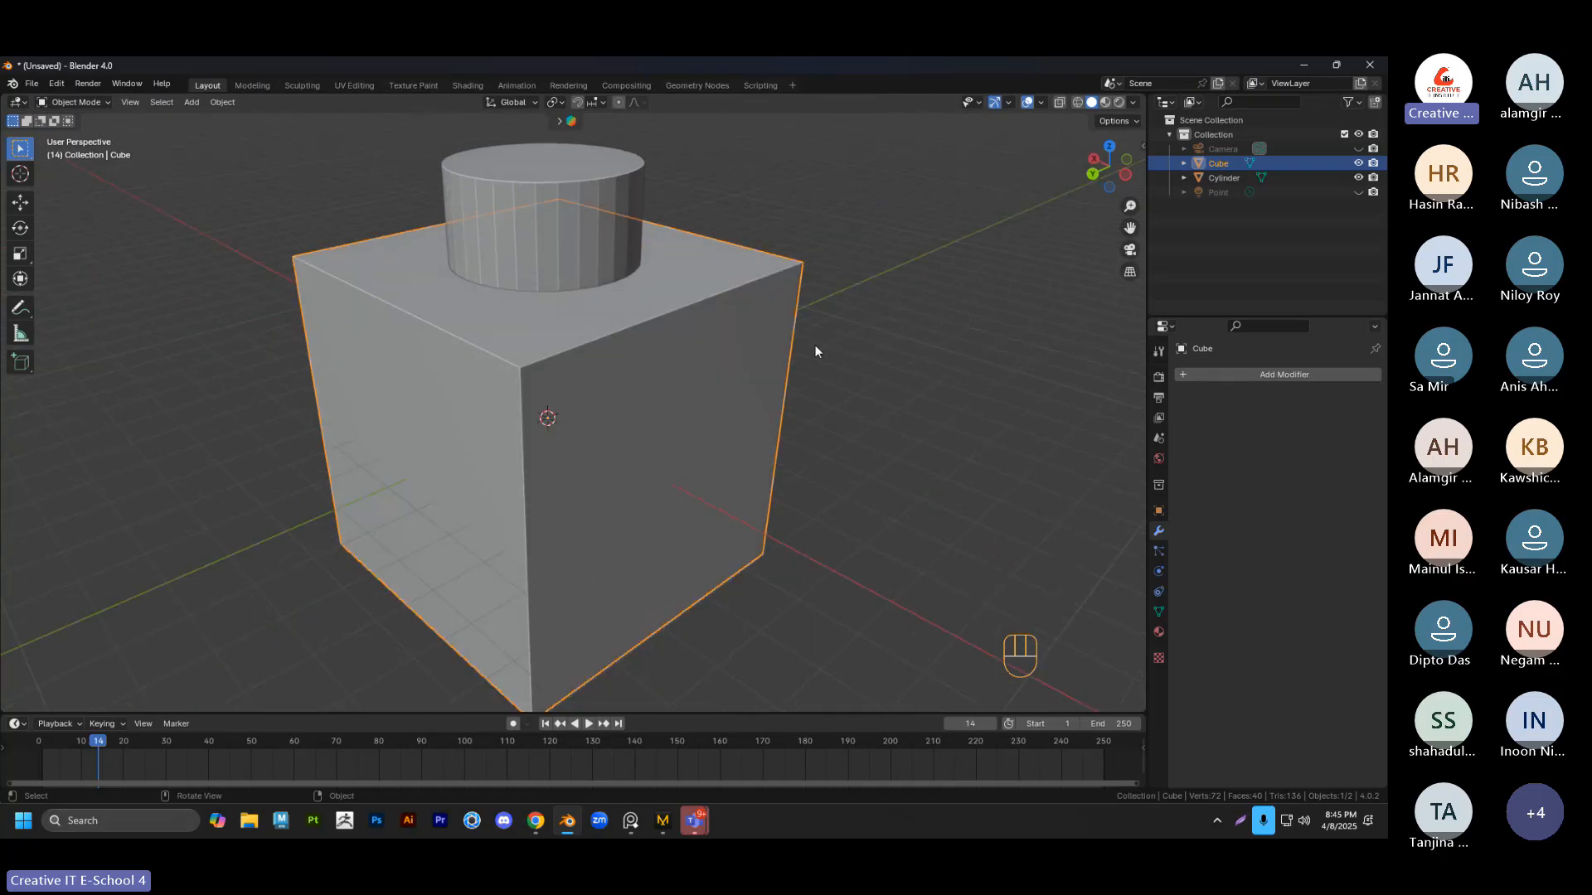
left_click(813, 349)
left_click(735, 344)
left_click(884, 345)
left_click(710, 355)
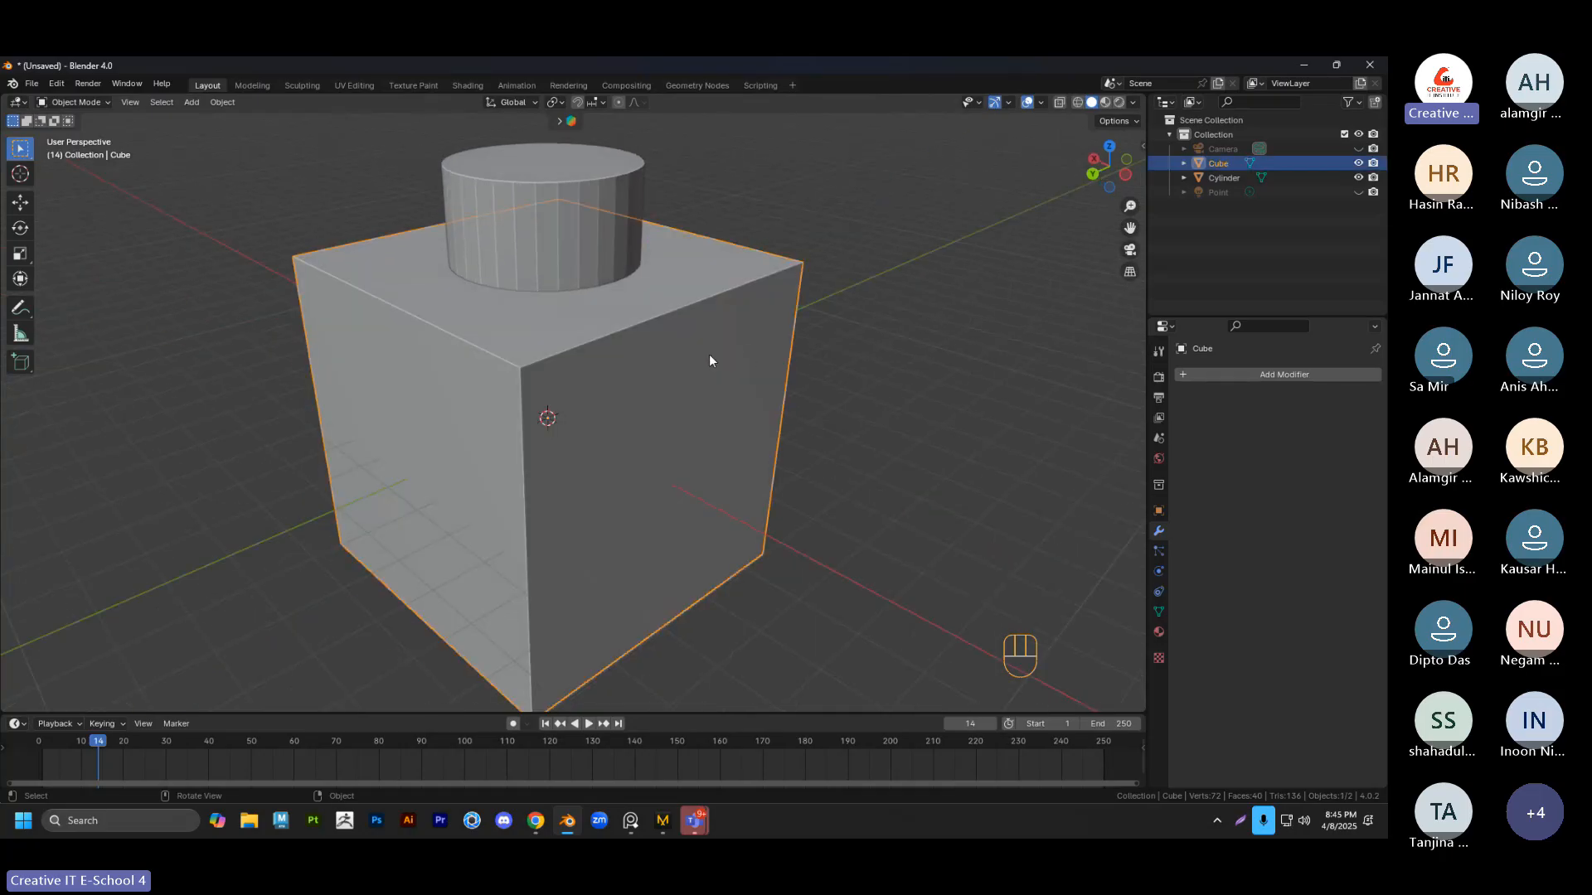
left_click(972, 387)
Add a Boolean modifier to the cube
left_click(604, 337)
left_click(1227, 376)
key("space")
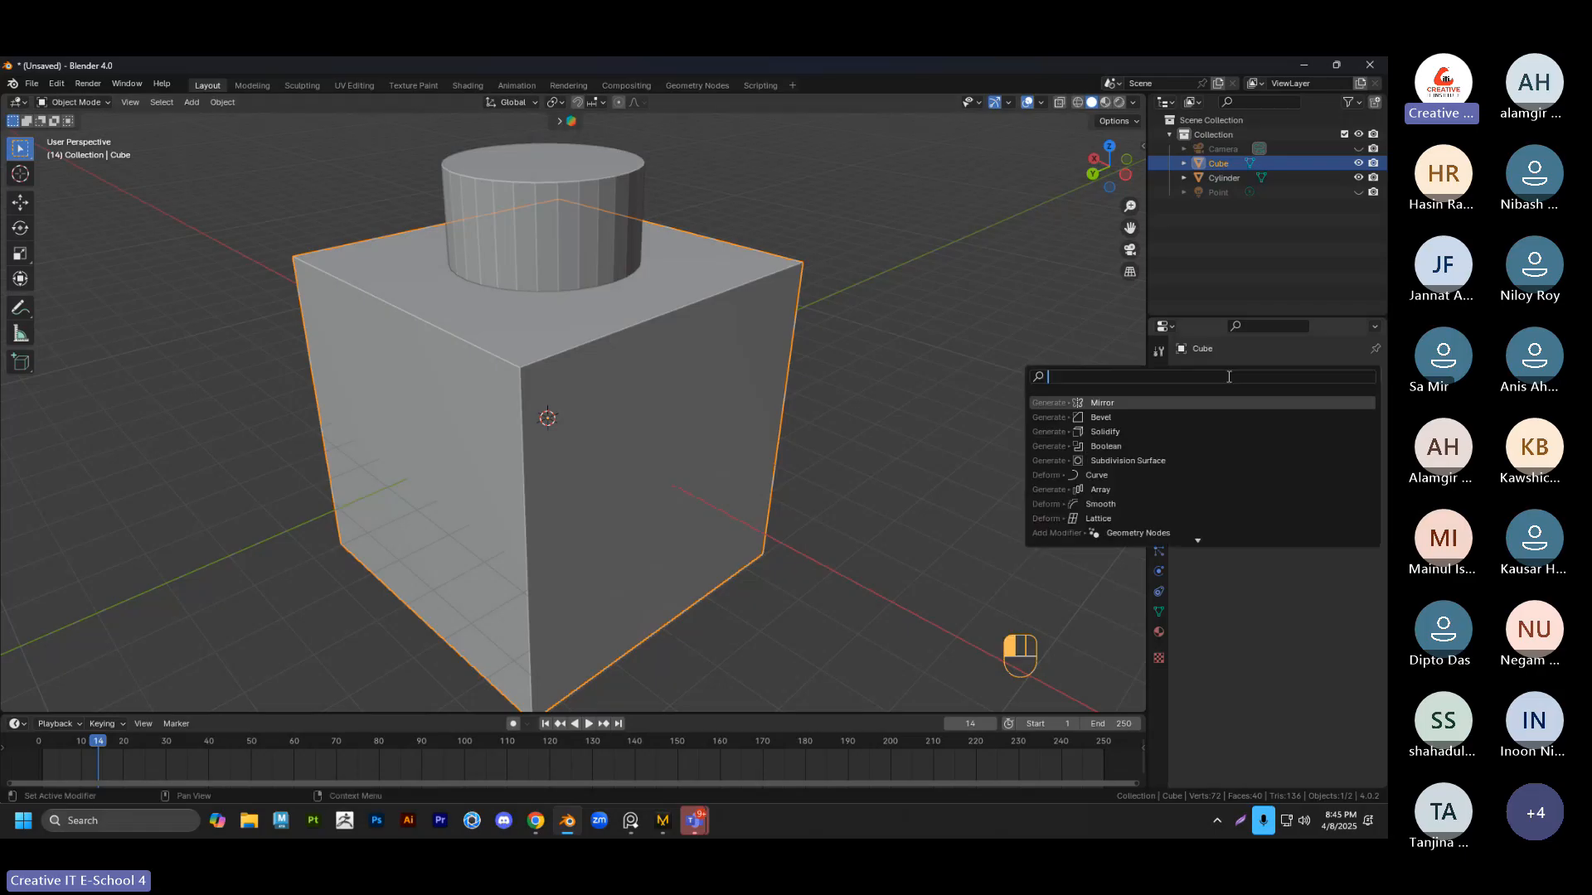
type("boo")
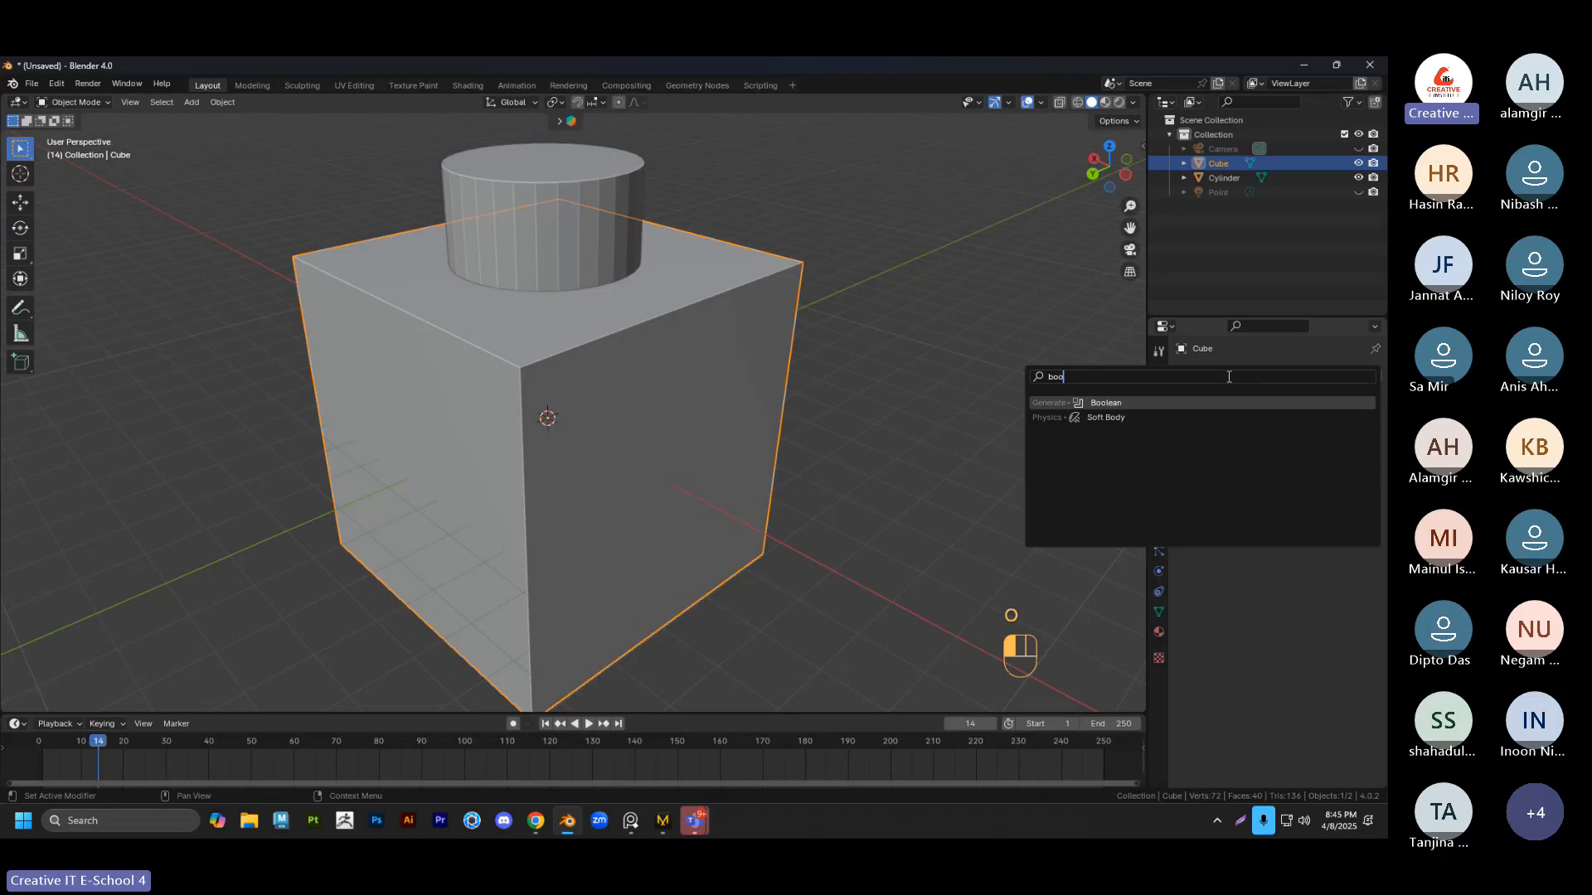
left_click(1119, 404)
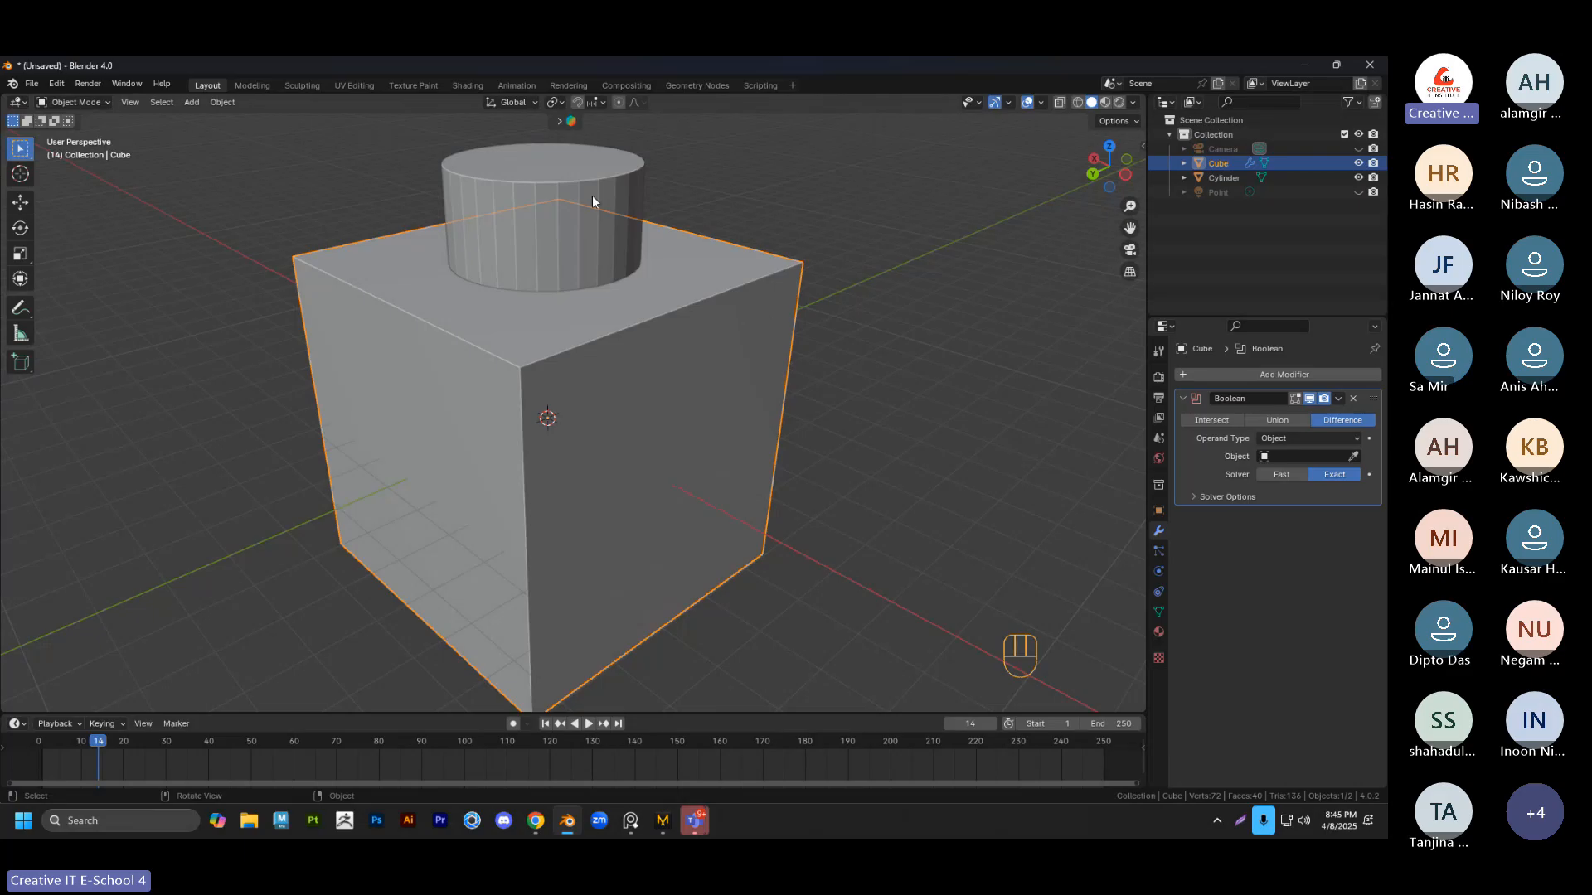
left_click(781, 766)
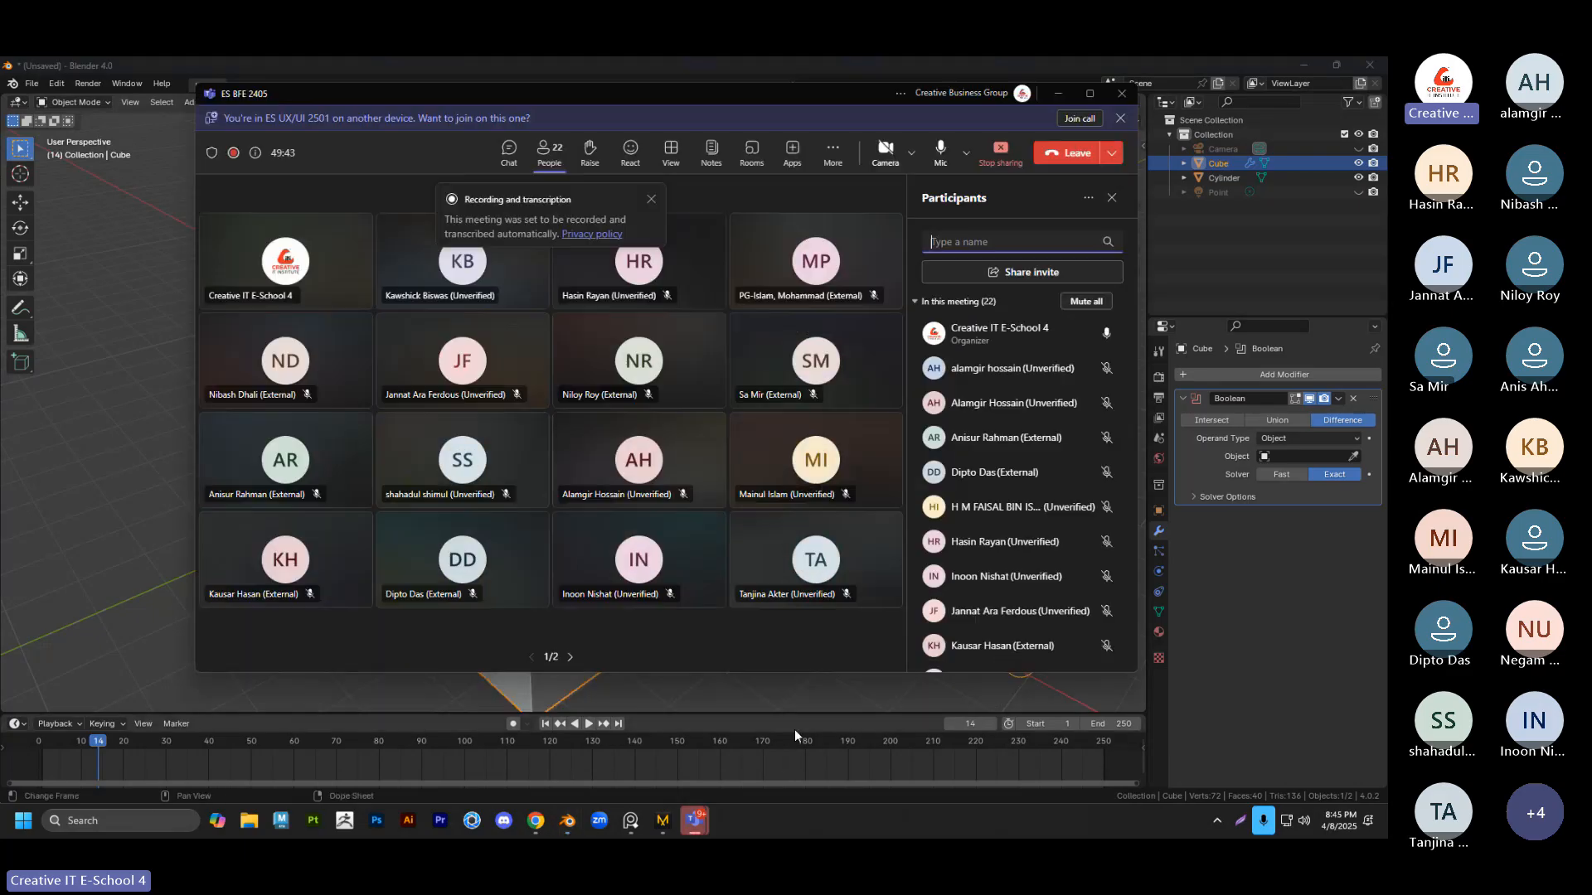
left_click(1057, 94)
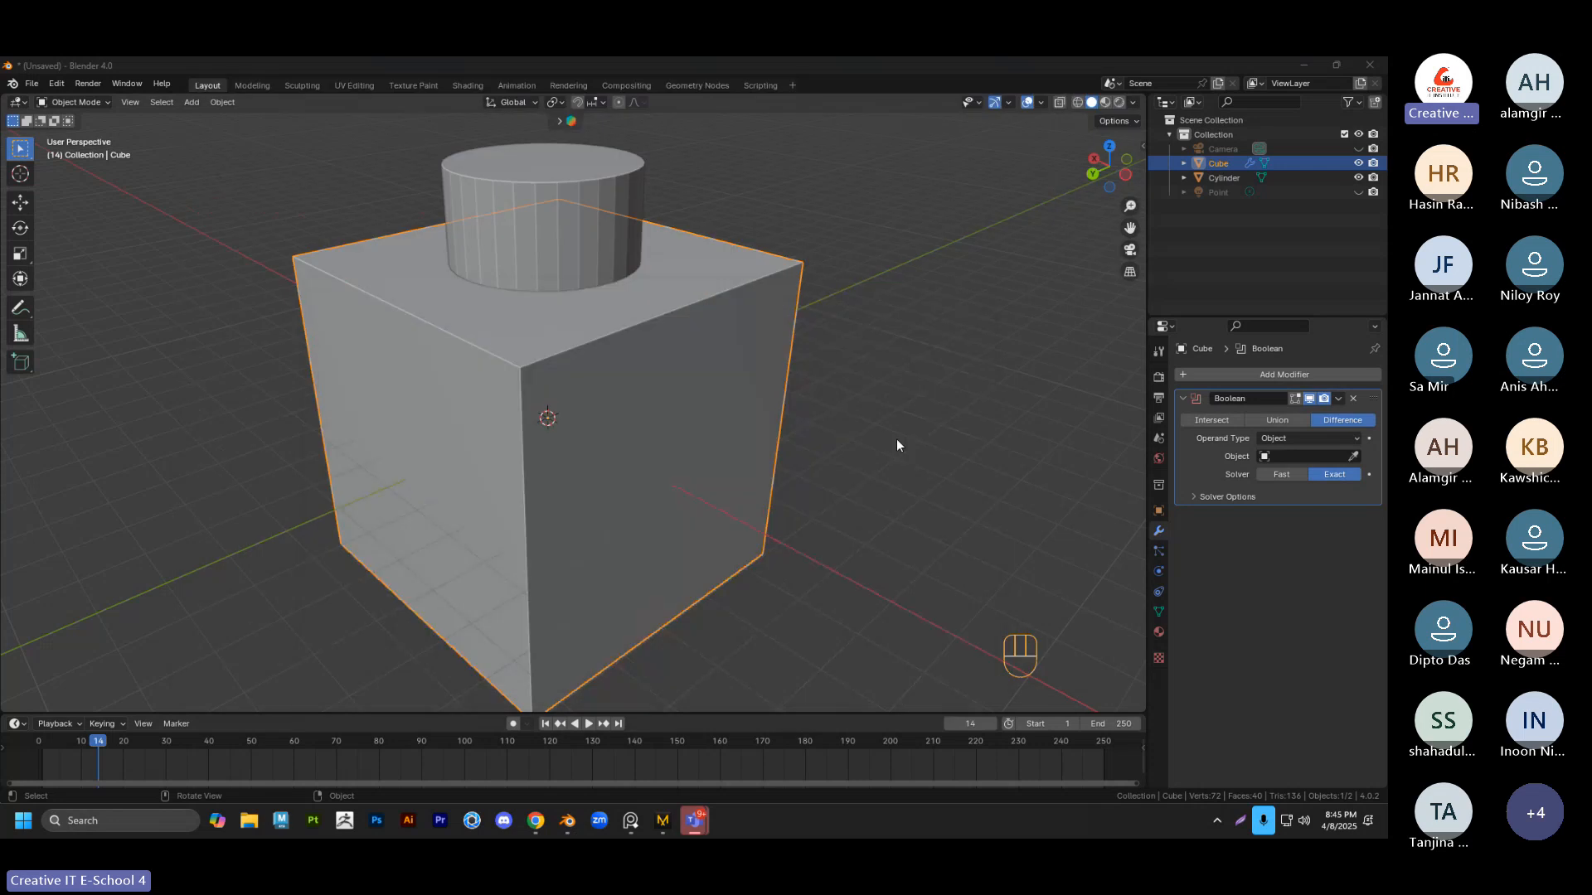
left_click(897, 439)
Pick the cylinder as the object for the cube's Boolean Difference modifier and deselect the cube
left_click(754, 270)
left_click(1353, 456)
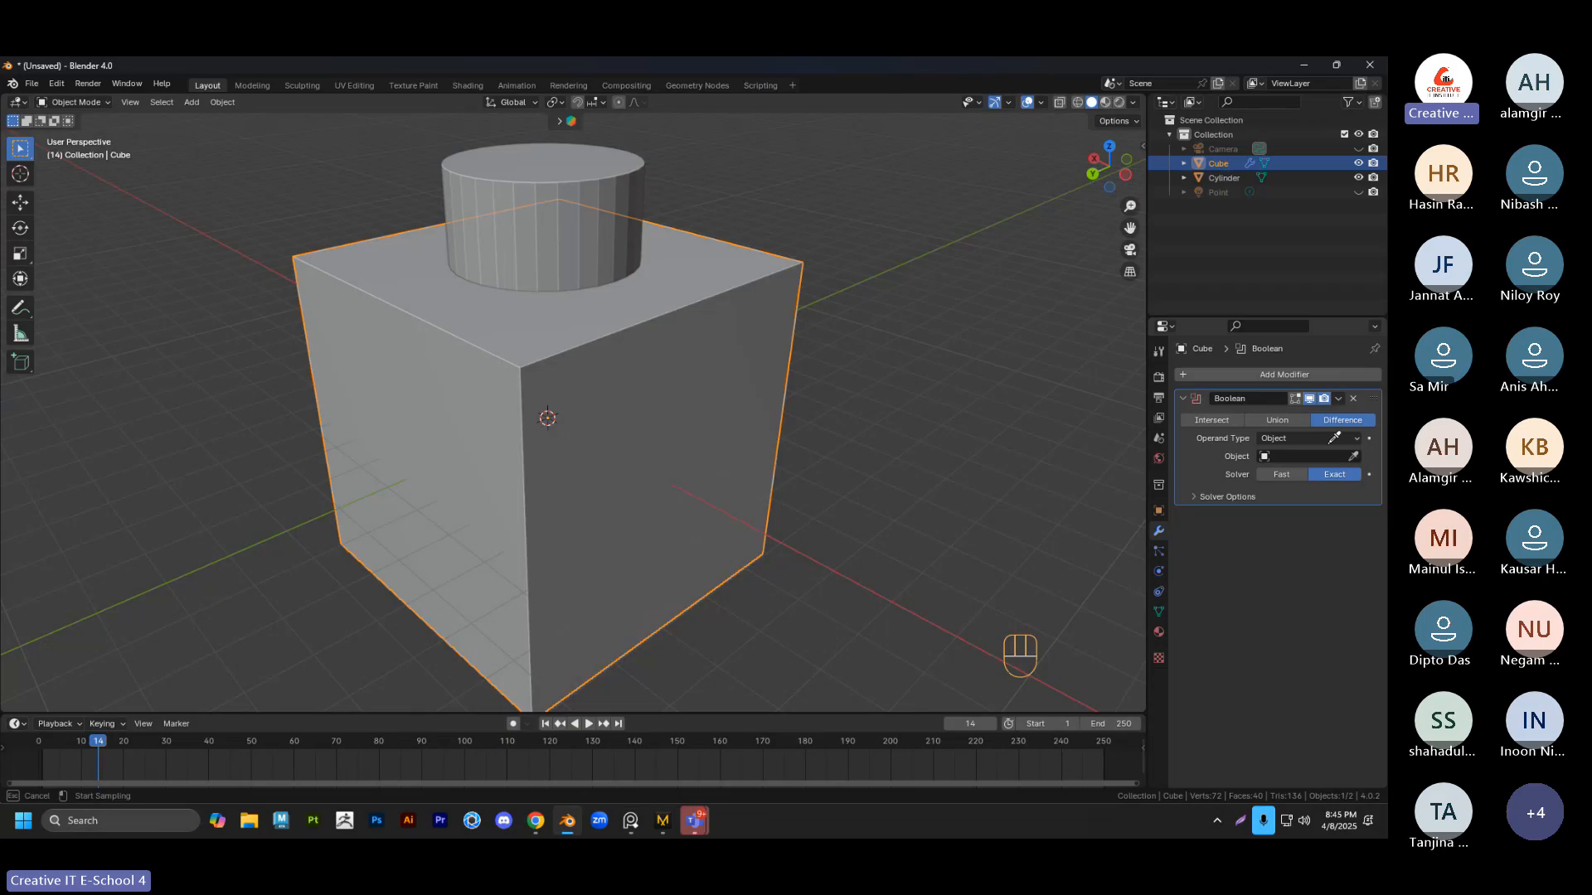
left_click(637, 173)
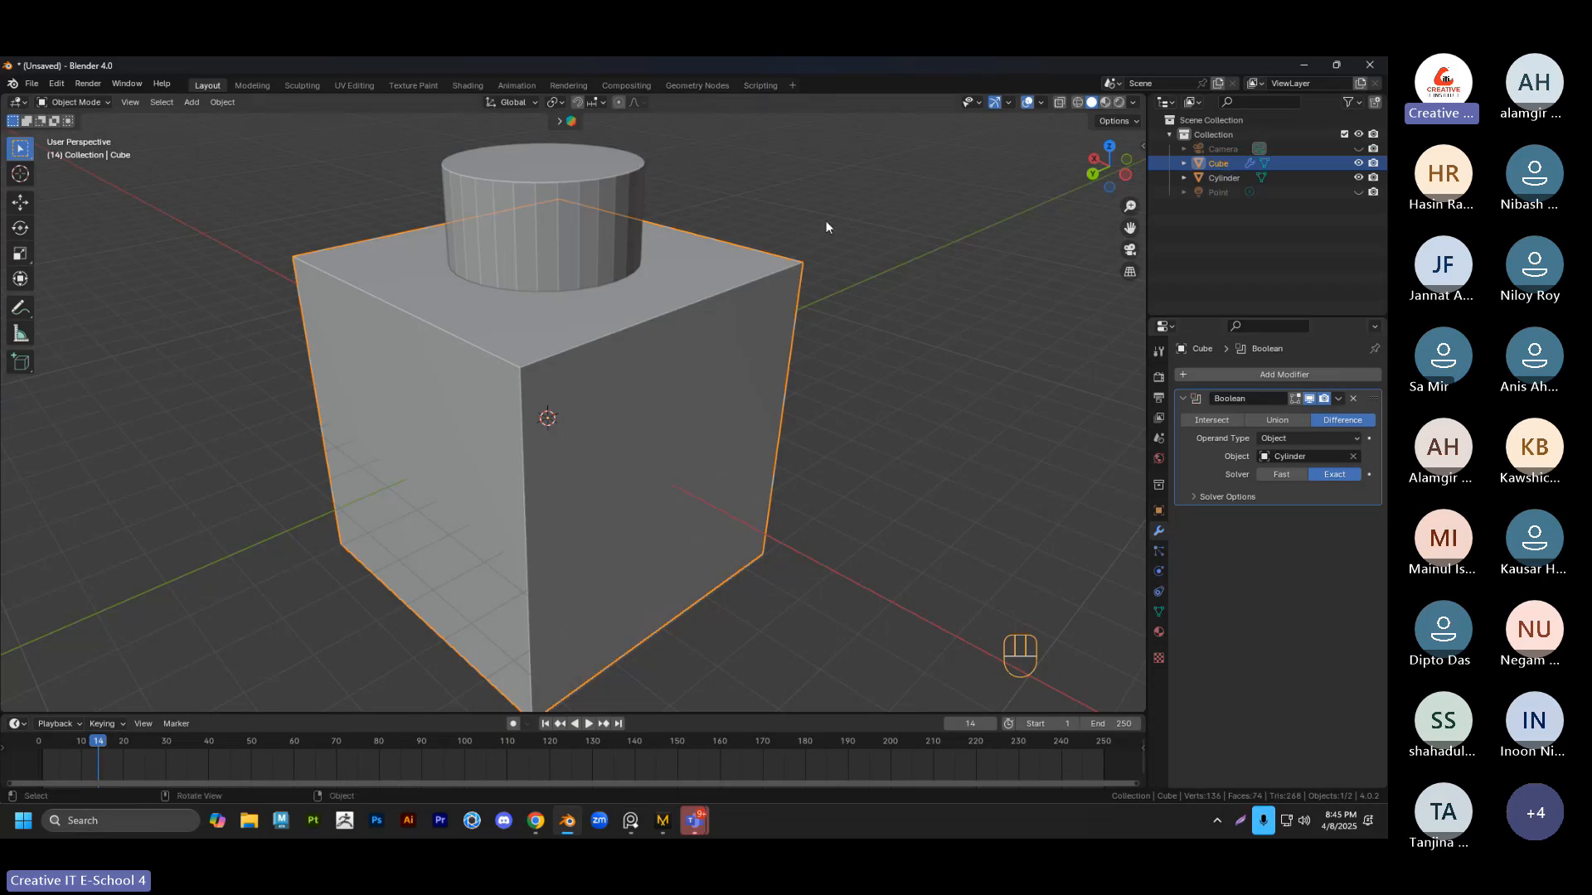
left_click(827, 221)
Hide the cylinder to inspect the hole cut into the cube, and make the cylinder visible again
middle_click_drag(854, 325, 655, 314)
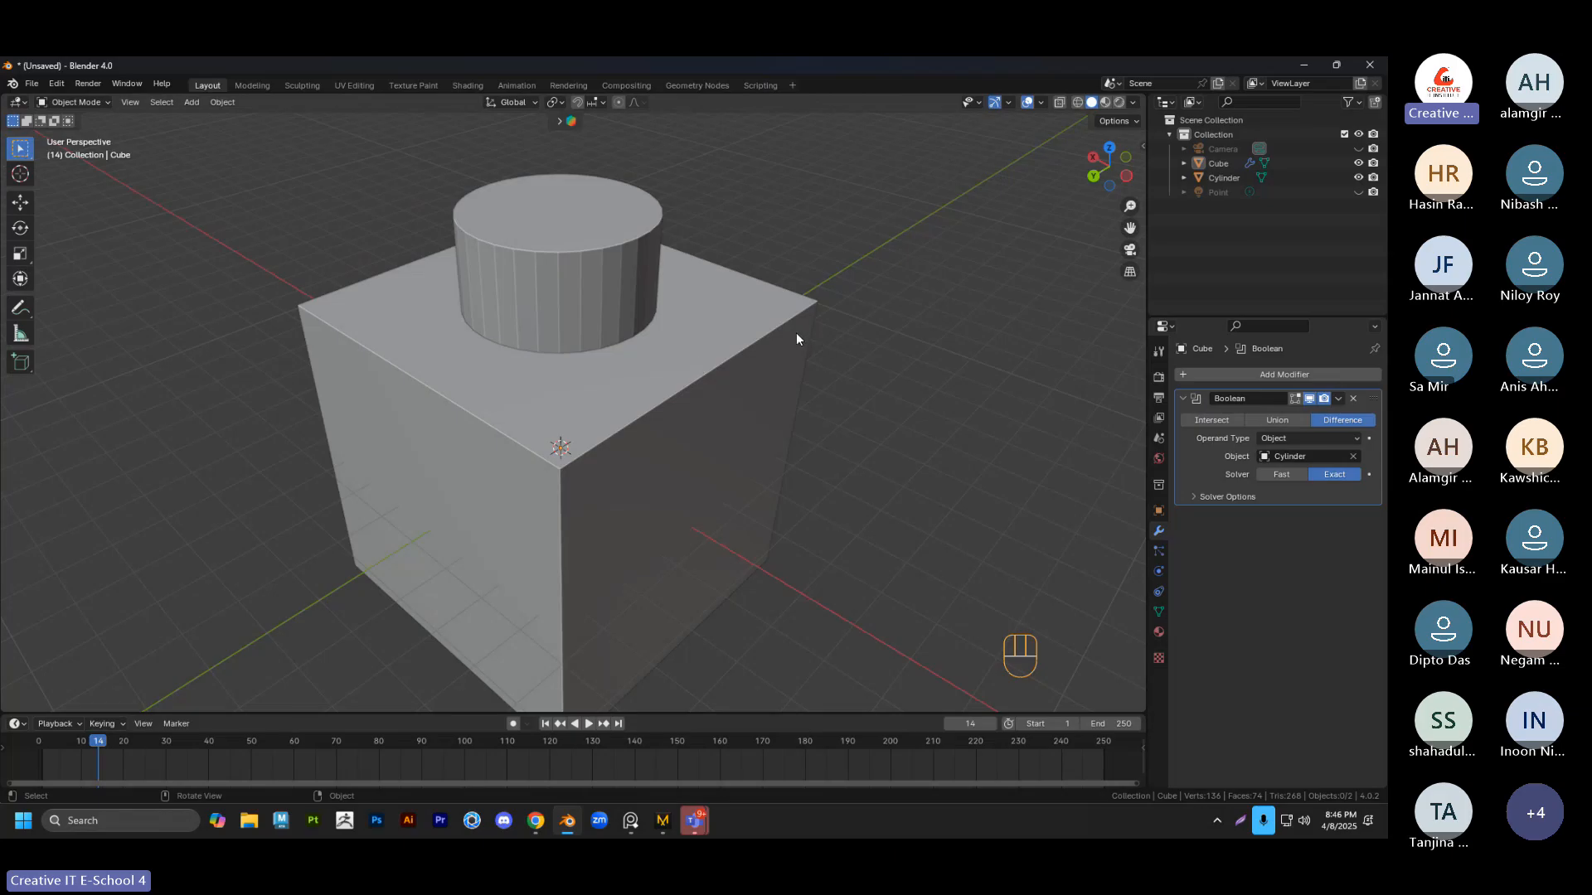
left_click(569, 310)
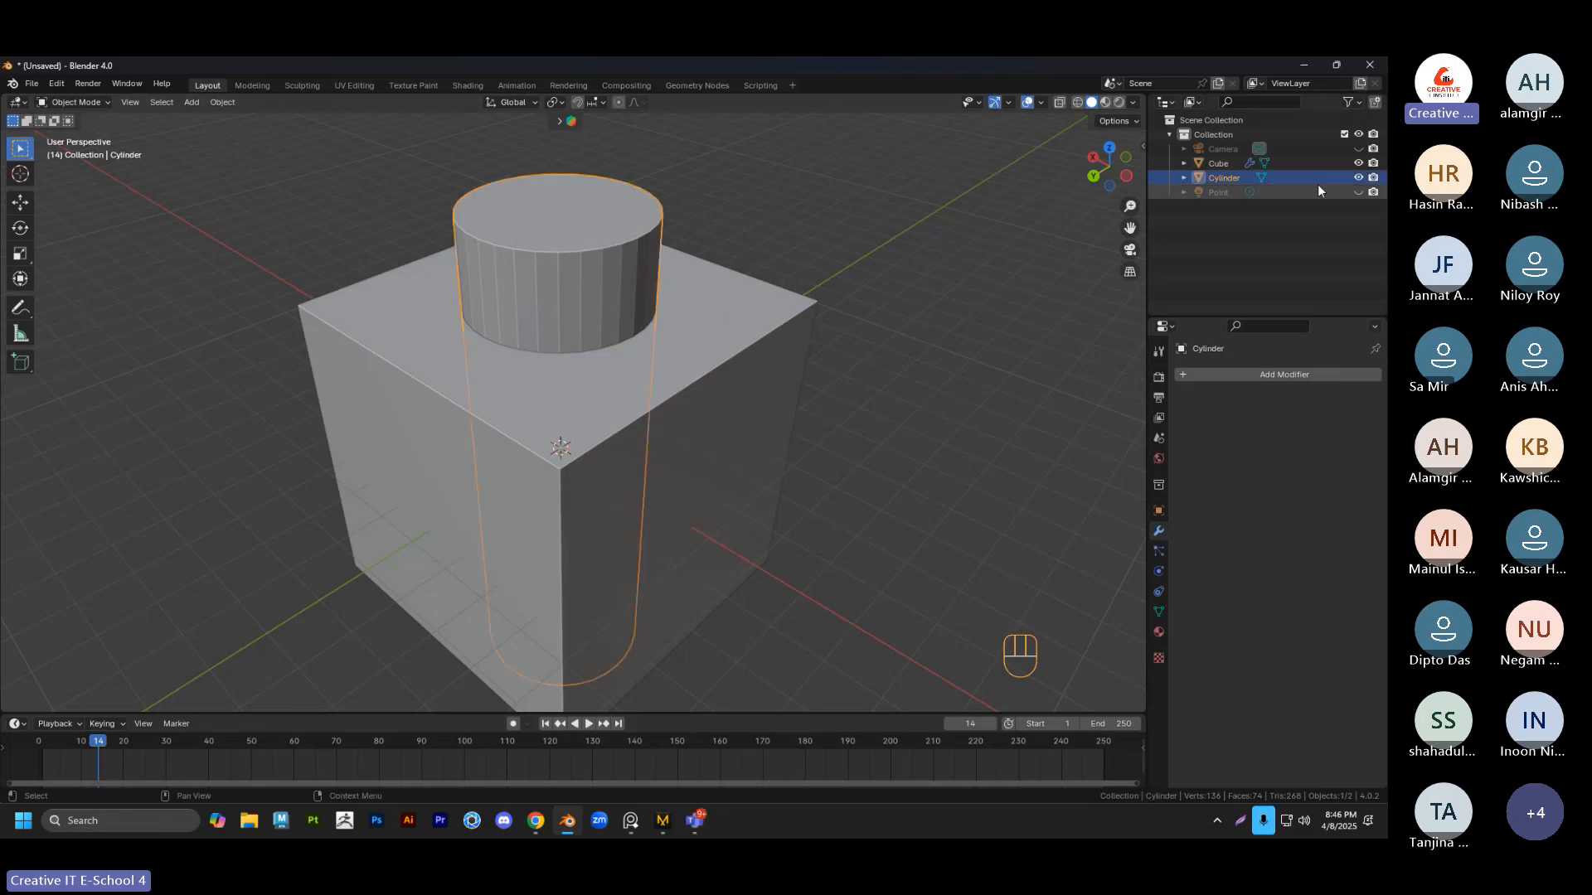
left_click(1358, 178)
middle_click_drag(723, 301, 1103, 321)
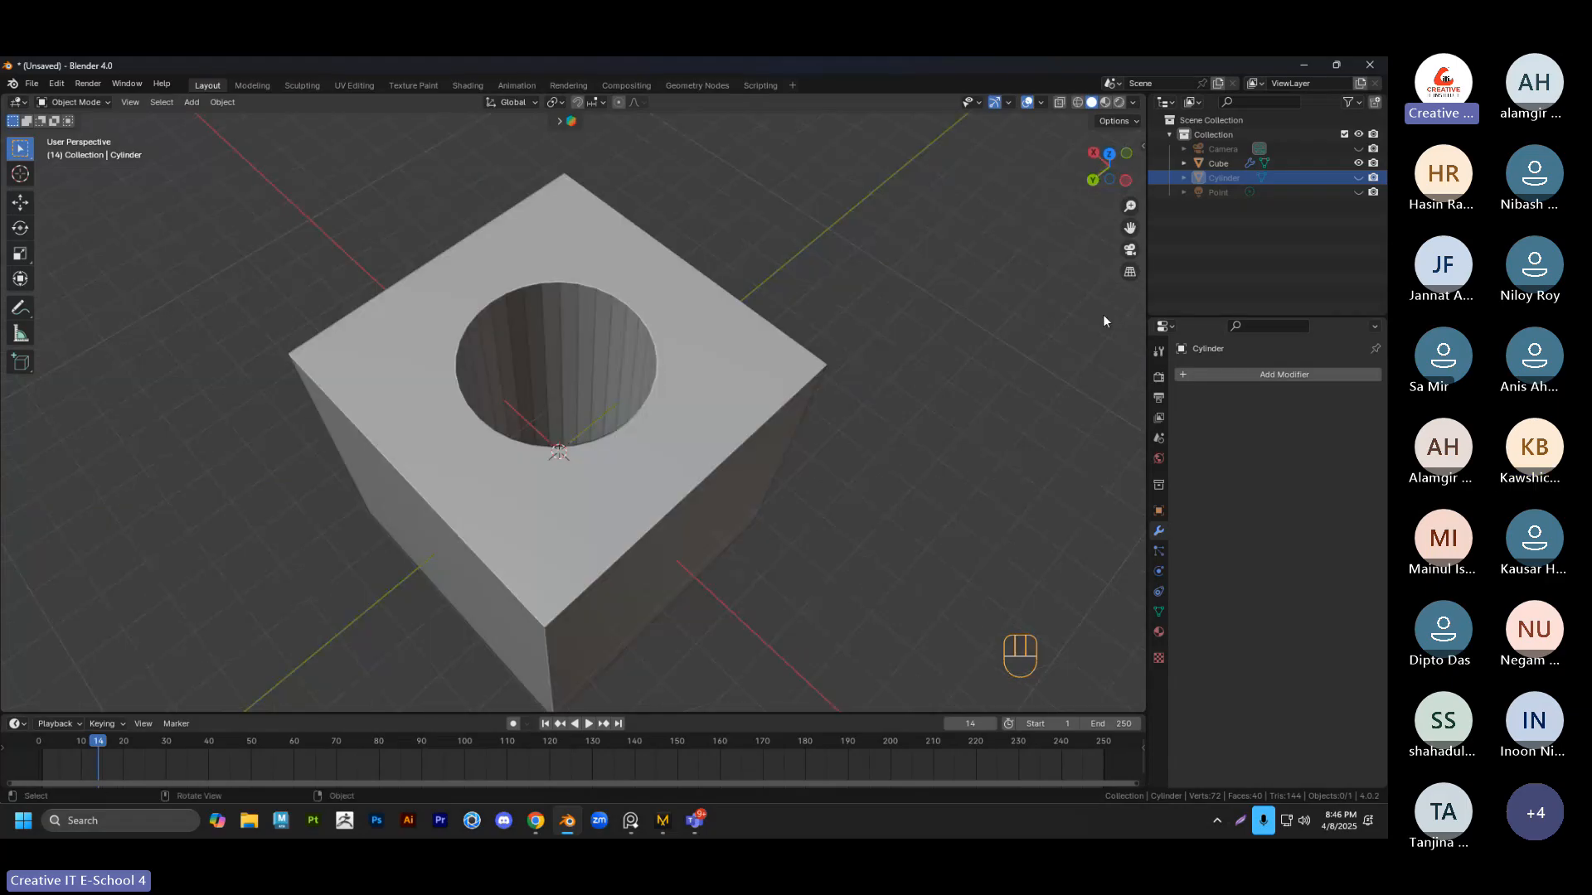
left_click(1358, 177)
middle_click_drag(737, 389, 903, 431)
Scale the cylinder up uniformly about 1.51 times to widen the hole in the cube, and hide it
left_click(594, 355)
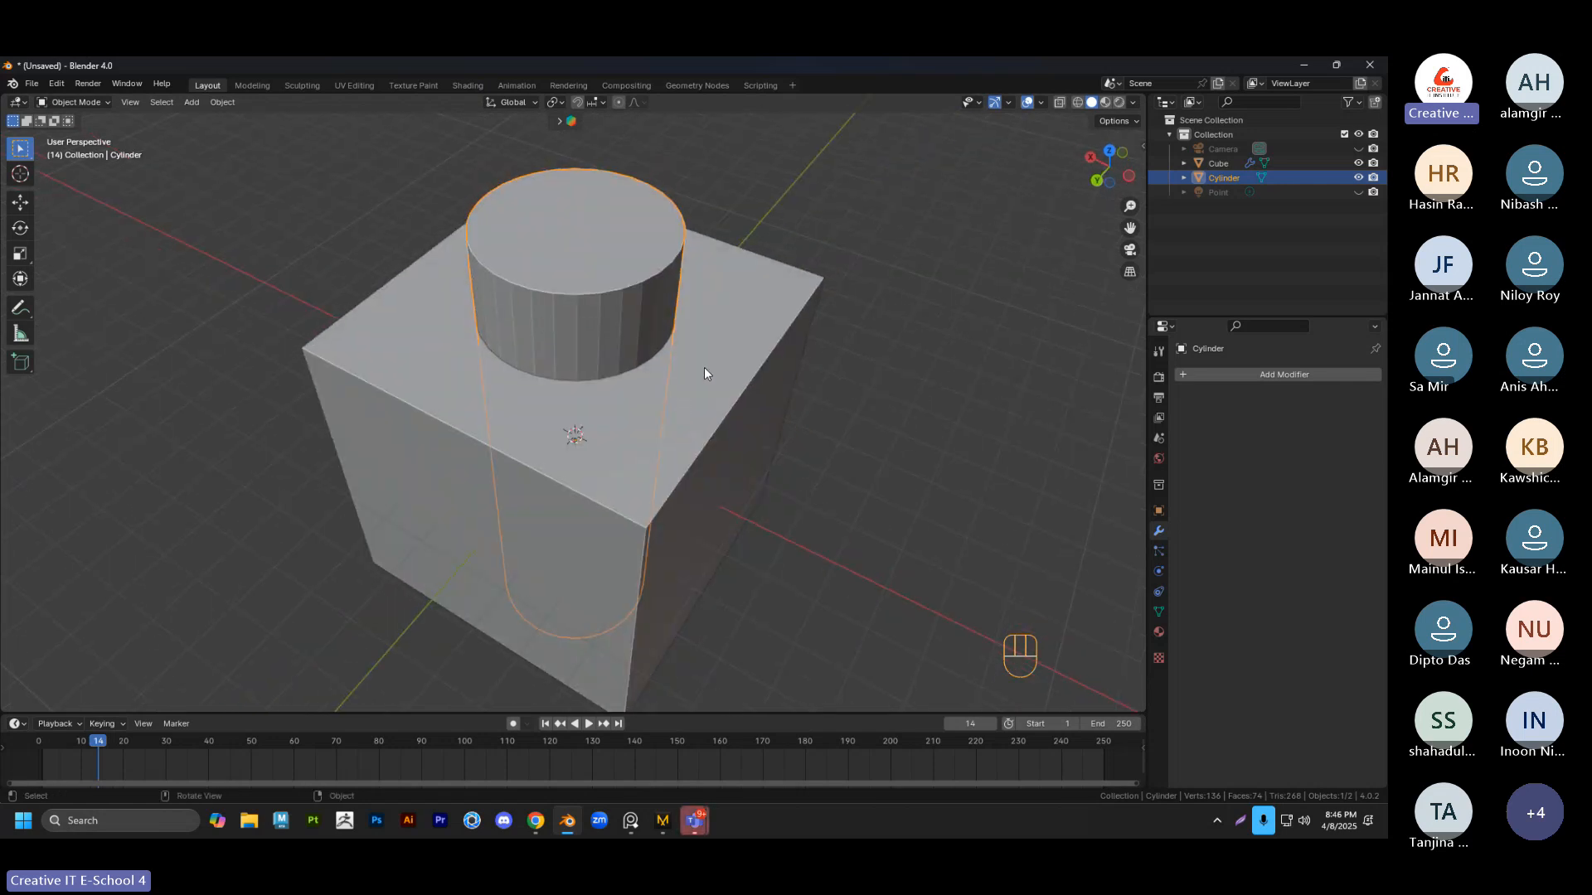
key("s")
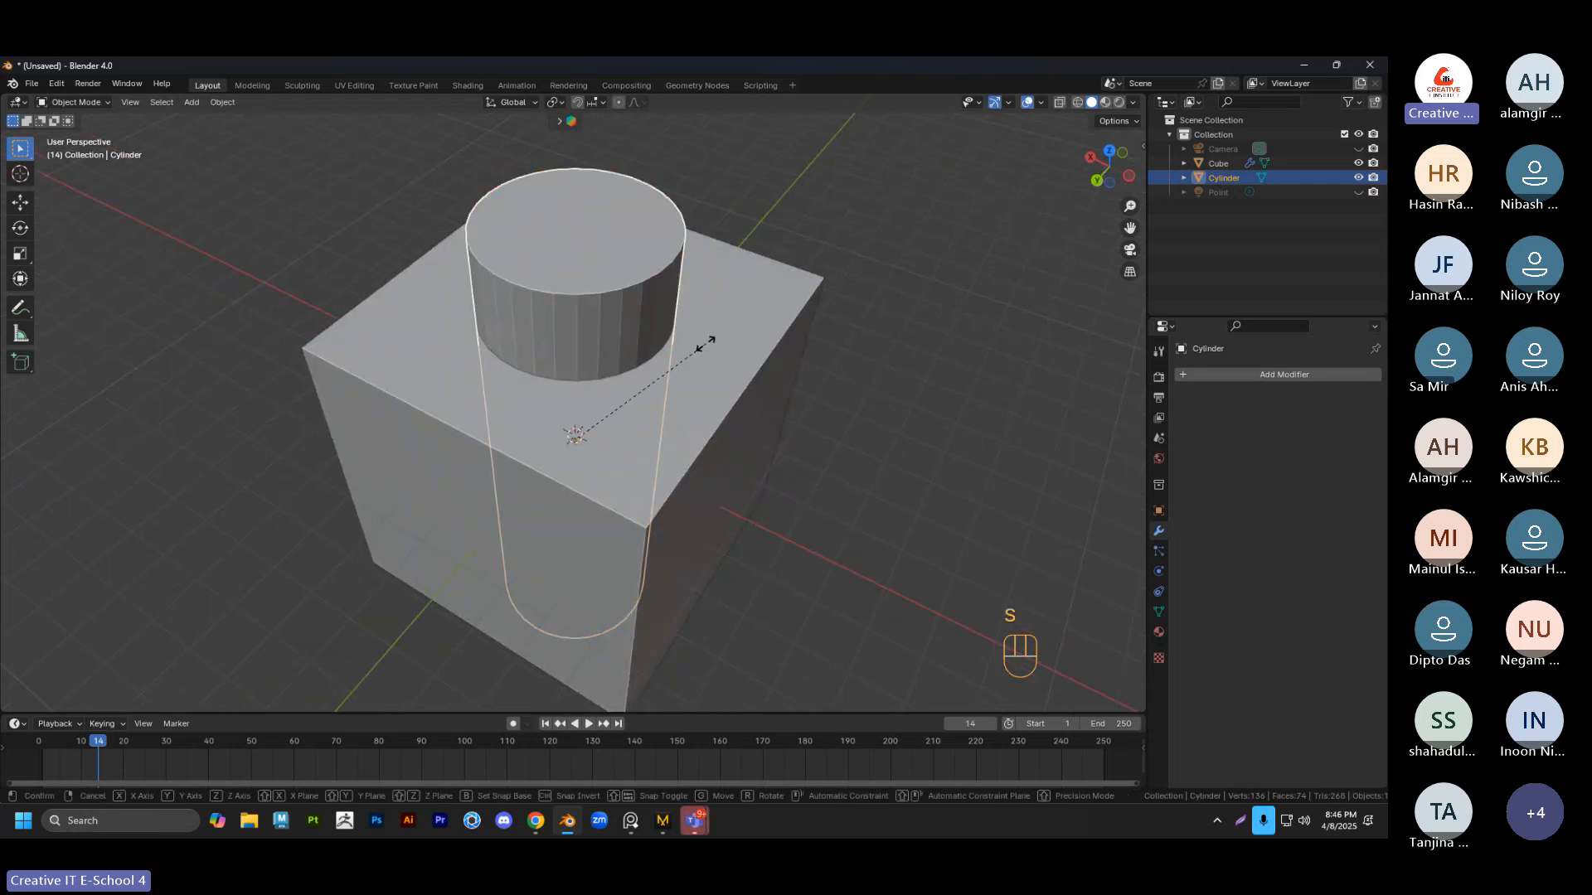
left_click(812, 379)
key("h")
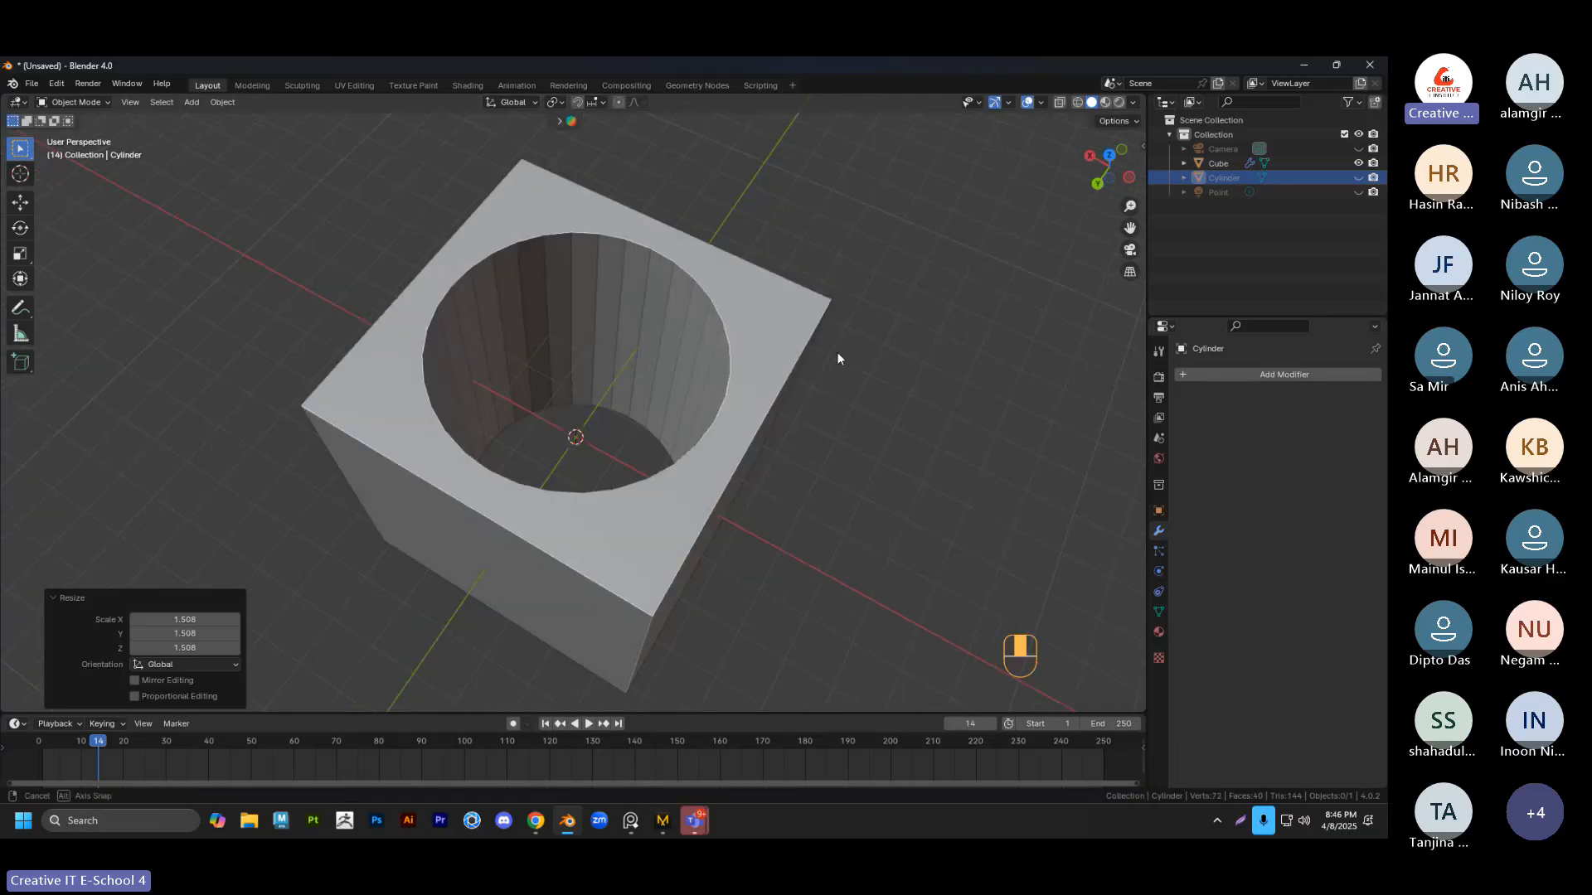
Show the cylinder, scale it down uniformly to about 0.46 times, and hide it to inspect the narrower hole in the cube
left_click(1359, 179)
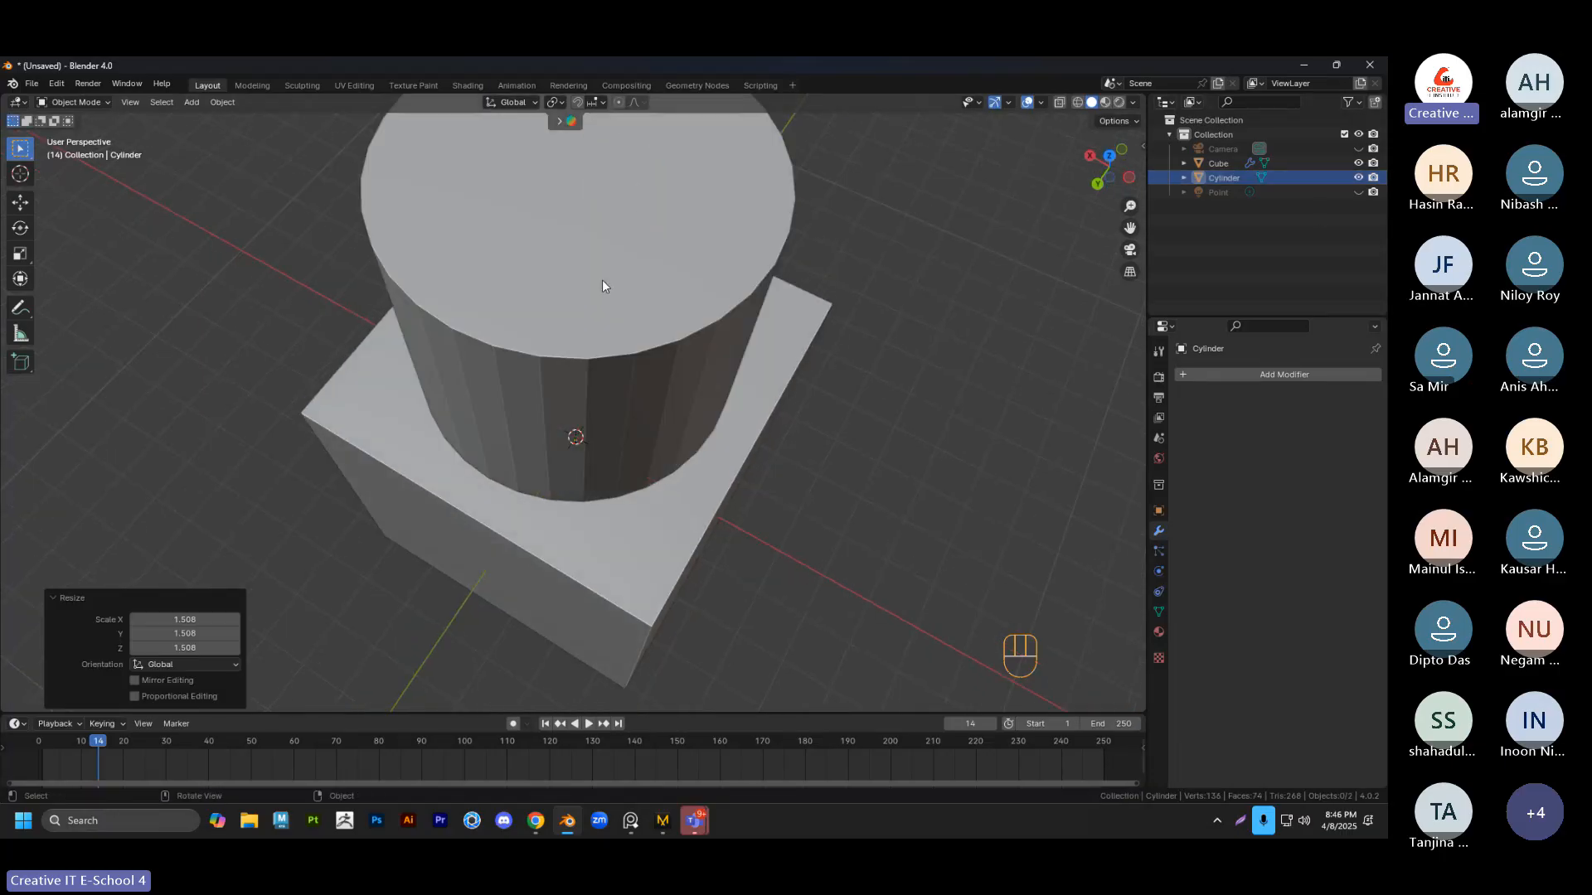
key("s")
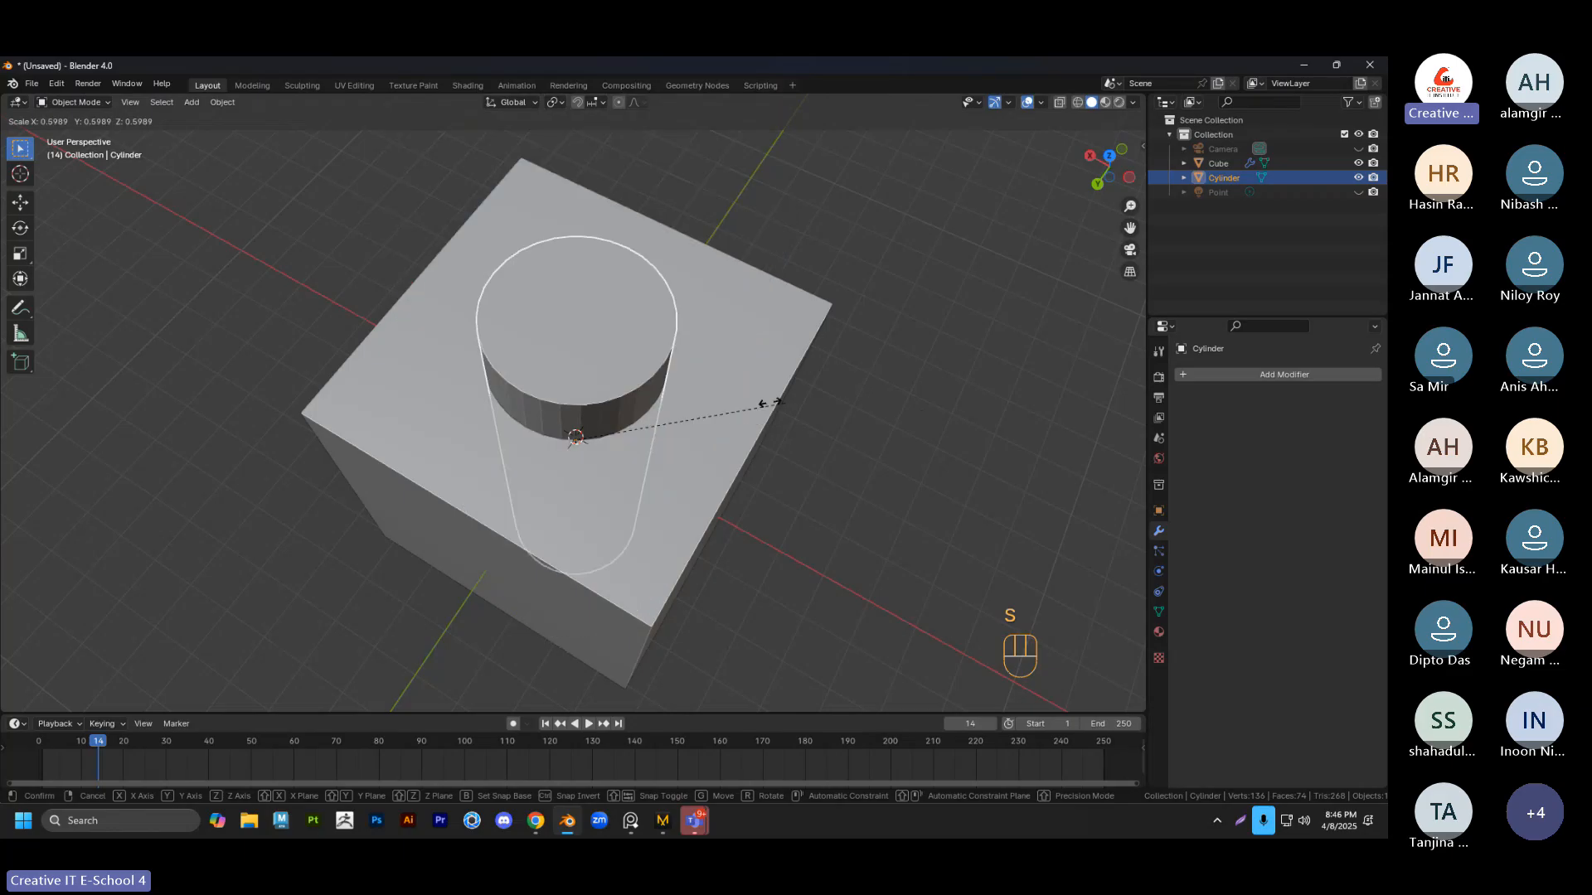
left_click(736, 407)
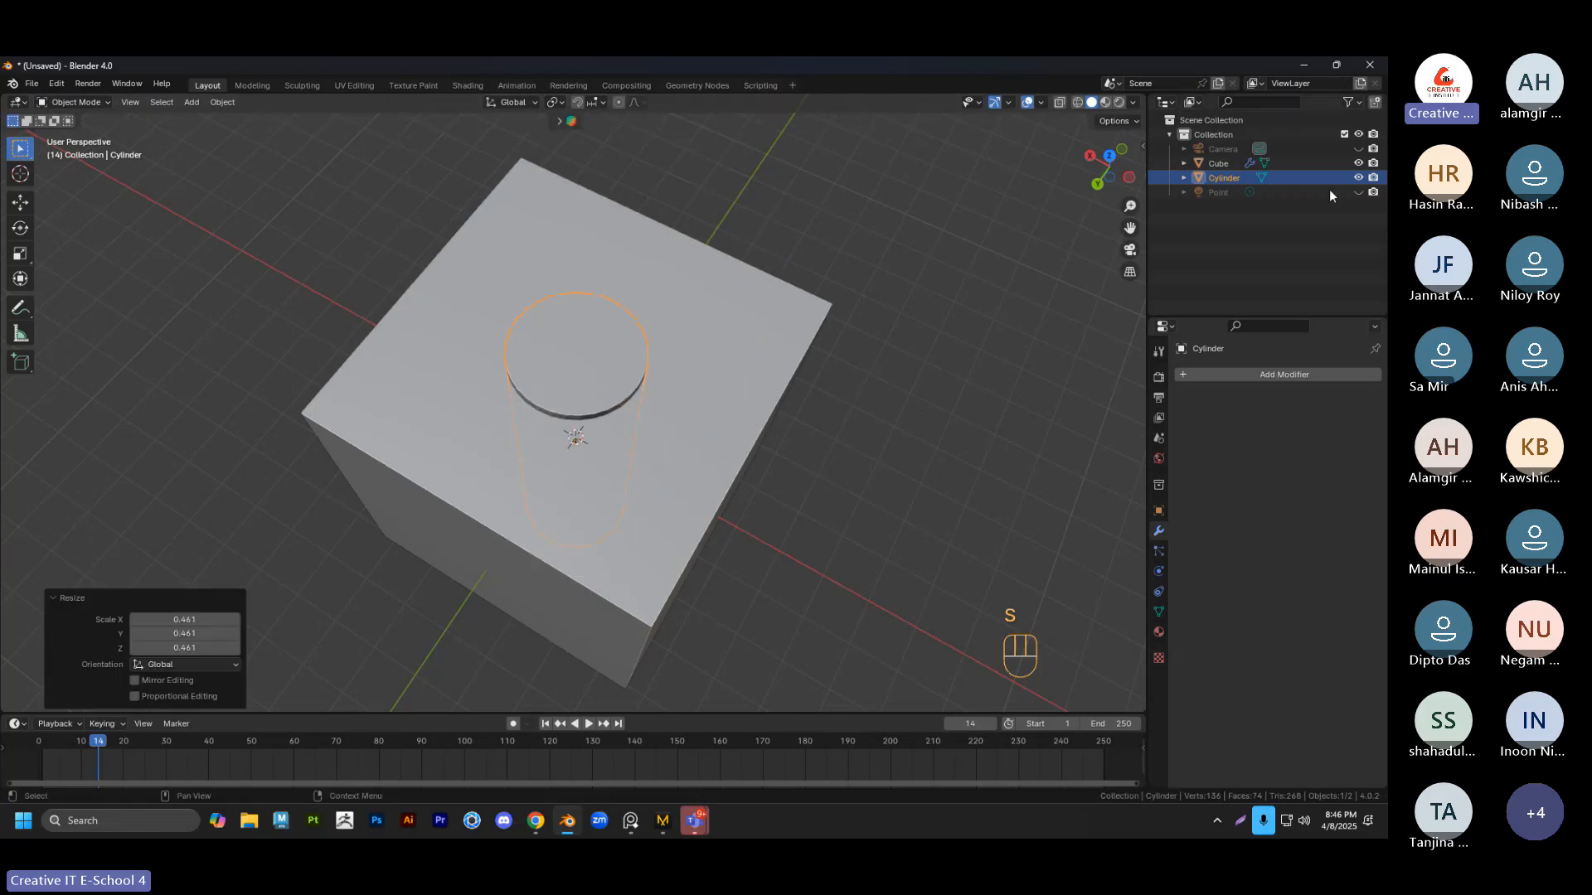
left_click(1358, 178)
middle_click_drag(817, 380, 608, 323)
key("s")
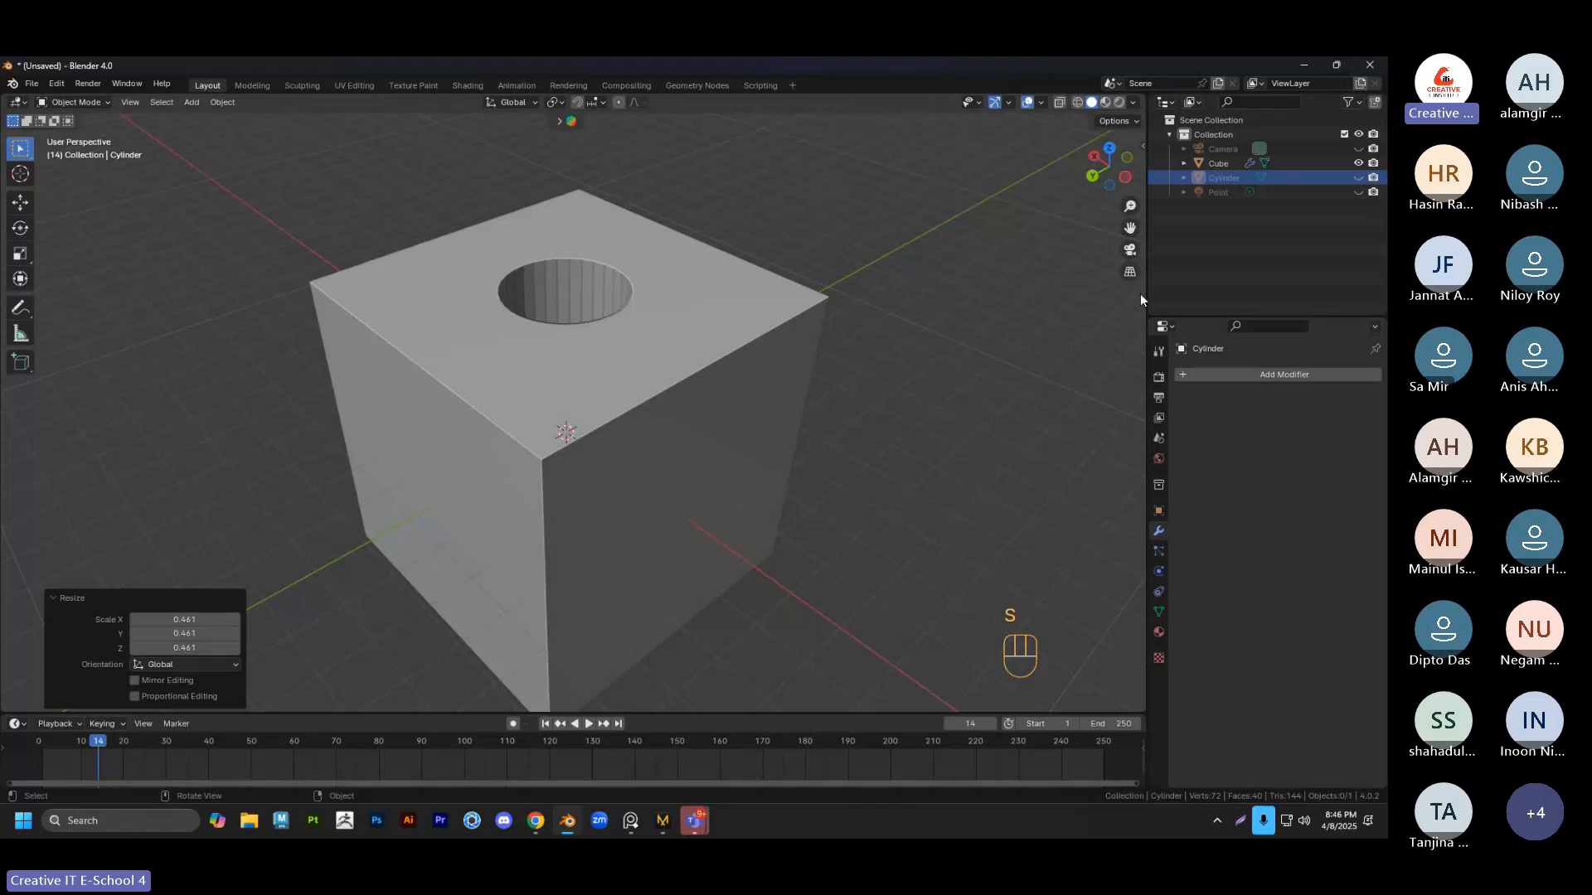
Show the cylinder again and set its viewport display to Wire in the object properties
left_click(1358, 178)
left_click(524, 295)
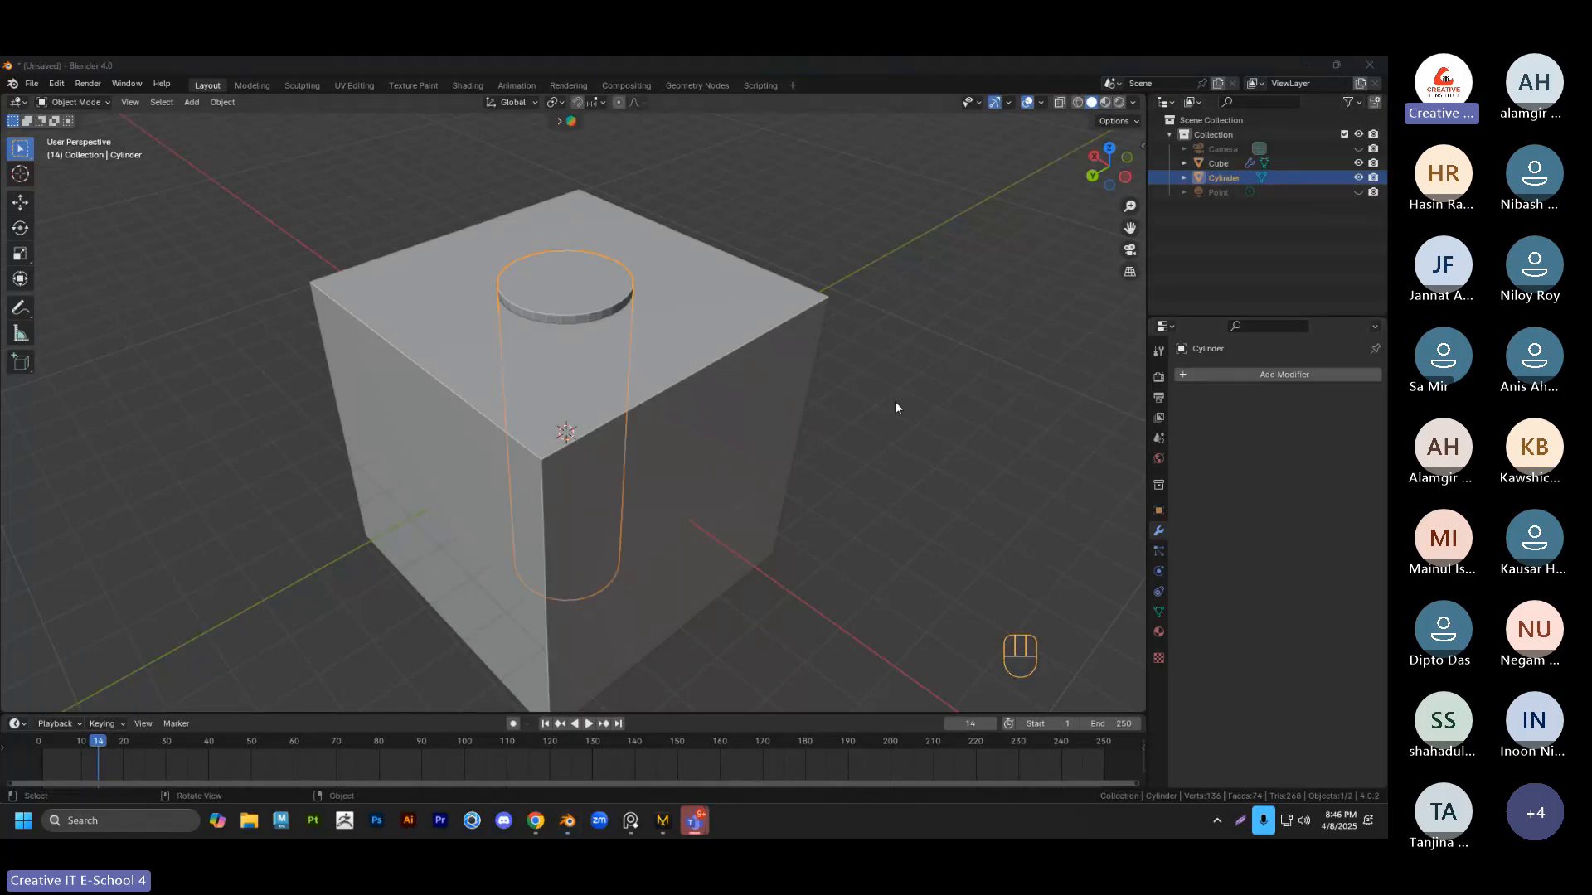
left_click(1159, 511)
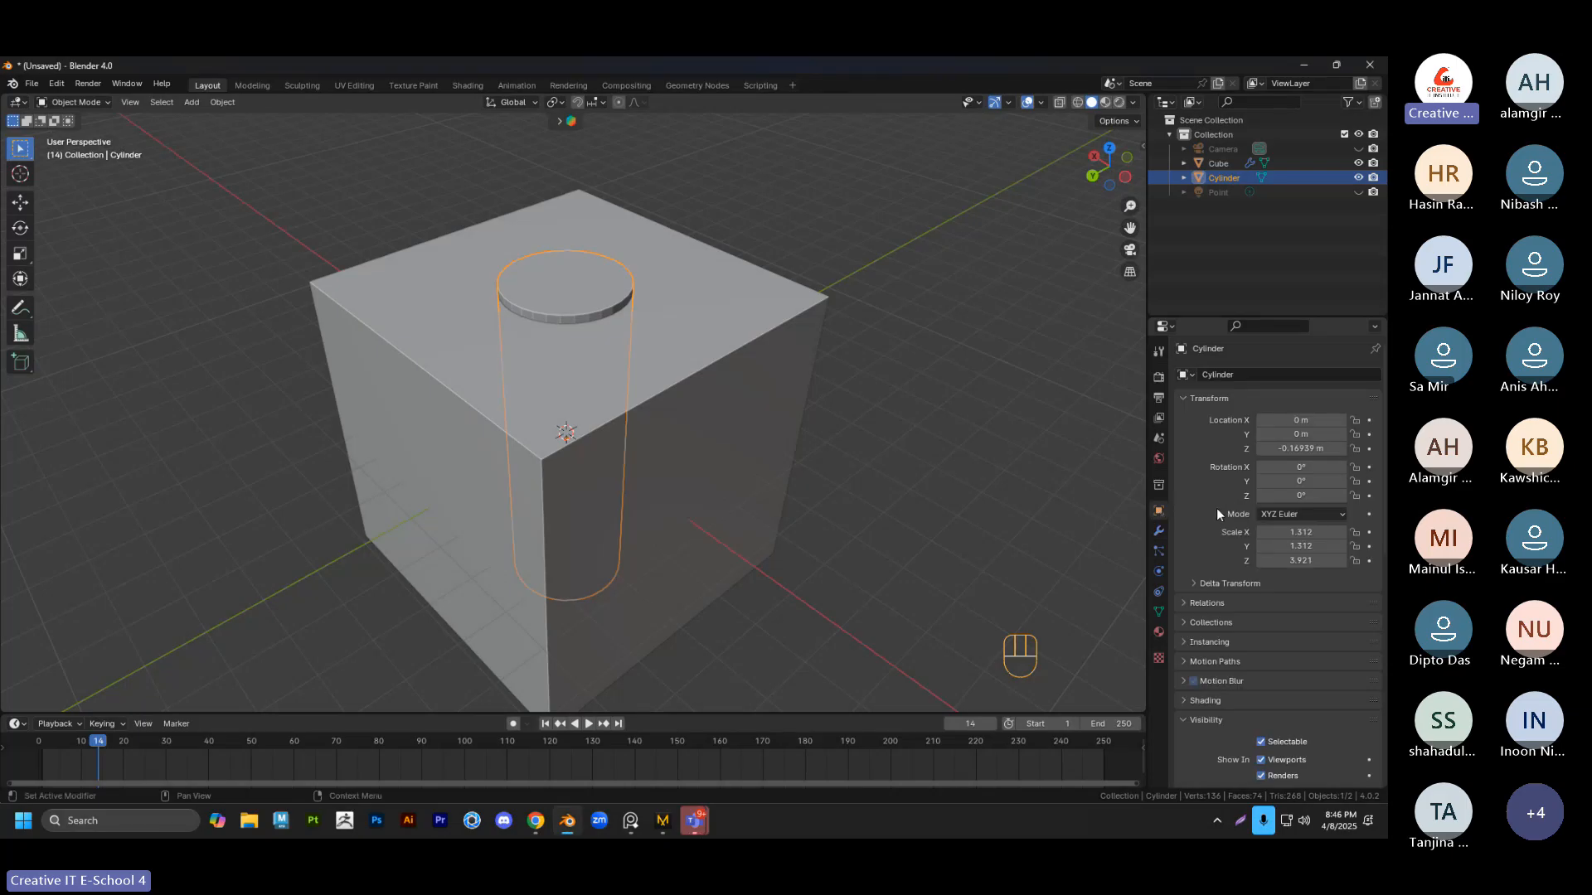
scroll(1216, 509, "down", 15)
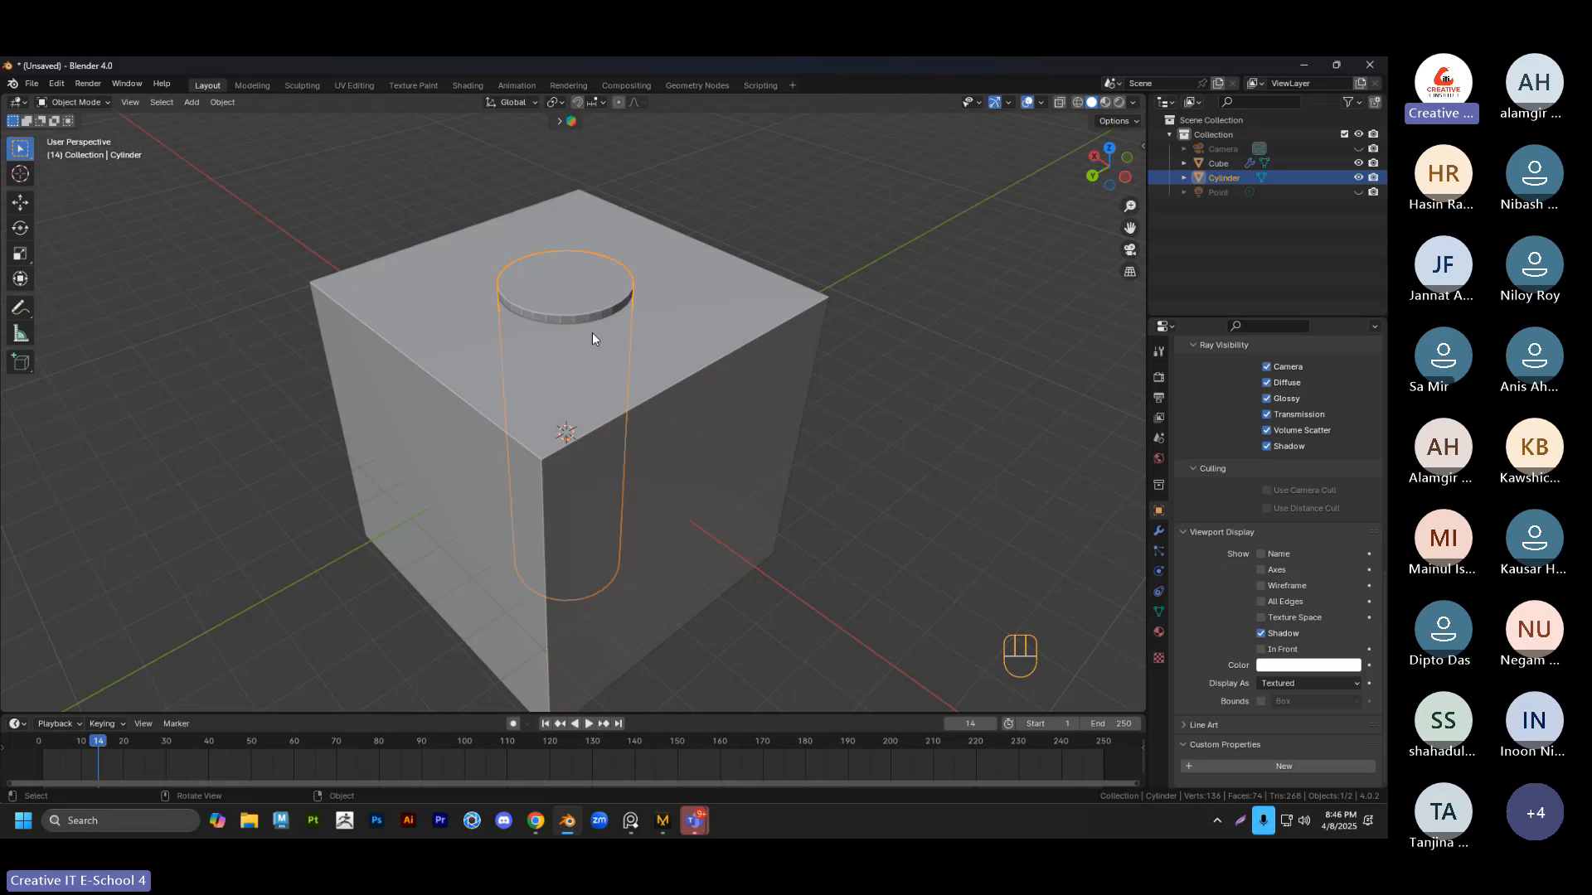
left_click(1296, 685)
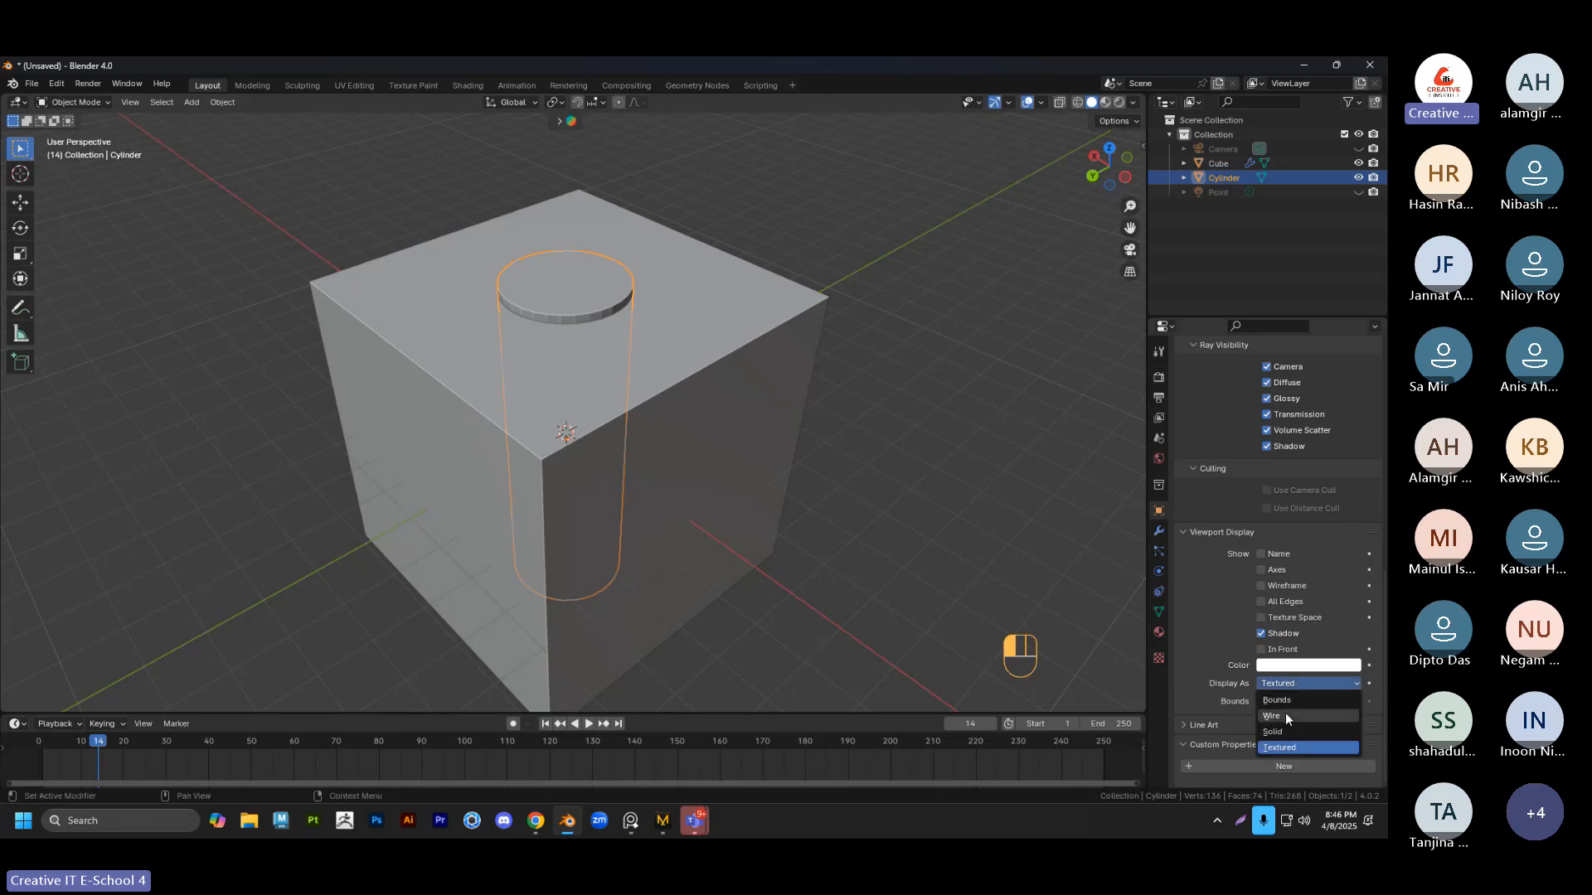
left_click(1285, 715)
left_click(1053, 410)
Move the wireframe cylinder over the cube's edge, and move it again by about 2.35 m in X and 3.02 m in Z
mouse_move(634, 365)
middle_mouse_down()
mouse_move(644, 305)
mouse_move(643, 345)
middle_mouse_up()
scroll(622, 323, "up", 2)
left_click(628, 221)
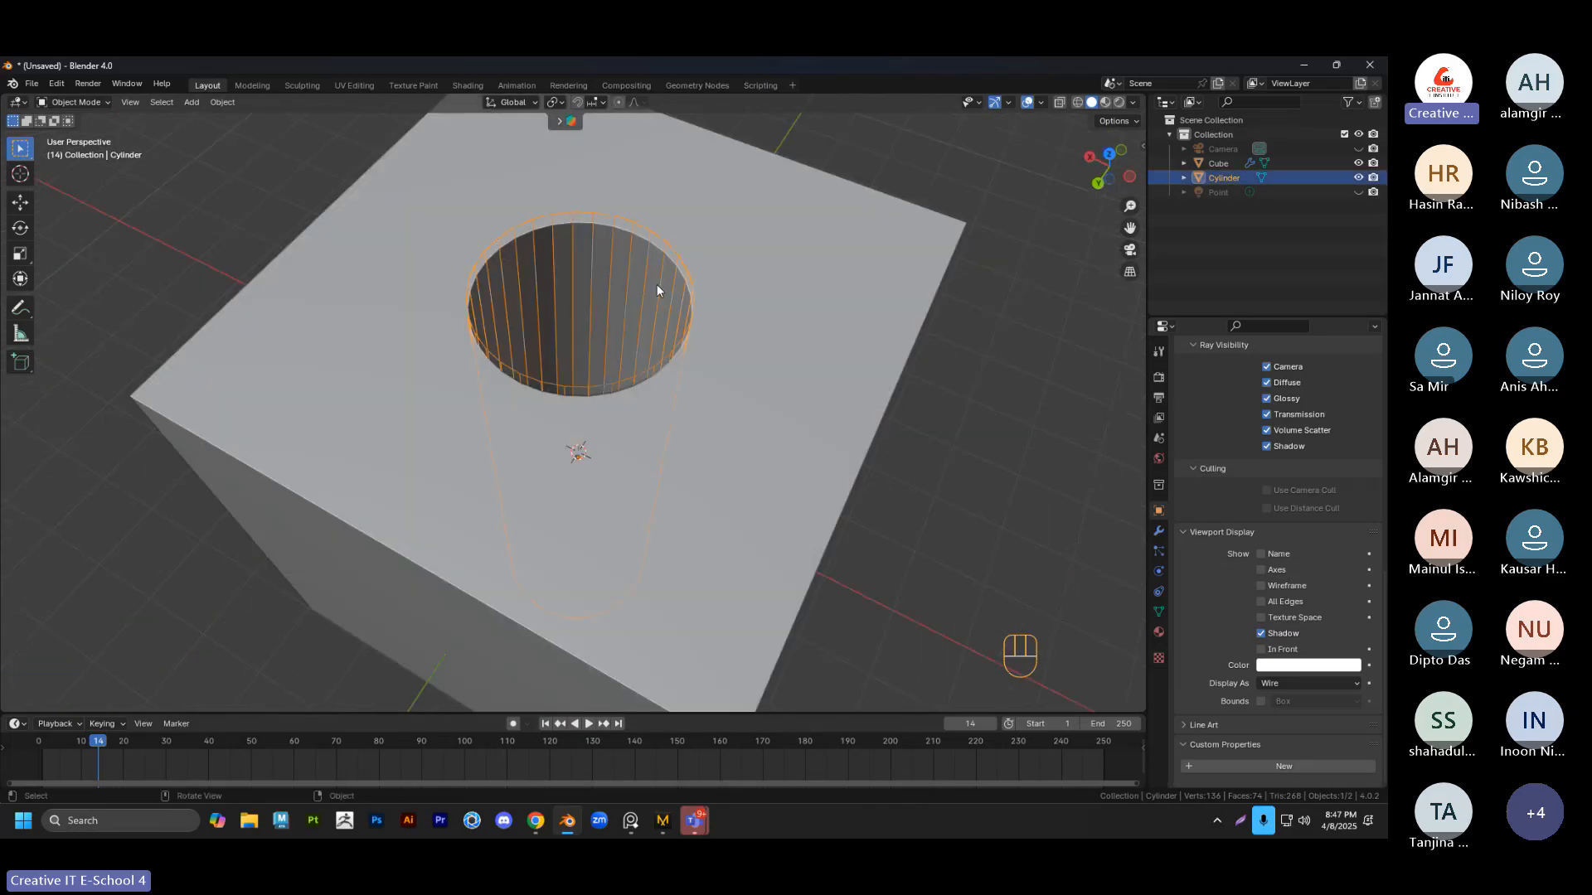
middle_click_drag(656, 285, 653, 397)
key("g")
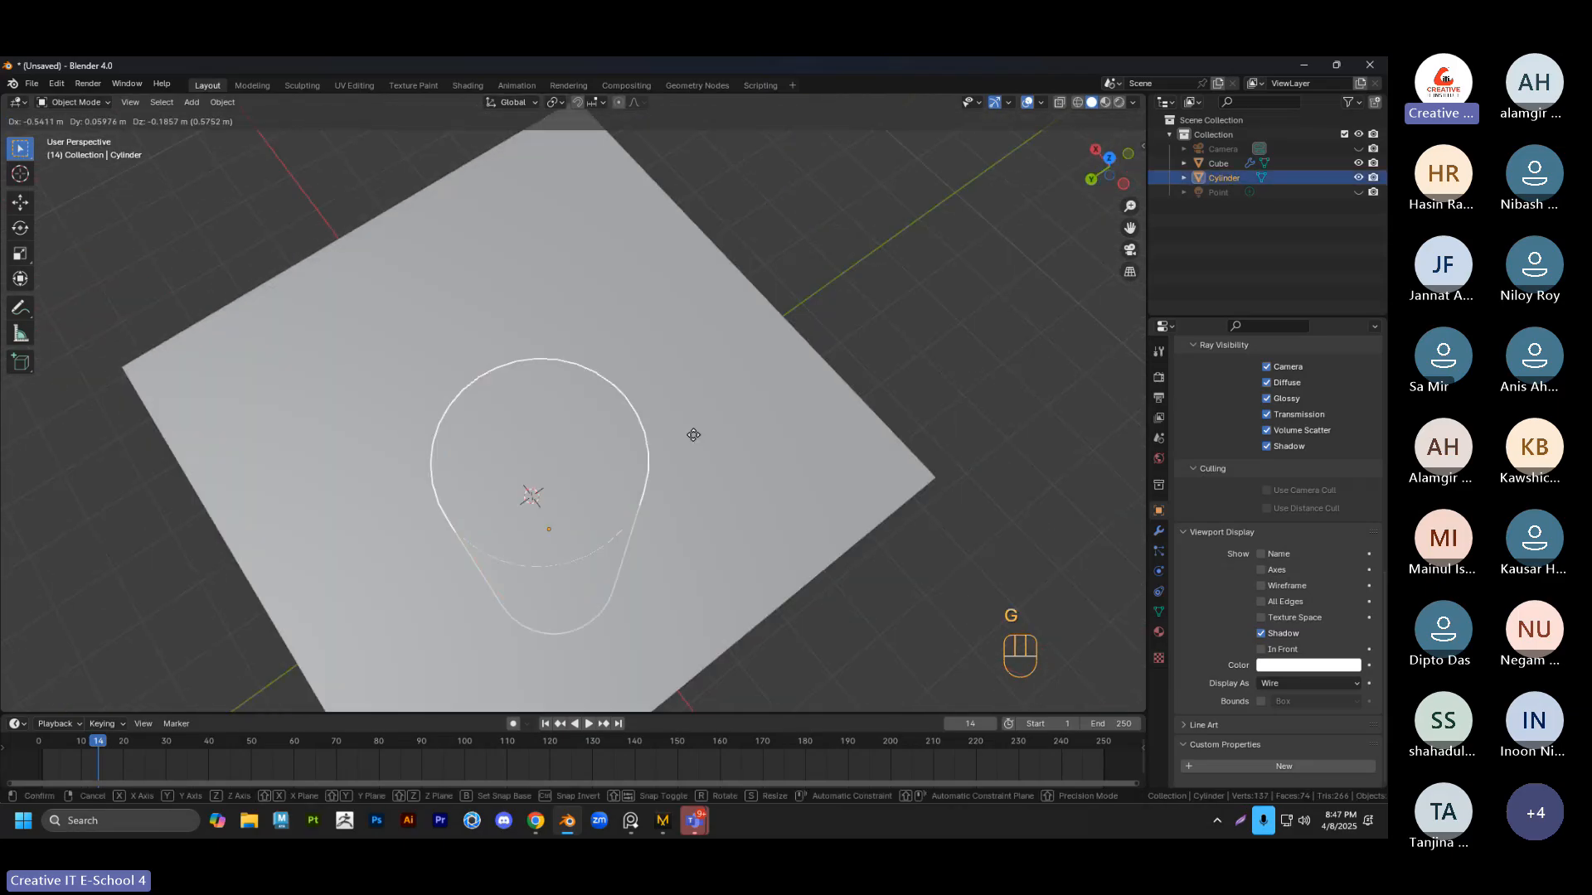
left_click(796, 274)
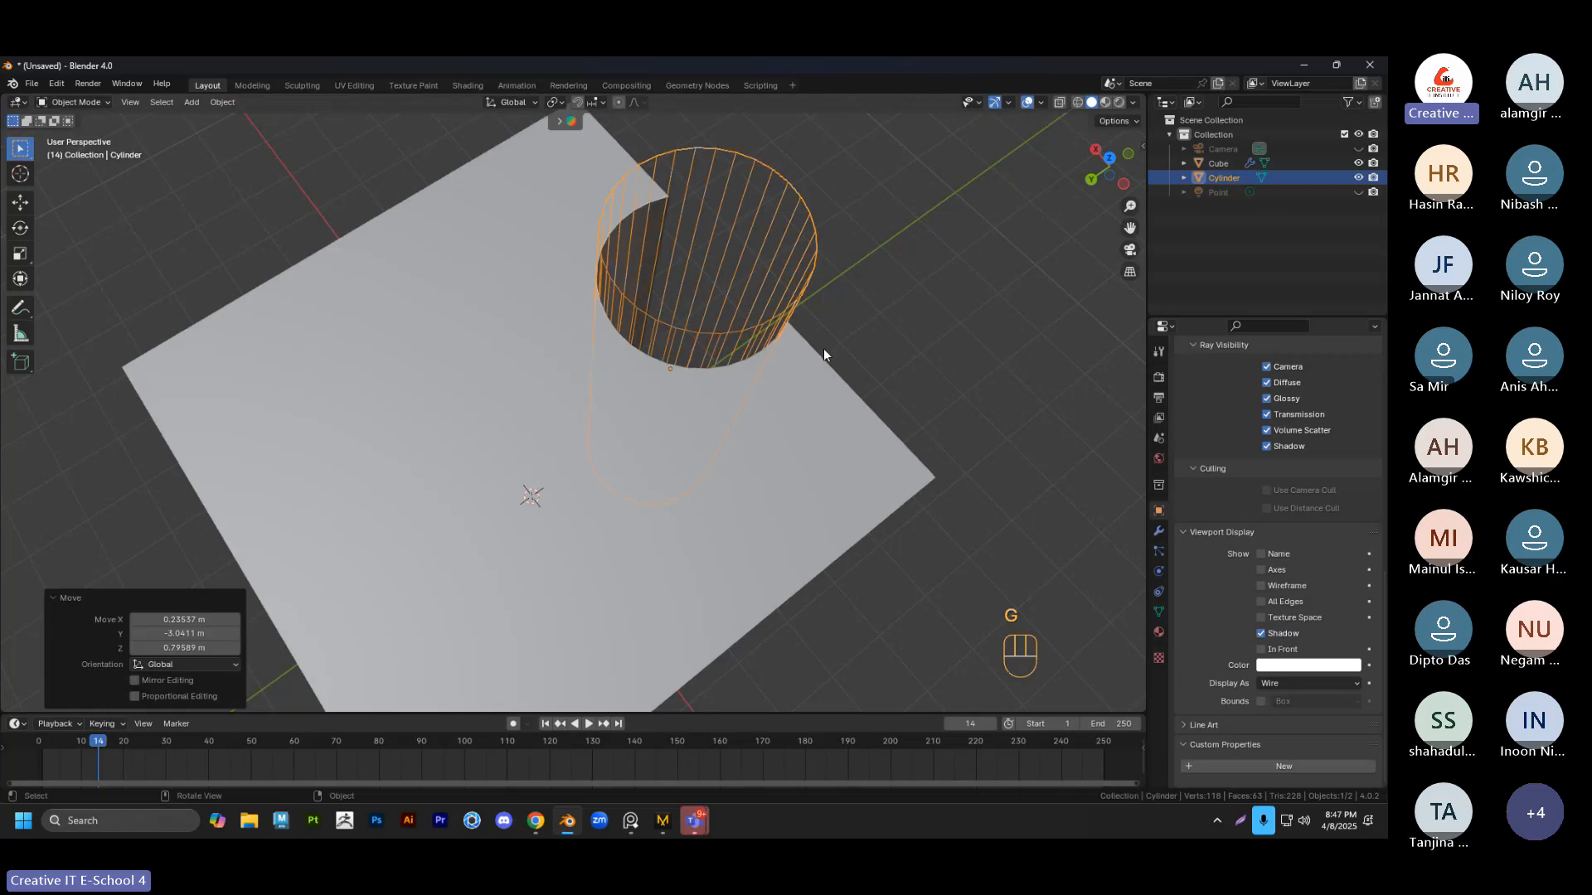
middle_click_drag(824, 348, 650, 320)
key("g")
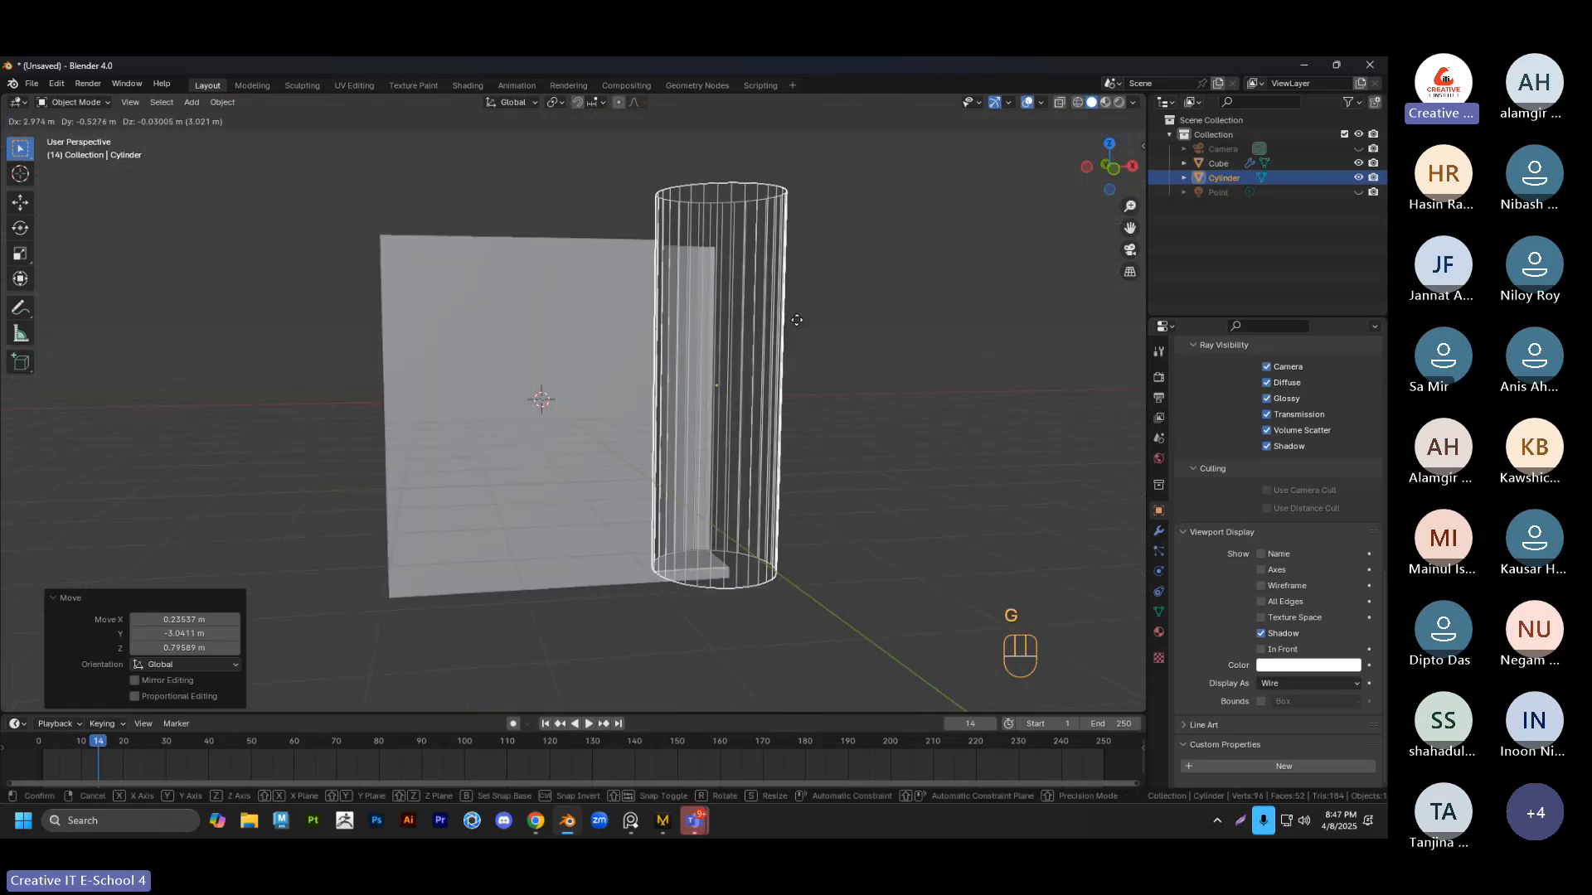
left_click(761, 179)
Move the cylinder to the middle of the cube's front side, scale it up about 2.16 times, and adjust its position
middle_click_drag(761, 179, 775, 390)
key("g")
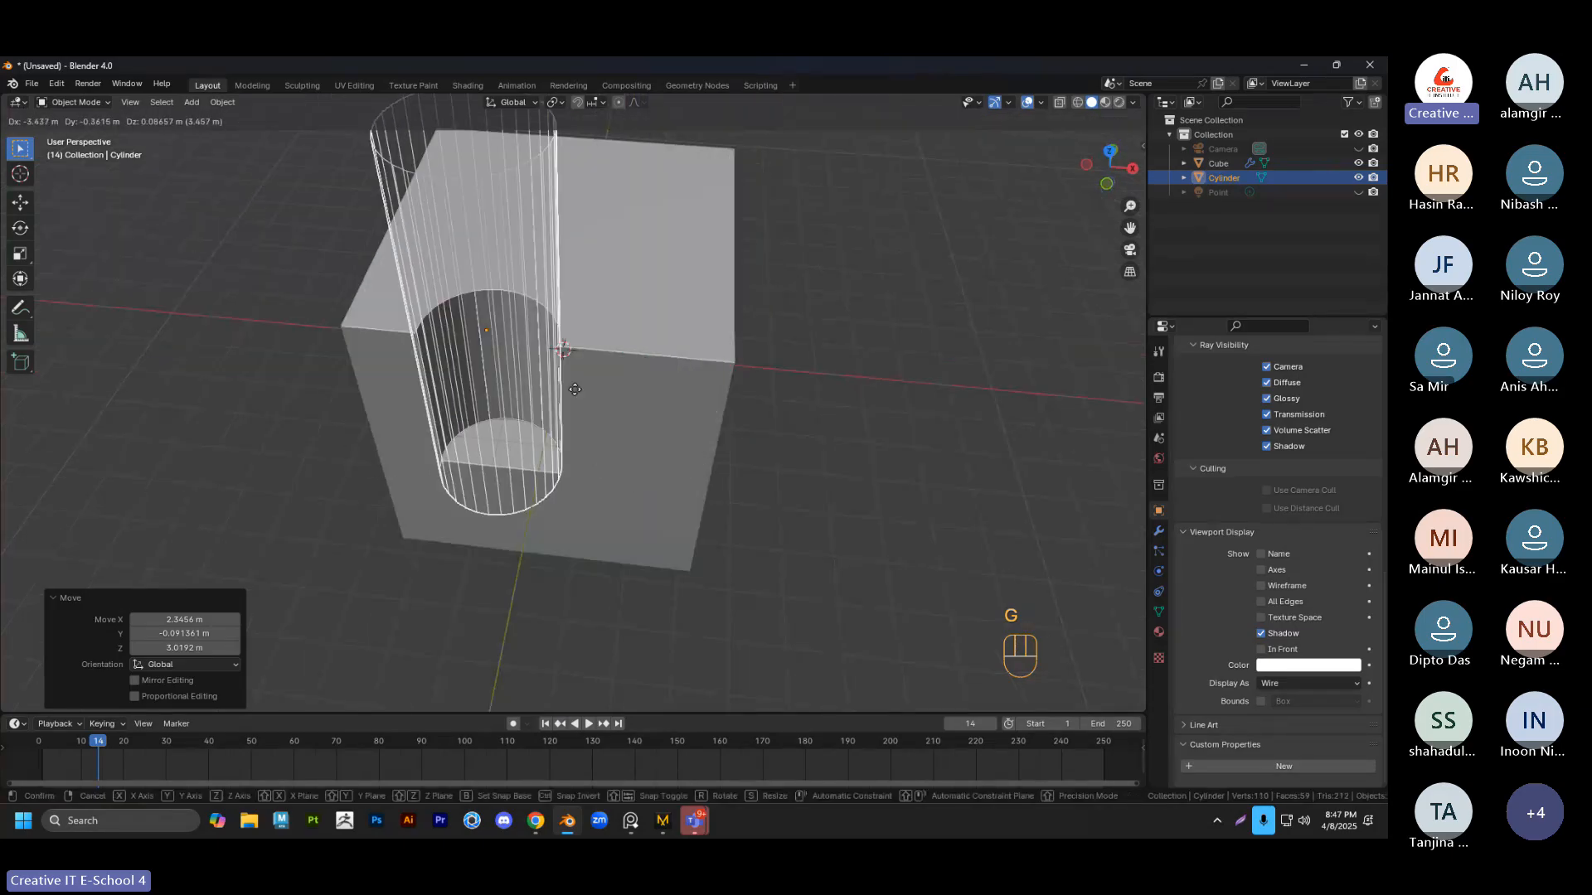
left_click(635, 389)
key("s")
left_click(694, 450)
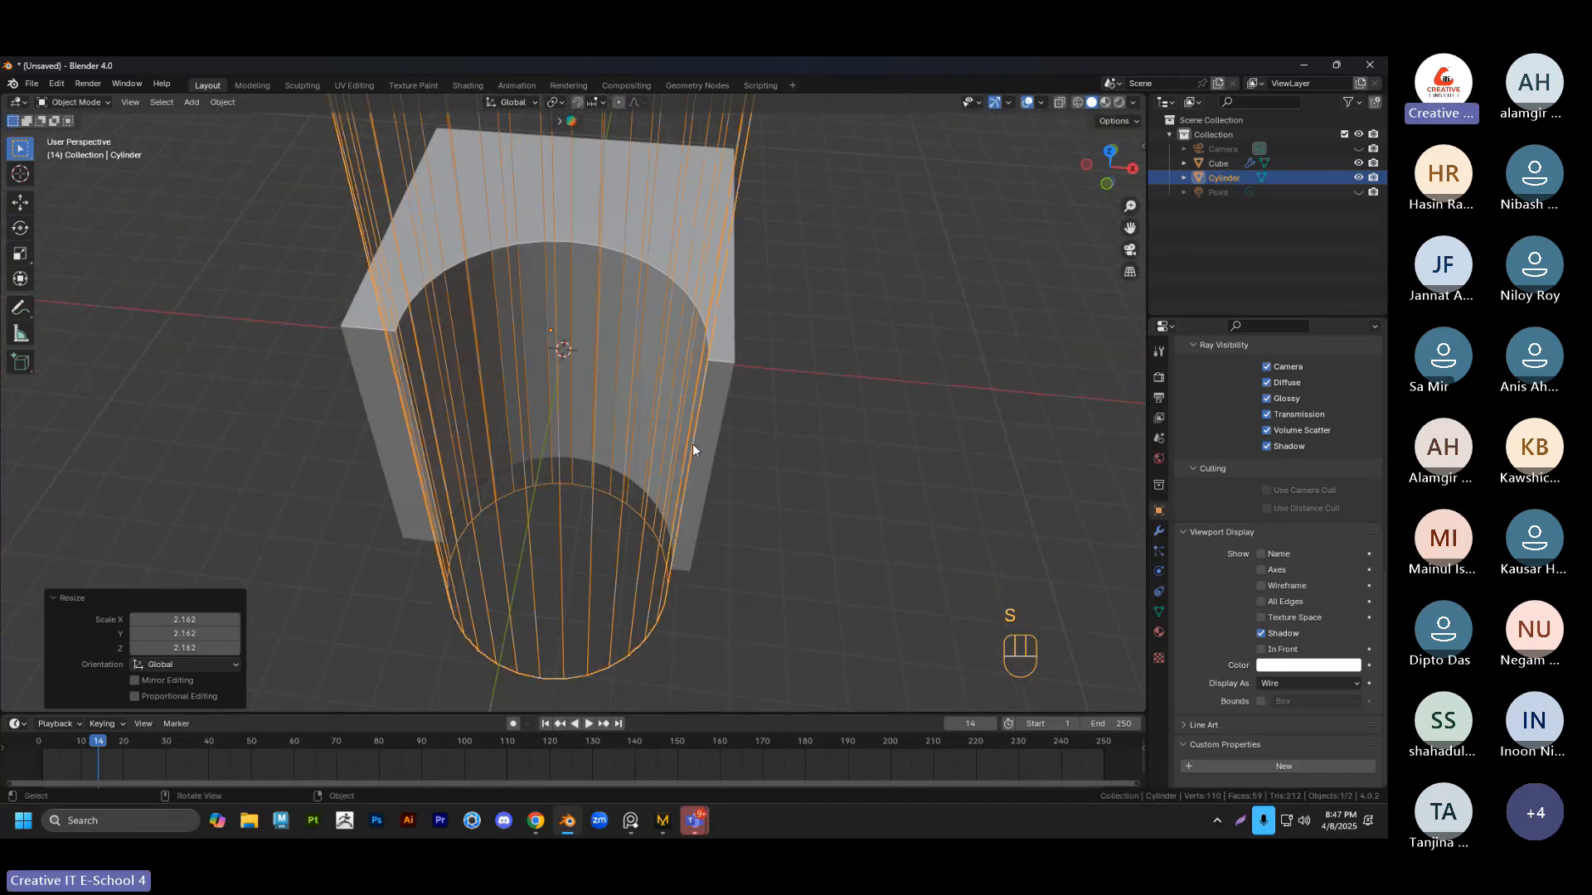
key("g")
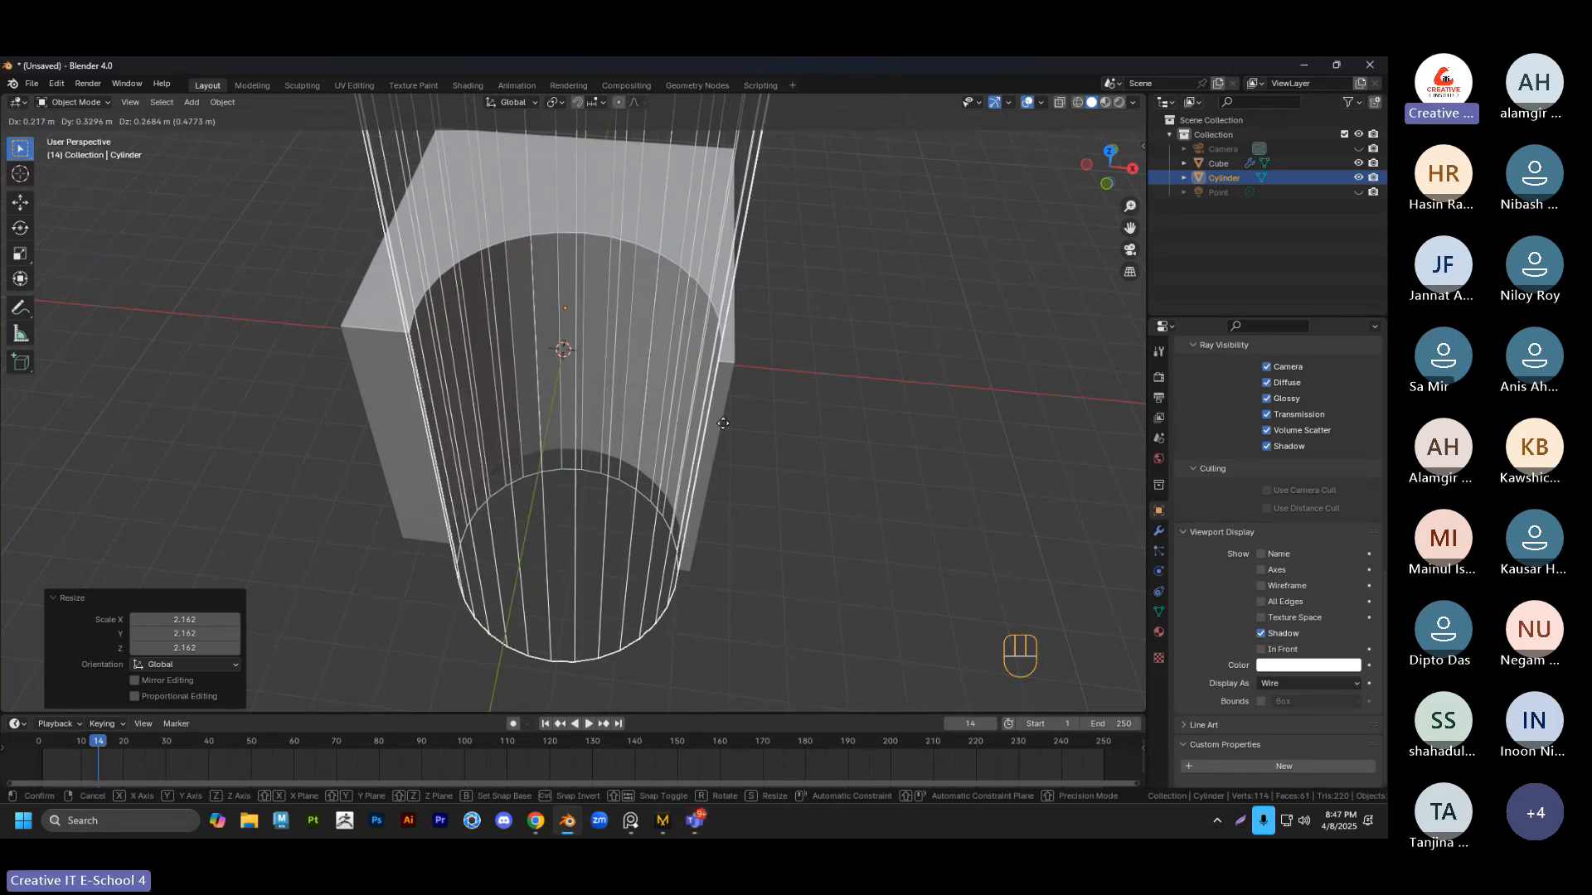
left_click(723, 444)
Reselect the cylinder, move it to the cube's front corner at about X 2.0 m, Y -2.24 m, Z 3.87 m, and deselect it
left_click(822, 391)
middle_click_drag(823, 391, 807, 361)
left_click(441, 316)
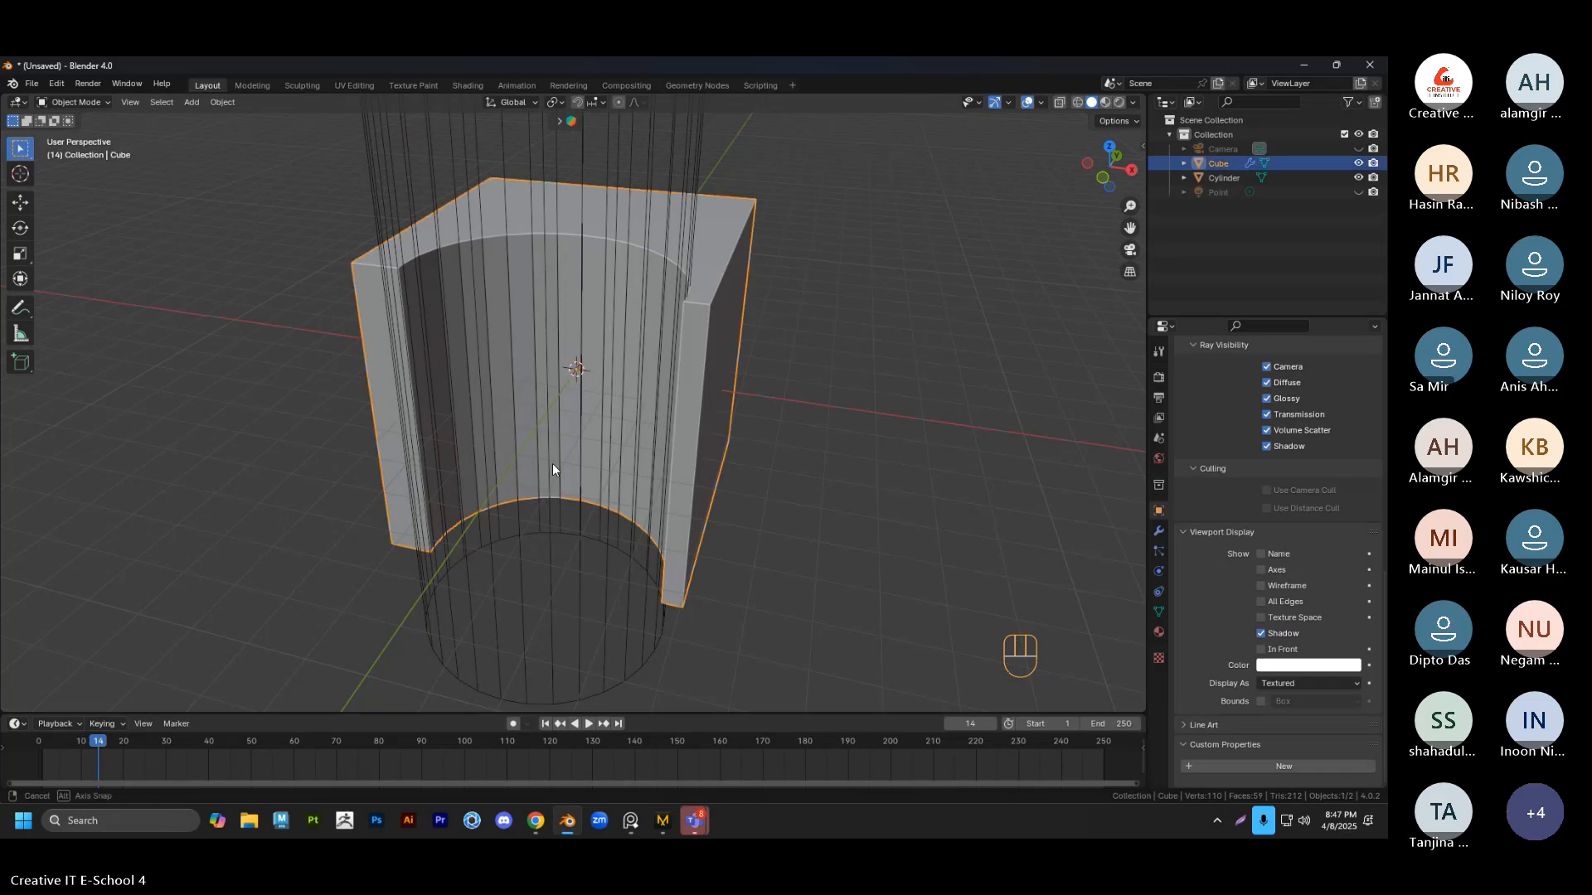
left_click(553, 465)
middle_click_drag(552, 465, 644, 526)
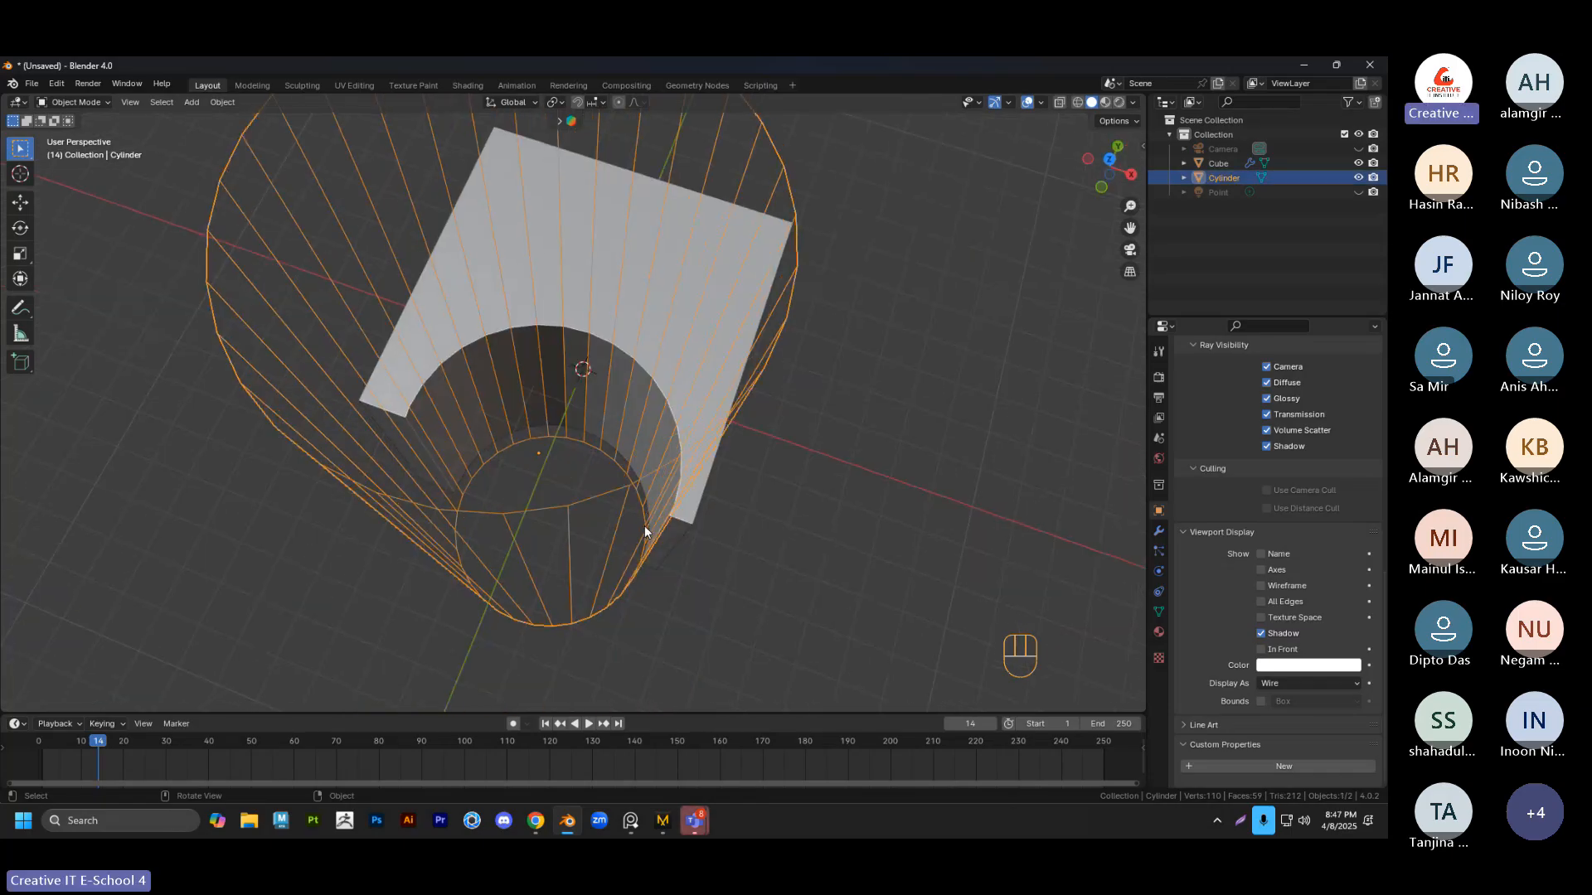
key("g")
left_click(896, 439)
left_click(909, 571)
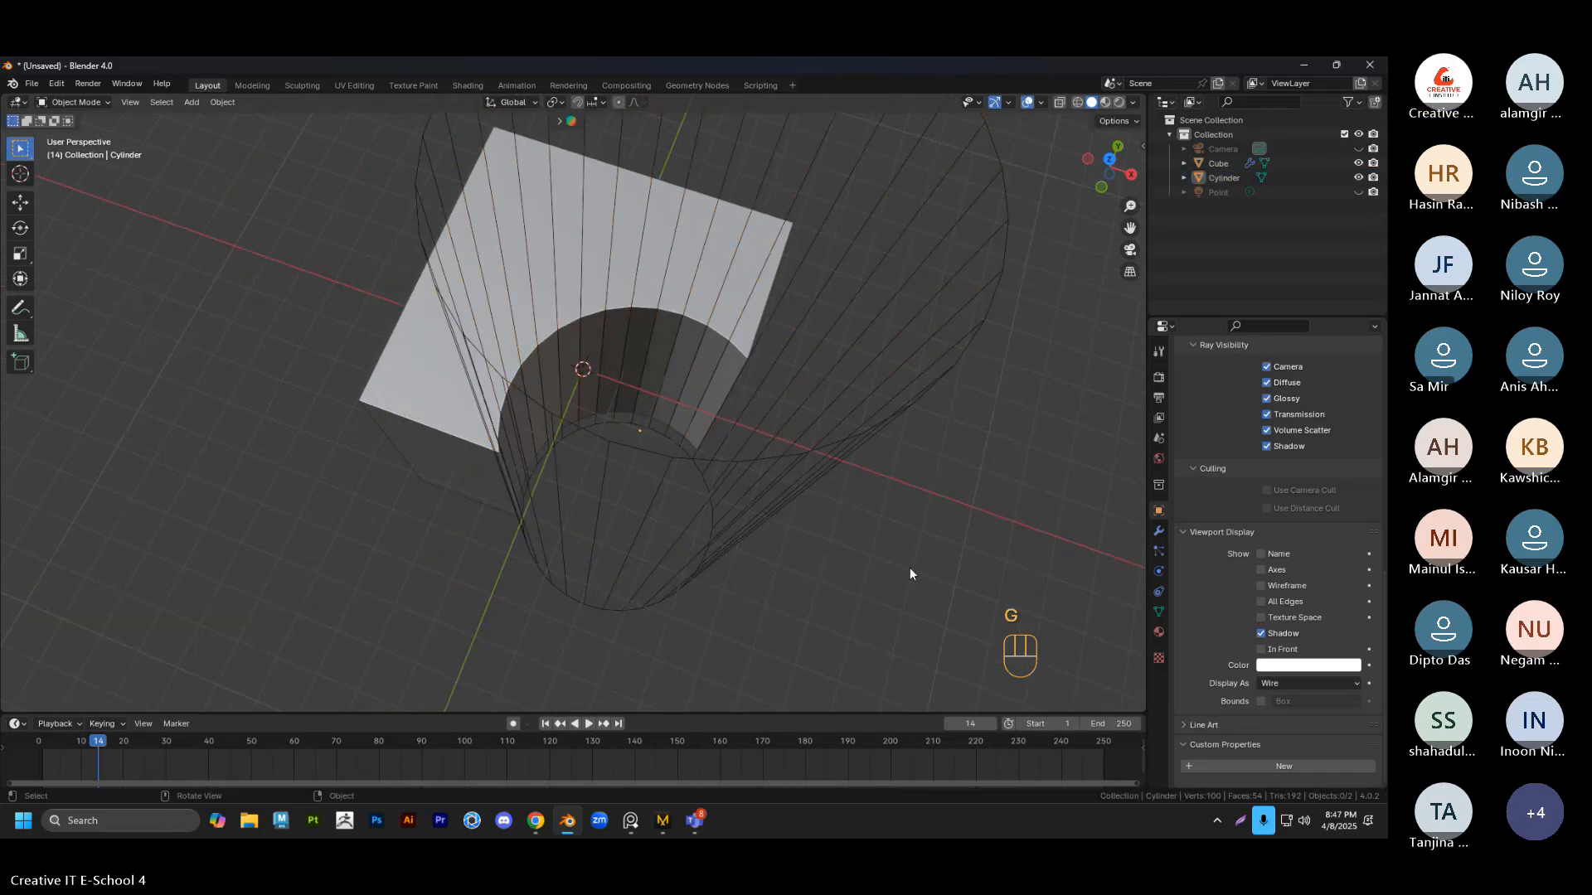
middle_click_drag(910, 572, 659, 392)
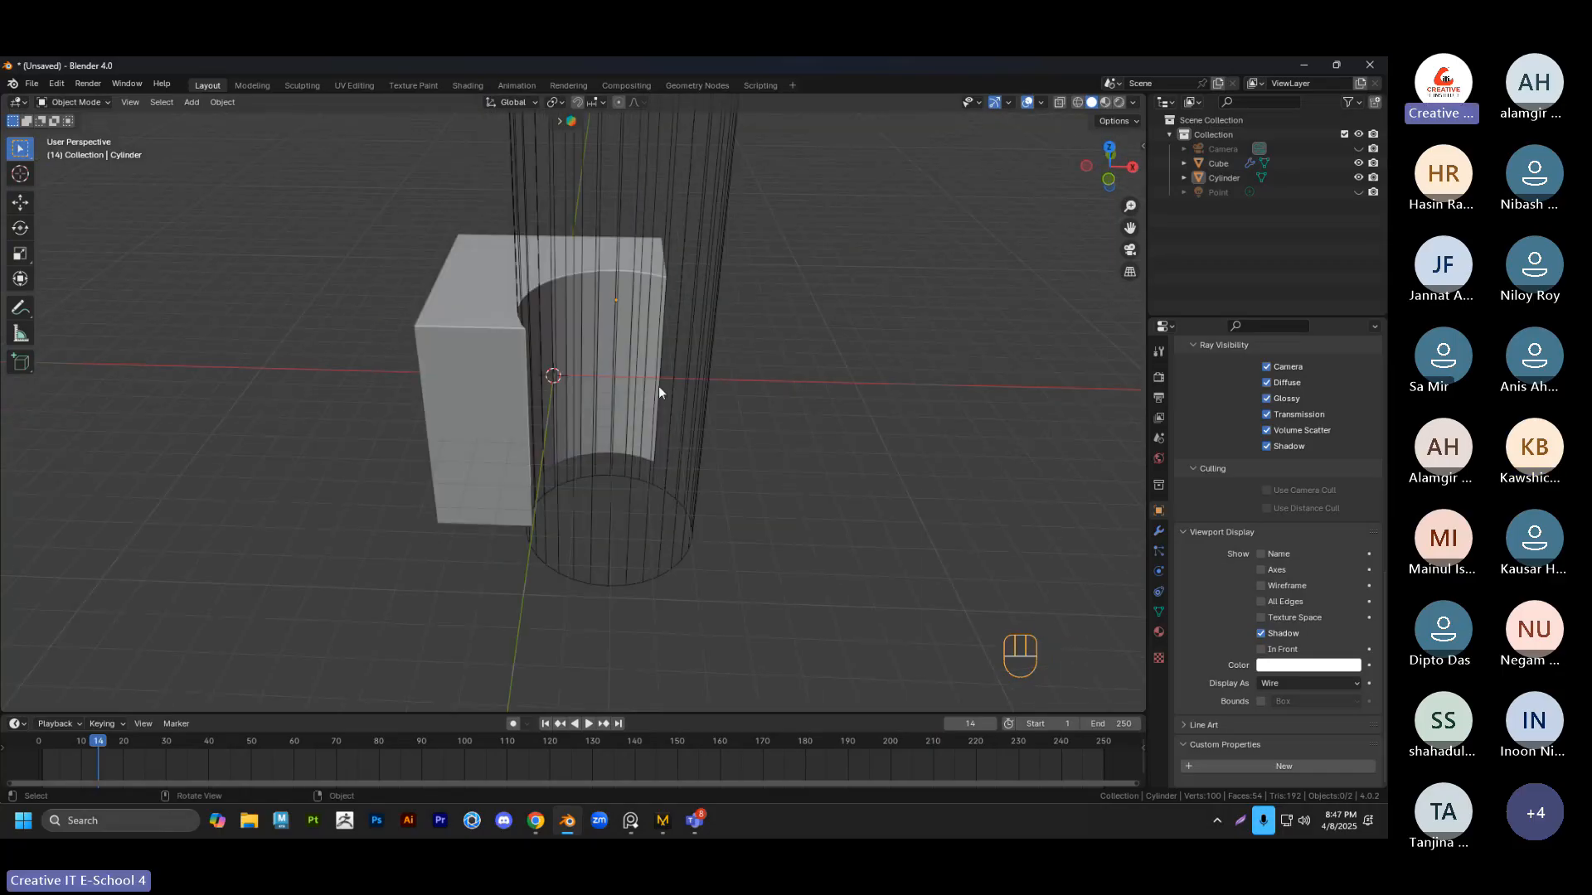
Delete the cylinder to test how the cube's unapplied Boolean cut depends on it, and undo the deletion
left_click(659, 389)
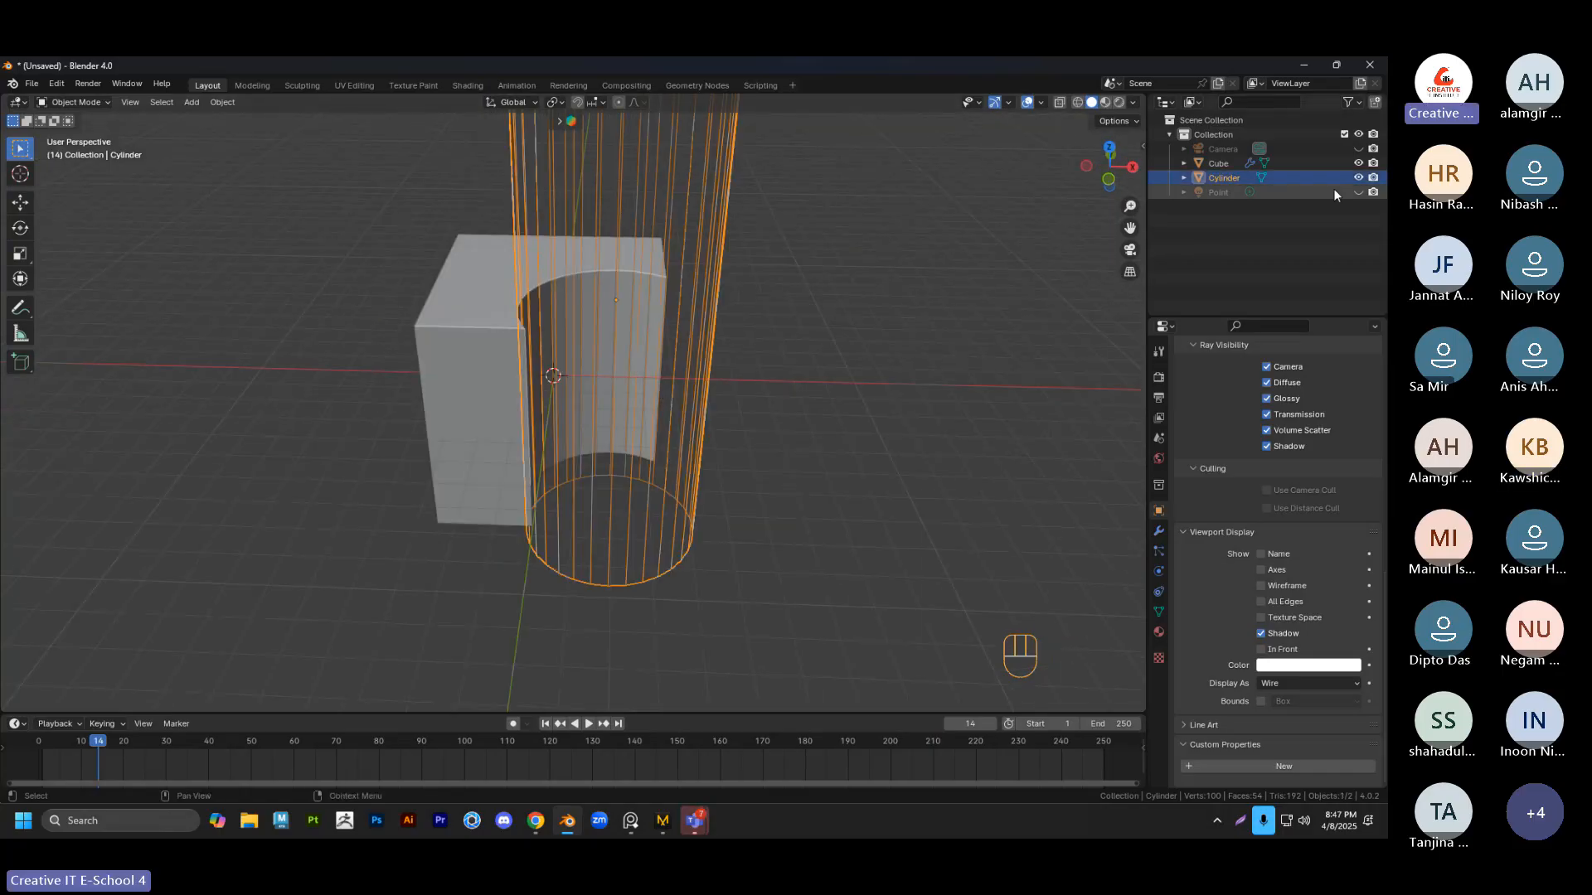
key("Delete")
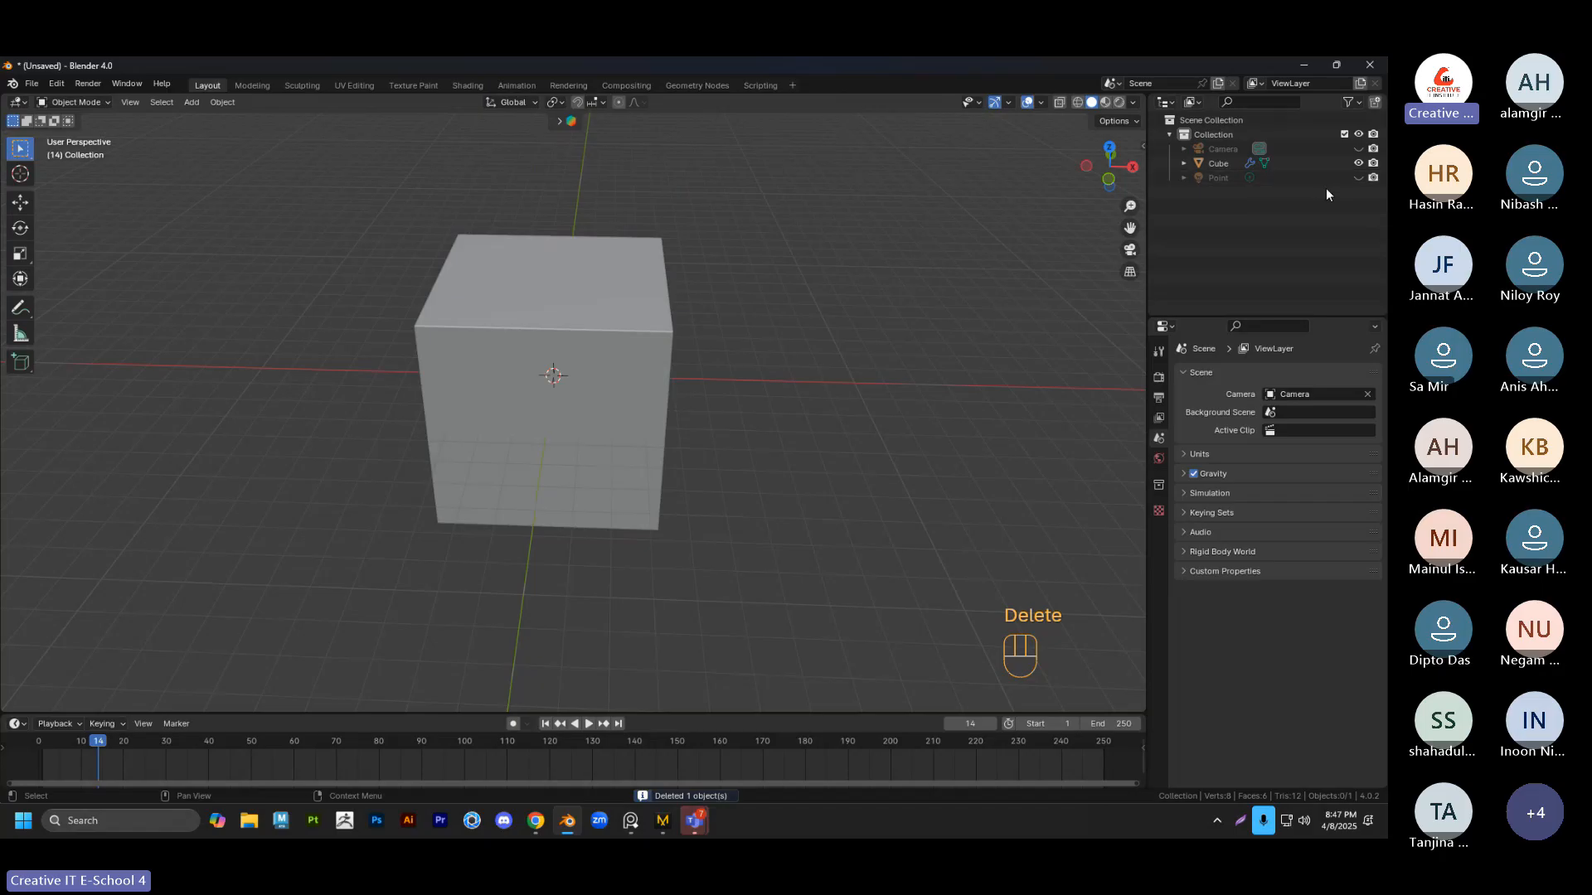
key("ctrl+z")
key("ctrl+z")
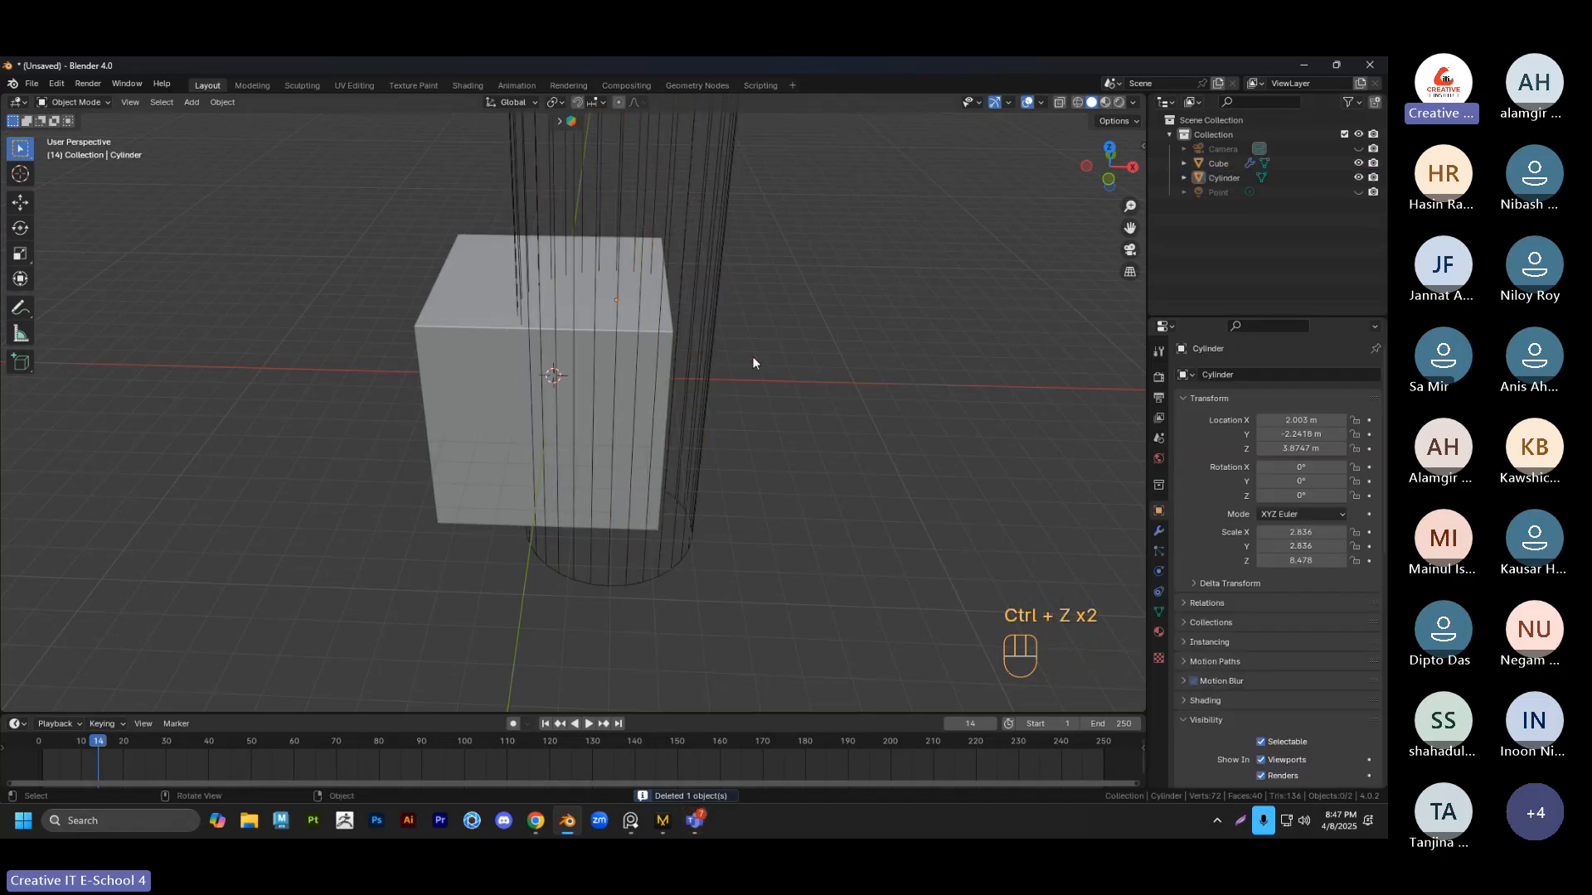
Clear the object in the cube's Boolean modifier and pick the cylinder as its Difference object again
left_click(704, 346)
left_click(610, 375)
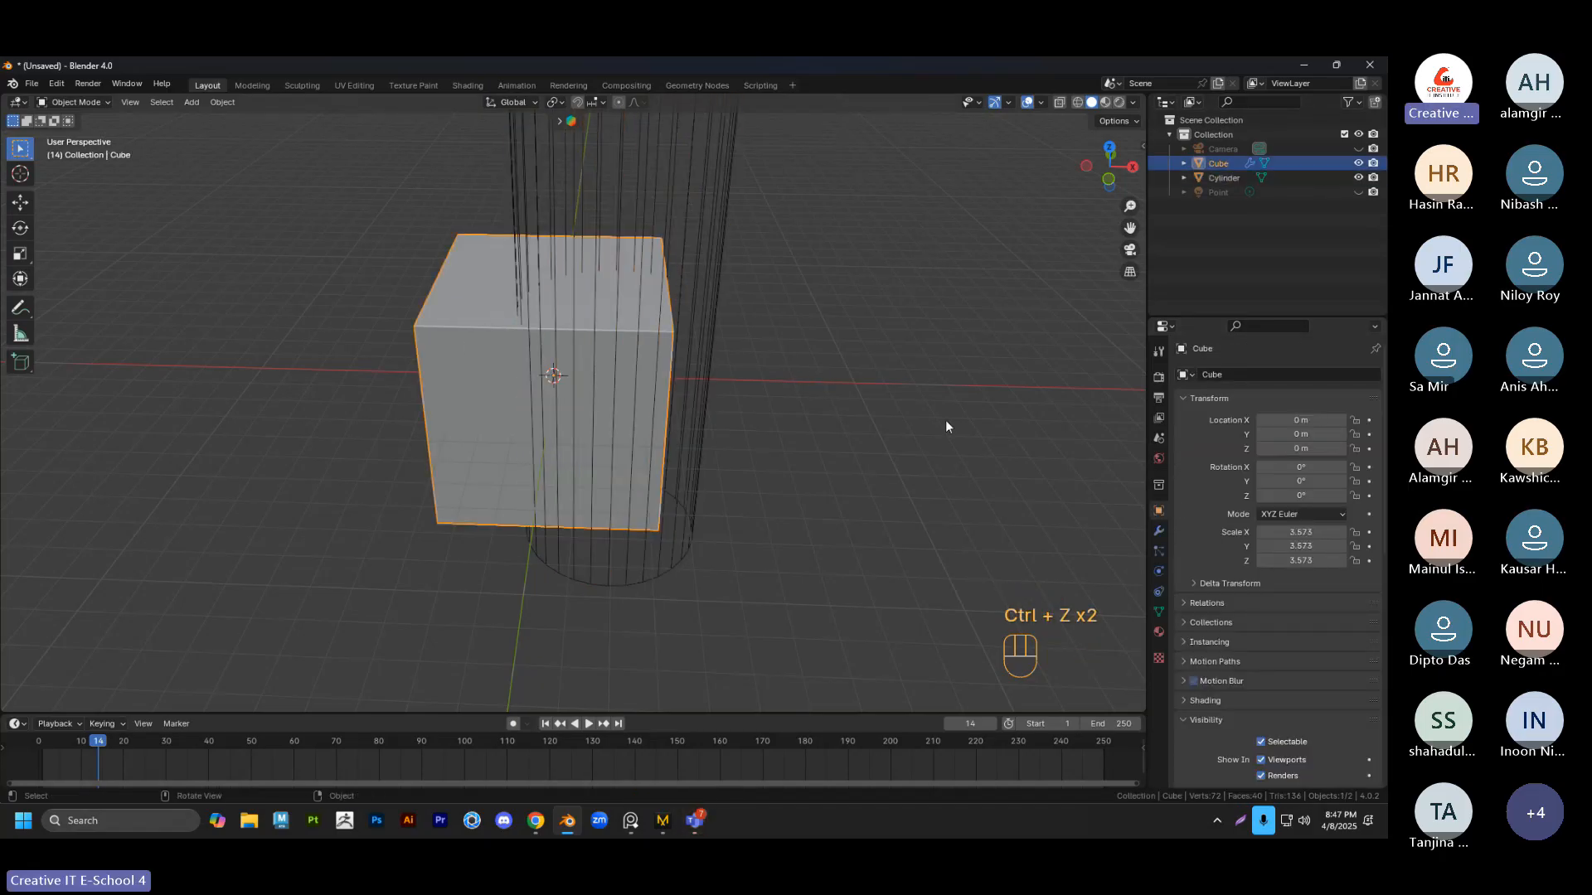
left_click(1159, 531)
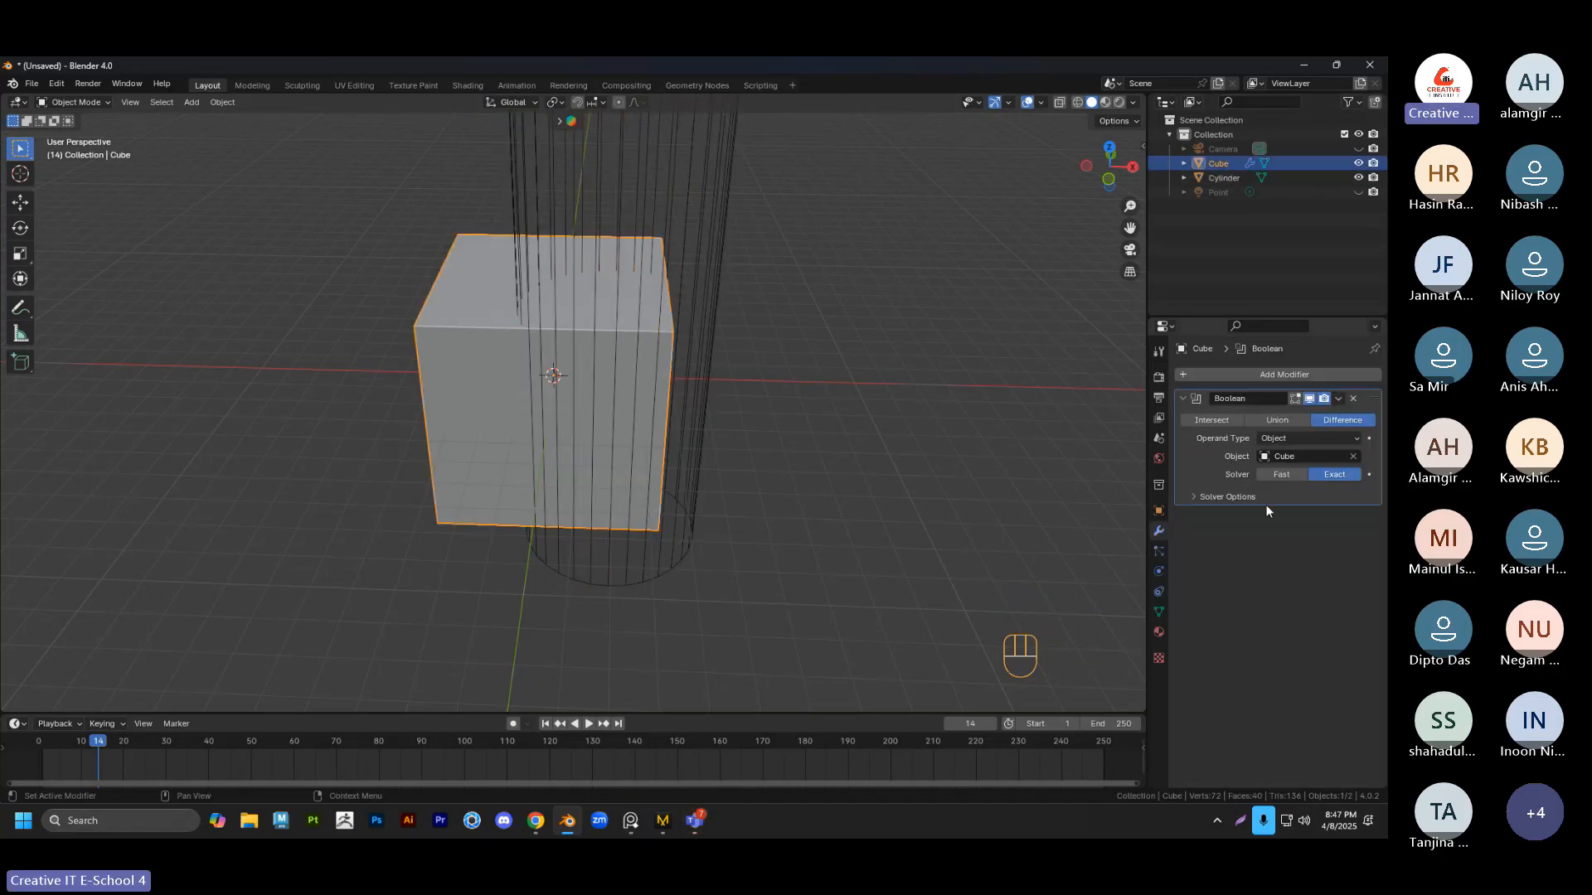
left_click(1353, 456)
left_click(1354, 458)
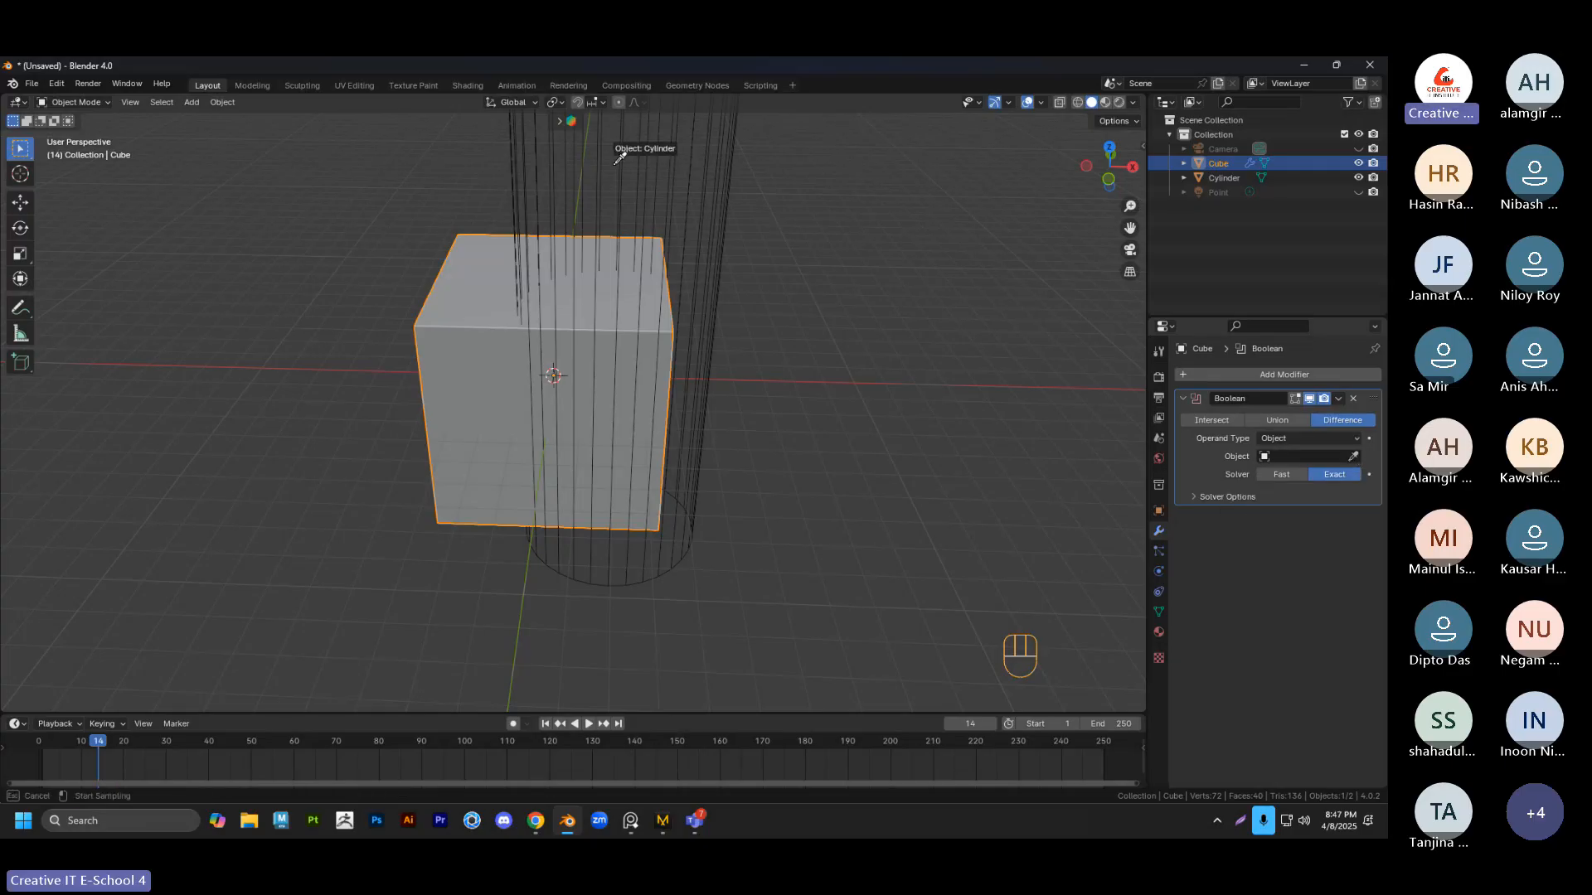
left_click(635, 152)
left_click(957, 361)
left_click(699, 294)
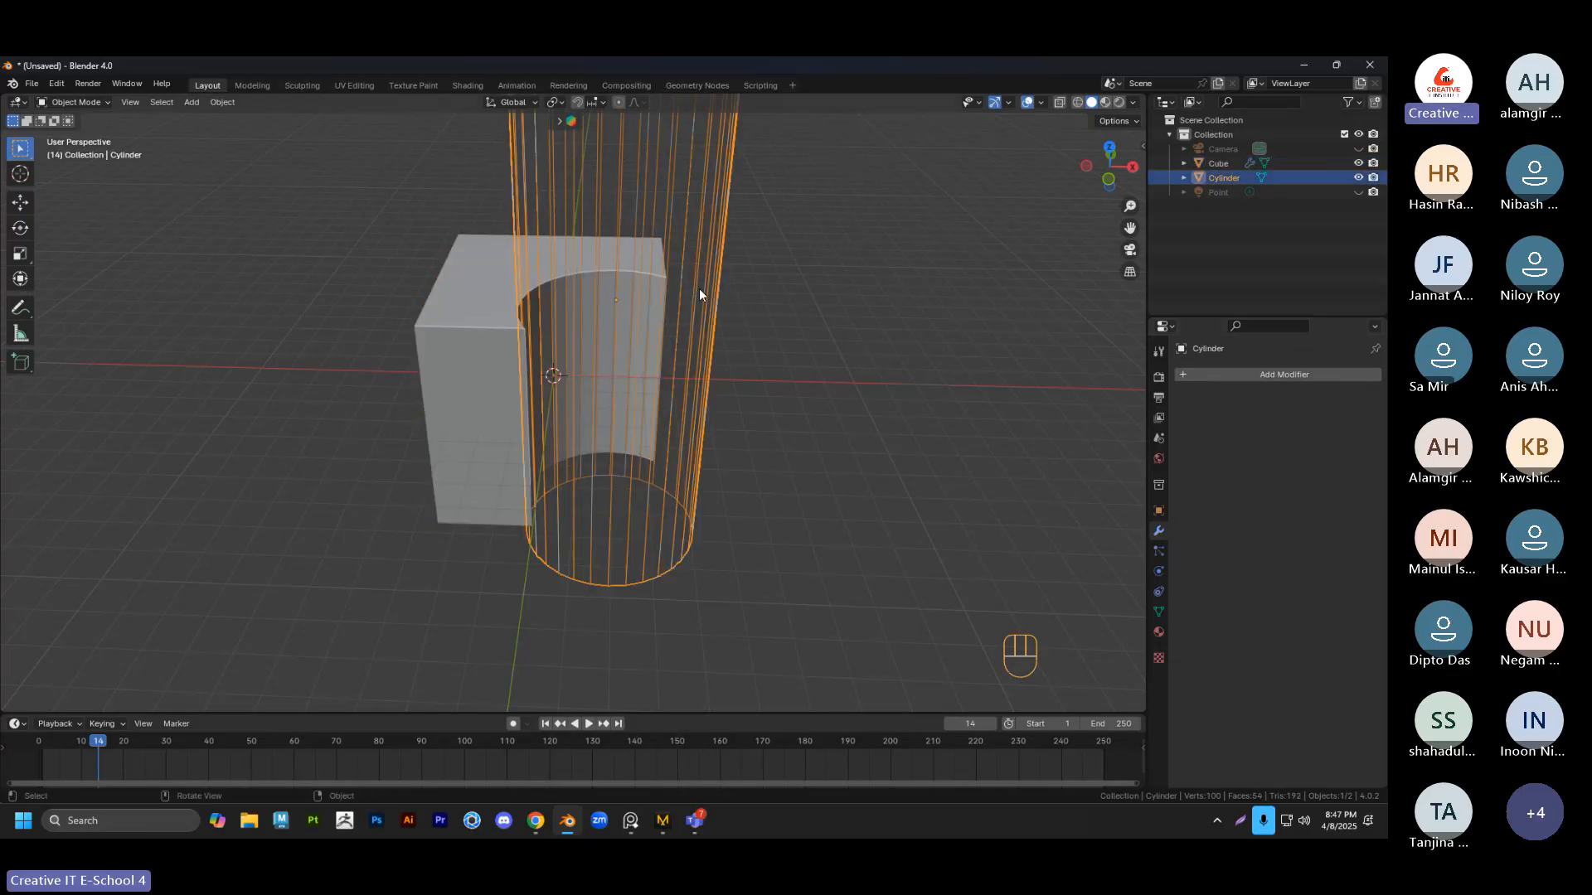
Apply the Boolean modifier on the cube to make the corner cut permanent, and deselect the cube
left_click(476, 339)
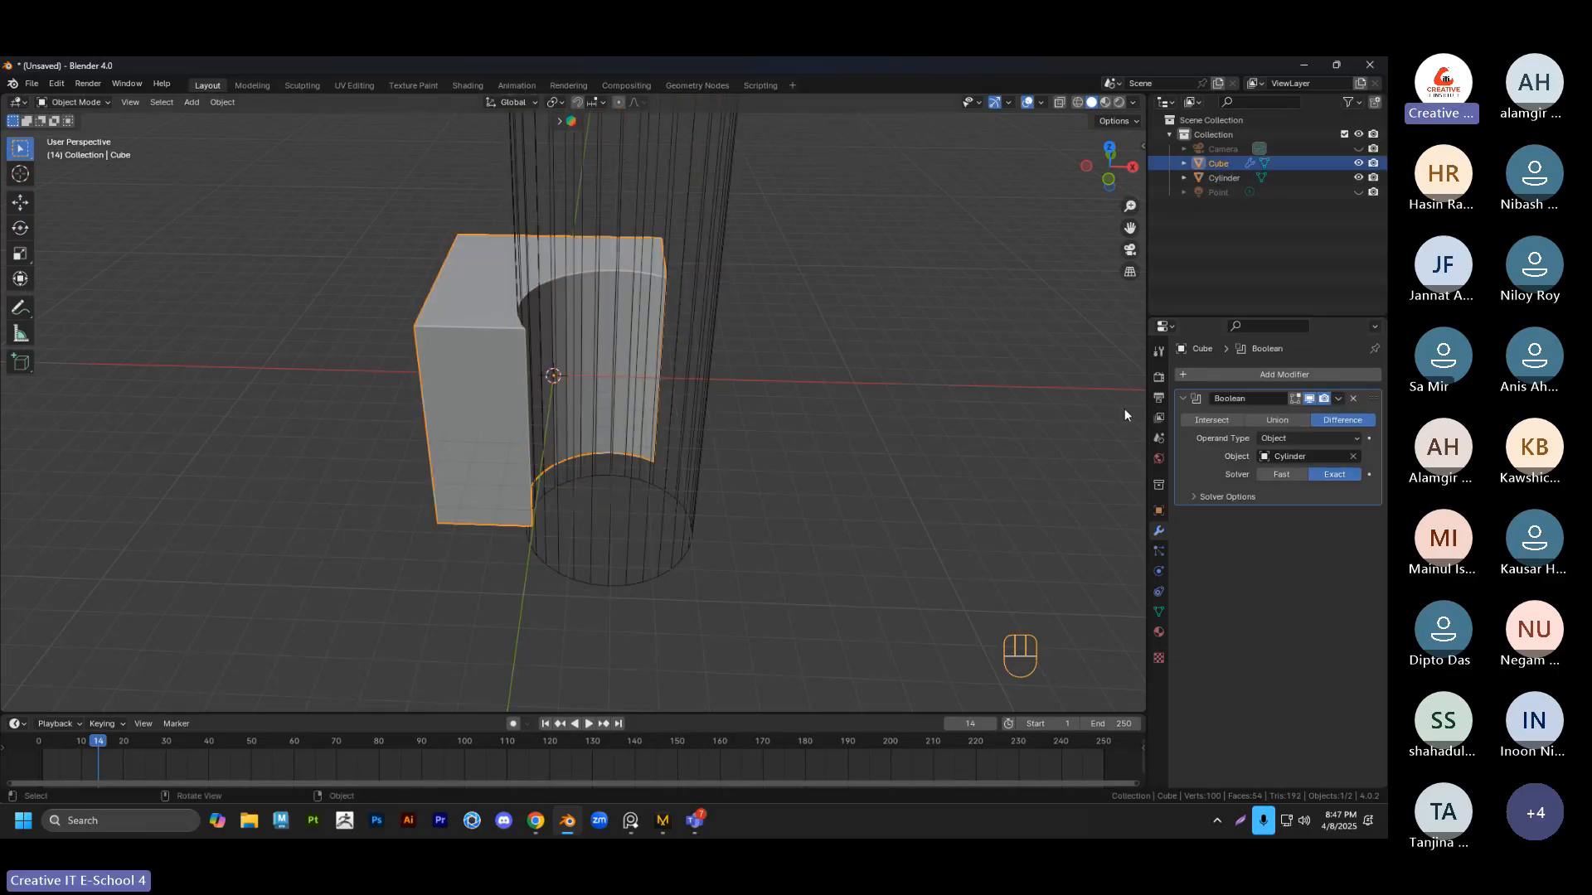
left_click(1338, 400)
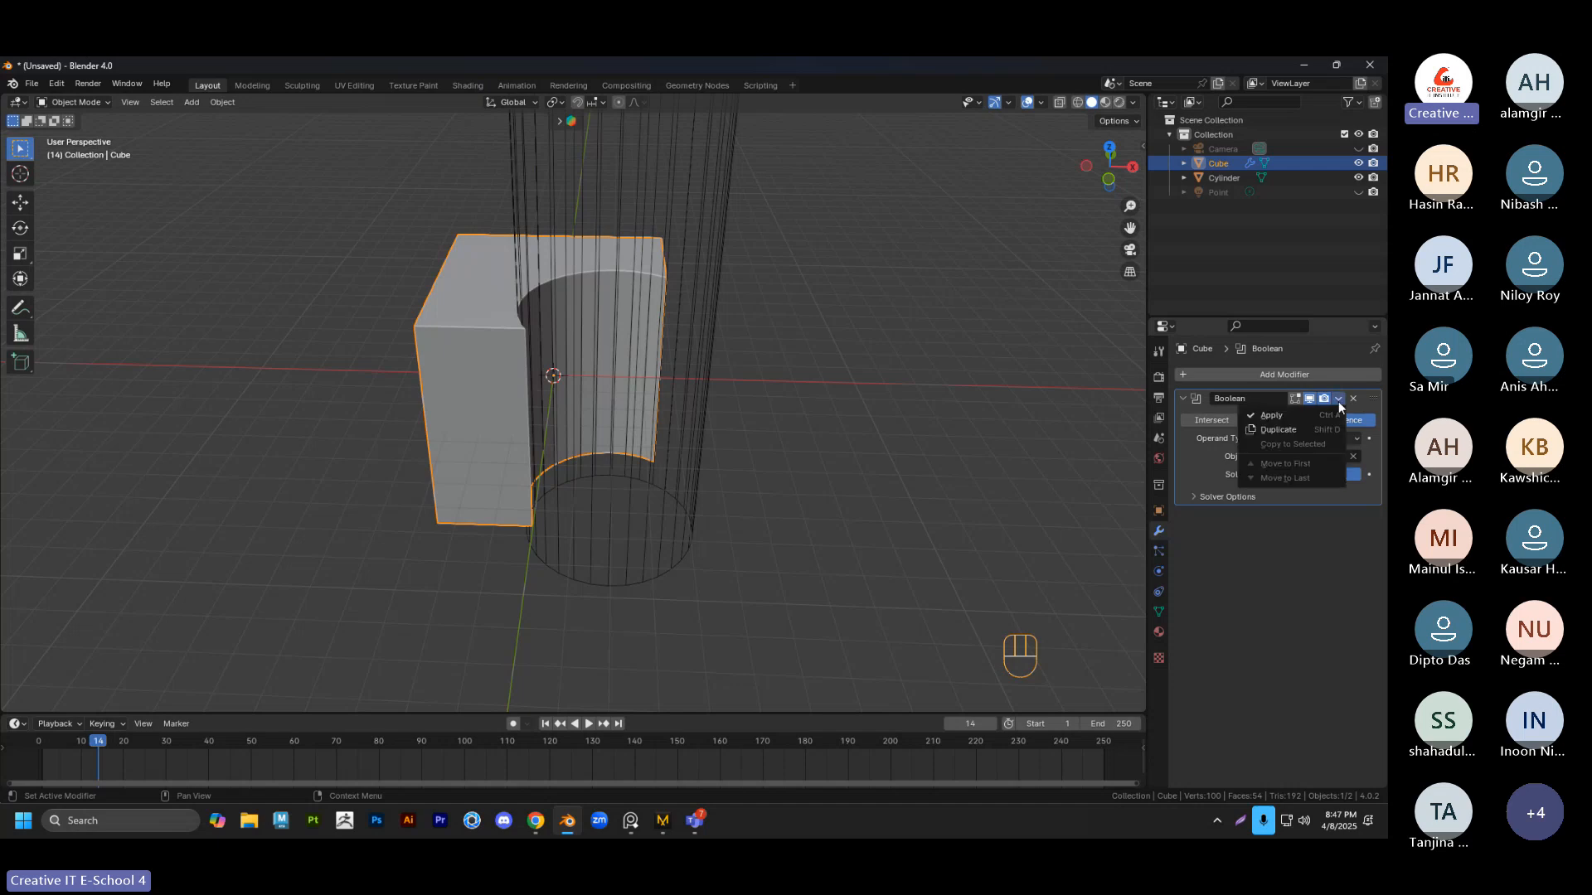
left_click(1292, 409)
left_click(888, 412)
Hide the cylinder and select the cut cube
left_click(699, 245)
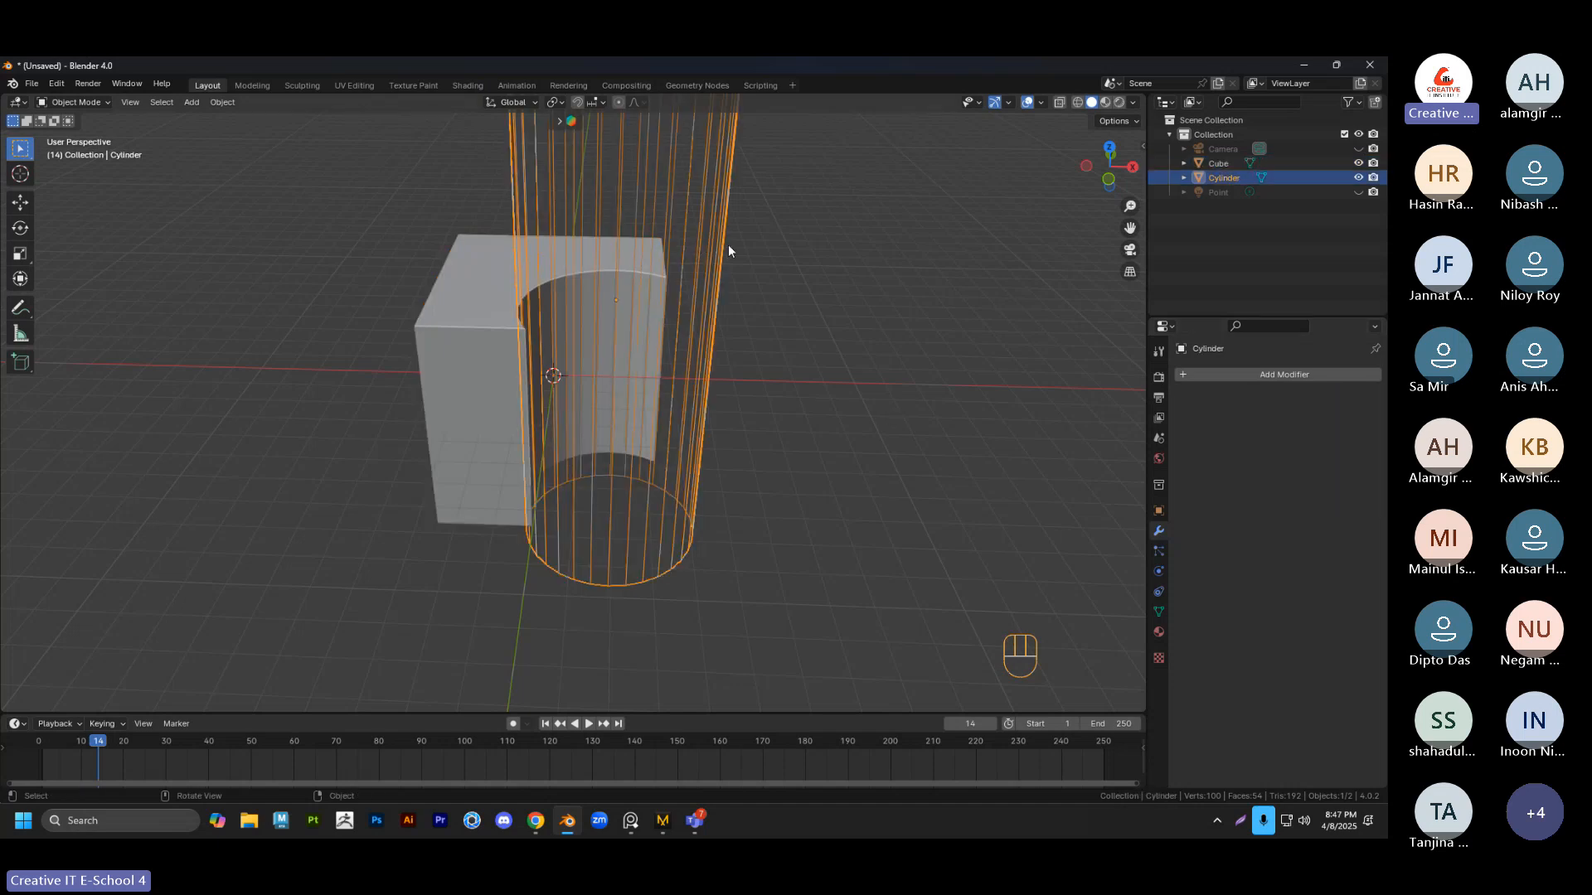
key("h")
middle_click_drag(738, 348, 640, 399)
scroll(687, 363, "up", 2)
left_click(690, 373)
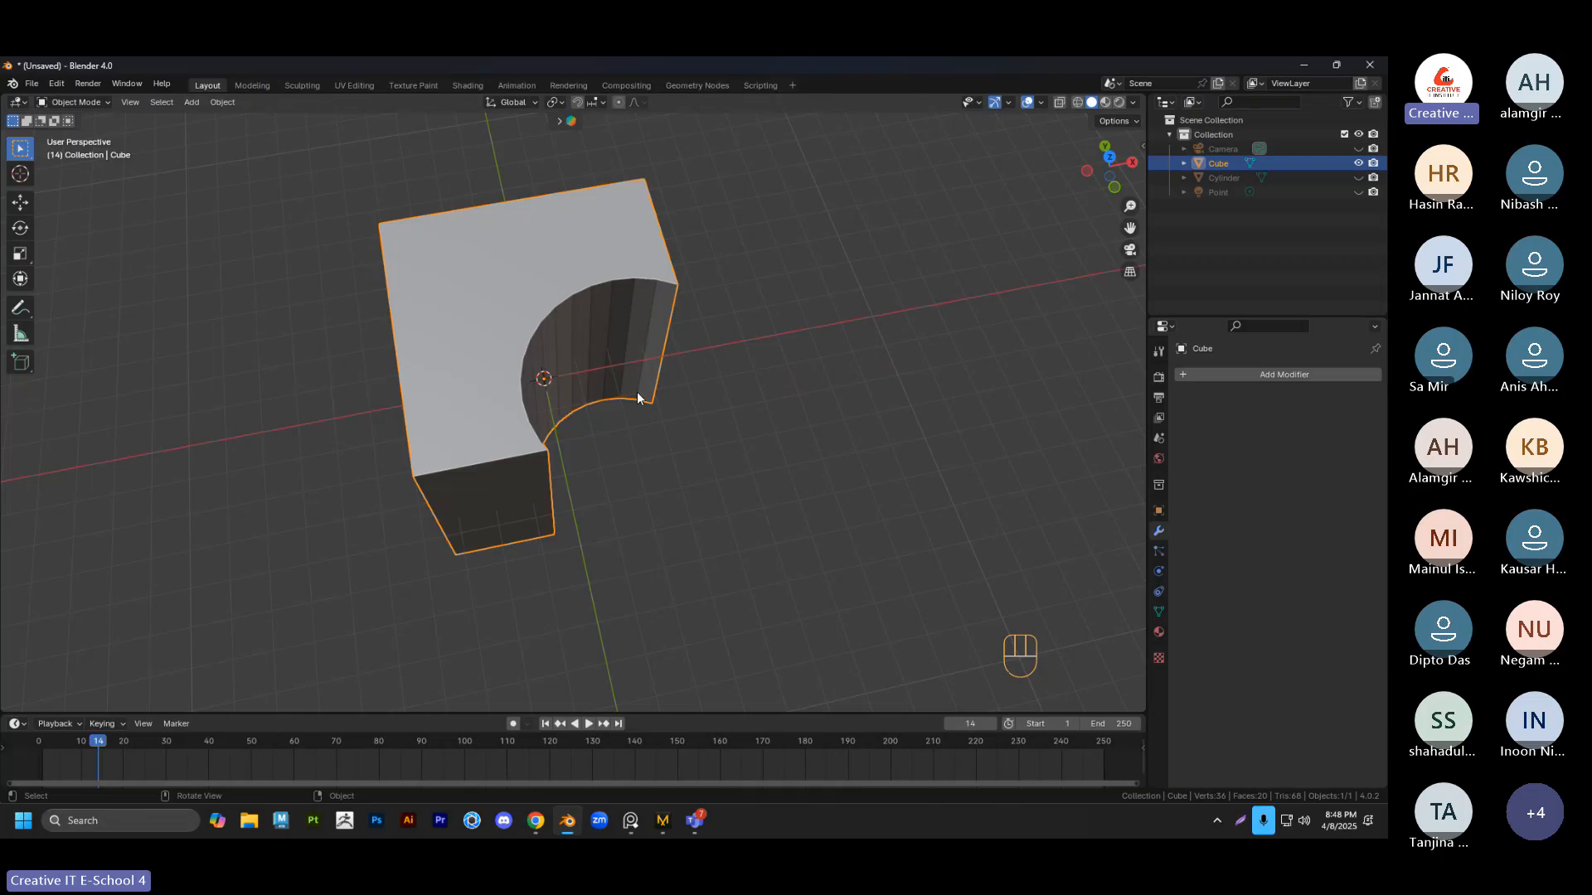
Examine the curved cut in the cube from several angles
middle_click_drag(637, 398, 514, 431)
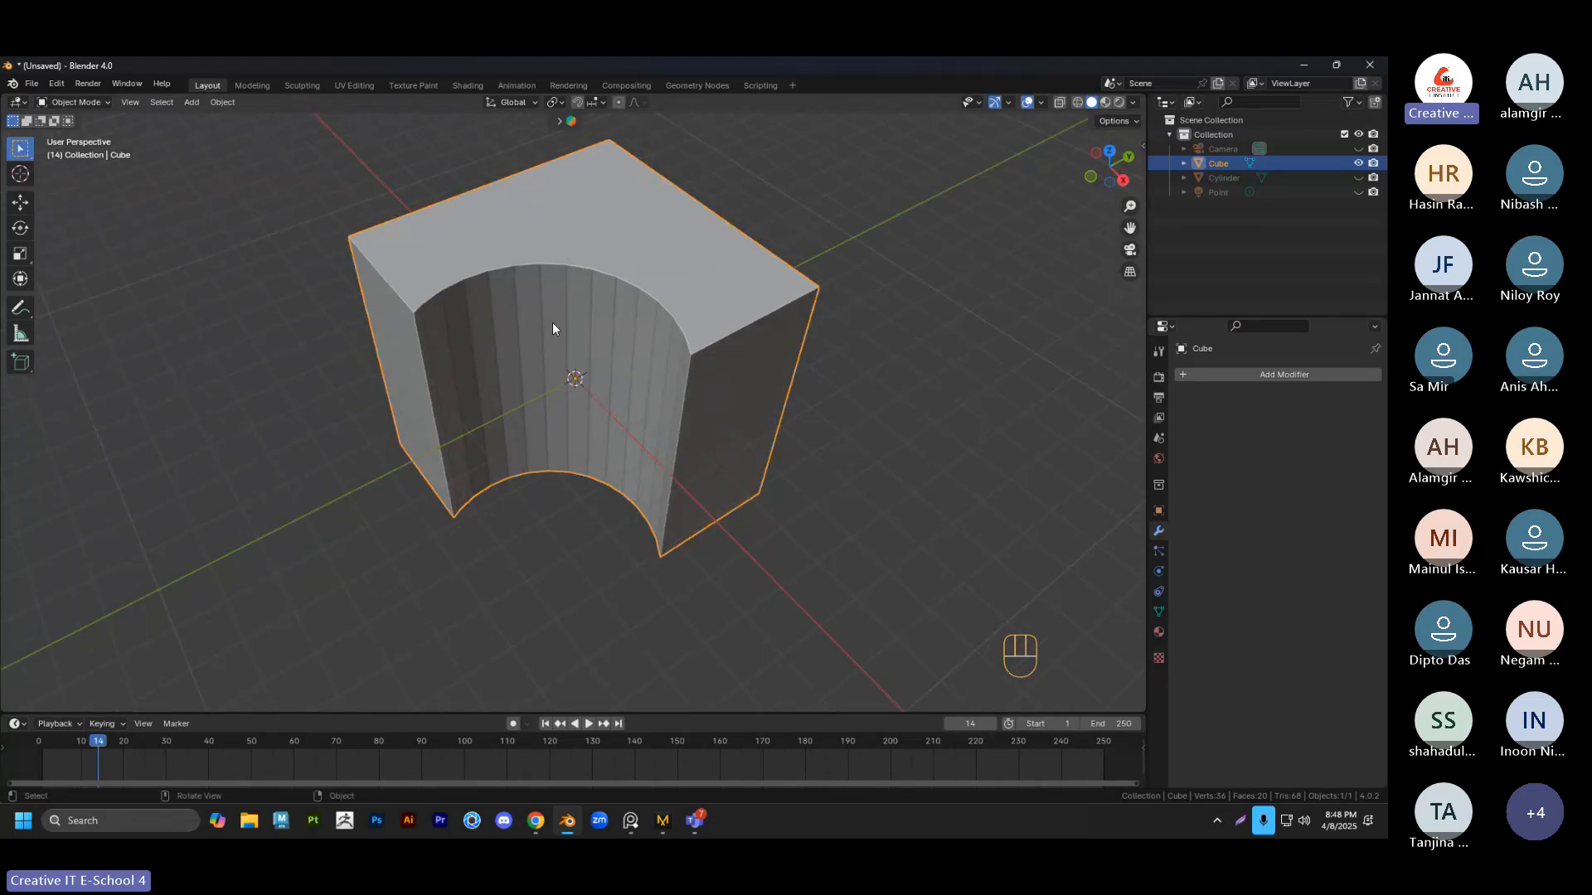
middle_click_drag(552, 328, 615, 477)
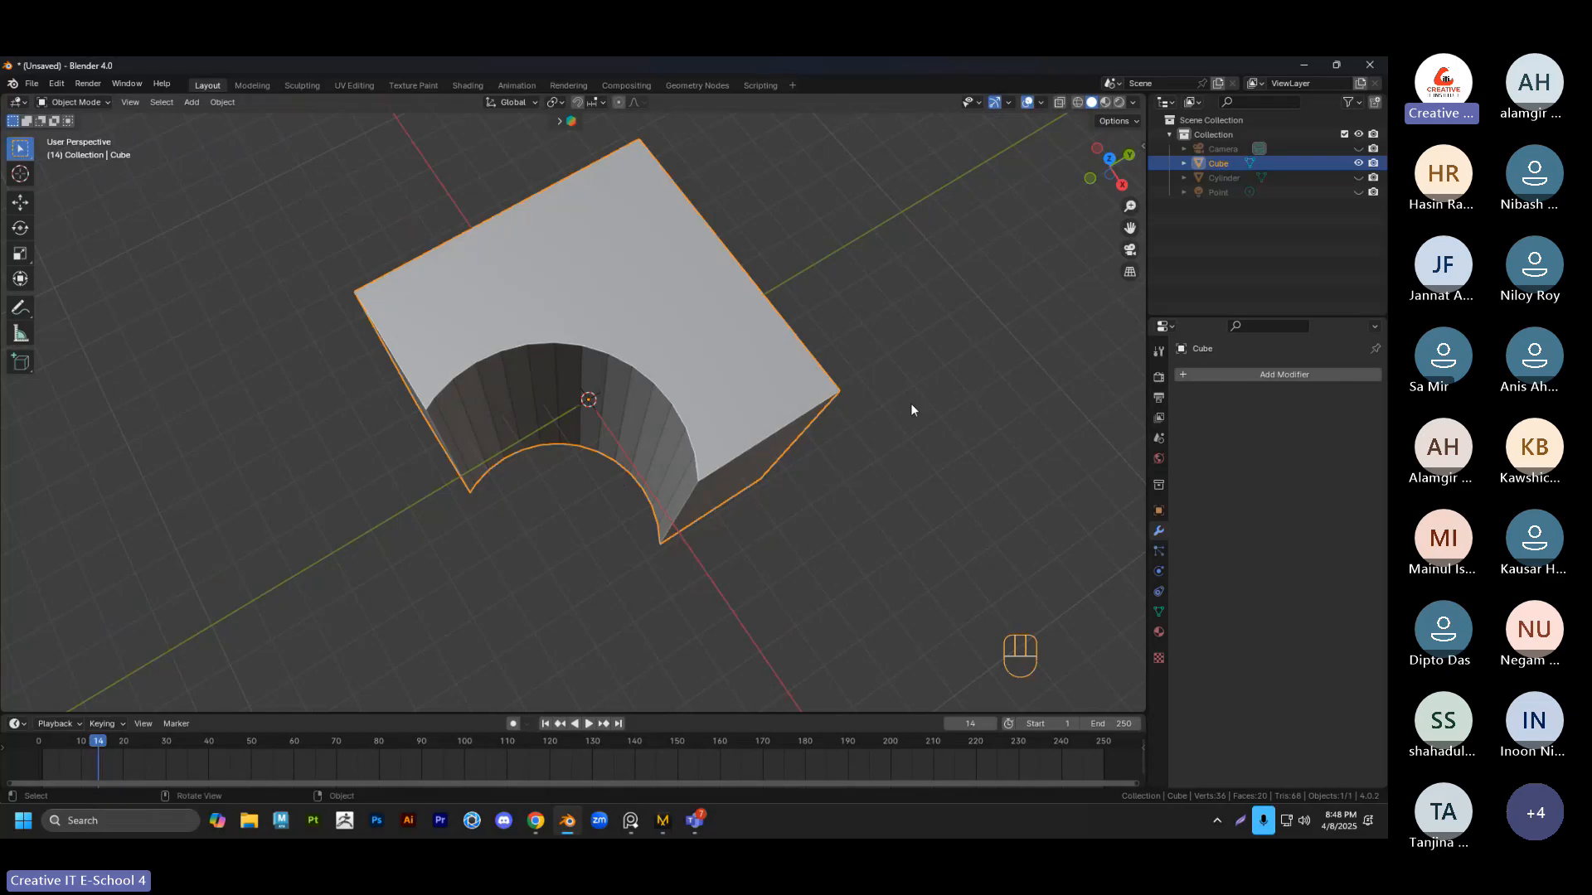
middle_click_drag(911, 404, 429, 355)
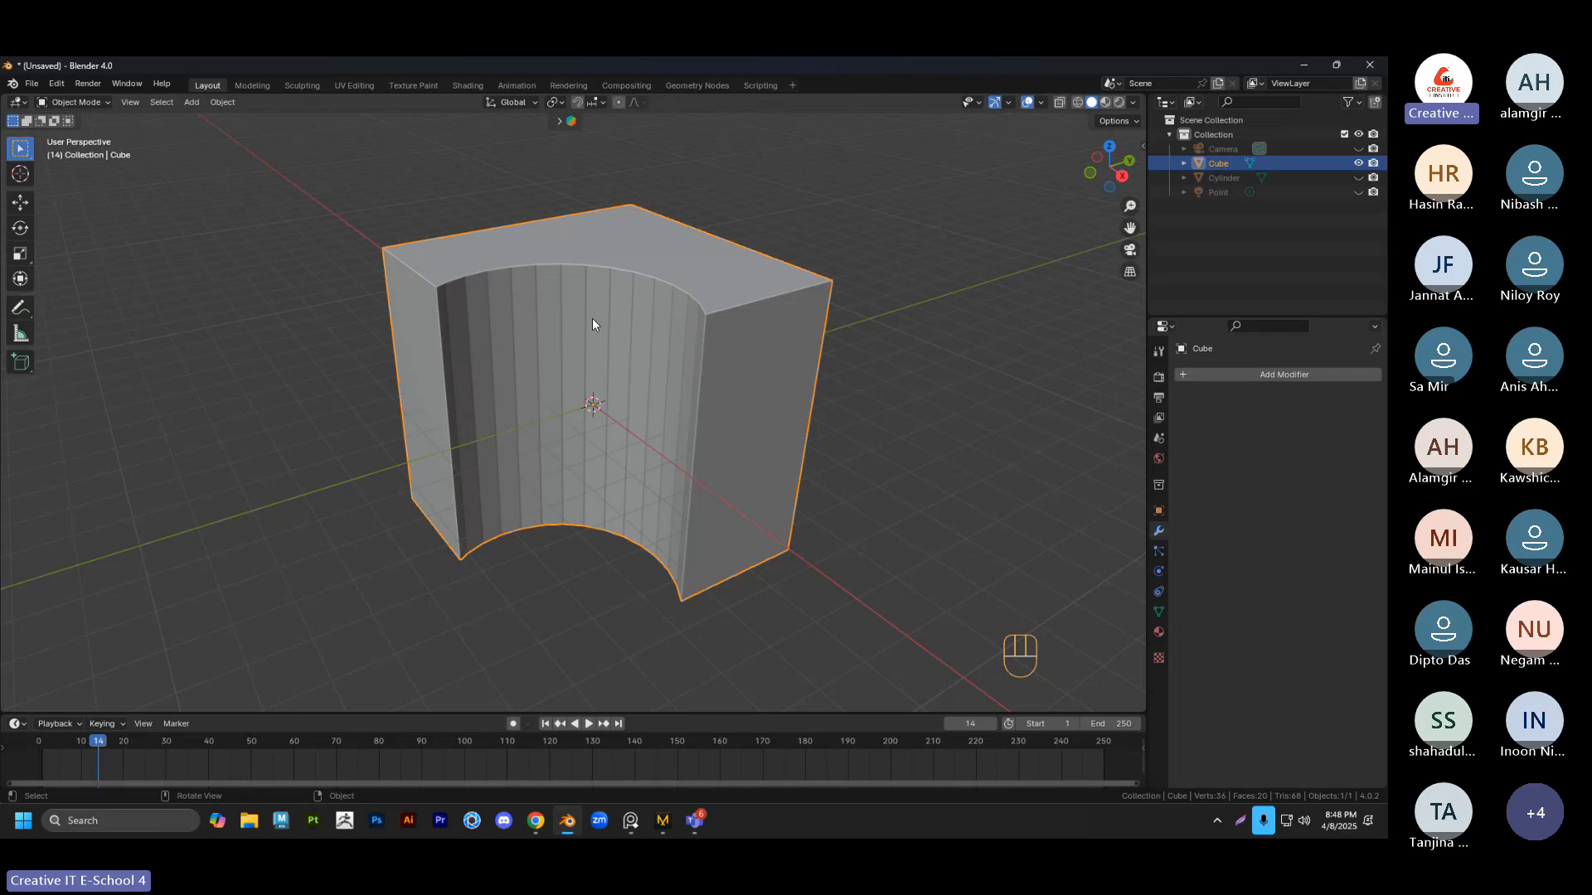
middle_click_drag(611, 343, 556, 381)
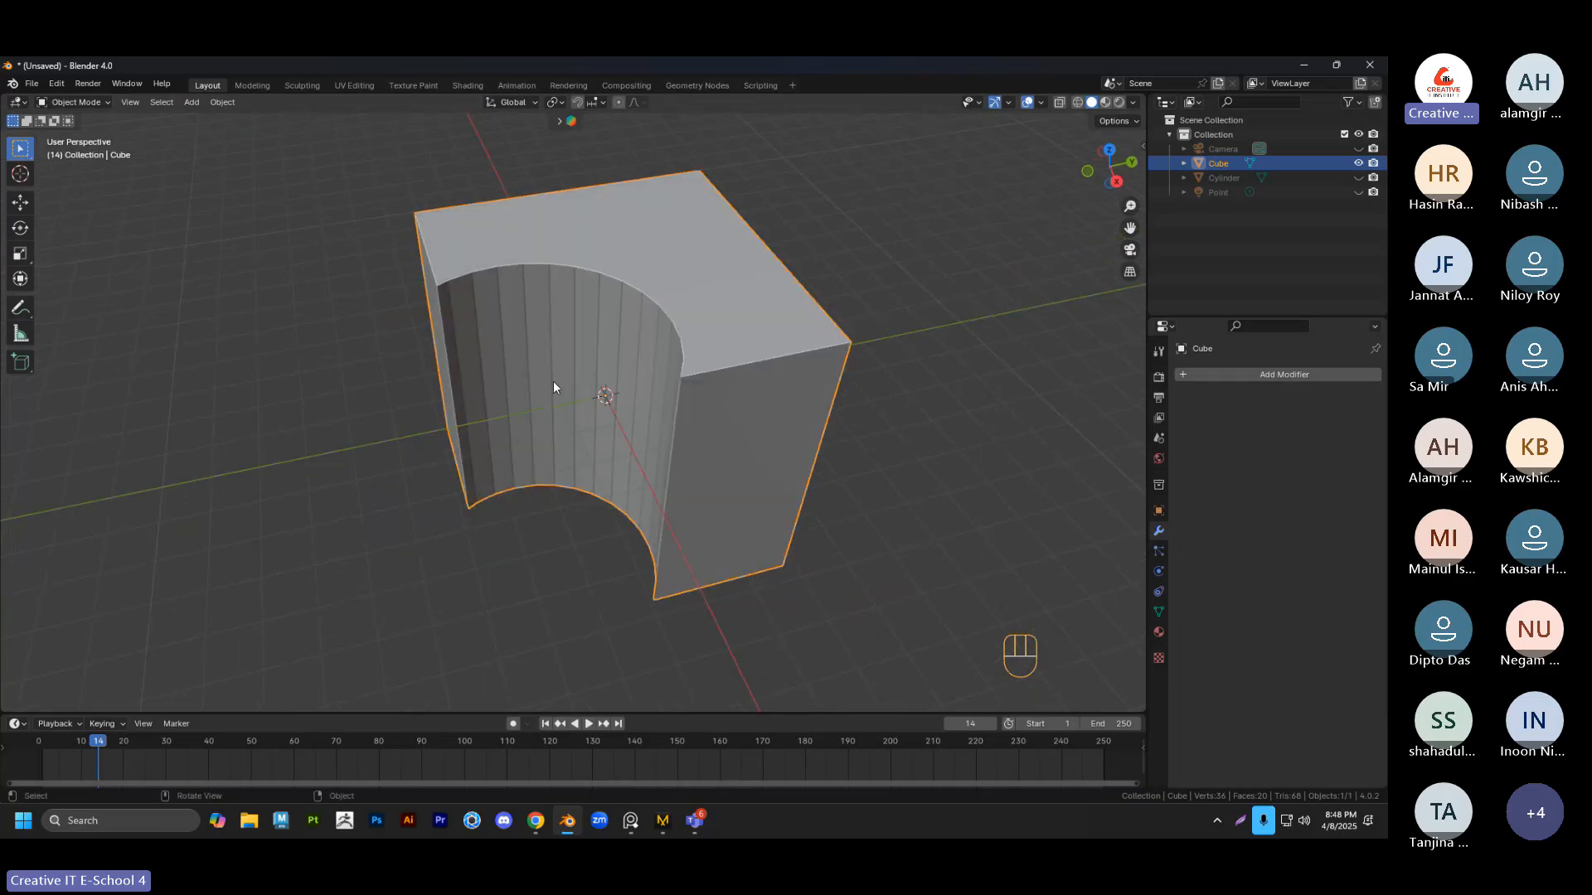
middle_click_drag(554, 381, 663, 461)
left_click(664, 344)
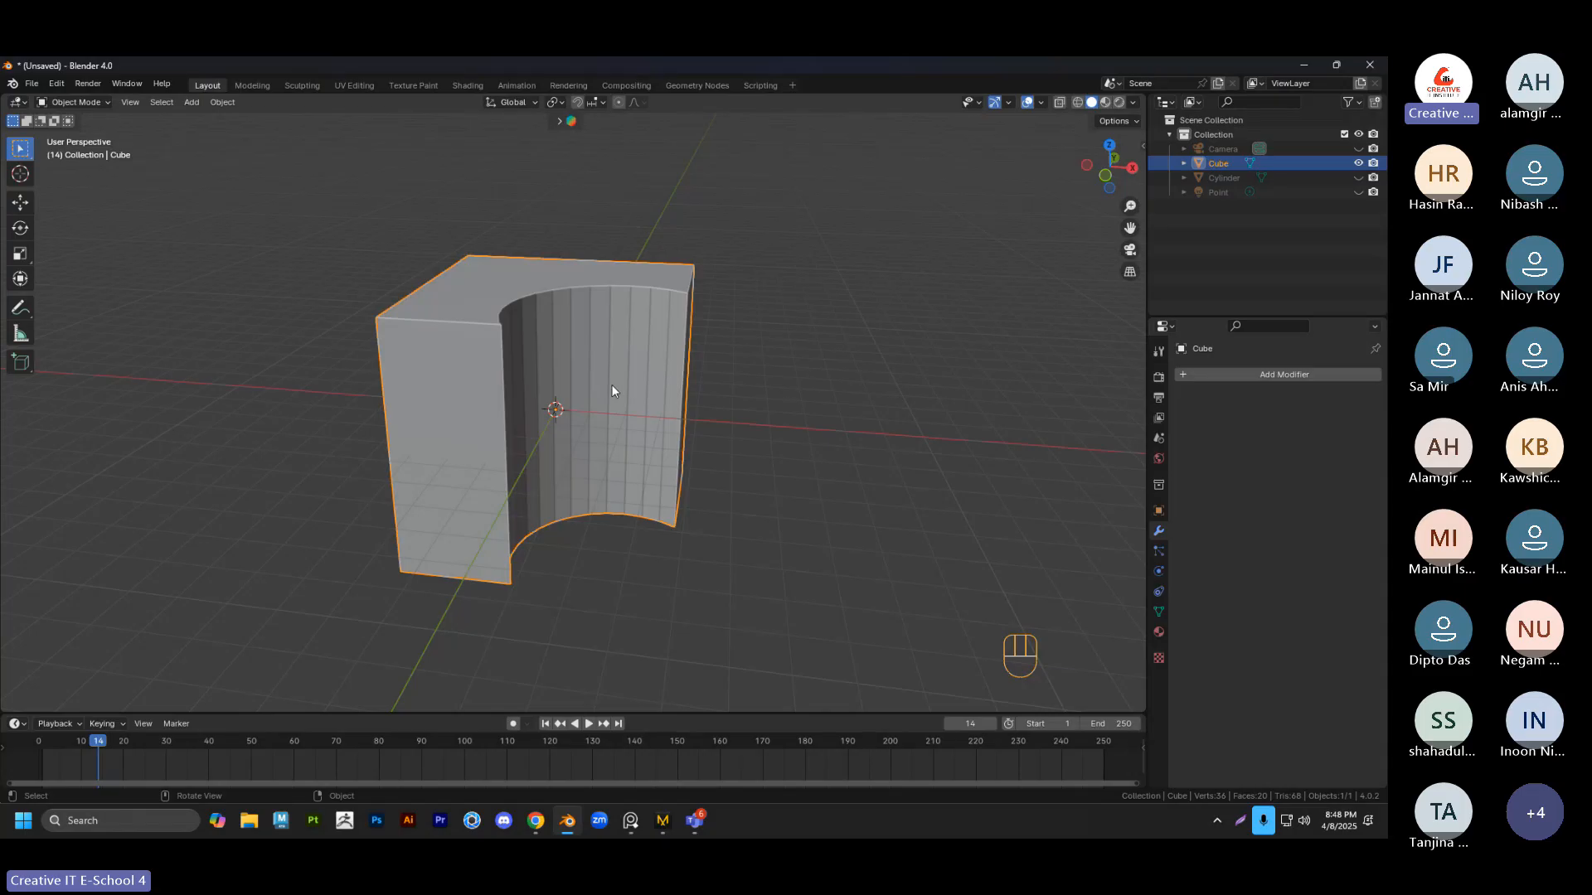
middle_click_drag(612, 387, 679, 415)
left_click(767, 319)
left_click(679, 416)
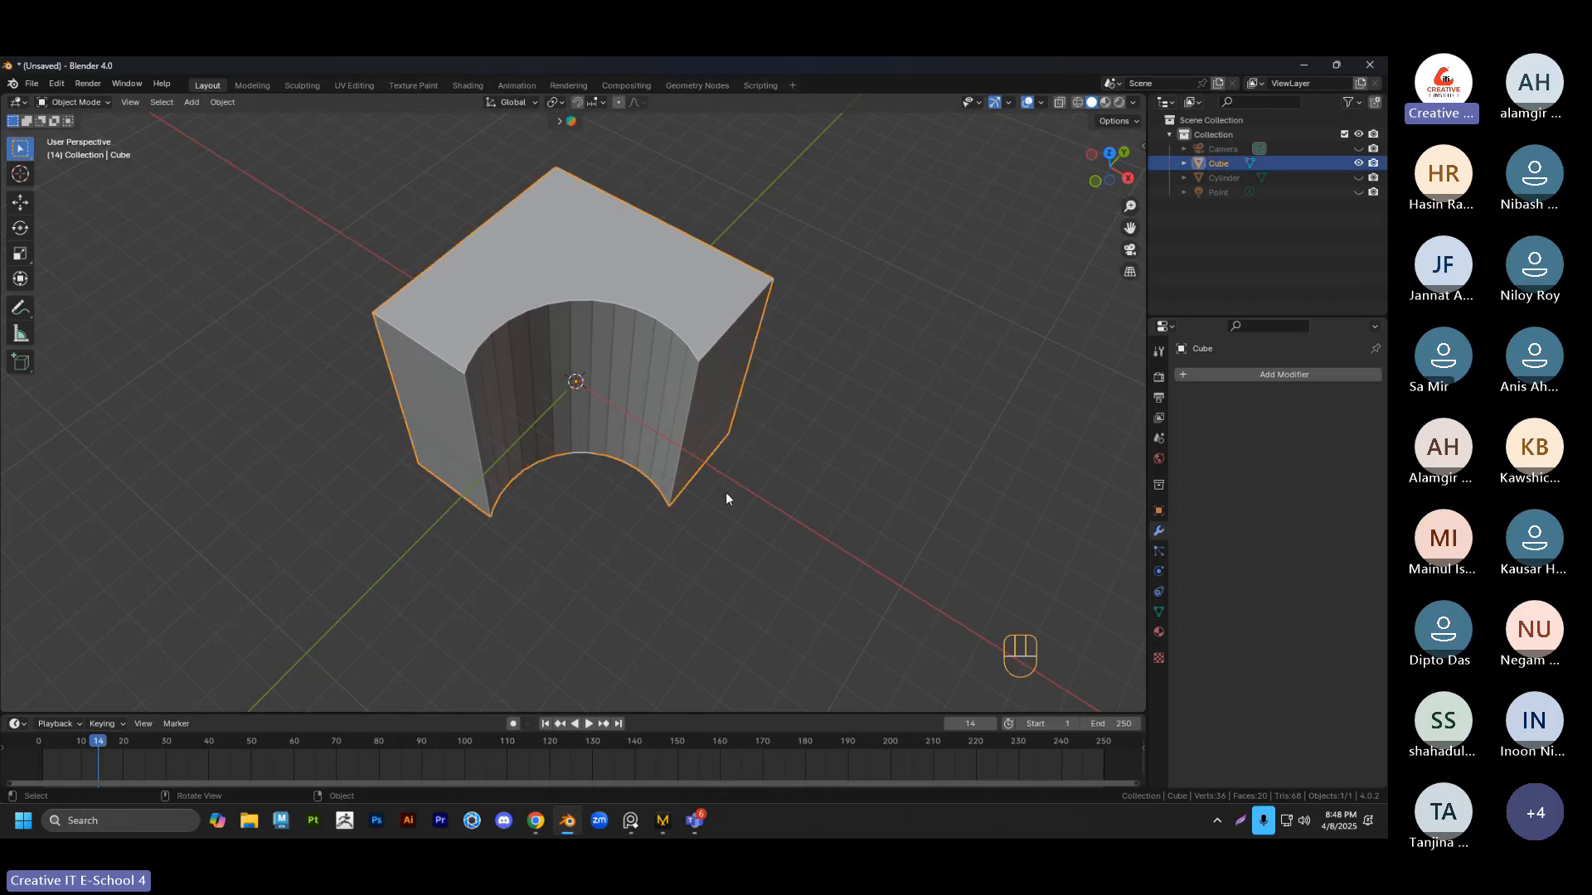
mouse_move(724, 492)
middle_mouse_down()
mouse_move(698, 394)
mouse_move(756, 381)
mouse_move(740, 408)
middle_mouse_up()
key("ctrl+z")
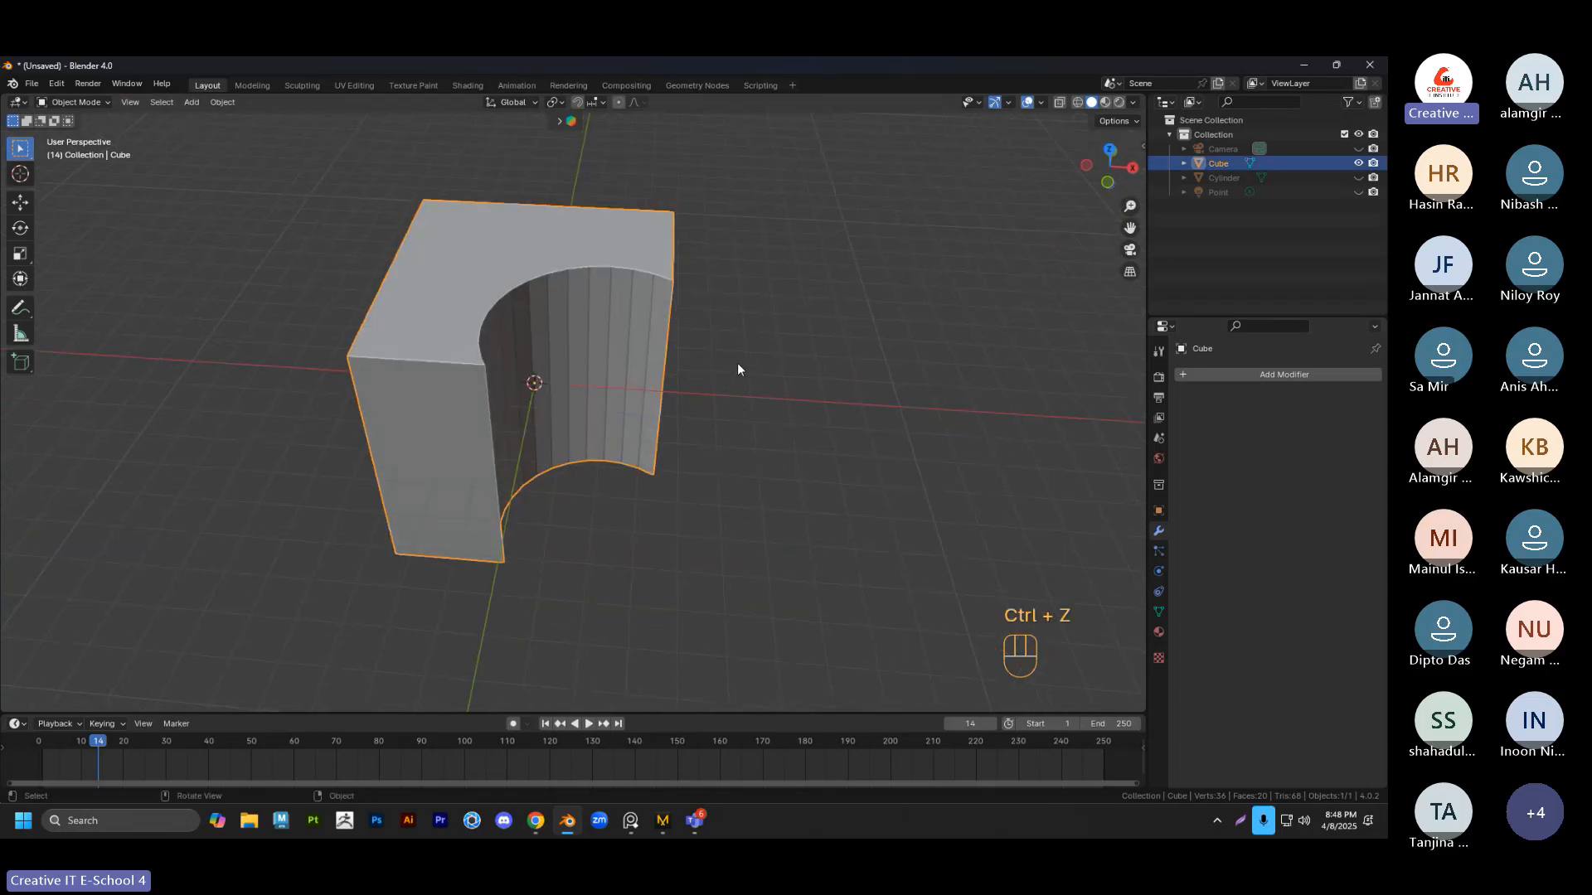
Add a UV sphere at the world origin and scale it up inside the cube's curved cut
key("shift+a")
mouse_move(738, 363)
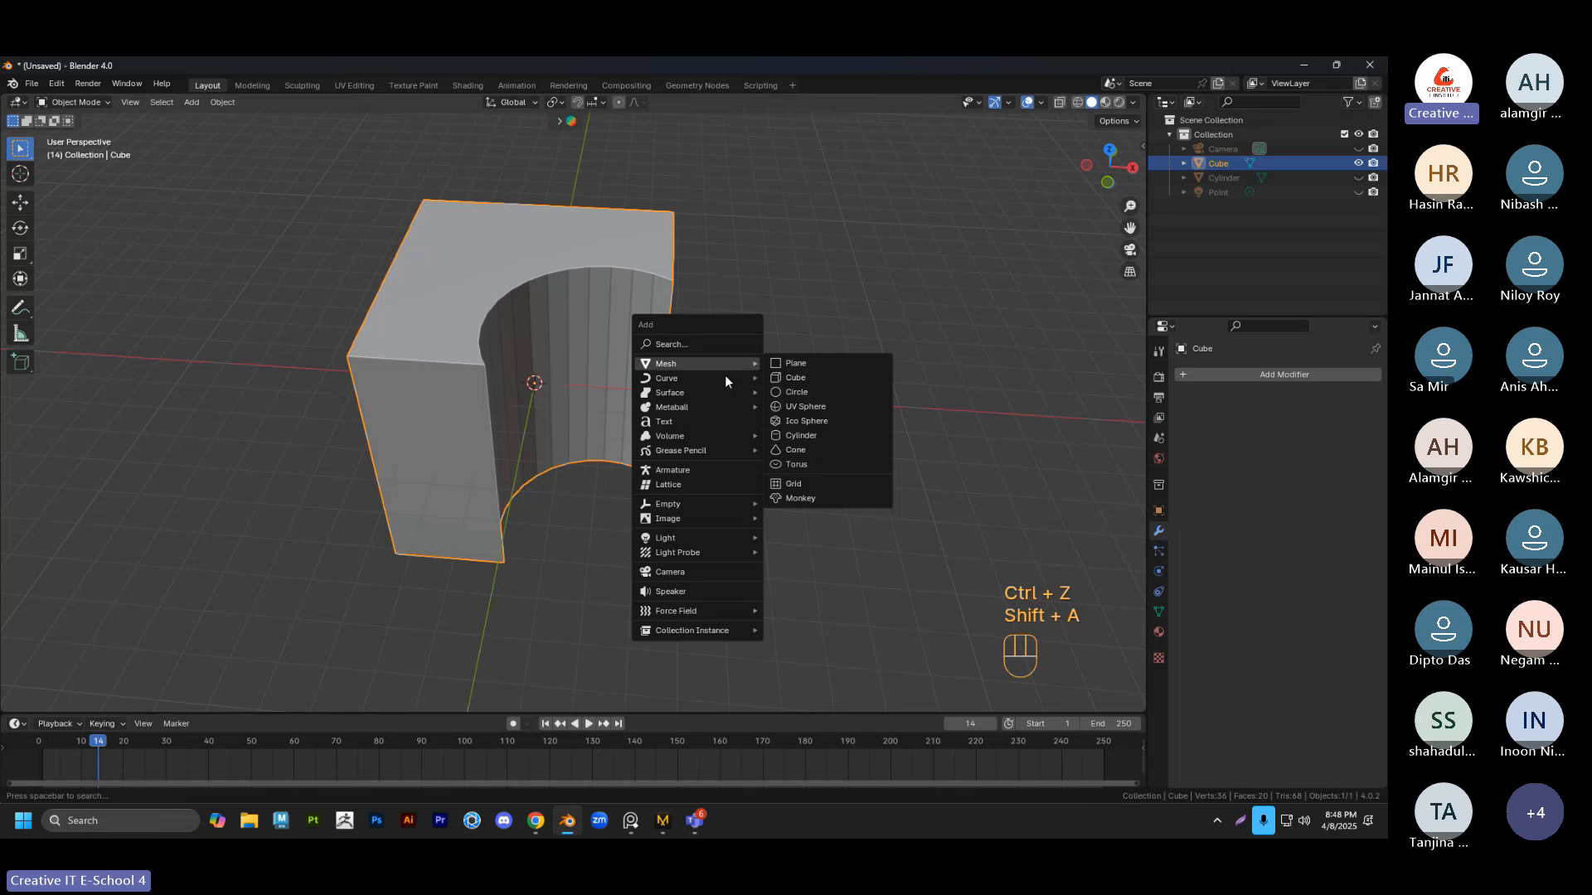
left_click(816, 406)
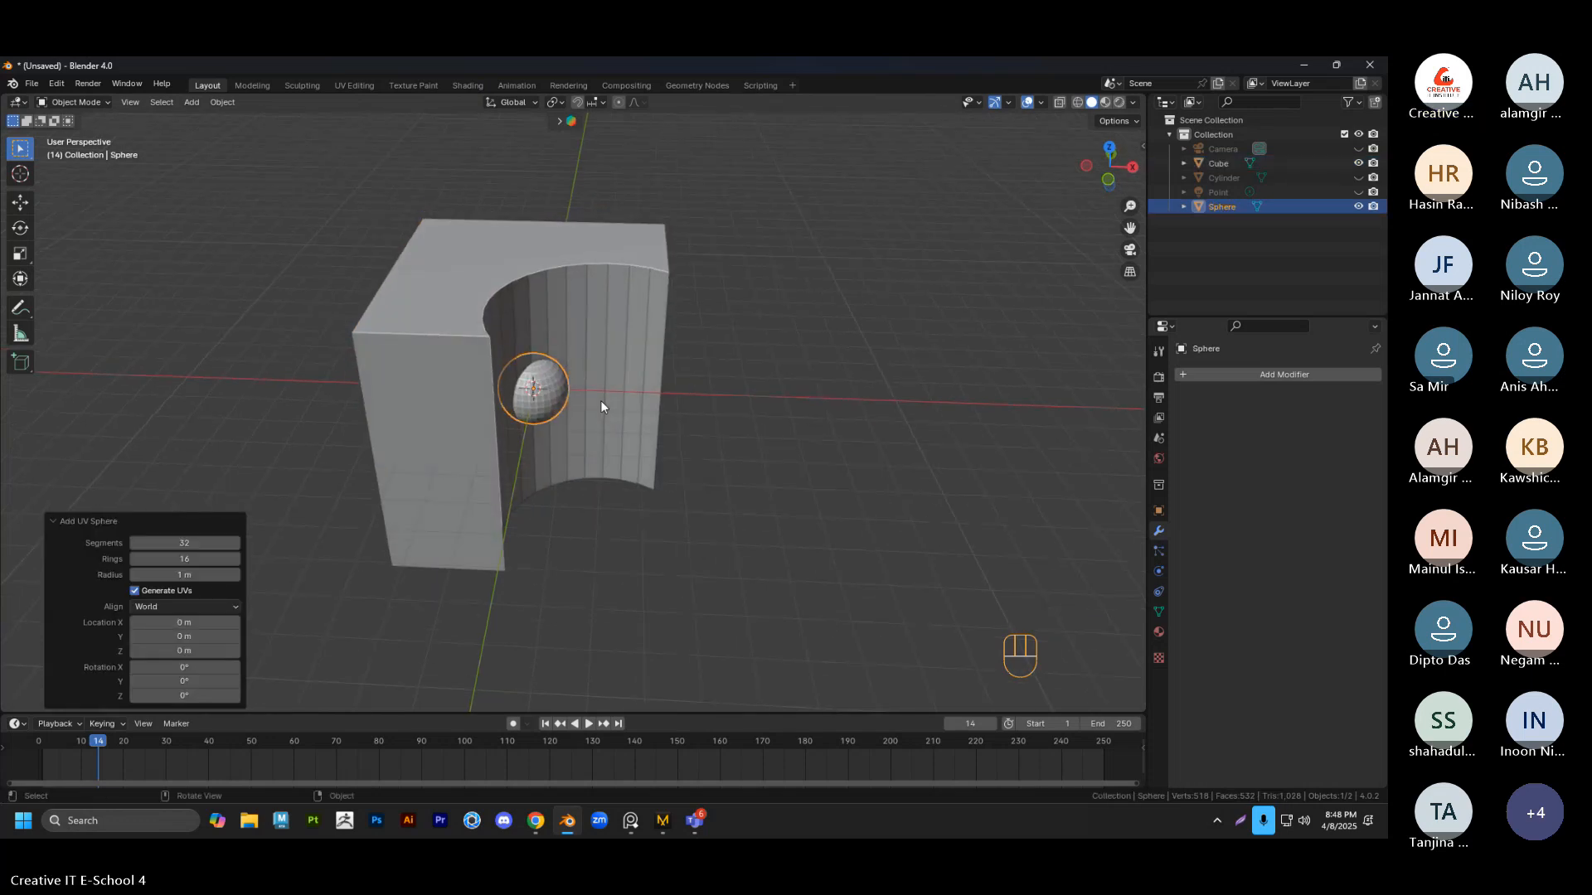
key("s")
left_click(645, 426)
middle_click_drag(598, 410, 534, 405)
left_click(730, 456)
scroll(600, 423, "up", 2)
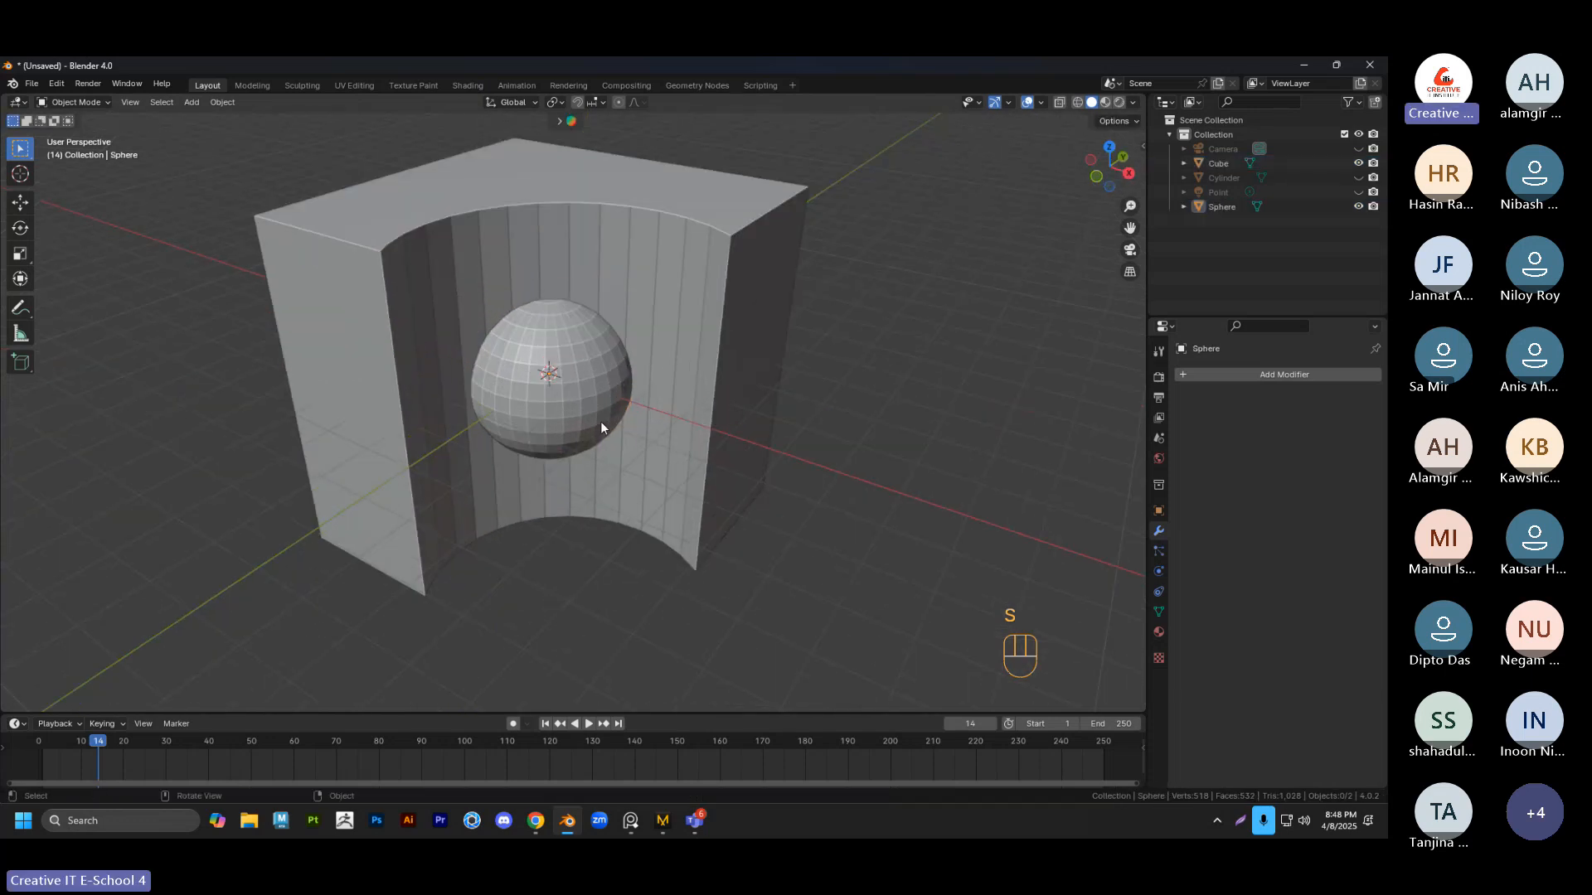
Add a Boolean modifier to the cut cube and pick the sphere as its Difference object
left_click(587, 426)
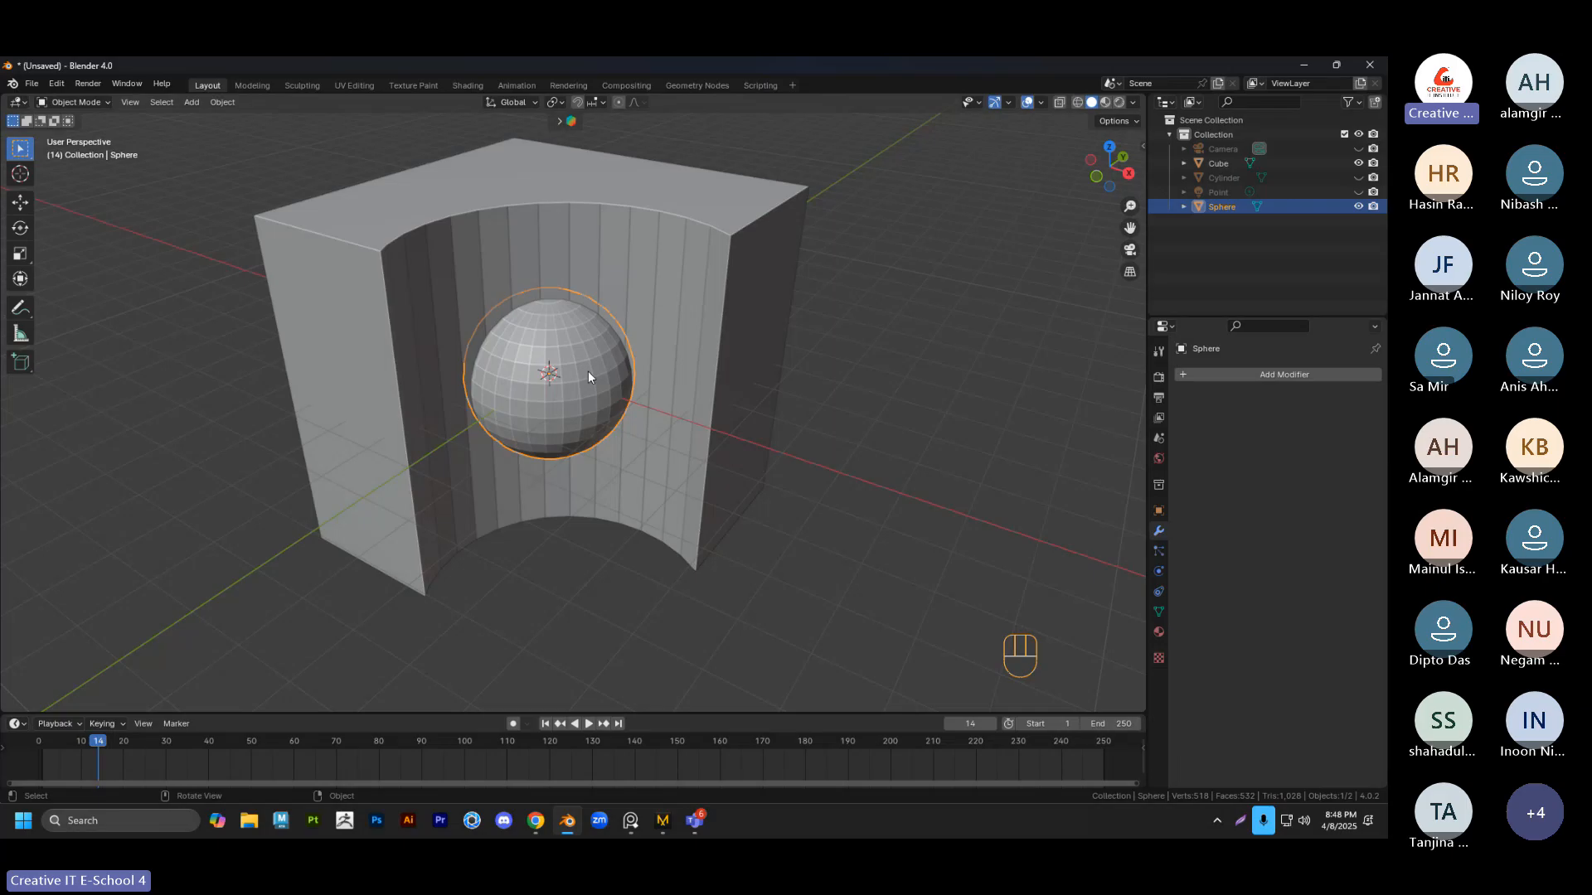
left_click(596, 280)
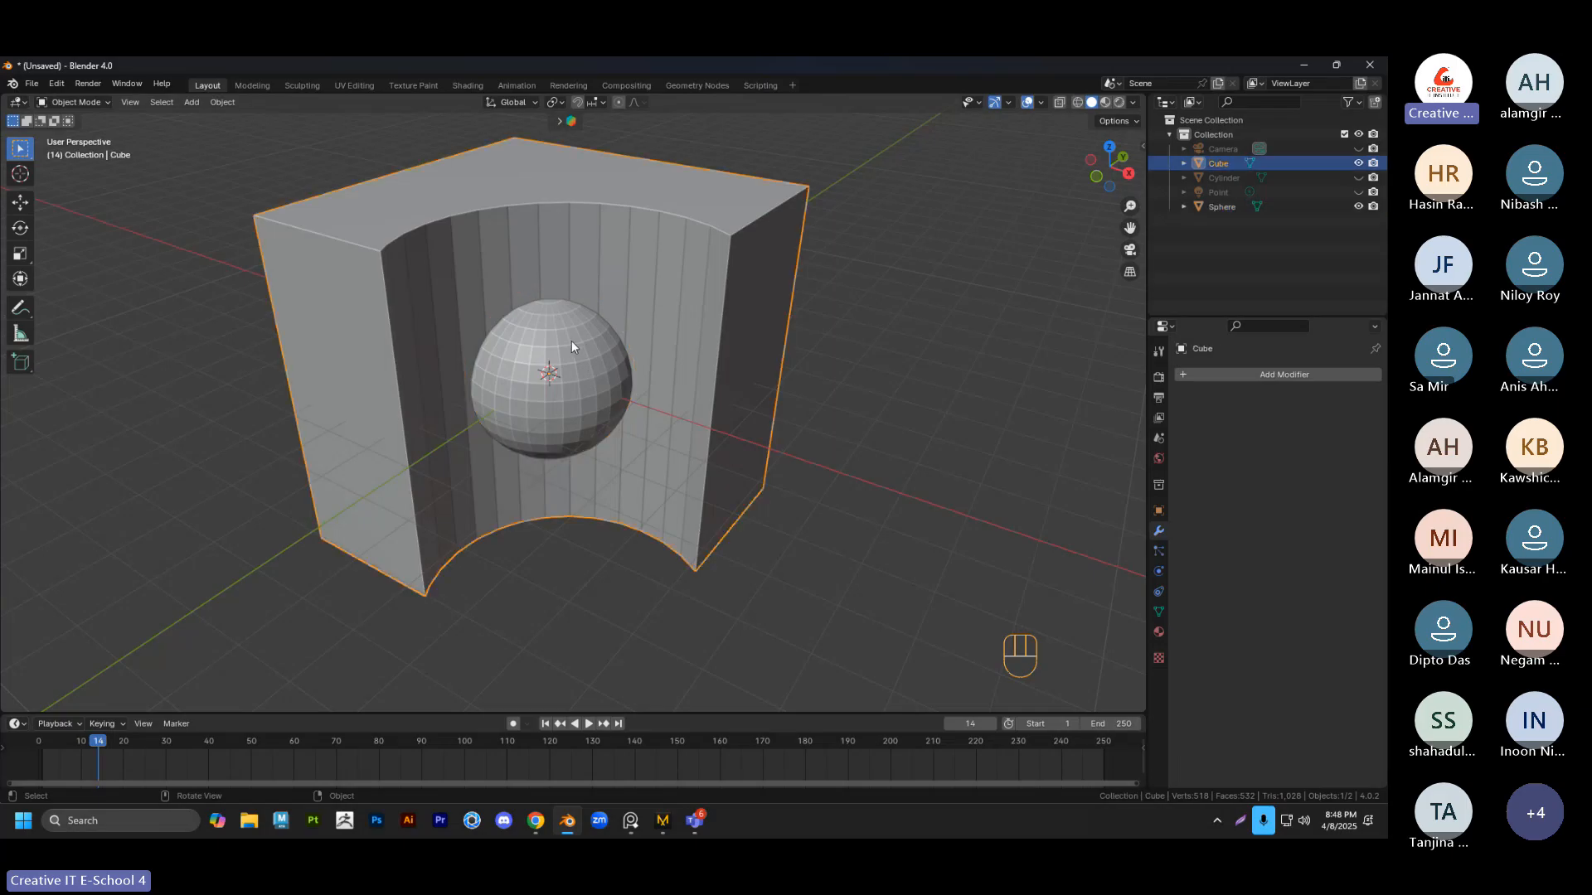
left_click(622, 572)
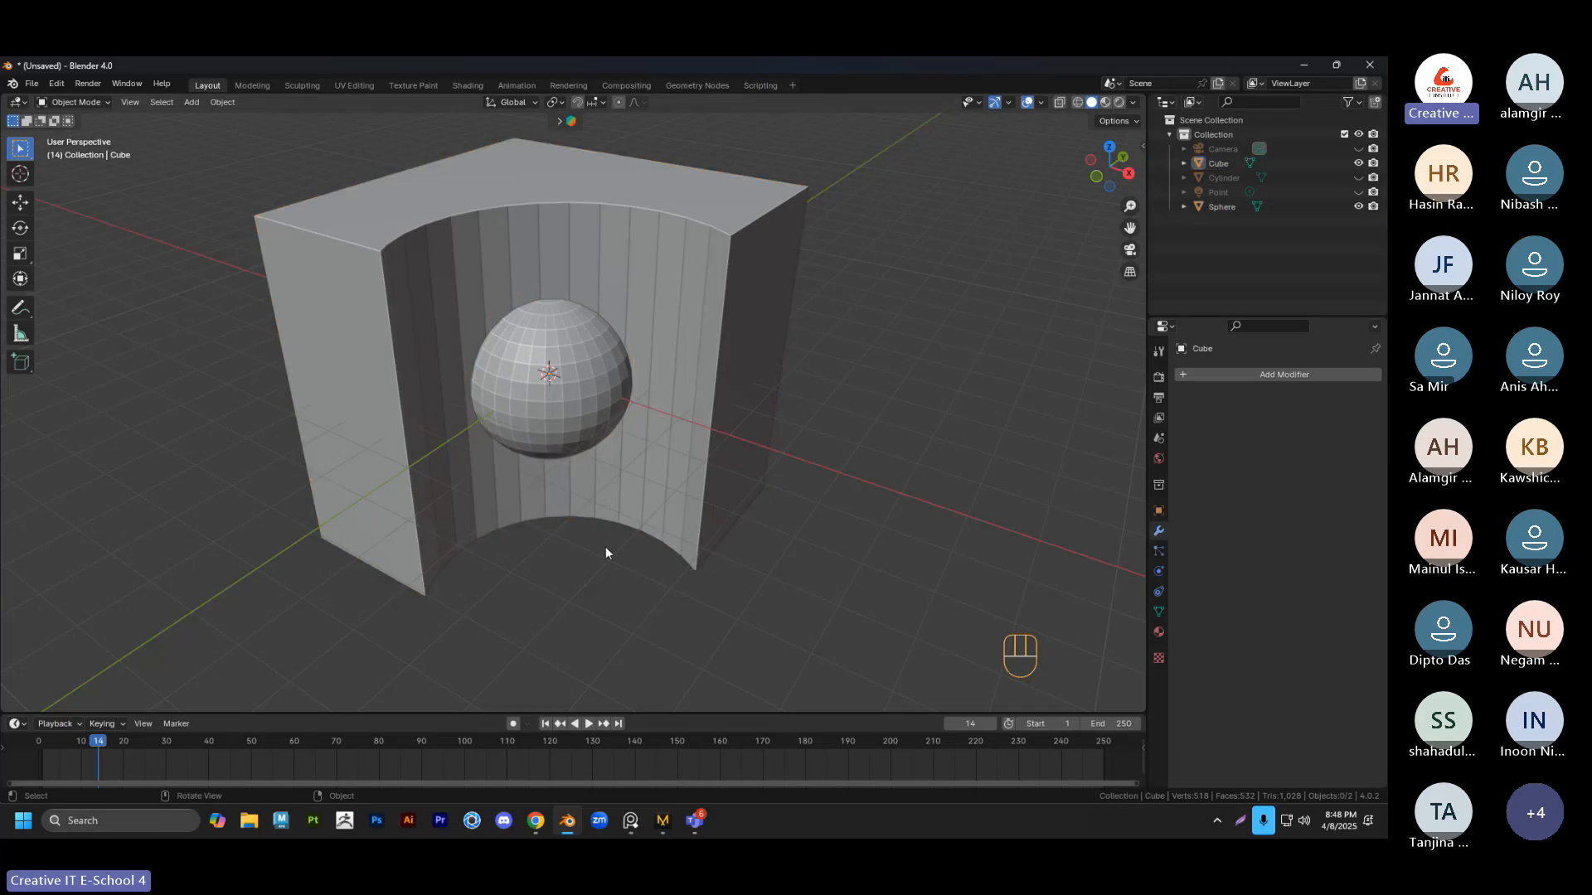
left_click(557, 345)
left_click(605, 601)
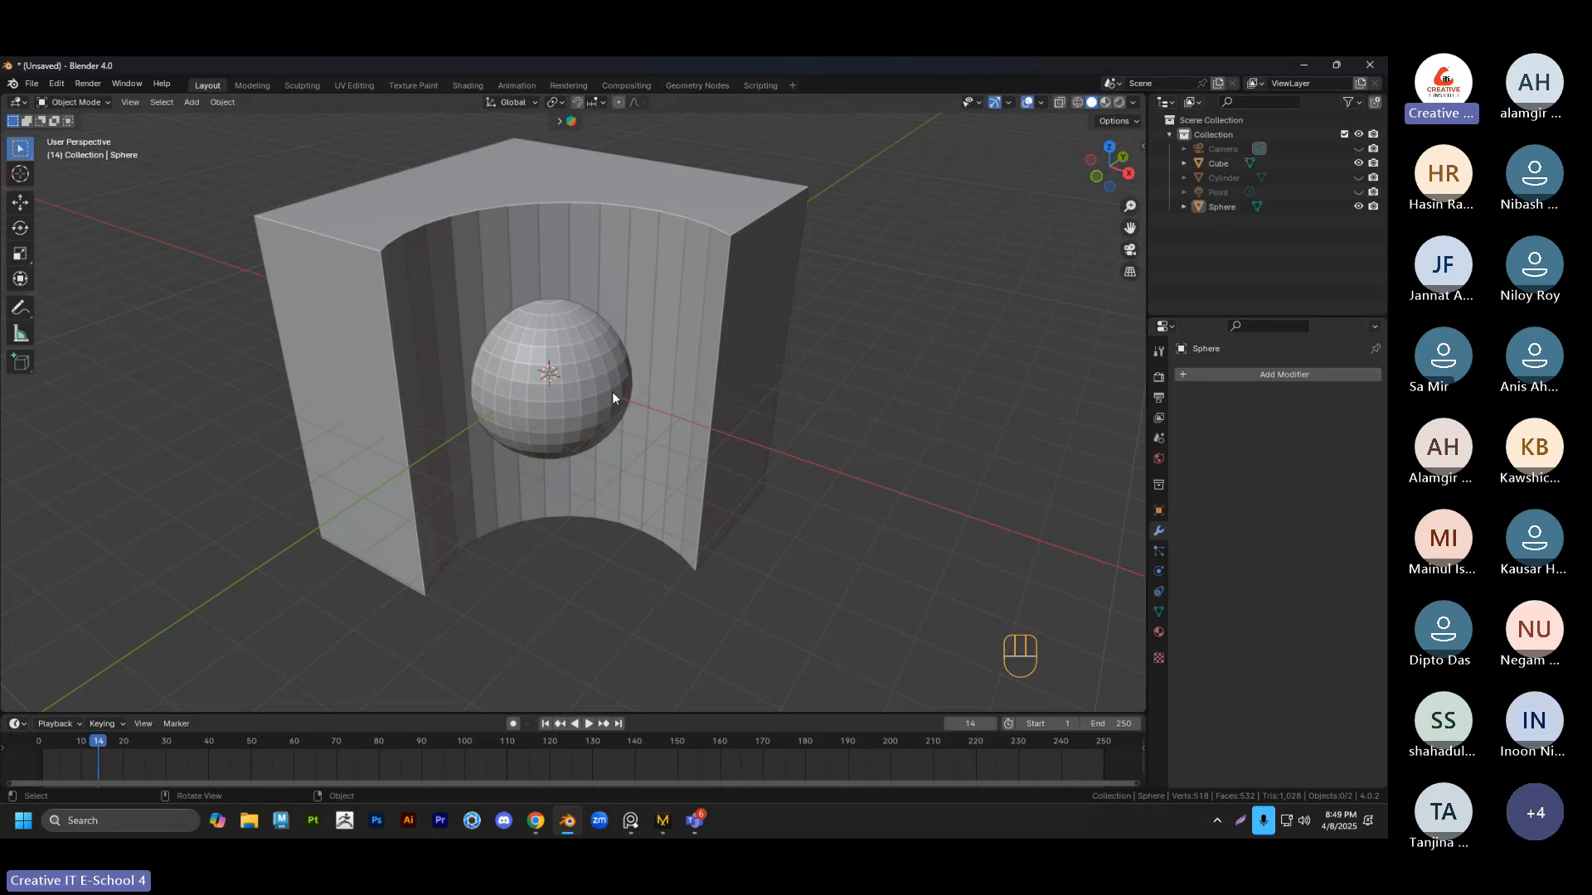
left_click(626, 336)
left_click(1252, 375)
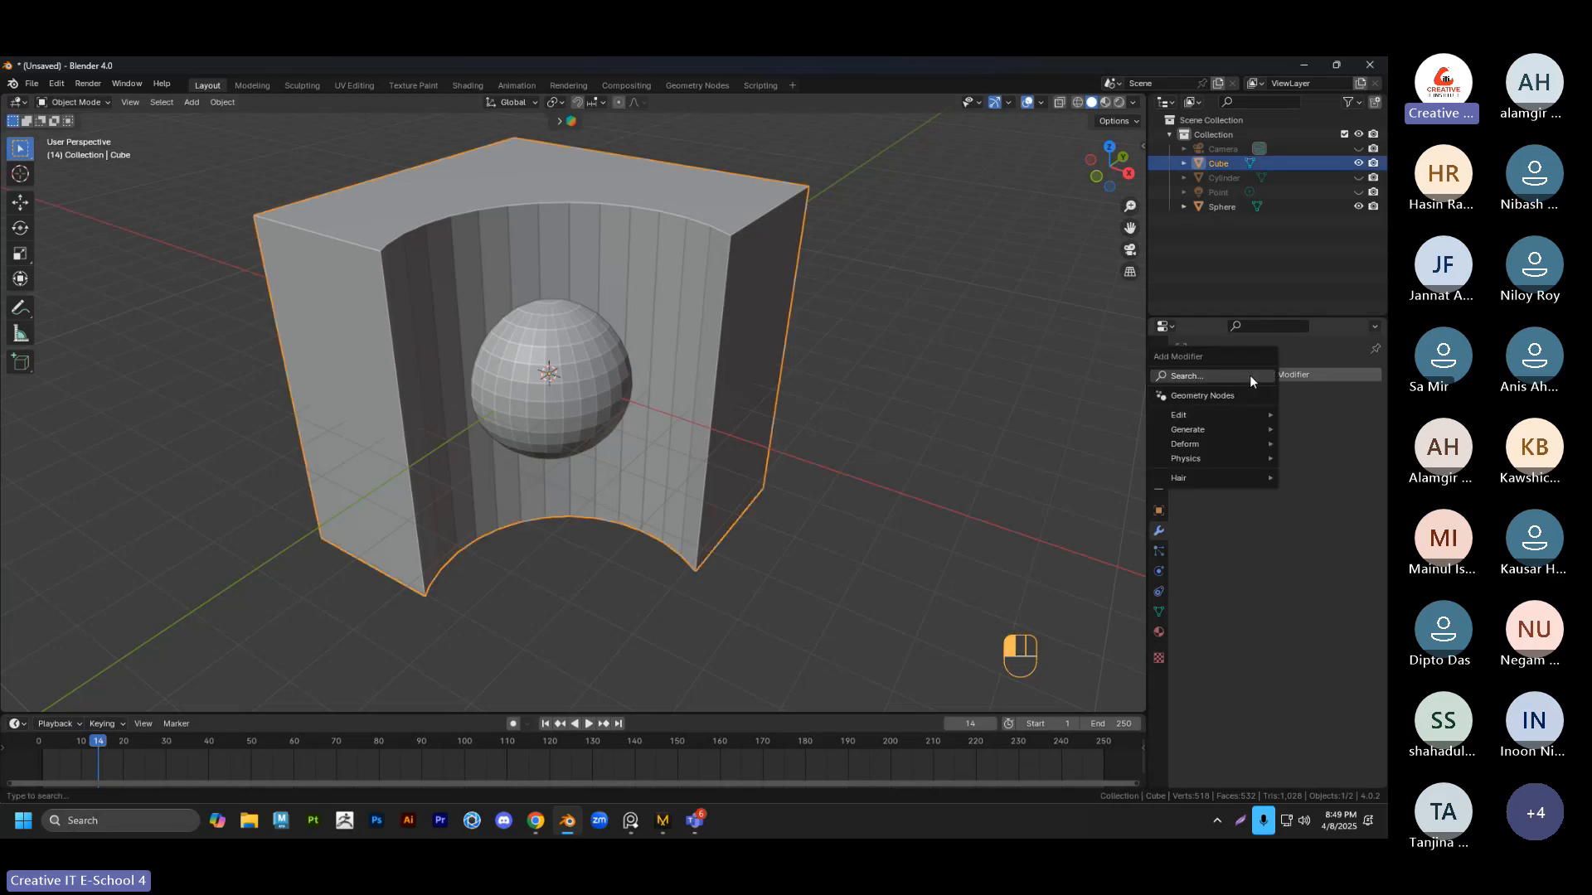
left_click(1250, 374)
left_click(1141, 402)
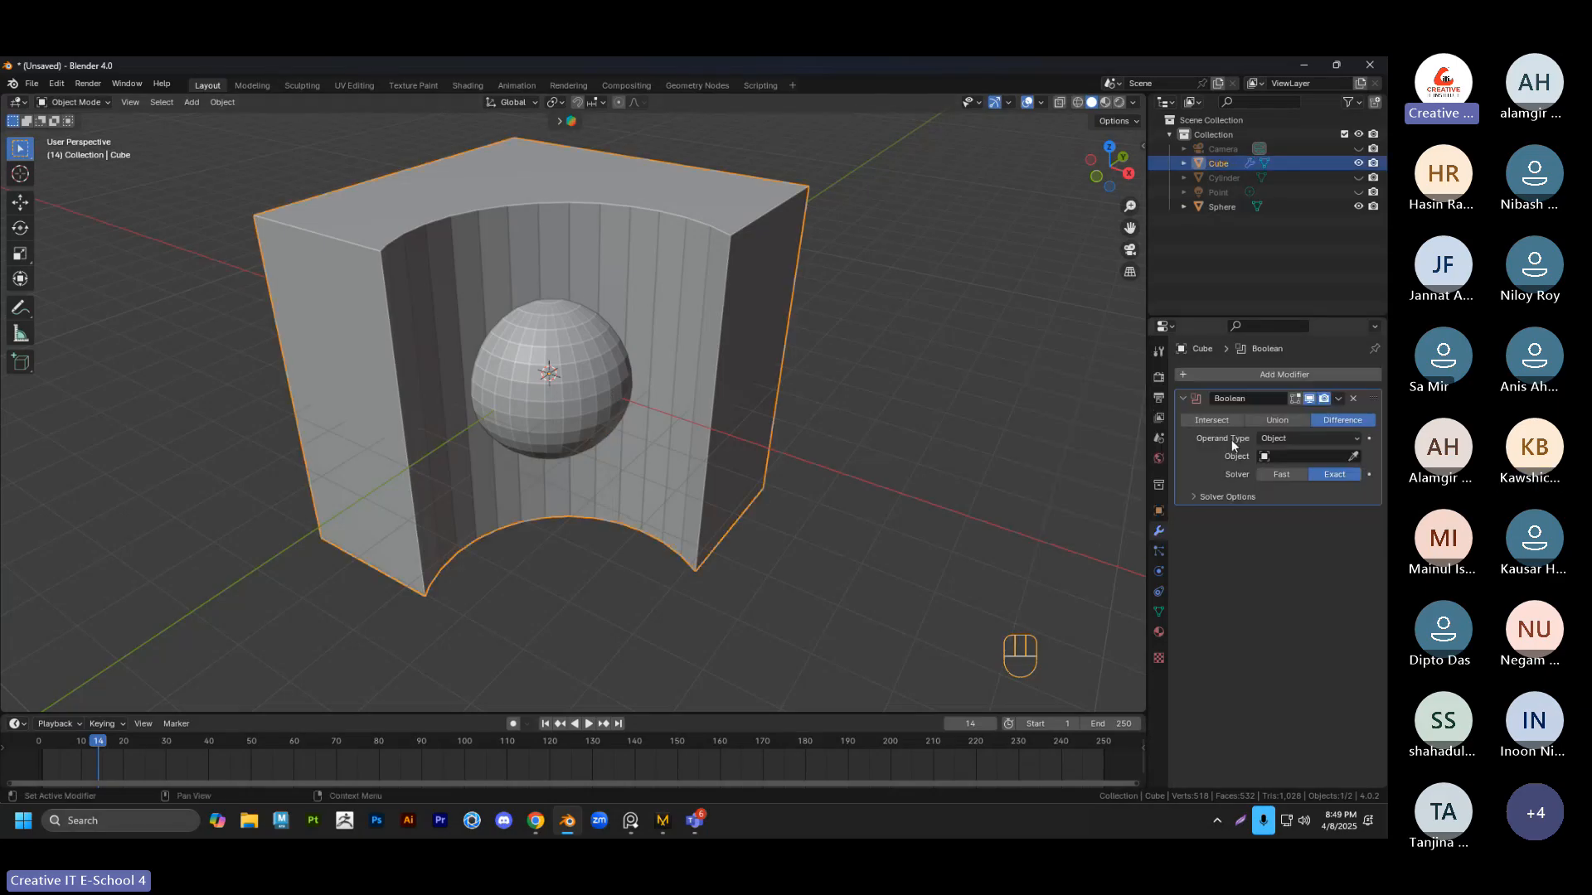
left_click(1354, 456)
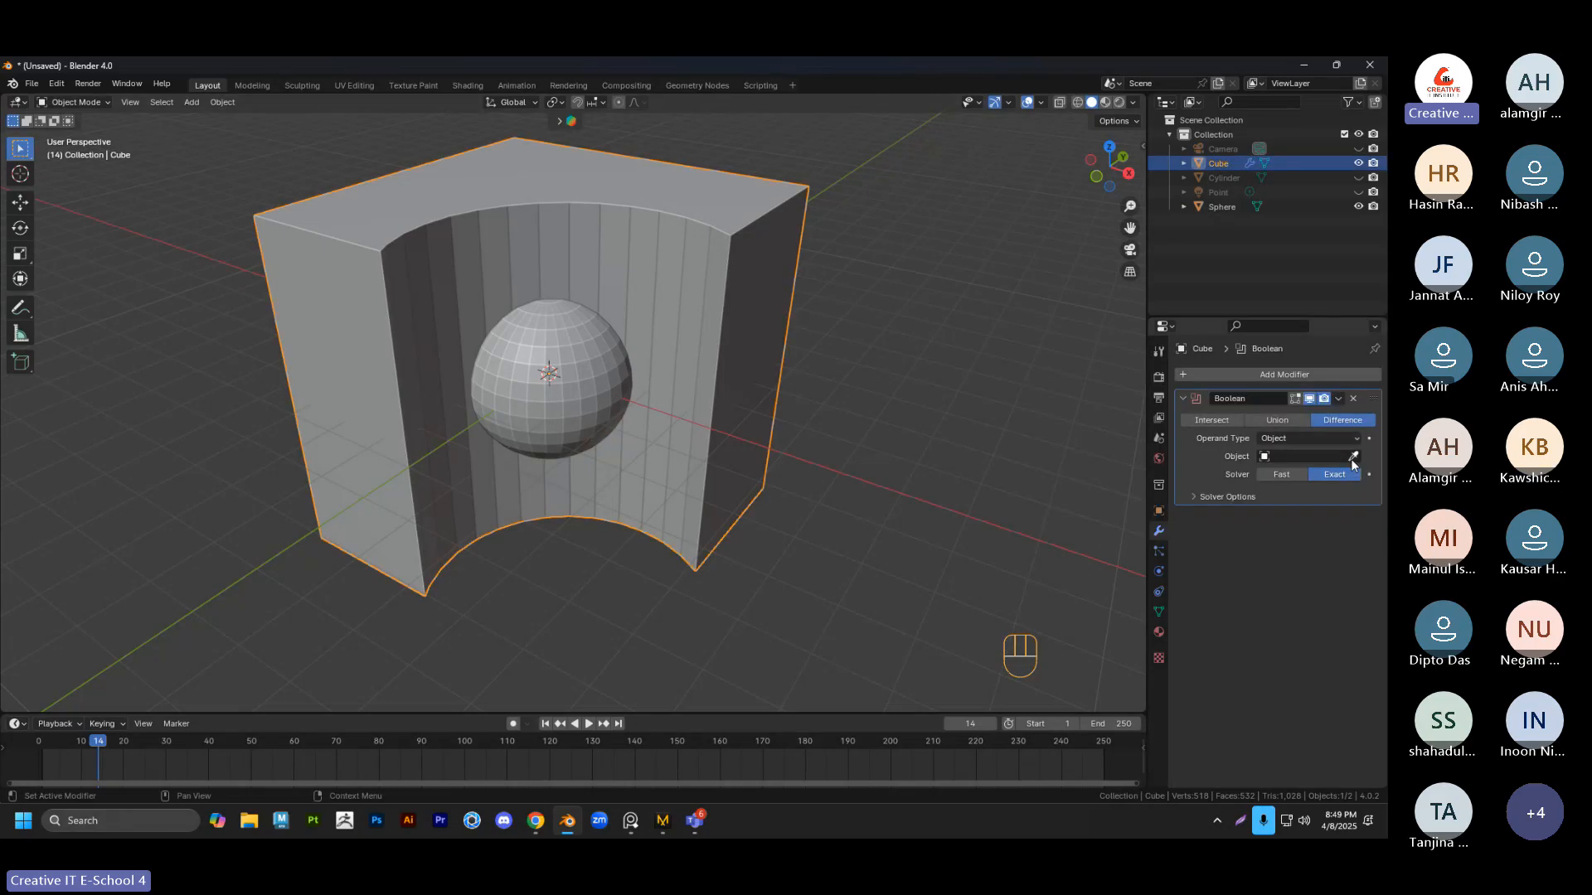
left_click(587, 342)
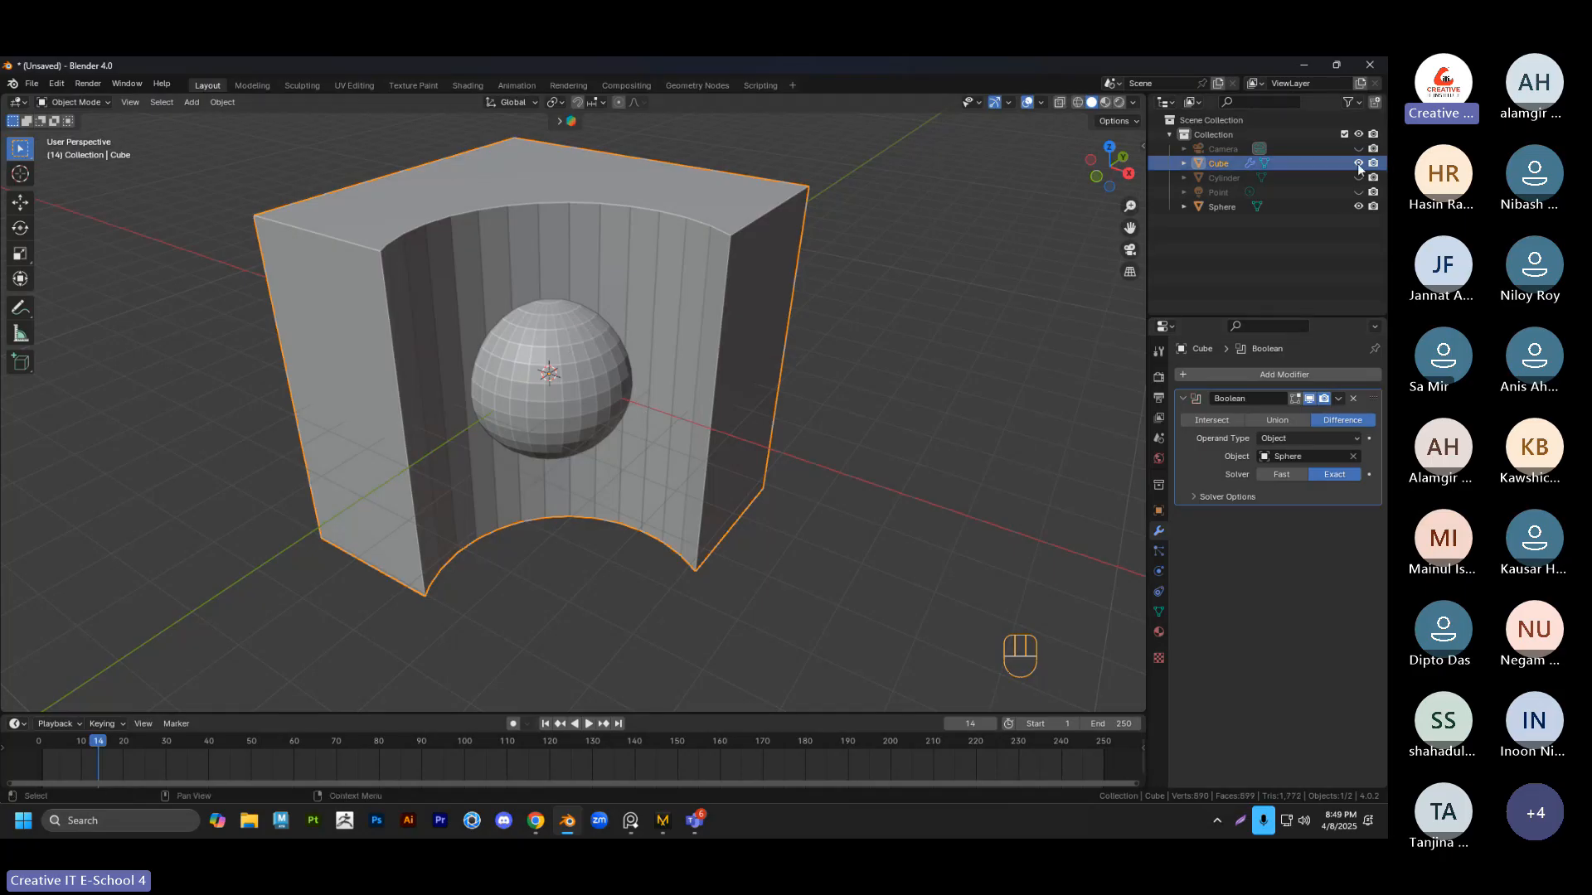
Hide the sphere to inspect the cube's curved surface, and show the sphere again
left_click(610, 375)
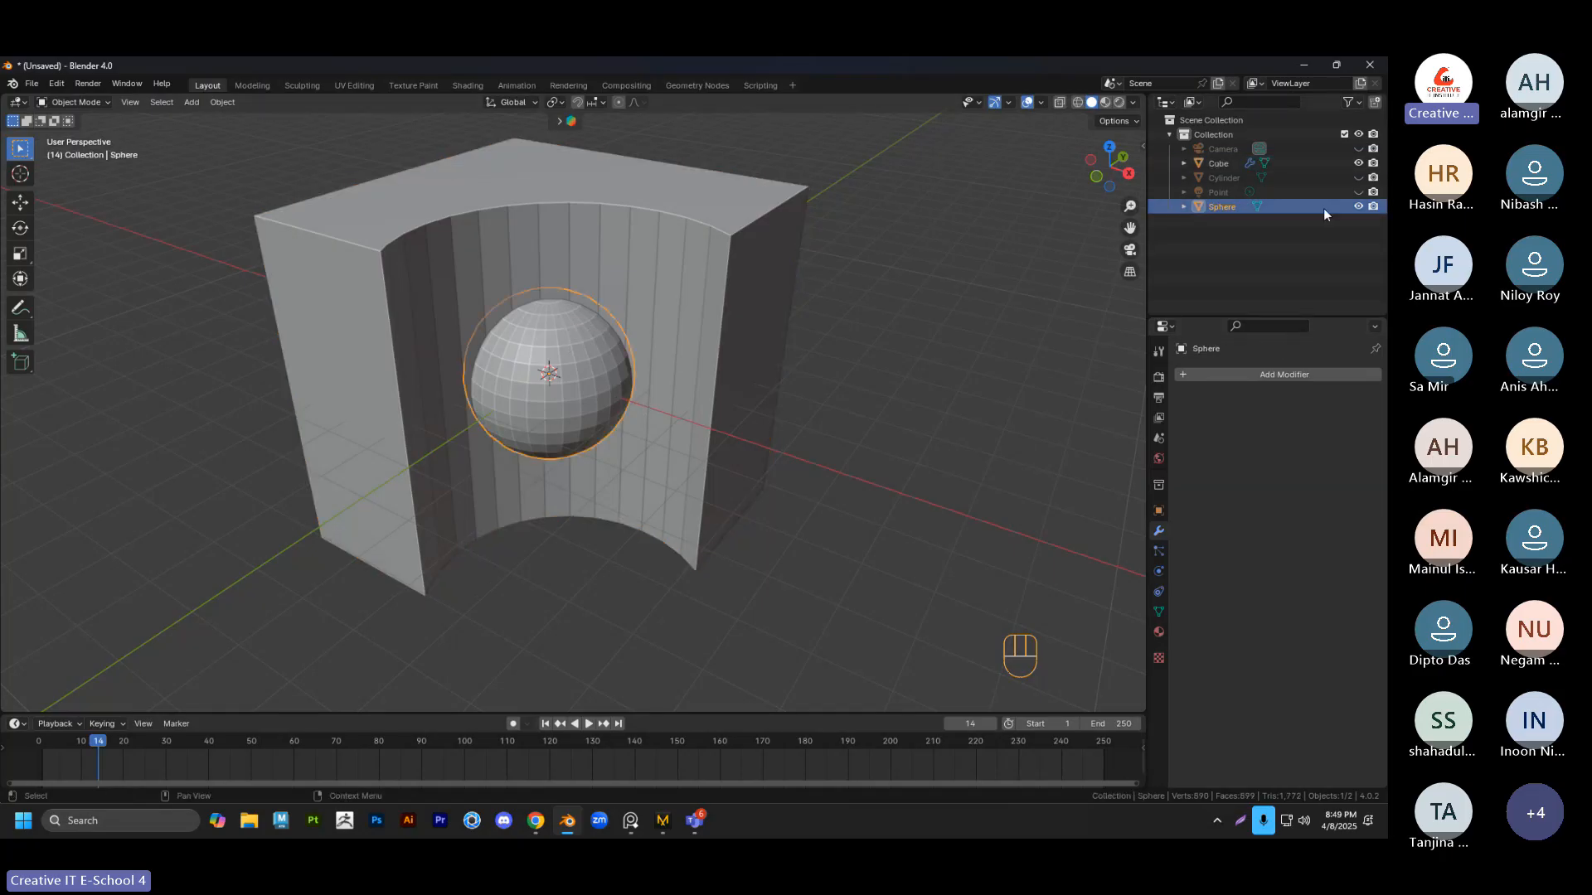
left_click(1357, 207)
middle_click_drag(843, 496, 557, 496)
left_click(1358, 206)
left_click(557, 495)
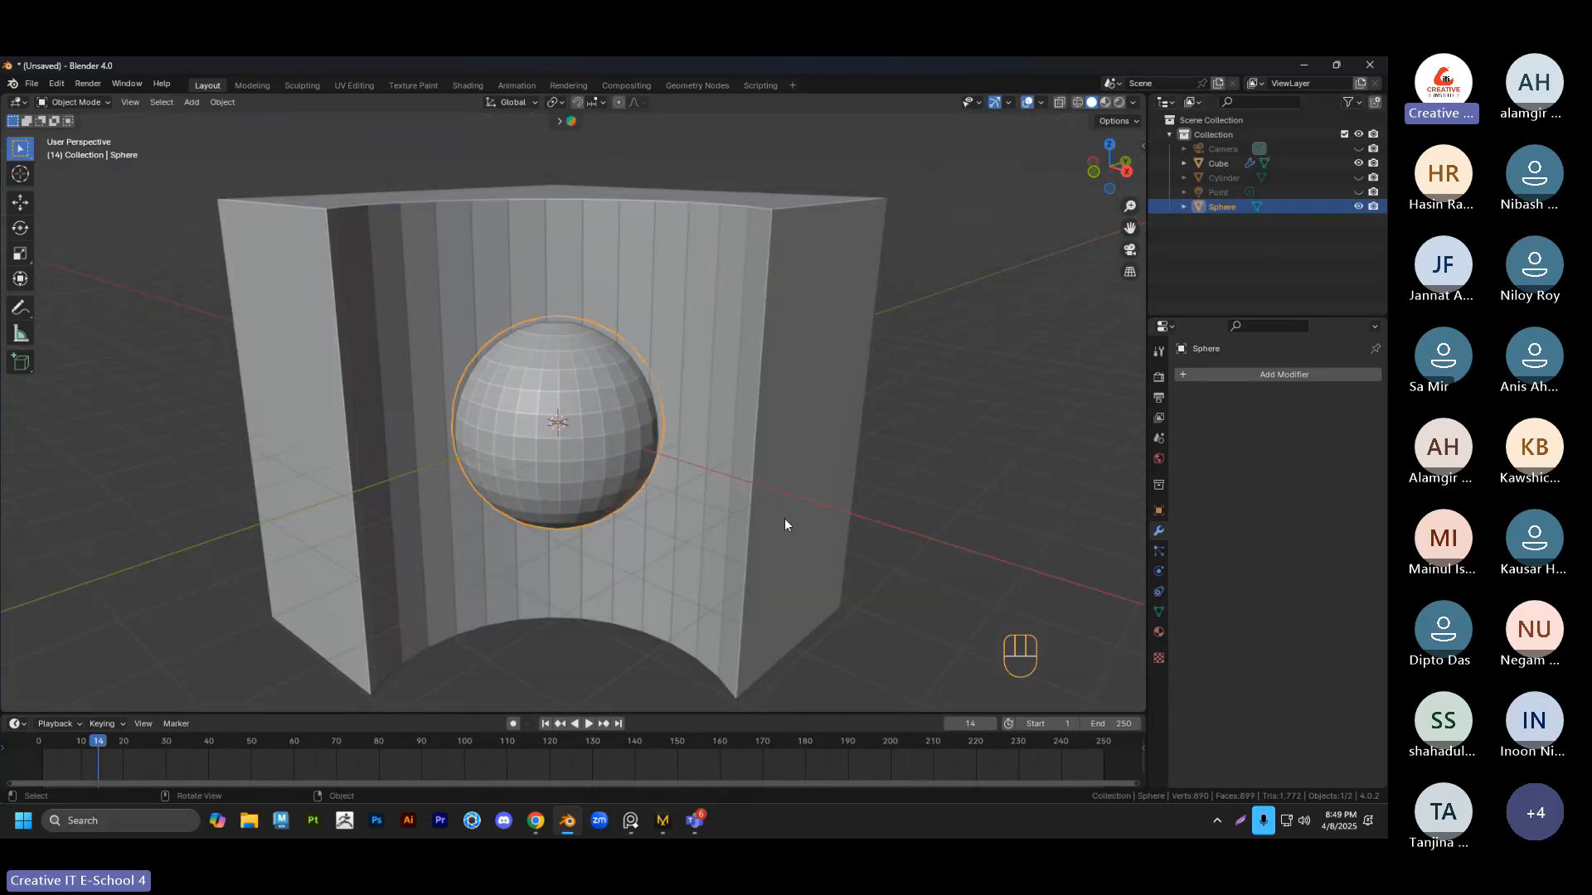
middle_click_drag(785, 519, 684, 488)
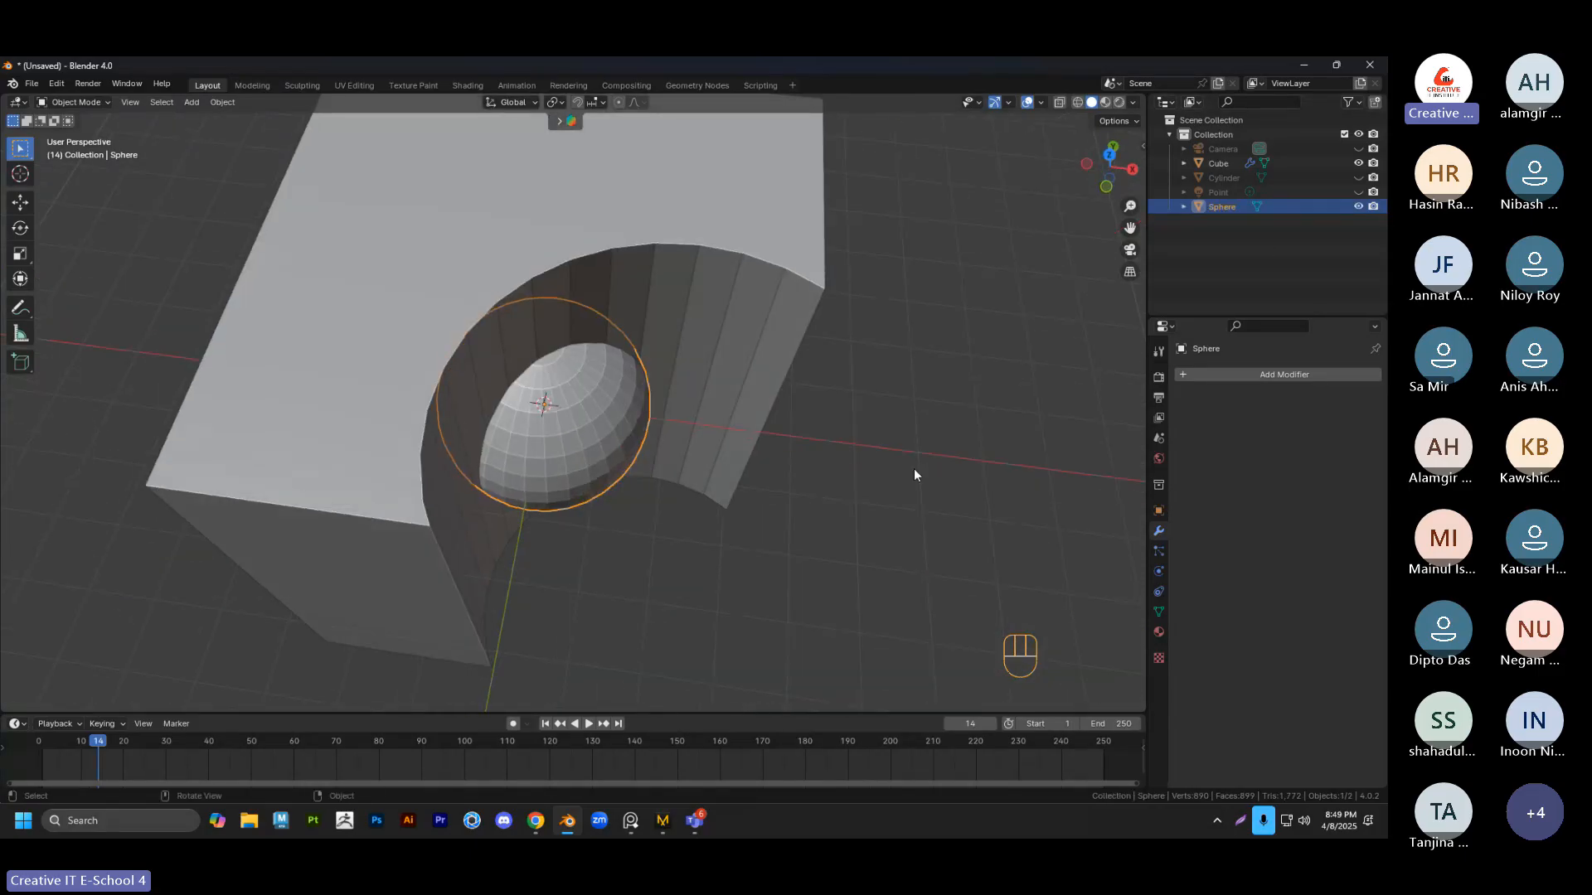
middle_click_drag(777, 427, 718, 429)
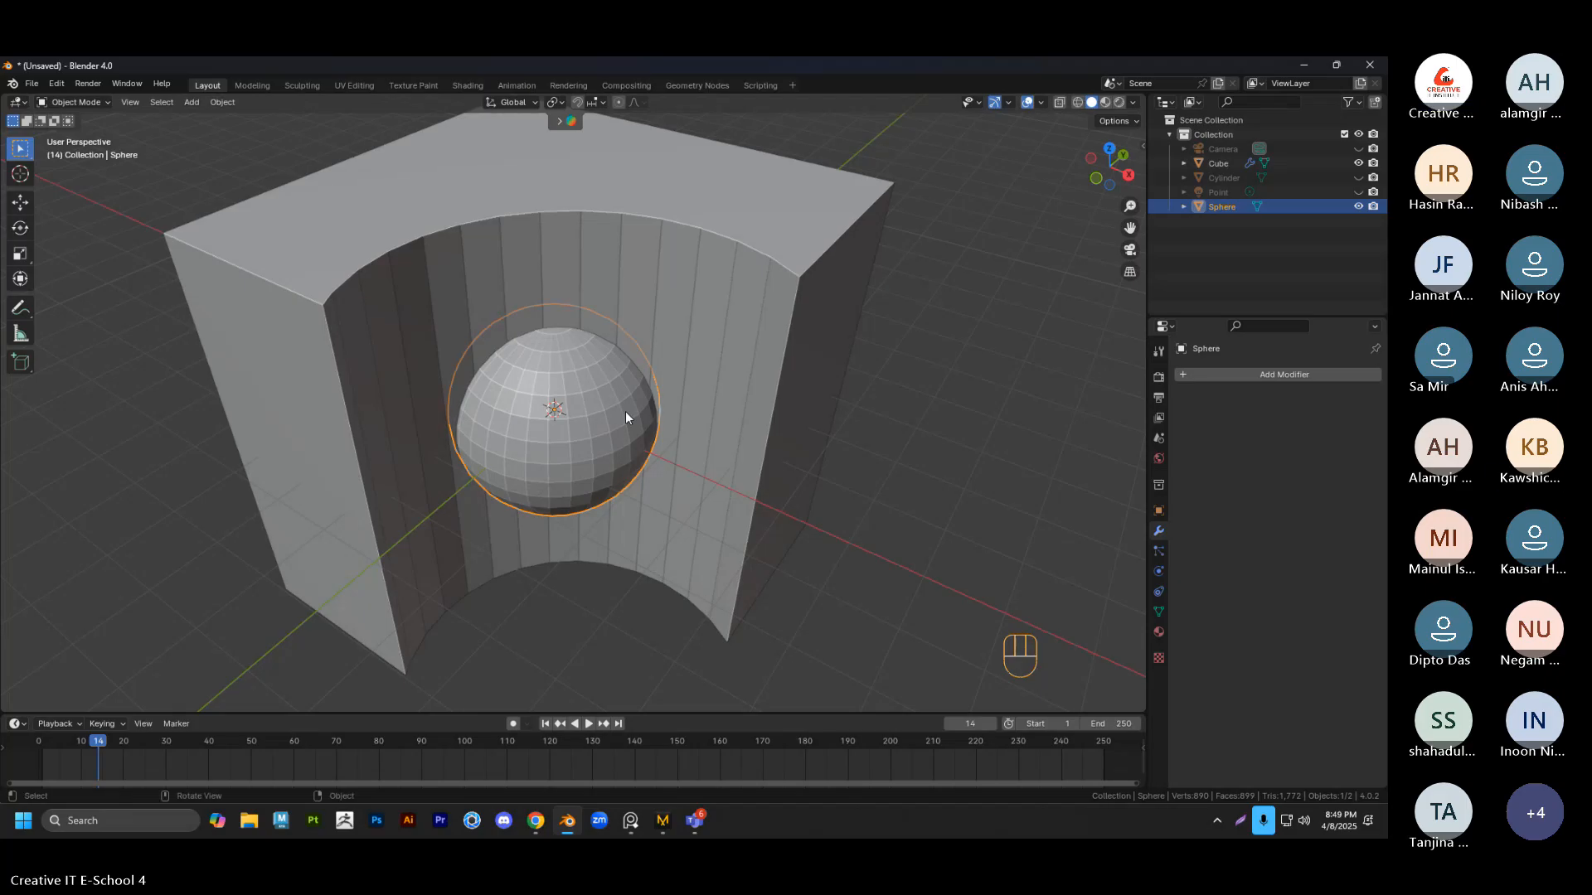
Move the sphere out of the curved recess onto an upper corner of the cube so that they overlap
key("g")
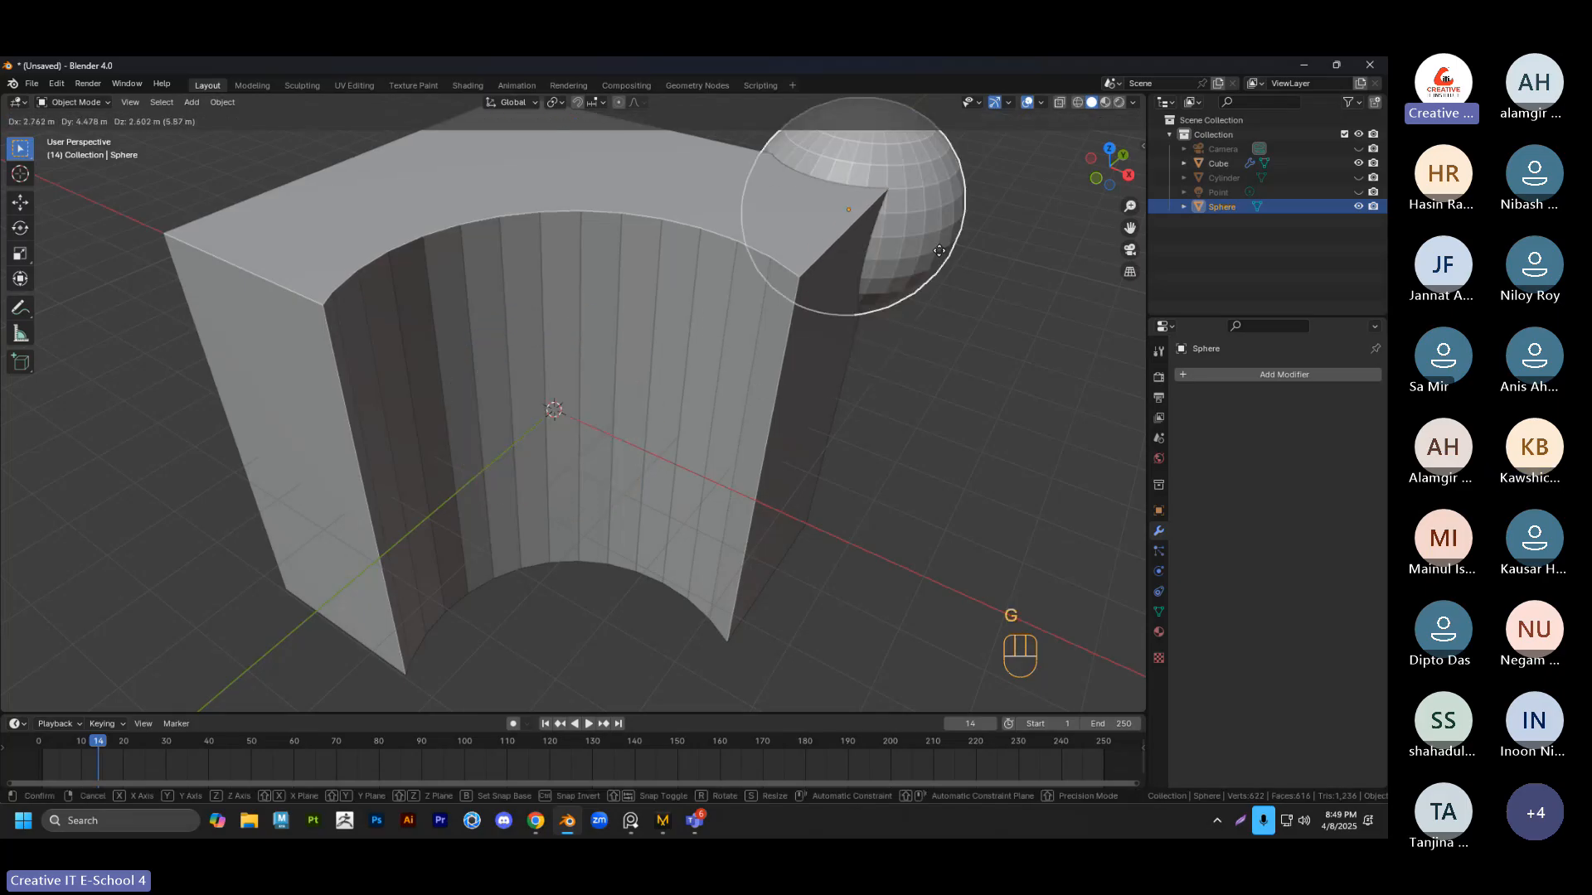
left_click(948, 316)
middle_click_drag(948, 316, 860, 335)
scroll(948, 386, "down", 2)
middle_click_drag(923, 384, 669, 496, "shift")
key("g")
left_click(804, 350)
key("g")
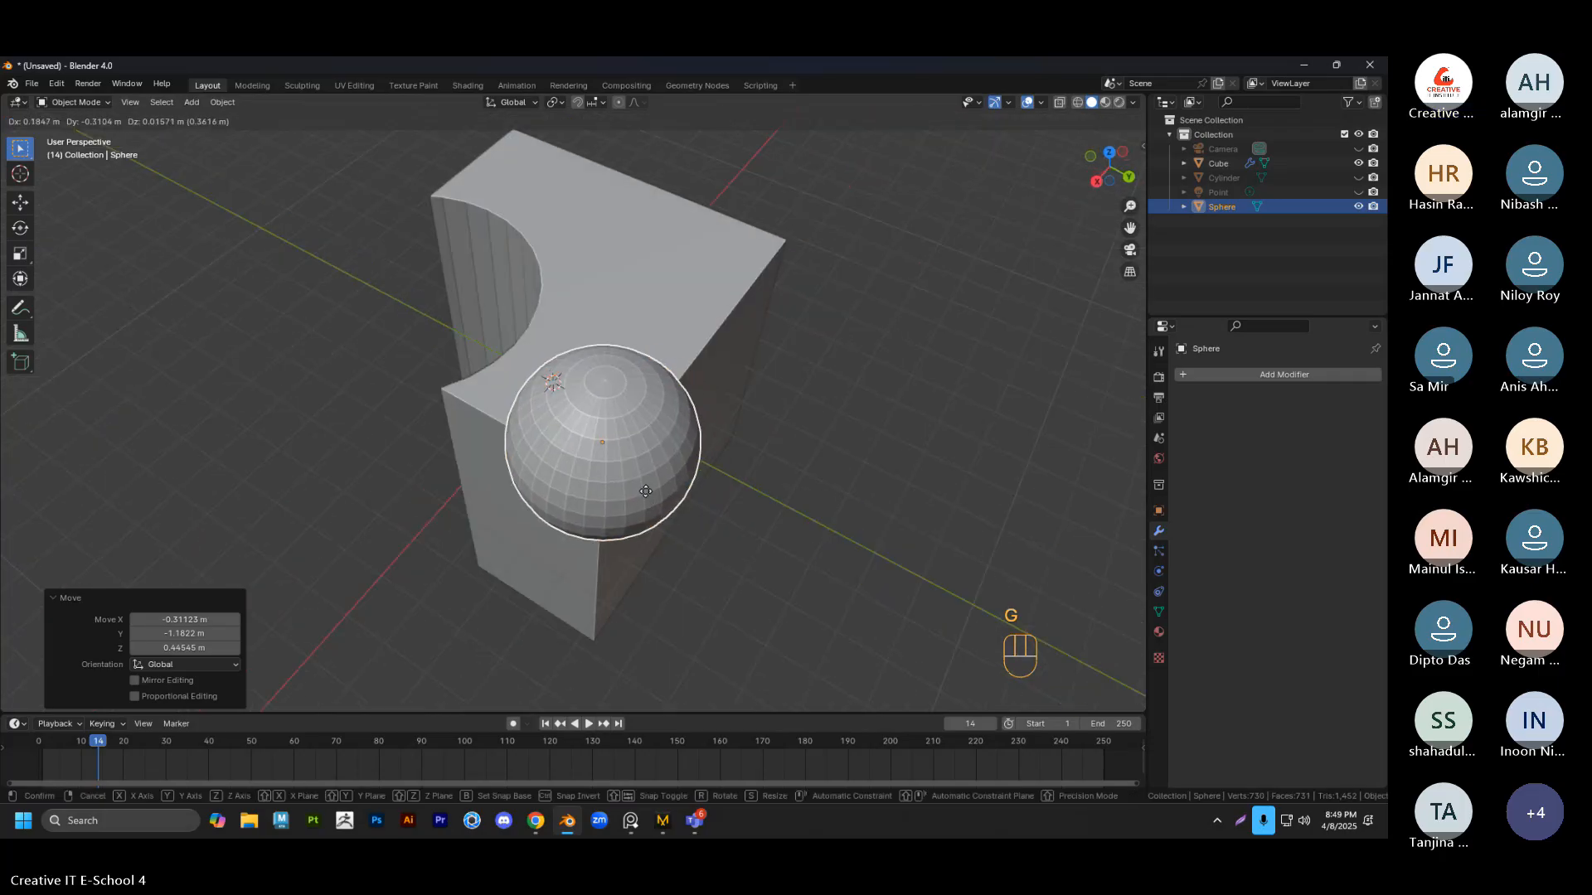
left_click(635, 489)
Hide the sphere to examine the spherical cut in the cube's corner, and show the sphere again
left_click(1358, 206)
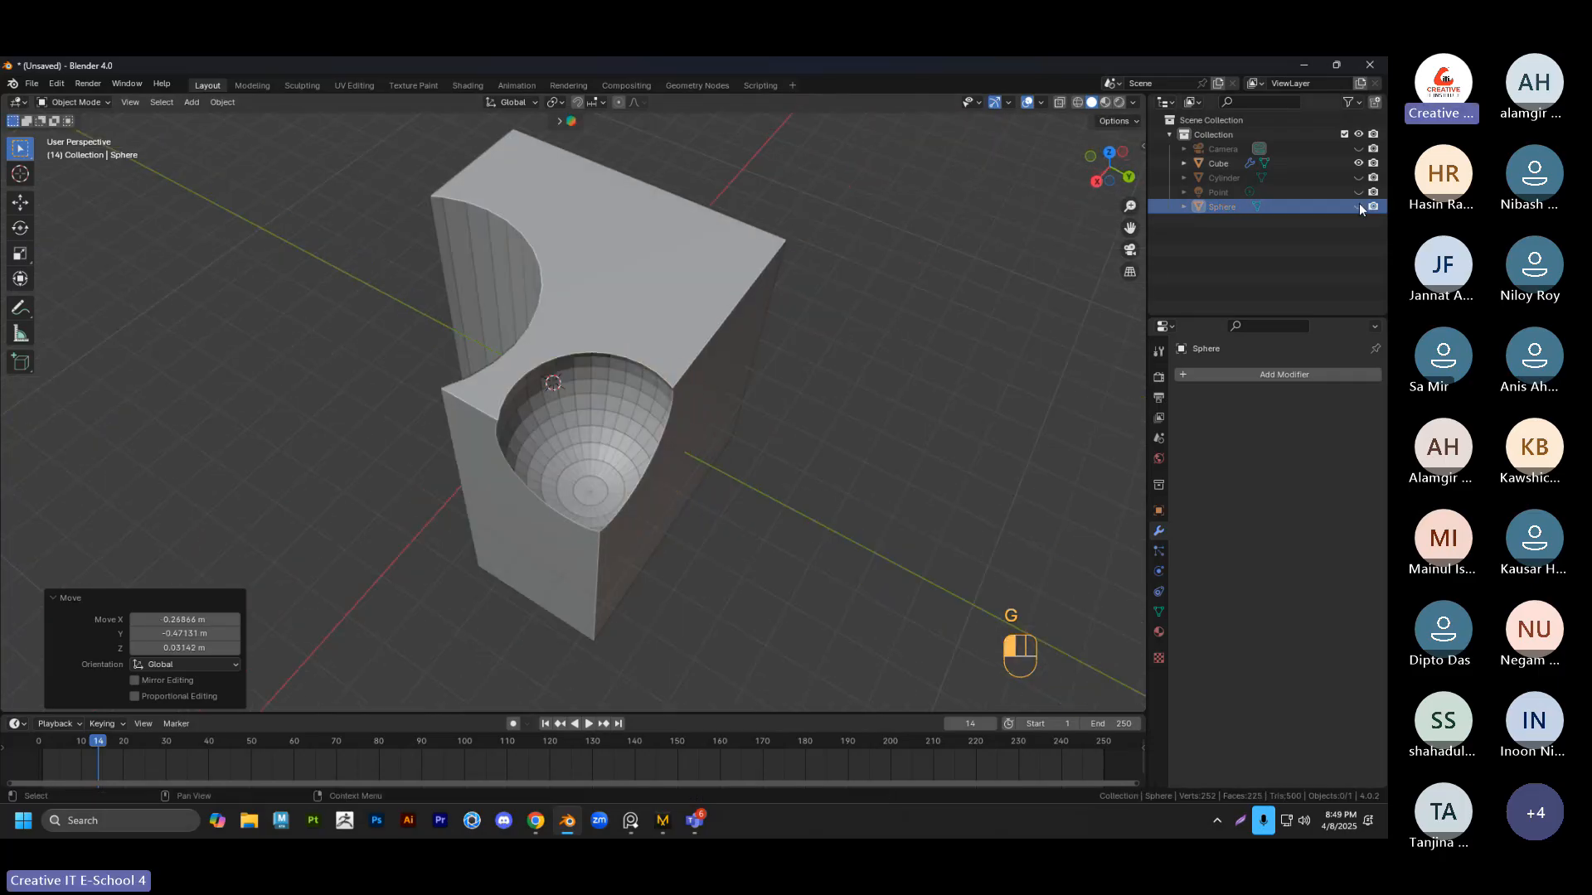
middle_click_drag(838, 447, 879, 476)
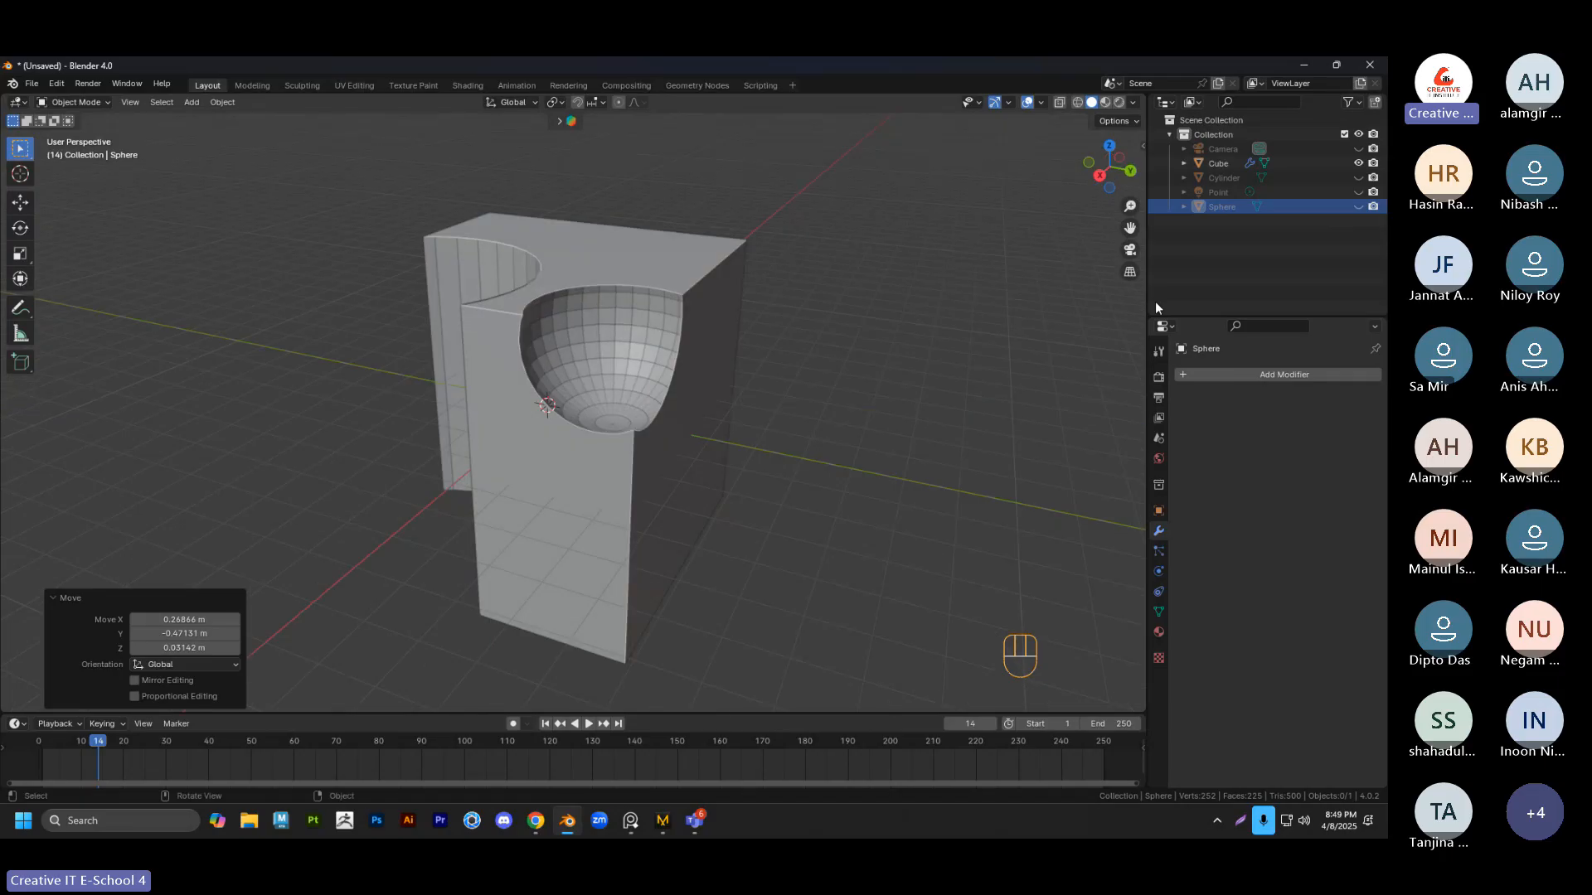
left_click(1360, 206)
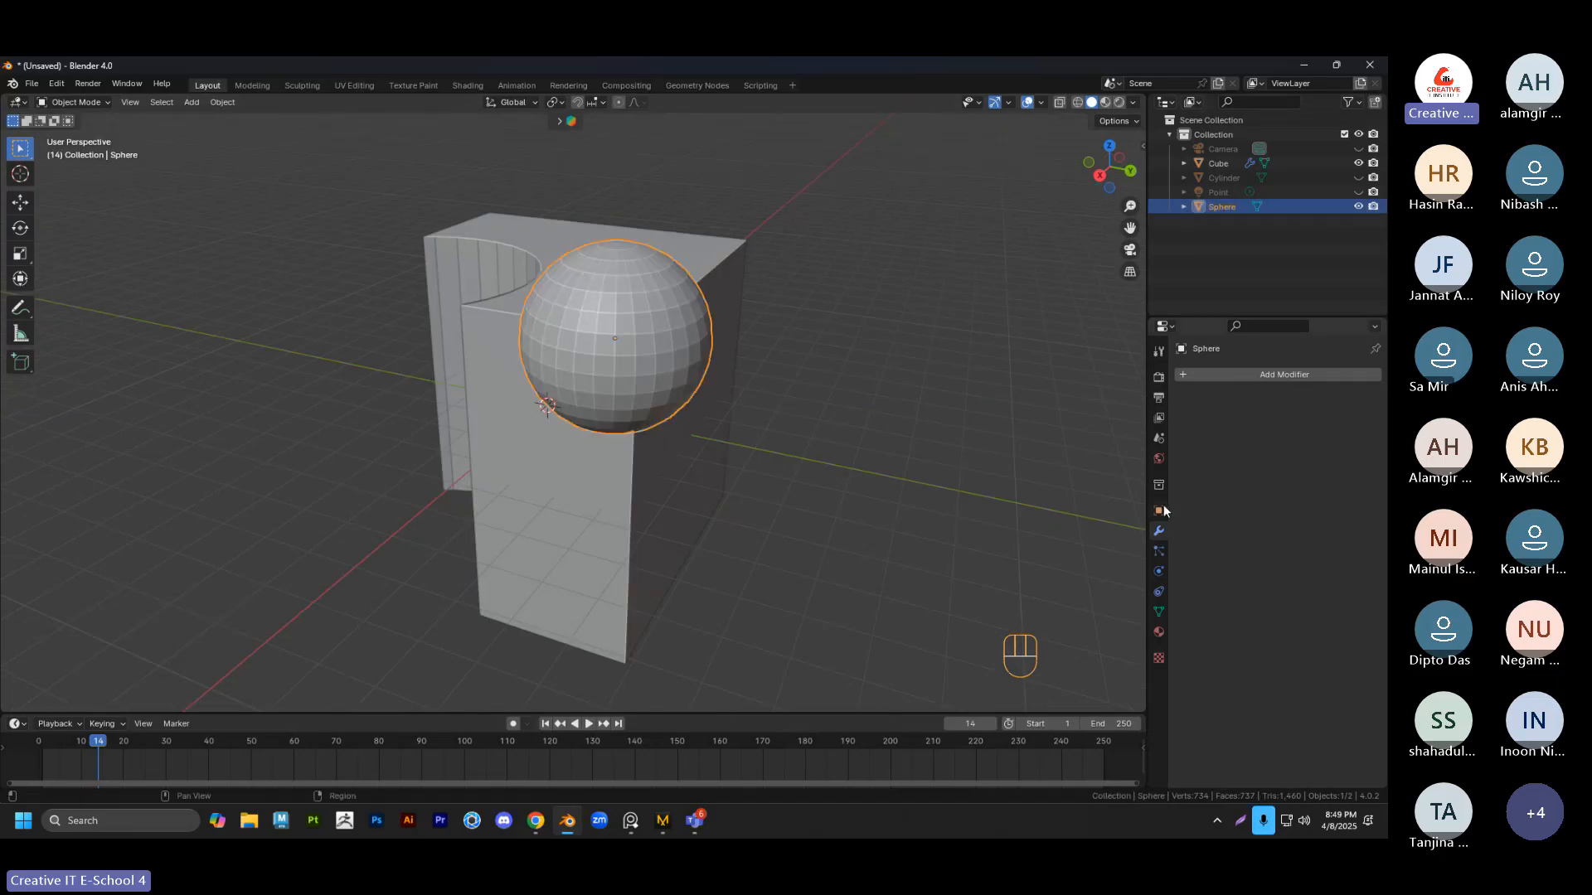
Set the sphere's viewport display to Wire and deselect it
left_click(1159, 510)
scroll(1265, 531, "down", 5)
scroll(1265, 545, "down", 6)
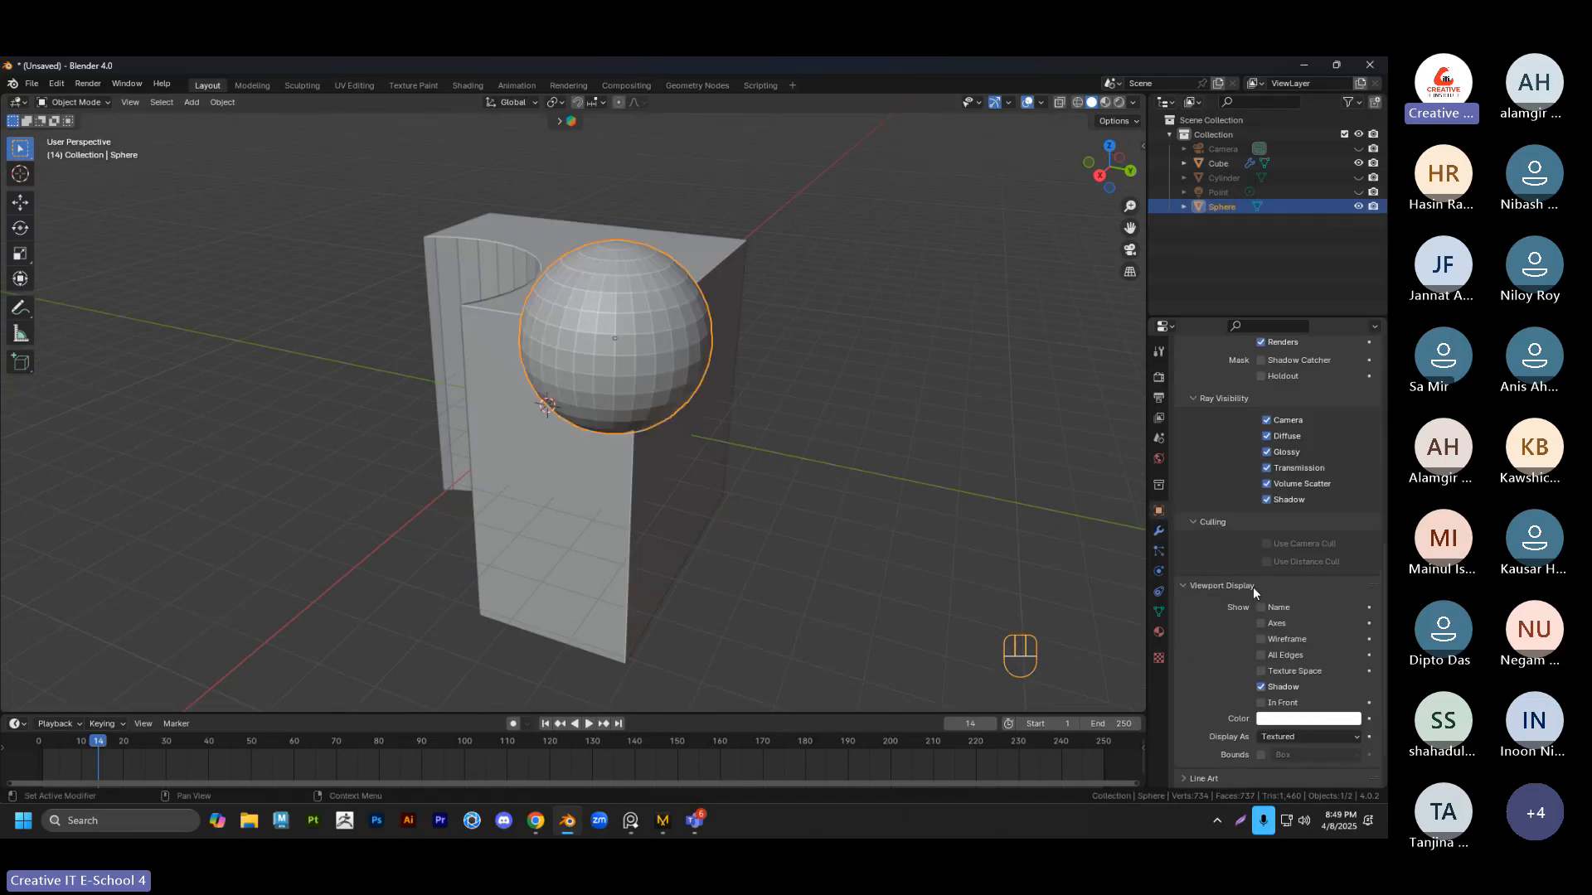
left_click(1290, 685)
left_click(1276, 715)
left_click(978, 470)
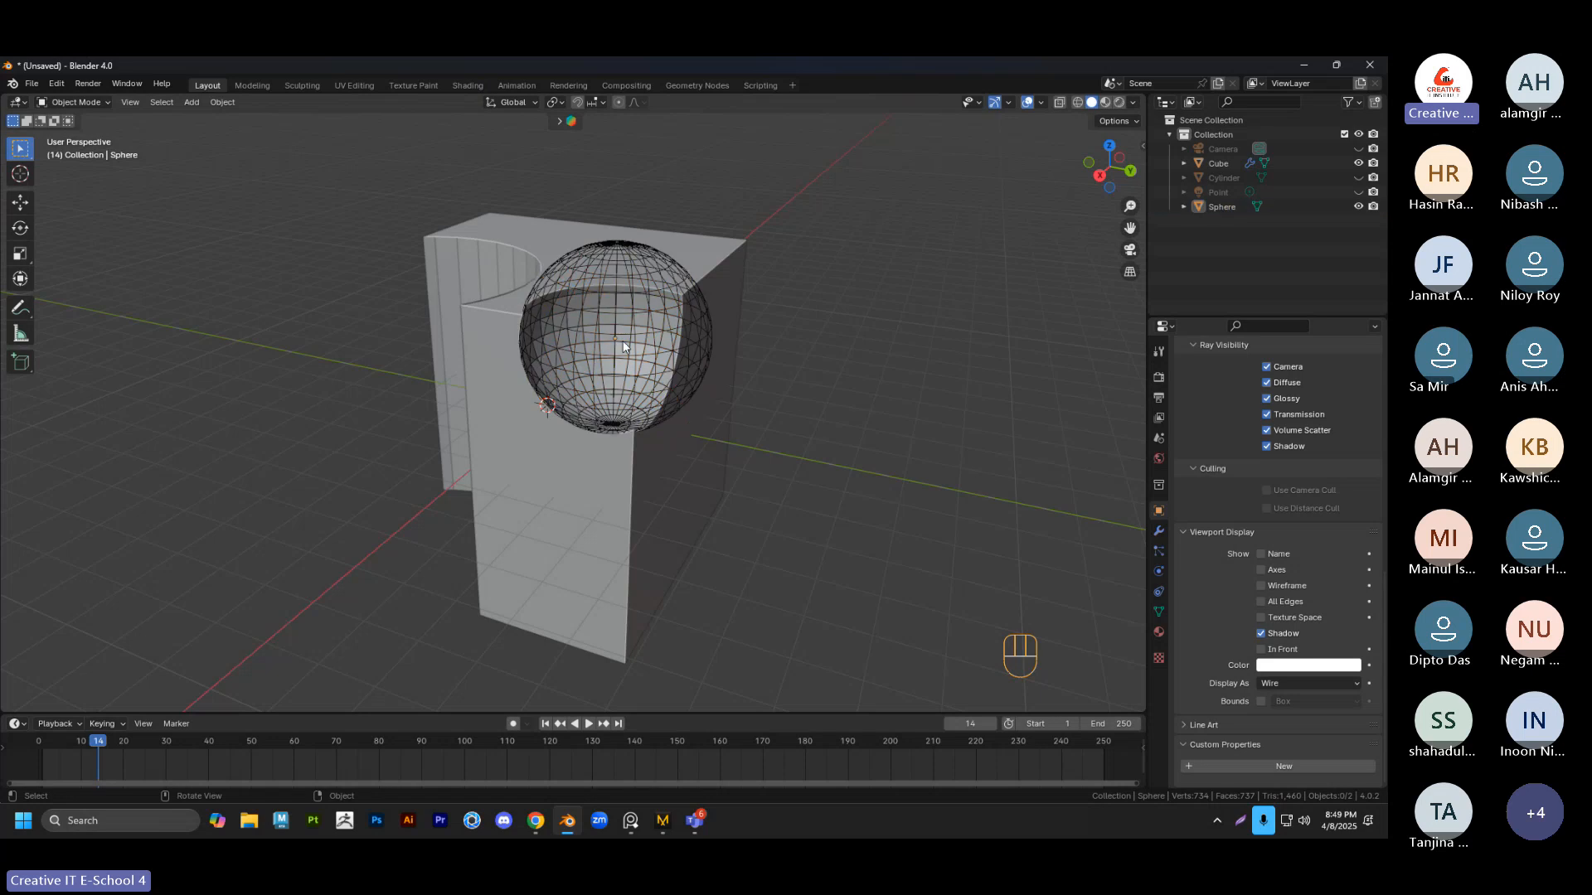
Move the wireframe sphere around the cube's corner and place it on the upper rim of the curved cut
left_click(710, 401)
left_click(709, 390)
middle_click_drag(710, 400, 789, 466)
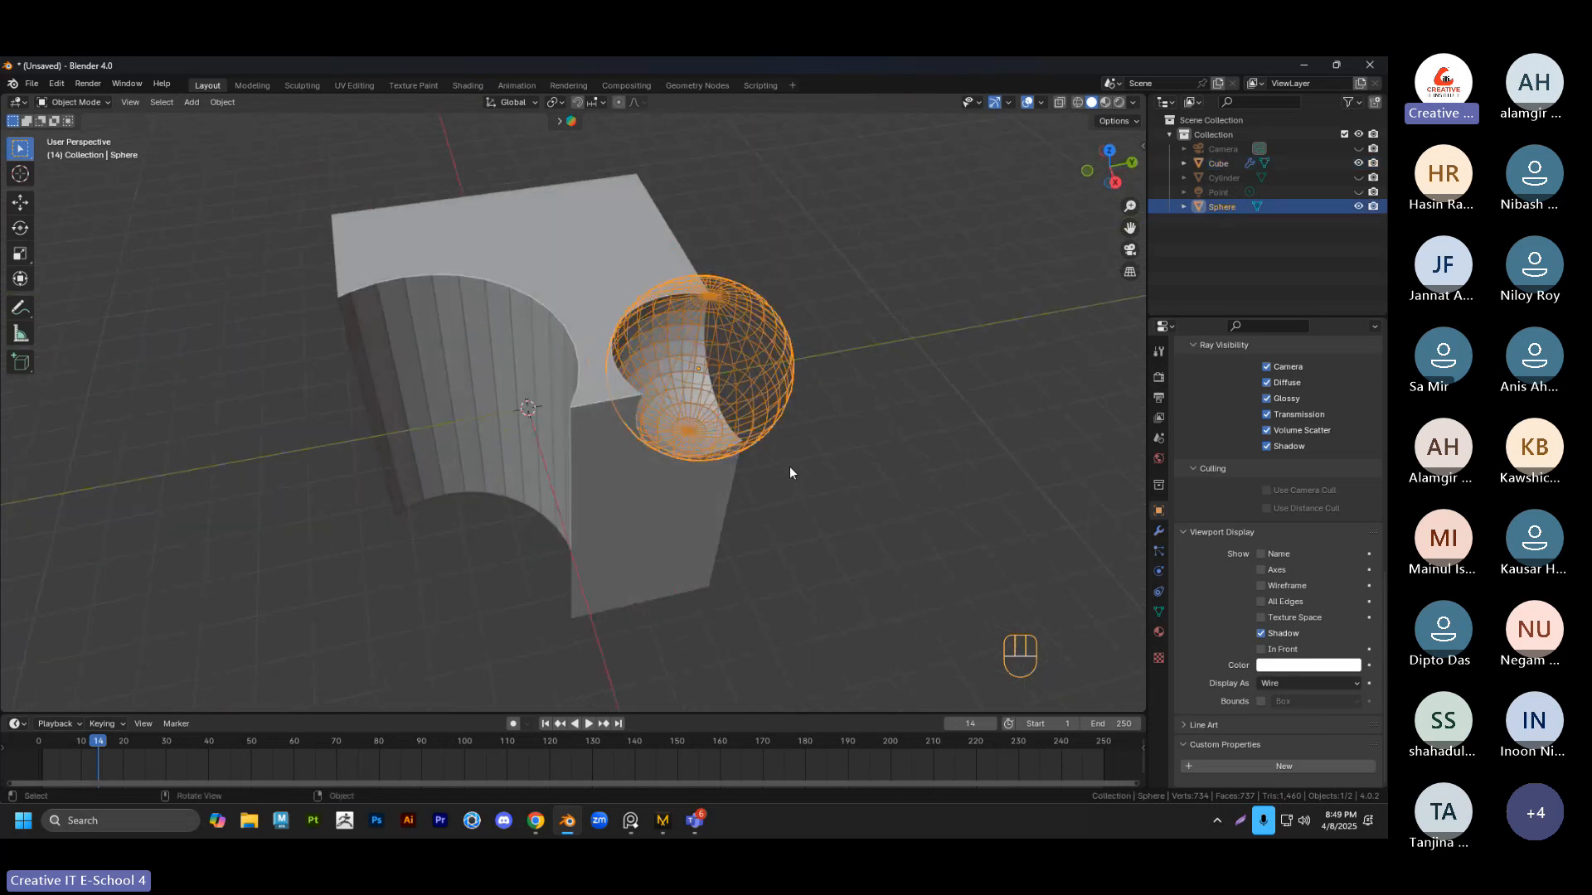
key("g")
left_click(814, 408)
left_click(814, 407)
middle_click_drag(814, 408, 747, 450)
key("g")
left_click(644, 391)
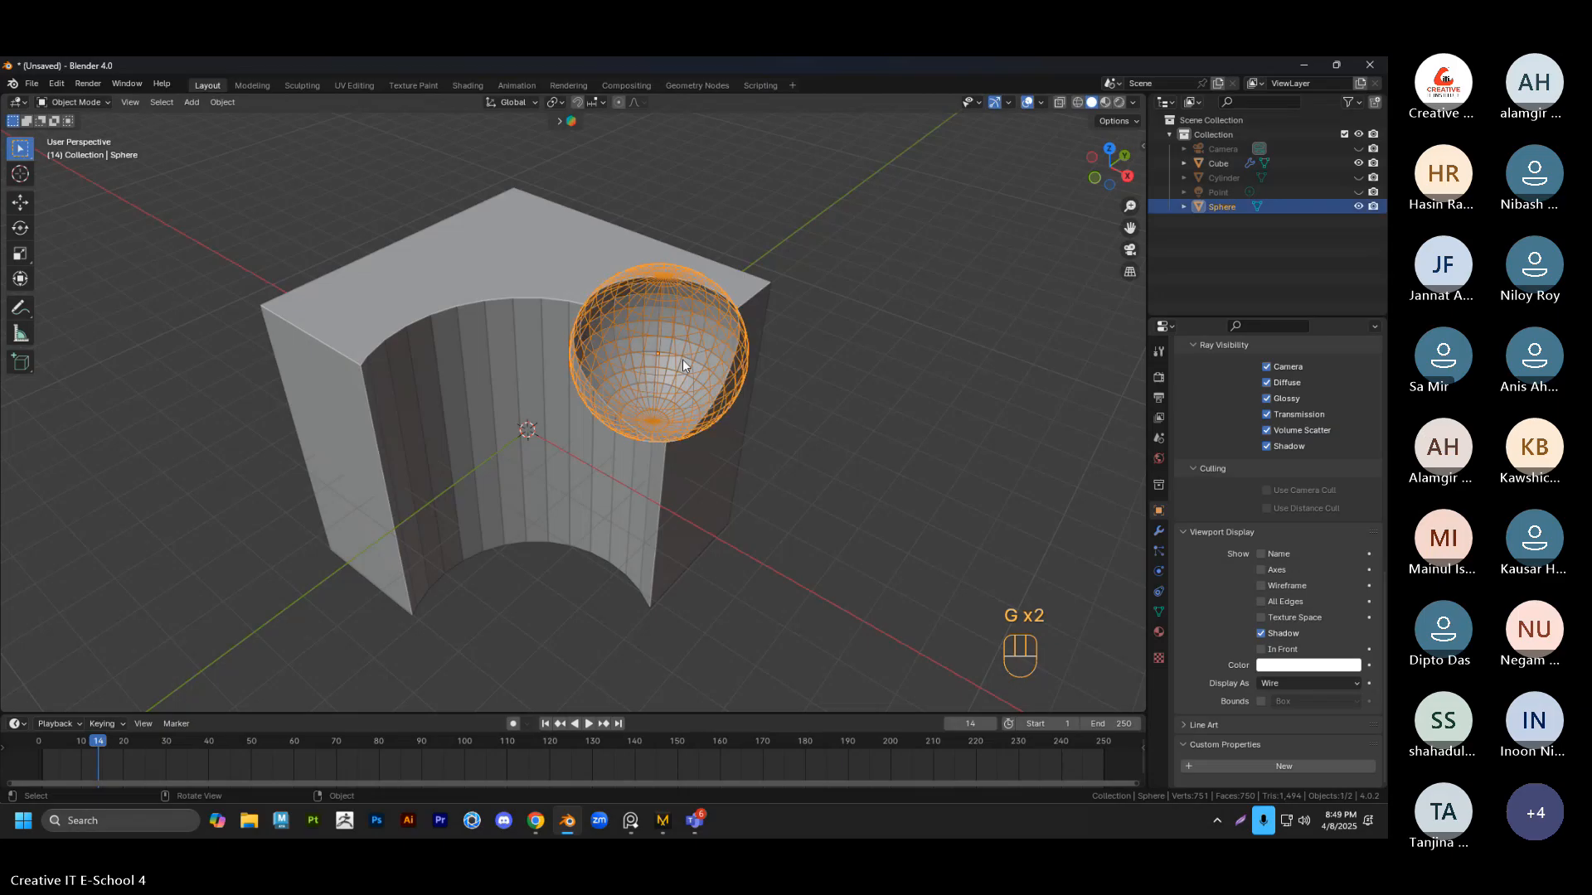
key("g")
left_click(541, 303)
left_click(771, 300)
middle_click_drag(742, 306, 624, 422)
left_click(557, 322)
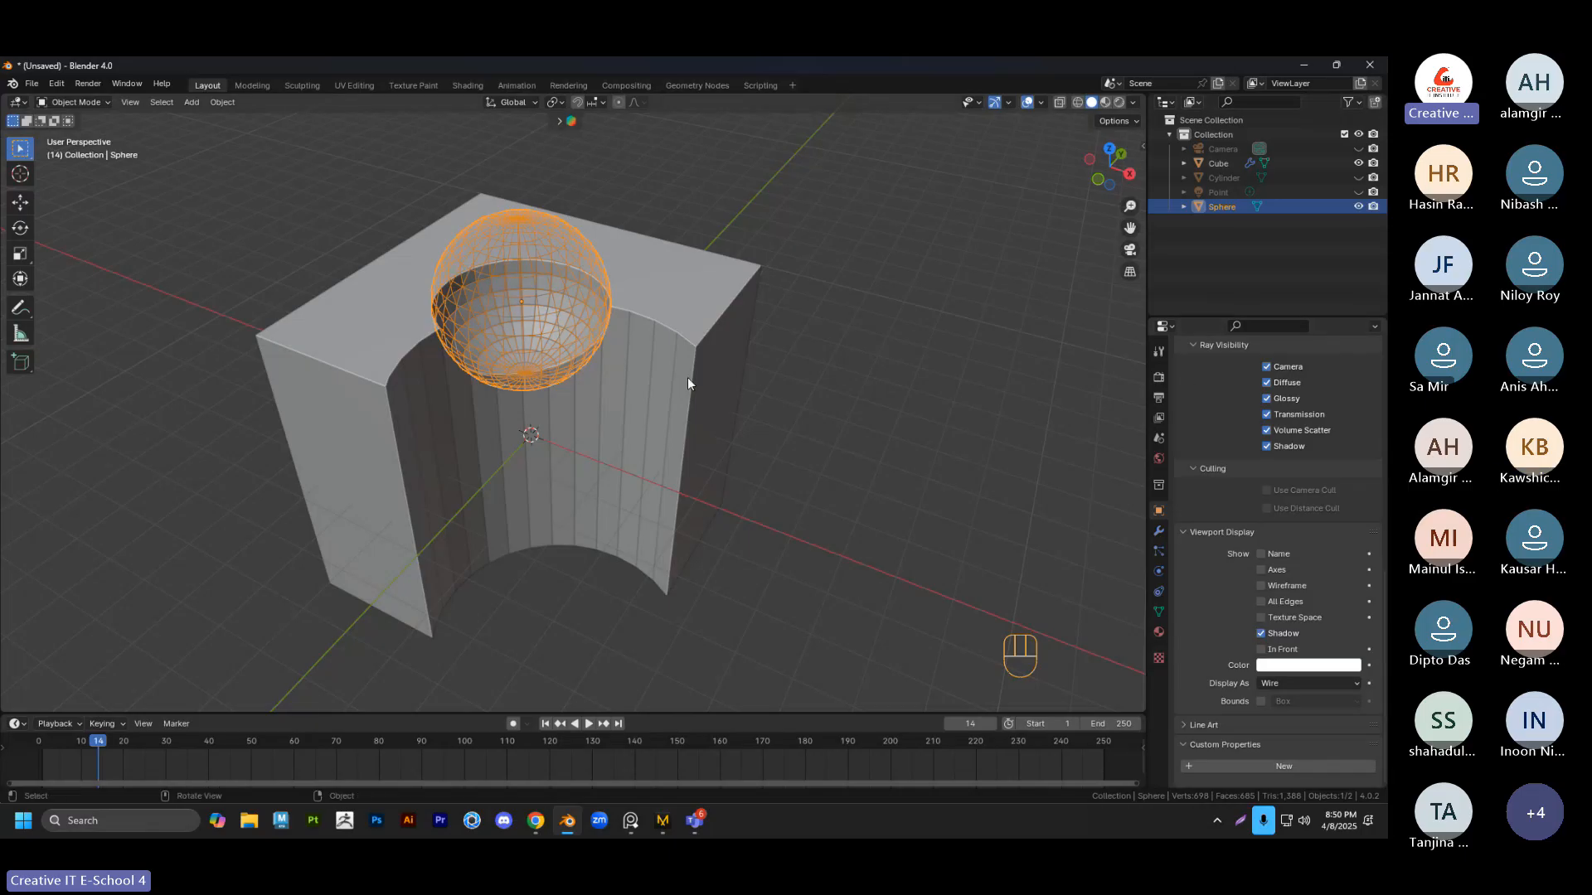
Select the cube and change its Boolean modifier operation to Union
left_click(708, 350)
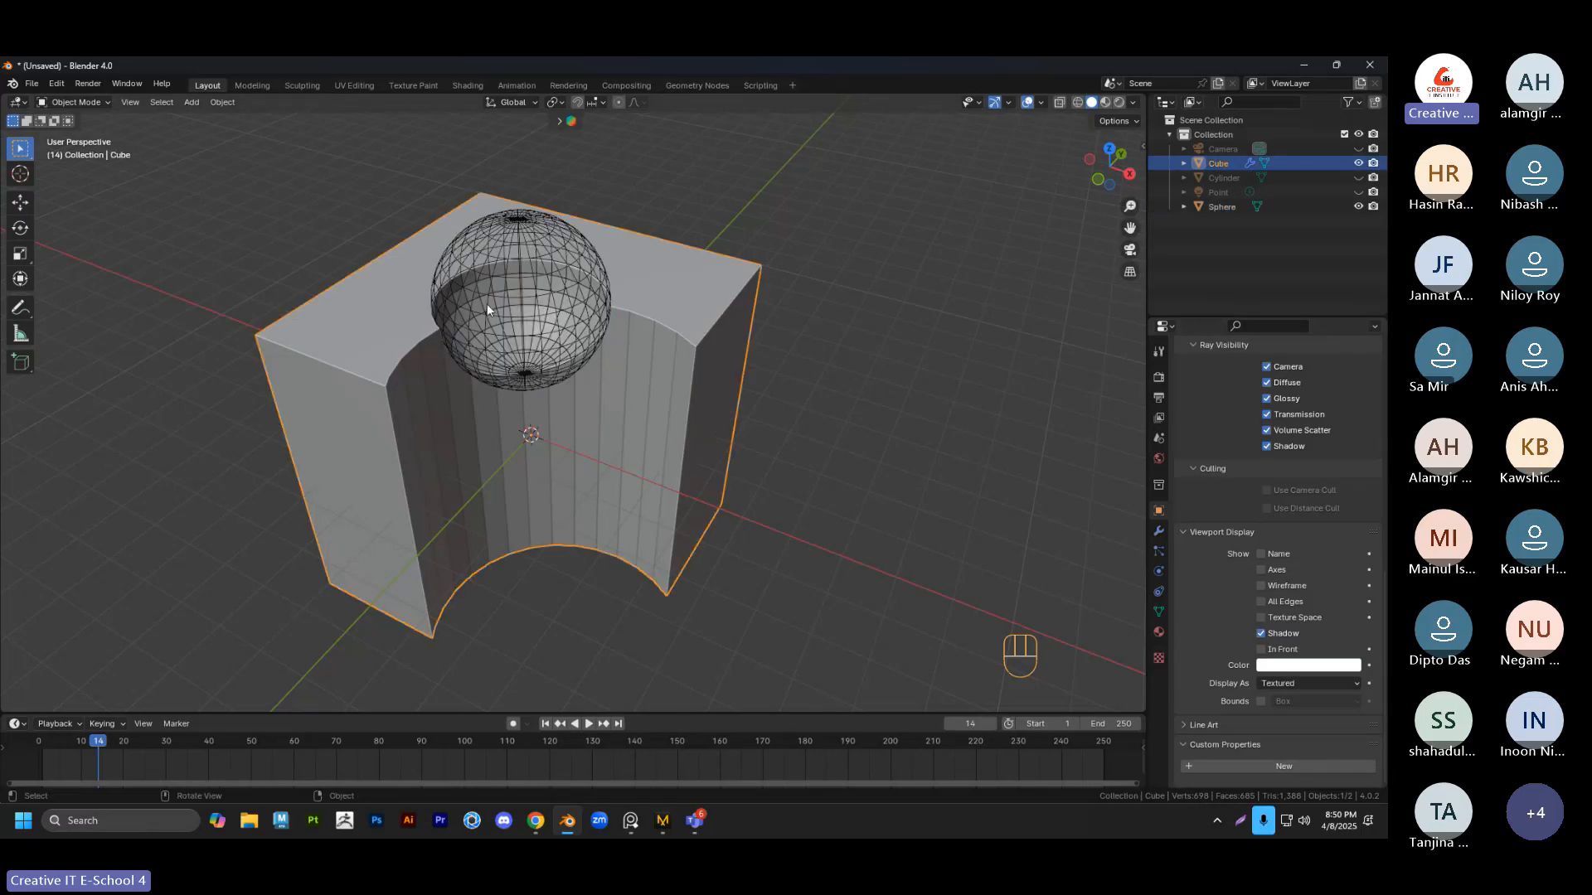
middle_click_drag(788, 415, 809, 362)
left_click(809, 361)
left_click(605, 302)
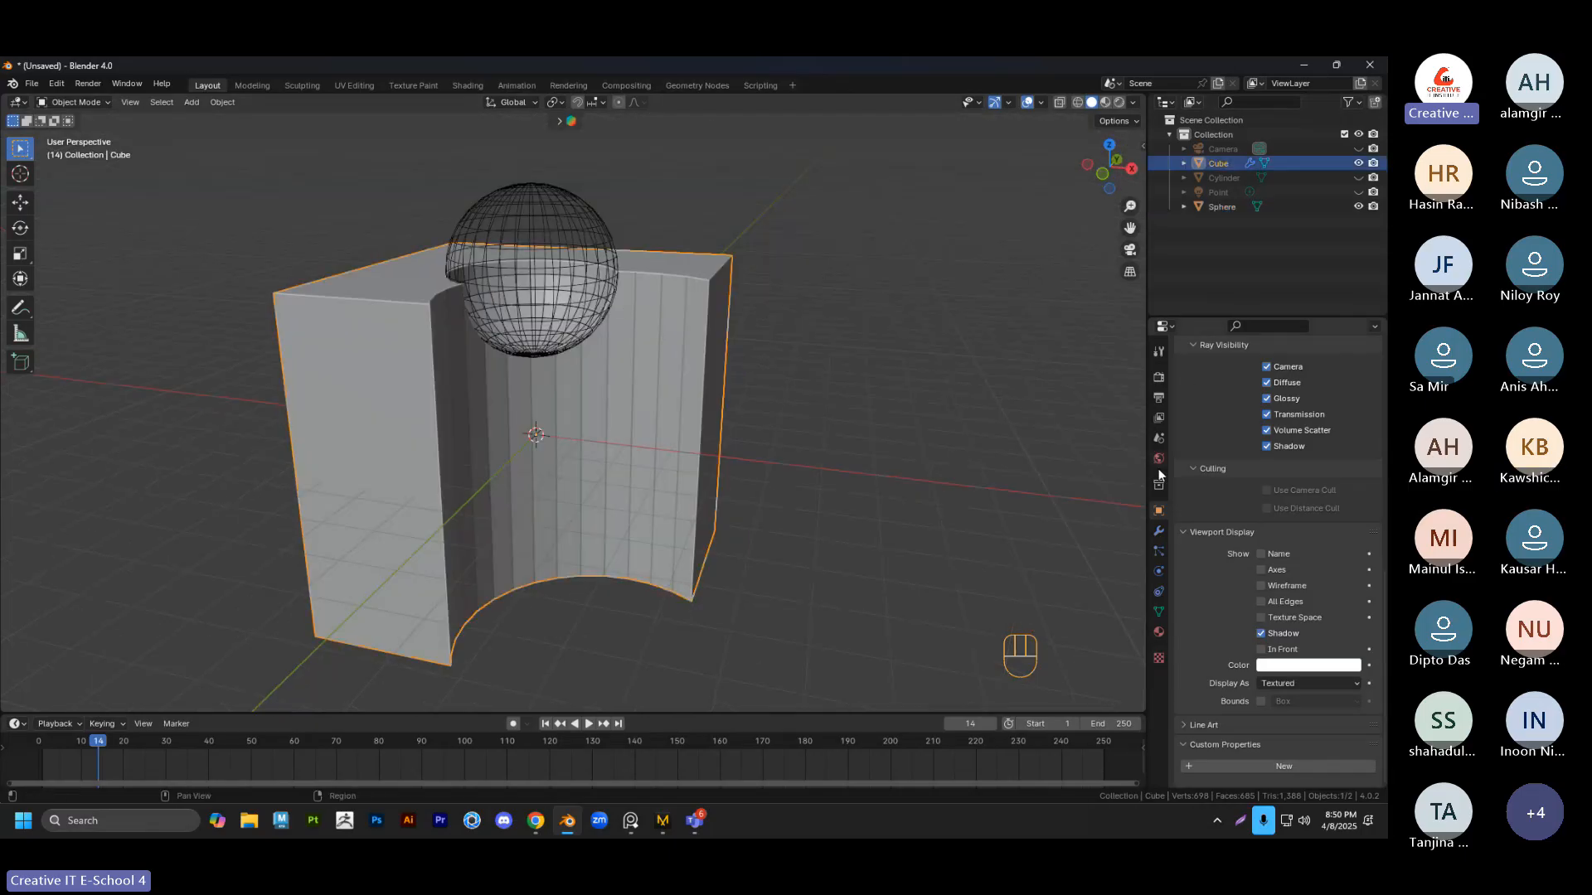
left_click(1159, 531)
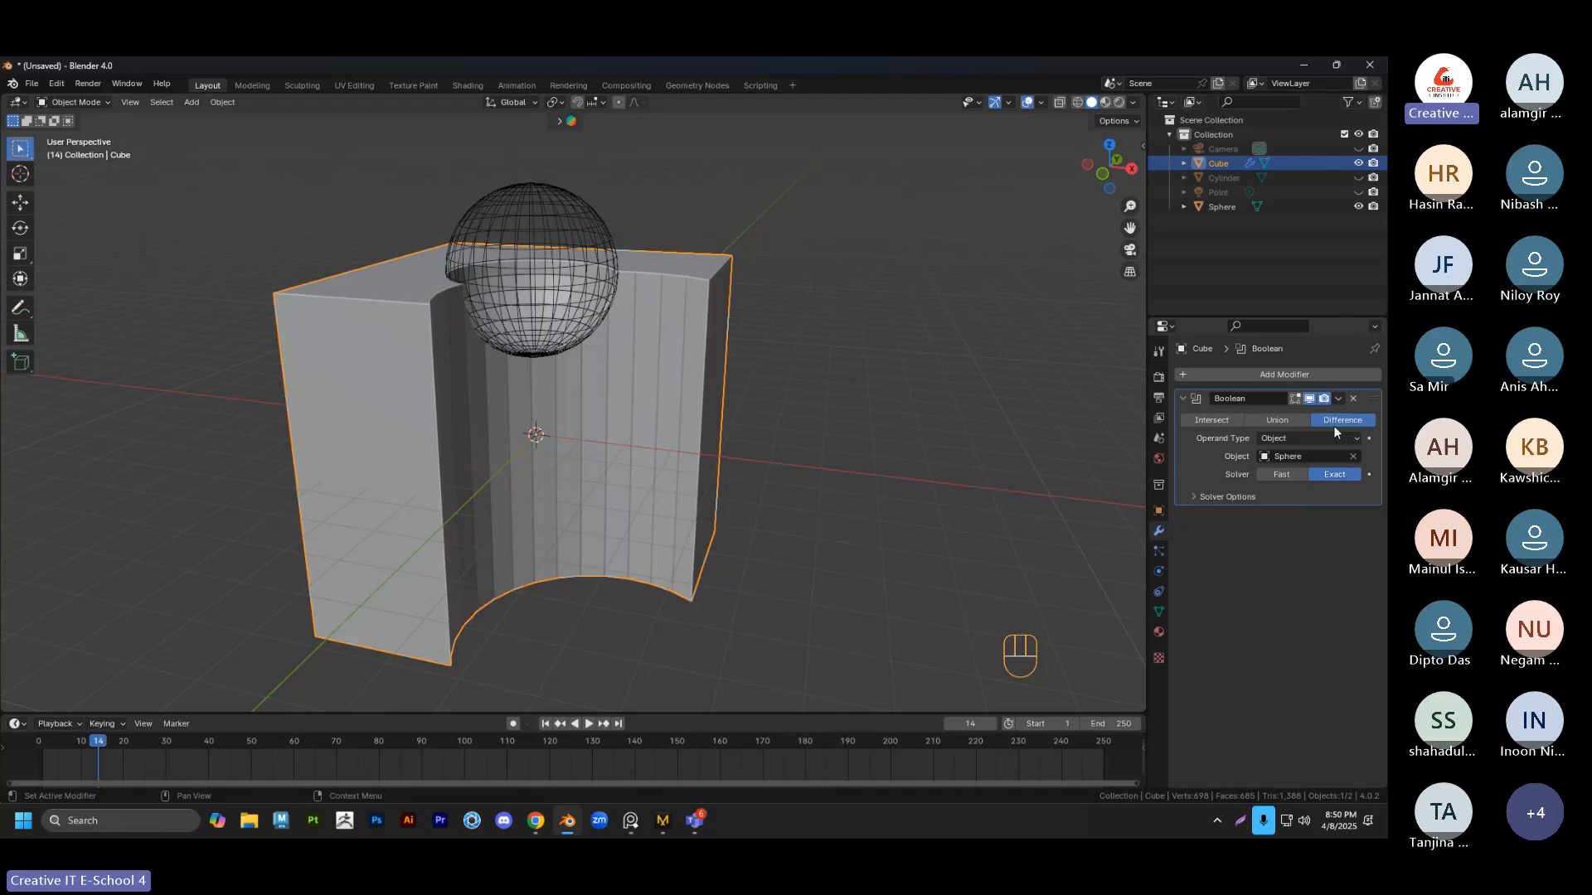
left_click(1275, 422)
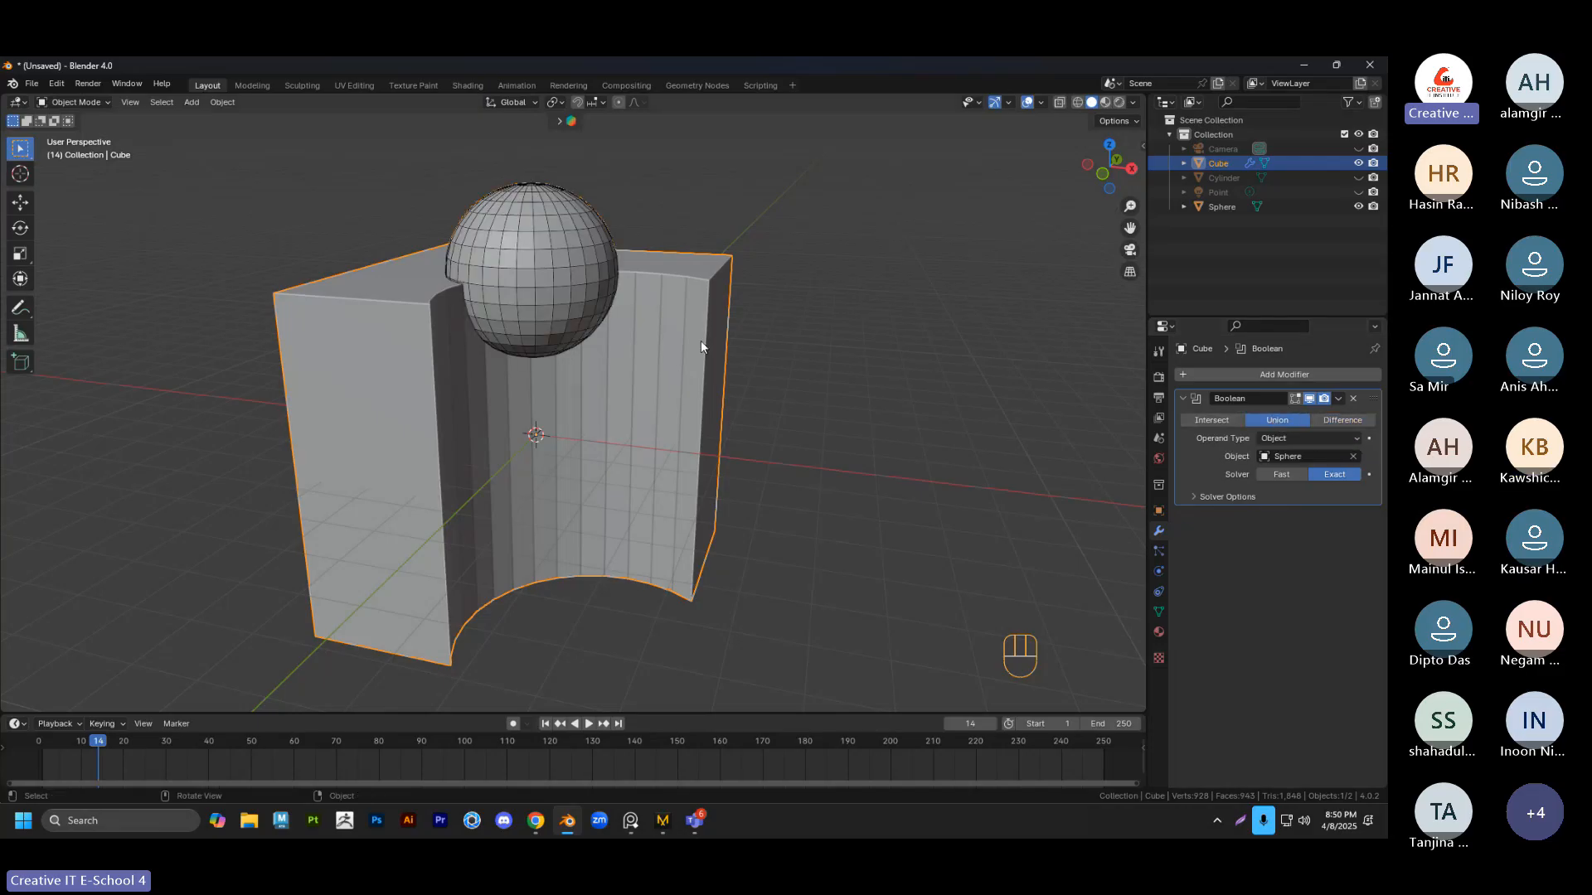
Hide the sphere object, select the cube, and inspect the united cube and sphere shape from several angles
scroll(692, 398, "up", 3)
scroll(560, 496, "up", 3)
middle_click_drag(520, 479, 606, 428)
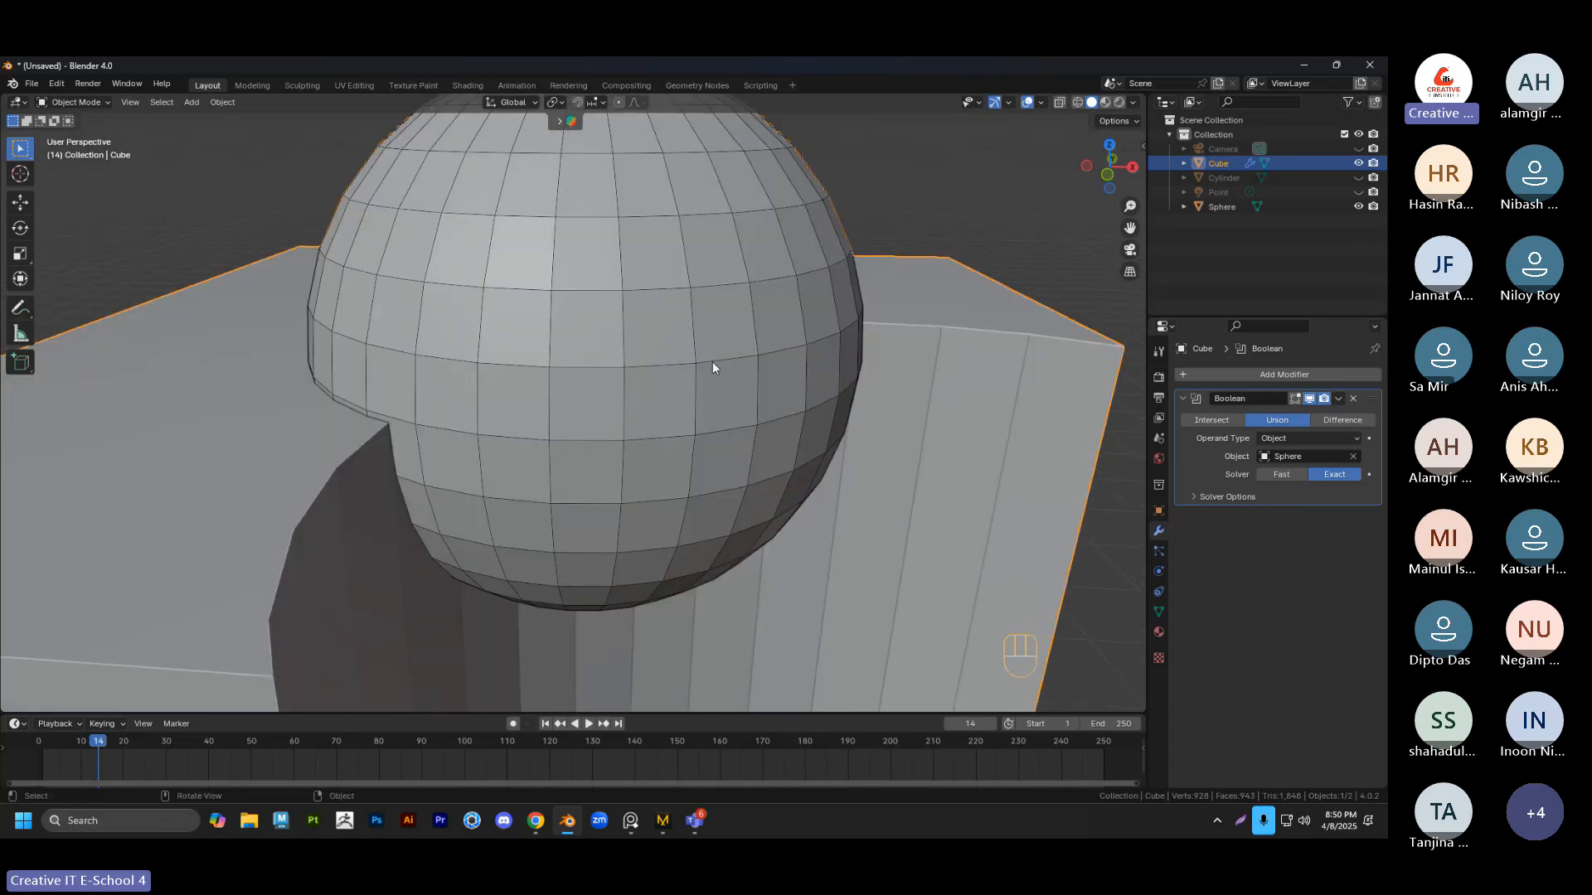
scroll(713, 363, "down", 3)
middle_click_drag(713, 371, 731, 361)
left_click(1358, 206)
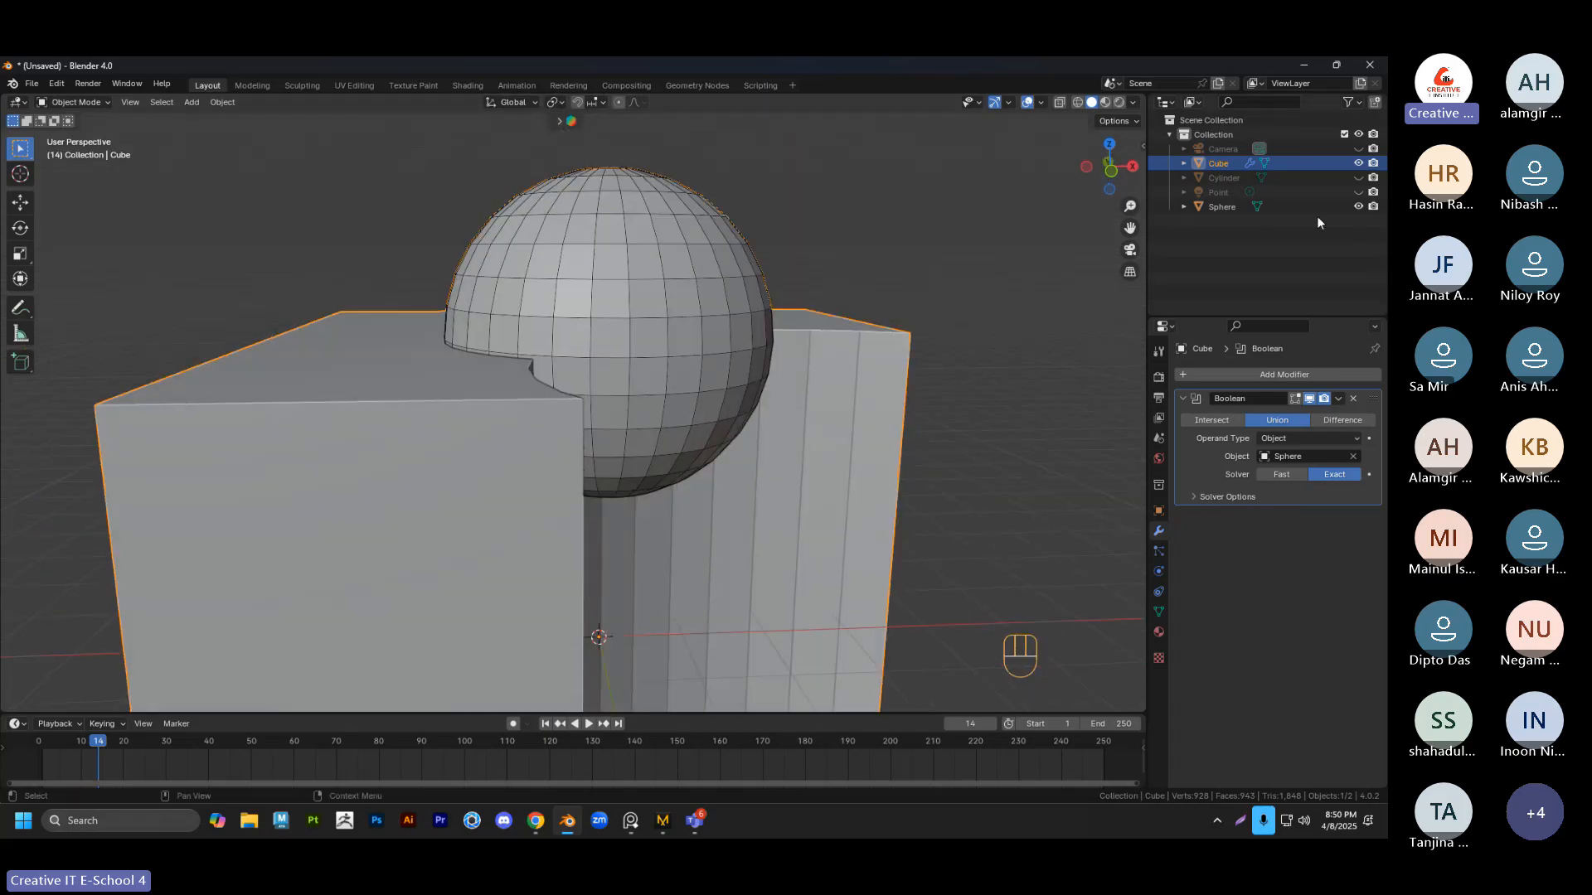
left_click(903, 208)
middle_click_drag(904, 208, 611, 426)
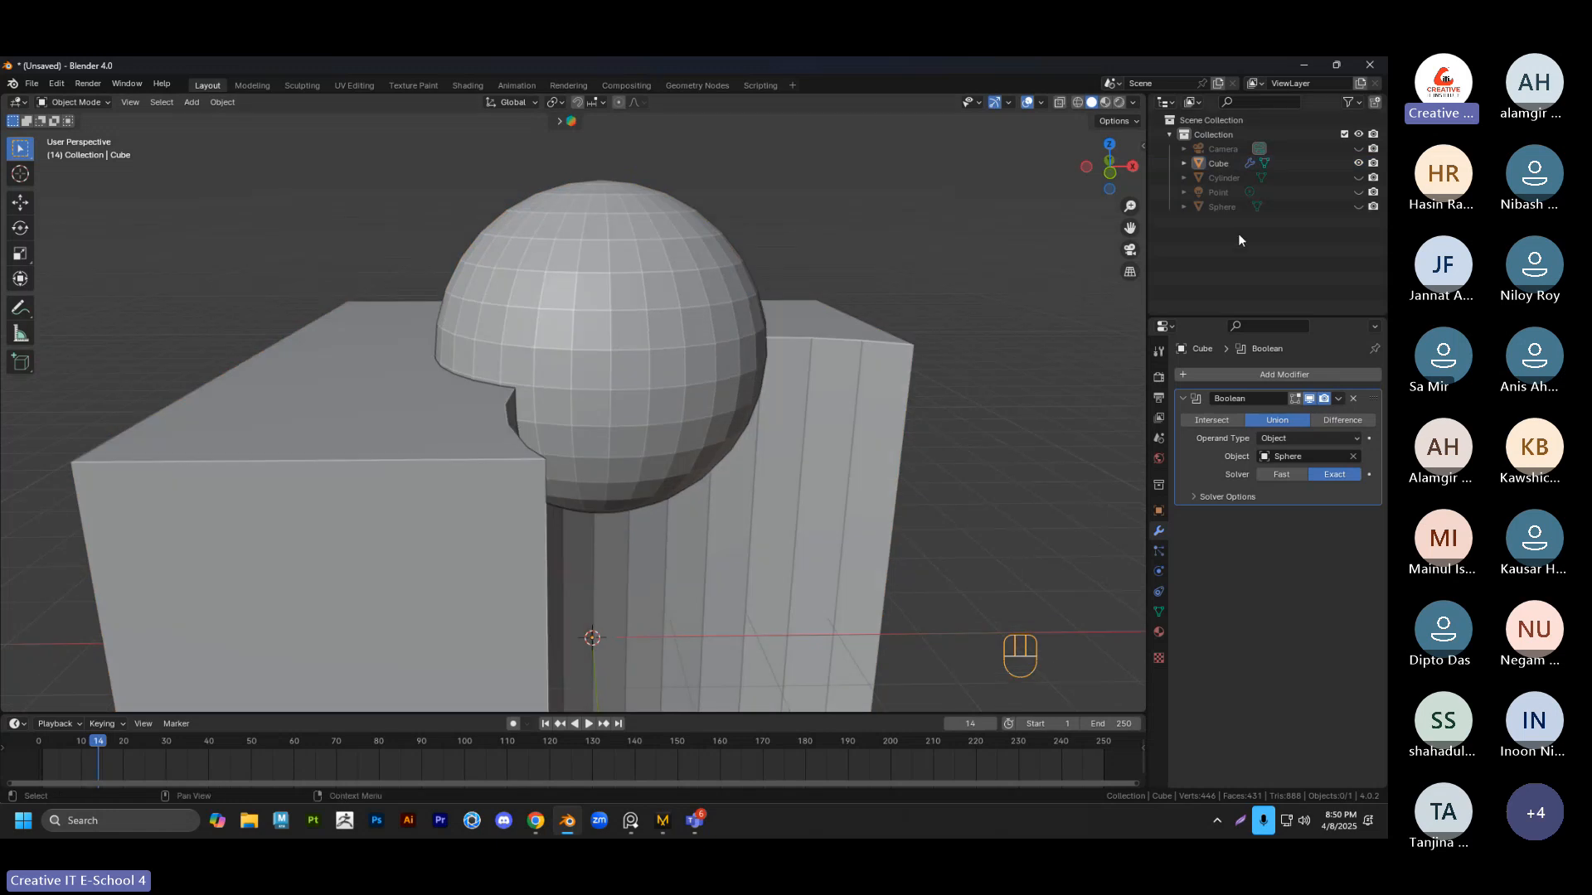
left_click(599, 346)
middle_click_drag(718, 325, 604, 466)
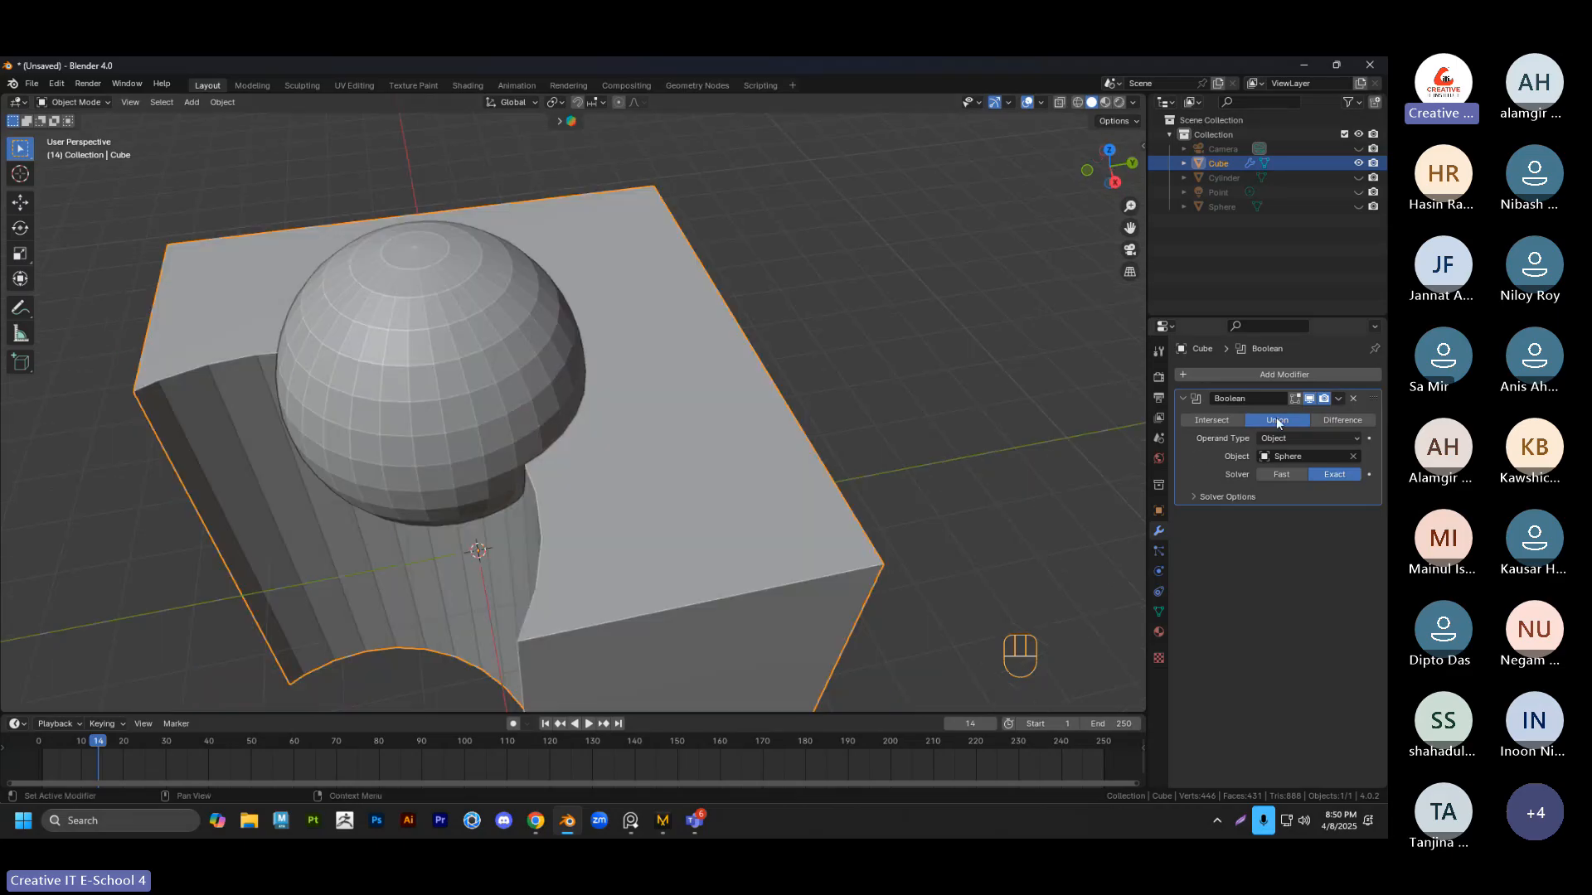
Apply the cube's Boolean Union modifier and enter Edit Mode on the merged mesh
middle_click_drag(795, 427, 554, 330)
scroll(508, 365, "up", 2)
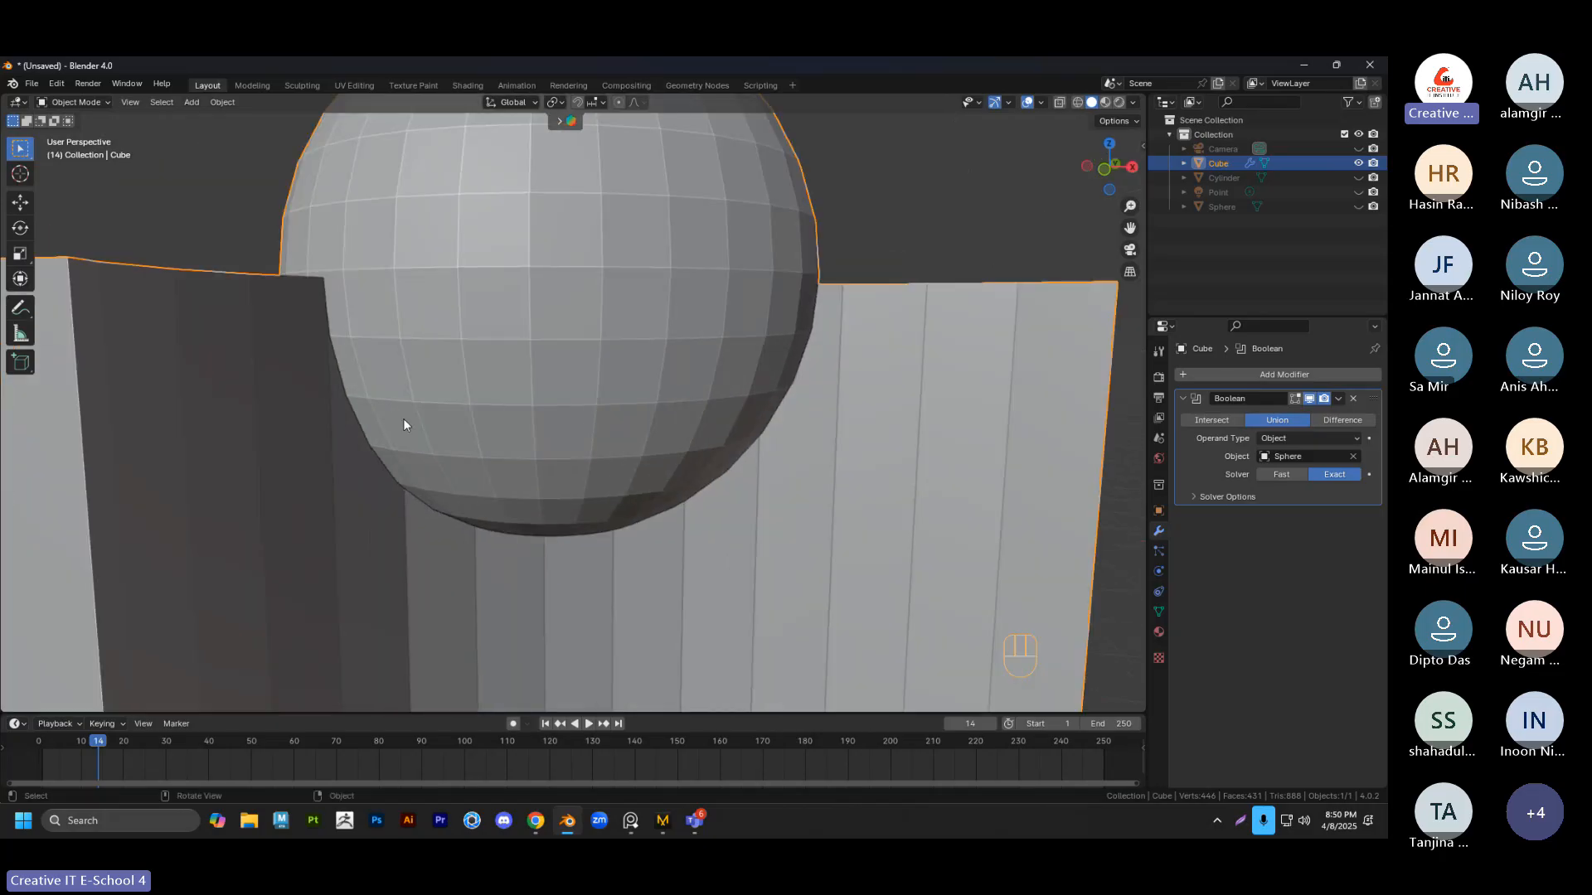
key("Tab")
key("Tab")
right_click(1302, 409)
left_click(1311, 410)
key("Tab")
scroll(675, 345, "down", 2)
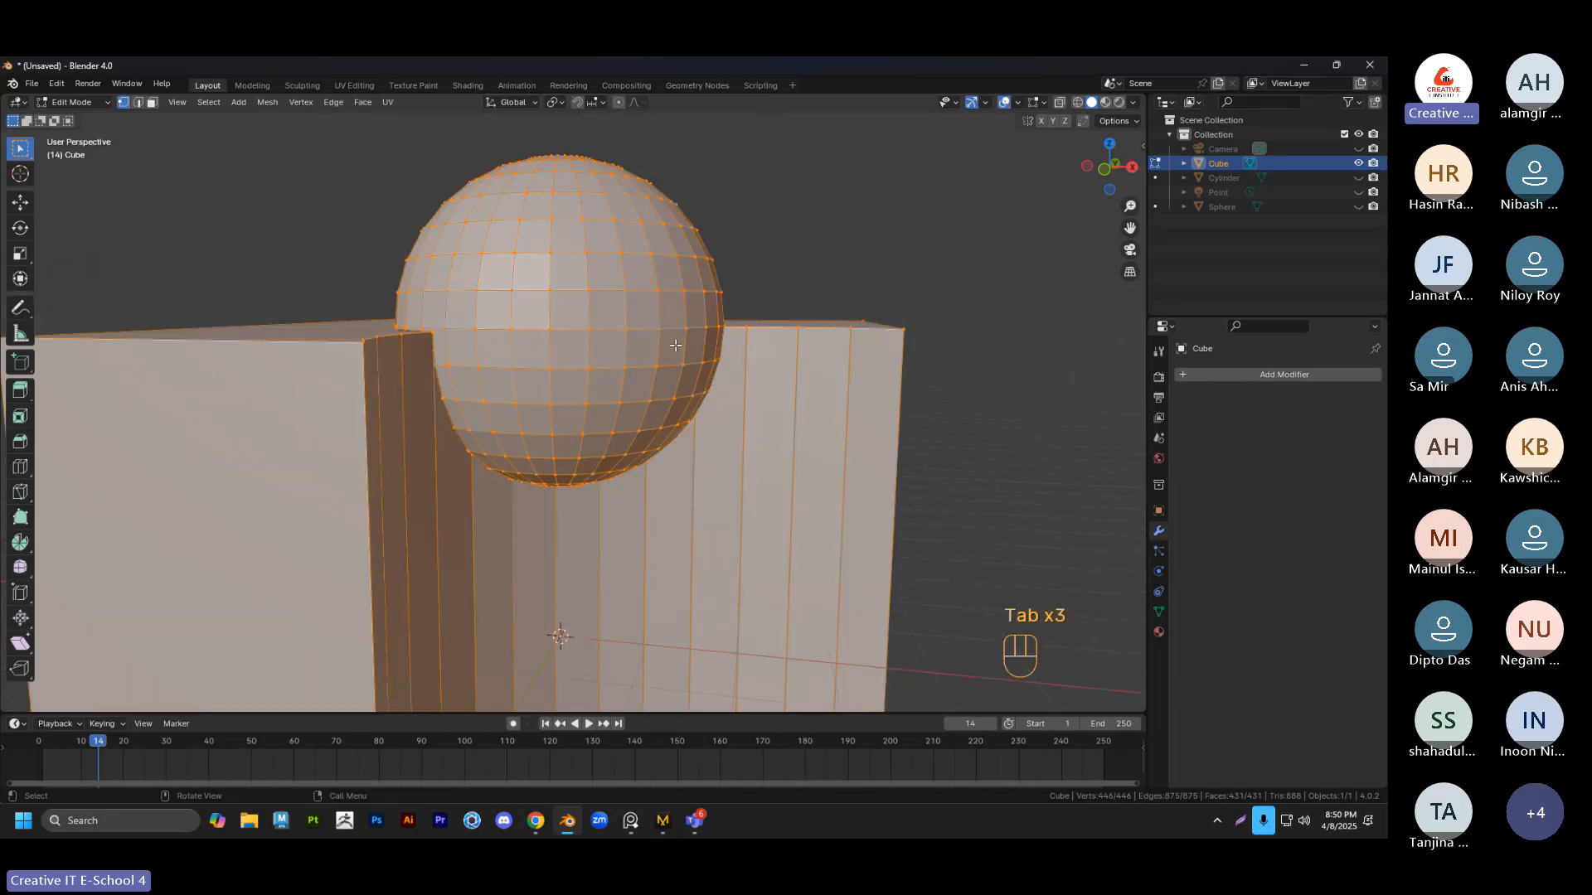
Examine the vertices and edges along the seam where the sphere meets the cube's top face
left_click(789, 299)
middle_click_drag(788, 298, 515, 411)
key("Tab")
key("Tab")
scroll(667, 382, "up", 5)
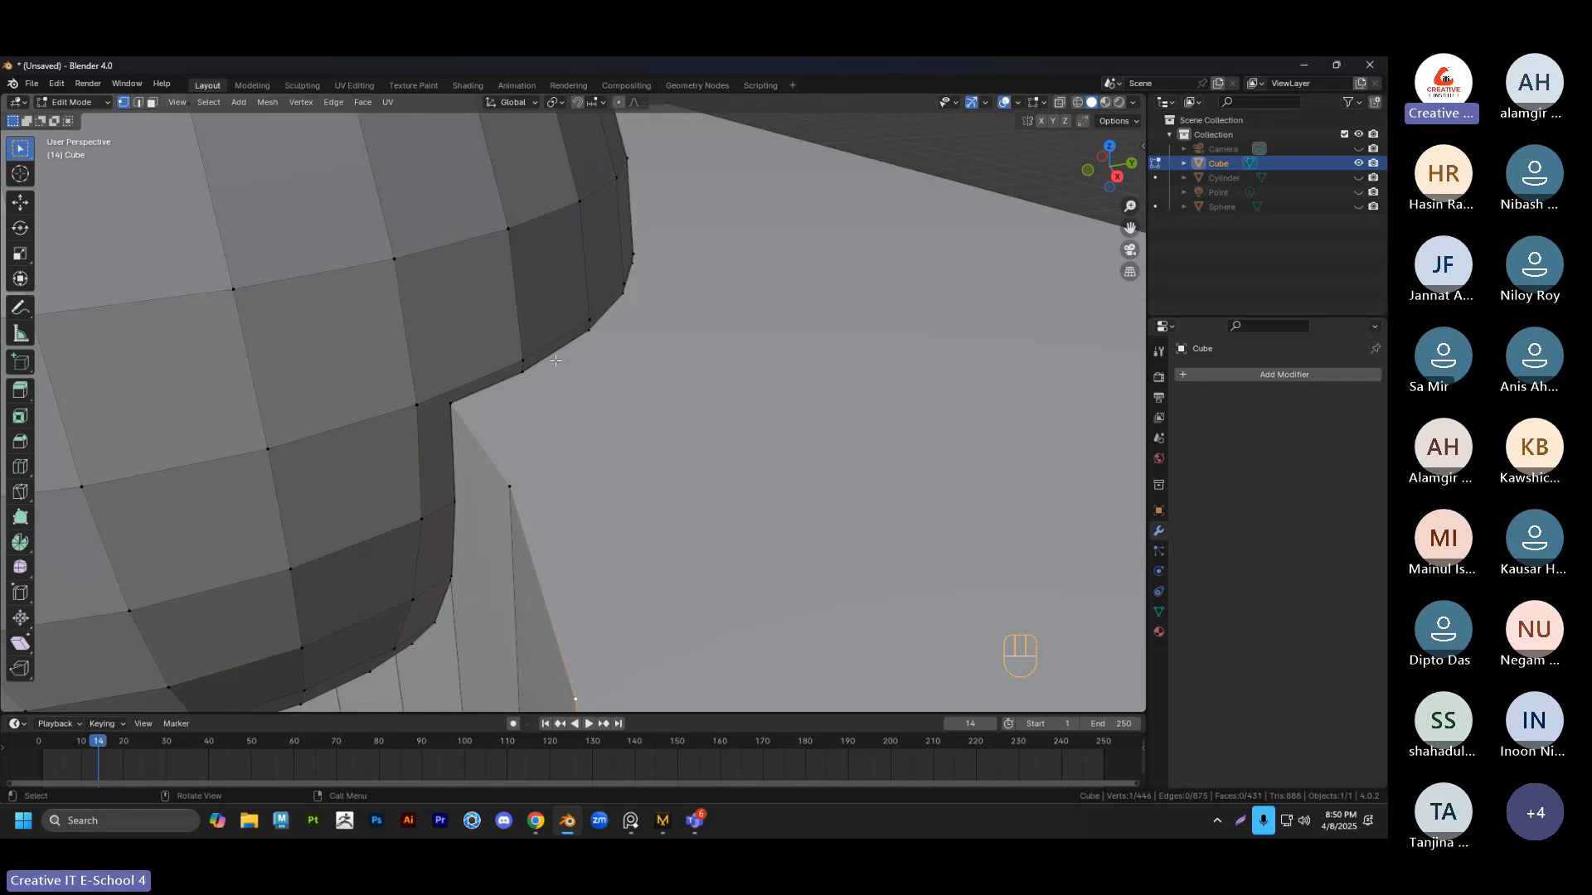
middle_click_drag(555, 360, 652, 452)
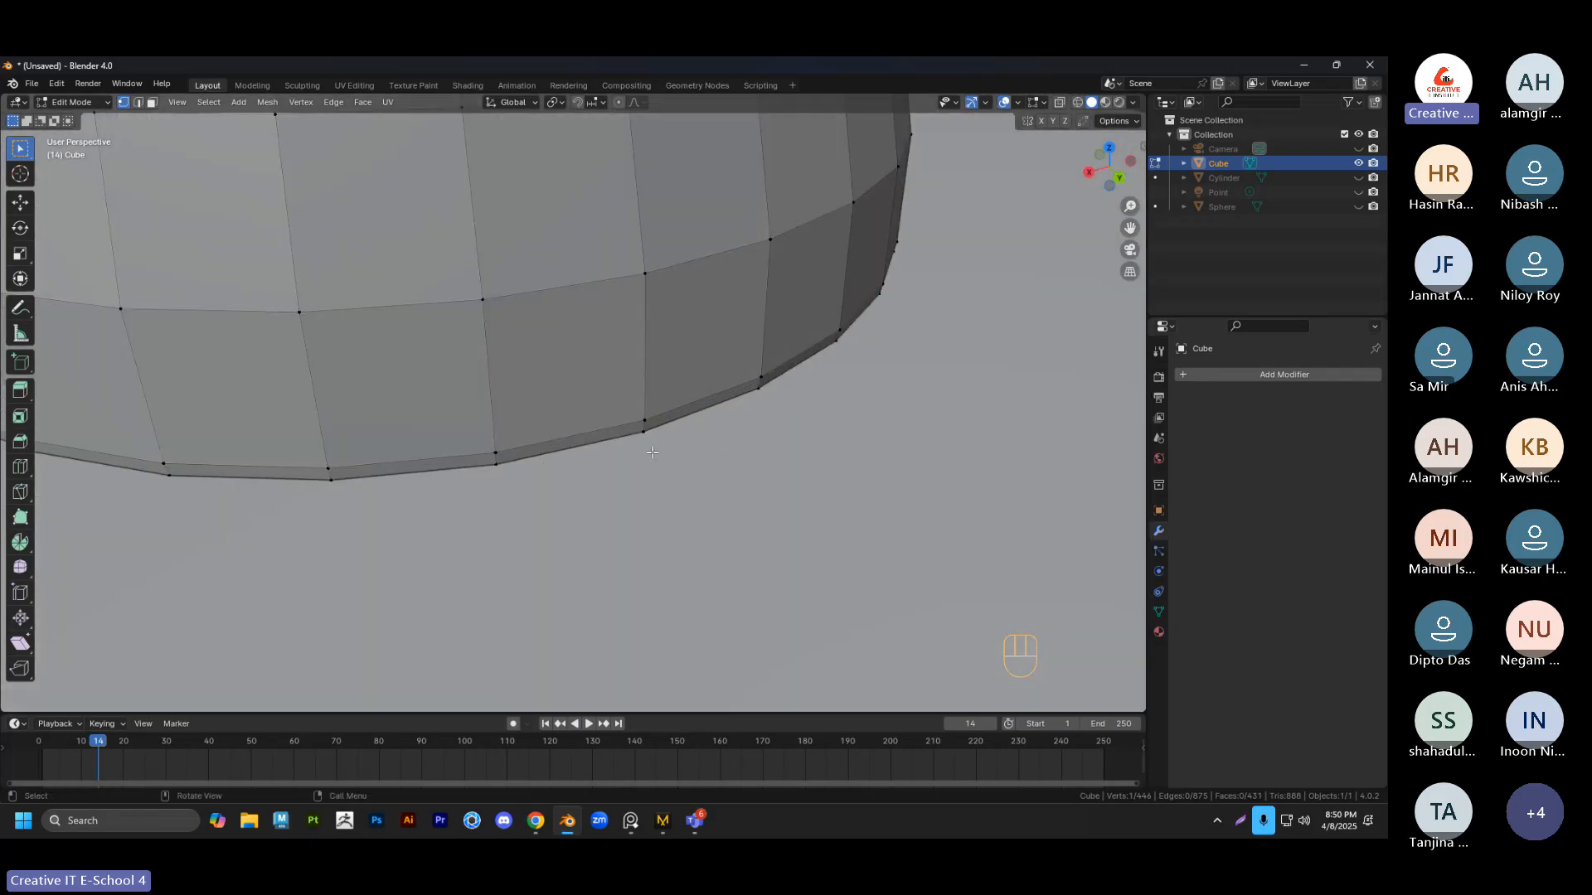
scroll(647, 446, "down", 5)
Try to move individual vertices along the seam between the sphere shape and the cube's top face
key("g")
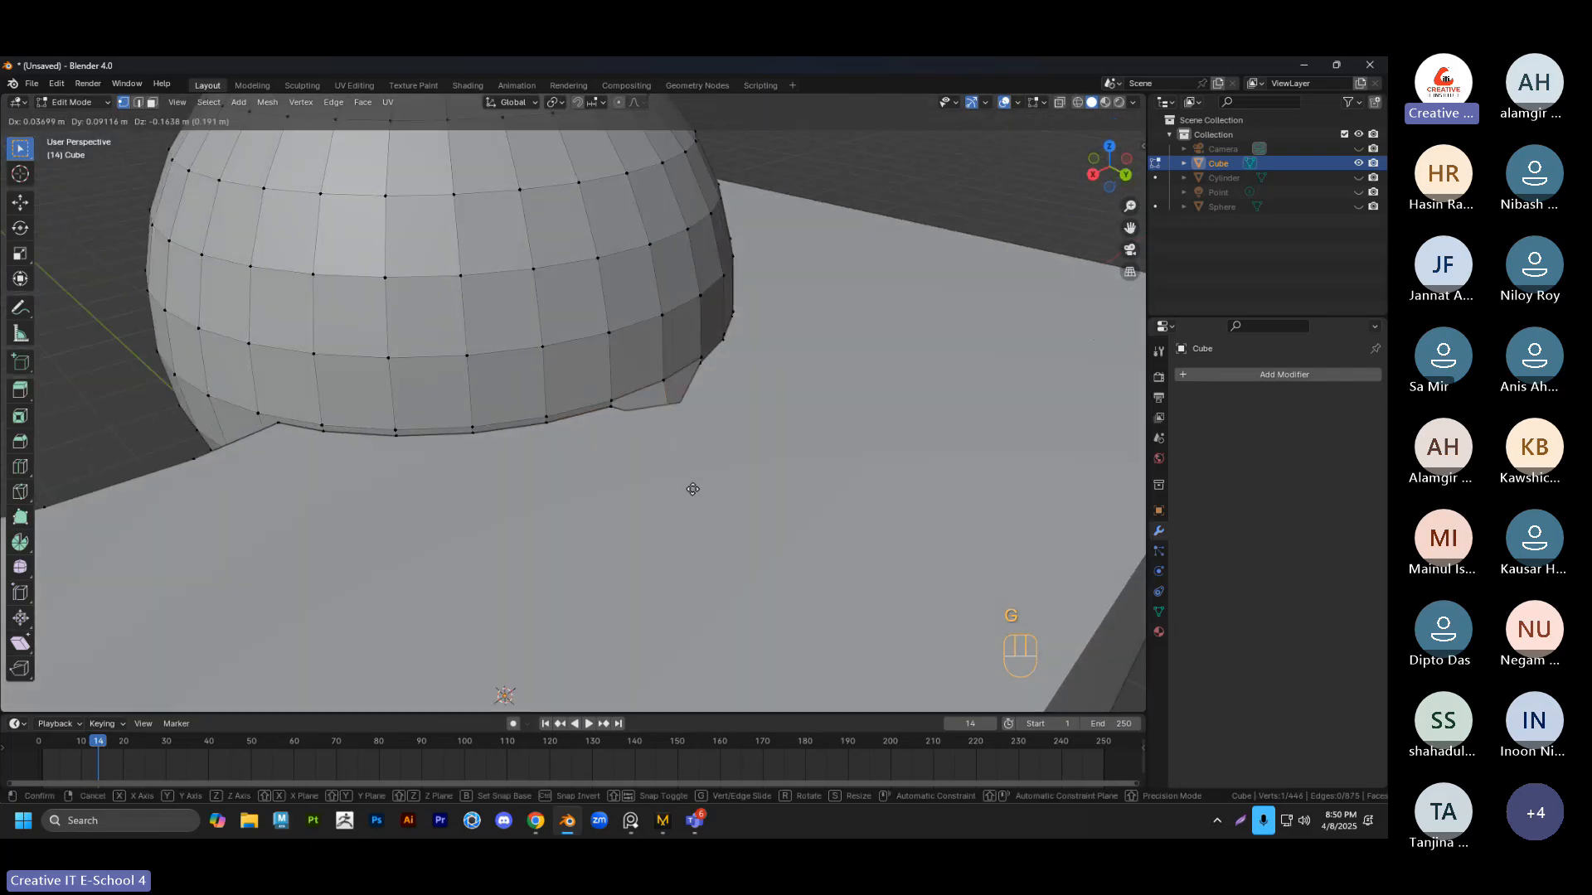
left_click(670, 416)
left_click(615, 411)
key("g")
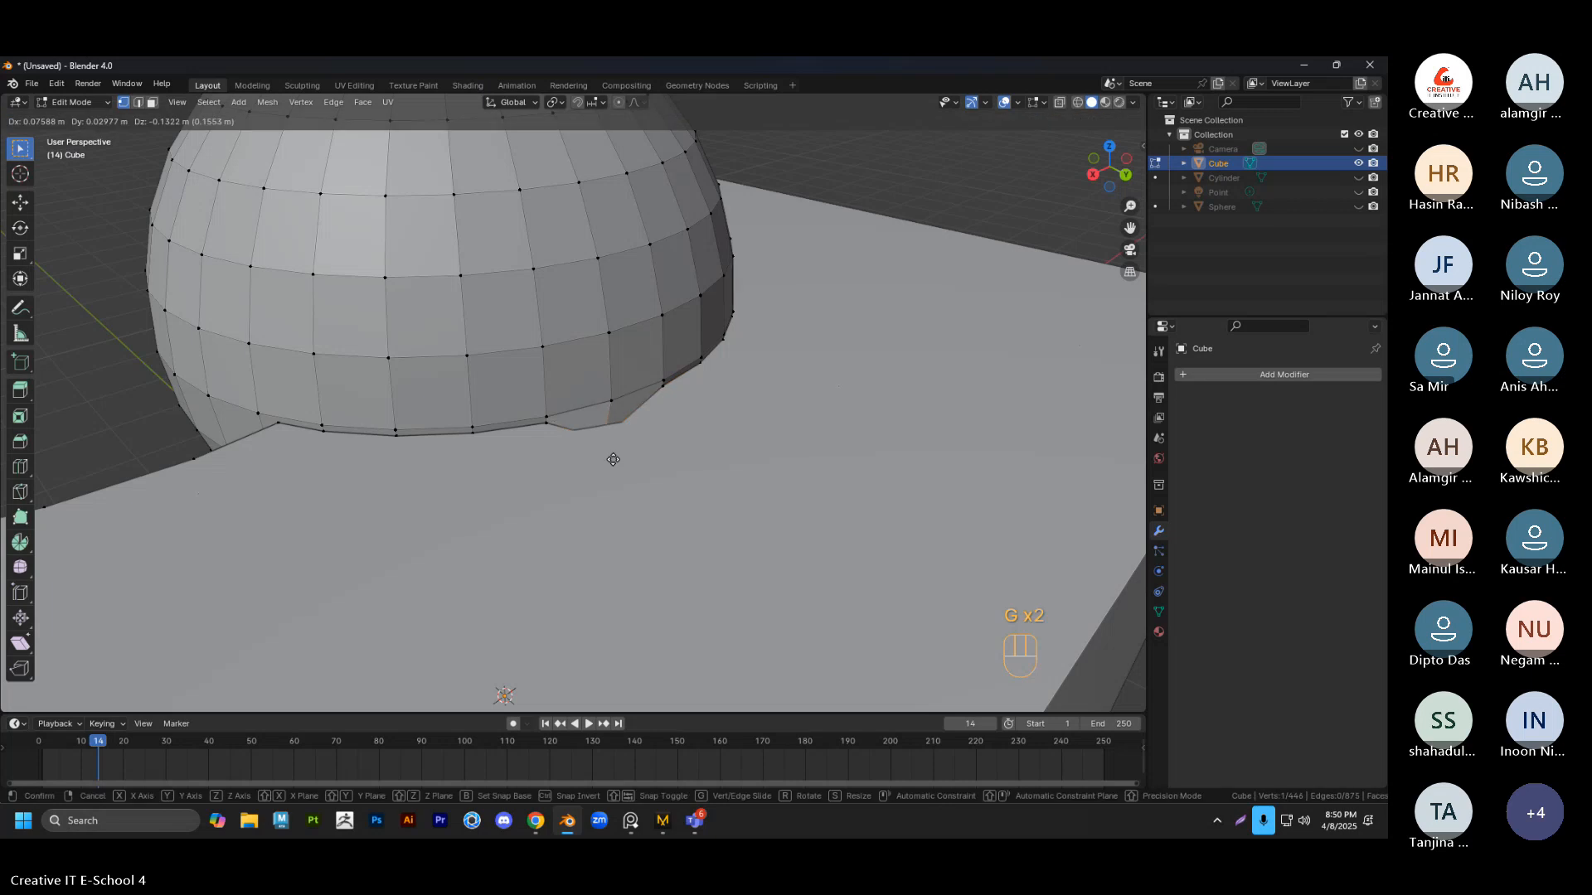
right_click(617, 449)
key("g")
right_click(548, 435)
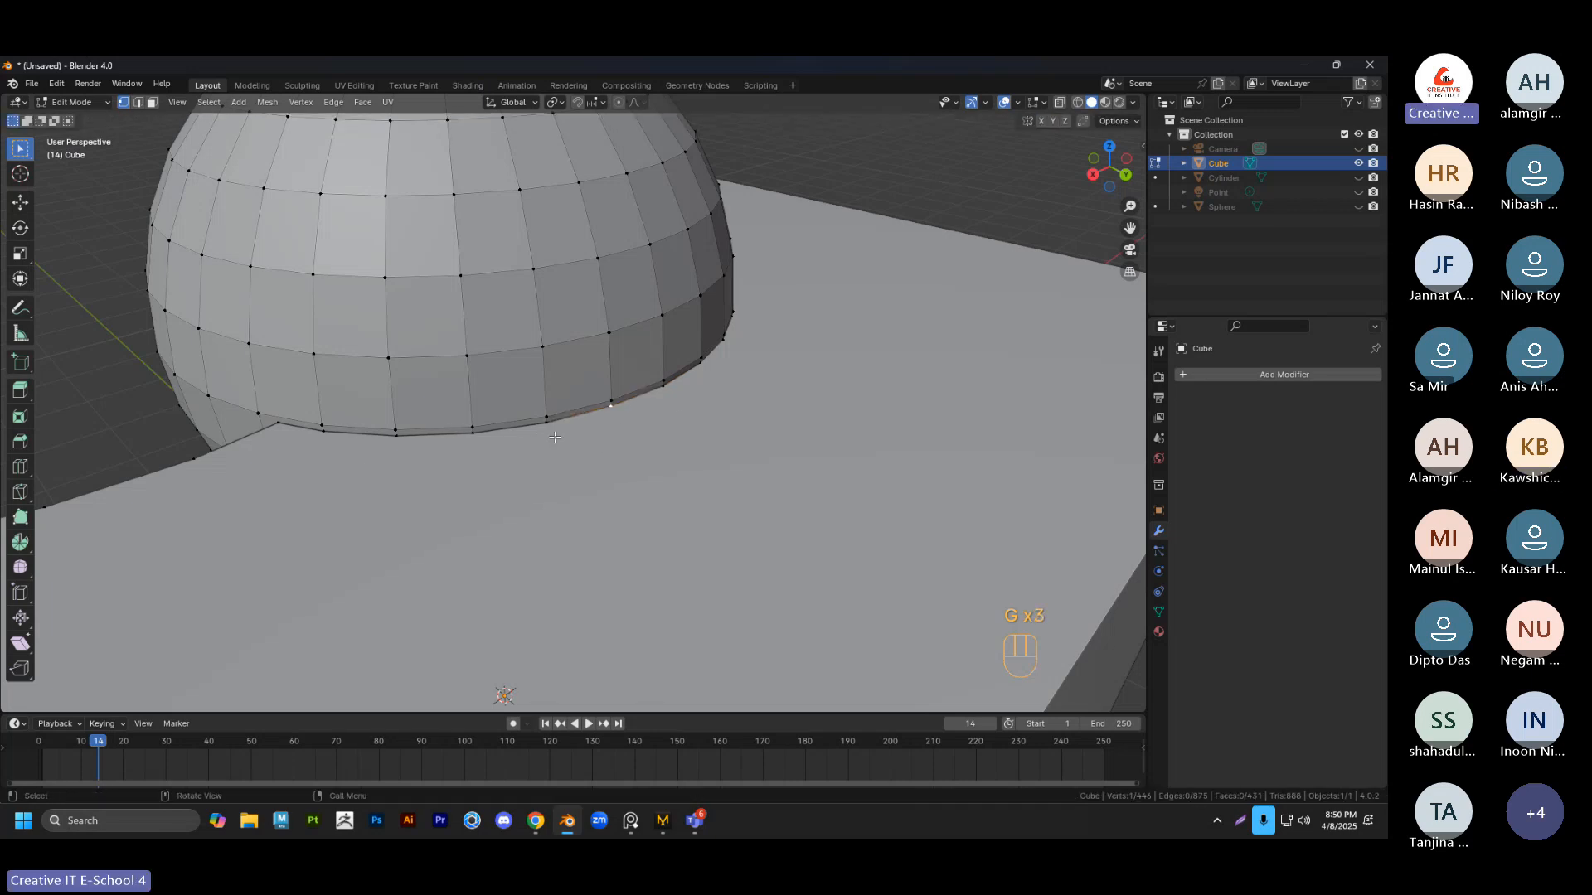
left_click(548, 432)
key("g")
right_click(523, 387)
scroll(523, 388, "down", 3)
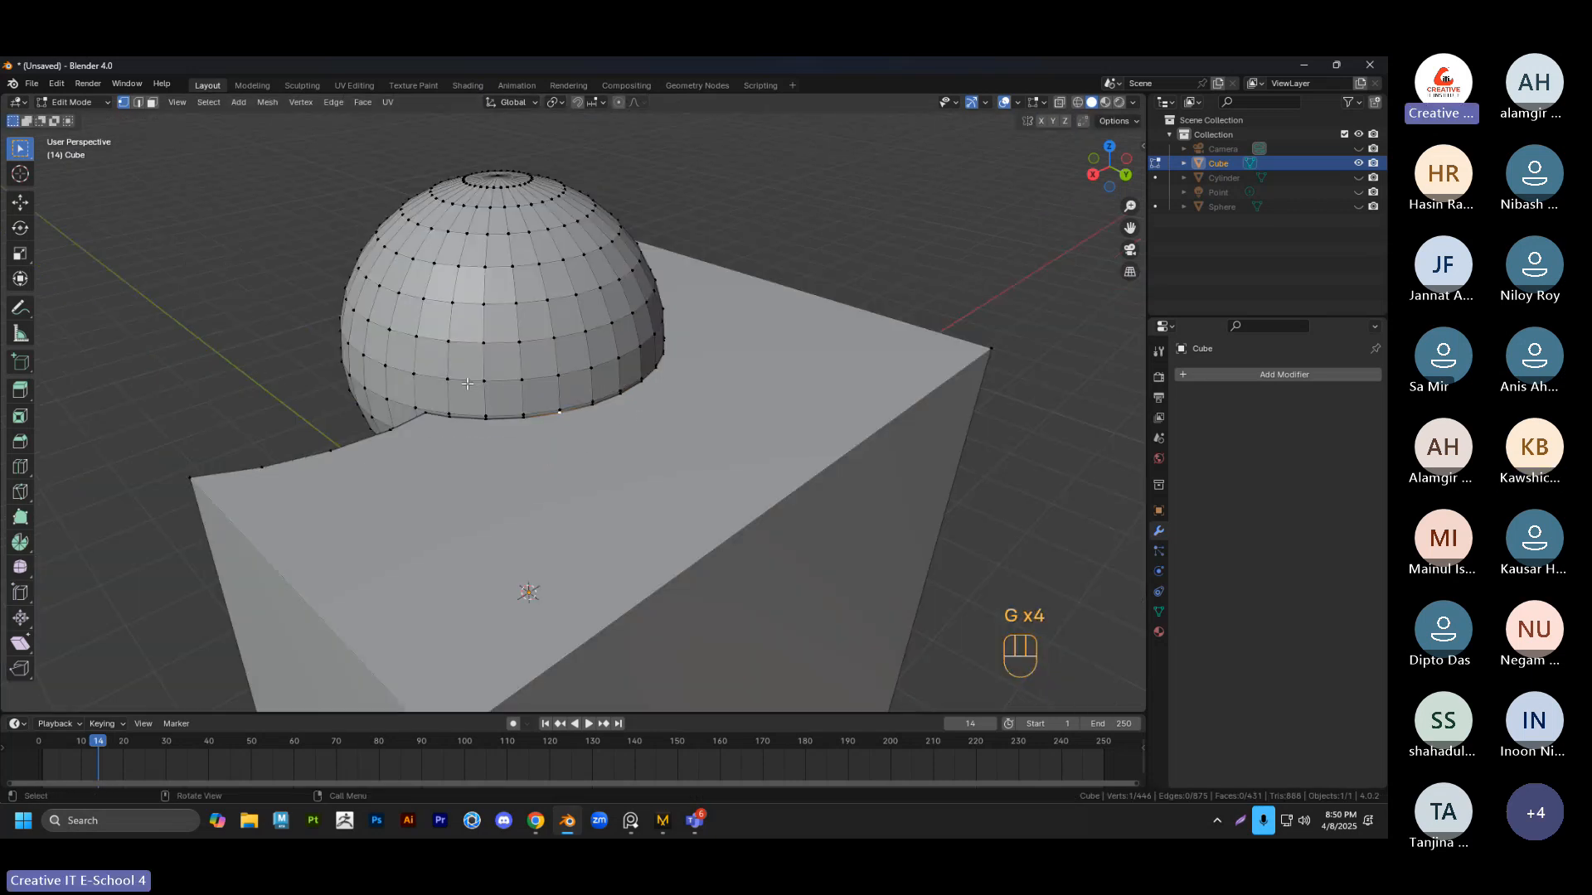
Return to Object Mode and view the merged cube and sphere shape from the curved-cut side
middle_click_drag(523, 387, 589, 350)
key("Tab")
left_click(761, 239)
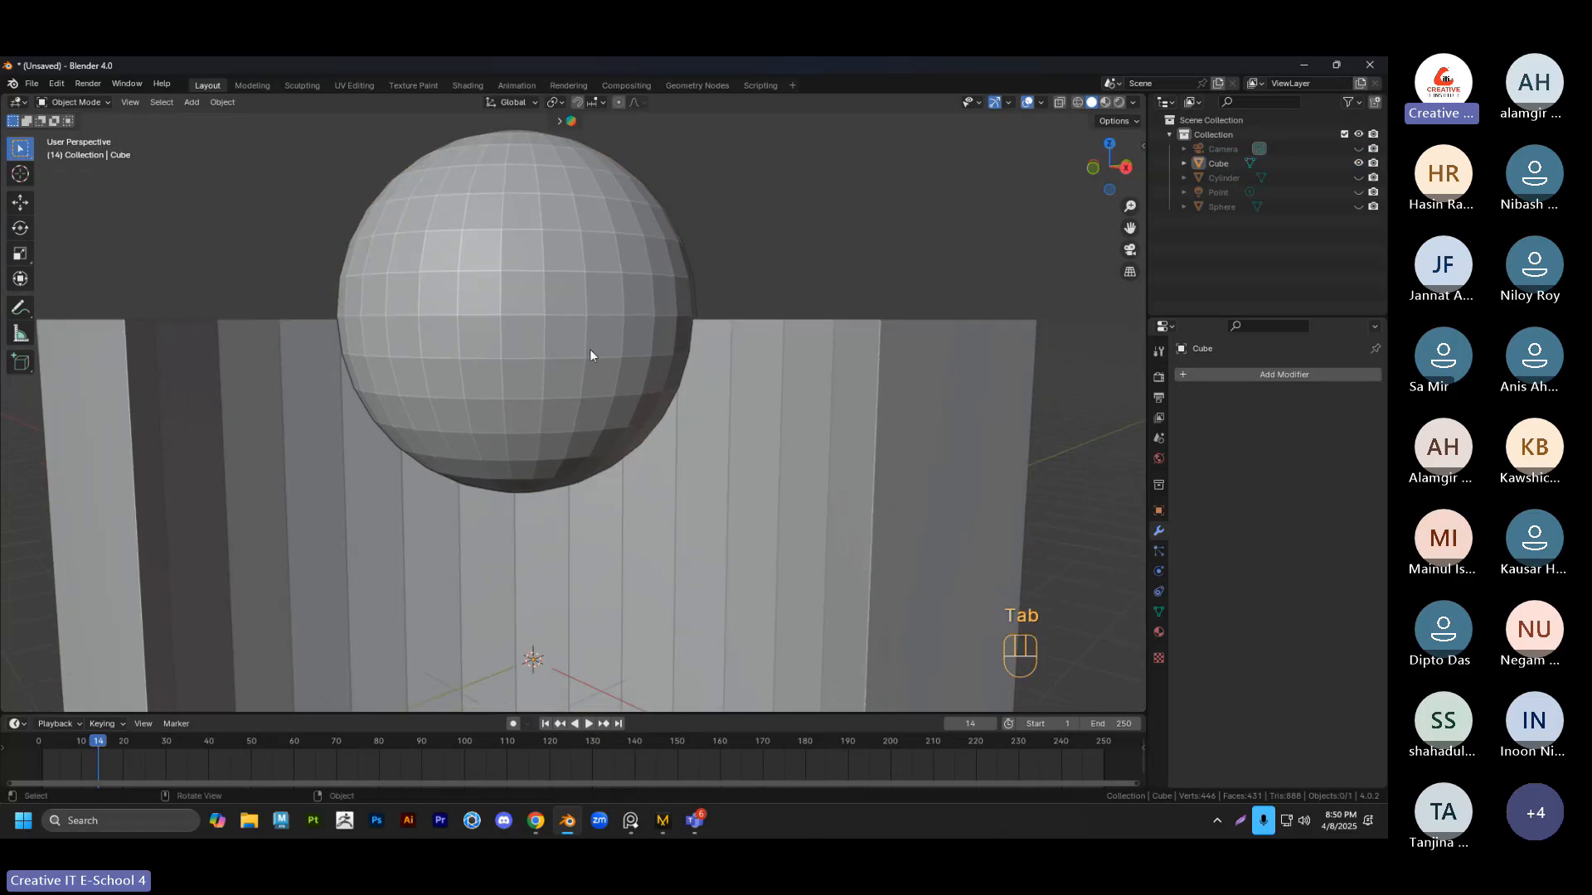
right_click(590, 349)
middle_click_drag(535, 249, 582, 368)
left_click(550, 315)
Unhide the wireframe sphere and move it about -2.63 m in X, 3.19 m in Y and 0.61 m in Z onto the cube's far upper corner
scroll(551, 316, "down", 3)
middle_click_drag(734, 393, 569, 346, "shift")
scroll(680, 352, "down", 3)
left_click(1358, 206)
left_click(559, 316)
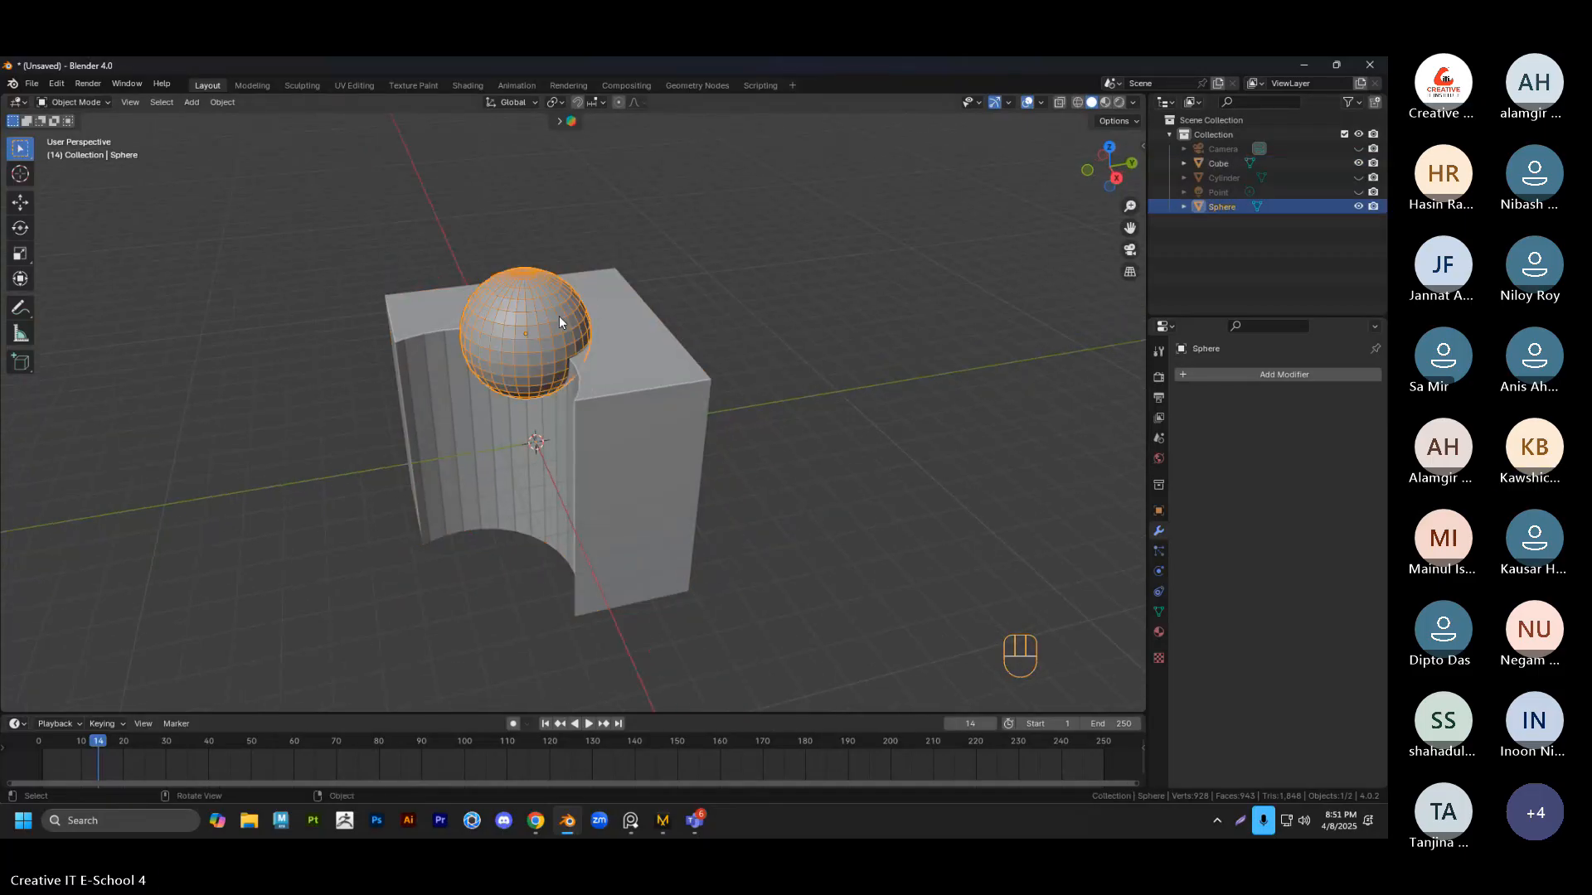
key("g")
right_click(694, 336)
middle_click_drag(760, 285, 569, 368)
middle_click_drag(694, 325, 533, 383)
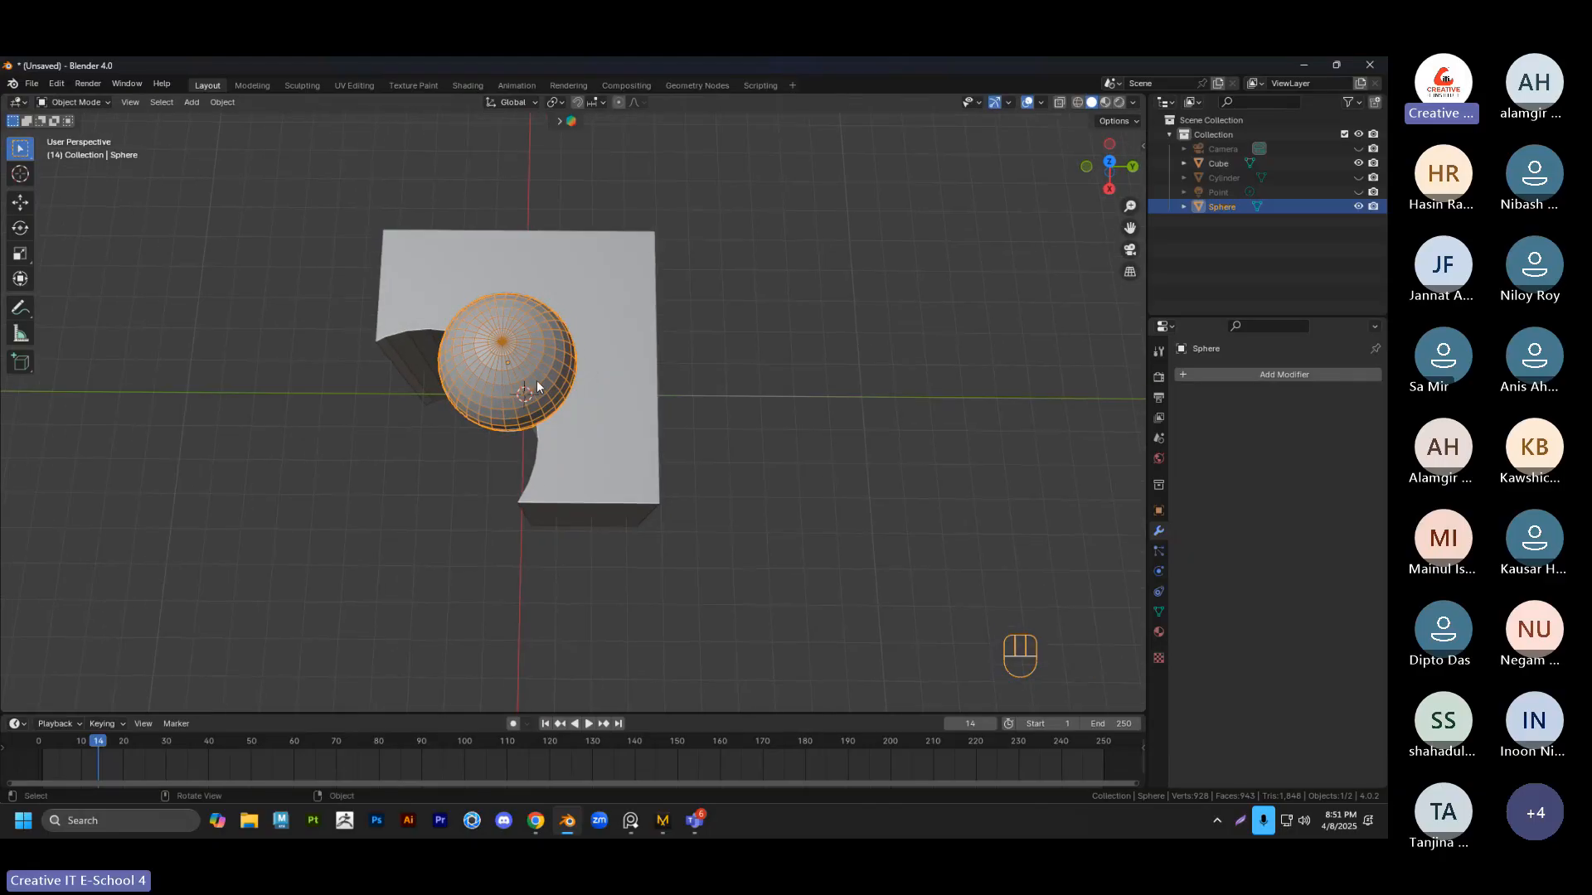
key("g")
left_click(668, 276)
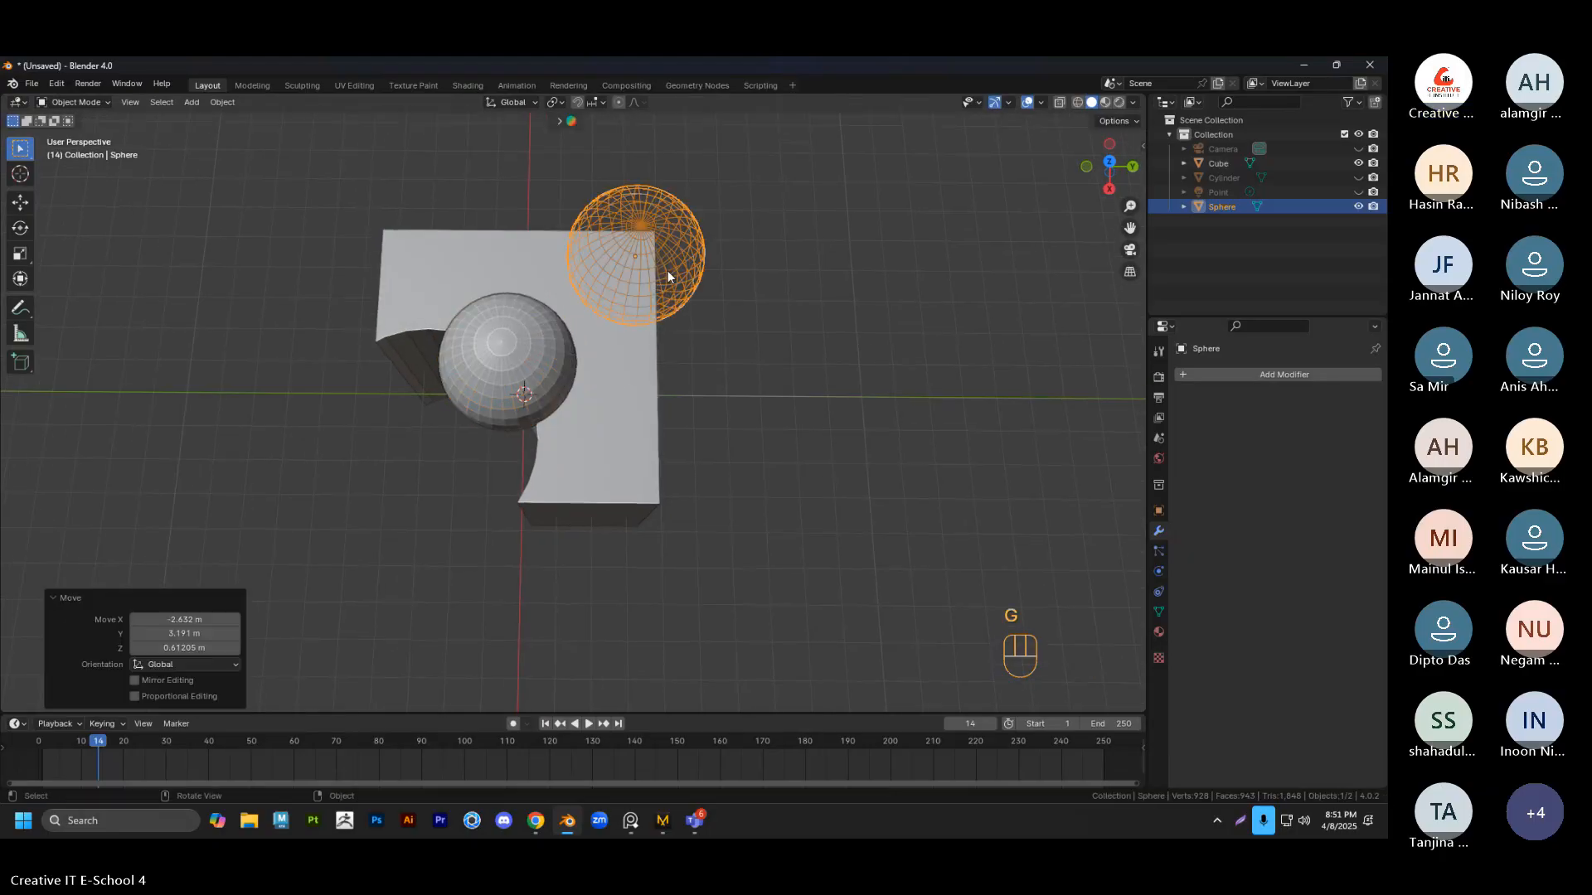
left_click(783, 336)
Select the cube and add a new Boolean modifier to it
middle_click_drag(761, 408, 660, 338)
left_click(655, 389)
left_click(1222, 372)
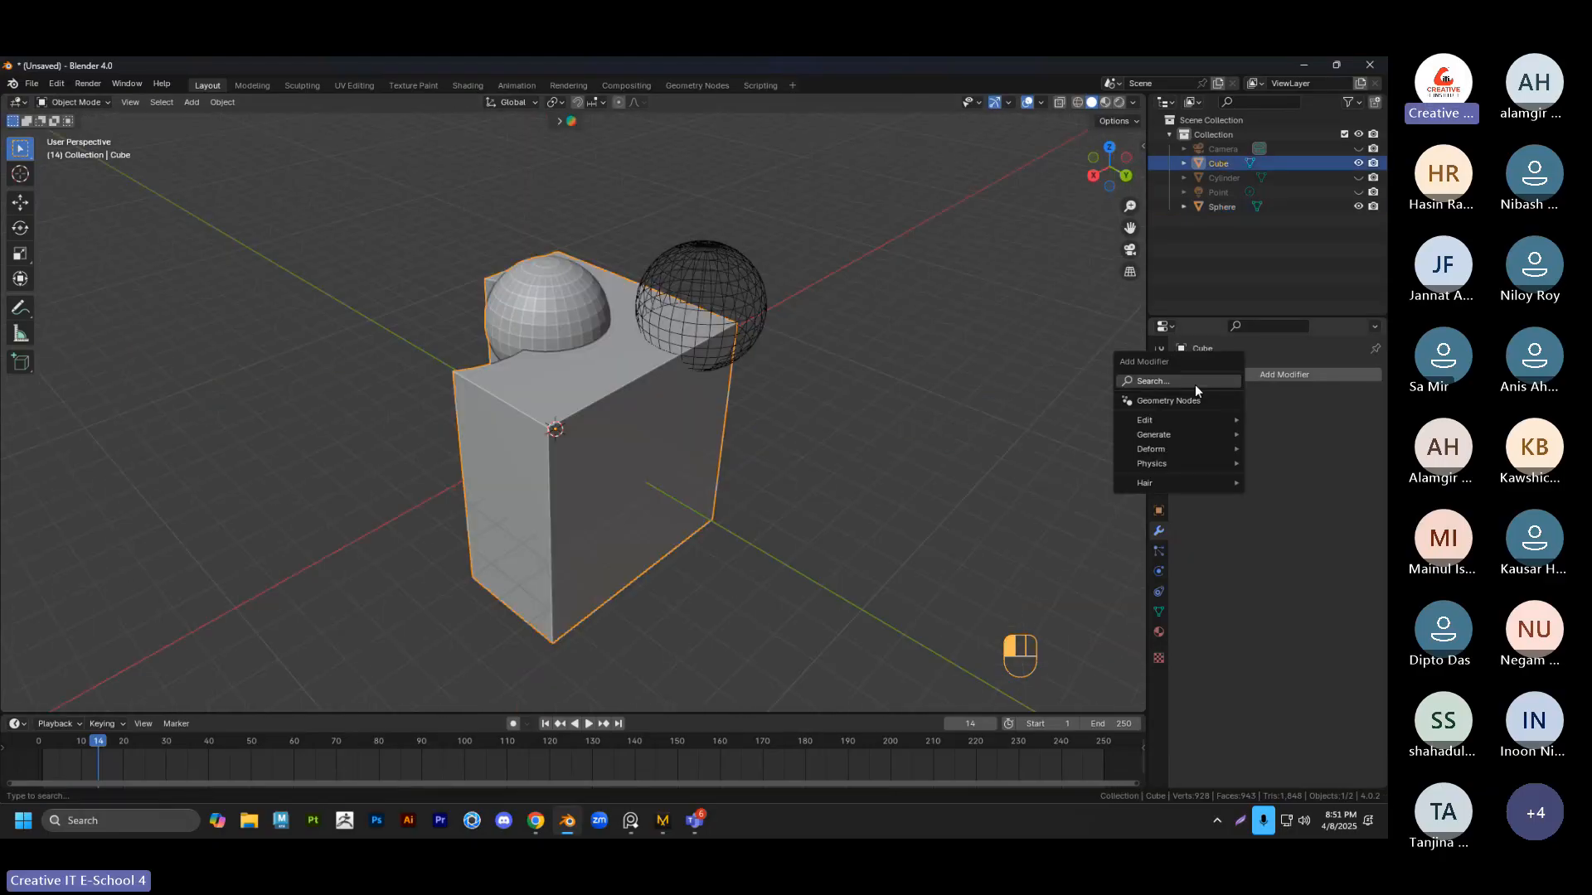
left_click(1195, 385)
left_click(1141, 401)
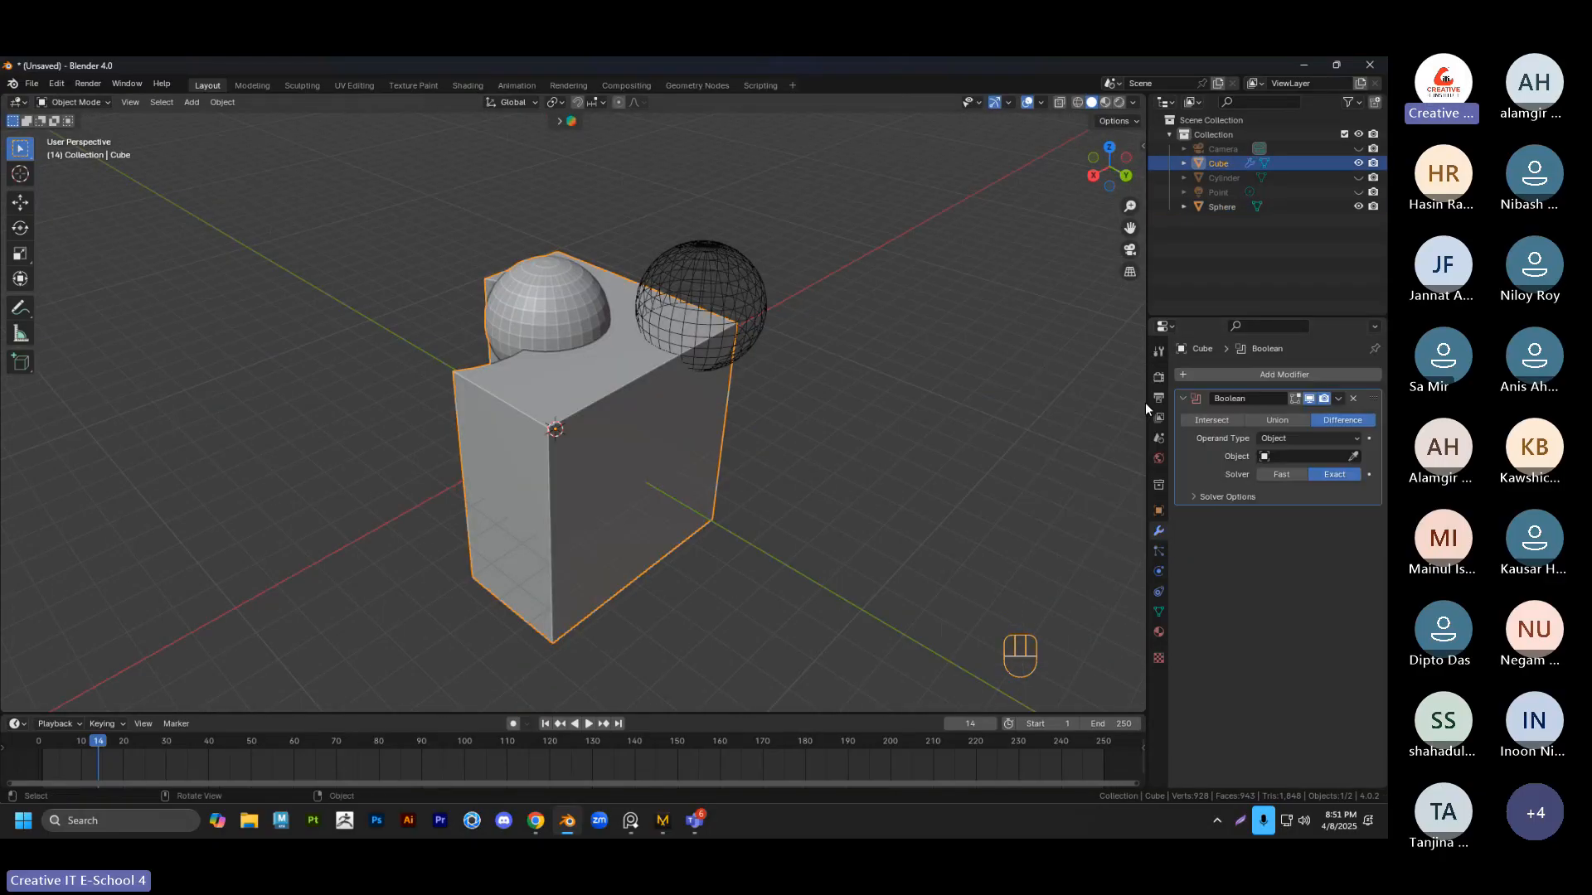
Set the Boolean operation to Intersect with the wireframe sphere as its object, then deselect the cube
left_click(1199, 421)
left_click(1318, 457)
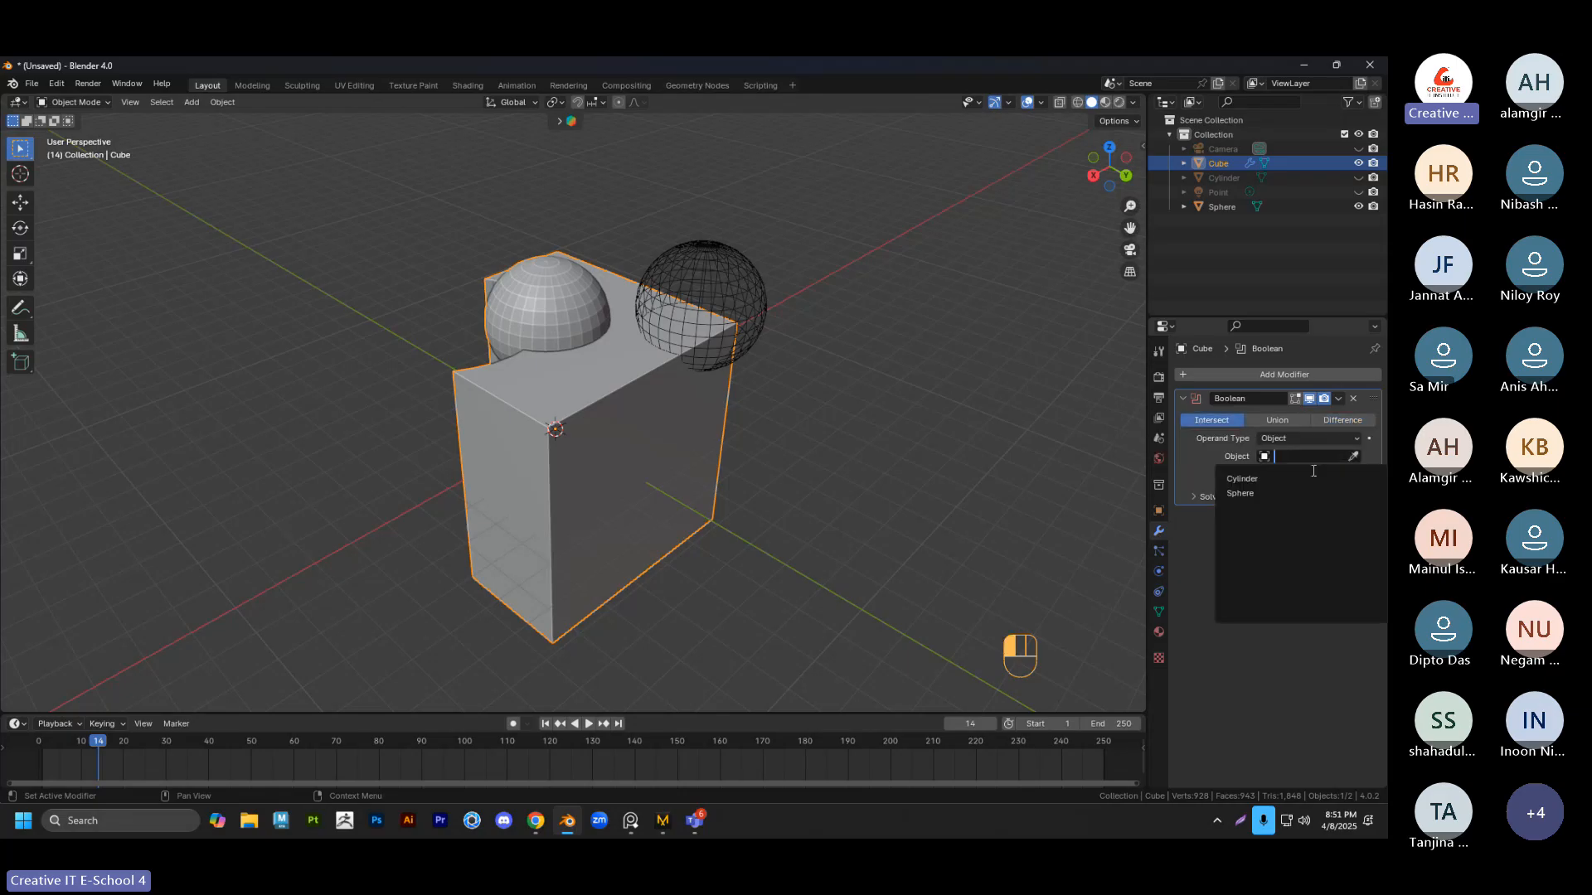
left_click(1355, 456)
left_click(730, 289)
scroll(766, 320, "up", 1)
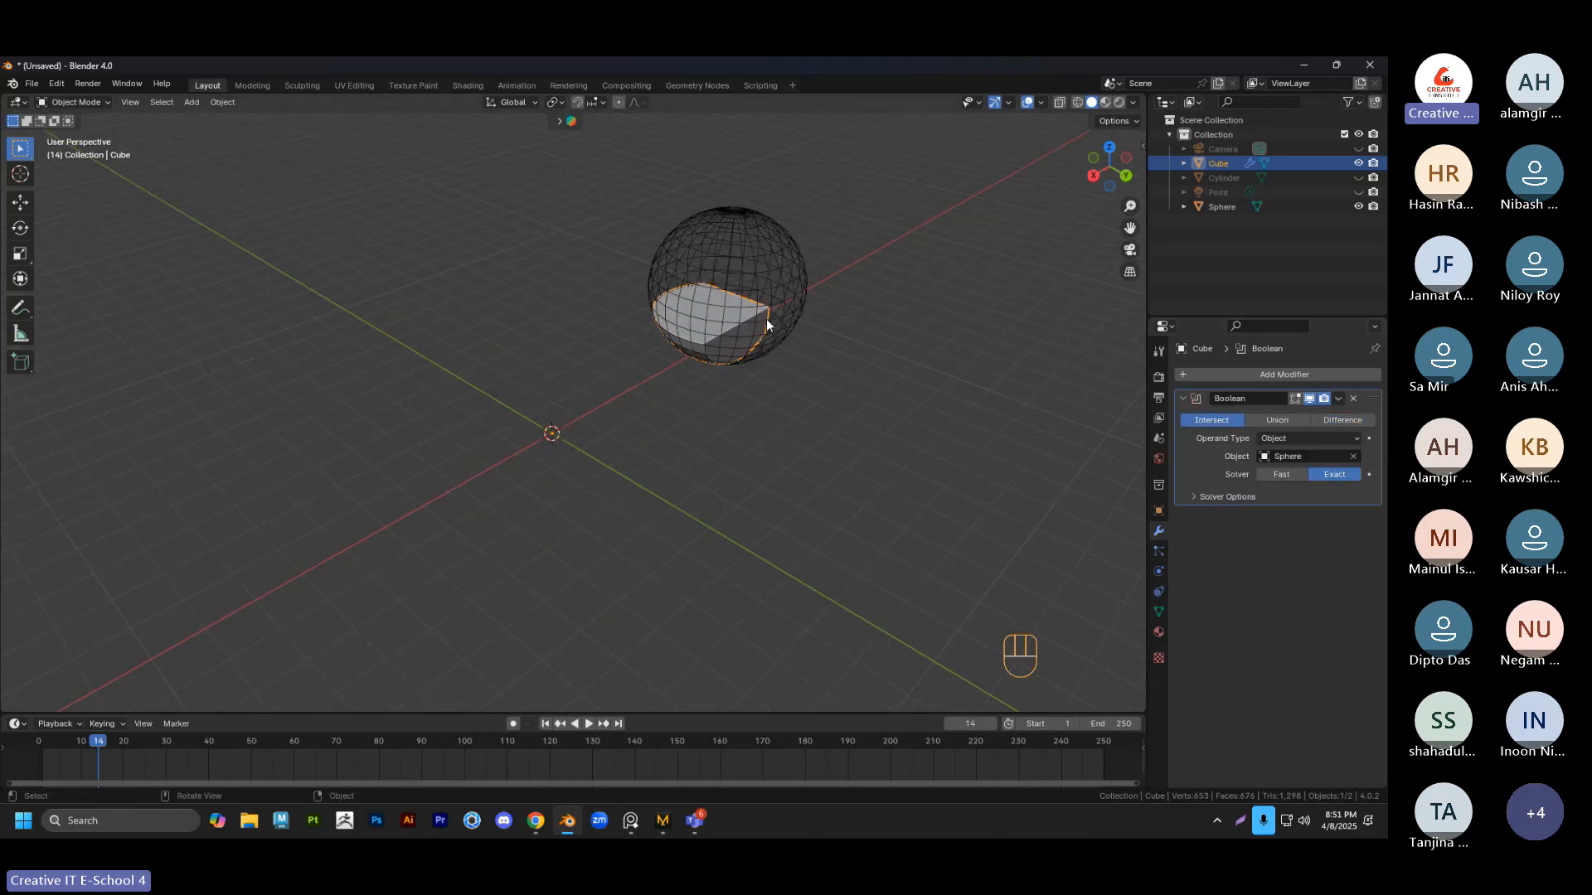
scroll(766, 320, "up", 1)
left_click(893, 290)
middle_click_drag(788, 345, 675, 487, "shift")
scroll(703, 408, "up", 3)
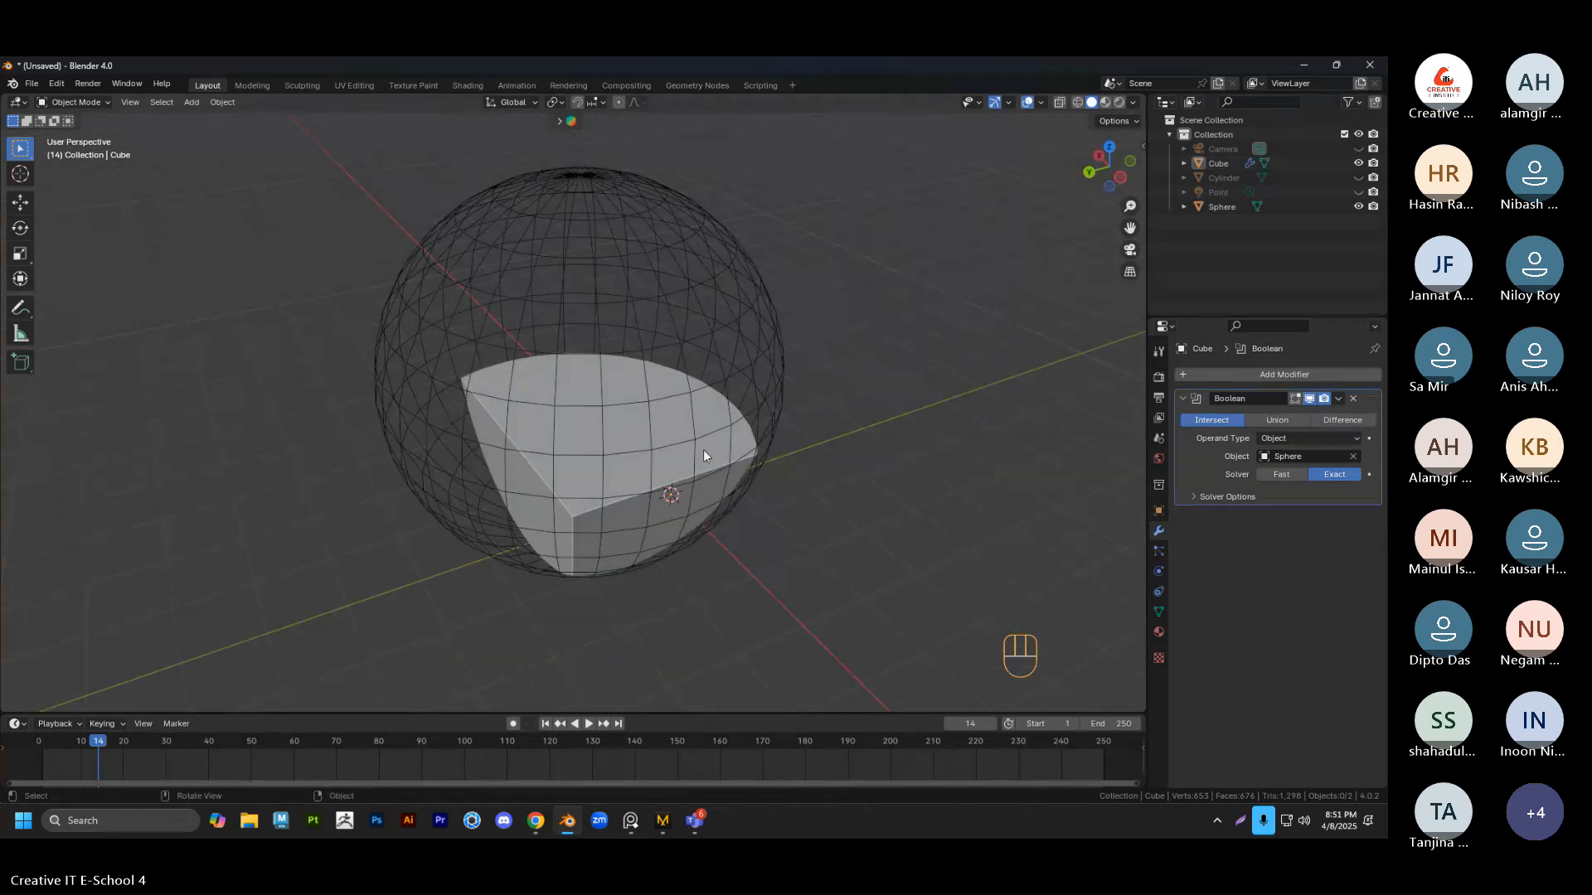
Switch to the Teams meeting, admit the participant waiting in the lobby, and minimize the meeting window
left_click(695, 821)
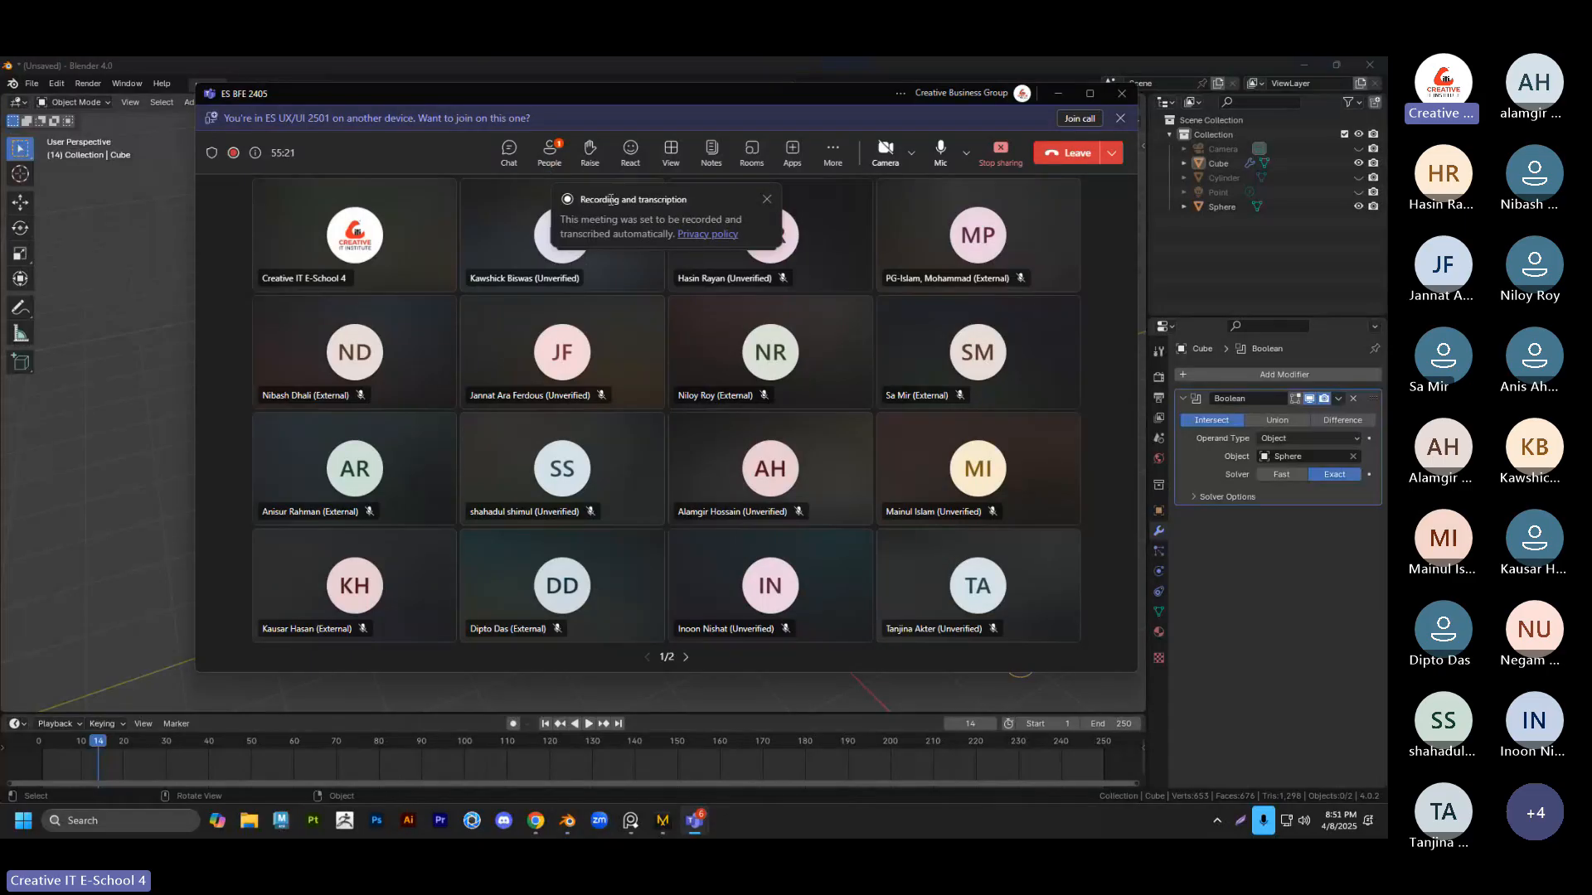
left_click(549, 151)
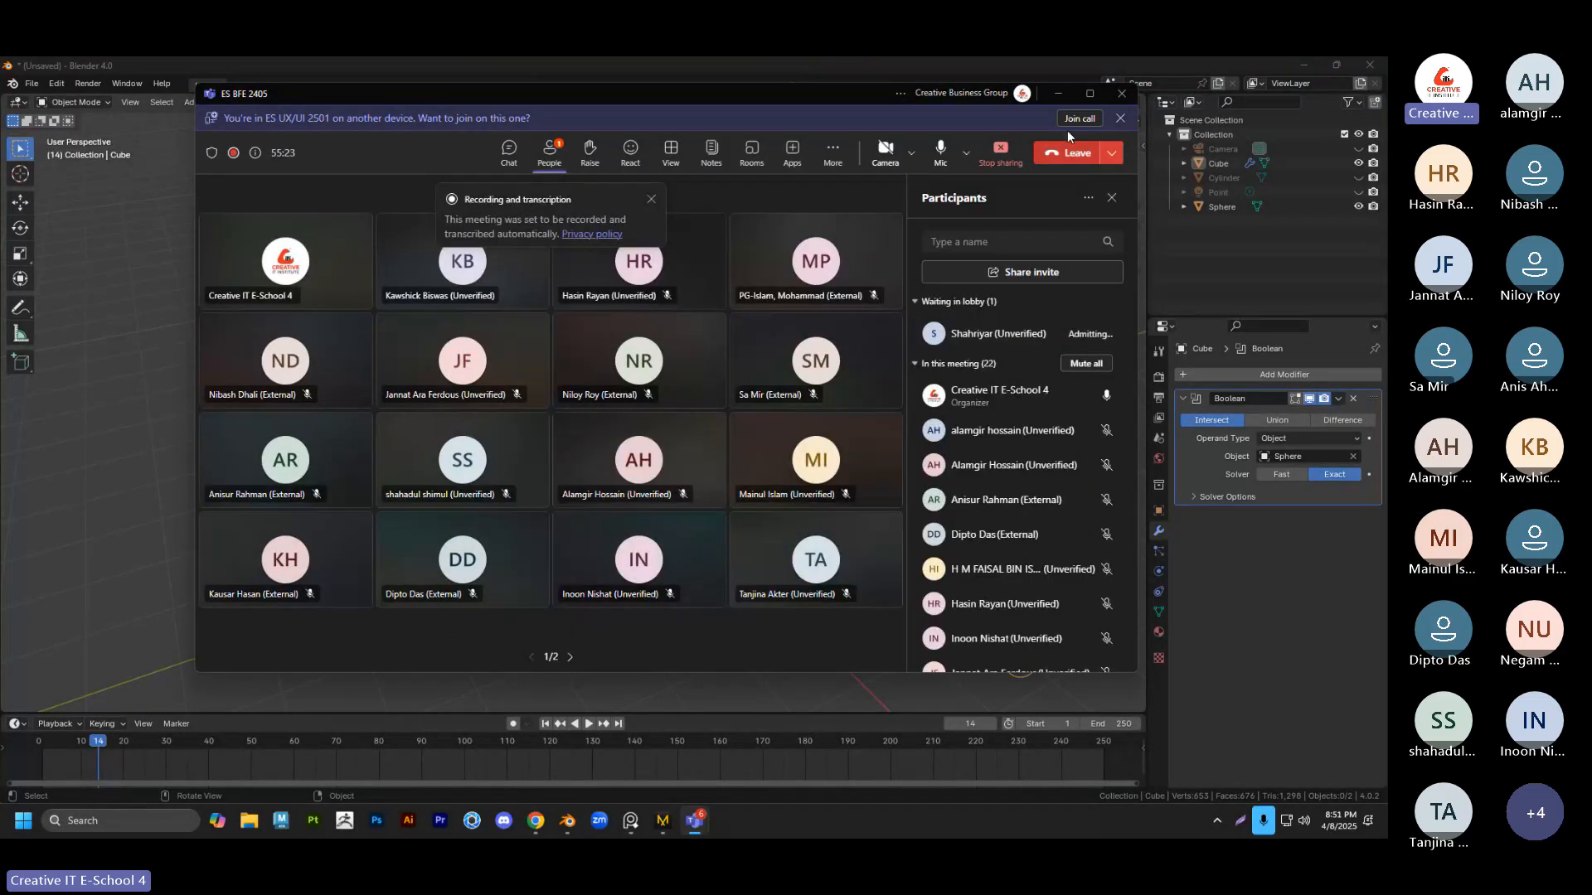
left_click(1064, 98)
Select the wireframe sphere, move it lower around the cube's corner to change the intersection, and deselect it
middle_click_drag(680, 478, 698, 471)
left_click(669, 287)
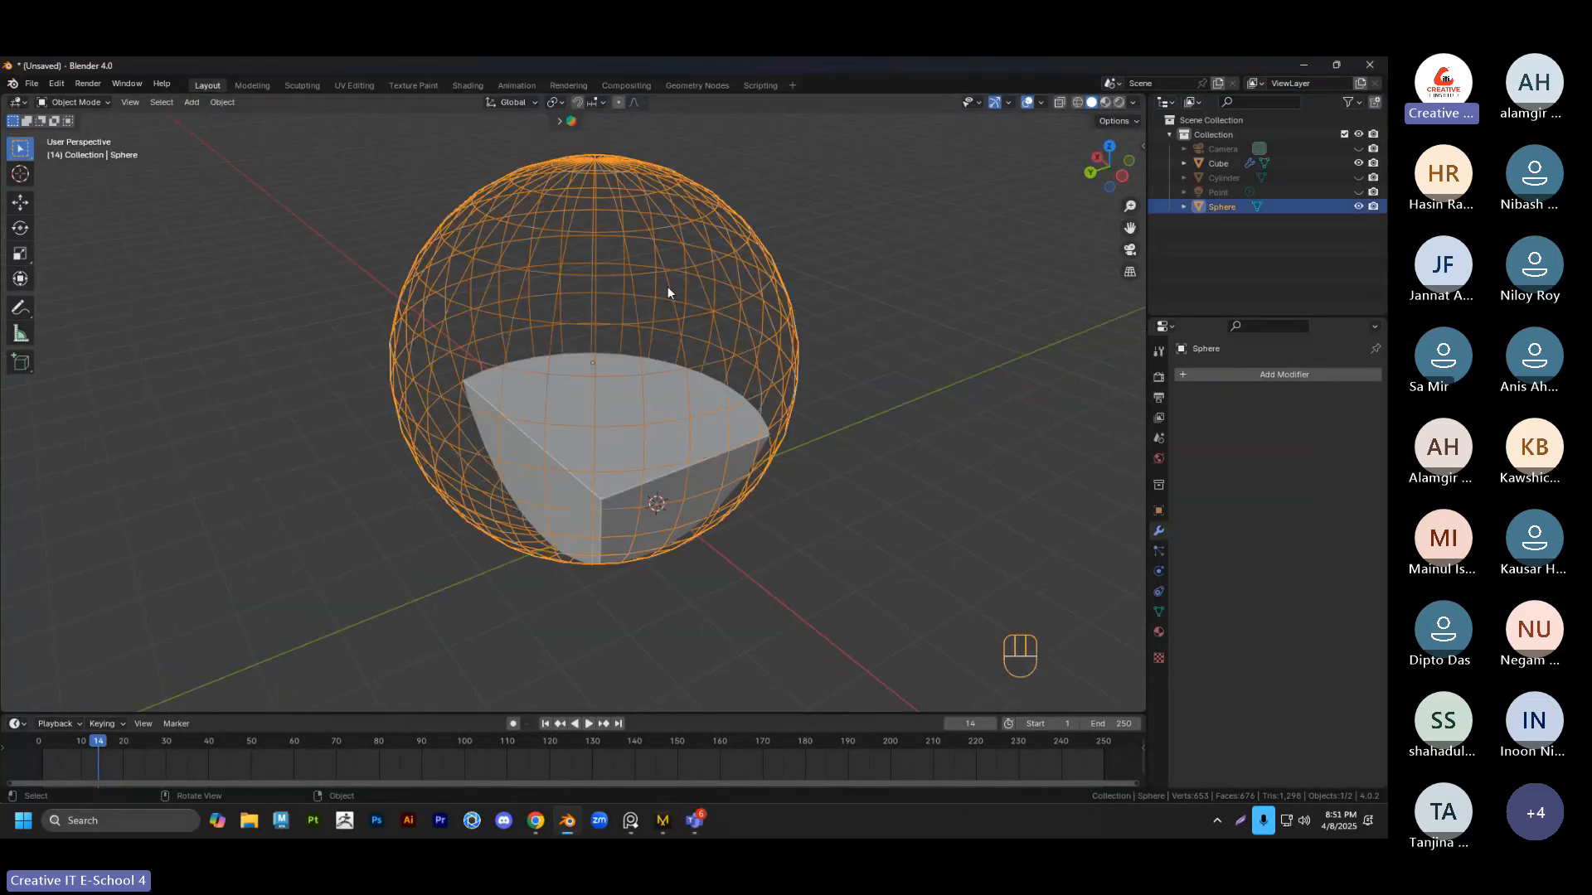
scroll(670, 331, "down", 4)
middle_click_drag(651, 414, 683, 417)
key("g")
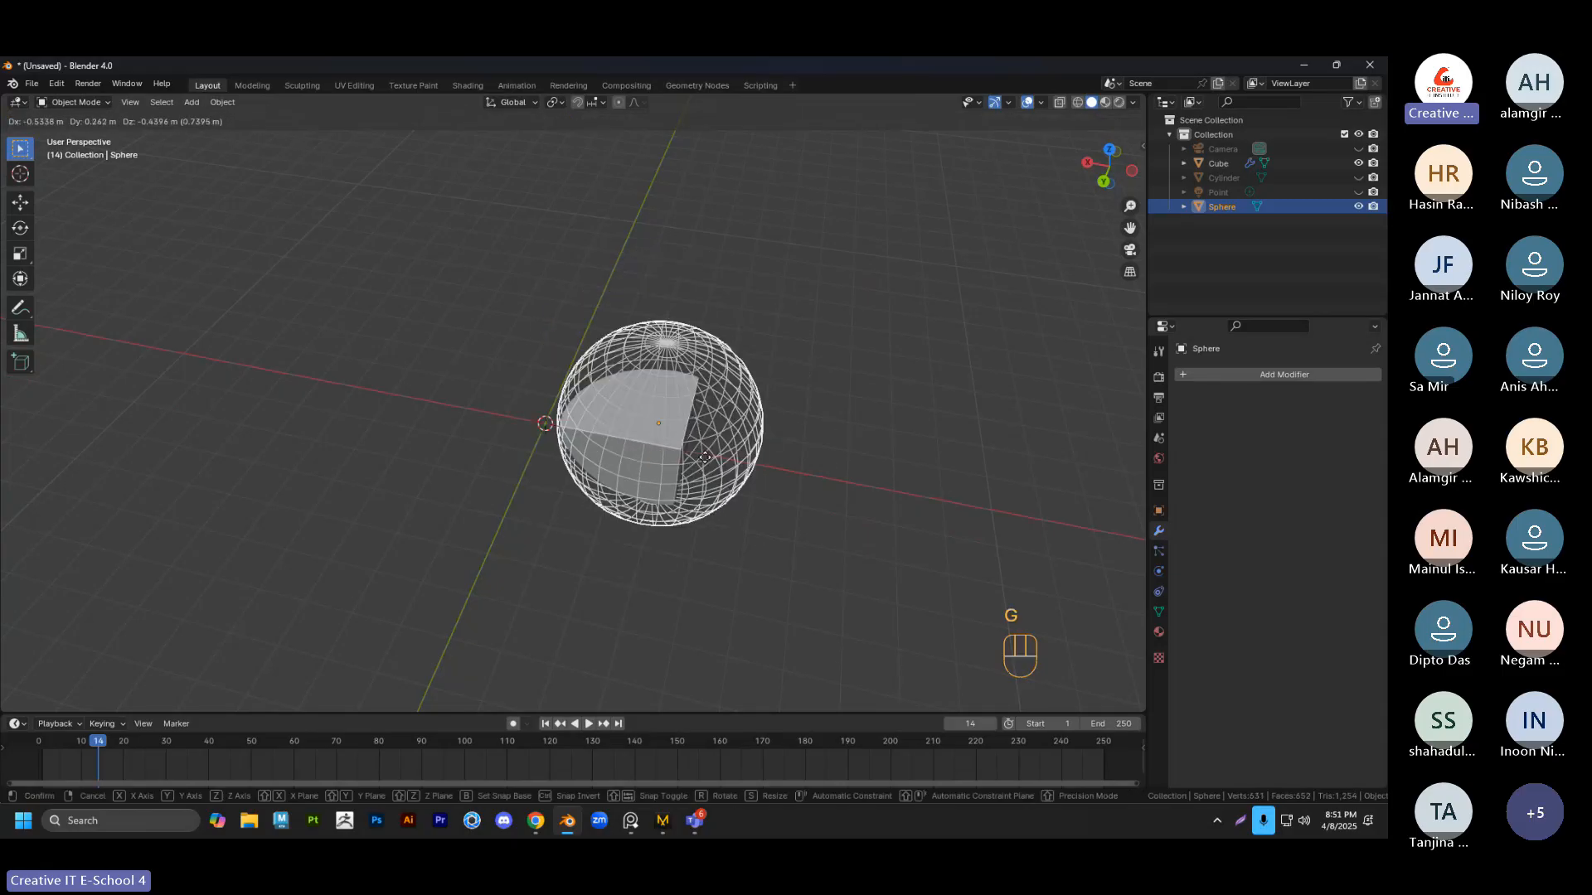
left_click(728, 459)
left_click(831, 600)
middle_click_drag(831, 600, 799, 590)
Reposition the wireframe sphere so its centre sits near the level of the cube's top face
left_click(682, 487)
scroll(682, 488, "up", 4)
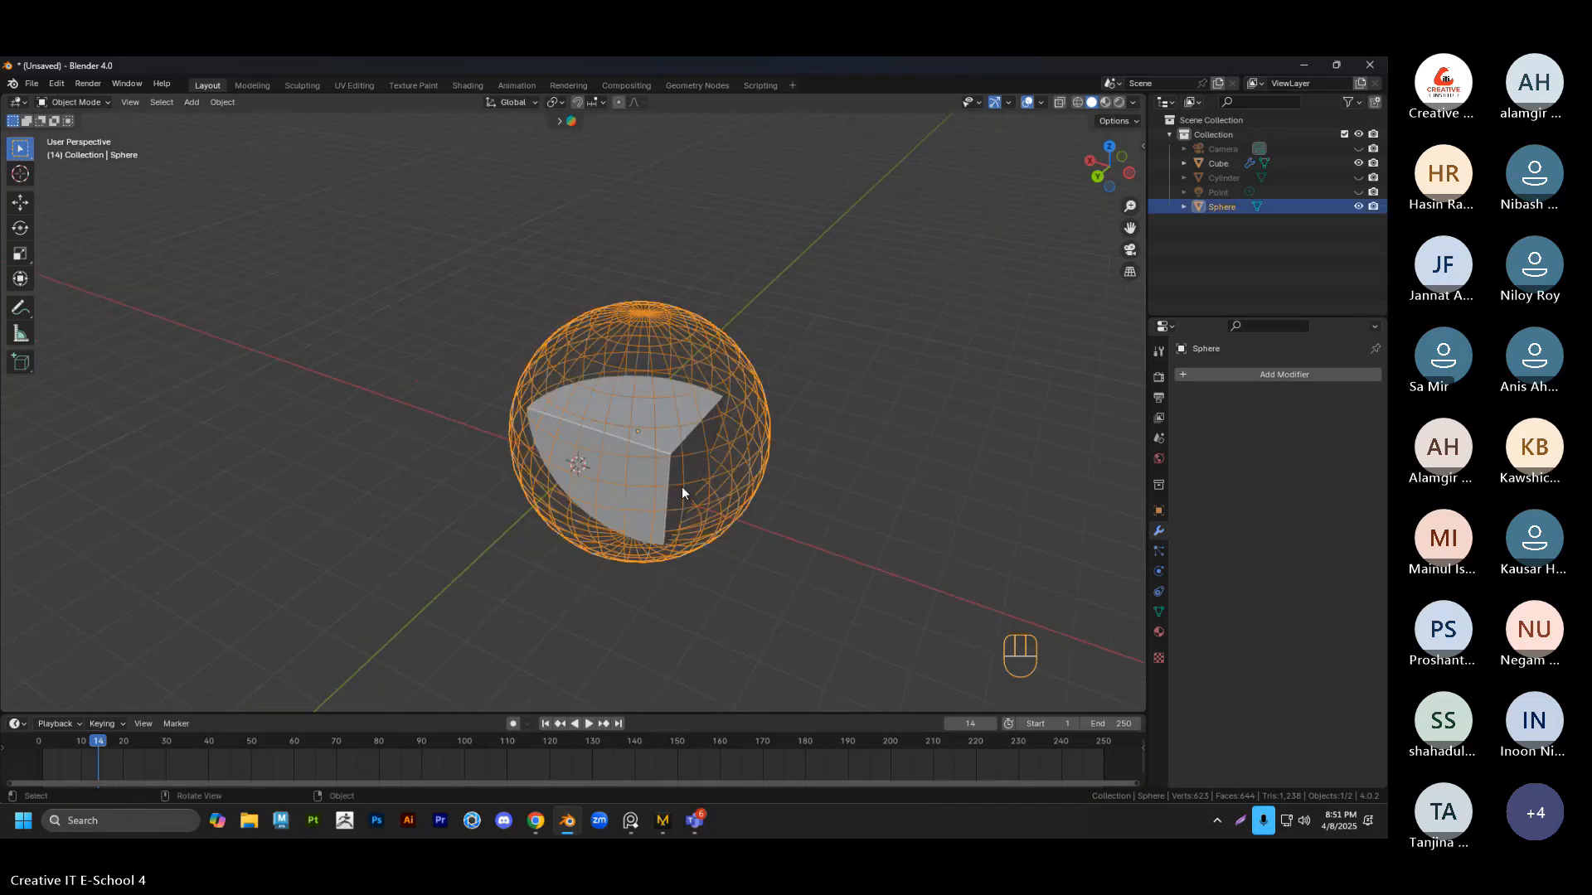
mouse_move(730, 539)
middle_mouse_down()
mouse_move(720, 509)
mouse_move(714, 539)
middle_mouse_up()
key("g")
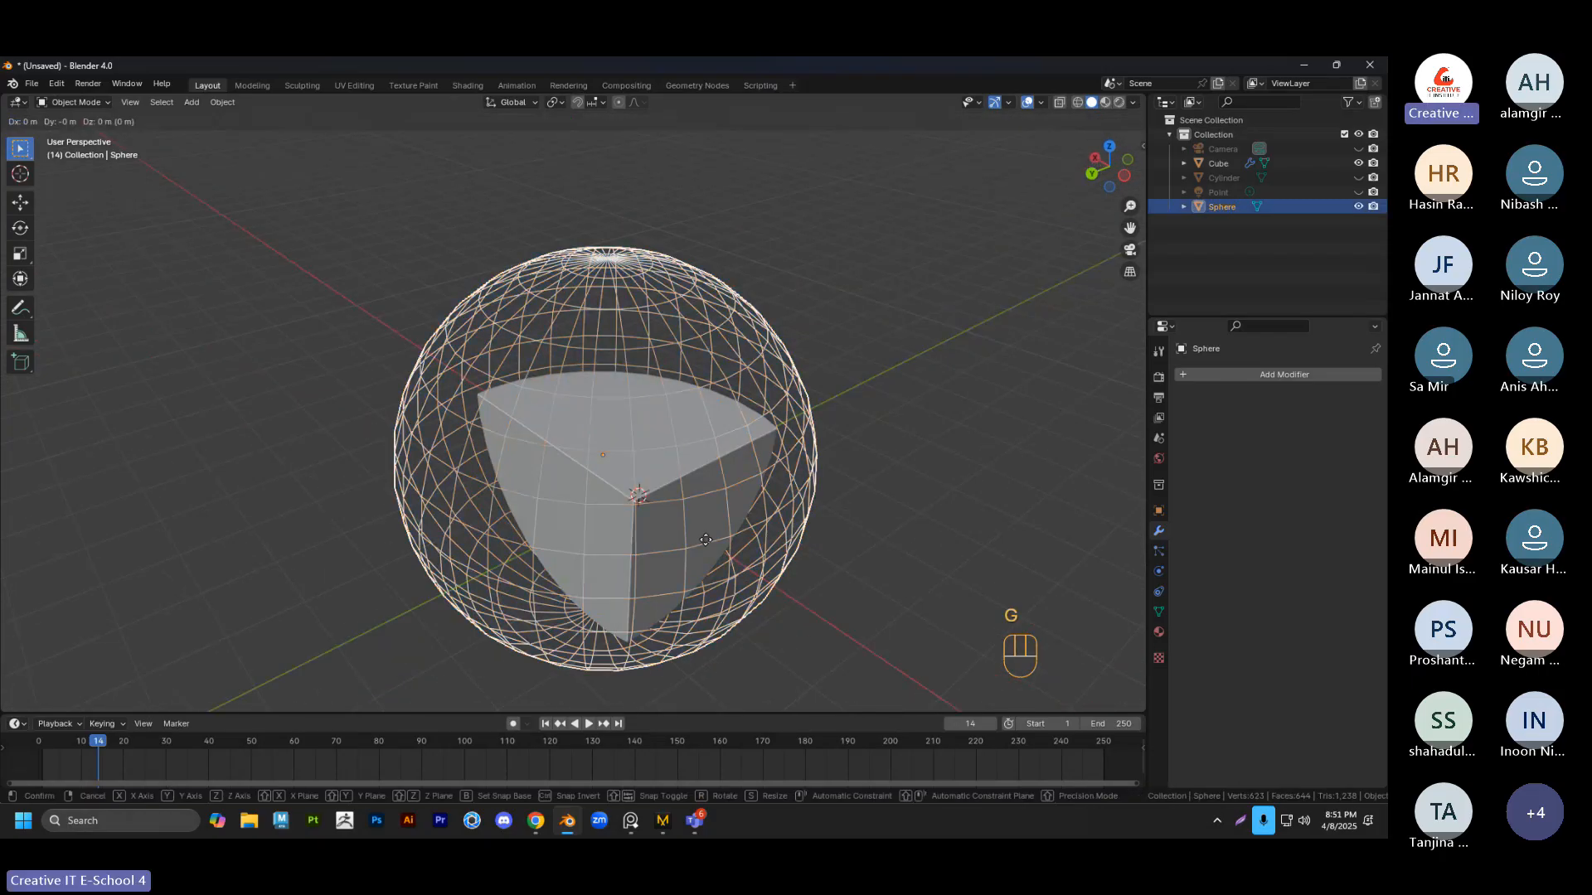
left_click(746, 547)
left_click(824, 573)
middle_click_drag(824, 573, 815, 522)
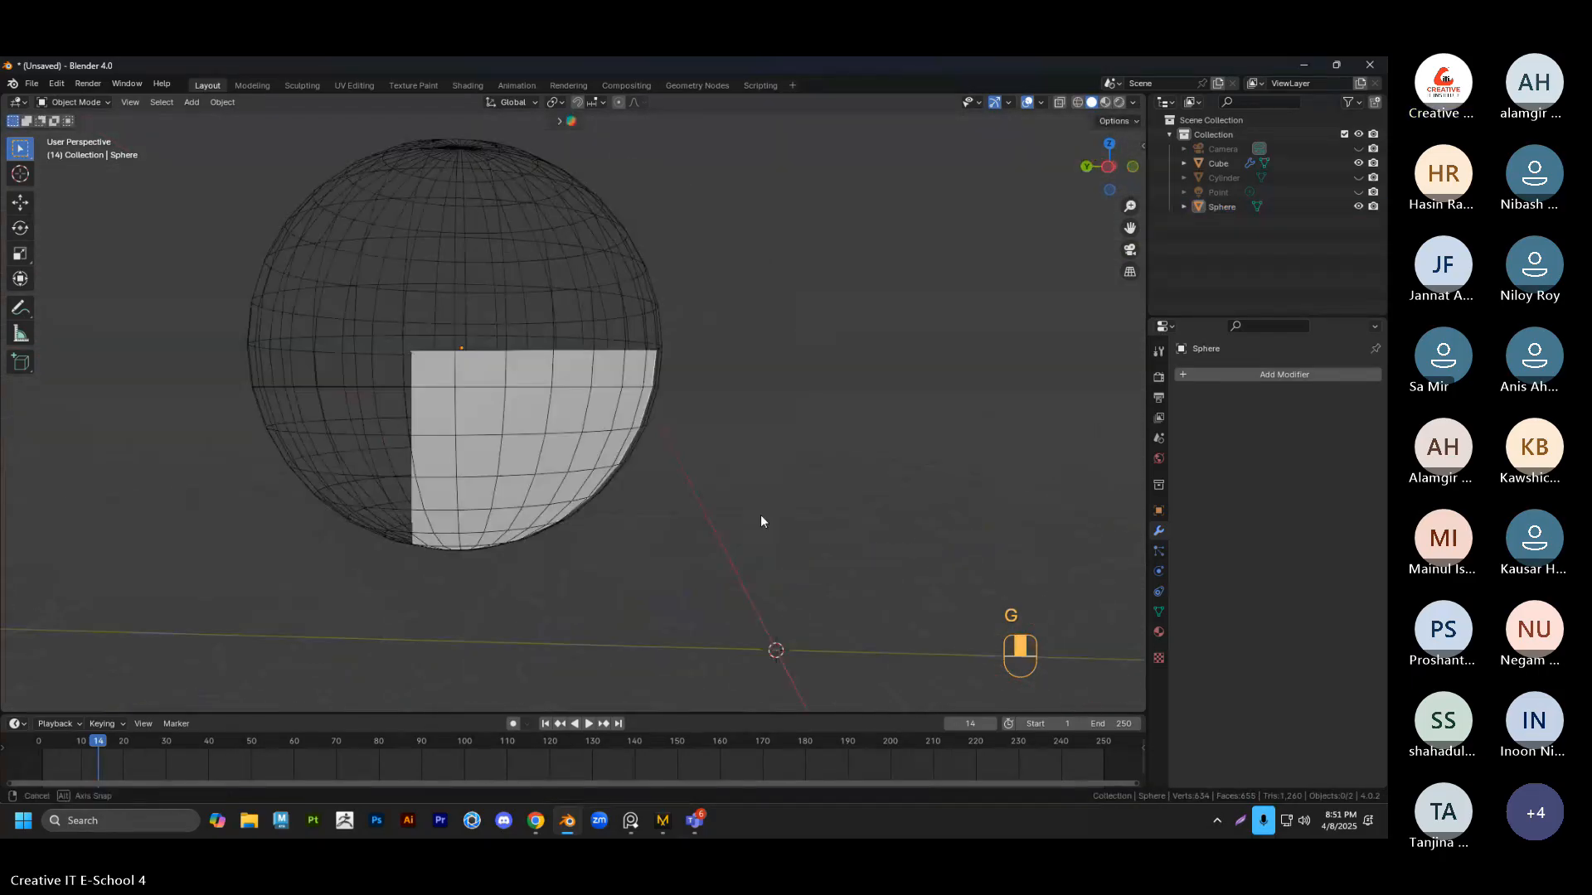
middle_click_drag(761, 521, 771, 522)
Lower the wireframe sphere so that more of the cube's corner lies inside it
left_click(650, 343)
key("g")
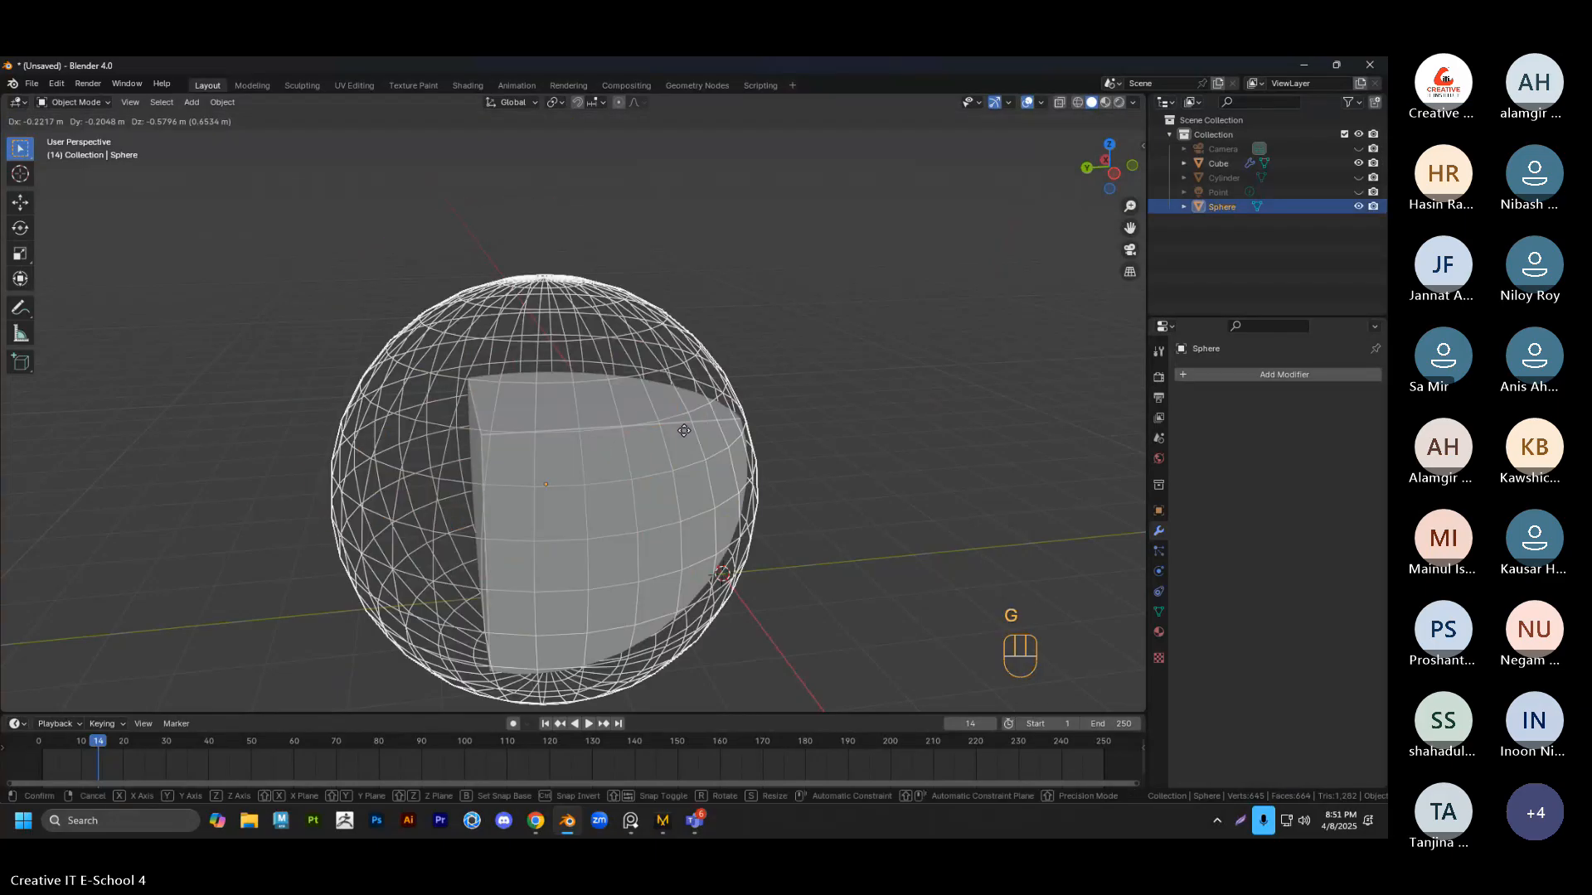
left_click(672, 431)
left_click(809, 462)
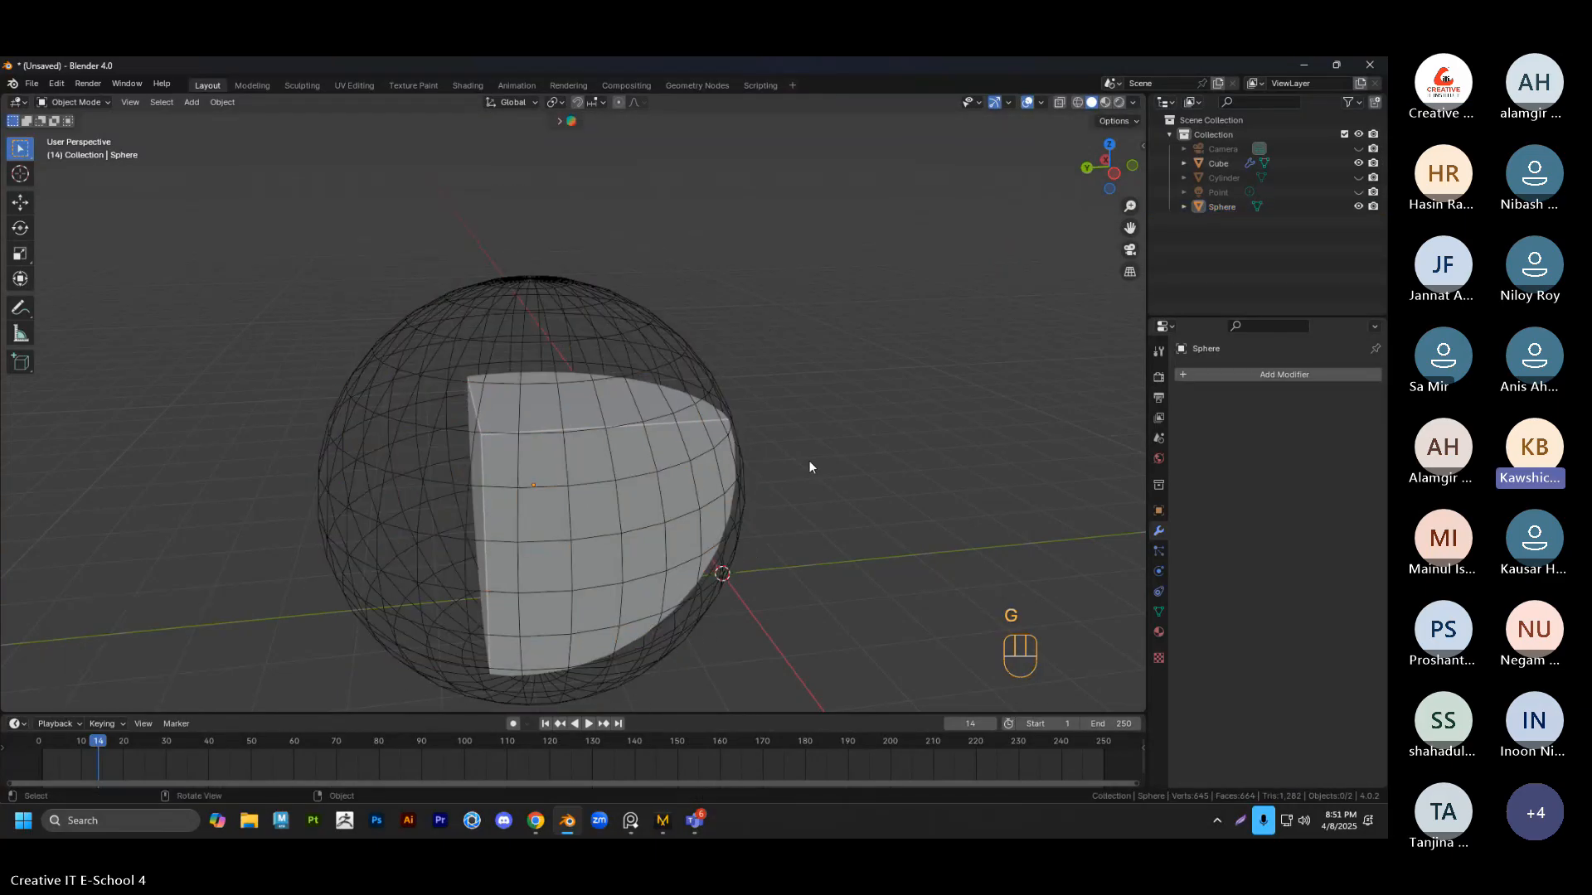
Raise the wireframe sphere slightly and shift it sideways around the cube's corner
middle_click_drag(809, 466, 752, 342)
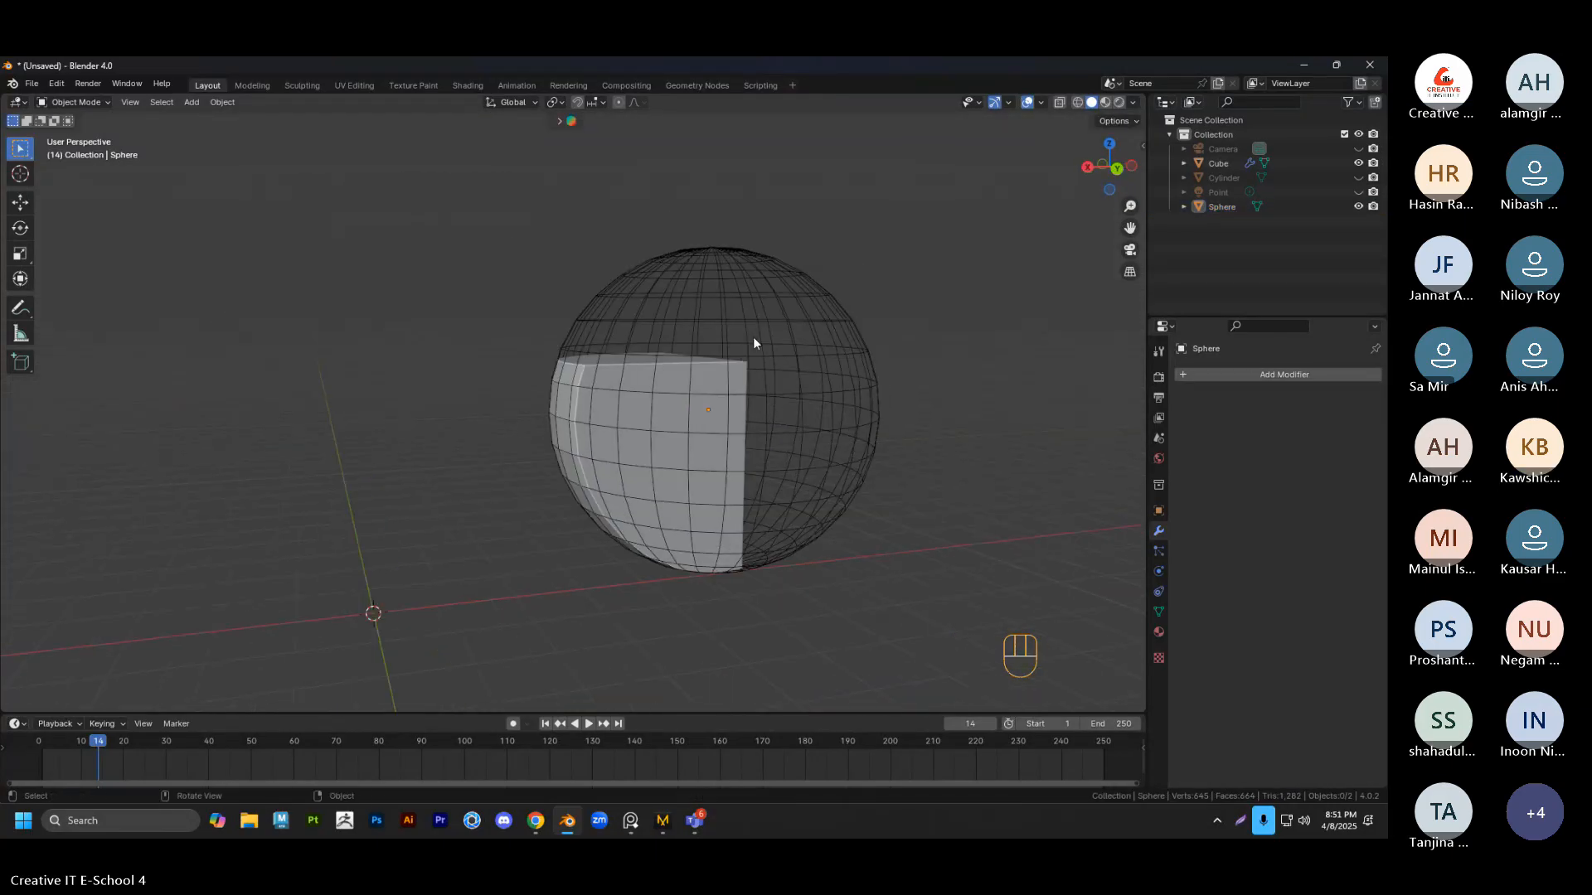
left_click(773, 280)
scroll(796, 348, "up", 2)
middle_click_drag(831, 438, 815, 483, "shift")
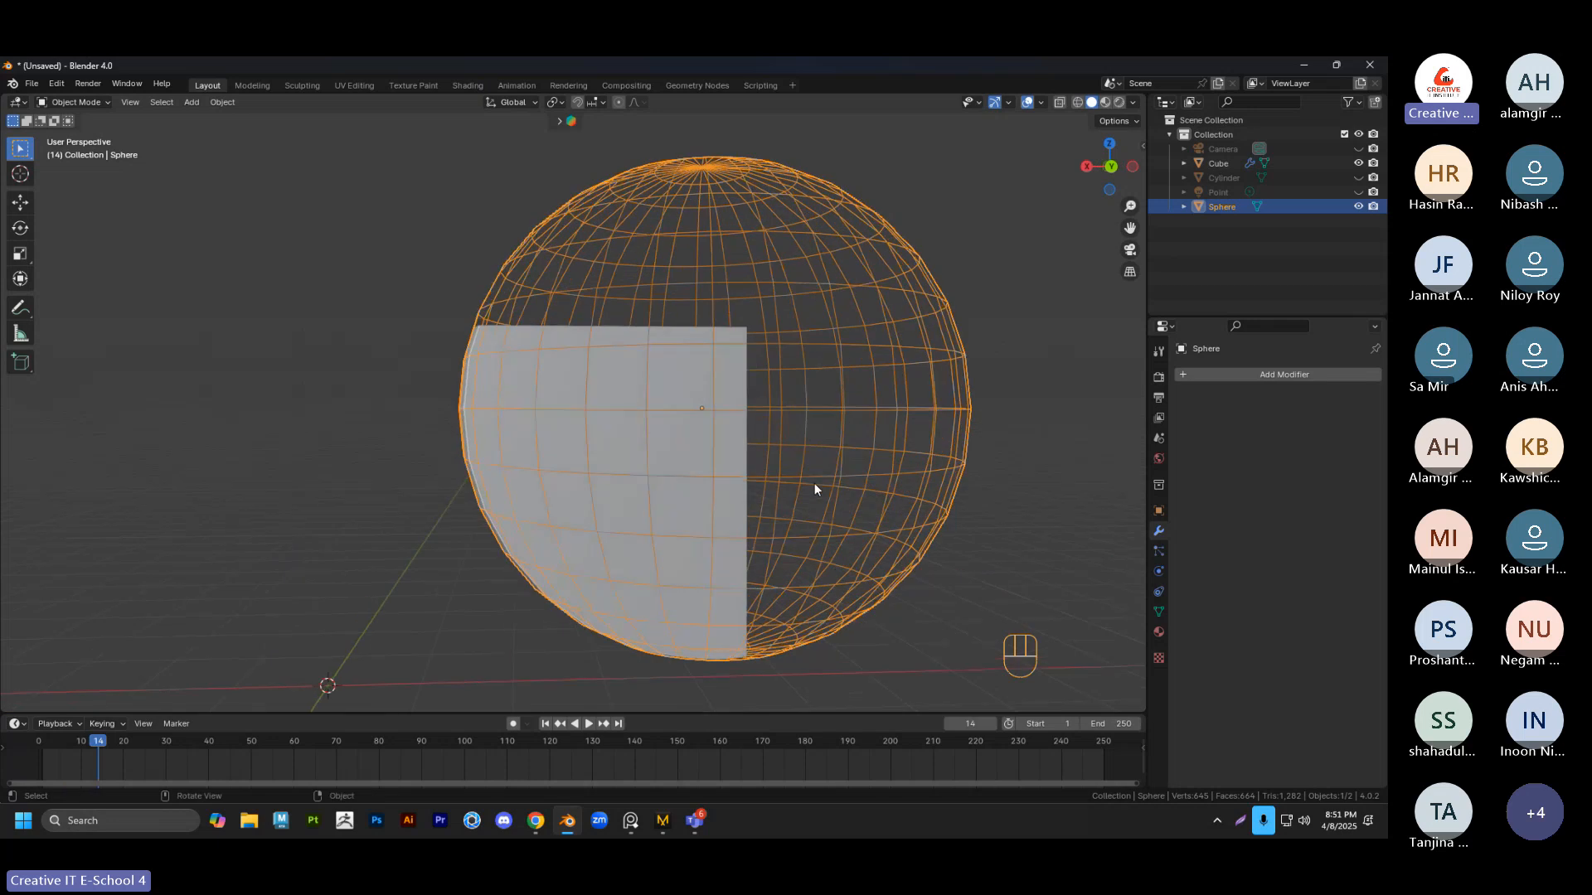
key("g")
left_click(791, 449)
left_click(978, 475)
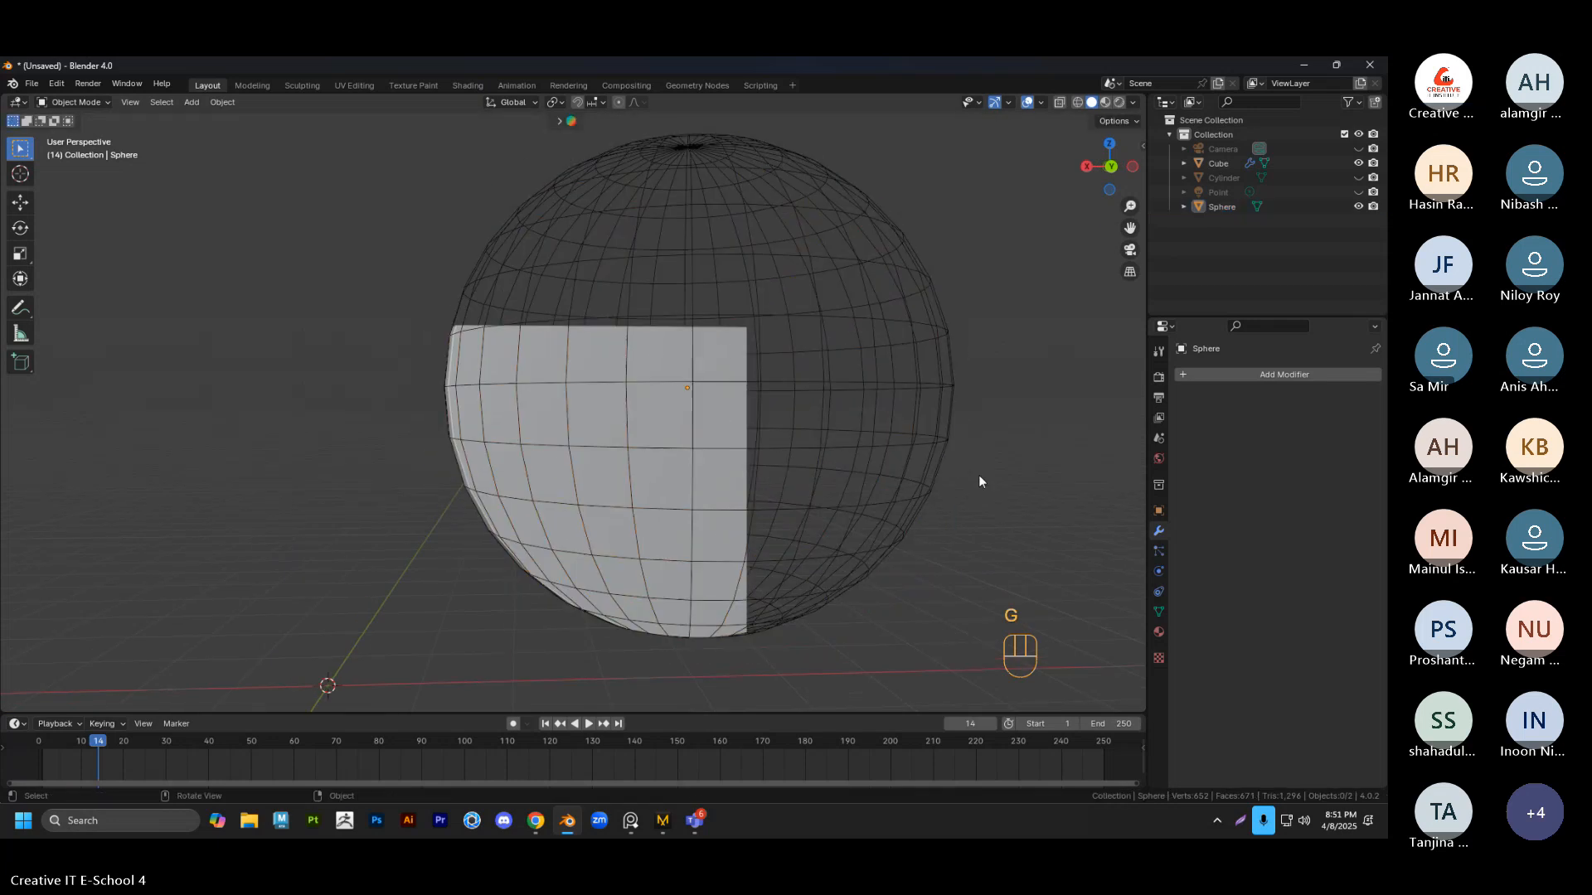
Nudge the wireframe sphere once more around the intersected corner and deselect it
middle_click_drag(978, 475, 714, 382)
left_click(858, 472)
key("g")
left_click(848, 459)
left_click(849, 461)
Examine the intersected cube piece inside the wireframe sphere from several angles
scroll(713, 381, "down", 4)
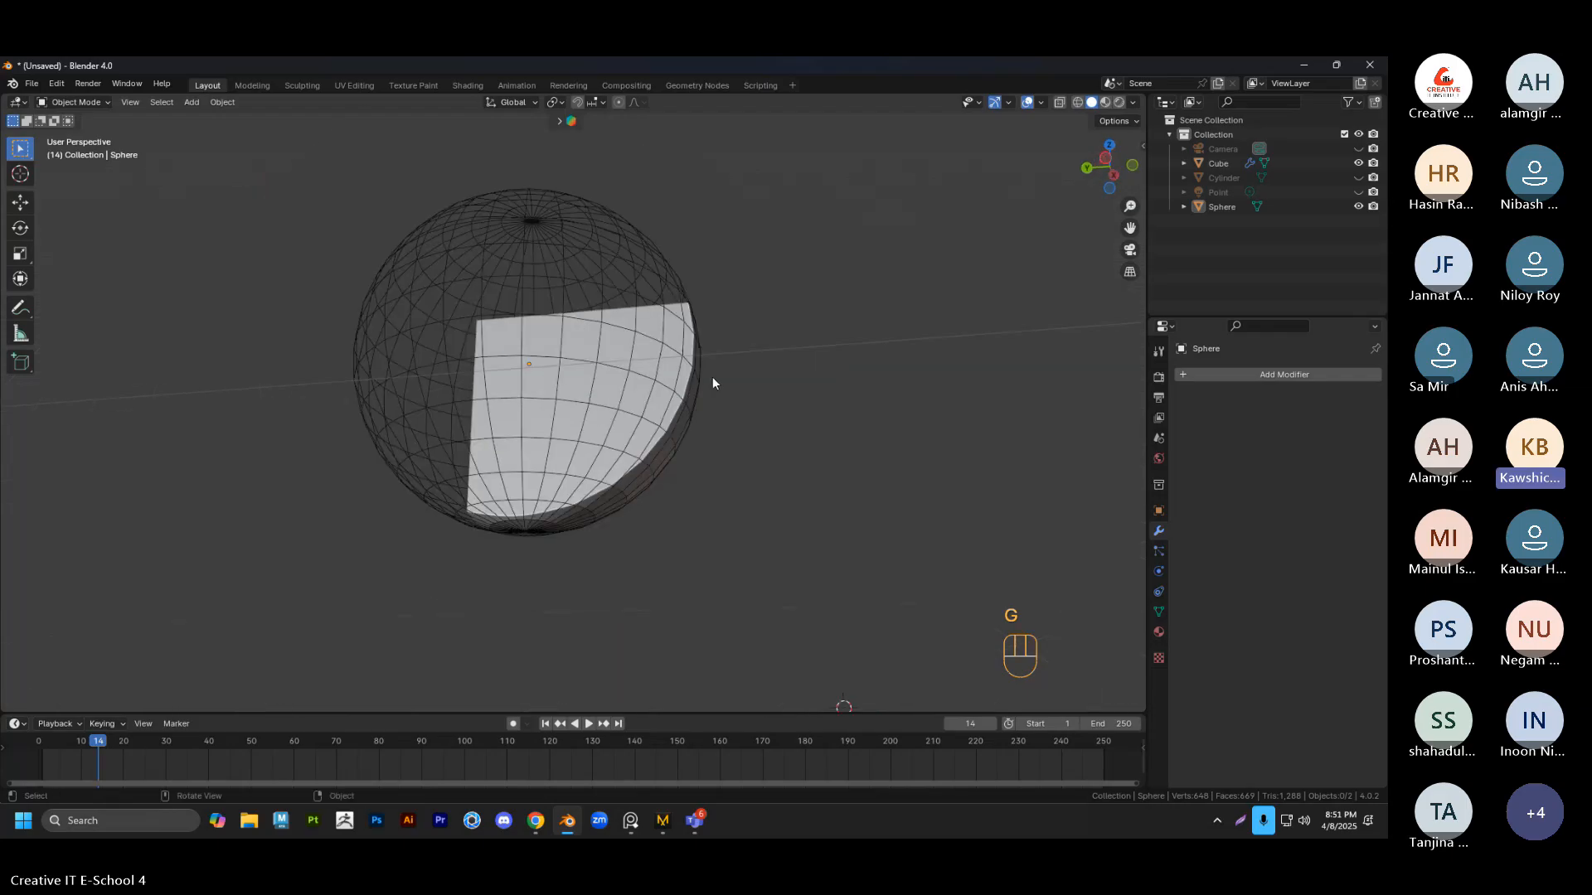
middle_click_drag(625, 400, 589, 393)
left_click(604, 421)
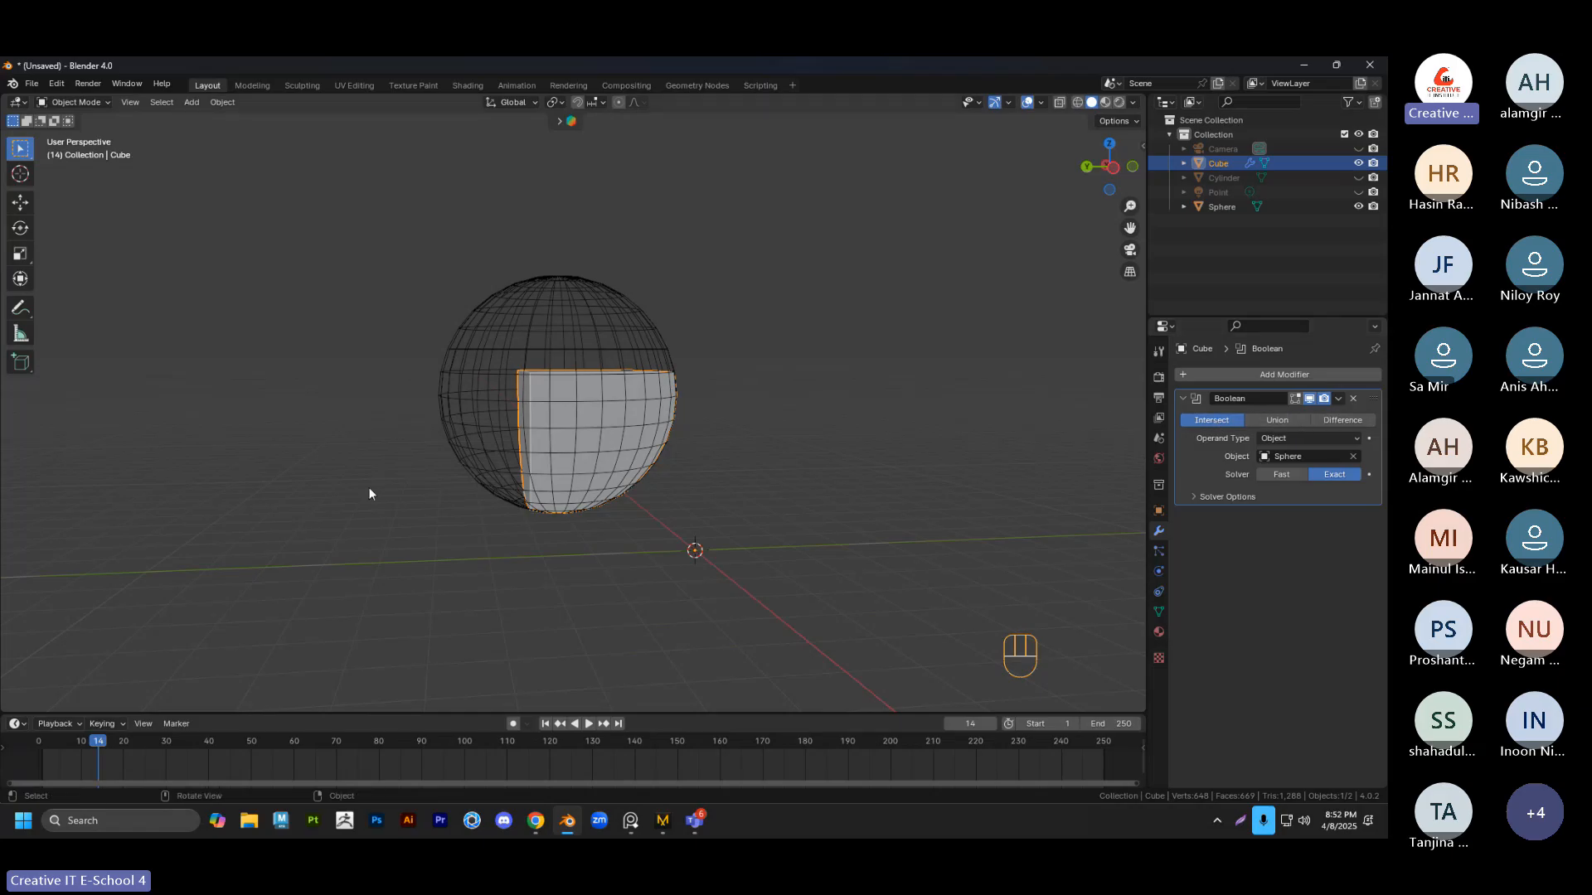
middle_click_drag(491, 481, 726, 390)
left_click(727, 390)
scroll(726, 390, "up", 2)
middle_click_drag(640, 443, 651, 450)
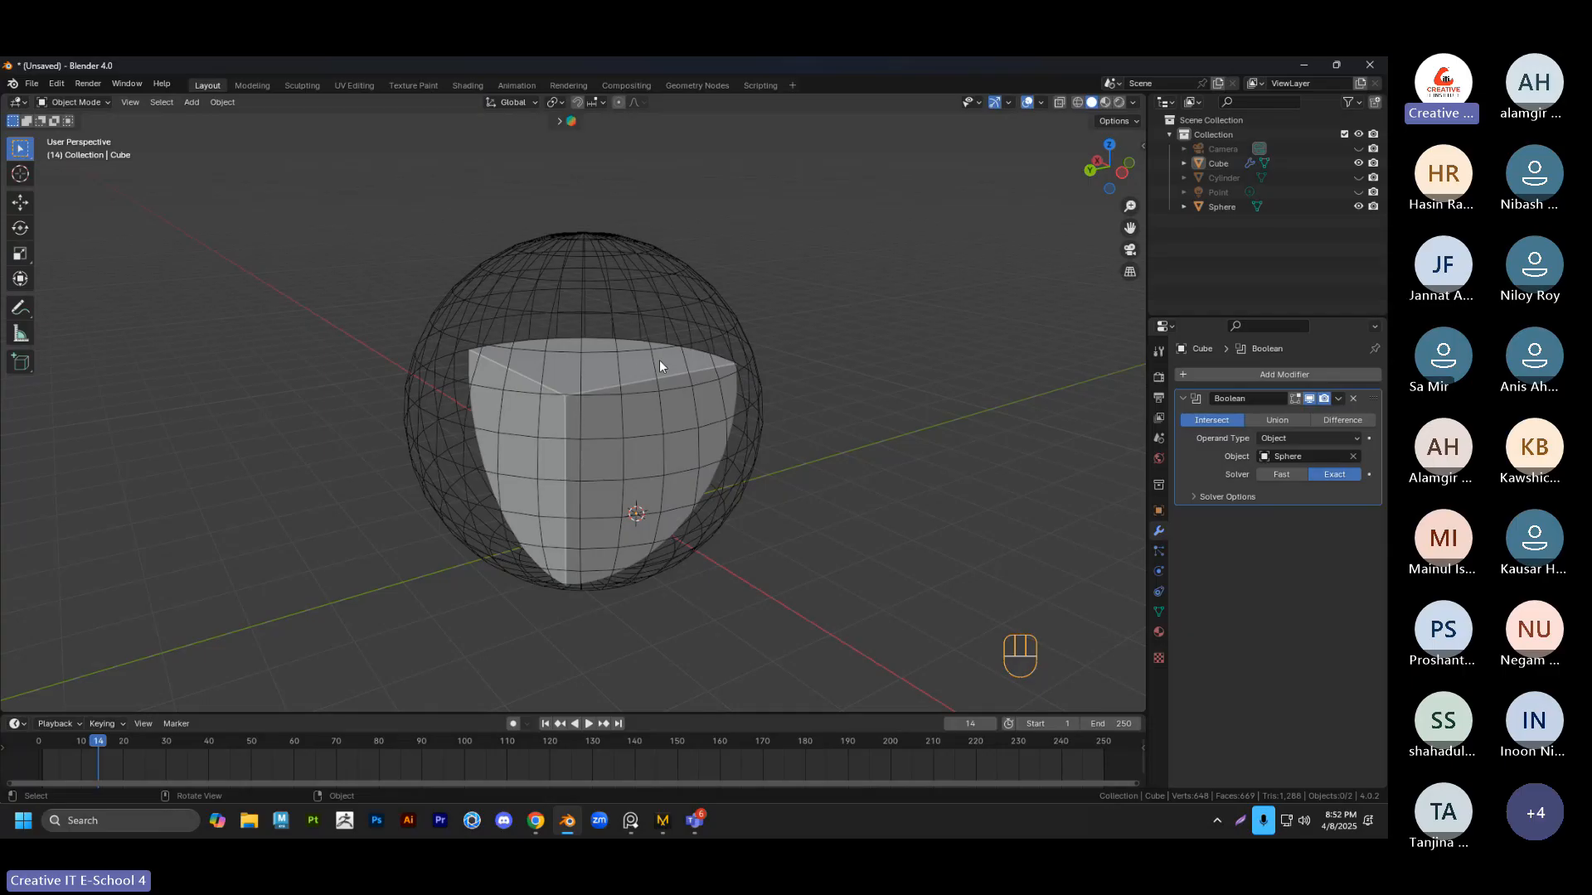
middle_click_drag(660, 365, 654, 376)
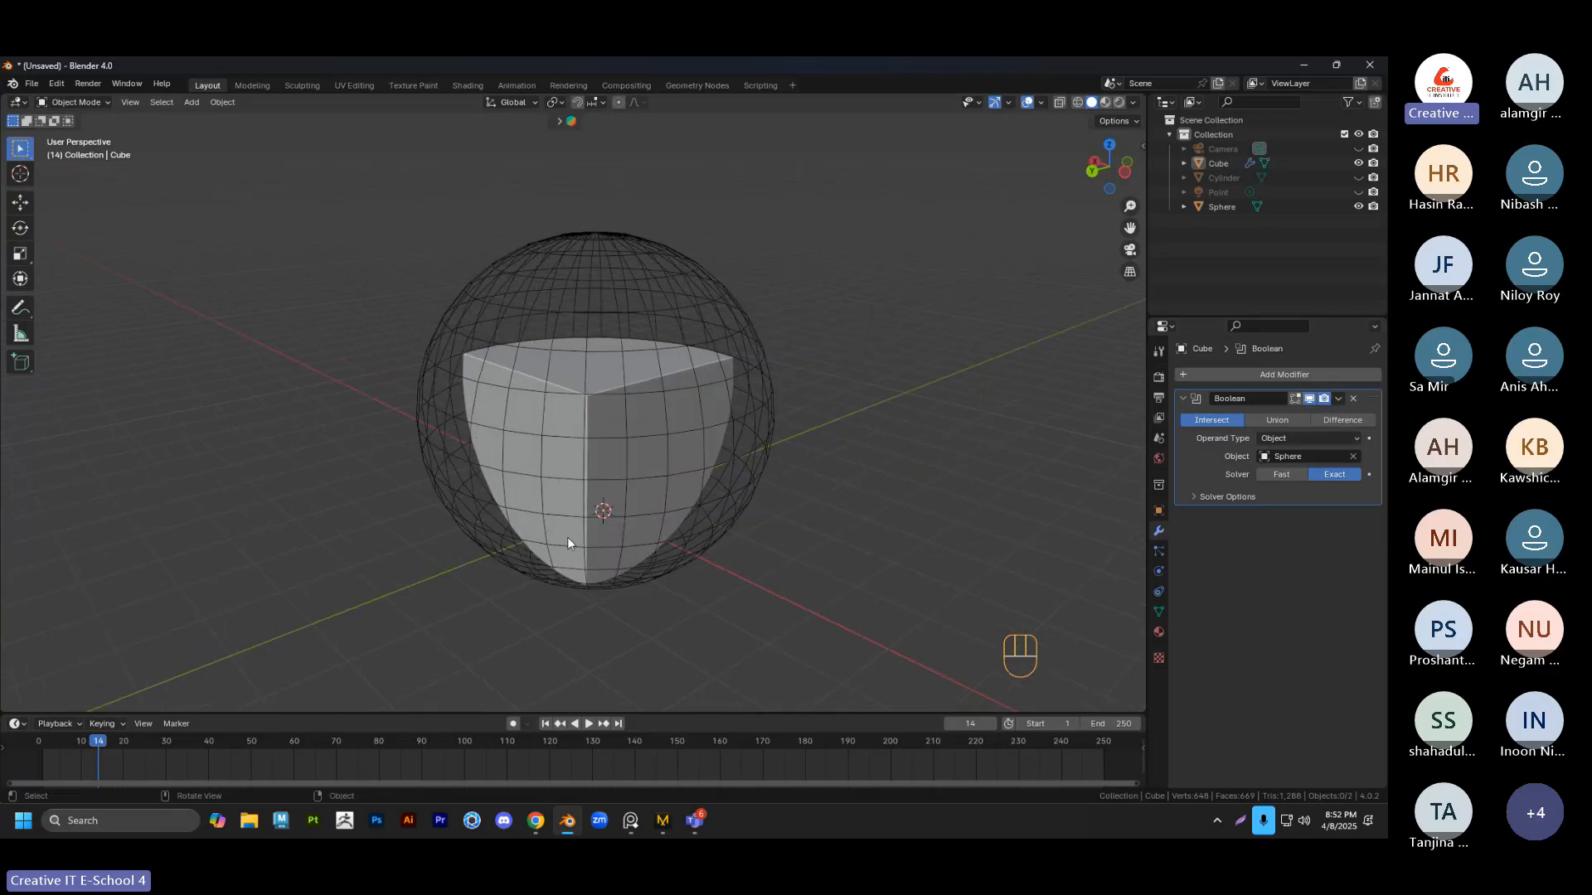
Change the cube's Boolean operation to Difference and inspect the spherical cut at the corner
left_click(1339, 420)
middle_click_drag(706, 485, 511, 489)
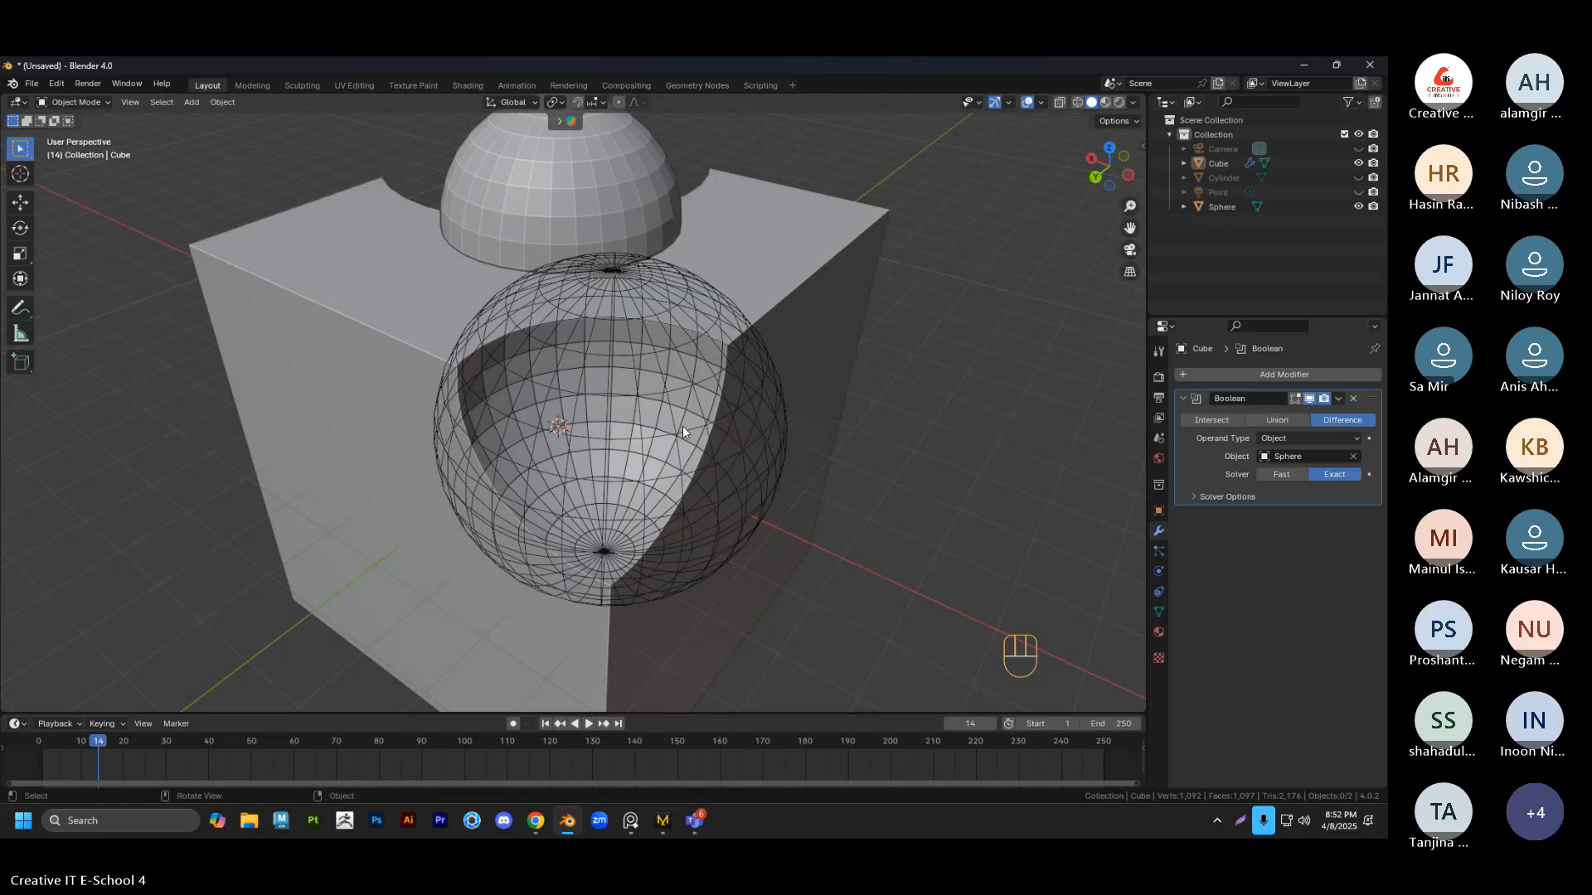
scroll(684, 431, "down", 5)
middle_click_drag(684, 440, 574, 431)
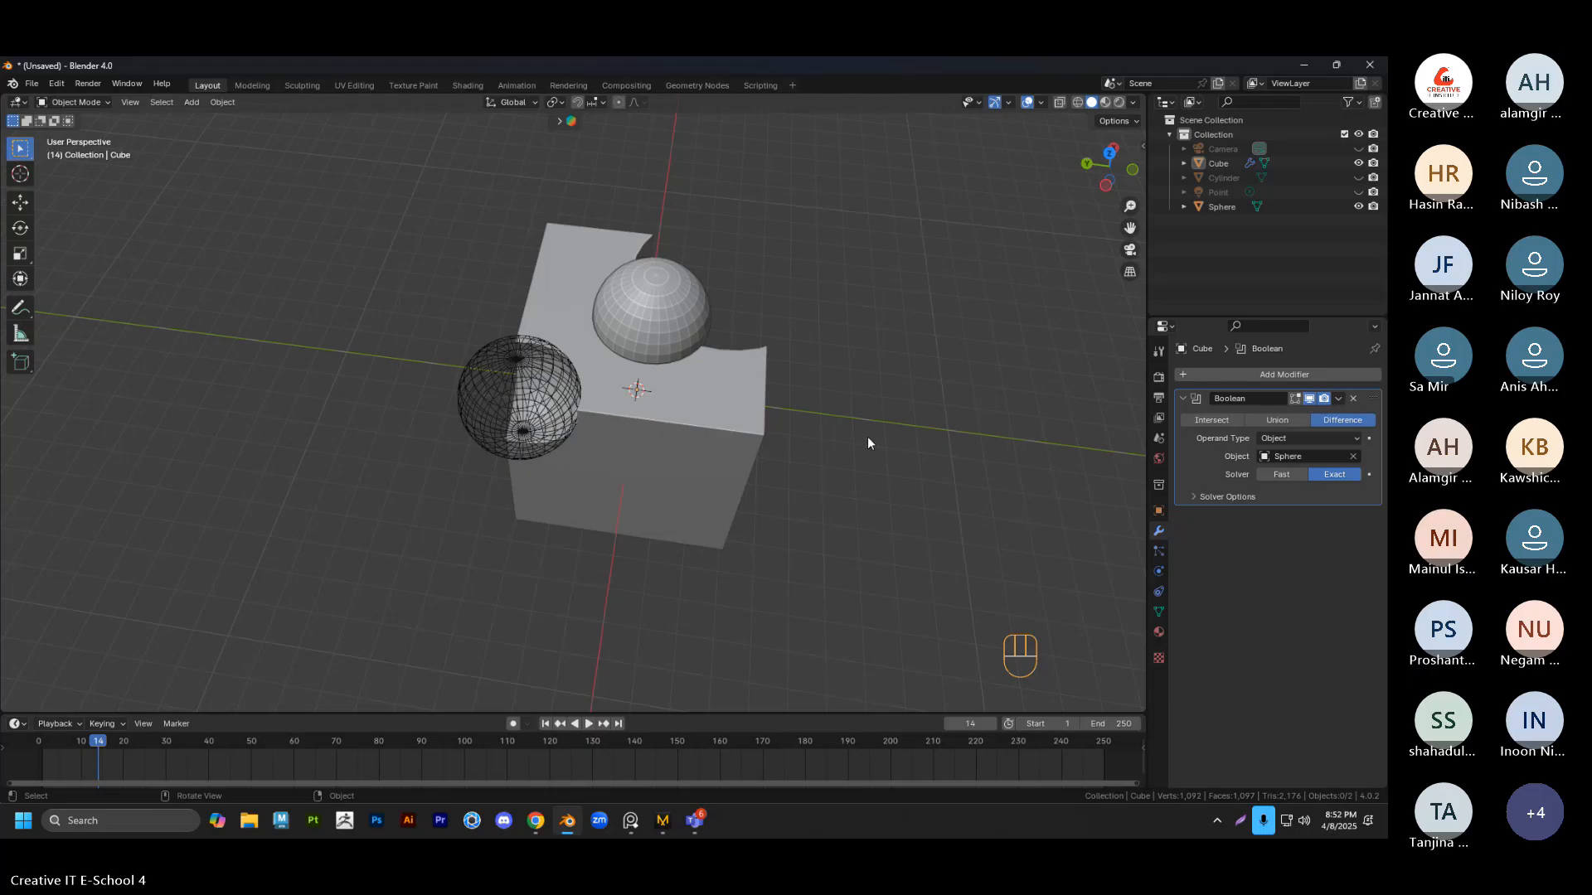
Switch to the Teams meeting and consult March 2025 in the system calendar before returning to Blender
key("alt+Tab")
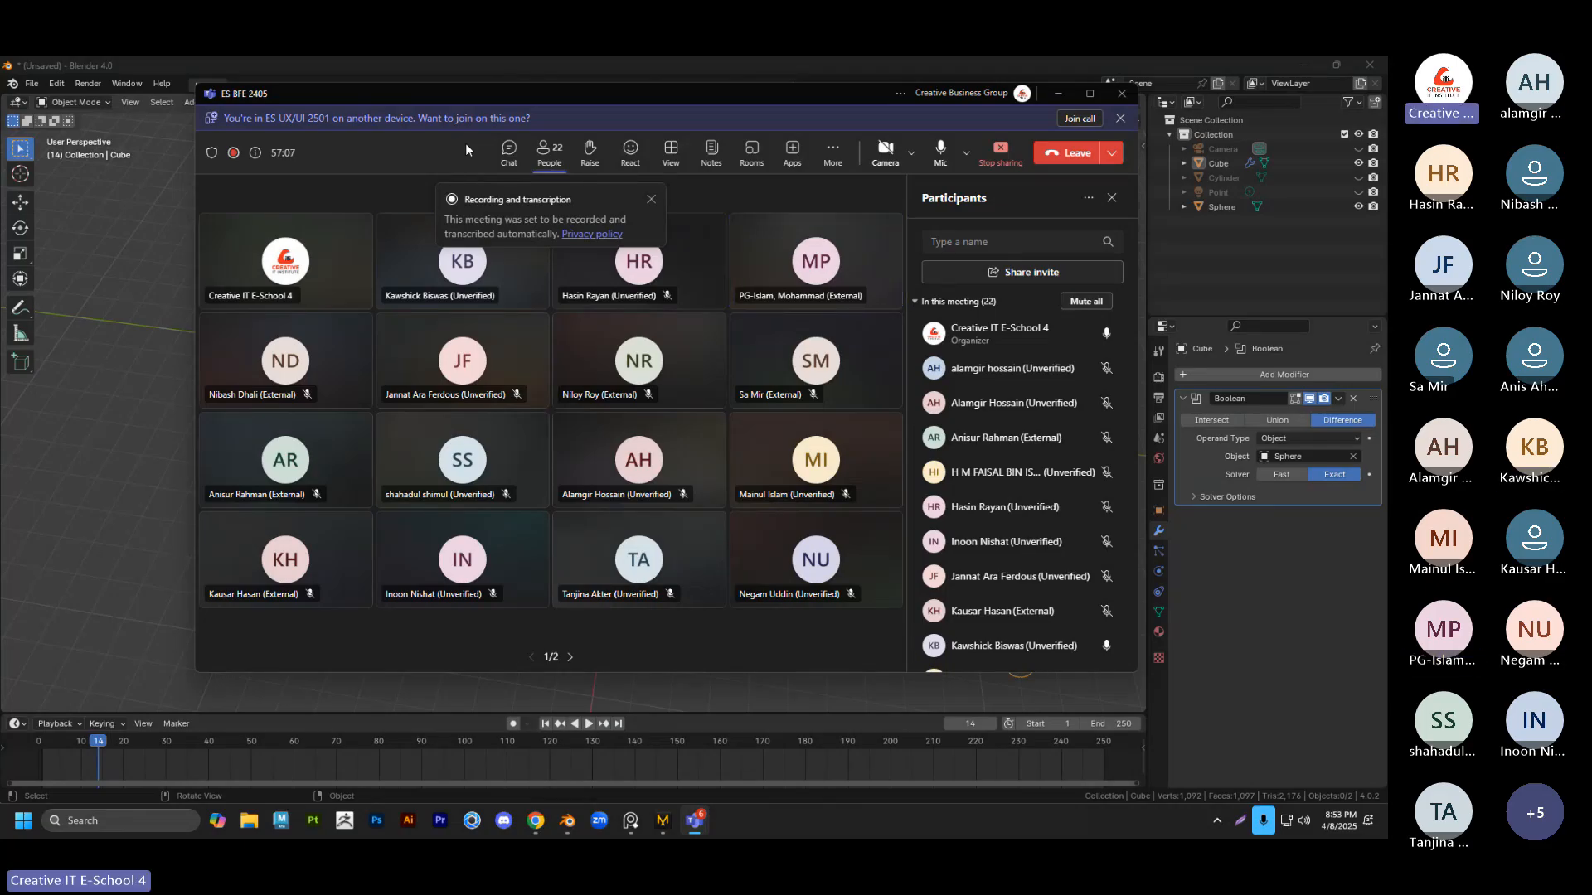
left_click(1339, 821)
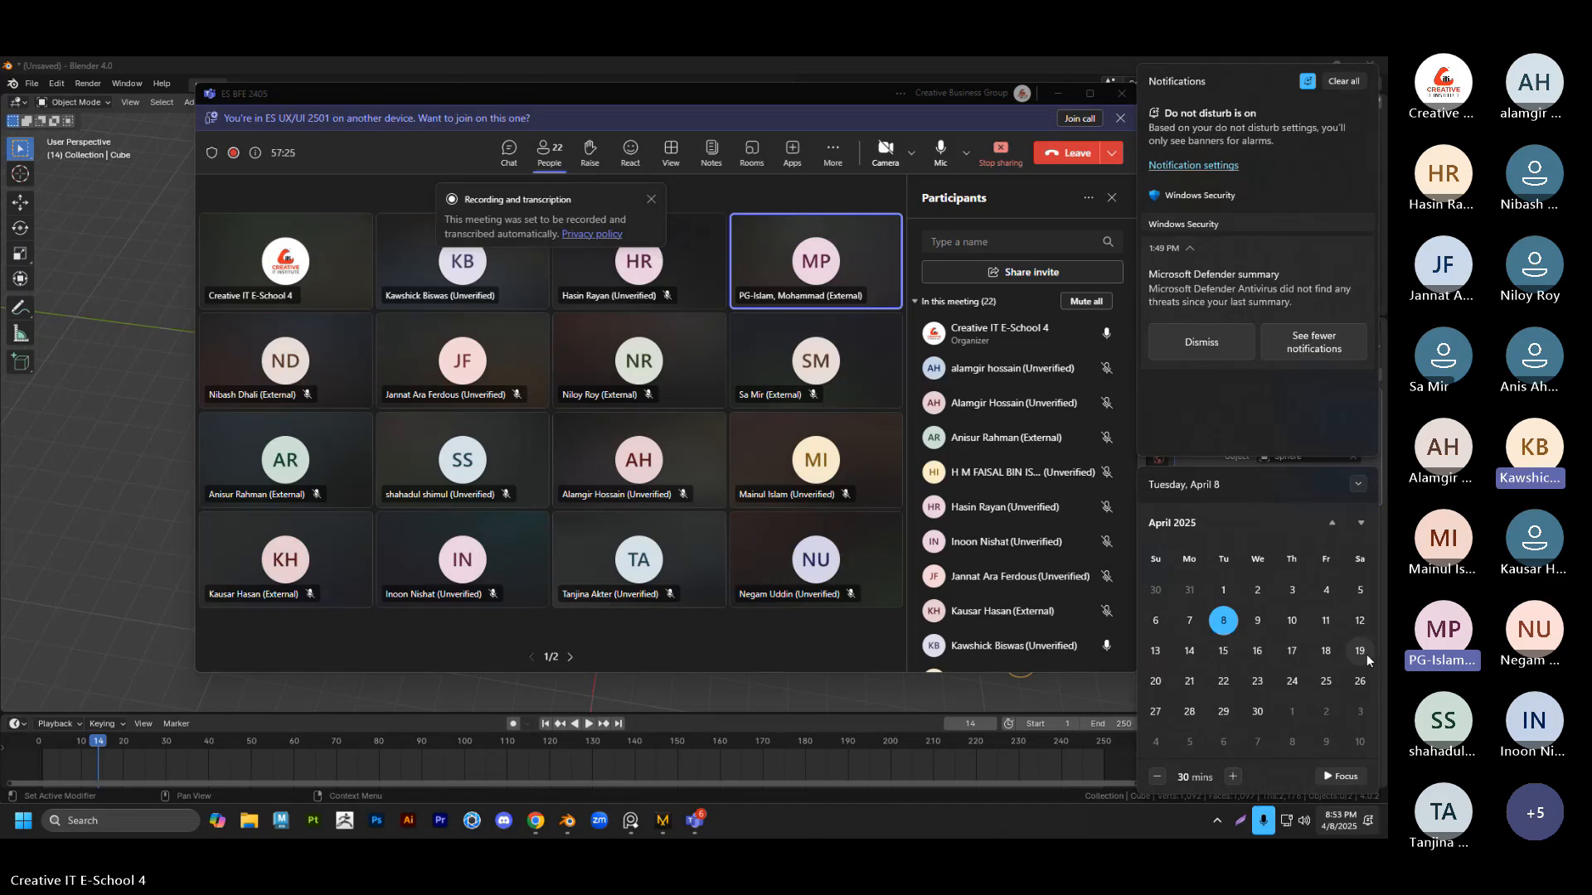
left_click(1331, 523)
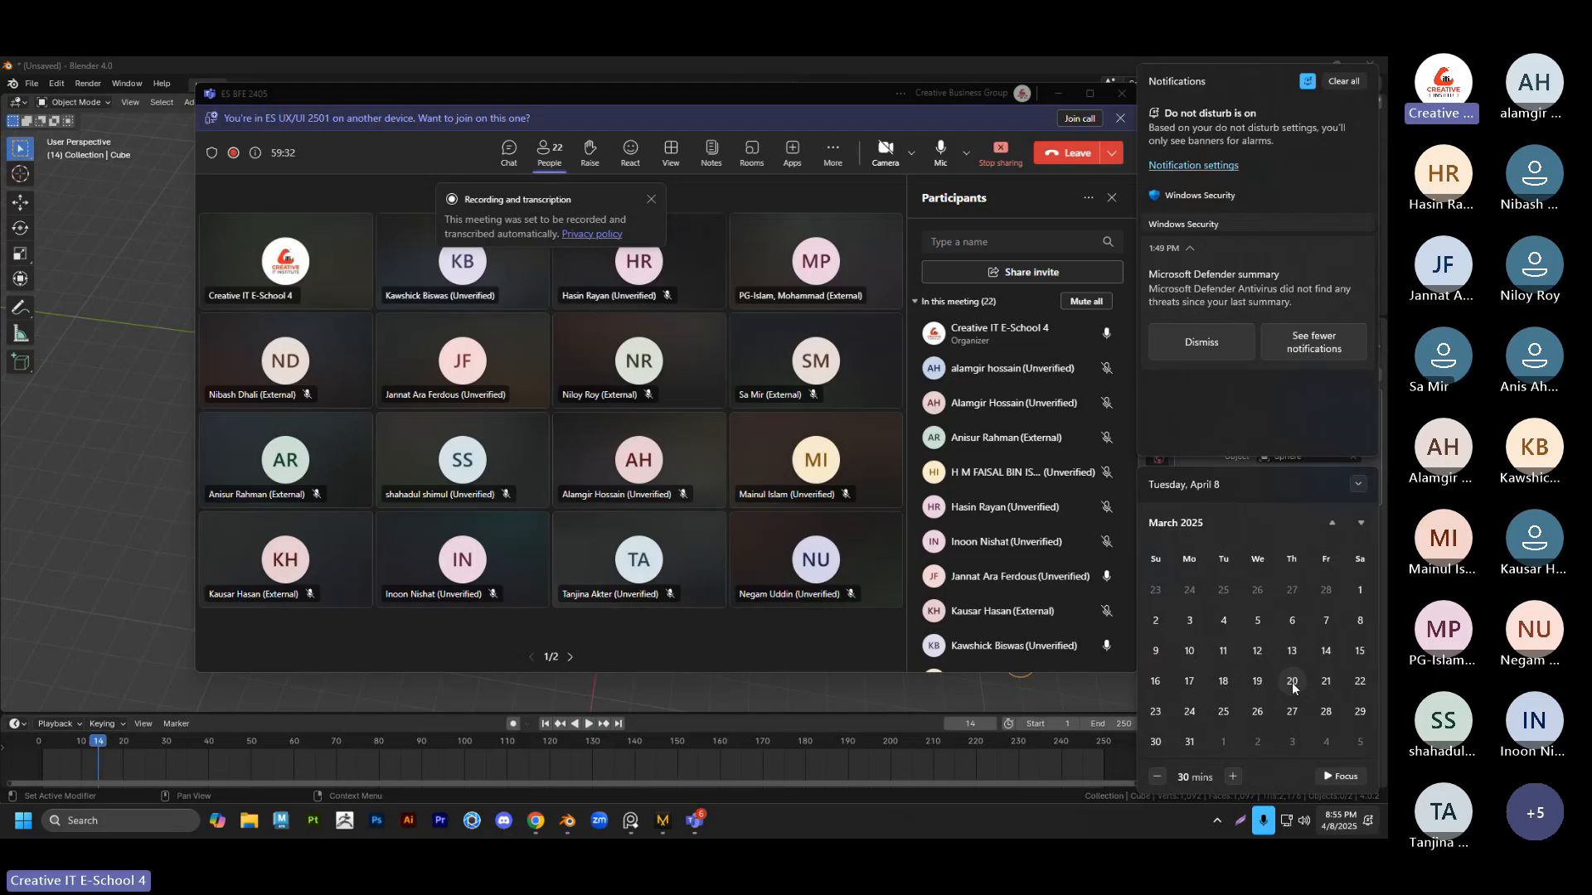
left_click(423, 200)
left_click(1339, 820)
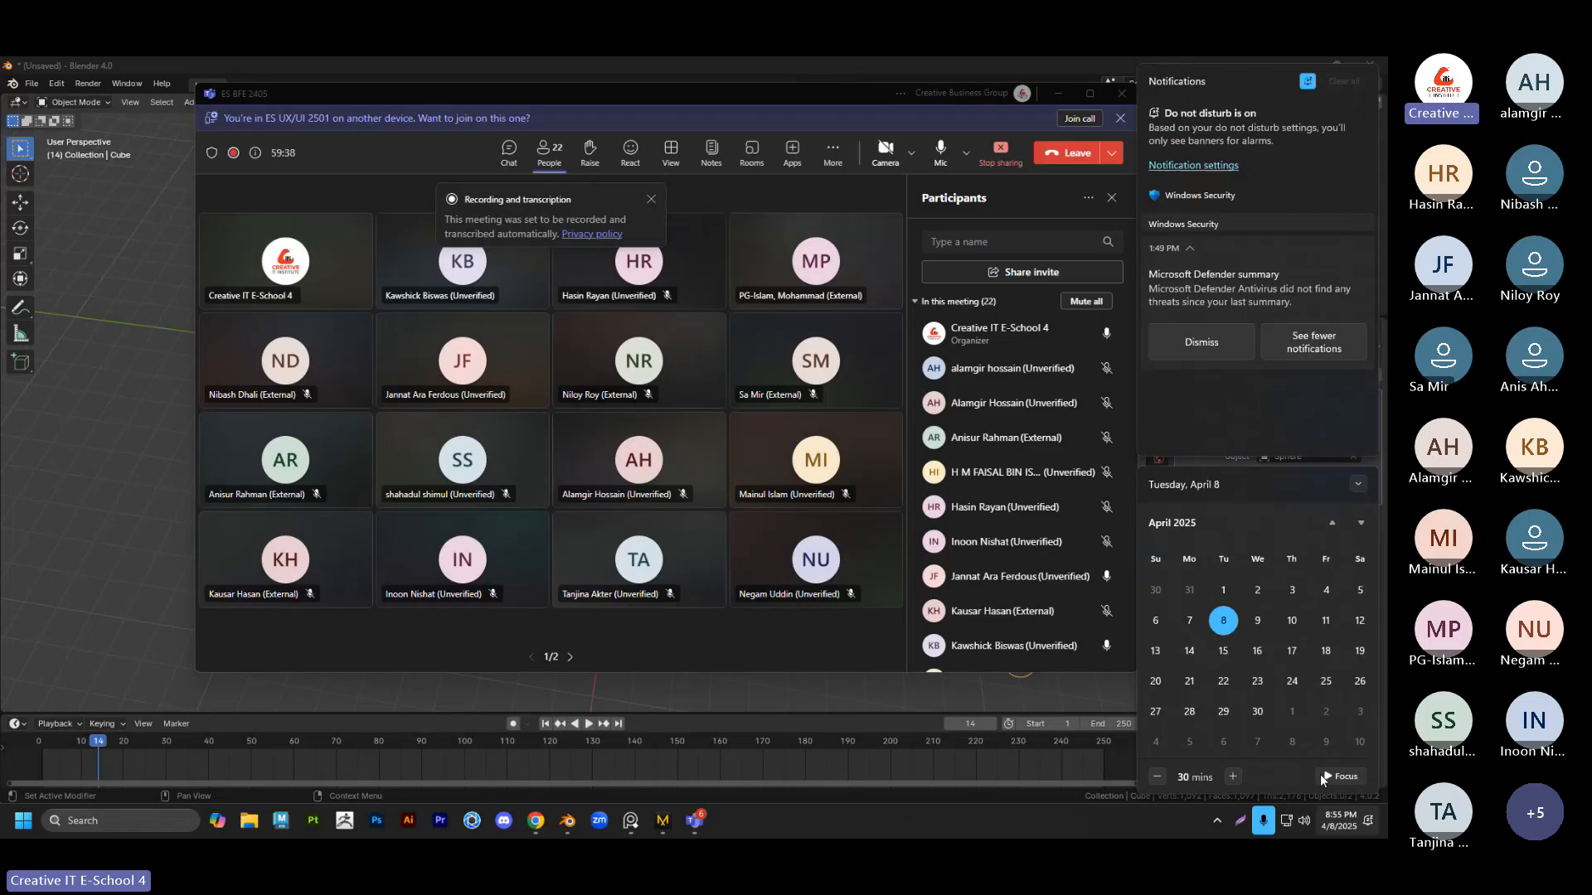
scroll(1278, 660, "up", 1)
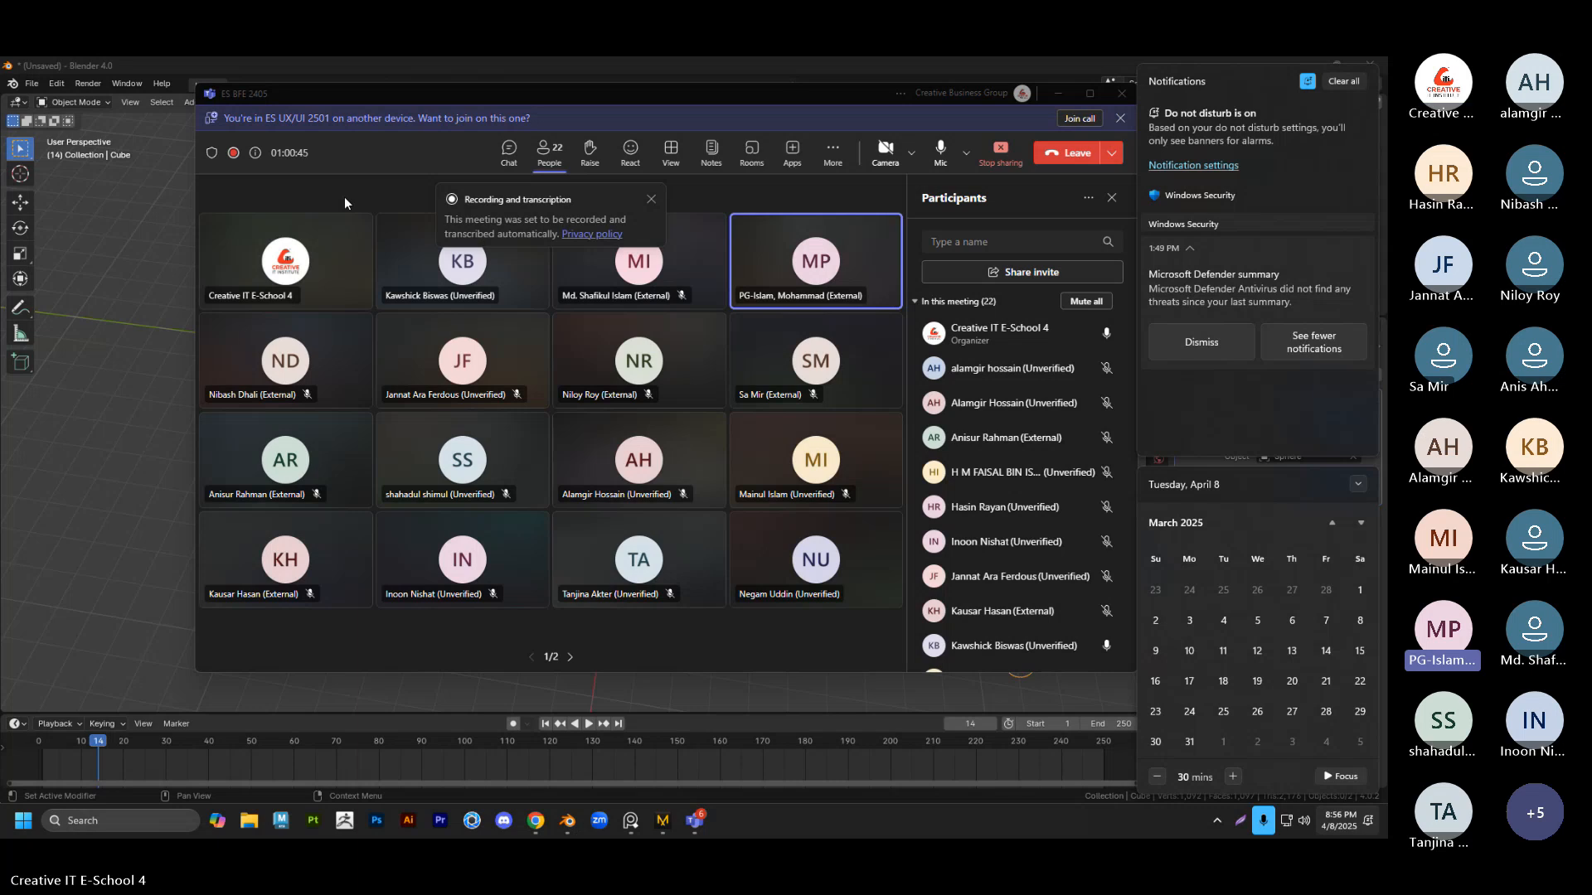
left_click(345, 197)
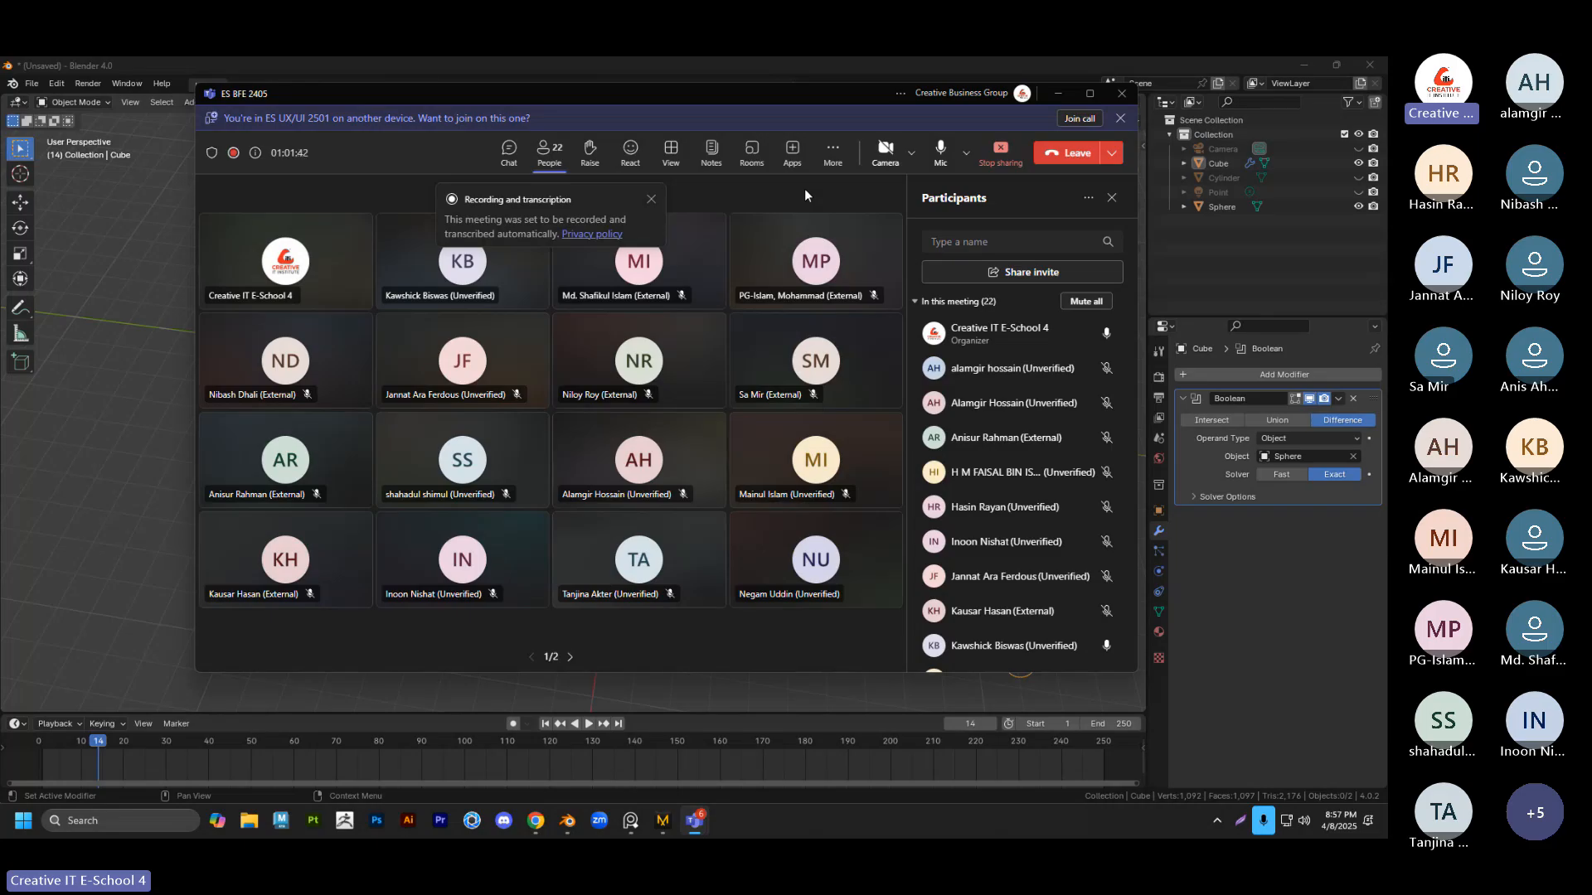
left_click(1056, 94)
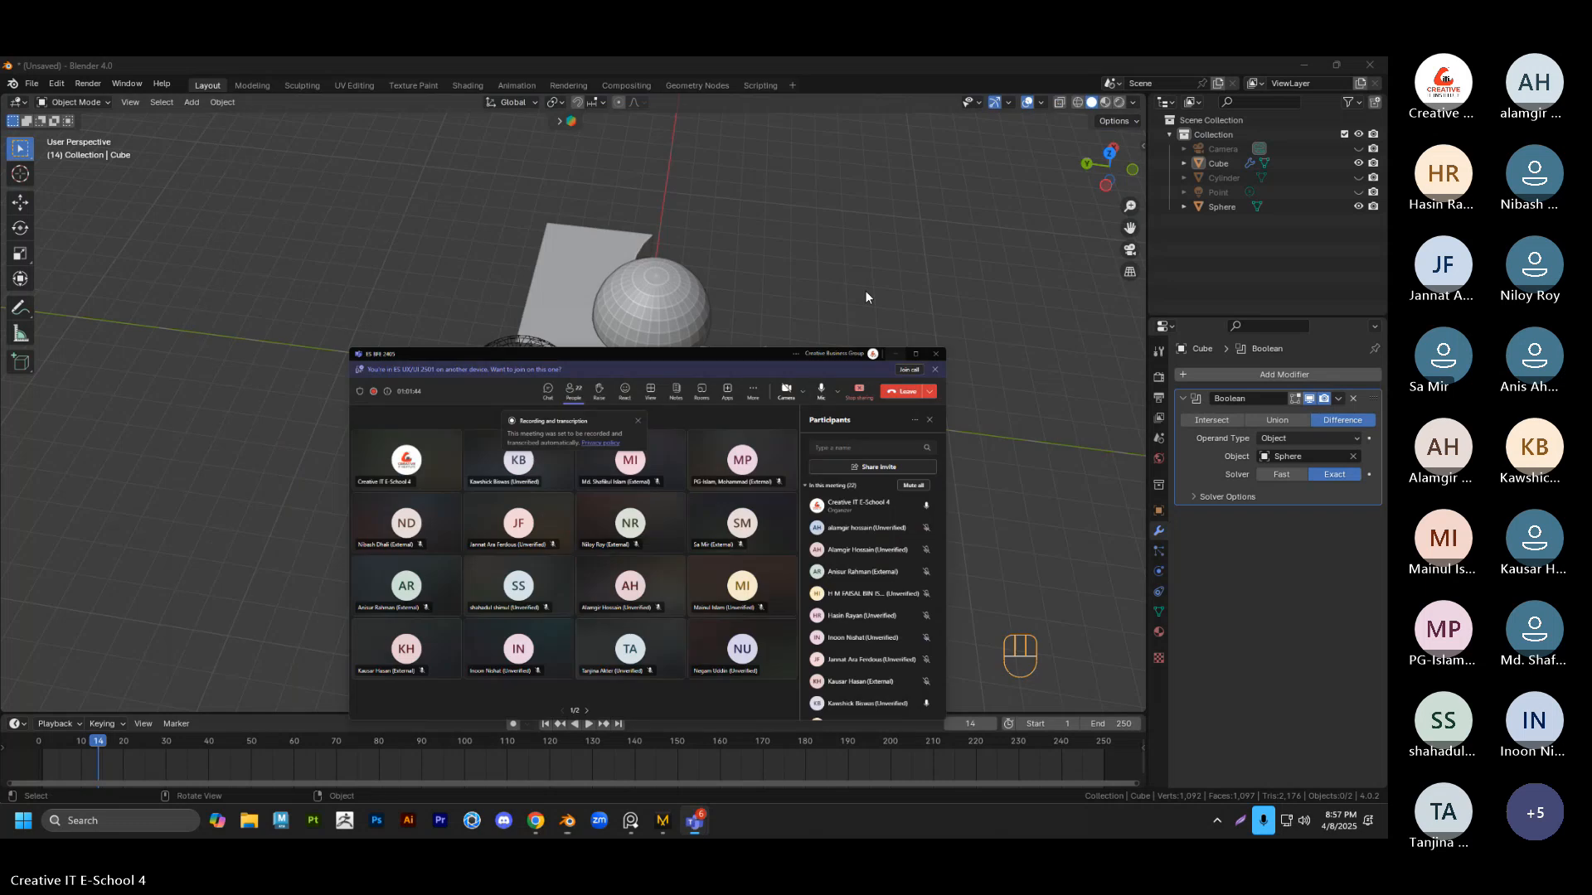
Inspect the spherical cut at the cube's corner from several angles, selecting and deselecting the wireframe sphere
middle_click_drag(817, 464, 759, 512)
scroll(634, 382, "up", 3)
scroll(693, 469, "down", 1)
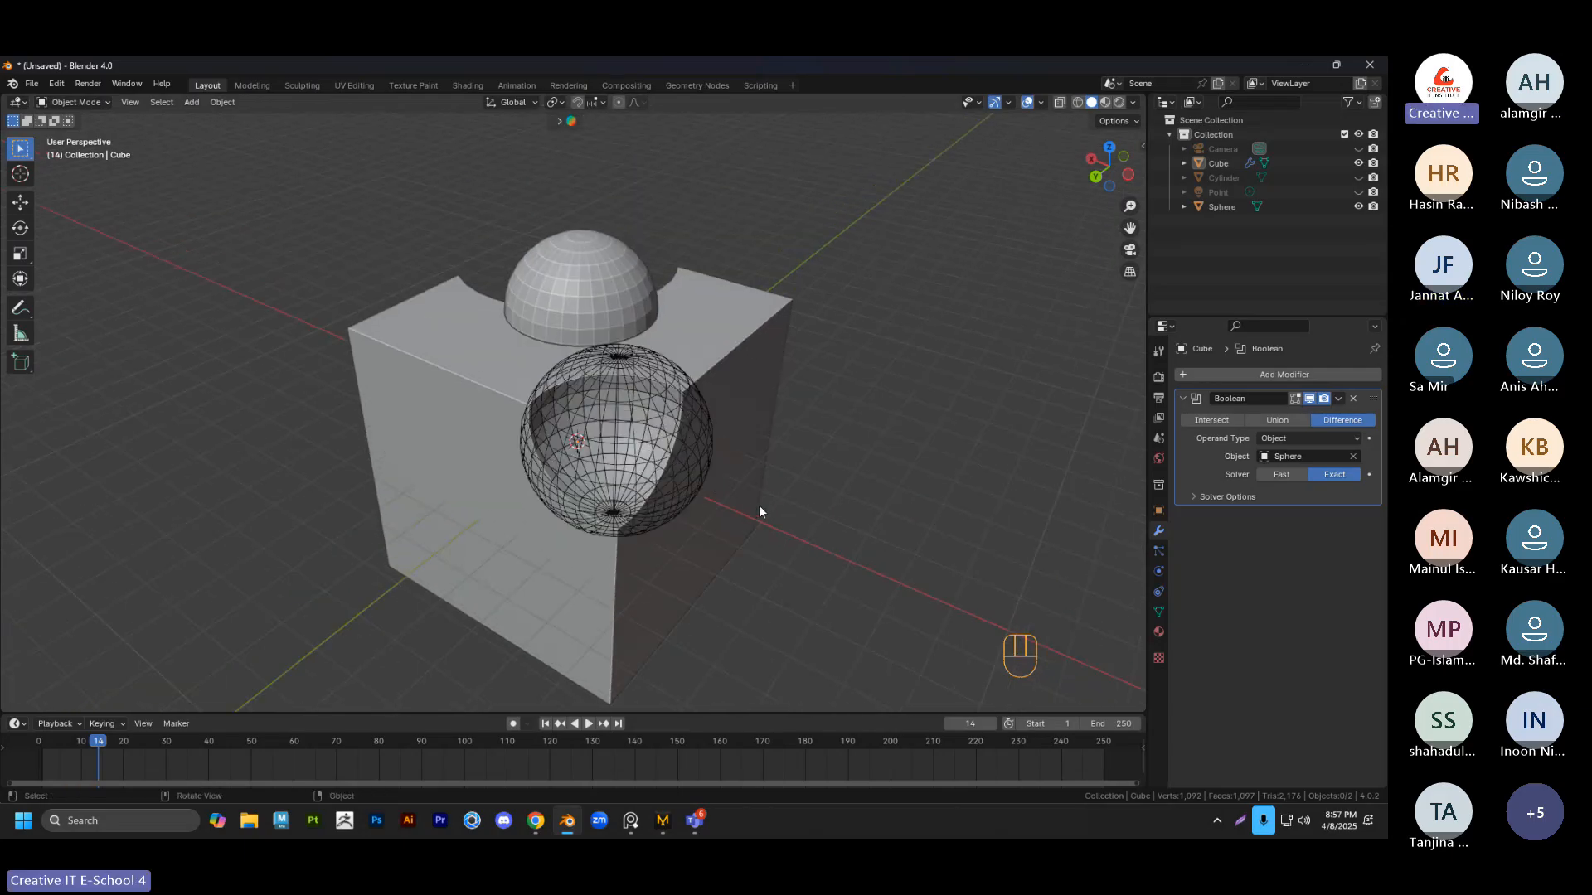
left_click(639, 379)
middle_click_drag(702, 456, 869, 415)
left_click(803, 346)
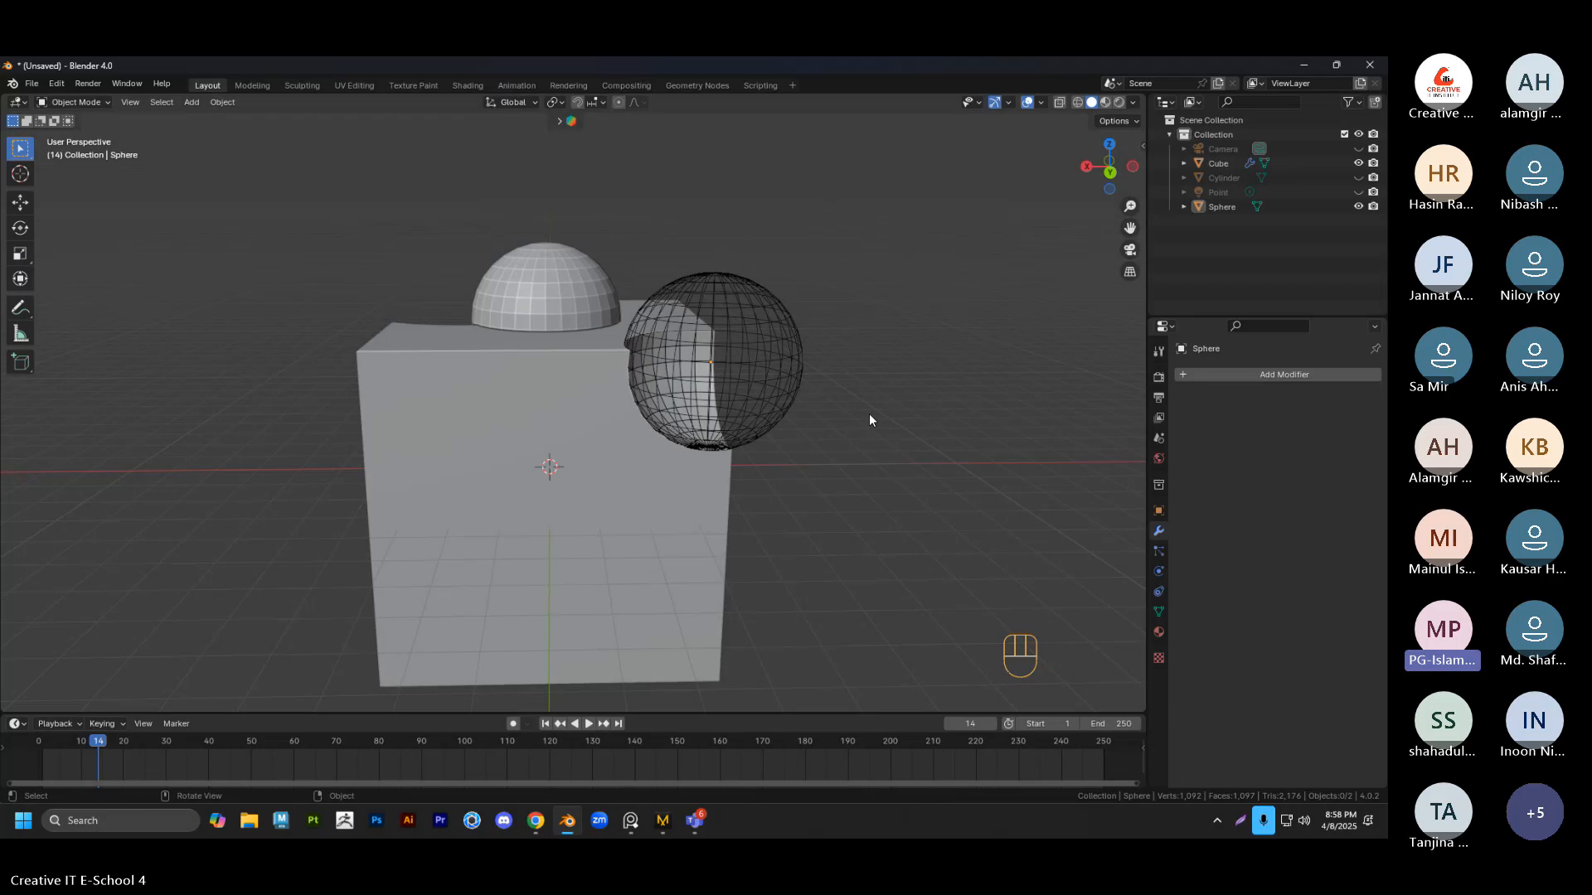
left_click(794, 388)
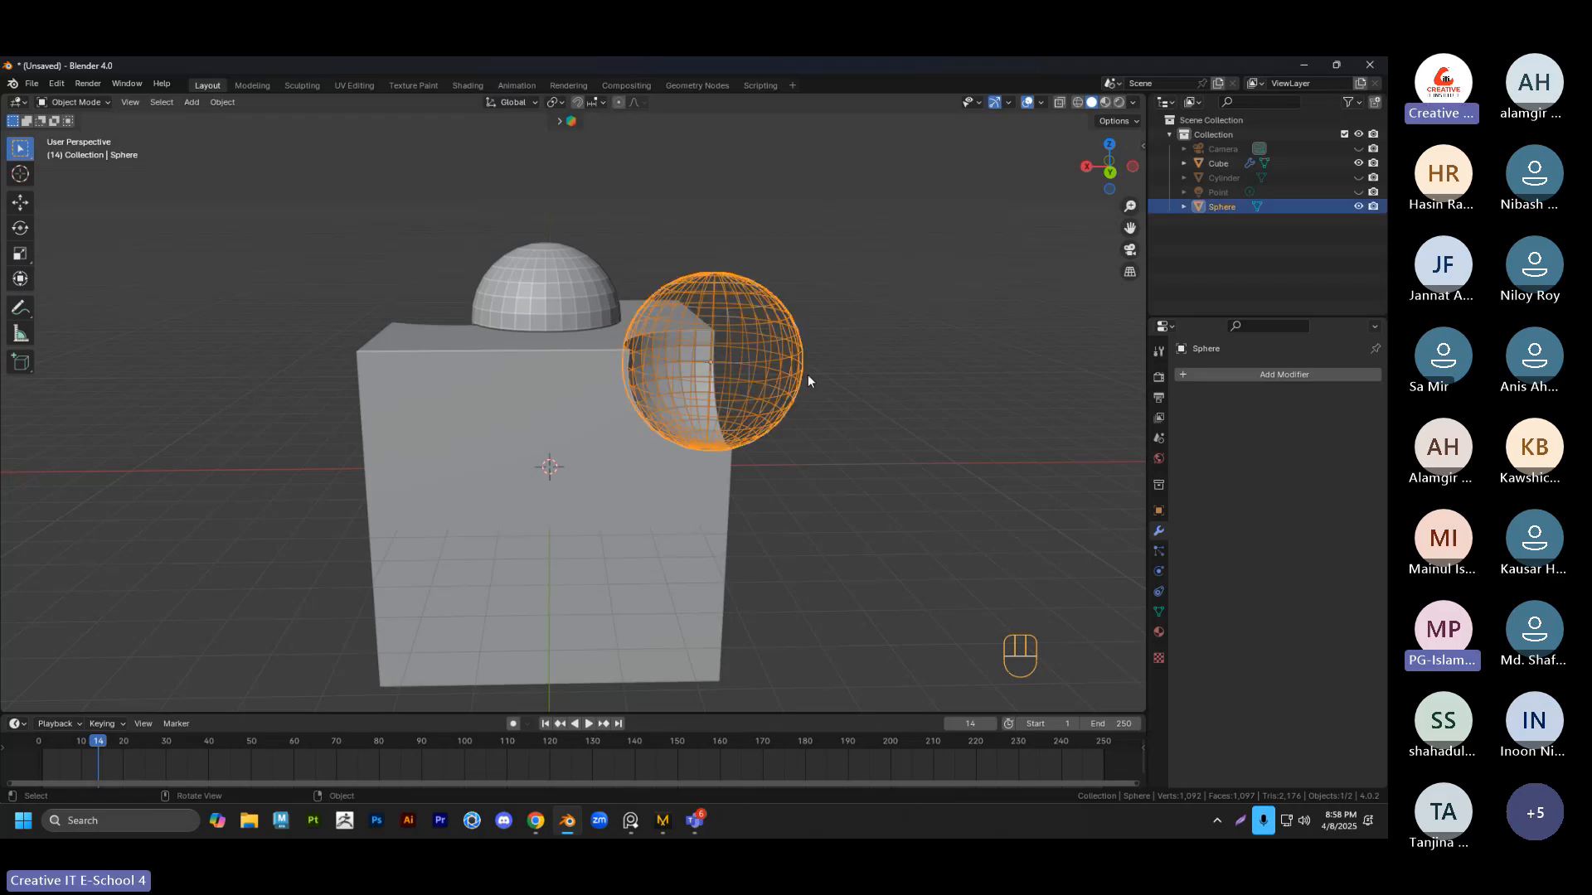
left_click(848, 361)
middle_click_drag(848, 361, 852, 475)
left_click(794, 483)
left_click(892, 389)
middle_click_drag(892, 390, 900, 444)
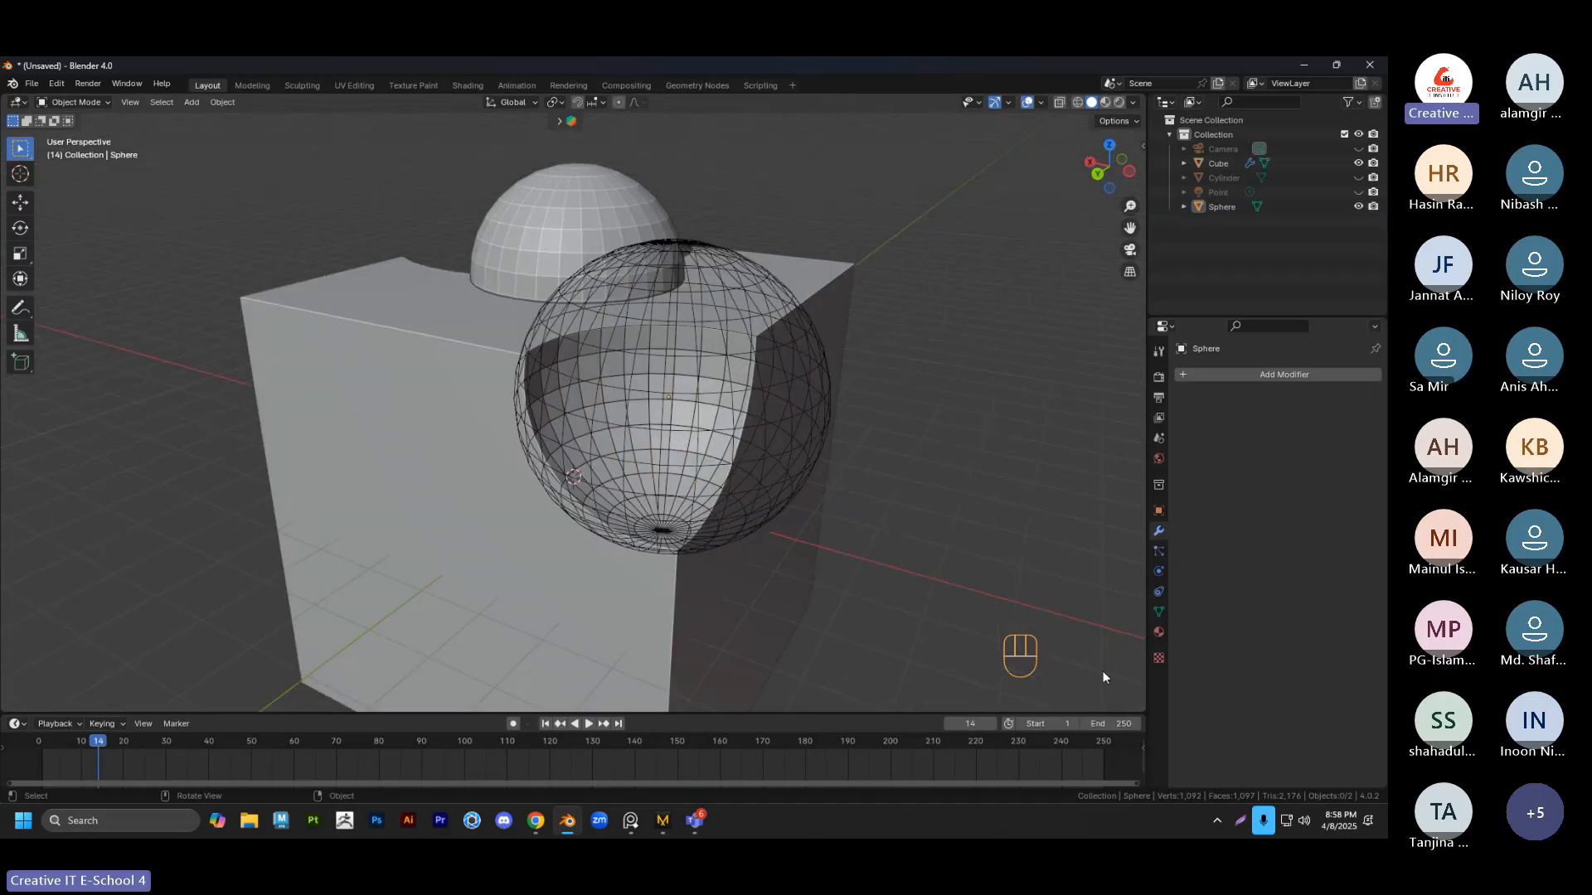
Check March 2025 in the system calendar and admit the participant waiting in the Teams meeting lobby
left_click(1341, 824)
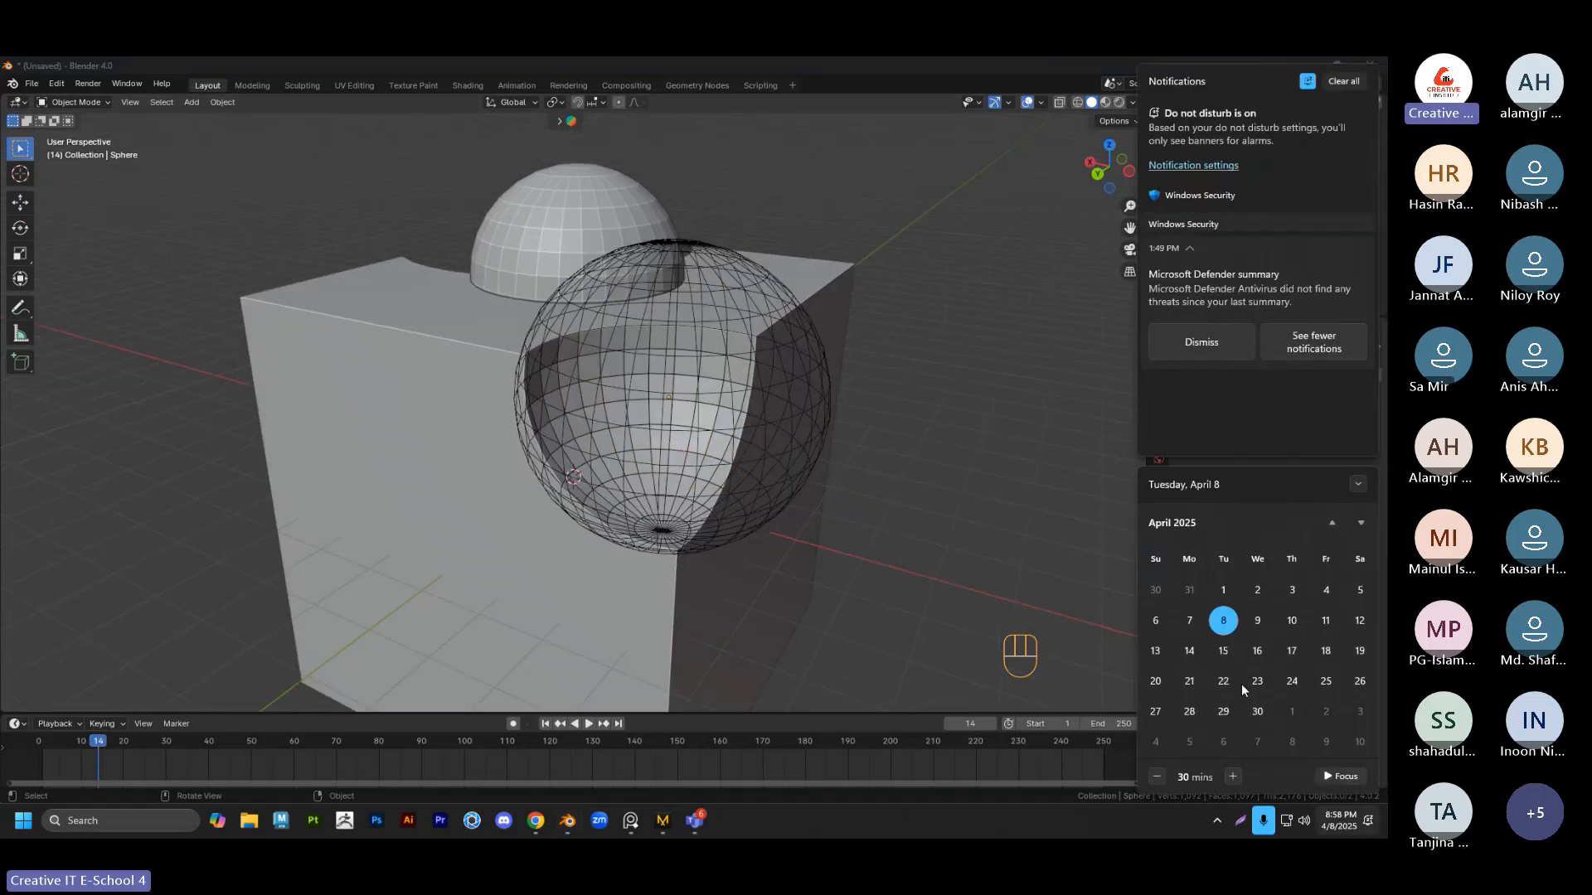
left_click(1330, 526)
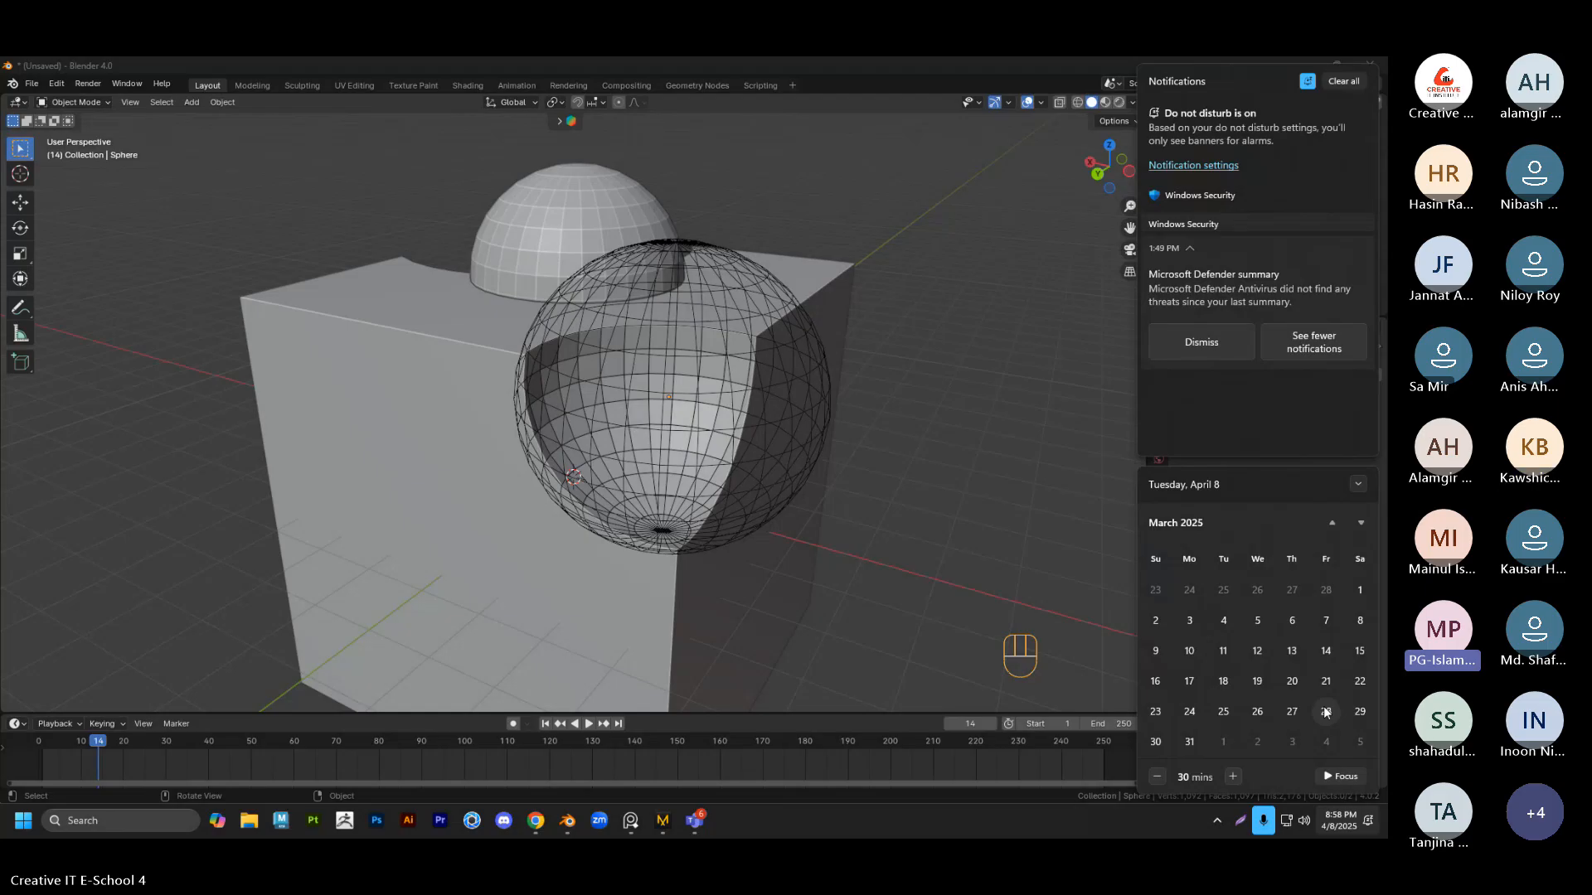
left_click(695, 821)
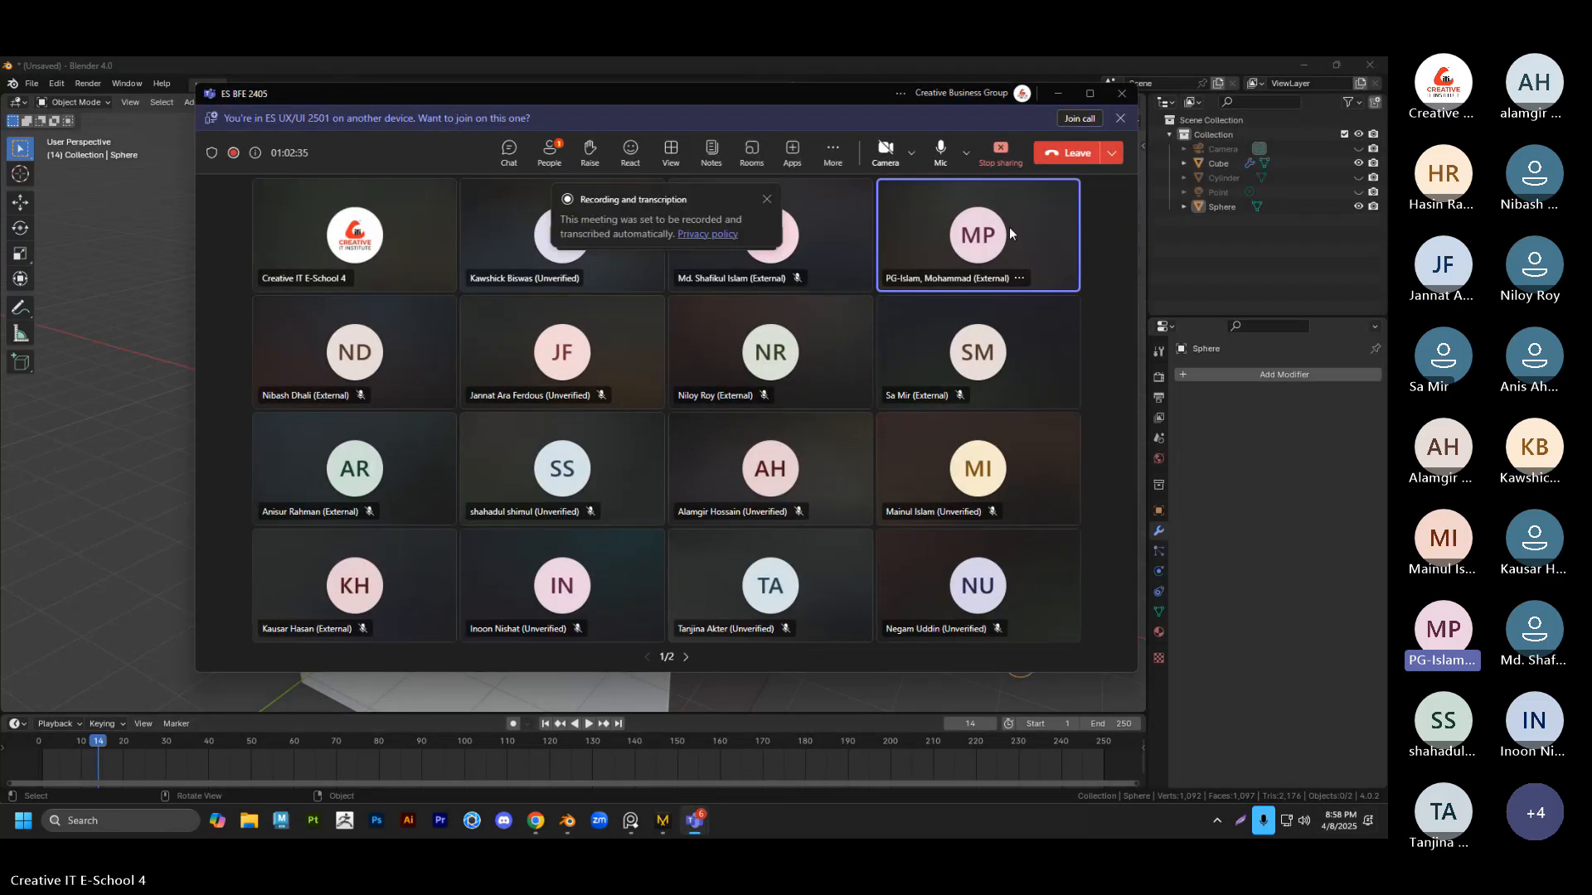
left_click(550, 153)
left_click(1076, 335)
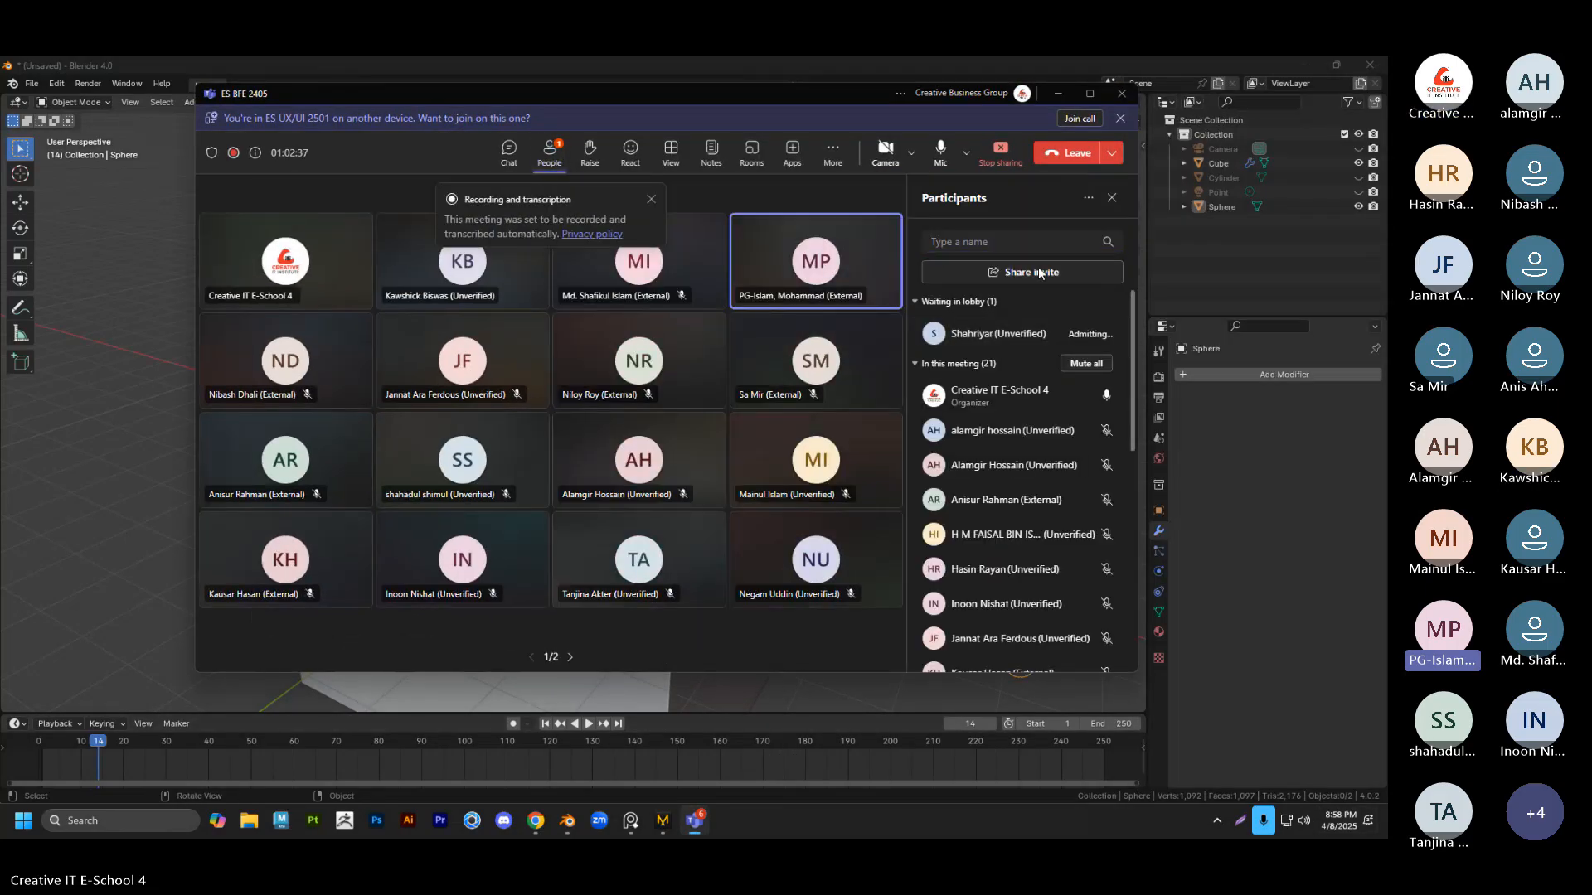
left_click(1059, 94)
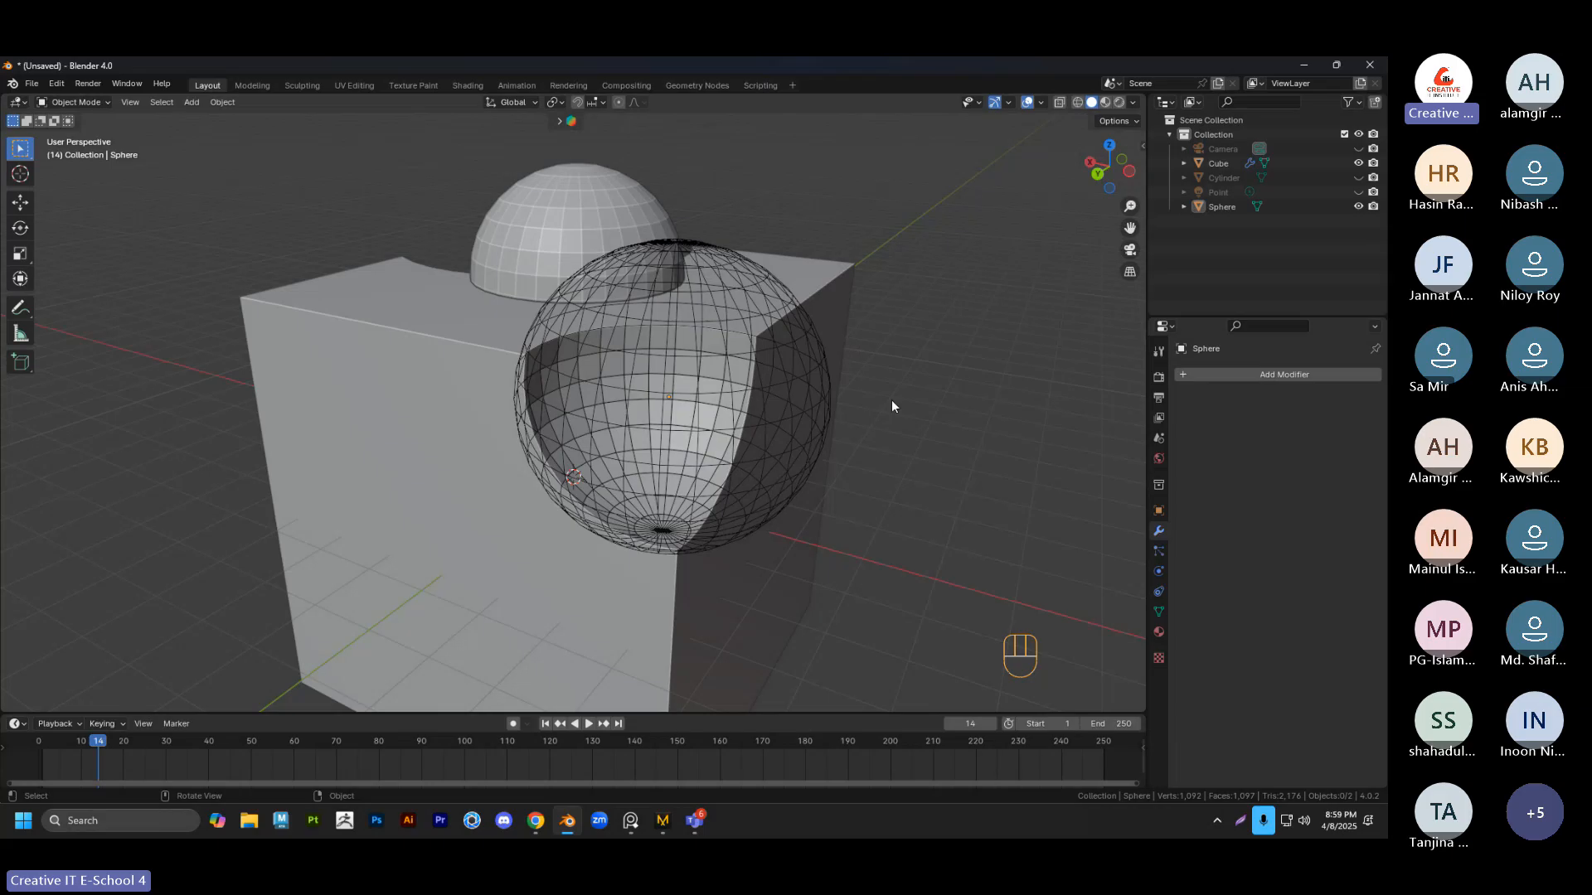
Move the wireframe sphere freely at the cube's corner and deselect it
middle_click_drag(892, 399, 913, 429)
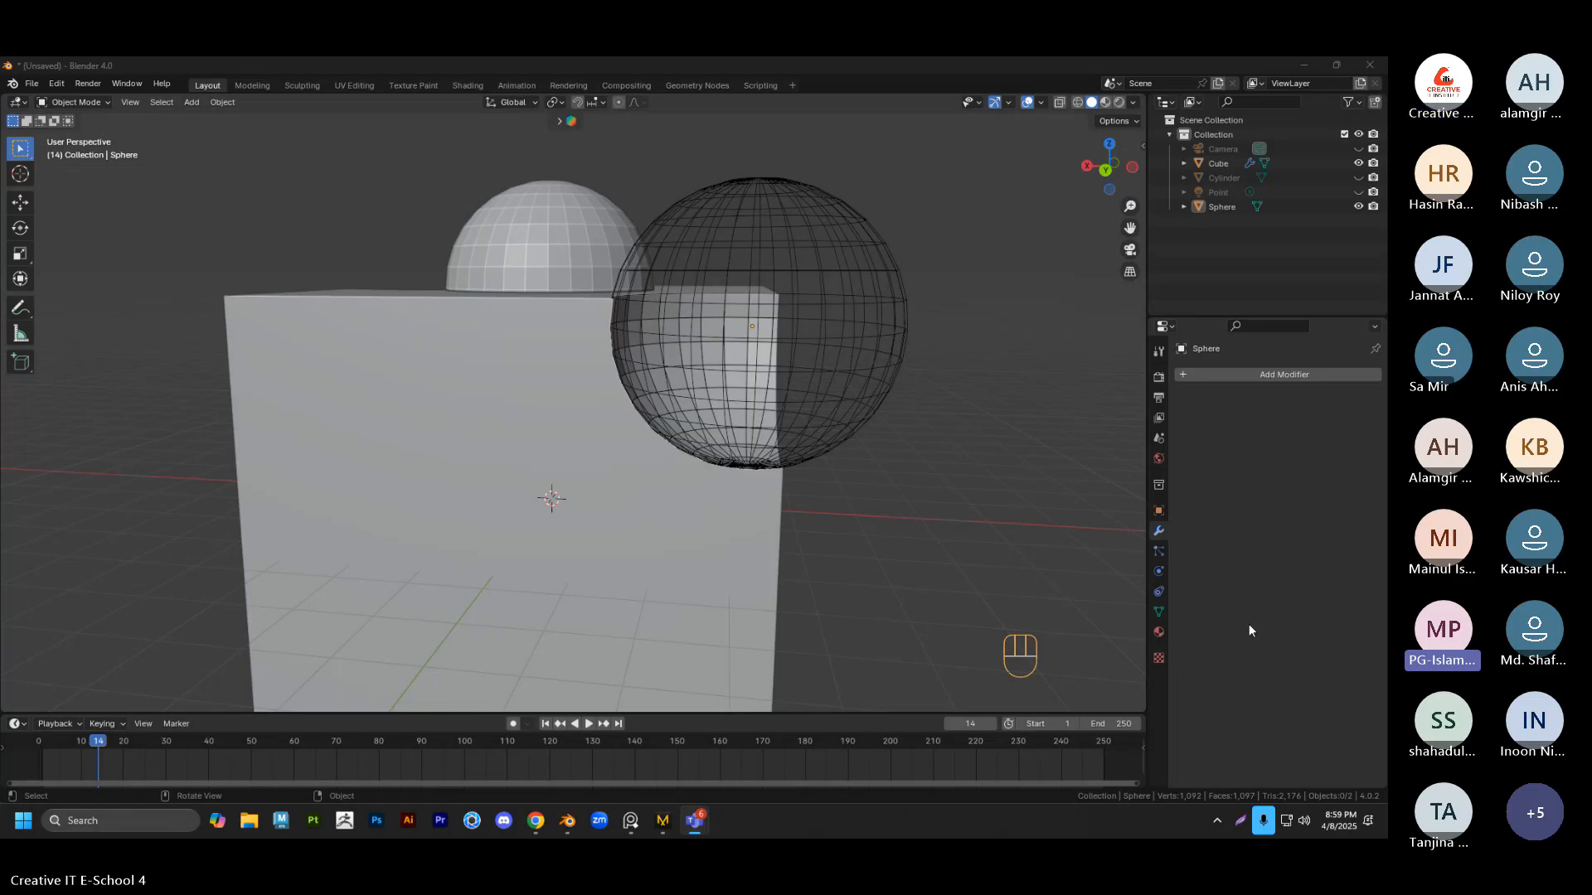
left_click(948, 421)
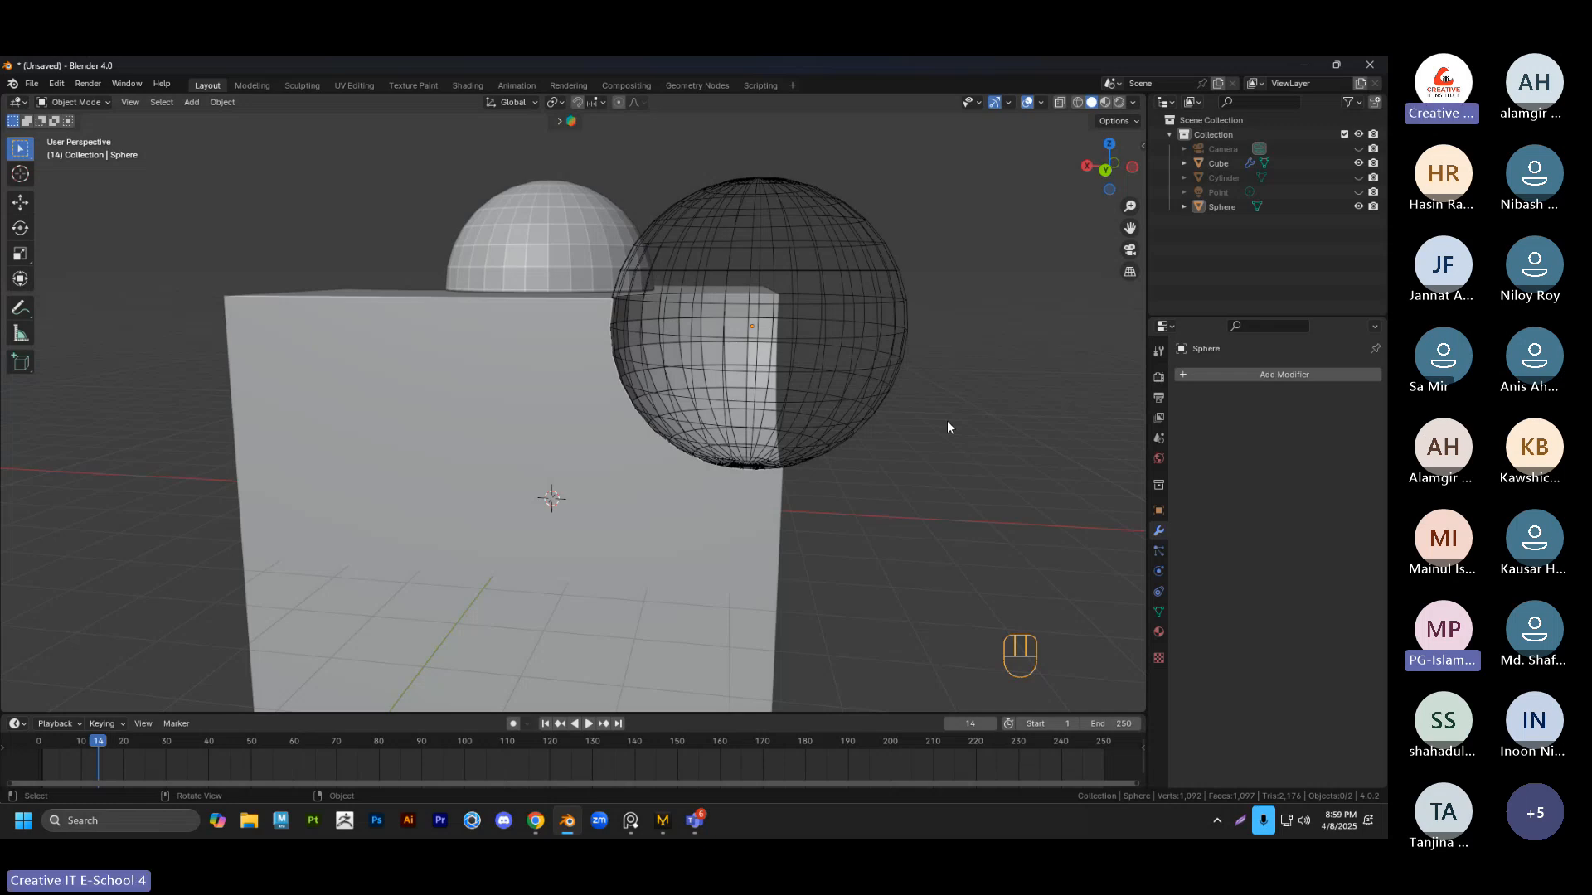
left_click(901, 340)
left_click(906, 430)
middle_click_drag(905, 430, 863, 487)
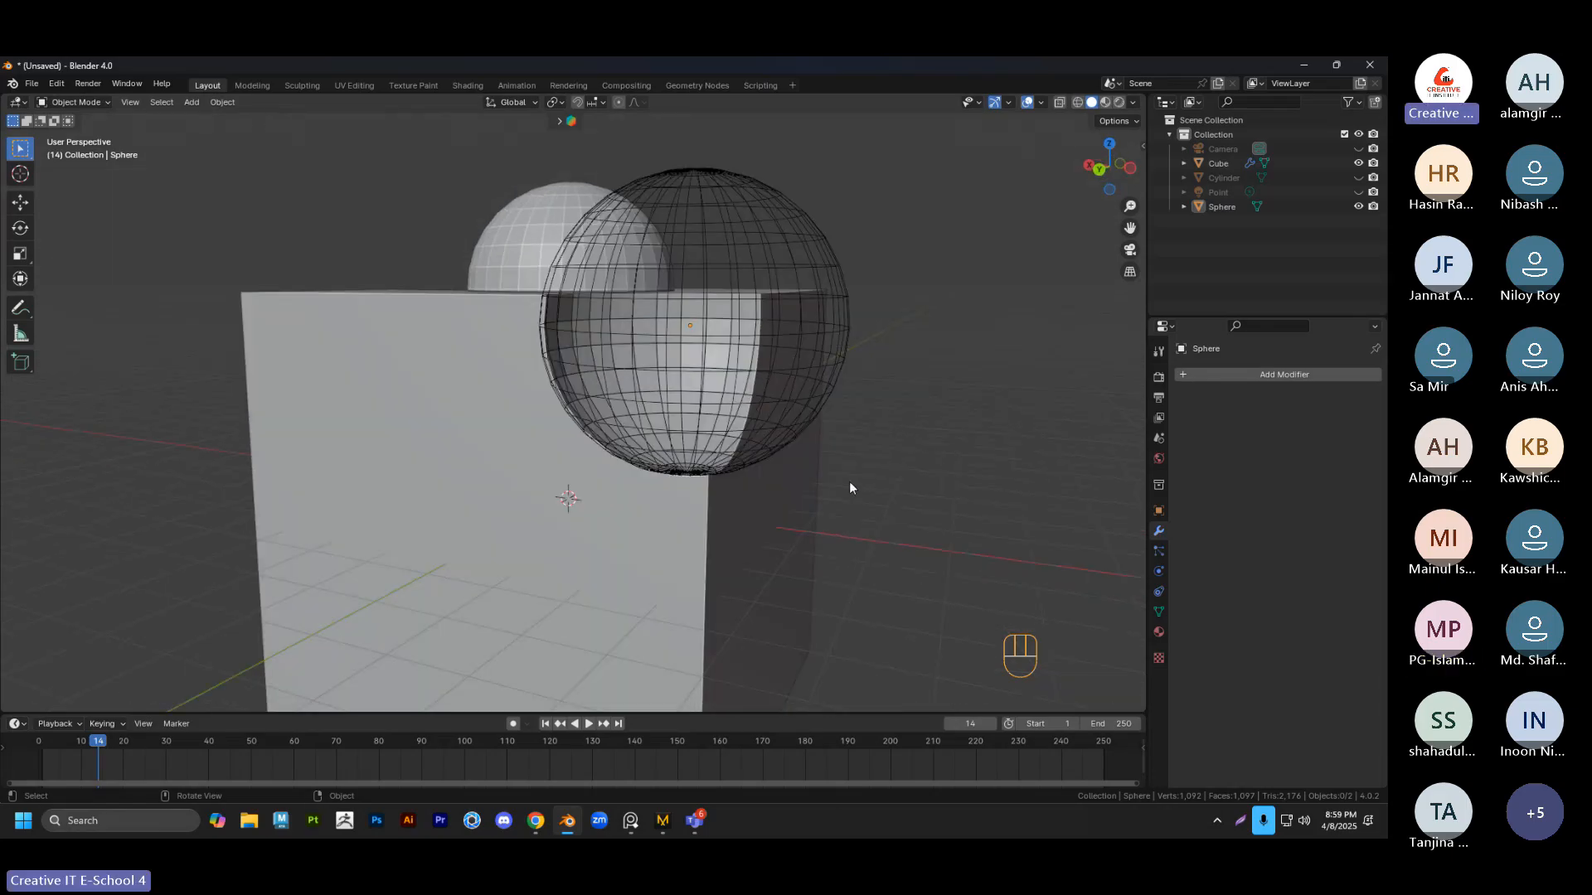
left_click(808, 414)
key("g")
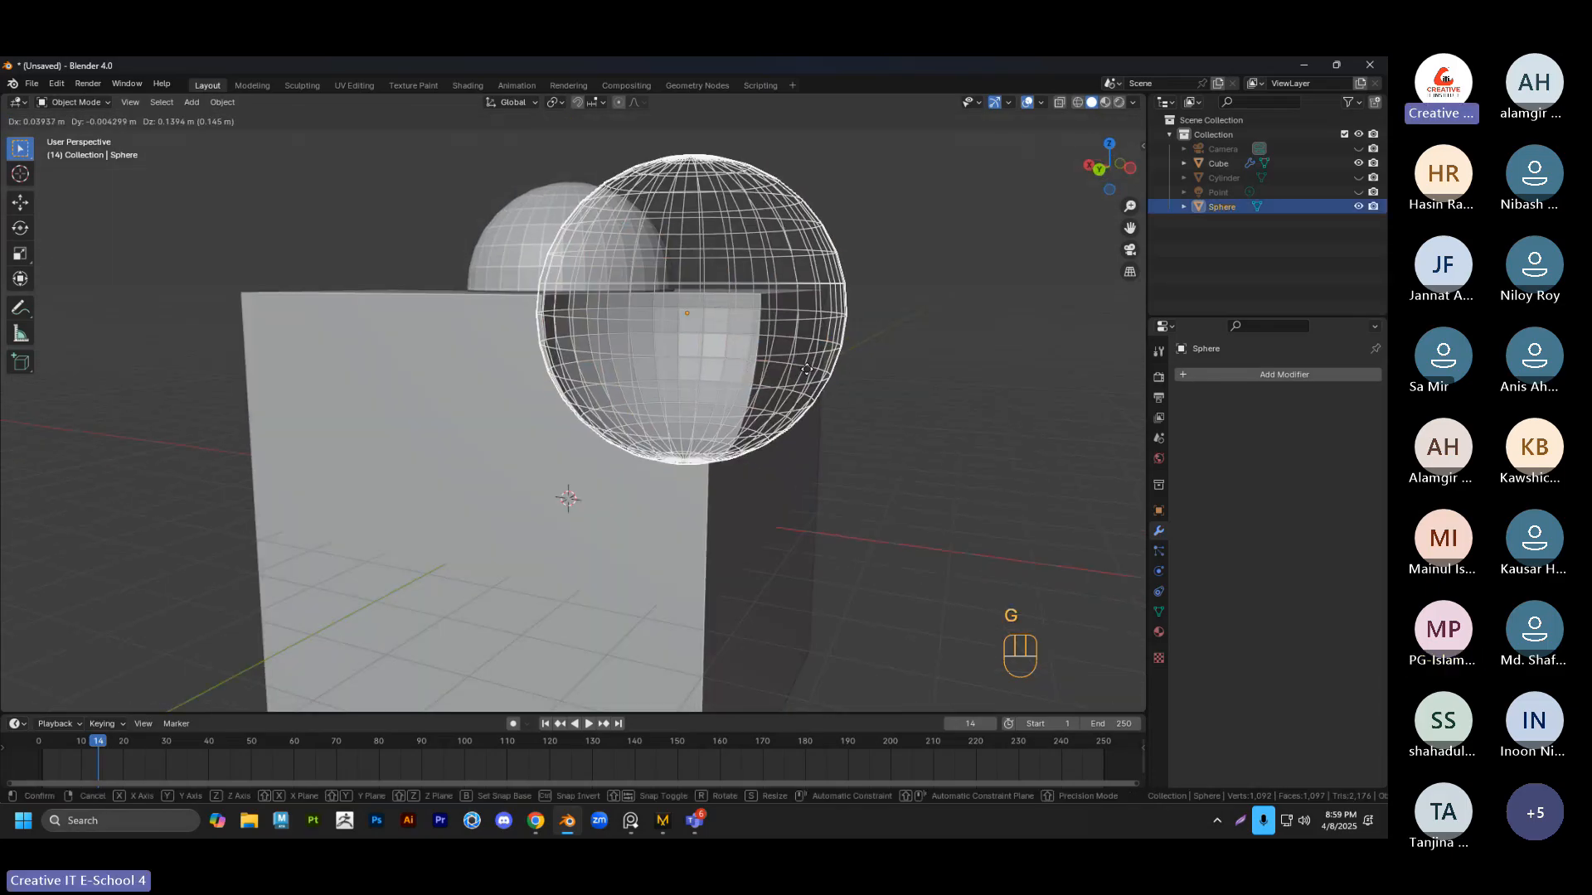
left_click(910, 362)
left_click(915, 386)
Examine the corner cut under the wireframe sphere, both close up and from farther away
middle_click_drag(915, 387, 835, 417)
scroll(920, 496, "up", 3)
scroll(918, 491, "down", 4)
left_click(836, 393)
left_click(912, 384)
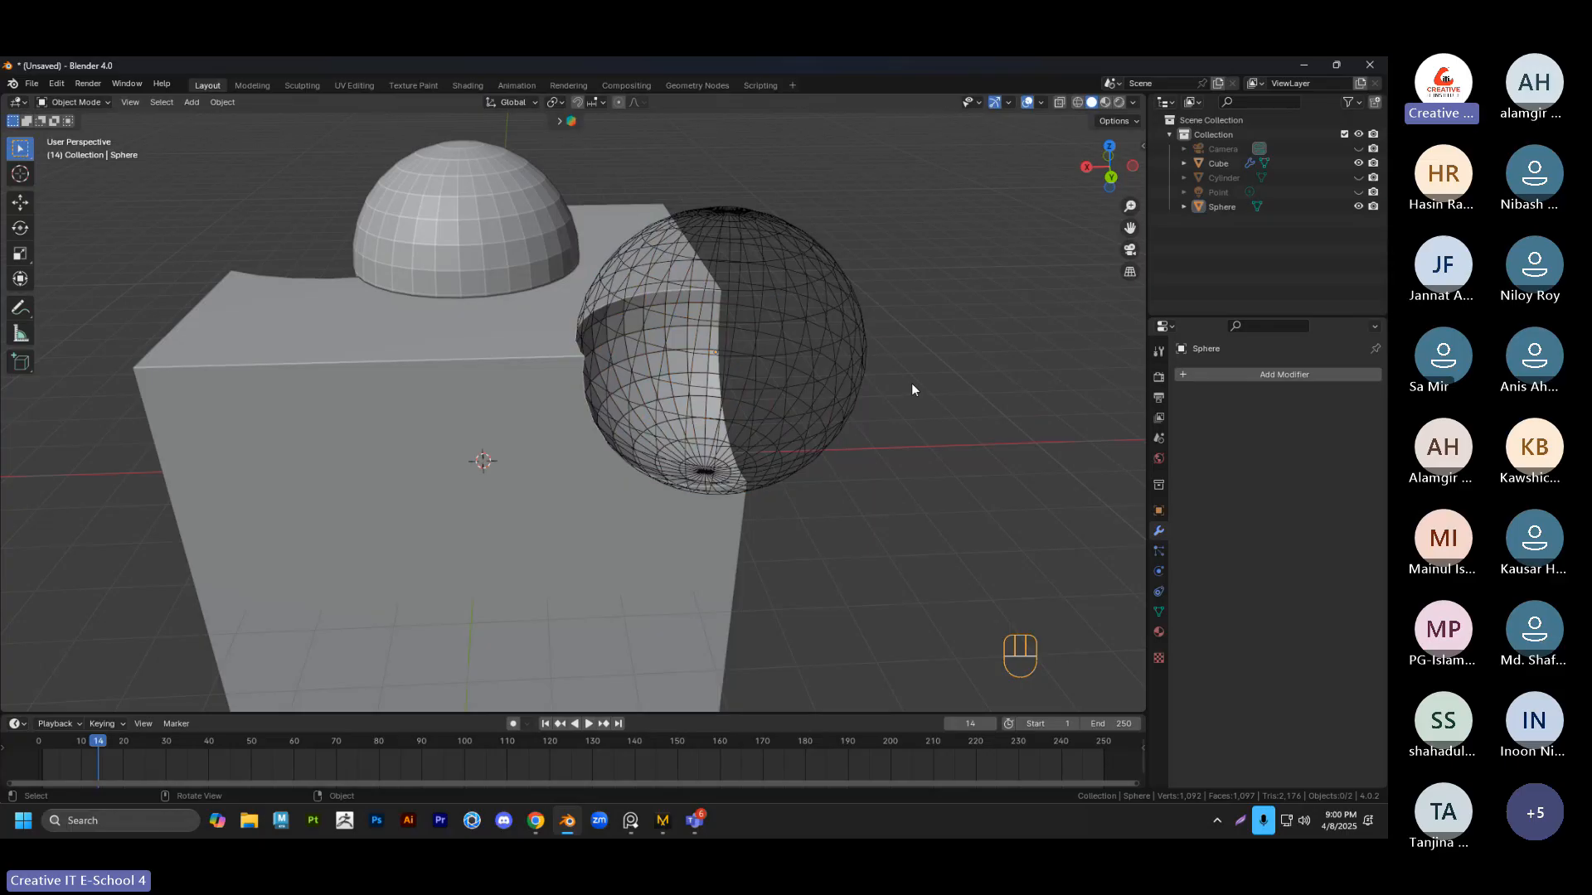
middle_click_drag(912, 384, 789, 424)
scroll(796, 416, "down", 3)
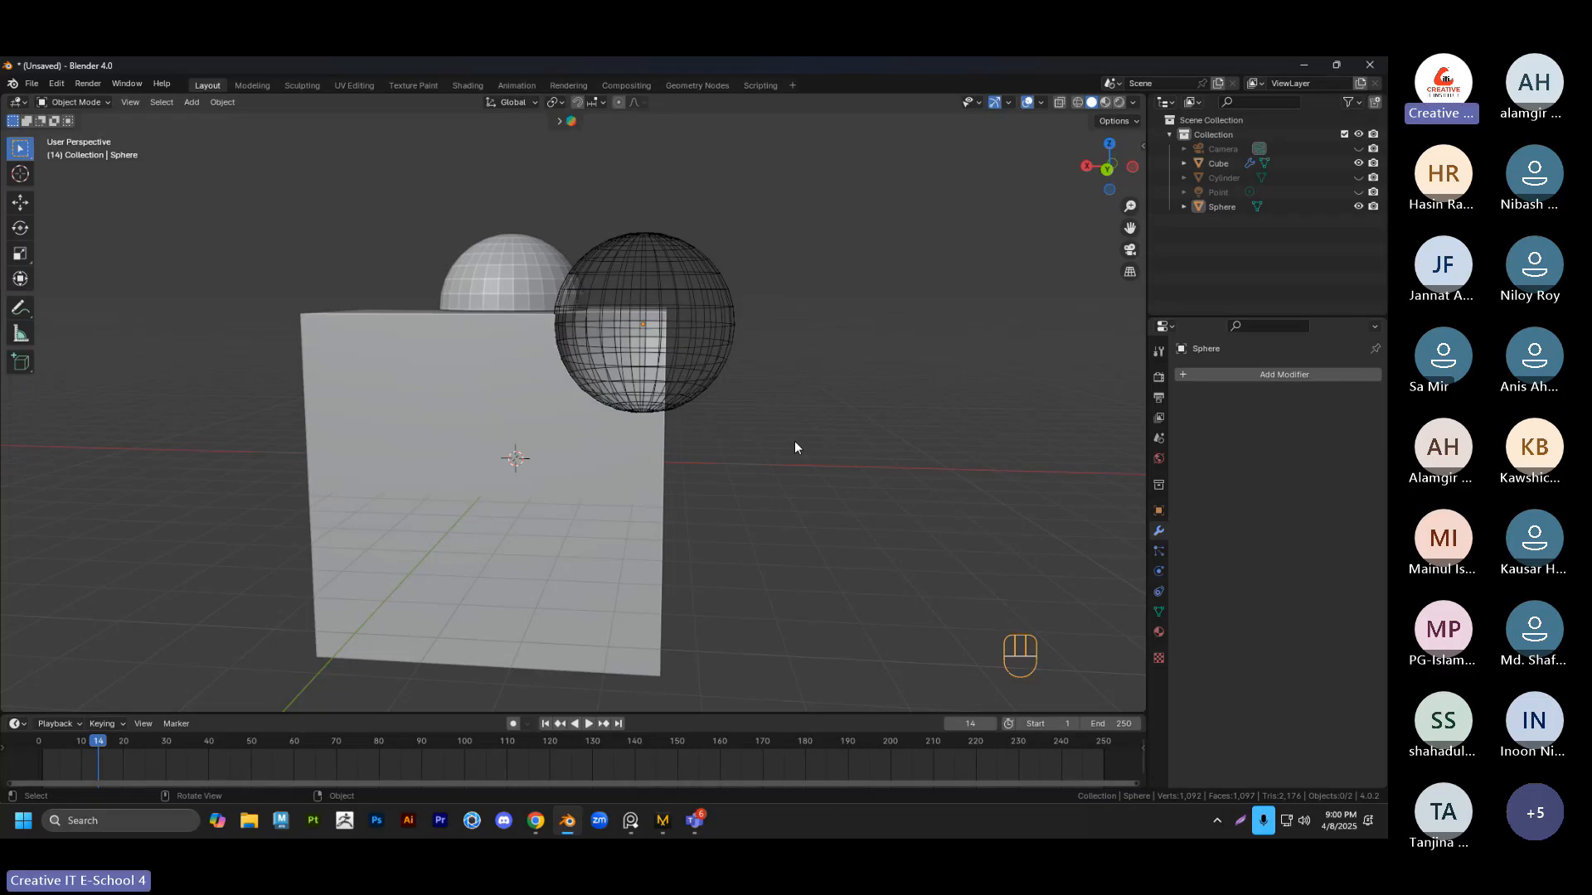
middle_click_drag(810, 381, 755, 418)
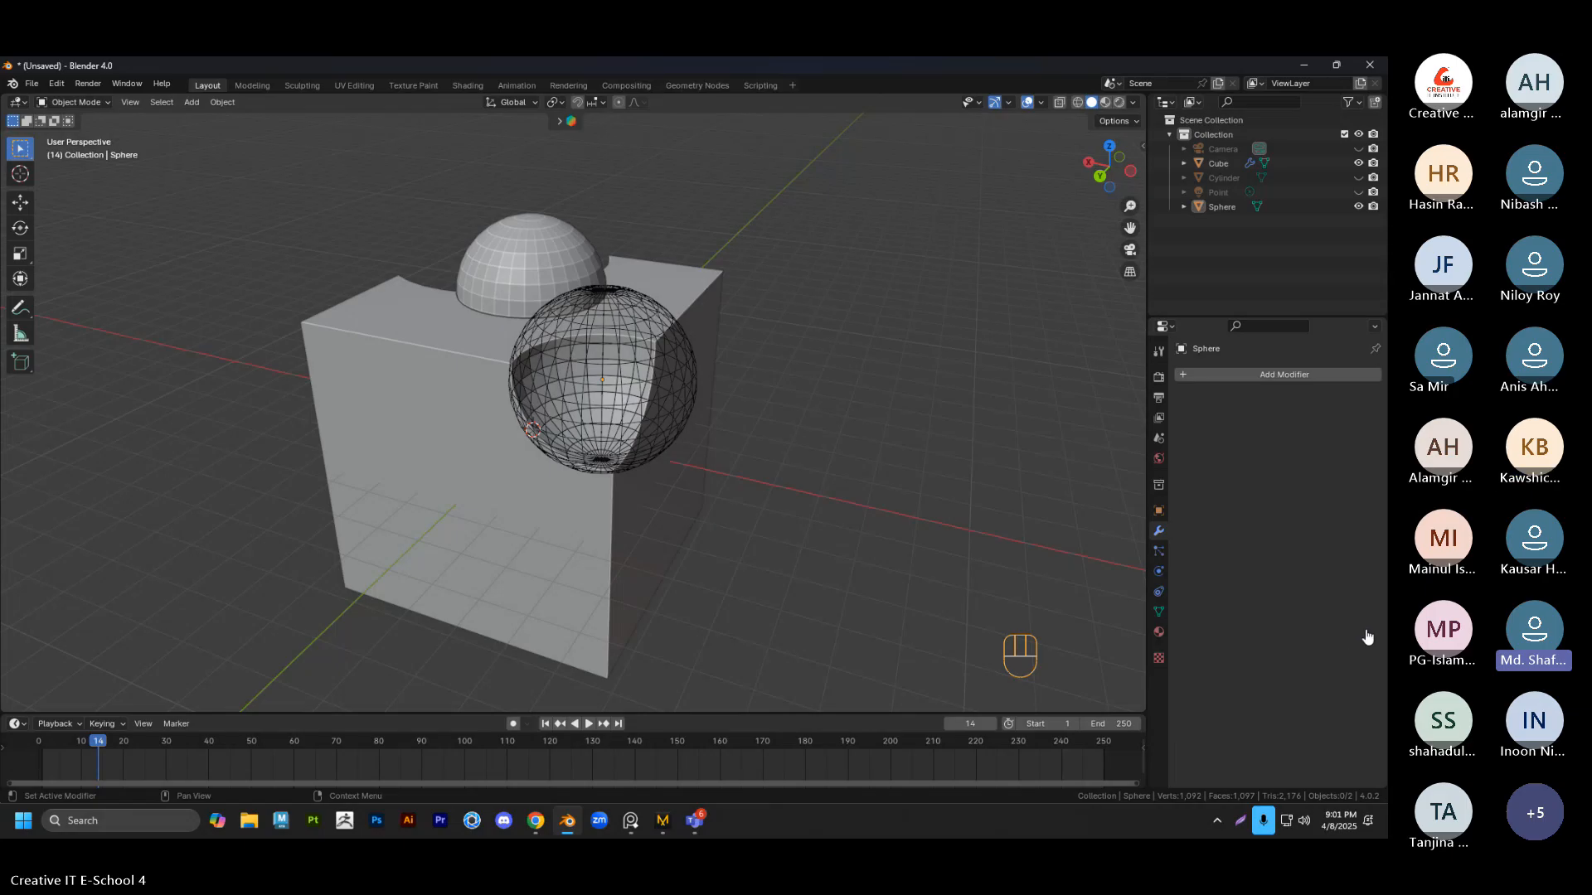
left_click(927, 405)
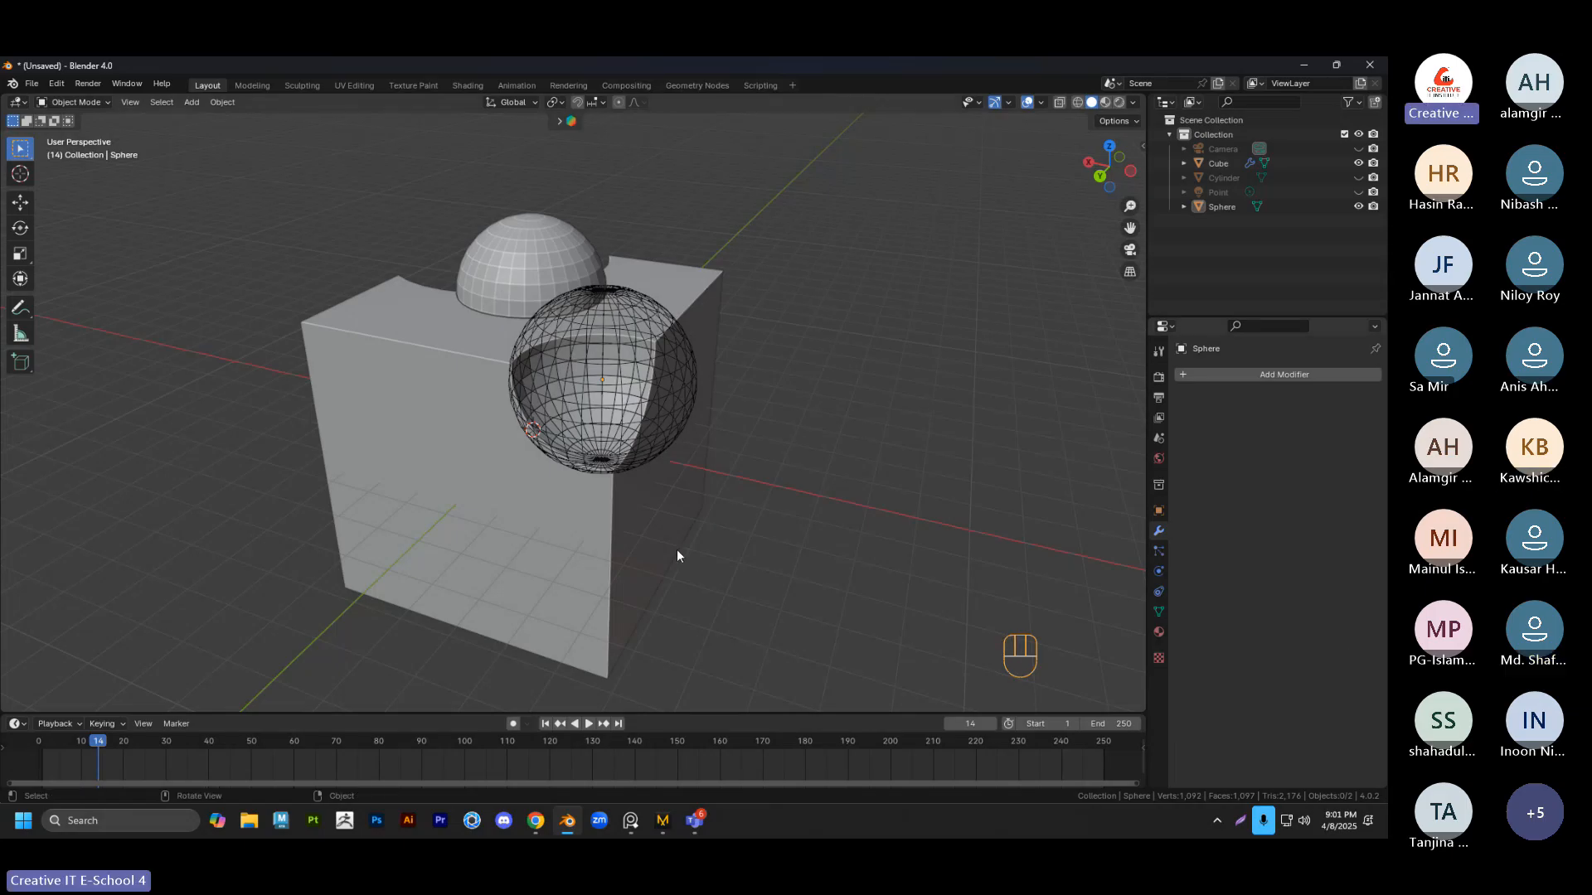
Compare the wireframe sphere with the cut cube by selecting each in turn and viewing them from different sides
middle_click_drag(648, 545, 743, 415)
left_click(740, 427, "shift")
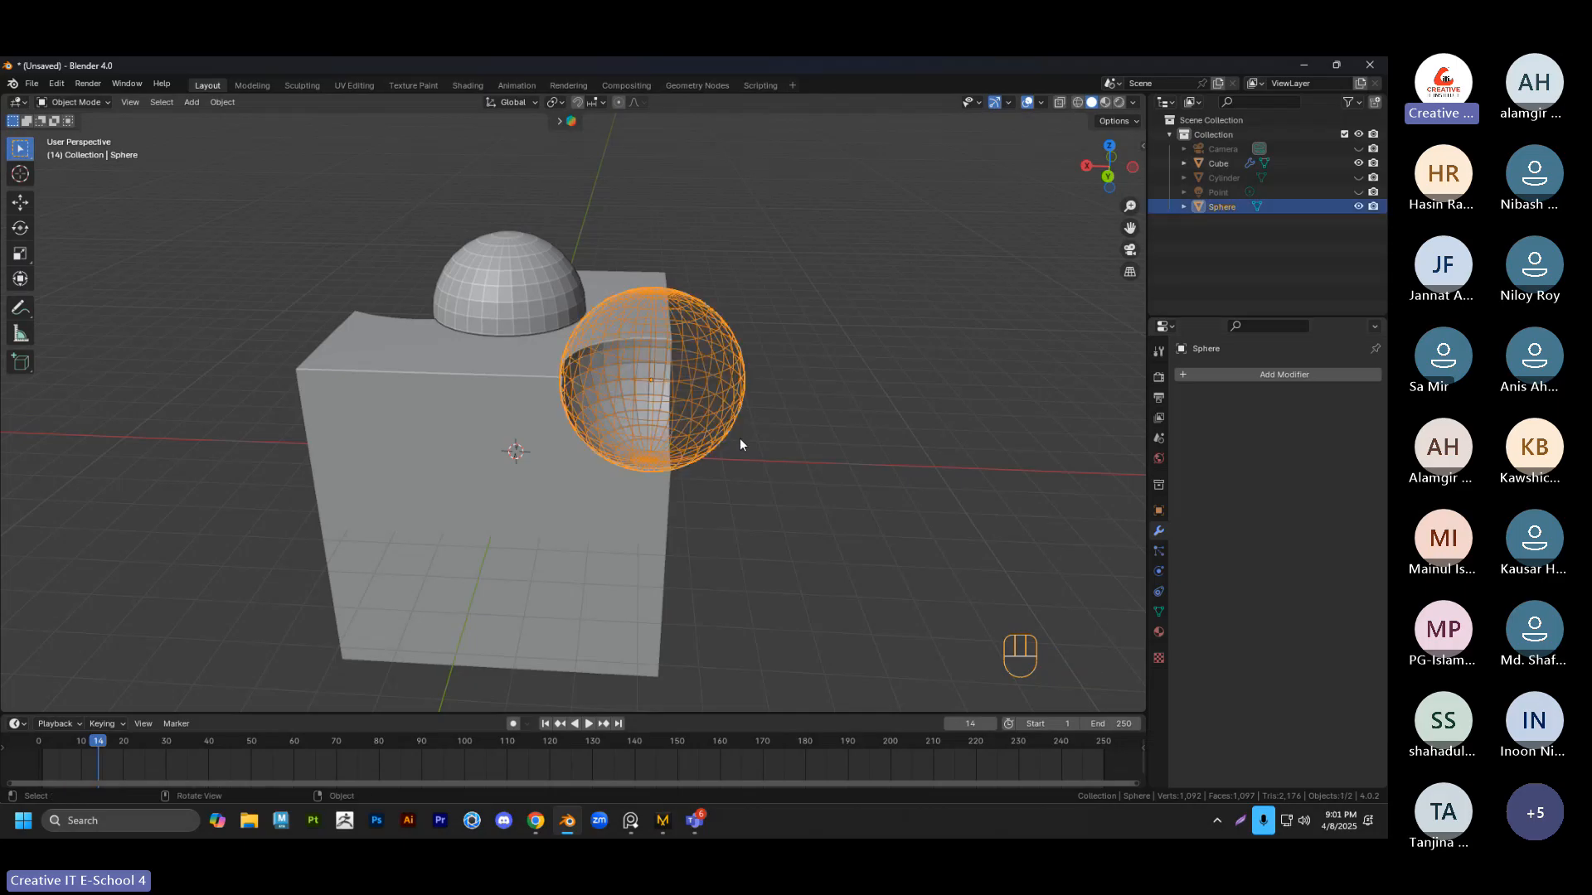
scroll(742, 452, "up", 1)
middle_click_drag(743, 469, 864, 462)
left_click(902, 330)
left_click(804, 451)
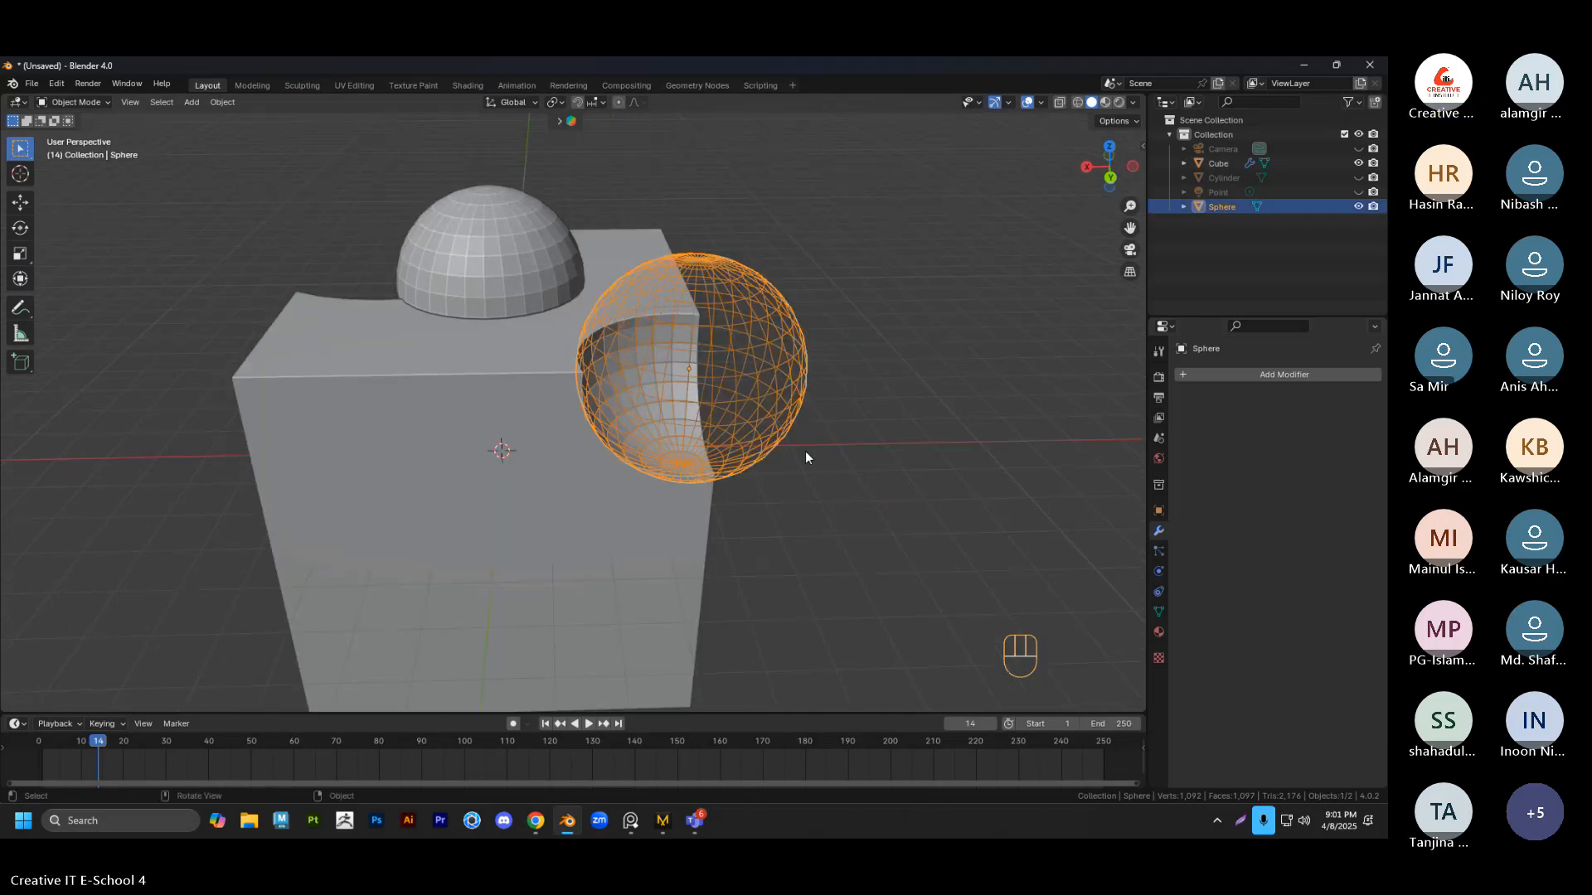
left_click(803, 450)
middle_click_drag(778, 428, 659, 414)
left_click(595, 465)
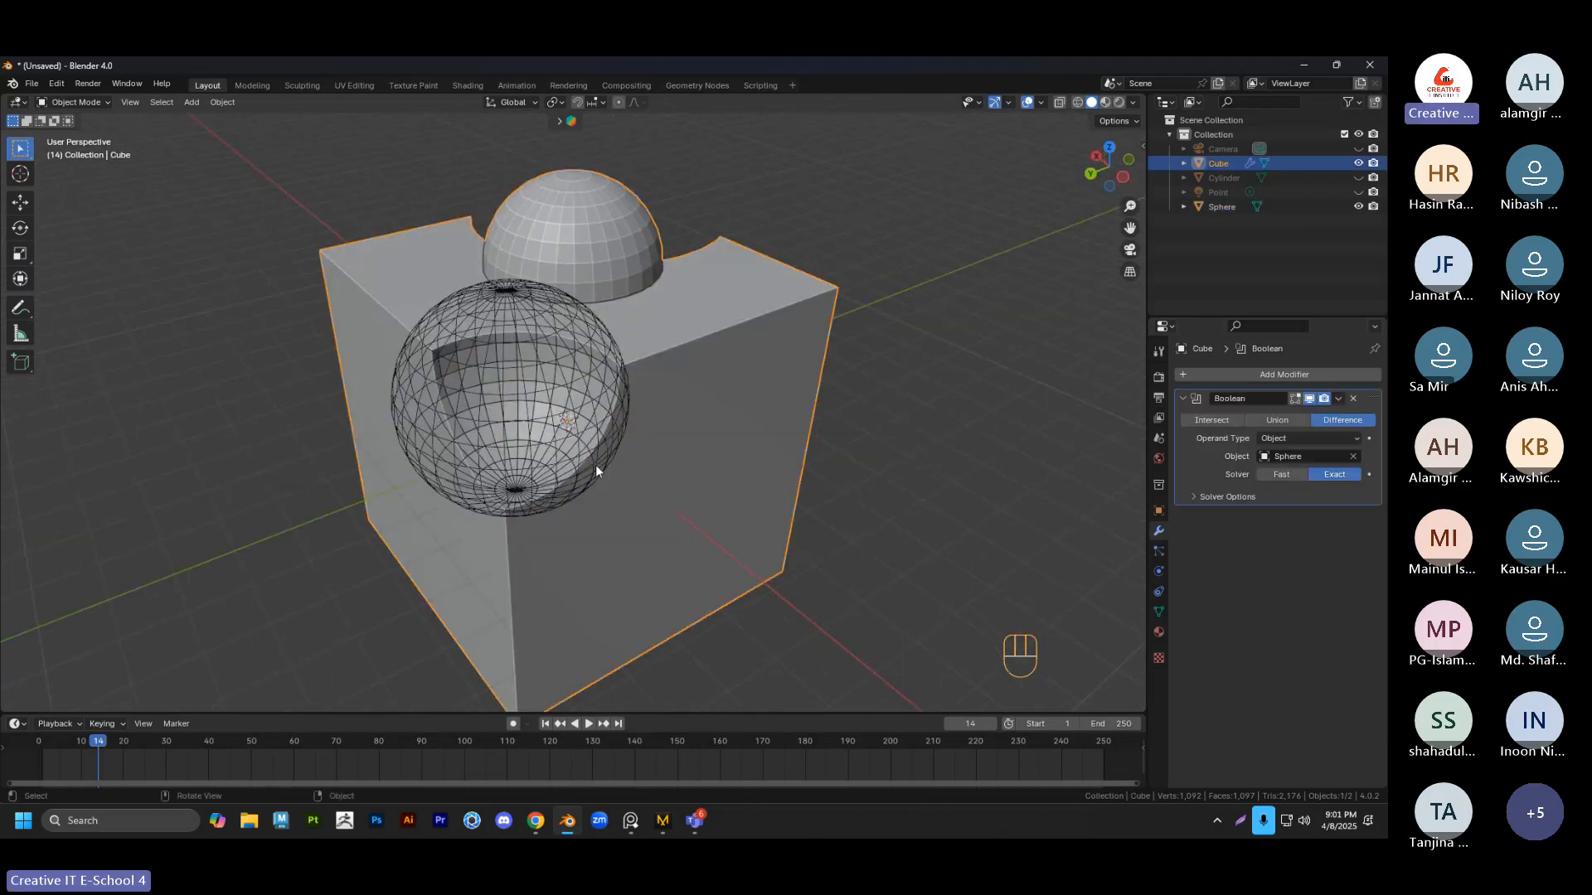
left_click(595, 465)
middle_click_drag(595, 464, 746, 431)
left_click(728, 446)
left_click(728, 446)
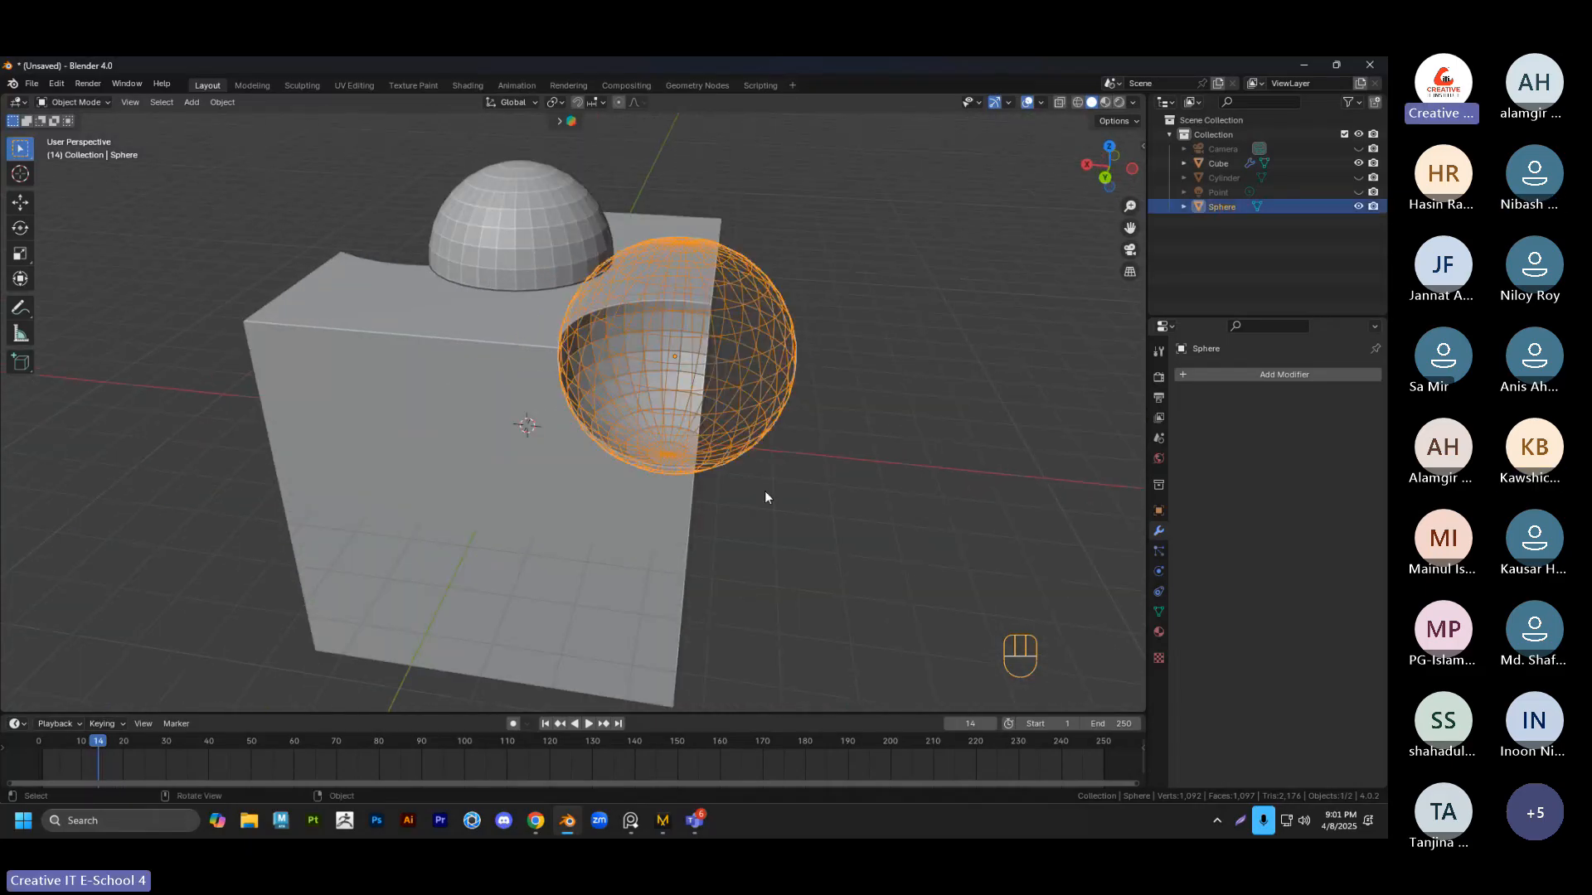
middle_click_drag(764, 498, 893, 441)
left_click(892, 434)
scroll(778, 380, "down", 2)
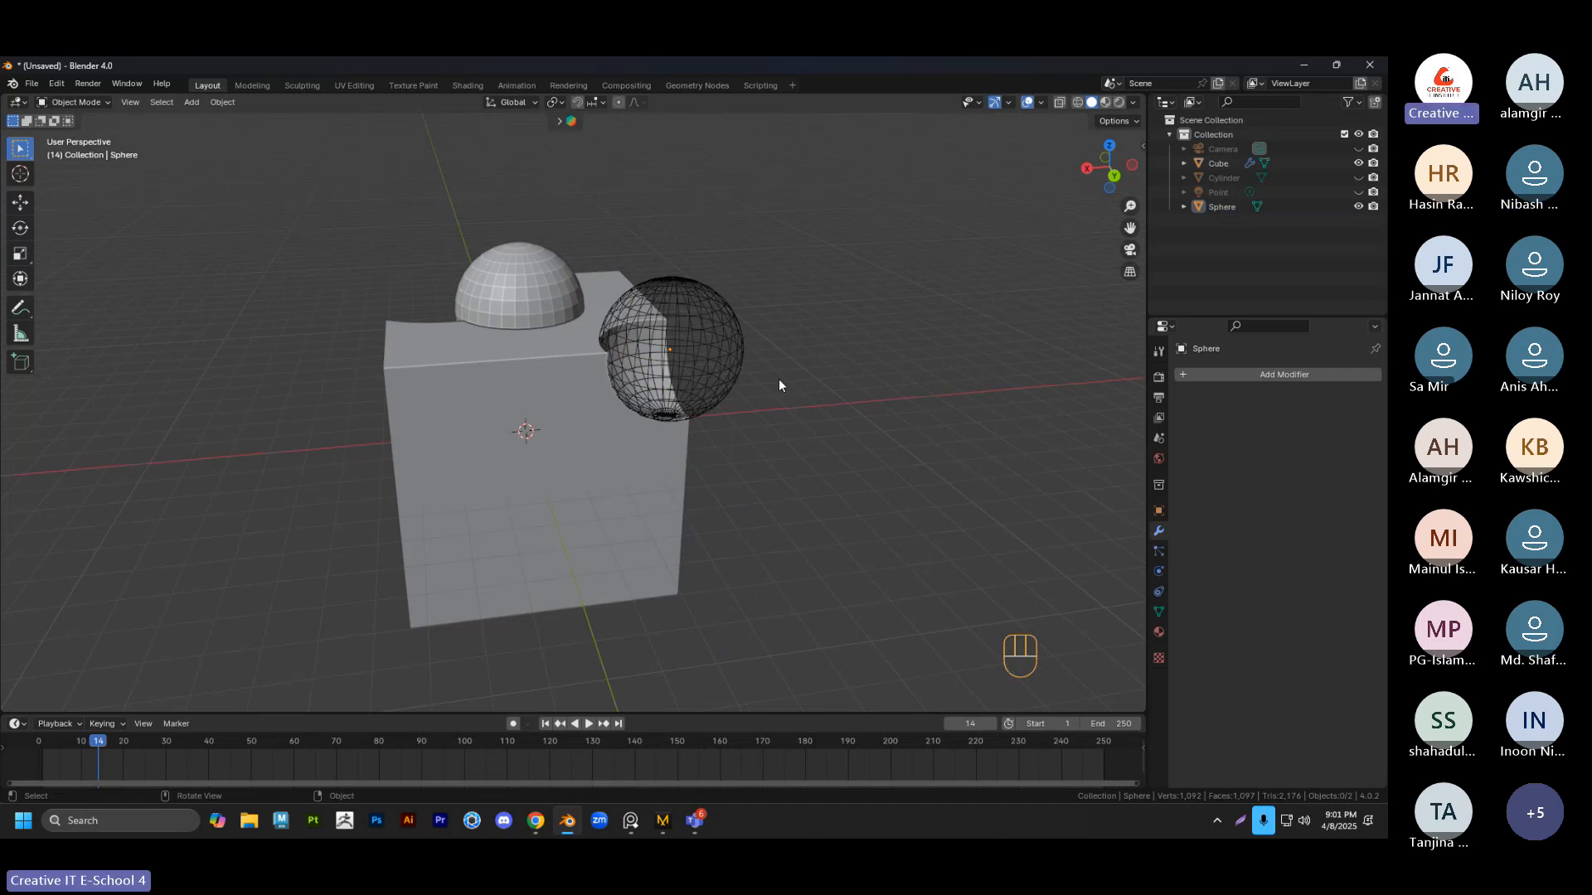
left_click(723, 441)
middle_click_drag(778, 379, 749, 469)
middle_click_drag(750, 469, 880, 514)
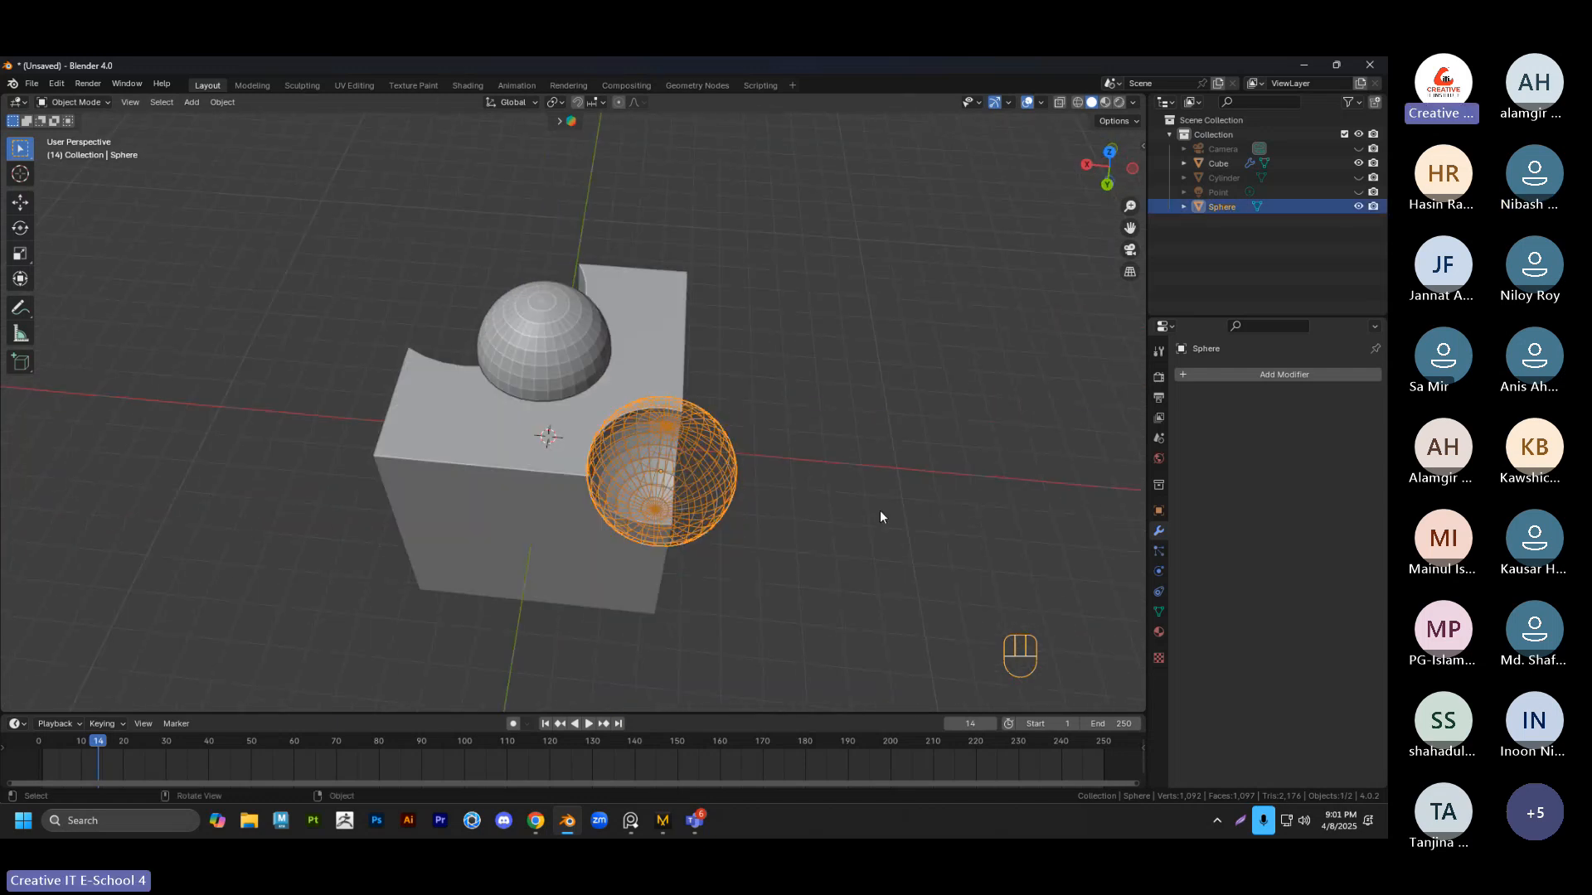
Delete the wireframe sphere and the cube carrying the Boolean modifier
left_click(693, 498)
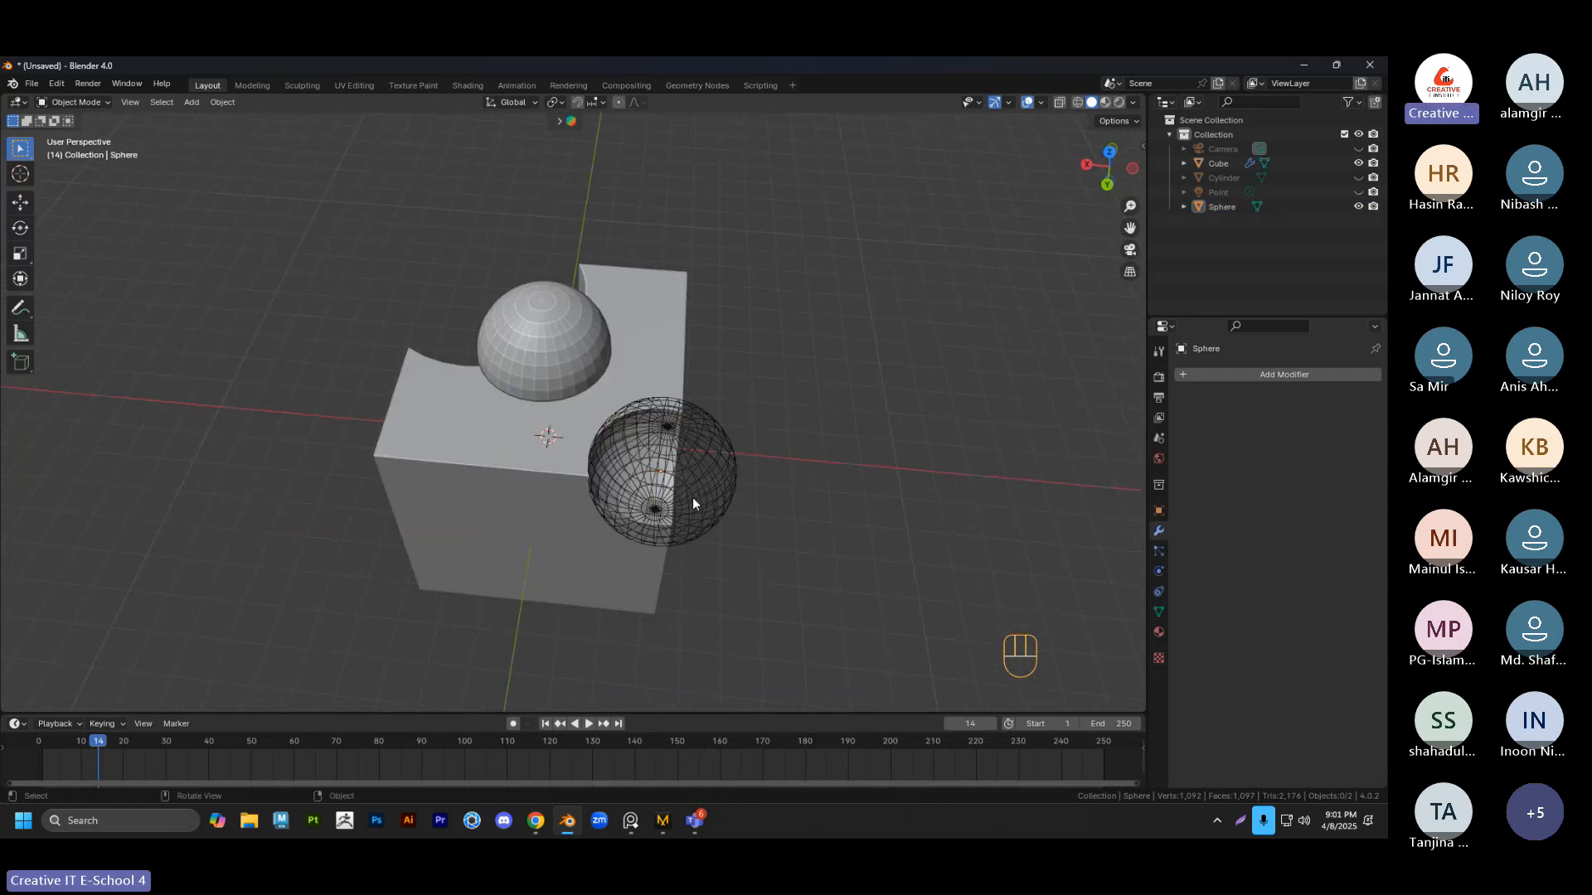
left_click(694, 500)
key("Delete")
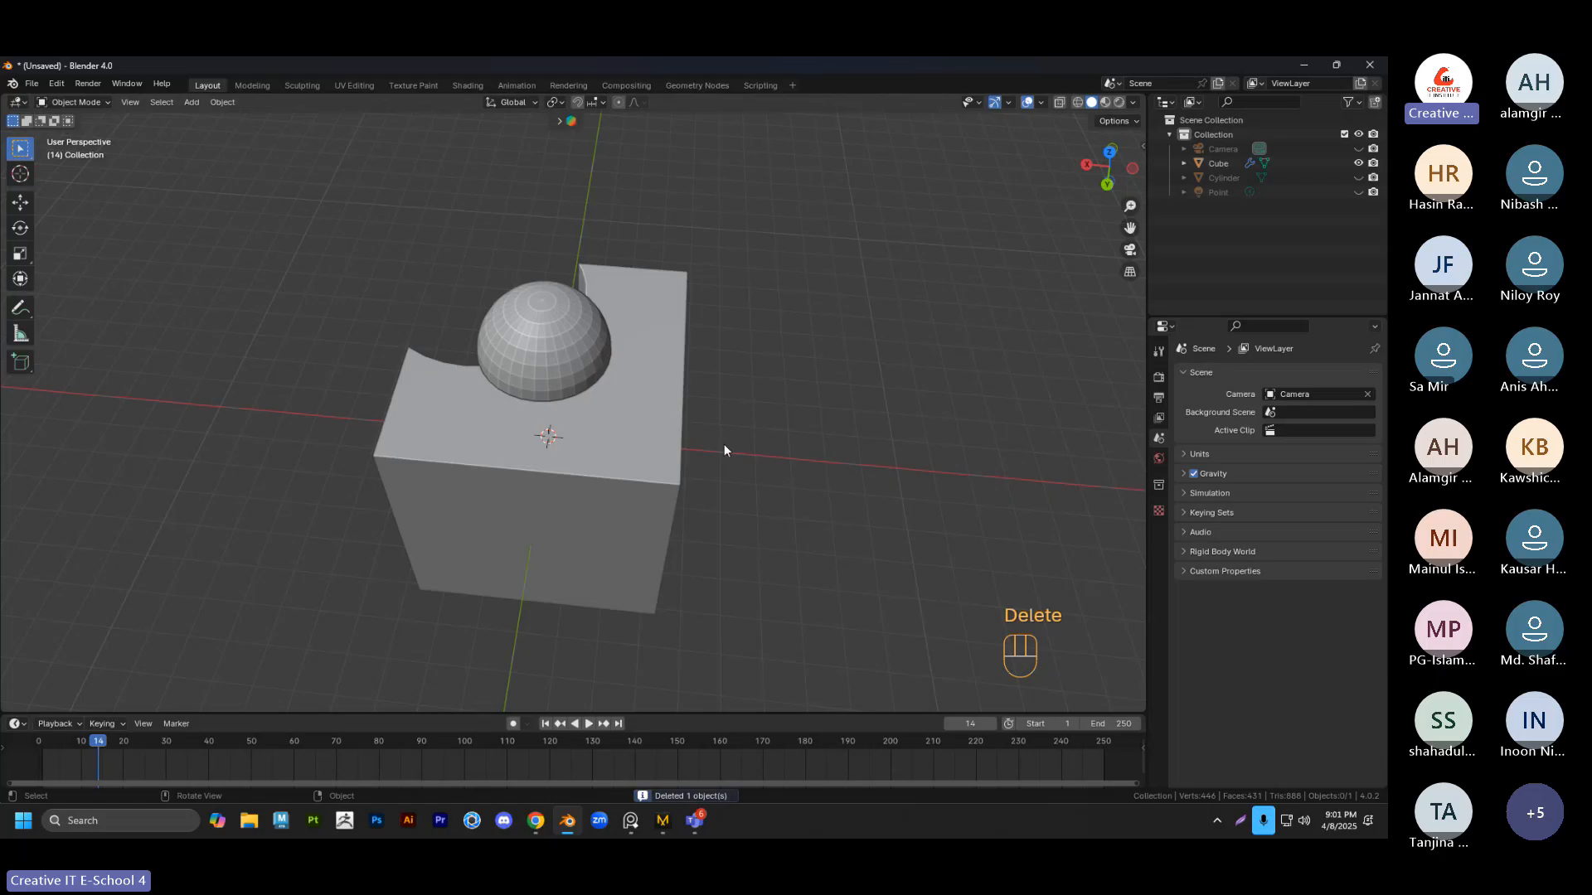
middle_click_drag(701, 452, 524, 315)
left_click(566, 358)
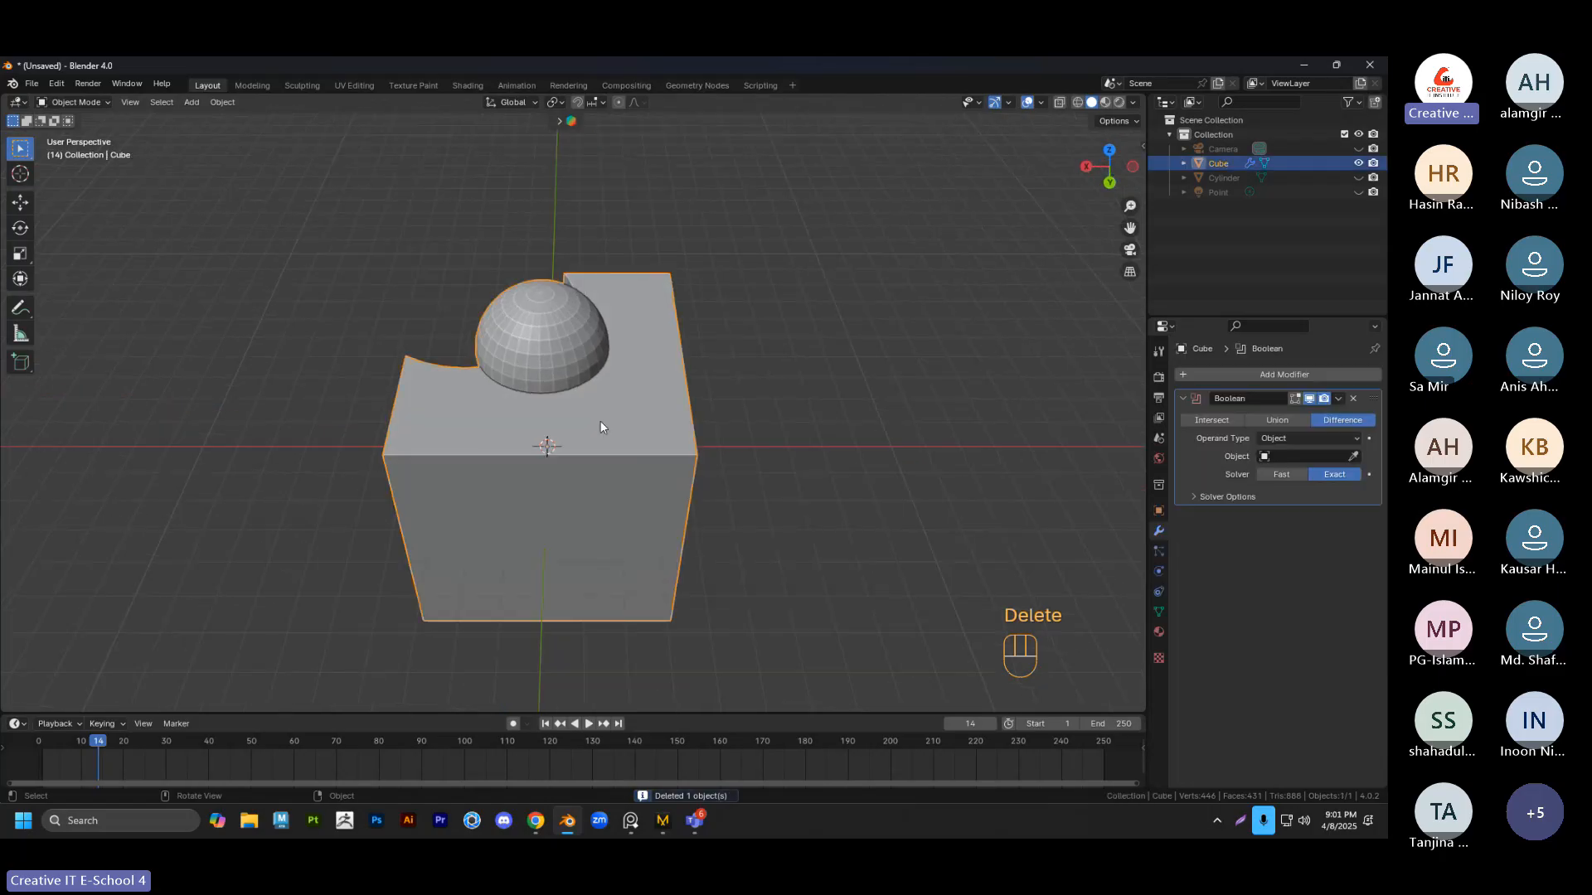
key("Delete")
Add a new 2 m cube at the world origin and scale it up uniformly
key("shift+a")
mouse_move(555, 414)
left_click(648, 432)
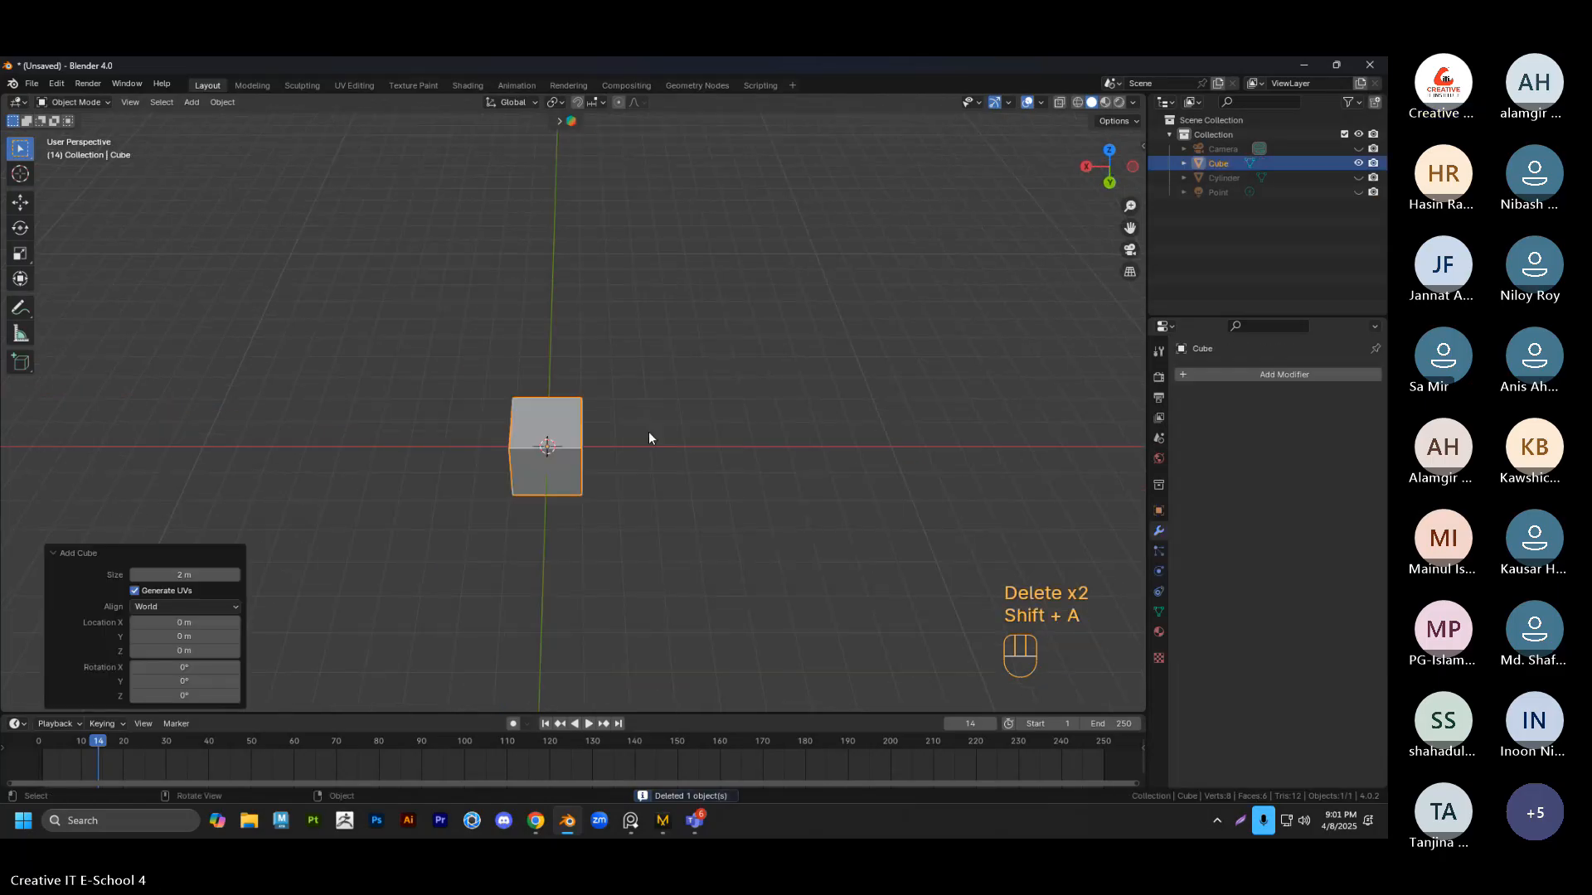
key("s")
left_click(839, 459)
Raise the enlarged cube about 4.08 m along the Z axis
middle_click_drag(839, 459, 628, 461)
key("g")
key("z")
left_click(808, 373)
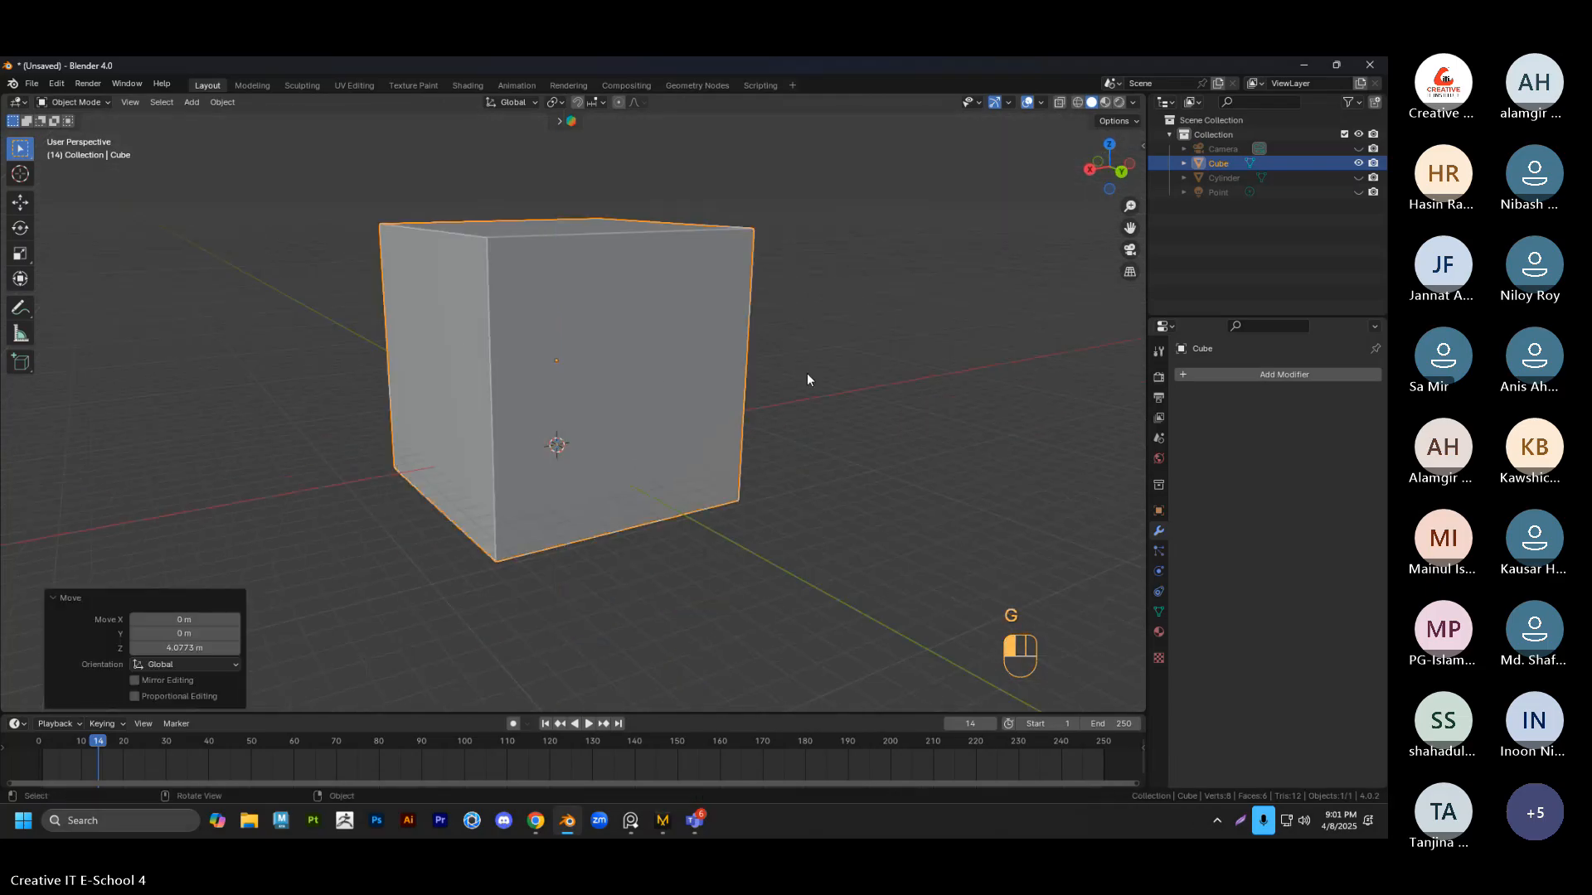
Delete the enlarged cube from the scene
middle_click_drag(808, 373, 595, 351)
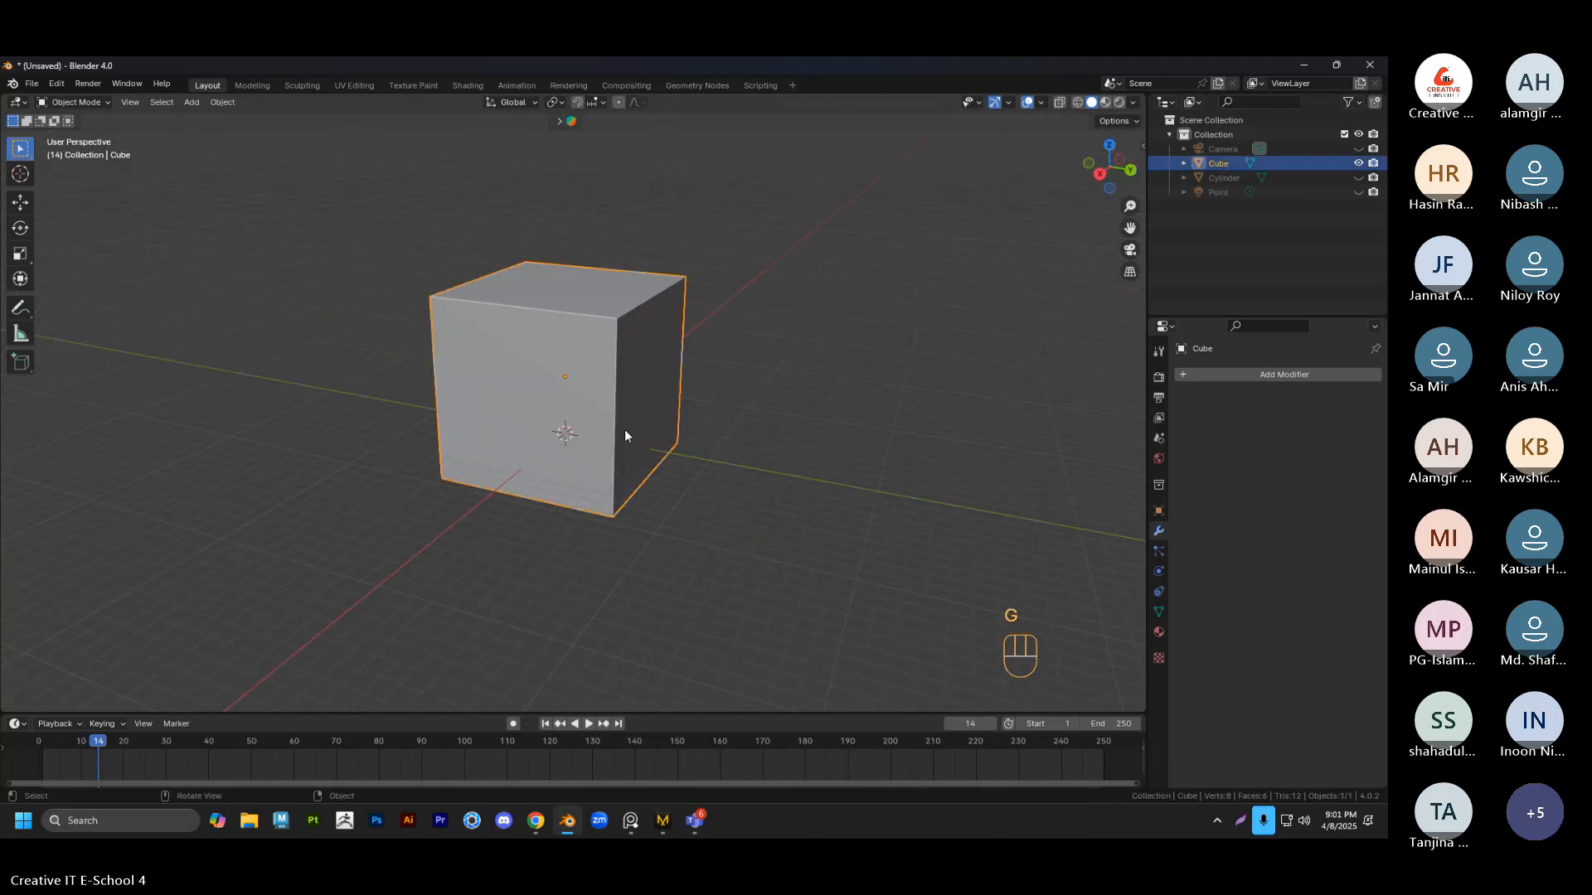
middle_click_drag(624, 429, 793, 416)
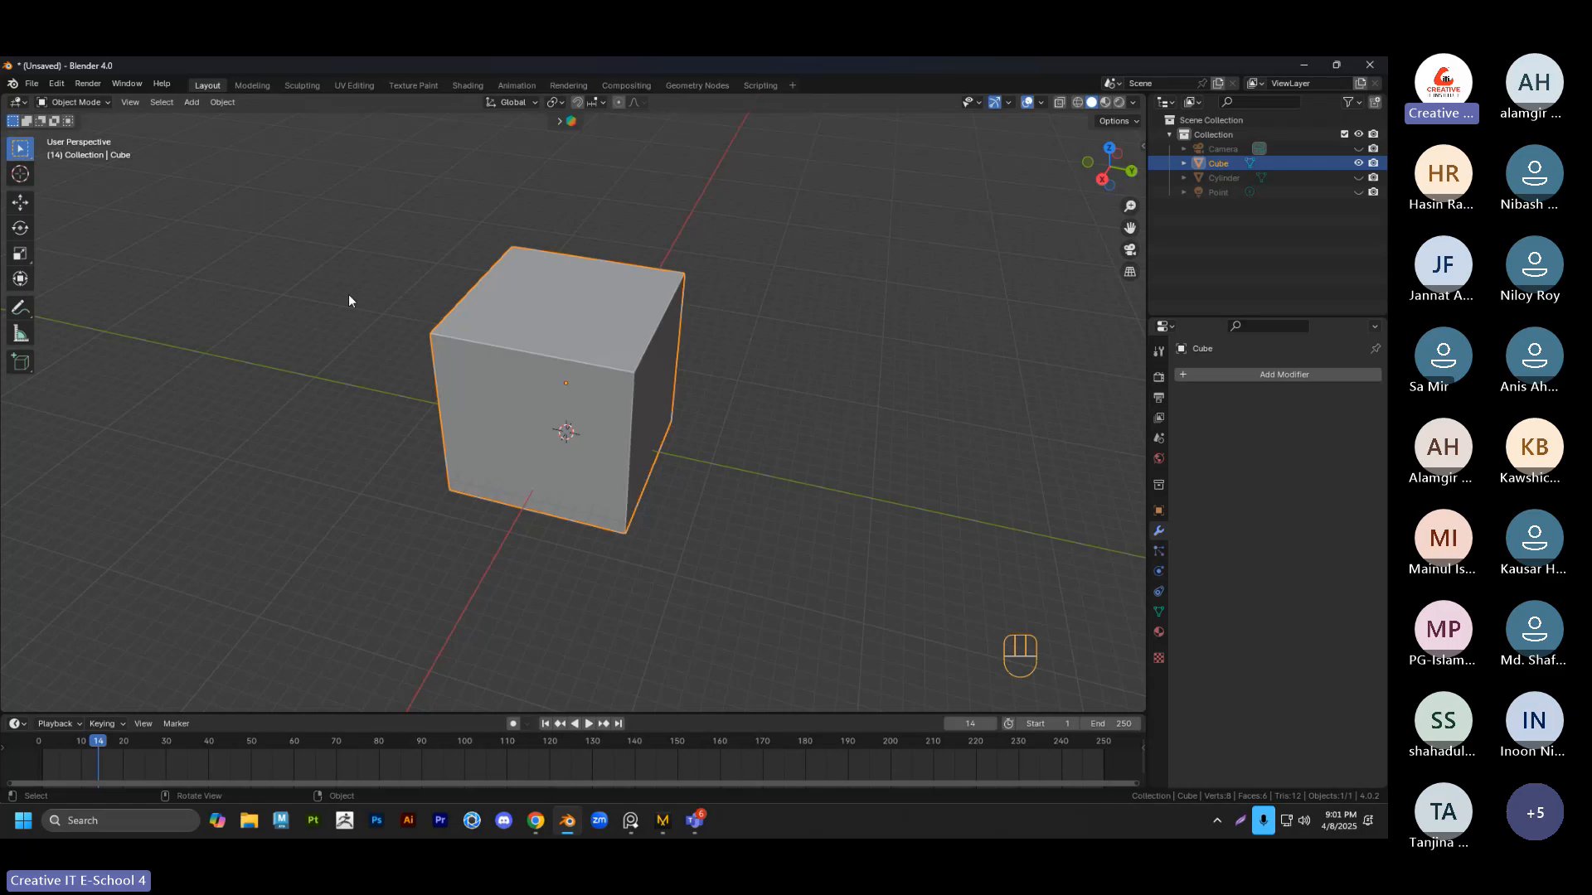
middle_click_drag(348, 295, 418, 387)
key("shift+a")
mouse_move(417, 386)
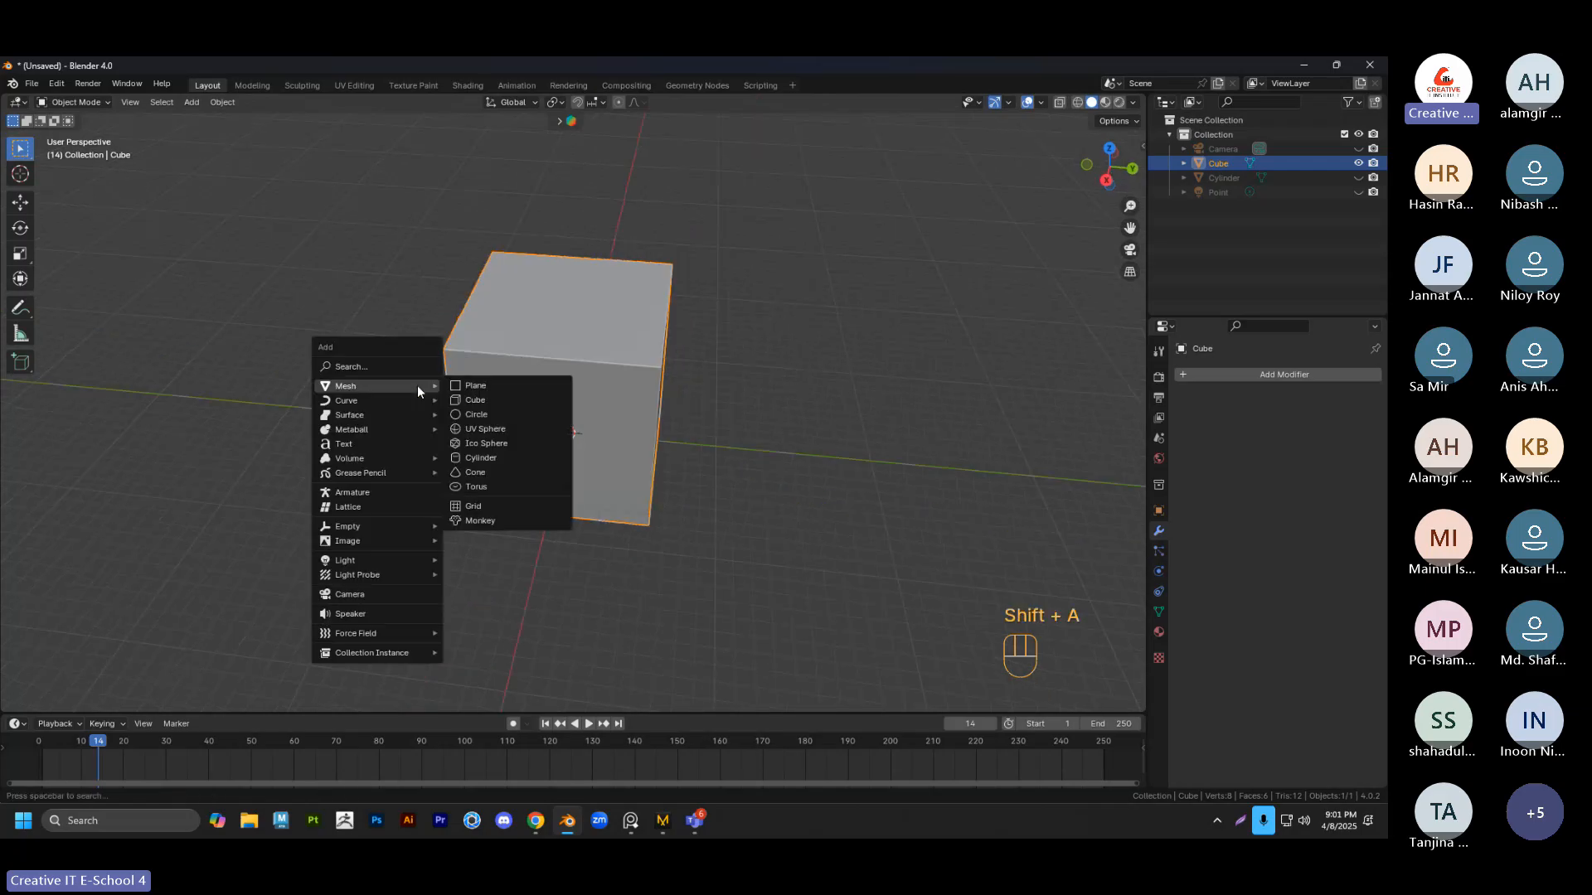
left_click(484, 418)
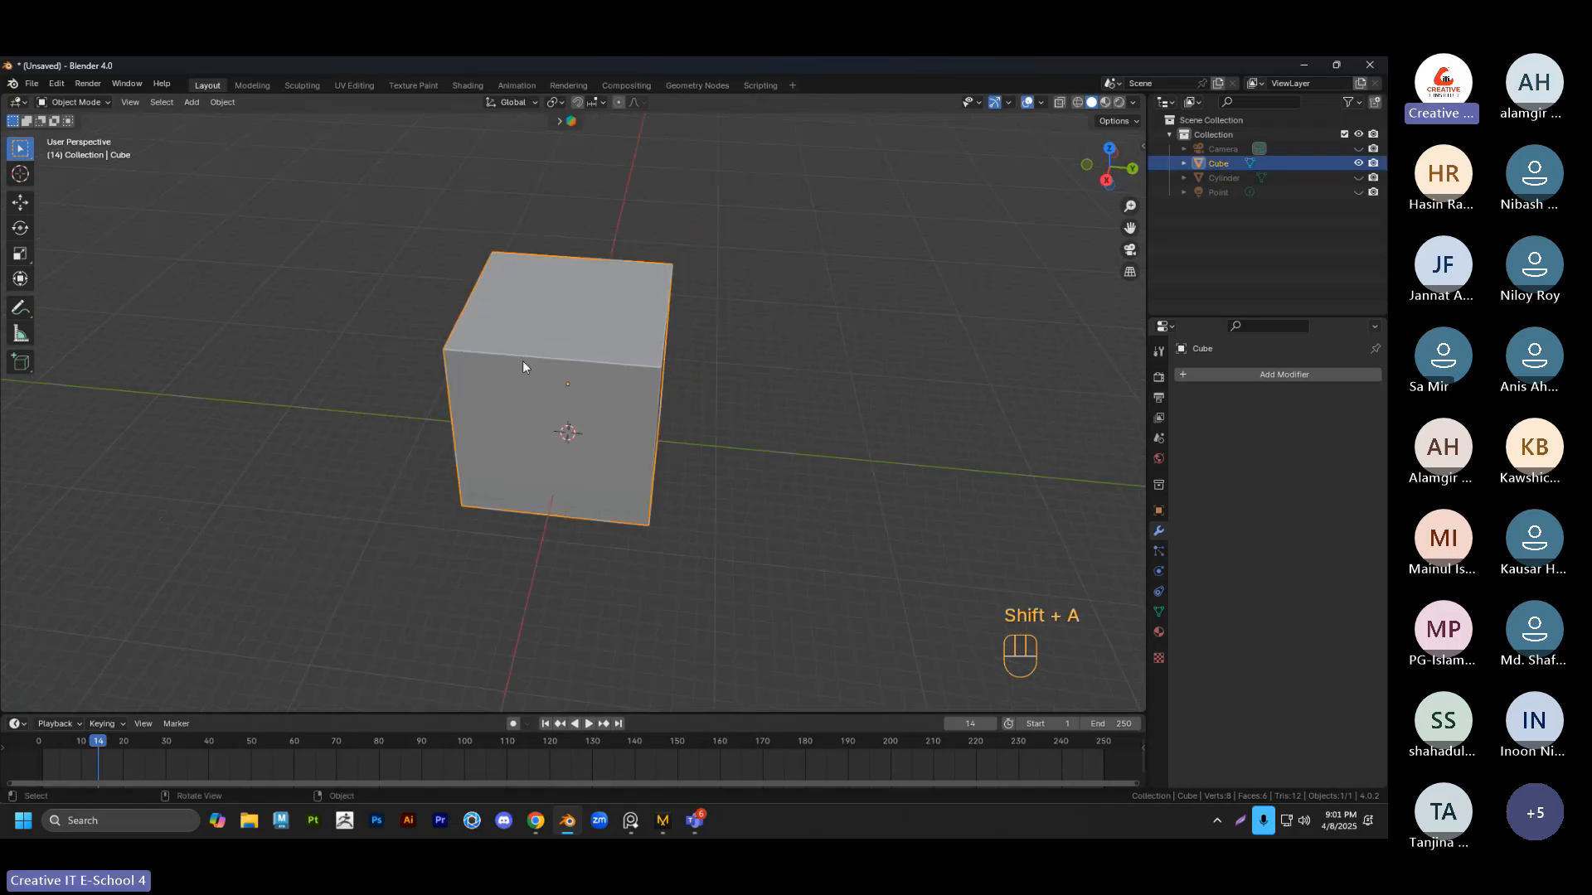
key("Delete")
Add a 32-vertex mesh cylinder at the world origin and scale it up uniformly by about 5.85
middle_click_drag(579, 436, 586, 451, "shift")
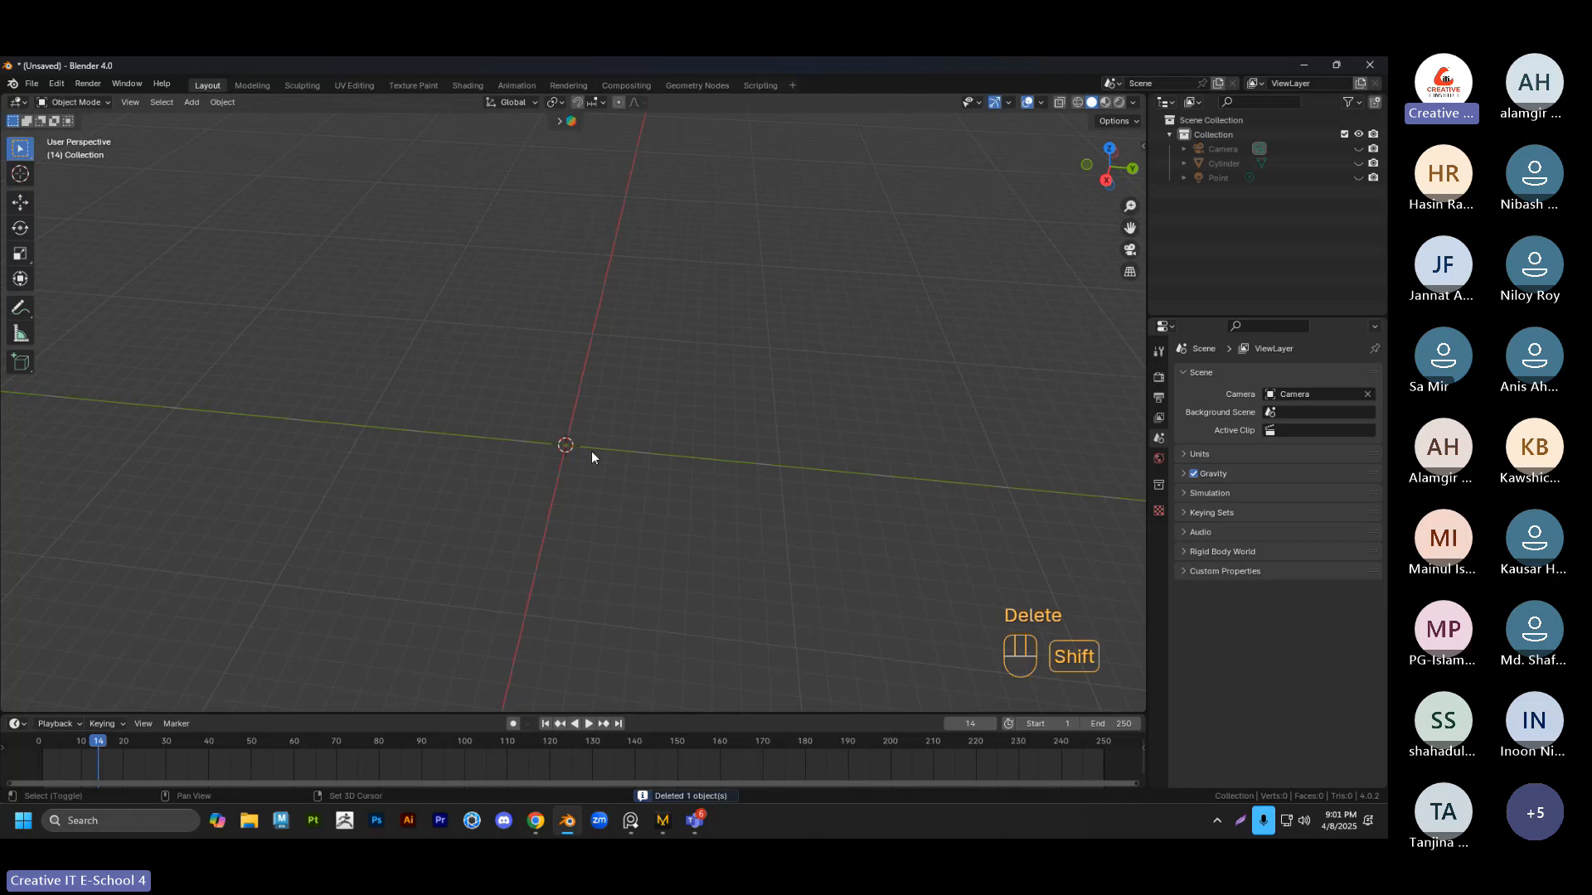
key("shift+a")
mouse_move(591, 451)
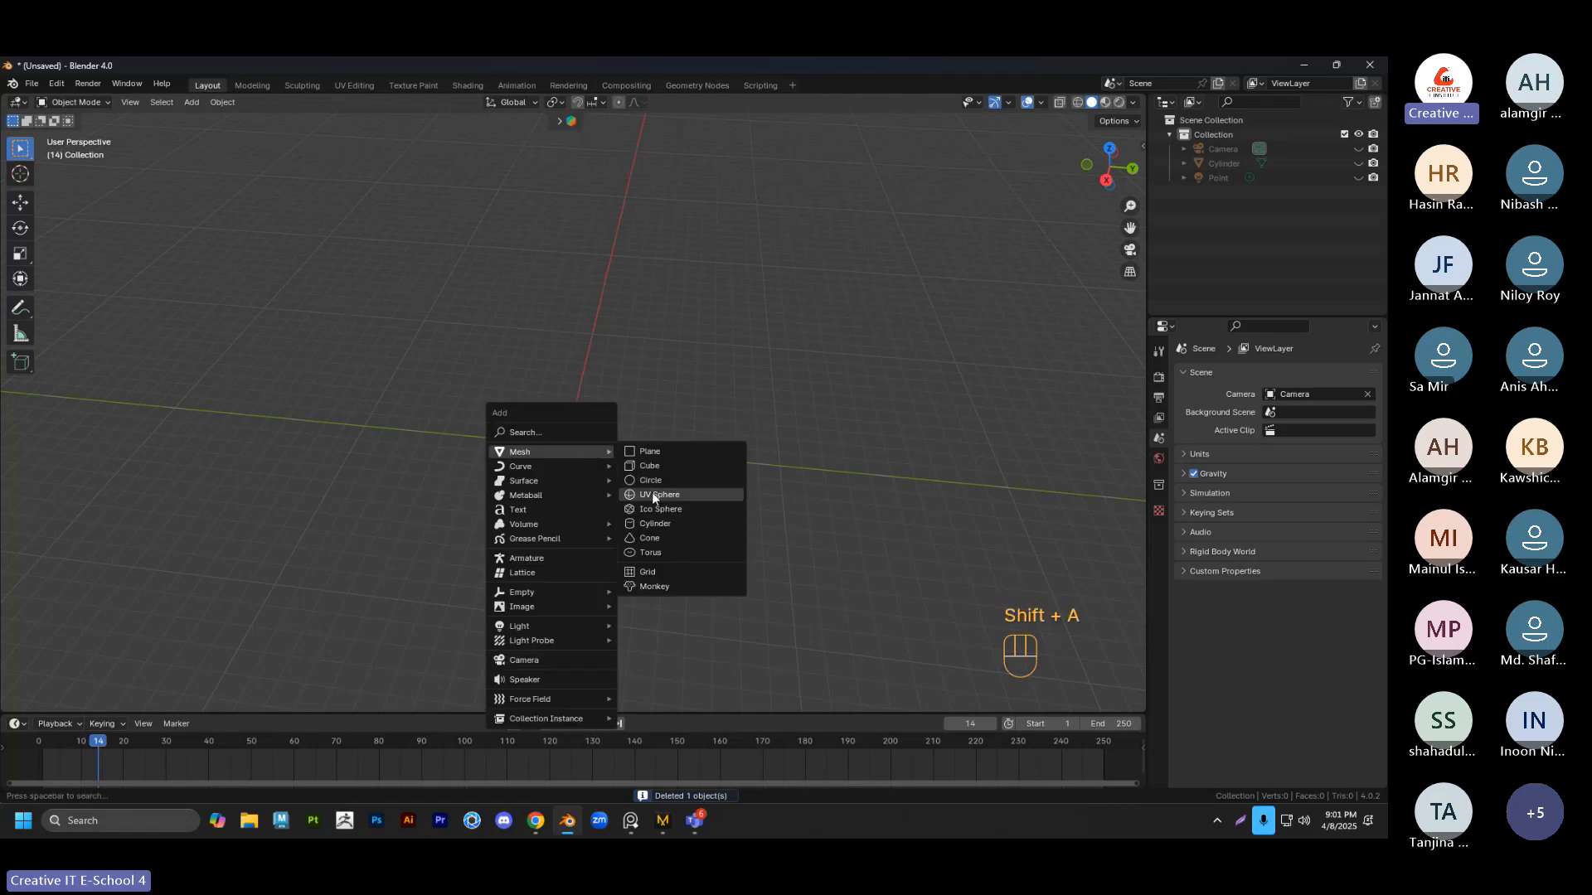
left_click(655, 523)
key("s")
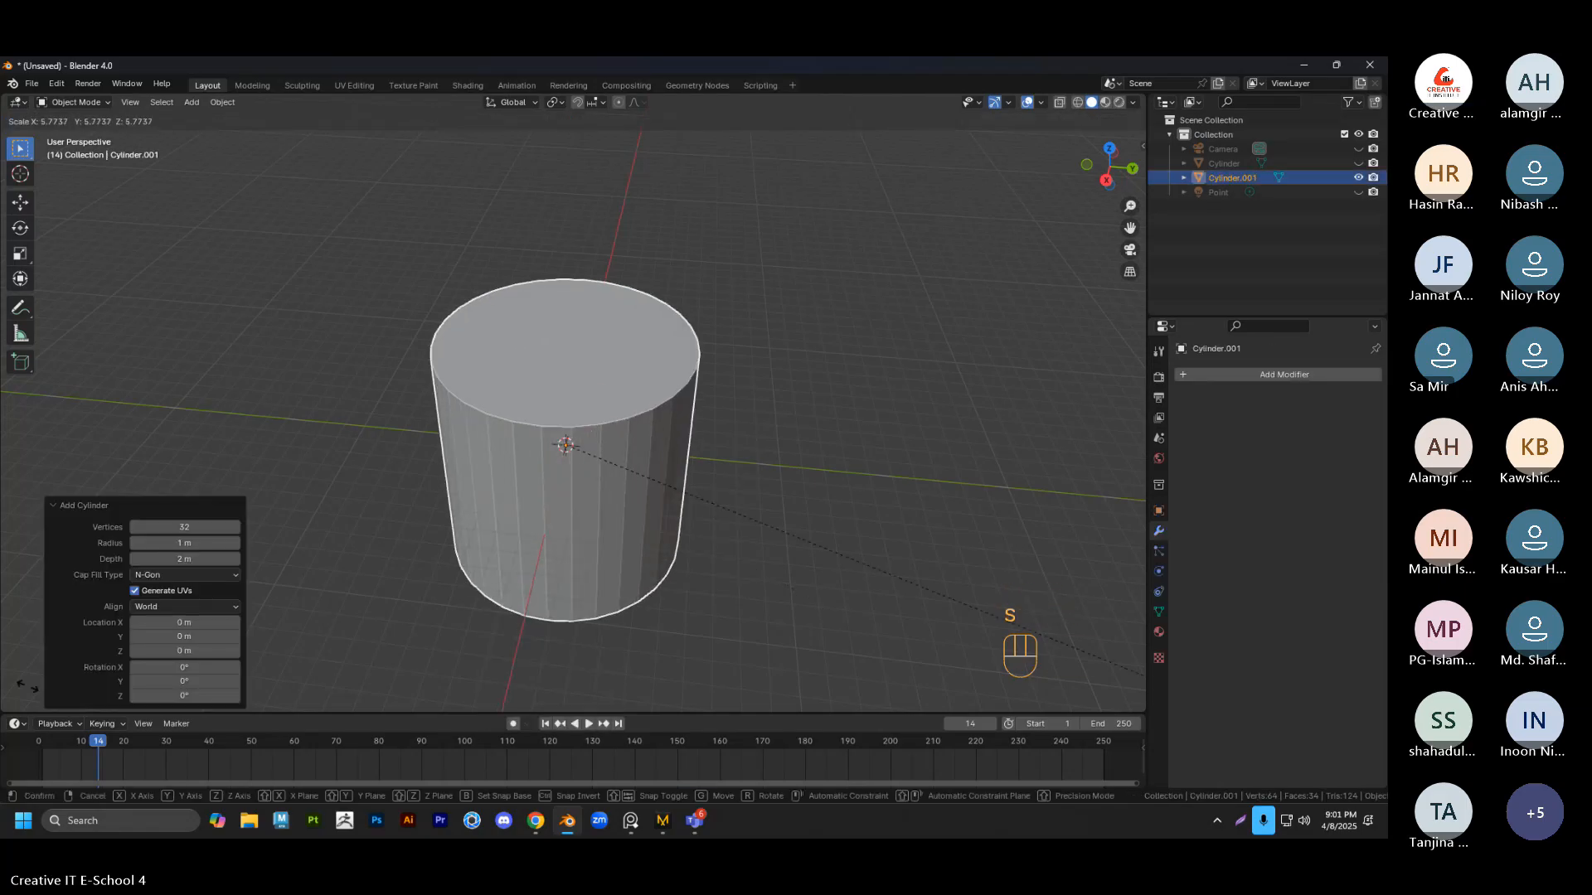
left_click(35, 686)
scroll(464, 463, "down", 1)
Raise the cylinder along the Z axis until its base sits near the ground grid
middle_click_drag(626, 473, 625, 445)
key("g")
key("z")
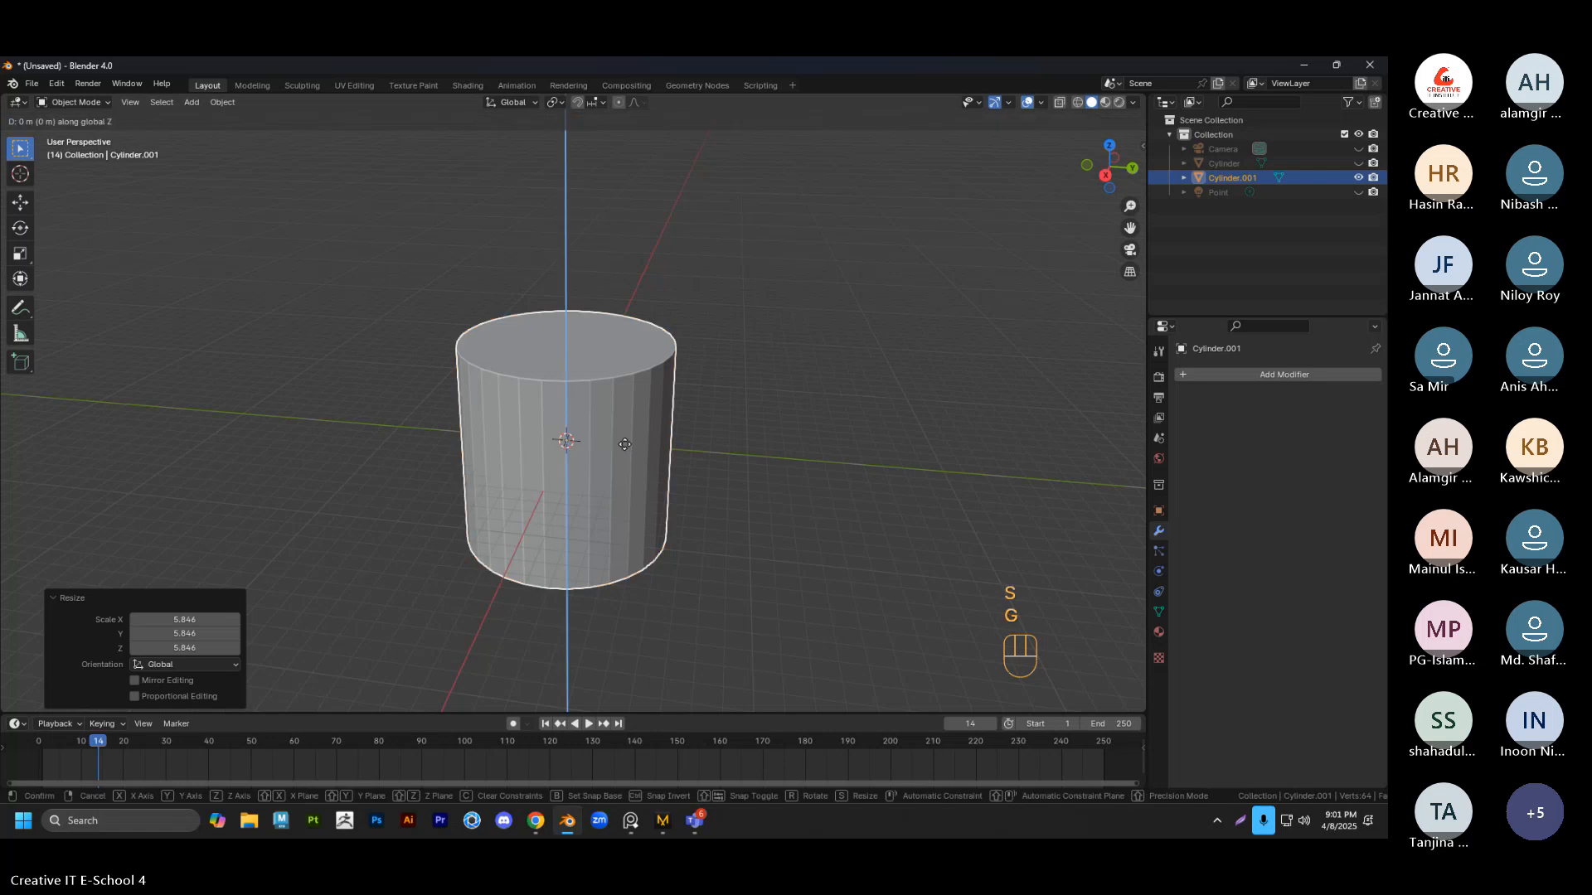
left_click(640, 324)
left_click(759, 310)
scroll(655, 379, "down", 2)
middle_click_drag(654, 381, 628, 348)
scroll(628, 365, "up", 2)
middle_click_drag(629, 365, 630, 469, "shift")
left_click(615, 391)
left_click(759, 461)
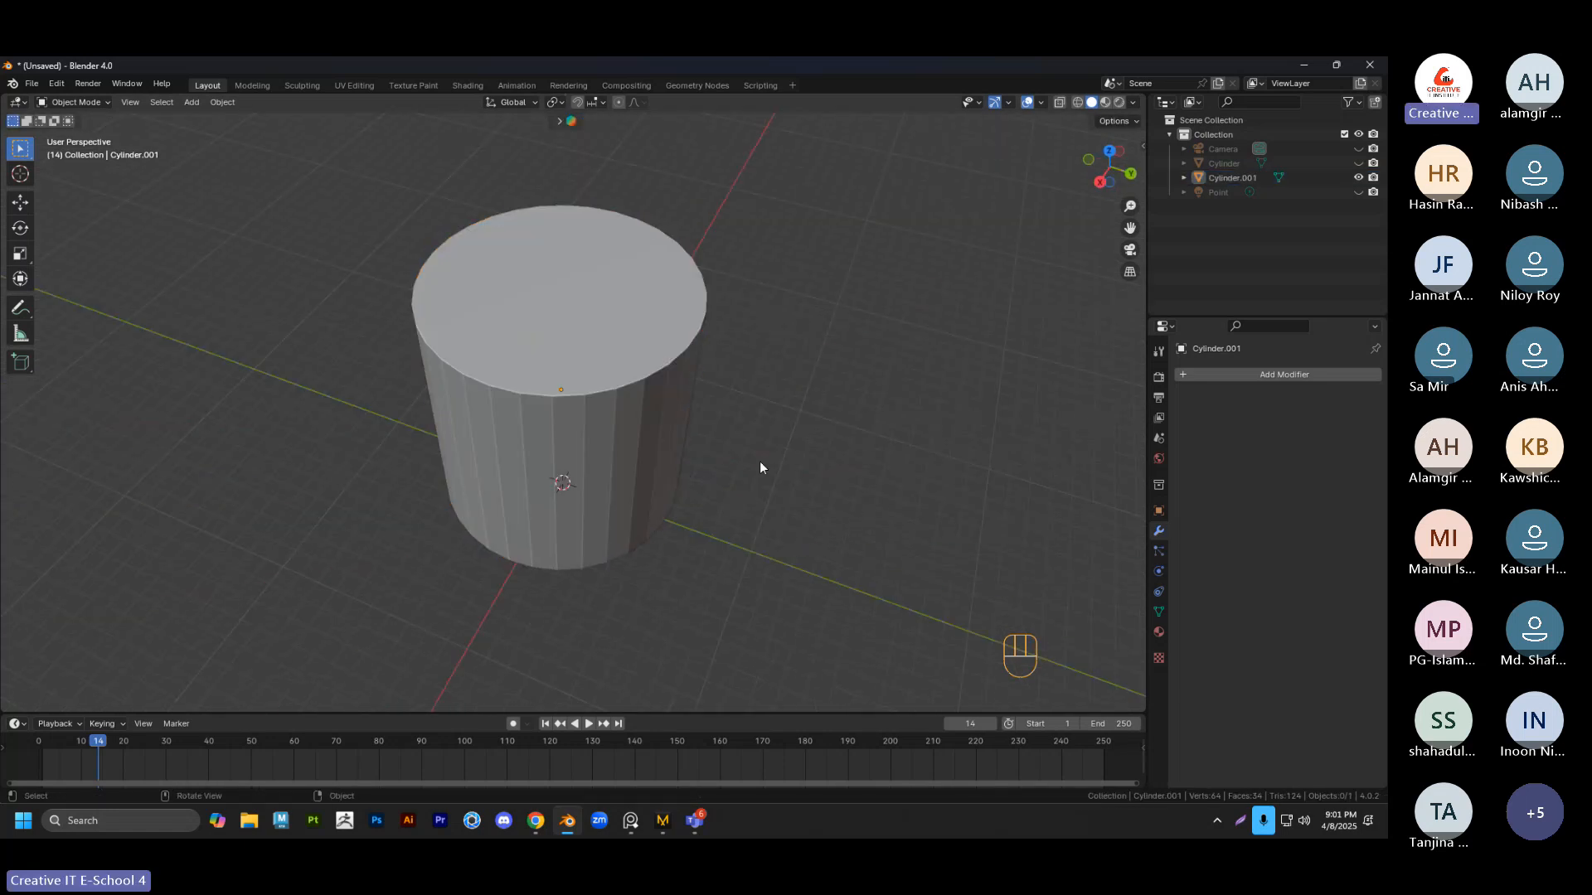
Open the cylinder in Edit Mode and turn on X-ray display
left_click(619, 525)
middle_click_drag(619, 526, 621, 448)
key("Tab")
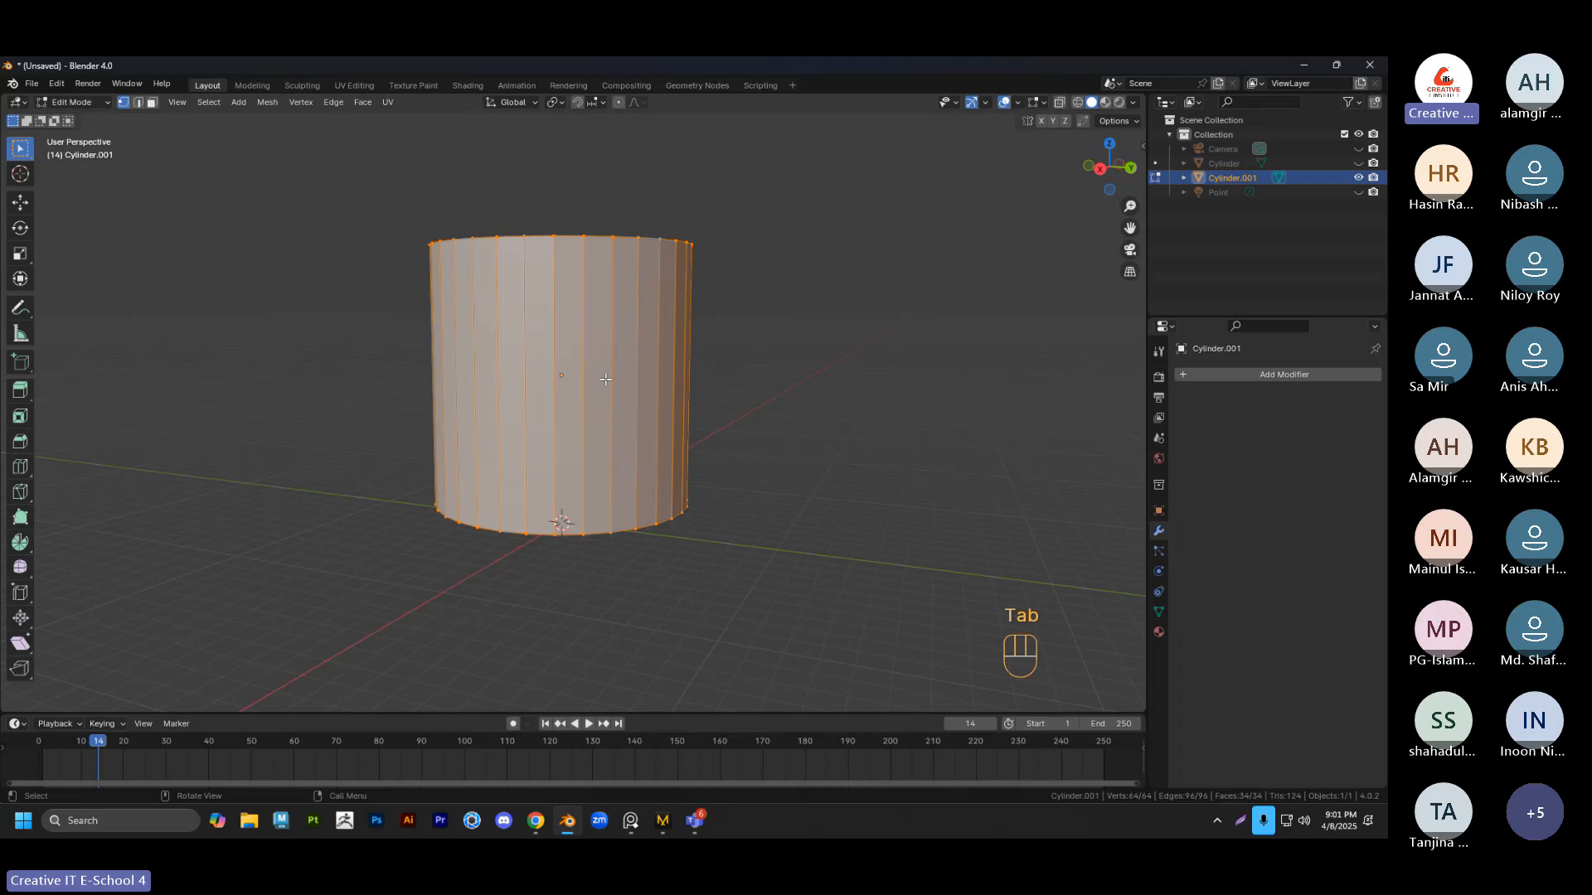
middle_click_drag(606, 379, 604, 373)
key("alt+z")
In face select mode, raise the cylinder's top face about 3.61 m along the Z axis
left_click(590, 254)
key("3")
left_click(569, 300)
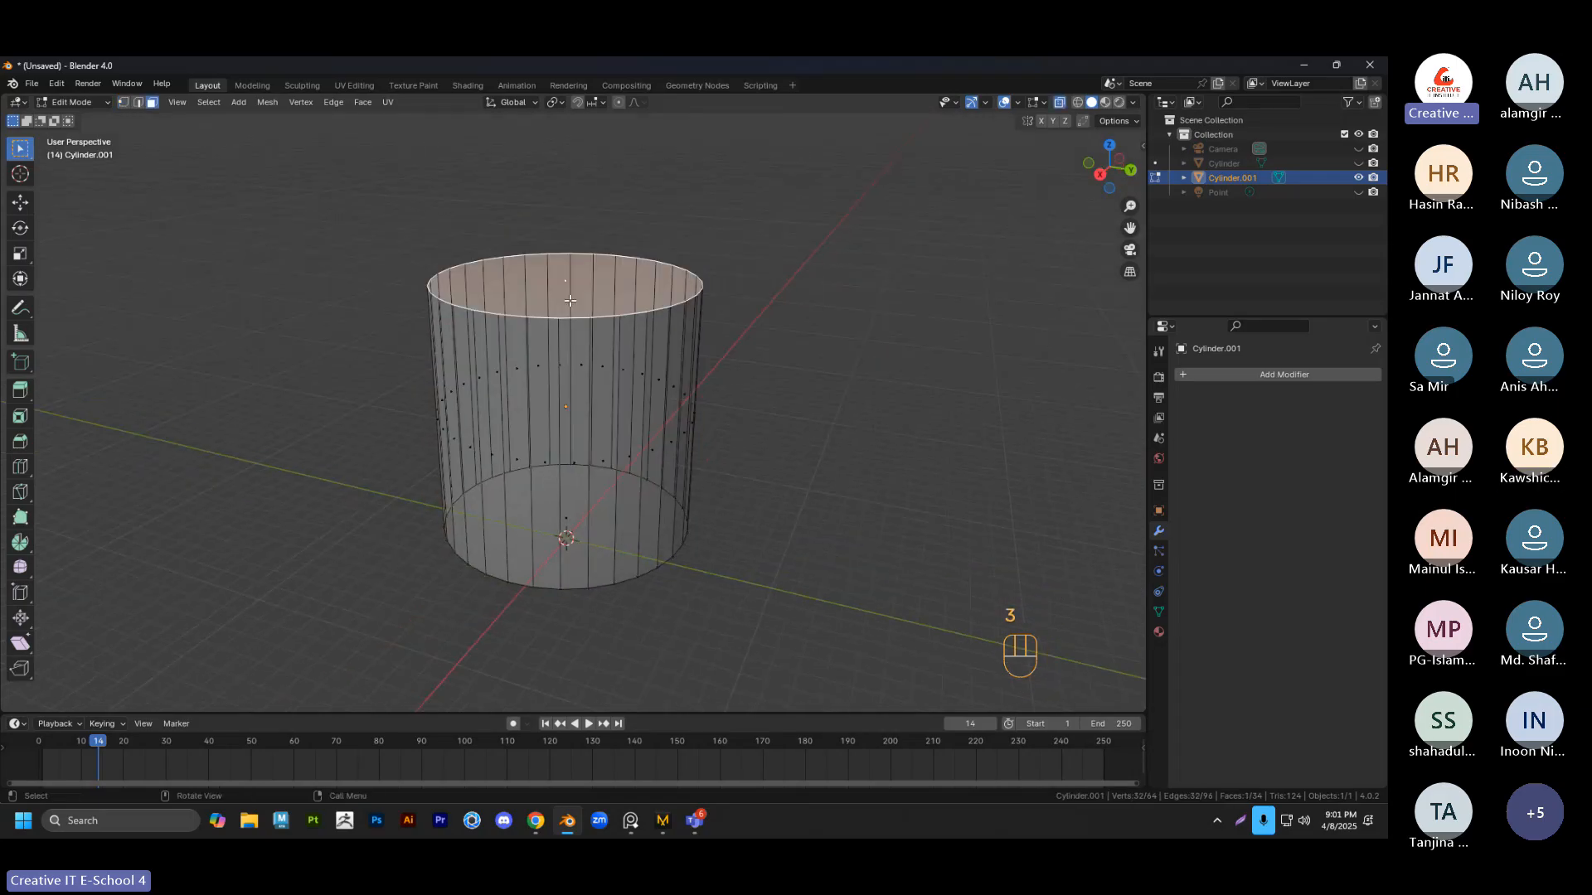
scroll(601, 393, "down", 3)
key("g")
key("z")
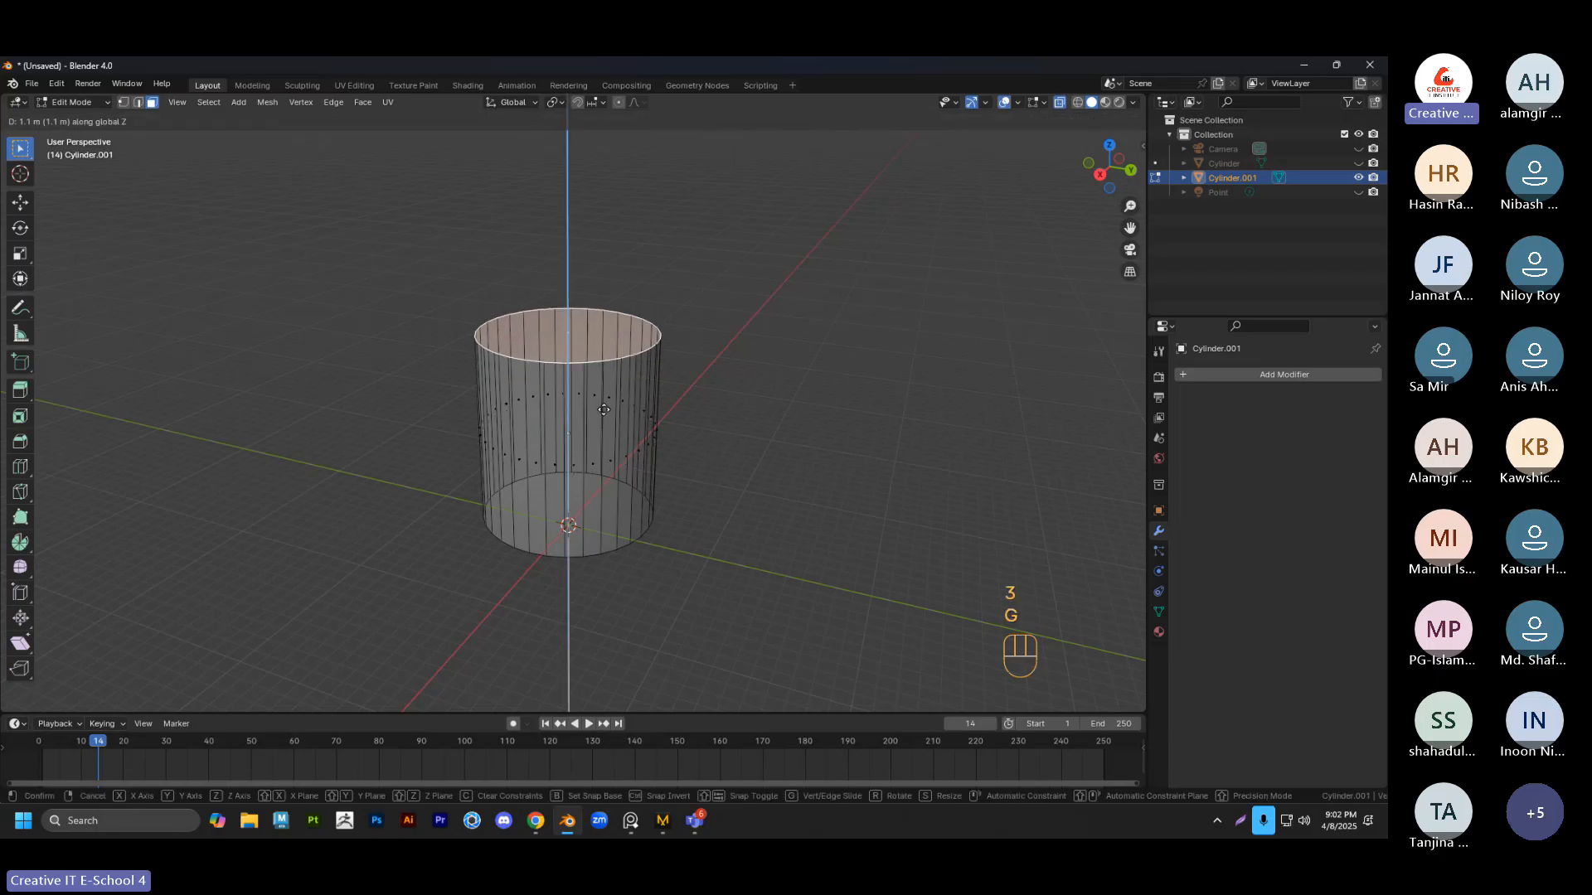
left_click(603, 372)
middle_click_drag(603, 372, 580, 336)
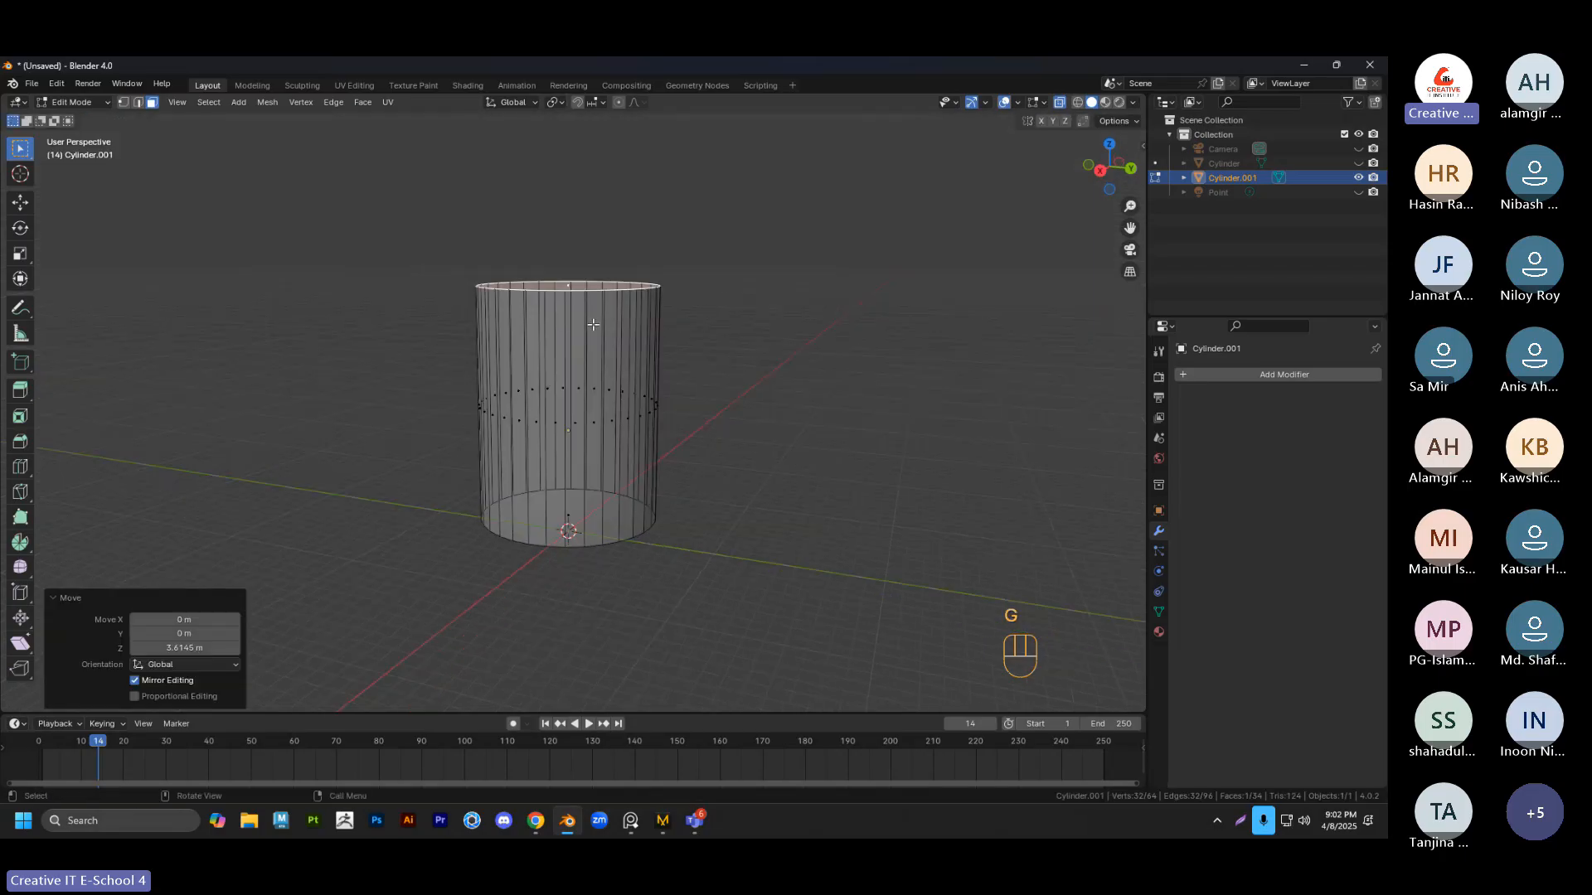
Switch to Chrome and run a Google image search for "sherif pistol" in a new tab
left_click(535, 821)
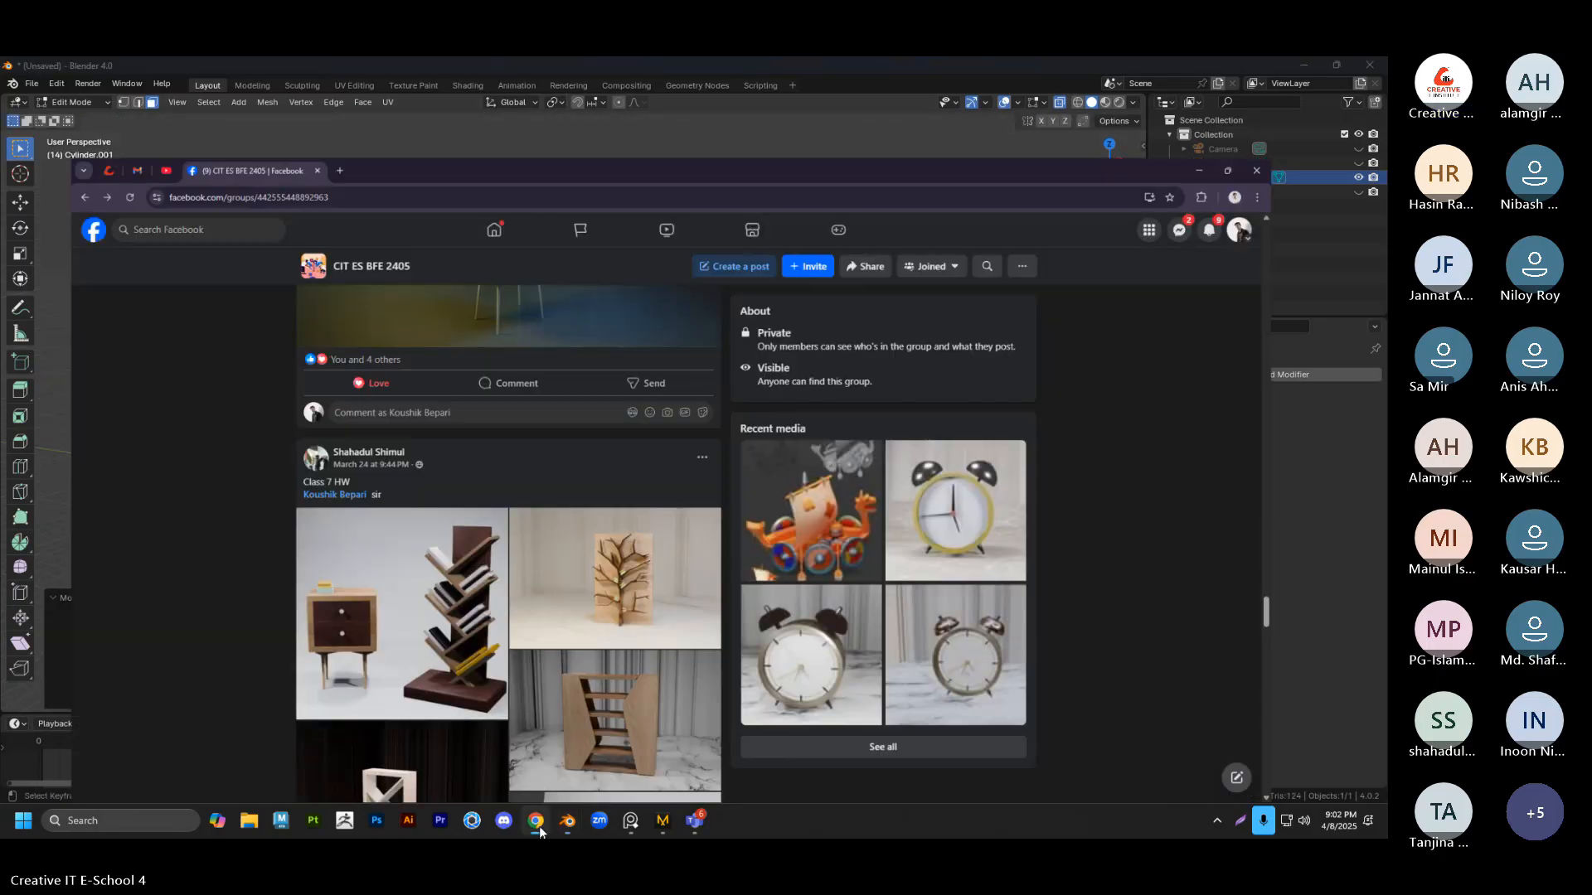
left_click(308, 73)
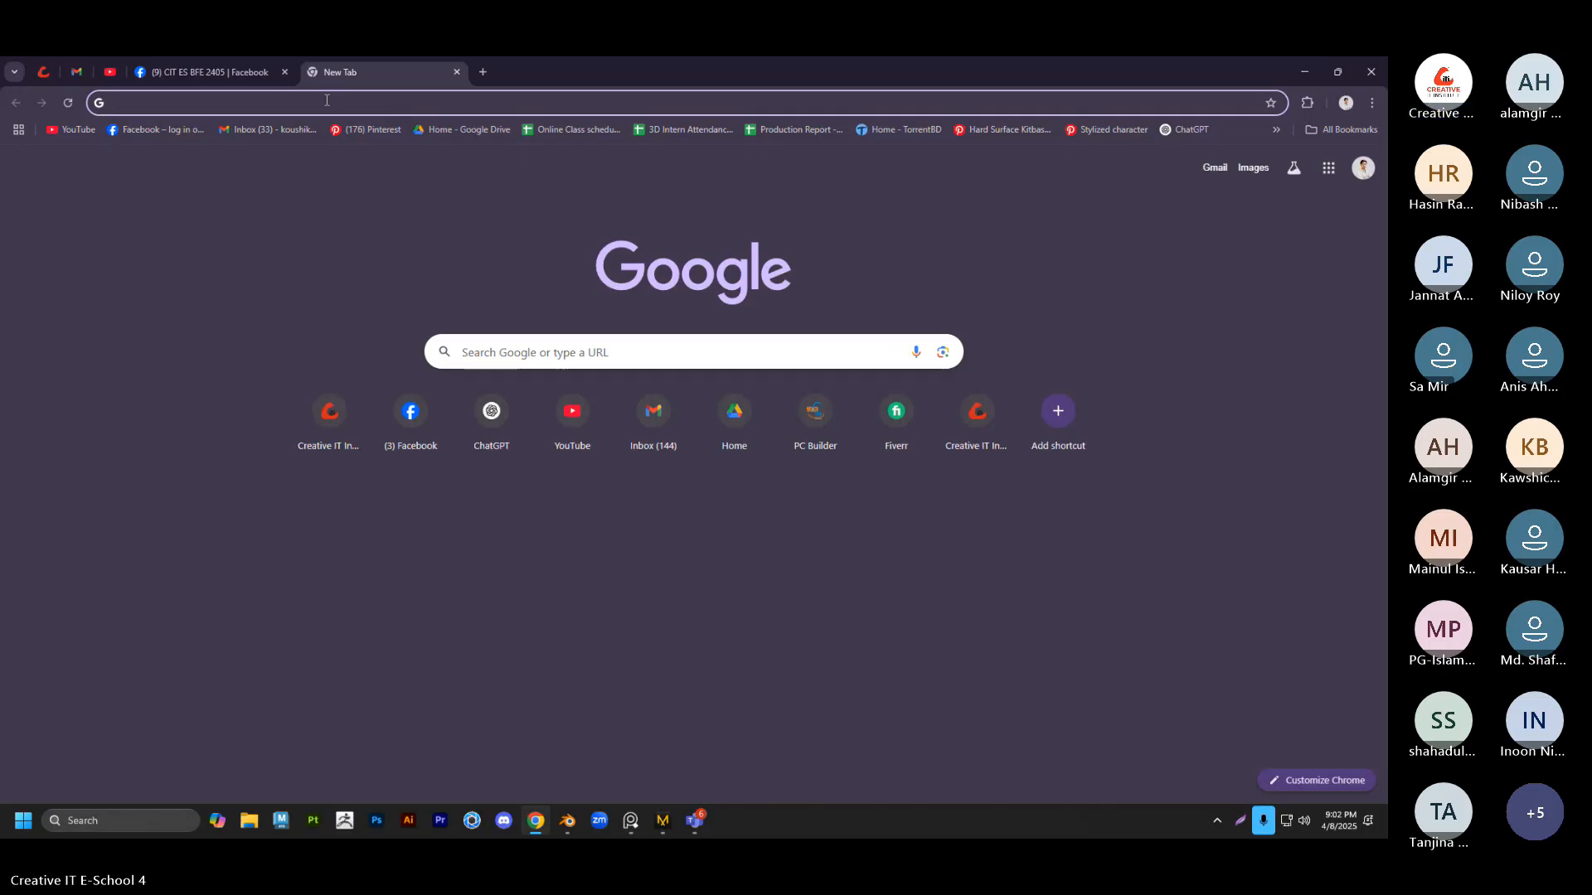
type("sherif")
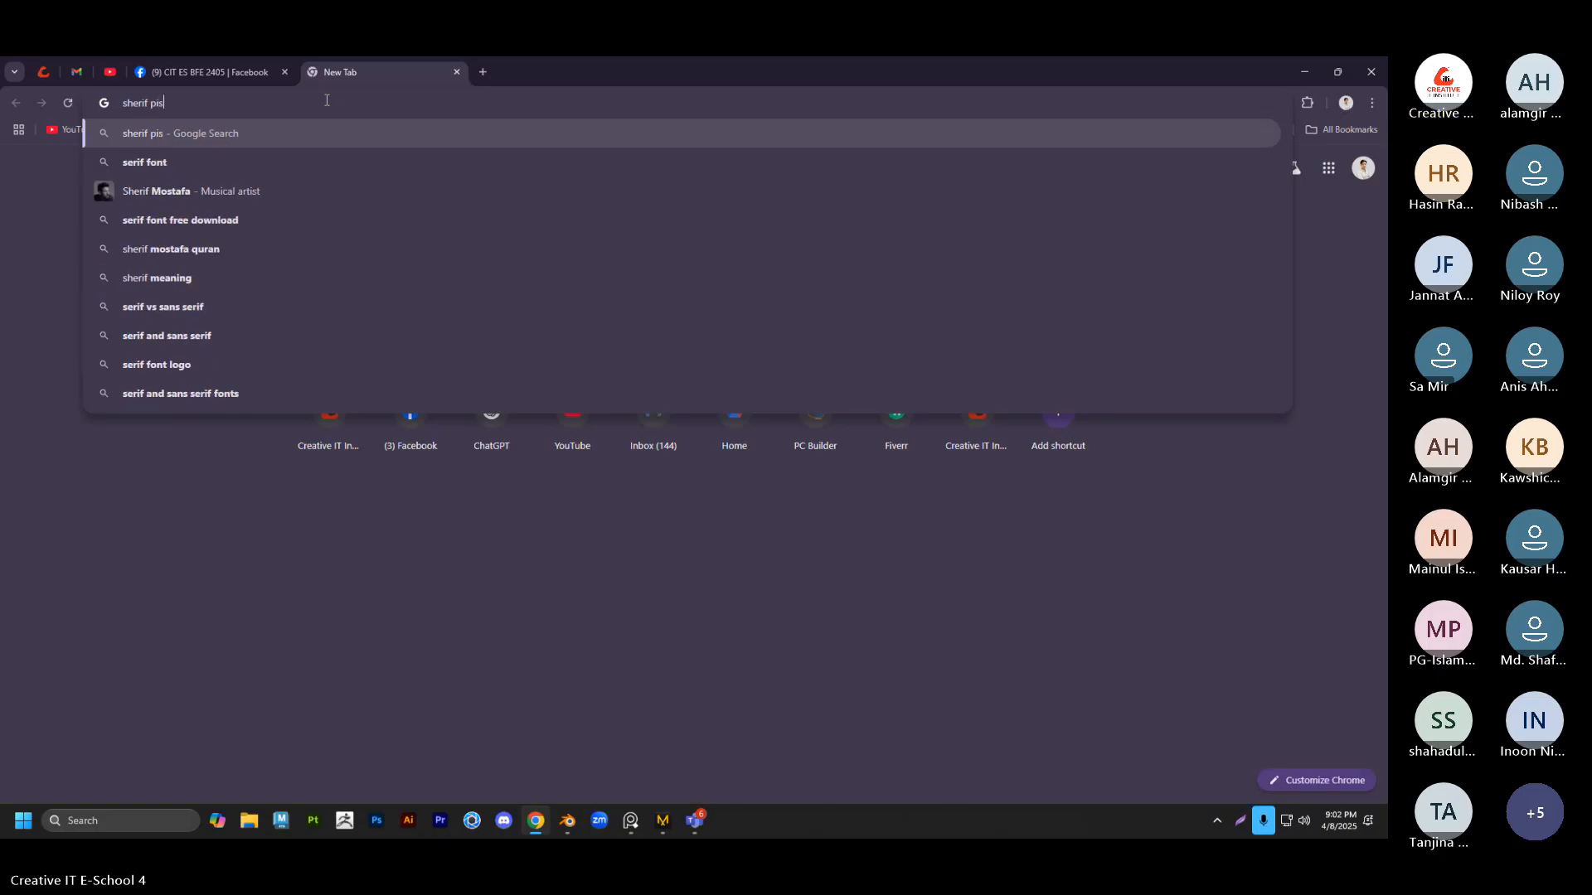
type(" pistol")
key("Return")
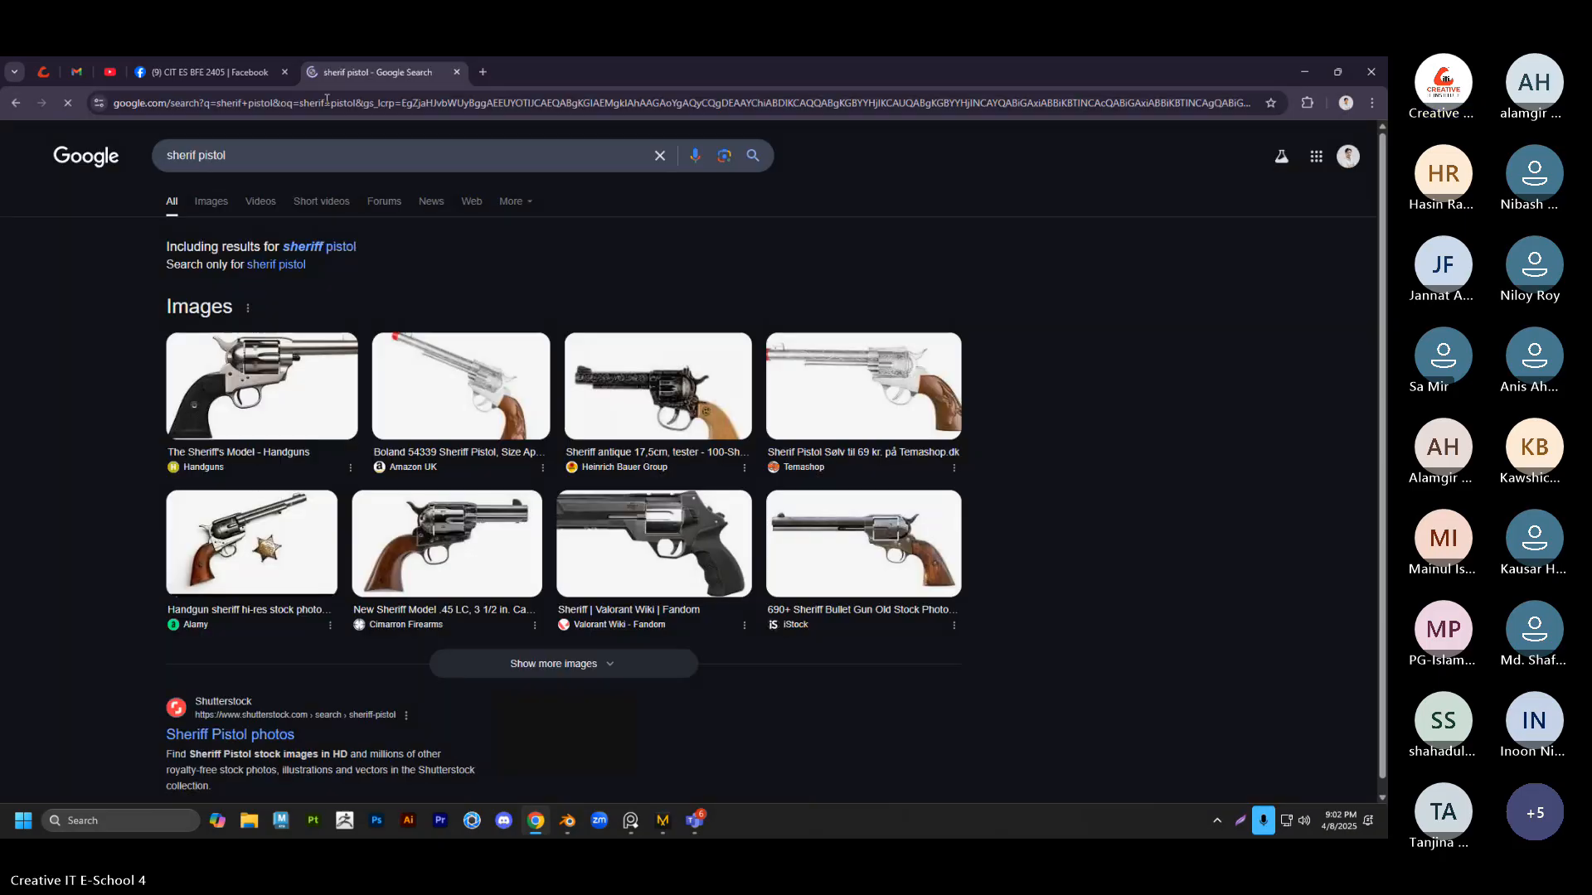
left_click(199, 209)
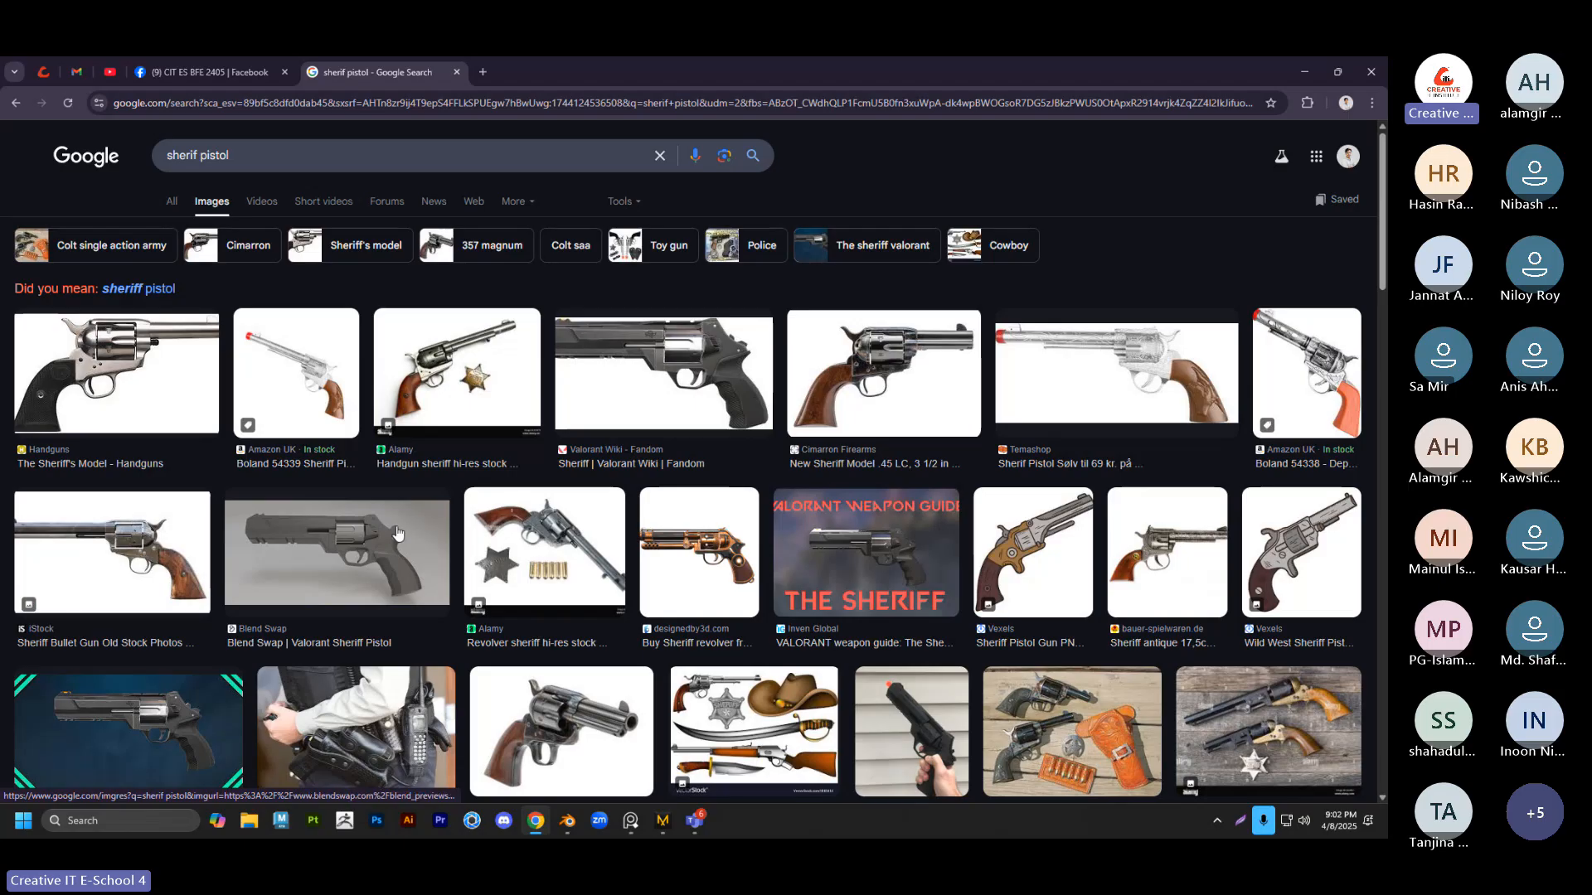
Preview the Blend Swap "Valorant Sheriff Pistol" image and look through its related pictures
left_click(370, 558)
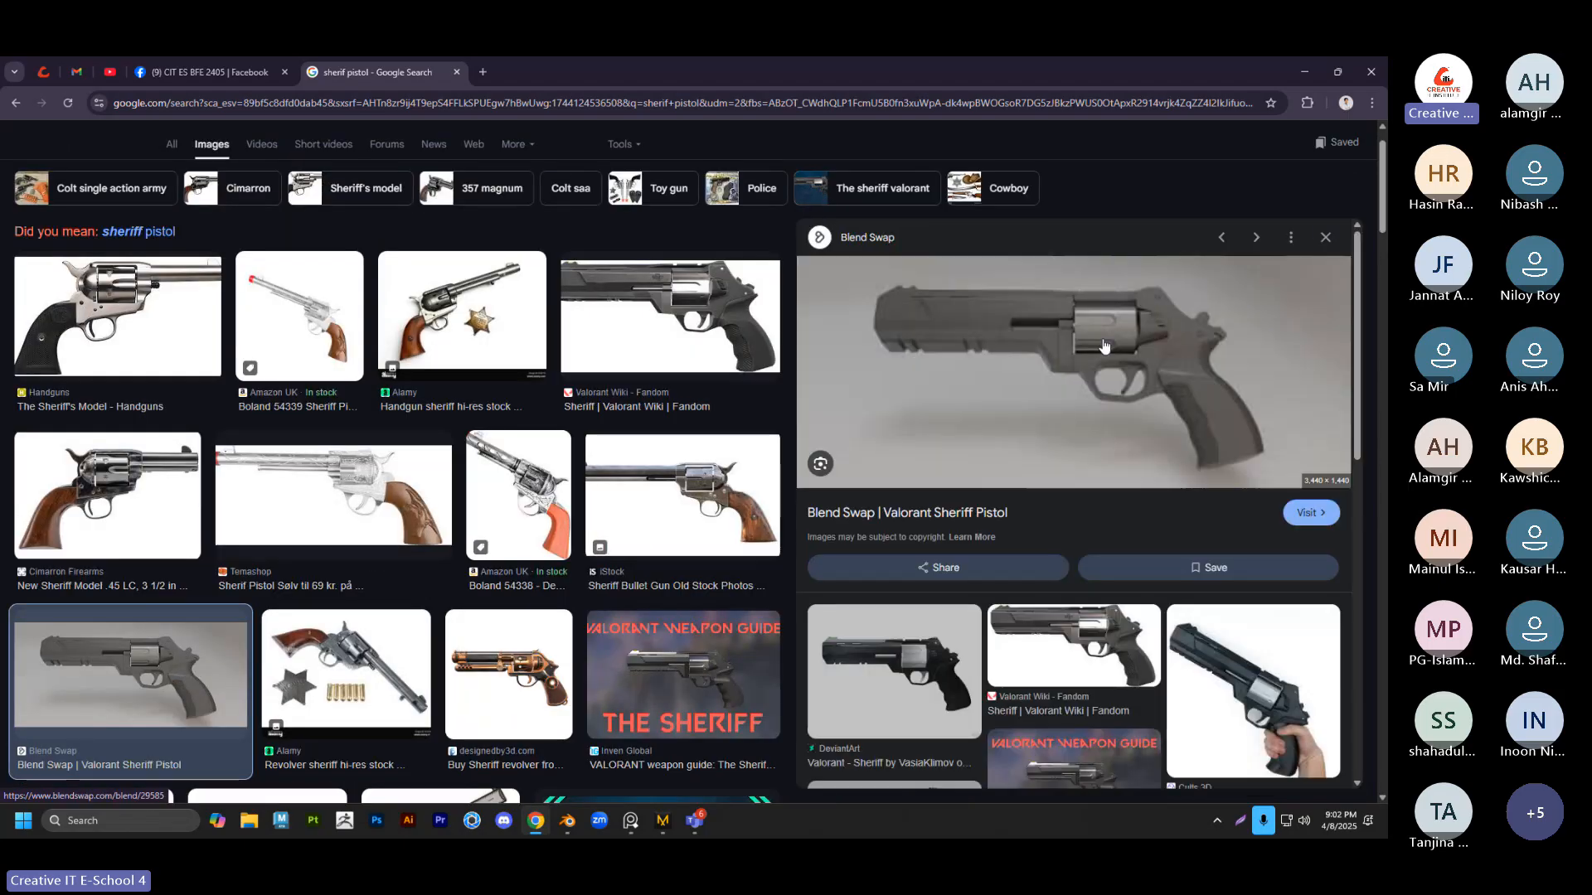
scroll(1108, 332, "down", 10)
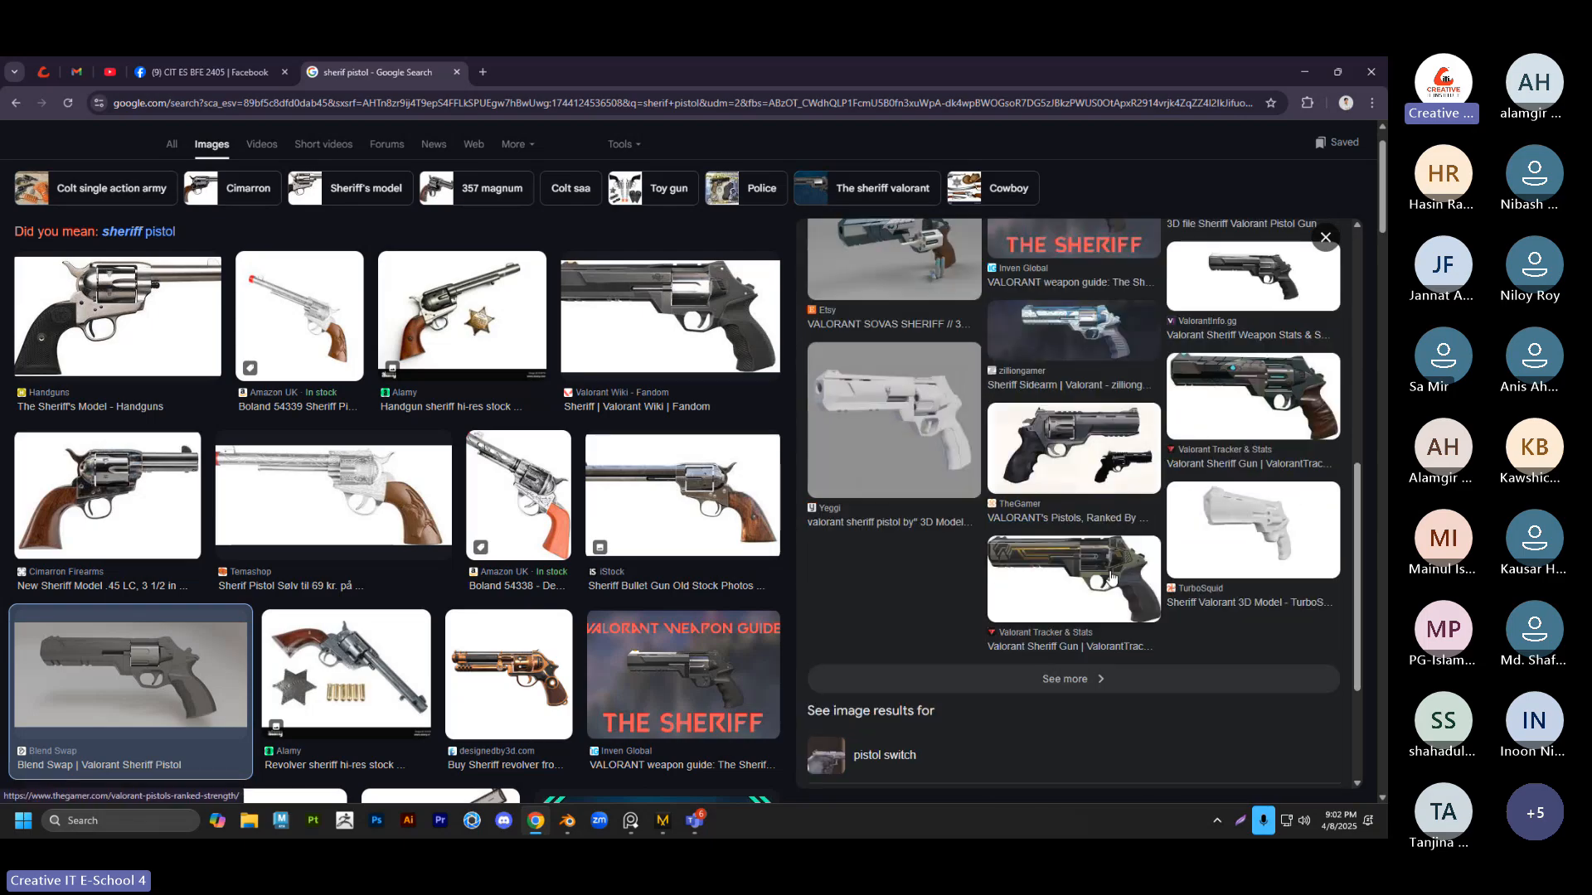
scroll(1109, 565, "up", 12)
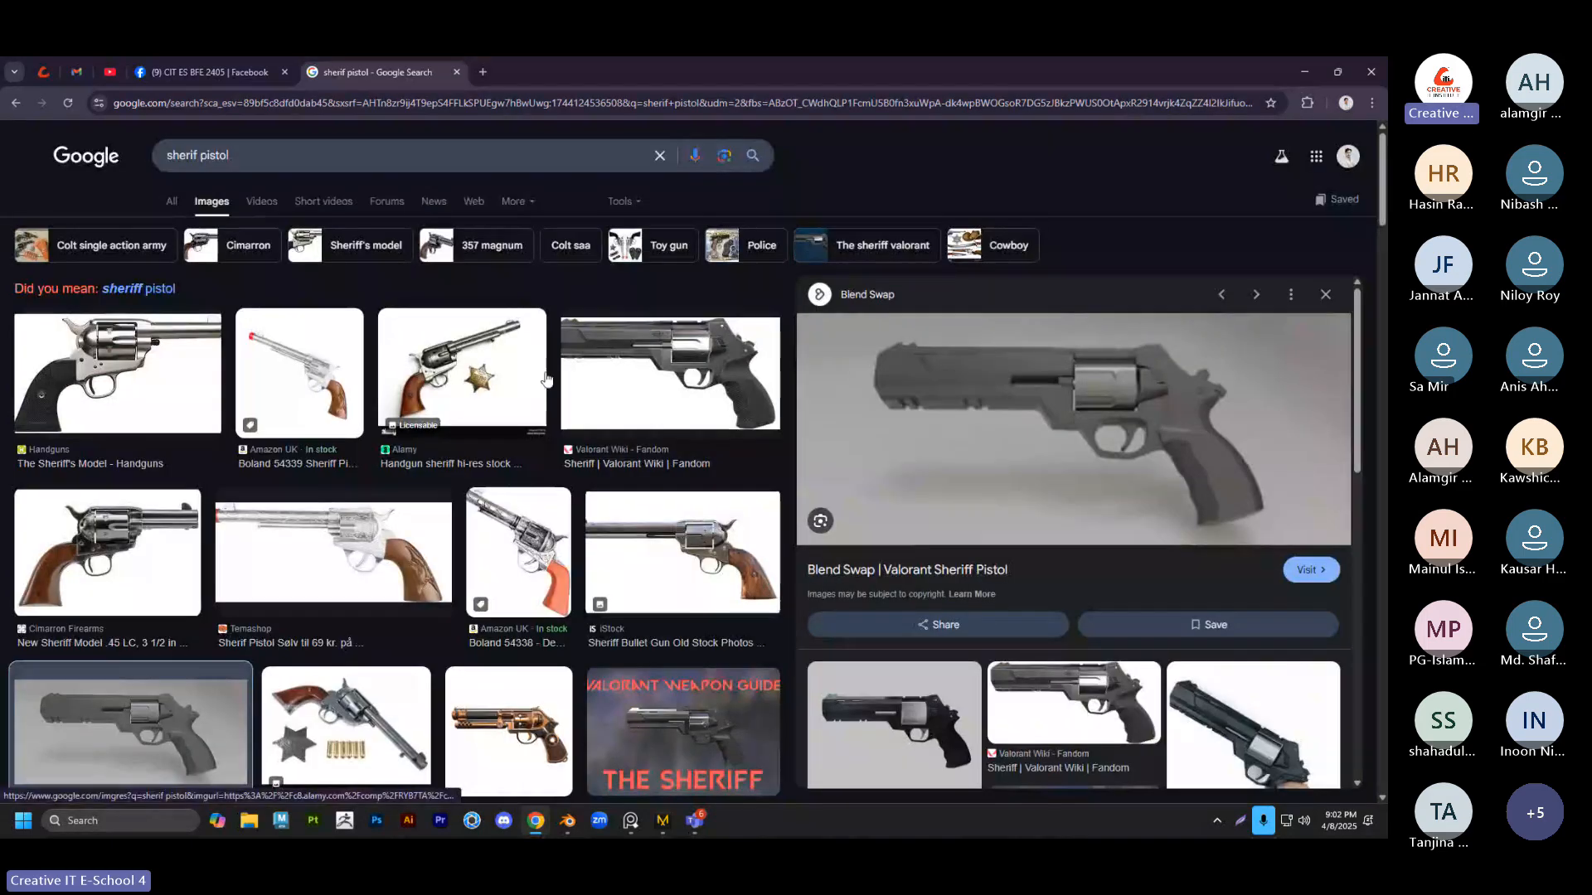
scroll(1092, 448, "down", 3)
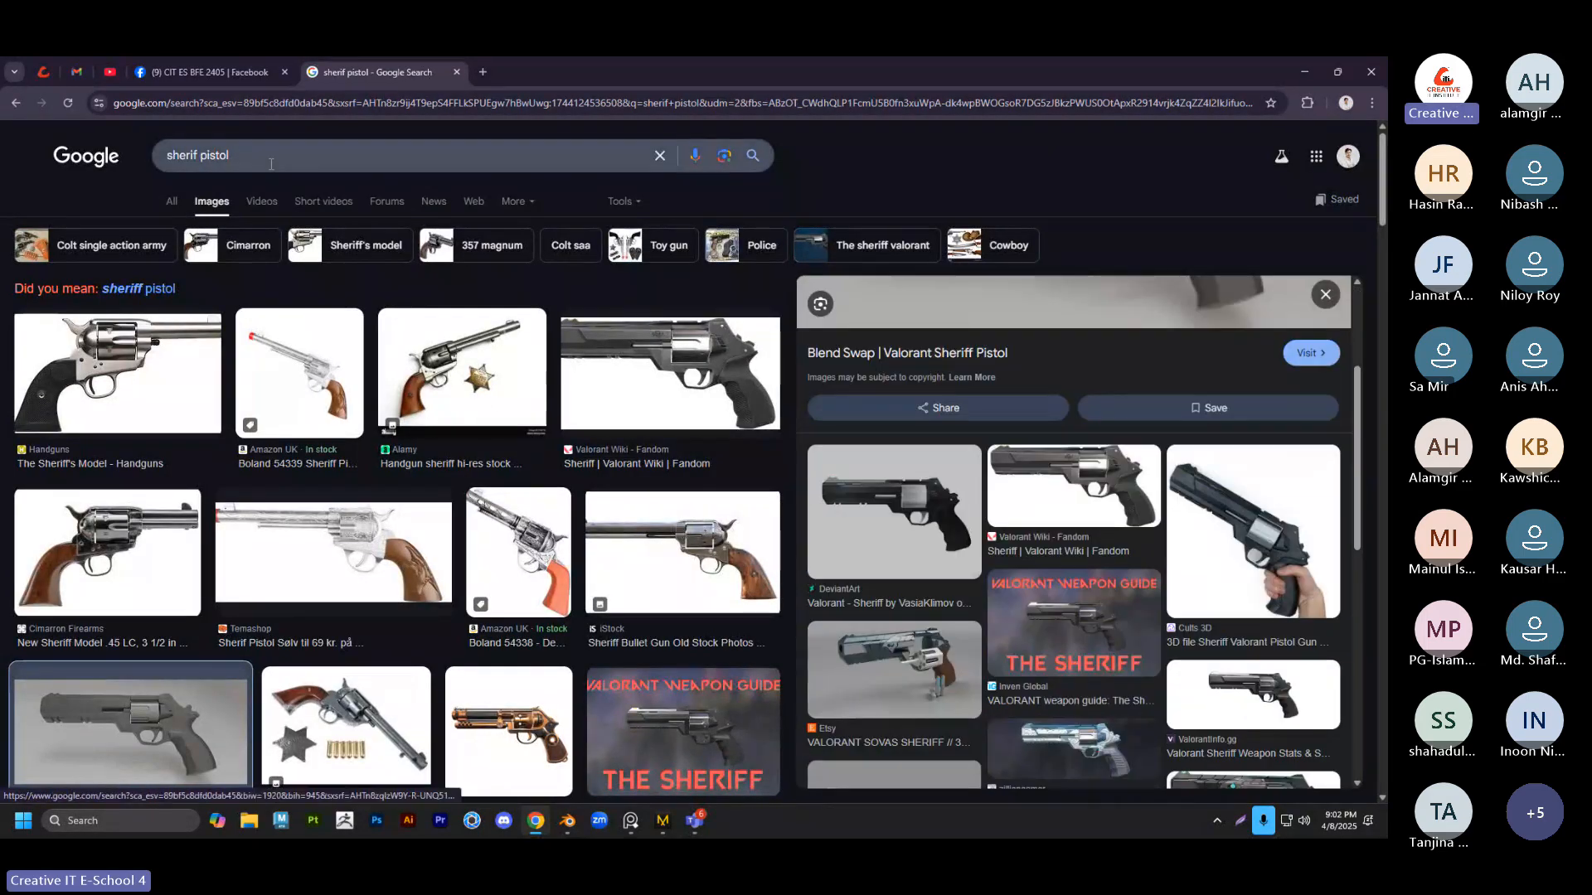
Search images for "sherif pistol bullet carrier" and look through the results
left_click(286, 156)
type("buller")
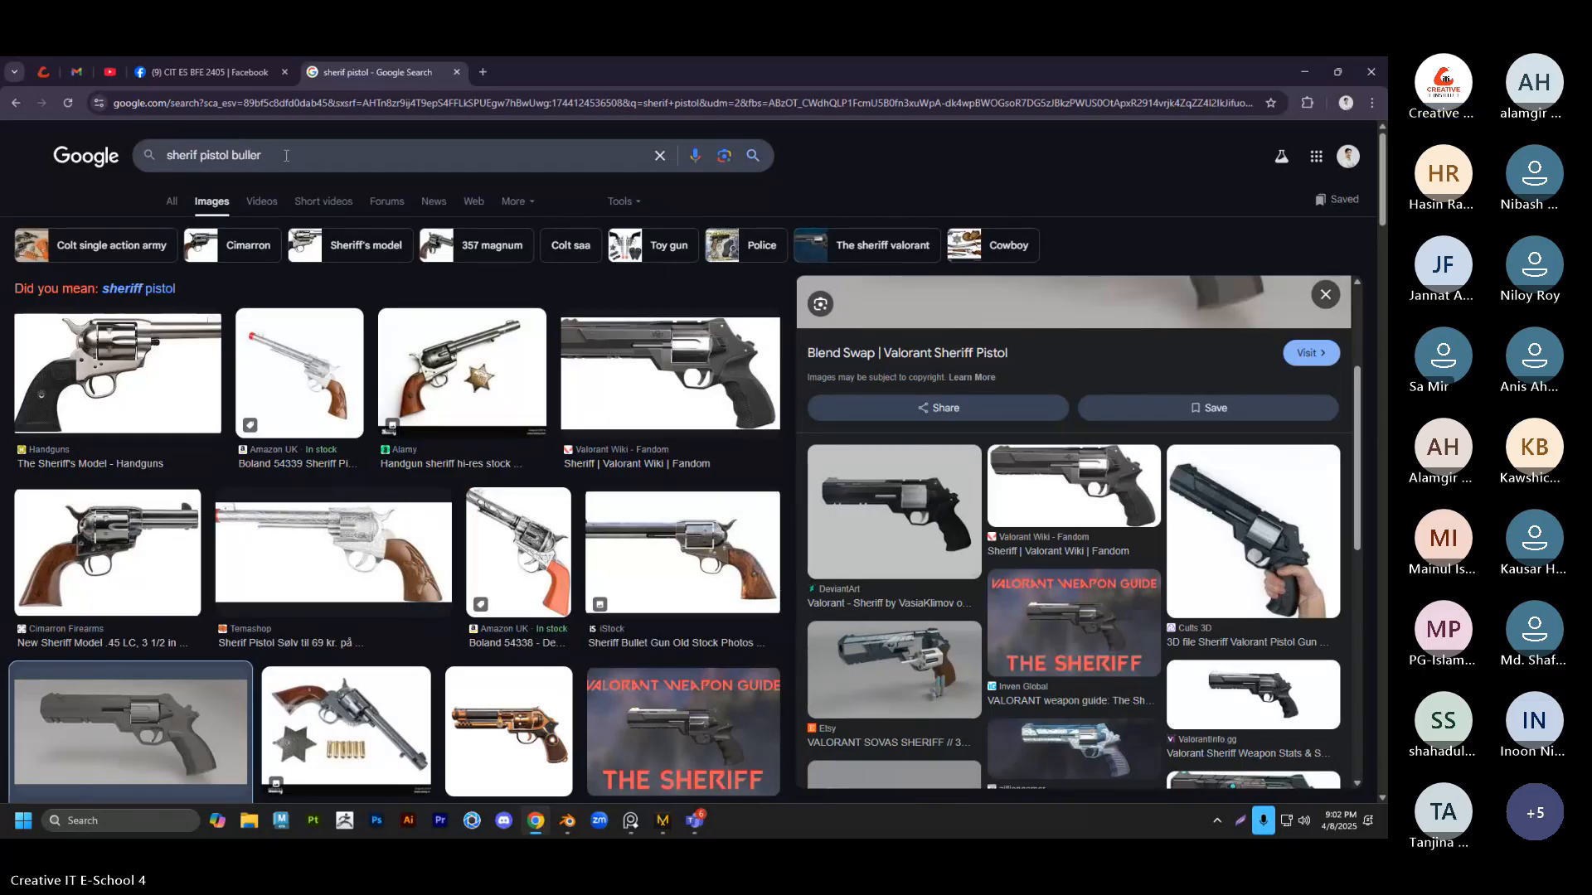
key("BackSpace")
type("t")
type(" carrier")
key("Return")
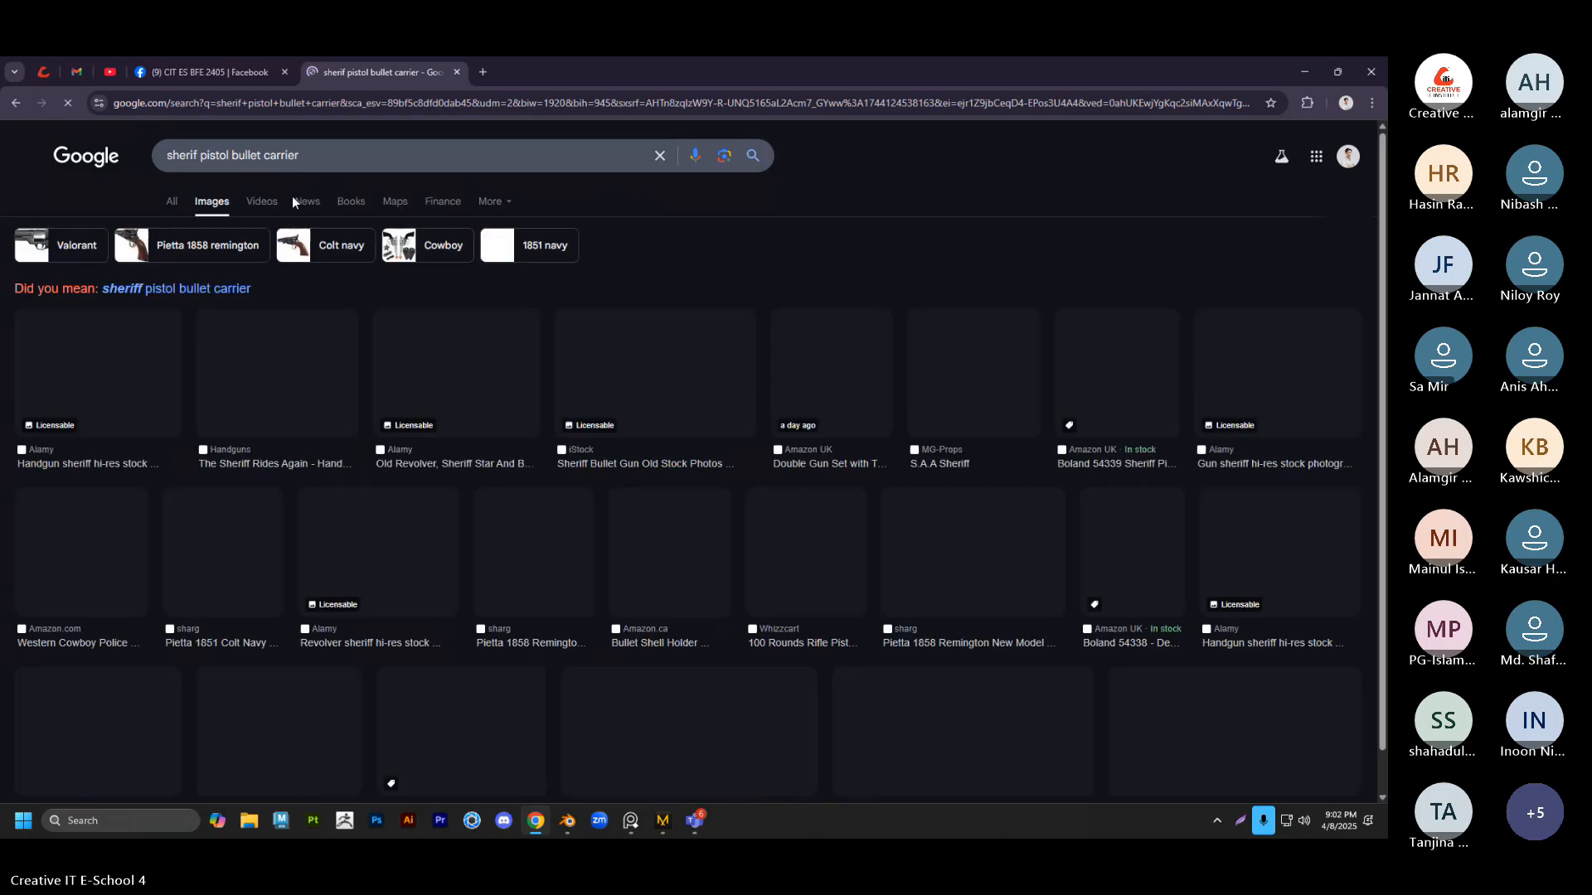
scroll(814, 432, "down", 3)
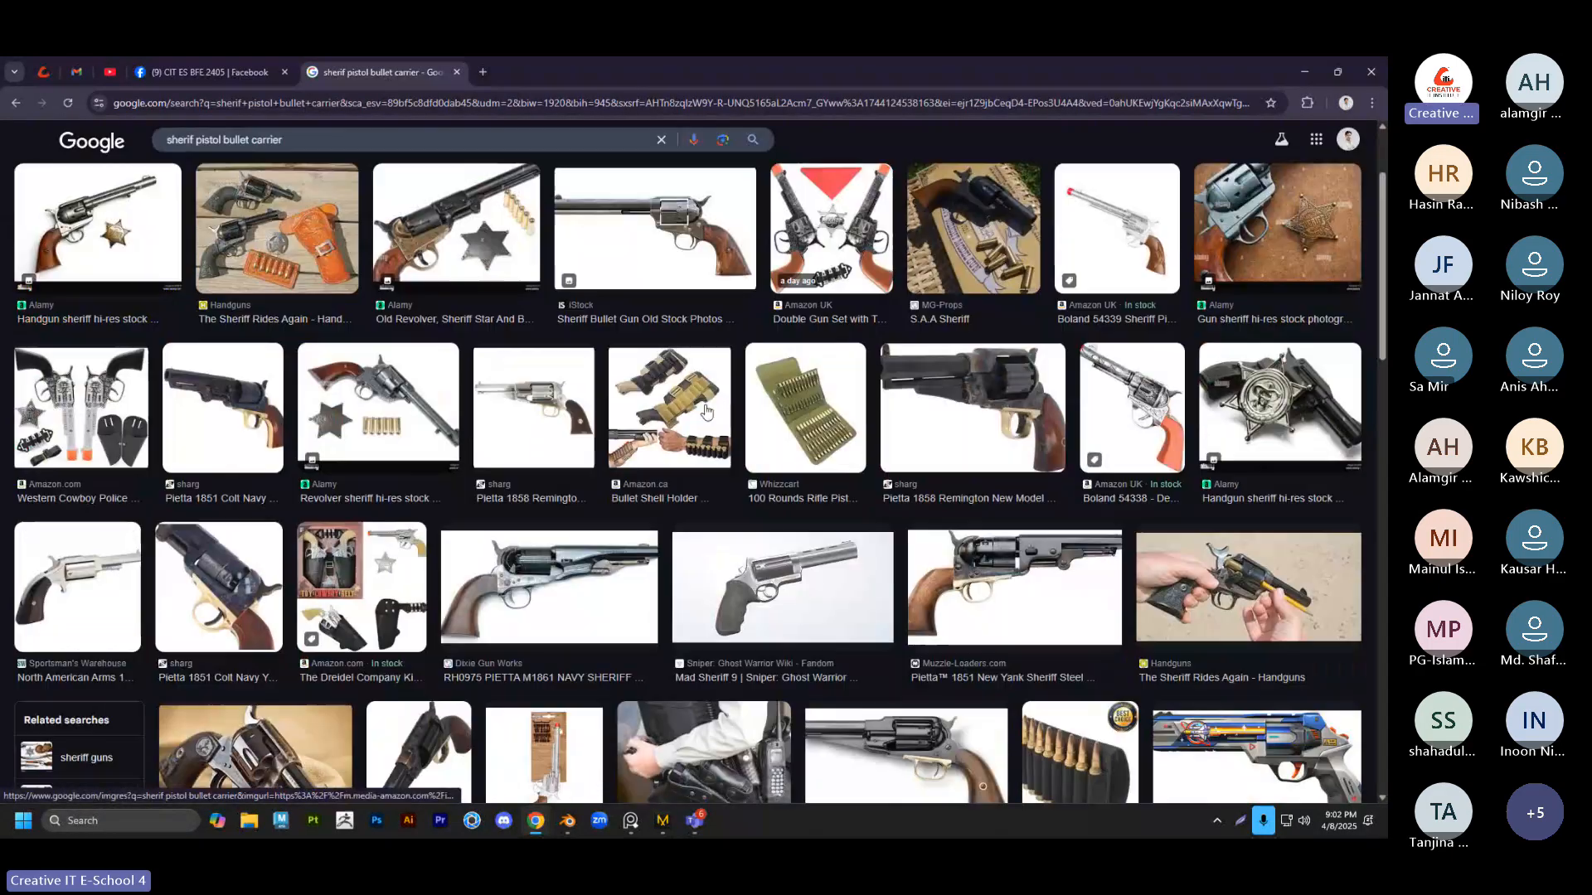
scroll(813, 432, "up", 3)
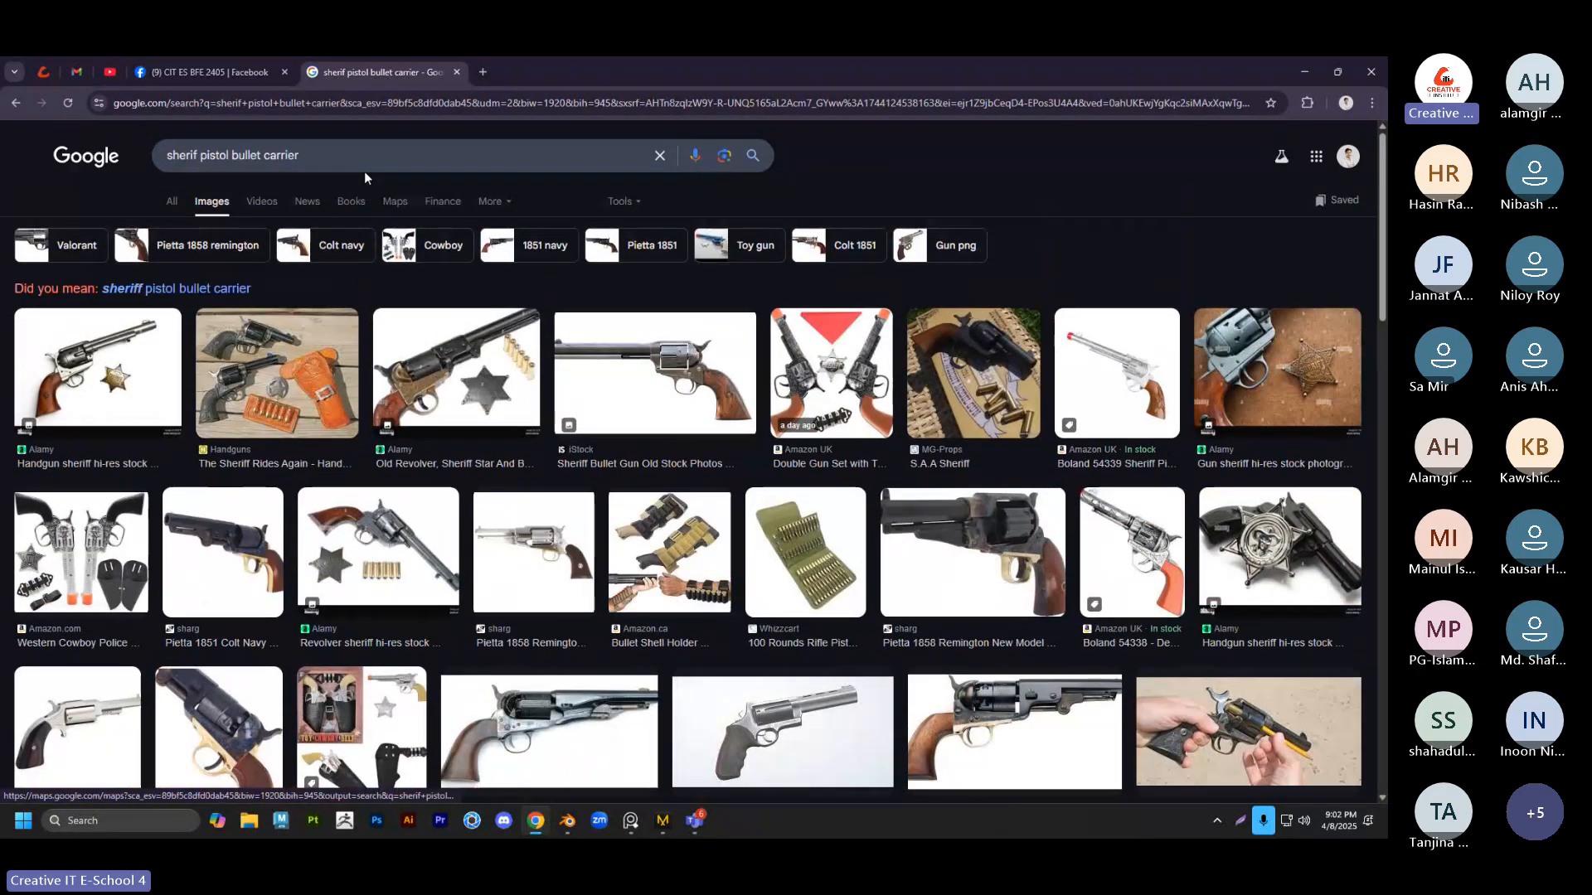
Change the image search to "sherif pistol bullet holder" and browse the results for a reference
double_click(266, 155)
type("holder")
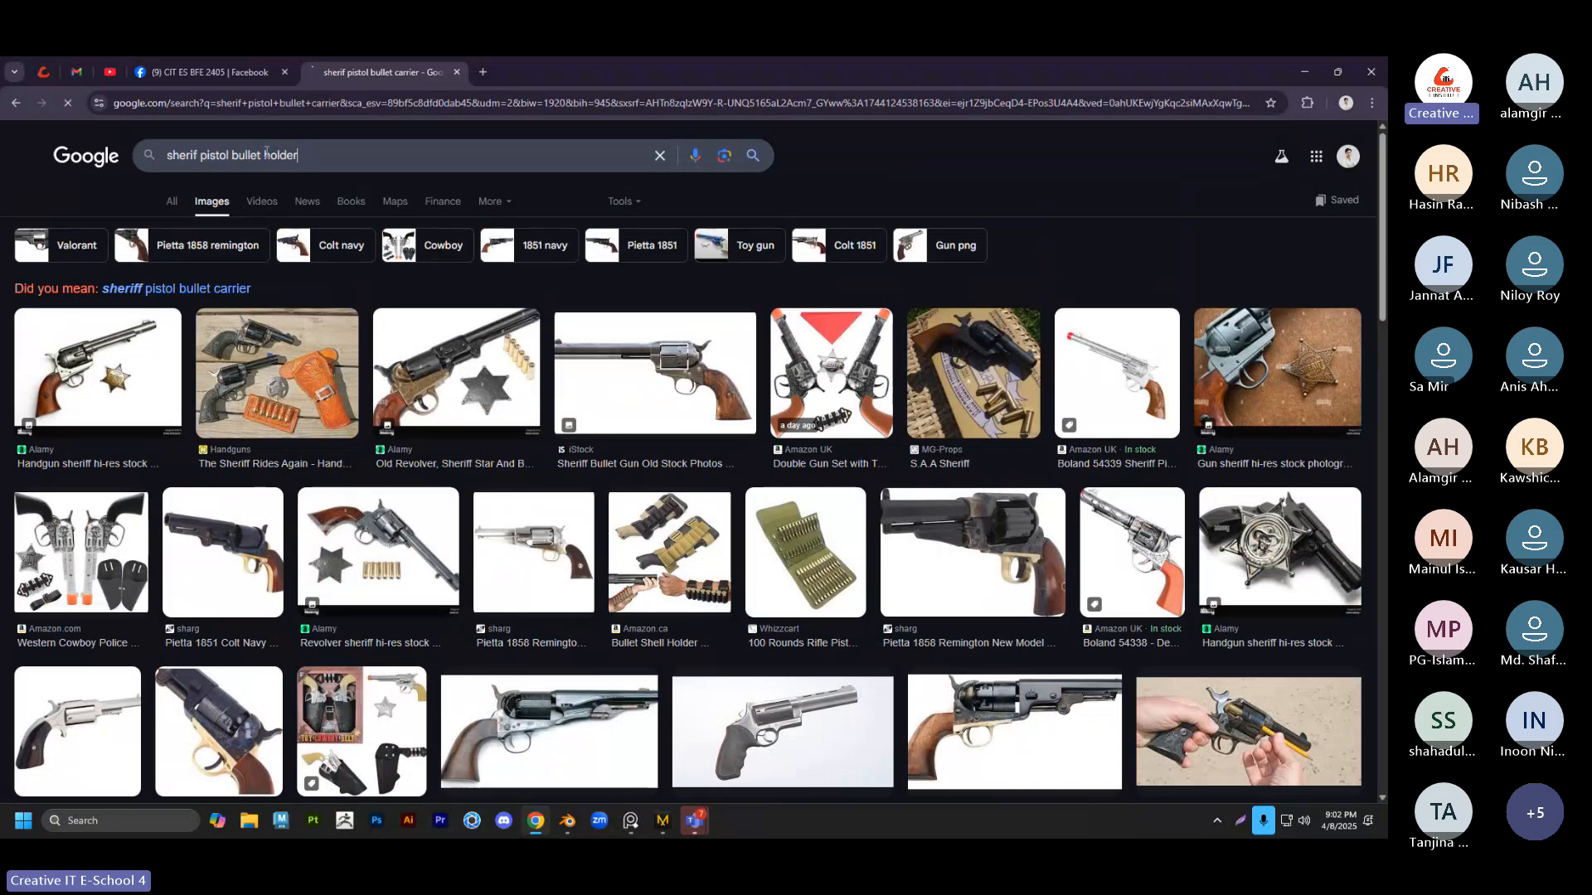
key("Return")
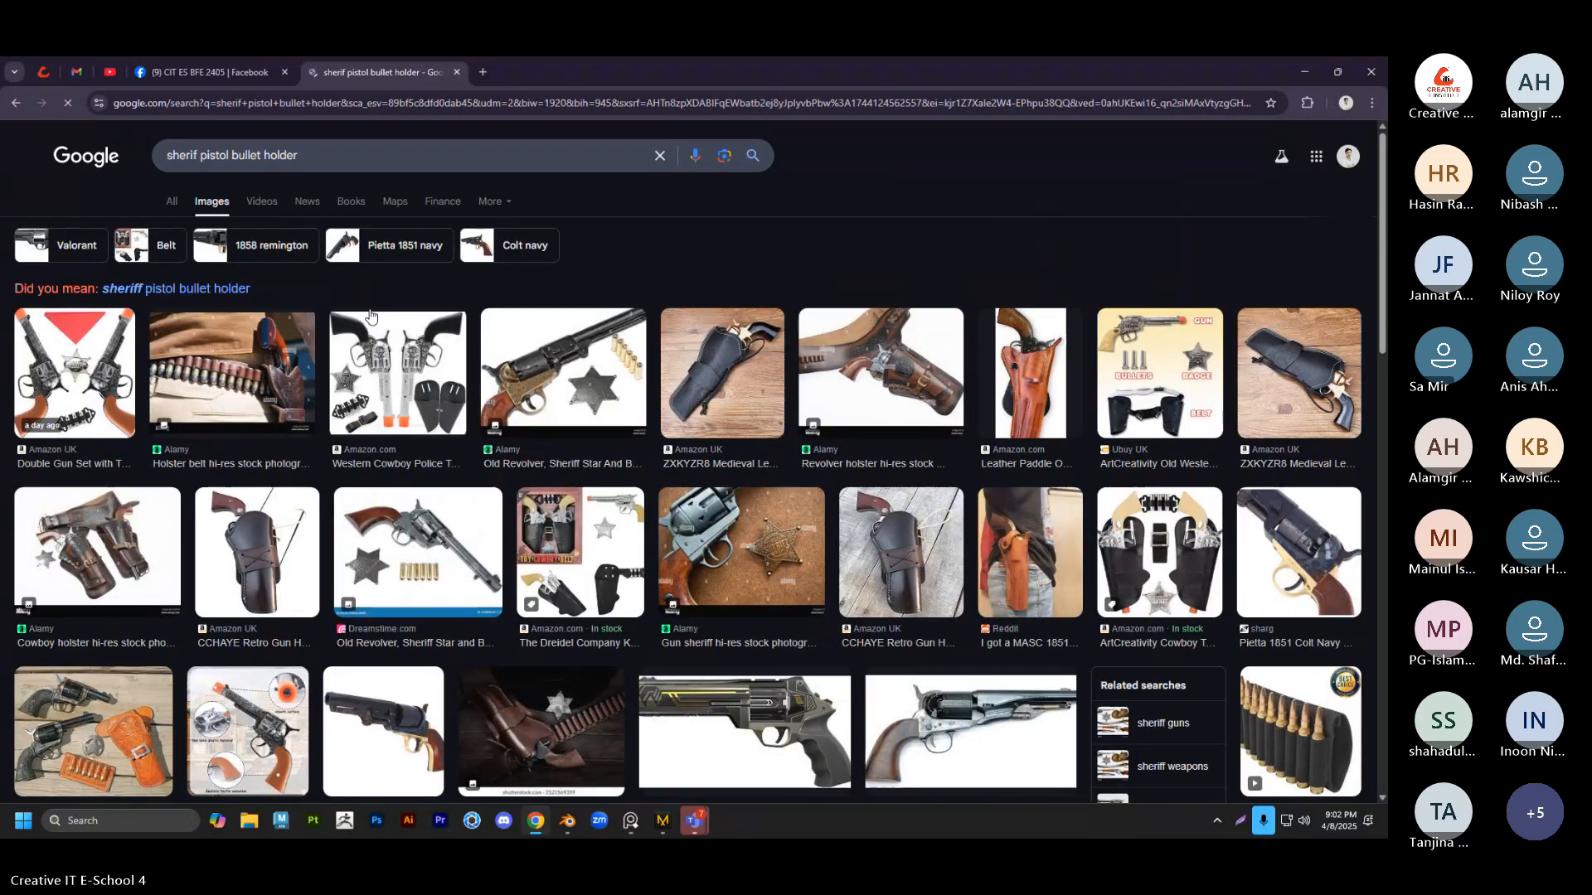
scroll(480, 424, "down", 3)
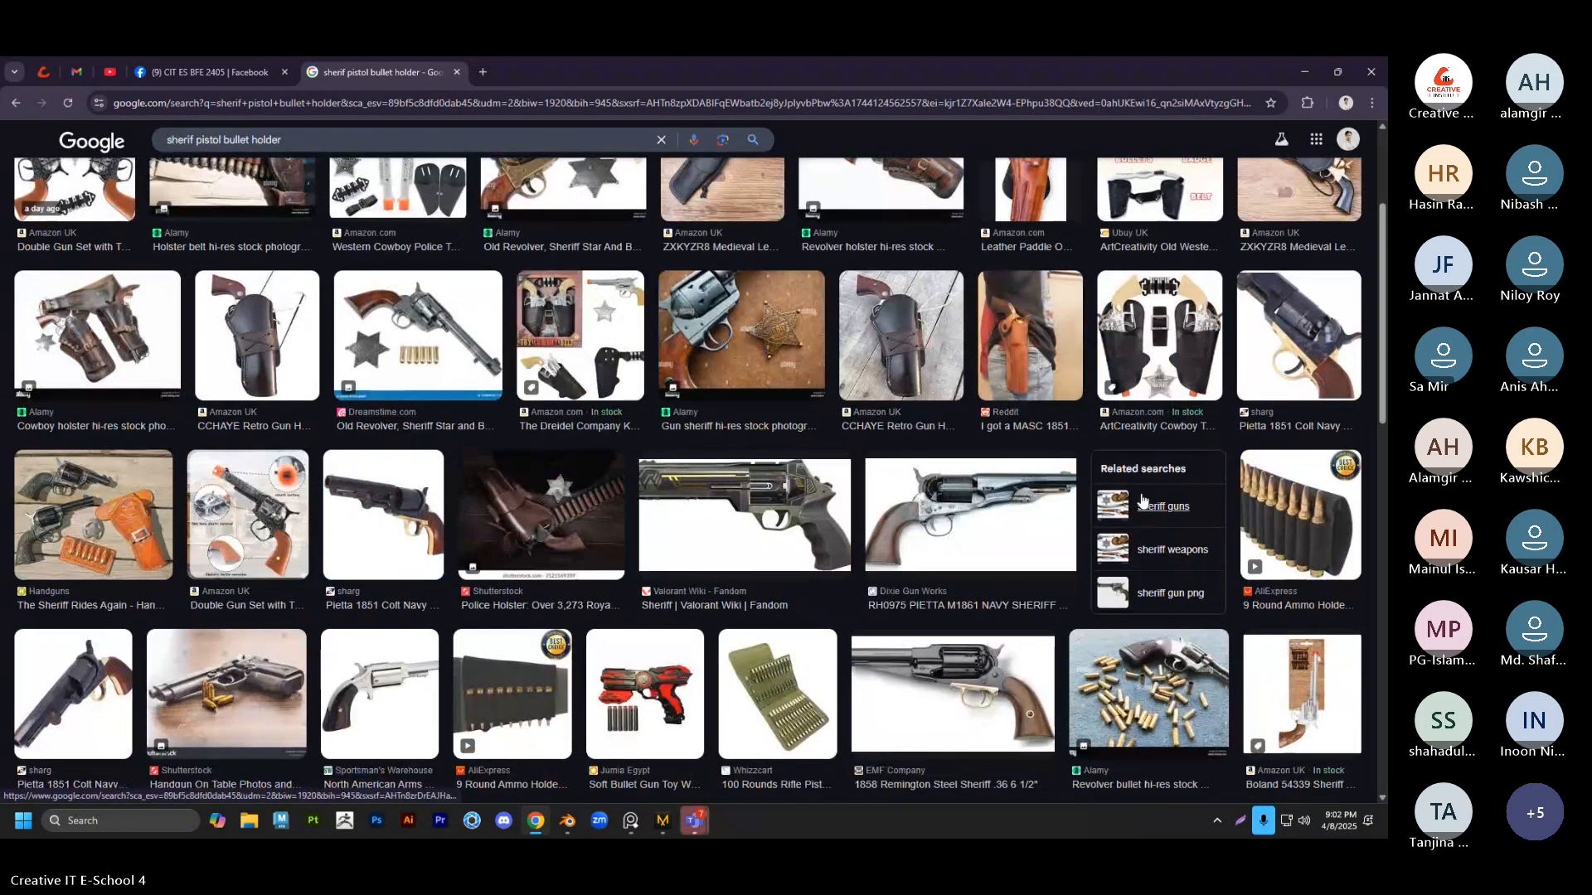
scroll(823, 513, "down", 7)
scroll(823, 514, "down", 10)
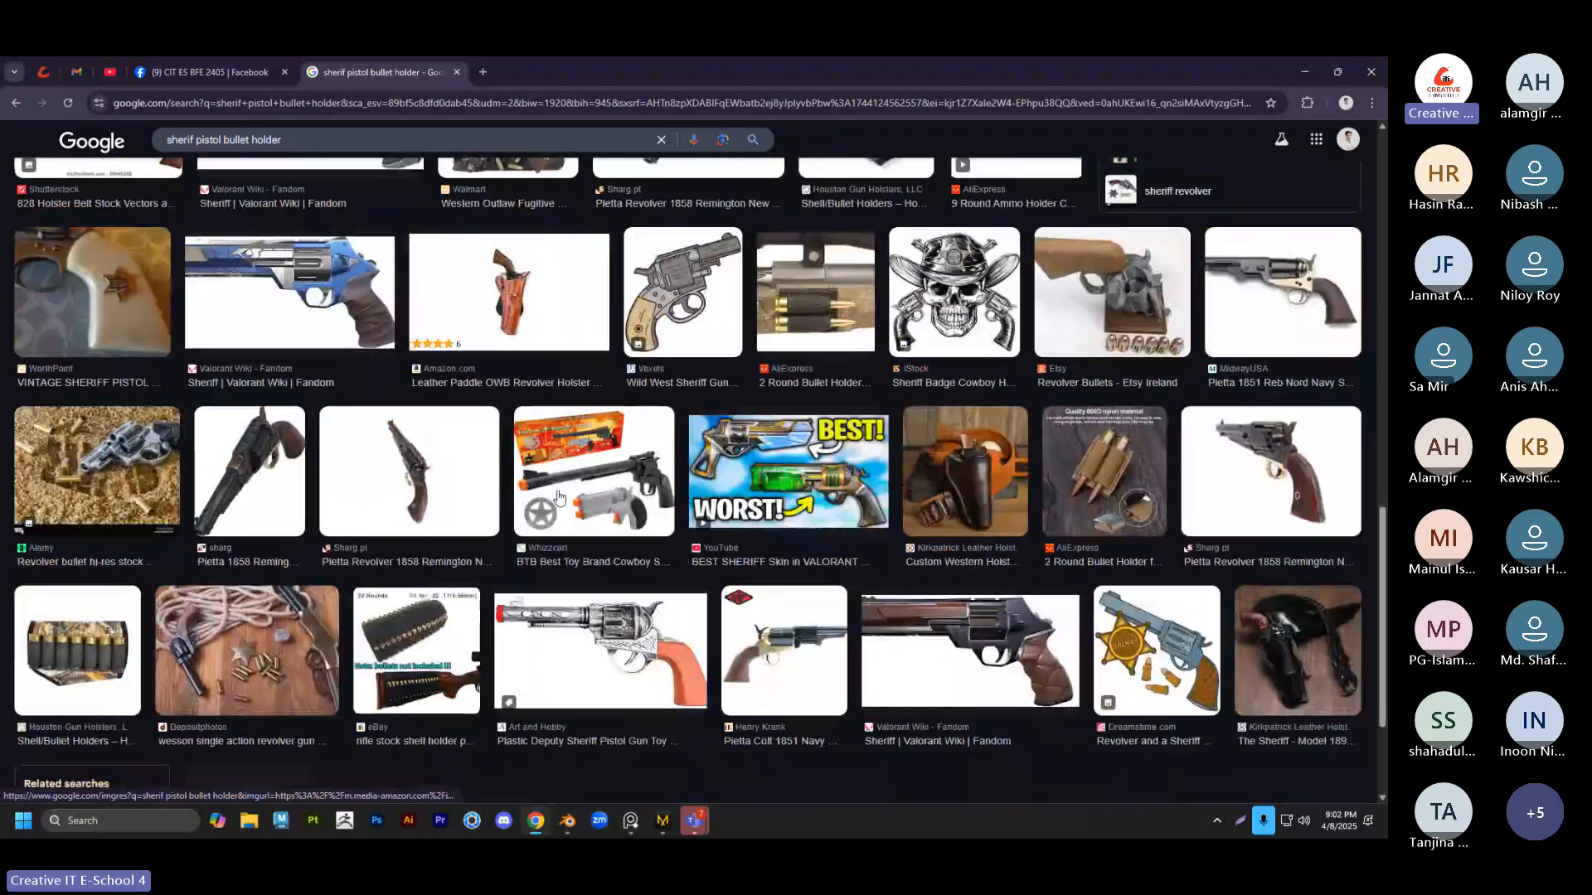
scroll(560, 496, "up", 9)
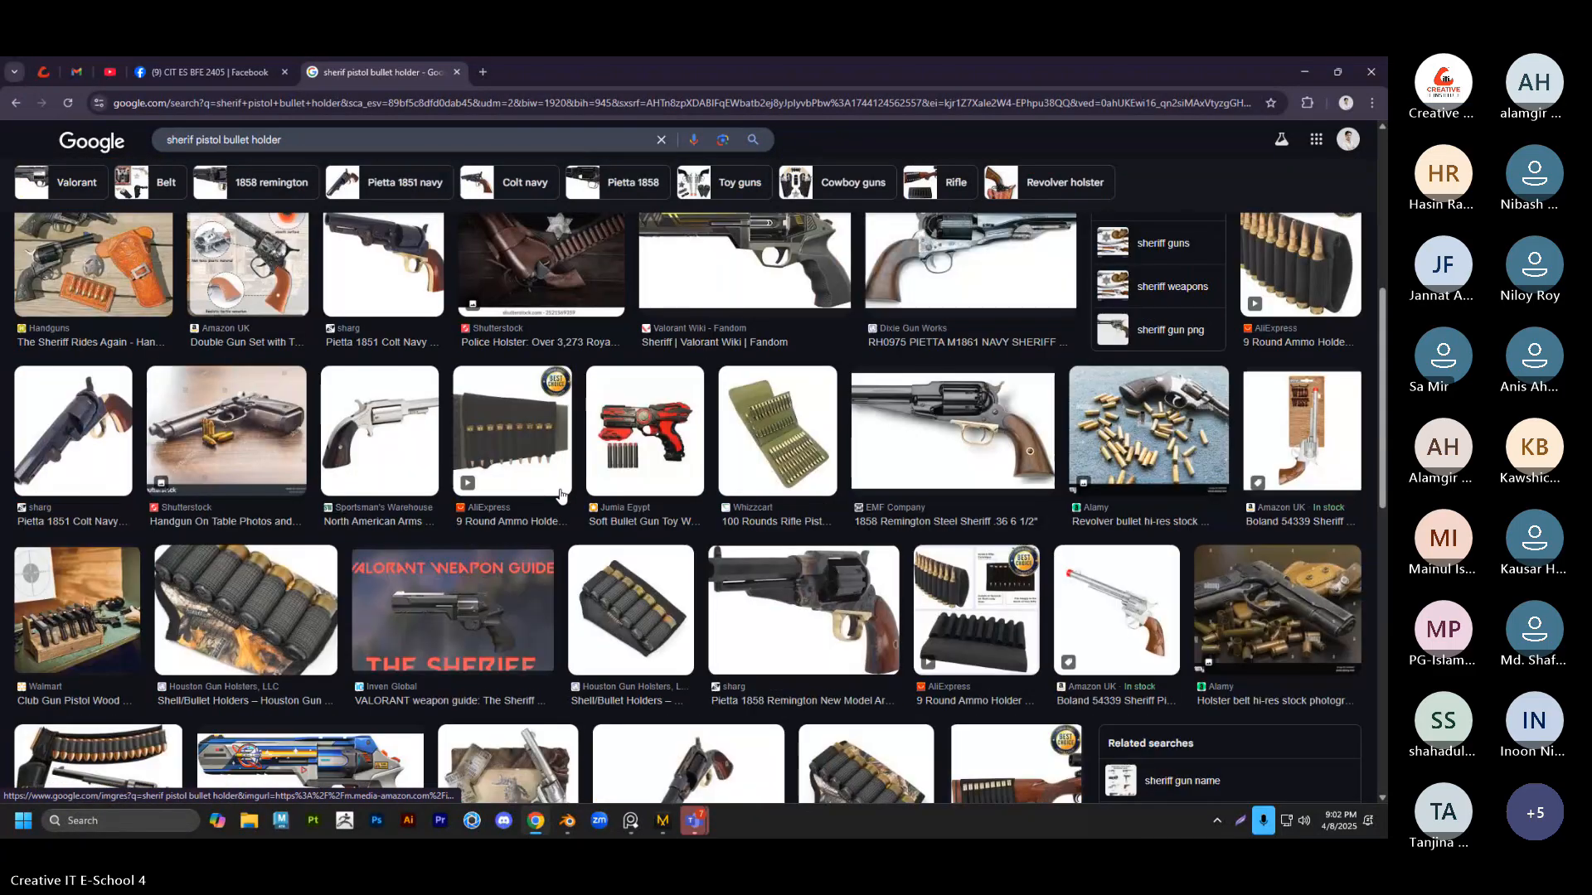
Go back to the "sherif pistol" image results, preview the Valorant Wiki Sheriff picture and browse its related images
left_click(12, 106)
left_click(11, 108)
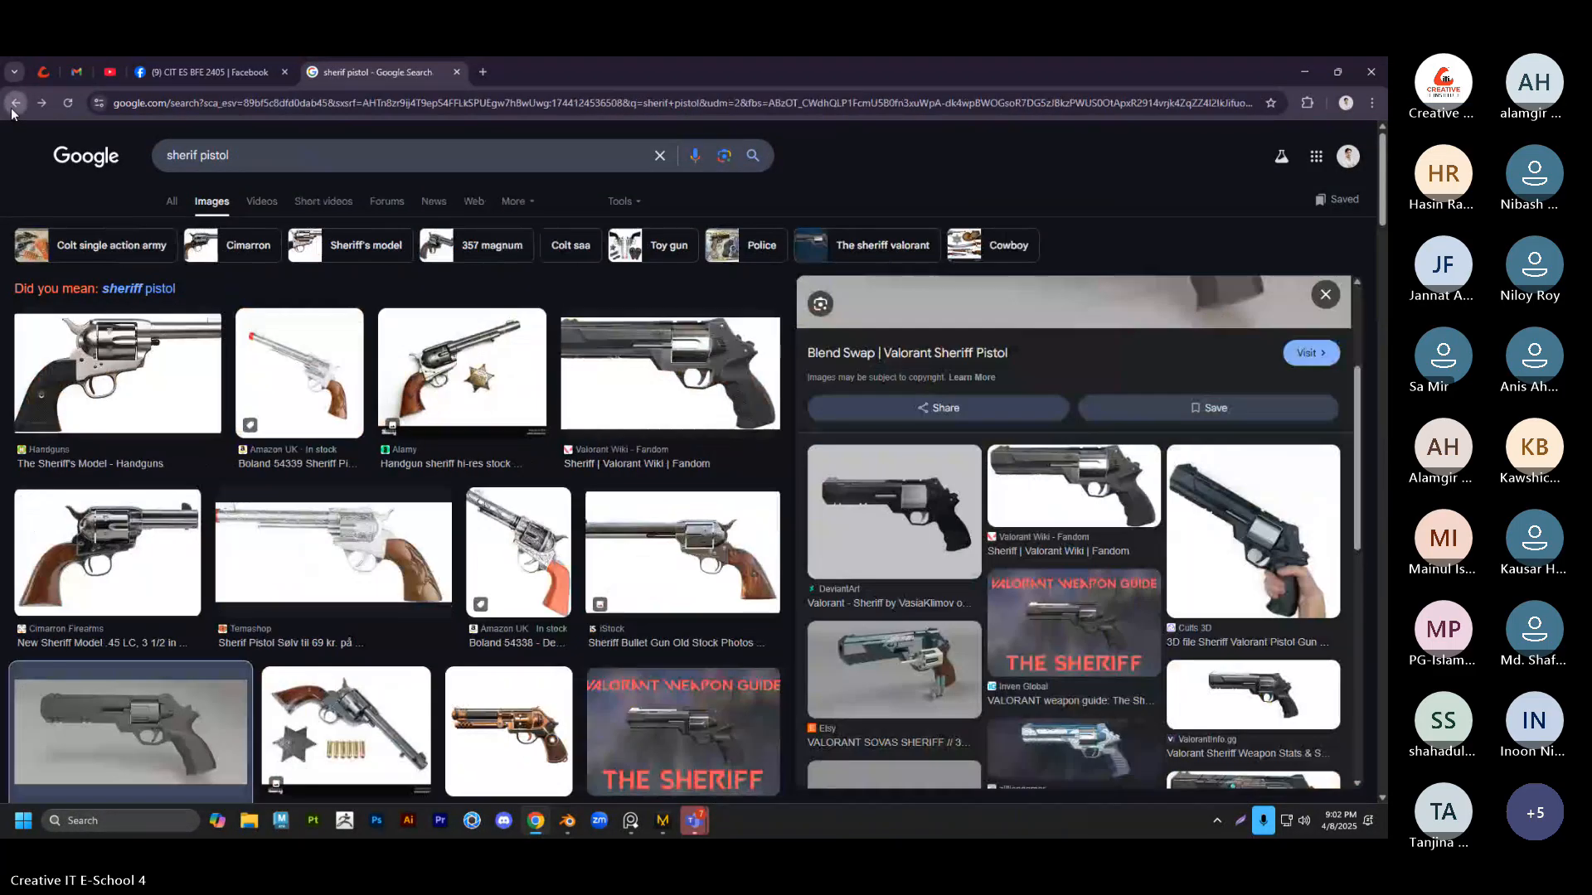
left_click(1072, 491)
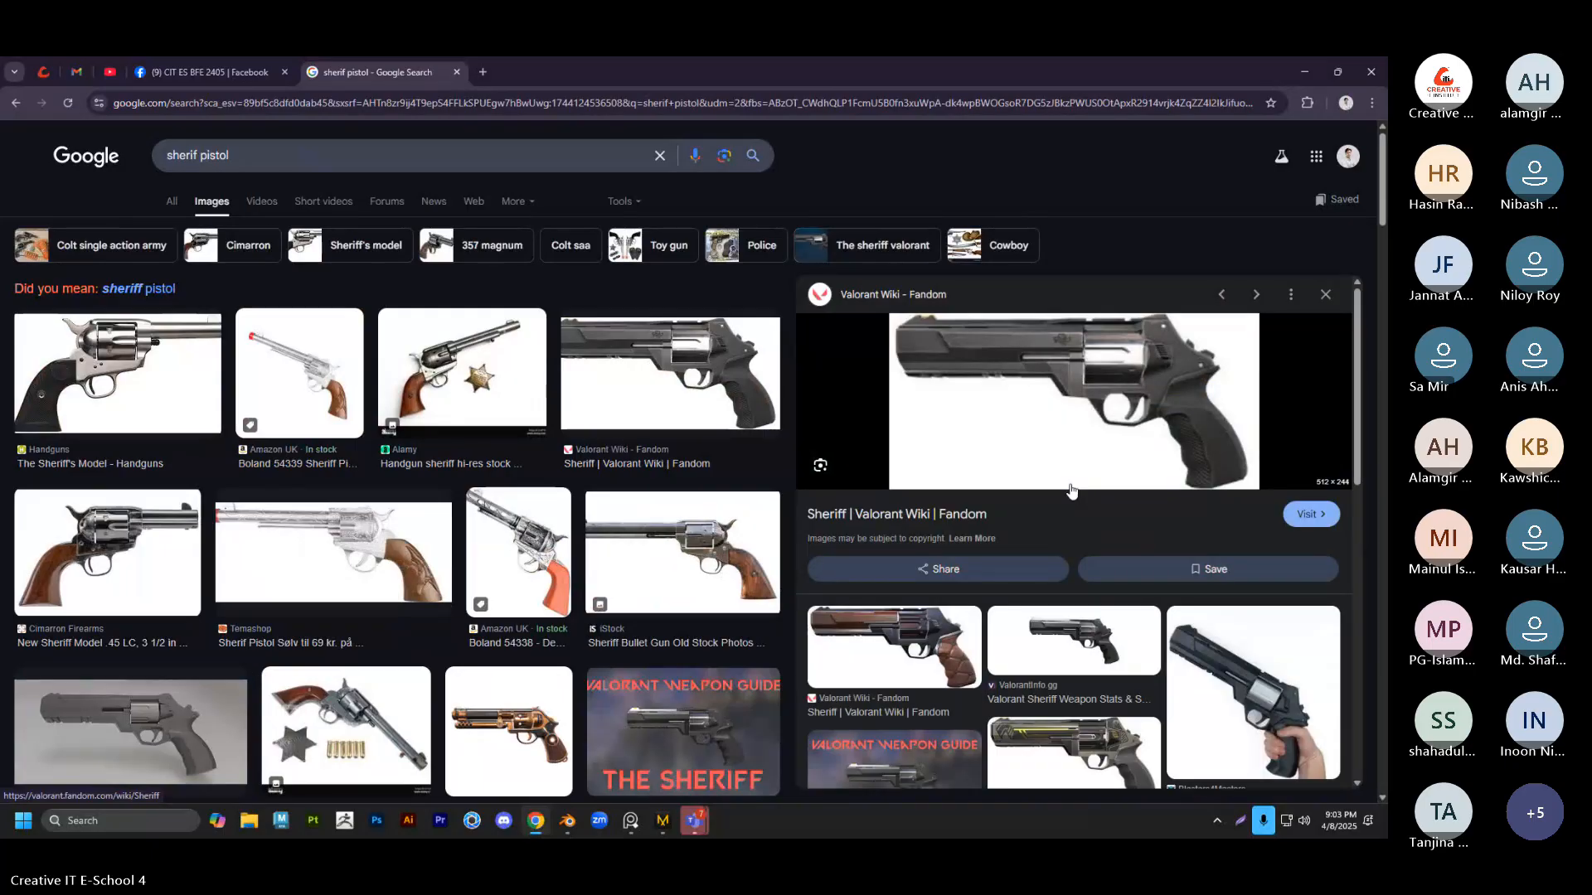
scroll(1092, 431, "down", 2)
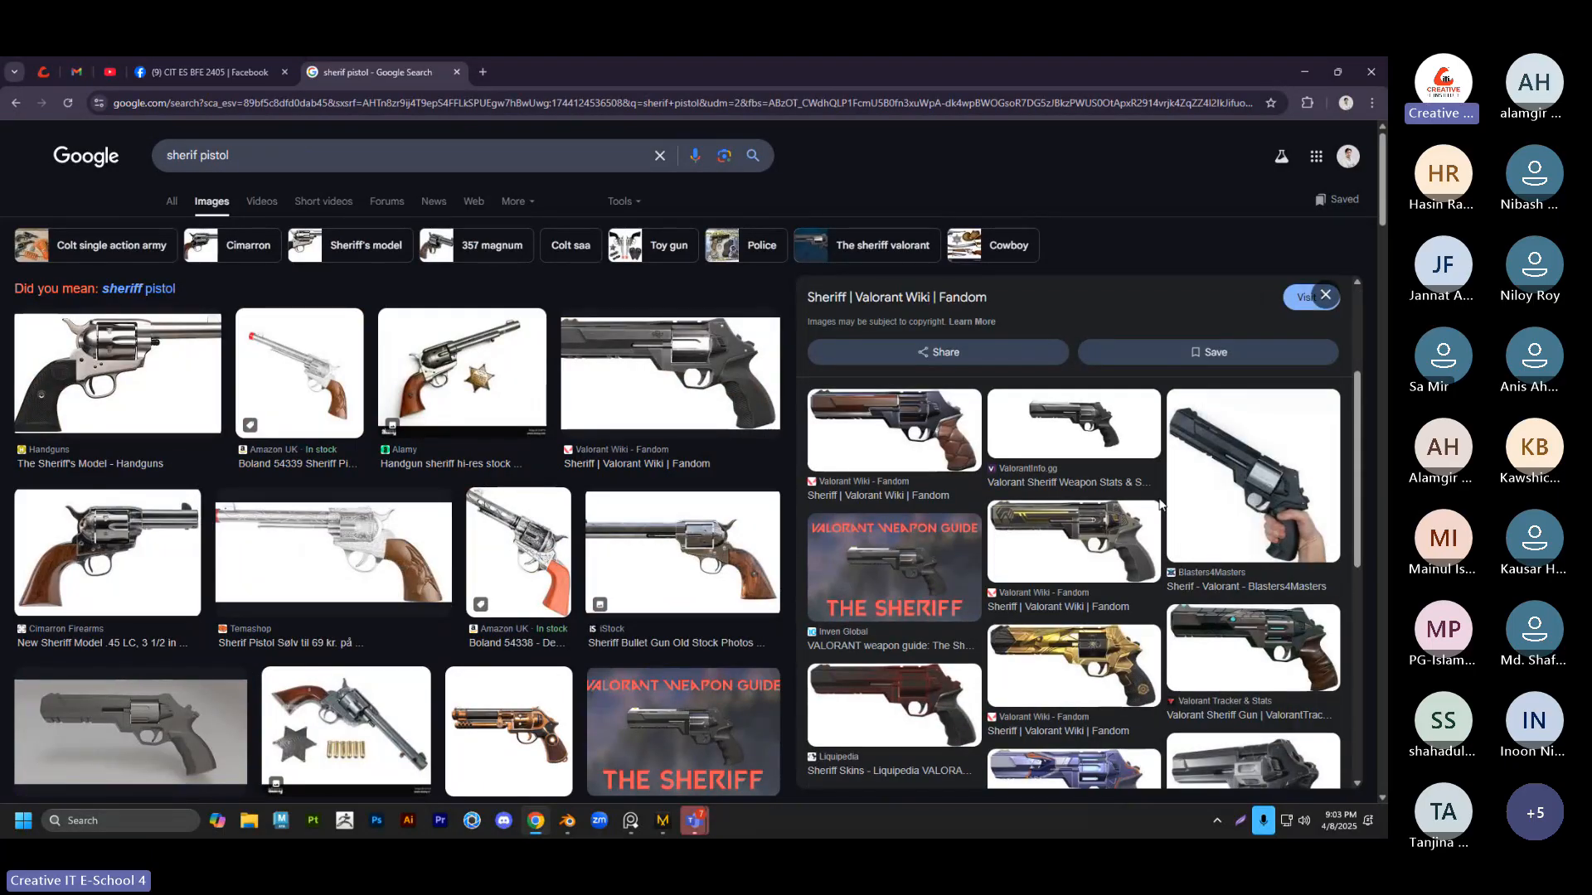
scroll(1092, 429, "down", 6)
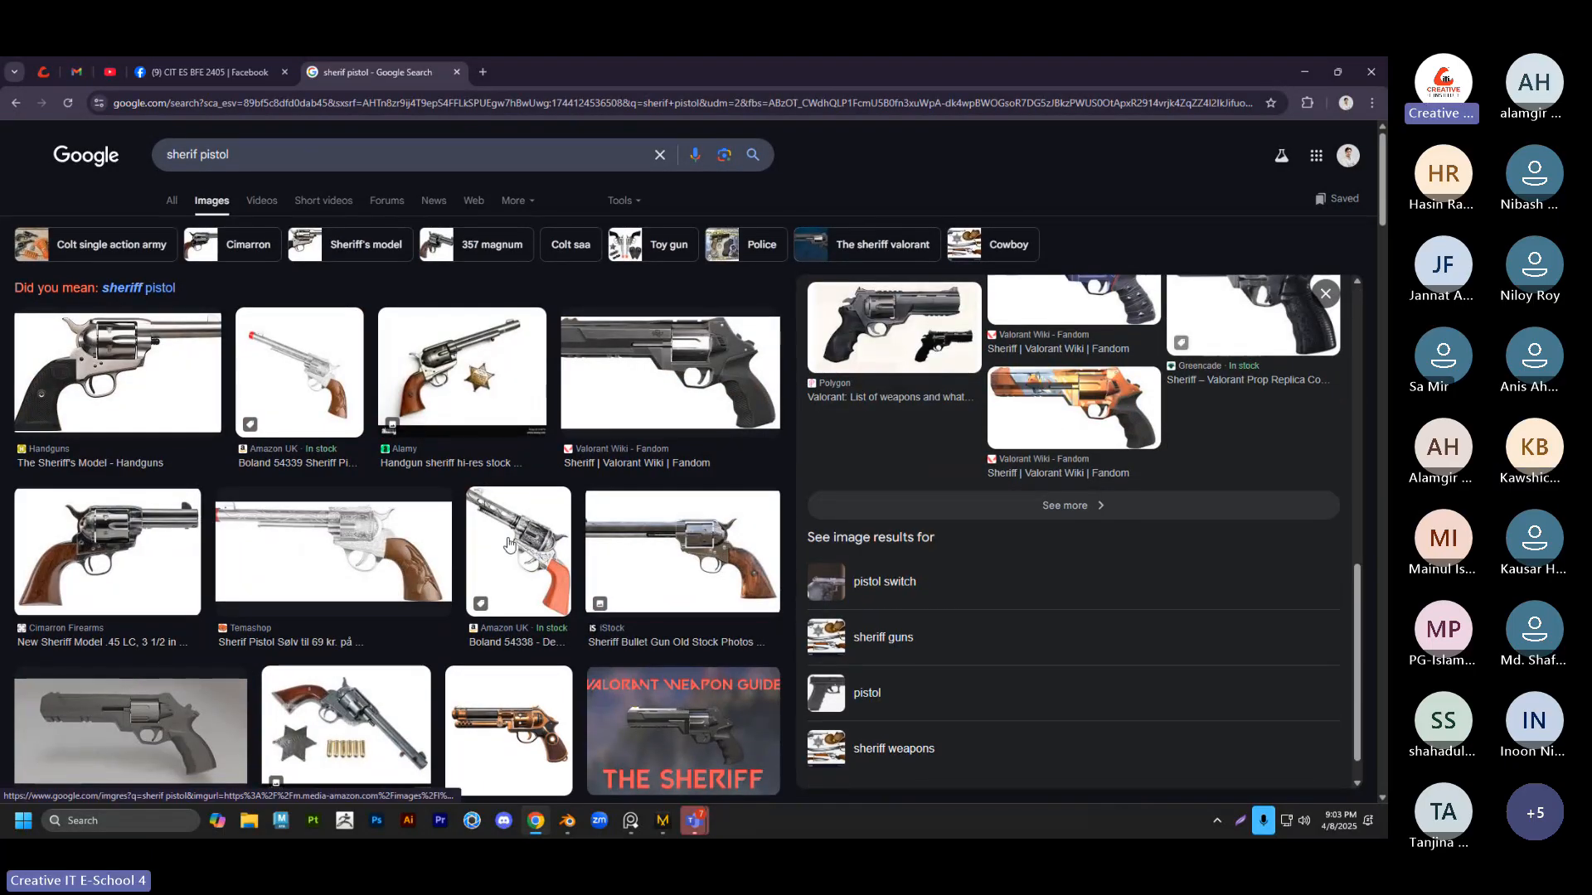
Browse further down the image results and preview the Cimarron Firearms New Sheriff Model .357 Magnum picture
scroll(655, 464, "down", 6)
scroll(633, 472, "down", 2)
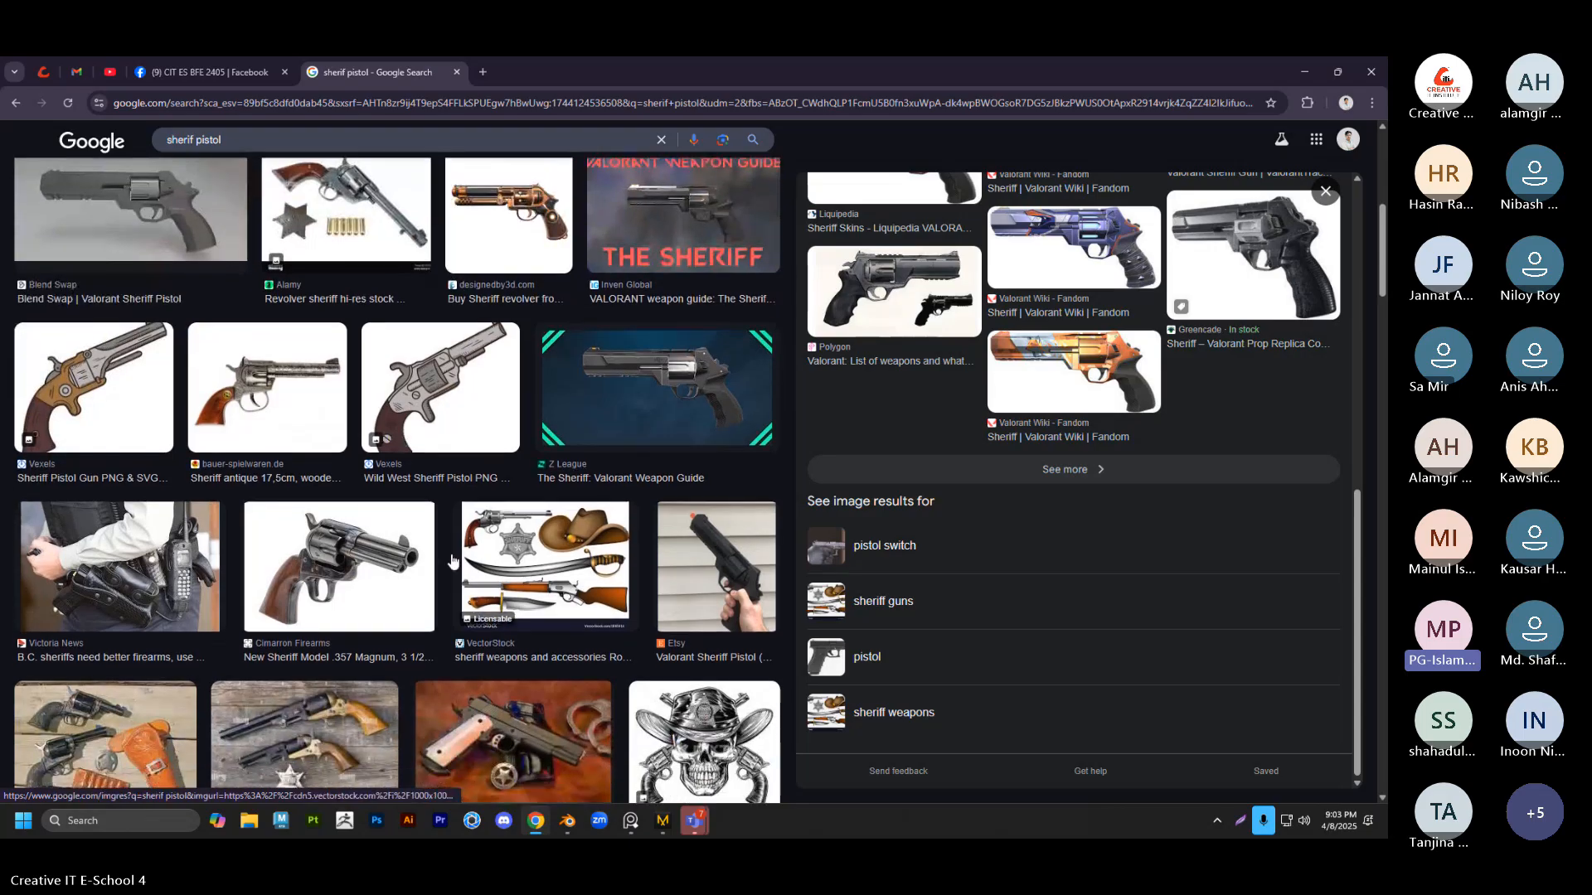
left_click(340, 439)
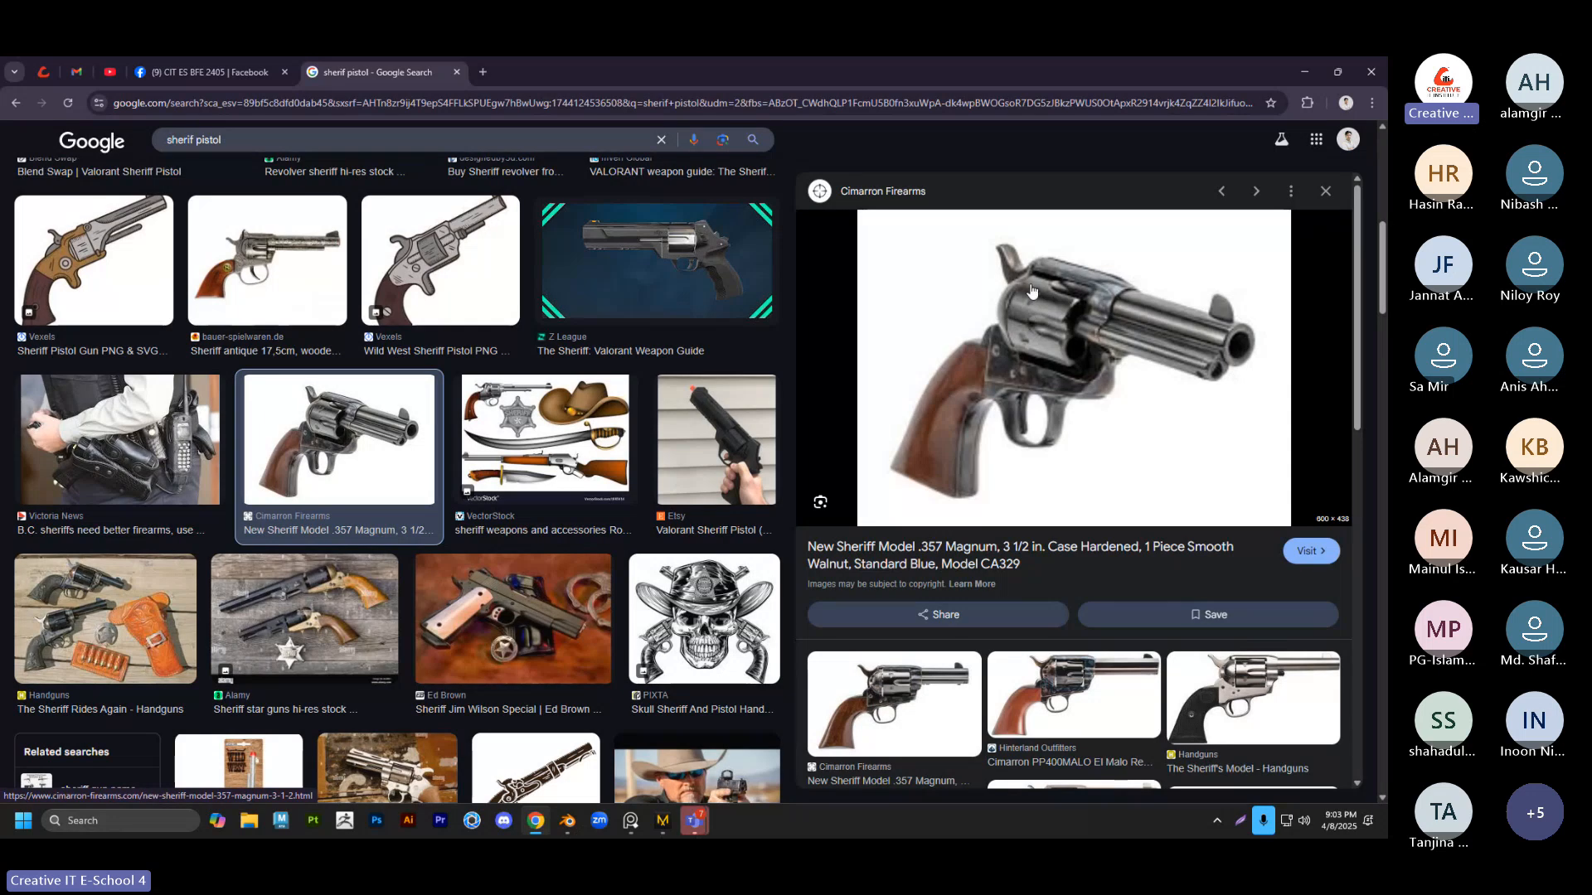
Bring up the floating reference board, add the Cimarron revolver picture to it and enlarge the area around the revolver's cylinder
left_click(631, 822)
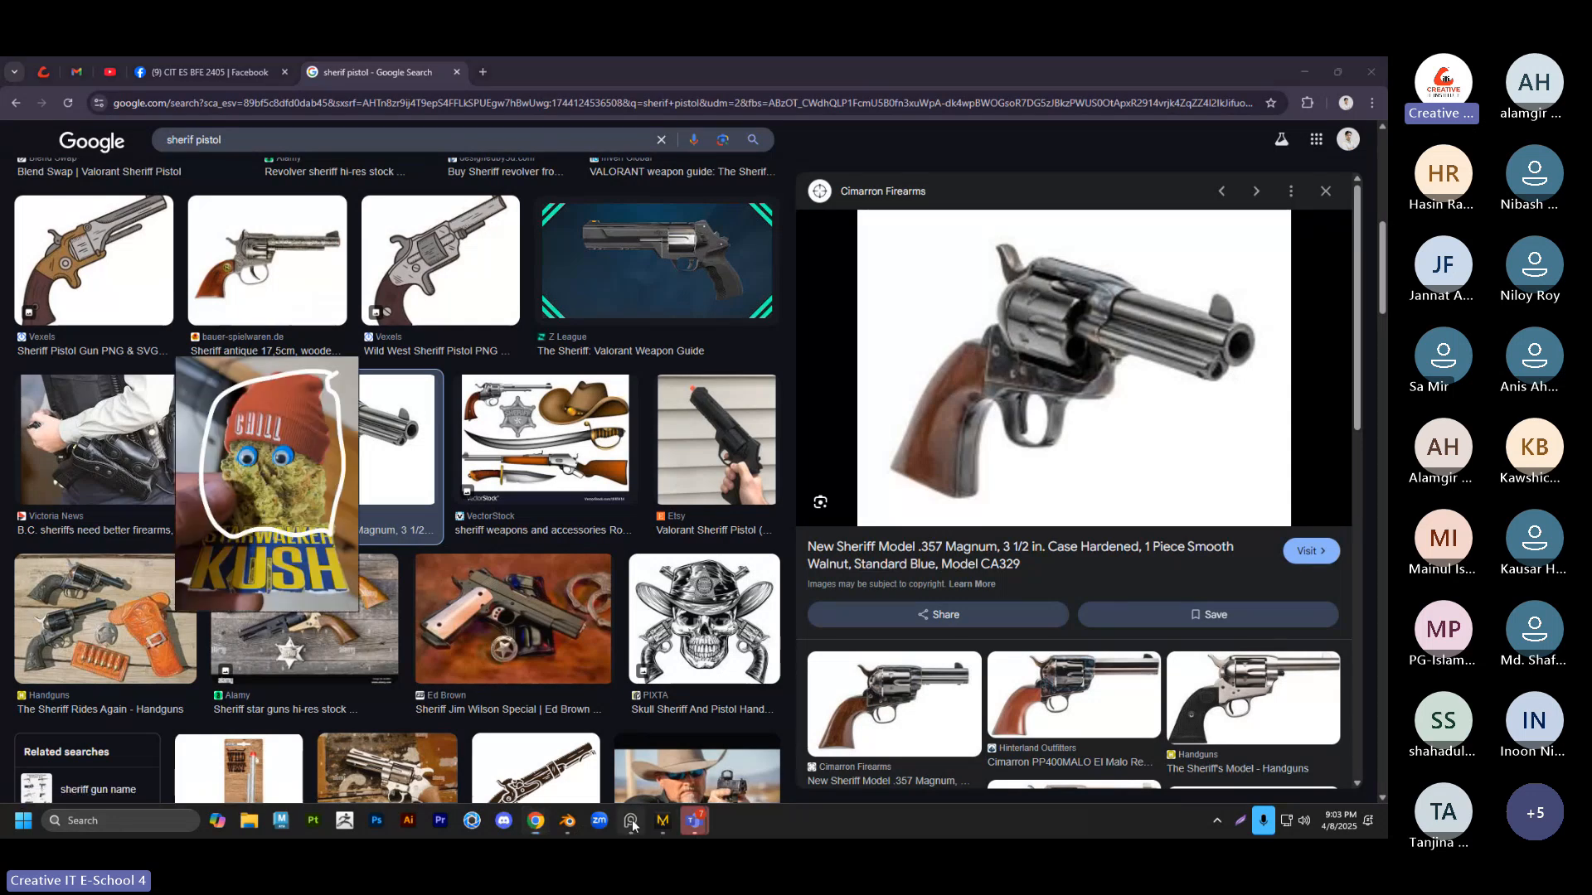
scroll(289, 489, "down", 5)
left_click_drag(288, 489, 228, 460)
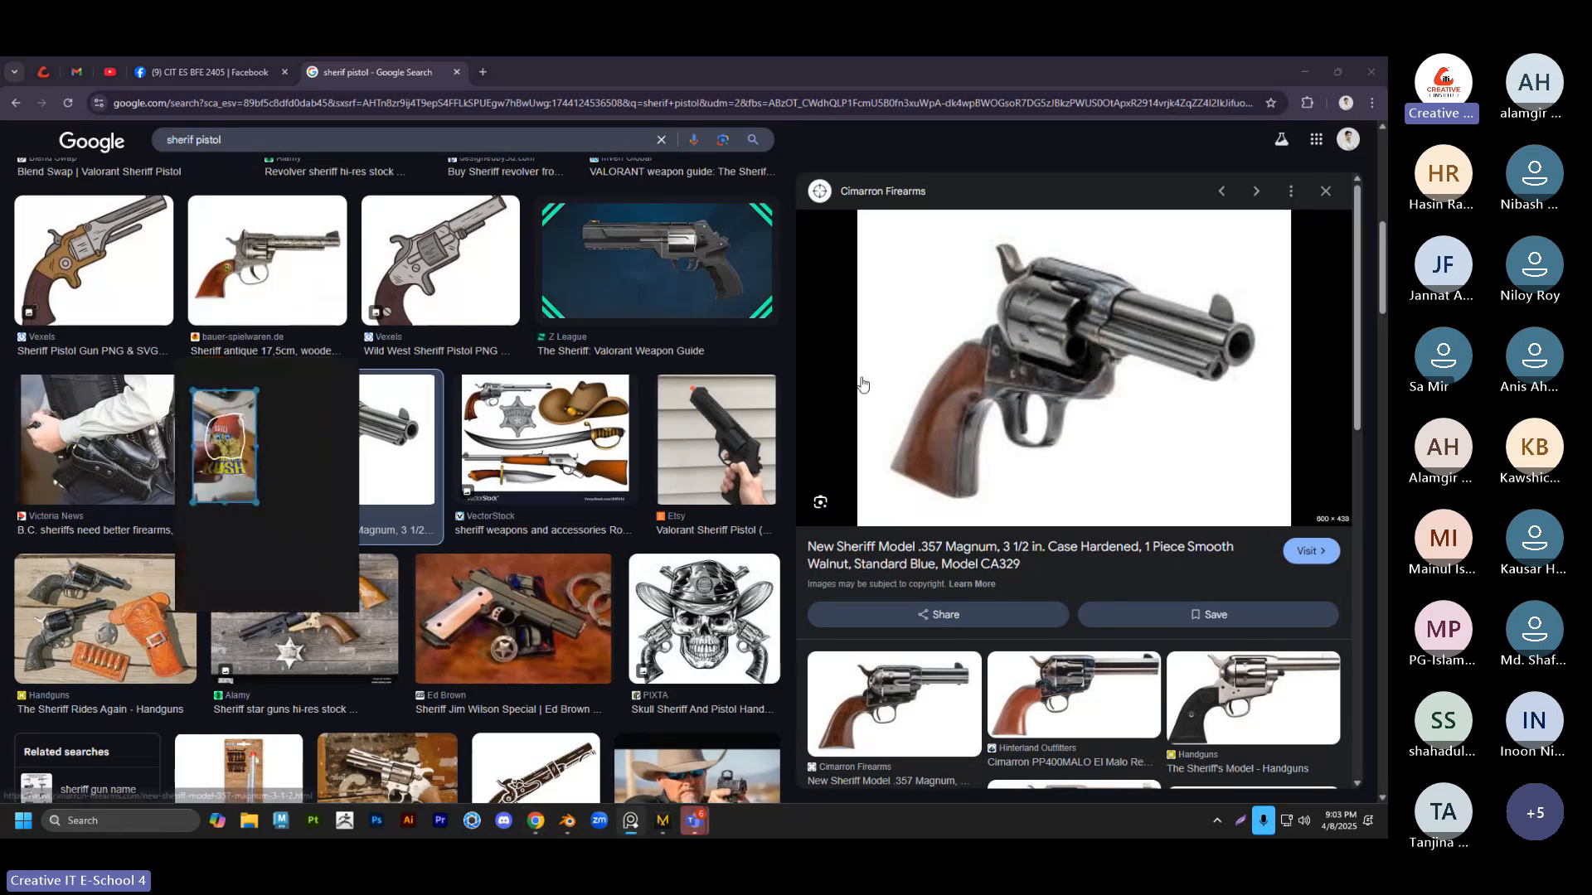
left_click_drag(978, 376, 277, 445)
scroll(277, 445, "up", 2)
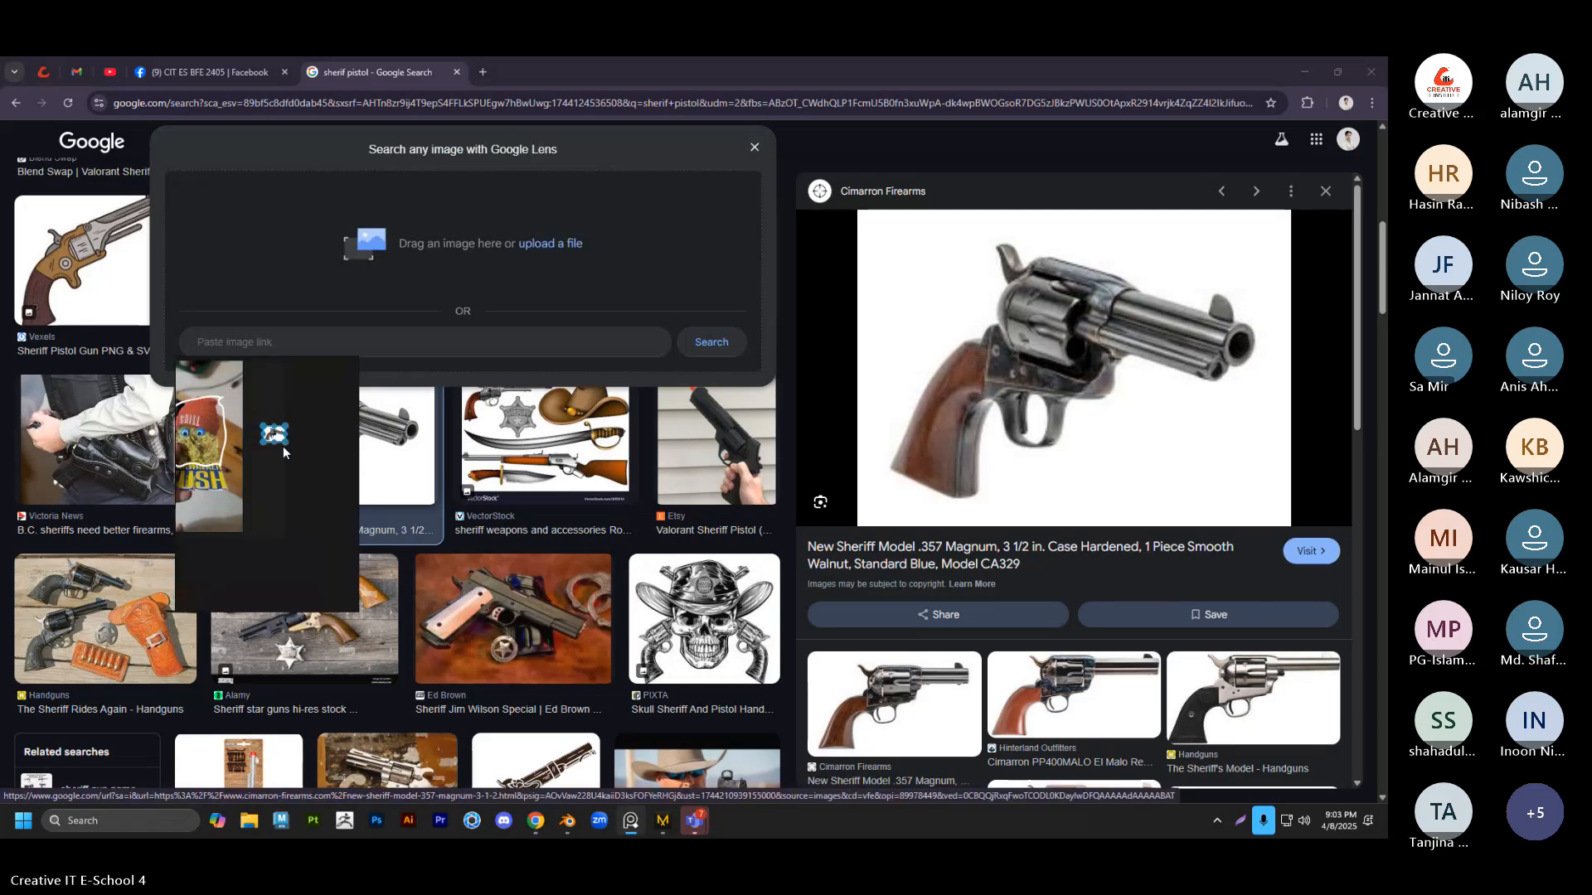
scroll(292, 481, "up", 4)
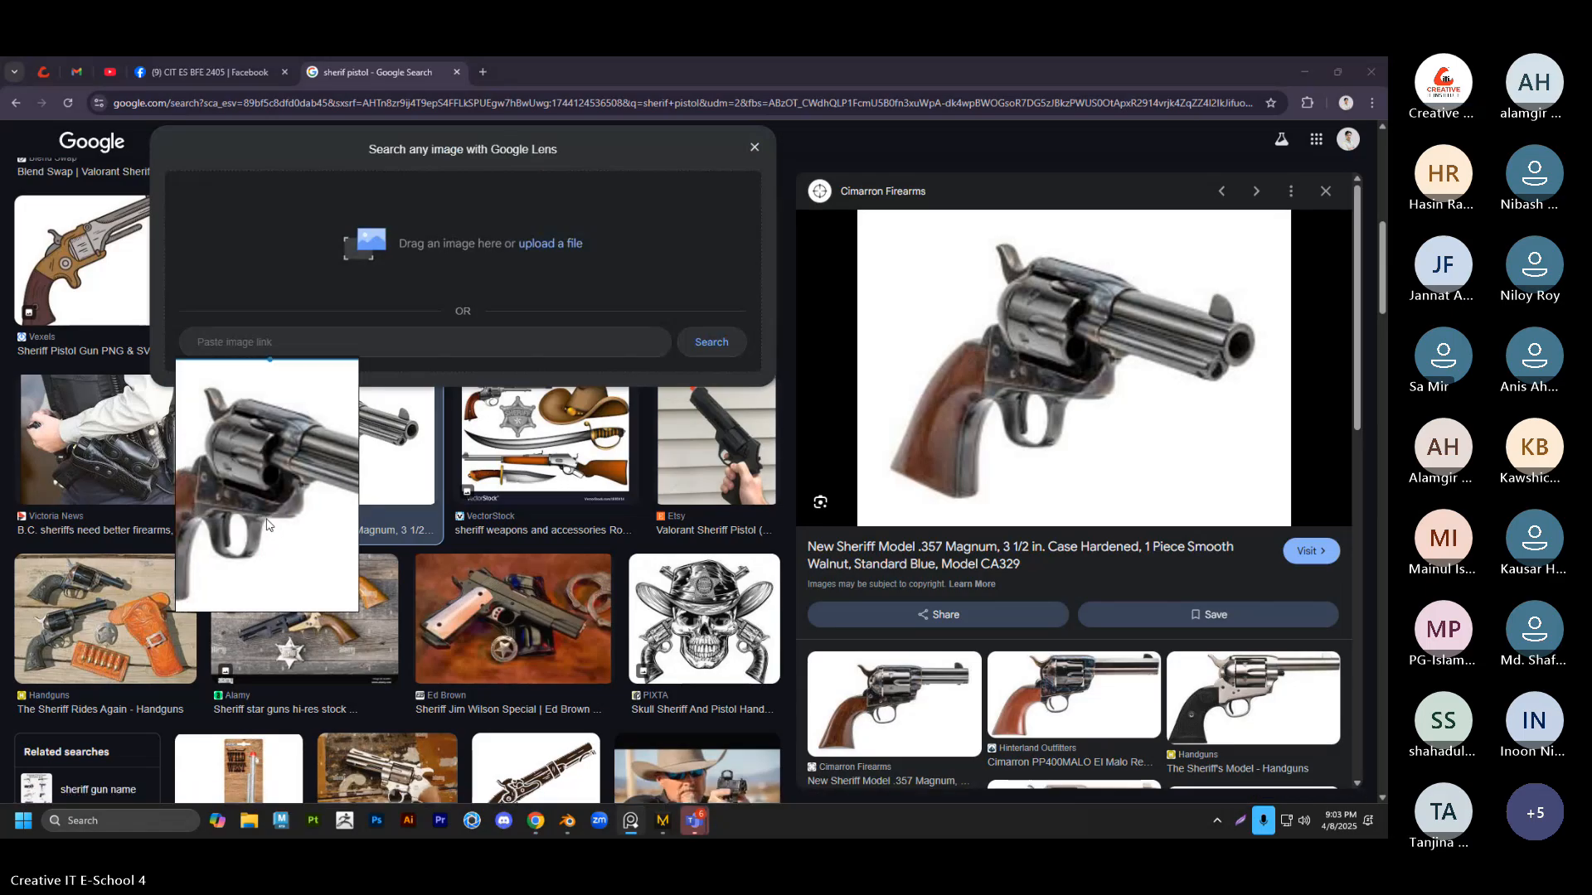
Switch from the browser to Blender, clear the mesh selection on the tall cylinder and turn off X-ray display
left_click(1304, 71)
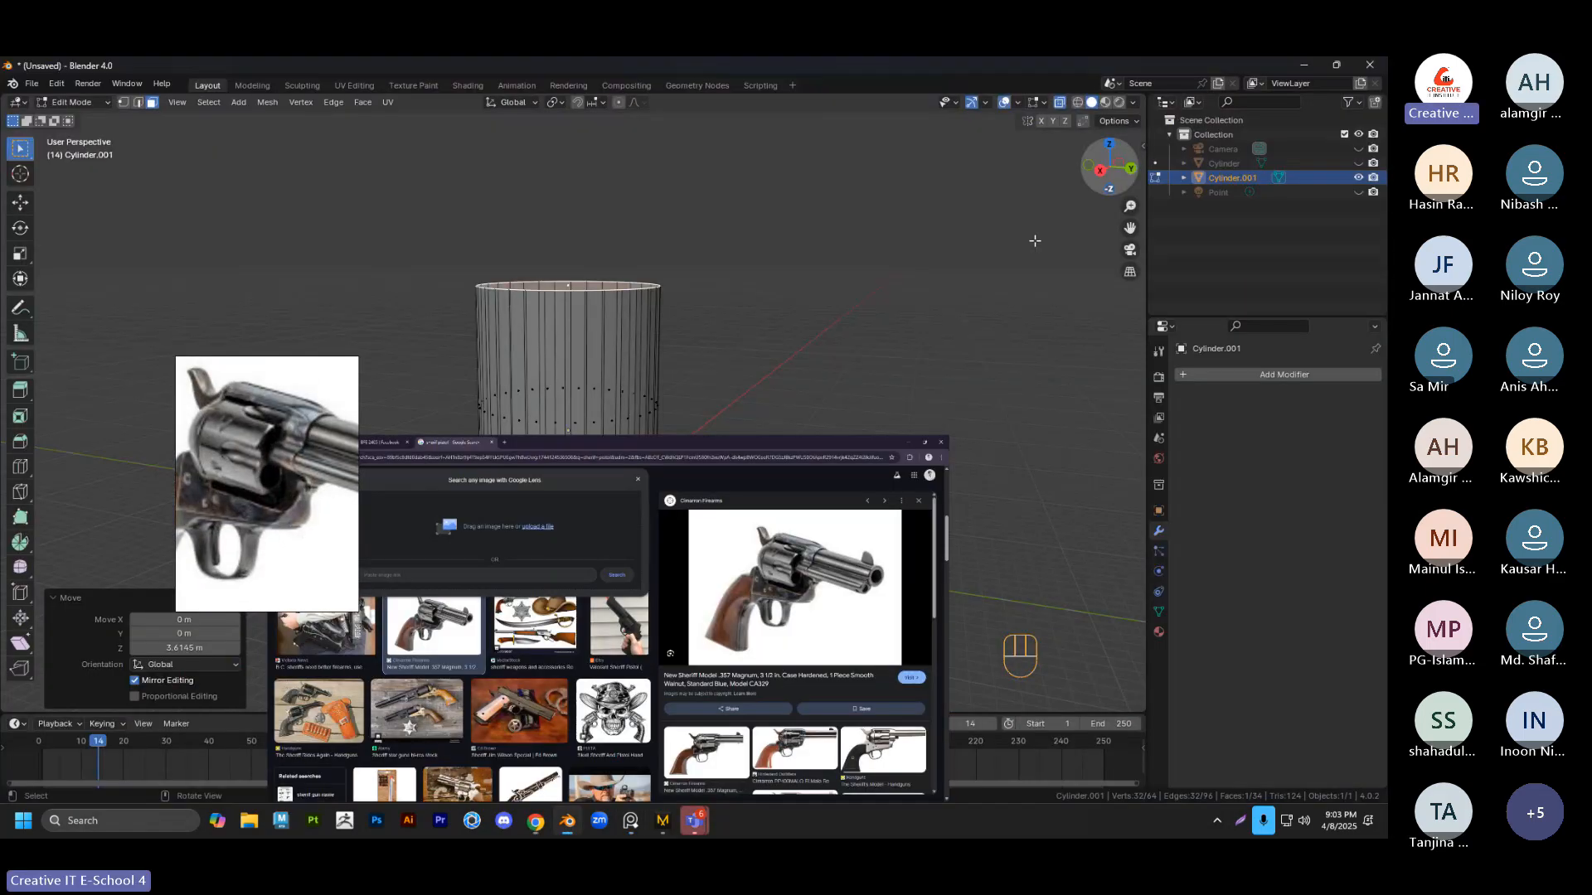
left_click(733, 288)
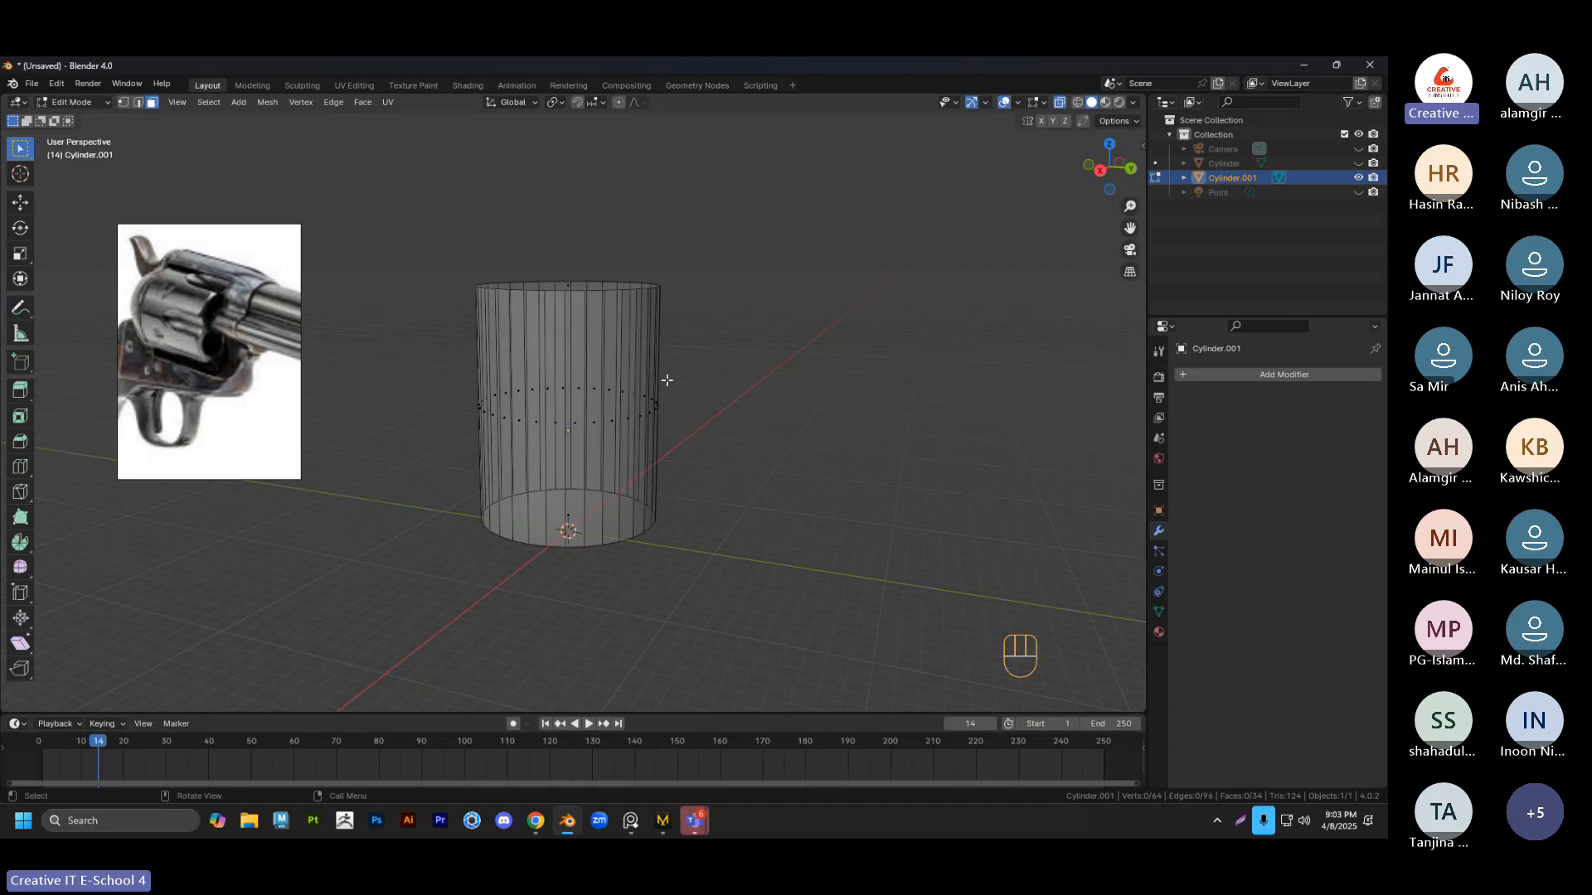
key("alt+z")
middle_click_drag(668, 389, 323, 382)
scroll(569, 480, "up", 2)
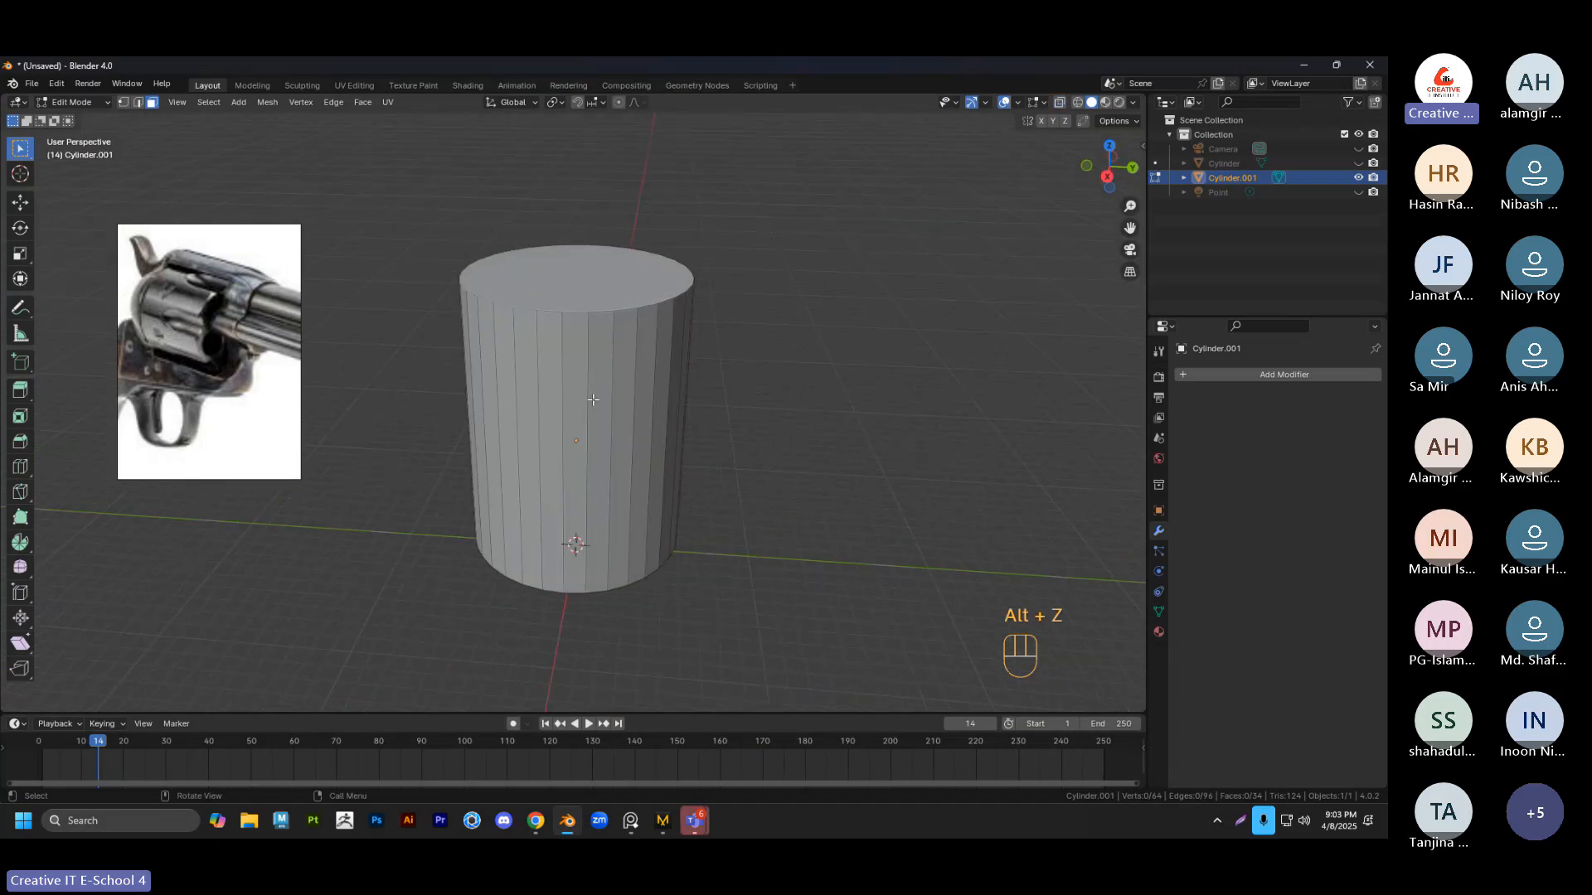
Delete the tall cylinder object and add a UV sphere scaled up uniformly by about 10.19
key("Tab")
key("Delete")
key("shift+a")
mouse_move(614, 463)
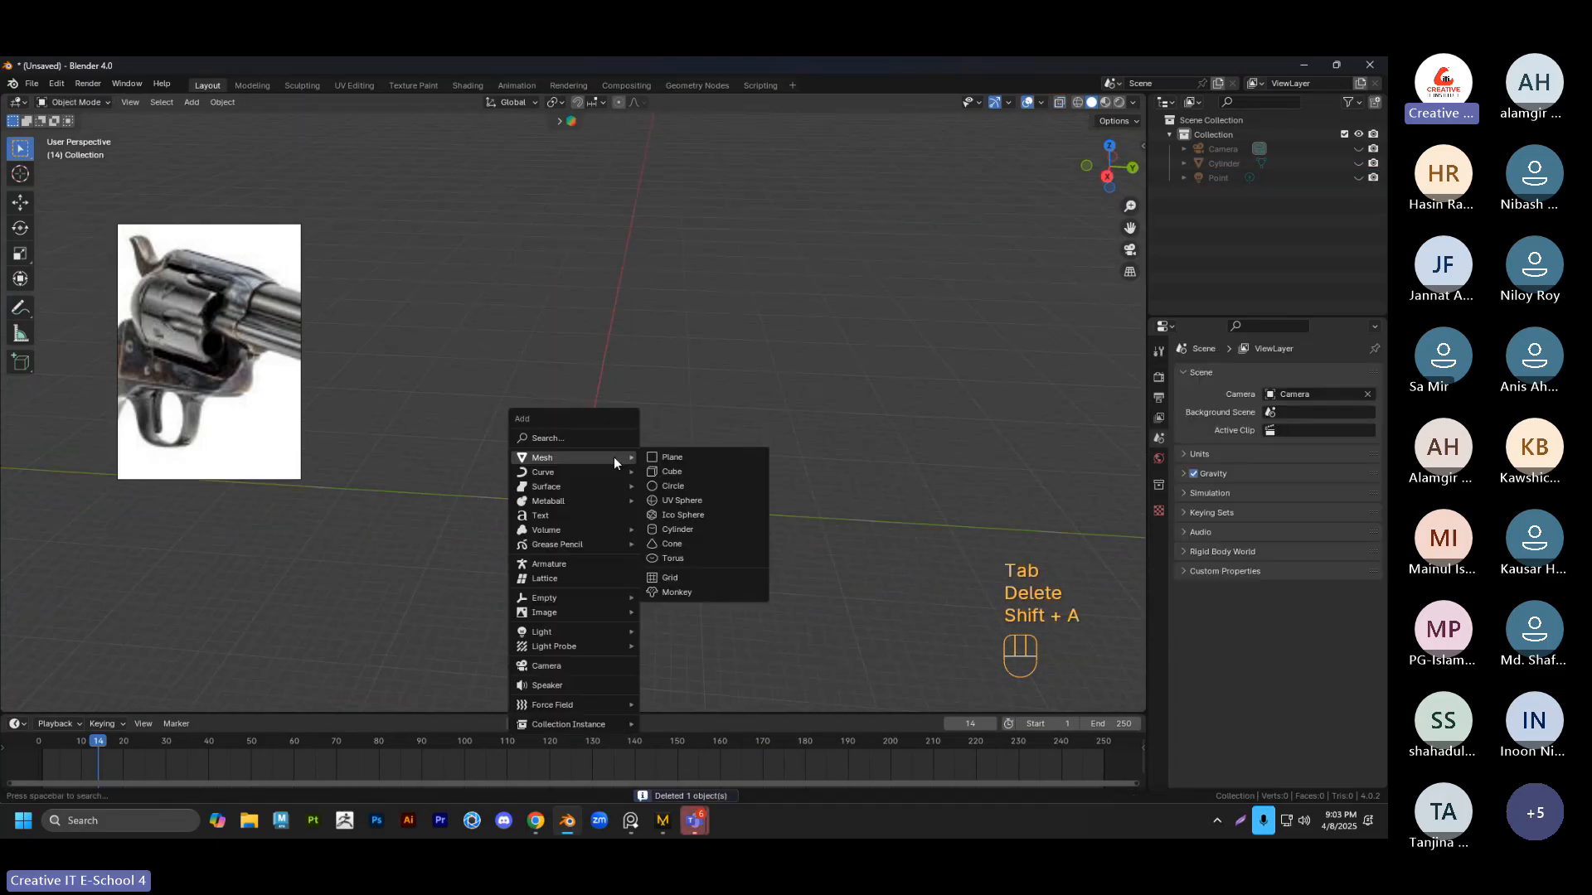
left_click(675, 501)
key("s")
left_click(73, 675)
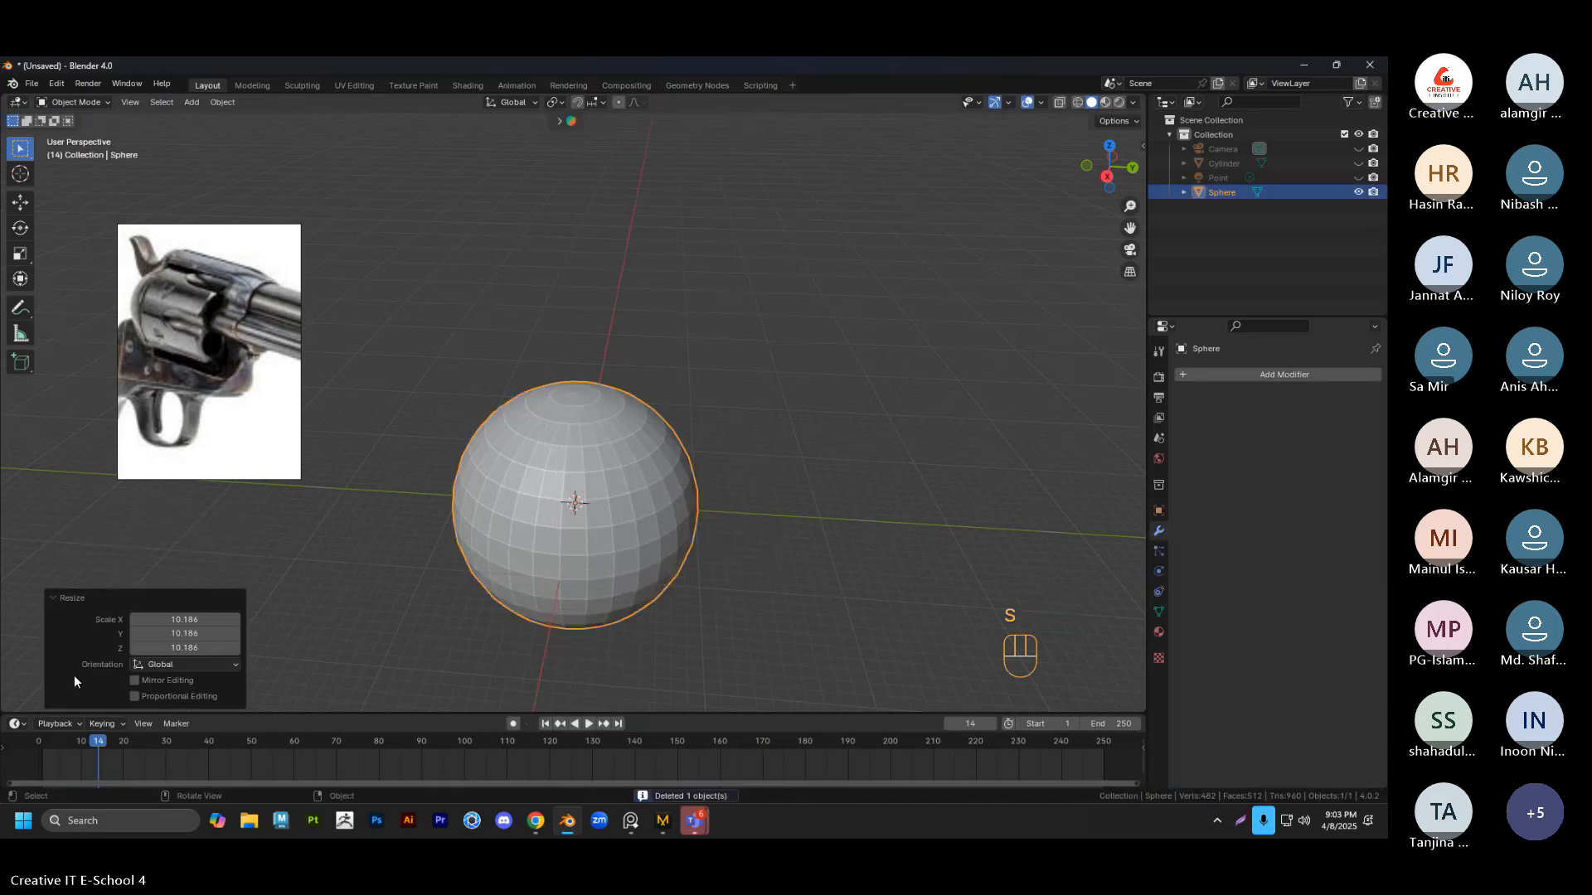
Delete the two face loops around the sphere's middle to split it into an upper and a lower half
scroll(474, 530, "down", 3)
middle_click_drag(524, 458, 580, 436)
key("Tab")
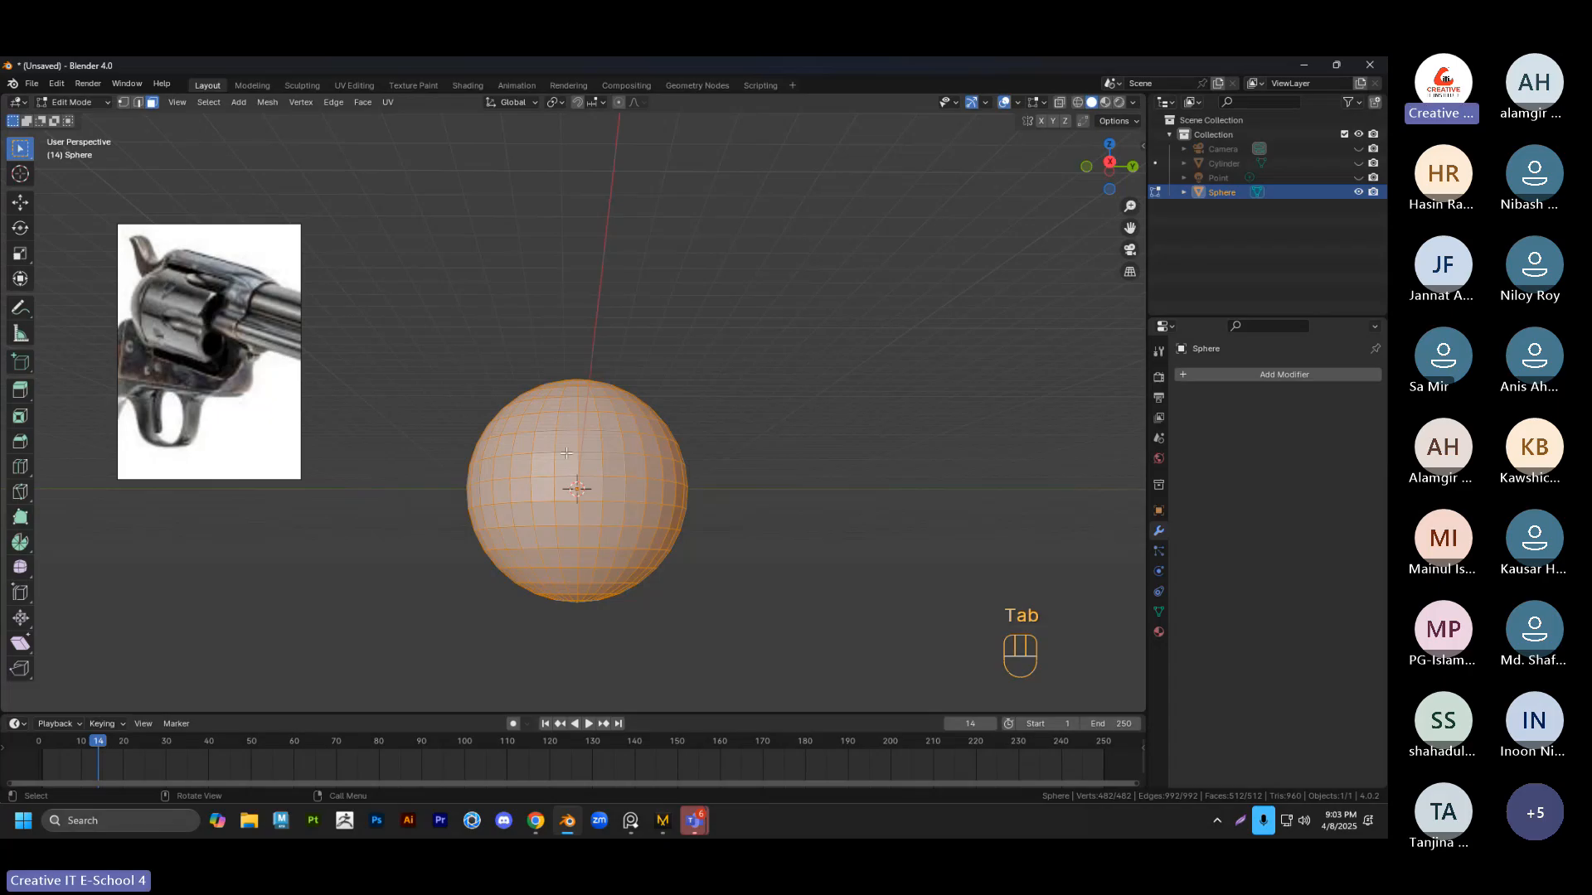
left_click(566, 453)
left_click(553, 470, "alt")
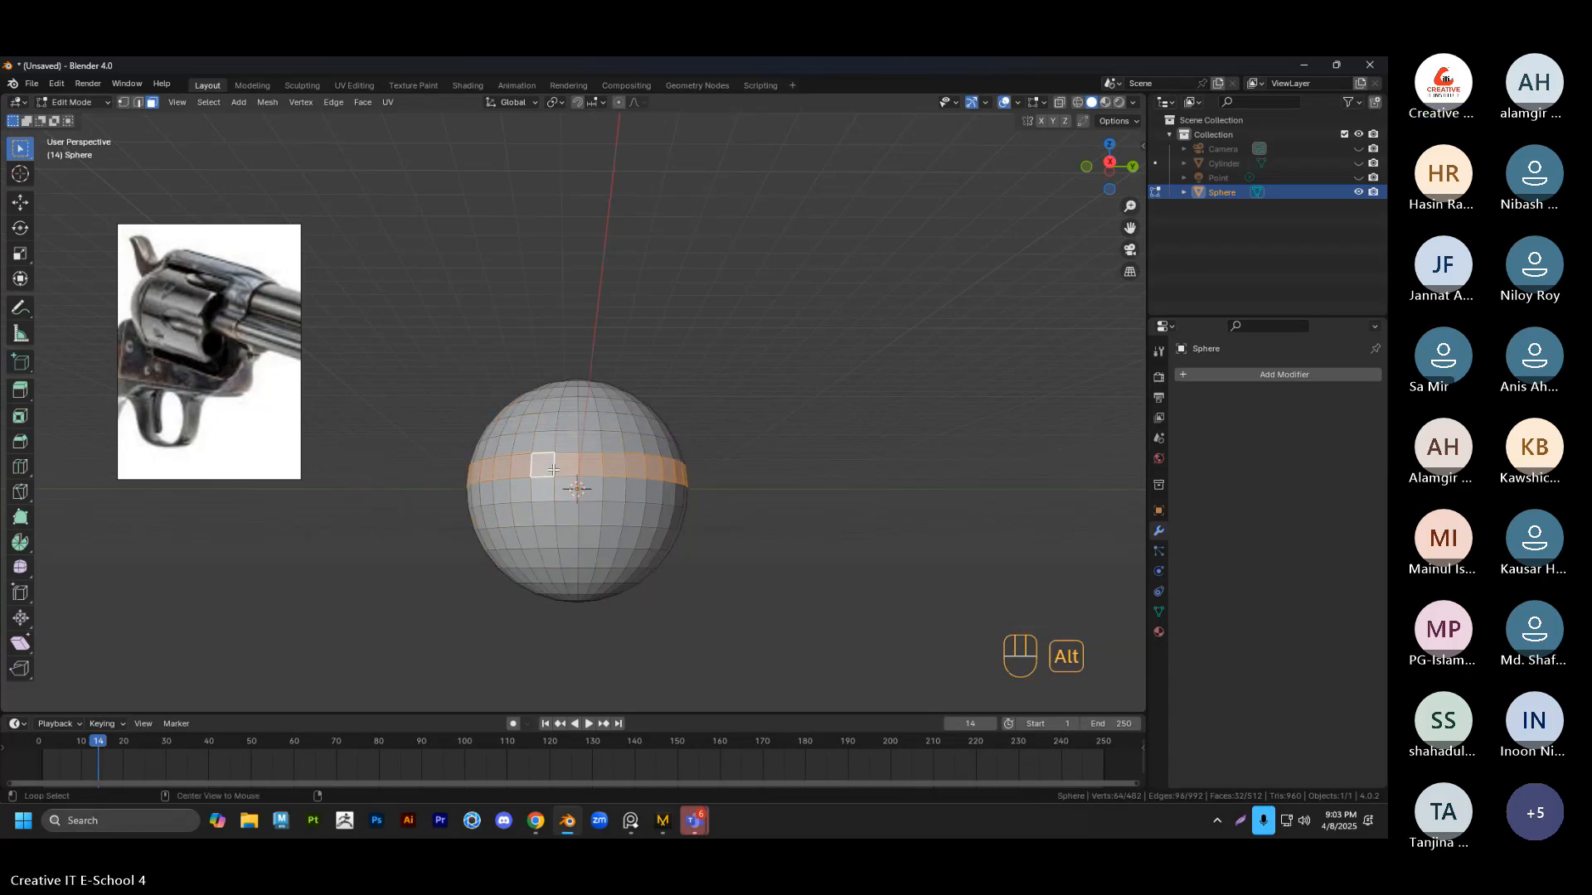
mouse_move(578, 476)
middle_mouse_down()
mouse_move(578, 490)
mouse_move(575, 429)
mouse_move(578, 488)
middle_mouse_up()
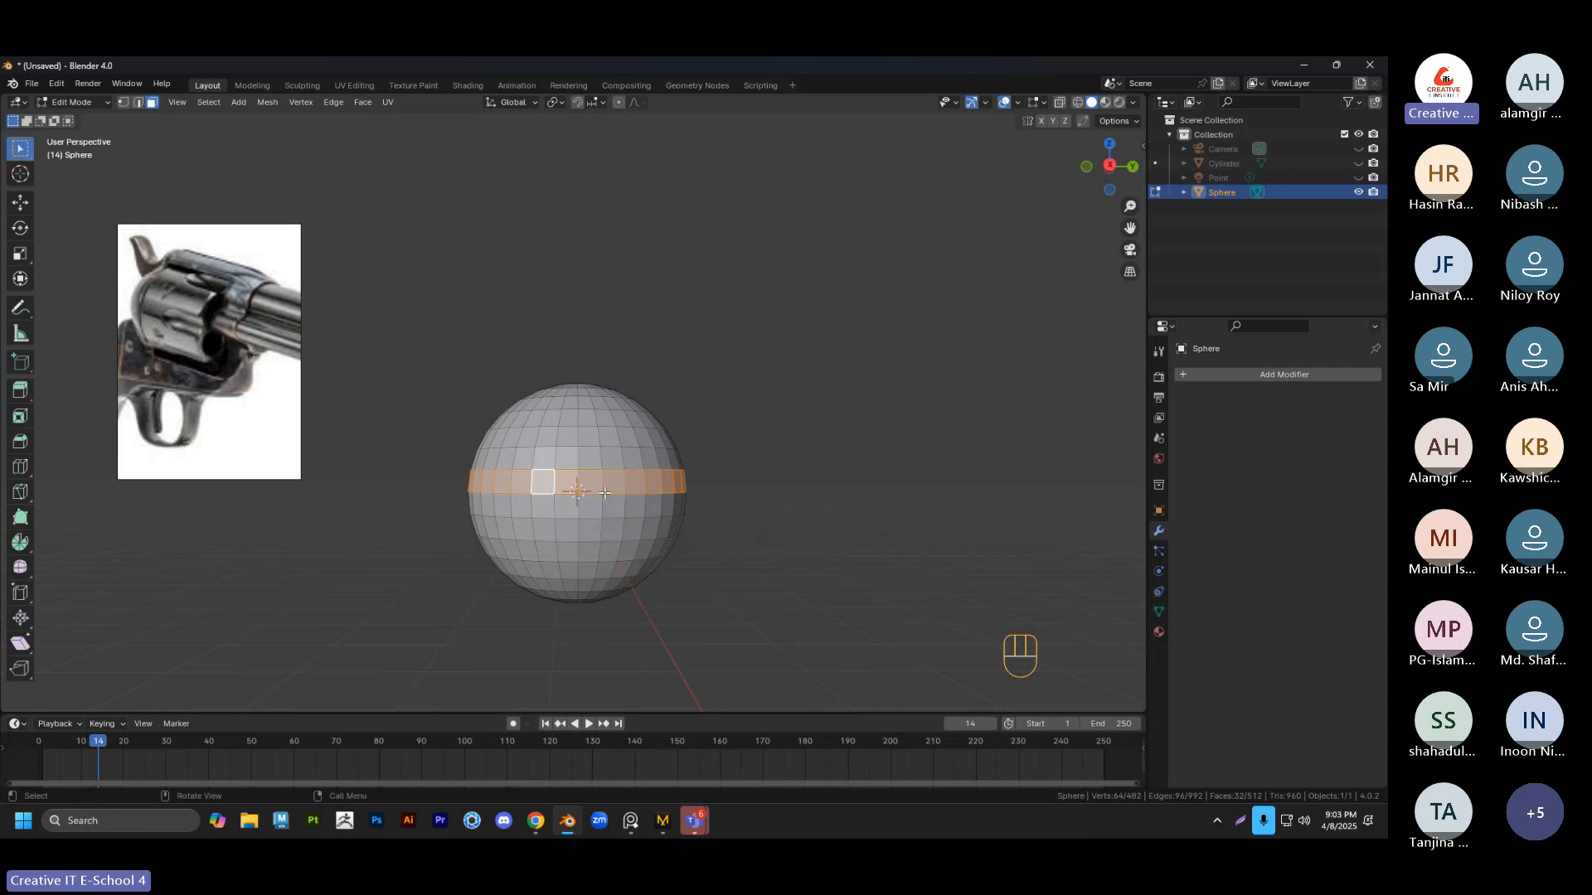
left_click(566, 516, "alt+shift")
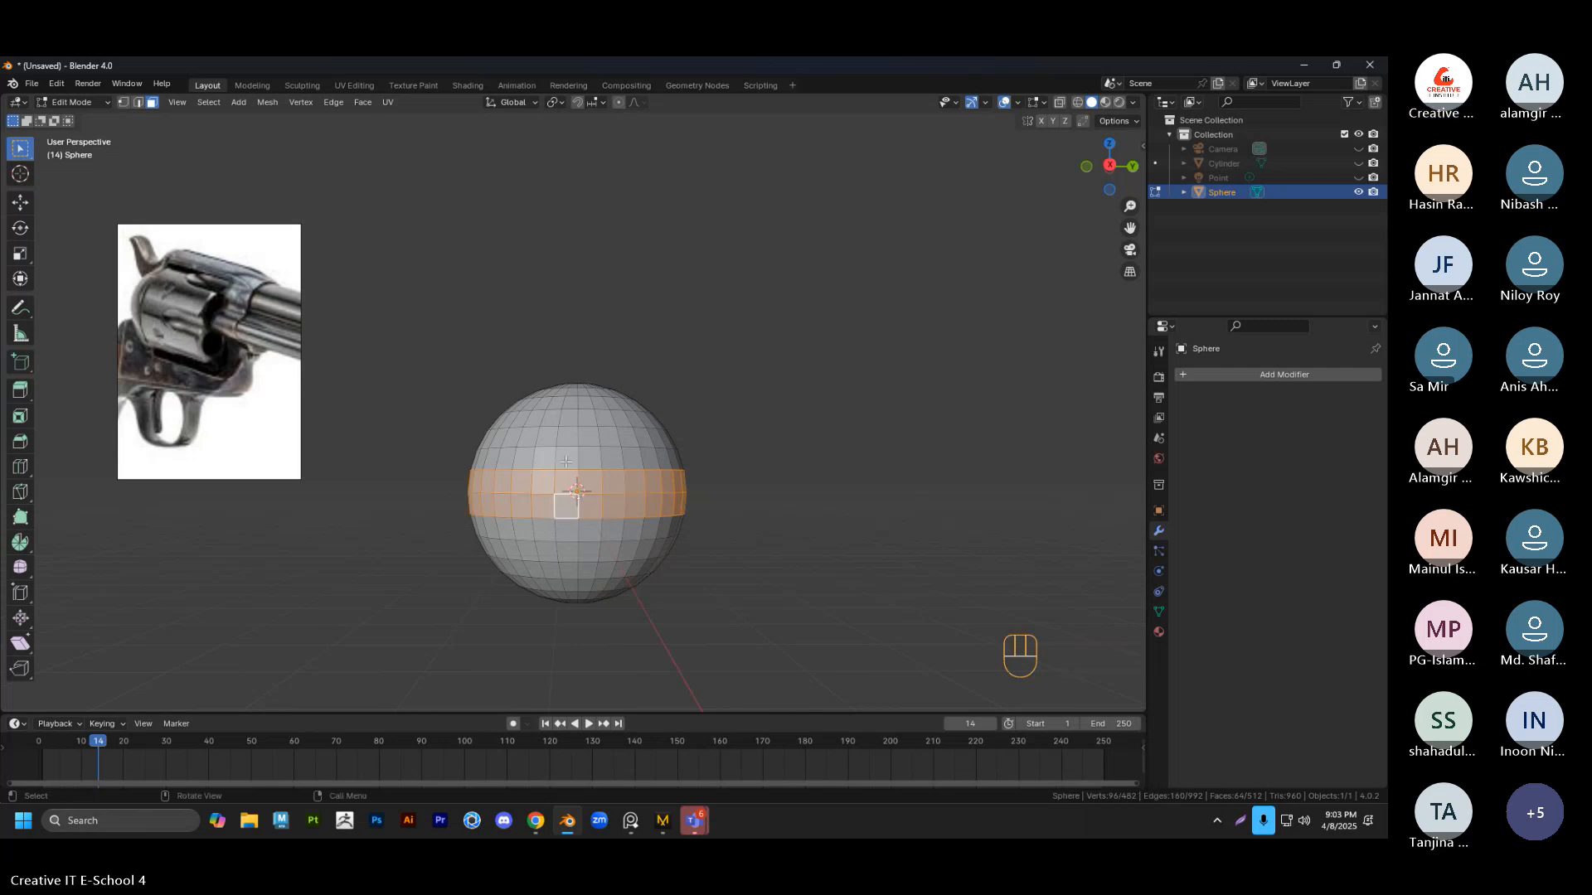
key("x")
left_click(528, 494)
Try loop, whole-mesh and linked-geometry selection on the split sphere's upper half, and clear the selection
left_click(608, 435, "alt")
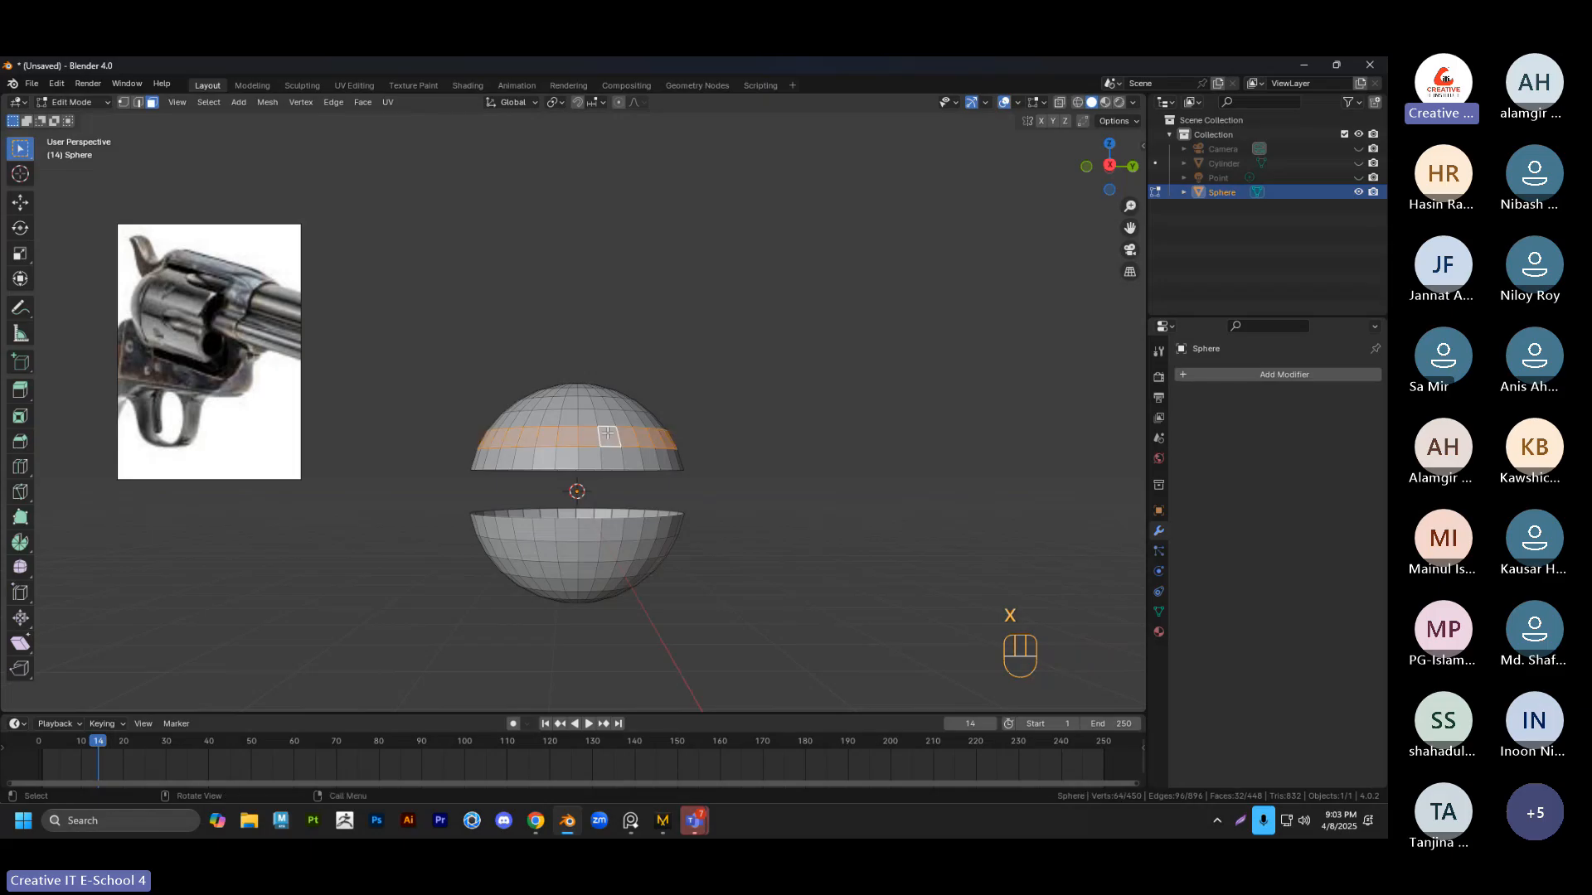
left_click(607, 435)
key("a")
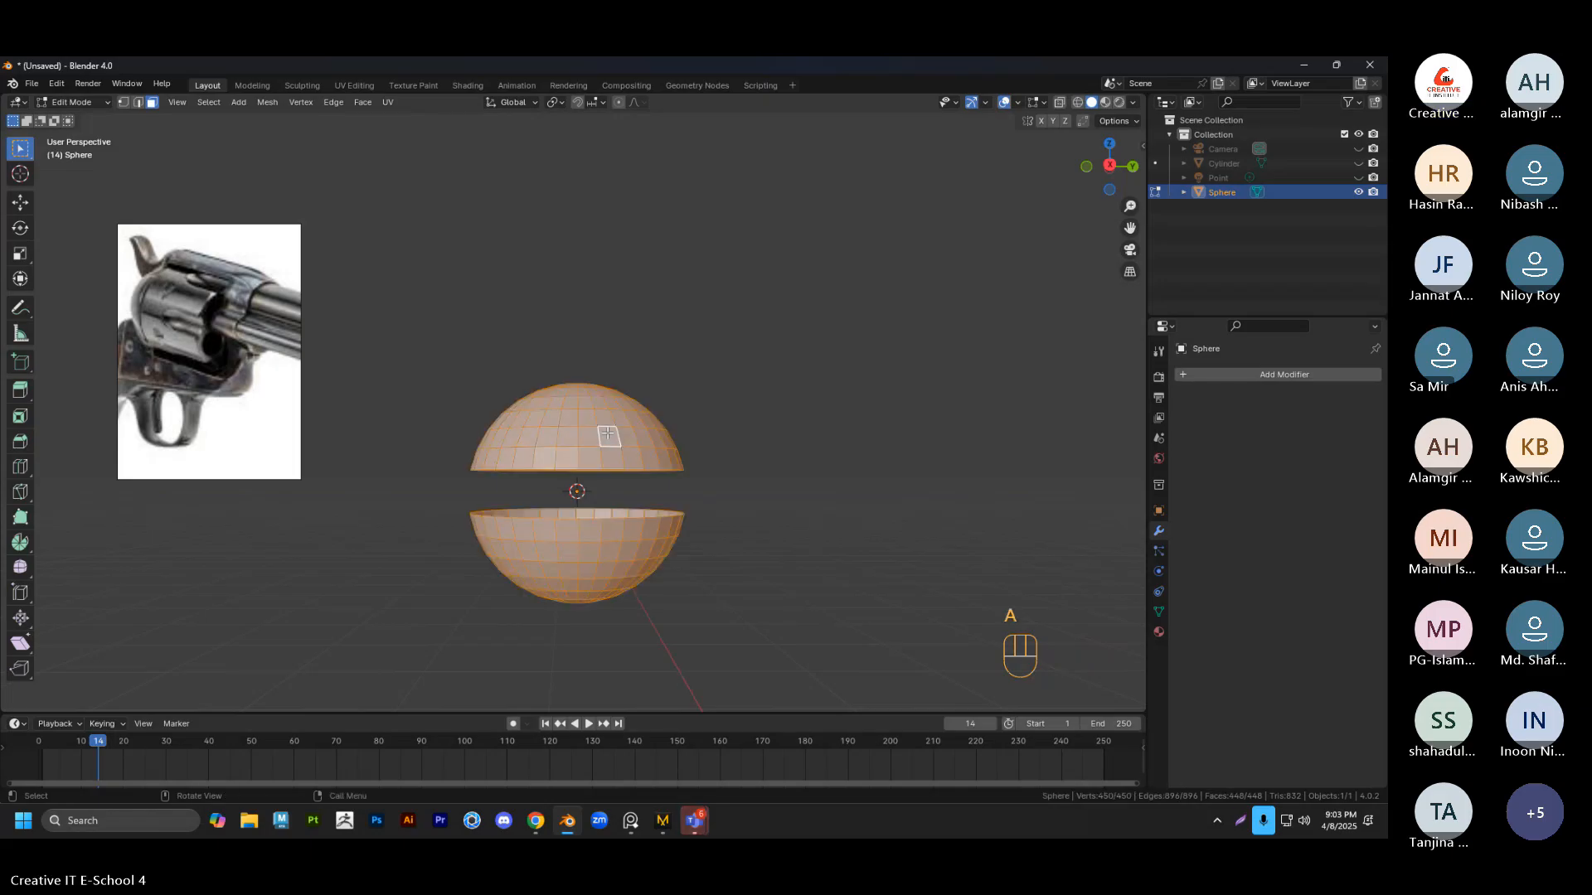
left_click(608, 433)
mouse_move(608, 433)
middle_mouse_down()
mouse_move(633, 481)
mouse_move(599, 437)
middle_mouse_up()
scroll(634, 481, "up", 3)
key("l")
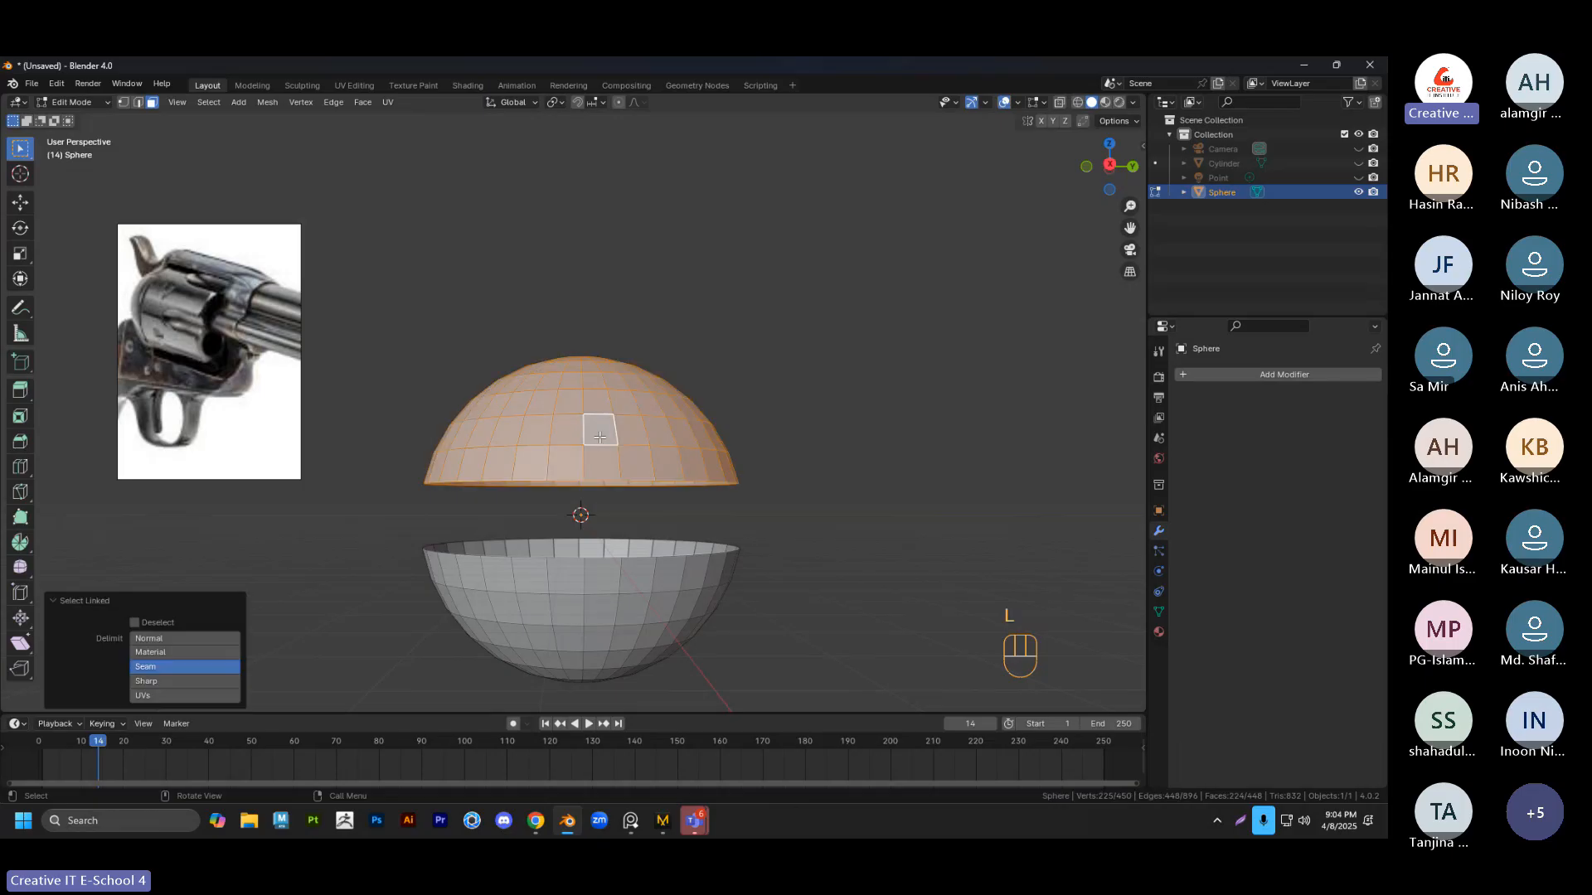
left_click(587, 284)
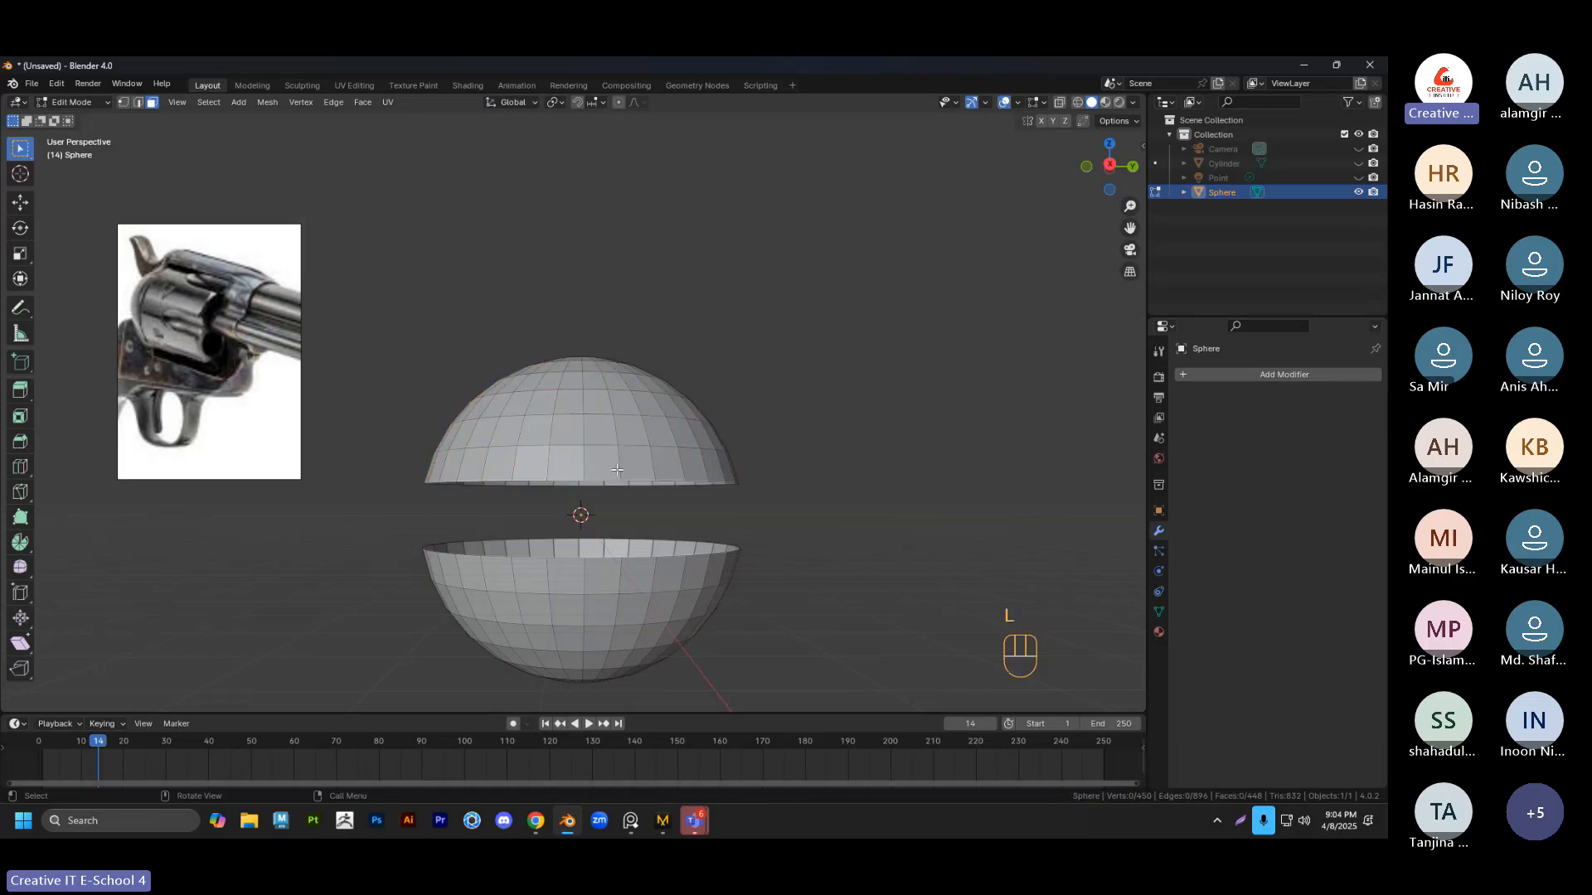
Move the whole split sphere object upward along the Z axis so its base sits near the ground grid
middle_click_drag(591, 448, 659, 505)
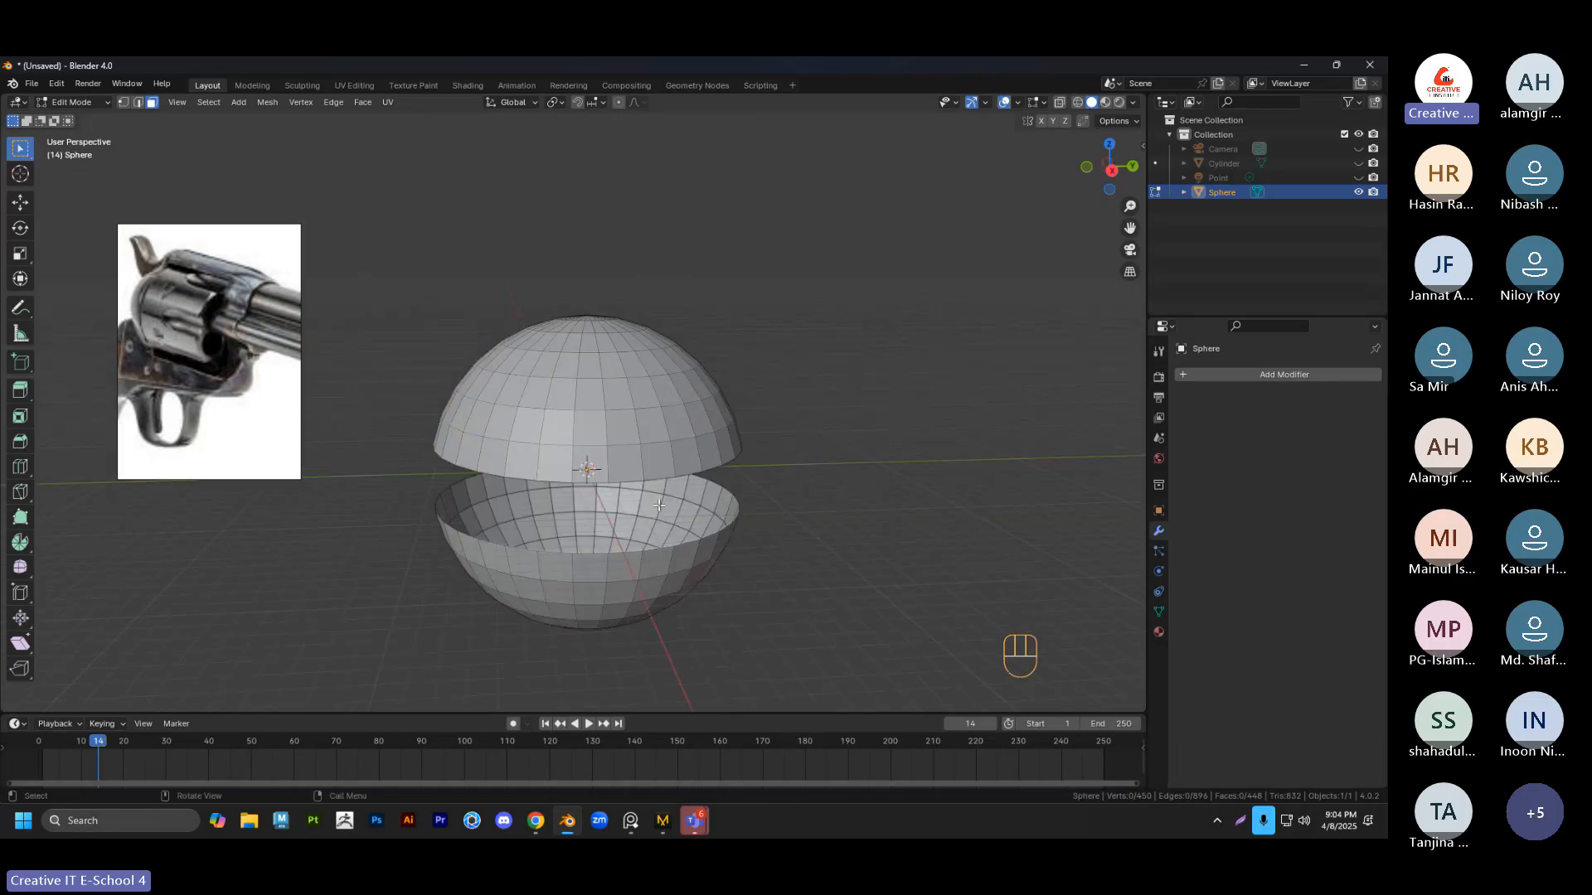
key("Tab")
key("g")
middle_click(605, 451)
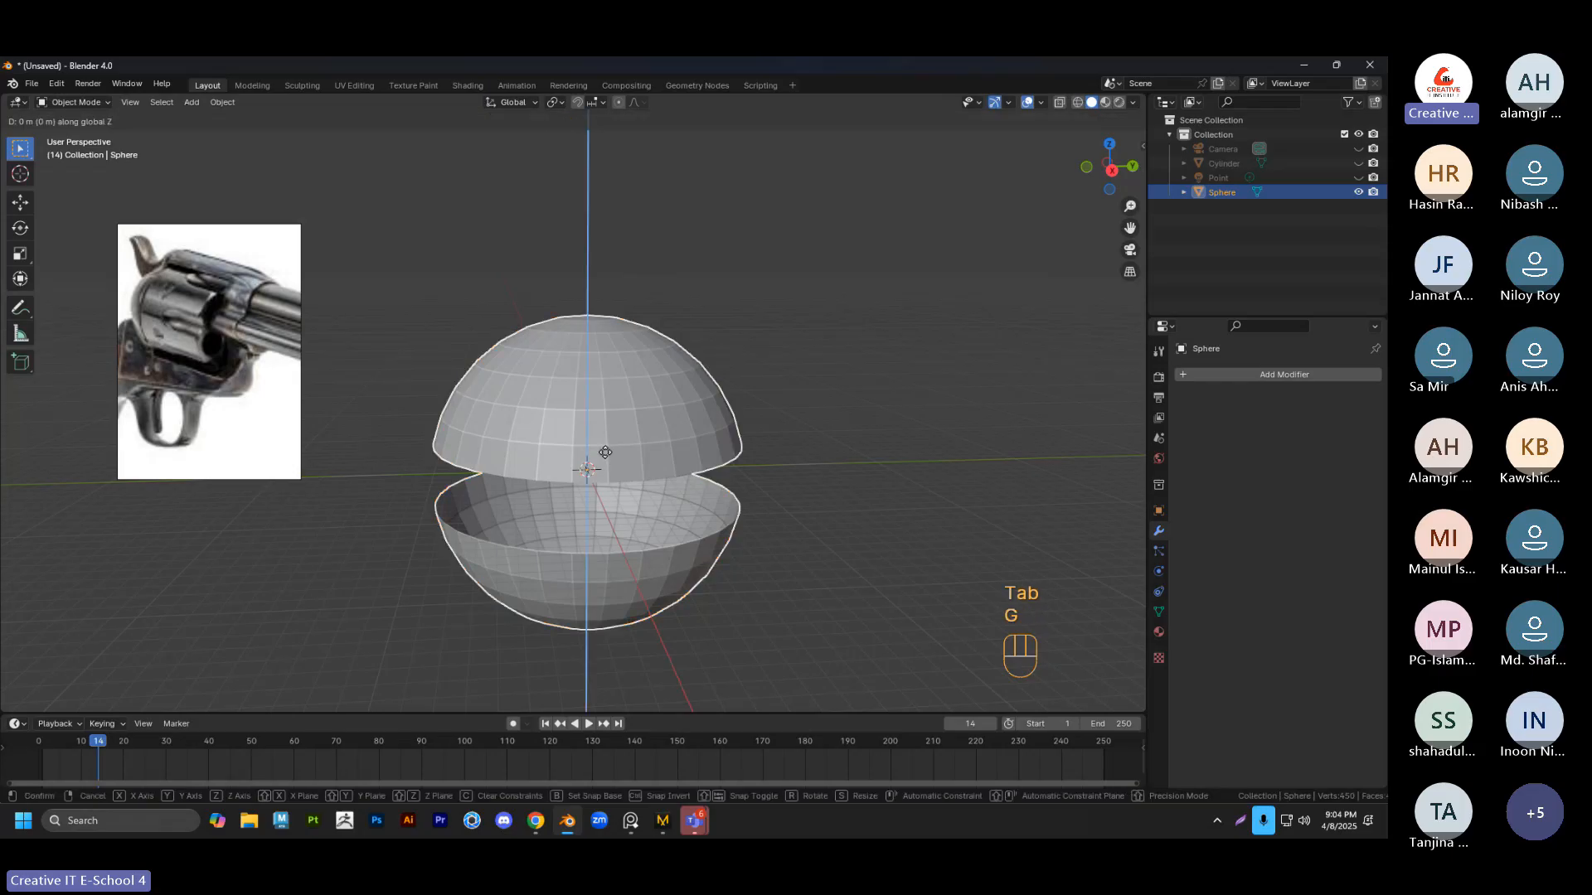
left_click(771, 346)
middle_click_drag(771, 346, 753, 437, "shift")
left_click(859, 398)
left_click(574, 297)
Select the linked faces of the sphere's upper half and delete them, keeping only the lower bowl
key("Tab")
middle_click_drag(605, 322, 608, 328)
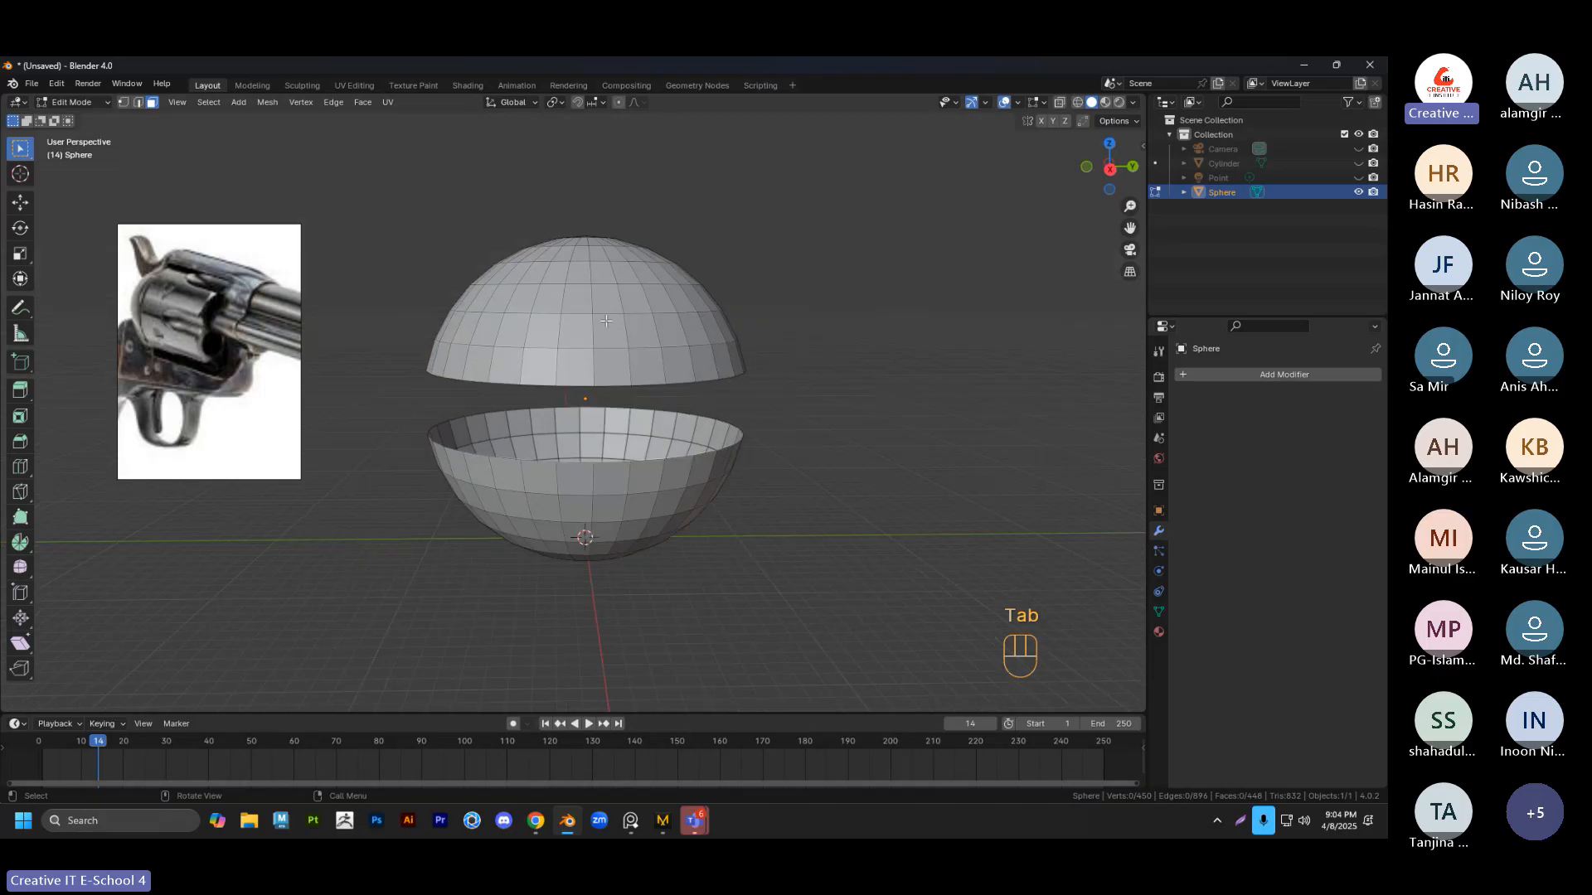
left_click(610, 331)
middle_click_drag(674, 371, 683, 363)
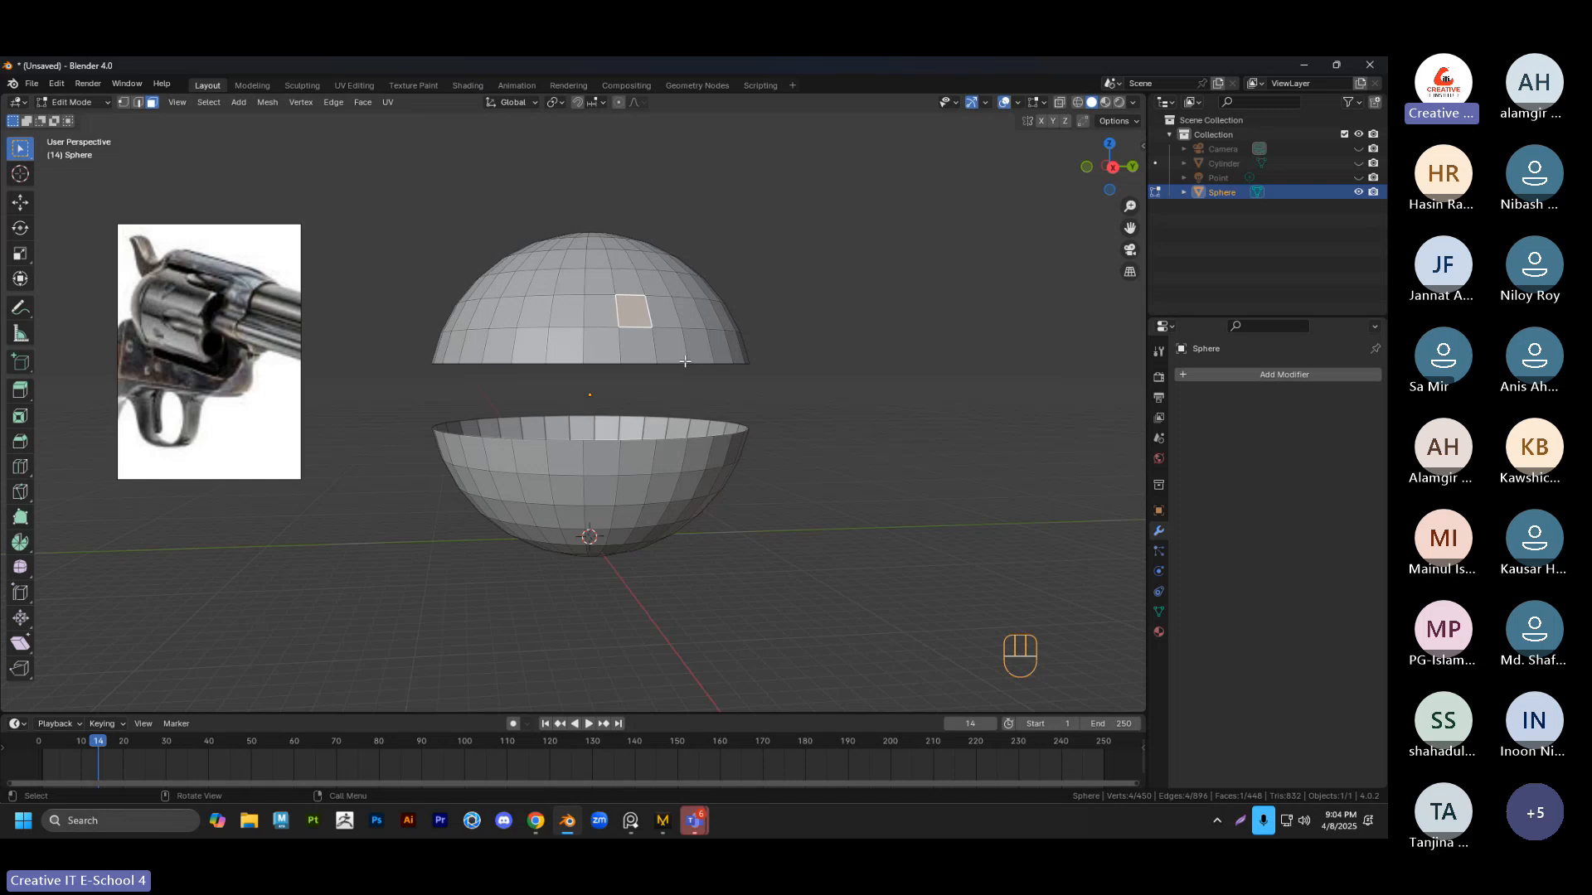
middle_click_drag(740, 402, 753, 401)
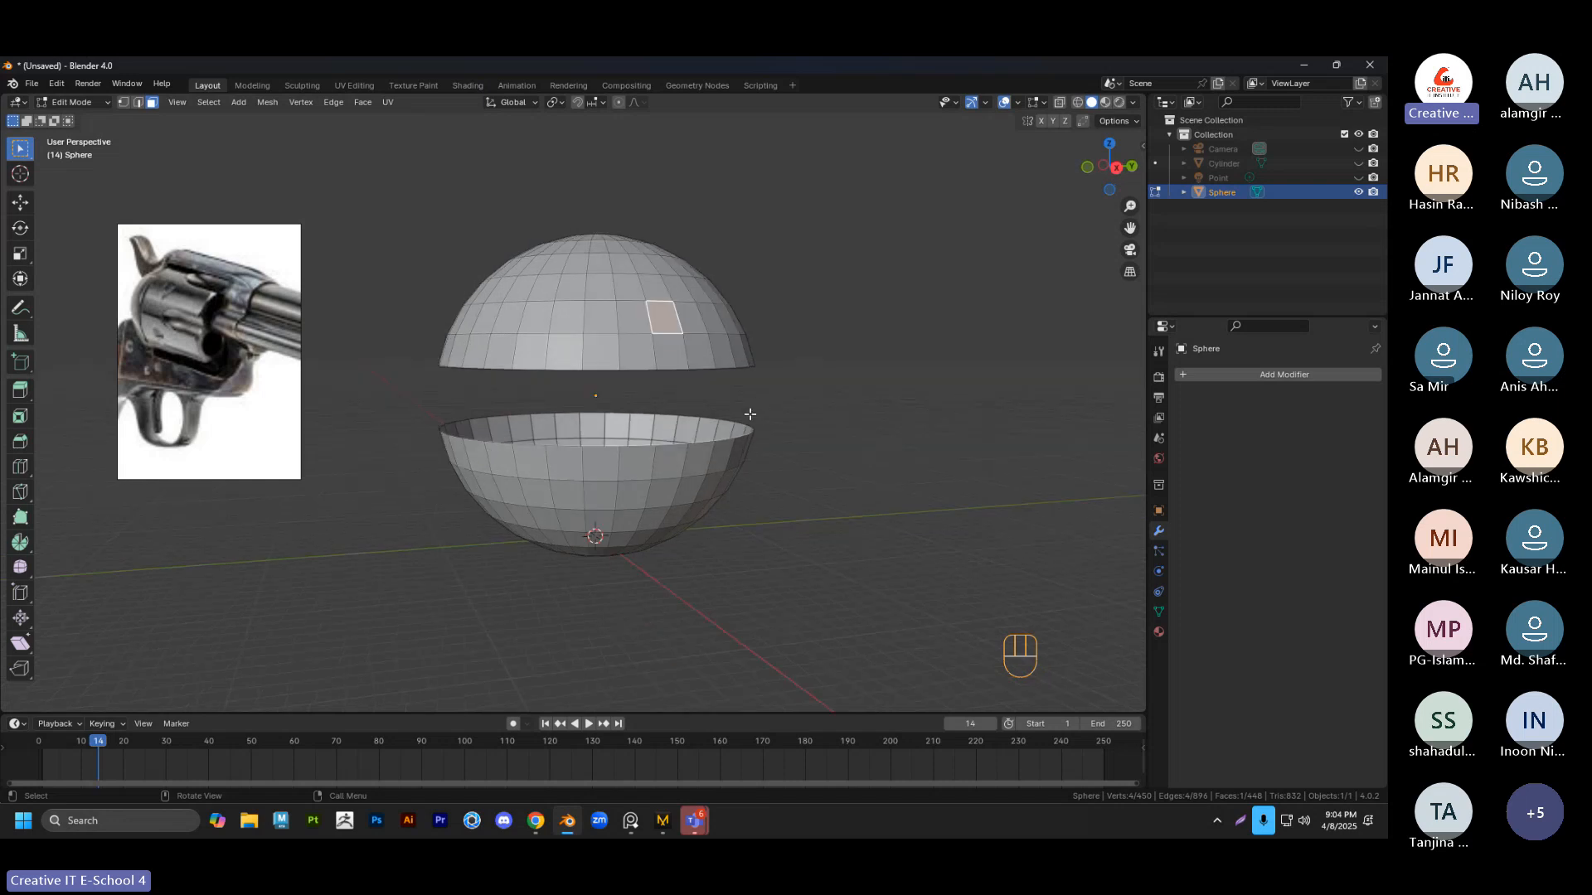
left_click(642, 320)
key("l")
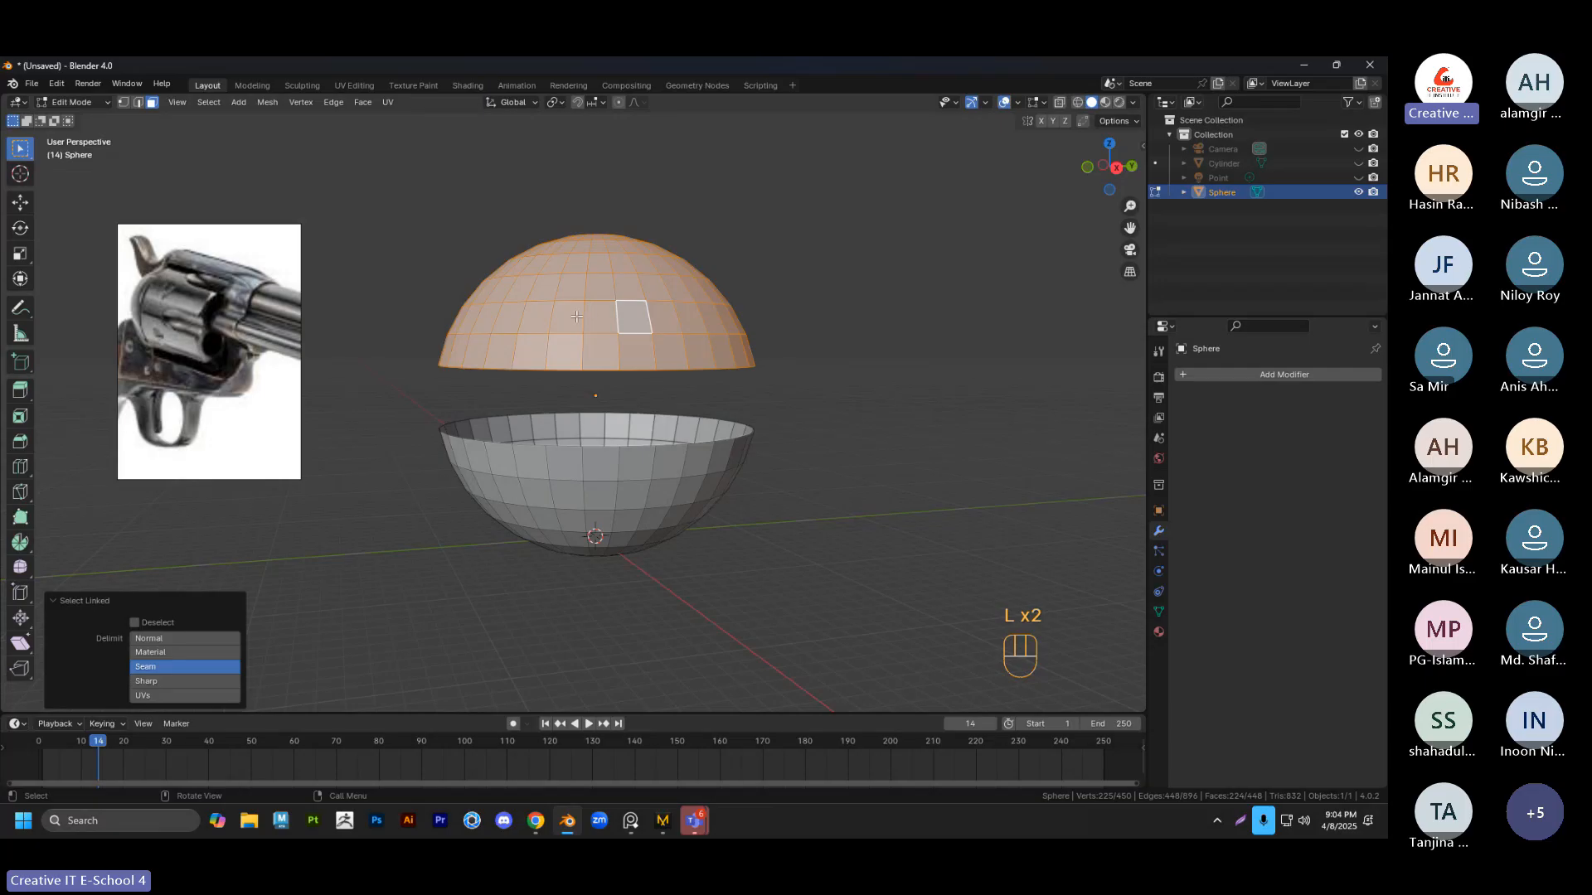
middle_click_drag(696, 401, 683, 356)
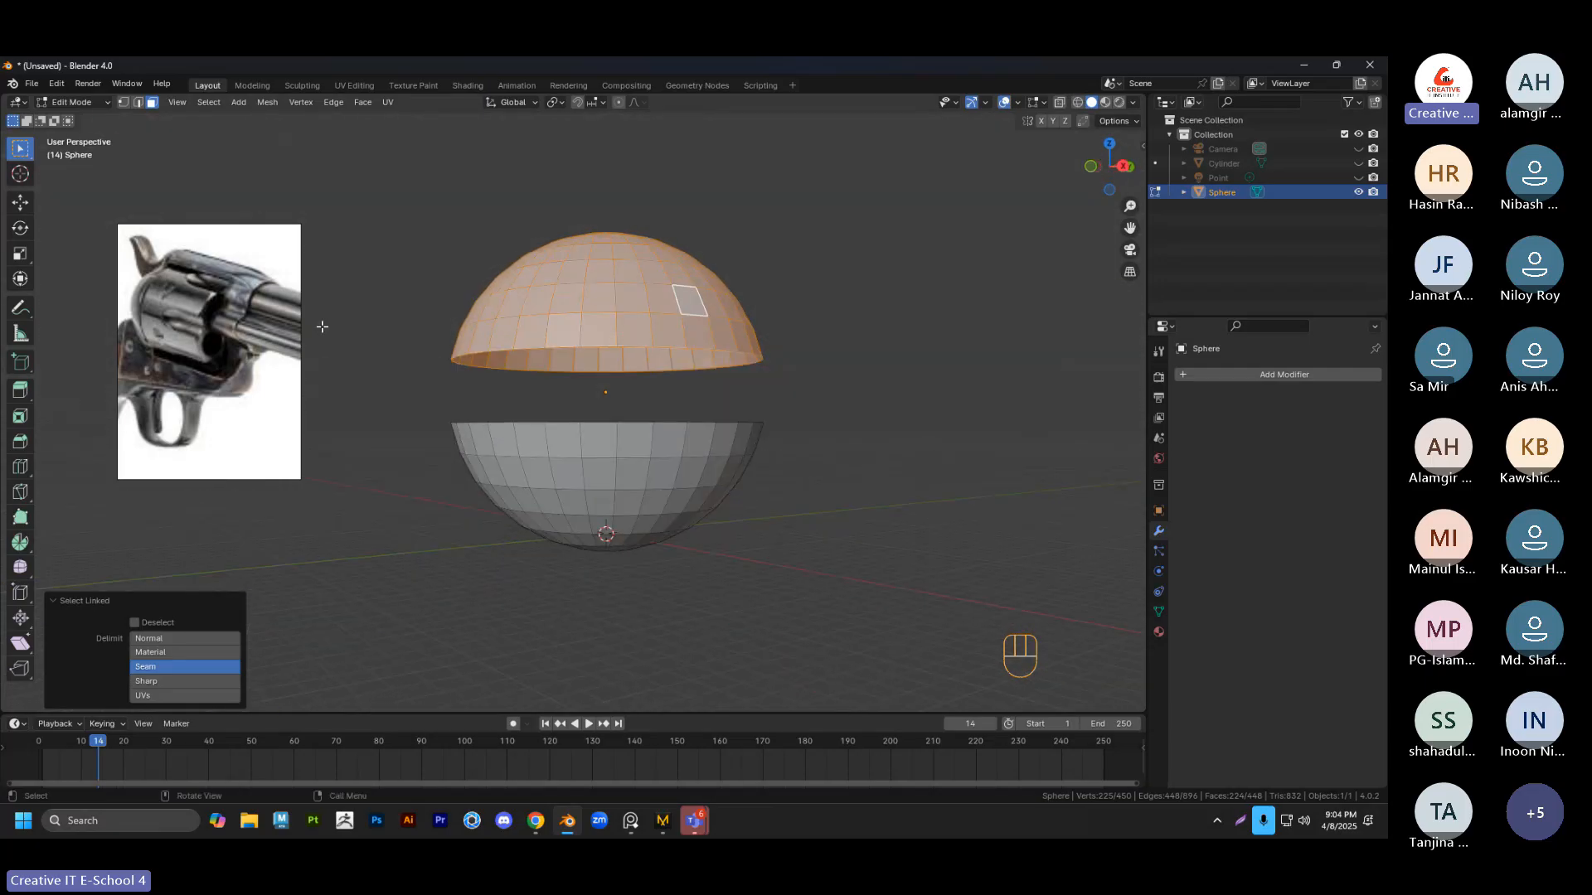
key("x")
left_click(481, 333)
Select the bowl's open rim edge loop and extrude it upward about 19.9 m along Z
middle_click_drag(614, 427, 615, 394)
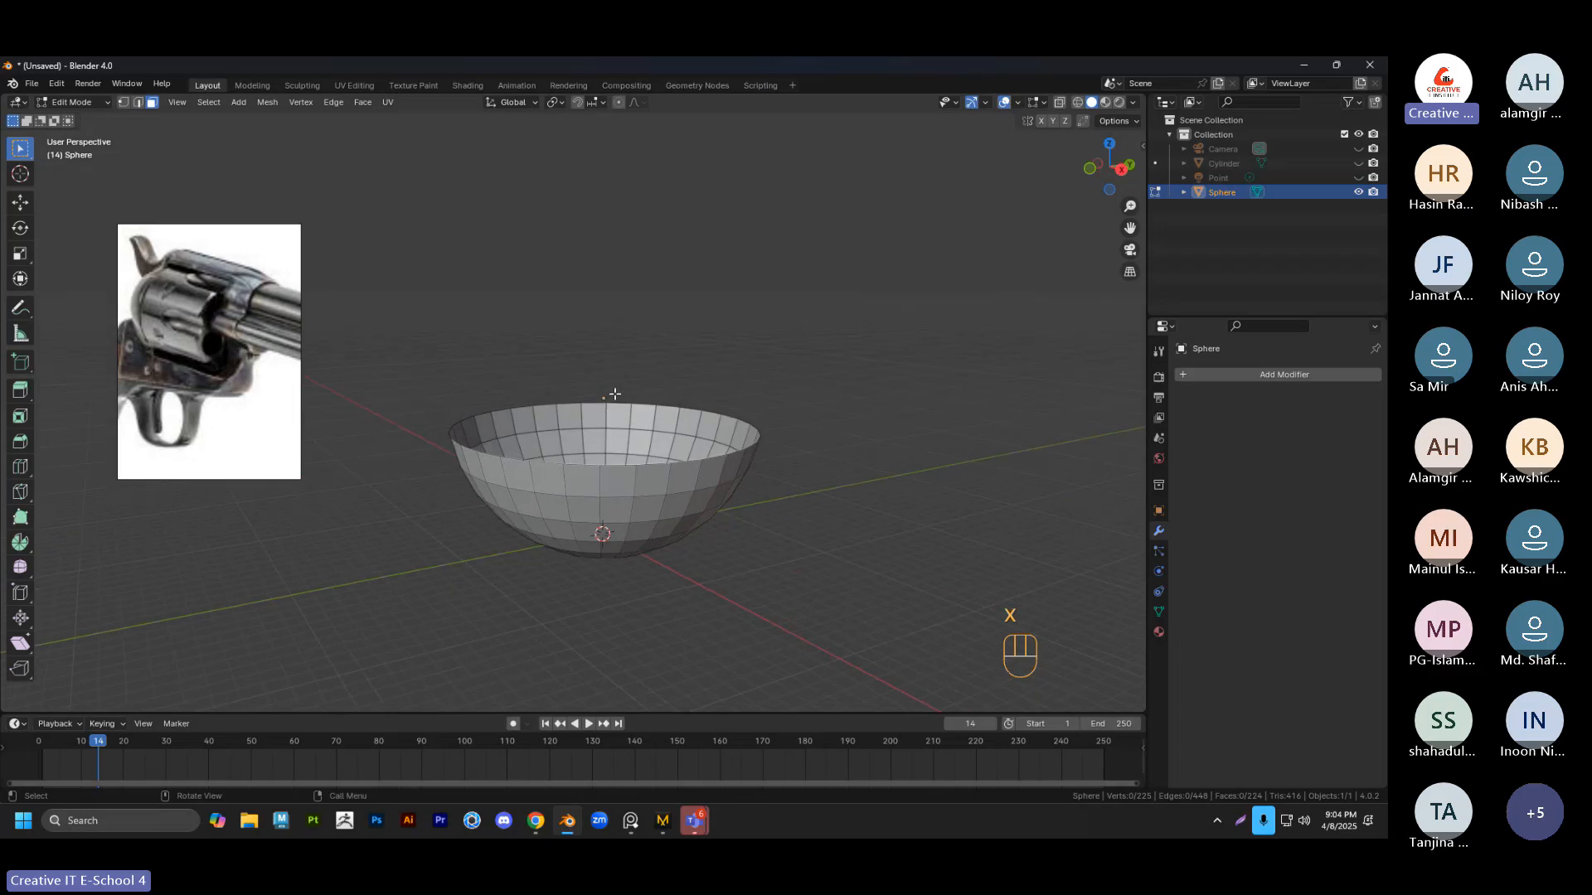
key("Tab")
key("Tab")
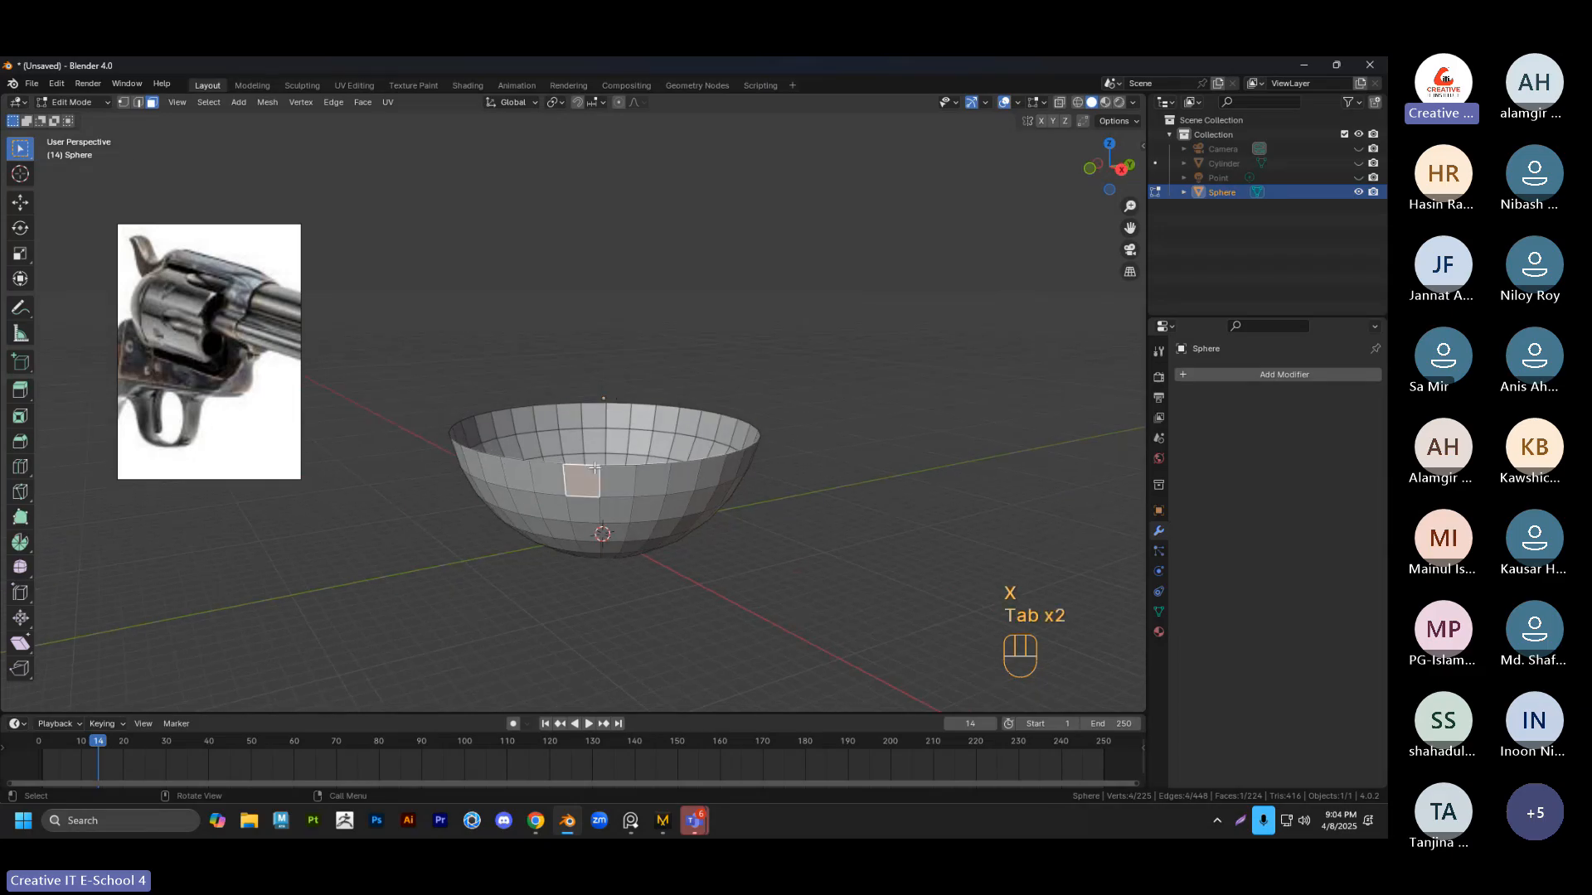
key("2")
left_click(594, 465, "alt")
scroll(645, 395, "down", 1)
middle_click_drag(645, 395, 618, 387)
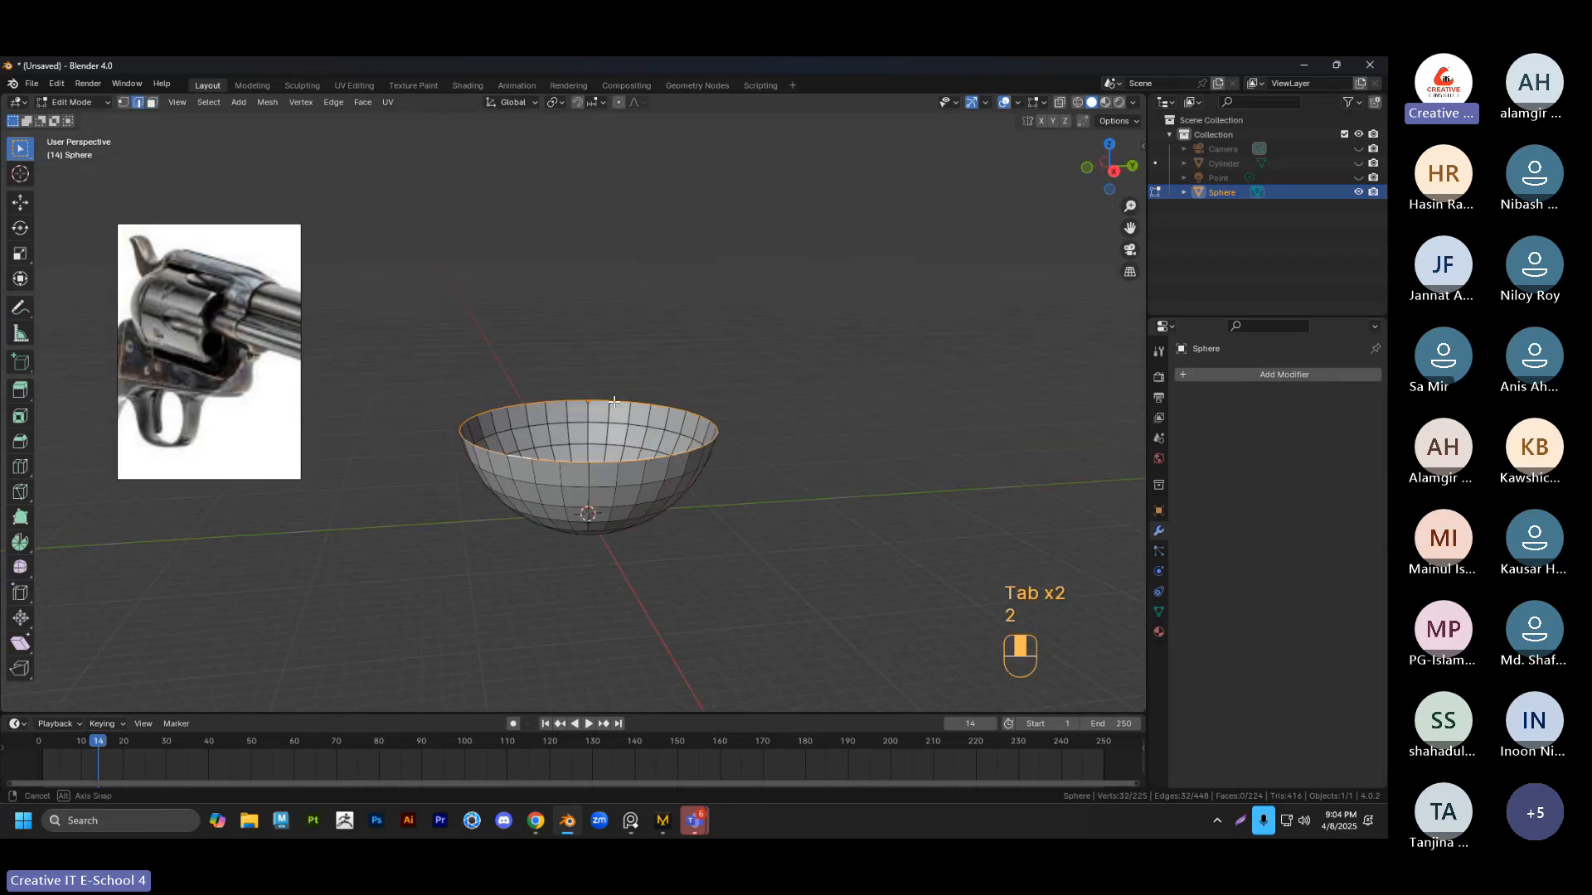
key("e")
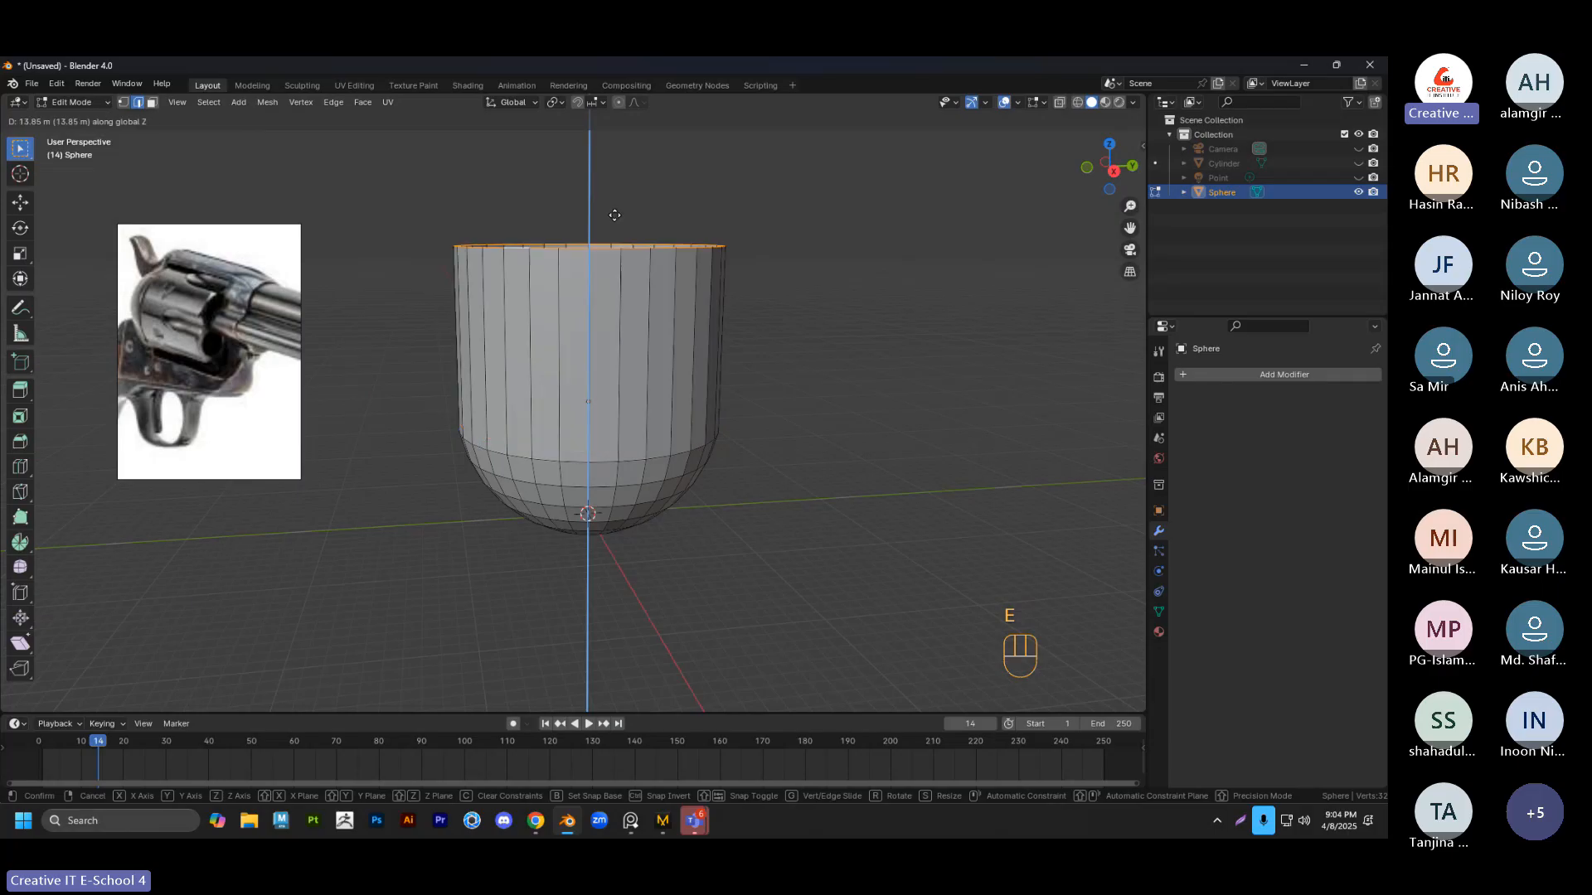
left_click(615, 147)
scroll(671, 303, "down", 3)
middle_click_drag(672, 302, 643, 348, "shift")
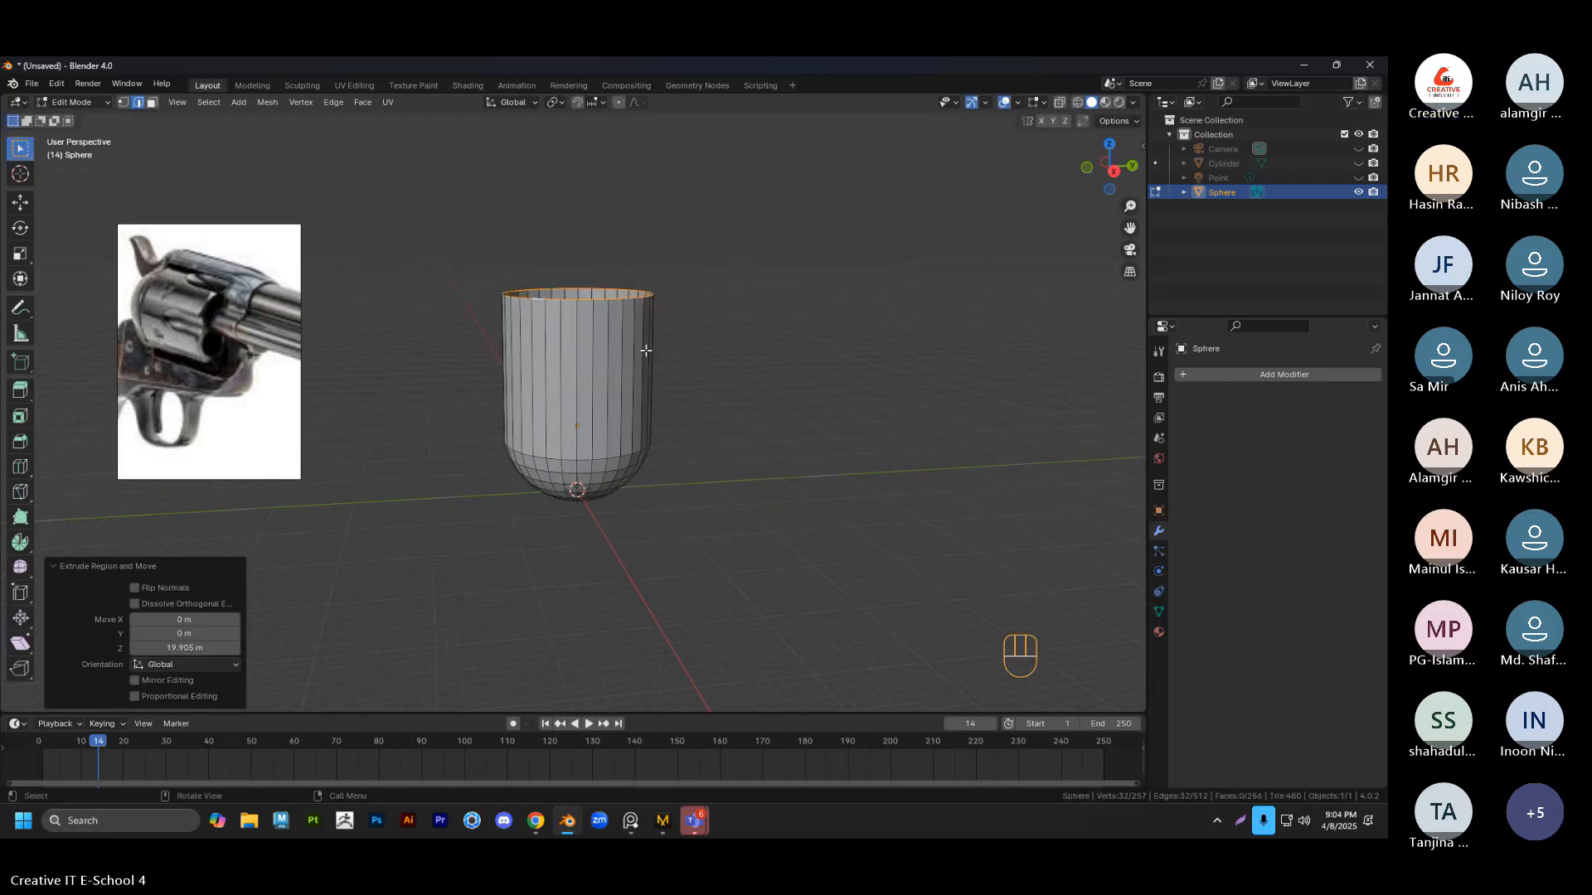
Adjust the height of the open rim along Z, finishing with a move of about -1.42 m
key("g")
key("z")
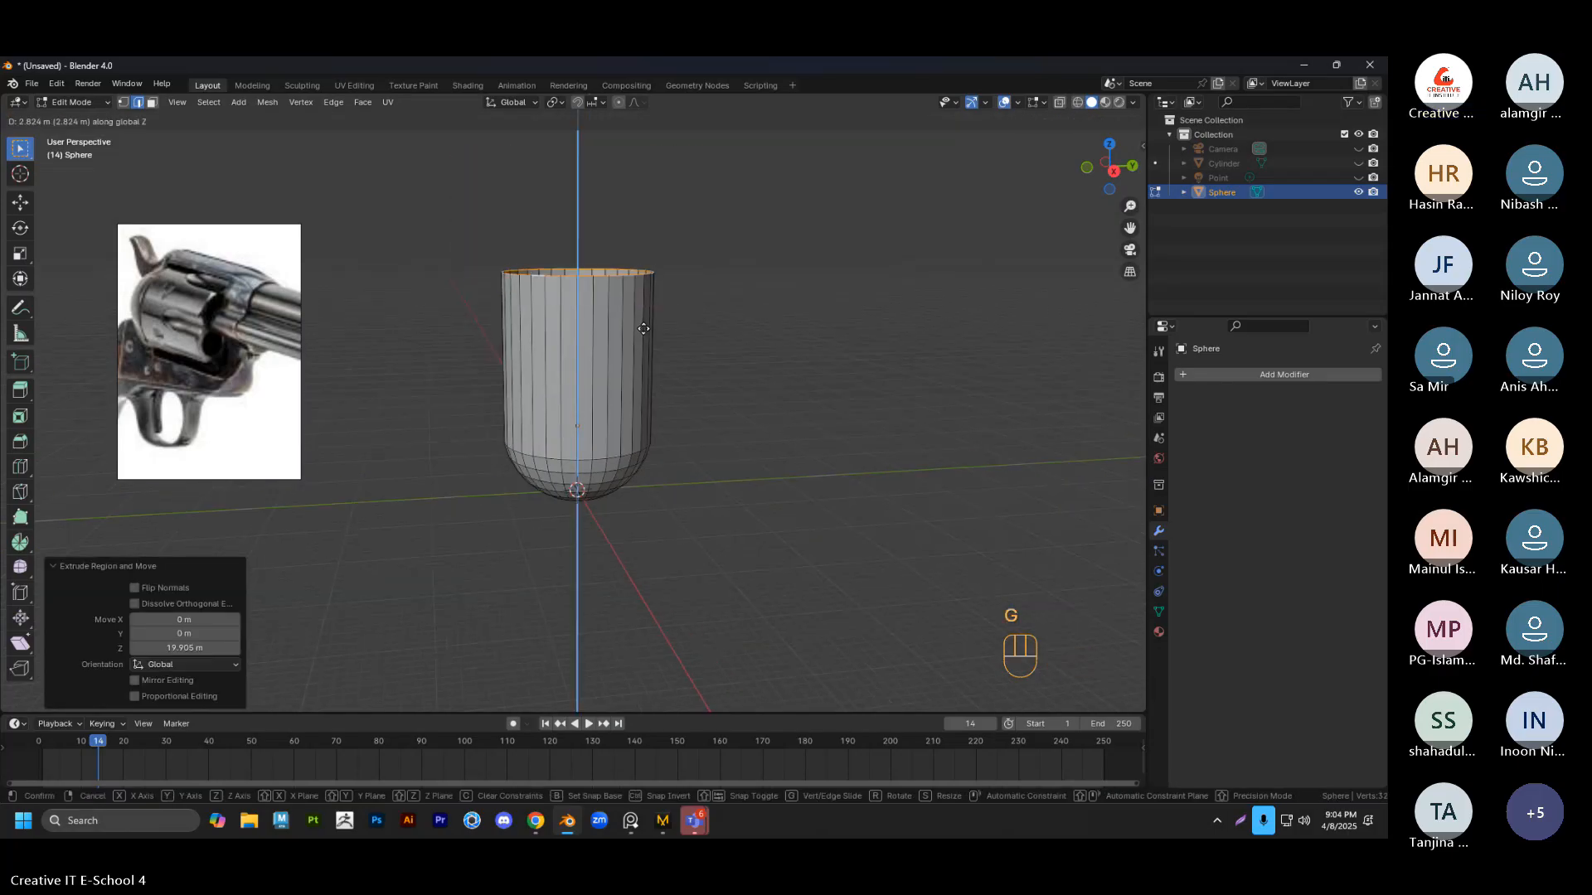
left_click(646, 345)
middle_click_drag(635, 403, 670, 473)
key("g")
key("z")
left_click(615, 425)
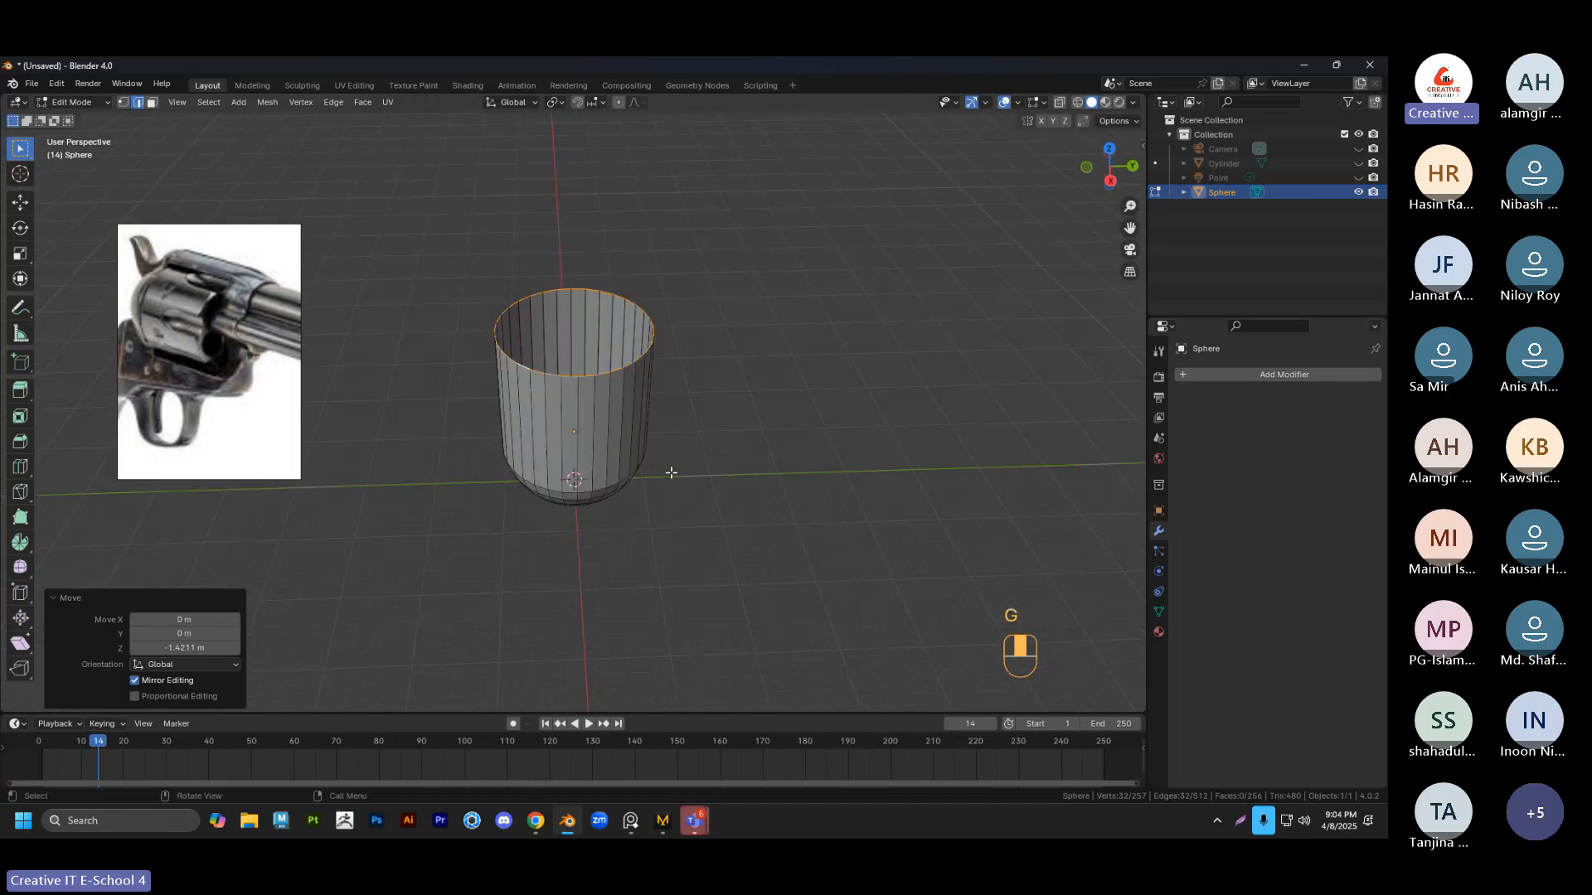
Extrude the cup's open rim inward twice, scaling the new loops by about 0.91 and 0.75
scroll(693, 415, "up", 4)
middle_click_drag(707, 406, 695, 443, "shift")
key("e")
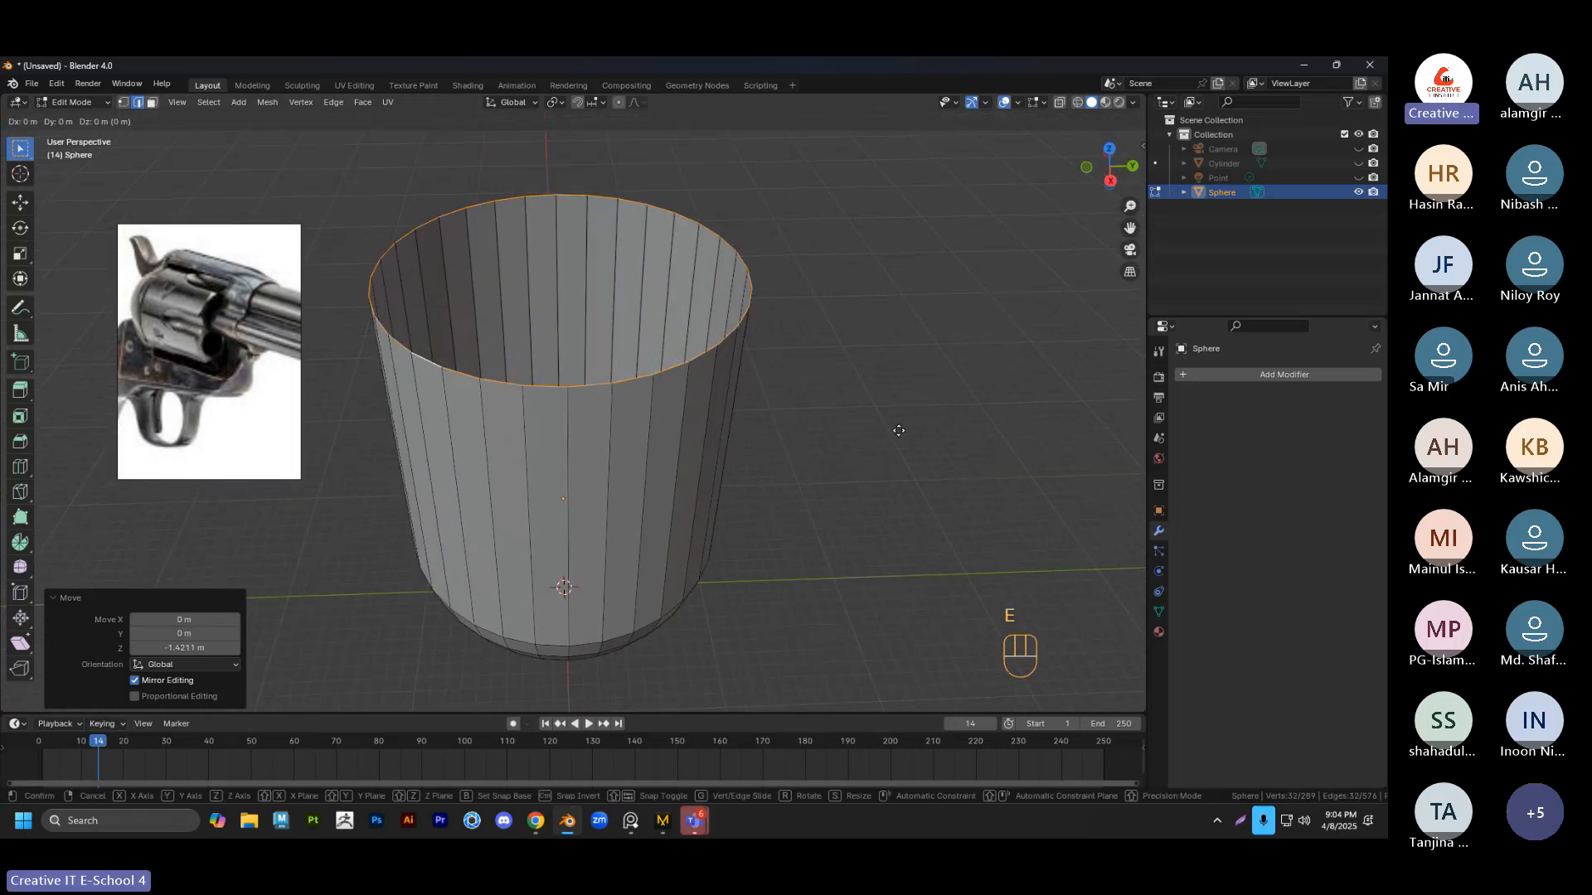
key("s")
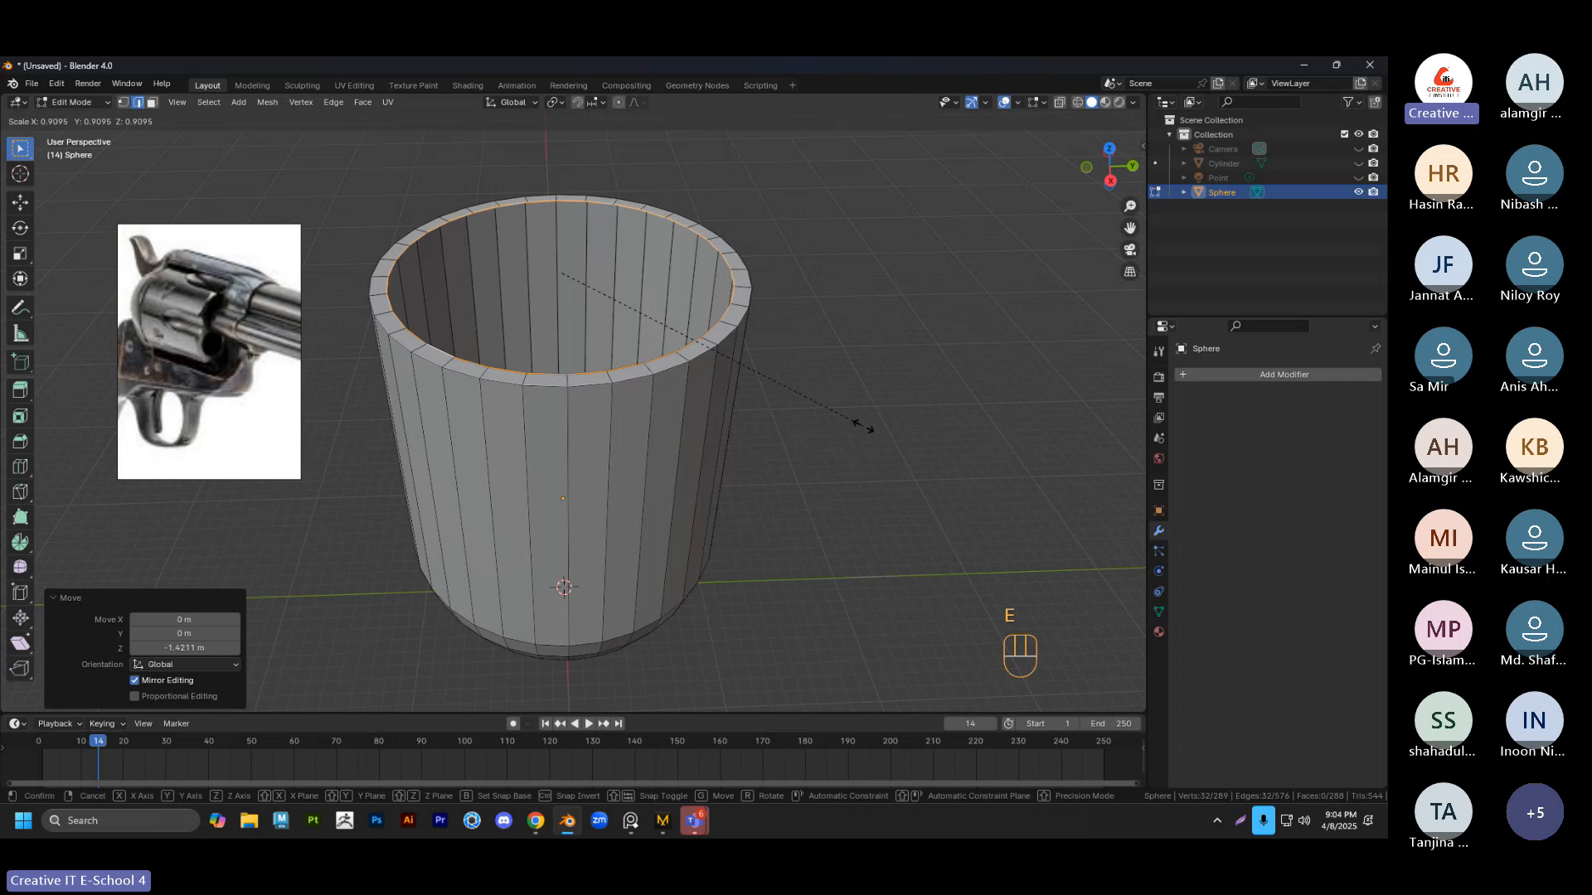
left_click(892, 420)
key("e")
key("s")
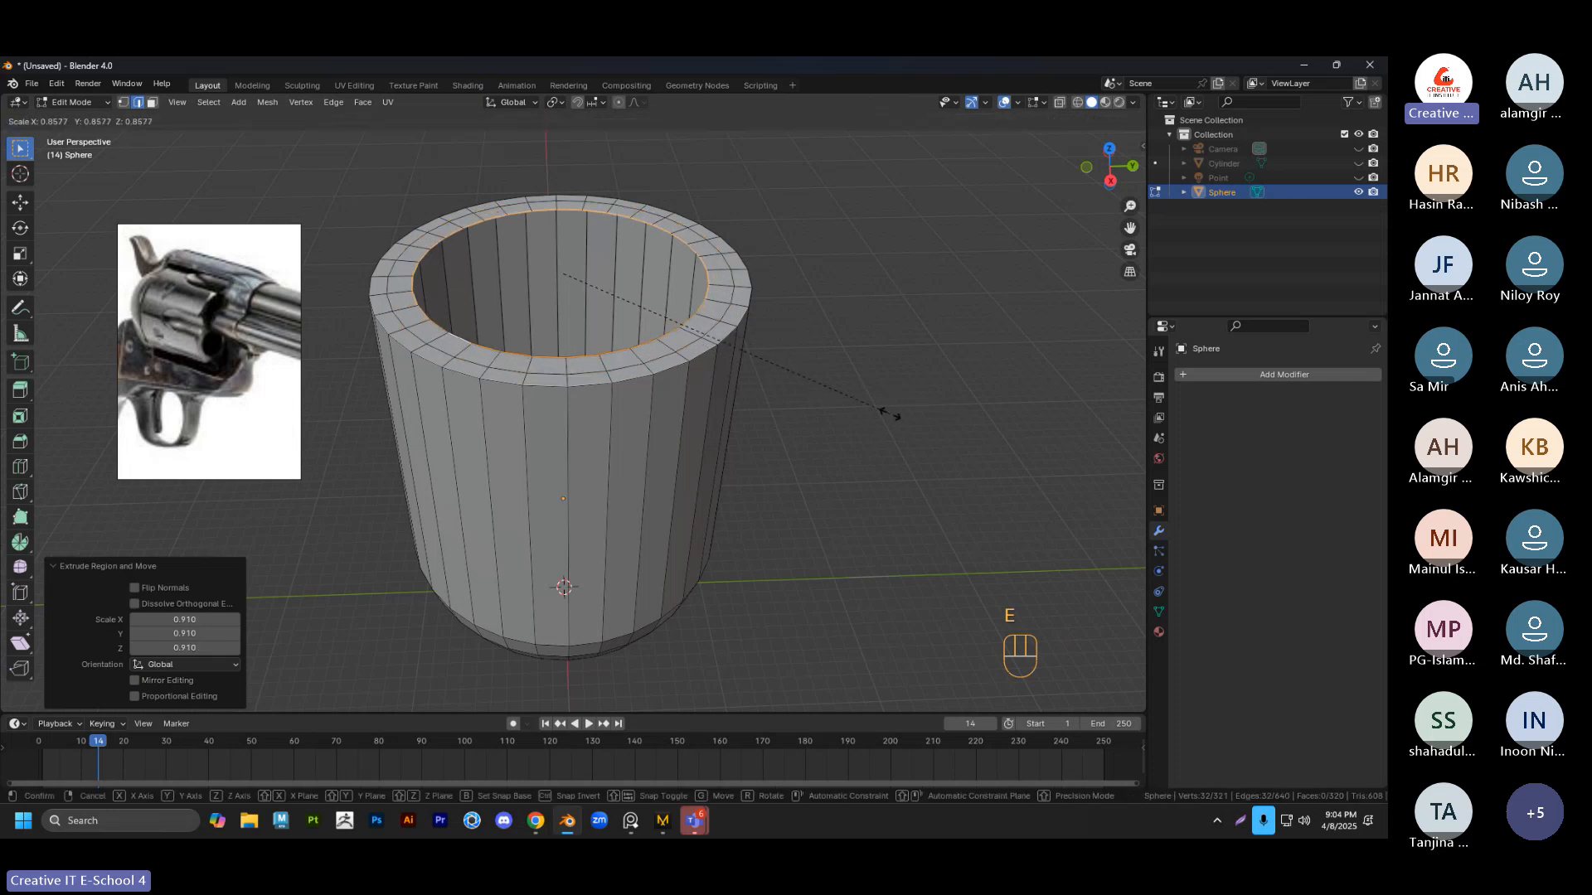
left_click(815, 412)
Extrude the inner rim loop inward once more, scaled by about 0.54, and merge it at center to close the top
key("e")
key("s")
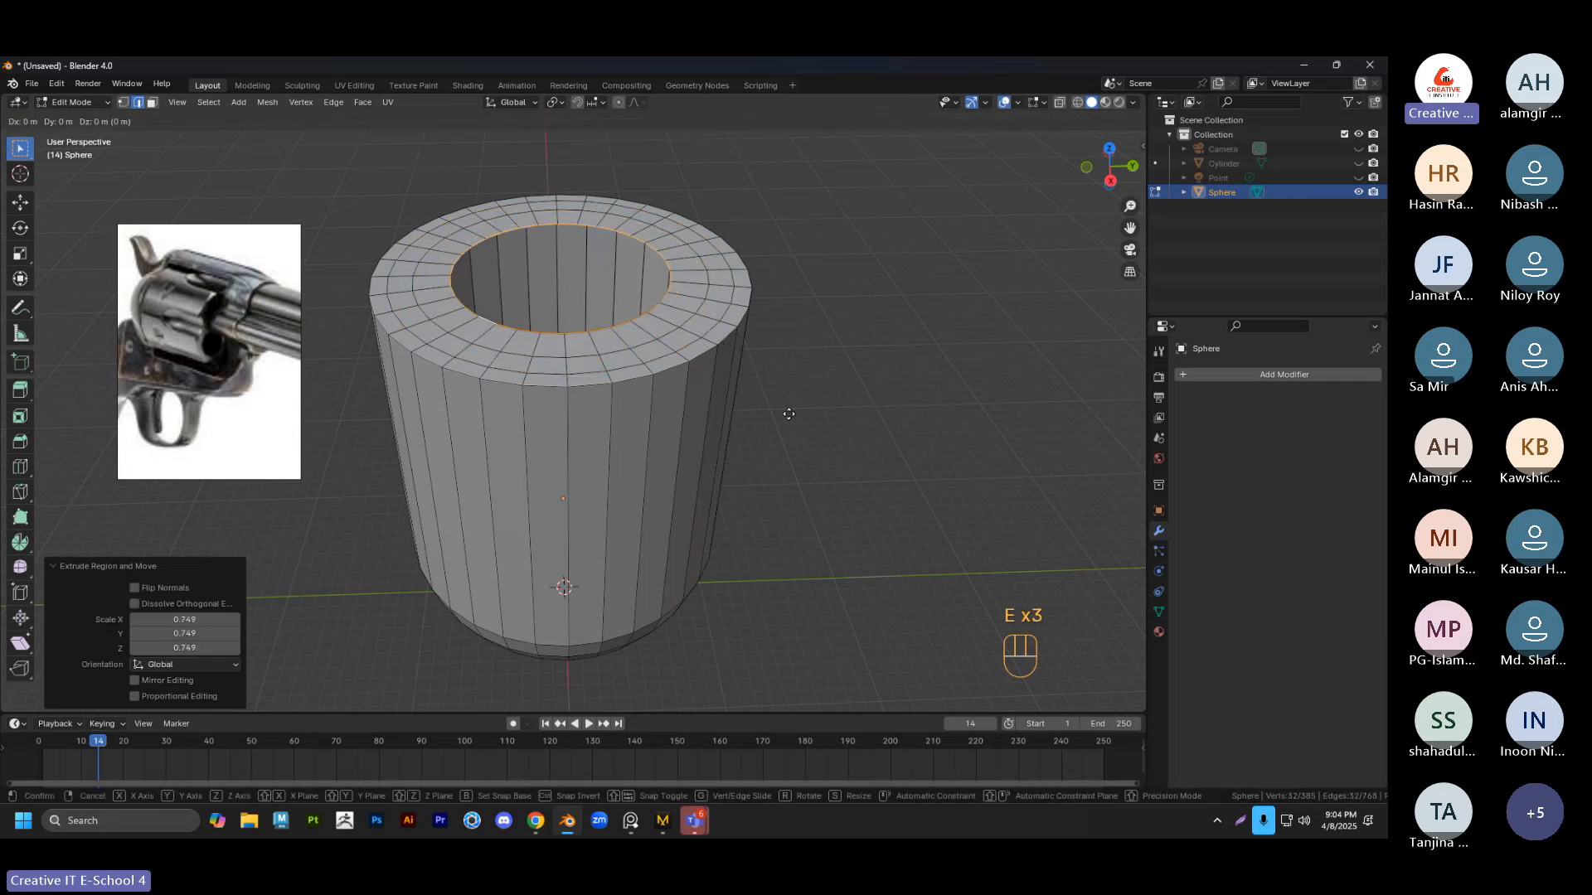
left_click(630, 400)
key("m")
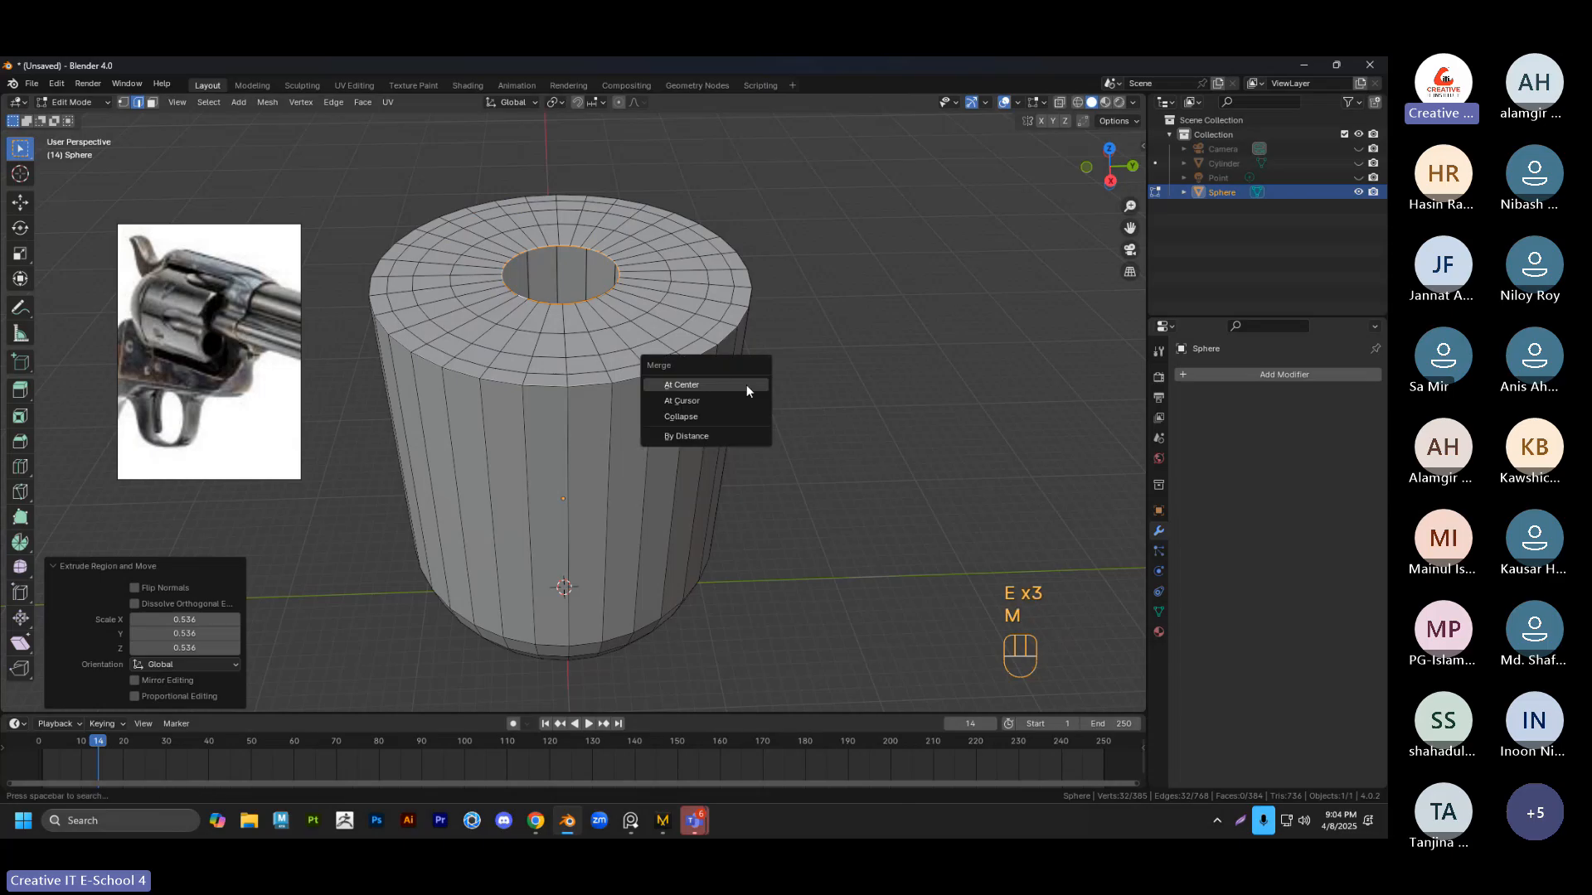
left_click(714, 388)
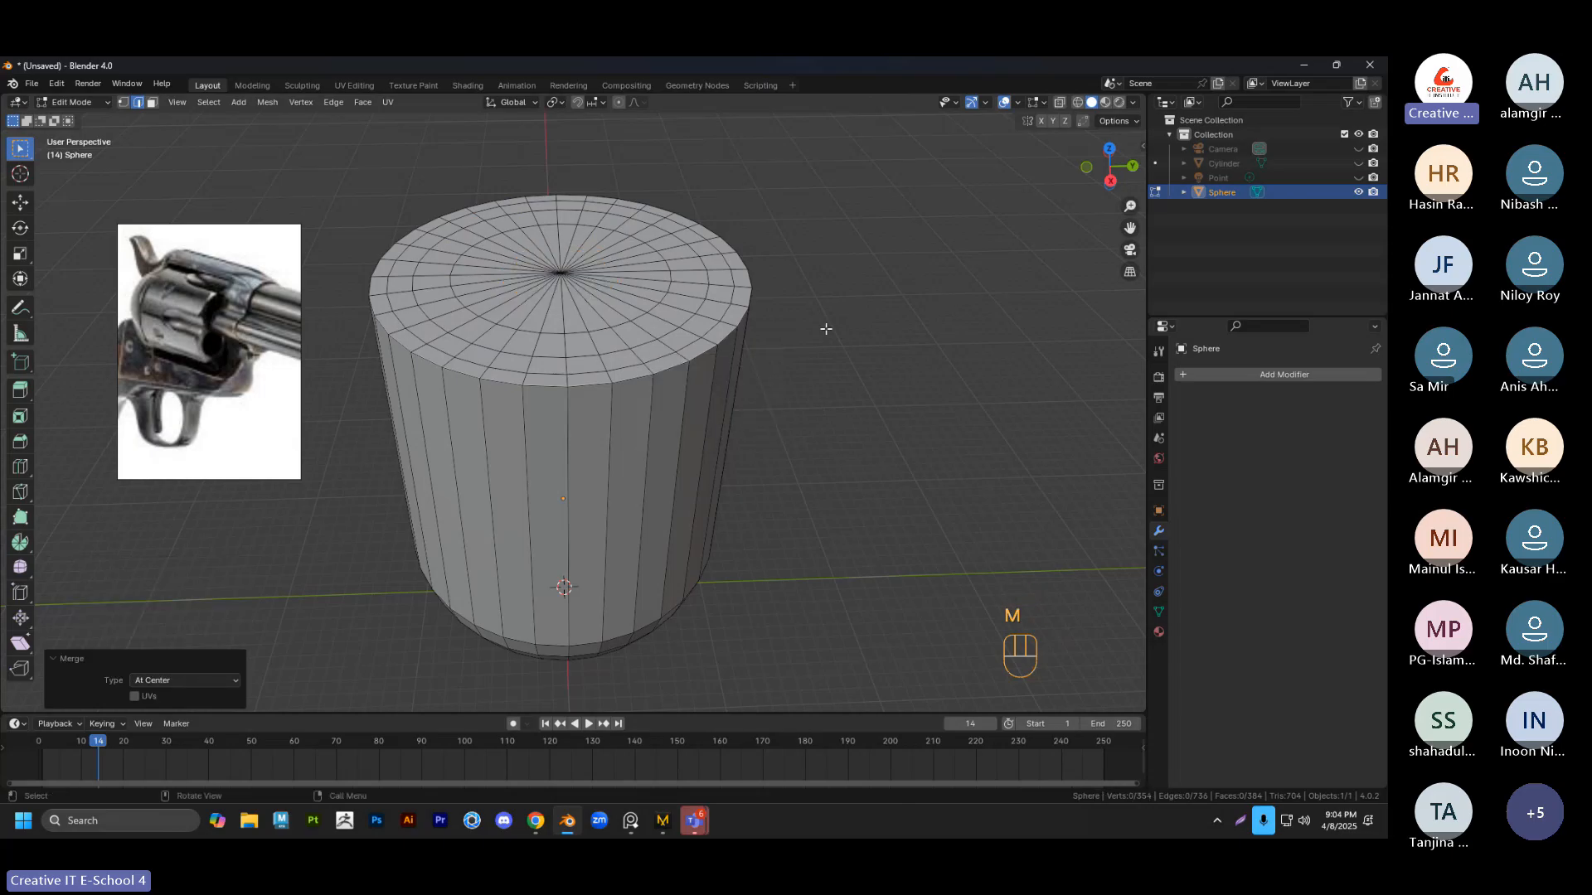
Bevel the edge loop where the rounded base meets the straight wall with a very narrow two-segment bevel
middle_click_drag(824, 330, 808, 377)
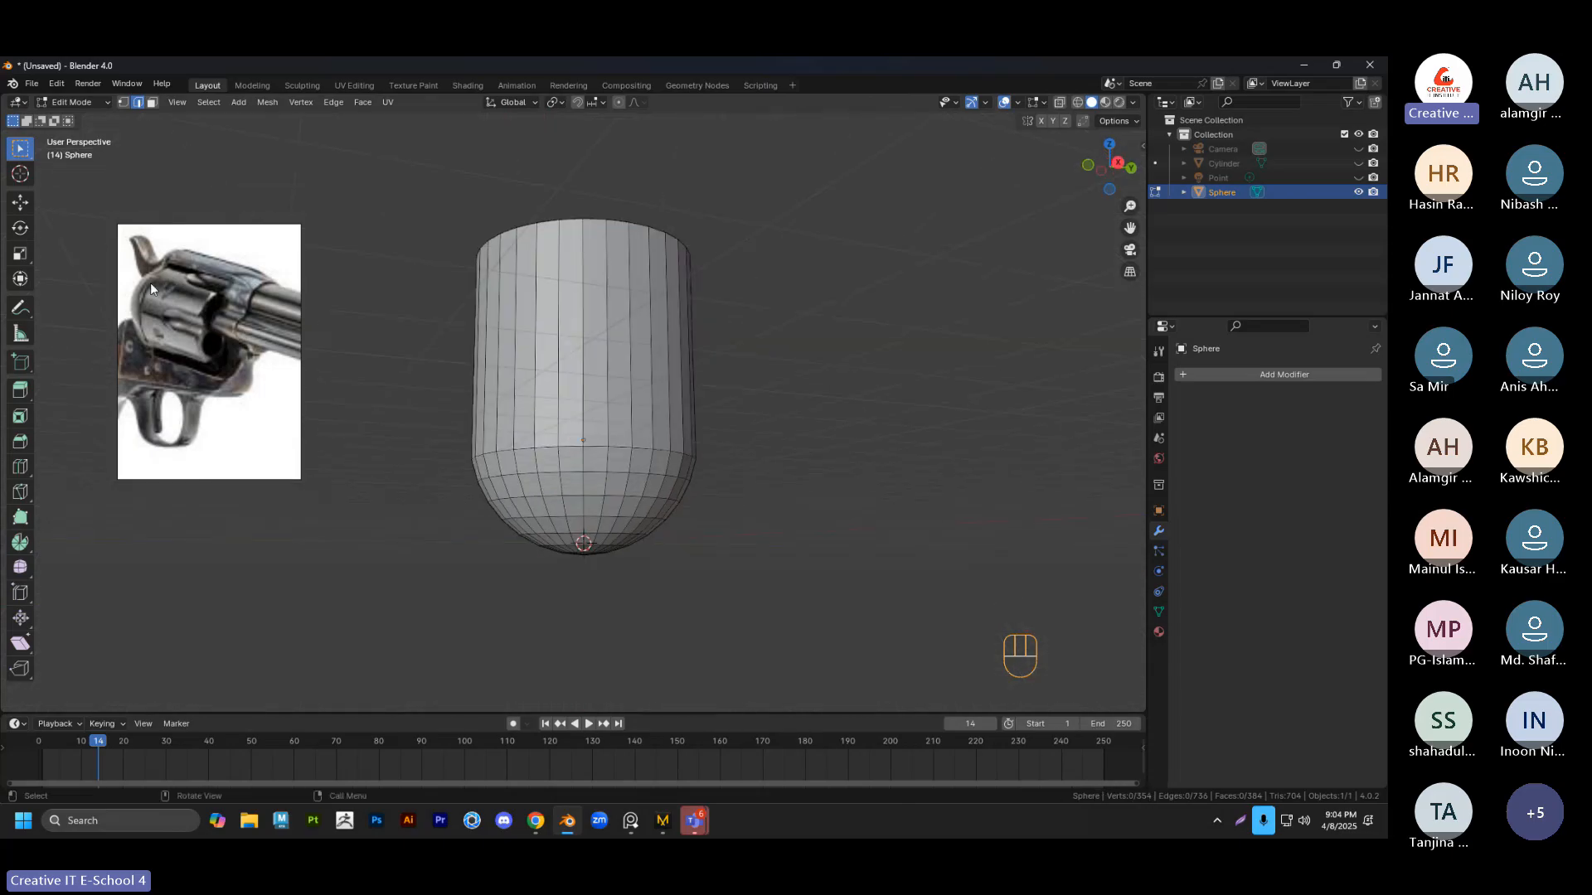
left_click(579, 448, "alt")
scroll(636, 463, "up", 2)
key("ctrl+b")
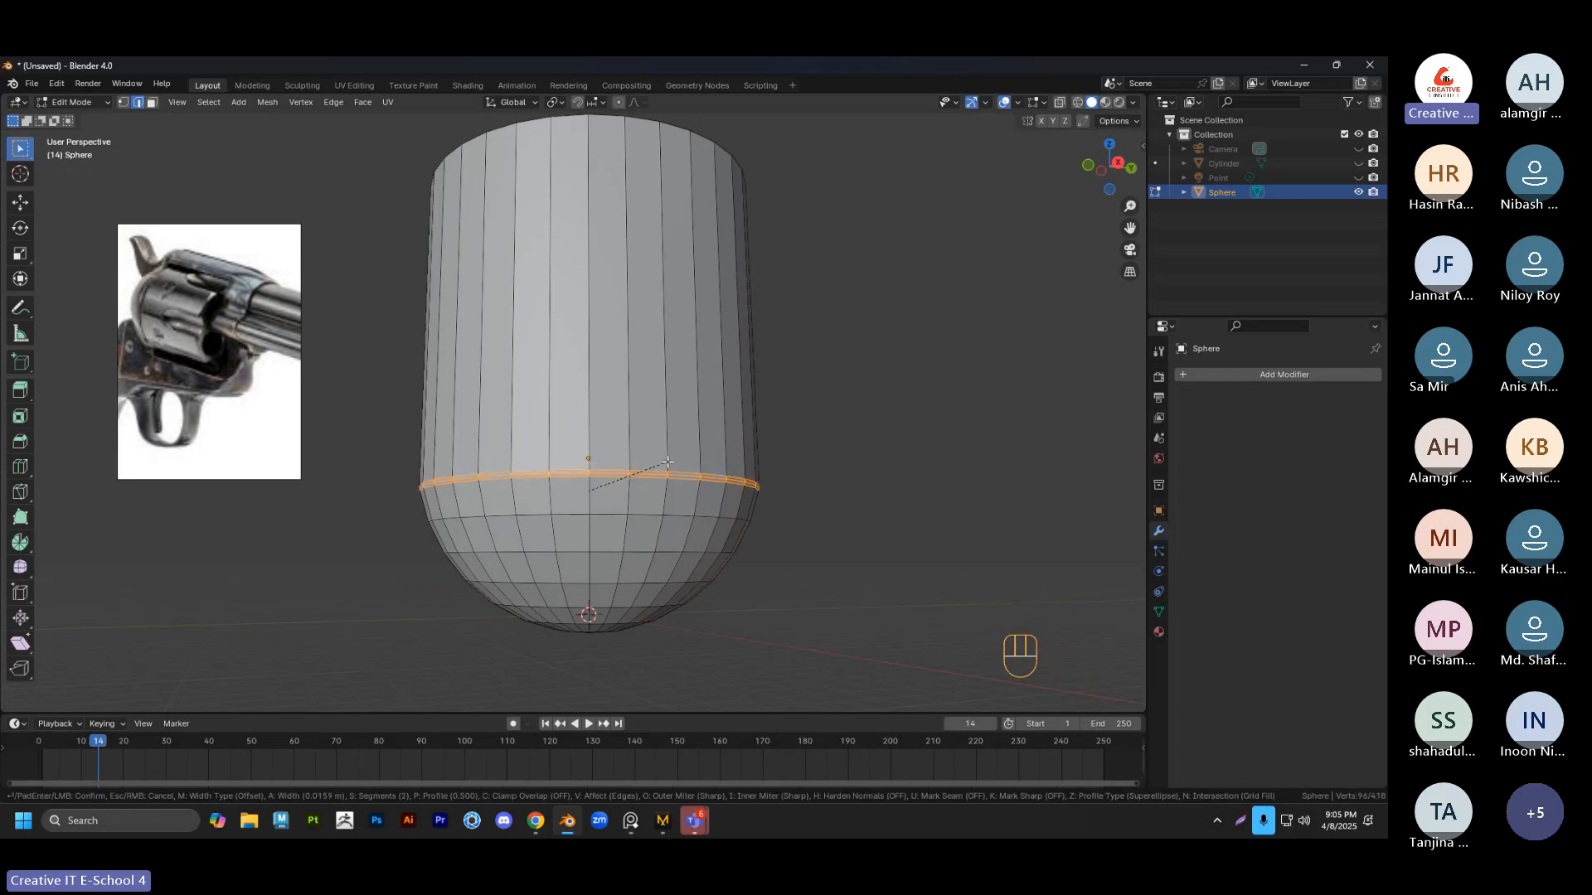
left_click(668, 461)
key("Tab")
left_click(832, 442)
middle_click_drag(833, 443, 796, 515)
Bevel the outer edge loop around the closed top face of the body
left_click(619, 273)
middle_click_drag(619, 274, 550, 333)
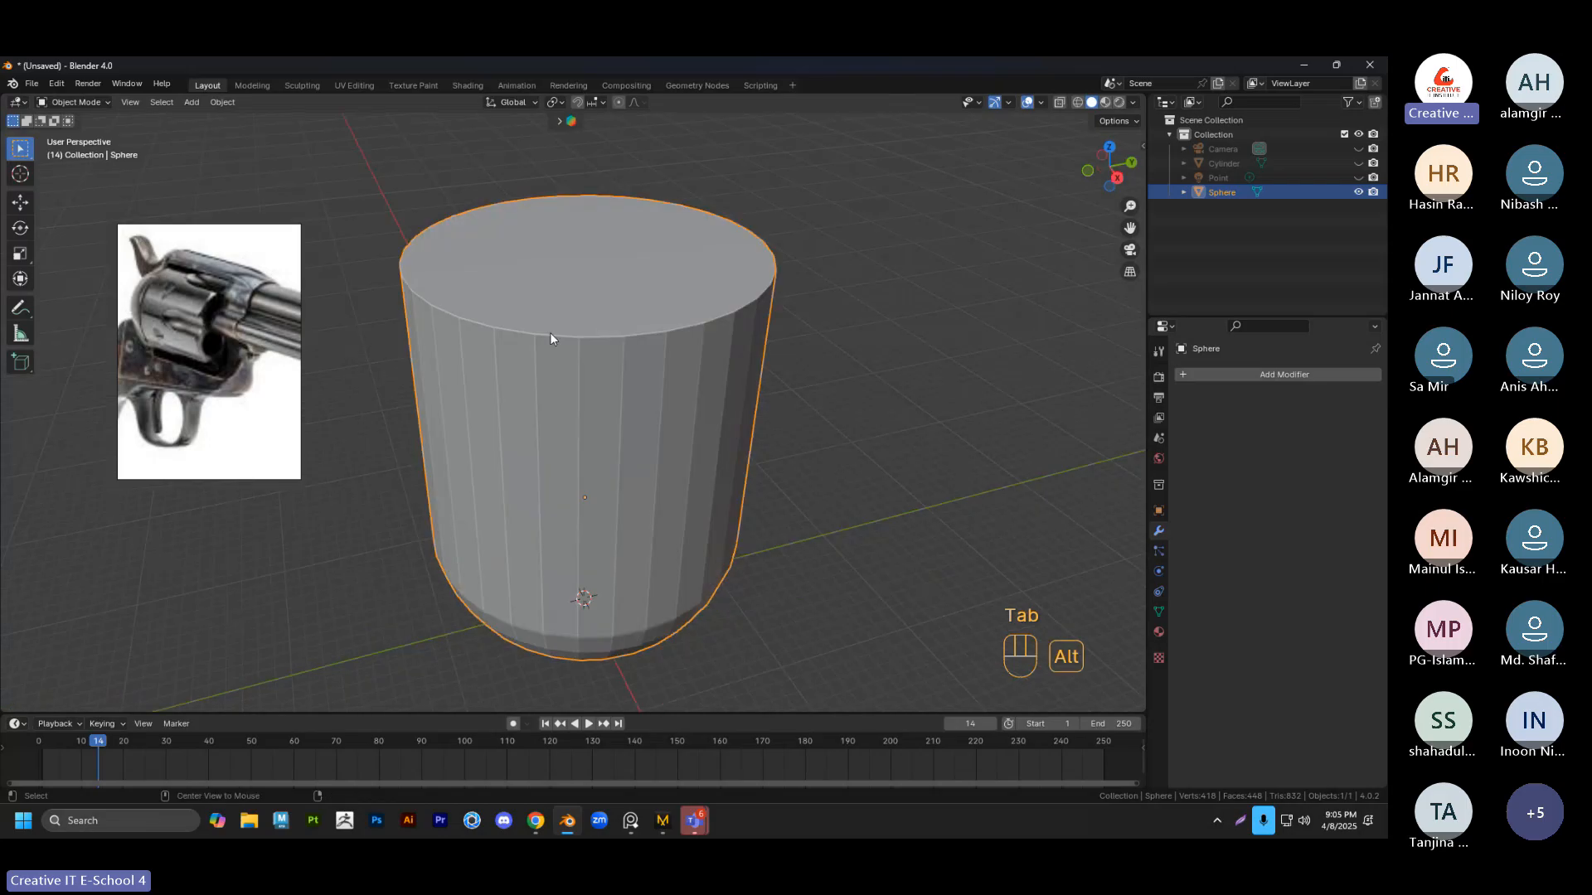
key("Tab")
left_click(558, 338, "alt")
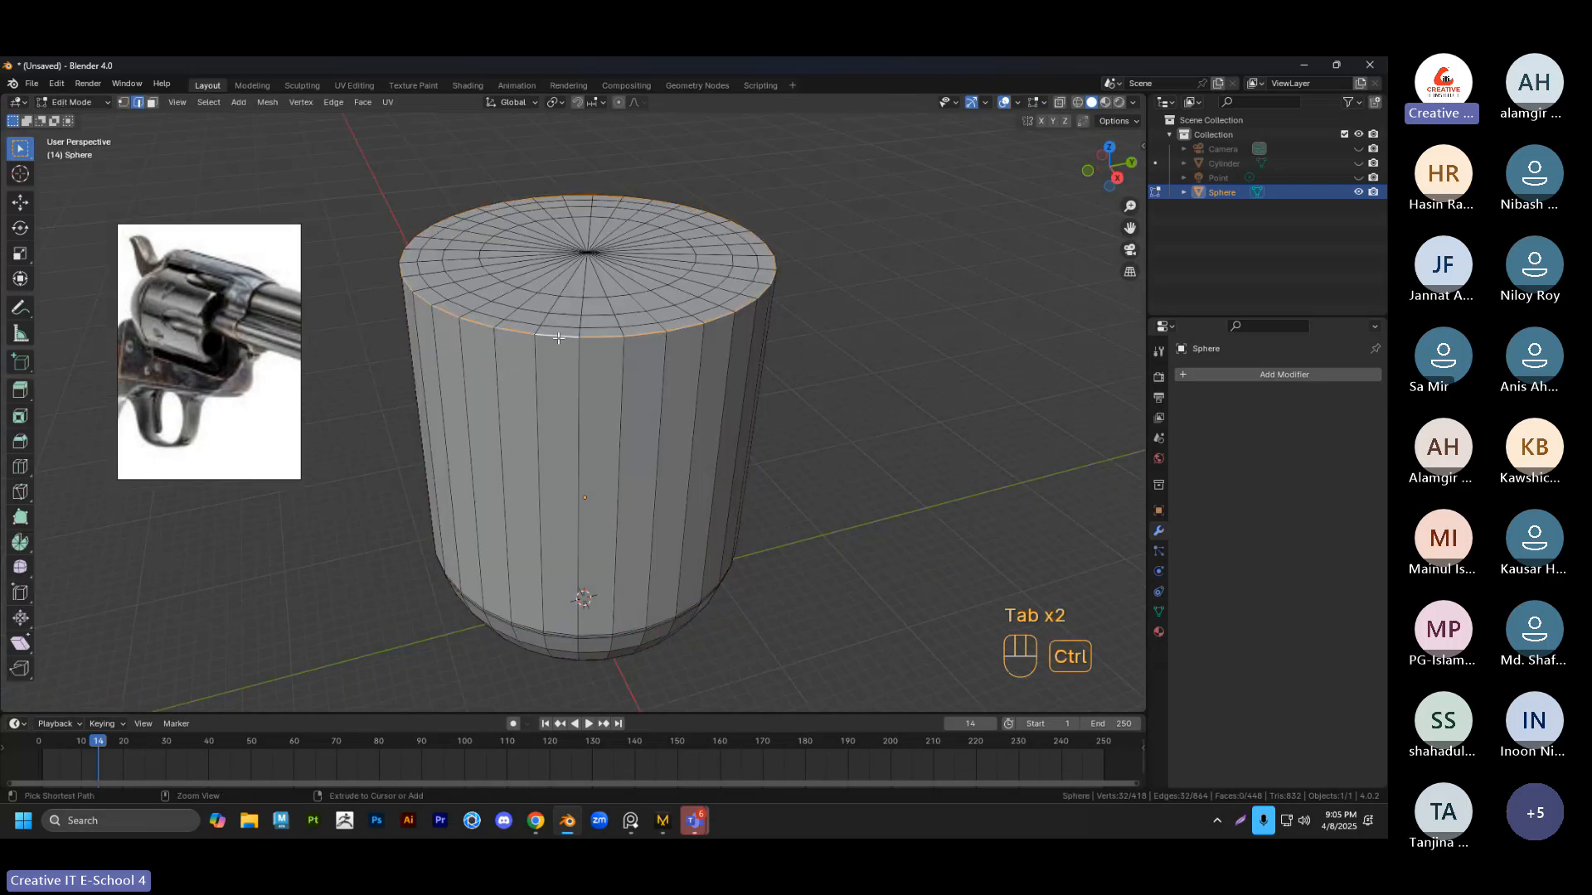
key("ctrl+b")
left_click(775, 362)
key("Tab")
Add a level 2 Subdivision modifier to the body and shade it smooth
mouse_move(774, 362)
middle_mouse_down()
mouse_move(788, 378)
mouse_move(777, 345)
middle_mouse_up()
key("ctrl+2")
left_click(793, 312)
right_click(656, 378)
left_click(649, 373)
right_click(641, 359)
left_click(639, 358)
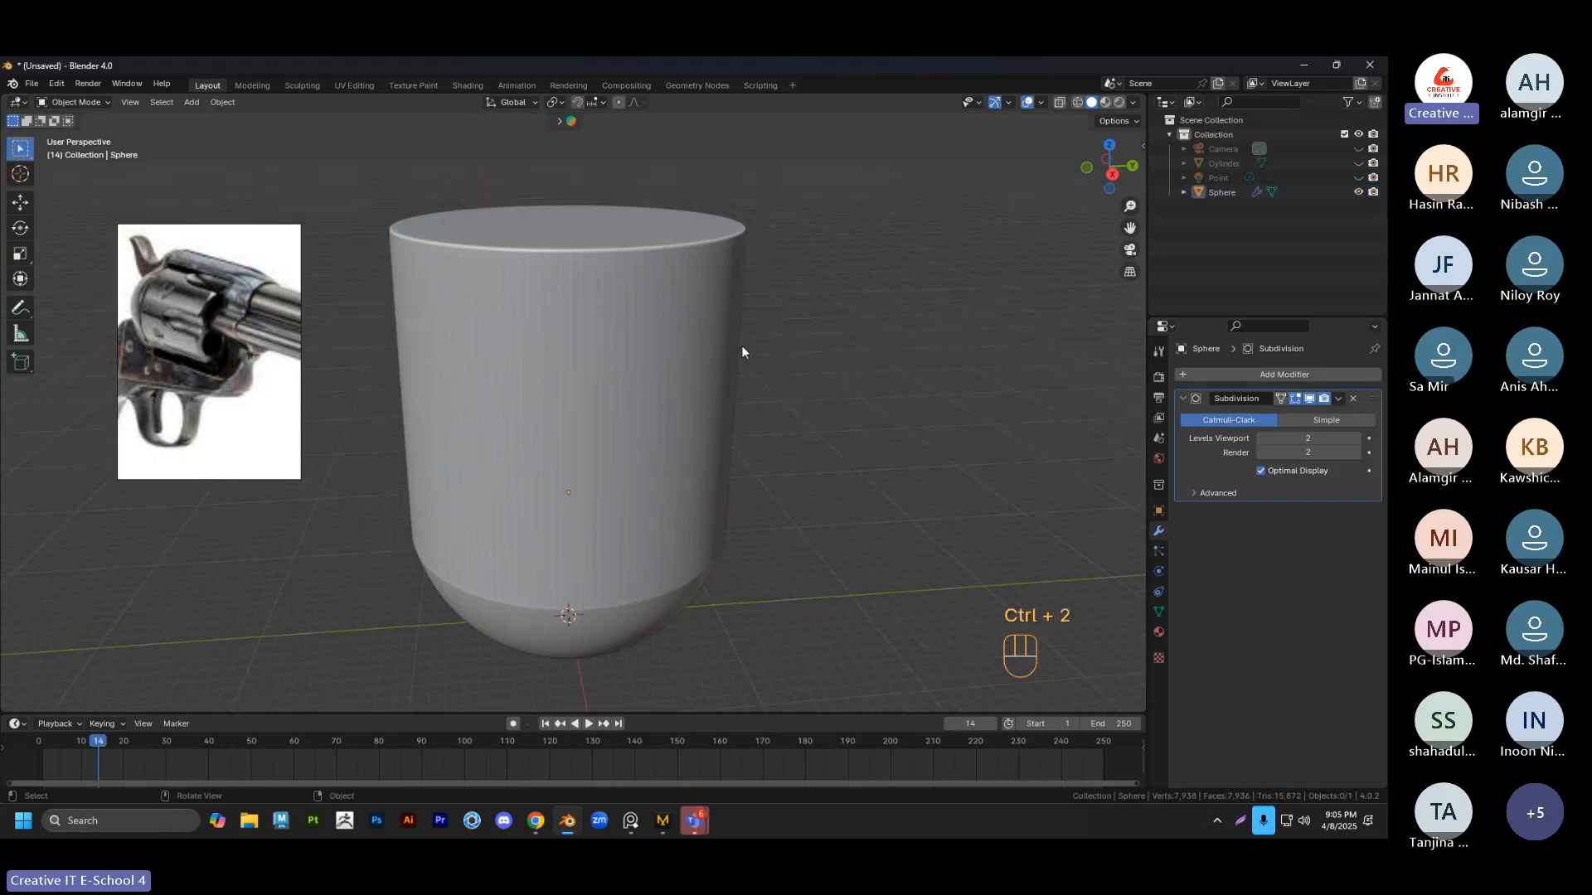
left_click(655, 366)
right_click(622, 352)
left_click(620, 350)
left_click(809, 440)
middle_click_drag(810, 440, 820, 363)
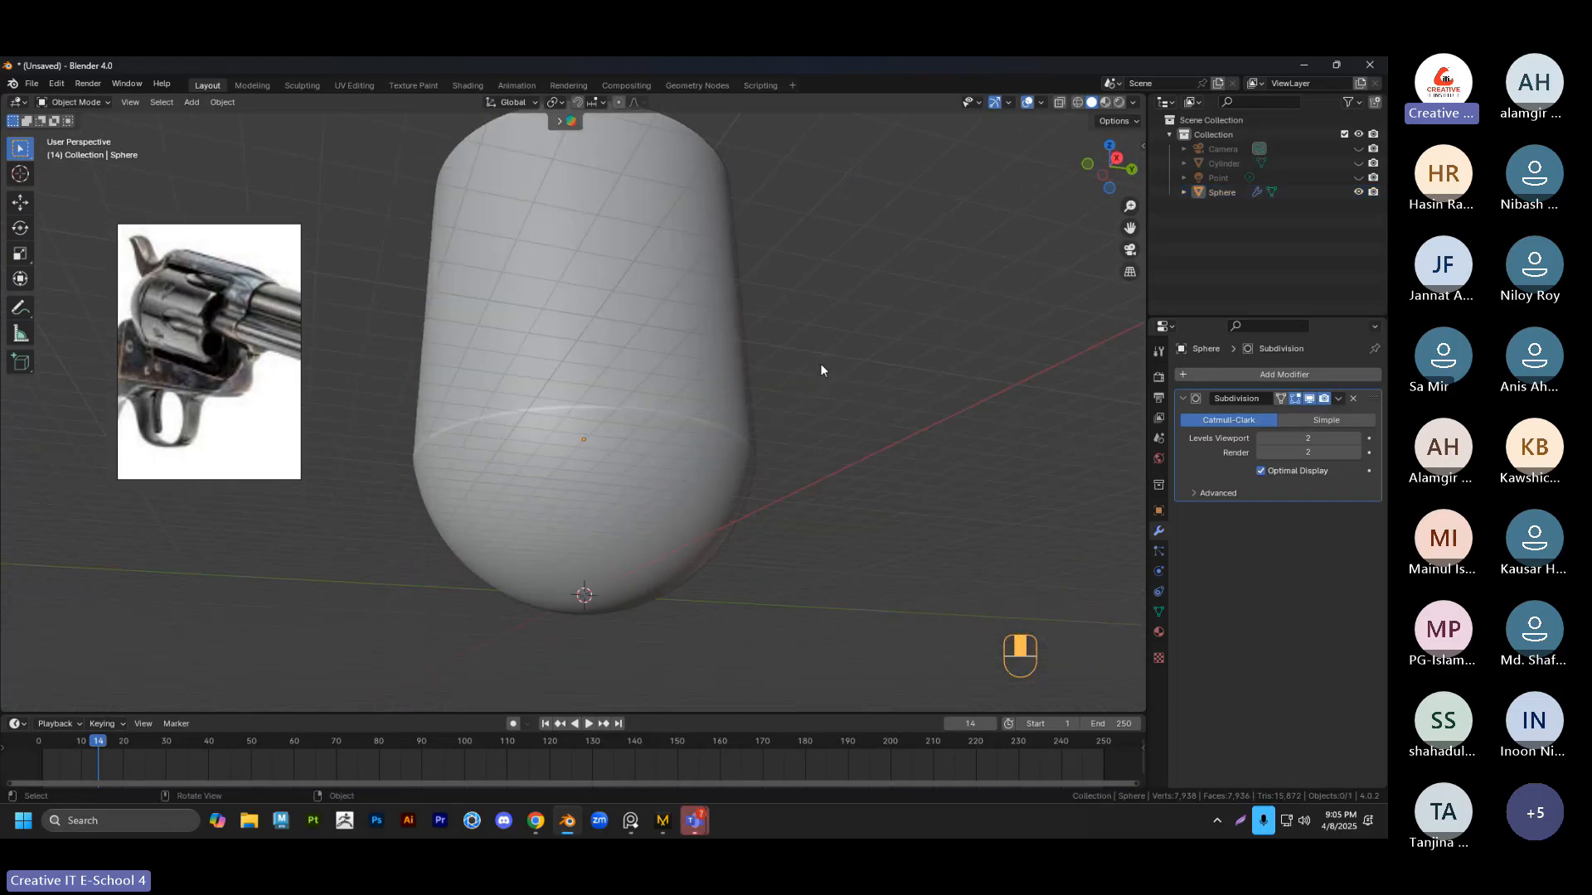
Inspect the smoothed body and its mesh from several angles against the revolver reference image
scroll(564, 419, "down", 4)
middle_click_drag(594, 424, 789, 510)
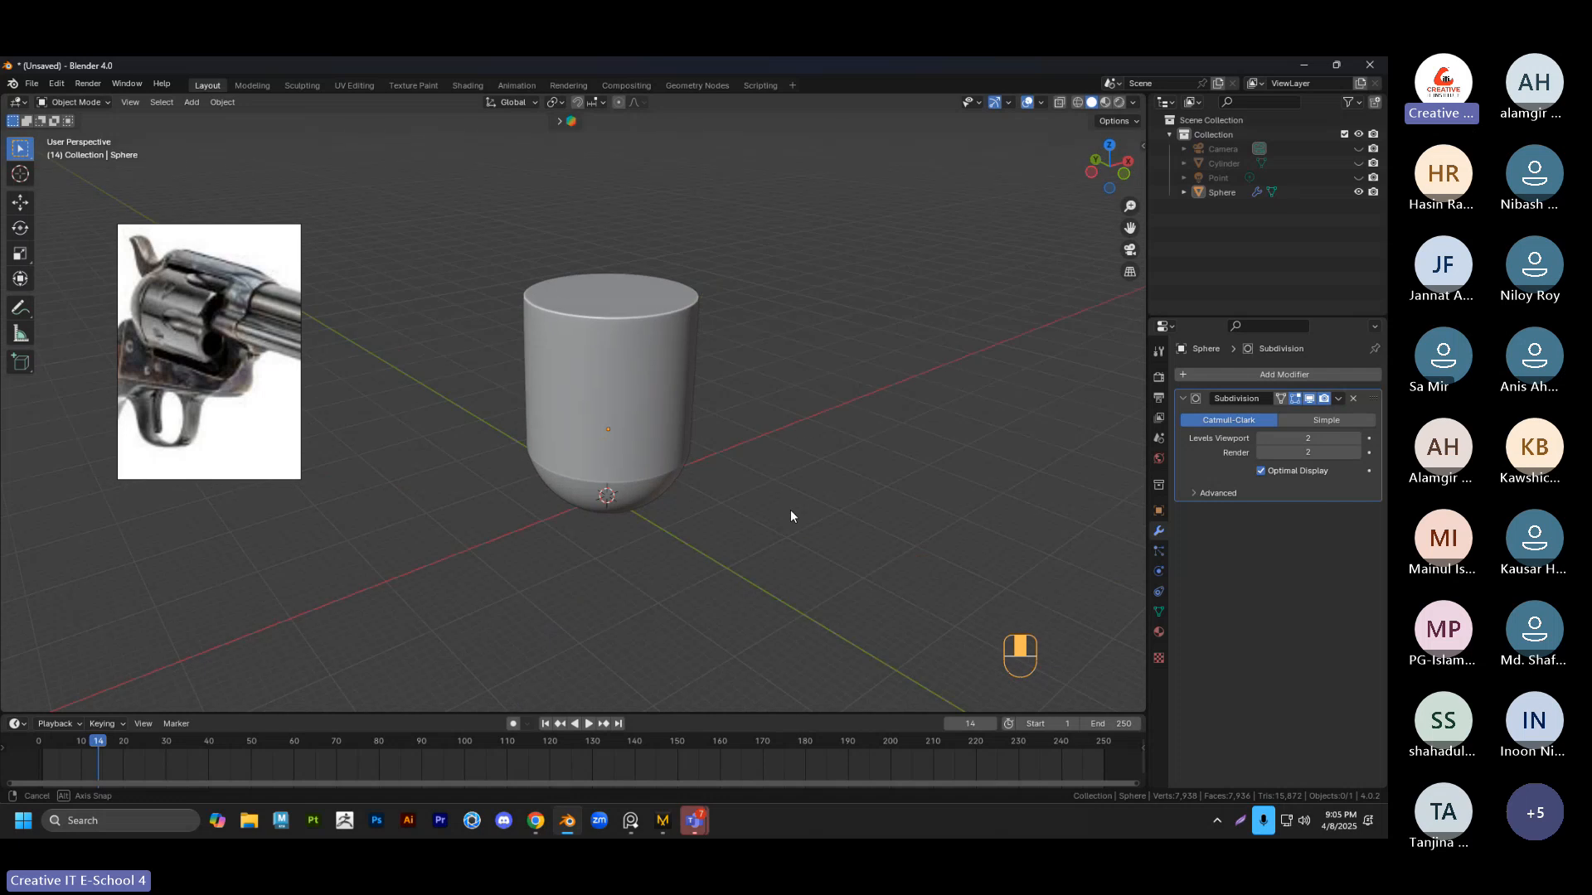
left_click(619, 389)
key("Tab")
scroll(800, 439, "up", 3)
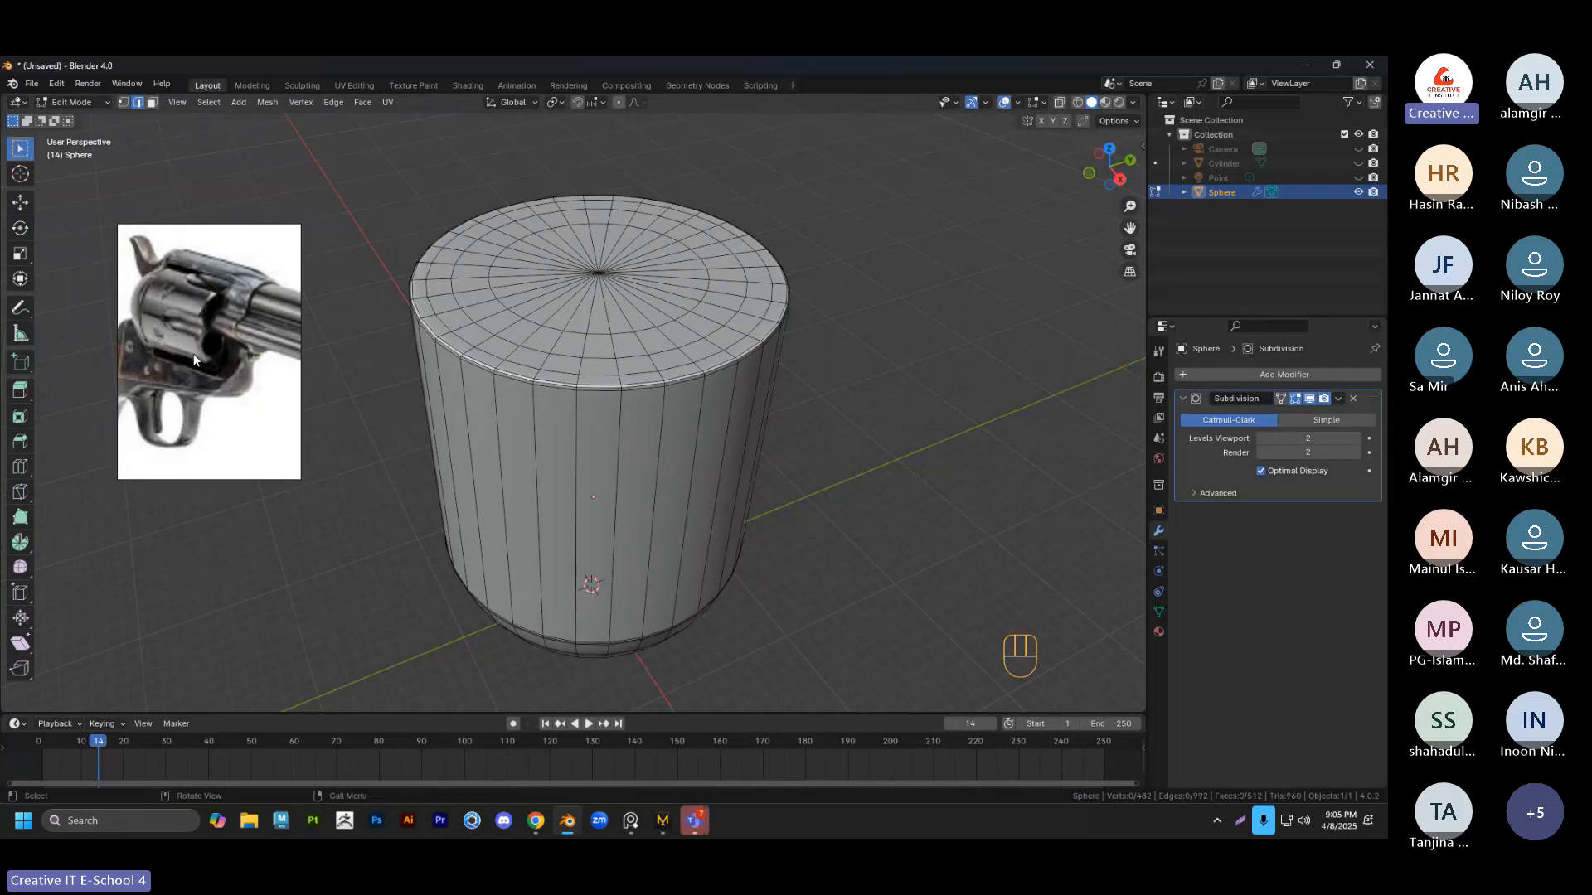
scroll(823, 420, "down", 3)
key("Tab")
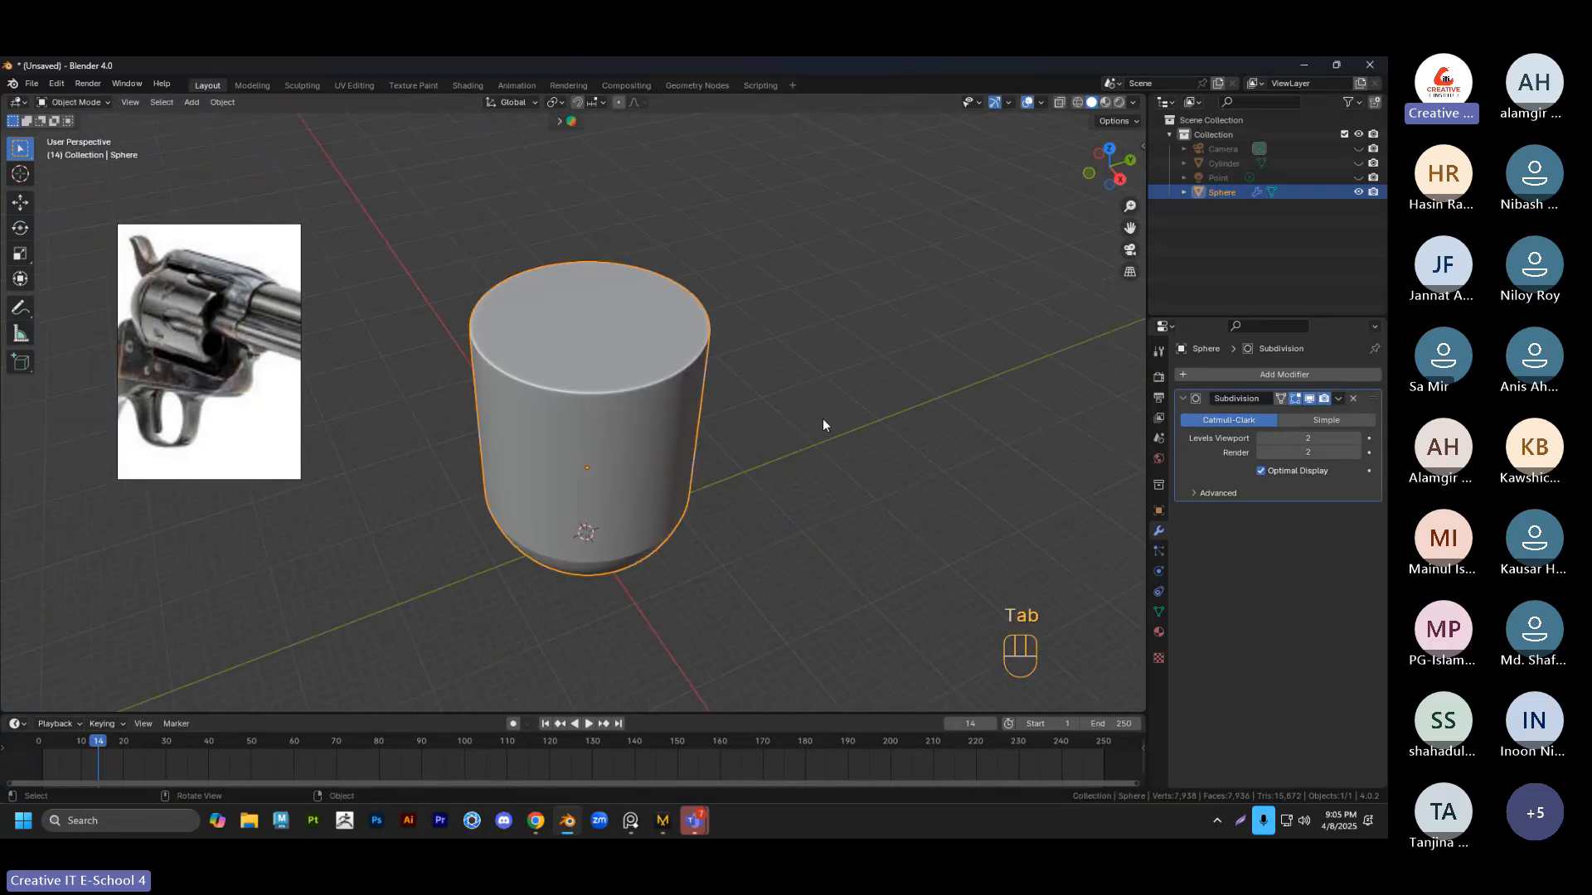
scroll(781, 422, "down", 2)
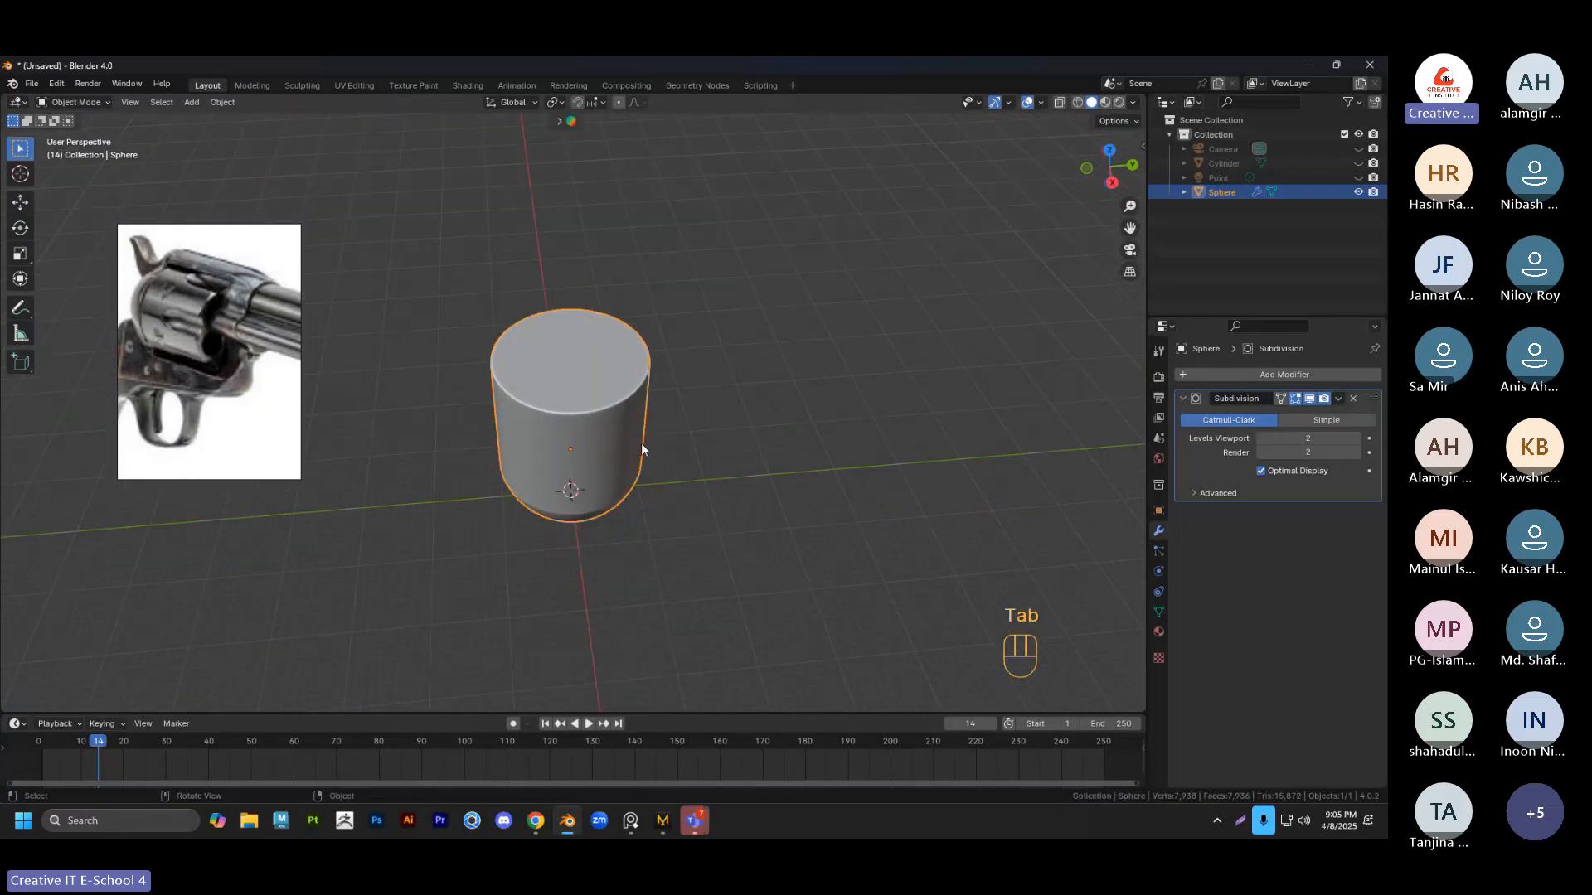
scroll(634, 442, "up", 2)
scroll(594, 425, "down", 1)
middle_click_drag(565, 412, 566, 380)
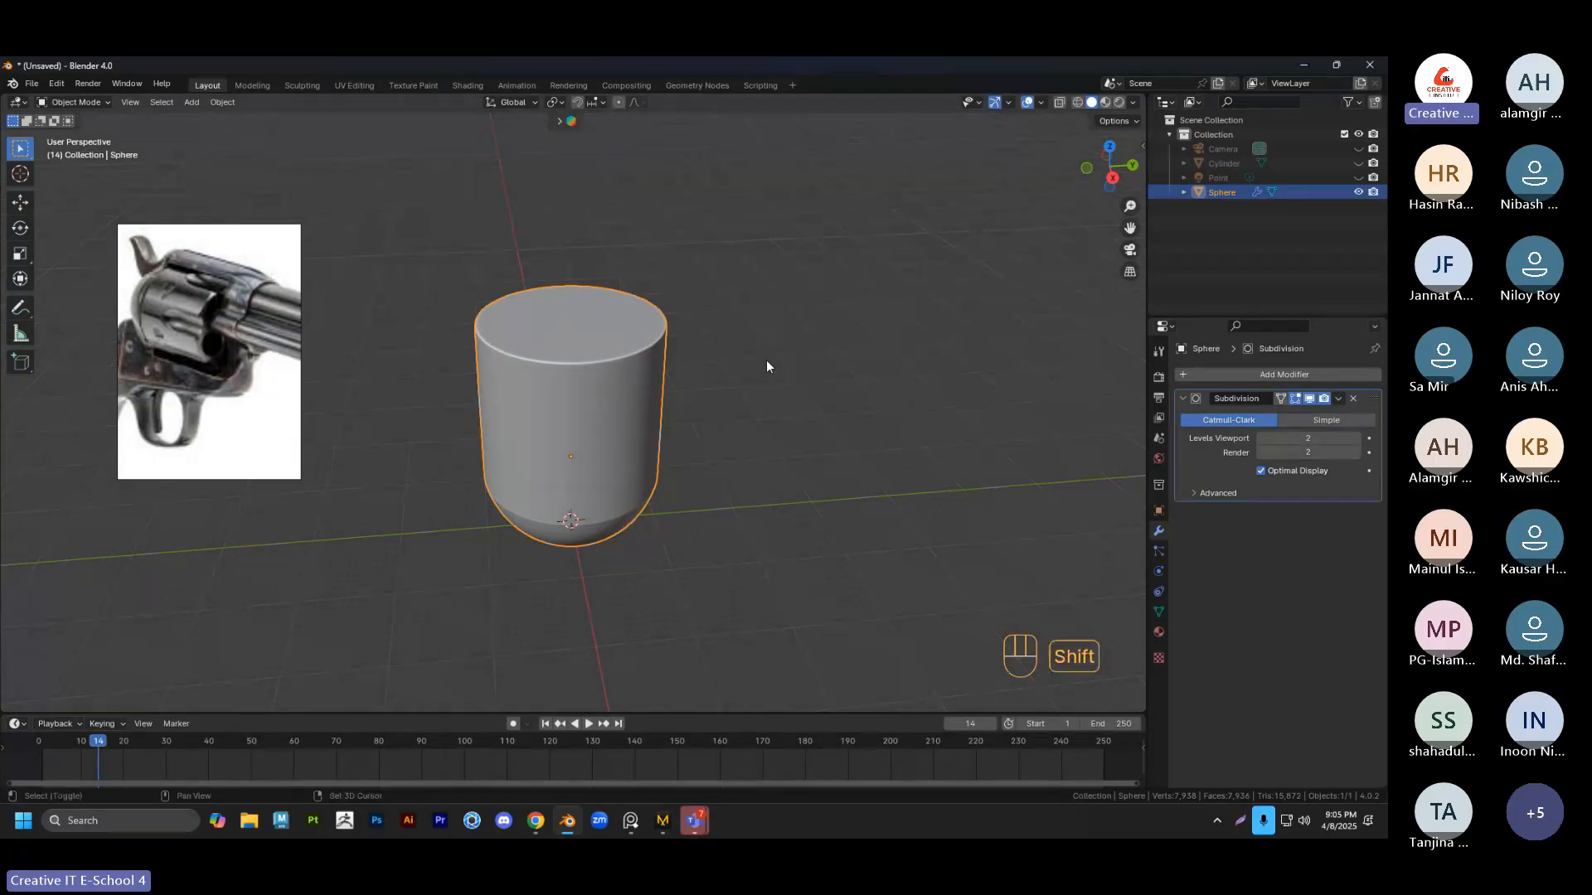
Duplicate the body in place and scale the copy to about 0.31
key("shift+d")
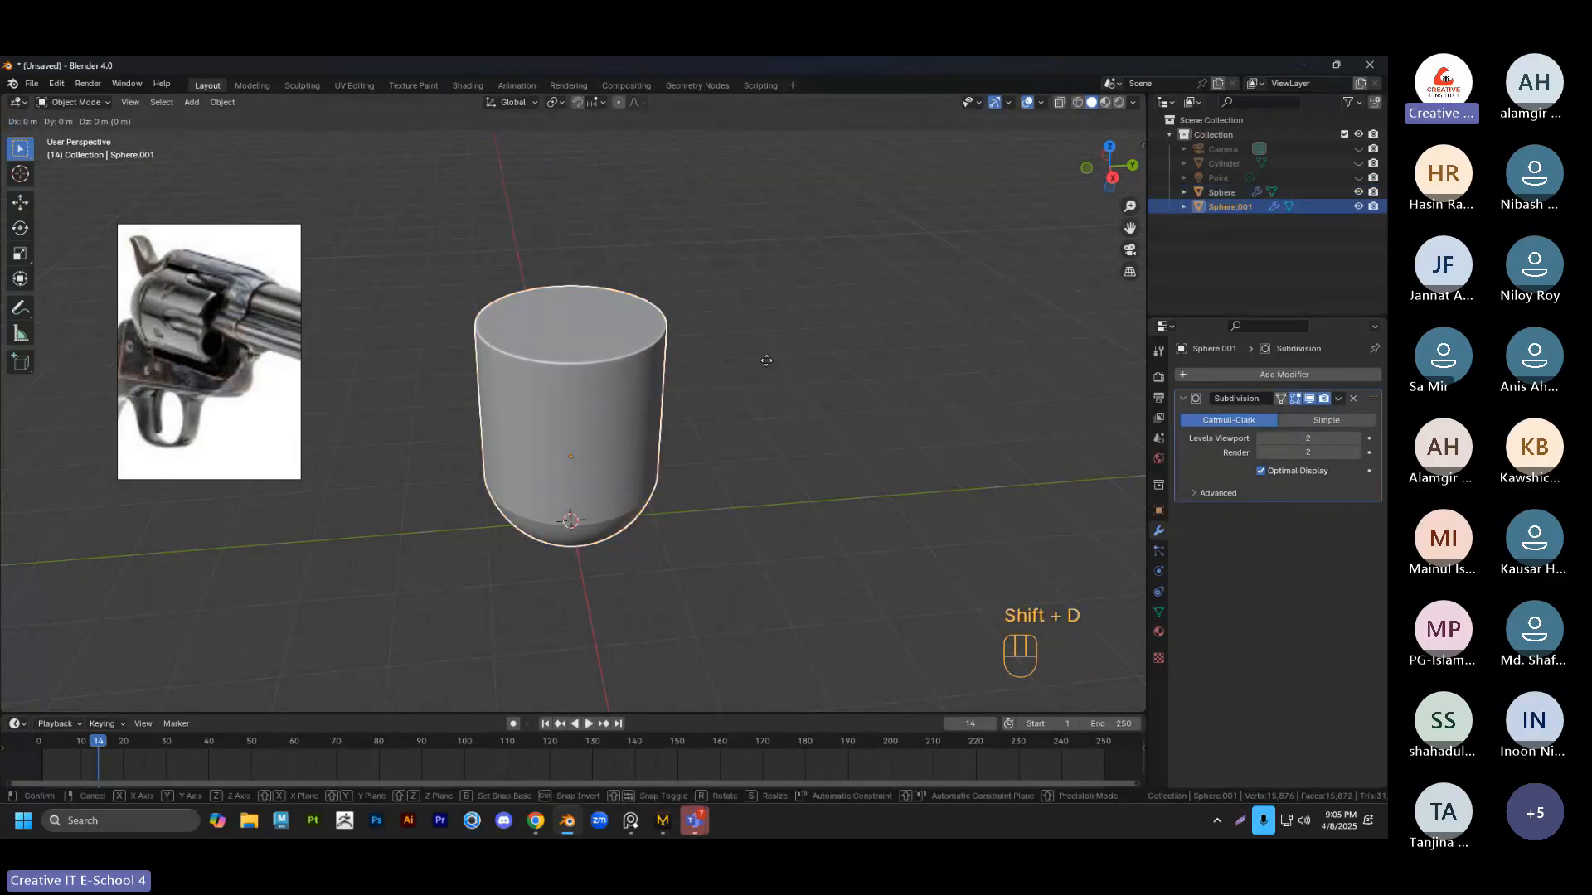
left_click(766, 363)
key("s")
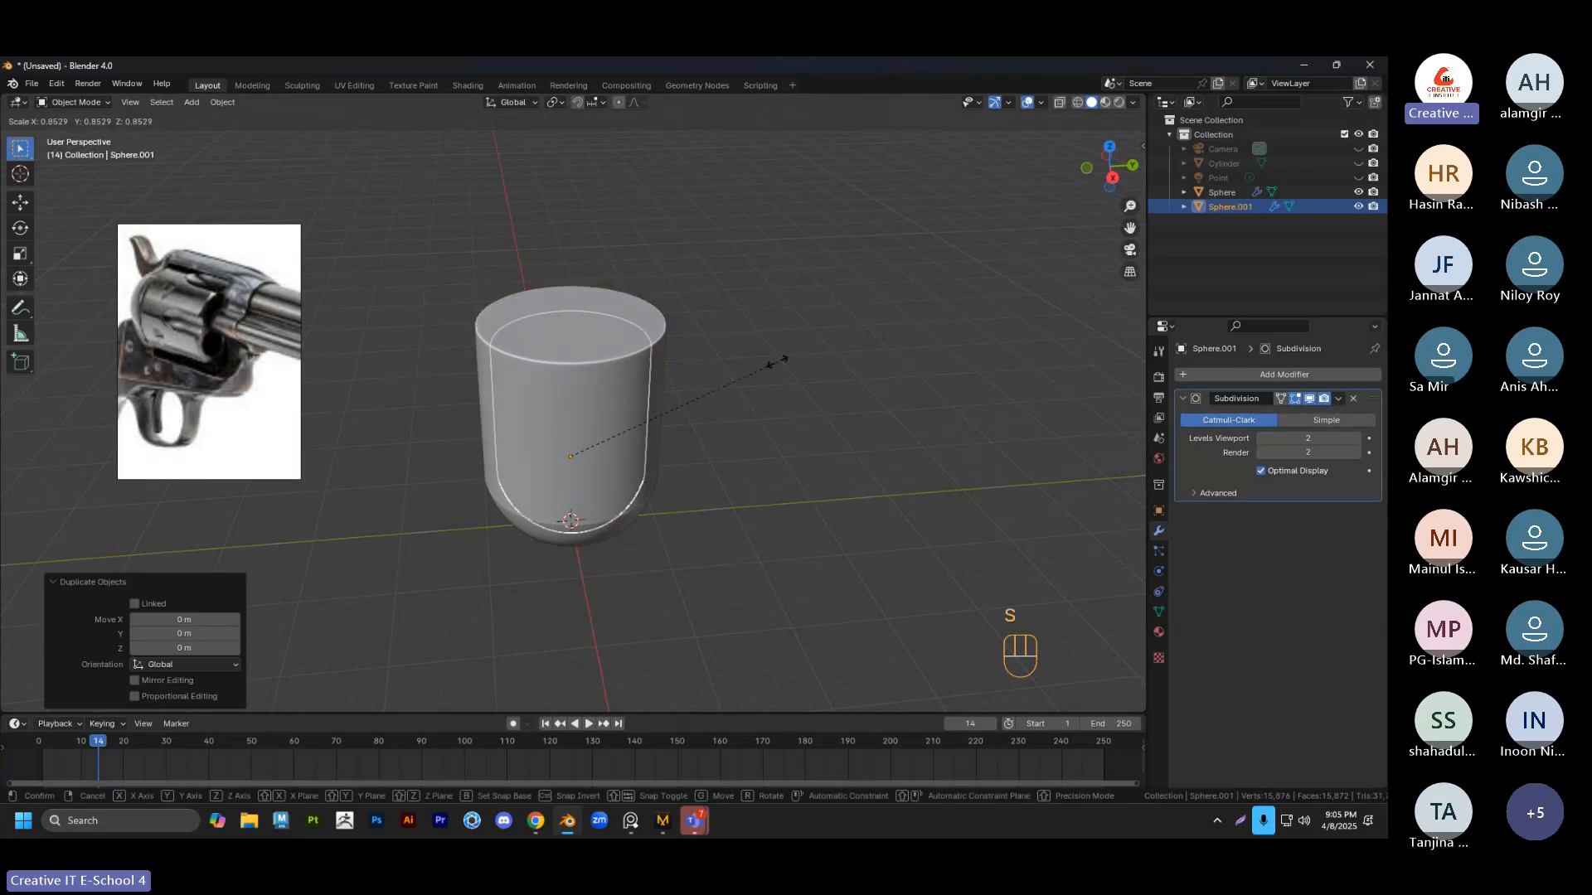
left_click(633, 401)
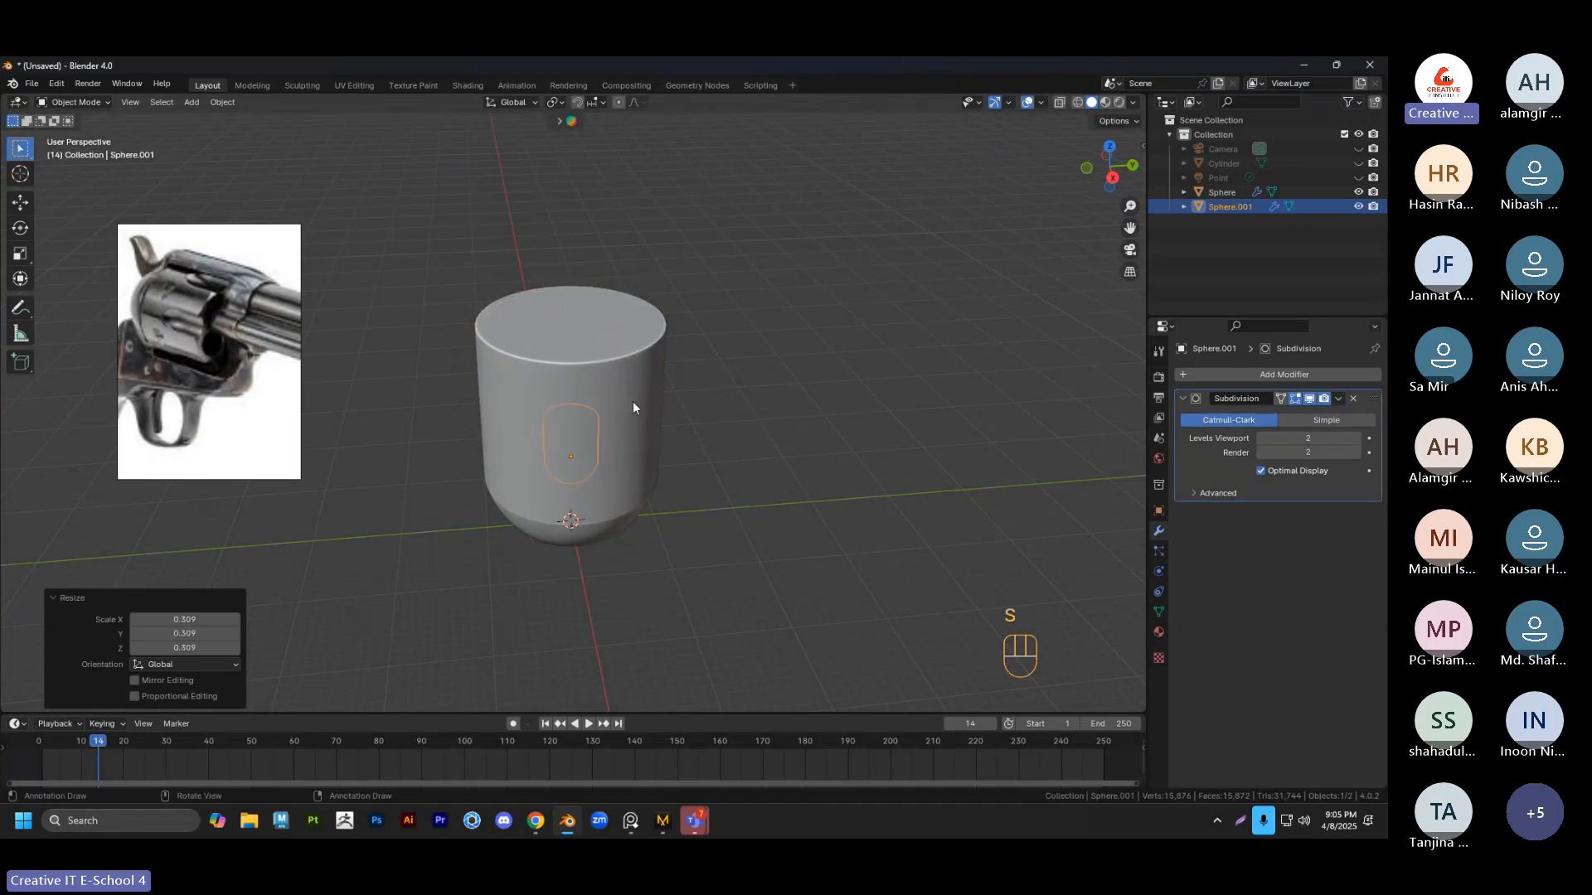
Move the small copy up about 15.5 m along Z so it protrudes from the large body's top
key("g")
key("z")
left_click(620, 276)
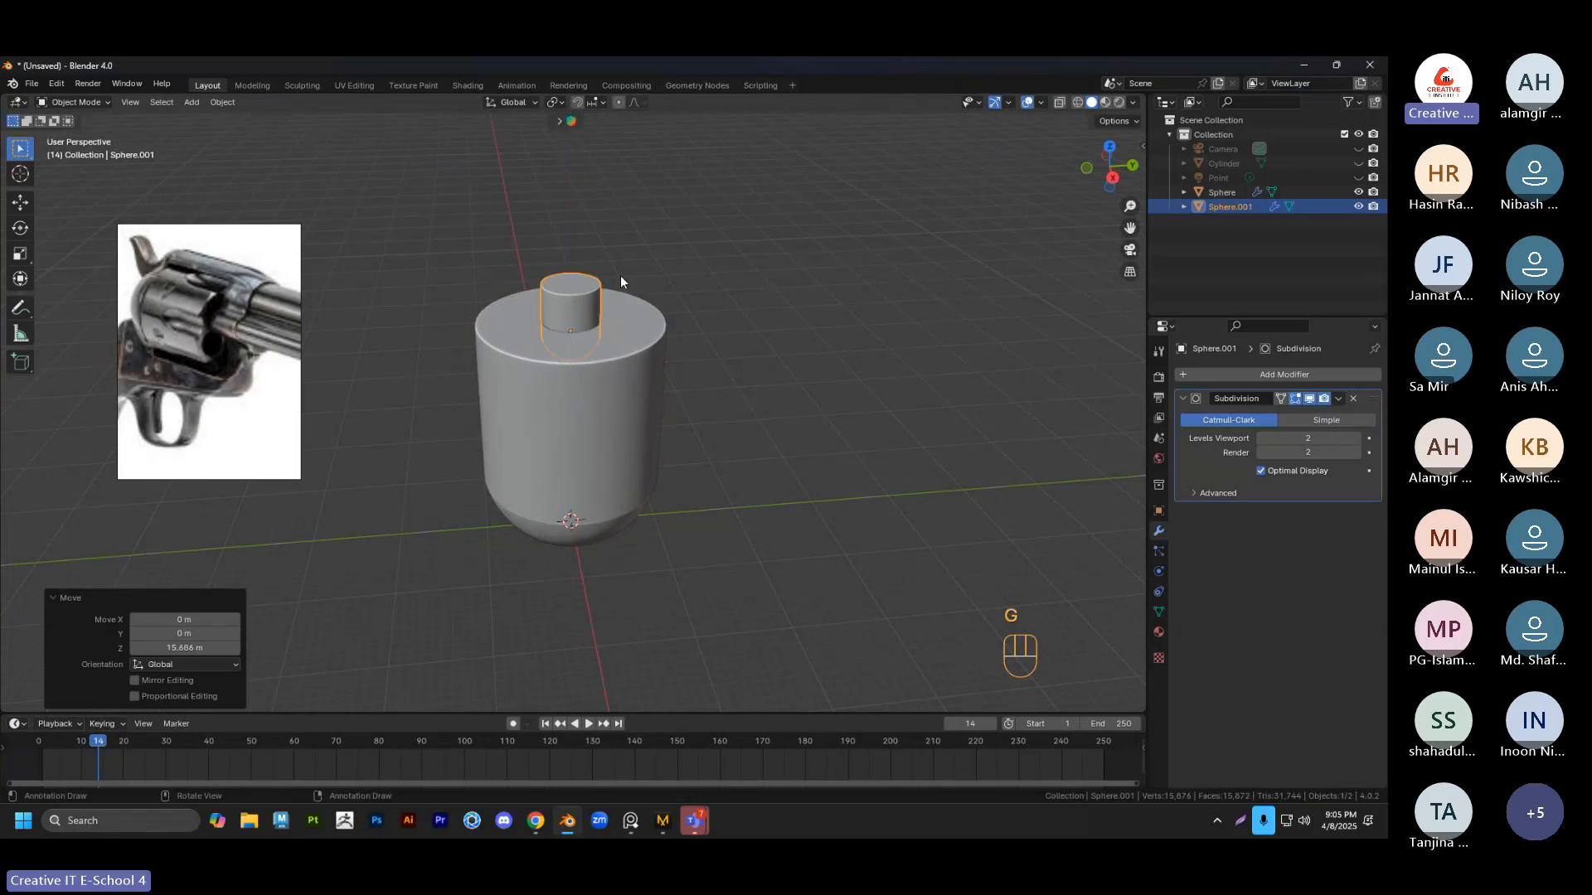
left_click(627, 279)
scroll(627, 339, "down", 1)
scroll(565, 283, "up", 2)
Try moving the small copy's entire mesh in top view about 10 m along Y to the large body's outer edge
middle_click_drag(610, 332, 636, 497)
left_click(564, 282)
scroll(570, 277, "down", 2)
scroll(660, 437, "up", 2)
key("Tab")
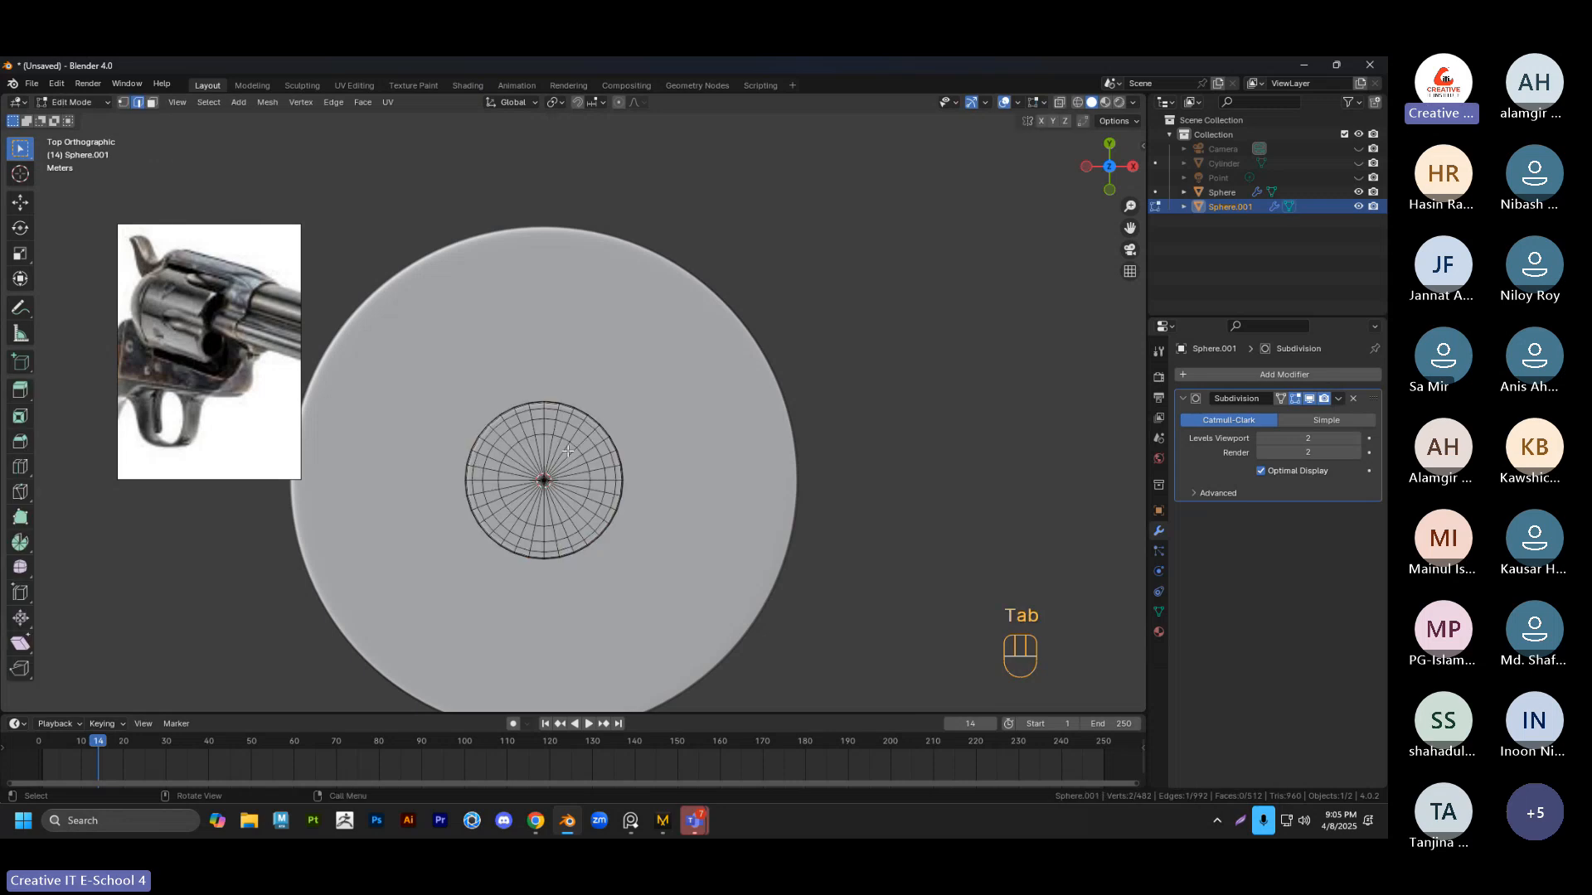
scroll(557, 450, "down", 2)
key("a")
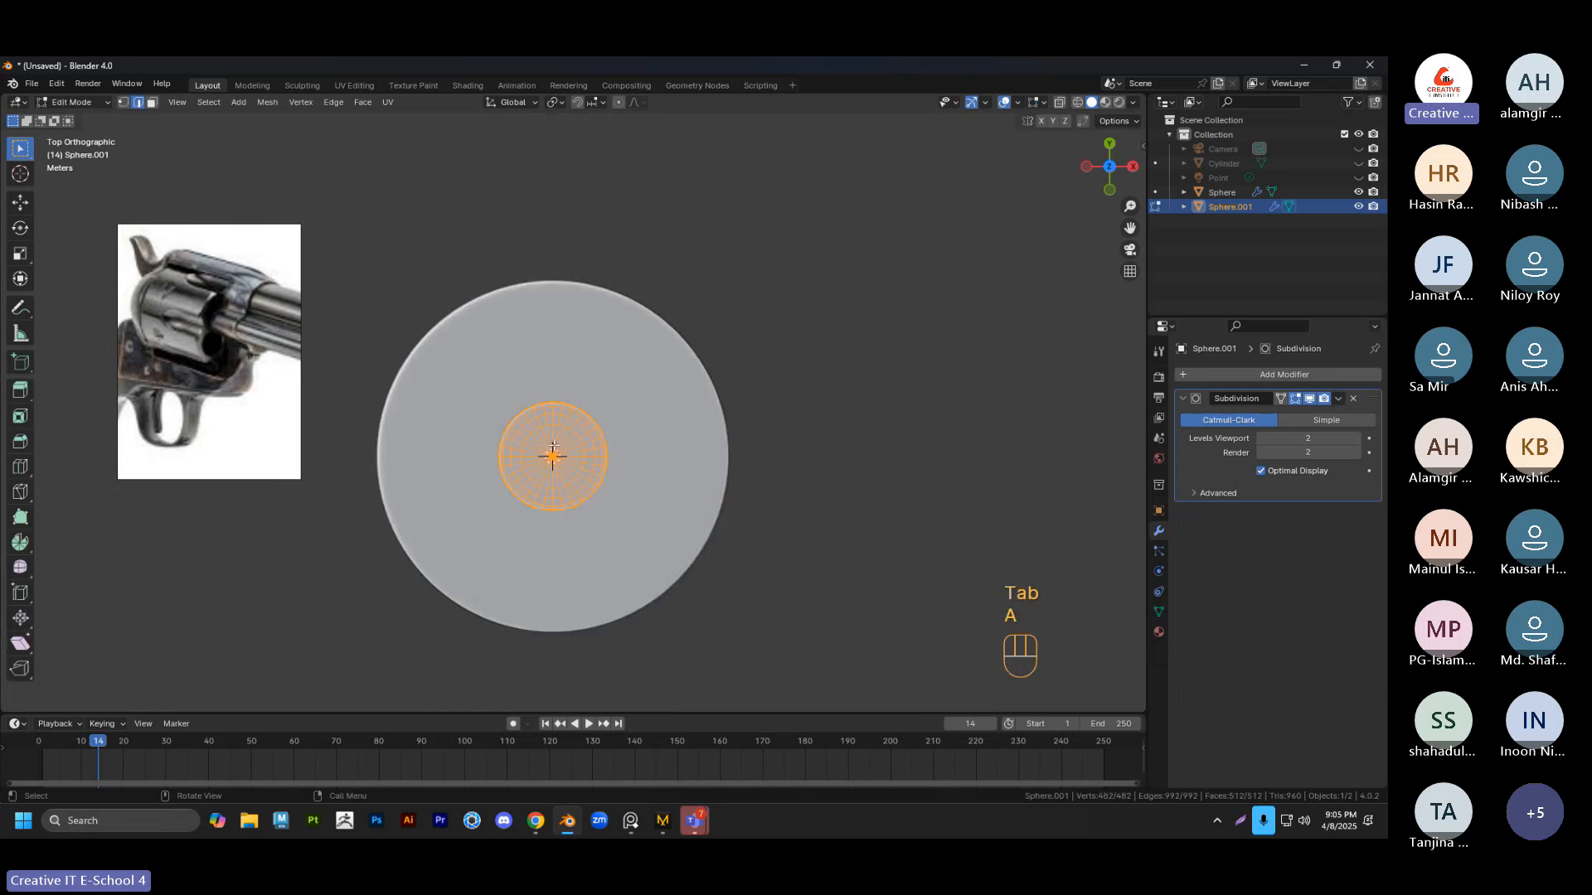
key("g")
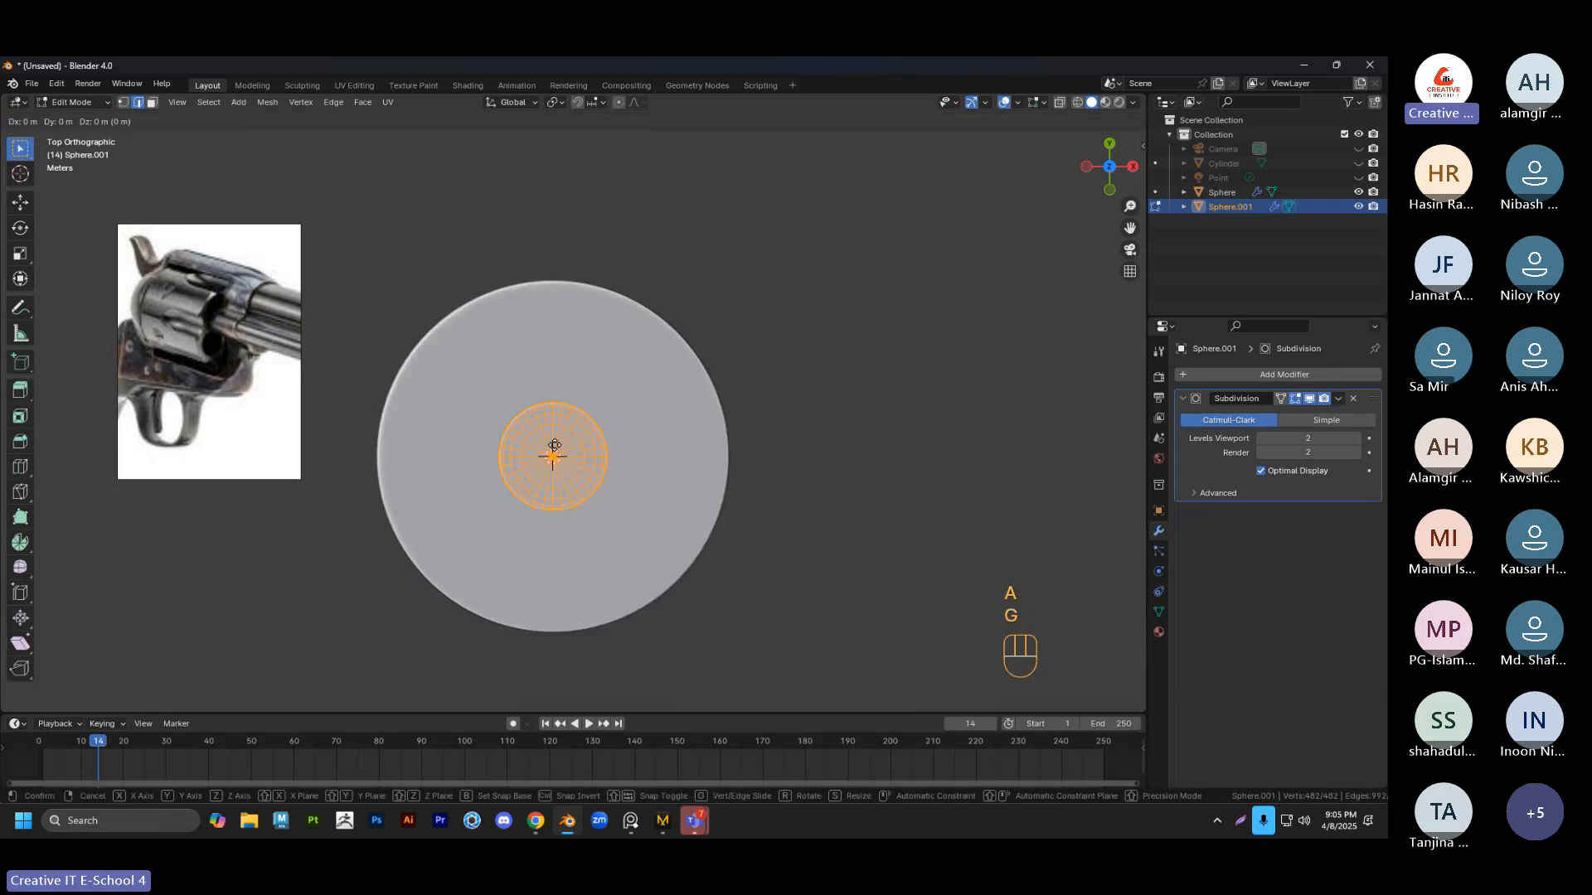
middle_click(555, 441)
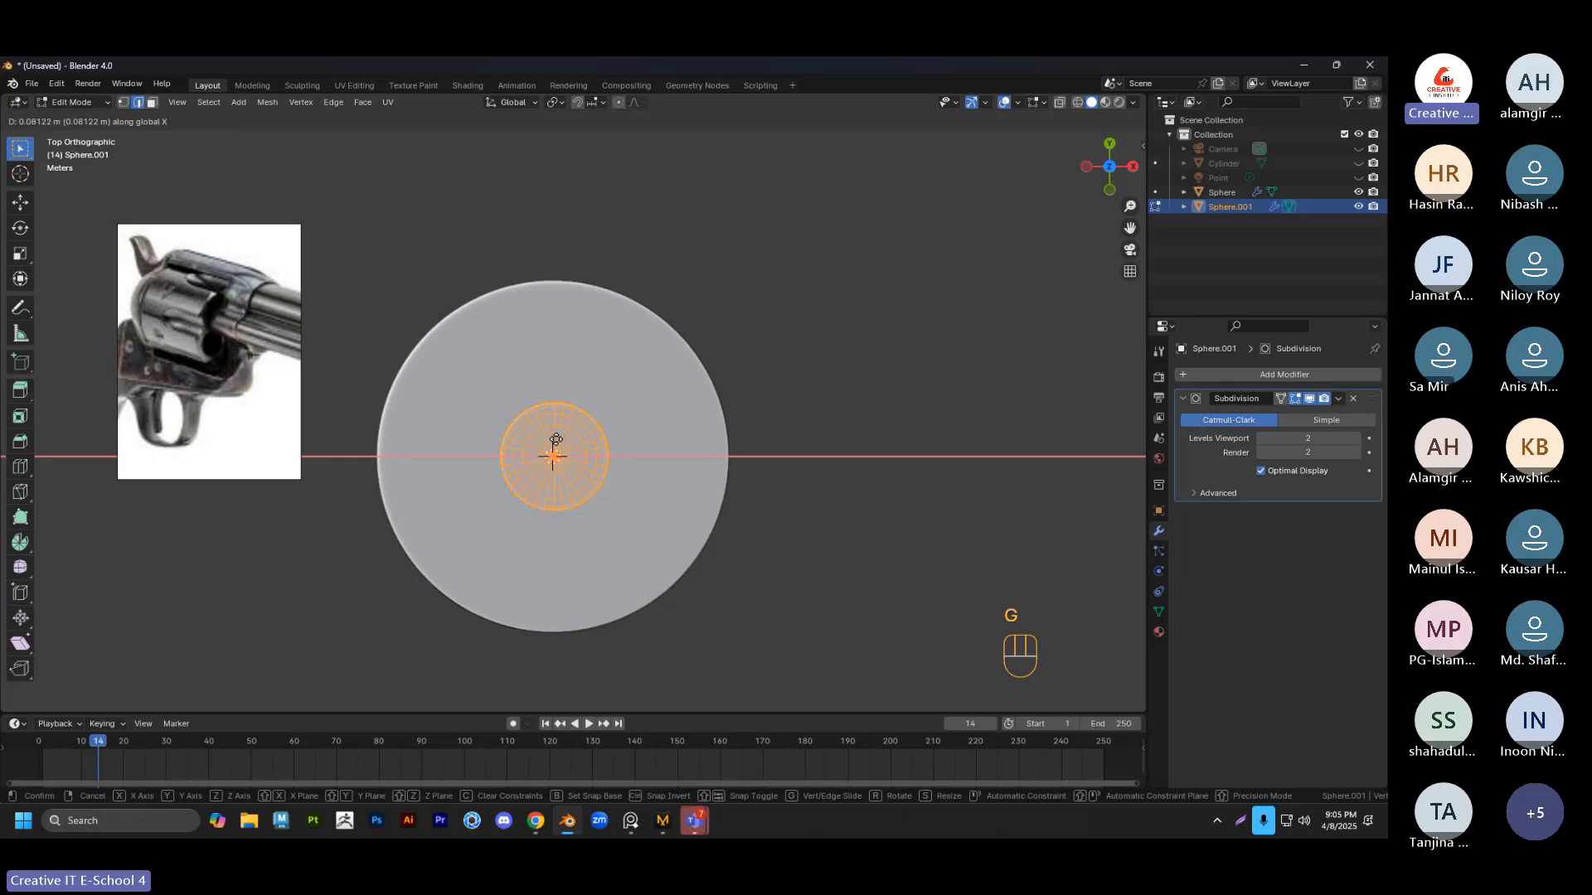
key("y")
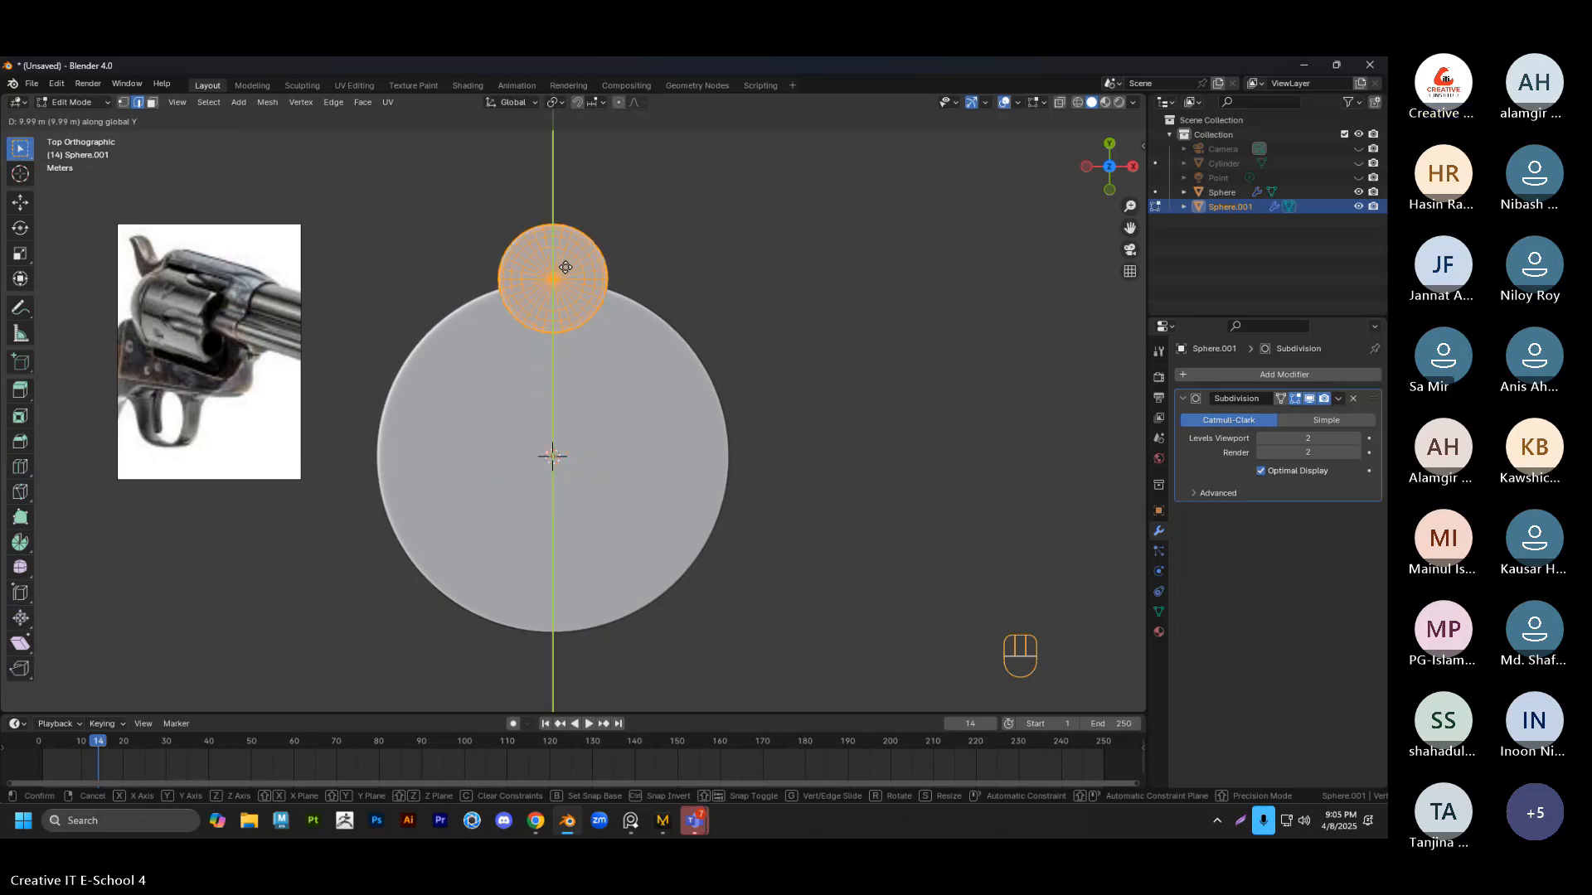
left_click(566, 267)
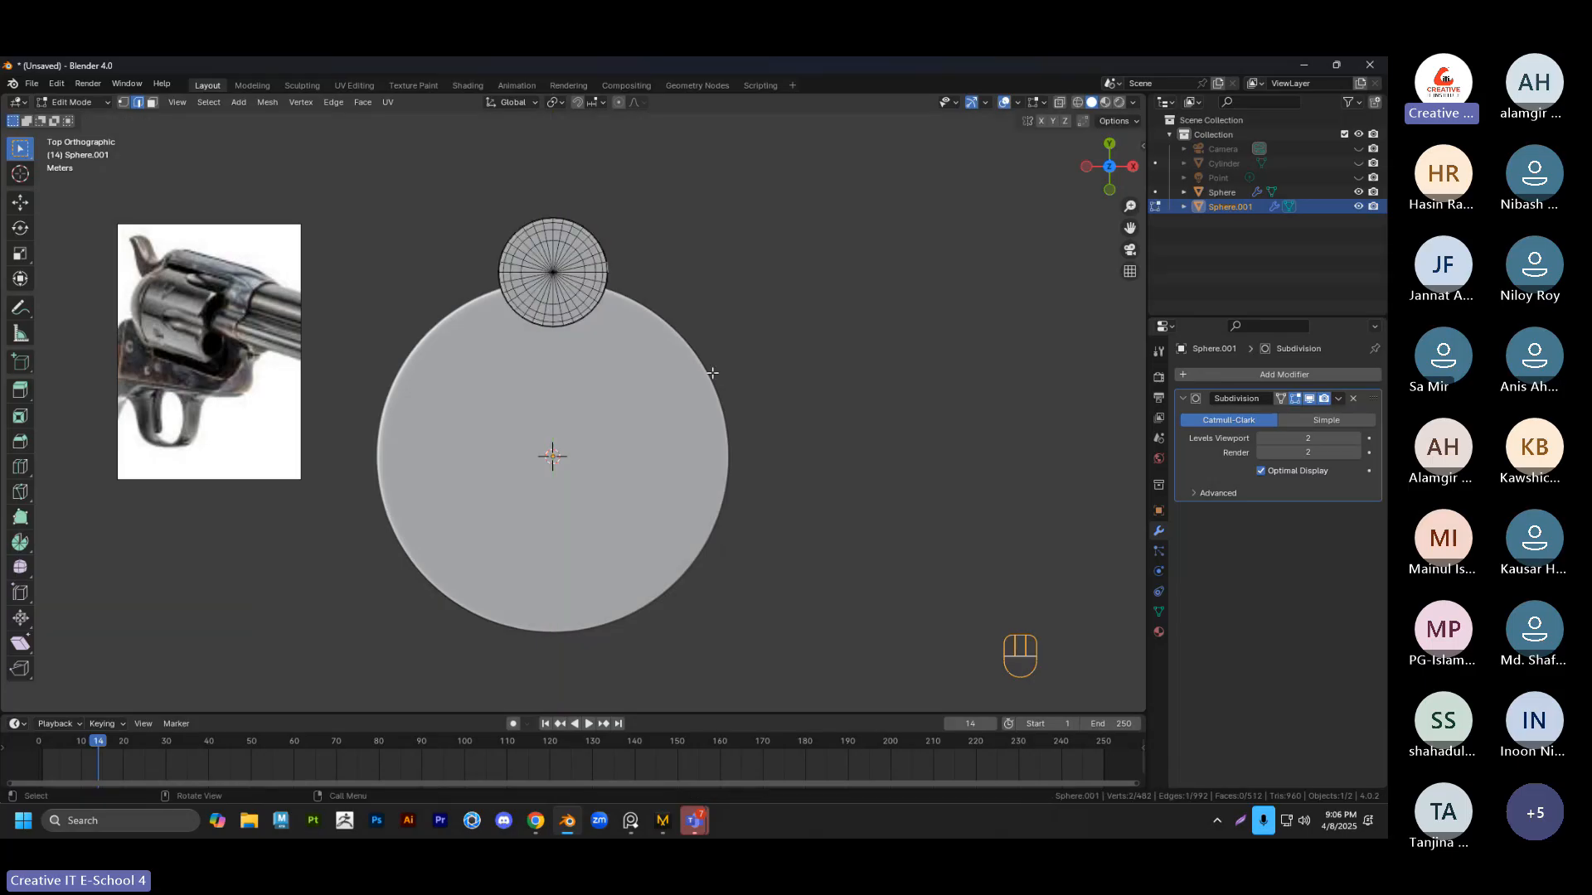
Undo the small copy's sideways mesh move after checking its placement, and deselect it in Object Mode
middle_click_drag(565, 267, 500, 309)
scroll(548, 340, "down", 2)
scroll(605, 370, "up", 2)
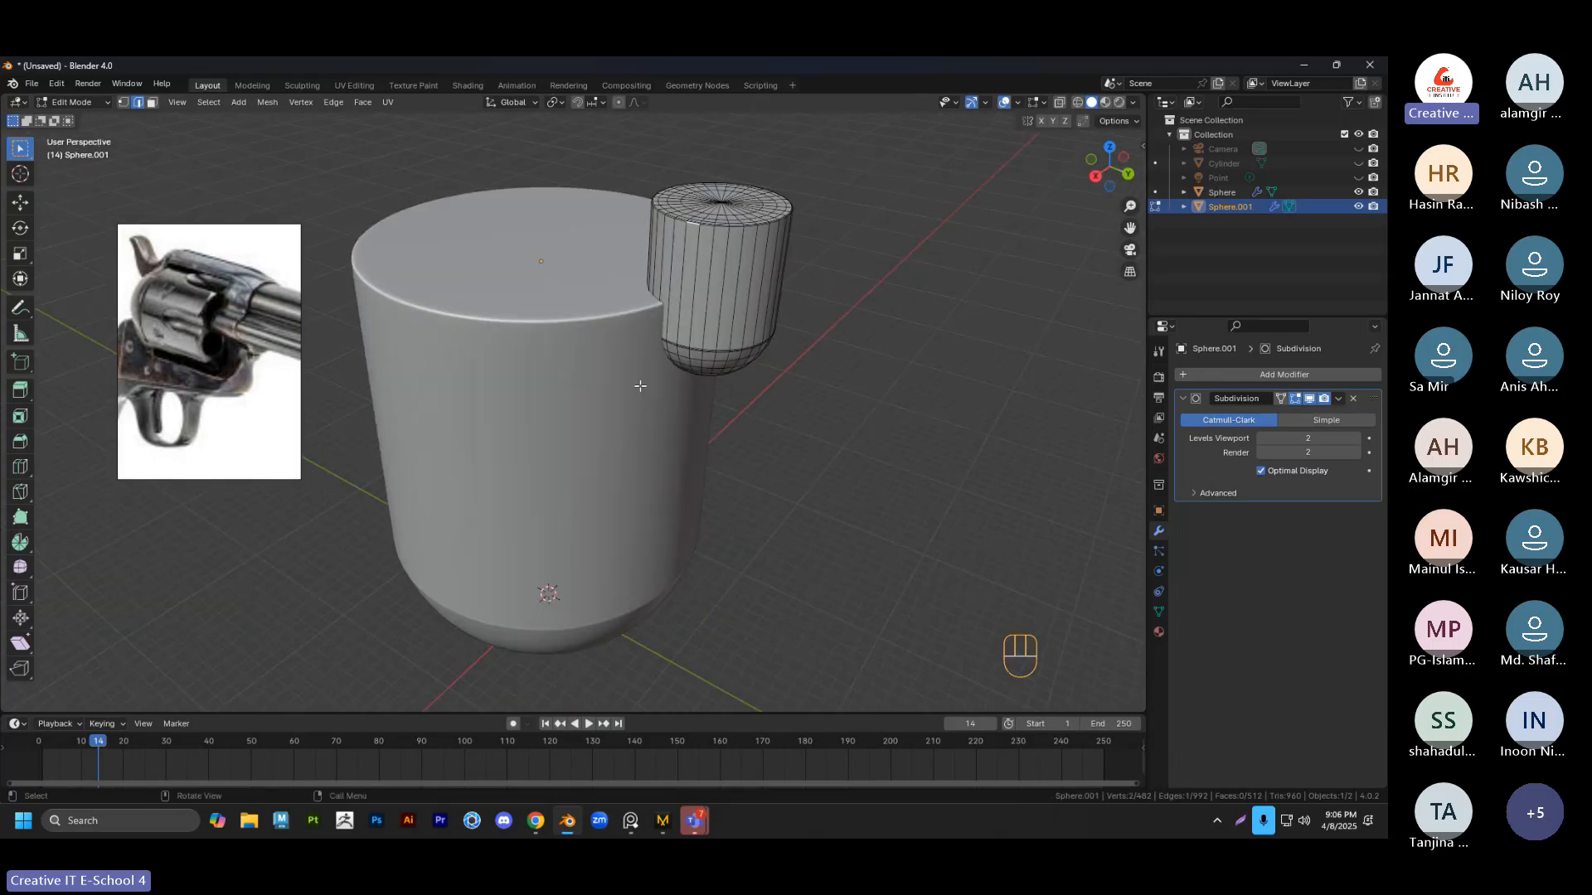
key("Tab")
middle_click_drag(649, 386, 659, 475, "shift")
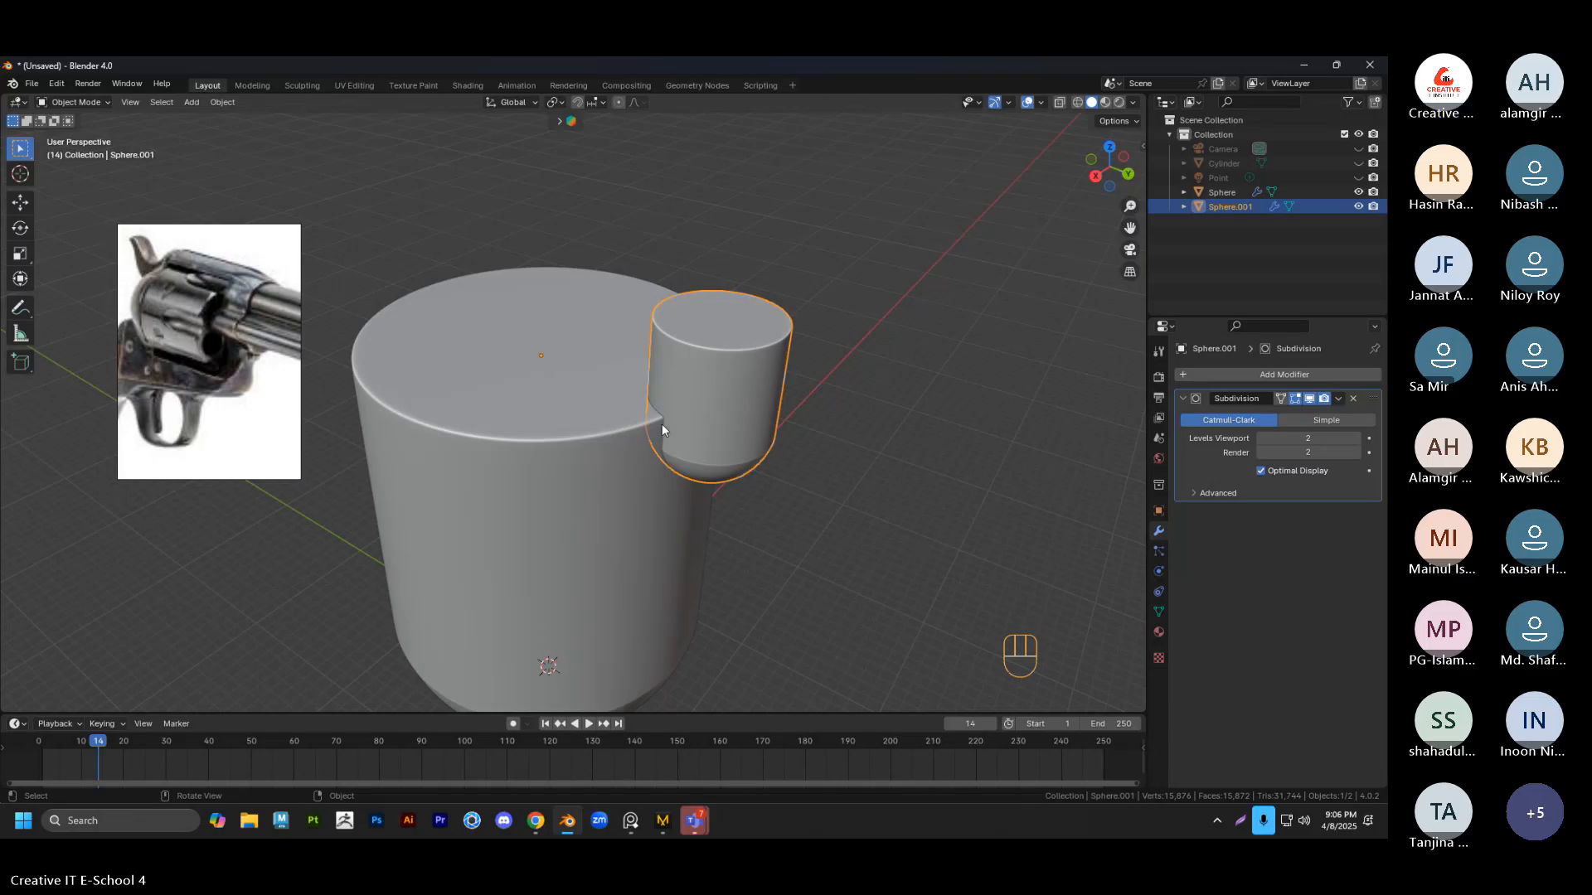
middle_click_drag(688, 471, 743, 445)
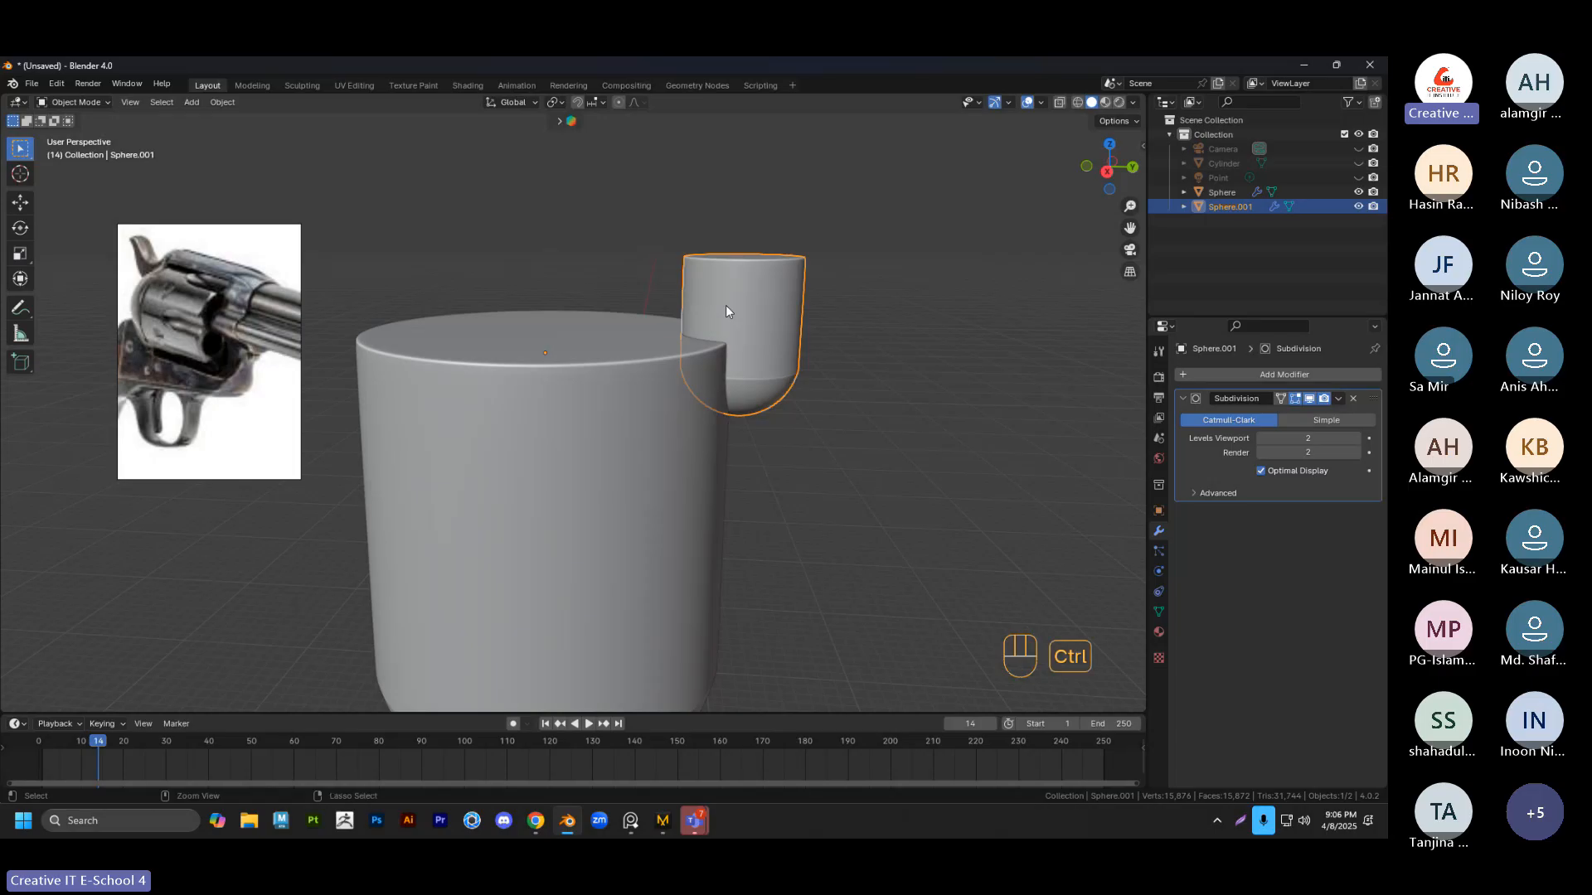
key("ctrl+z")
key("ctrl+z")
key("ctrl+z")
key("ctrl+z")
middle_click_drag(624, 341, 782, 235)
key("Tab")
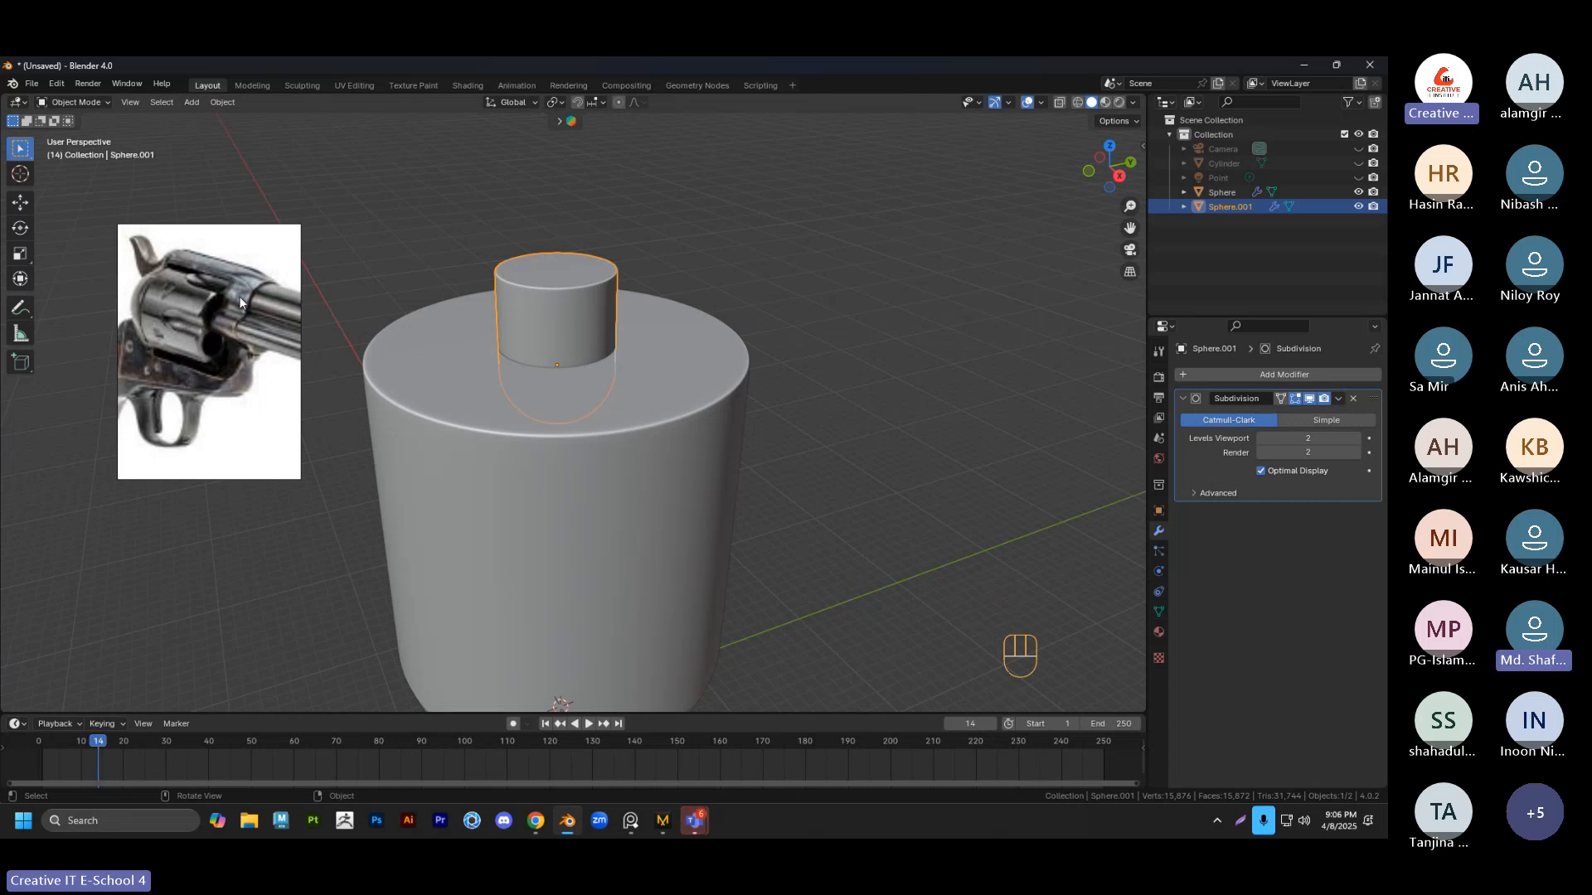
left_click(765, 342)
middle_click_drag(718, 371, 735, 388)
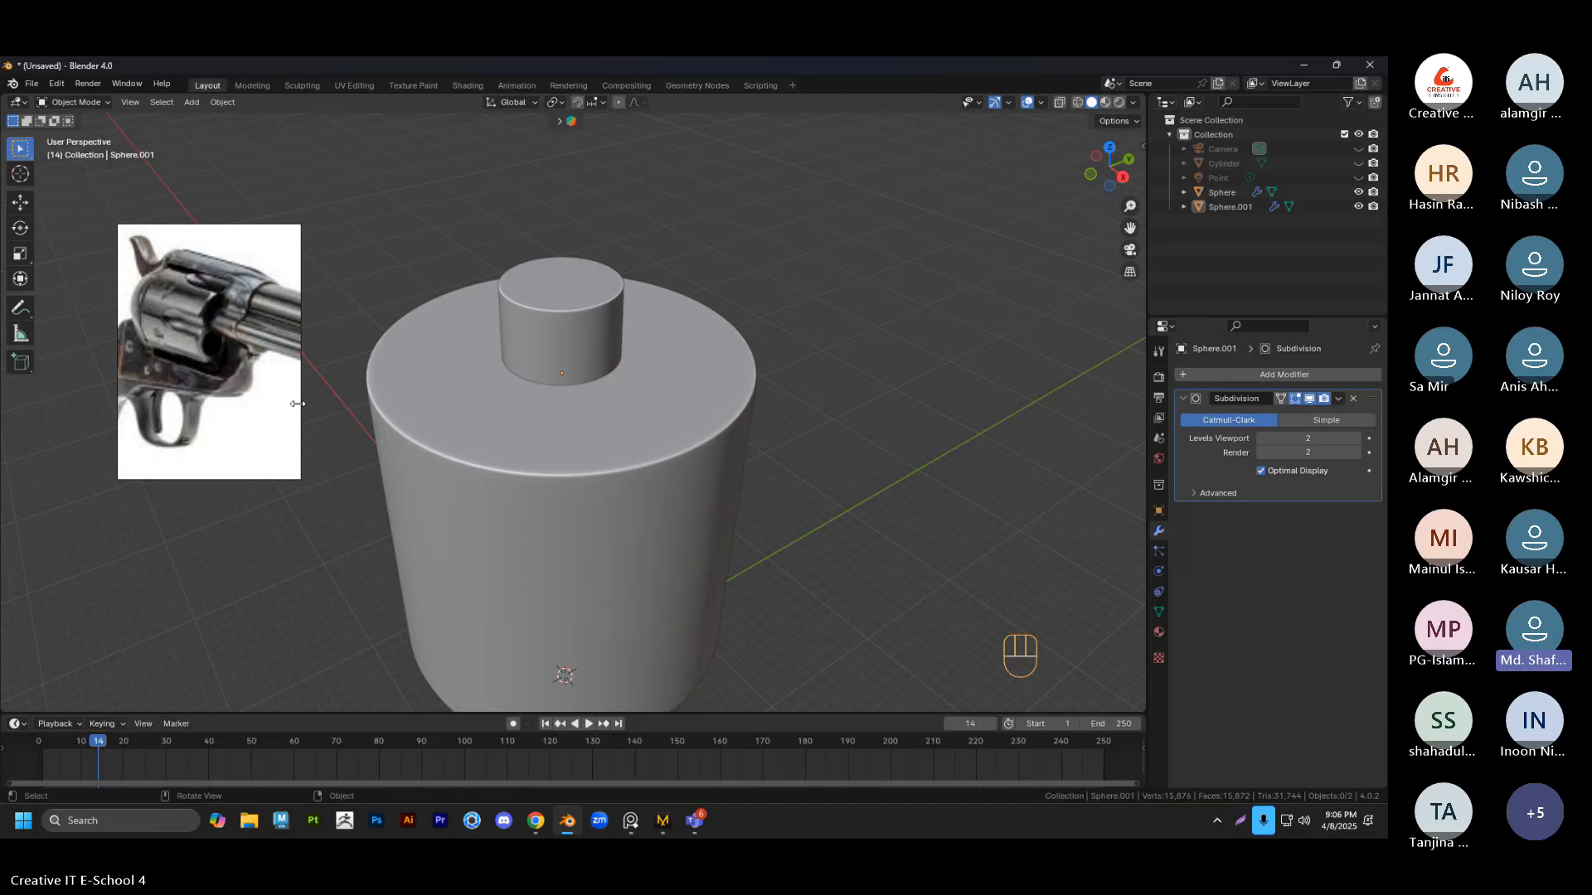
Switch to Chrome, search Google Images for "rival bar chamber" and move the floating reference picture off the results
left_click(535, 820)
key("Escape")
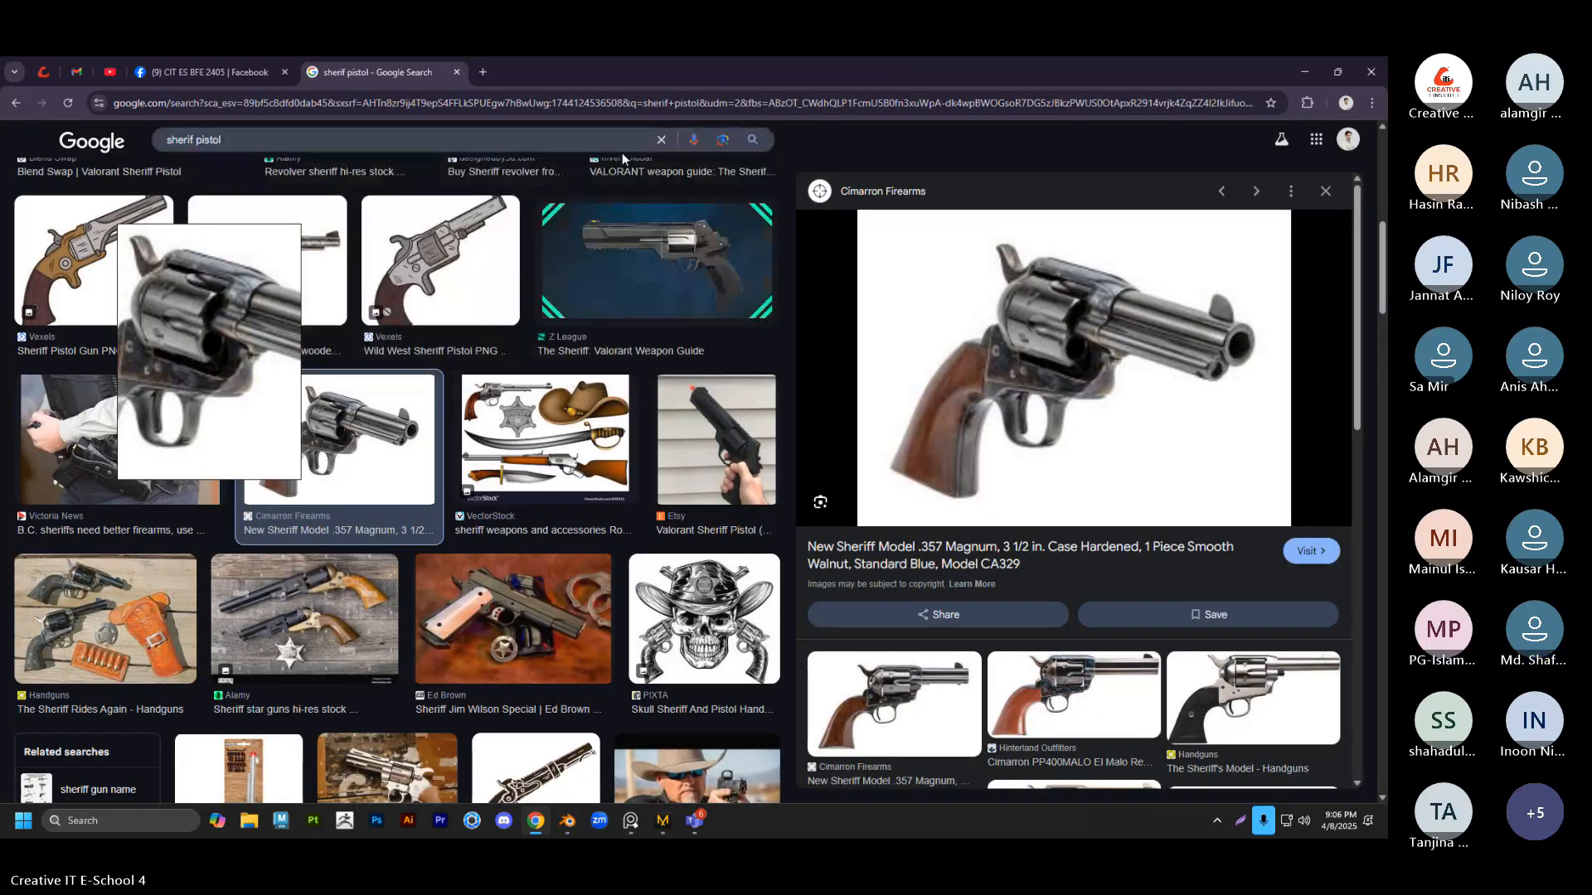
type("rival")
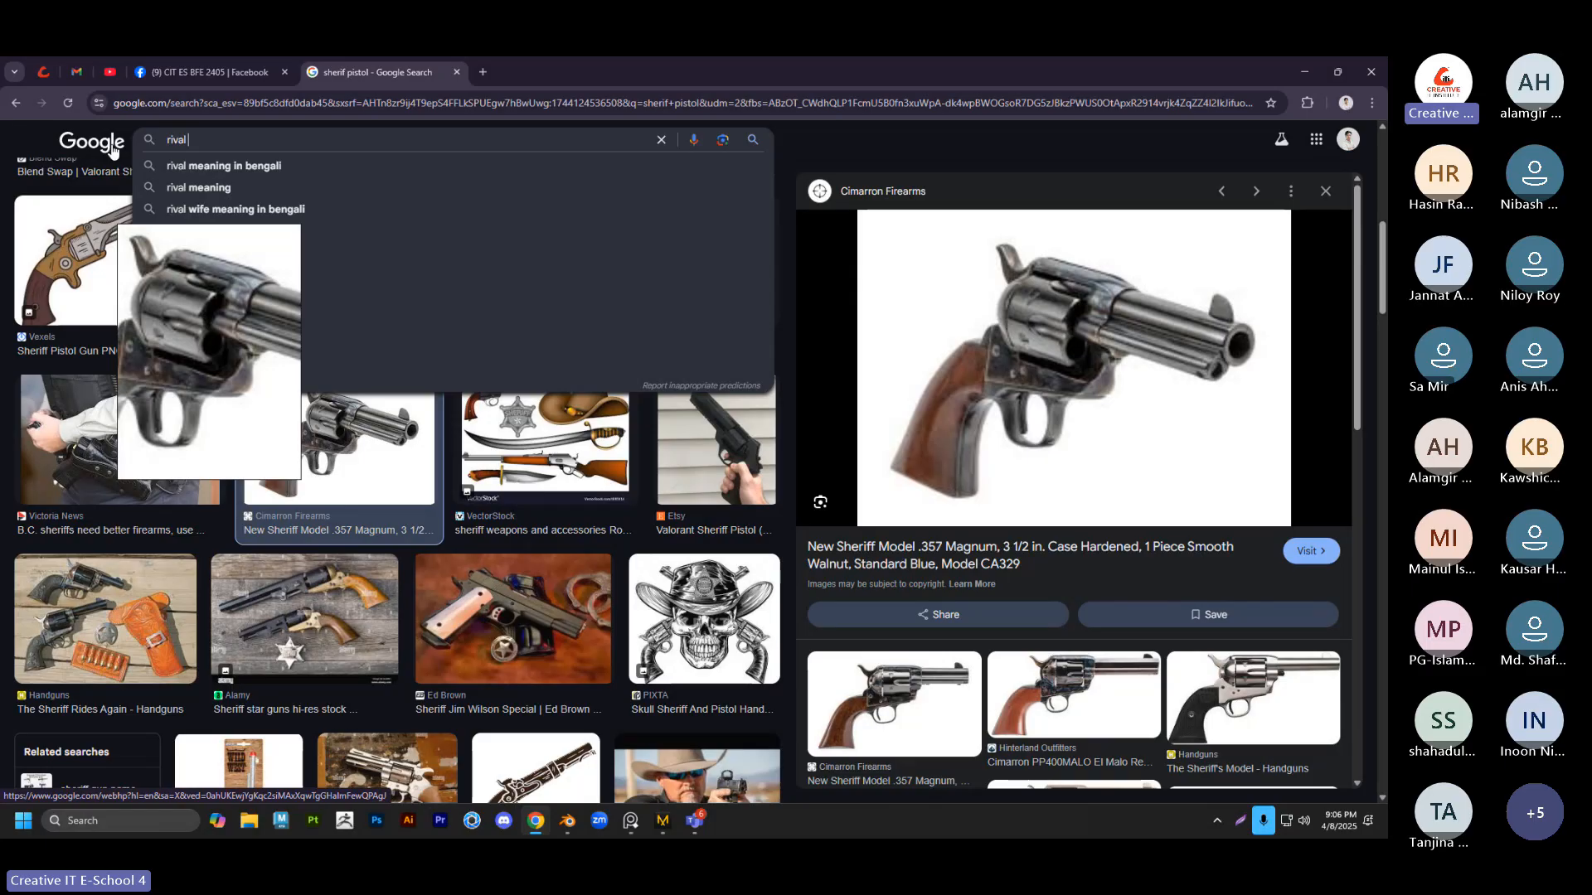
type(" bar")
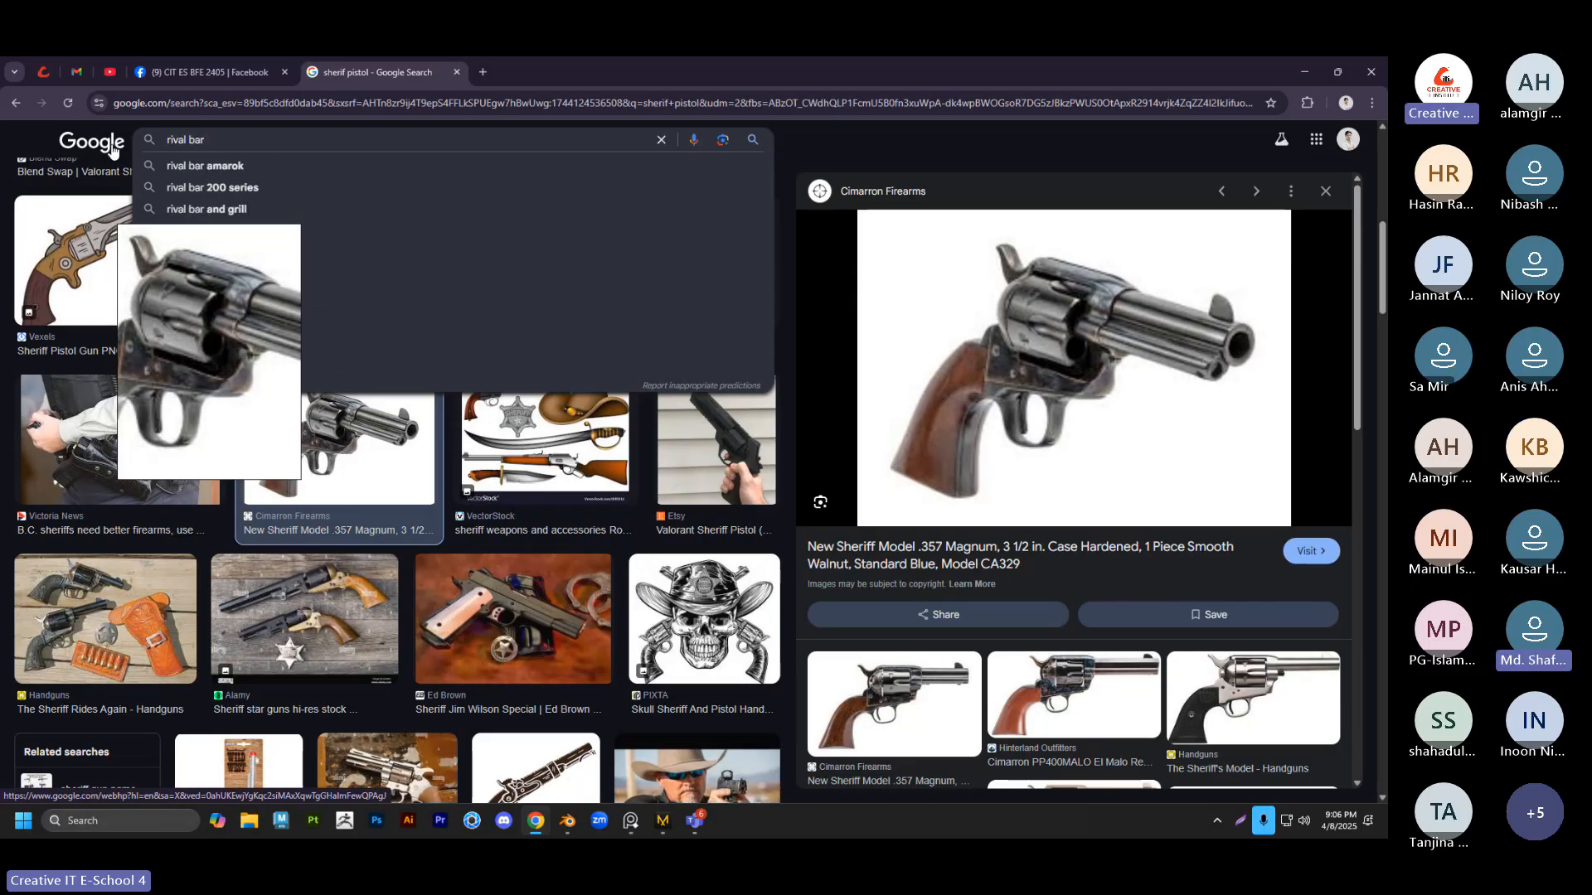
type(" chamber")
key("Return")
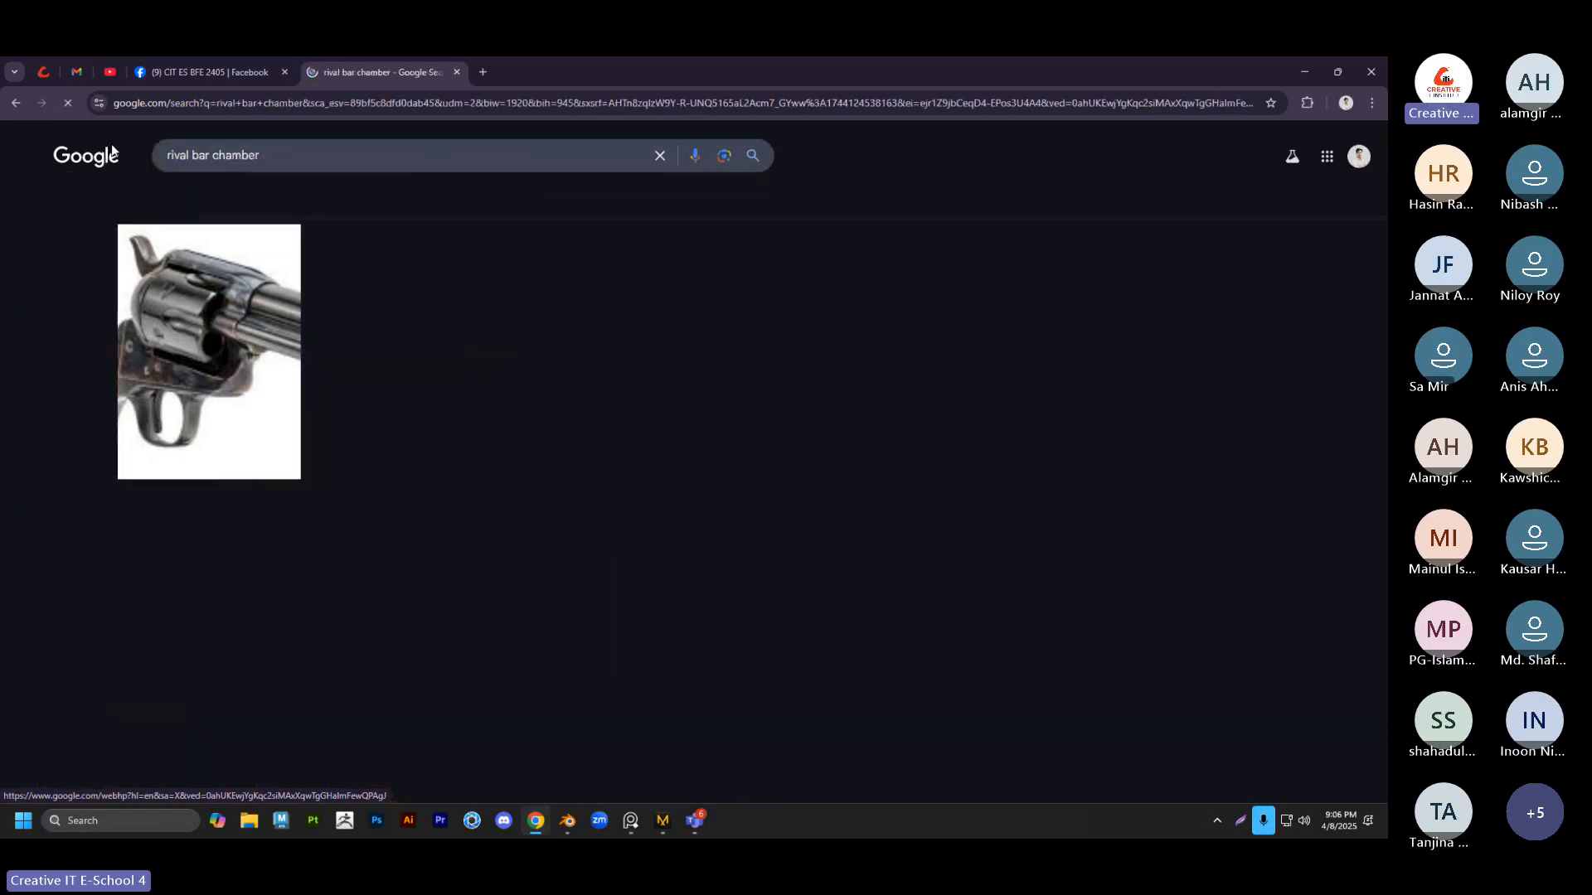
left_click_drag(250, 281, 1296, 377)
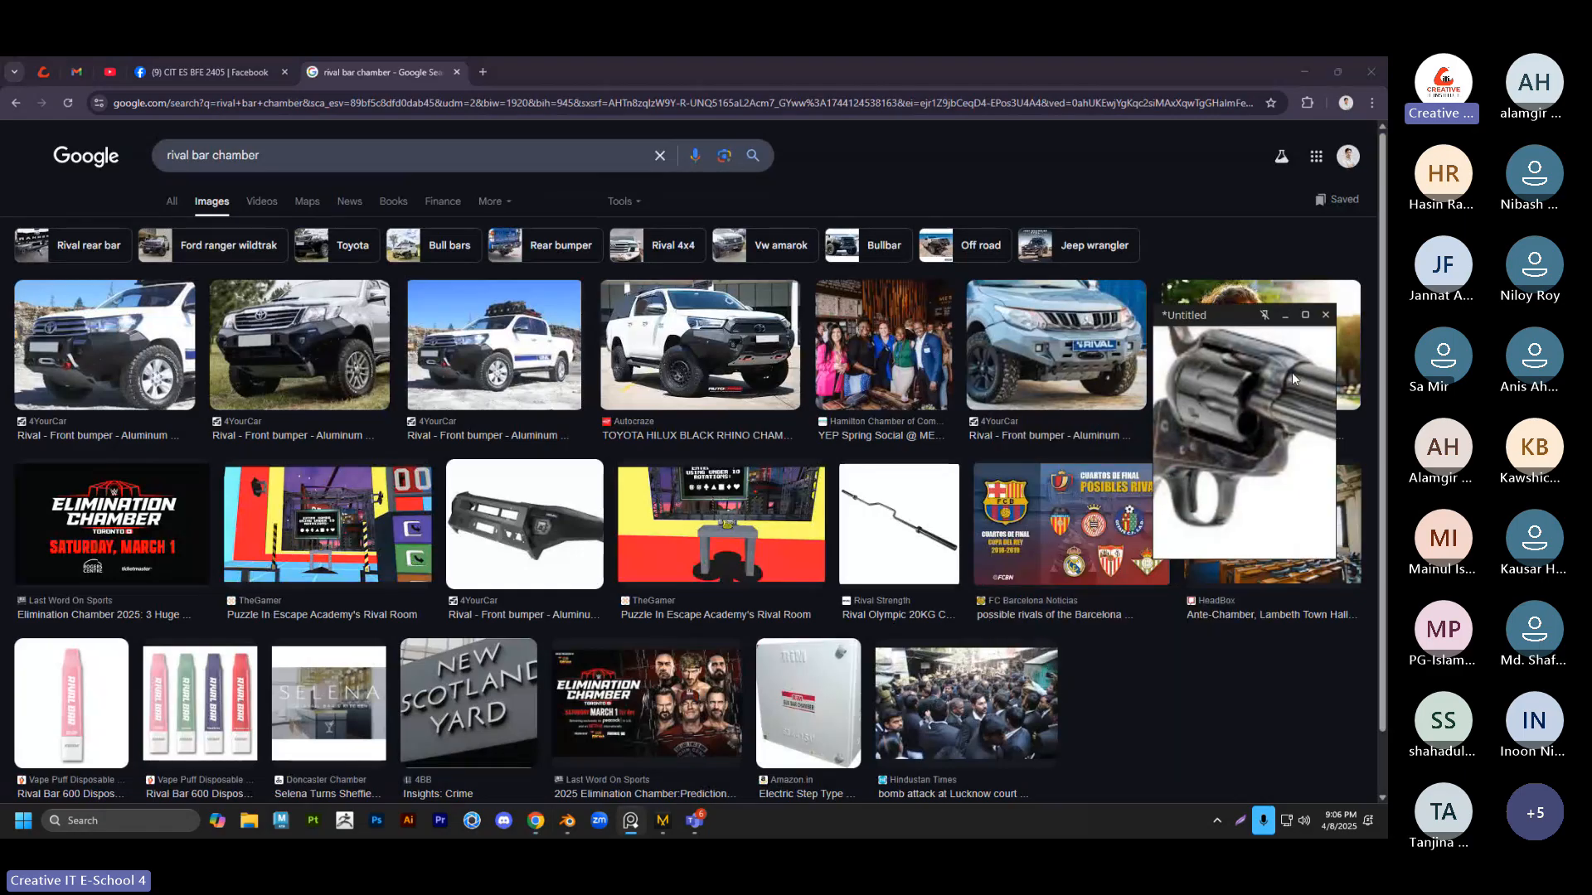
Correct the image search to "rivalbar chamber"
left_click(266, 153)
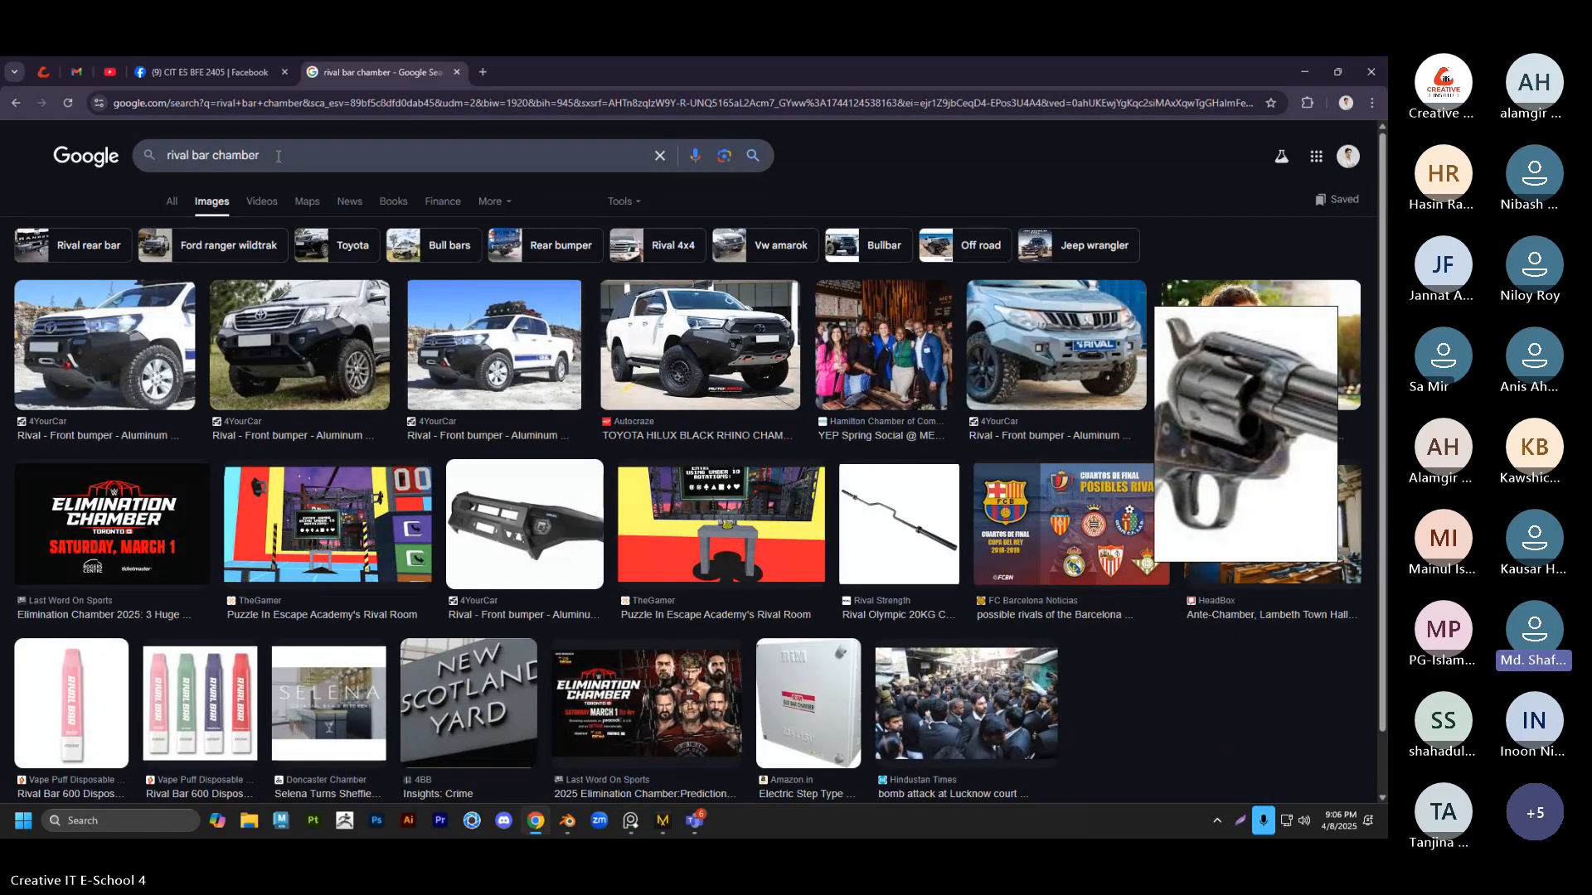
left_click(192, 157)
key("BackSpace")
key("Return")
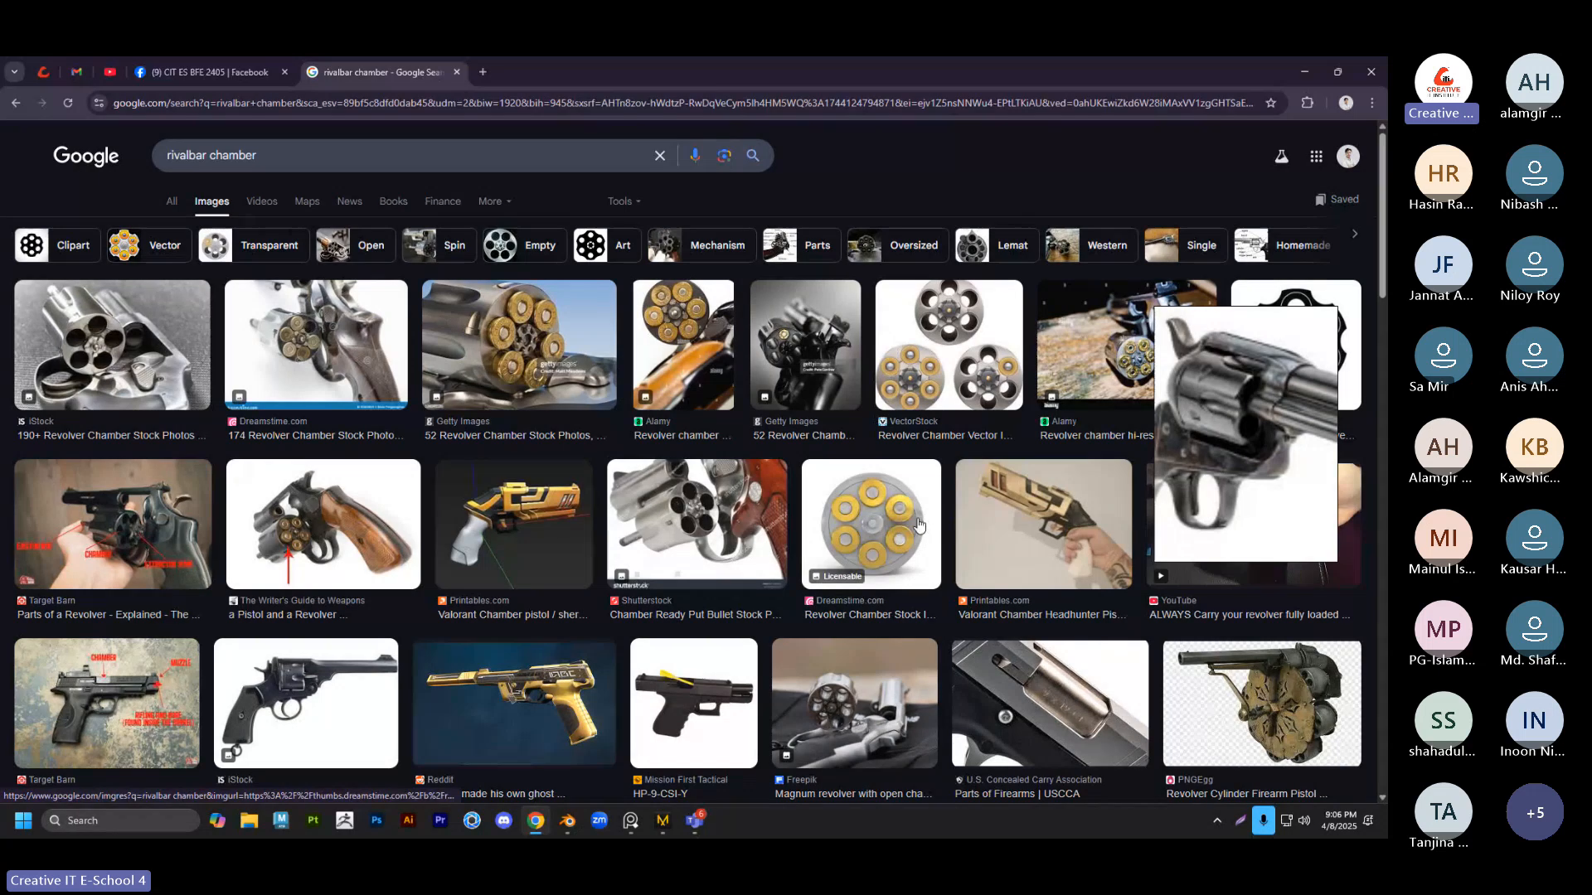
Examine photos of open revolver cylinders in the image results and related images, studying the chamber holes and outer side grooves
left_click(707, 531)
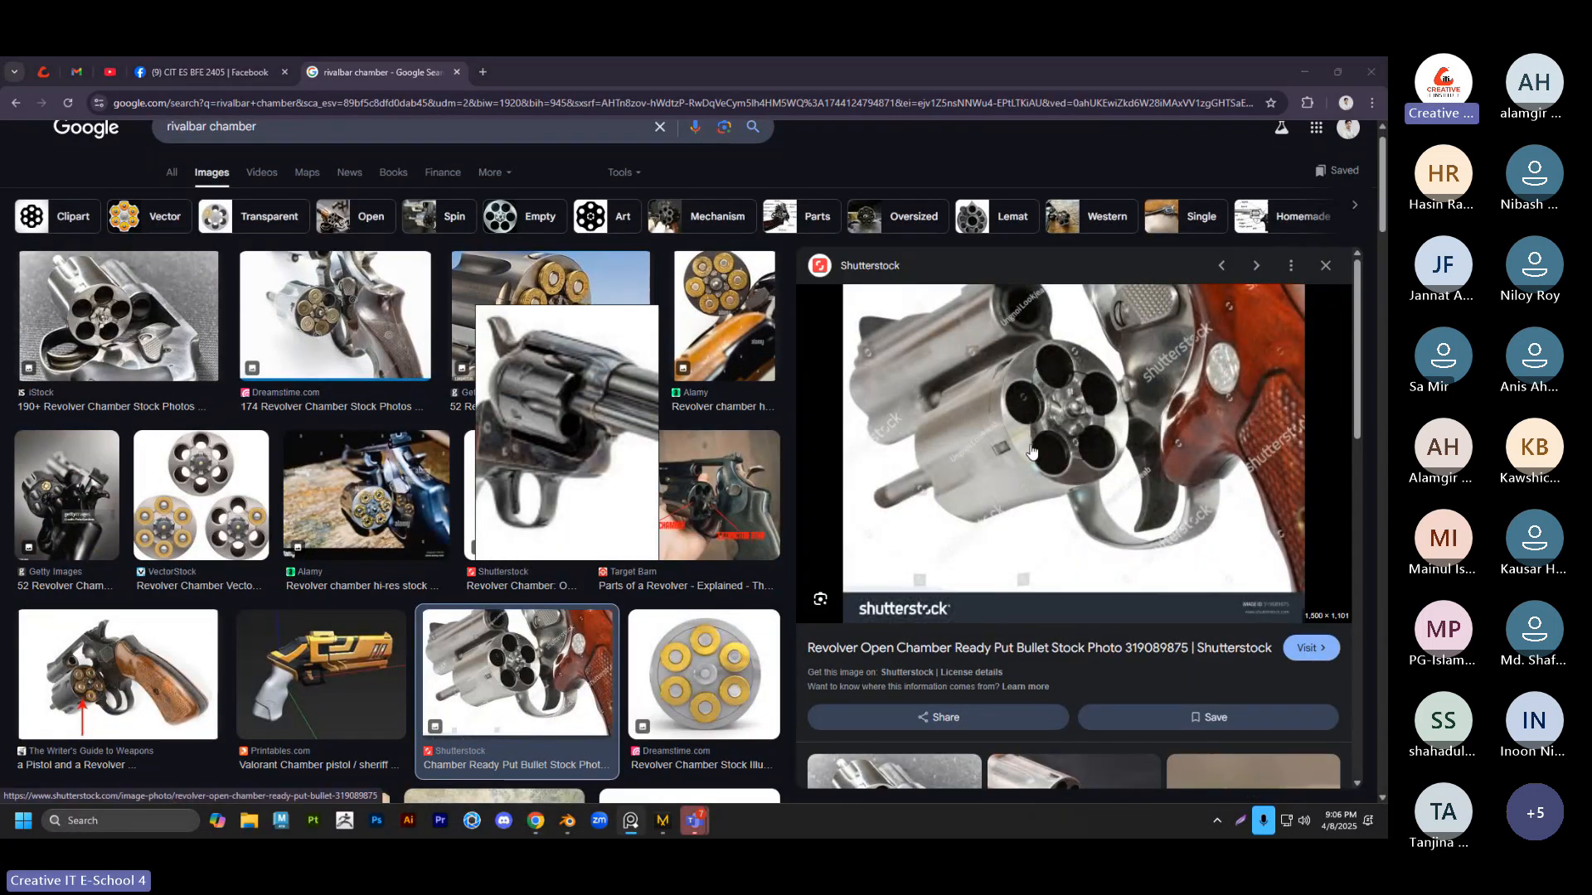
scroll(950, 538, "down", 5)
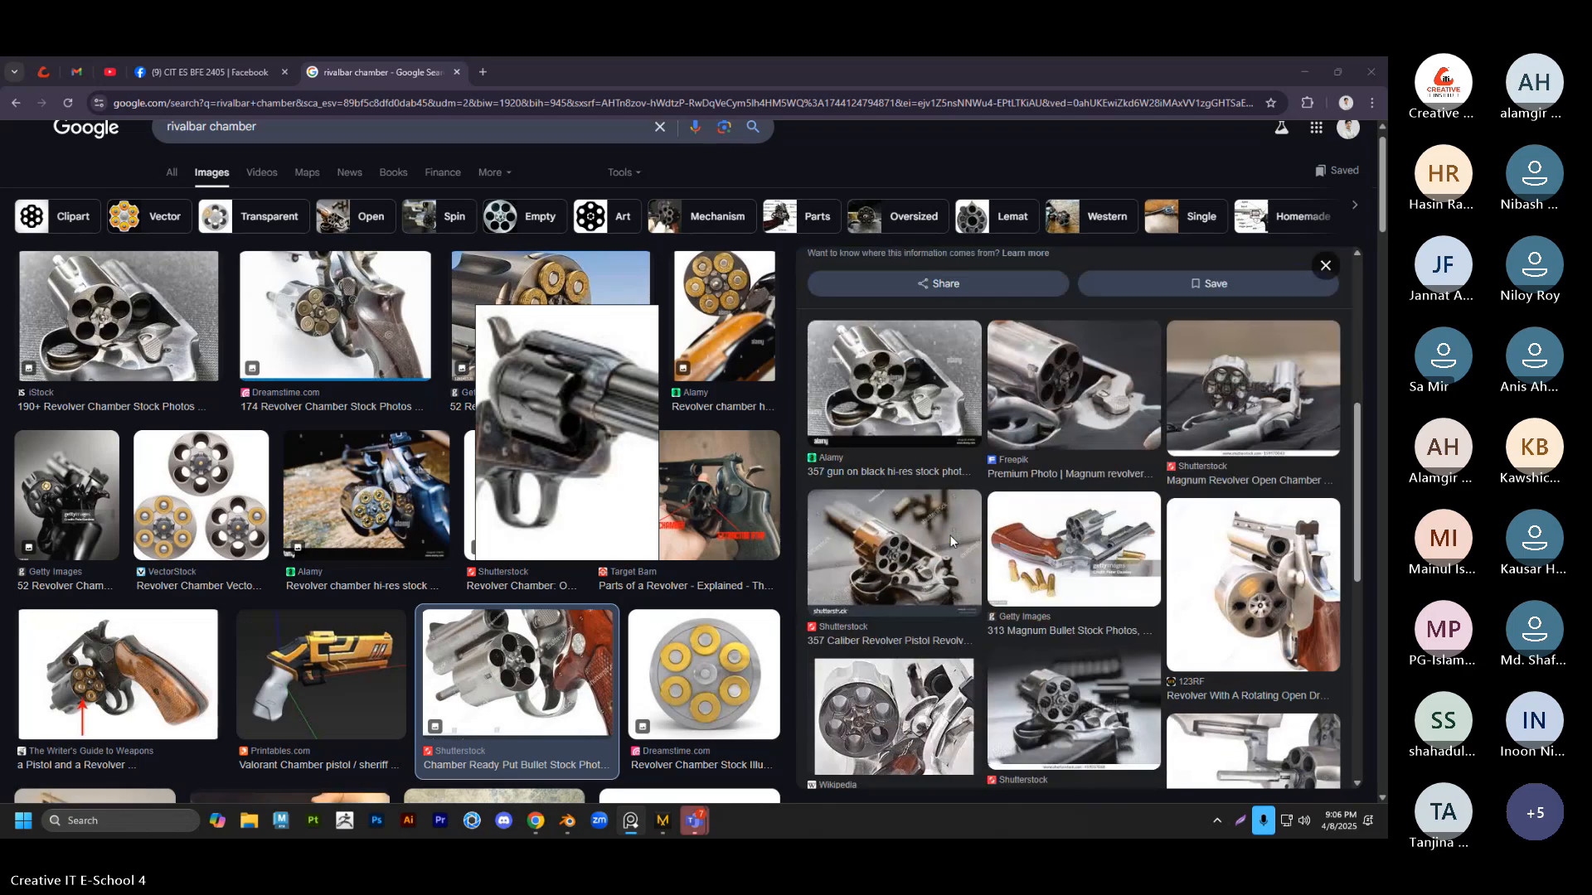
scroll(950, 538, "down", 4)
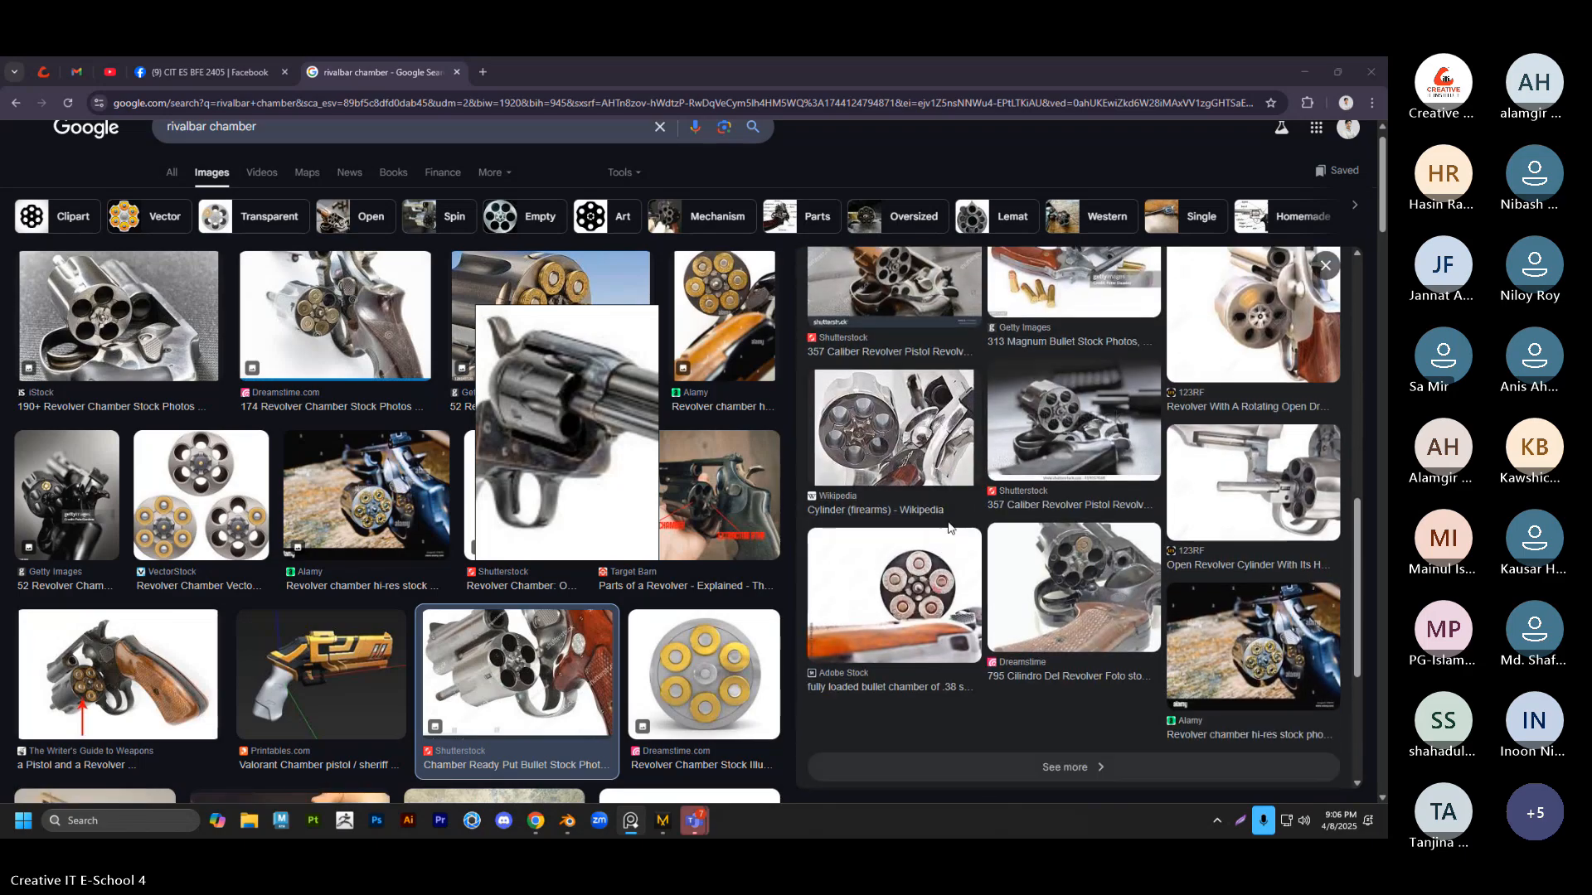
left_click(1027, 419)
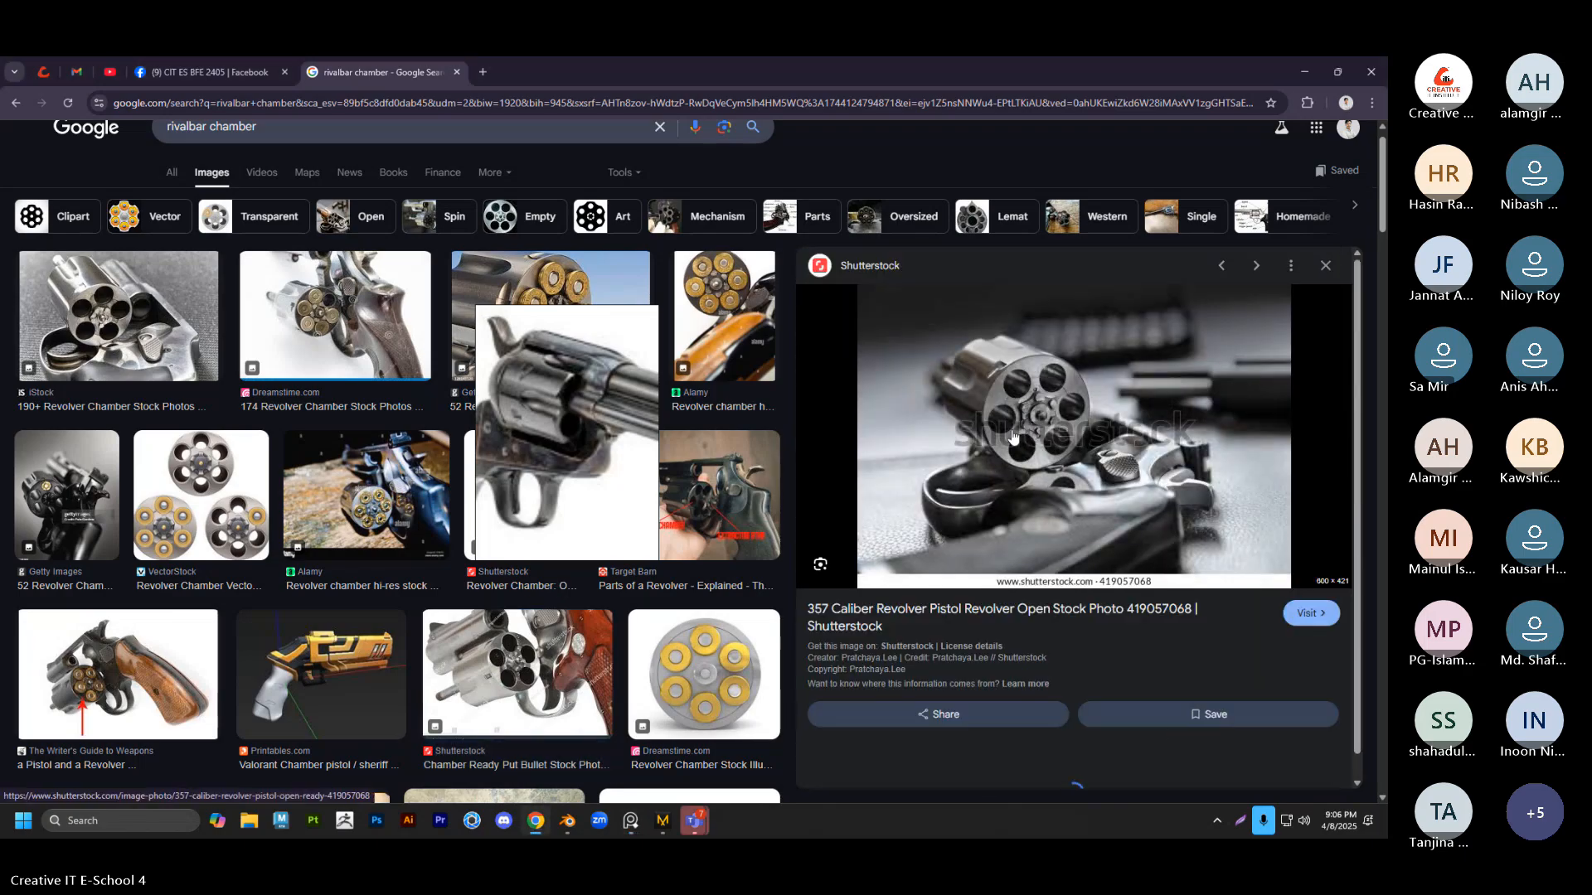
scroll(1017, 413, "down", 3)
scroll(1016, 412, "down", 3)
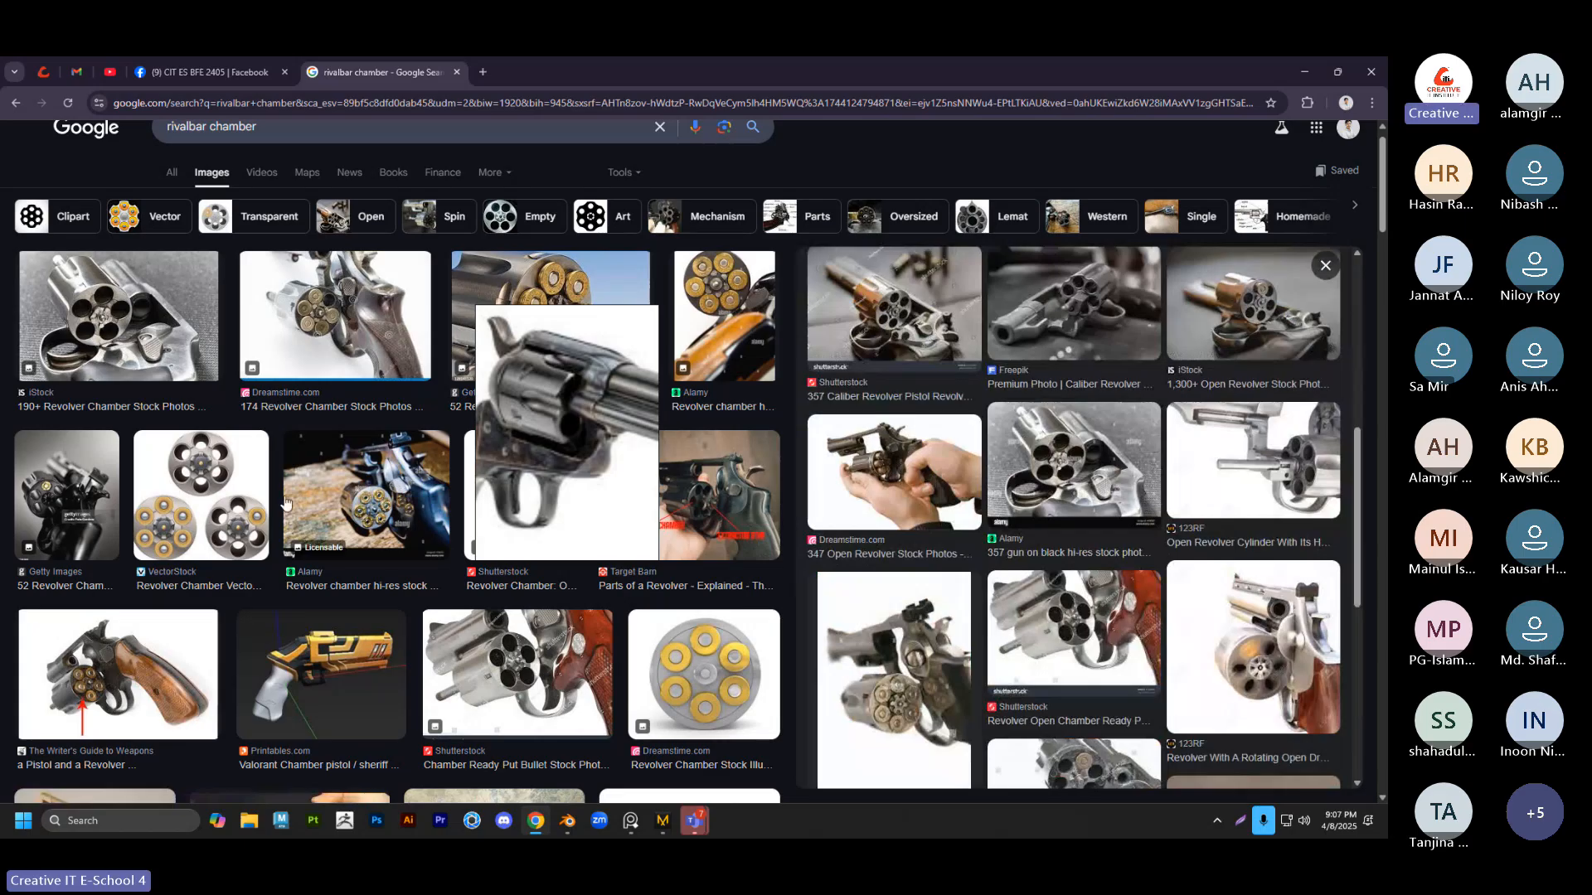
scroll(227, 496, "down", 10)
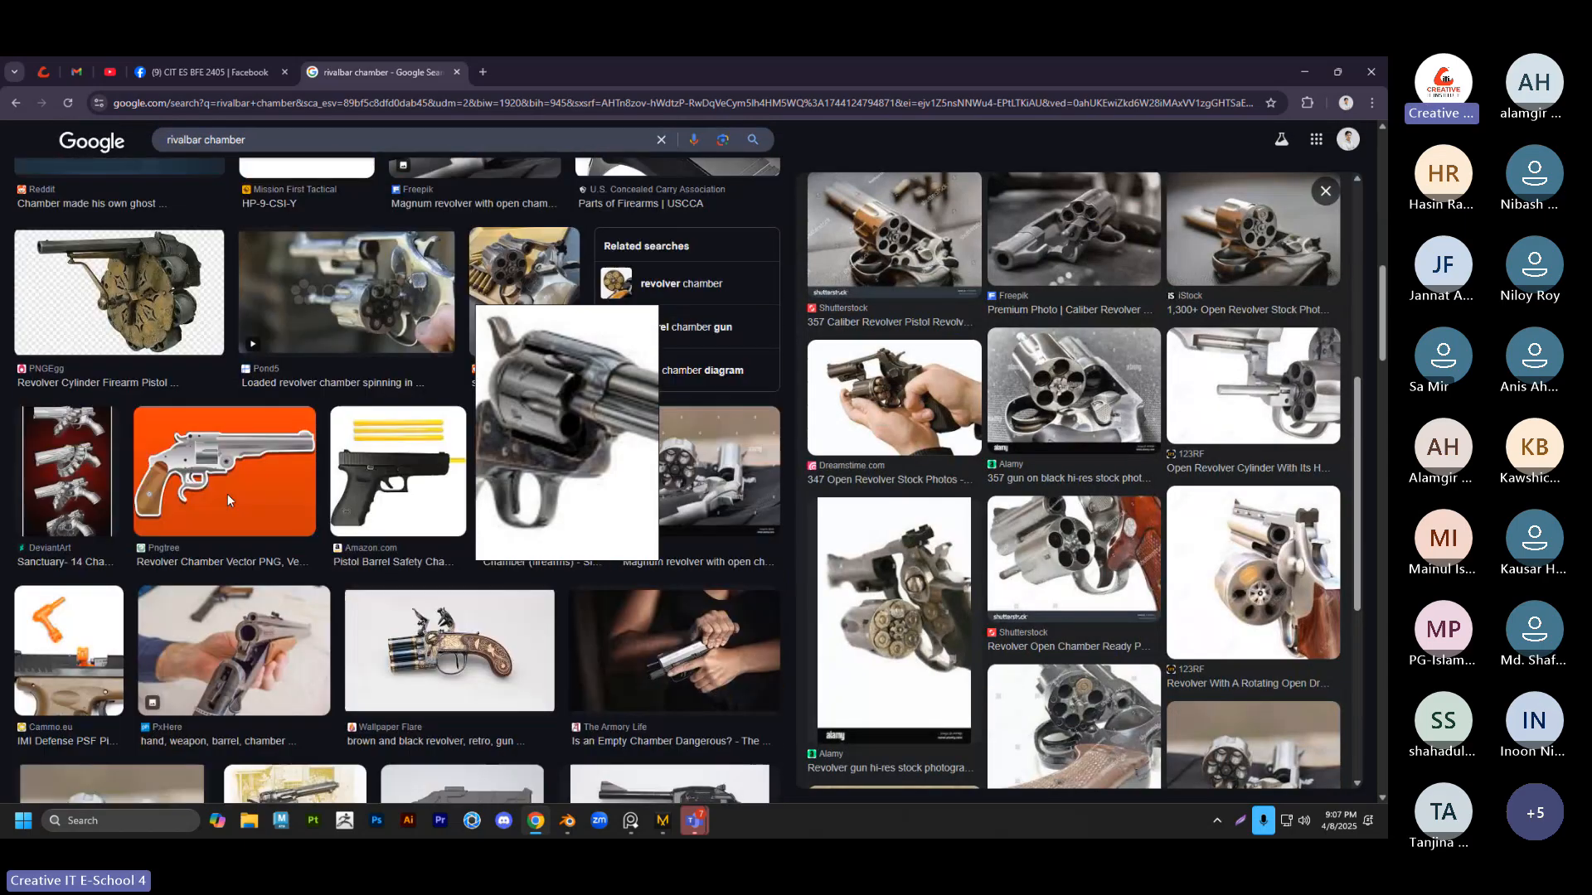
left_click(212, 497)
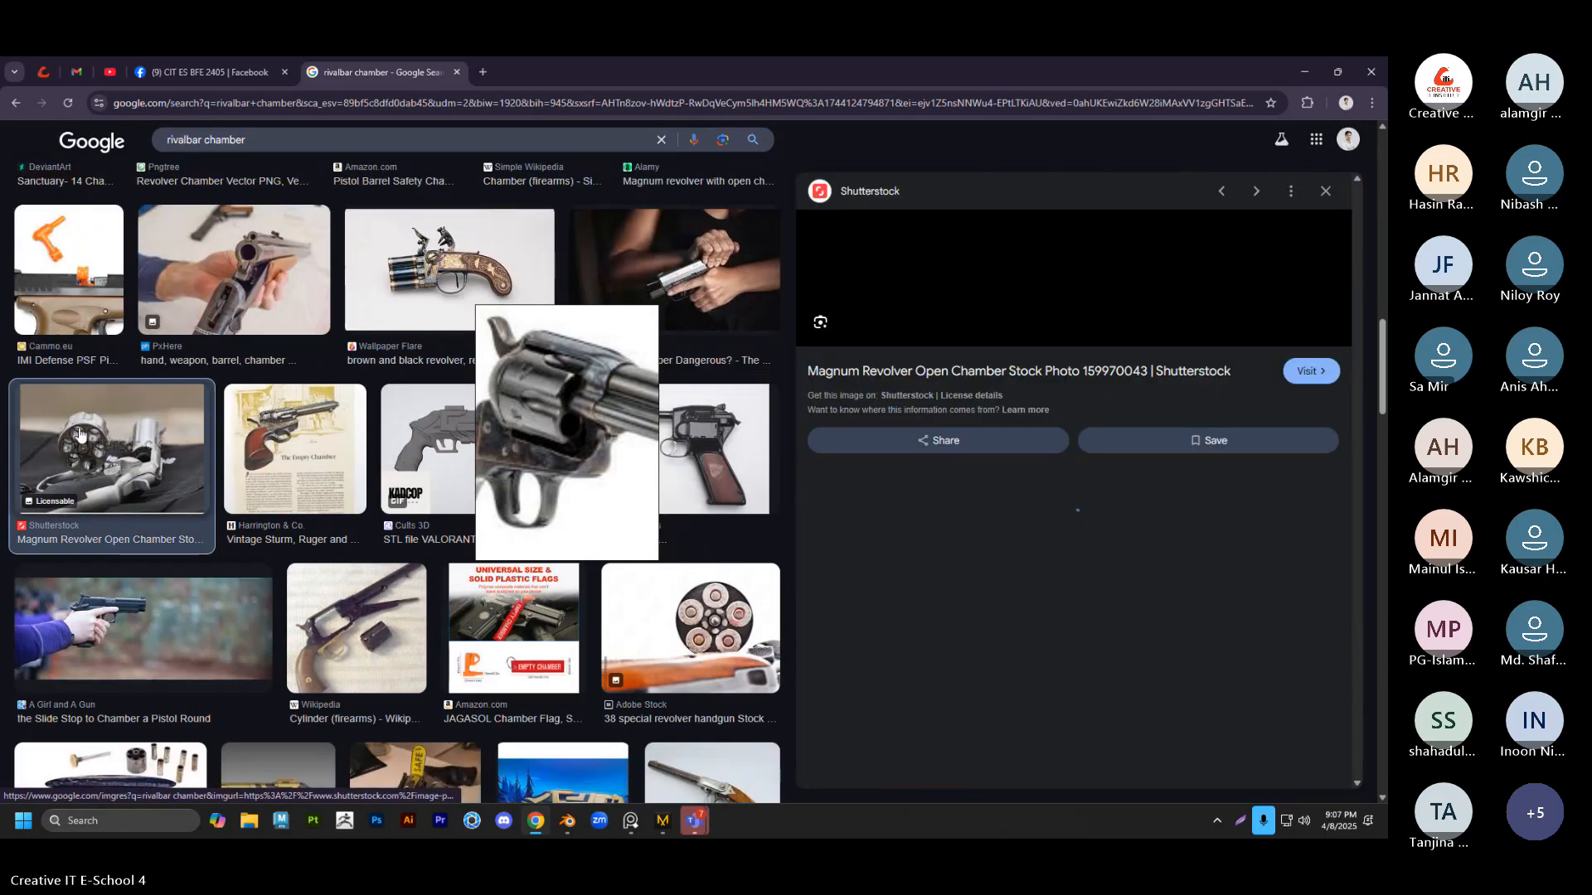
scroll(989, 477, "down", 1)
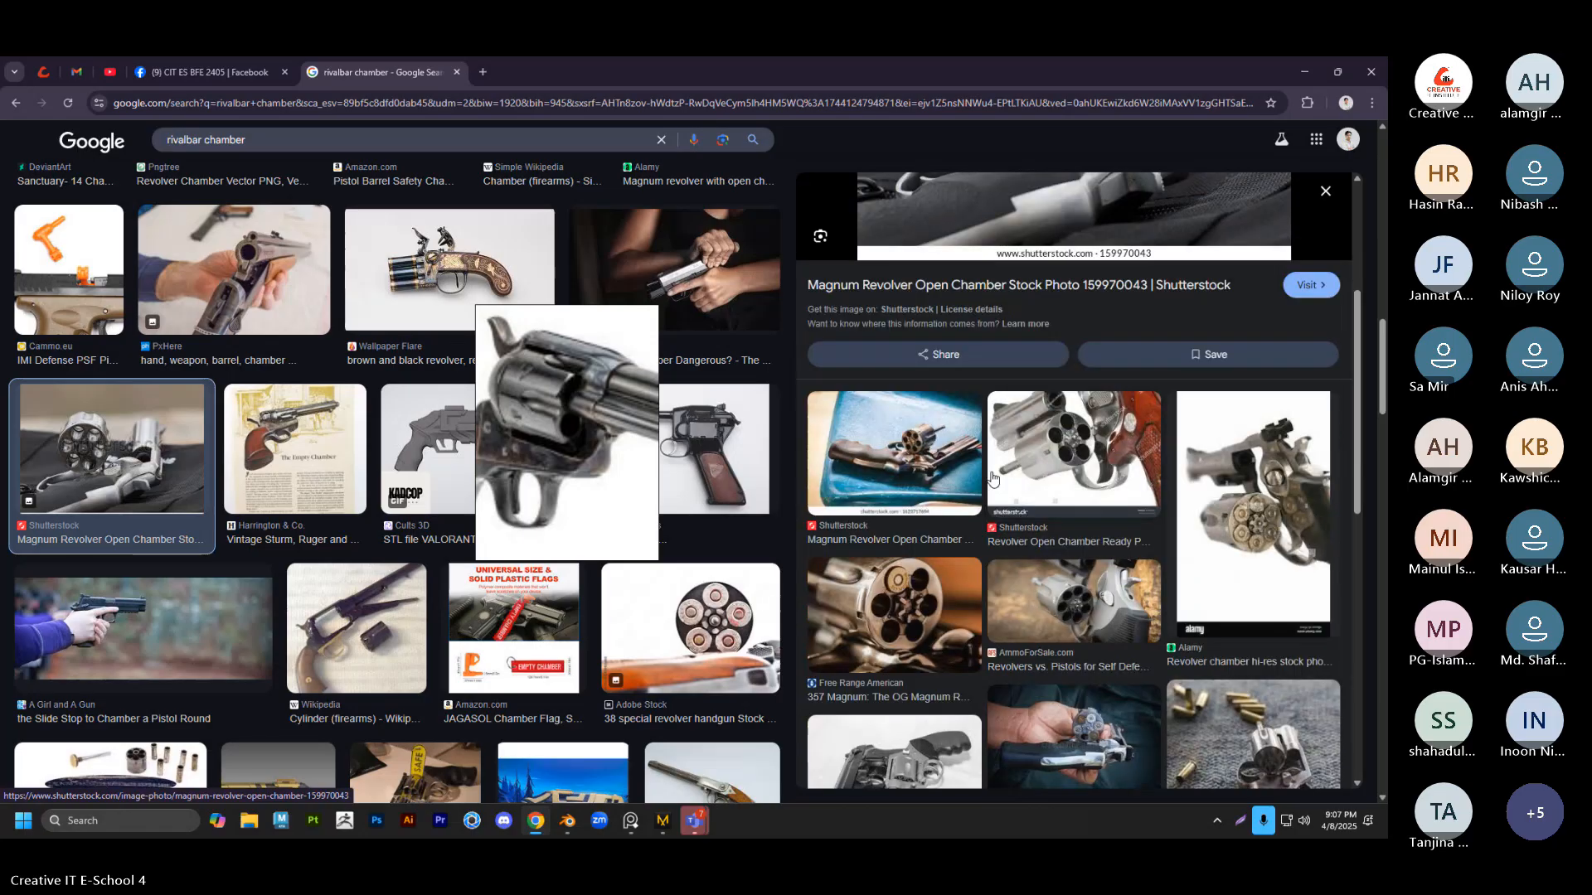
scroll(993, 475, "down", 5)
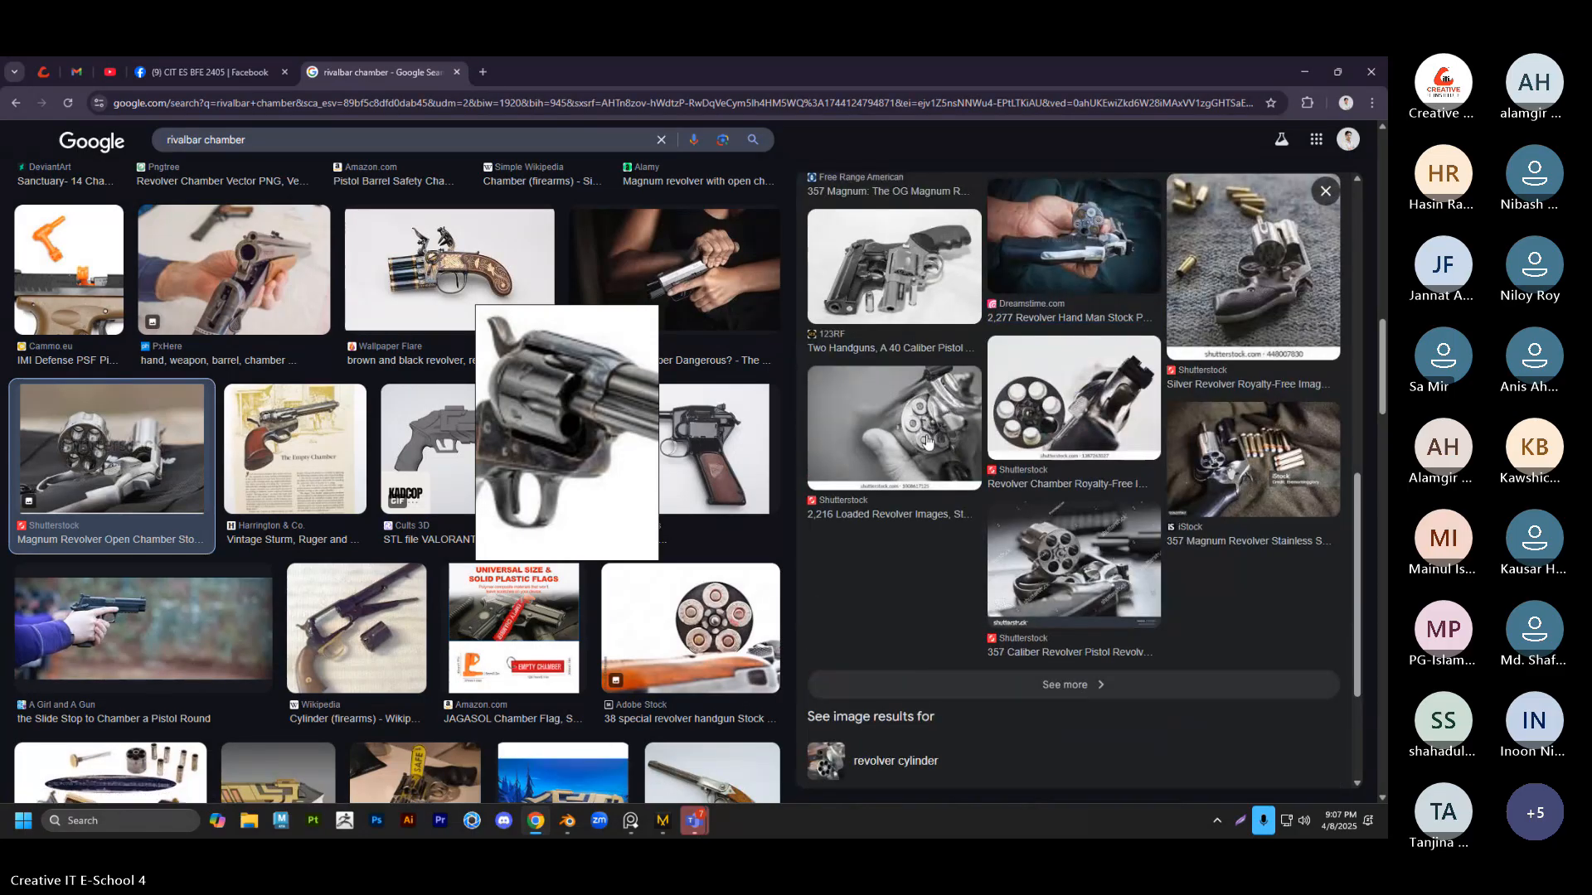
left_click(1049, 553)
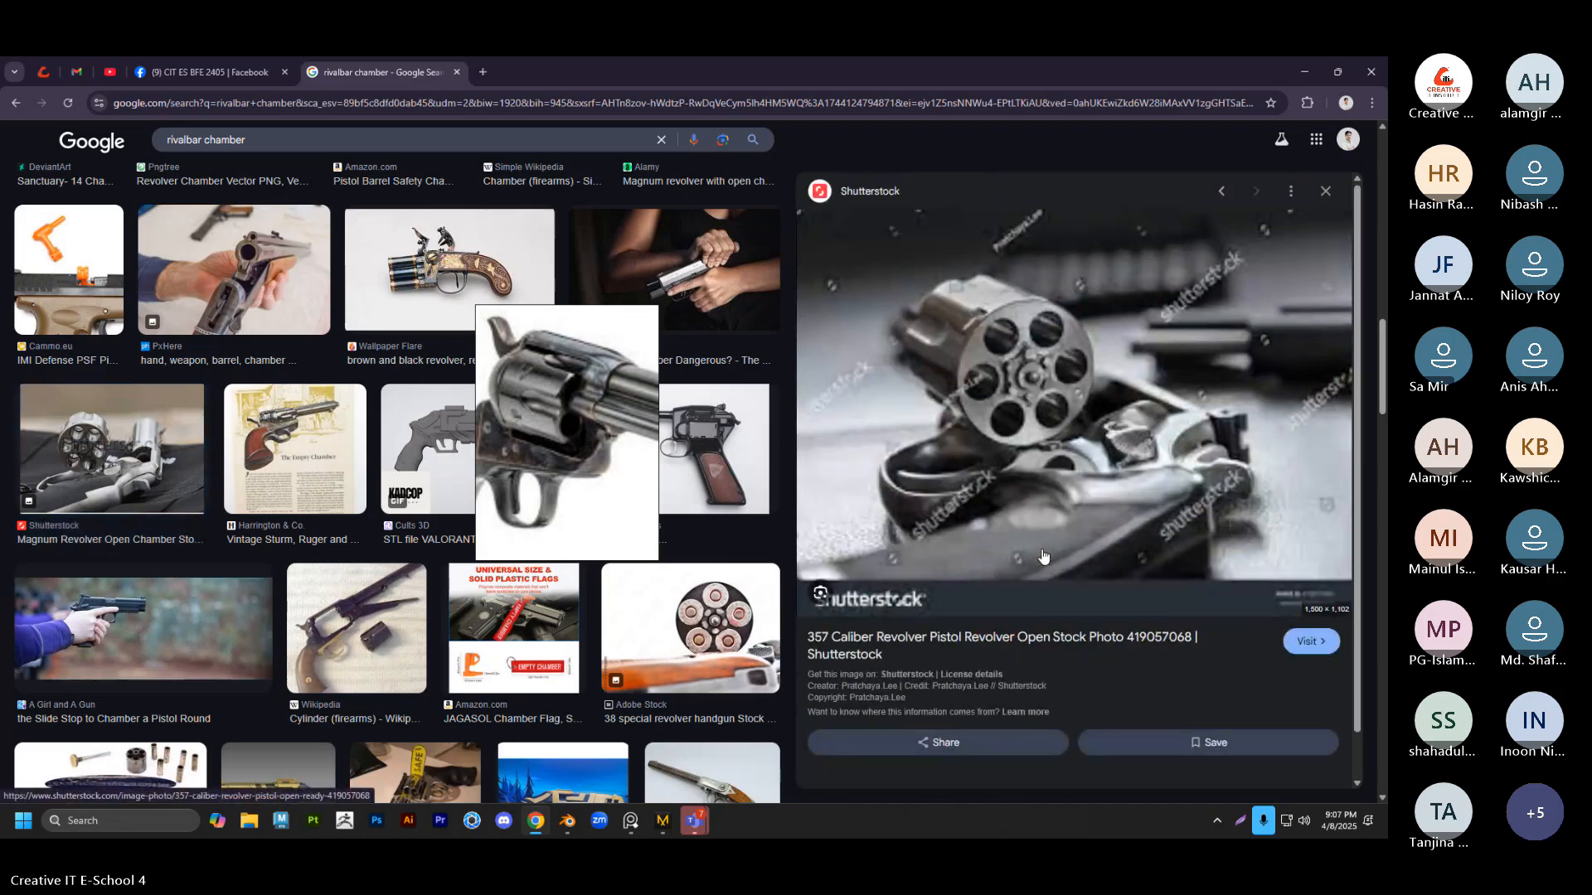
scroll(1043, 556, "down", 6)
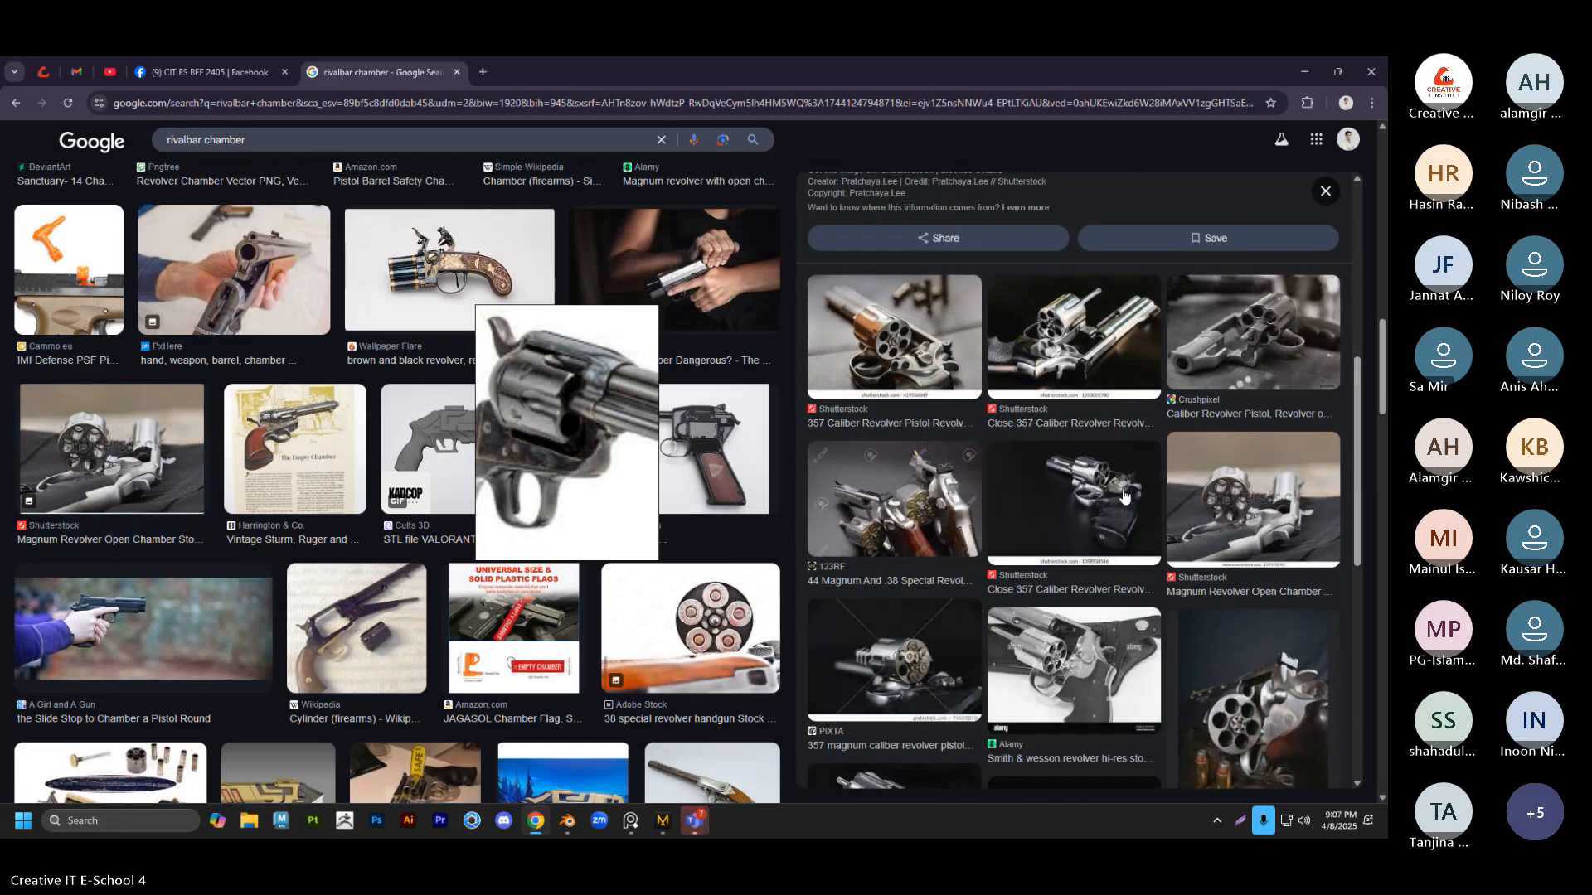
left_click(1060, 665)
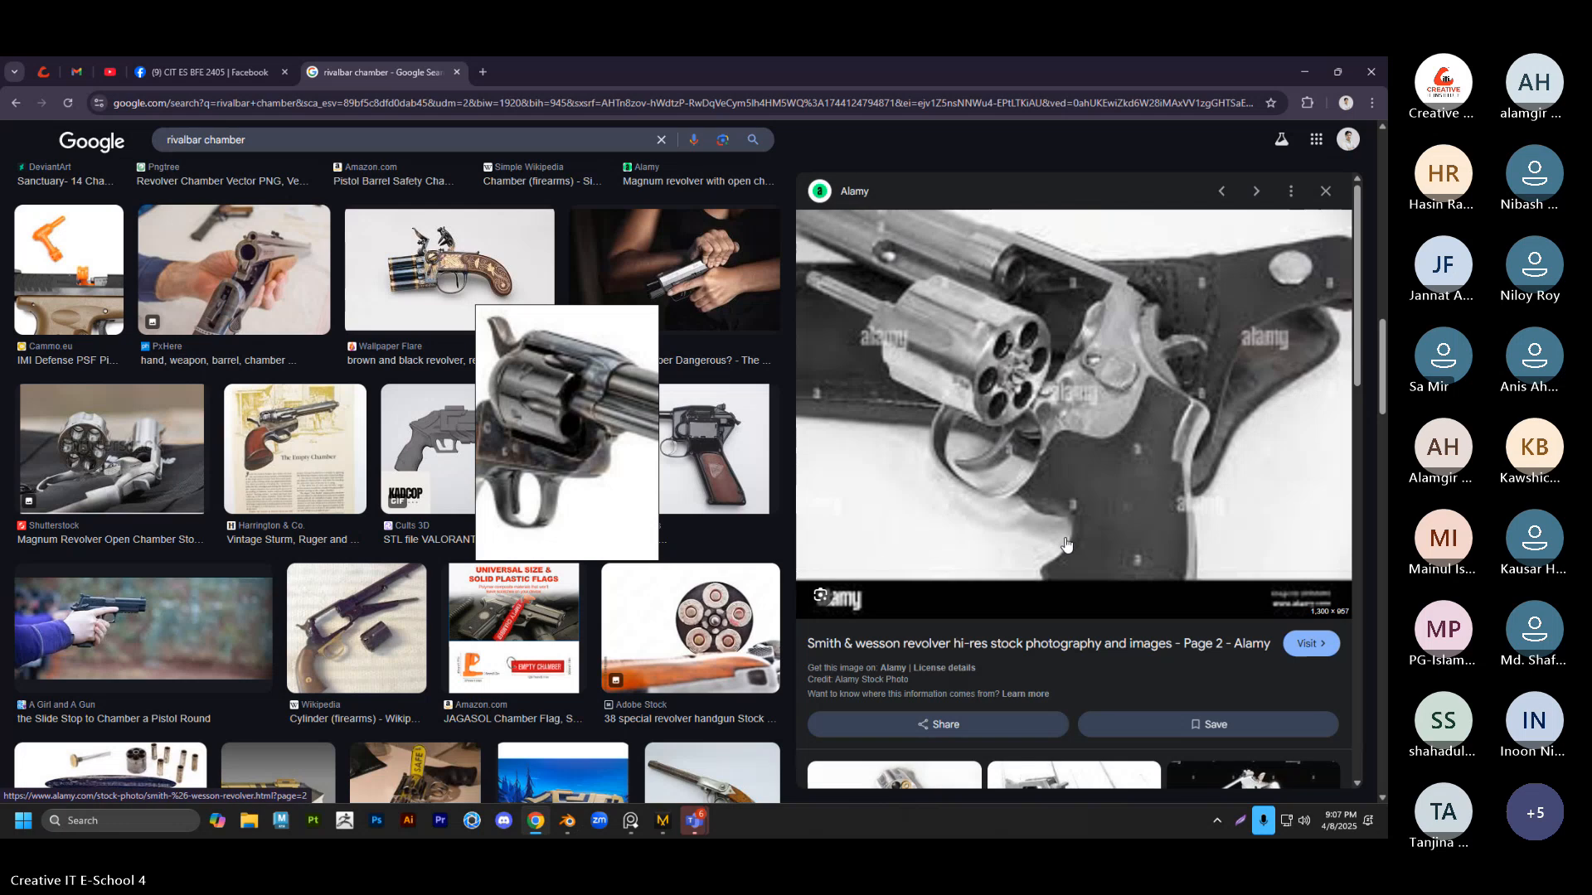
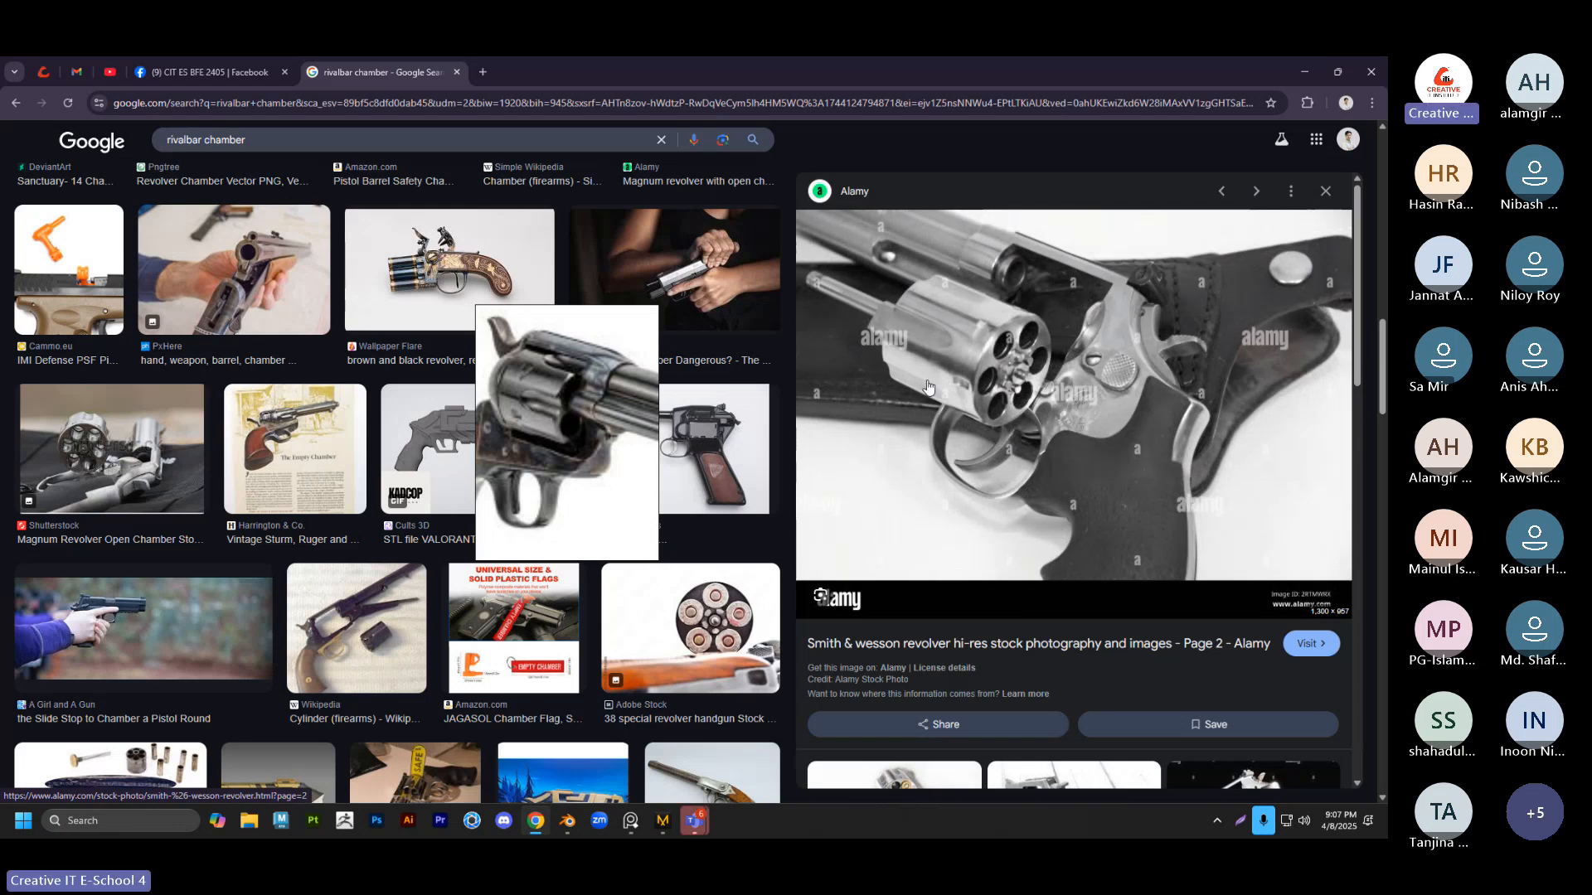
Return to Blender and scale the small copy on the large body's top to about 0.787
left_click(1301, 78)
left_click(593, 305)
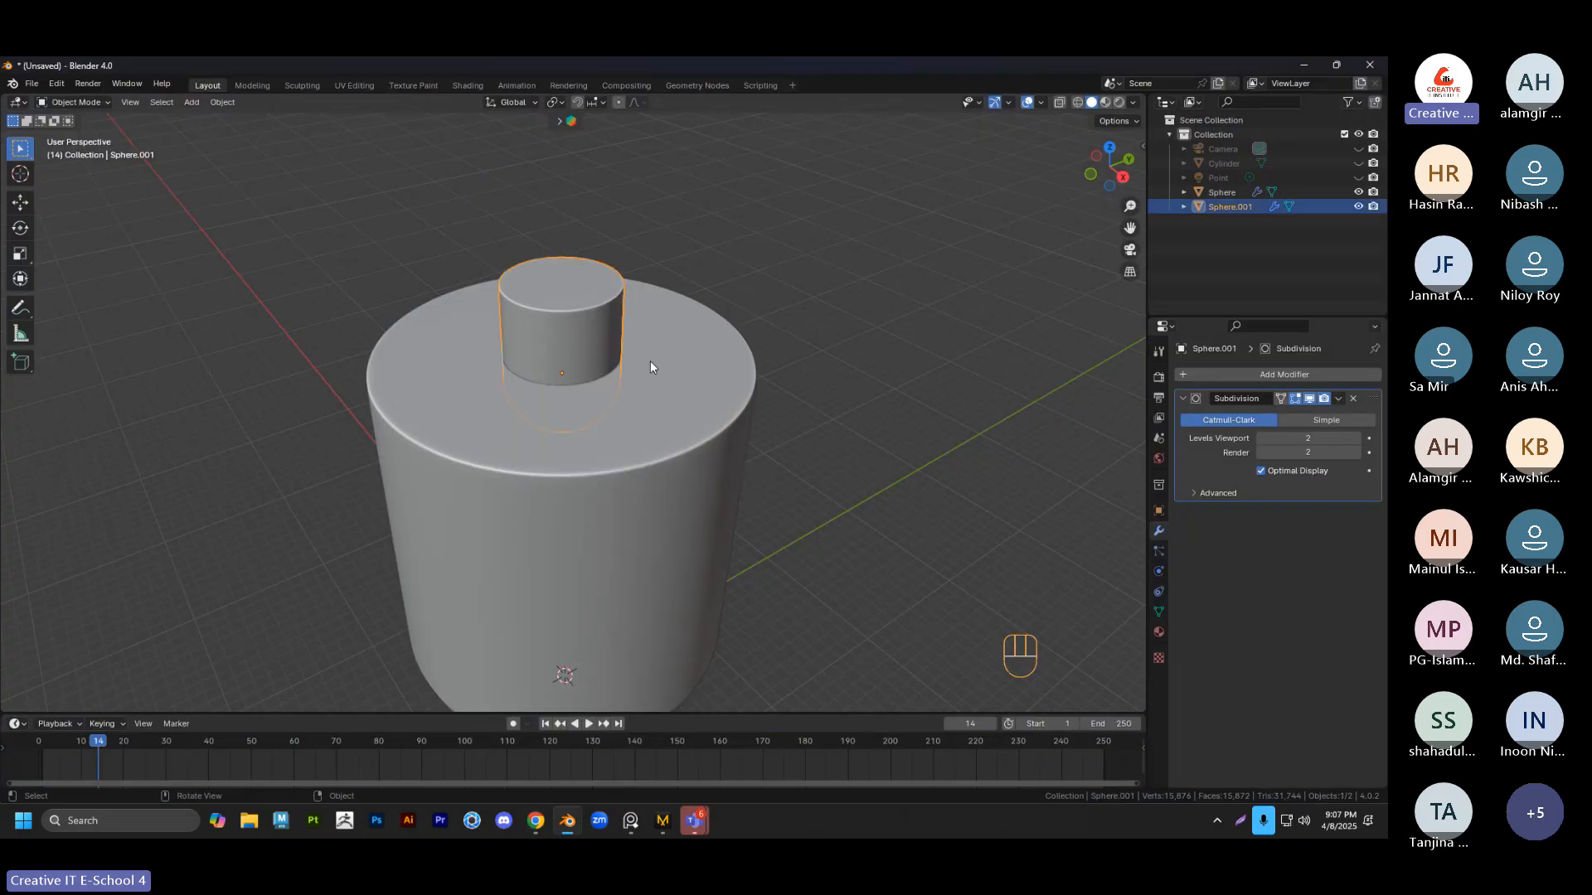
middle_click_drag(650, 360, 658, 474)
key("s")
left_click(774, 362)
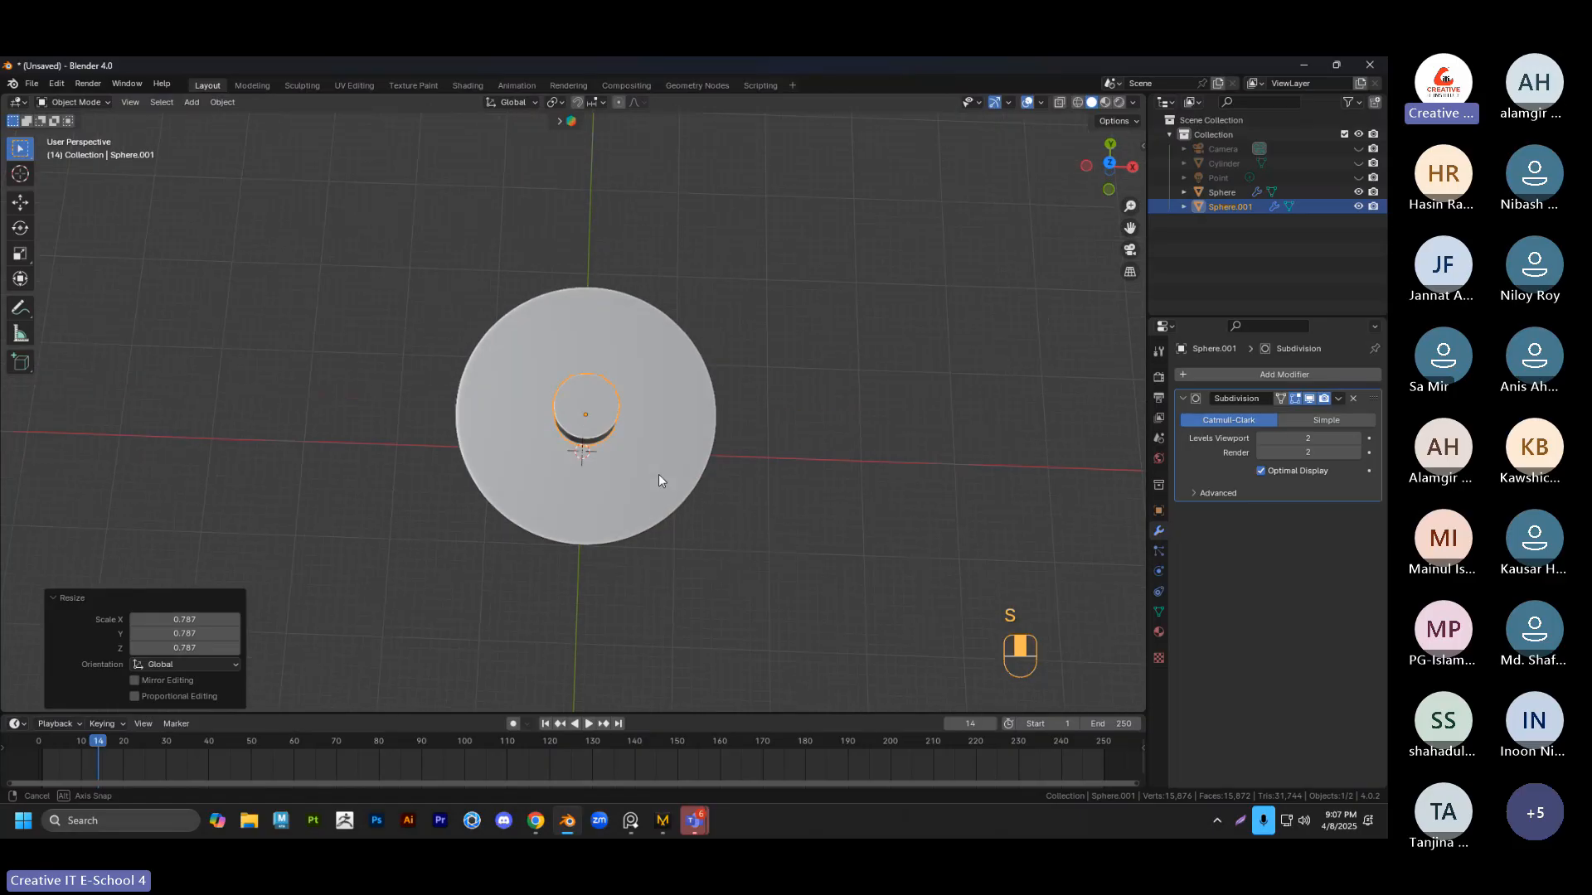
In top view, move the small copy's entire mesh along Y onto the large body's outer edge, keeping its origin at the centre
key("grave")
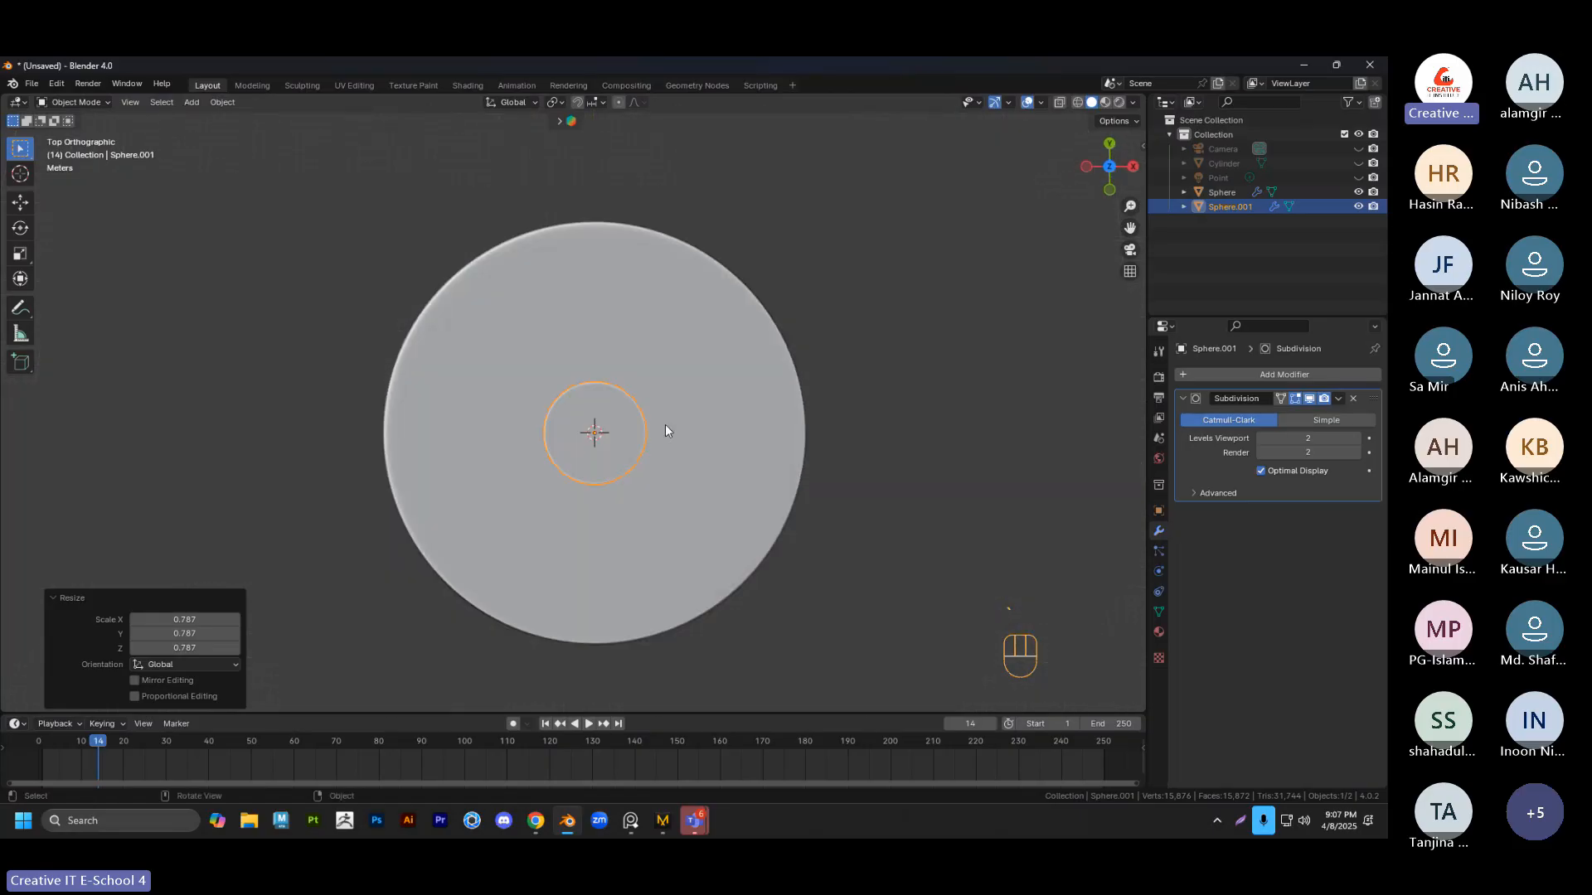
key("Tab")
middle_click_drag(623, 414, 585, 402, "shift")
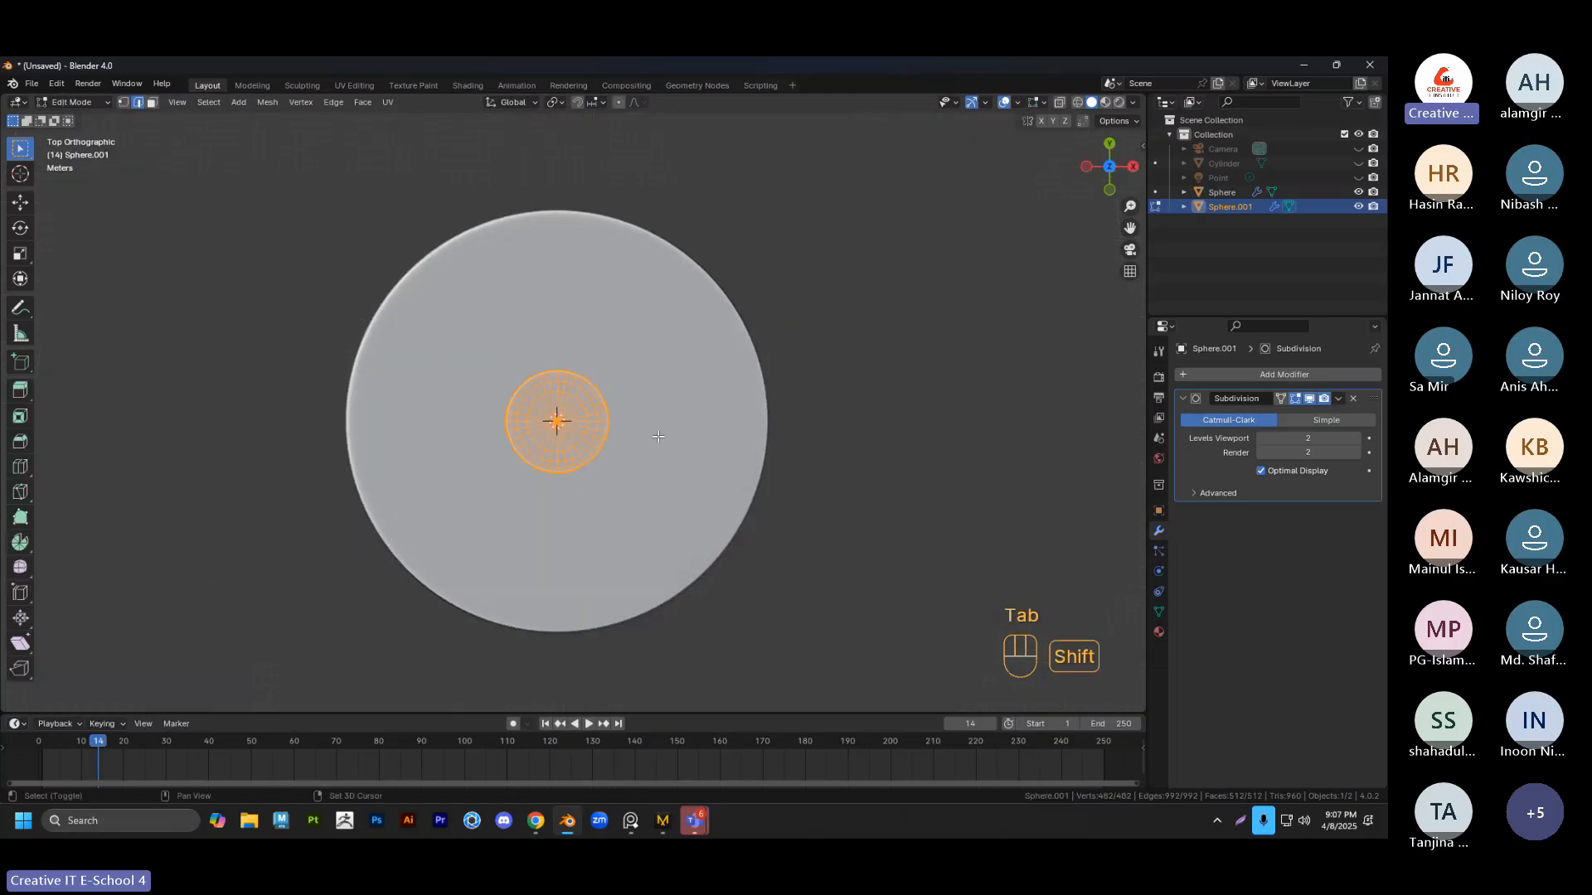
key("a")
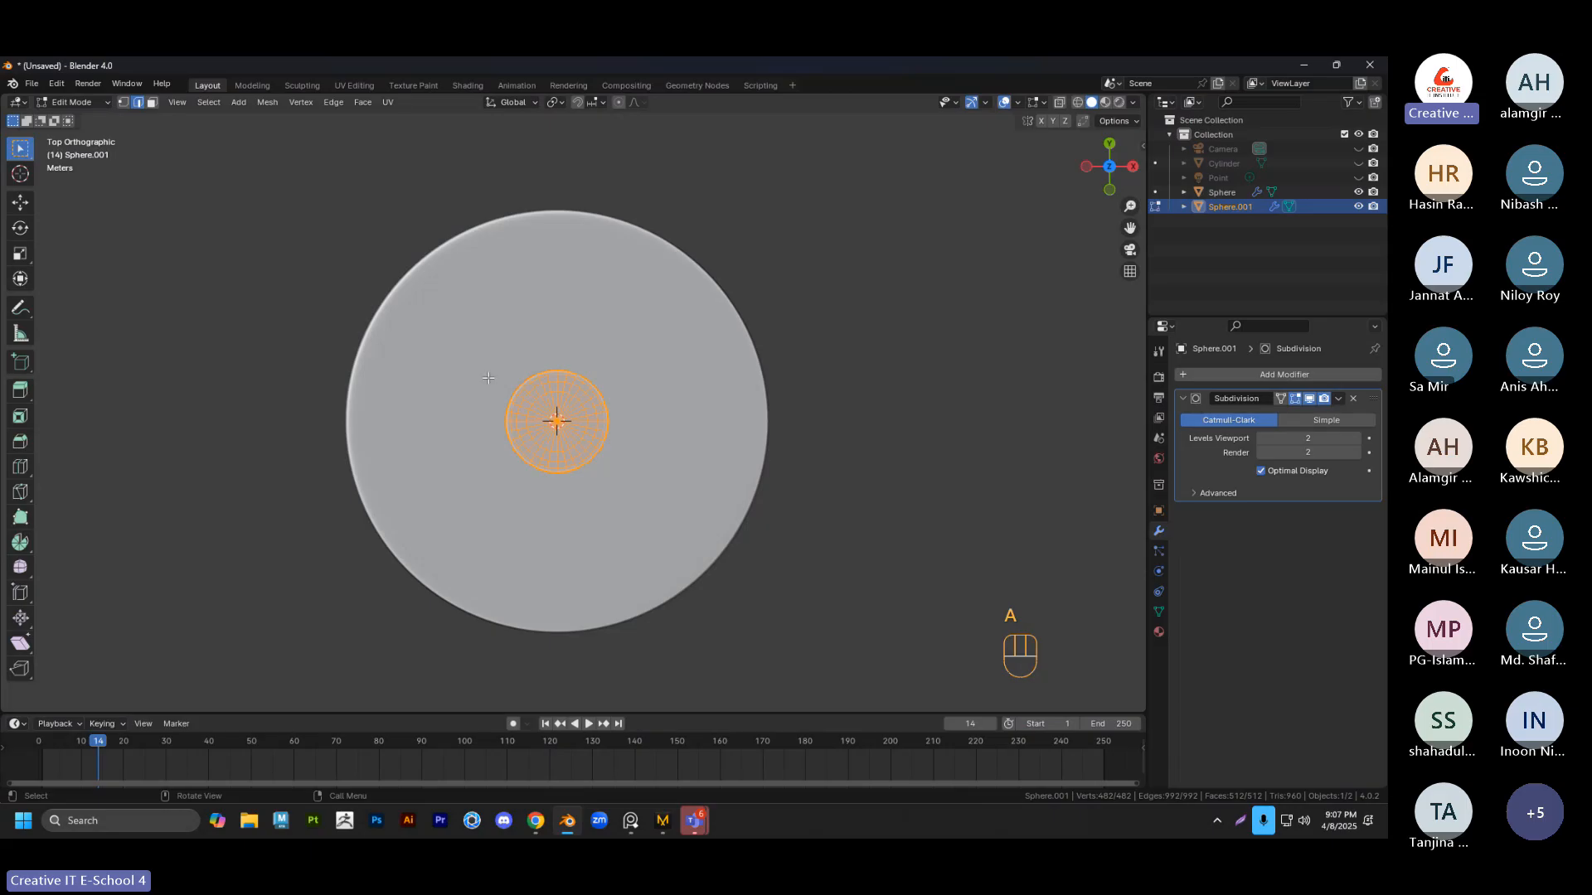
key("g")
key("y")
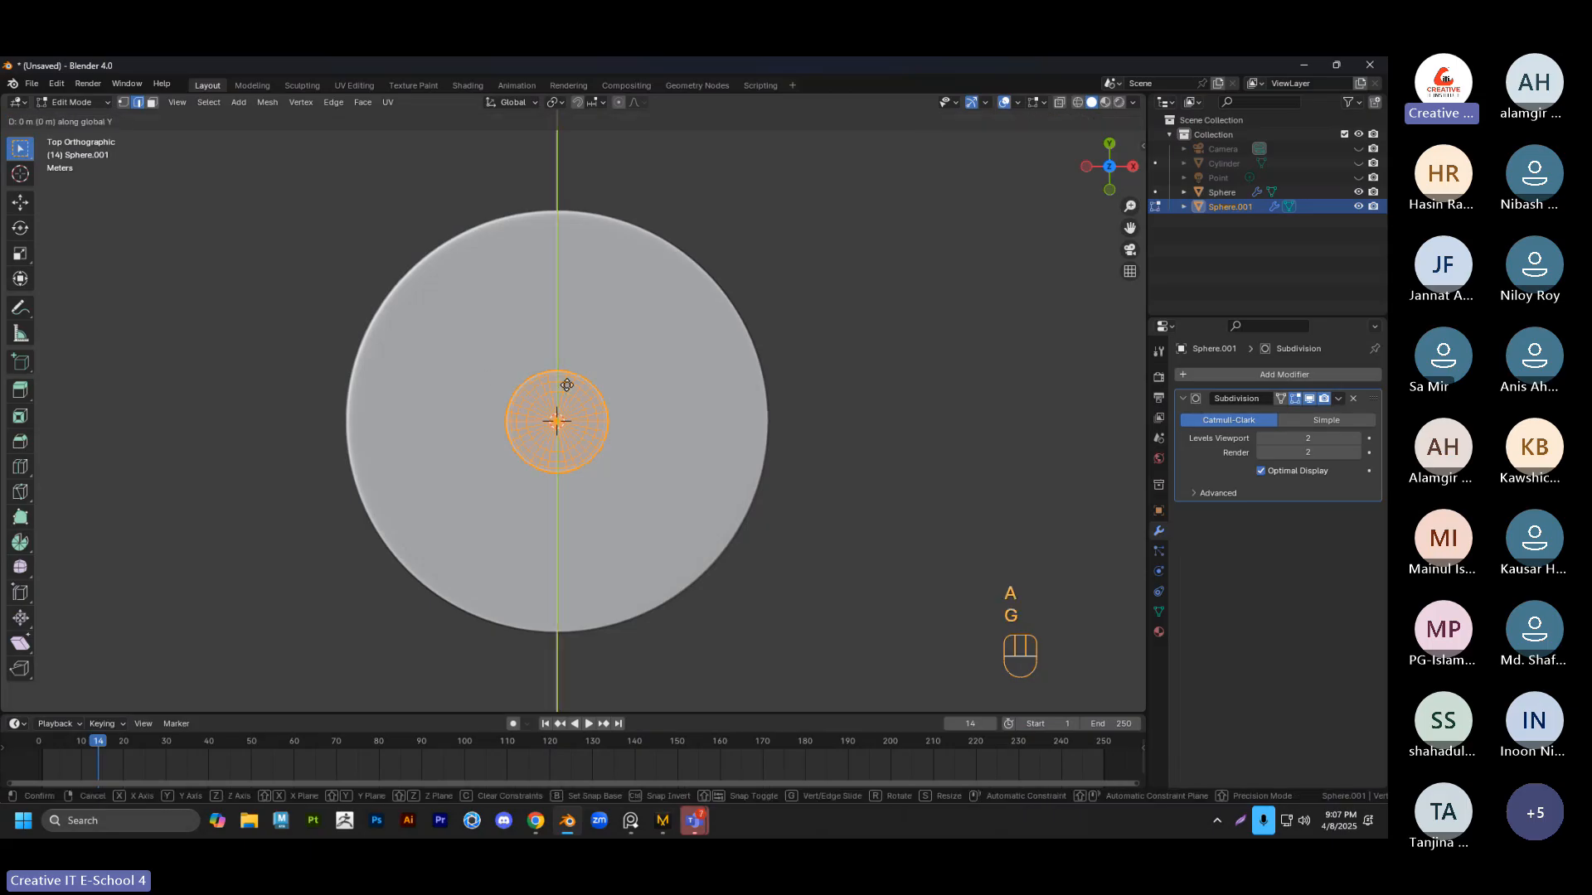
left_click(609, 170)
left_click(821, 401)
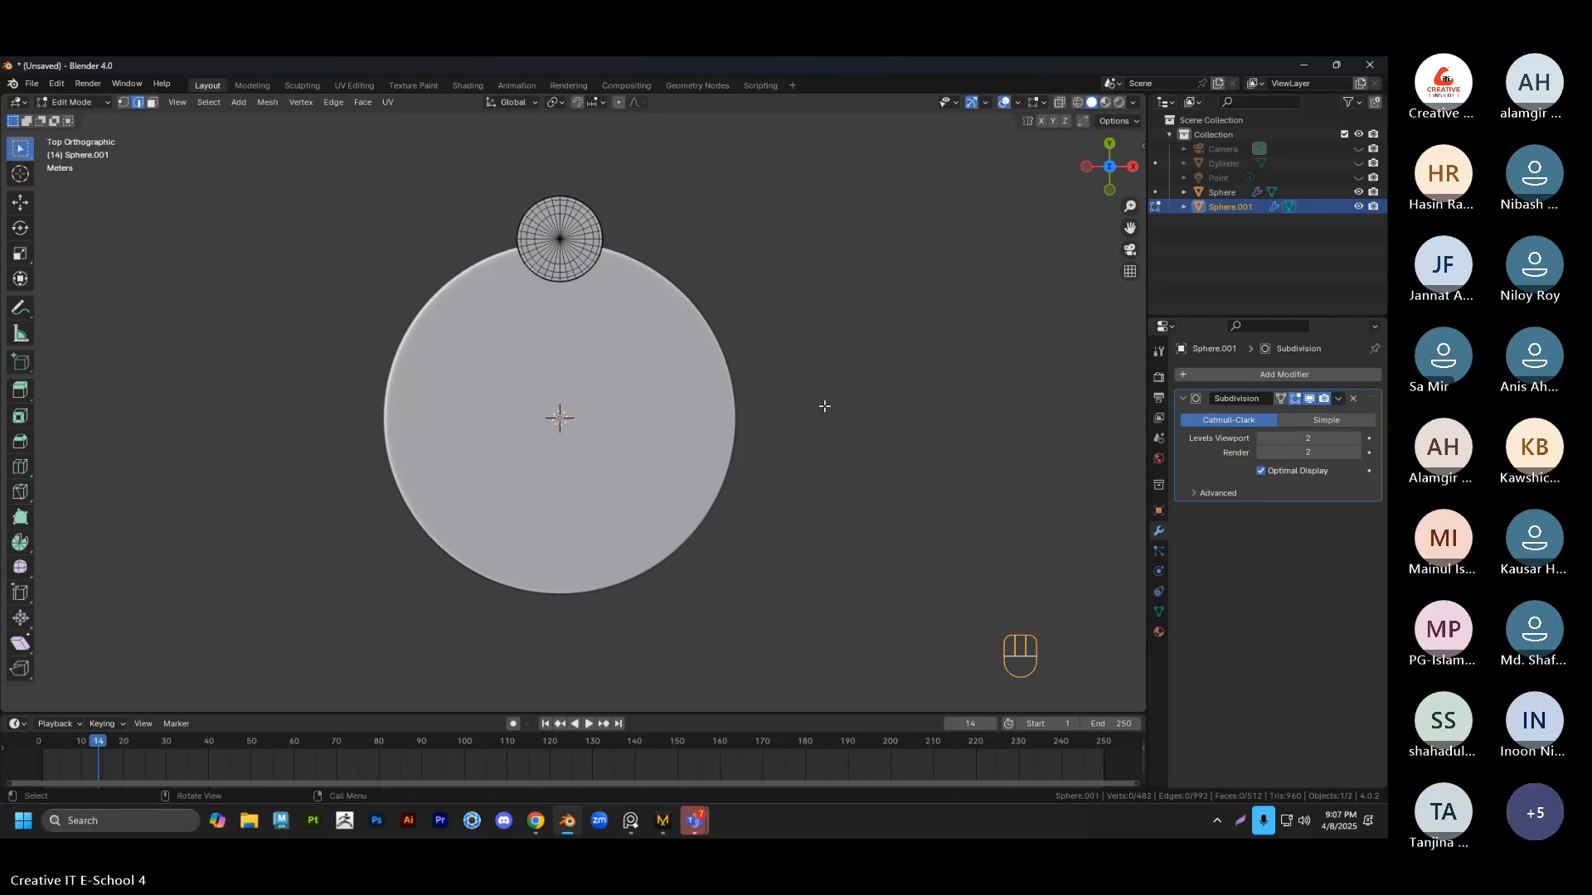
Lengthen the small copy by raising its top vertices about 10 m along Z with X-ray enabled, and return to Object Mode
middle_click_drag(821, 401, 558, 313)
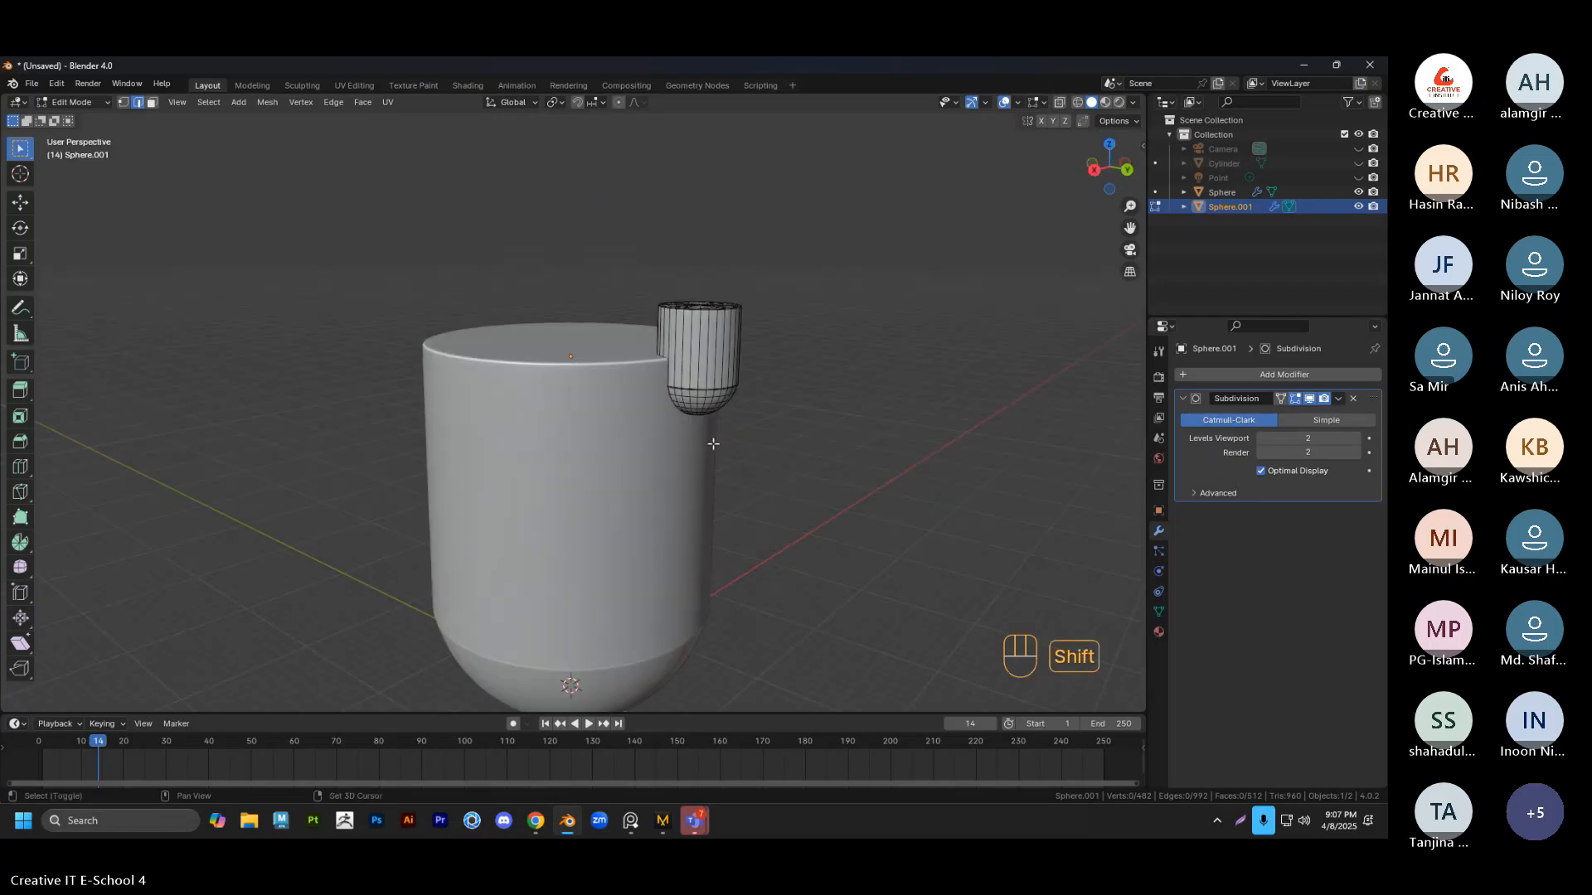
middle_click_drag(696, 305, 689, 312, "shift")
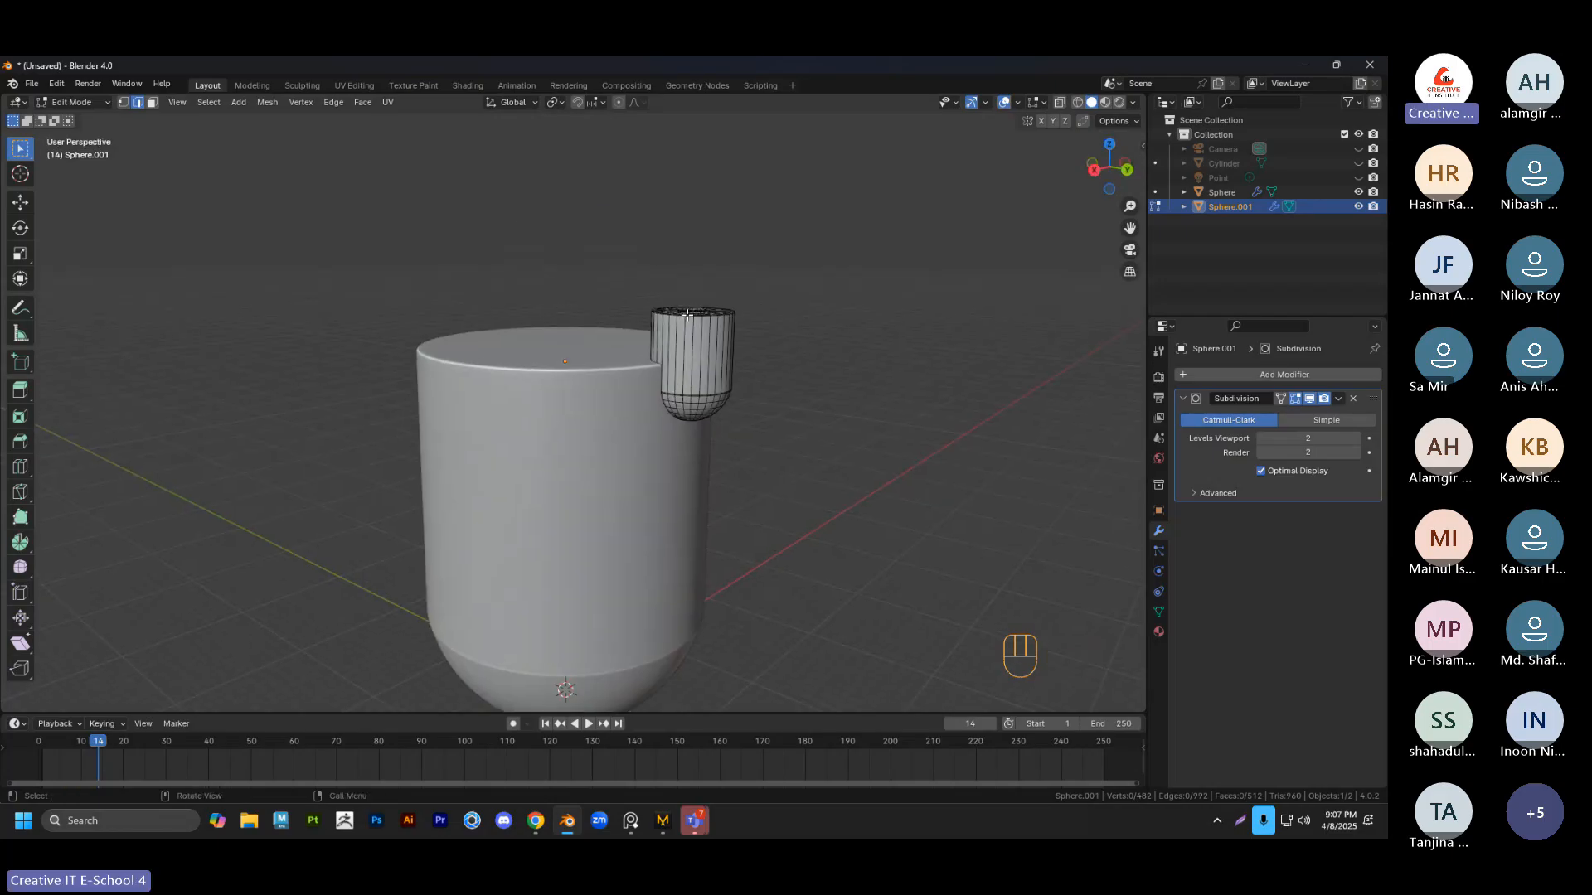
left_click(687, 314, "alt")
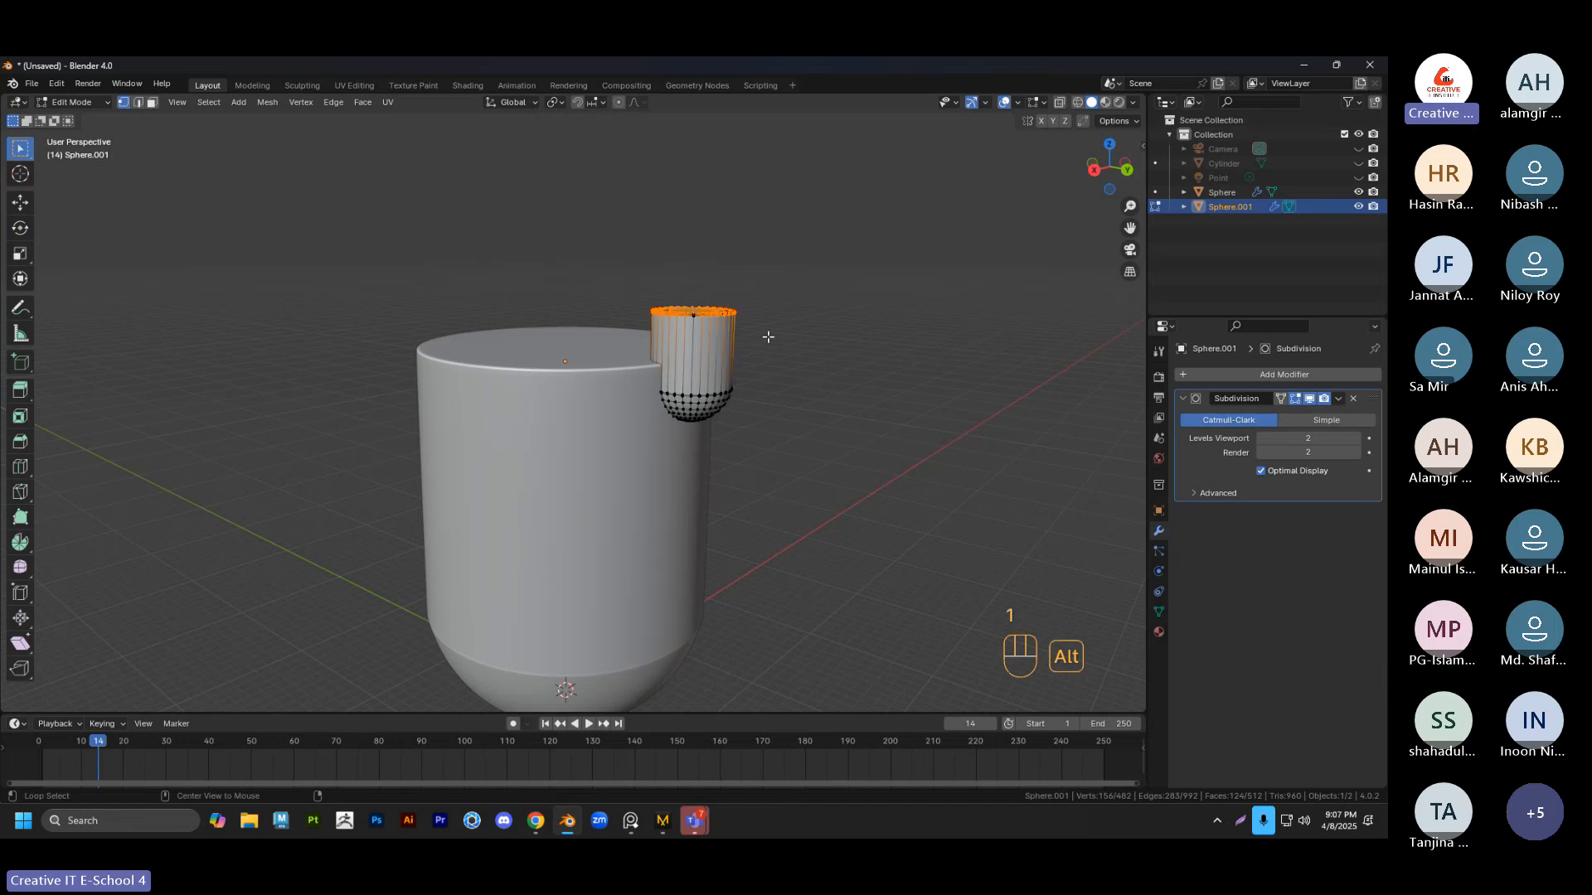
key("alt+z")
key("1")
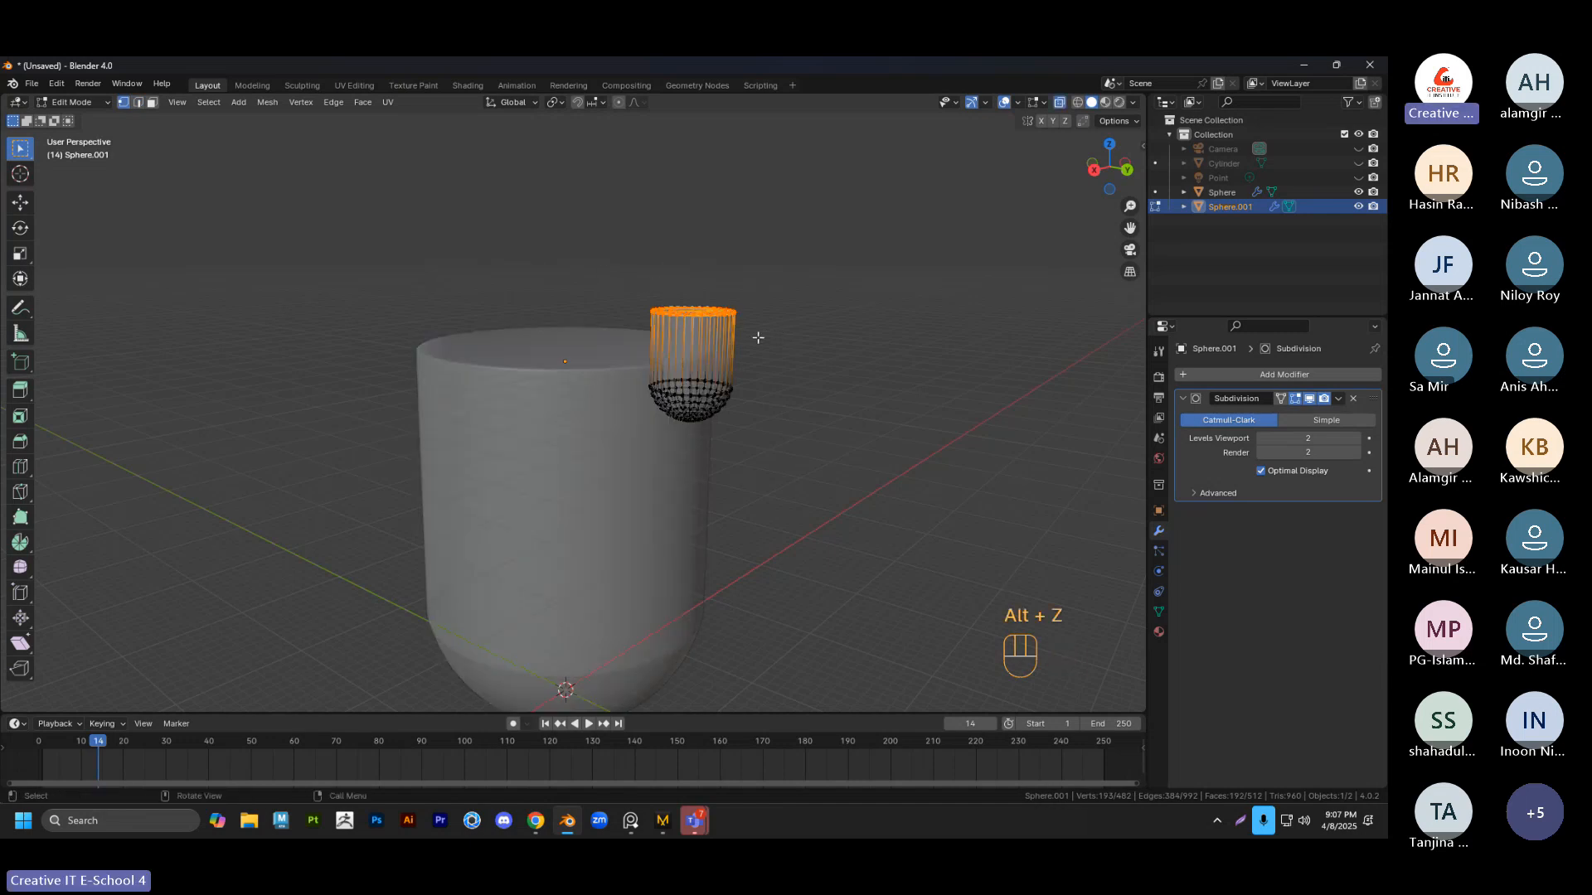
key("e")
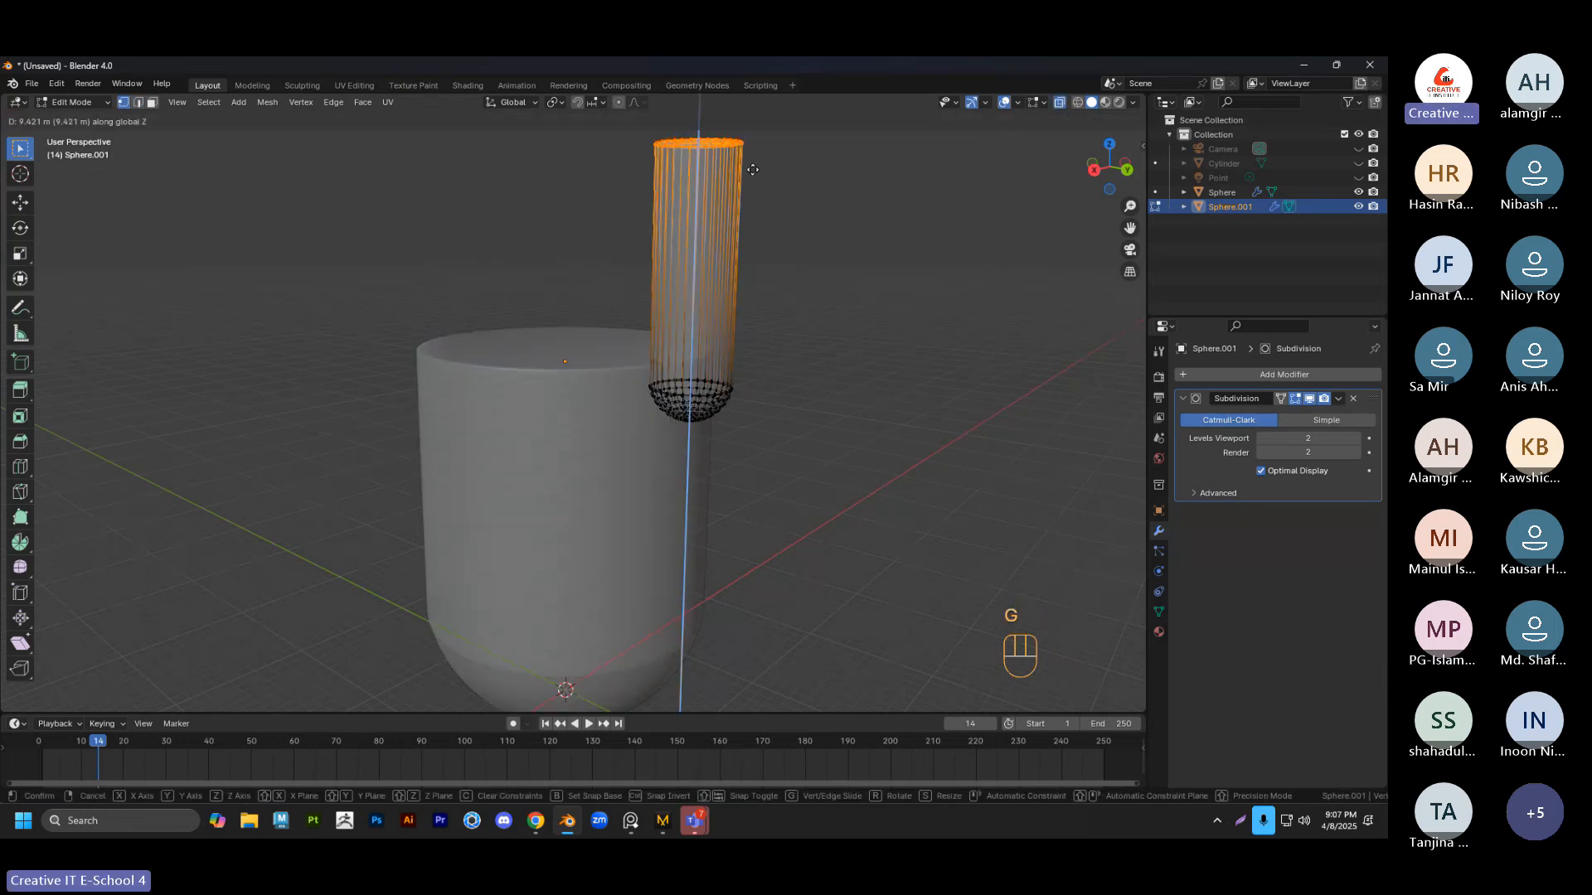
left_click(754, 155)
key("Tab")
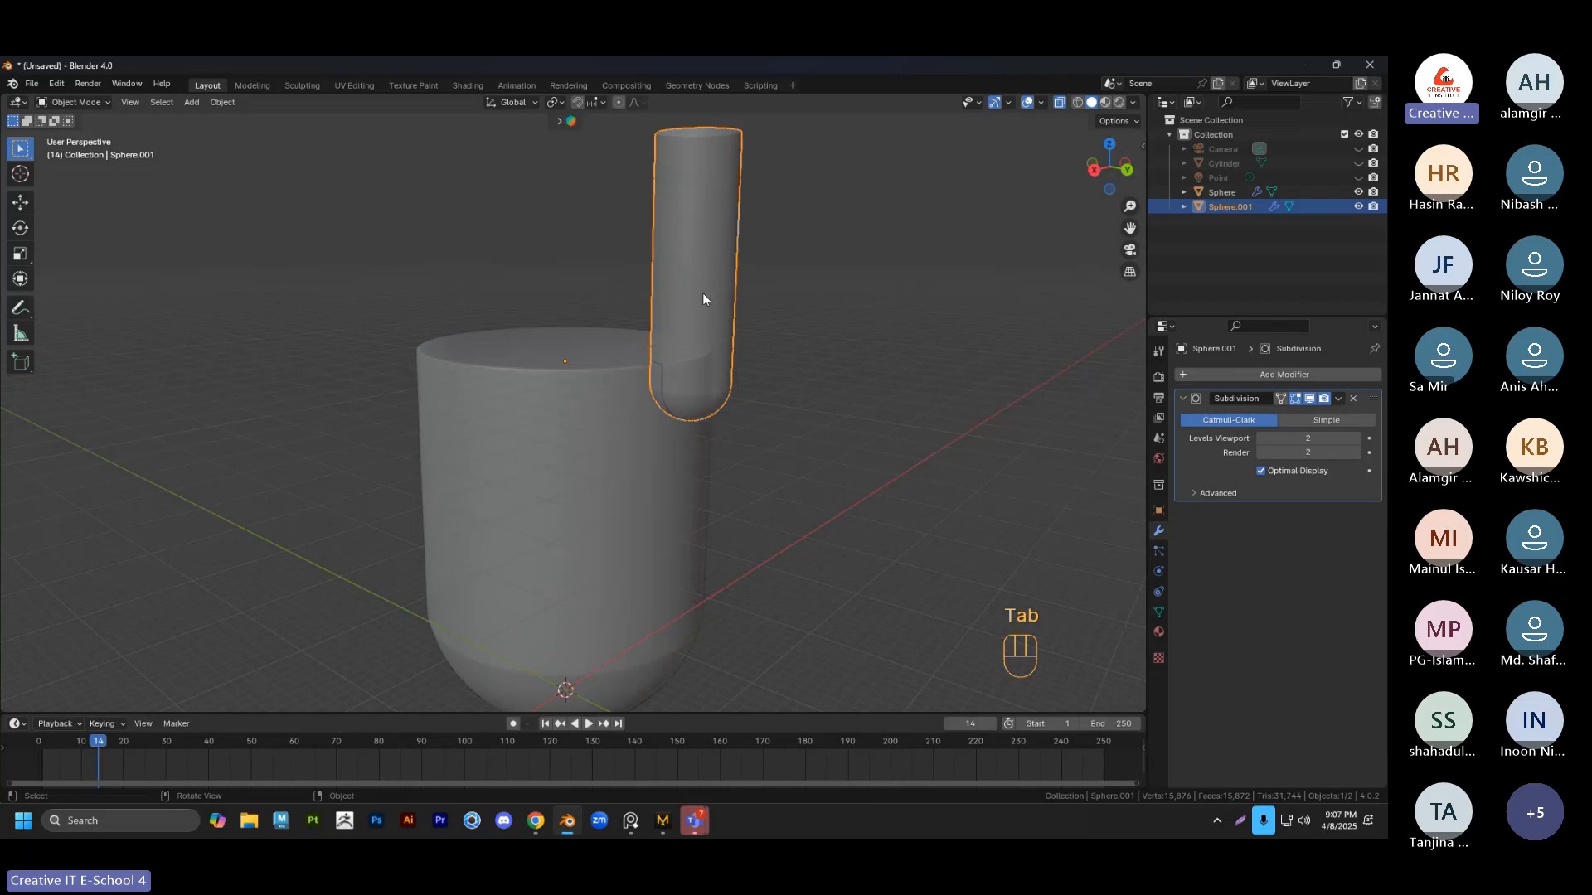
Lower the lengthened copy about 9 m along Z so it cuts into the large body's side, and disable X-ray
key("g")
key("z")
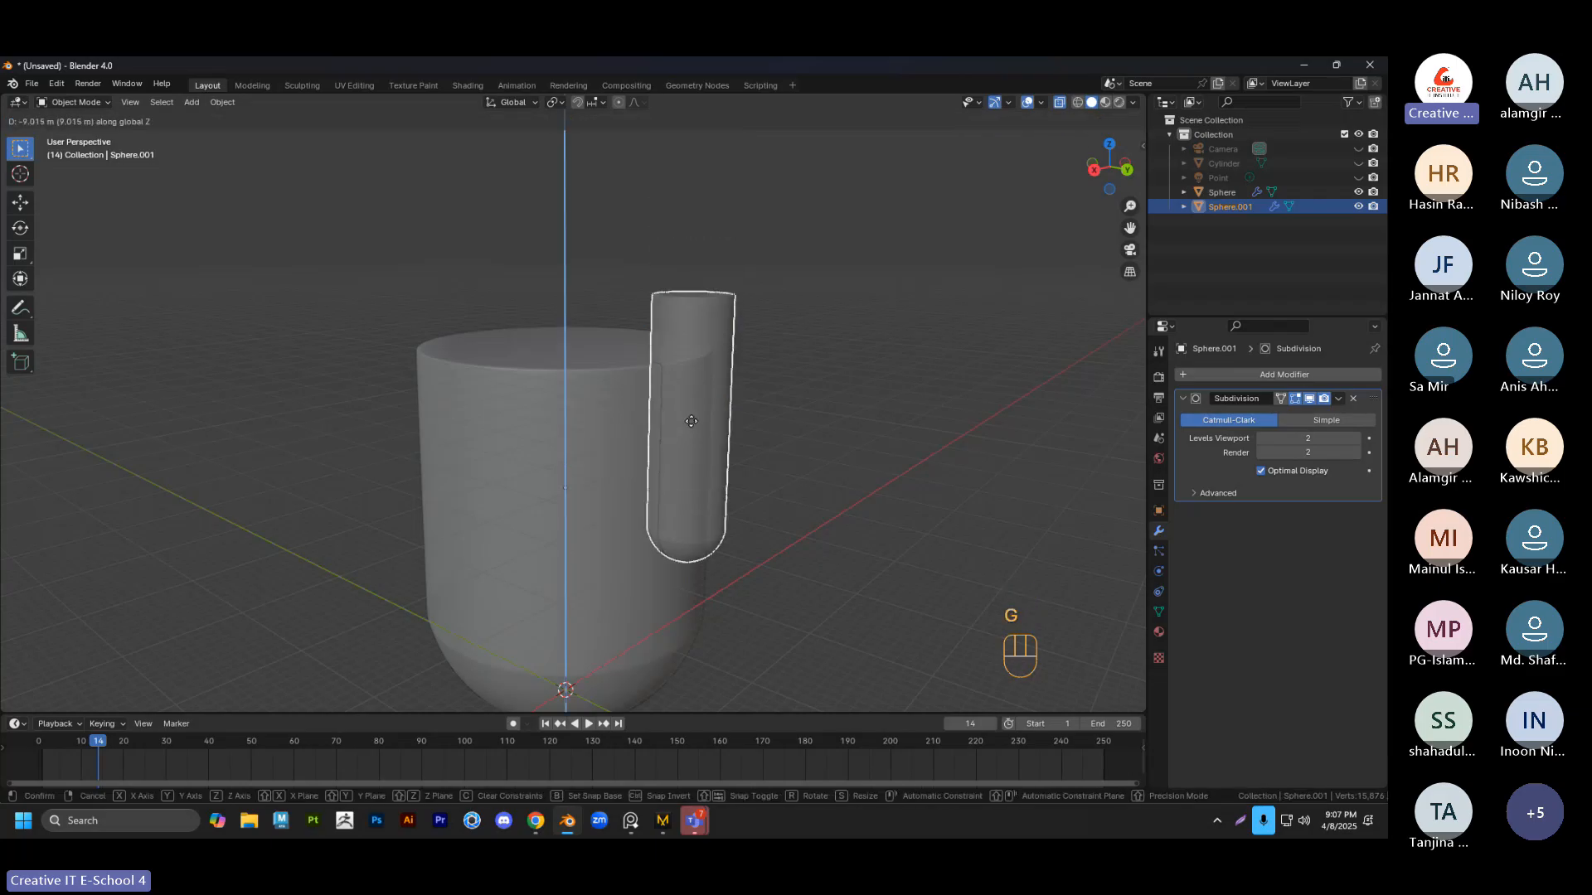
left_click(821, 481)
middle_click_drag(821, 481, 758, 427)
key("alt+z")
left_click(646, 485)
middle_click_drag(729, 514, 766, 480)
middle_click_drag(766, 479, 593, 461, "shift")
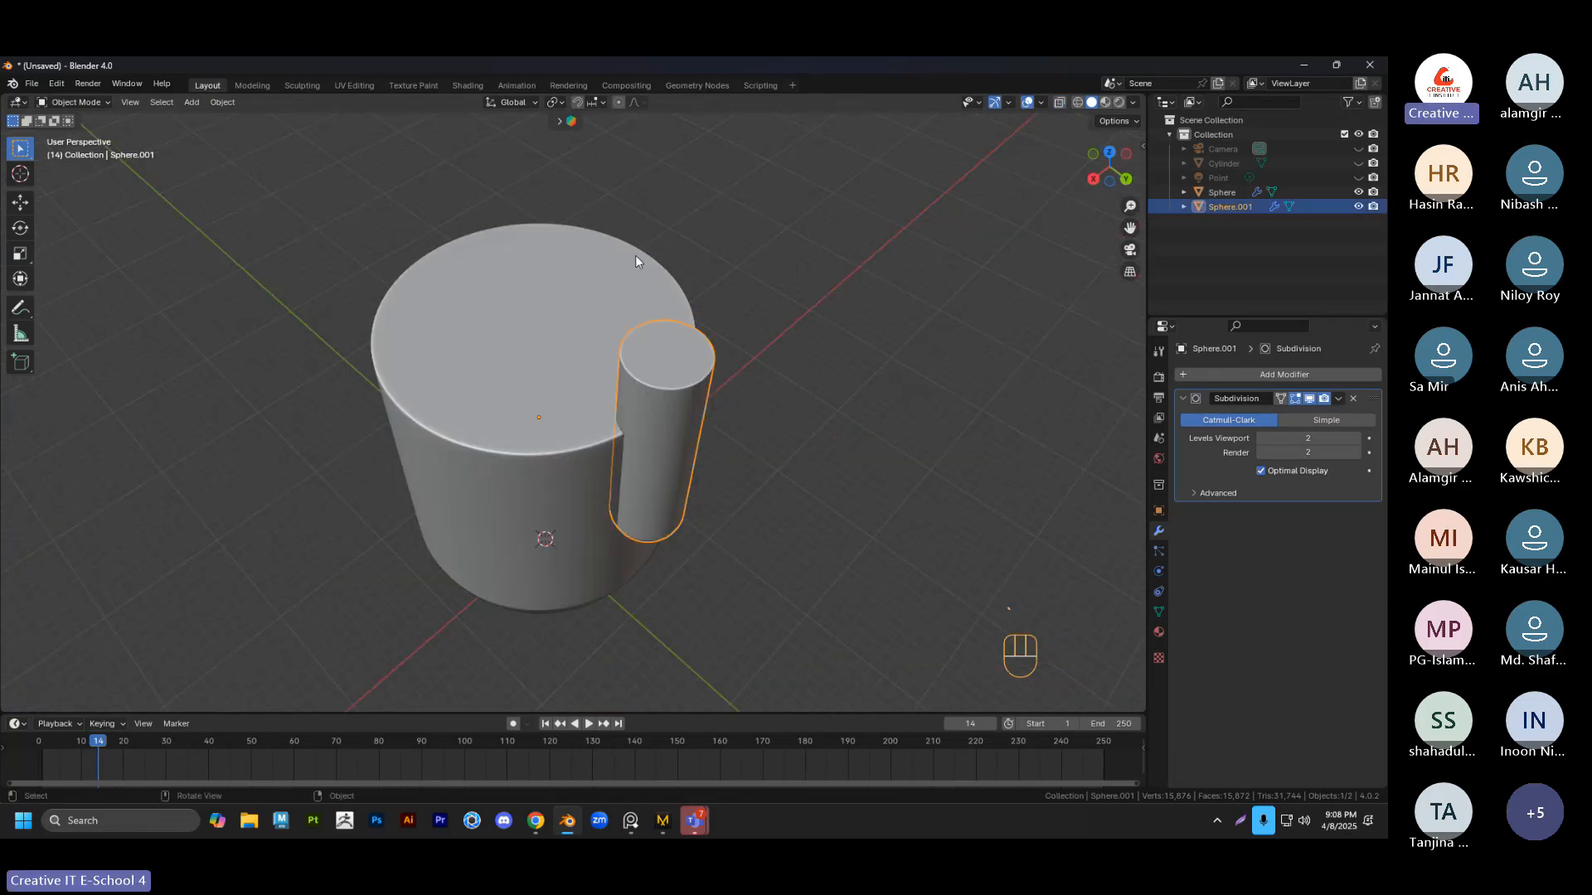
In top view, duplicate the lengthened cutter in place and rotate the duplicate 45° around the large body's centre
key("KP_7")
middle_click_drag(729, 323, 708, 329, "shift")
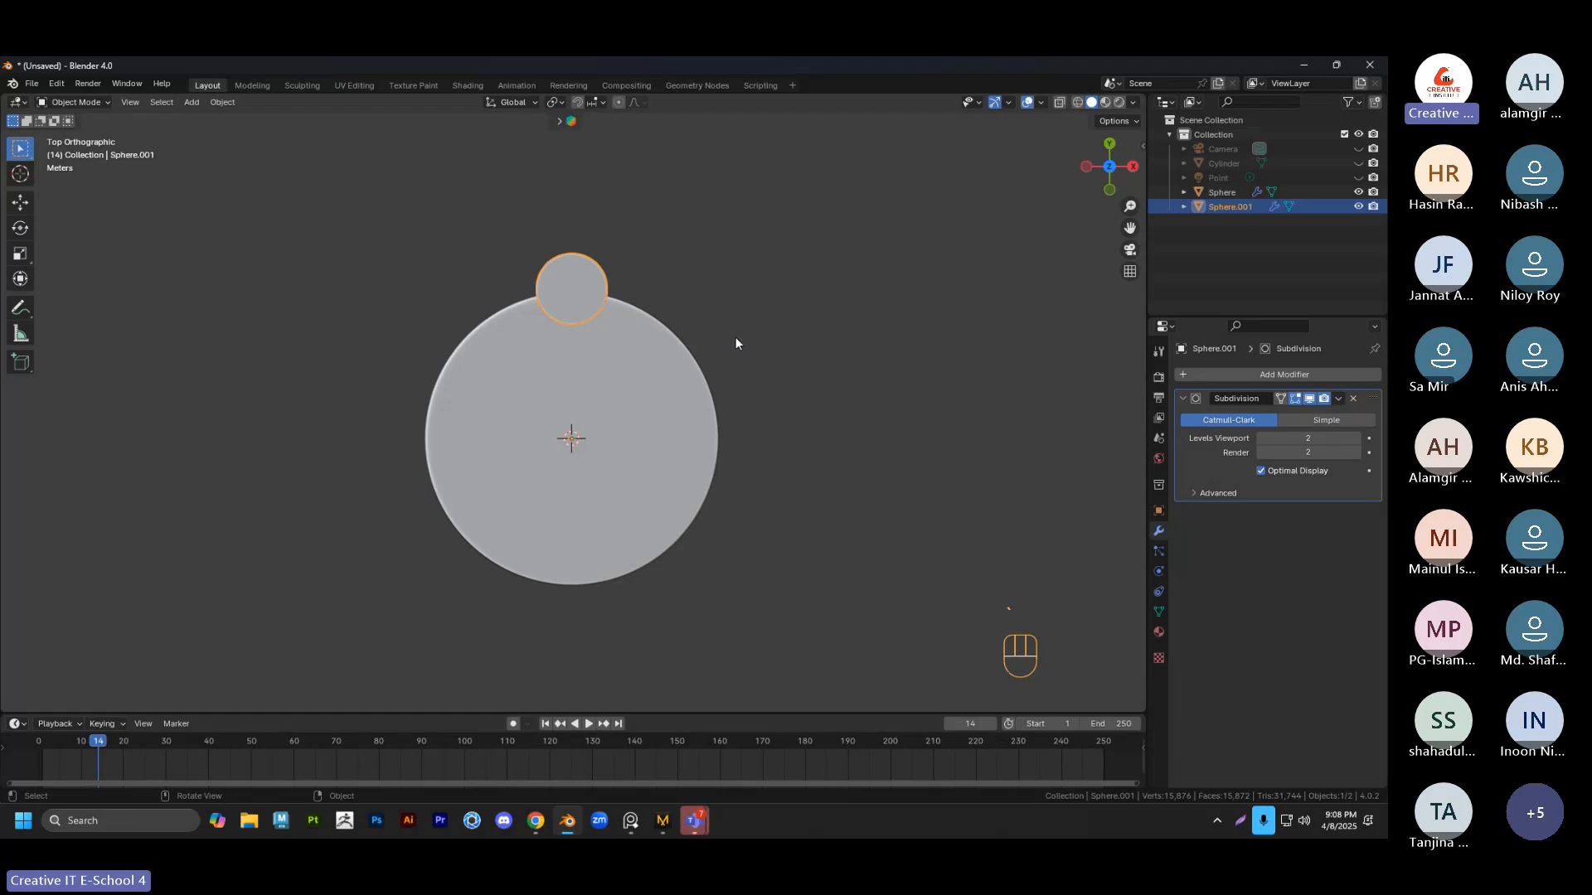
key("shift")
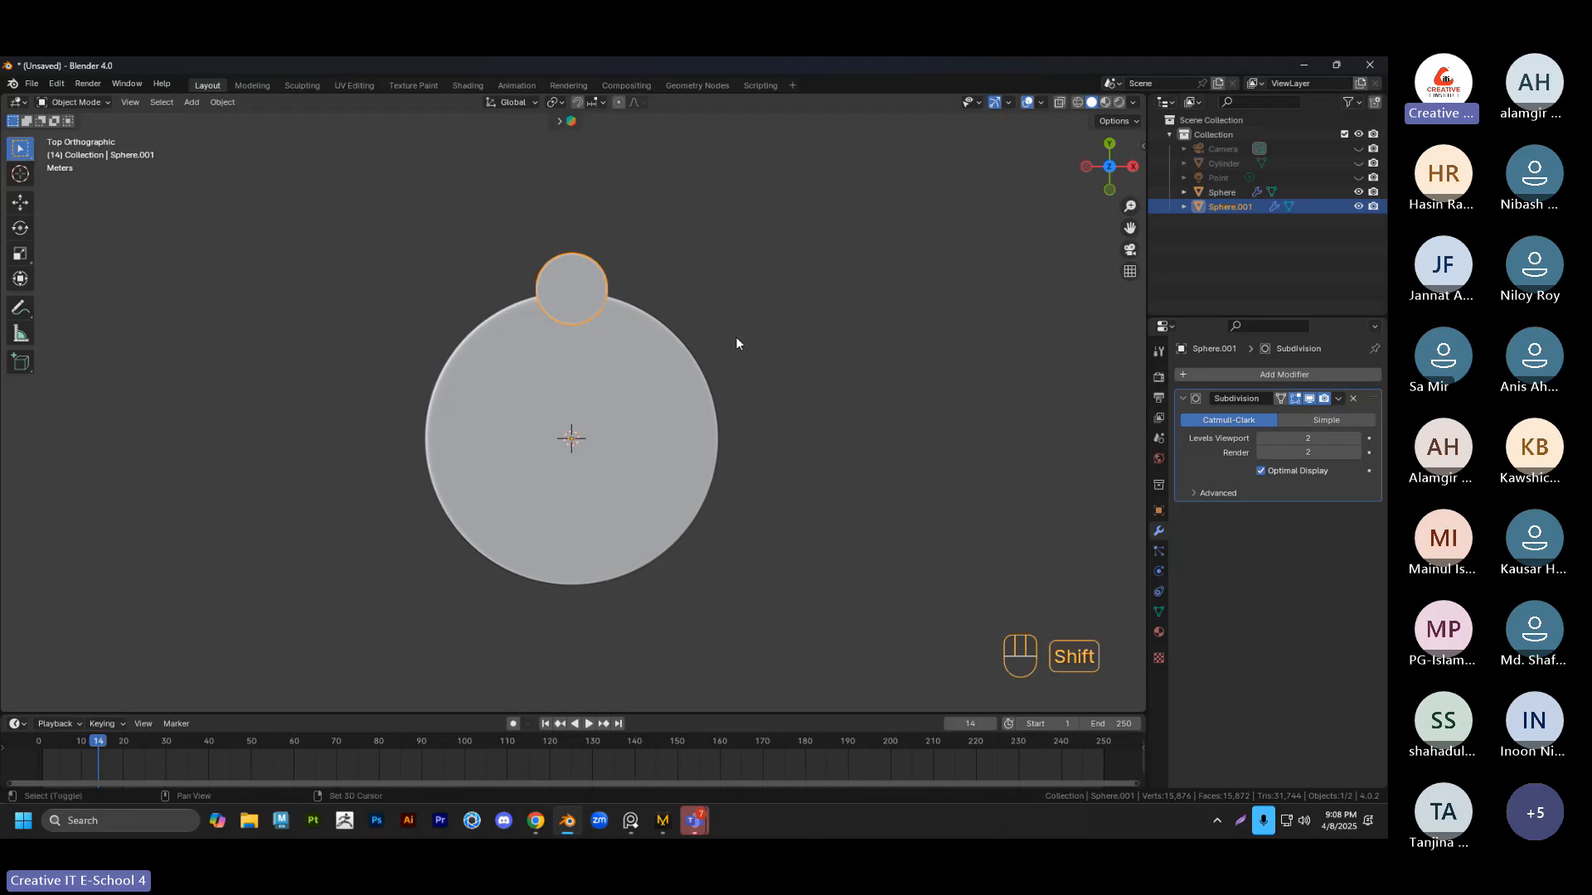
key("shift+d")
key("r")
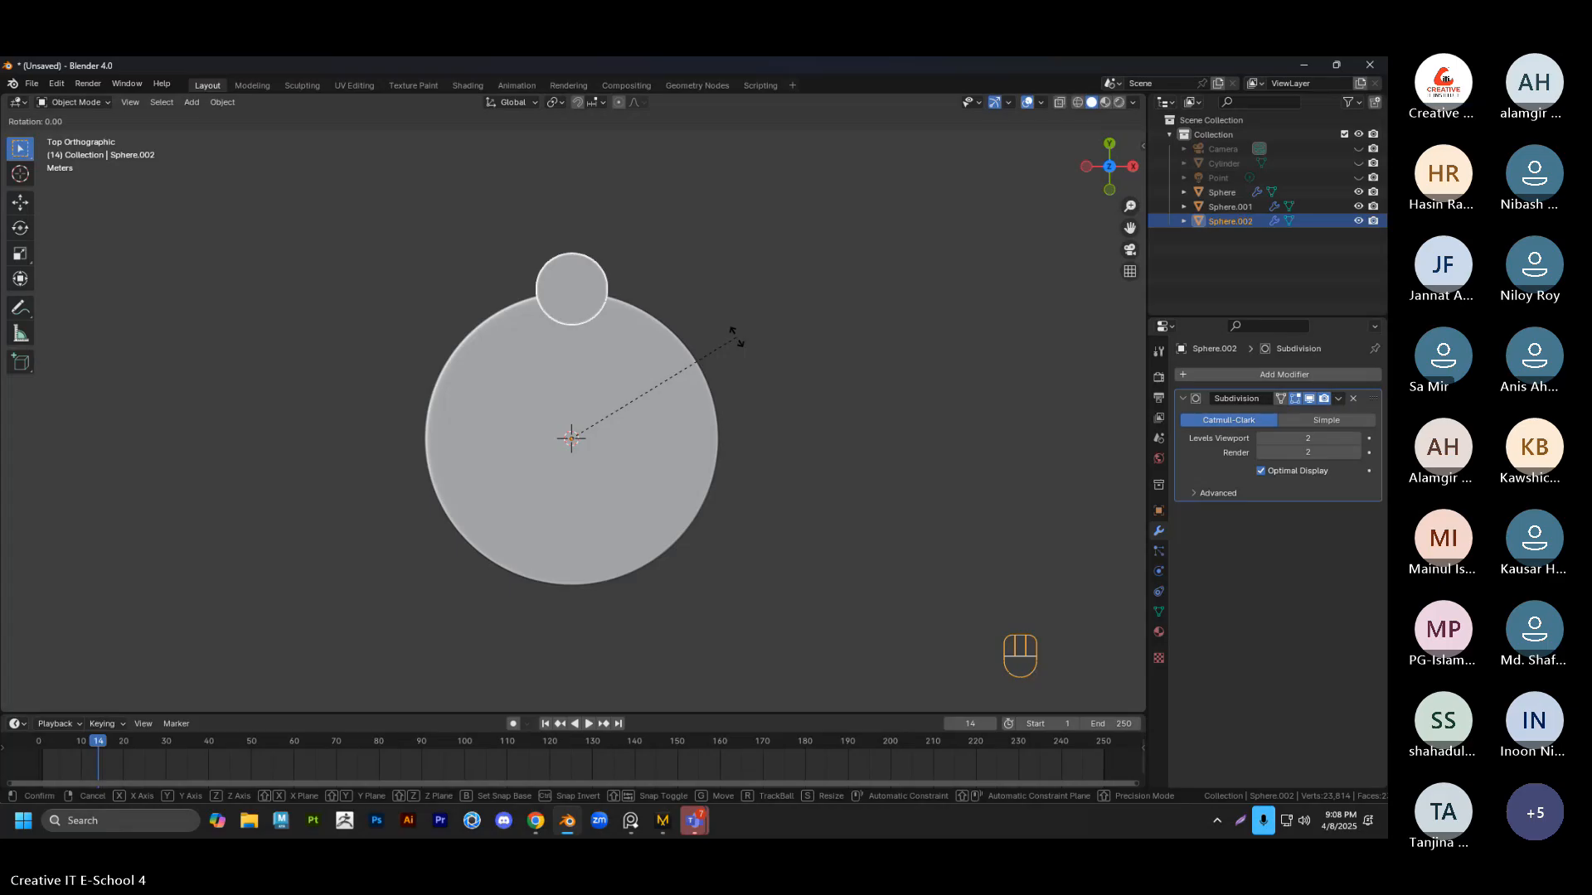
type("15")
key("BackSpace")
key("BackSpace")
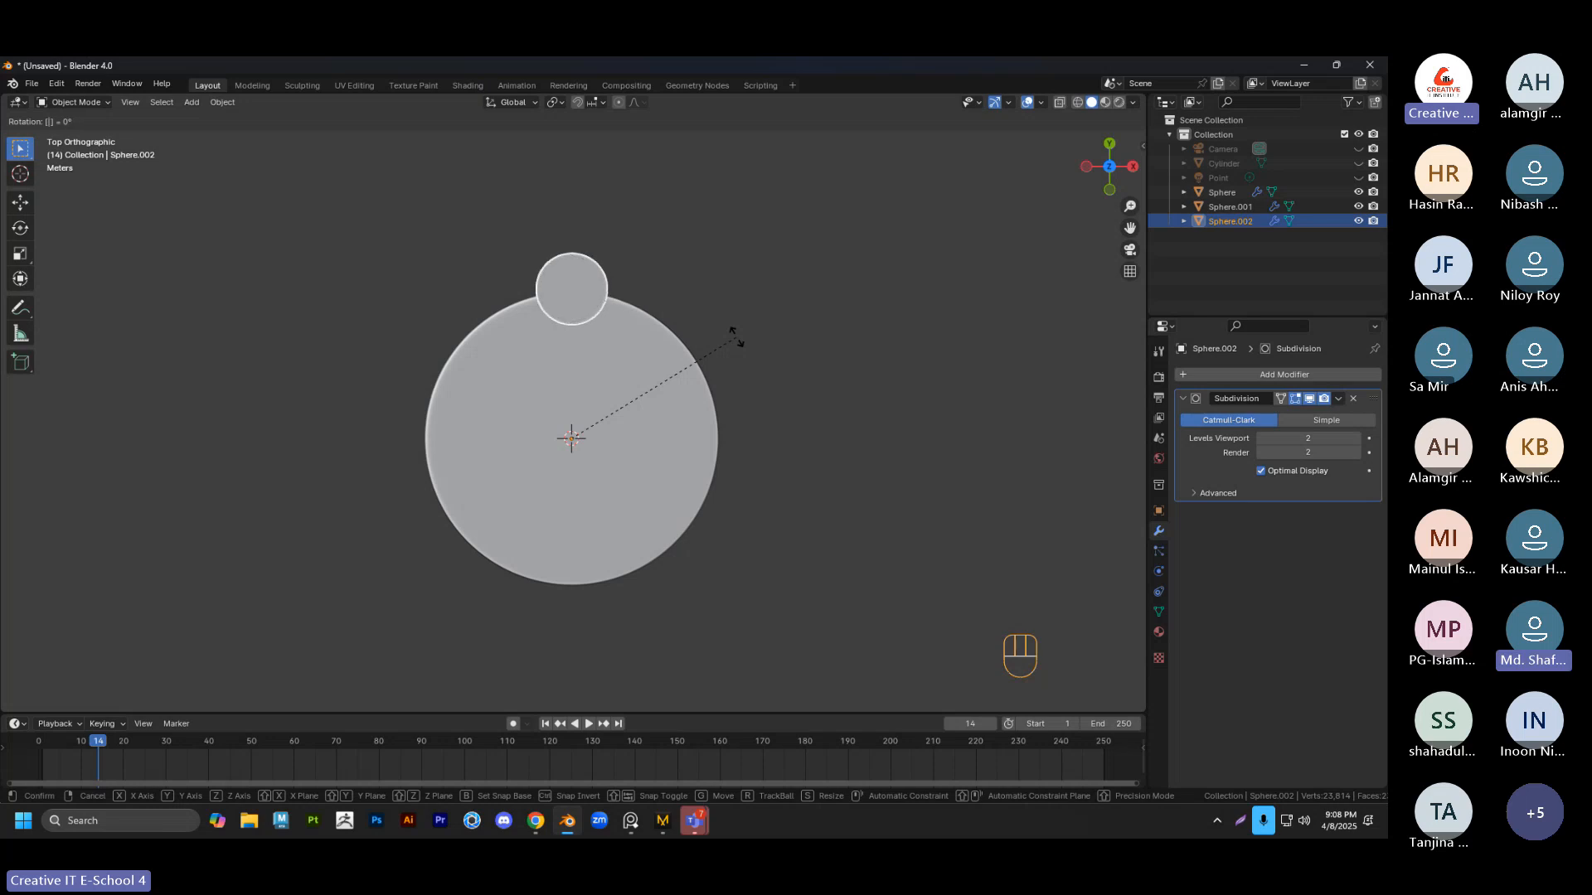
type("45")
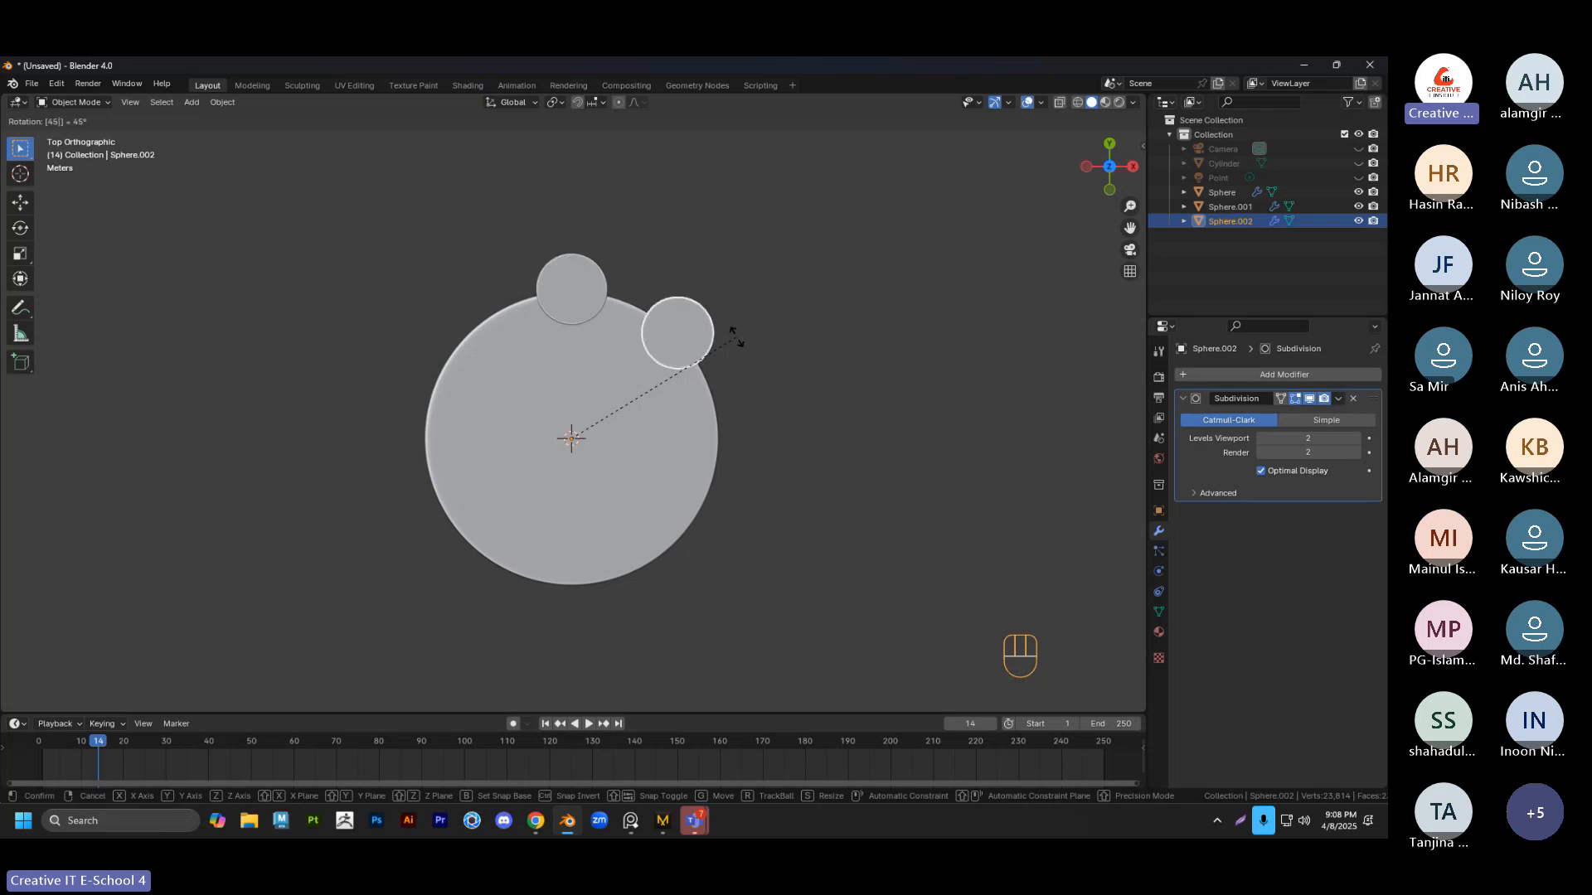
Try a 30° rotation for the duplicated cutter, and set the angle back to 45°
key("BackSpace")
key("BackSpace")
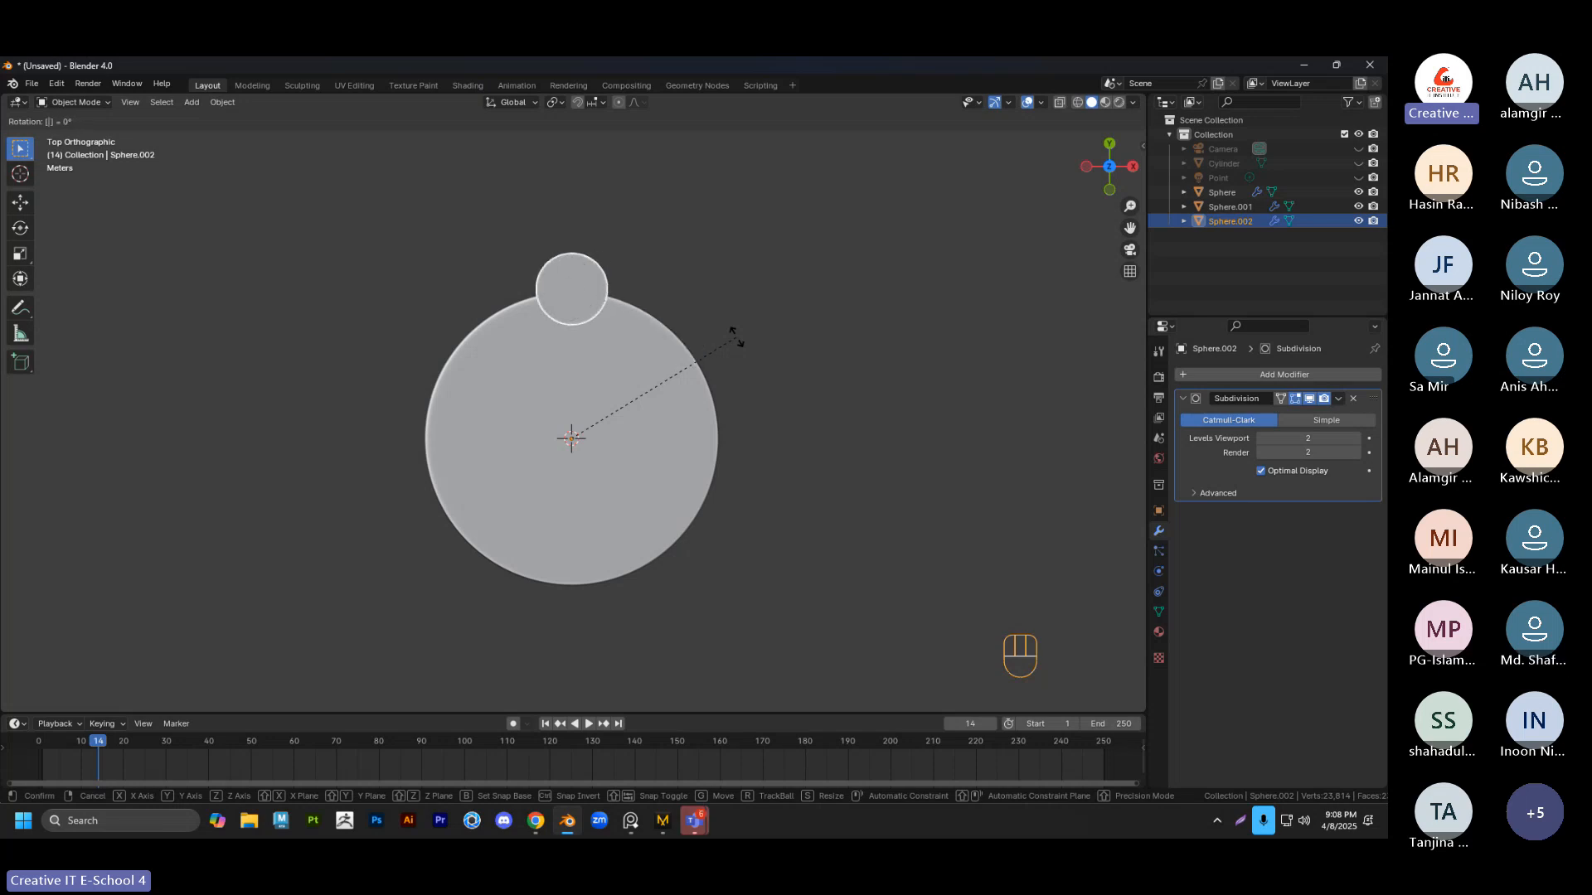
type("30")
key("BackSpace")
key("BackSpace")
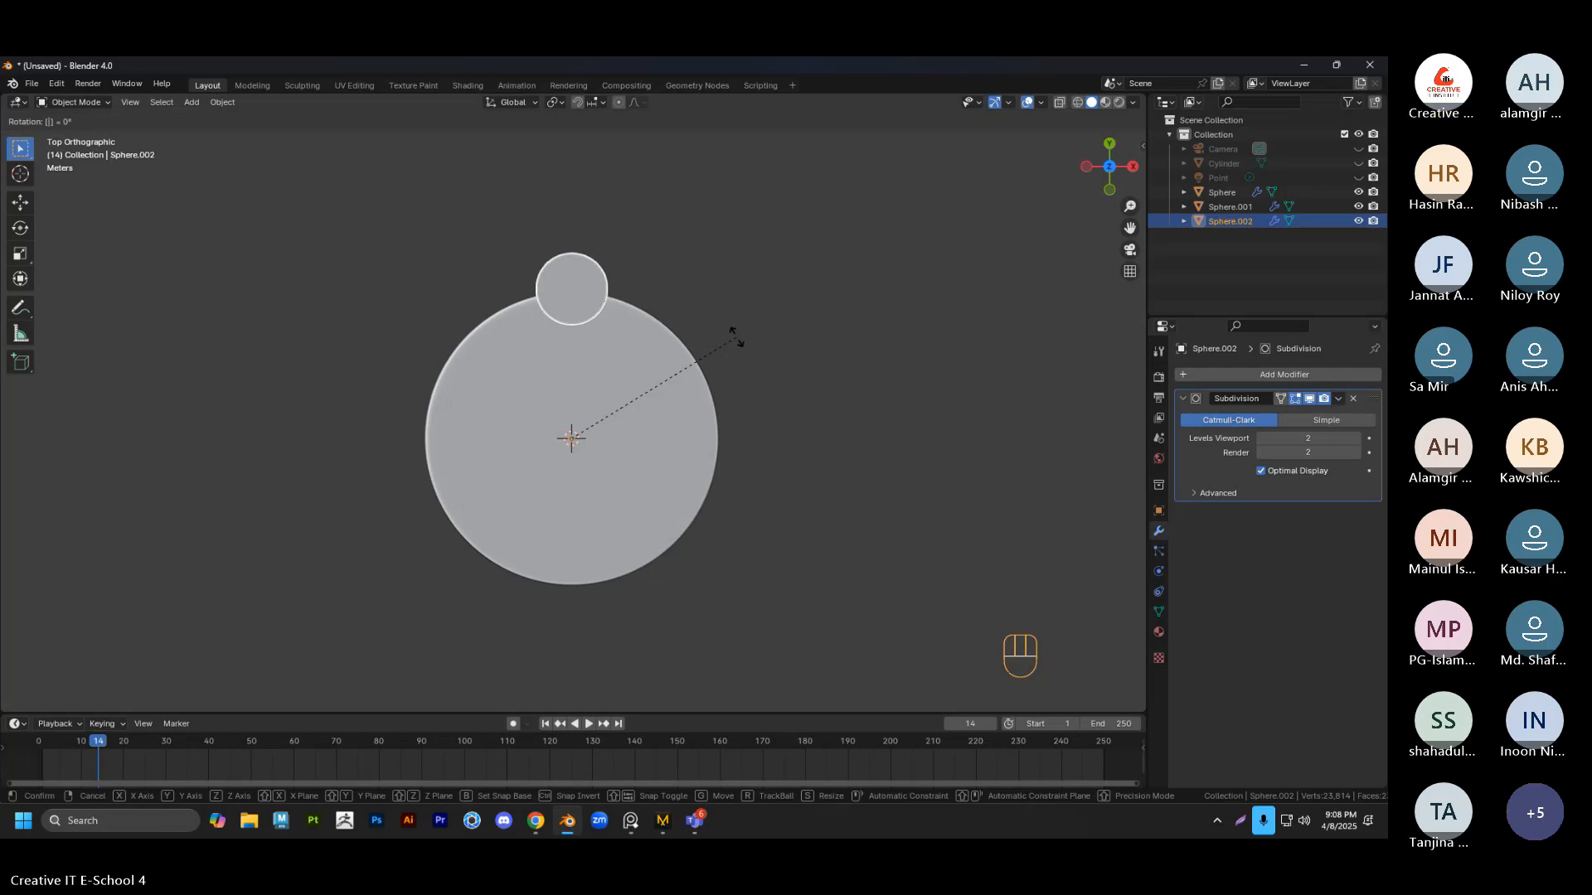
type("30")
key("BackSpace")
key("BackSpace")
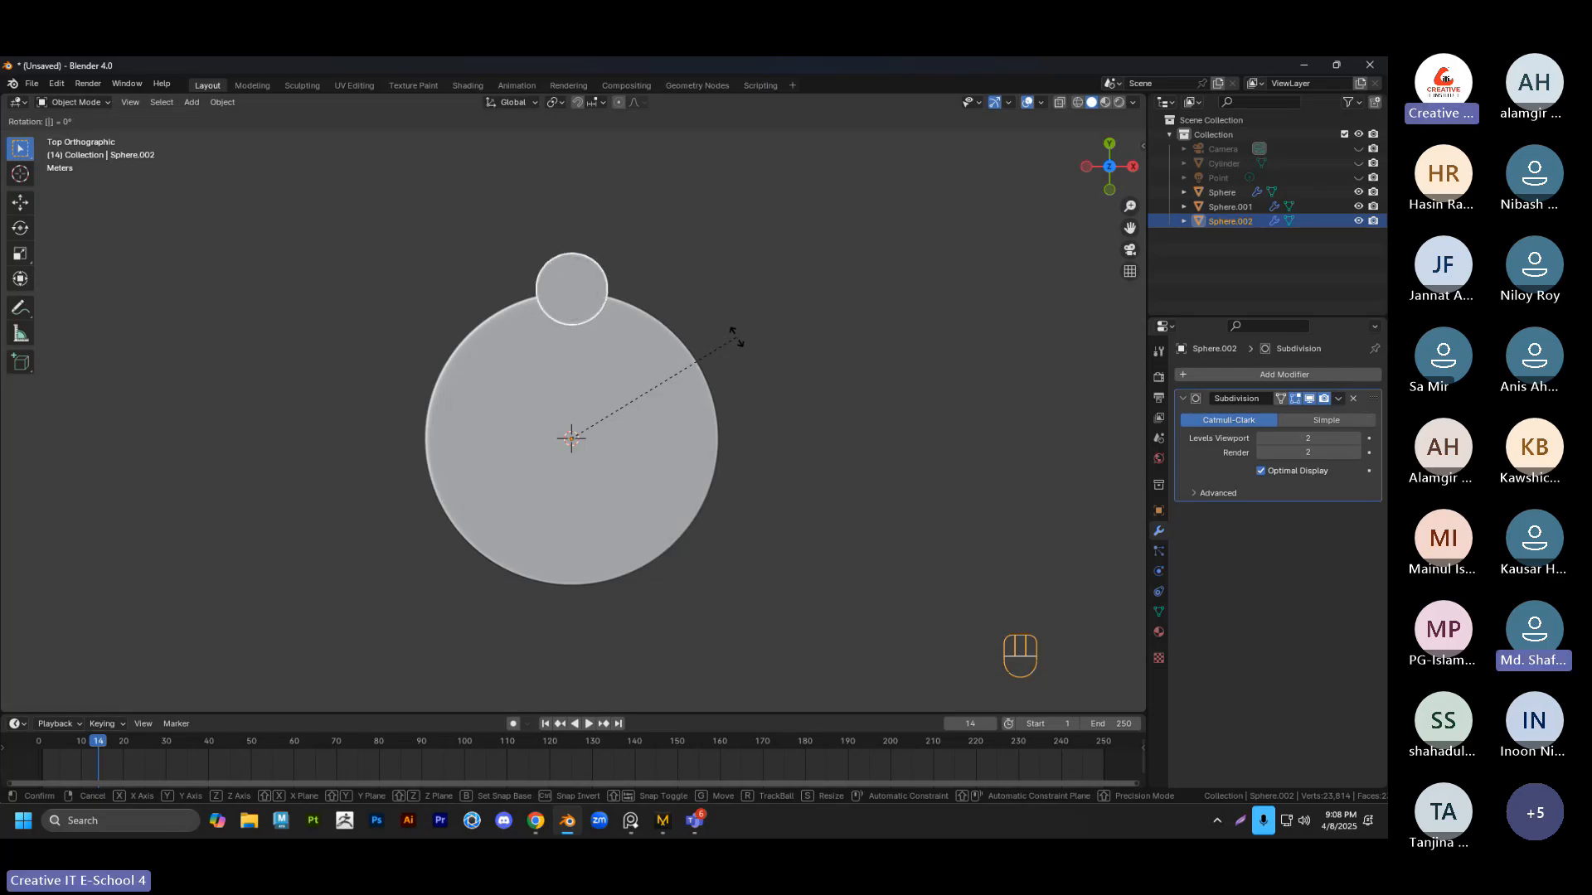
type("45")
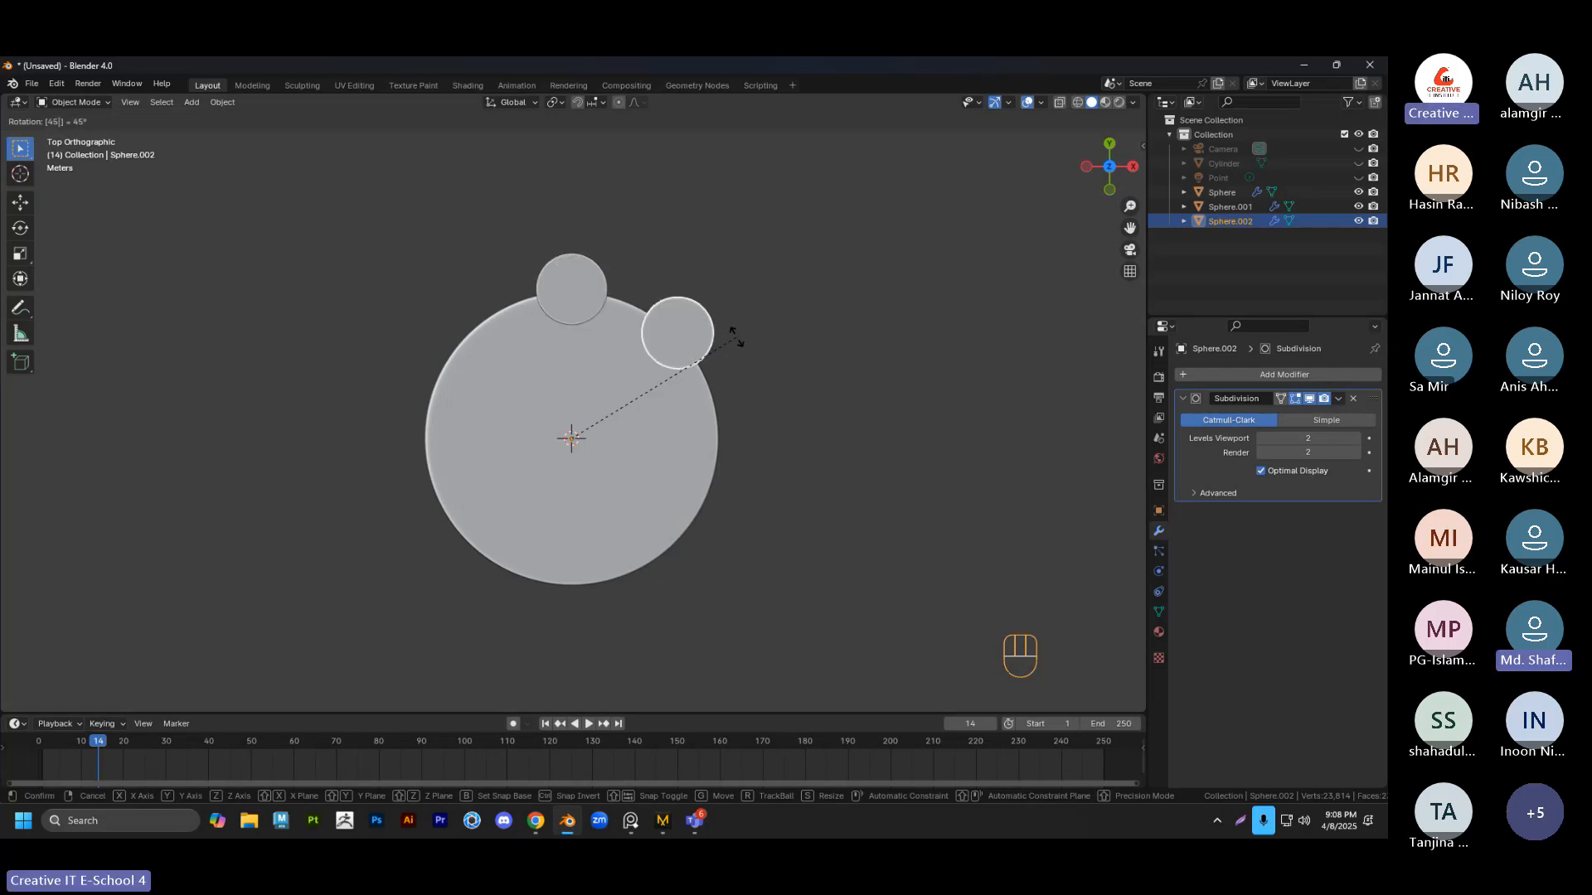
Try rotating the duplicated small cylinder 60° around the large cylinder's centre
key("BackSpace")
key("BackSpace")
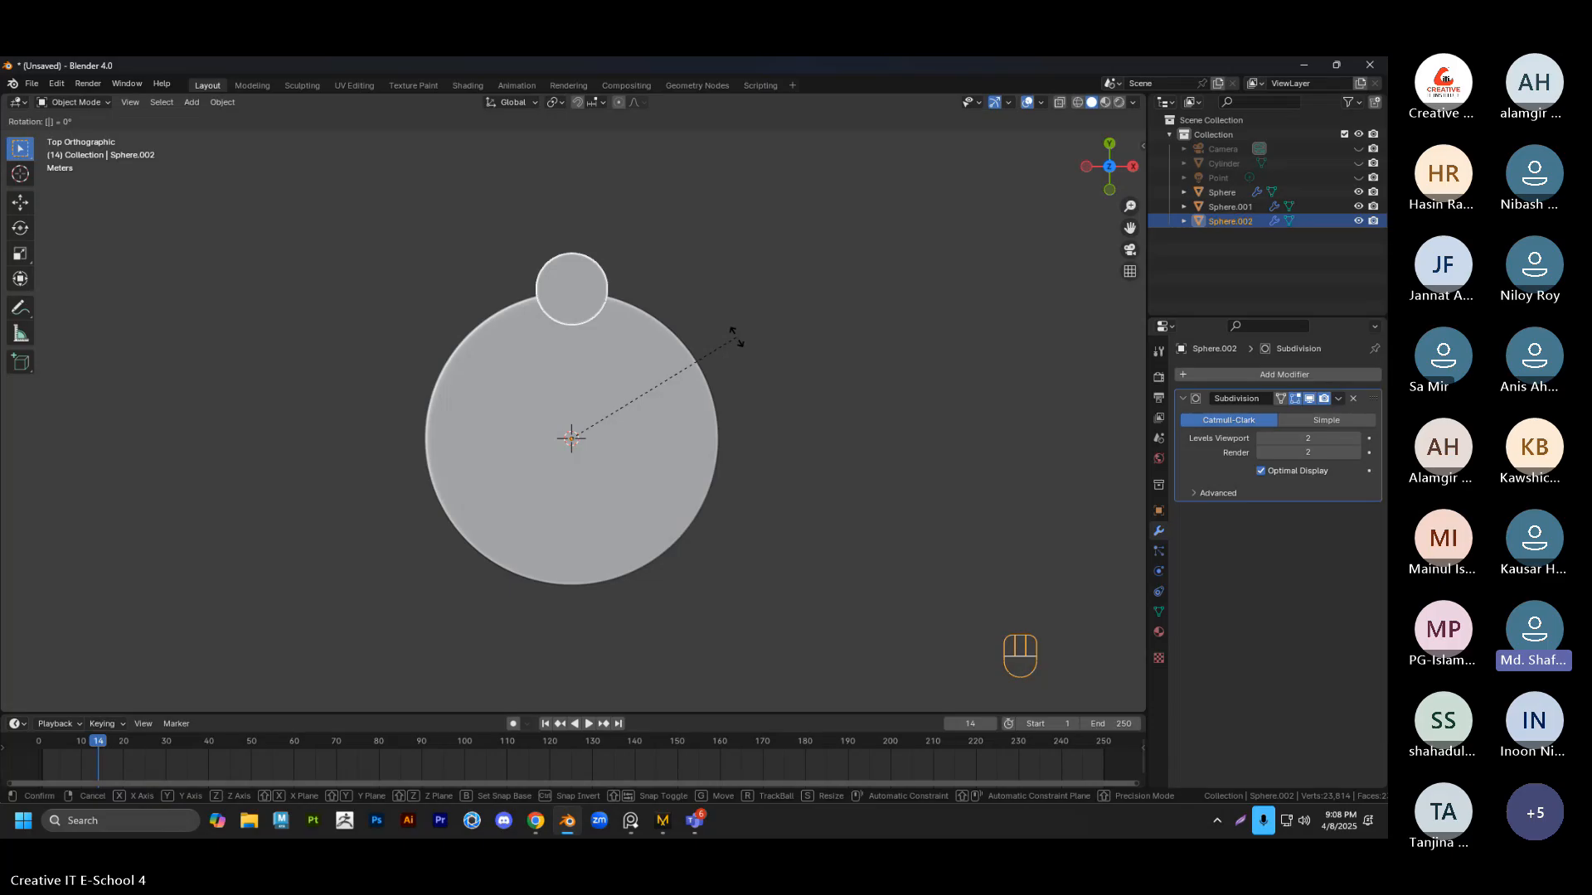
type("60")
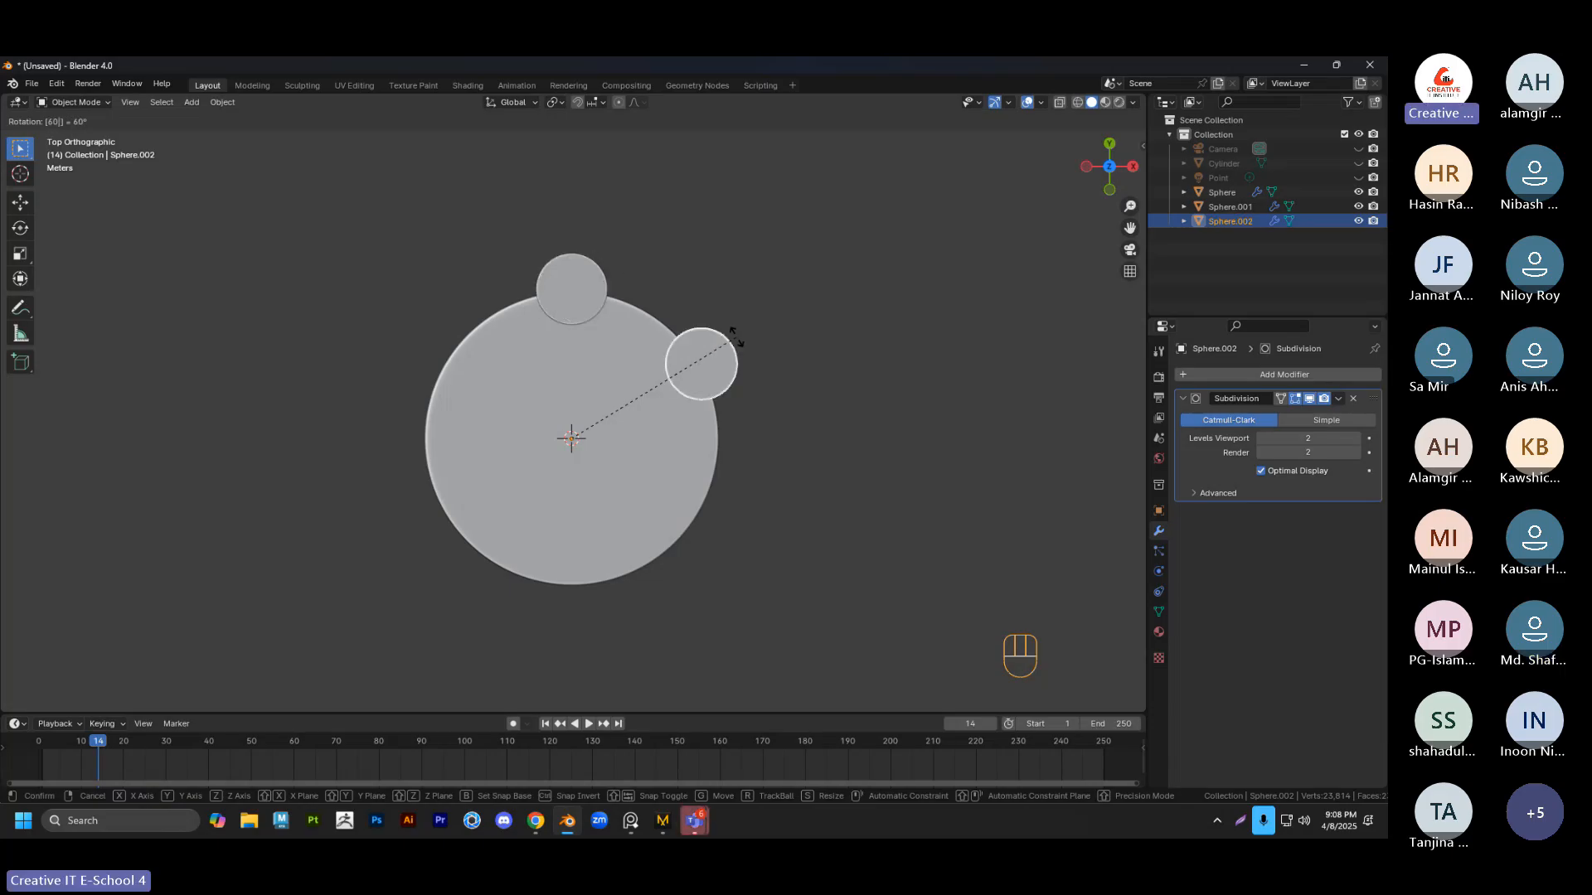
key("BackSpace")
key("BackSpace")
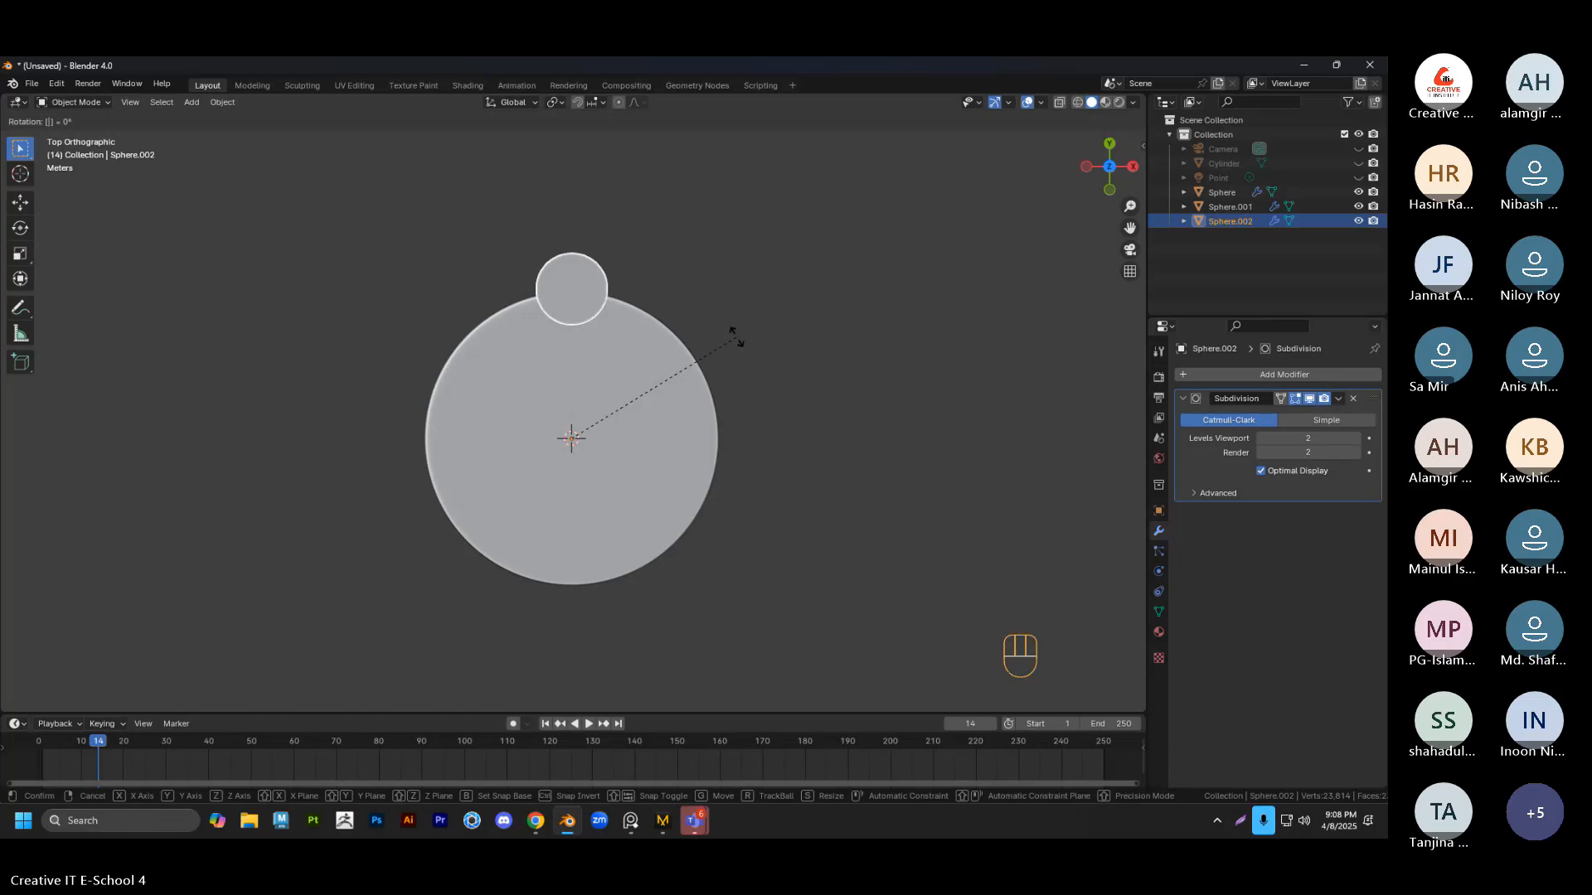
left_click(735, 335)
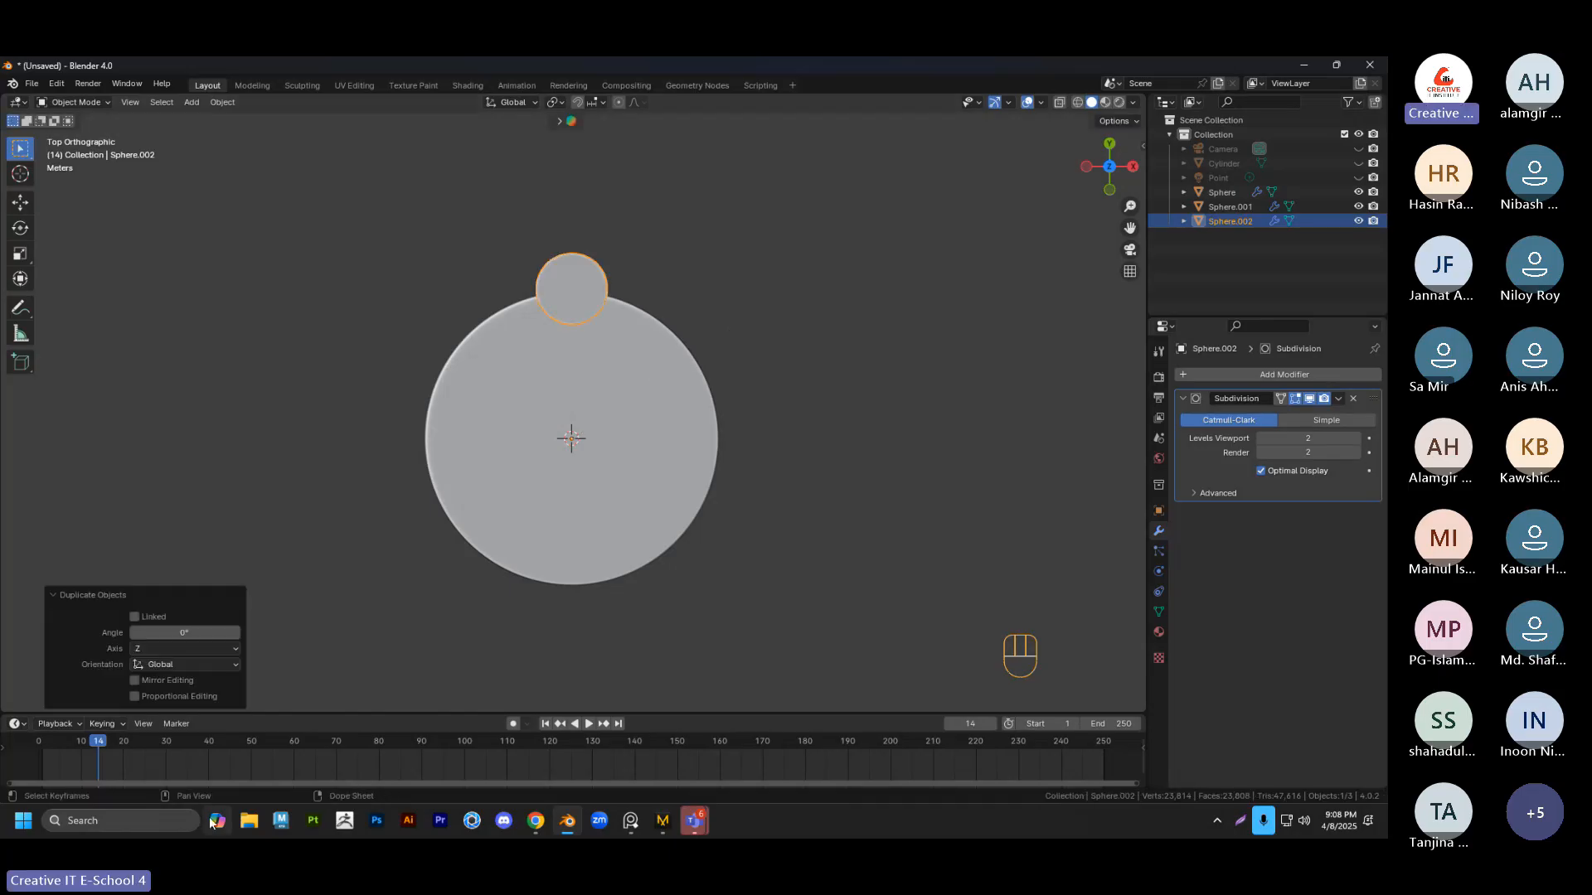
Switch to Calculator, divide 360 by 5 to find the spacing angle, and return to Blender
left_click(103, 827)
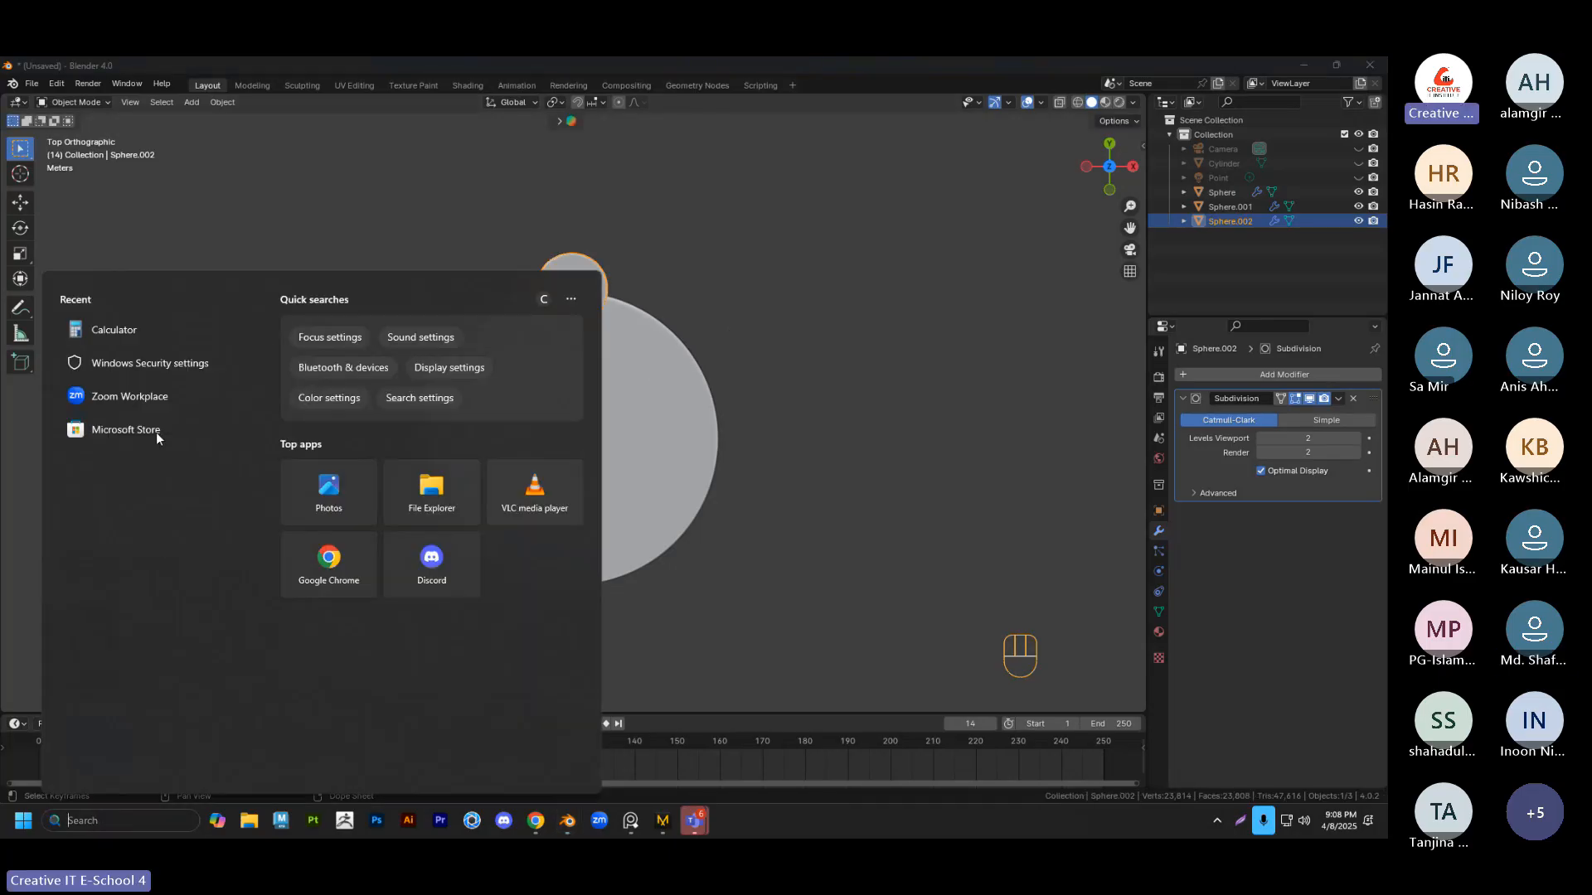
left_click(150, 339)
left_click(490, 471)
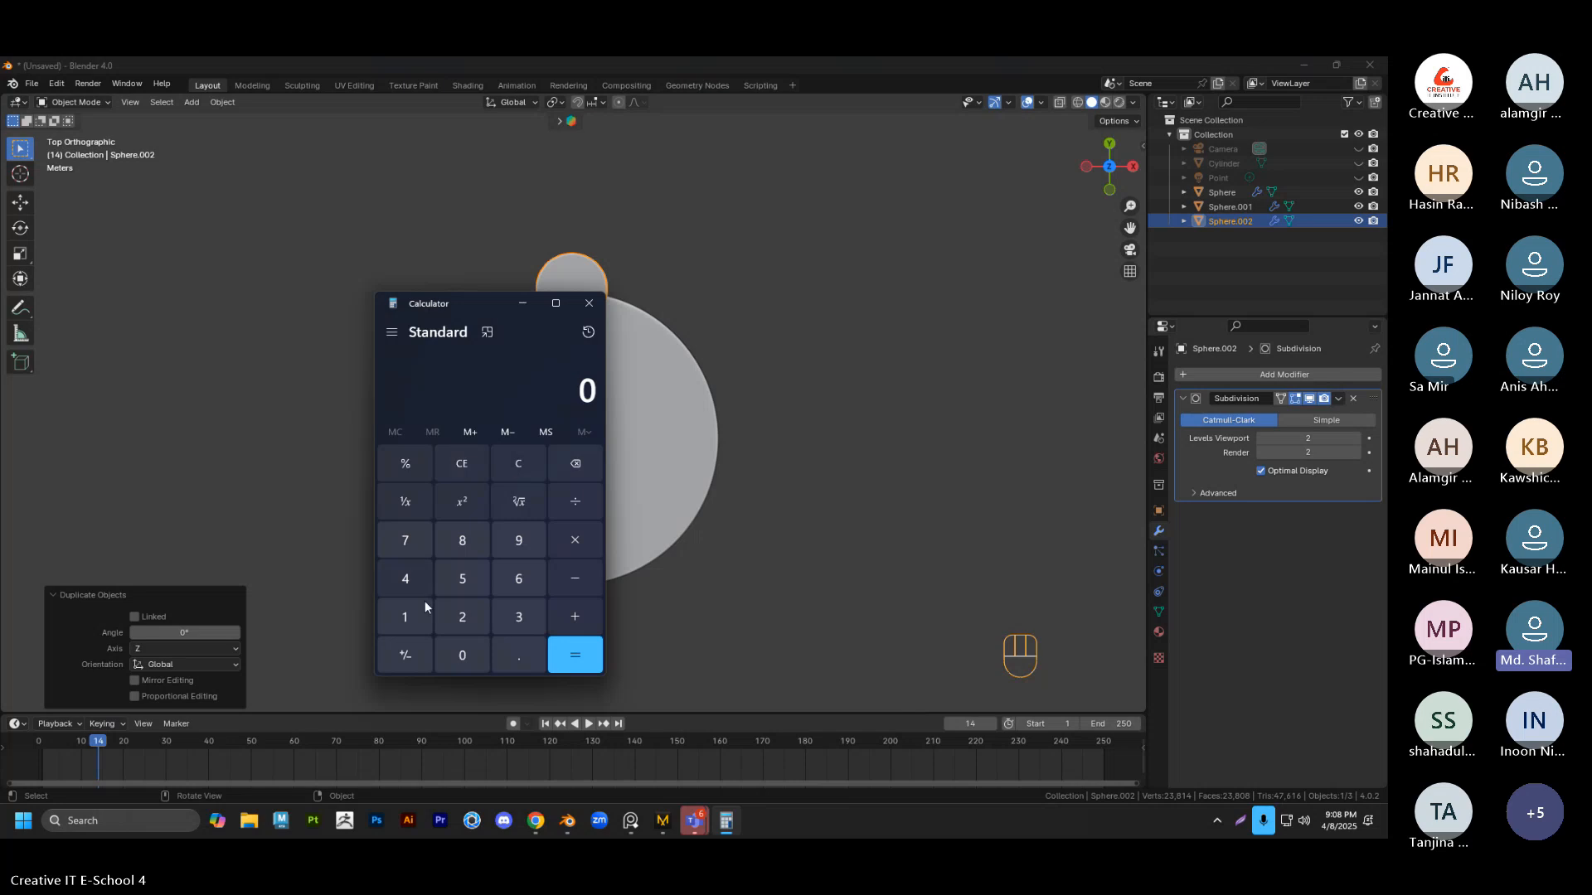
type("360")
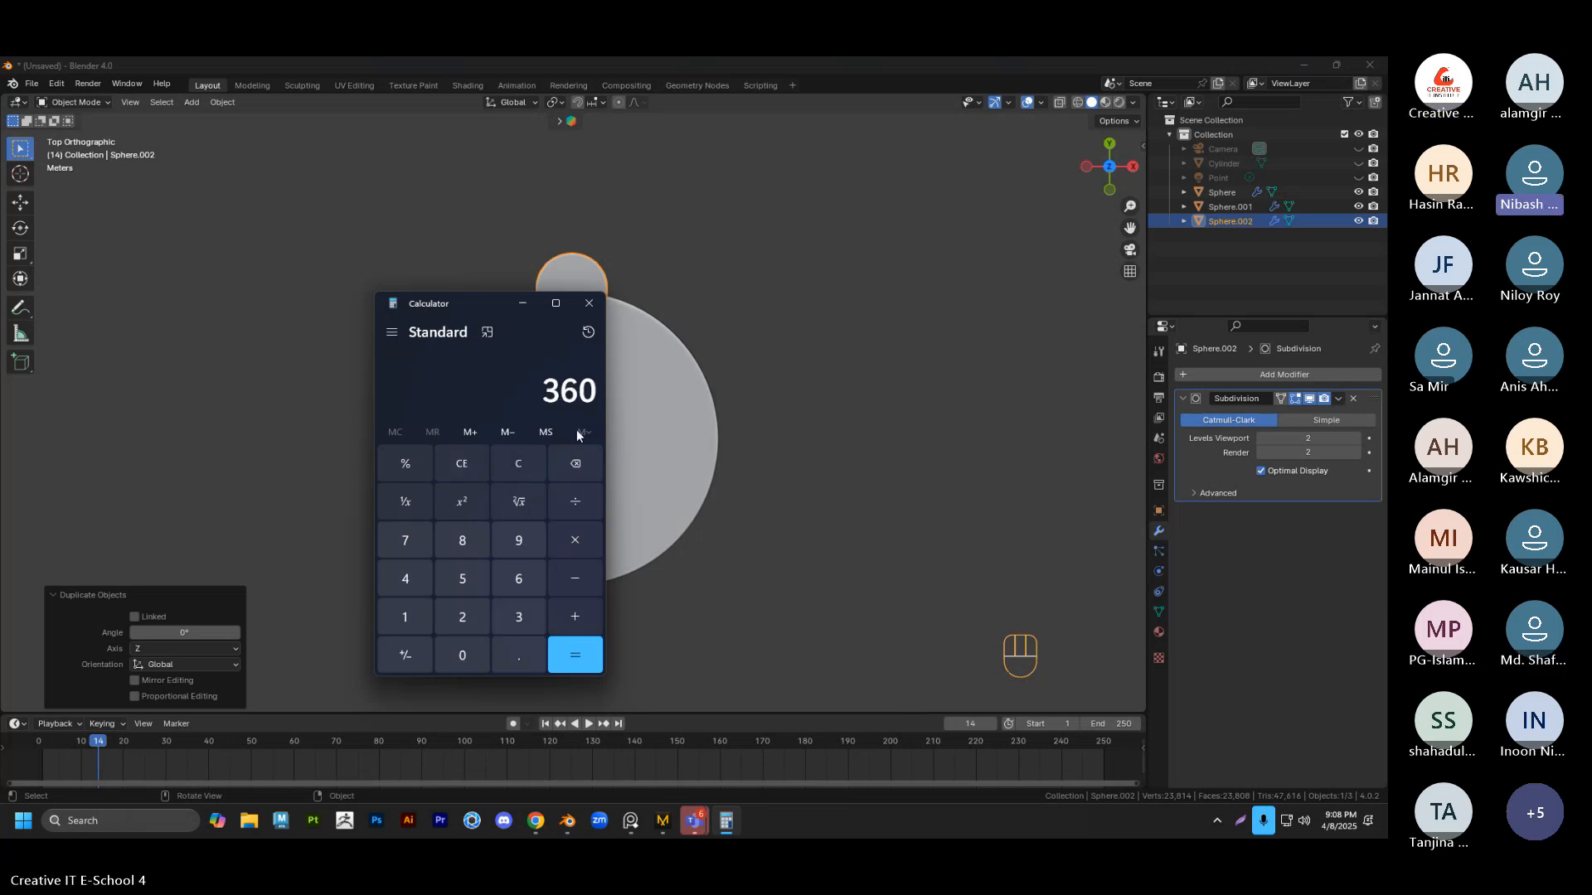
key("slash")
left_click_drag(499, 304, 273, 249)
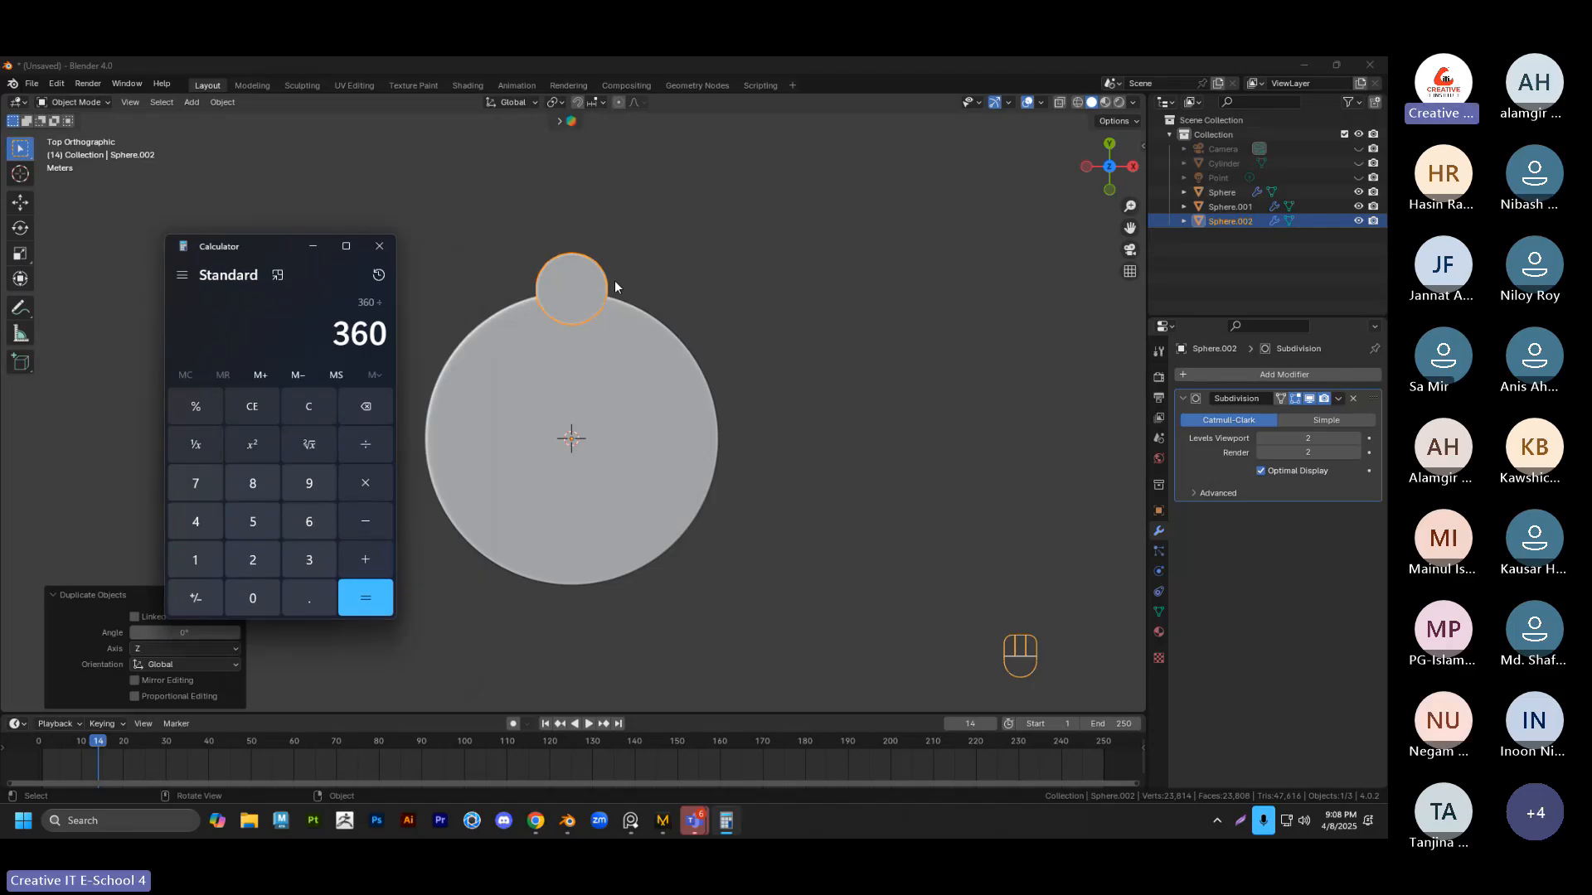
left_click(241, 528)
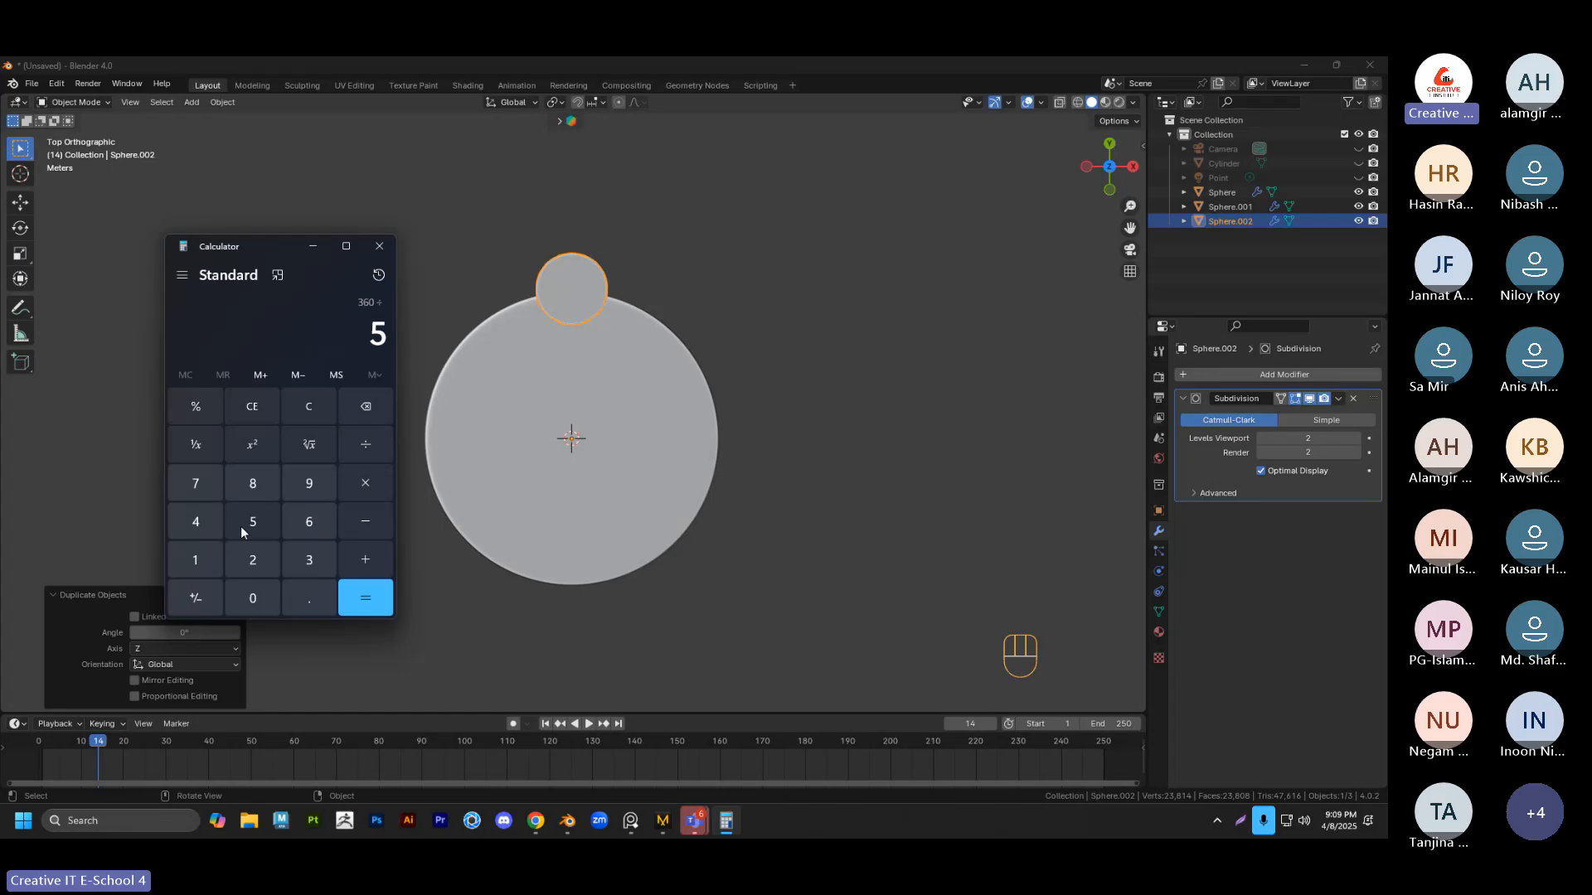
left_click(369, 597)
left_click(380, 247)
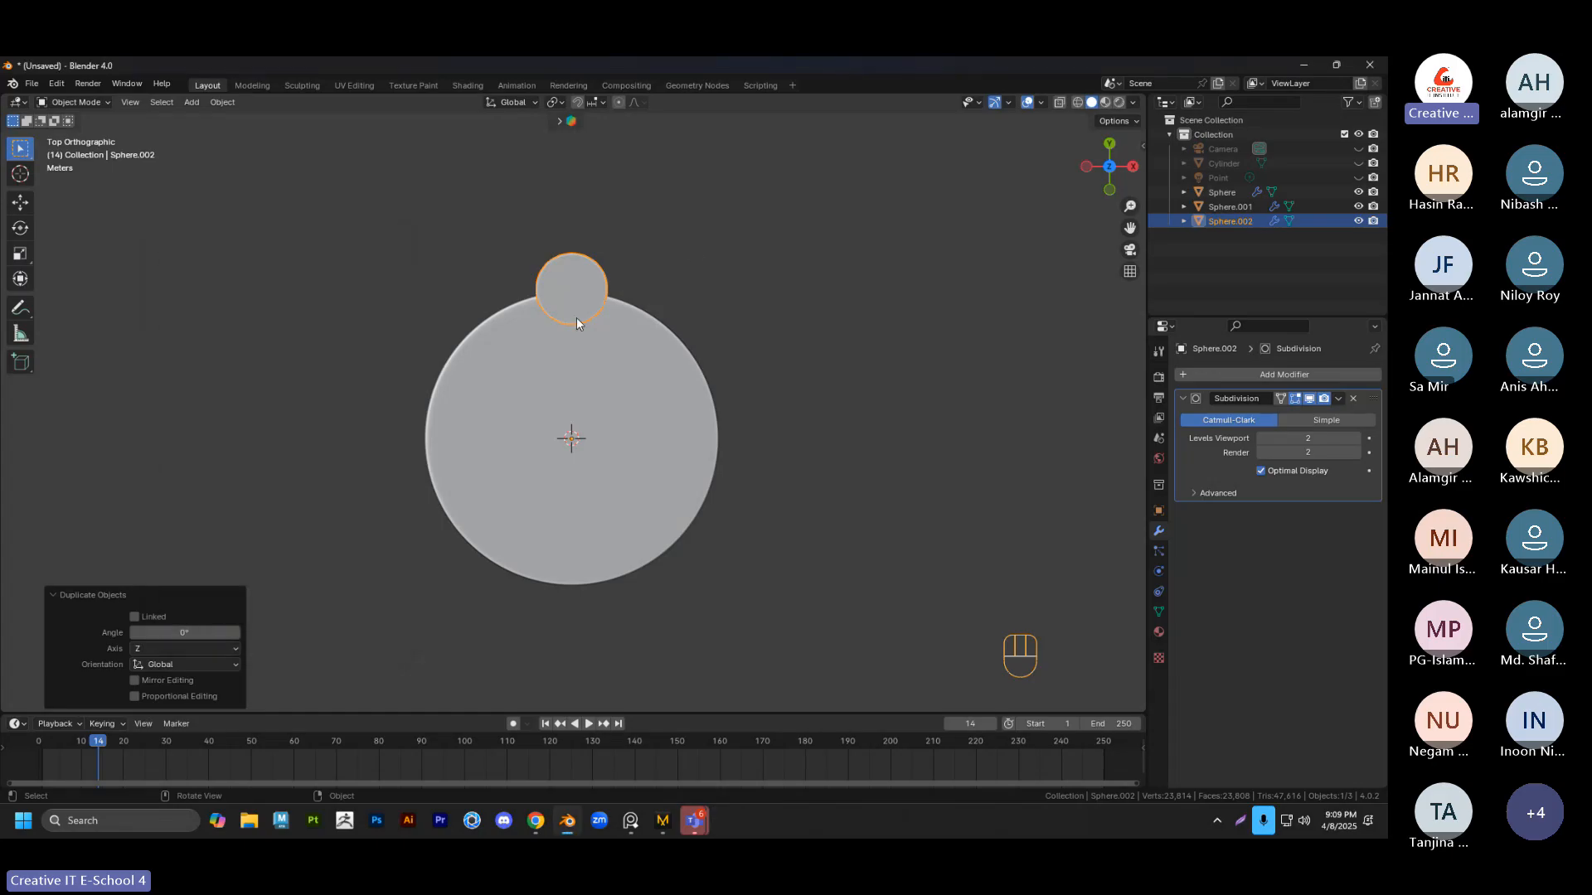
Rotate the duplicated small cylinder 72° about the global Z axis, then try one repeat of the rotation and undo it
left_click(576, 317)
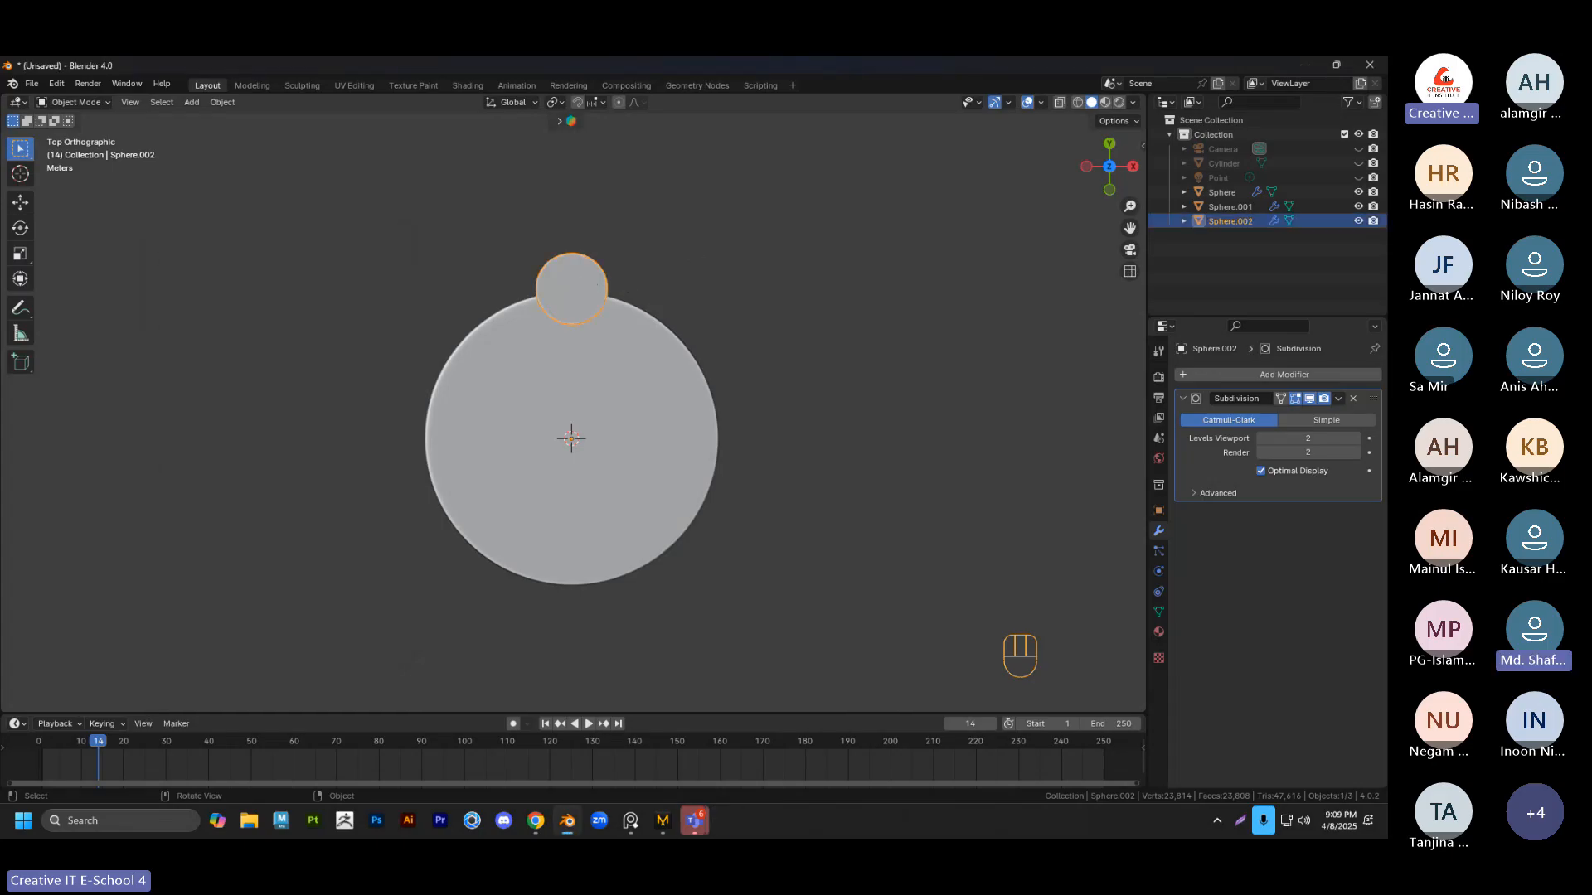
type("r72")
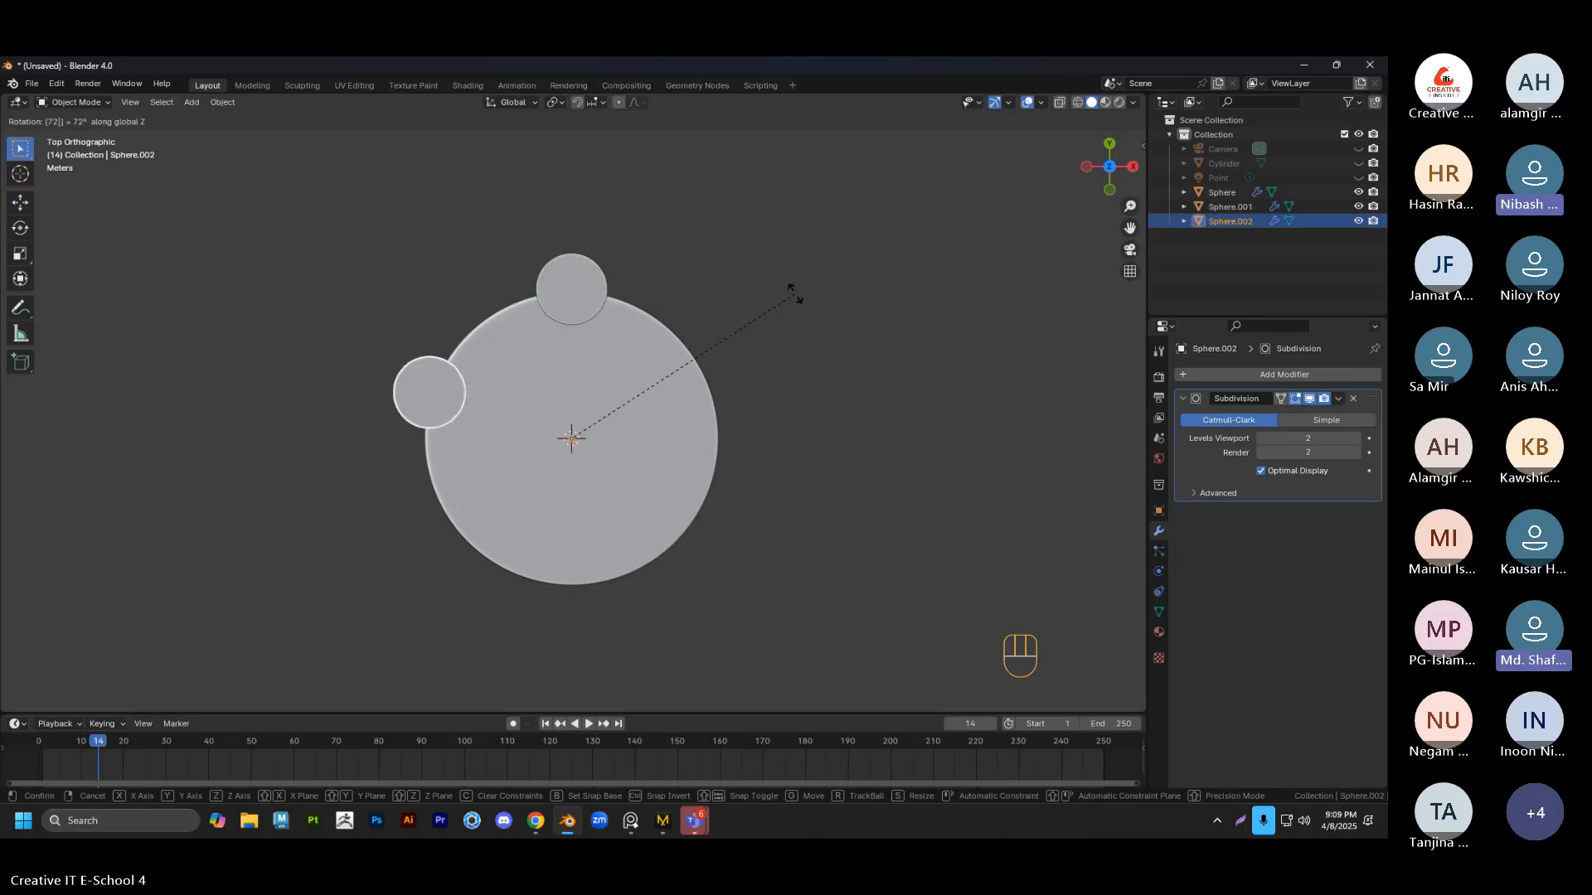
left_click(794, 293)
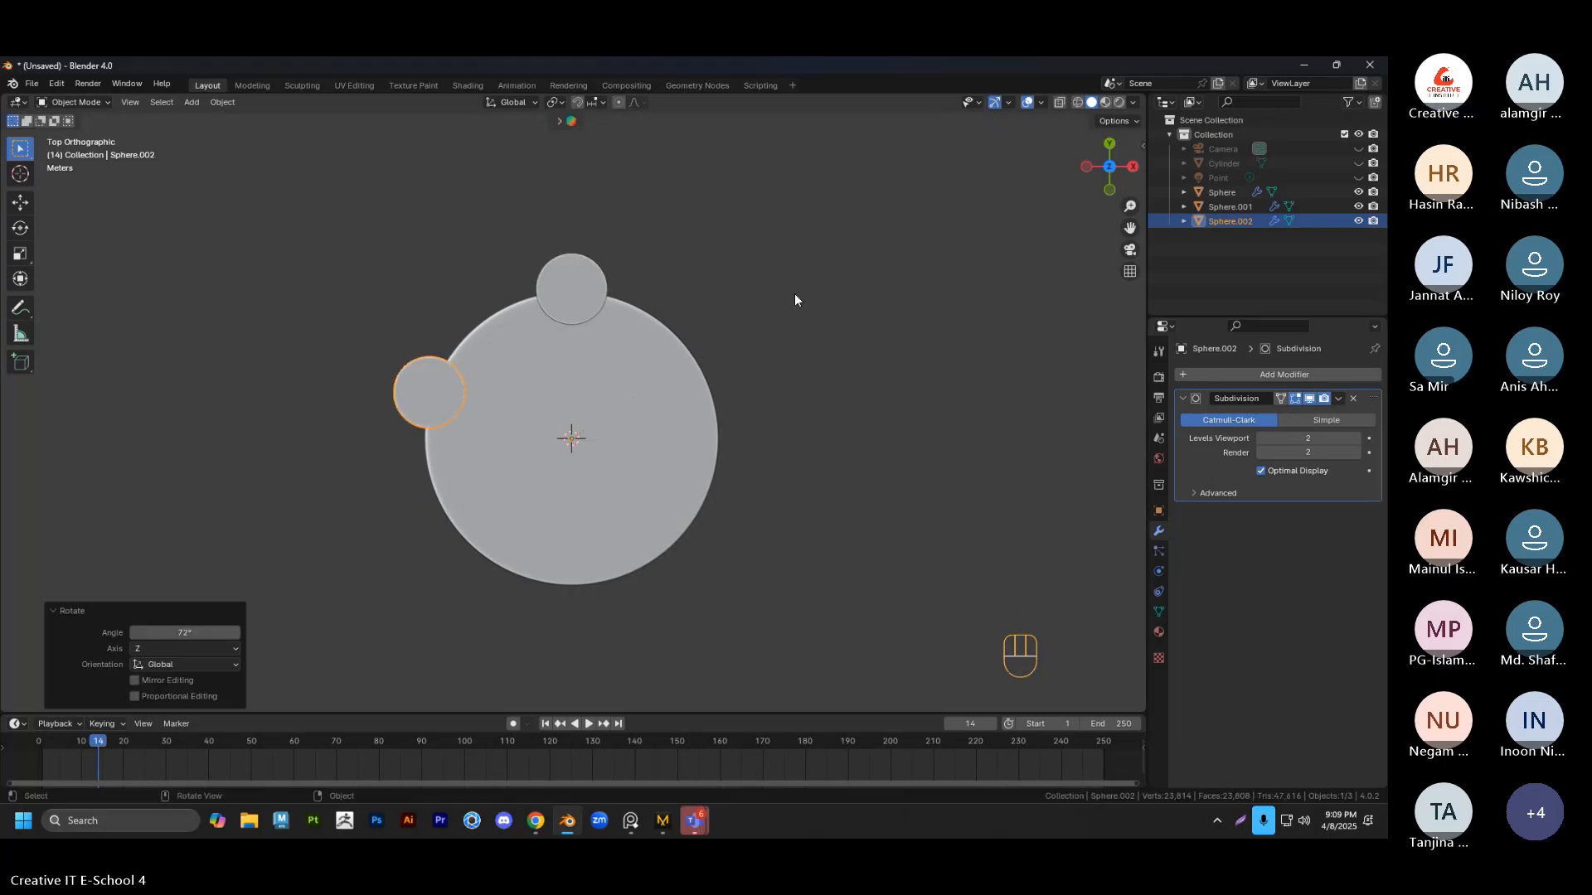
key("shift+r")
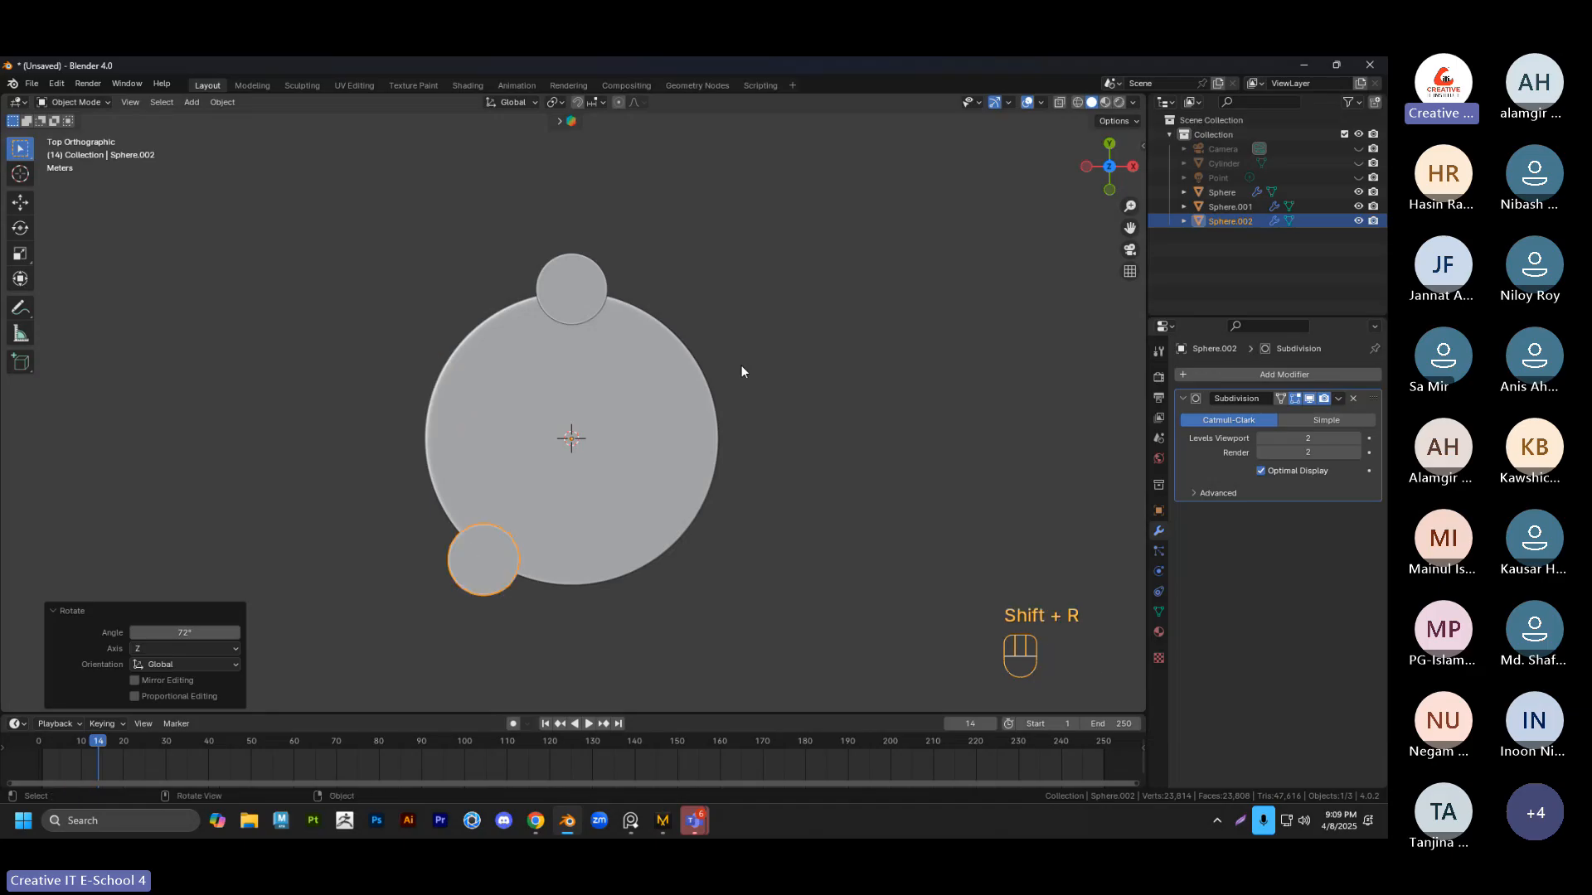
key("ctrl+z")
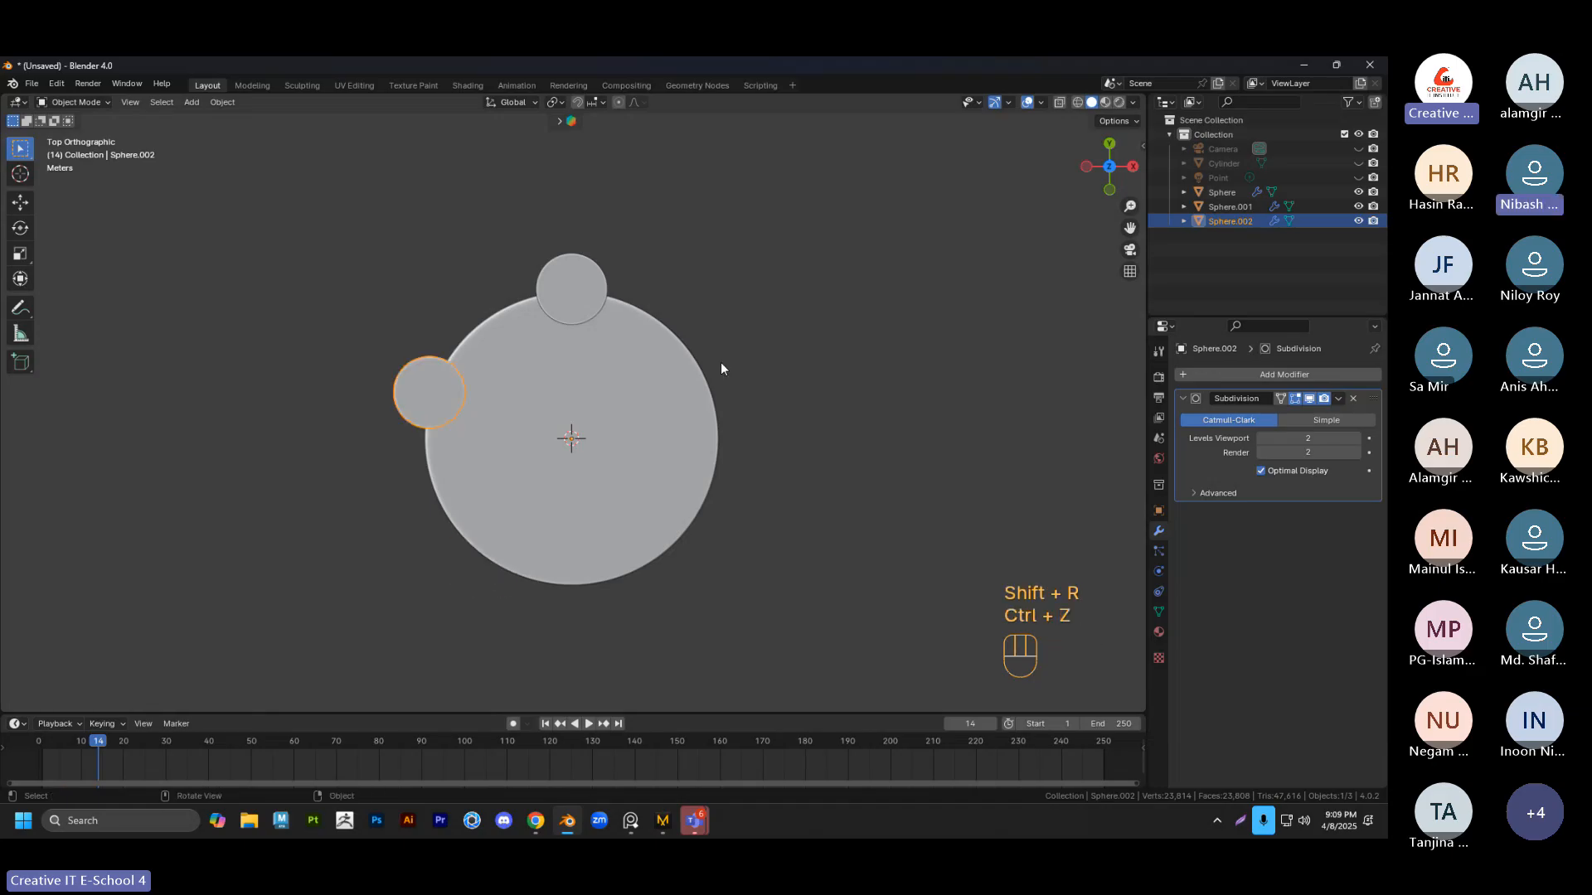
Duplicate the rotated small cylinder in place and rotate the third cylinder 72° about the Z axis
key("shift+d")
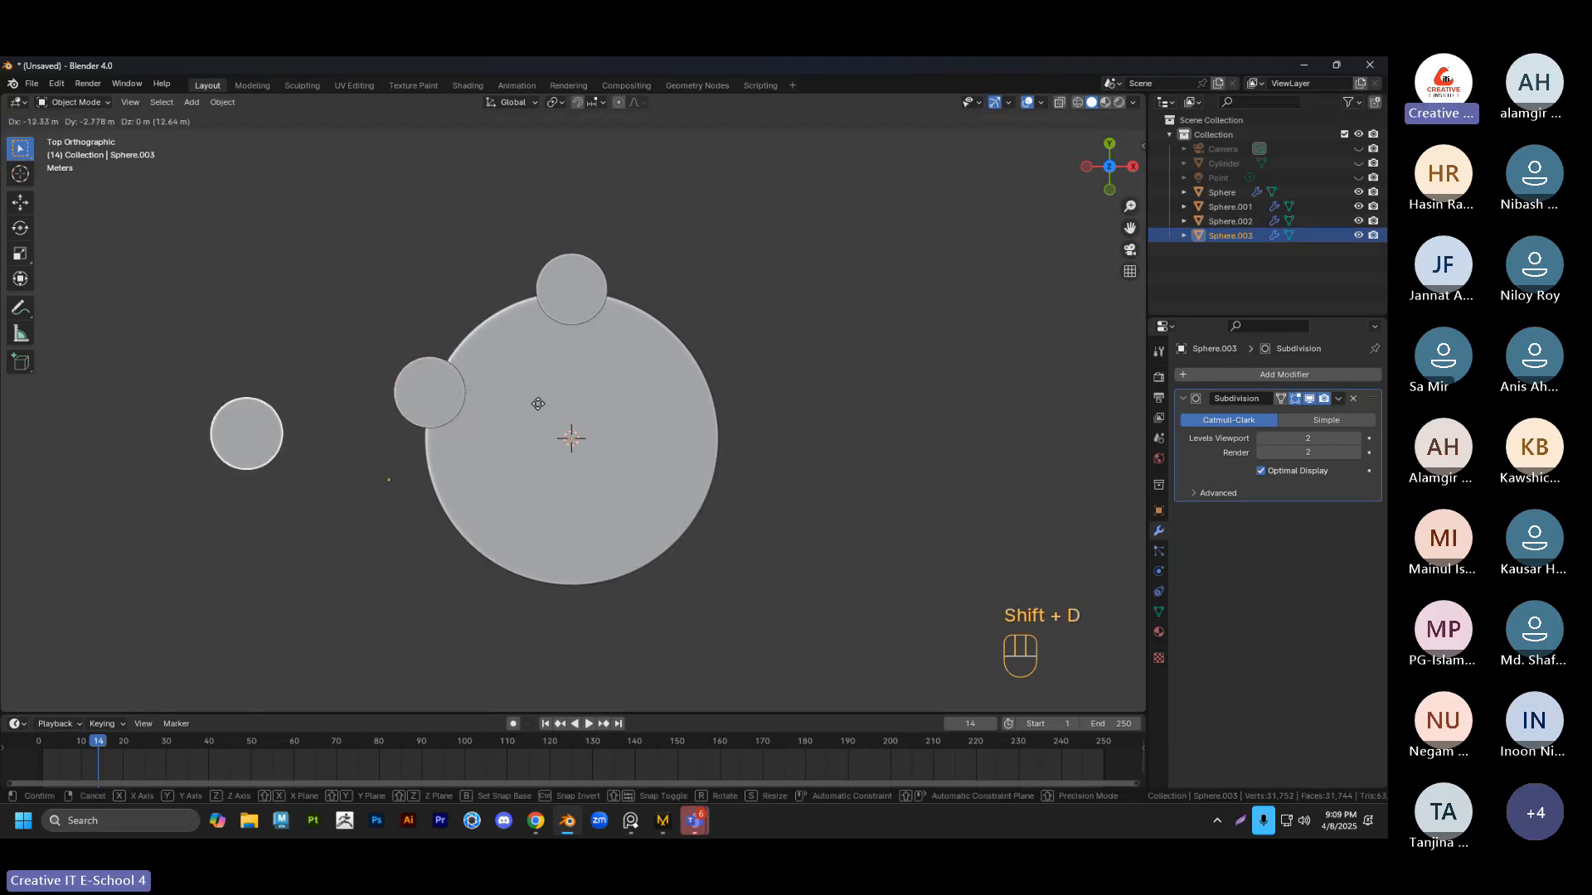
right_click(538, 404)
key("r")
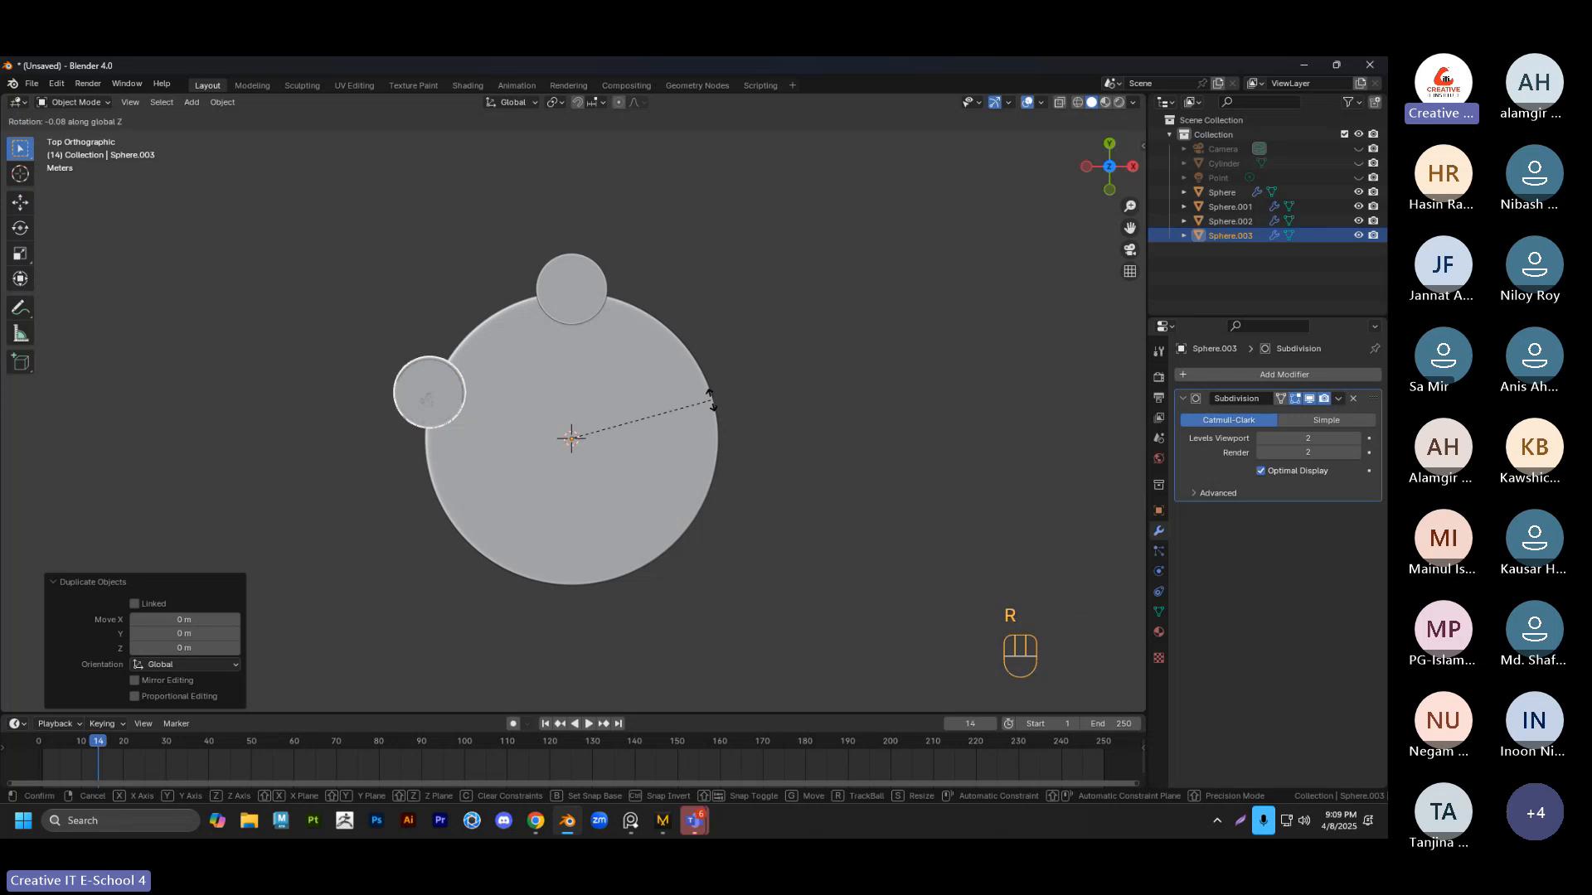
type("72")
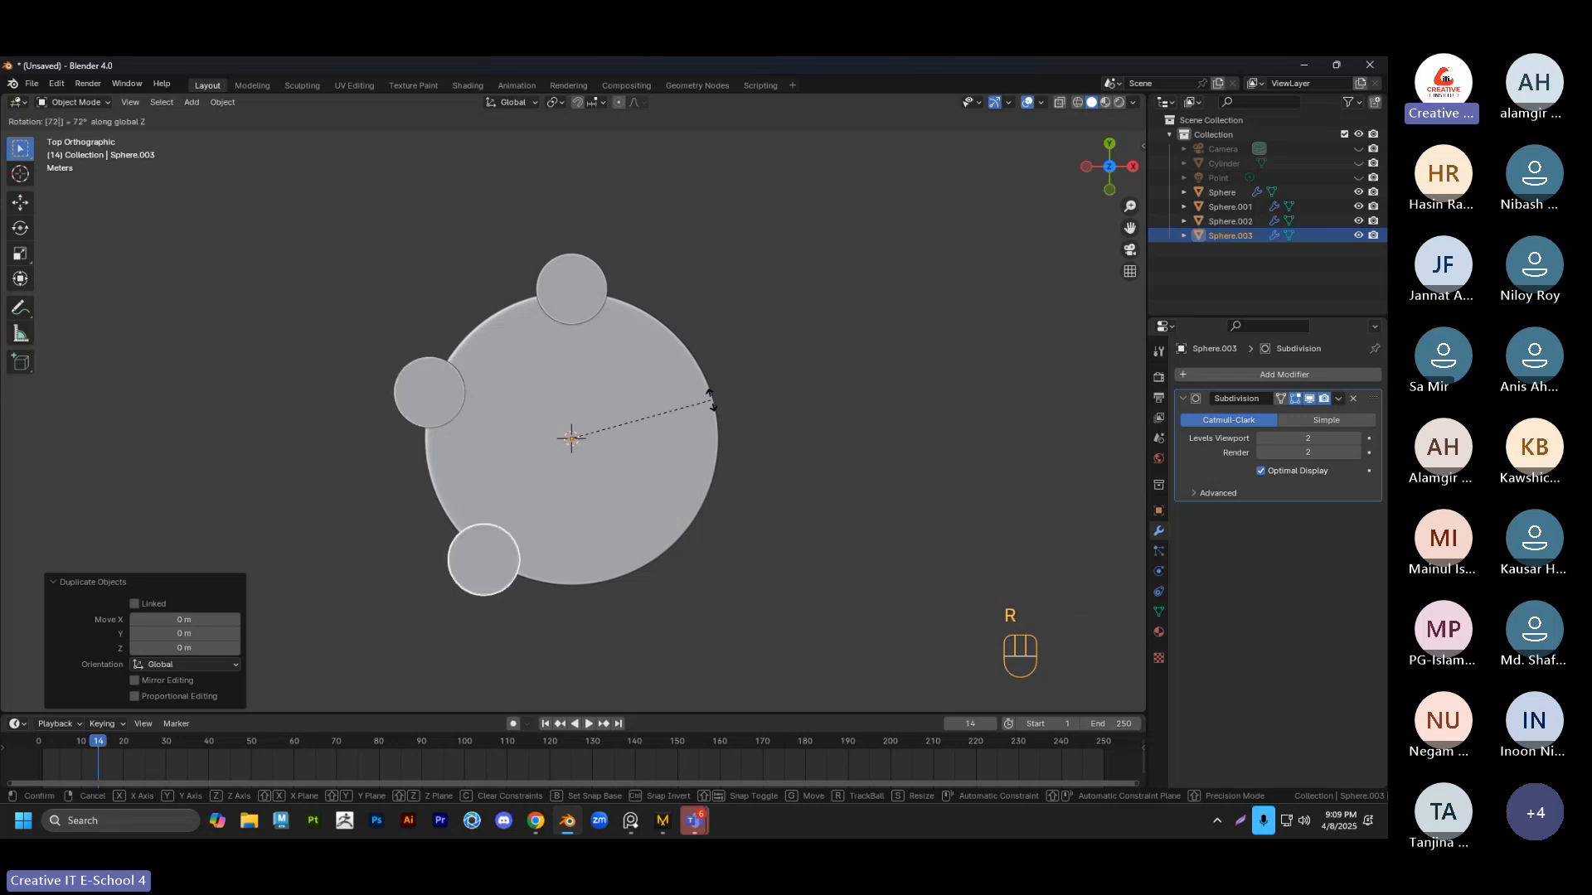
key("Return")
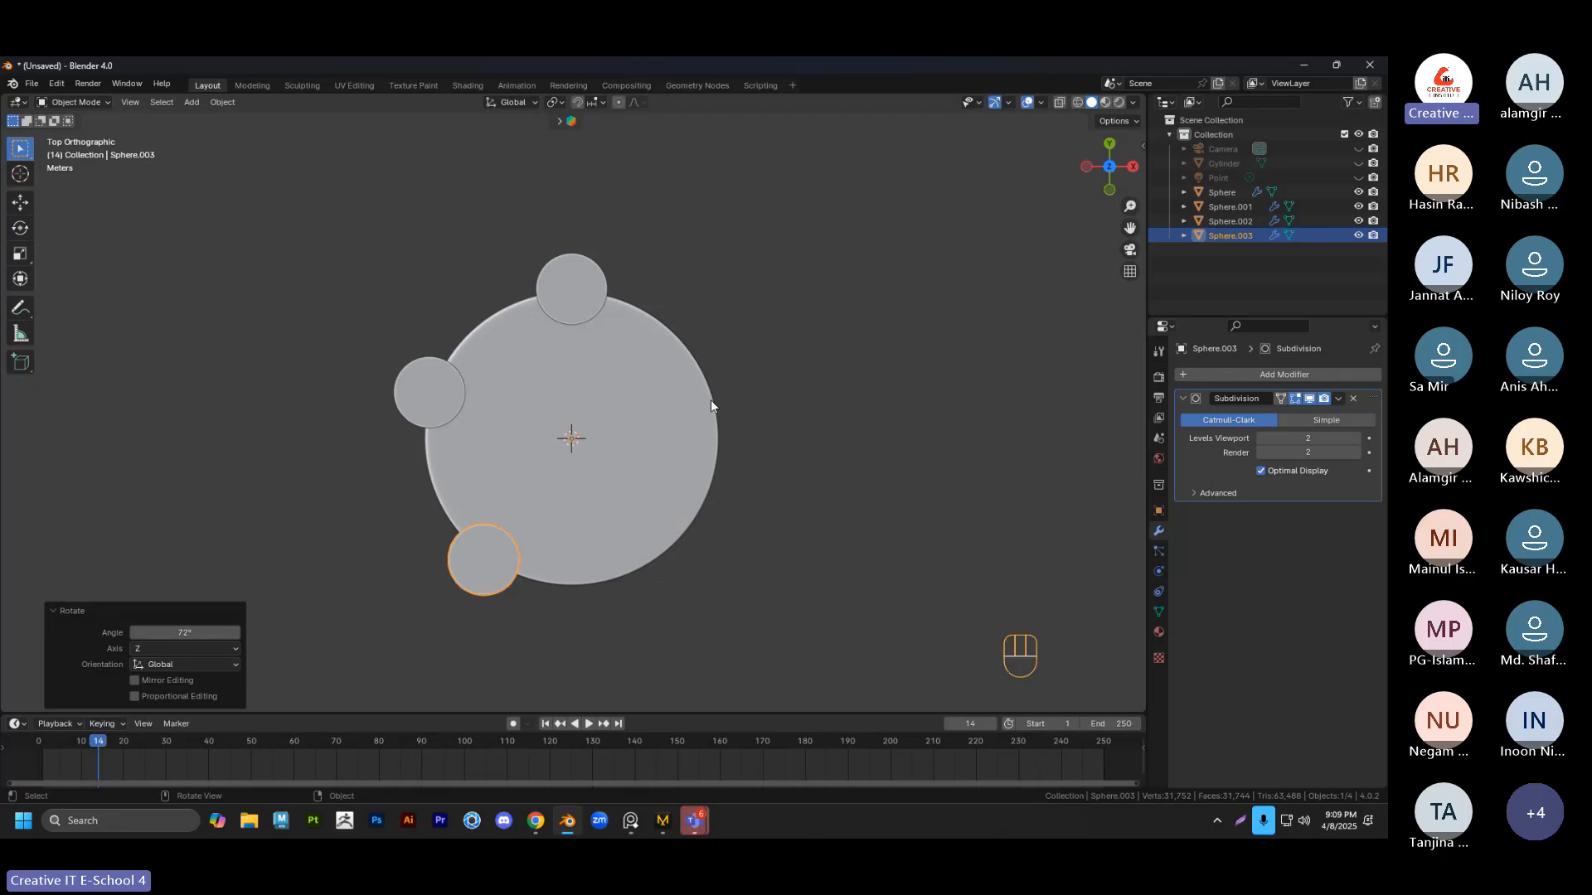
Duplicate the third small cylinder and rotate the new fourth one 72° about the Z axis
key("shift+d")
type("r")
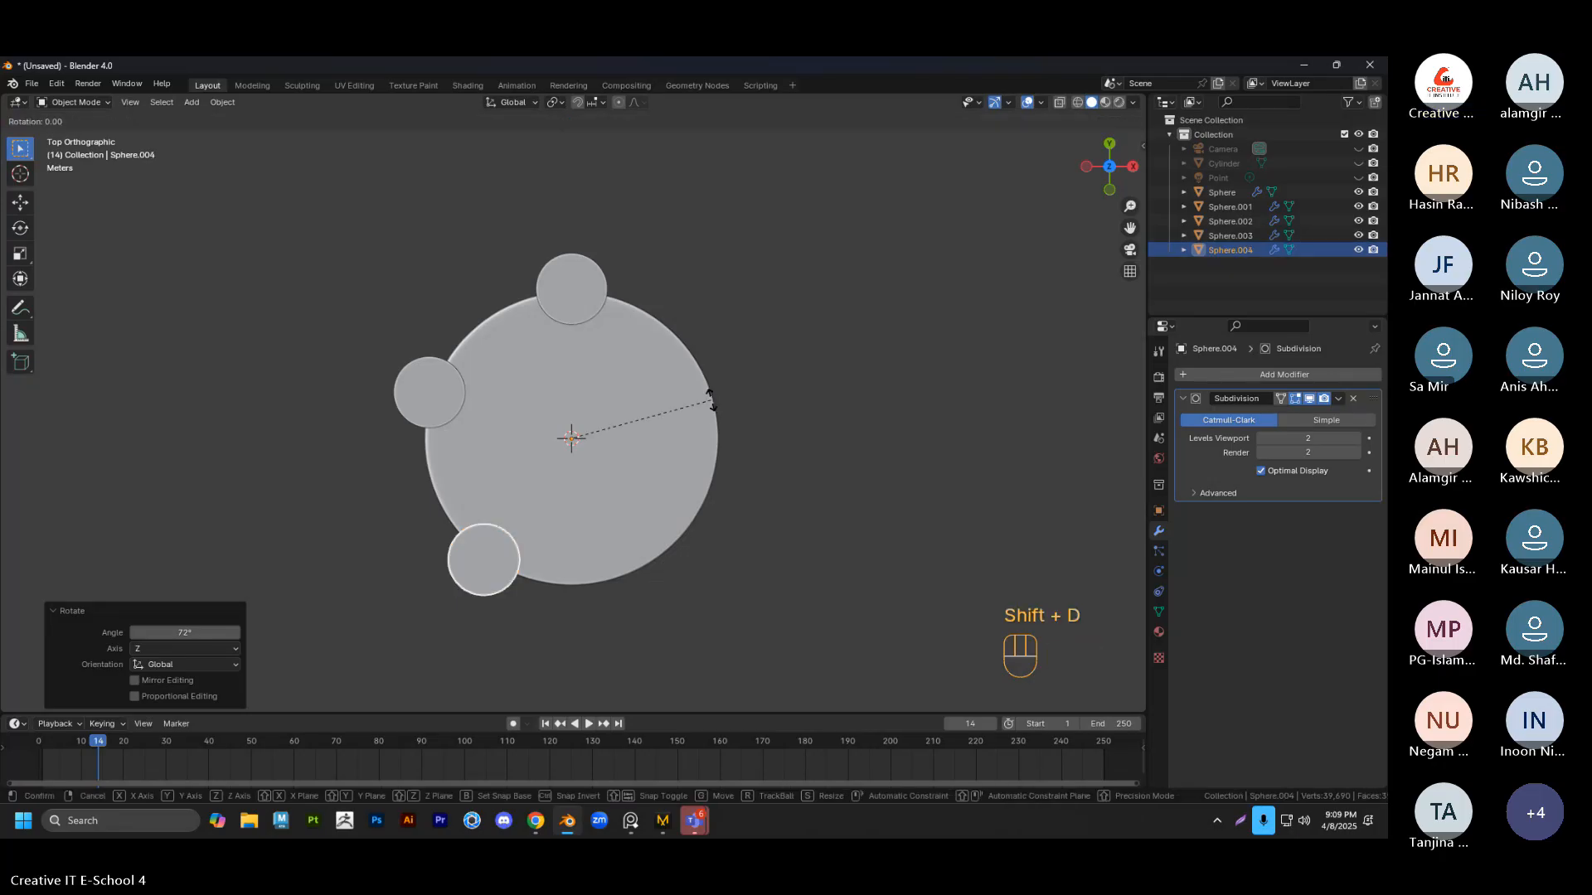
type("z")
type("72")
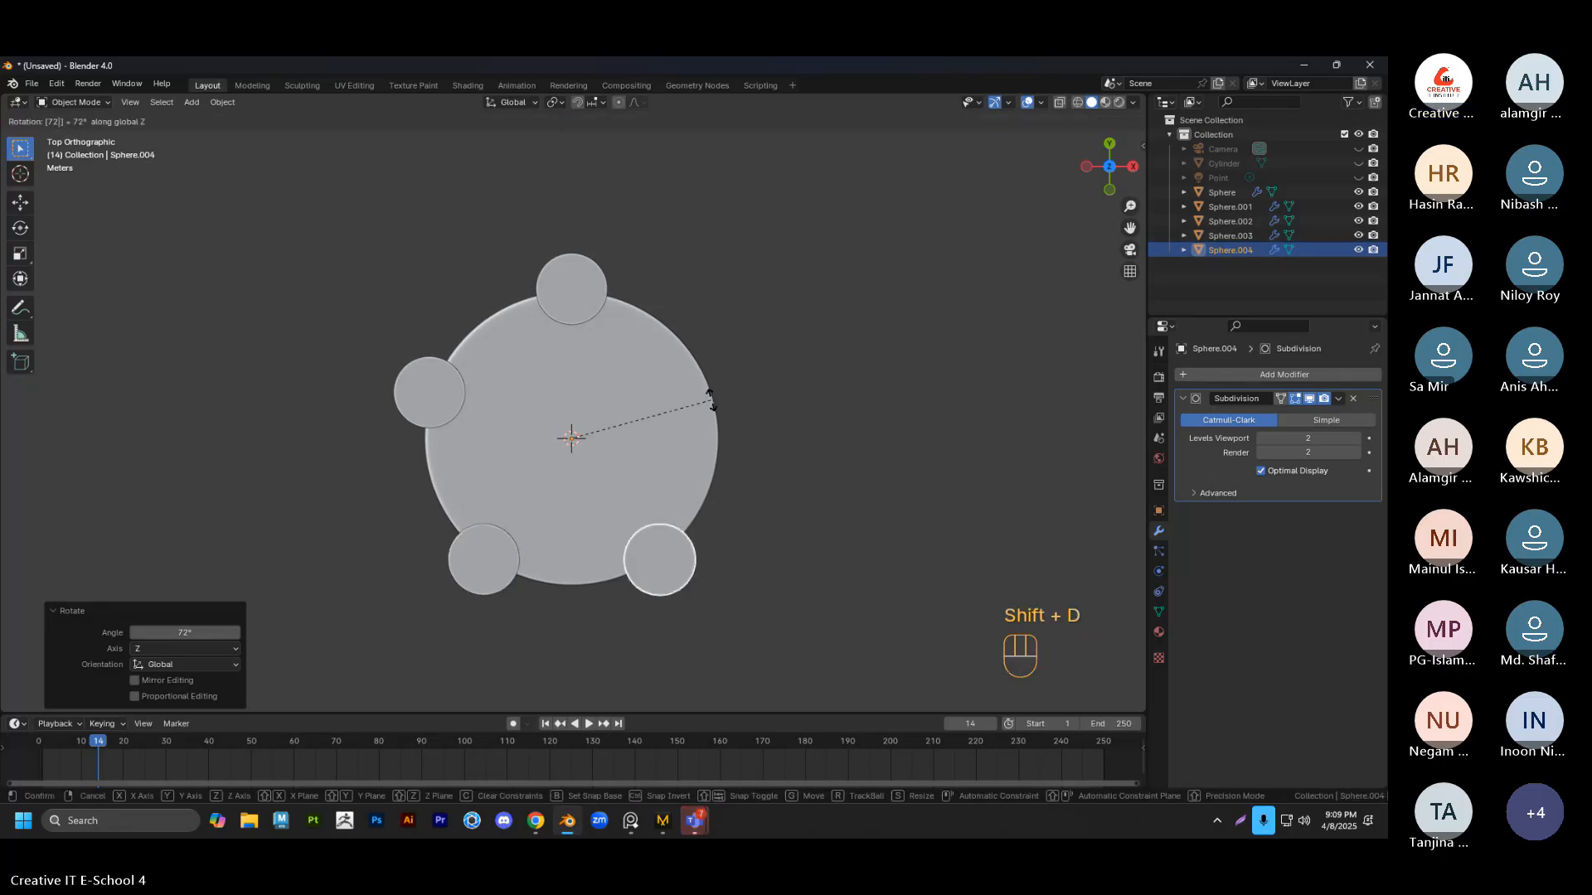
key("Return")
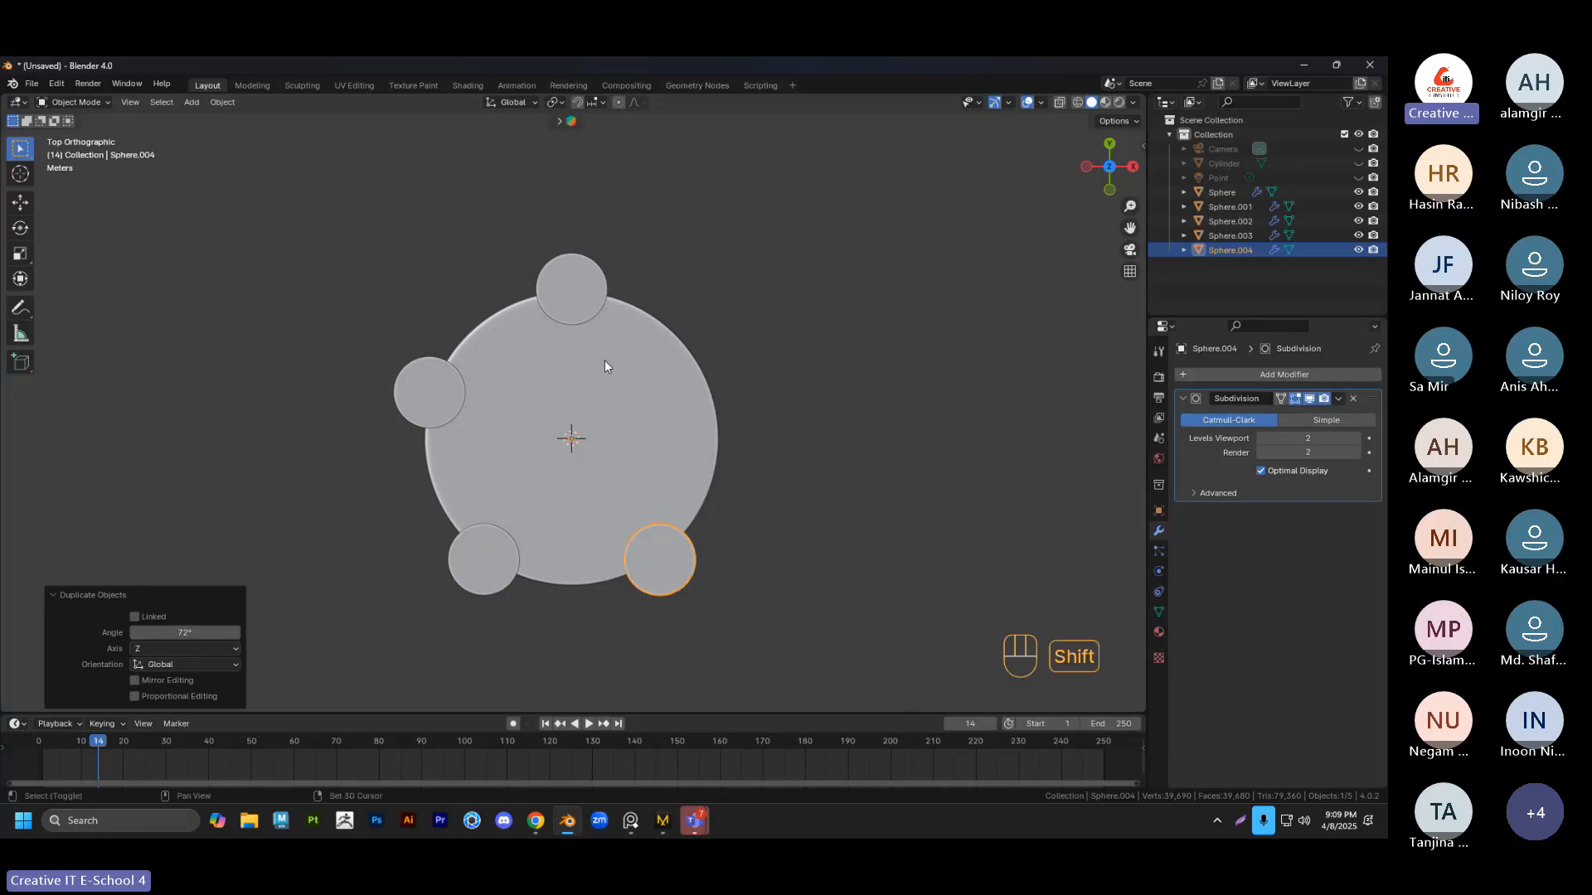
Duplicate the fourth small cylinder, rotate the copy 72° about the Z axis to complete the ring of five, and deselect it
key("shift+d")
type("r")
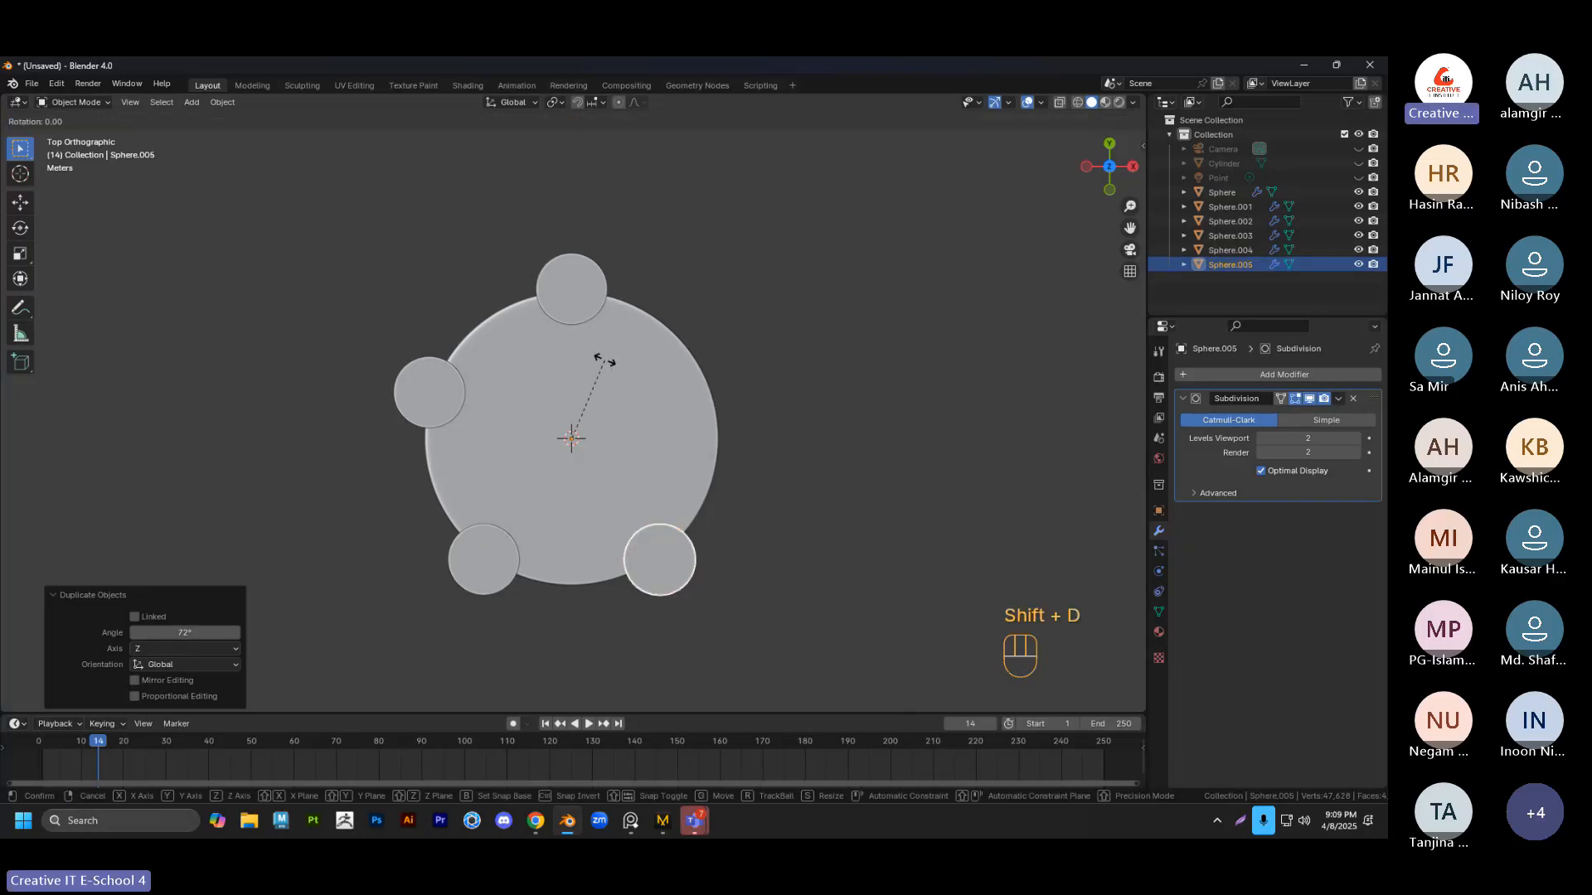
type("72")
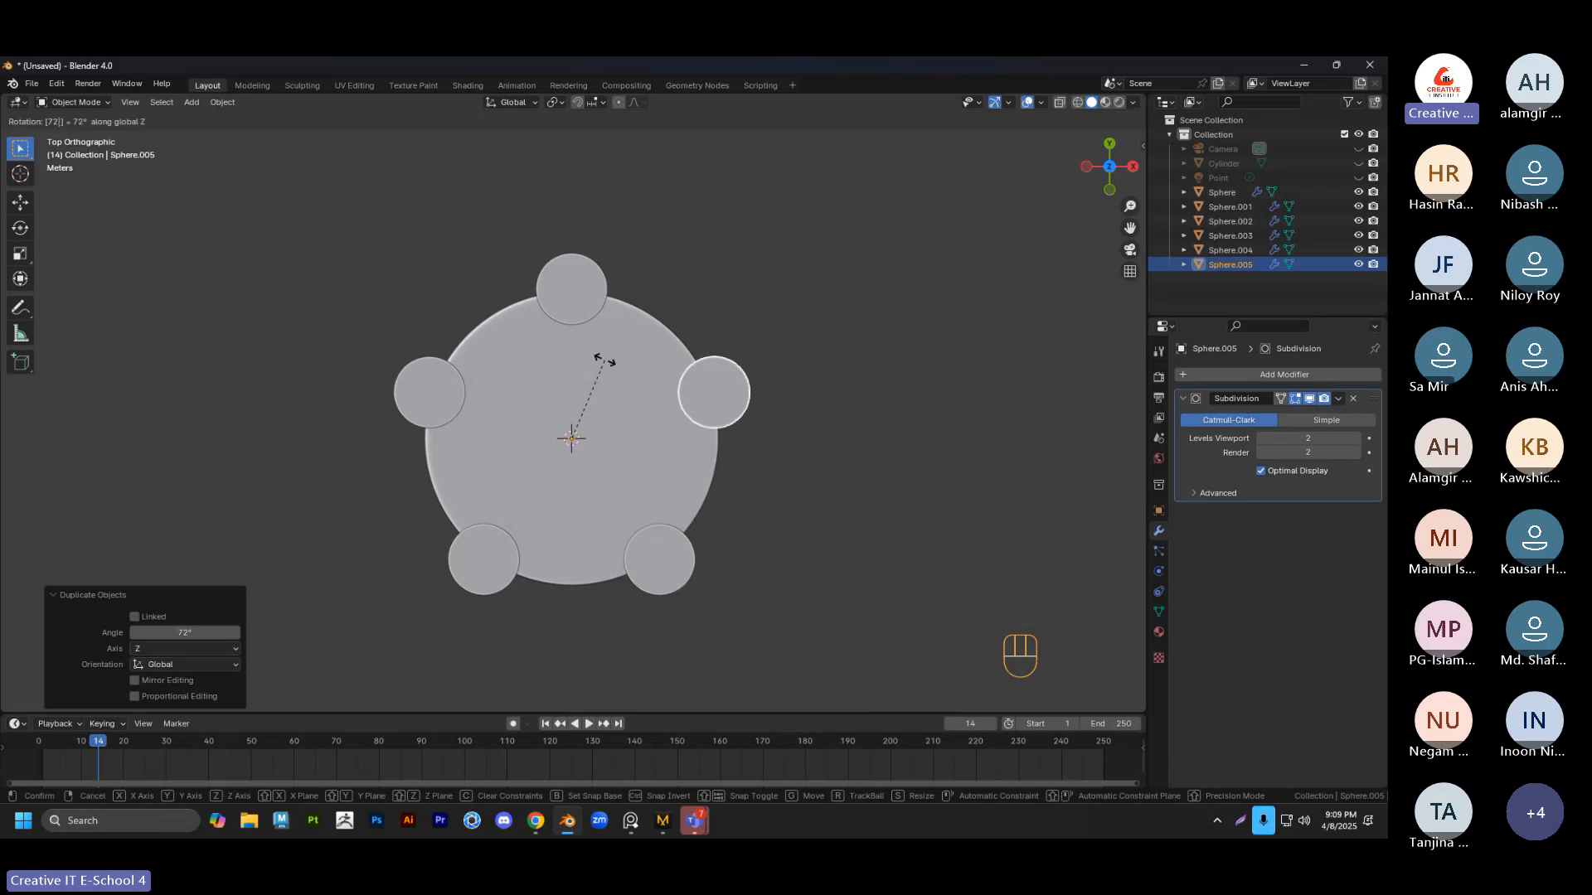
key("Return")
left_click(758, 317)
Select all five small cylinders around the main body and join them into a single object
middle_click_drag(758, 316, 843, 254)
scroll(792, 342, "down", 3)
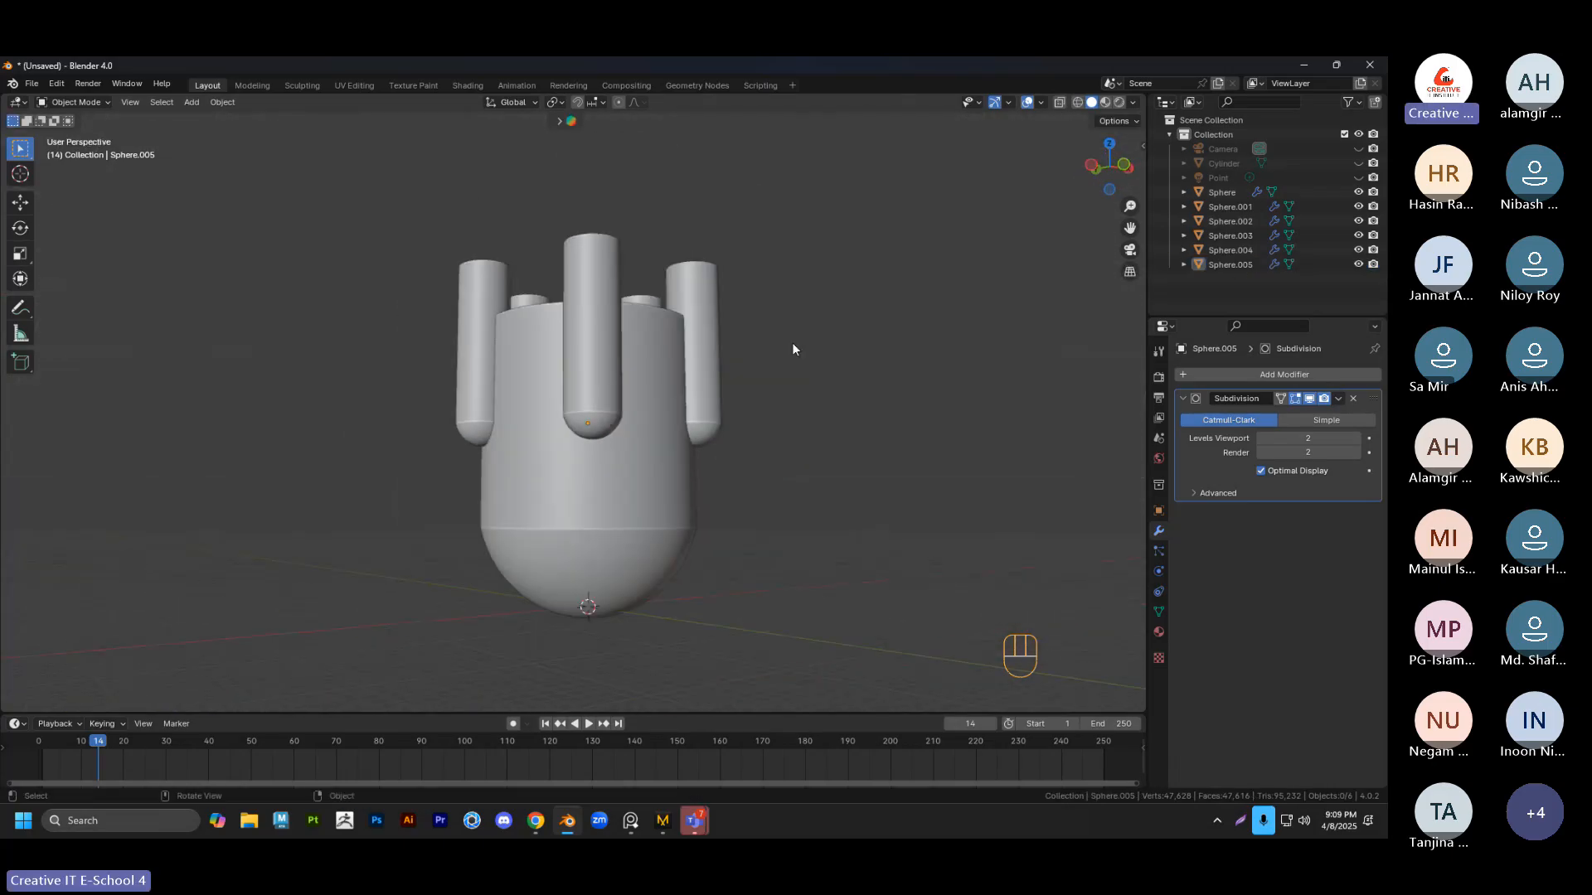
middle_click_drag(793, 341, 729, 327)
left_click(557, 458)
left_click(487, 356)
left_click(542, 300, "shift")
left_click(665, 302, "shift")
left_click(669, 382, "shift")
left_click(585, 435, "shift")
key("ctrl+j")
Move the joined cylinders down about 1.72 m along the Z axis and deselect them
key("g")
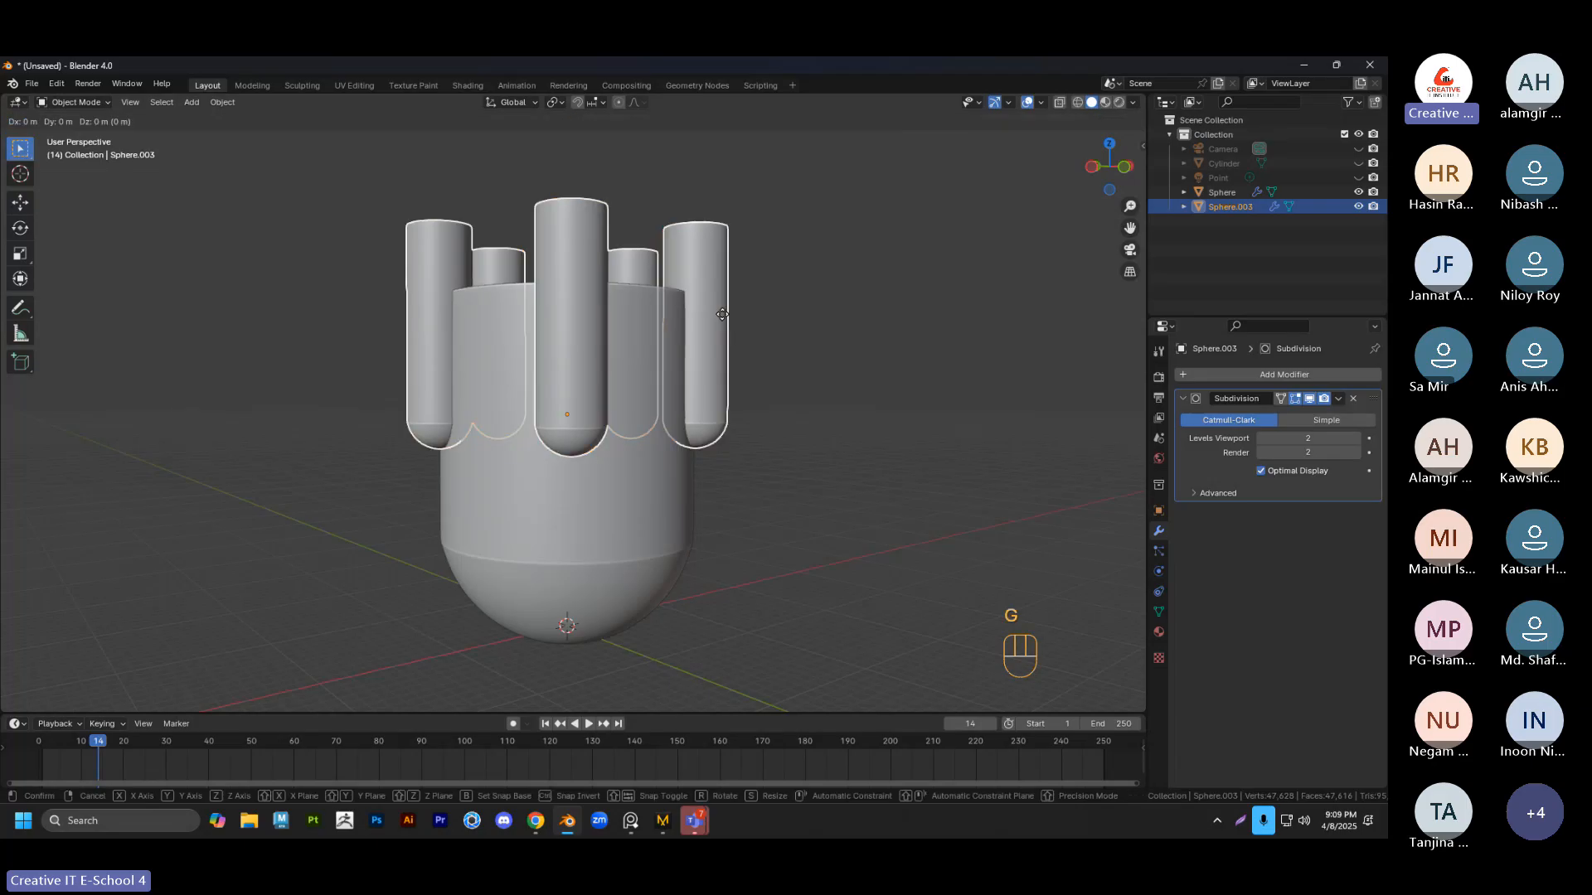
key("z")
left_click(789, 336)
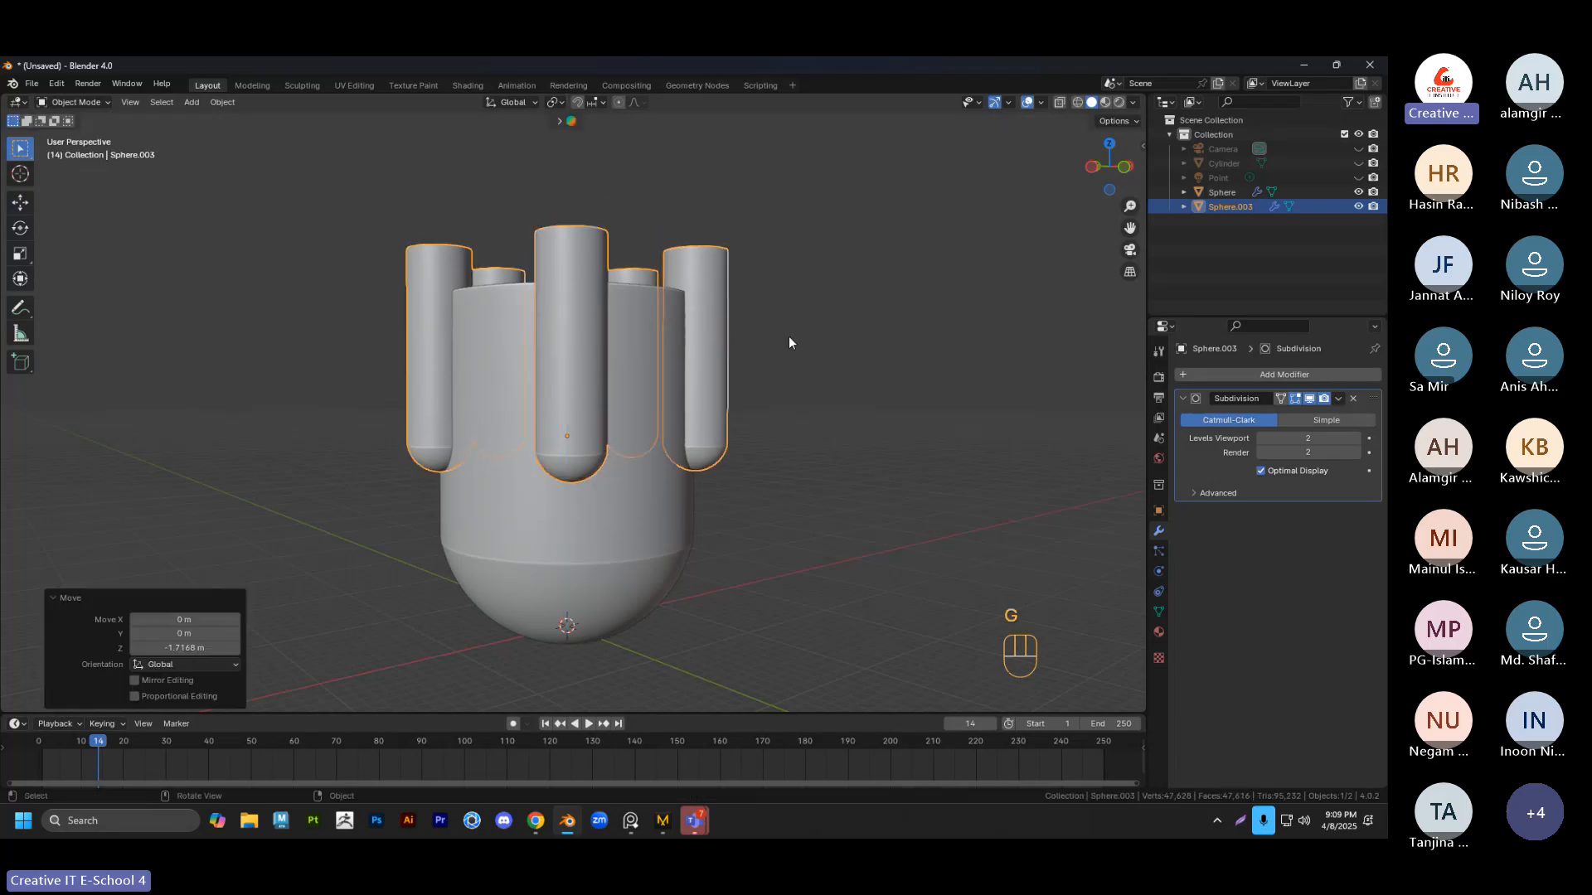
left_click(788, 336)
middle_click_drag(789, 335, 697, 396)
left_click(617, 347)
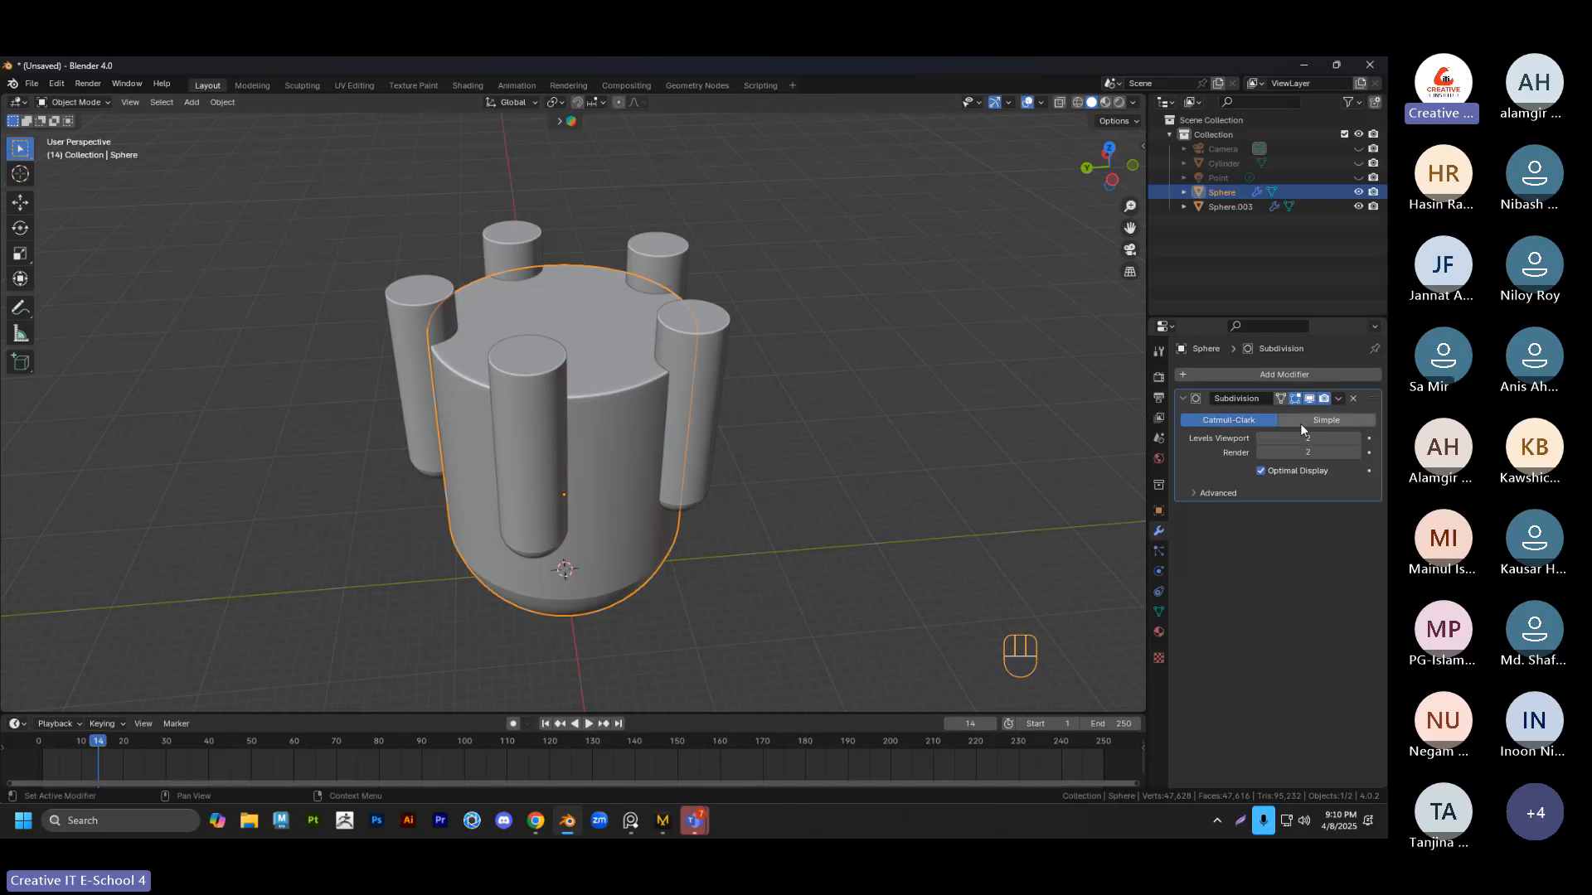
left_click(953, 427)
left_click(634, 420)
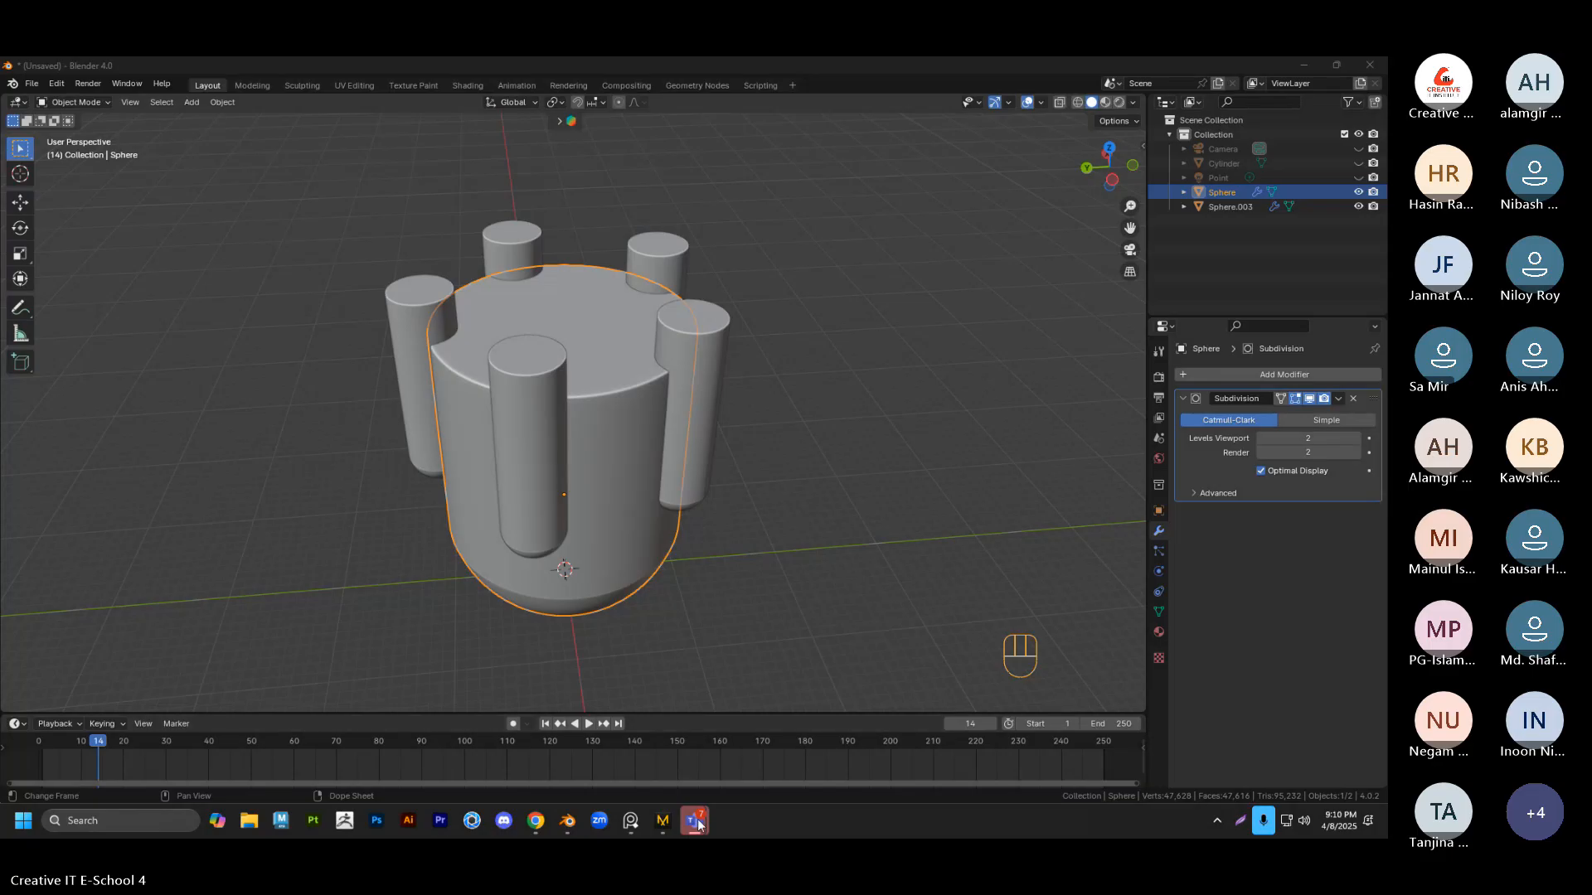
Switch to the Teams meeting window, admit the participant waiting in the lobby, and minimize the window
mouse_move(697, 822)
left_click(605, 703)
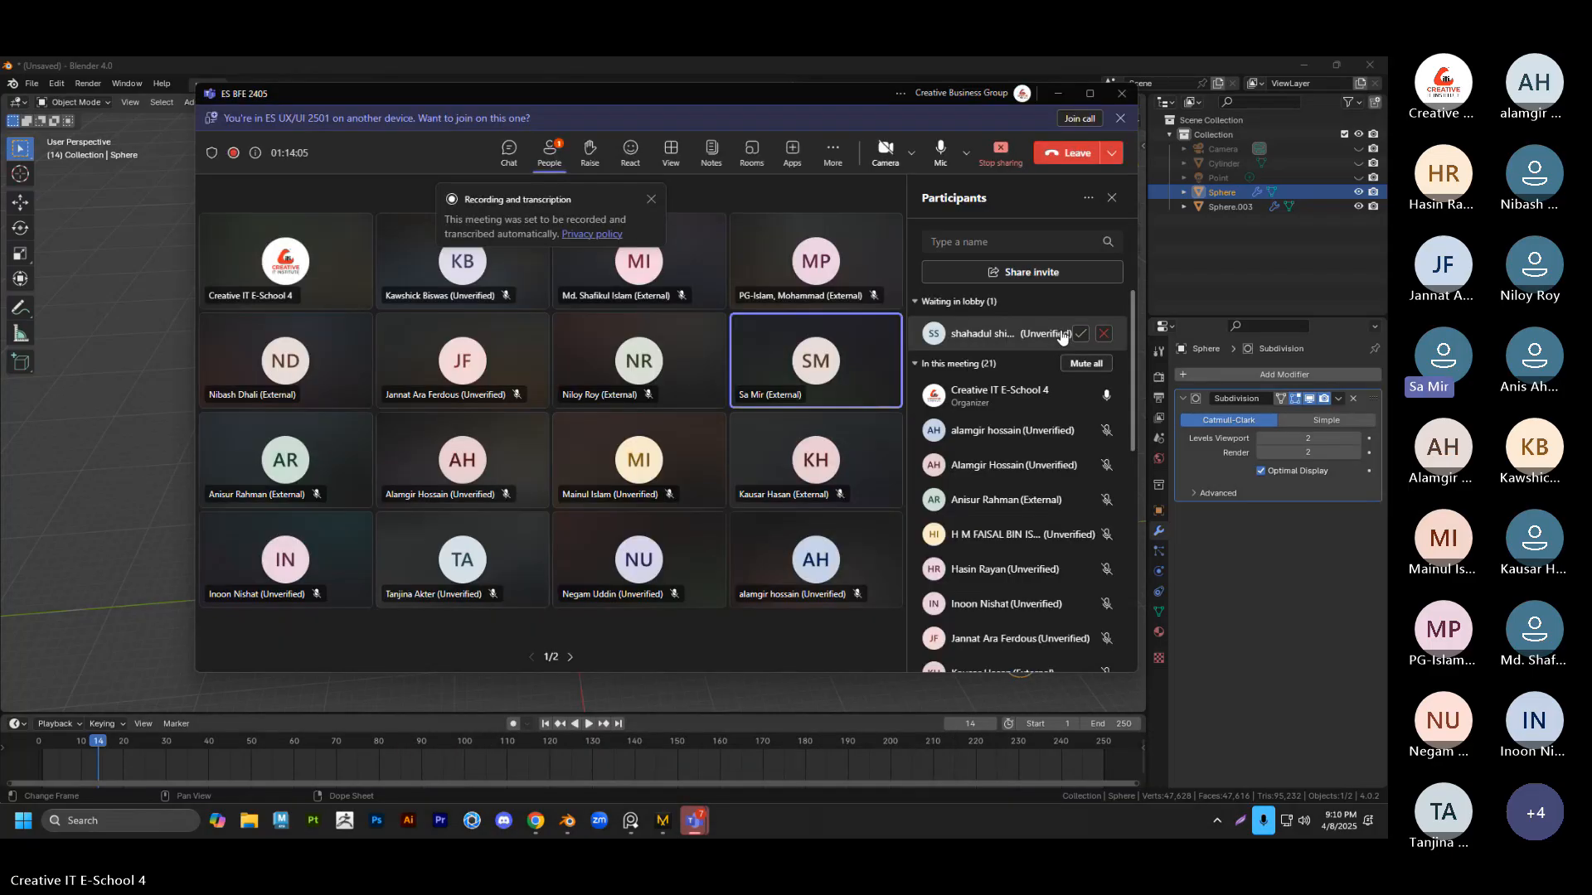
left_click(1057, 92)
Examine from several angles how the joined ring of small cylinders intersects the main body
left_click(825, 330)
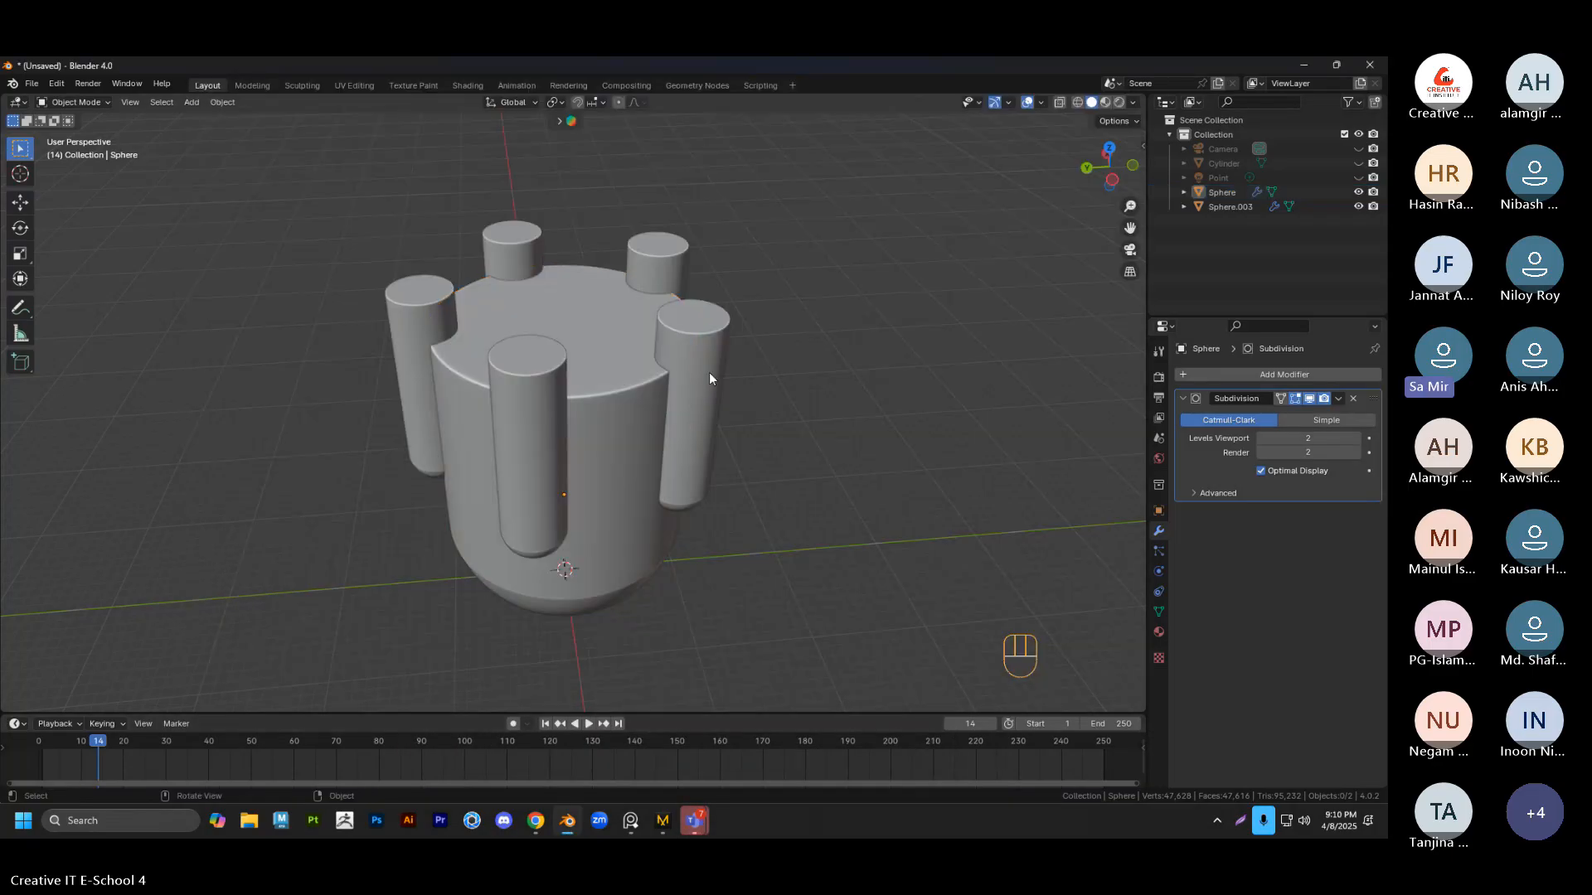
left_click(709, 372)
middle_click_drag(789, 446, 772, 427)
left_click(773, 428)
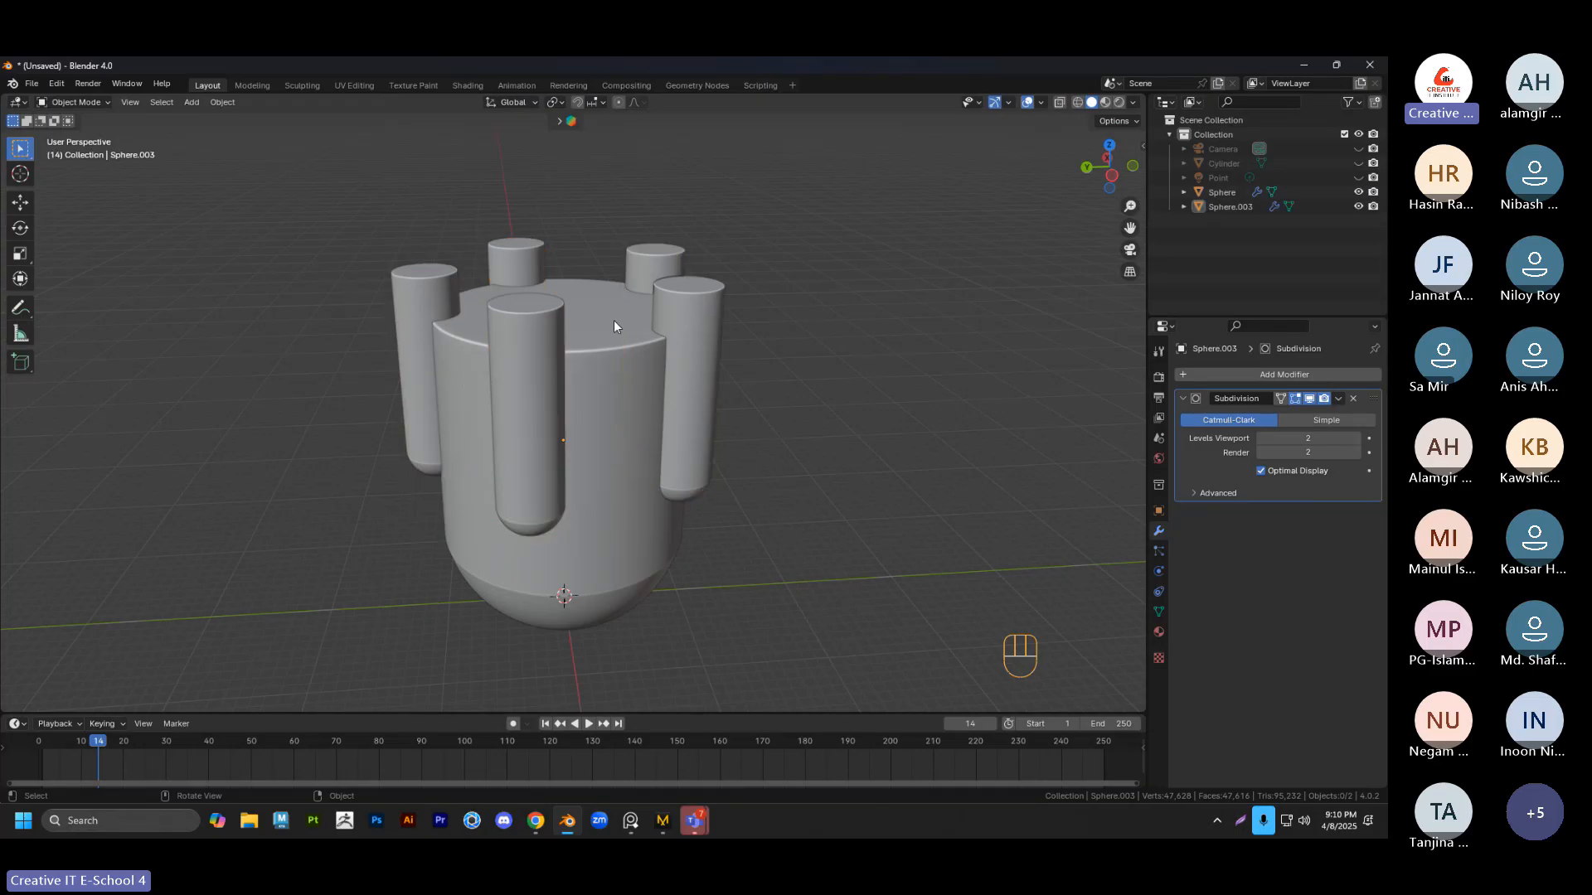
left_click(708, 340)
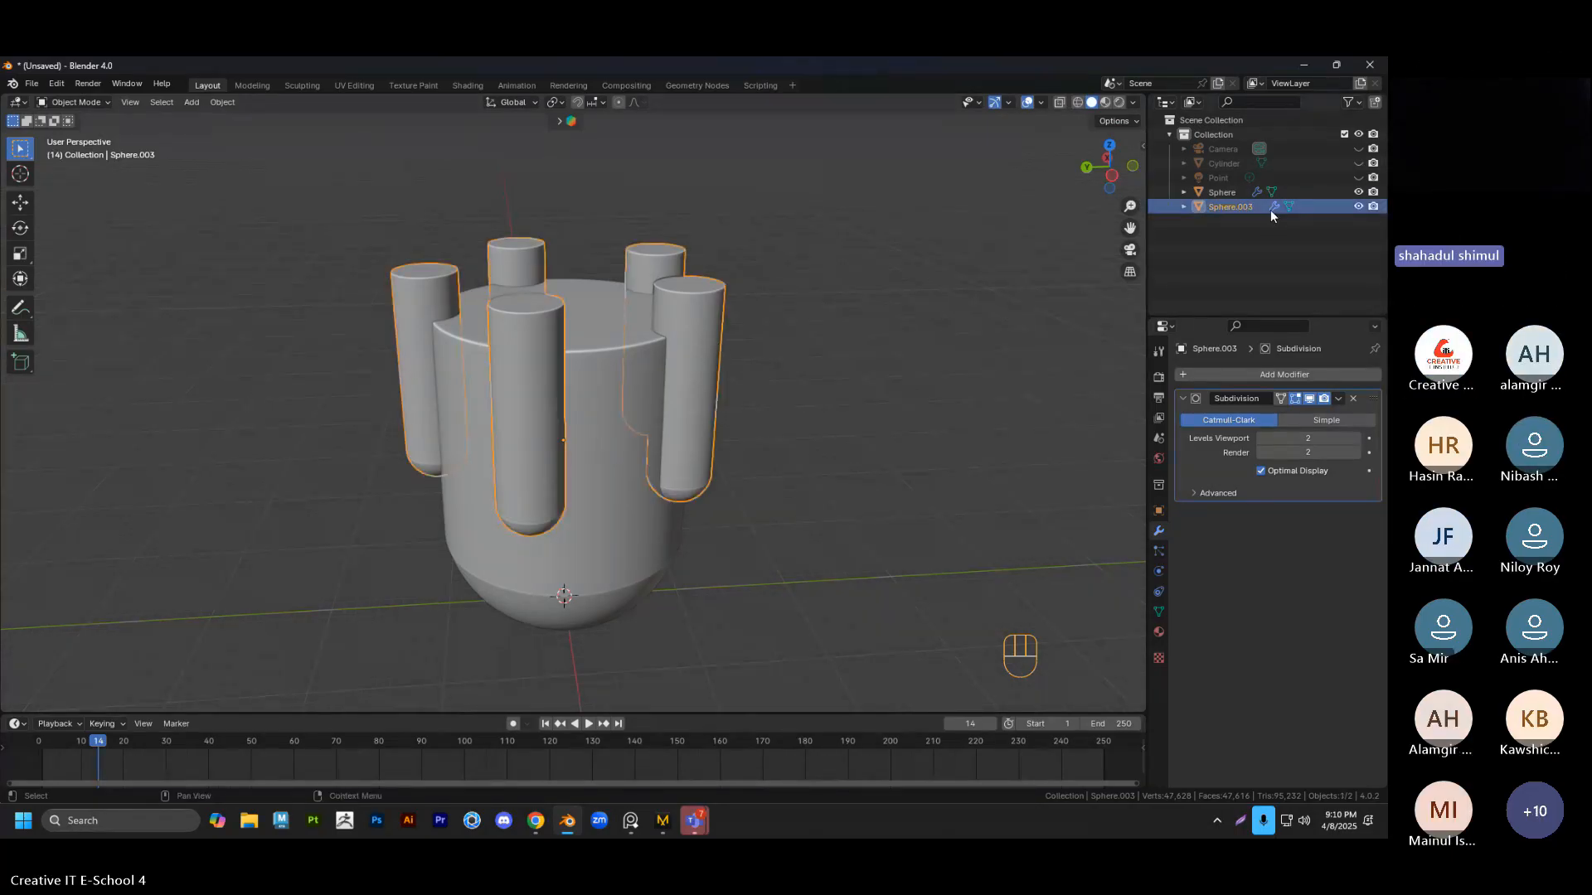
left_click(939, 331)
middle_click_drag(802, 398, 819, 438)
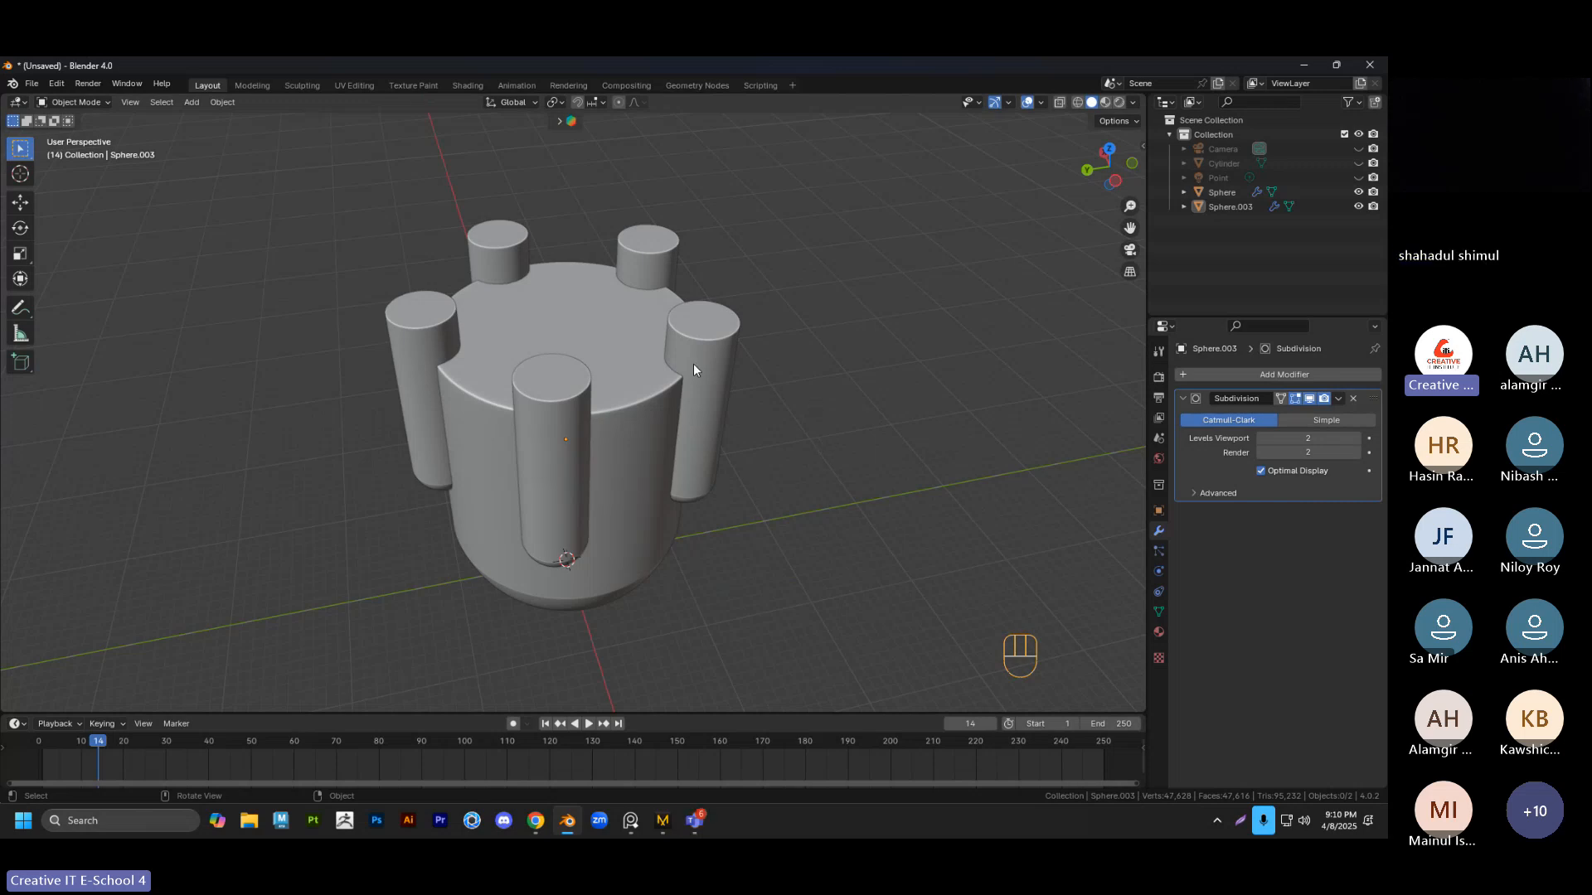
left_click(733, 347)
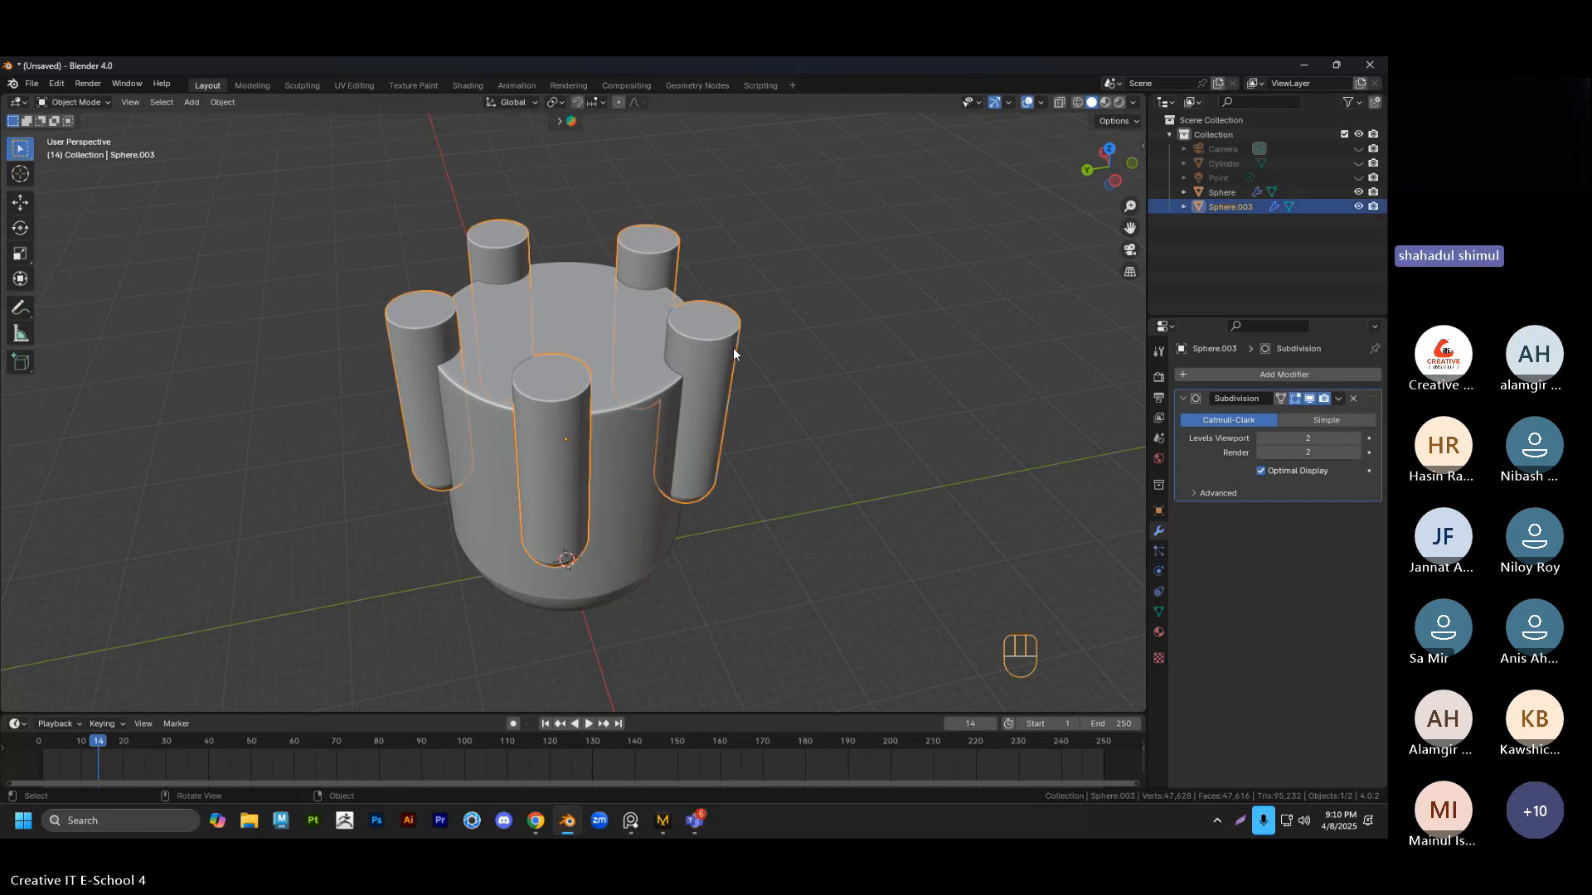
Add a Boolean modifier set to Difference on the main body, using the joined small cylinders as its object
middle_click_drag(814, 355, 785, 363, "shift")
left_click(797, 410)
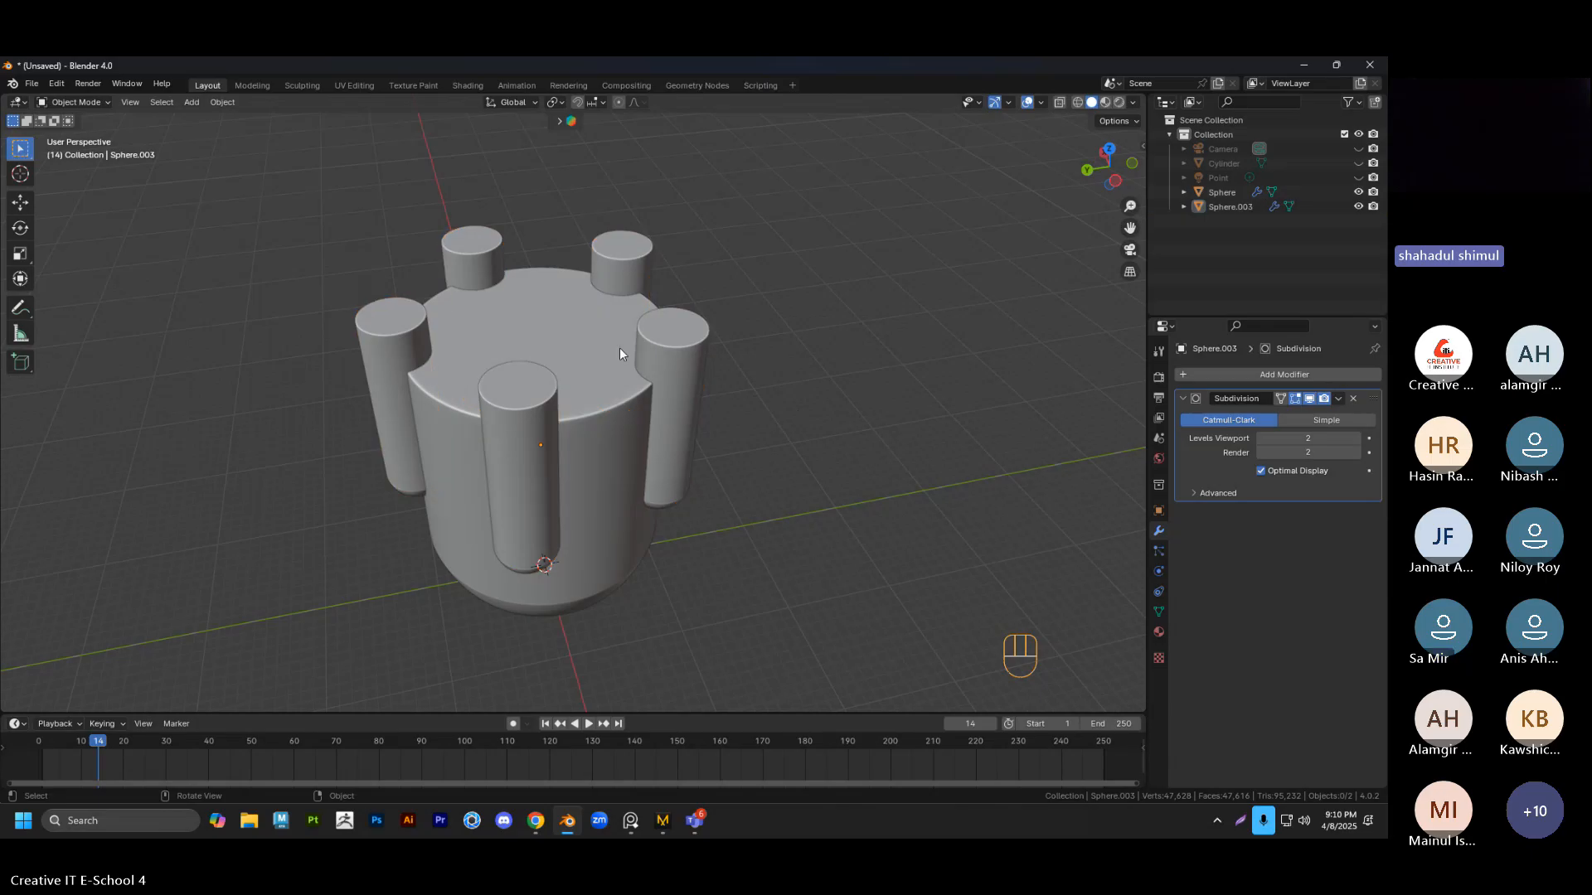
left_click(619, 347)
left_click(594, 385)
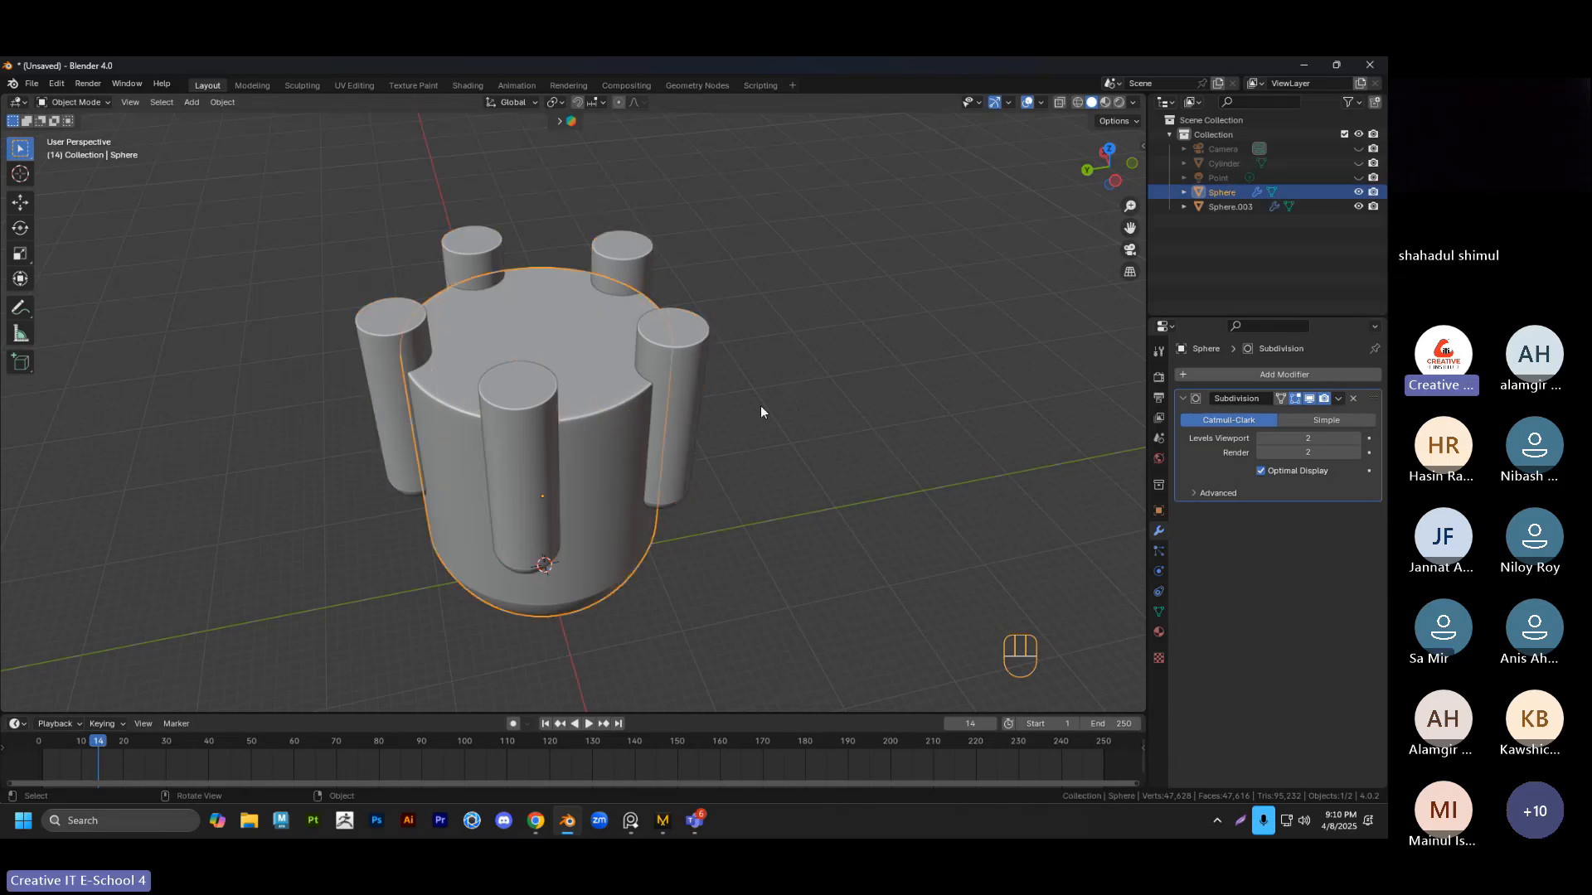
left_click(1305, 377)
left_click(1130, 402)
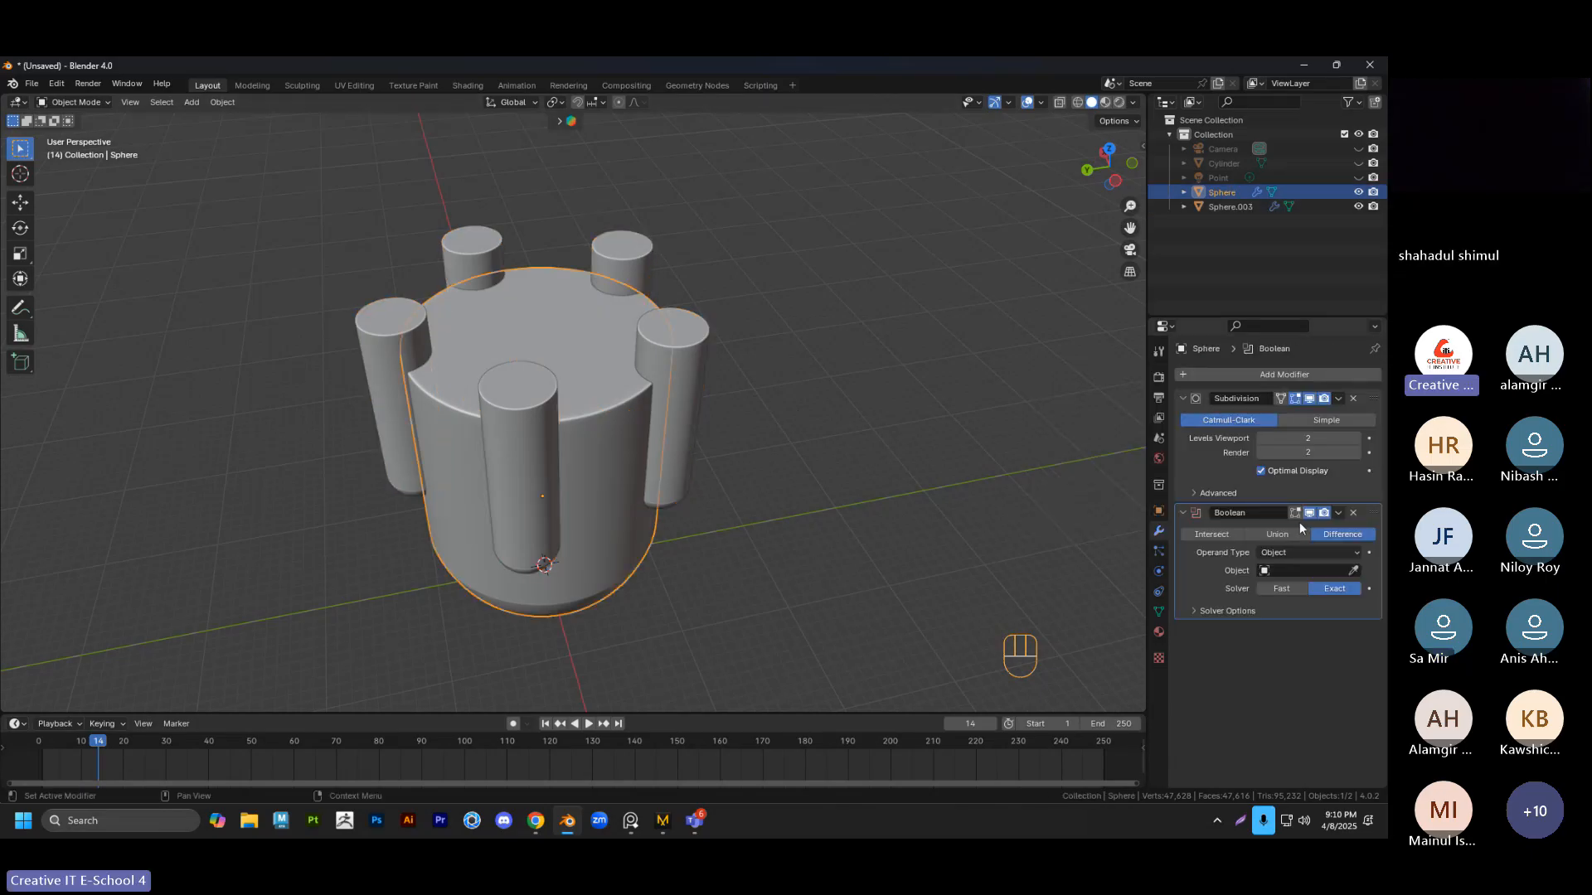
left_click(1349, 571)
left_click(789, 385)
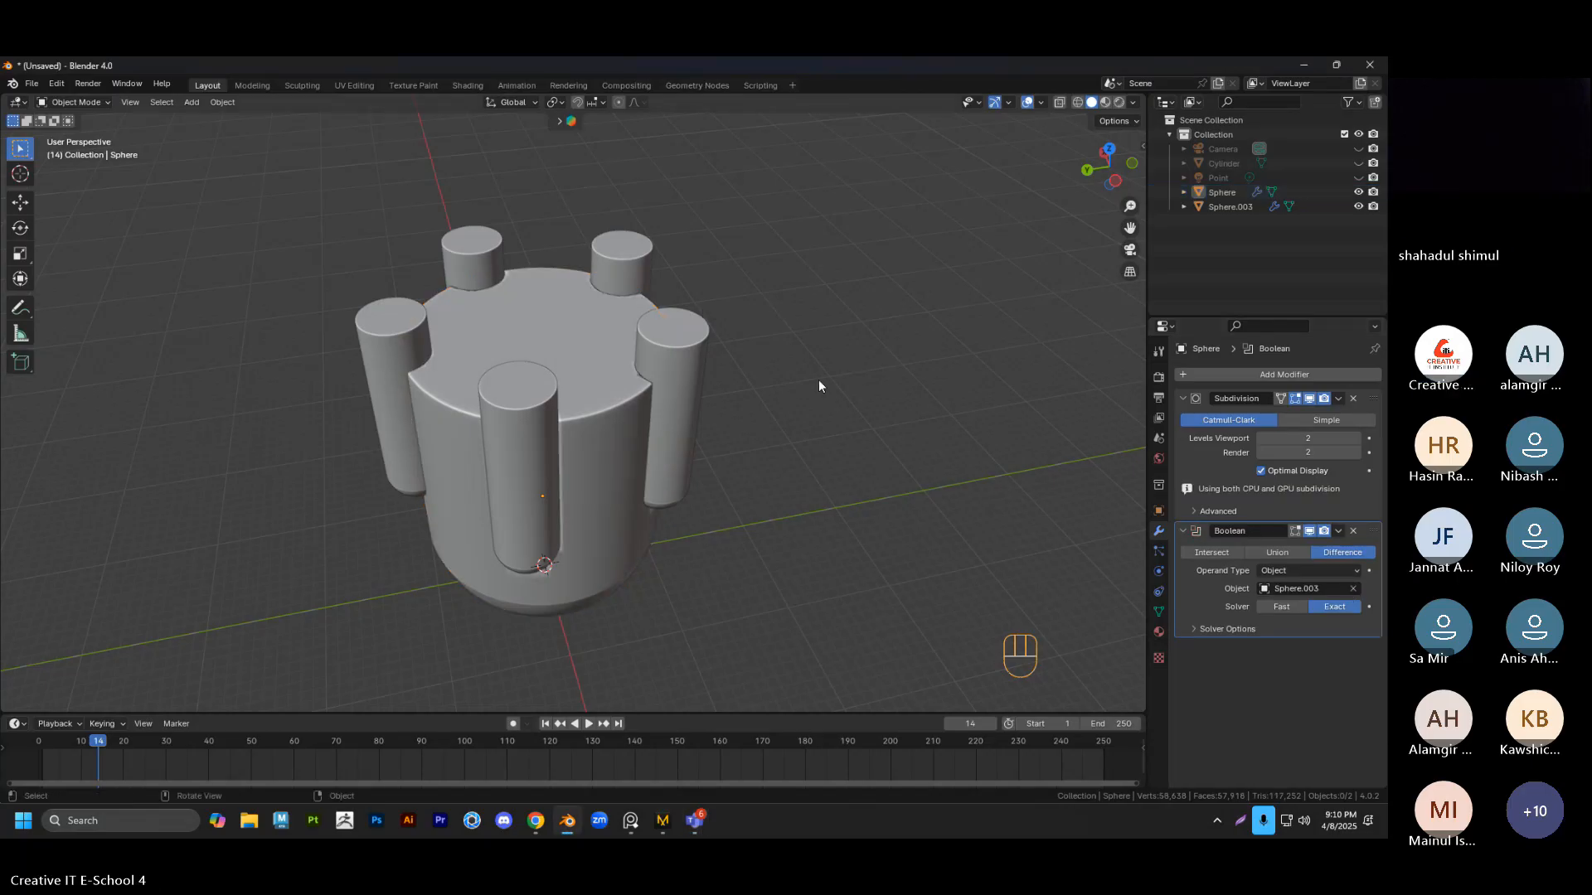
Shade the main body smooth with Auto Smooth at 30° and deselect it
middle_click_drag(818, 386, 572, 340)
left_click(550, 365)
right_click(533, 380)
left_click(532, 380)
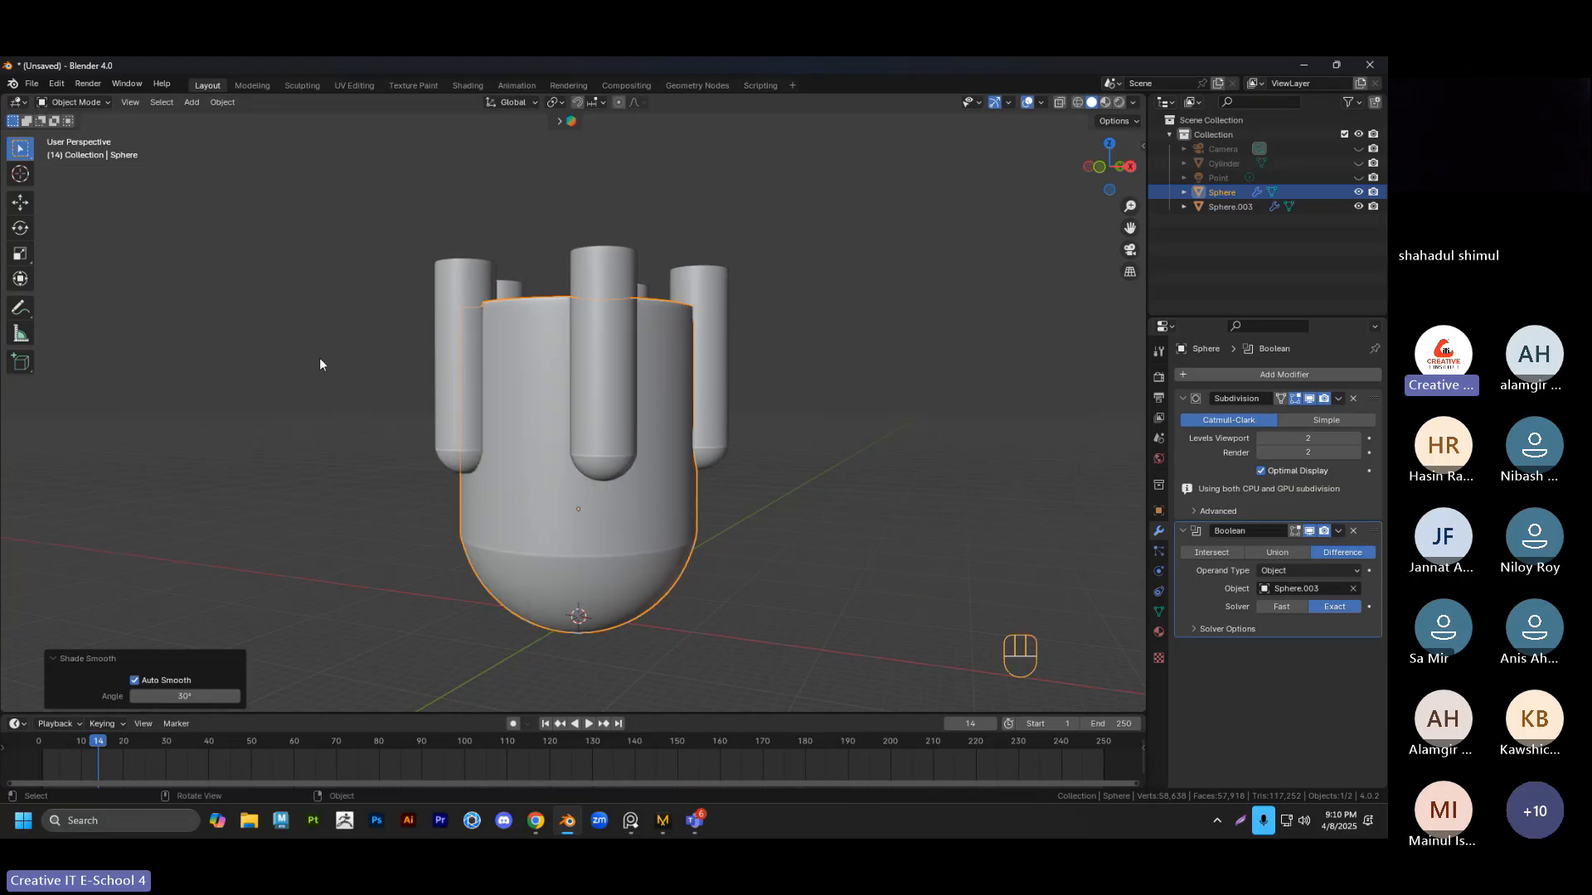
left_click(321, 356)
Hide the joined cylinders, examine the grooves cut into the main body, and select the body
middle_click_drag(415, 370, 763, 381)
left_click(559, 406)
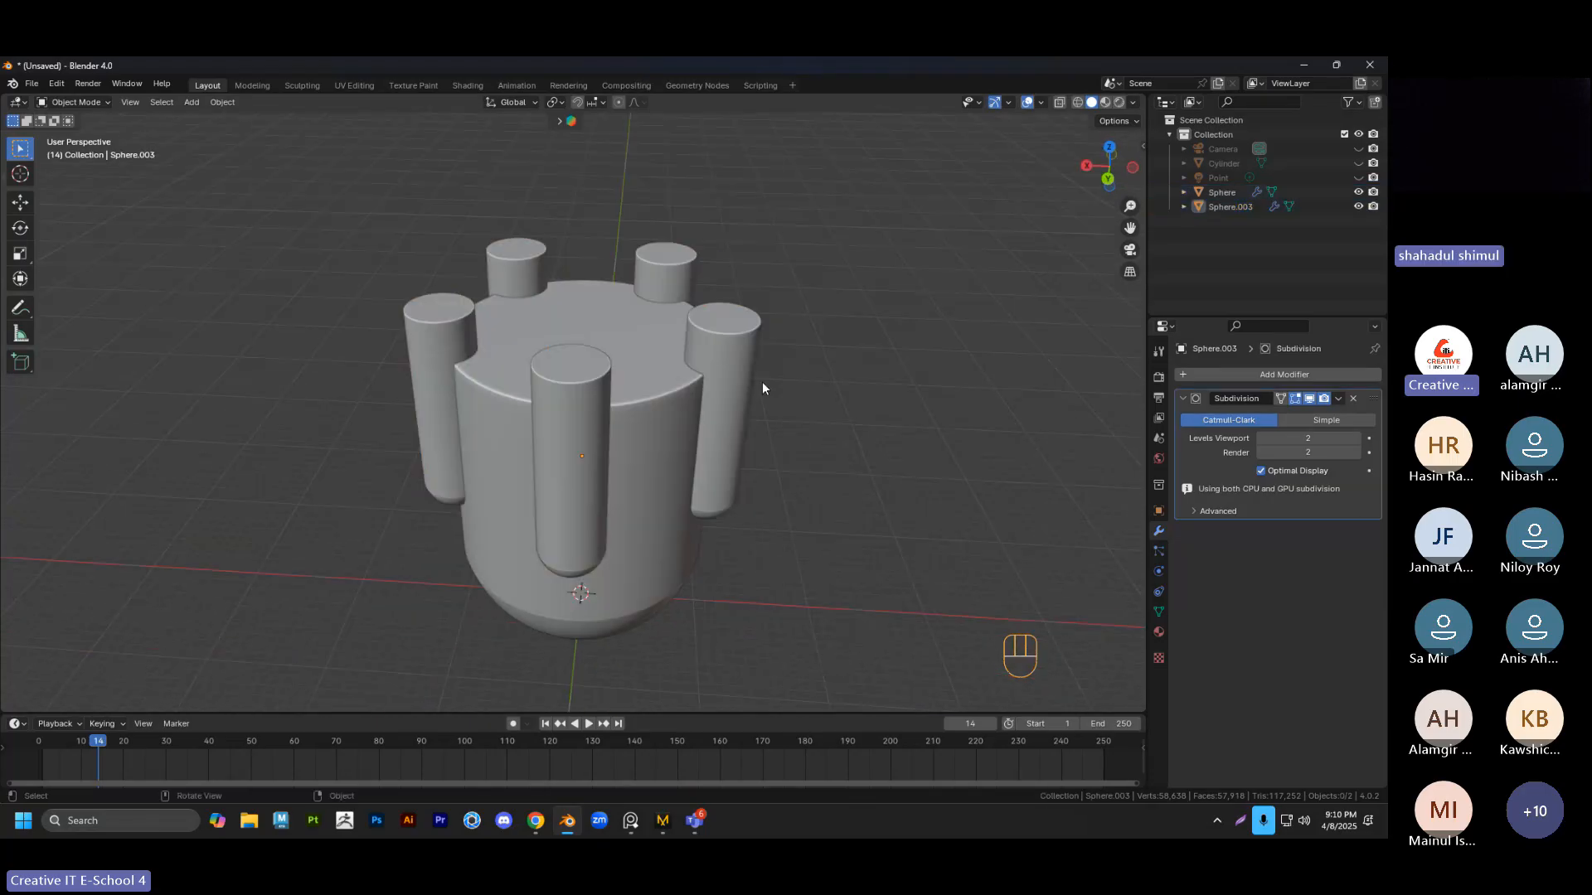
left_click(1358, 206)
middle_click_drag(912, 350, 612, 506)
left_click(565, 511)
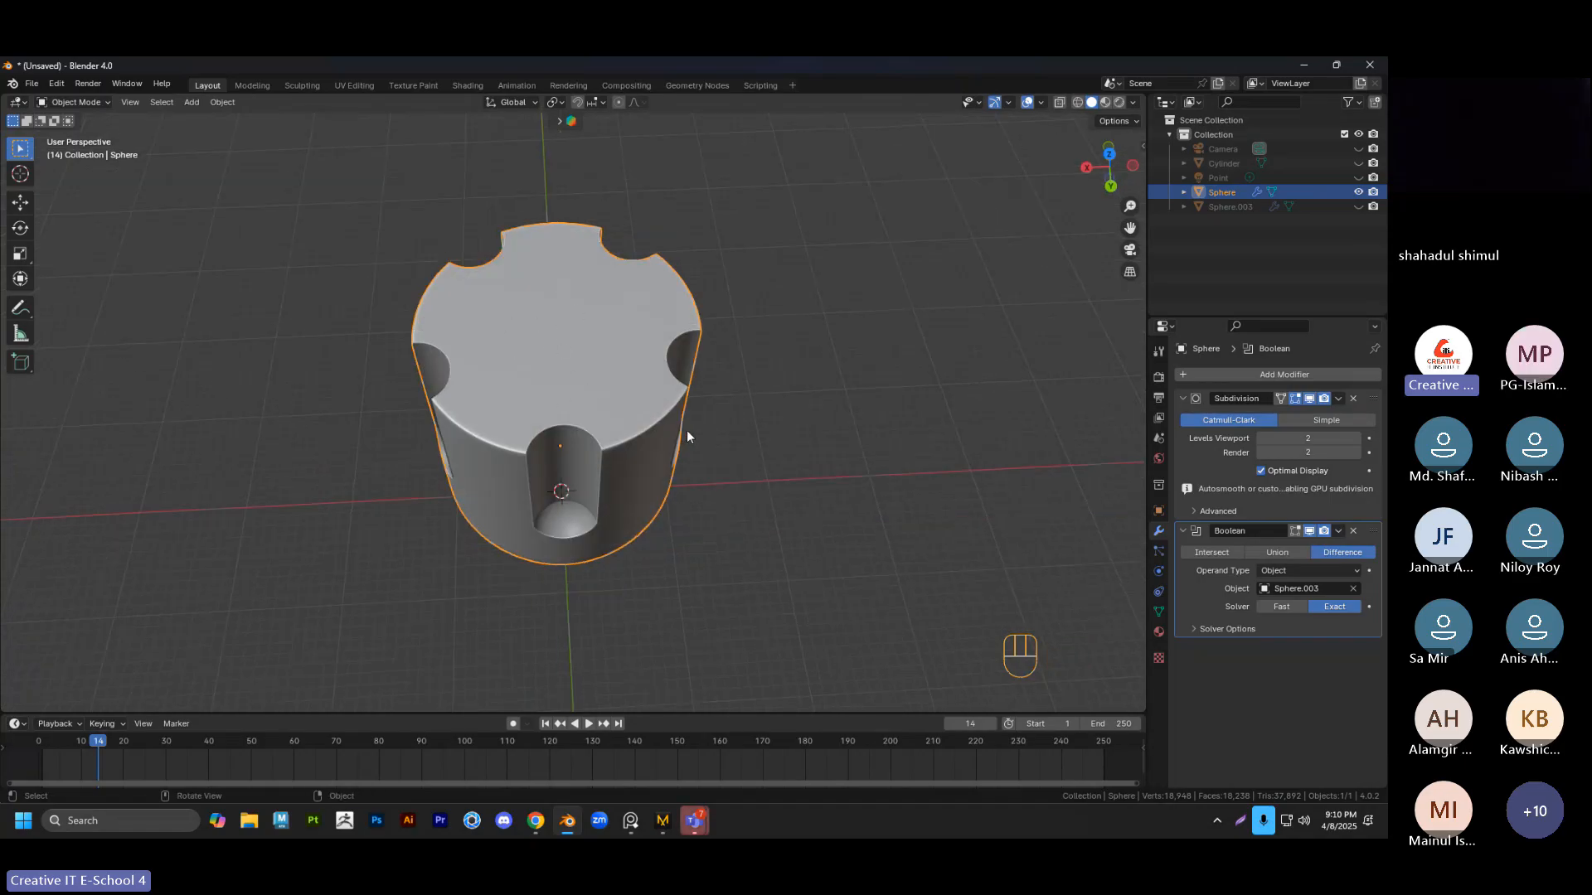
Show the joined cylinders again and apply the Boolean modifier on the main body
left_click(1358, 207)
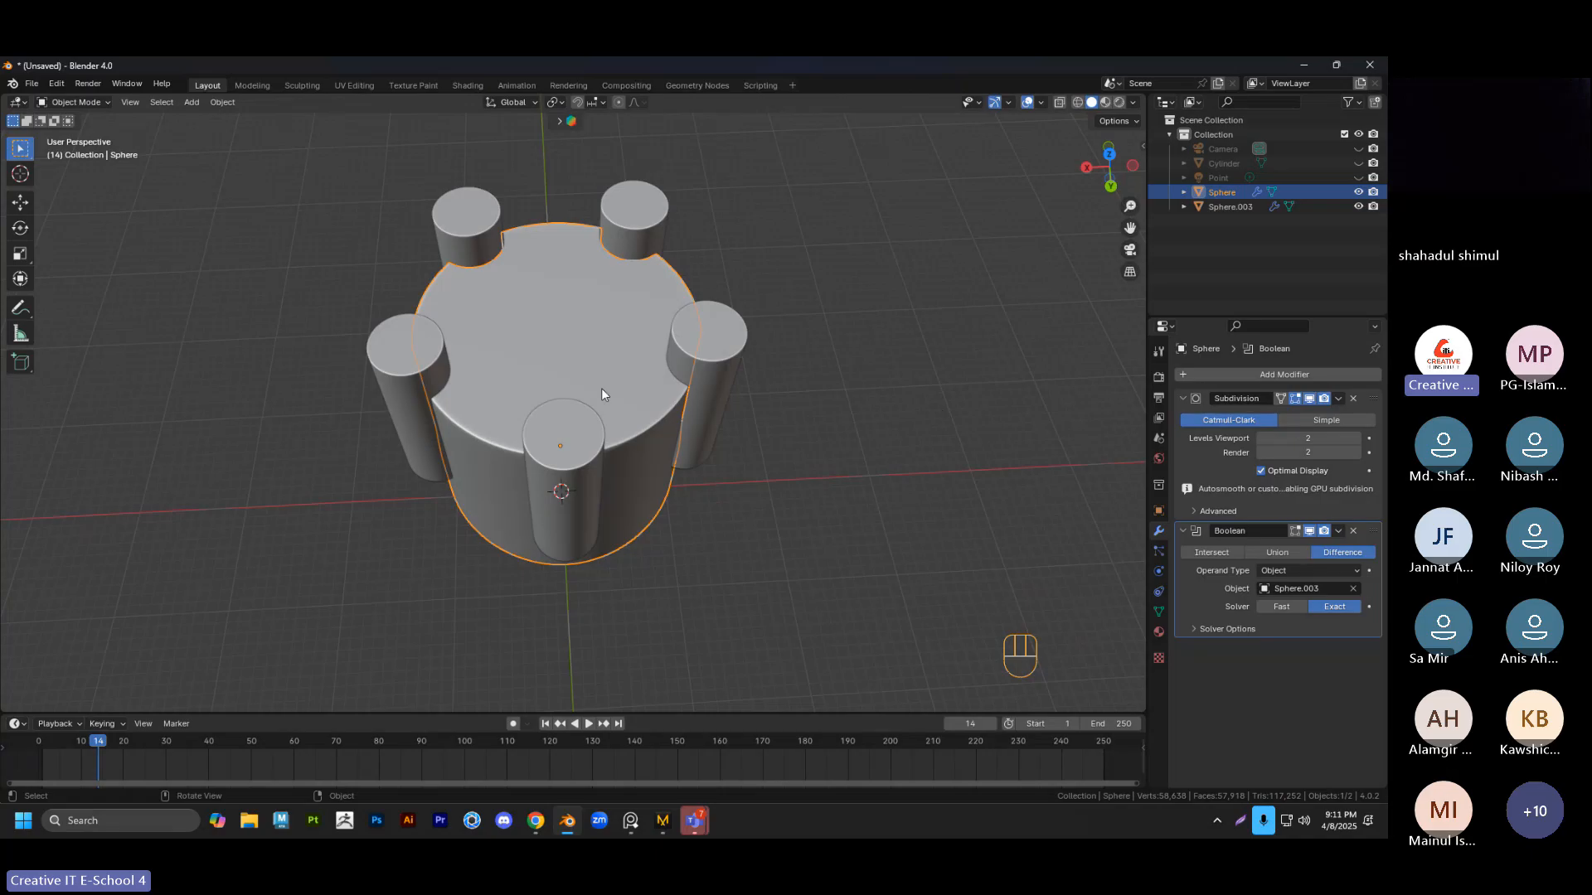
left_click(1338, 530)
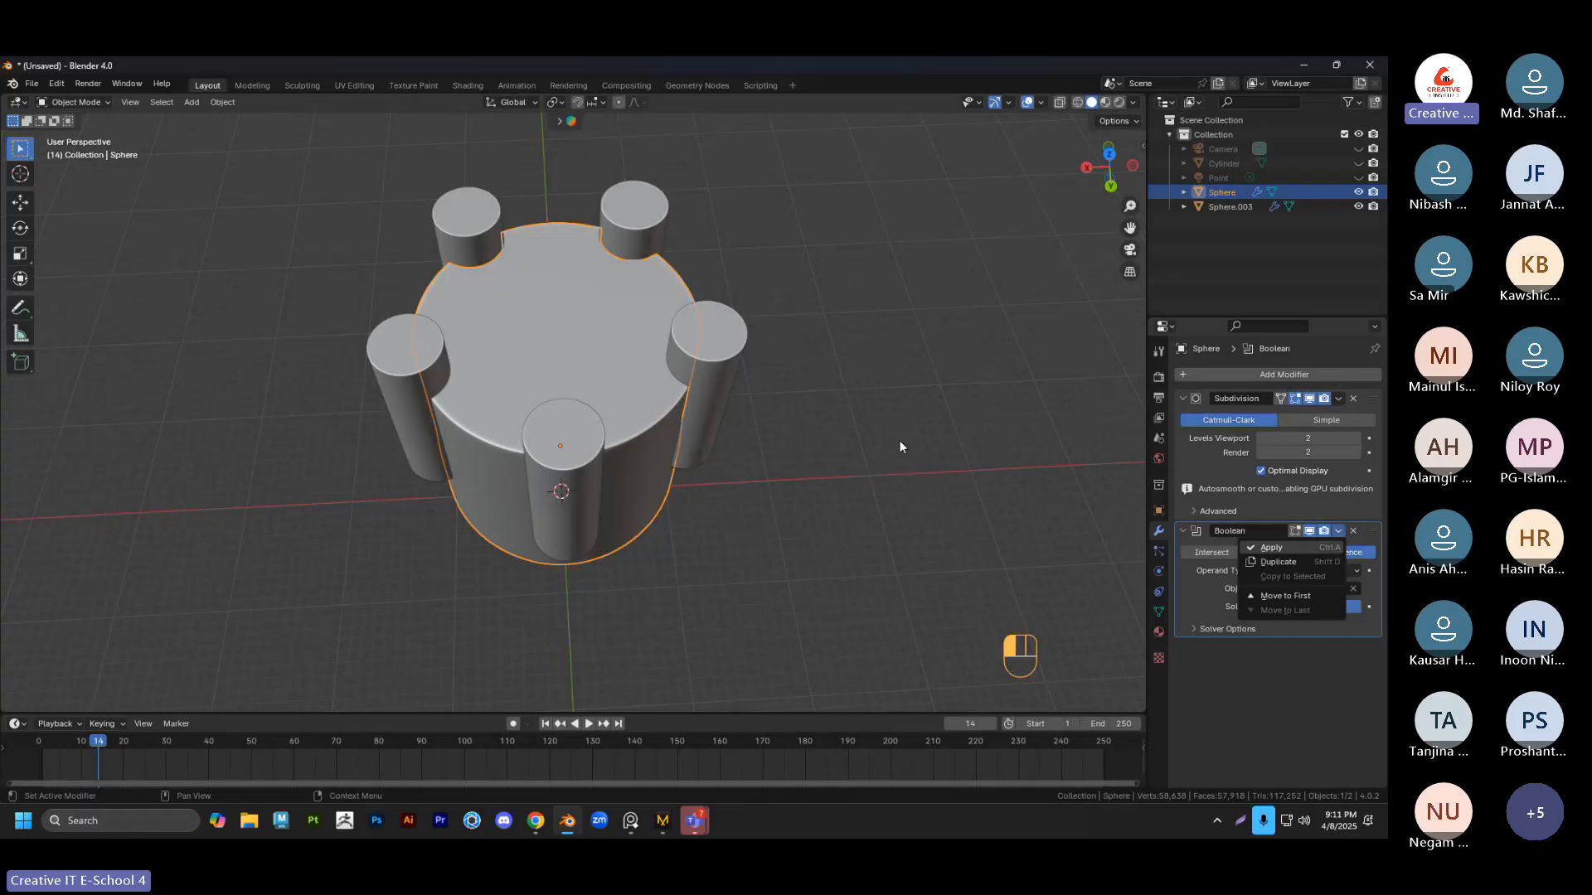
key("ctrl+a")
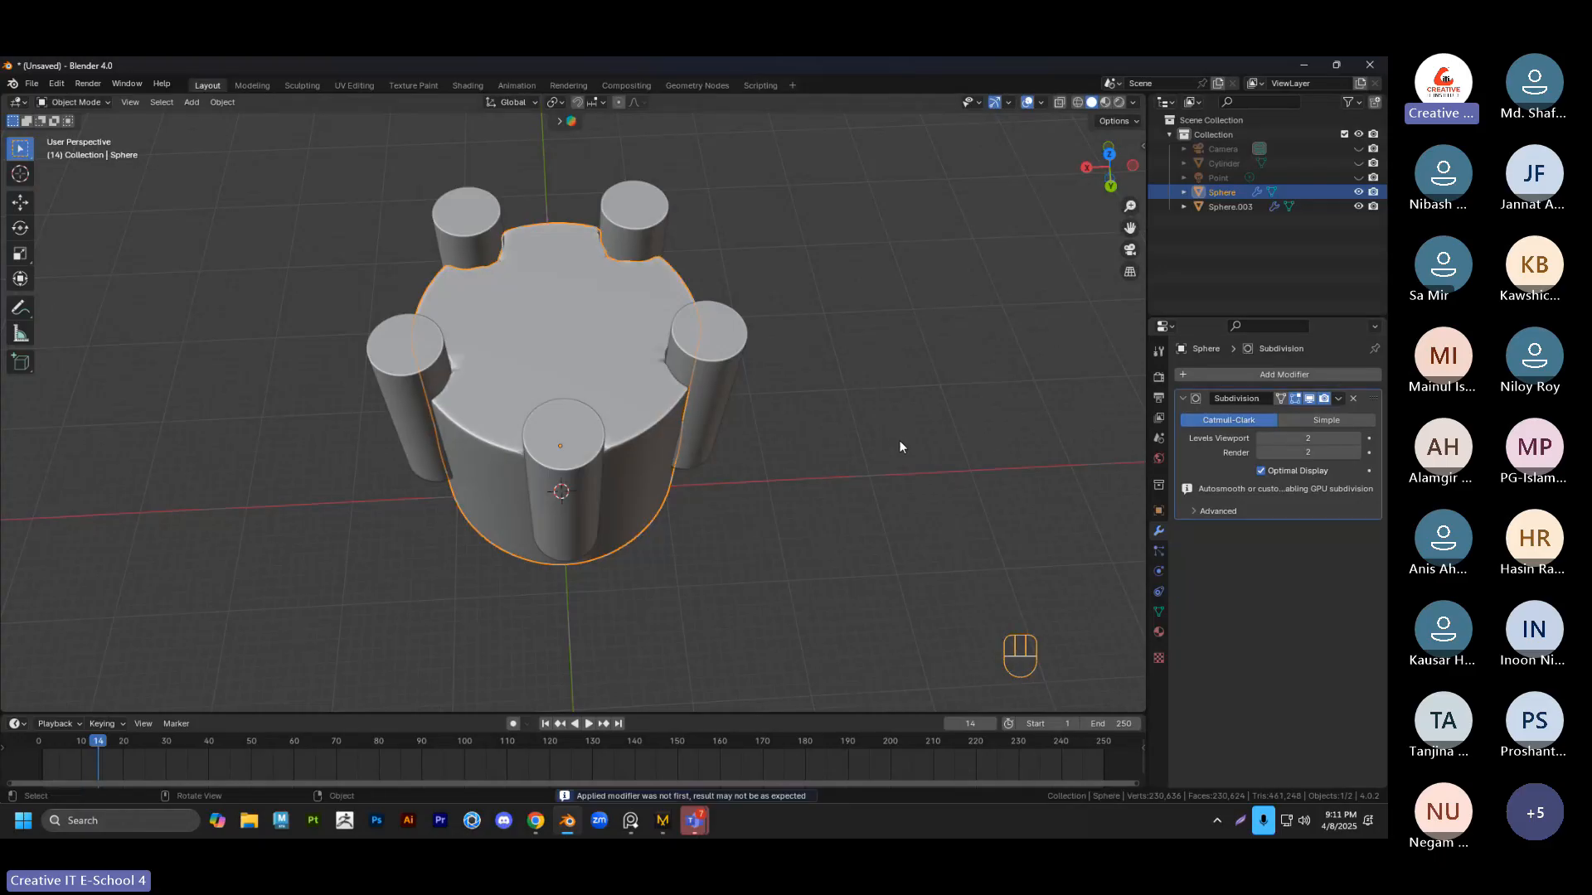
left_click(803, 405)
Select the joined cylinders and scale them uniformly to about 0.646
middle_click_drag(746, 400, 673, 375)
left_click(617, 369)
left_click(617, 368)
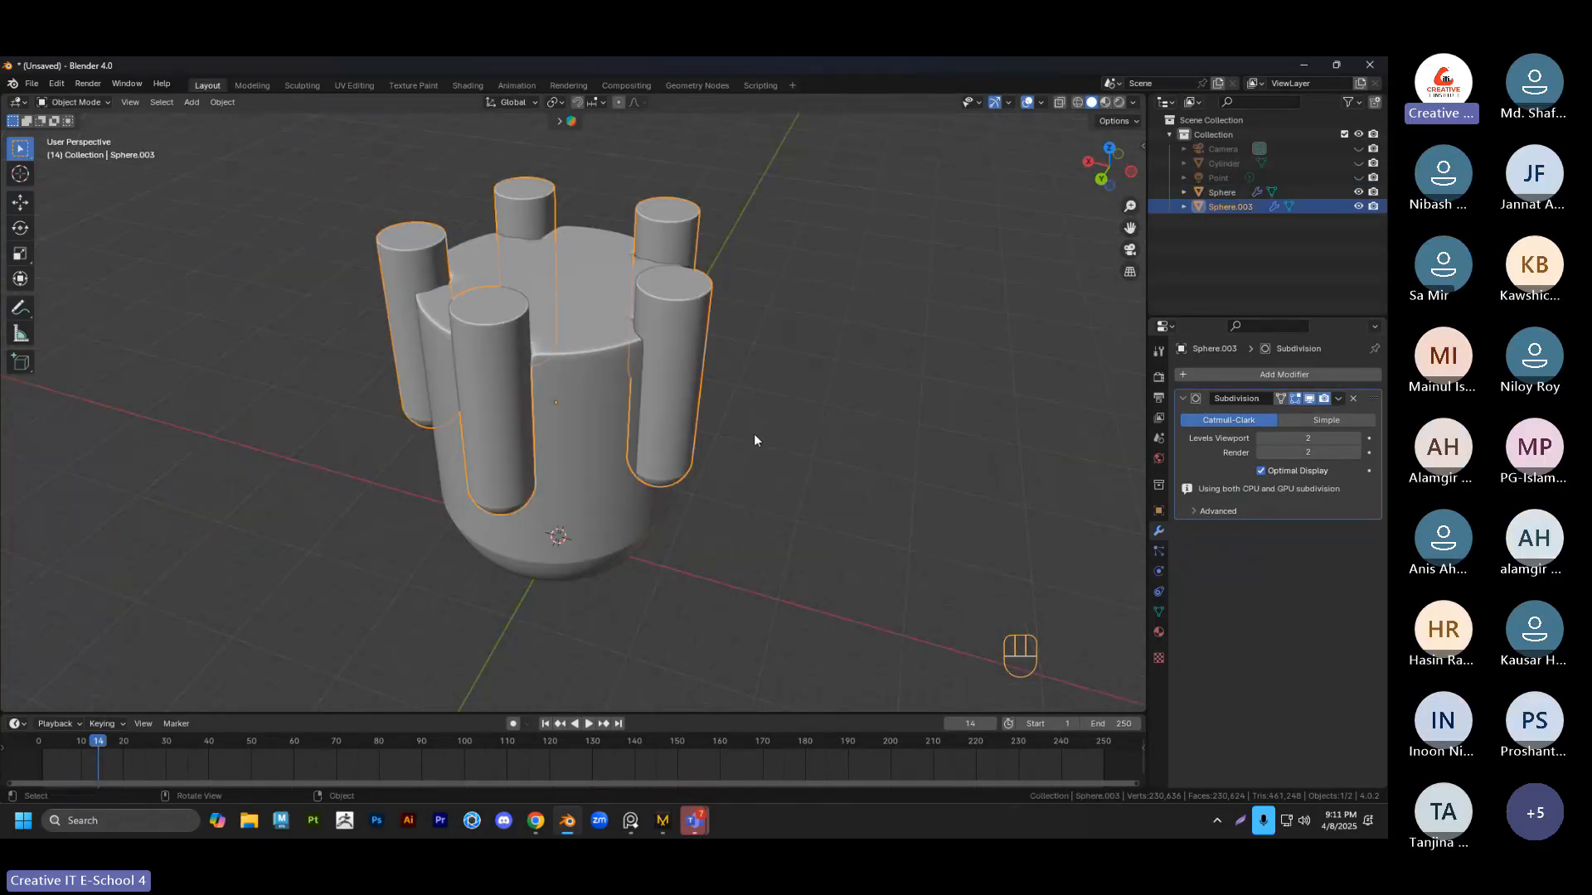
middle_click_drag(754, 437, 788, 521)
key("s")
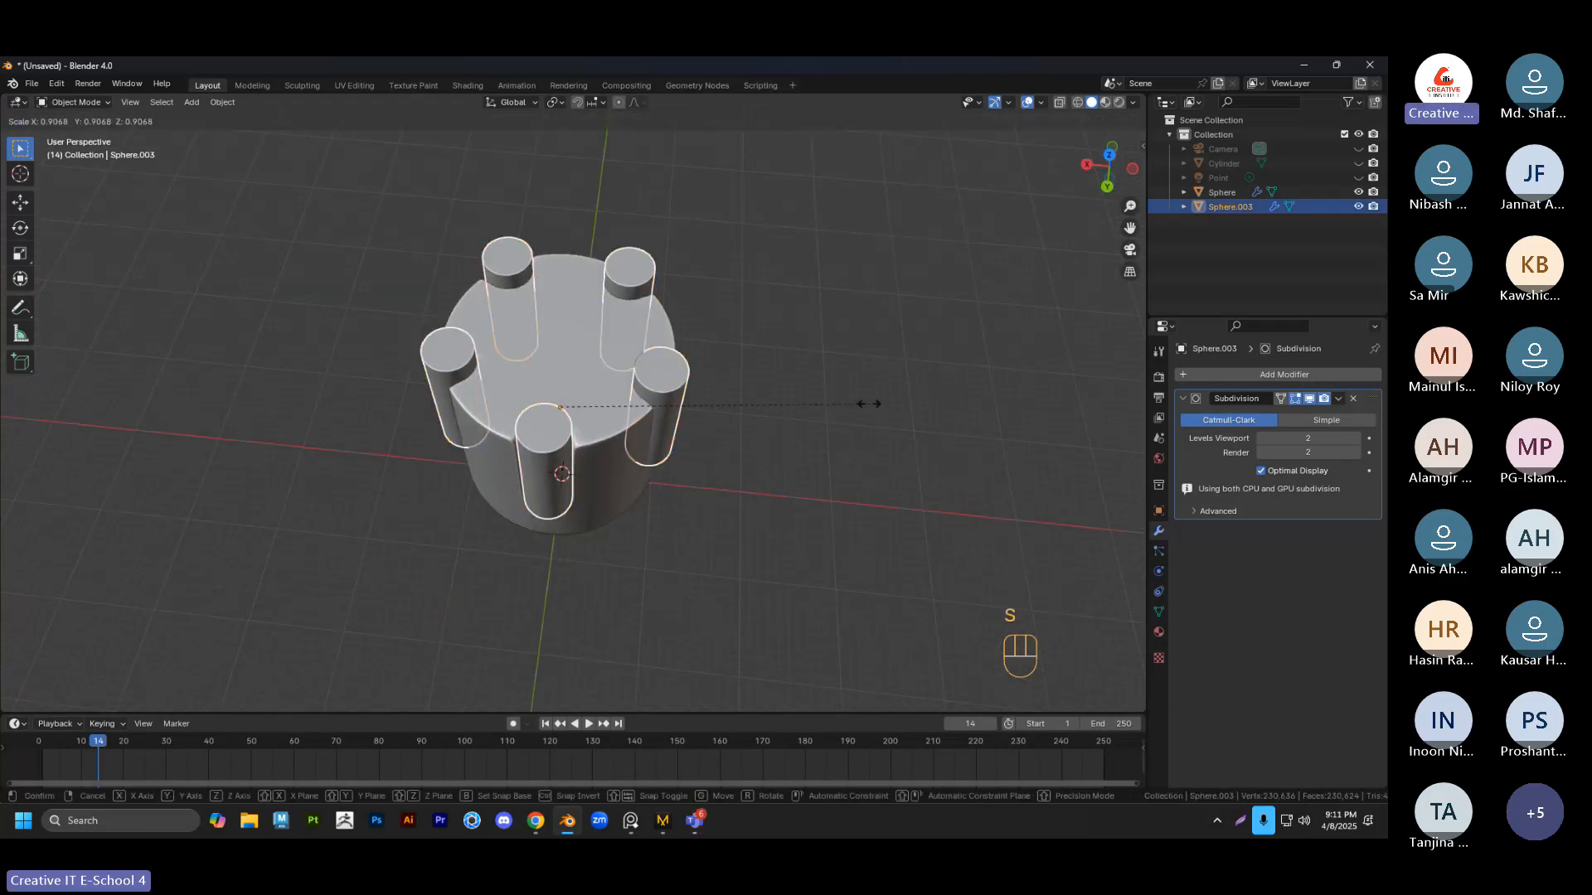
left_click(748, 405)
Rotate the joined cylinders about -35.7° around the Z axis in top view, placing them between the body's grooves
key("grave")
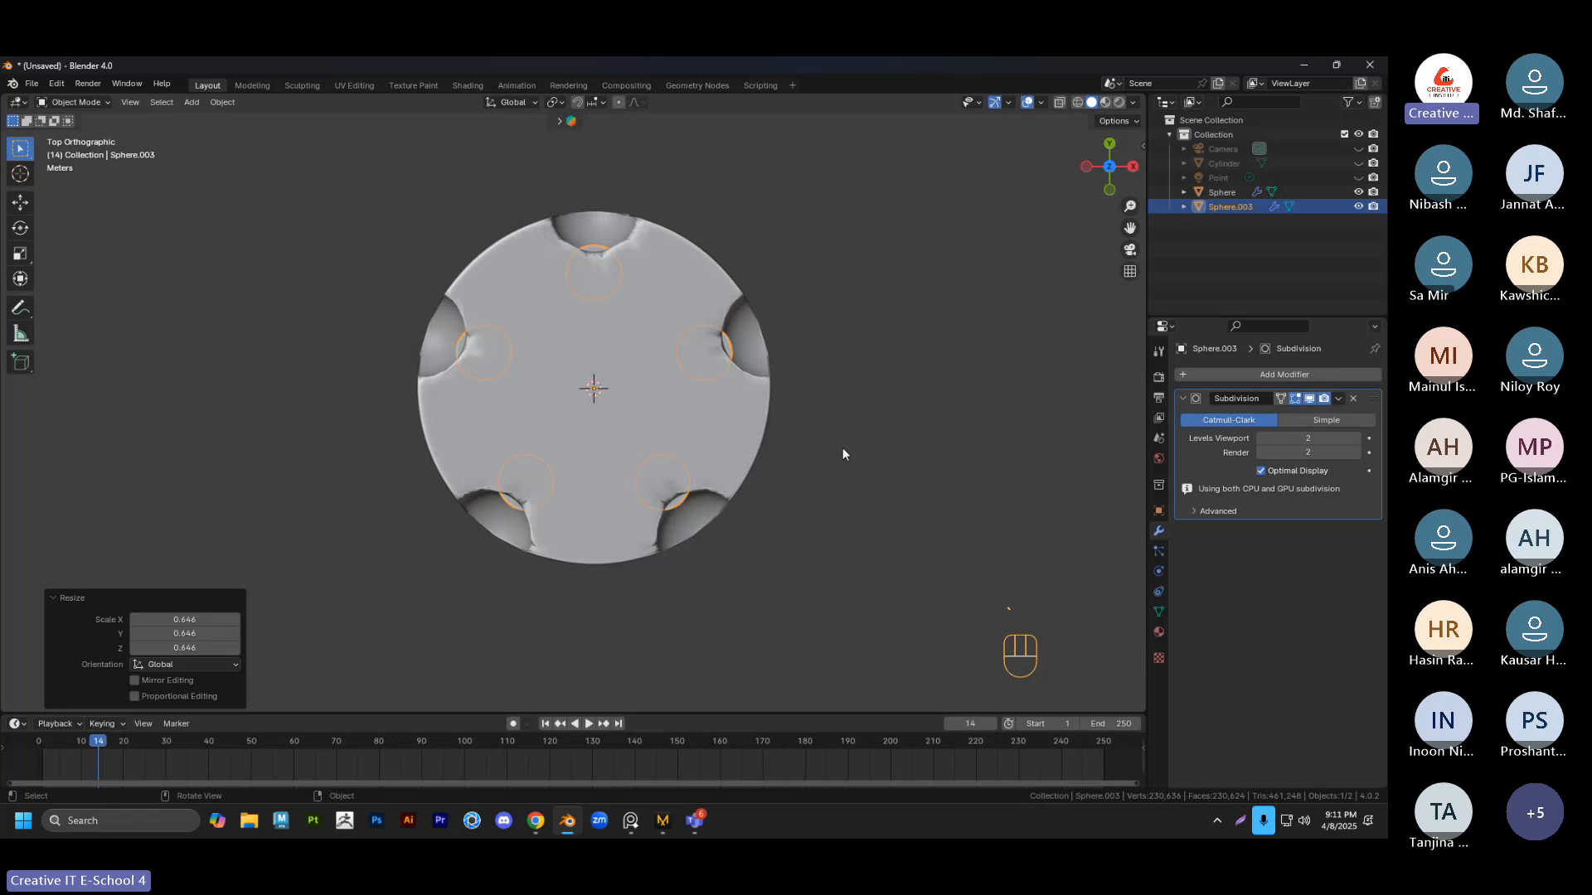
key("r")
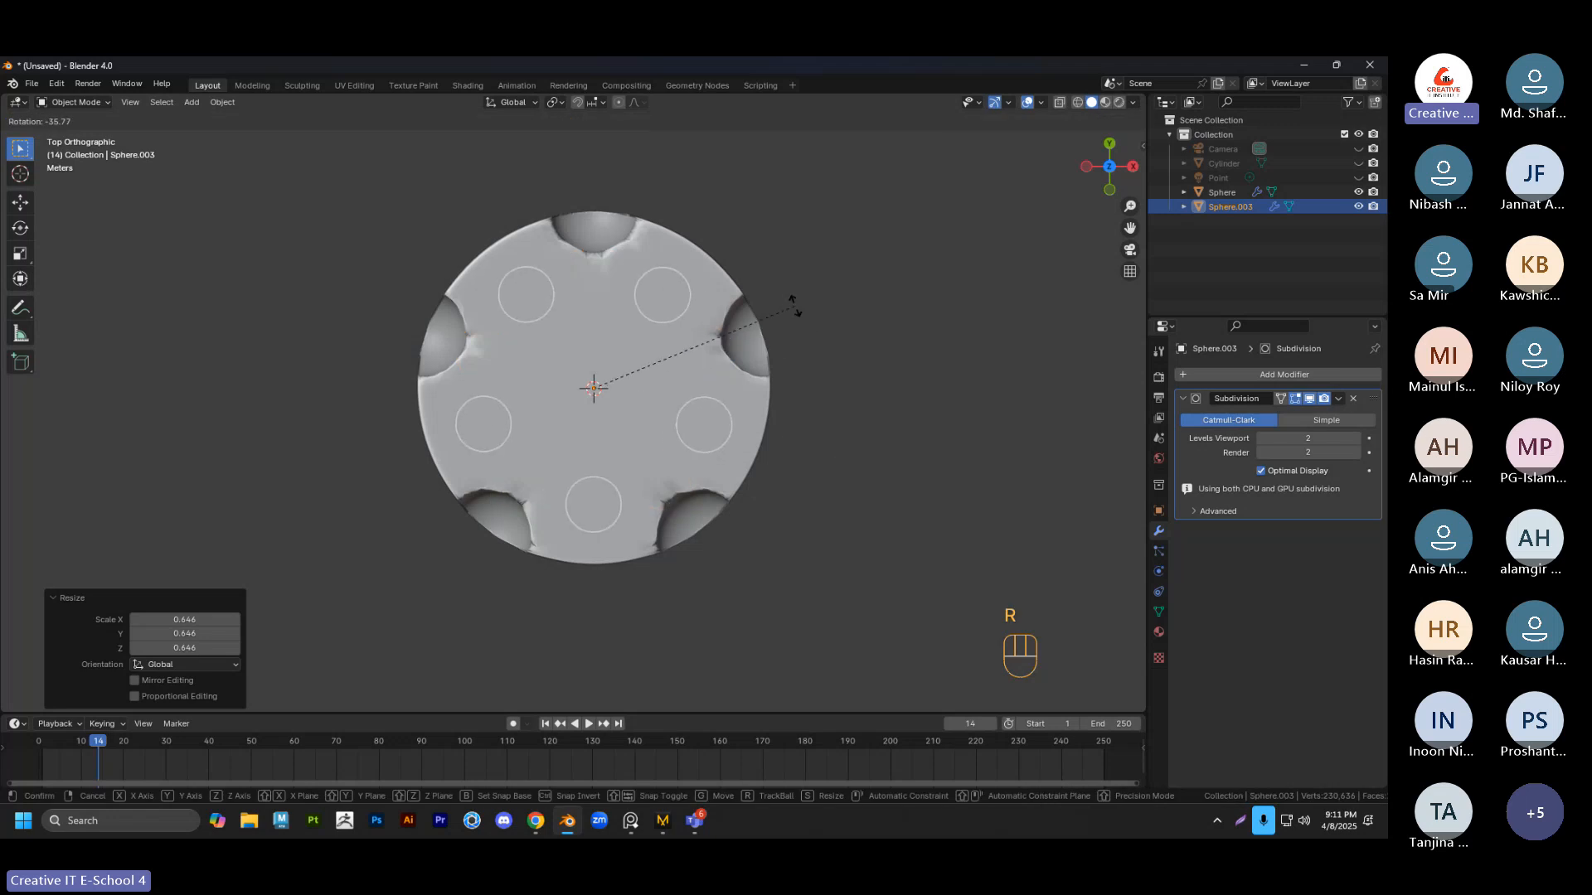
type("30")
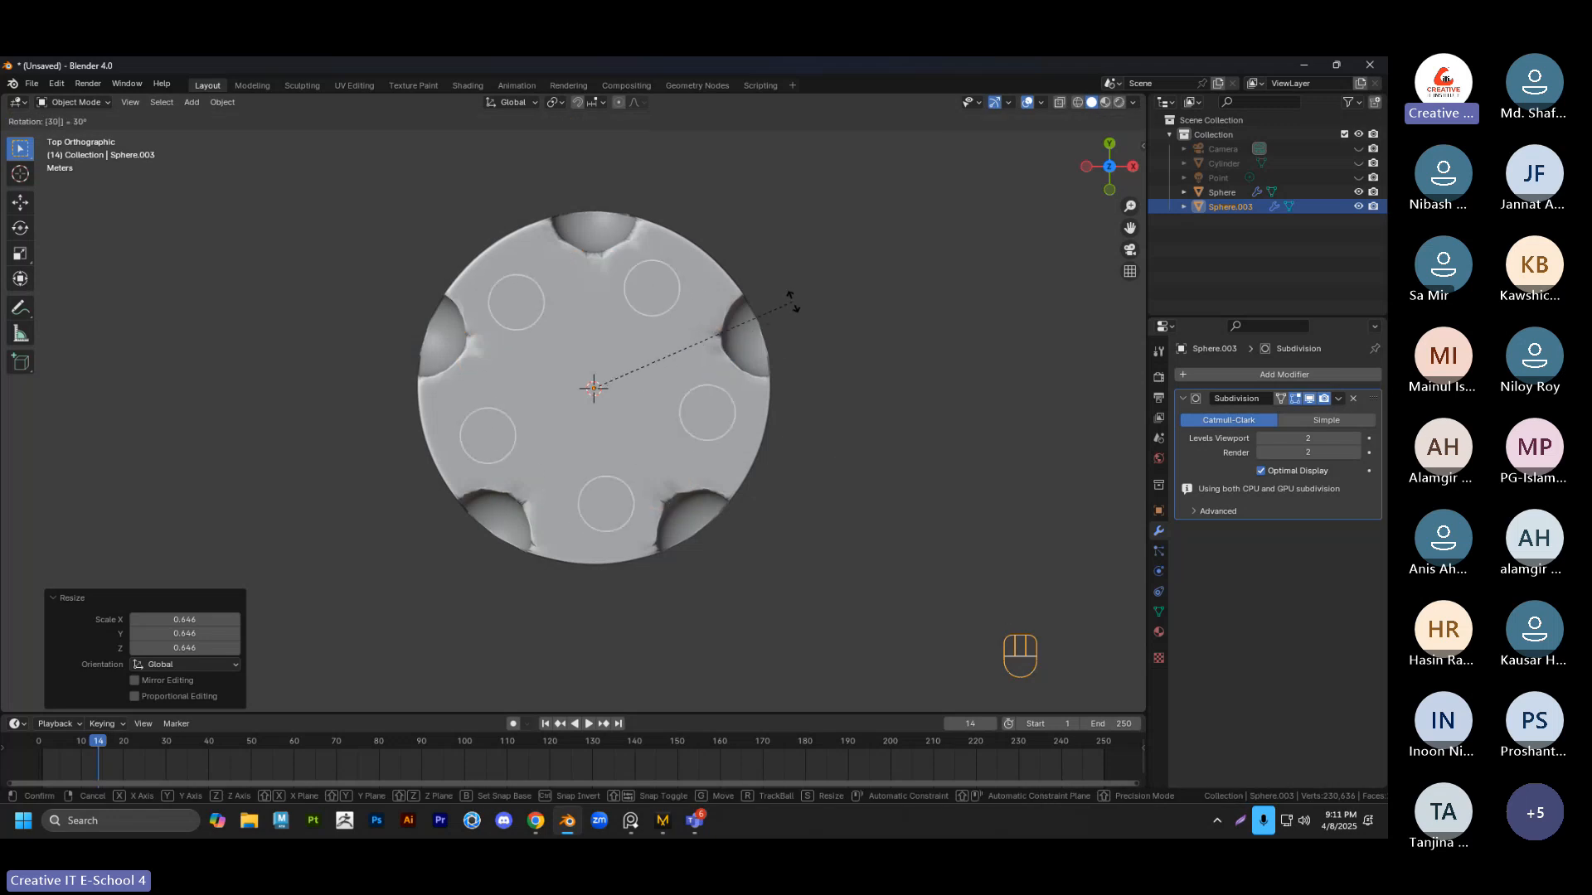
key("BackSpace")
type("5")
key("BackSpace")
key("BackSpace")
type("45")
key("BackSpace")
key("BackSpace")
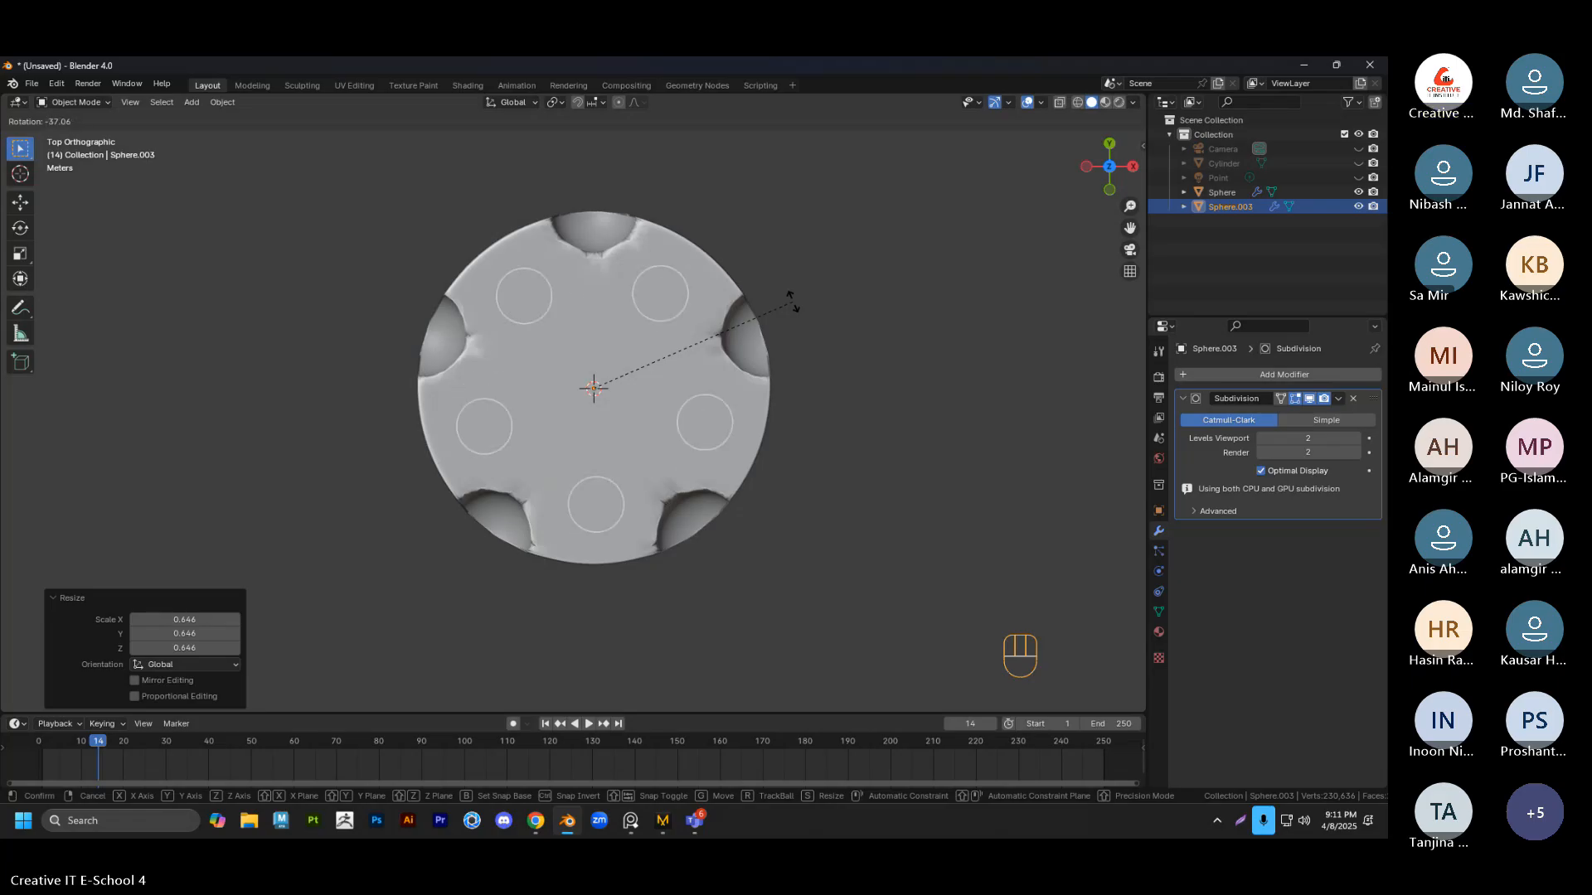
type("60")
key("BackSpace")
key("BackSpace")
left_click(792, 306)
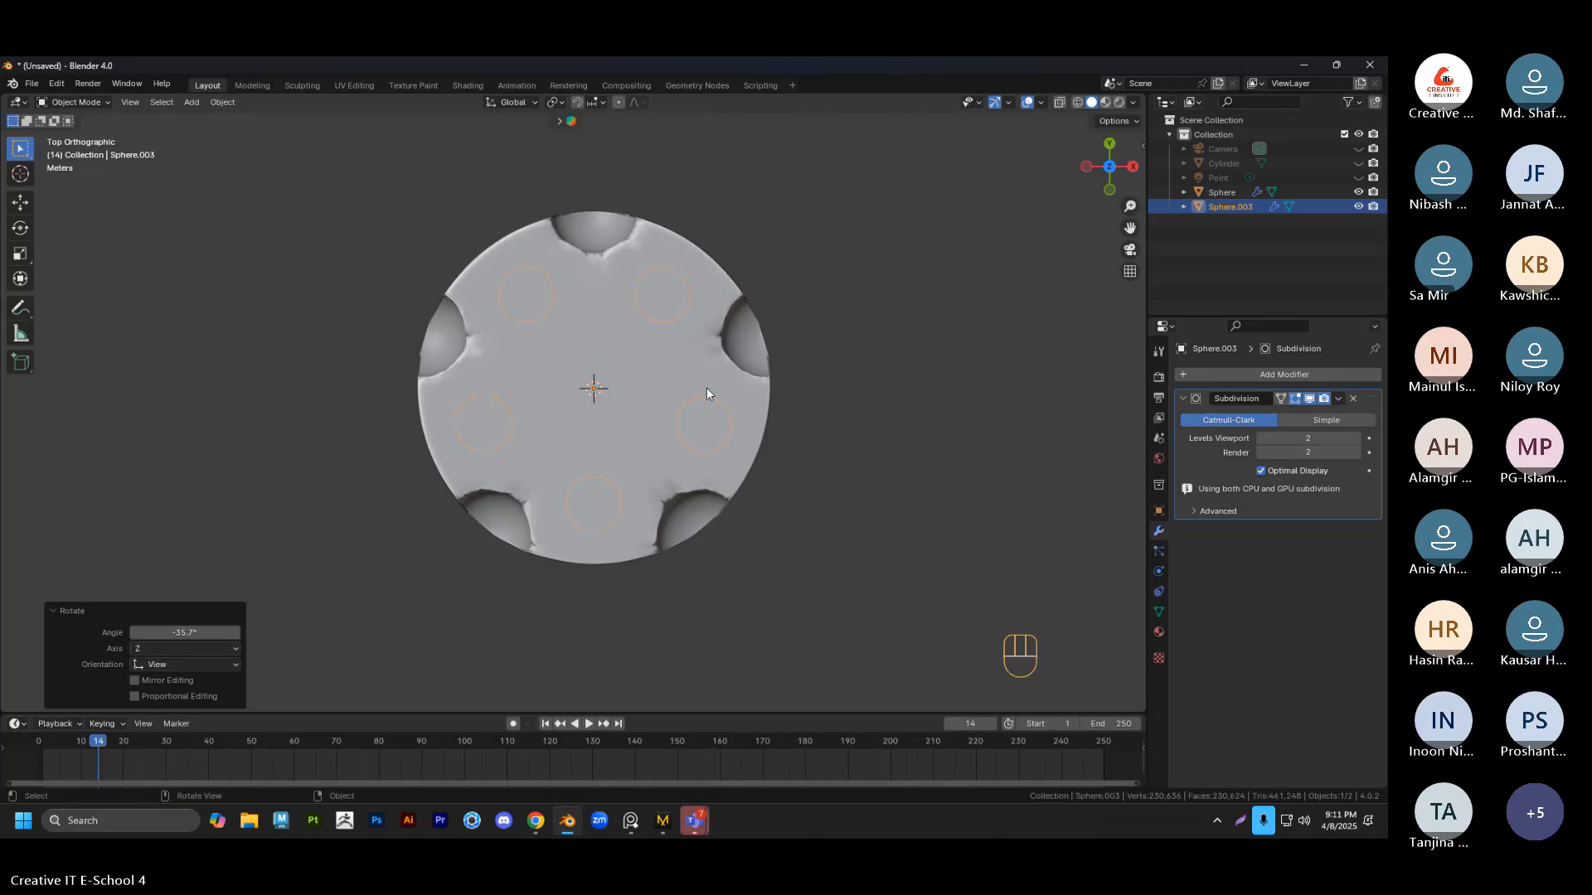
Move the joined cylinders up about 5.41 m along the Z axis
scroll(707, 406, "down", 1)
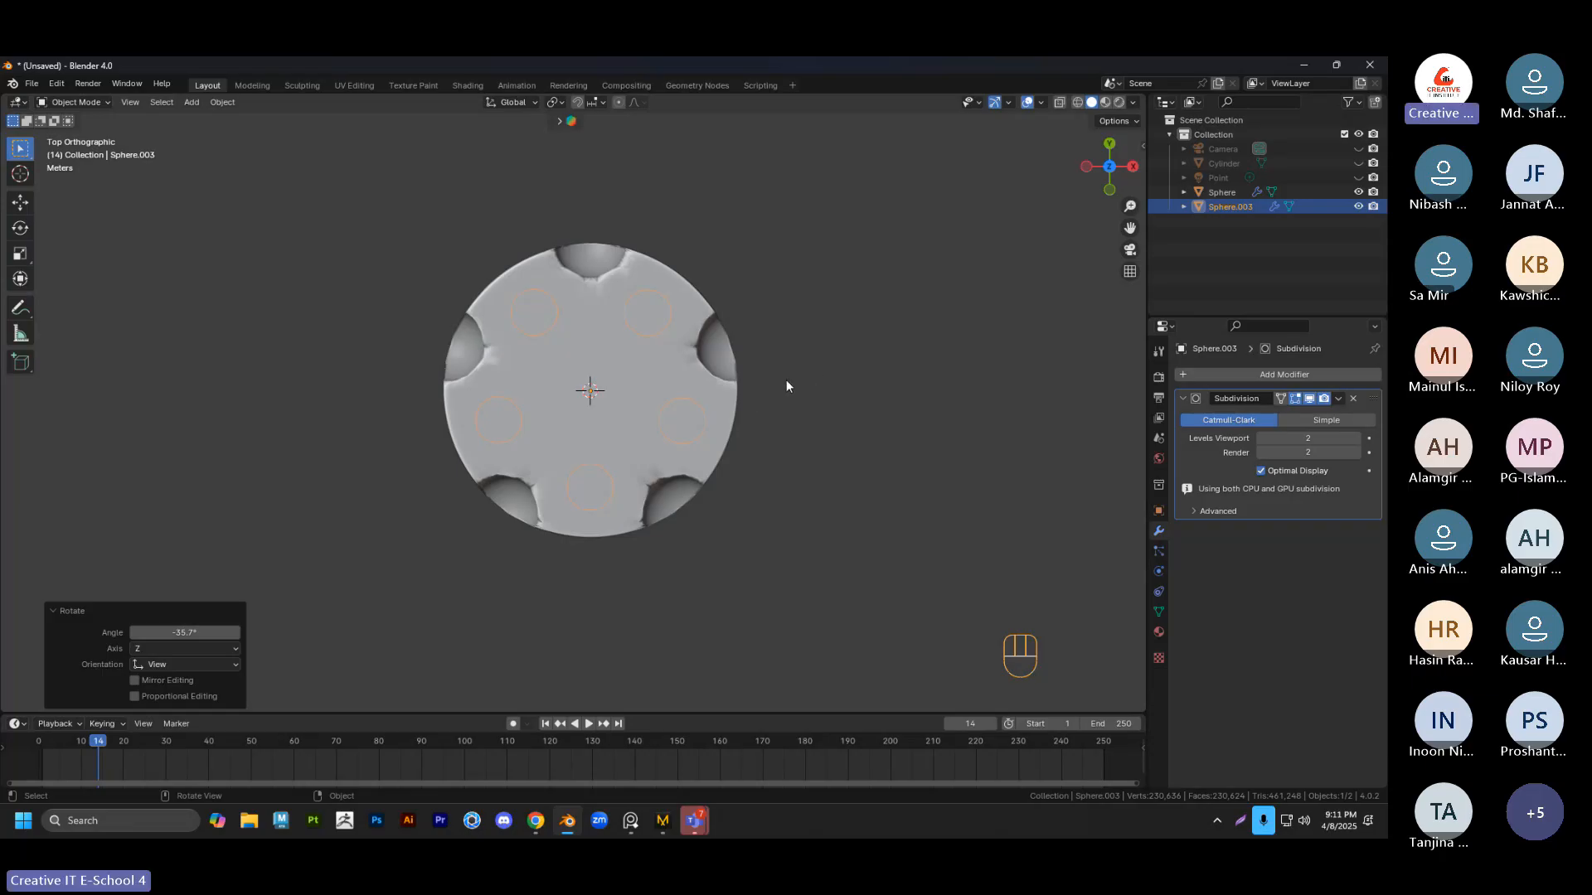
middle_click_drag(786, 380, 788, 232)
key("g")
key("z")
left_click(865, 249)
middle_click_drag(864, 327, 507, 407)
scroll(507, 407, "up", 4)
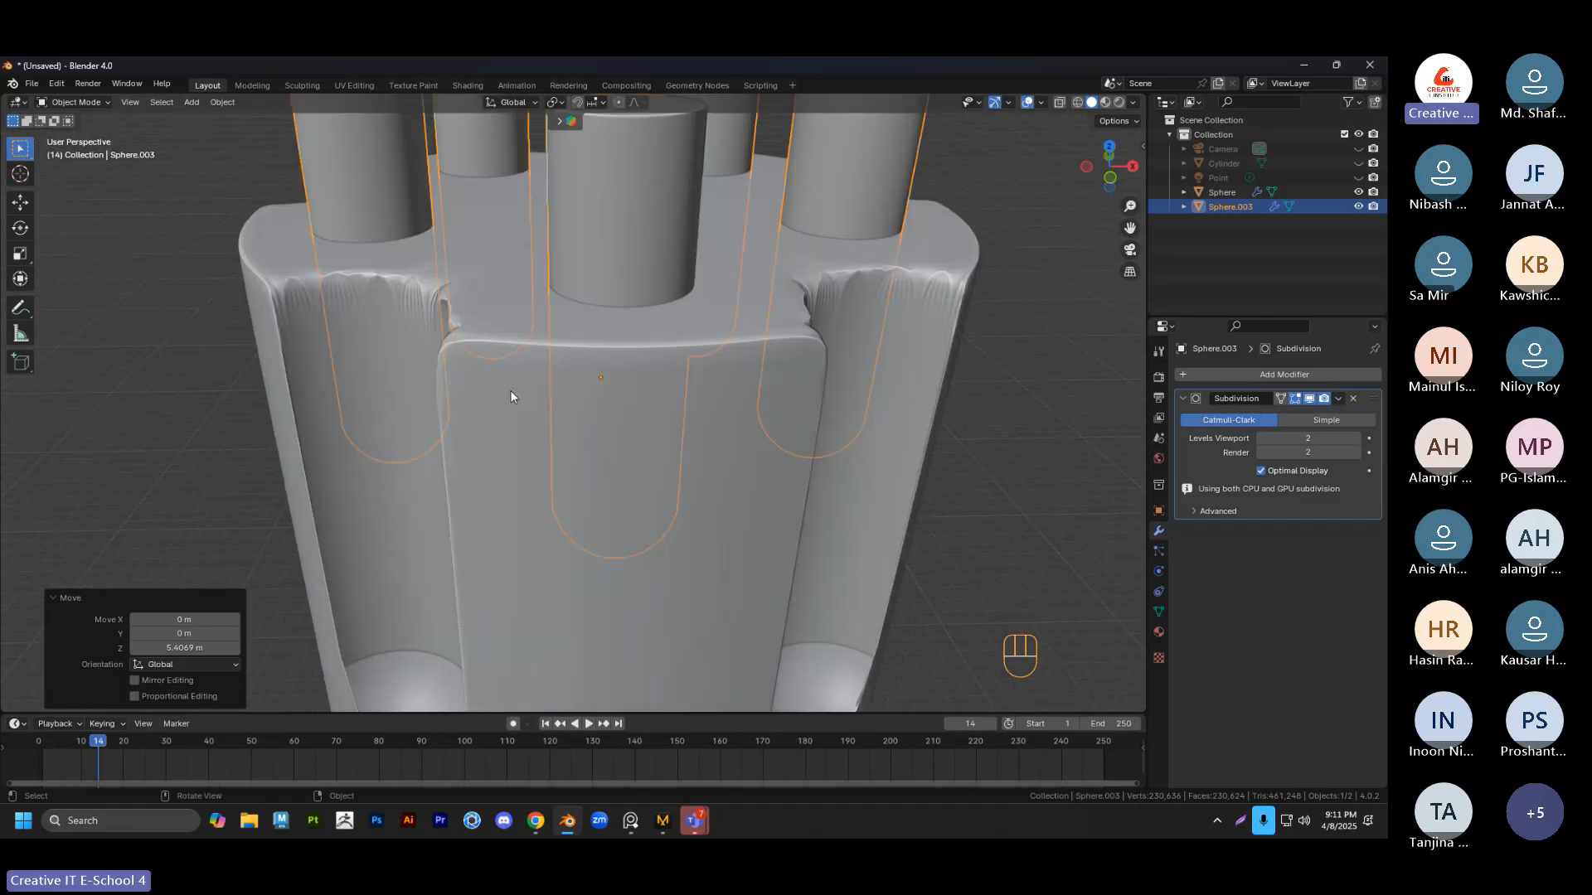
Check the main body's mesh around the distorted groove edges and remove its Subdivision modifier
left_click(511, 391)
key("Tab")
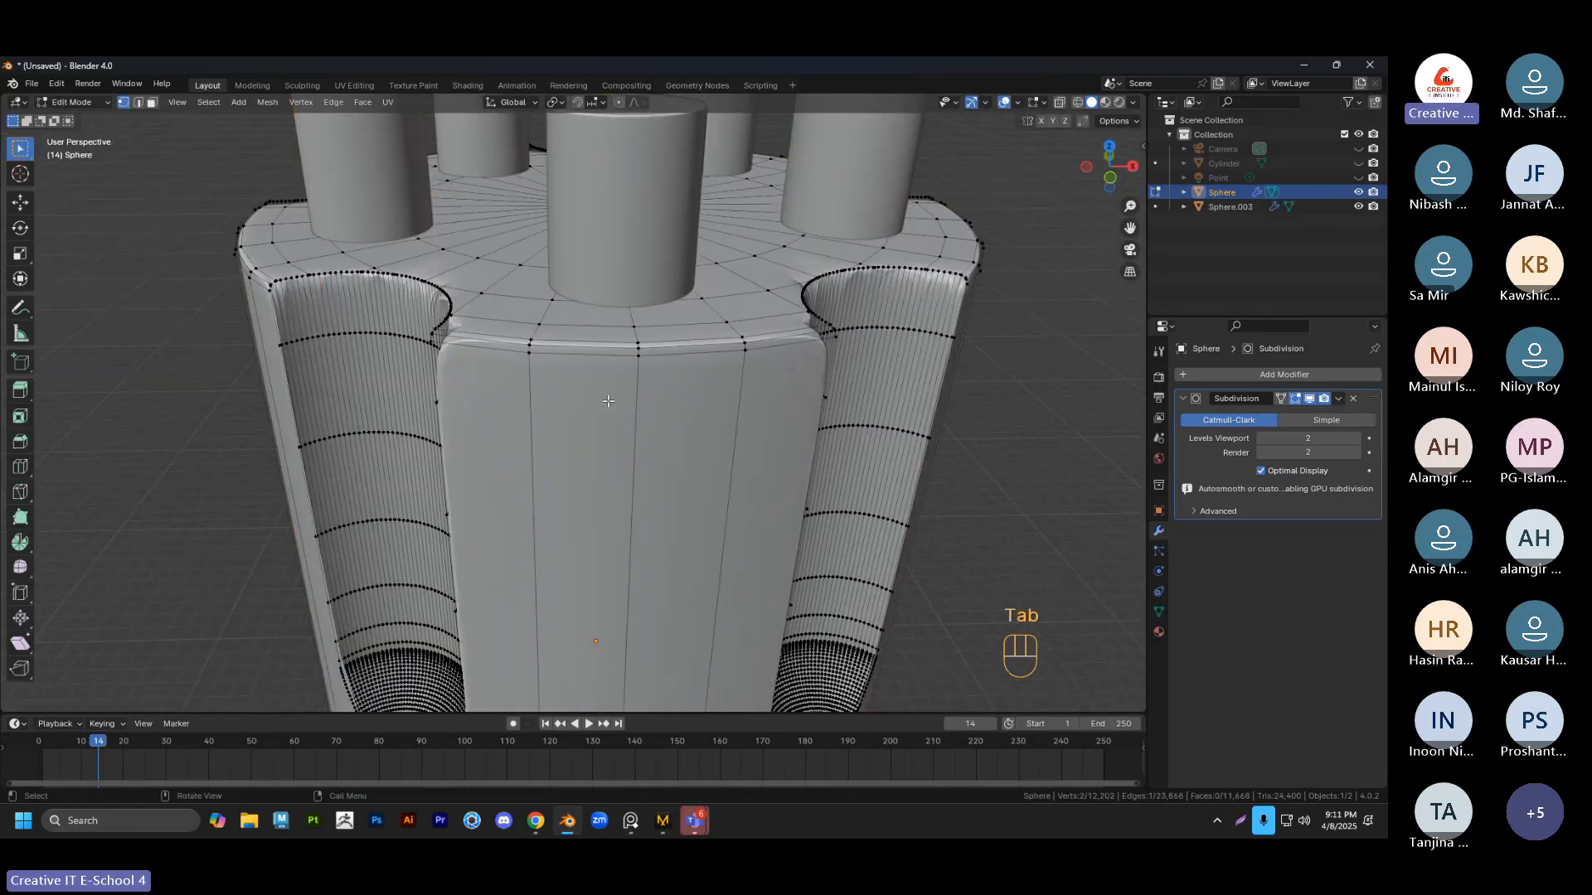
key("Tab")
middle_click_drag(537, 338, 570, 335)
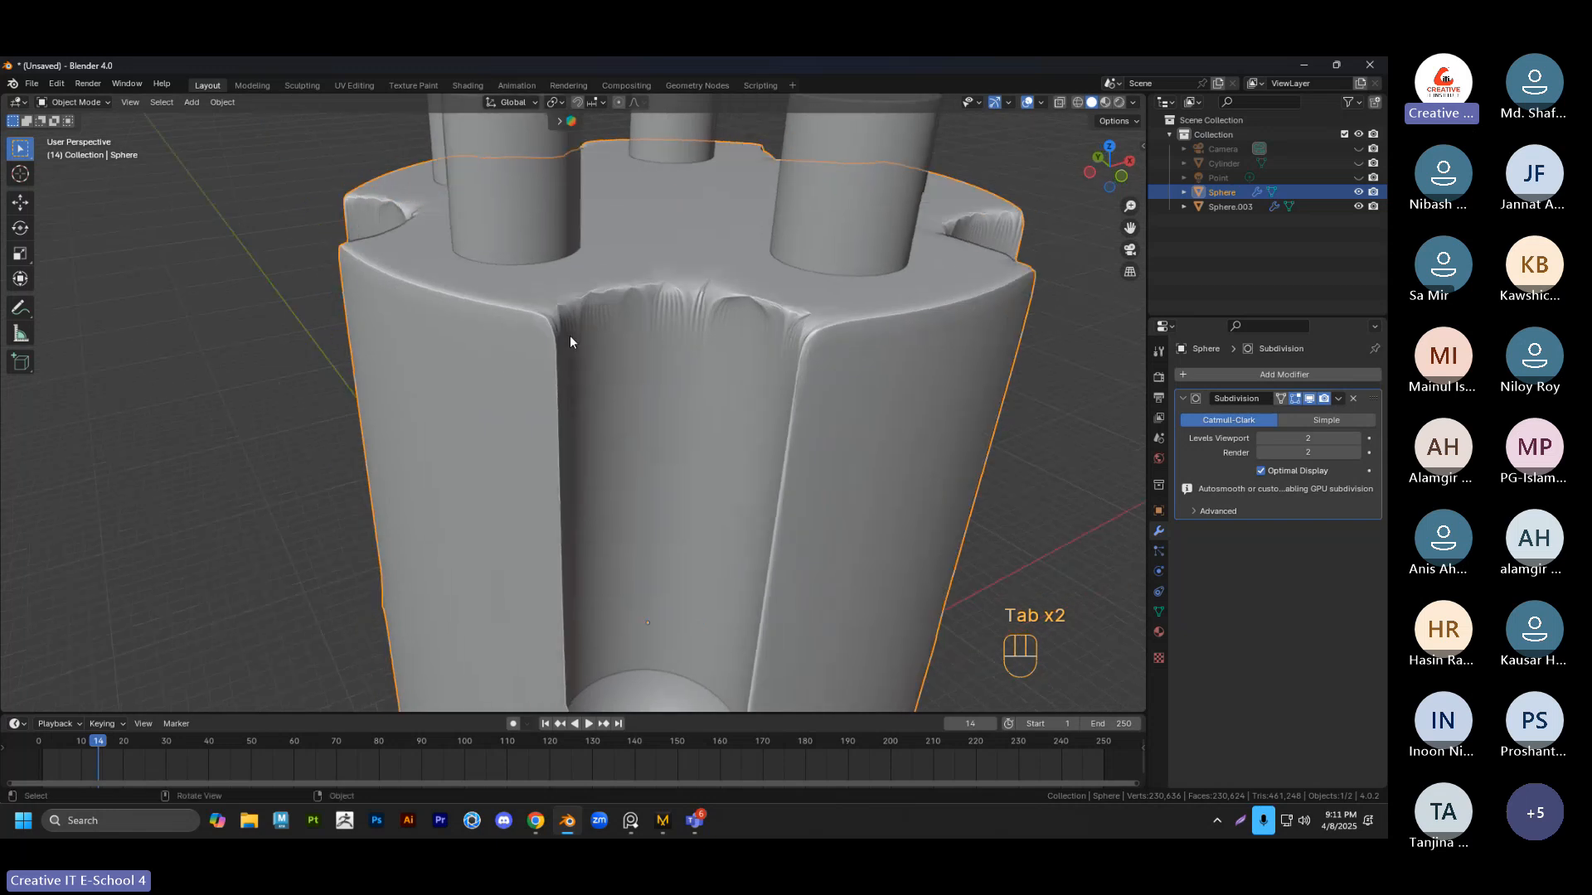
left_click(1352, 400)
Examine the main body's vertices and edges around the grooves in Edit Mode, from several angles, and return to Object Mode
left_click_drag(882, 396, 828, 439, "shift")
middle_click_drag(827, 440, 821, 389)
scroll(783, 389, "down", 5)
scroll(768, 437, "up", 2)
middle_click_drag(720, 435, 675, 424)
key("Tab")
scroll(680, 445, "up", 5)
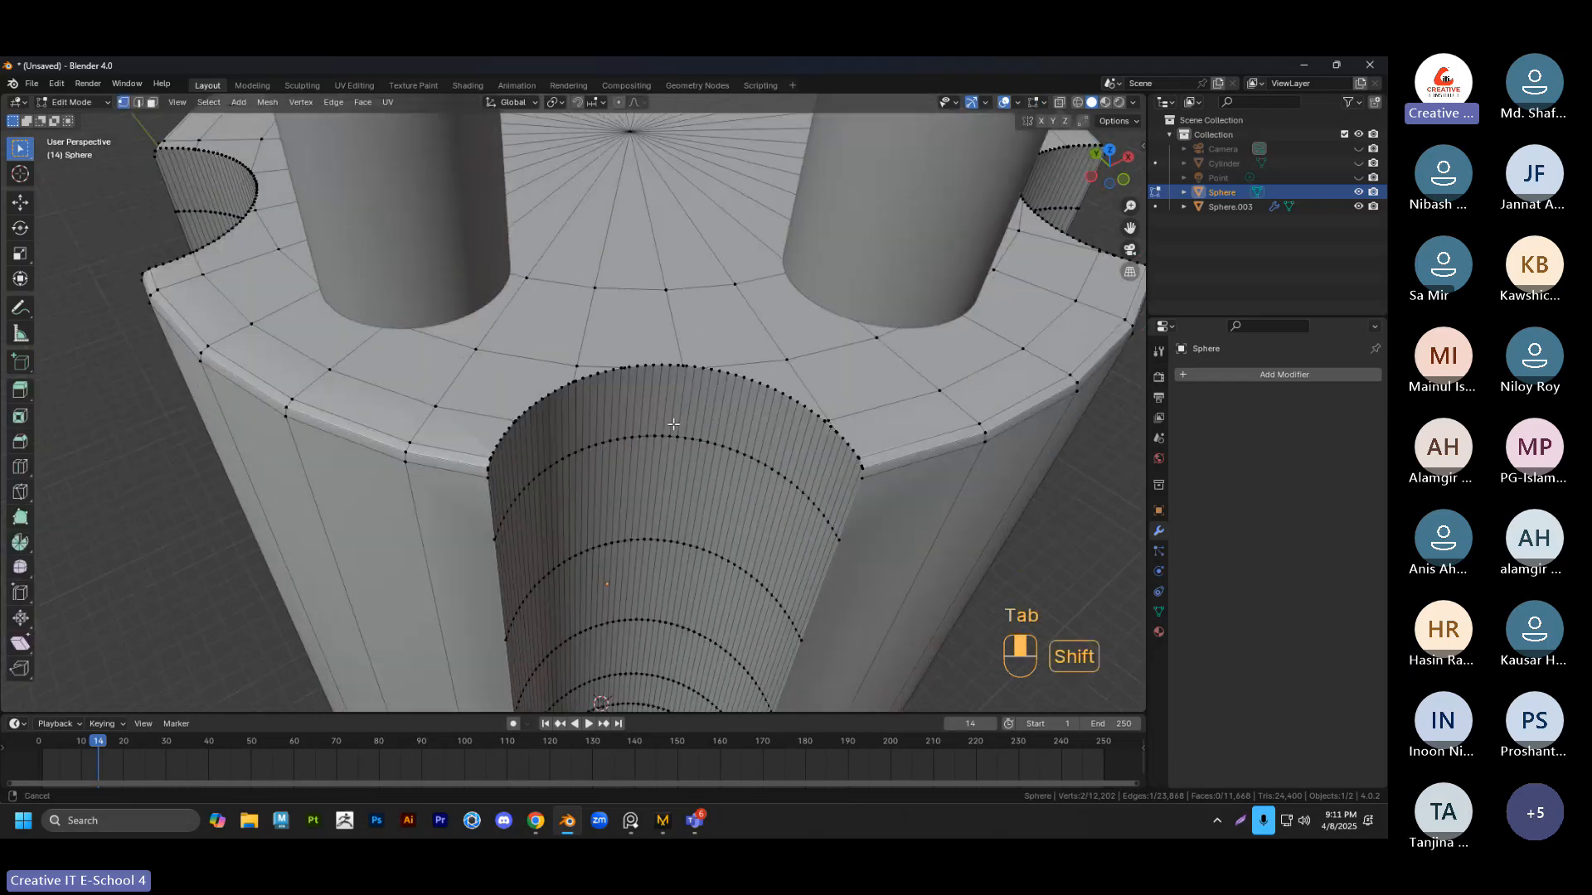
scroll(611, 448, "up", 3)
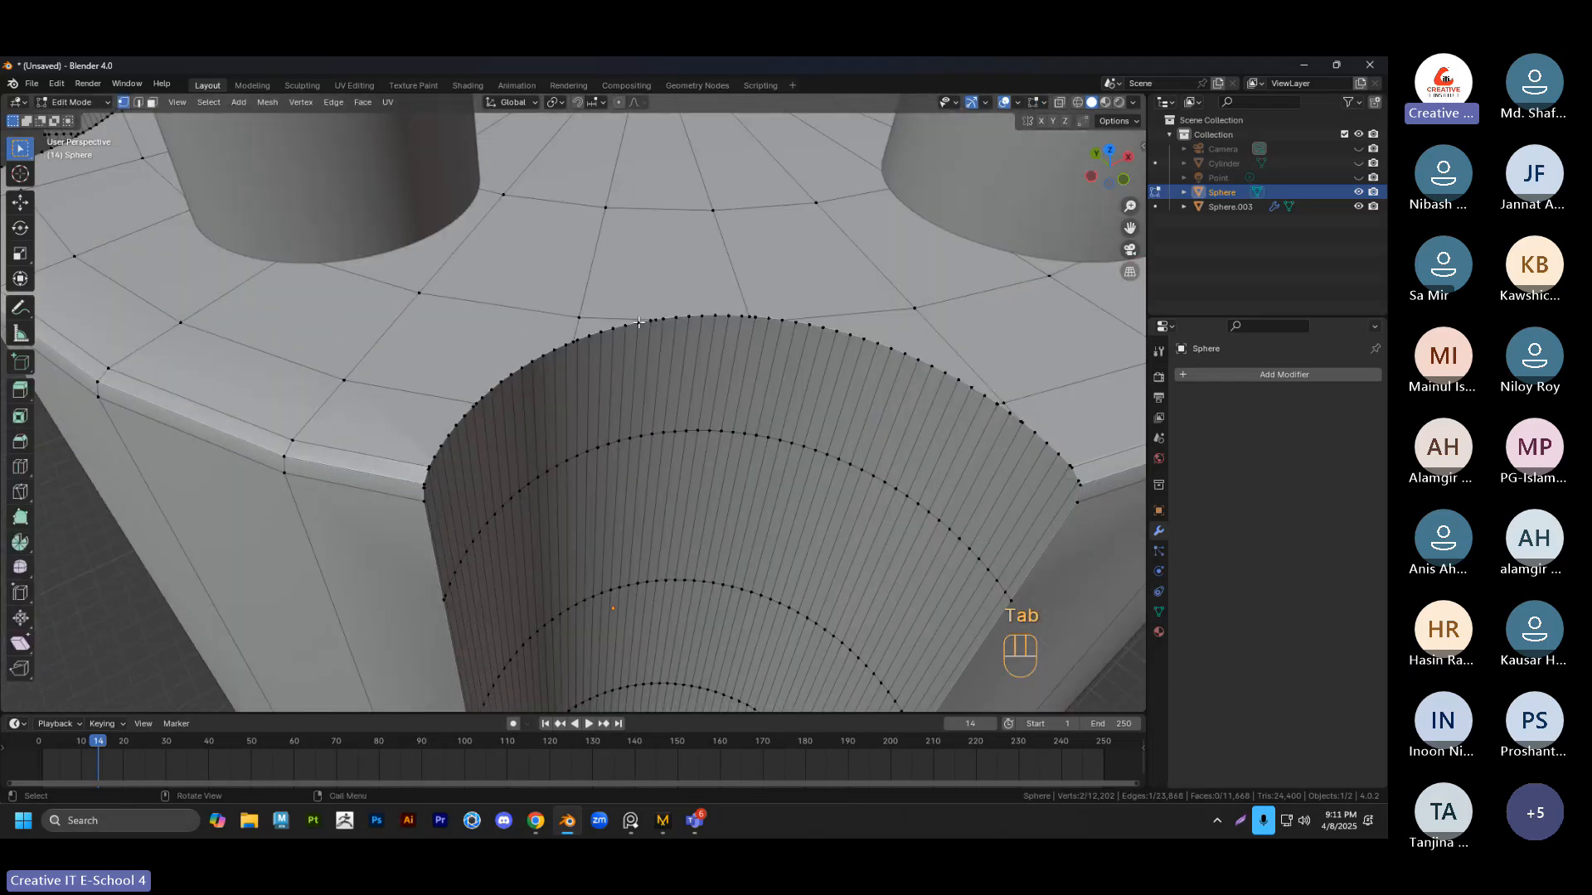
scroll(398, 511, "up", 3)
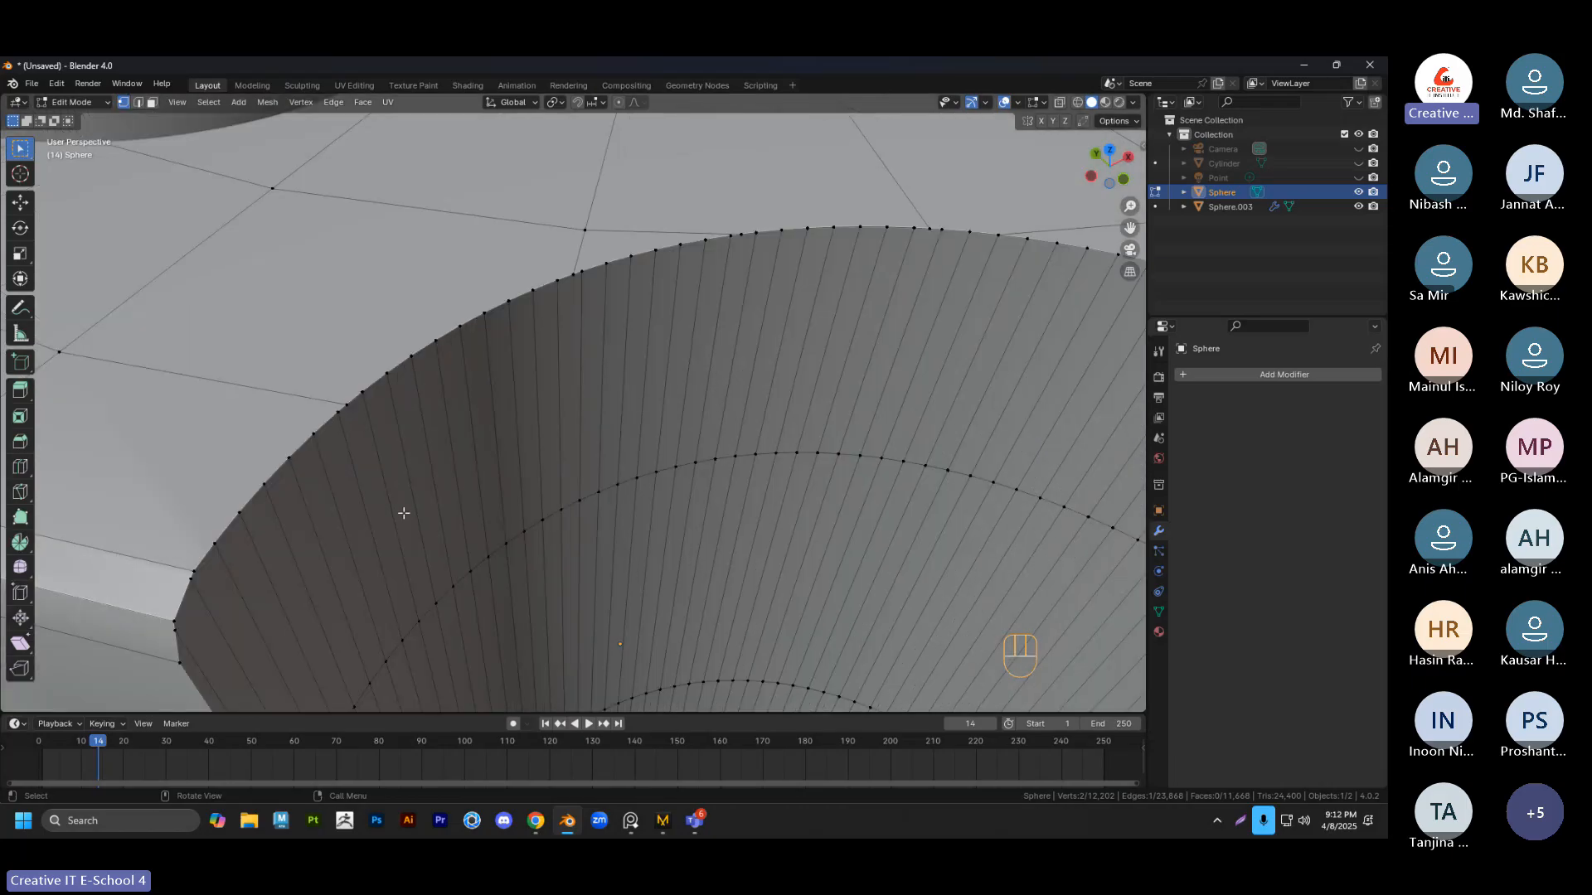
scroll(333, 540, "down", 3)
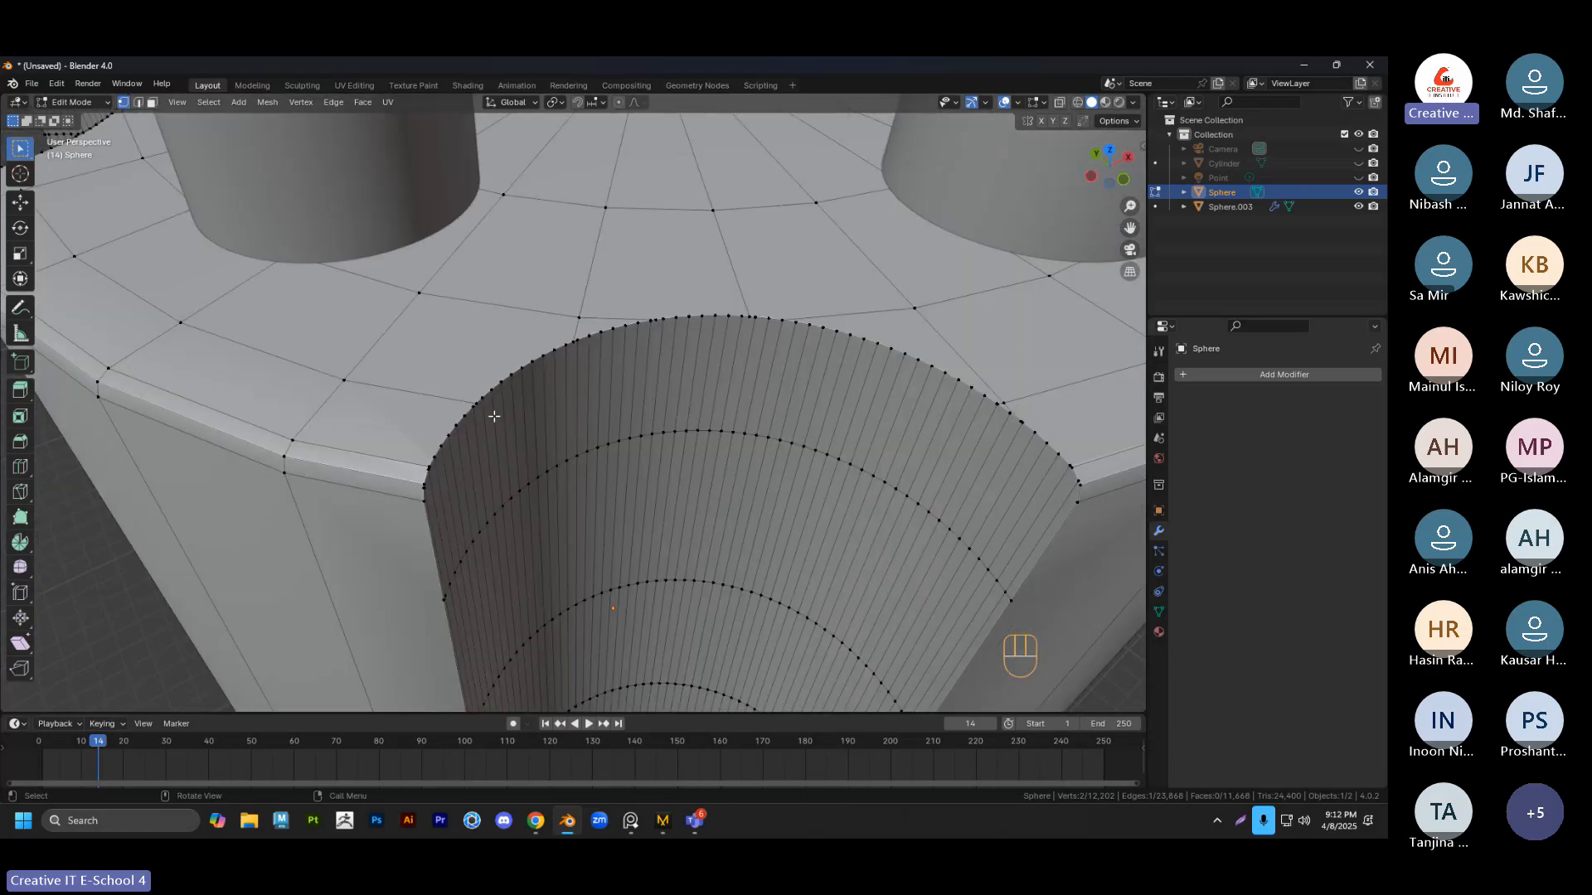
scroll(676, 346, "down", 5)
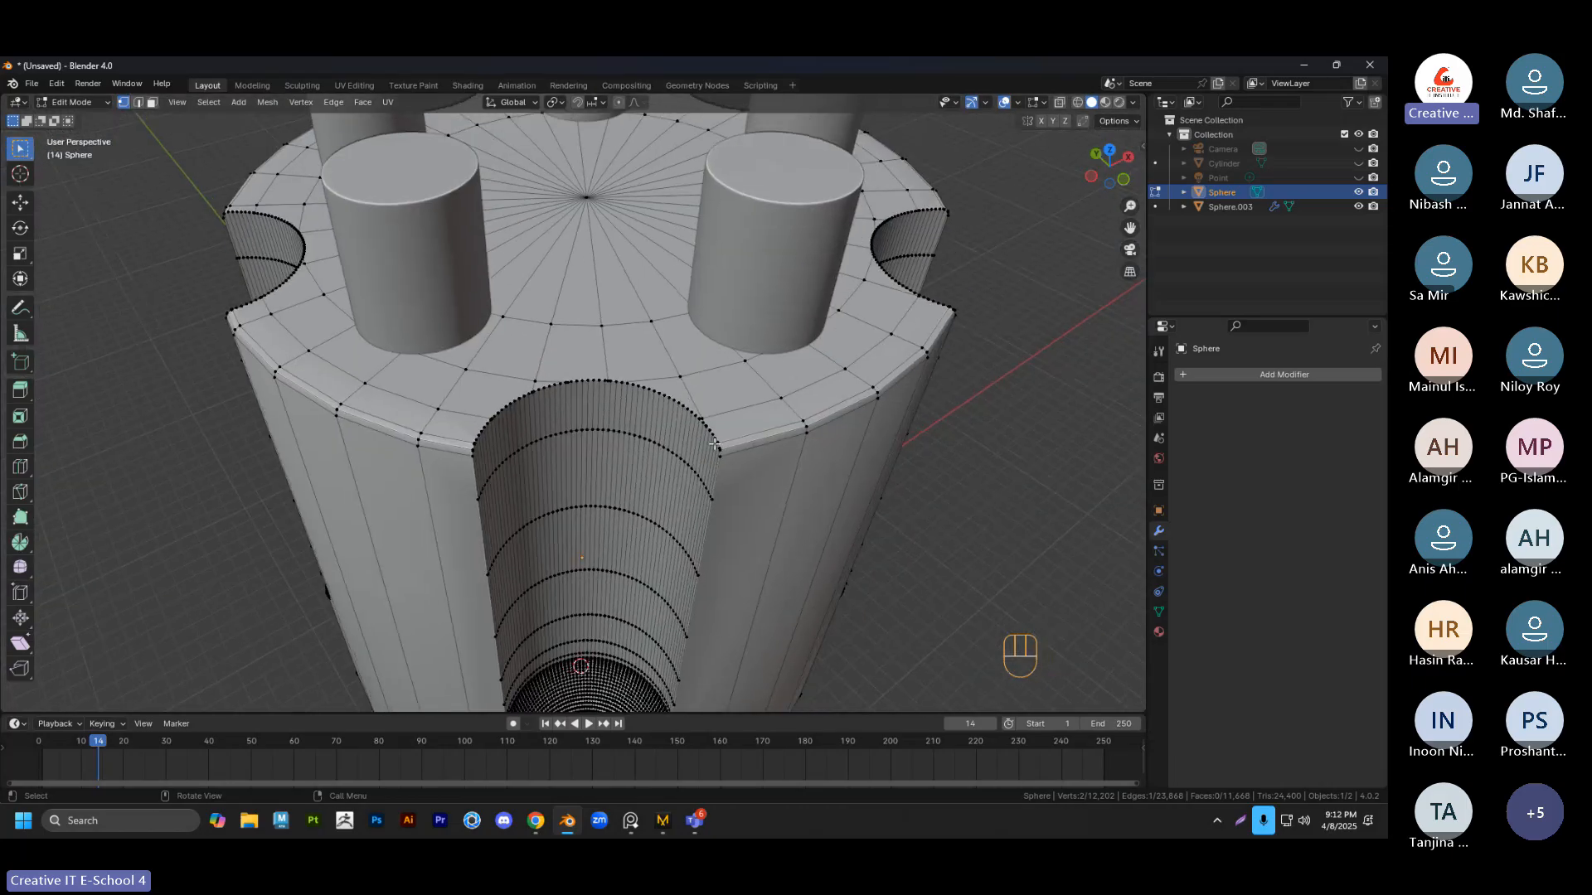
middle_click_drag(704, 452, 559, 438)
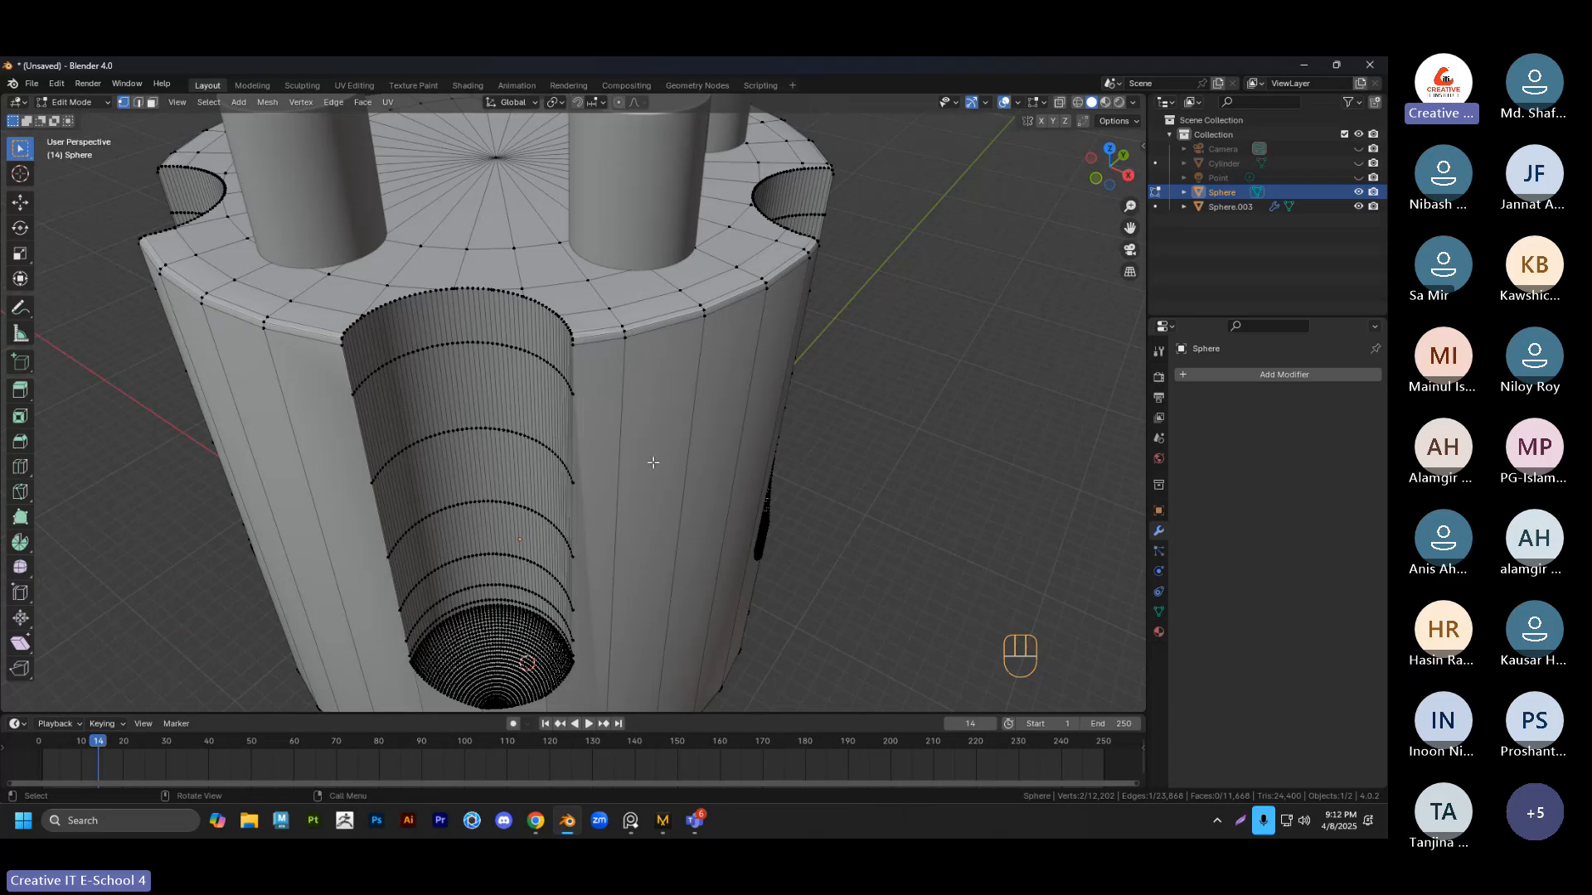
middle_click_drag(650, 462, 530, 497)
scroll(562, 456, "up", 3)
middle_click_drag(465, 464, 389, 416)
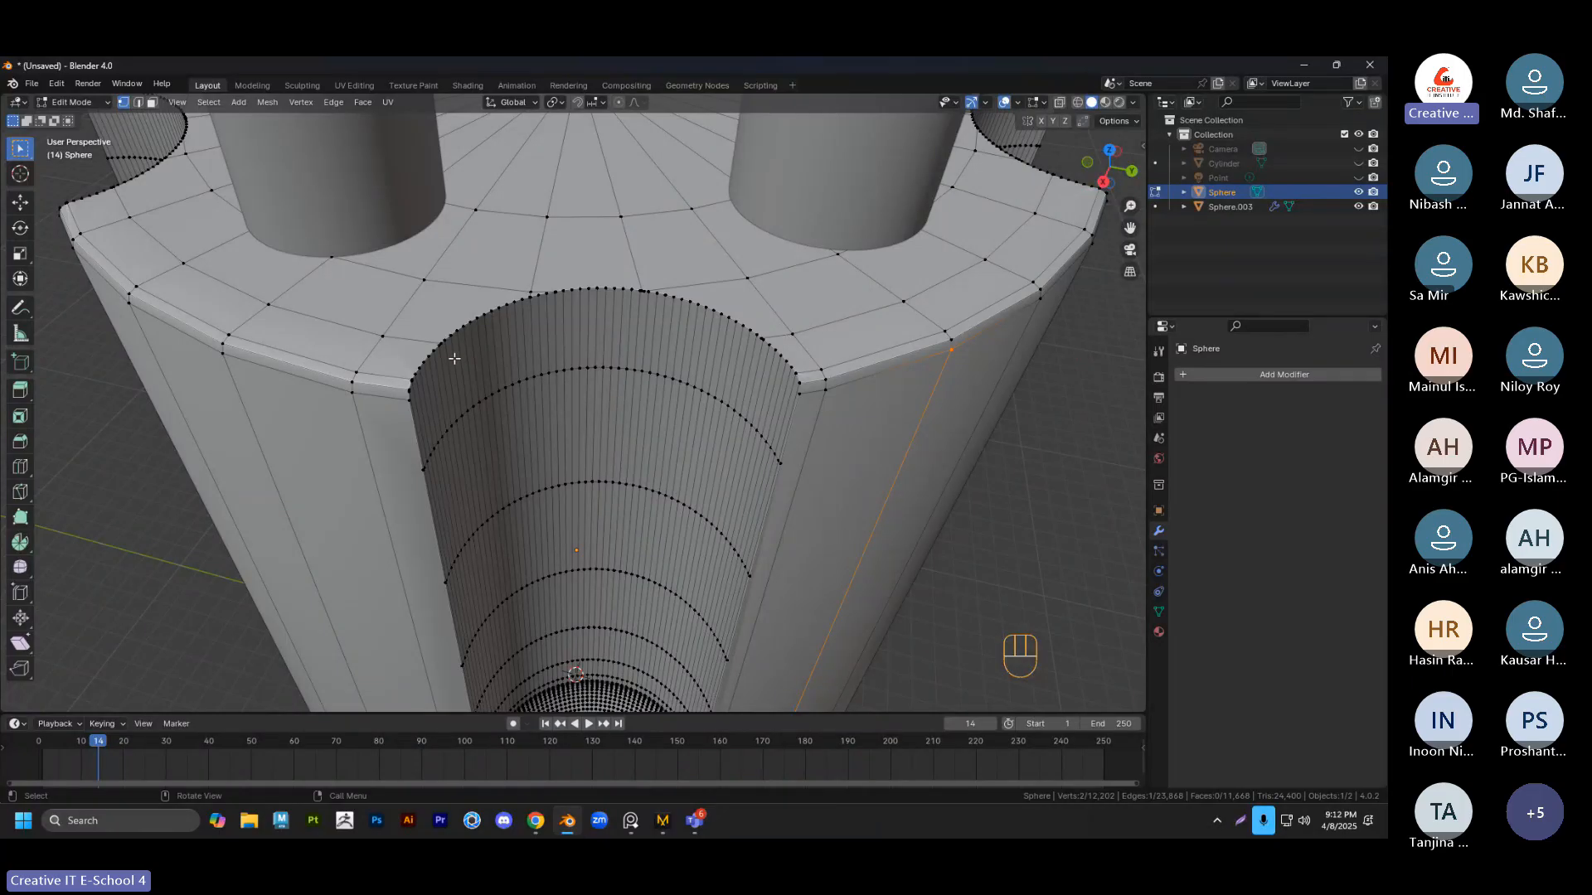
scroll(455, 358, "up", 4)
scroll(463, 356, "down", 9)
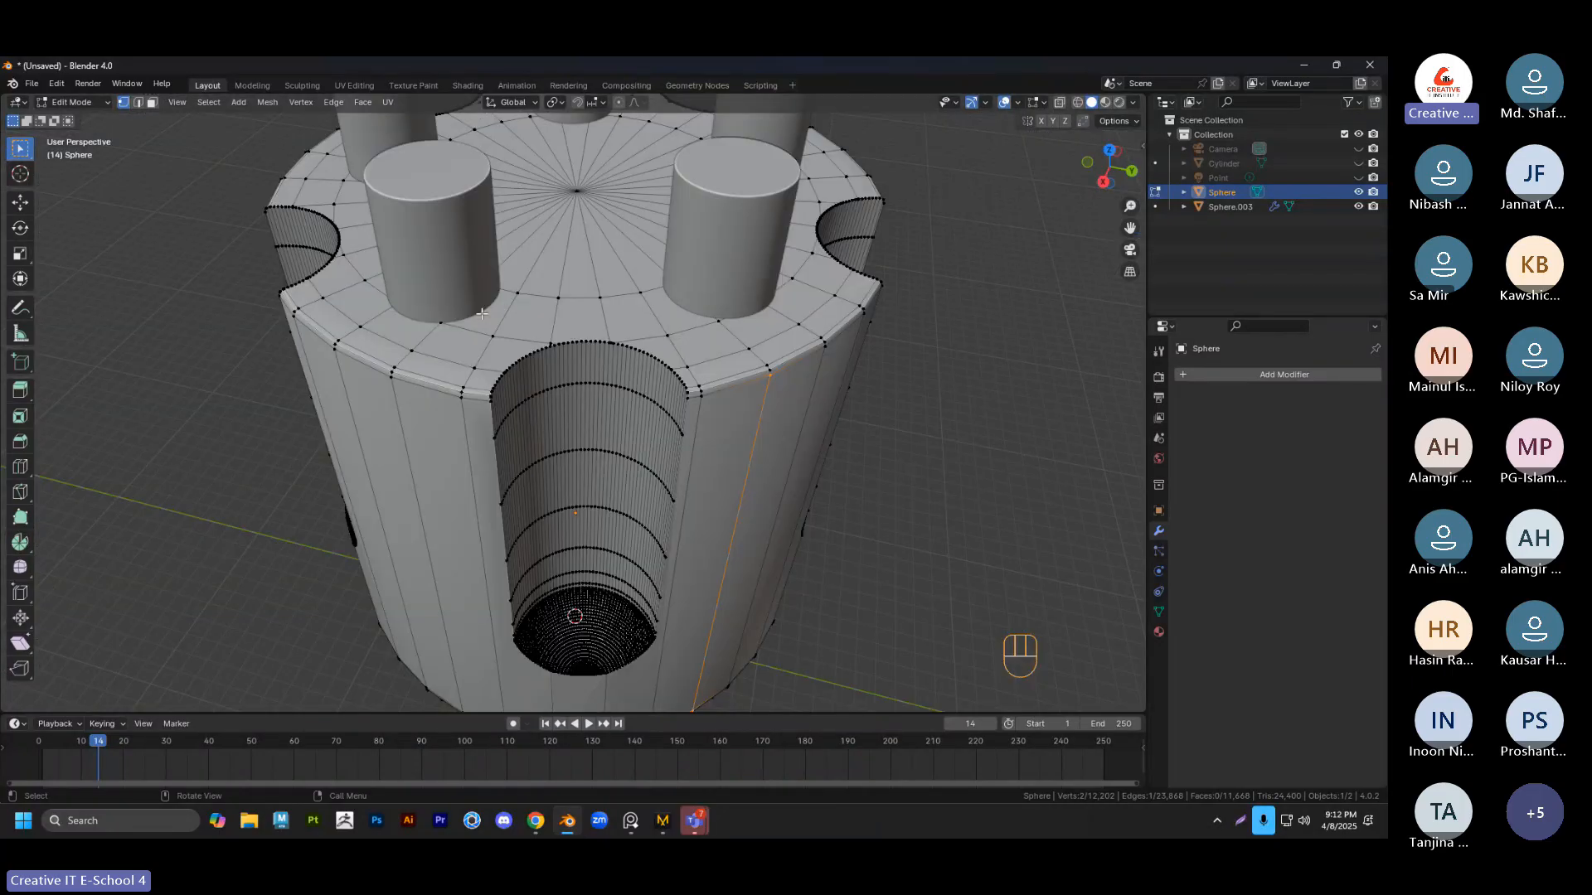
middle_click_drag(534, 378, 716, 374, "shift")
key("Tab")
Separate the joined cylinders by loose parts into individual objects and return to Object Mode
left_click(584, 477)
middle_click_drag(770, 435, 689, 371)
key("Tab")
key("a")
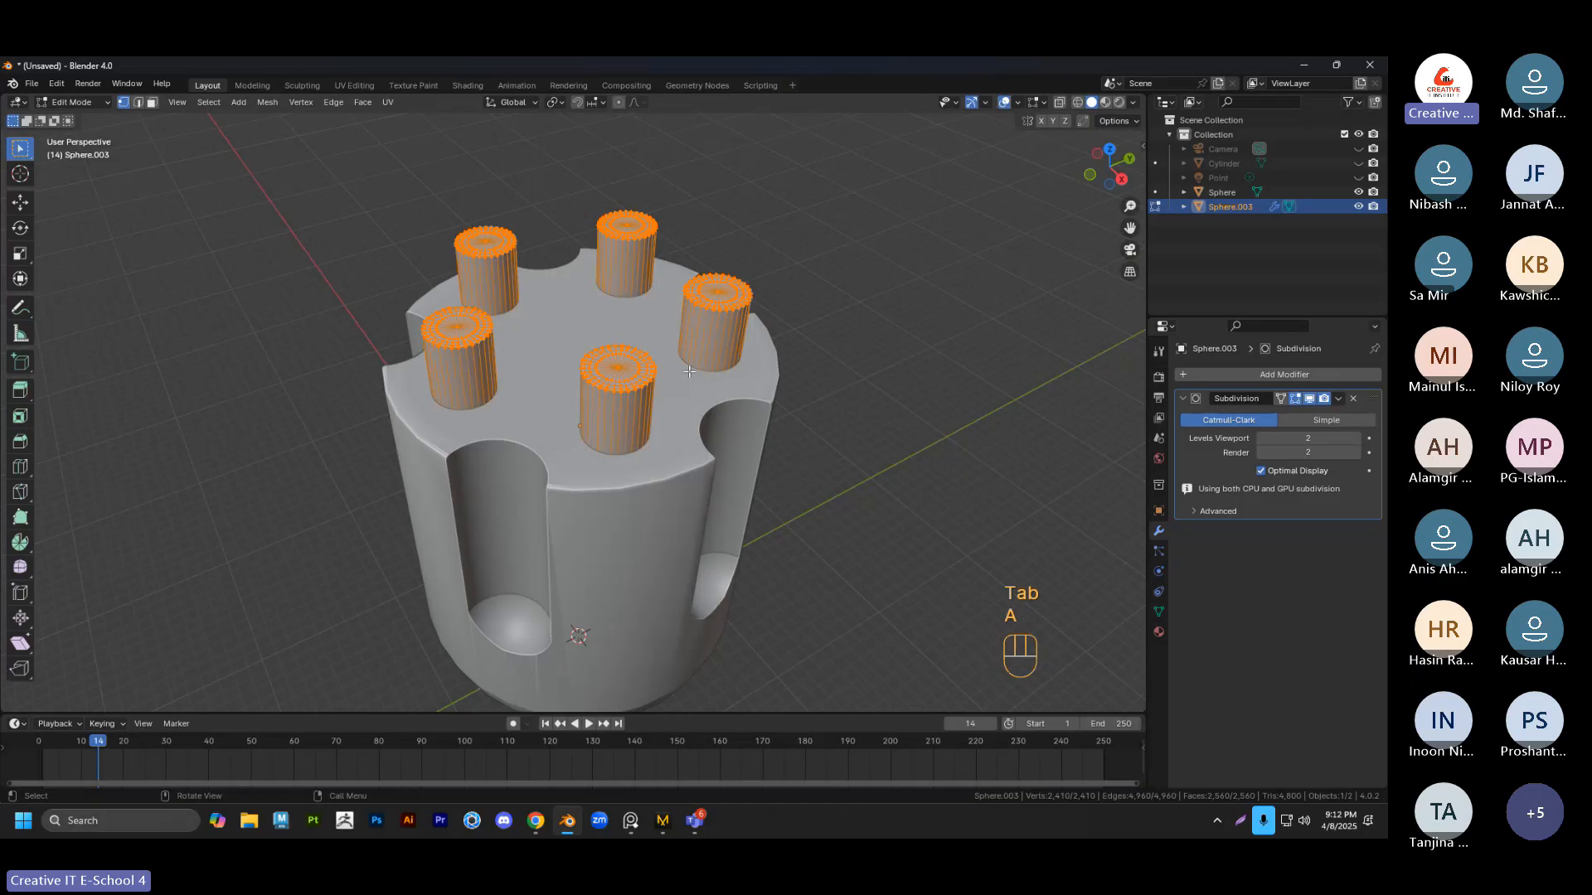
key("p")
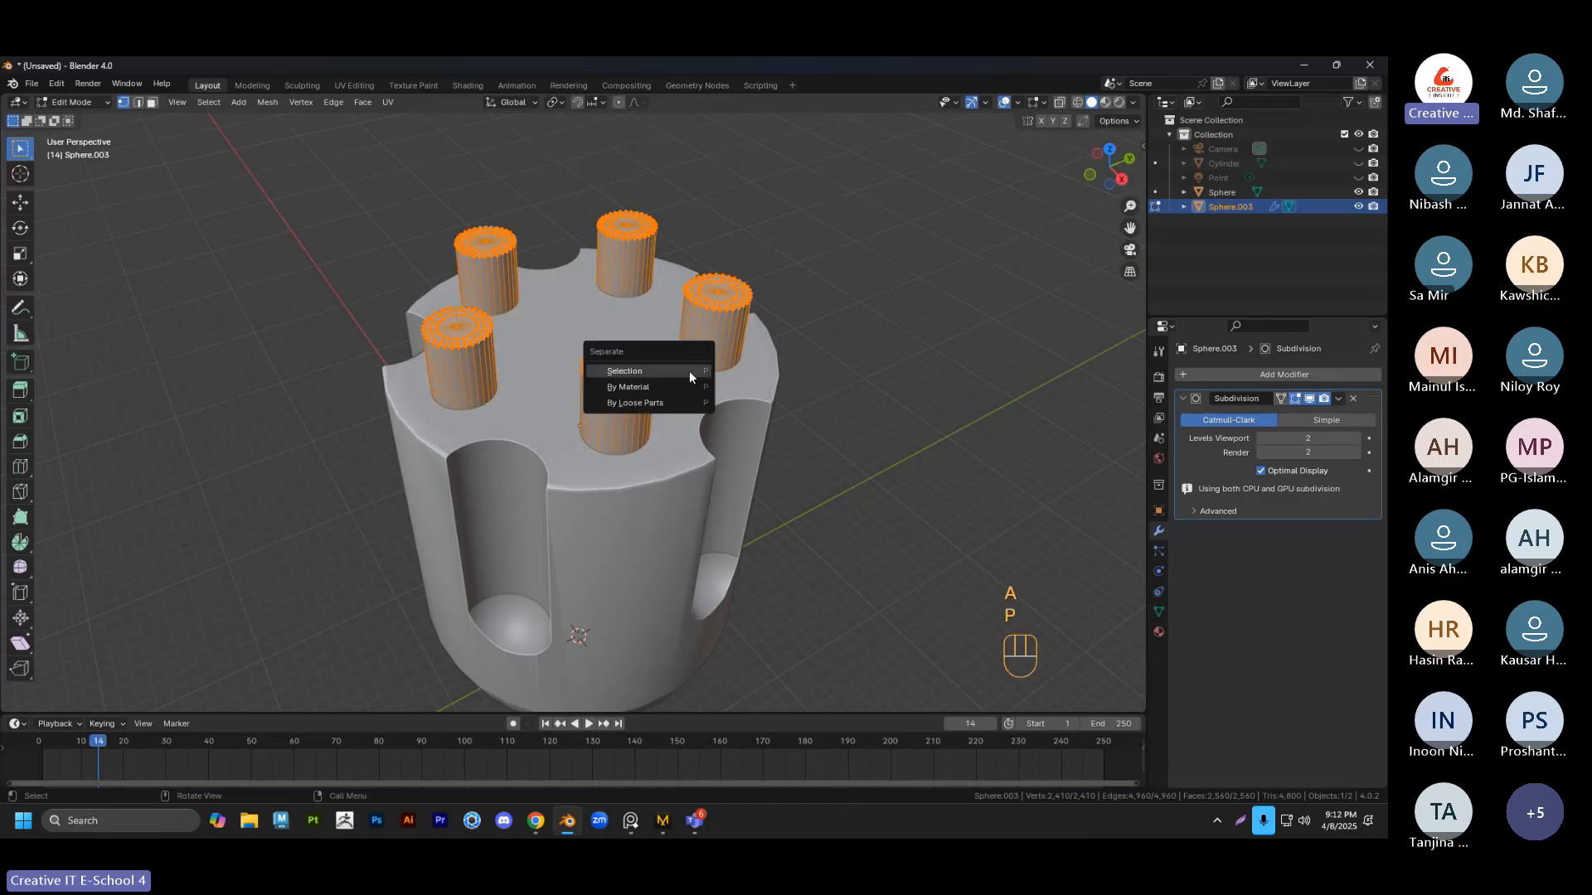
left_click(660, 402)
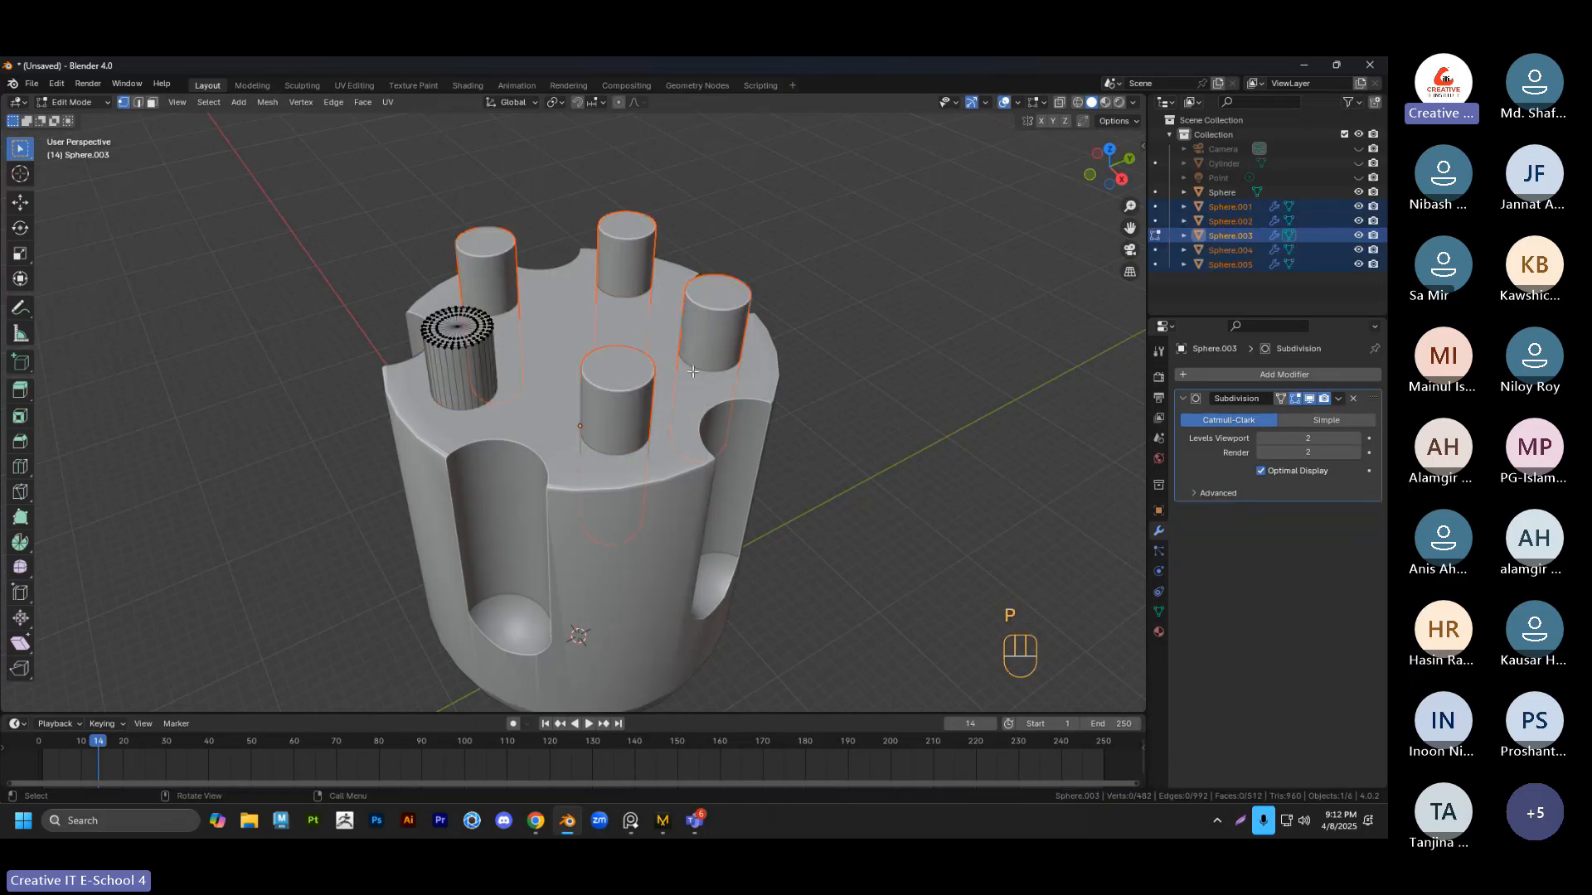
key("Tab")
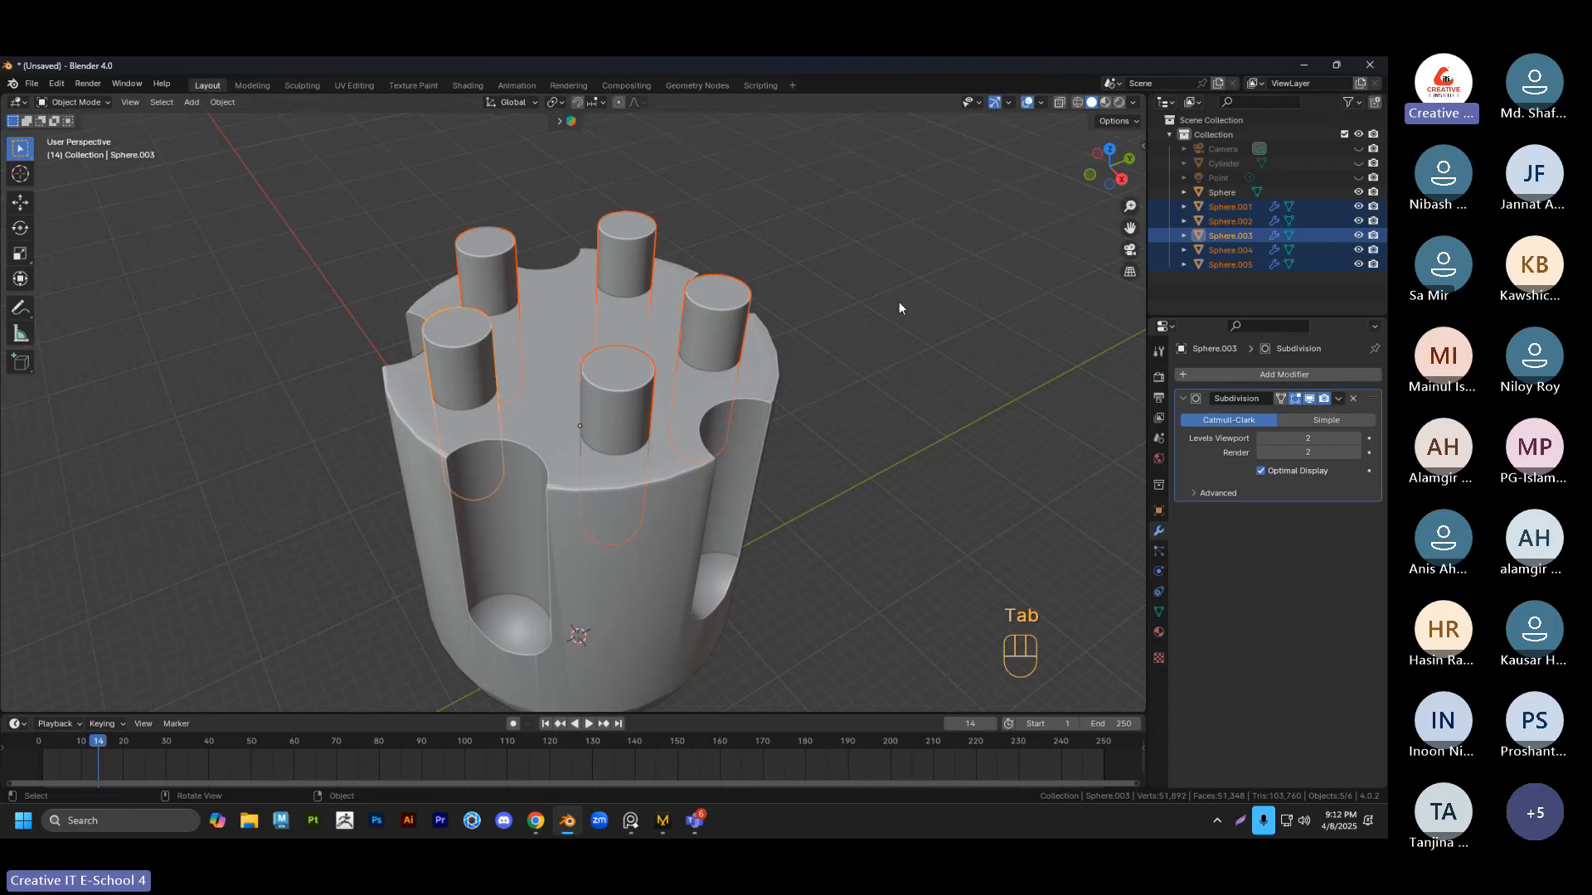
middle_click_drag(899, 306, 722, 401)
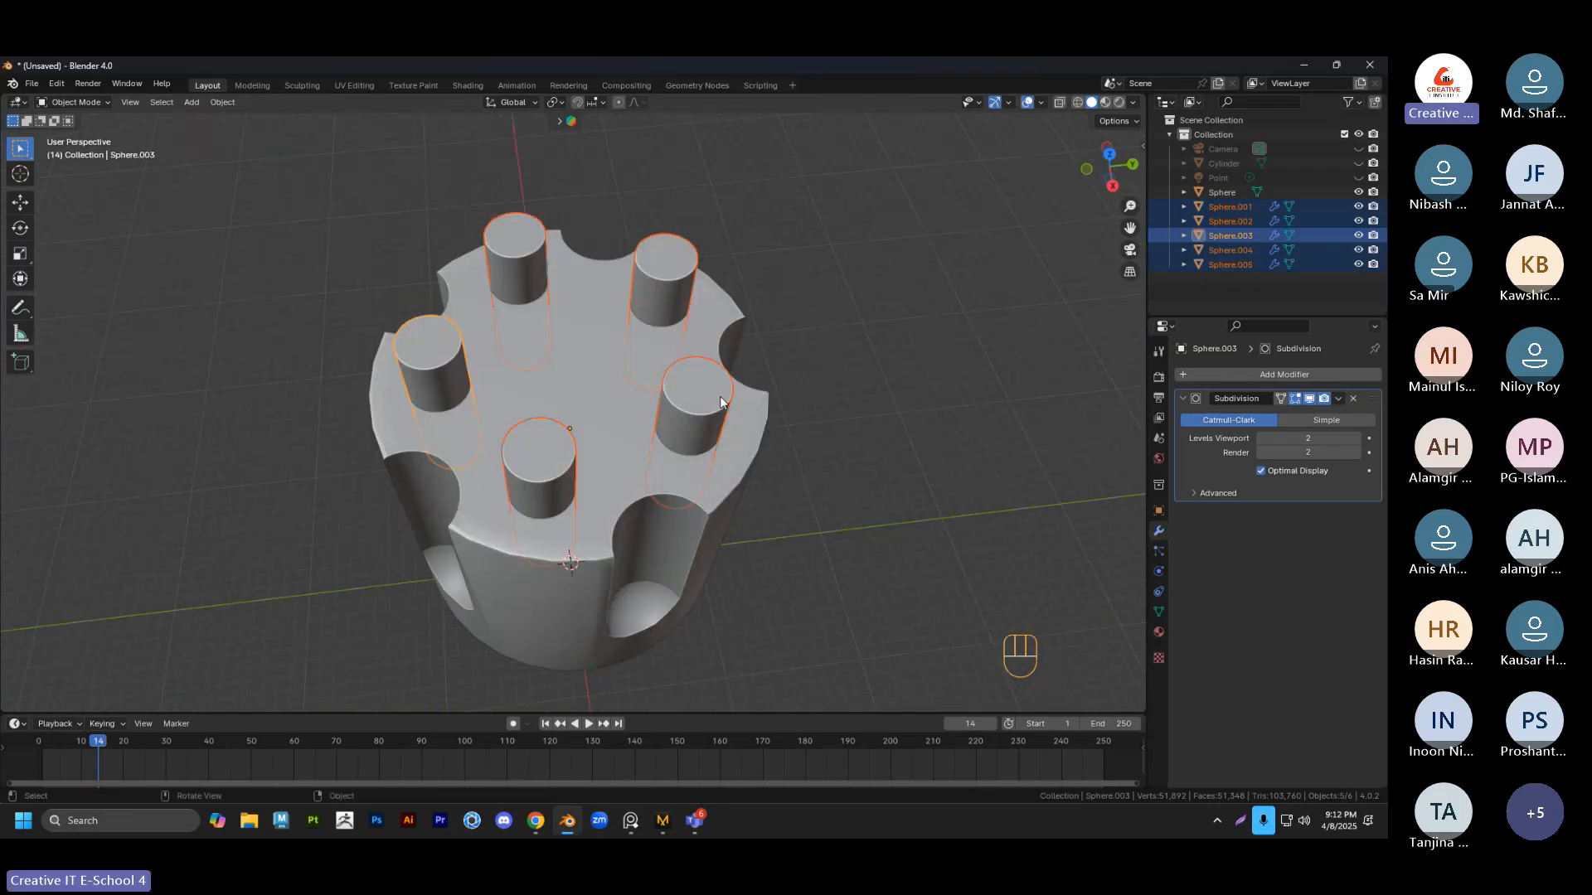
right_click(665, 259)
mouse_move(650, 321)
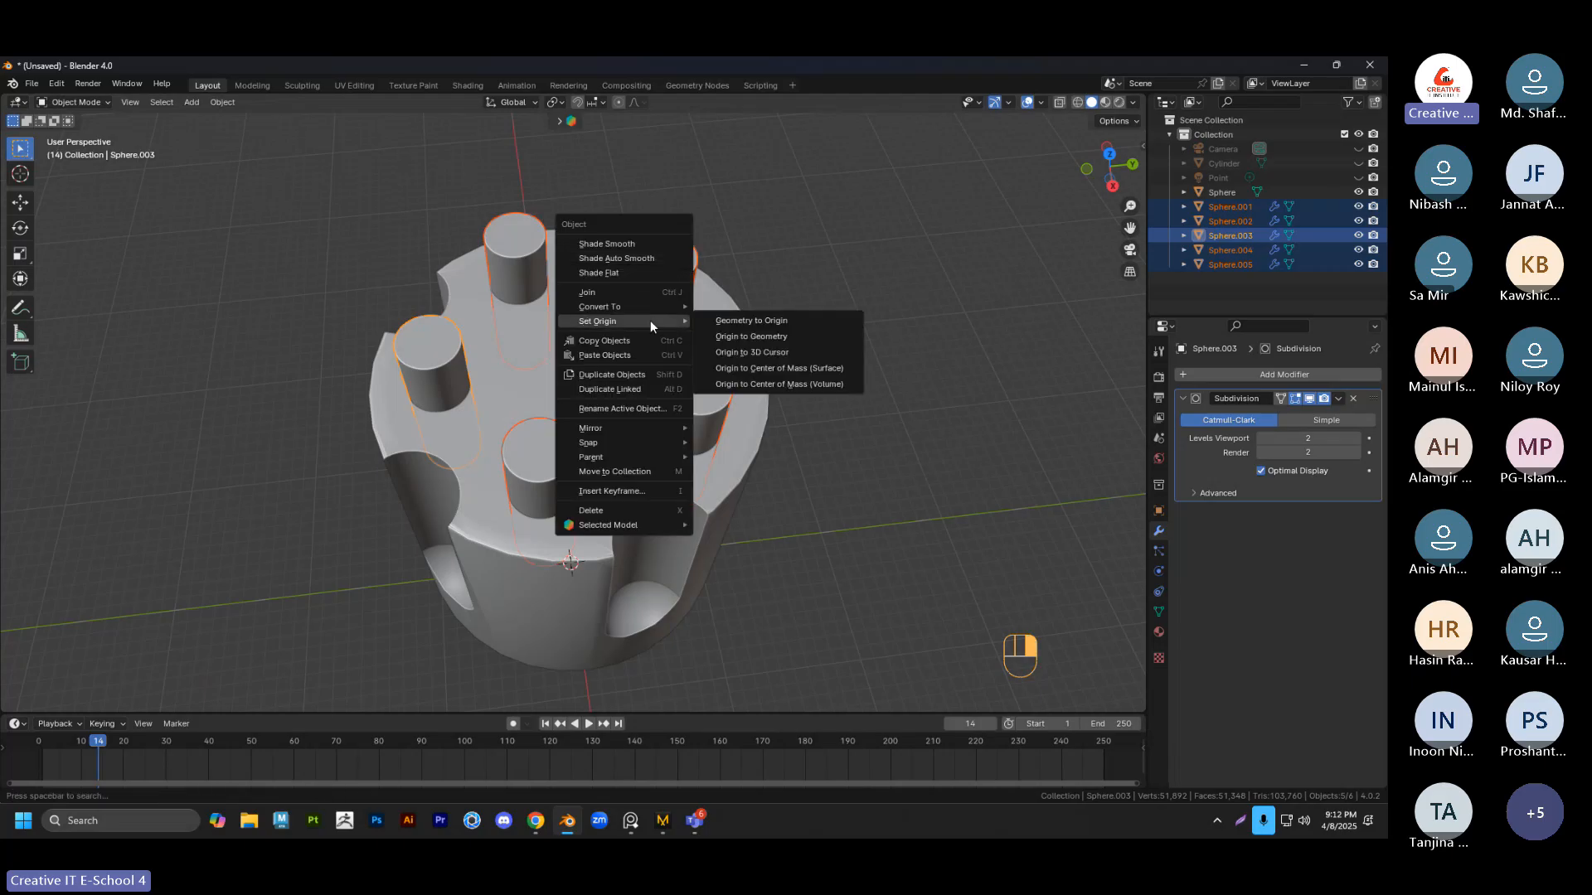
left_click(749, 337)
middle_click_drag(750, 336, 726, 413)
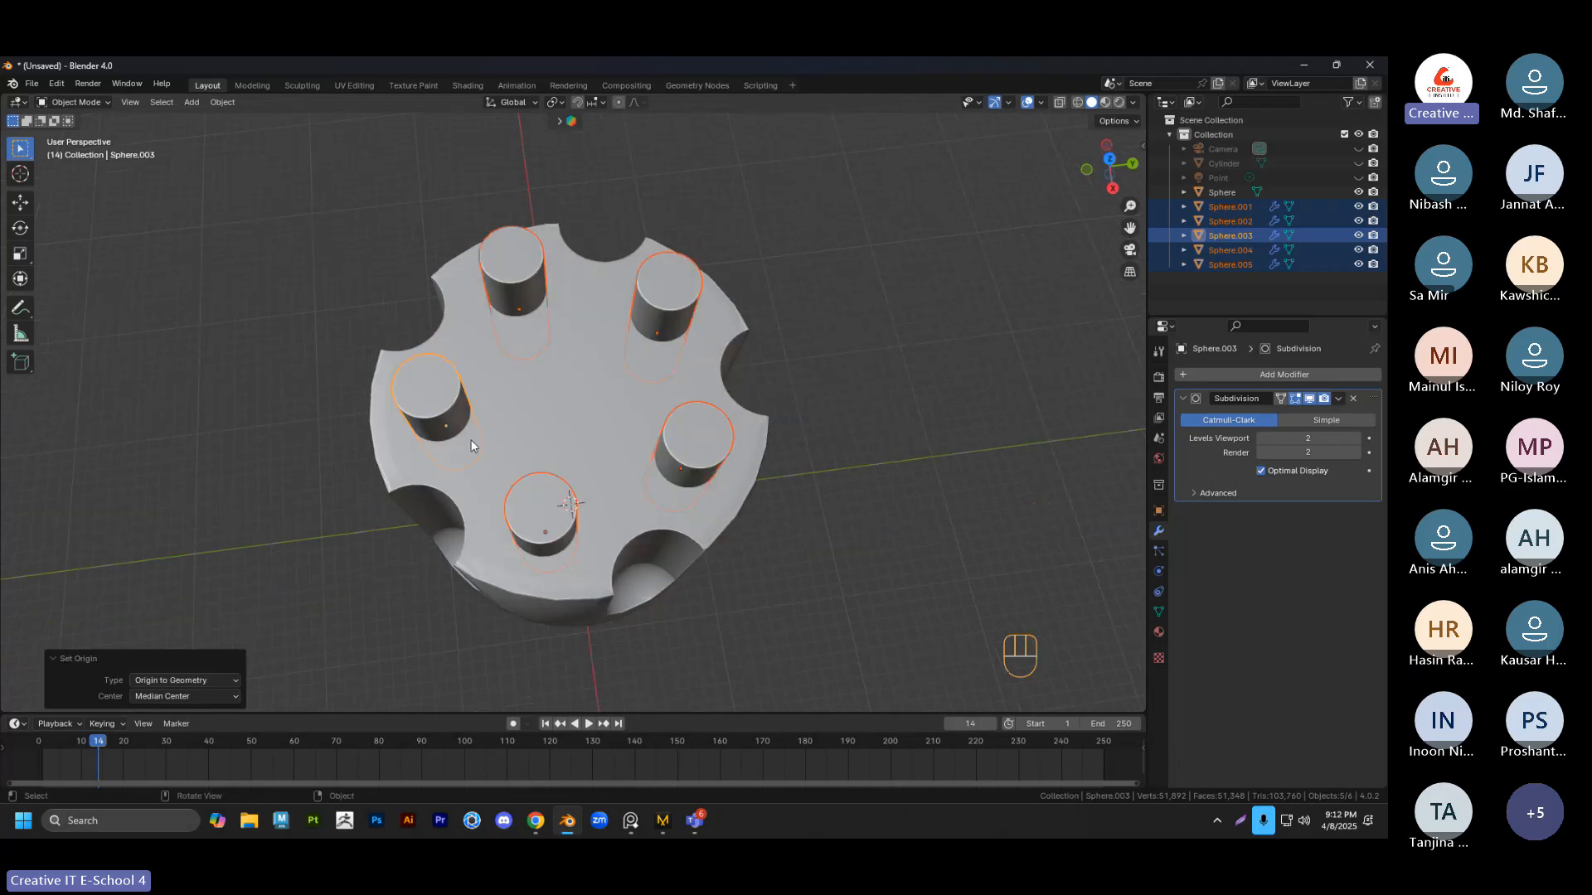
middle_click_drag(520, 455, 581, 481)
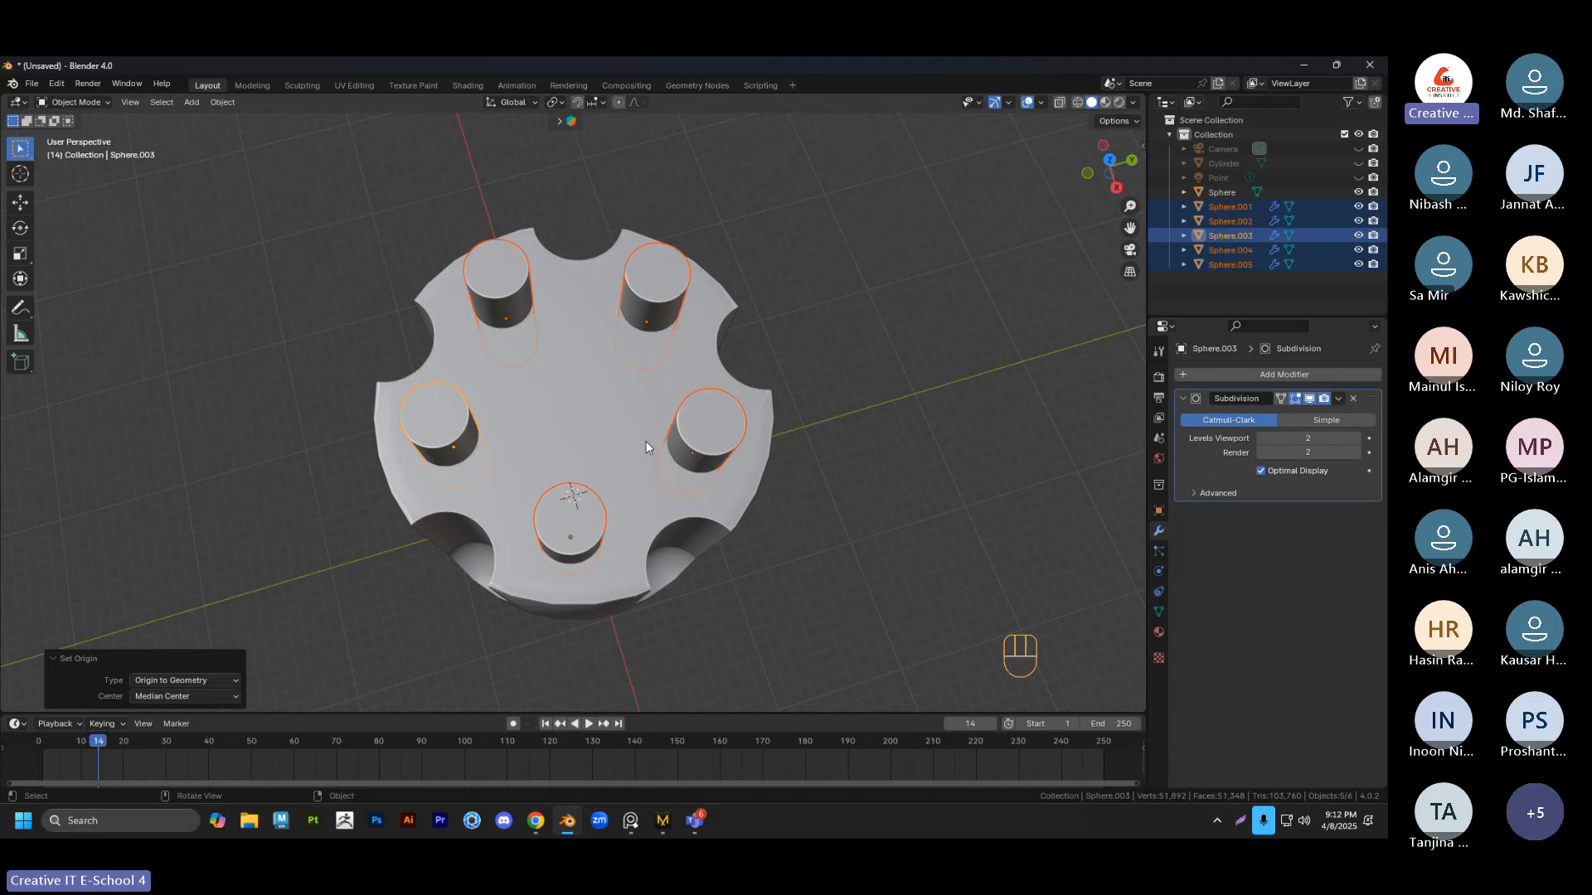
middle_click_drag(651, 420, 611, 464)
key("ctrl+z")
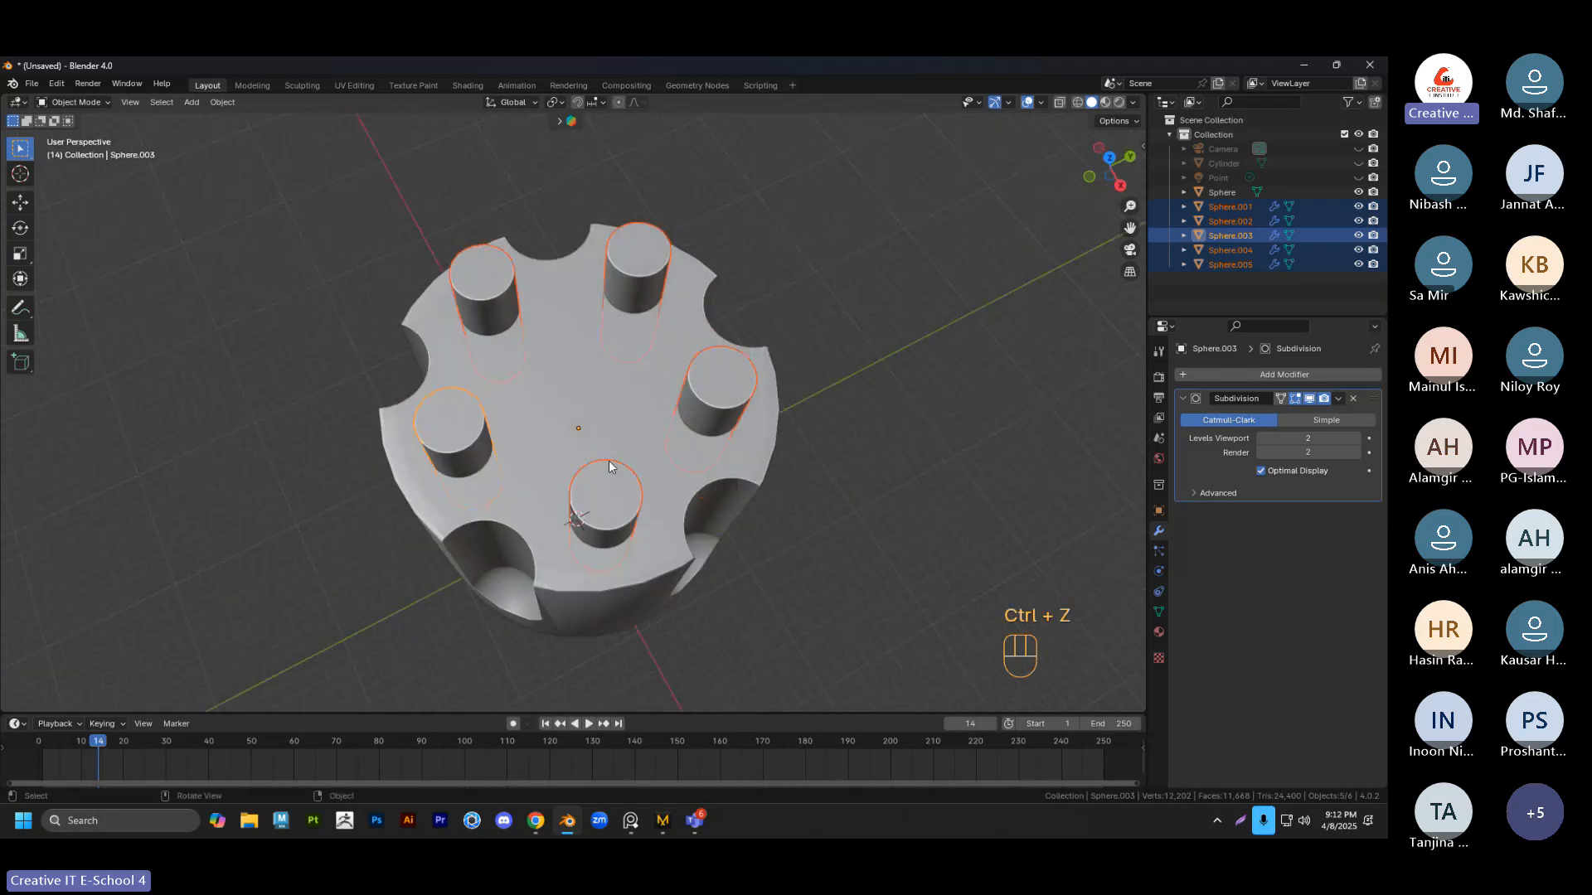
scroll(583, 456, "up", 3)
key("s")
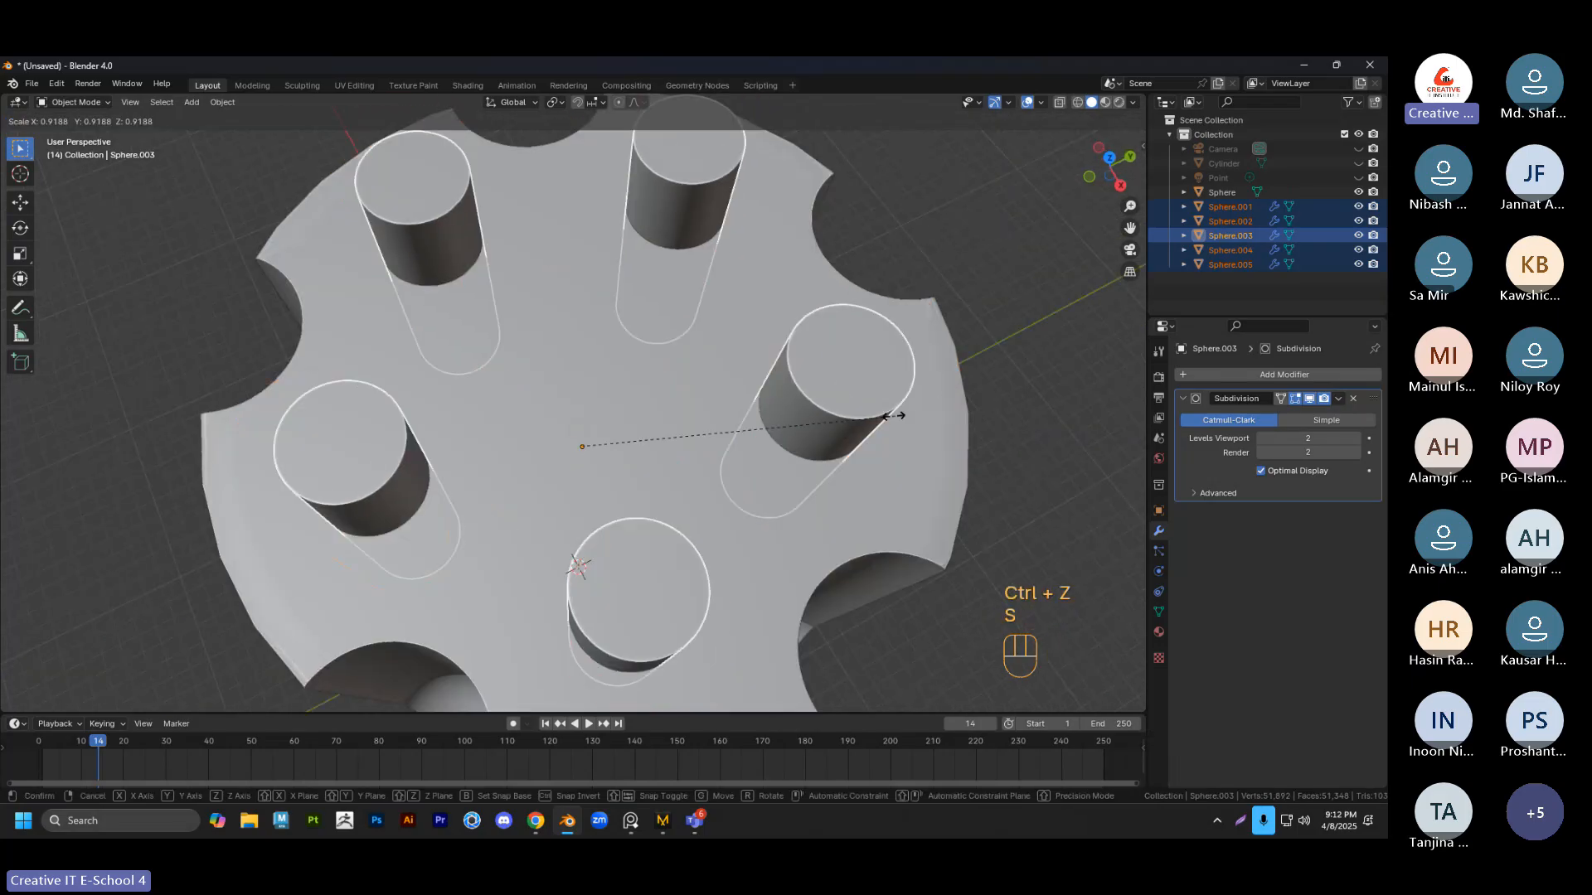
right_click(771, 422)
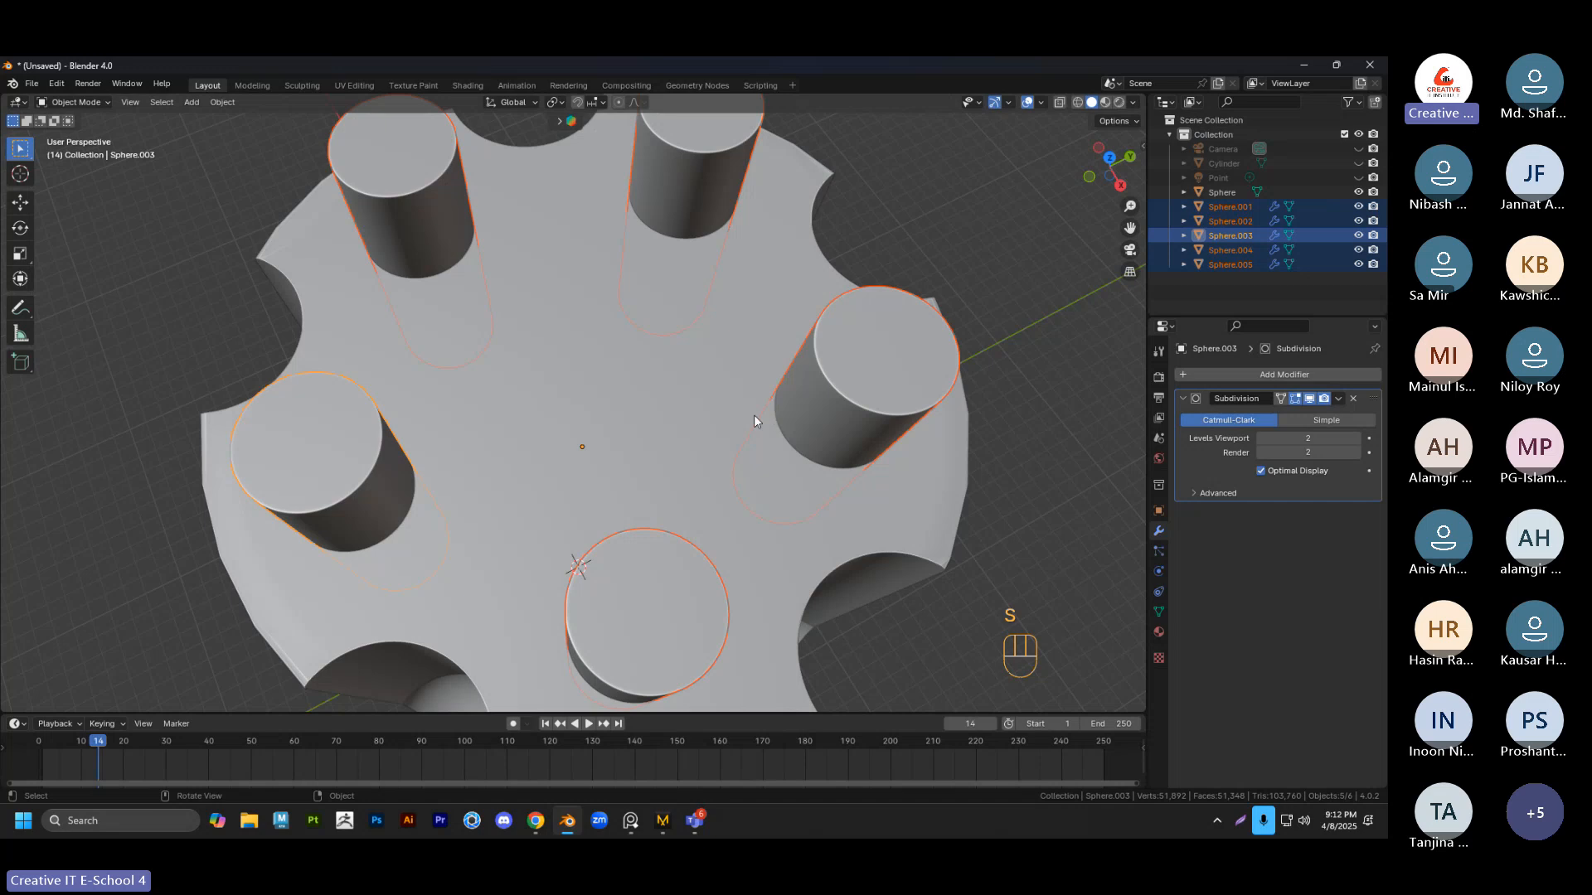
Set the origin of each of the five selected cylinders to its own geometry
middle_click_drag(700, 438, 608, 290)
right_click(609, 286)
mouse_move(605, 251)
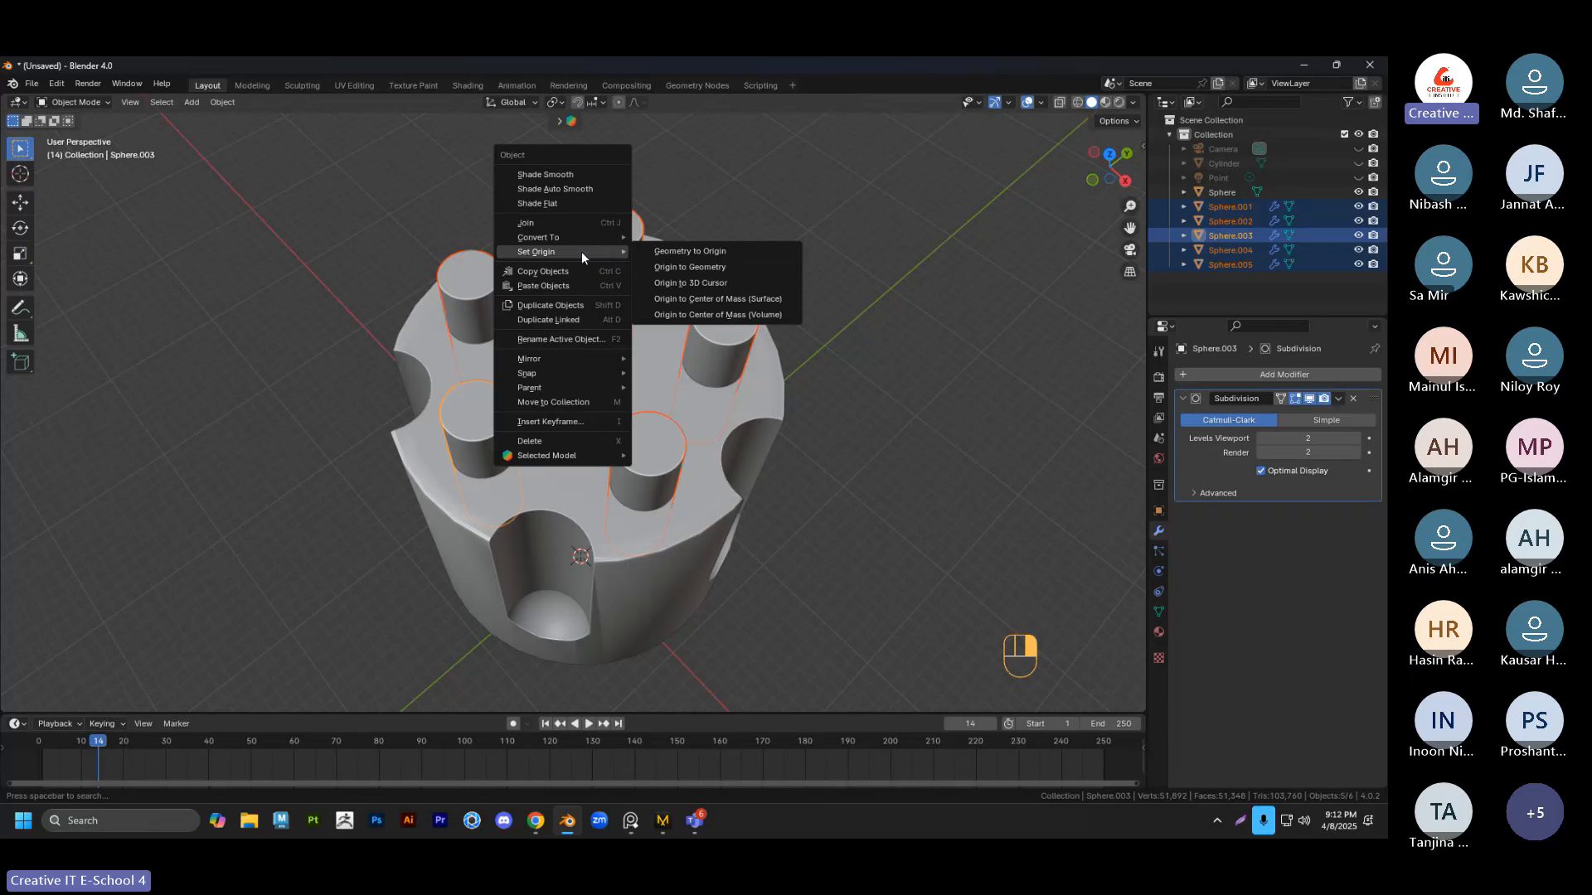
left_click(695, 266)
middle_click_drag(695, 266, 519, 247)
scroll(478, 421, "up", 3)
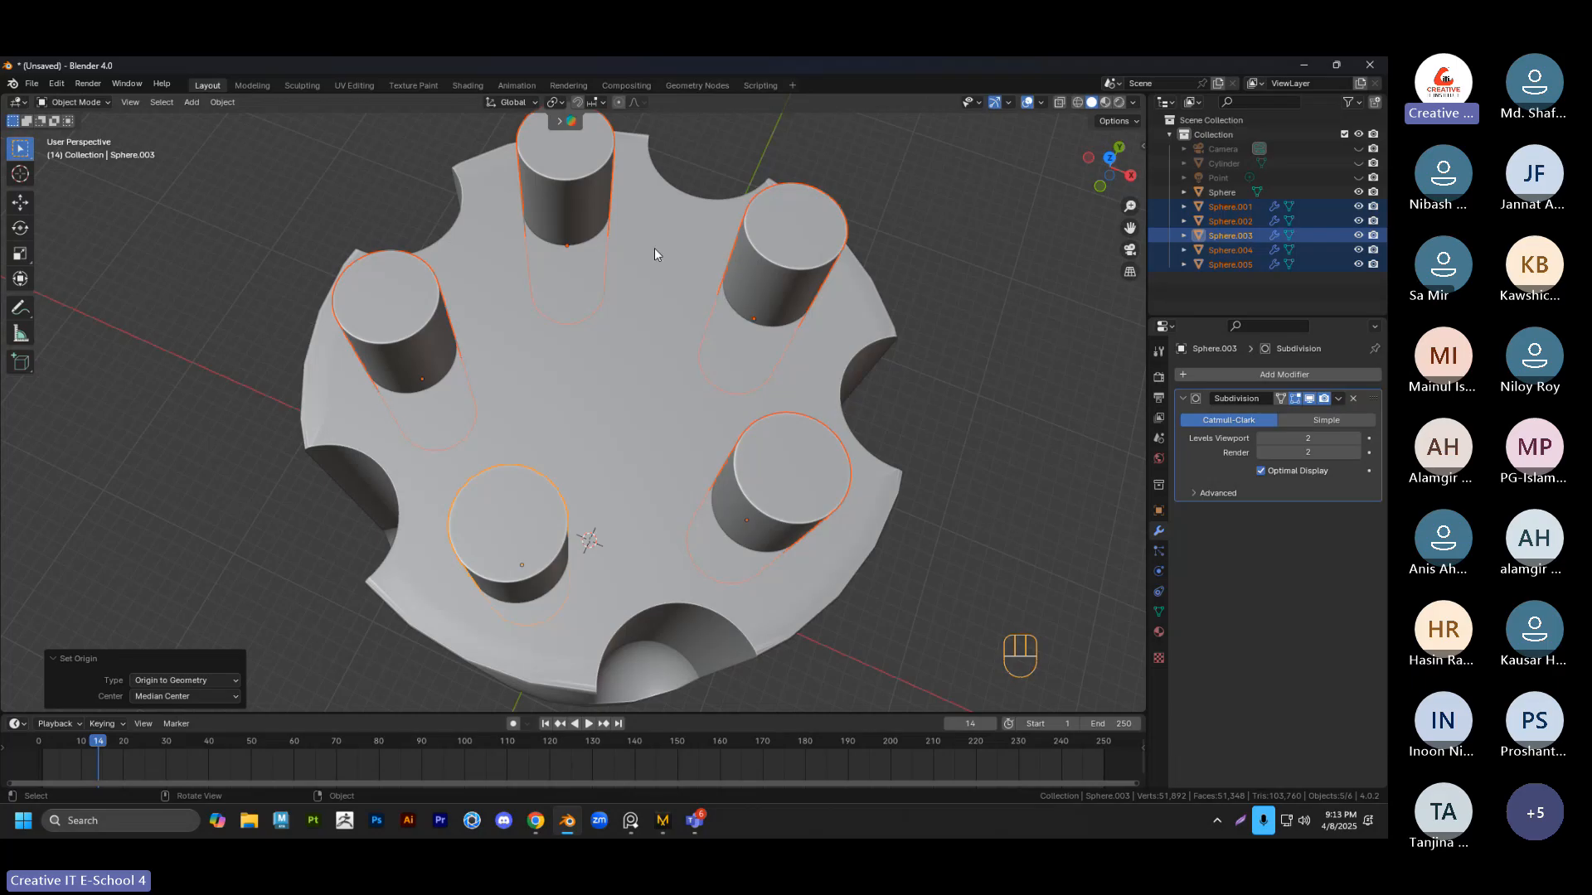
middle_click_drag(715, 470, 724, 400)
key("s")
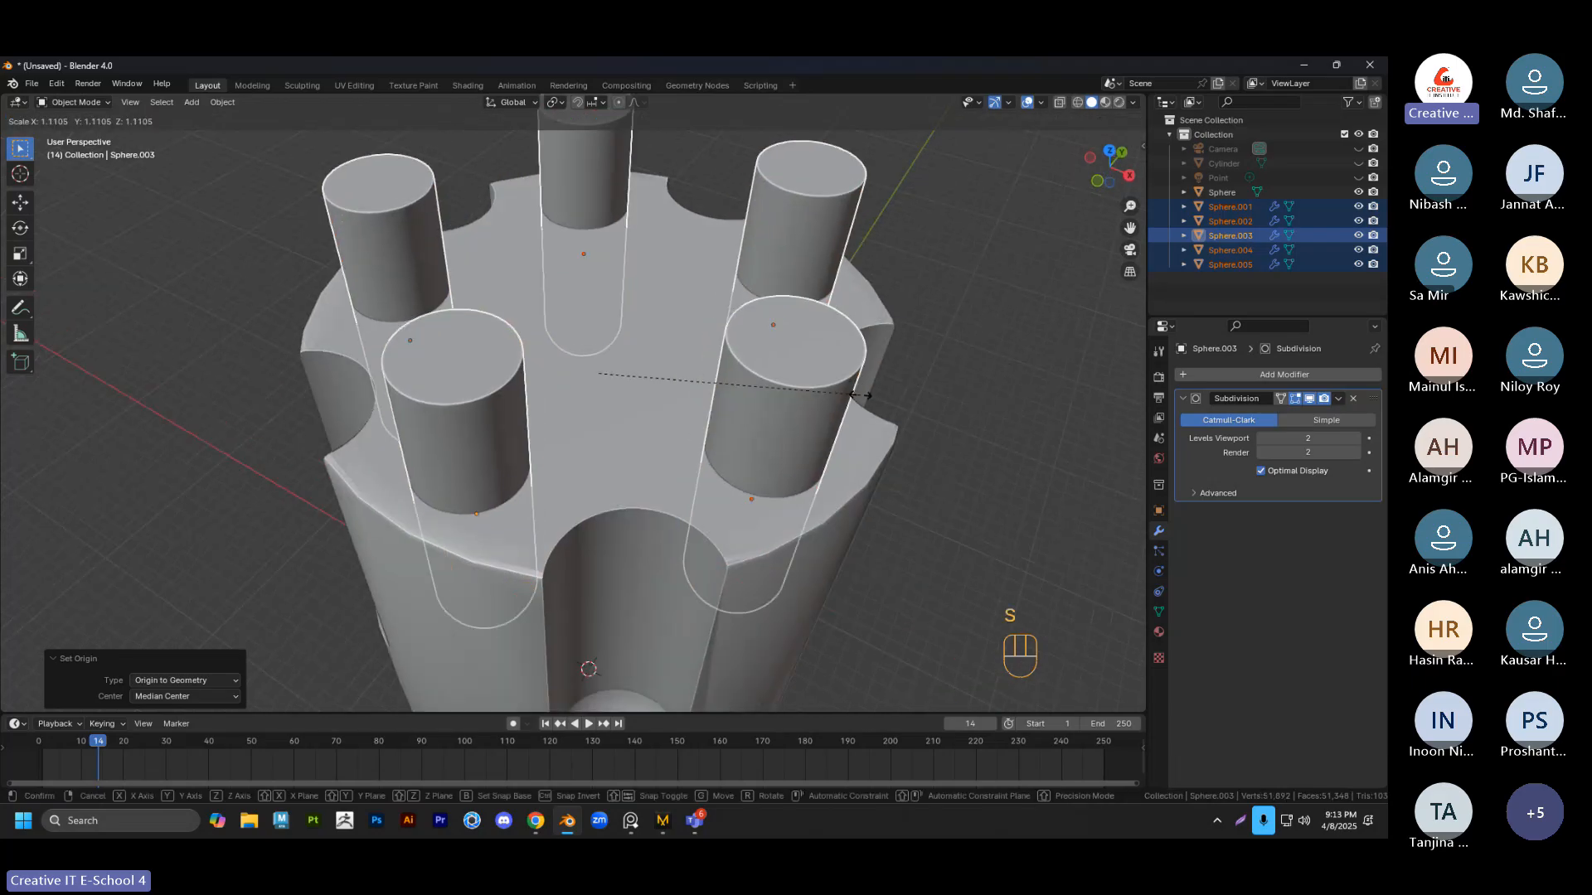
right_click(736, 362)
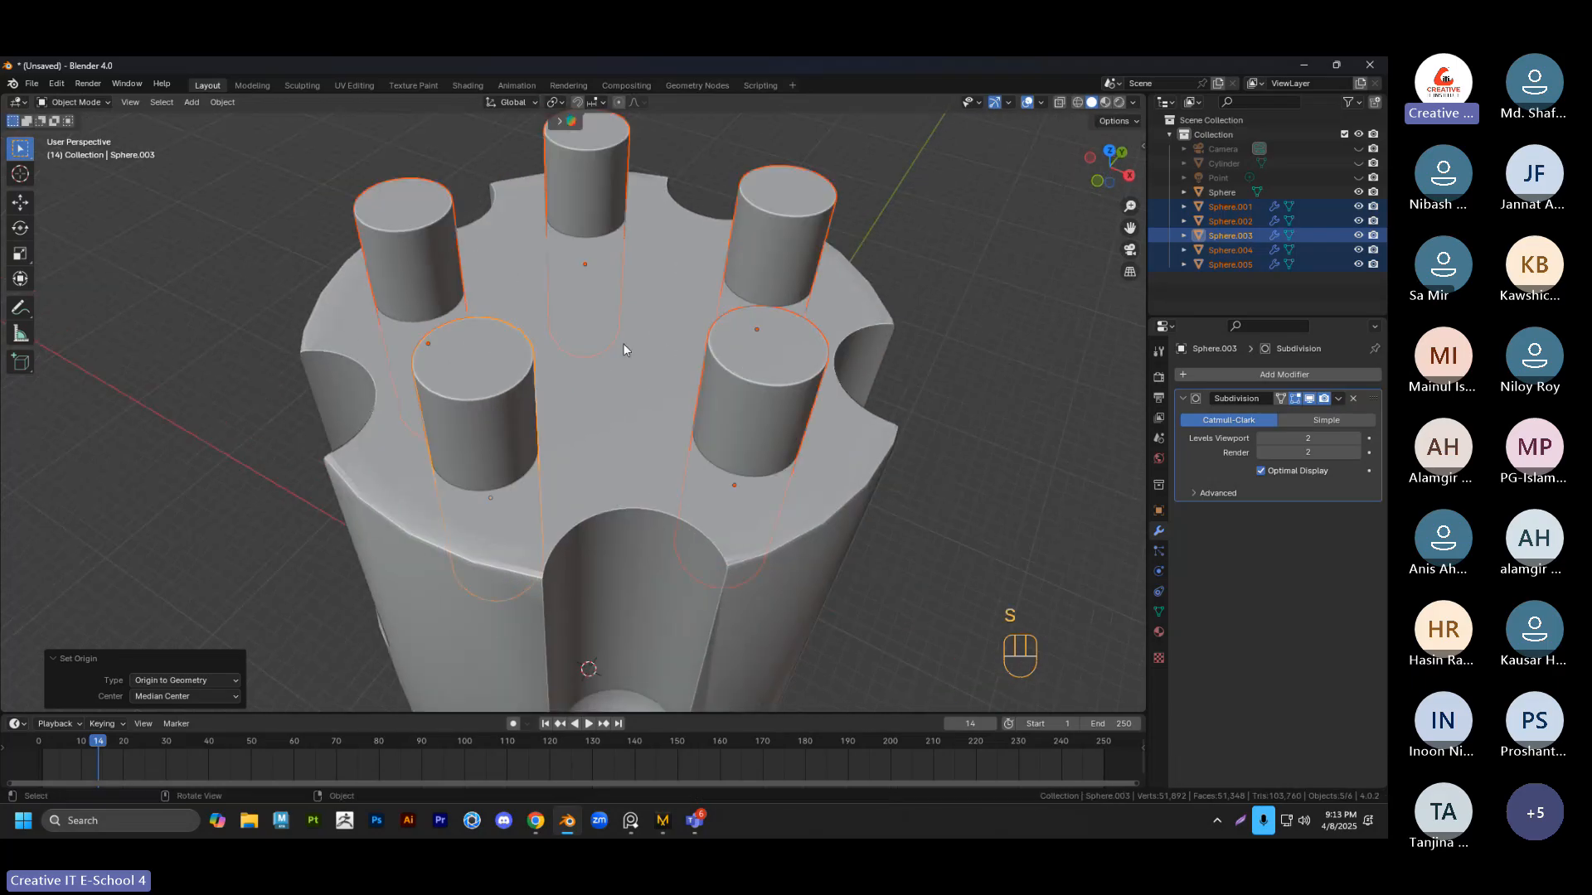
Set the transform pivot point to Individual Origins and scale the five cylinders up by about 1.3, then deselect them
middle_click_drag(623, 343, 589, 263)
mouse_move(590, 264)
middle_mouse_down("shift")
mouse_move(570, 232)
mouse_move(572, 250)
middle_mouse_up("shift")
left_click(555, 102)
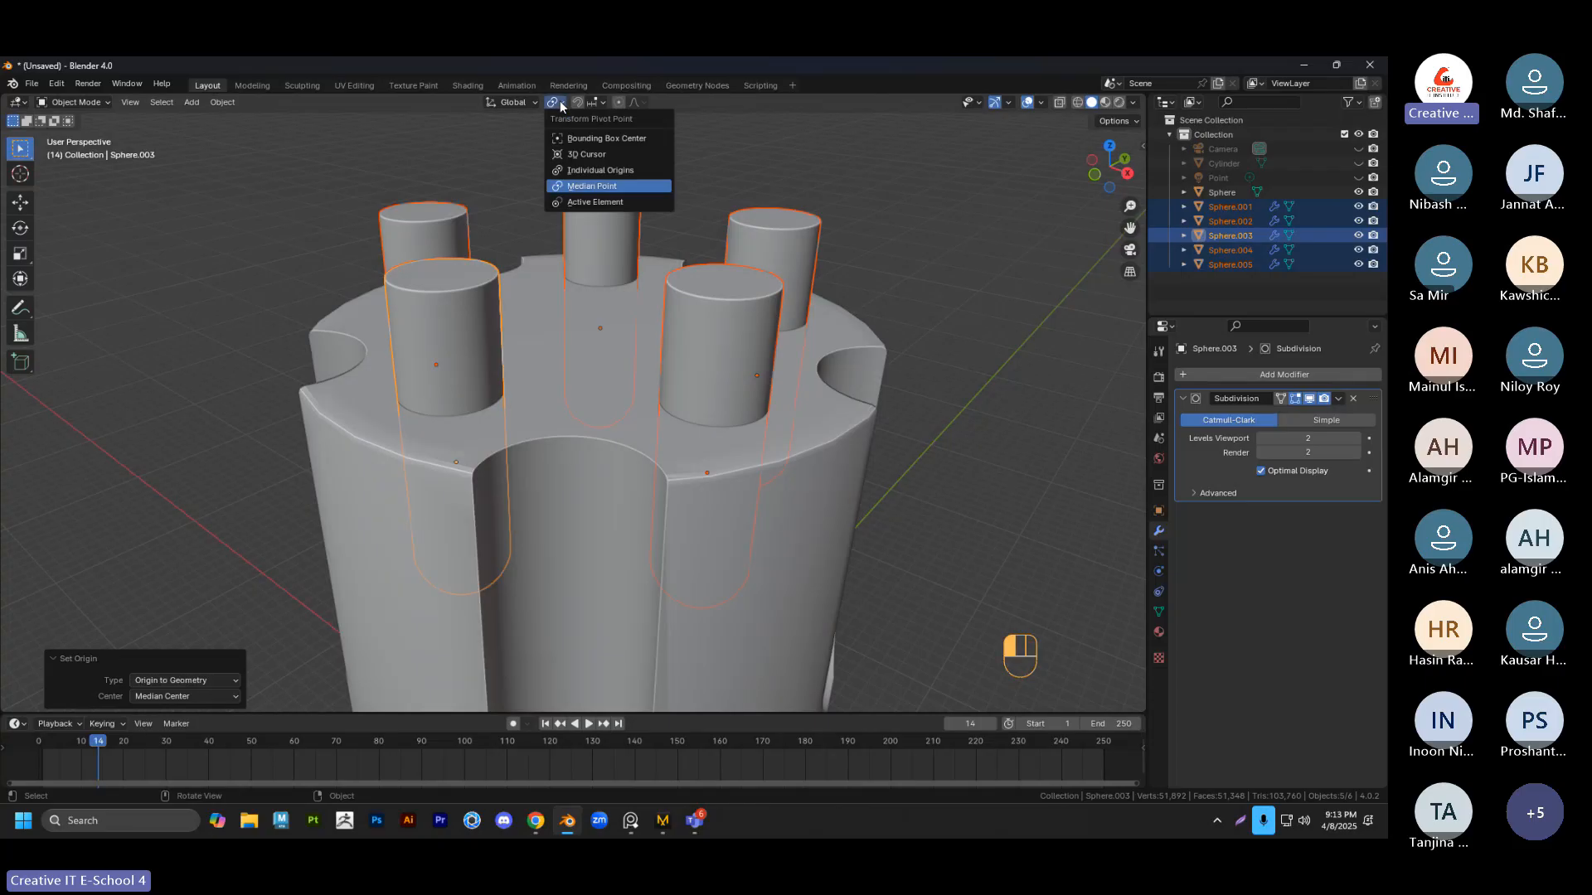
left_click(587, 171)
key("s")
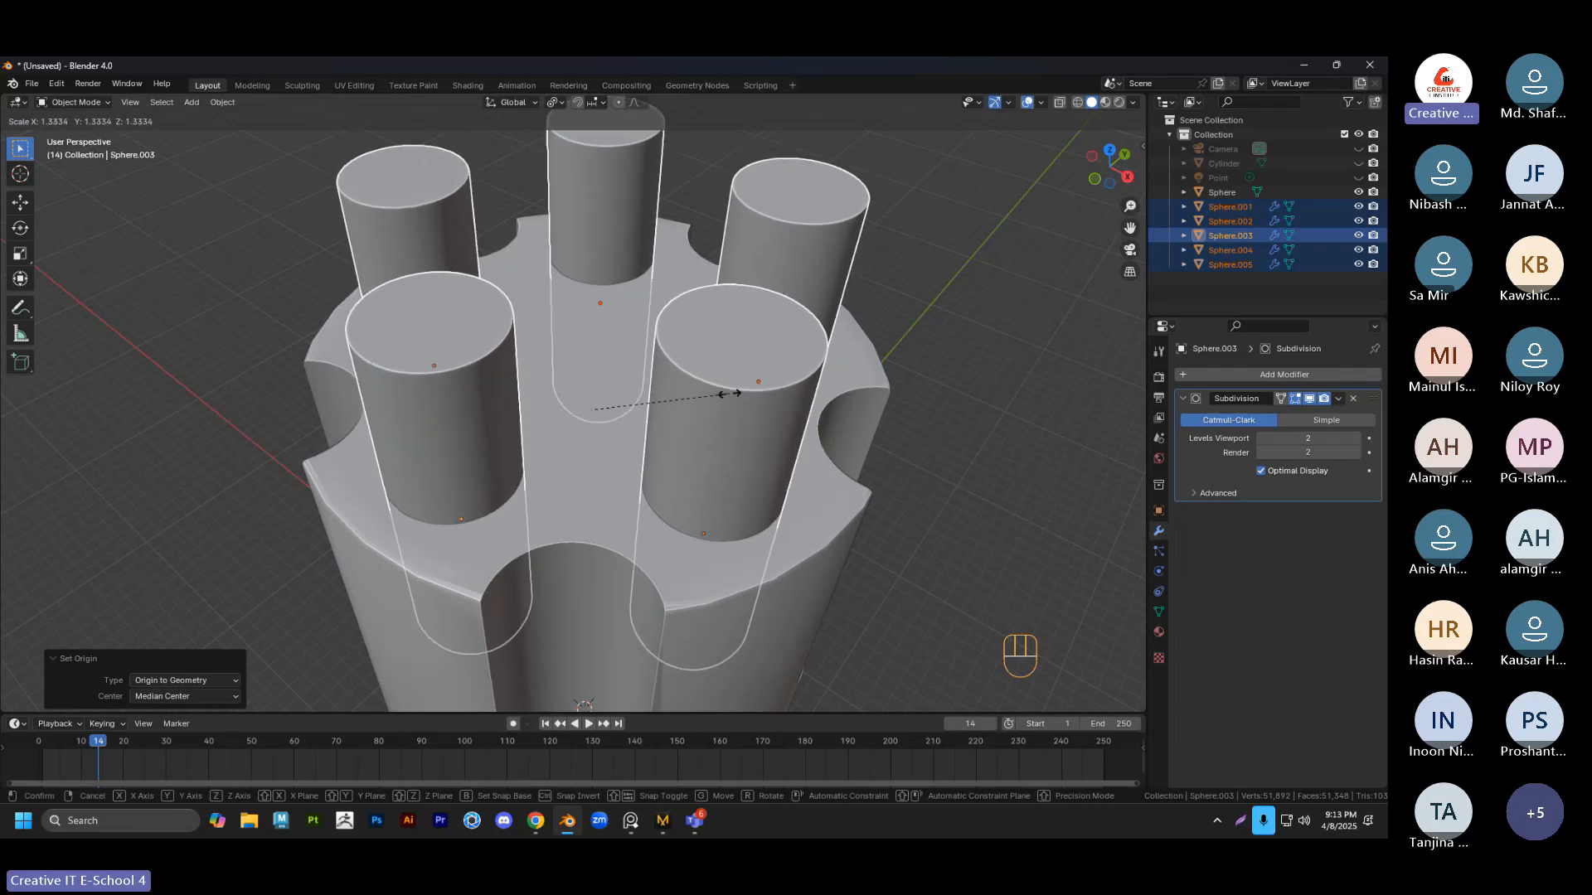
left_click(719, 392)
middle_click_drag(719, 391, 730, 355)
left_click(876, 276)
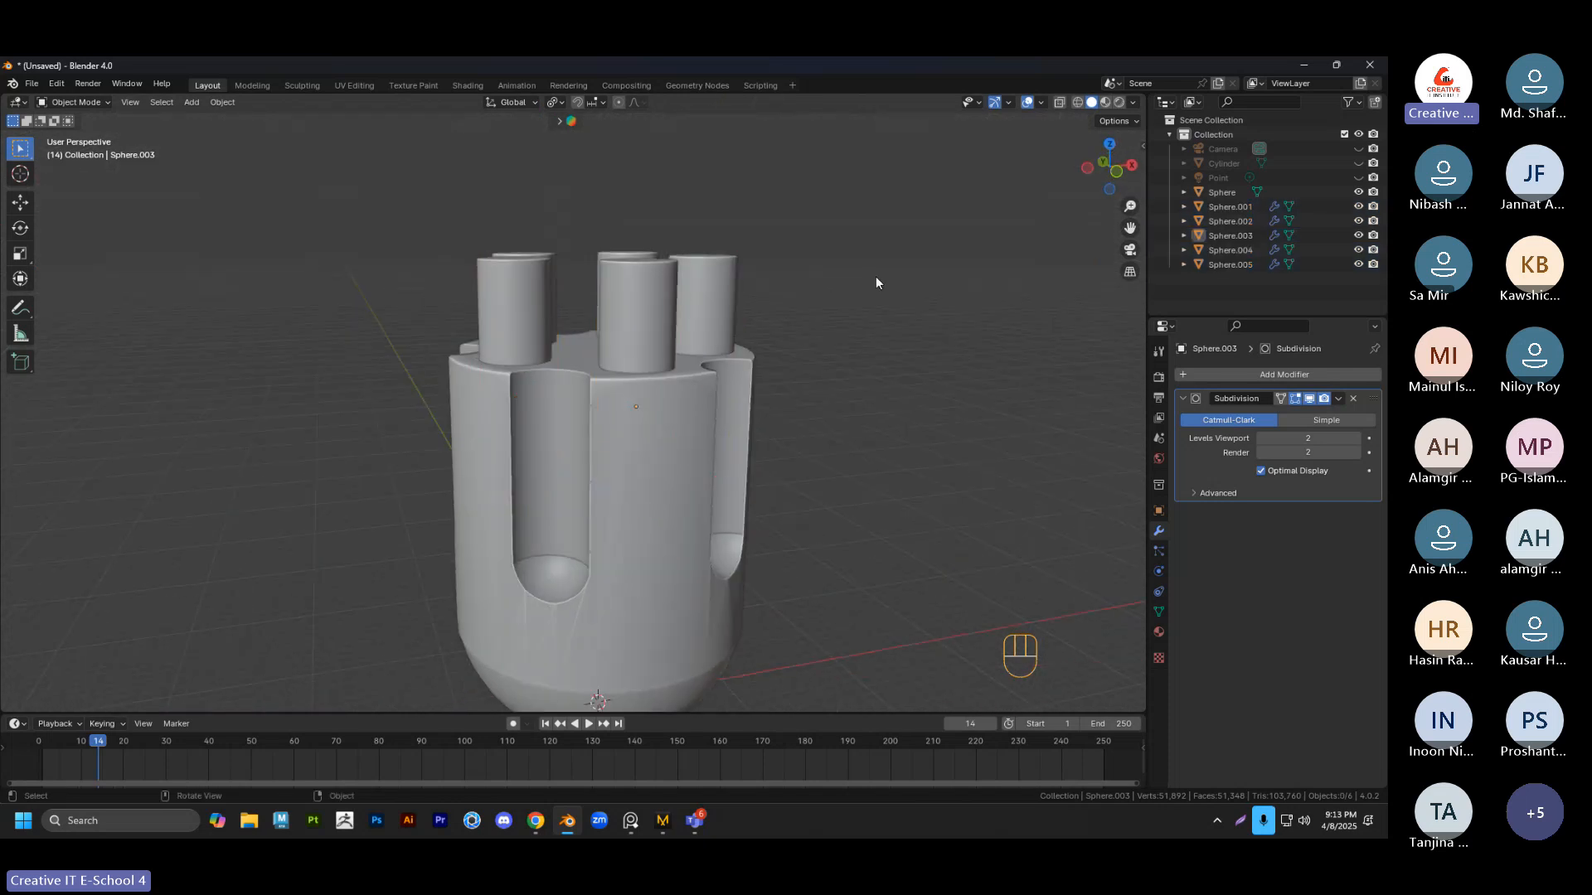
Check the thickness and depth of the five cylinders in the body's top from several angles
middle_click_drag(874, 280, 554, 377)
left_click(554, 377)
scroll(553, 377, "up", 3)
middle_click_drag(609, 464, 558, 355)
scroll(595, 412, "down", 3)
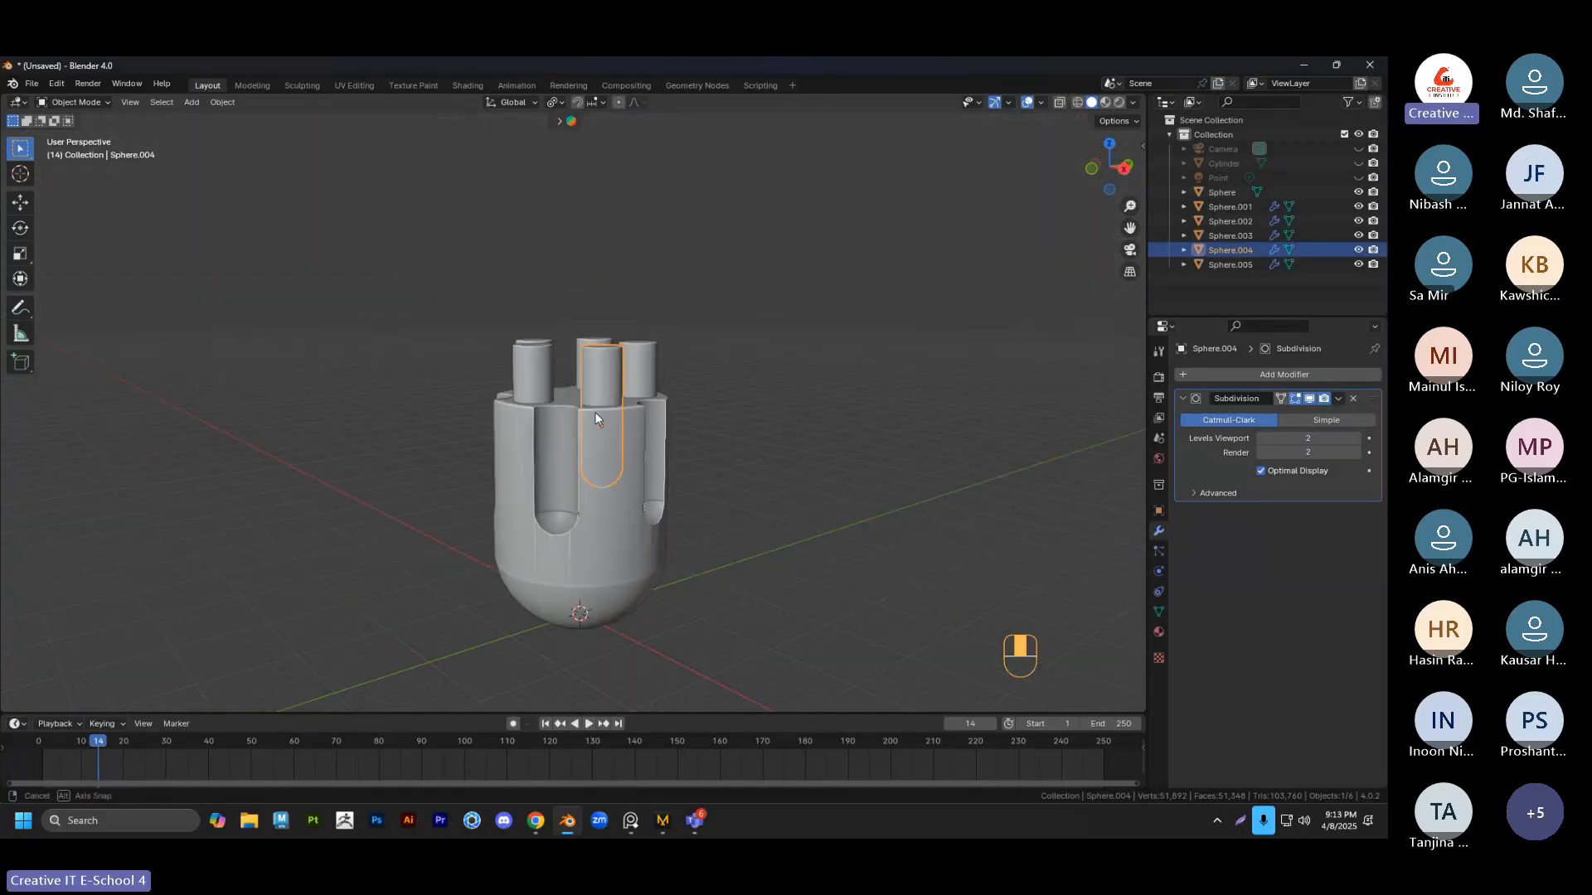
scroll(613, 398, "up", 2)
scroll(613, 403, "up", 2)
left_click_drag(387, 257, 744, 353)
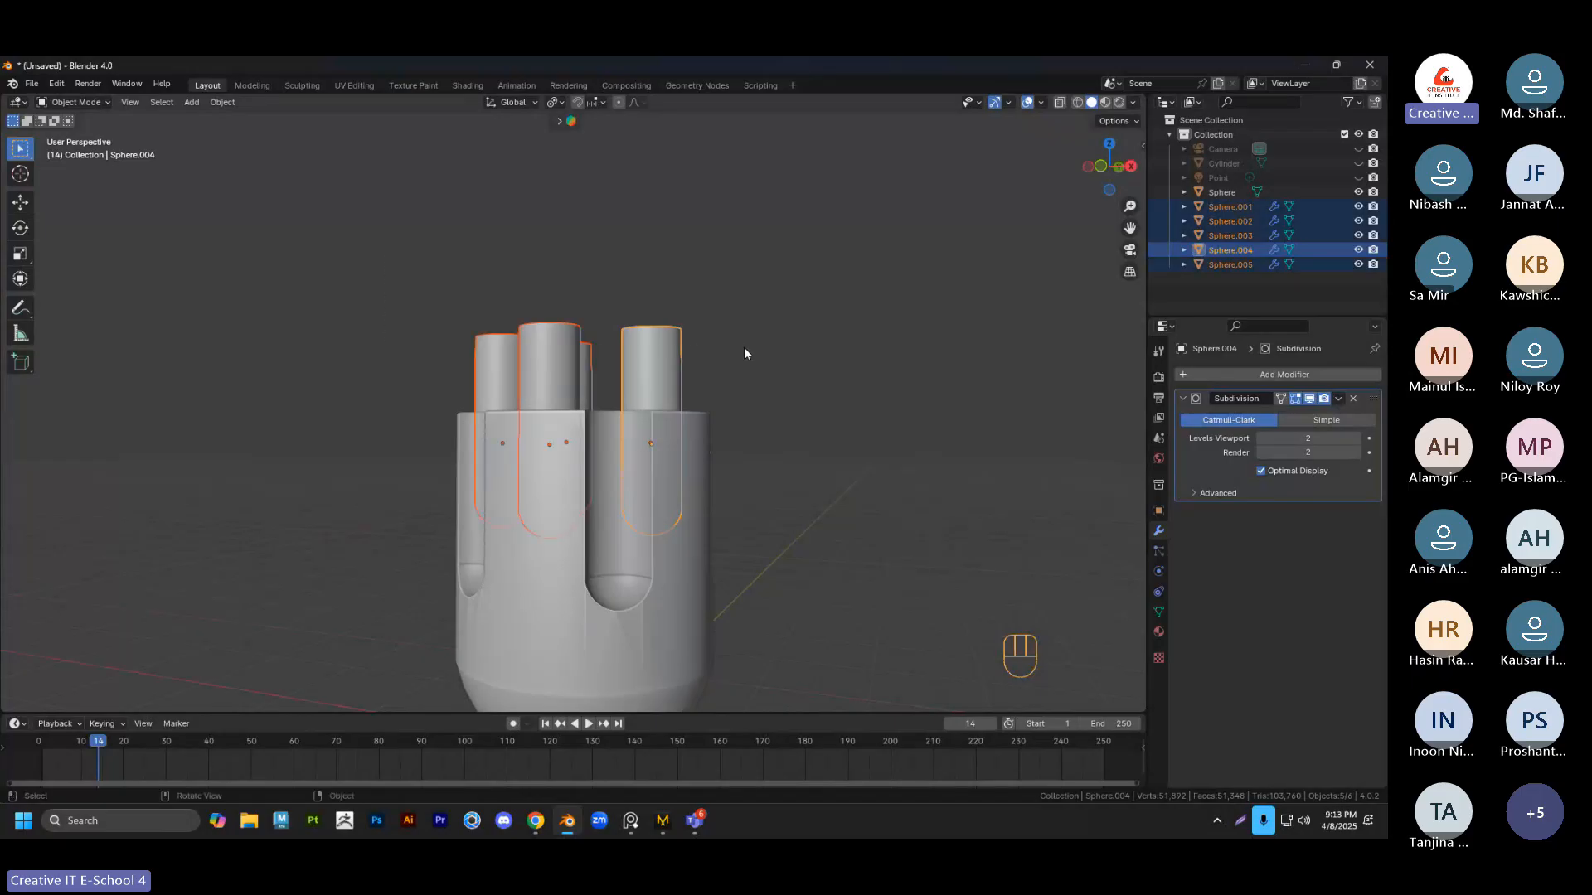
middle_click_drag(693, 362, 699, 401)
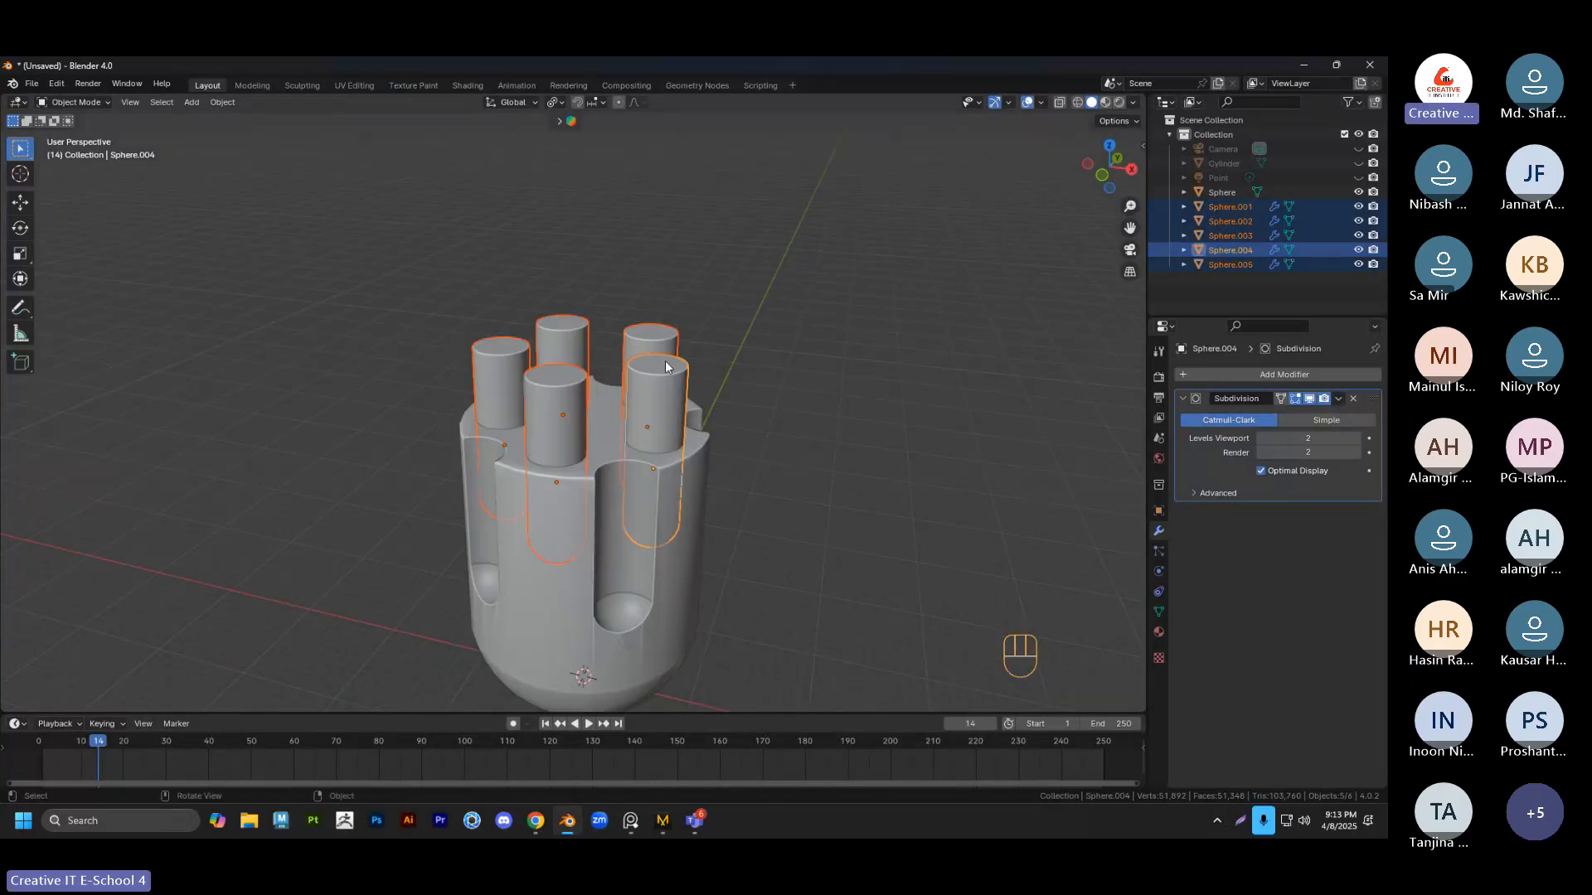
scroll(634, 572, "up", 1)
Add a Boolean modifier to the main body
left_click(634, 572)
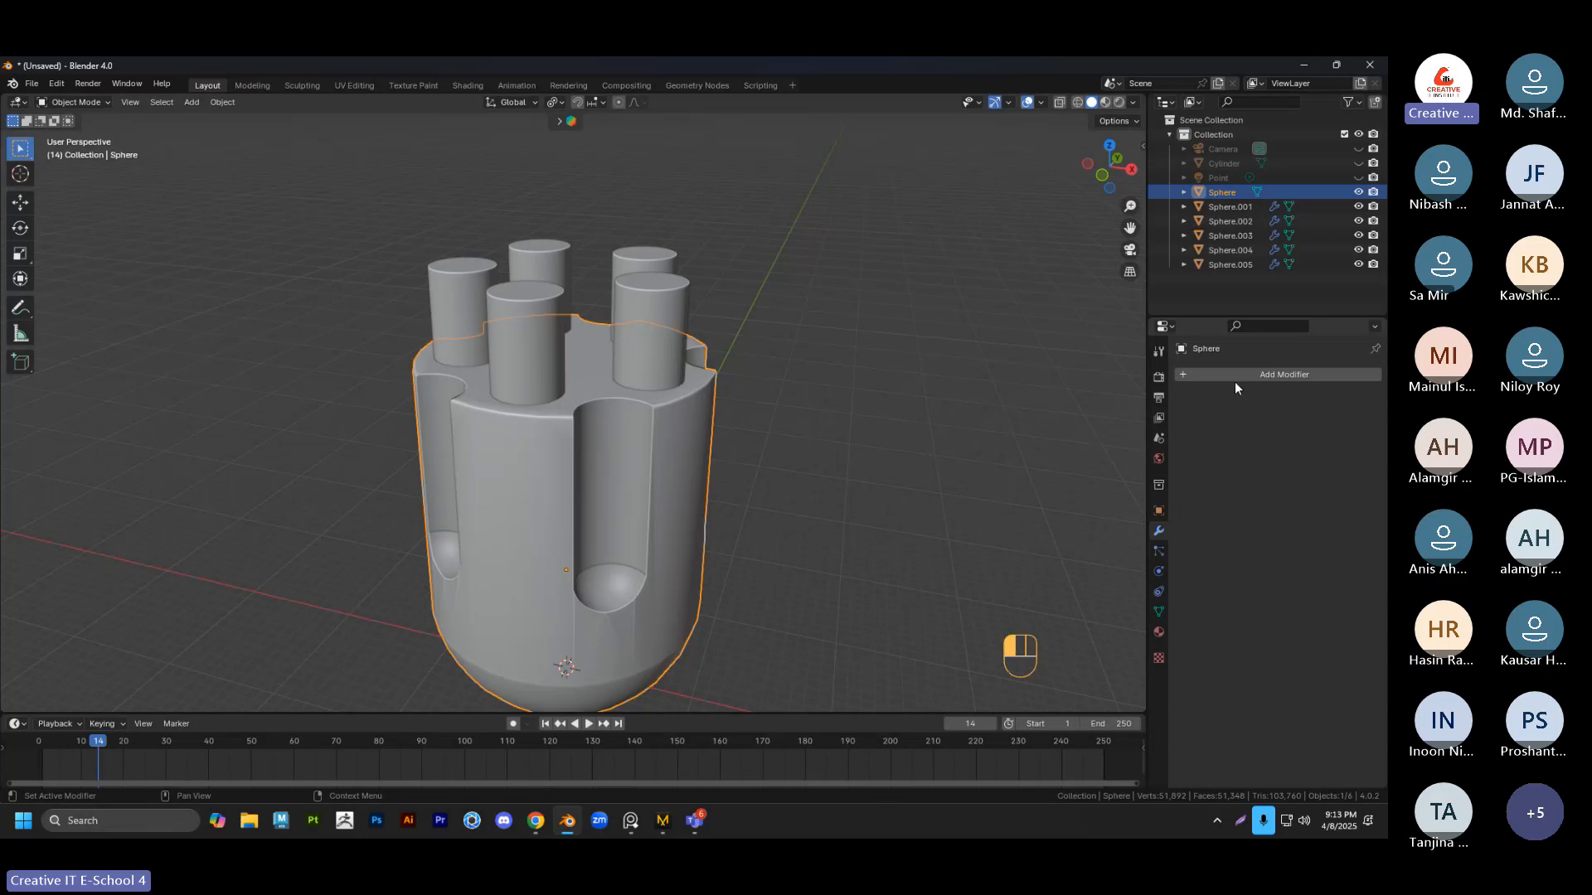
left_click(1236, 378)
left_click(1172, 380)
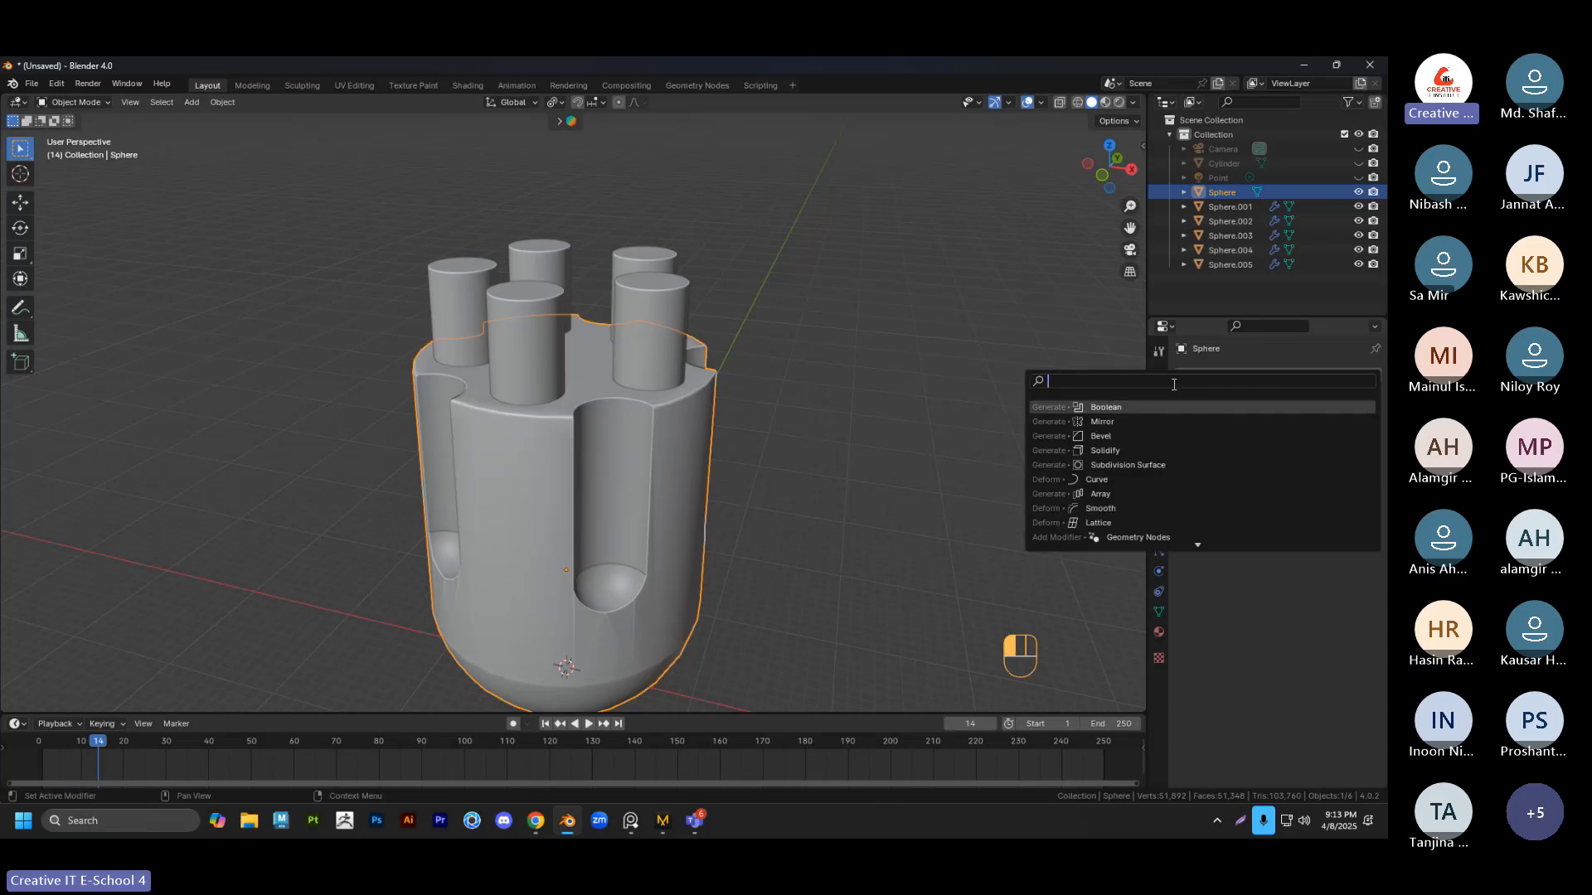
left_click(1132, 407)
left_click(1353, 456)
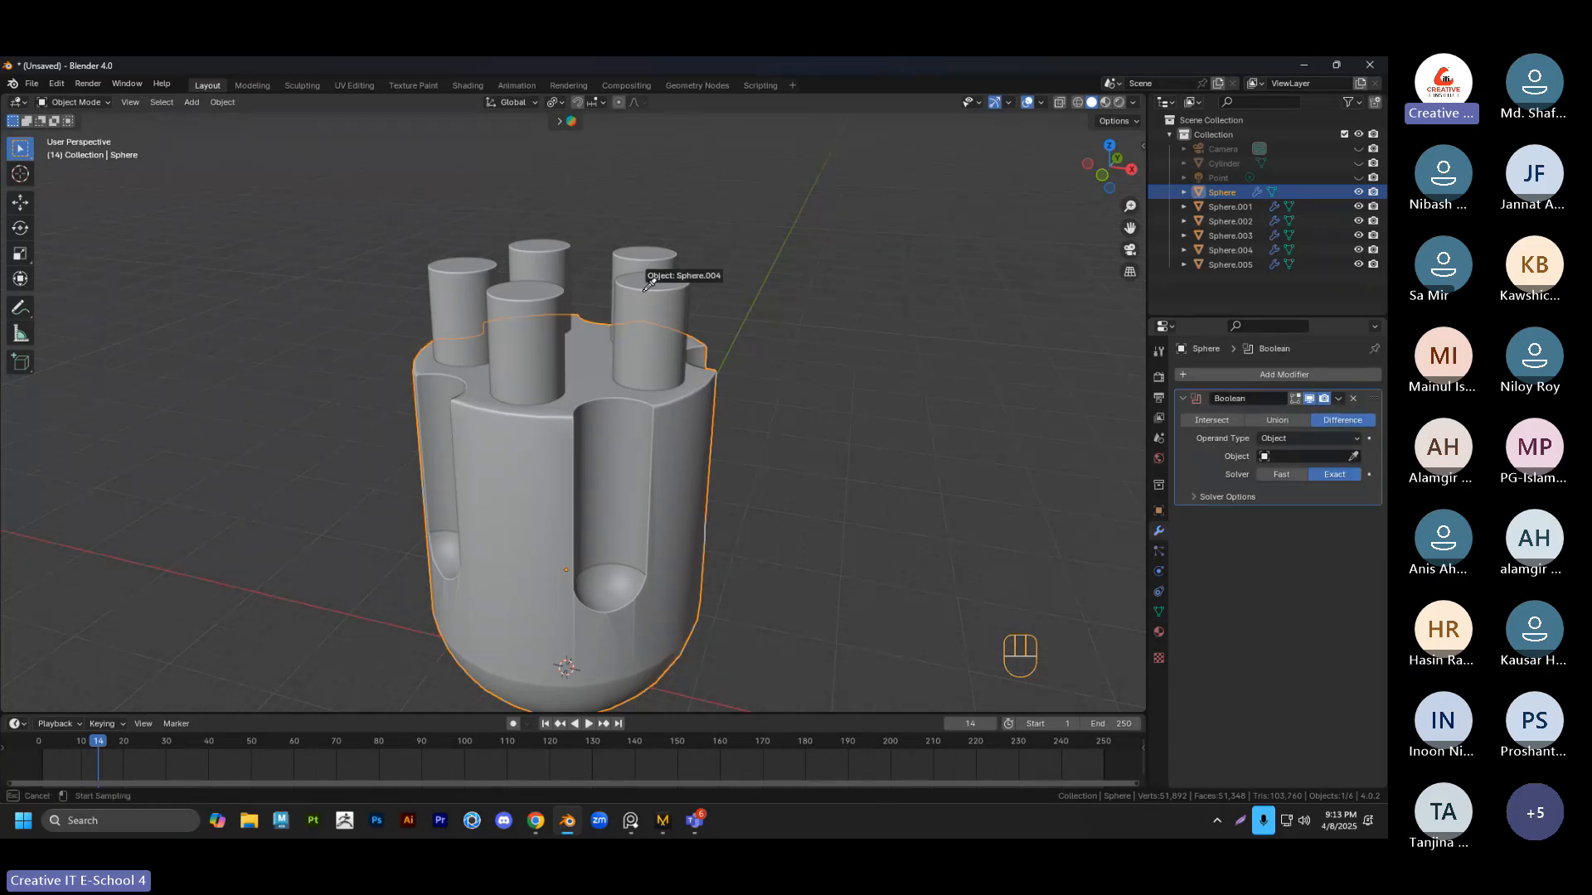
left_click(639, 290)
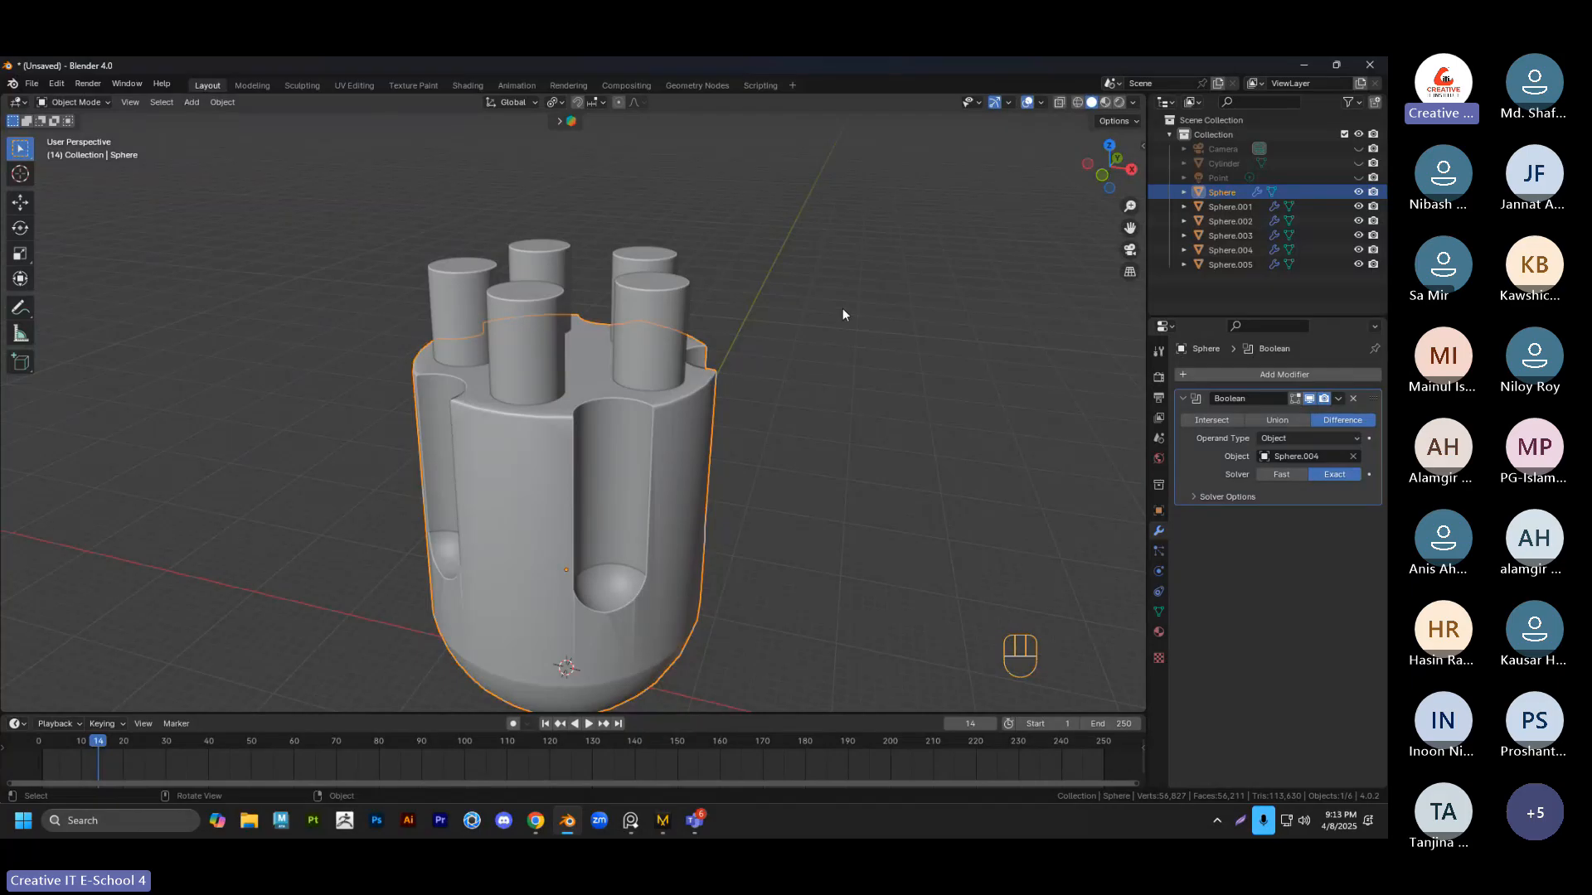
middle_click_drag(843, 307, 836, 387)
key("ctrl+z")
key("ctrl+z")
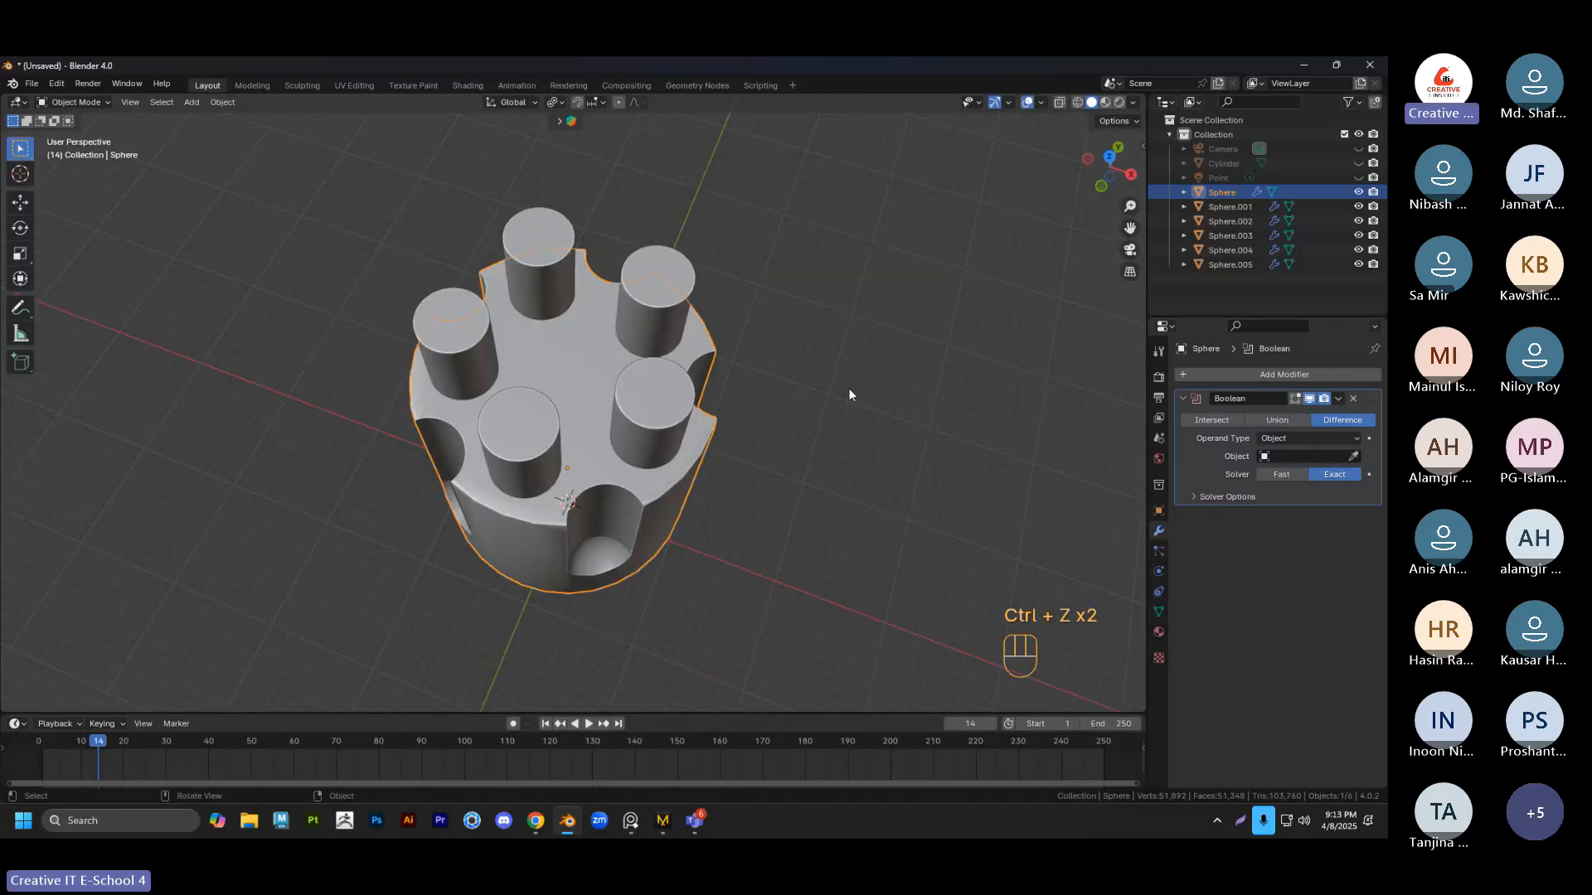
Join the five top cylinders into a single object and deselect it
left_click(848, 388)
middle_click_drag(706, 403, 644, 364)
left_click(659, 382)
left_click(509, 410, "shift")
left_click(456, 318, "shift")
left_click(543, 278, "shift")
left_click(635, 272, "shift")
key("ctrl+j")
left_click(755, 282)
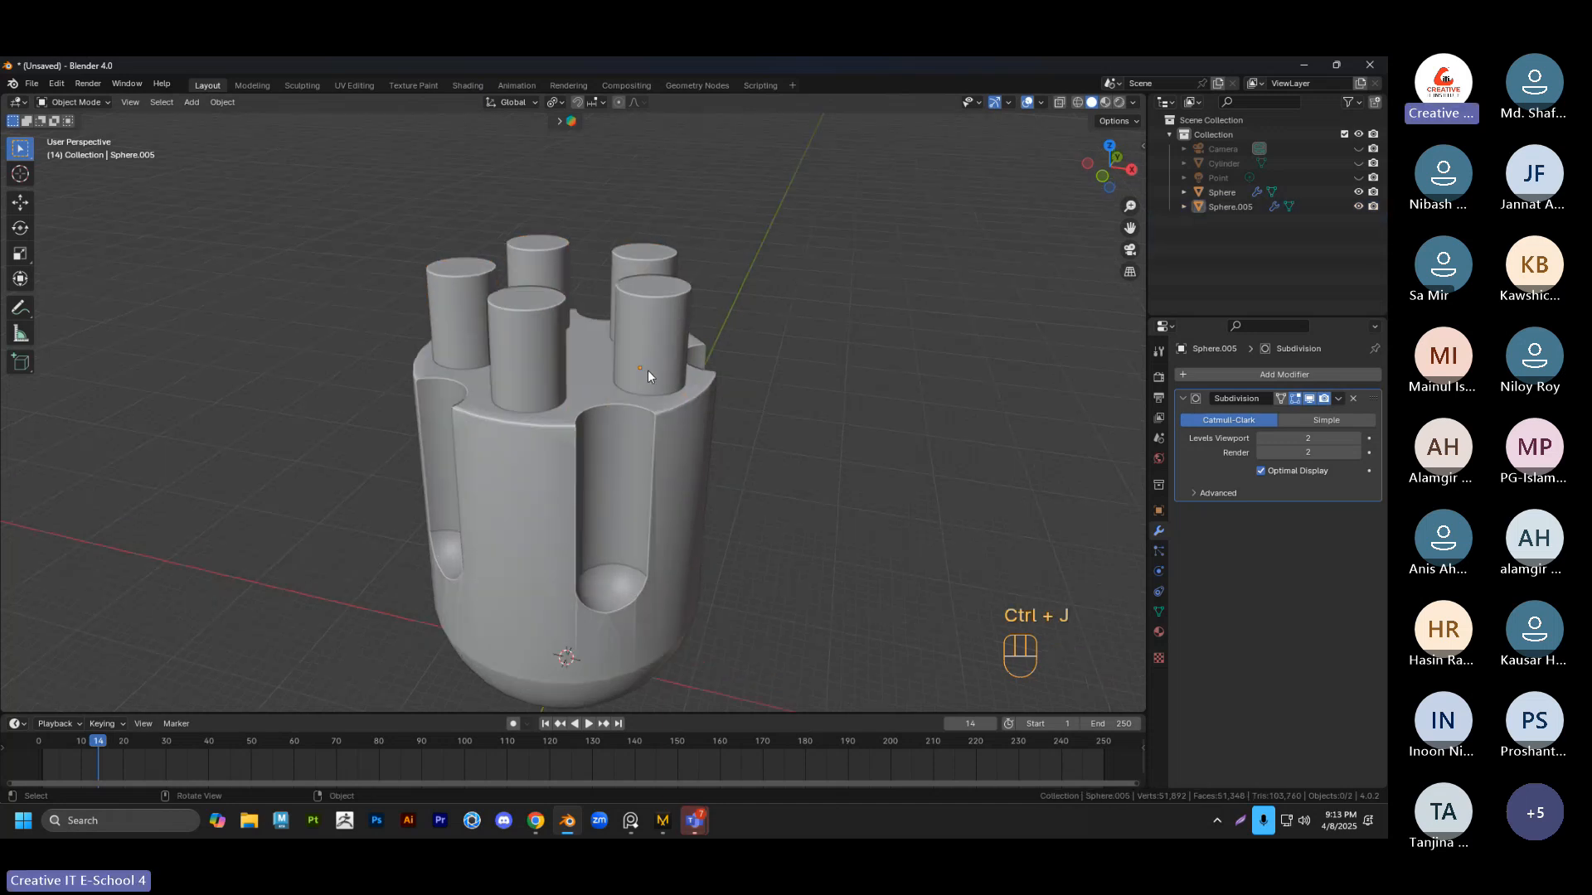
Use the joined cylinders as the cutting object of the main body's Boolean Difference and hide them
left_click(648, 370)
left_click(1353, 456)
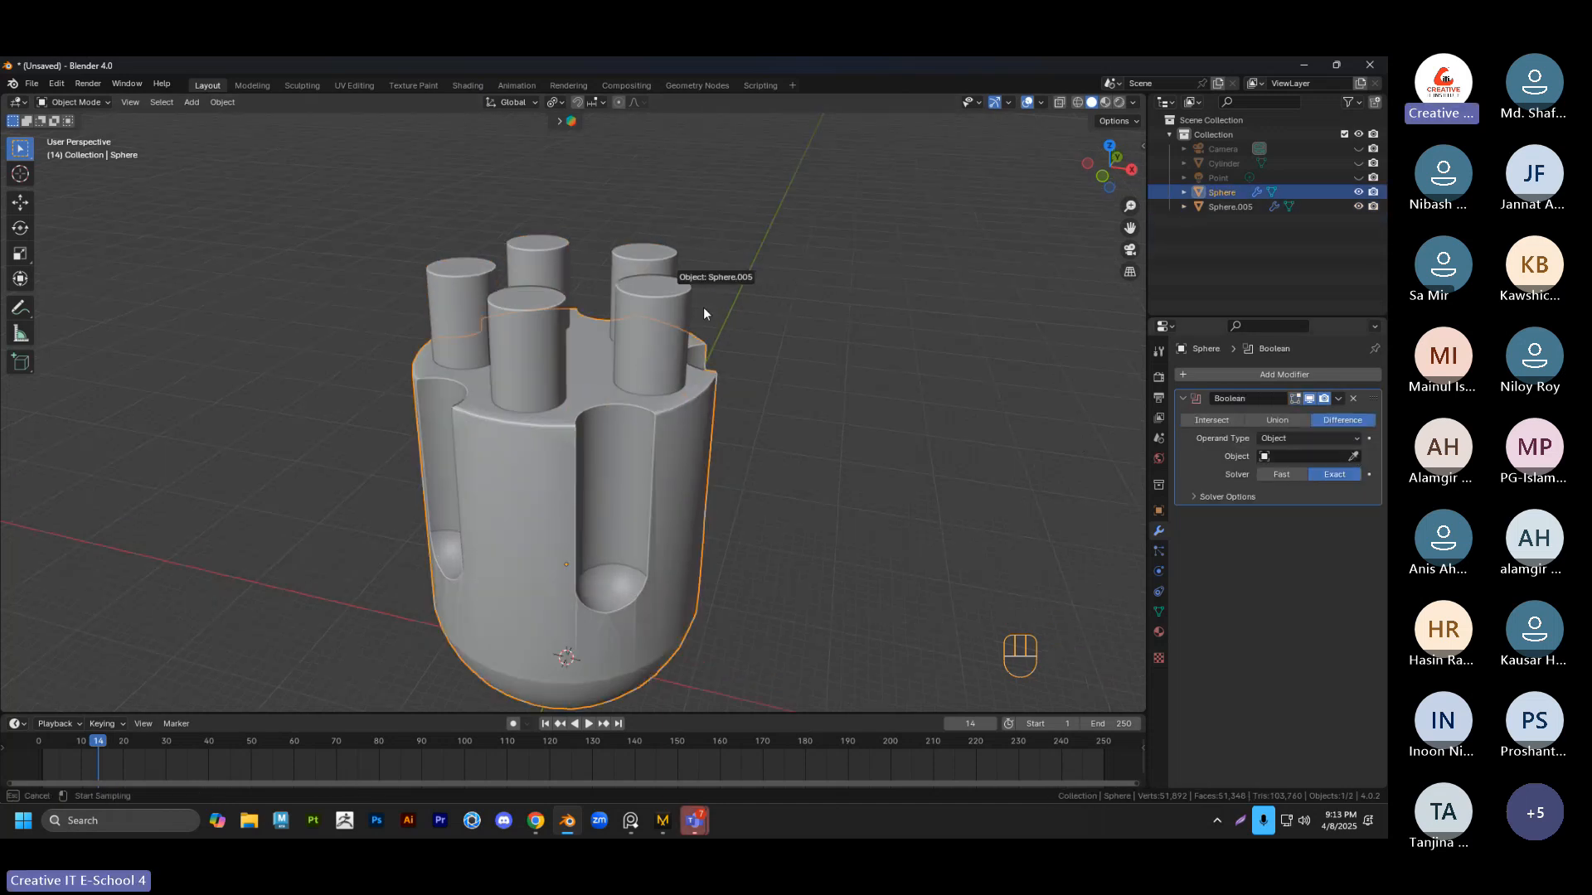
left_click(703, 313)
middle_click_drag(857, 335, 723, 402)
left_click(648, 335)
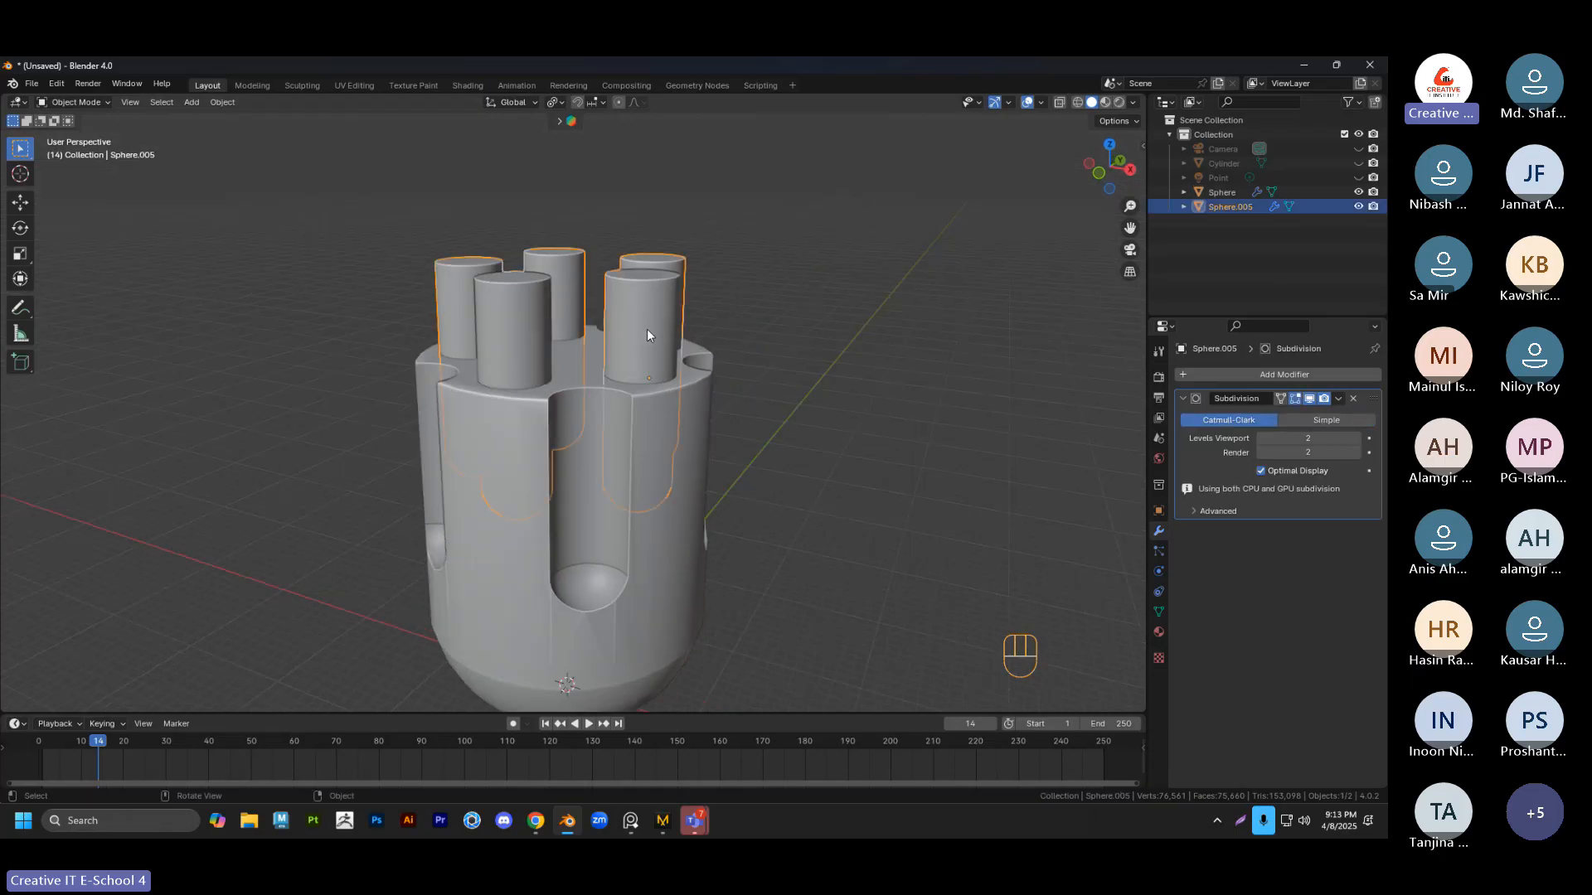
key("h")
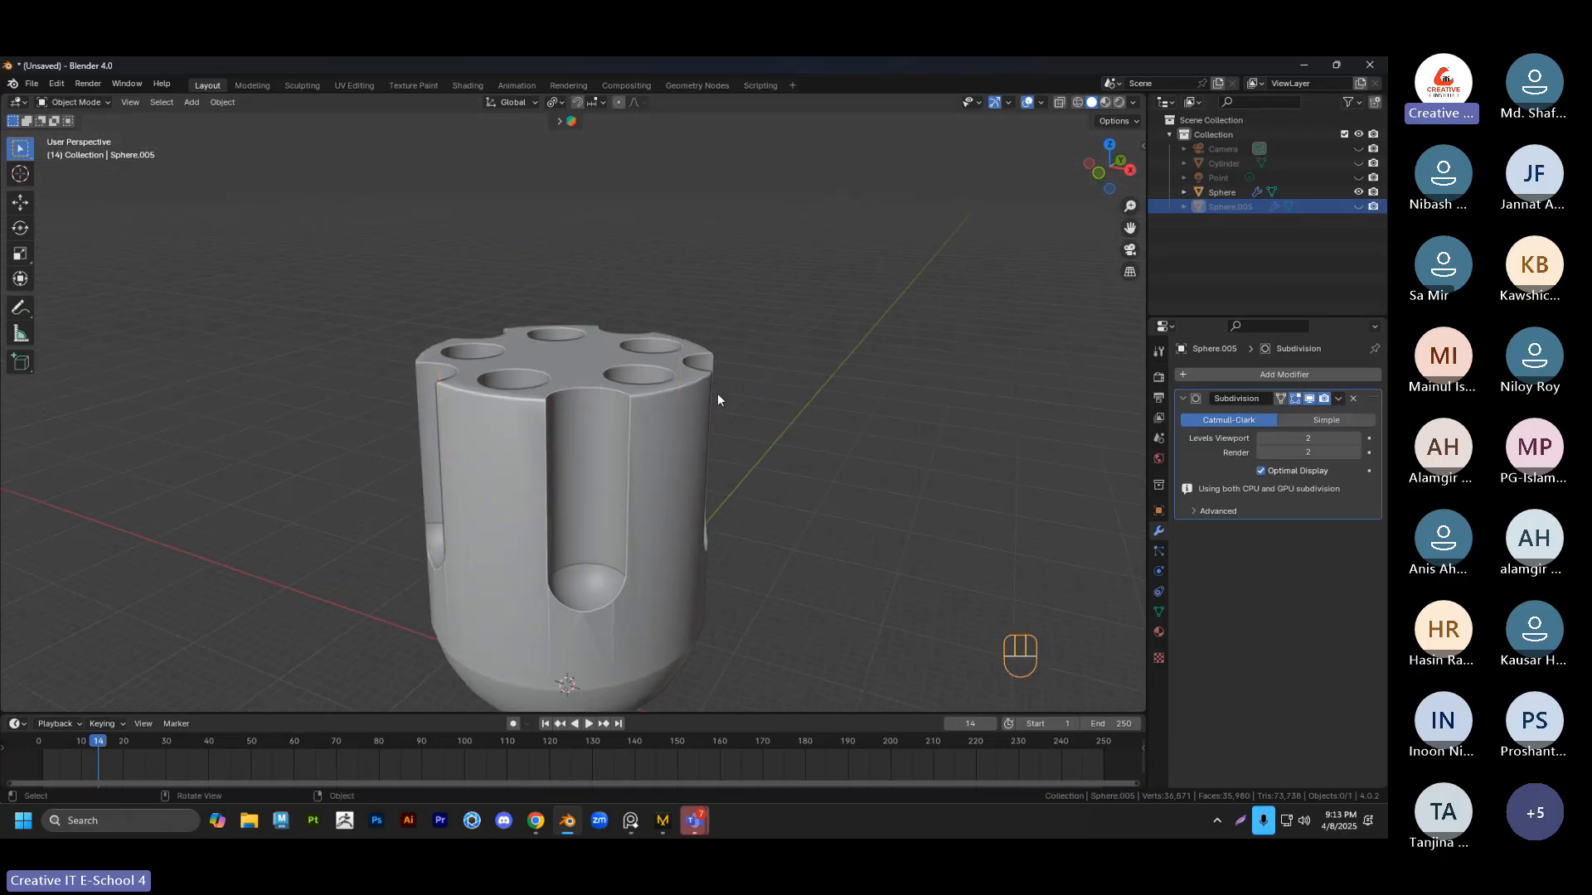
Examine the five holes in the body's top and the grooves around it from several angles
middle_click_drag(718, 399, 679, 456)
scroll(629, 423, "up", 5)
left_click(567, 361)
left_click(764, 320)
middle_click_drag(773, 373, 804, 345)
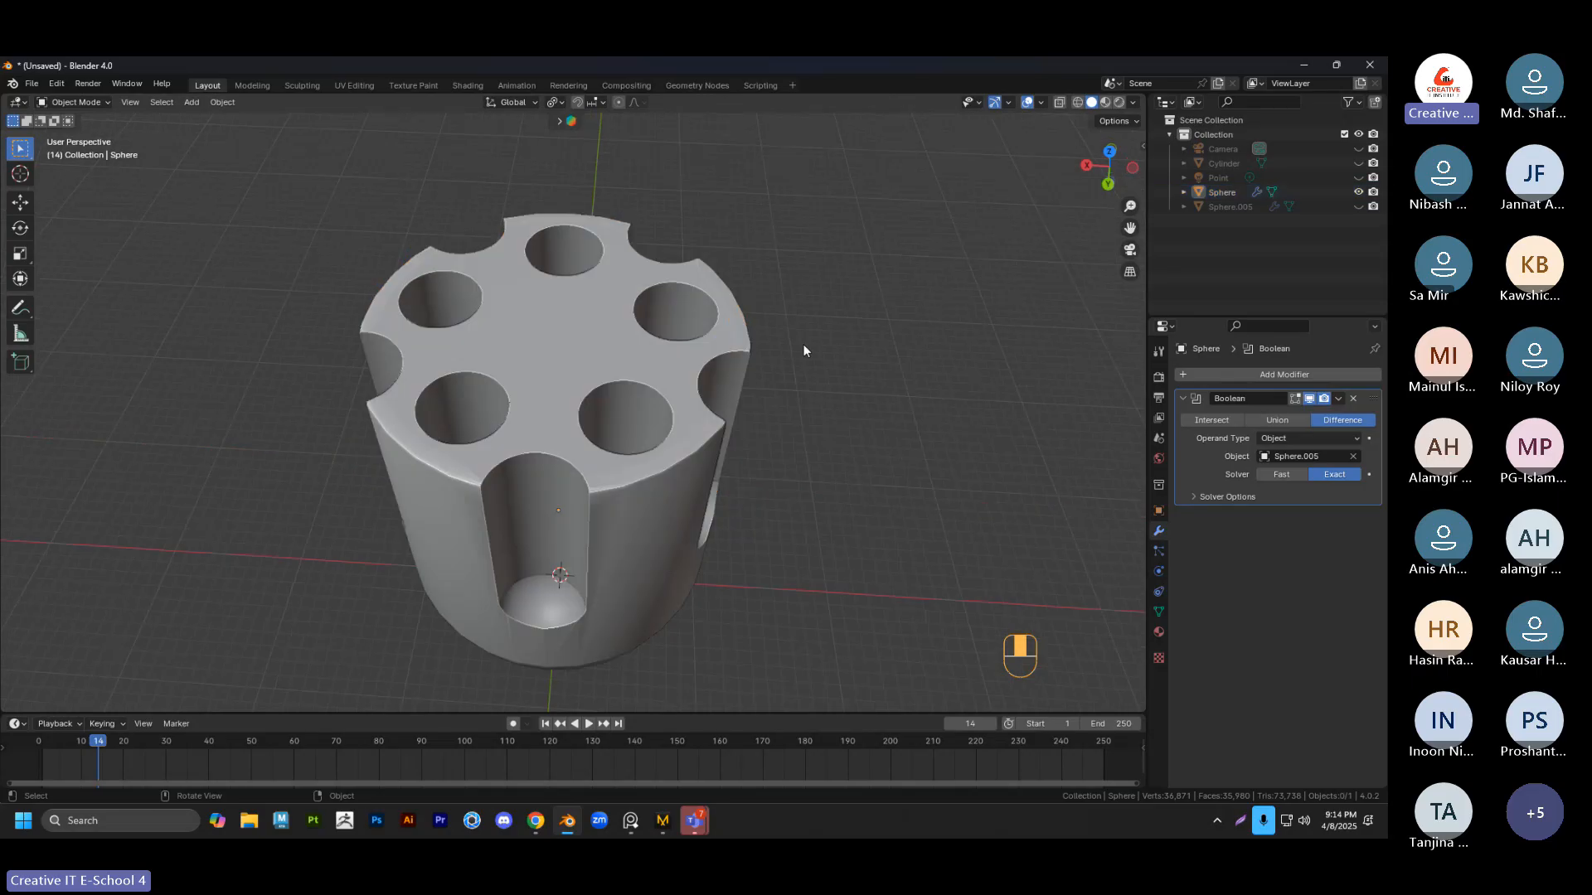
left_click(699, 423)
scroll(699, 423, "up", 3)
scroll(699, 422, "down", 3)
middle_click_drag(699, 423, 647, 428)
scroll(674, 485, "up", 3)
scroll(674, 493, "up", 2)
scroll(551, 455, "down", 3)
scroll(617, 436, "down", 2)
Enter Edit Mode on the main body and switch to edge selection at a groove's upper rim
key("Tab")
scroll(620, 430, "up", 2)
left_click(263, 332)
middle_click_drag(444, 398, 588, 388)
scroll(585, 365, "up", 1)
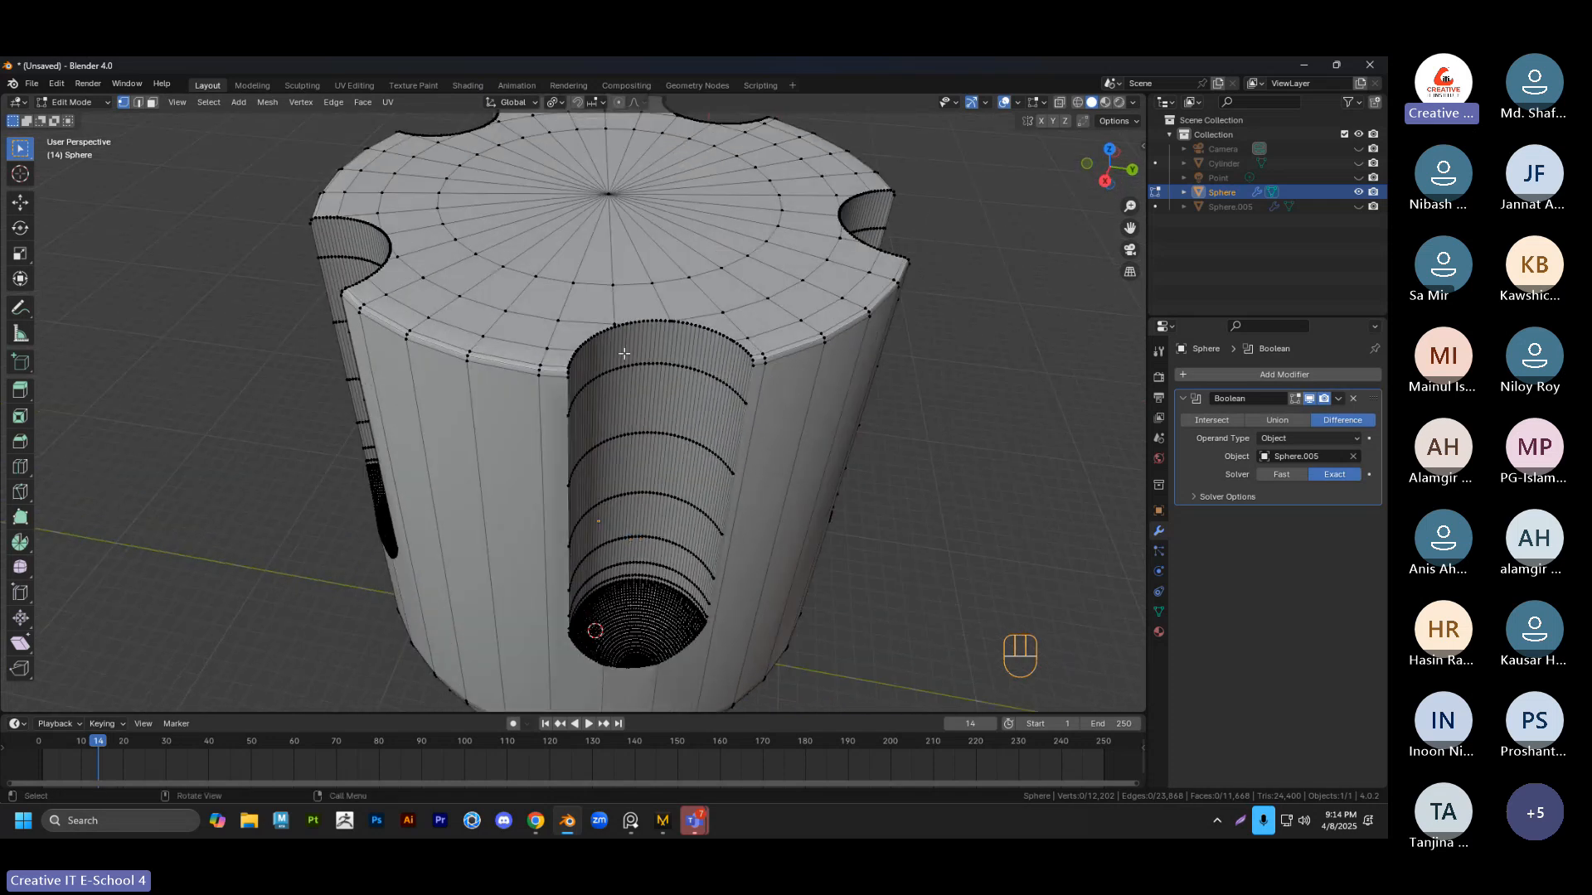
key("2")
scroll(617, 348, "up", 3)
Try to select the edges along the groove's upper rim with loop selection
left_click(593, 293, "alt+shift")
scroll(630, 303, "up", 3)
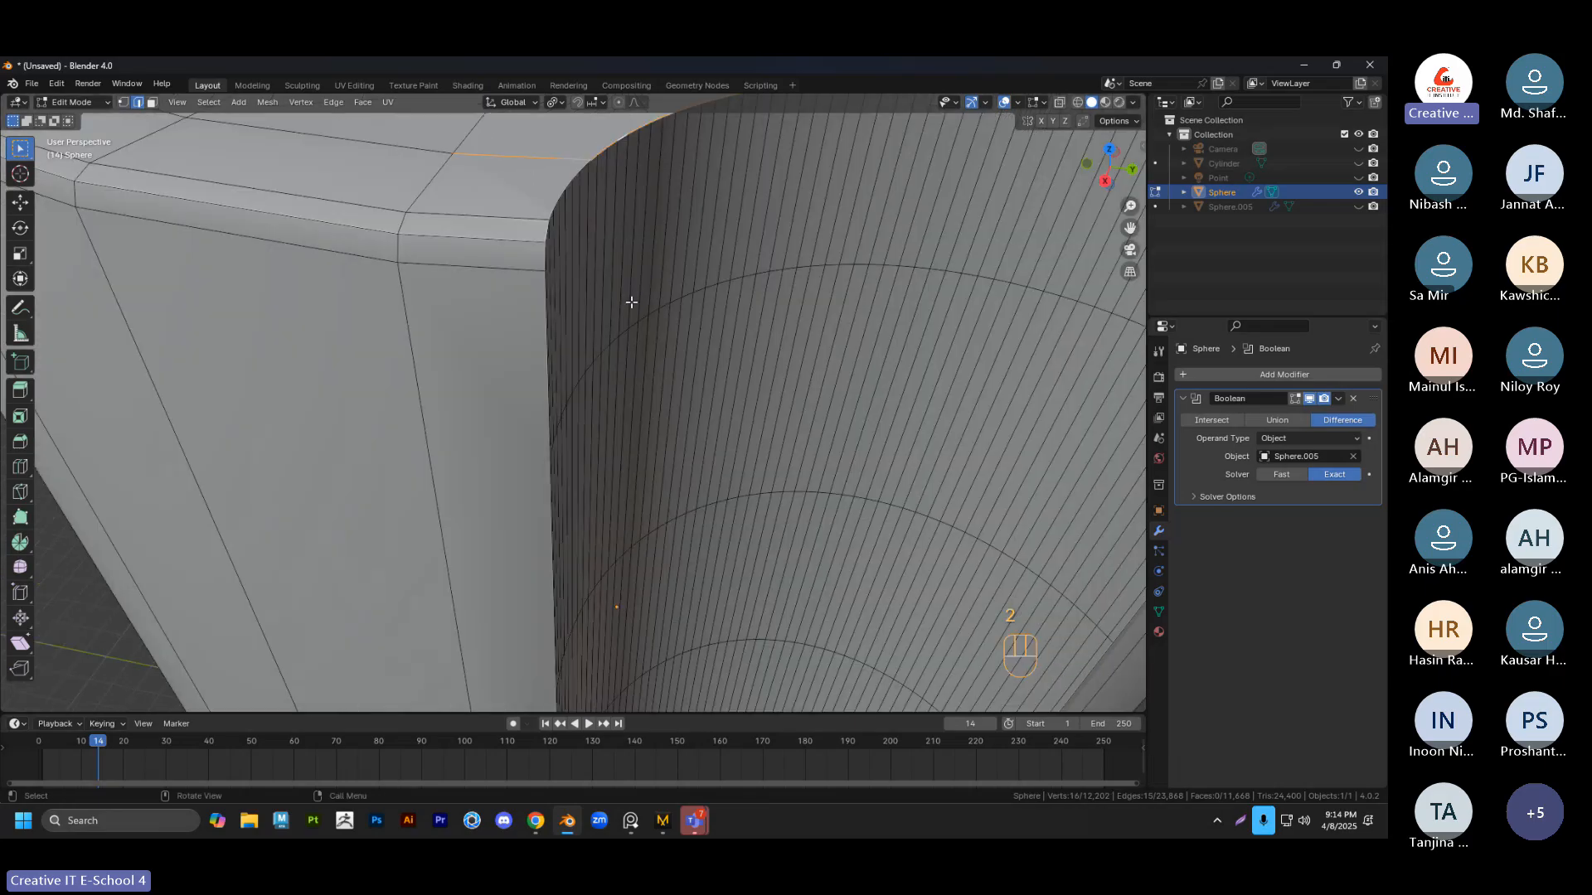
left_click(655, 260, "alt+shift")
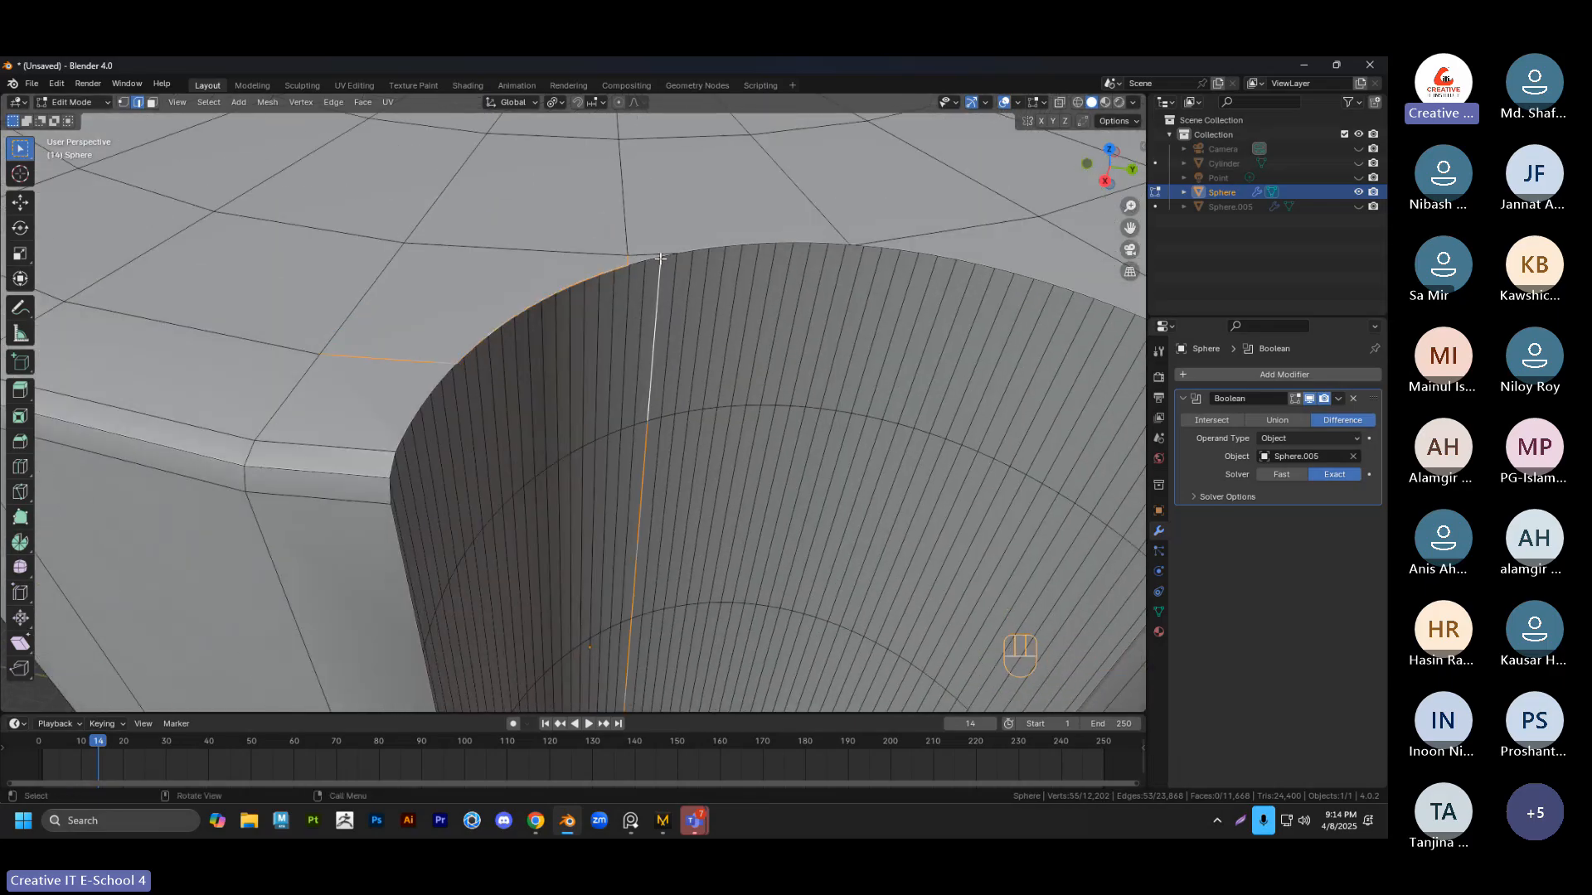
left_click(655, 259)
left_click(655, 257, "alt")
left_click(718, 245, "alt")
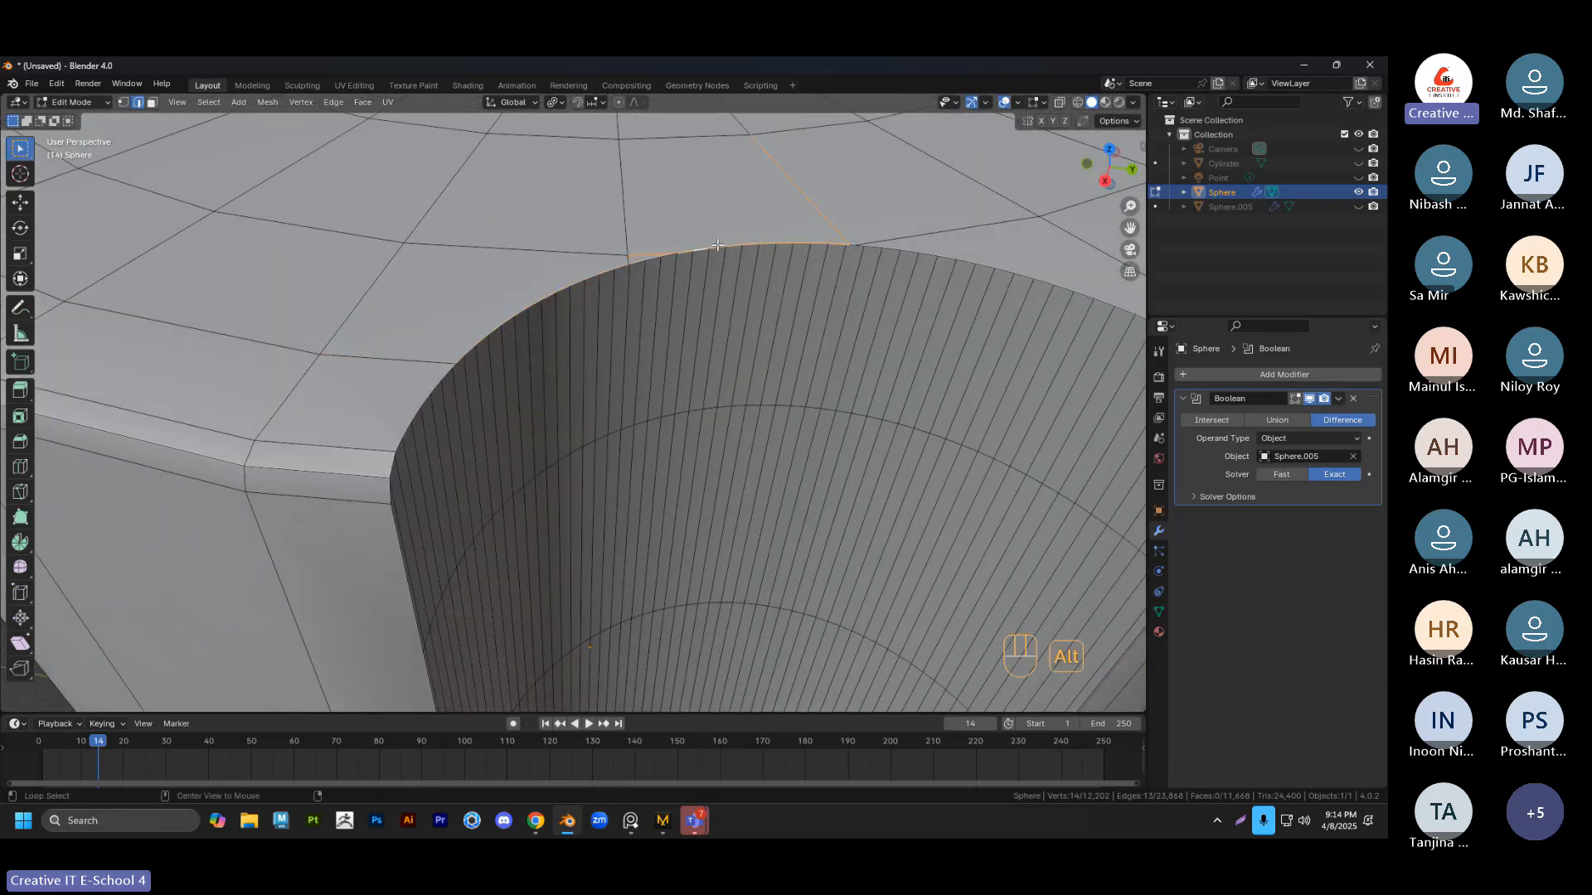
left_click(880, 247, "alt")
scroll(839, 359, "down", 4)
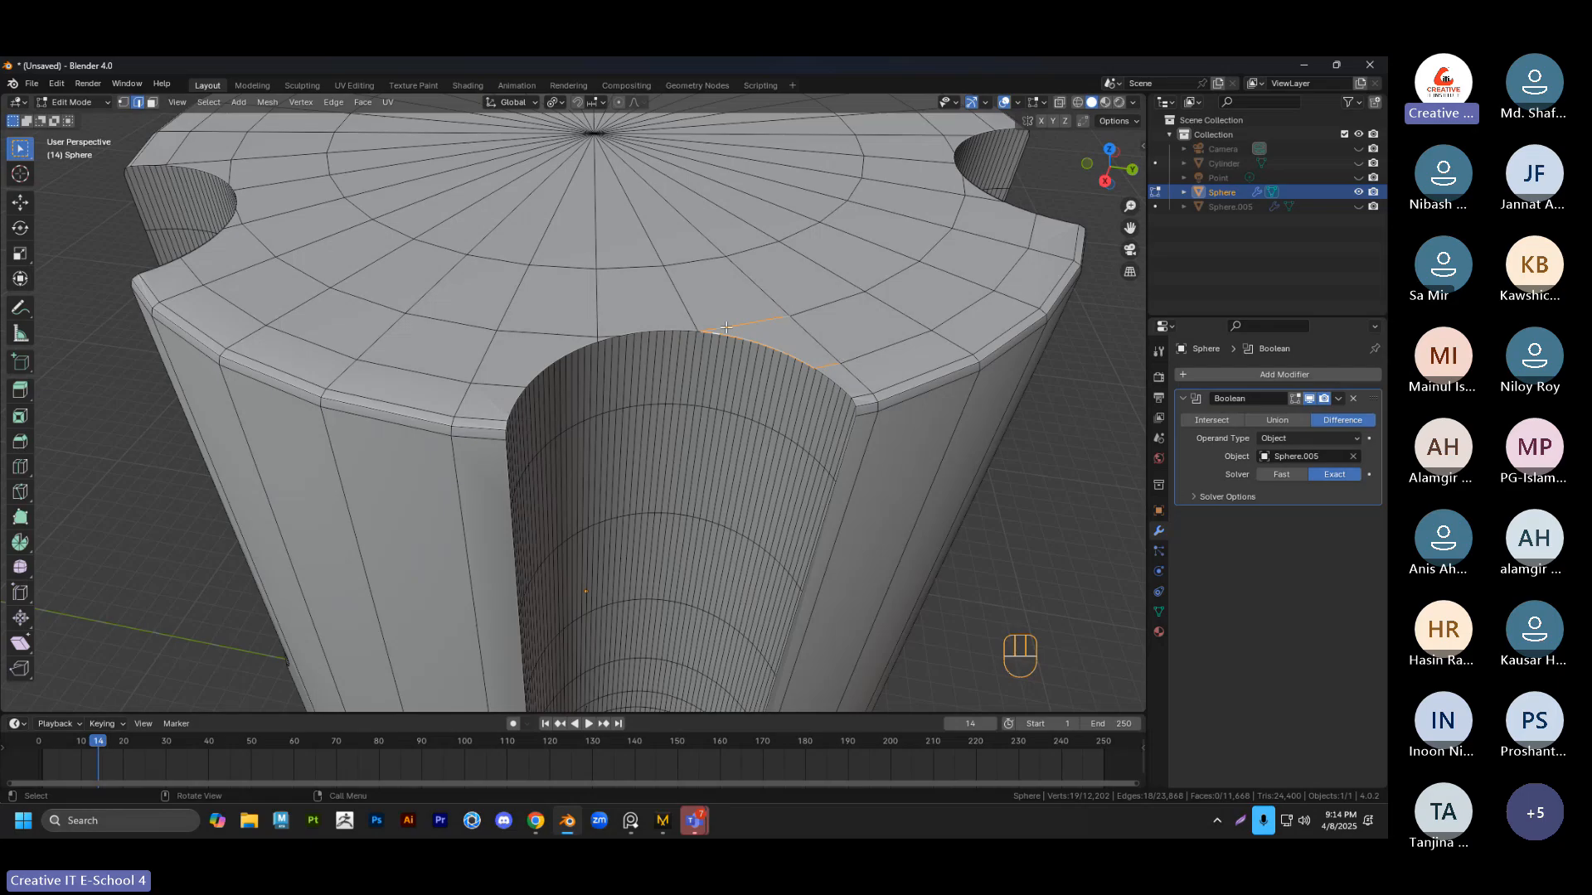
left_click(838, 386, "alt+shift")
scroll(574, 369, "down", 4)
scroll(577, 370, "down", 3)
Clear the current selection and select all of the body's sharp edges with a sharpness of 30°
key("a")
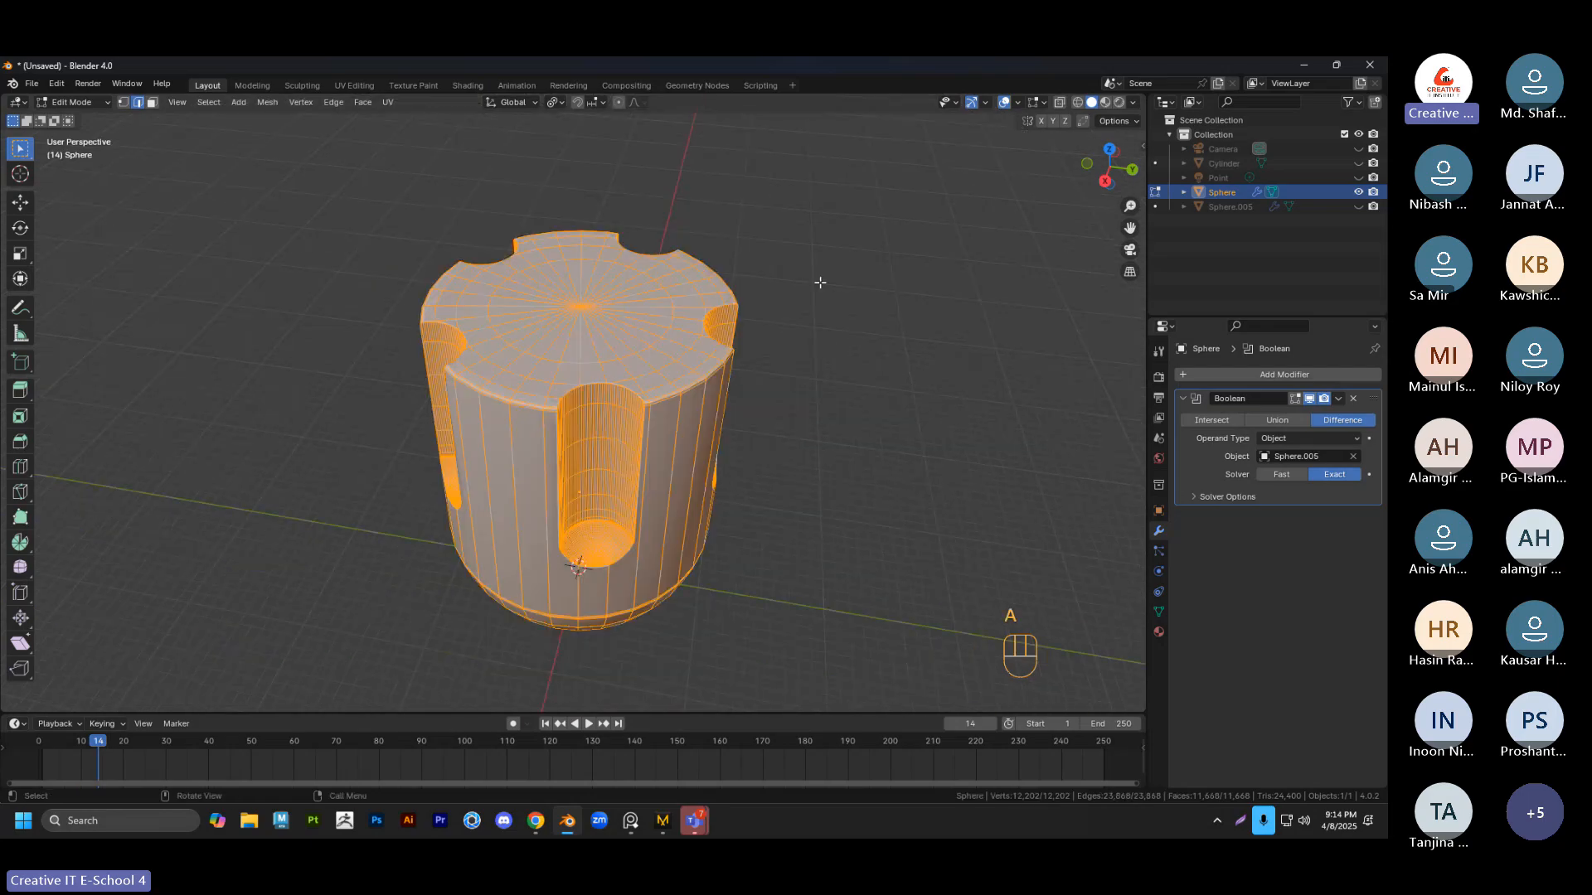
key("a")
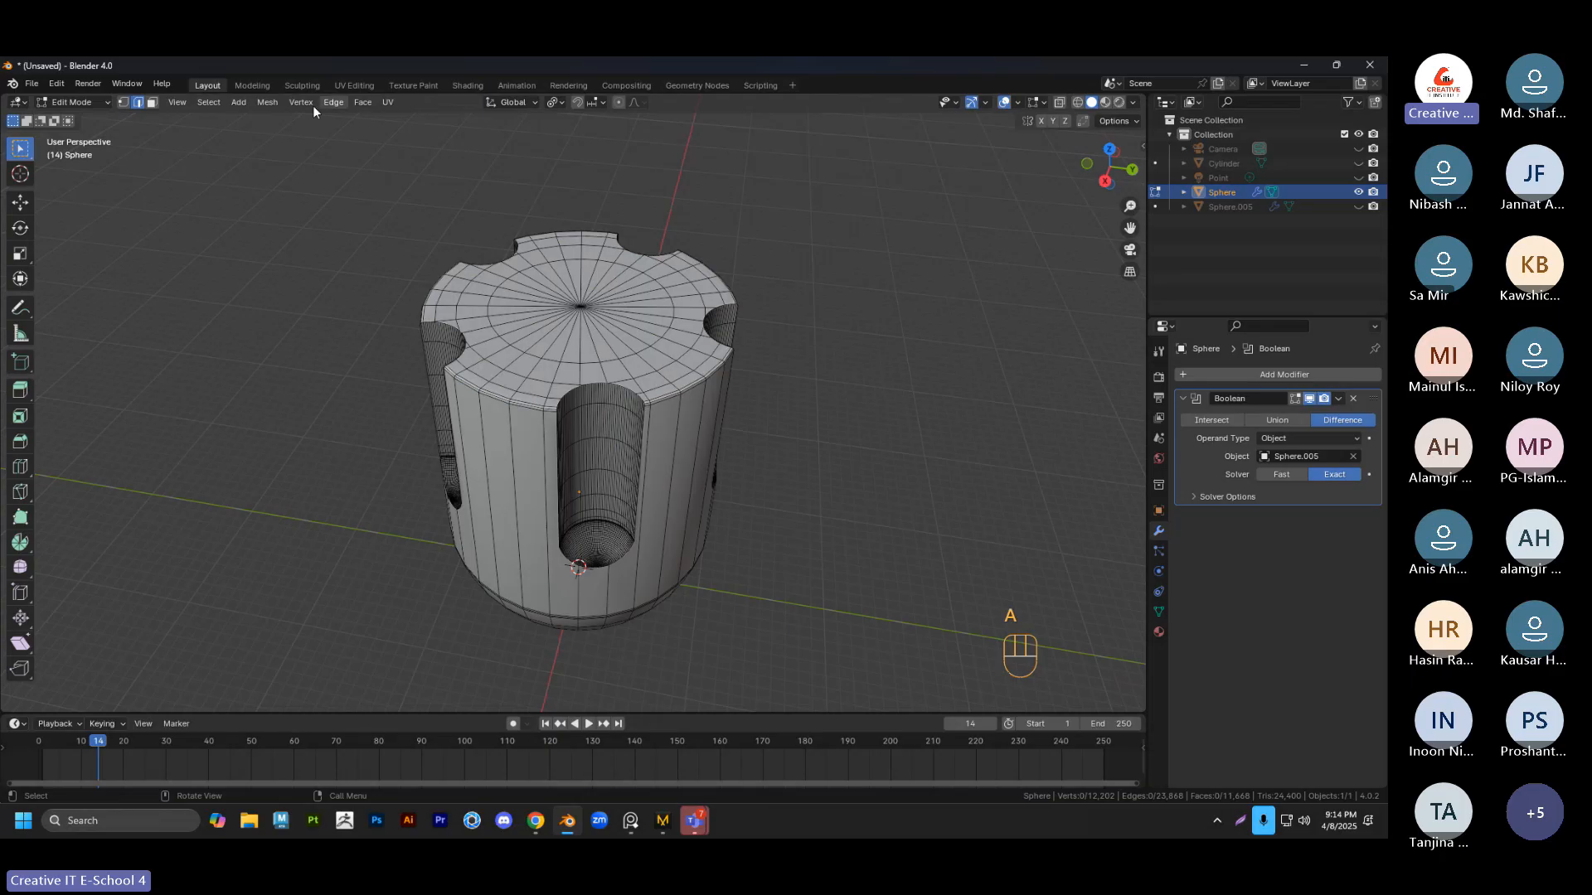
left_click(209, 102)
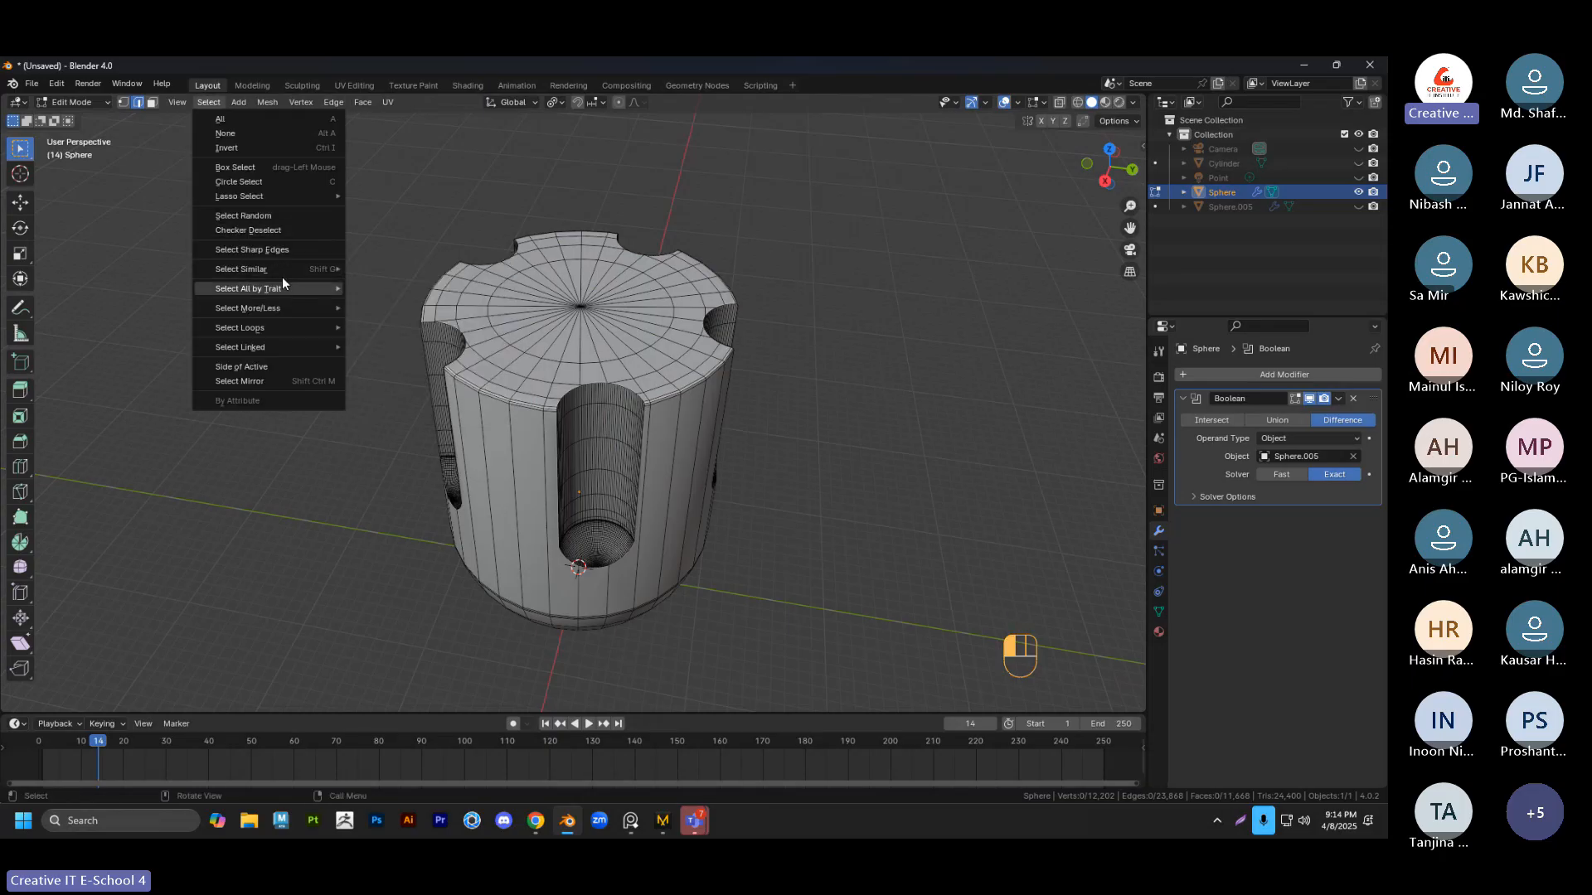
left_click(249, 250)
middle_click_drag(614, 331, 660, 337)
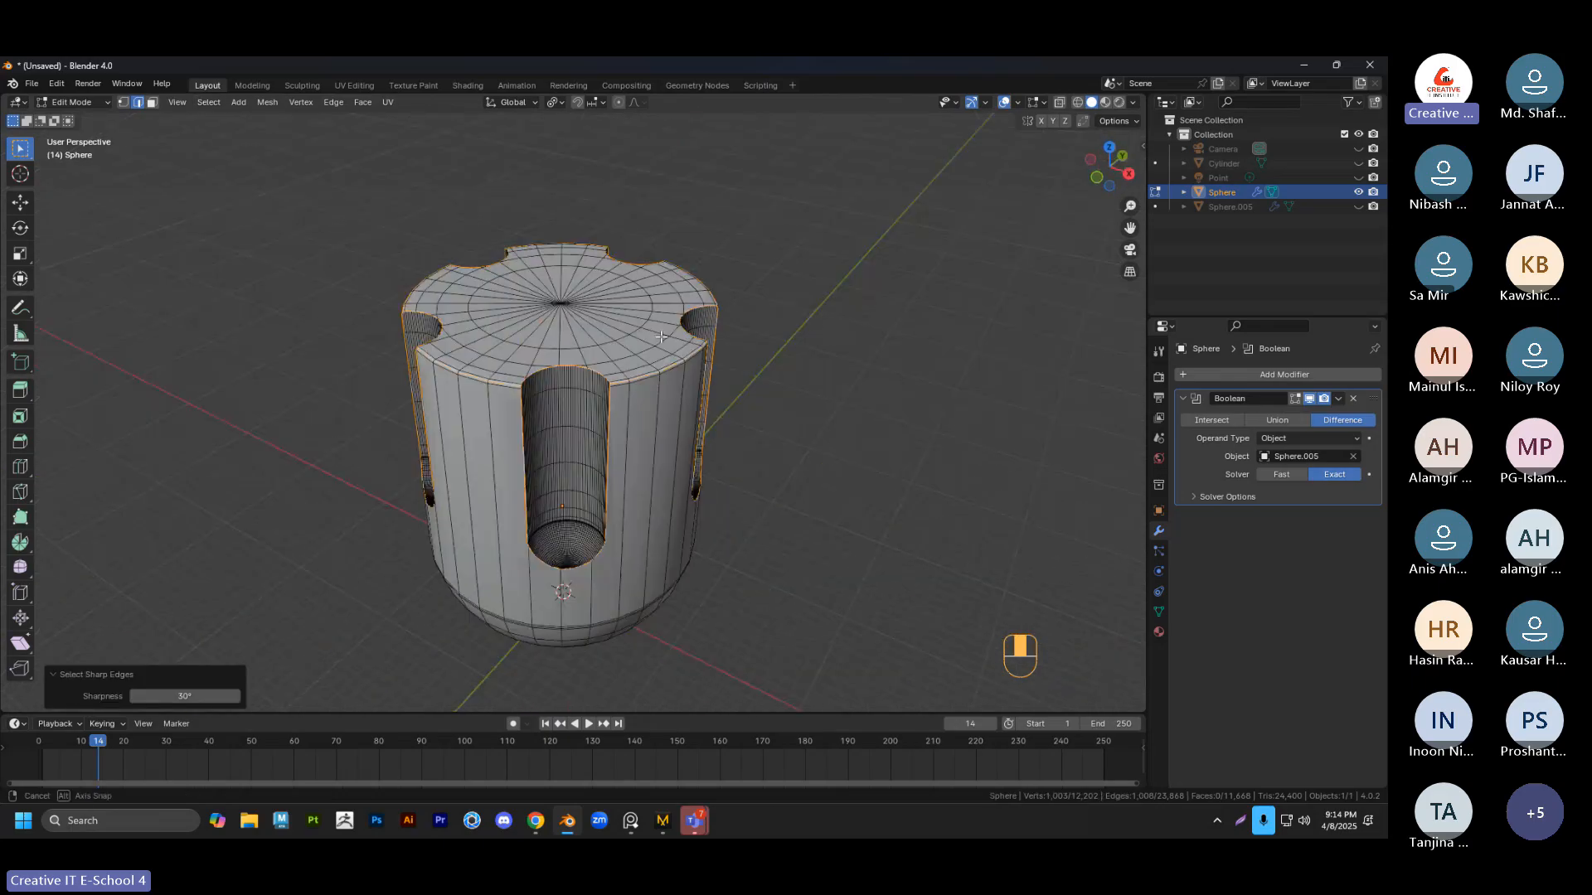
scroll(584, 376, "up", 3)
middle_click_drag(470, 362, 605, 309)
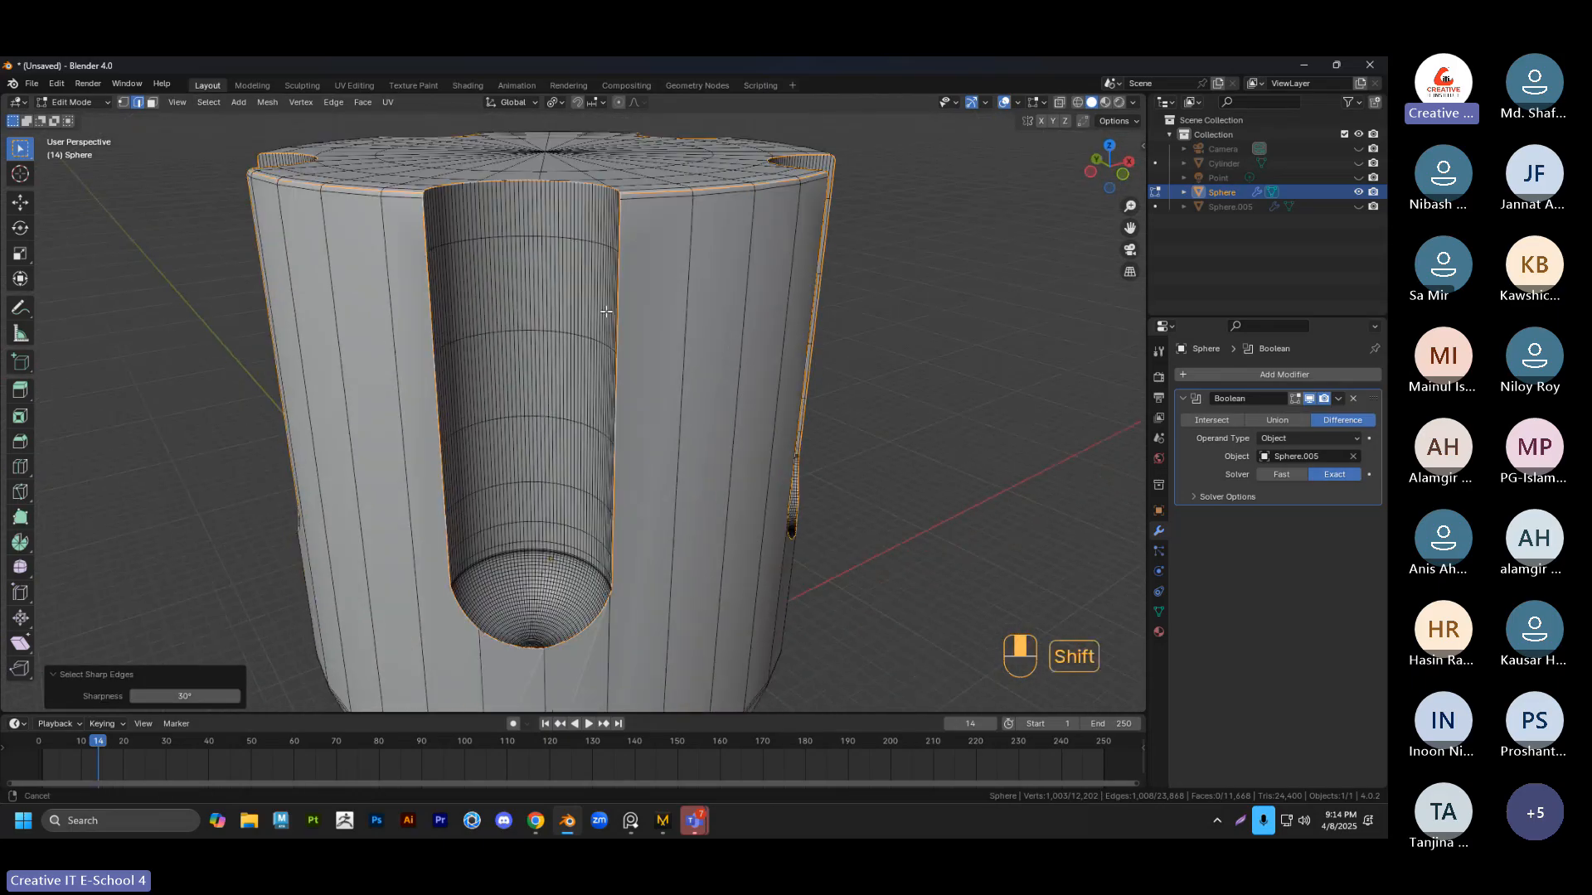
middle_click_drag(402, 398, 533, 387)
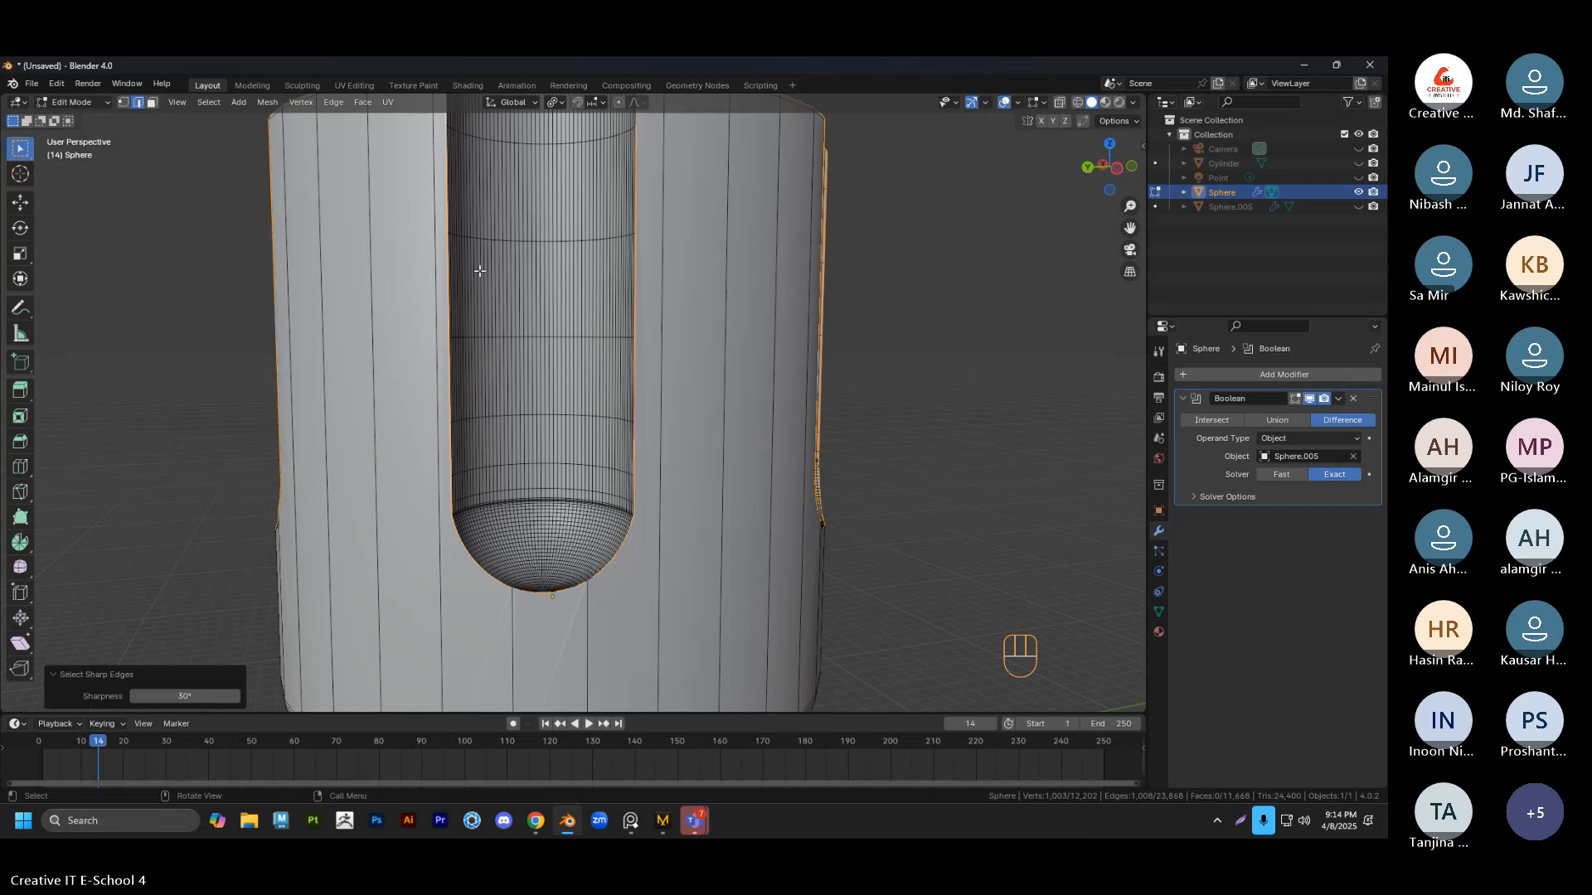
middle_click_drag(480, 272, 632, 347)
scroll(626, 343, "down", 3)
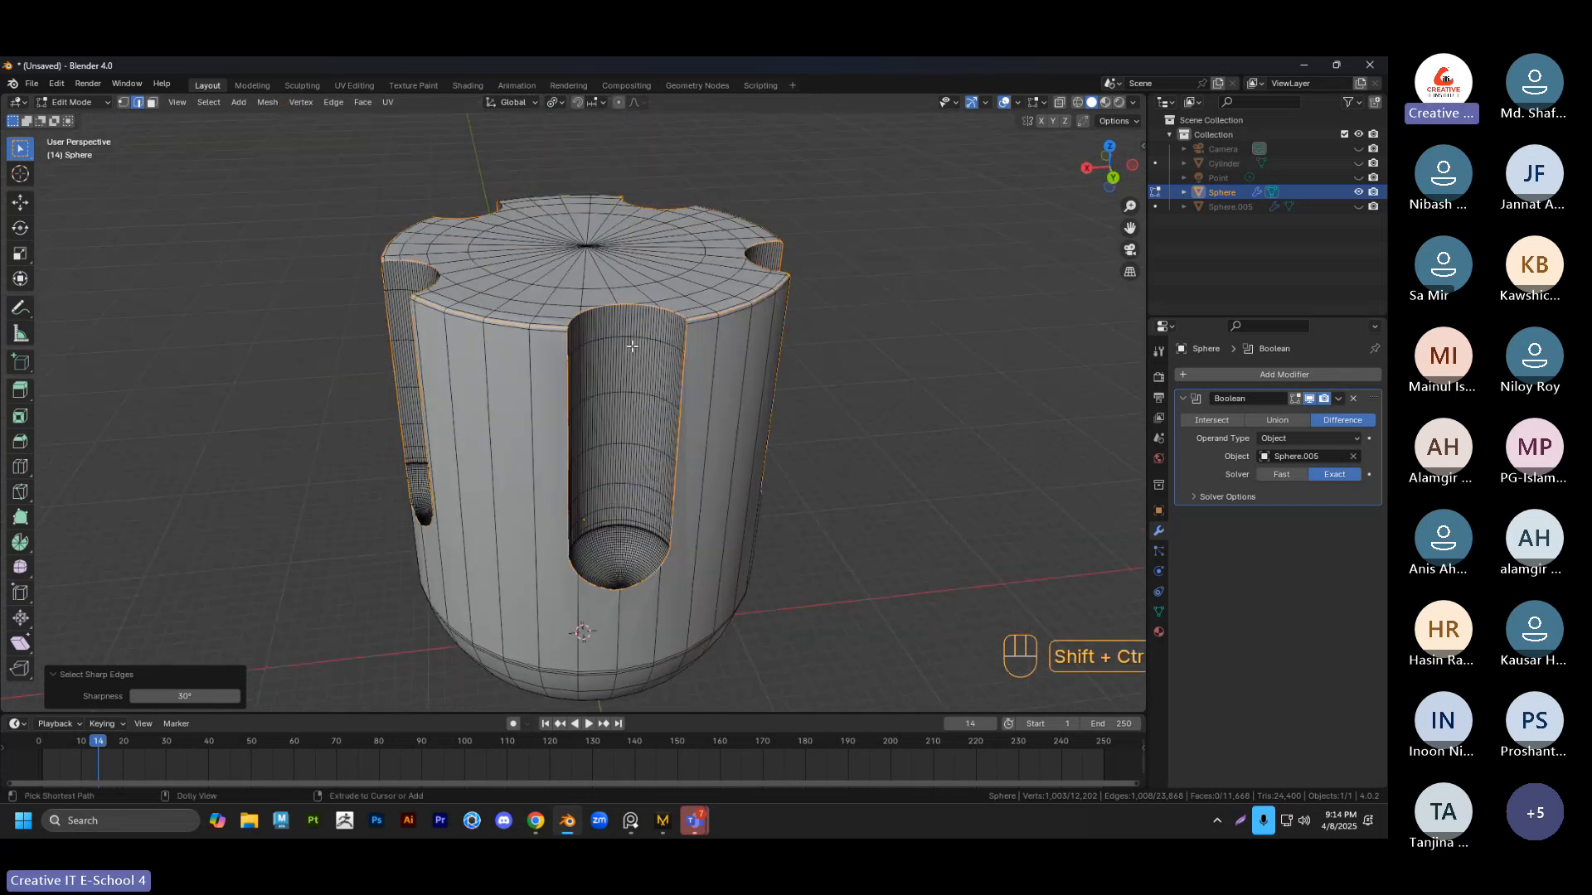
Apply an edge crease with factor 1.000 to the selected sharp edges
key("ctrl+shift+e")
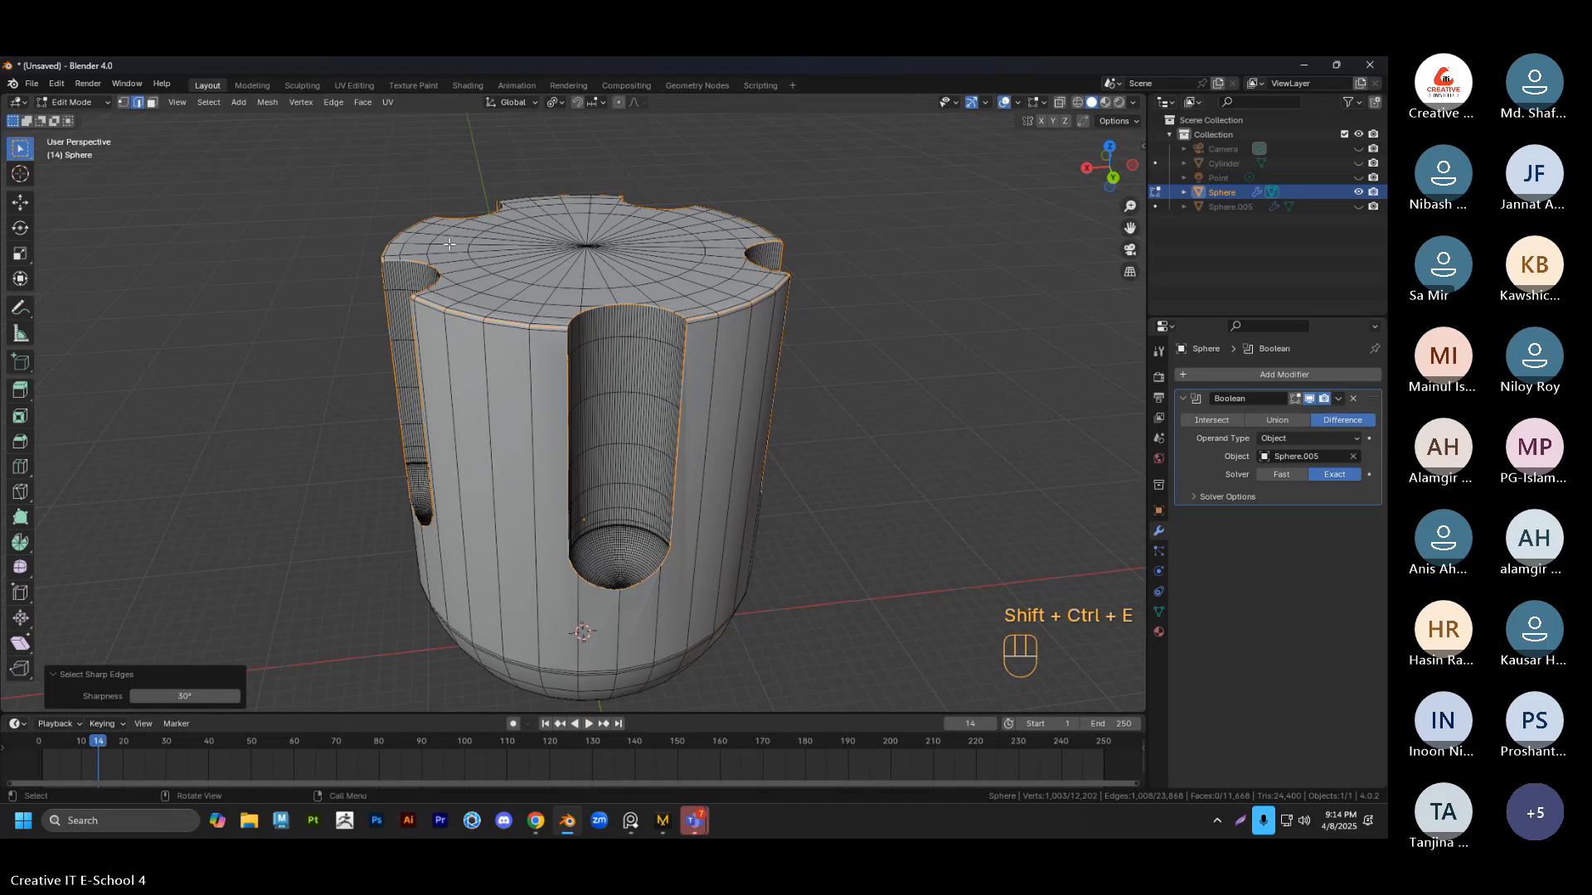
middle_click_drag(449, 243, 391, 167)
left_click(332, 102)
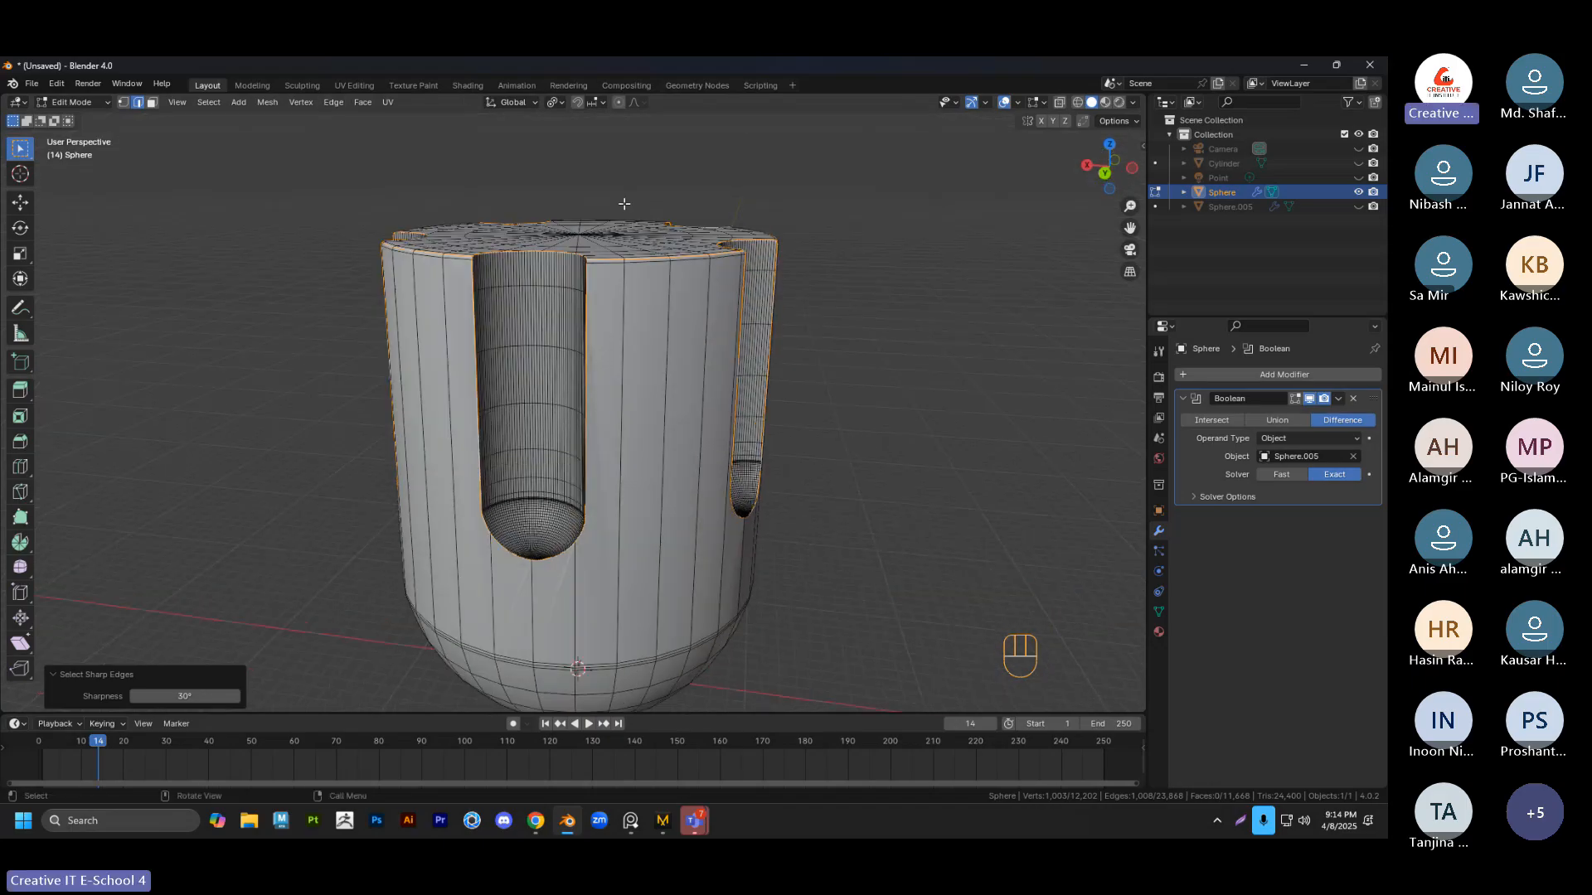
middle_click_drag(624, 203, 649, 251)
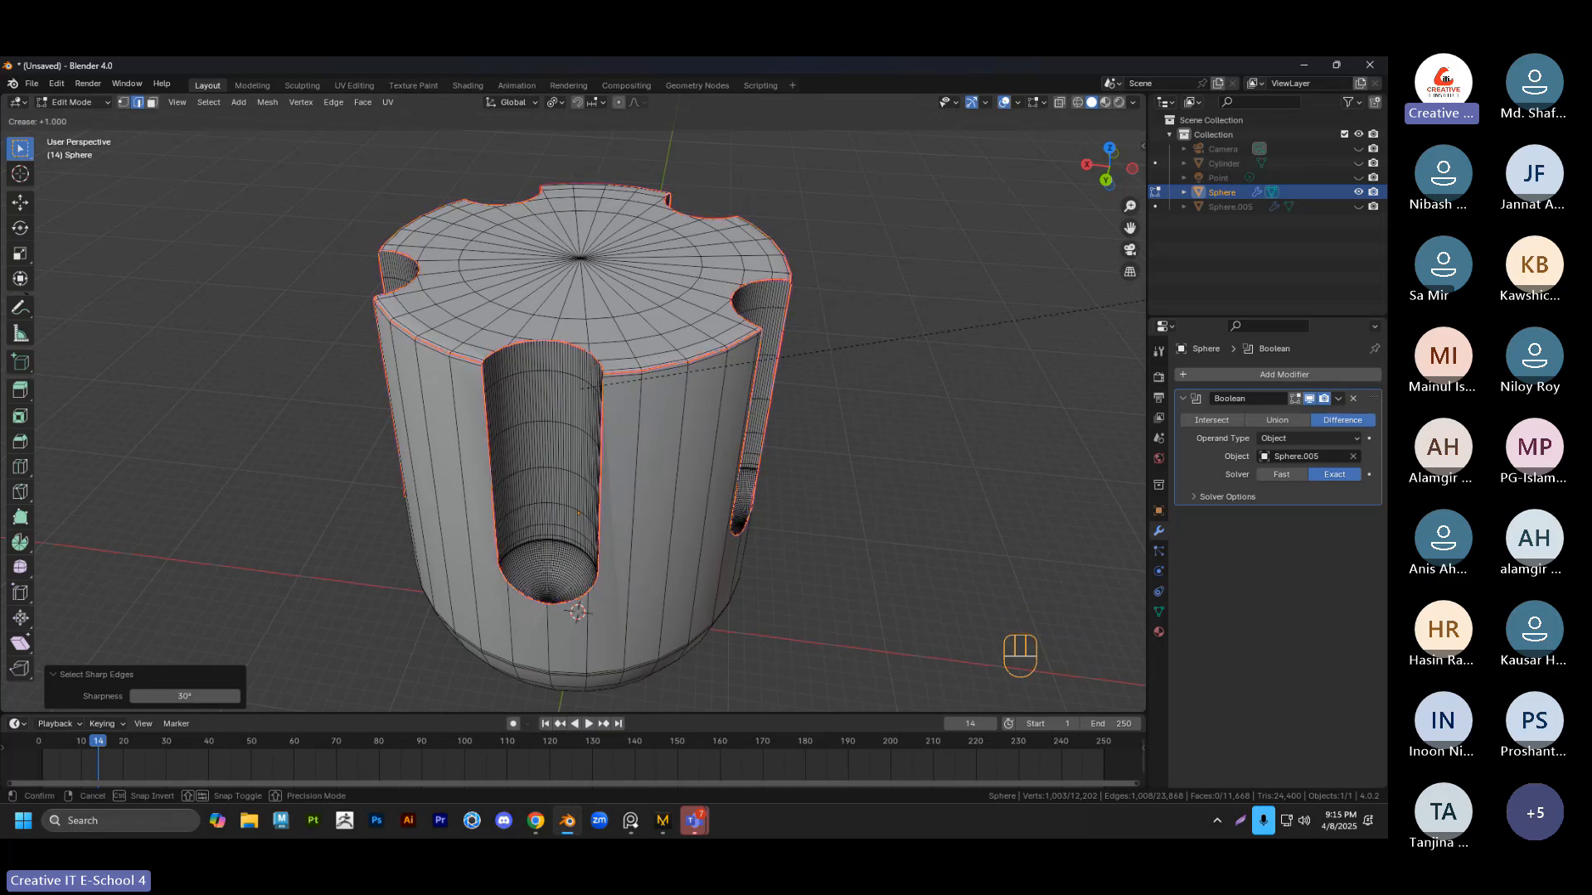
left_click(288, 311)
Examine the creased edges along the grooves and the top rim from several angles
middle_click_drag(397, 324, 541, 341)
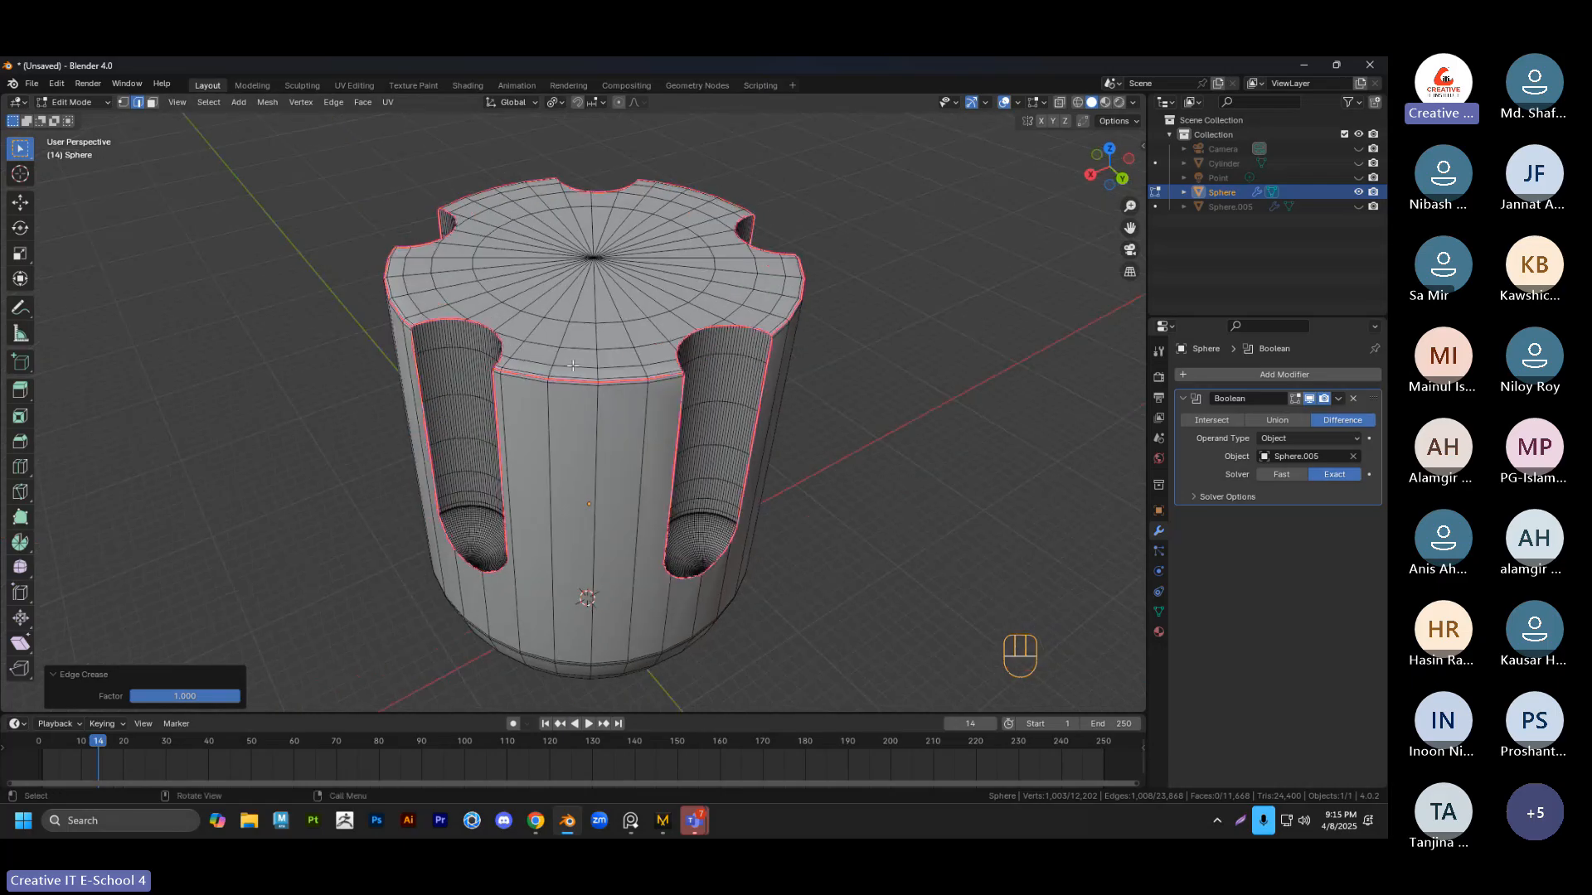
middle_click_drag(572, 364, 629, 385)
scroll(638, 372, "up", 2)
scroll(638, 372, "down", 1)
middle_click_drag(628, 385, 690, 419)
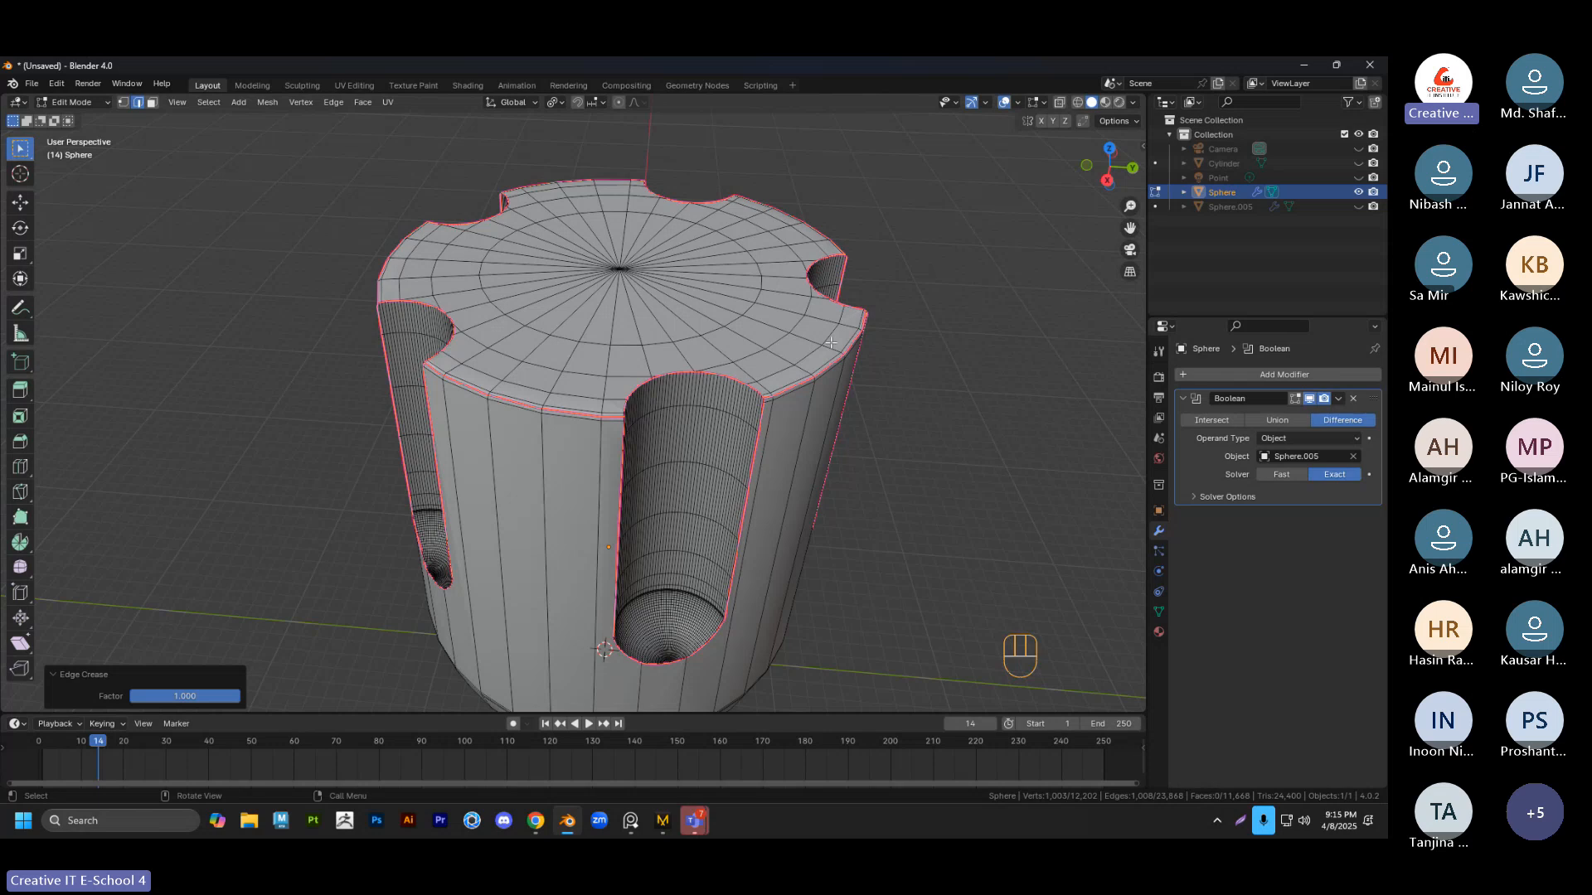
middle_click_drag(831, 343, 728, 401)
scroll(602, 384, "up", 3)
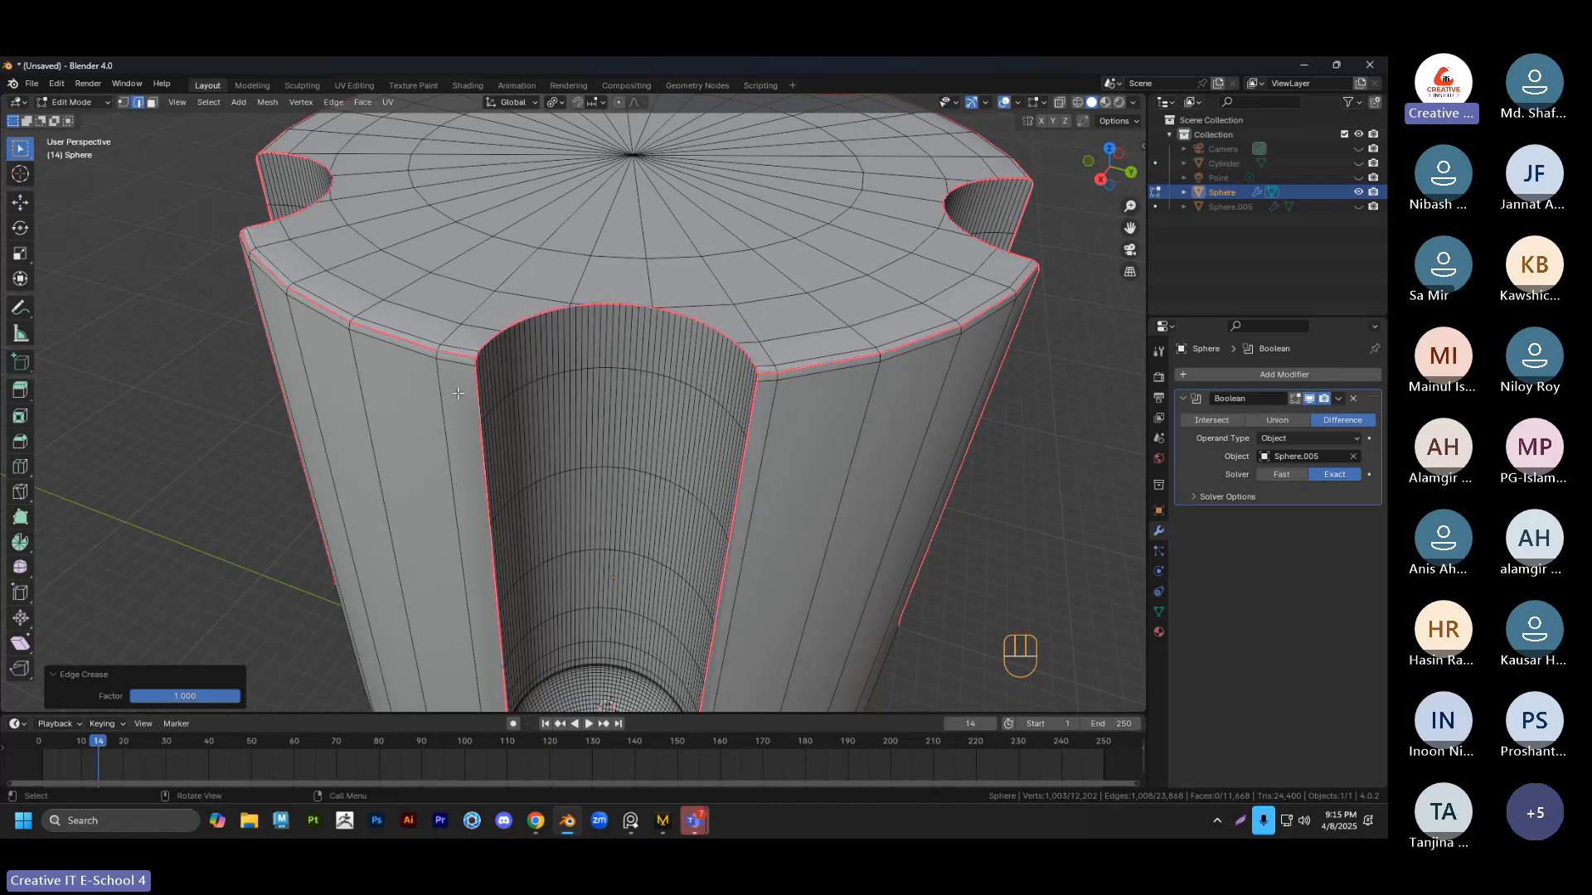
middle_click_drag(519, 365, 668, 390, "shift")
scroll(584, 440, "down", 2)
middle_click_drag(667, 390, 692, 422)
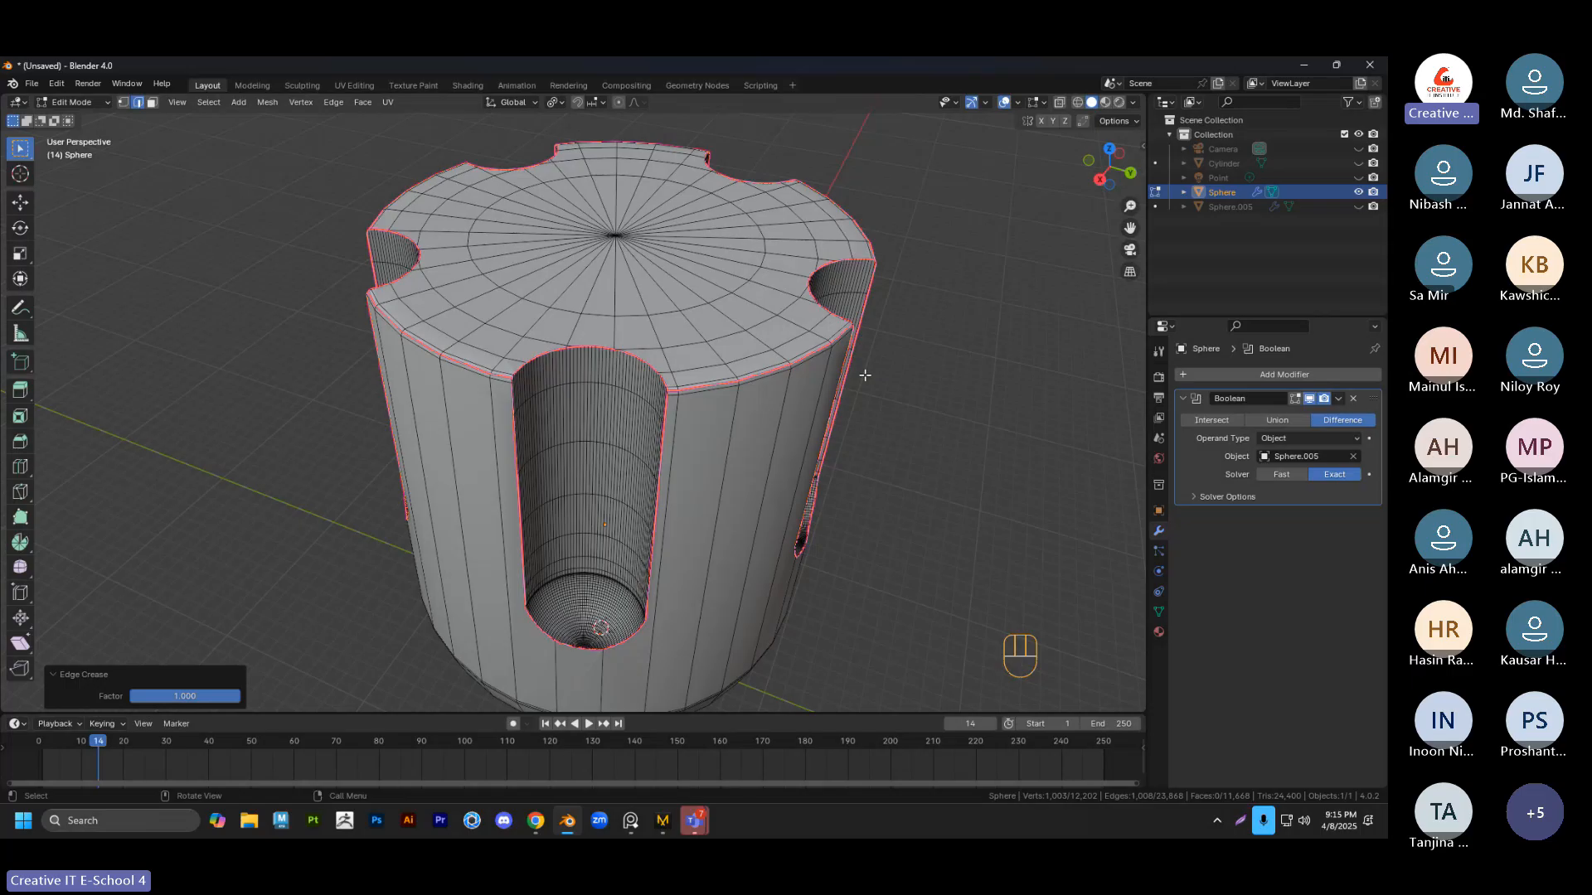
scroll(858, 369, "down", 3)
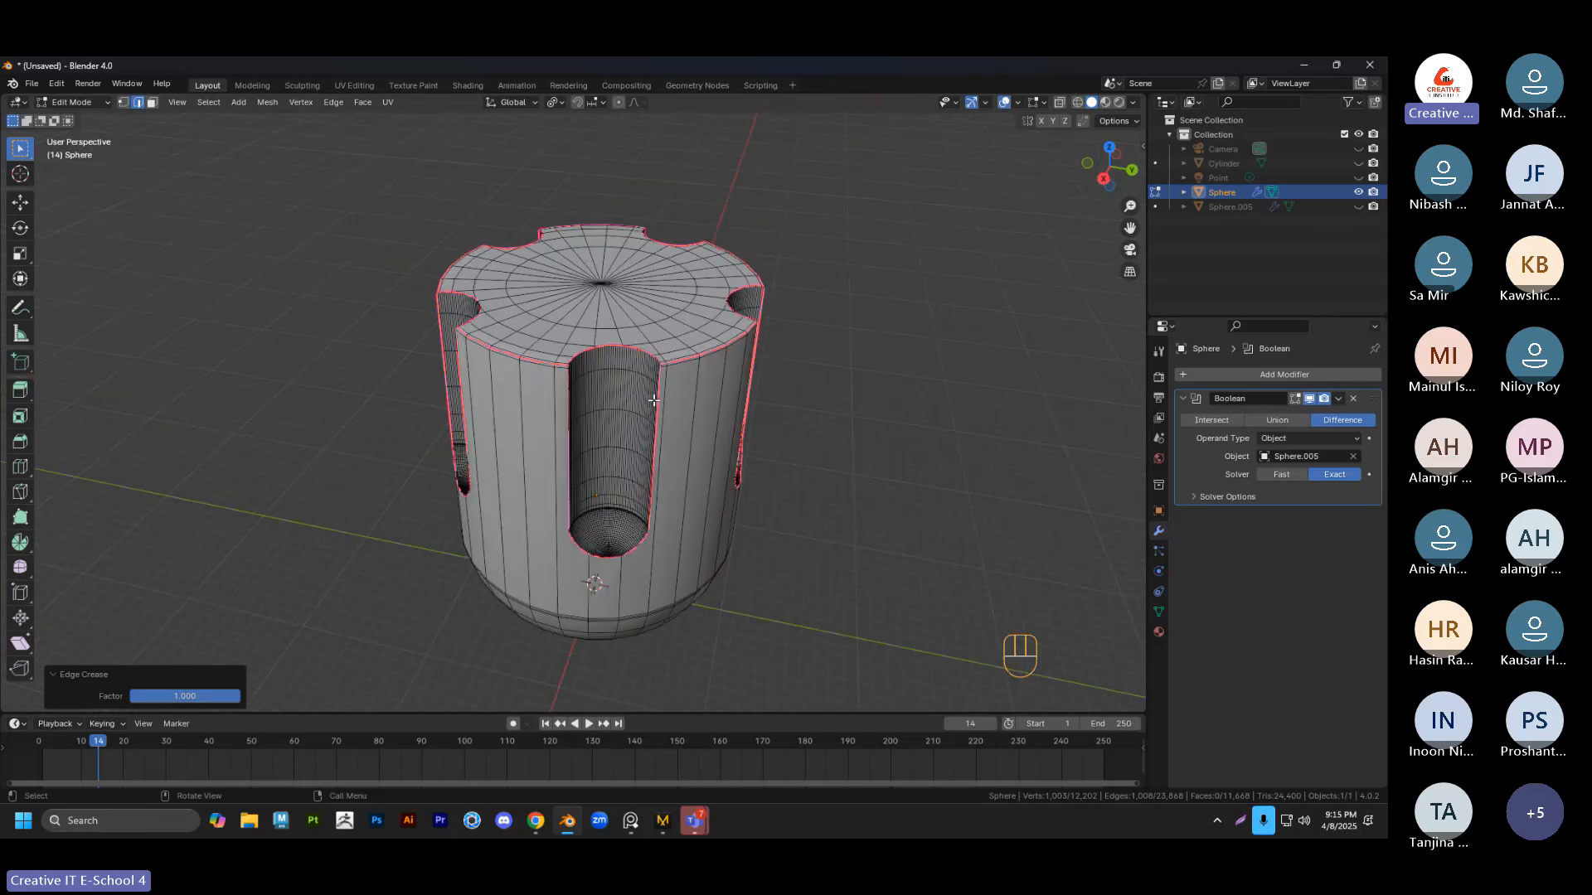
scroll(654, 401, "up", 2)
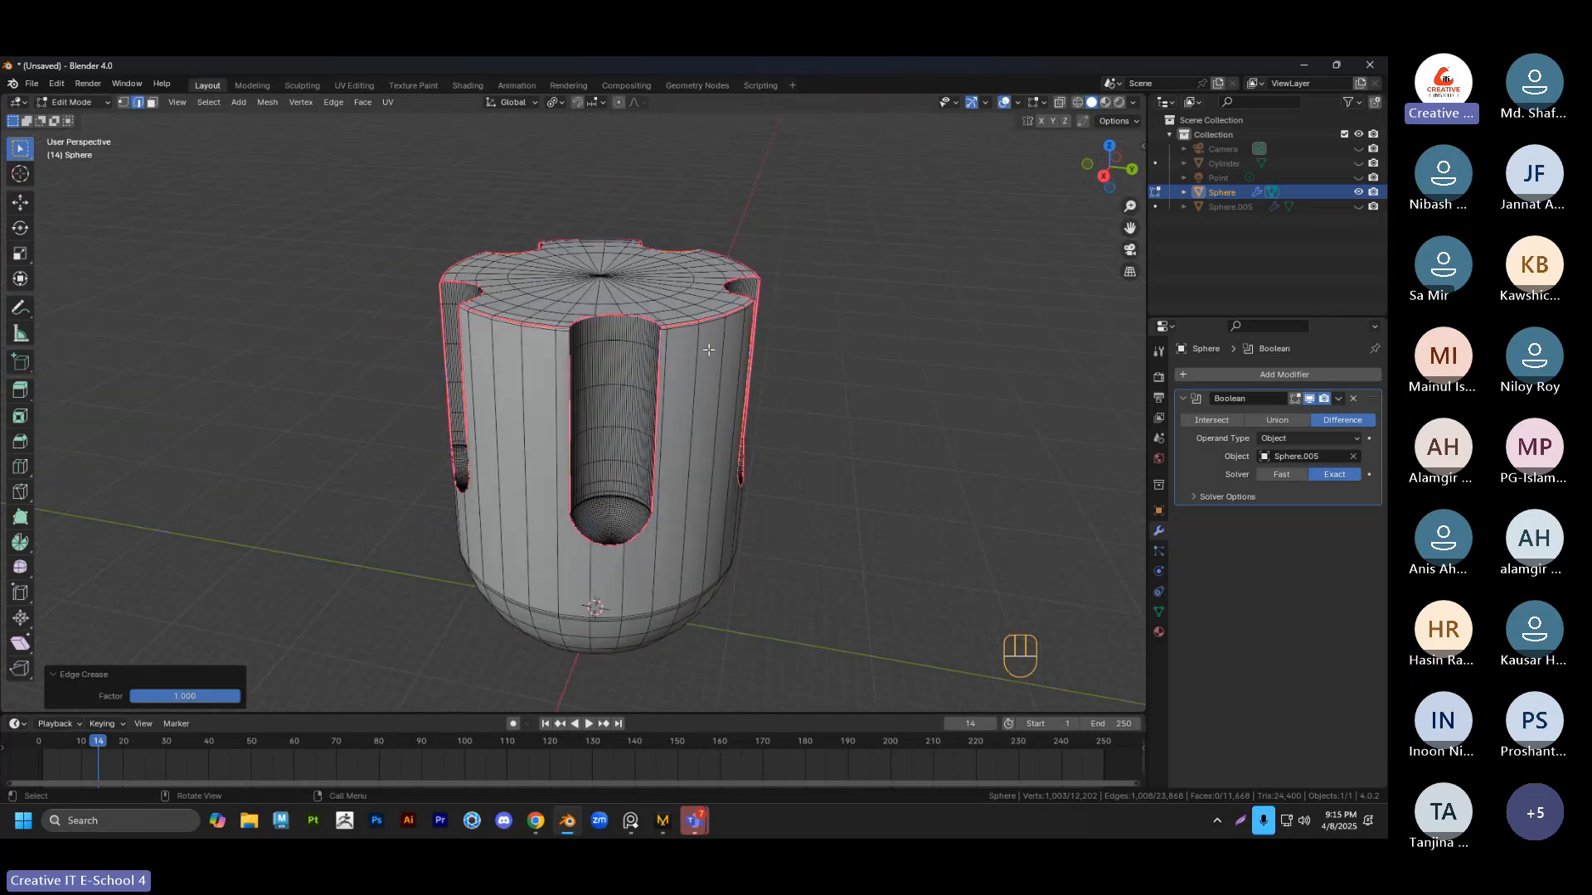
Undo the edge crease and the sharp-edge selection
key("ctrl+z")
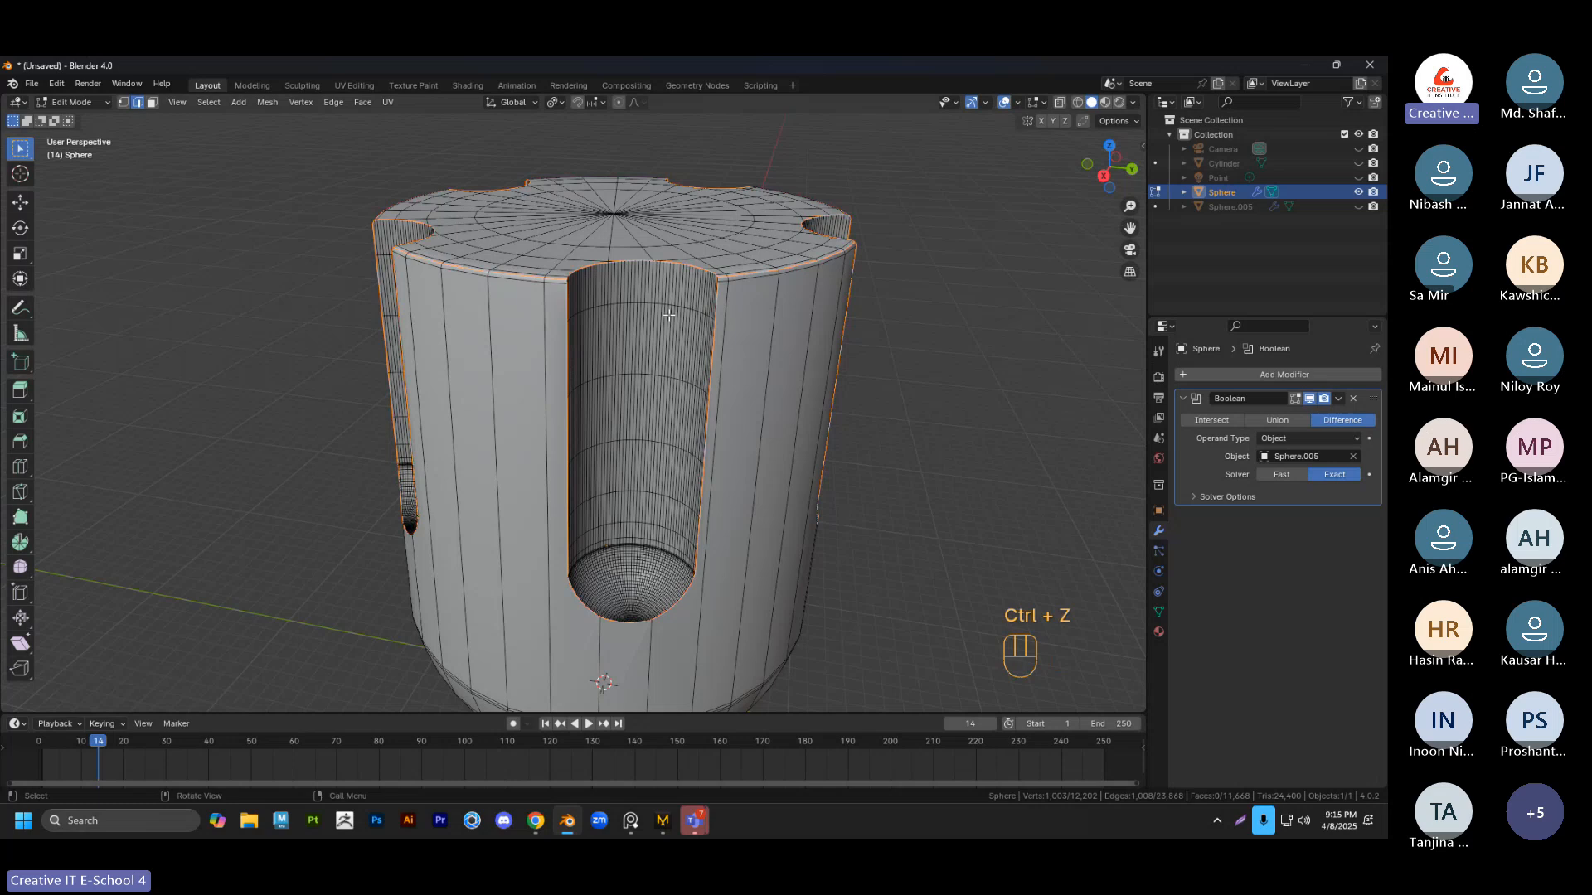
key("ctrl+z")
Try to select both side edges and the rounded bottom edge of one groove with loop selection, then clear the selection
scroll(592, 348, "up", 4)
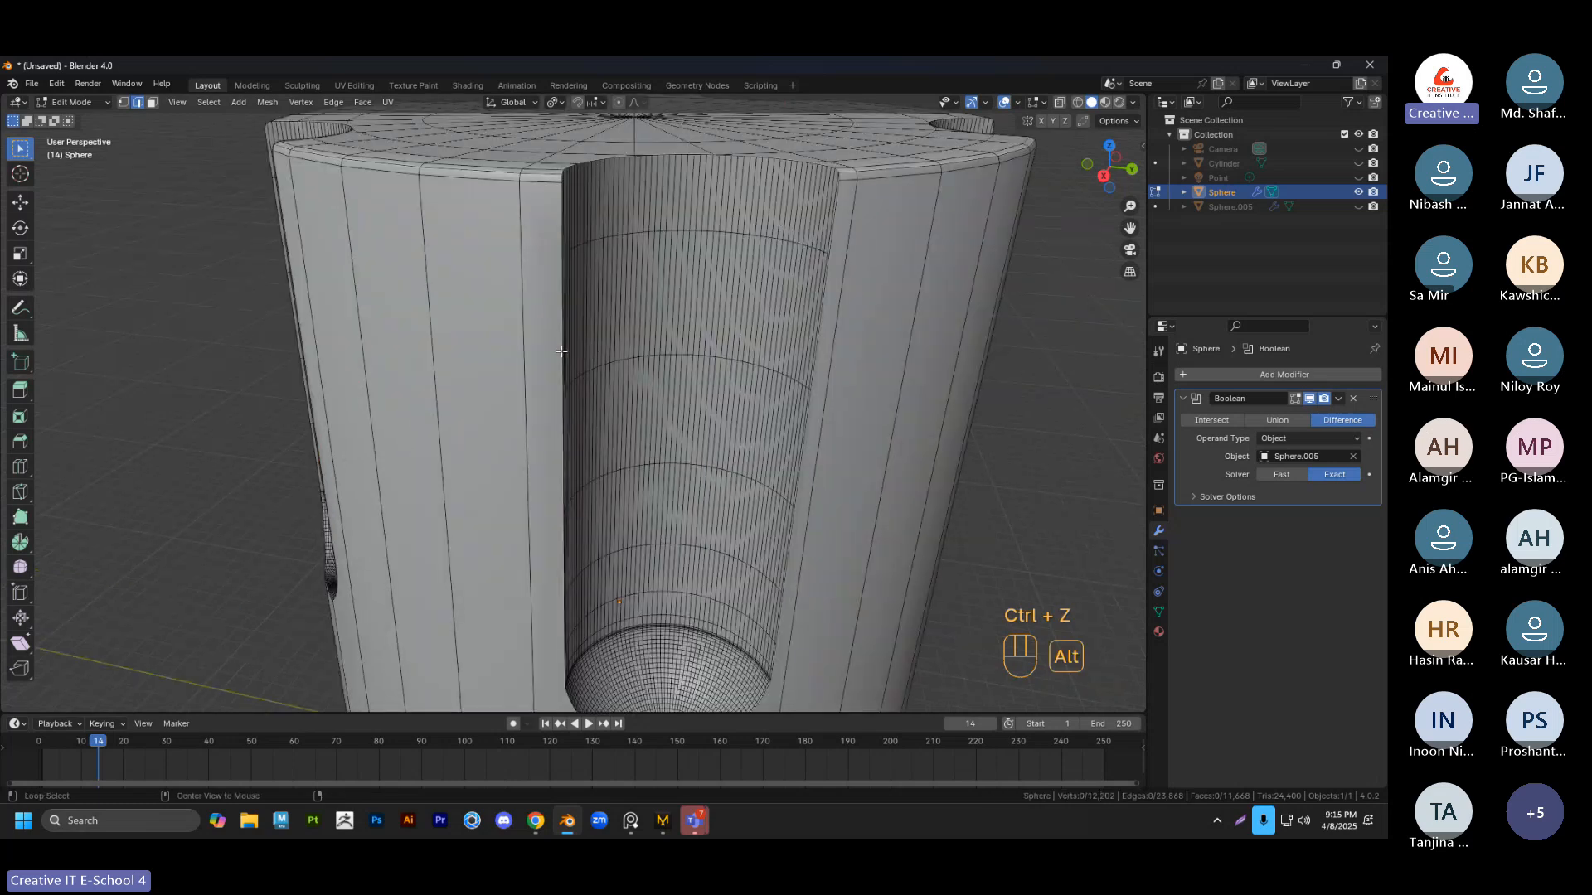
left_click(563, 336, "alt")
mouse_move(610, 365)
middle_mouse_down()
mouse_move(632, 381)
mouse_move(628, 339)
middle_mouse_up()
scroll(546, 381, "down", 3)
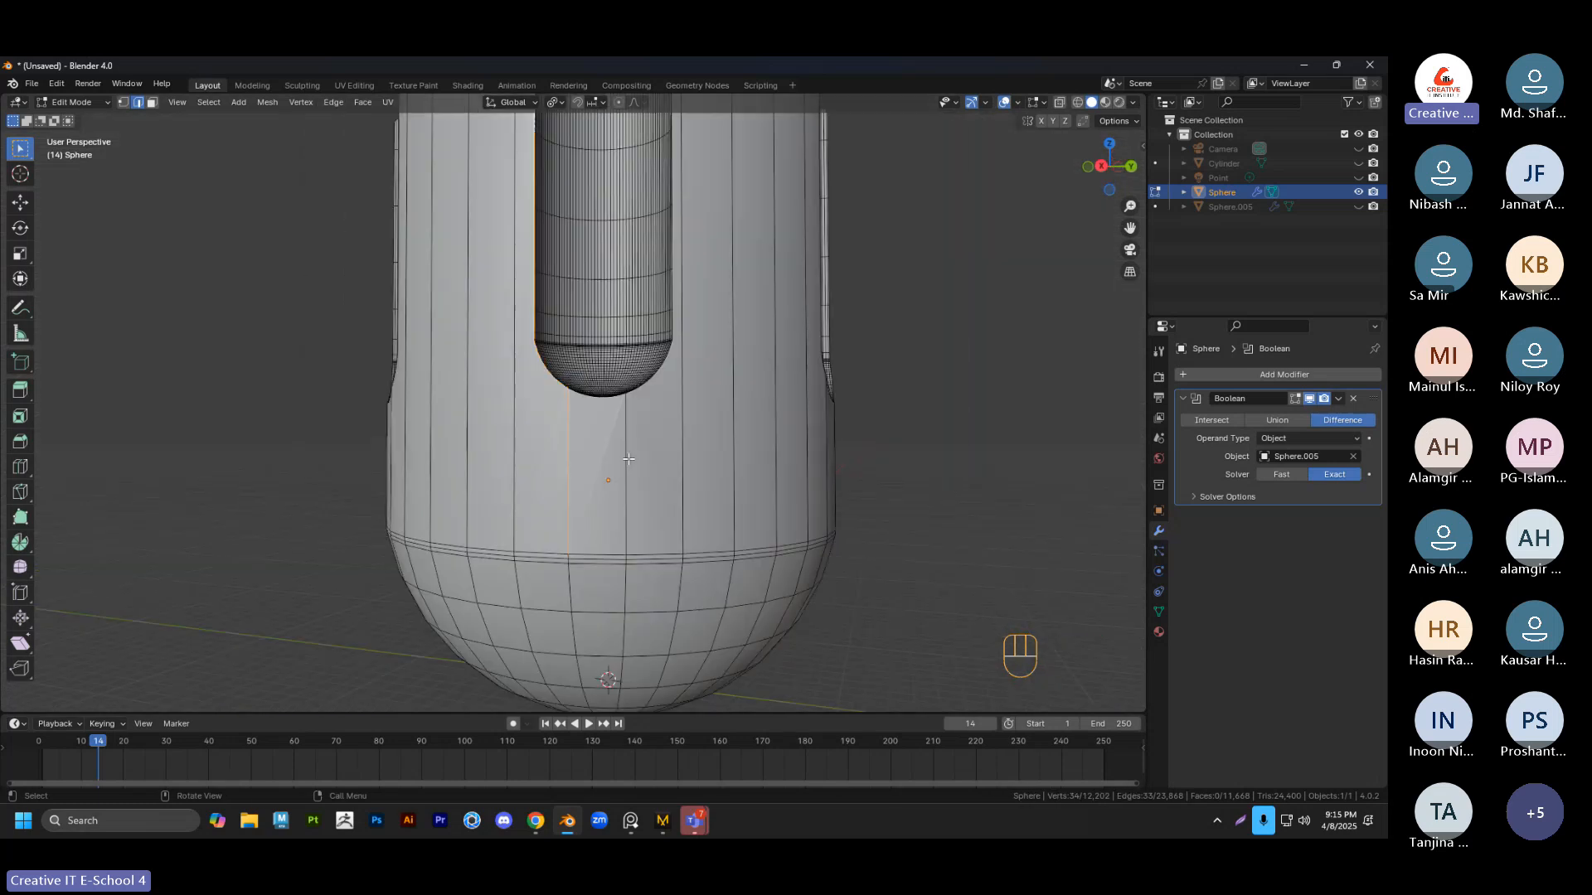
middle_click_drag(545, 381, 559, 374)
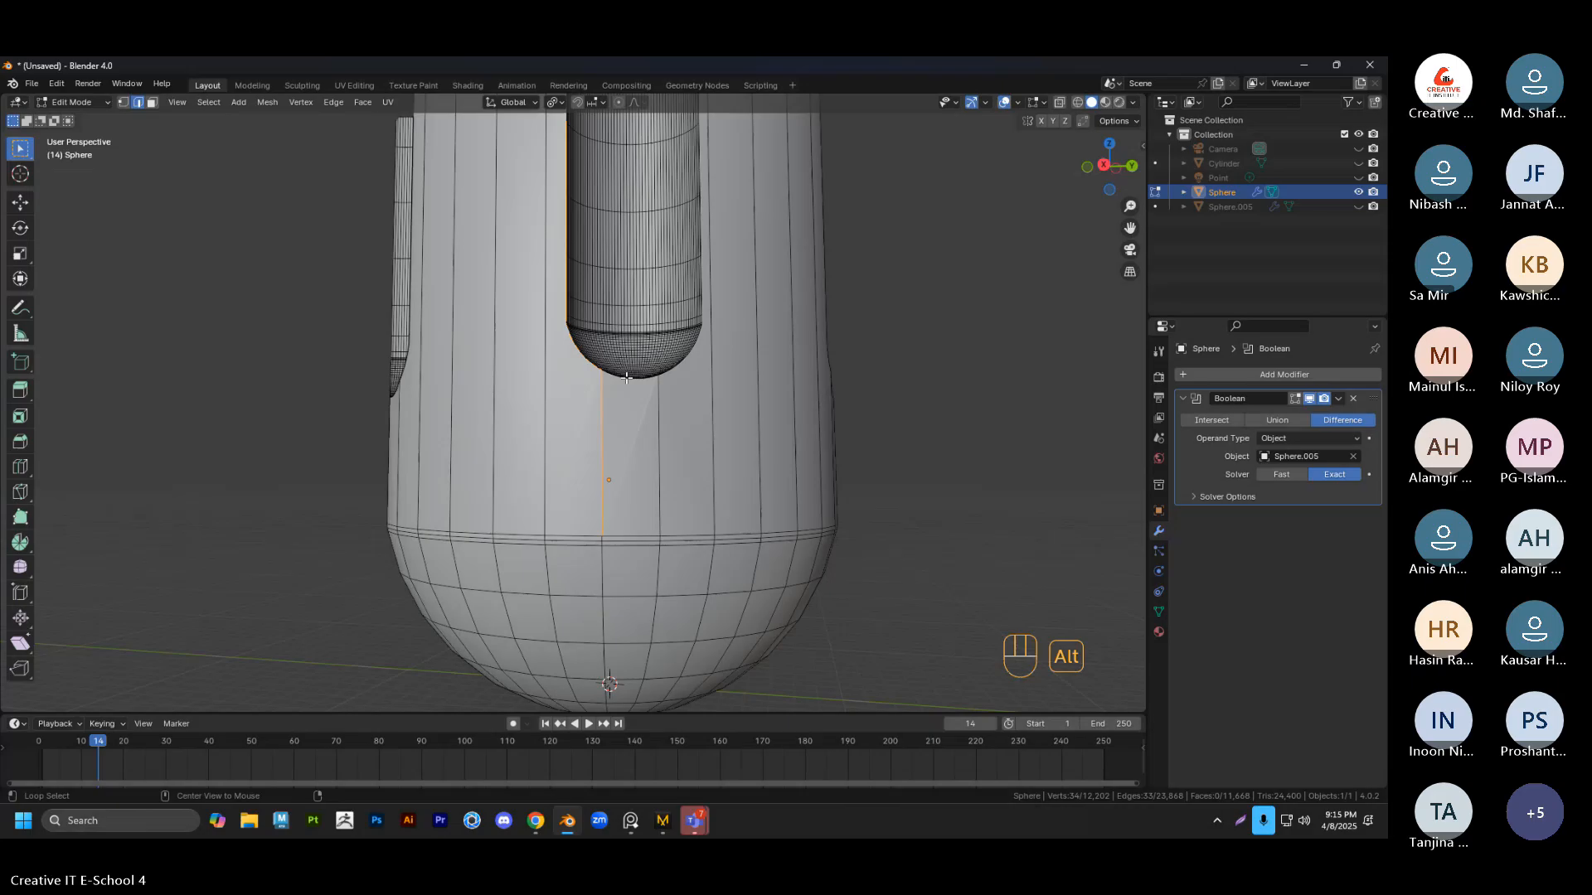
scroll(626, 377, "up", 3)
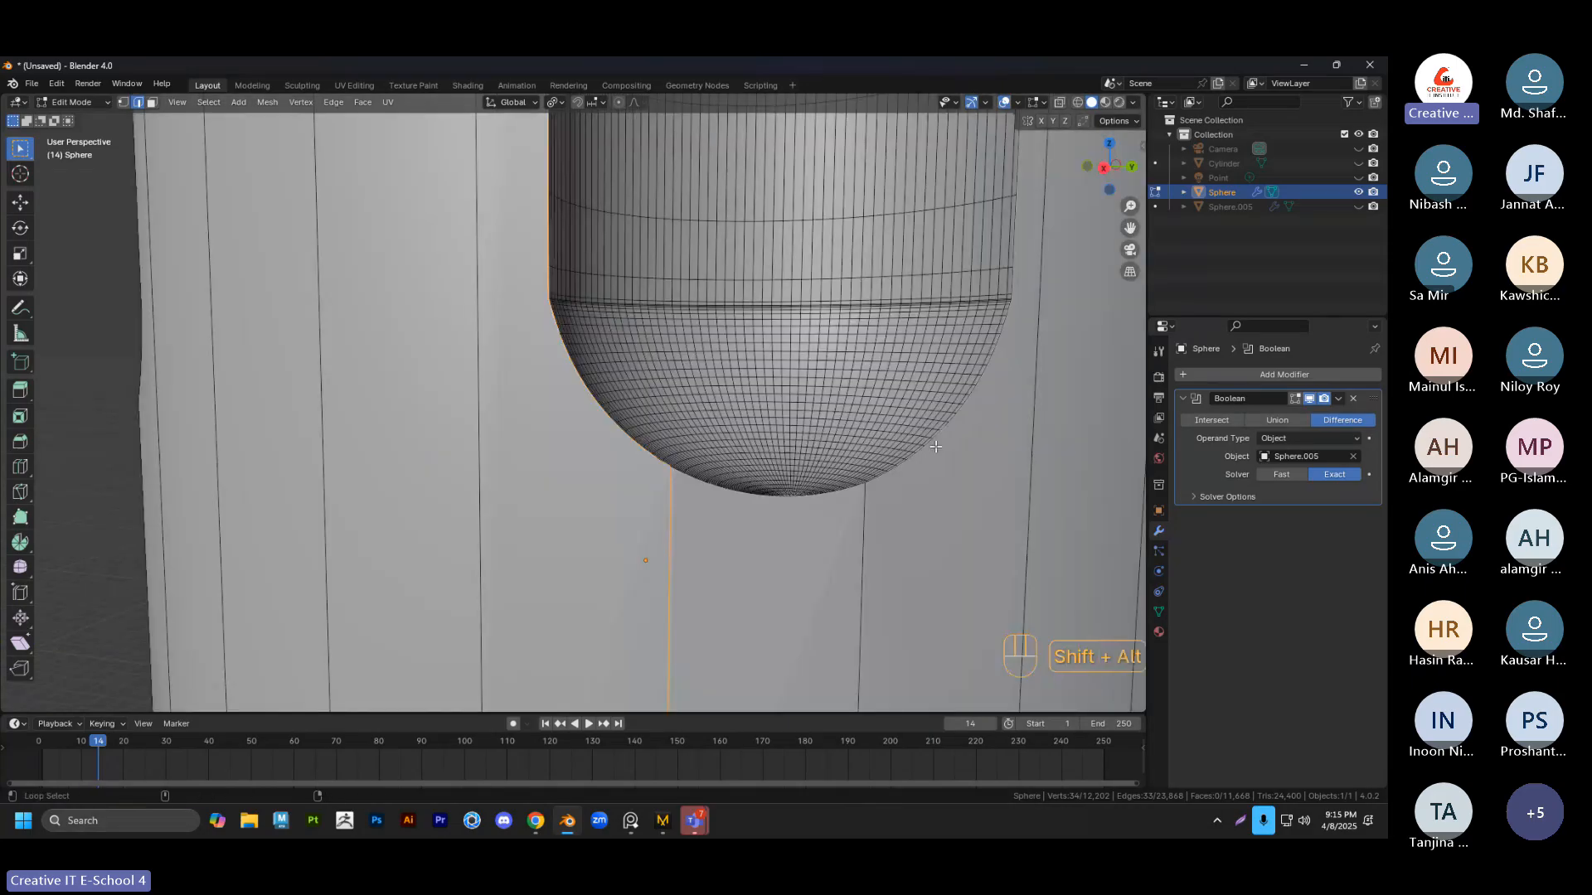
left_click(933, 446, "alt+shift")
scroll(933, 445, "down", 3)
middle_click_drag(1007, 349, 1037, 401)
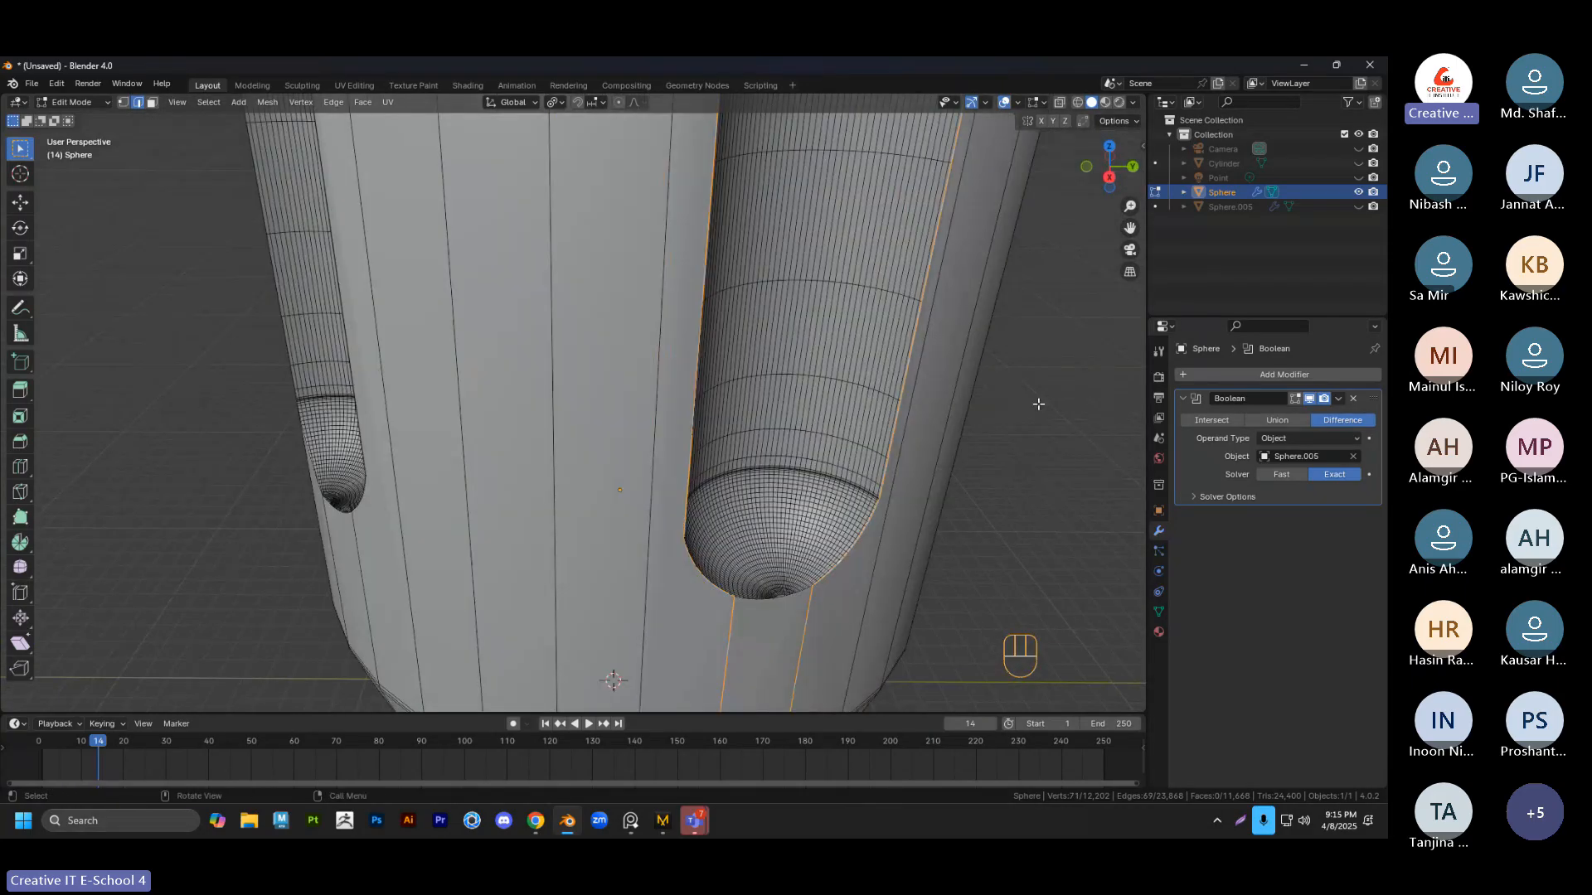
scroll(1044, 399, "down", 4)
left_click(836, 374)
Select the sharp edges of all grooves and the top rim with Select Sharp Edges at 30° sharpness
middle_click_drag(836, 373, 846, 399)
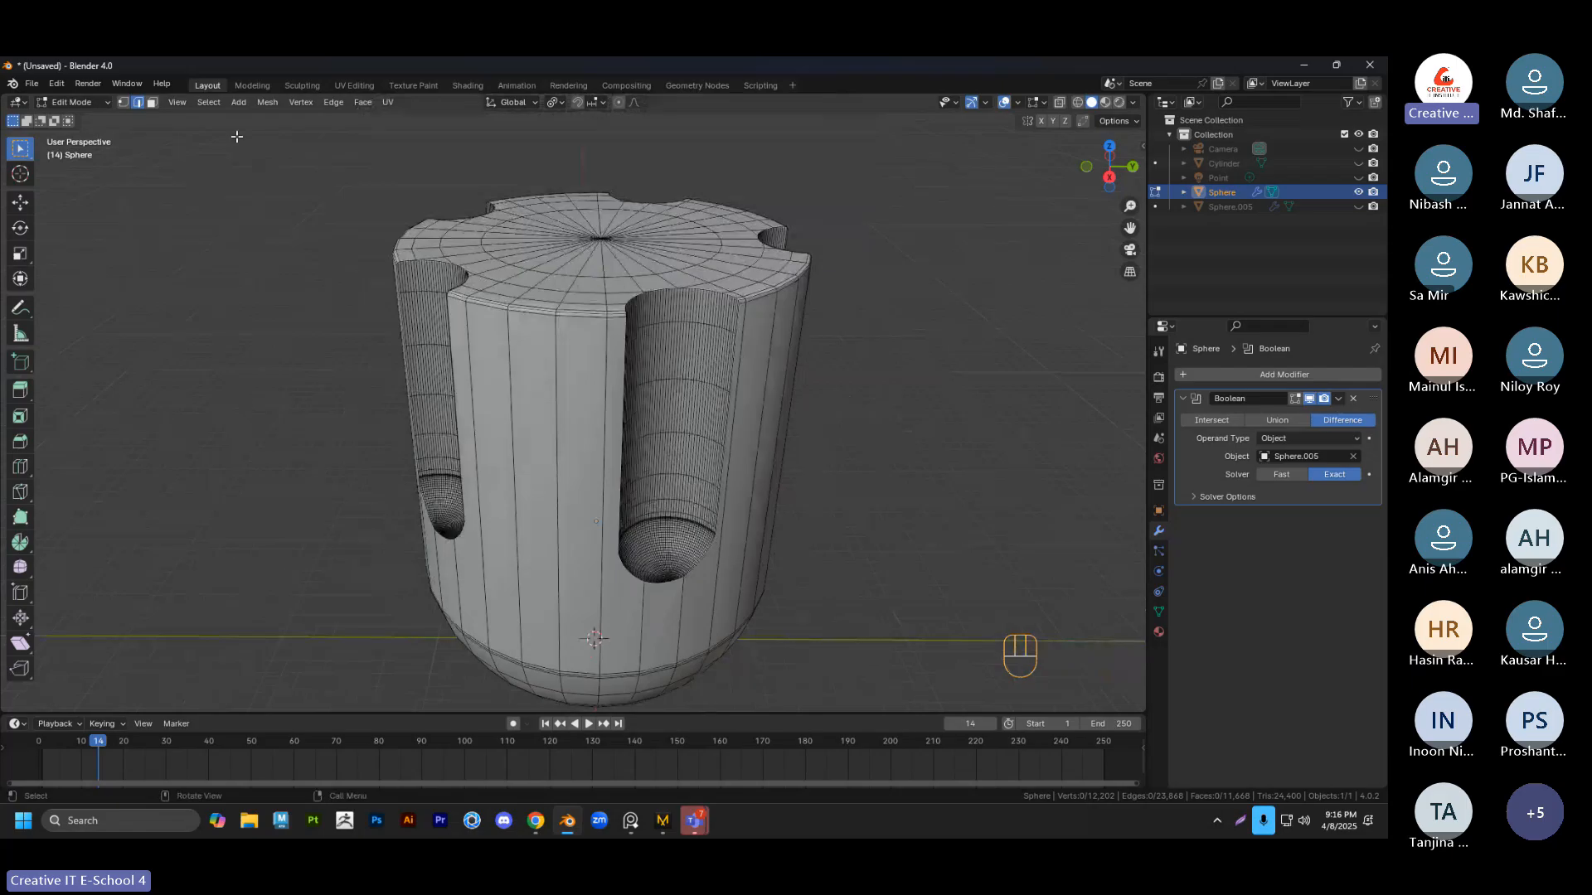
left_click(208, 102)
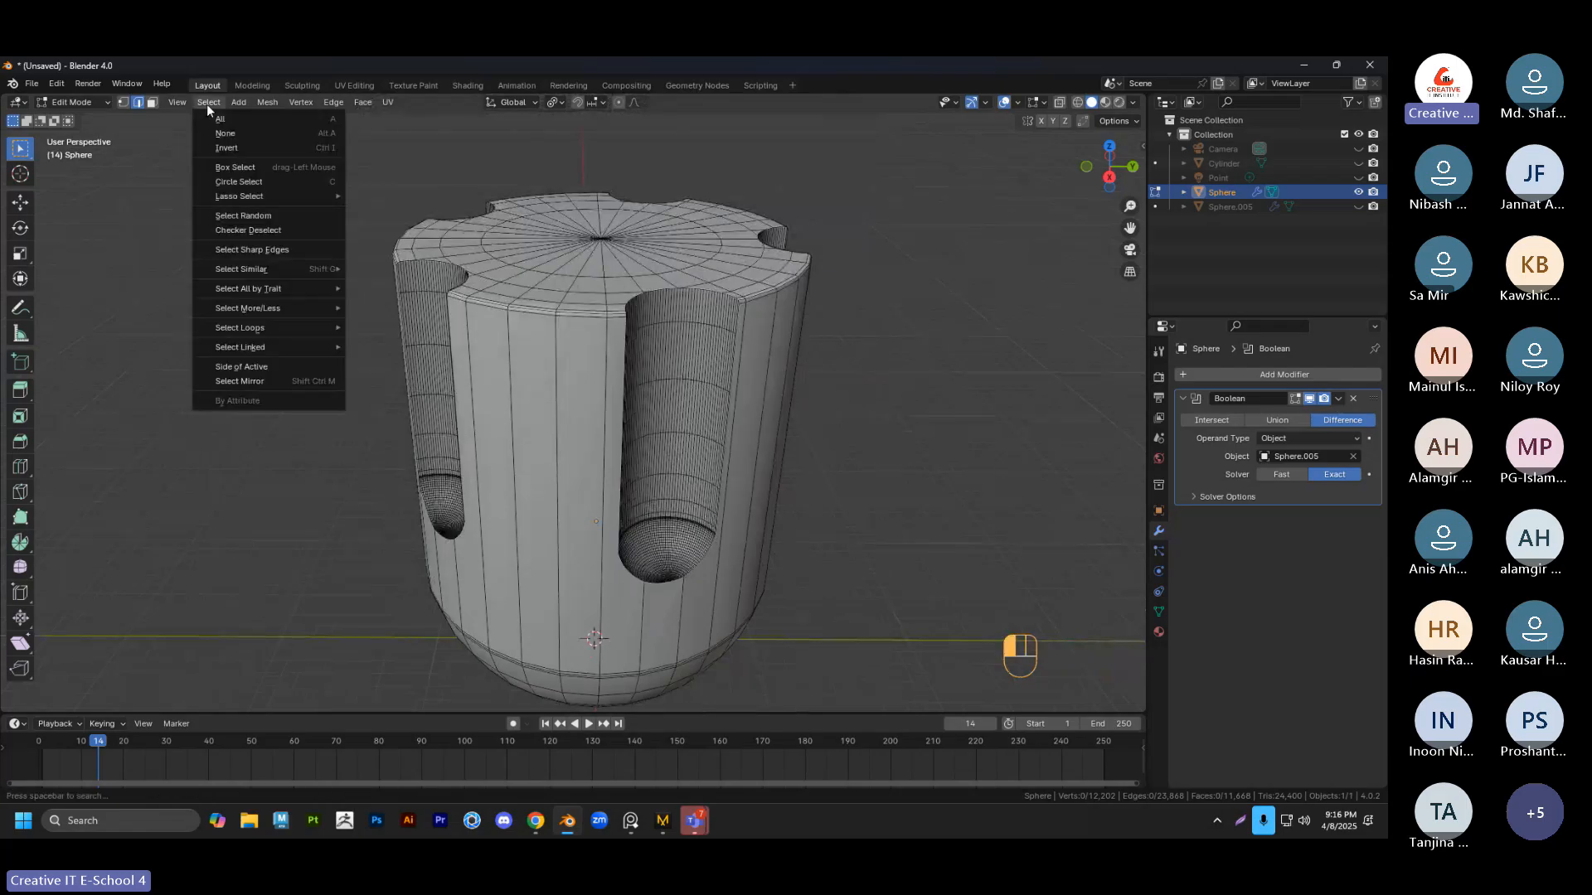
left_click(256, 250)
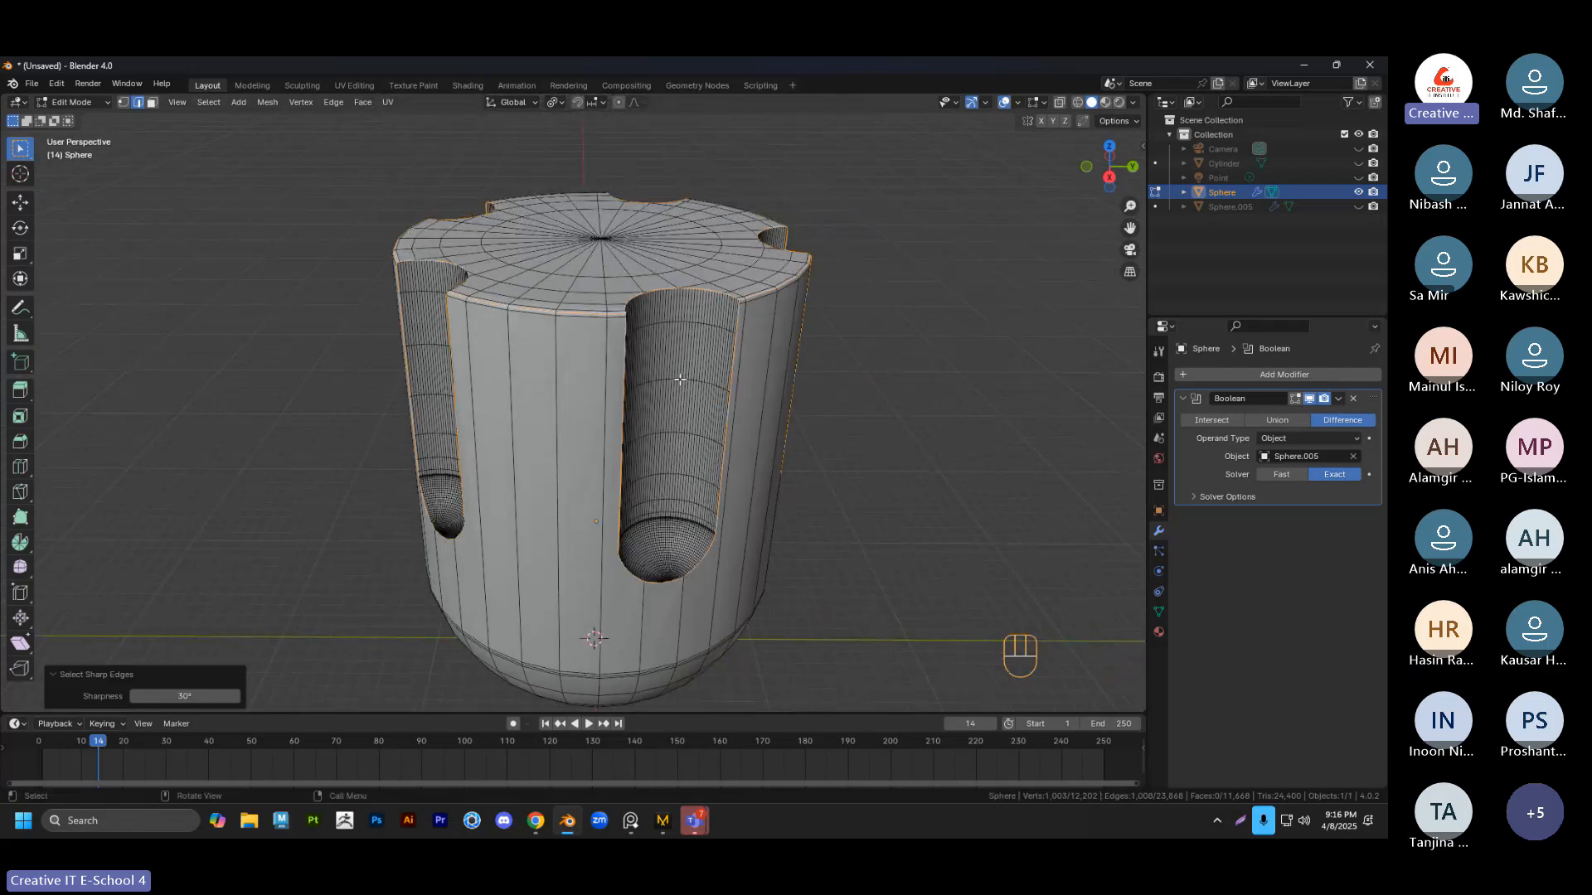
scroll(679, 378, "up", 3)
middle_click_drag(668, 398, 506, 422)
scroll(610, 429, "up", 2)
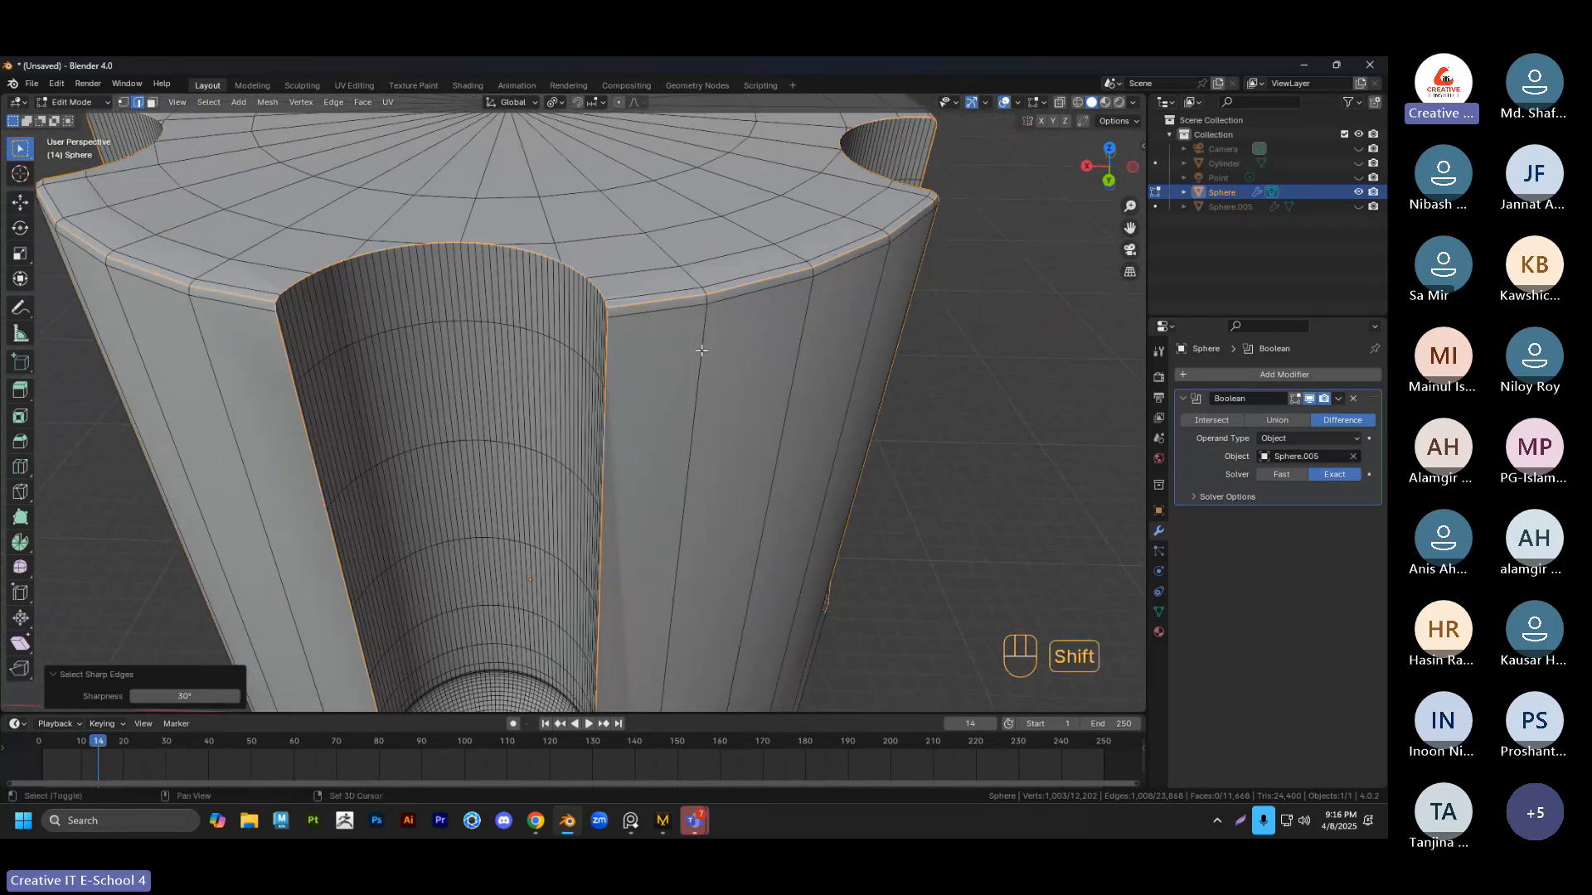
middle_click_drag(700, 348, 779, 443, "shift")
scroll(777, 423, "down", 2)
middle_click_drag(775, 389, 345, 325)
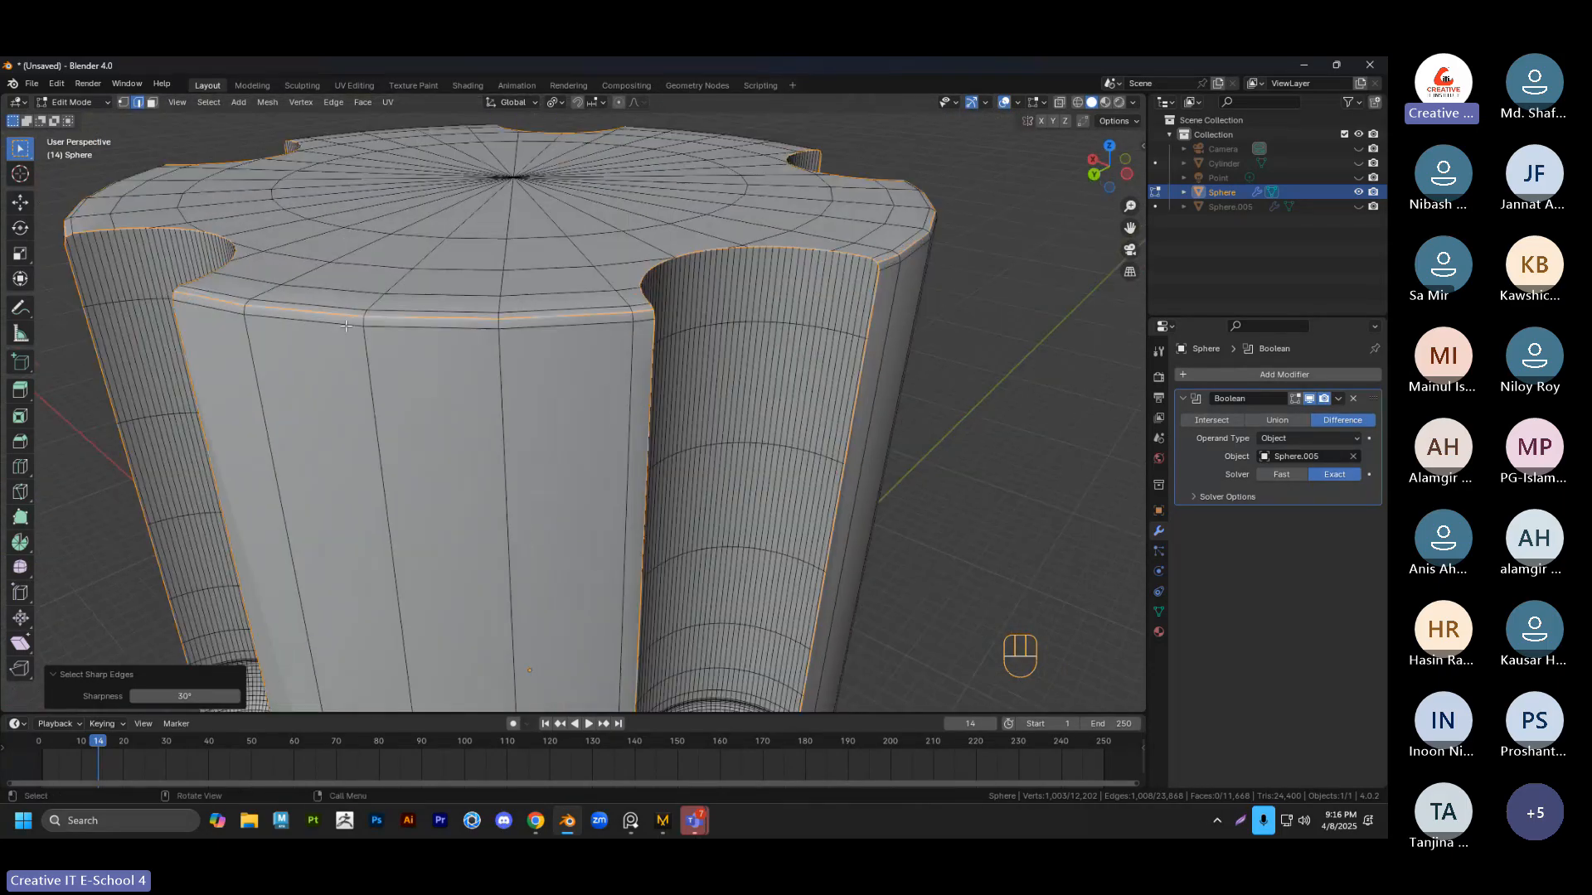
scroll(547, 306, "up", 2)
scroll(771, 319, "down", 3)
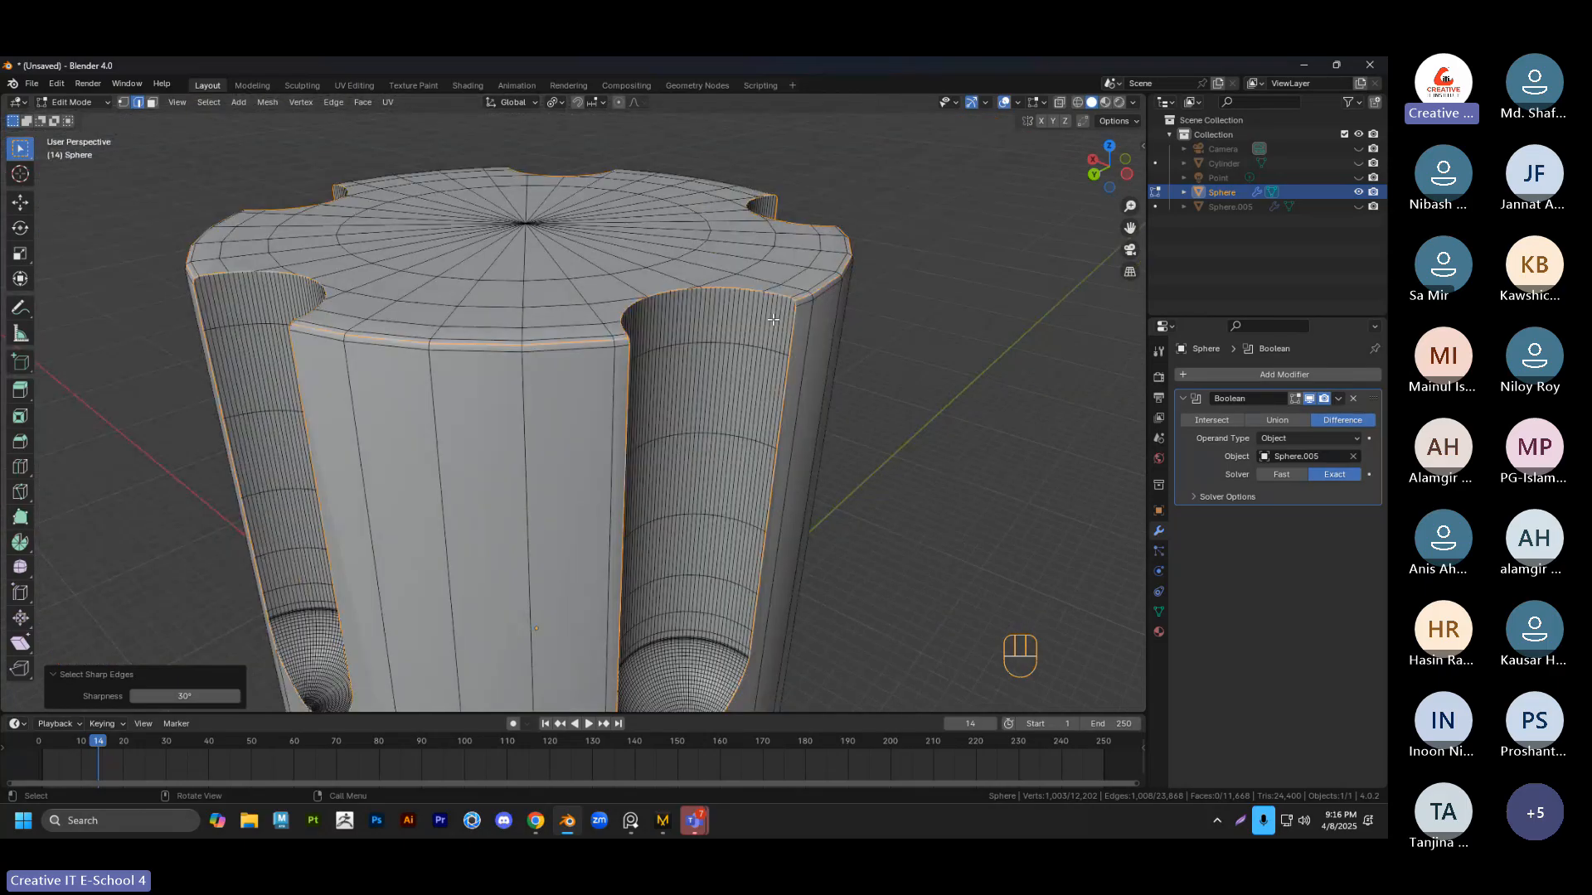
middle_click_drag(424, 251, 471, 200, "shift")
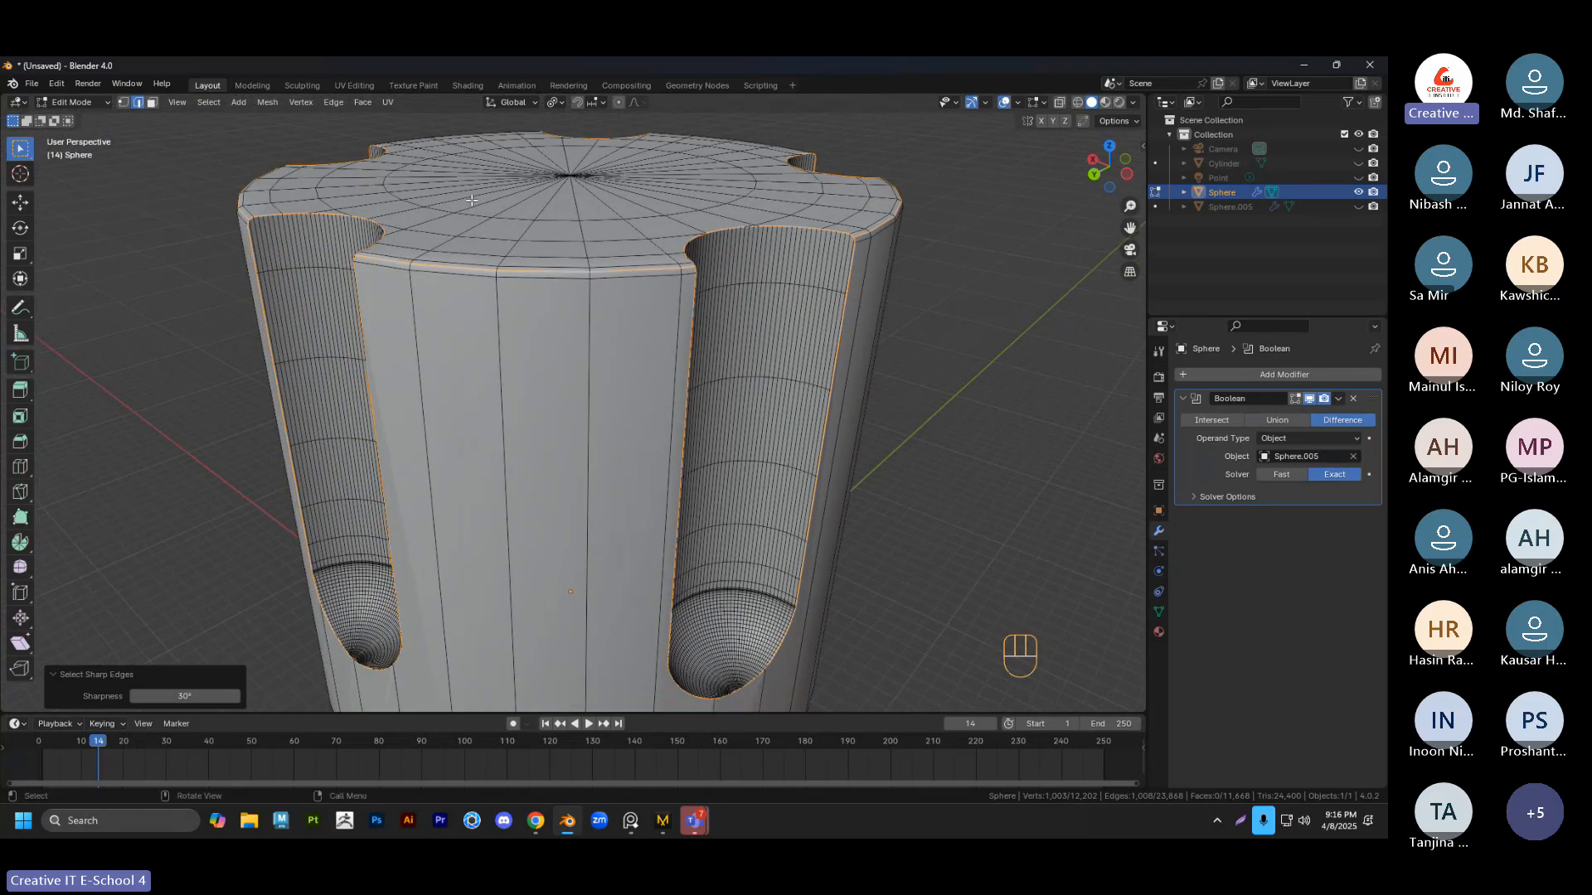
left_click(333, 102)
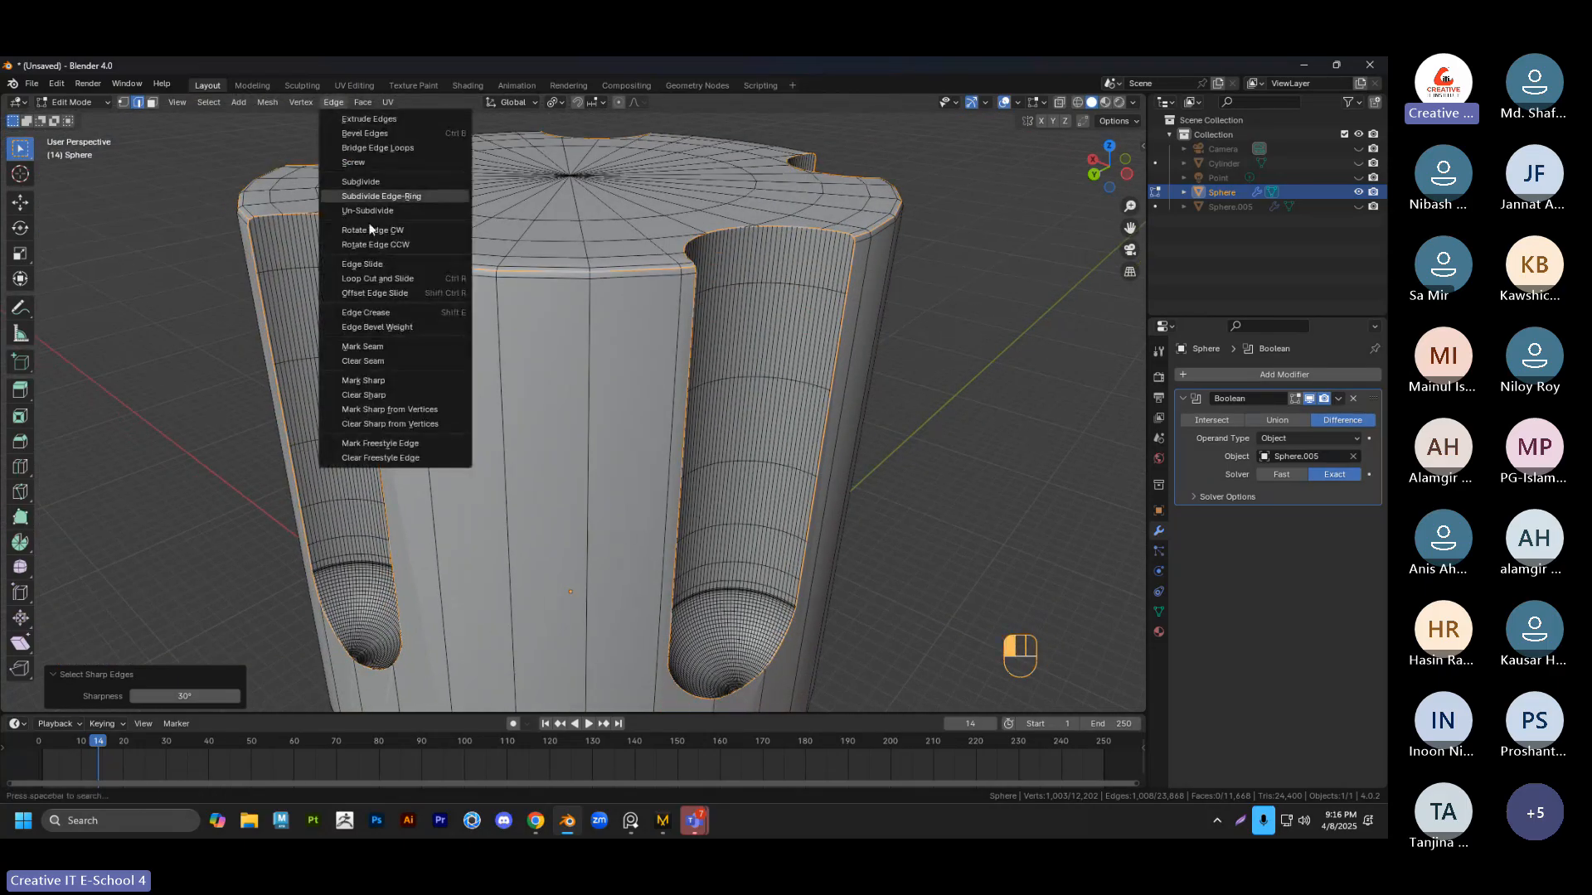
left_click(368, 311)
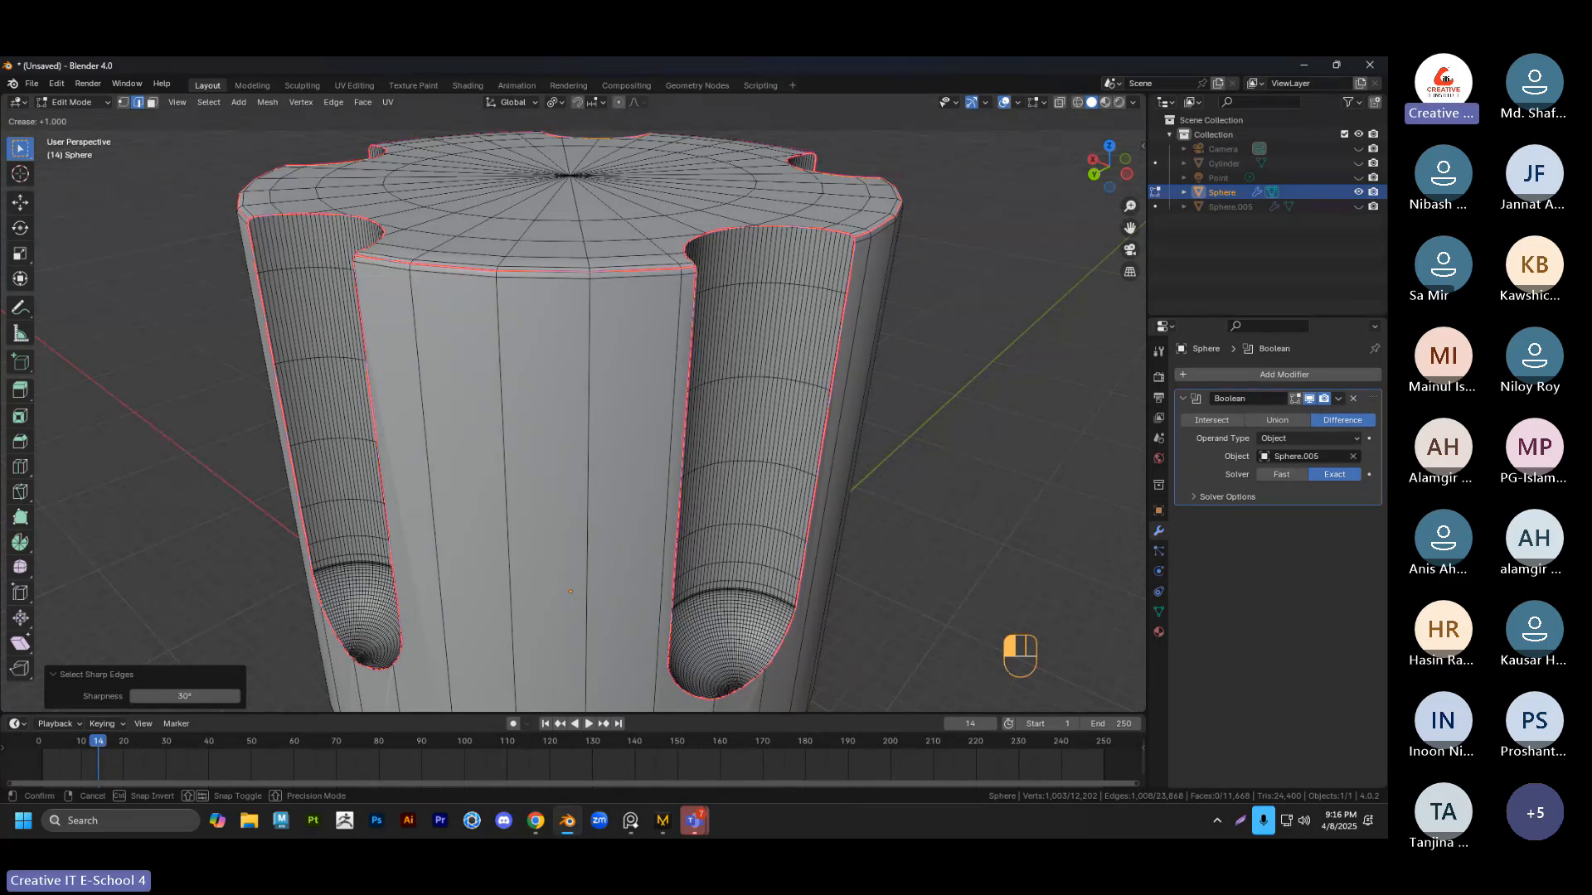
right_click(638, 374)
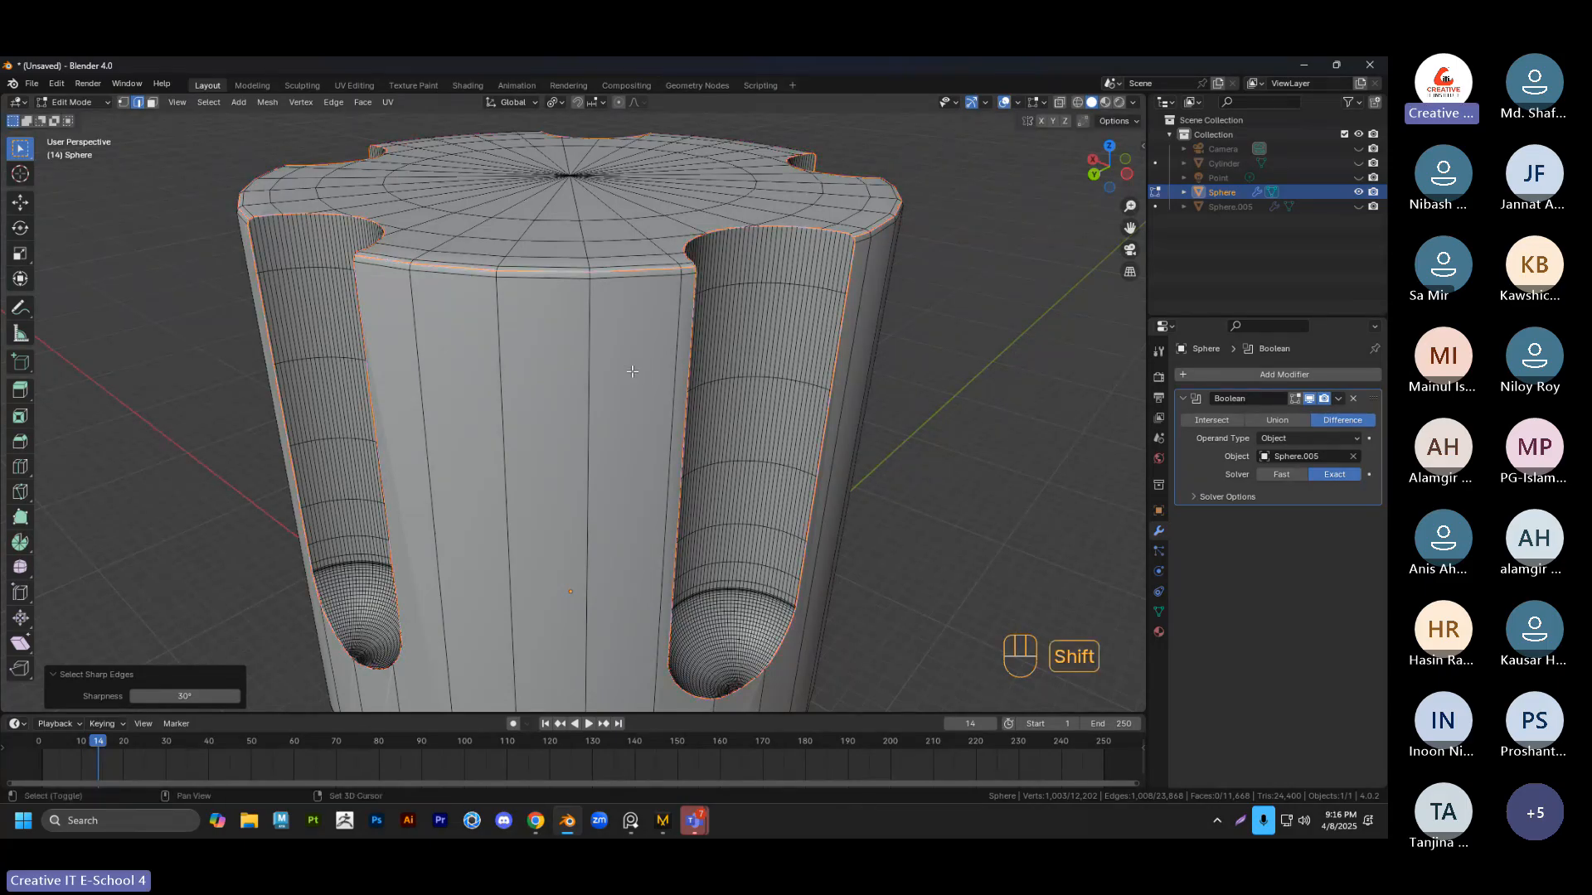
Crease the selected groove and rim edges with factor 1.000 and return to Object Mode
key("shift+e")
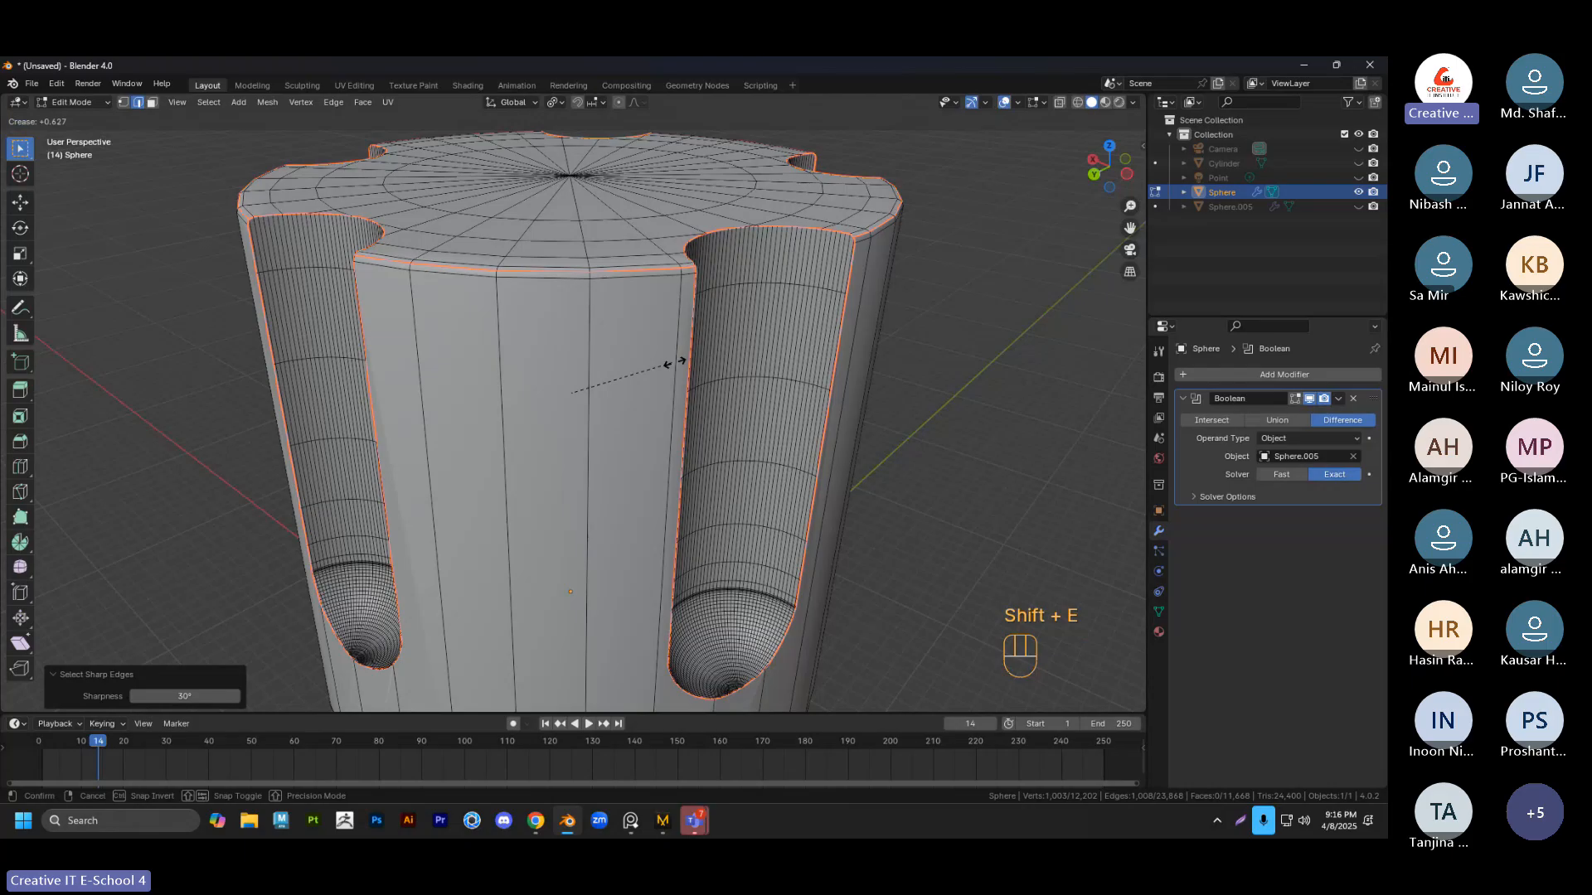
left_click(158, 691)
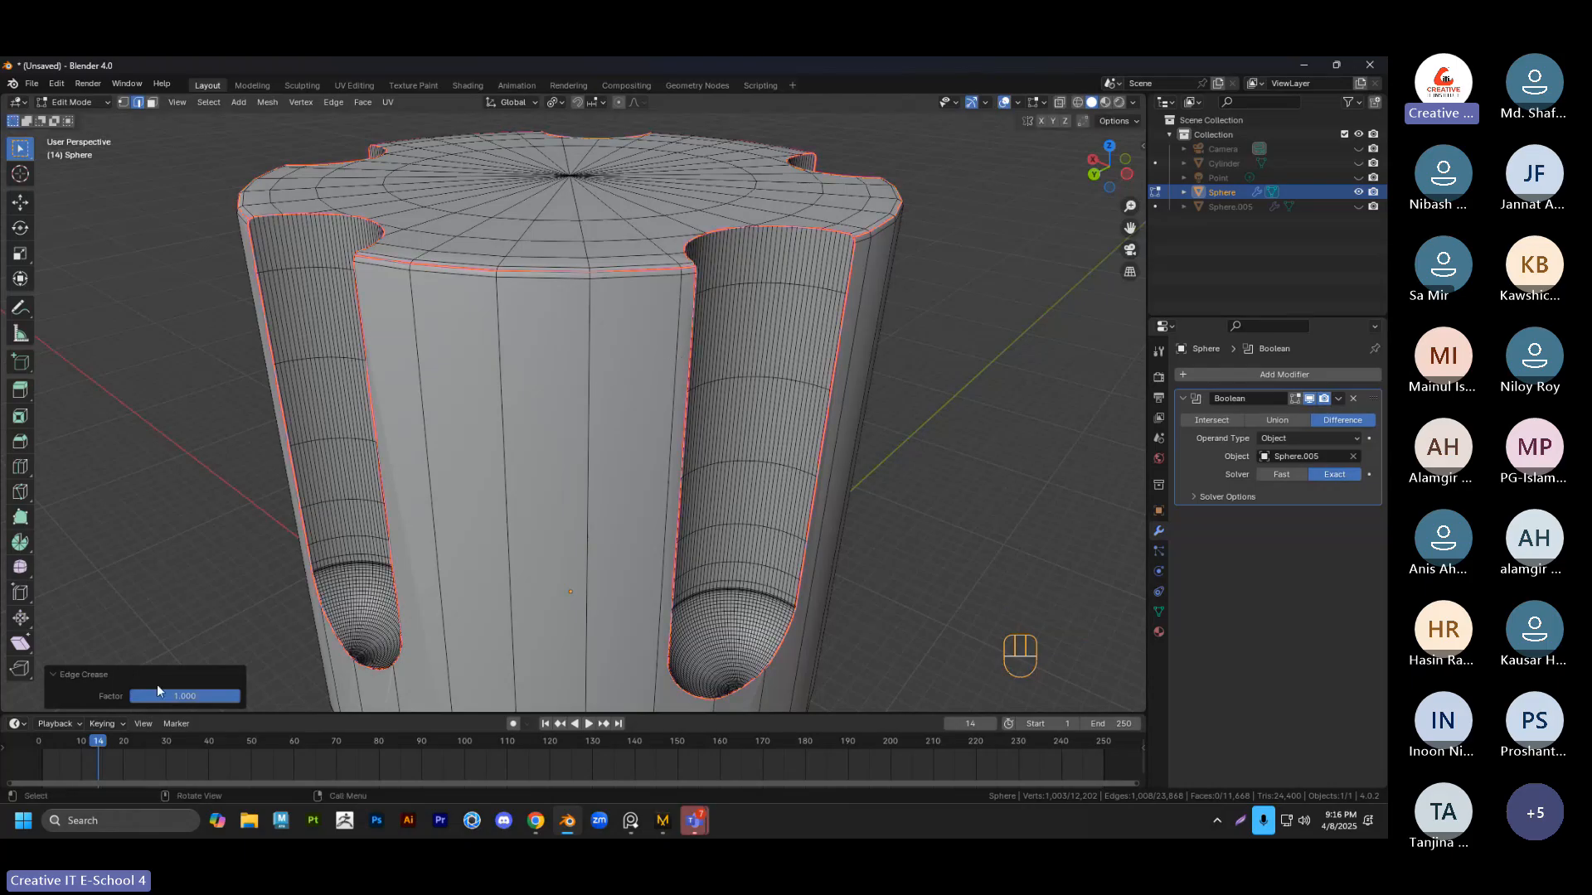
mouse_move(158, 691)
left_mouse_down()
mouse_move(120, 691)
mouse_move(157, 690)
left_mouse_up()
scroll(543, 431, "down", 4)
middle_click_drag(563, 396, 583, 393)
key("Tab")
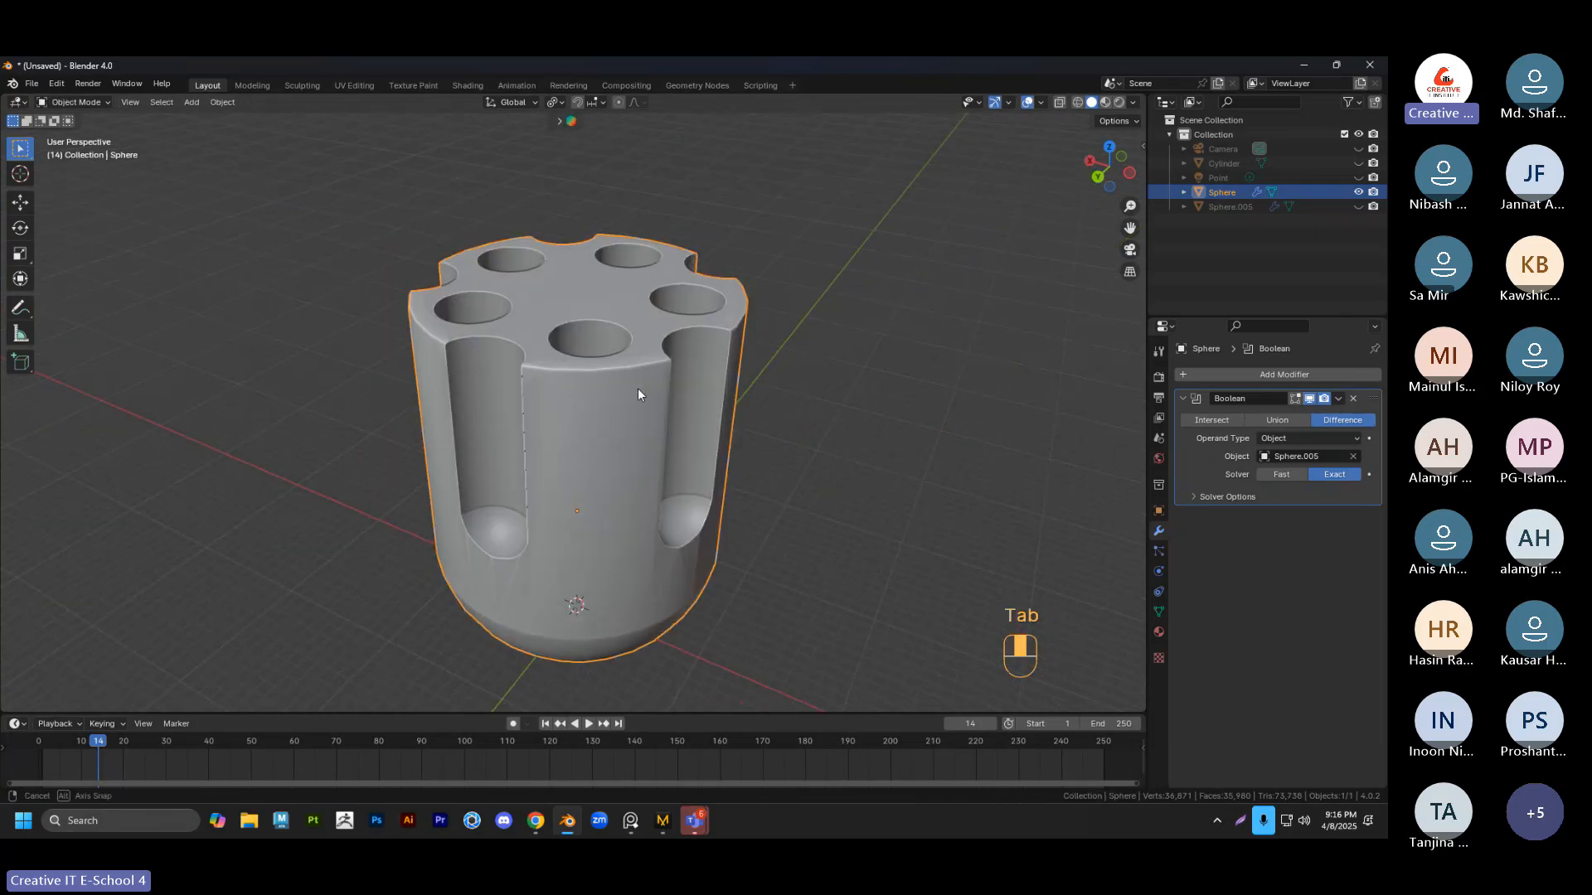
Apply the Boolean Difference modifier that cuts the five top holes into the grooved body
scroll(639, 388, "up", 4)
middle_click_drag(668, 446, 762, 432, "shift")
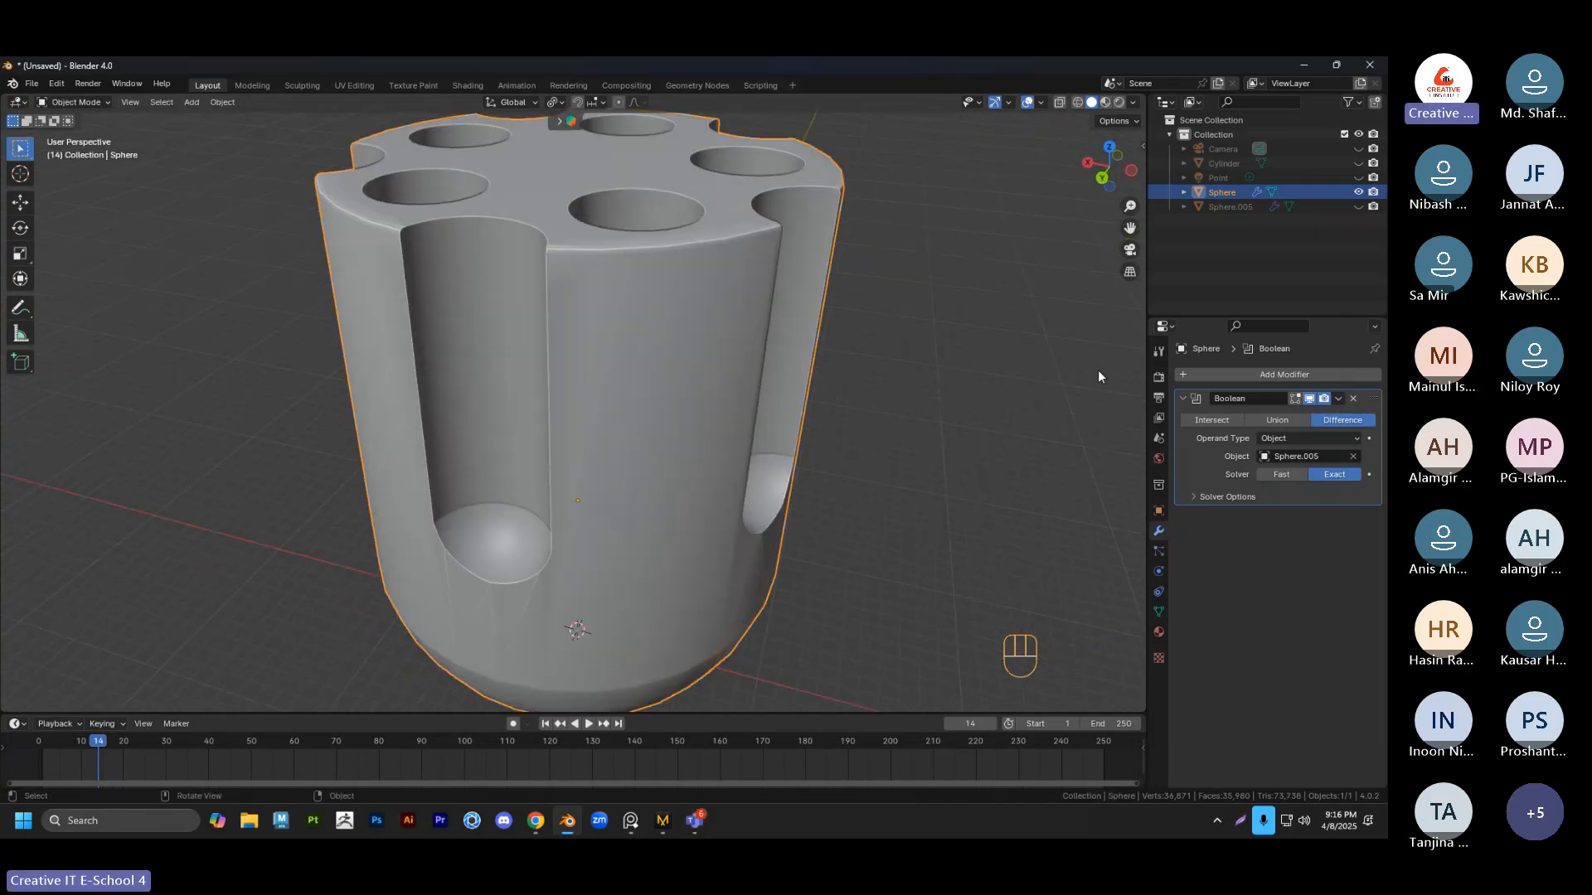
left_click(1335, 402)
left_click(1271, 415)
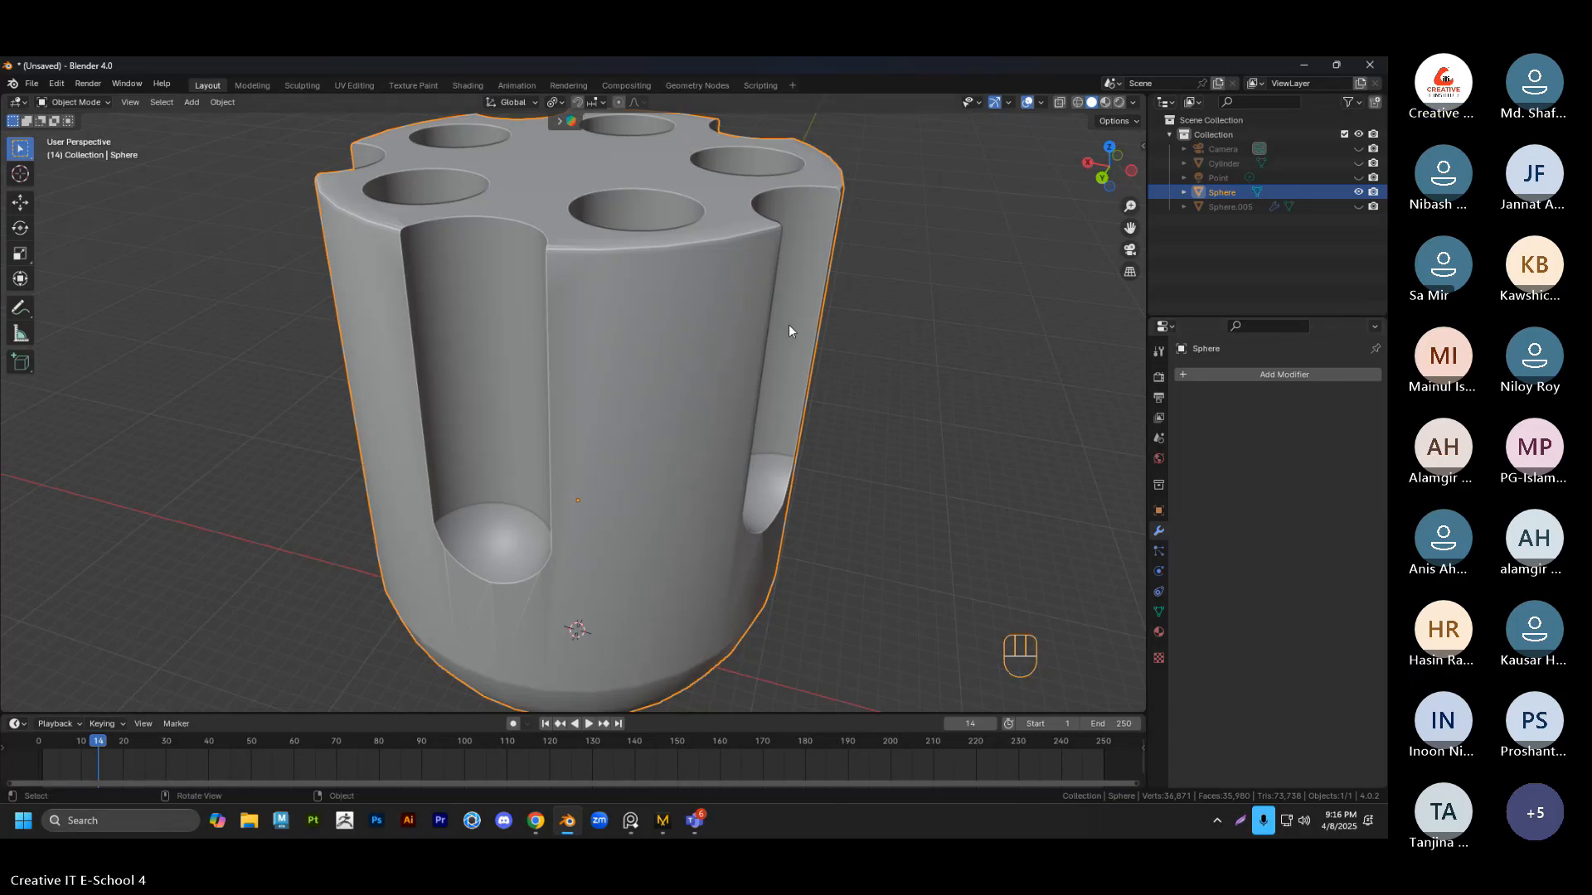
Select the sharp edges of the grooves, top rim and holes in Edit Mode with Select Sharp Edges at 30° sharpness
middle_click_drag(722, 304, 623, 325)
key("Tab")
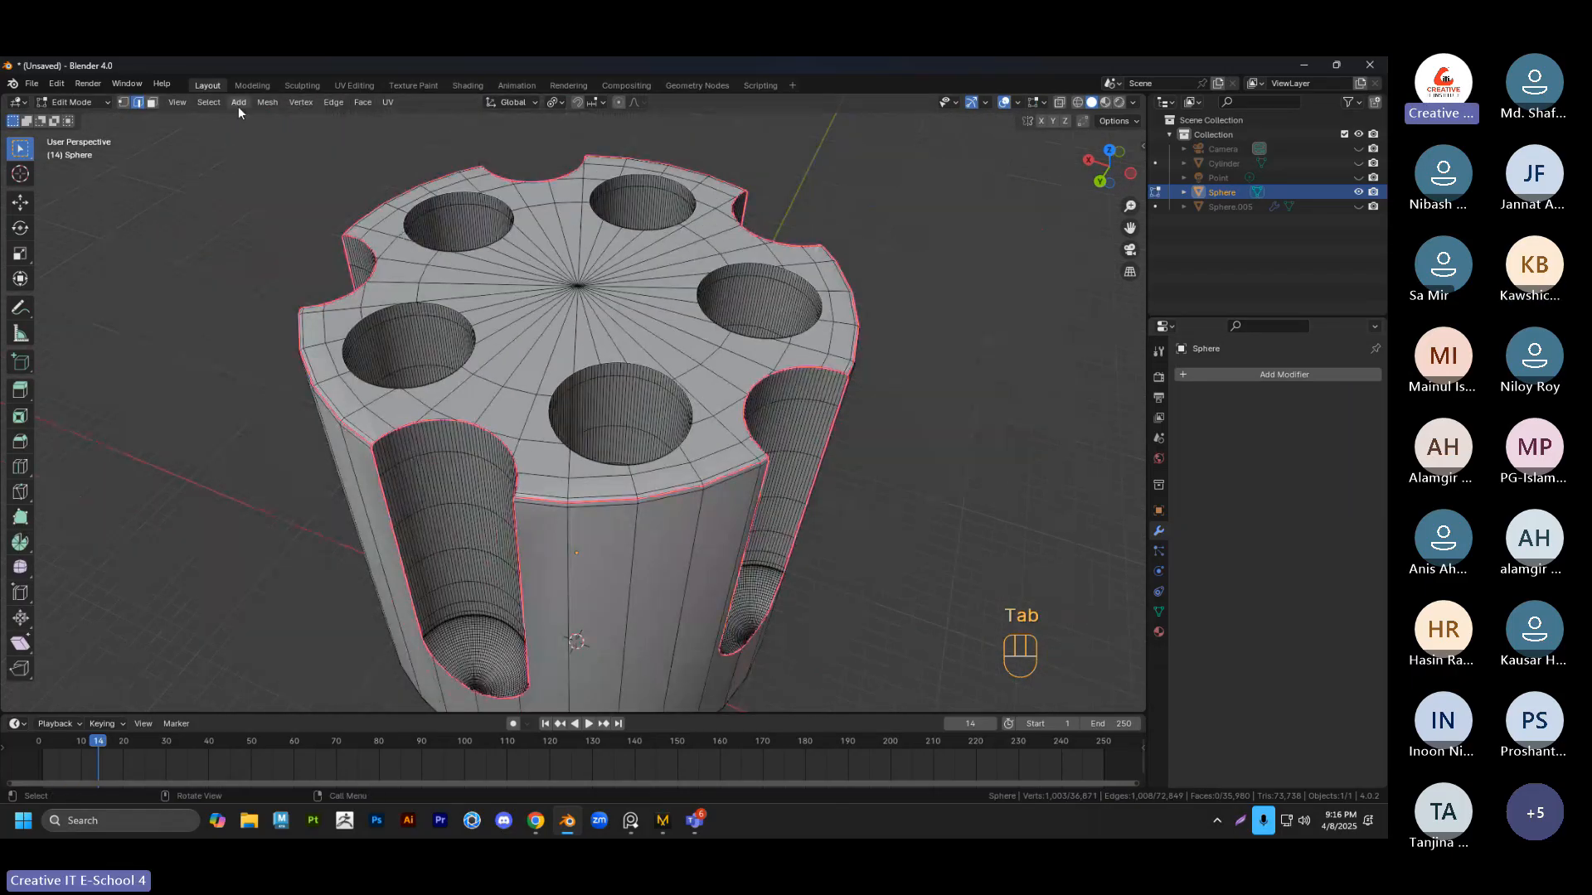
left_click(209, 102)
left_click(259, 253)
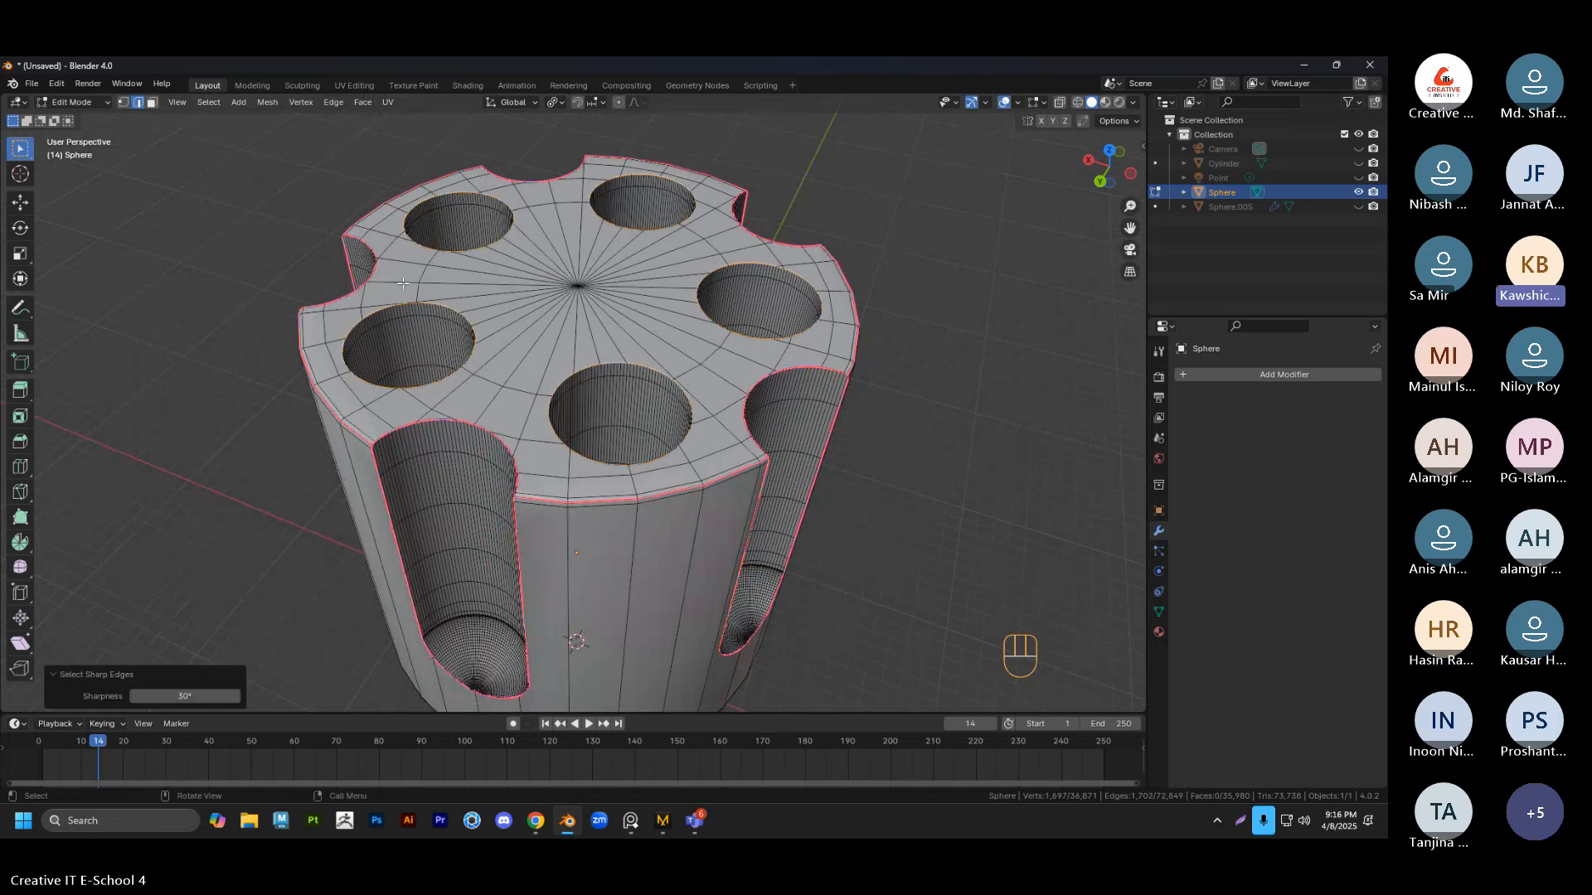
Crease the selected sharp edges with factor 1.000 and return to Object Mode
middle_click_drag(259, 252, 332, 117)
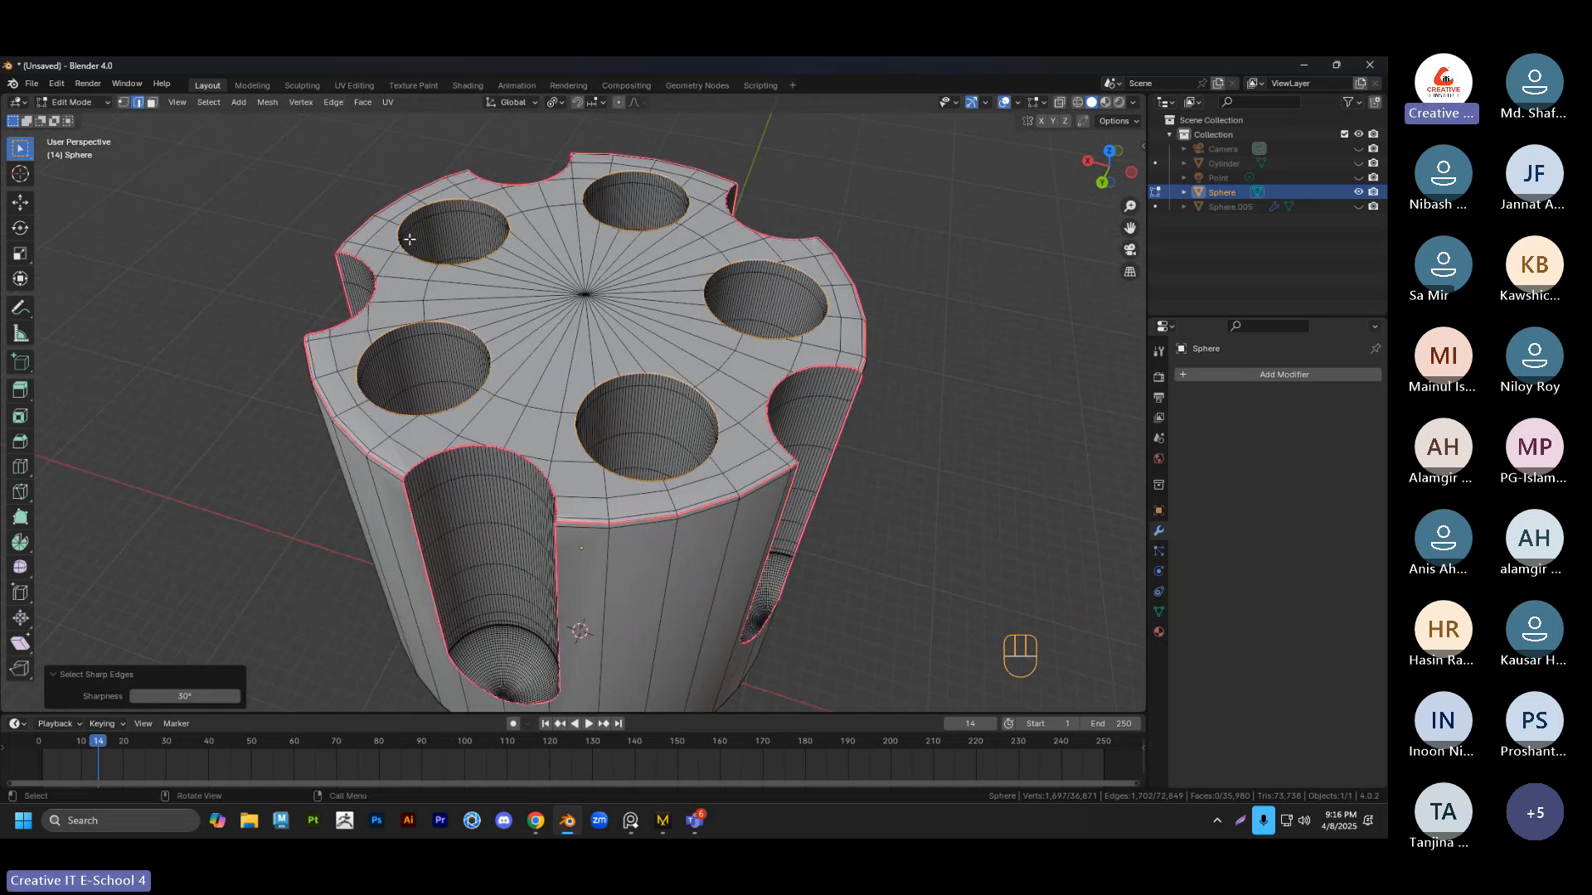
key("shift+e")
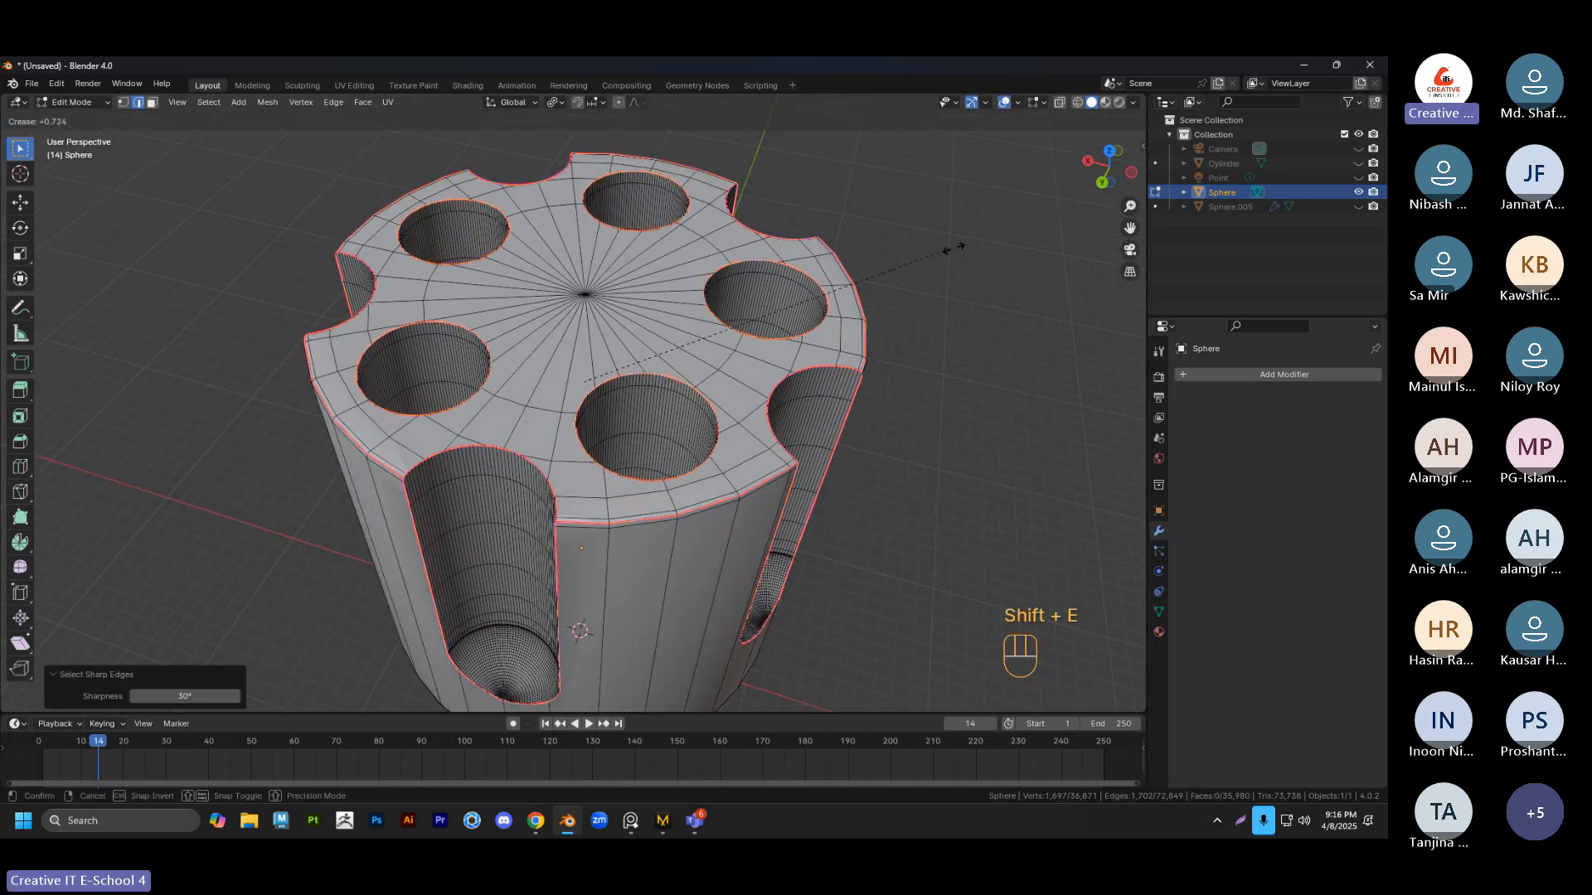
left_click(633, 273)
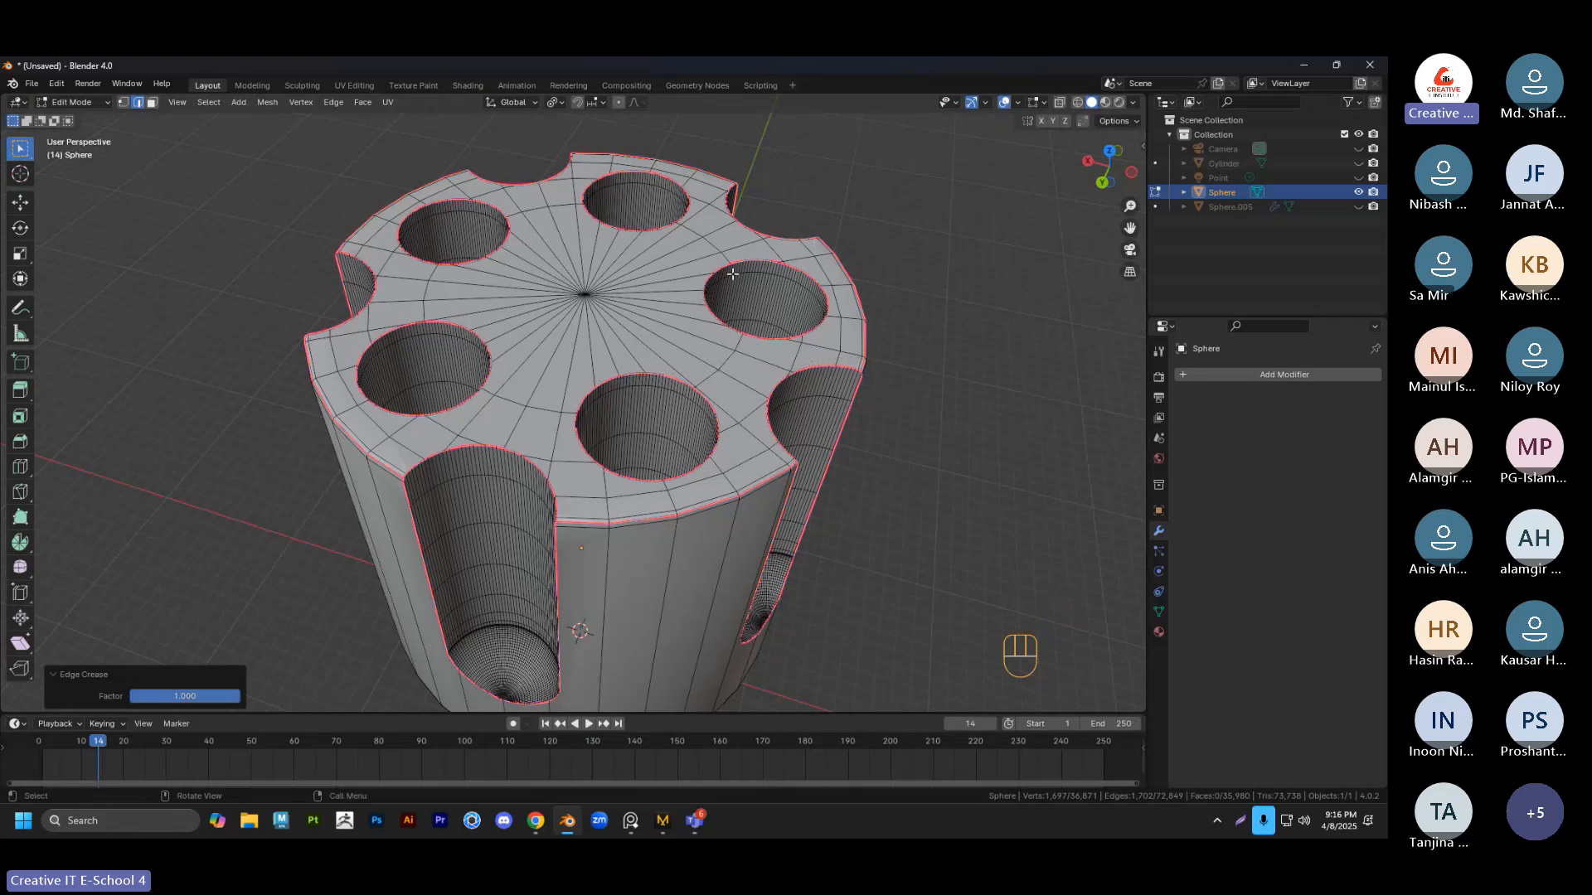
scroll(732, 274, "down", 1)
key("Tab")
Add a Subdivision Surface modifier to the body
middle_click_drag(783, 341, 722, 318, "shift")
middle_click_drag(568, 323, 584, 307)
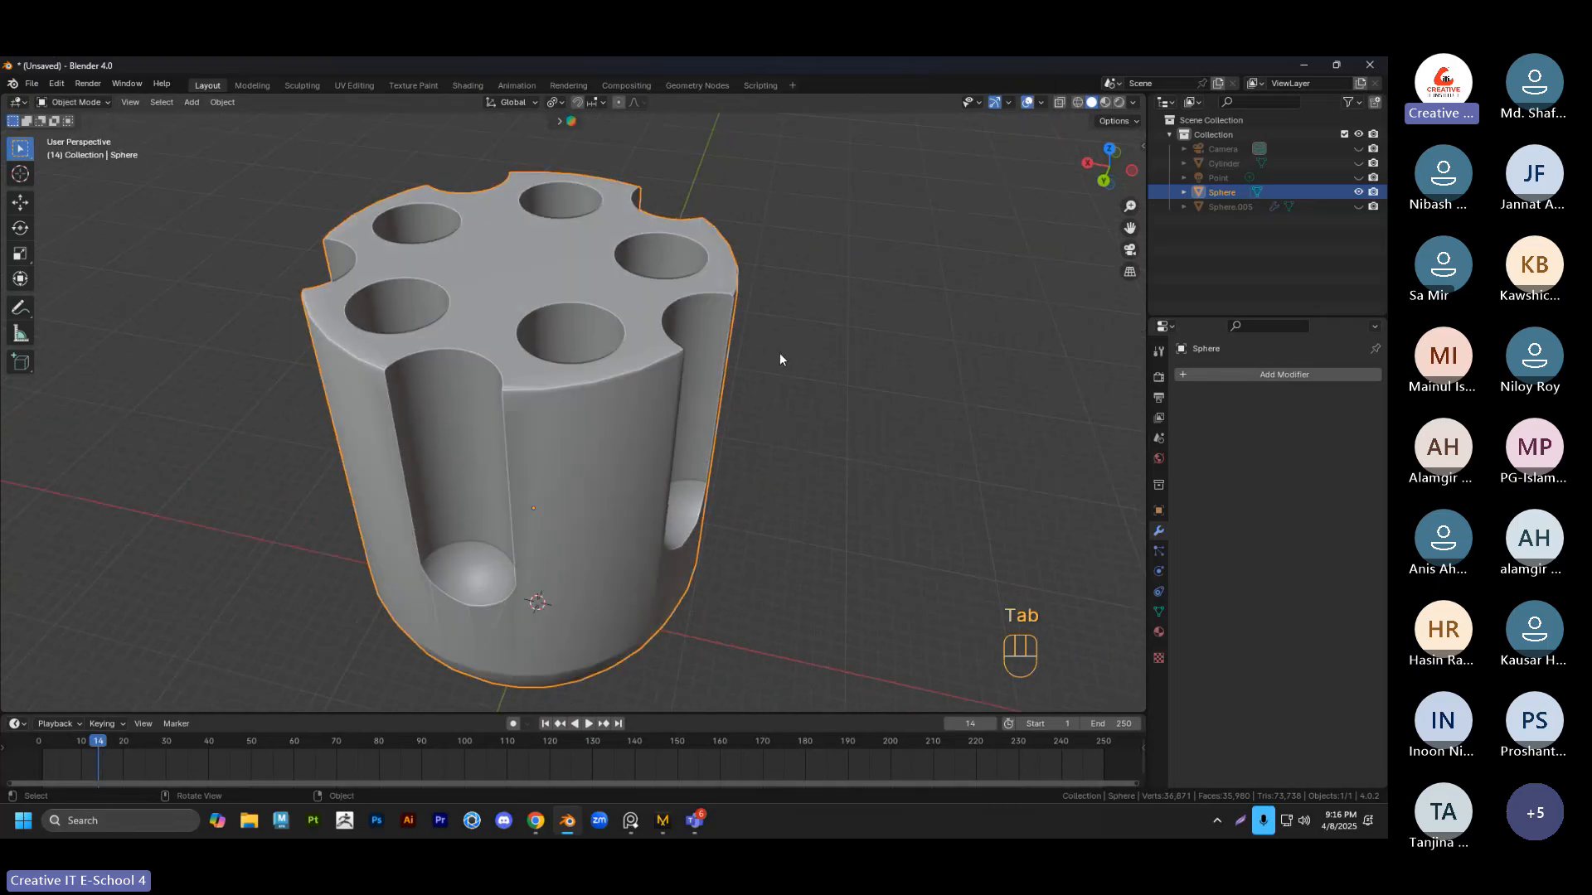
left_click(1318, 376)
left_click(1288, 379)
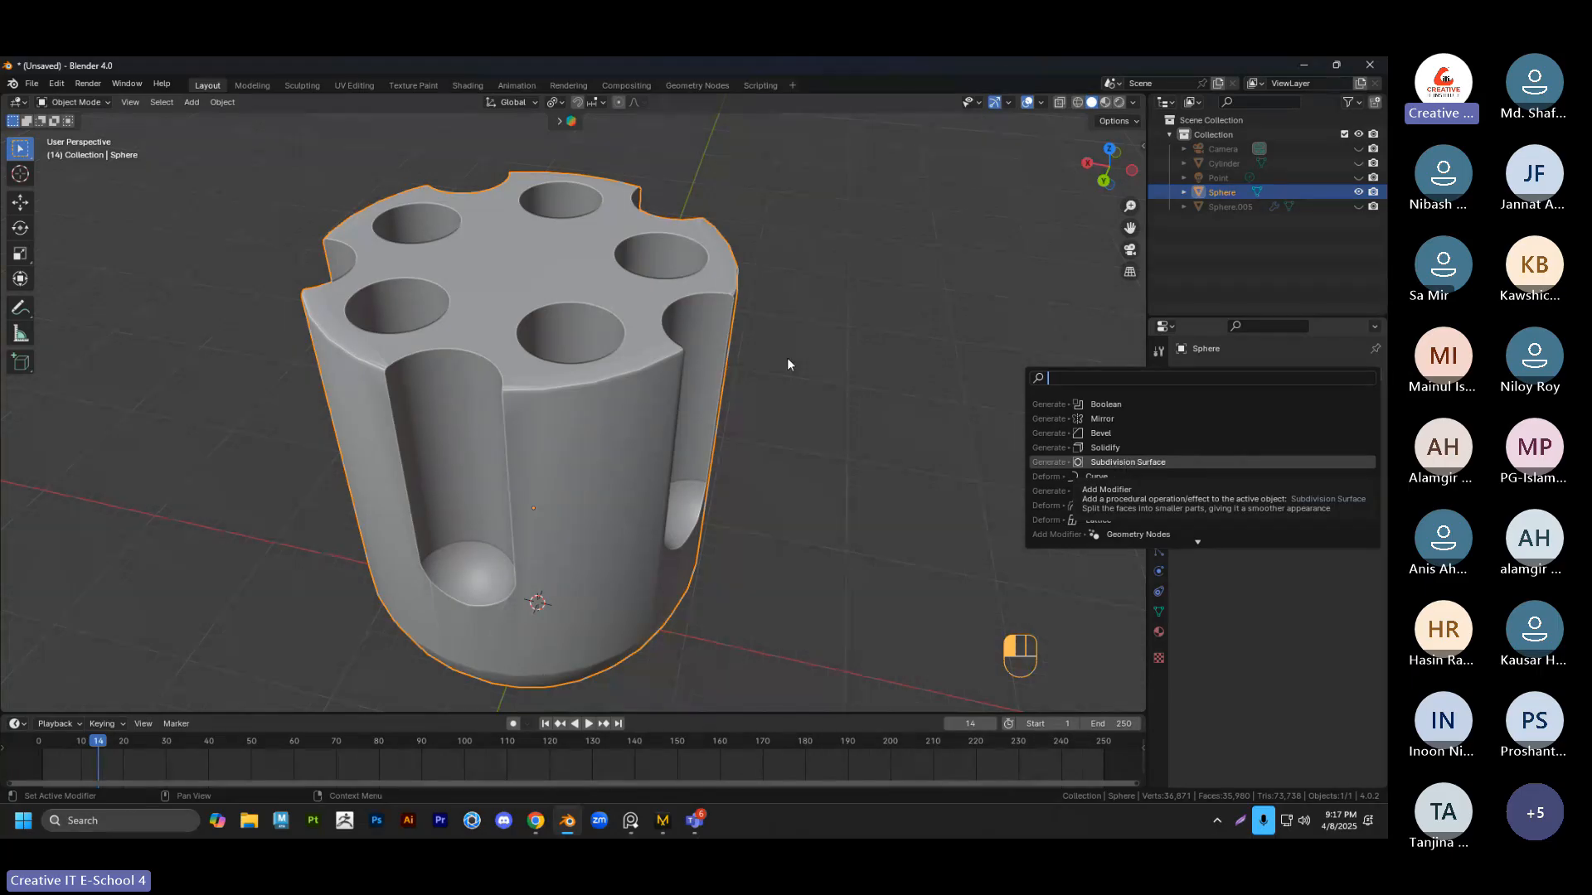
key("Return")
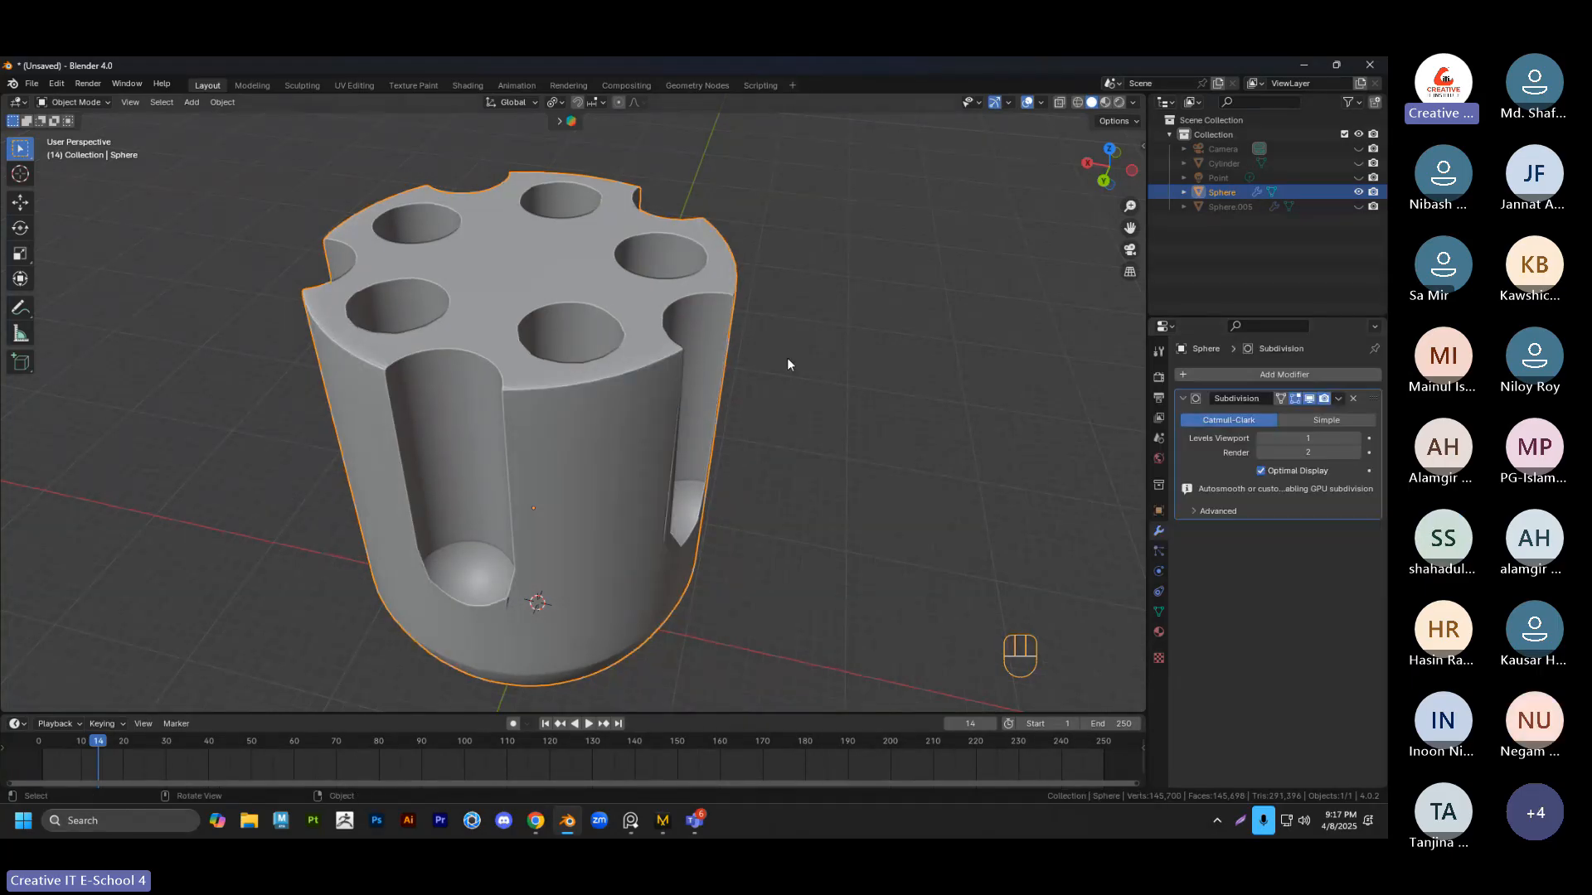
Apply the body's Subdivision Surface modifier at viewport level 1
scroll(663, 367, "up", 6)
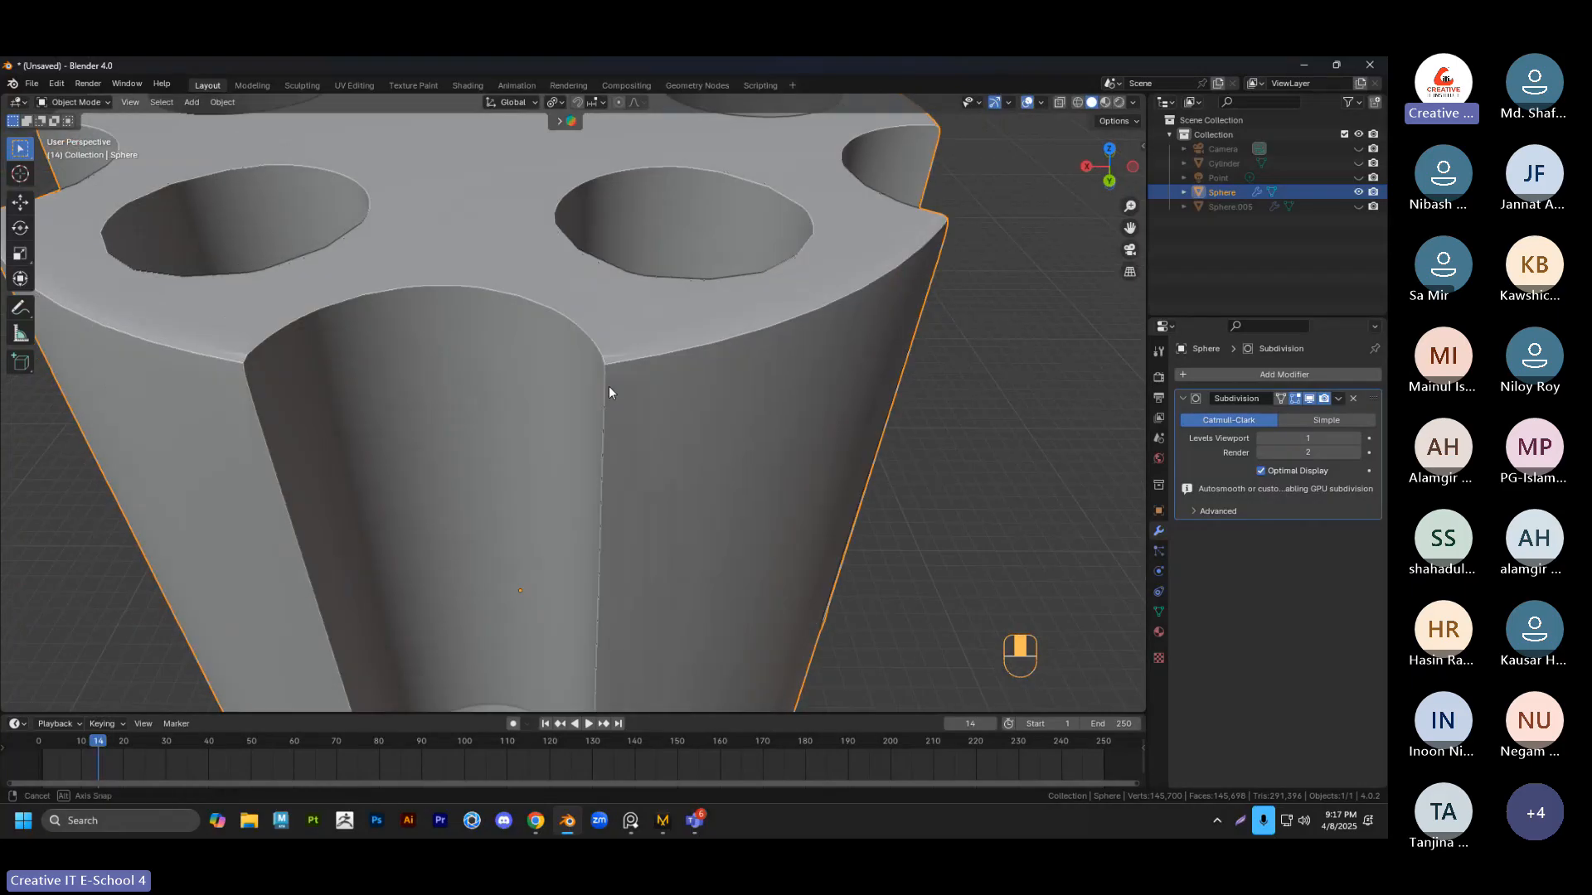
middle_click_drag(689, 379, 535, 353)
scroll(779, 377, "up", 3)
middle_click_drag(685, 328, 833, 432, "shift")
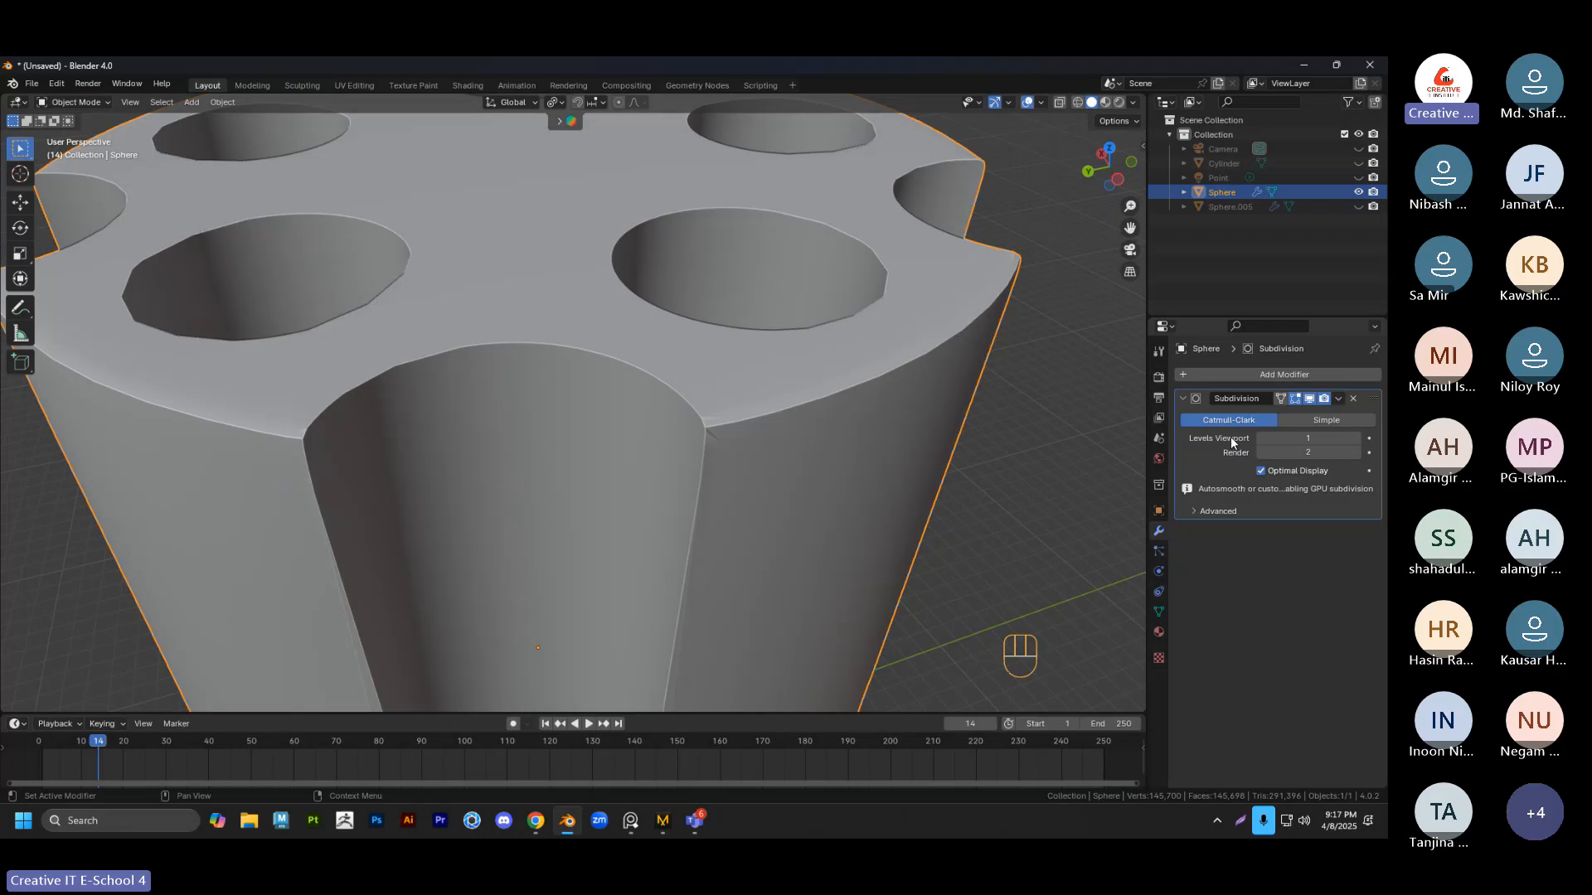
left_click(1337, 405)
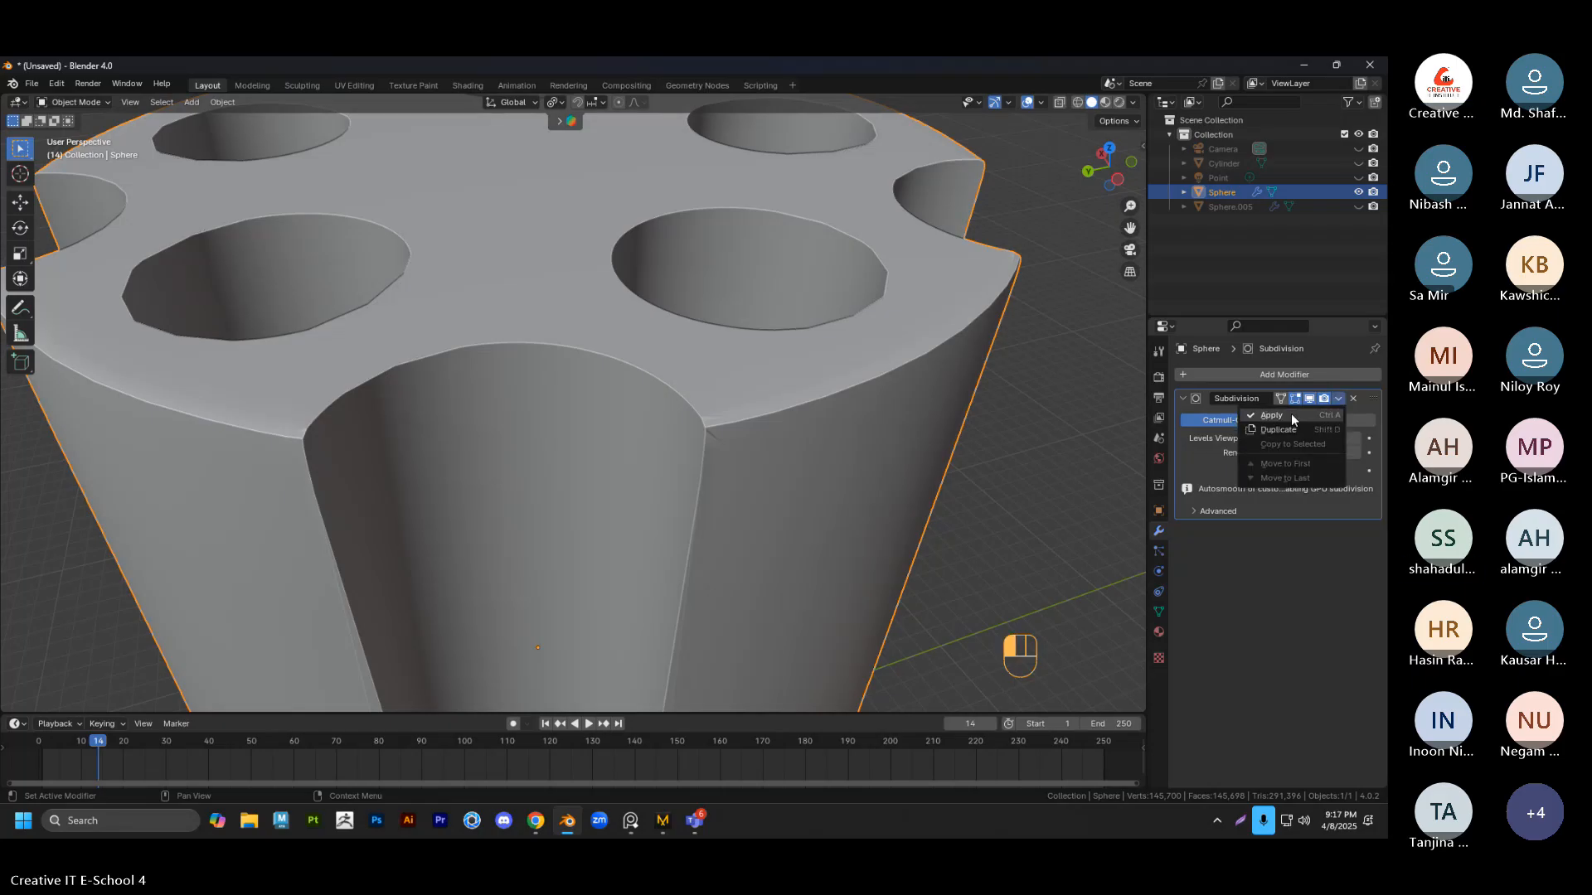
left_click(1291, 413)
Examine the subdivided mesh in Edit Mode around the hole rims, groove edges and rounded groove bottoms
scroll(891, 381, "down", 3)
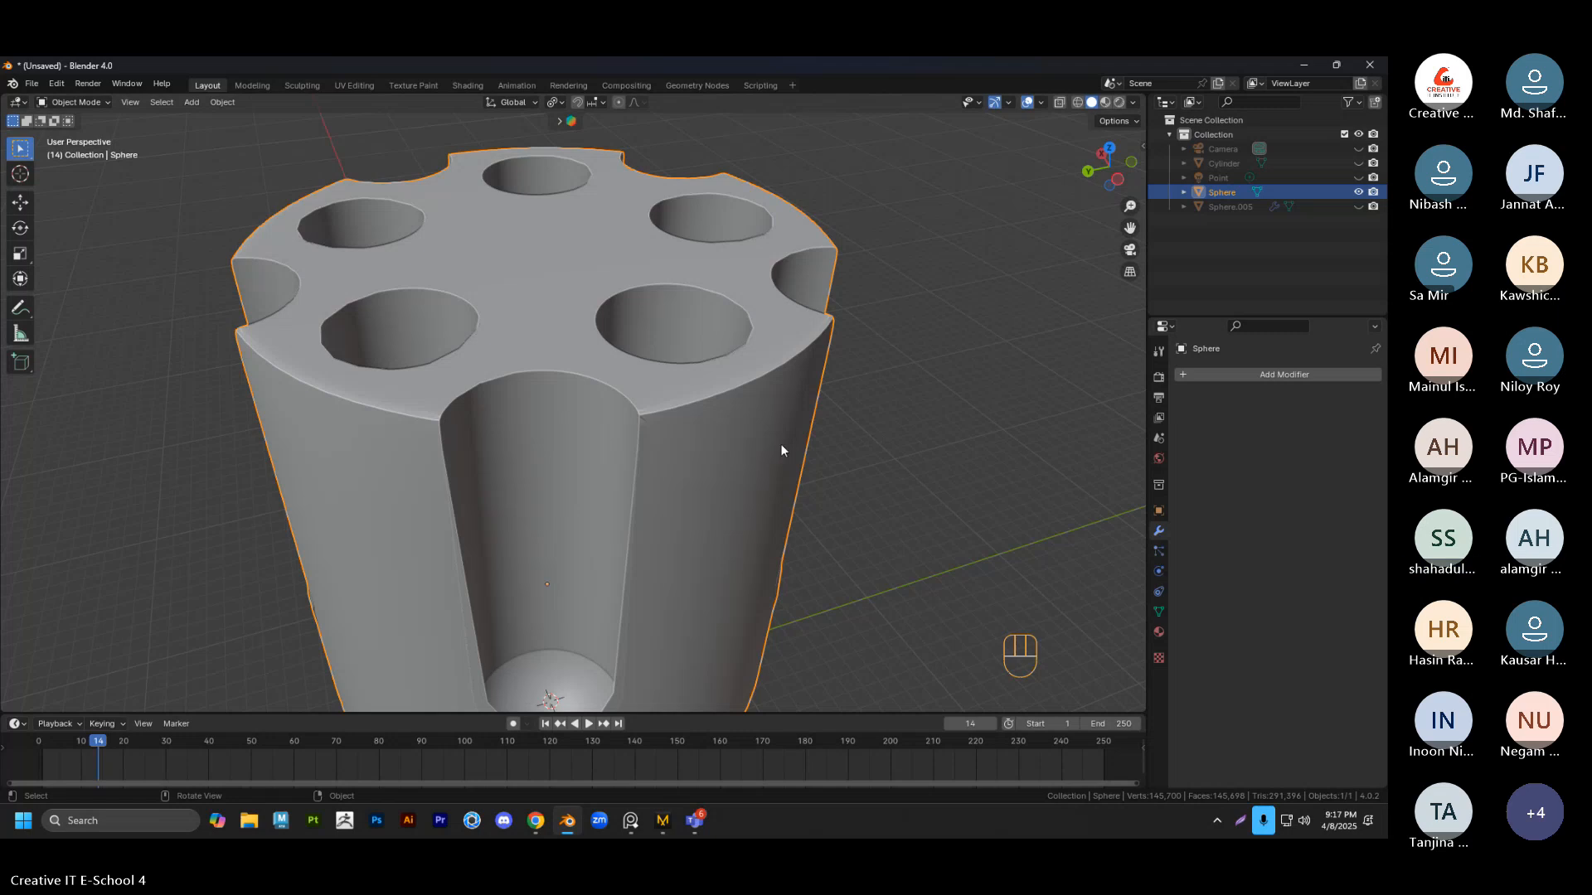
middle_click_drag(779, 444, 813, 424)
key("Tab")
scroll(717, 415, "up", 3)
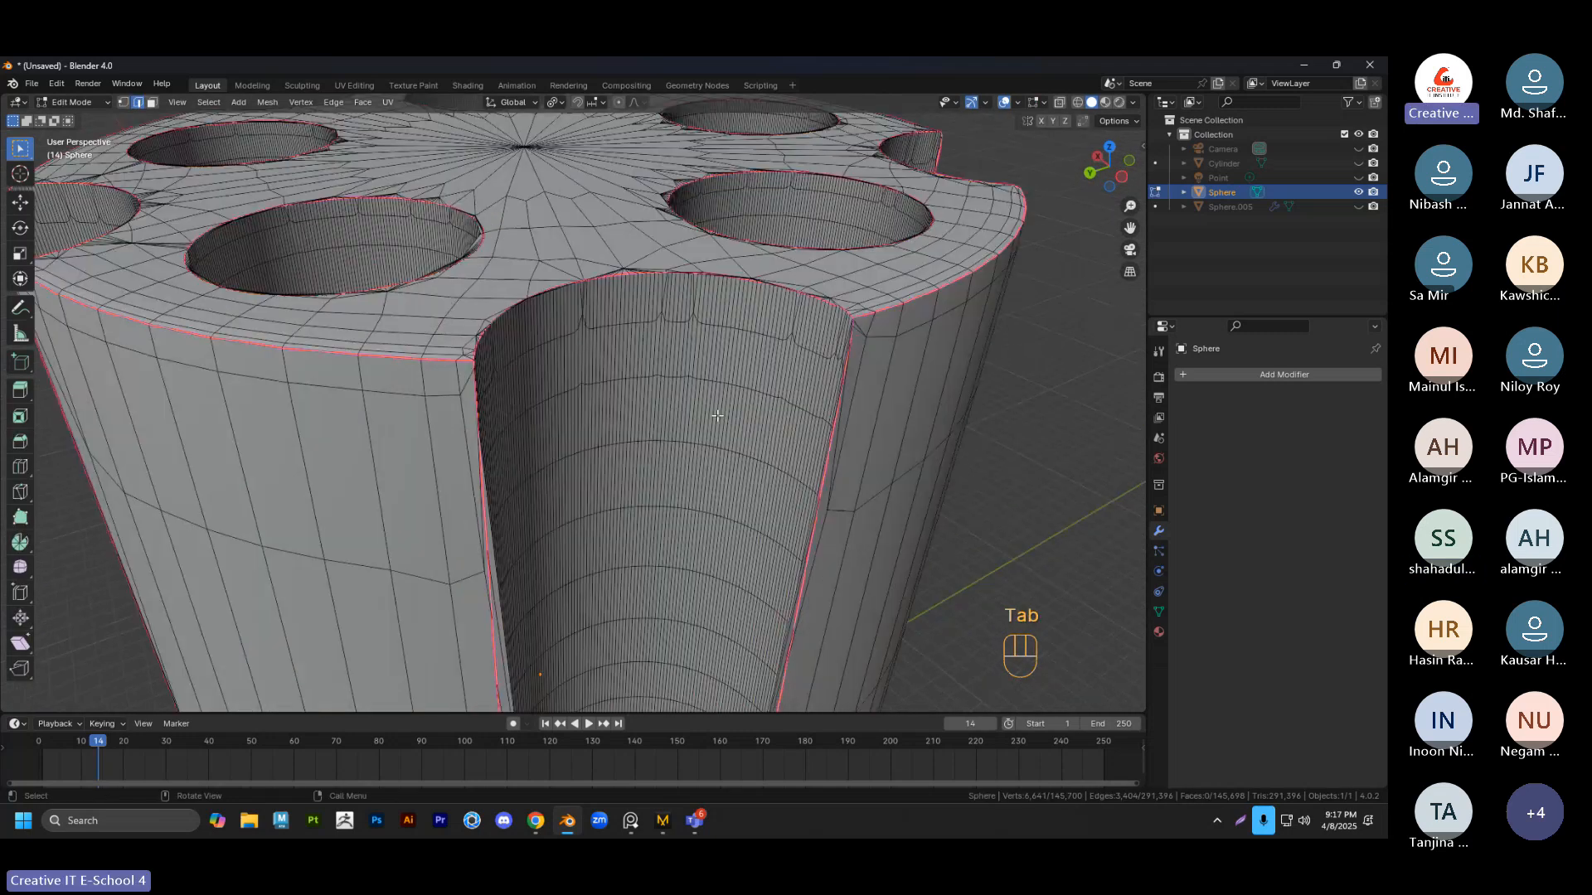
scroll(707, 382, "up", 5)
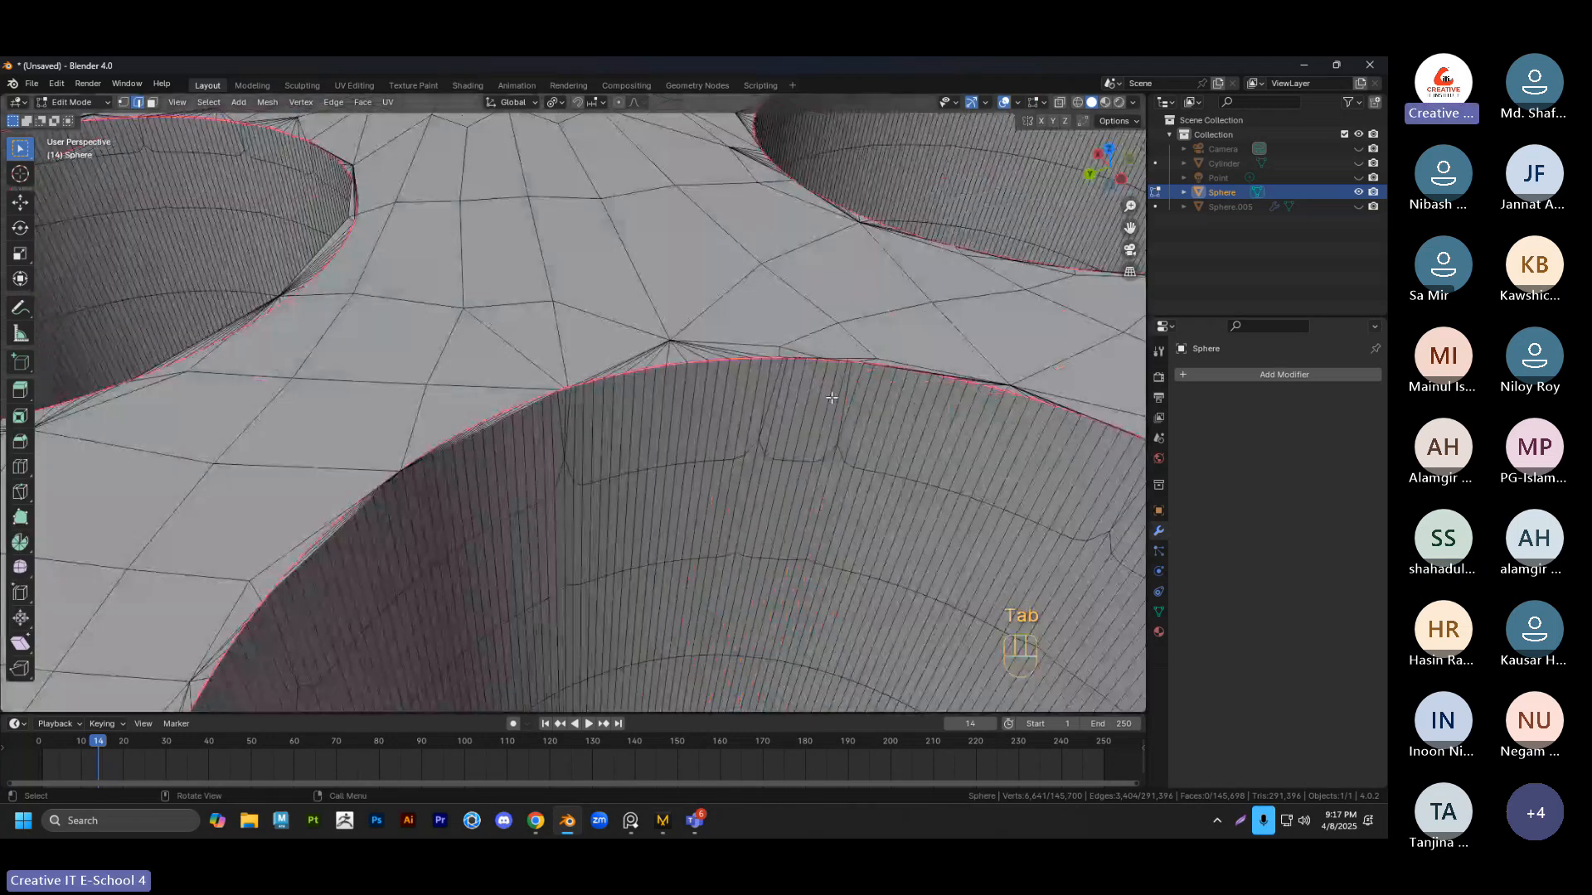
scroll(557, 409, "down", 5)
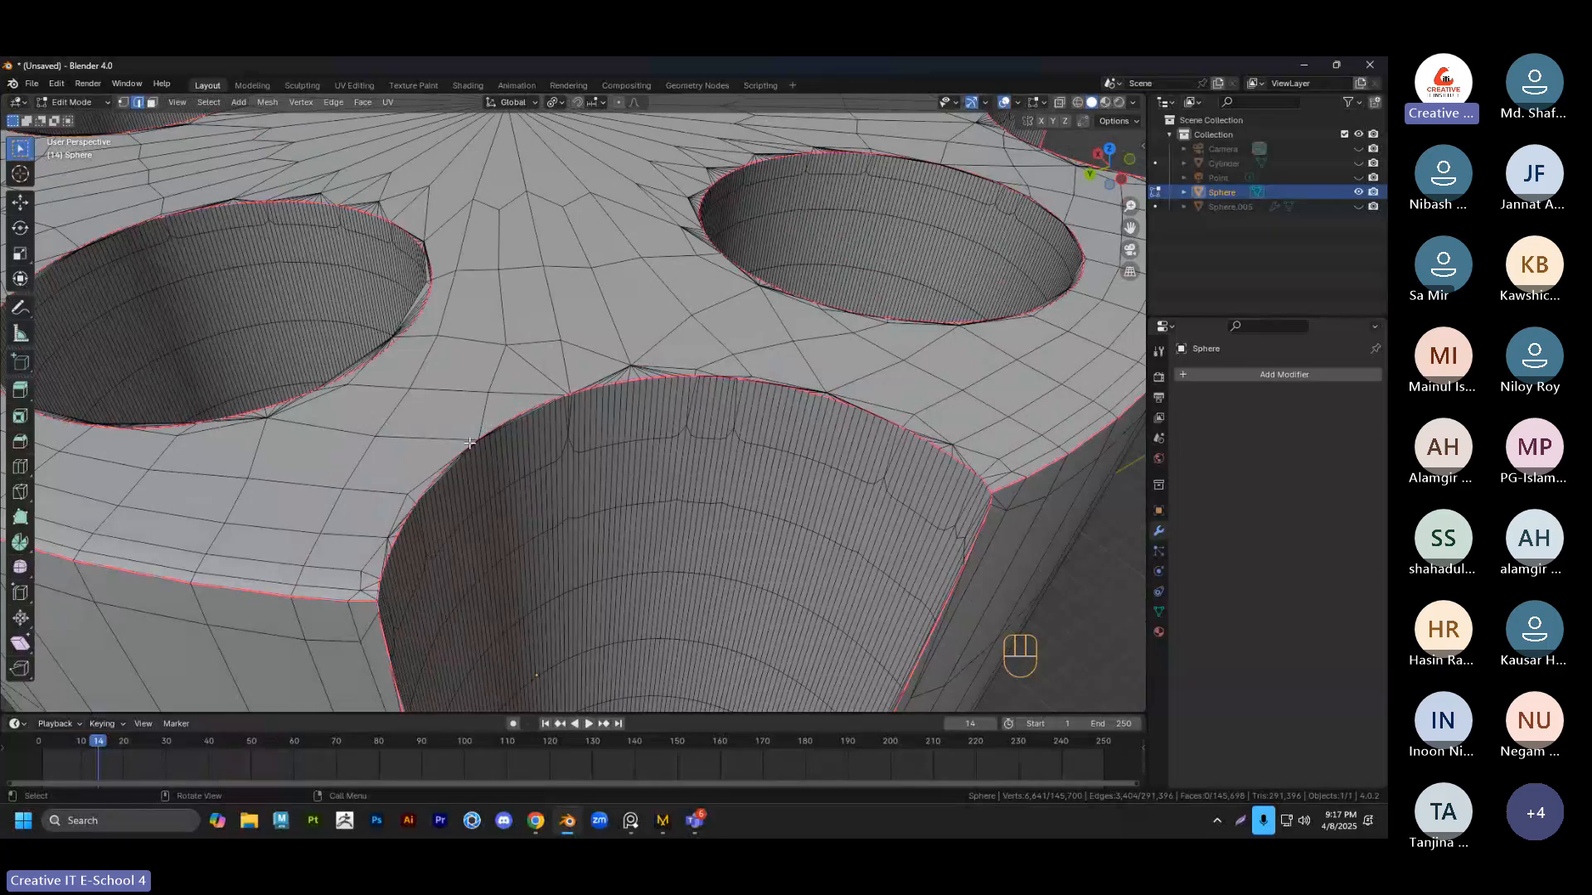
middle_click_drag(563, 408, 438, 393)
scroll(437, 365, "up", 5)
scroll(423, 364, "down", 3)
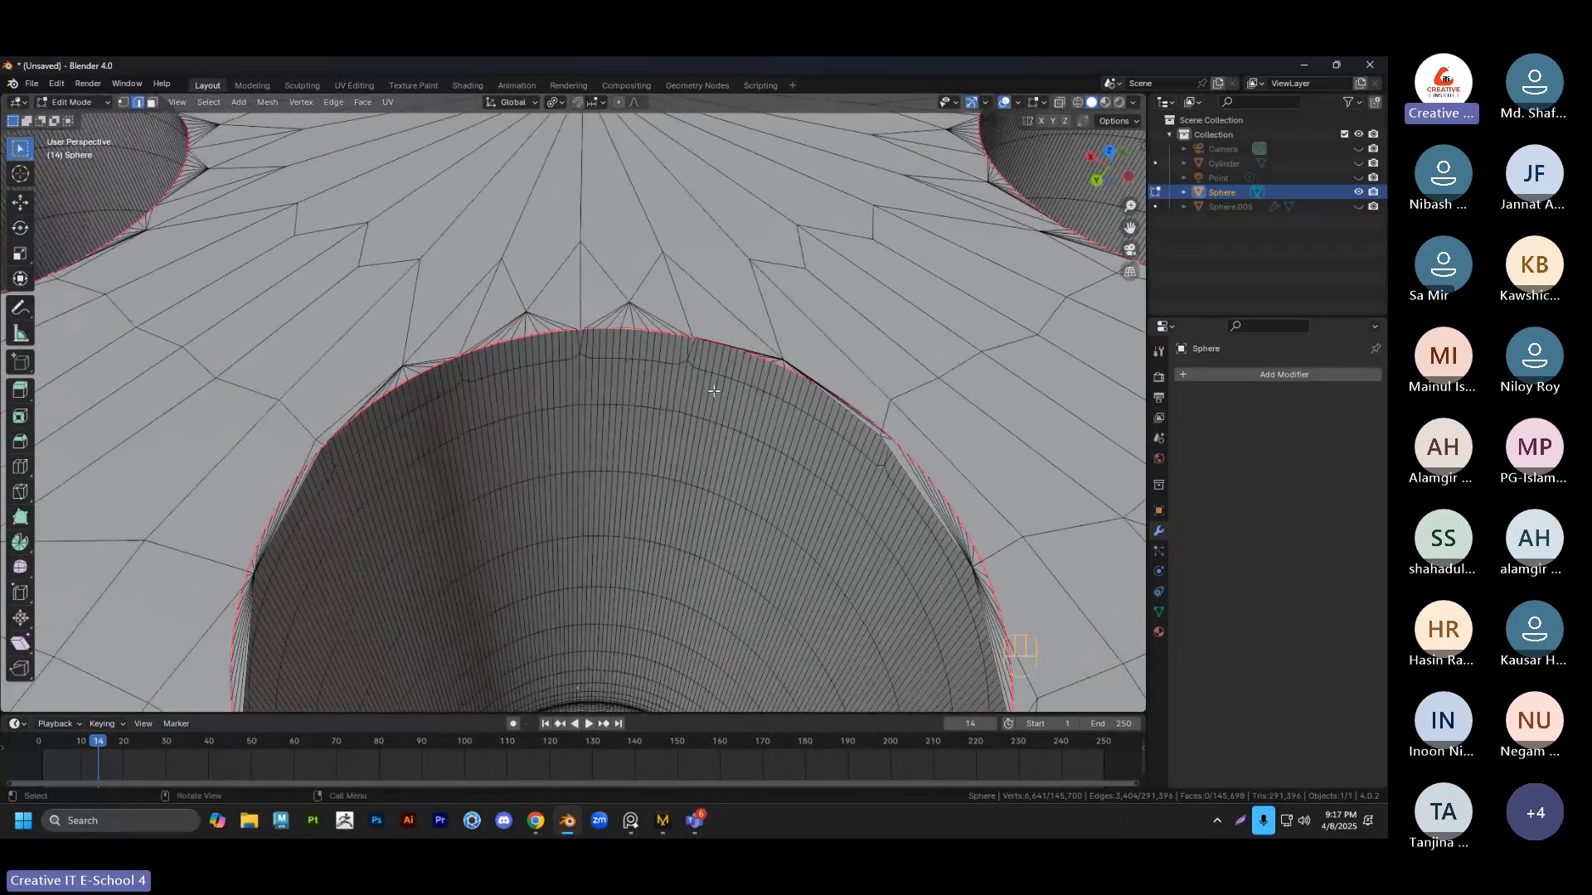
middle_click_drag(803, 407, 804, 365)
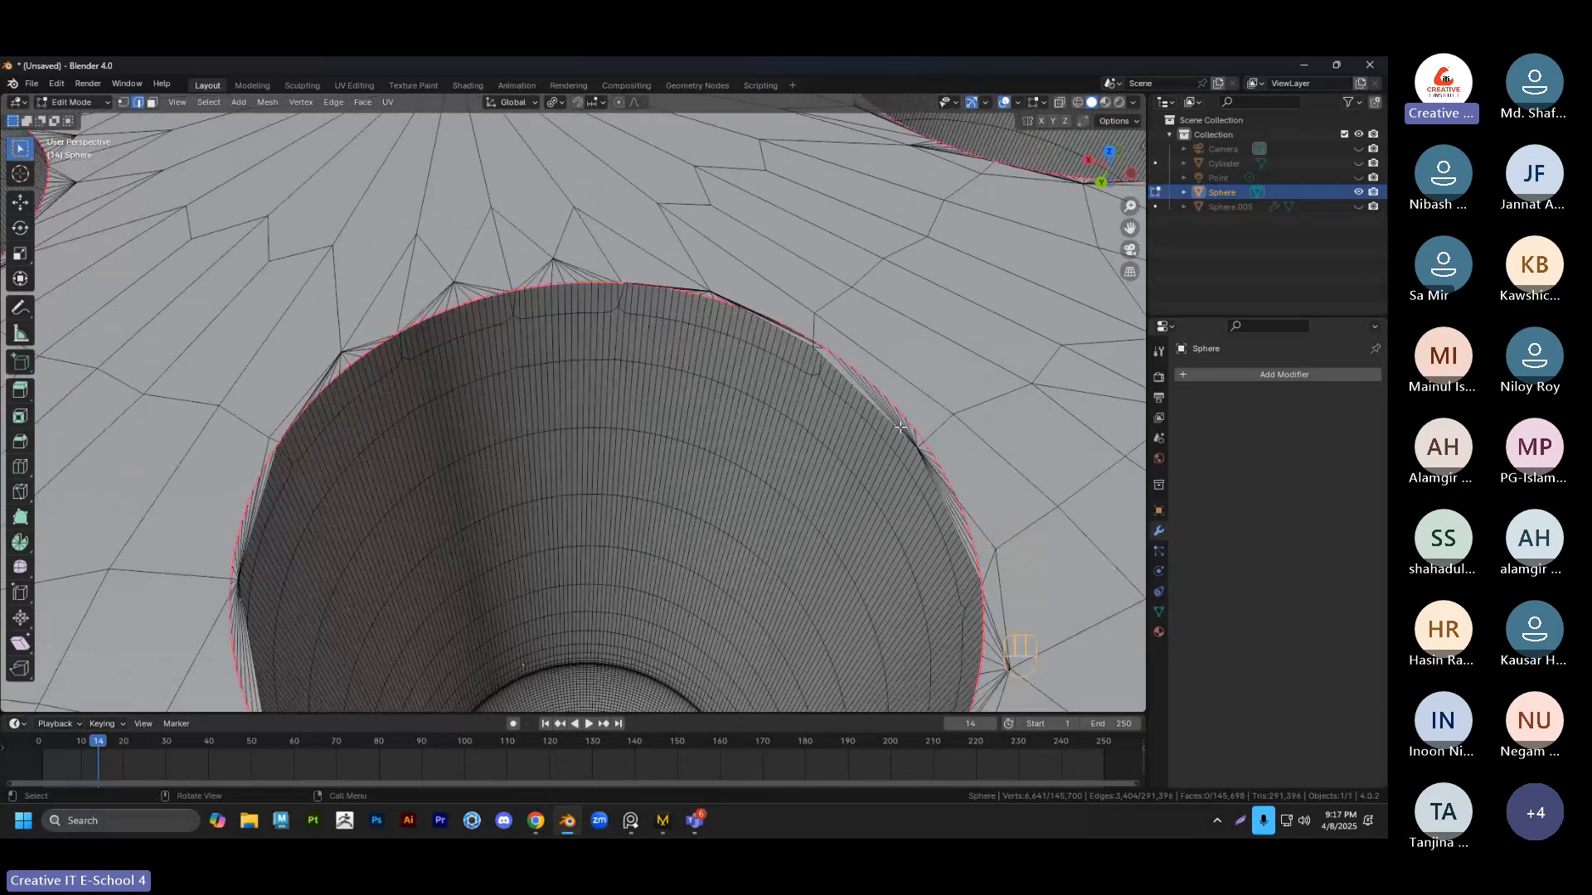
scroll(568, 382, "down", 5)
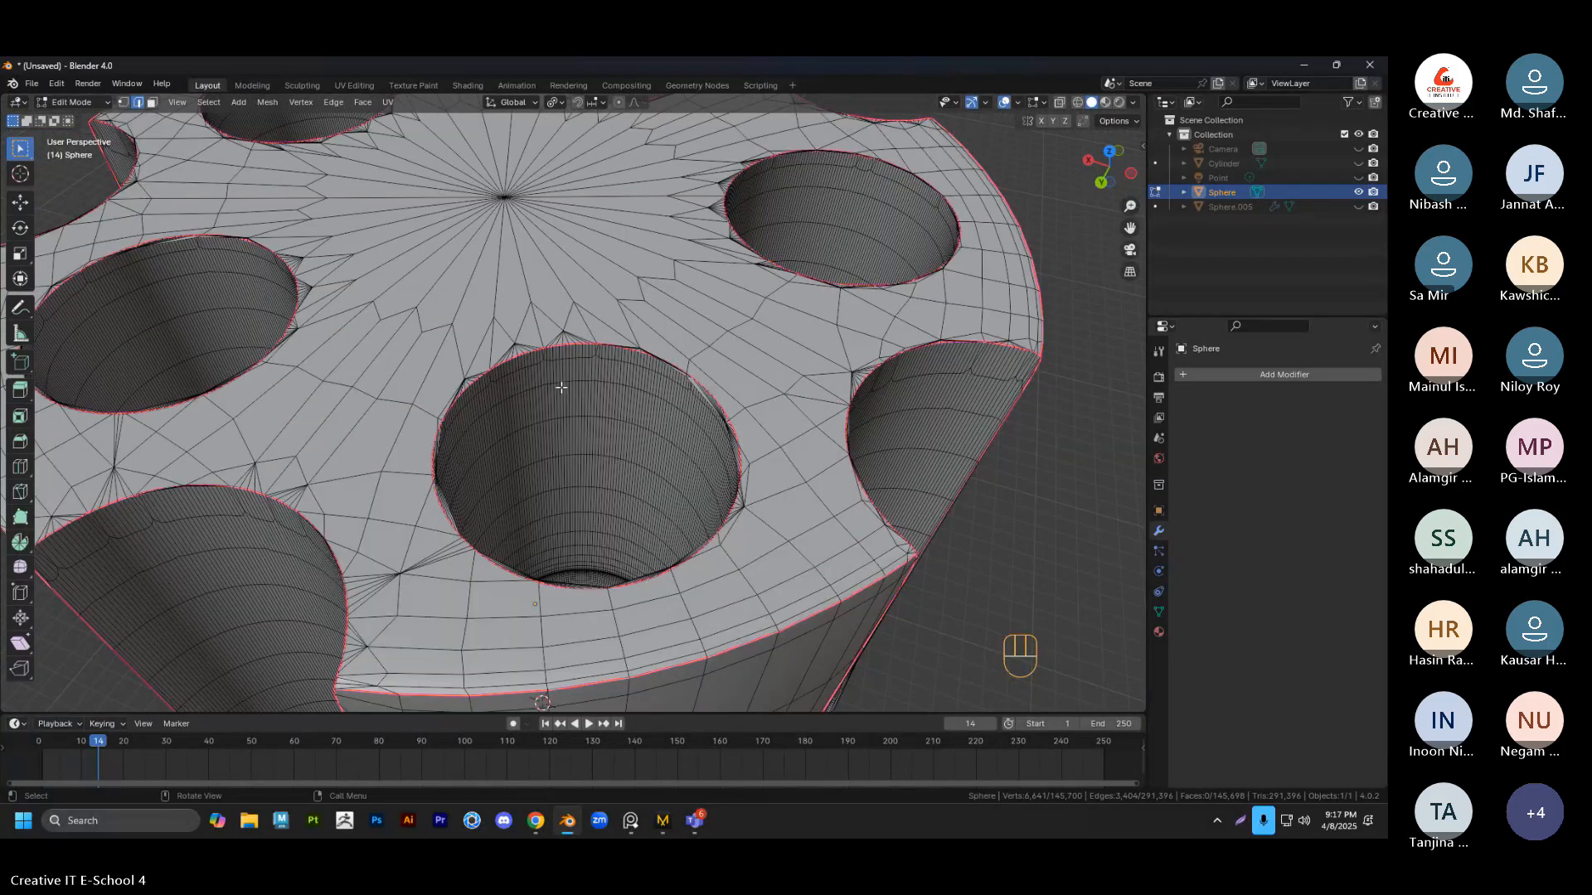
middle_click_drag(561, 383, 634, 406)
scroll(920, 391, "down", 4)
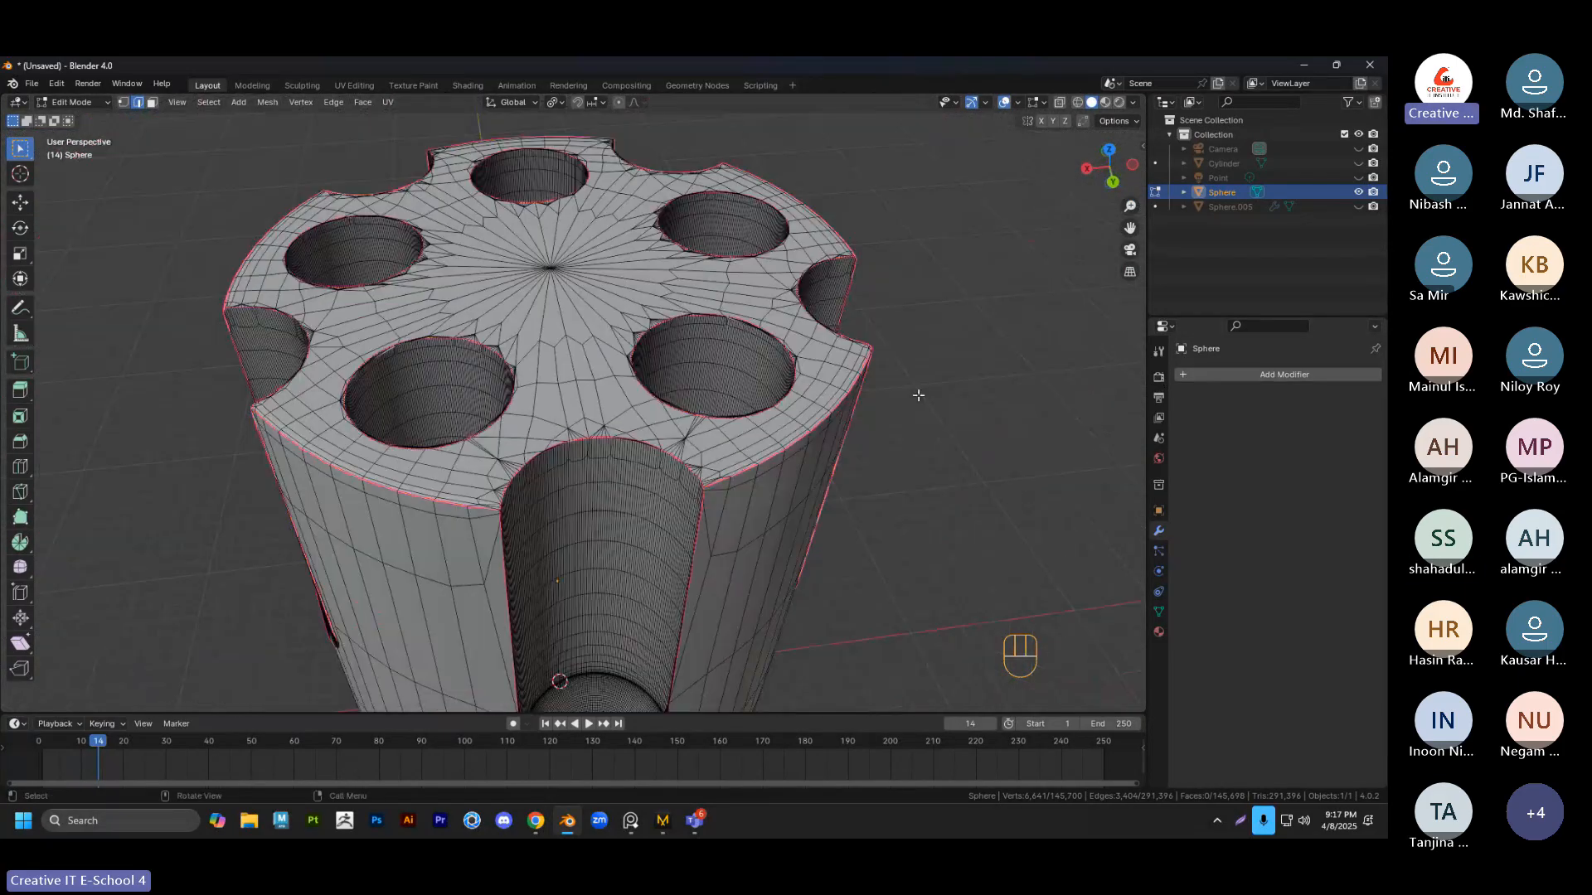
middle_click_drag(921, 390, 756, 283)
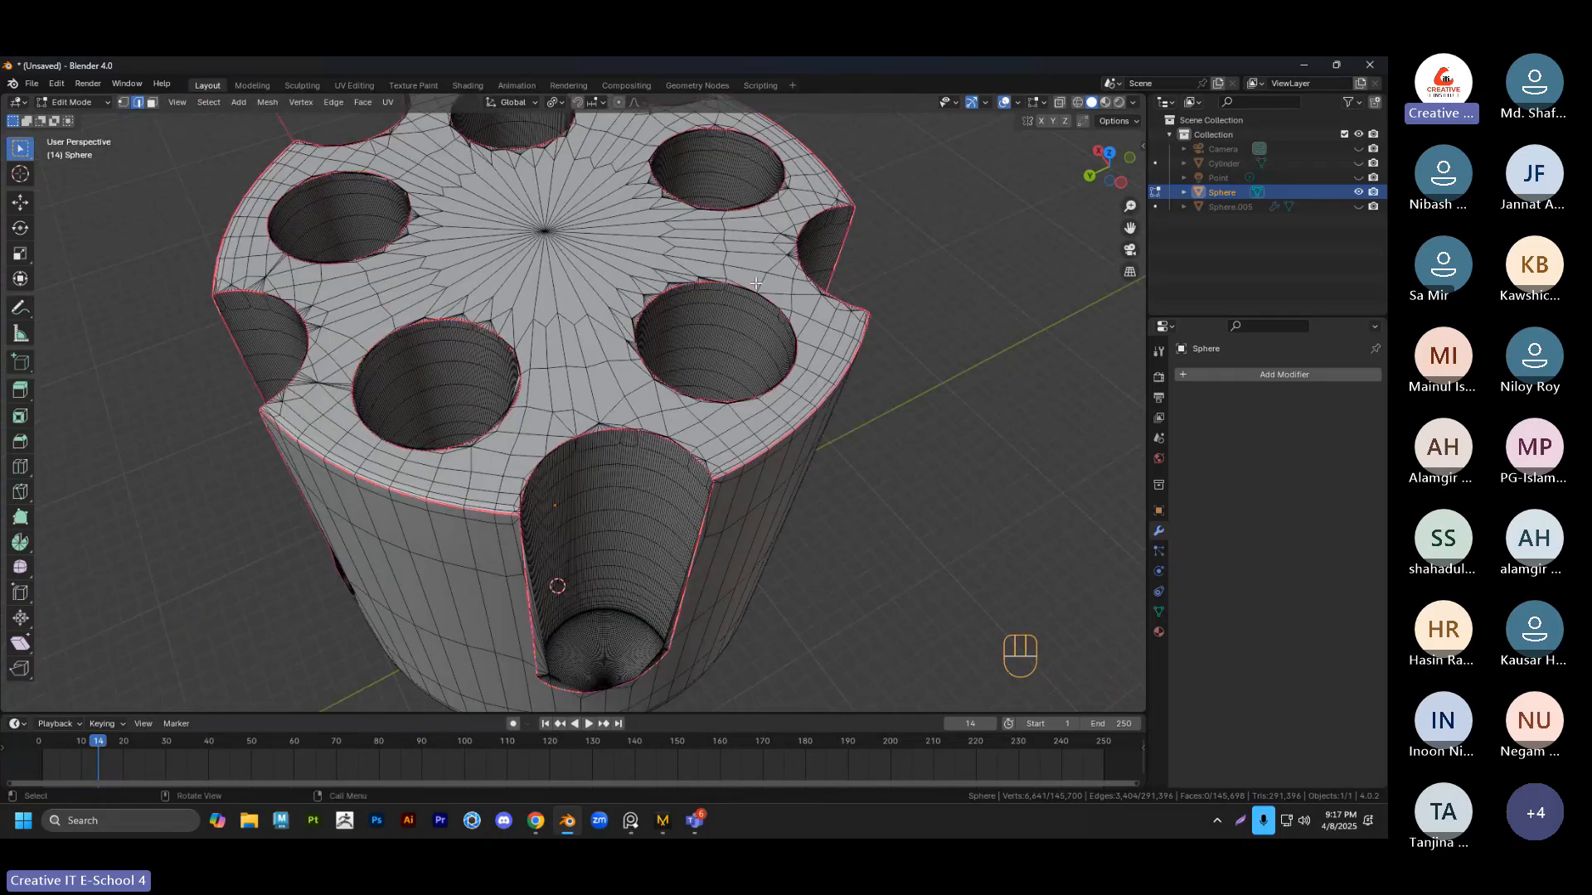
middle_click_drag(841, 344, 853, 285)
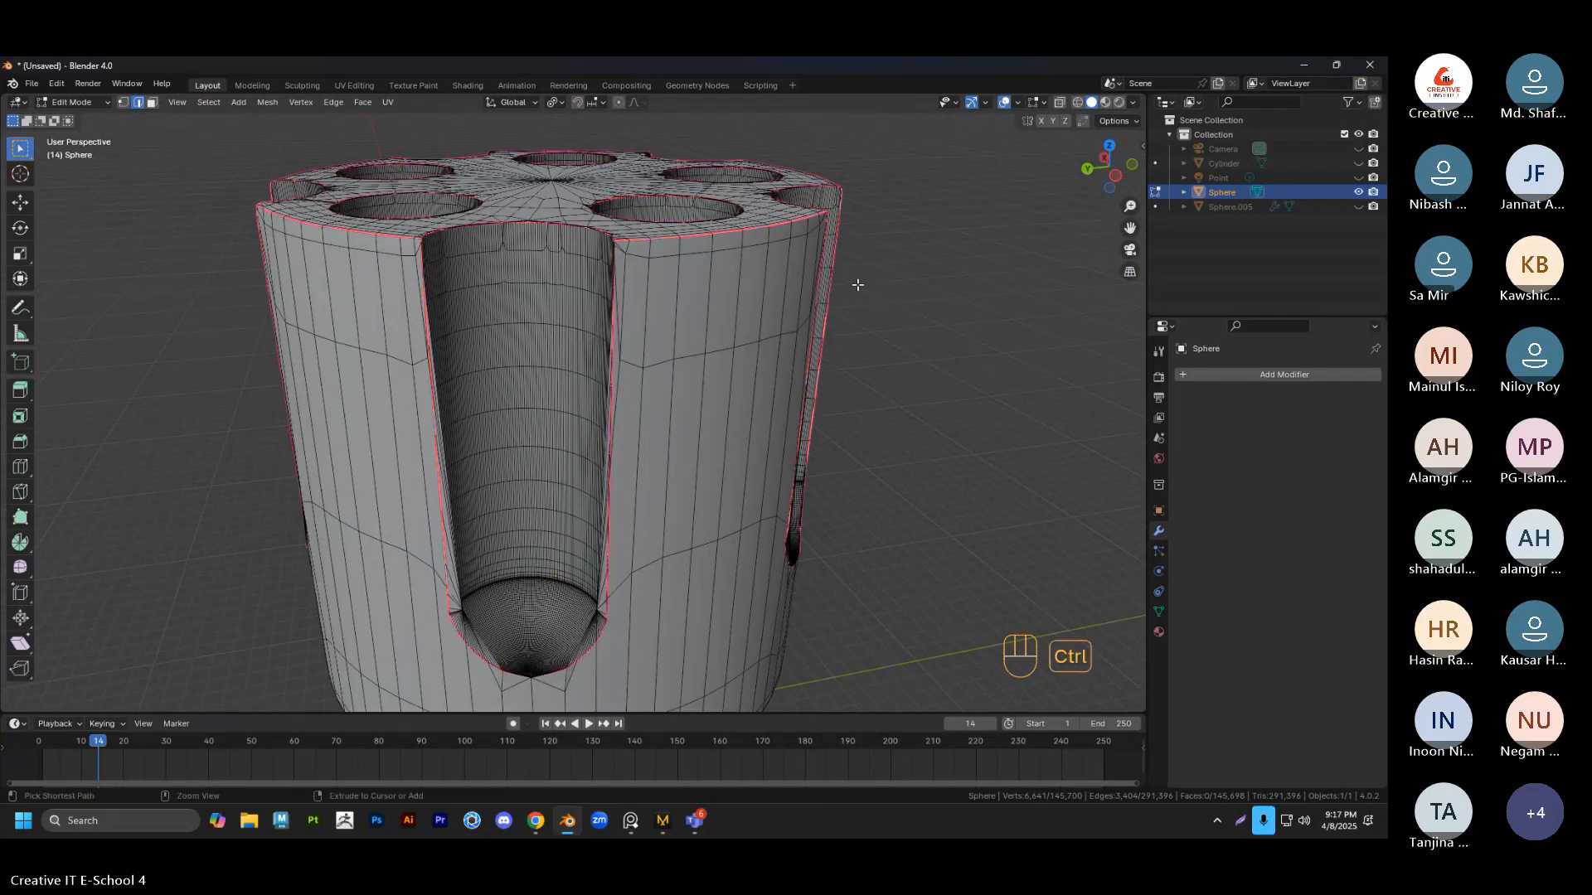
Undo the Edit Mode switch and the application of the Subdivision Surface modifier
key("ctrl+z")
key("ctrl+z")
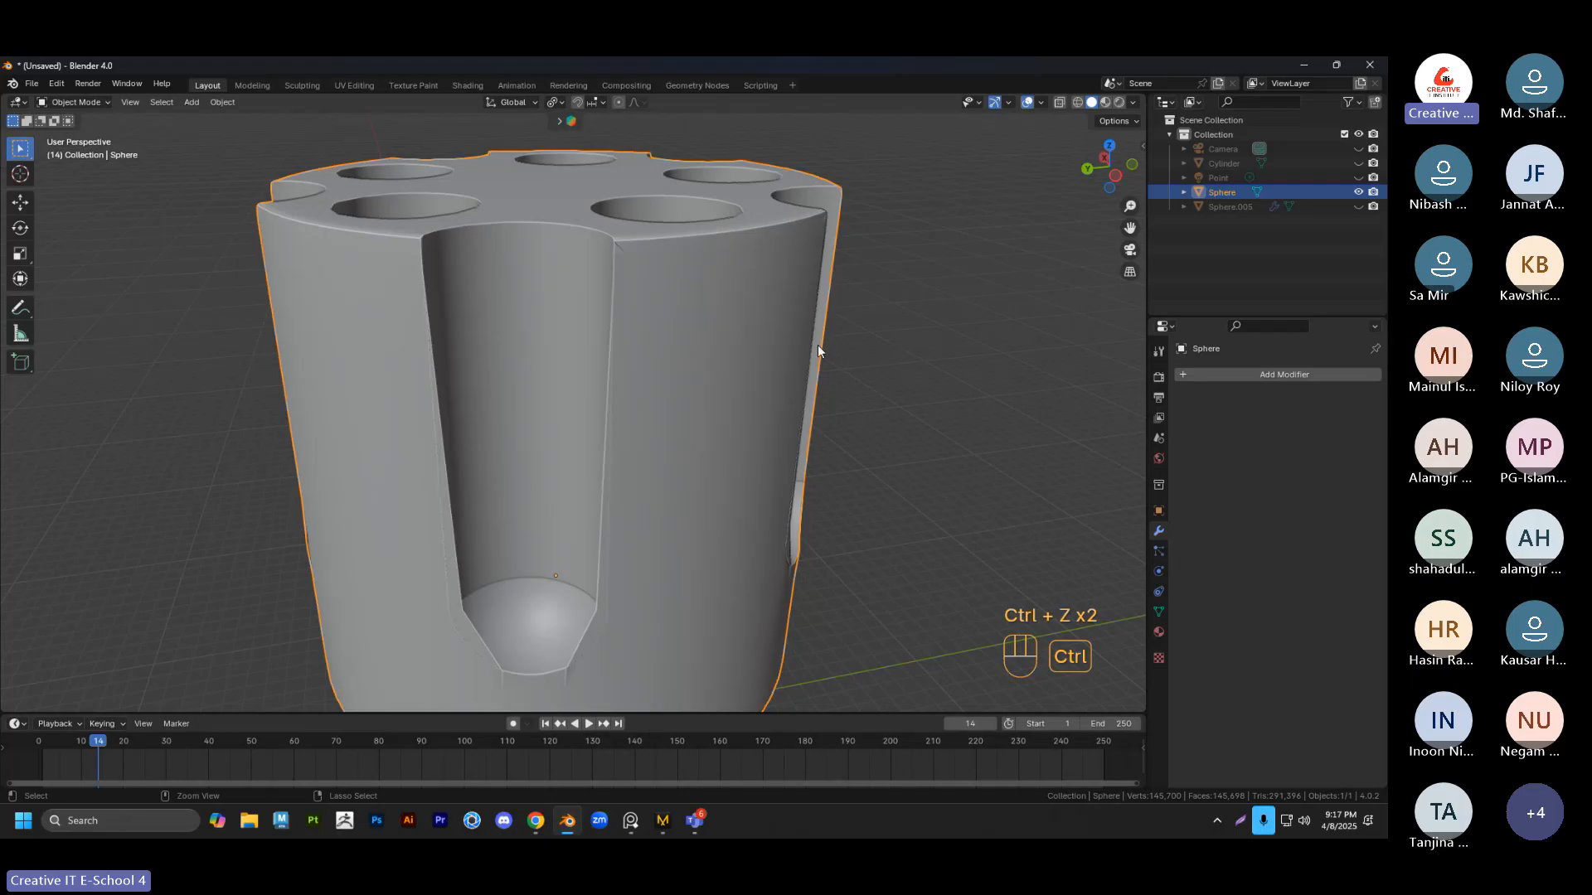
key("ctrl+1")
Set the Subdivision Surface viewport level to 3 and apply the modifier to the body
middle_click_drag(826, 341, 794, 350)
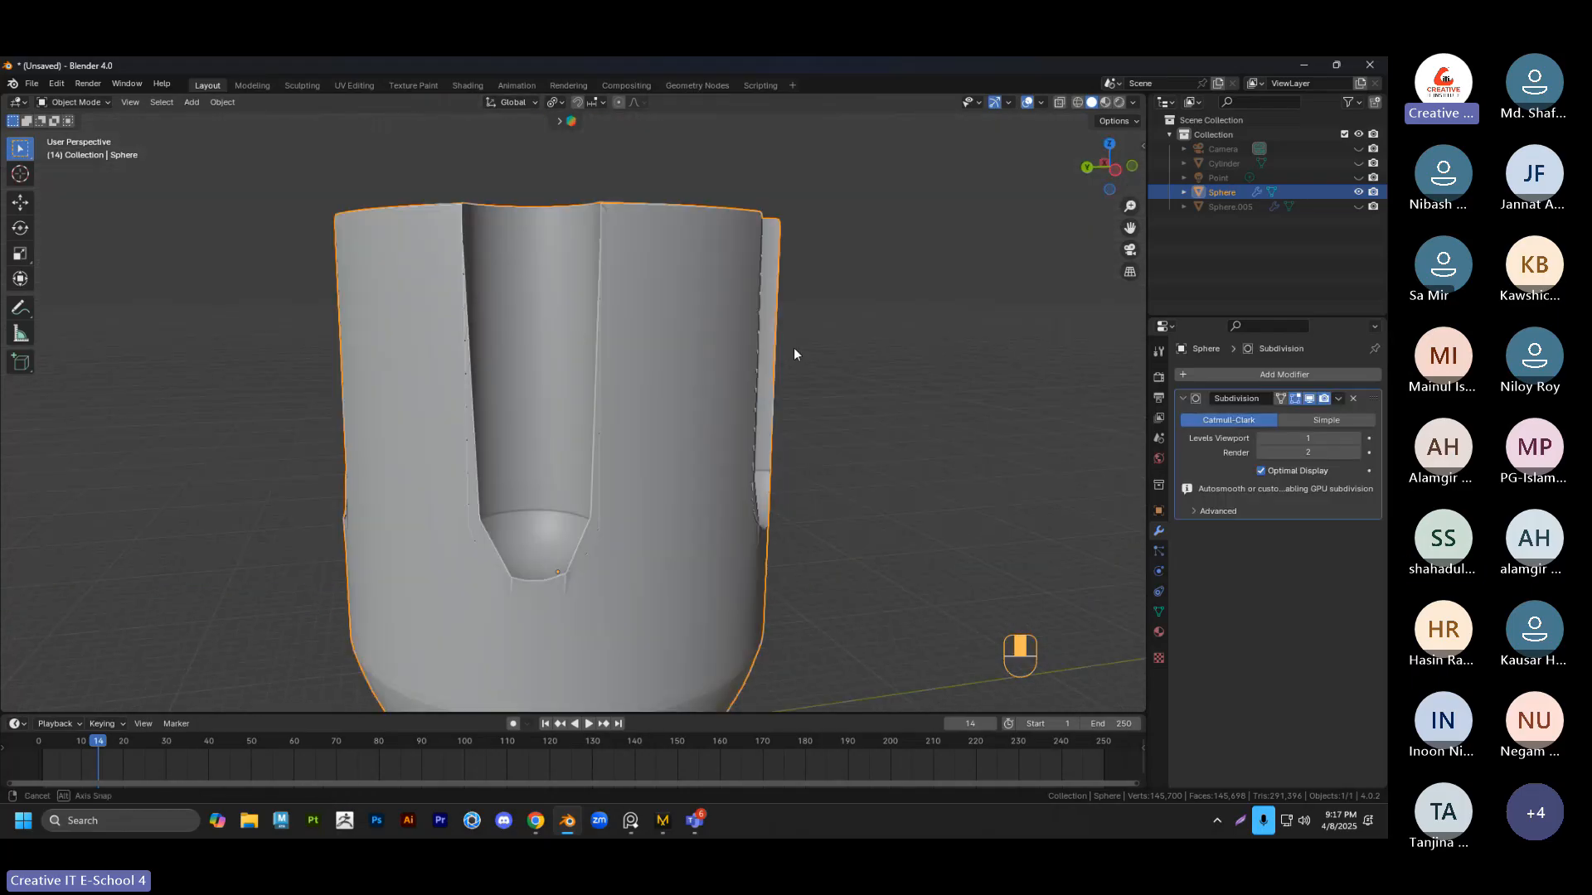
left_click(1357, 438)
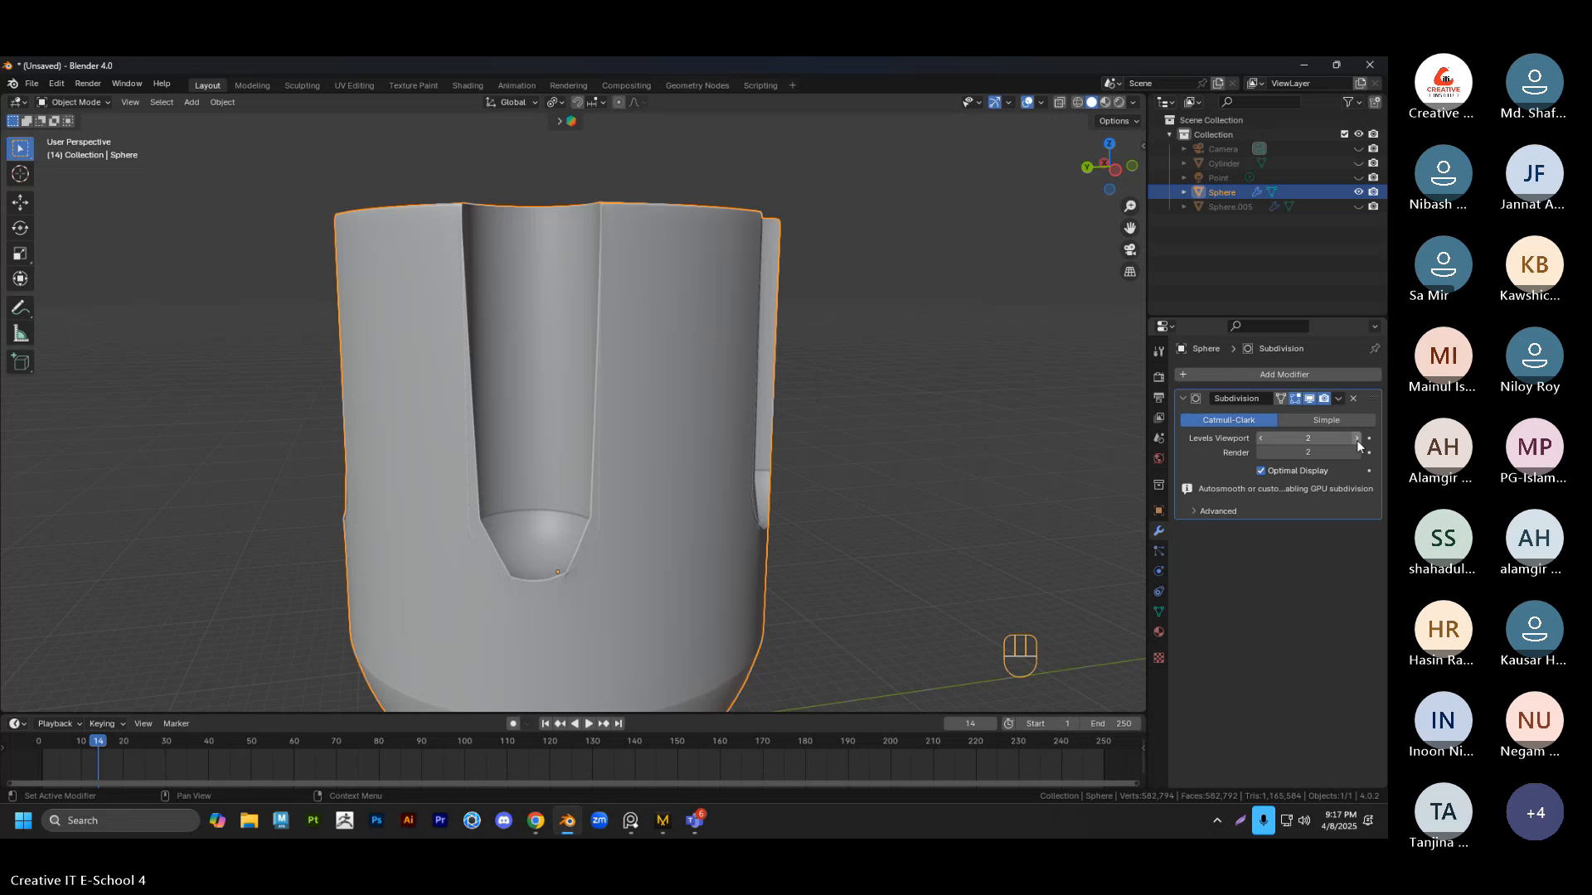
left_click(1357, 438)
middle_click_drag(1088, 451, 631, 440)
left_click(1338, 399)
left_click(1317, 414)
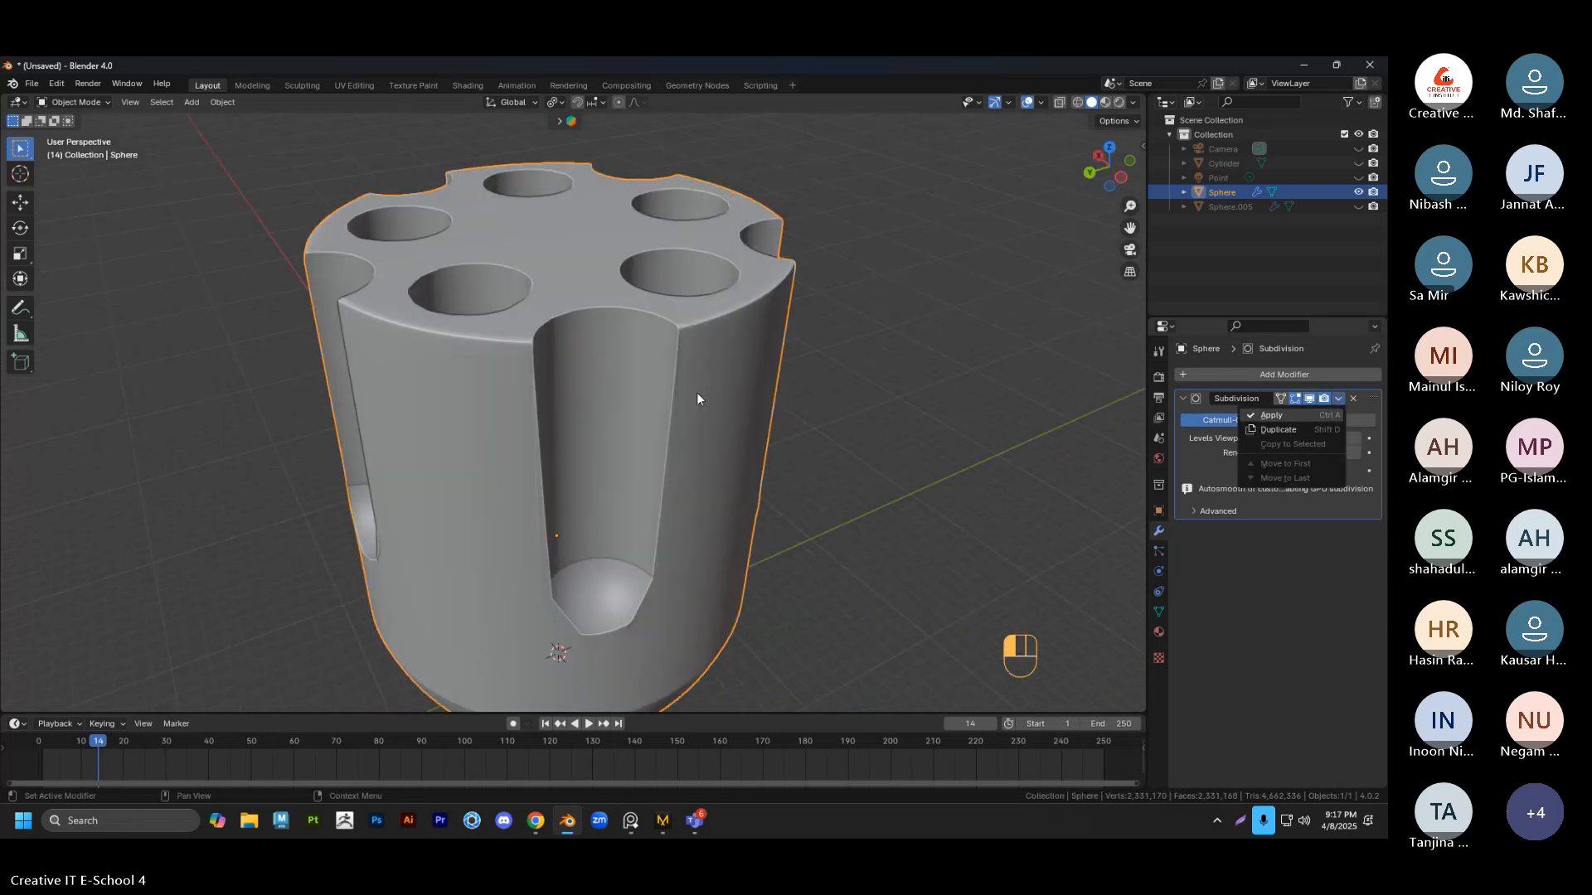
Examine the dense wireframe in Edit Mode, plus the grooves, holes and groove bottoms of the subdivided body in Object Mode
middle_click_drag(778, 380, 764, 426)
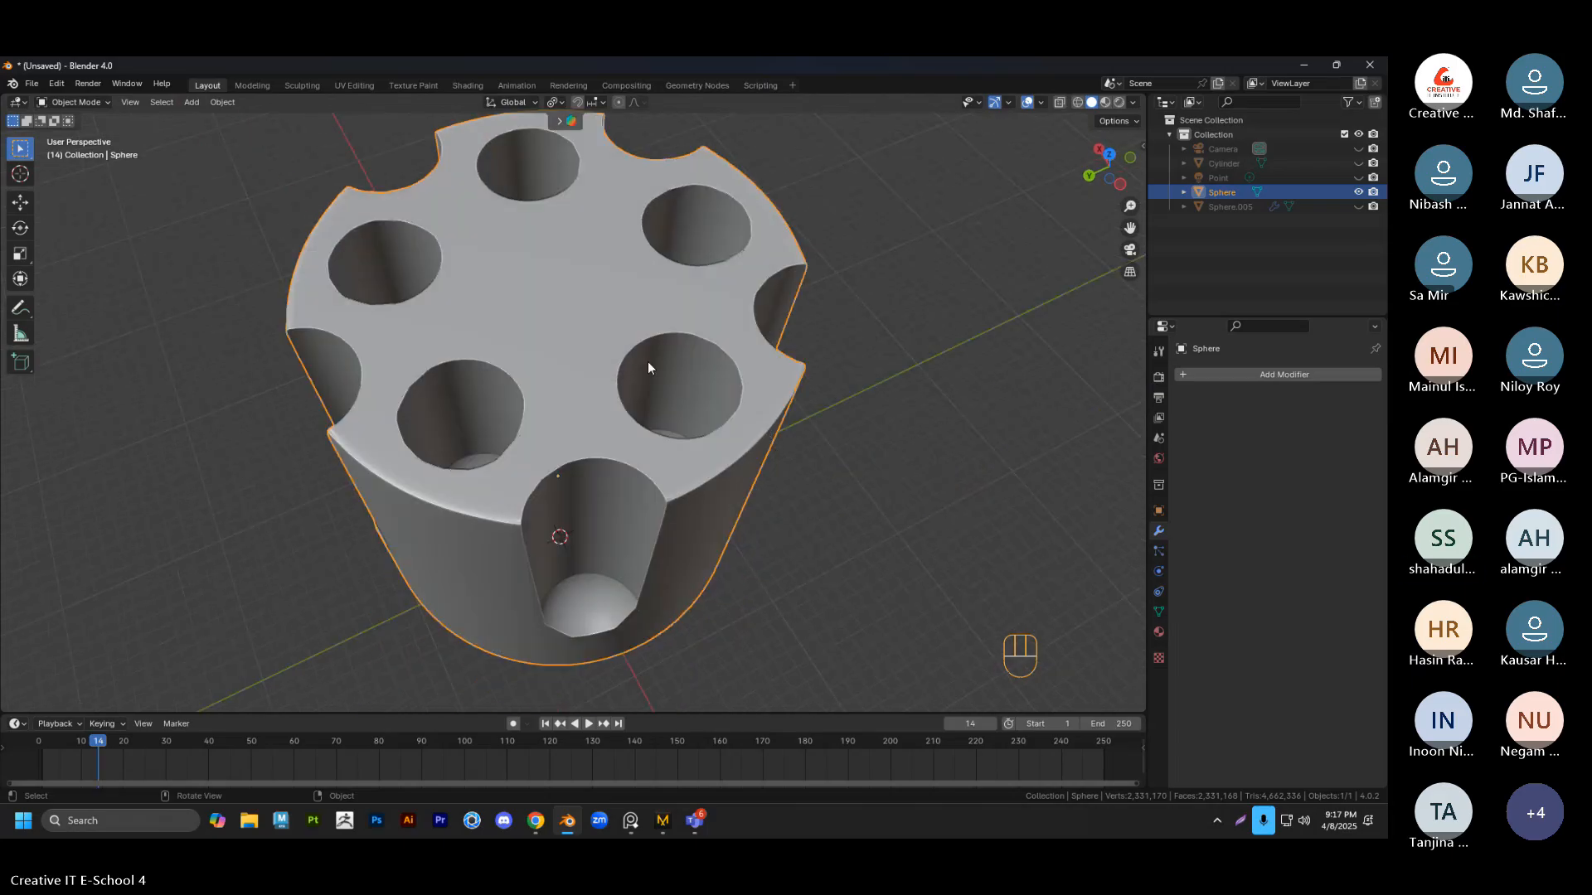
key("Tab")
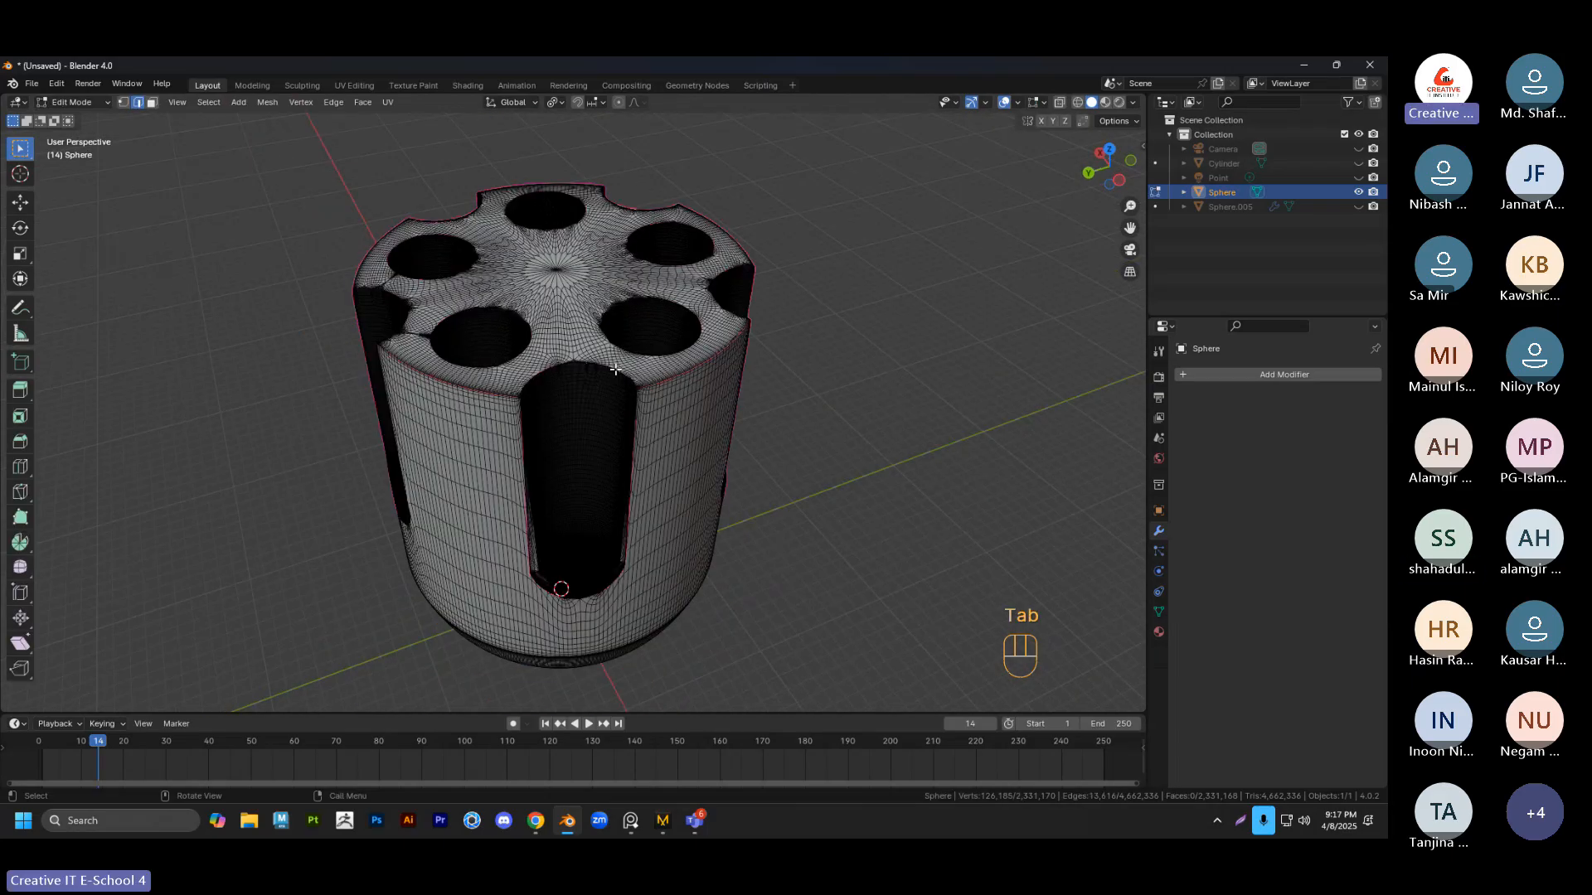
scroll(563, 339, "up", 6)
middle_click_drag(563, 338, 498, 423, "shift")
scroll(544, 390, "down", 2)
key("Tab")
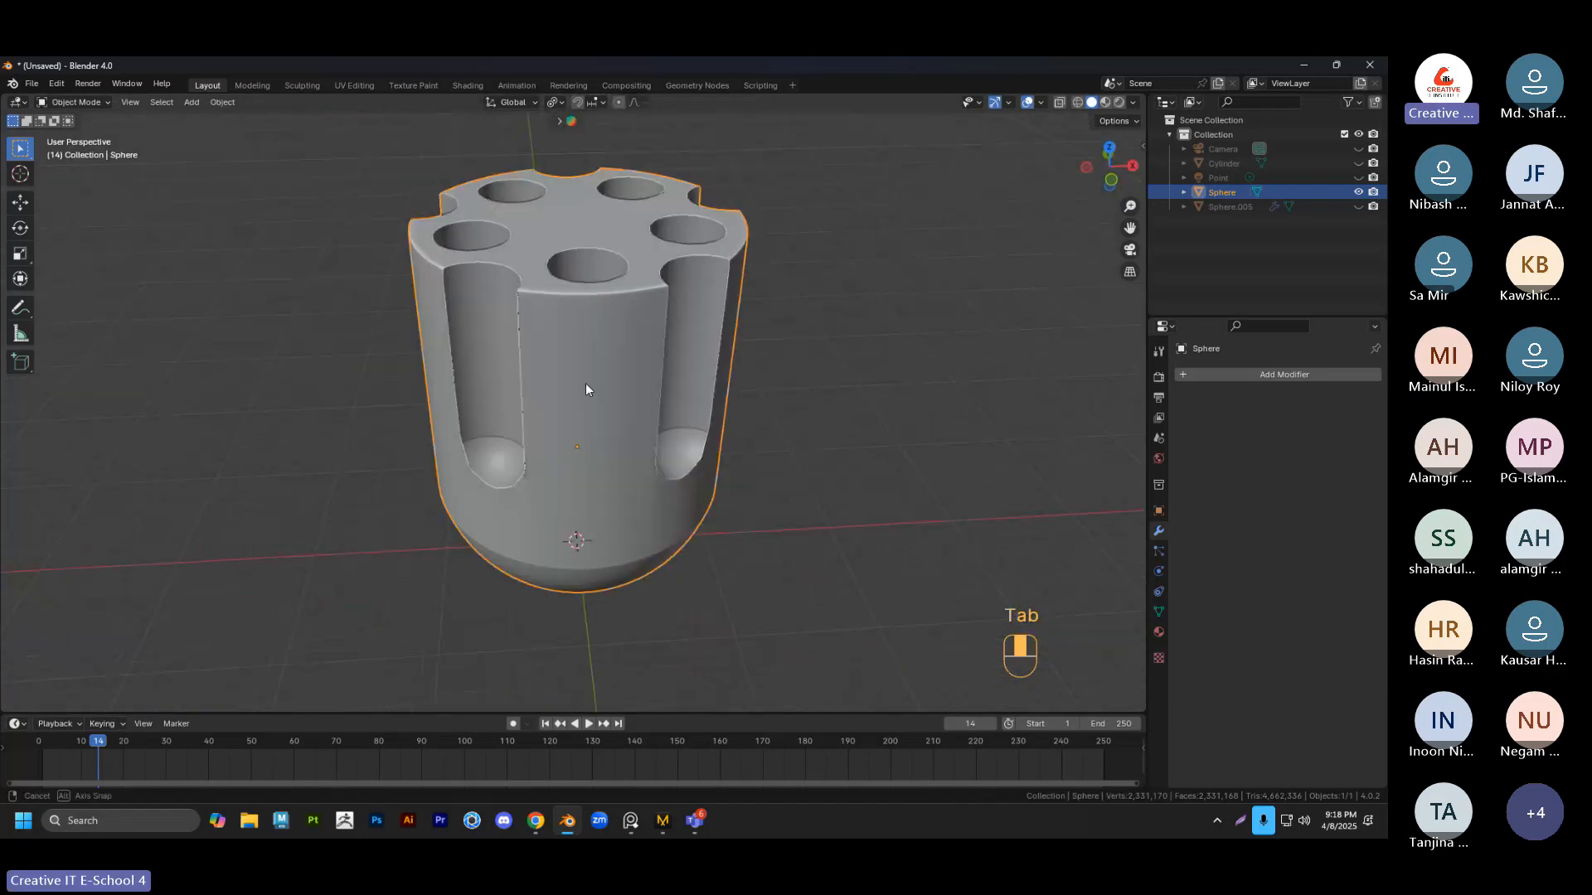
mouse_move(586, 383)
middle_mouse_down()
mouse_move(746, 365)
mouse_move(750, 461)
mouse_move(539, 469)
mouse_move(539, 411)
mouse_move(481, 346)
mouse_move(549, 419)
mouse_move(562, 373)
mouse_move(535, 398)
mouse_move(540, 444)
mouse_move(356, 284)
mouse_move(573, 394)
middle_mouse_up()
scroll(516, 361, "up", 2)
scroll(595, 422, "up", 2)
scroll(594, 431, "down", 5)
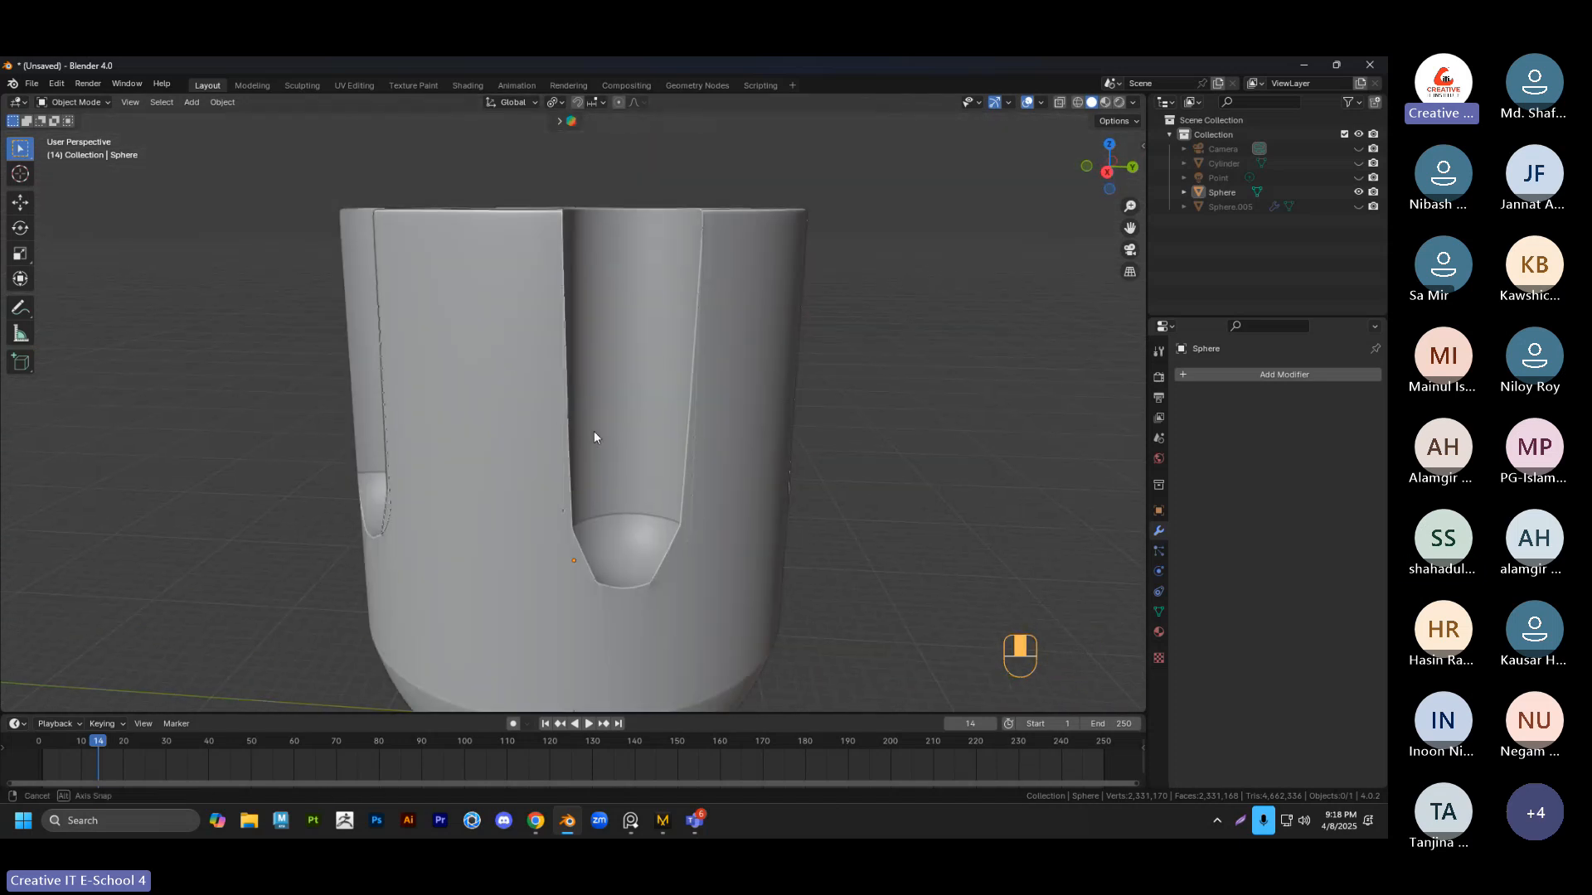
middle_click_drag(556, 409, 617, 416)
scroll(501, 388, "down", 1)
left_click(545, 402)
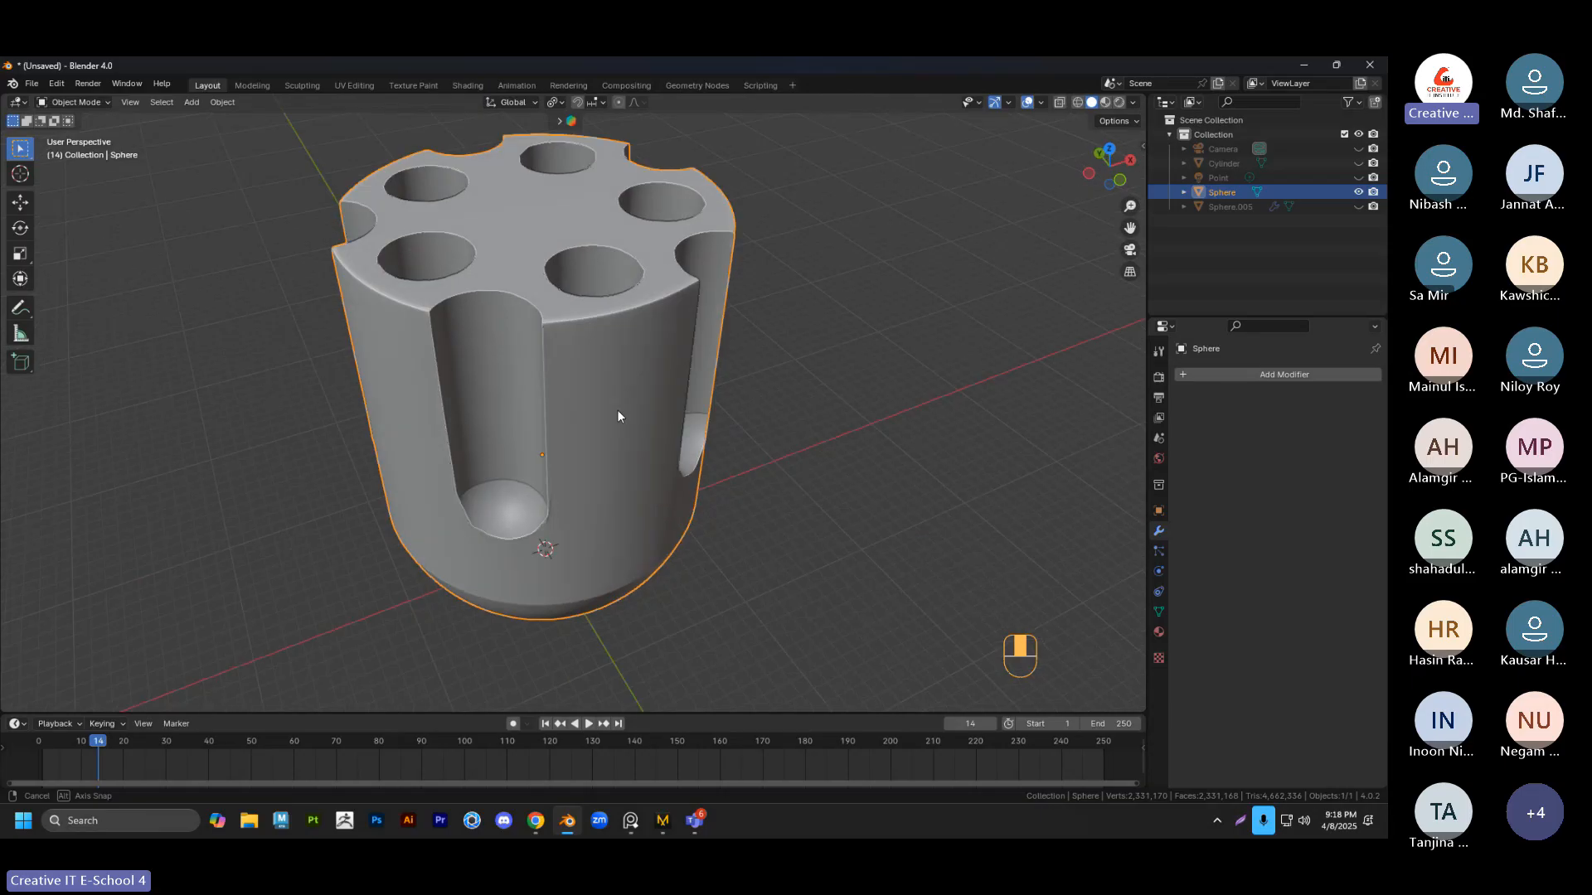
scroll(490, 320, "up", 4)
middle_click_drag(491, 320, 663, 422)
scroll(530, 374, "down", 4)
Delete the finished grooved body from the scene
key("alt+a")
left_click(569, 409)
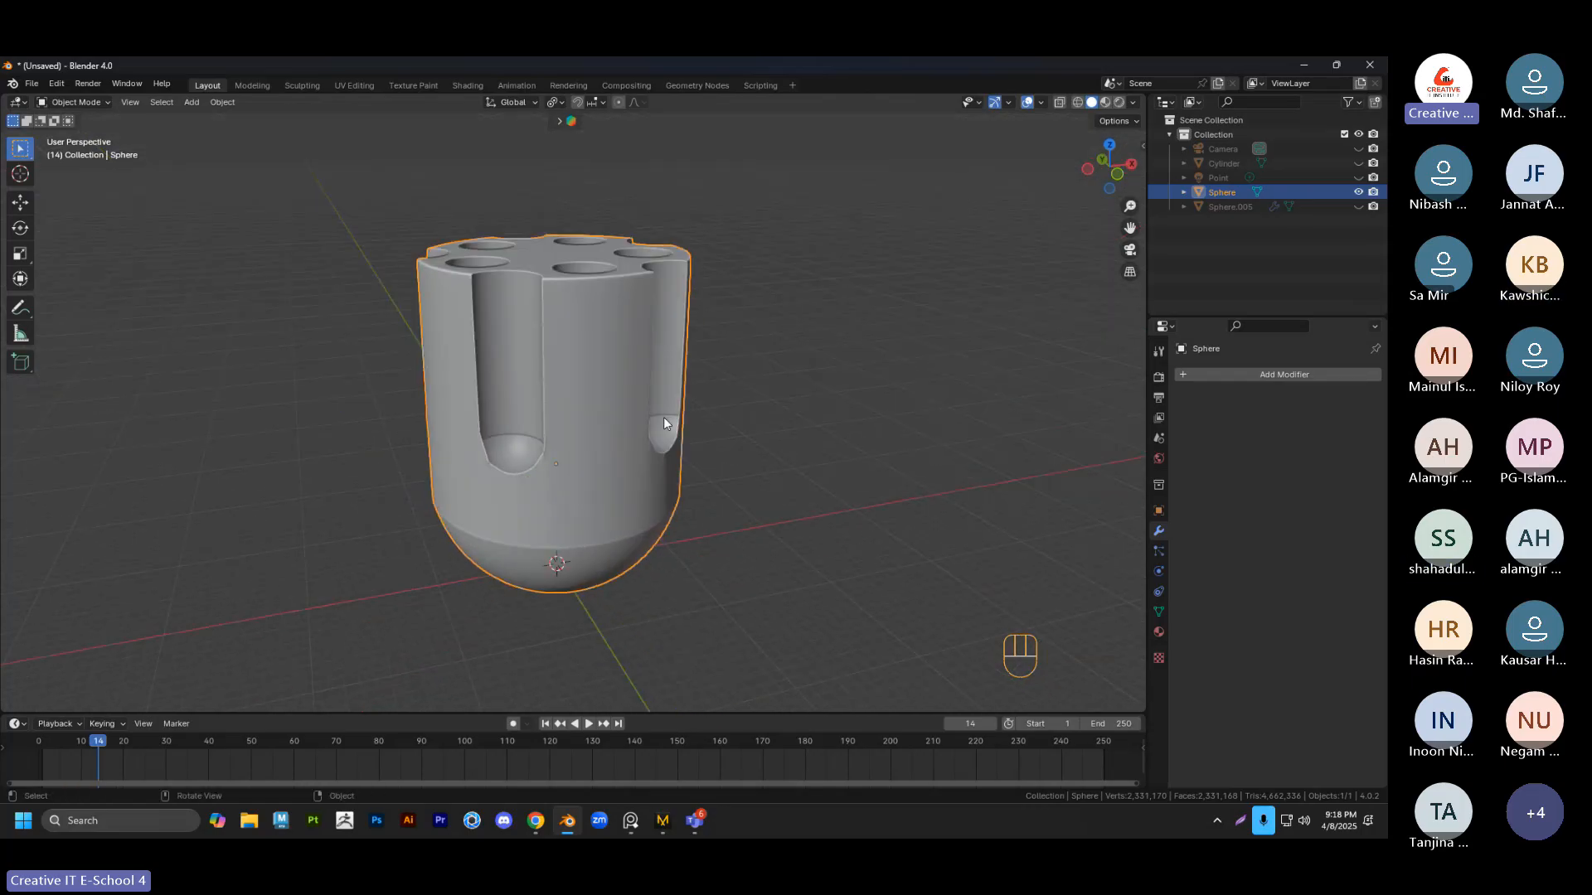
key("Delete")
mouse_move(641, 476)
middle_mouse_down()
mouse_move(625, 491)
mouse_move(661, 501)
mouse_move(682, 465)
mouse_move(705, 482)
mouse_move(693, 508)
mouse_move(668, 466)
middle_mouse_up()
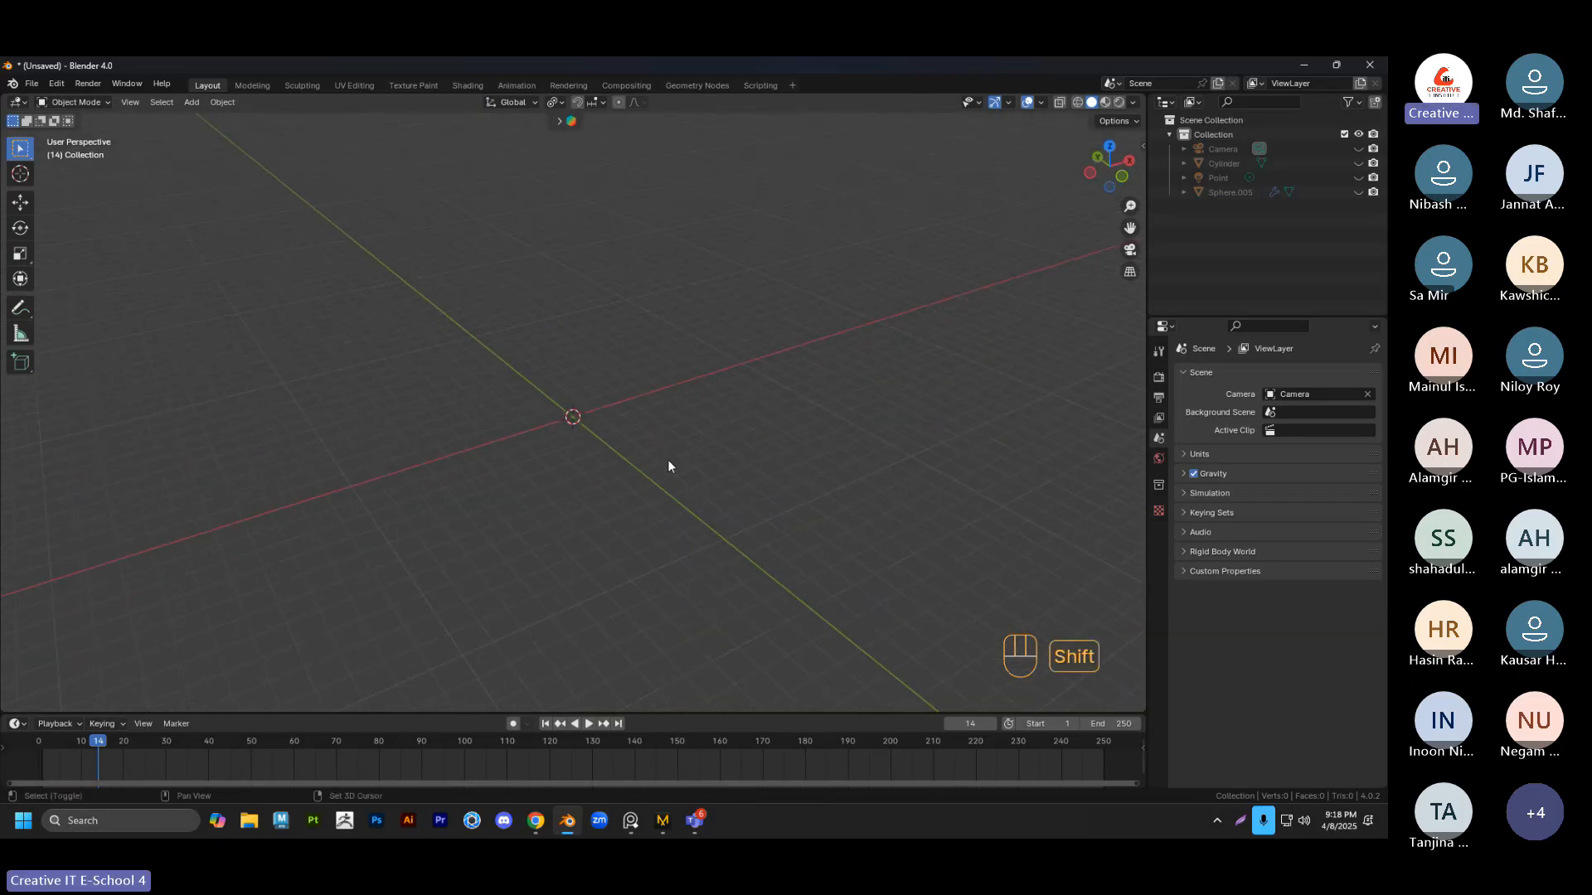
key("shift+a")
mouse_move(668, 461)
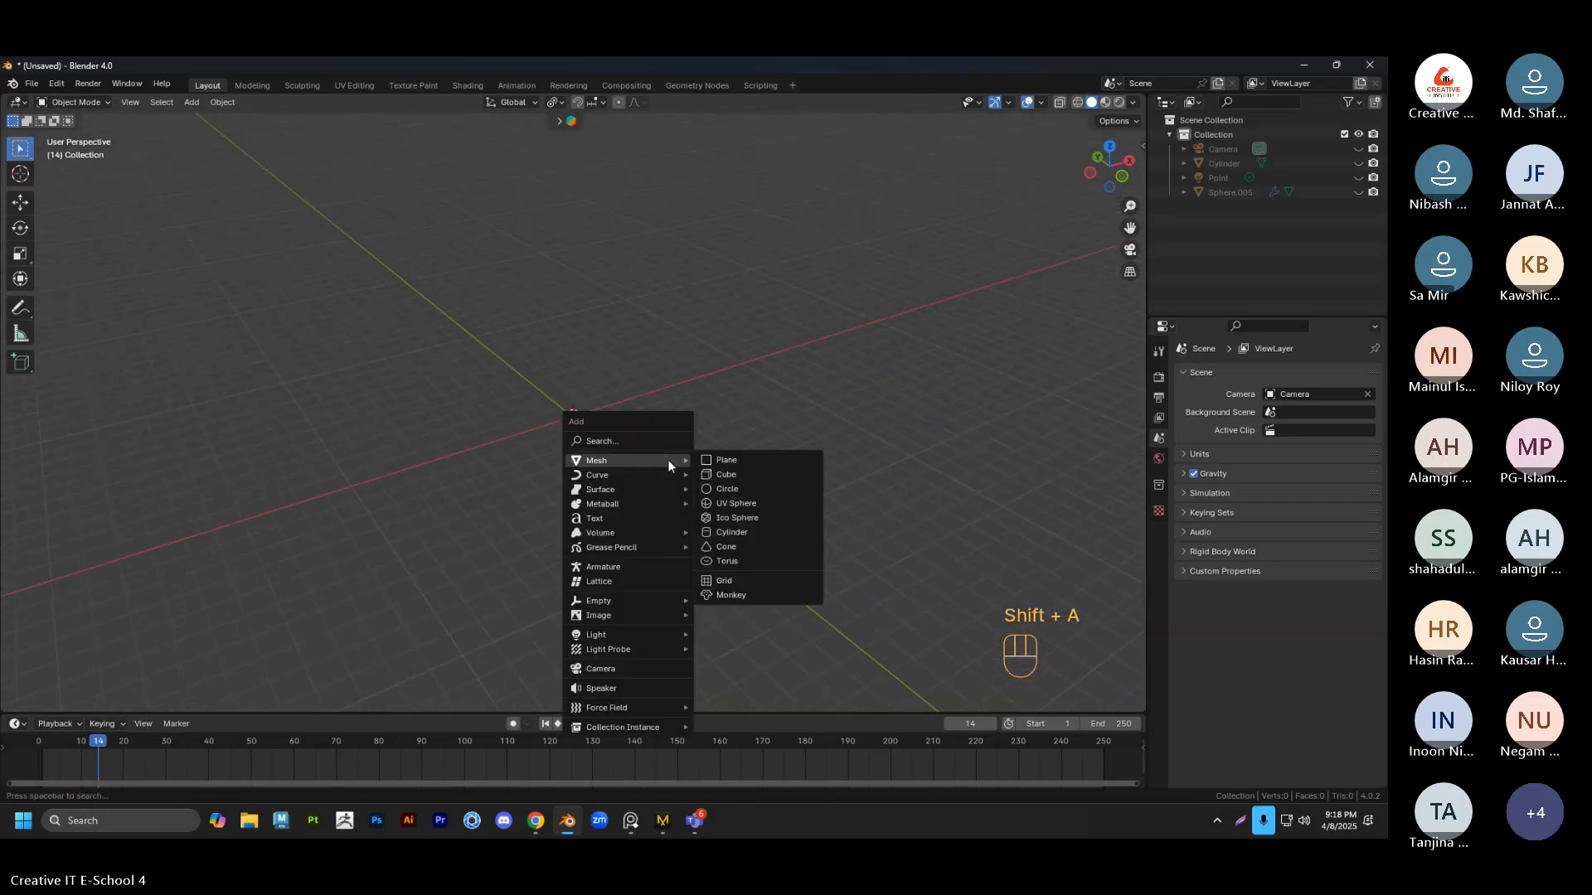
left_click(744, 475)
key("s")
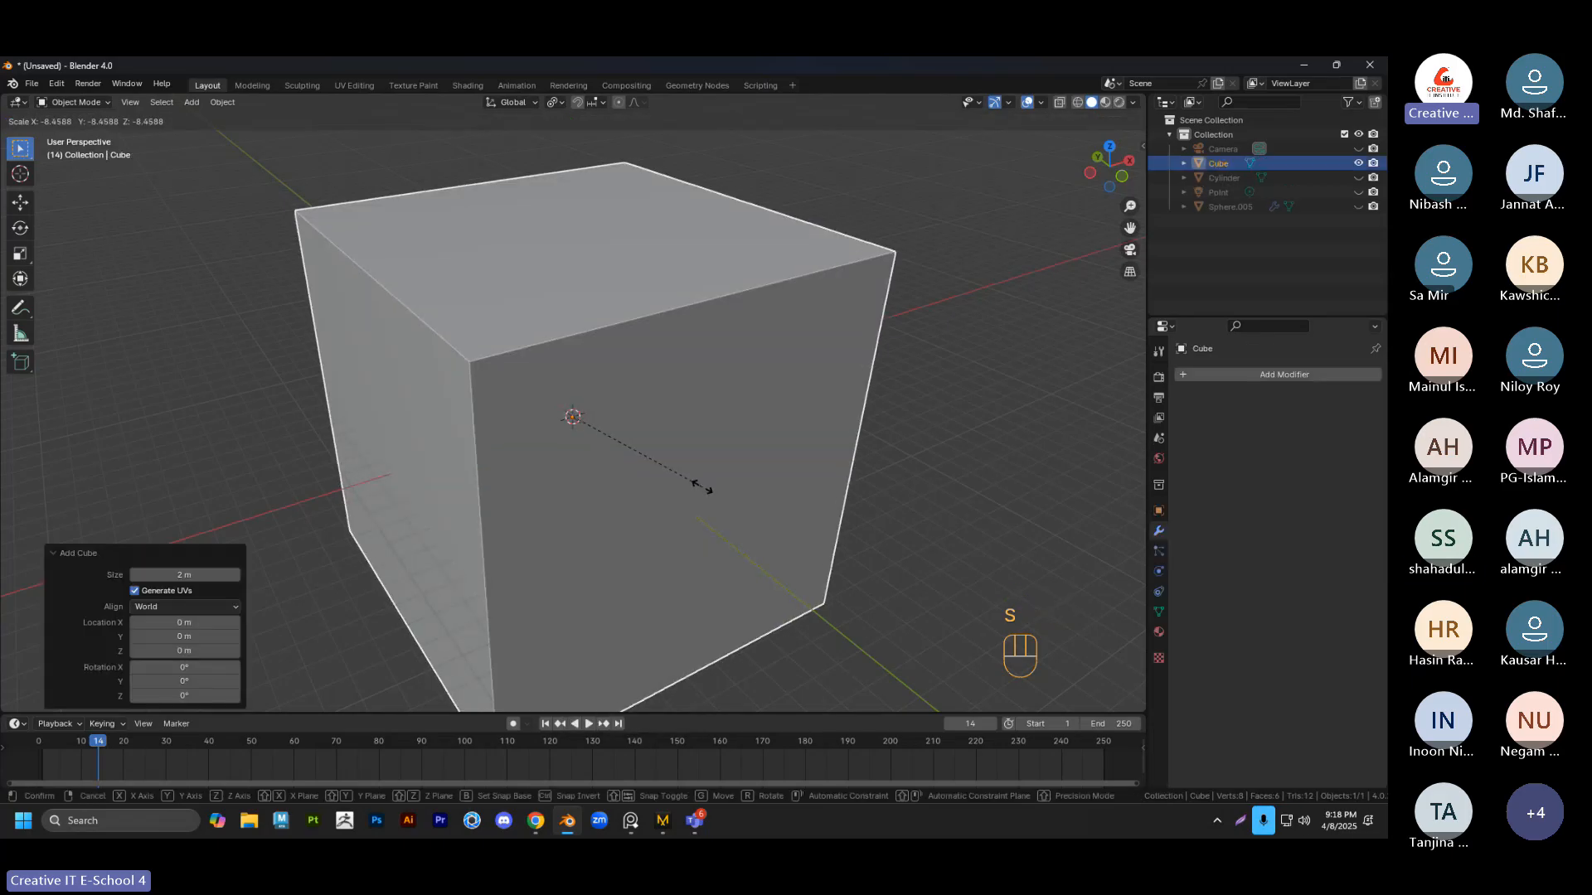
right_click(702, 487)
key("s")
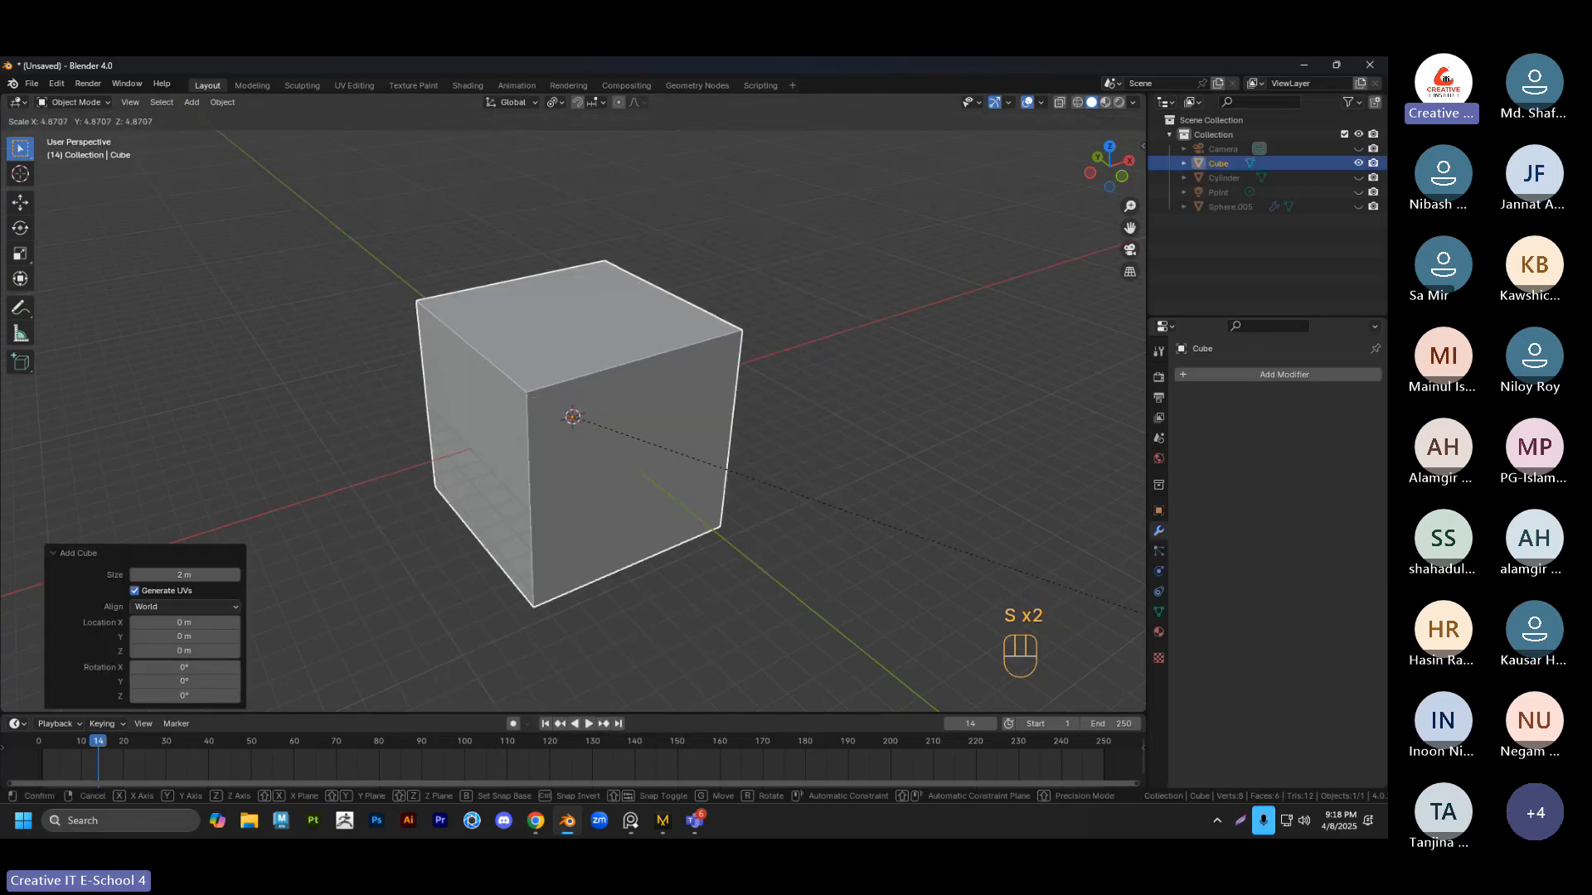
left_click(725, 233)
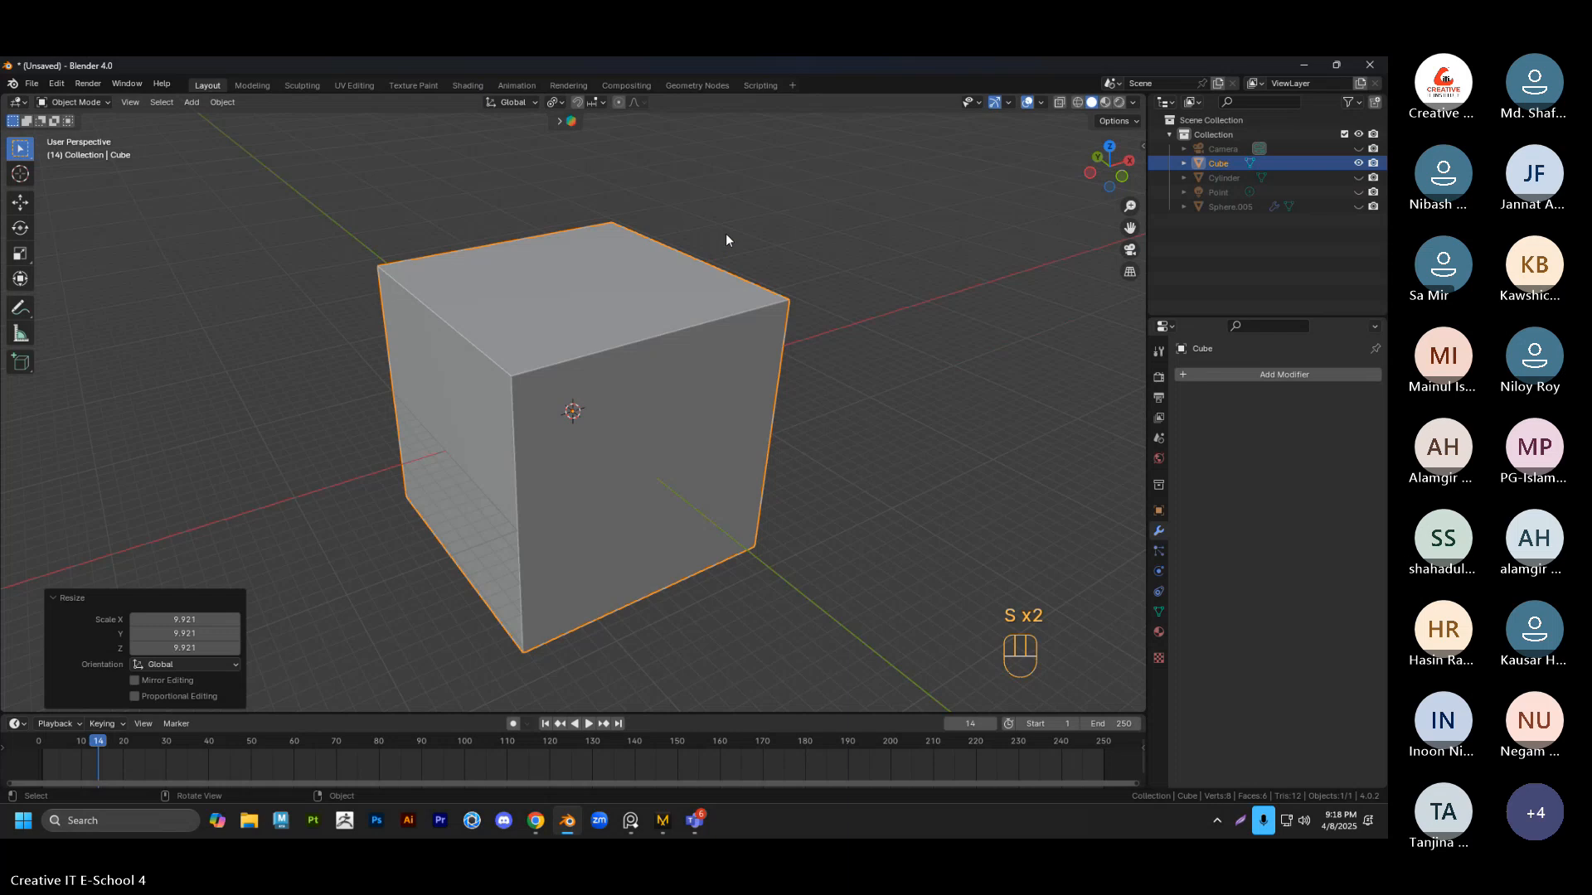
left_click(726, 240)
left_click(650, 323)
key("Delete")
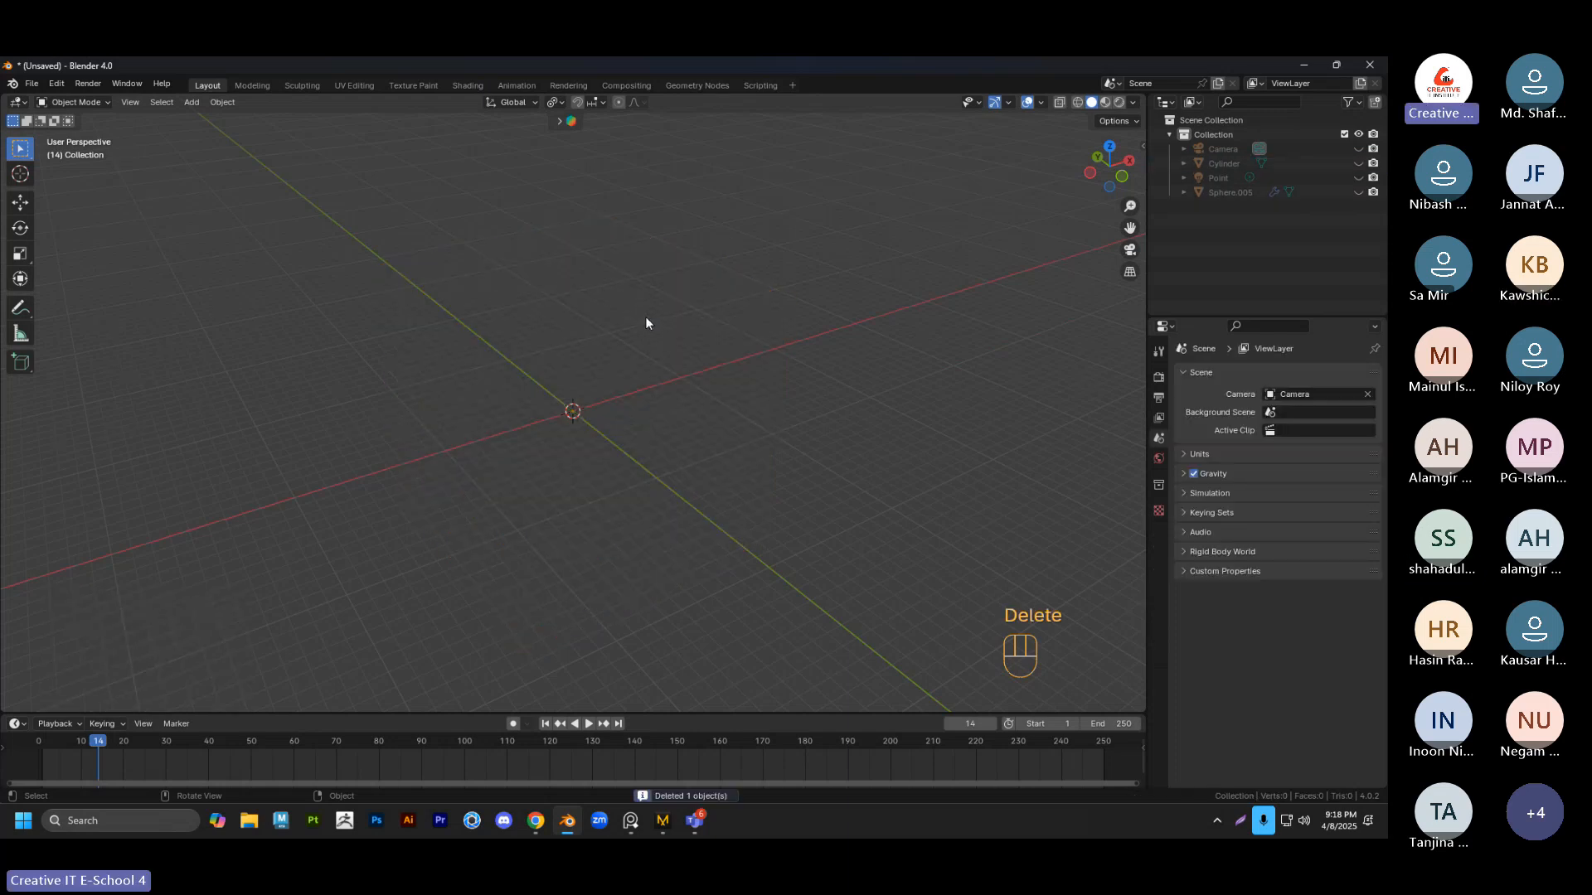
Add a mesh cylinder at the world origin and scale it up uniformly to more than ten times its size
key("shift+a")
mouse_move(645, 305)
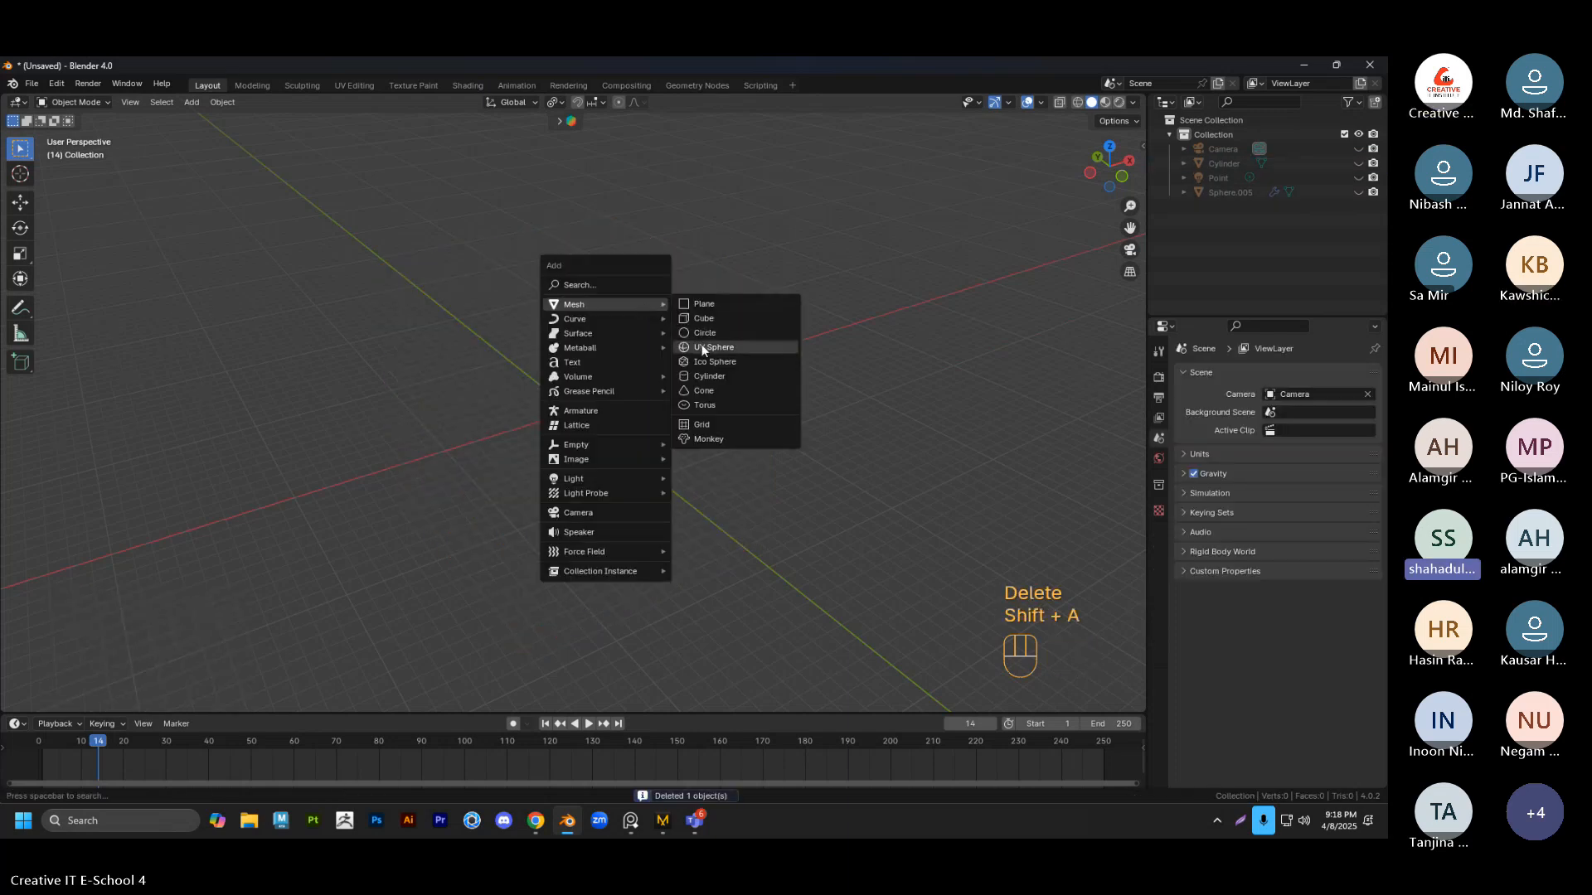
left_click(705, 375)
key("s")
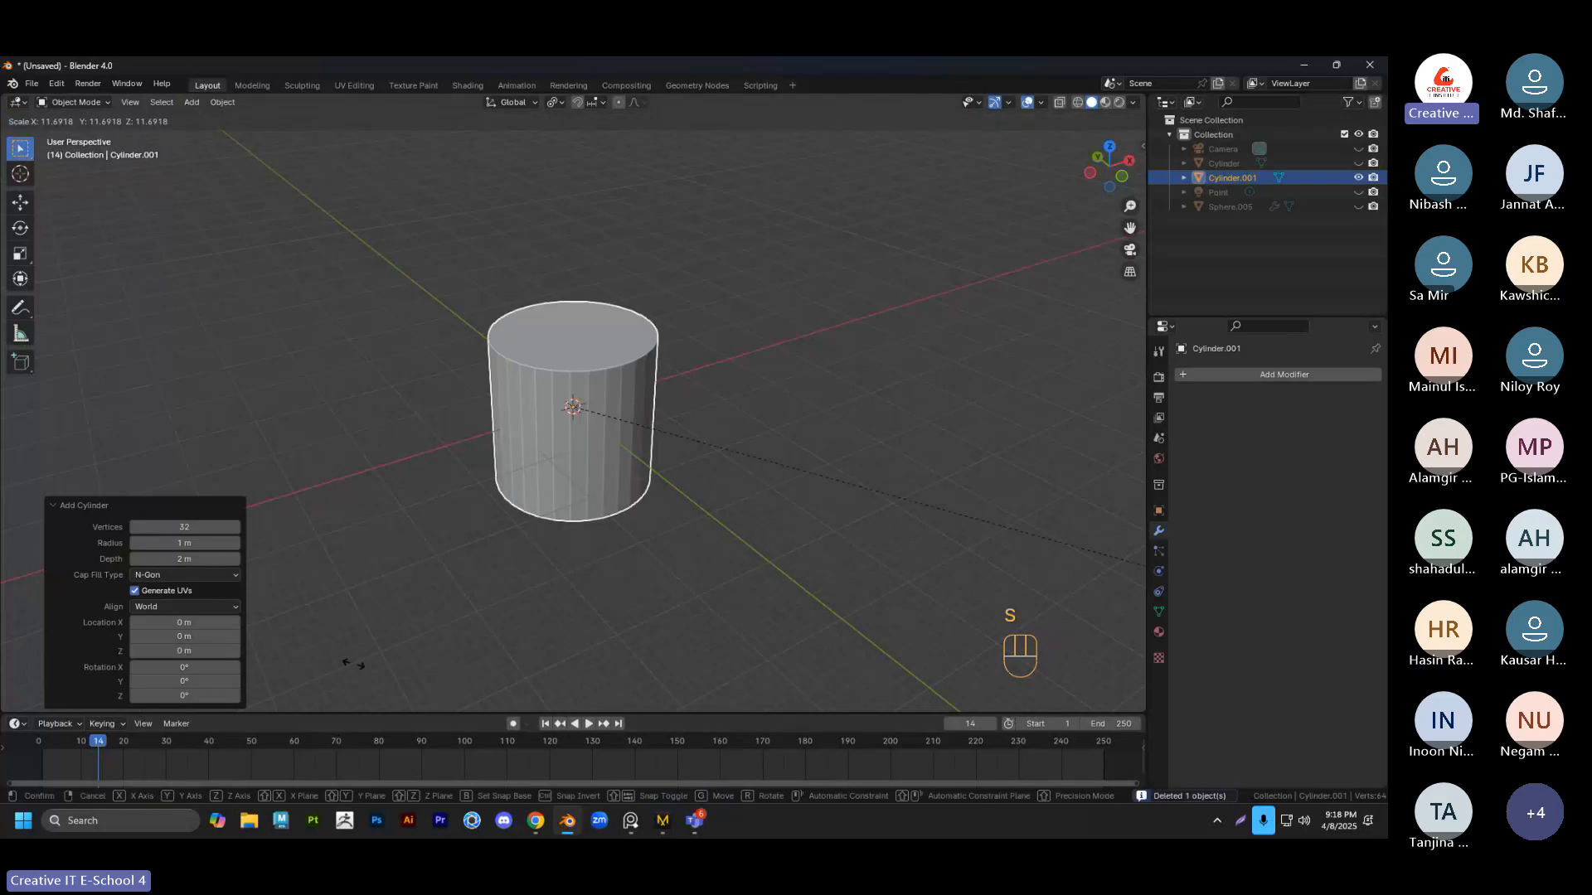
left_click(433, 658)
Raise the cylinder above the grid along Z by a total of about 32.9 m
key("g")
key("z")
left_click(631, 428)
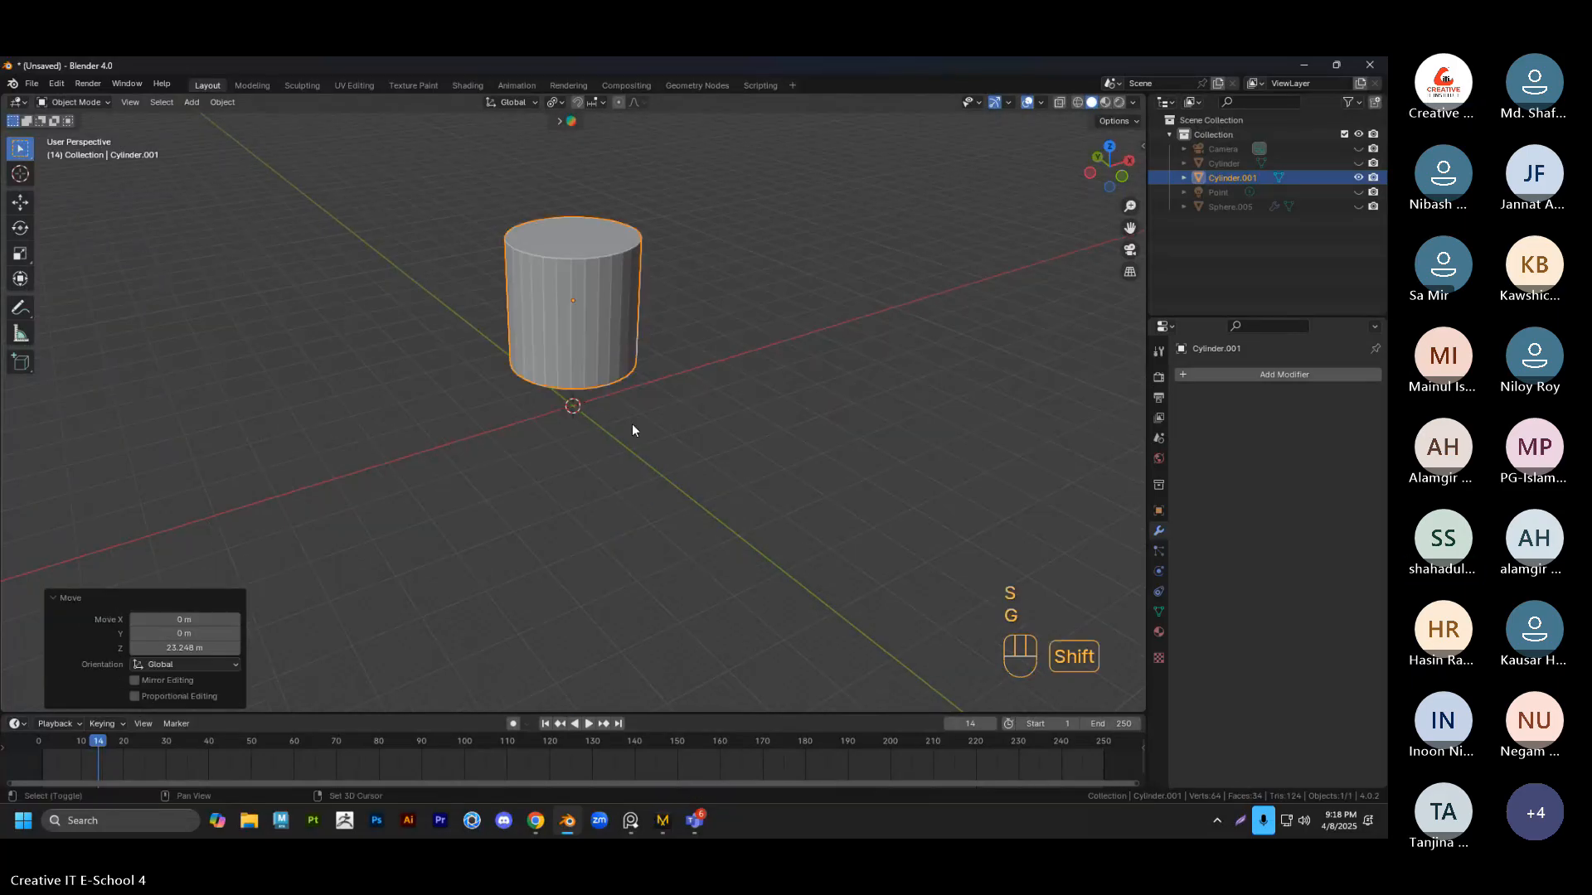
middle_click_drag(632, 424, 679, 295)
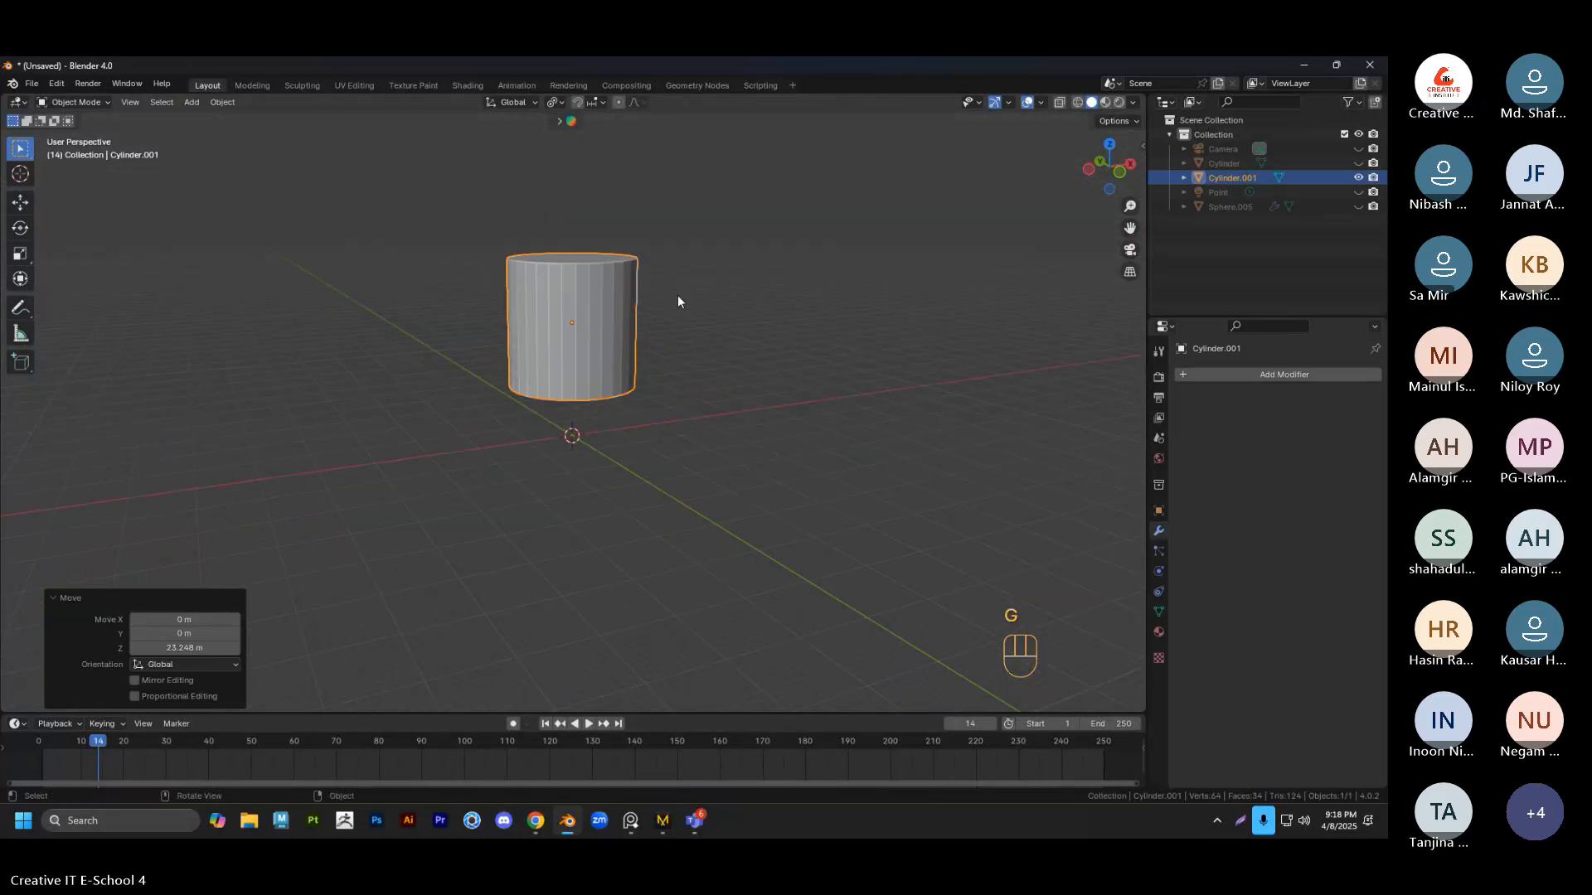
key("g")
key("z")
left_click(616, 293)
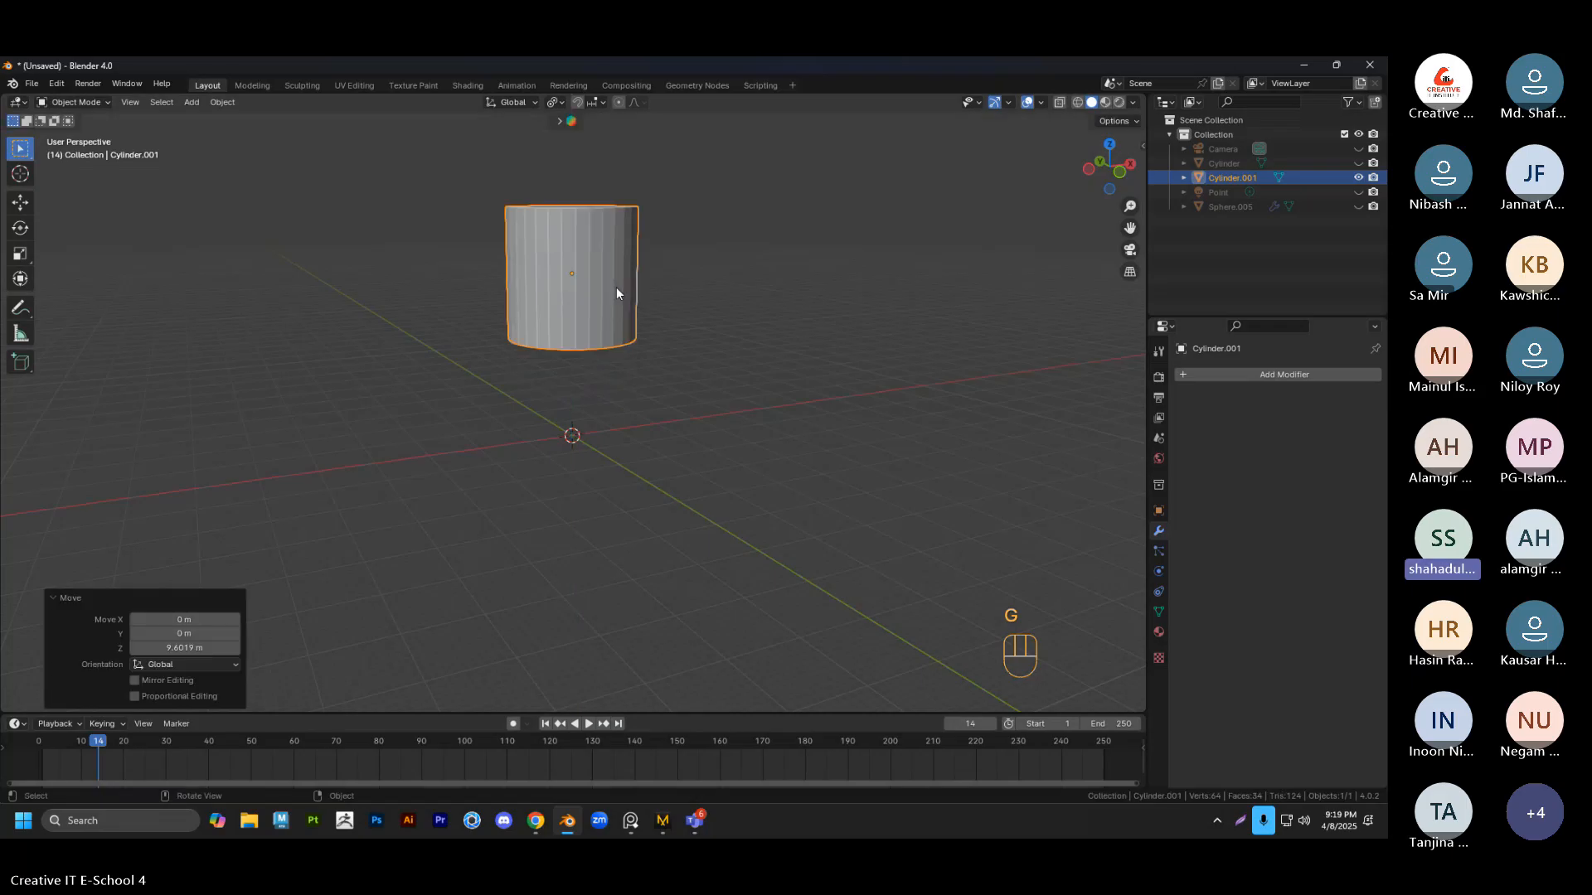
Lengthen the cylinder in Edit Mode by moving its bottom face down along Z to just above the origin
middle_click_drag(615, 287, 624, 353)
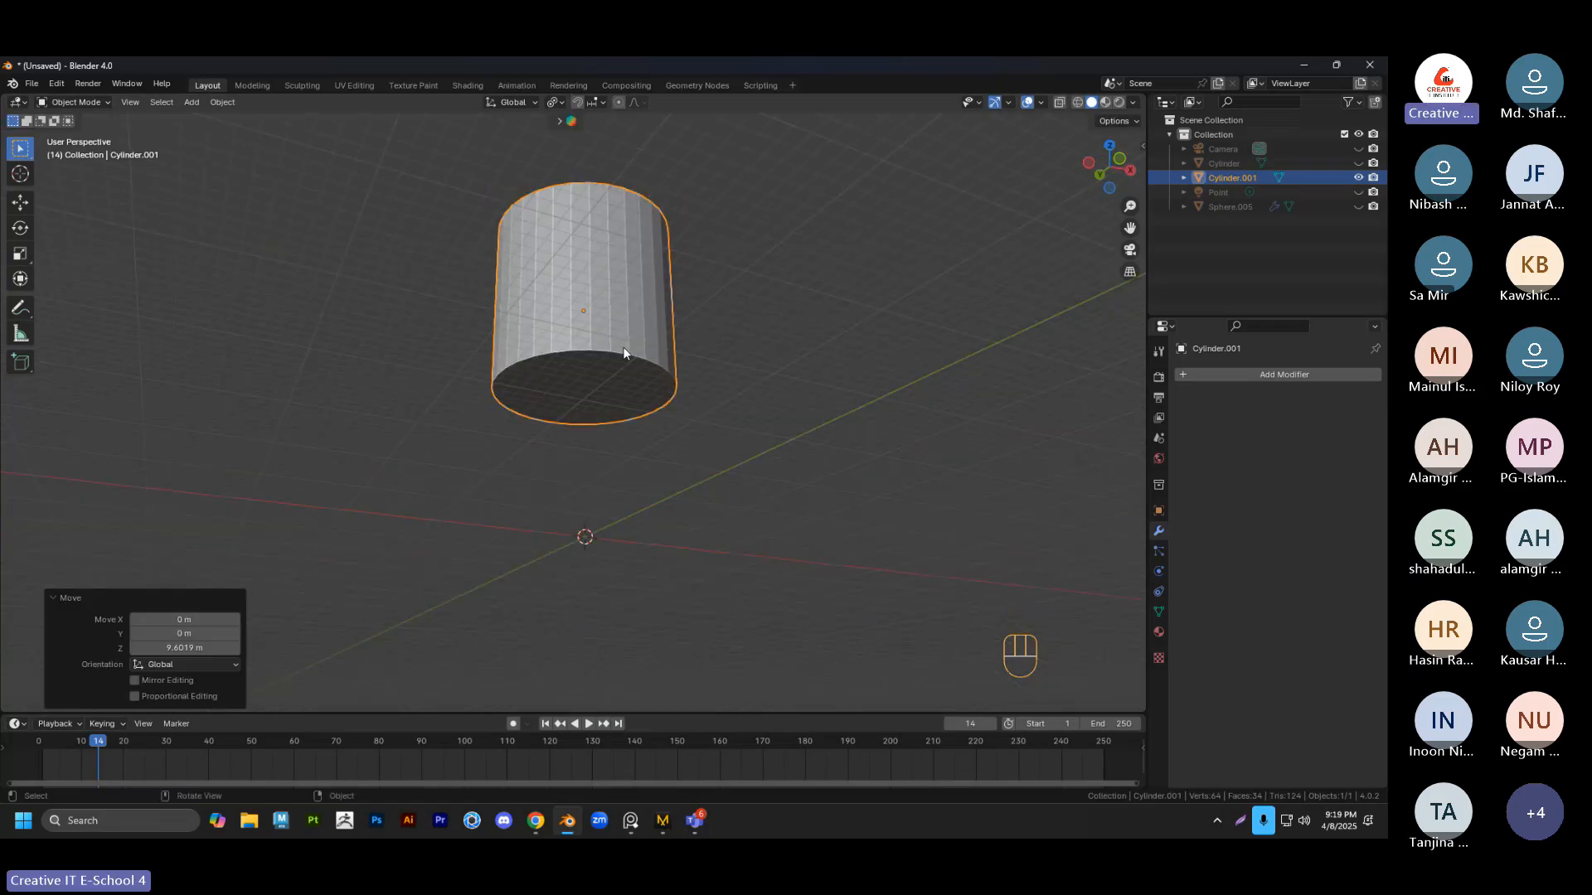
key("Tab")
key("3")
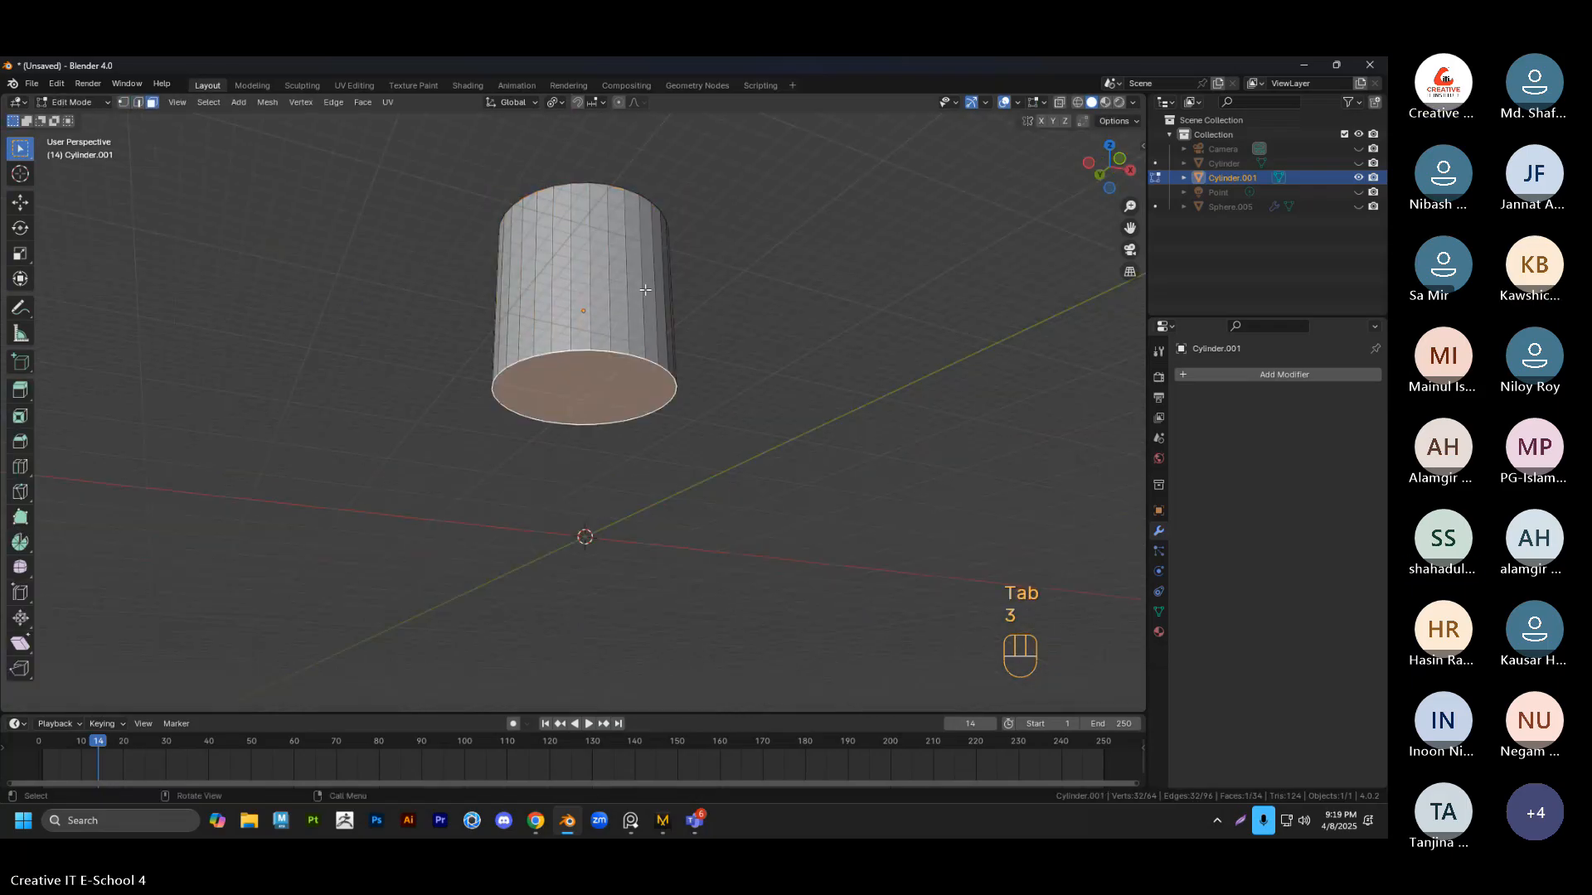
key("g")
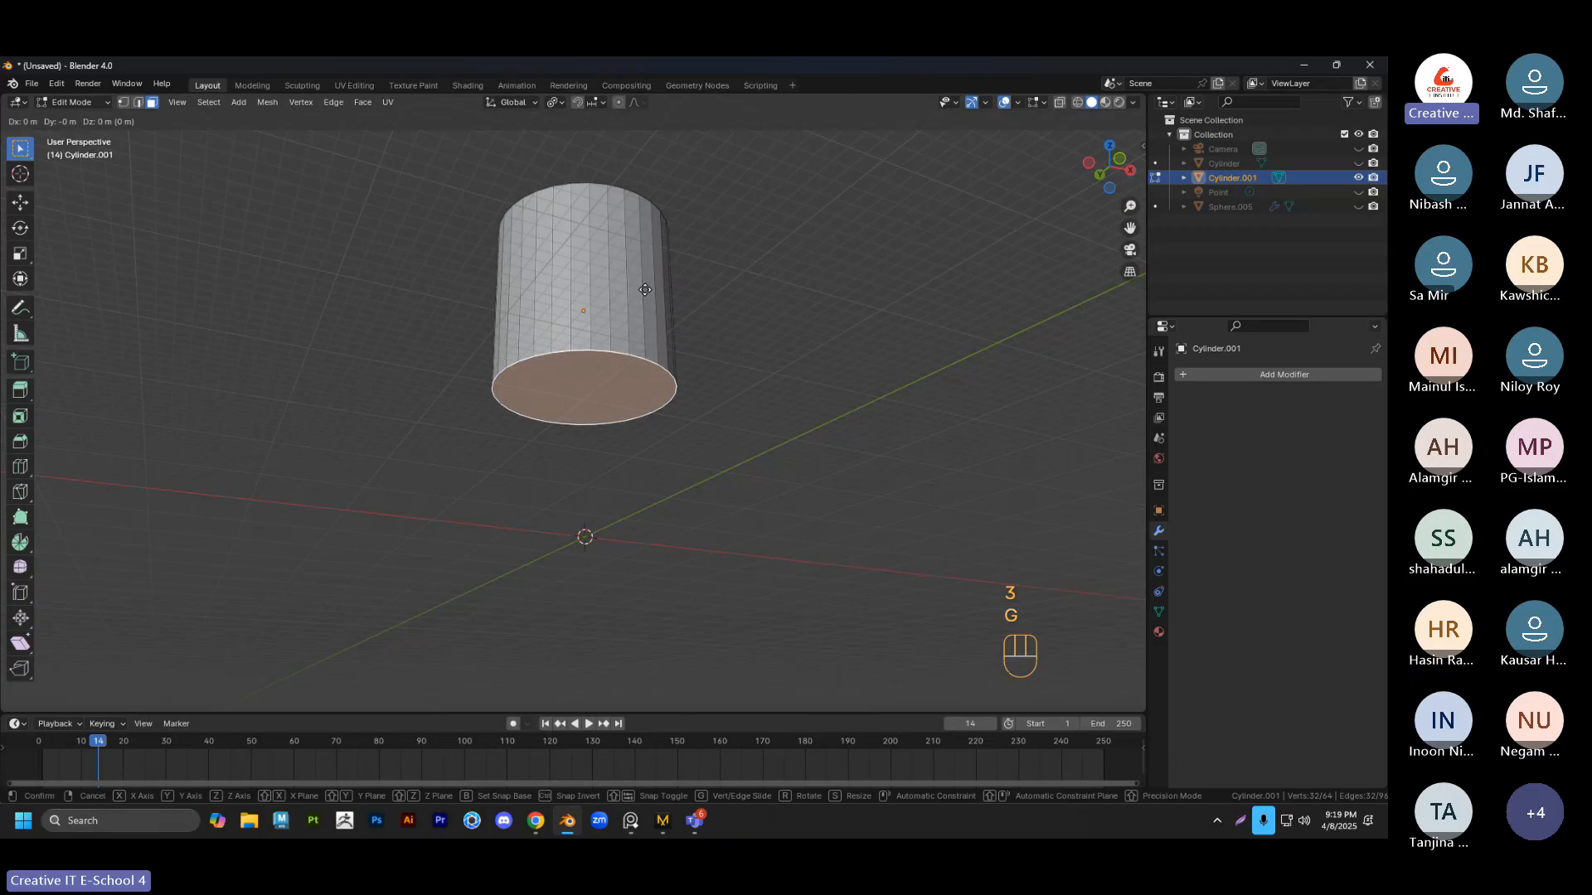
key("z")
left_click(663, 388)
middle_click_drag(663, 387, 718, 395)
key("Tab")
Duplicate the cylinder in place and rotate the copy 90° about the Y axis
key("shift+d")
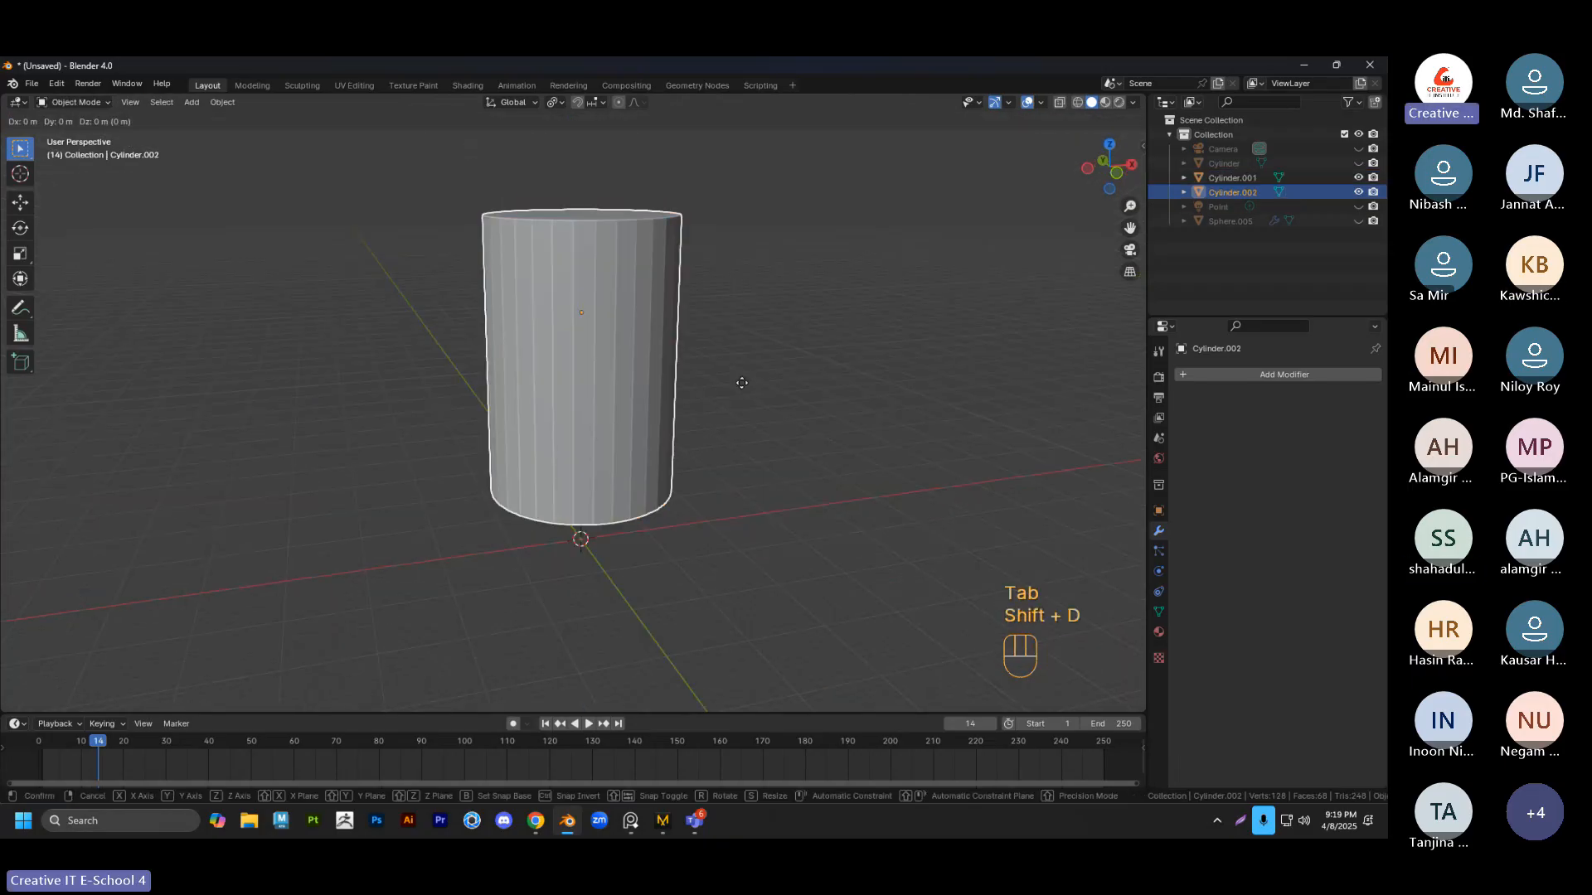
key("r")
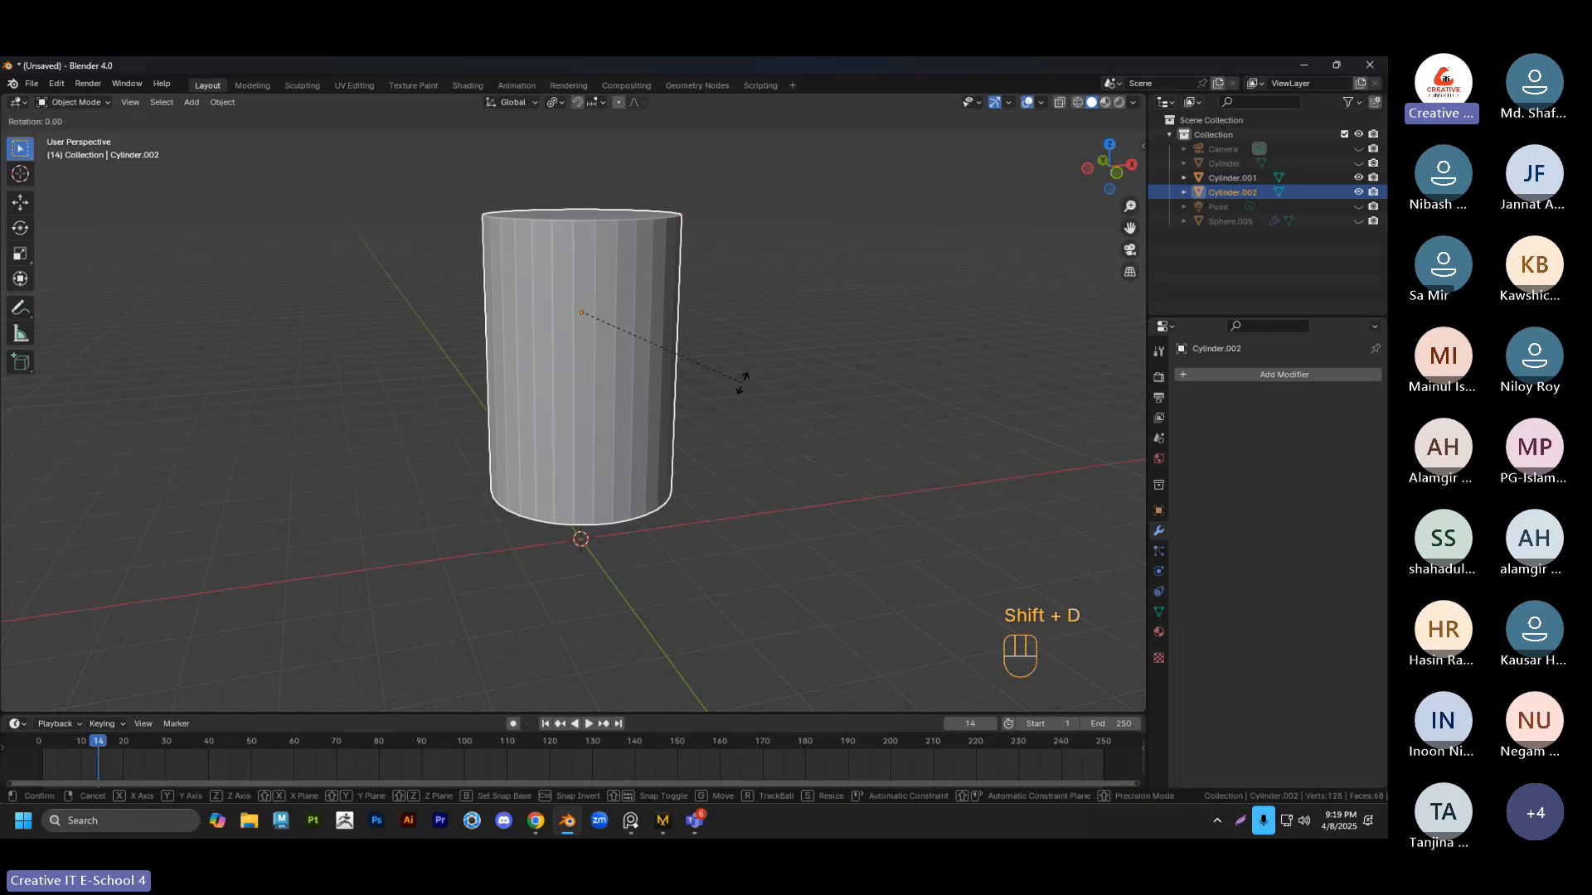
type("y")
type("90")
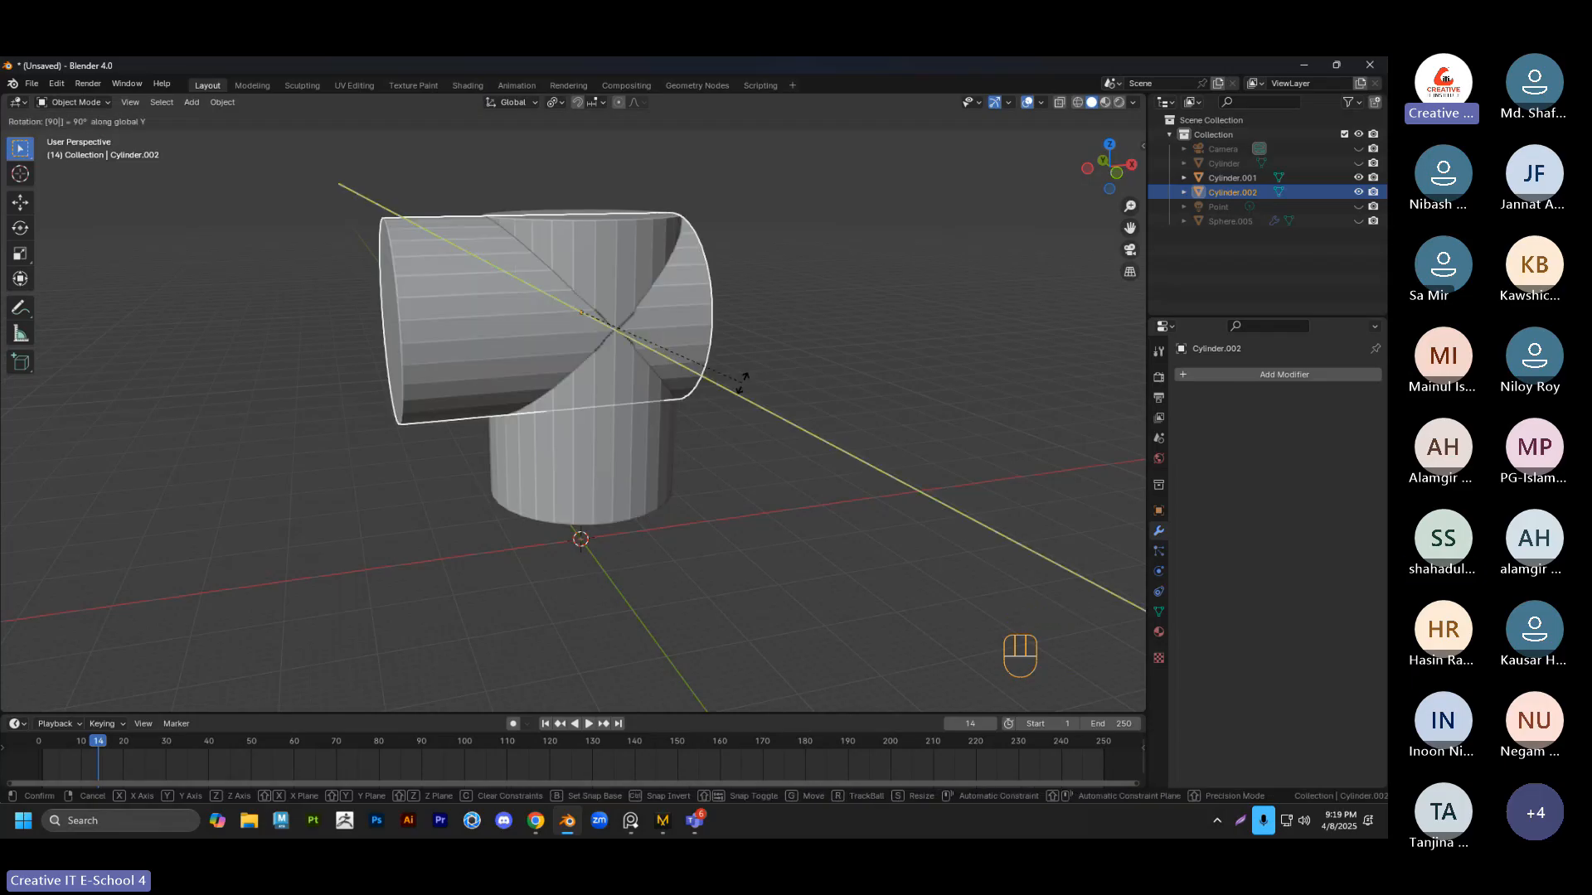
key("Return")
Shift the horizontal cylinder about 5.5 m along X and lower it about 7.3 m along Z so it crosses the upright one
middle_click_drag(710, 370, 646, 339)
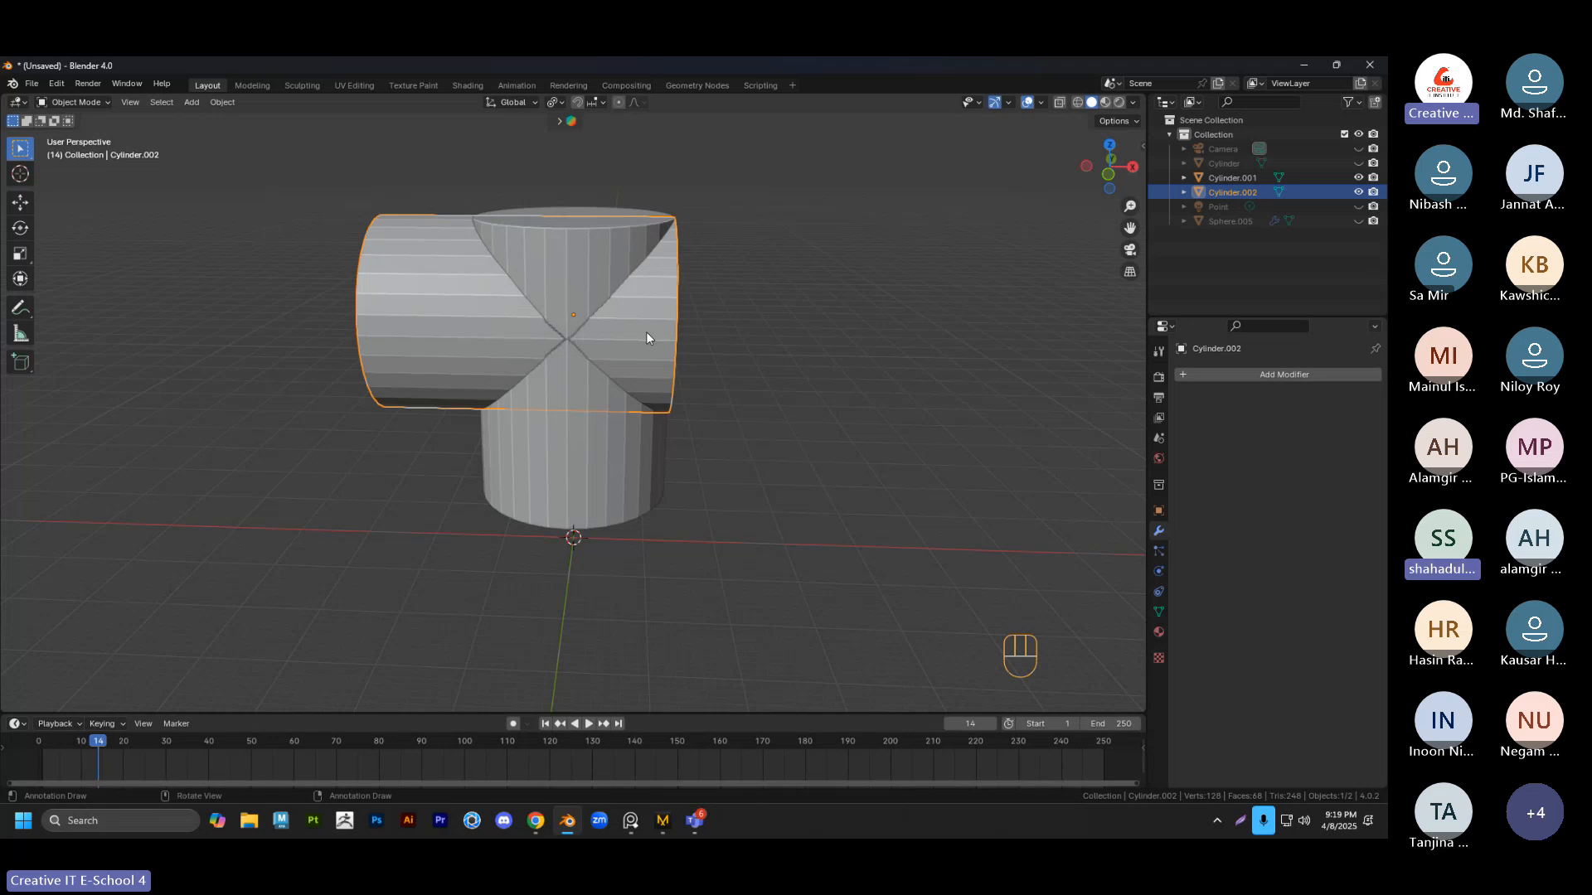
key("g")
key("x")
left_click(688, 348)
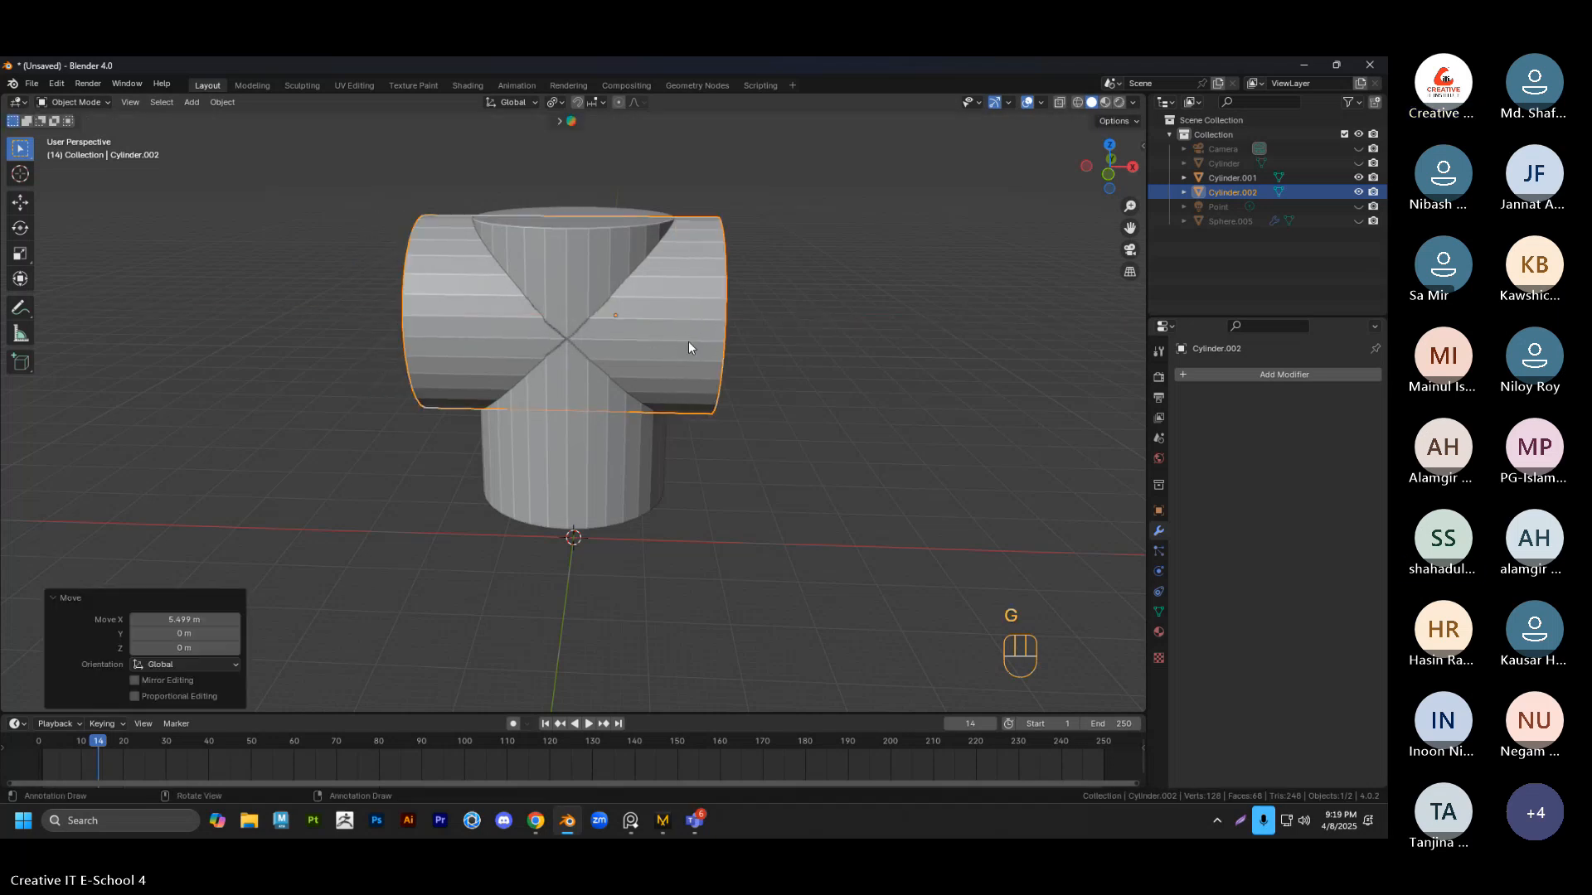
key("g")
key("z")
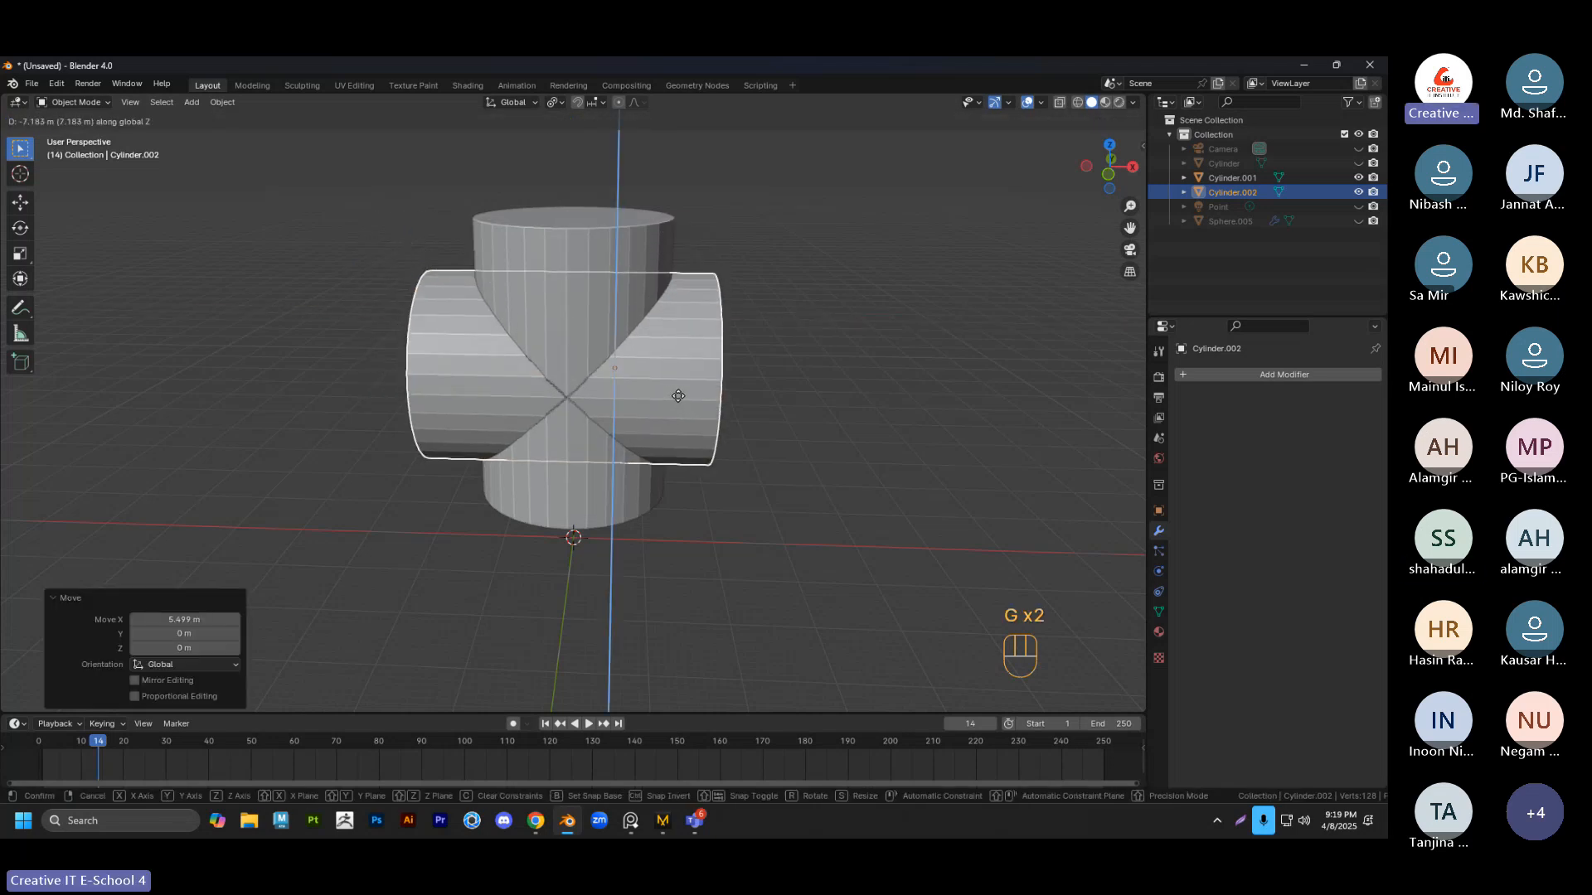
left_click(752, 381)
Stretch the horizontal cylinder along X and the vertical cylinder along Z to form a long-armed cross
key("s")
key("x")
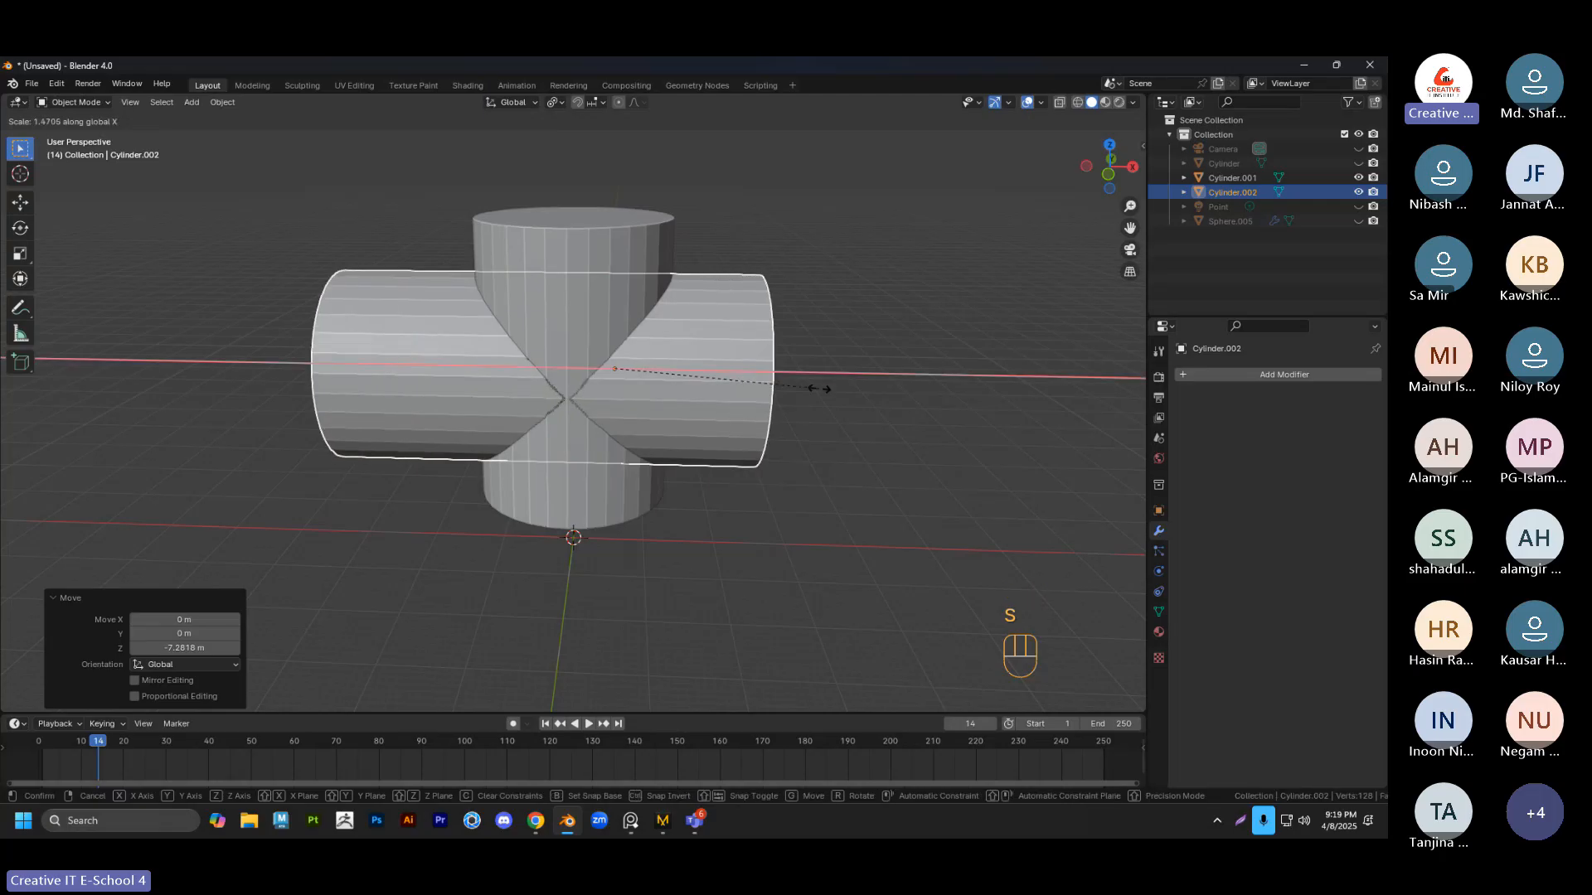
left_click(870, 377)
left_click(634, 240)
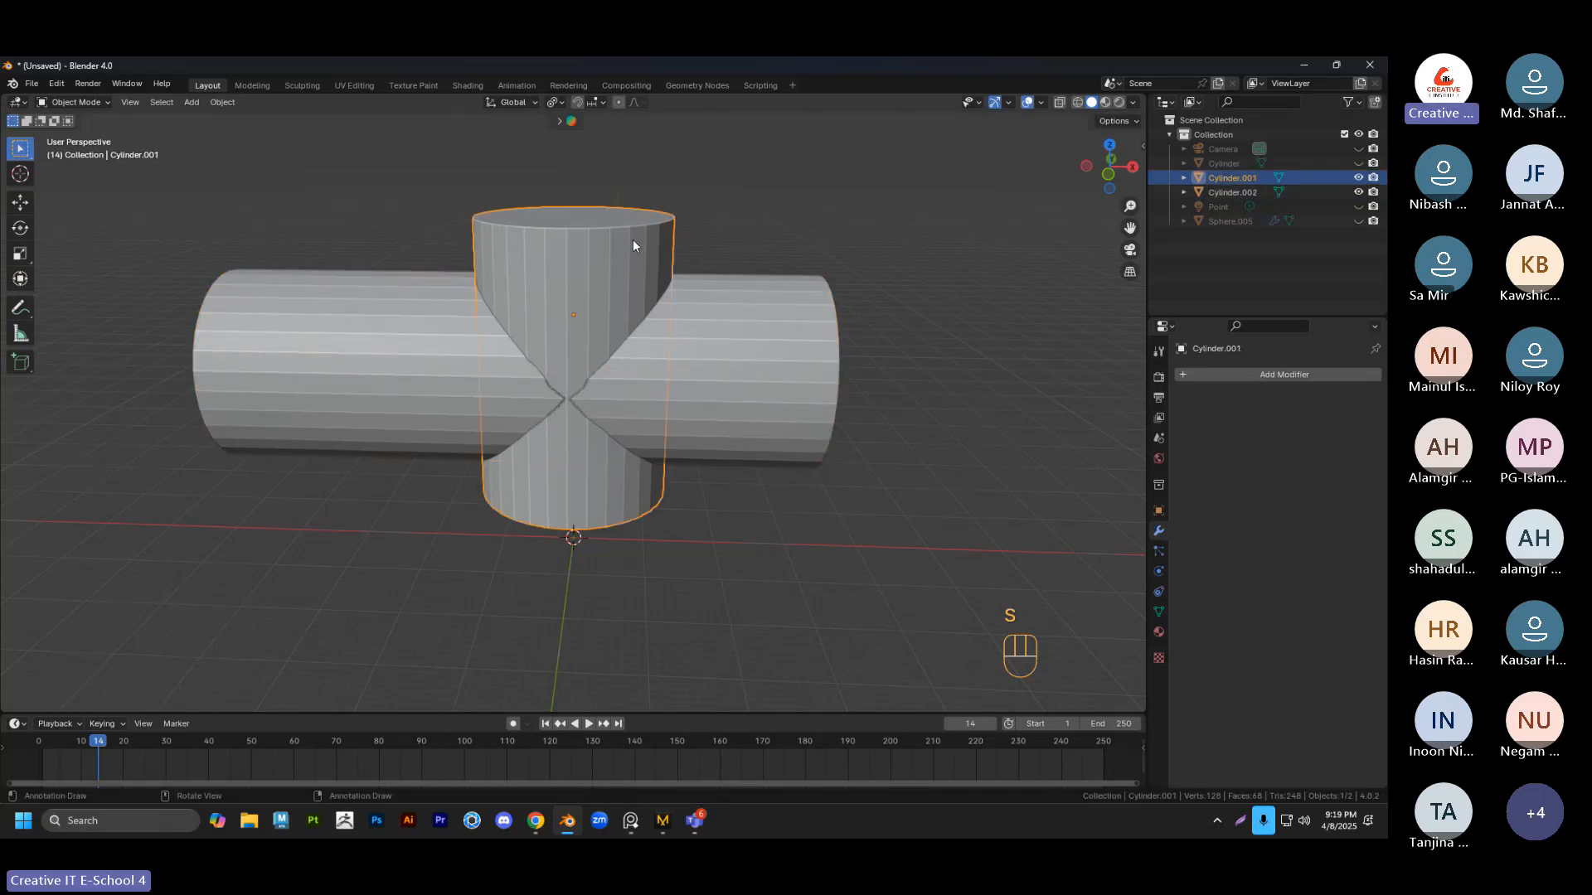
key("s")
key("z")
left_click(615, 124)
left_click(722, 228)
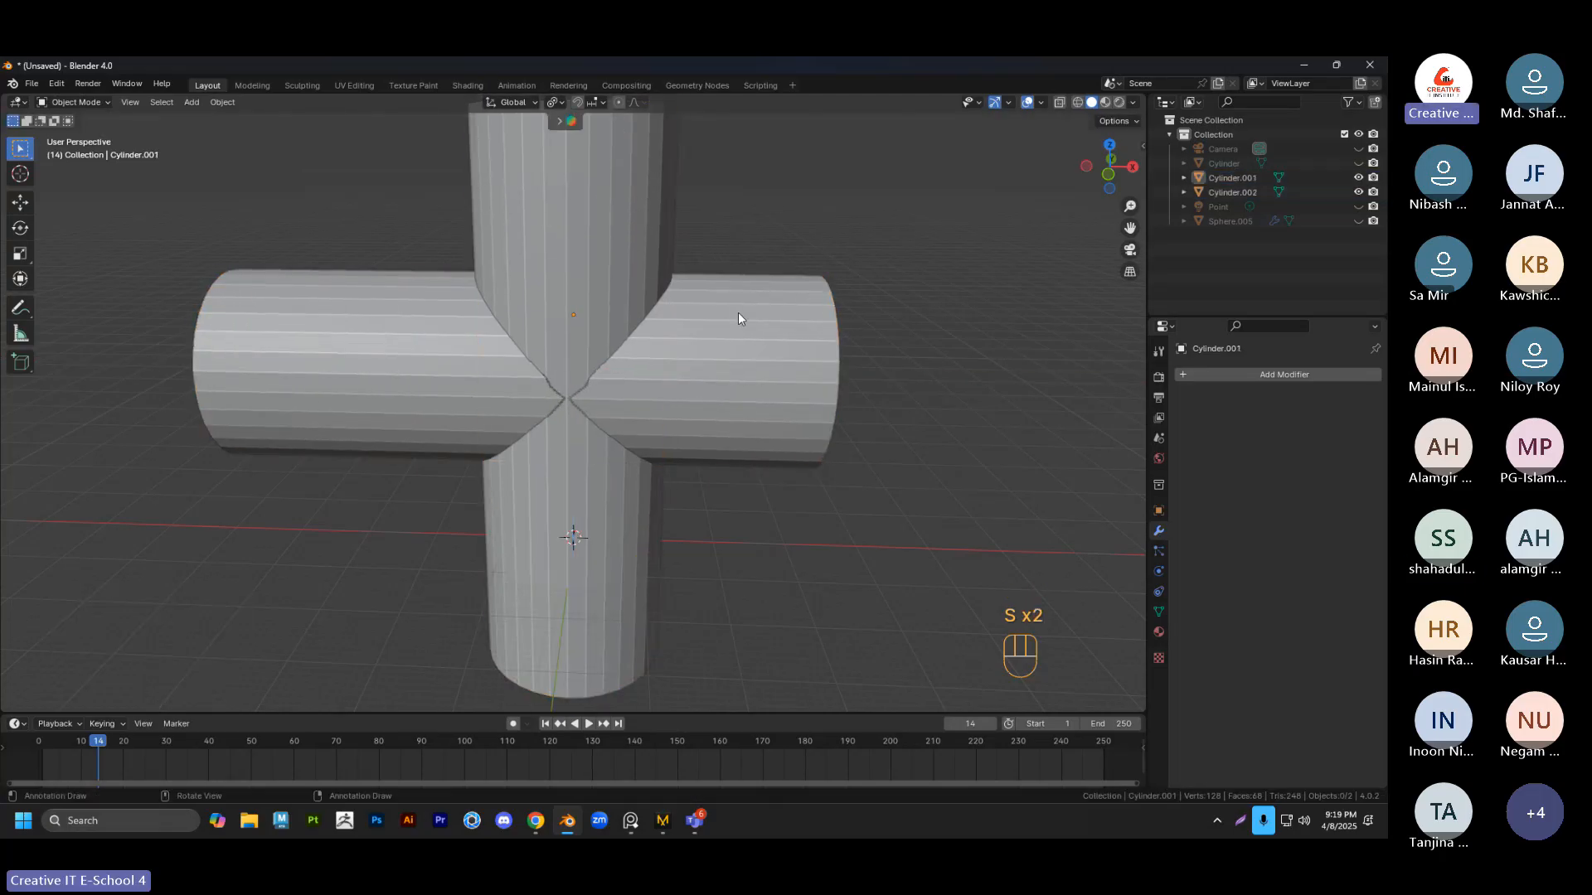
Delete the cap face at one end of the horizontal cylinder in Edit Mode
scroll(420, 341, "down", 2)
middle_click_drag(738, 312, 682, 401)
left_click(684, 382)
scroll(702, 404, "up", 3)
key("Tab")
left_click(633, 409)
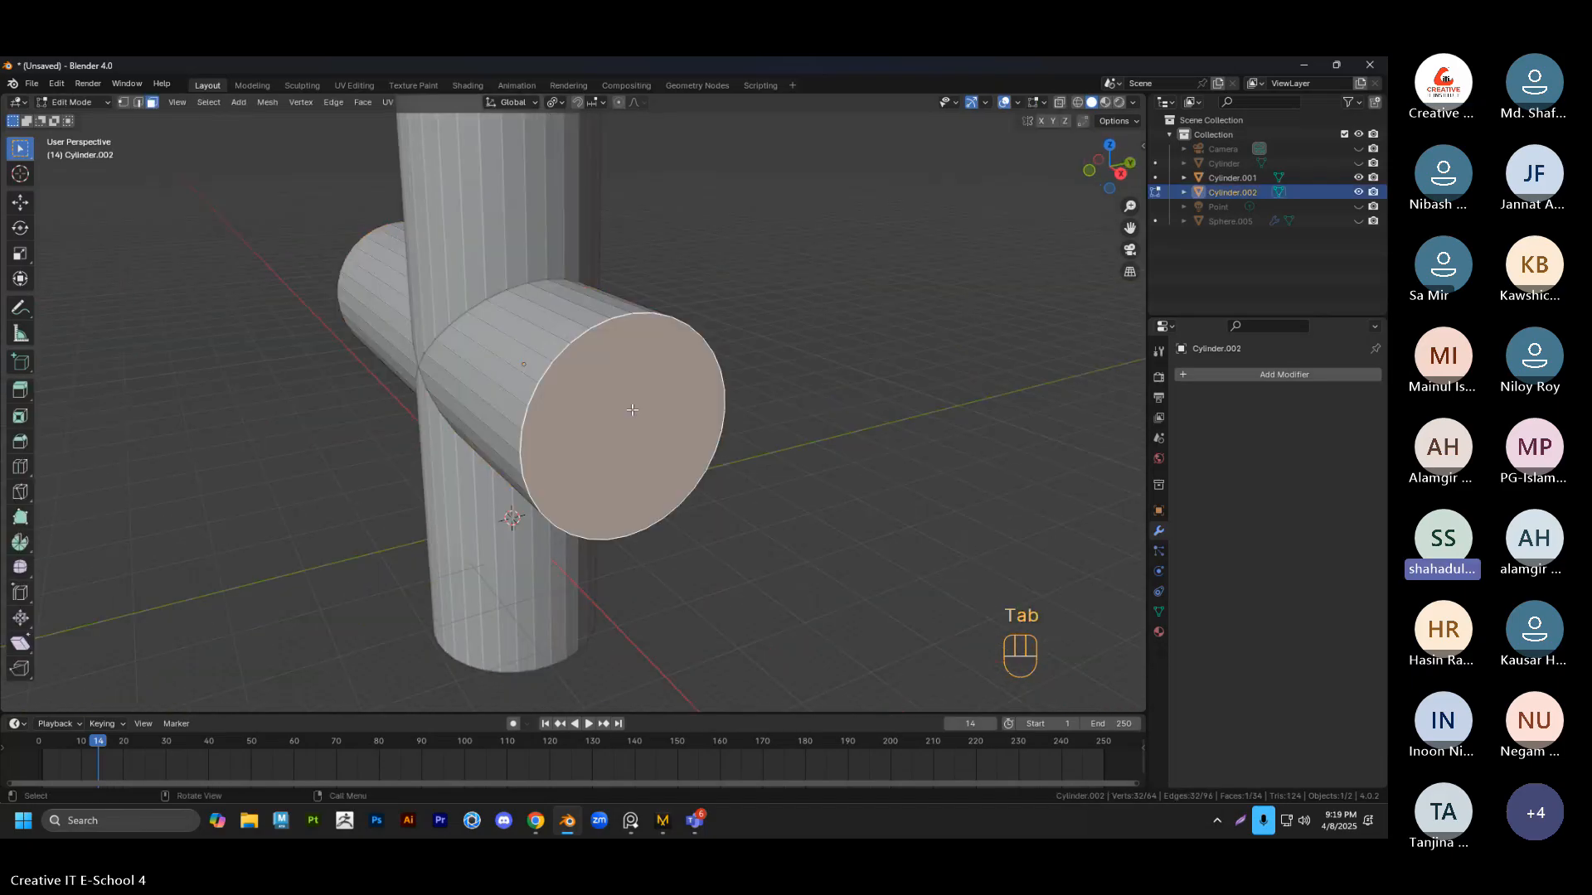
key("x")
left_click(606, 408)
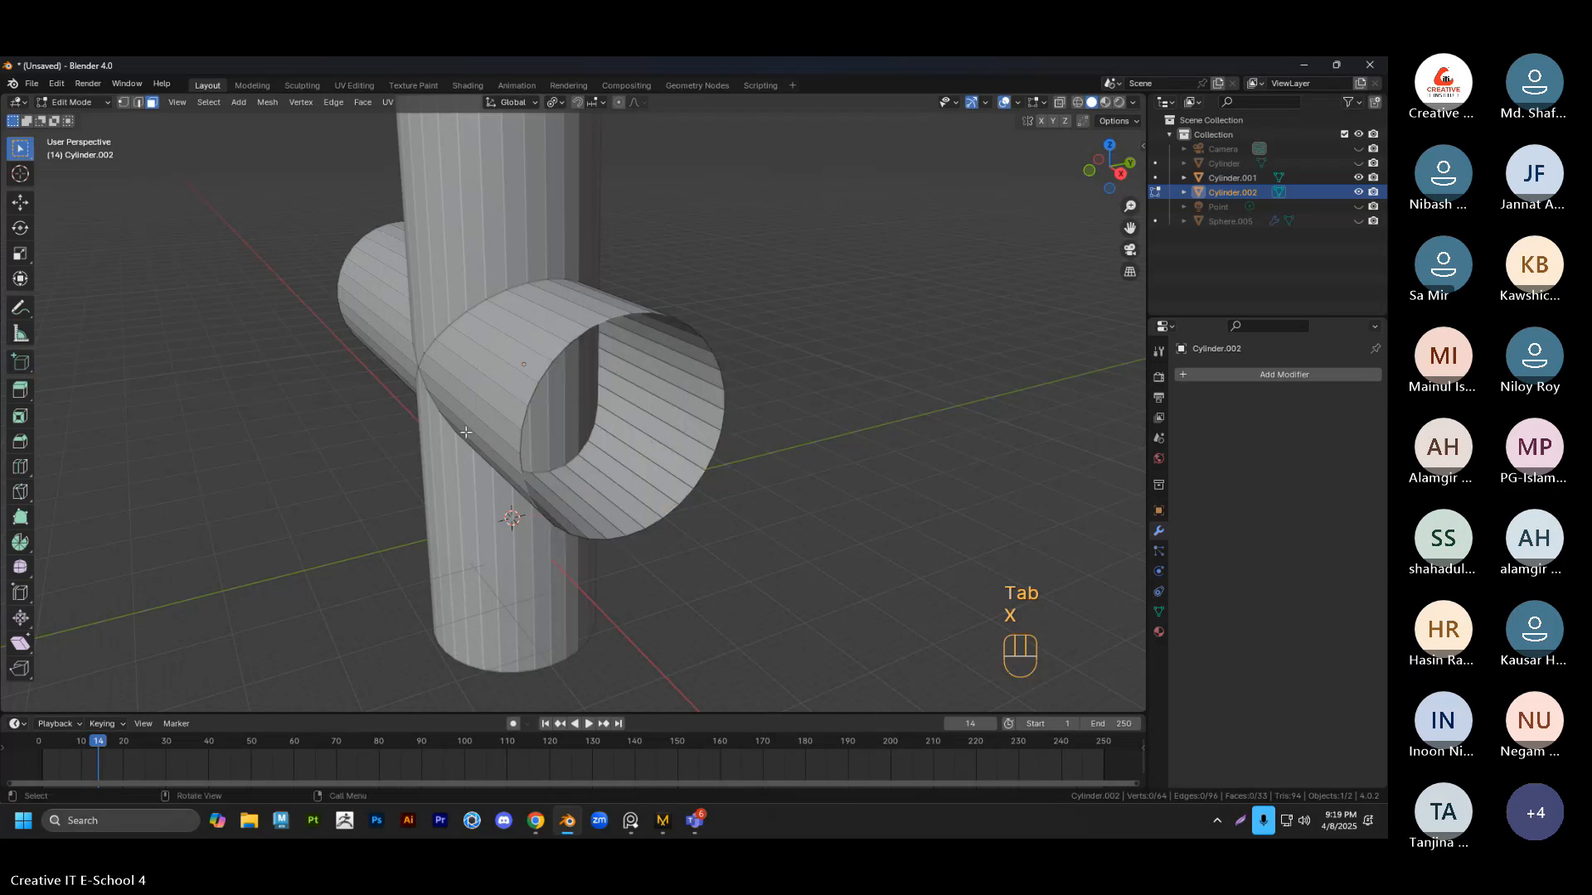
Delete the cap face at the horizontal cylinder's opposite end and return to Object Mode
middle_click_drag(497, 406, 730, 417)
left_click(516, 412)
key("x")
left_click(514, 410)
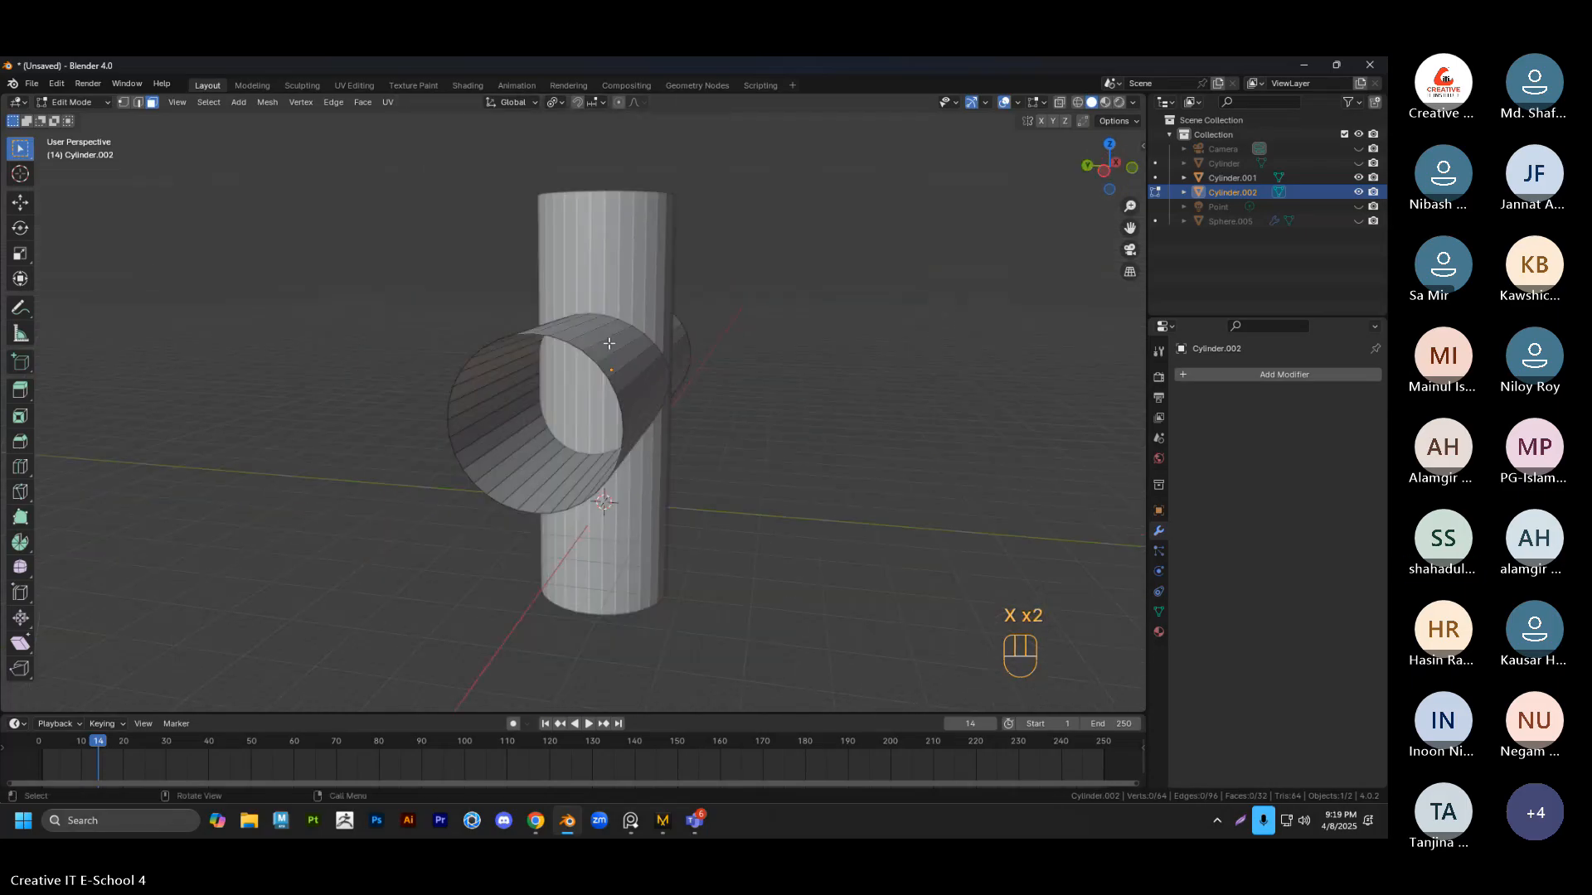
middle_click_drag(514, 410, 597, 287)
key("x")
left_click(597, 287)
key("Tab")
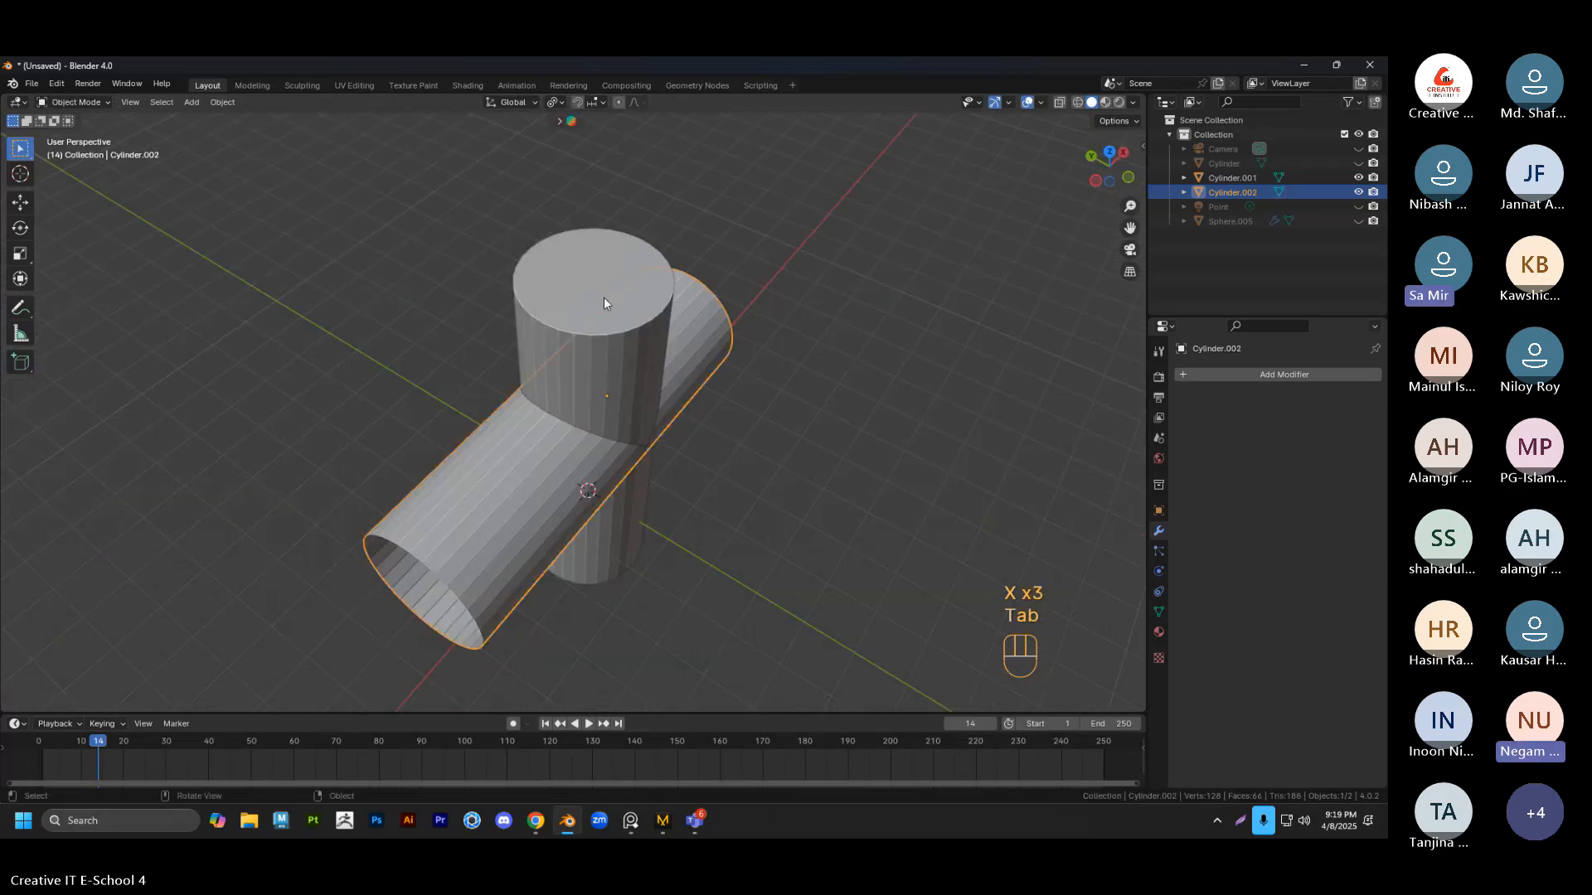
Delete the top cap face of the vertical cylinder in Edit Mode
left_click(603, 297)
key("Tab")
left_click(584, 290)
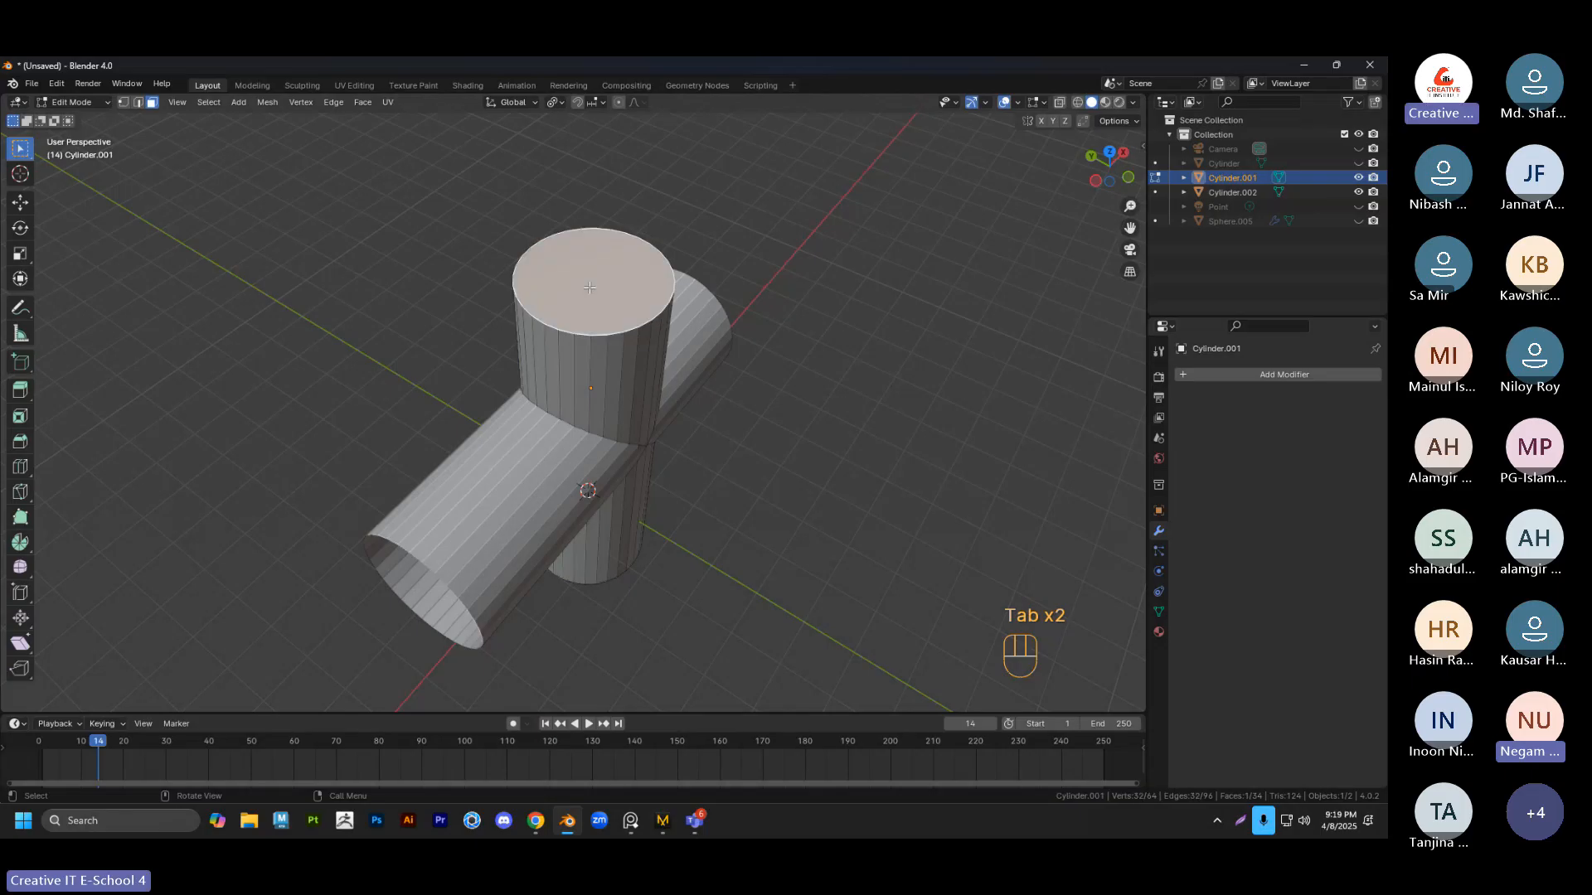
key("x")
left_click(580, 287)
Delete the vertical cylinder's bottom cap face, return to Object Mode and deselect everything
middle_click_drag(606, 420, 608, 322)
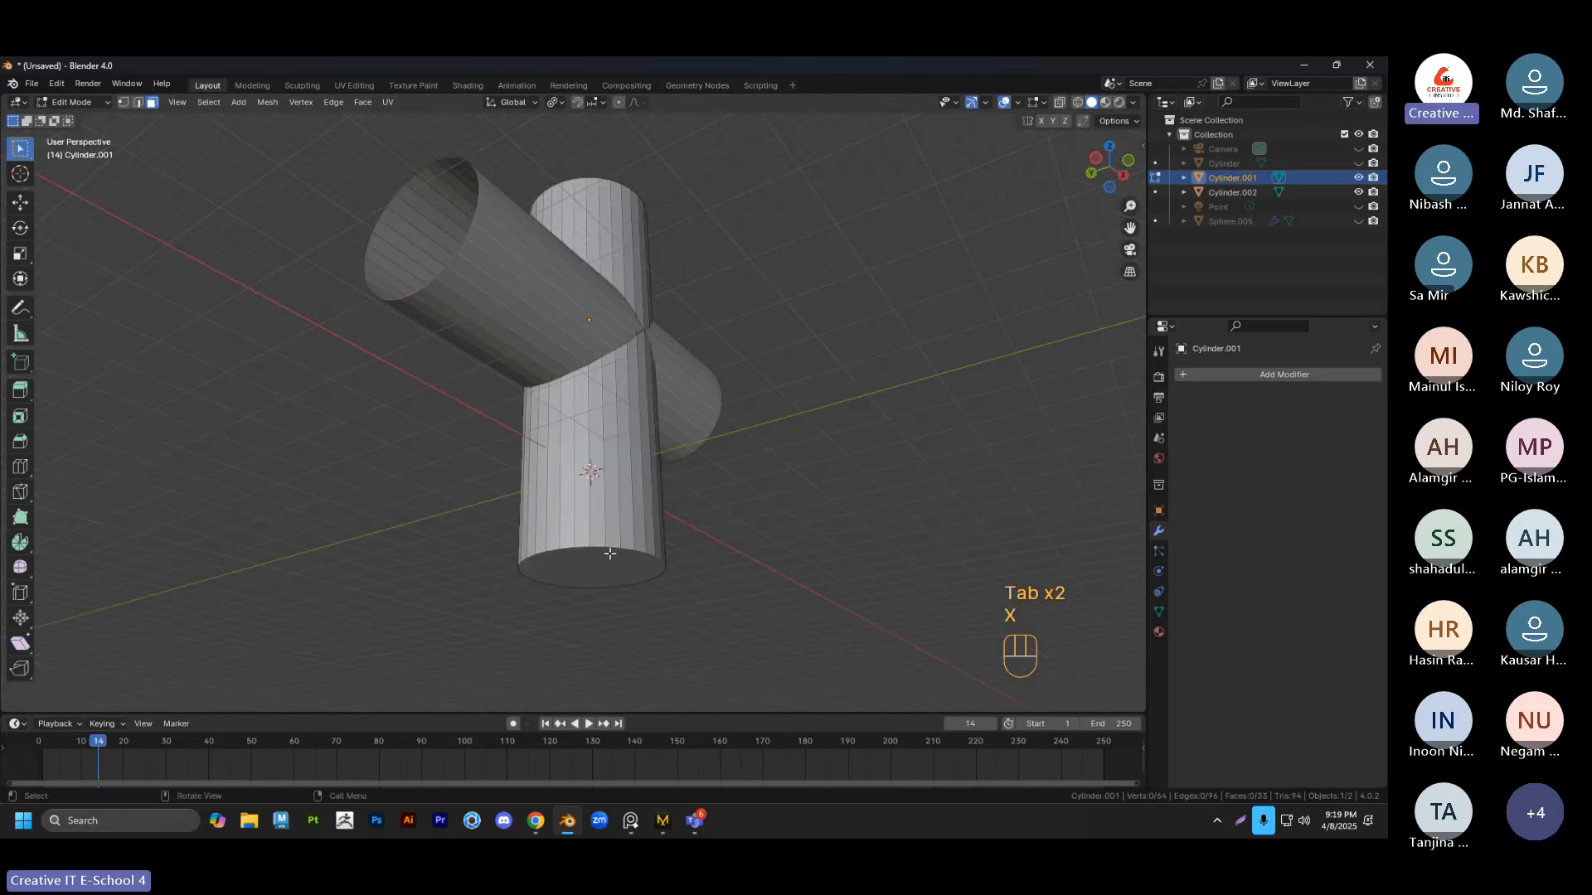
middle_click_drag(610, 553, 597, 495)
left_click(595, 495)
key("x")
left_click(593, 493)
key("Tab")
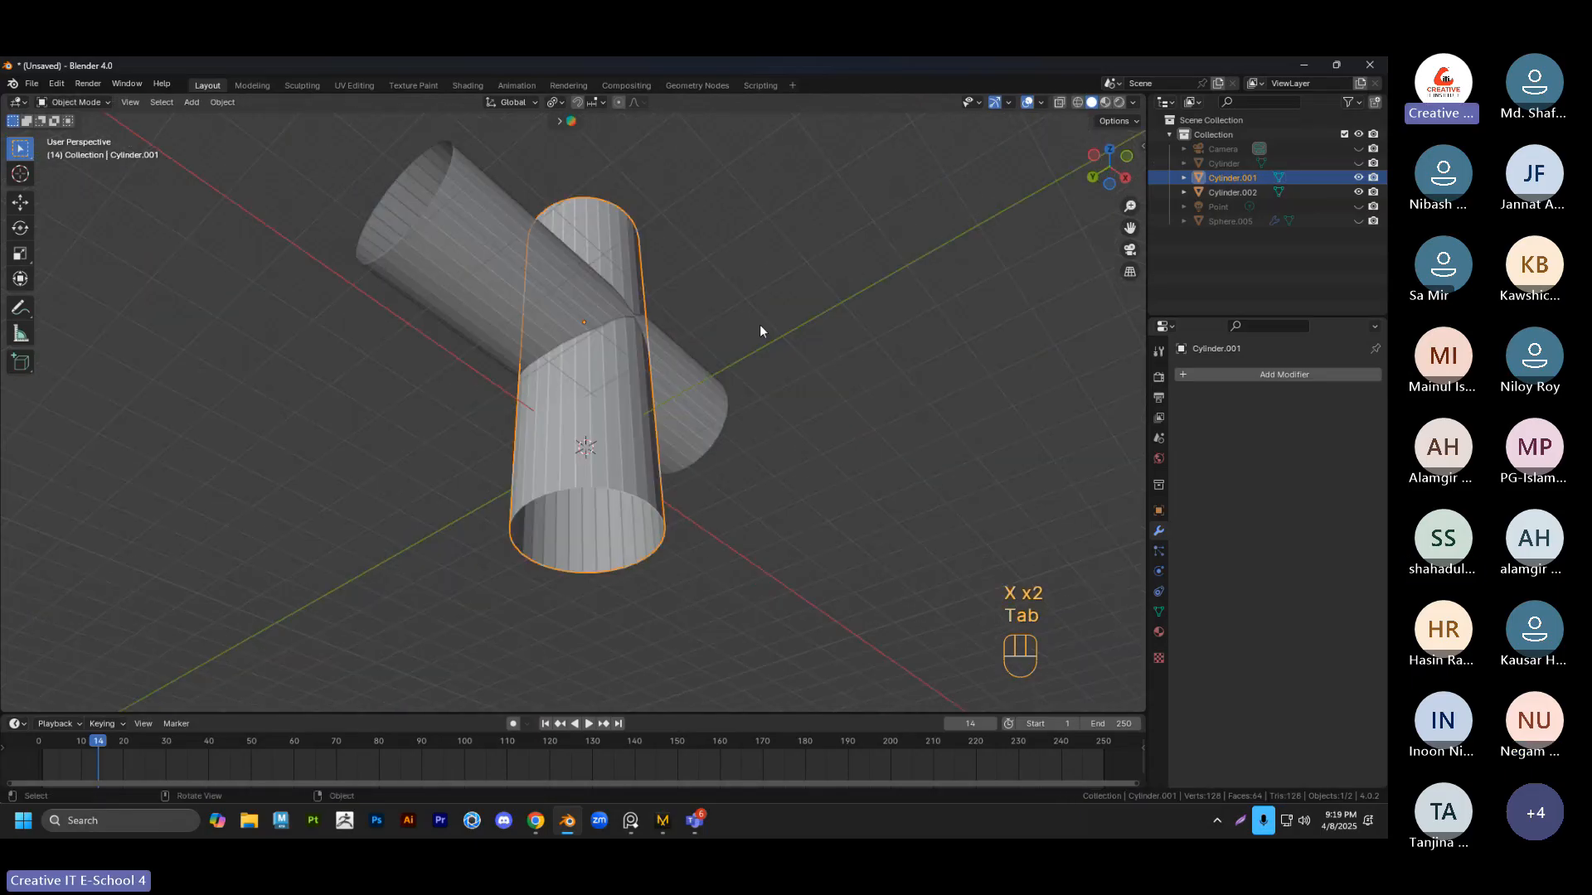
left_click(757, 329)
Examine the open pipe interior and the seams where the two hollow cylinders intersect
middle_click_drag(742, 380, 614, 261)
scroll(617, 405, "up", 4)
middle_click_drag(640, 384, 695, 367)
scroll(663, 388, "down", 2)
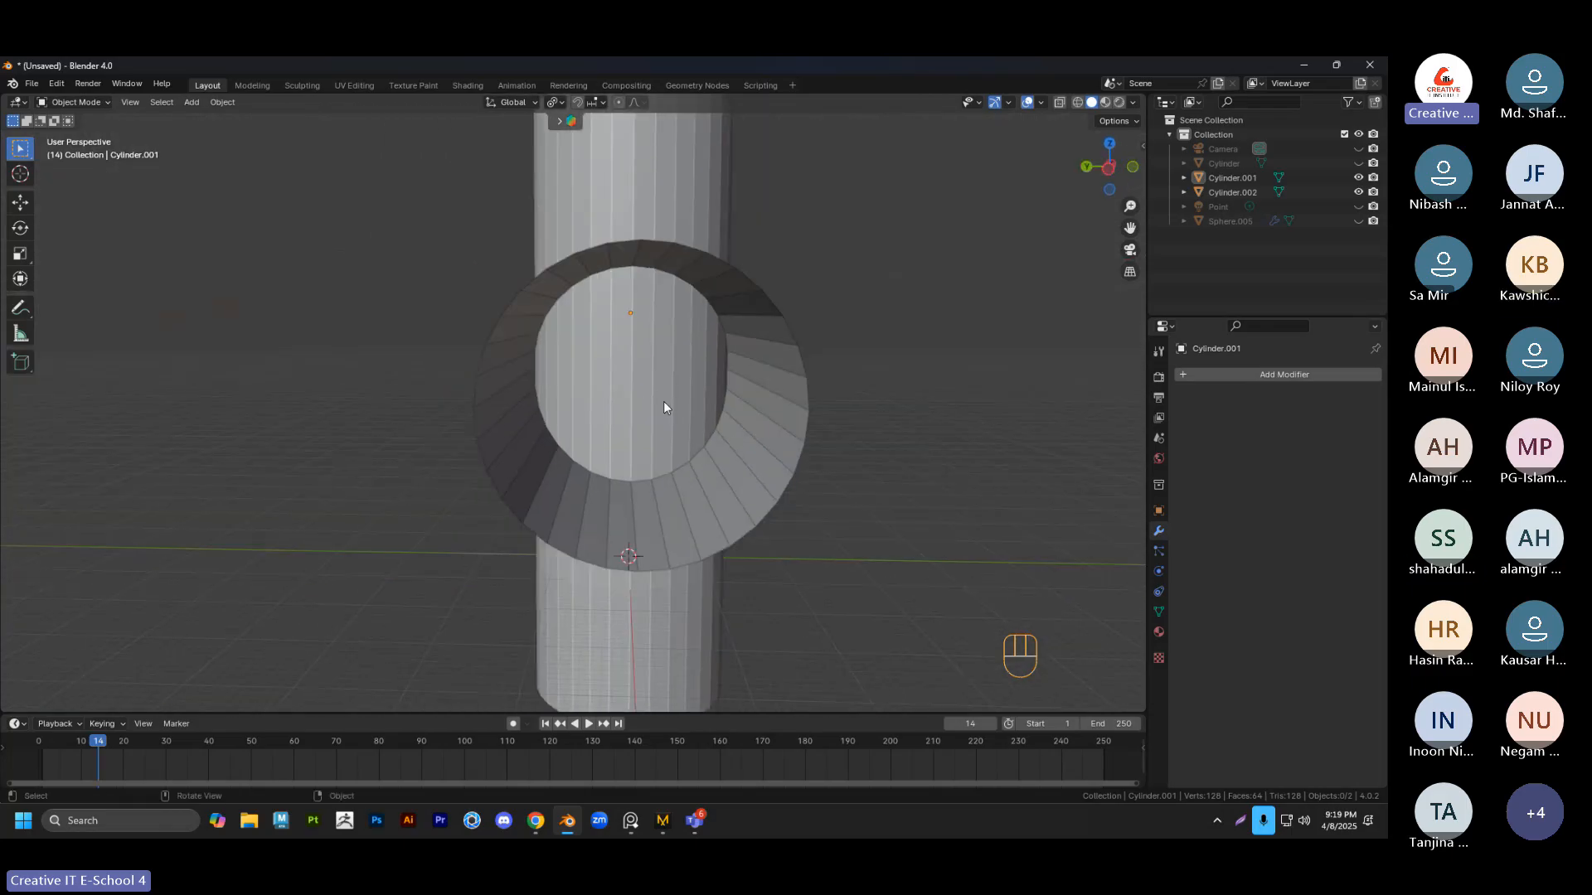
middle_click_drag(714, 430, 607, 402)
left_click(607, 402)
middle_click_drag(655, 462, 455, 408)
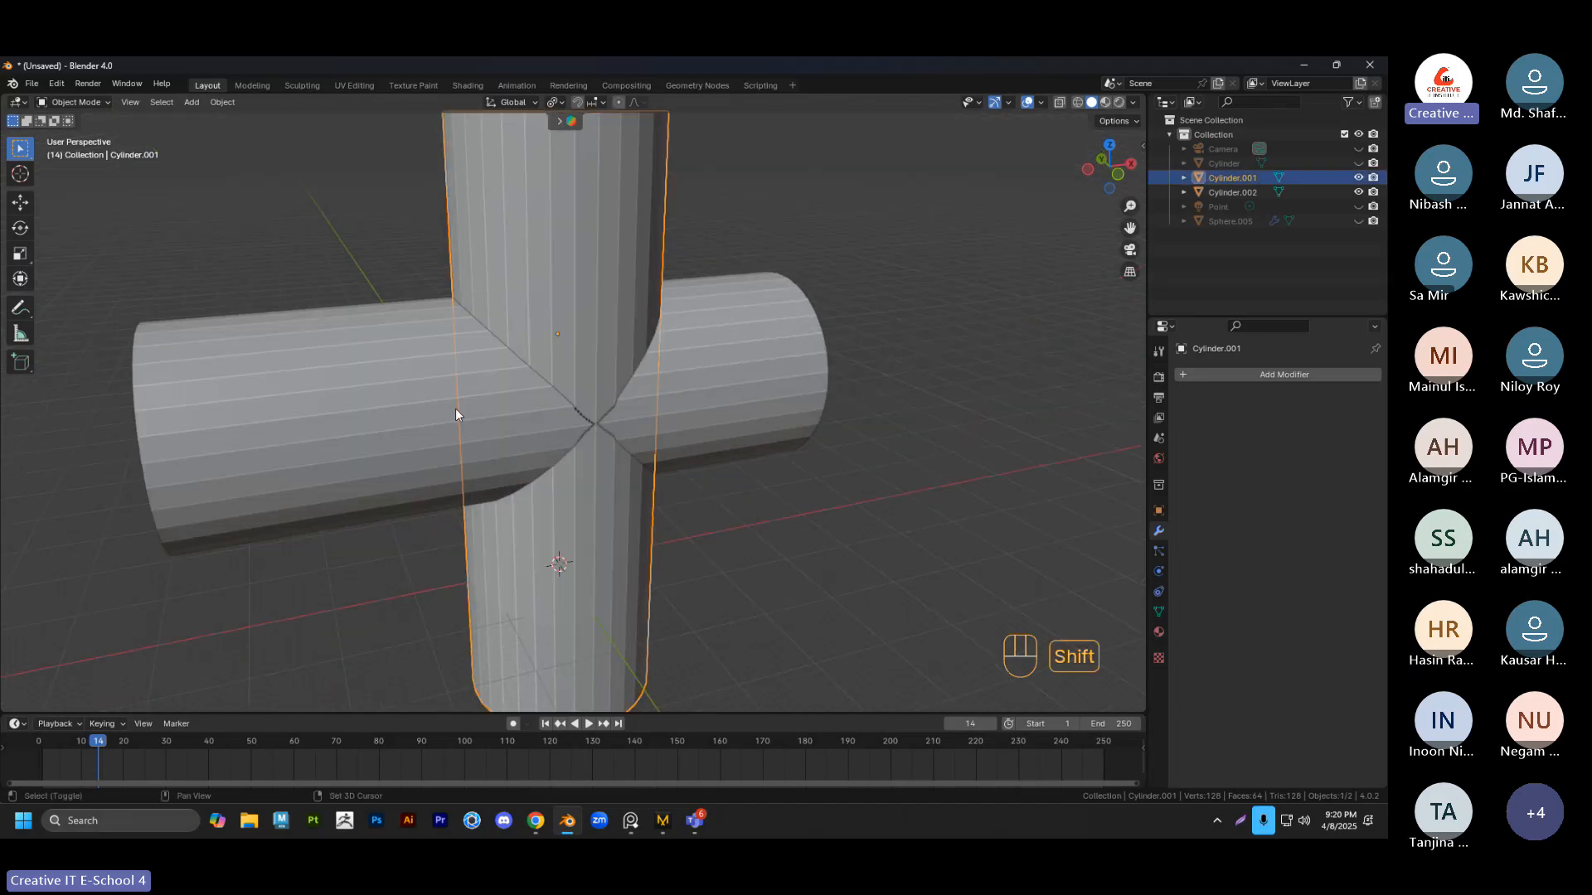
left_click(454, 407)
left_click(624, 380)
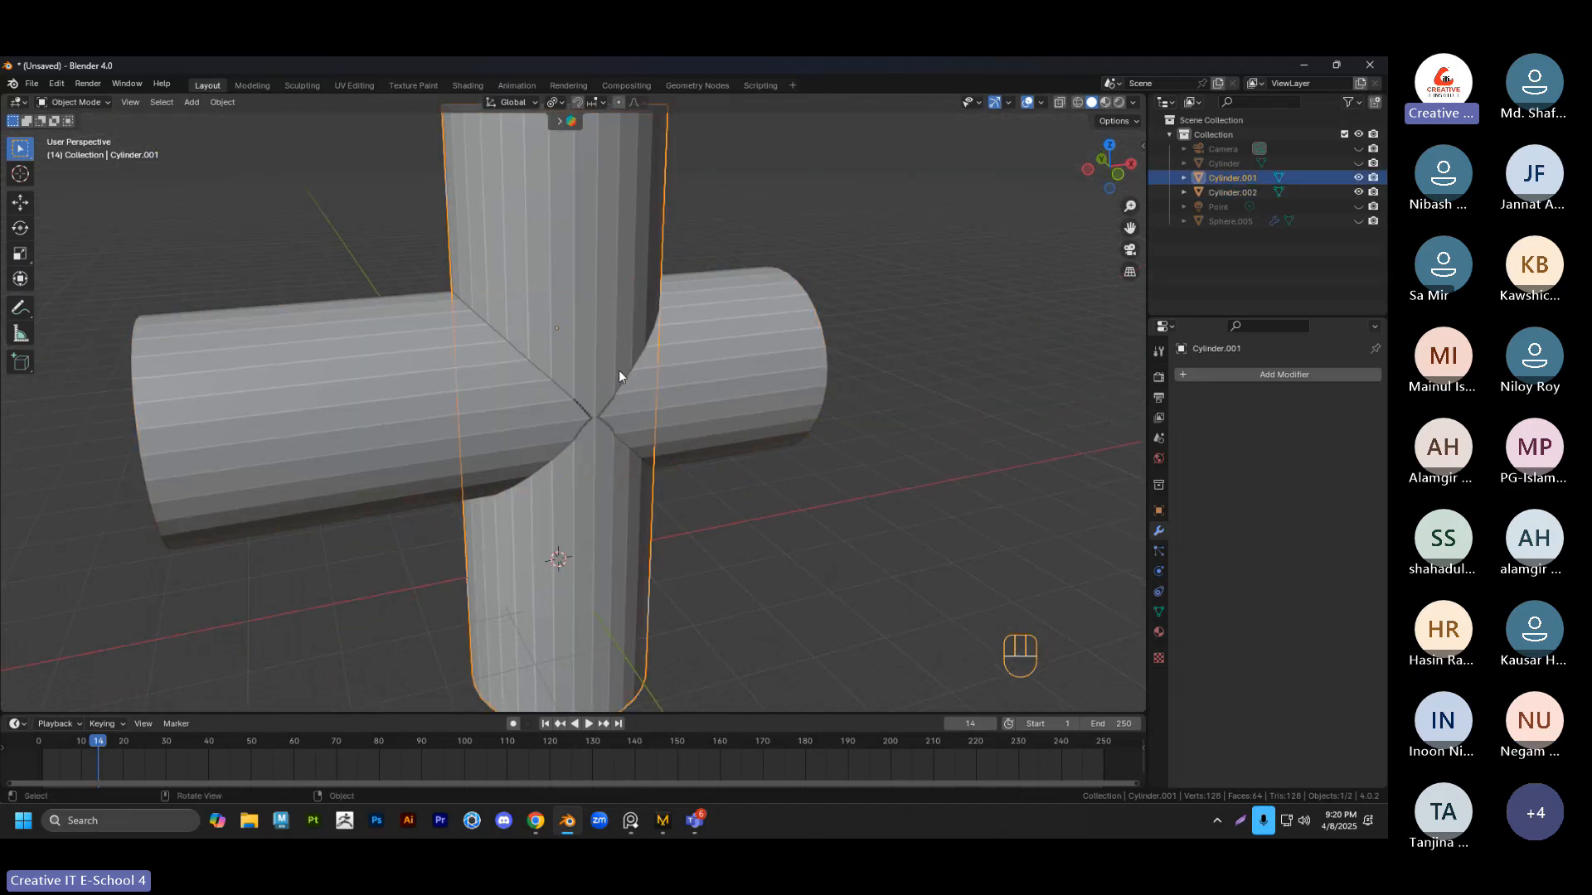
middle_click_drag(714, 347, 679, 284)
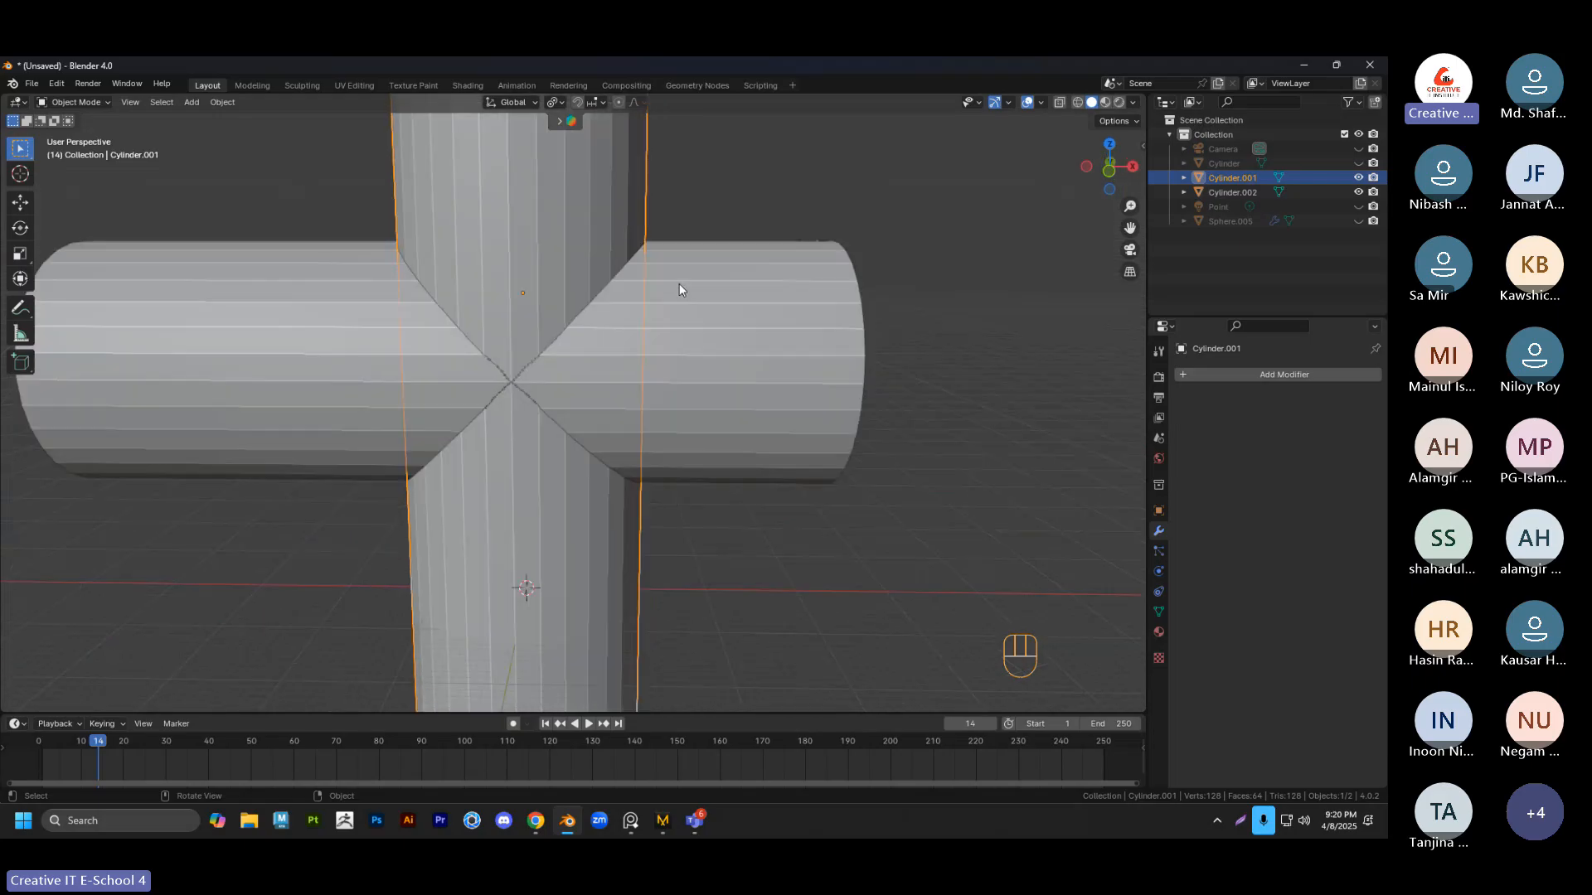
scroll(642, 362, "up", 3)
scroll(642, 361, "down", 3)
middle_click_drag(652, 400, 684, 448)
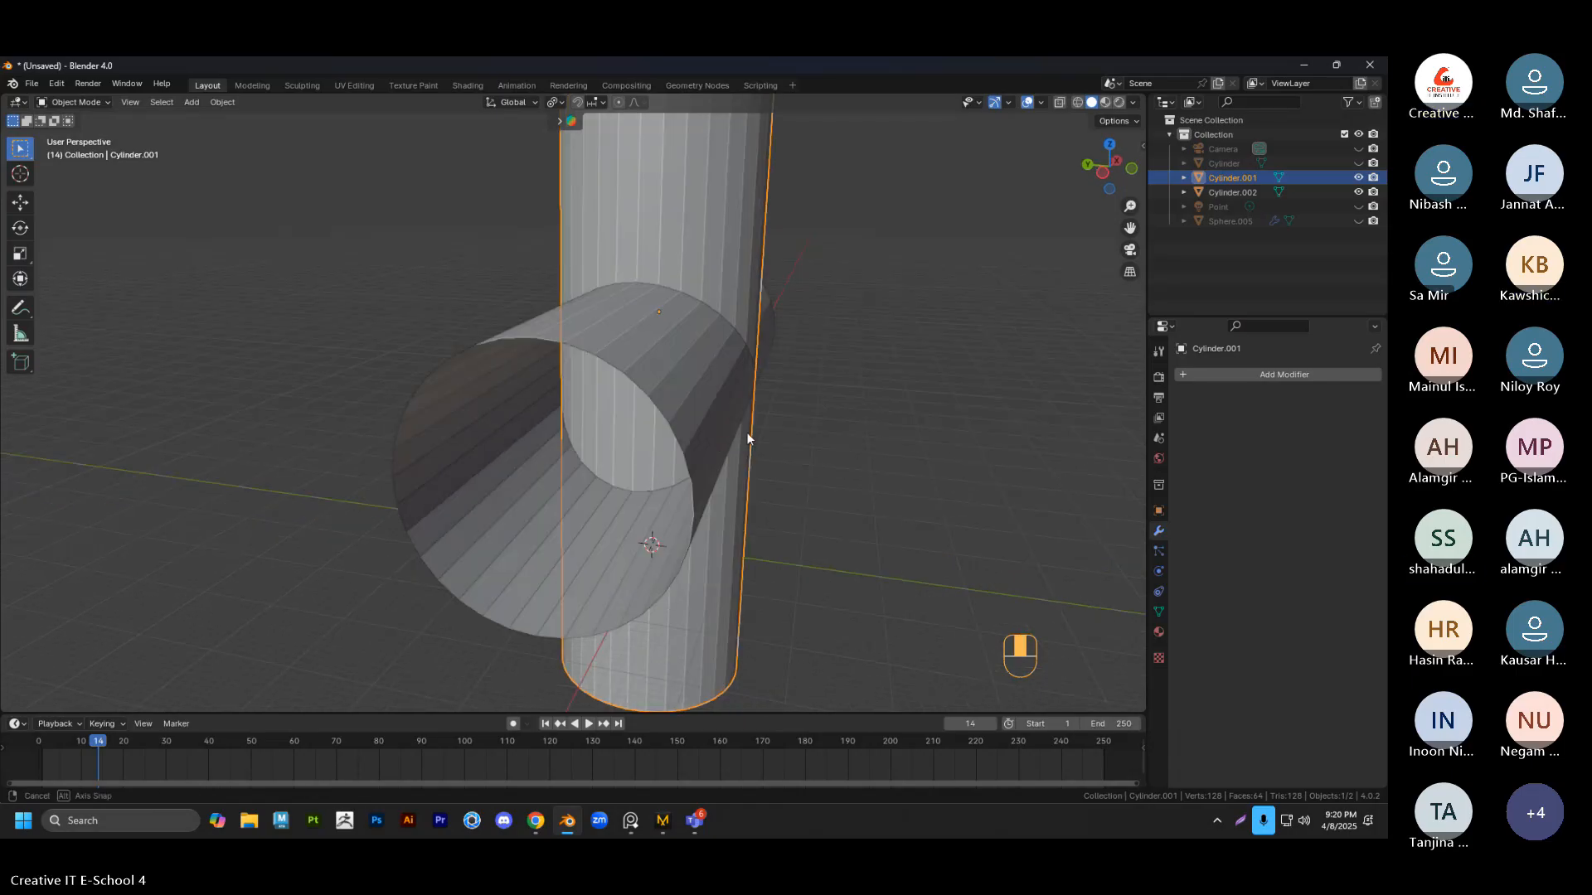
Add a Boolean modifier to the horizontal cylinder, with the vertical cylinder as its object and the operation set to Union
left_click(844, 461)
middle_click_drag(844, 461, 769, 449)
left_click(618, 365)
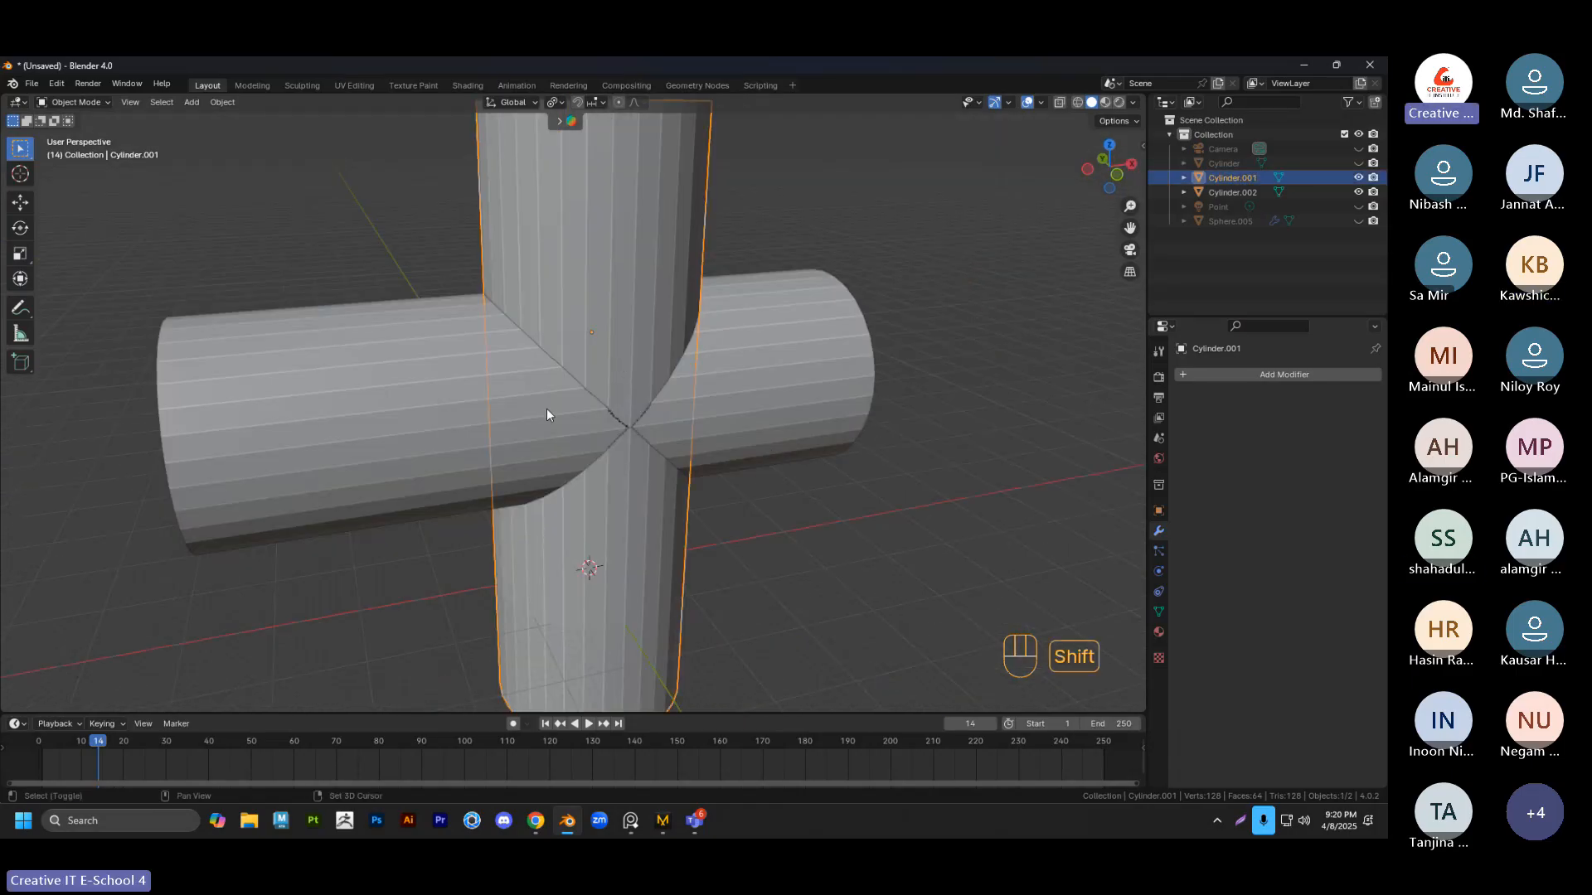
left_click(545, 408)
left_click(1225, 374)
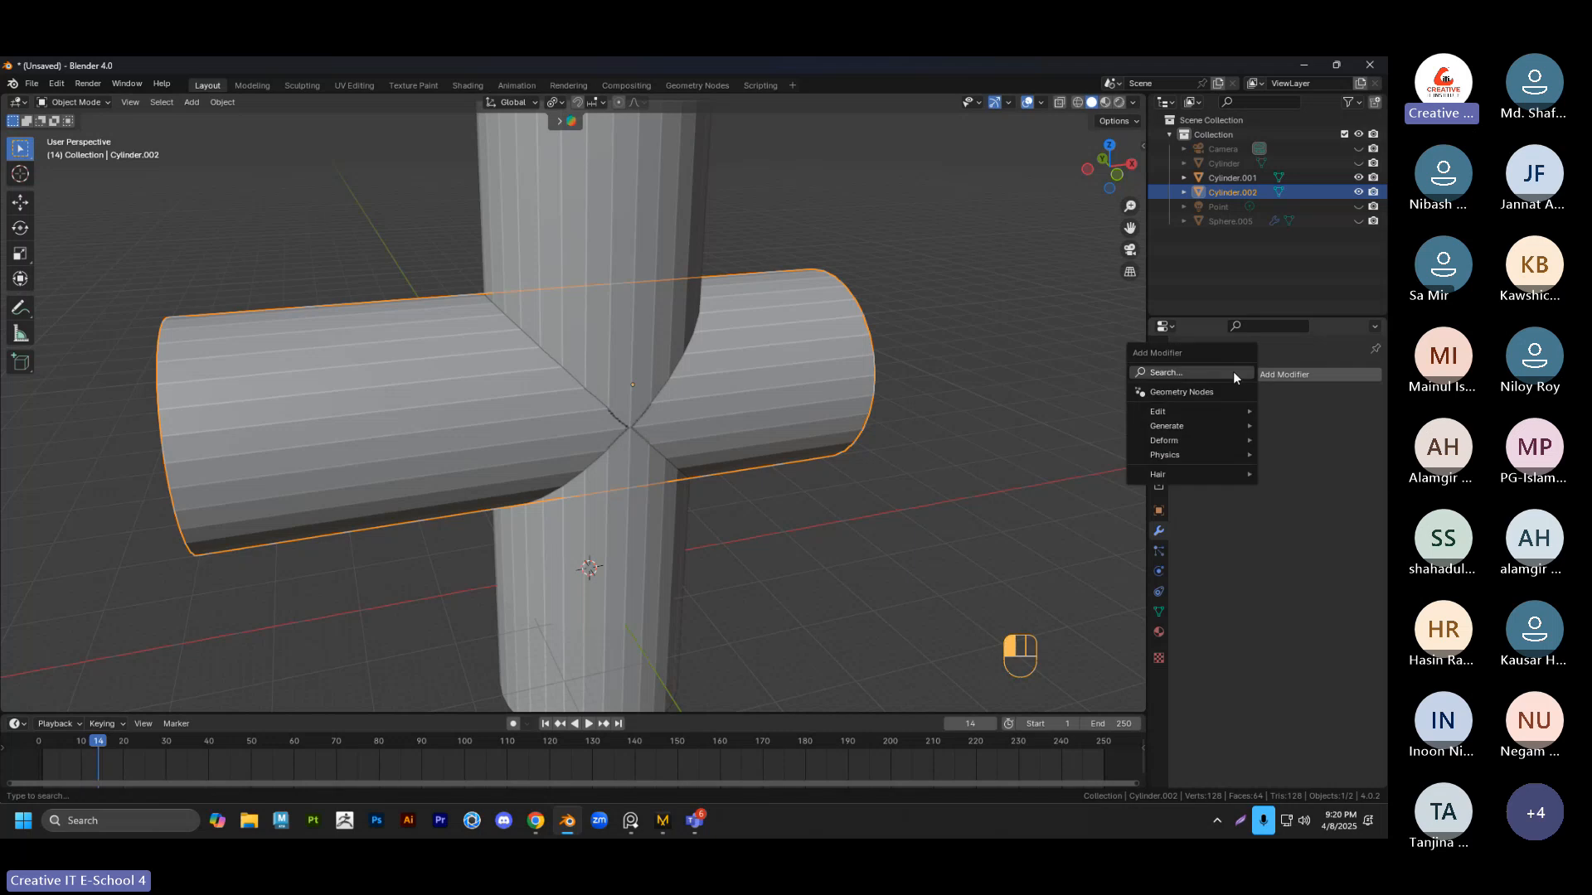
left_click(1202, 374)
left_click(1124, 414)
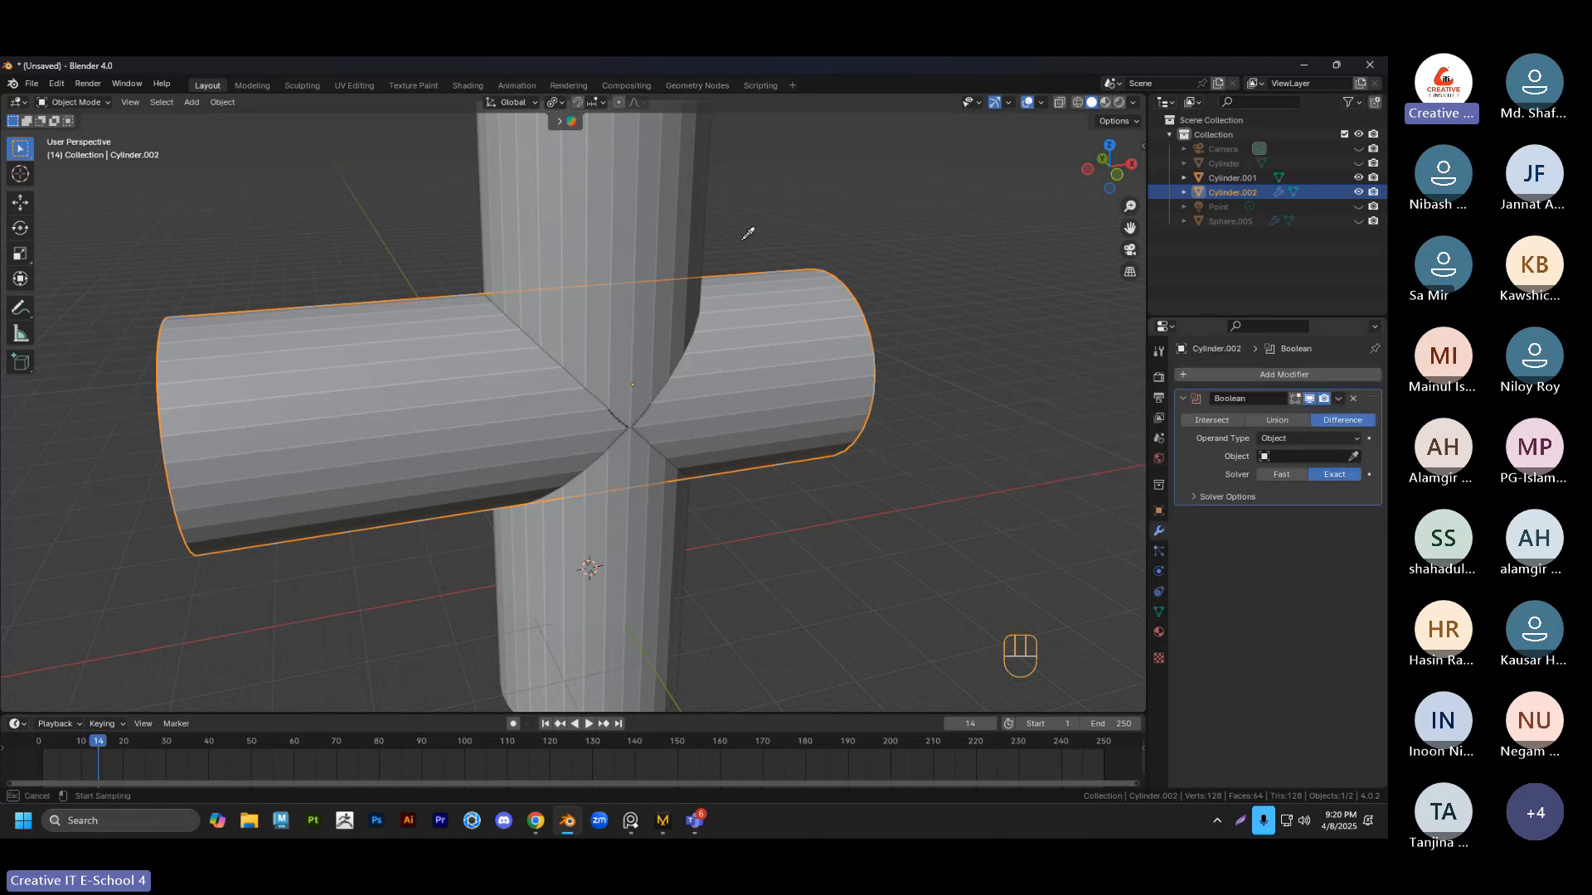
left_click(663, 236)
middle_click_drag(895, 247, 896, 414)
left_click(910, 300)
left_click(1285, 421)
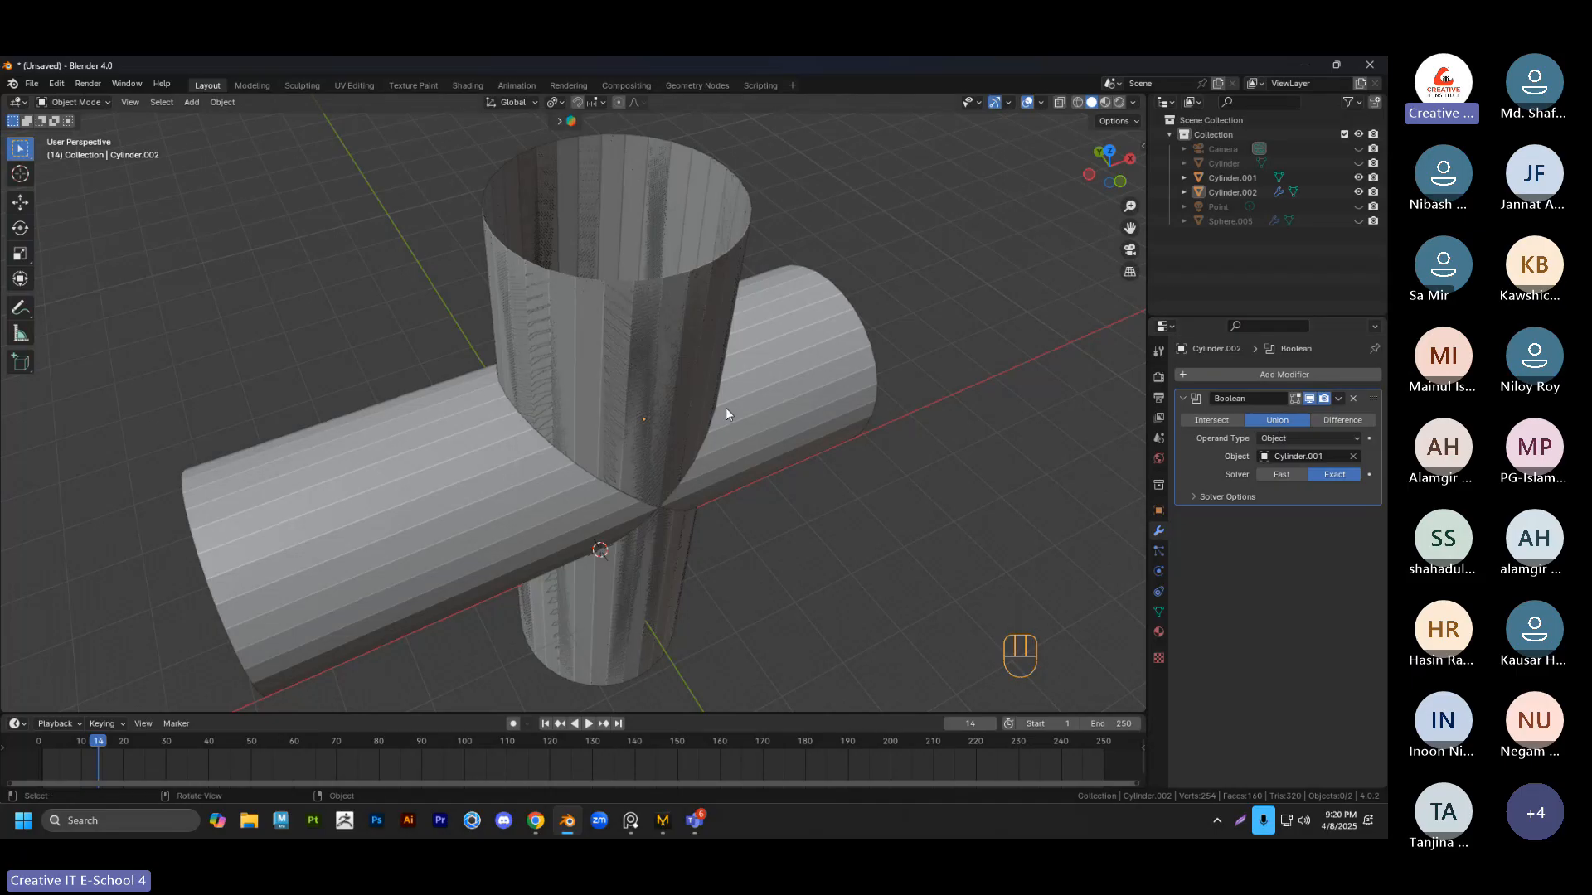
Hide the original vertical cylinder so only the united pipe junction is displayed
mouse_move(725, 406)
middle_mouse_down()
mouse_move(693, 476)
mouse_move(681, 377)
mouse_move(710, 313)
mouse_move(687, 393)
mouse_move(736, 400)
mouse_move(724, 412)
middle_mouse_up()
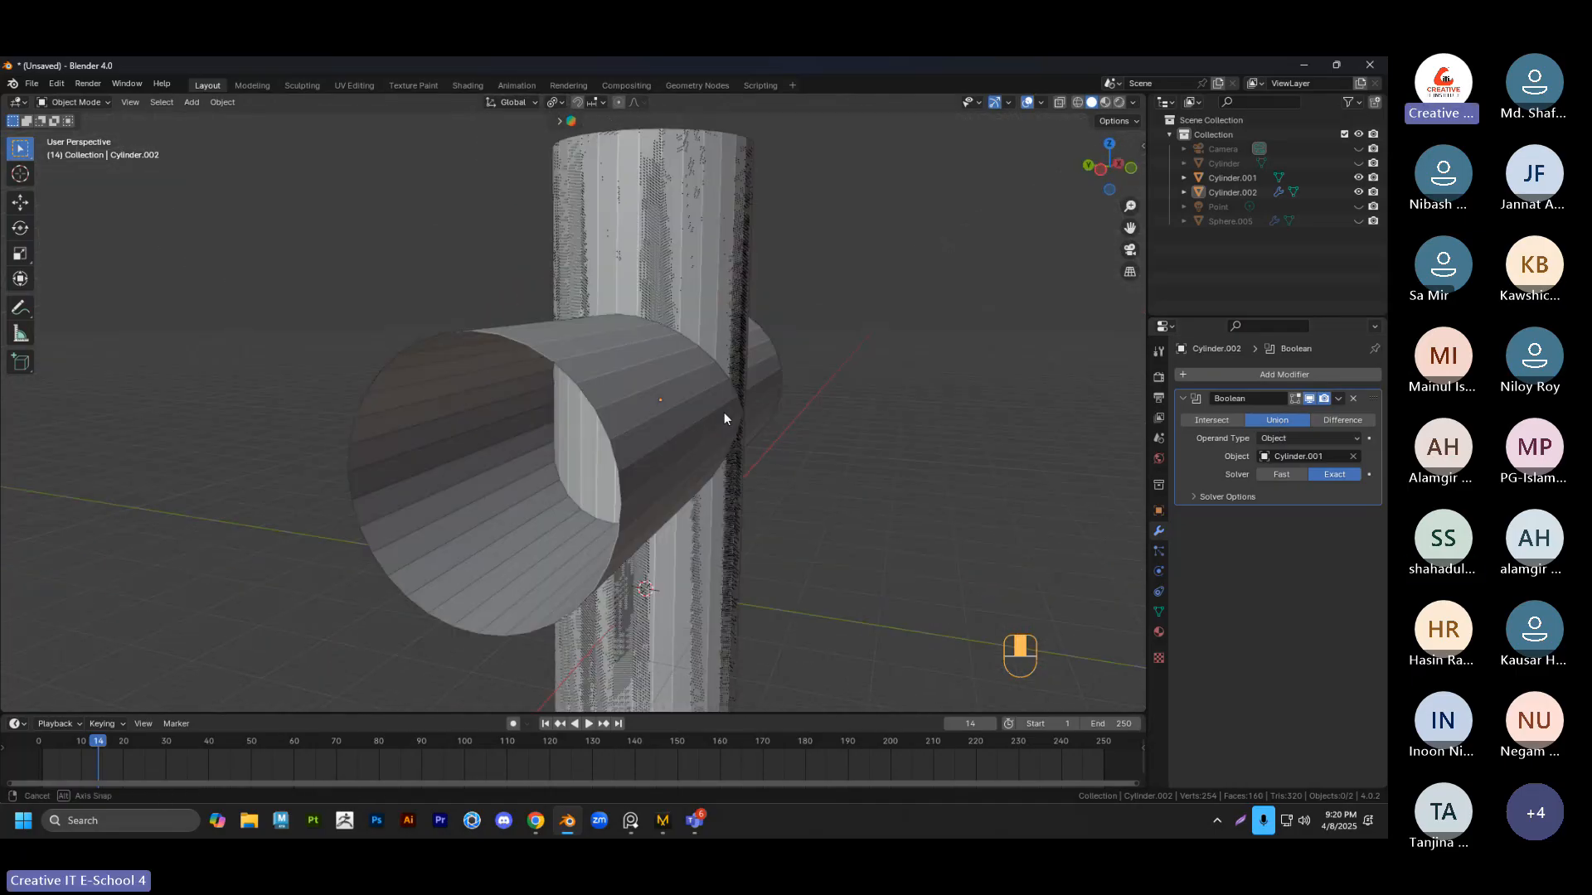
left_click(610, 435)
middle_click_drag(611, 435, 680, 415)
key("h")
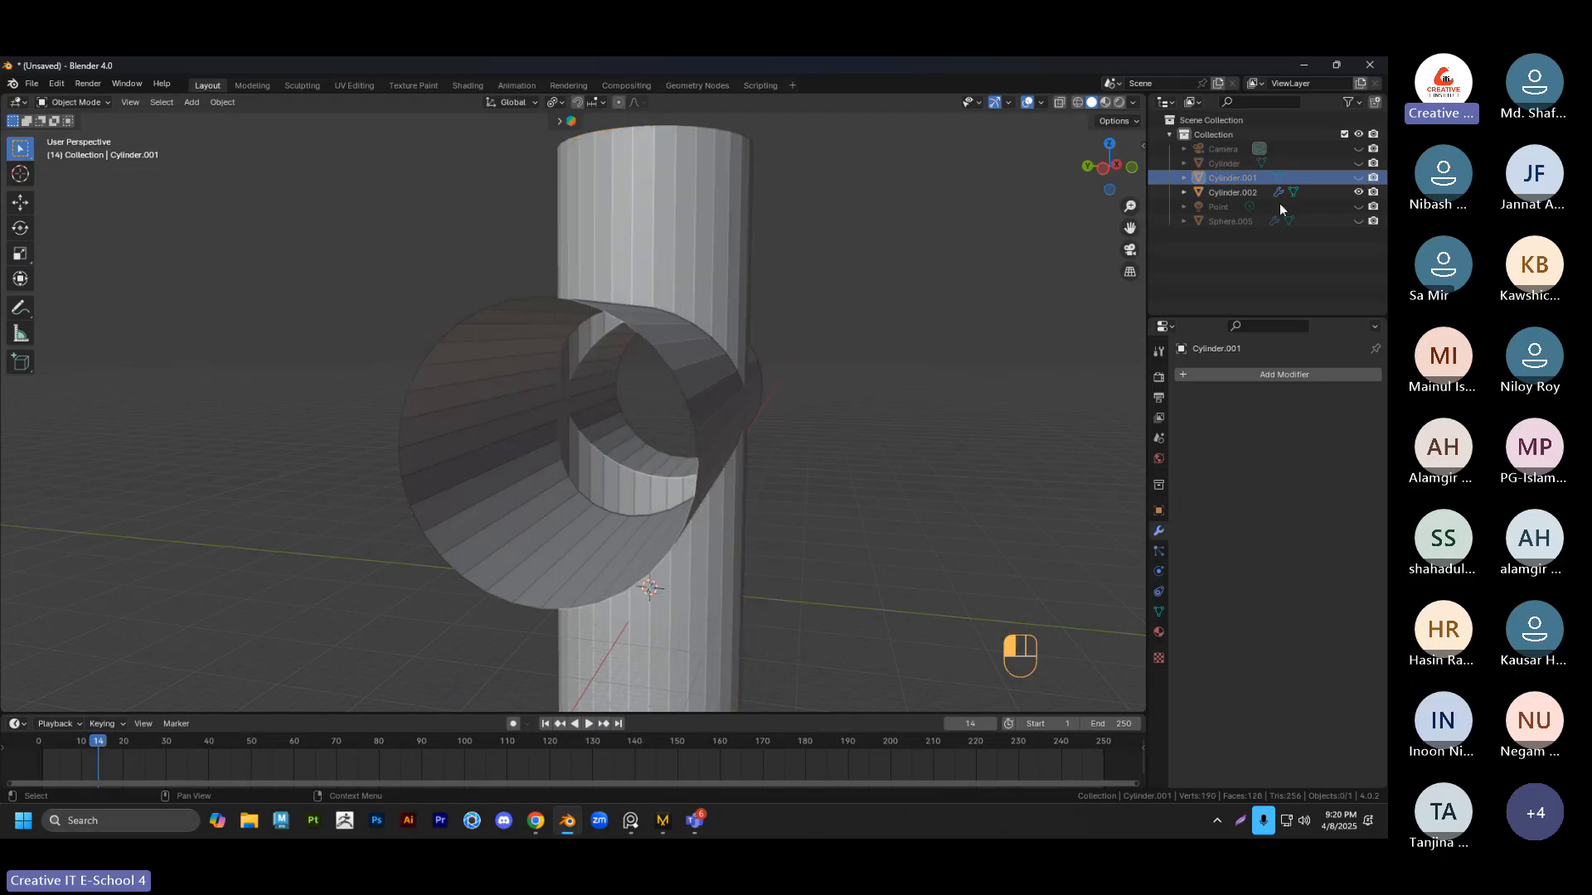
Examine the united pipe junction's interior passage and the seams between its arms from several angles
middle_click_drag(954, 365, 843, 345)
scroll(535, 448, "up", 4)
scroll(618, 435, "up", 3)
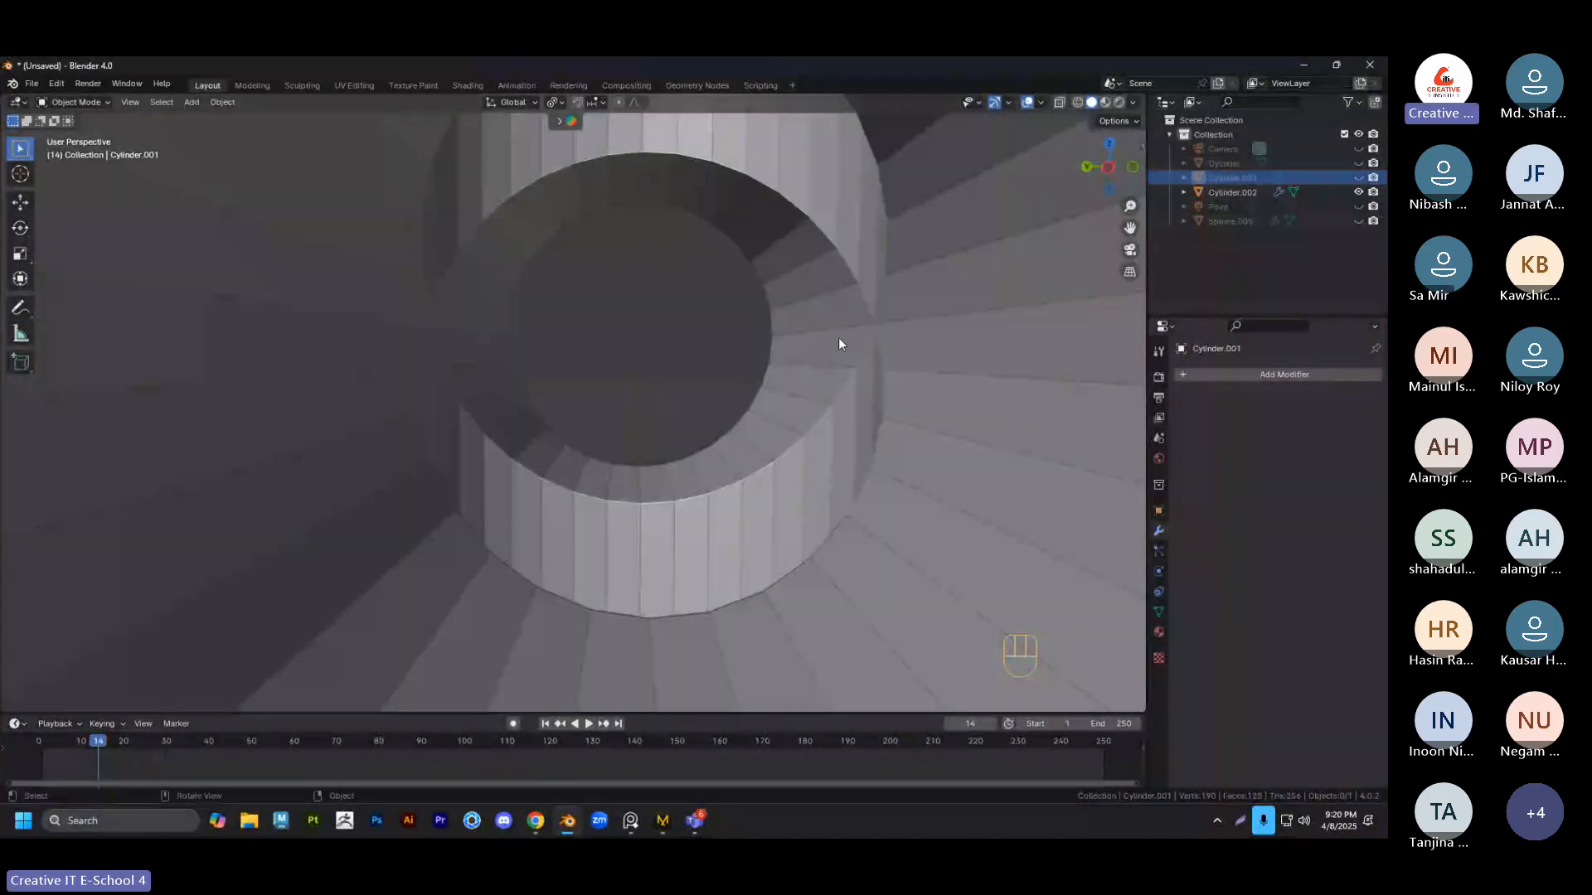
scroll(838, 337, "down", 6)
middle_click_drag(679, 317, 612, 347)
left_click(539, 408)
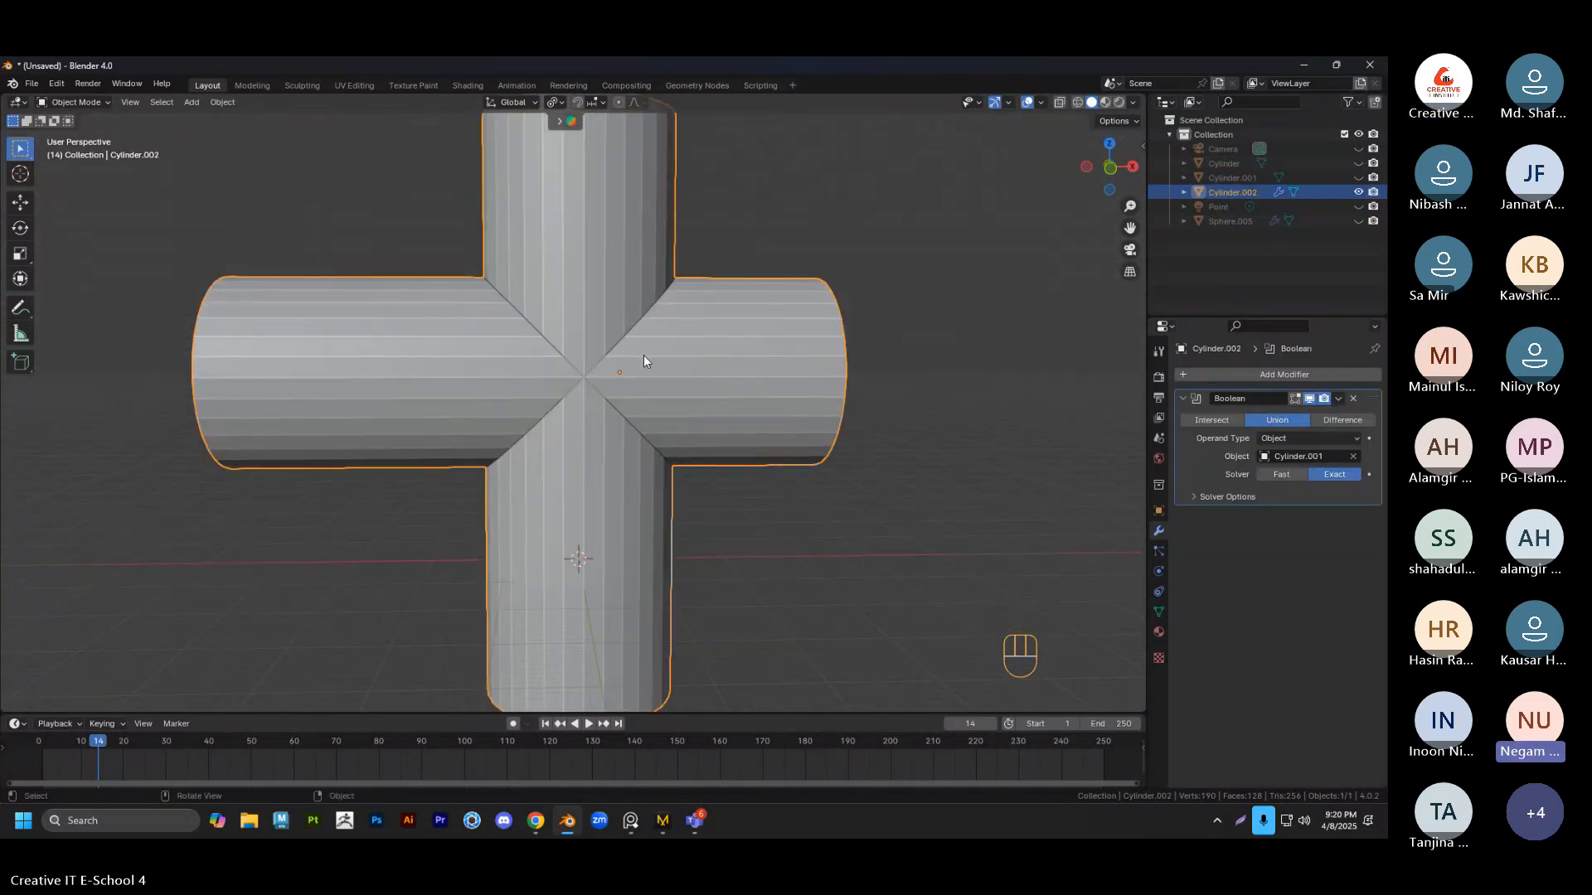
mouse_move(644, 361)
middle_mouse_down()
mouse_move(664, 411)
mouse_move(711, 434)
mouse_move(623, 373)
middle_mouse_up()
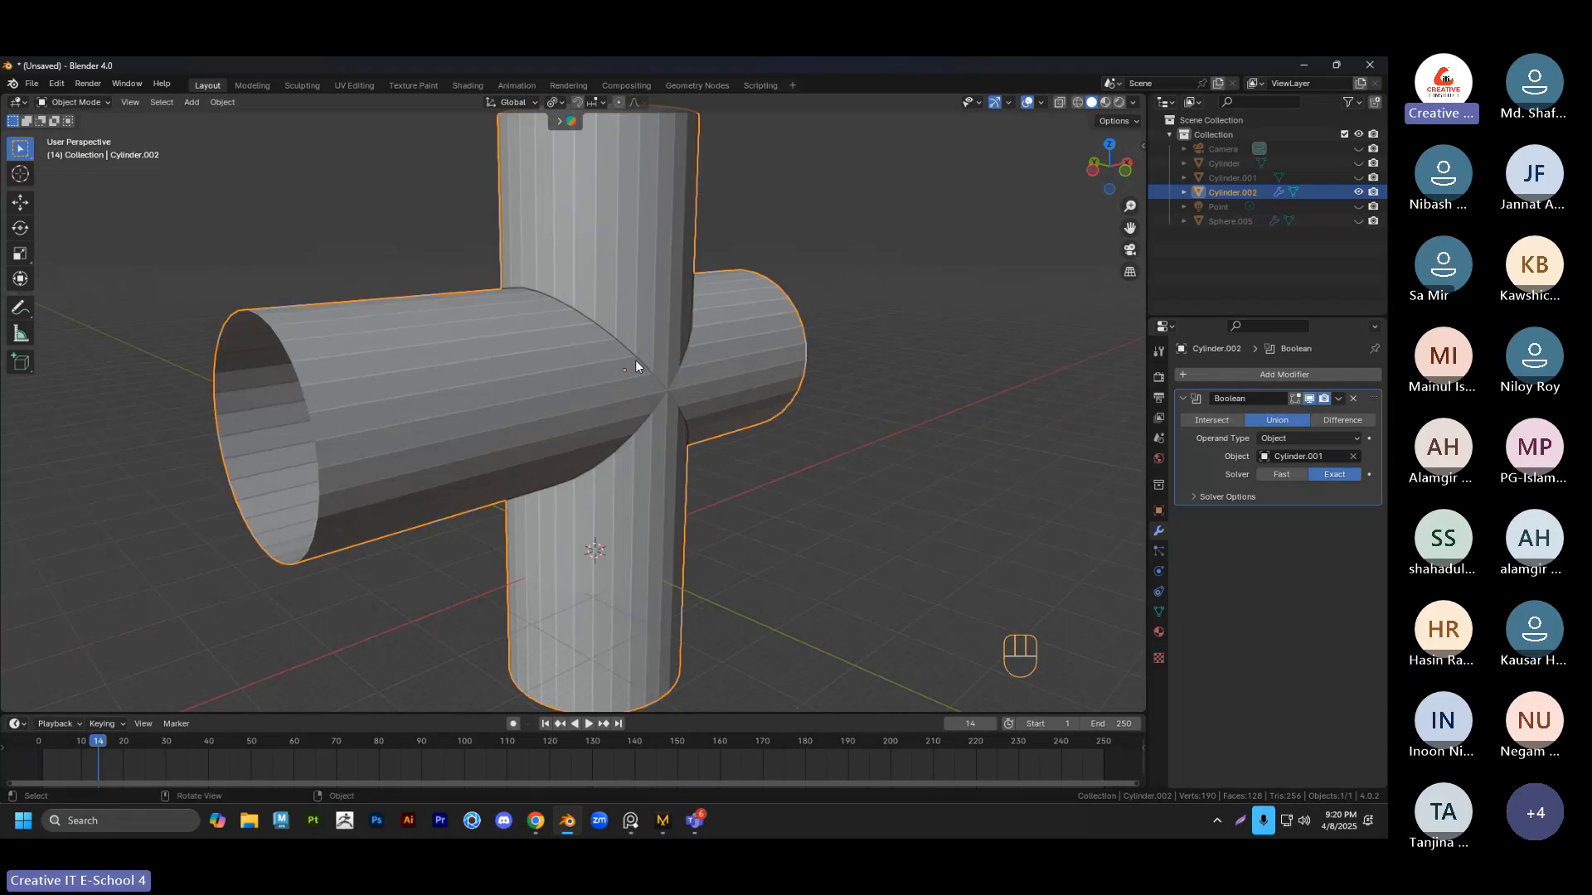
key("Tab")
key("Tab")
left_click(1338, 399)
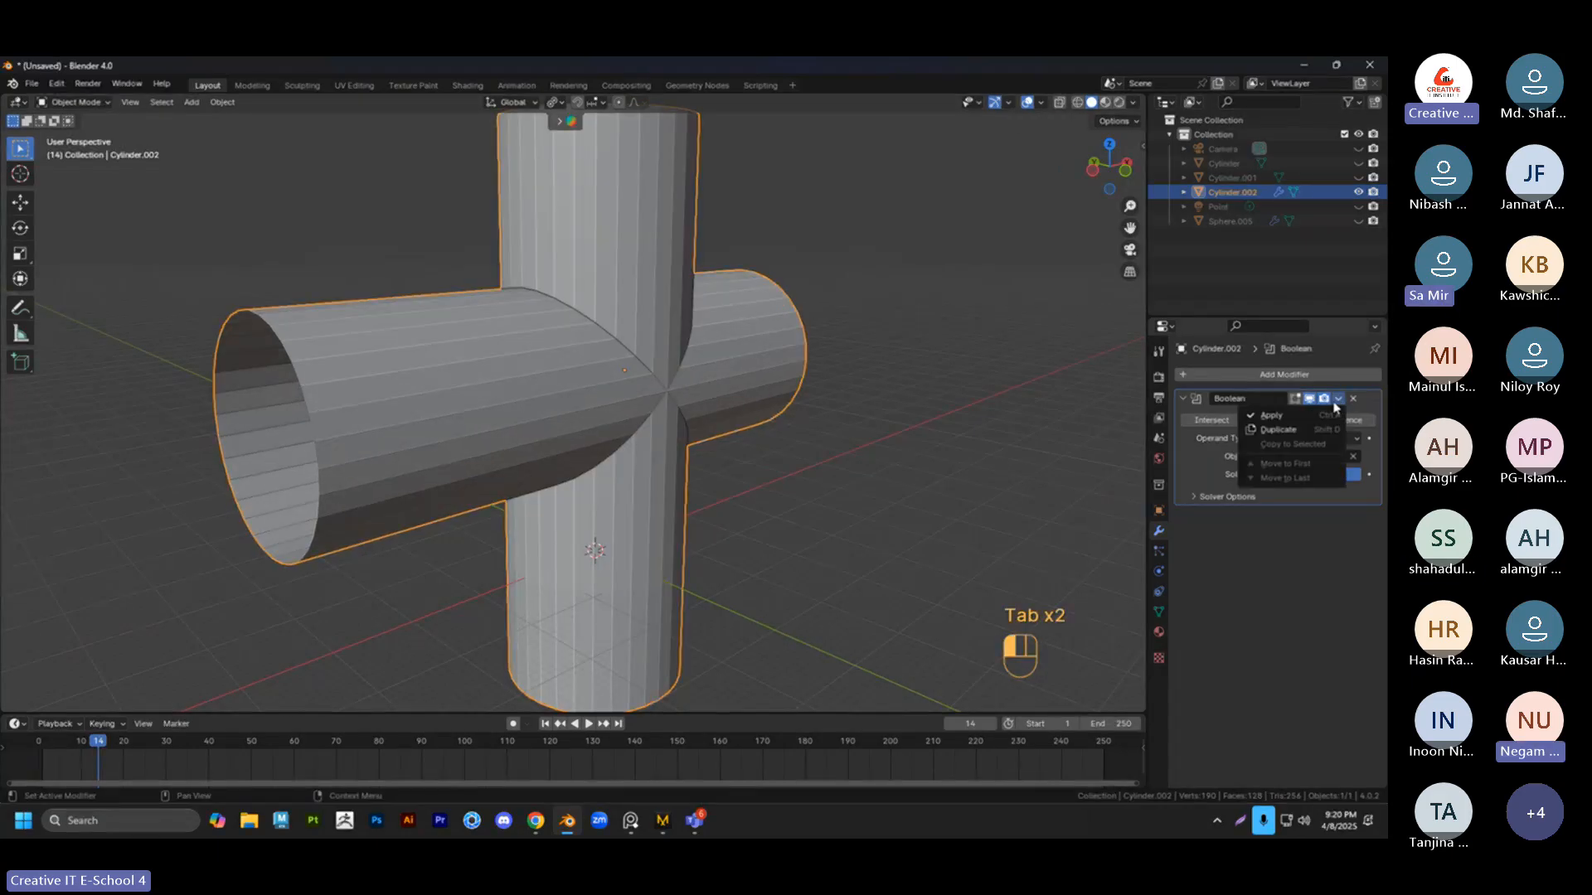
left_click(918, 406)
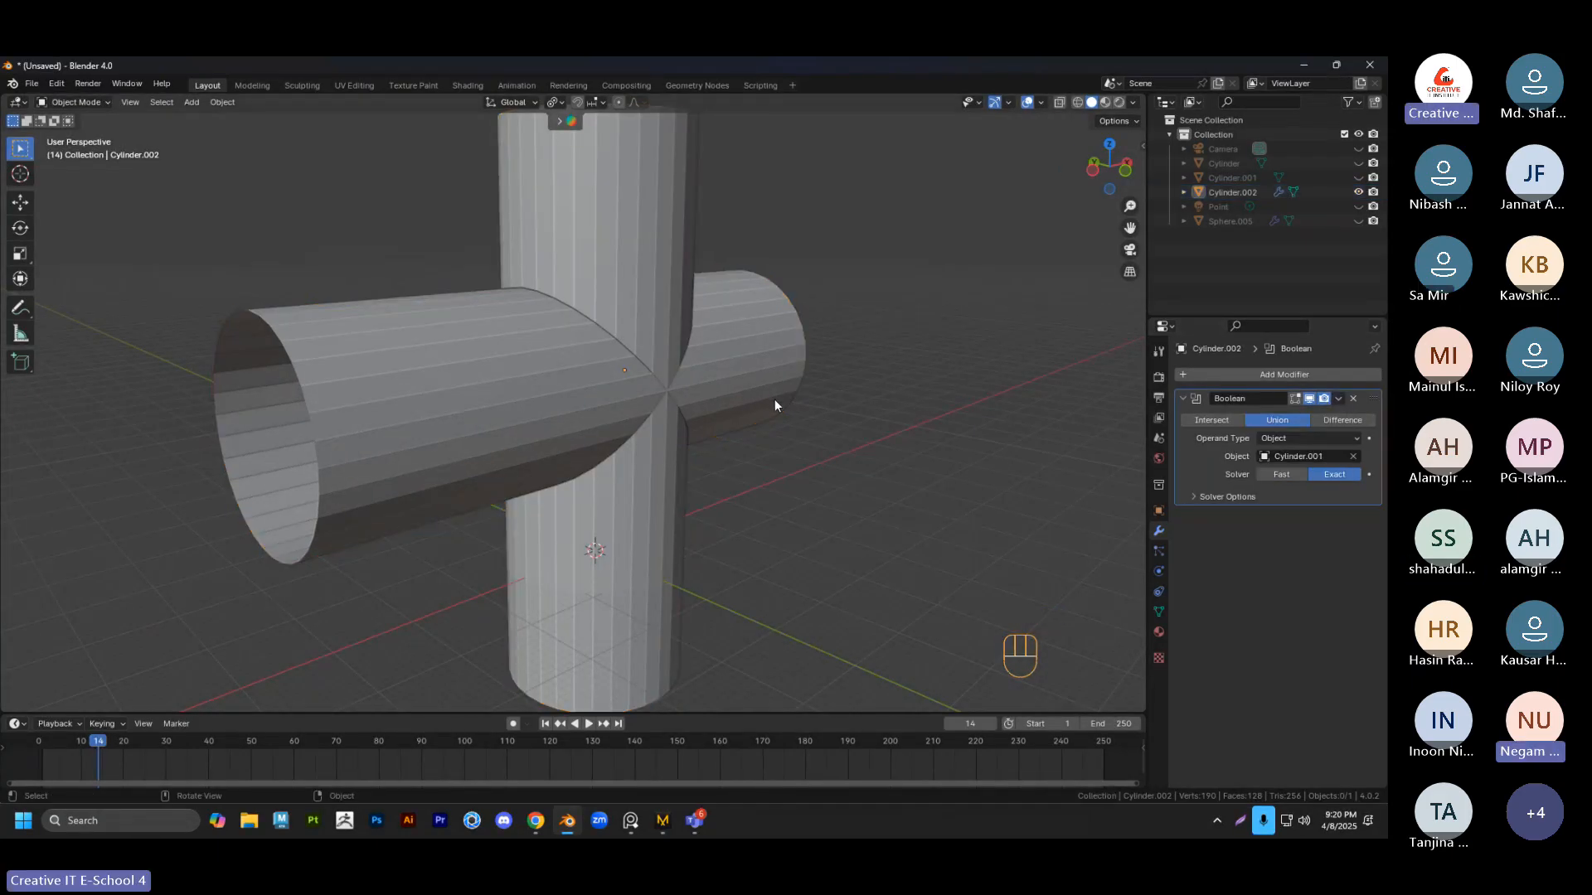
middle_click_drag(774, 400, 825, 383)
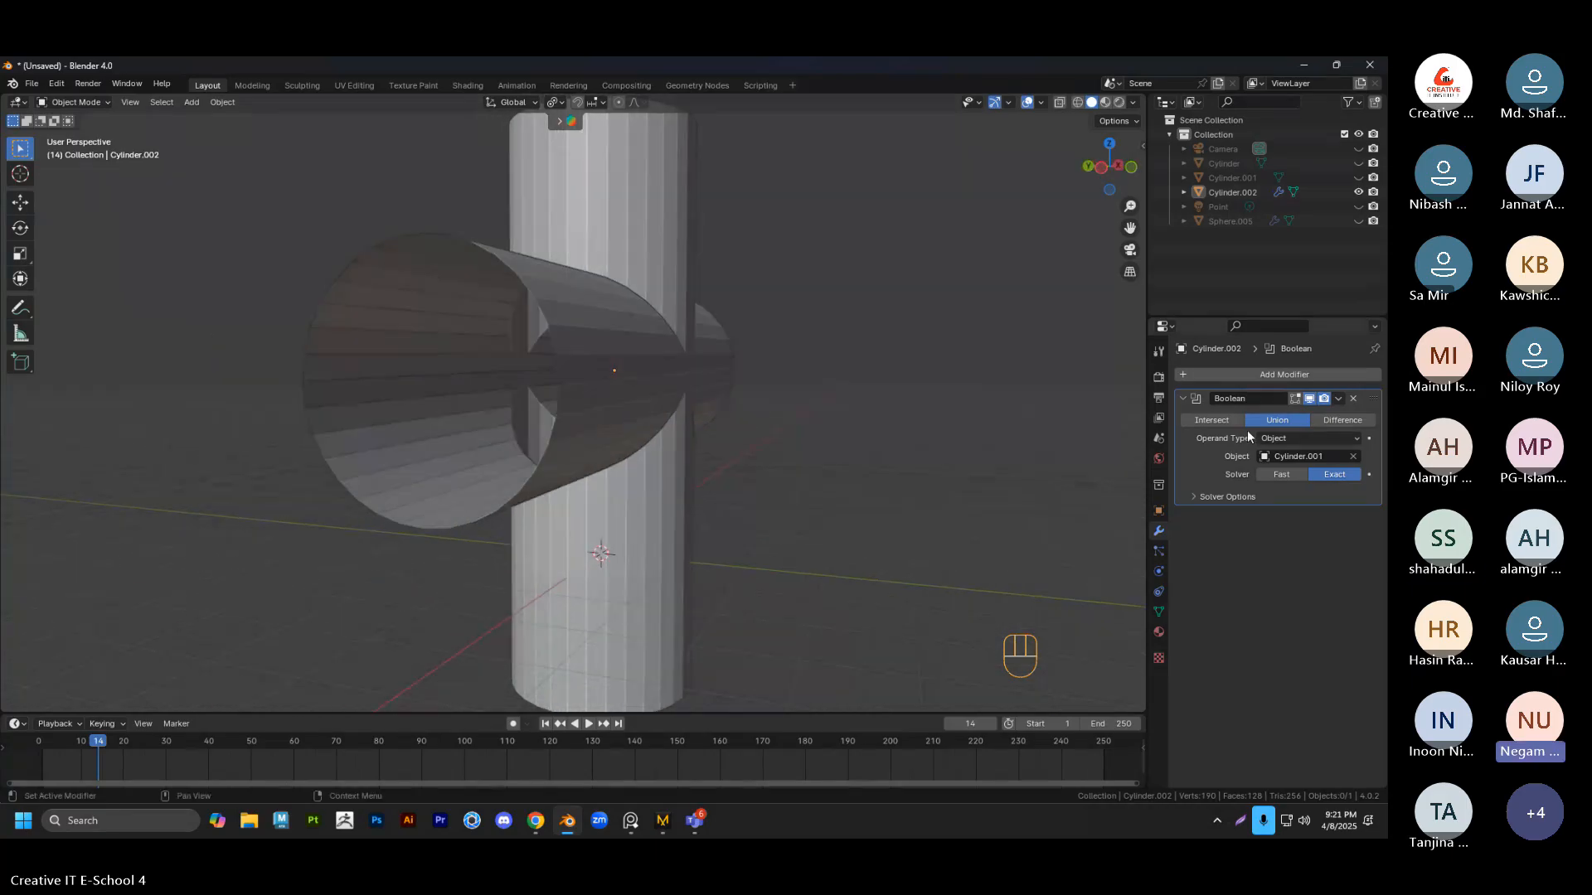
Apply the Boolean modifier on the pipe junction and keep the junction selected
left_click(1339, 399)
left_click(1310, 416)
left_click(615, 392)
Inspect the mesh edges at the centre of the pipe junction in Edit Mode and return to Object Mode
middle_click_drag(615, 391, 672, 401)
key("Tab")
scroll(644, 421, "up", 6)
key("Tab")
key("Tab")
middle_click_drag(608, 334, 540, 324)
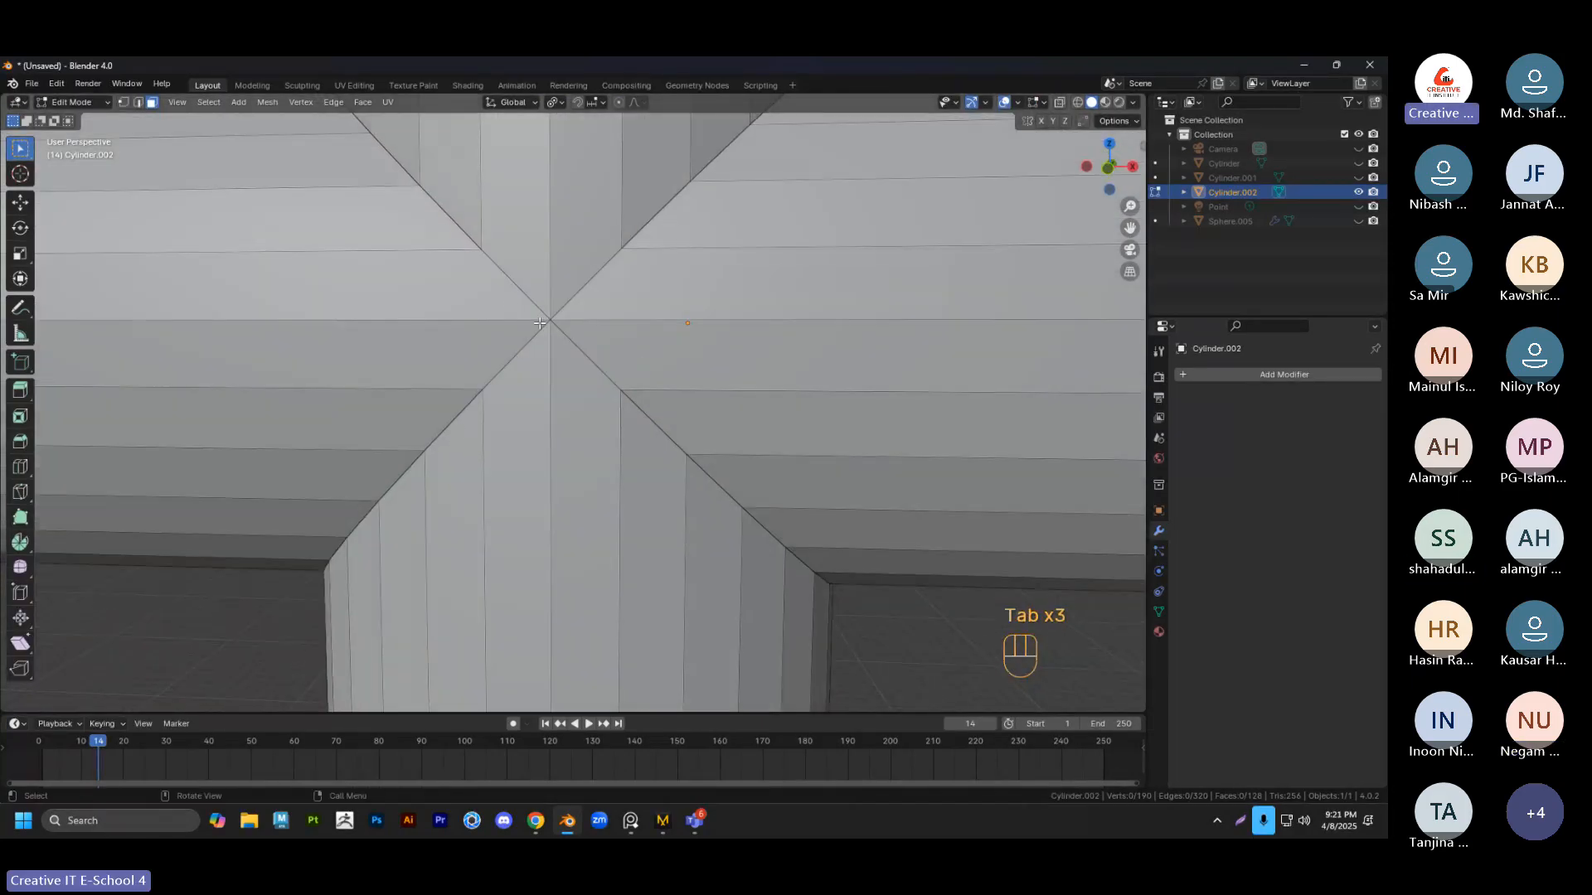
scroll(536, 308, "down", 6)
key("Tab")
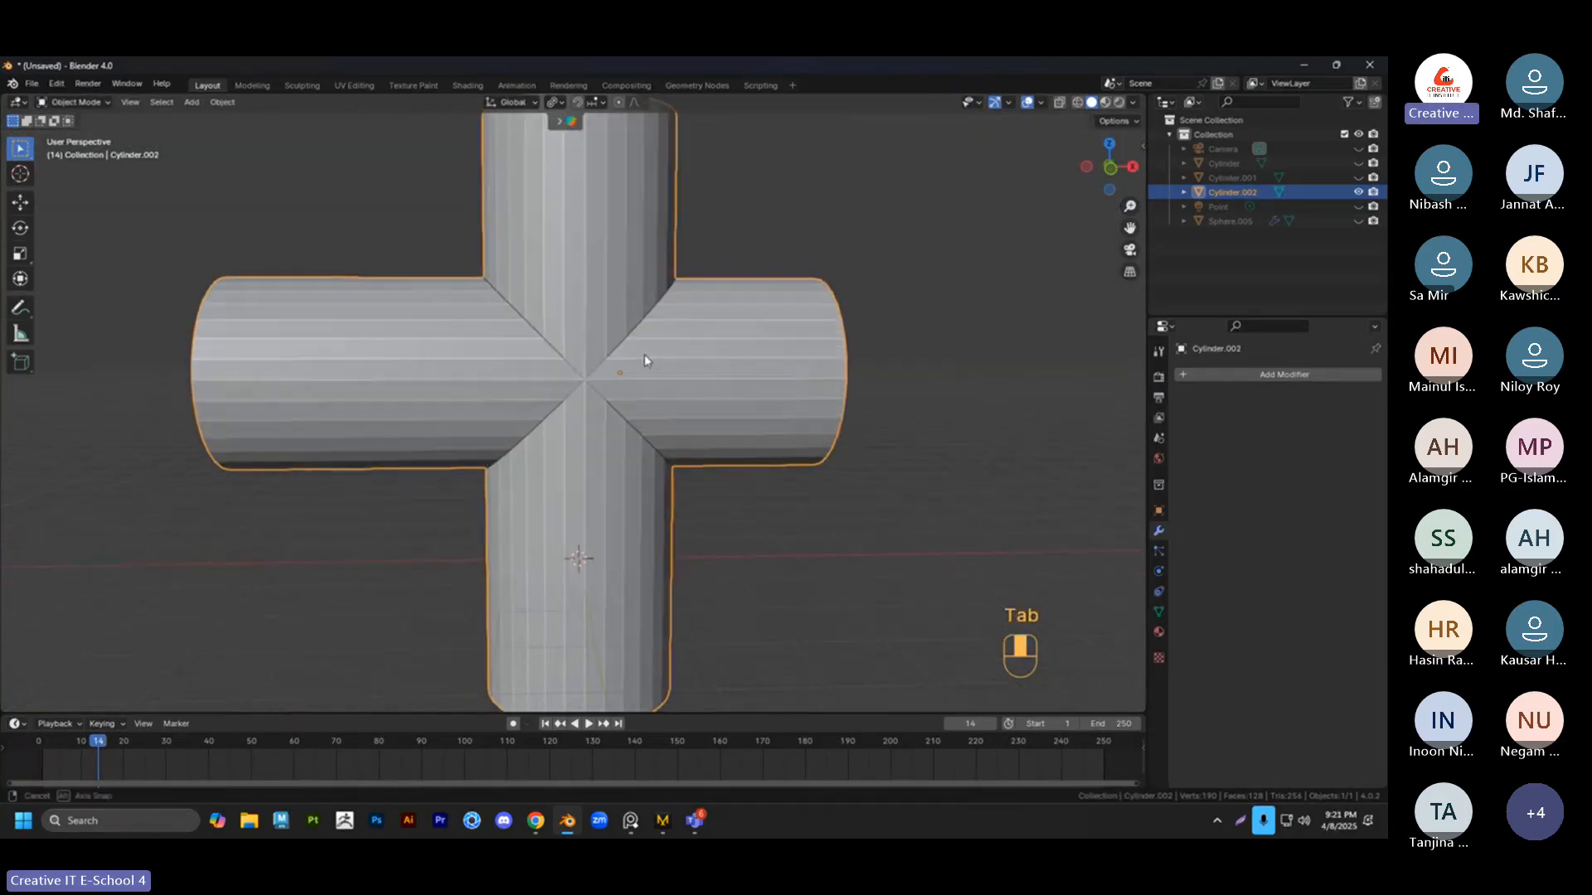
Apply Shade Smooth to the pipe junction and deselect it
scroll(652, 360, "down", 1)
middle_click_drag(583, 353, 628, 367)
right_click(628, 368)
left_click(580, 299)
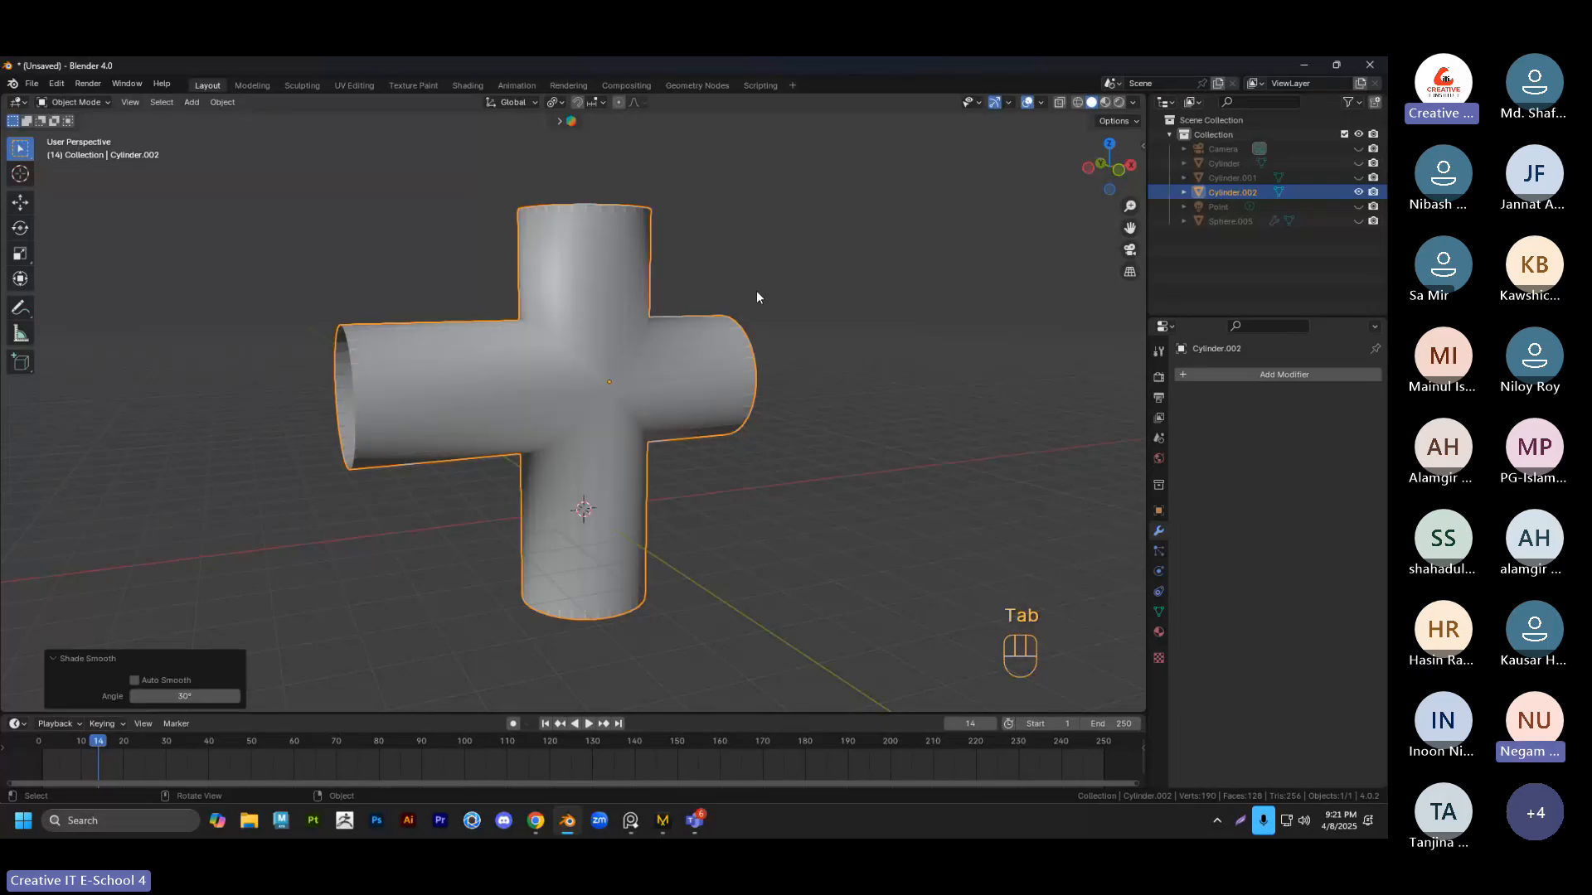
left_click(756, 294)
Add a level 2 Subdivision modifier to the pipe junction and deselect it
left_click(596, 369)
key("ctrl+2")
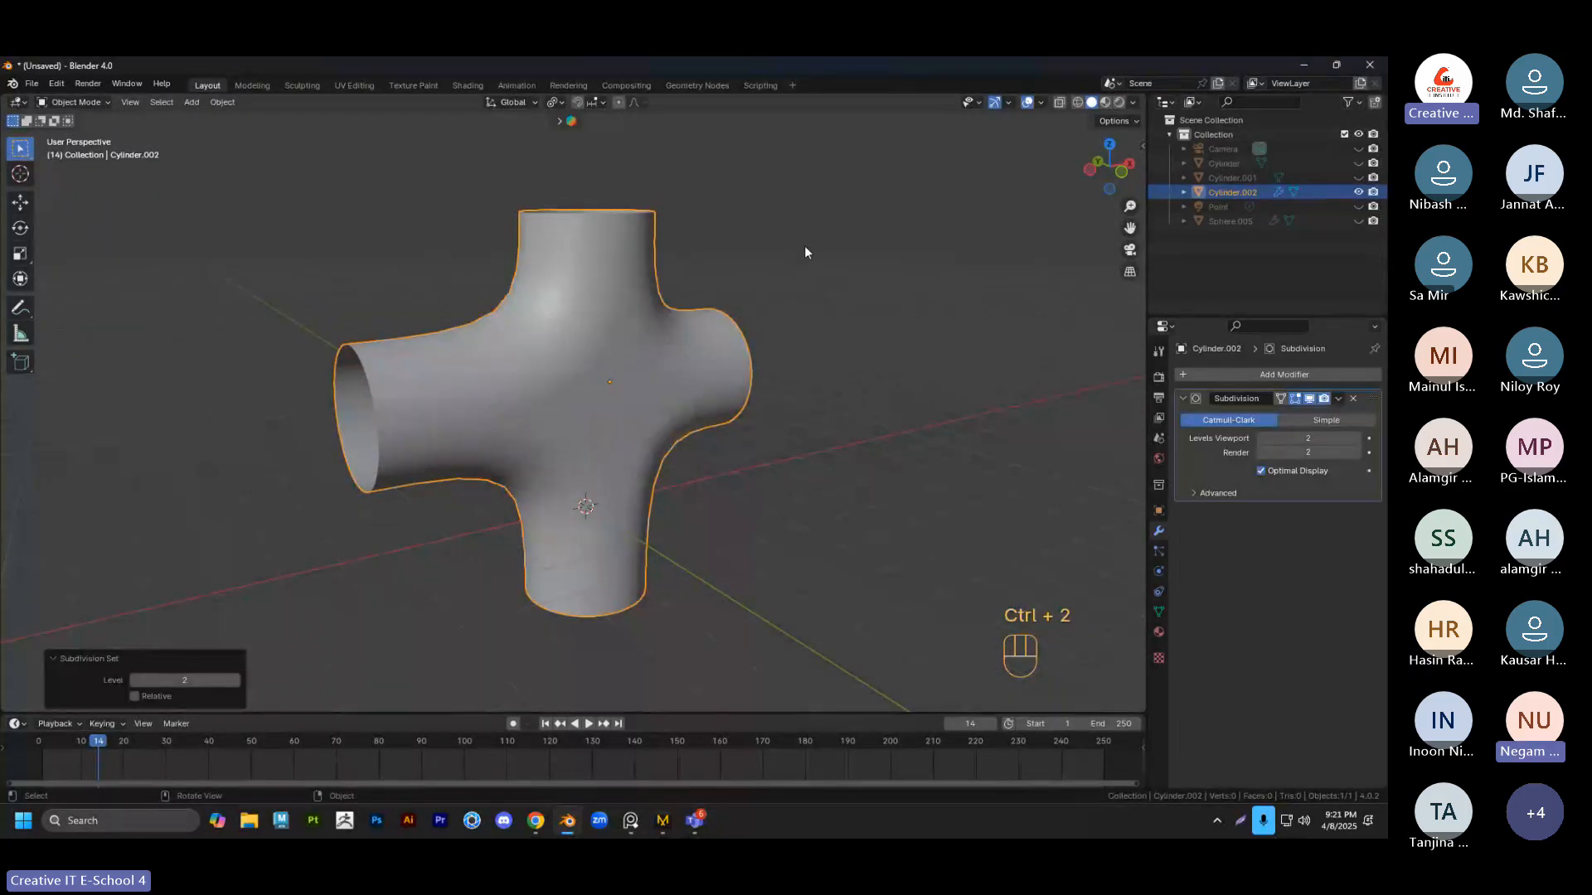
left_click(804, 336)
middle_click_drag(803, 335, 484, 362)
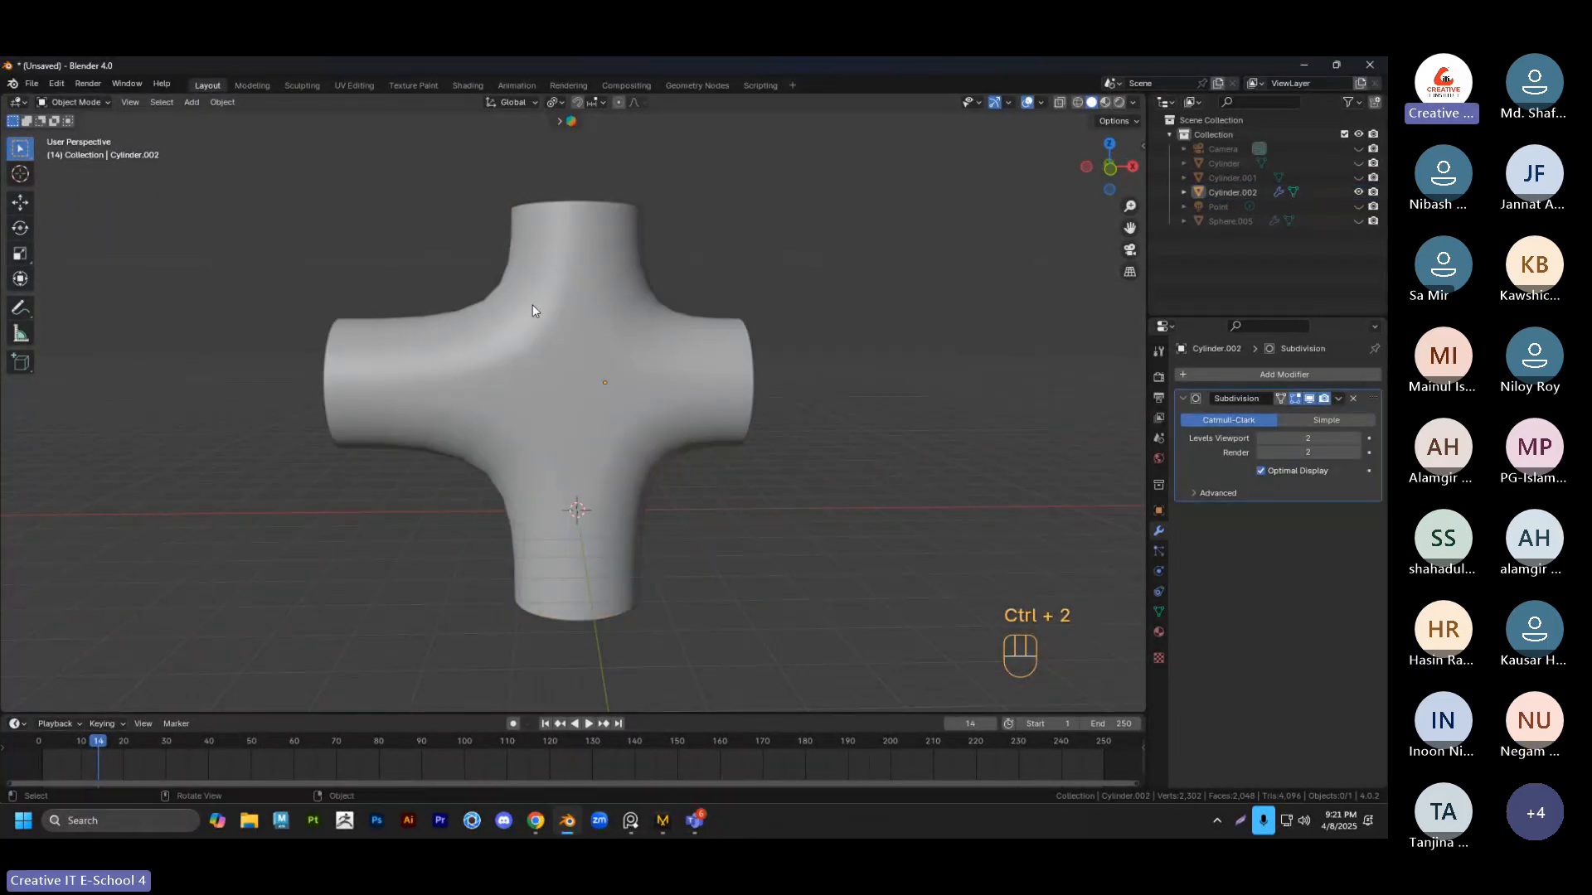
Enable the Subdivision modifier's on-cage display in Edit Mode so the junction's edges follow the smoothed surface
middle_click_drag(590, 315, 597, 448)
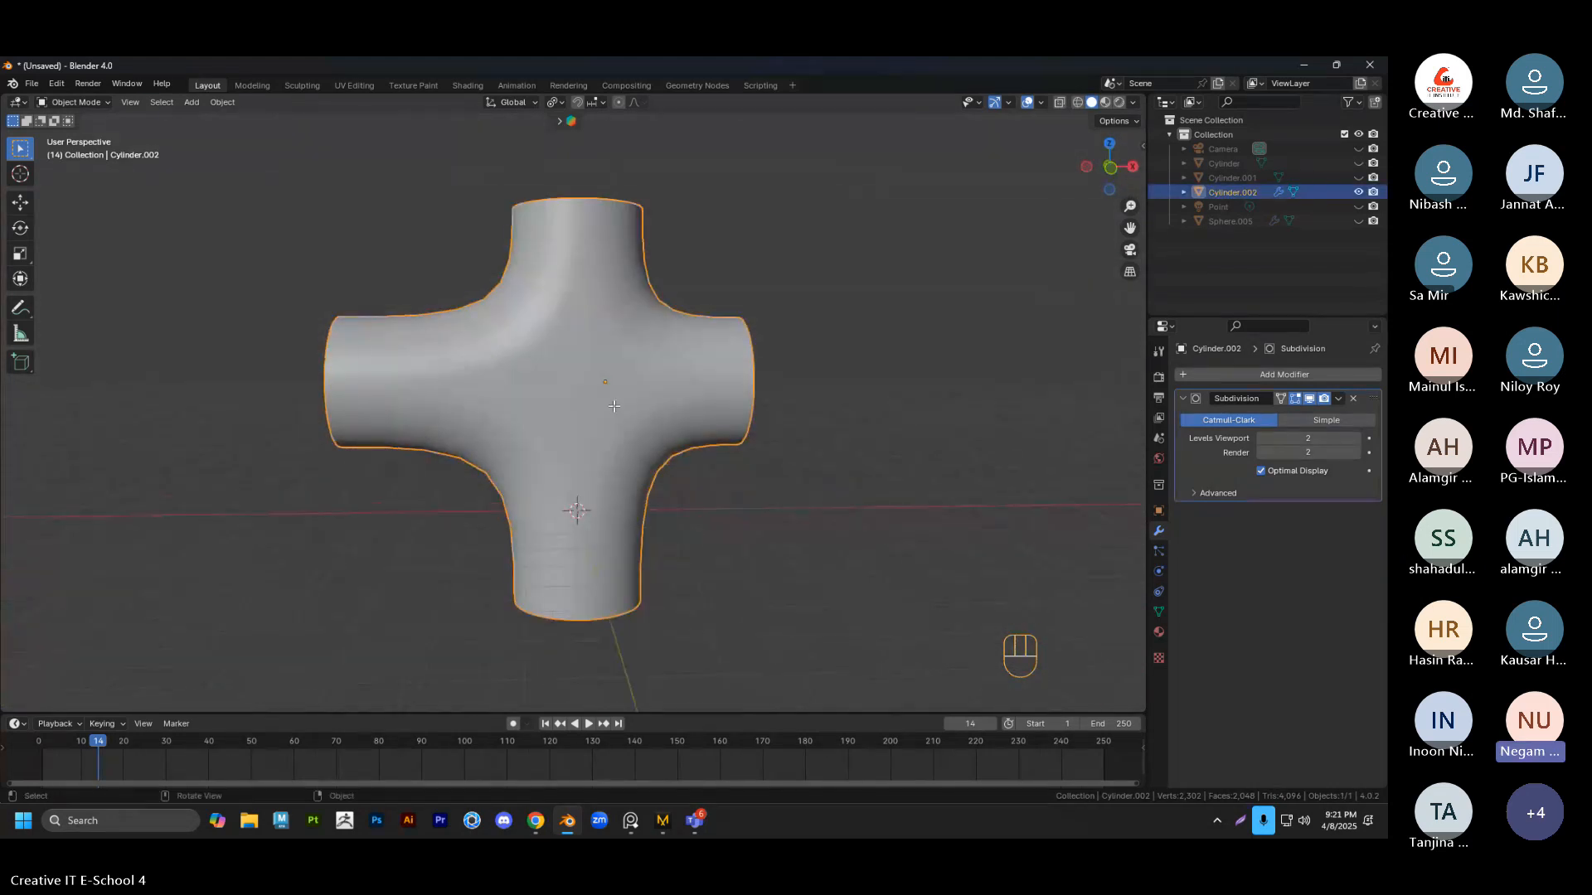
key("Tab")
scroll(938, 440, "up", 2)
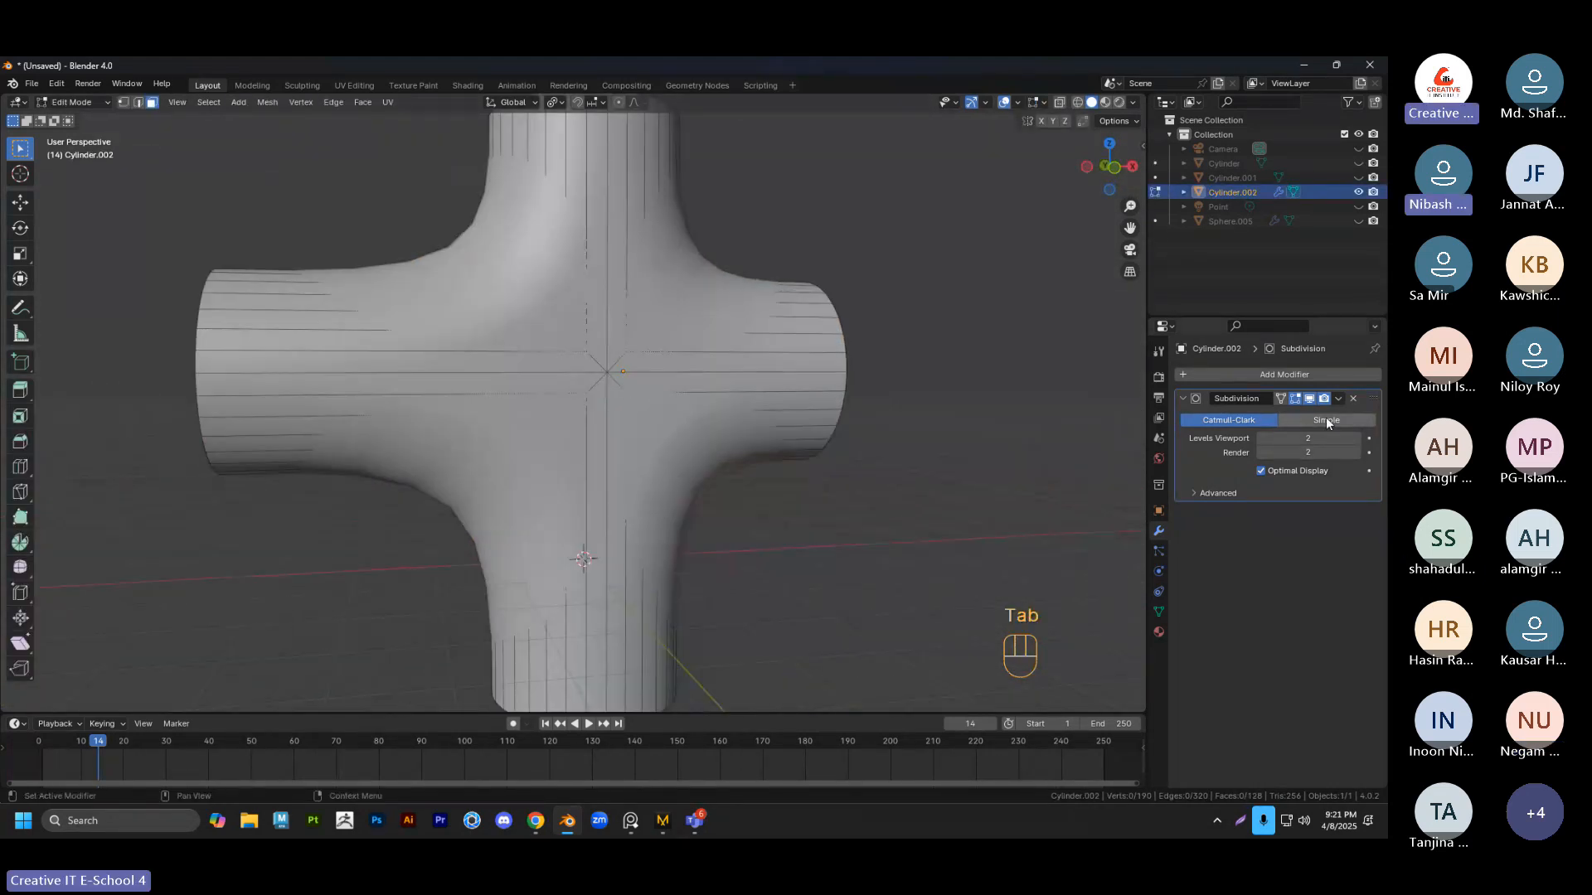
left_click(1283, 401)
mouse_move(608, 397)
middle_mouse_down()
mouse_move(634, 419)
mouse_move(635, 335)
middle_mouse_up()
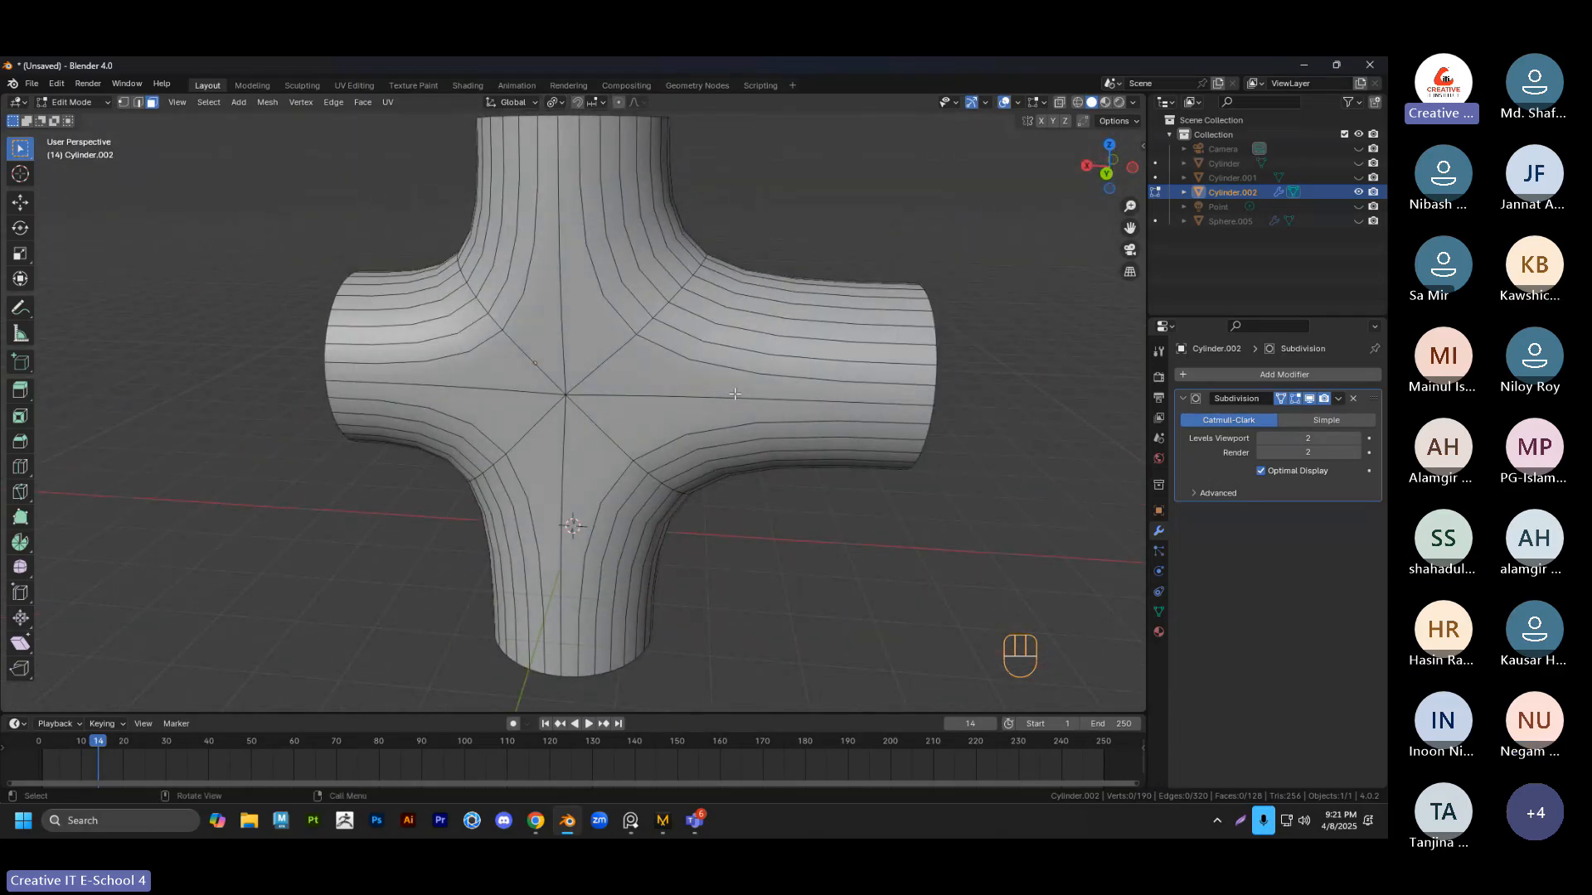
middle_click_drag(735, 394, 437, 385)
Compare the junction's smooth surface in Object Mode with its edge flow and a central face in Edit Mode
key("Tab")
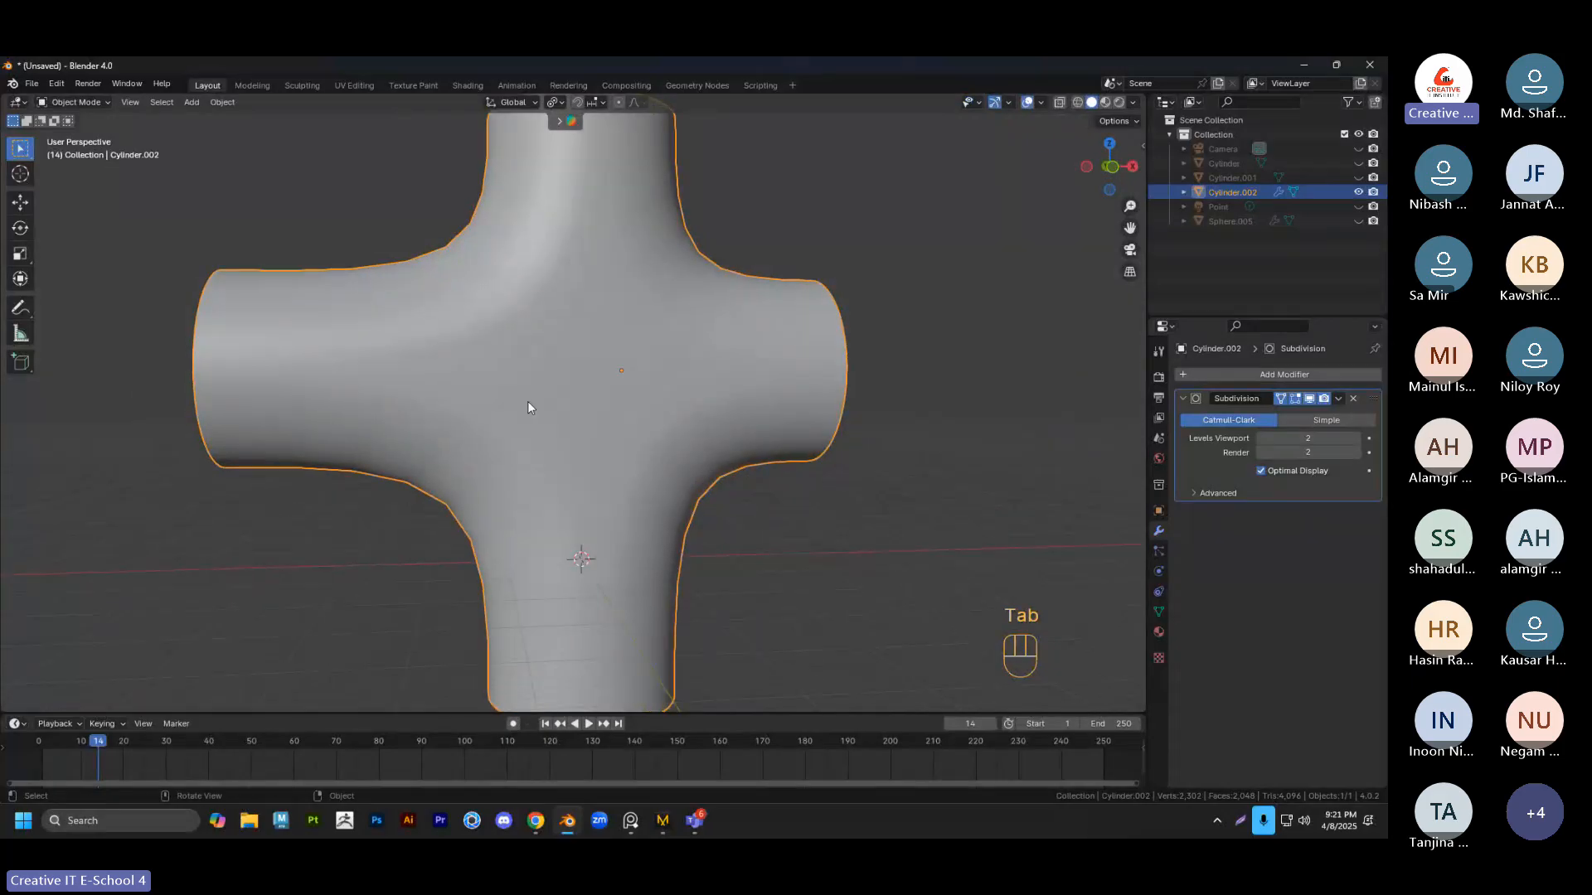
key("Tab")
key("Tab")
key("Tab")
middle_click_drag(630, 398, 635, 403)
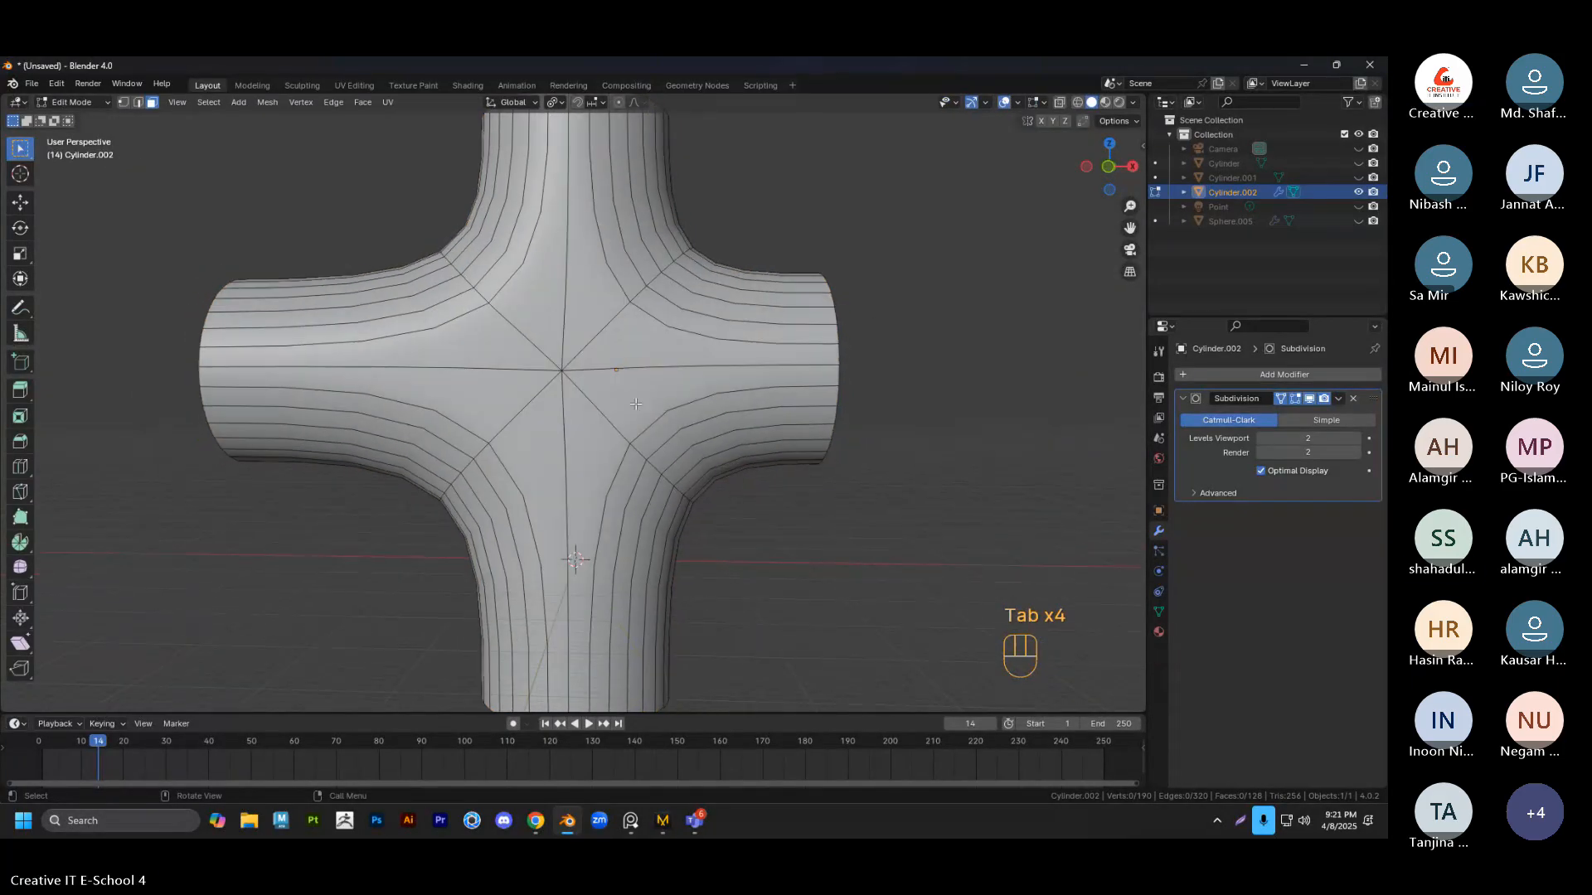
left_click(635, 405)
scroll(635, 404, "down", 2)
key("Tab")
key("Tab")
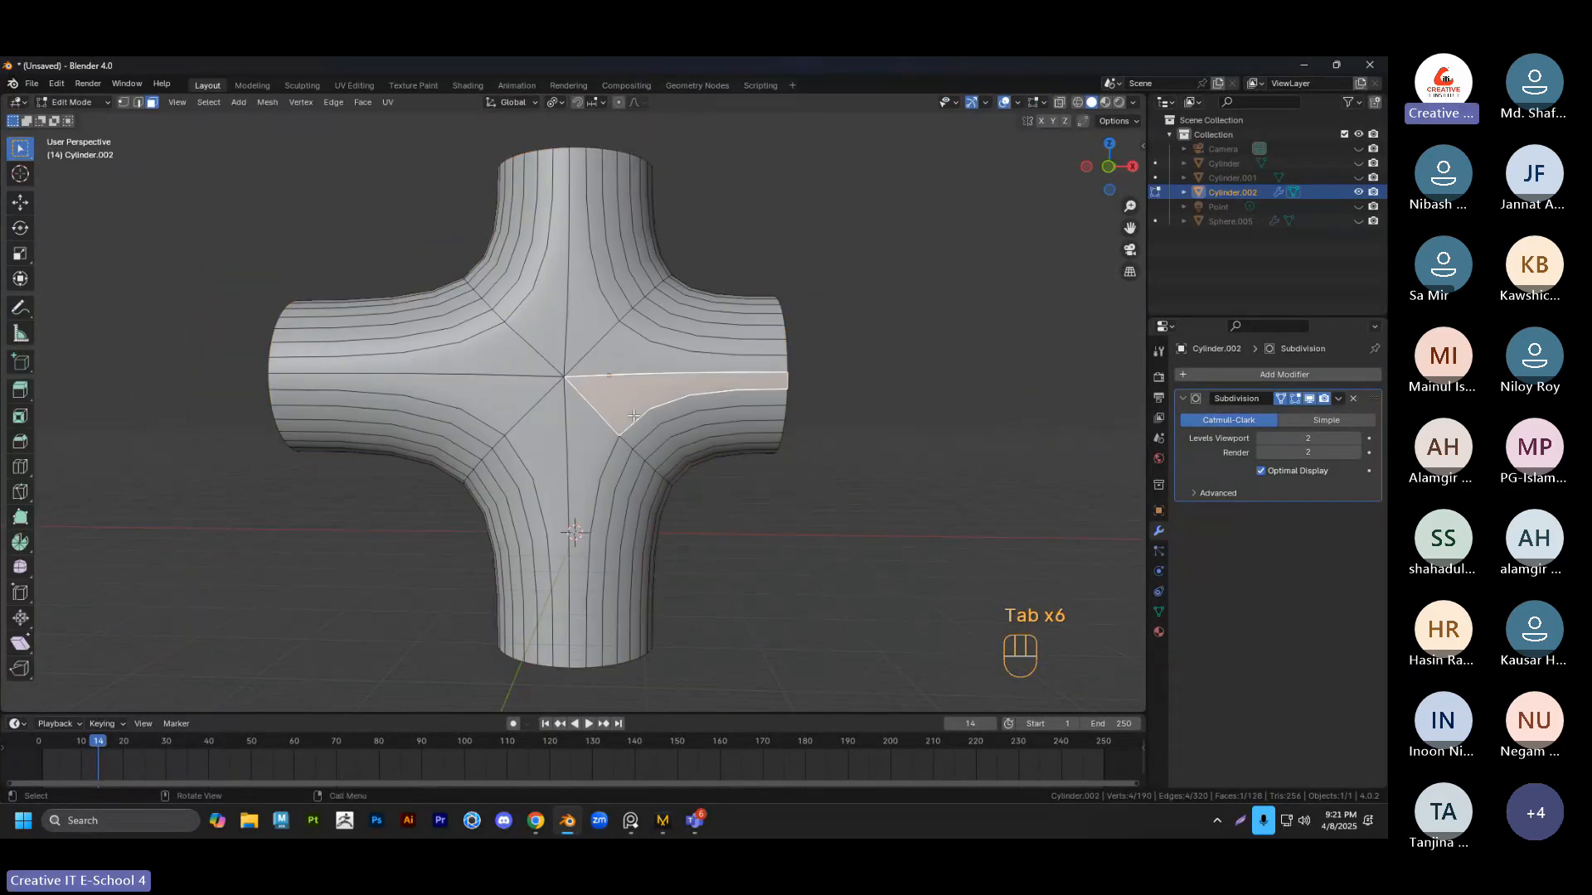
Select all of the pipe junction's vertices in vertex select mode
key("1")
scroll(596, 394, "down", 2)
key("a")
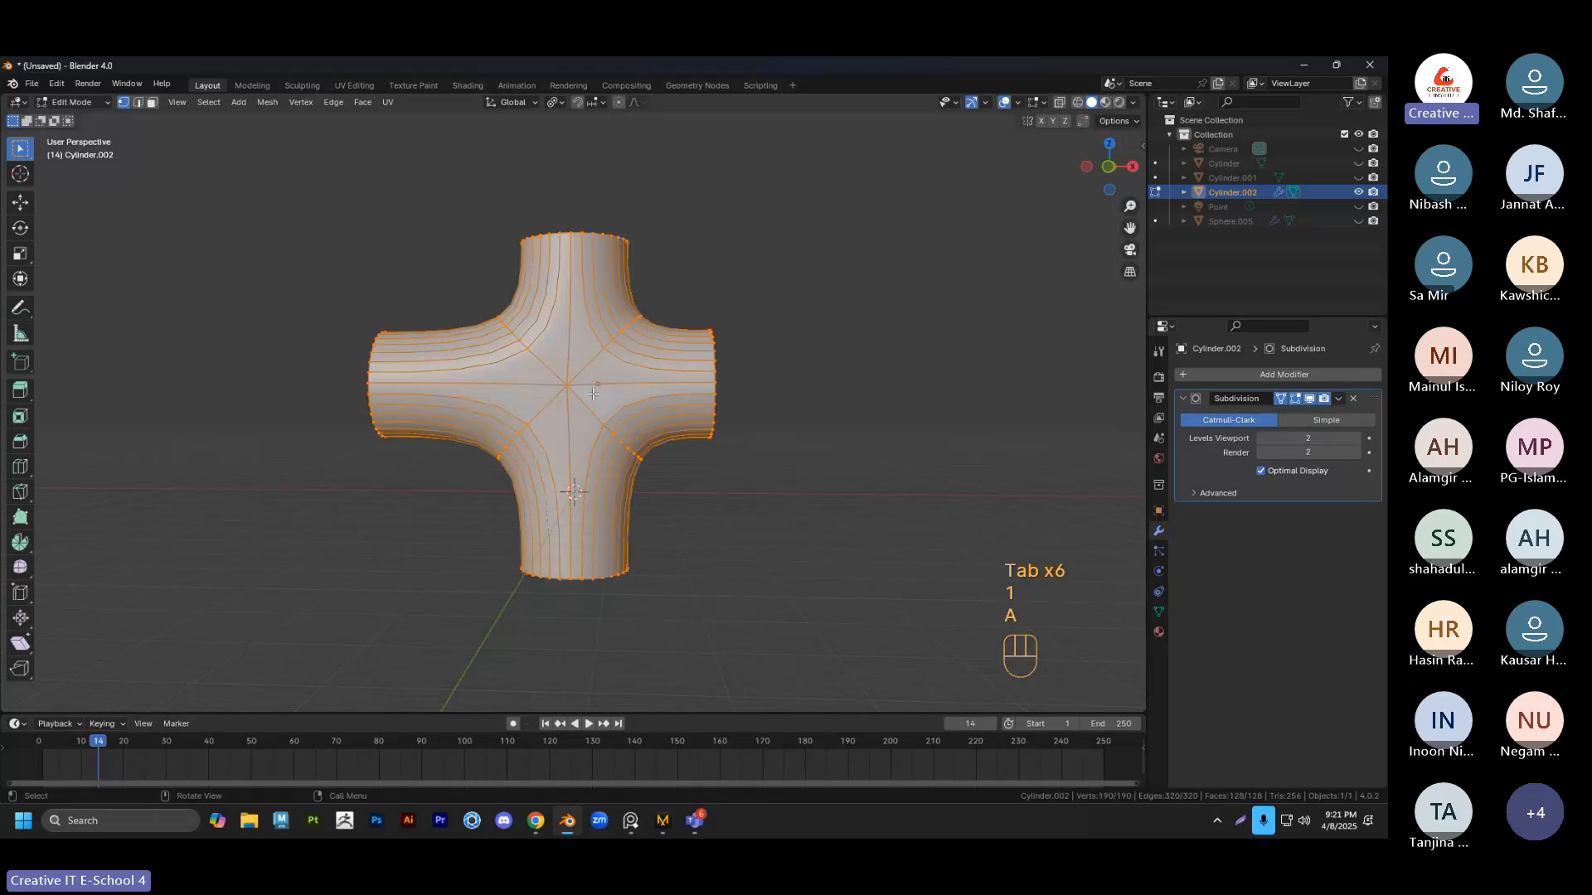
scroll(594, 394, "up", 3)
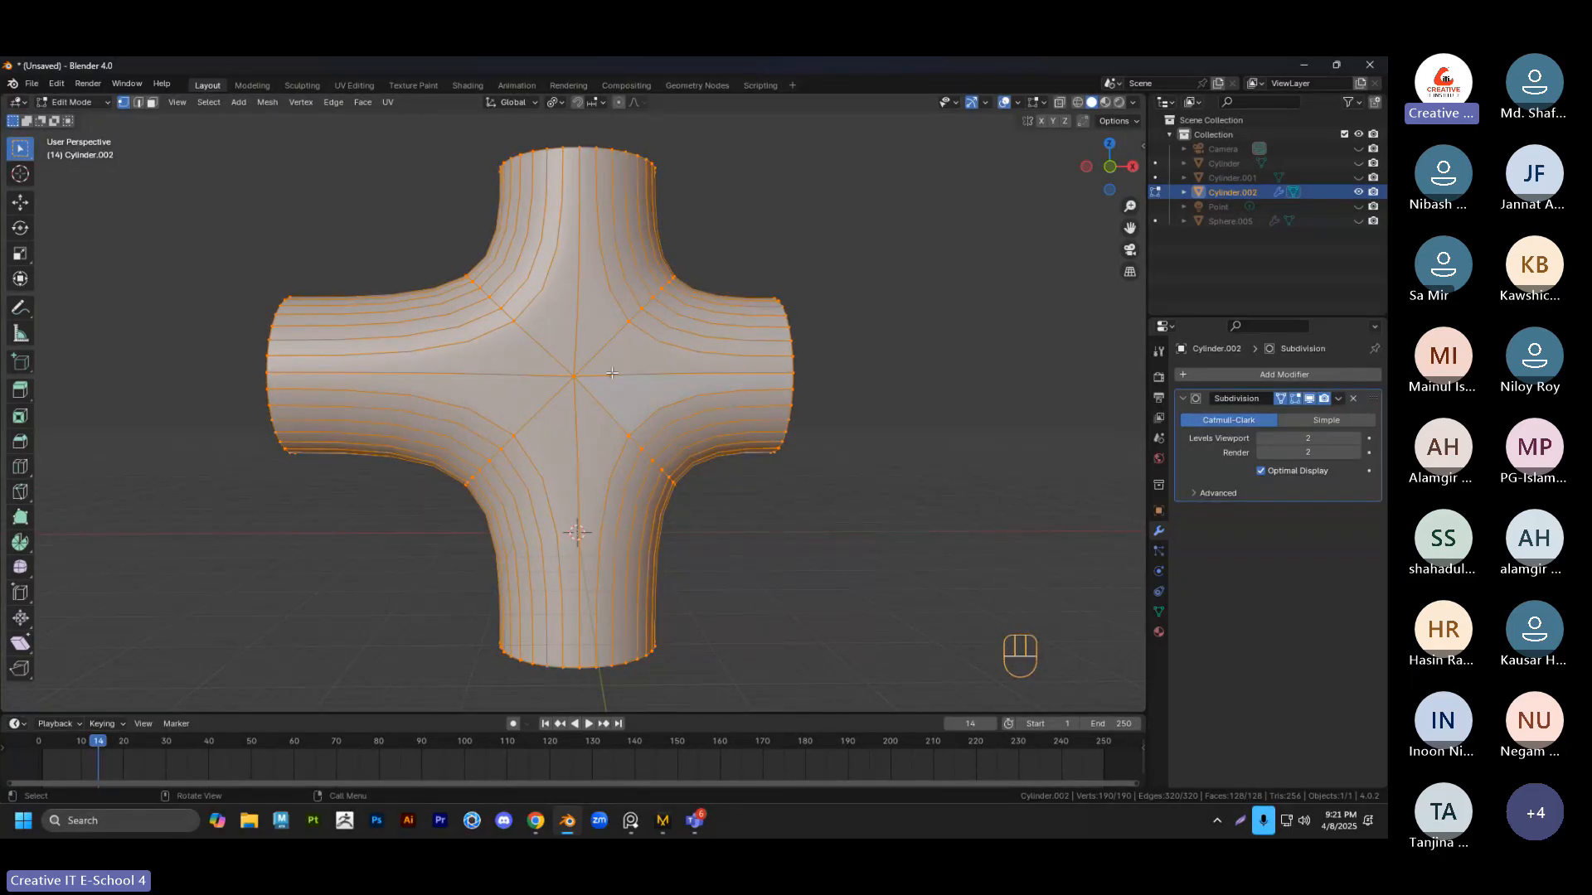
key("m")
left_click(573, 405)
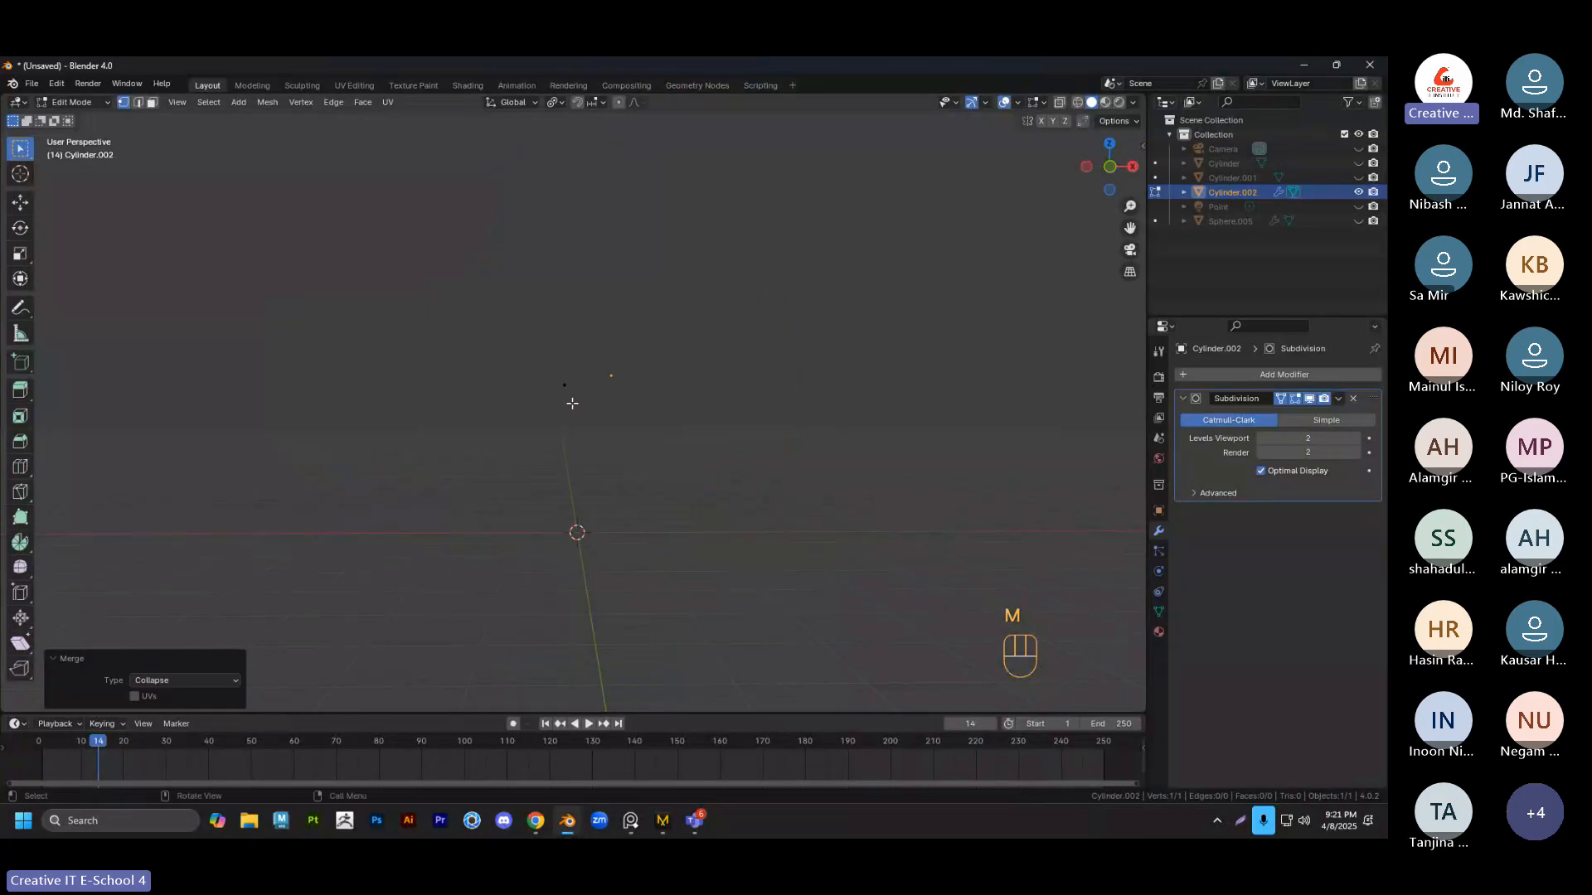
key("ctrl+z")
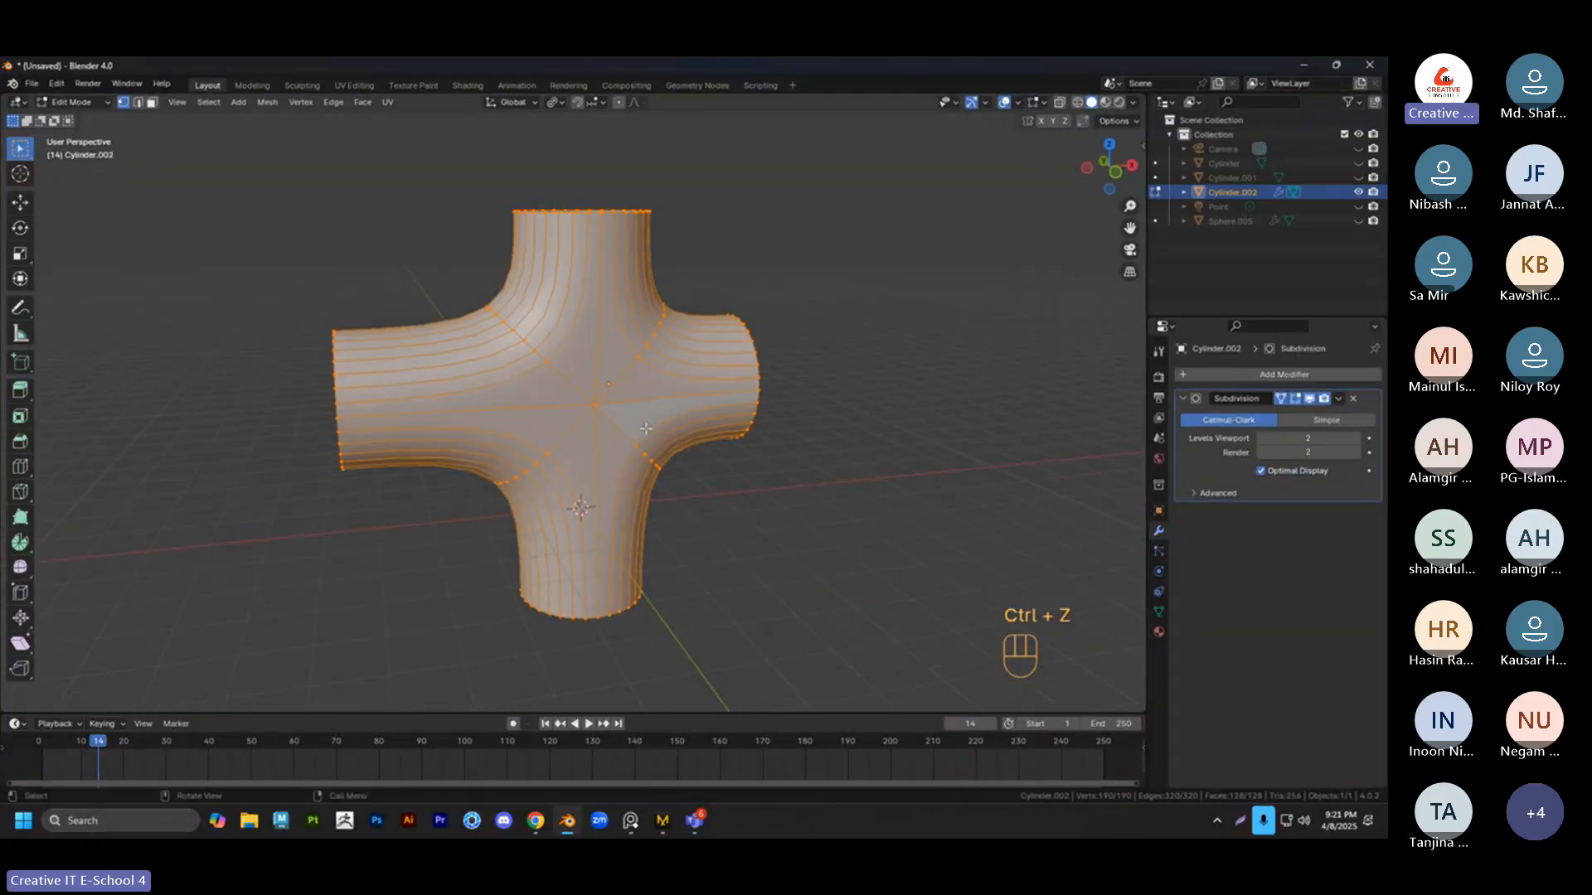
Merge the selected vertices by distance with a merge distance of about 0.03 m and return to Object Mode
scroll(653, 416, "up", 2)
middle_click_drag(712, 425, 658, 416)
key("m")
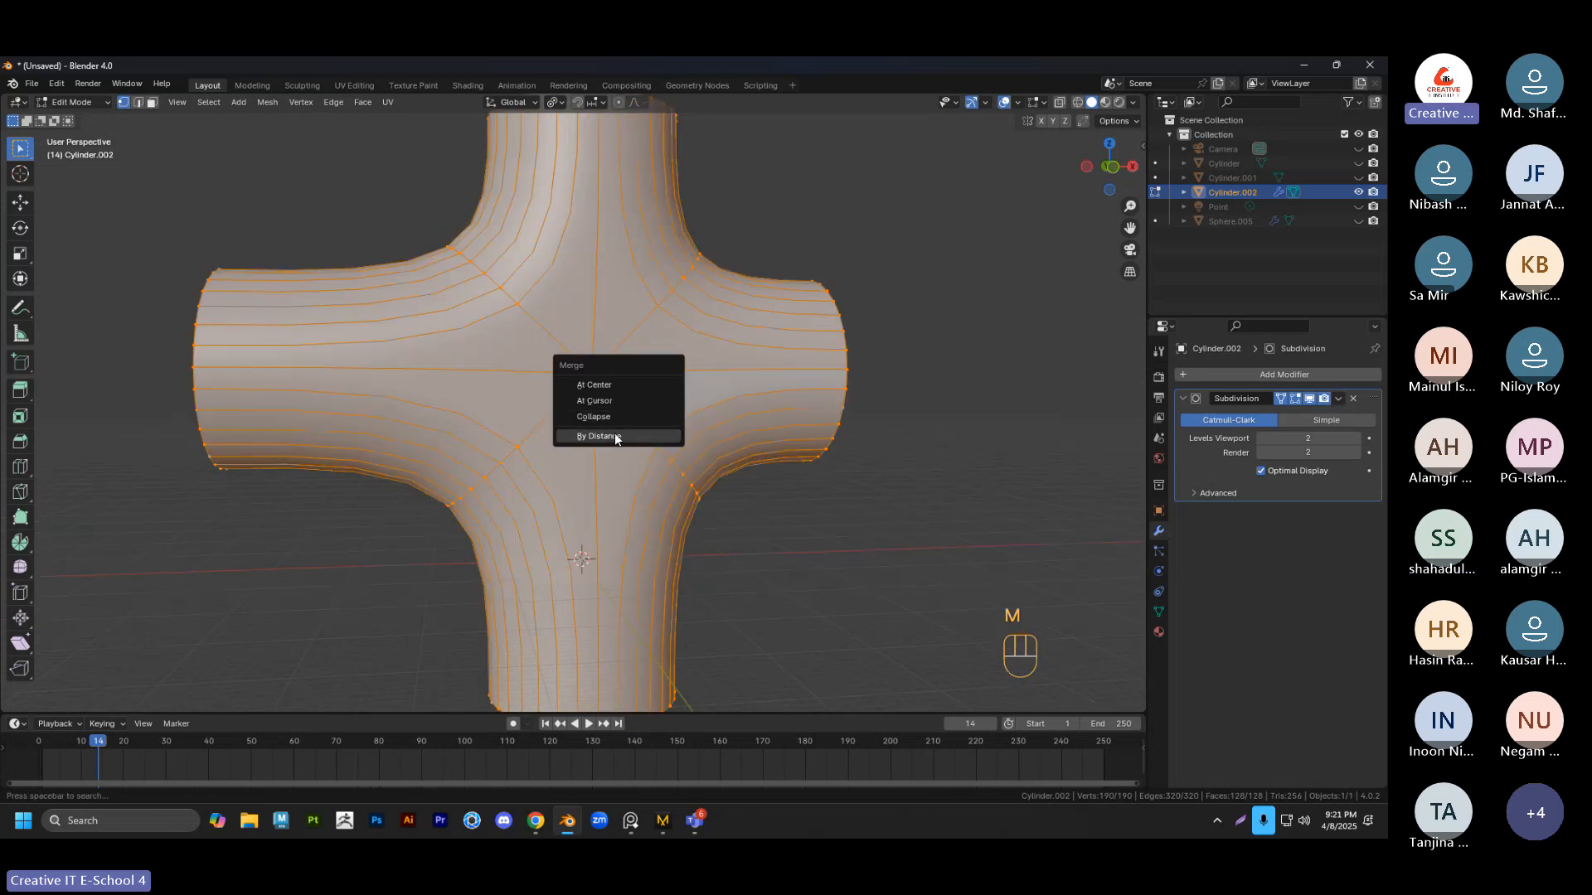
left_click(622, 435)
mouse_move(184, 664)
left_mouse_down()
mouse_move(207, 665)
mouse_move(187, 664)
left_mouse_up()
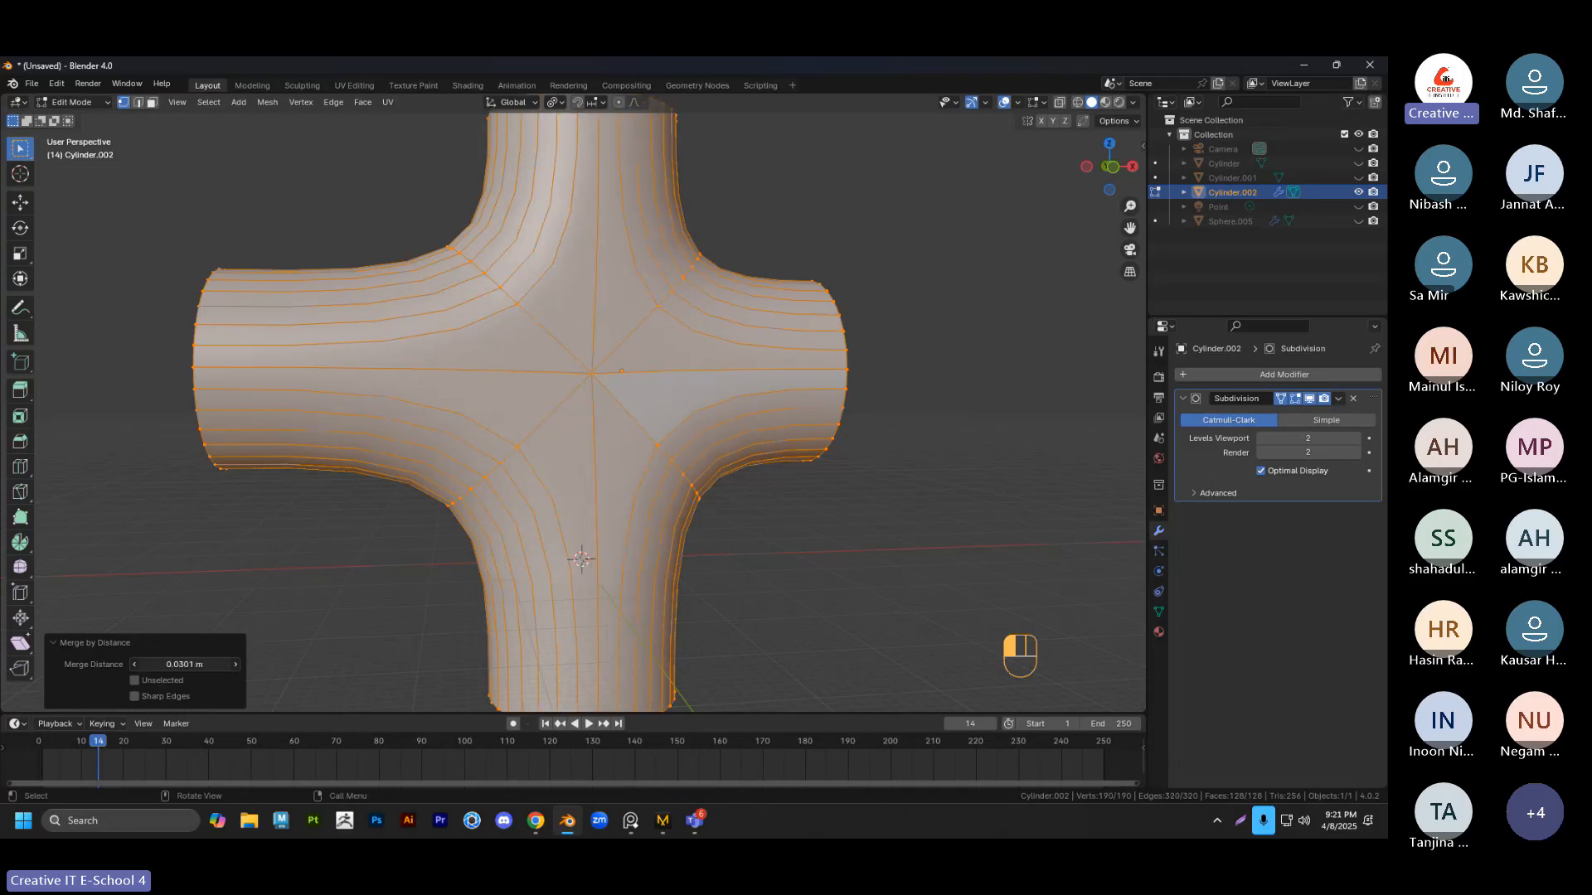
middle_click_drag(684, 413, 749, 454)
key("Tab")
scroll(748, 454, "down", 3)
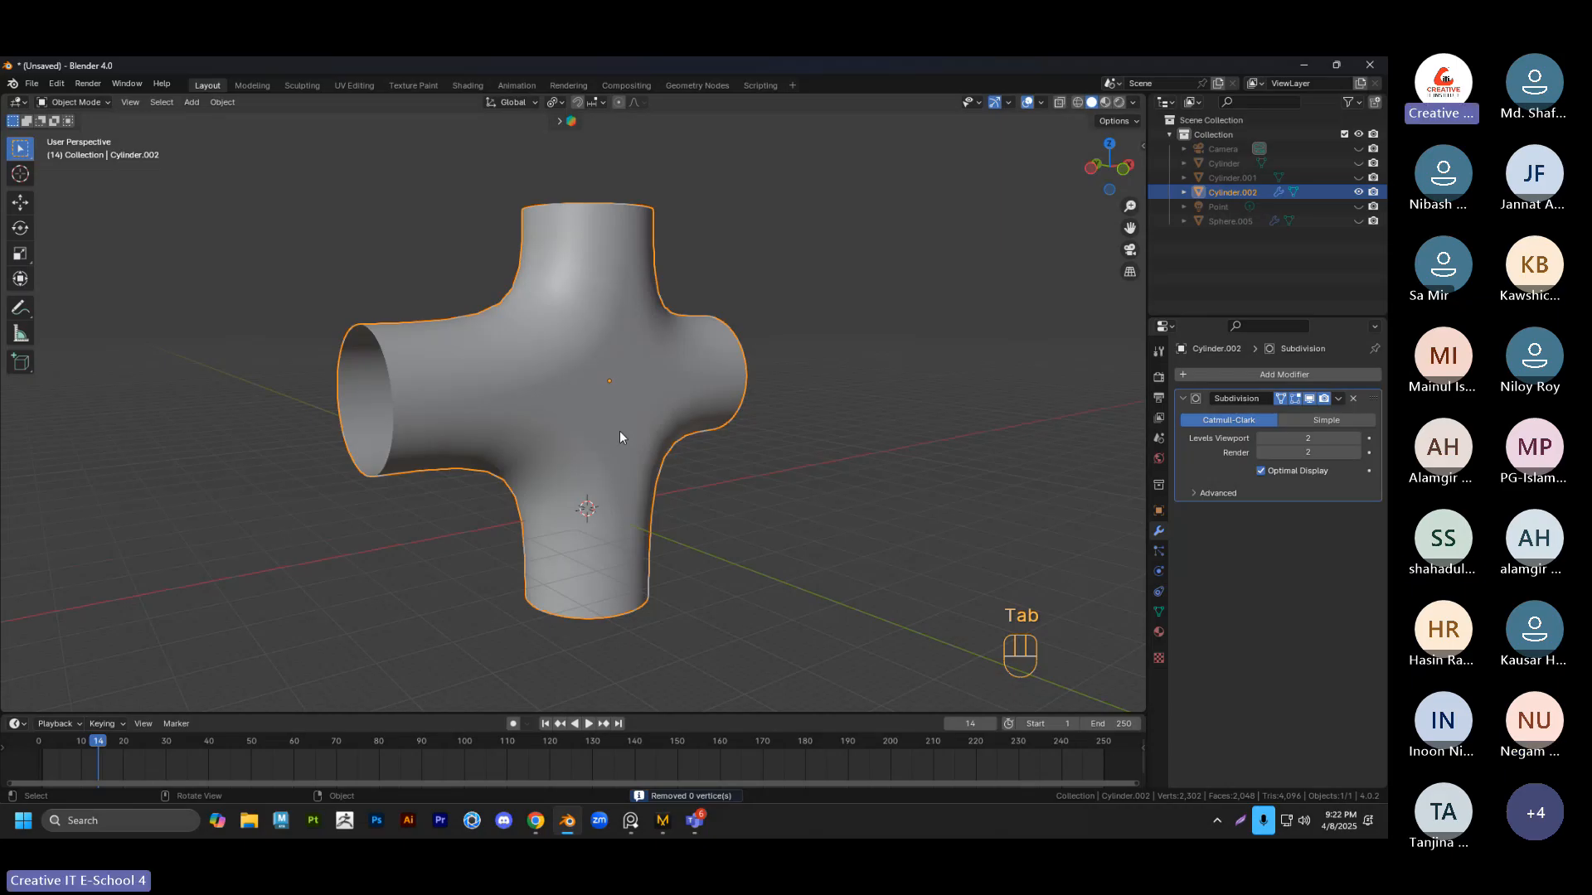
mouse_move(619, 431)
middle_mouse_down()
mouse_move(611, 387)
mouse_move(622, 408)
mouse_move(606, 404)
middle_mouse_up()
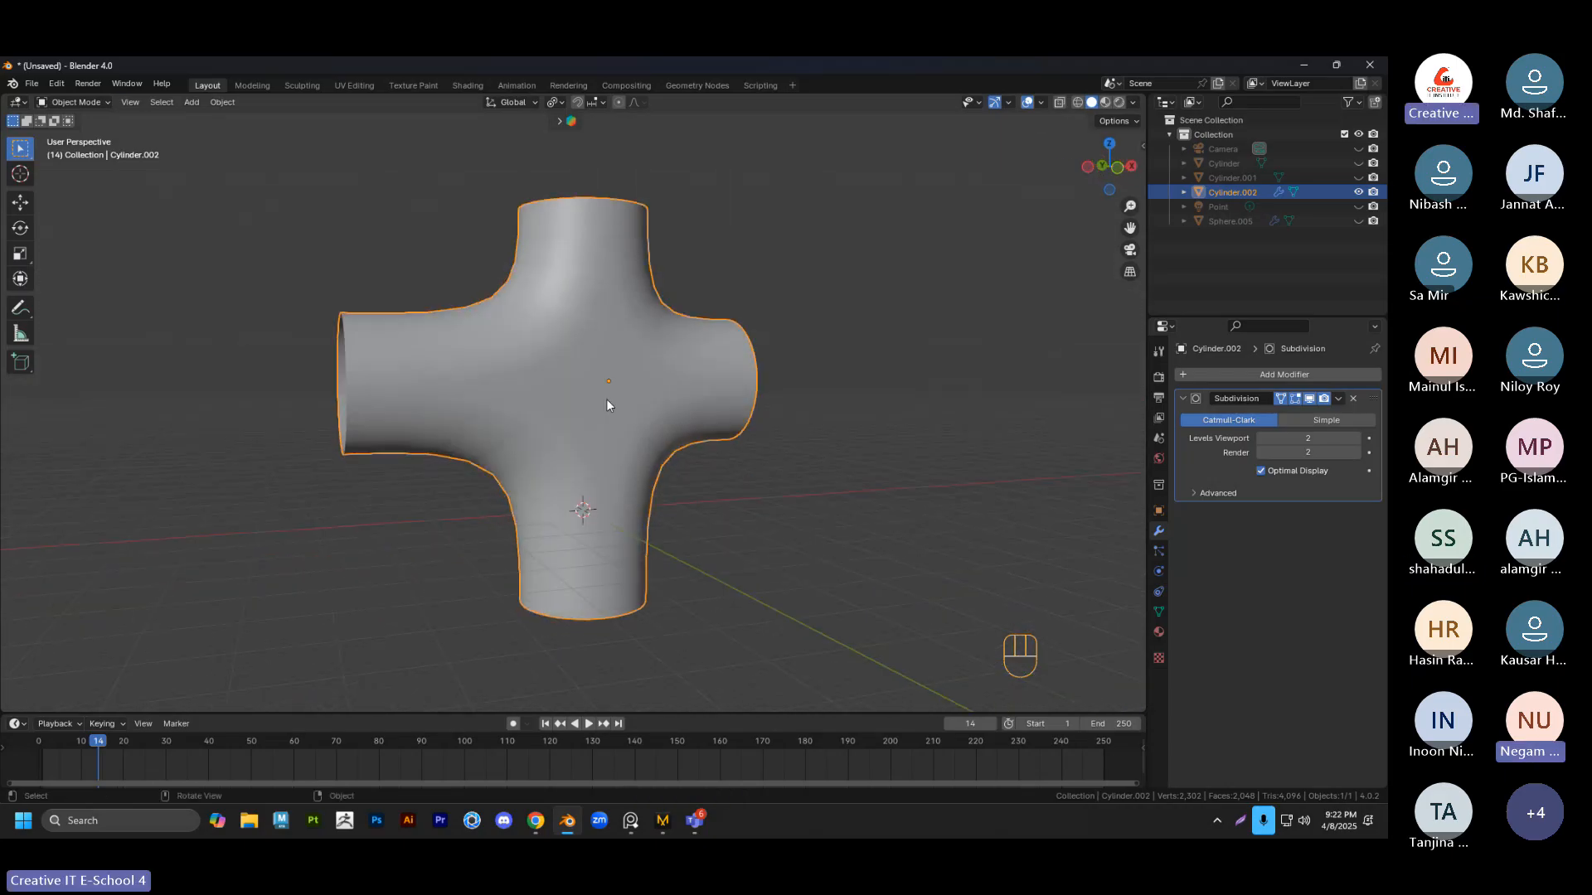
Add one loop cut around the upper arm in Edit Mode and slide it fully toward the junction seam, to factor -1.000
key("Tab")
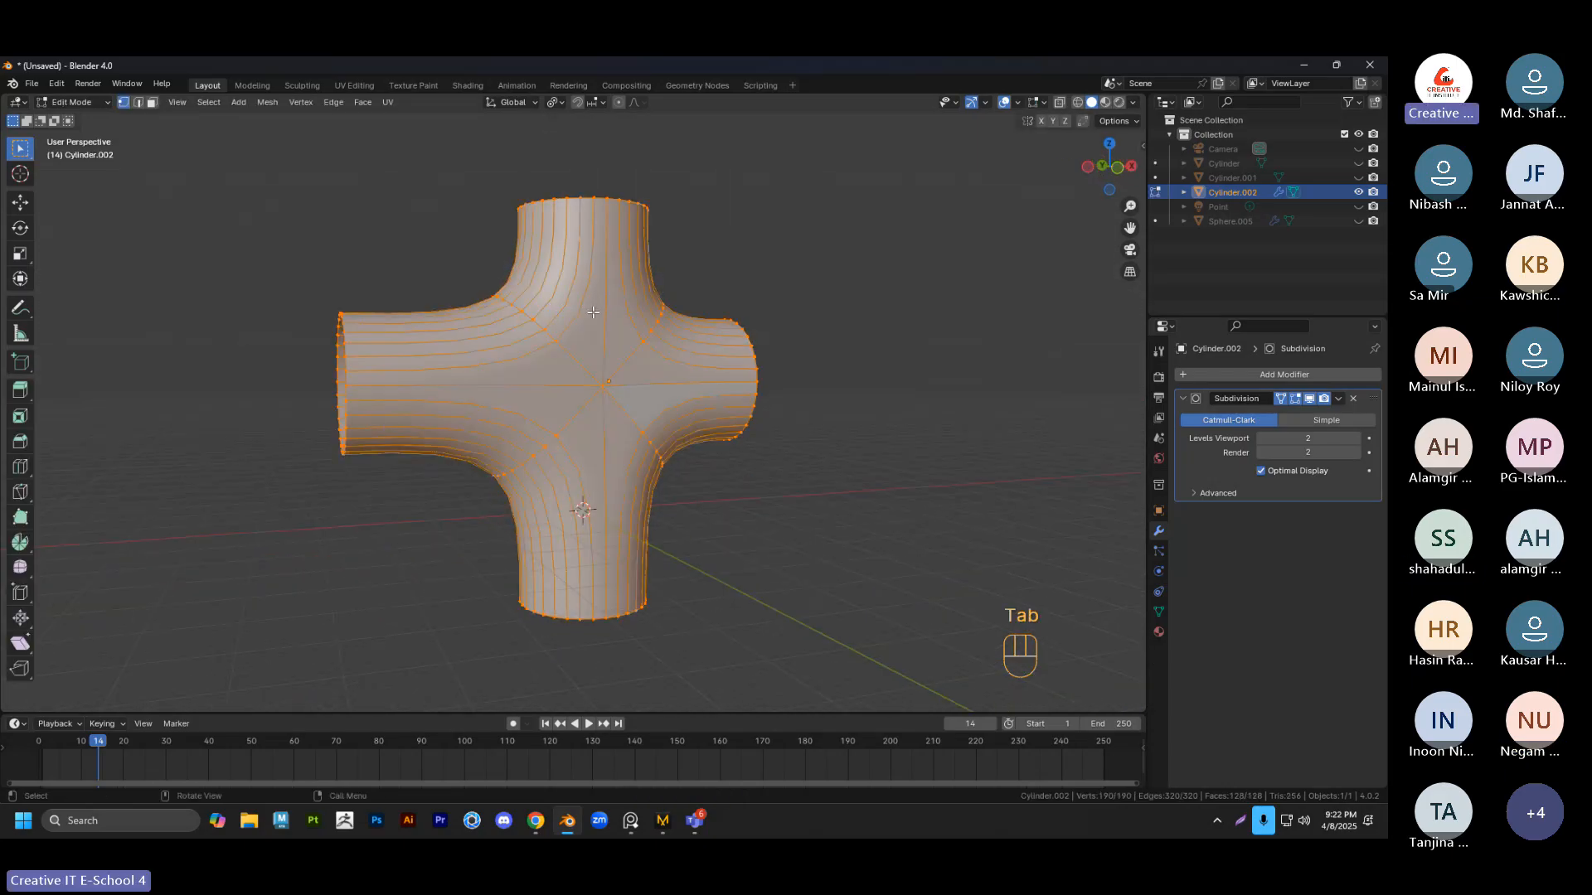
key("ctrl+r")
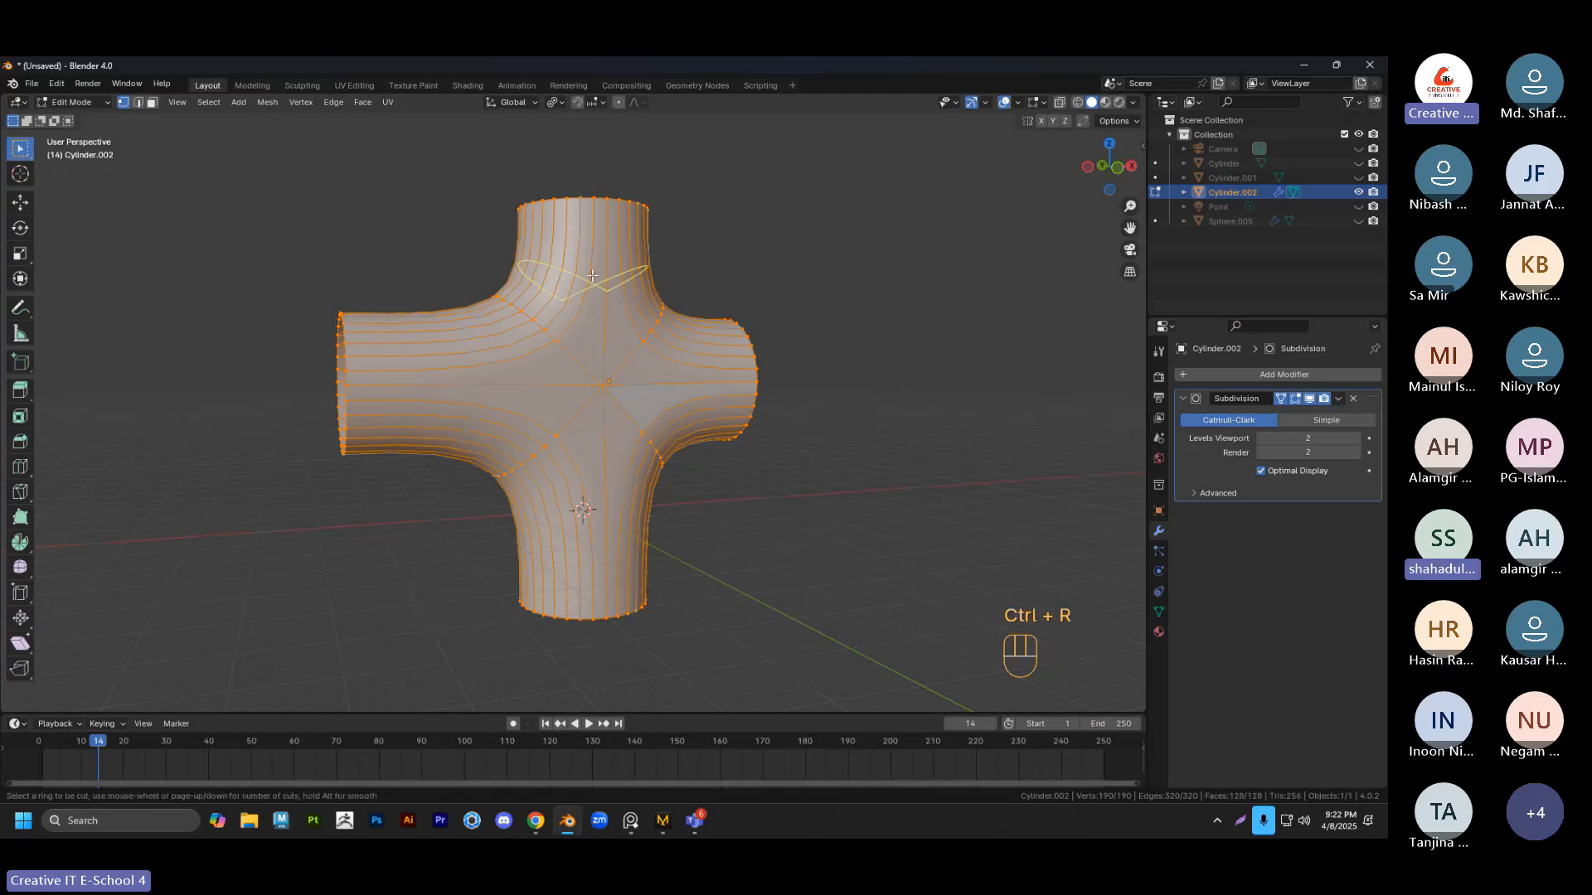
left_click(594, 285)
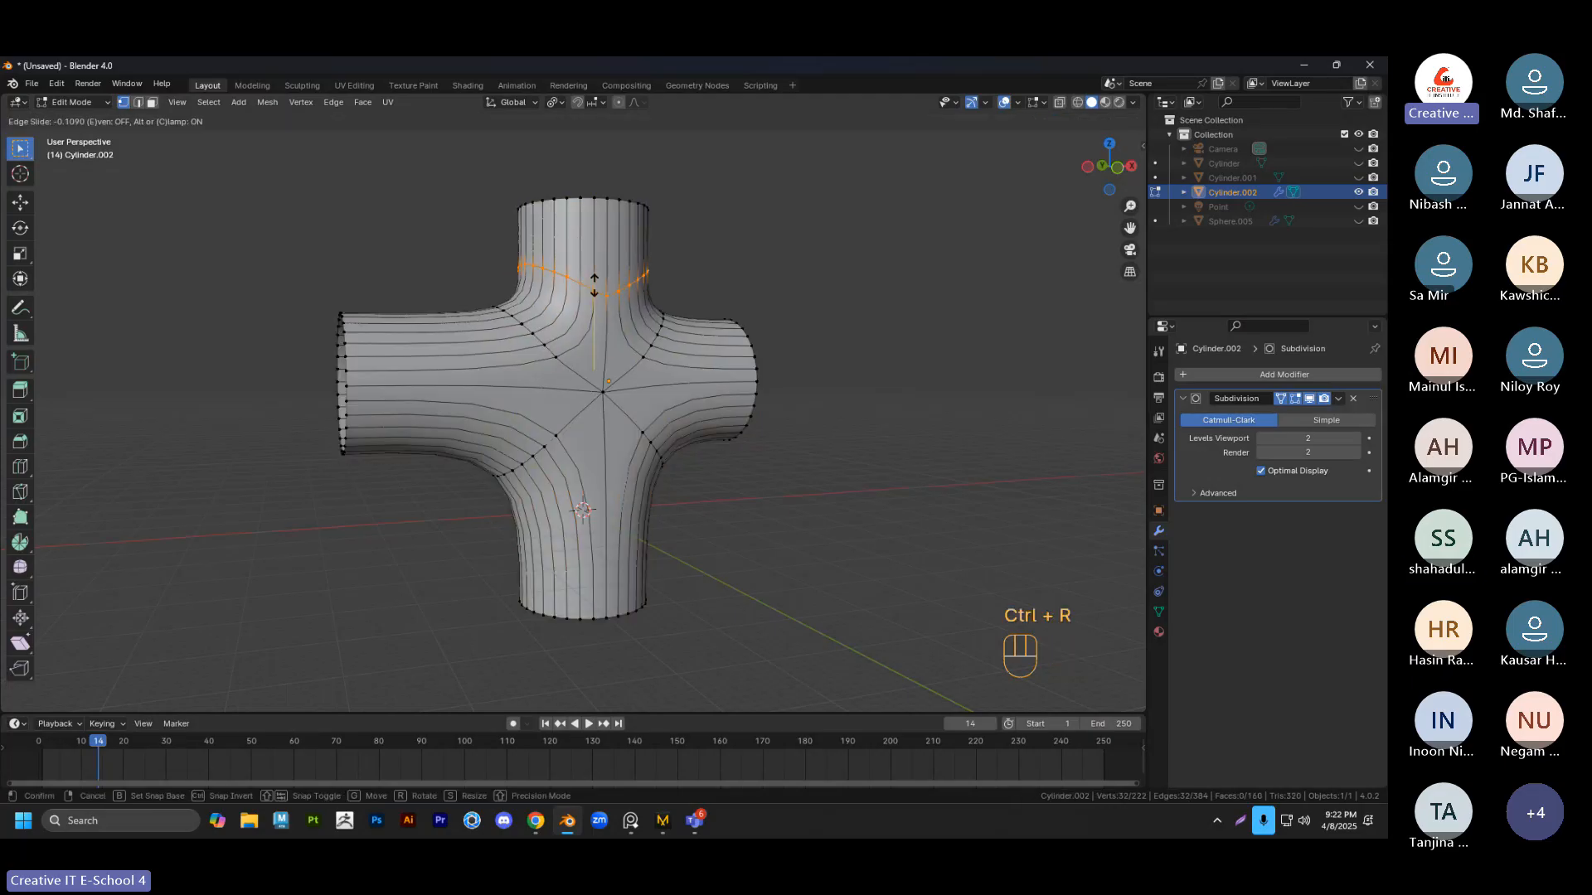
left_click(602, 385)
Add one loop cut around the lower arm and slide it fully toward the junction seam, to factor 1.000
key("ctrl+r")
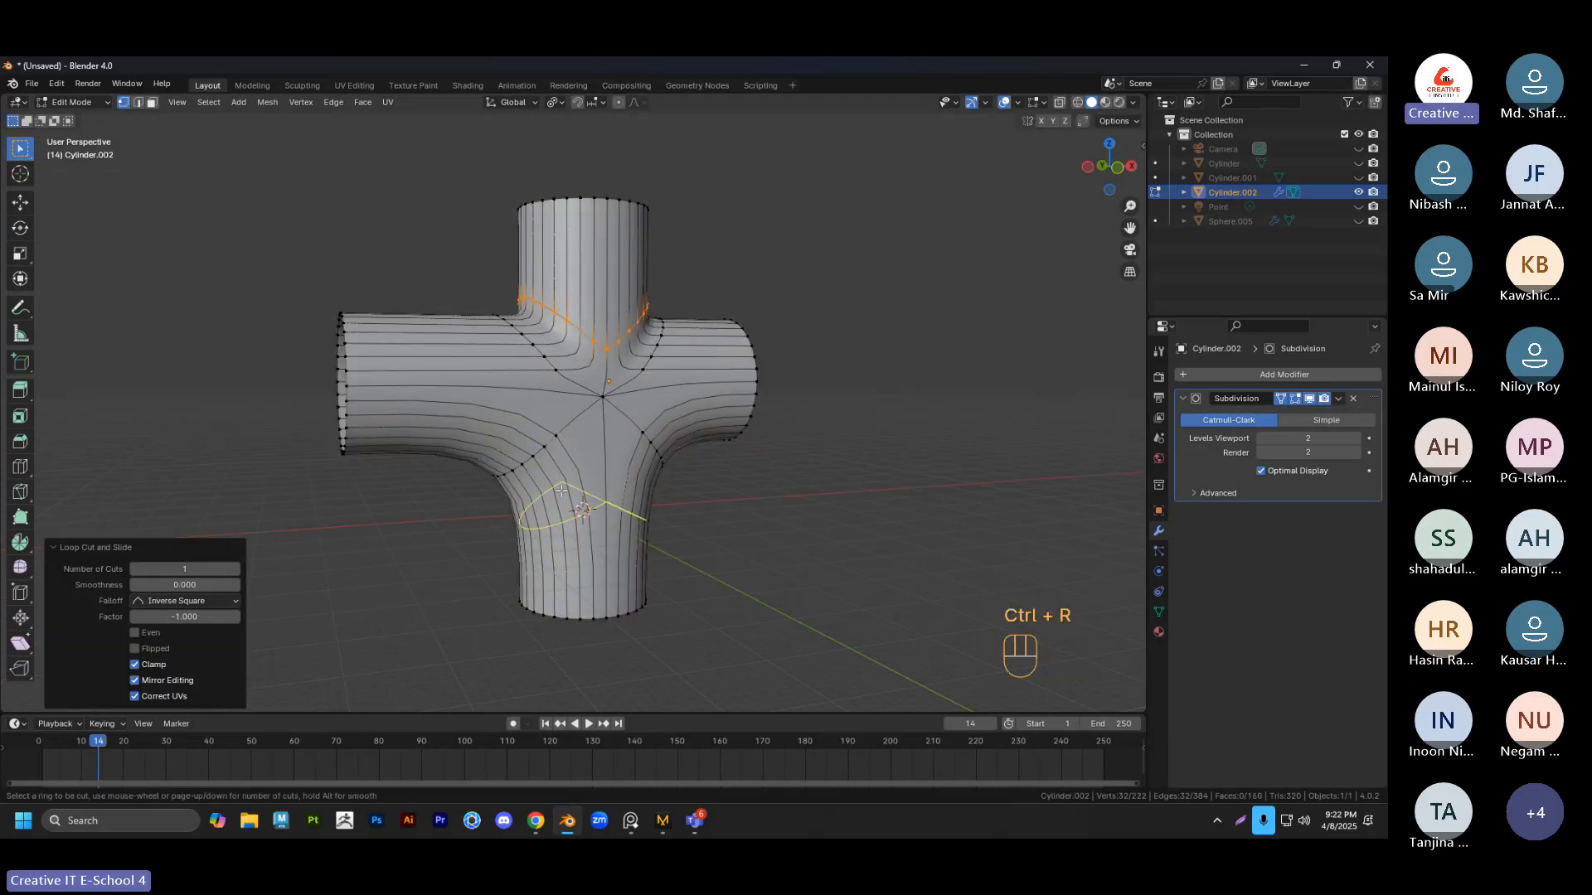
left_click(562, 490)
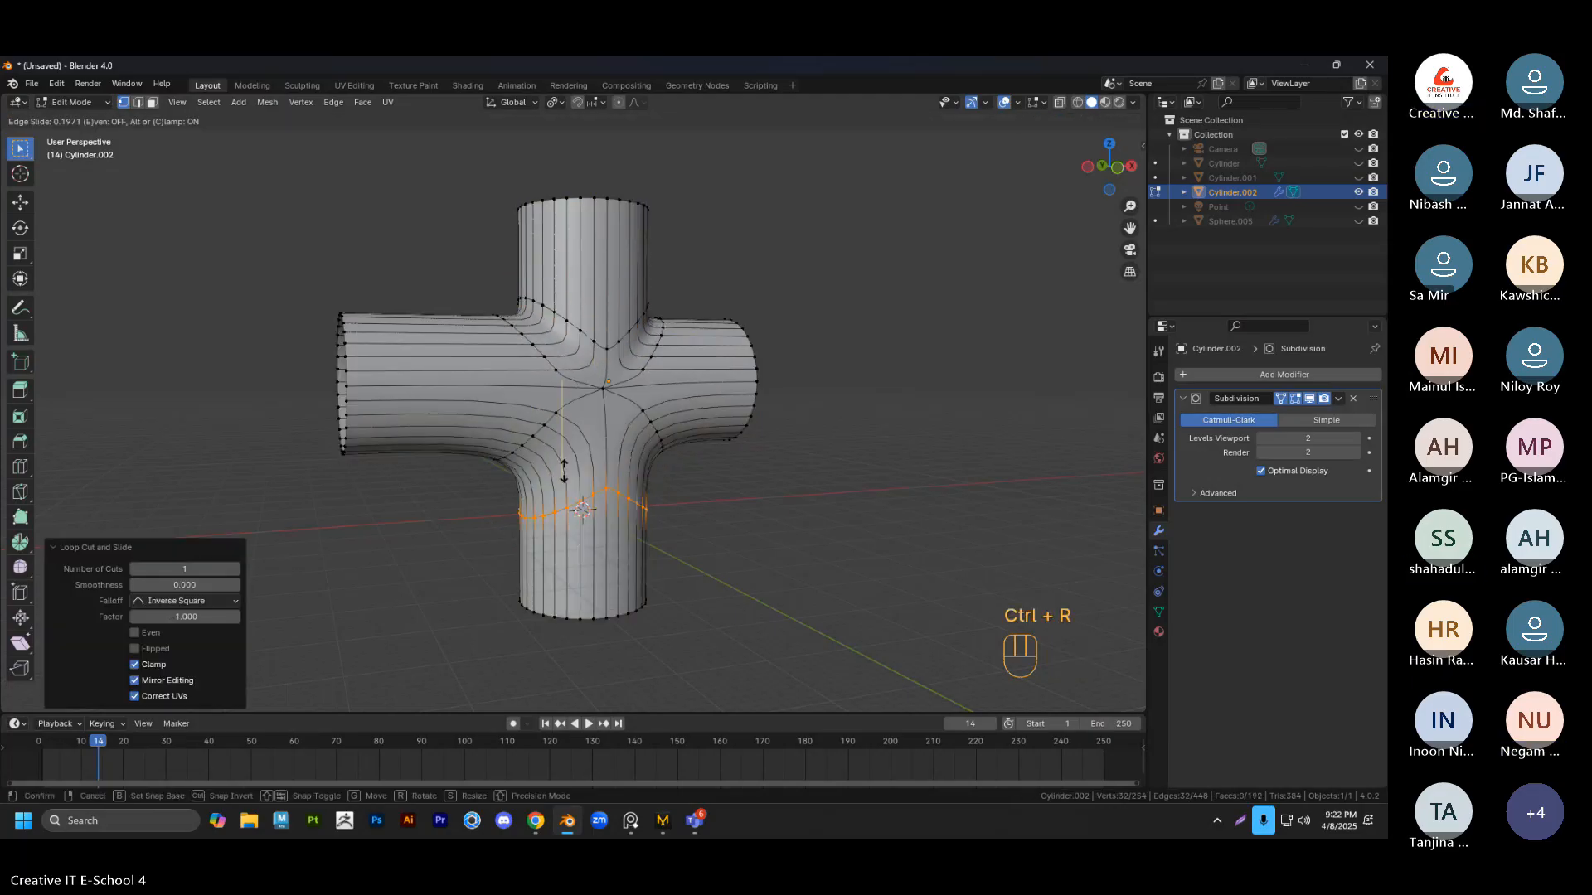
left_click(578, 381)
Add one loop cut around each of the two side arms, slide both close to the junction seam, and return to Object Mode
scroll(578, 382, "up", 3)
key("ctrl+r")
left_click(398, 373)
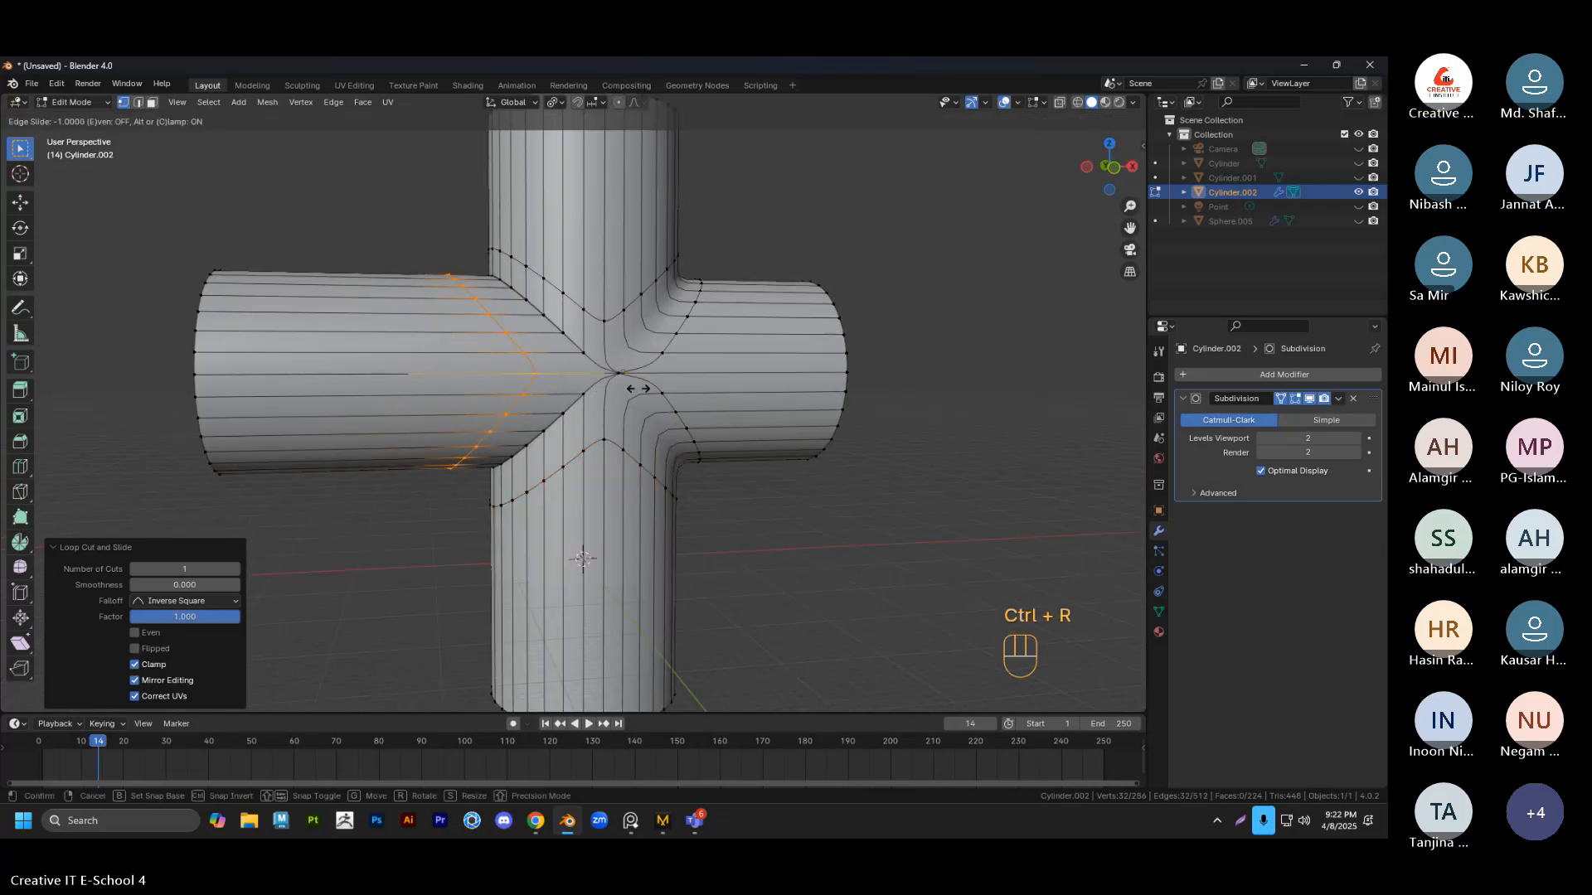
left_click(572, 377)
key("ctrl+r")
left_click(776, 370)
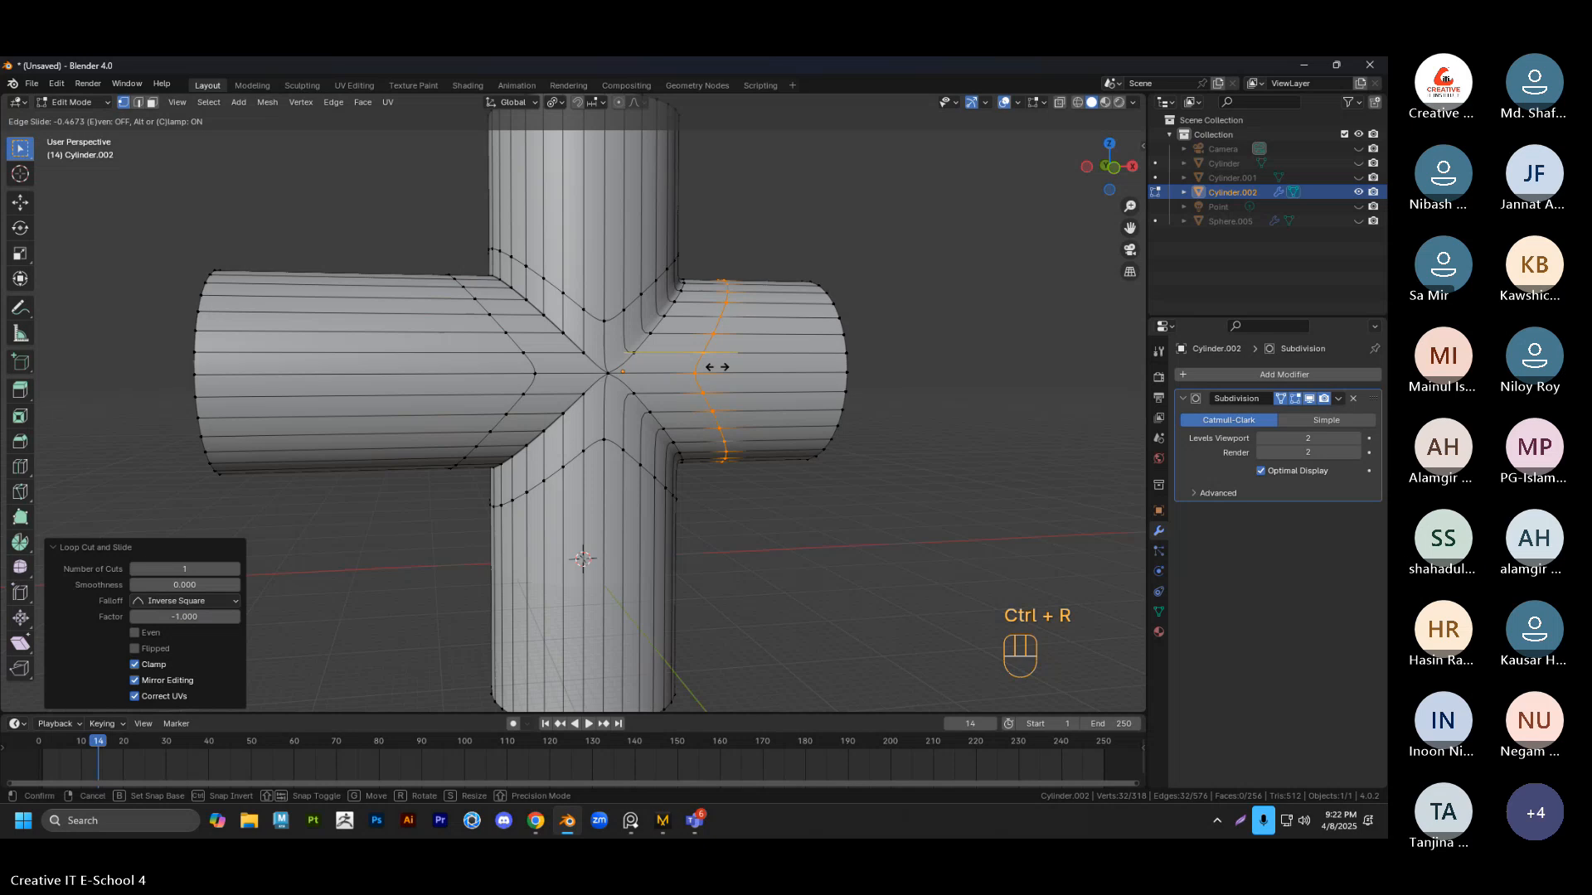
left_click(641, 365)
key("Tab")
scroll(868, 340, "up", 4)
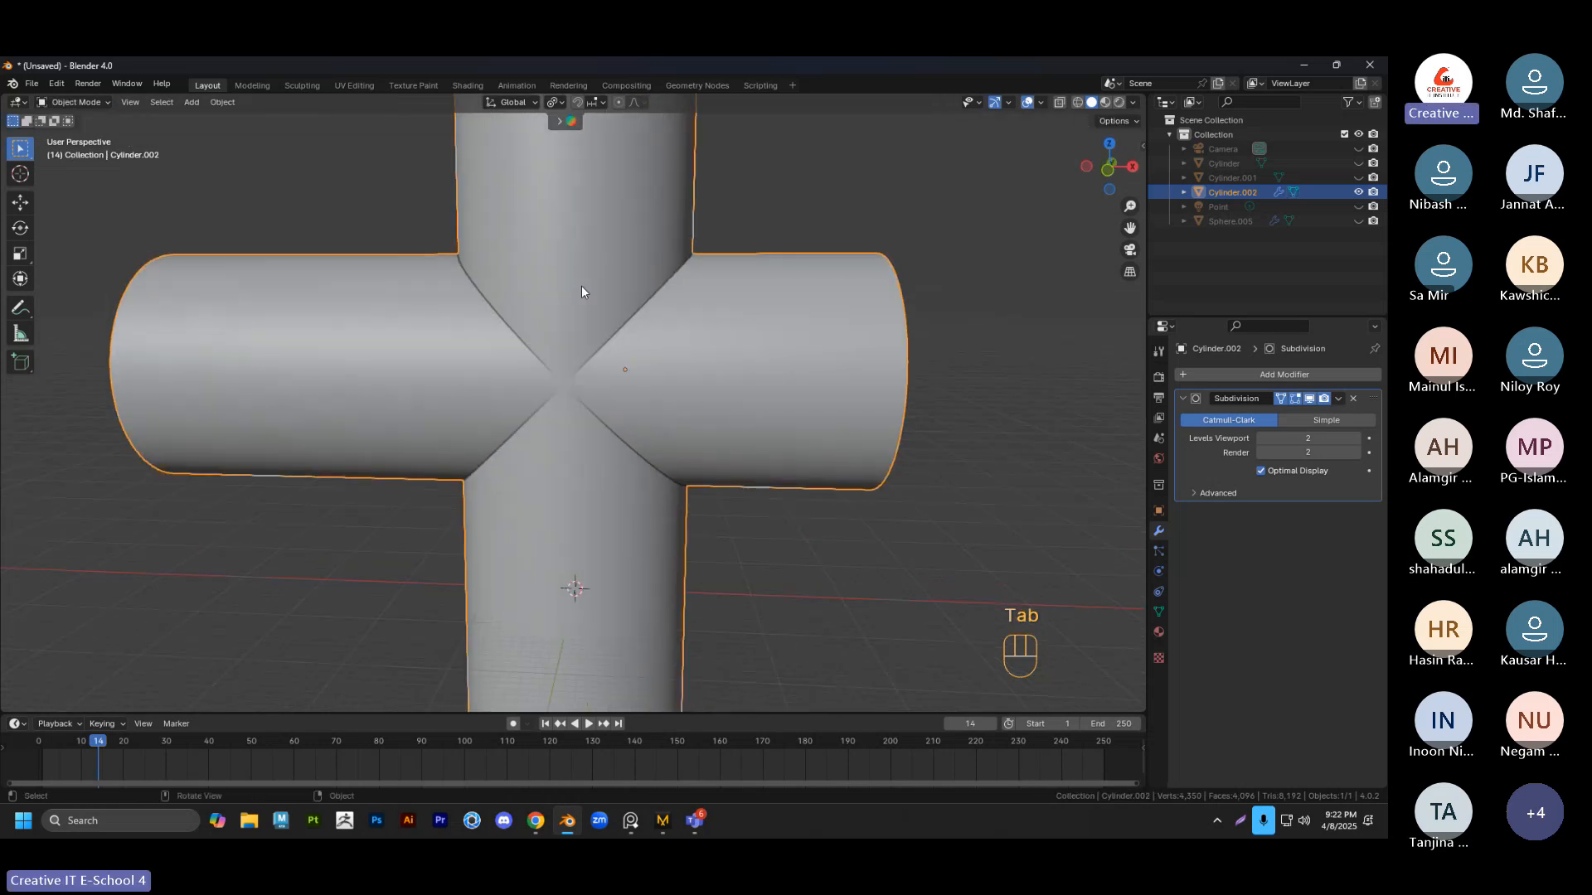
In Edit Mode, edge-slide the loops on the upper arm and the left arm slightly outward, away from the junction seam
key("Tab")
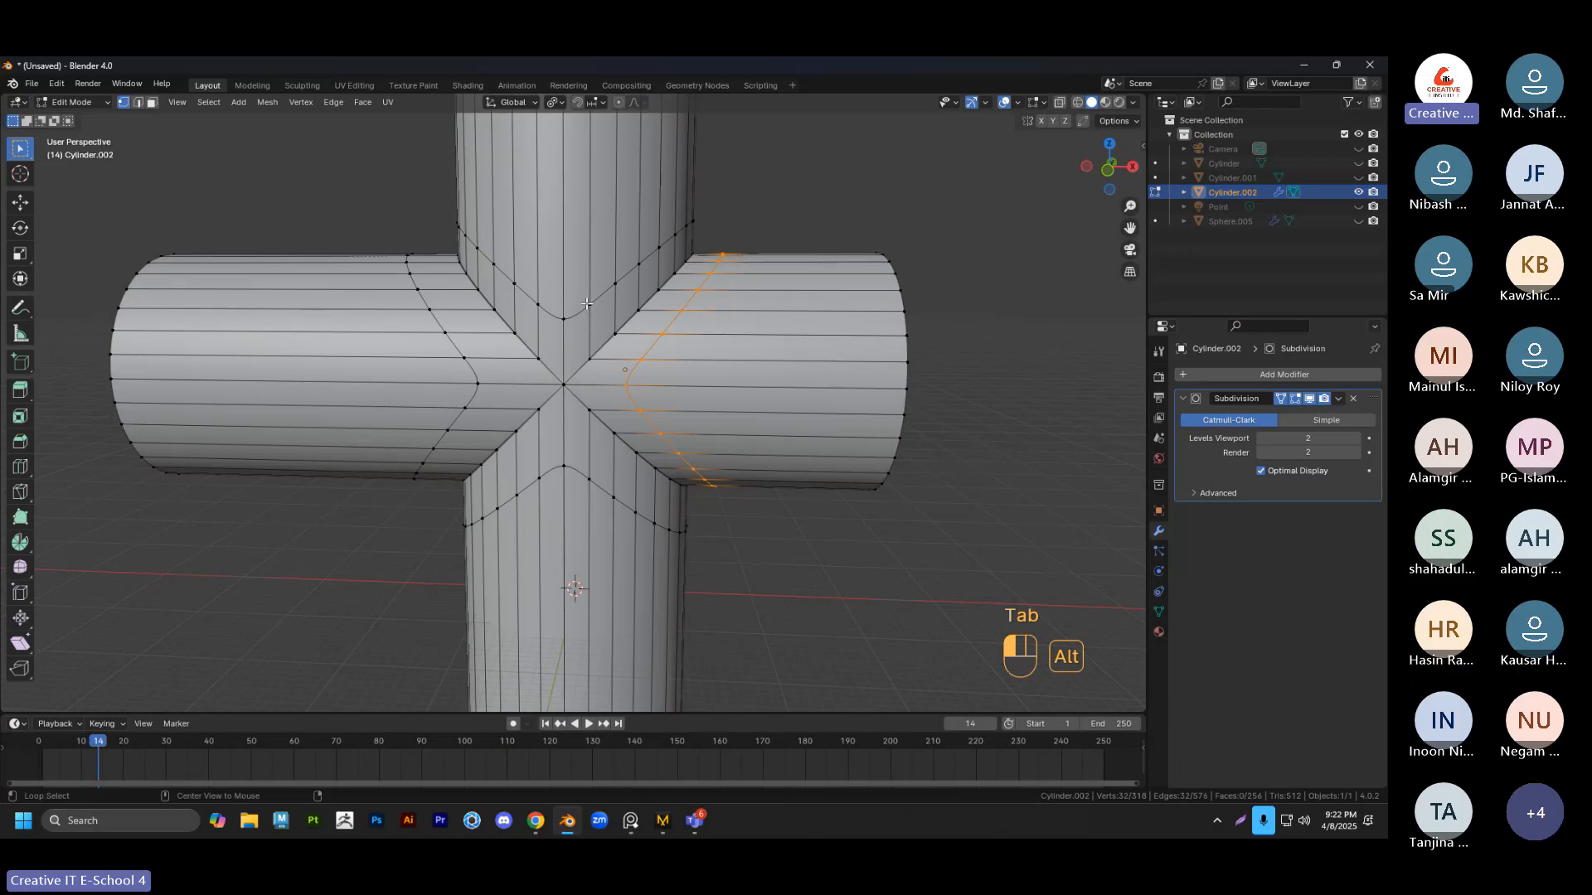
left_click(587, 305, "alt")
key("g")
key("g")
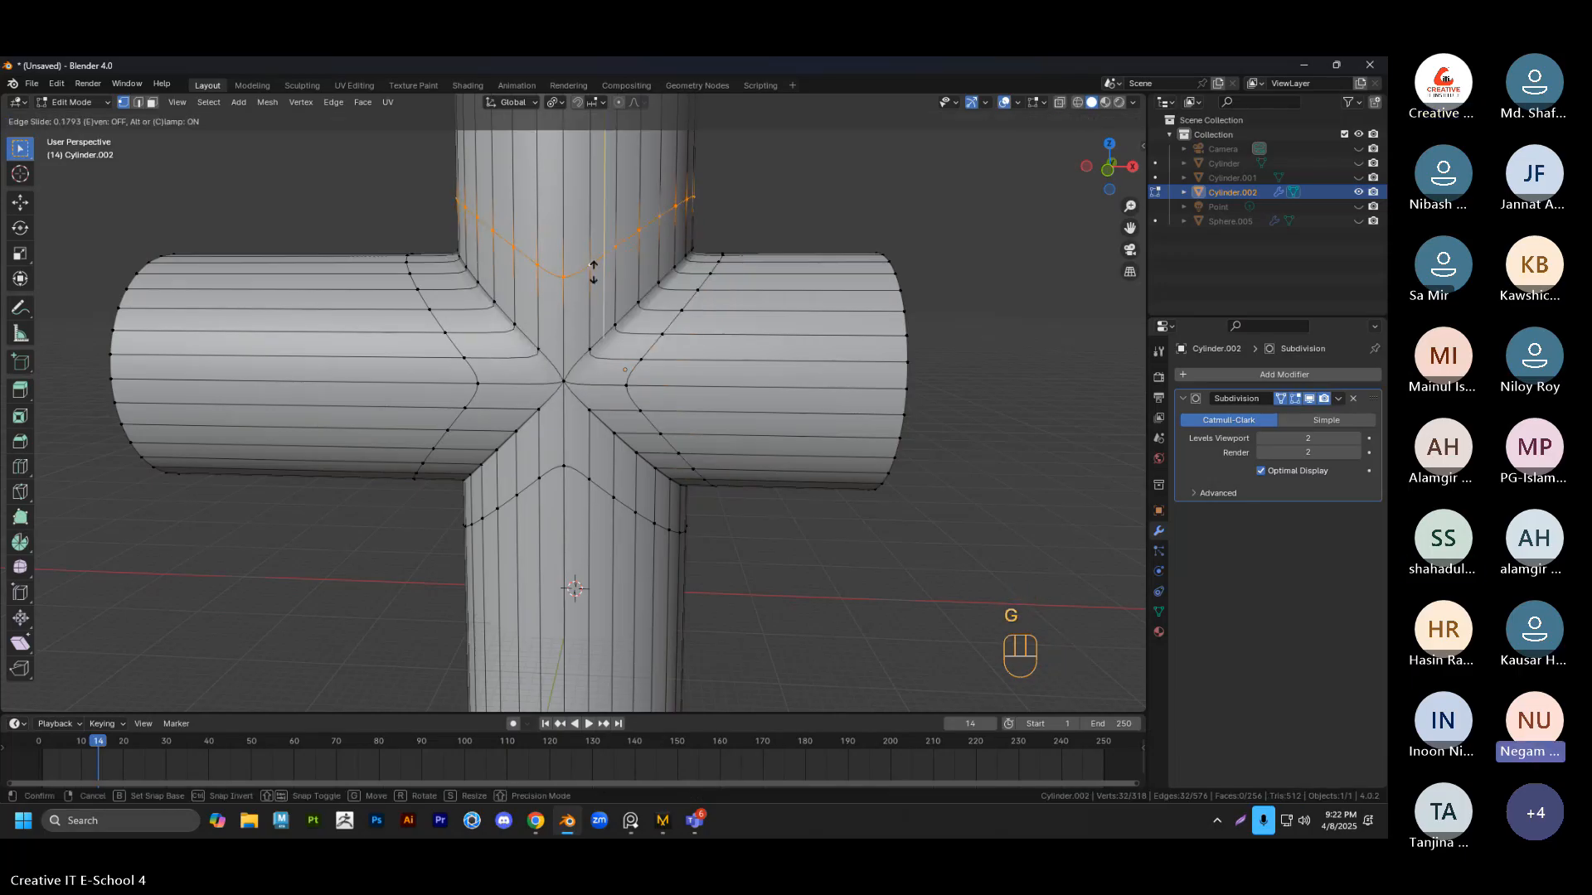
left_click(593, 272)
left_click(445, 335, "alt")
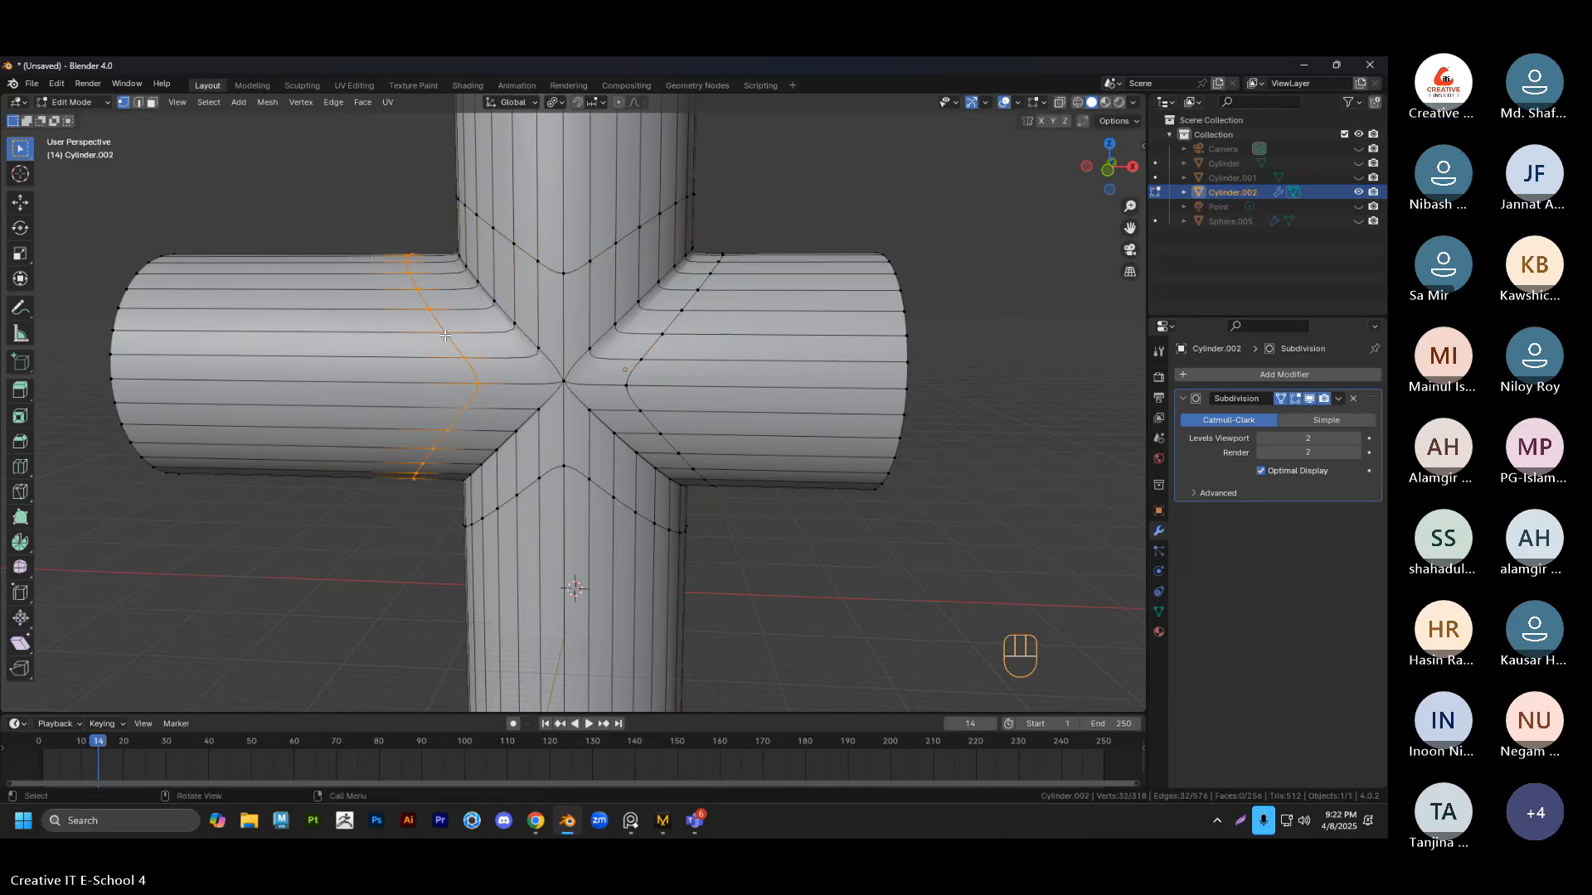
key("g")
key("g")
left_click(418, 334)
Edge-slide the right arm's loop outward by a factor of 0.073 and the lower arm's loop outward by a similar amount
left_click(642, 355, "alt")
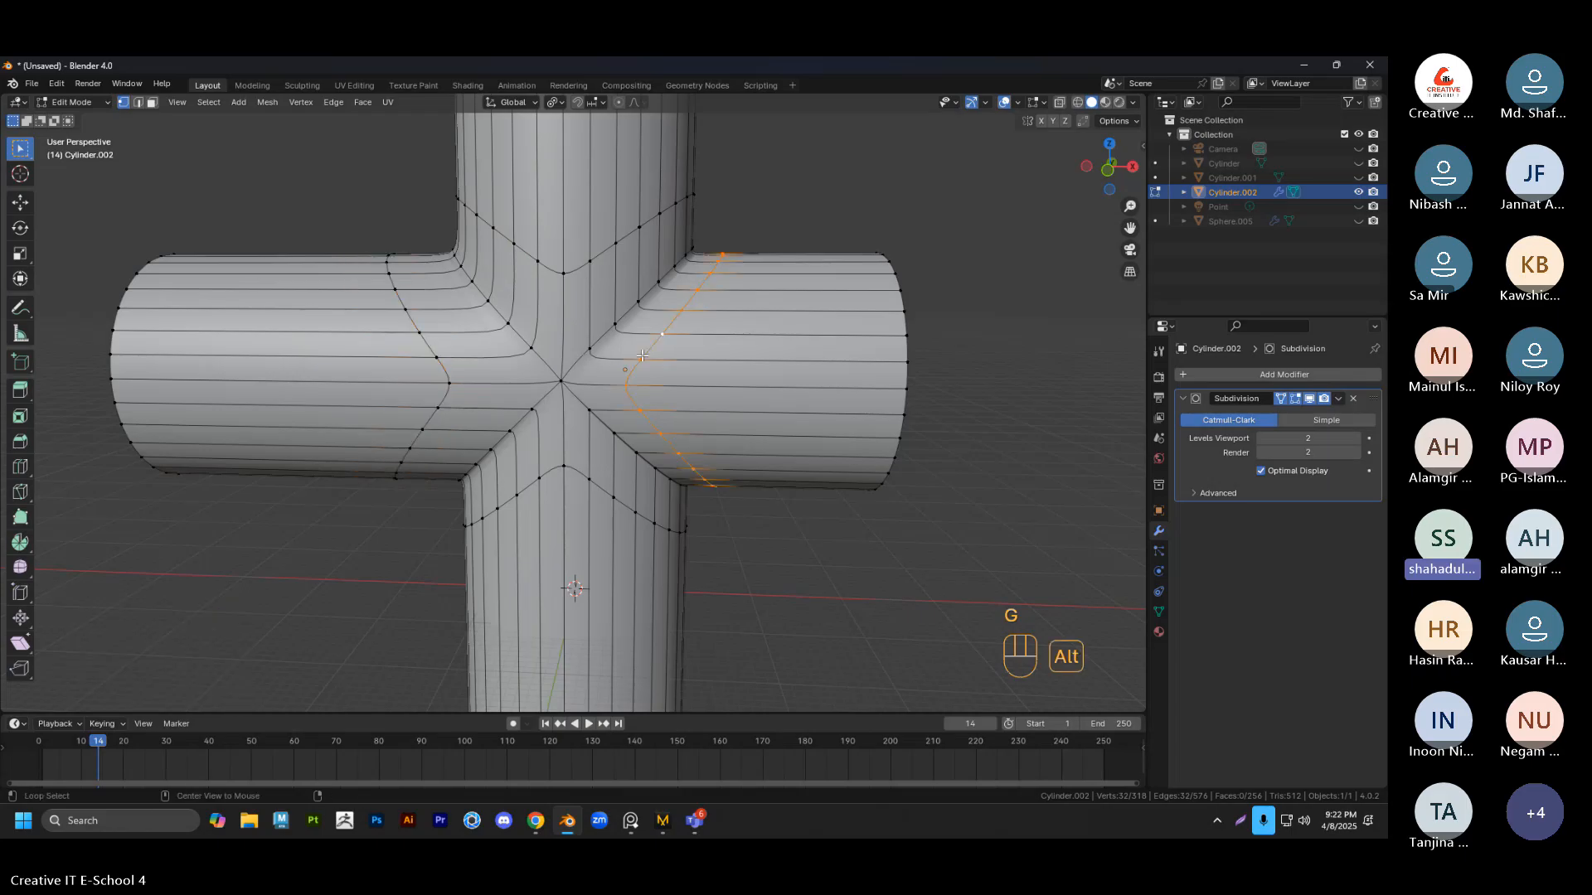
key("g")
key("g")
left_click(610, 489)
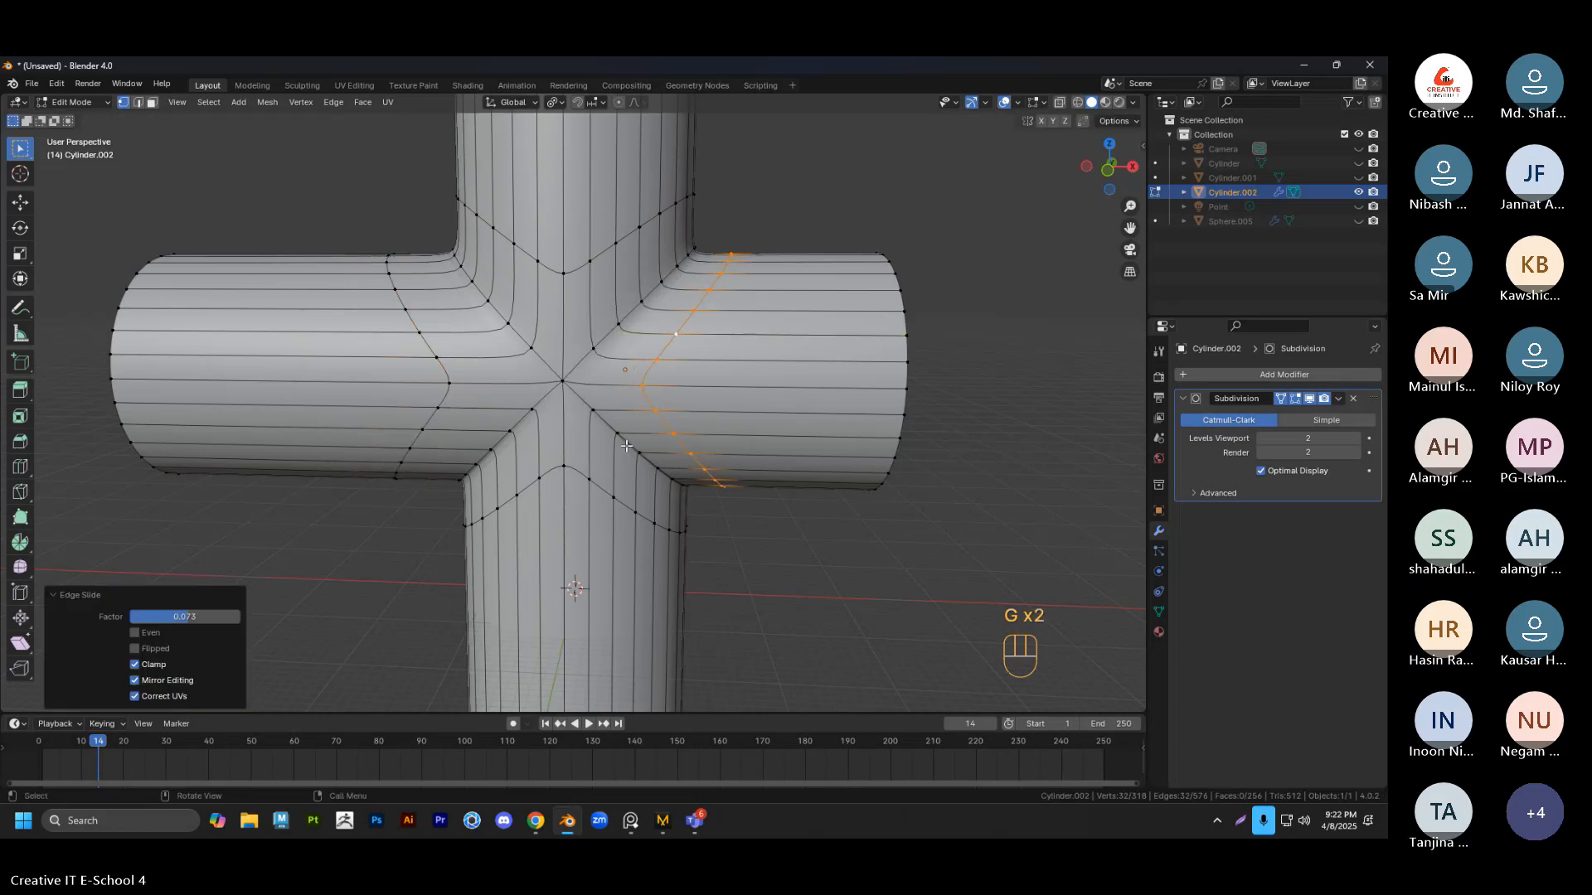
left_click(605, 497, "alt")
key("g")
key("g")
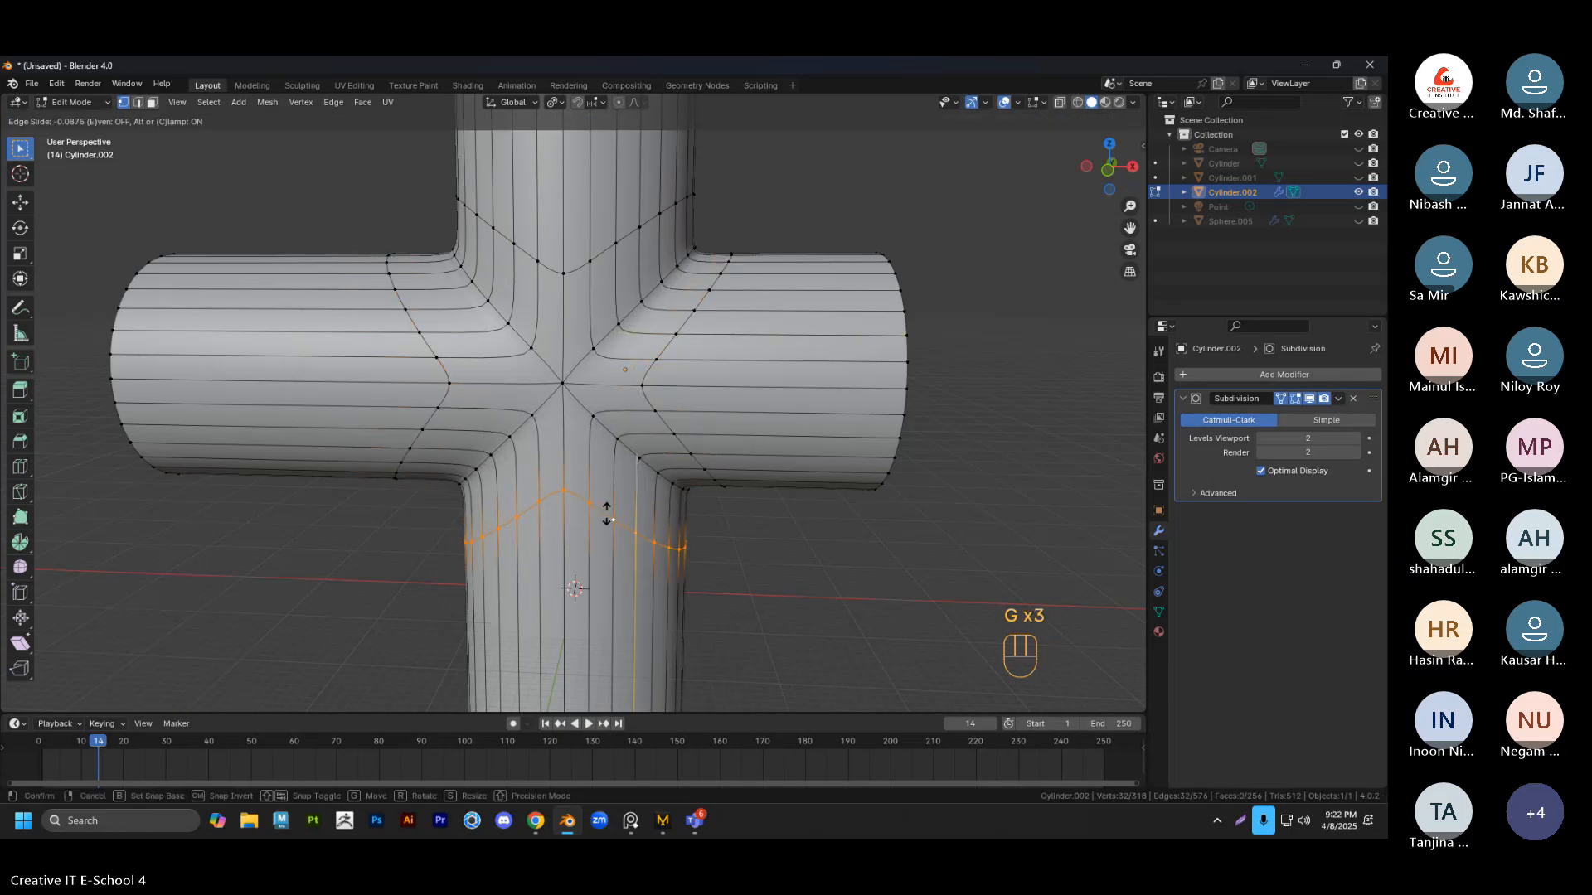
left_click(606, 513)
Return to Object Mode and apply Shade Smooth to the pipe junction
key("Tab")
middle_click_drag(768, 491, 679, 414)
right_click(590, 302)
left_click(591, 302)
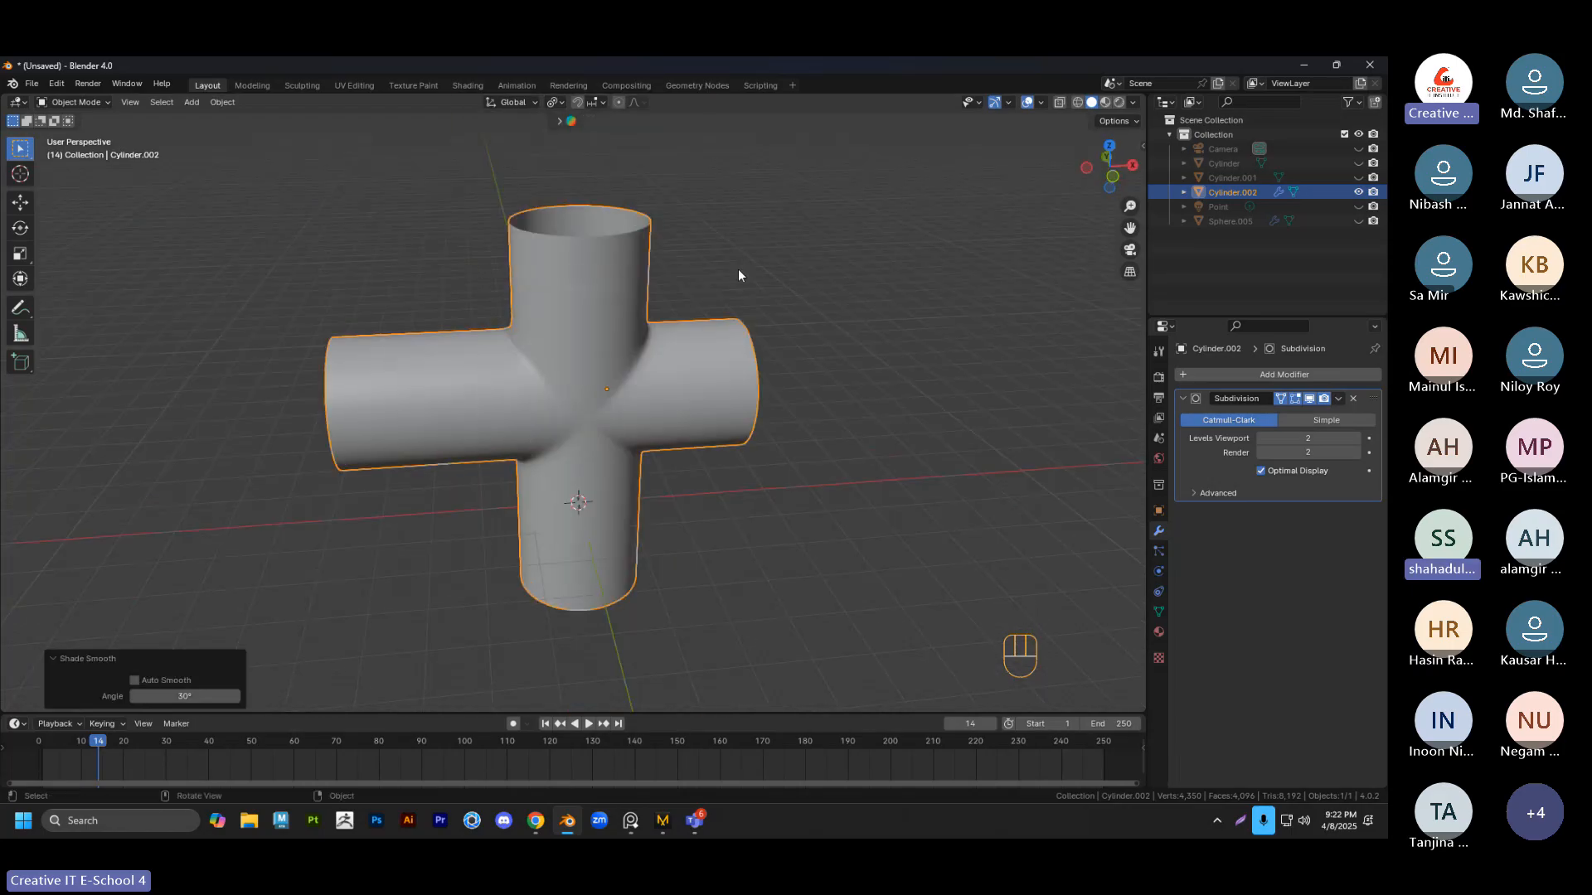
left_click(739, 275)
middle_click_drag(739, 275, 650, 370)
scroll(614, 362, "up", 2)
scroll(655, 365, "down", 1)
left_click(649, 383)
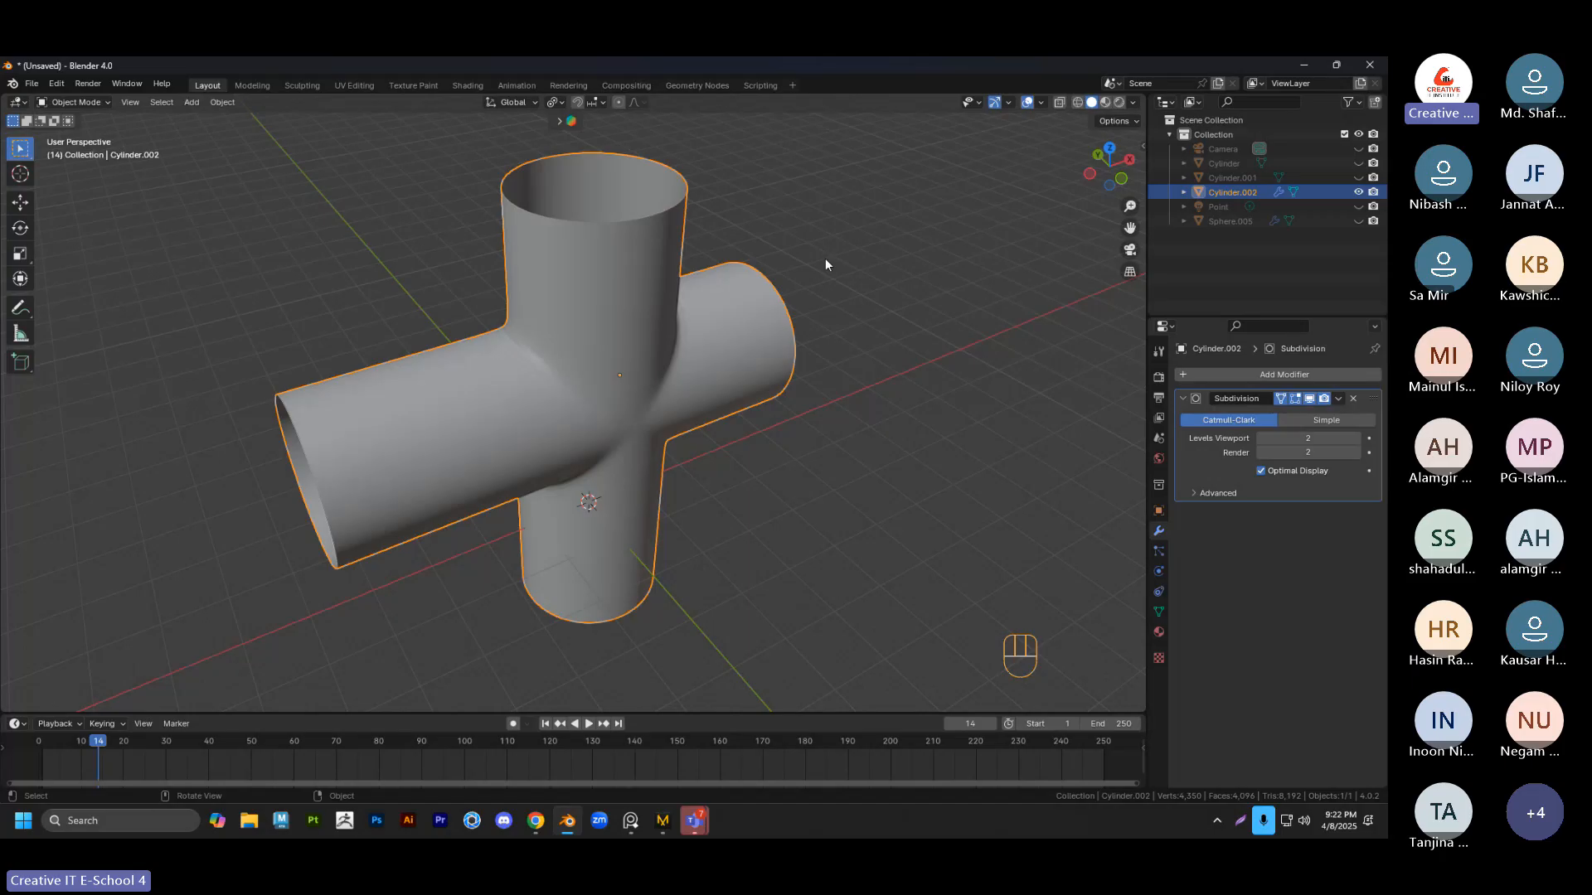
middle_click_drag(826, 265, 550, 420)
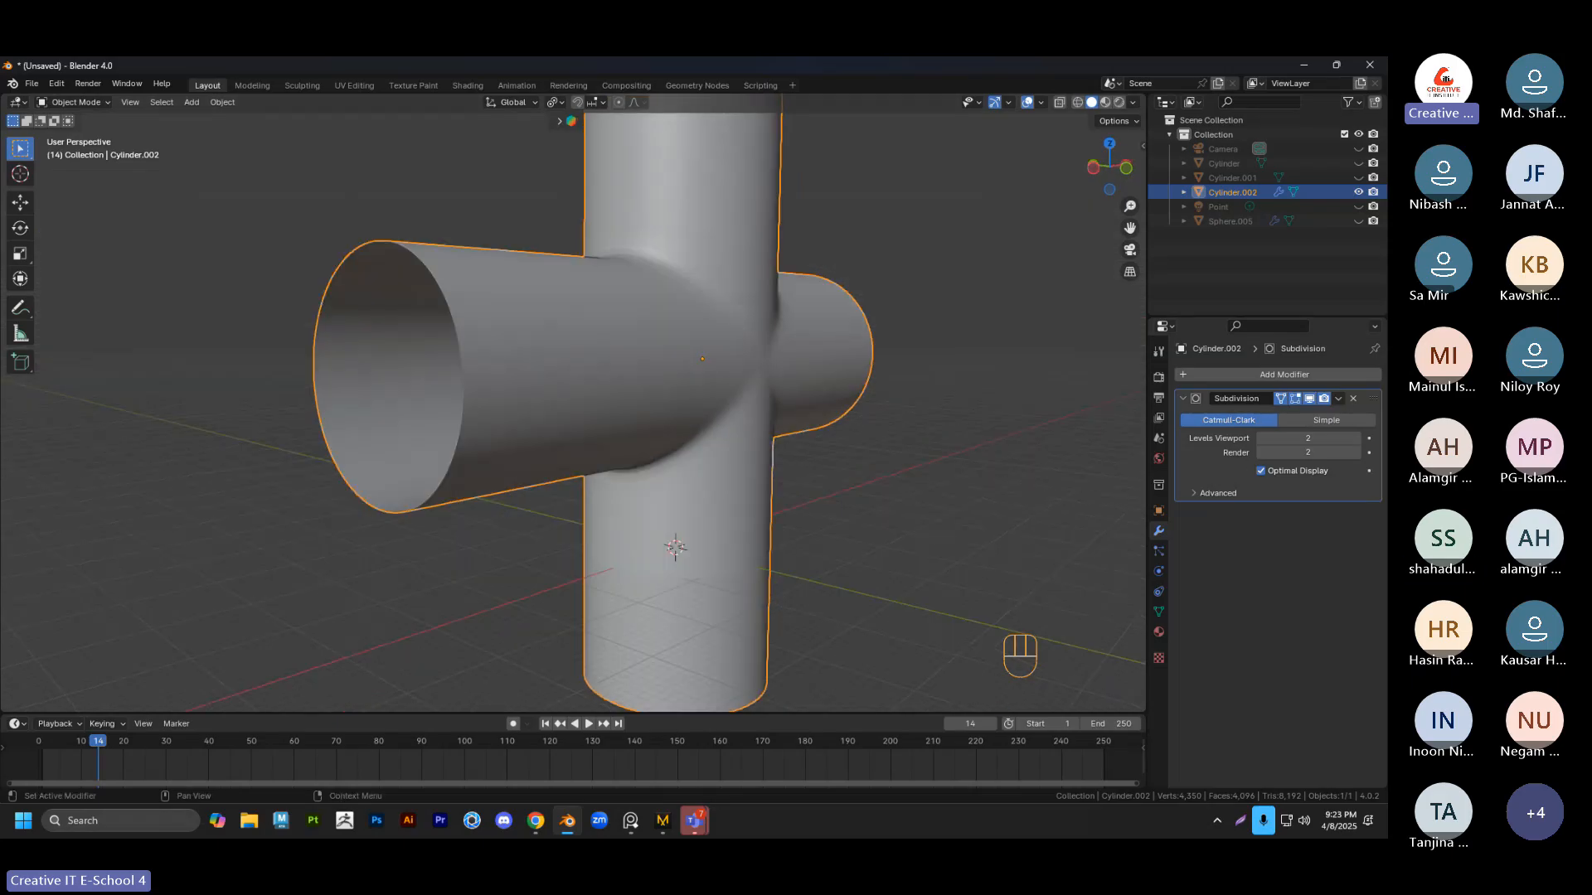
Add a Solidify modifier to the pipe junction to give its walls thickness
left_click(1261, 375)
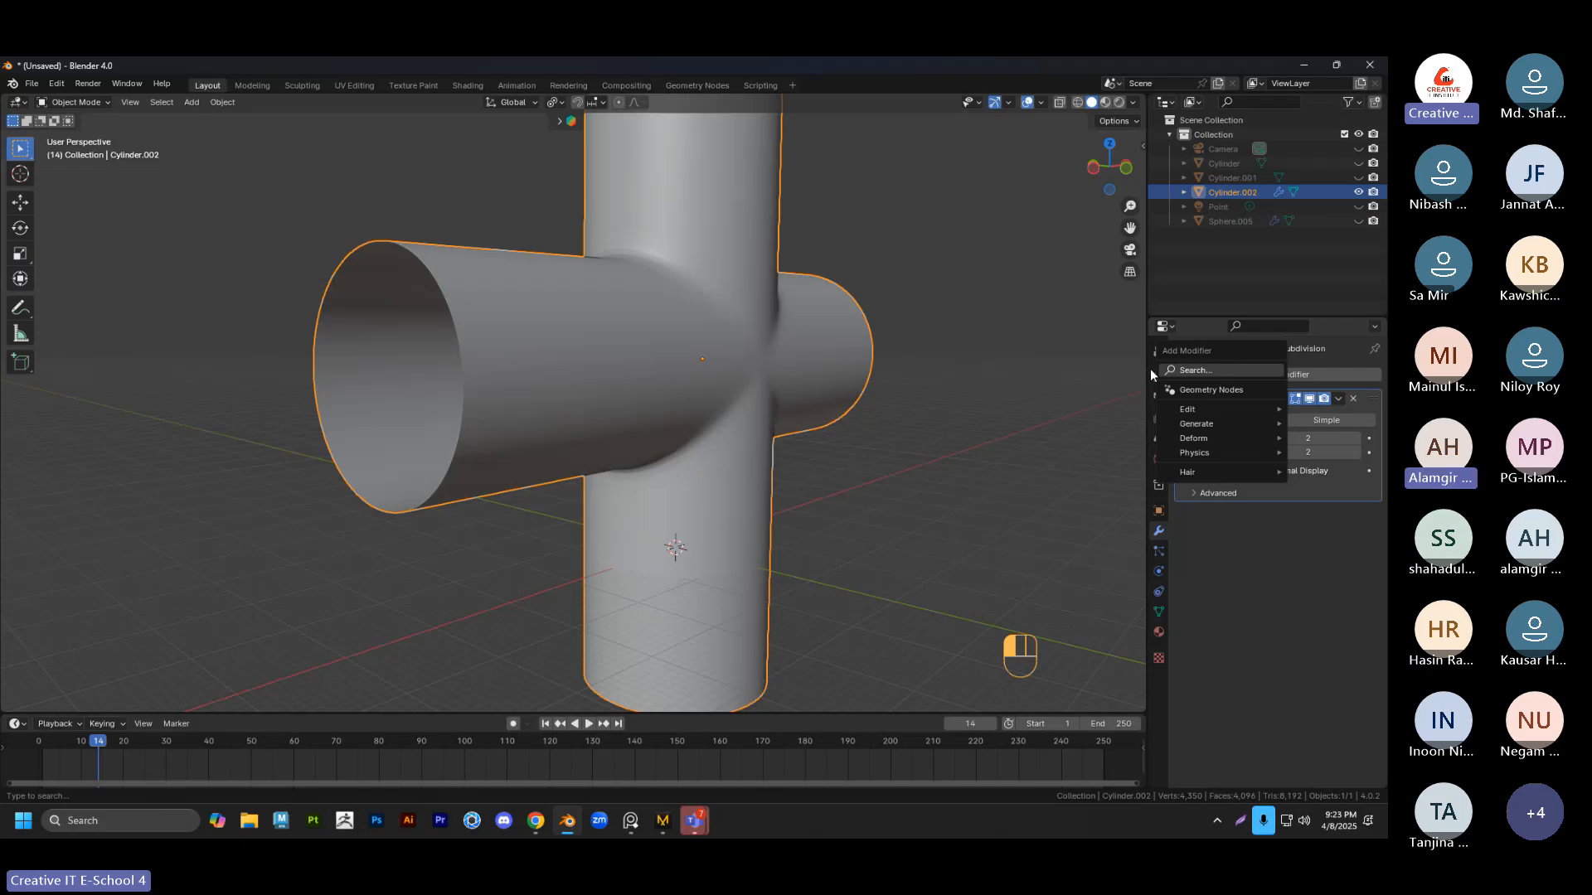
left_click(1223, 374)
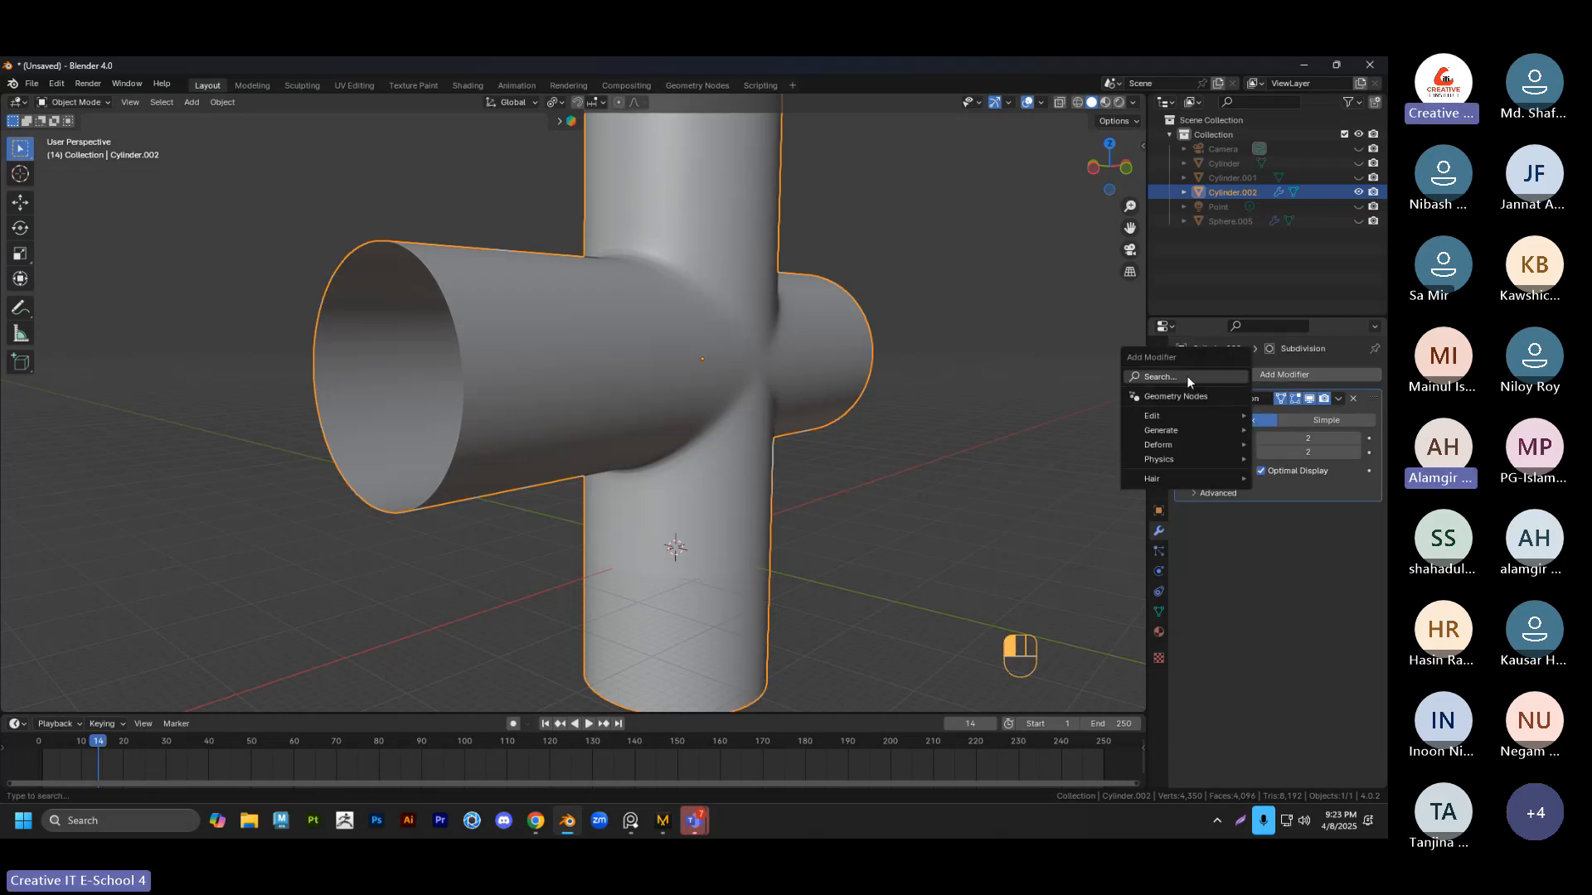
left_click(1187, 376)
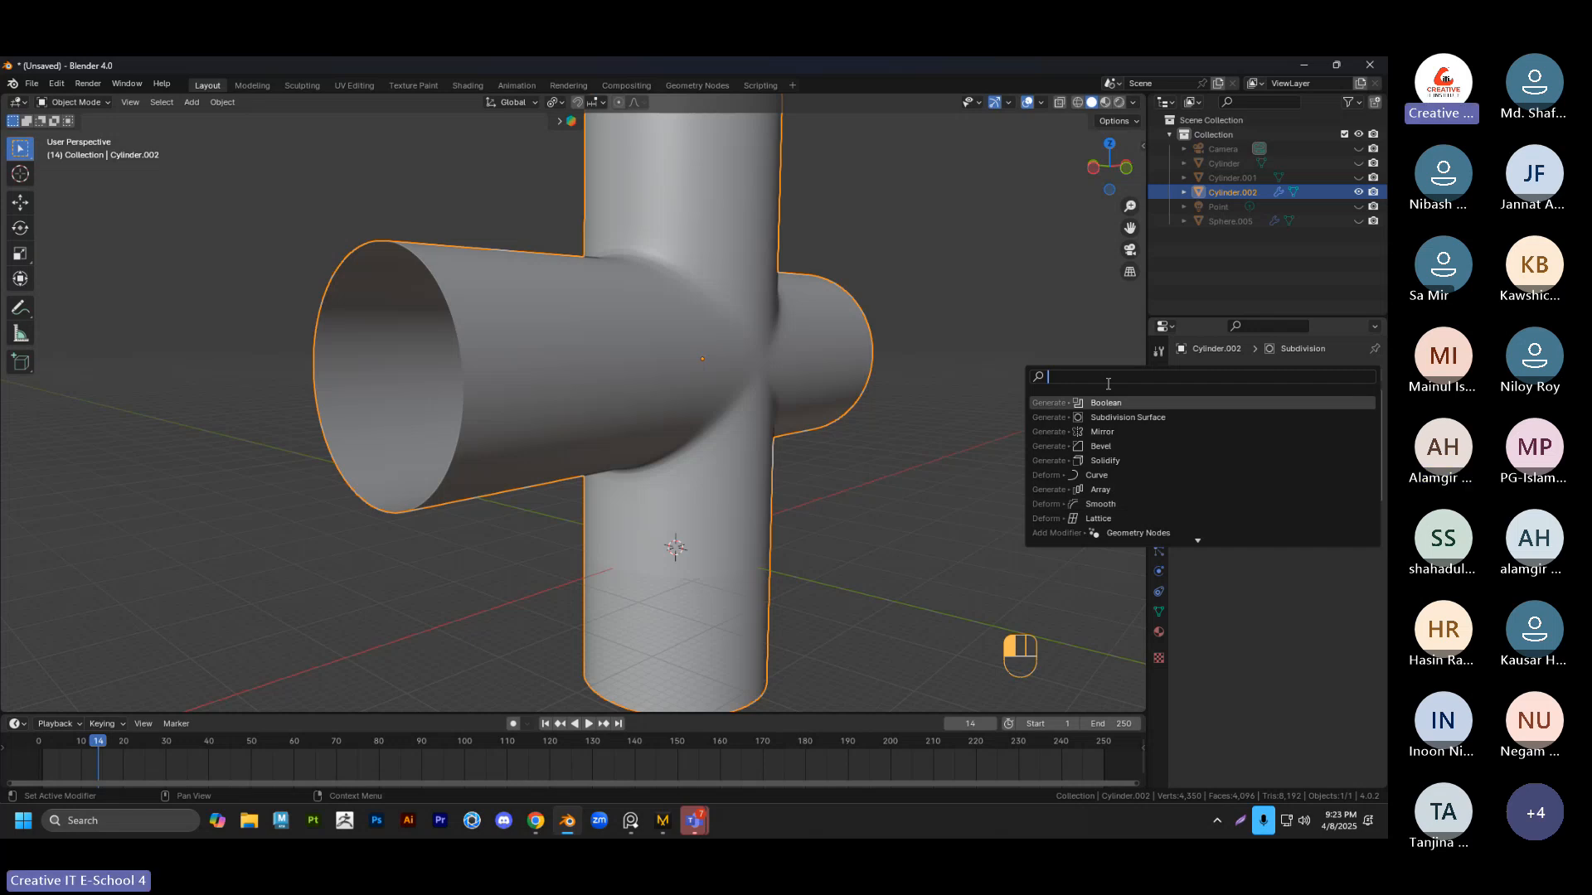
type("sol")
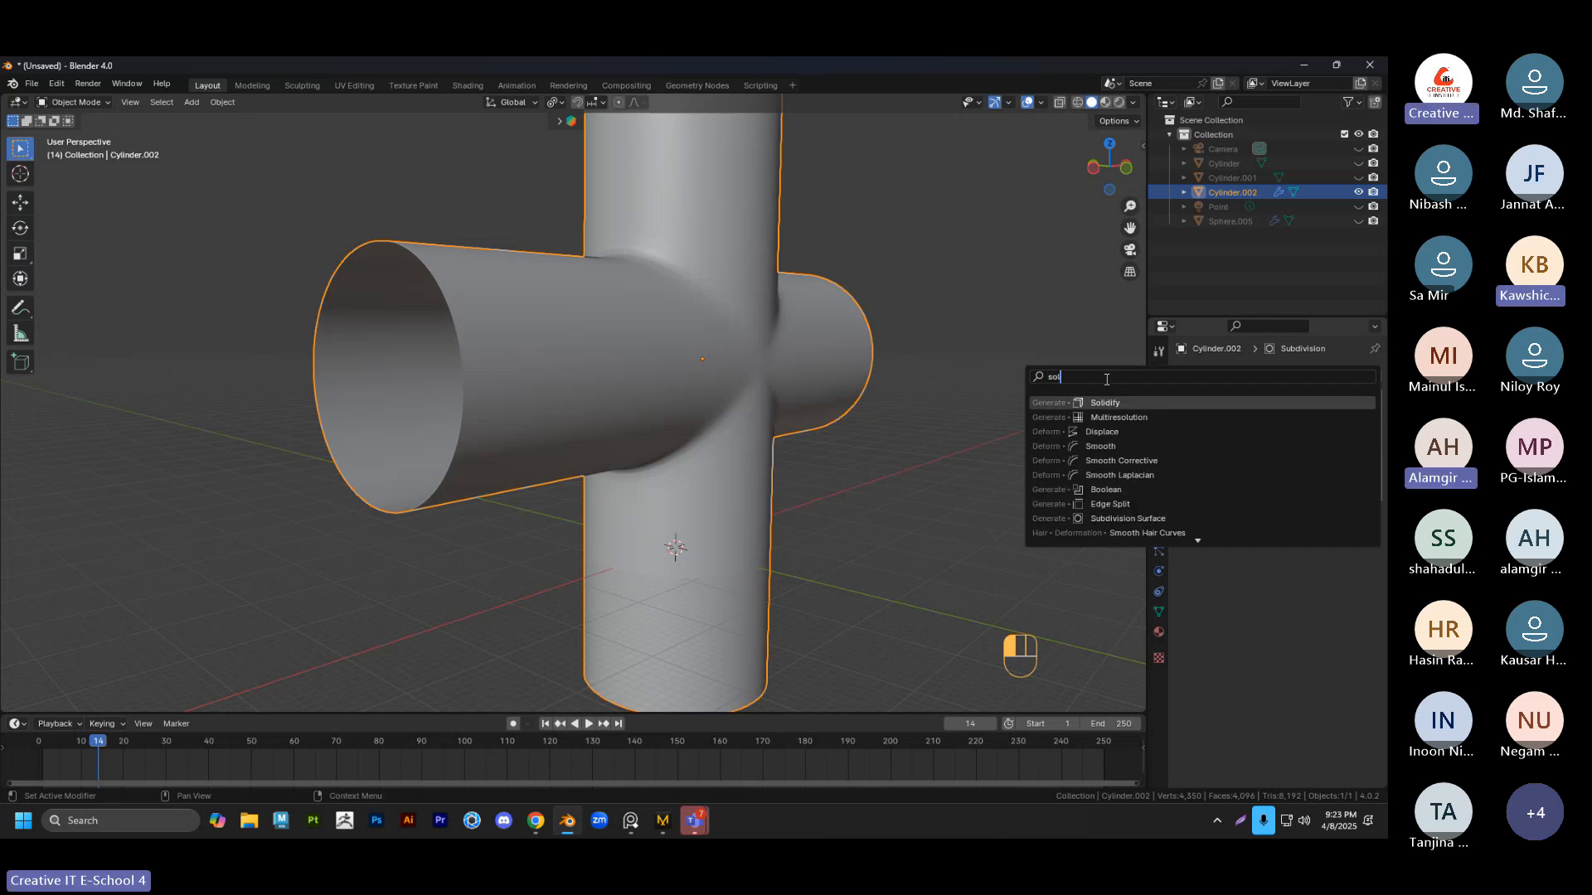
key("Return")
mouse_move(774, 426)
middle_mouse_down()
mouse_move(729, 416)
mouse_move(795, 410)
middle_mouse_up()
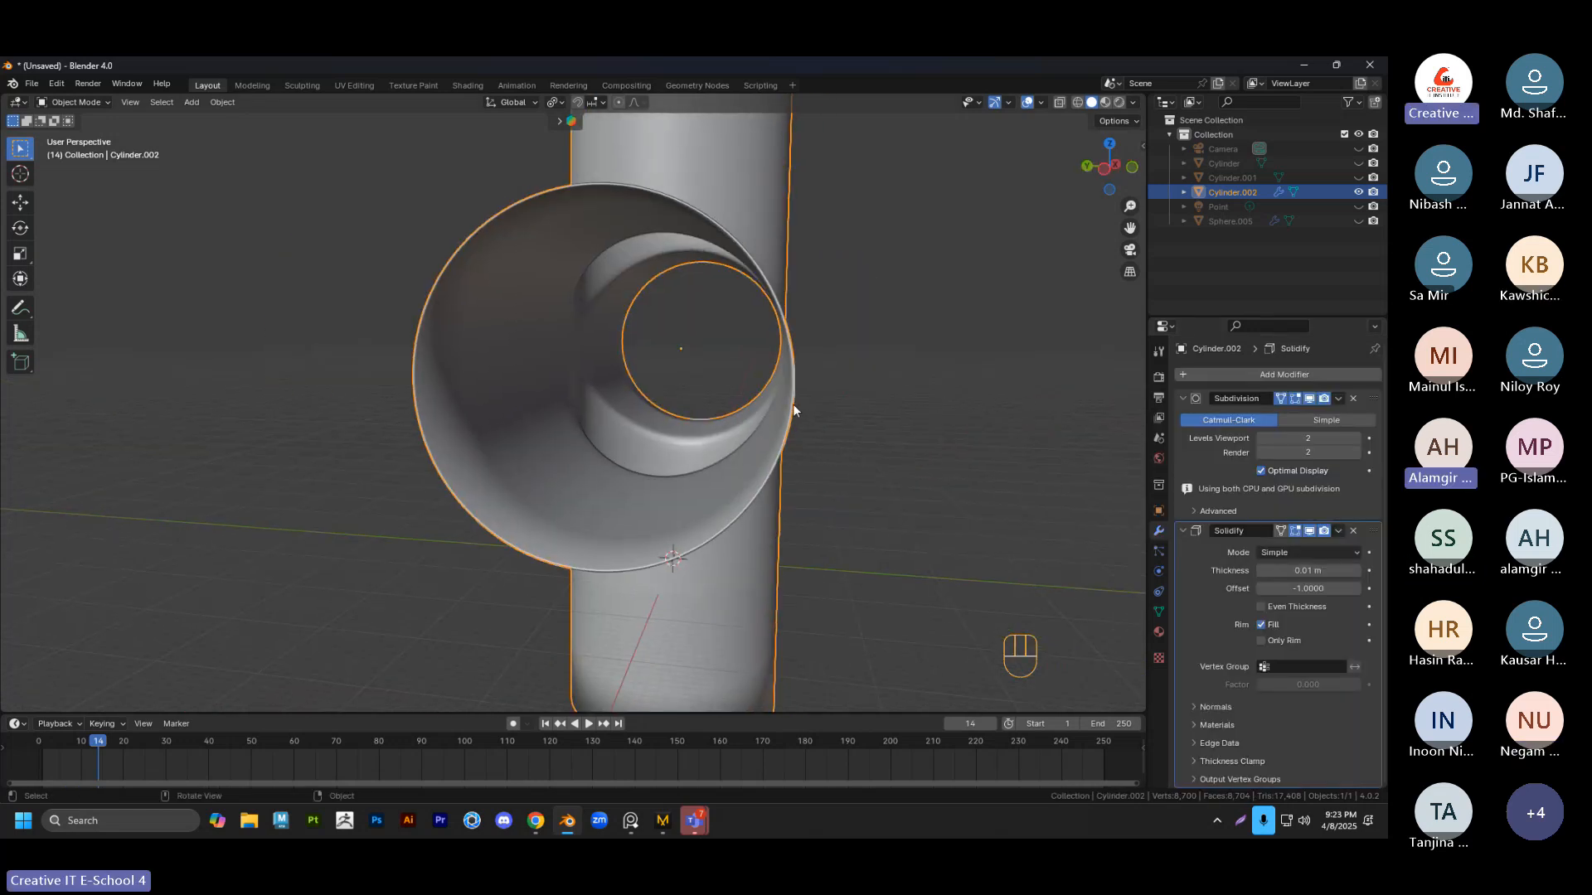
middle_click_drag(764, 291, 694, 282)
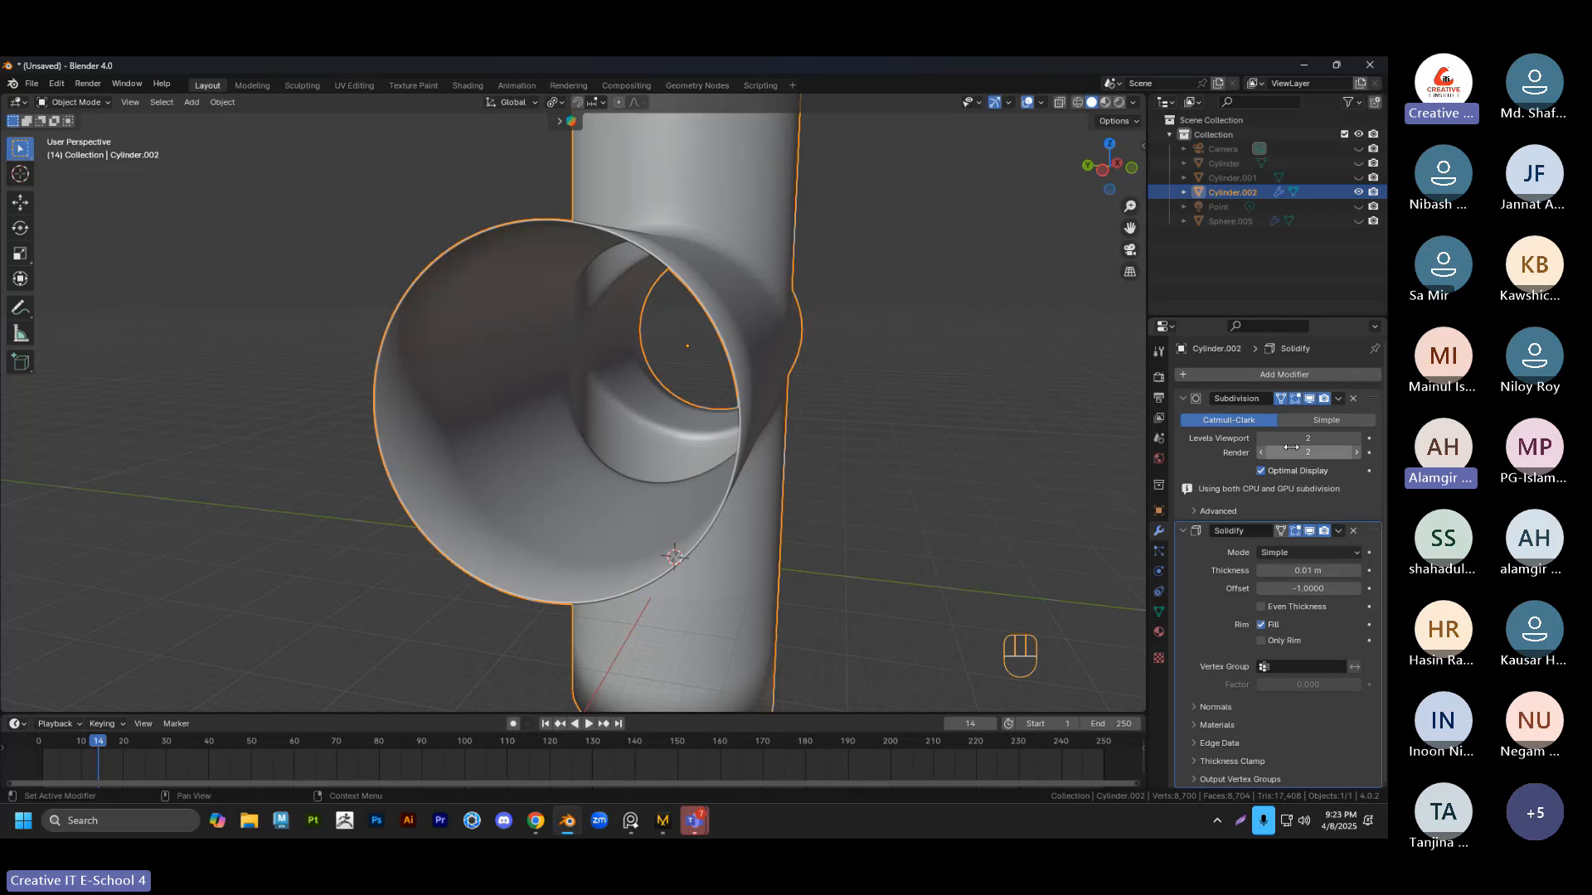
Set the Solidify thickness to 0.06 m after trying 0.12 m
left_click_drag(1265, 571, 1325, 570)
middle_click_drag(973, 487, 848, 564)
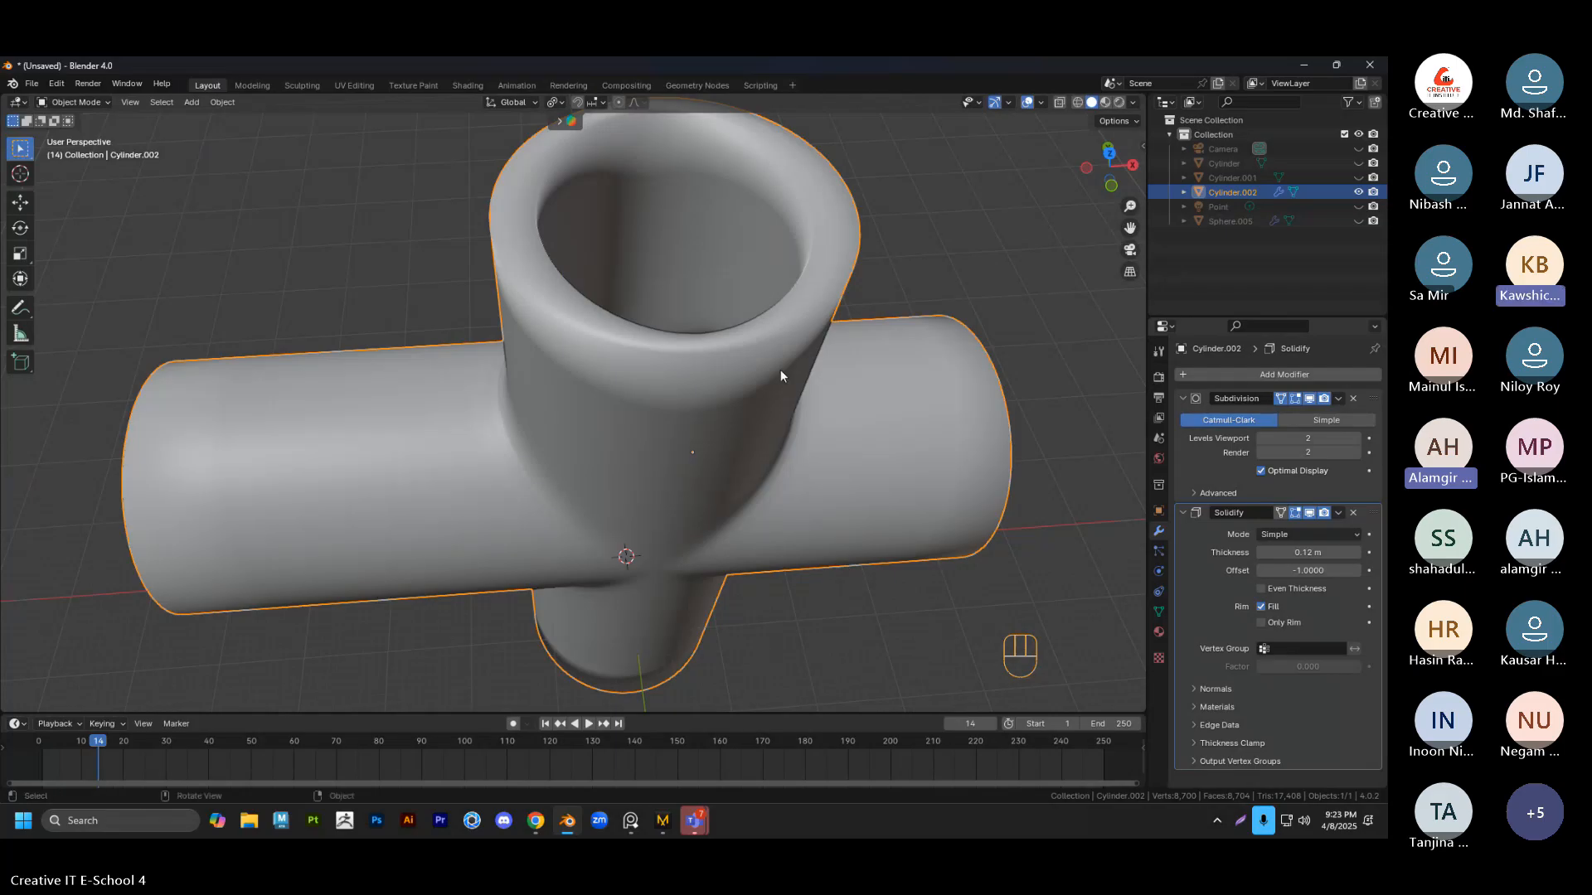
middle_click_drag(779, 370, 787, 423)
left_click_drag(1274, 550, 1240, 551)
Try applying the Solidify modifier to the pipe junction and undo the application
middle_click_drag(821, 414, 650, 368)
key("Tab")
key("Tab")
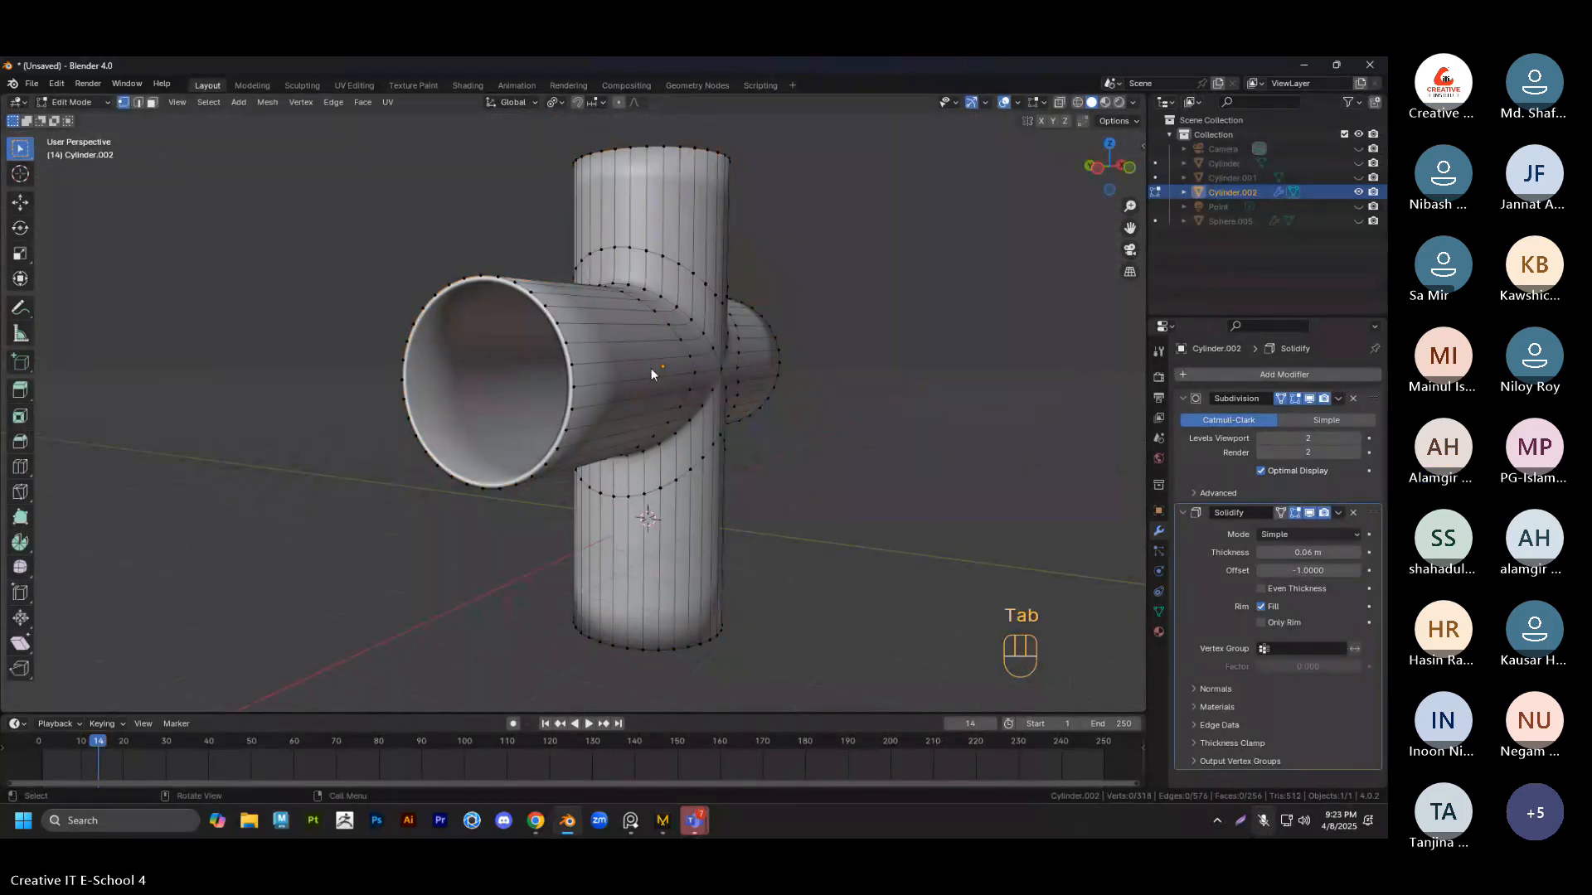
left_click(1338, 513)
left_click(1306, 532)
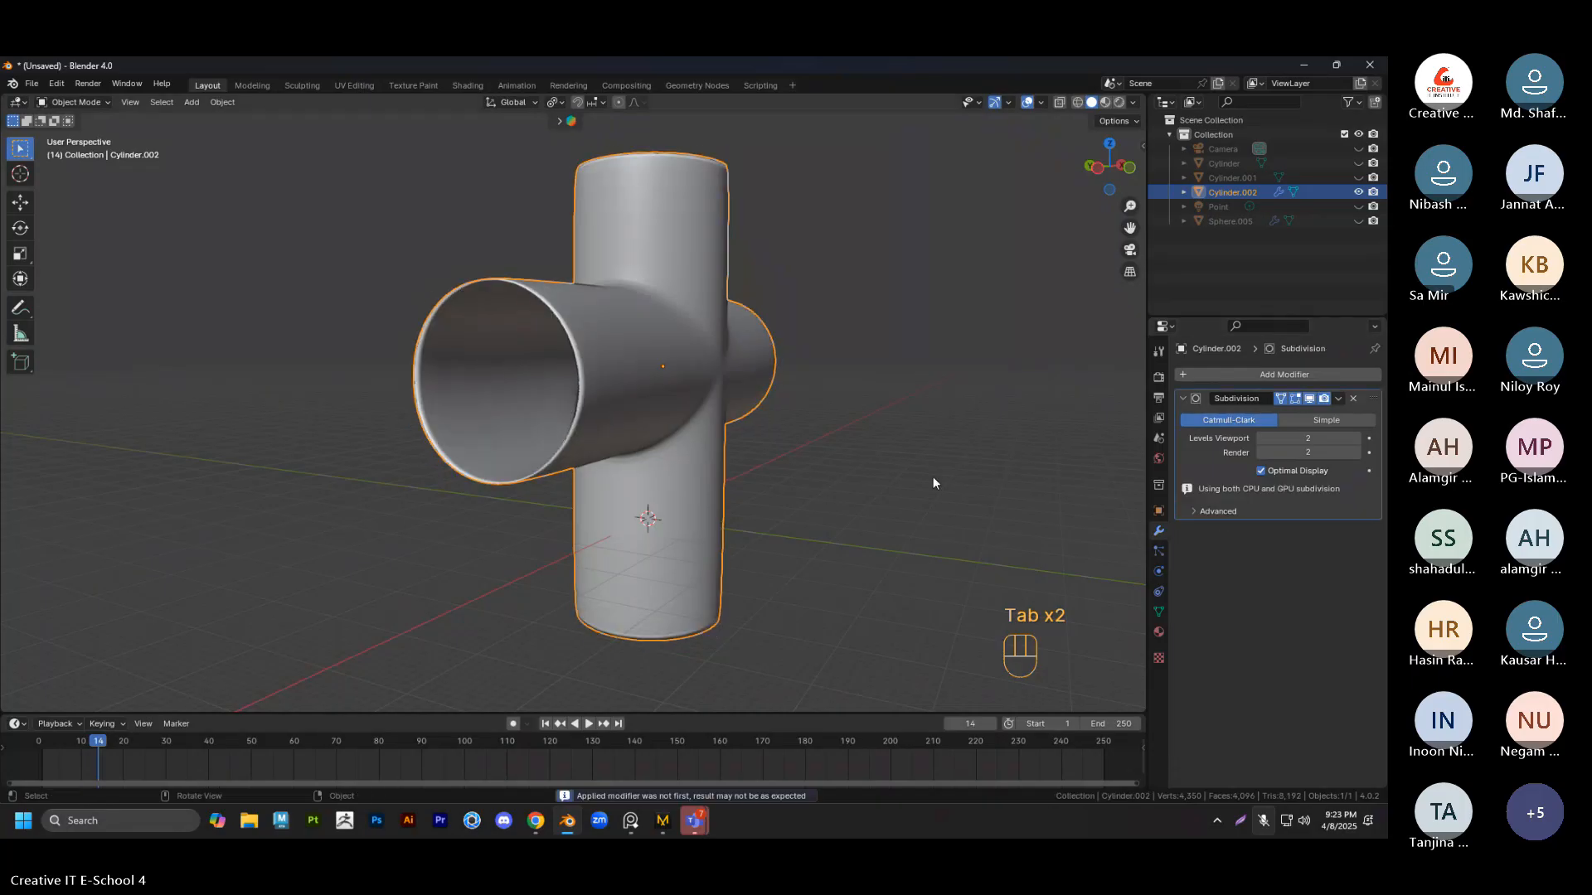
key("ctrl+z")
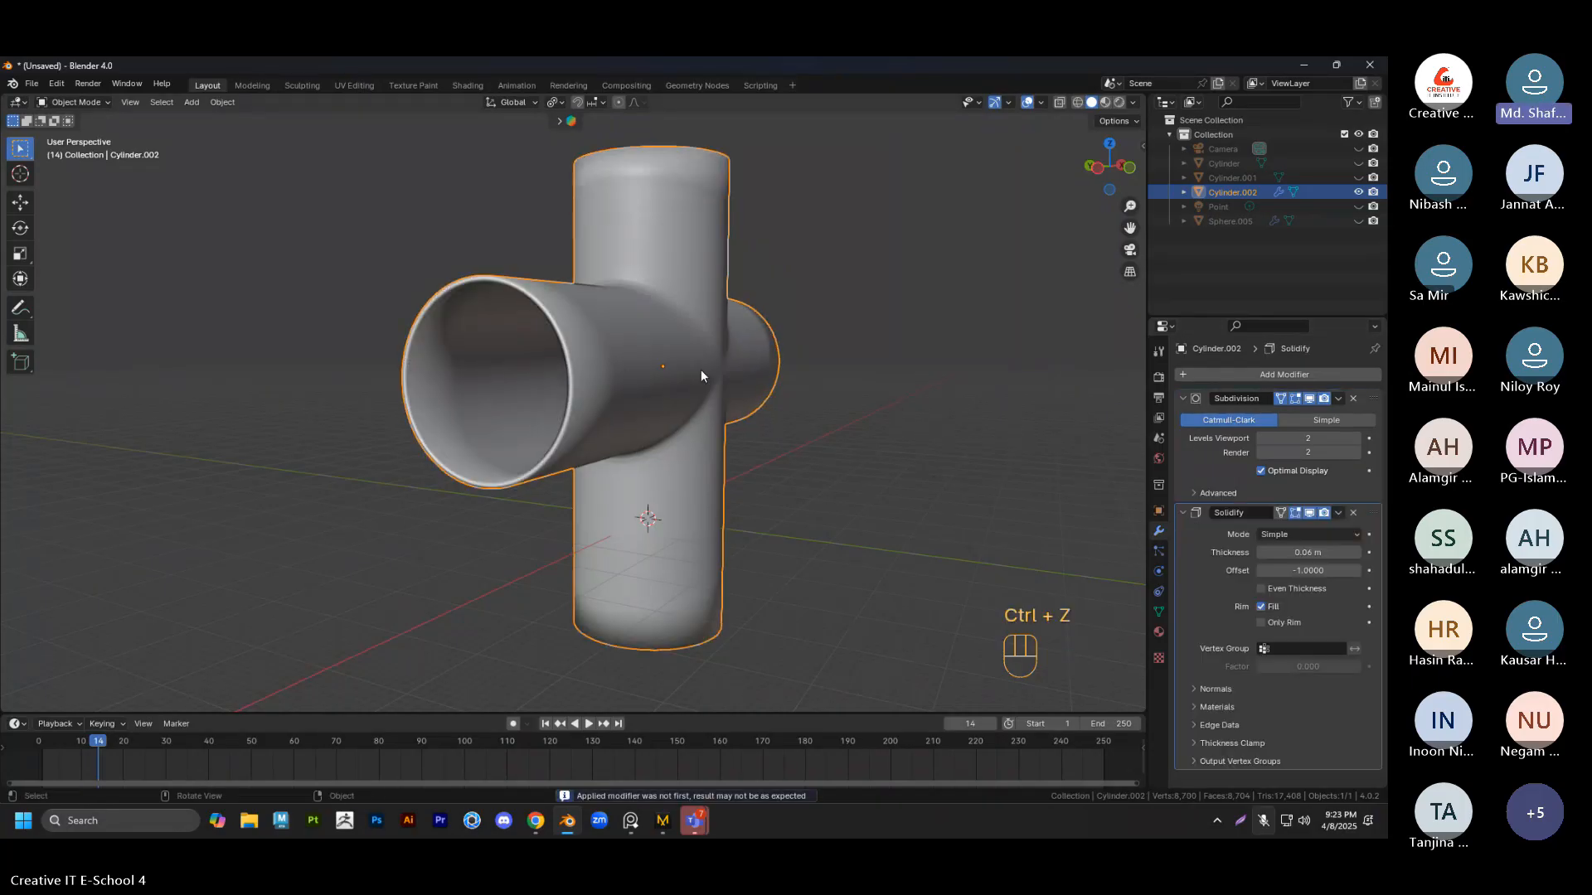
Add a Bevel modifier to the pipe junction below the Solidify modifier
middle_click_drag(700, 370, 564, 414)
scroll(698, 381, "up", 2)
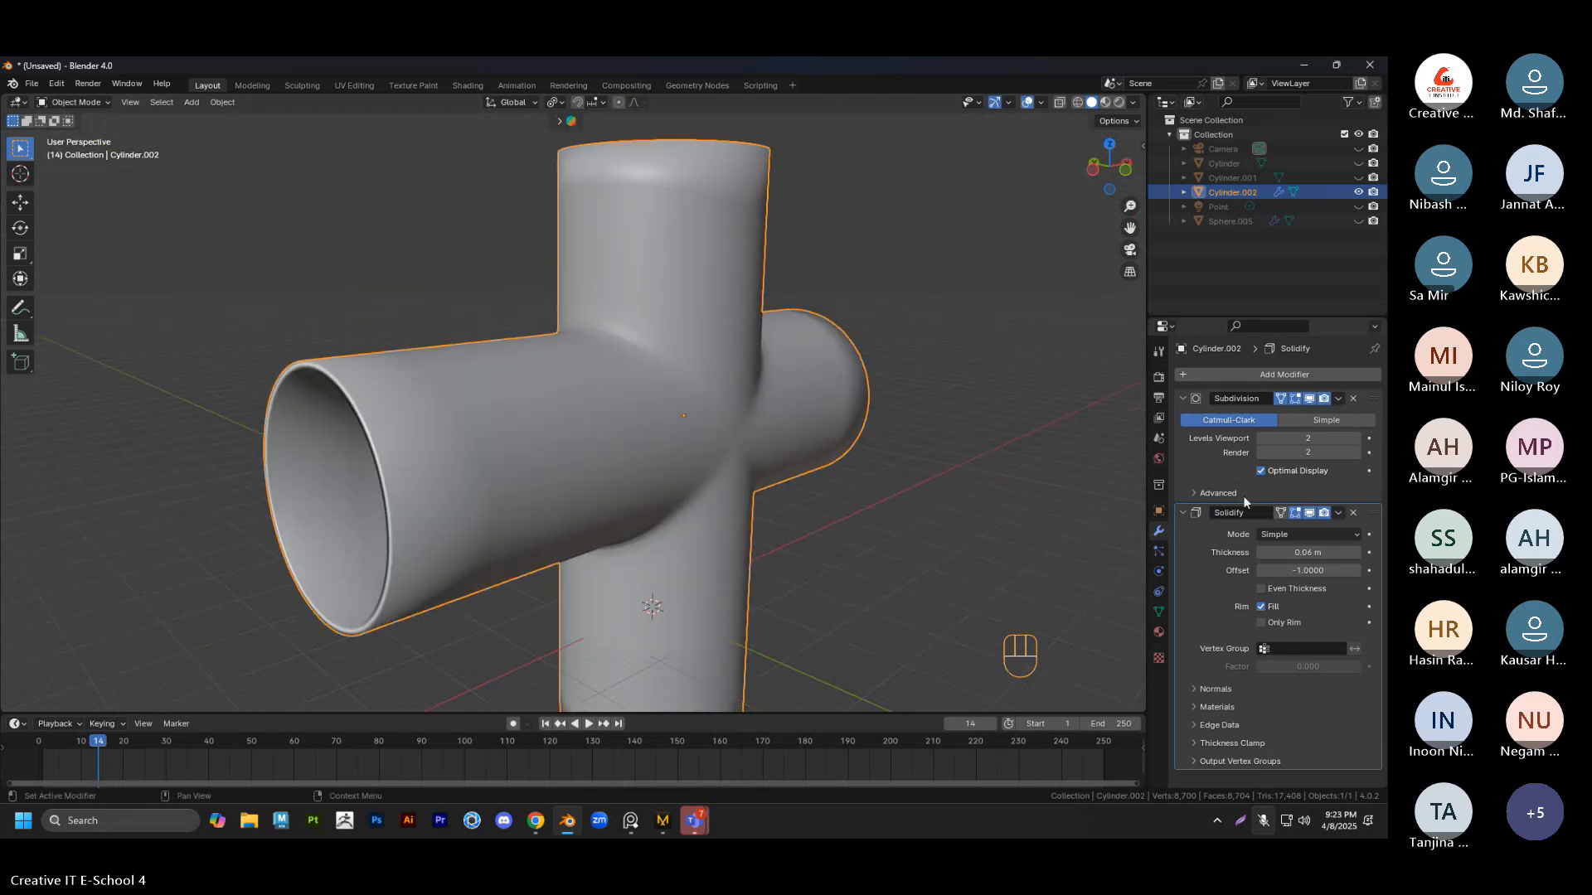
left_click(1297, 381)
left_click(1256, 373)
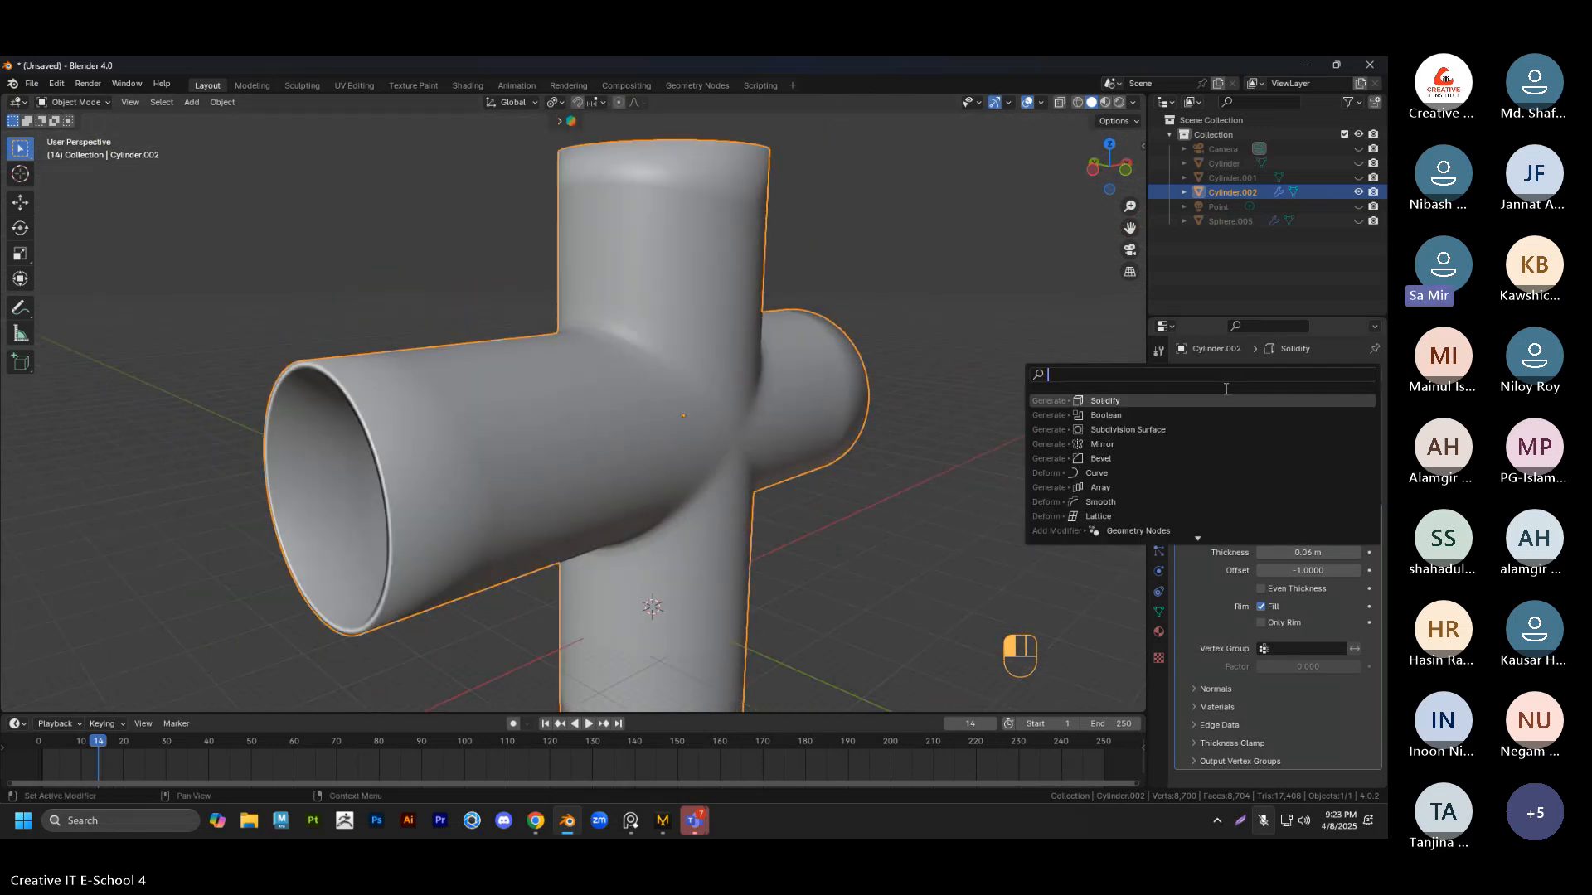
left_click(1106, 459)
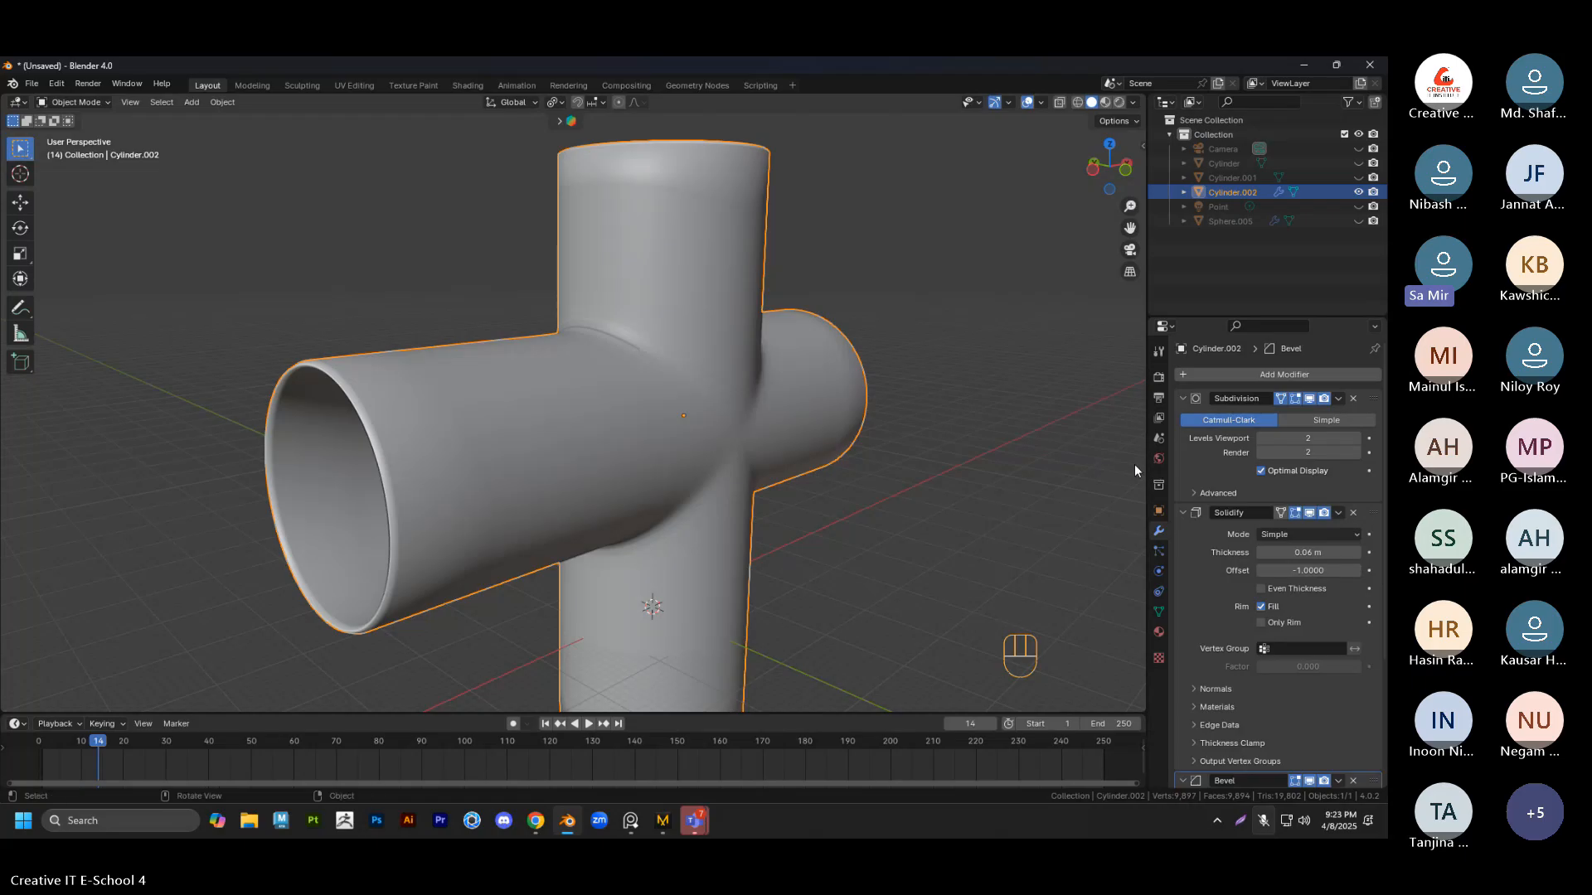
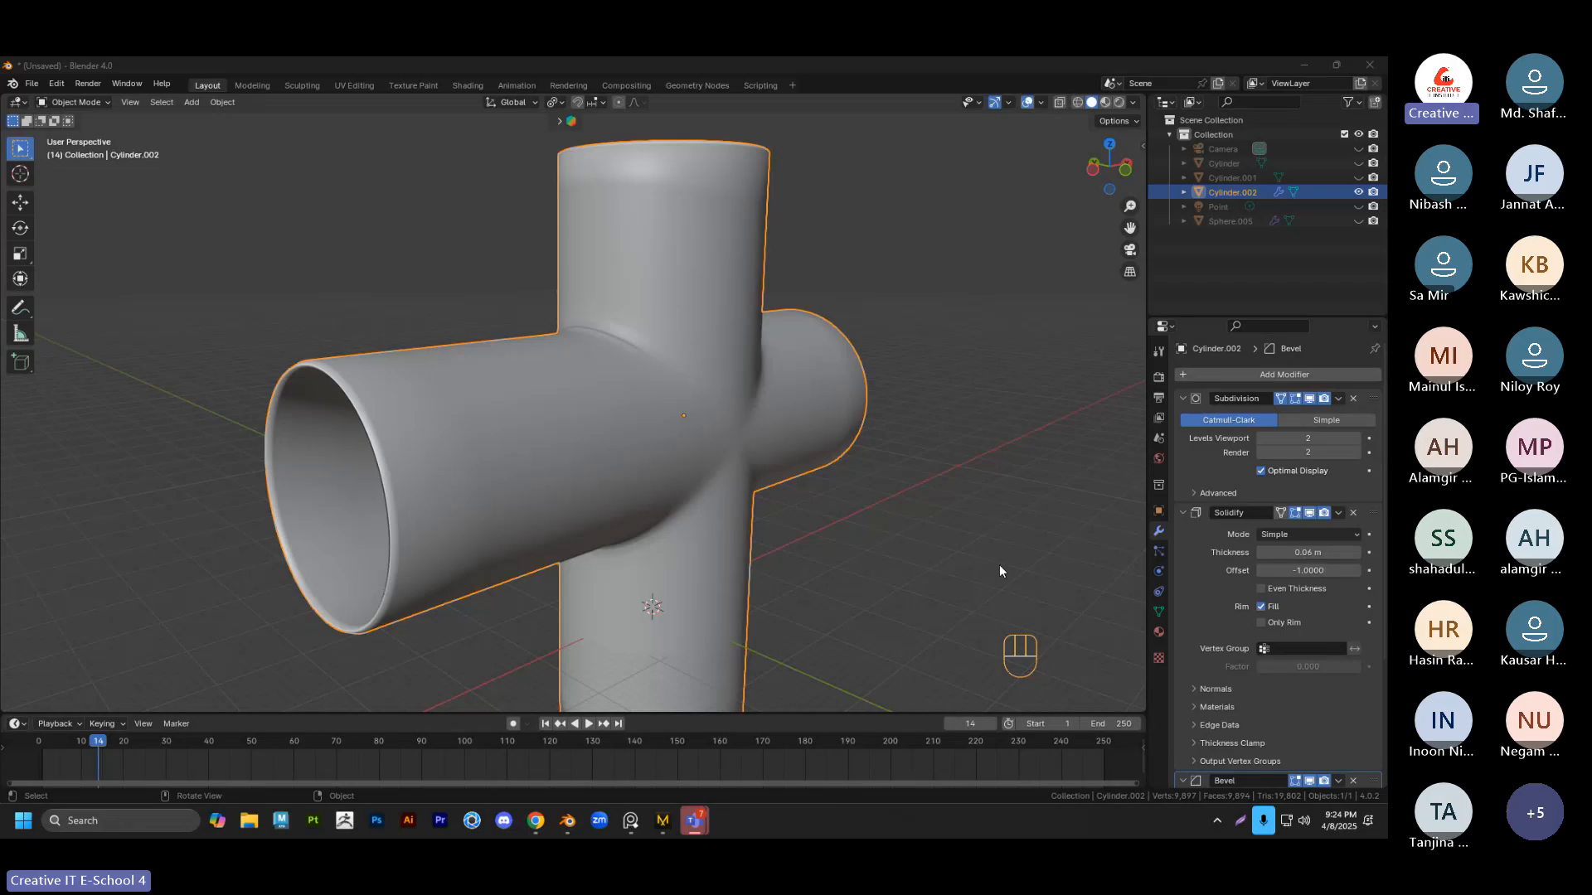
Examine the pipe junction's open rims, inner walls and seams from several angles, both deselected and selected
left_click(952, 531)
left_click(700, 417)
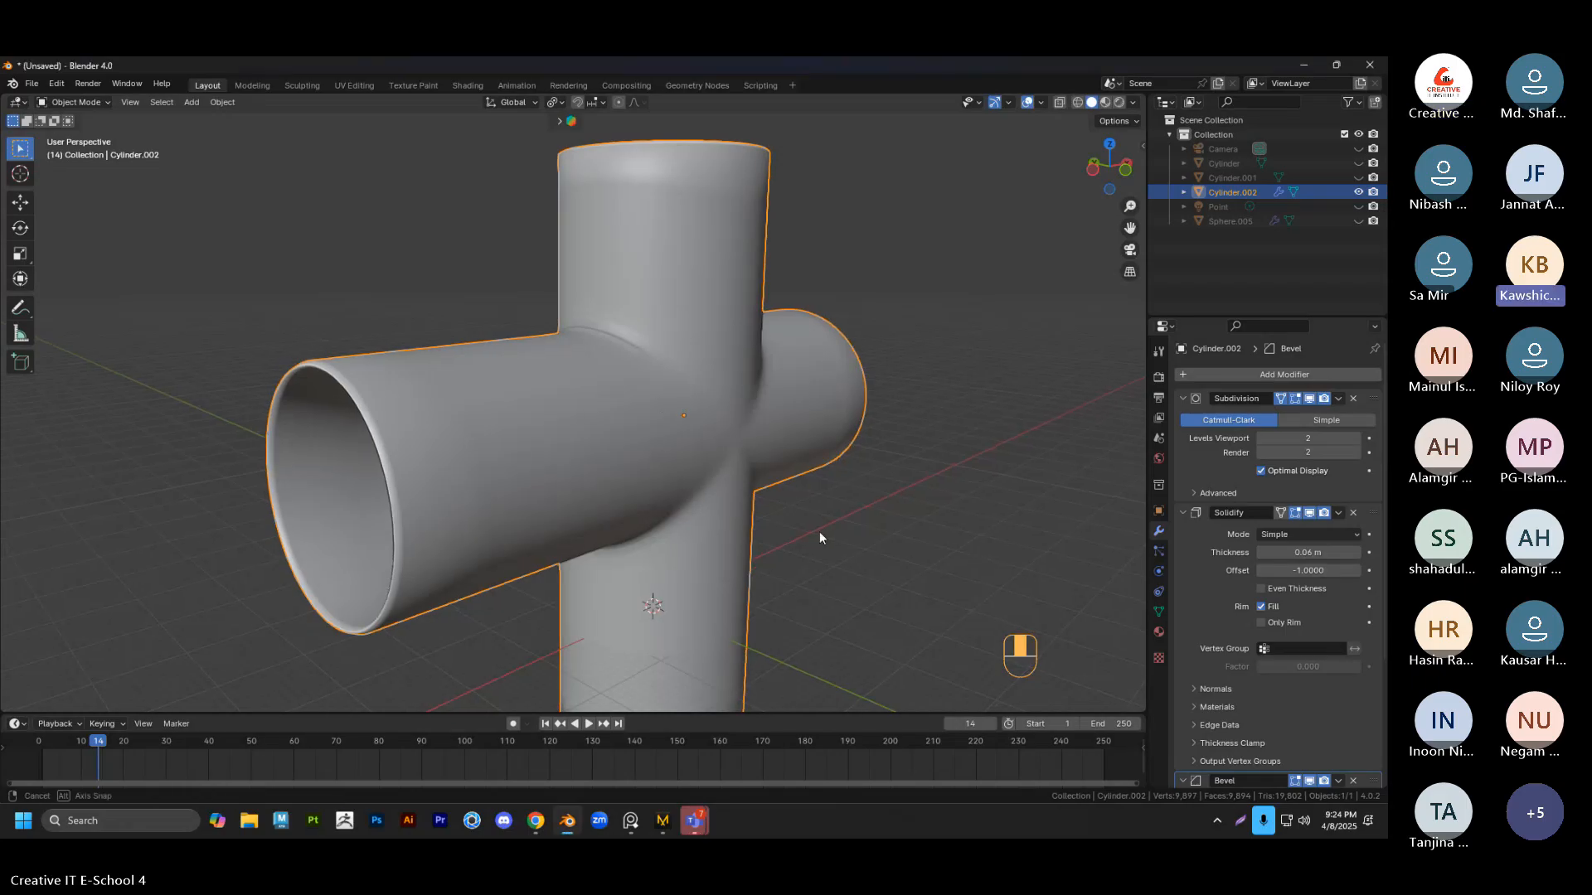
mouse_move(819, 531)
middle_mouse_down()
mouse_move(942, 520)
mouse_move(822, 520)
middle_mouse_up()
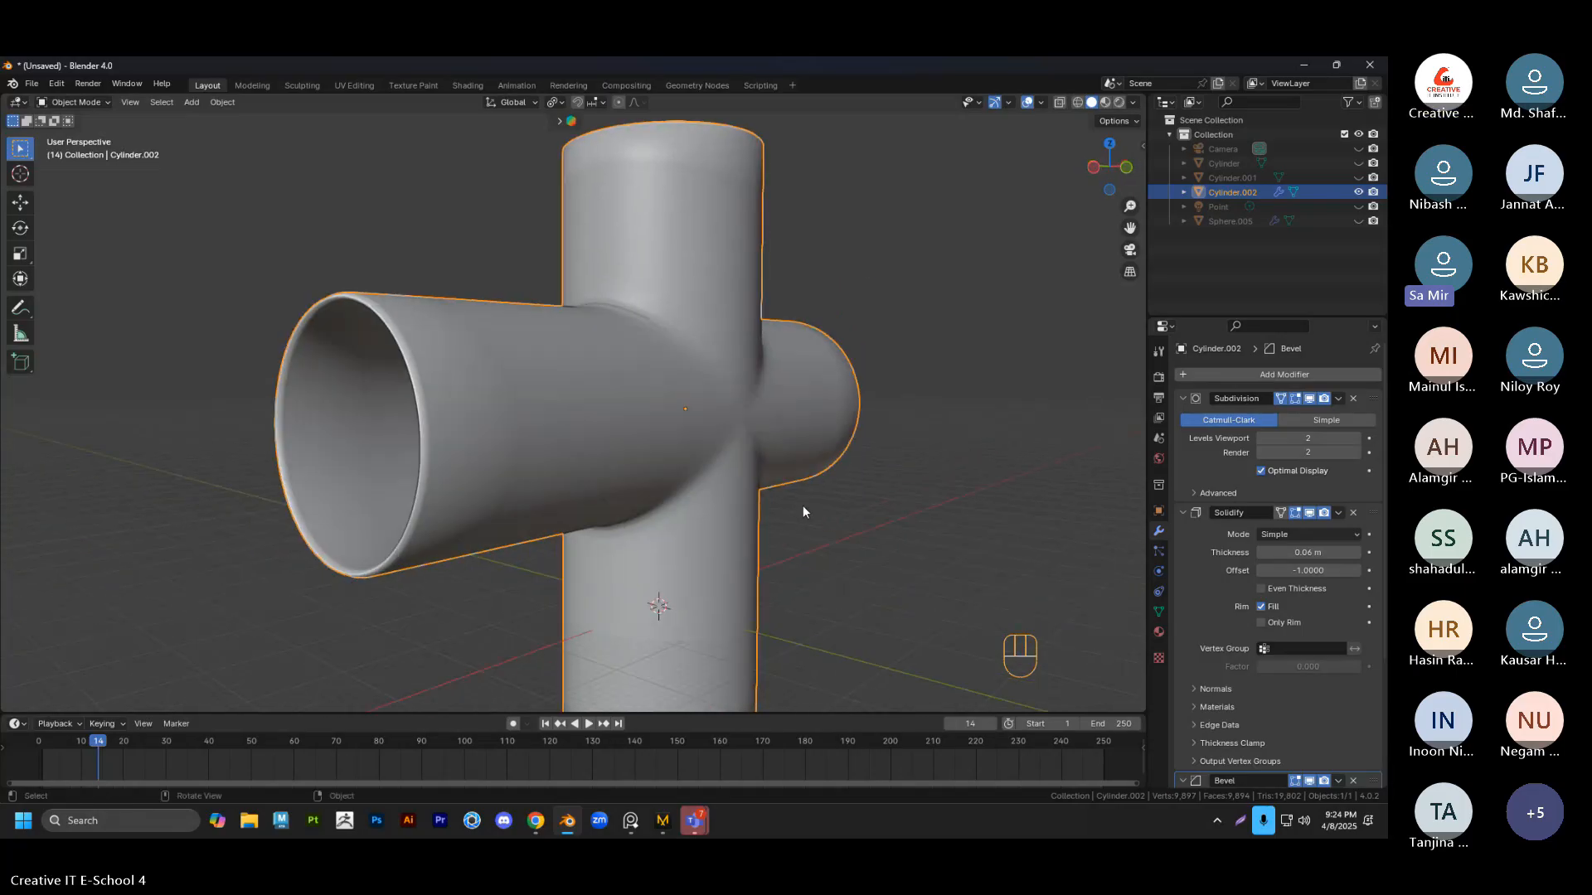
mouse_move(828, 511)
middle_mouse_down("shift")
mouse_move(762, 499)
mouse_move(815, 484)
middle_mouse_up("shift")
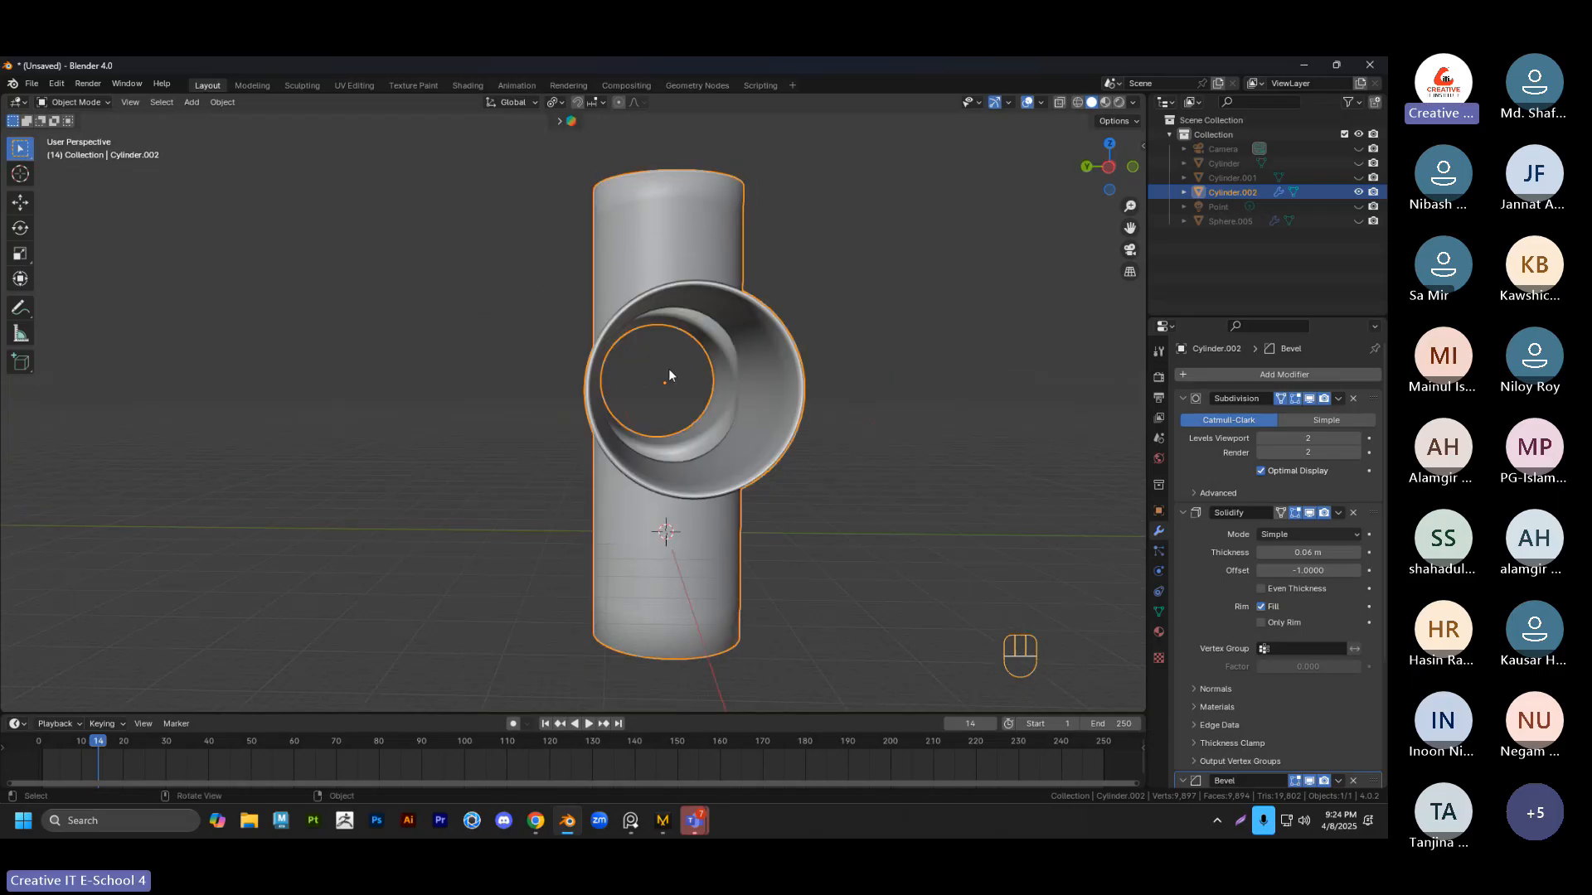
middle_click_drag(669, 375, 425, 267)
middle_click_drag(665, 399, 663, 453, "shift")
key("alt+a")
left_click(668, 440)
scroll(636, 471, "up", 3)
scroll(731, 445, "down", 1)
left_click(543, 249)
left_click(593, 363)
middle_click_drag(503, 270, 499, 308)
left_click(499, 307)
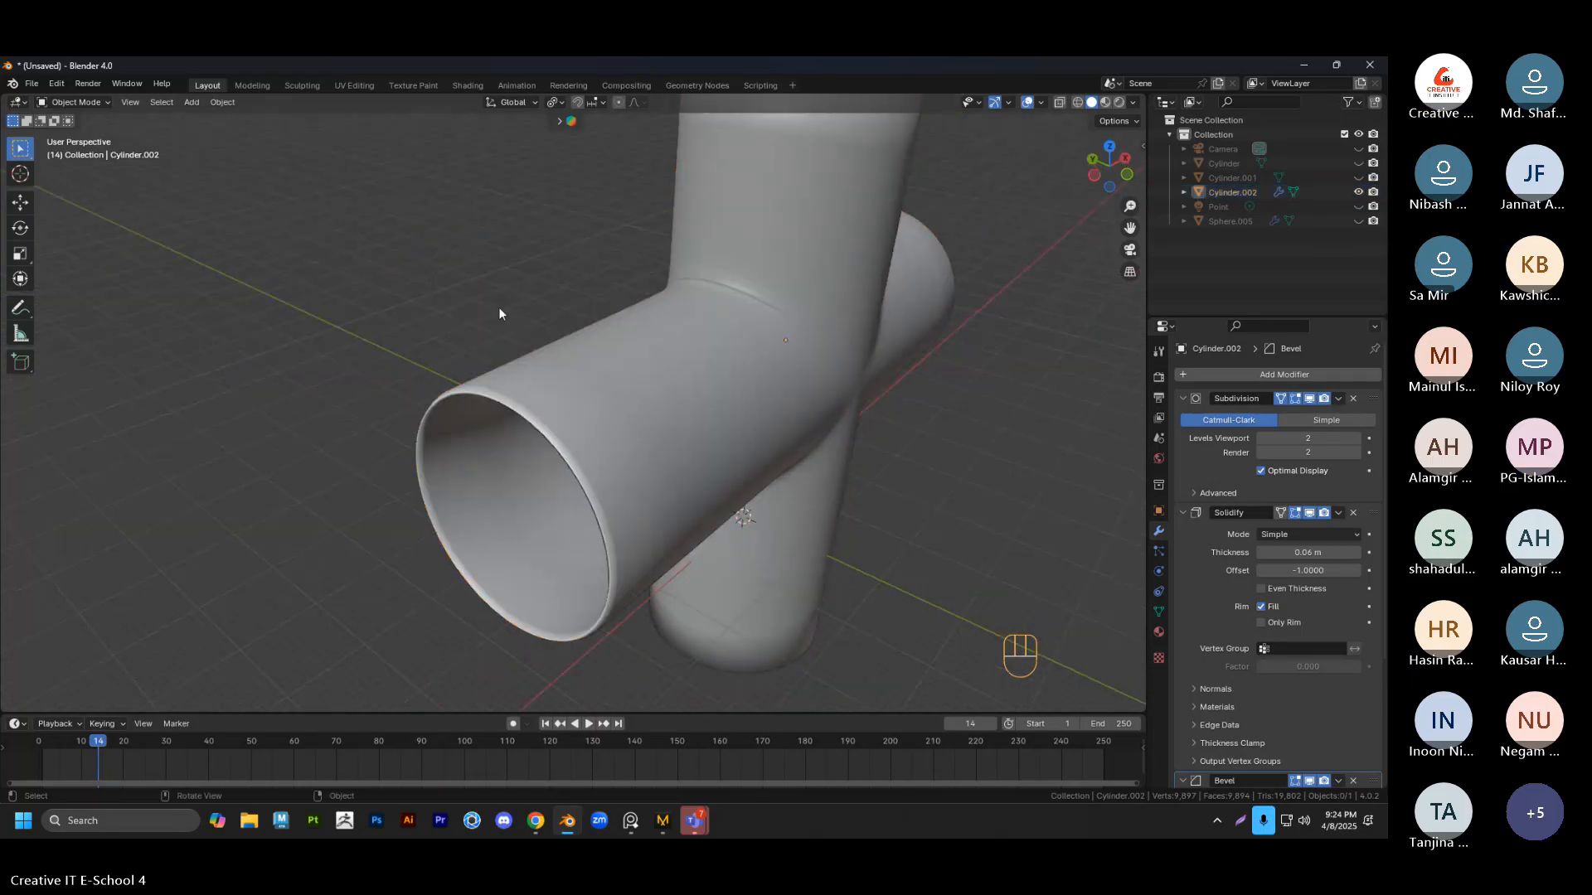
left_click(601, 425)
middle_click_drag(601, 425, 642, 456)
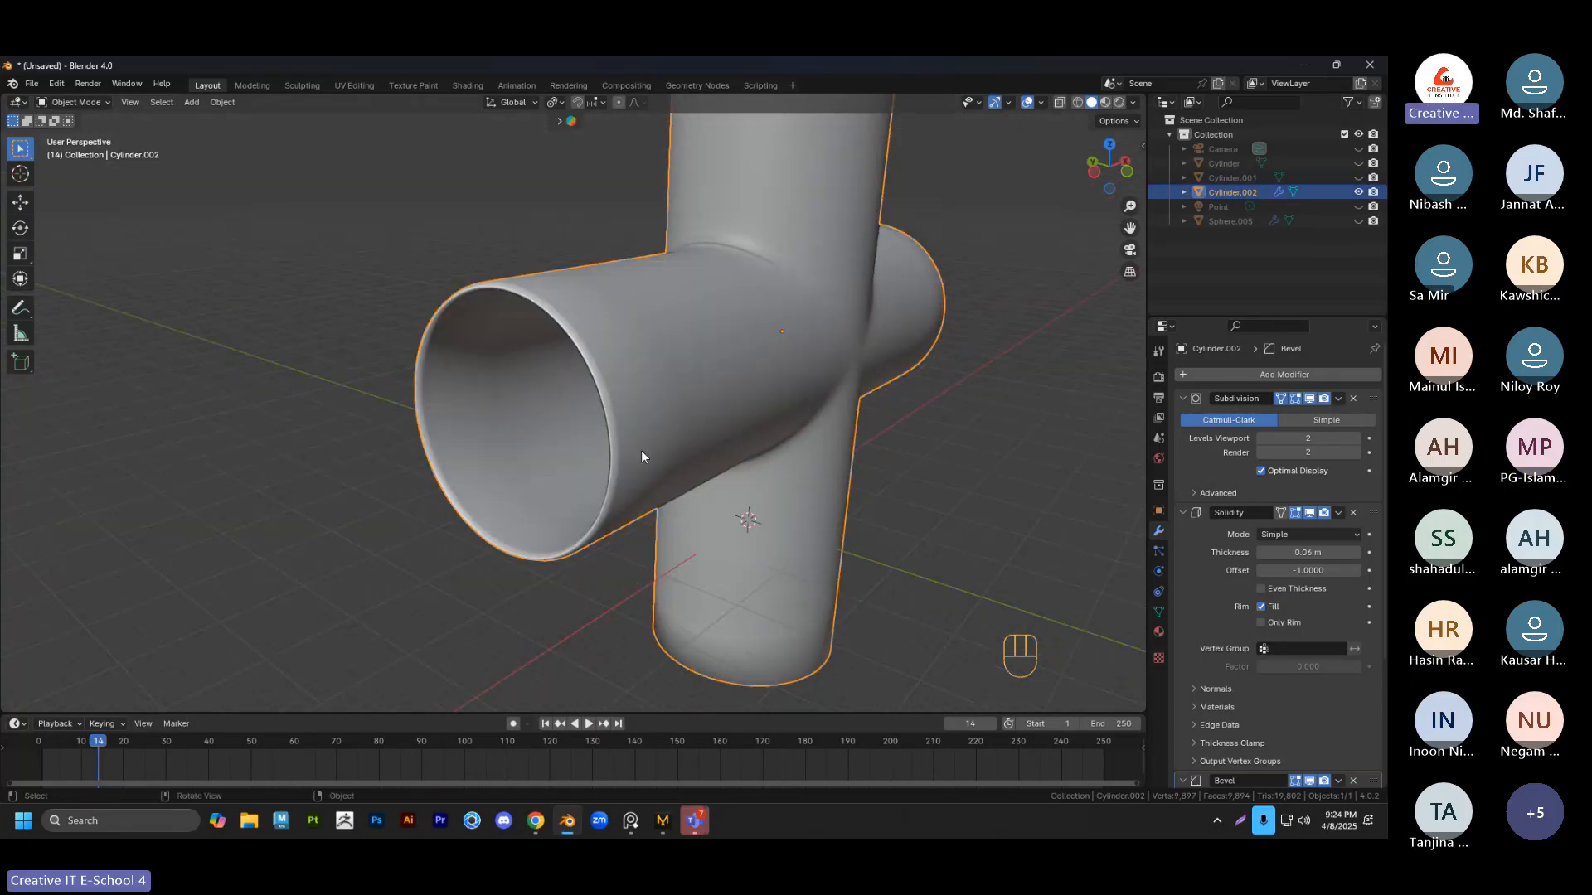
Set the Bevel modifier's amount to 0 m and its segments to 67
left_click(1261, 374)
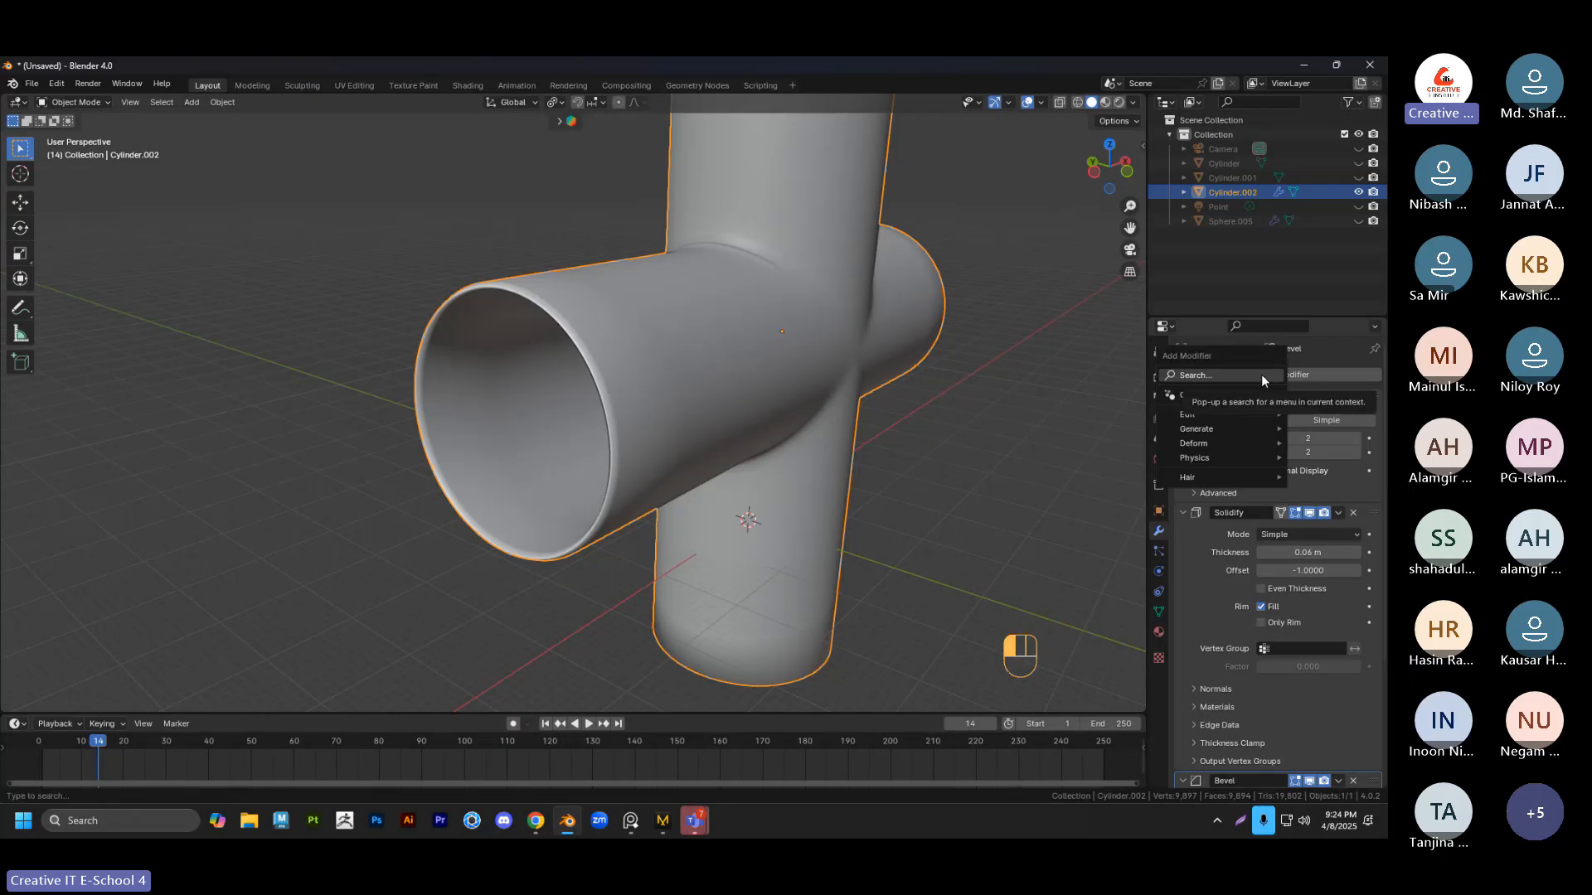
left_click(941, 372)
scroll(1260, 569, "down", 4)
left_click_drag(1303, 722, 1355, 739)
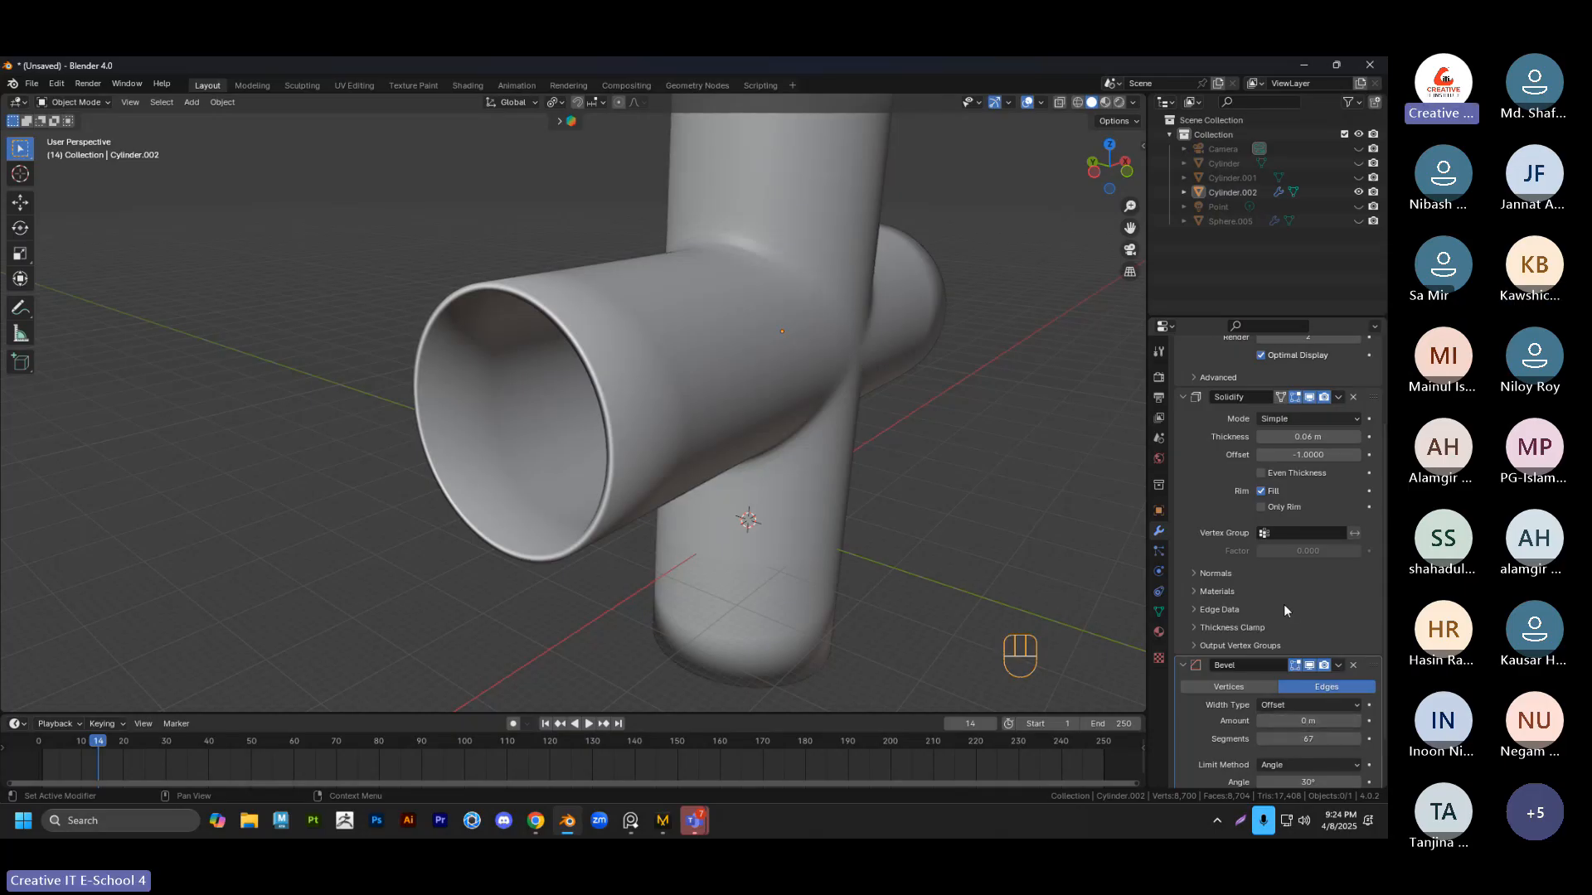
Apply the Solidify modifier to the pipe junction, keeping the Bevel modifier live
scroll(1288, 441, "up", 3)
left_click(1339, 399)
left_click(1312, 415)
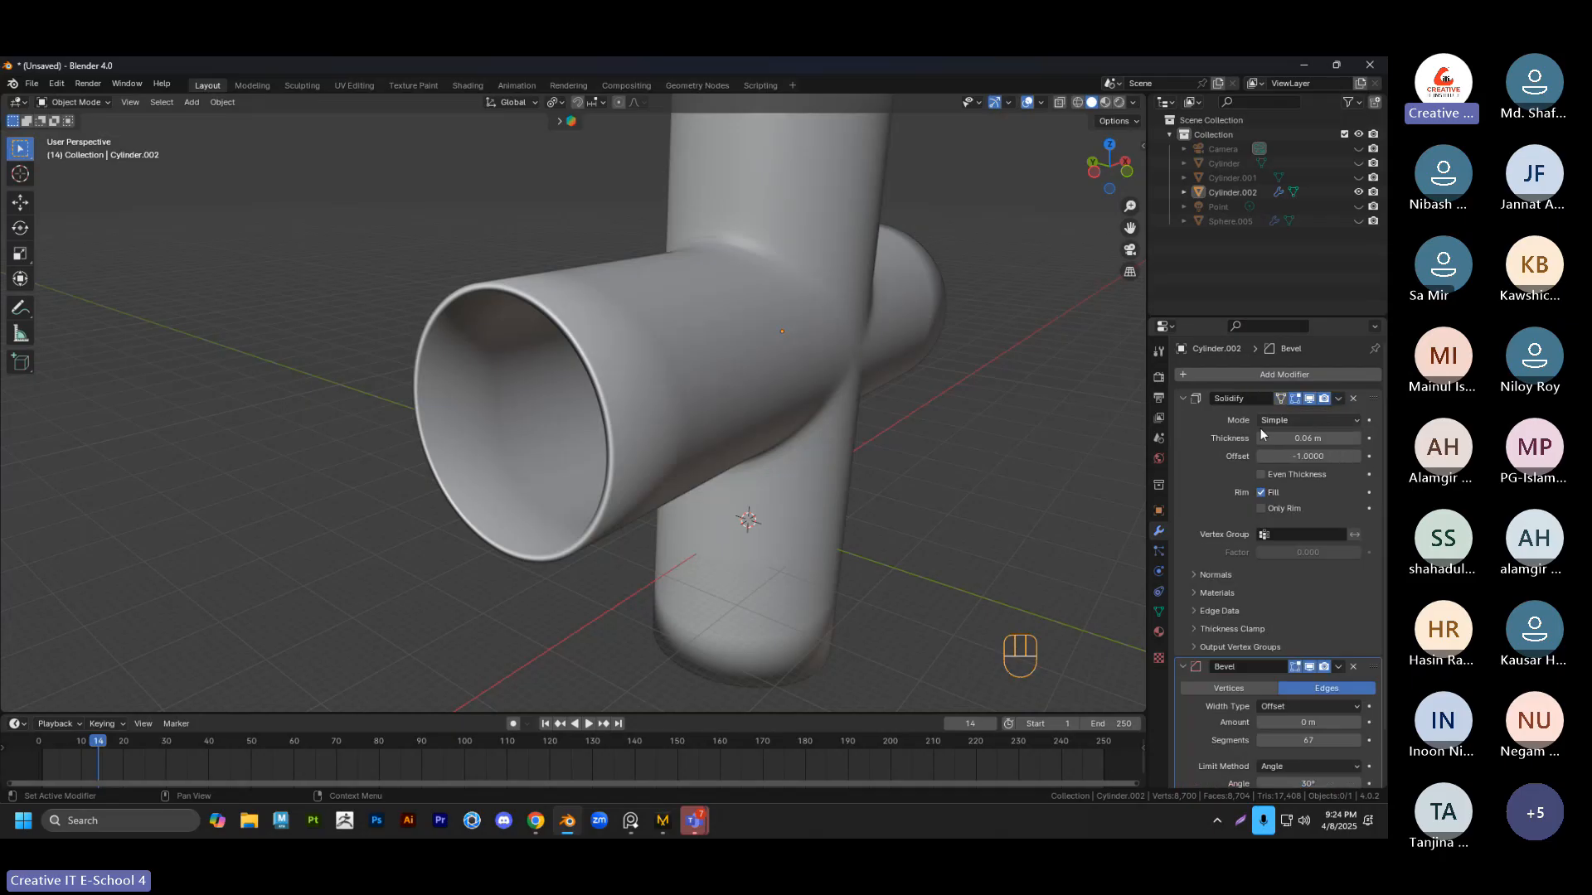
left_click(1338, 399)
left_click(1295, 416)
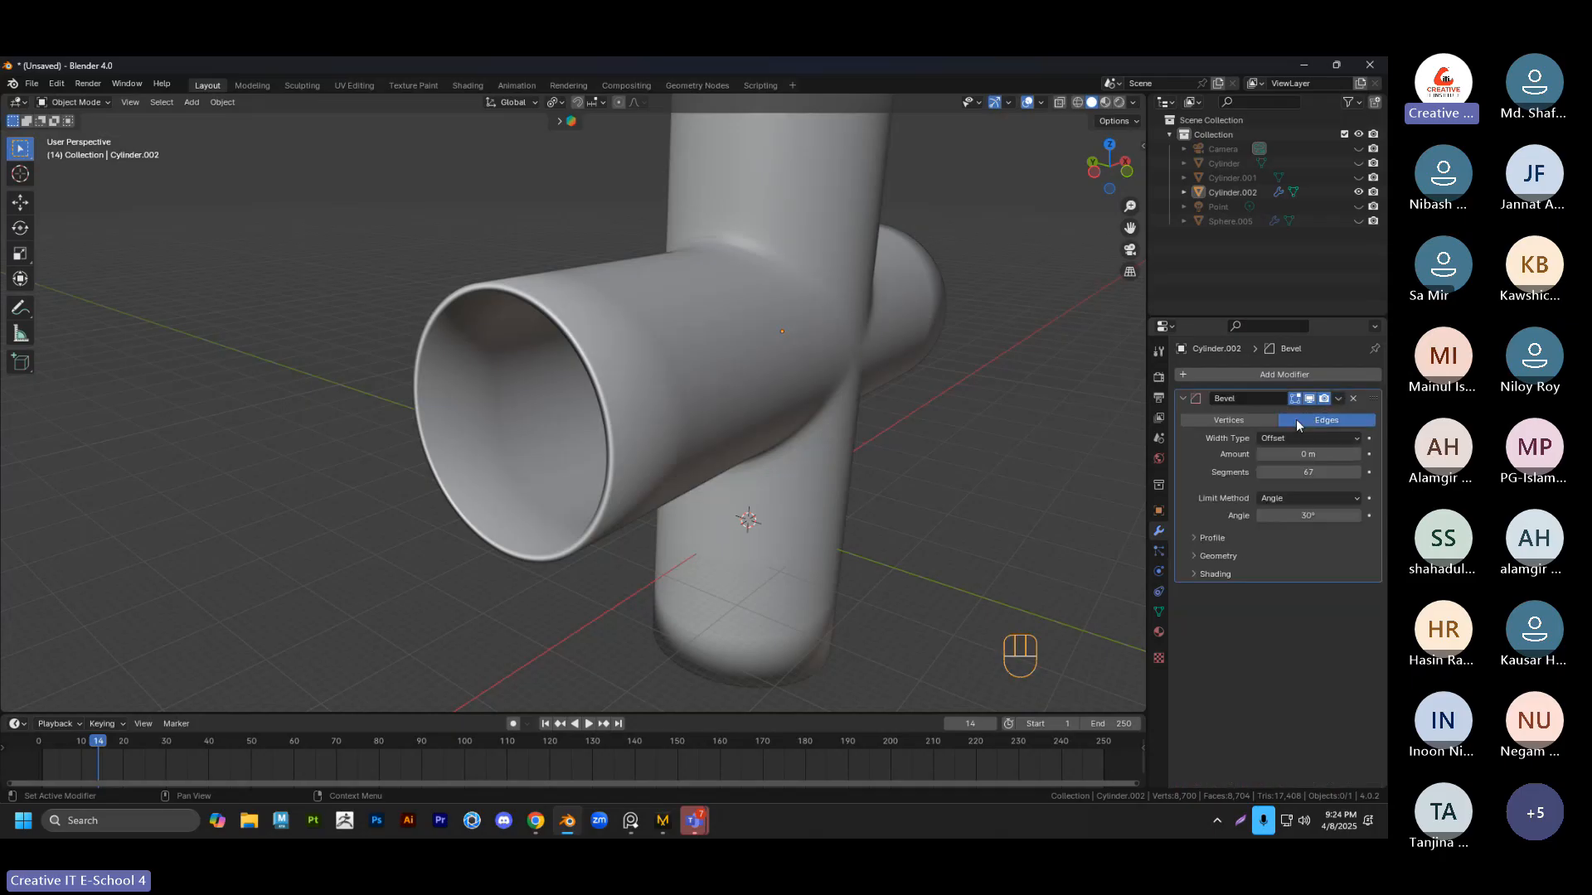
Set the pipe junction's Bevel modifier to 2 segments and an amount of about 0.973 m
left_click_drag(1309, 455, 1265, 453)
scroll(639, 436, "up", 4)
middle_click_drag(638, 436, 649, 458, "shift")
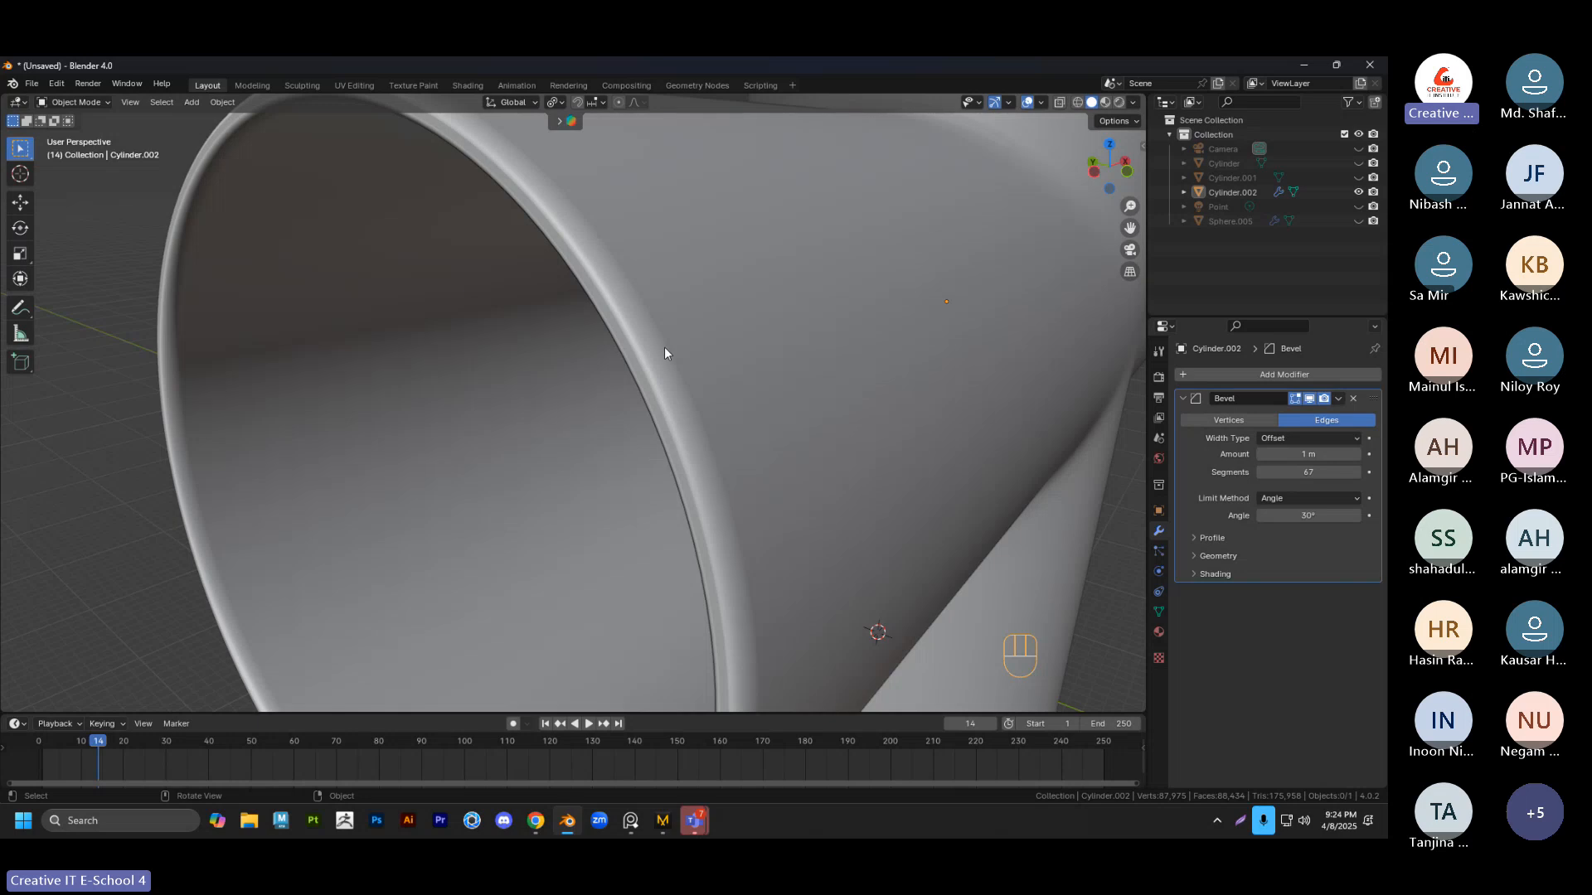
middle_click_drag(685, 345, 706, 401, "shift")
left_click_drag(1315, 470, 1206, 470)
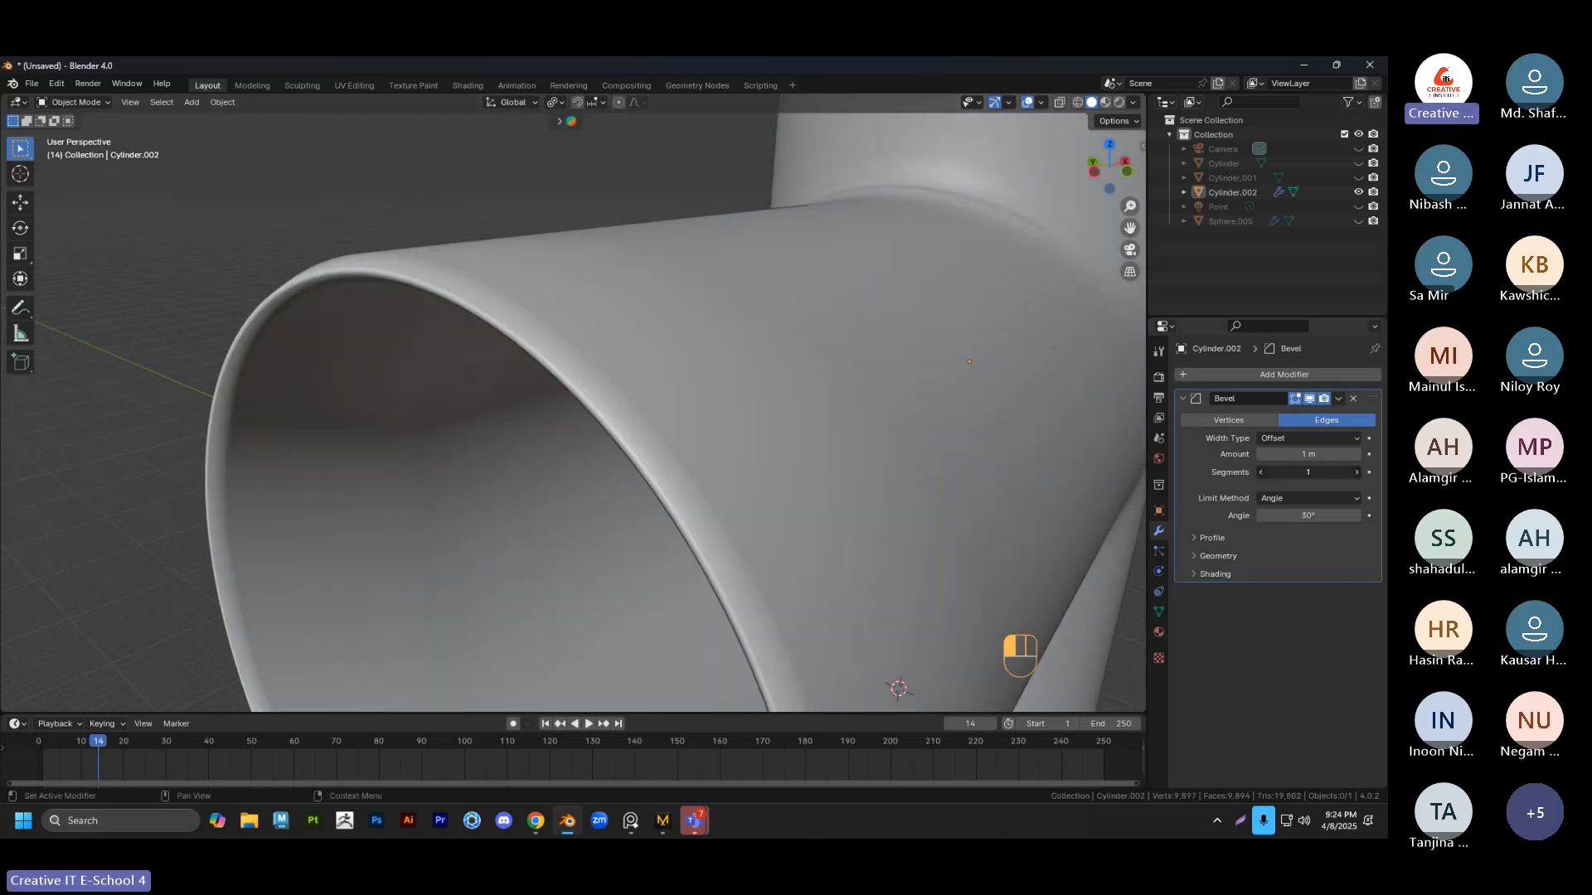
mouse_move(1309, 471)
left_mouse_down()
mouse_move(1386, 466)
mouse_move(1302, 453)
left_mouse_up()
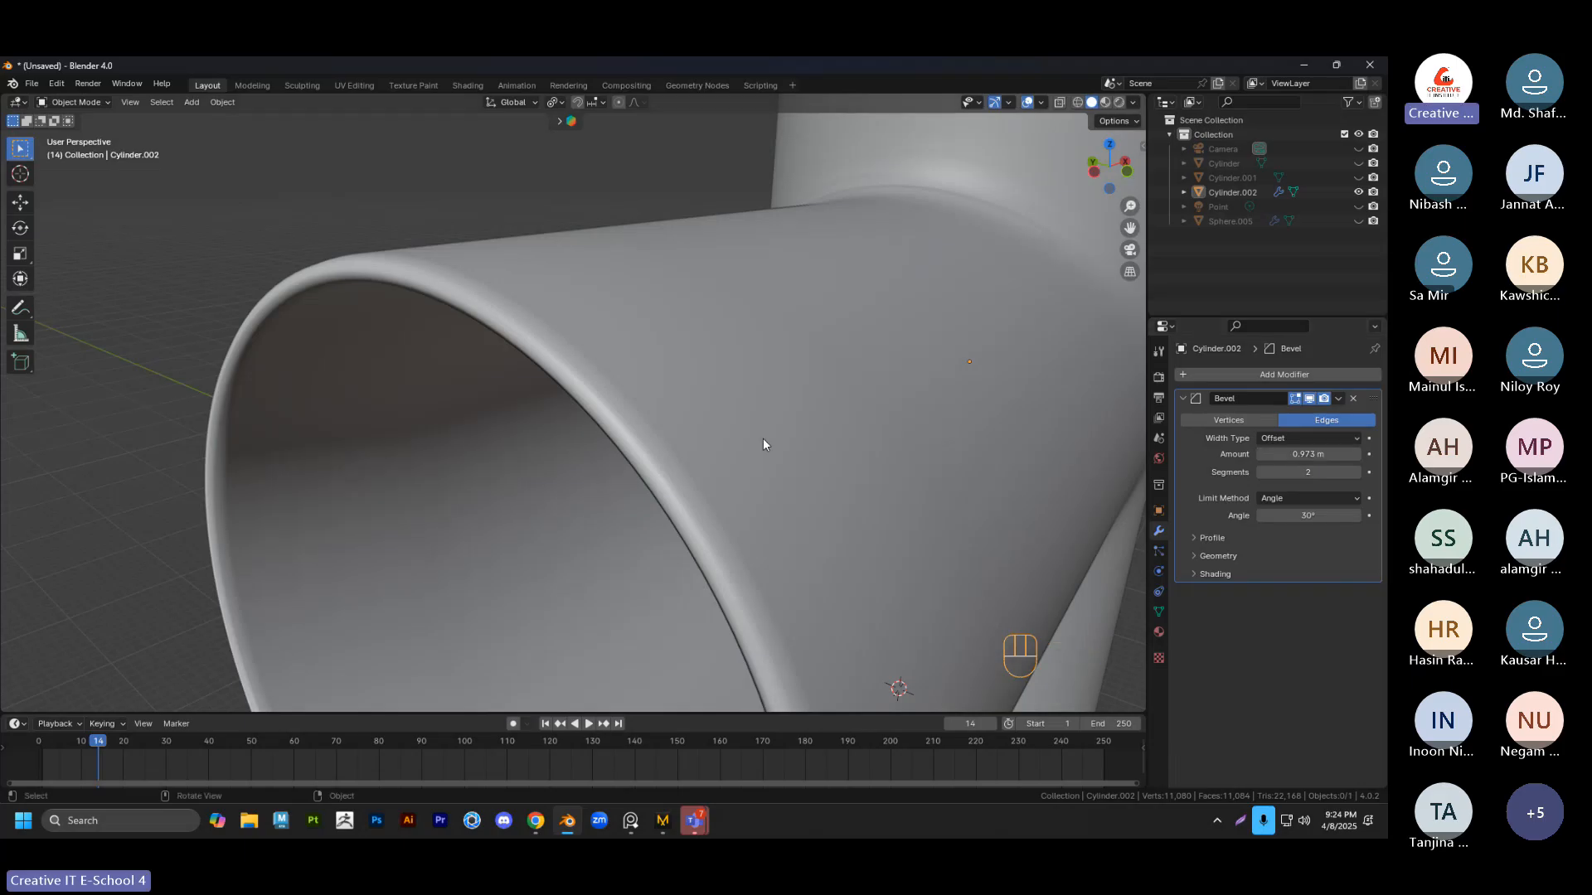
Fine-tune the bevel amount while viewing the rim's mesh in Edit Mode, and apply the Bevel modifier in Object Mode
key("Tab")
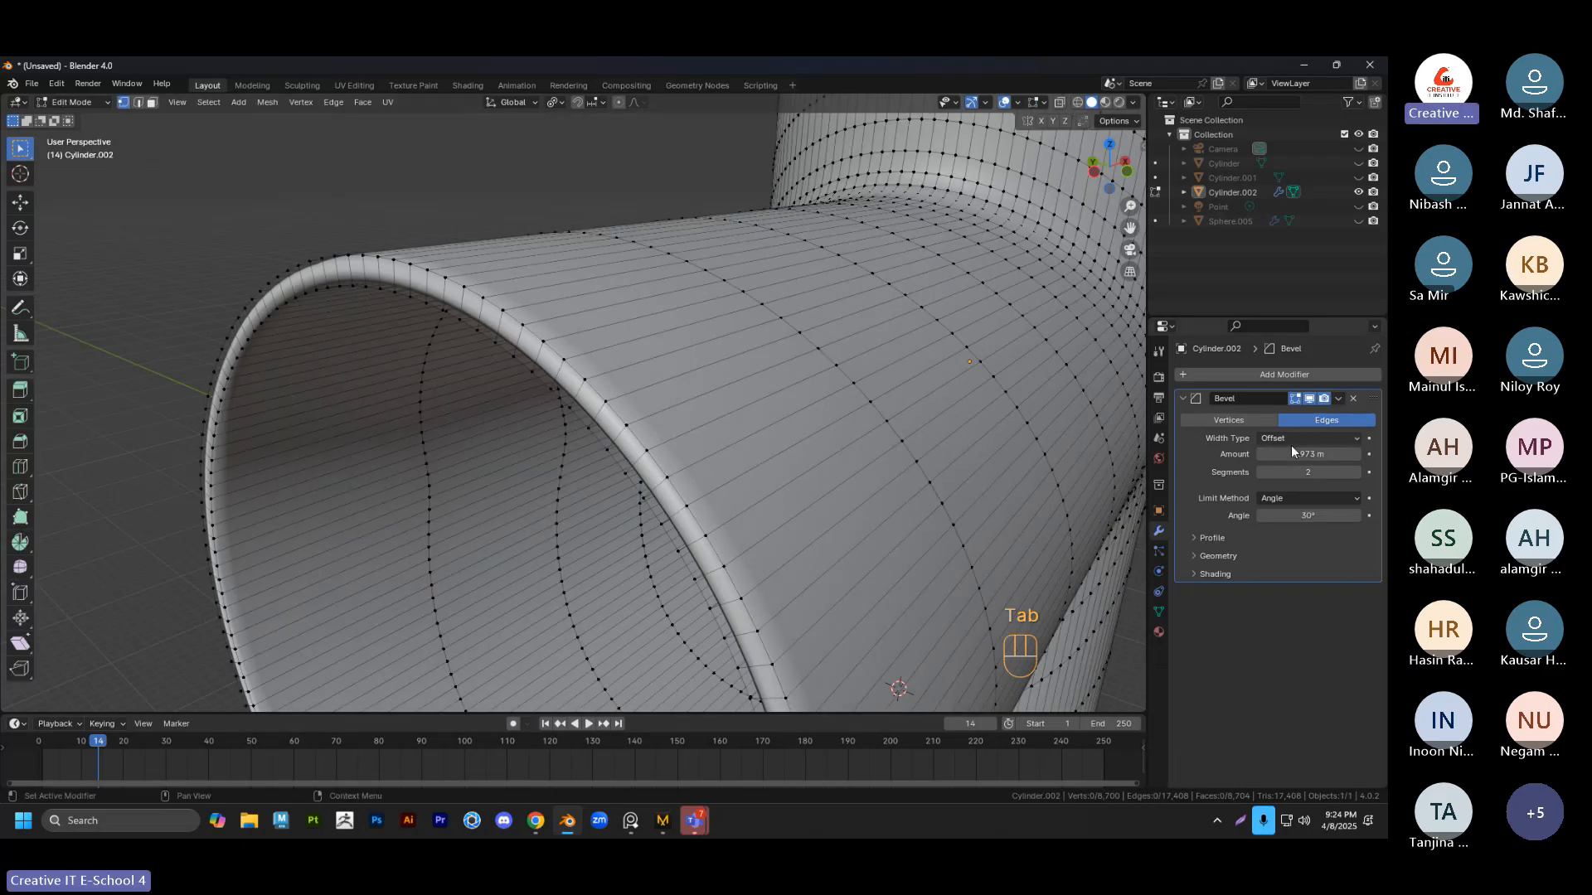
mouse_move(1296, 455)
left_mouse_down()
mouse_move(1244, 455)
mouse_move(1298, 455)
left_mouse_up()
mouse_move(1308, 454)
left_mouse_down()
mouse_move(1281, 455)
mouse_move(1326, 454)
left_mouse_up()
left_click(1338, 398)
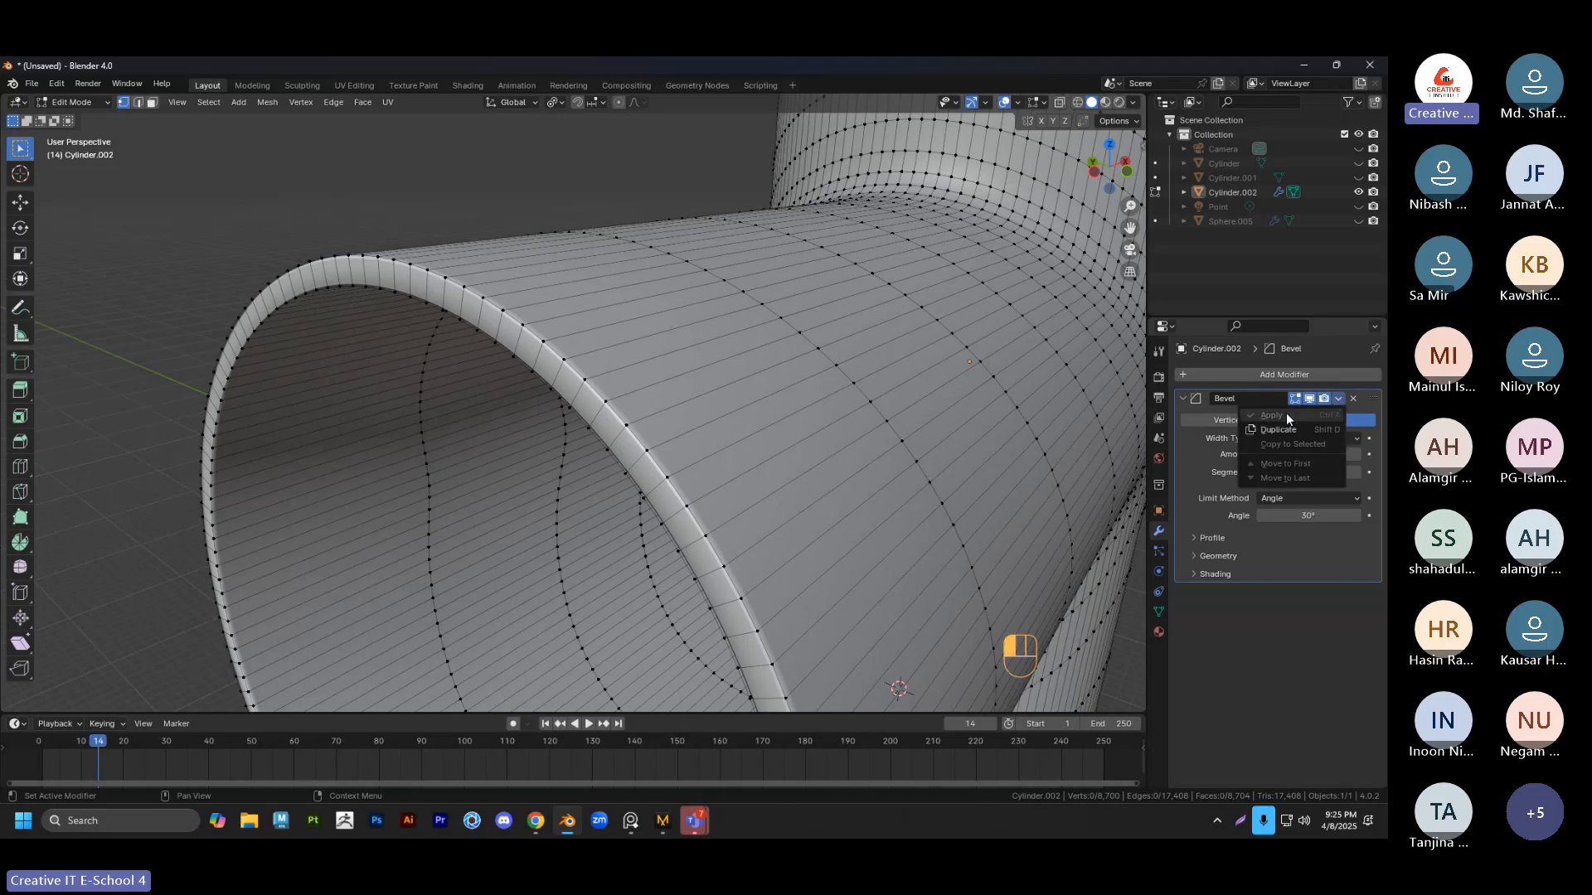
key("Tab")
left_click(1337, 400)
left_click(1296, 416)
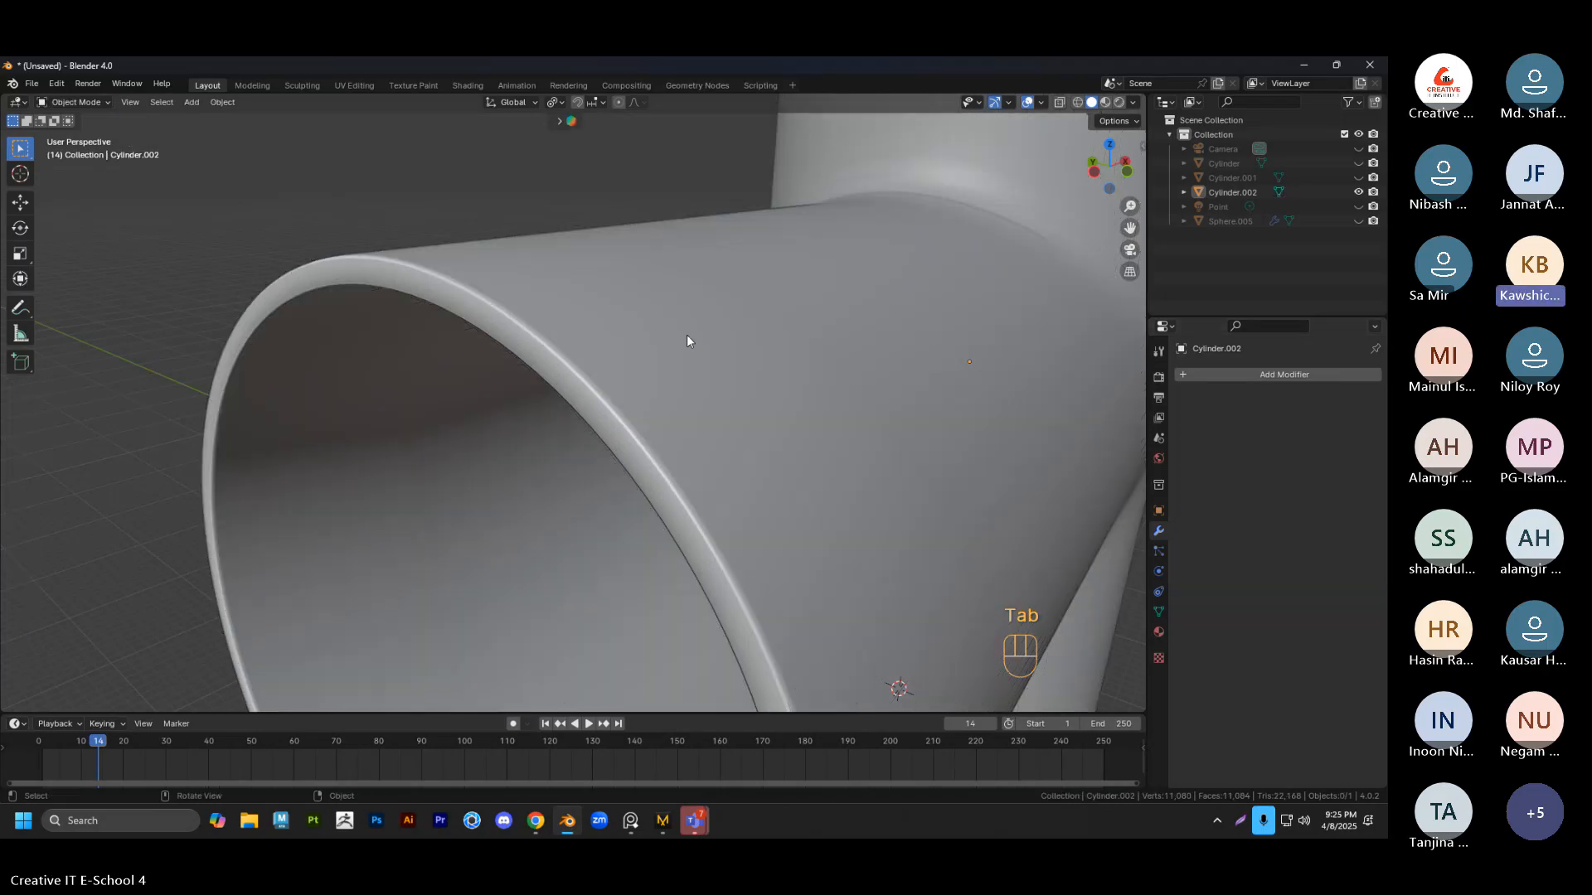
Examine the pipe junction's bevelled rims, interior and blended seams from several angles and distances
scroll(613, 326, "down", 5)
middle_click_drag(677, 328, 606, 398)
scroll(663, 454, "up", 2)
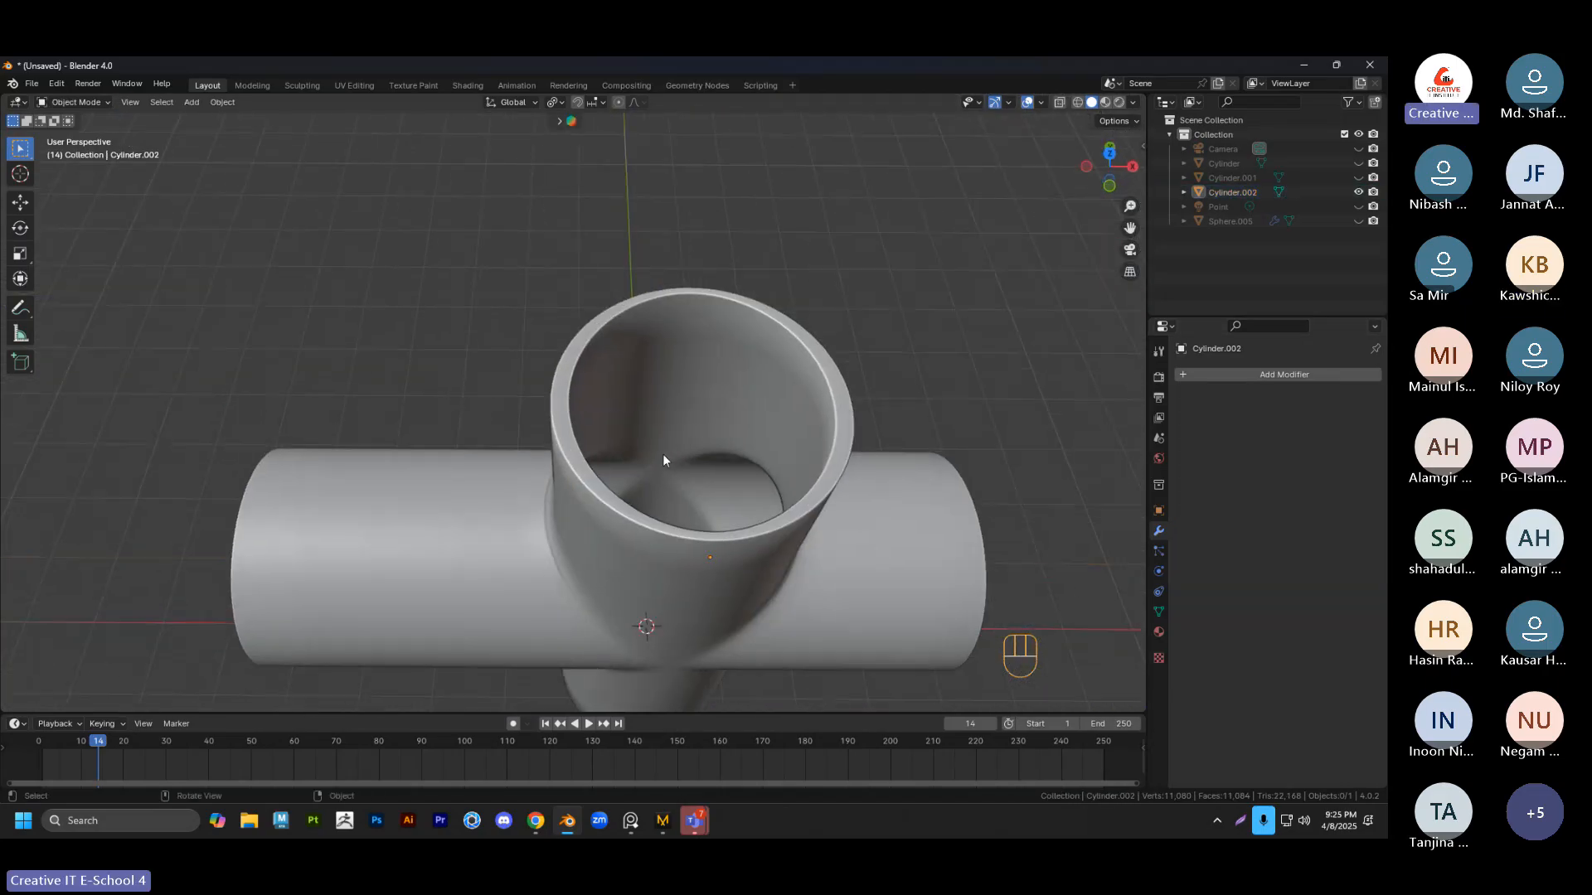
middle_click_drag(669, 450, 840, 378)
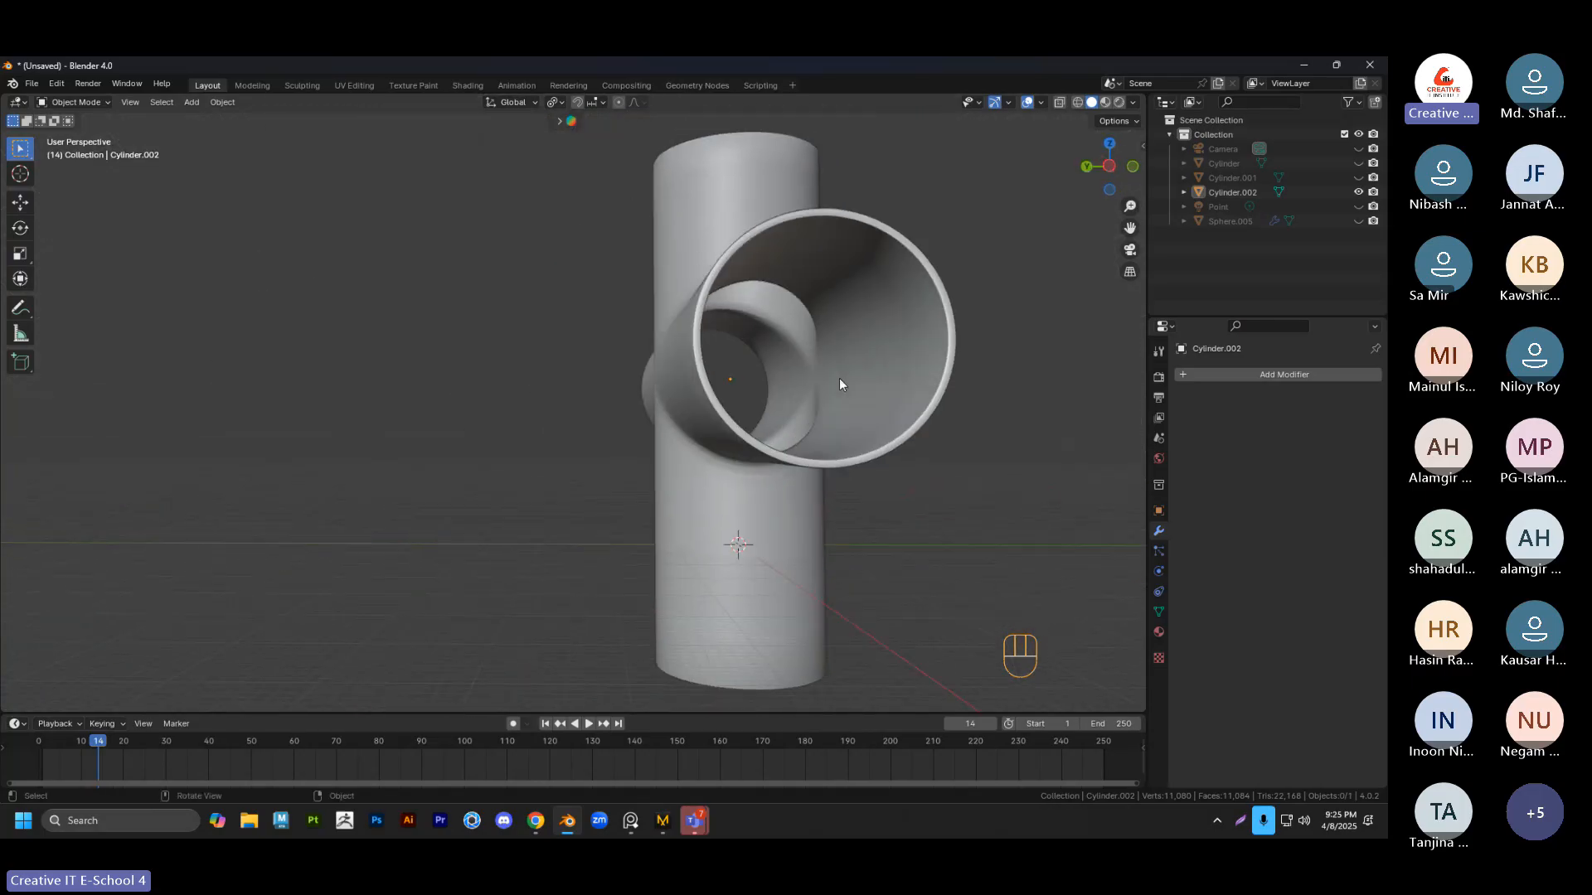
middle_click_drag(716, 300, 622, 393)
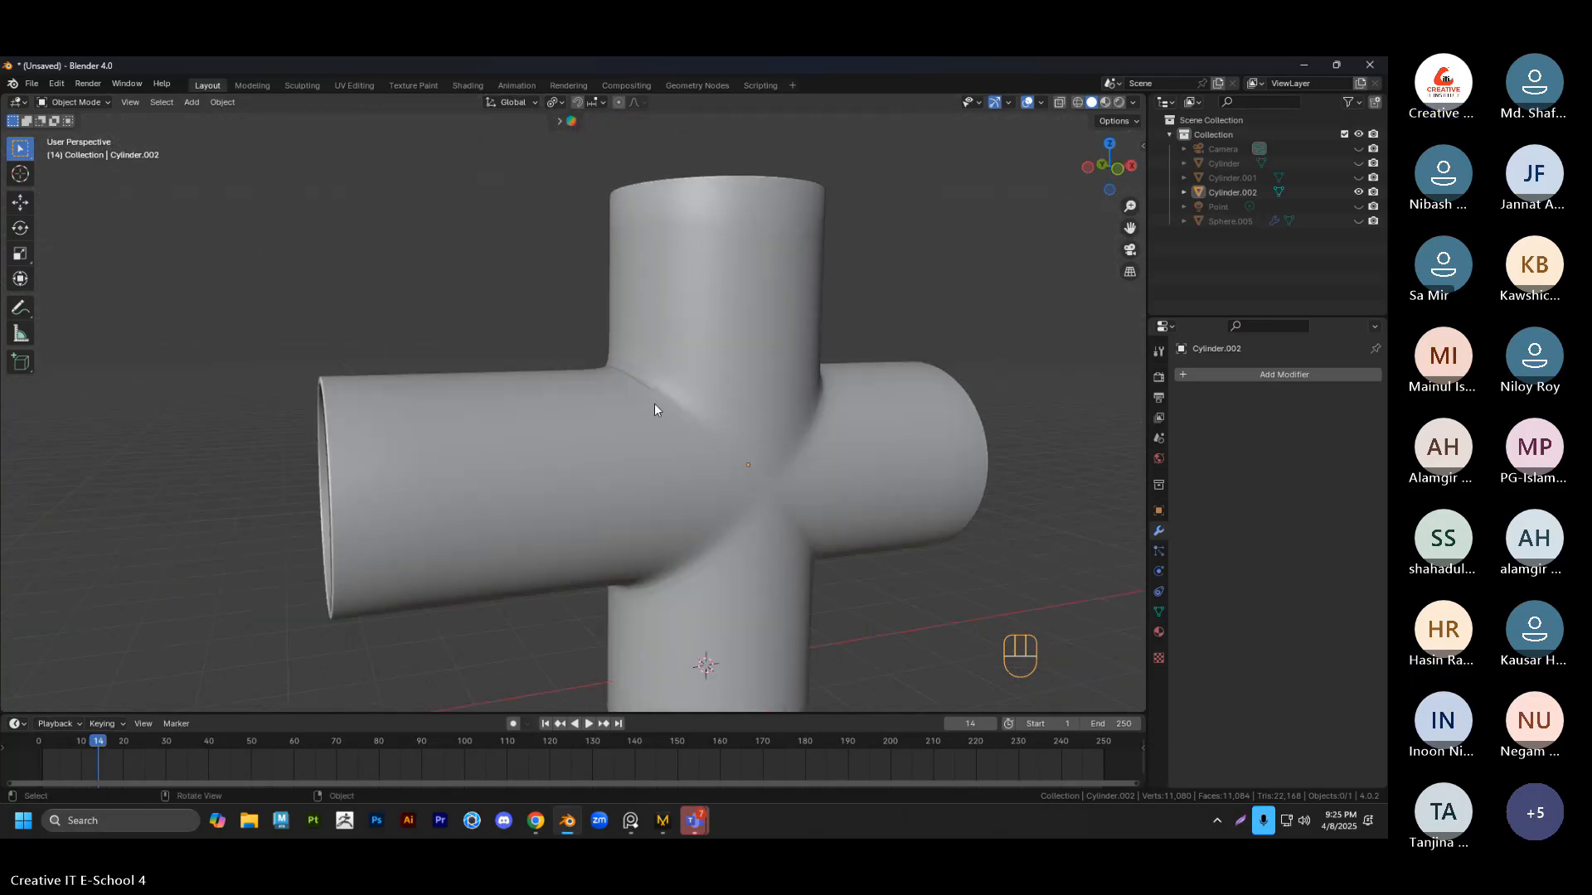
left_click(706, 428)
scroll(709, 430, "up", 5)
middle_click_drag(709, 430, 680, 466)
scroll(680, 465, "down", 8)
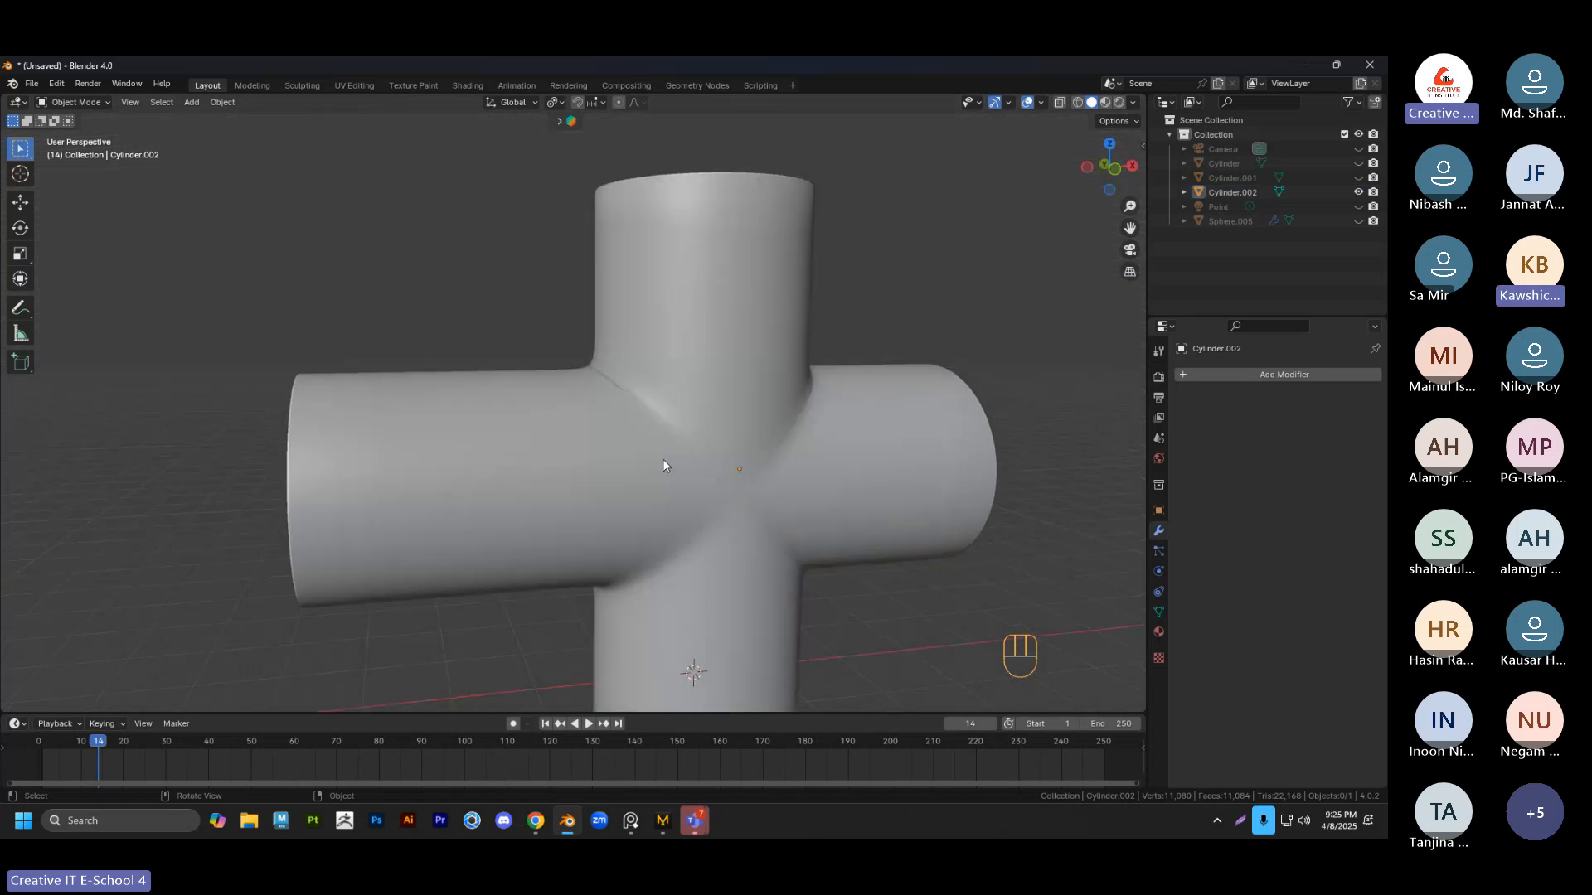
left_click(669, 446)
left_click(619, 425)
scroll(697, 426, "up", 3)
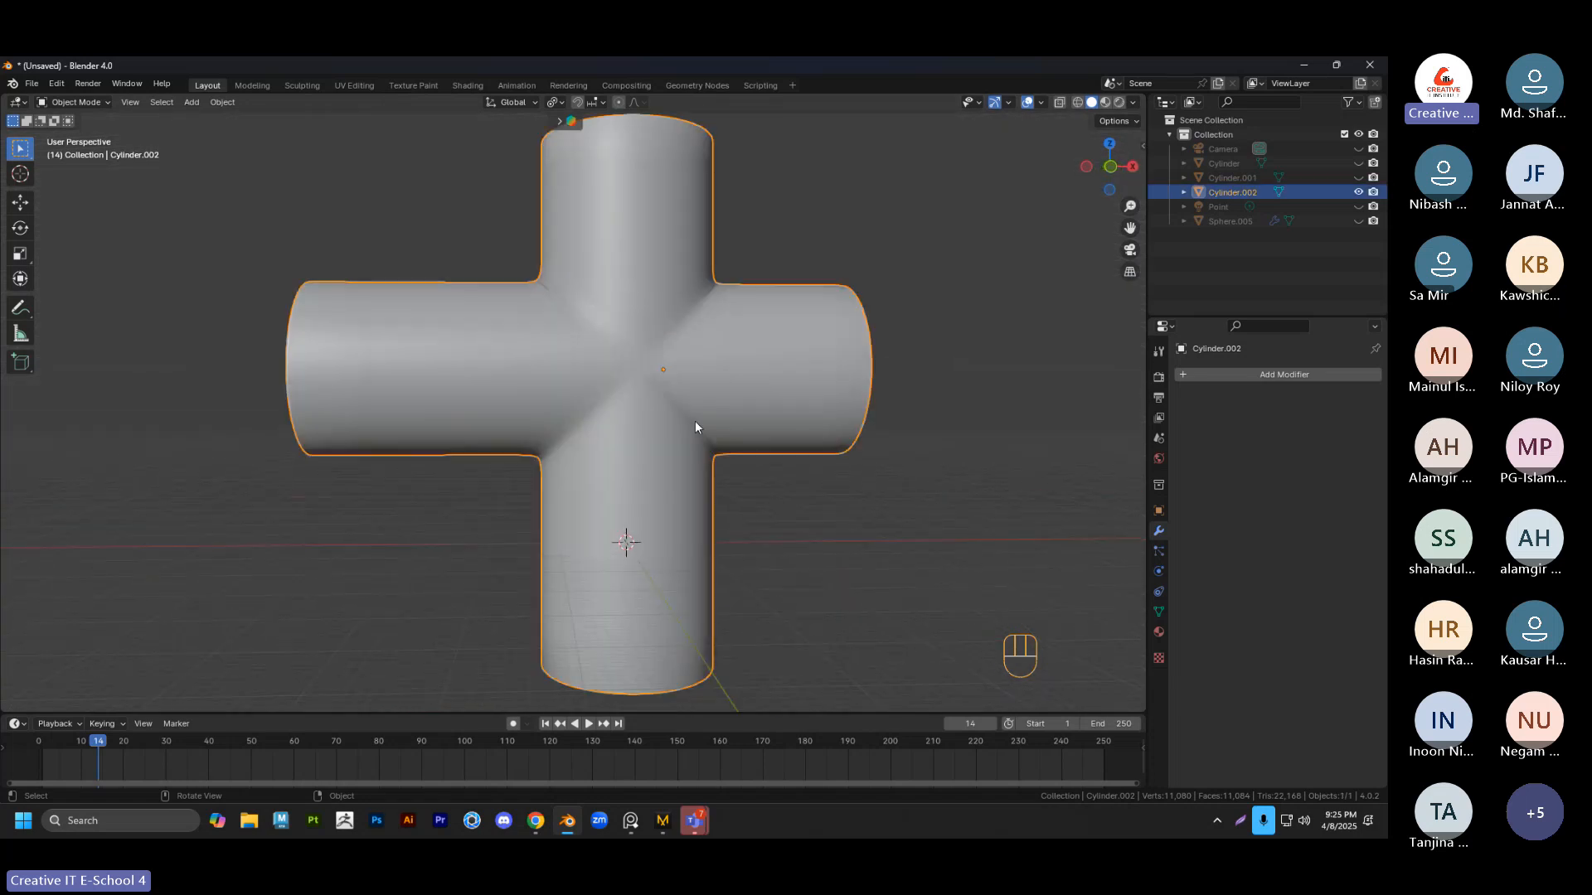
scroll(701, 428, "down", 3)
middle_click_drag(705, 429, 613, 433)
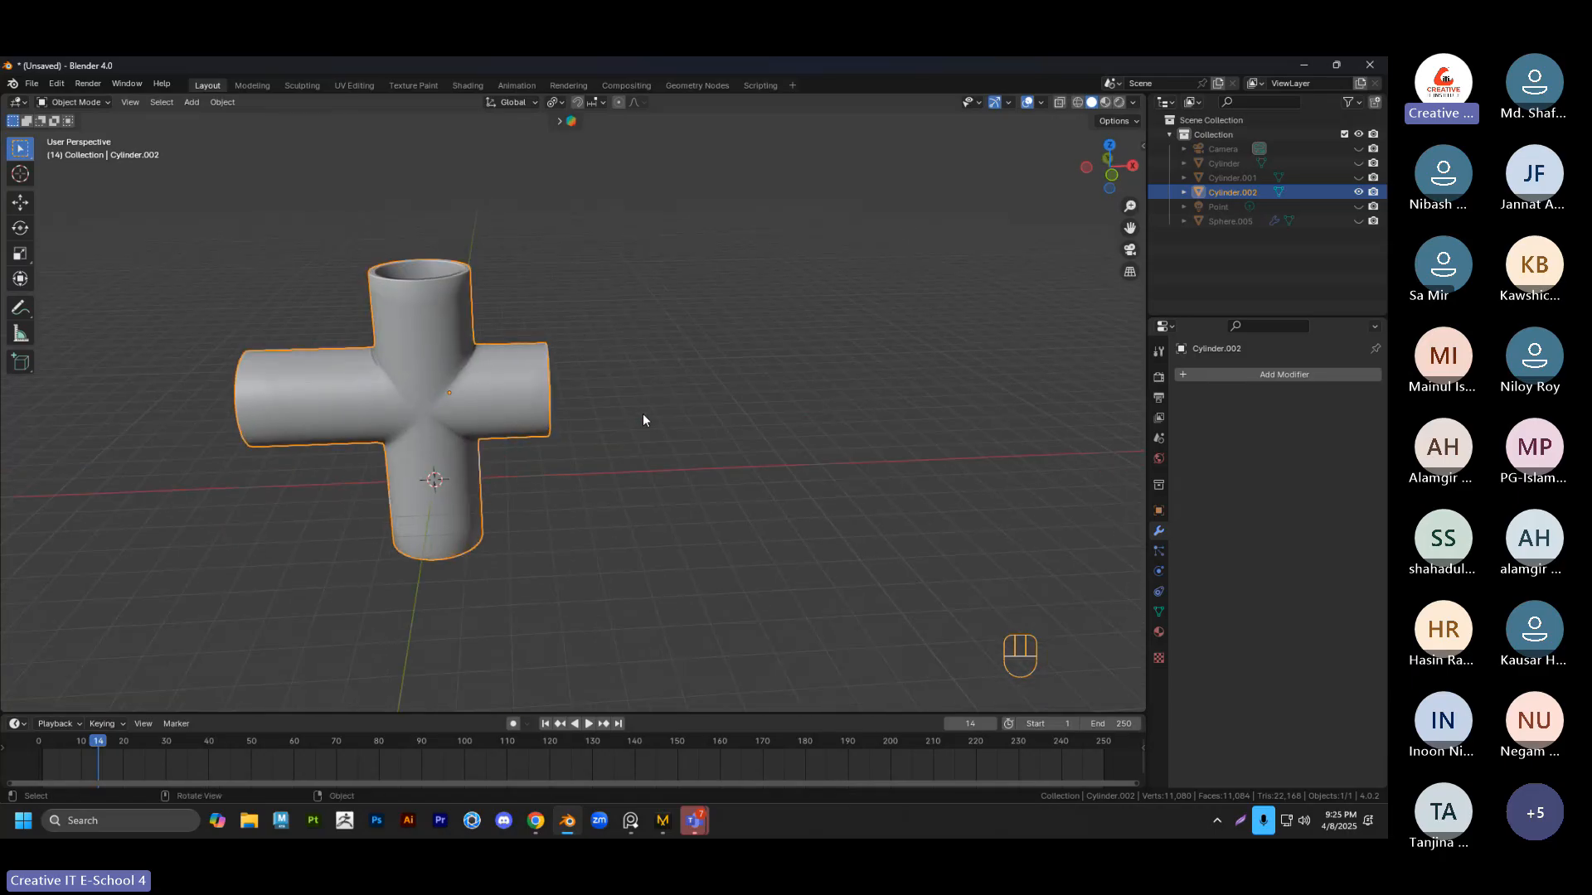
left_click(644, 416)
key("shift+a")
key("Escape")
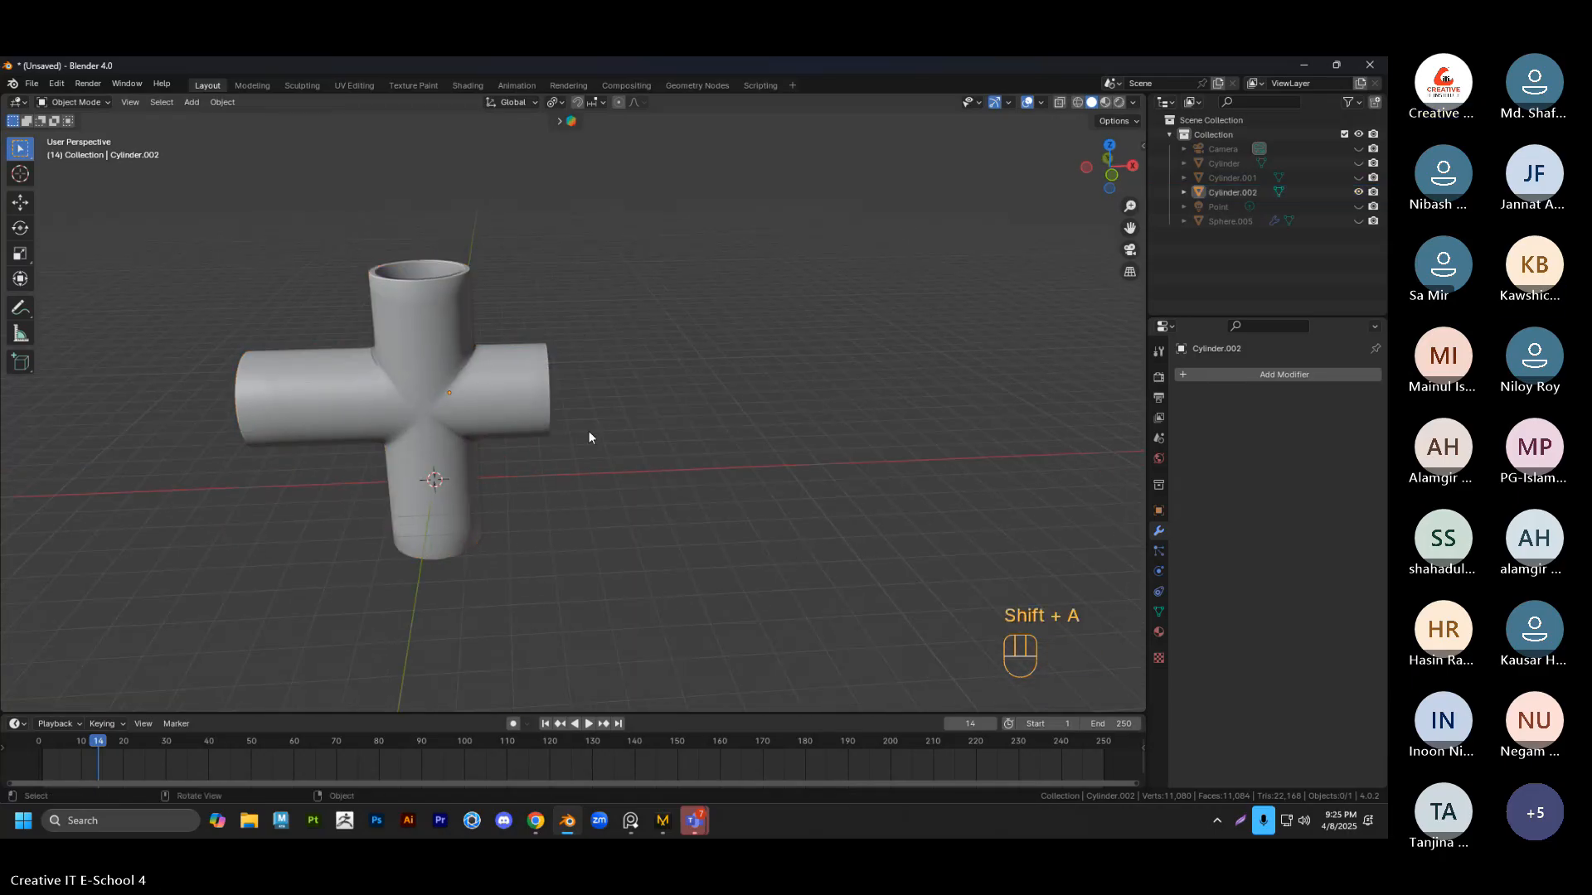
Move the pipe junction in the positive direction along the global X axis, clear of the origin, and deselect it
left_click(486, 396)
key("g")
key("z")
key("x")
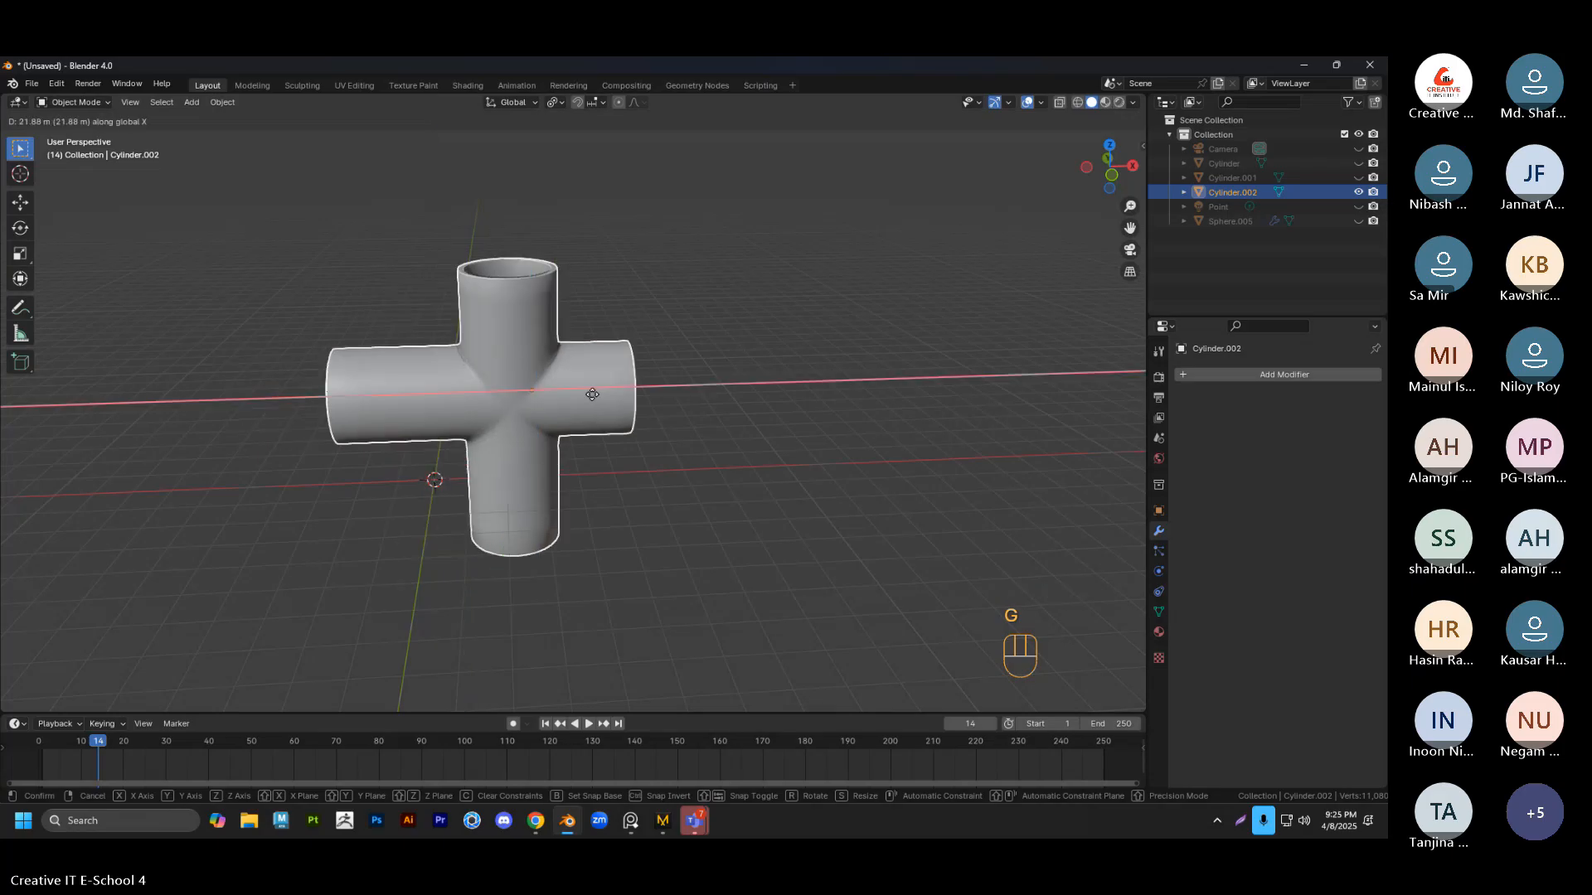
left_click(750, 371)
key("g")
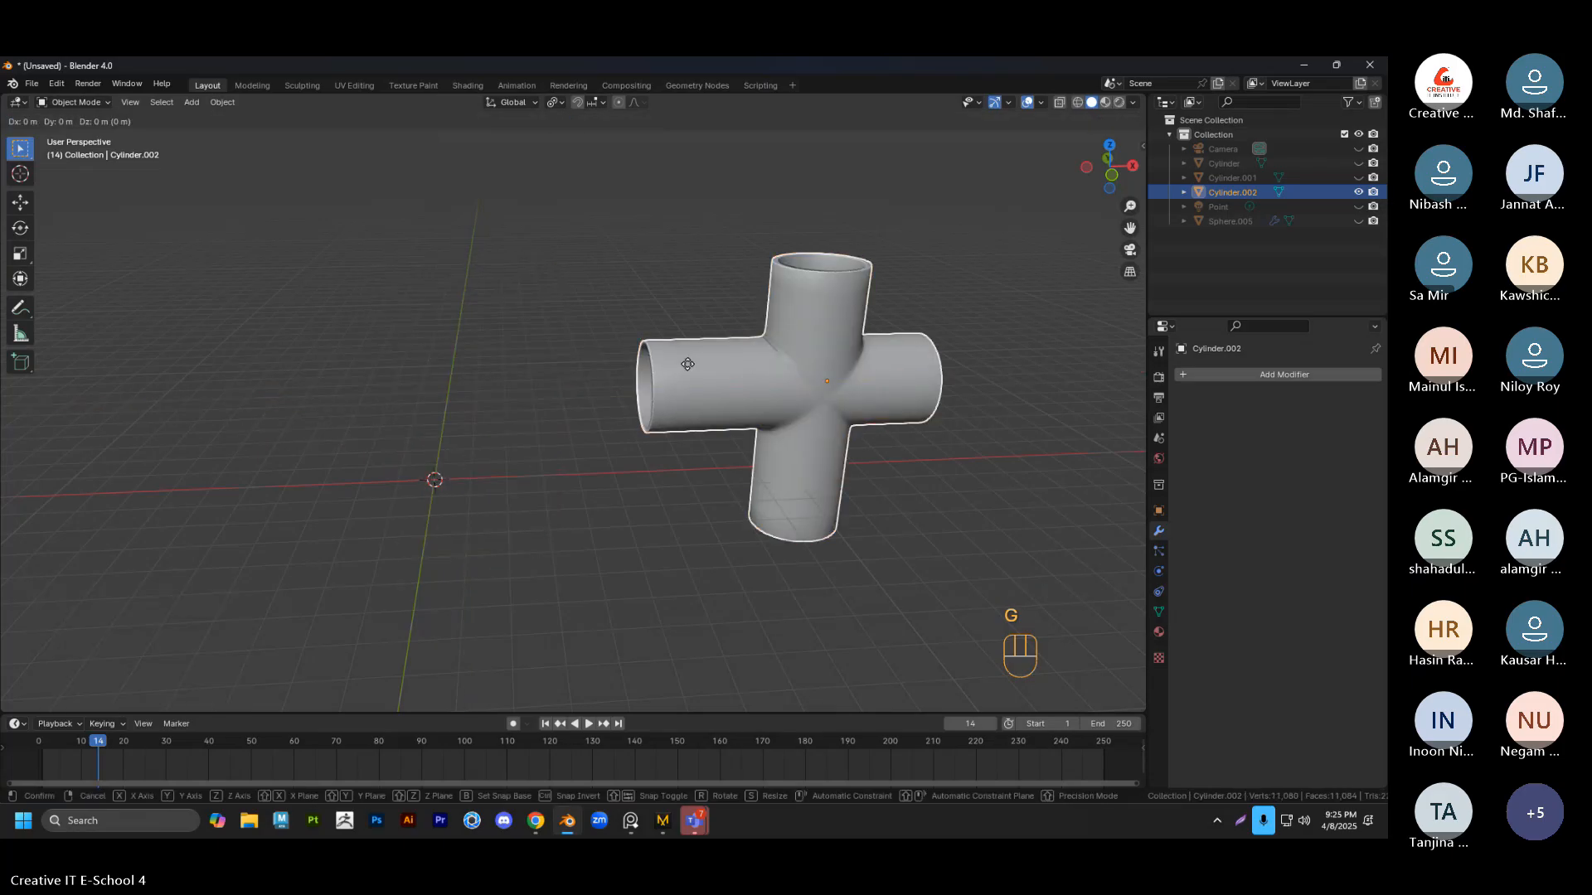
key("x")
left_click(743, 366)
left_click(551, 311)
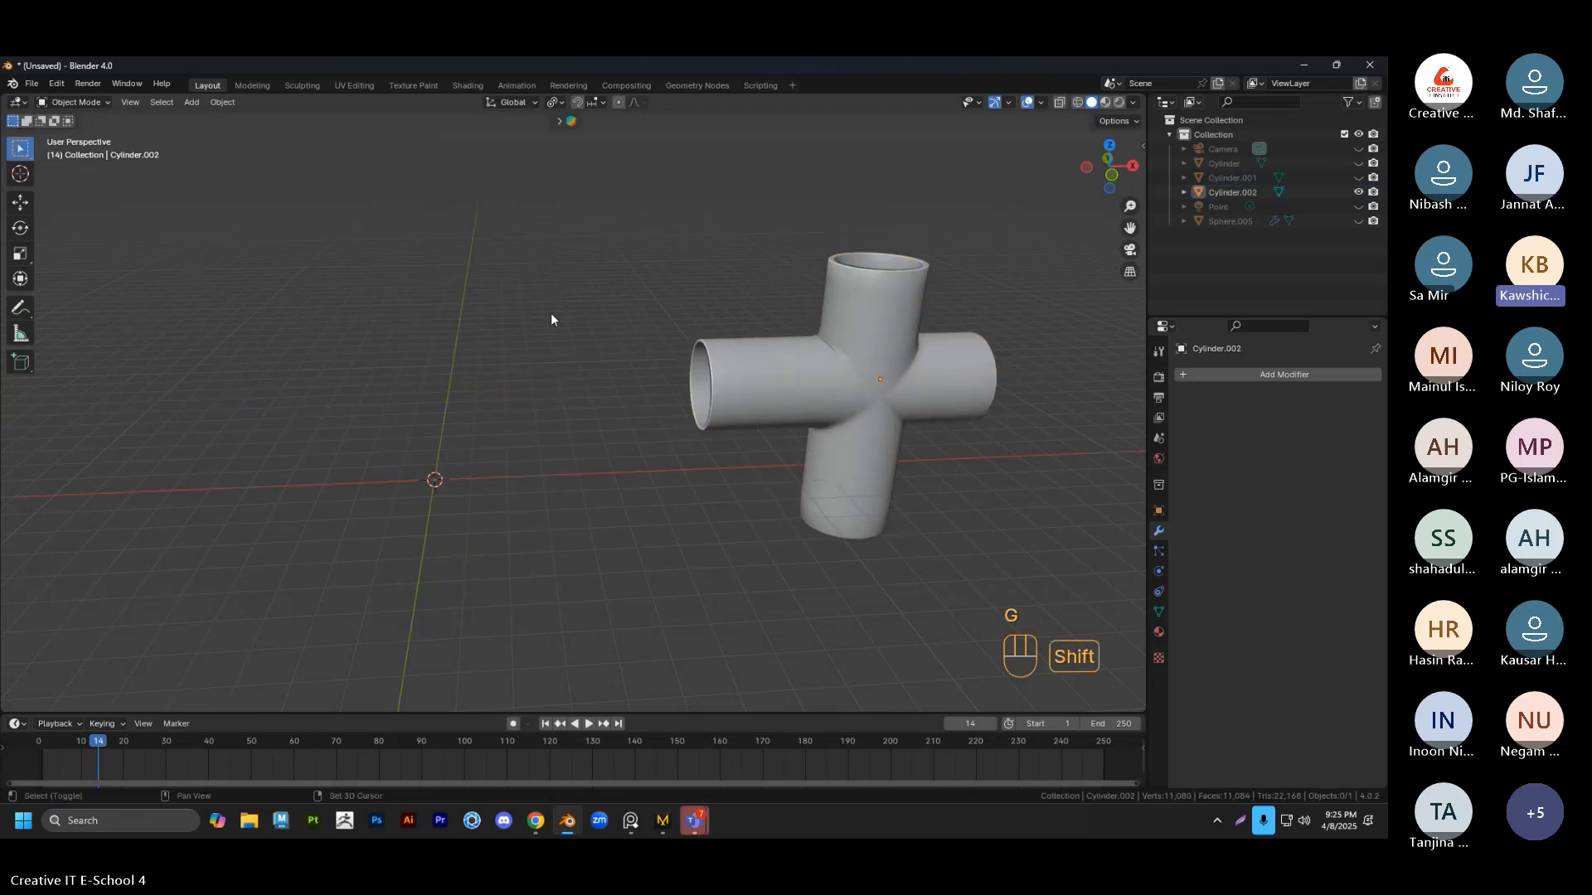
Add a 32-vertex cylinder at the origin and scale it up uniformly by about 13.138
key("shift+a")
mouse_move(550, 313)
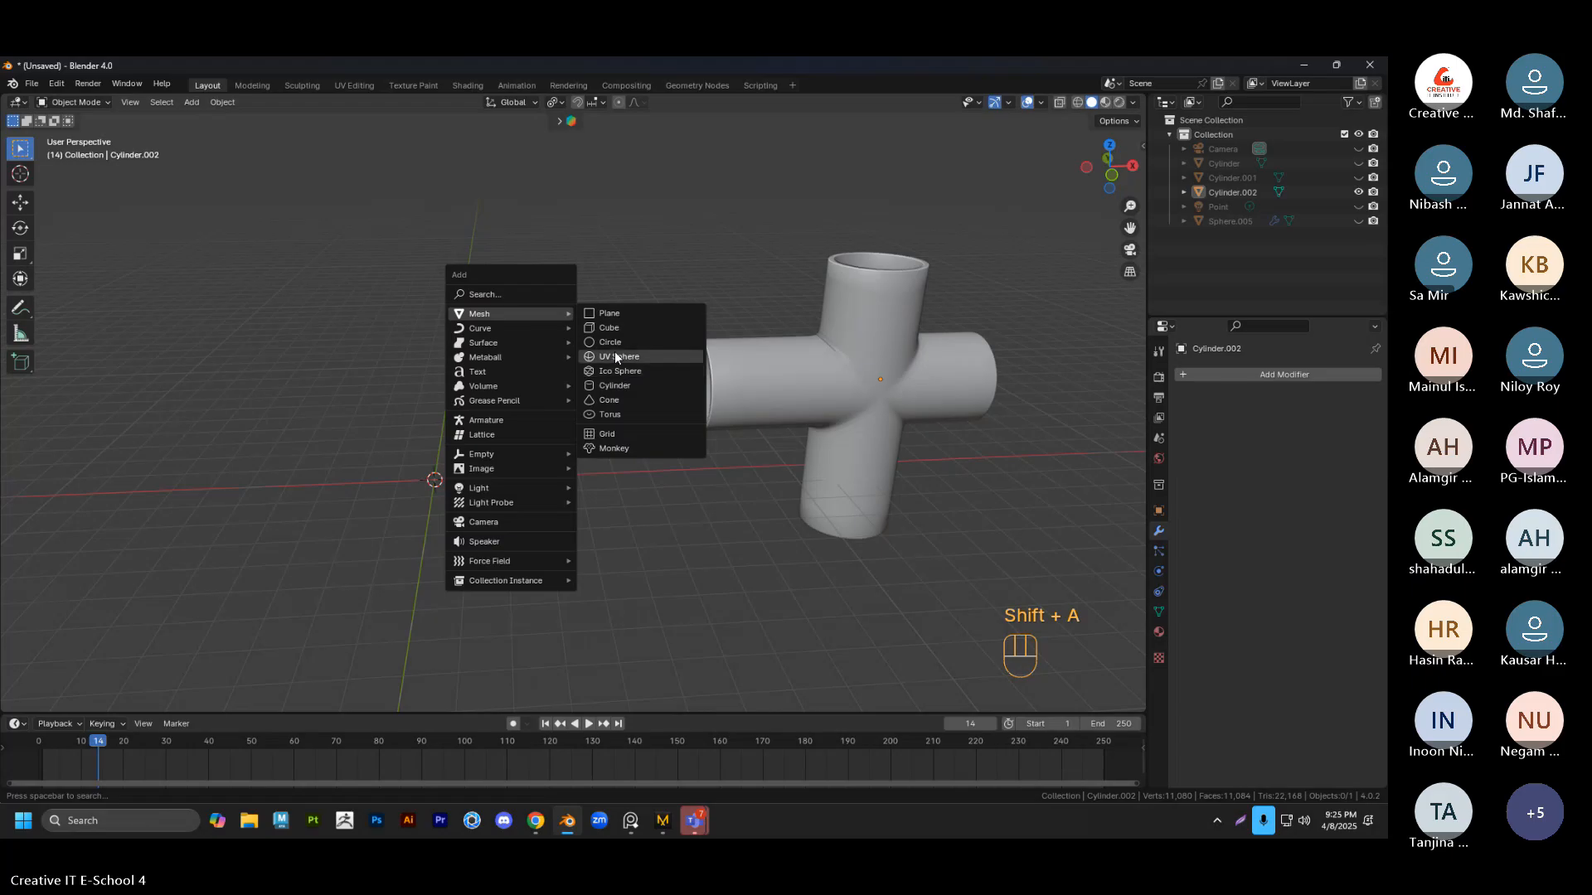
left_click(614, 386)
key("s")
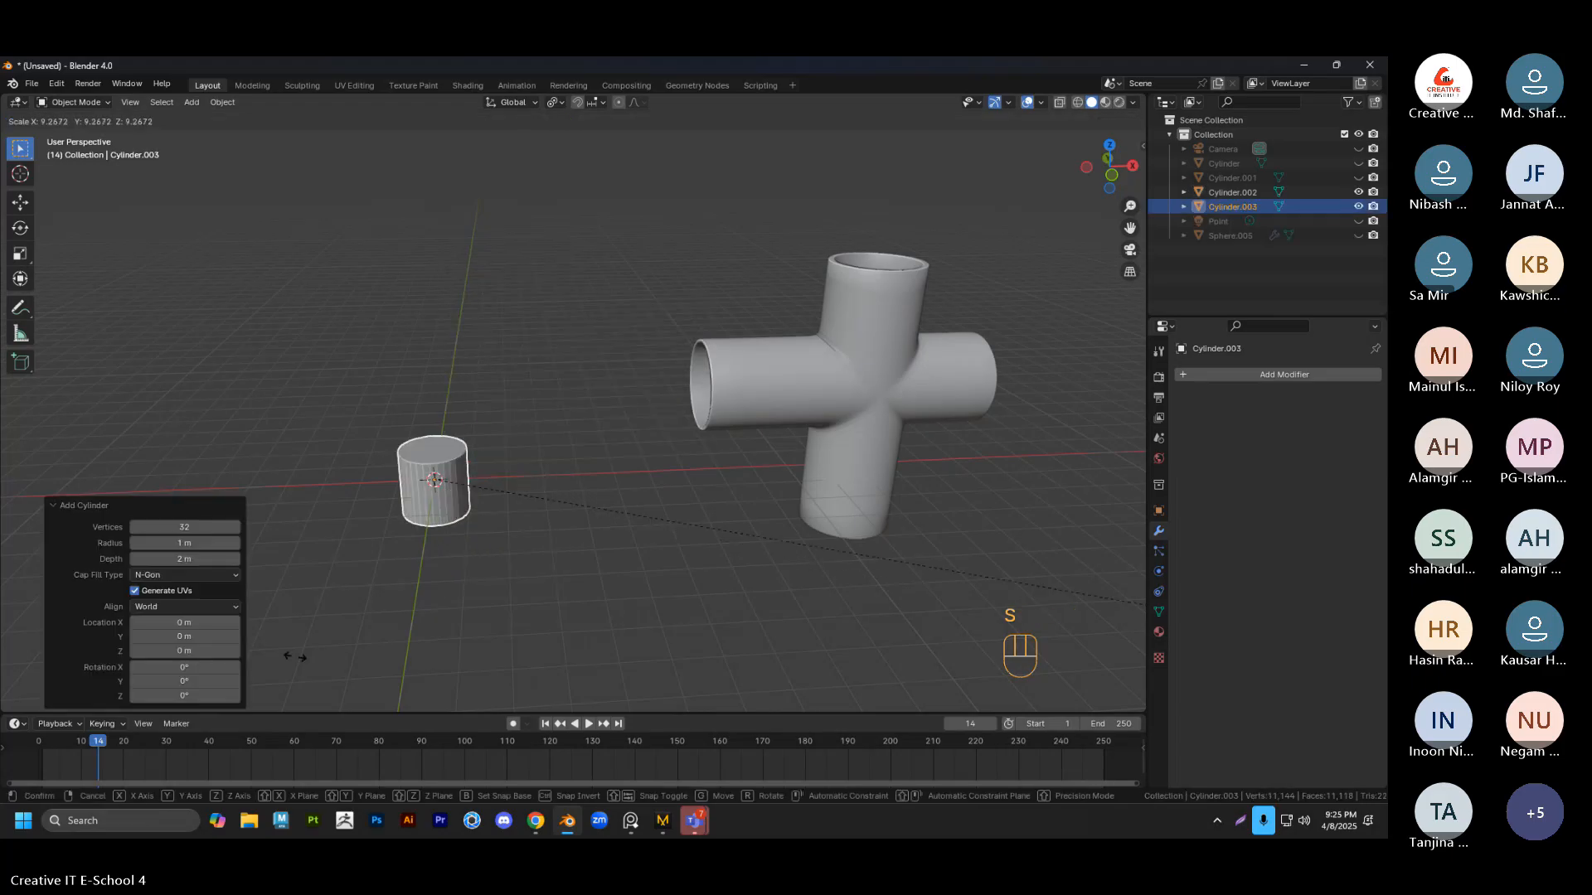
left_click(721, 667)
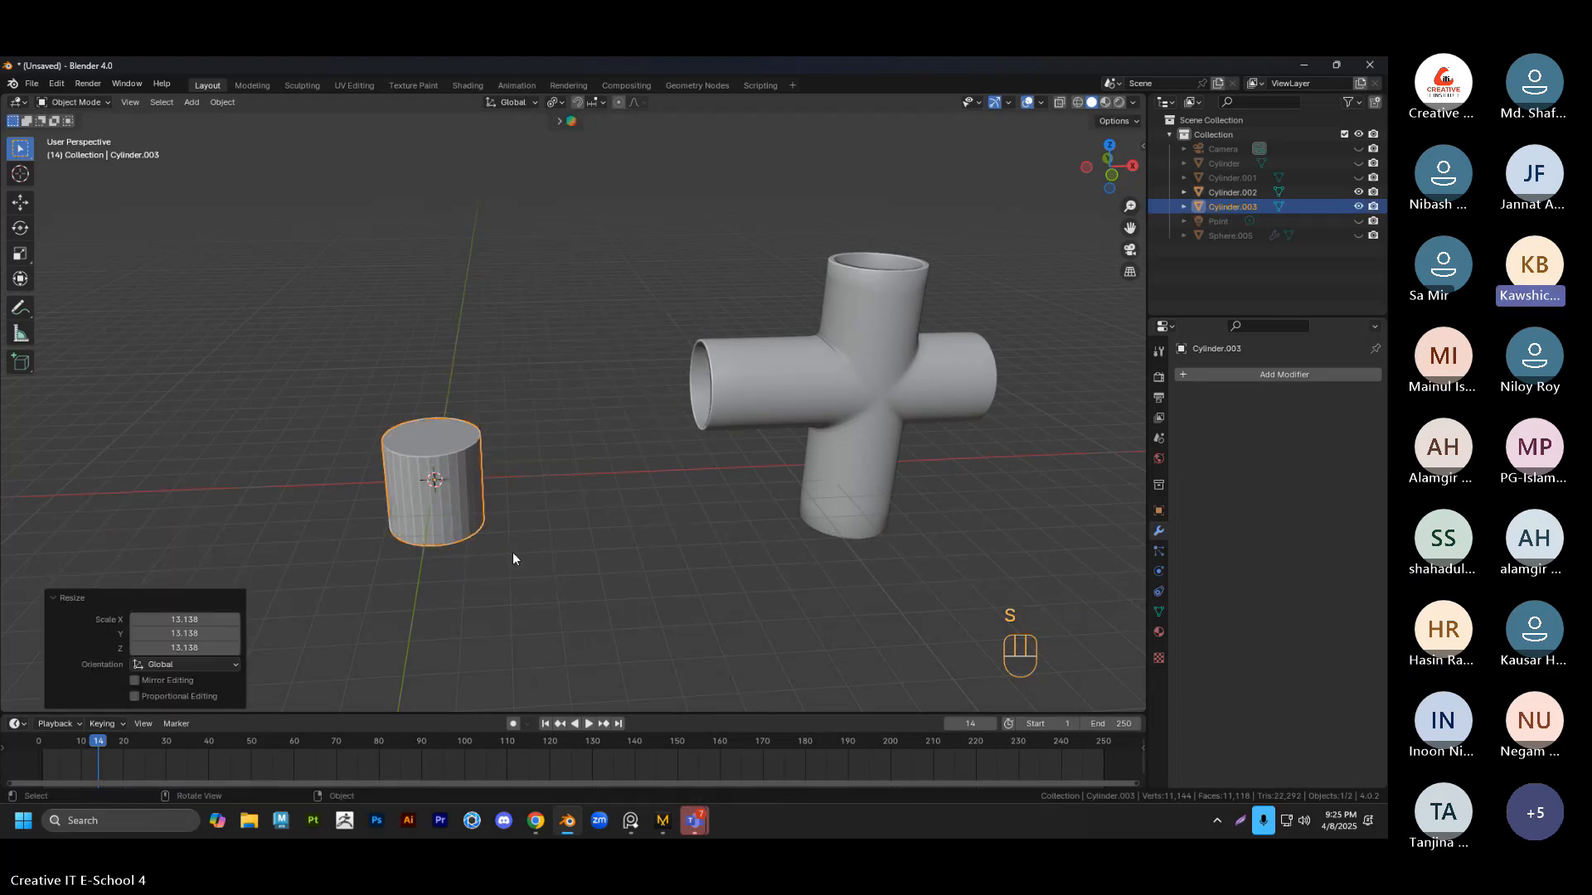
Stretch the new cylinder along Z by a factor of about 3.872 and raise it about 14.576 m
key("s")
key("z")
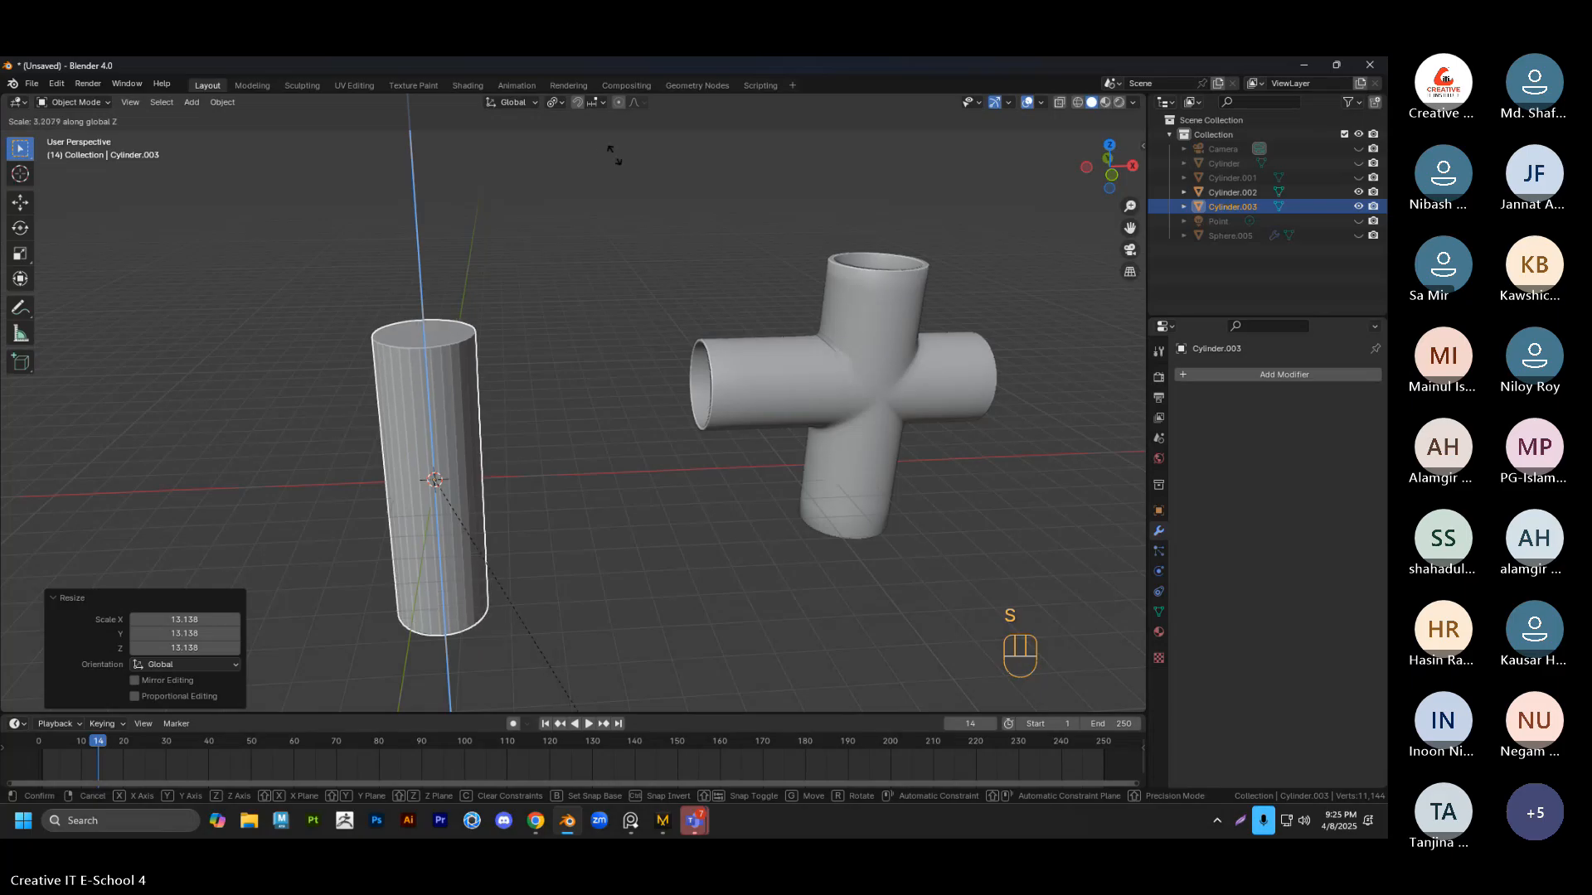
left_click(651, 220)
key("g")
key("z")
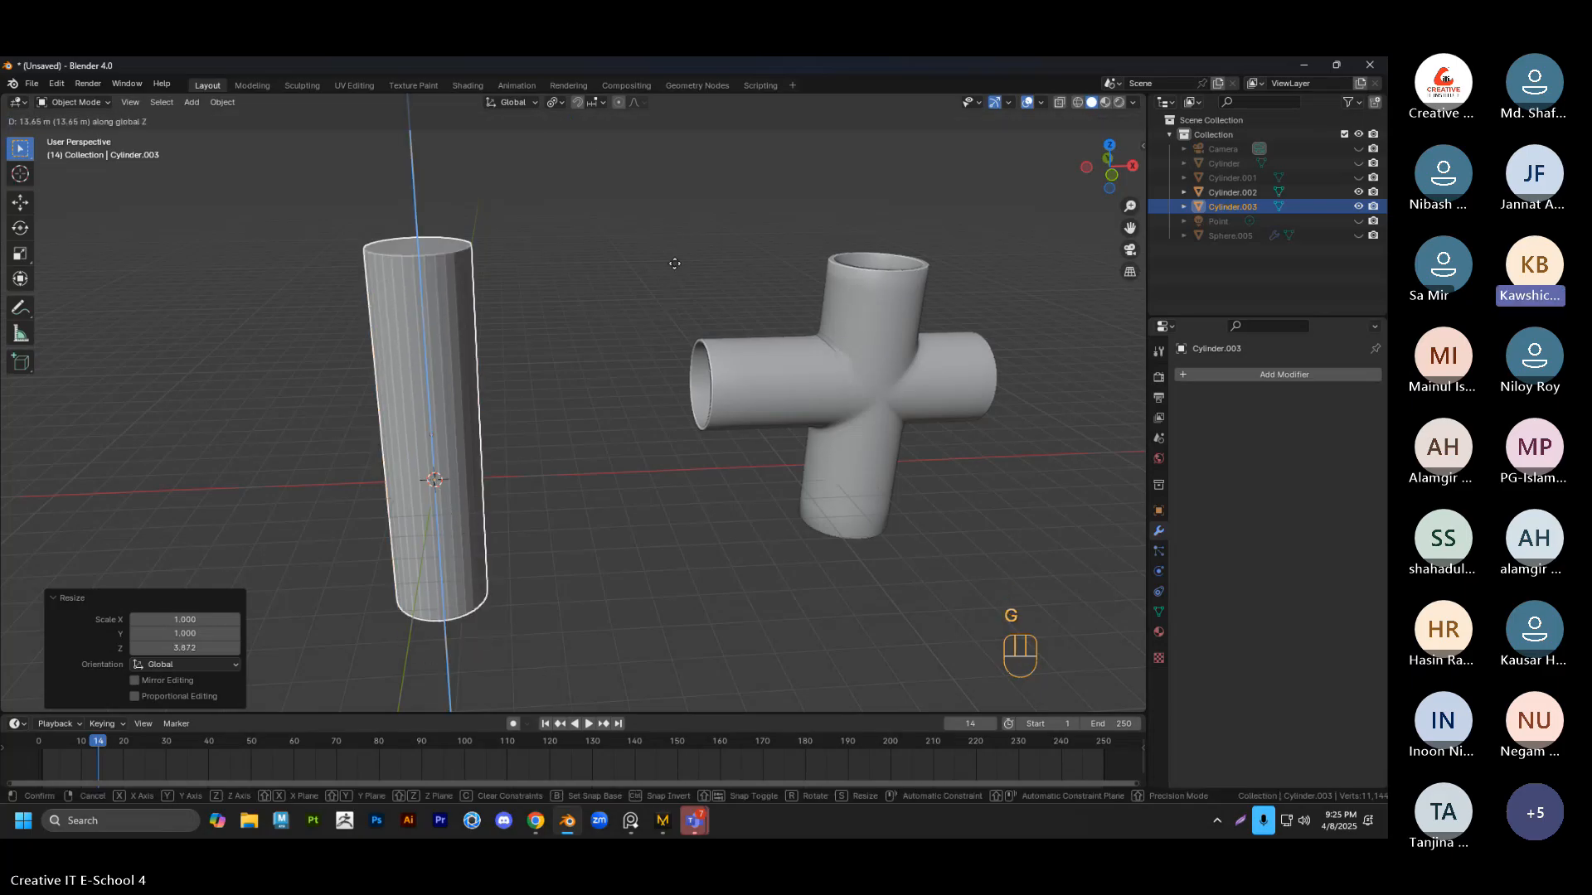
left_click(673, 260)
middle_click_drag(591, 365, 612, 340)
middle_click_drag(543, 358, 626, 354, "shift")
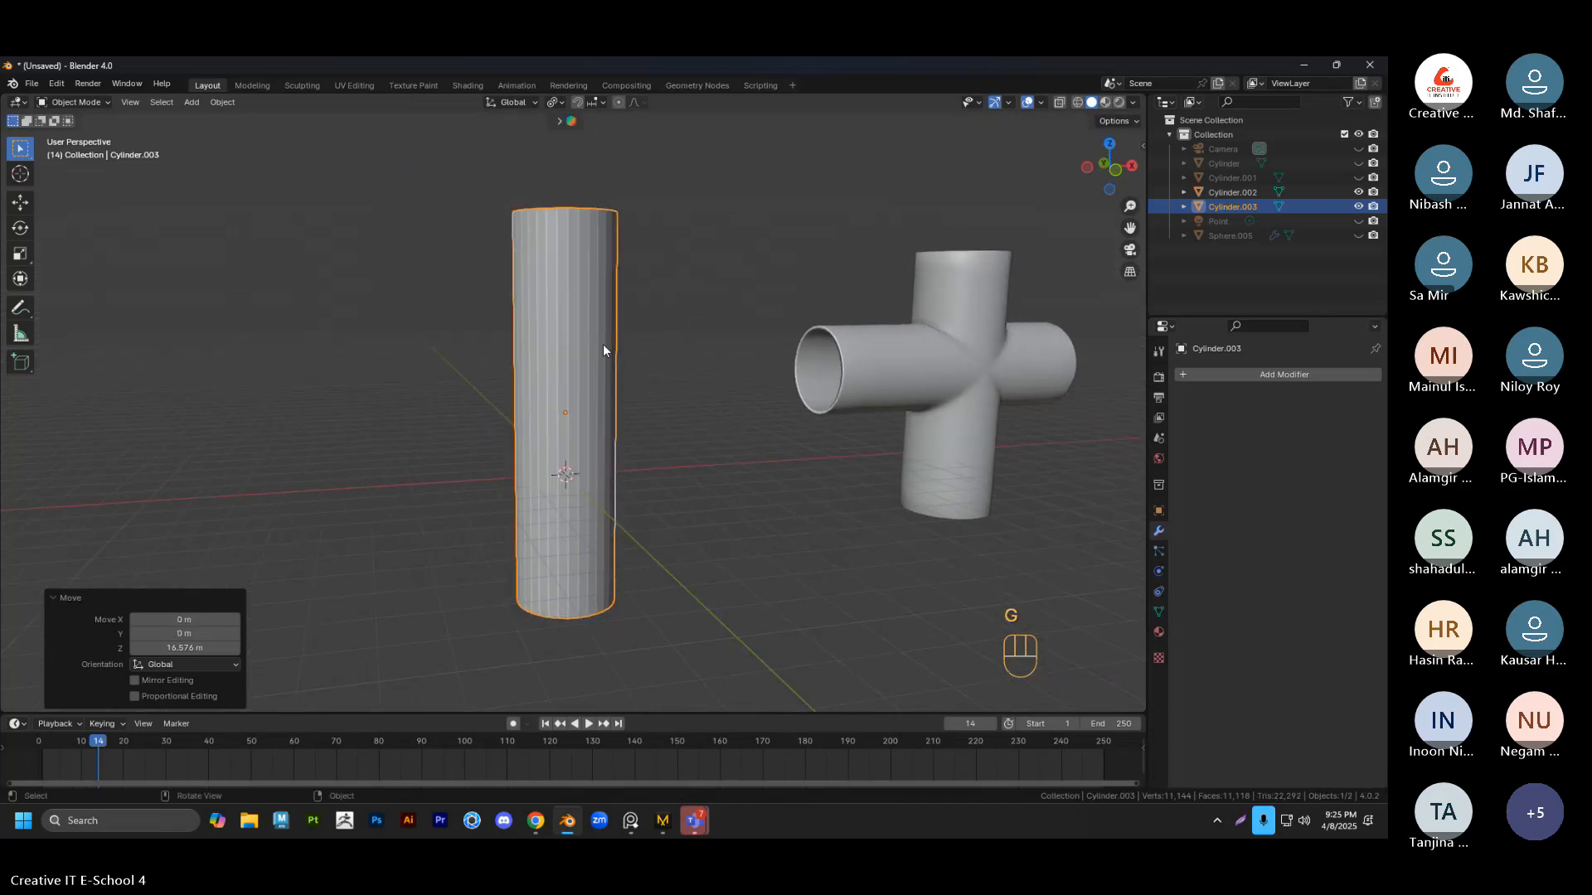
left_click(674, 364)
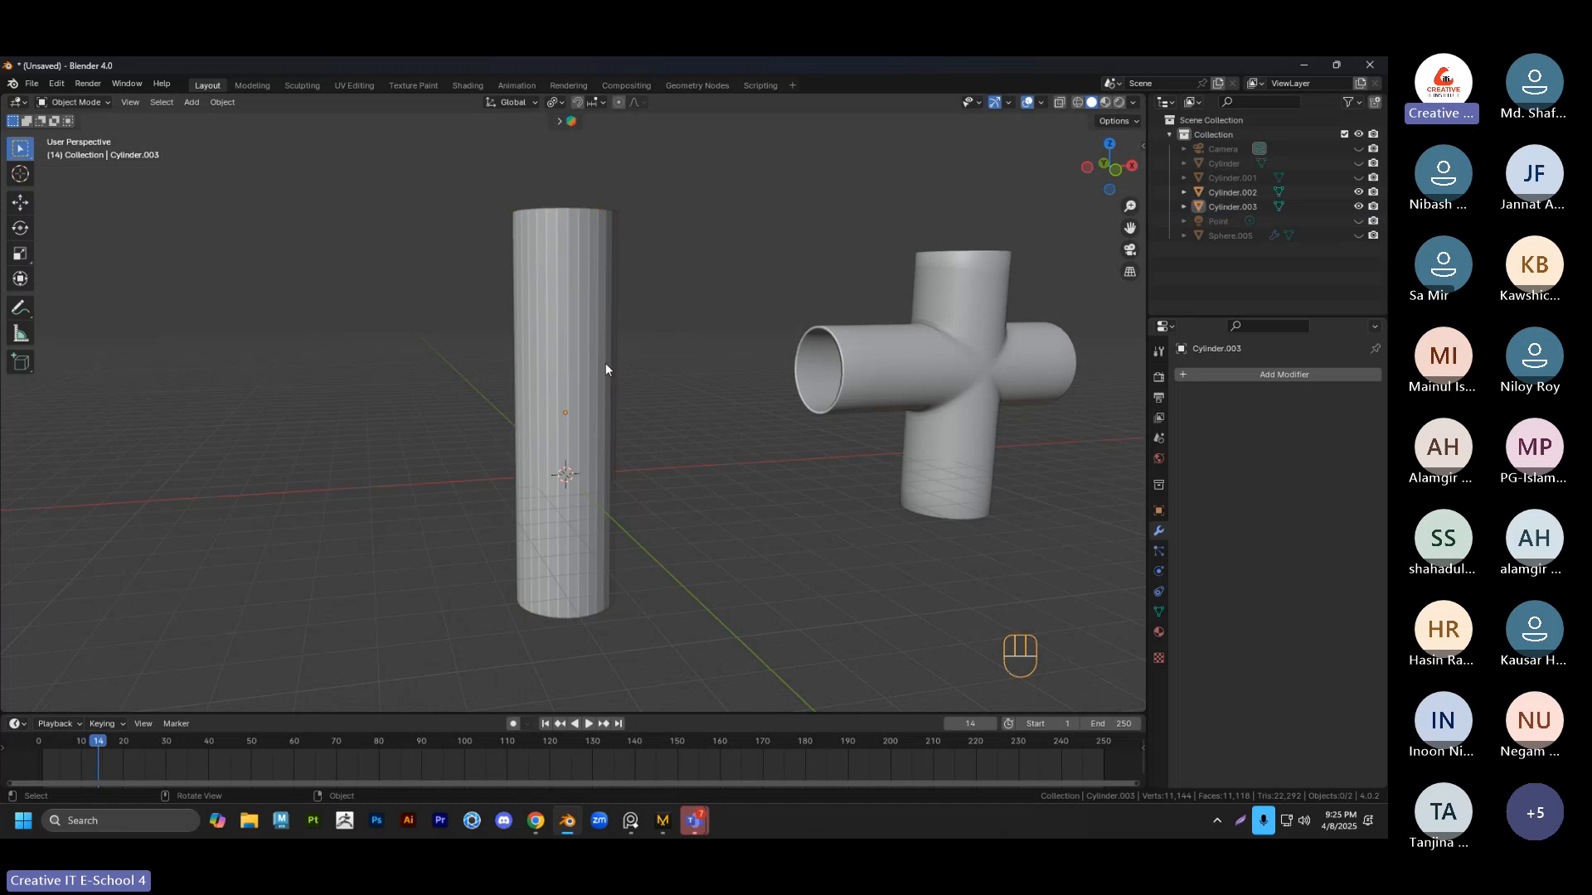
Rotate the tall cylinder 90° about the Y axis so it lies horizontally
left_click(605, 365)
key("r")
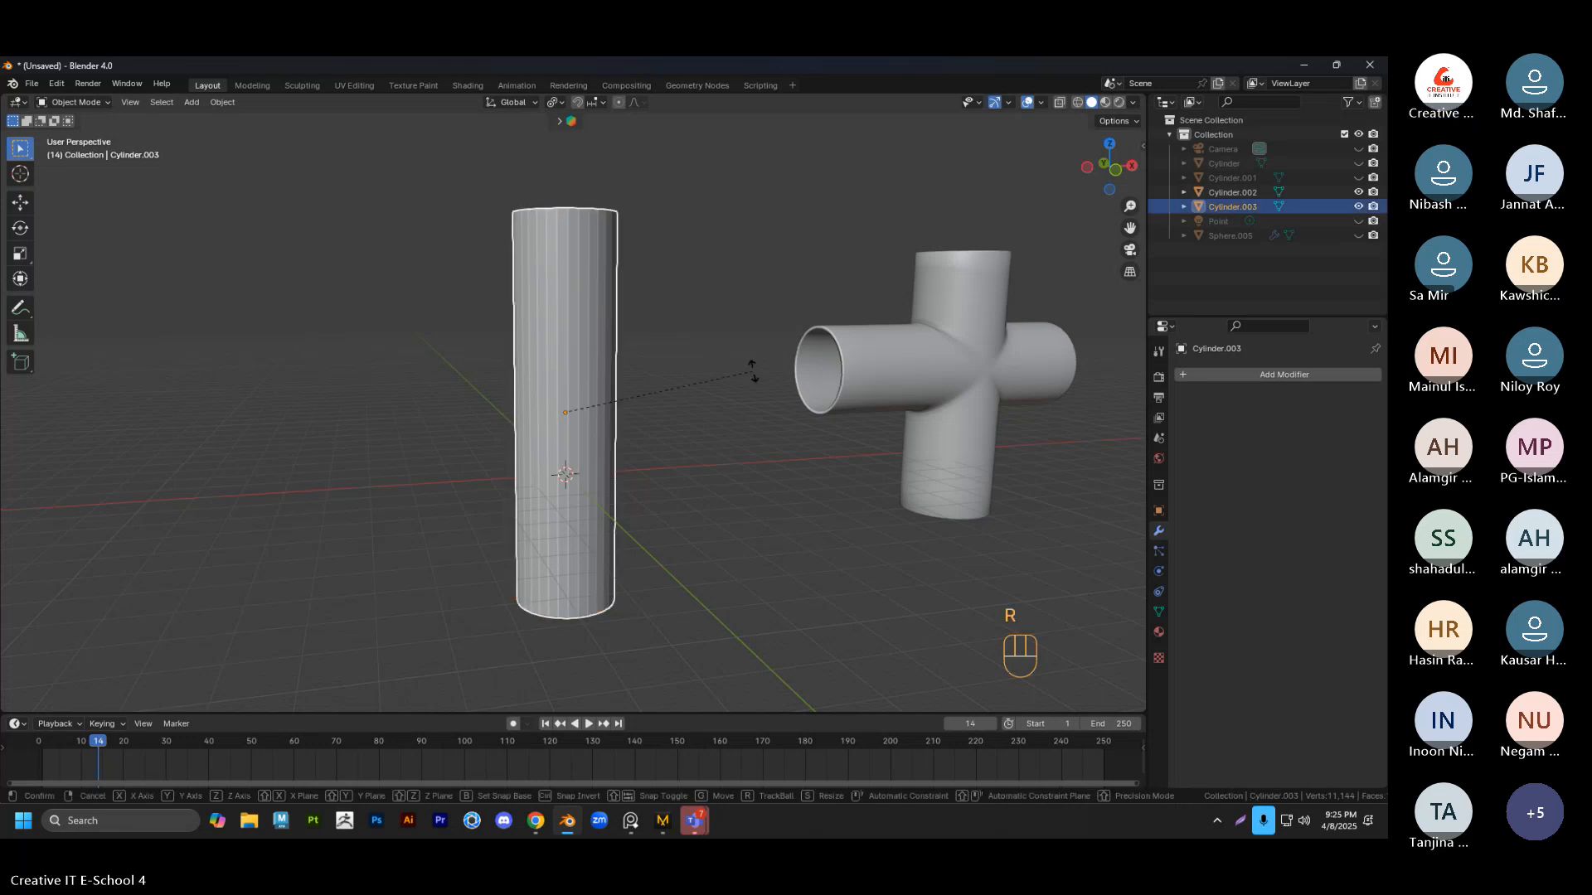
type("y90")
key("Return")
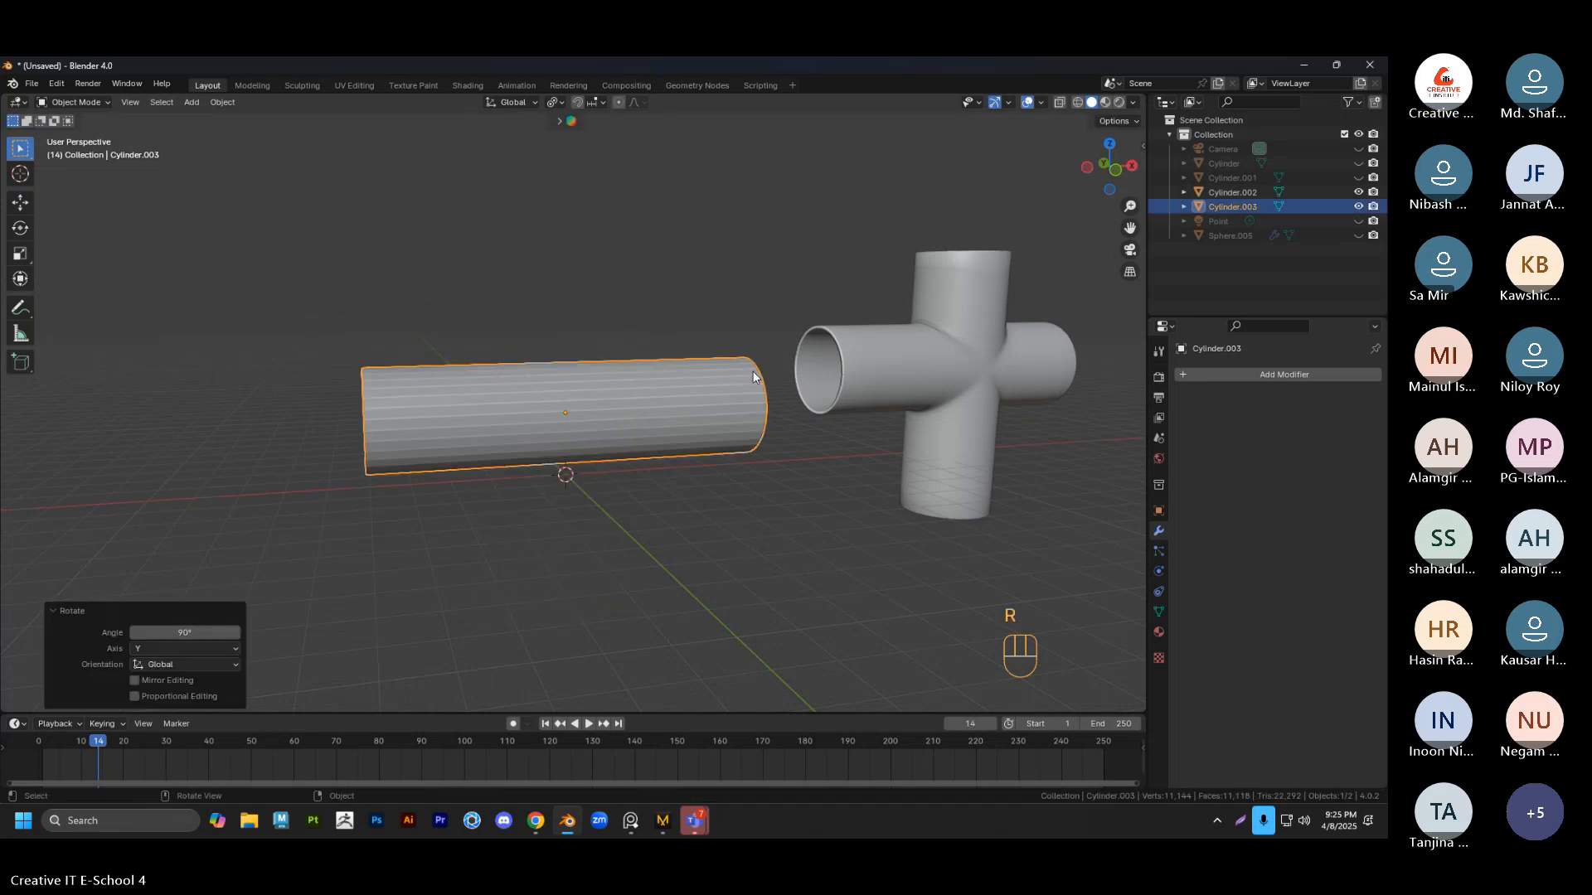
left_click(564, 331)
left_click(614, 368)
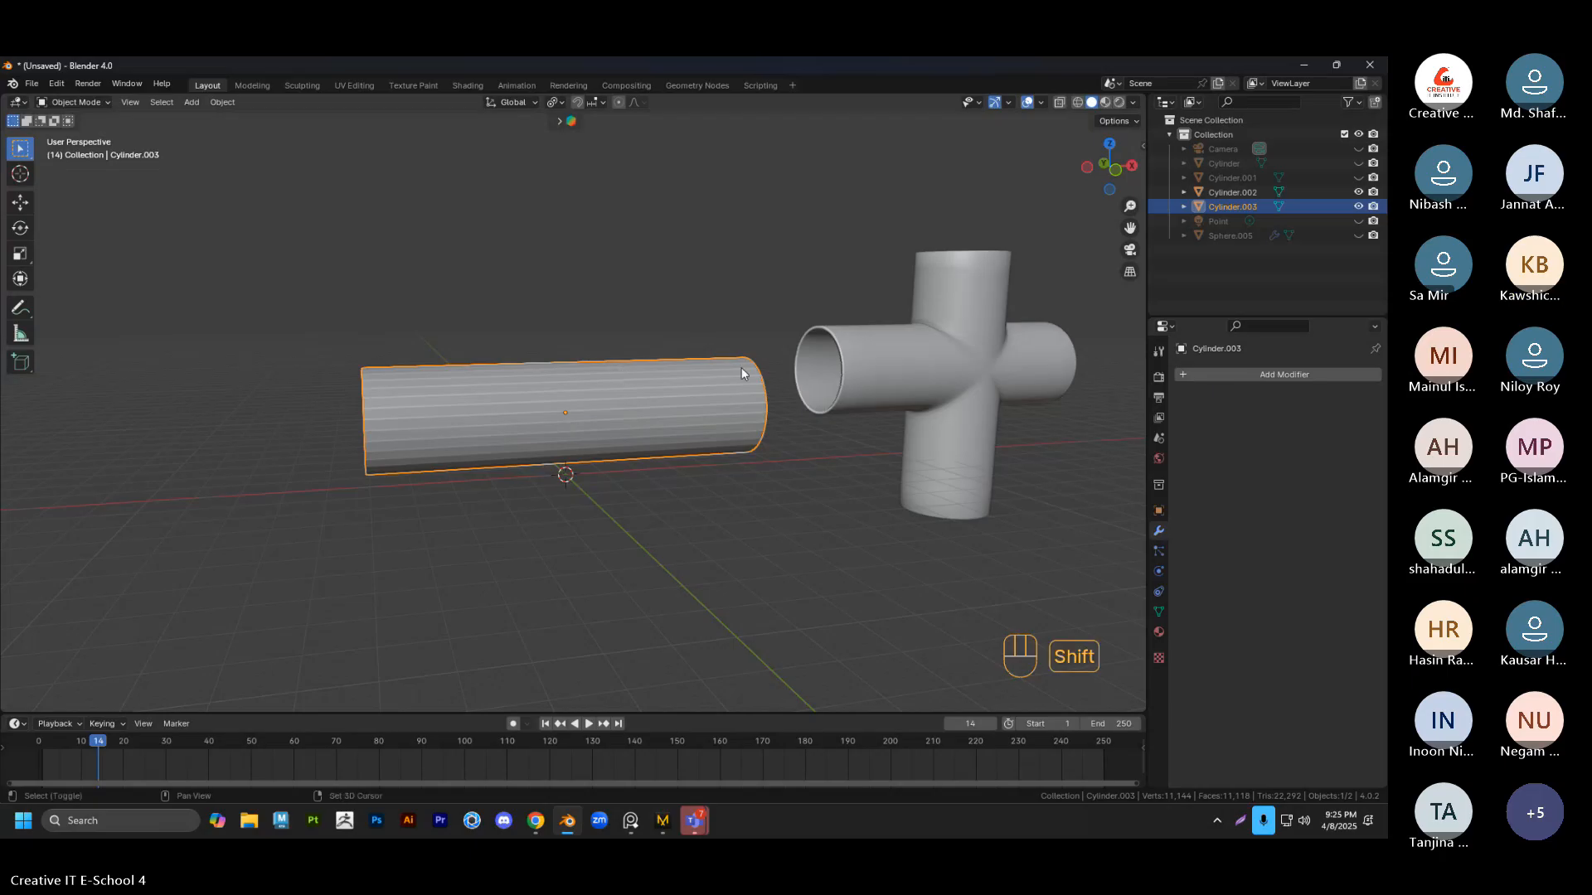
Duplicate the horizontal cylinder in place and rotate the copy 90° about Y to form a vertical crossing pipe
key("shift+d")
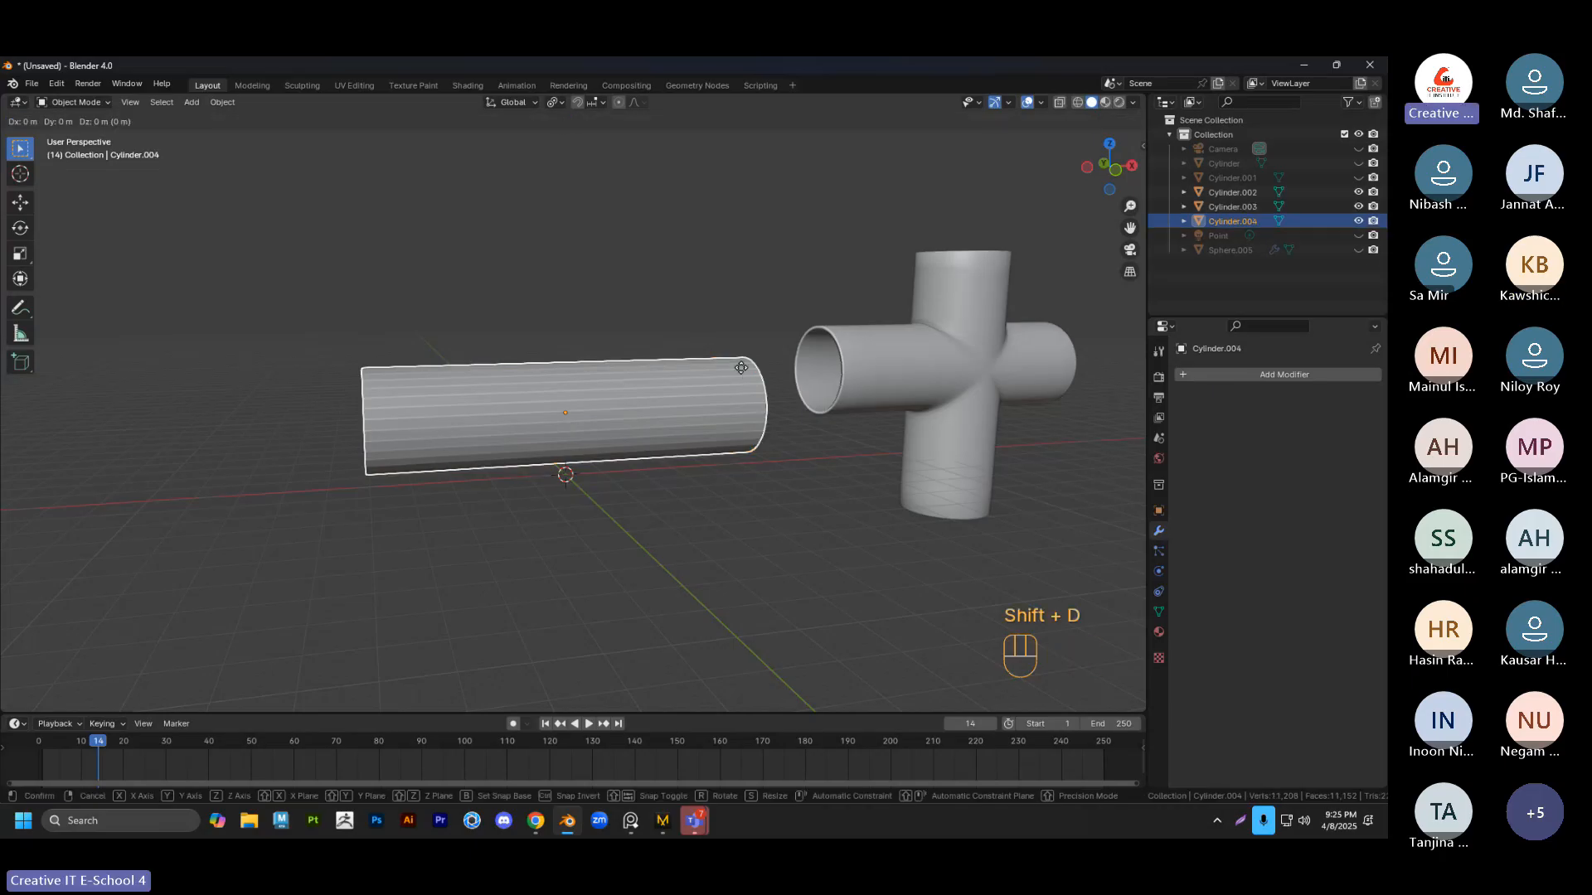
key("r")
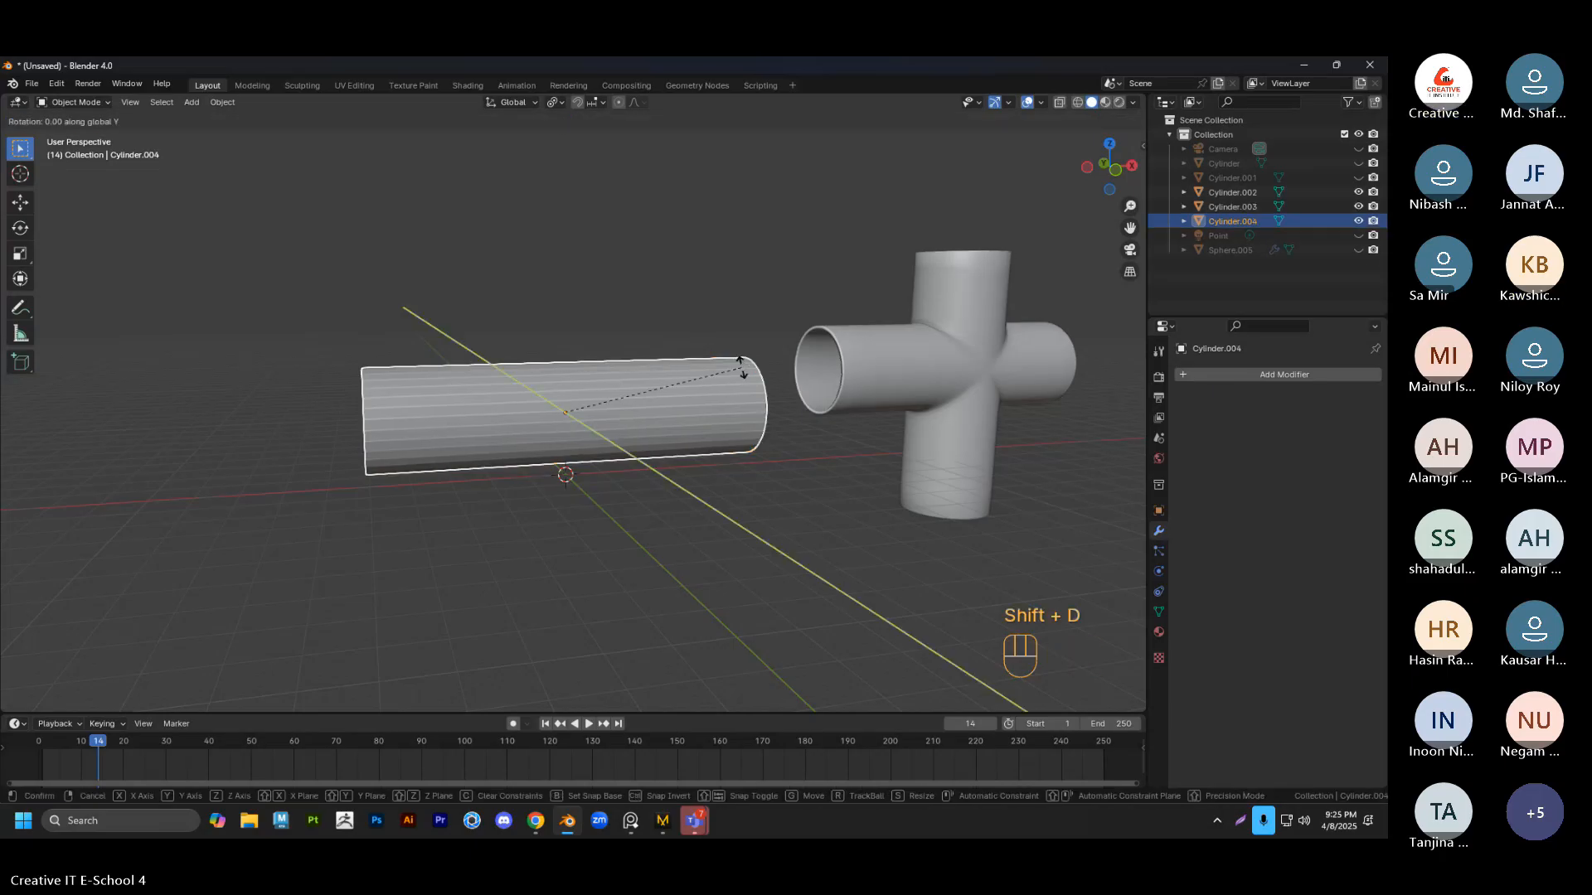
type("y90")
key("Return")
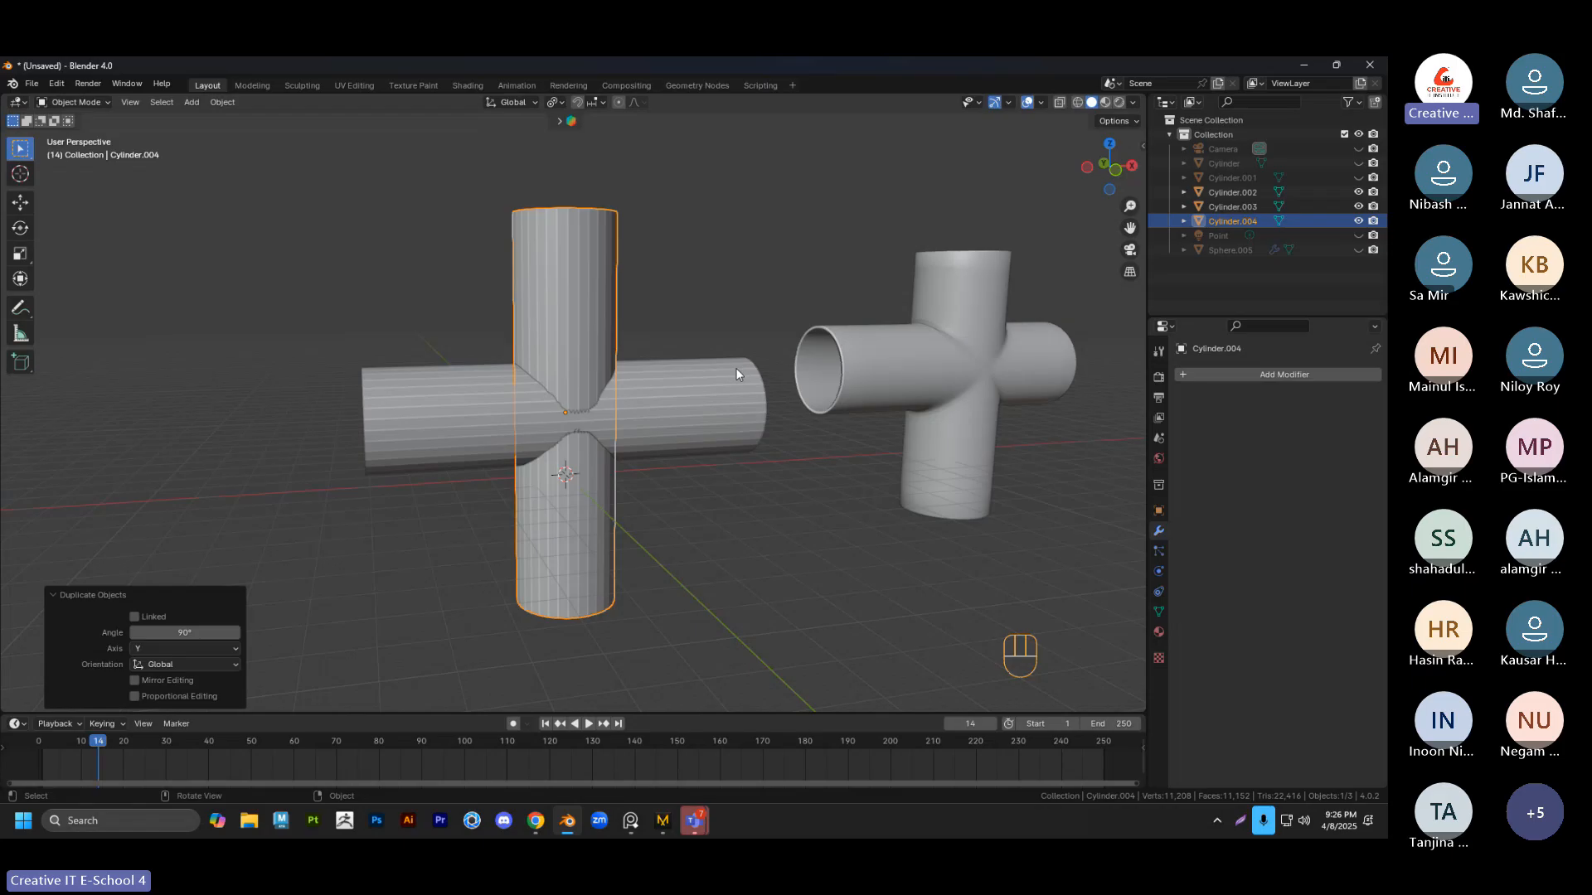
Scale the vertical cylinder down uniformly by 0.76 and again by about 0.84, making it narrower than the horizontal one
key("s")
left_click(642, 289)
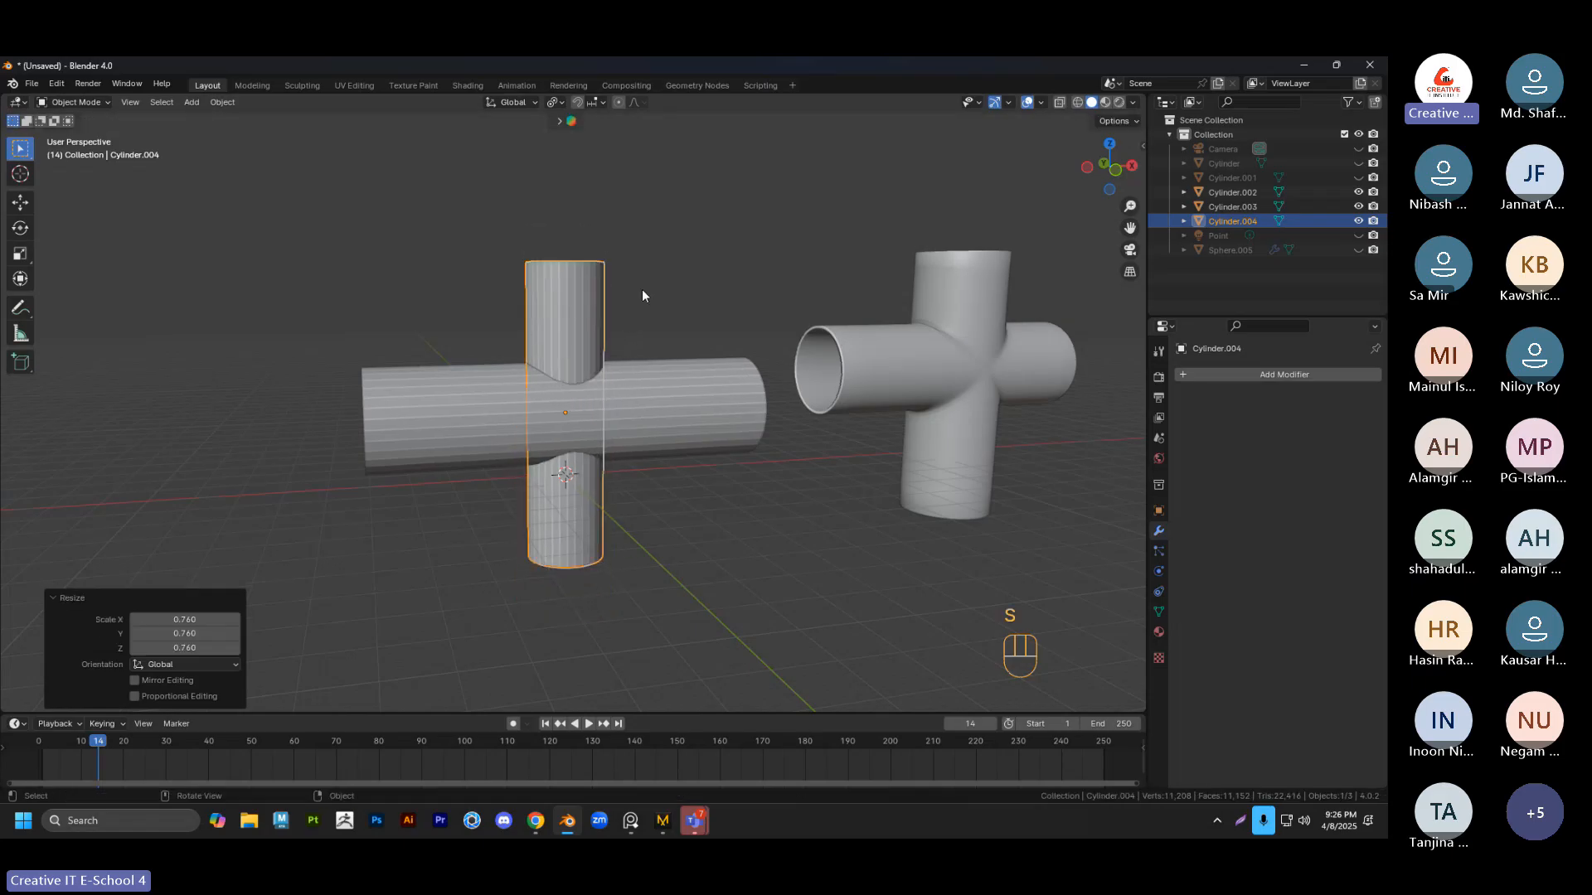
scroll(642, 295, "up", 4)
key("s")
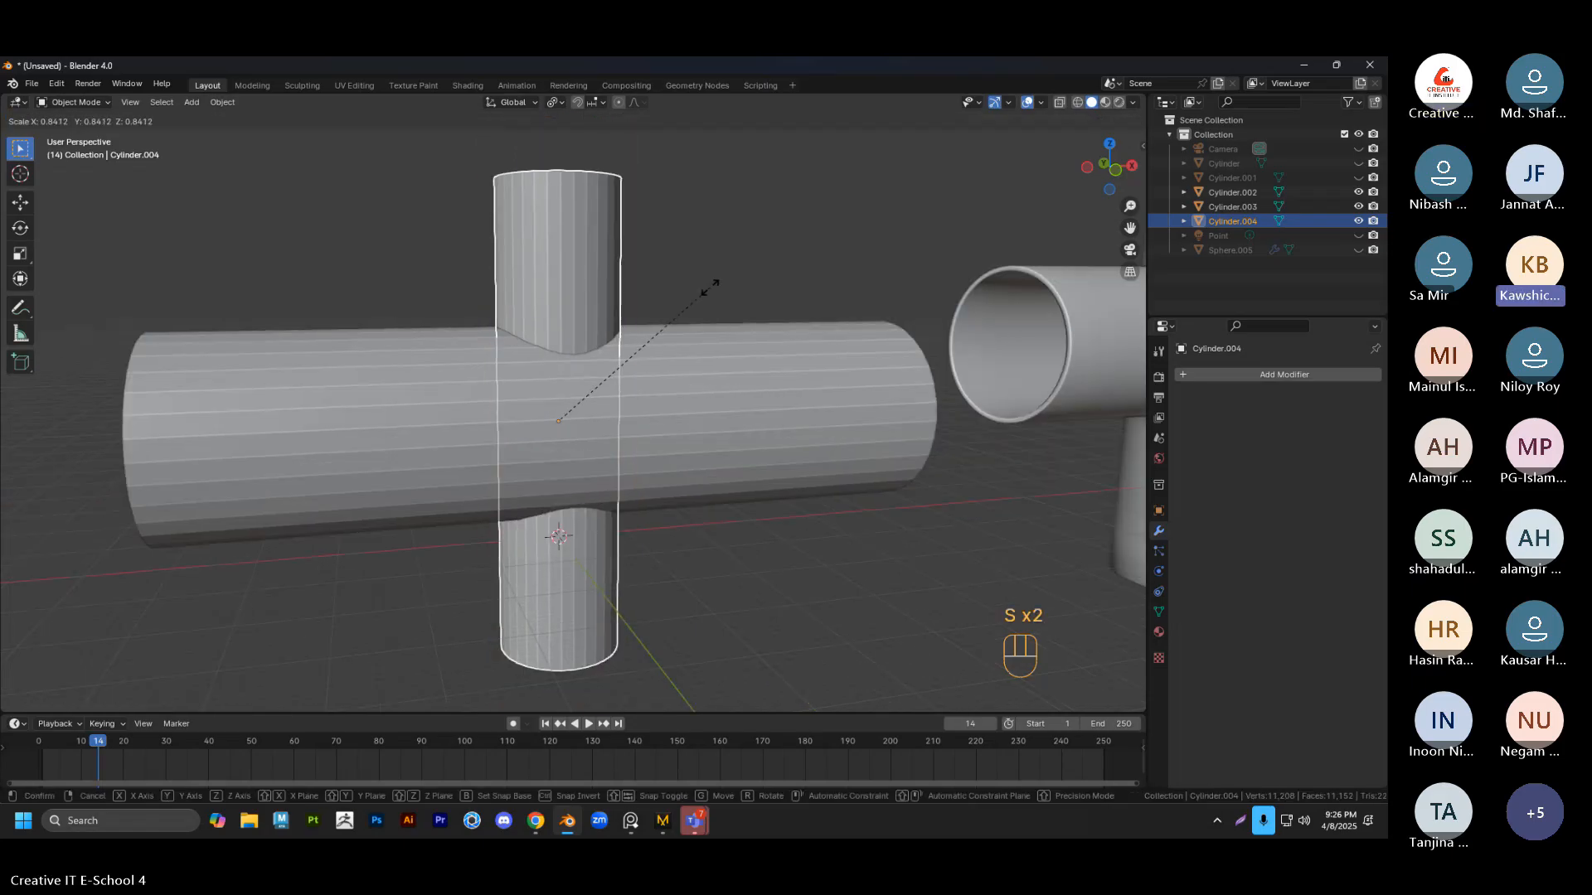
left_click(708, 266)
left_click(624, 317)
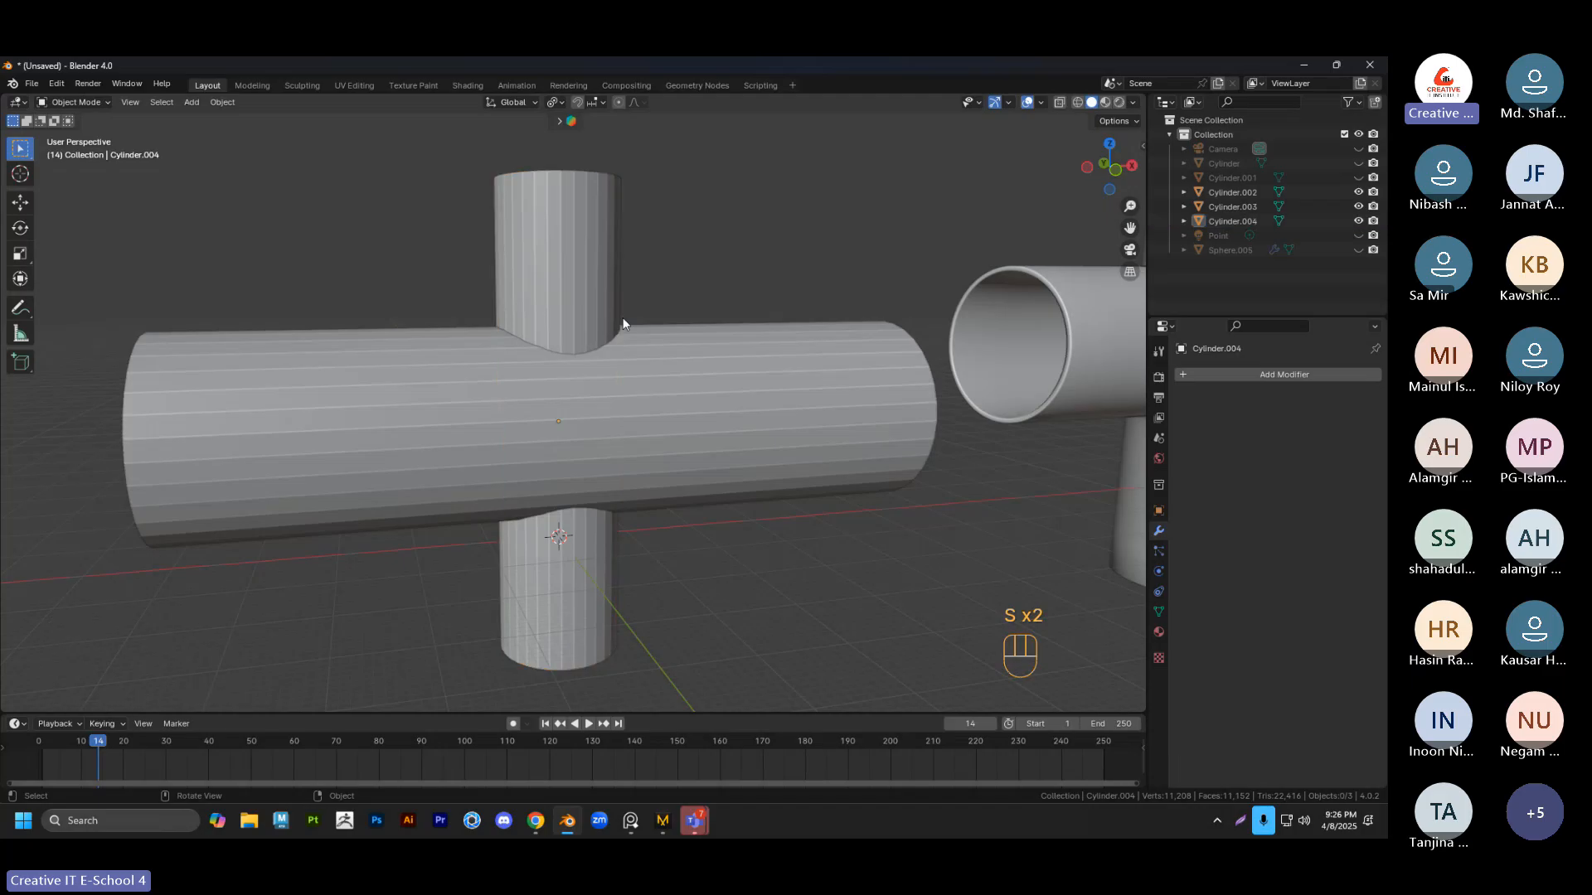
Raise the narrow vertical cylinder about 23 m along Z so its lower end sits inside the horizontal cylinder
left_click(615, 414)
key("g")
key("z")
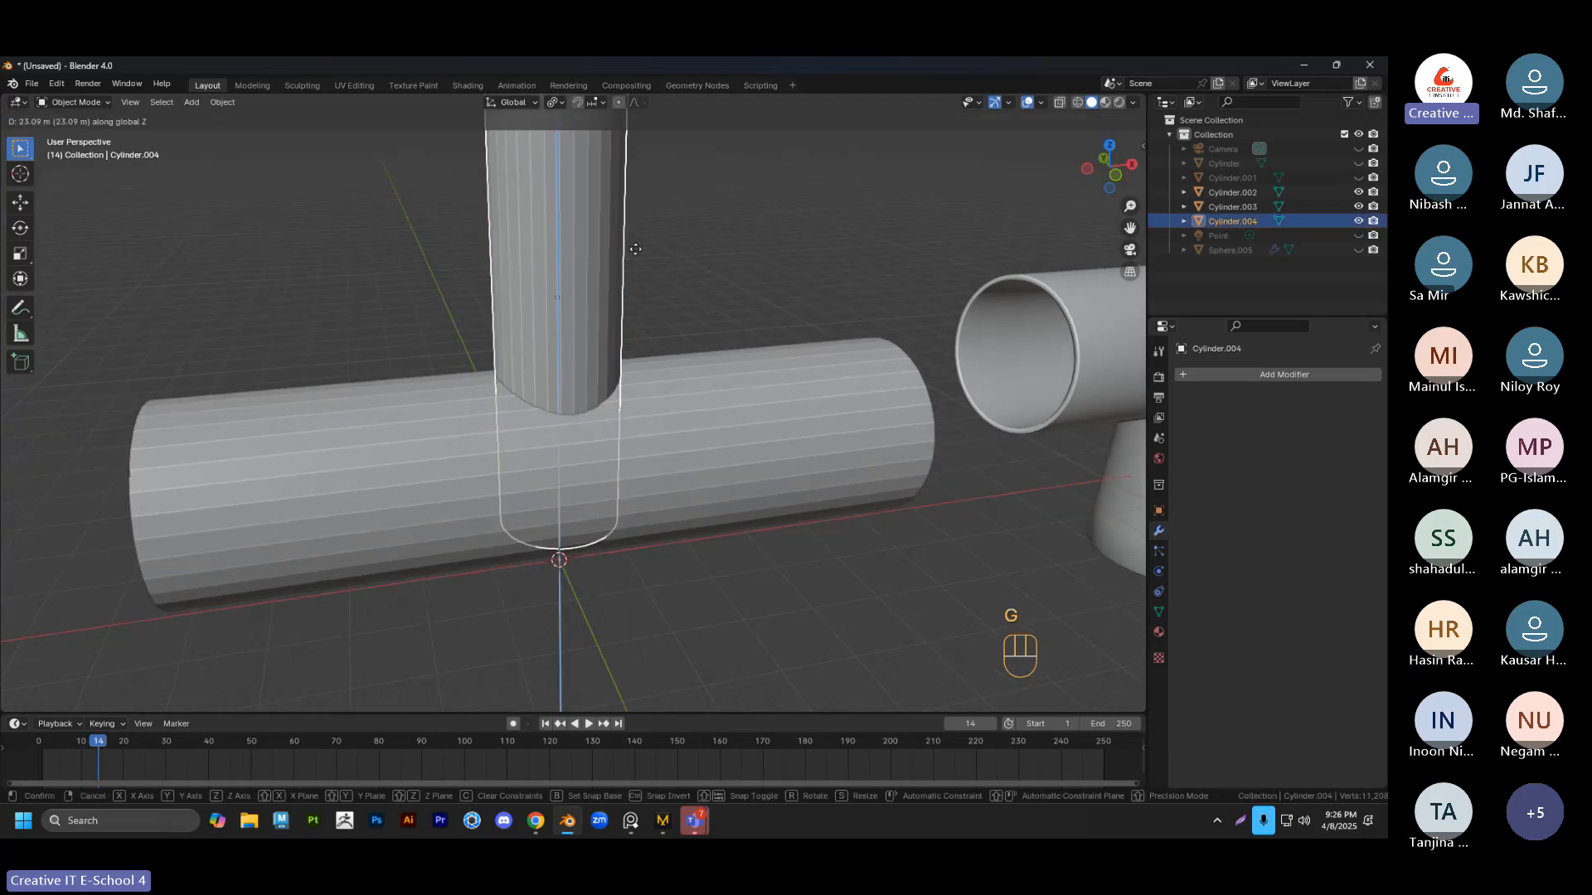
left_click(636, 248)
left_click(706, 246)
middle_click_drag(706, 248, 643, 356)
scroll(632, 323, "down", 2)
middle_click_drag(644, 357, 652, 370)
left_click(608, 430)
middle_click_drag(607, 430, 623, 393, "shift")
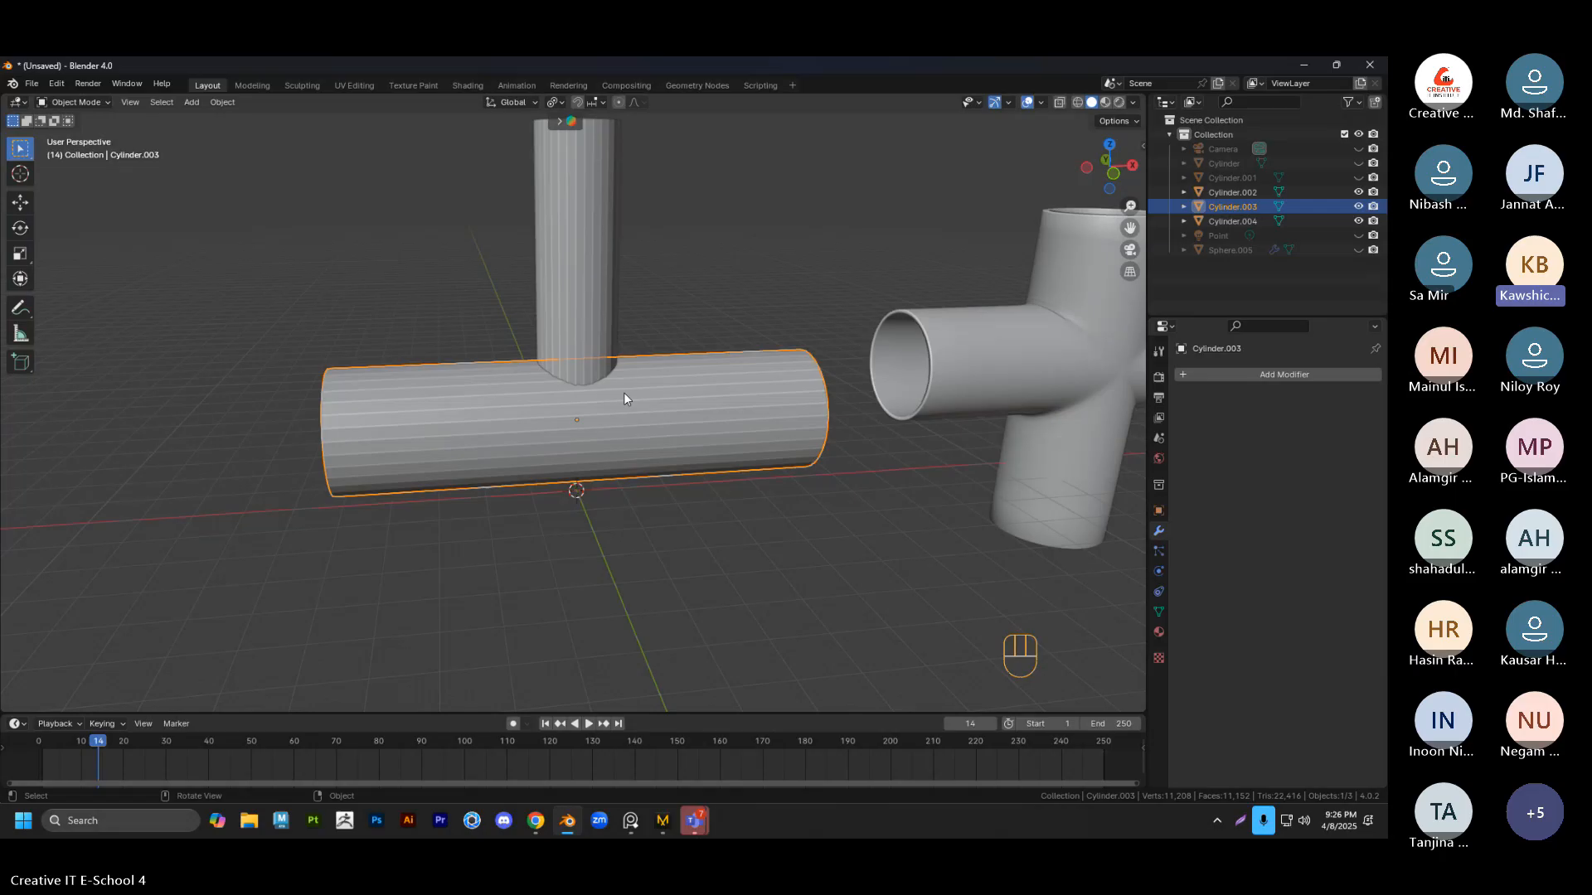
Shorten the vertical cylinder by lowering its top ring of vertices along the Z axis
left_click(605, 284)
middle_click_drag(605, 283, 570, 274)
key("Tab")
left_click_drag(490, 157, 710, 238)
key("g")
key("z")
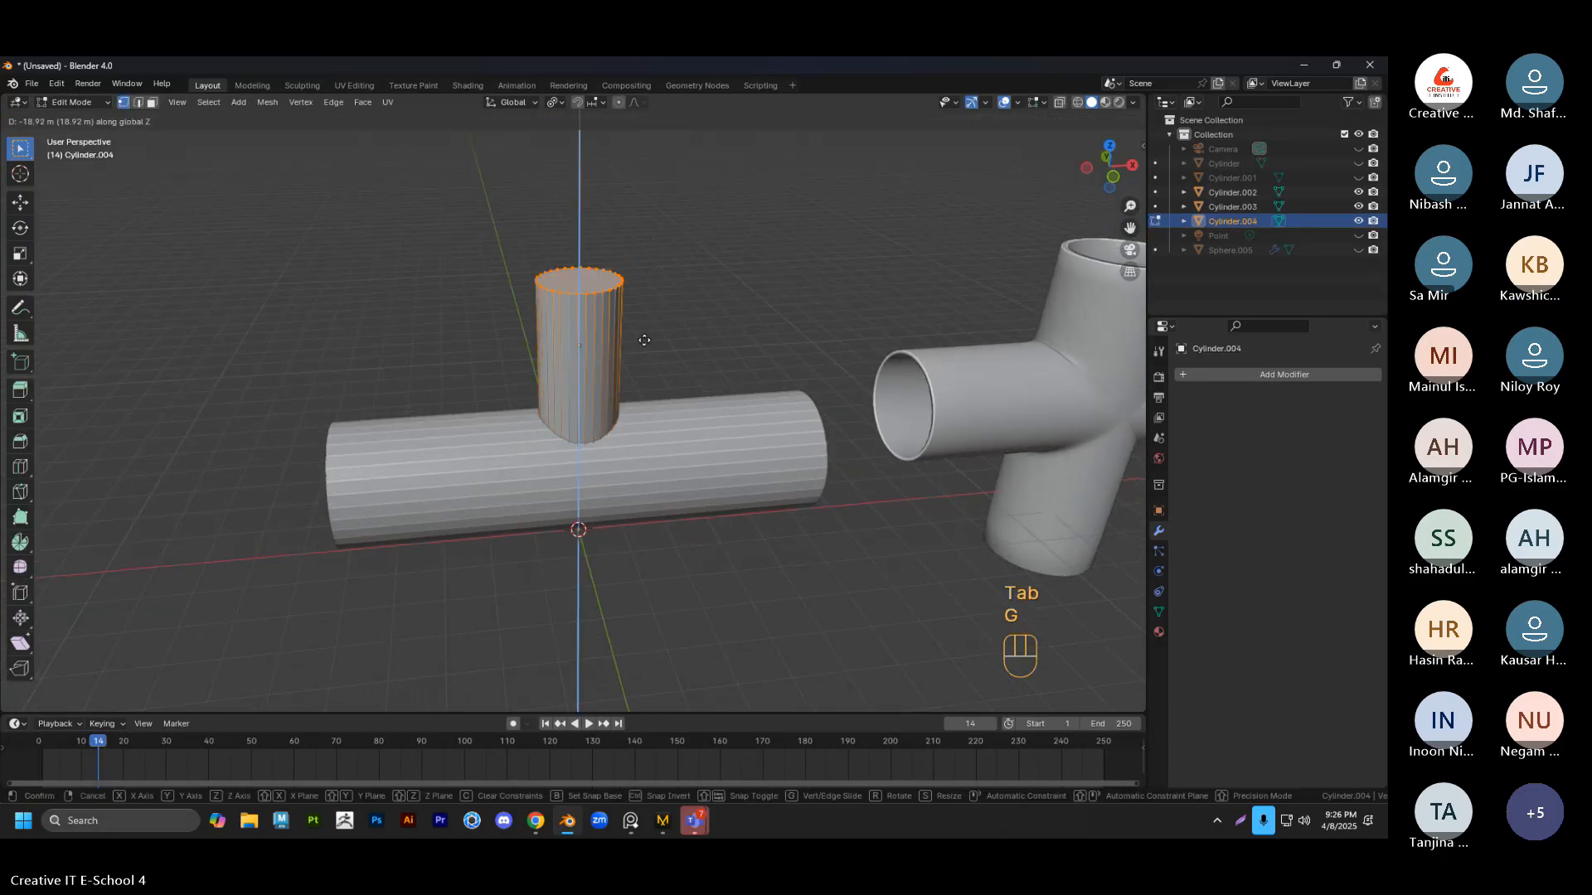
left_click(645, 375)
middle_click_drag(658, 351, 668, 332)
left_click(667, 340)
Delete both circular end faces of the horizontal cylinder to leave it open at both ends
scroll(661, 365, "up", 2)
middle_click_drag(651, 417, 595, 381, "shift")
key("Tab")
left_click(595, 381)
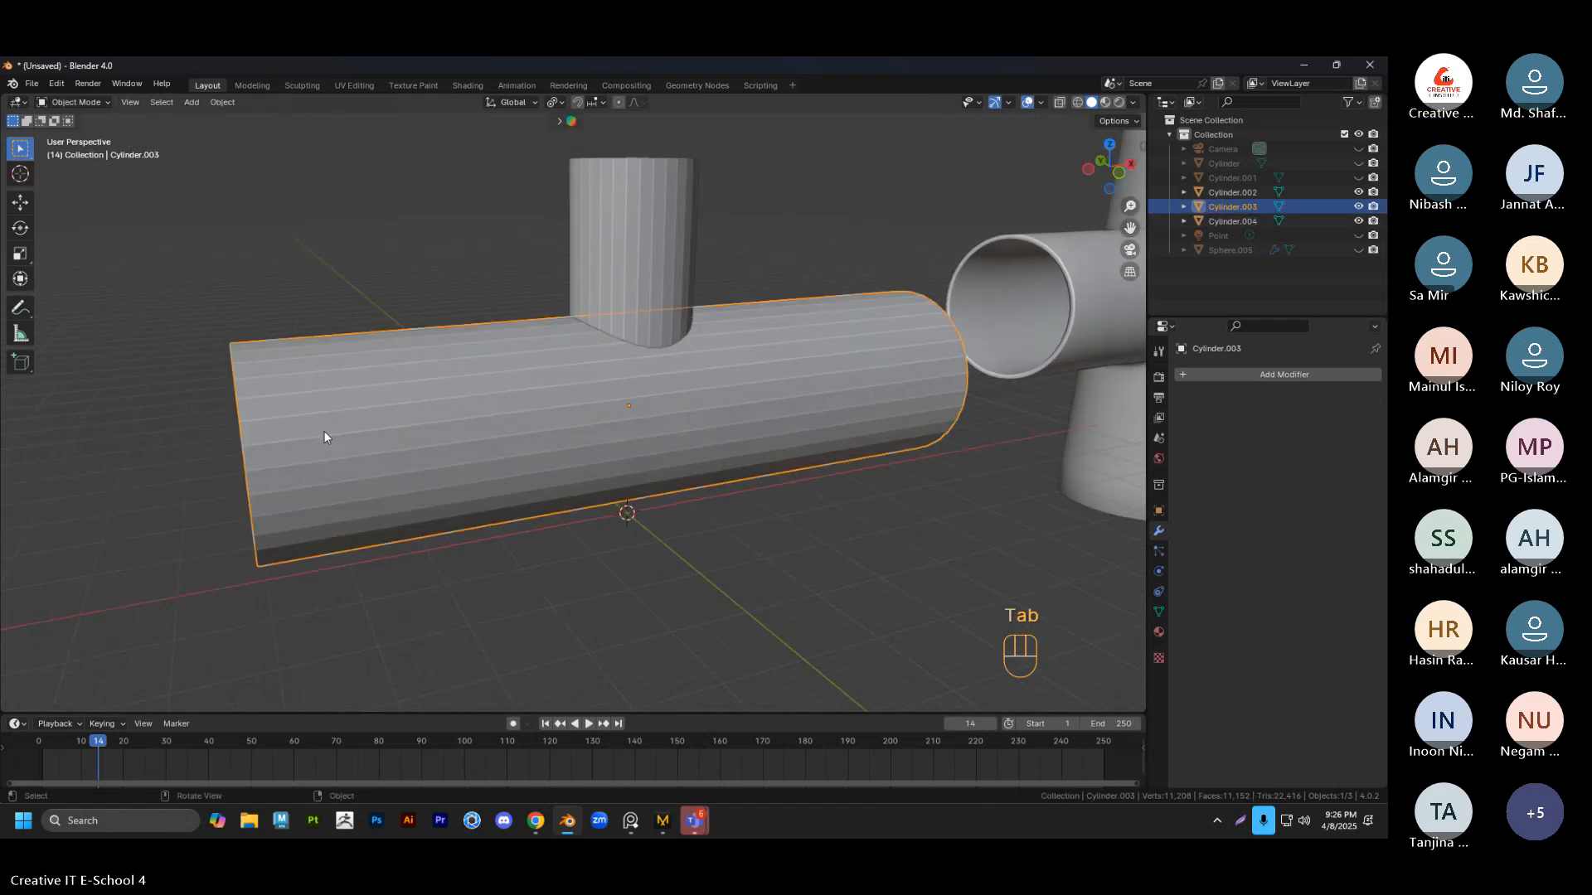
key("Tab")
middle_click_drag(324, 430, 365, 424)
key("3")
left_click(325, 422)
middle_click_drag(519, 416, 577, 374)
left_click(578, 375, "shift")
key("ctrl+x")
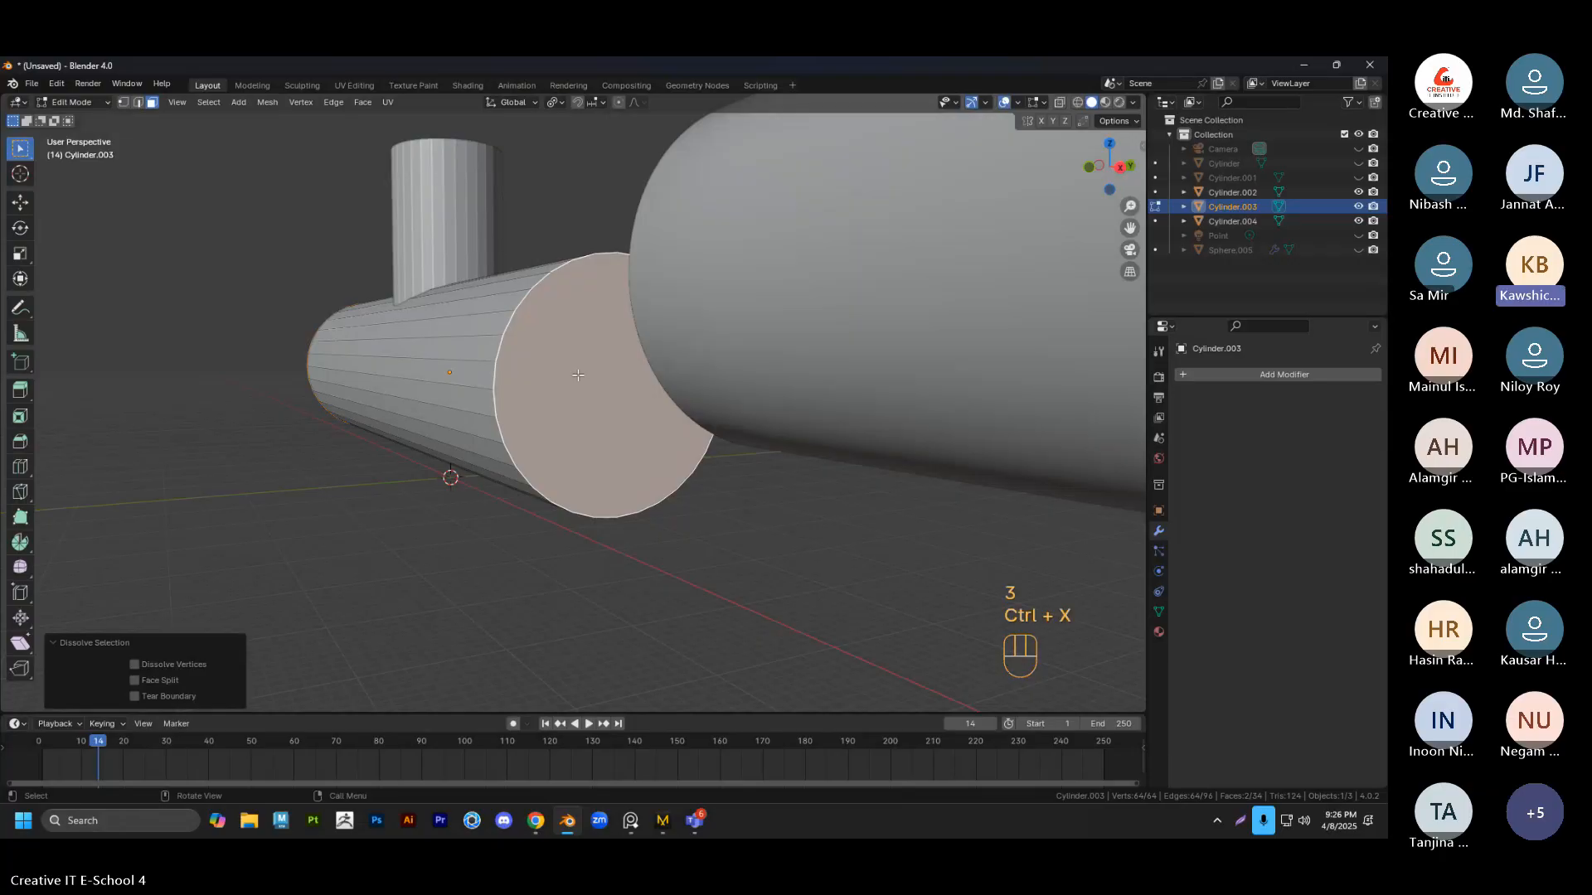
key("x")
left_click(584, 366)
middle_click_drag(584, 365, 624, 423)
Remove the end cap faces of the vertical cylinder in face selection mode
key("Tab")
left_click(708, 265)
middle_click_drag(708, 265, 607, 315)
key("Tab")
left_click(690, 300)
left_click(691, 396, "shift")
key("x")
left_click(679, 390)
key("Tab")
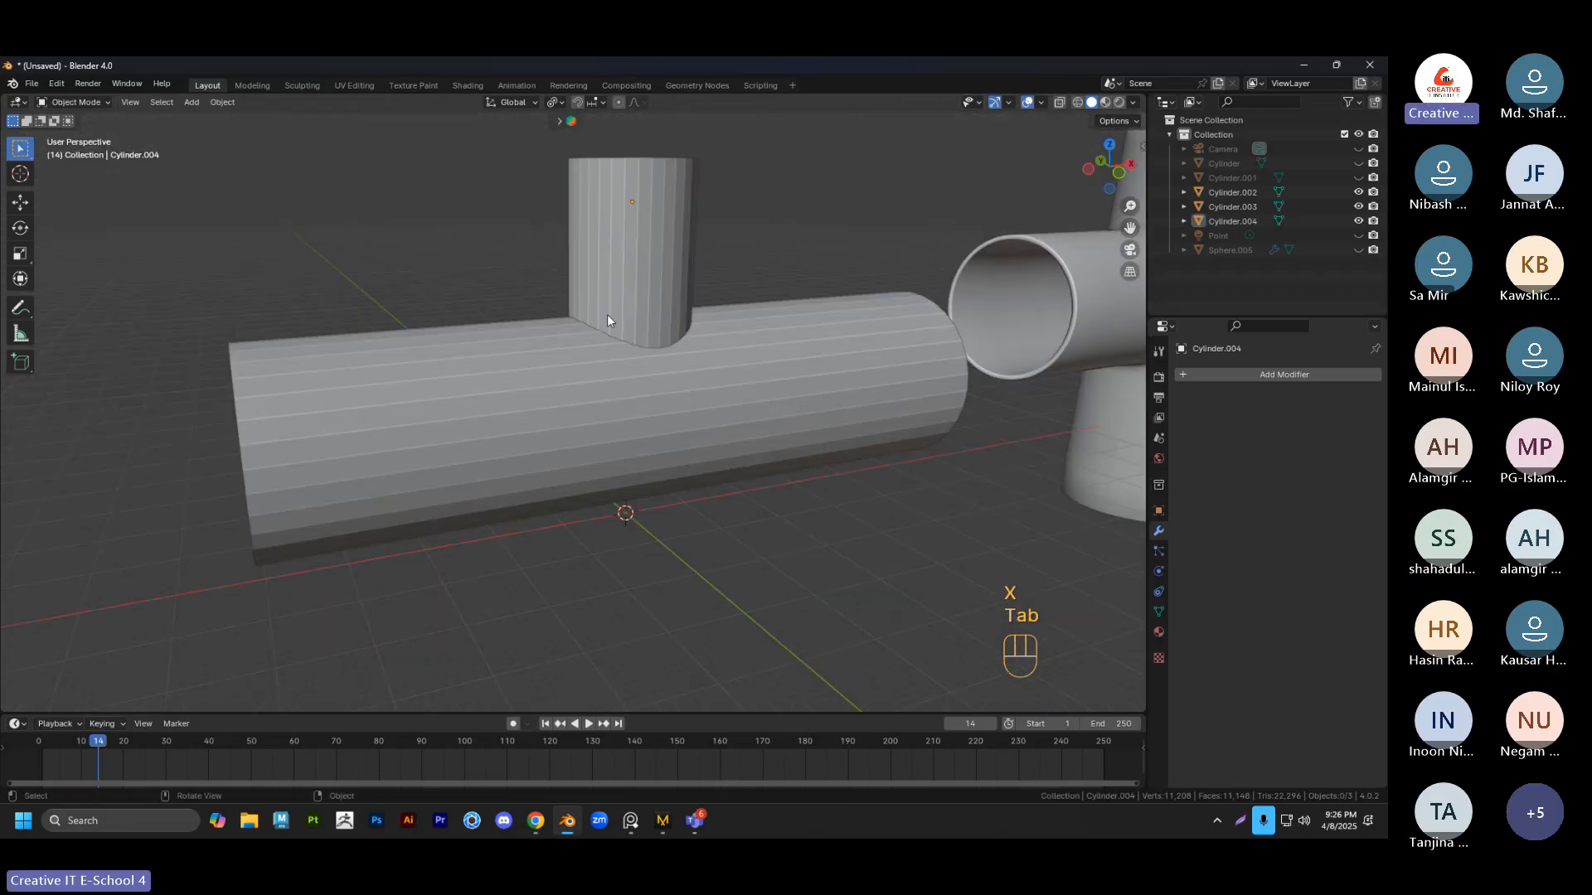
left_click(606, 391)
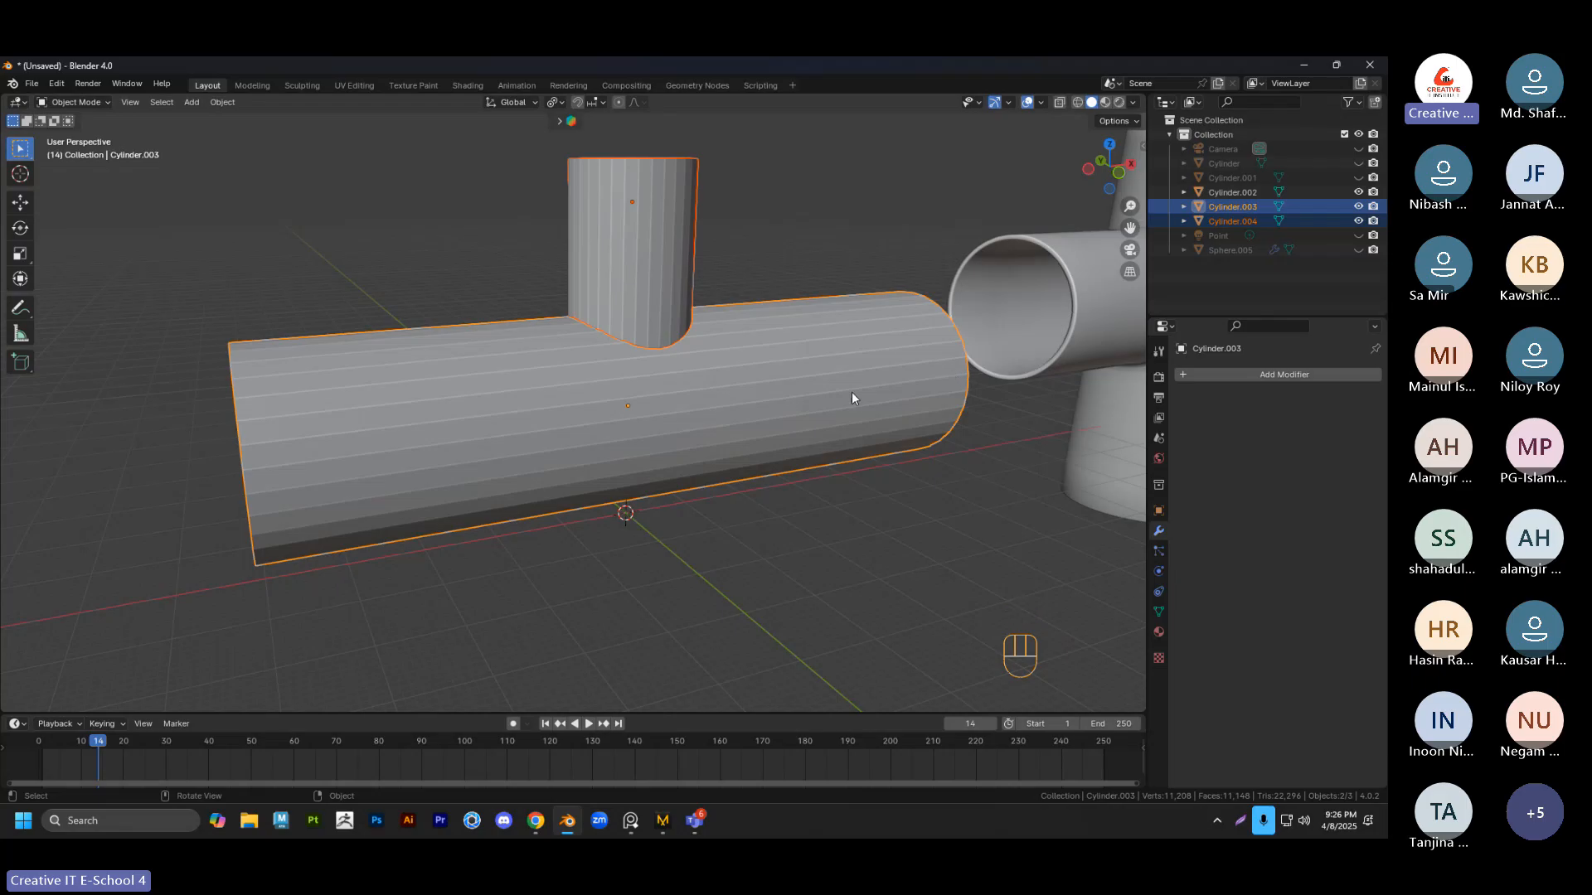
left_click(793, 228)
left_click(728, 349)
left_click(790, 232)
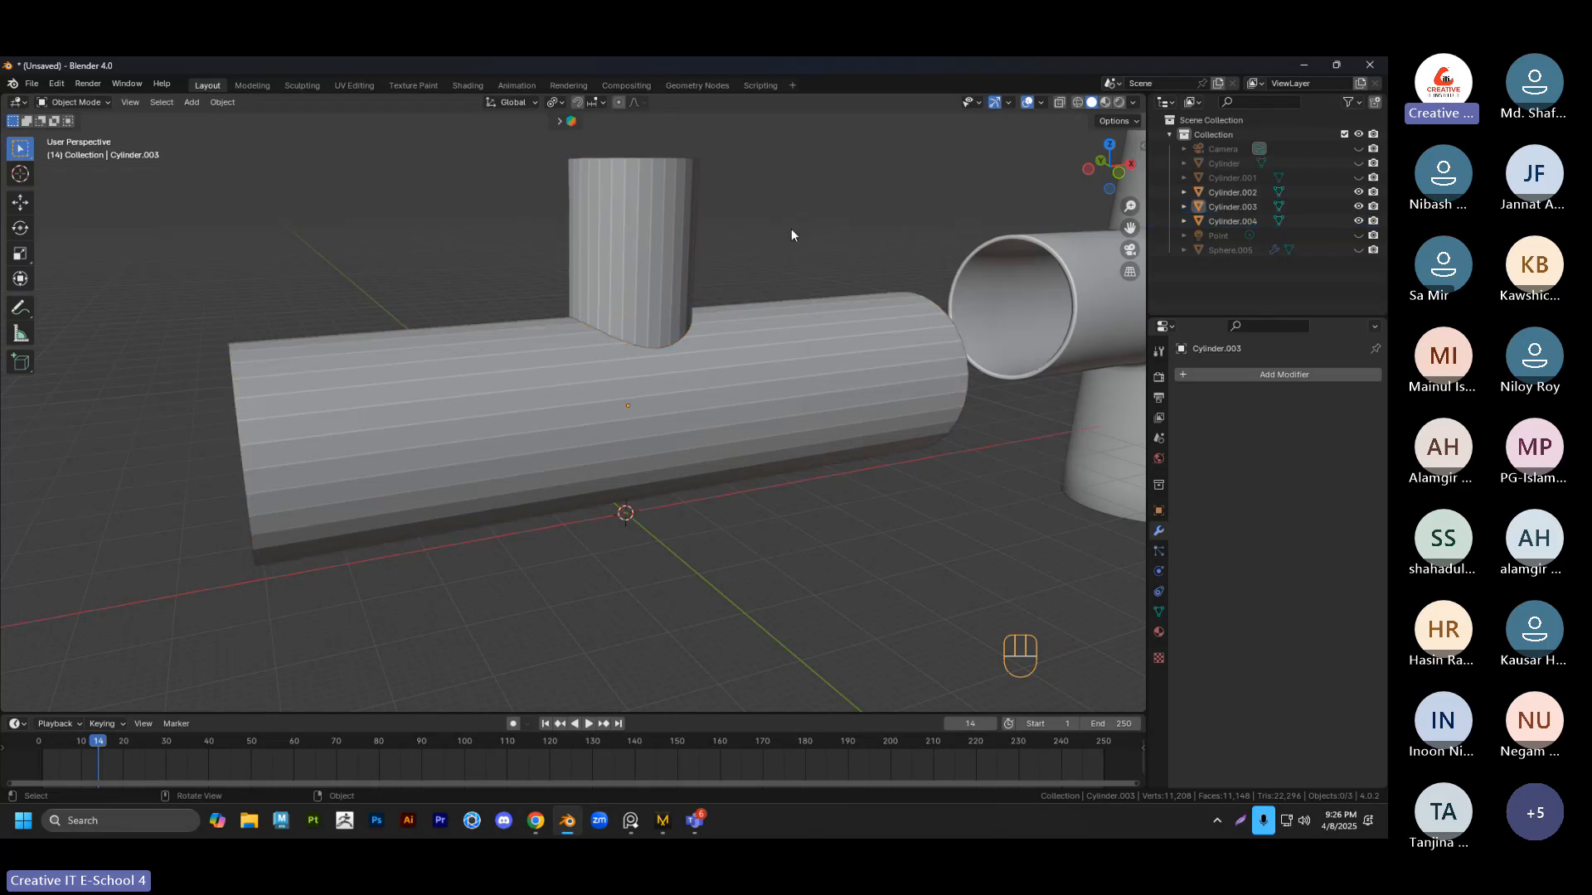
scroll(791, 228, "down", 1)
middle_click_drag(780, 377, 761, 399, "shift")
left_click(709, 364)
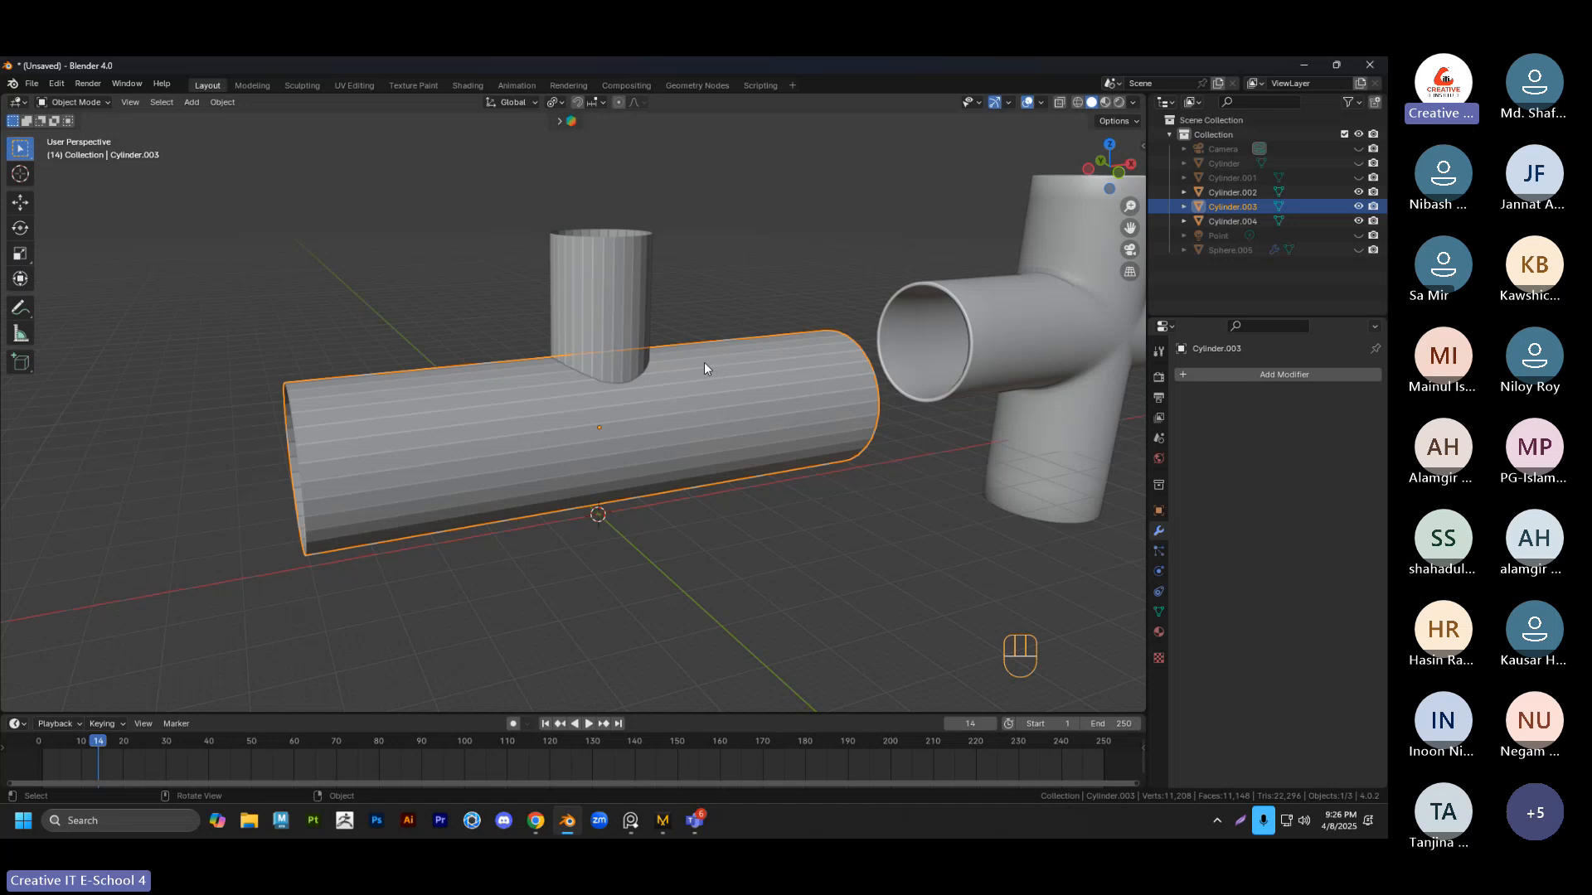
left_click(632, 319)
left_click(700, 291)
Search the add-on preferences for "bool" and check that the Object: Bool Tool add-on is enabled
left_click(58, 85)
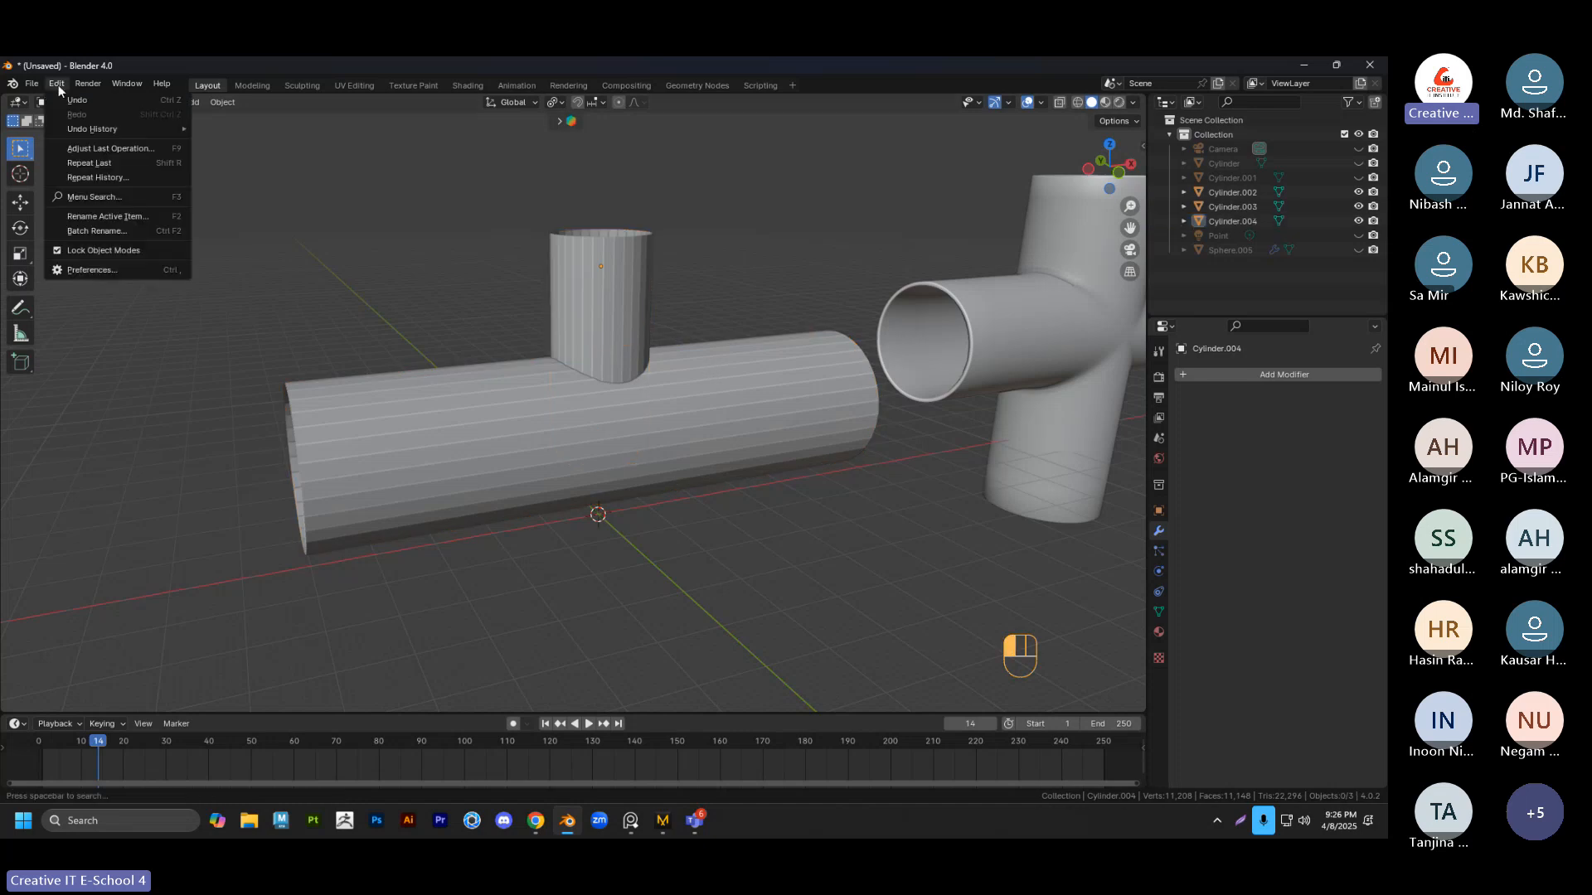
left_click(105, 269)
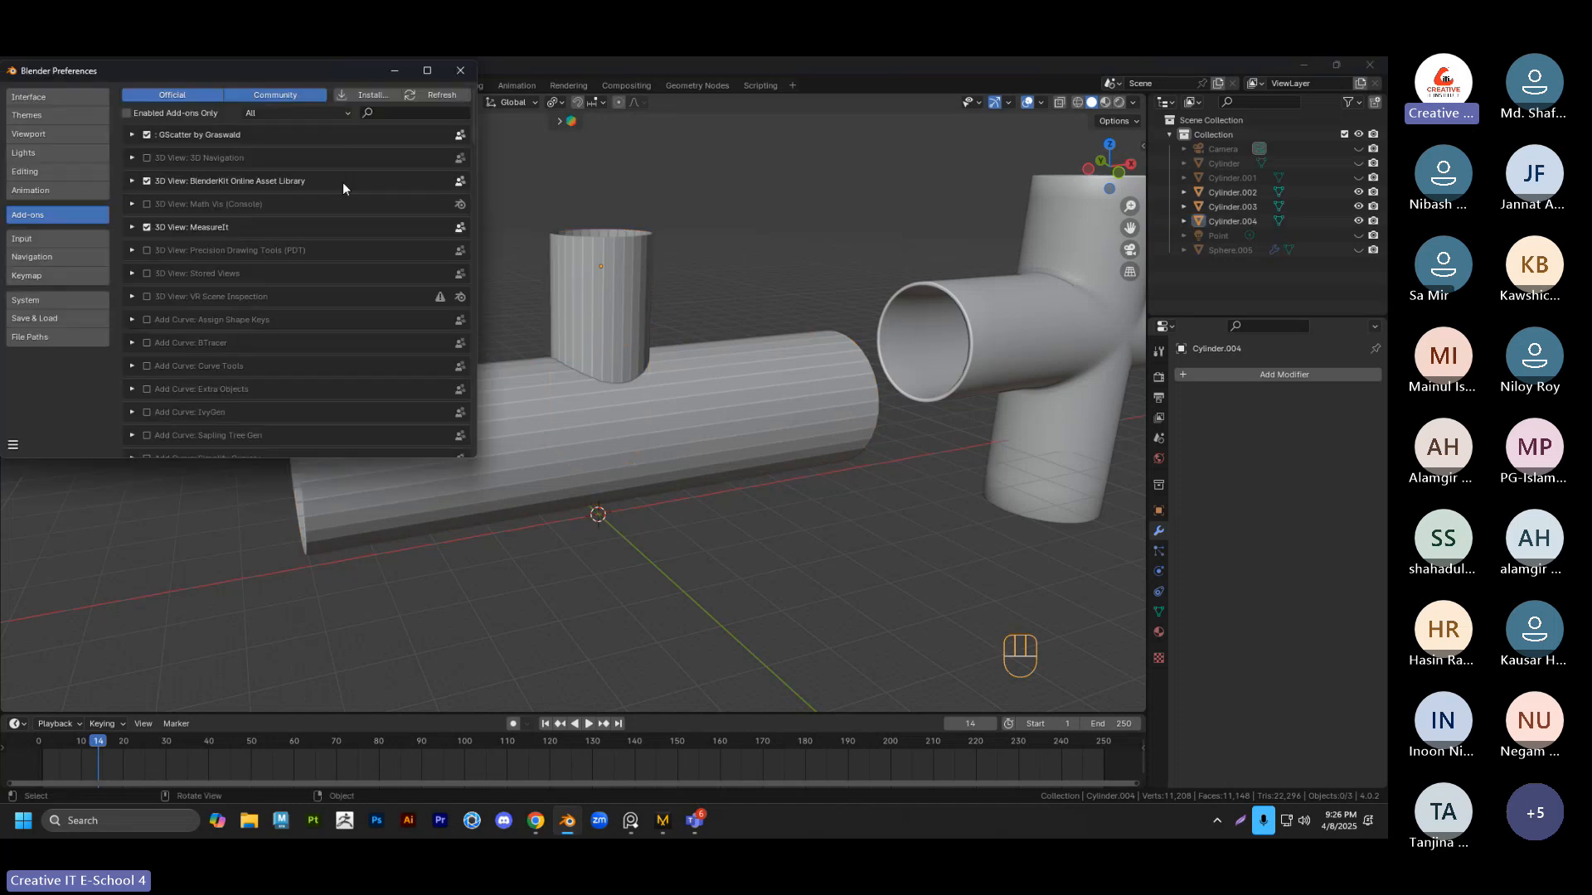
left_click(393, 111)
type("b")
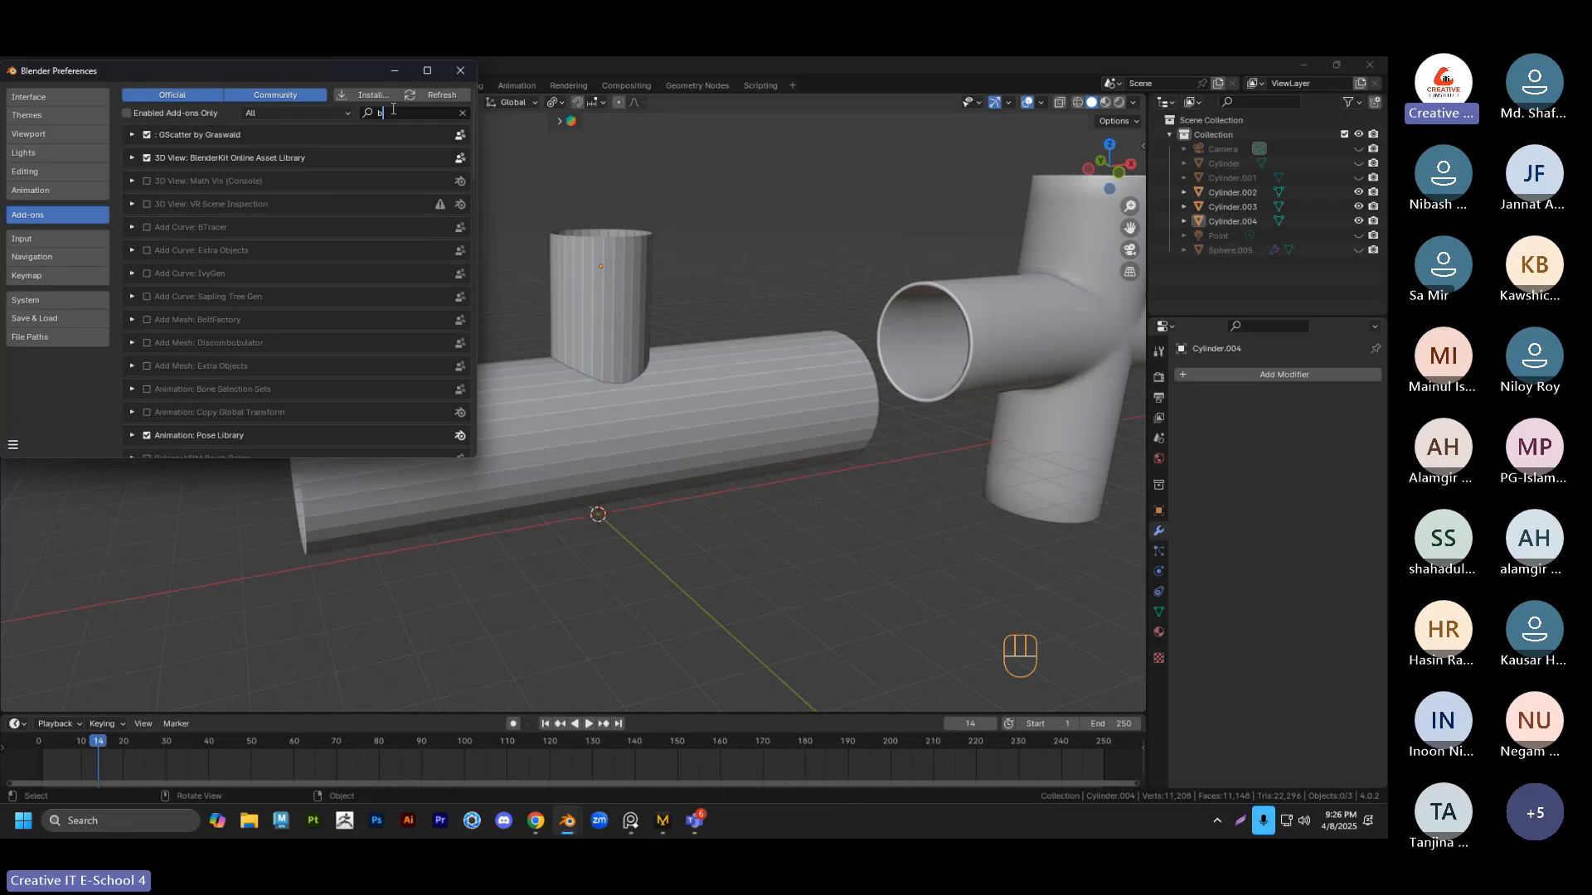
type("ool")
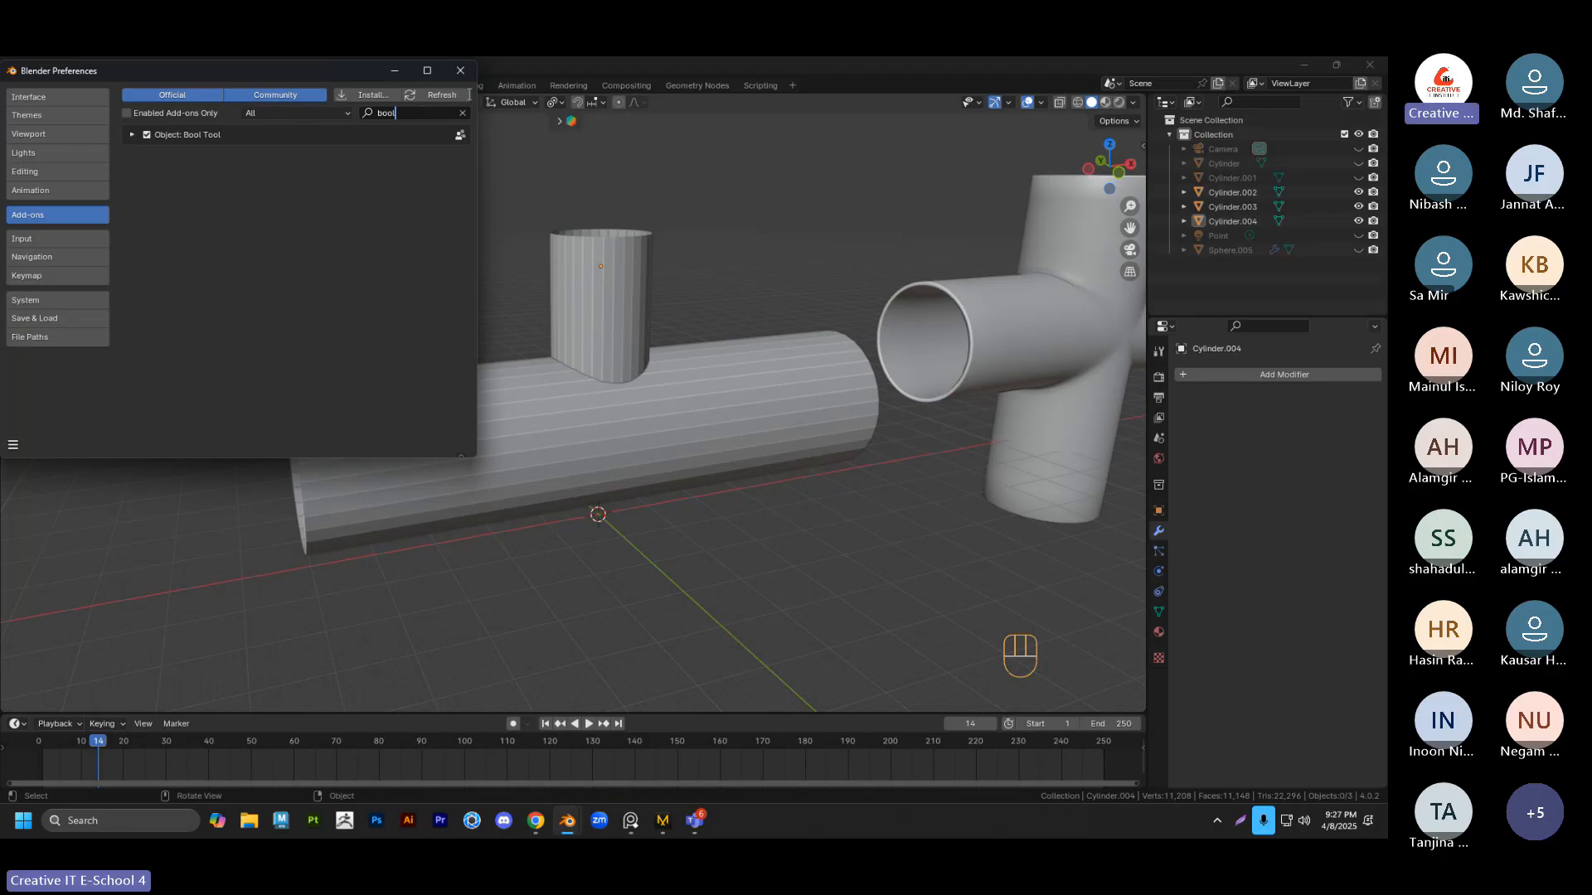
left_click(147, 136)
left_click(461, 71)
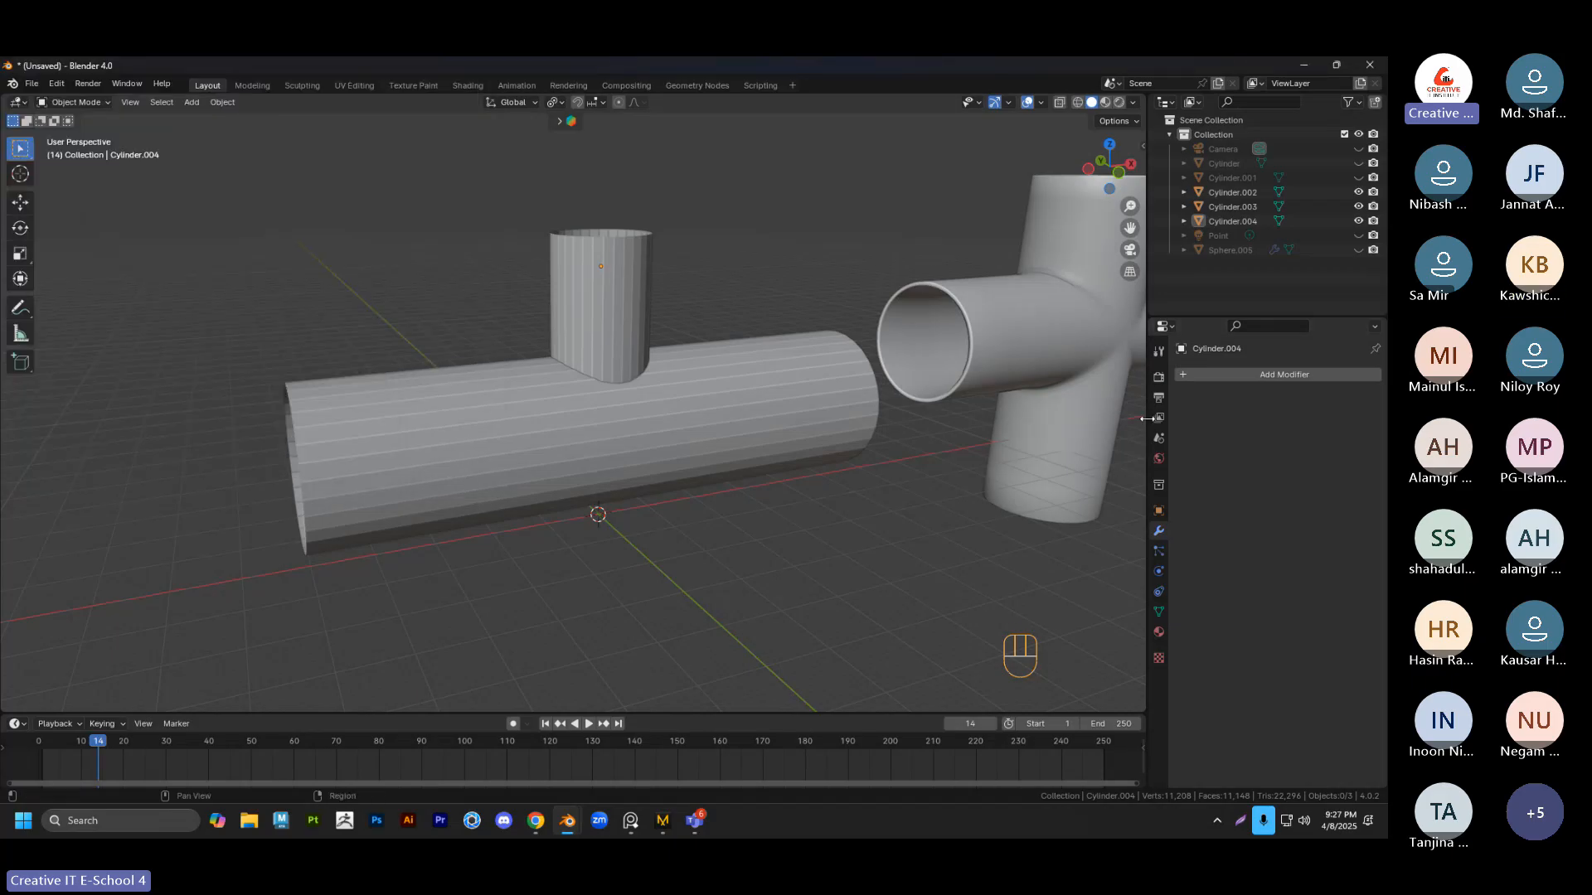
key("n")
key("n")
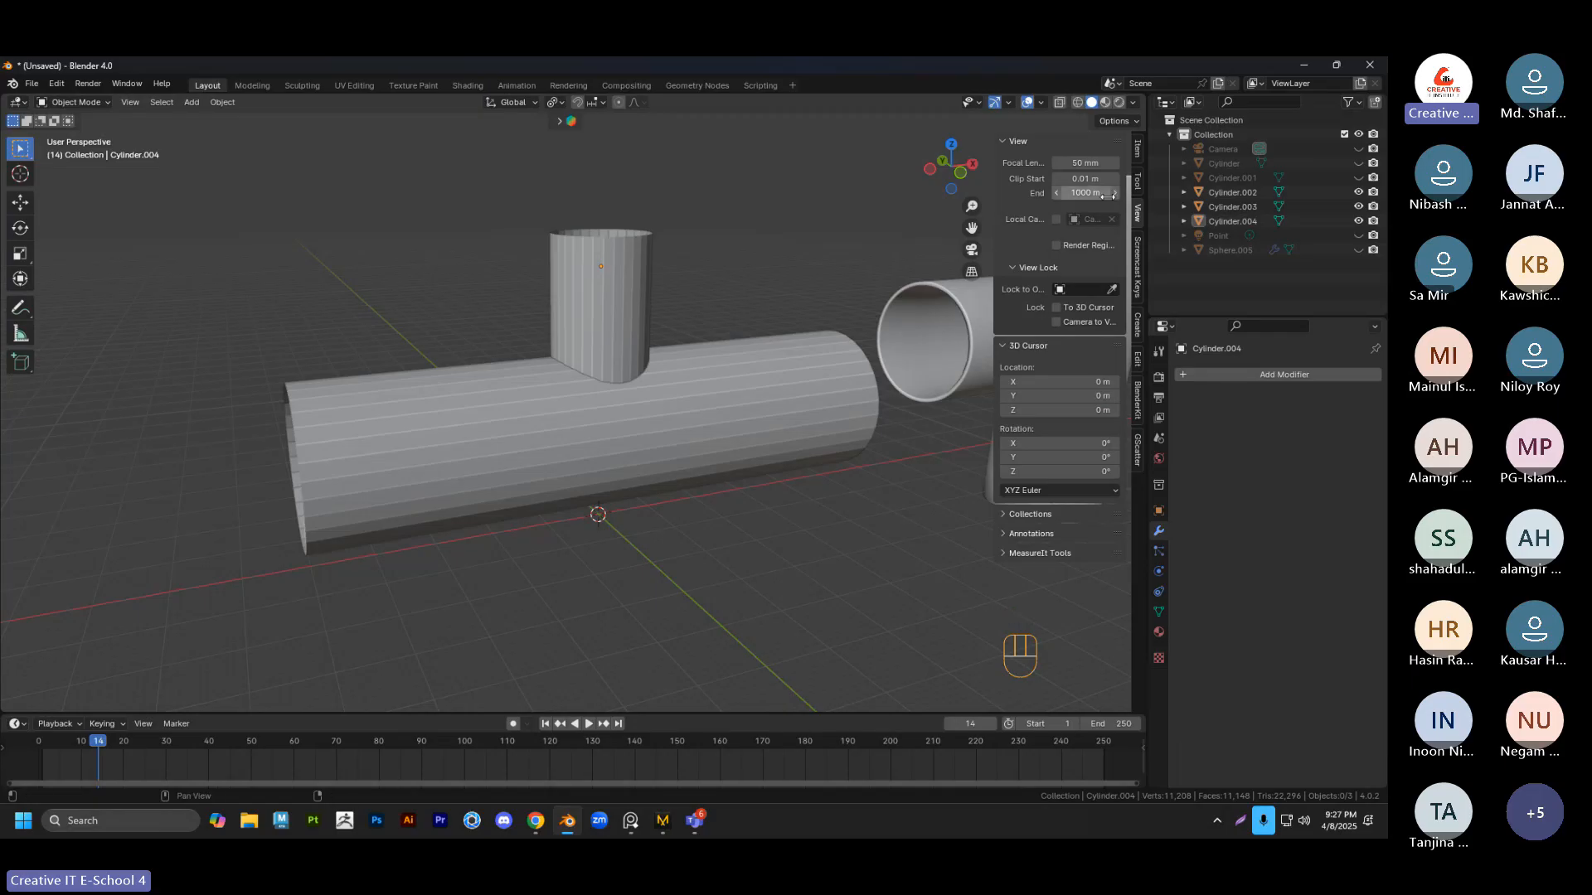
key("n")
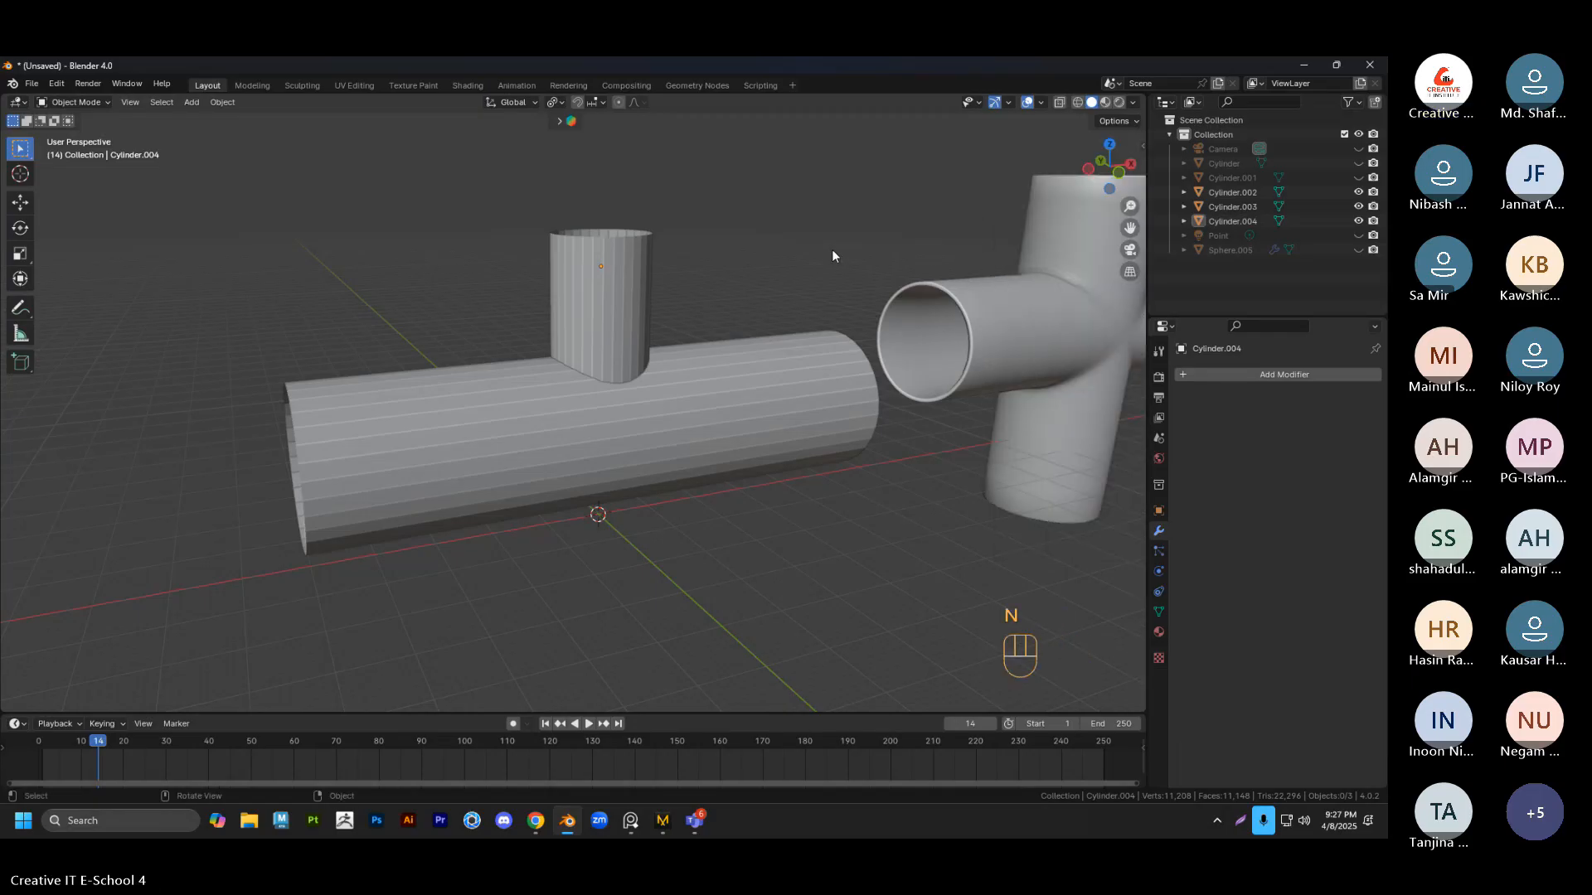
middle_click_drag(833, 249, 765, 355)
left_click(764, 355)
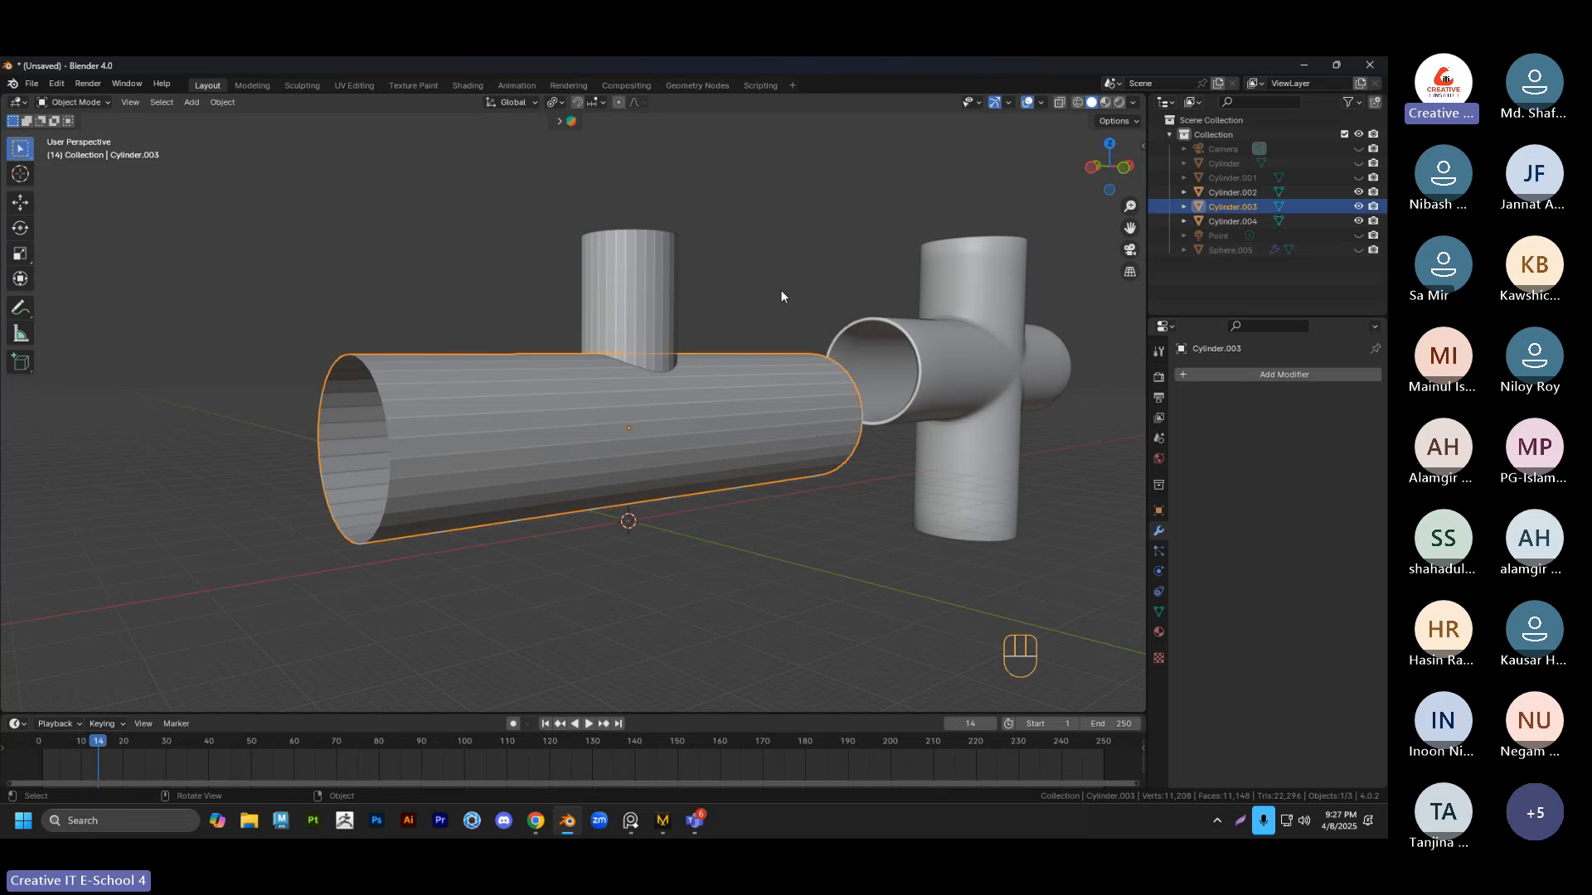
middle_click_drag(780, 291, 739, 350)
scroll(739, 350, "up", 2)
left_click(731, 371)
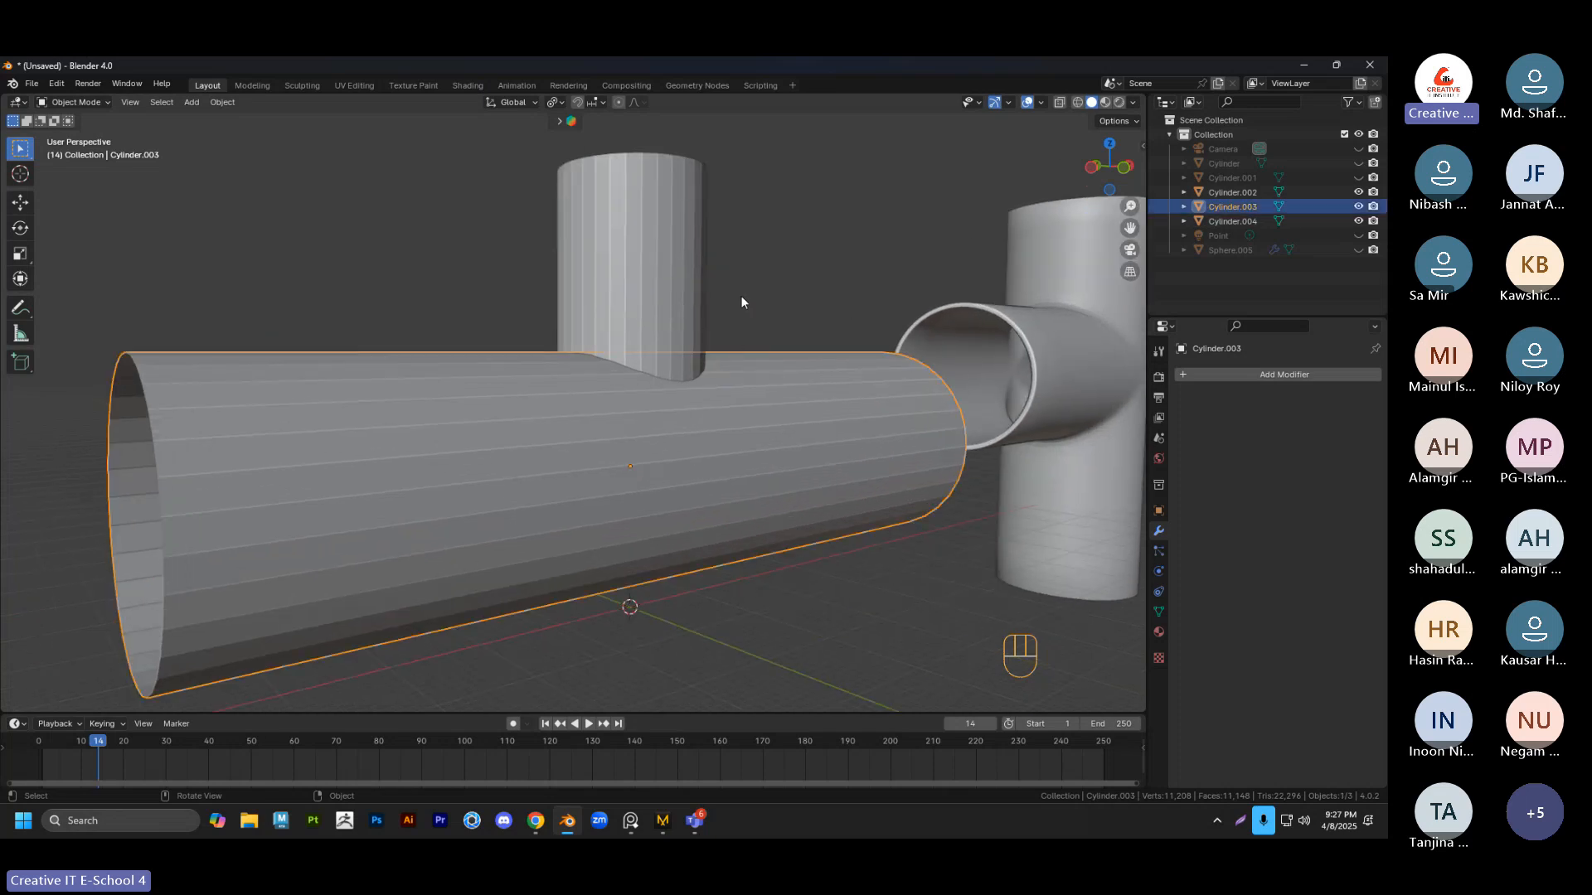
left_click(781, 282)
Try a Bool Tool difference that cuts the vertical cylinder with the horizontal one, and undo it
left_click(743, 362)
left_click(640, 206, "shift")
key("ctrl")
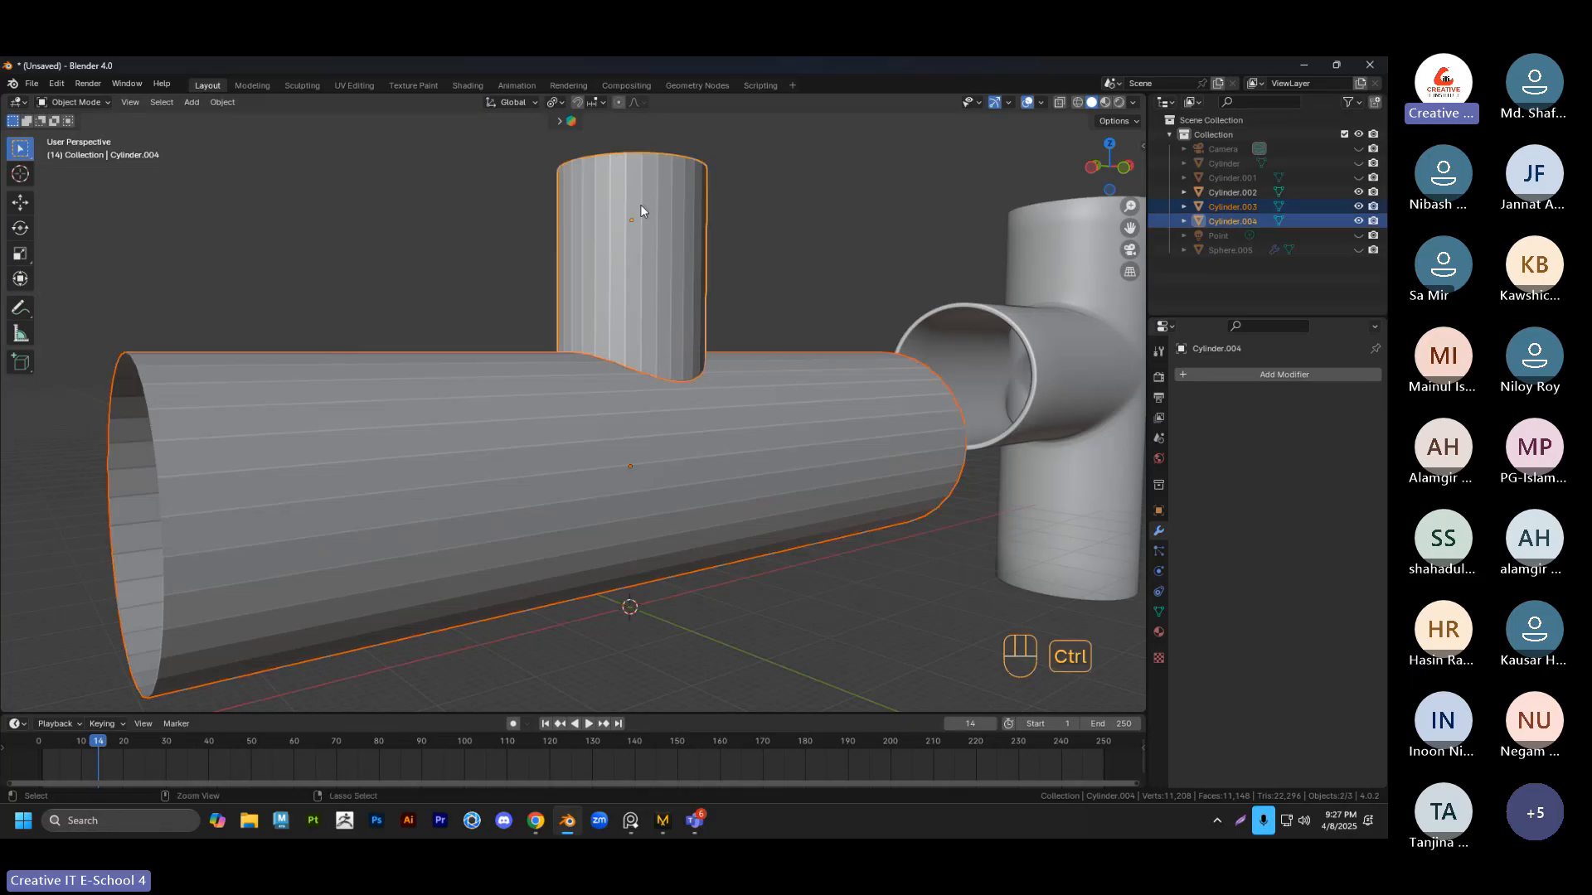
key("ctrl+KP_Subtract")
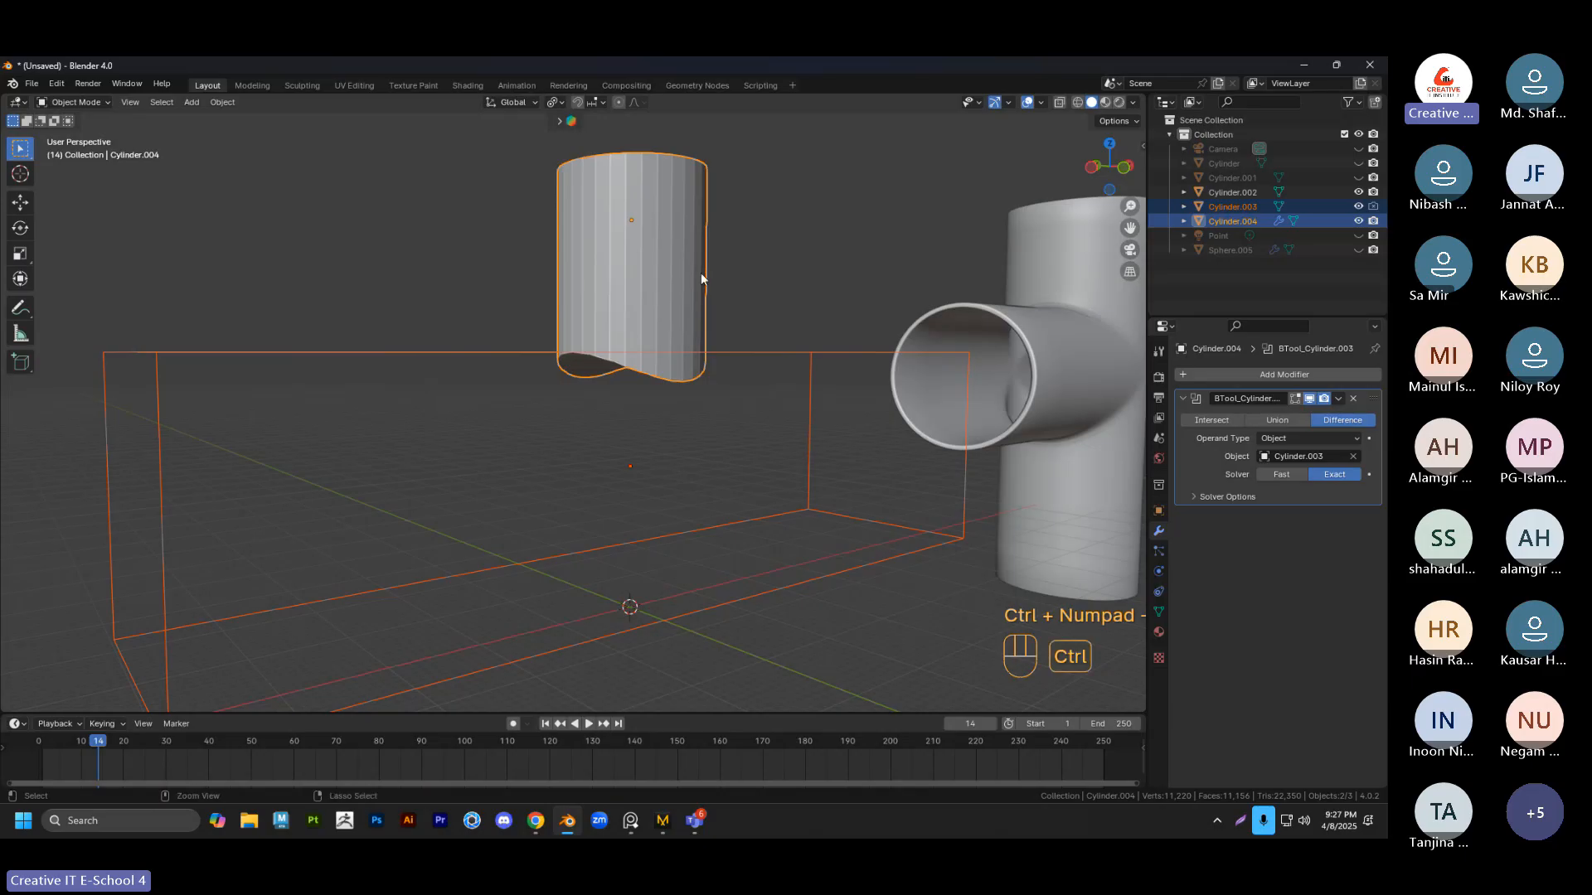
key("ctrl+z")
Try a Bool Tool union of the two cylinders with the vertical one active, and undo it
key("ctrl+KP_Add")
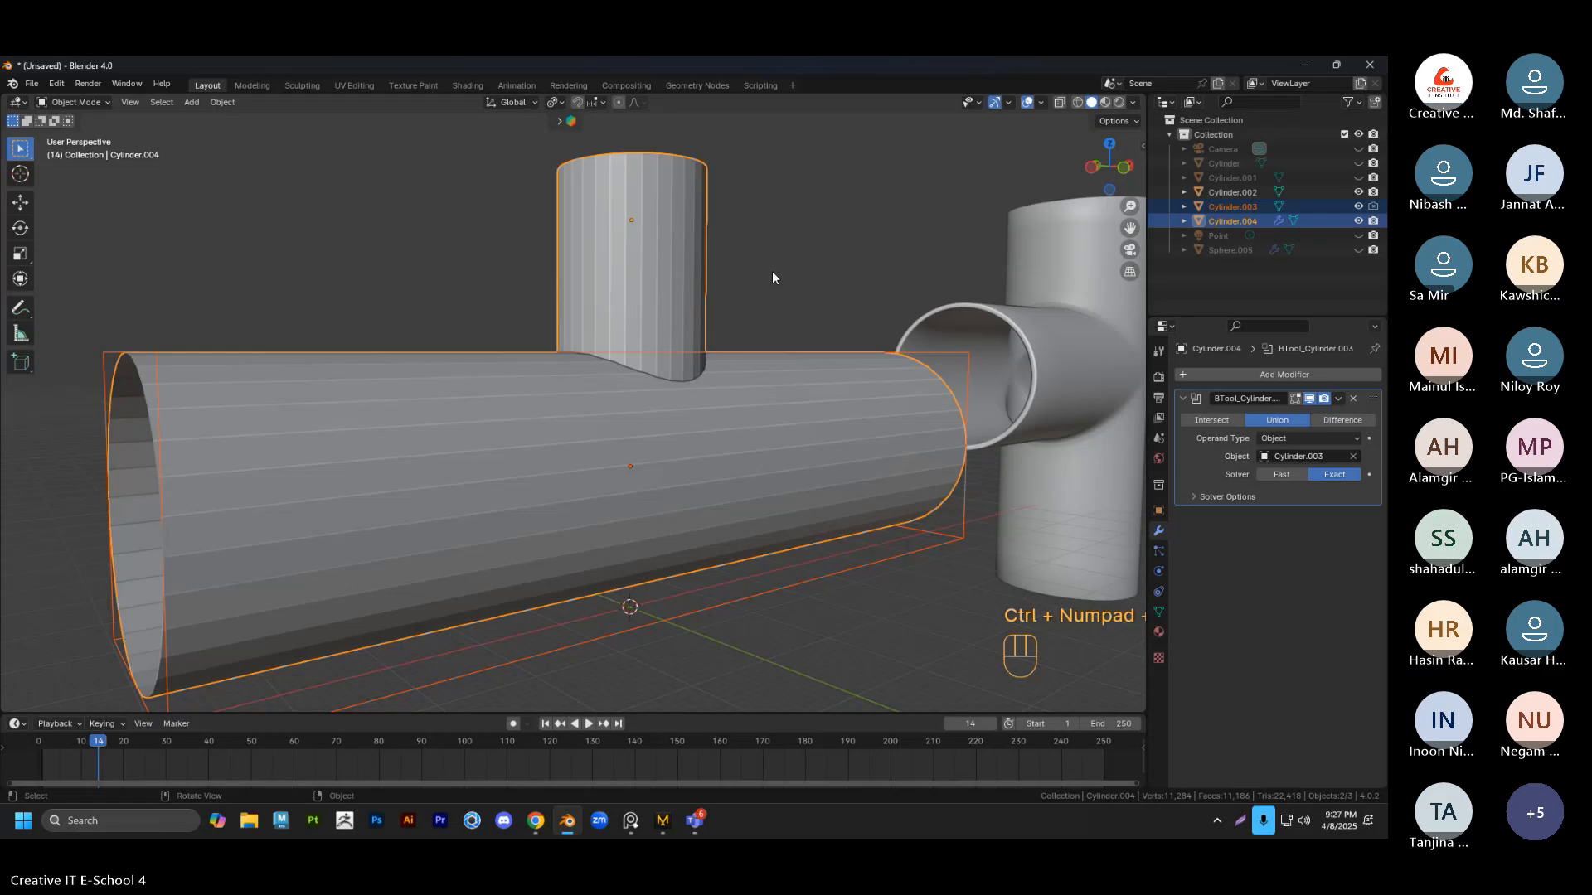
key("ctrl+z")
key("ctrl+z")
key("ctrl+z")
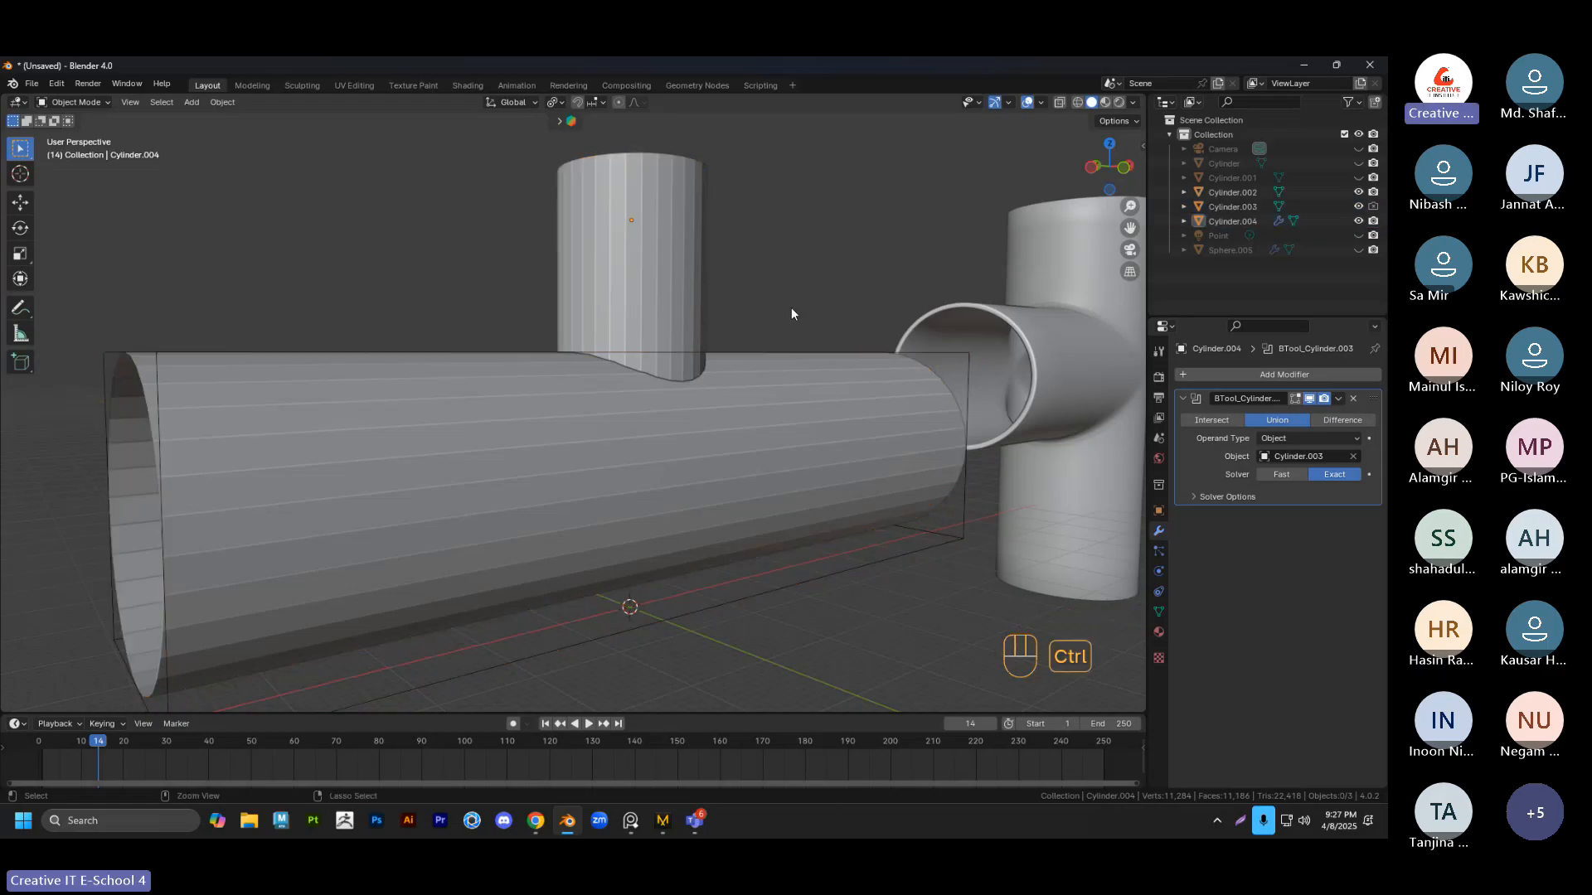
middle_click_drag(788, 289, 707, 352)
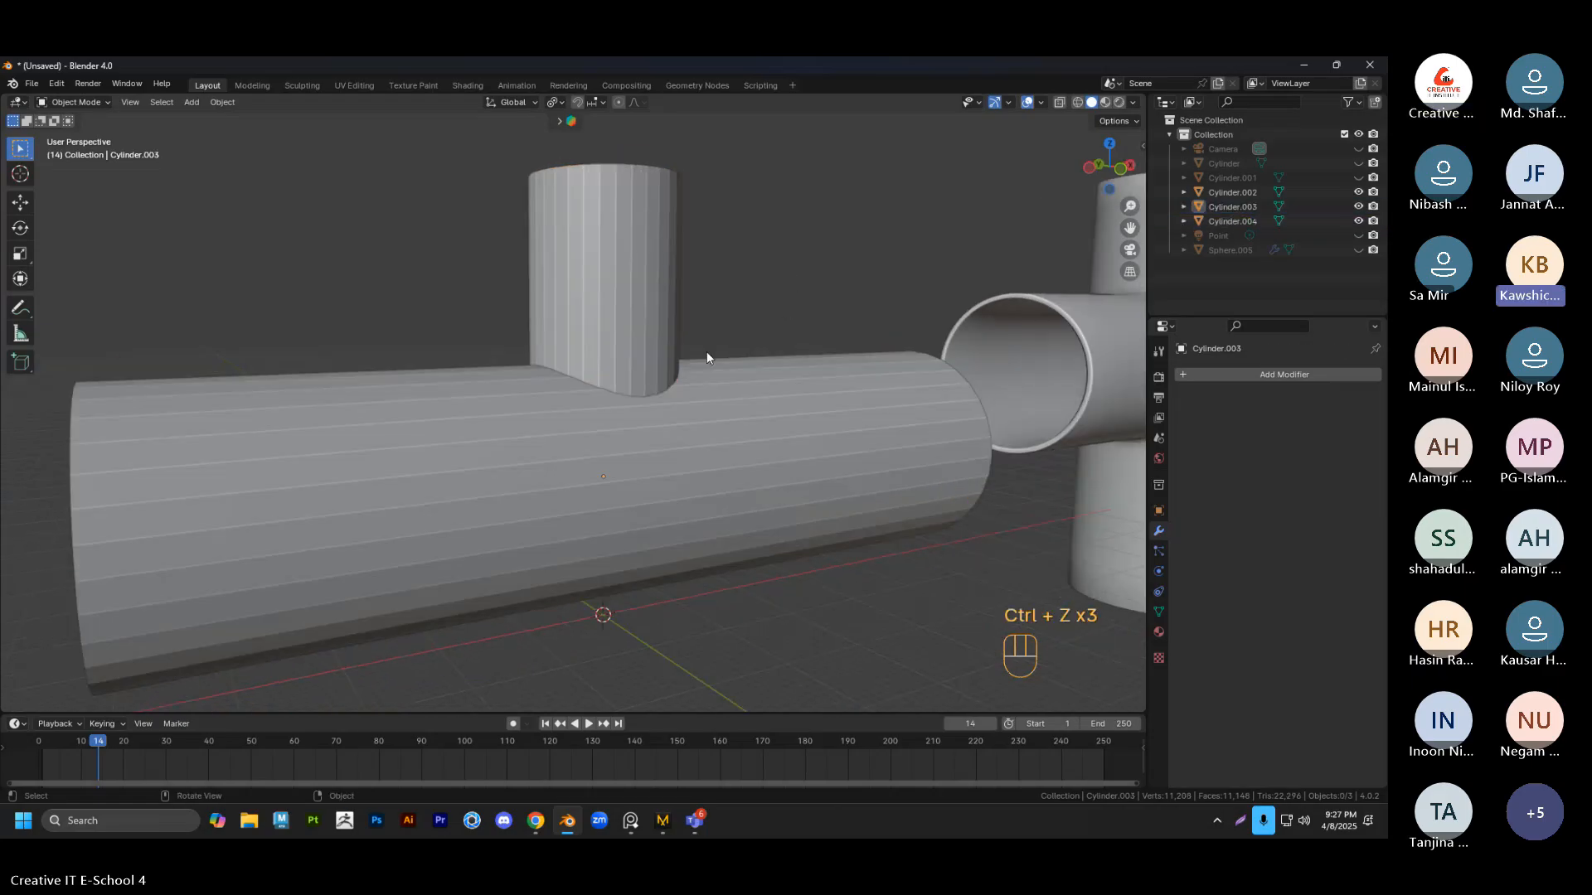
Try a Bool Tool difference that cuts the horizontal cylinder with the vertical one, and undo it
left_click(636, 340)
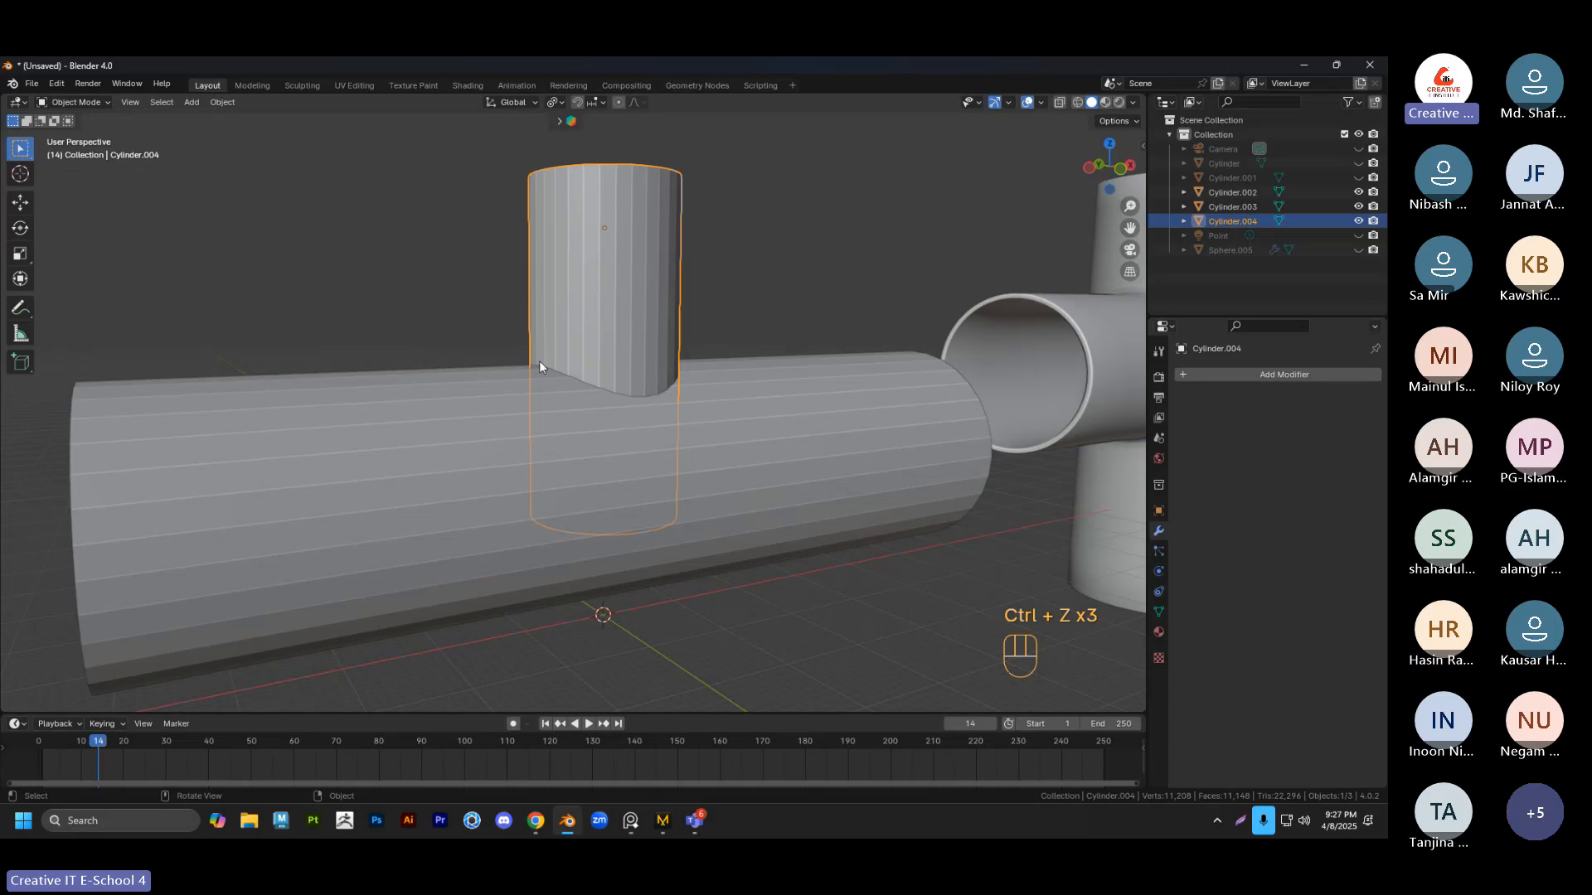
key("shift")
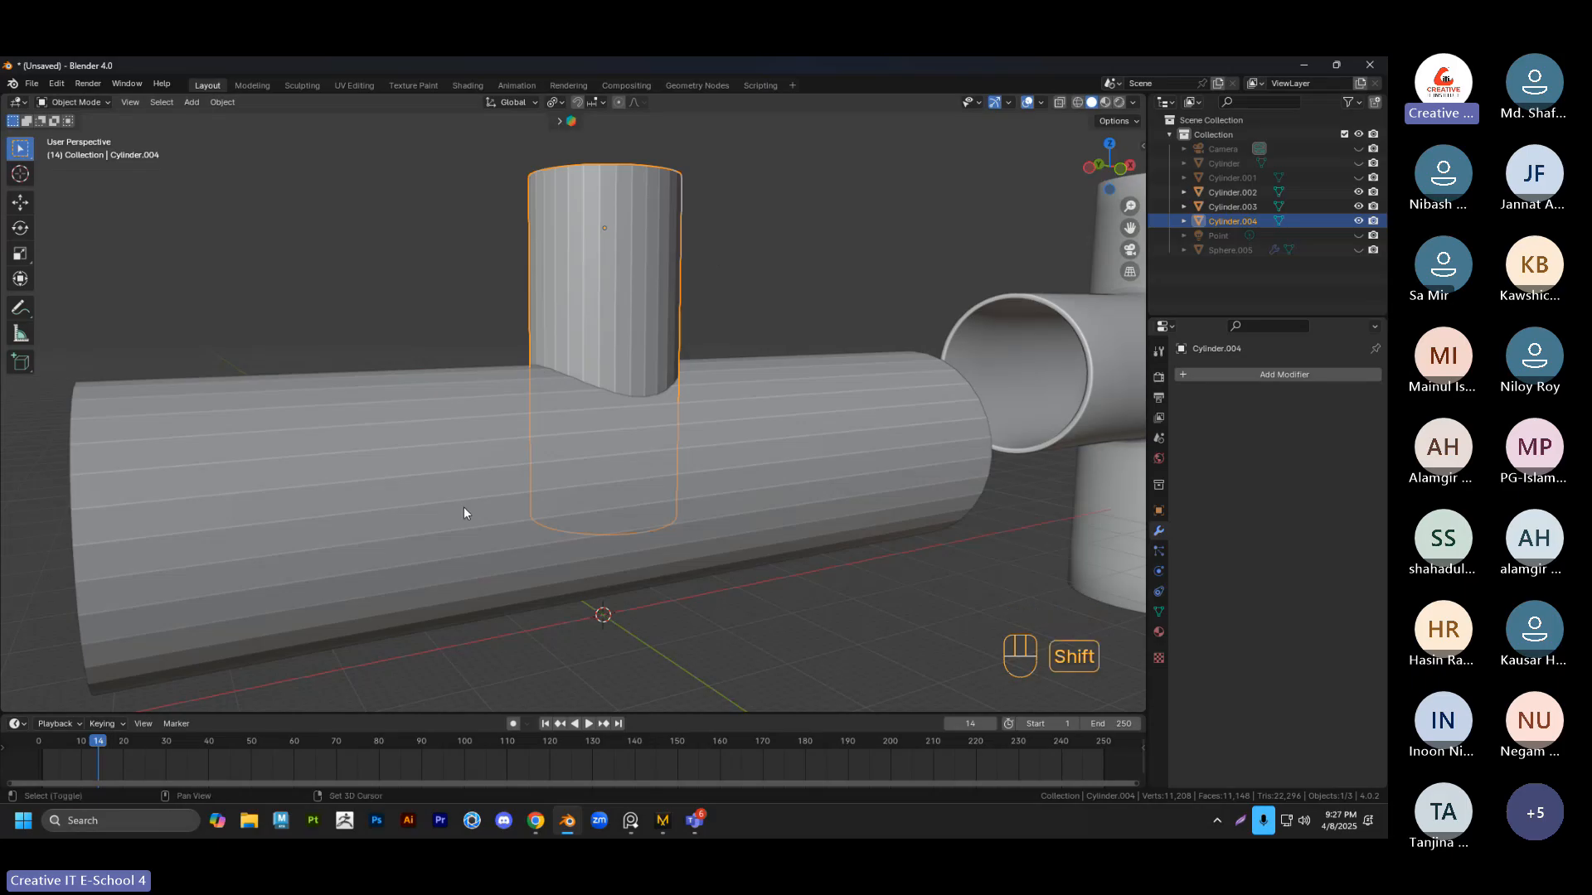
left_click(461, 431, "shift")
key("ctrl+KP_Subtract")
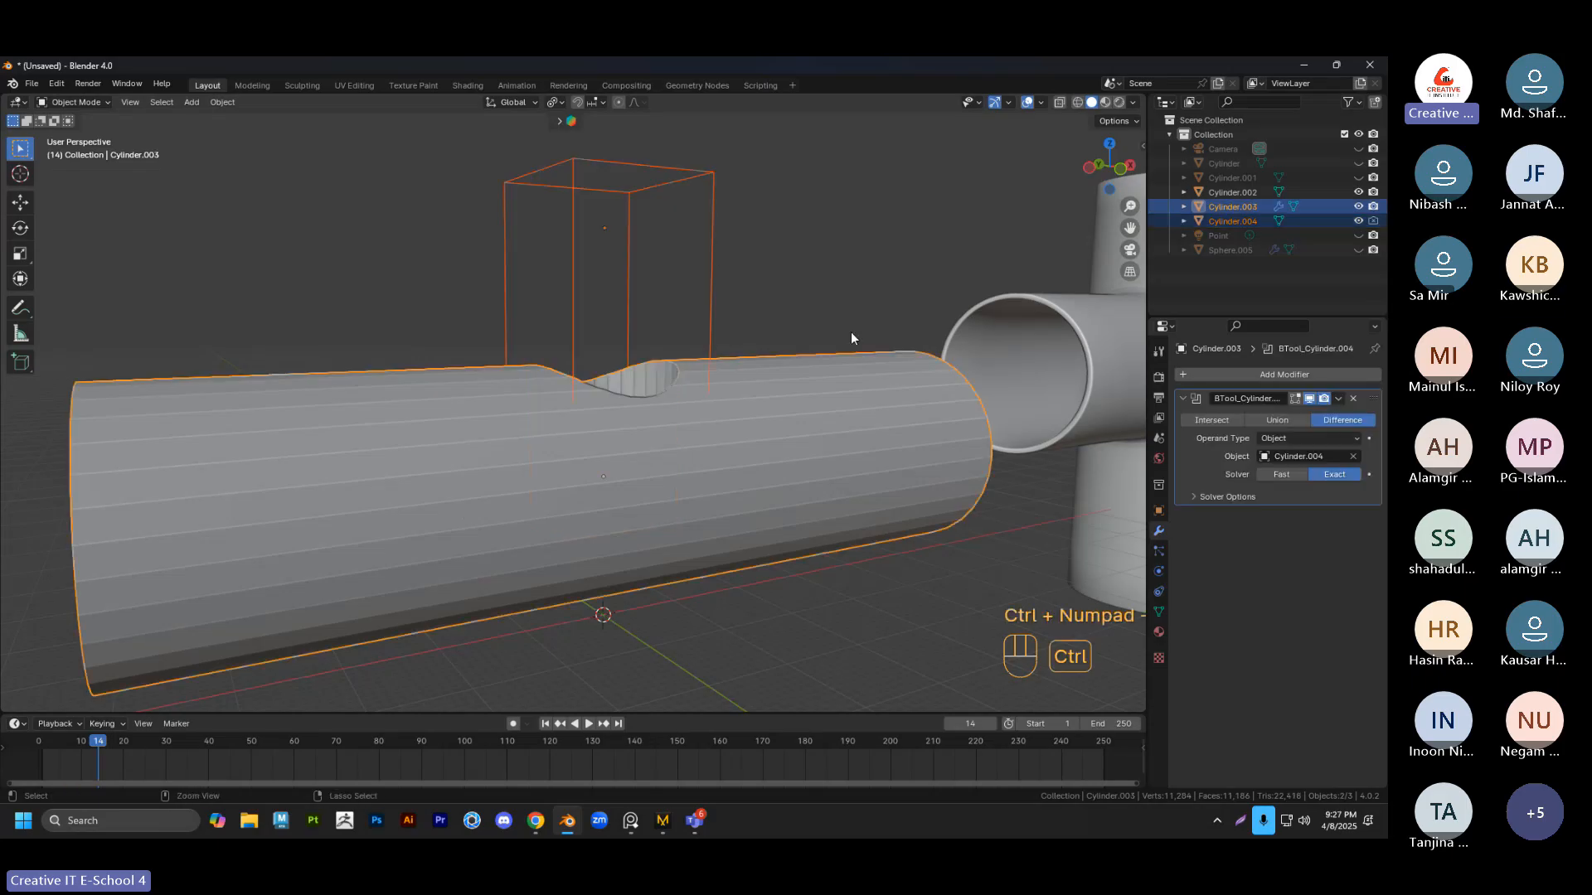
scroll(650, 391, "down", 1)
mouse_move(650, 392)
middle_mouse_down()
mouse_move(657, 505)
mouse_move(614, 442)
mouse_move(728, 372)
mouse_move(784, 366)
mouse_move(649, 376)
mouse_move(651, 445)
mouse_move(687, 376)
mouse_move(657, 411)
middle_mouse_up()
key("ctrl+z")
Try a Bool Tool union with the horizontal cylinder active and inspect the joint from outside and inside the pipe
key("ctrl")
key("ctrl+KP_Add")
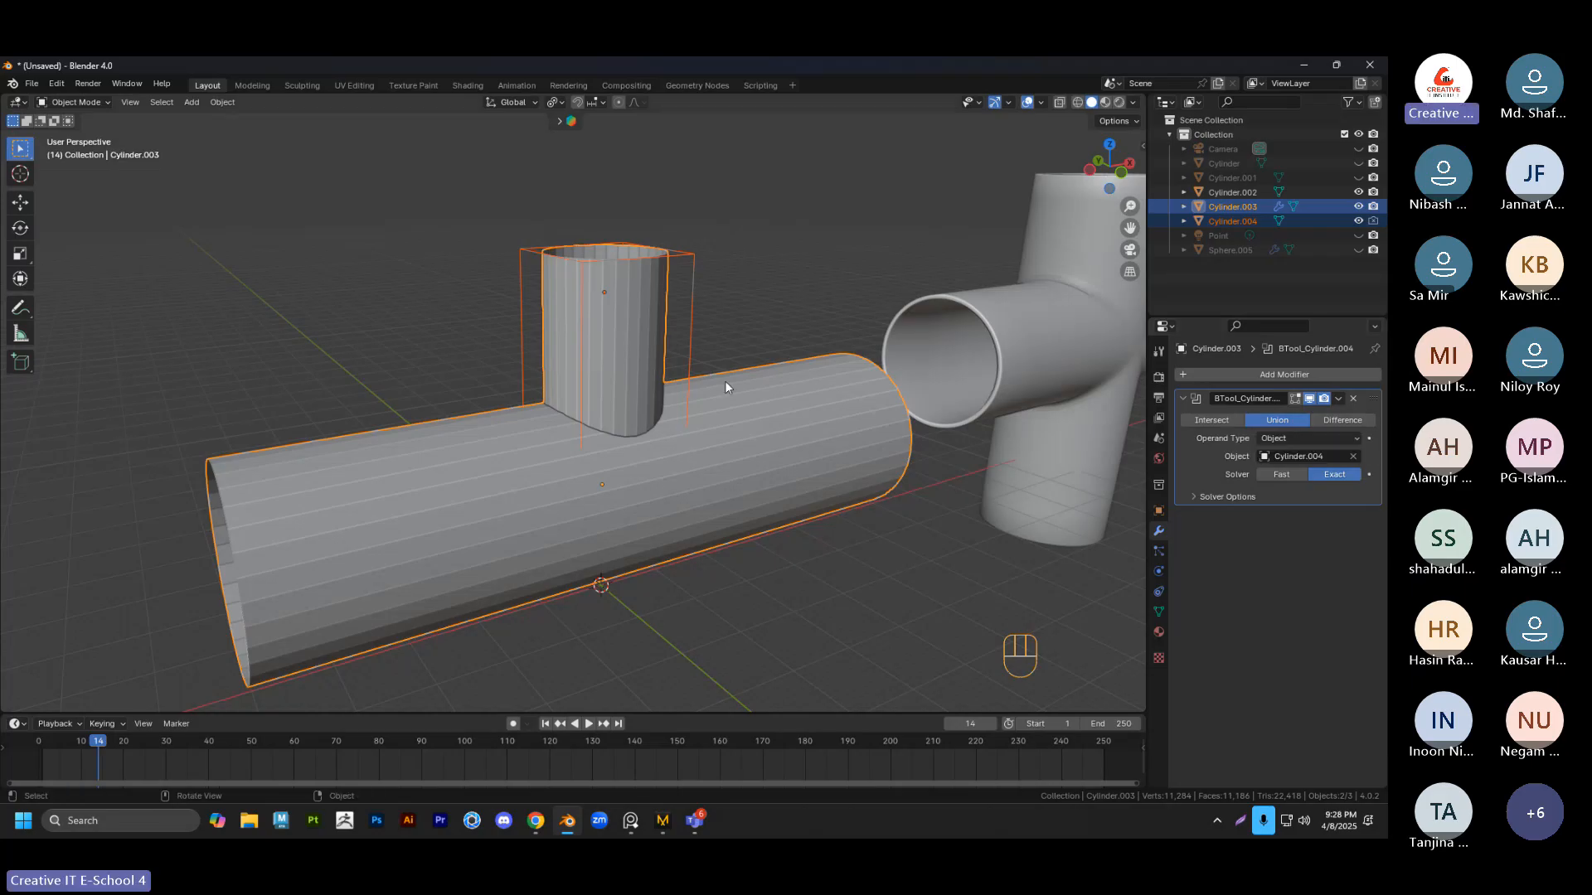
middle_click_drag(724, 380, 729, 406)
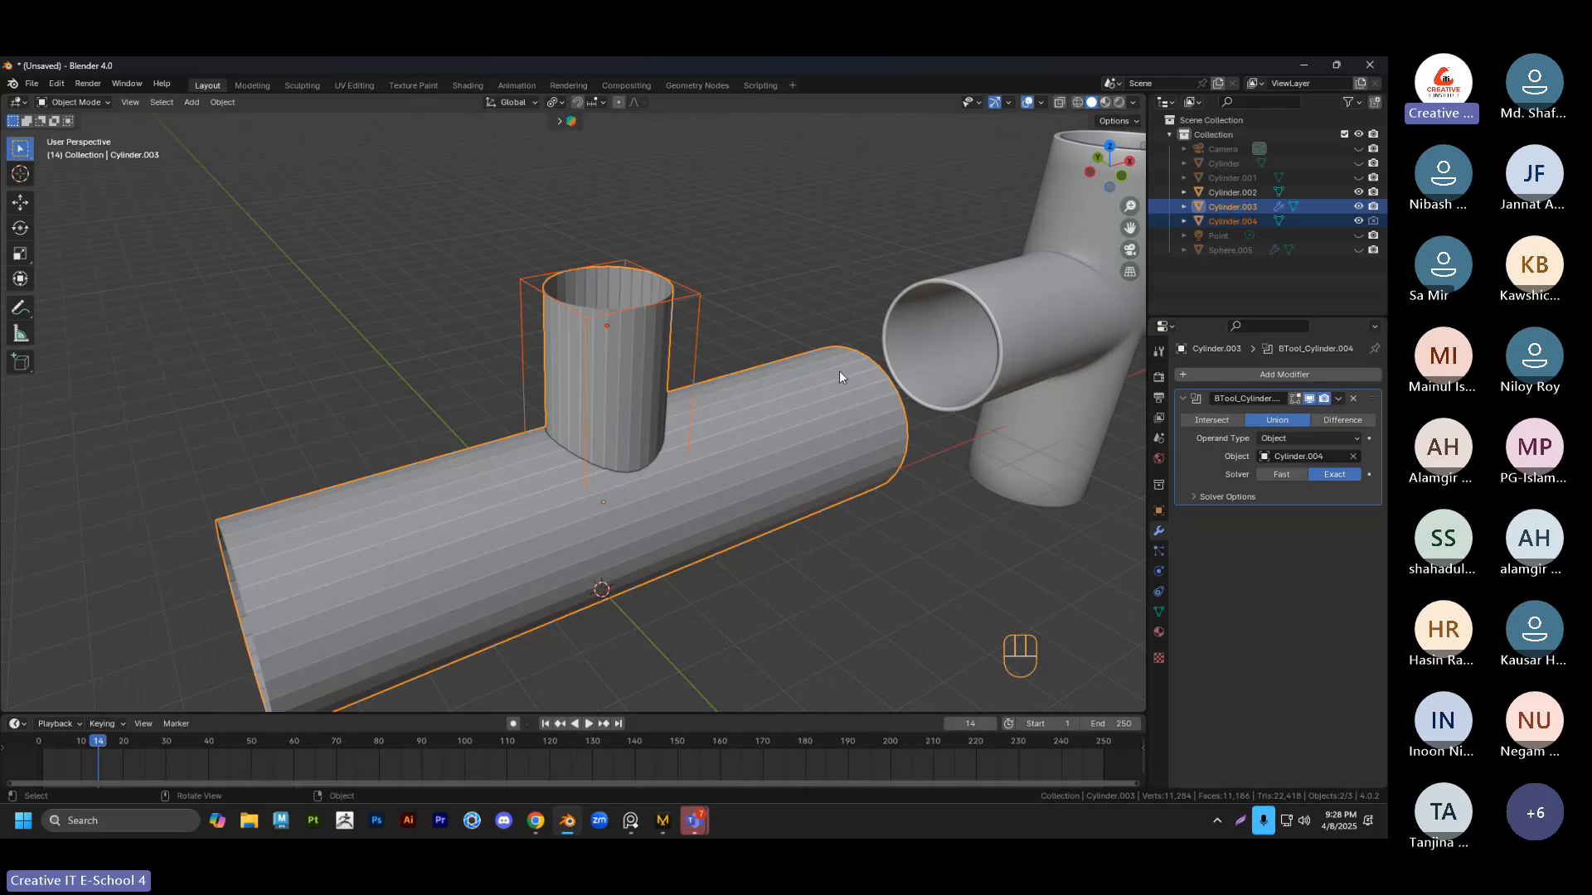
left_click(773, 320)
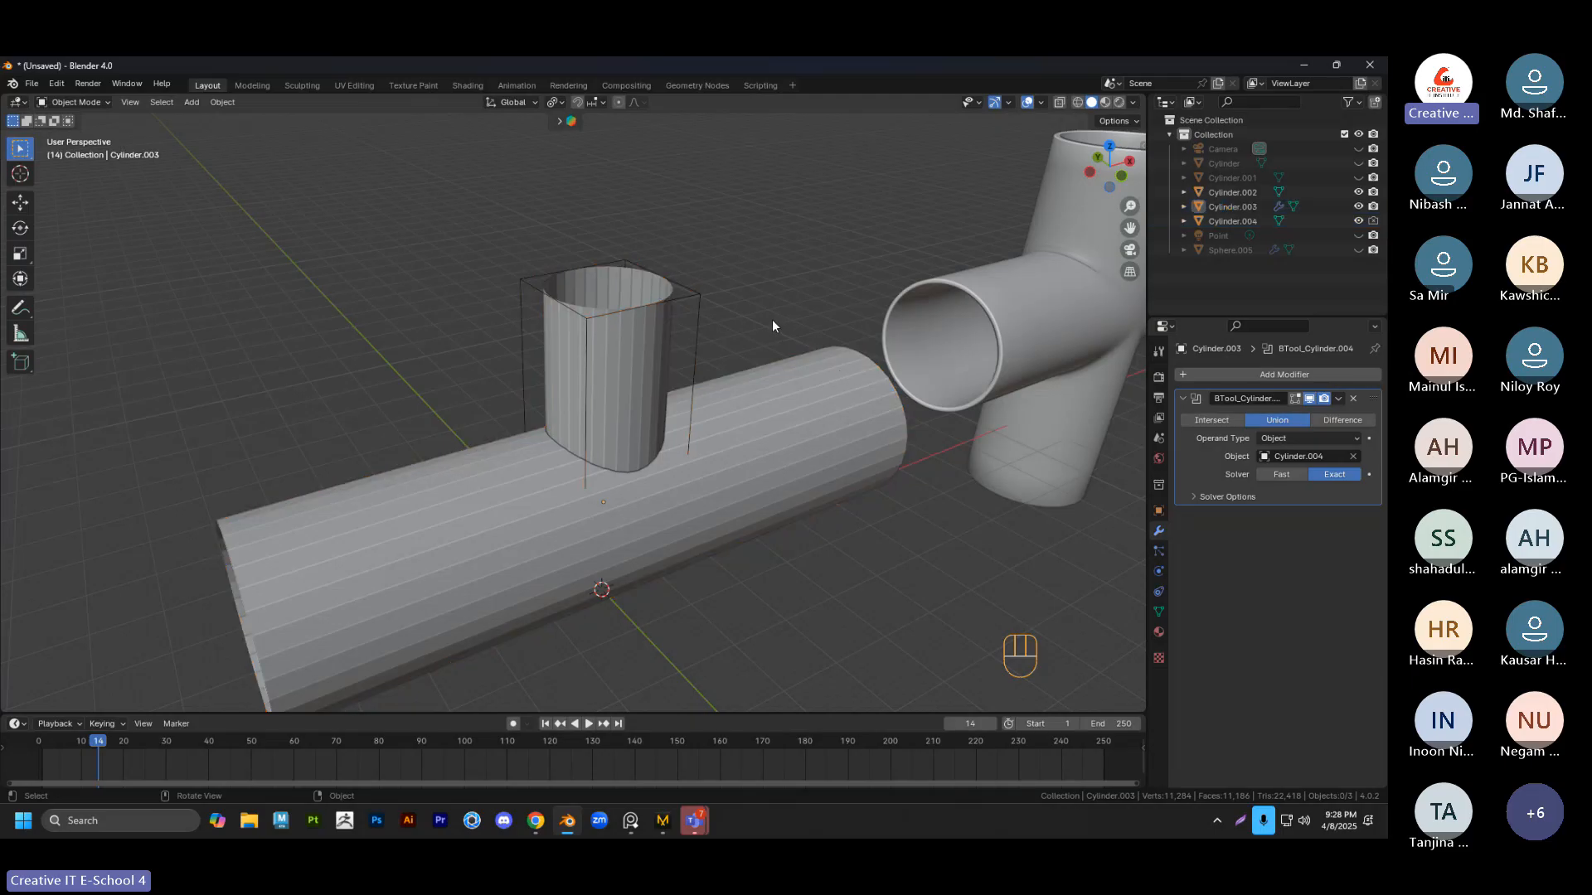
middle_click_drag(702, 409, 694, 444)
scroll(574, 399, "up", 2)
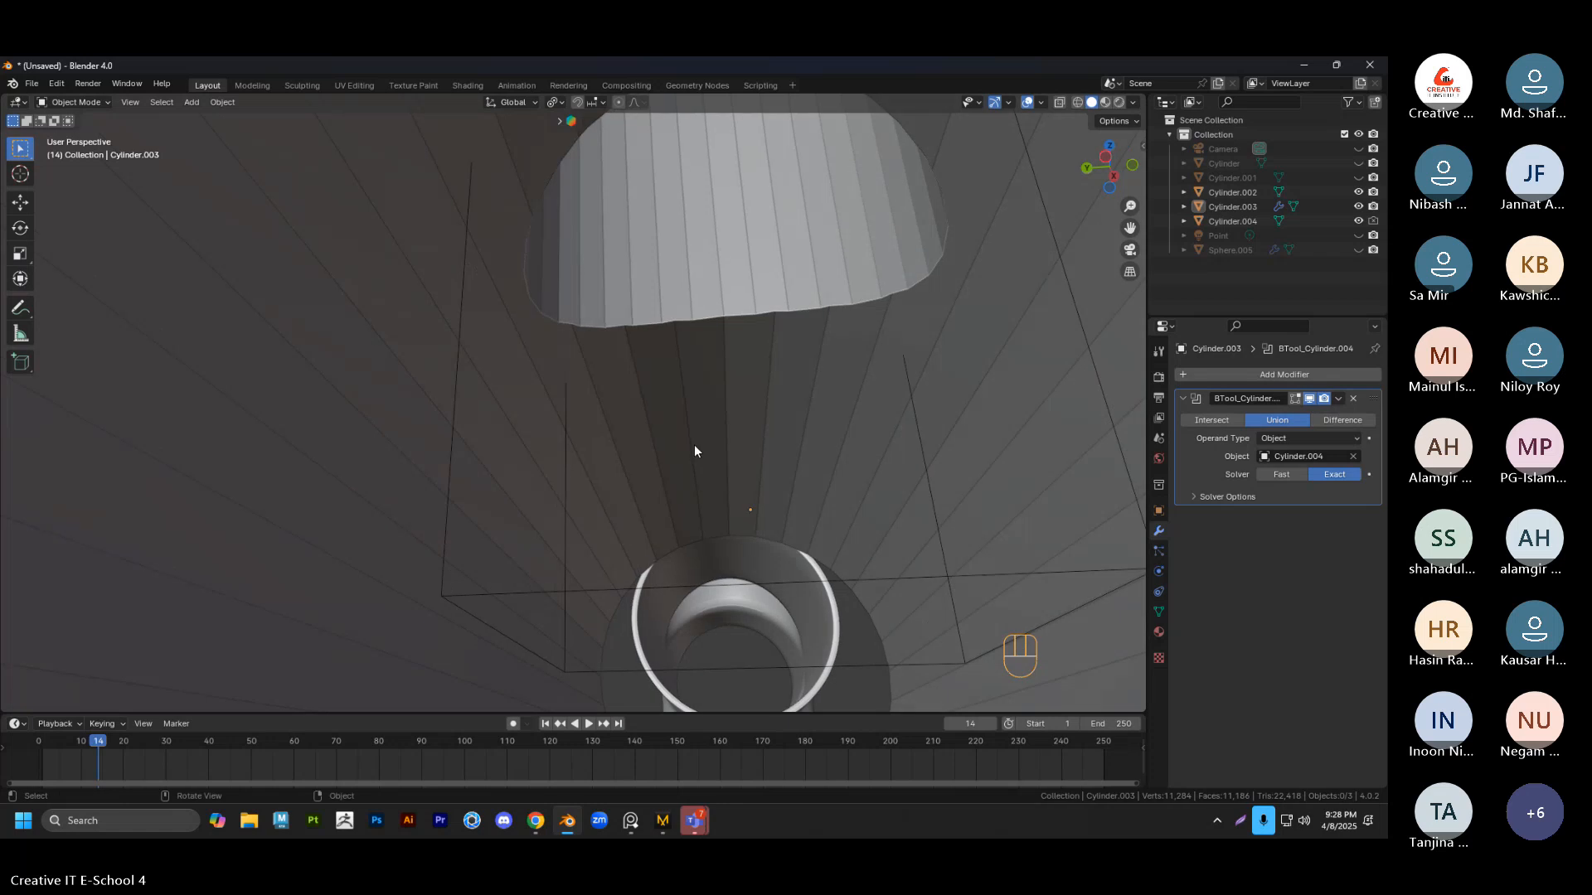
scroll(705, 435, "up", 5)
middle_click_drag(716, 452, 626, 396)
scroll(625, 395, "down", 3)
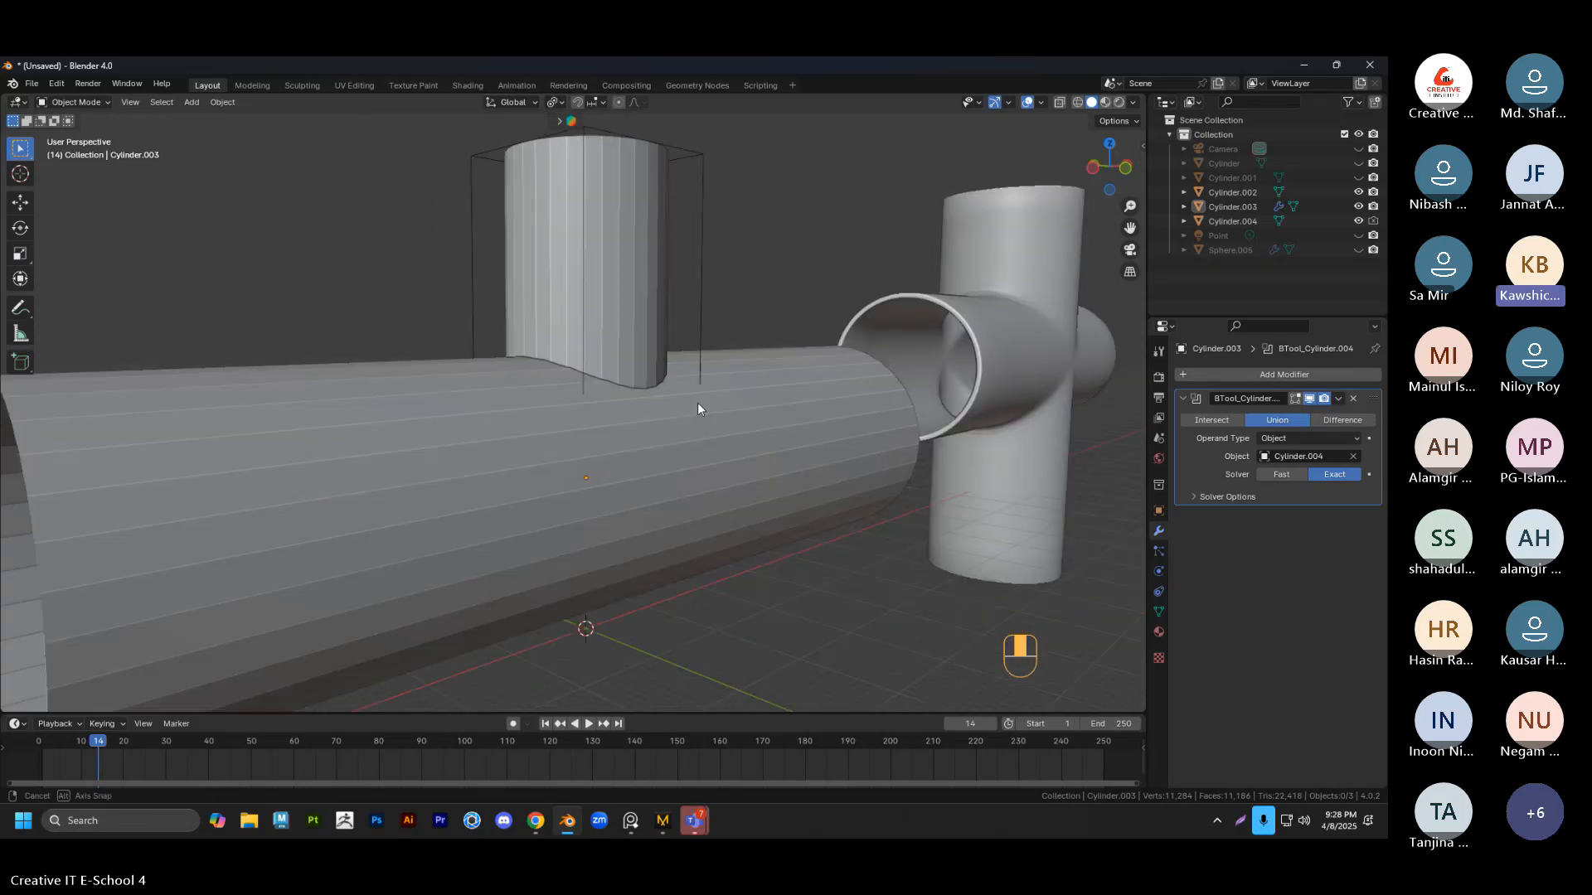
Undo the Bool Tool union so the horizontal and vertical cylinders are separate objects without modifiers
key("ctrl+z")
key("ctrl+z")
key("ctrl+z")
key("ctrl+z")
key("ctrl+z")
key("ctrl+z")
key("ctrl+z")
key("ctrl+z")
key("ctrl+z")
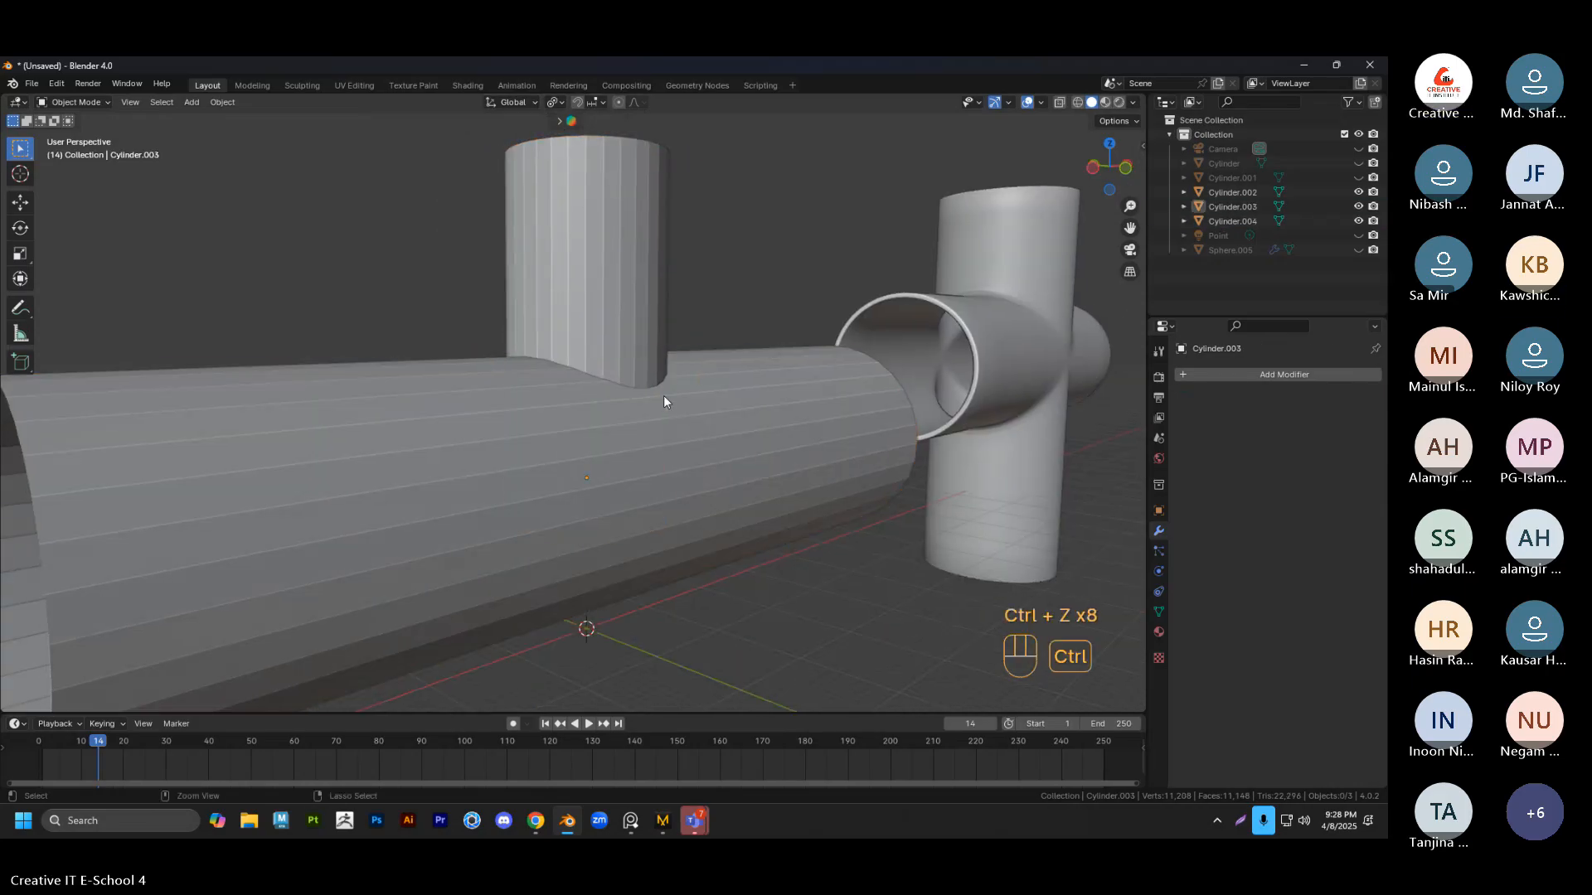
scroll(631, 395, "down", 2)
middle_click_drag(630, 395, 659, 390)
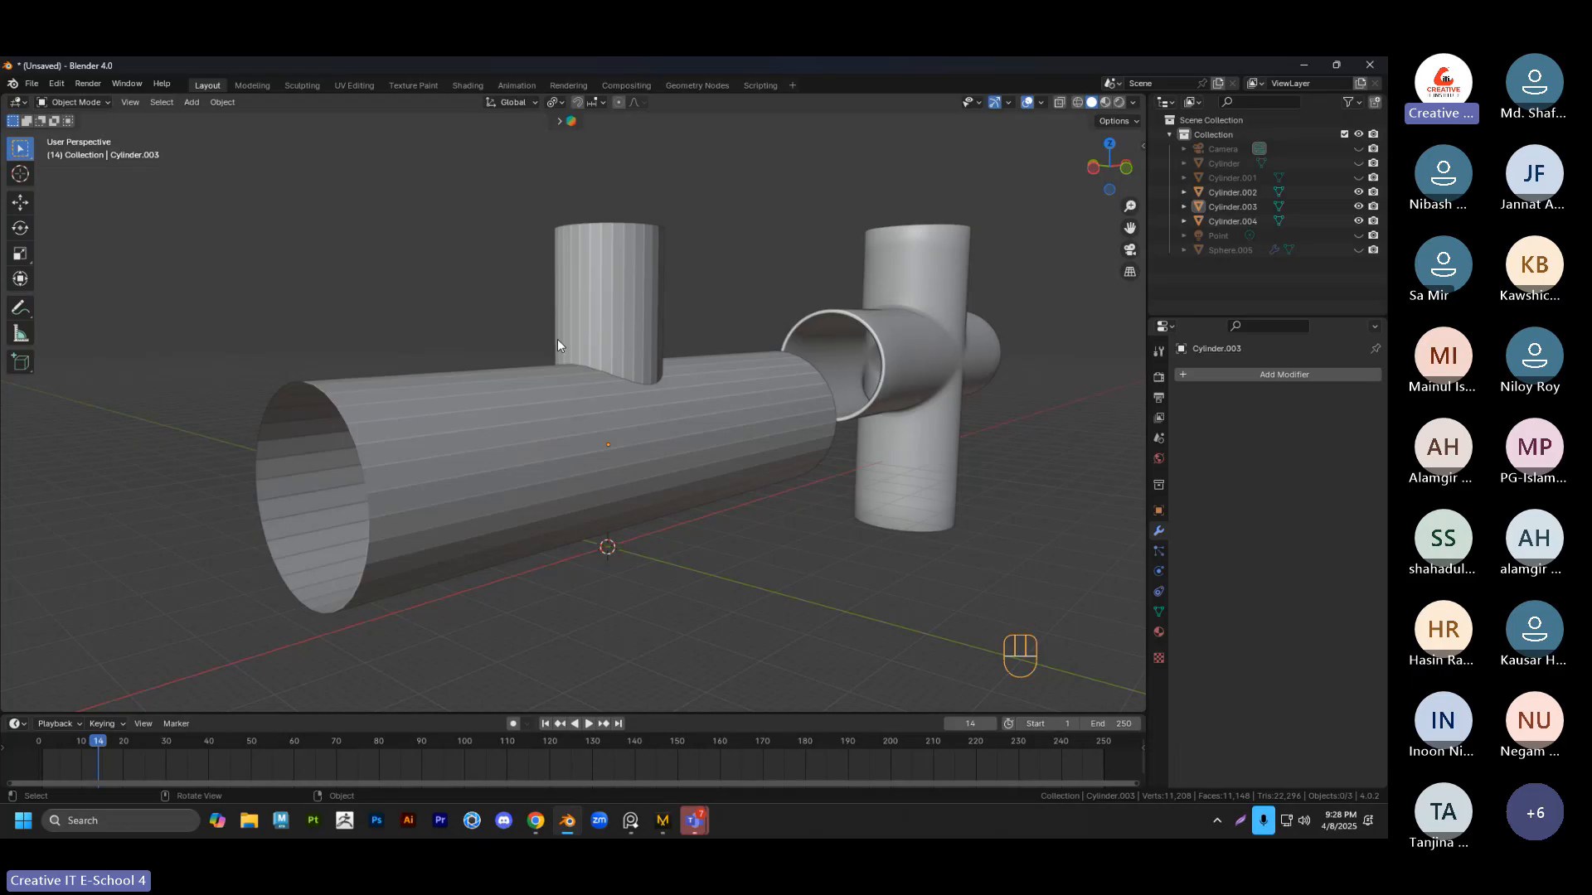
Check in the preferences whether the Bool Tool add-on is enabled
left_click(57, 83)
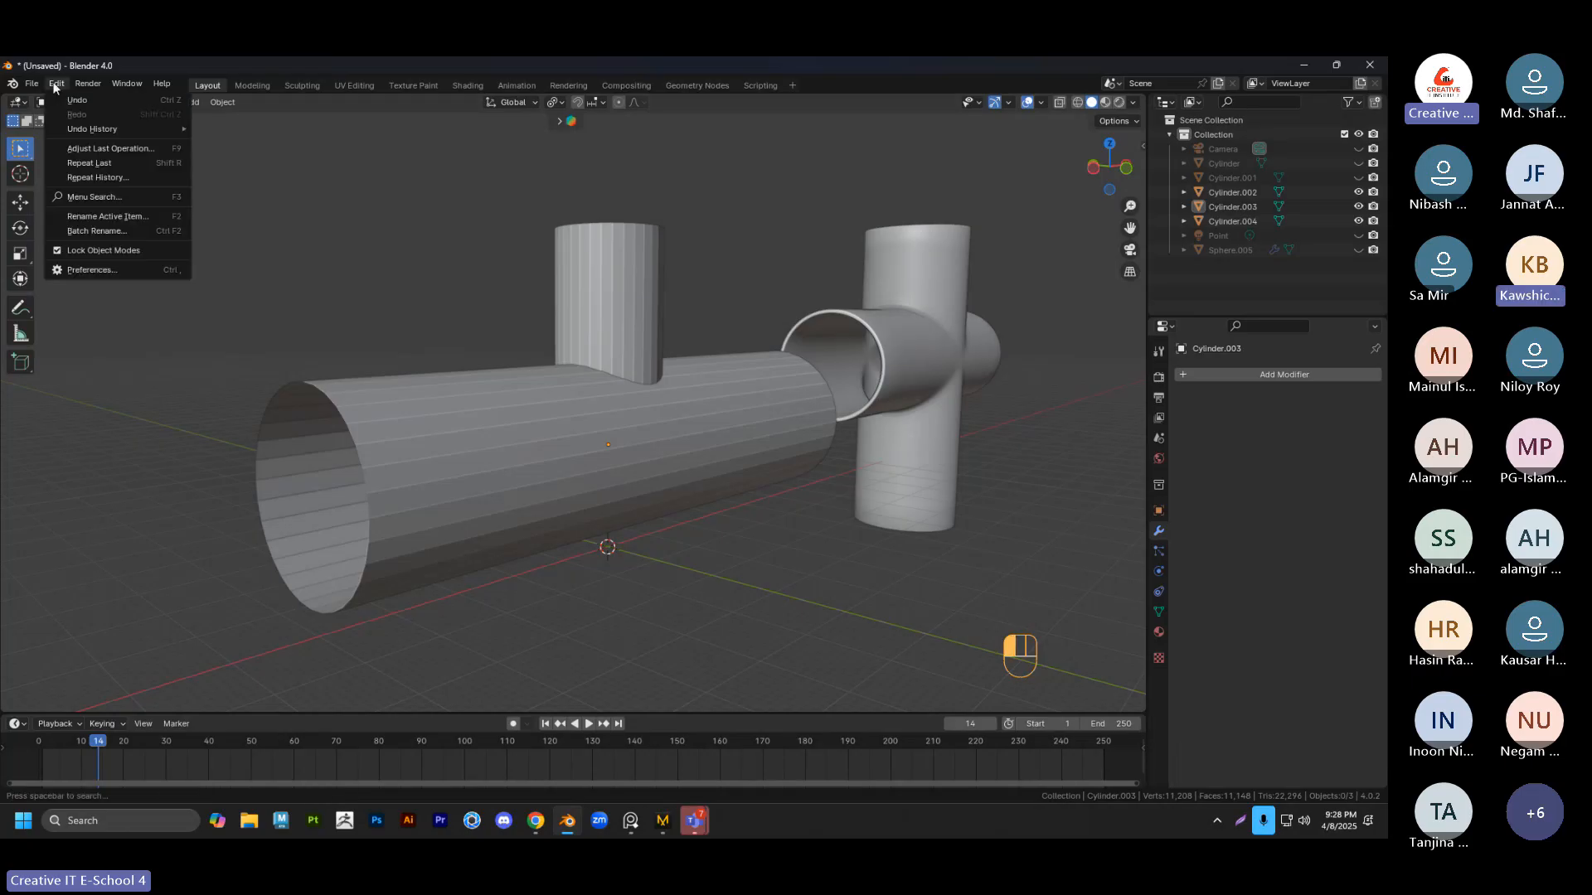
left_click(91, 270)
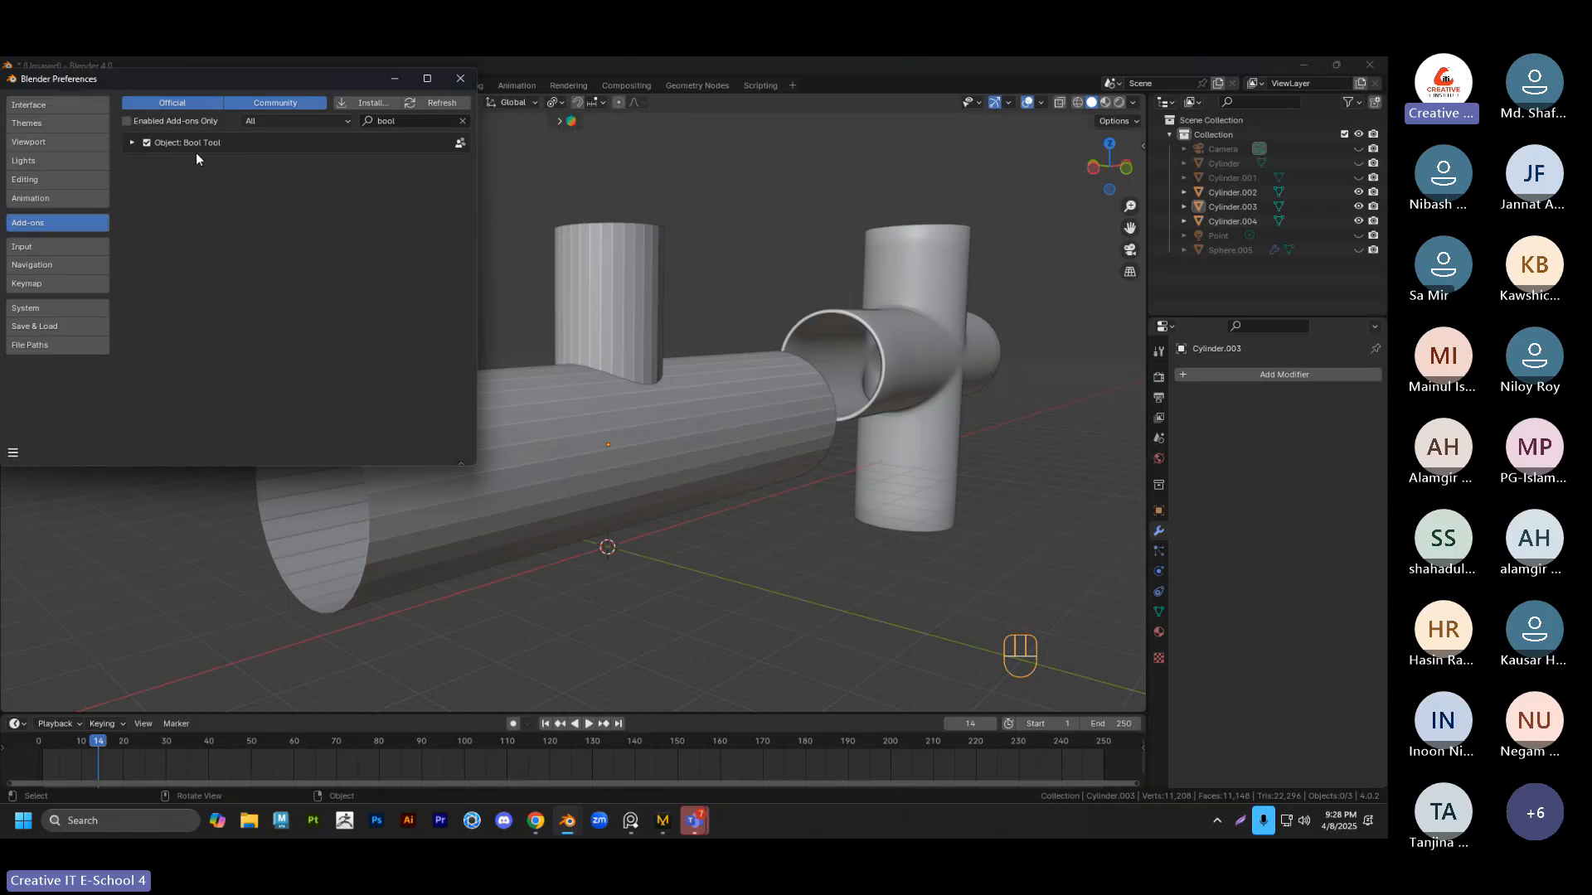
left_click(461, 79)
Try a Bool Tool difference that cuts the horizontal cylinder with the vertical one, and undo the cut
left_click(638, 331)
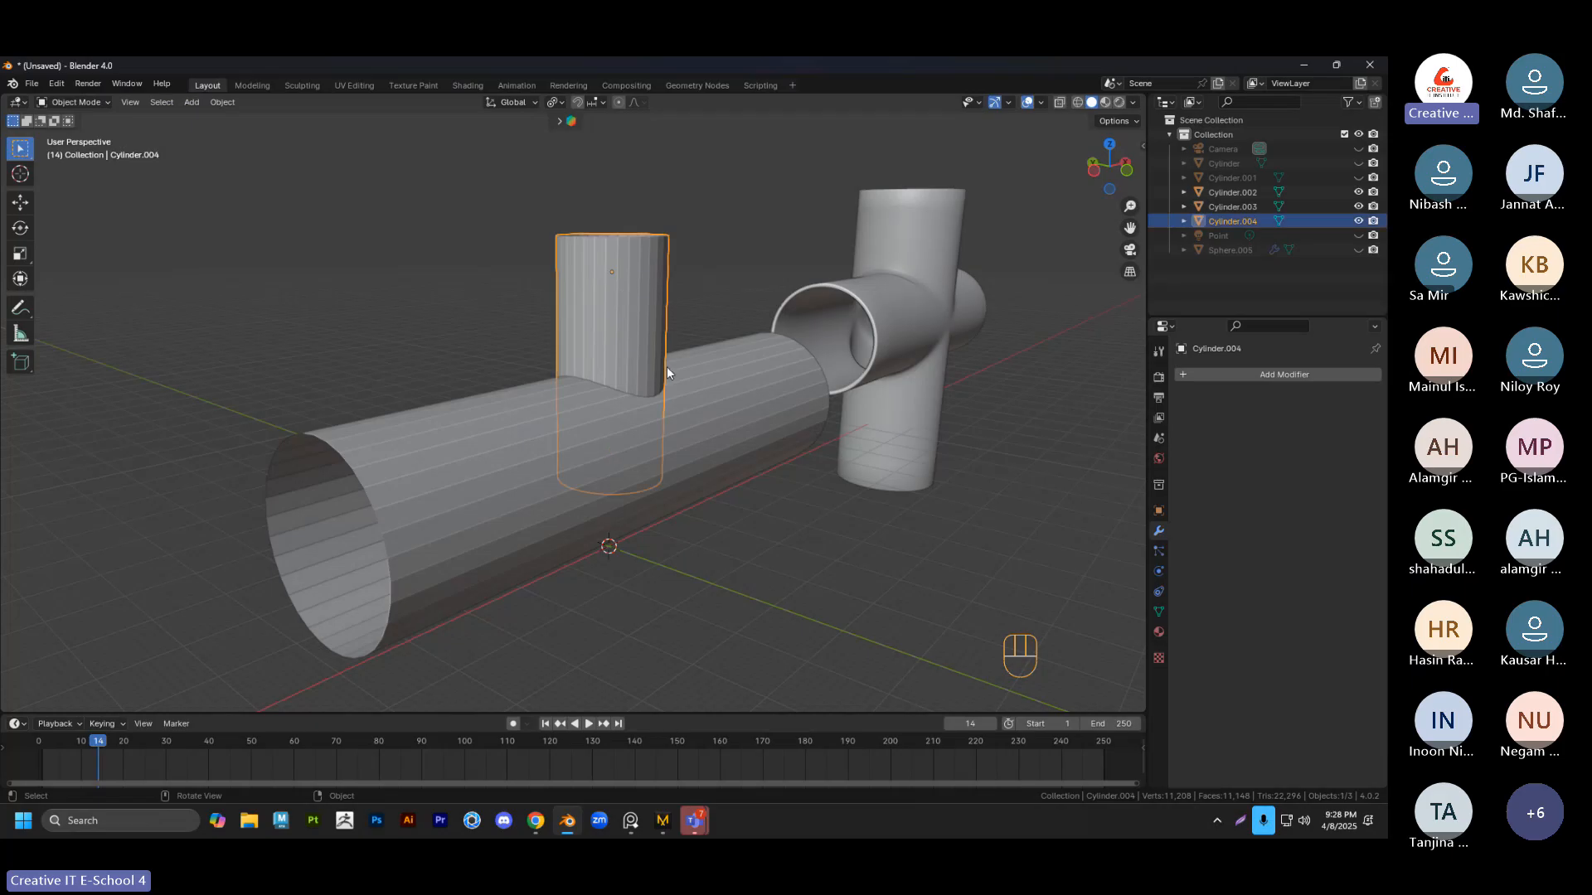
middle_click_drag(666, 366, 702, 345)
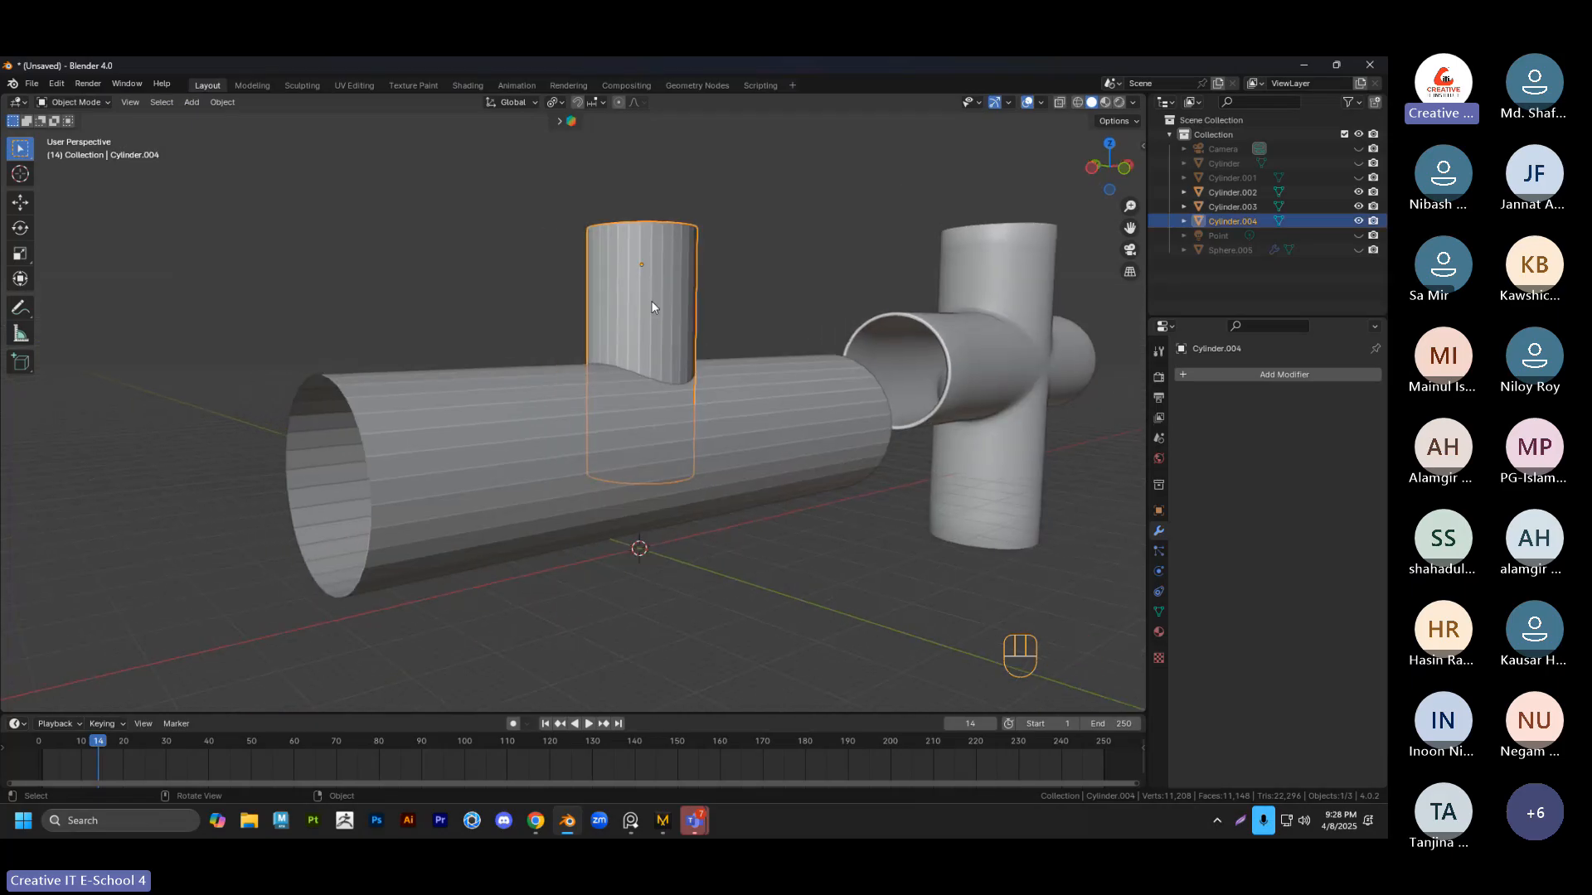
key("shift")
left_click(541, 418, "shift")
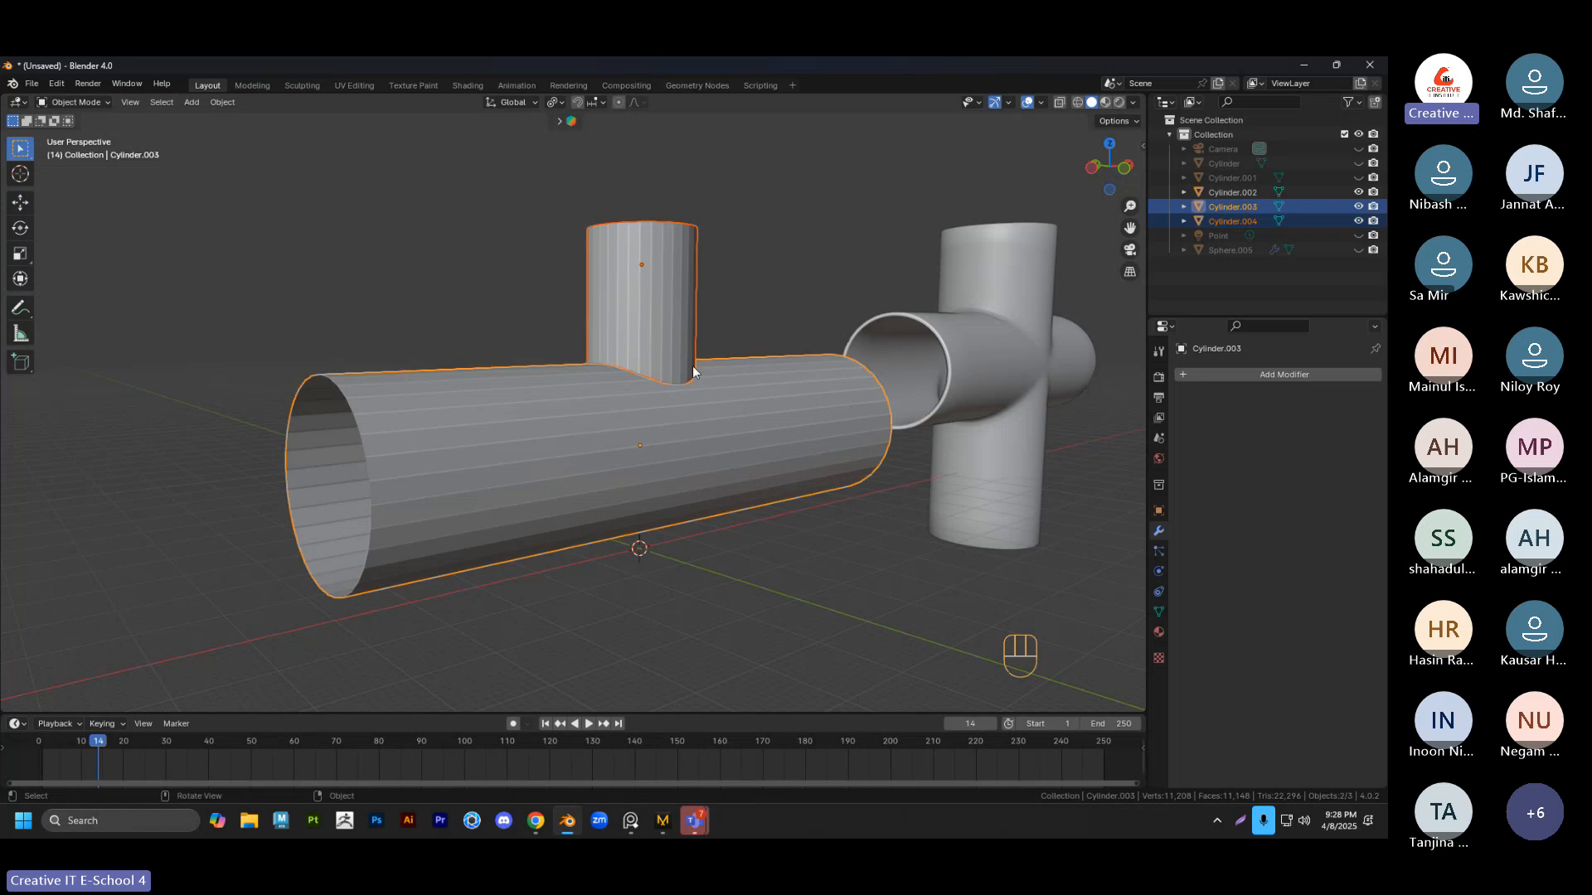
middle_click_drag(693, 365, 698, 375)
key("ctrl+KP_Subtract")
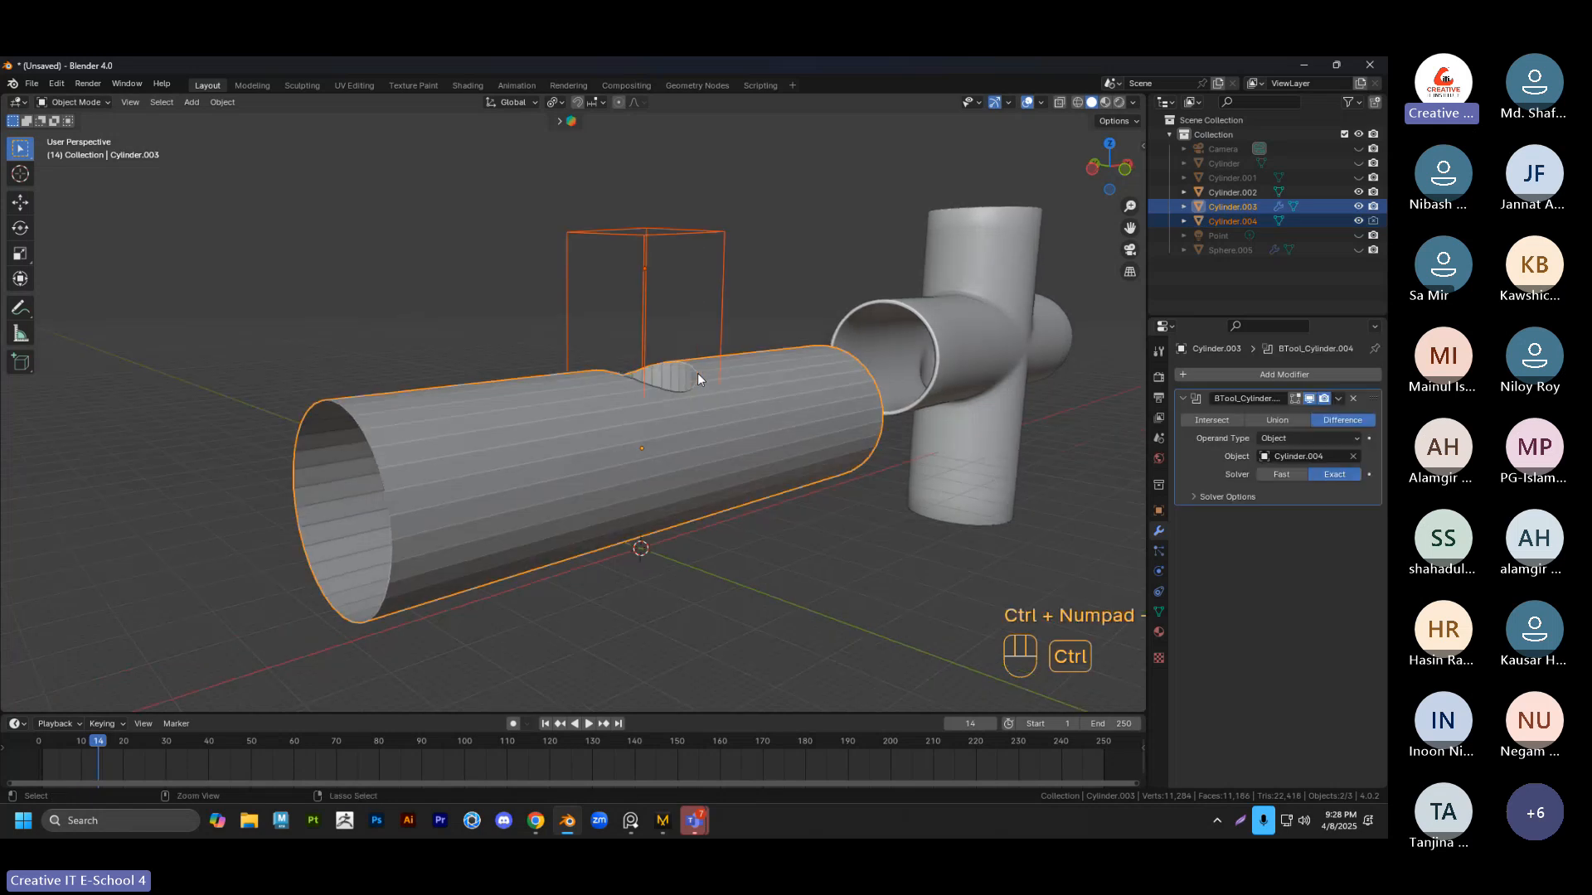
left_click(791, 264)
key("ctrl+z")
key("ctrl+z")
Union the vertical cylinder with the horizontal one using Bool Tool, keeping the horizontal cylinder active
left_click(679, 315)
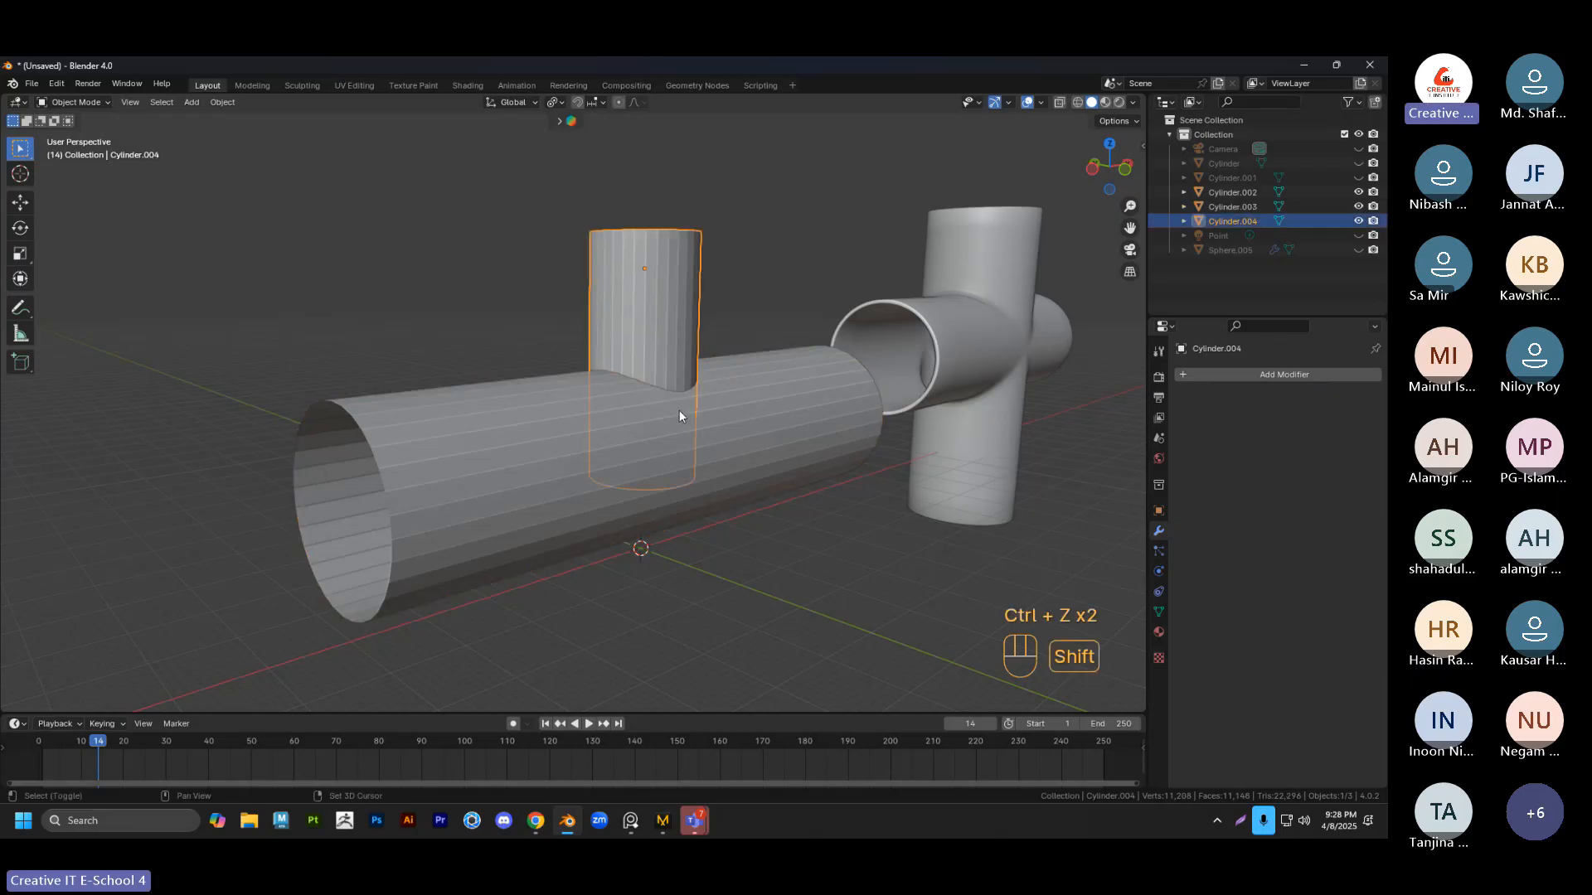
left_click(764, 429, "shift")
key("ctrl+KP_Add")
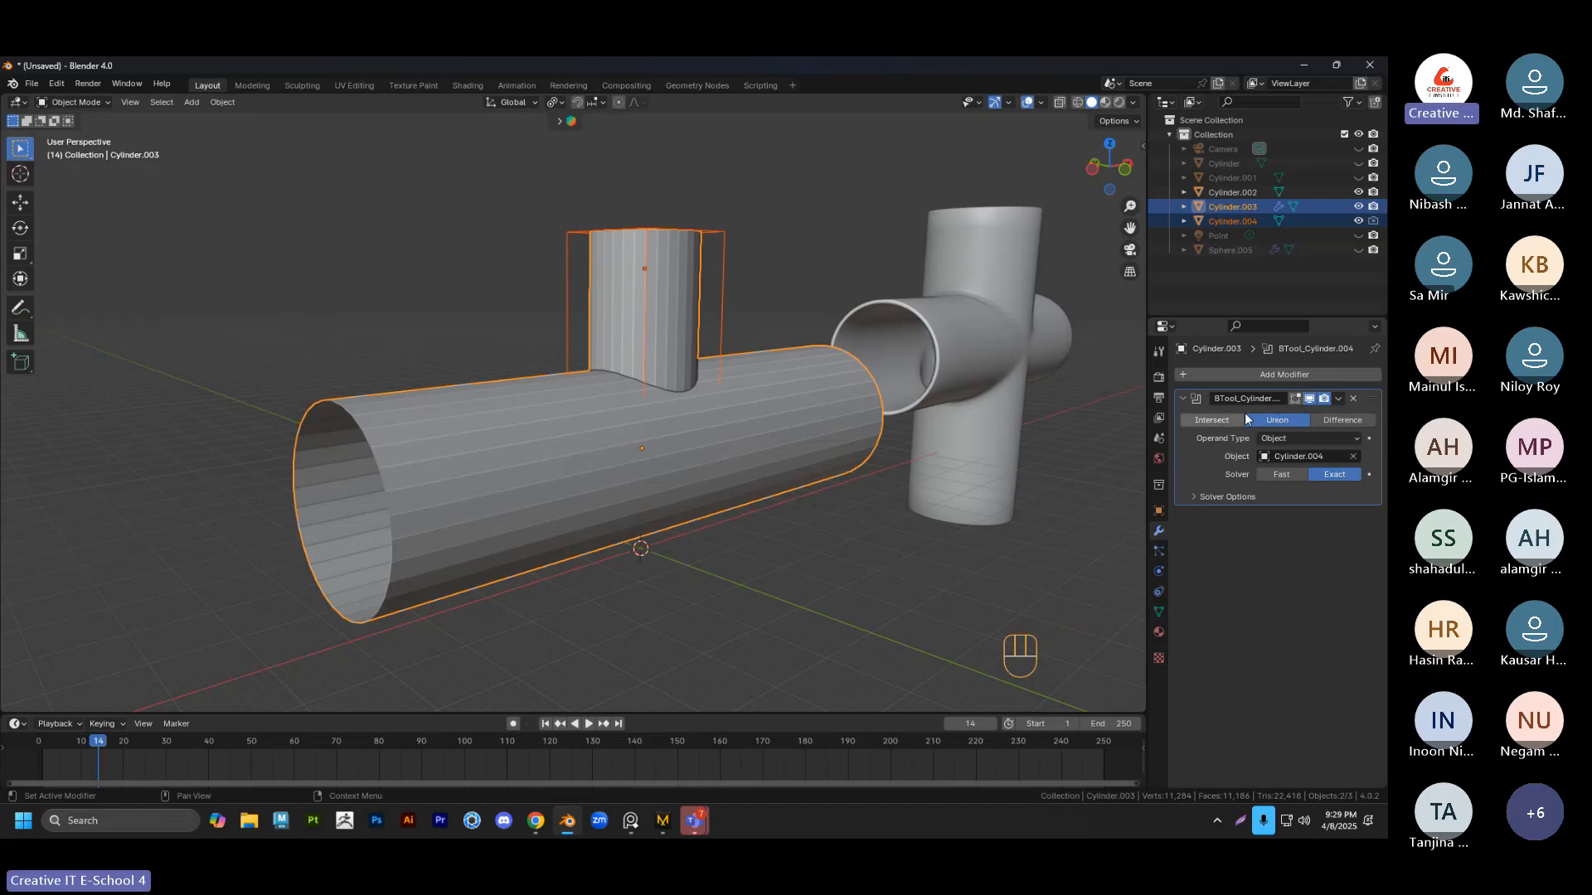
left_click(810, 248)
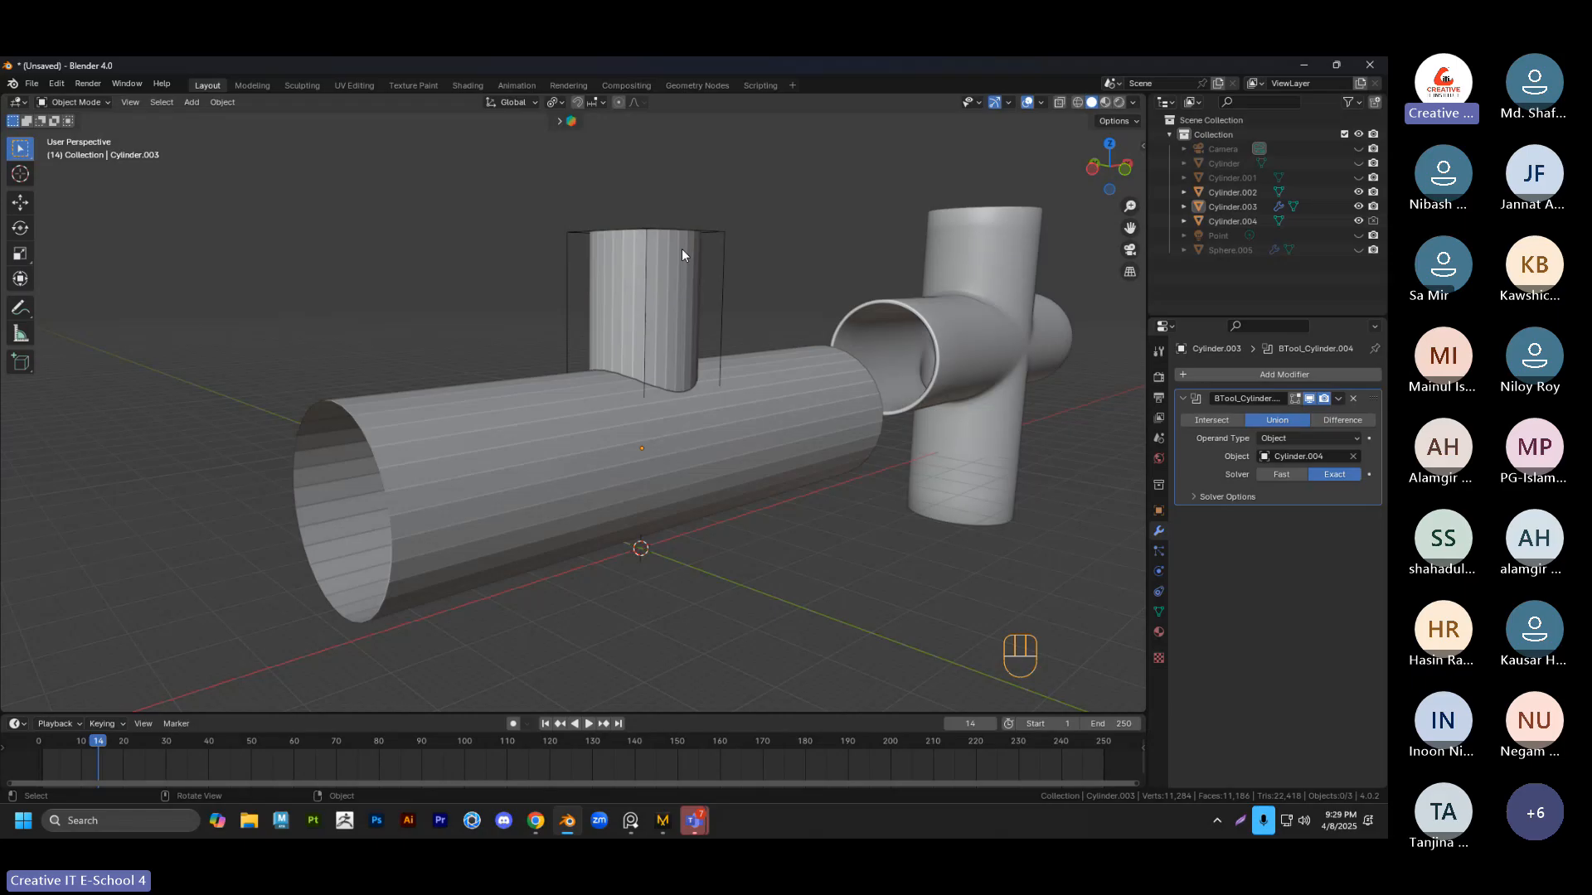
left_click(682, 254)
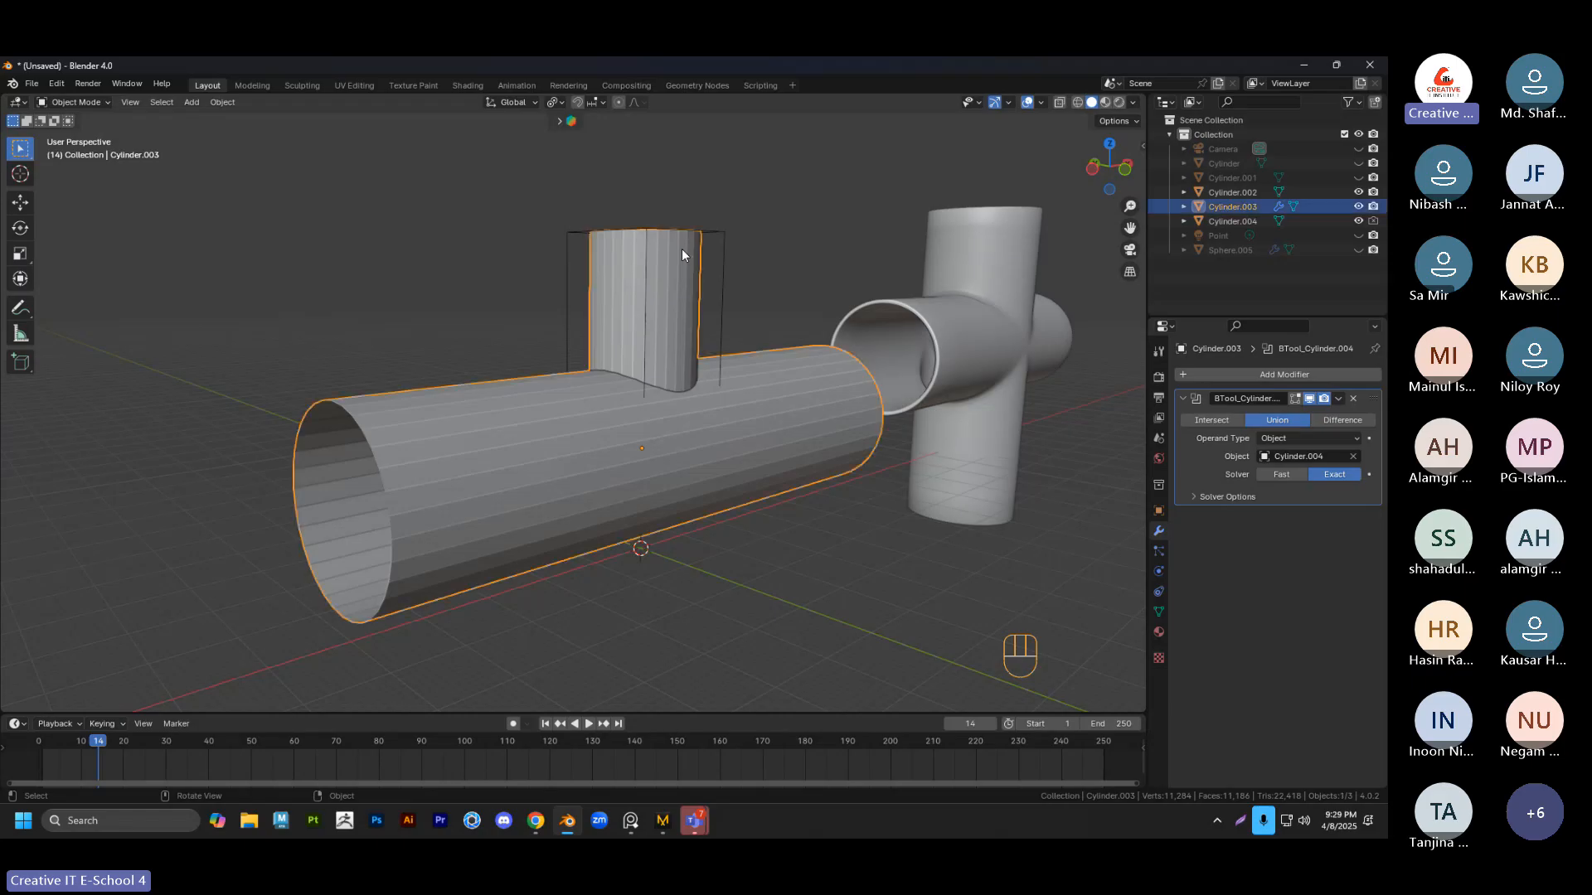
left_click(812, 295)
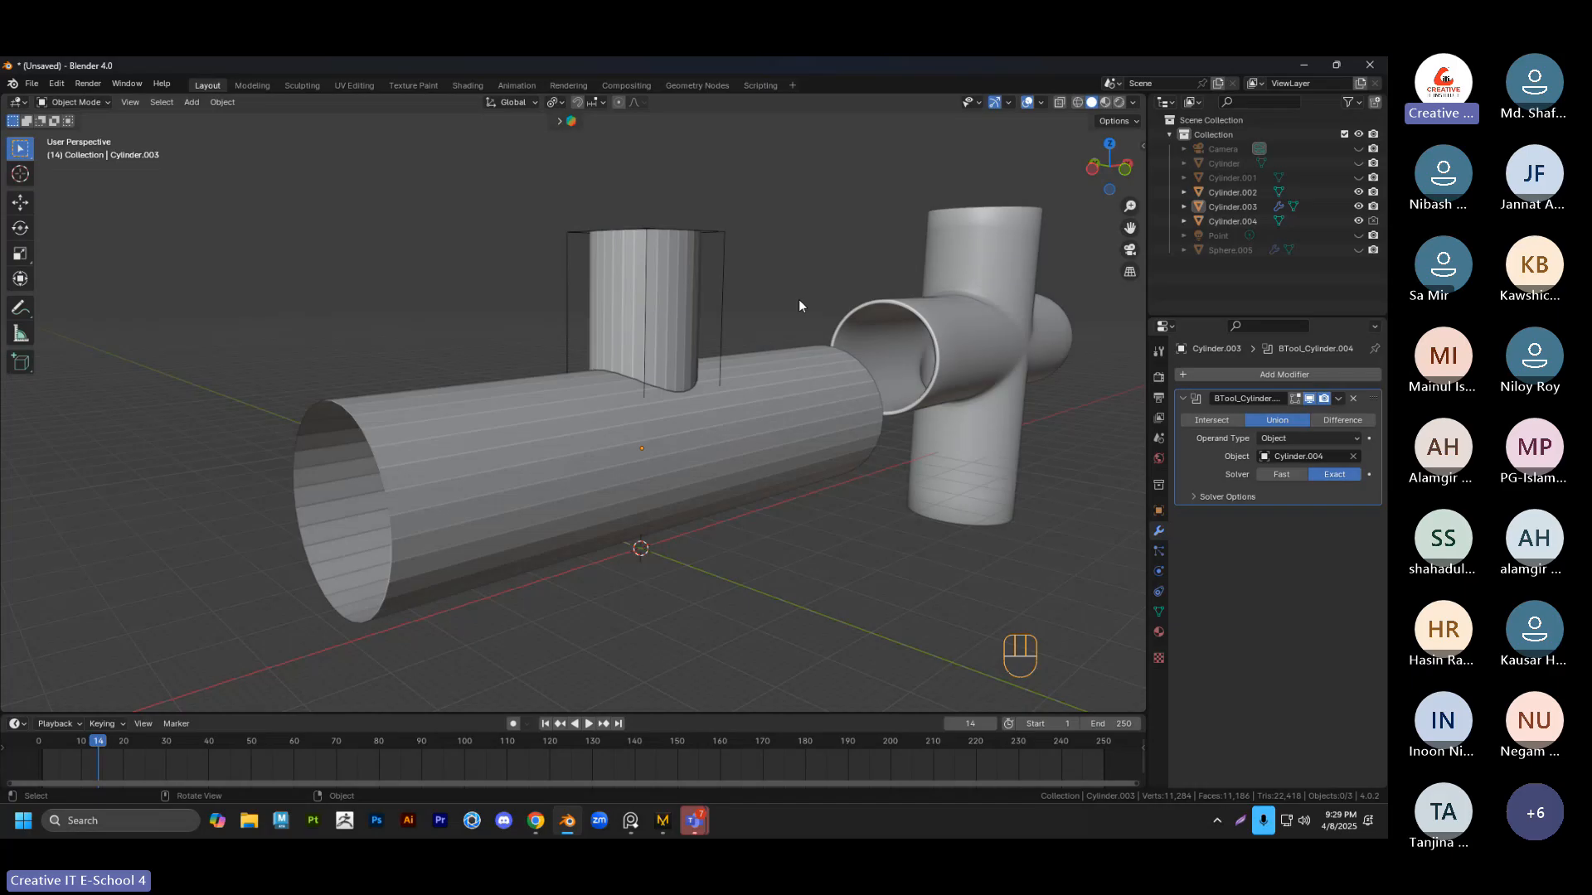
Apply the Bool Tool union modifier on the horizontal cylinder
middle_click_drag(798, 300, 624, 423)
left_click(590, 456)
scroll(645, 441, "up", 2)
left_click(1338, 399)
left_click(1279, 418)
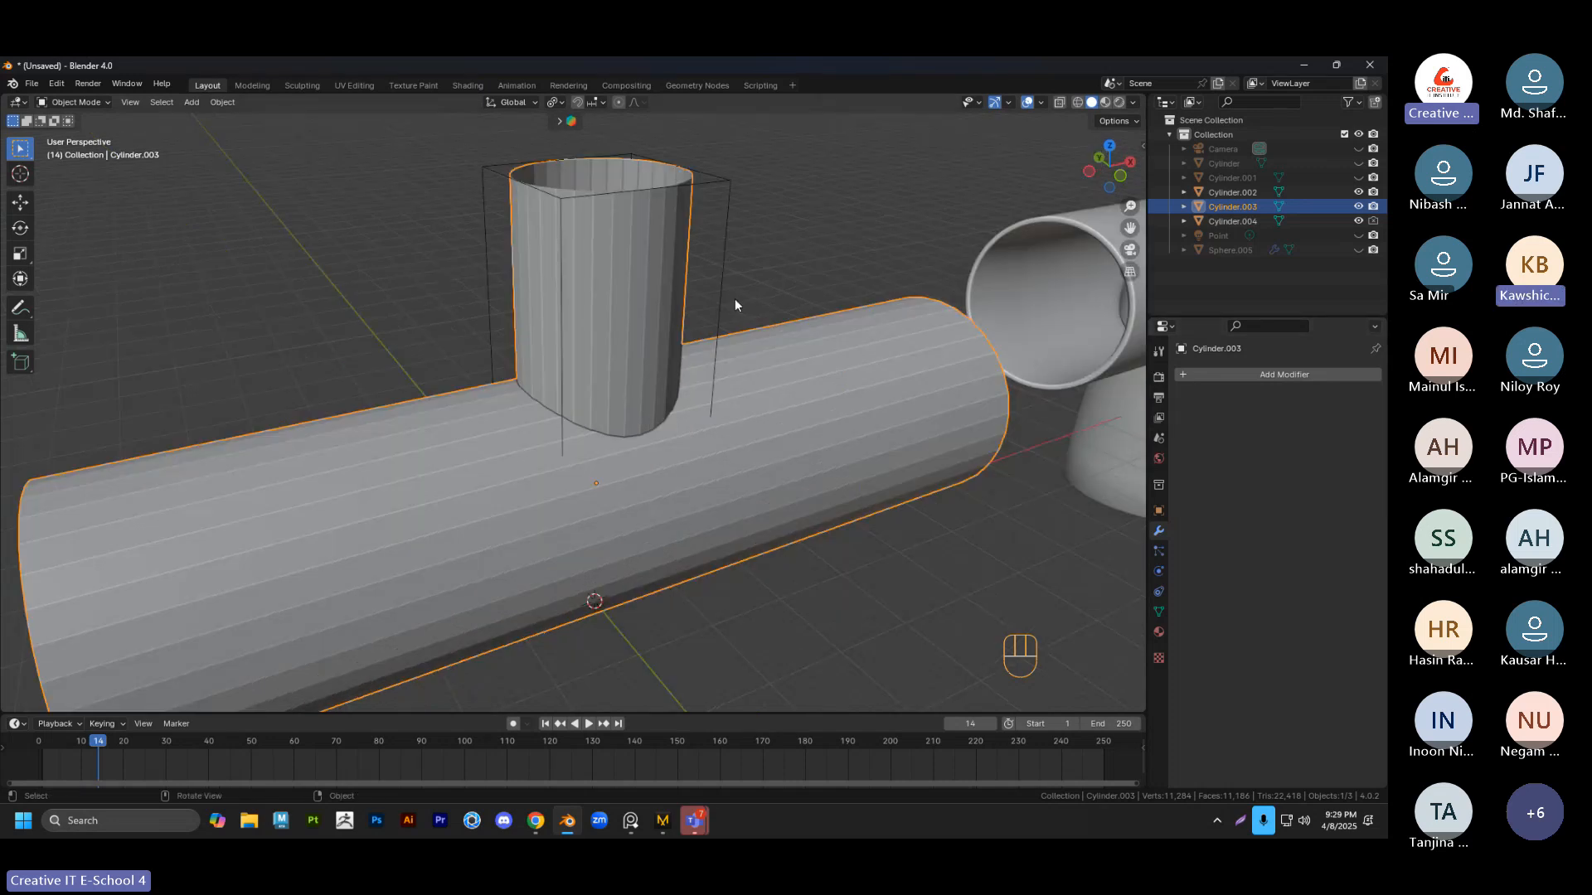
Try moving the leftover vertical cutter object away from the joined pipe, cancel the move and hide the cutter
middle_click_drag(748, 336, 650, 271)
left_click(793, 257)
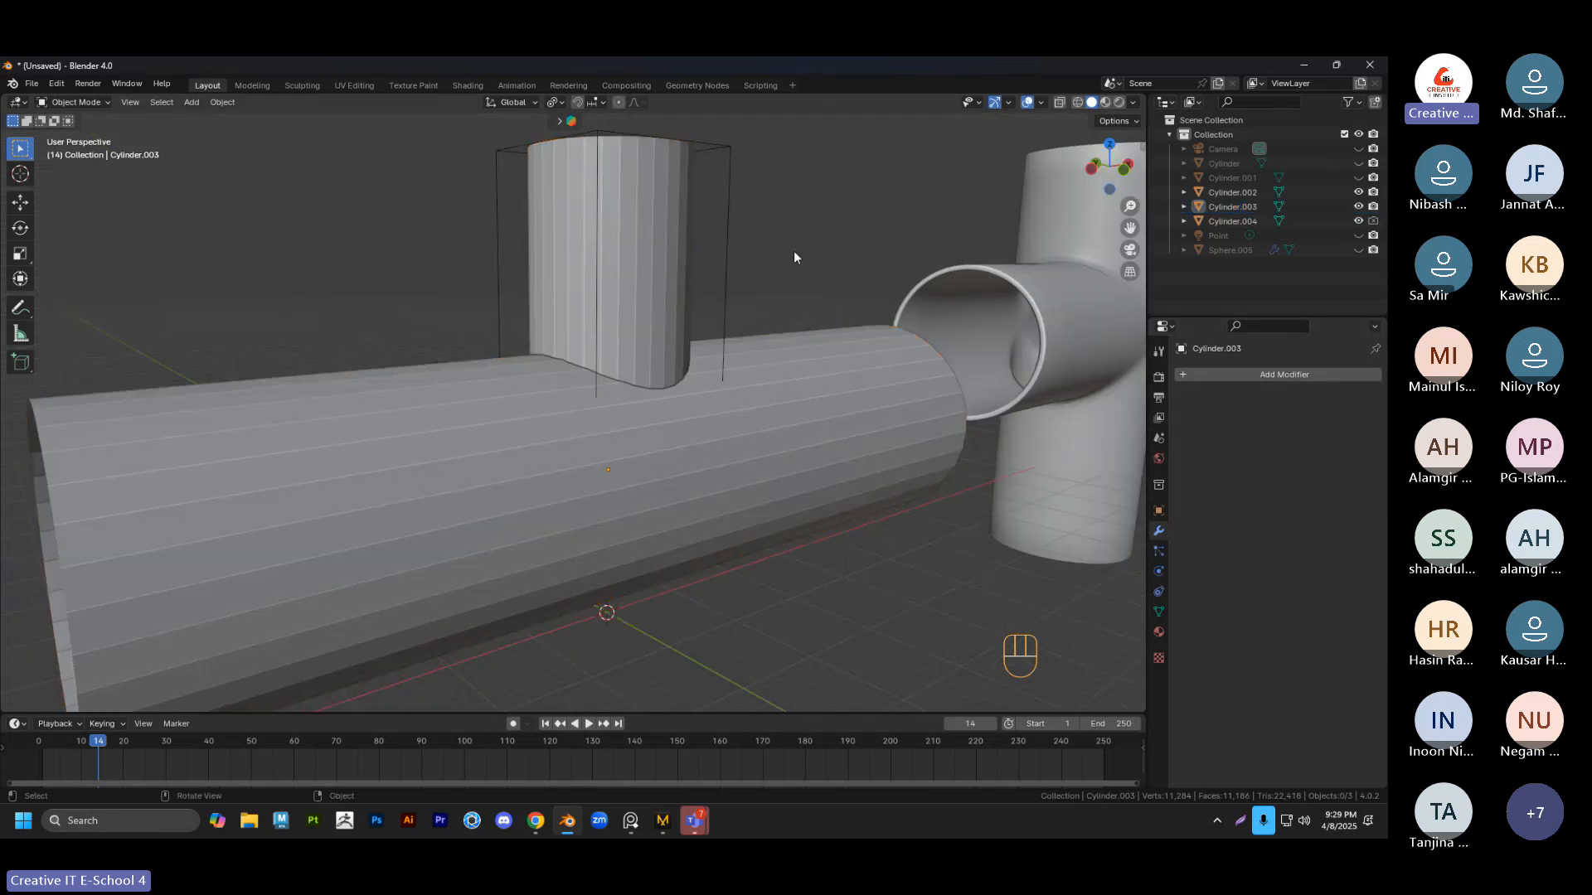
middle_click_drag(793, 257, 639, 290)
left_click(741, 236)
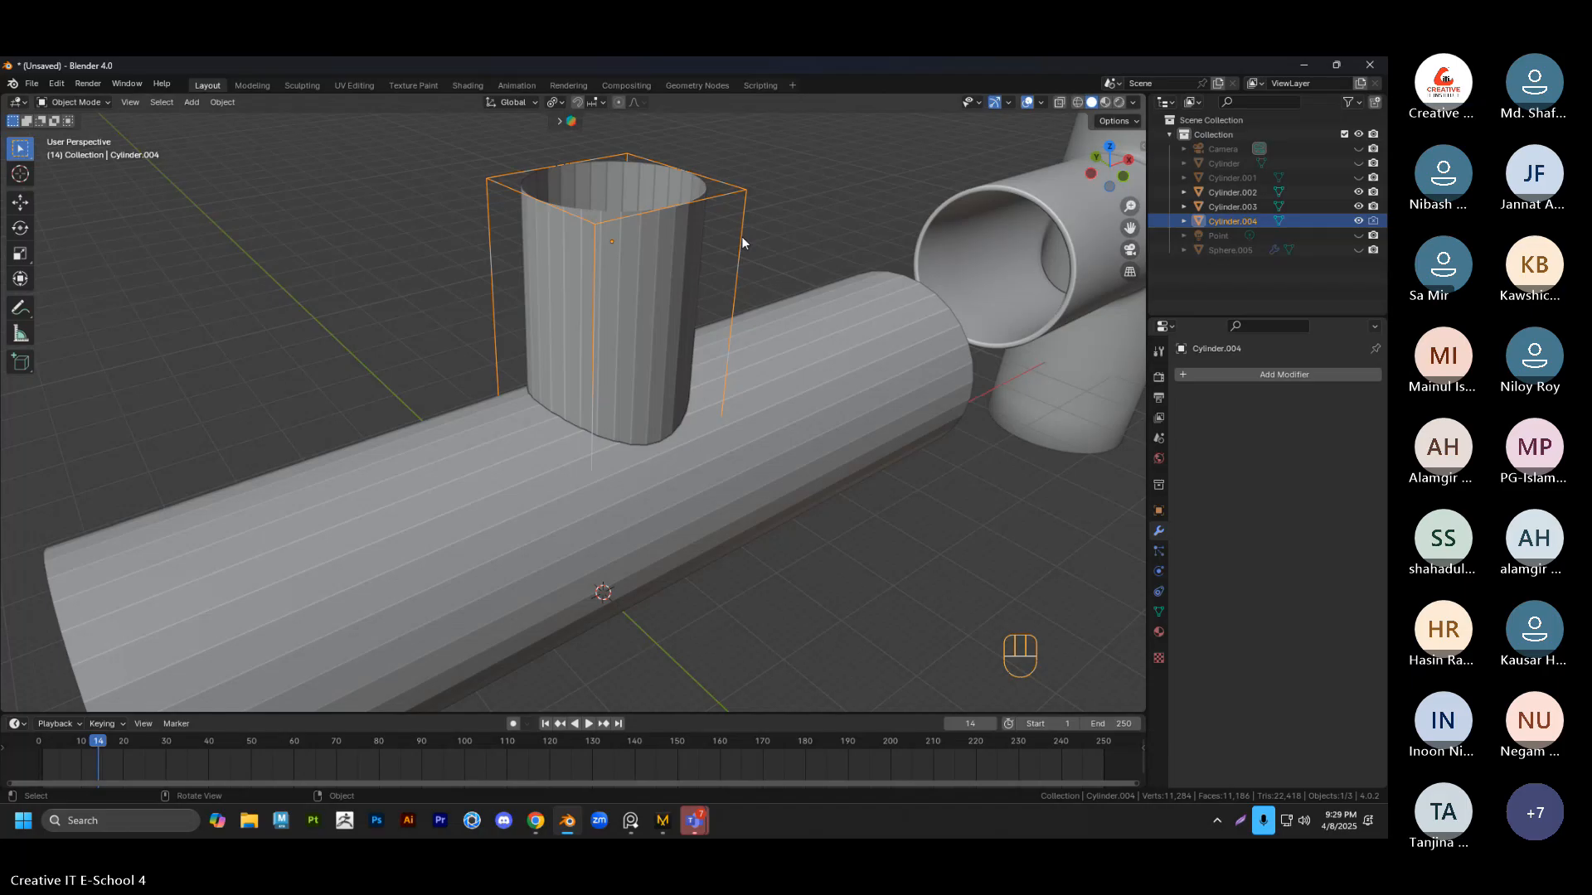
key("g")
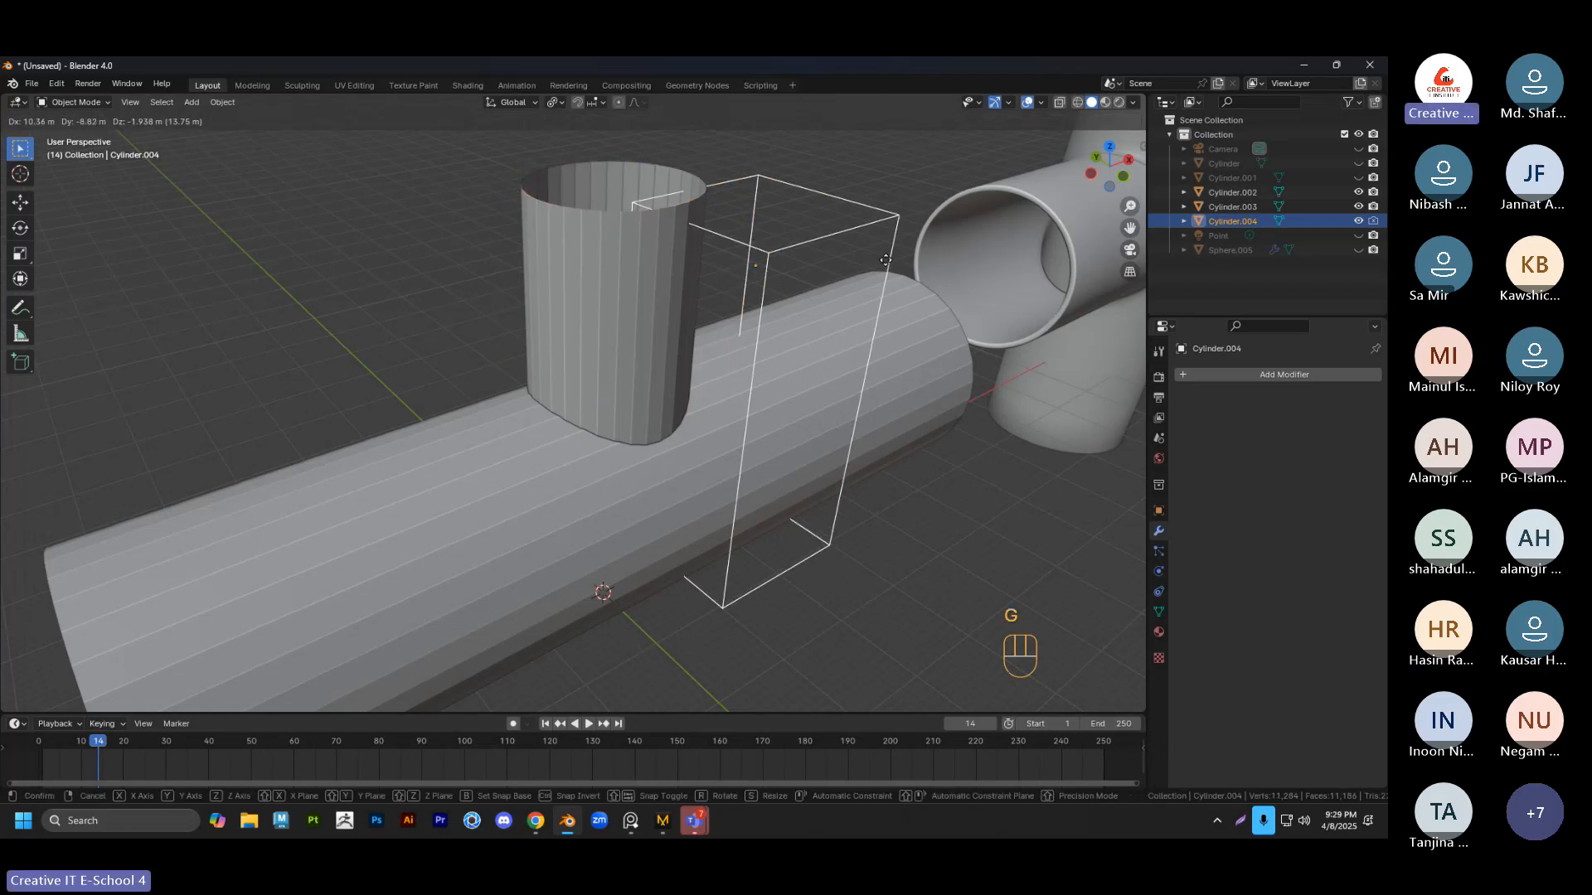
right_click(1042, 287)
left_click(750, 311)
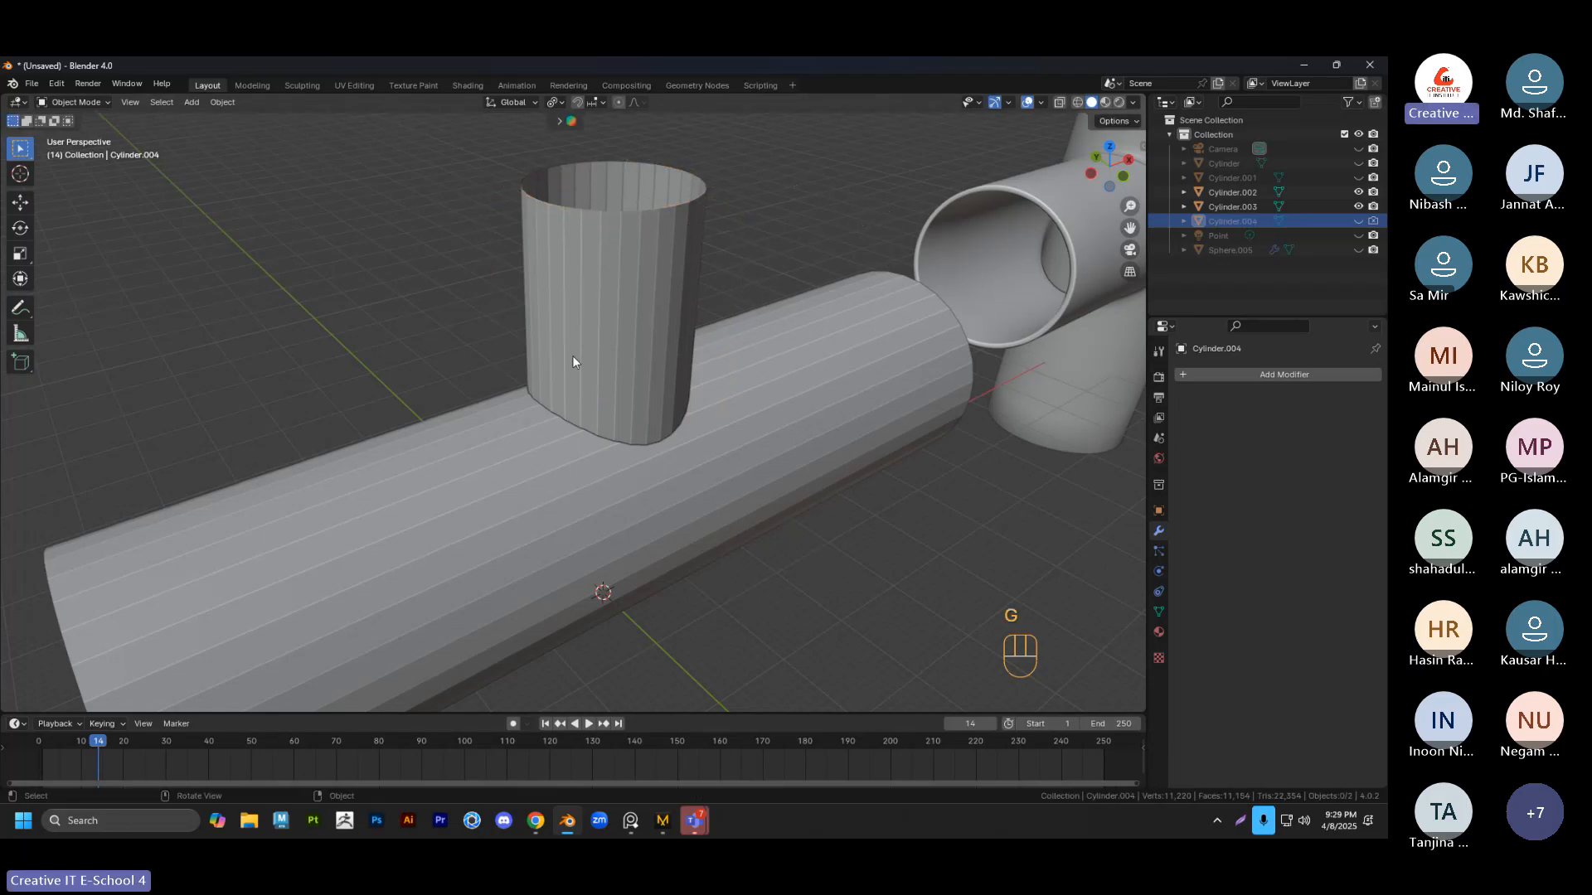
Open the joined pipe in Edit Mode and select one side face of the vertical branch just above the joint
left_click(673, 448)
scroll(660, 436, "up", 6)
key("Tab")
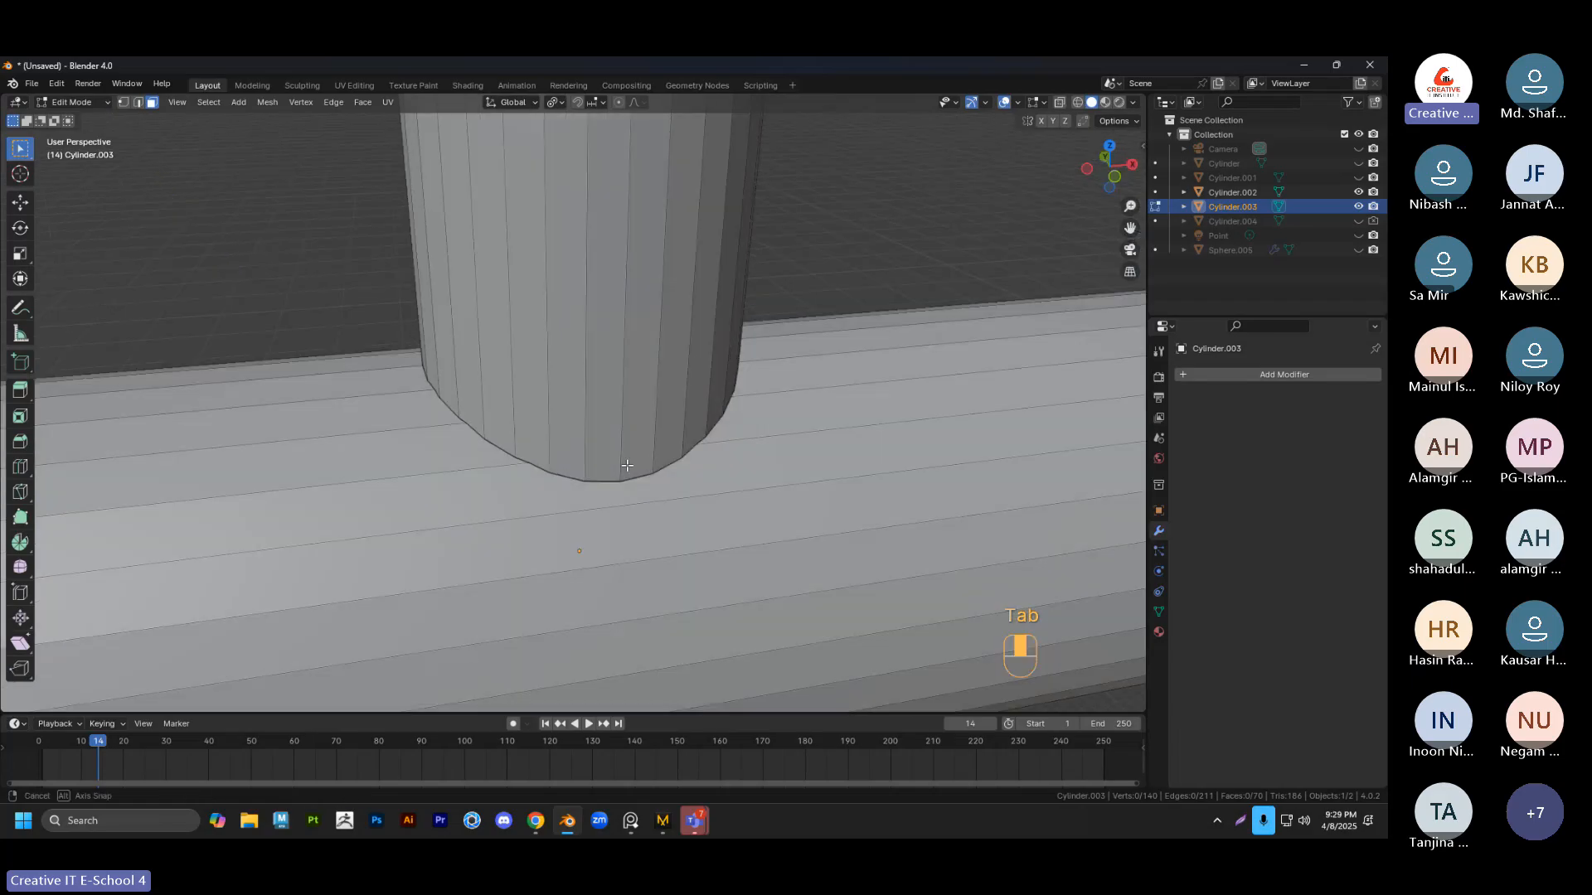
middle_click_drag(627, 466, 692, 430)
scroll(659, 408, "down", 1)
left_click(628, 346)
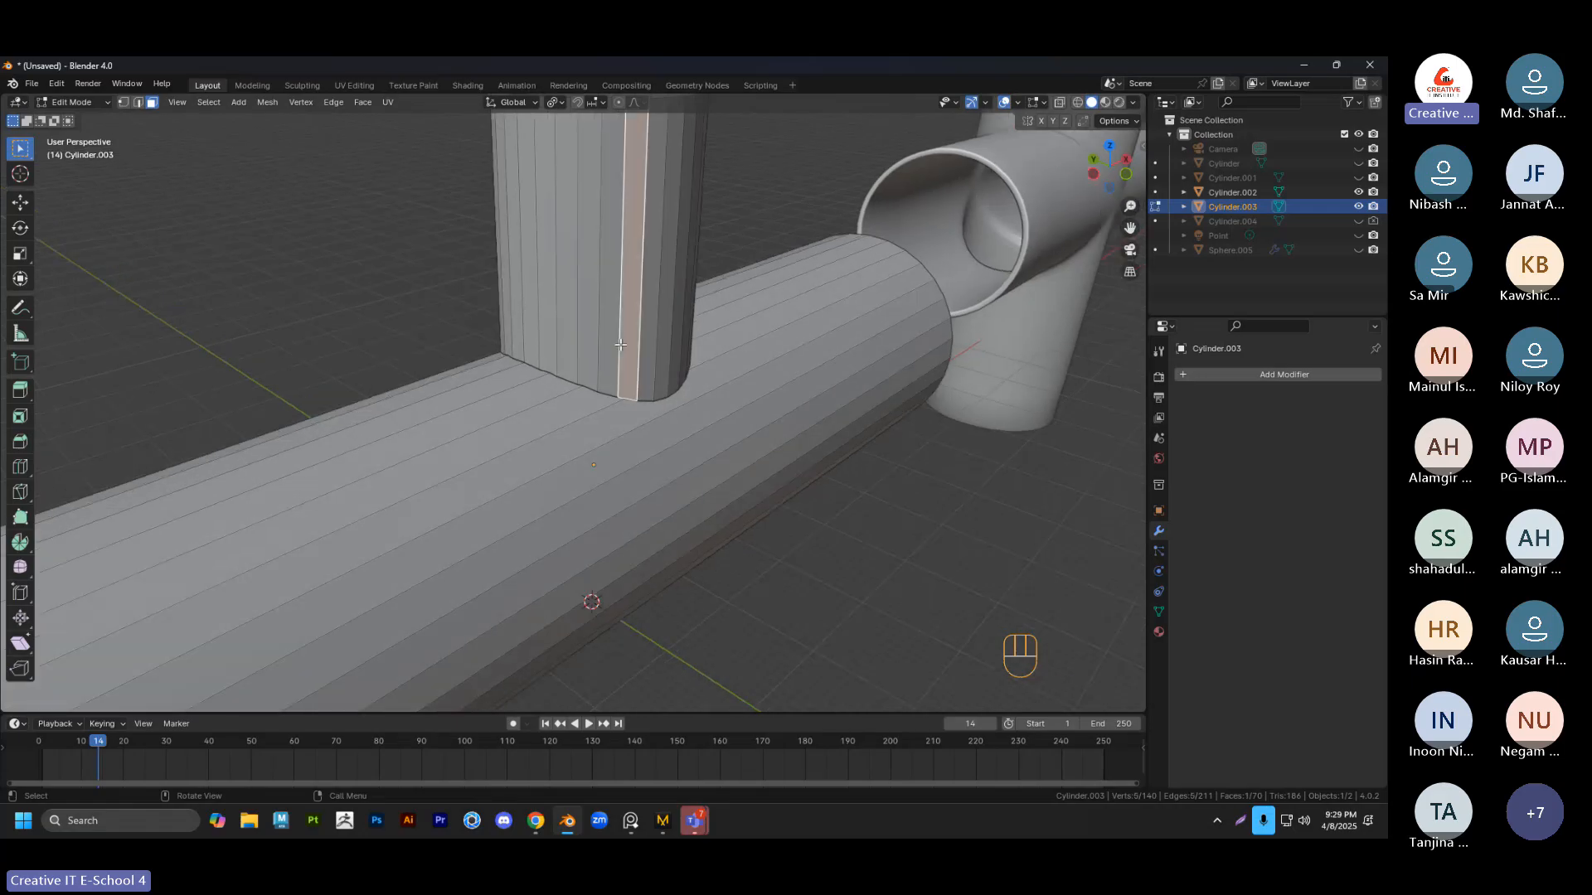
Undo the mesh editing, the cutter hiding, the applied modifier and the union, back to two separate cylinders
key("ctrl+z")
key("ctrl+z")
key("ctrl+z")
key("ctrl+z")
key("ctrl+z")
key("ctrl+z")
key("ctrl+z")
key("ctrl+z")
key("ctrl+z")
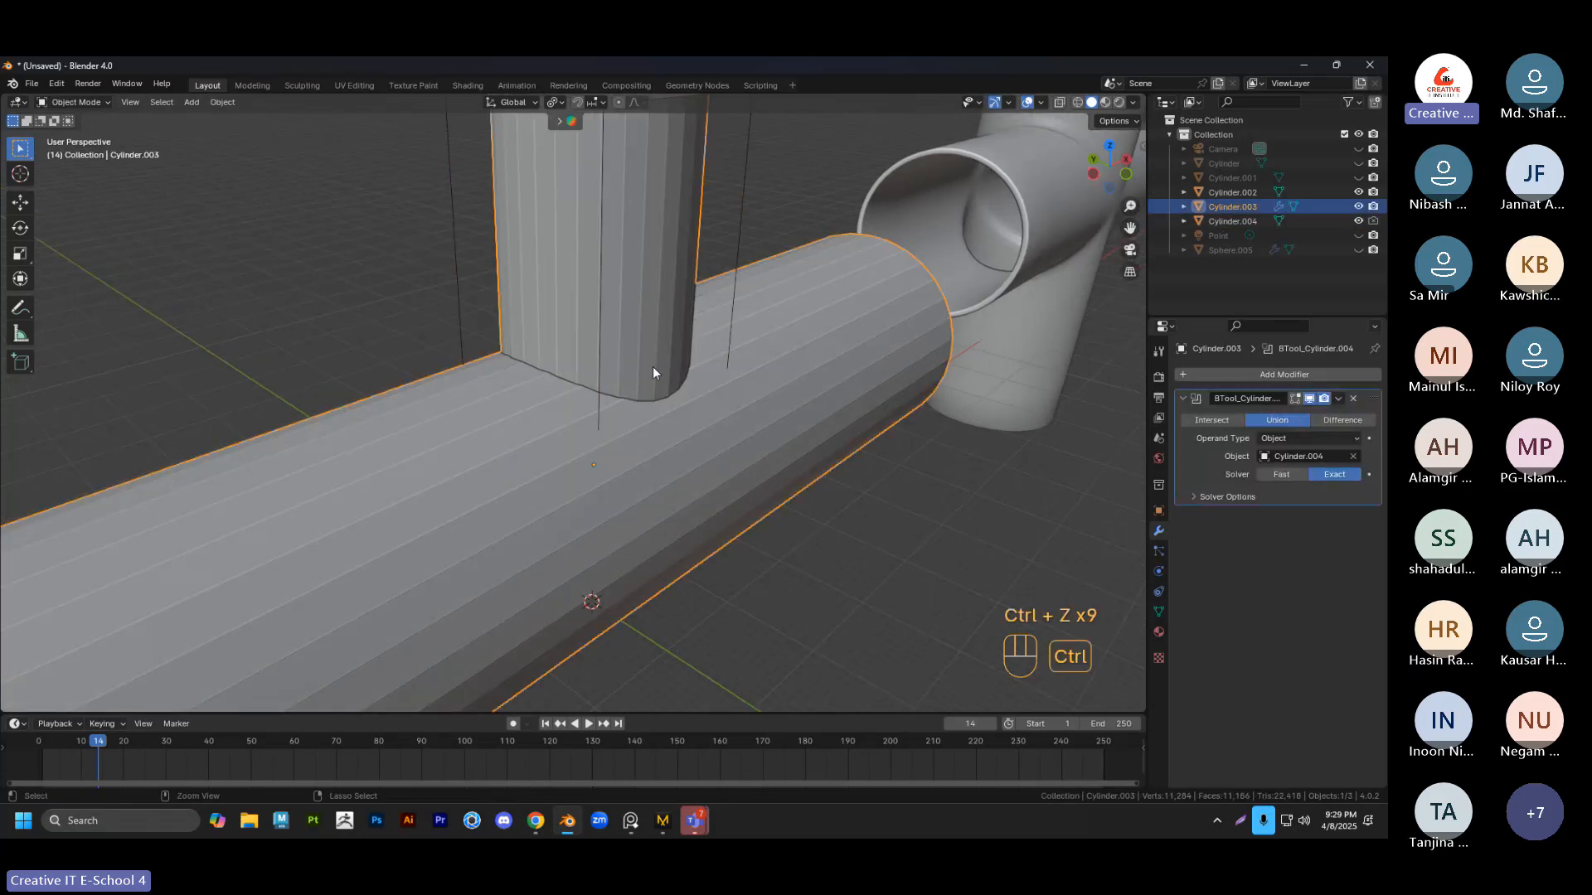
key("ctrl+z")
key("ctrl+z")
key("ctrl+z")
key("ctrl+z")
key("ctrl+z")
key("ctrl+z")
key("ctrl+z")
key("ctrl+z")
key("ctrl+z")
key("ctrl+z")
key("ctrl+z")
key("ctrl+z")
key("ctrl+z")
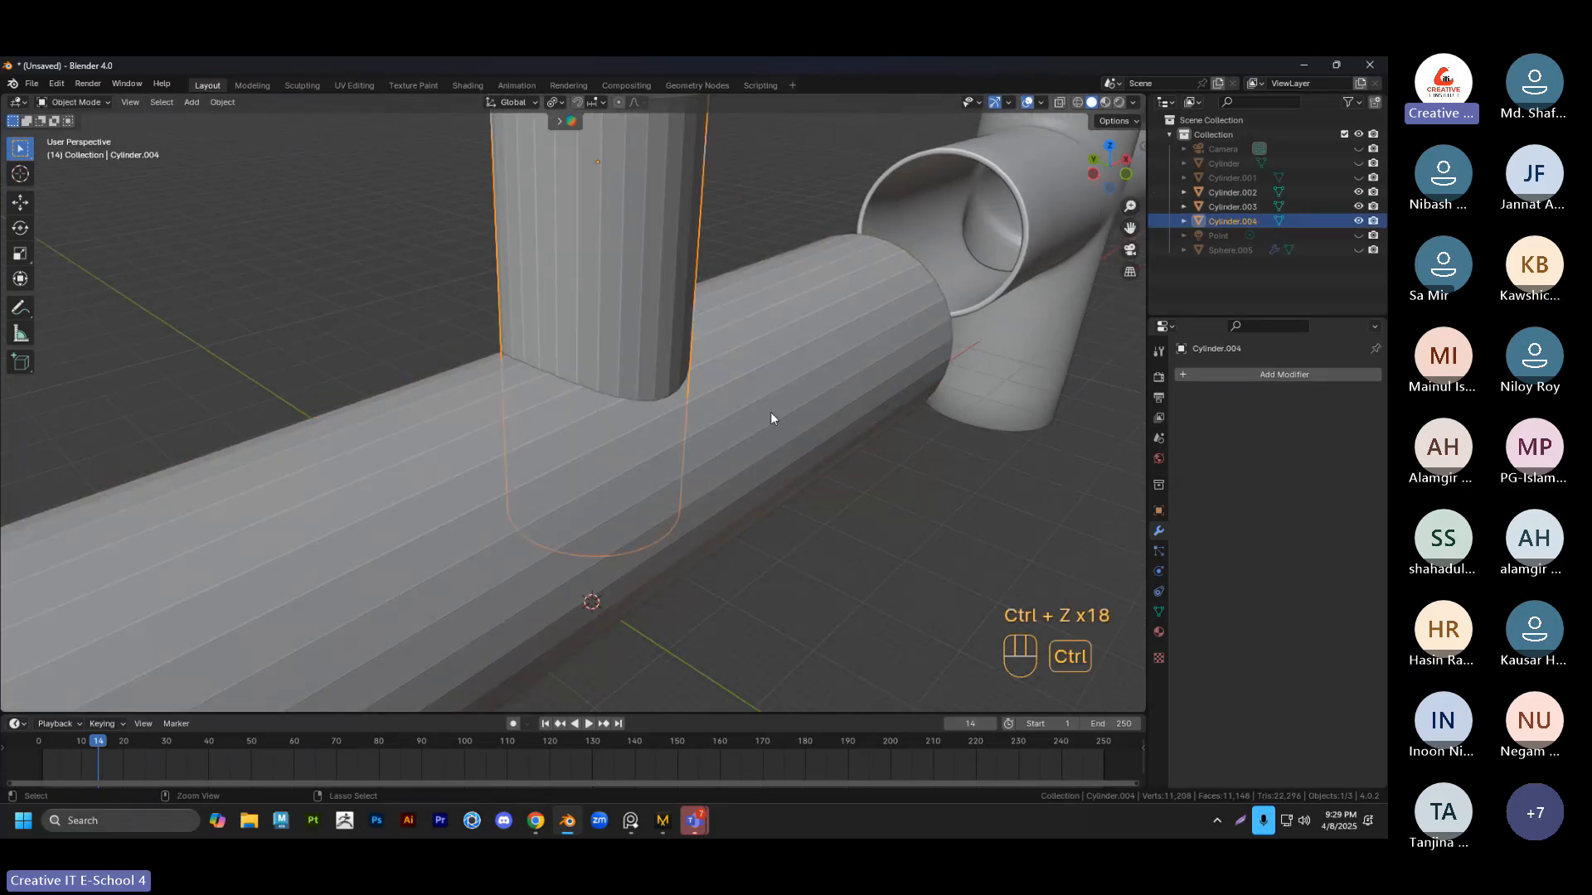
Cancel a trial scaling of the vertical cylinder and delete that cylinder
scroll(671, 318, "down", 2)
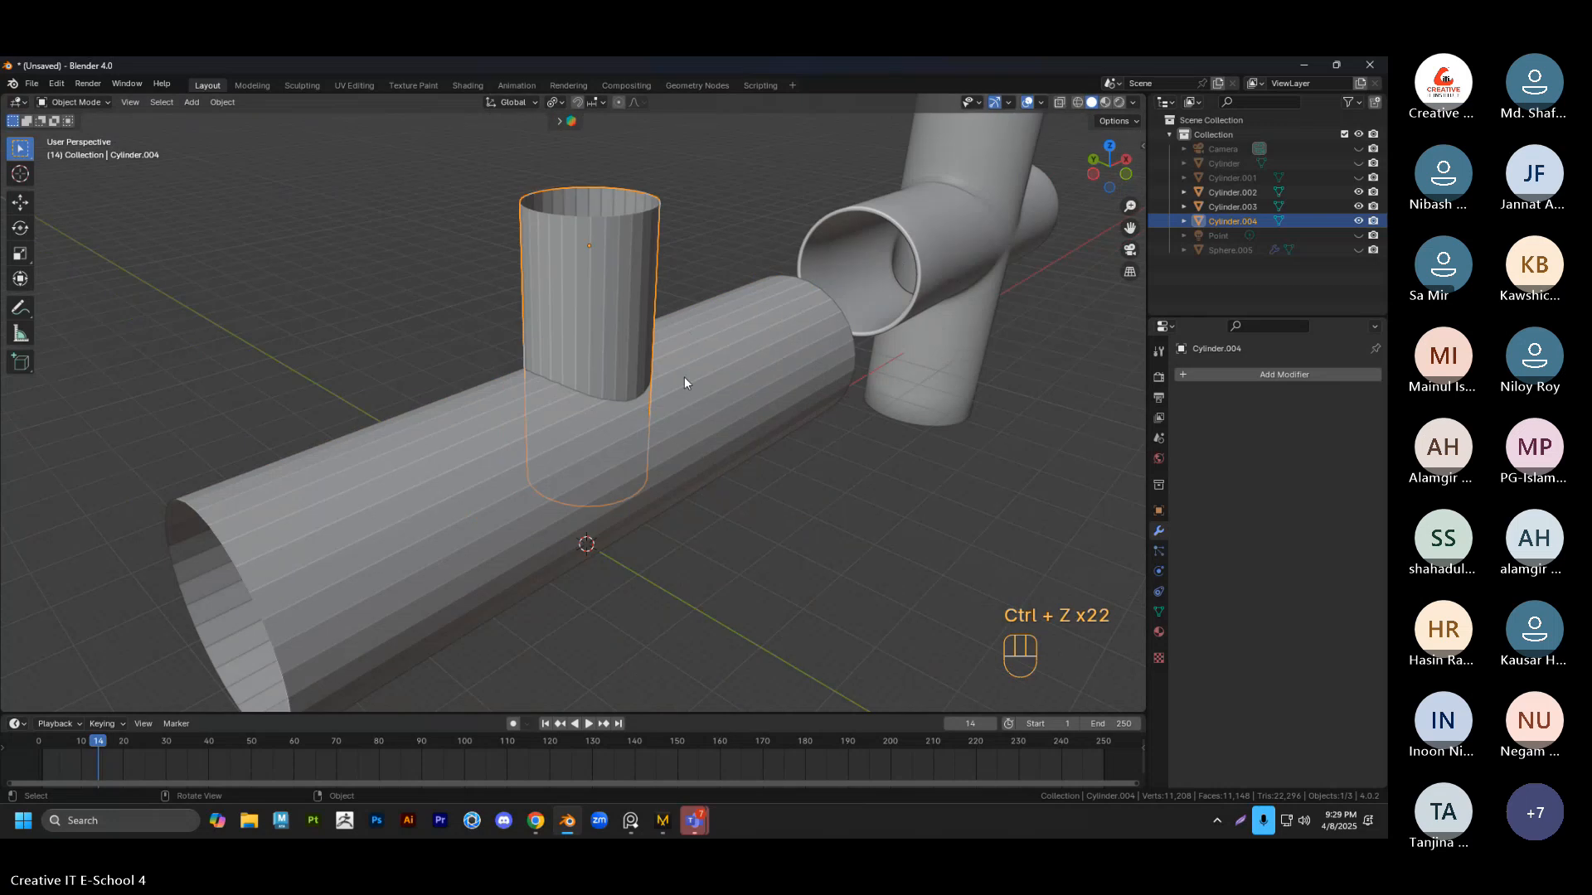
scroll(684, 377, "up", 1)
middle_click_drag(684, 377, 764, 401)
scroll(737, 383, "up", 1)
key("s")
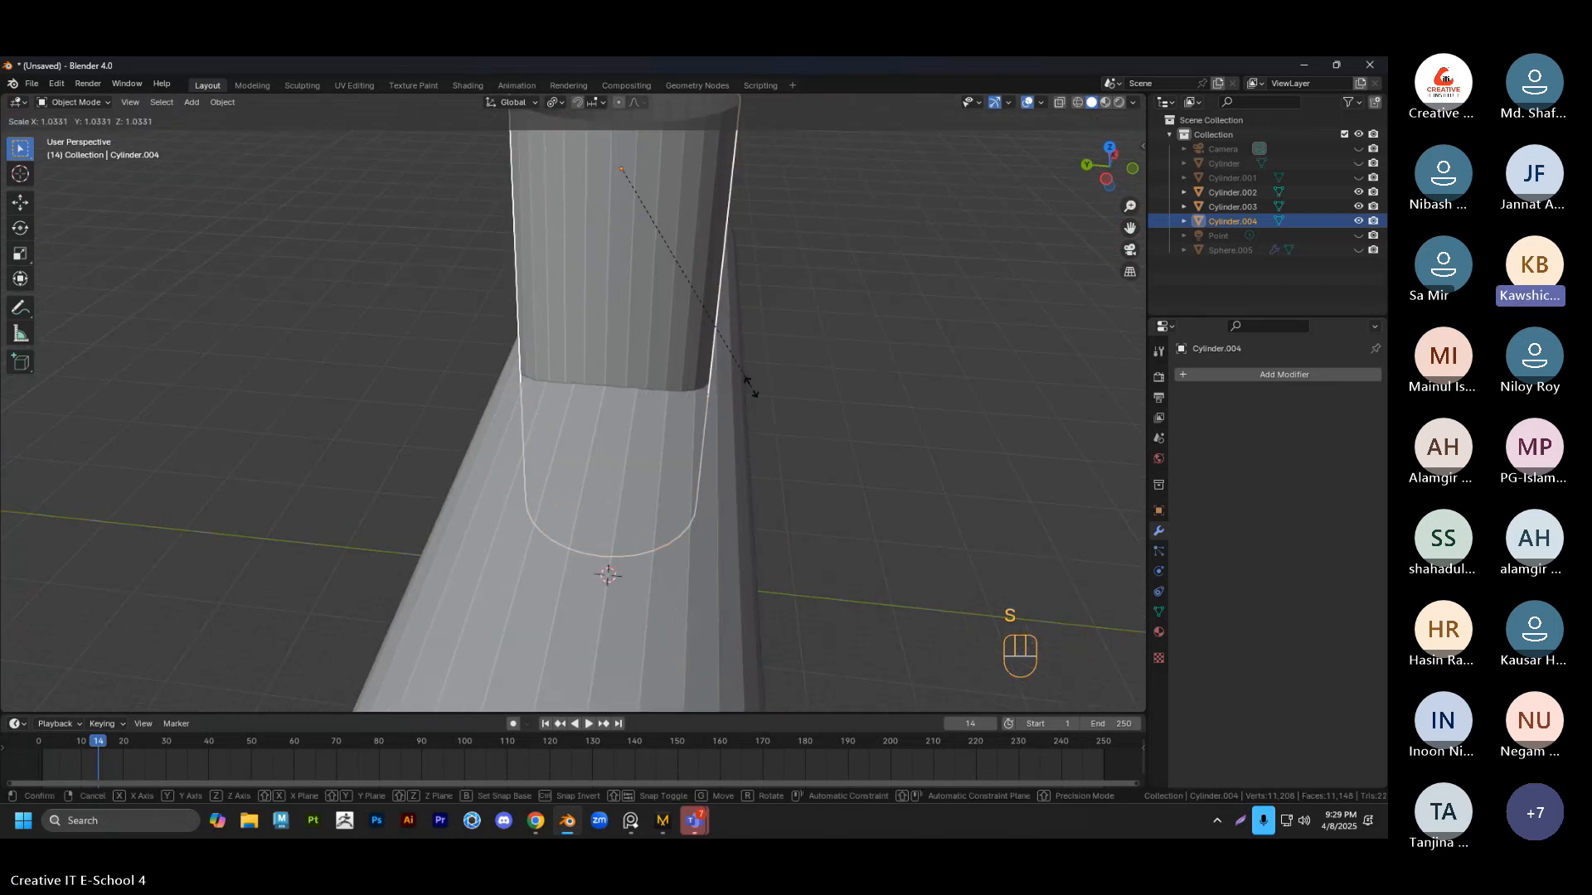
right_click(876, 413)
middle_click_drag(693, 300, 814, 400)
key("Delete")
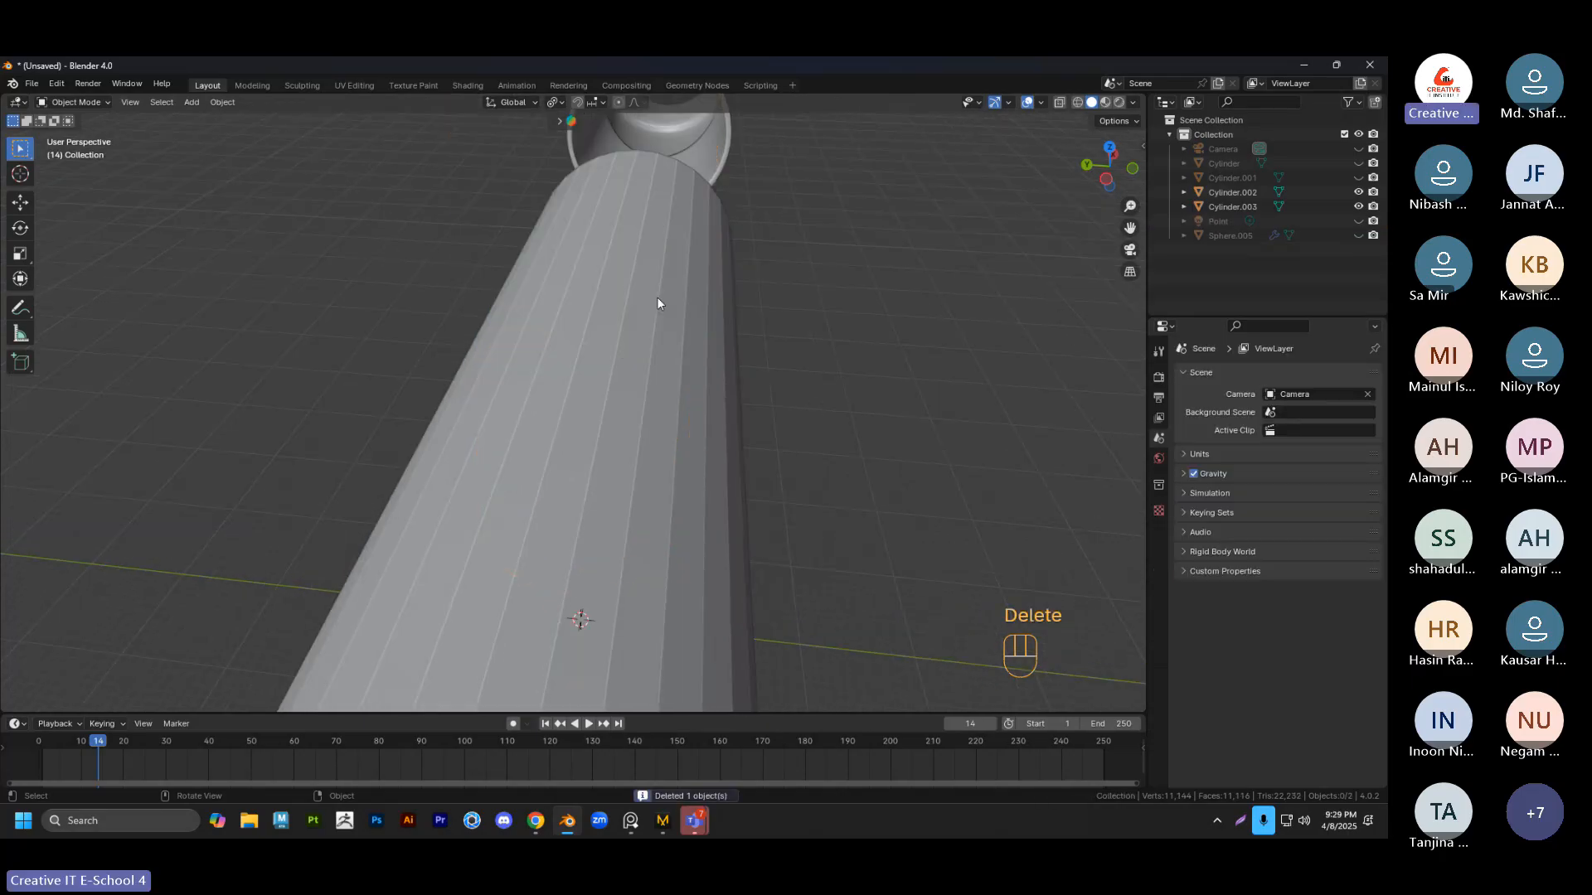
Try adding a cylinder scaled up about 6.48 times, and undo both the scaling and the cylinder
middle_click_drag(657, 303, 650, 306)
key("shift+a")
mouse_move(650, 307)
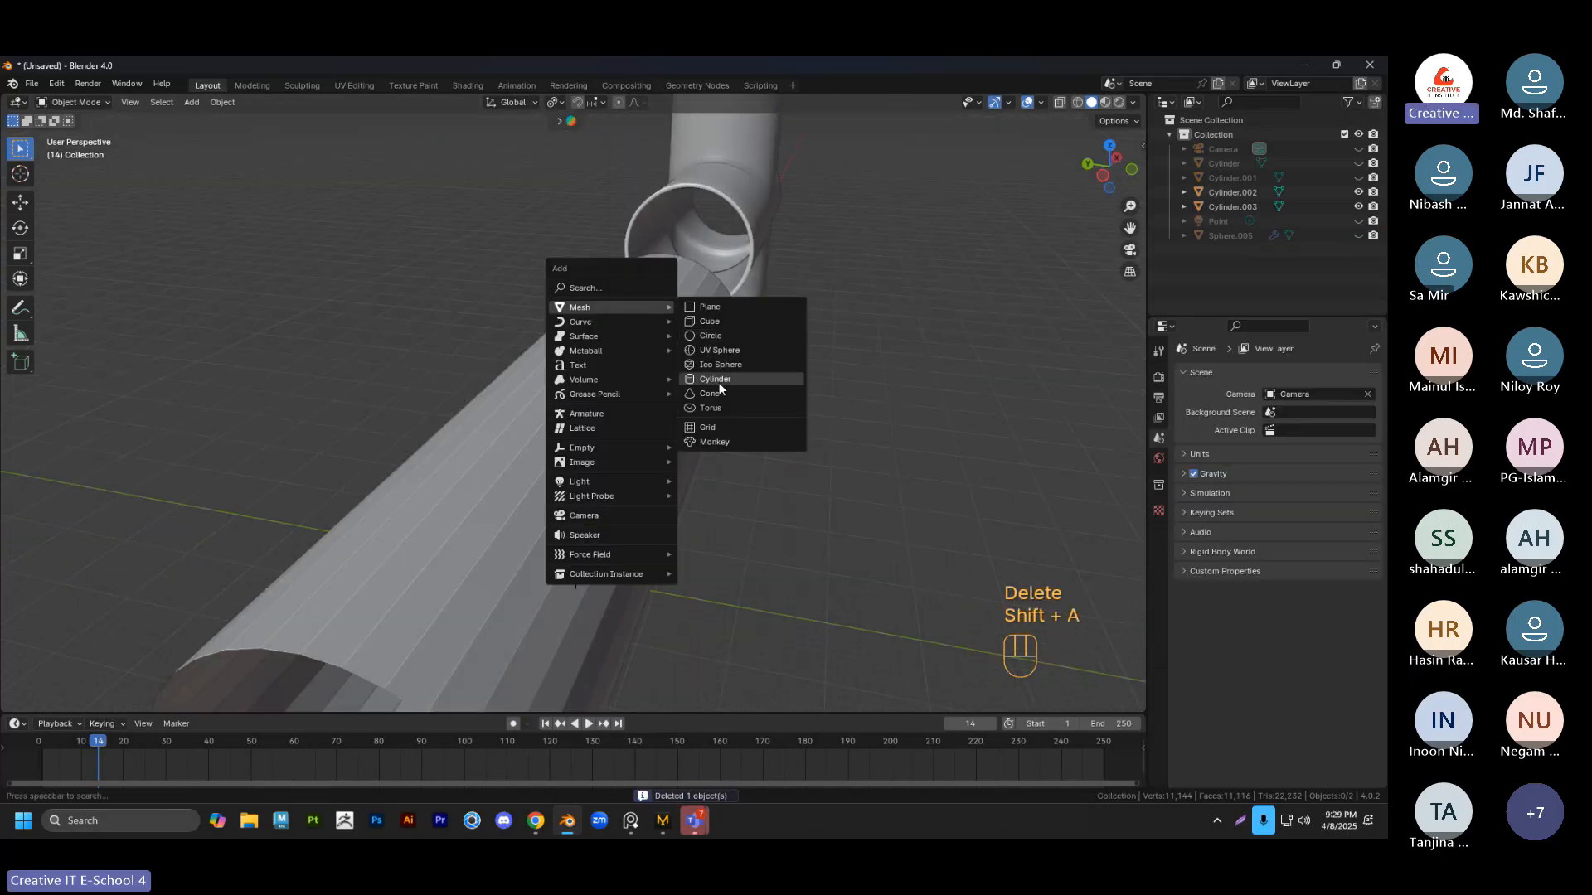
left_click(715, 379)
key("s")
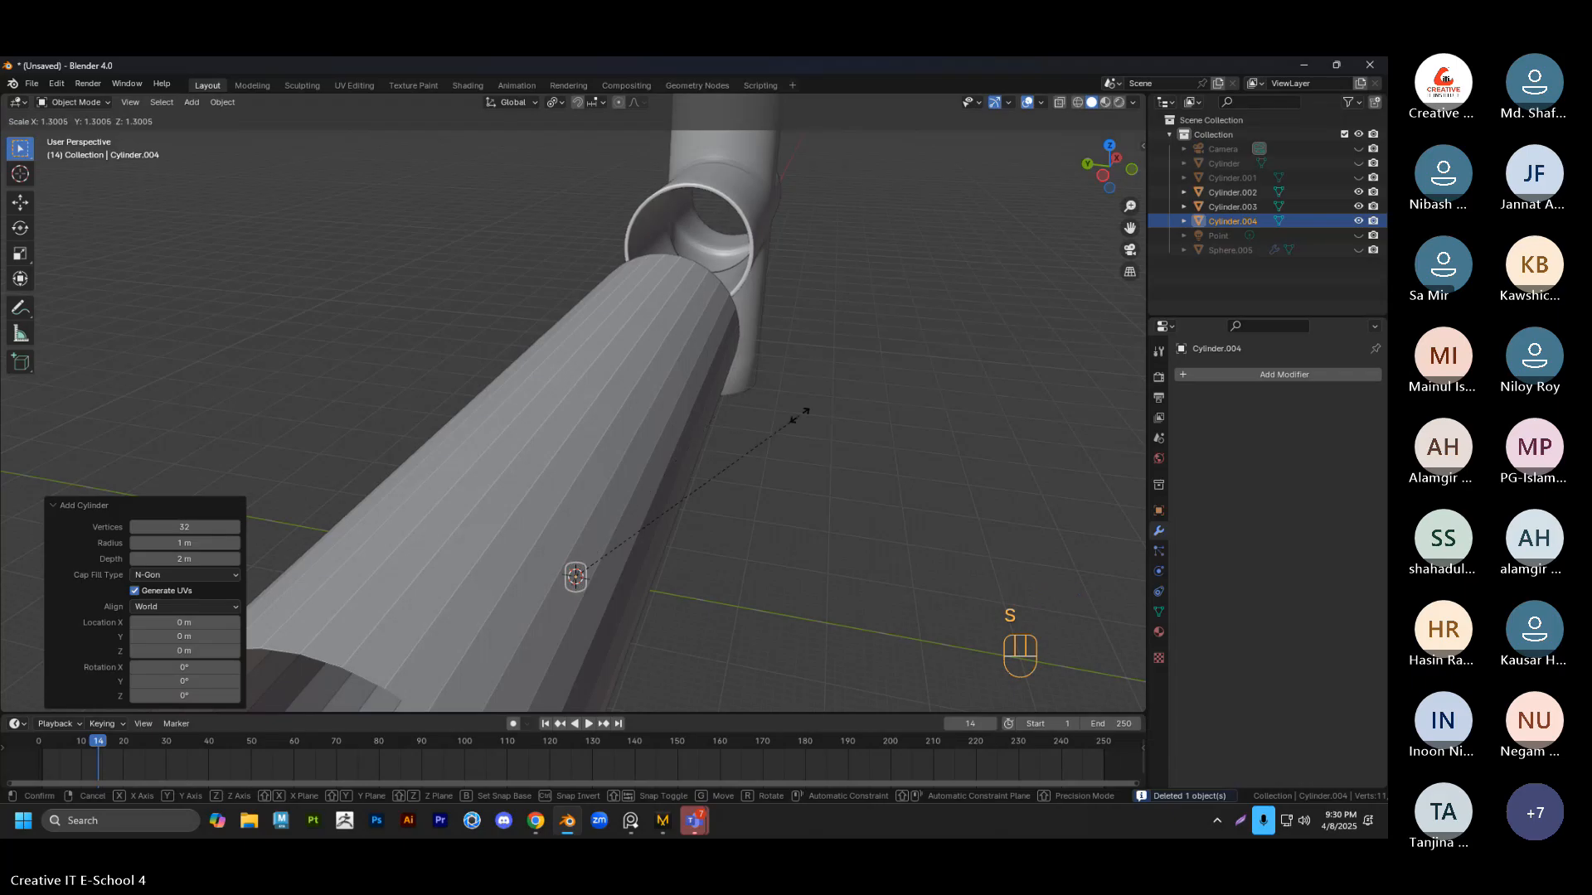
left_click(695, 427)
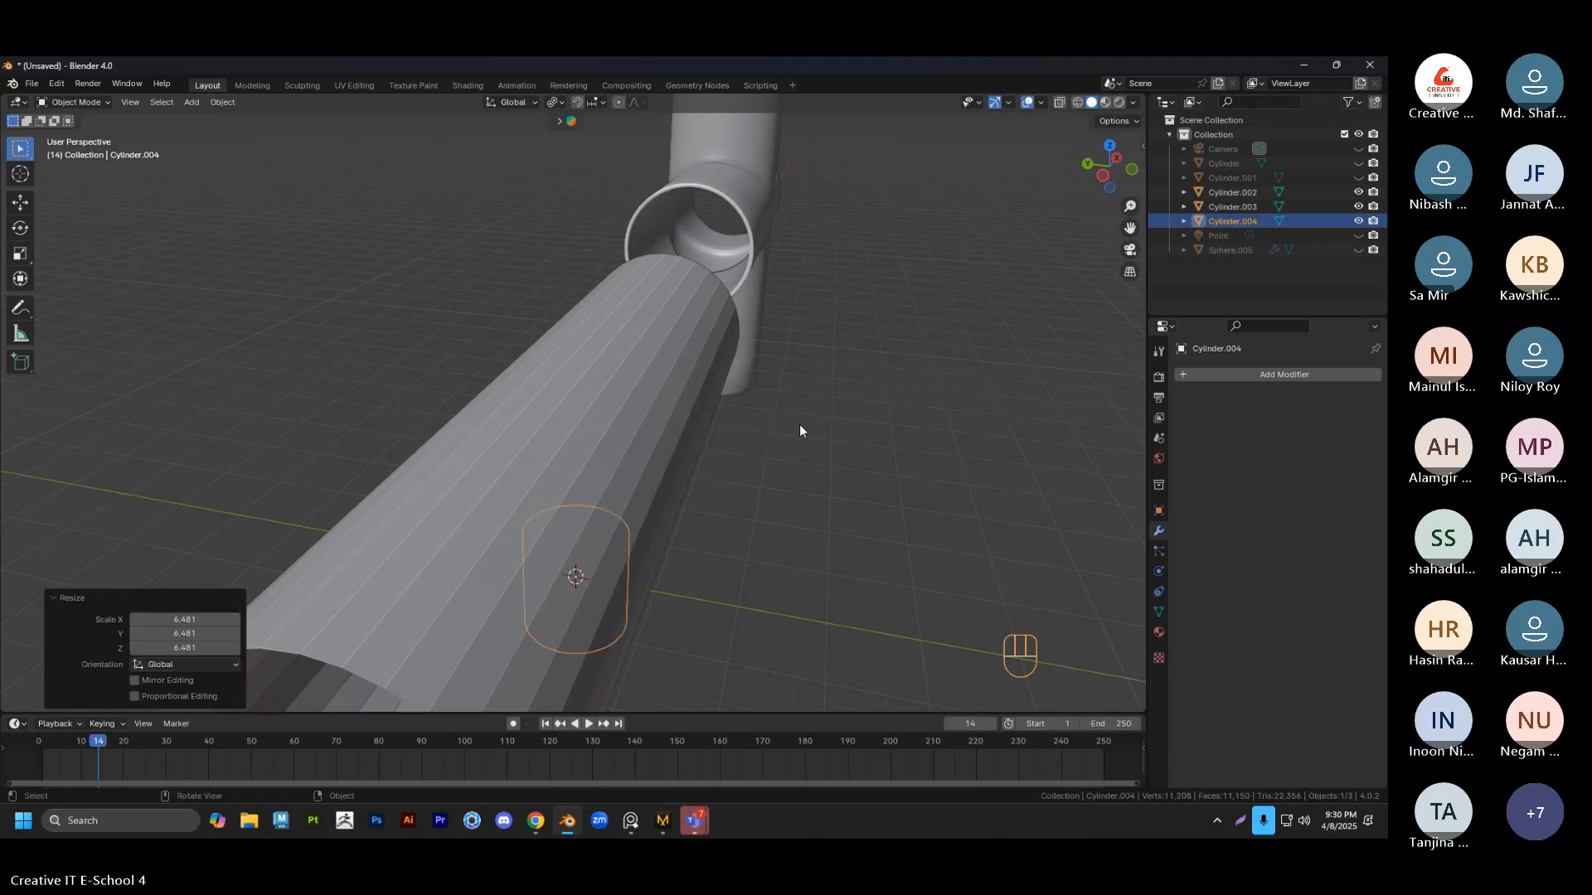
key("ctrl+z")
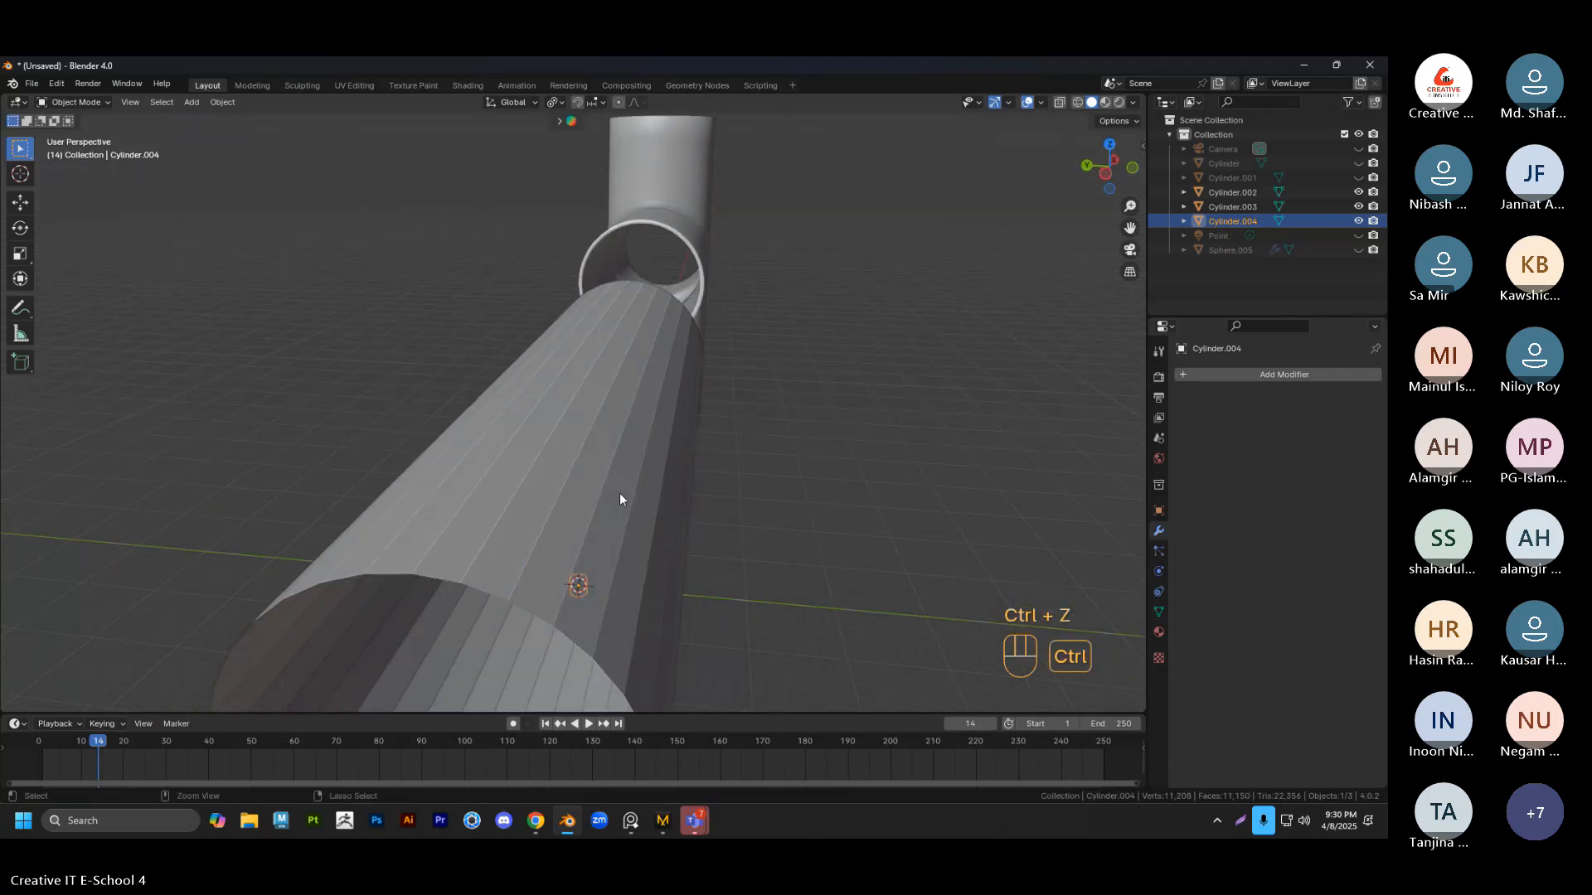
key("ctrl+z")
key("shift+a")
left_click(694, 493)
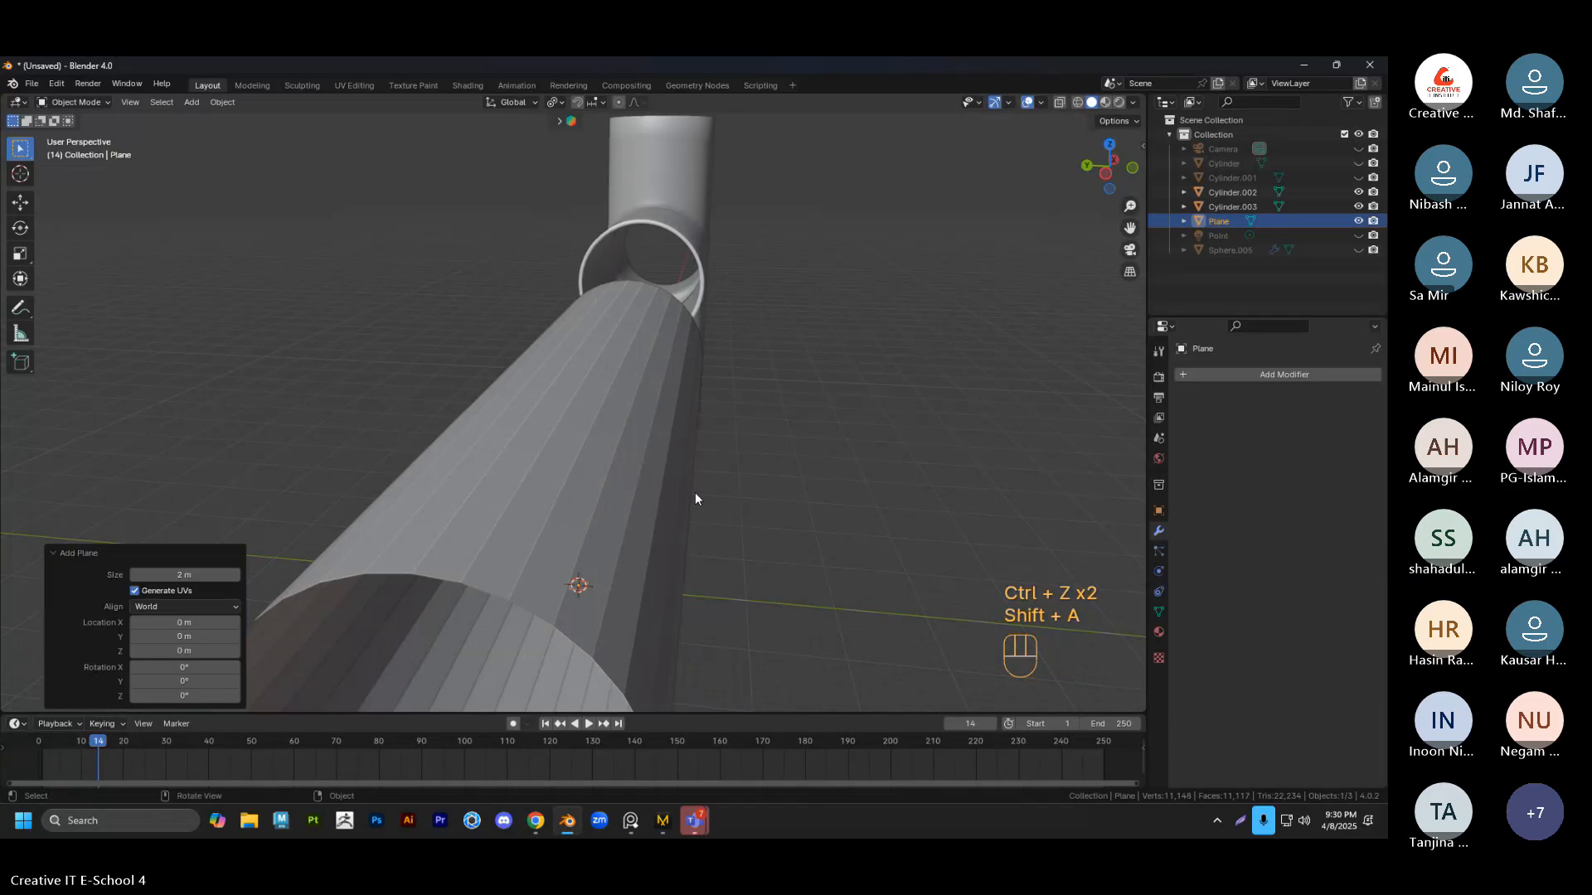
key("ctrl+z")
Add a vertical cylinder with a radius of 10.9 m, a depth of about 26.5 m and a Z location of 22.7 m
key("shift+a")
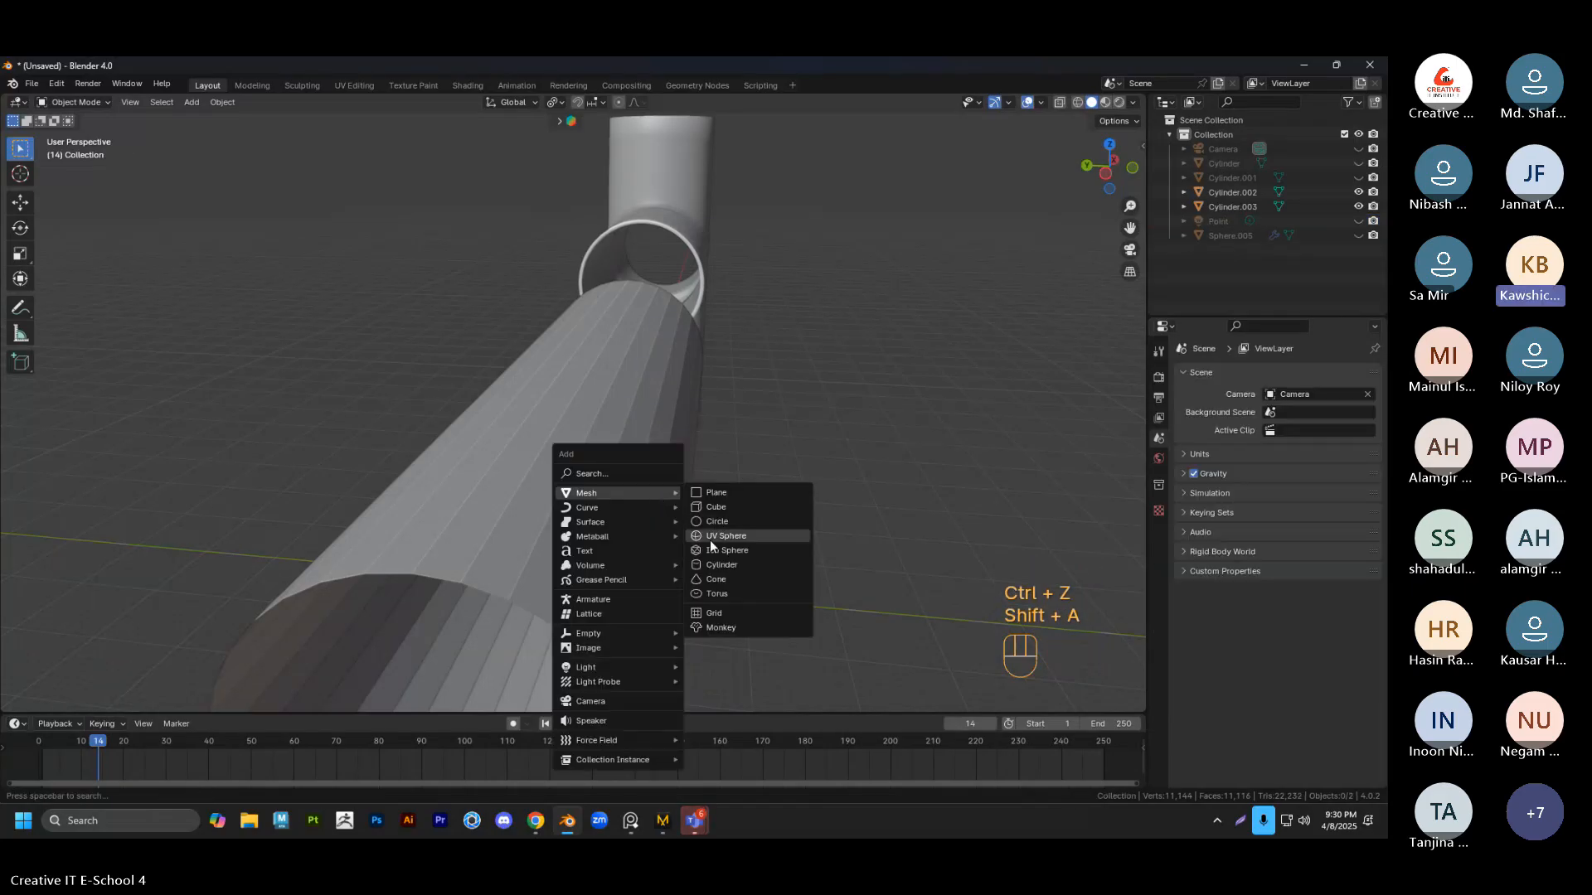
left_click(716, 564)
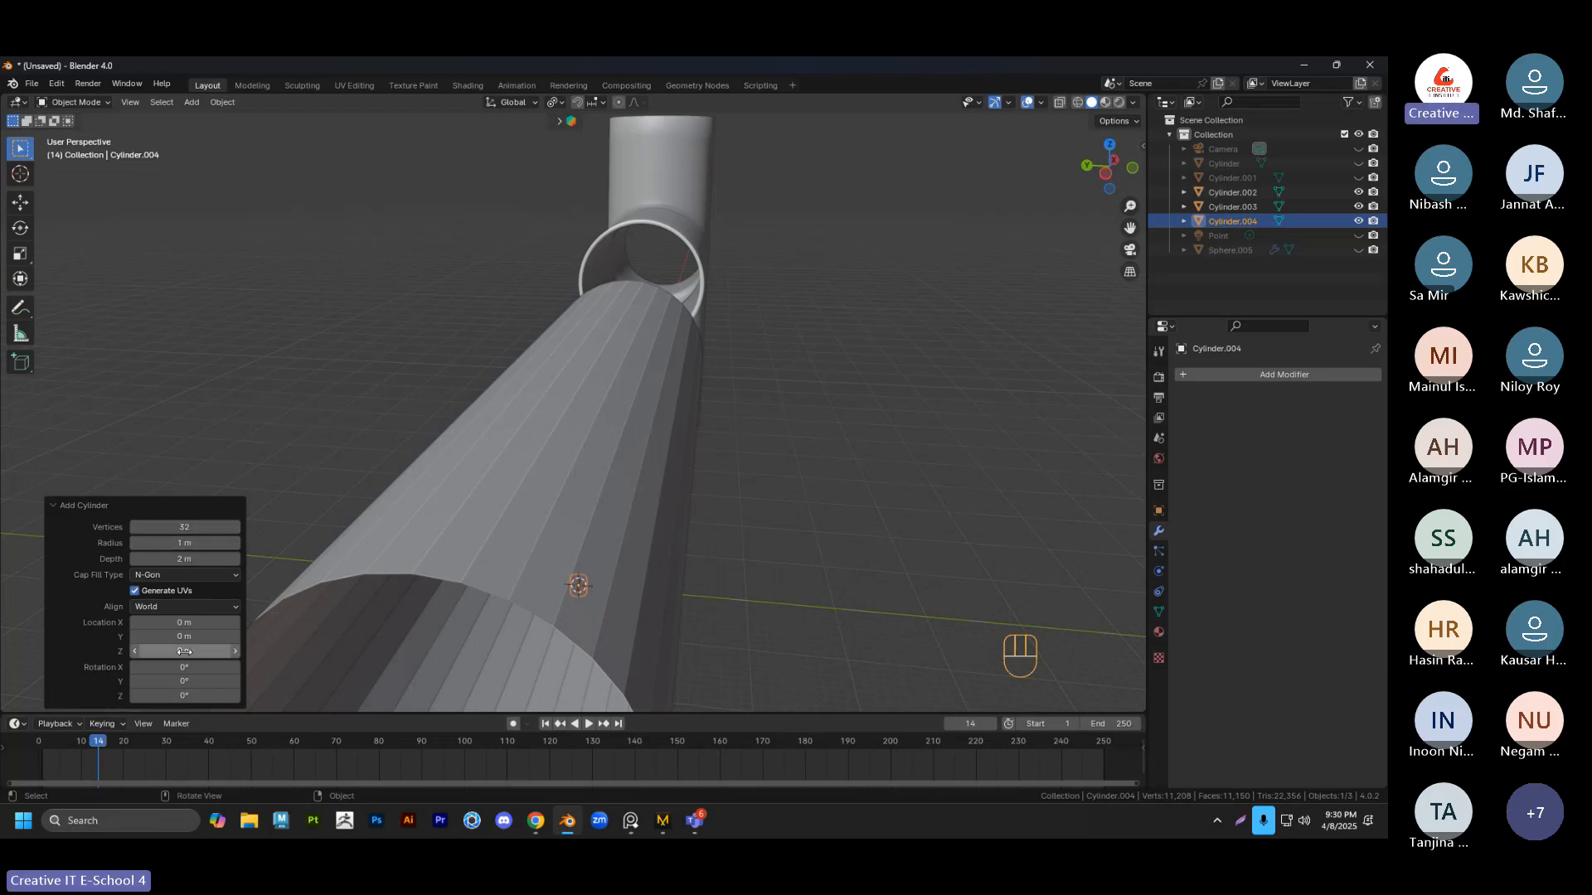
left_click_drag(185, 651, 639, 418)
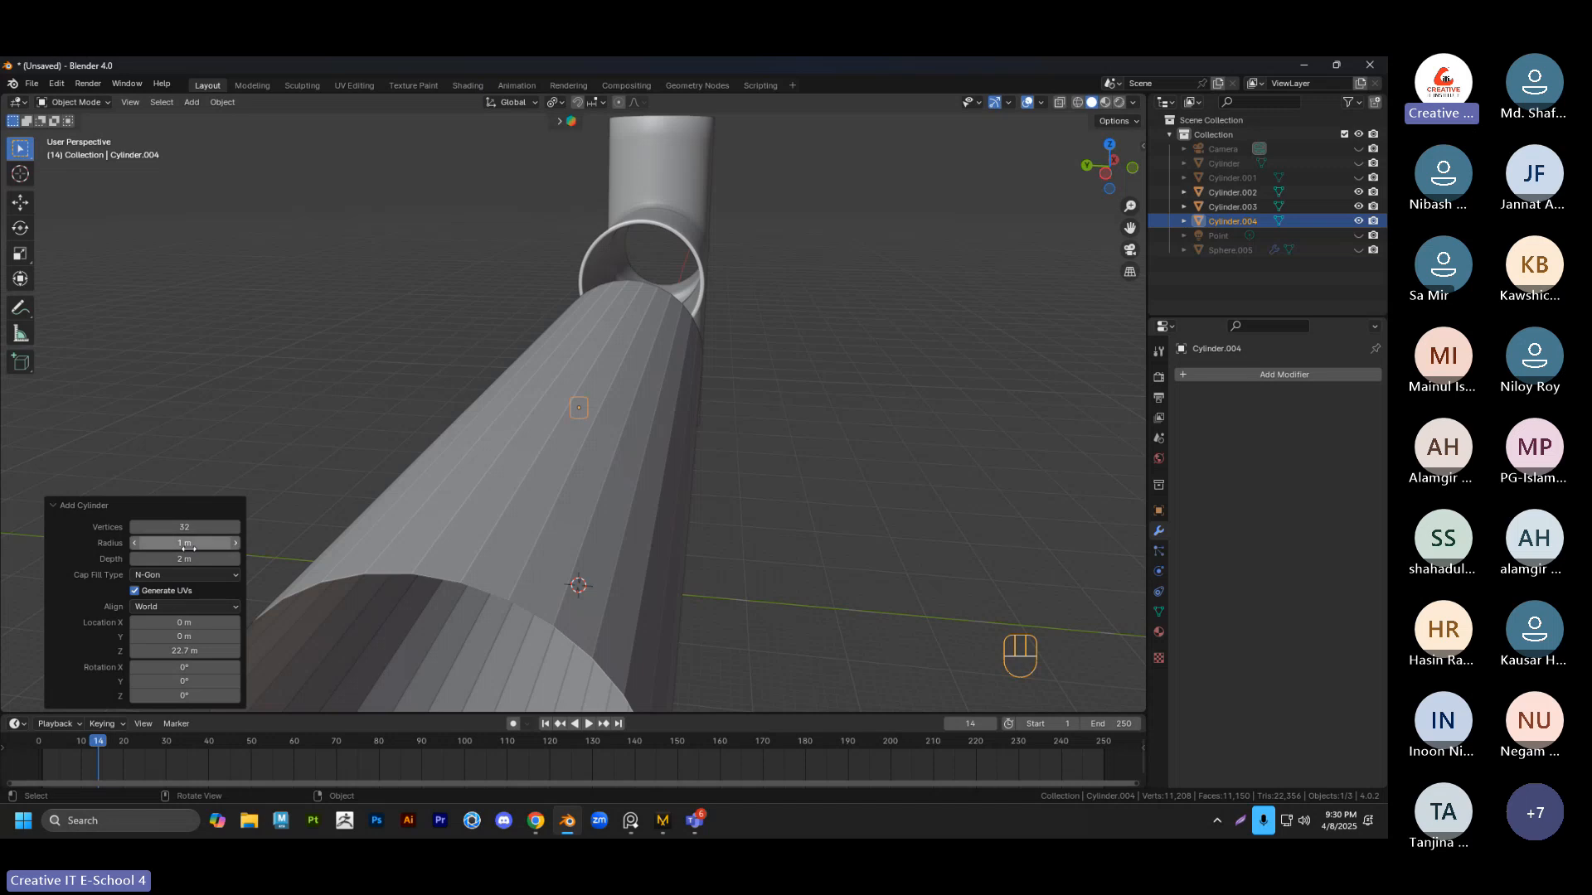
left_click_drag(184, 544, 69, 552)
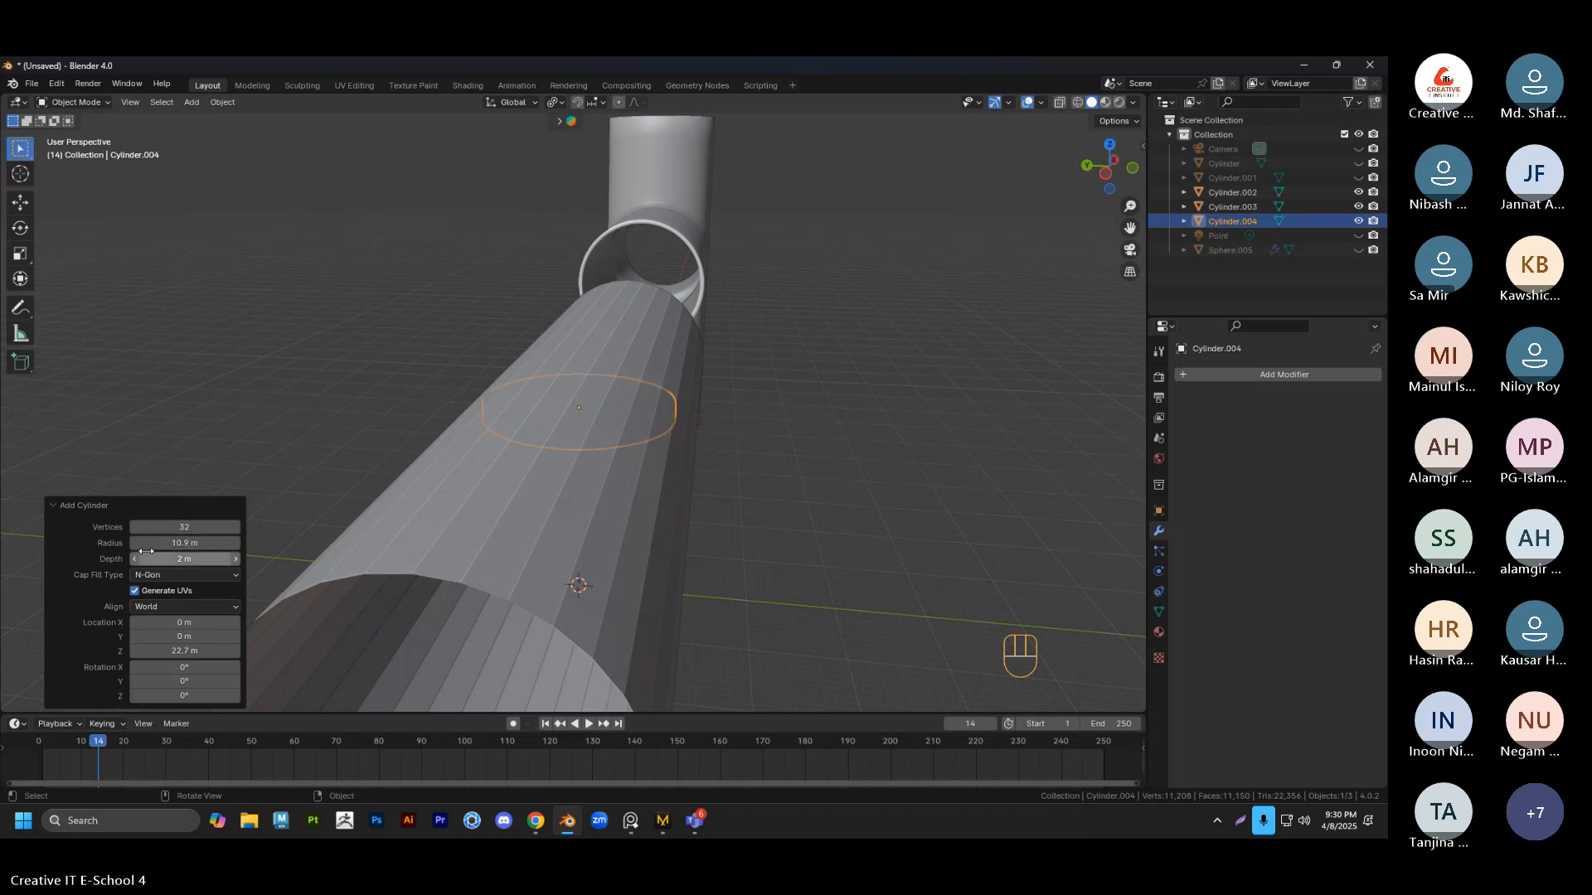
left_click_drag(184, 559, 862, 659)
scroll(335, 345, "up", 3)
middle_click_drag(603, 412, 624, 441)
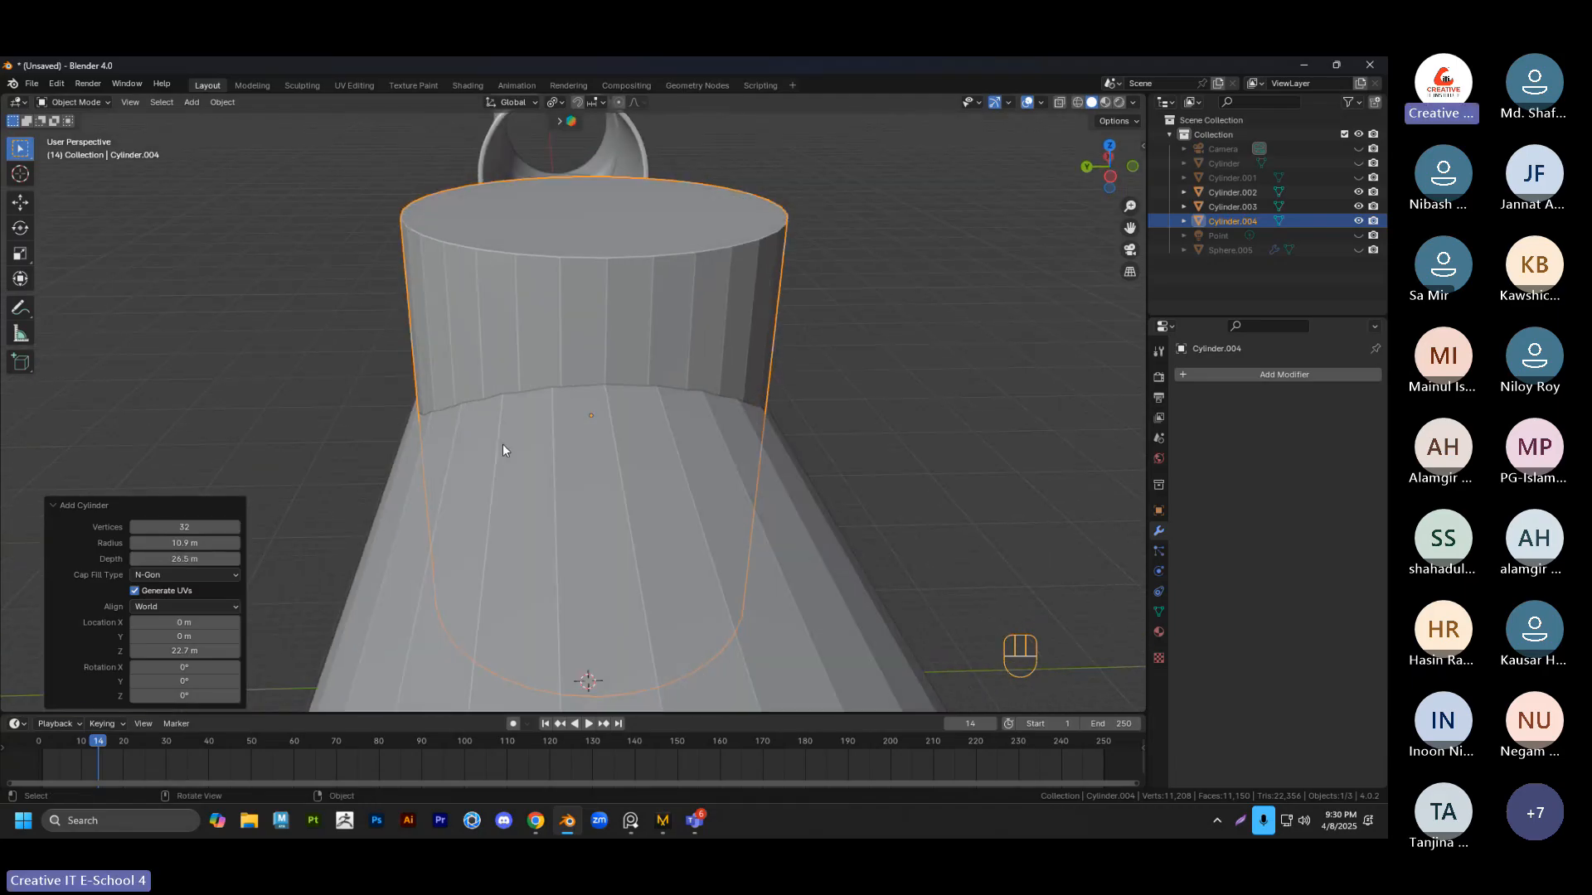
Set the new vertical cylinder to 24 vertices and a radius of 9.73 m
left_click_drag(209, 527, 175, 526)
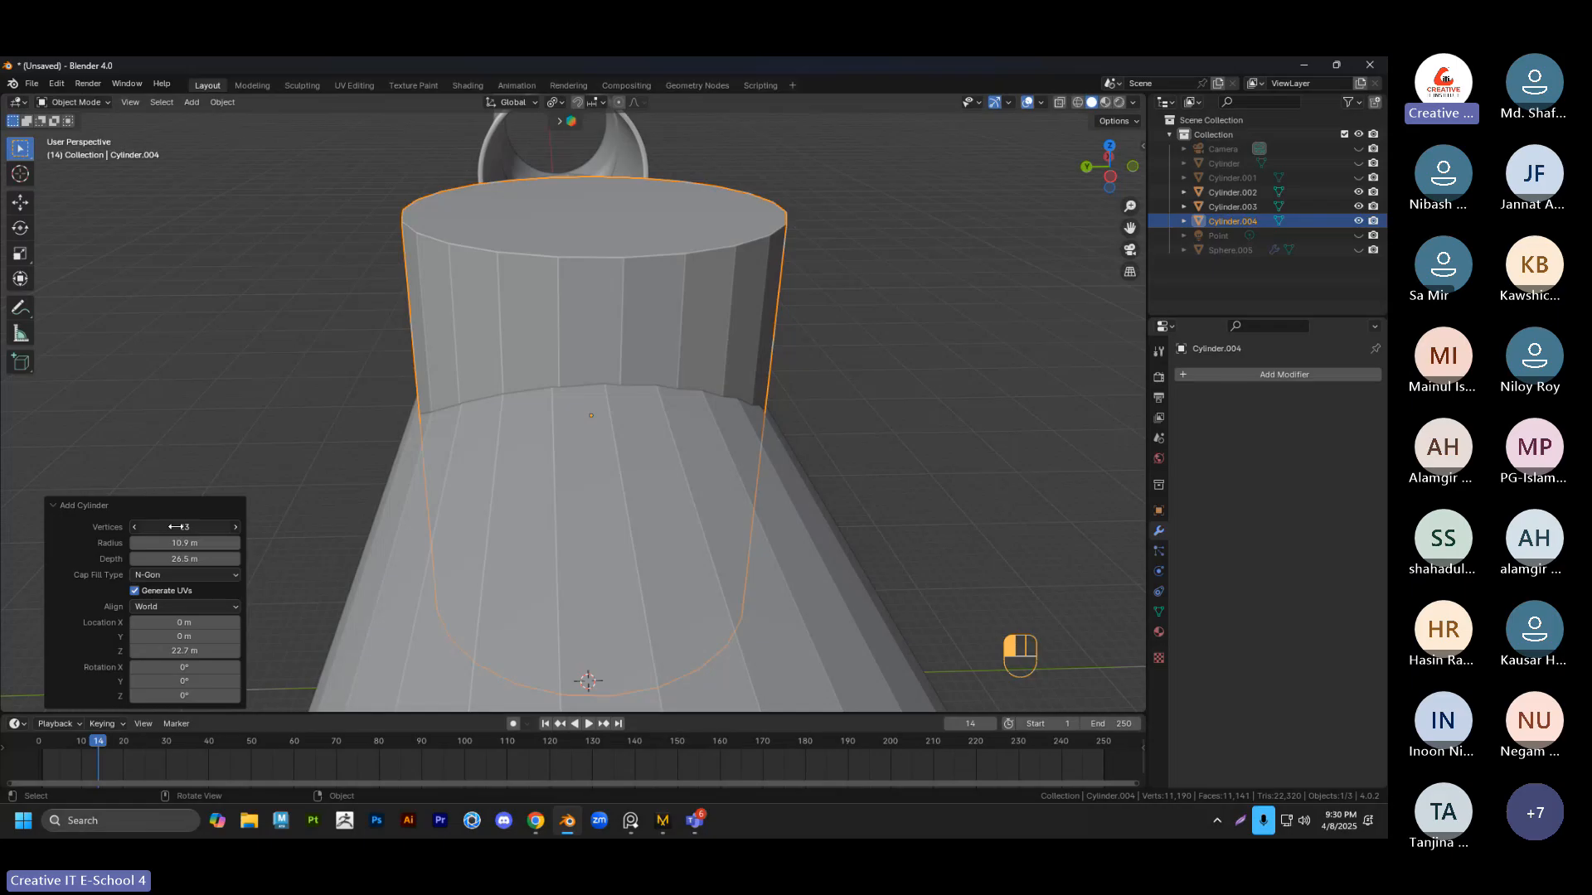
left_click(190, 554)
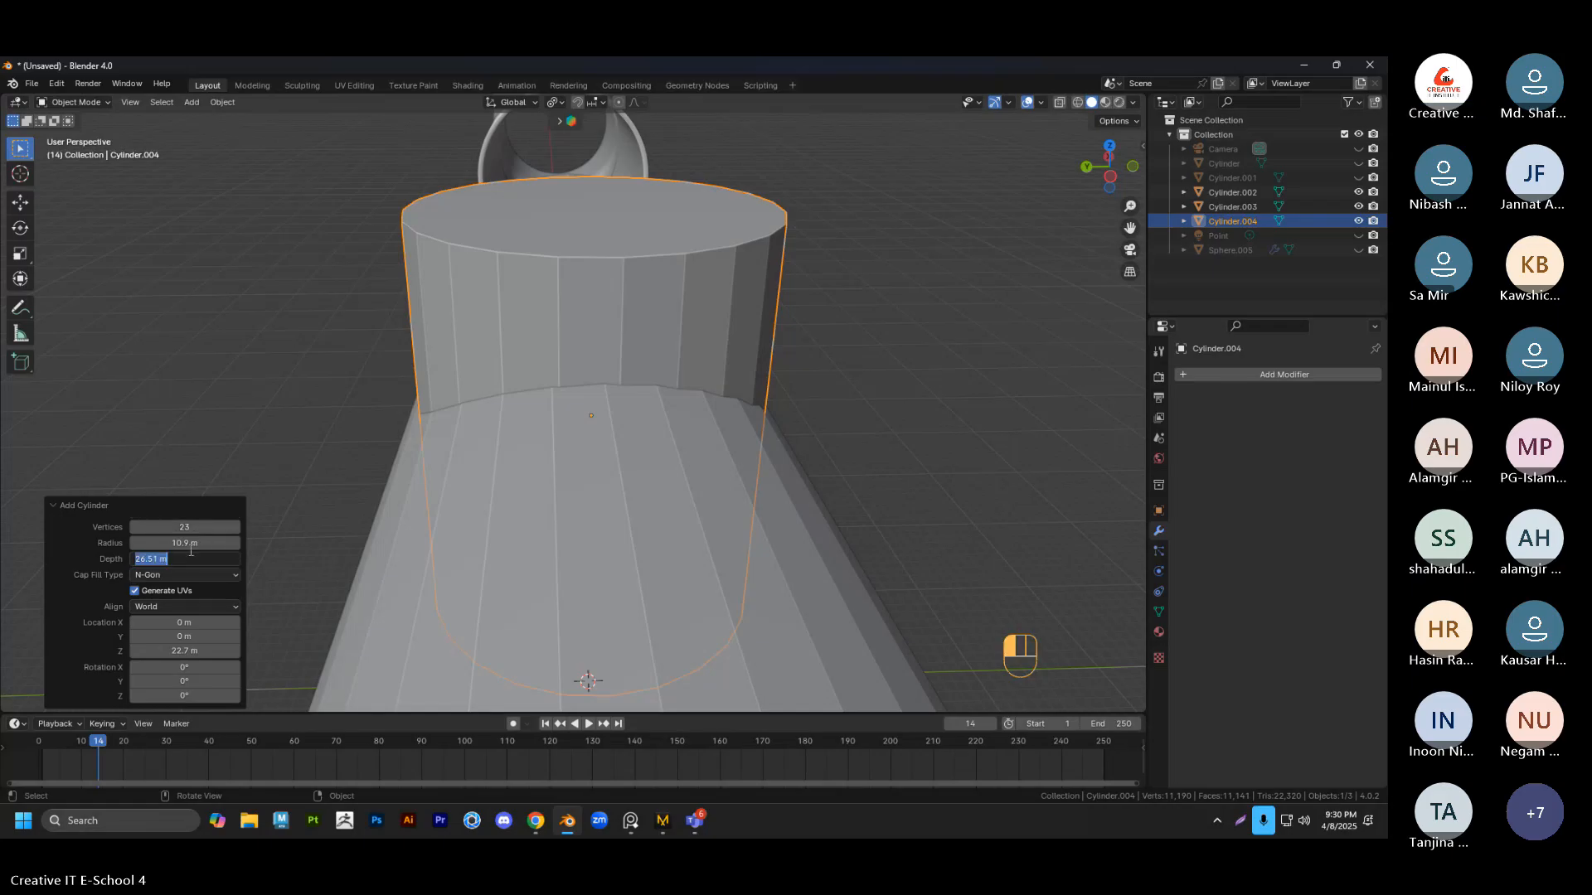
left_click(190, 544)
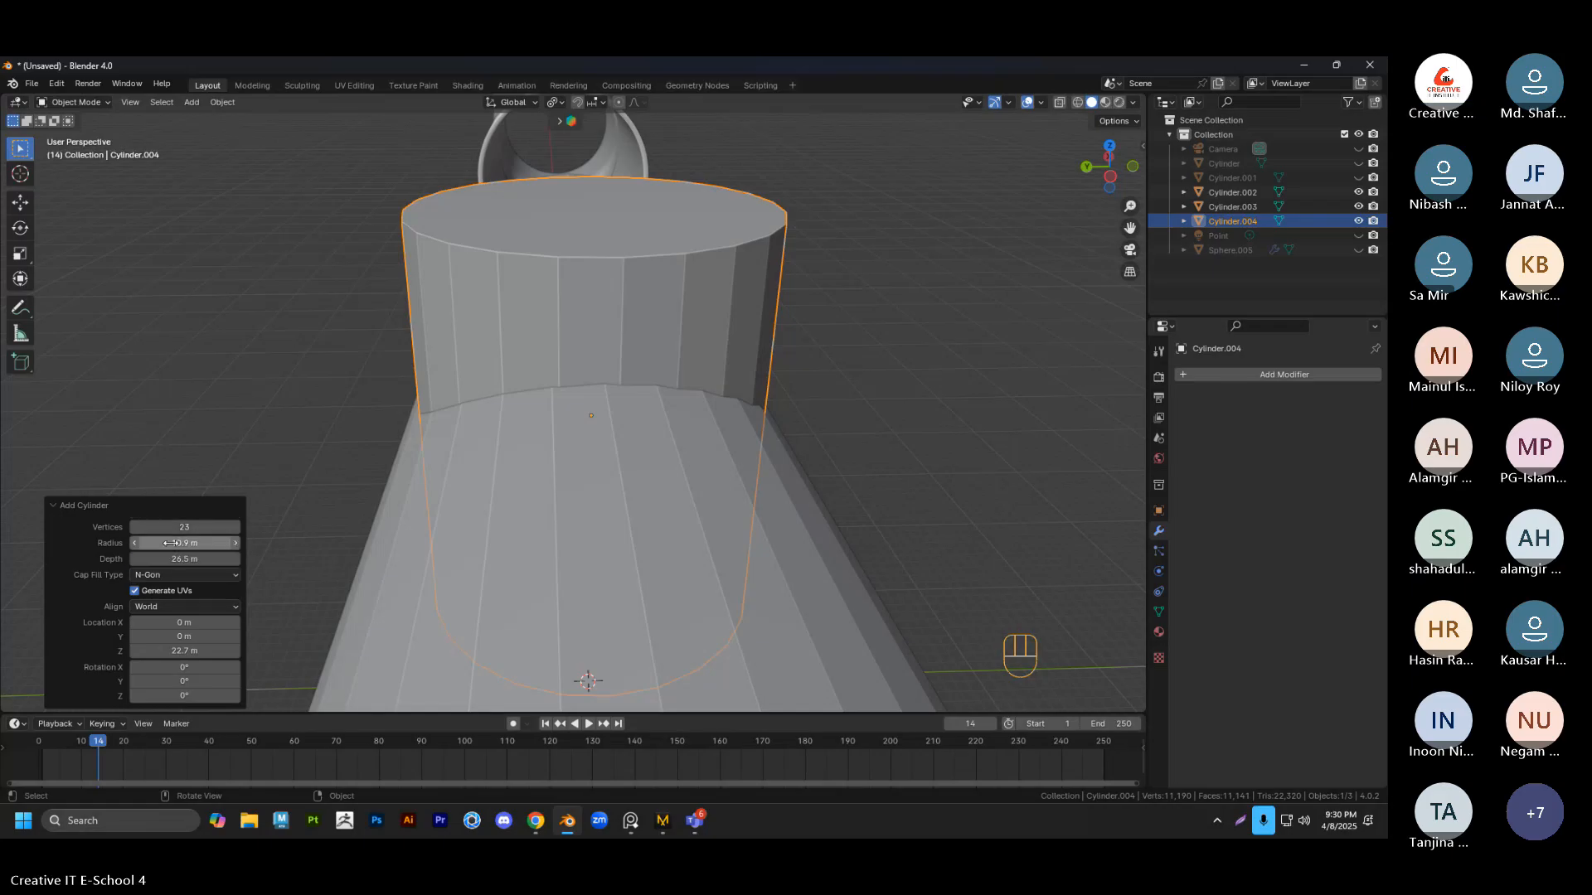
left_click_drag(170, 543, 124, 544)
middle_click_drag(456, 541, 630, 499)
scroll(630, 497, "up", 2)
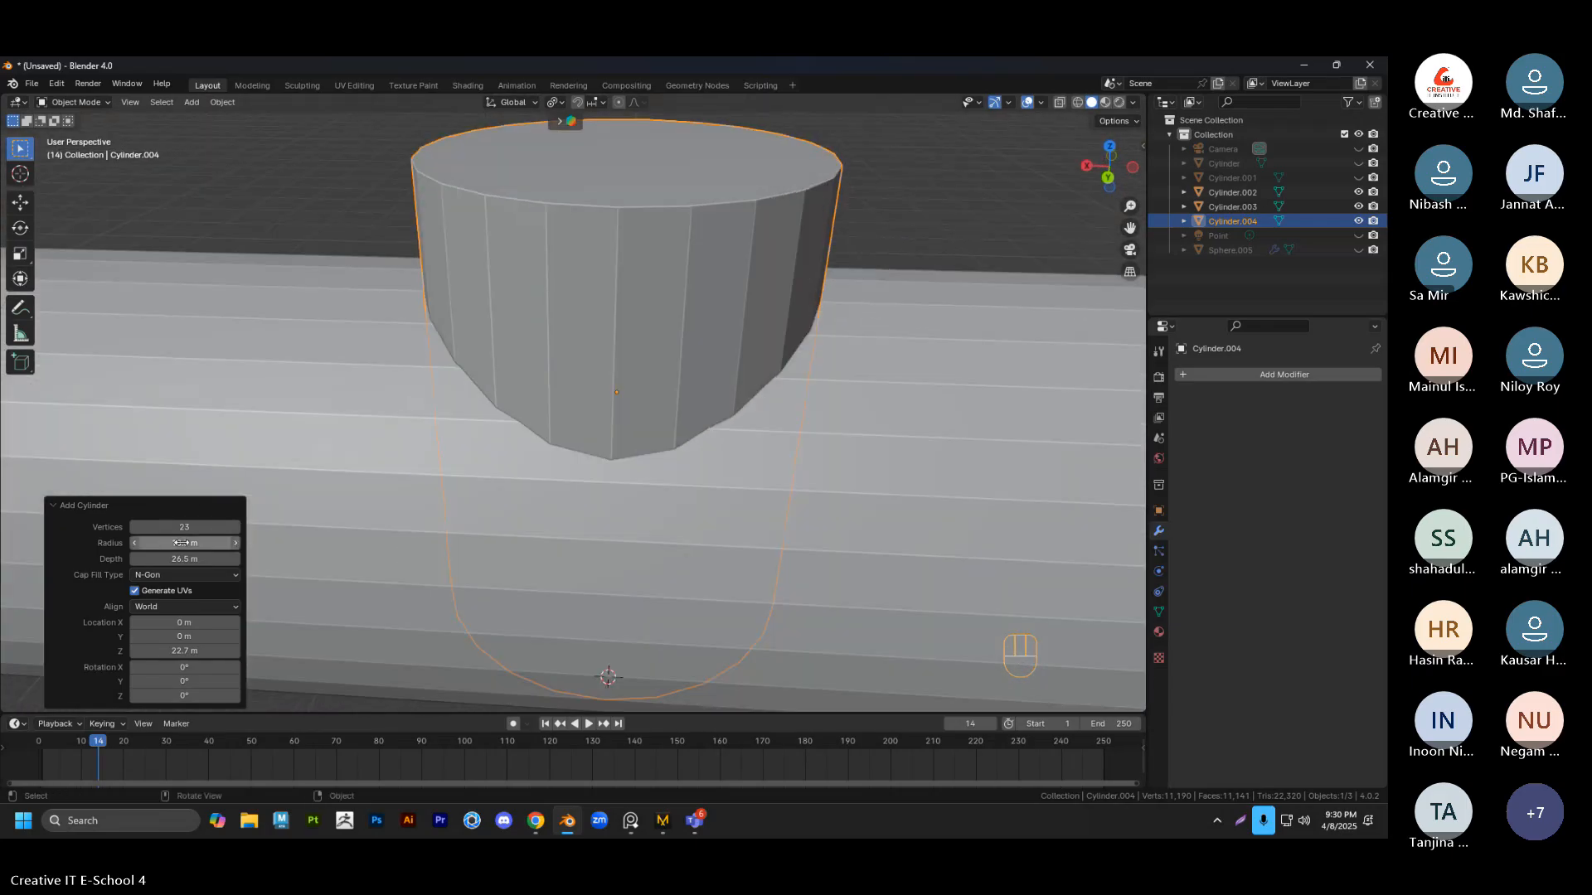
left_click_drag(162, 545, 149, 544)
middle_click_drag(320, 490, 652, 478)
left_click_drag(183, 528, 195, 527)
middle_click_drag(431, 527, 378, 494)
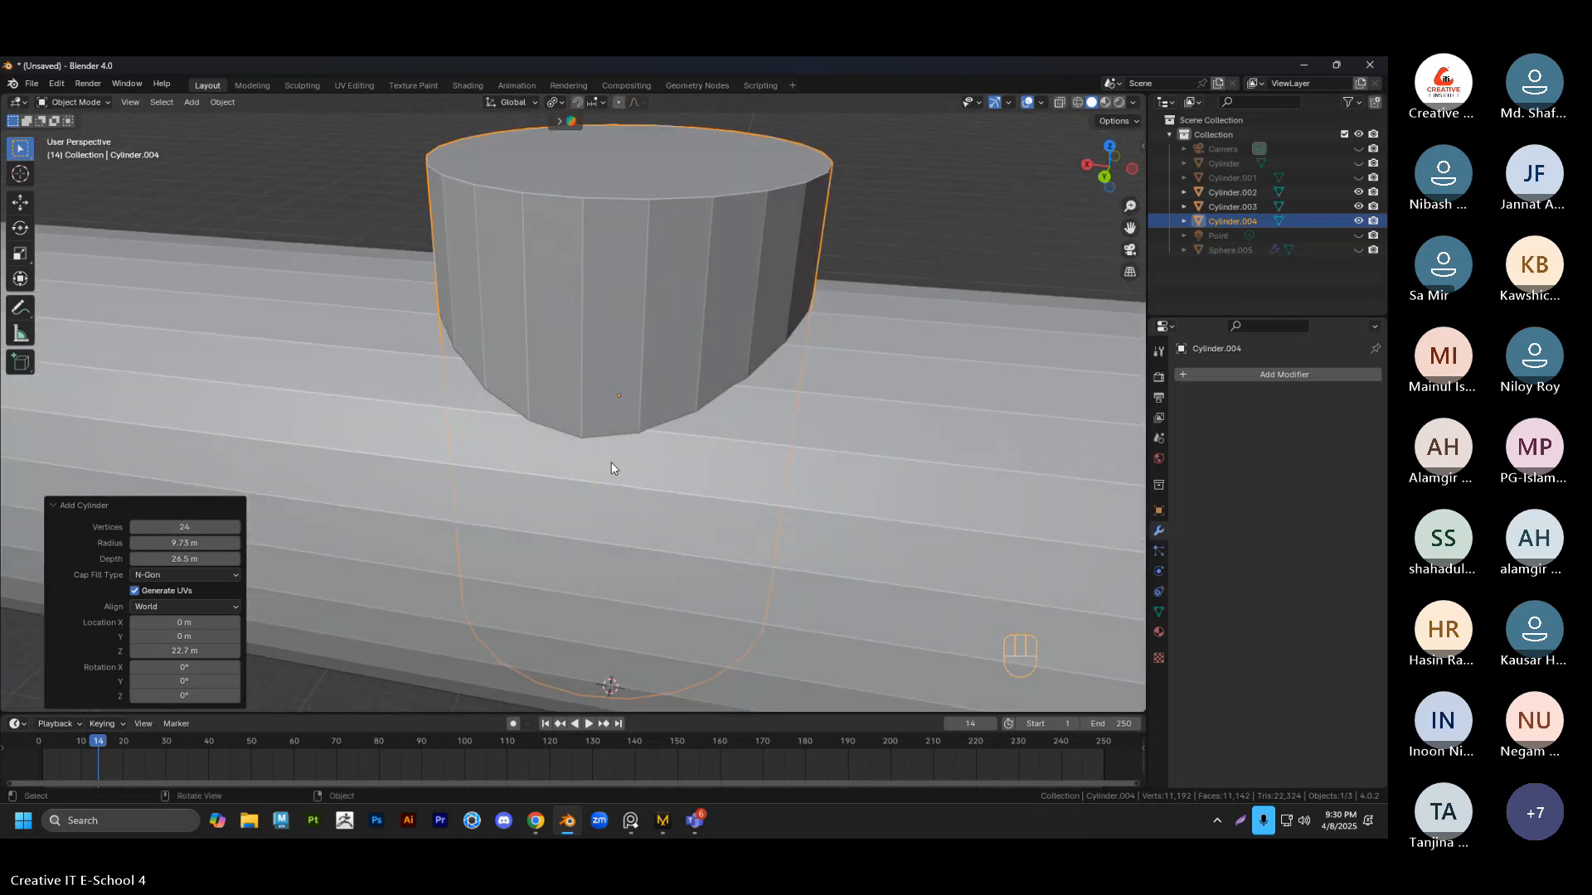
middle_click_drag(610, 461, 561, 454)
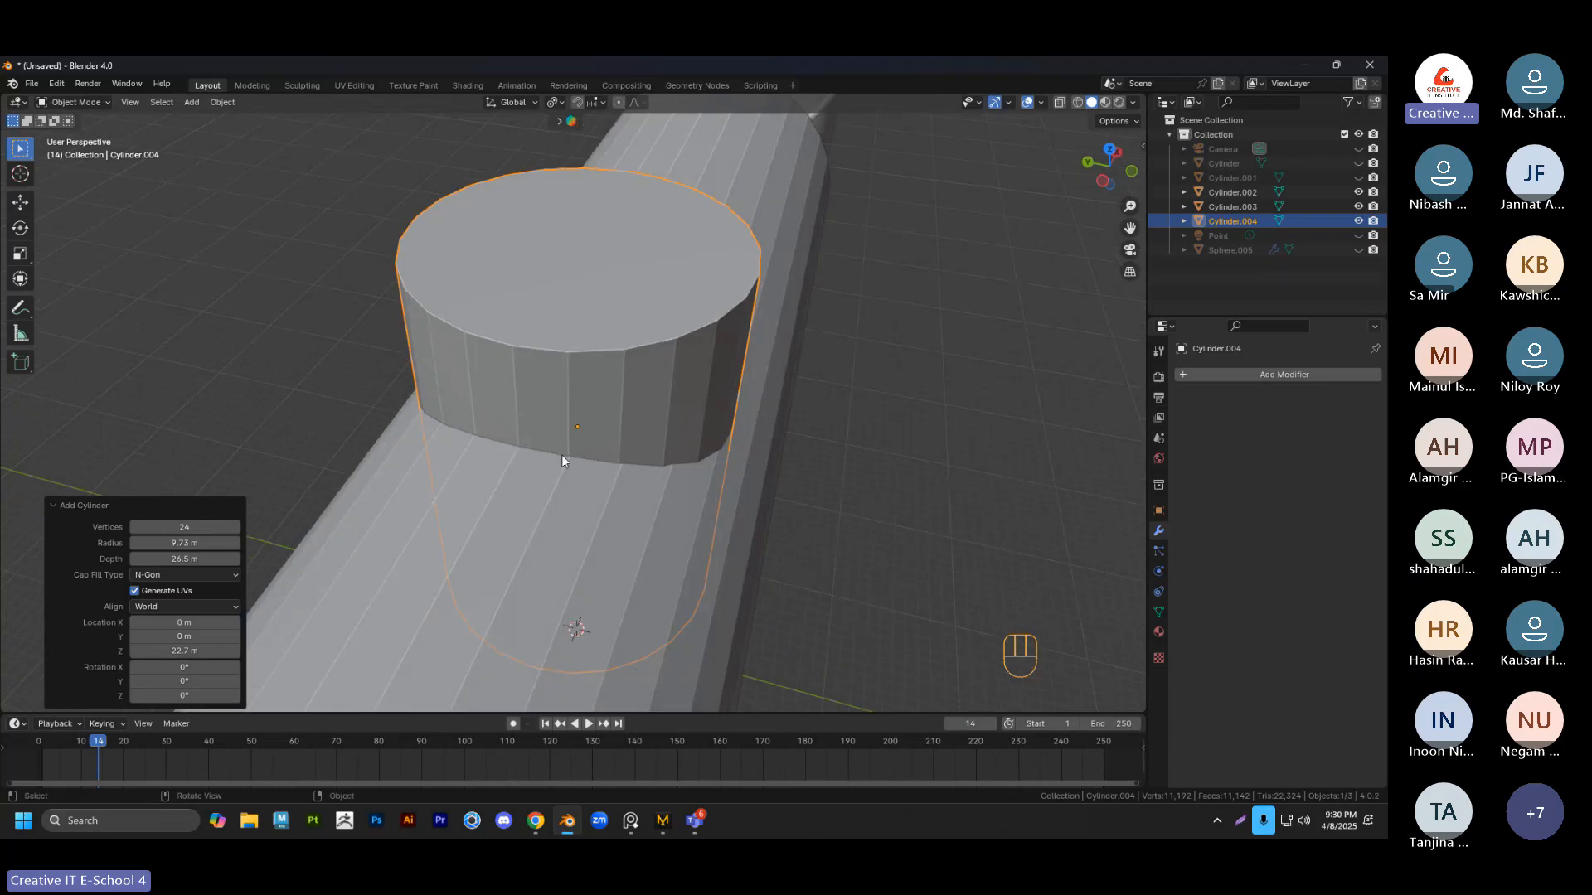
Examine from several sides how the vertical cylinder's edges meet the horizontal cylinder
scroll(561, 455, "down", 4)
middle_click_drag(705, 423, 629, 393)
key("alt+a")
middle_click_drag(724, 489, 659, 474)
left_click(605, 381)
scroll(605, 381, "up", 4)
key("alt+a")
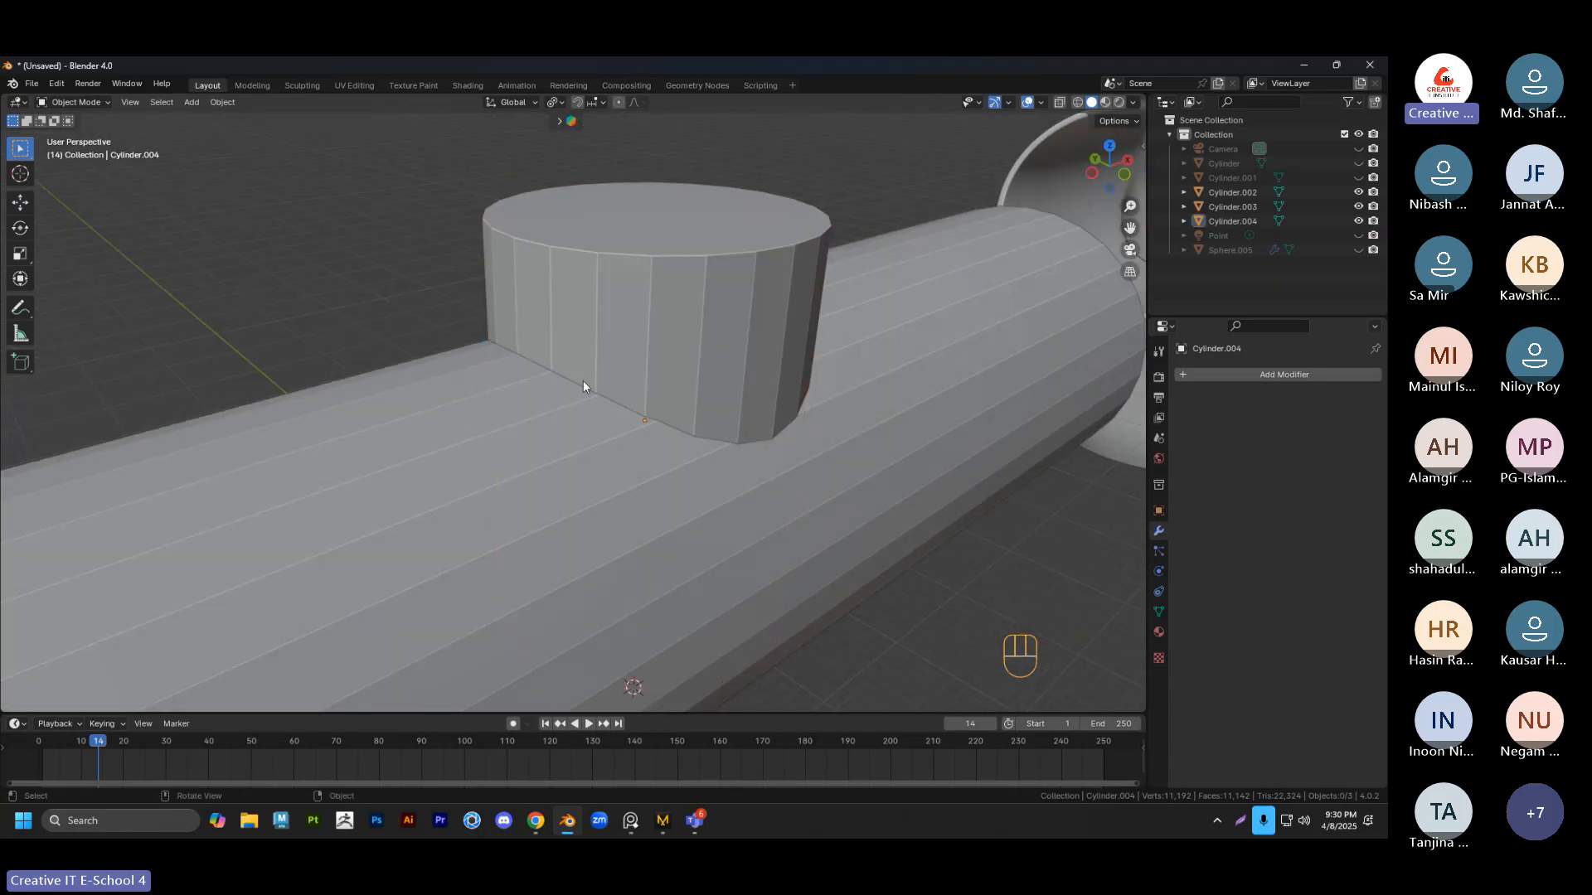
middle_click_drag(643, 408, 646, 444)
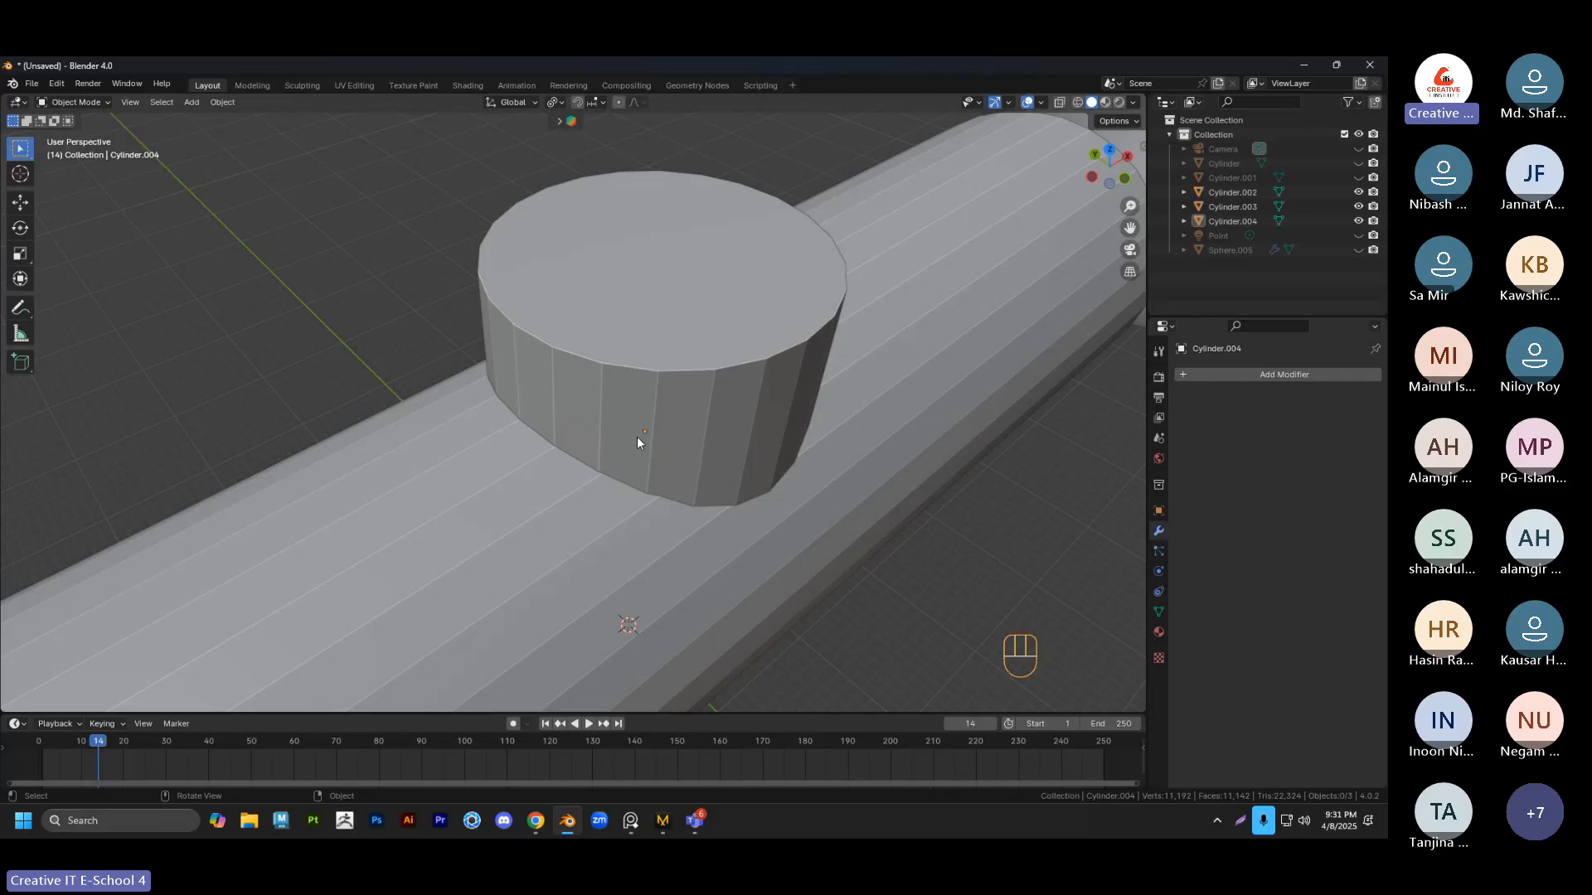
mouse_move(665, 450)
middle_mouse_down()
mouse_move(648, 400)
mouse_move(655, 426)
middle_mouse_up()
left_click(648, 400)
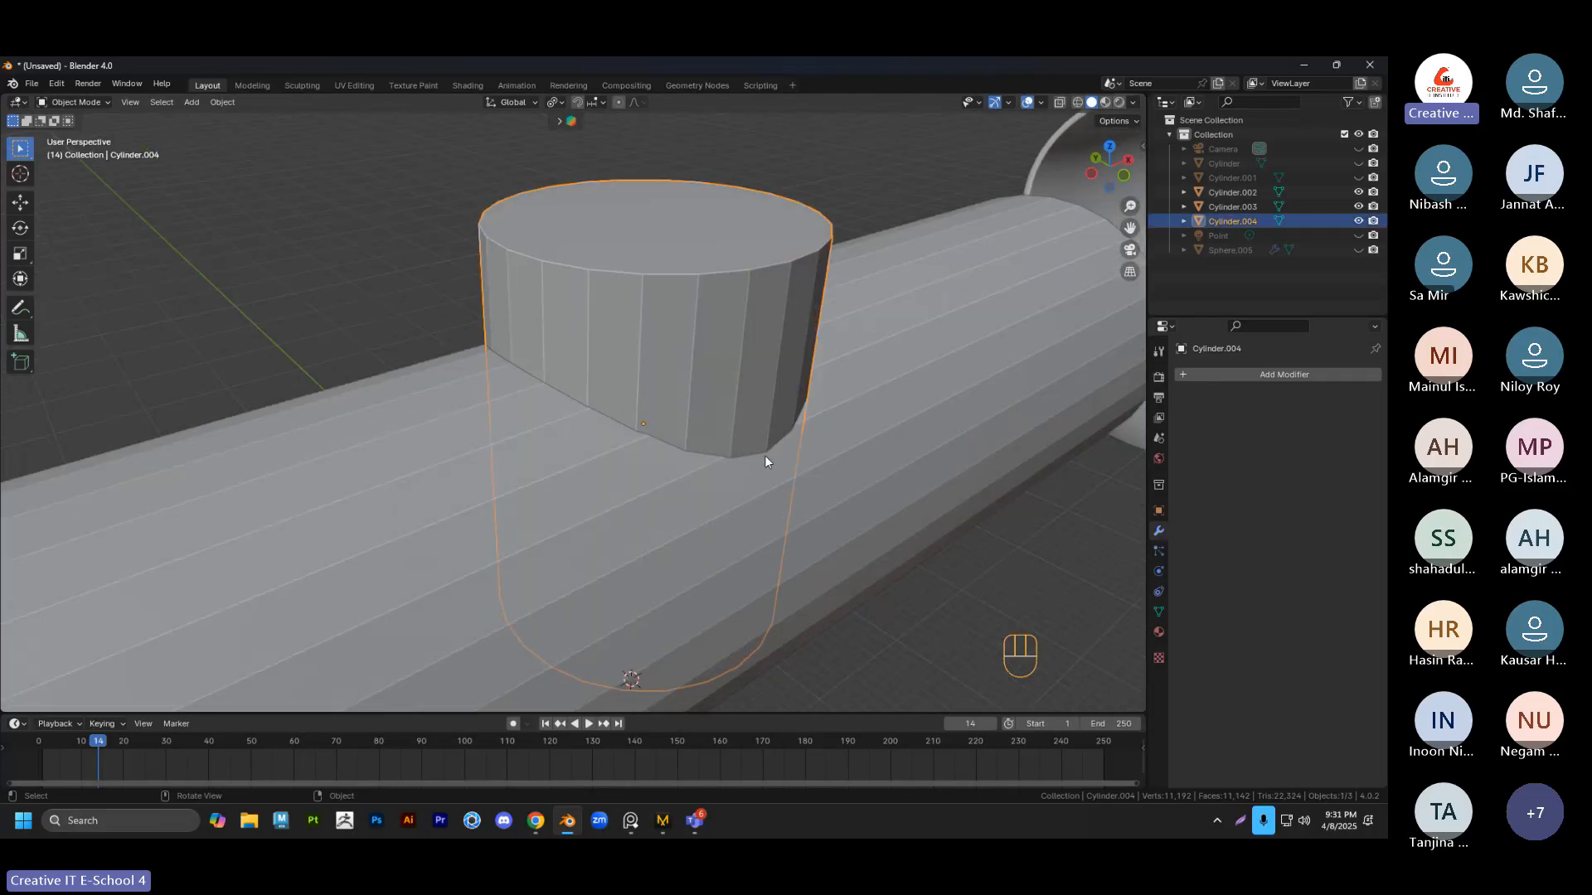
middle_click_drag(765, 456, 613, 448)
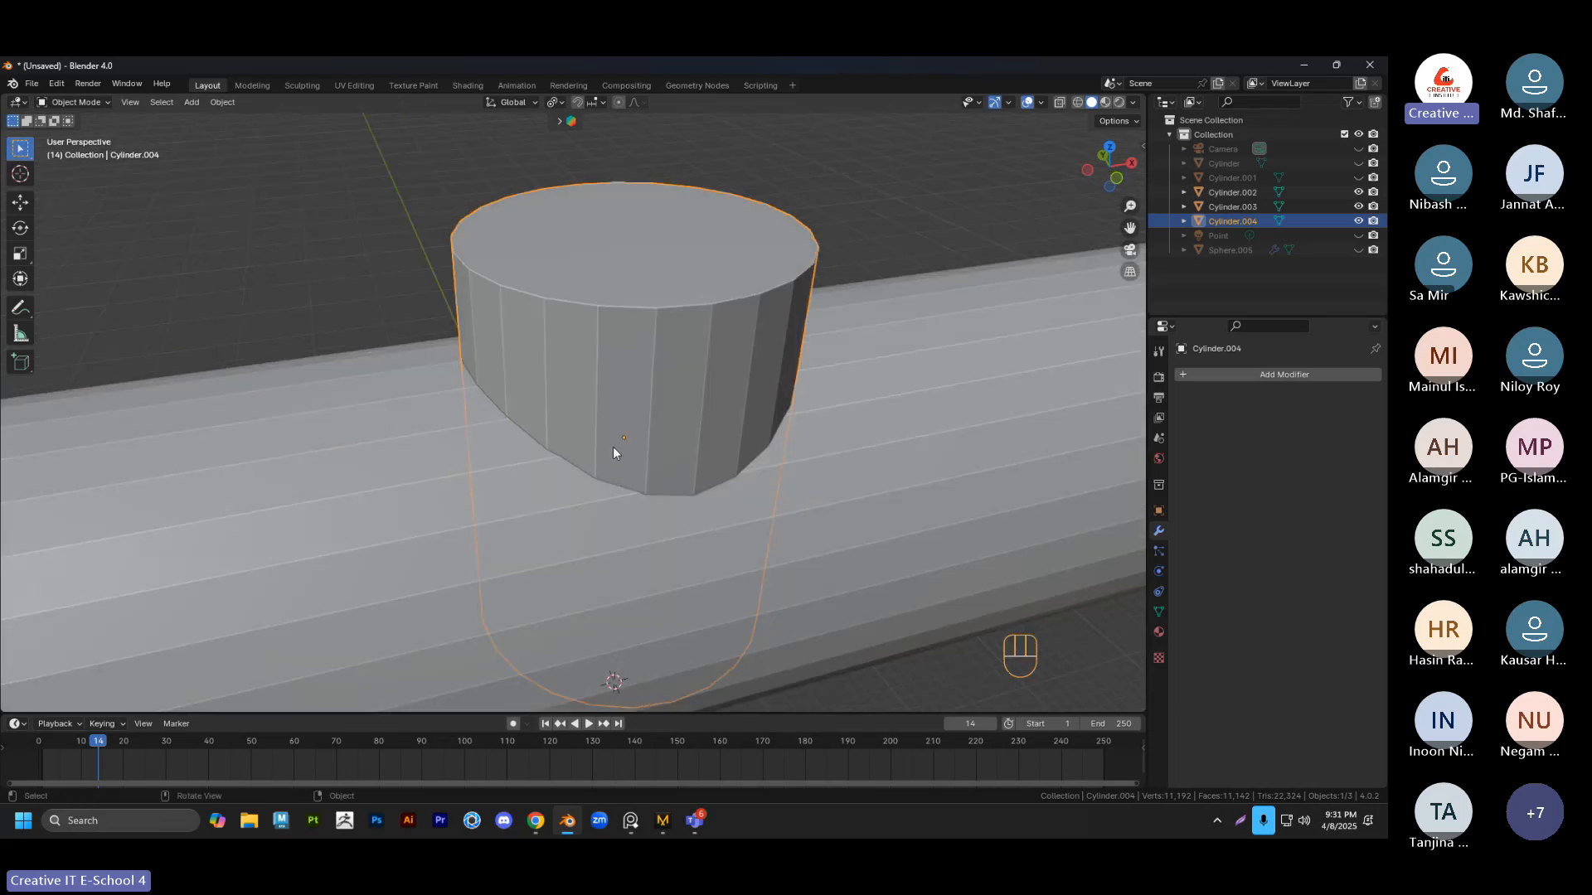
middle_click_drag(443, 320, 661, 390)
key("alt+a")
Union the vertical cylinder into the horizontal cylinder with Bool Tool, keeping the horizontal one as the active object
left_click(654, 377)
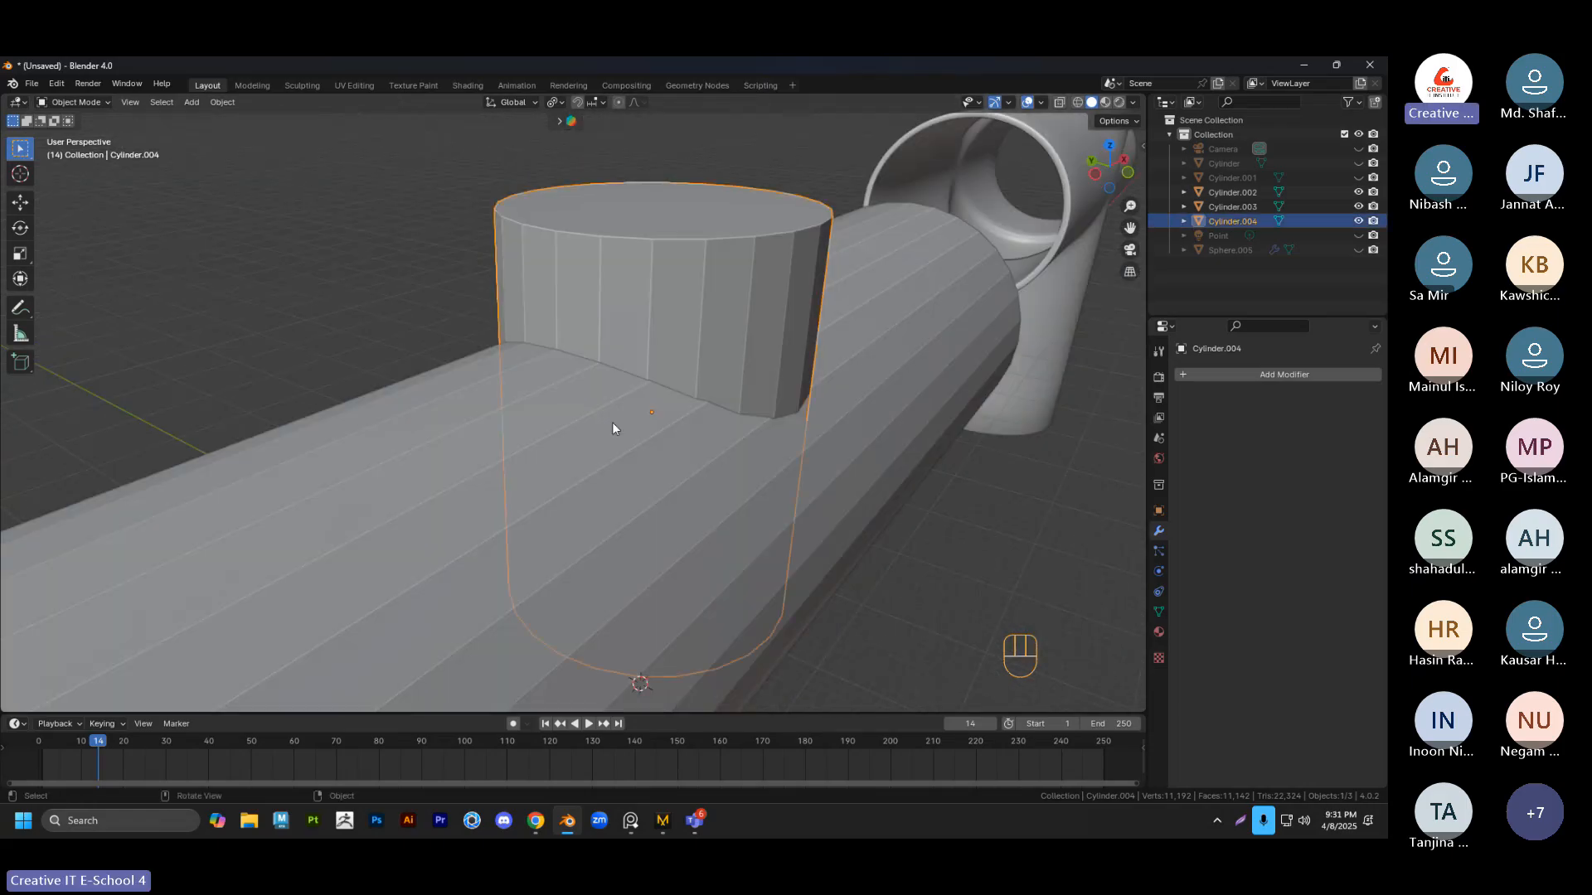
left_click(691, 355)
left_click(678, 378)
left_click(676, 422, "ctrl")
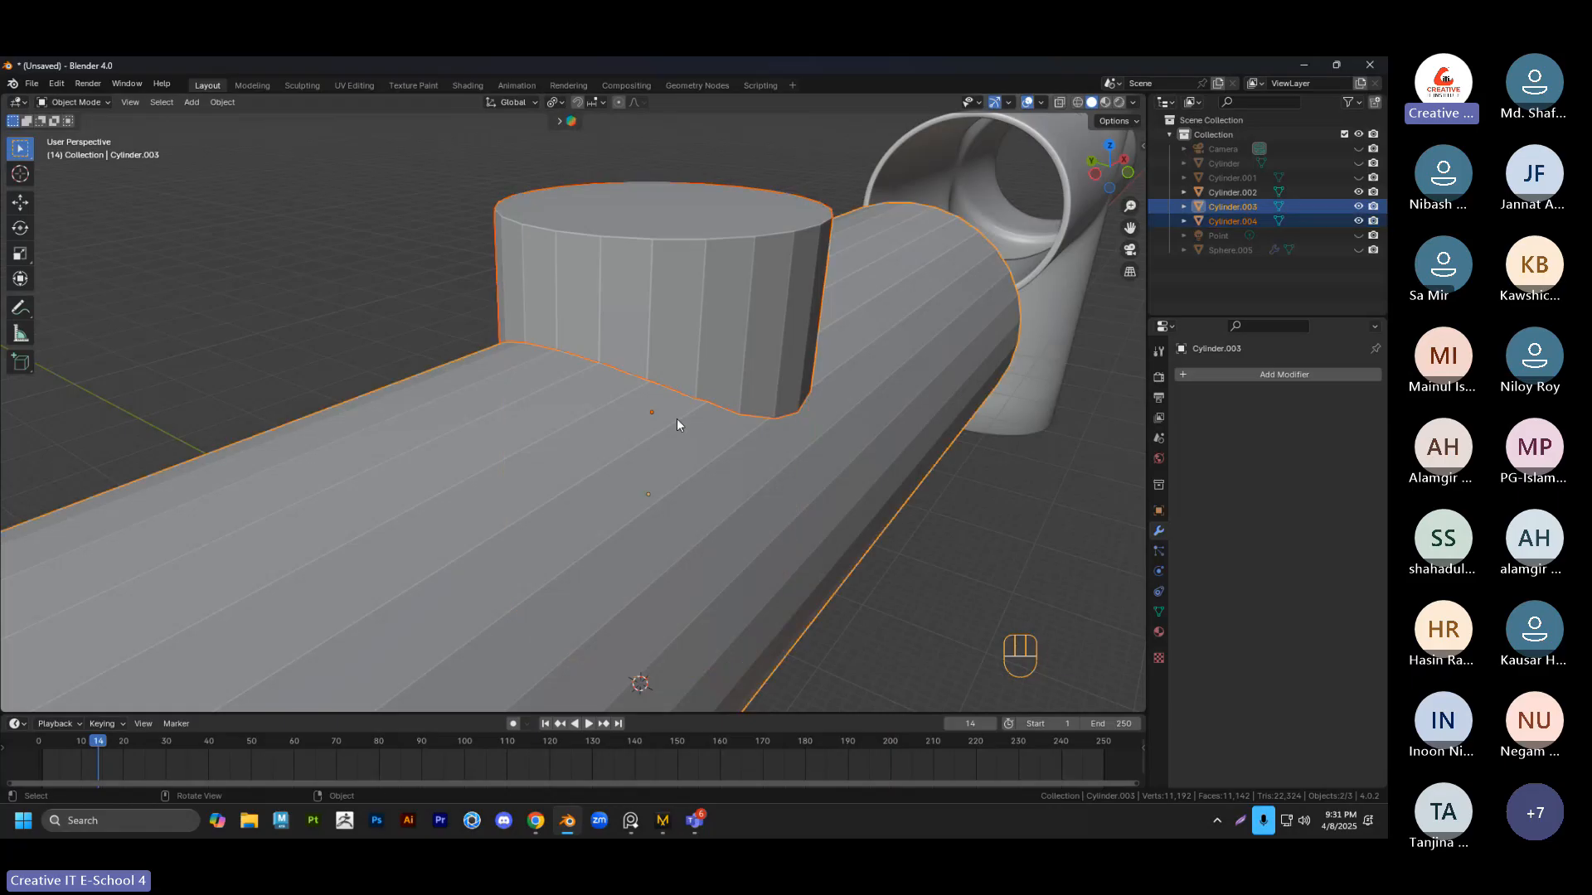
key("ctrl+KP_Add")
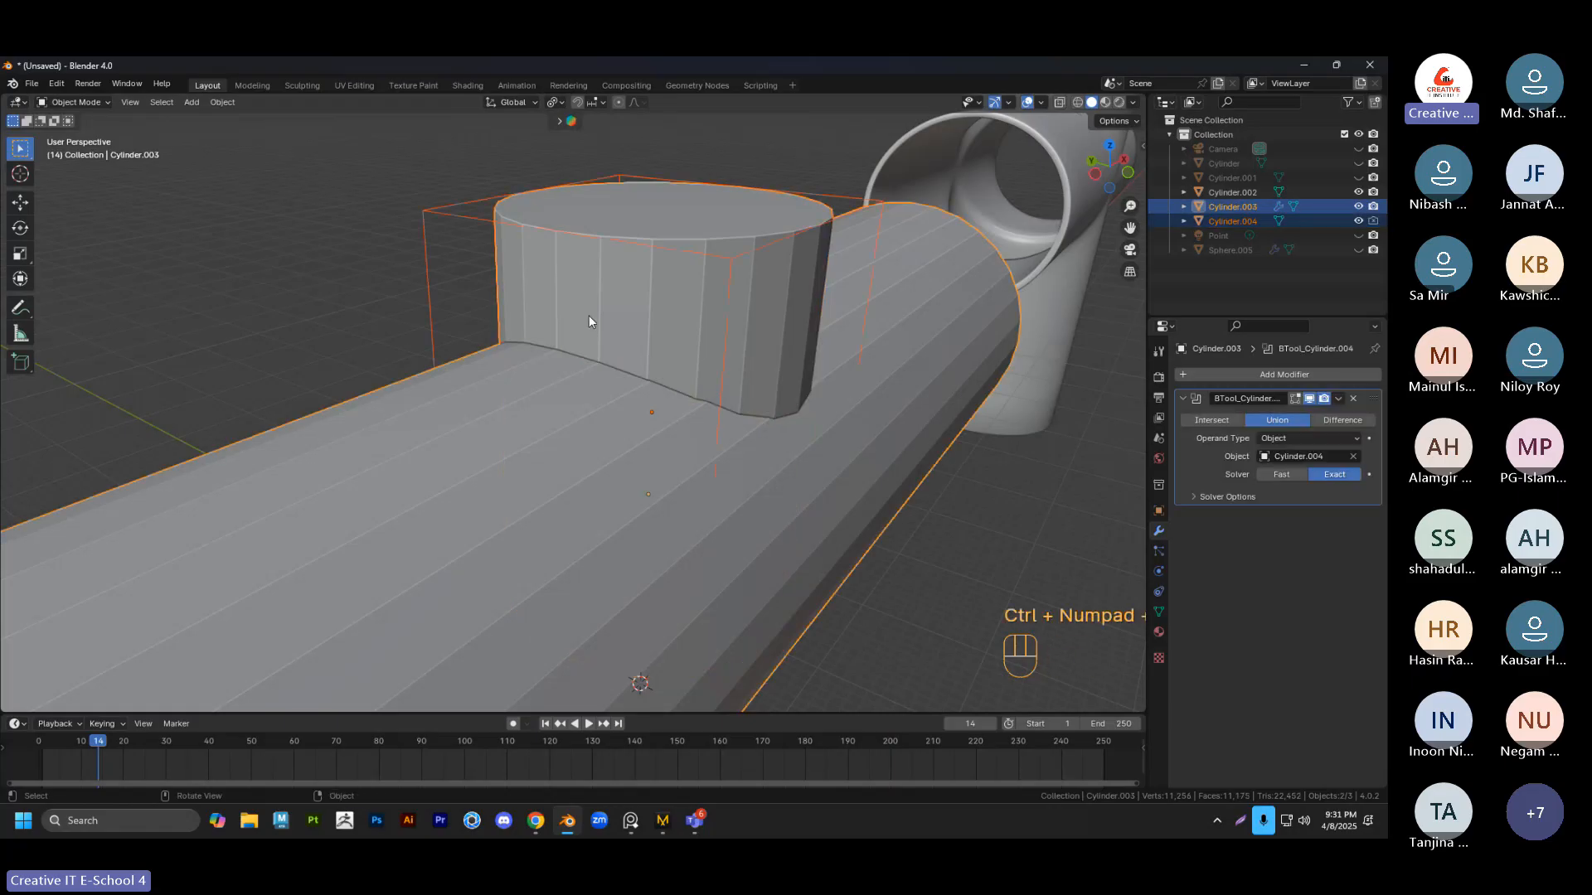
Delete the top cap face of the vertical cutter cylinder so the branch is open
key("Tab")
left_click(703, 247)
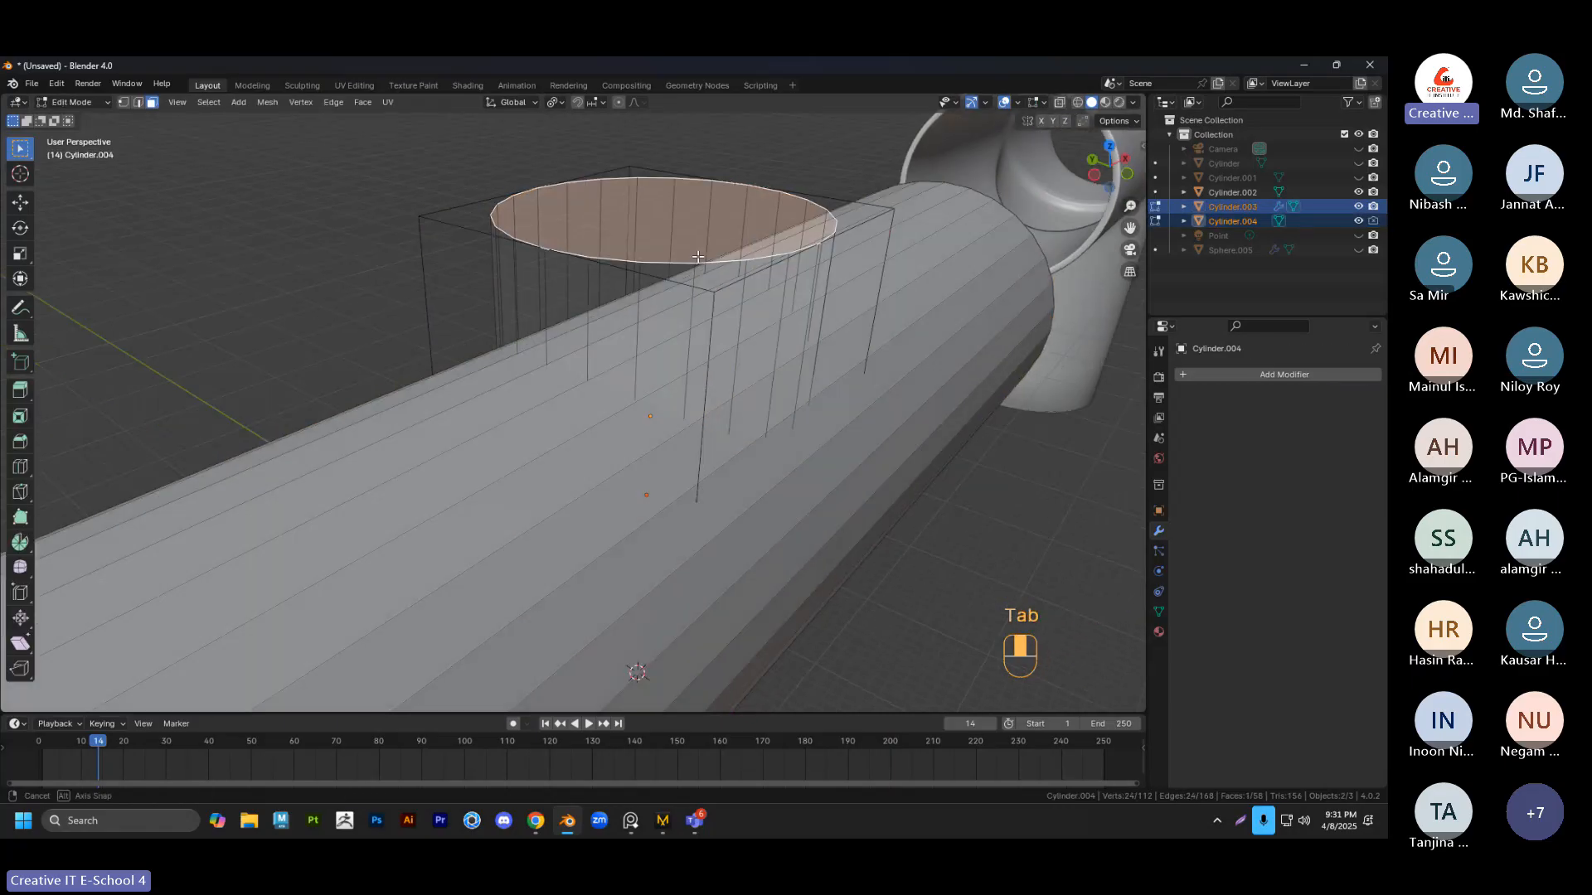
key("x")
left_click(685, 256)
middle_click_drag(685, 256, 730, 304)
key("Tab")
Apply the Boolean union modifier on the horizontal cylinder
middle_click_drag(681, 408, 668, 445)
left_click(519, 381)
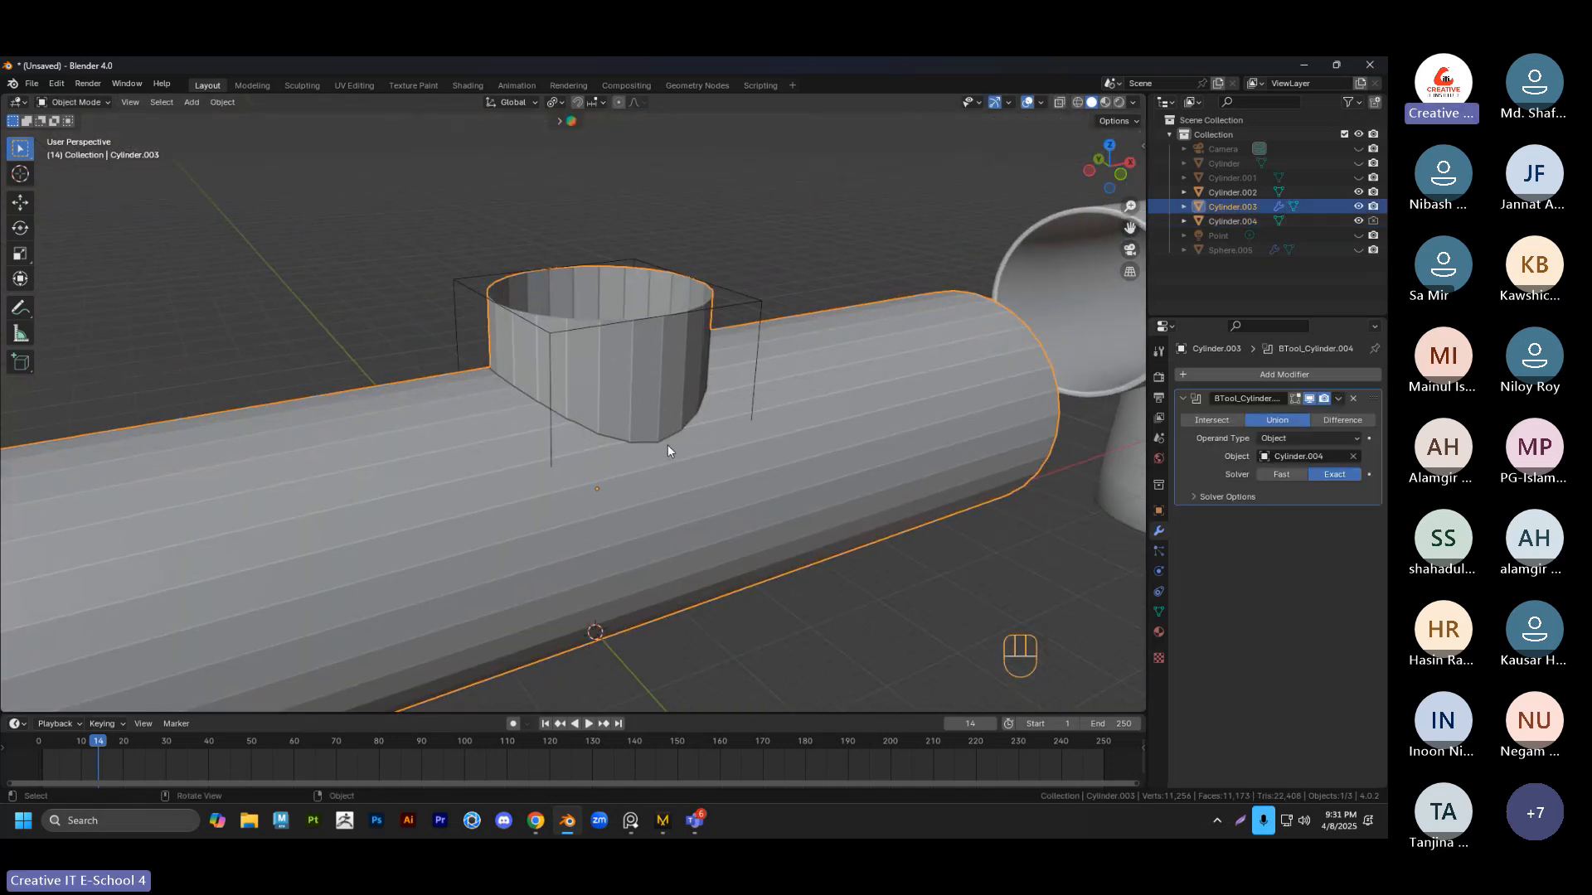
left_click(758, 311)
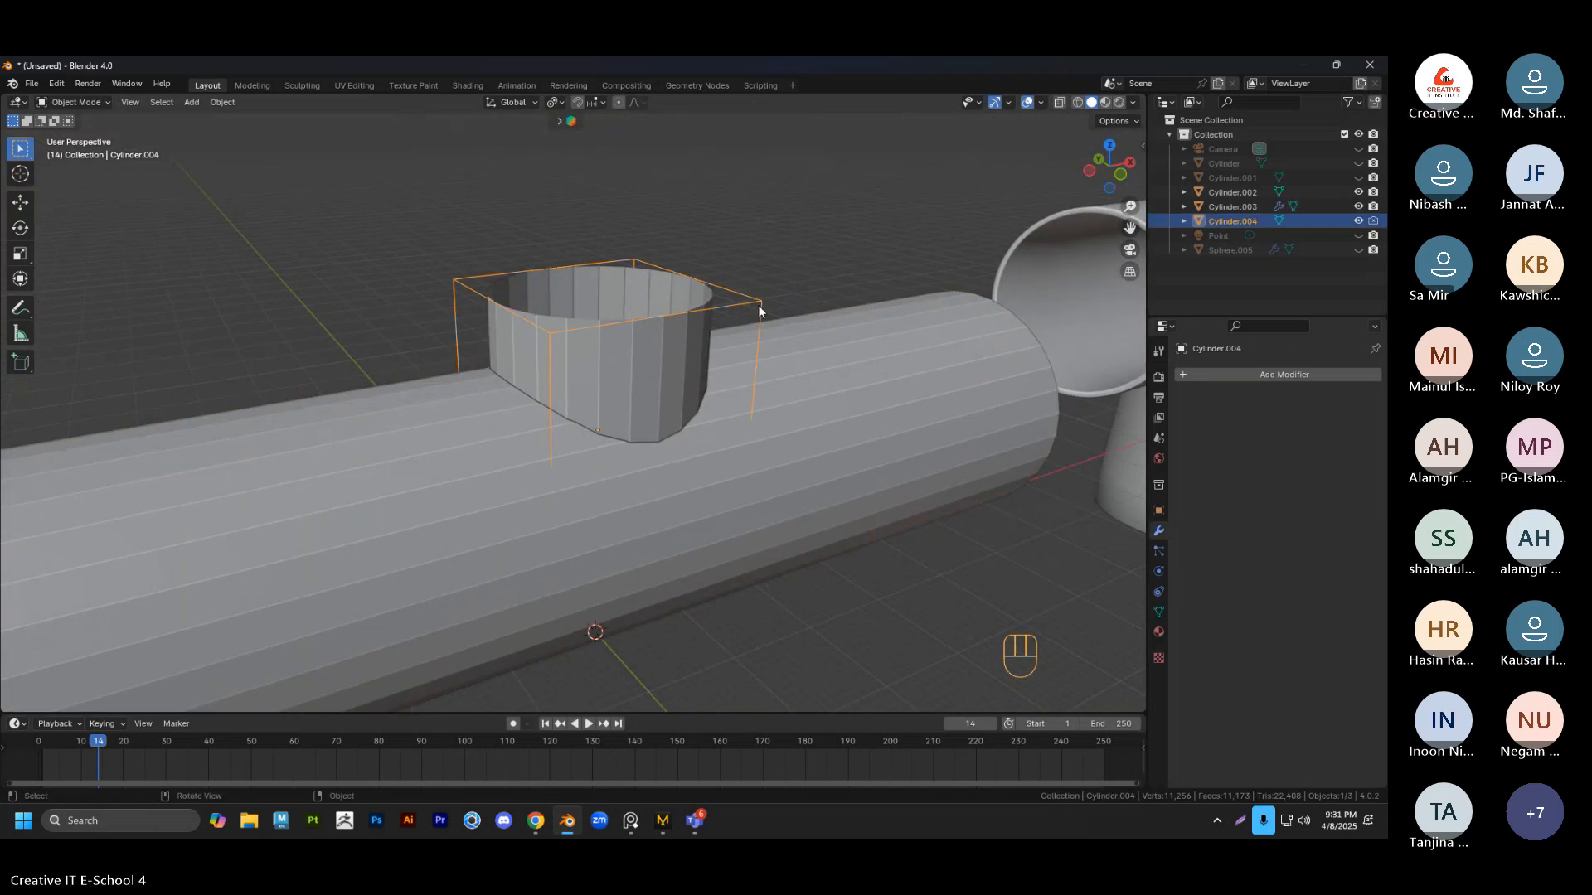
left_click(766, 369)
left_click(1333, 395)
left_click(1285, 414)
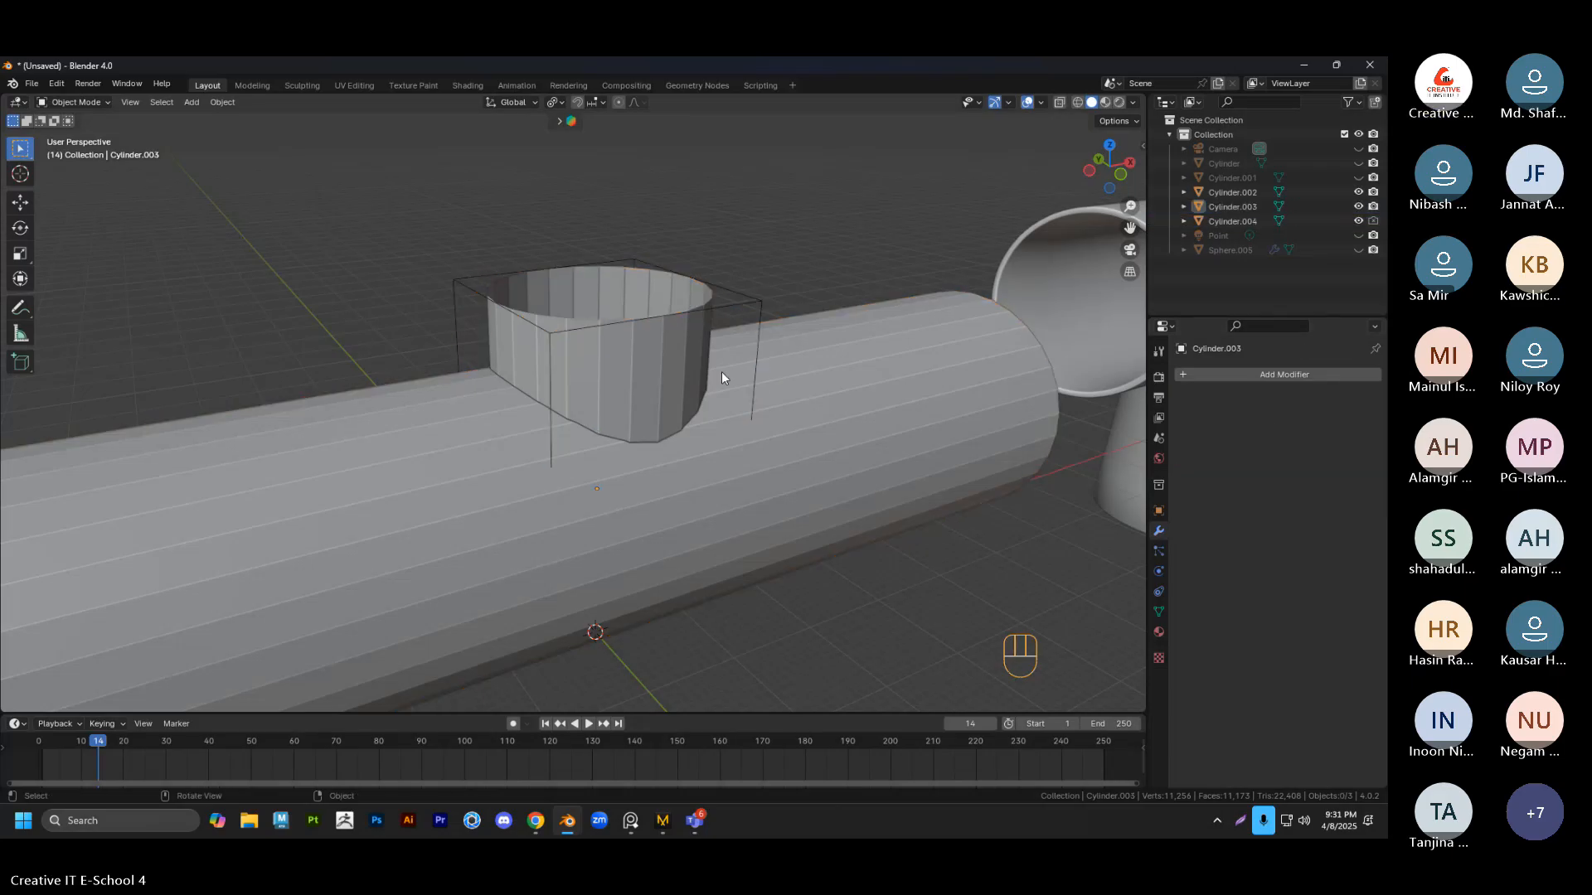
Hide the cutter cylinder shown as a bounding box and switch the pipe object Cylinder.003 to Edit Mode with vertex selection
left_click(757, 305)
key("h")
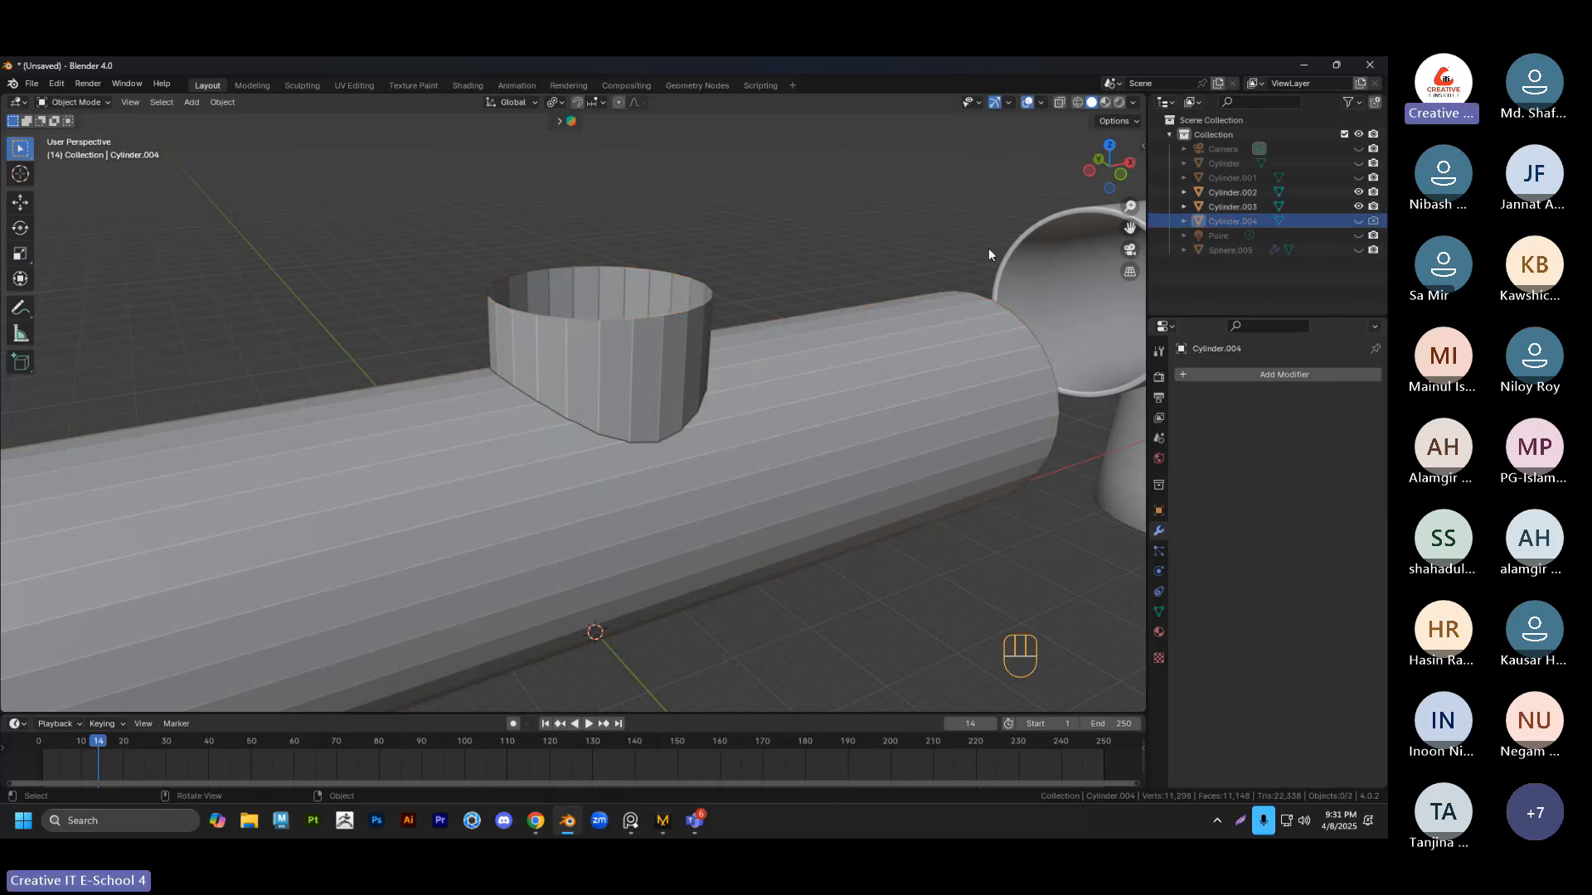
left_click(605, 399)
key("Tab")
middle_click_drag(634, 439, 664, 473)
key("Tab")
key("Tab")
key("1")
Merge two closely spaced vertices where the vertical branch meets the horizontal pipe, using the At First option
scroll(664, 473, "up", 5)
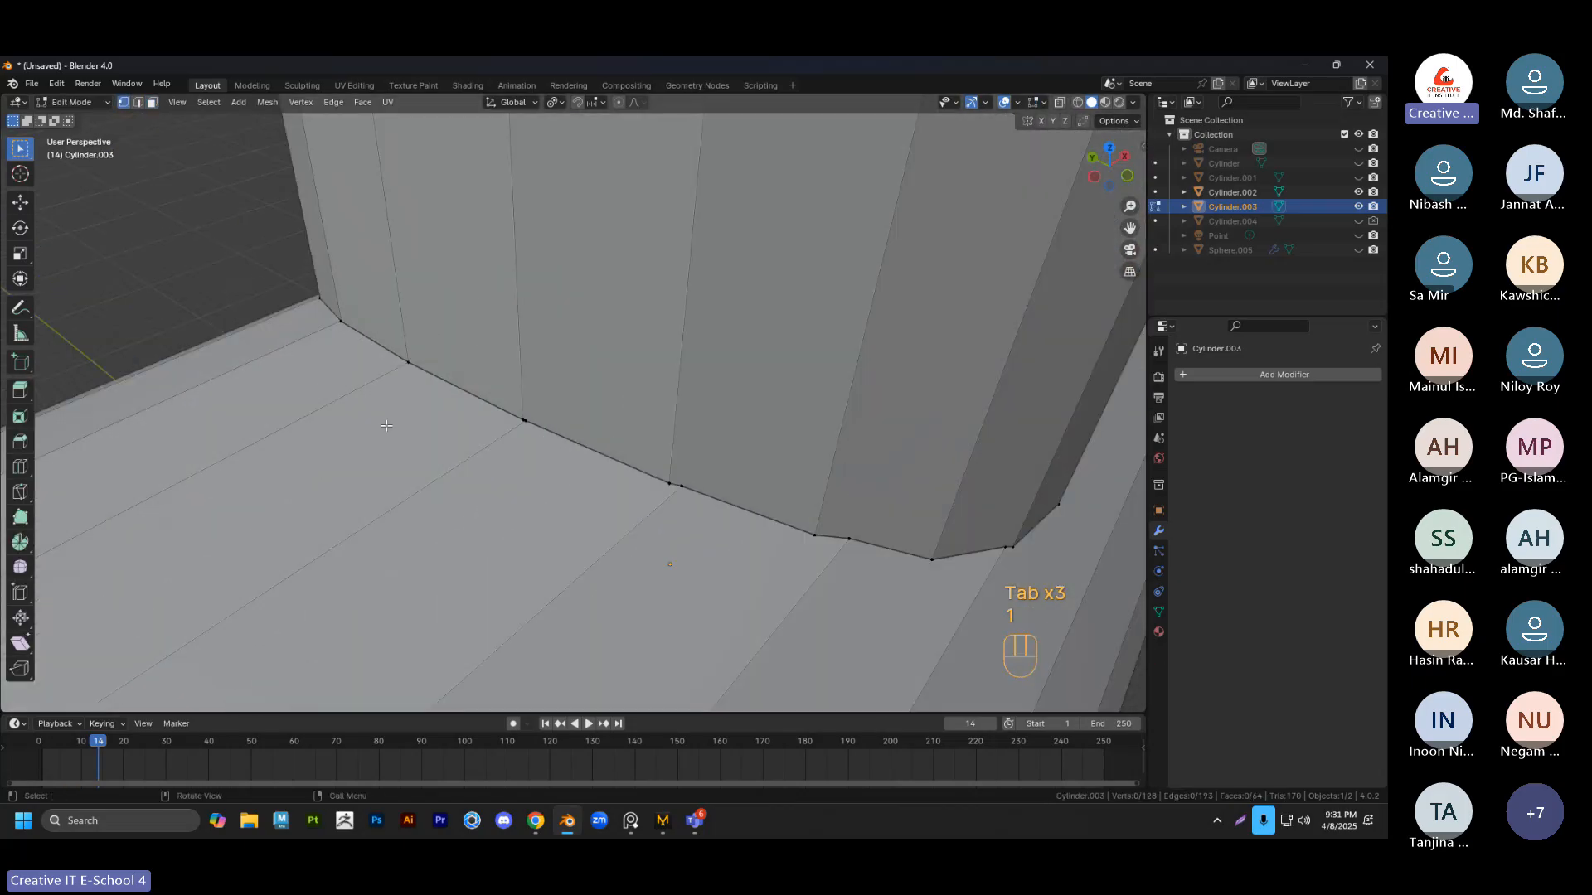
middle_click_drag(386, 426, 522, 494)
middle_click_drag(612, 487, 571, 416)
left_click(540, 388)
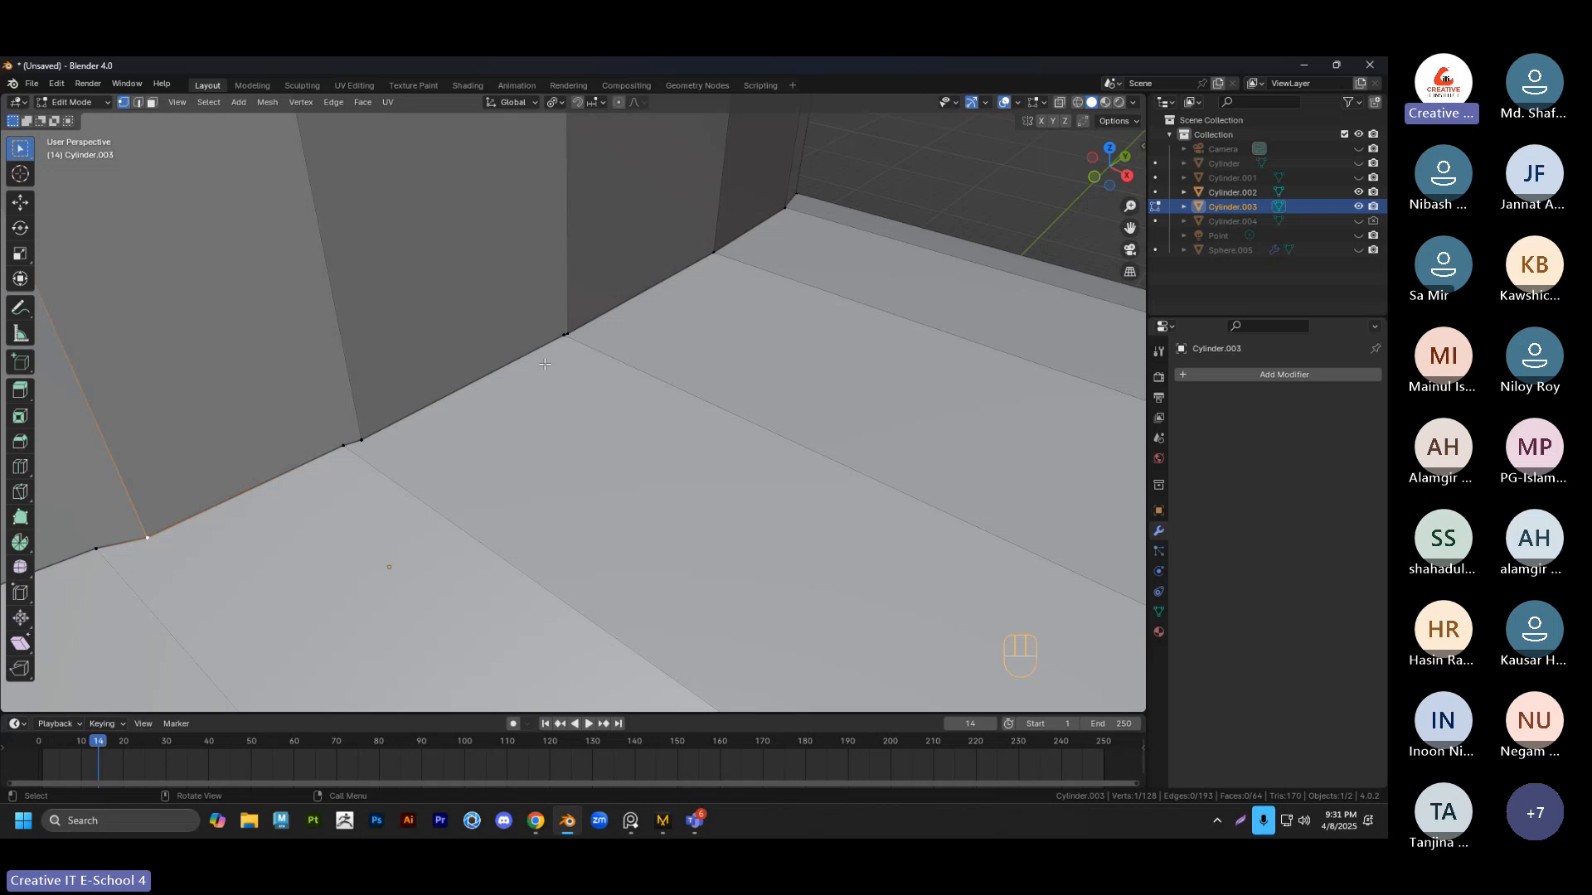
middle_click_drag(545, 364, 480, 417)
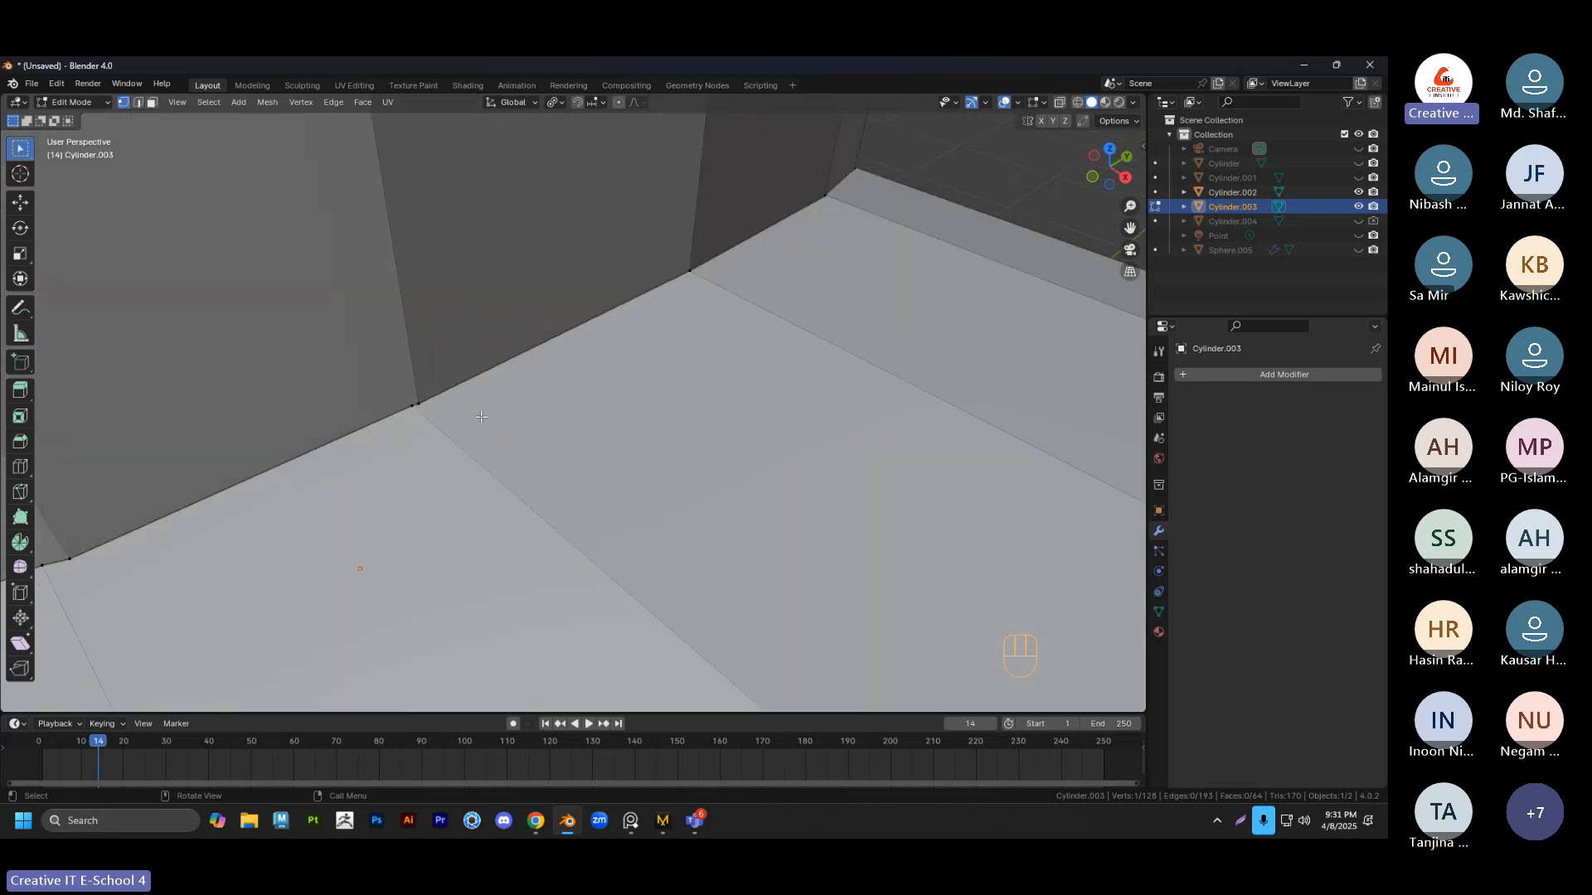
left_click(407, 411, "shift")
key("m")
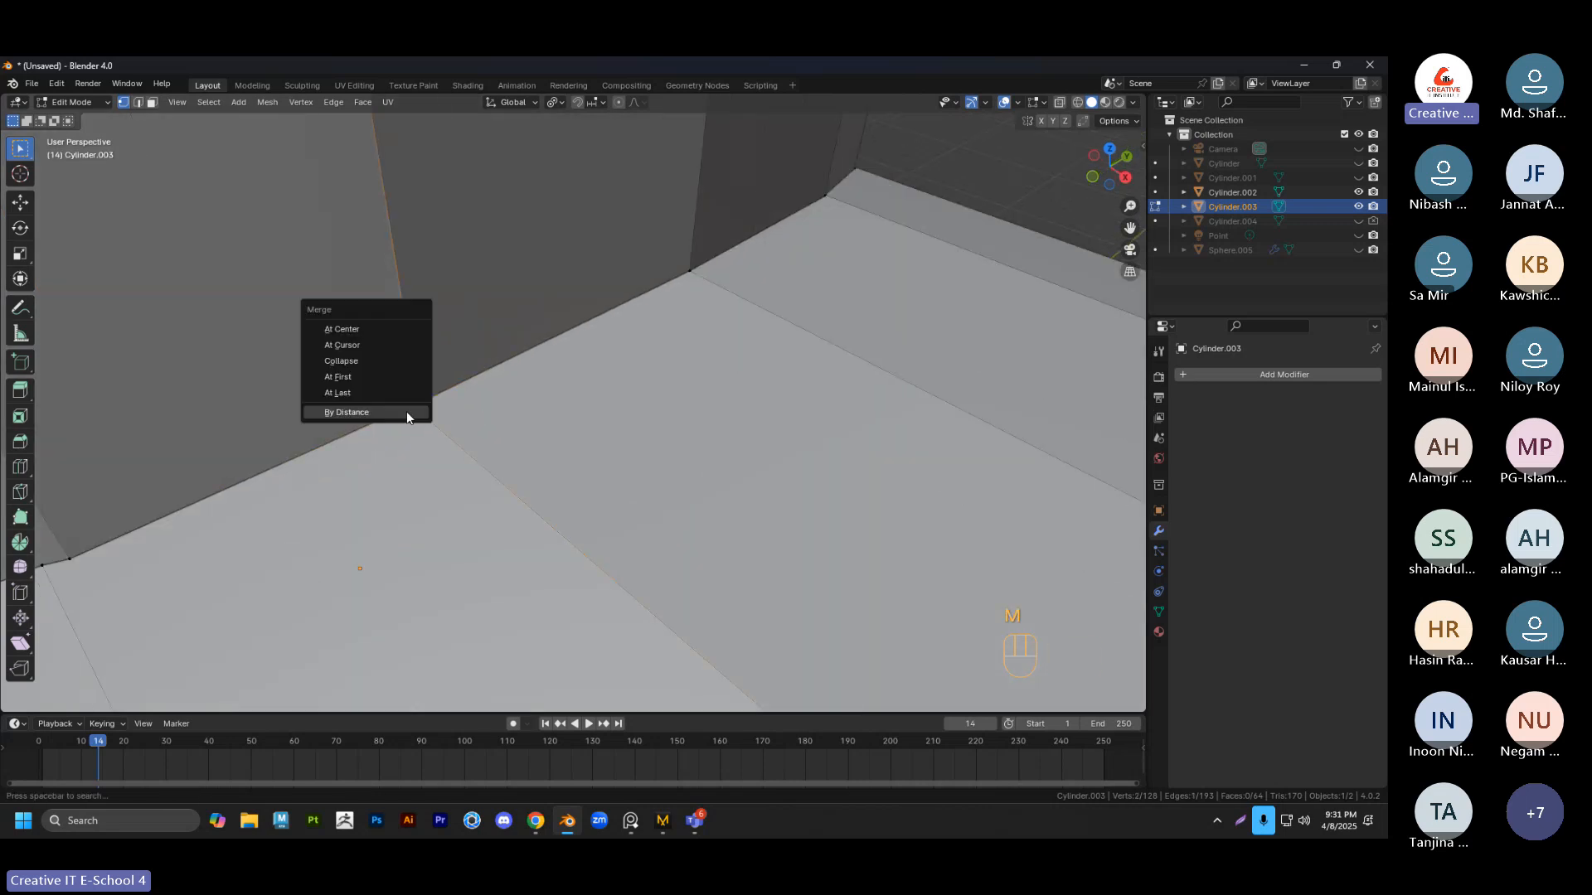
left_click(374, 376)
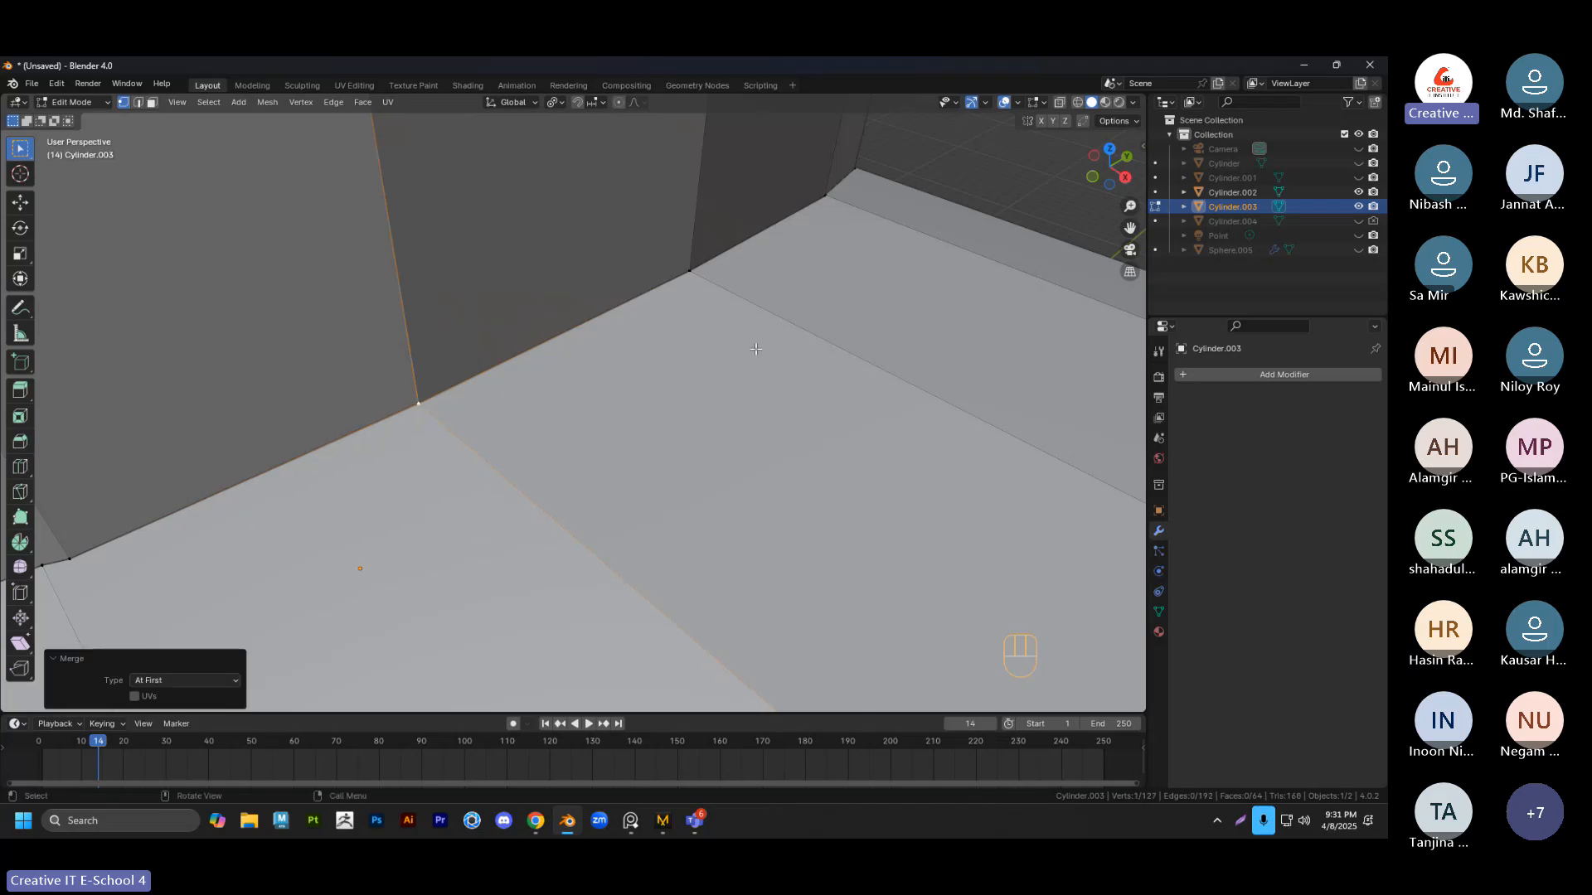
Merge another pair of nearly coincident vertices further along the branch's base, using At First
middle_click_drag(755, 349, 569, 445)
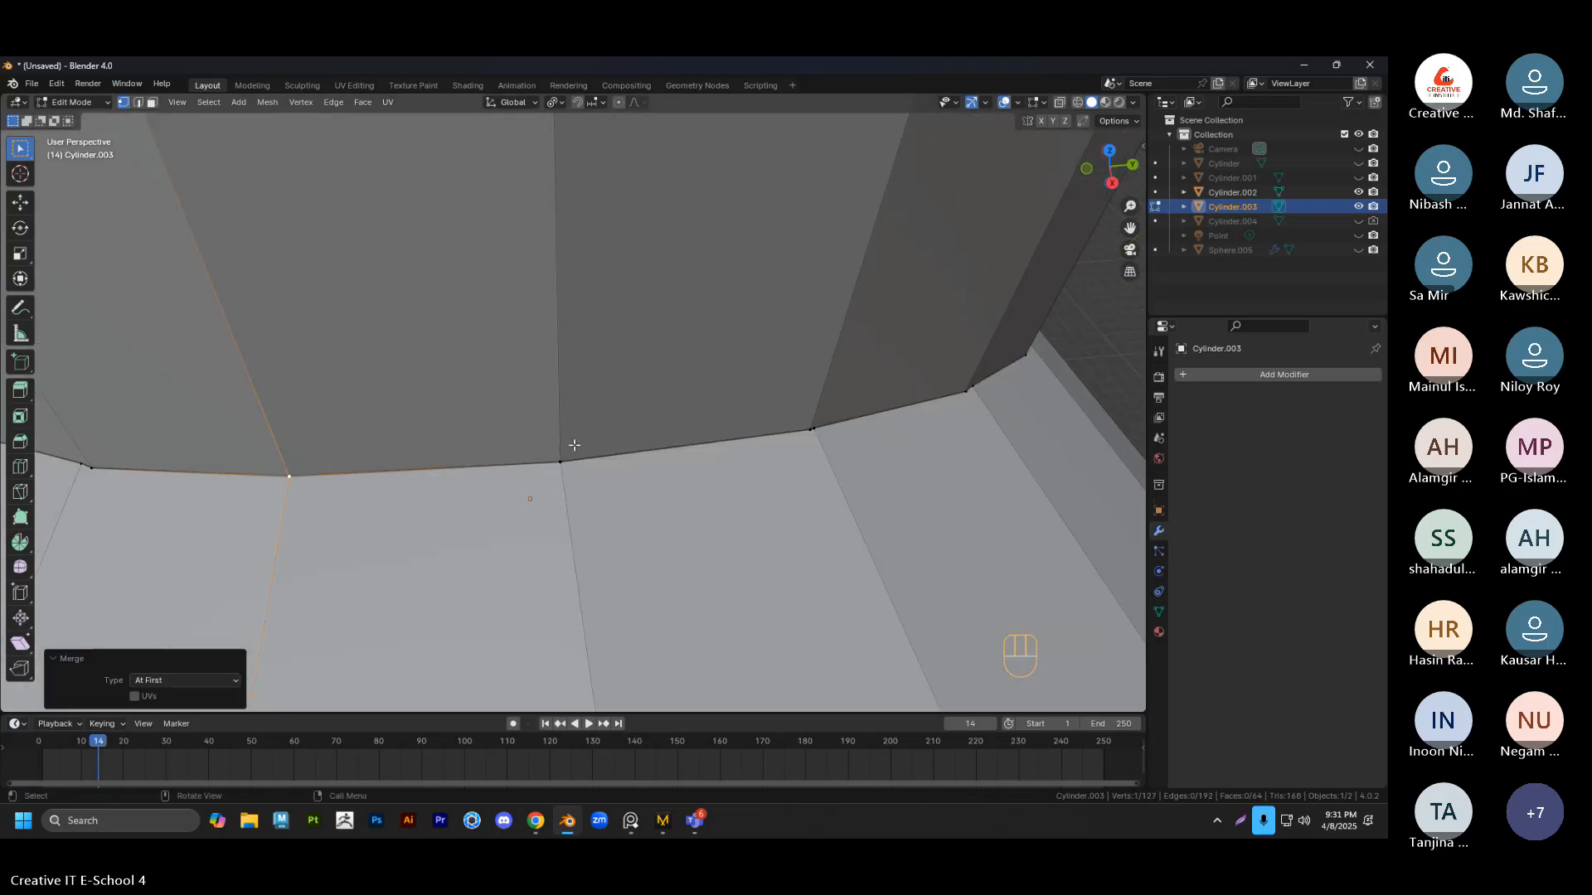
middle_click_drag(817, 480, 789, 474)
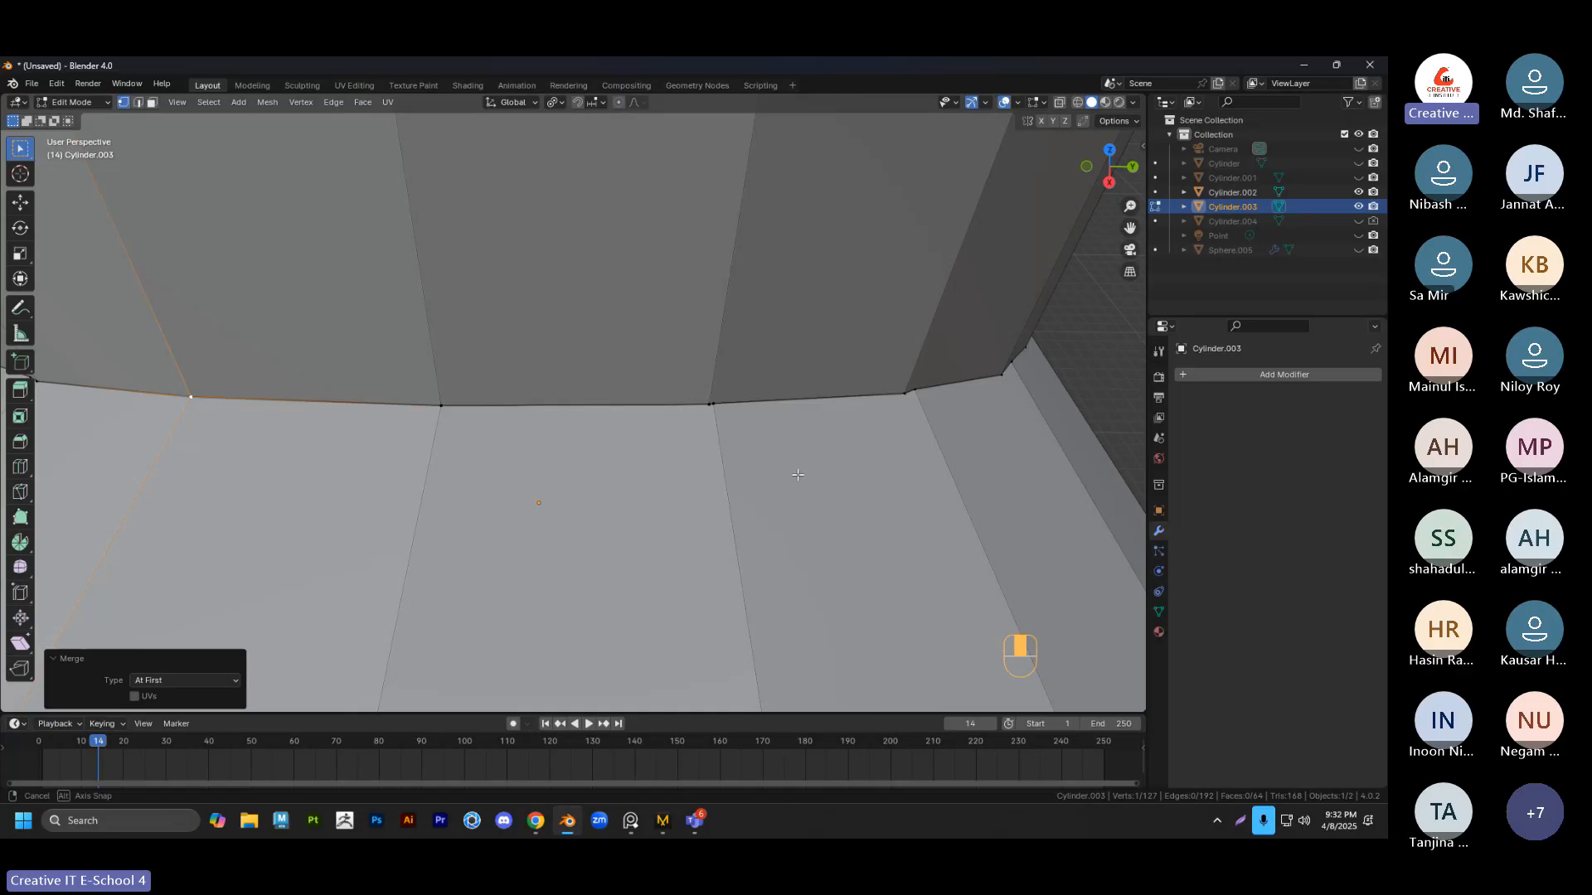
left_click(720, 403, "shift")
key("m")
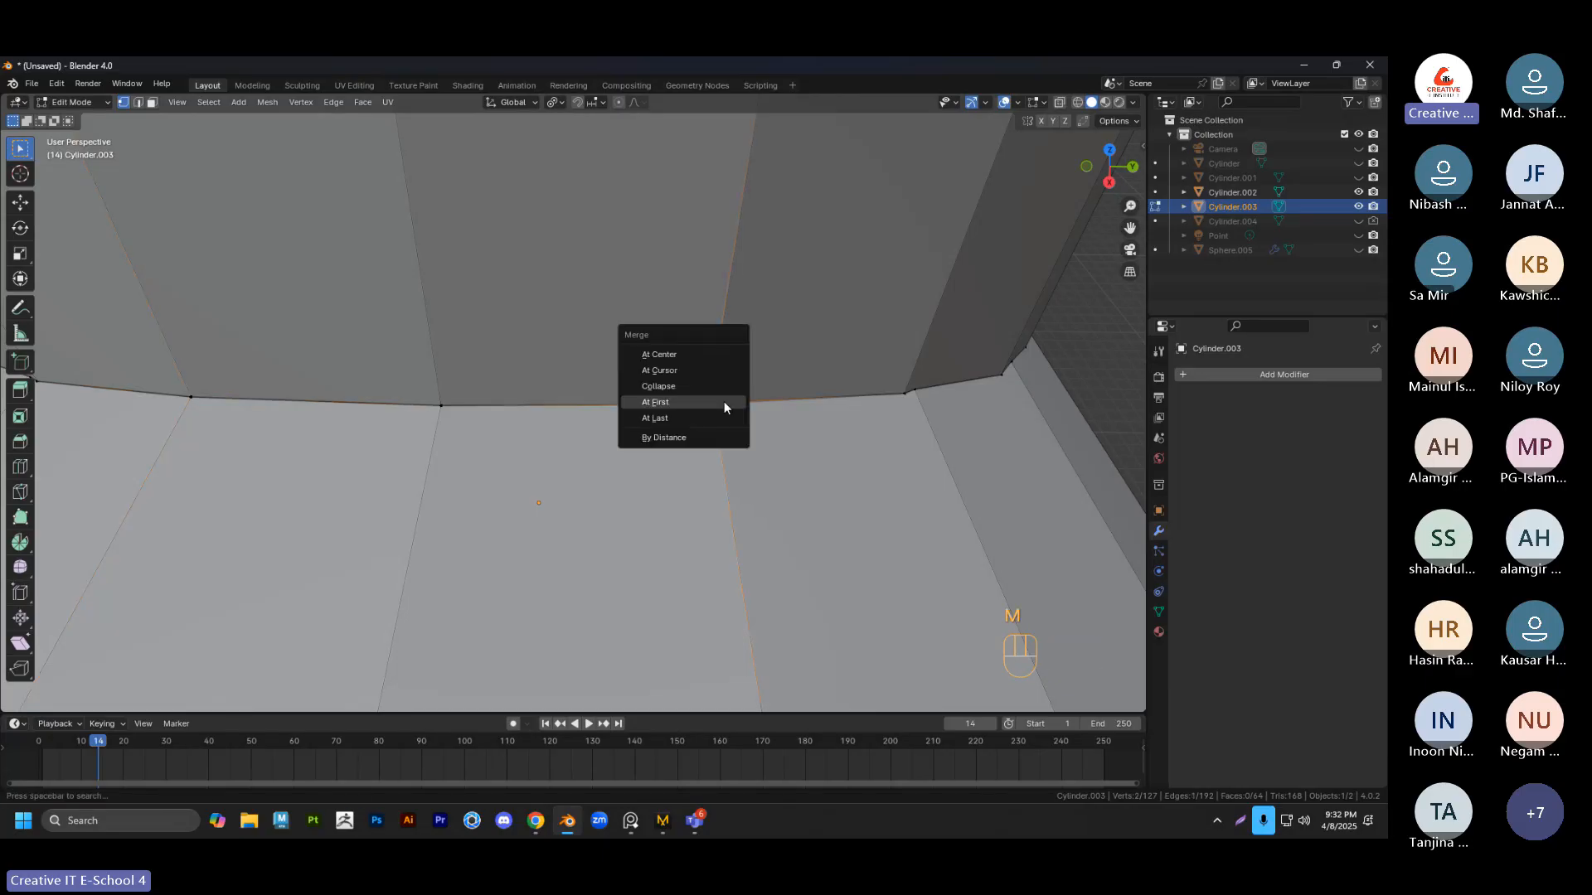
left_click(724, 404)
Merge the neighbouring pair of close vertices on the pipe junction with the At Last option
middle_click_drag(842, 432, 730, 408)
left_click(720, 405, "shift")
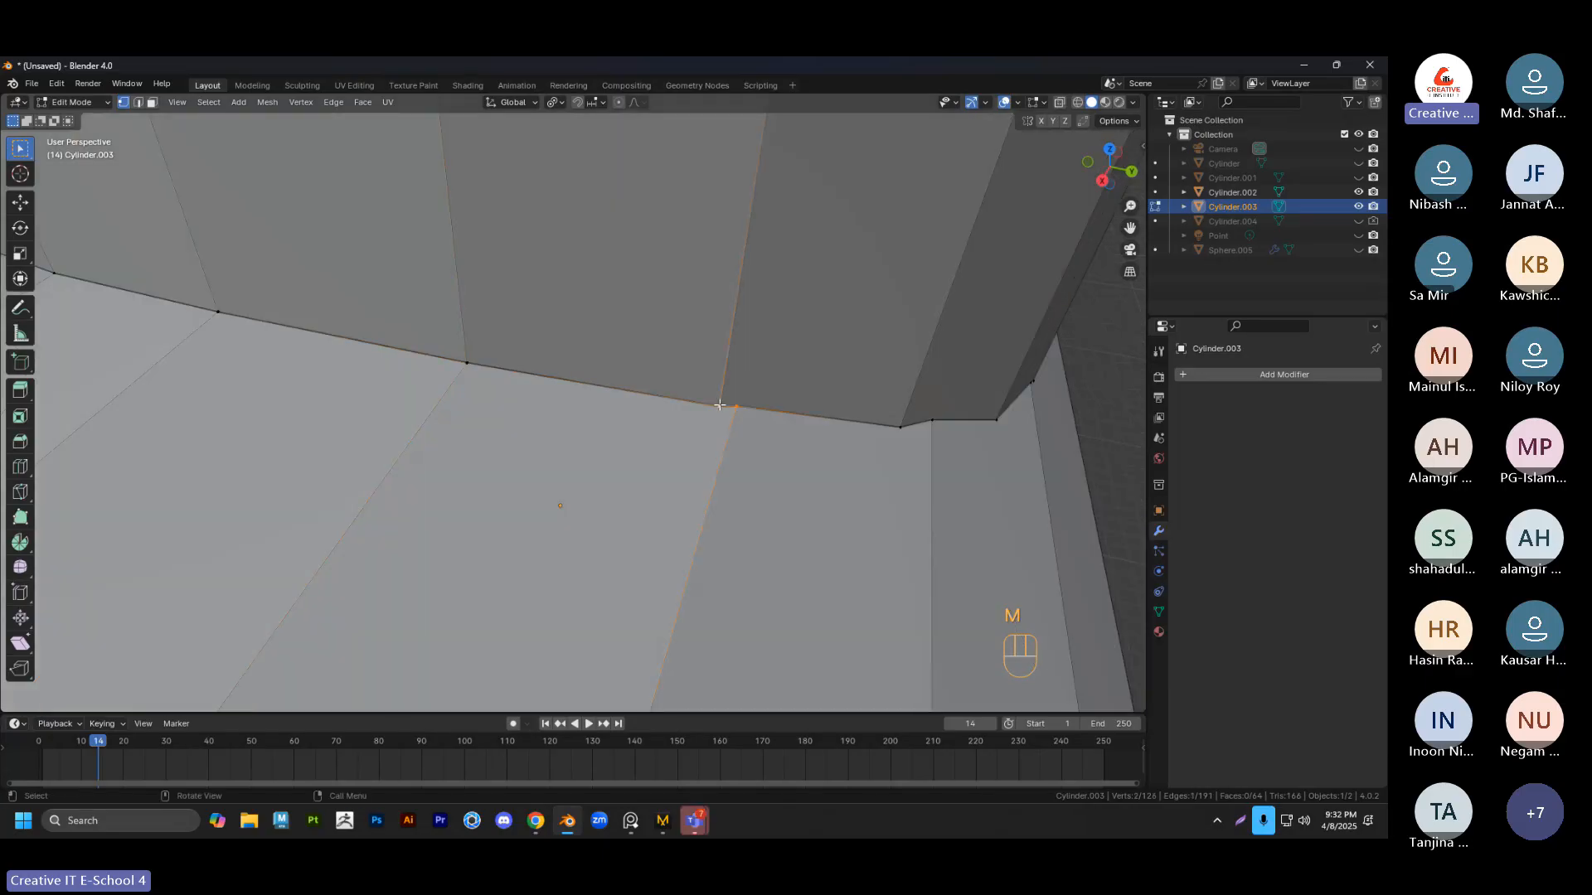
key("m")
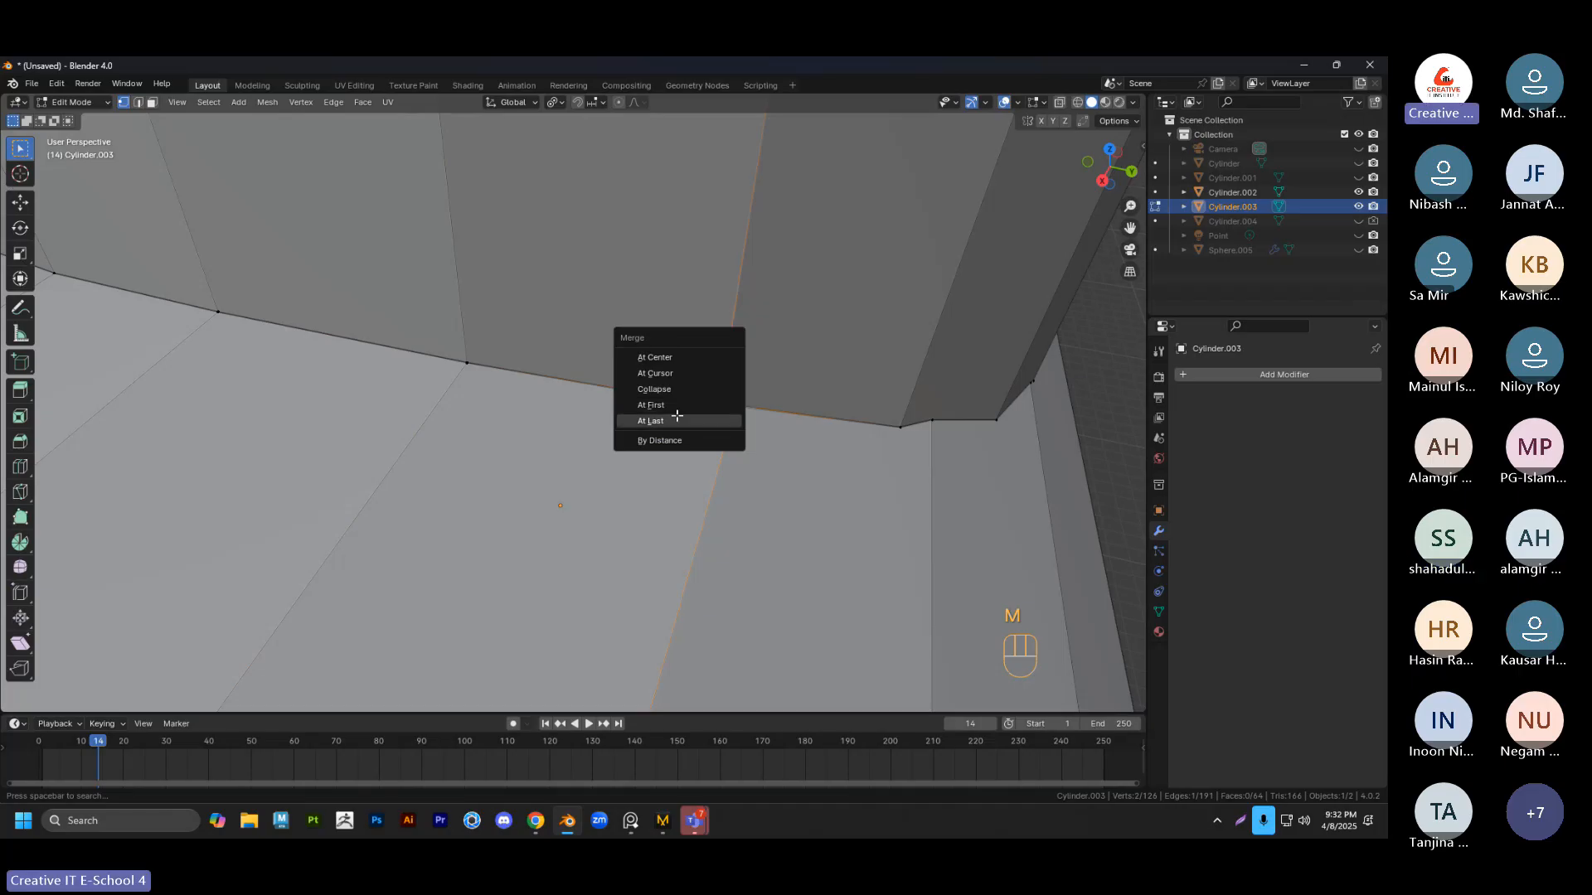
left_click(708, 421)
middle_click_drag(903, 453, 572, 418)
left_click(618, 434, "shift")
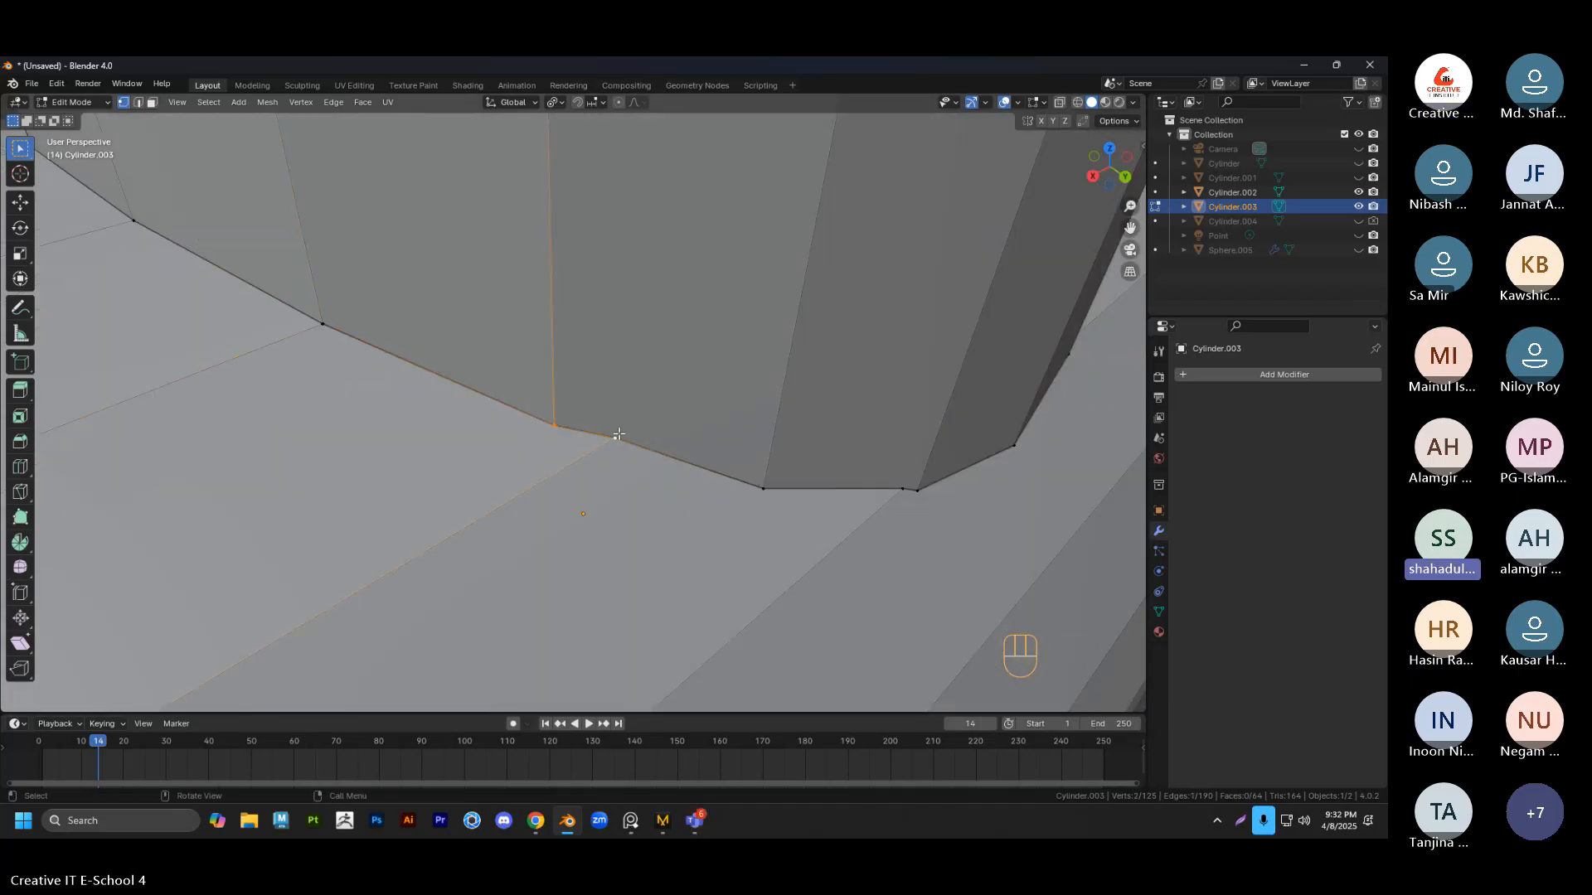
key("m")
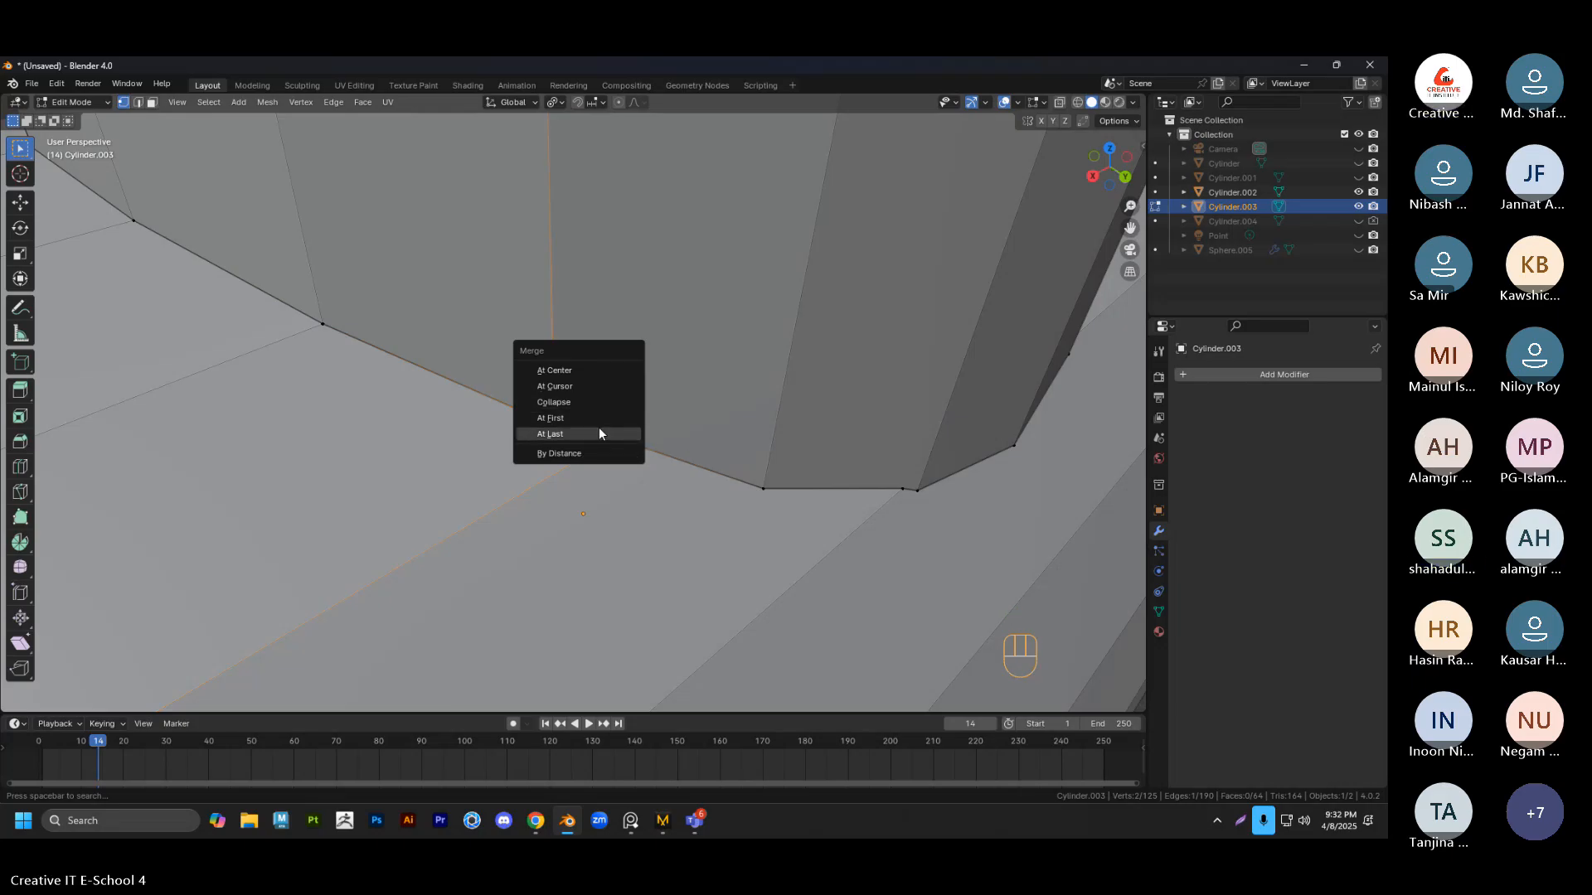
middle_click_drag(790, 477, 664, 440)
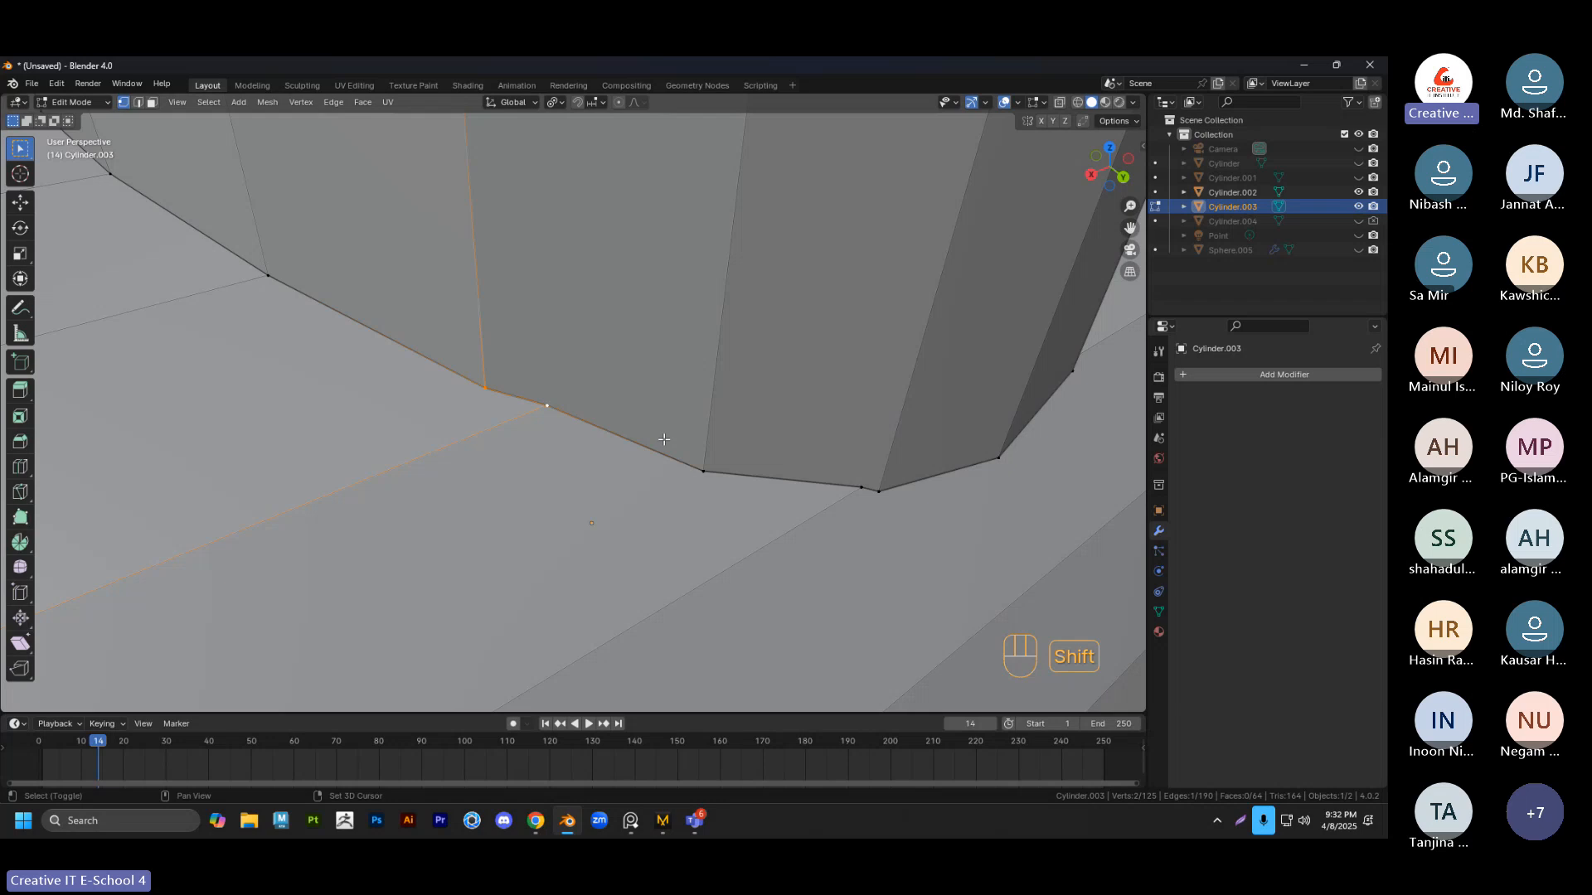
scroll(664, 439, "down", 10)
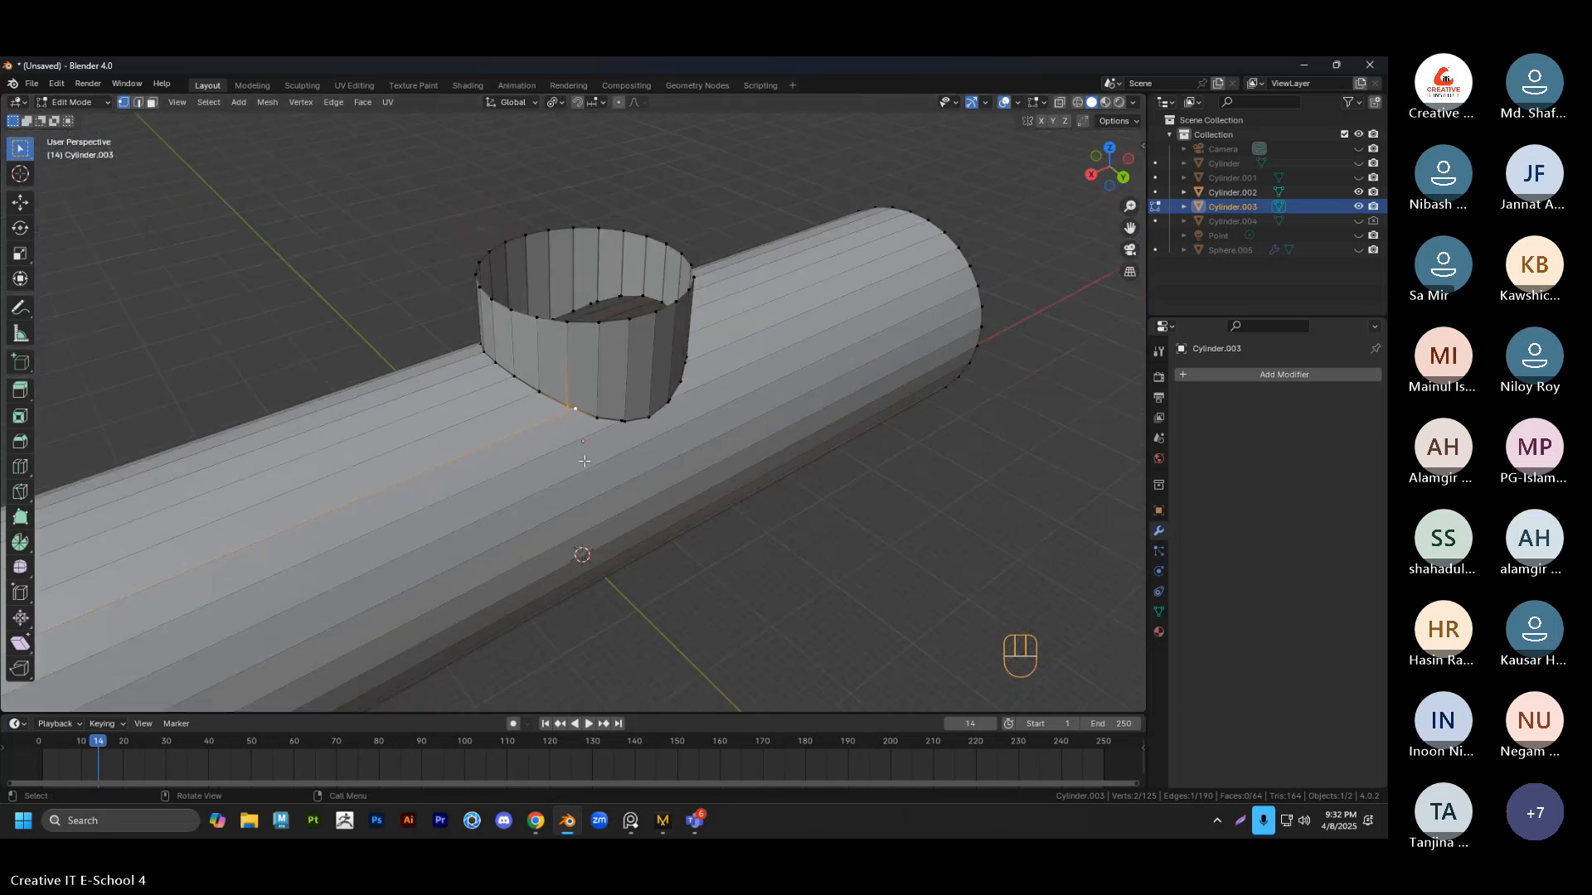
middle_click_drag(585, 461, 455, 307)
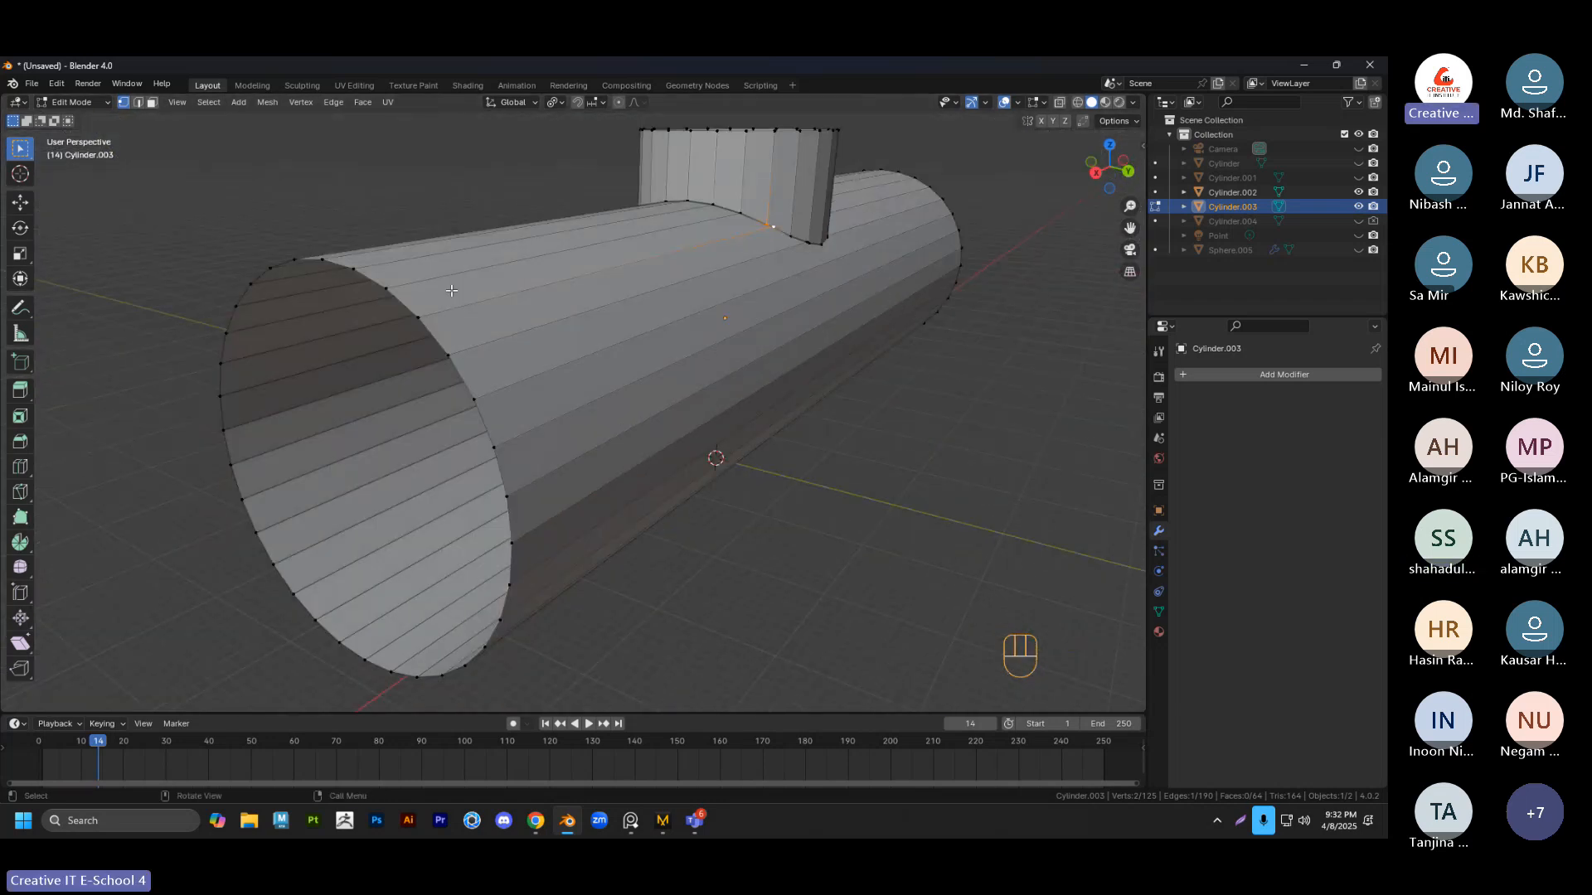
scroll(593, 299, "up", 2)
middle_click_drag(593, 300, 664, 668, "shift")
left_click(664, 669)
scroll(664, 668, "up", 2)
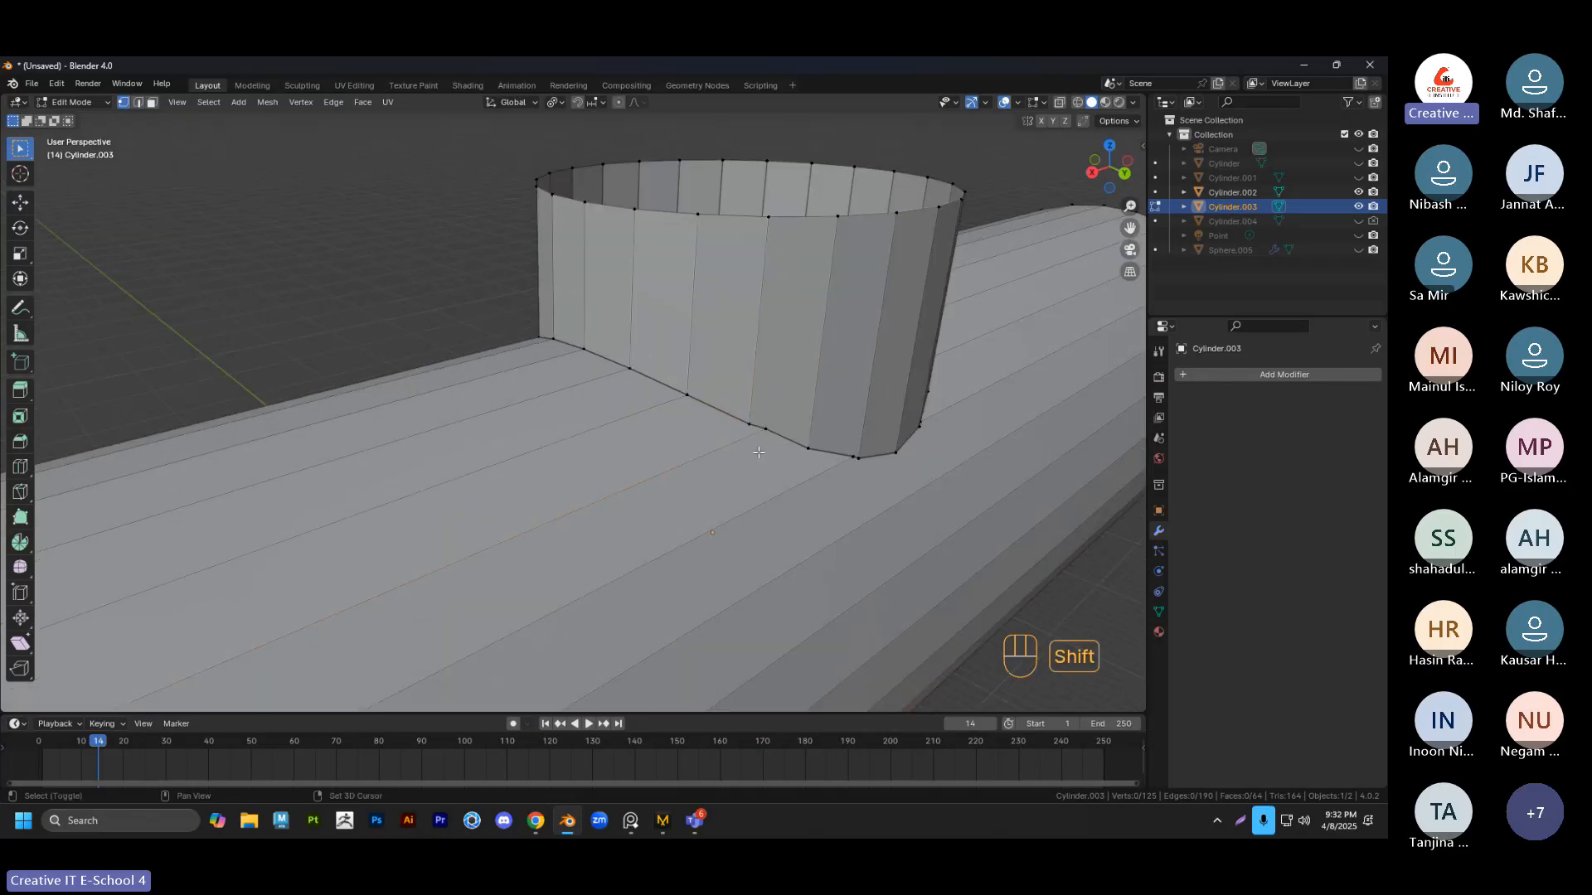
middle_click_drag(693, 392, 602, 416, "shift")
scroll(602, 416, "down", 3)
left_click_drag(470, 218, 813, 329)
key("m")
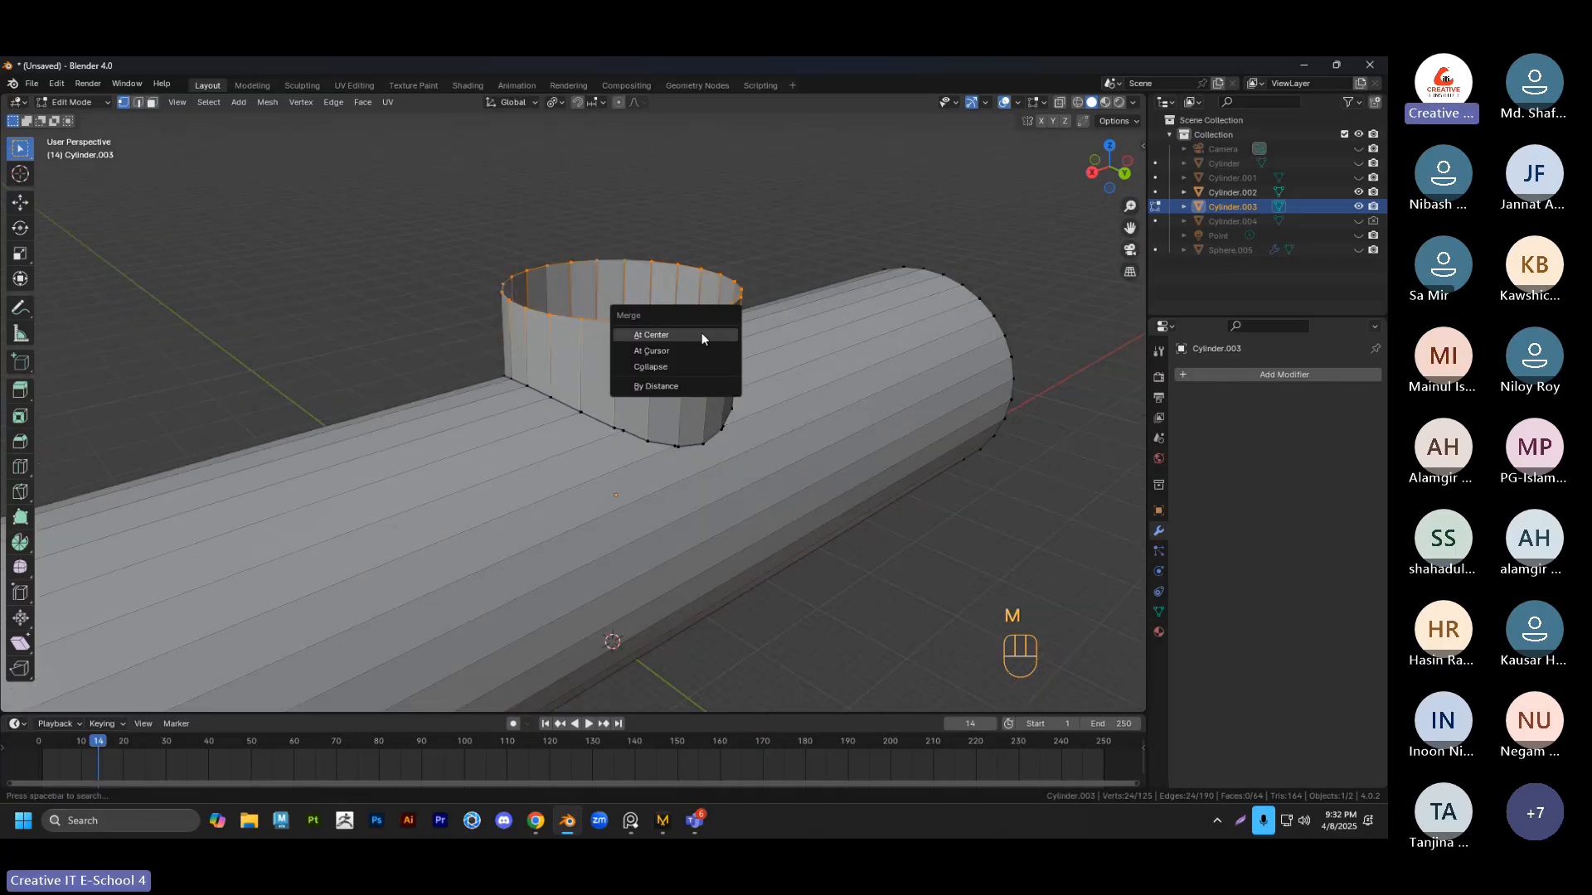
left_click(390, 287)
scroll(680, 423, "up", 4)
scroll(680, 423, "up", 4)
left_click(761, 519)
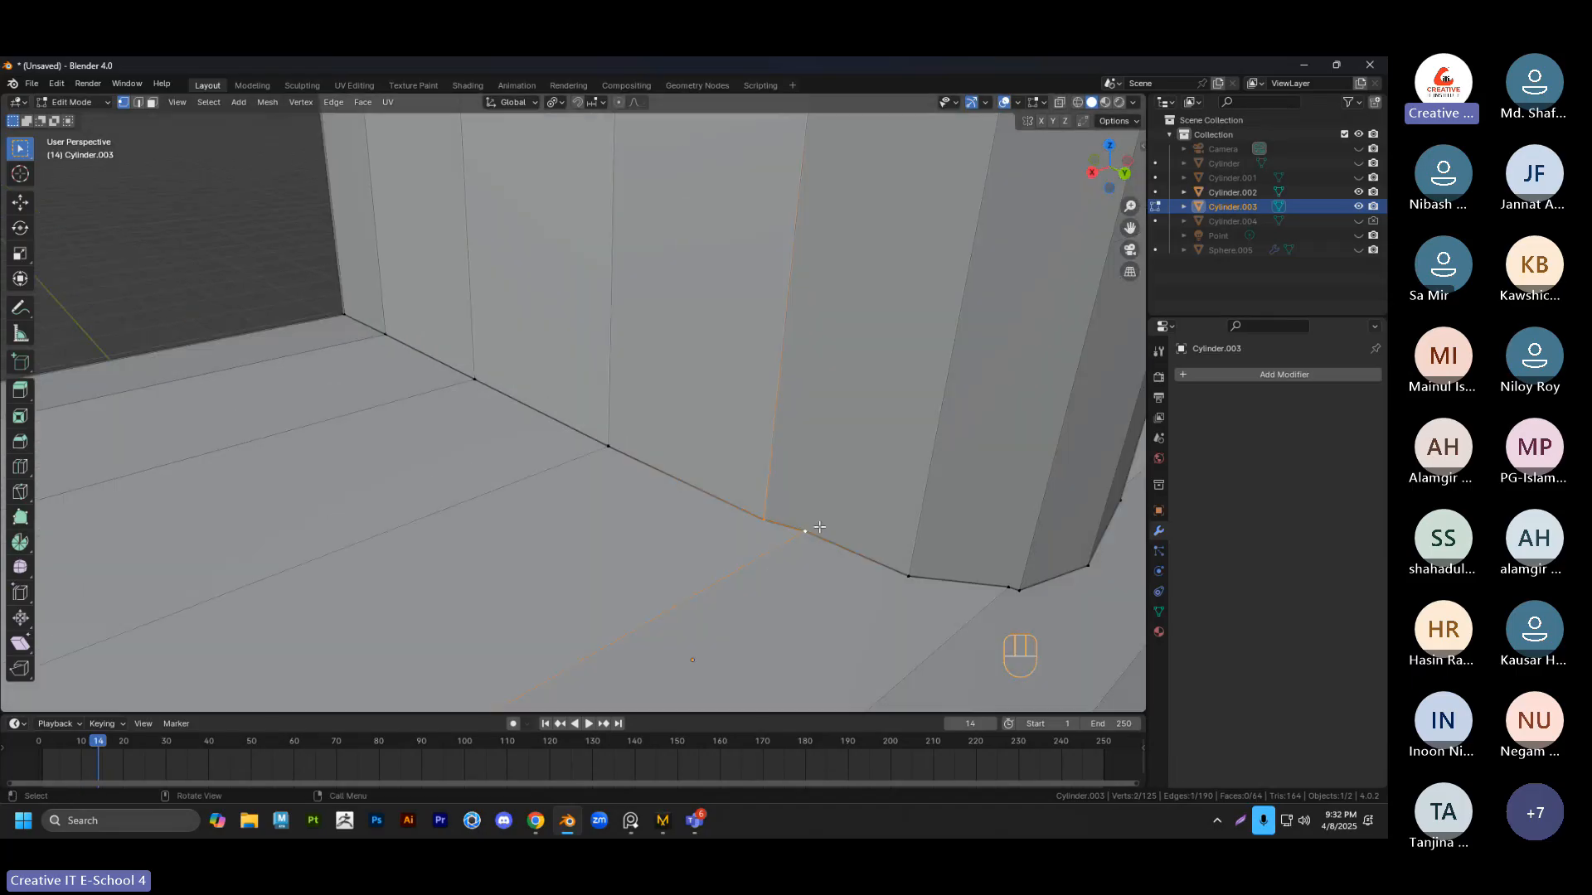
left_click(806, 529, "shift")
key("m")
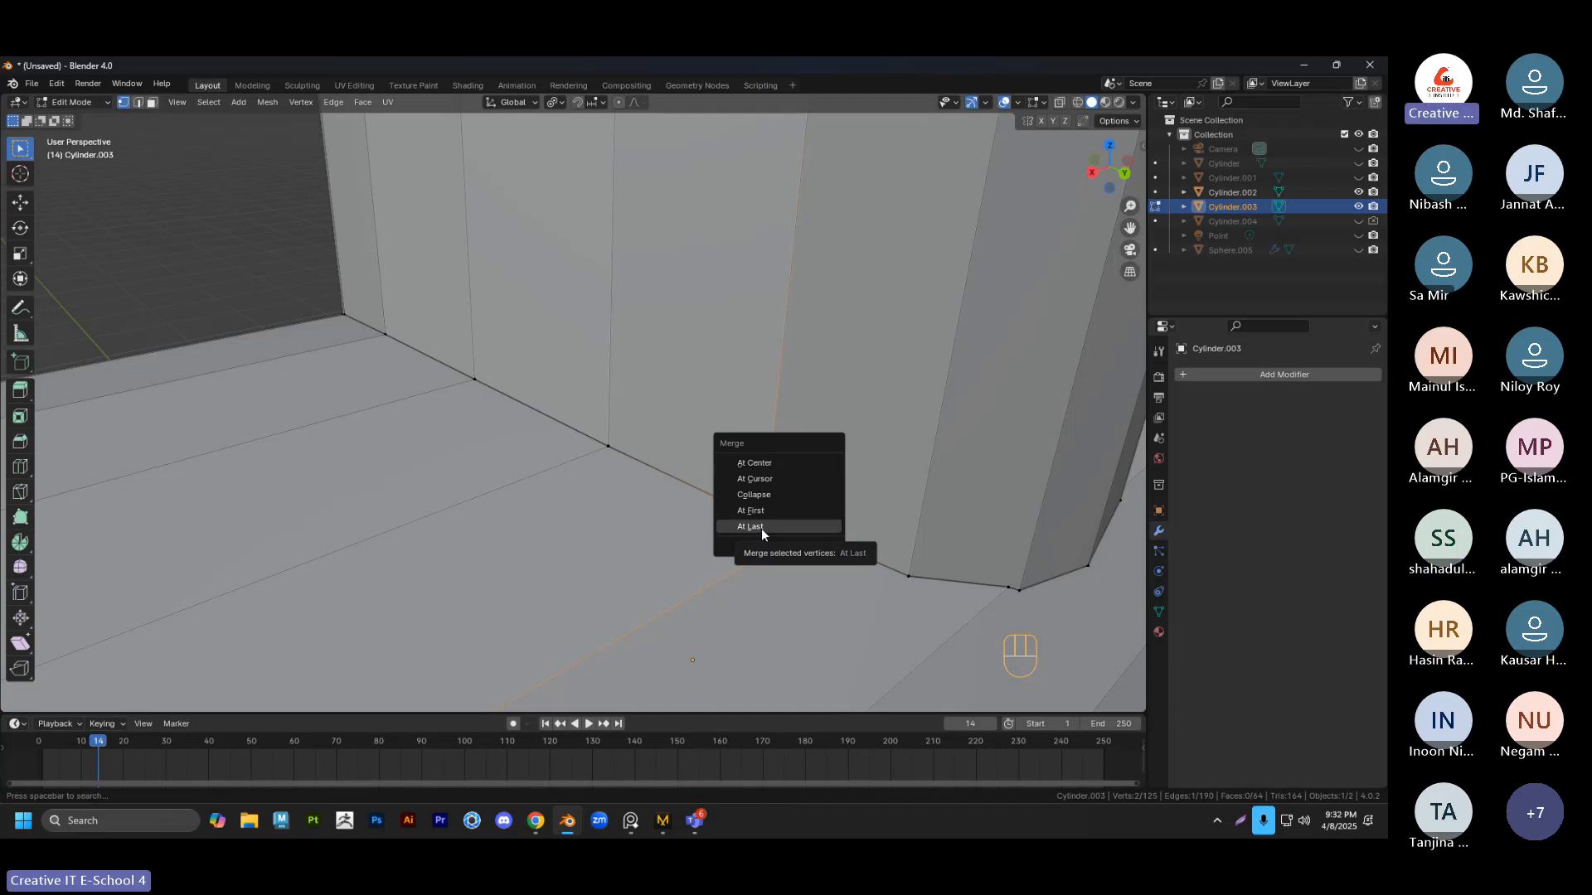
middle_click_drag(821, 491, 673, 432, "shift")
left_click(652, 469)
left_click(614, 457, "shift")
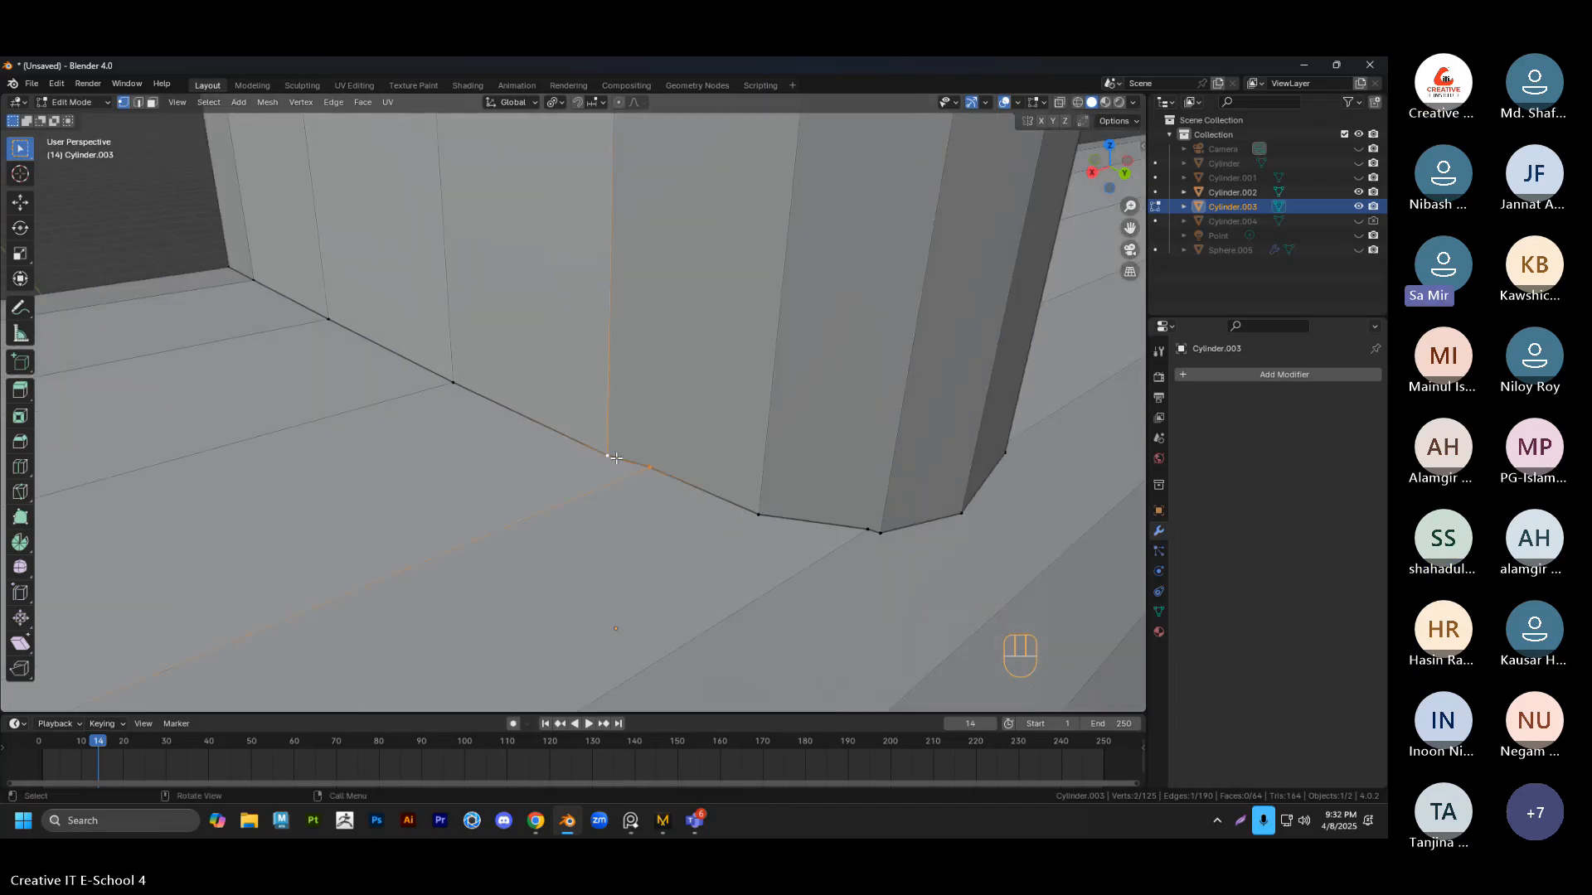
Examine the branch's base from several sides for closely spaced vertices and how the junction edges connect to the horizontal pipe
scroll(616, 458, "down", 1)
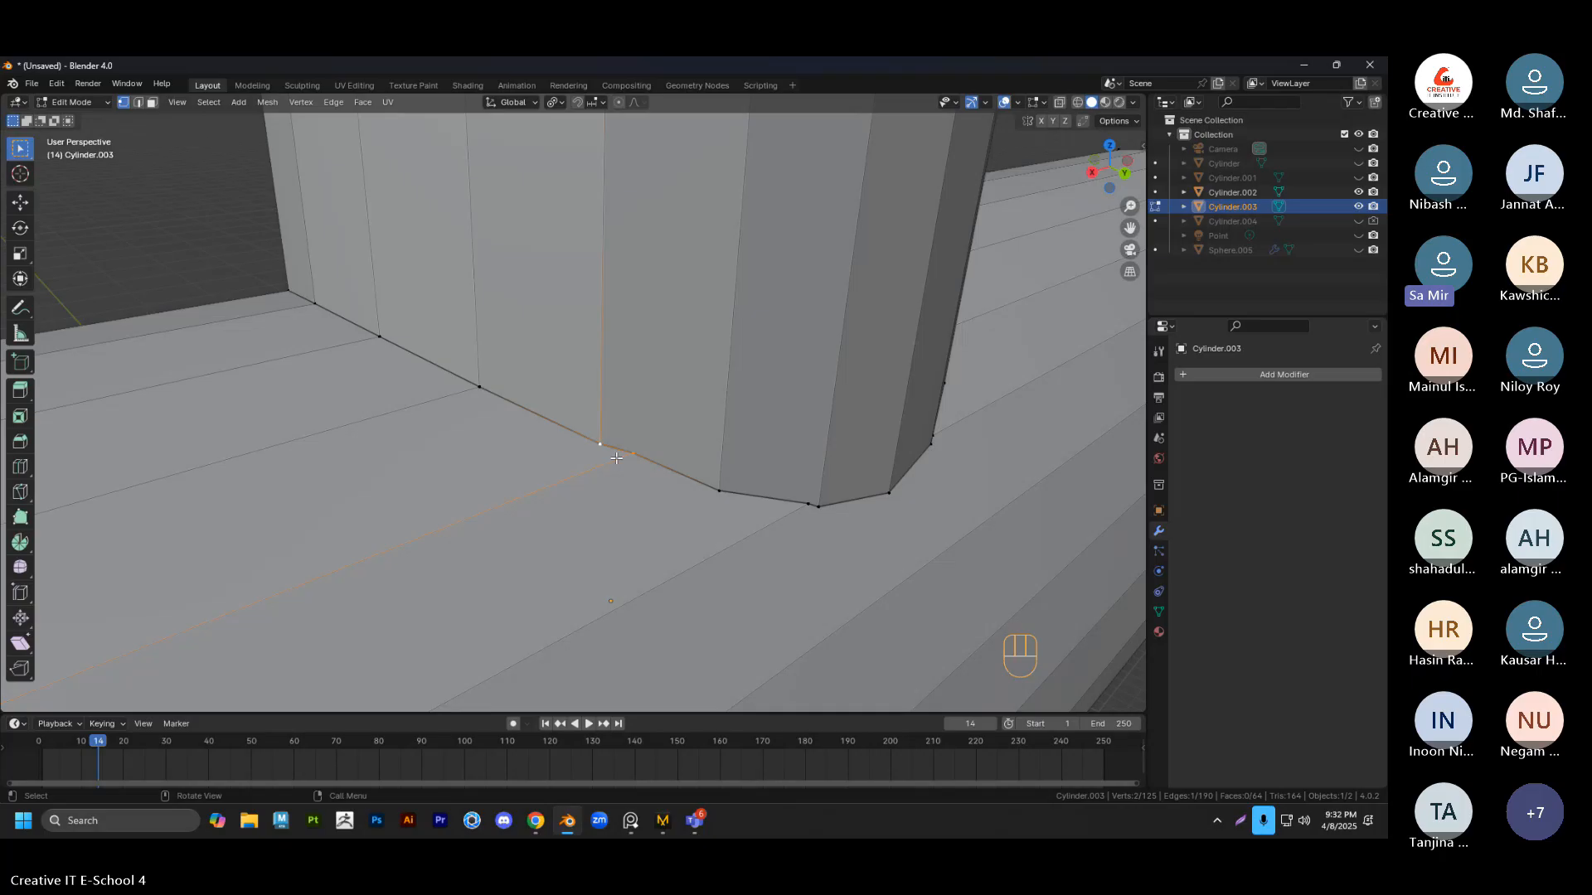
scroll(616, 457, "down", 4)
scroll(558, 445, "up", 5)
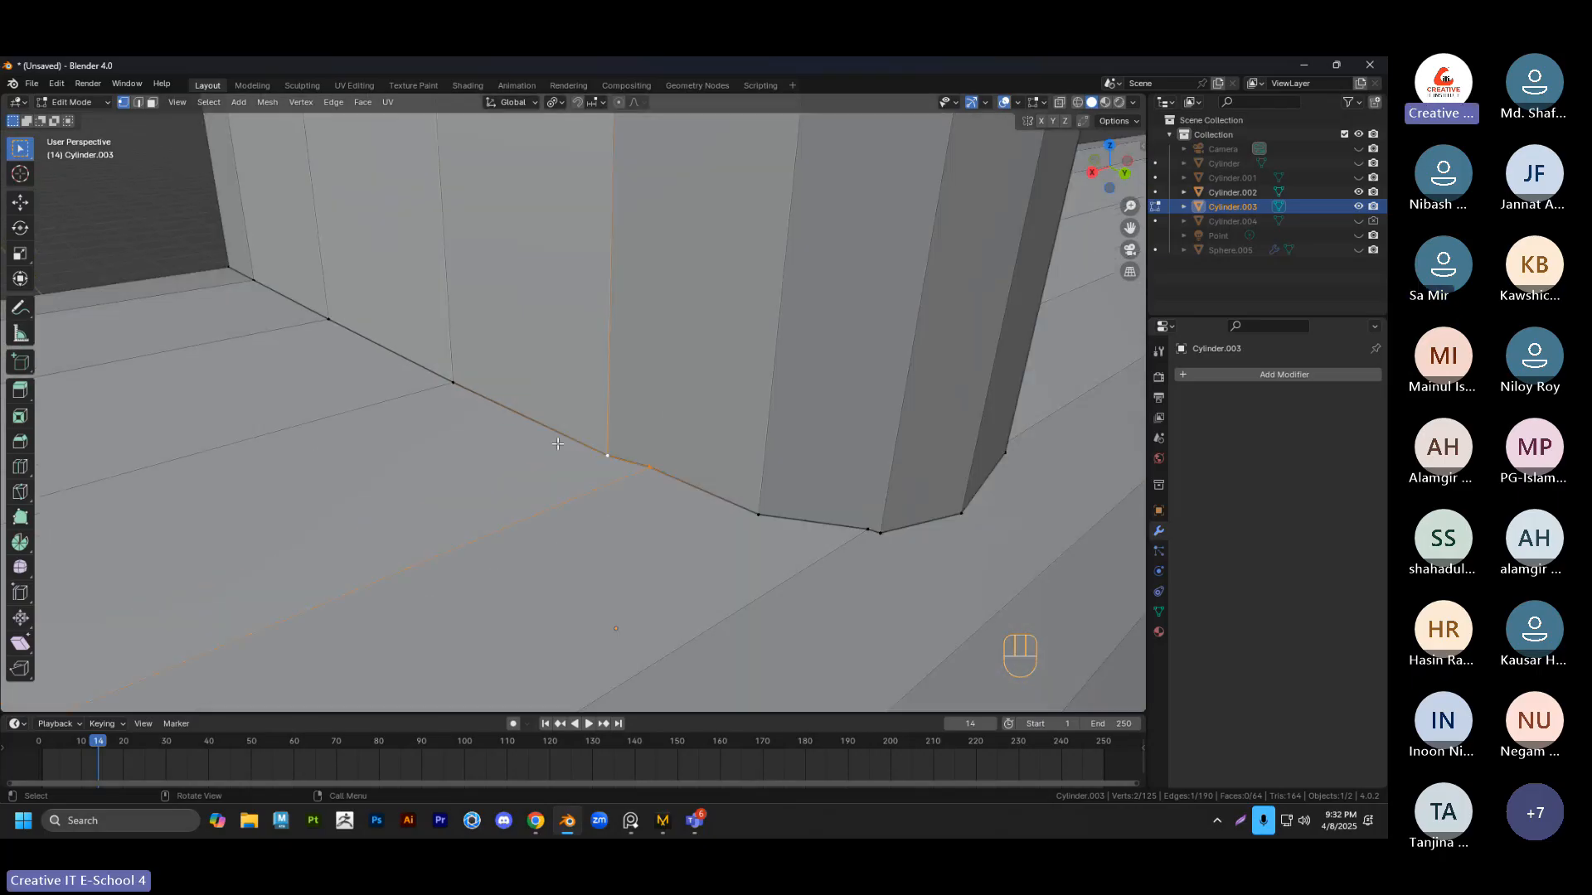
scroll(572, 446, "up", 1)
scroll(586, 448, "down", 1)
scroll(695, 409, "down", 2)
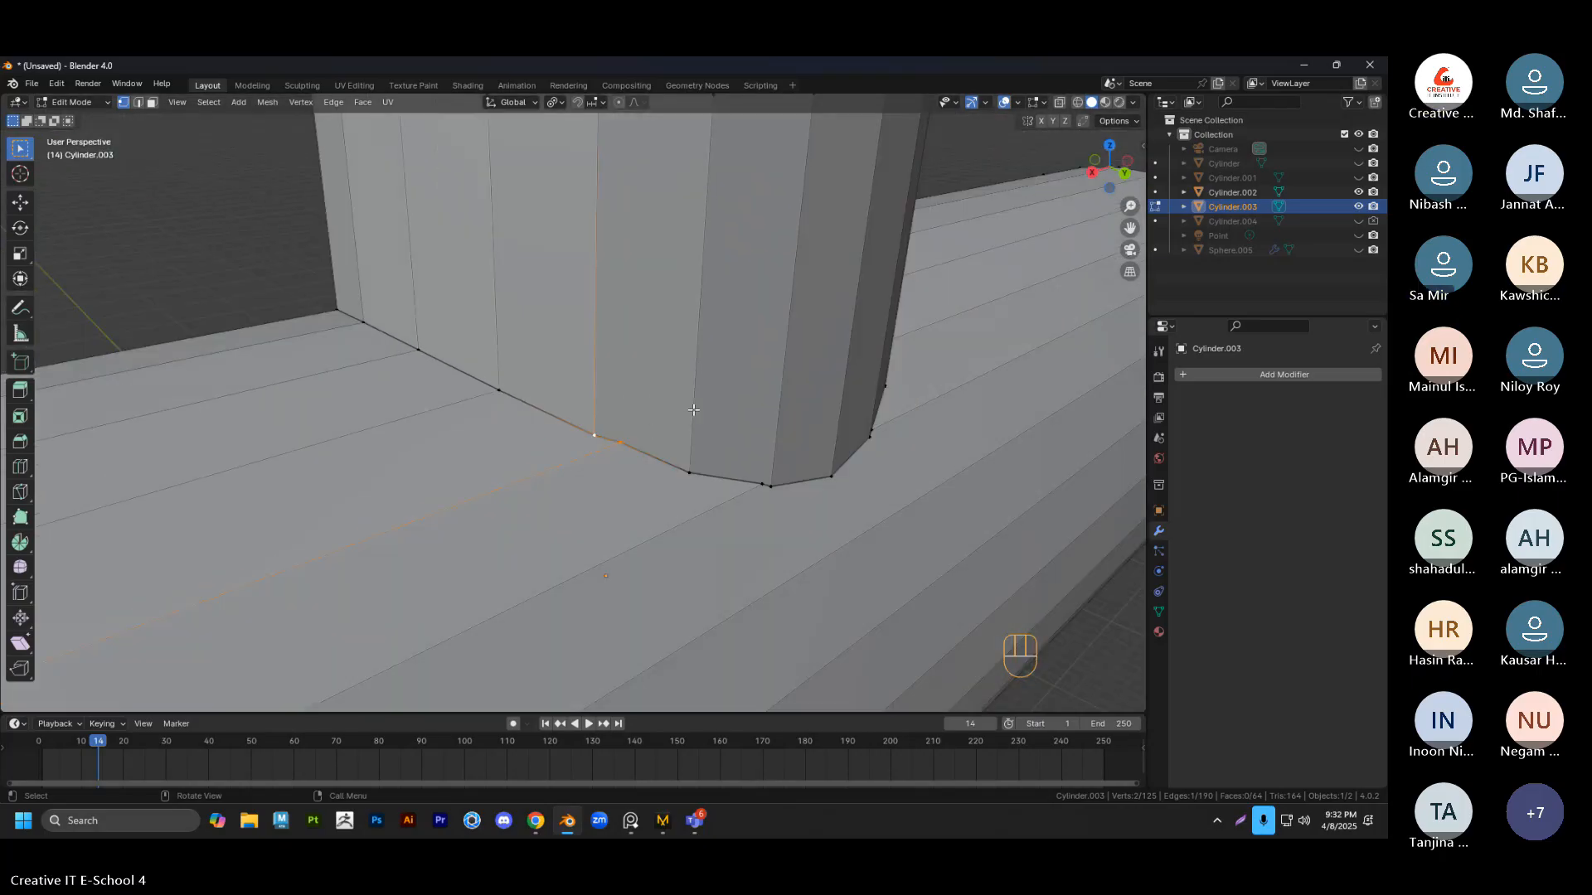
left_click(688, 470, "alt")
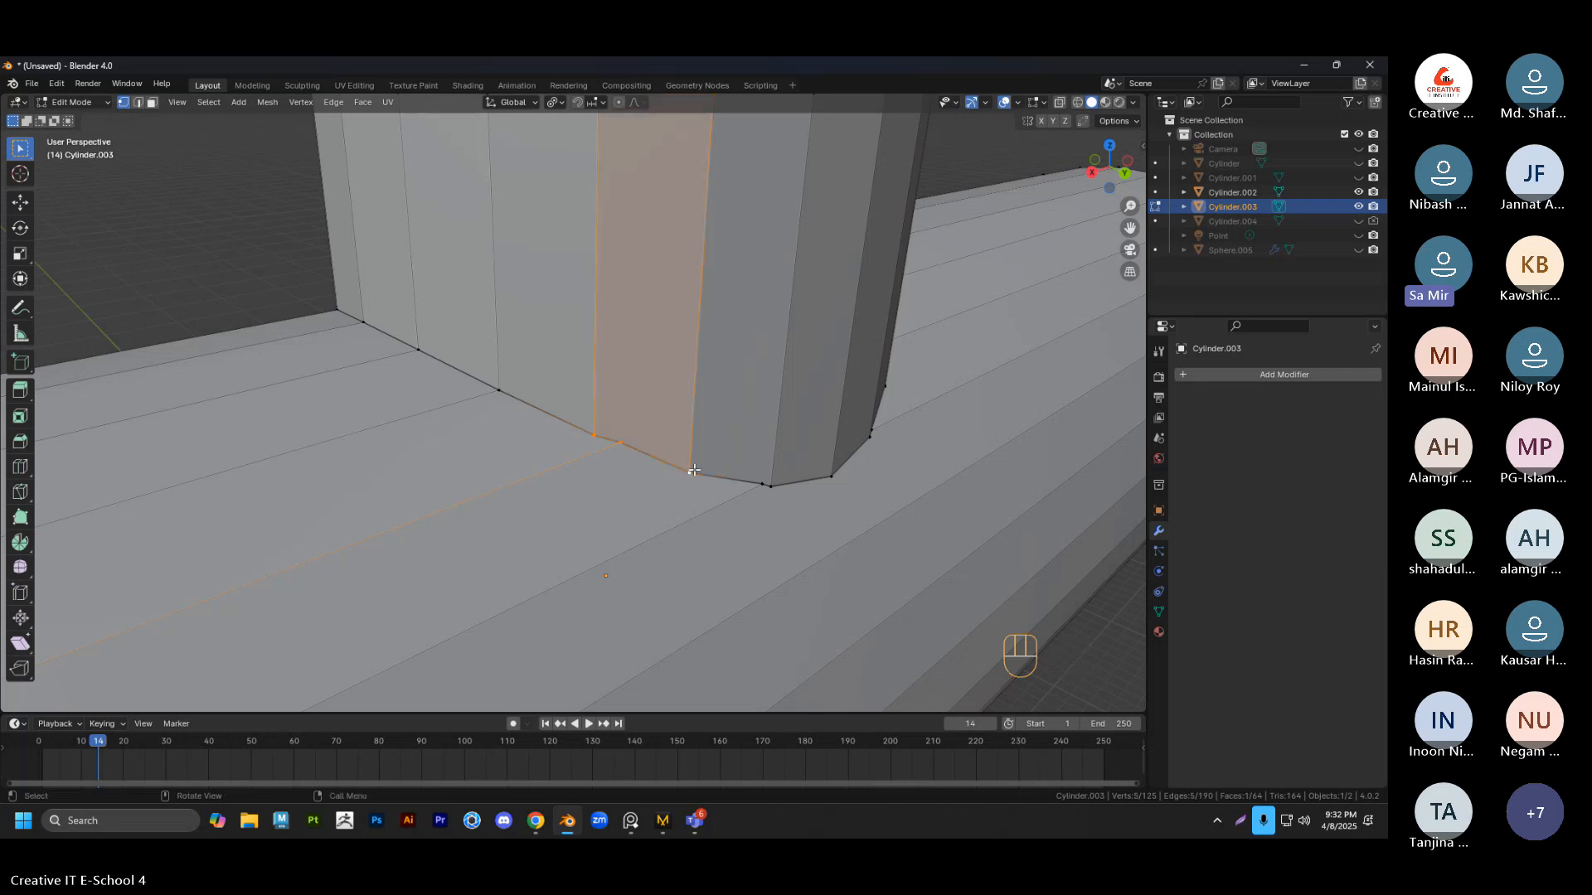
left_click(692, 473)
left_click(698, 471, "alt")
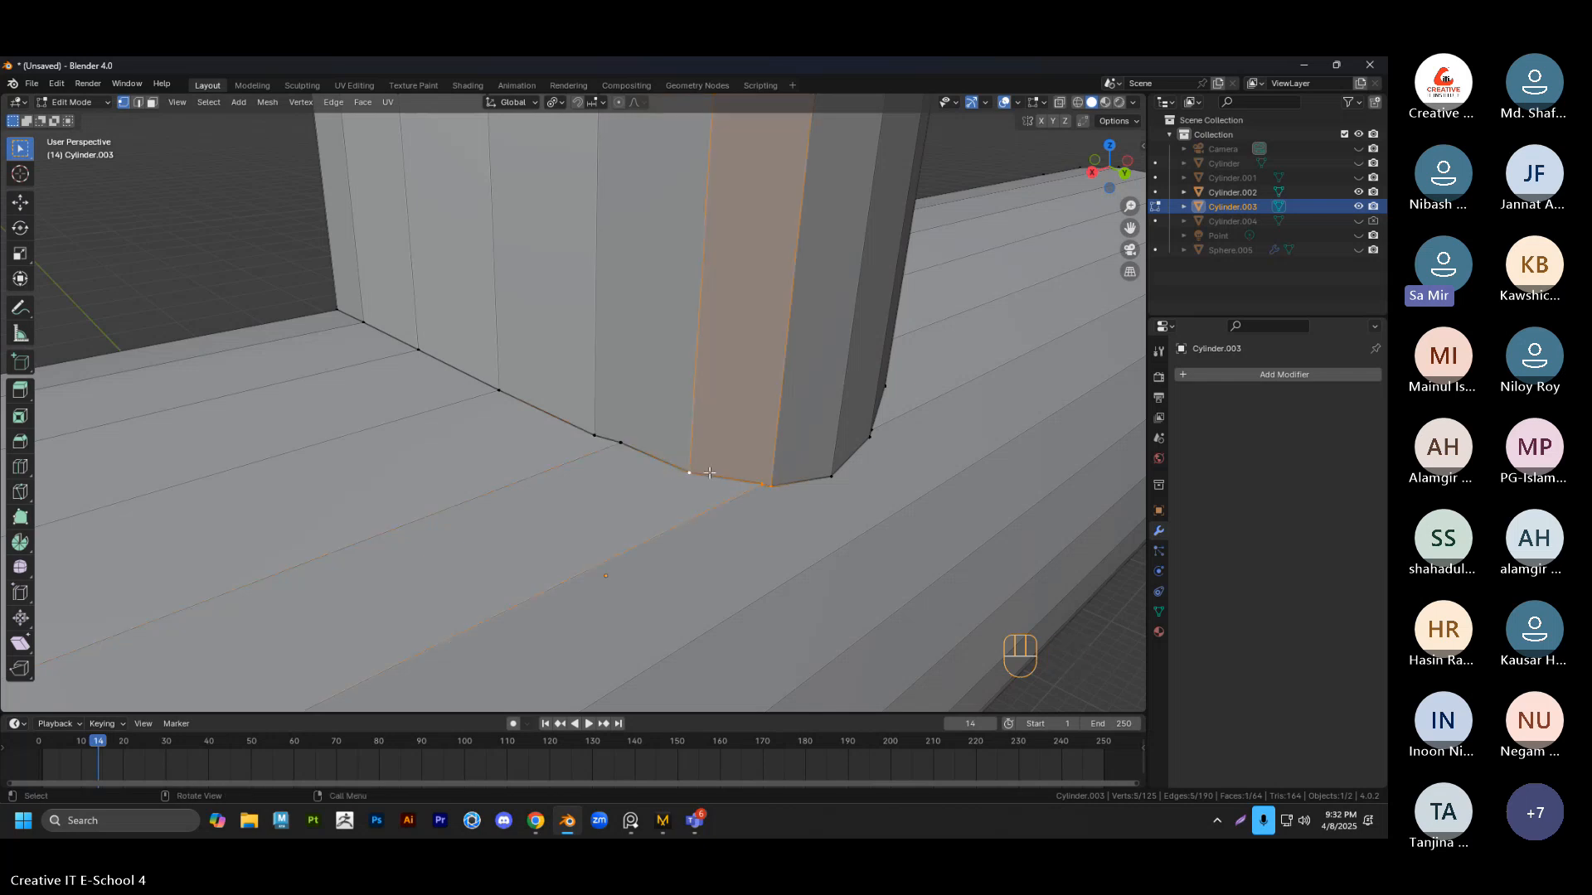
left_click(304, 284)
scroll(506, 386, "down", 2)
middle_click_drag(505, 386, 660, 444)
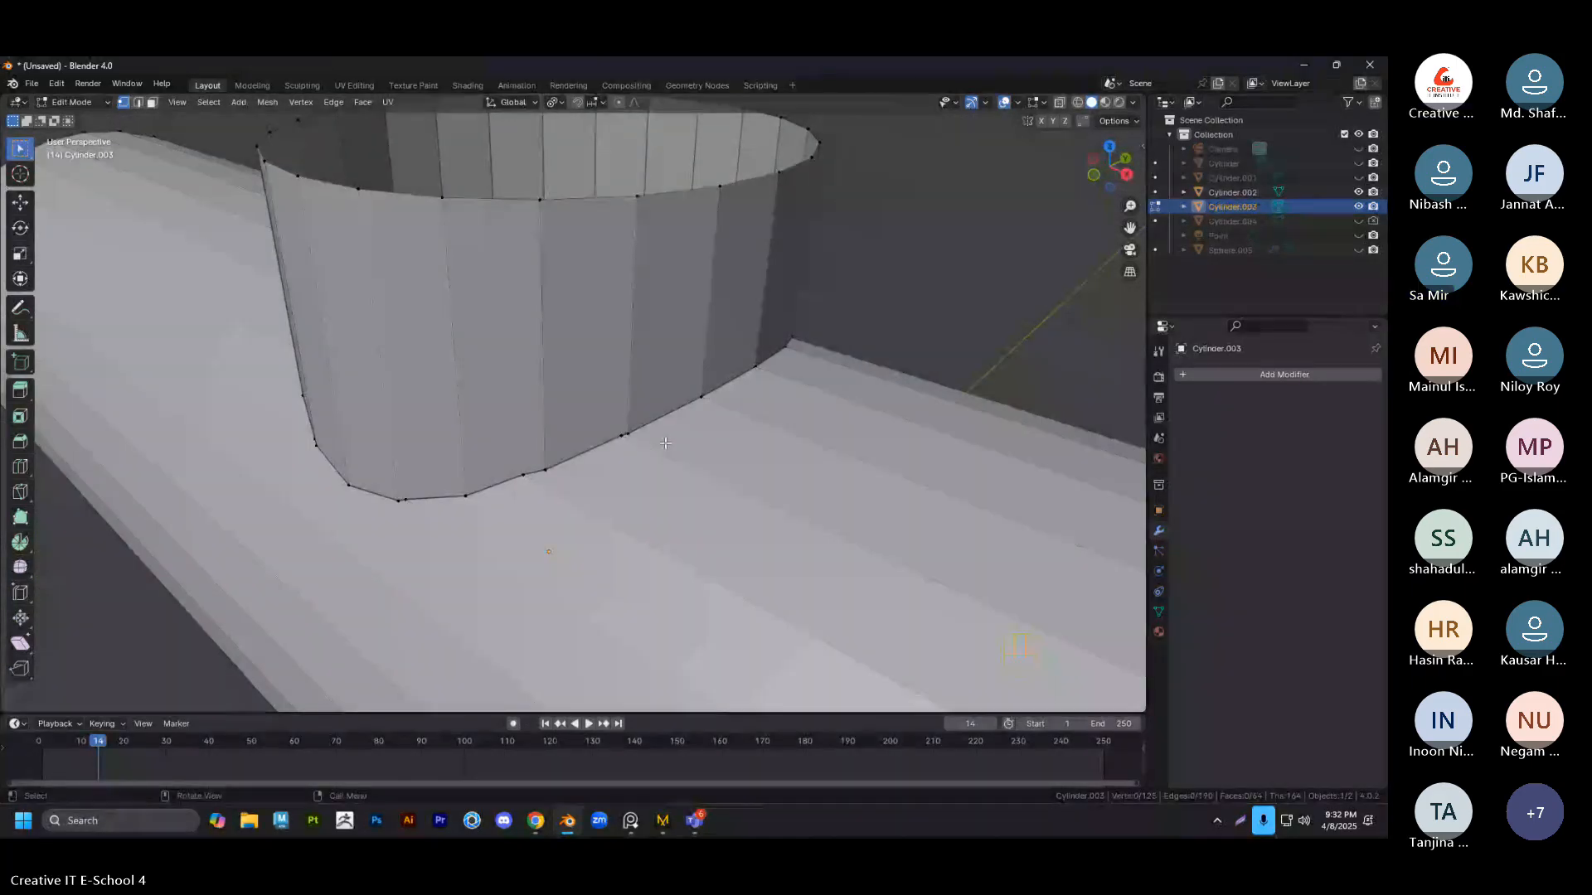
middle_click_drag(658, 443, 655, 442)
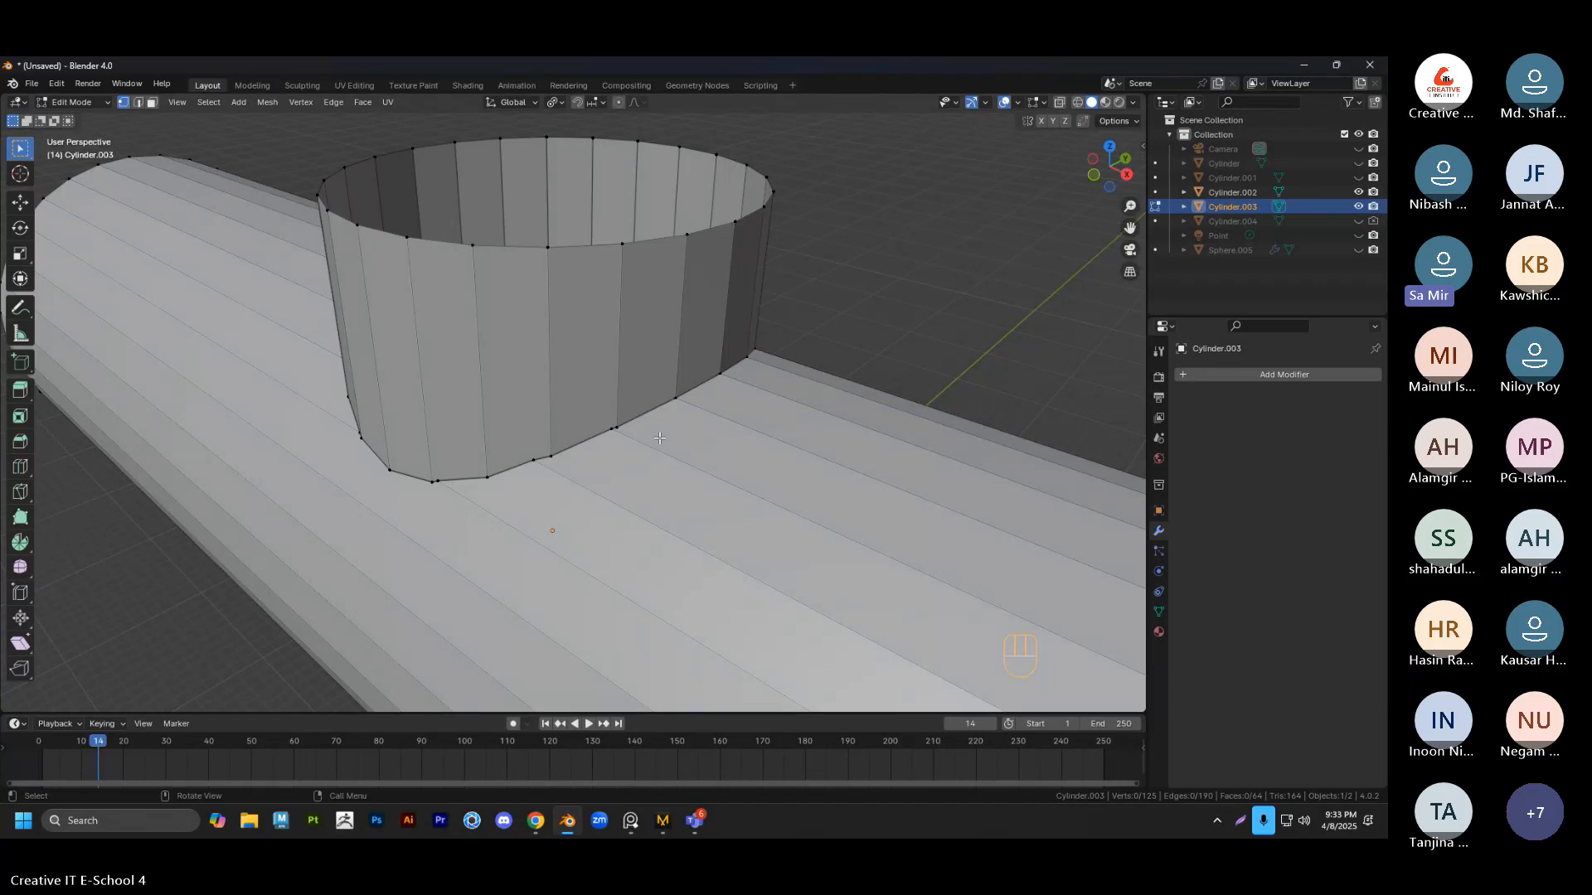
scroll(660, 438, "up", 3)
left_click(655, 454)
scroll(655, 455, "up", 2)
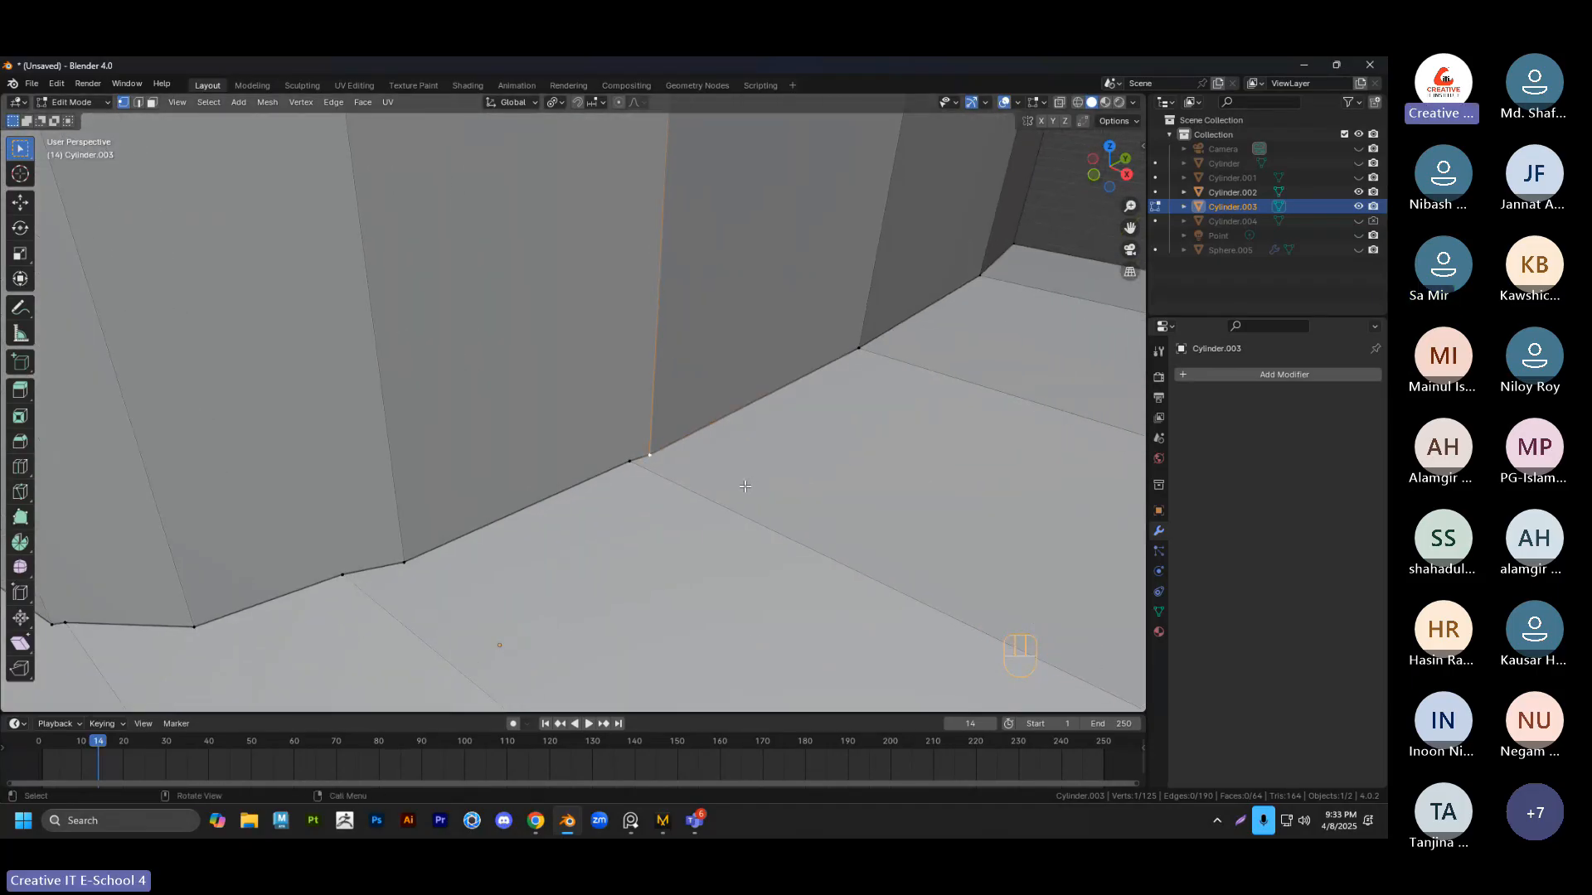
middle_click_drag(745, 486, 646, 427)
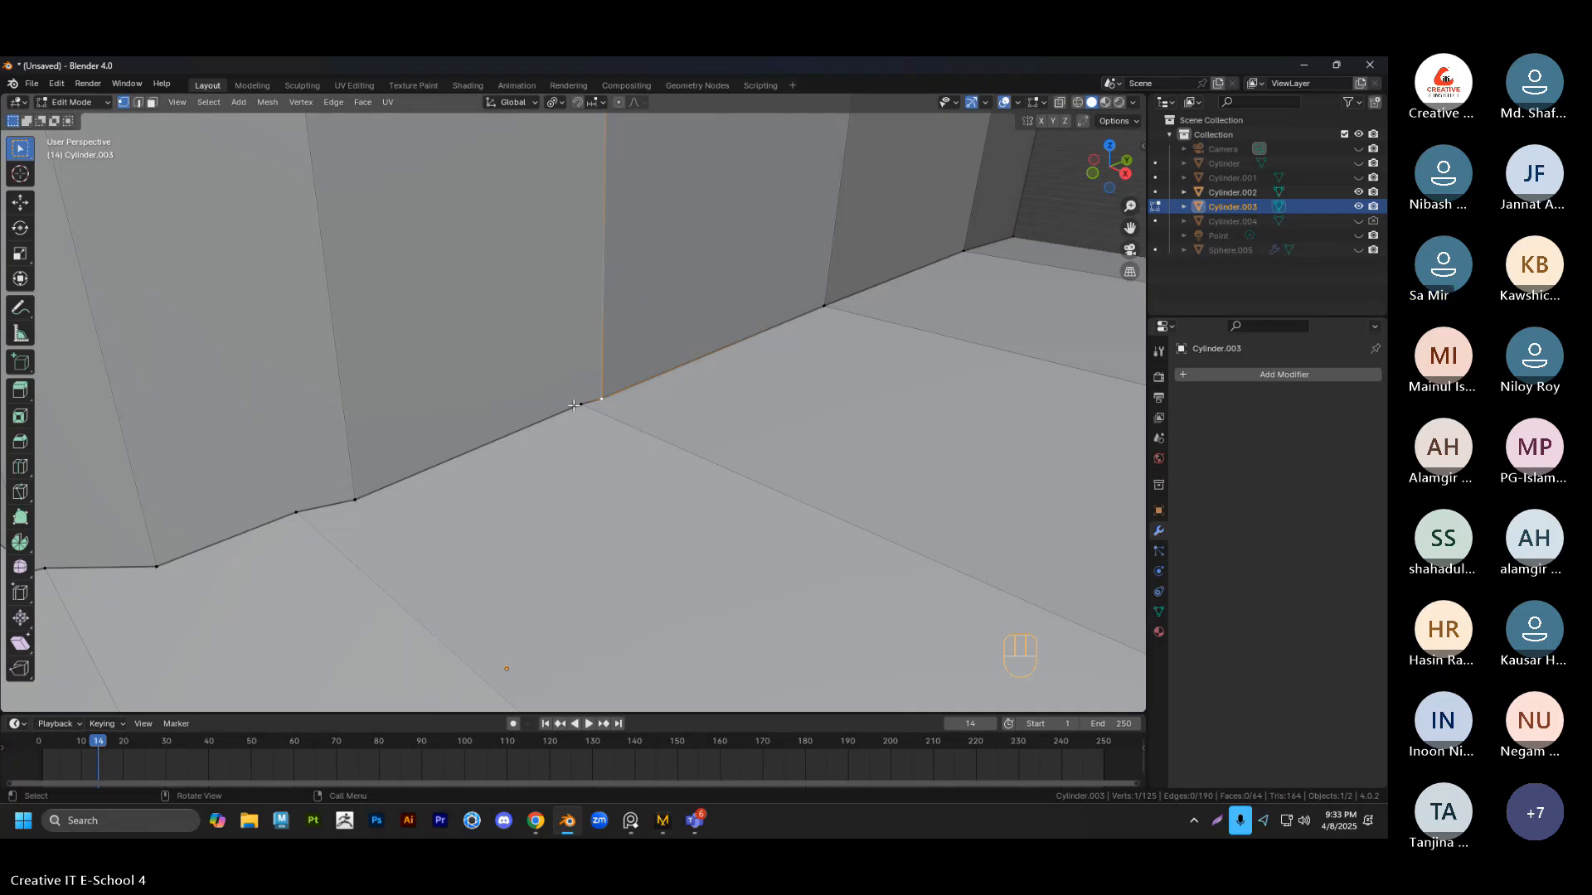
middle_click_drag(618, 402, 746, 398)
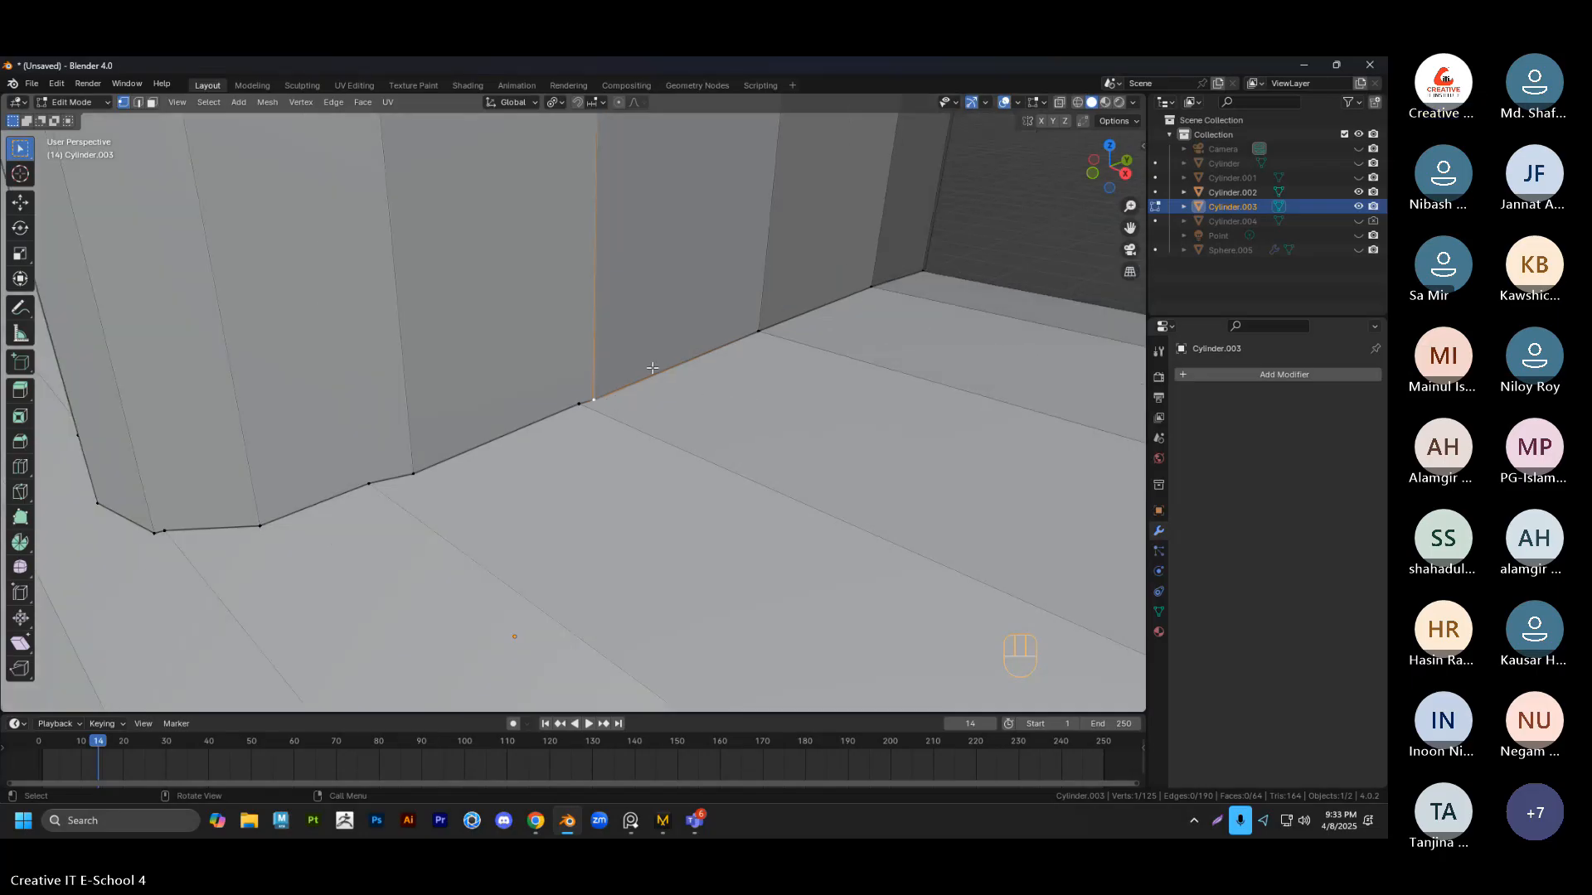
middle_click_drag(653, 367, 616, 426)
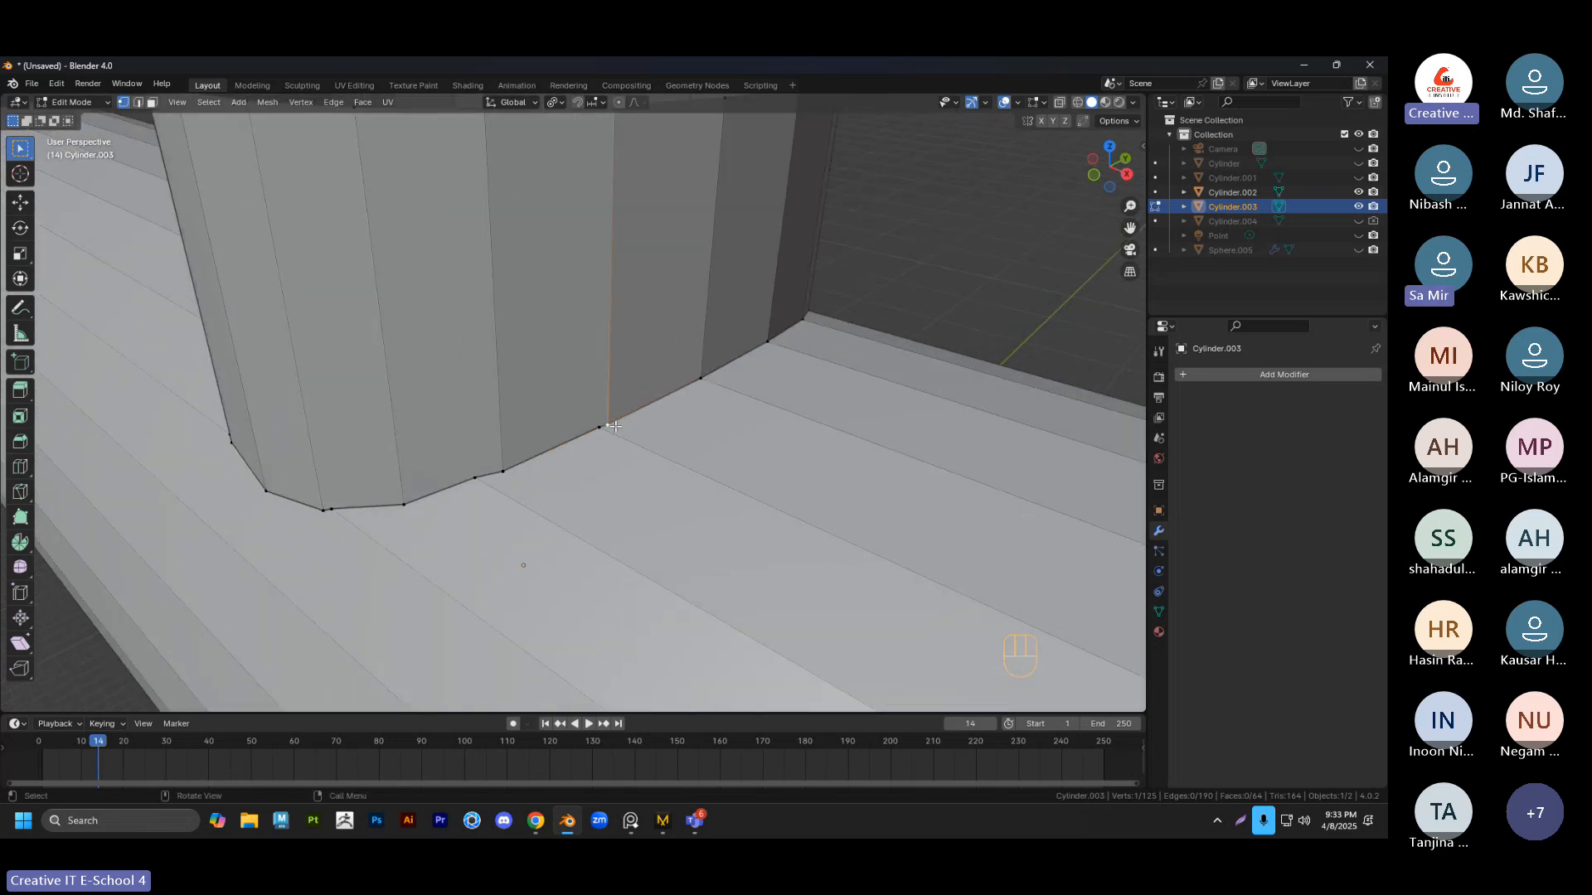
left_click(833, 323)
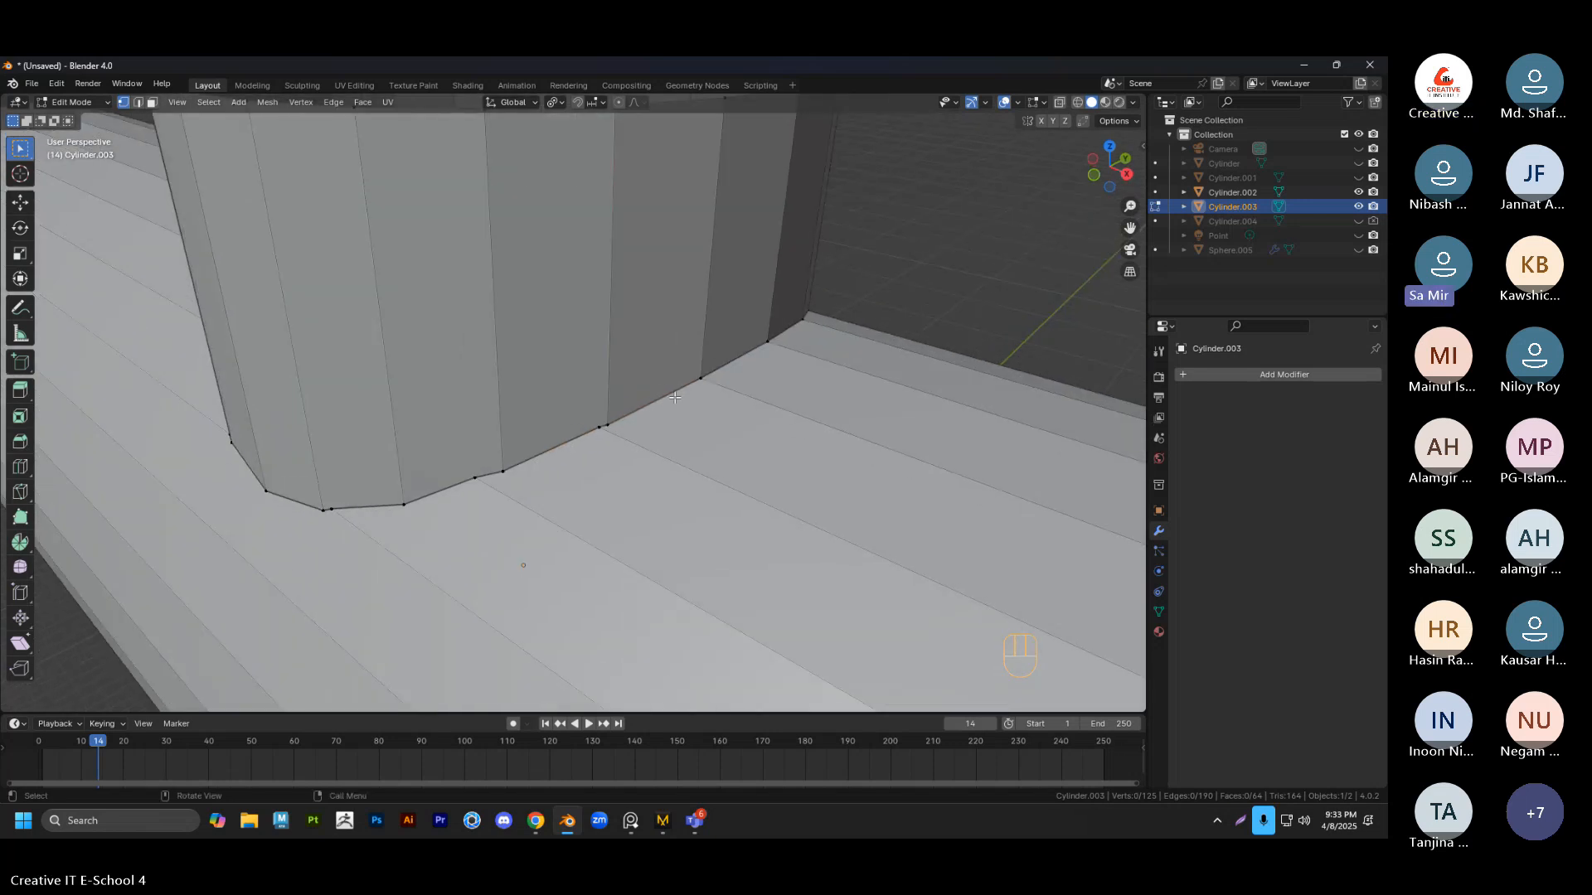
left_click(714, 391)
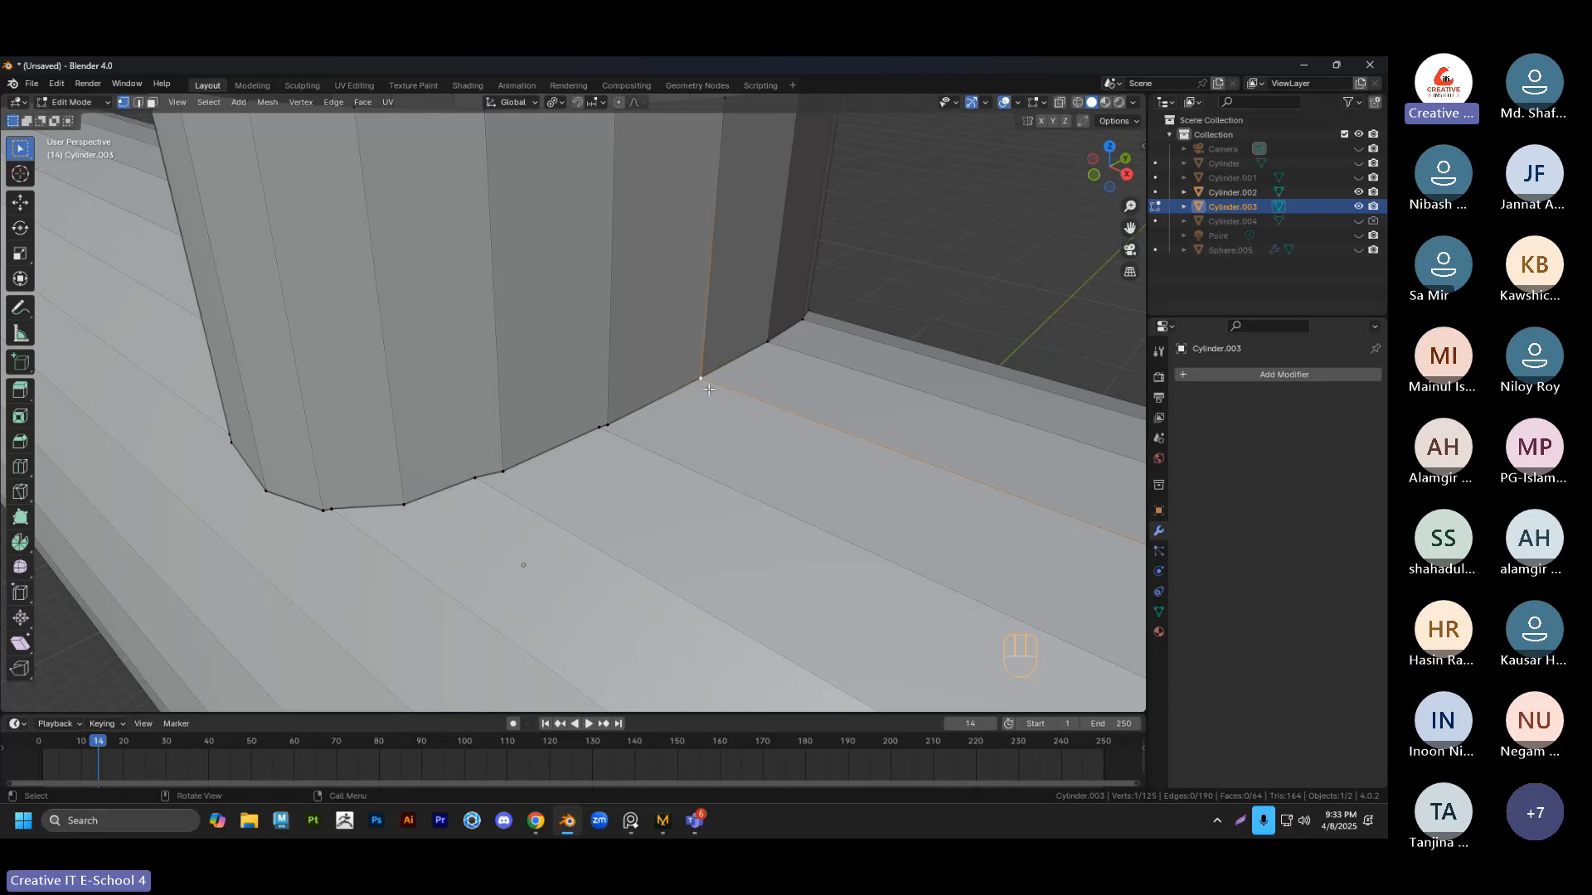
left_click(846, 300)
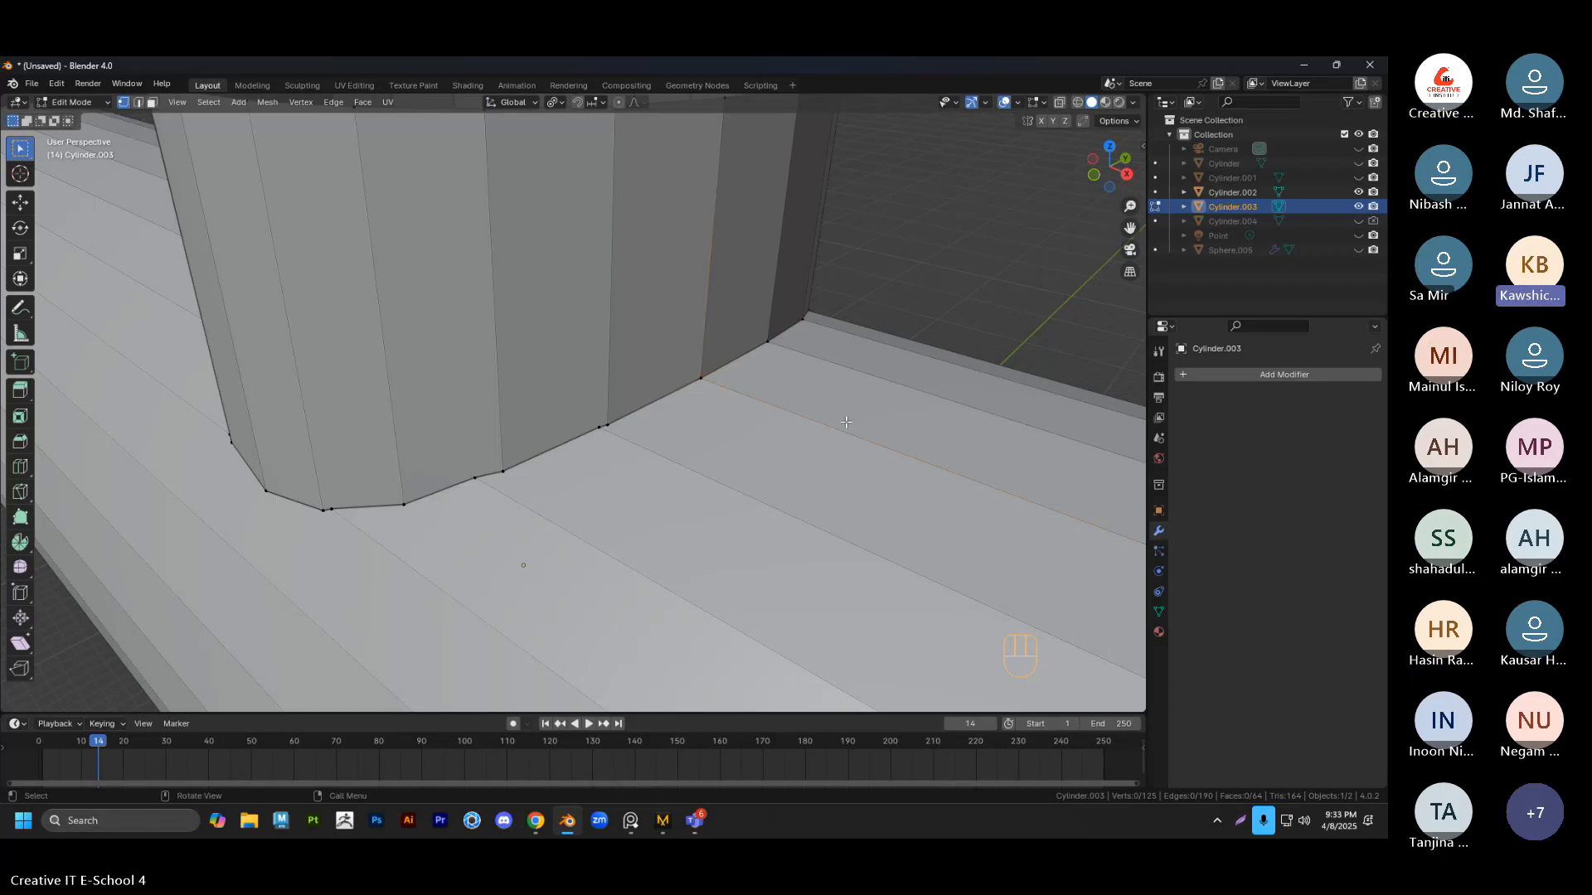
Select the vertex on the branch's base where a vertical edge meets the main pipe and snap the 3D cursor to it
middle_click_drag(837, 306, 624, 441)
left_click(661, 399)
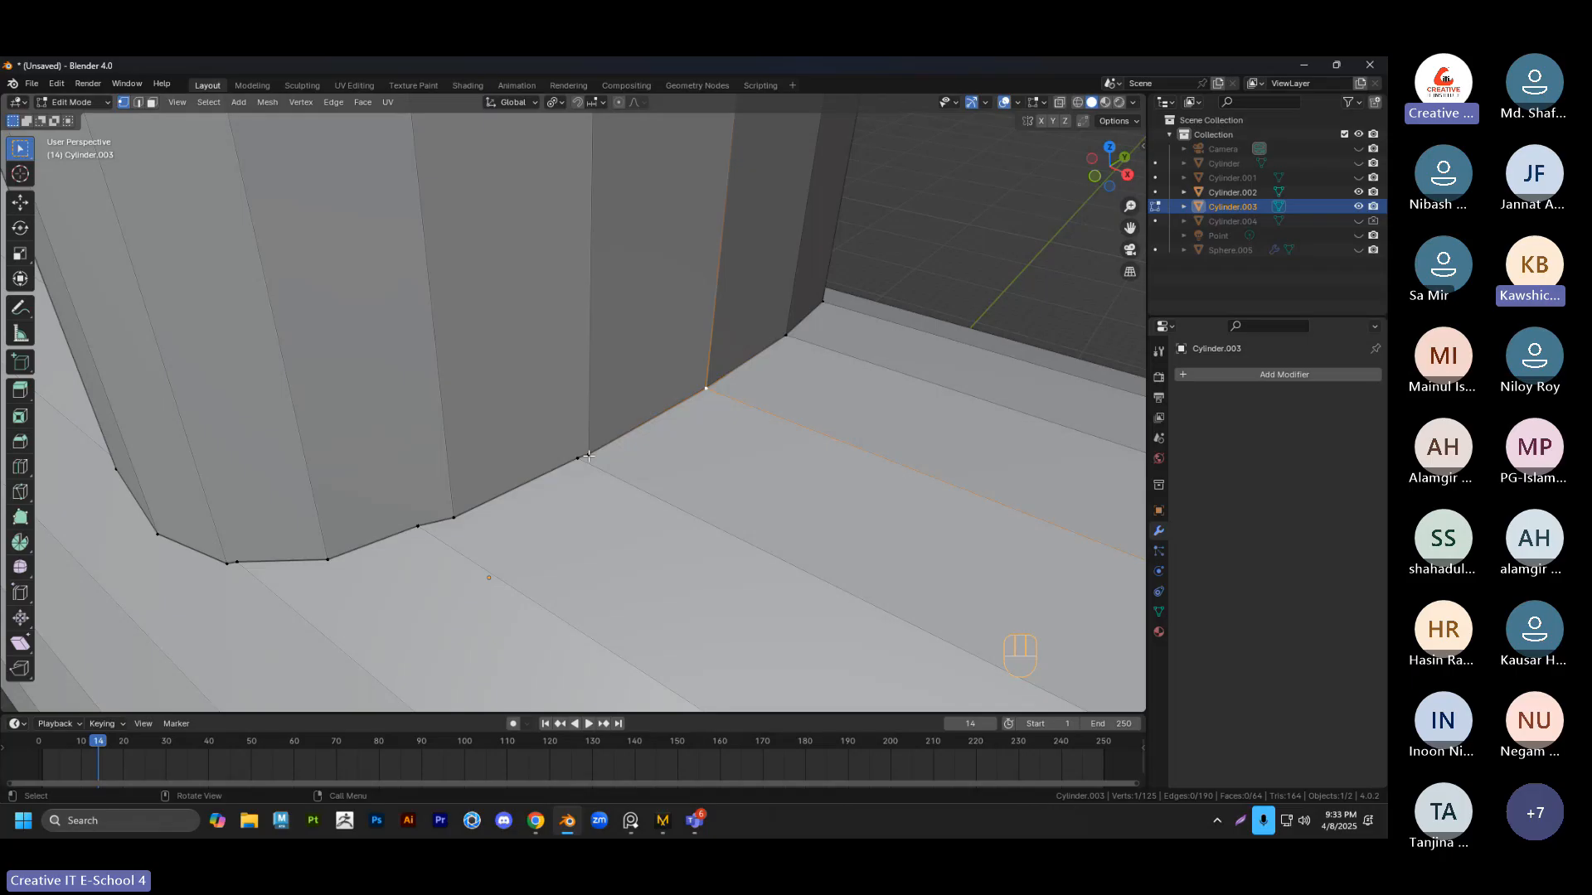
left_click(588, 455)
middle_click_drag(611, 464, 636, 441)
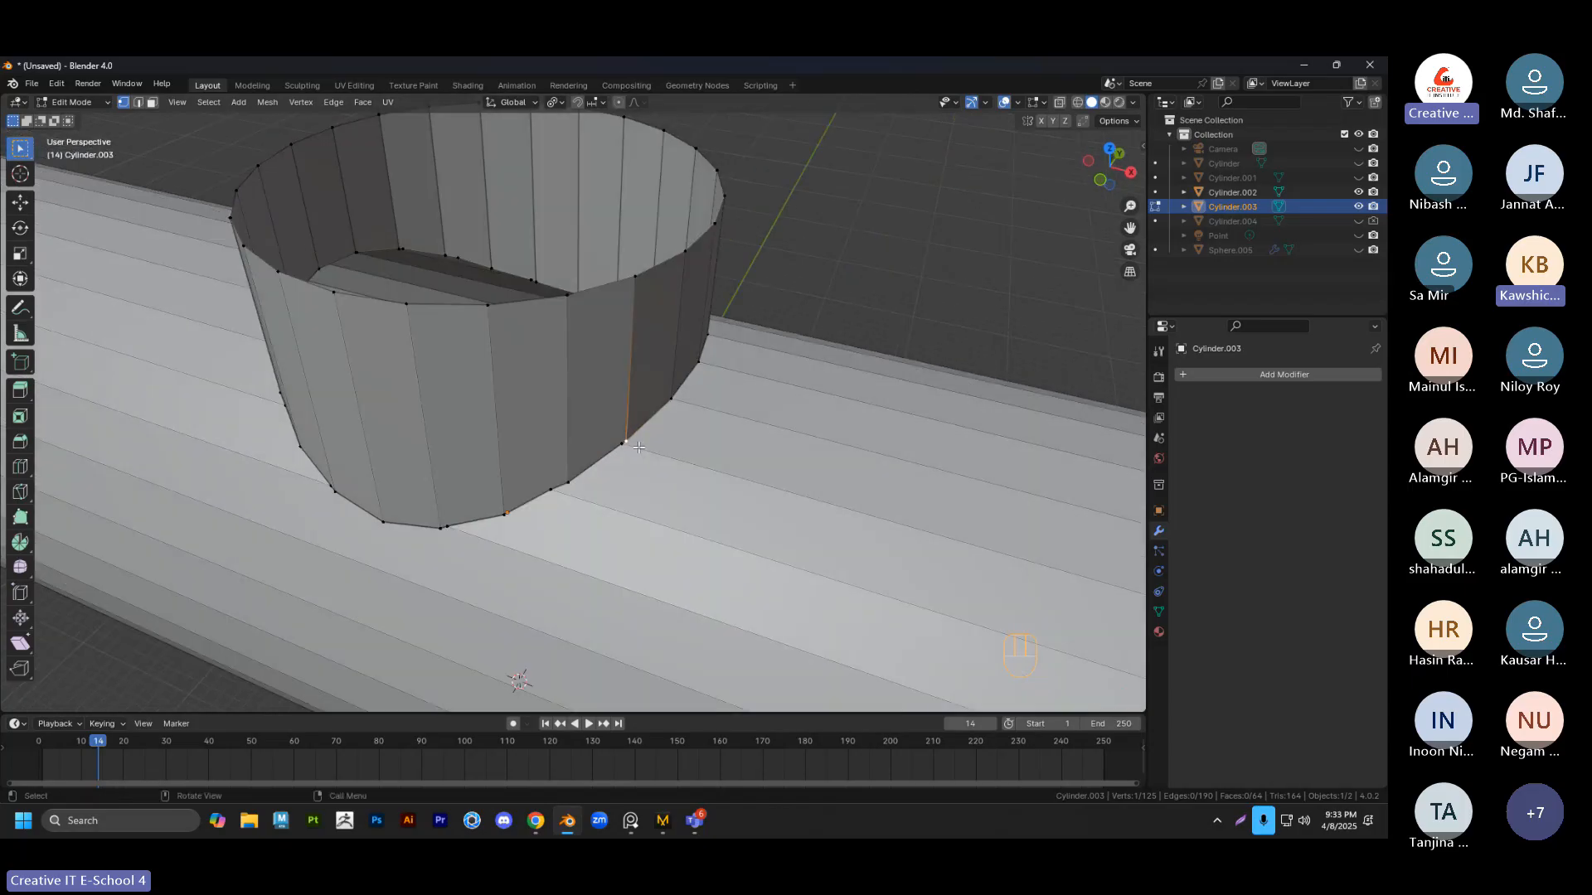
right_click(637, 442)
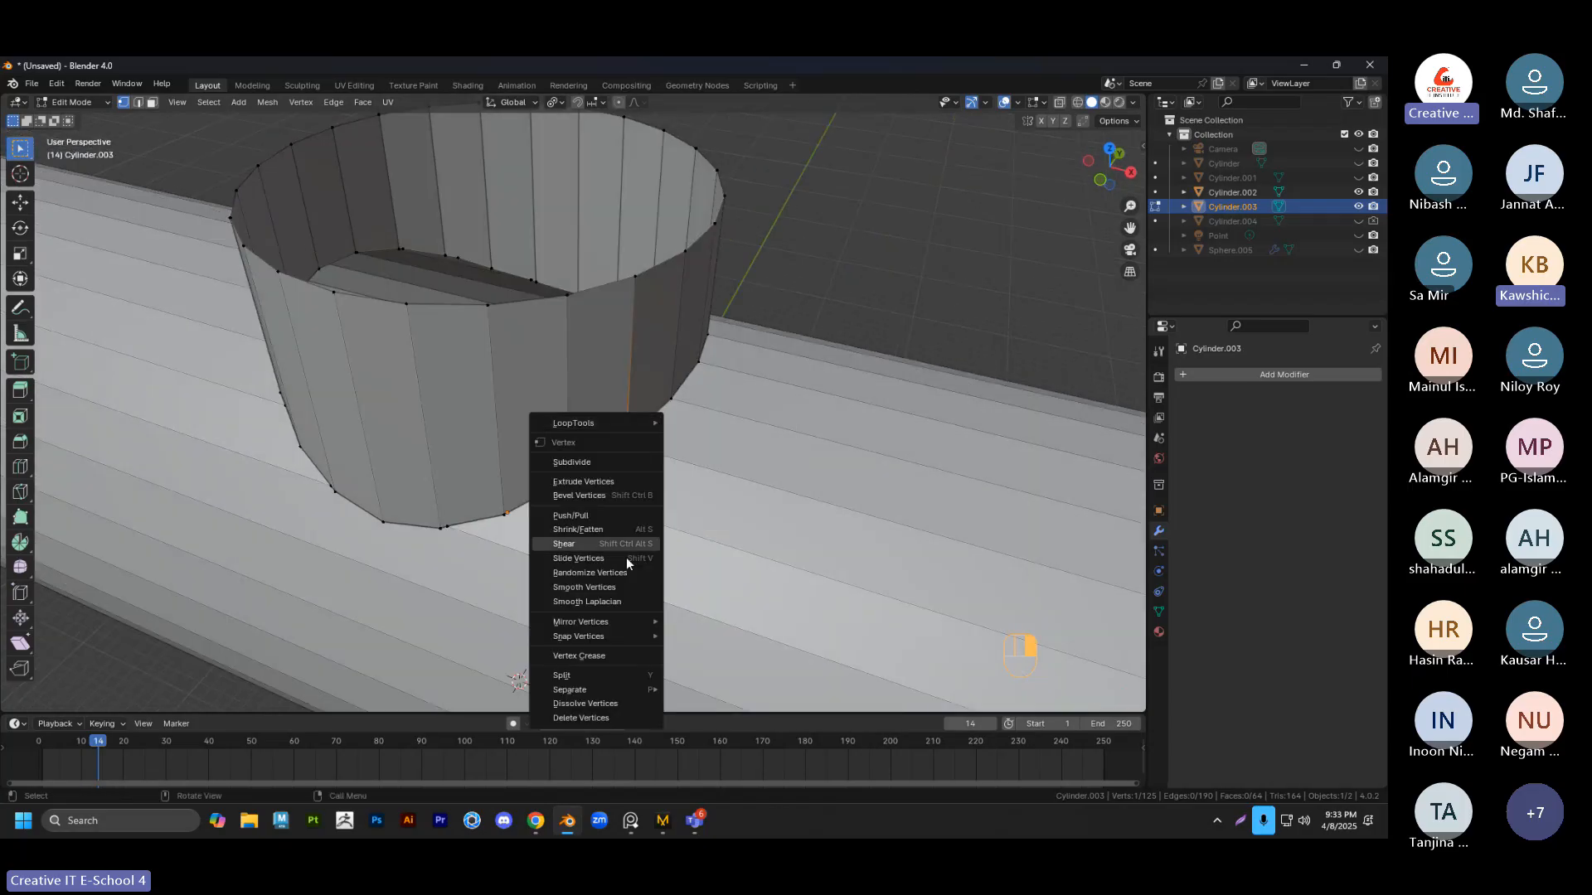
mouse_move(610, 638)
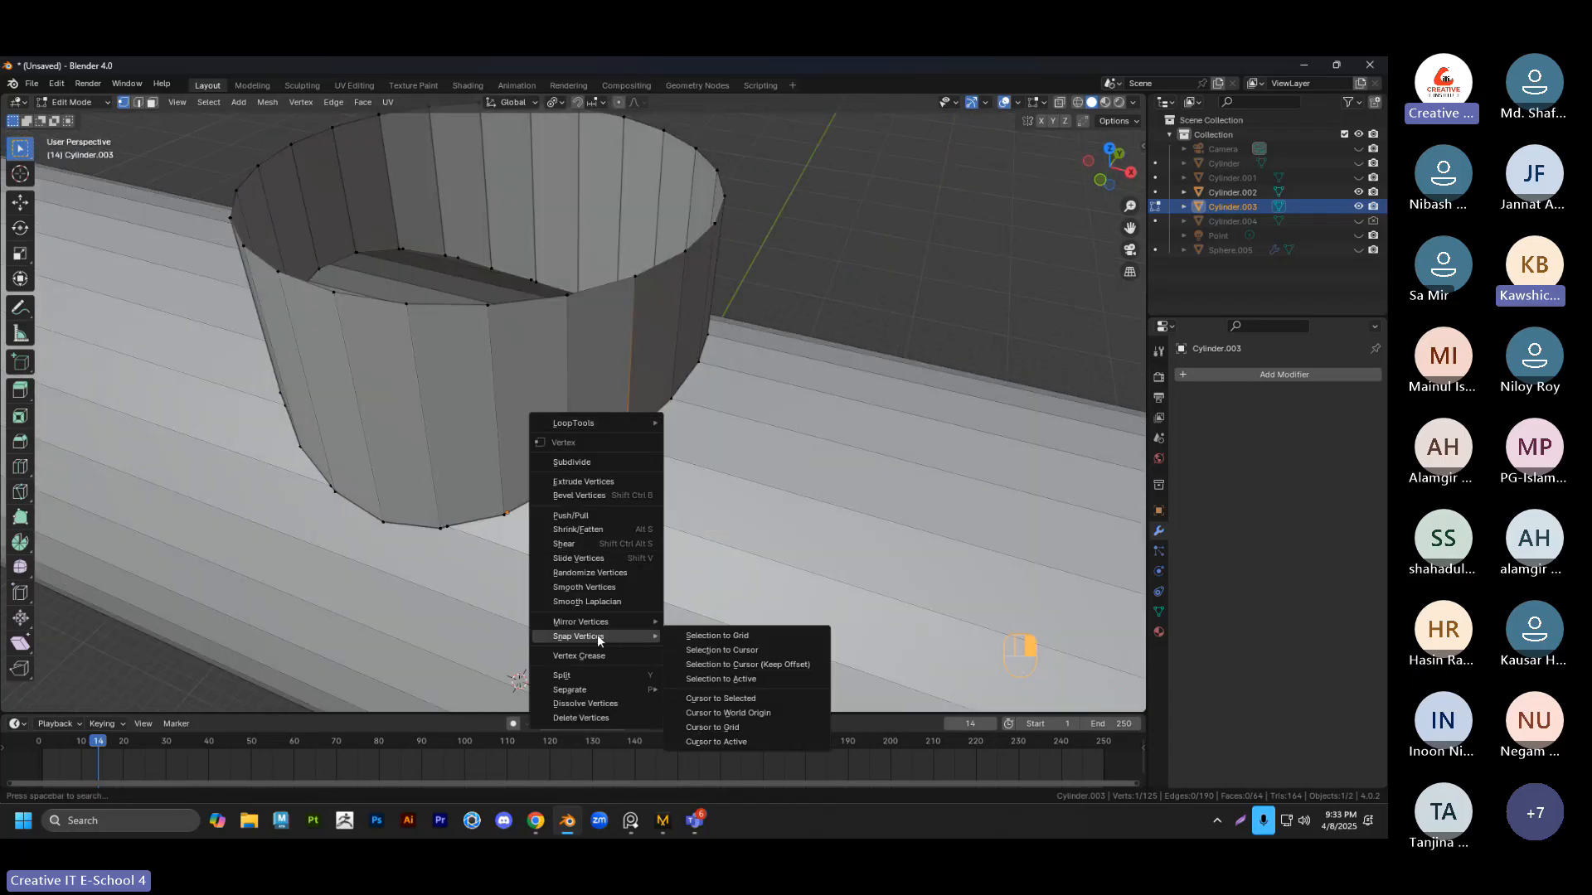
left_click(721, 698)
middle_click_drag(720, 698, 715, 467)
scroll(606, 474, "up", 3)
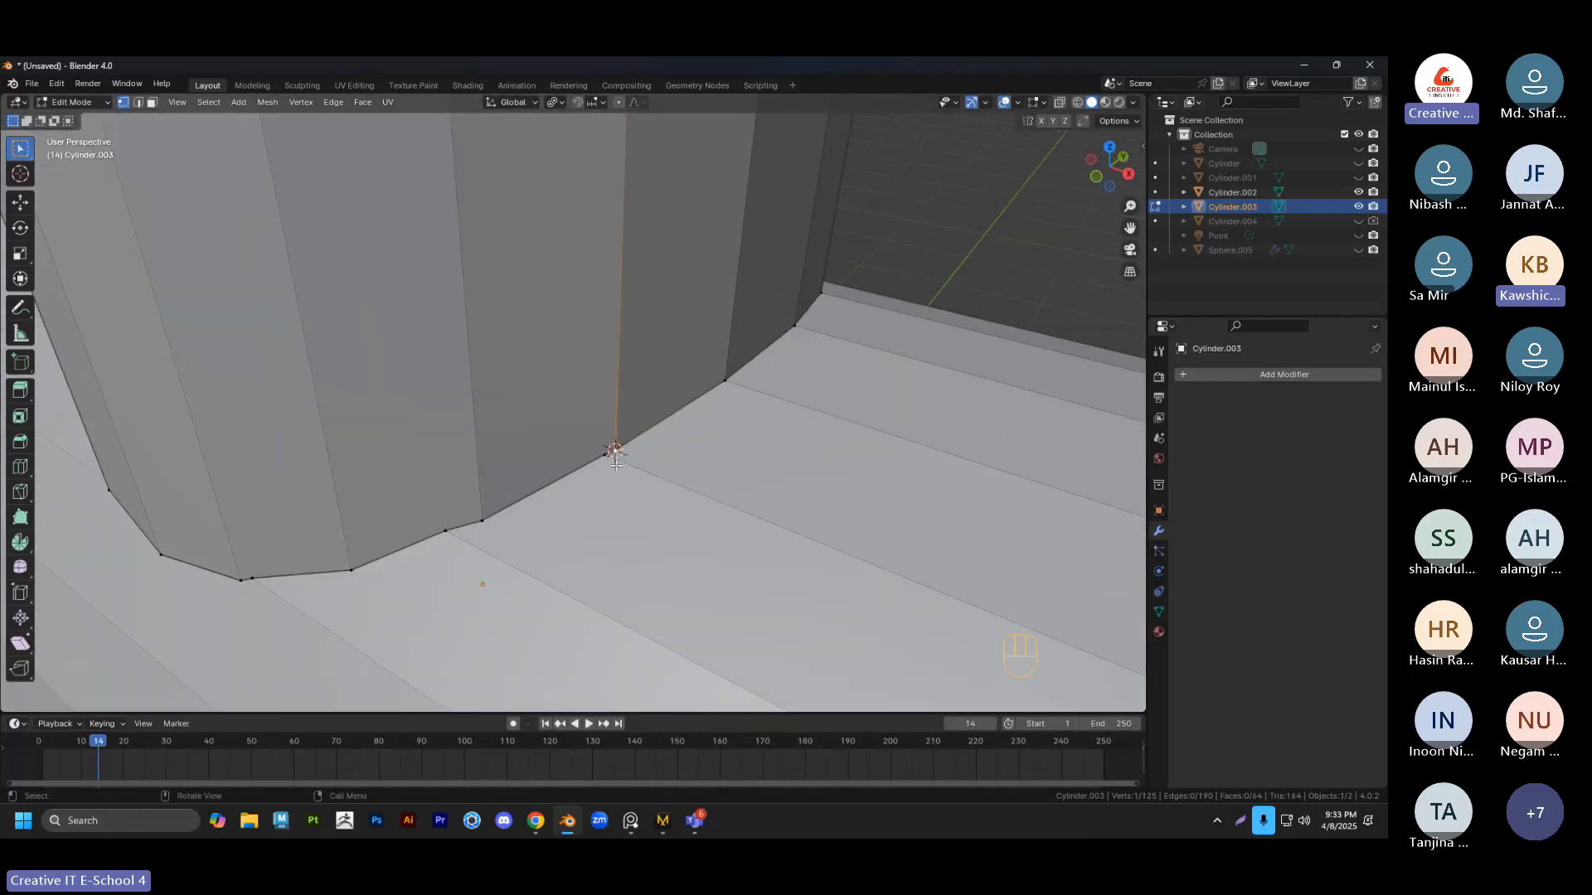
key("a")
scroll(811, 307, "down", 3)
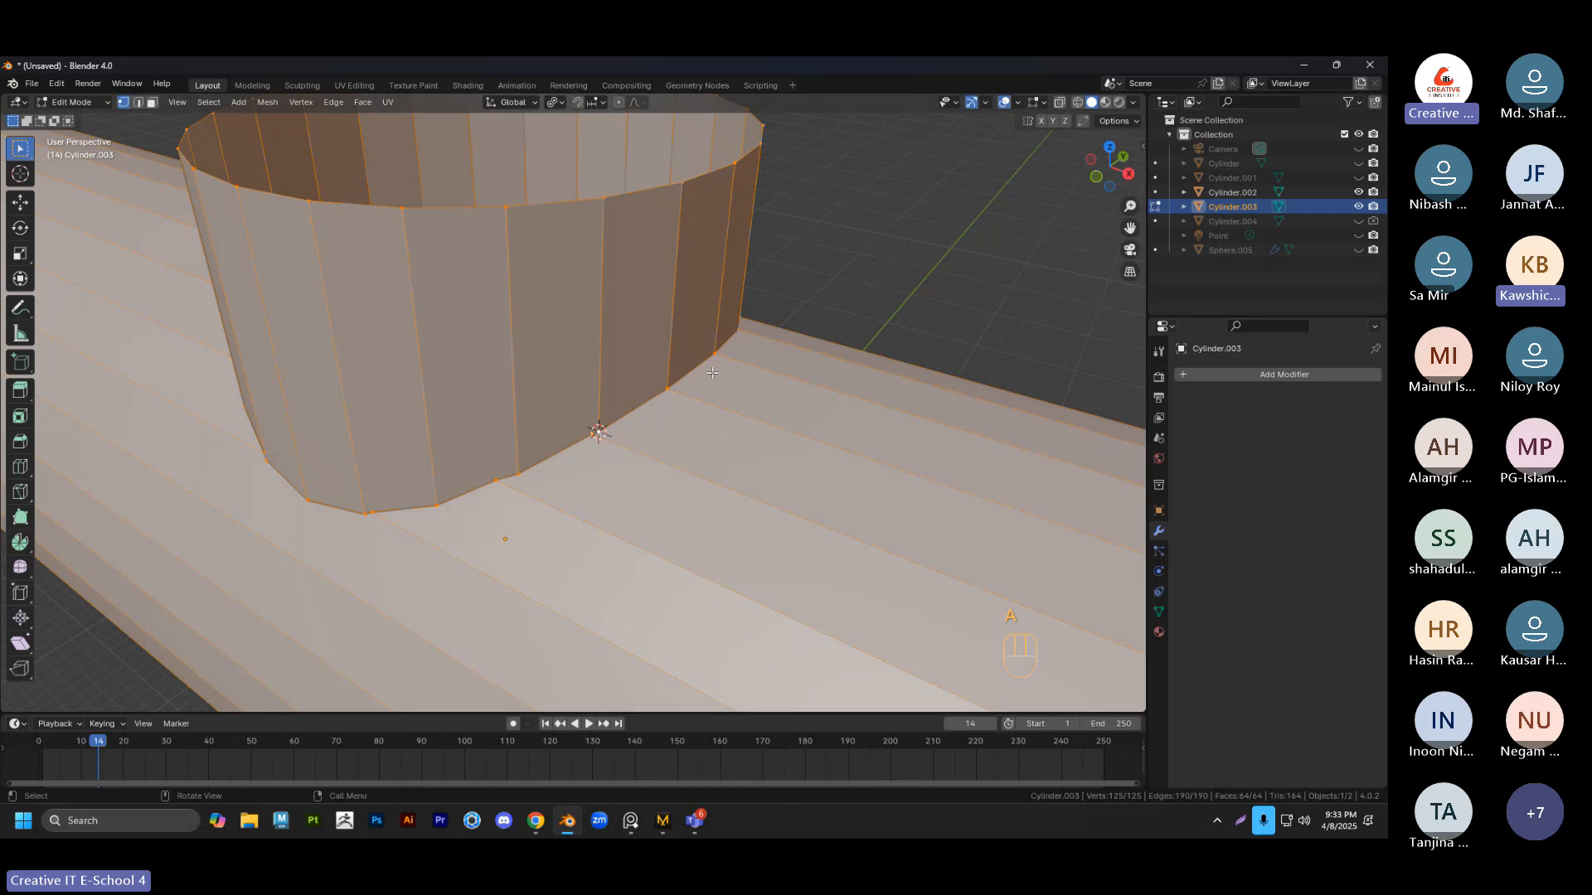
key("ctrl+z")
Select all vertices of the branch's upper rim and merge them with the At Cursor option
scroll(580, 348, "down", 2)
middle_click_drag(375, 275, 366, 231)
scroll(388, 267, "down", 2)
left_click_drag(312, 207, 734, 302)
middle_click_drag(611, 336, 662, 383)
scroll(664, 384, "up", 1)
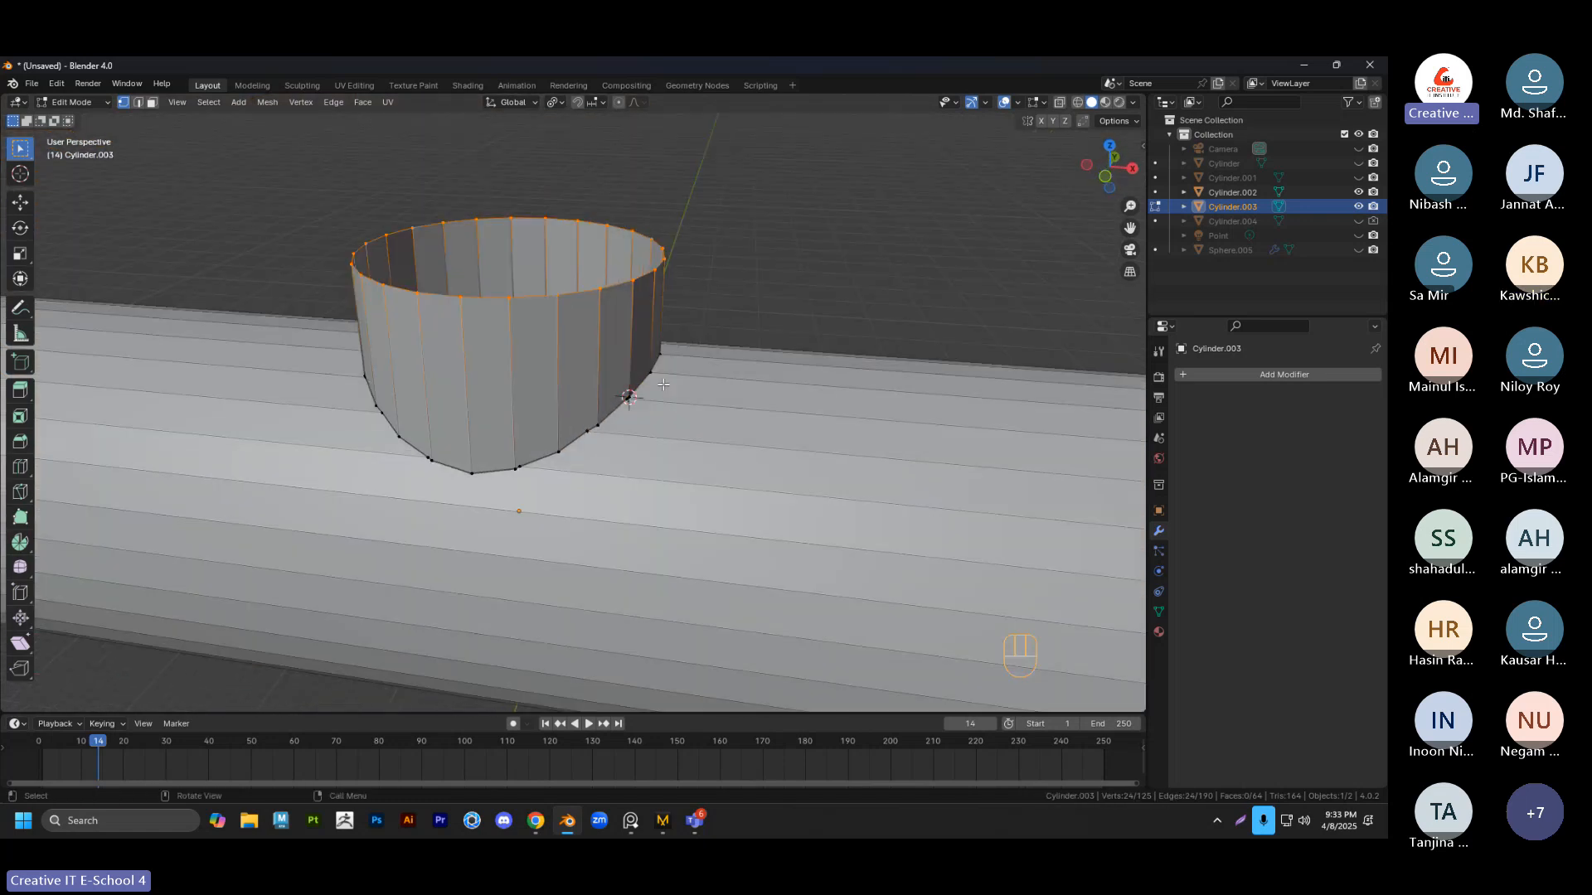
scroll(663, 384, "up", 4)
key("m")
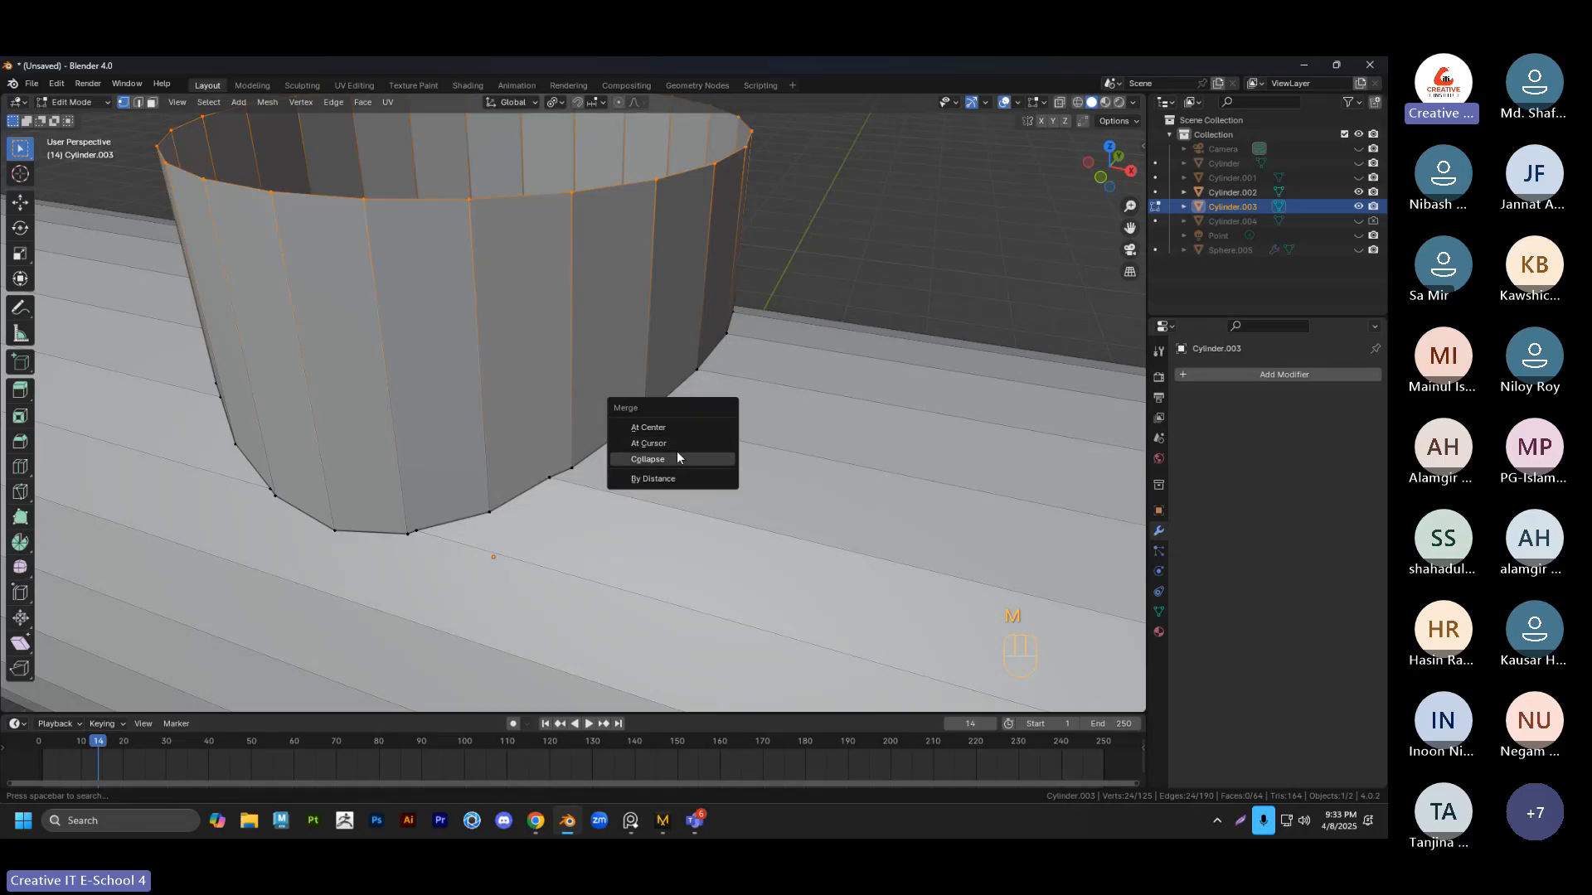
left_click(655, 443)
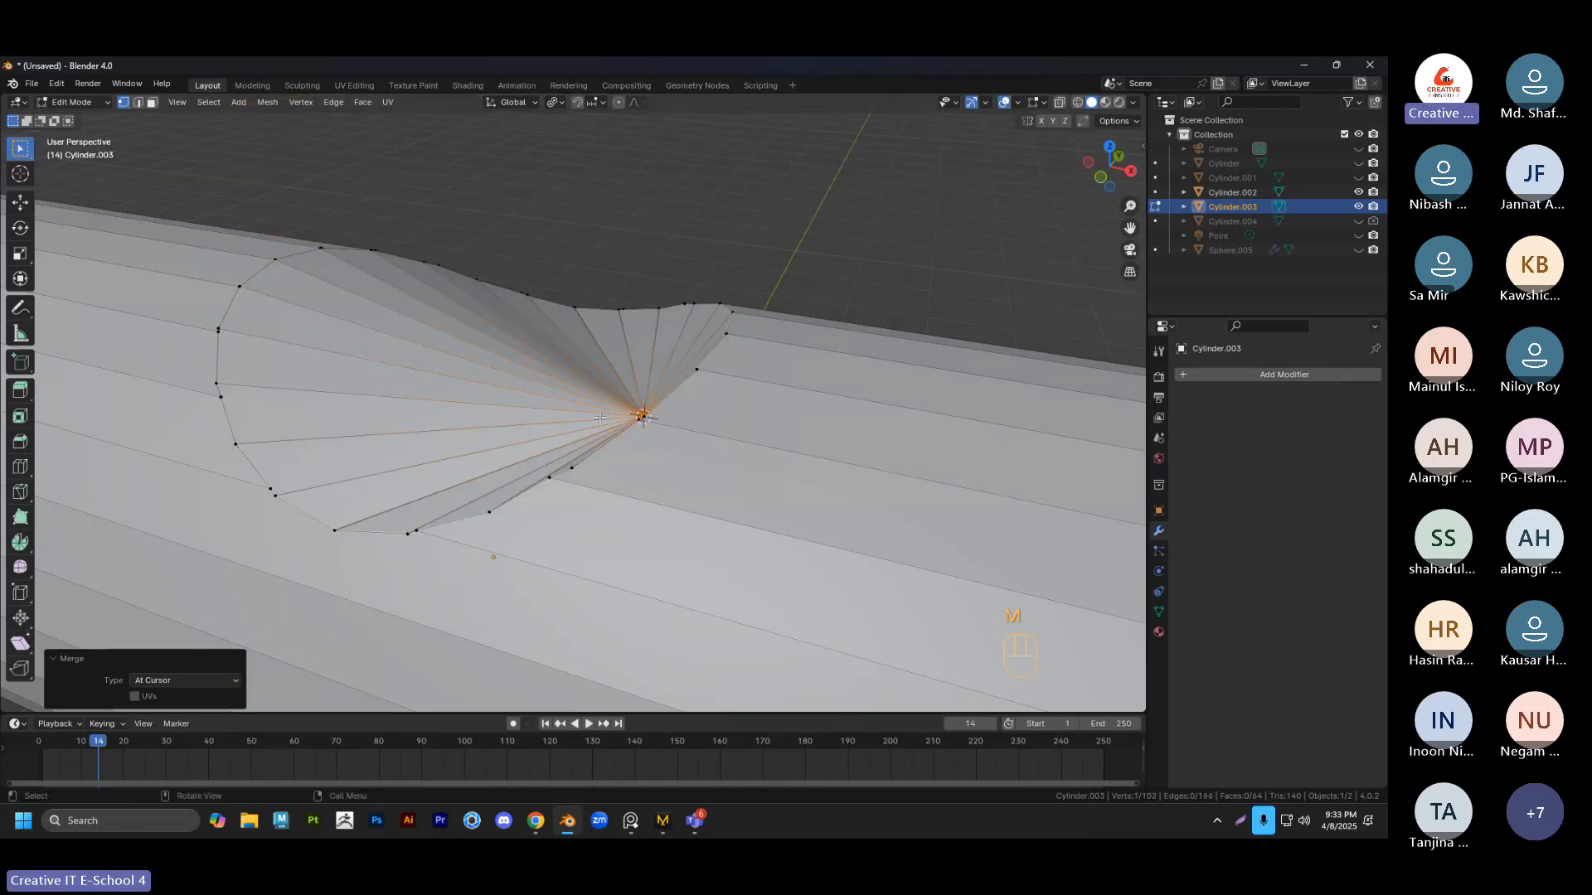
Undo the rim merge, return the 3D cursor to the world origin and clear the selection
middle_click_drag(599, 418, 654, 380)
key("ctrl+z")
key("ctrl+z")
scroll(658, 380, "down", 4)
key("ctrl+z")
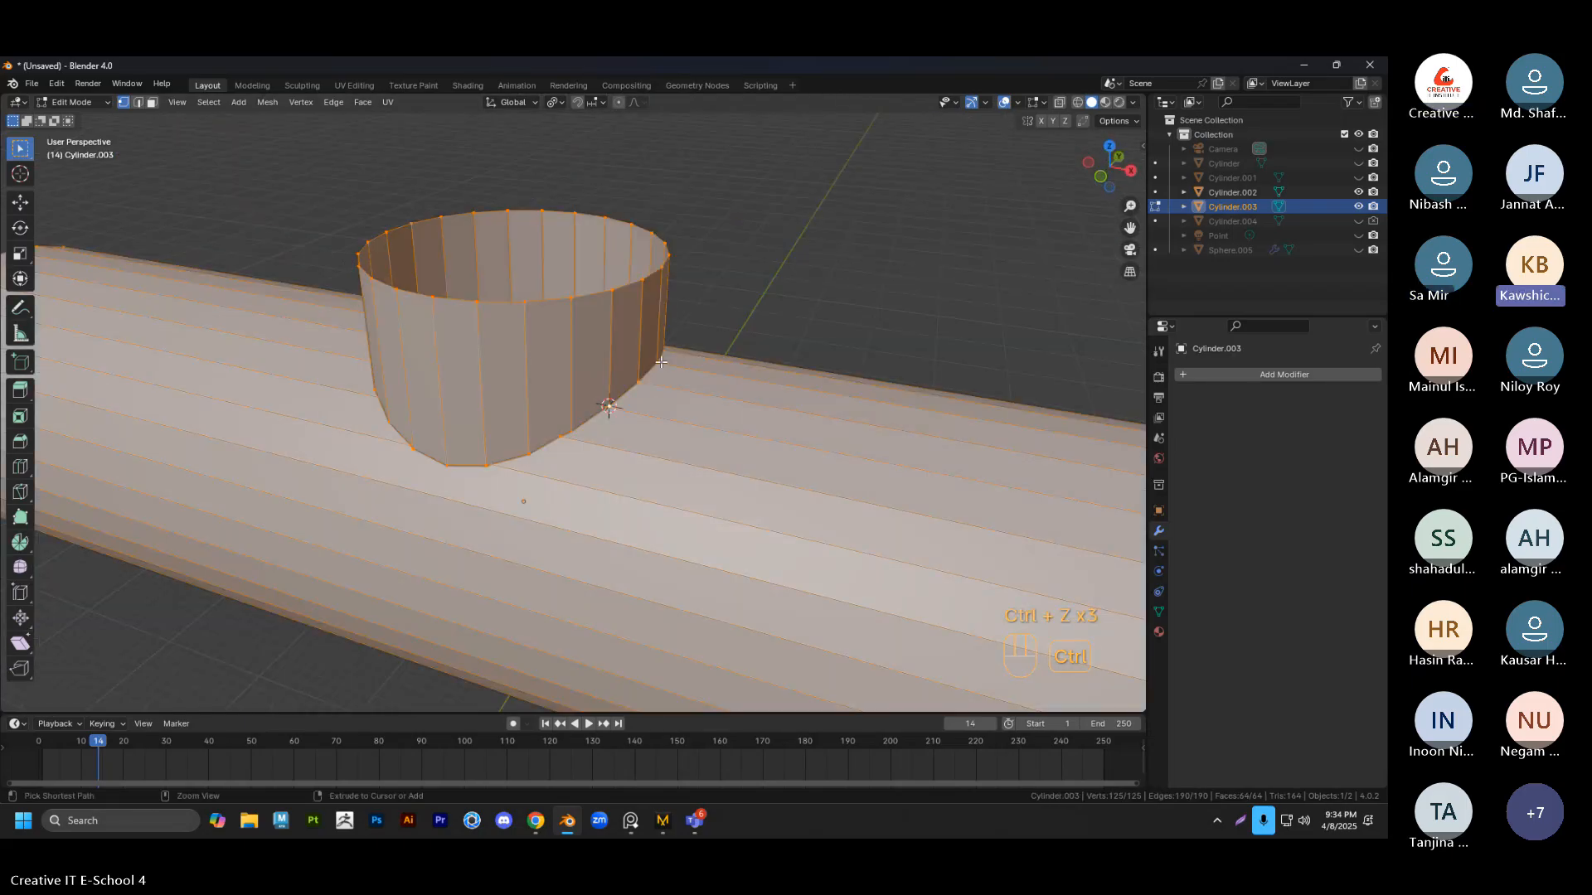
key("shift+c")
scroll(746, 286, "up", 4)
left_click(636, 259)
With X-ray on, select all vertices around the branch's base and merge them By Distance with a merge distance of 0.04 m
middle_click_drag(446, 372, 623, 422, "shift")
scroll(623, 422, "up", 1)
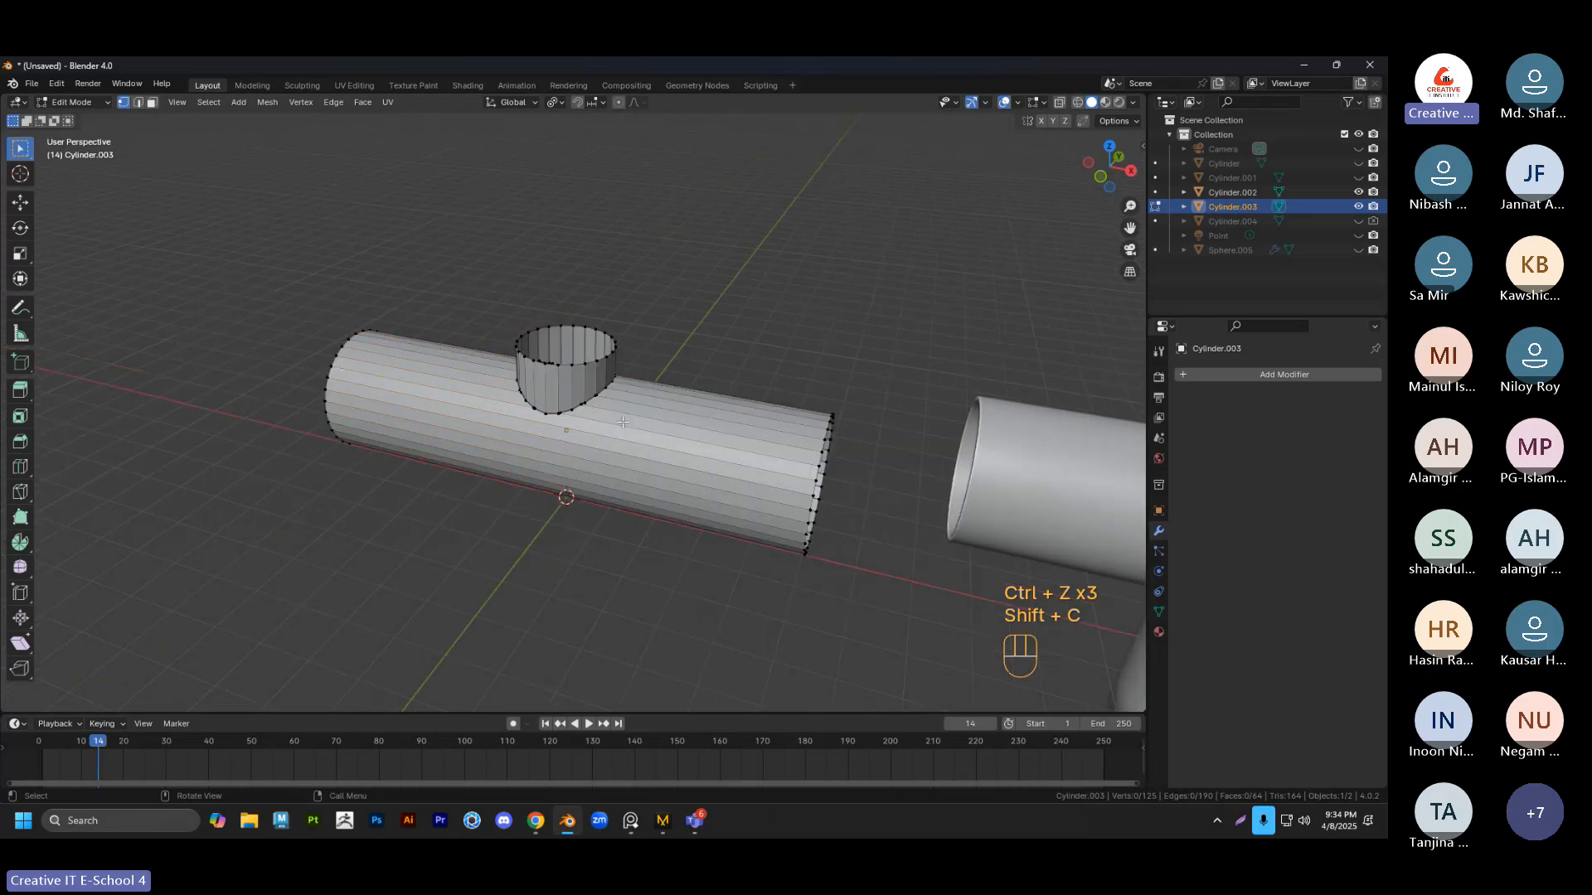
scroll(622, 422, "up", 4)
middle_click_drag(634, 495, 655, 439)
scroll(658, 437, "up", 4)
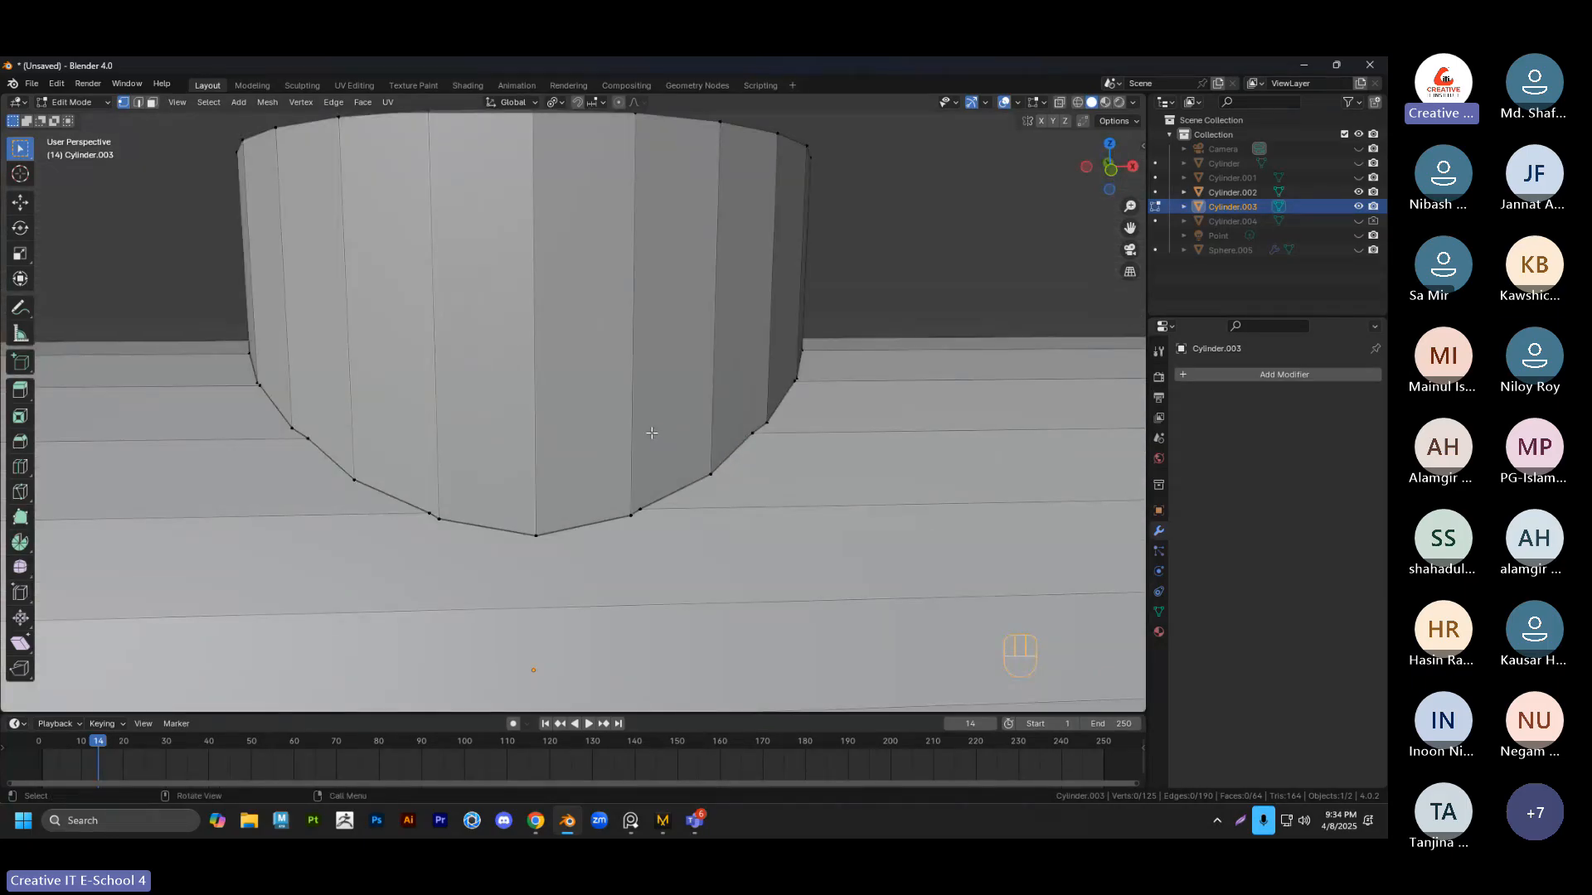
scroll(410, 443, "down", 2)
key("alt+z")
middle_click_drag(411, 444, 415, 426)
left_click_drag(230, 330, 796, 556)
middle_click_drag(673, 450, 709, 483)
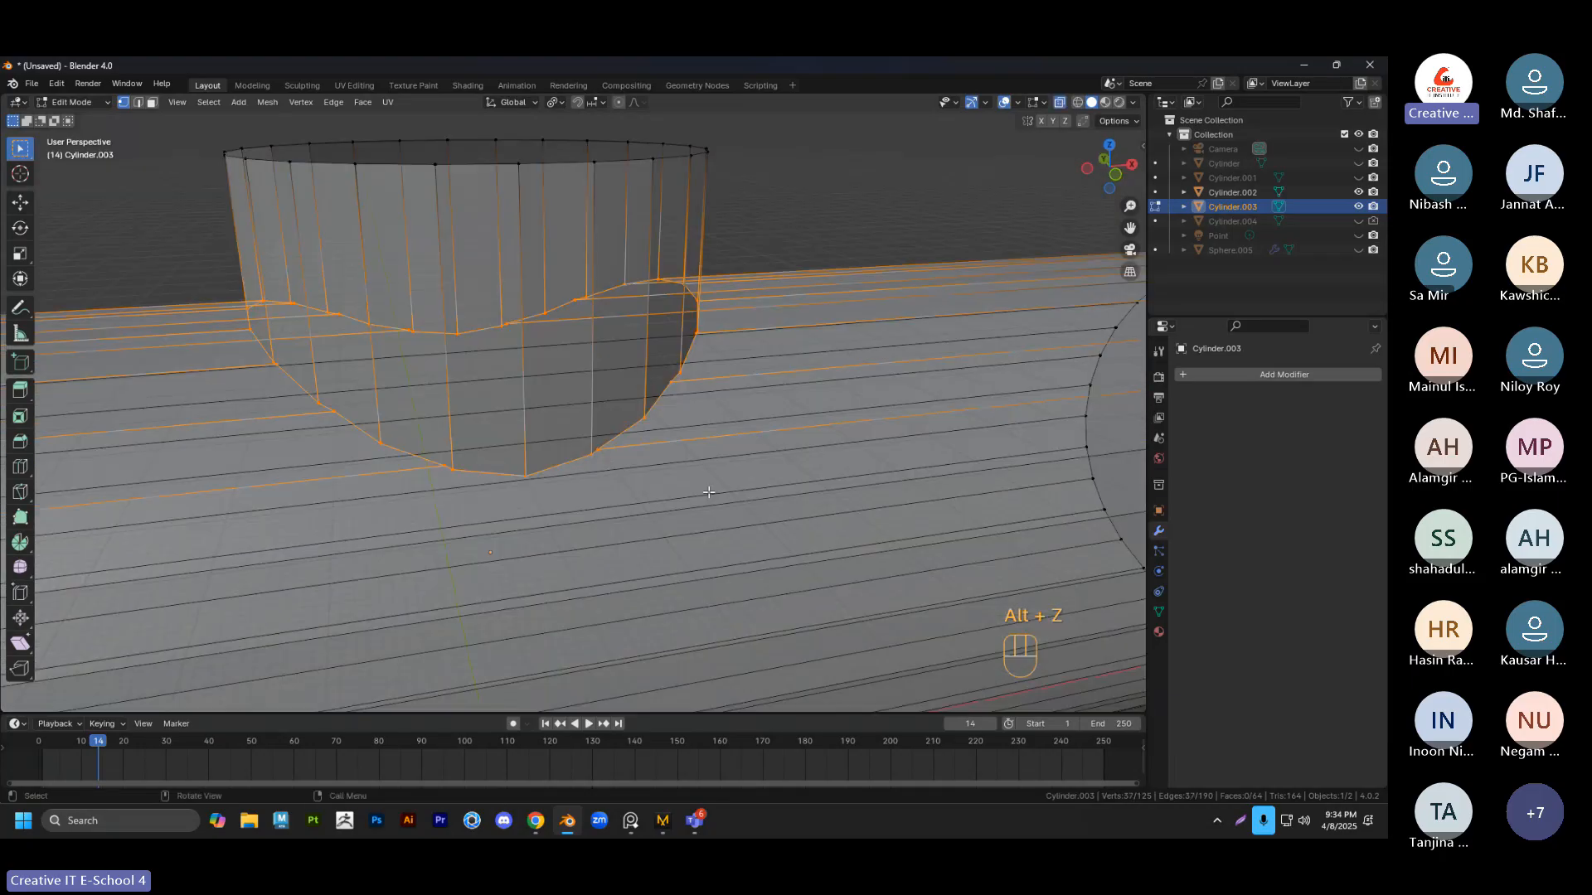
key("m")
left_click(651, 518)
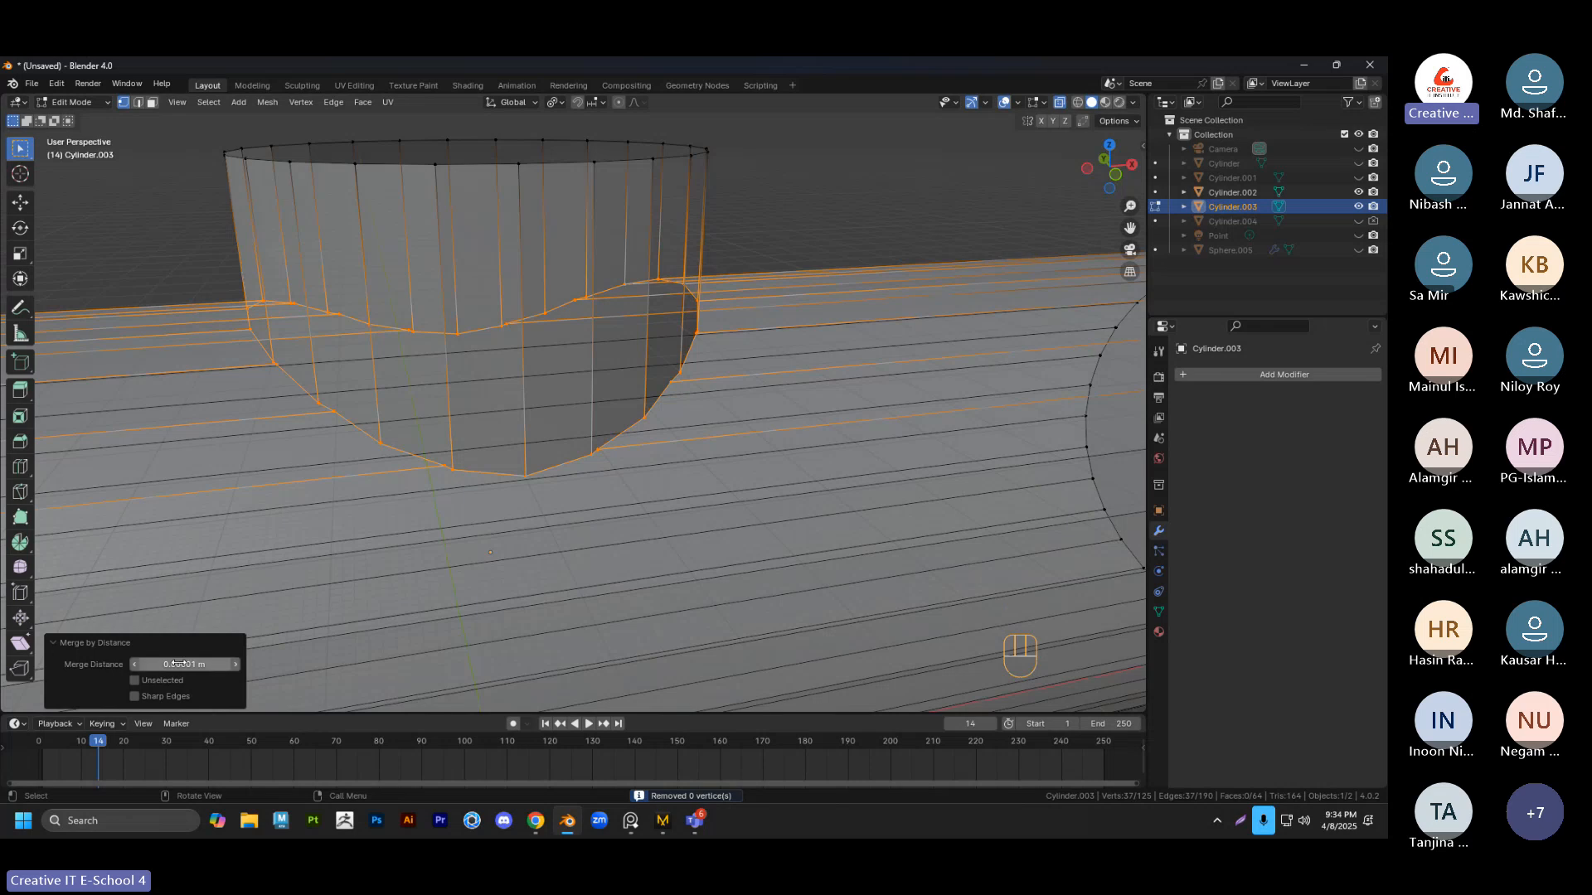
left_click_drag(226, 665, 265, 665)
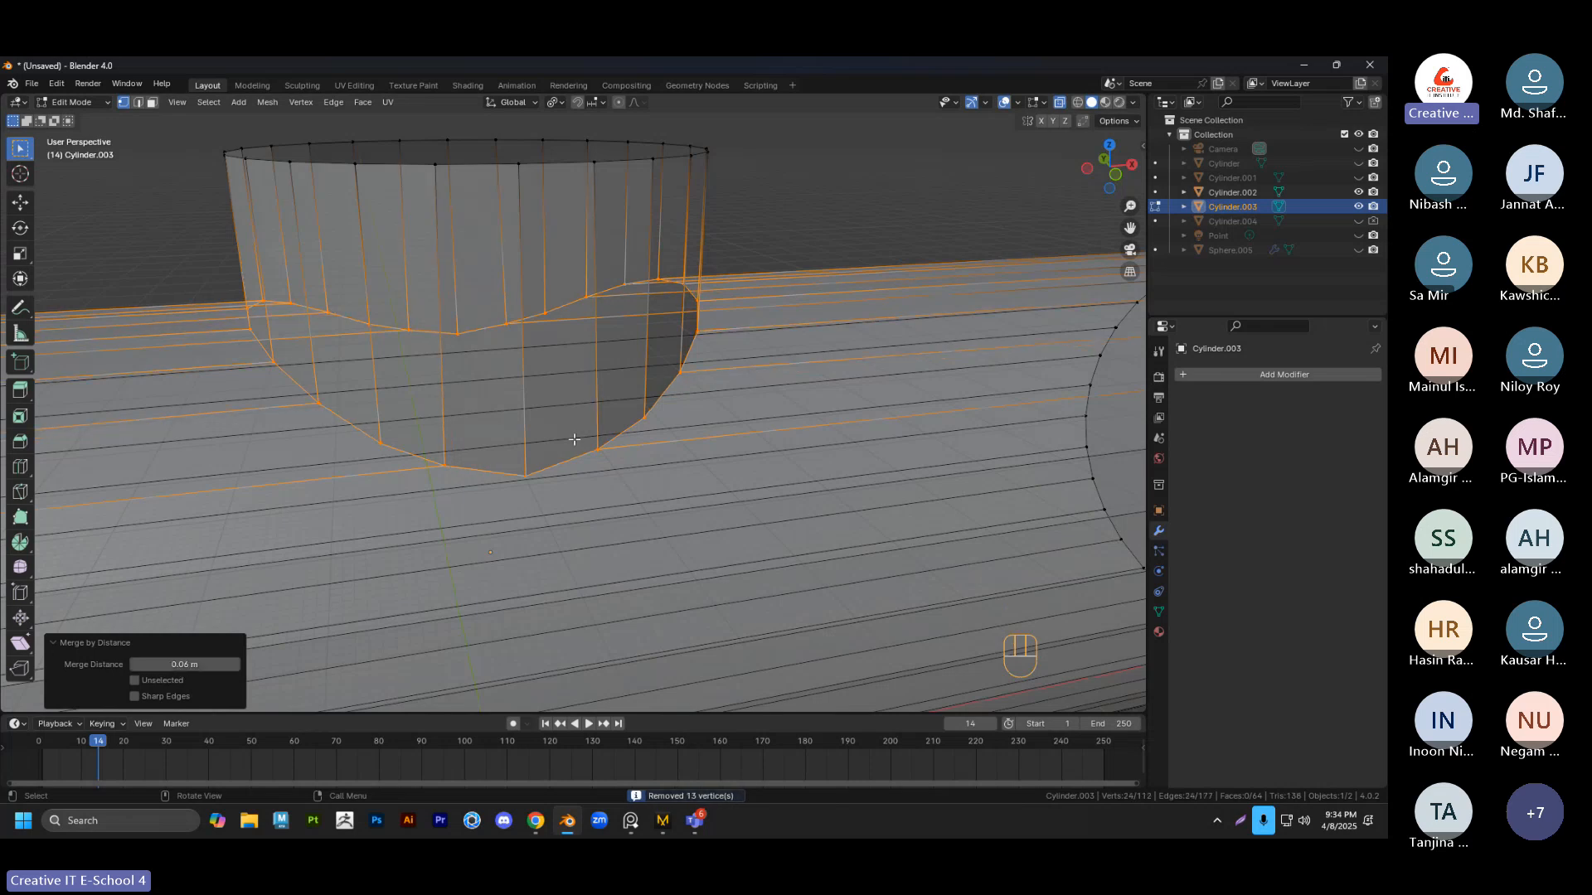
Turn off X-ray and compare merge distances of 0.00001 m and 0.04 m on the junction, finishing at 0.04 m
middle_click_drag(574, 439, 253, 452)
scroll(462, 444, "up", 2)
key("alt+z")
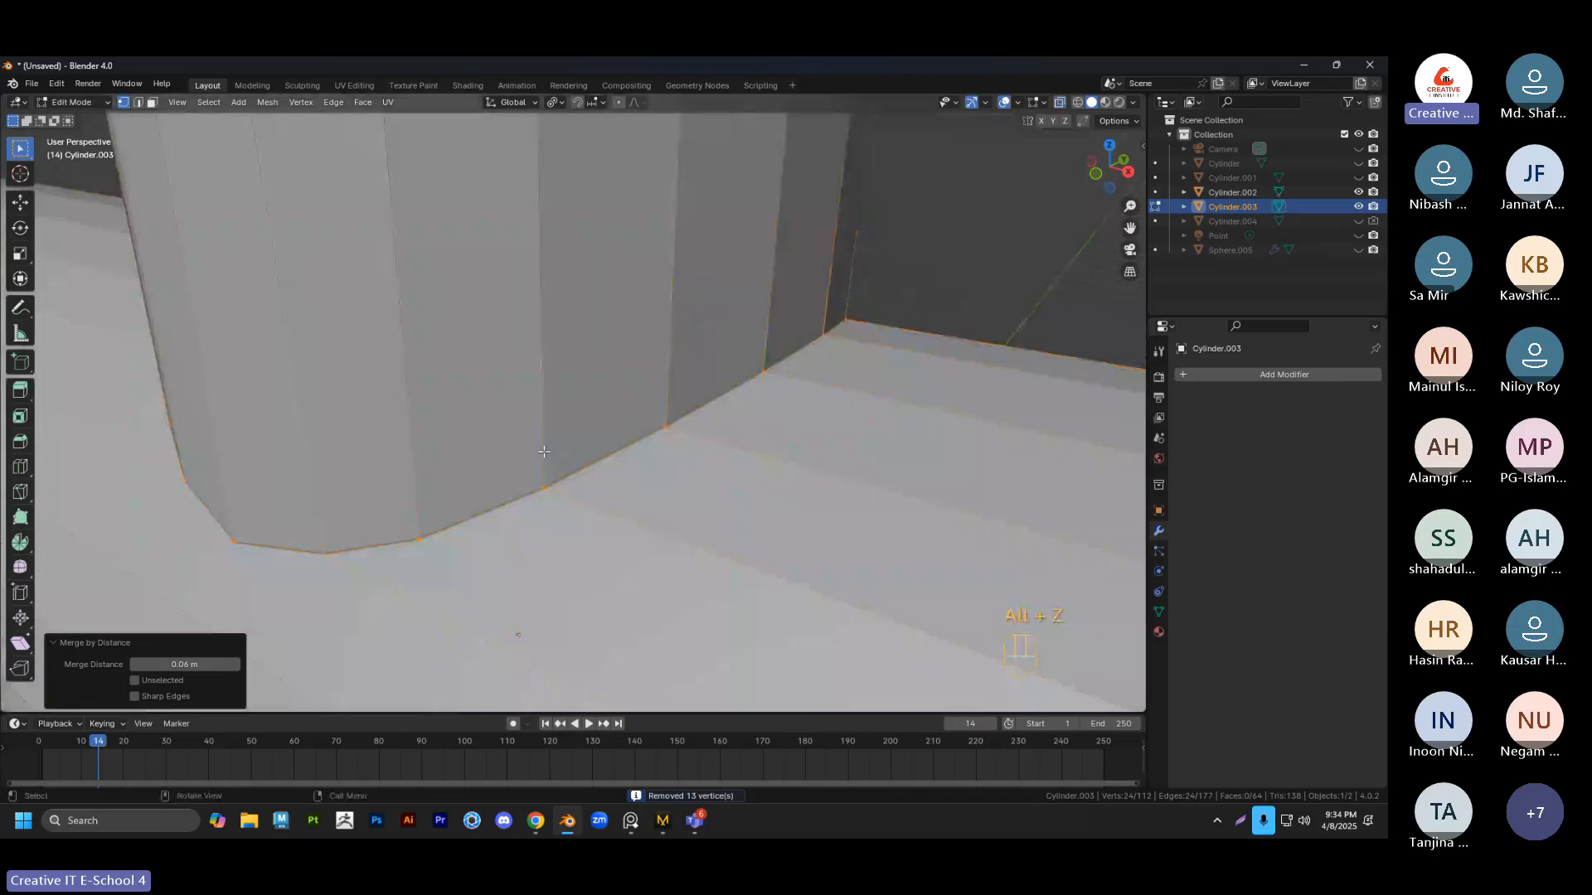
left_click(134, 664)
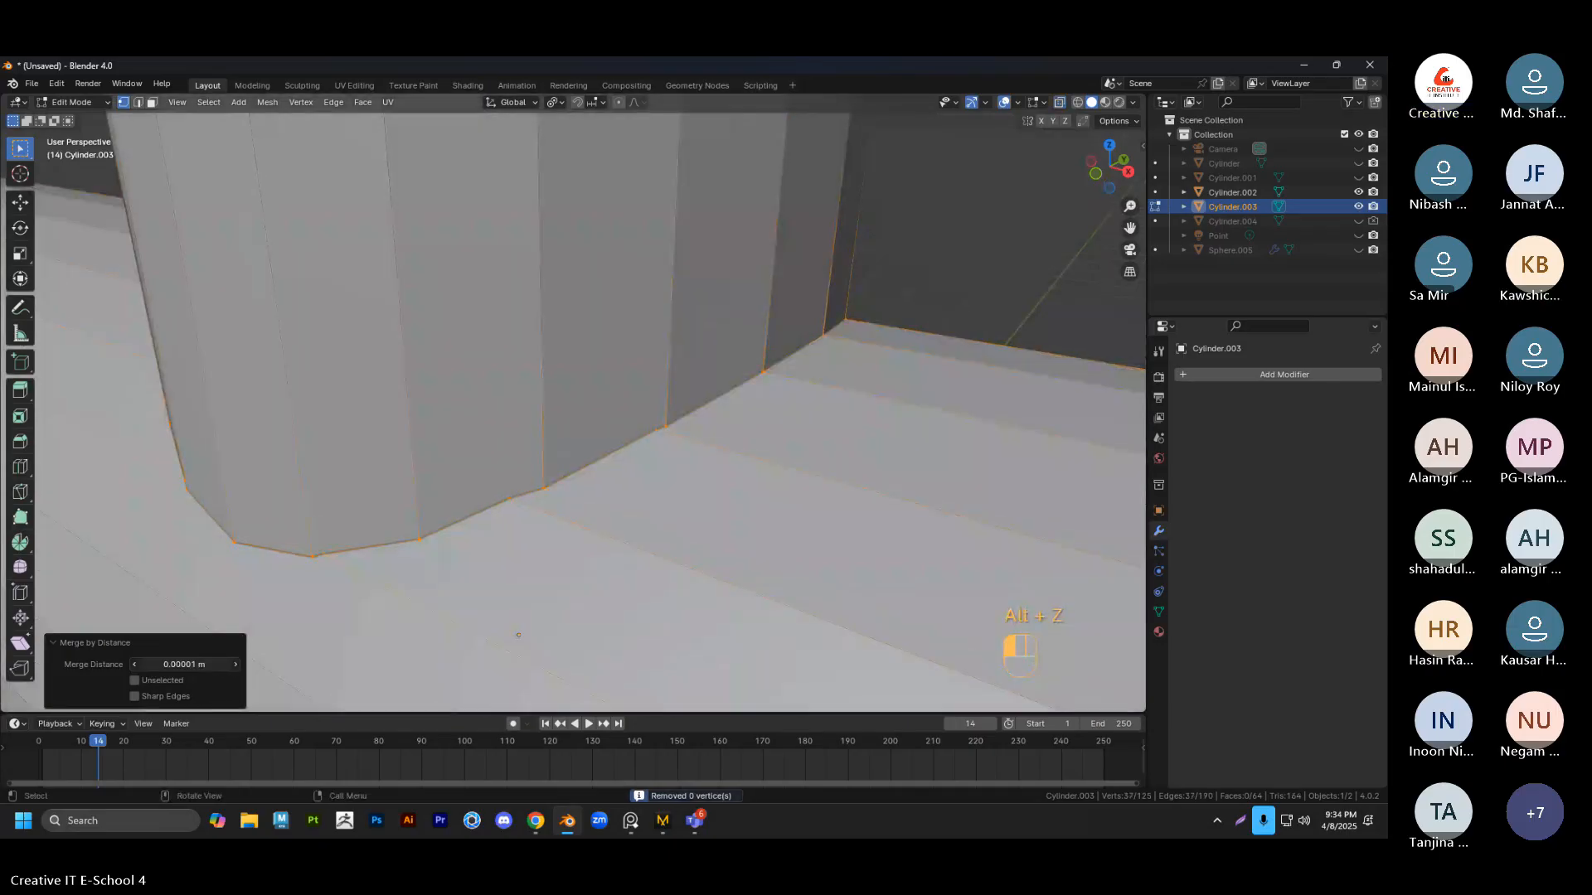
left_click(134, 665)
left_click(135, 665)
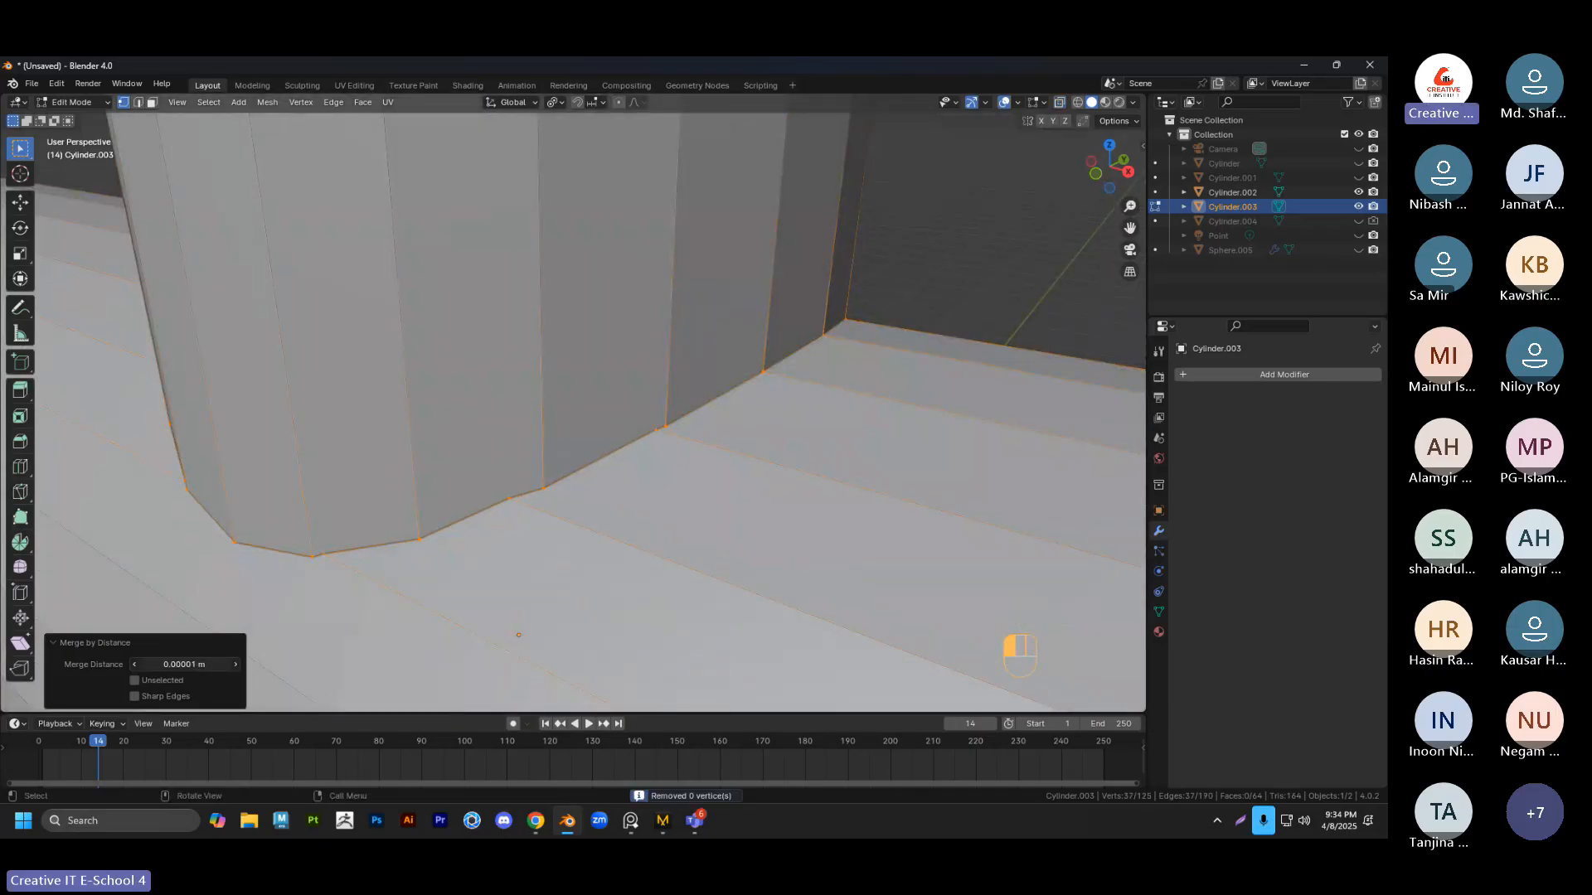
left_click(134, 665)
left_click(236, 664)
left_click(236, 664)
Deselect the mesh and examine the merged branch base and the main pipe's edges around it from several sides
middle_click_drag(825, 406, 573, 472)
scroll(814, 404, "down", 2)
middle_click_drag(504, 421, 634, 494, "shift")
scroll(592, 466, "down", 1)
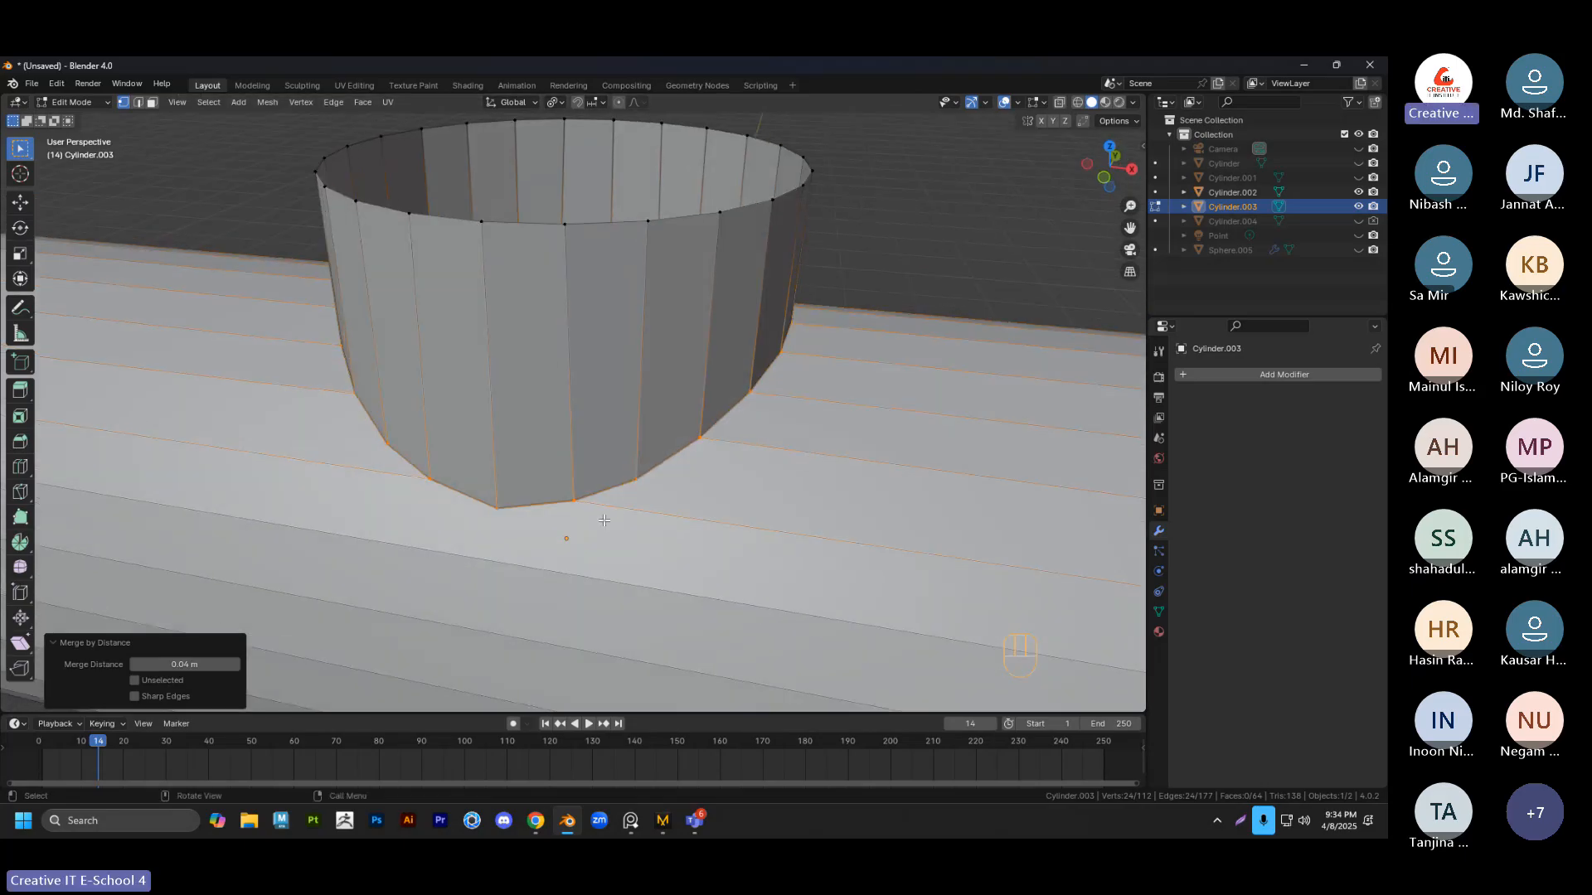
left_click(859, 287)
middle_click_drag(720, 524, 765, 521)
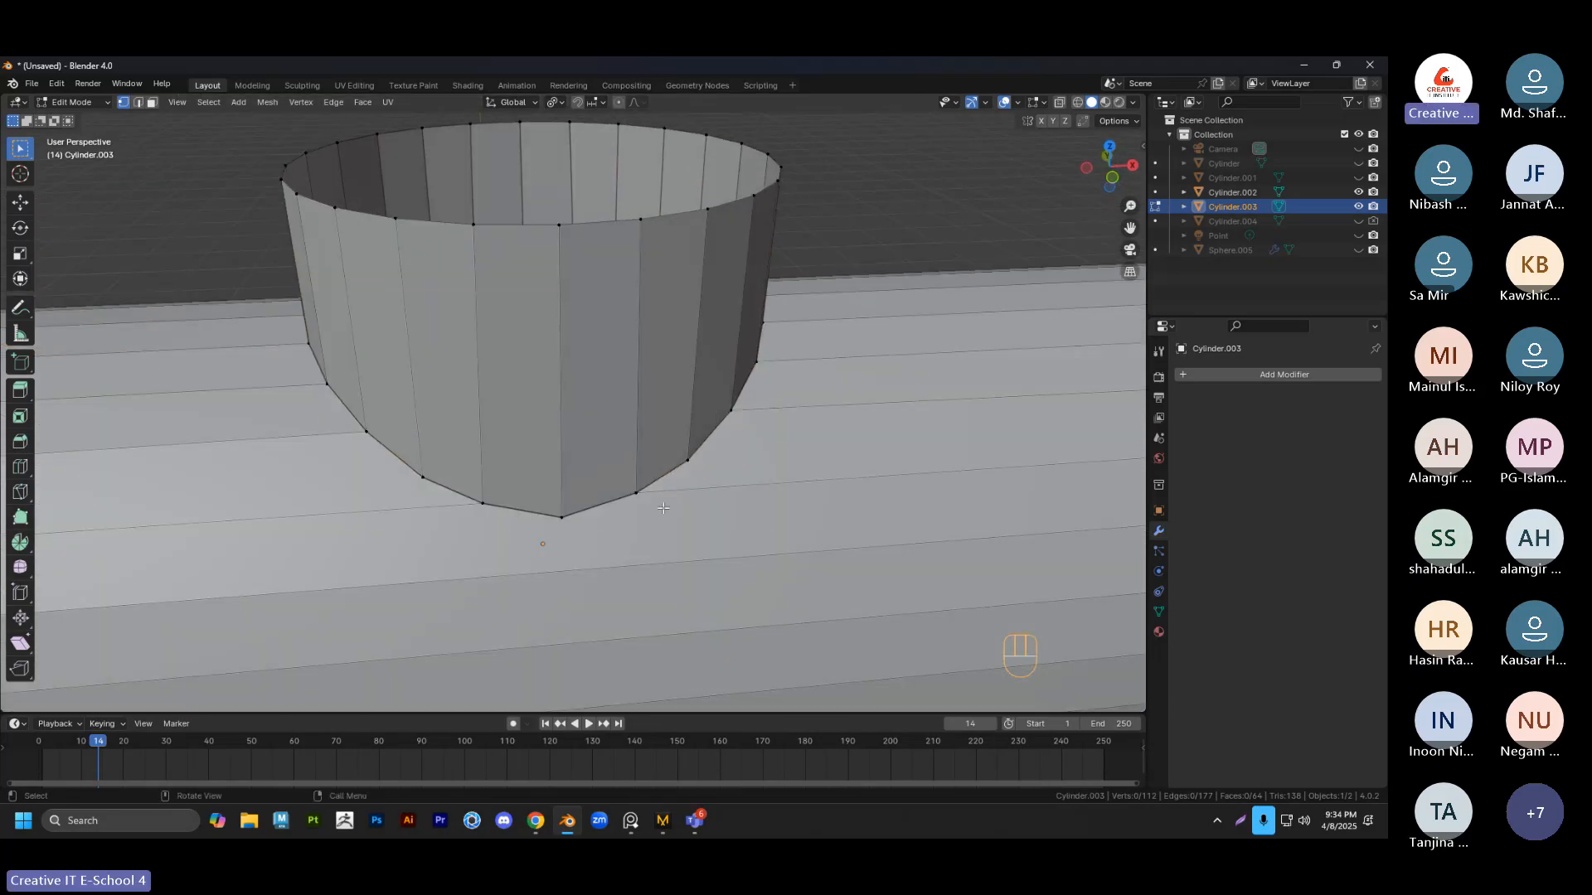
middle_click_drag(456, 507, 608, 432, "shift")
scroll(594, 461, "down", 2)
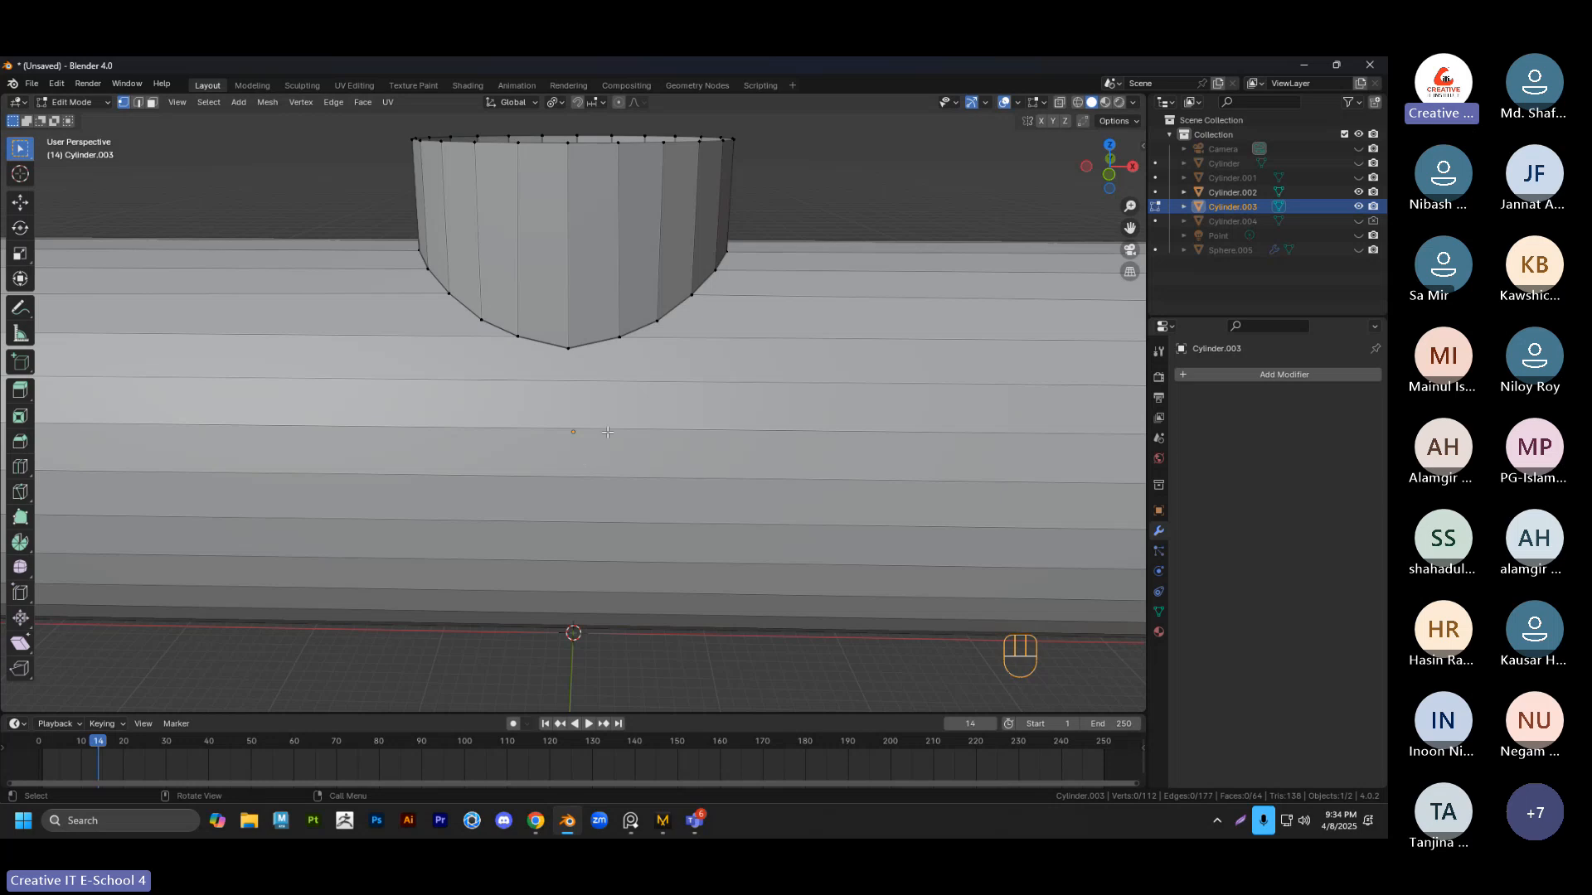
middle_click_drag(590, 370, 490, 384)
scroll(414, 332, "up", 2)
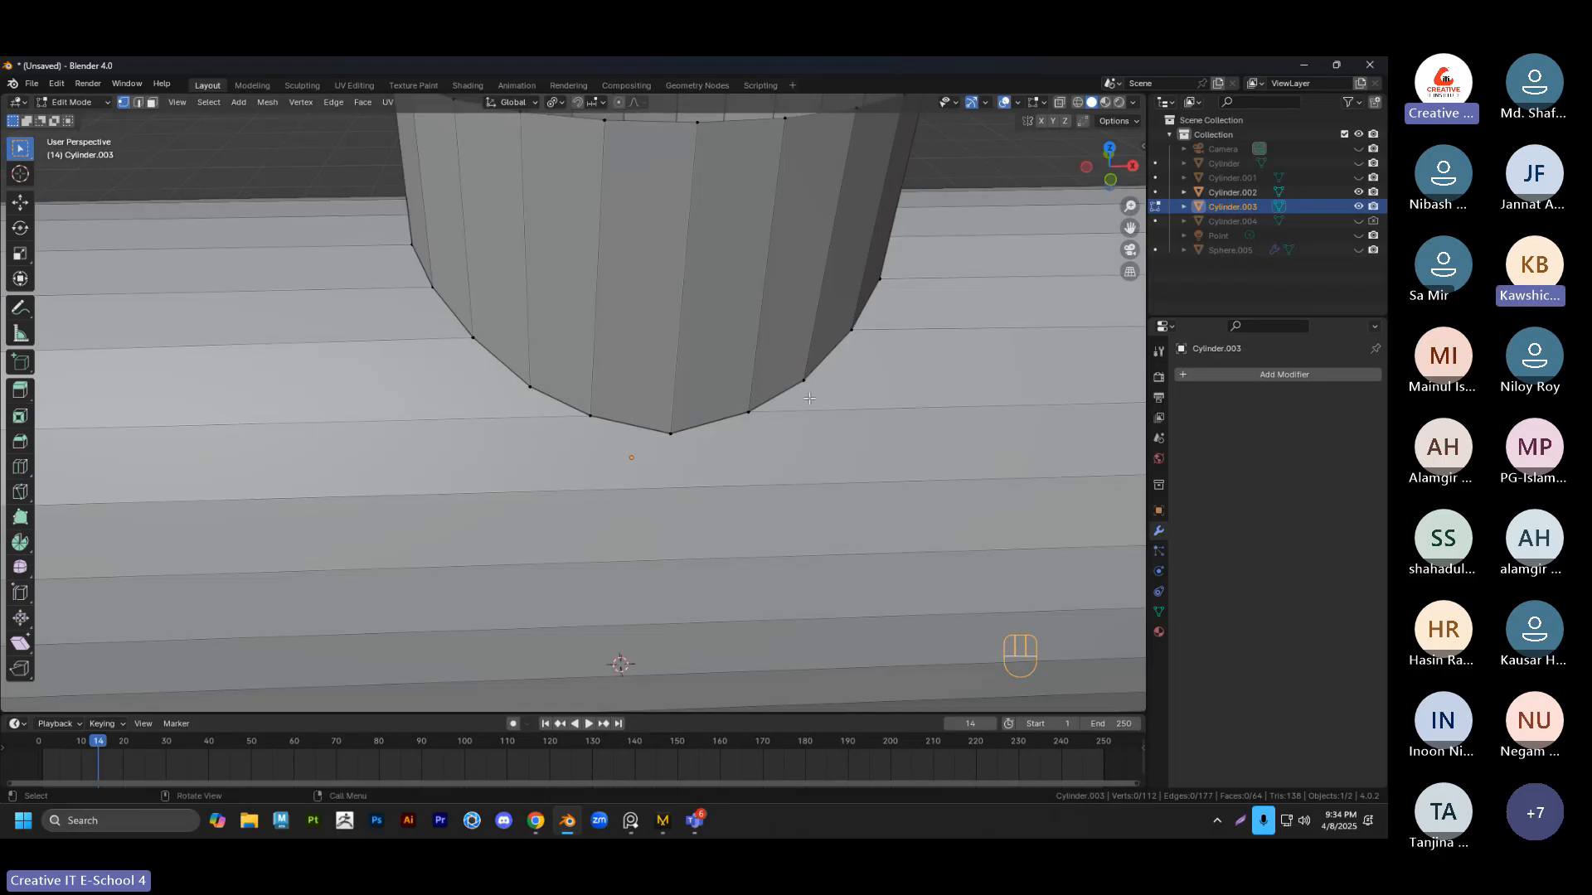
scroll(612, 425, "down", 3)
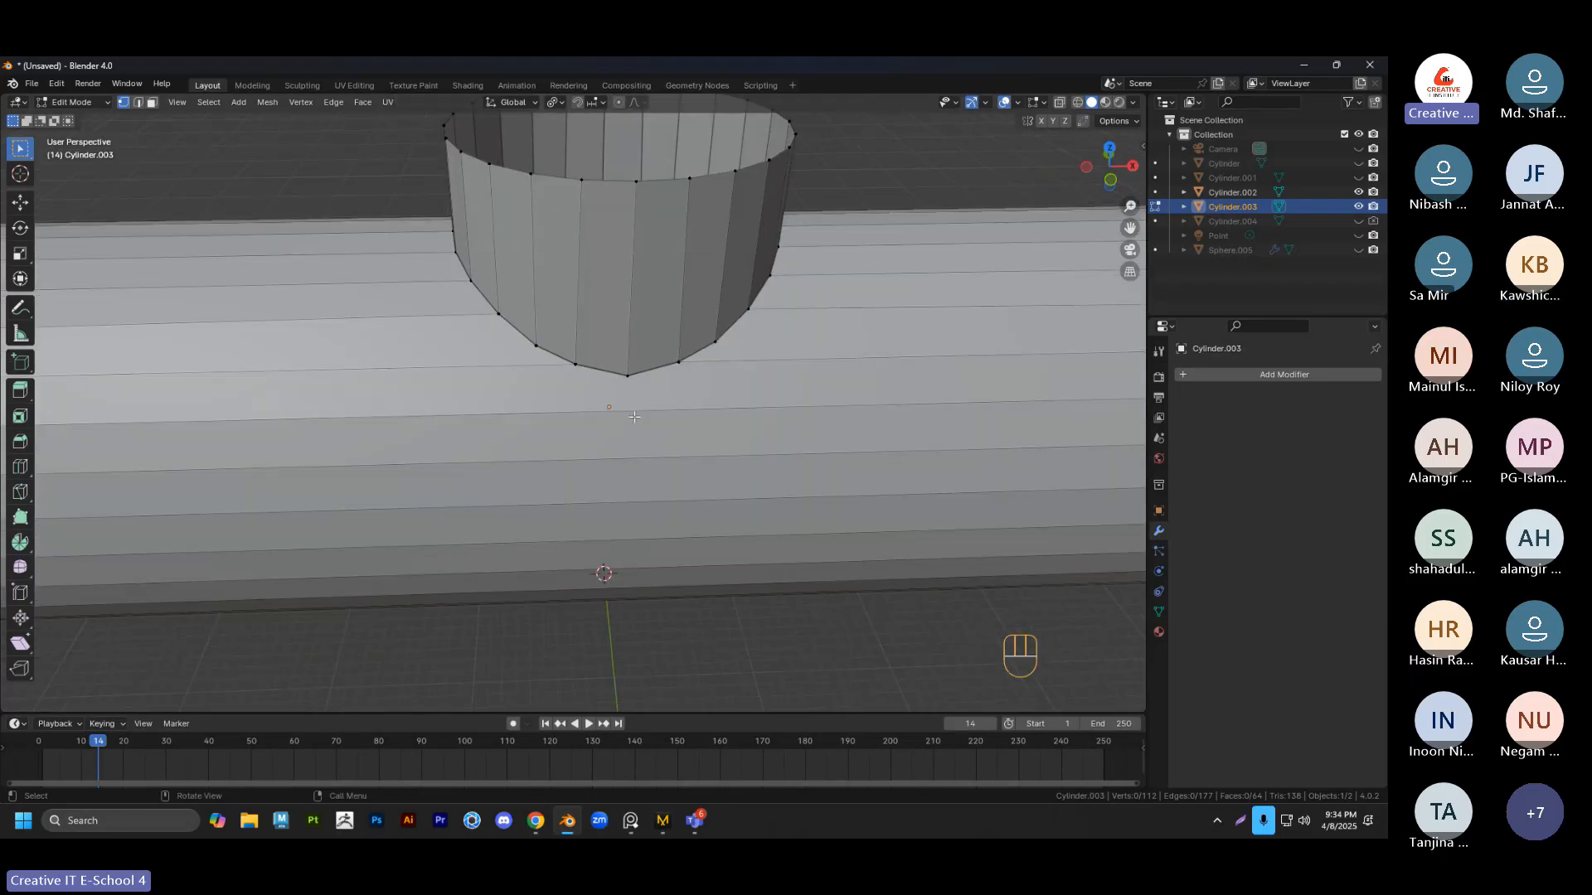
middle_click_drag(639, 393, 639, 423)
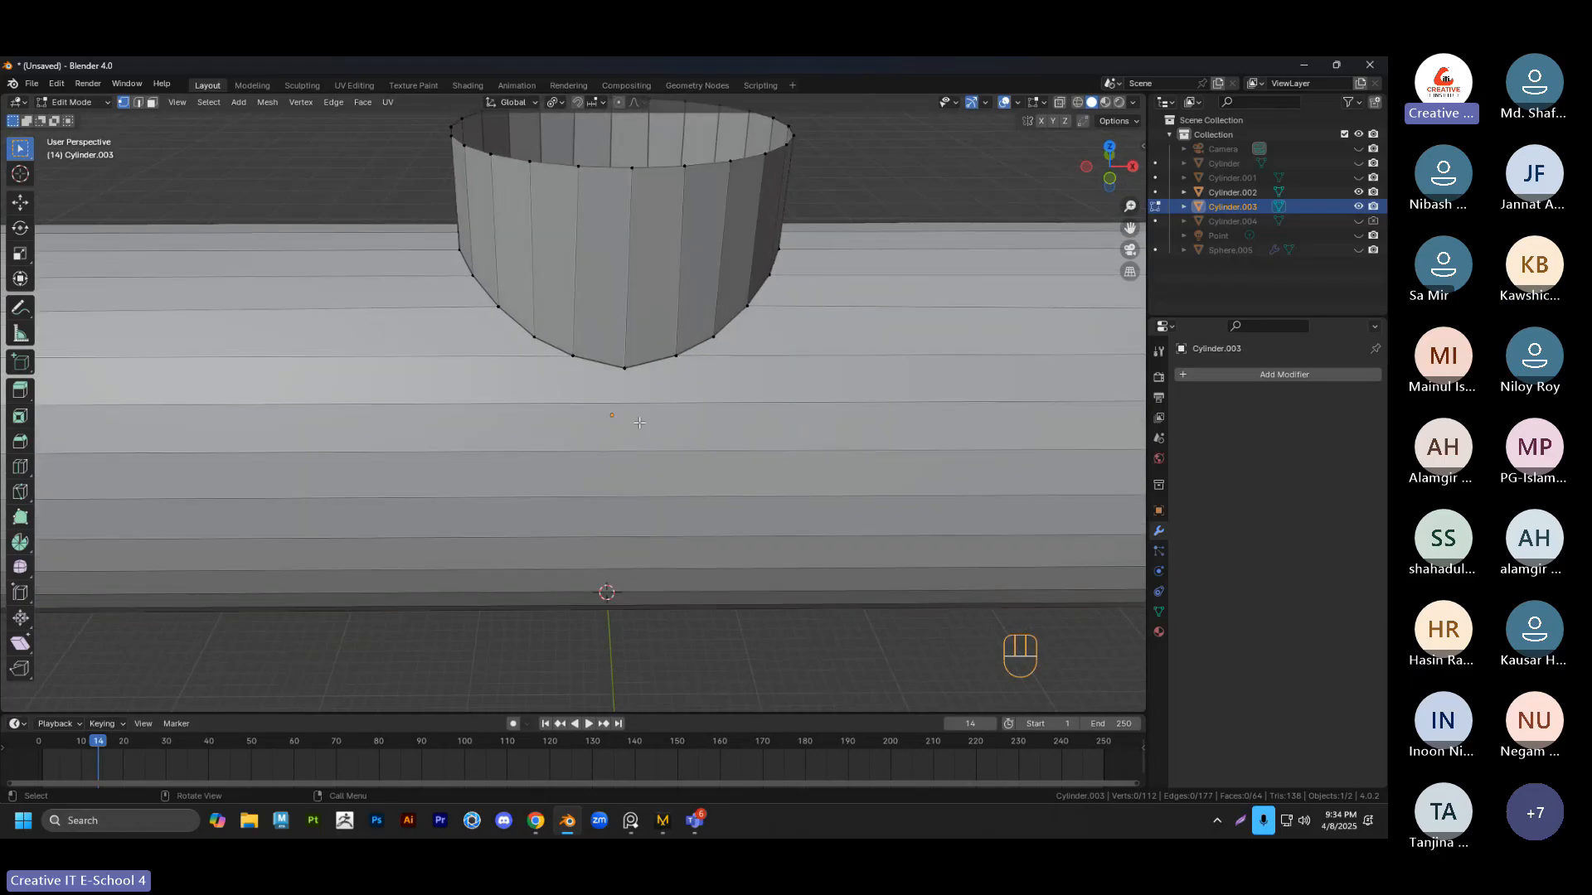
Add one centred loop cut across the main pipe's faces below the branch, with a slide factor of 0, and deselect it
key("ctrl+r")
left_click(630, 484)
right_click(630, 483)
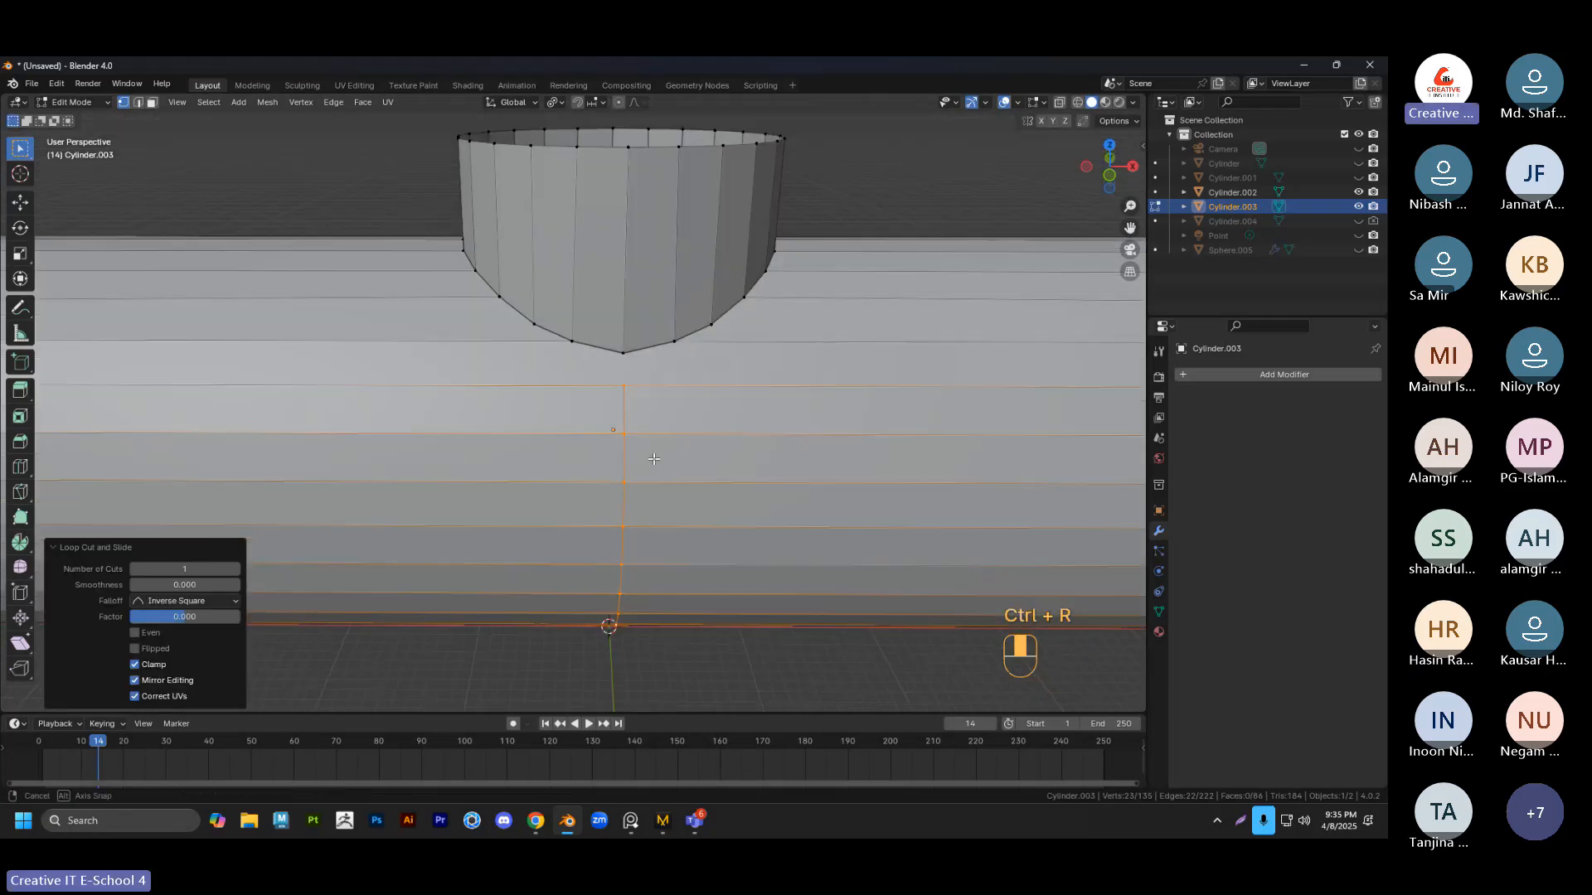
left_click(643, 465)
Cut an edge with the Knife from the loop cut's end vertex up to the lowest vertex of the branch's base
scroll(663, 444, "up", 2)
scroll(631, 397, "up", 1)
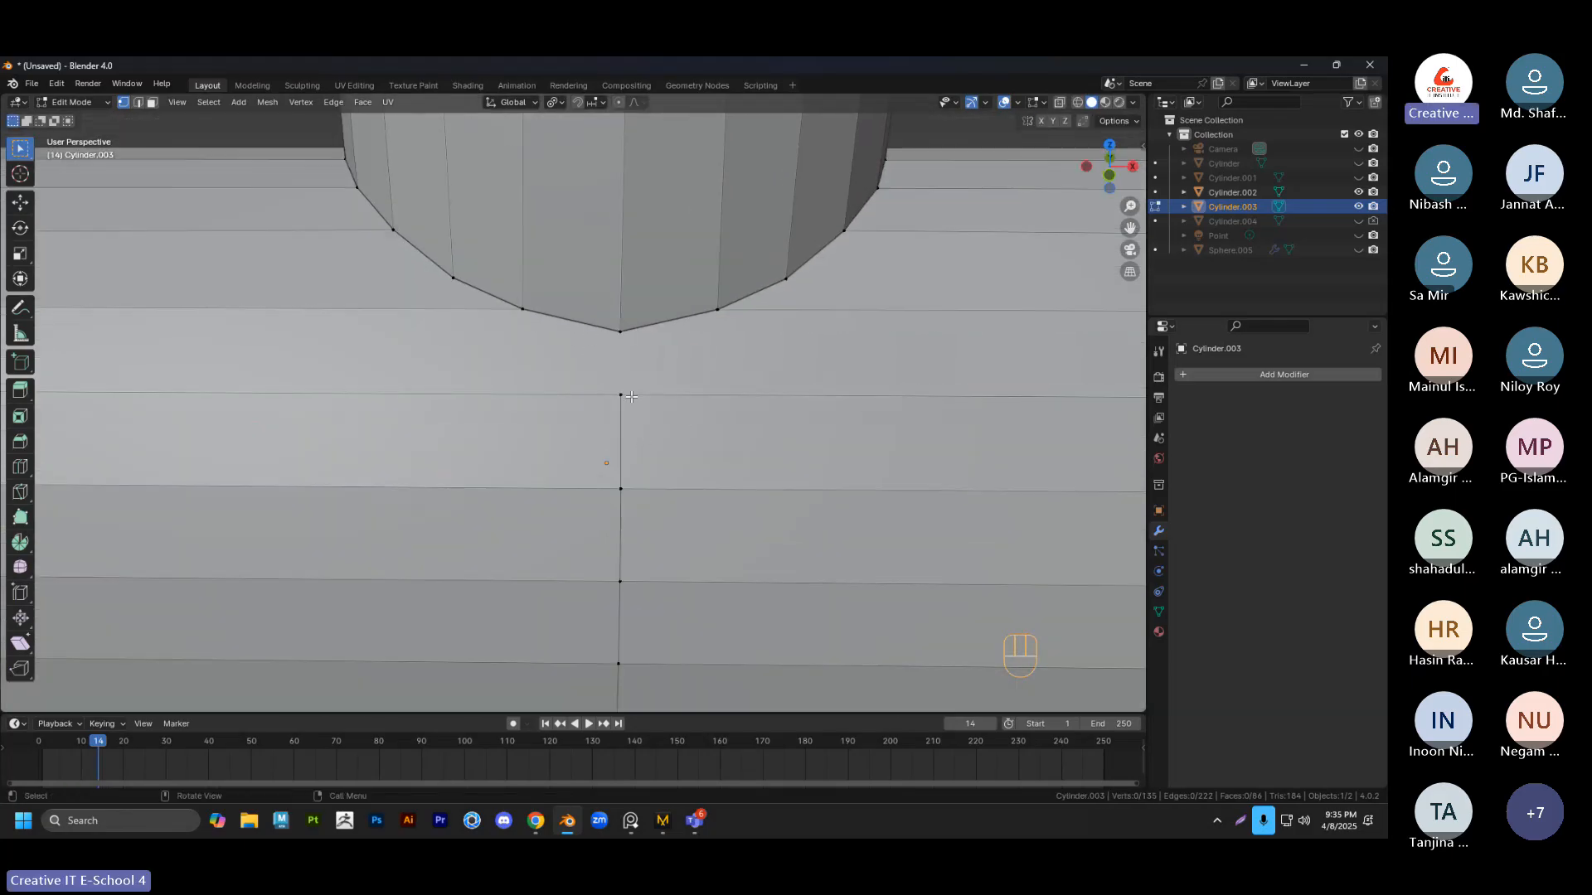
key("k")
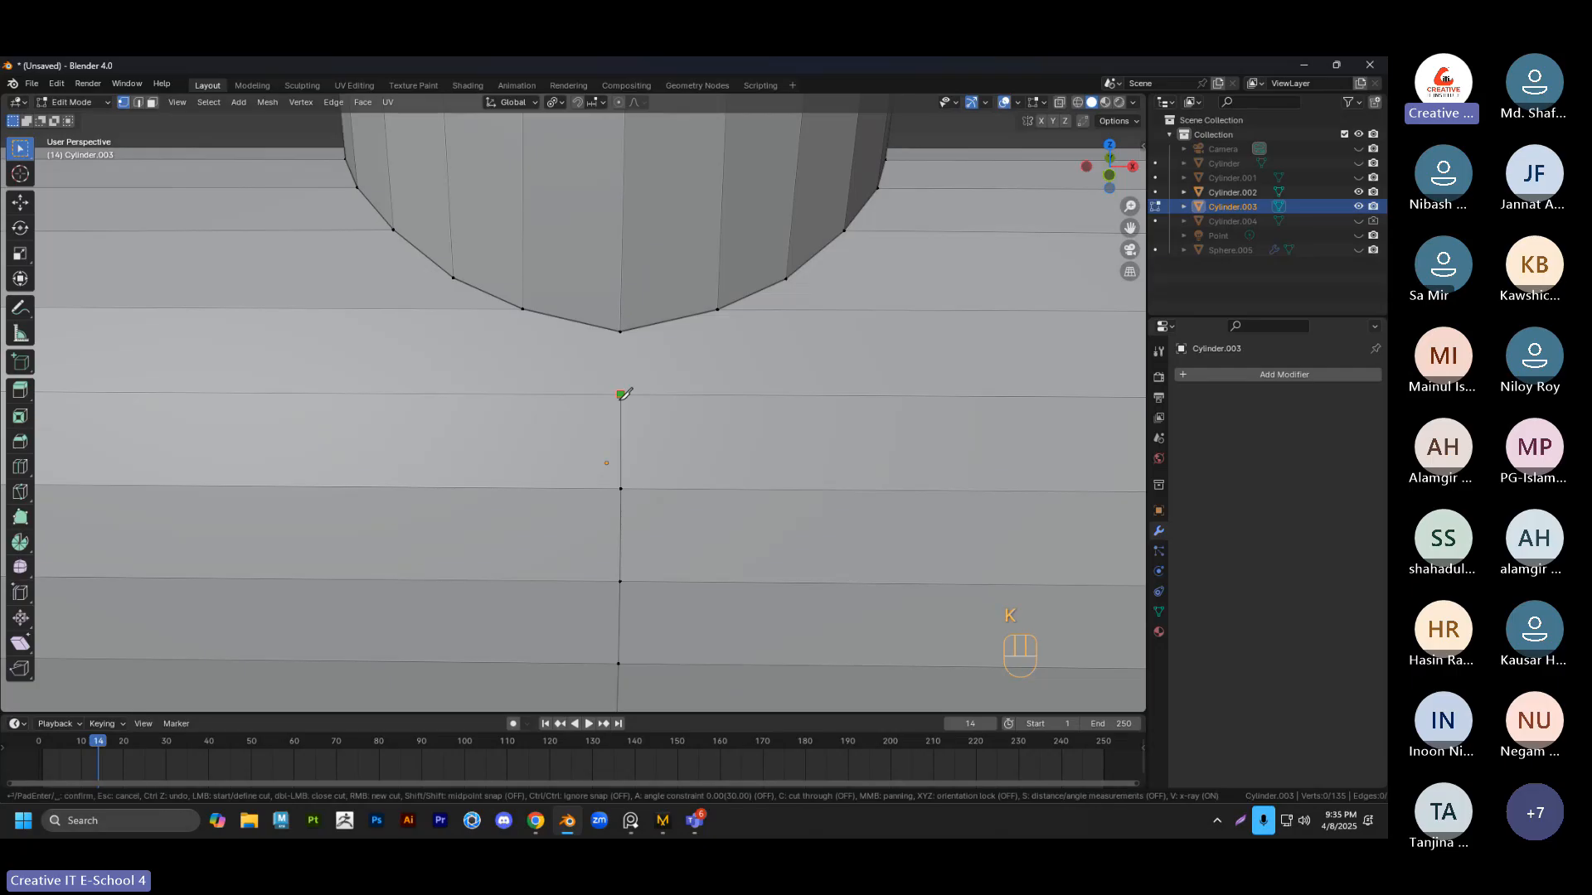
left_click(620, 395)
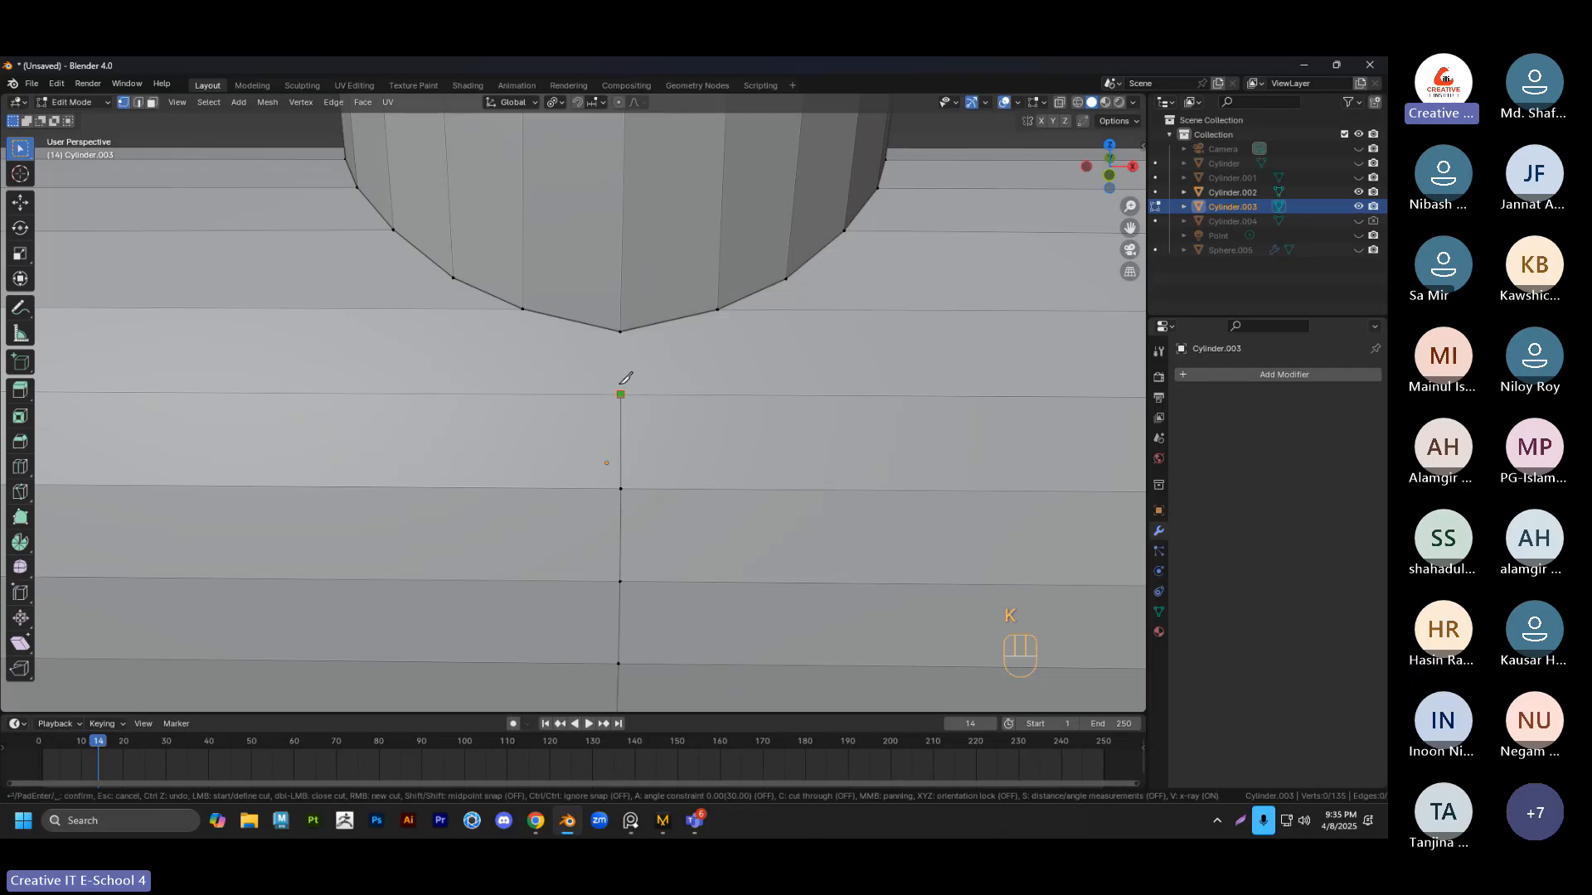
left_click(620, 331)
key("Return")
middle_click_drag(628, 327, 728, 440)
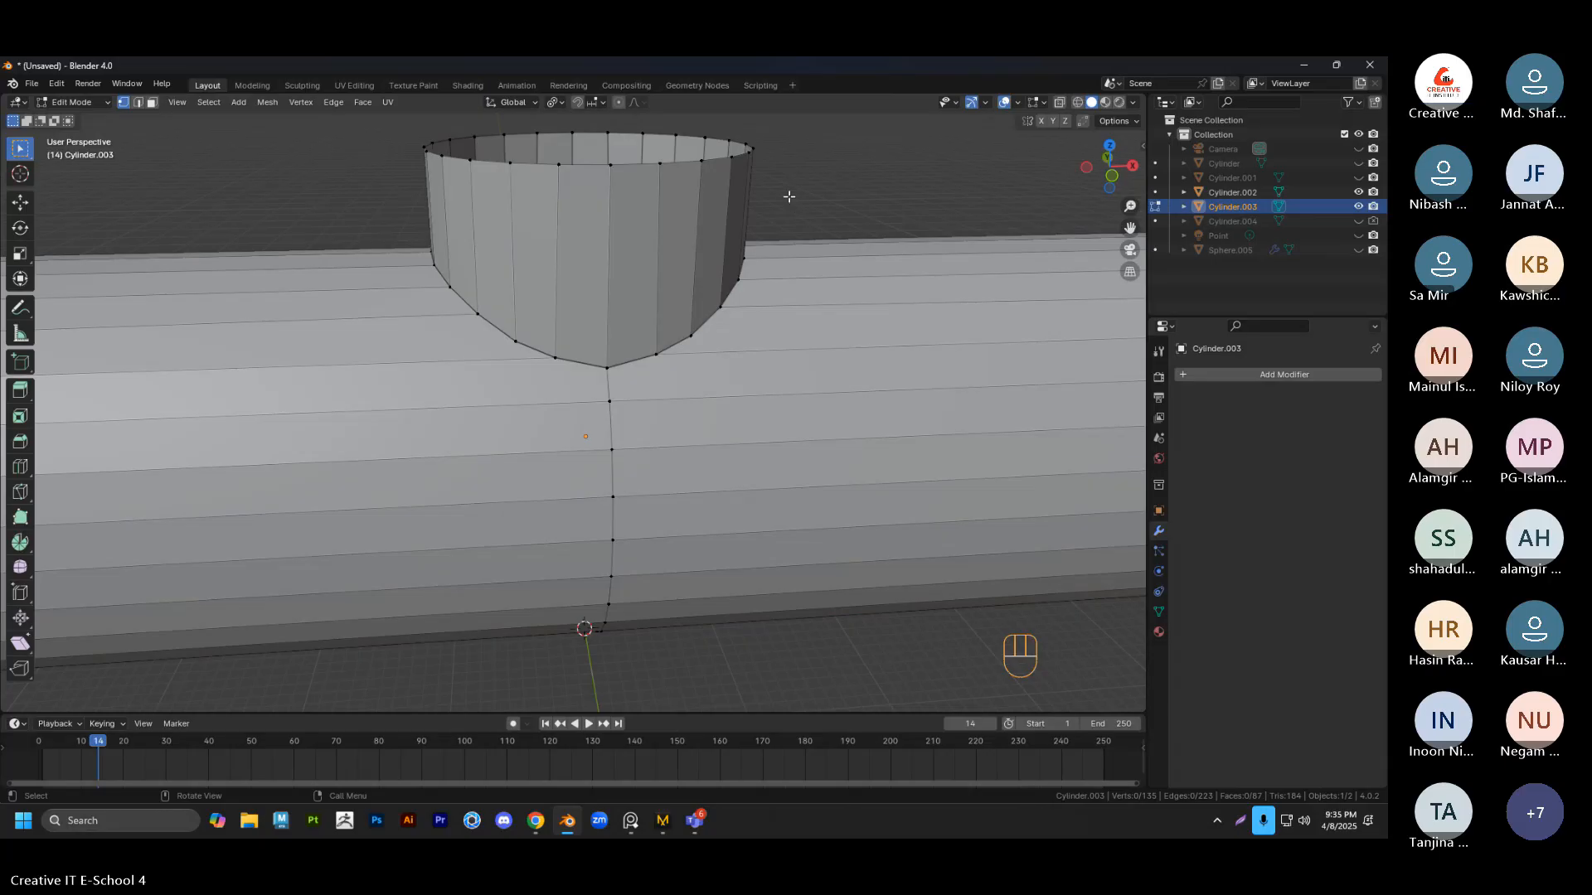
Undo the knife cut between the loop cut and the branch's base
key("ctrl+z")
key("ctrl+z")
key("ctrl+z")
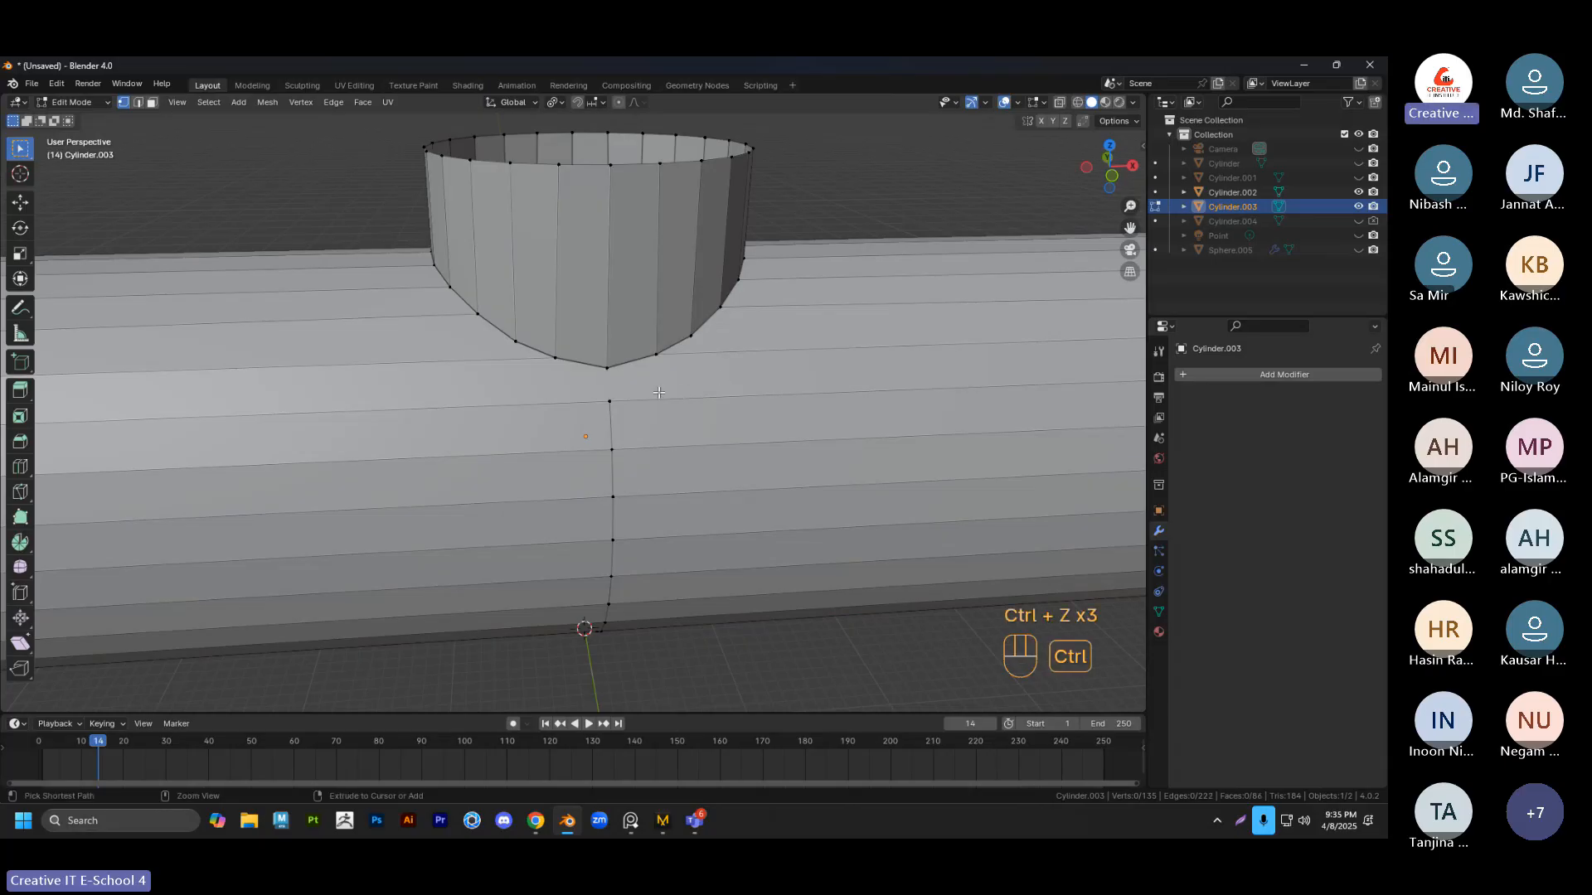
Select the branch base's lowest vertex and the loop cut's end vertex and connect them with a new edge
scroll(647, 419, "up", 3)
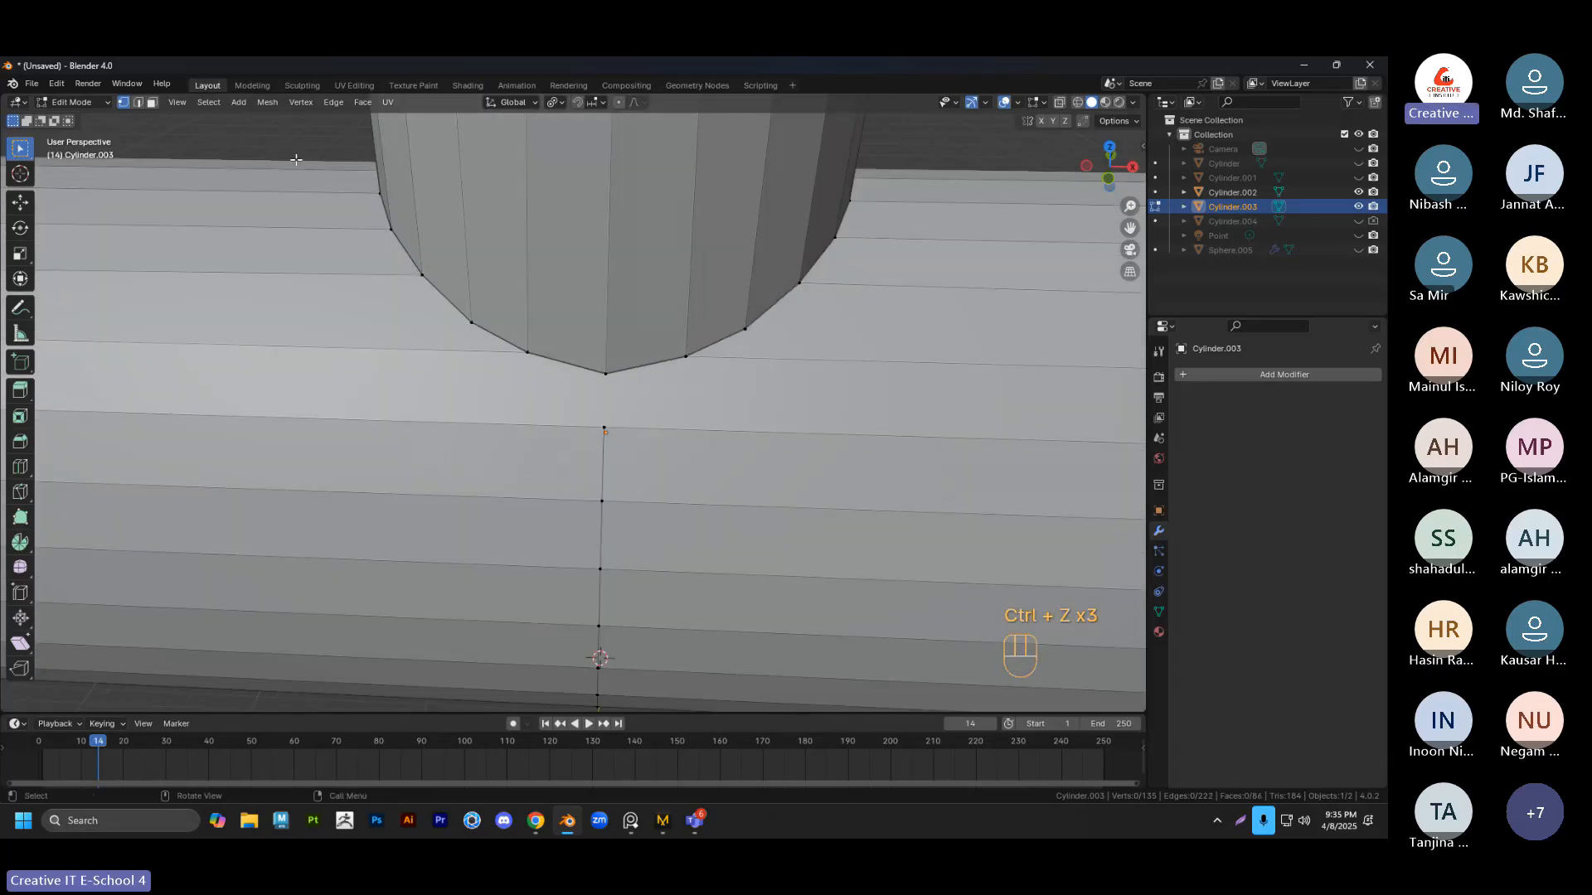
middle_click_drag(630, 375, 583, 405)
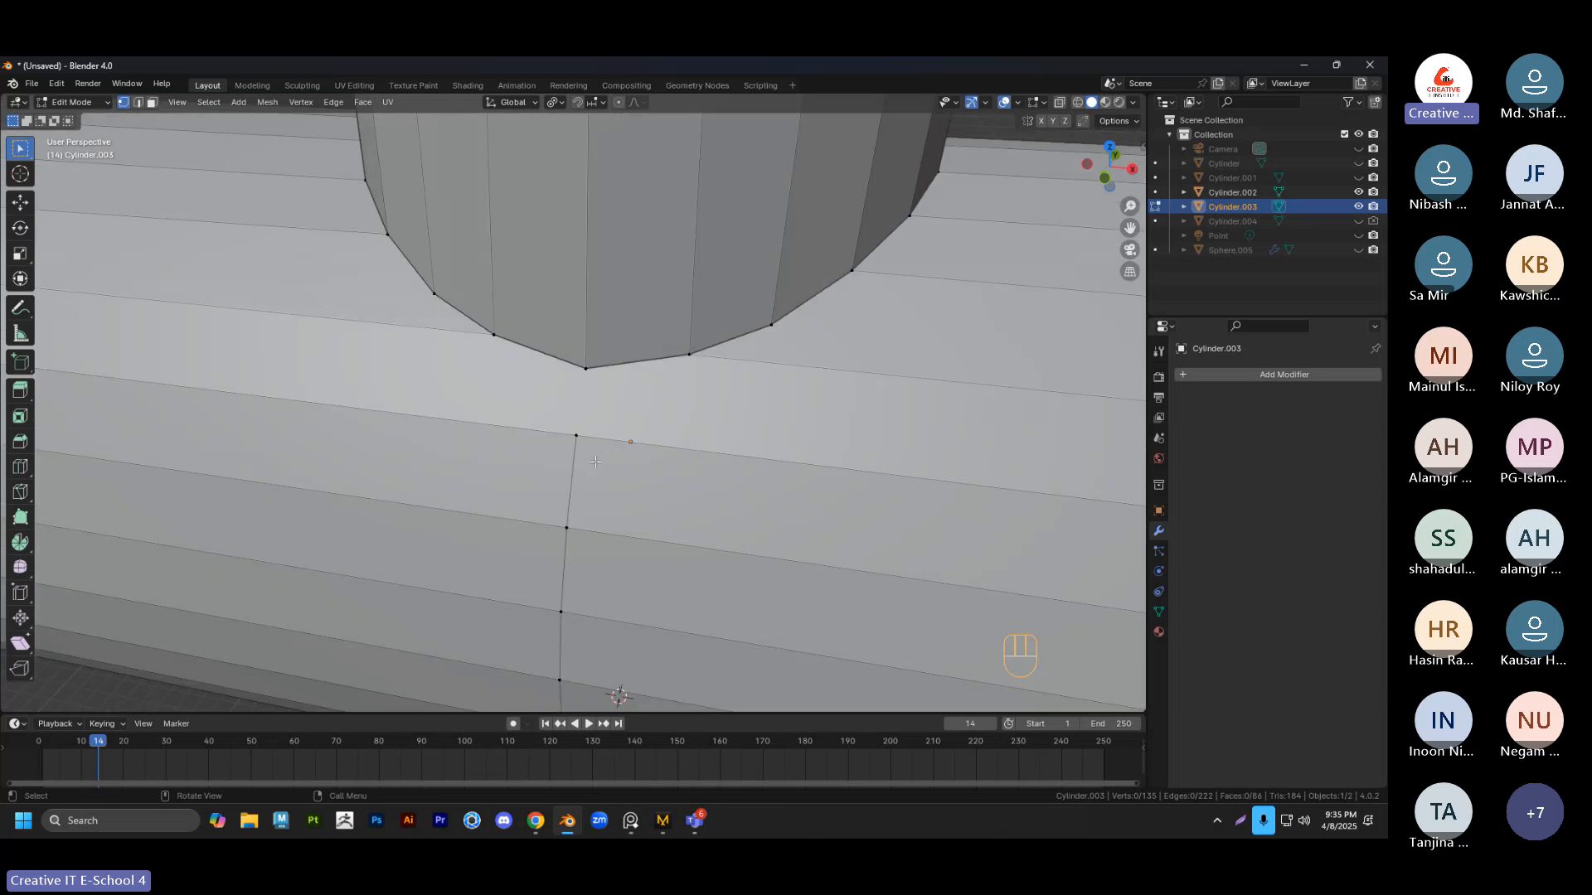
left_click(583, 405)
left_click(579, 437, "shift")
scroll(618, 434, "down", 3)
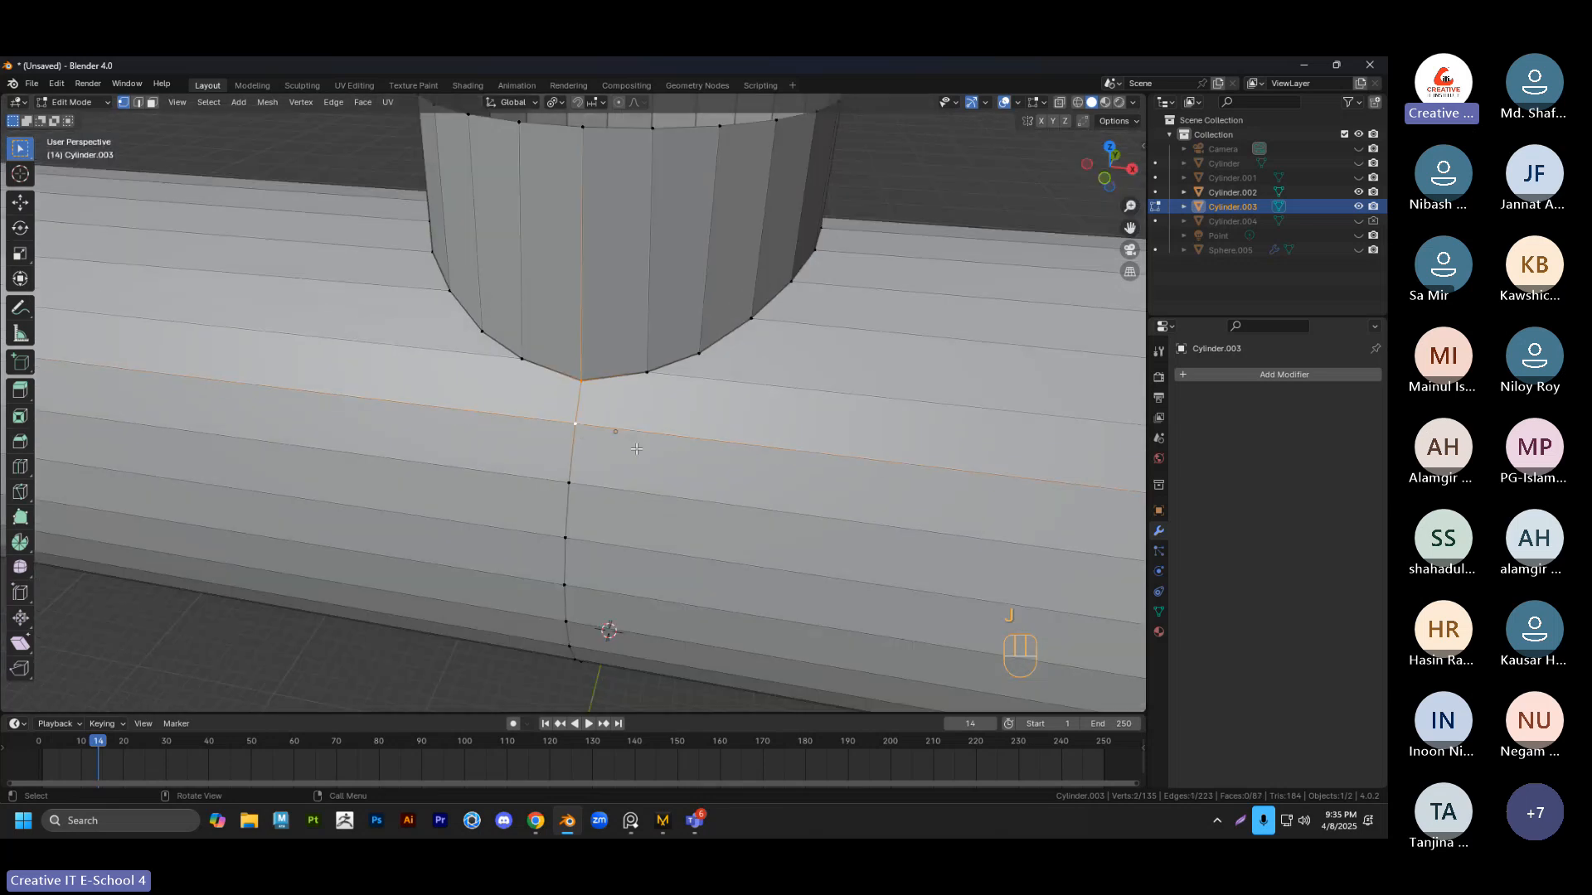
Select the neighbouring vertex on the branch's base together with the loop cut's end vertex, and undo the last change
scroll(630, 419, "up", 2)
left_click(658, 390)
key("ctrl+z")
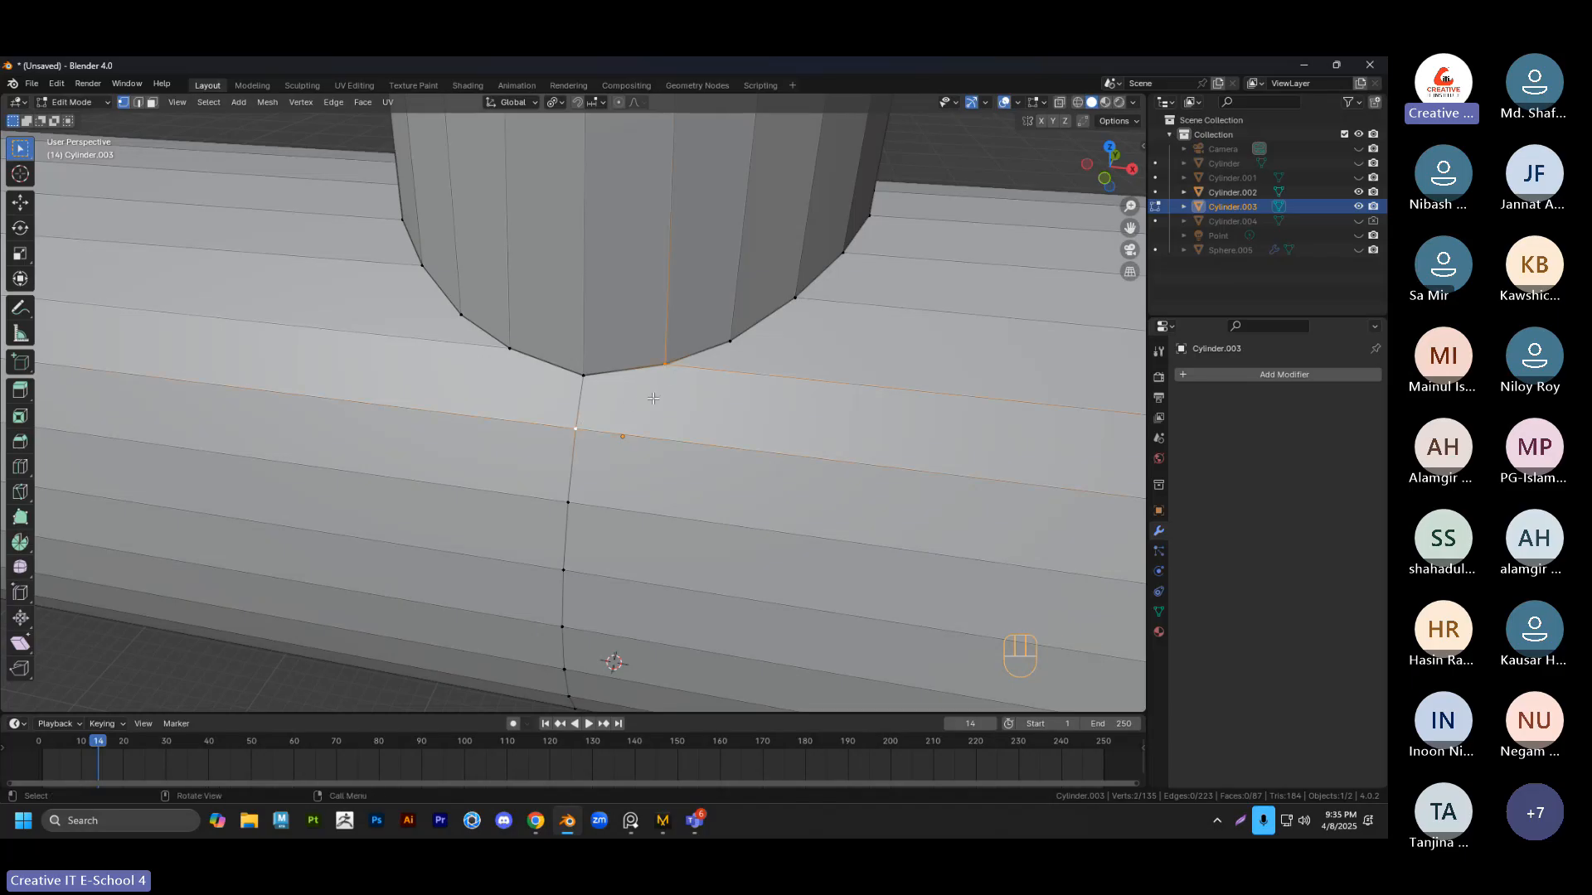
scroll(653, 391, "down", 2)
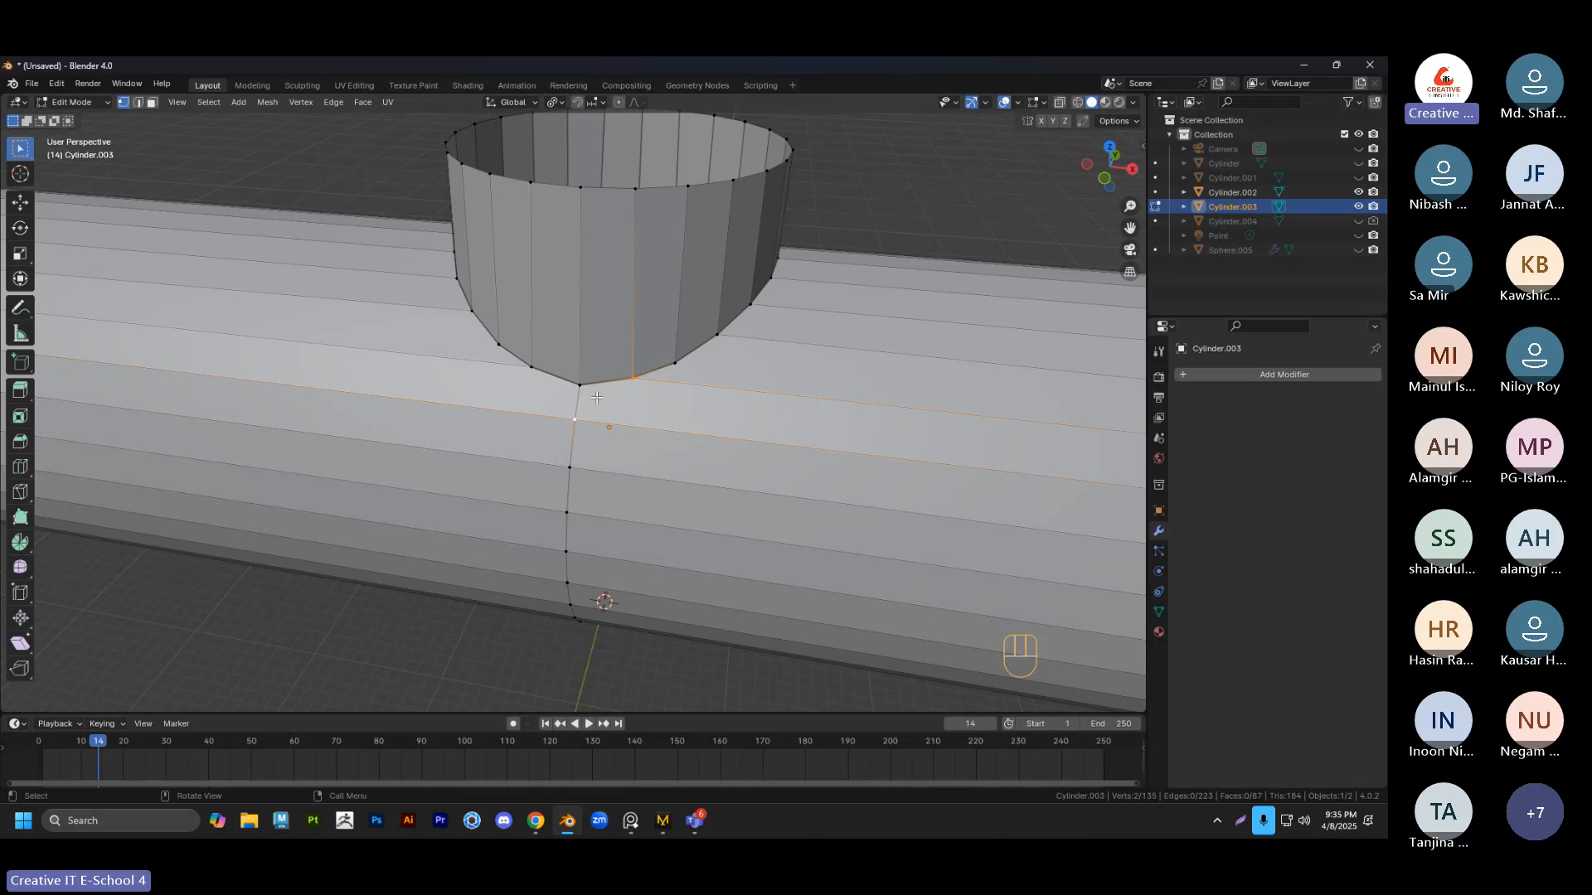
Connect the base vertex next to the branch's lowest one to the loop cut's end vertex with a diagonal edge
key("j")
middle_click_drag(596, 397, 861, 230)
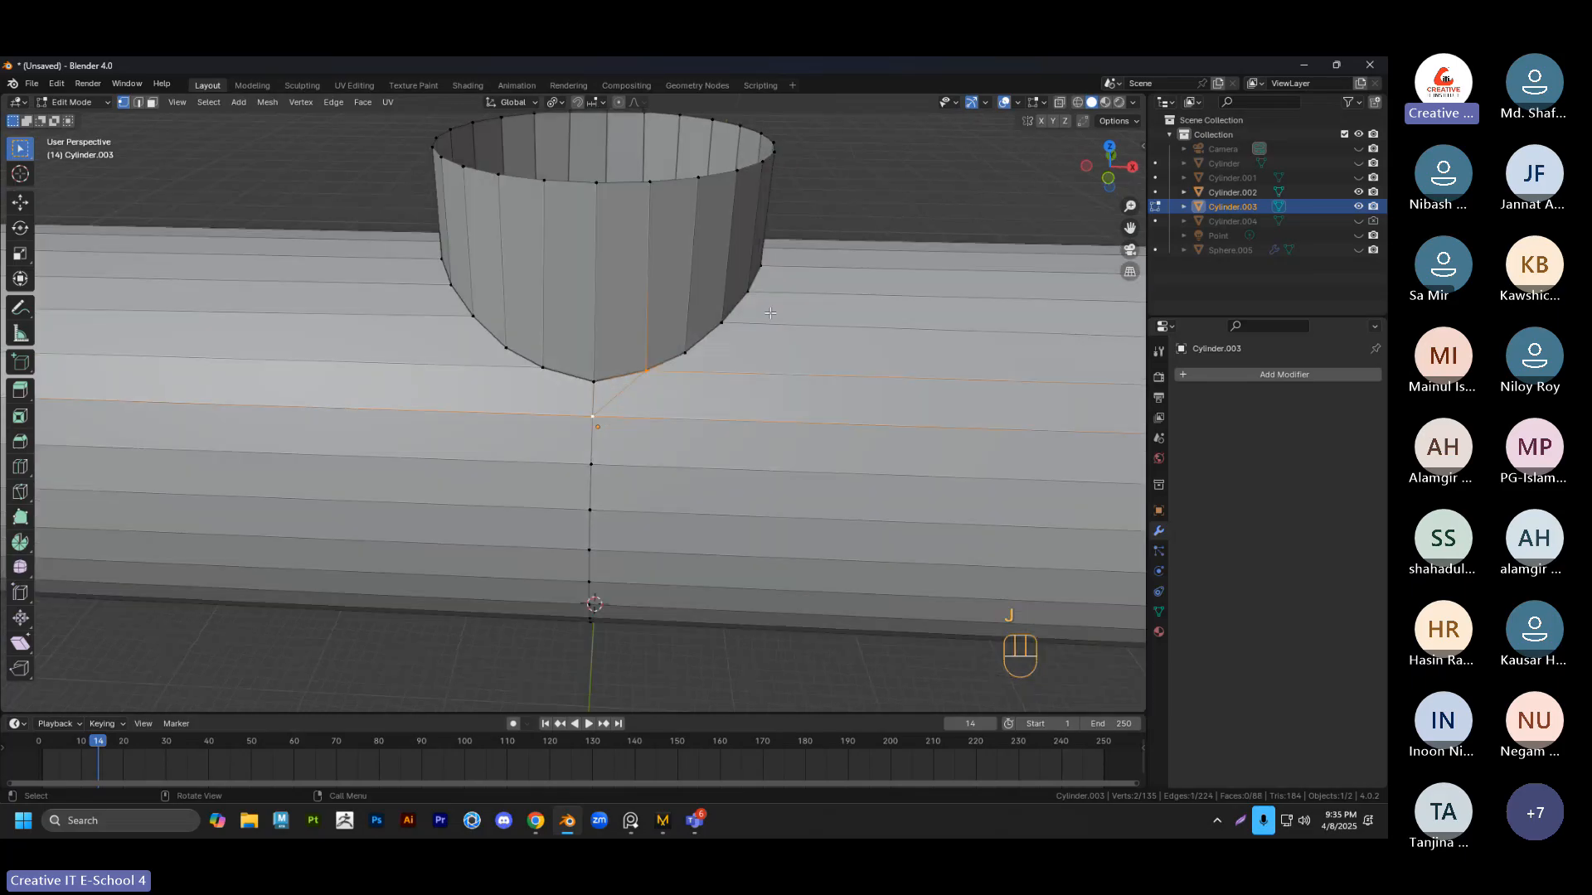
left_click(721, 323)
left_click(591, 463, "shift")
left_click(813, 217)
Undo the diagonal edge between the branch's base and the loop cut's end vertex
key("ctrl+z")
key("ctrl+z")
middle_click_drag(777, 277, 688, 375)
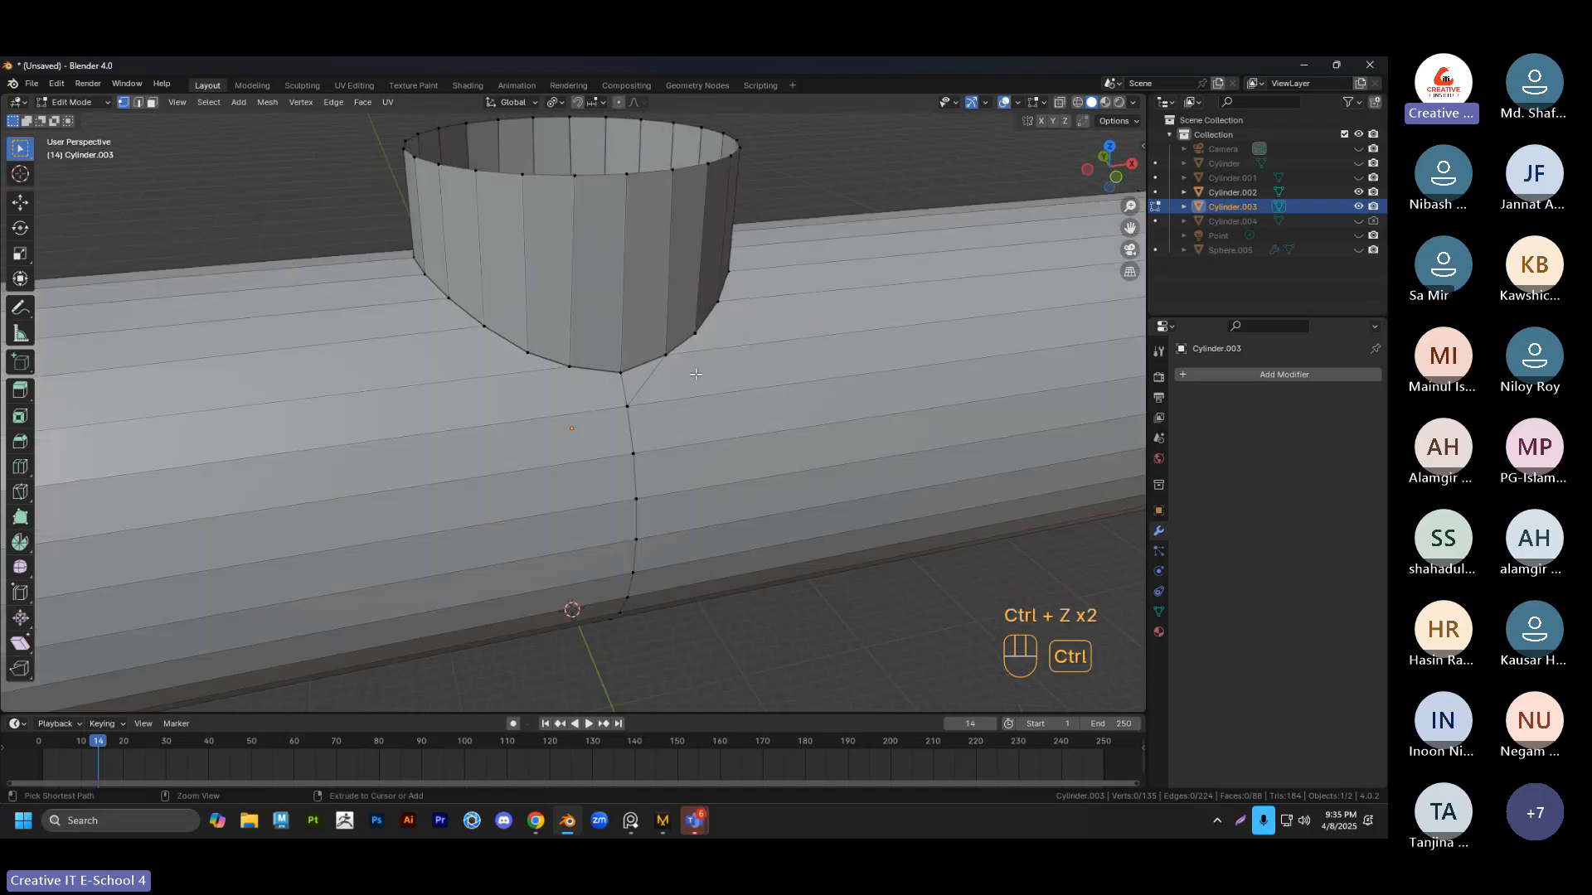
key("ctrl+z")
key("ctrl+z")
key("ctrl+z")
key("ctrl+z")
key("ctrl+z")
key("ctrl+z")
key("ctrl+z")
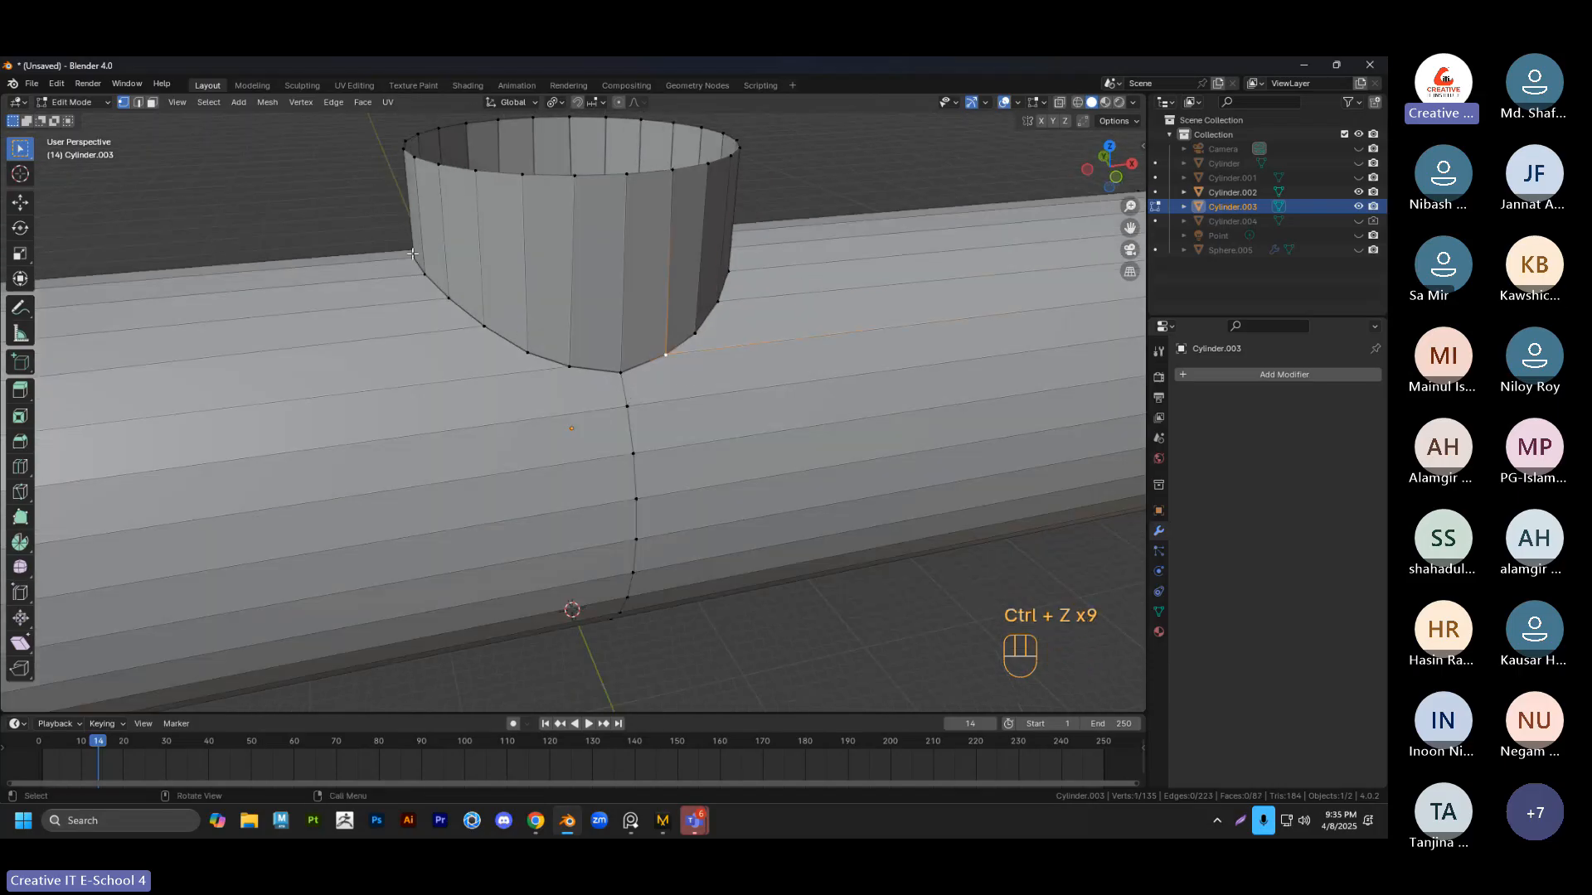
On the opposite side of the pipe, connect the branch base's lowest vertex to the loop cut's end vertex with a new edge
middle_click_drag(412, 253, 525, 462)
left_click(529, 412, "shift")
key("j")
middle_click_drag(591, 403, 655, 423)
left_click(824, 225)
middle_click_drag(705, 488, 713, 419, "shift")
scroll(663, 432, "down", 1)
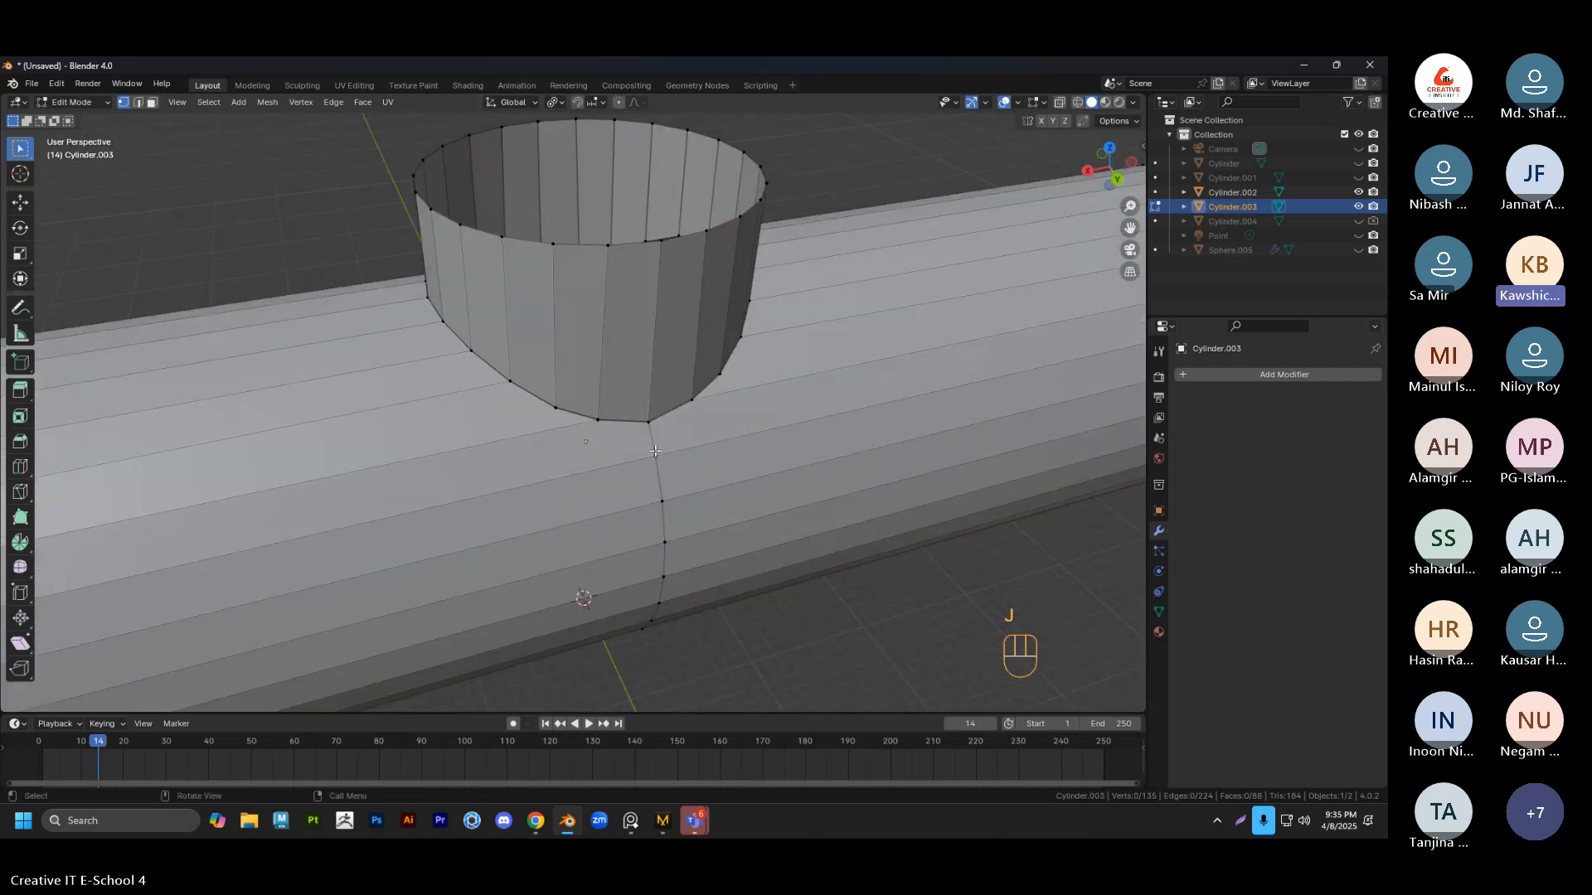
middle_click_drag(622, 439, 638, 442, "shift")
scroll(540, 429, "up", 2)
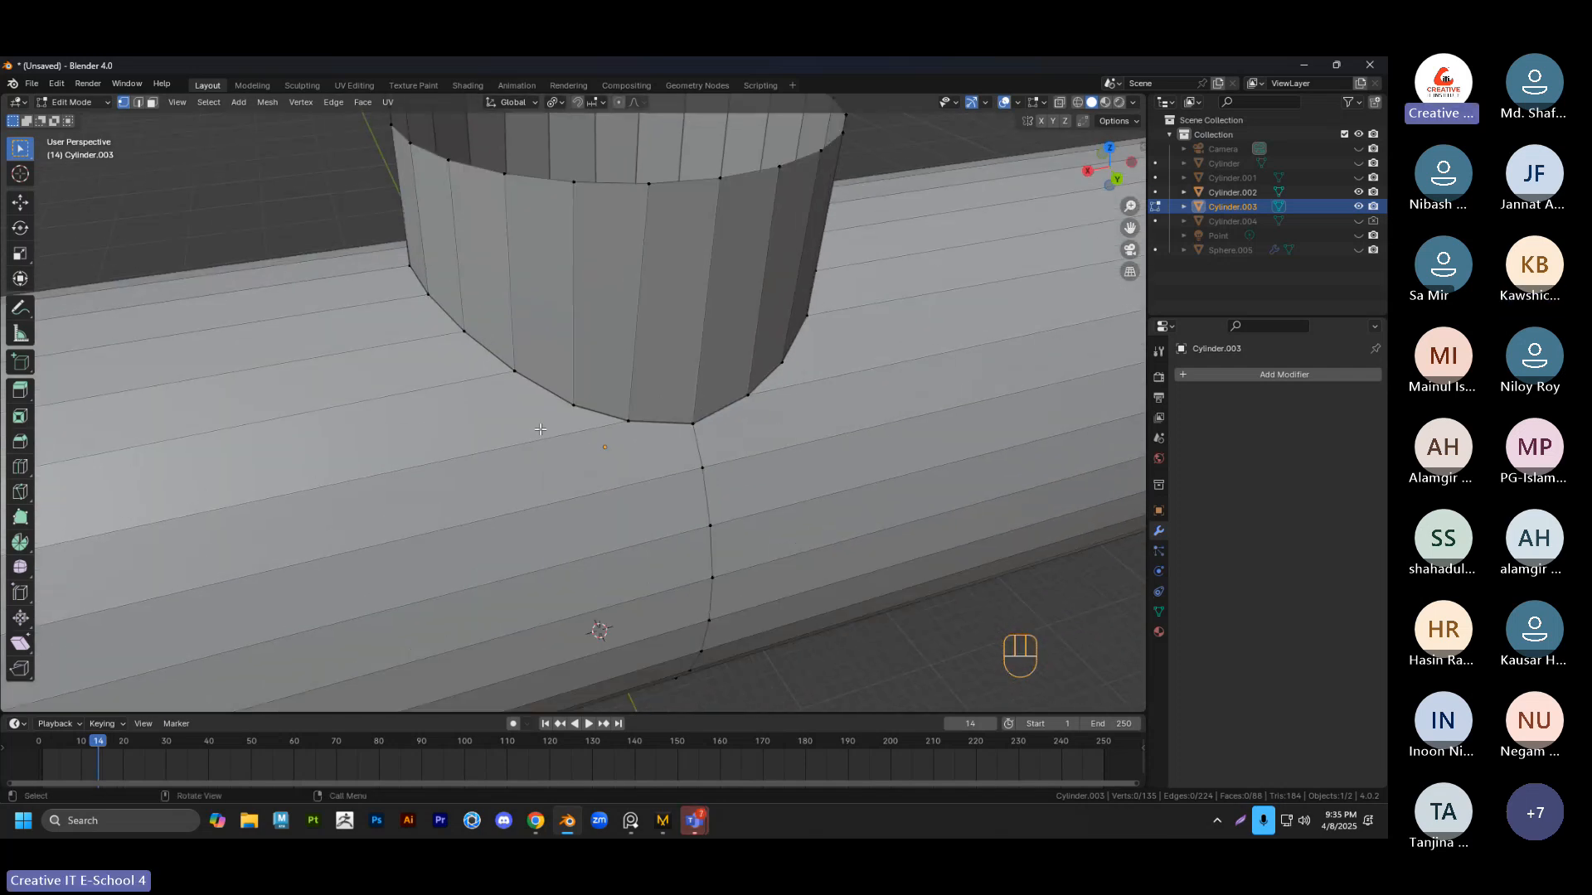
Add a loop cut across the pipe's upper faces on the branch's +X side and slide it close to the branch, factor about -0.918
middle_click_drag(540, 429, 667, 388)
key("ctrl+r")
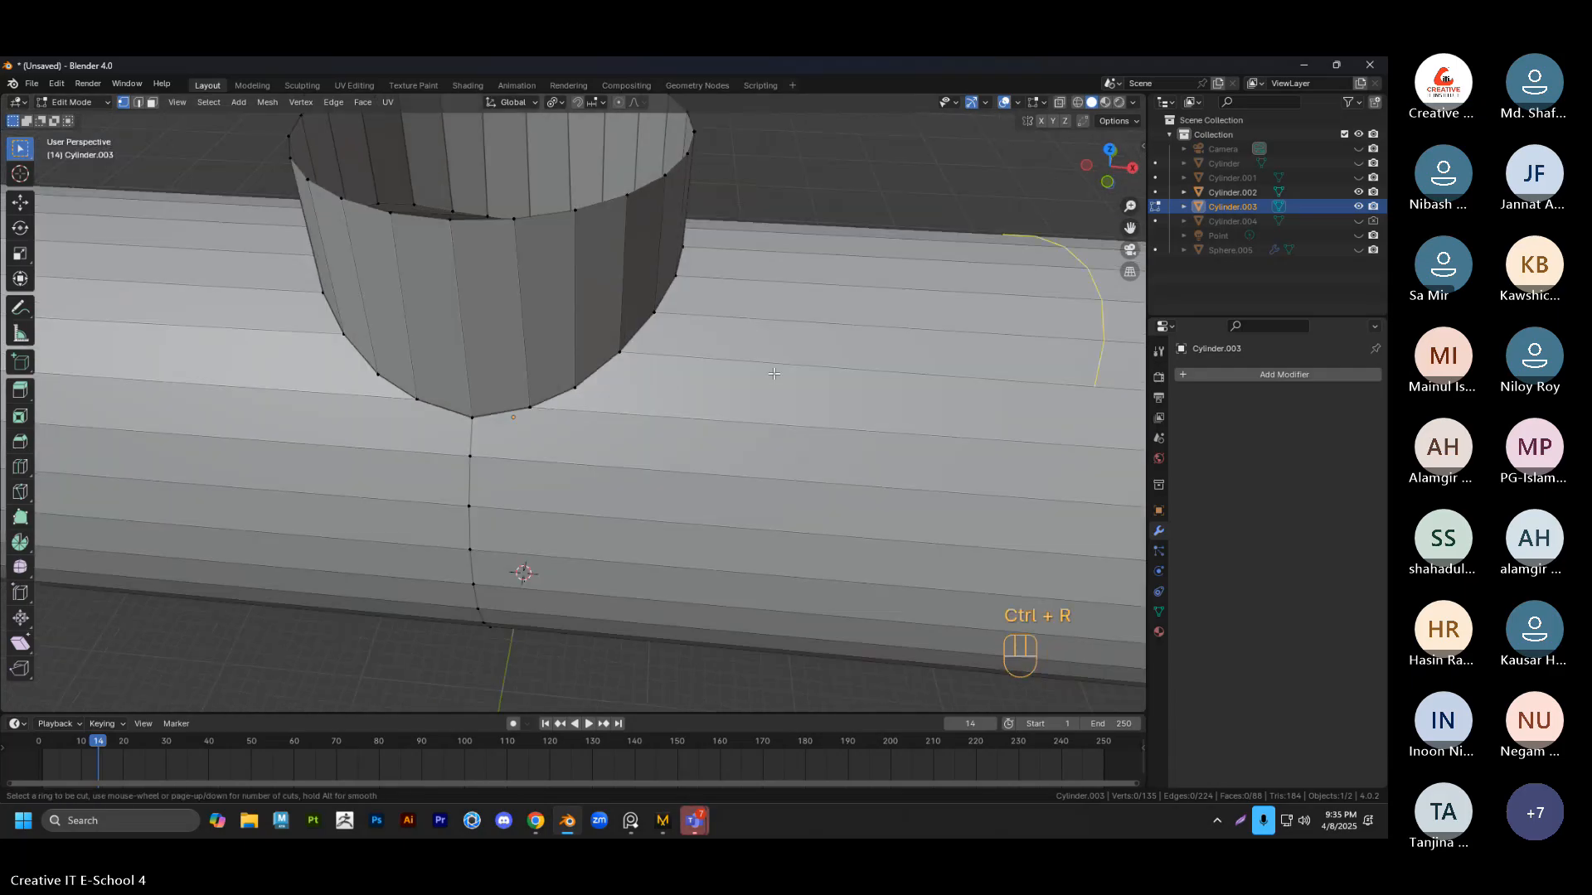
left_click(673, 383)
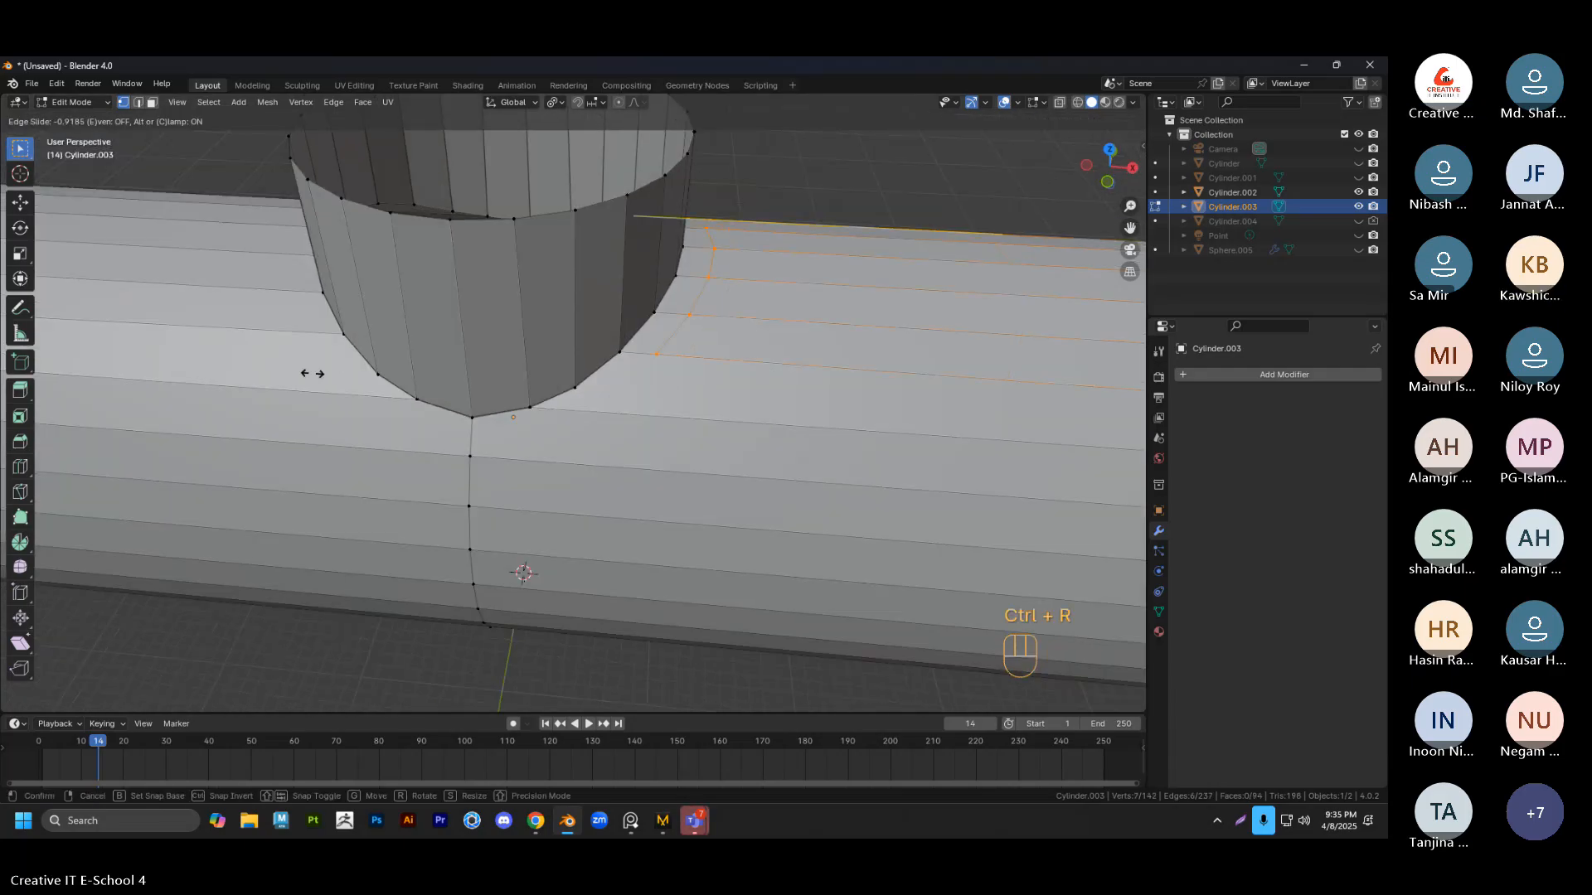
left_click(373, 382)
scroll(542, 481, "up", 2)
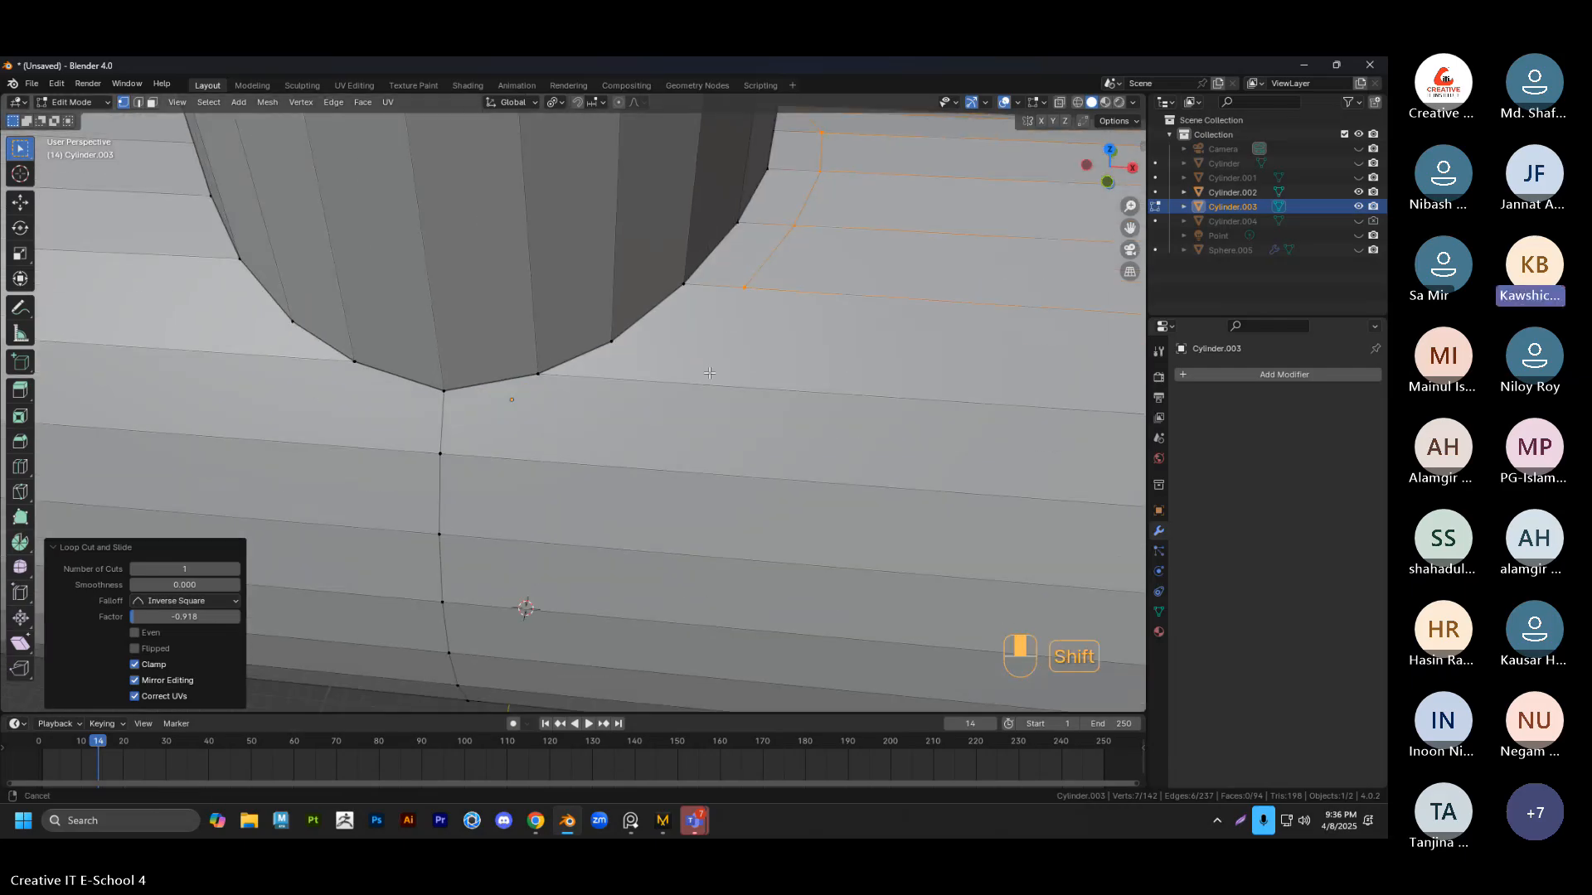
middle_click_drag(541, 480, 561, 464, "shift")
key("ctrl+r")
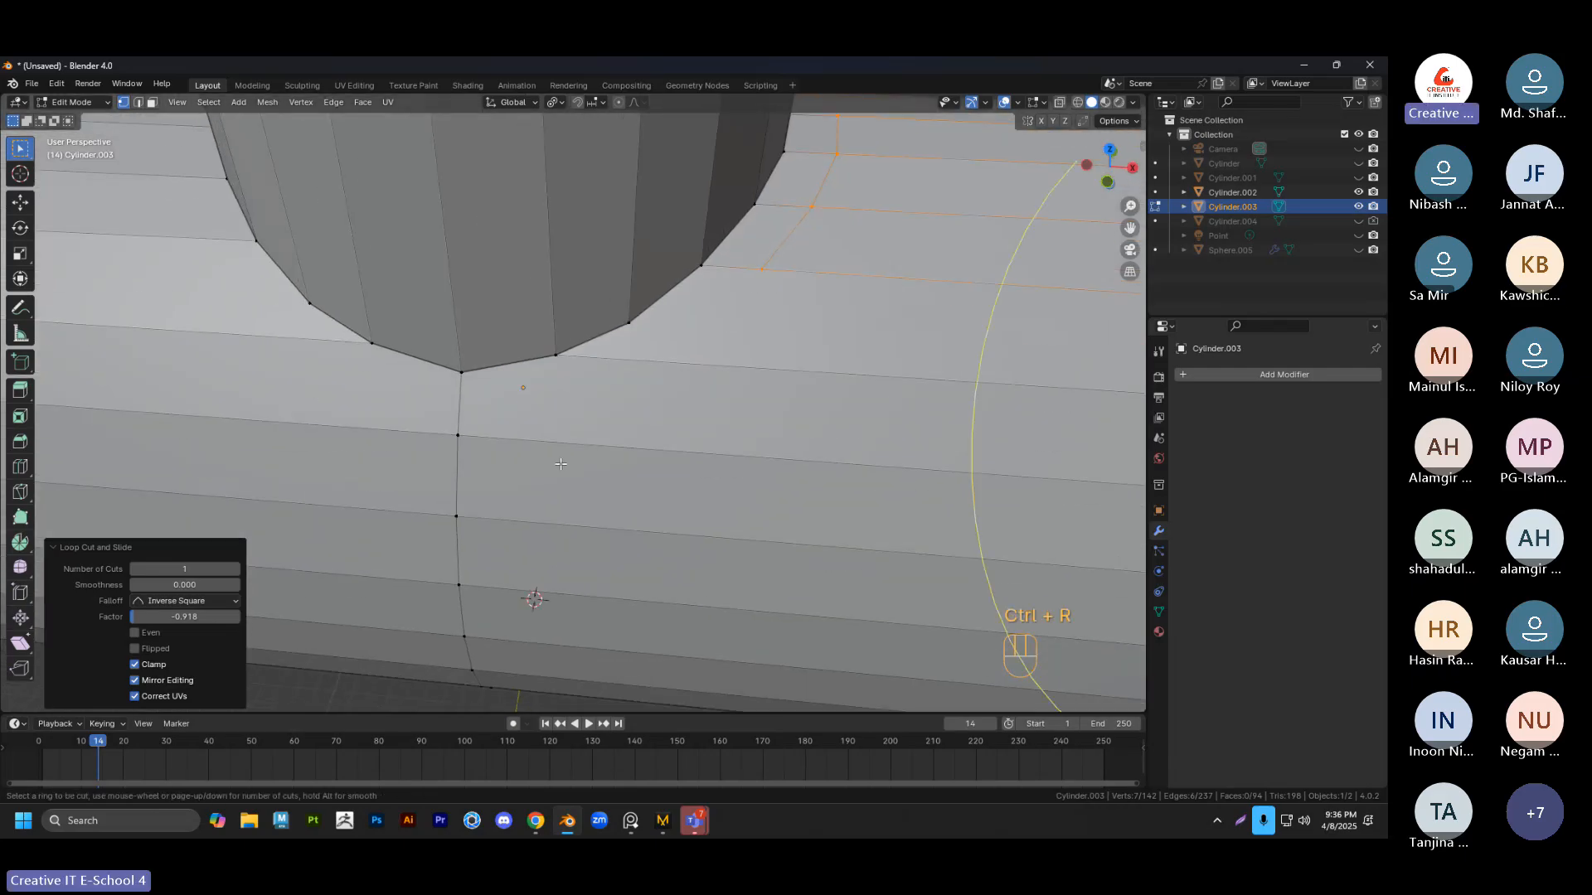
right_click(619, 448)
scroll(619, 449, "down", 6)
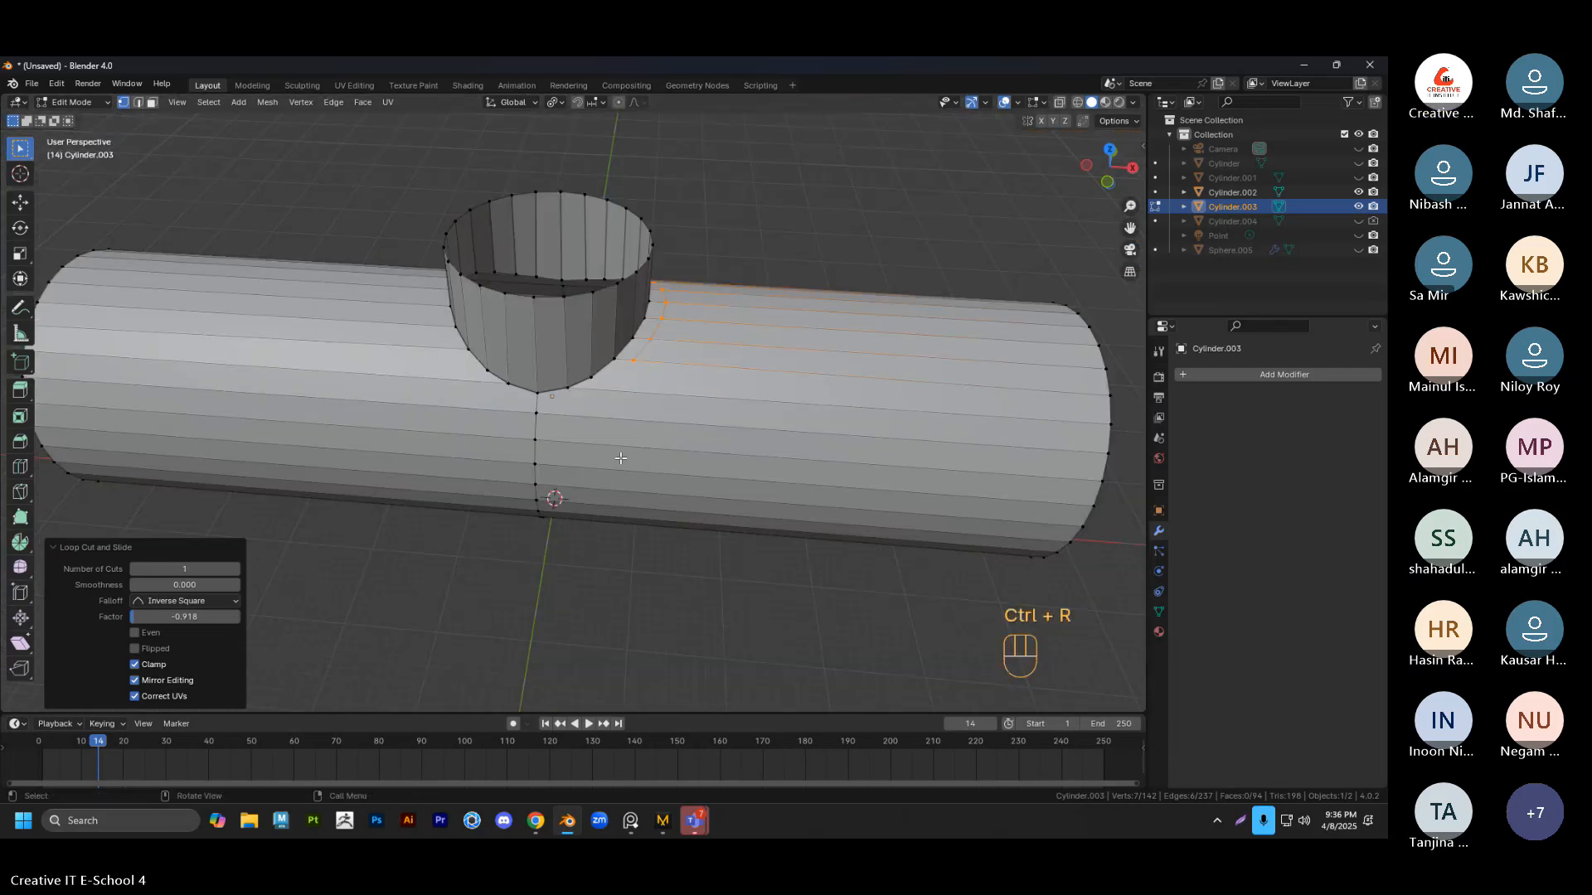
Add a single centred loop cut around the lower faces of the pipe's +X half, with the slide factor at 0
scroll(628, 450, "up", 2)
middle_click_drag(619, 451, 664, 435)
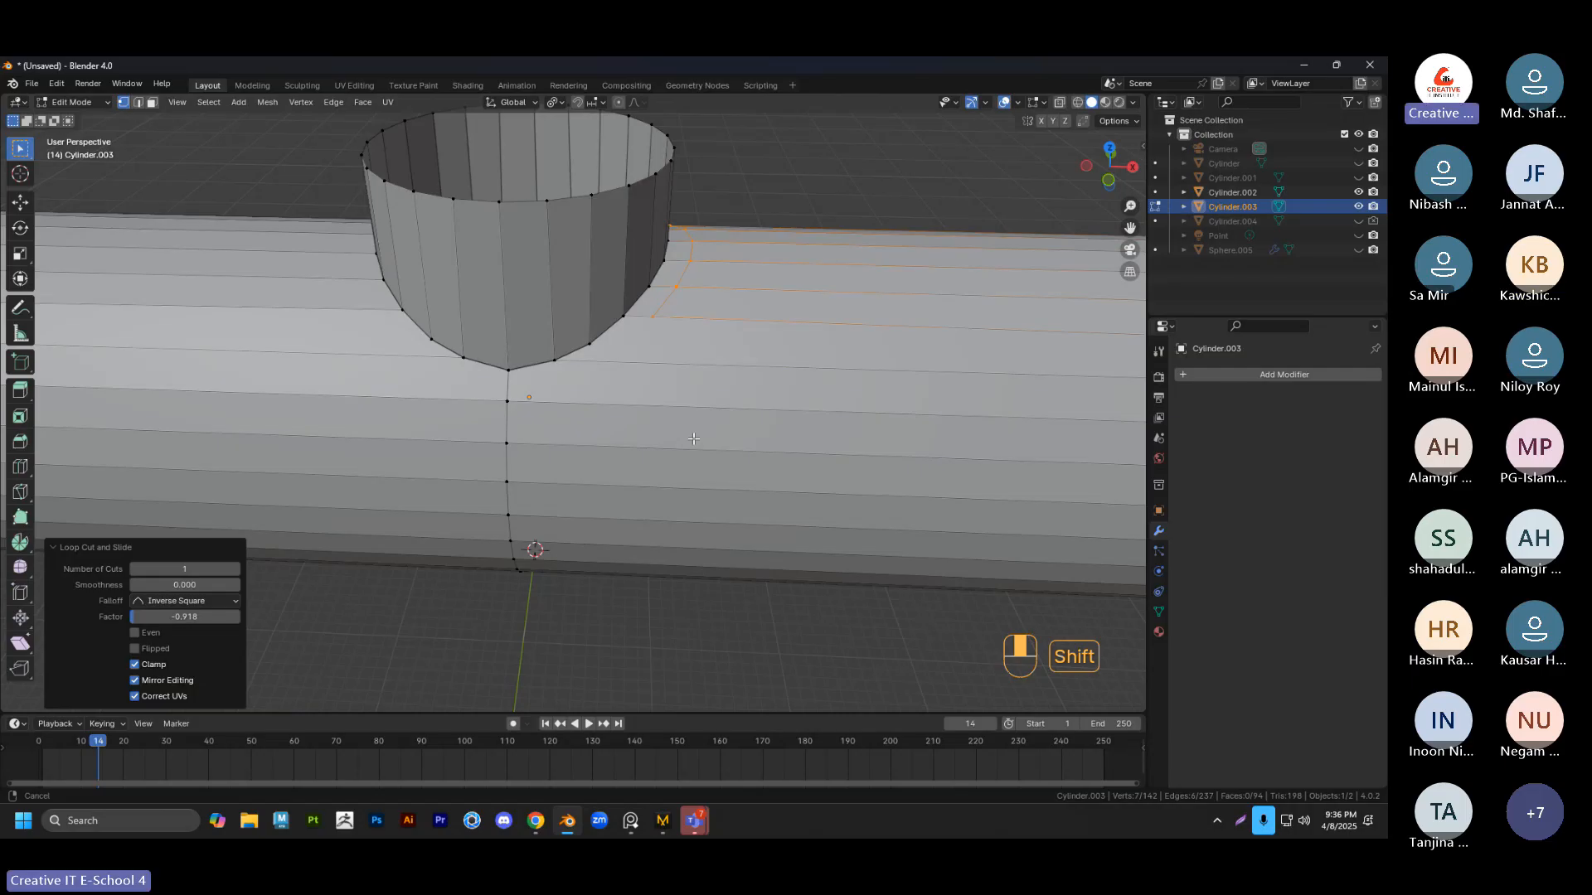
key("ctrl+r")
left_click(710, 433)
key("ctrl")
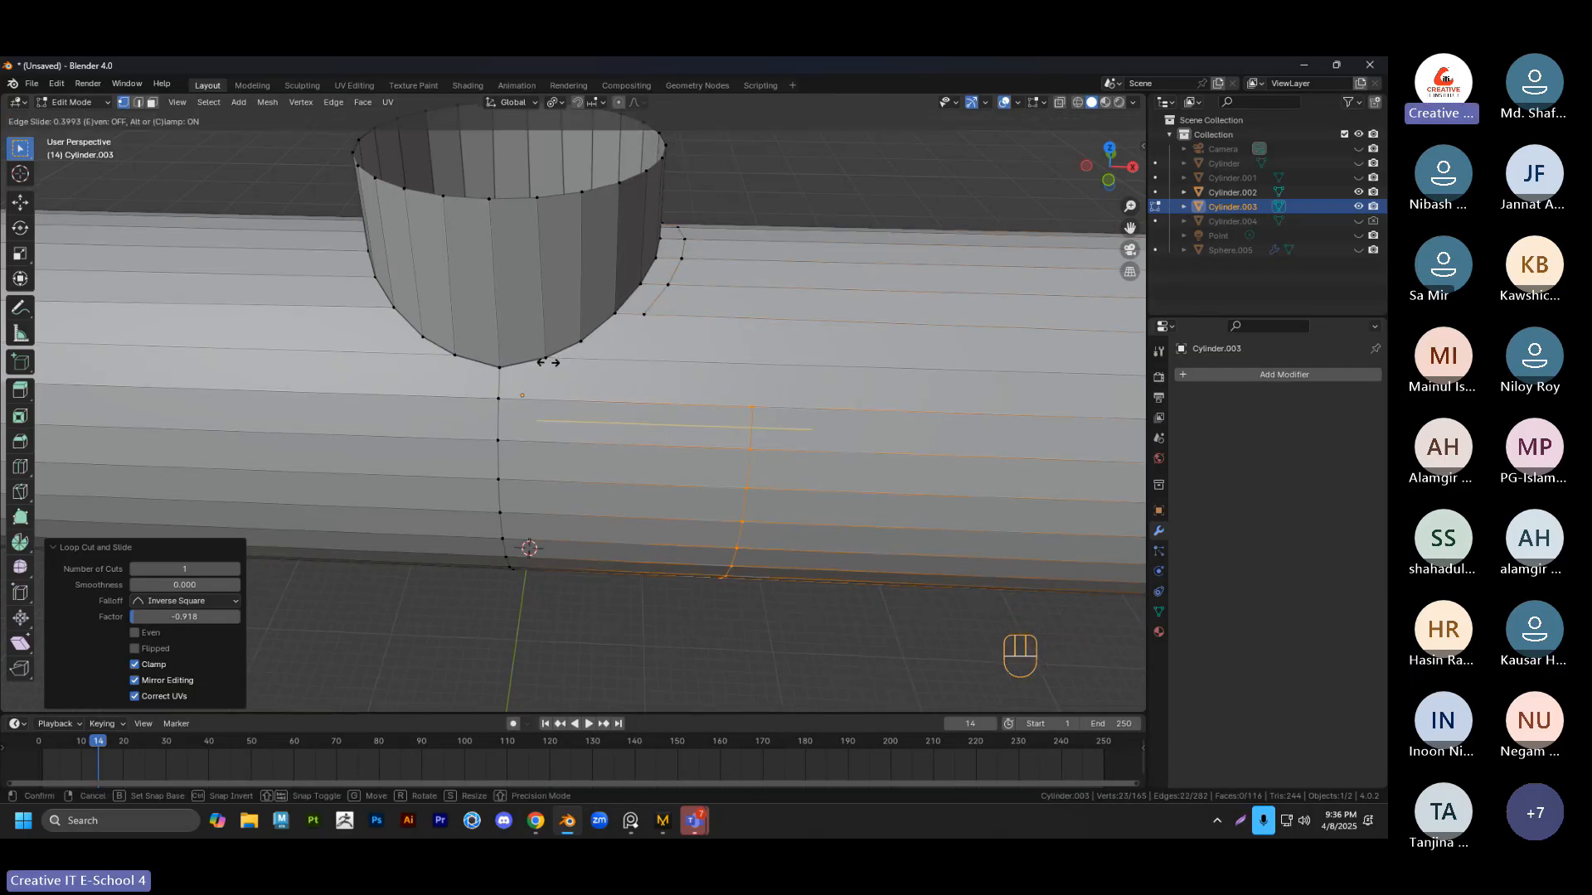
right_click(547, 363)
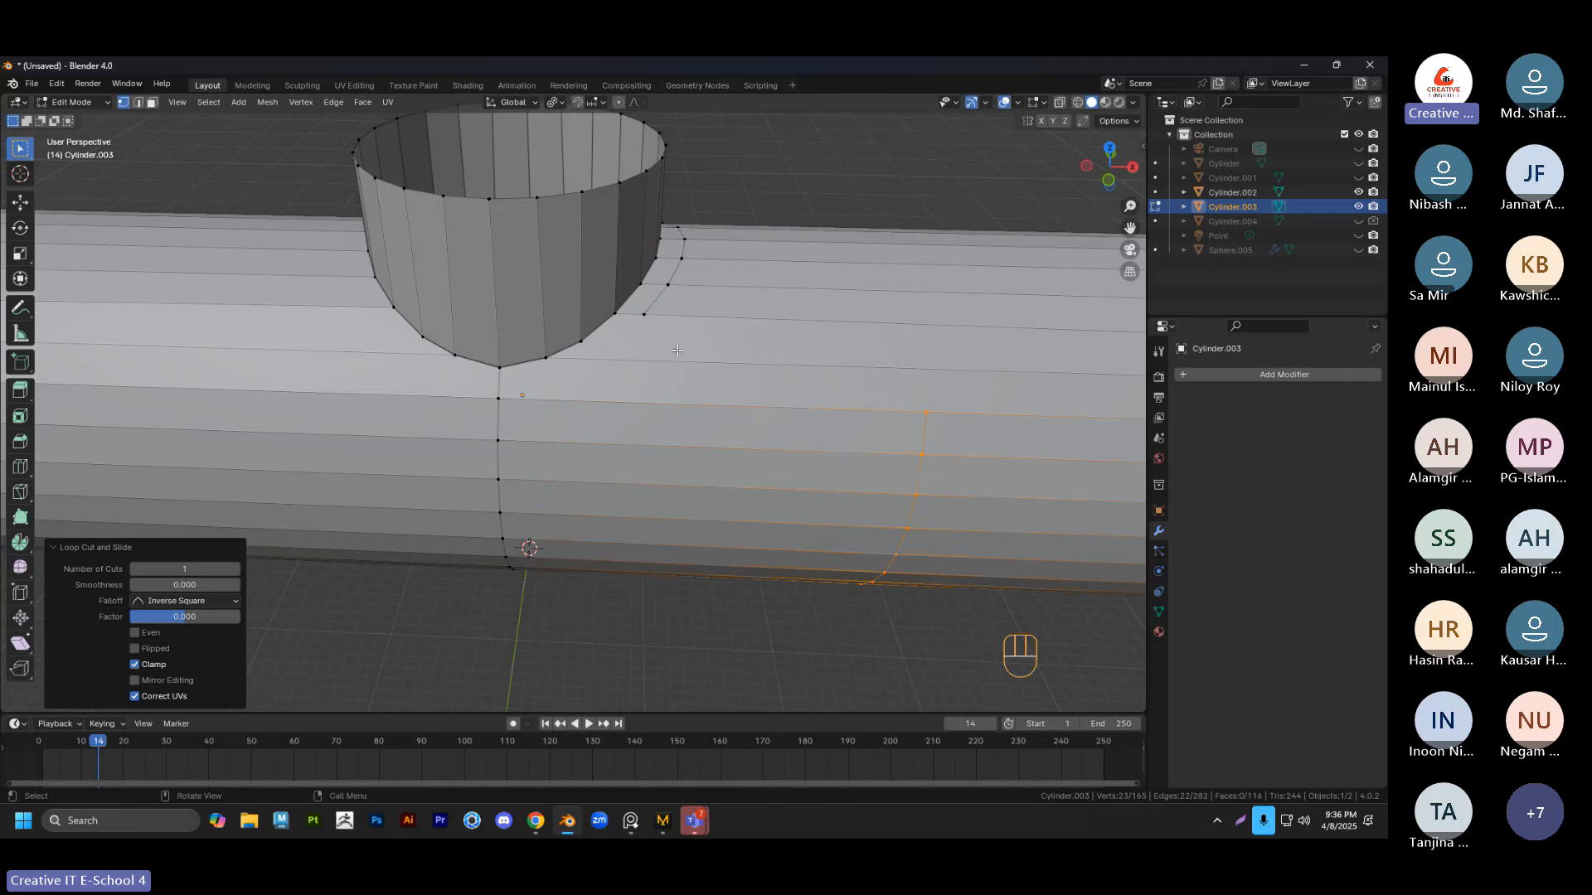
Set snapping to Vertex and move the lower loop about -22.65 m along X, aligned with the base vertex next to the lowest one
left_click(594, 103)
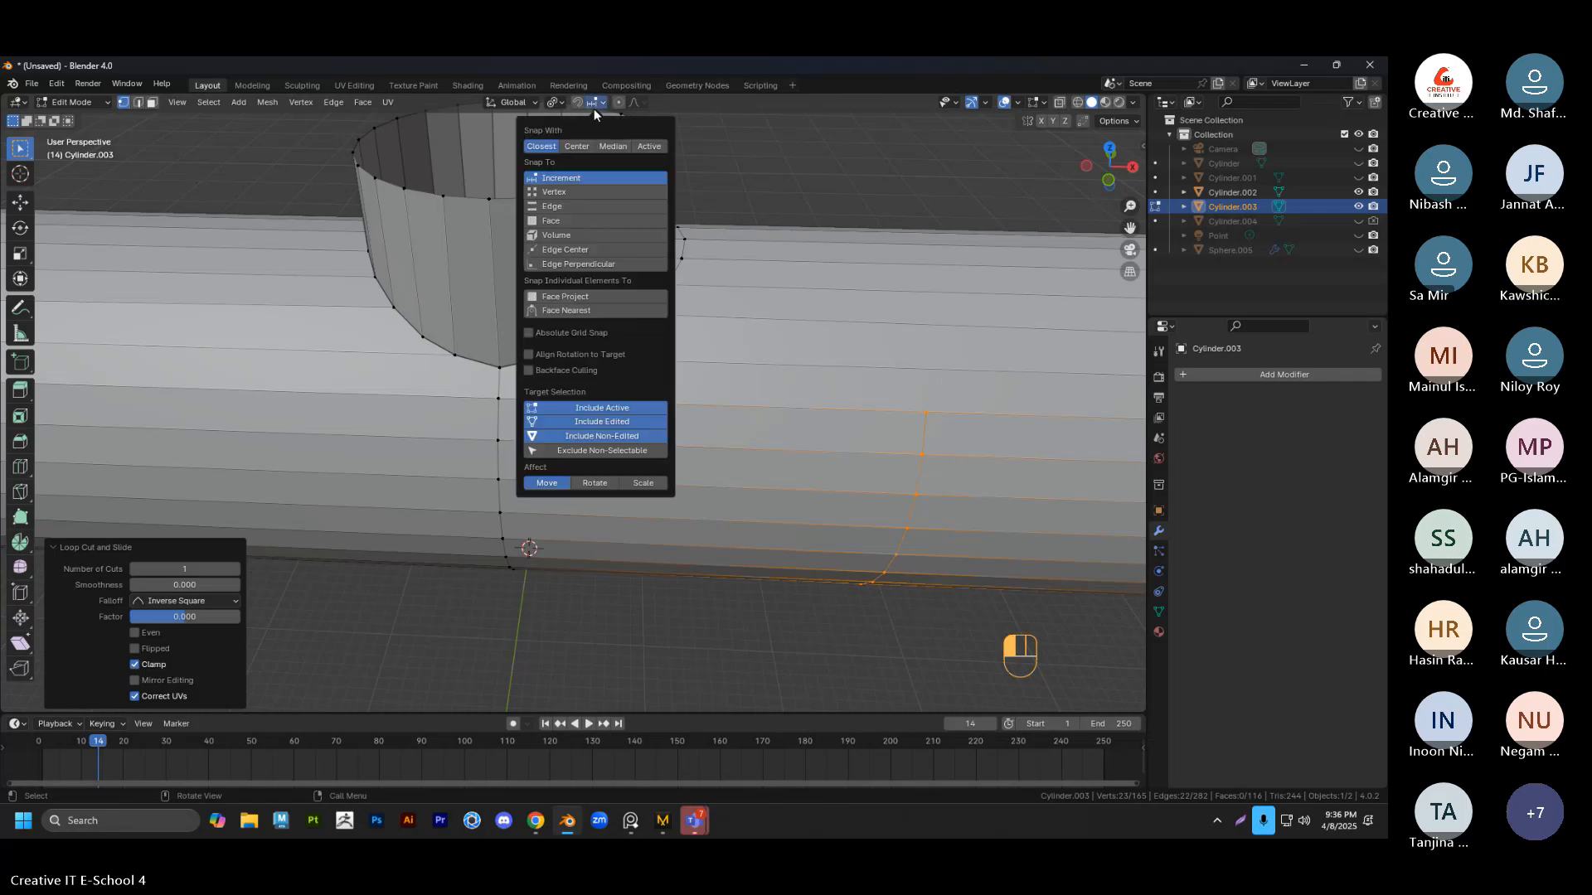
left_click(555, 193)
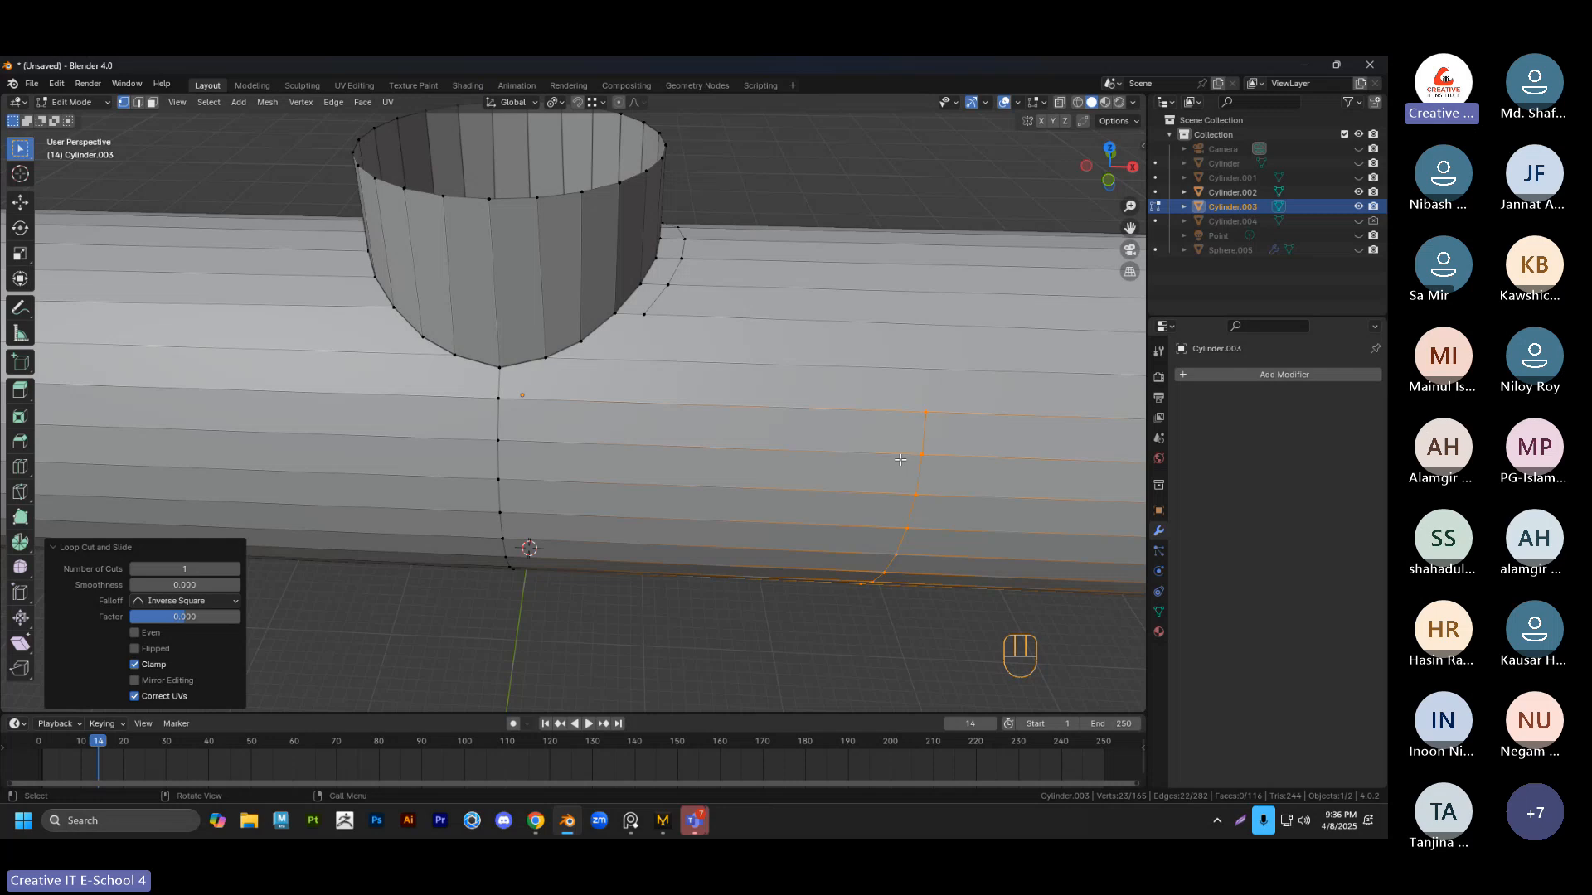
key("g")
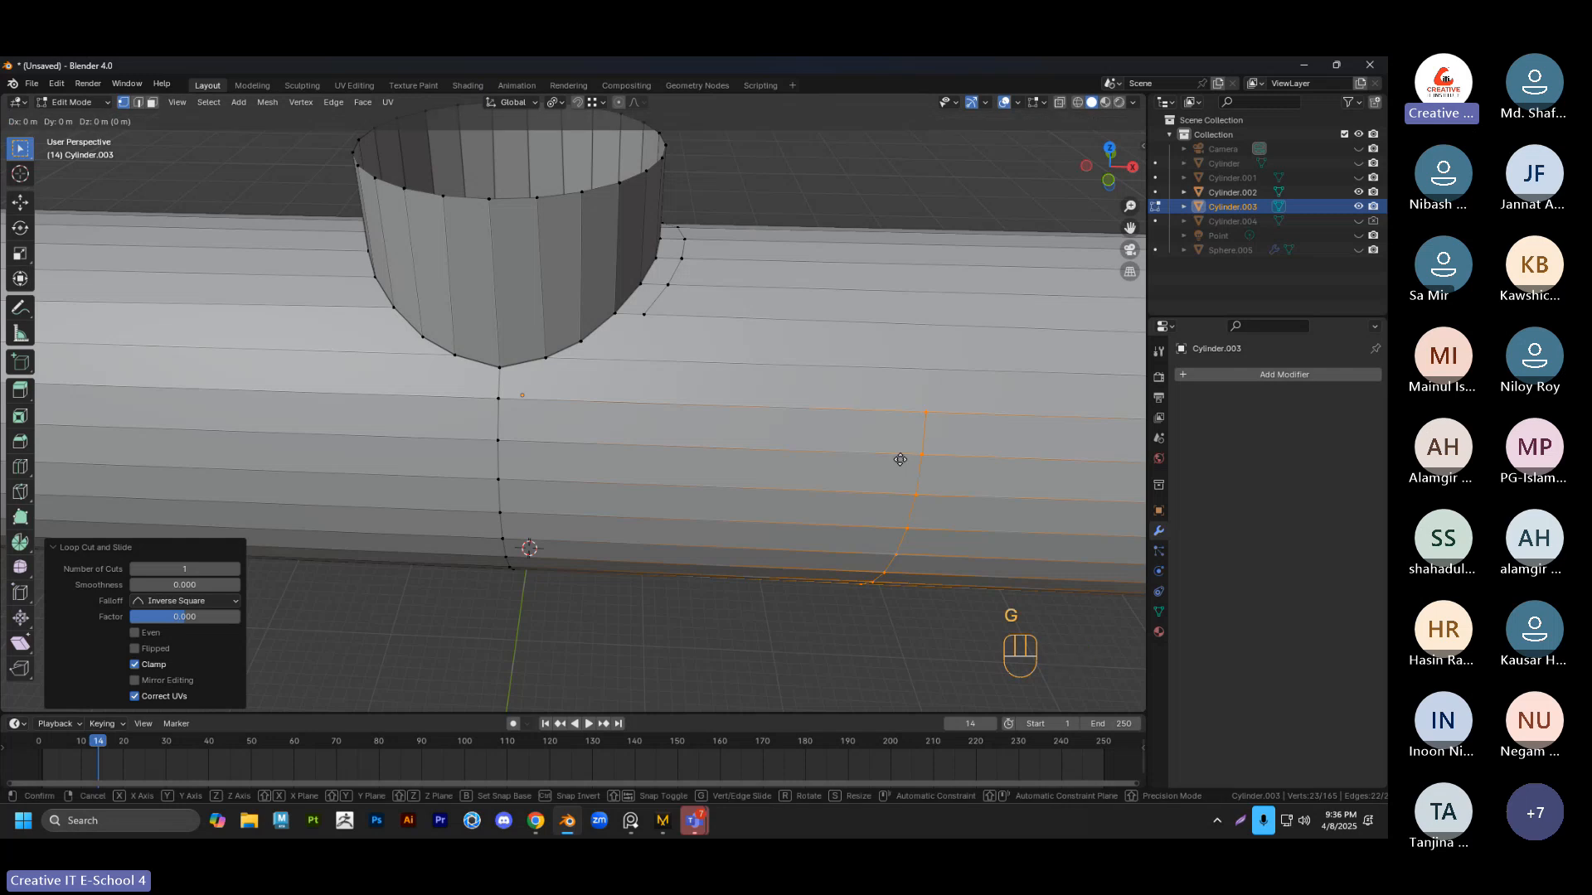
key("x")
key("ctrl")
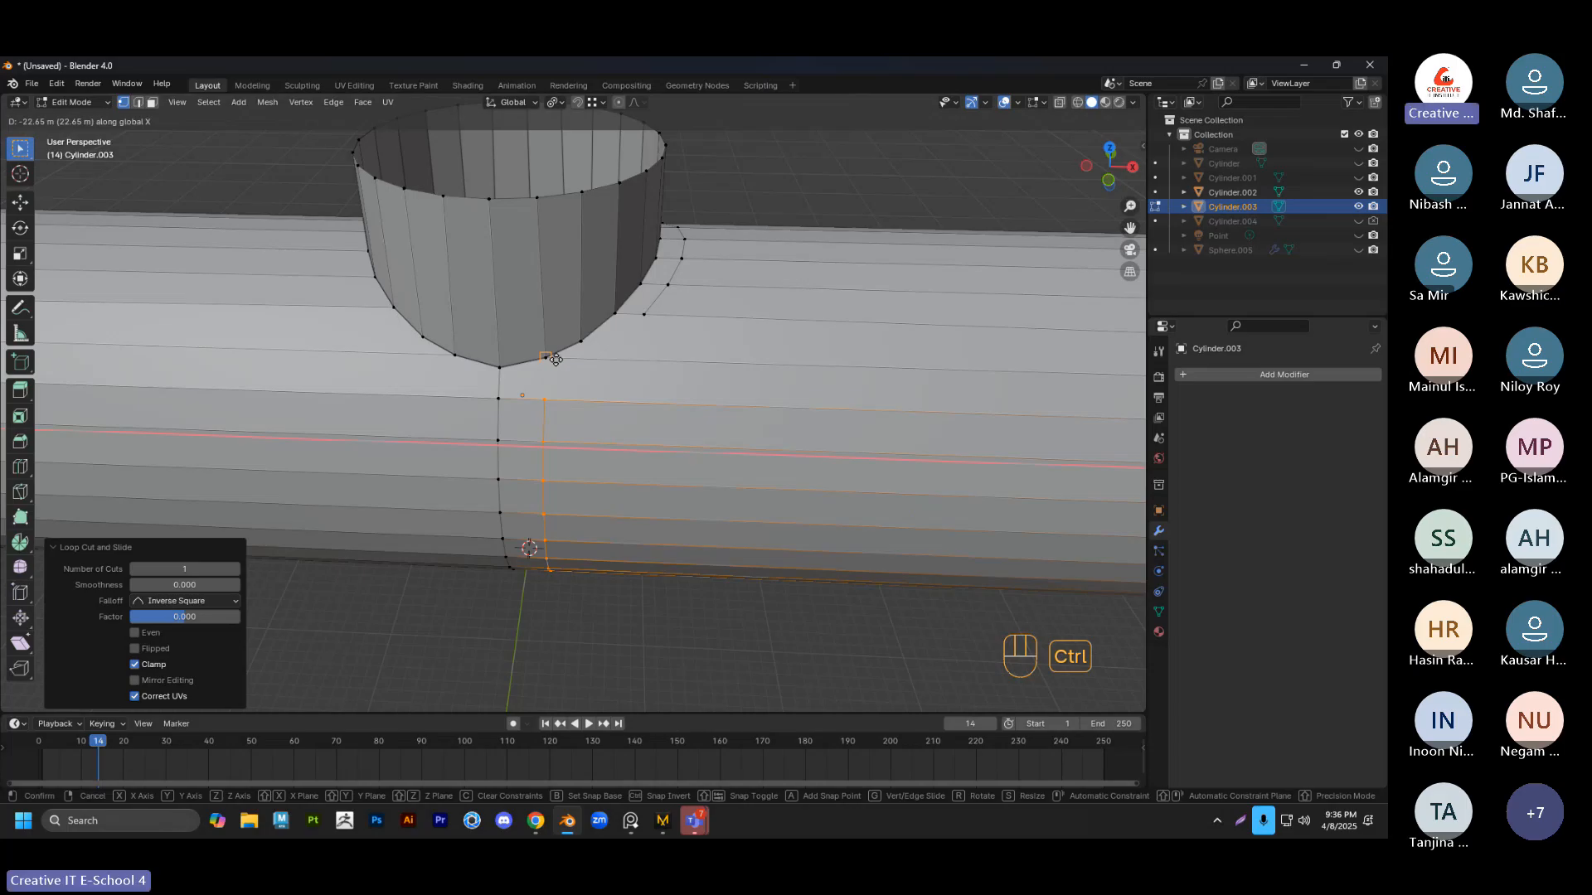
left_click(556, 359)
middle_click_drag(556, 359, 710, 399)
scroll(710, 399, "up", 2)
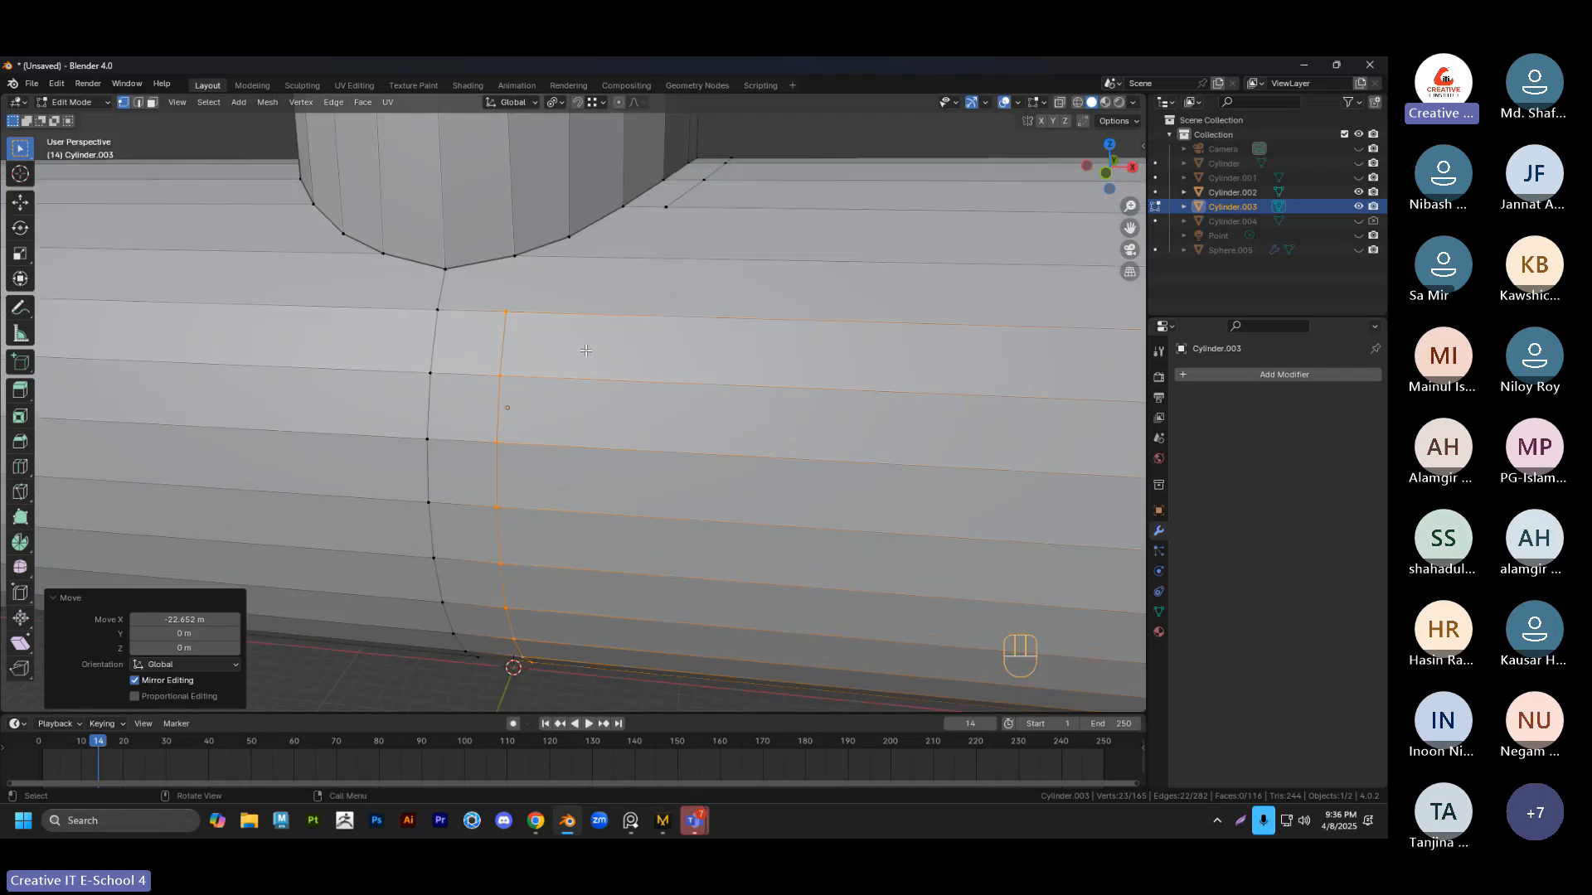
middle_click_drag(552, 317, 678, 391)
scroll(679, 391, "down", 1)
middle_click_drag(678, 391, 737, 402, "shift")
left_click(412, 255)
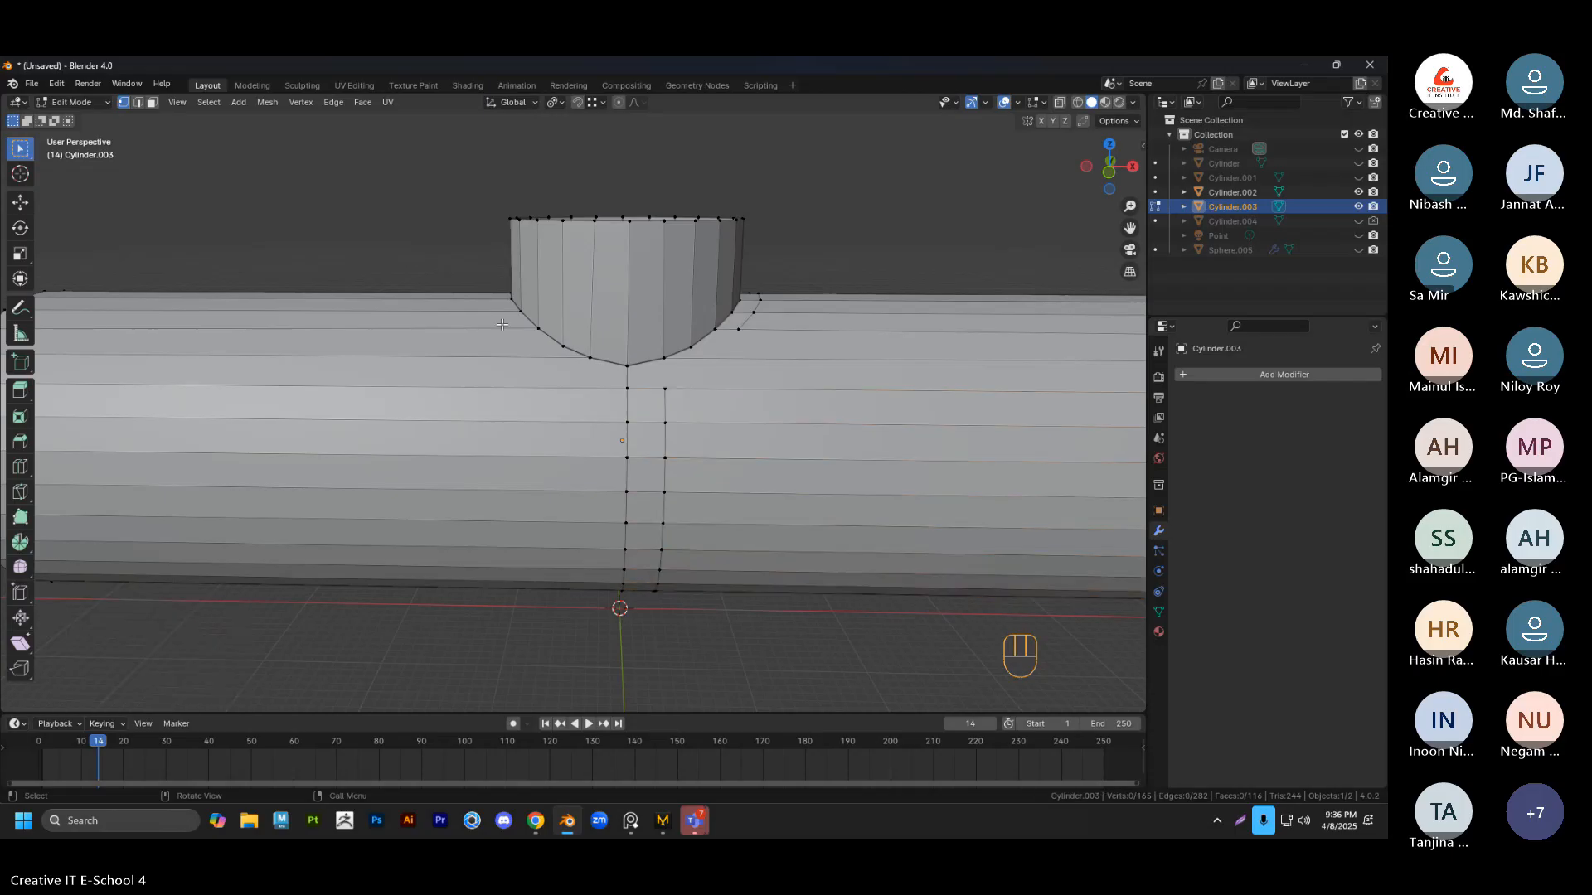
Add a loop cut around the lower faces of the pipe's -X half and slide it under the matching base vertex, factor about -0.891
middle_click_drag(516, 347, 535, 431)
middle_click_drag(535, 431, 435, 439, "shift")
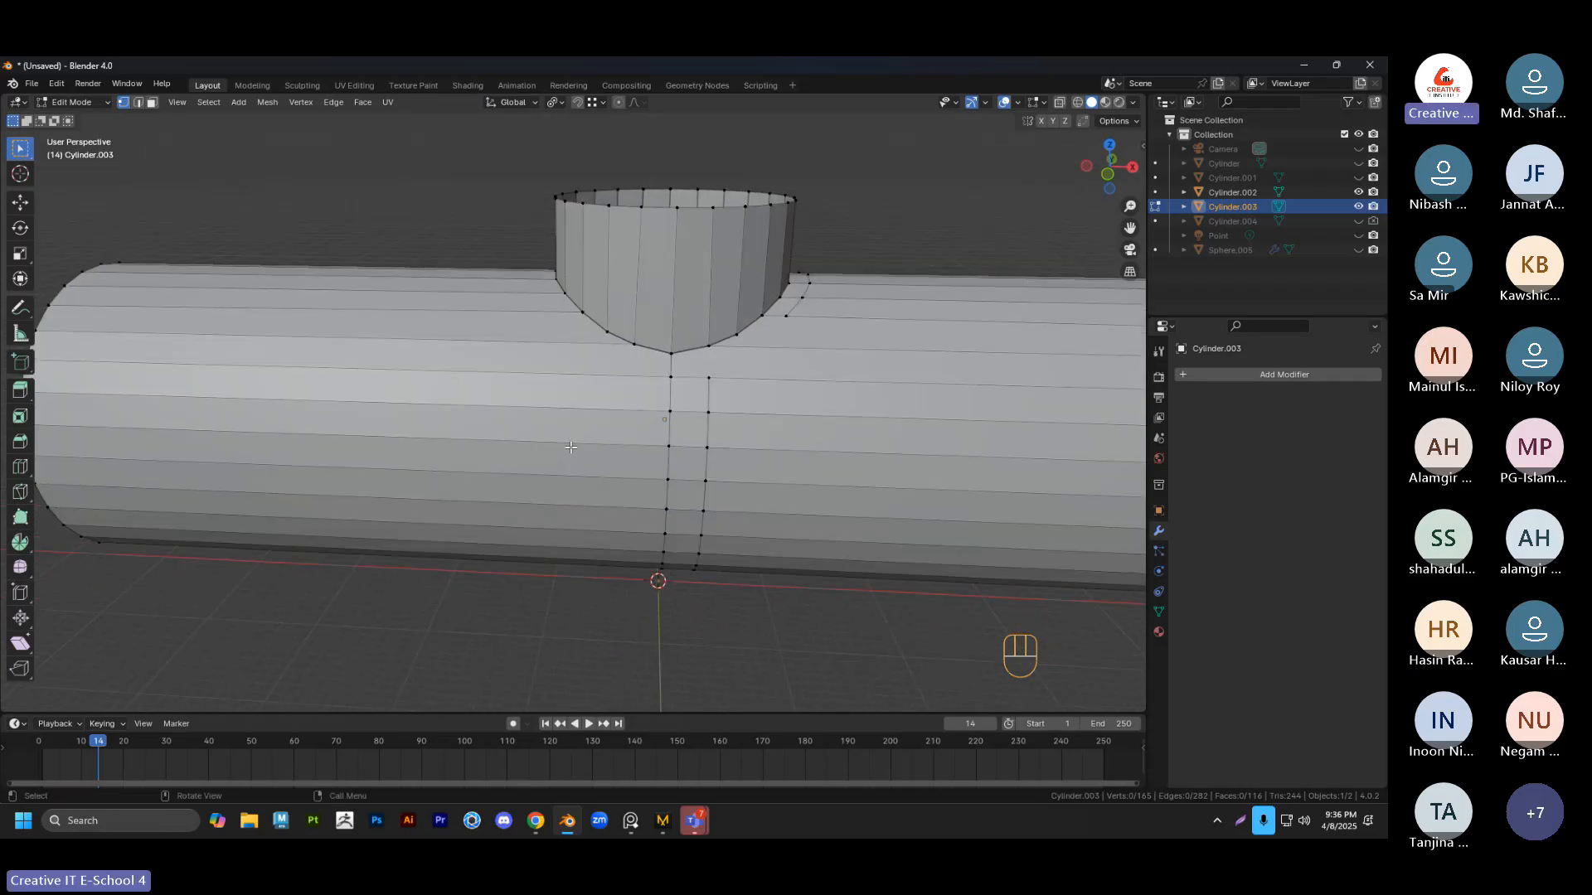
key("ctrl+r")
left_click(435, 438)
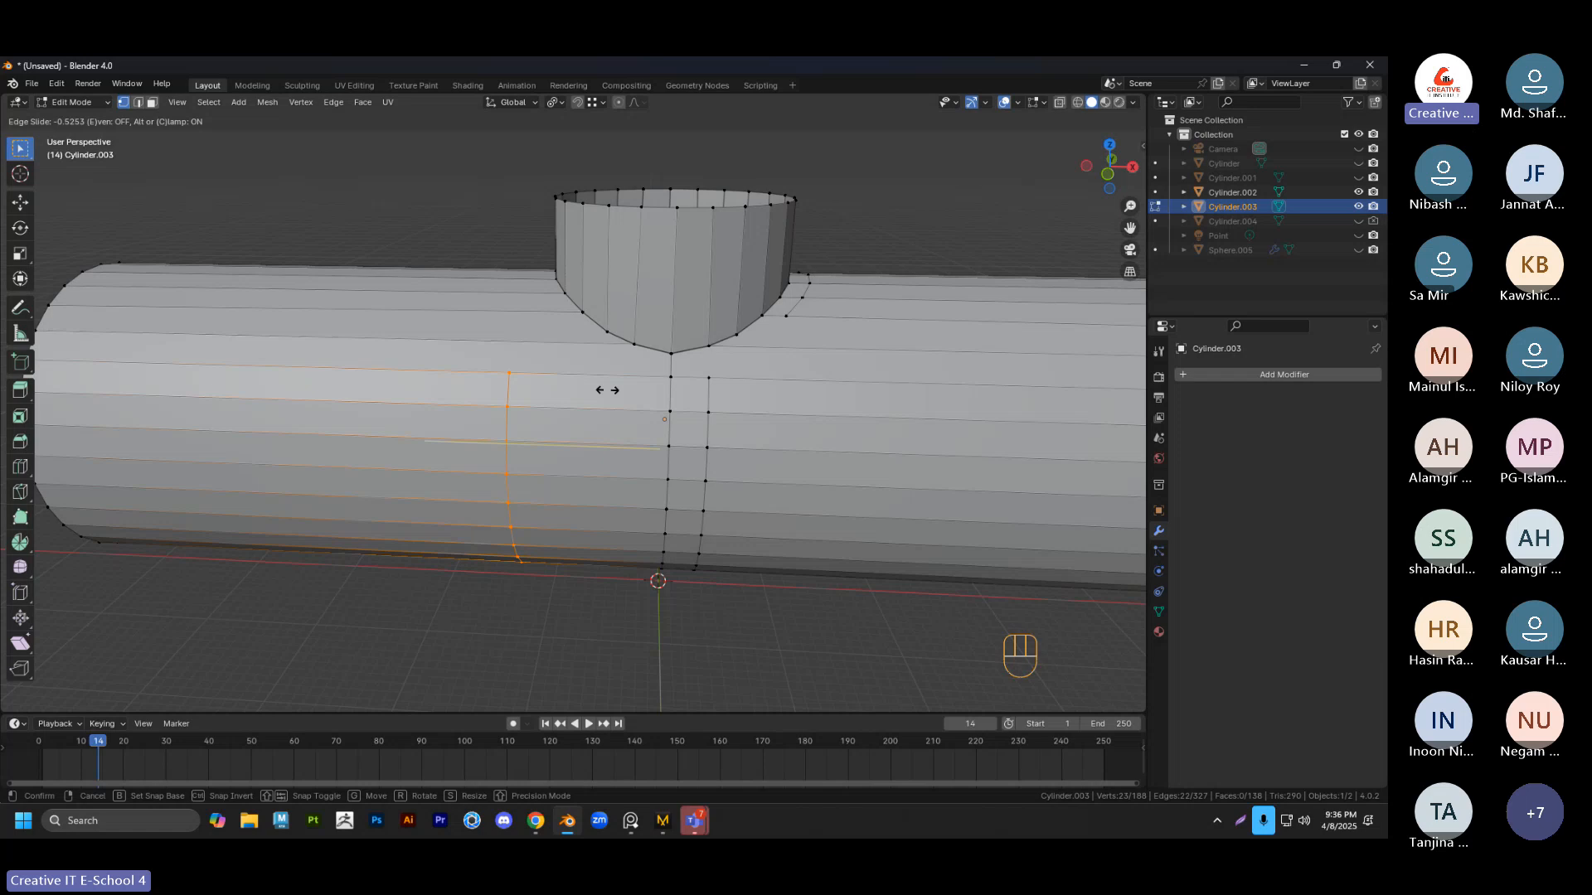
key("ctrl")
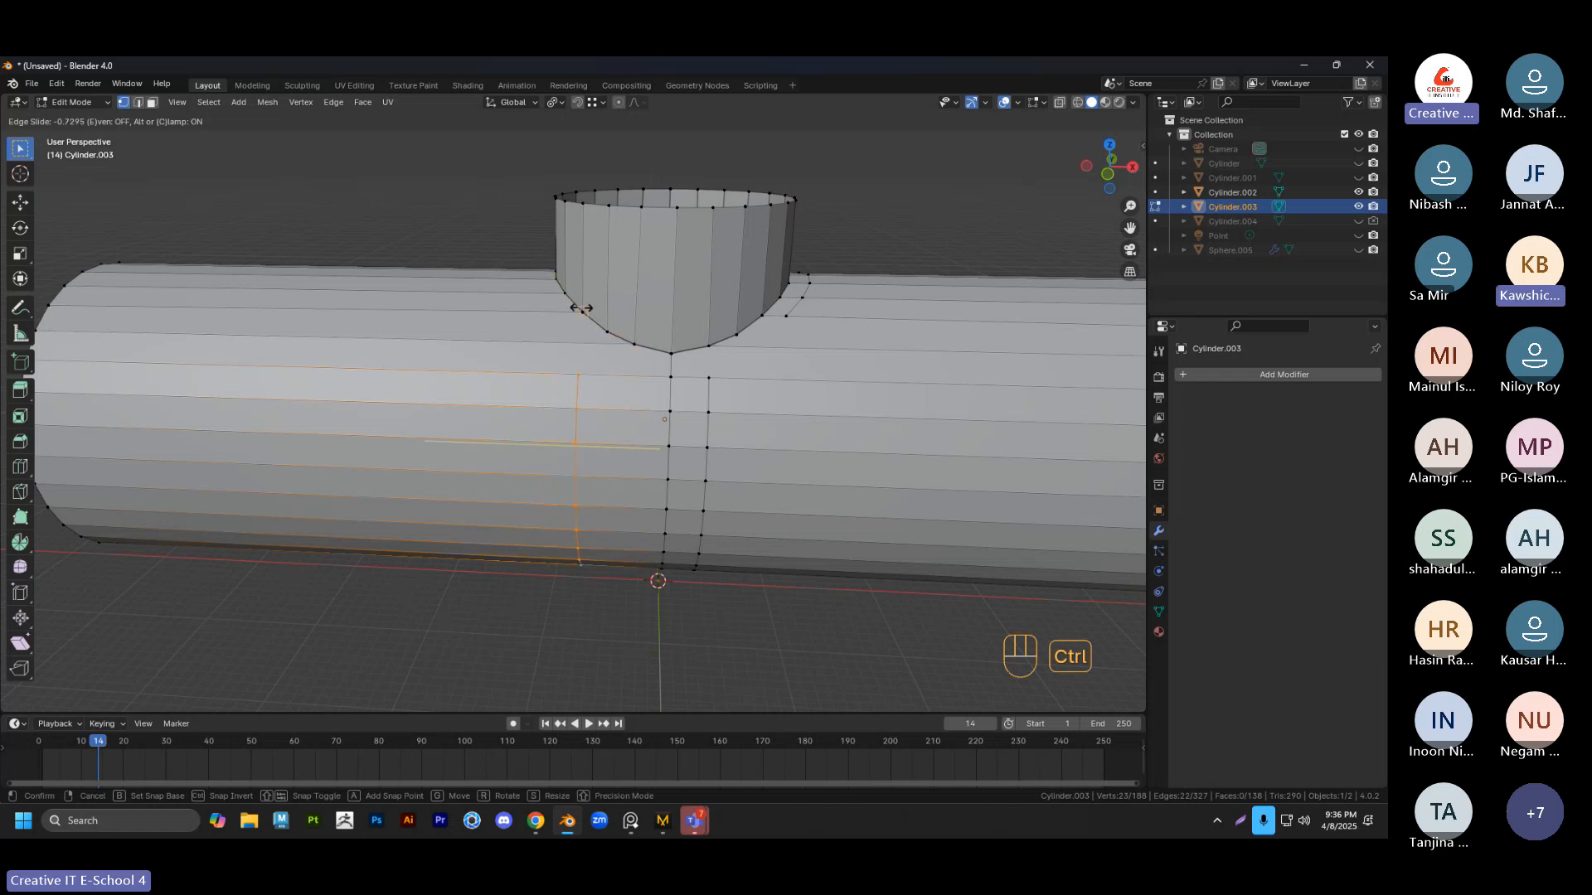
left_click(629, 343)
left_click(602, 103)
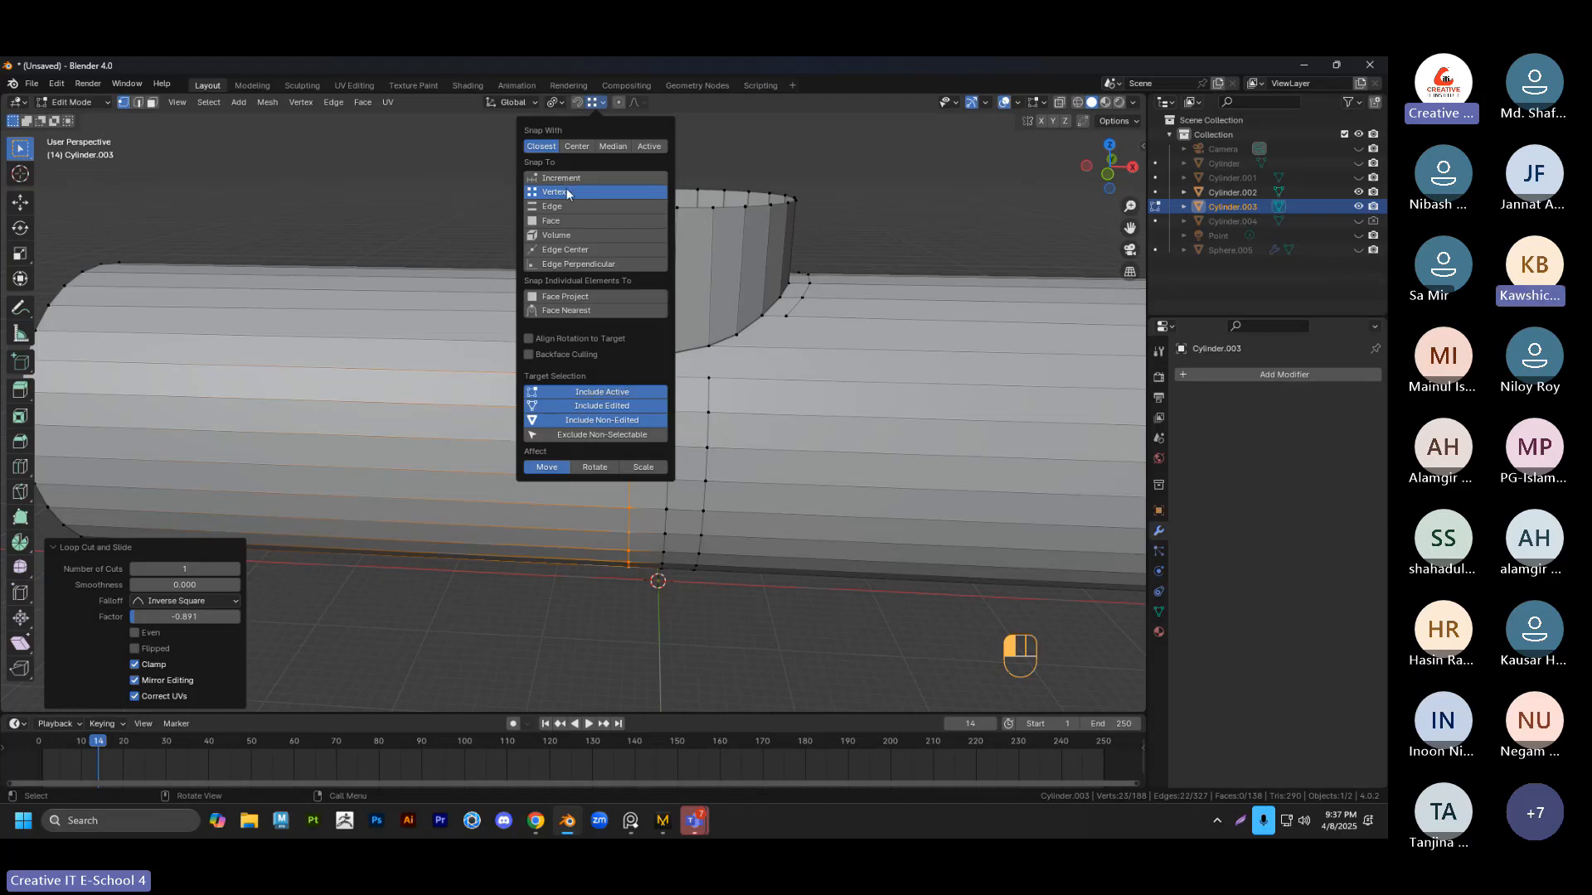
scroll(782, 153, "up", 2)
middle_click_drag(703, 407, 626, 456)
scroll(626, 456, "up", 2)
middle_click_drag(626, 456, 629, 484)
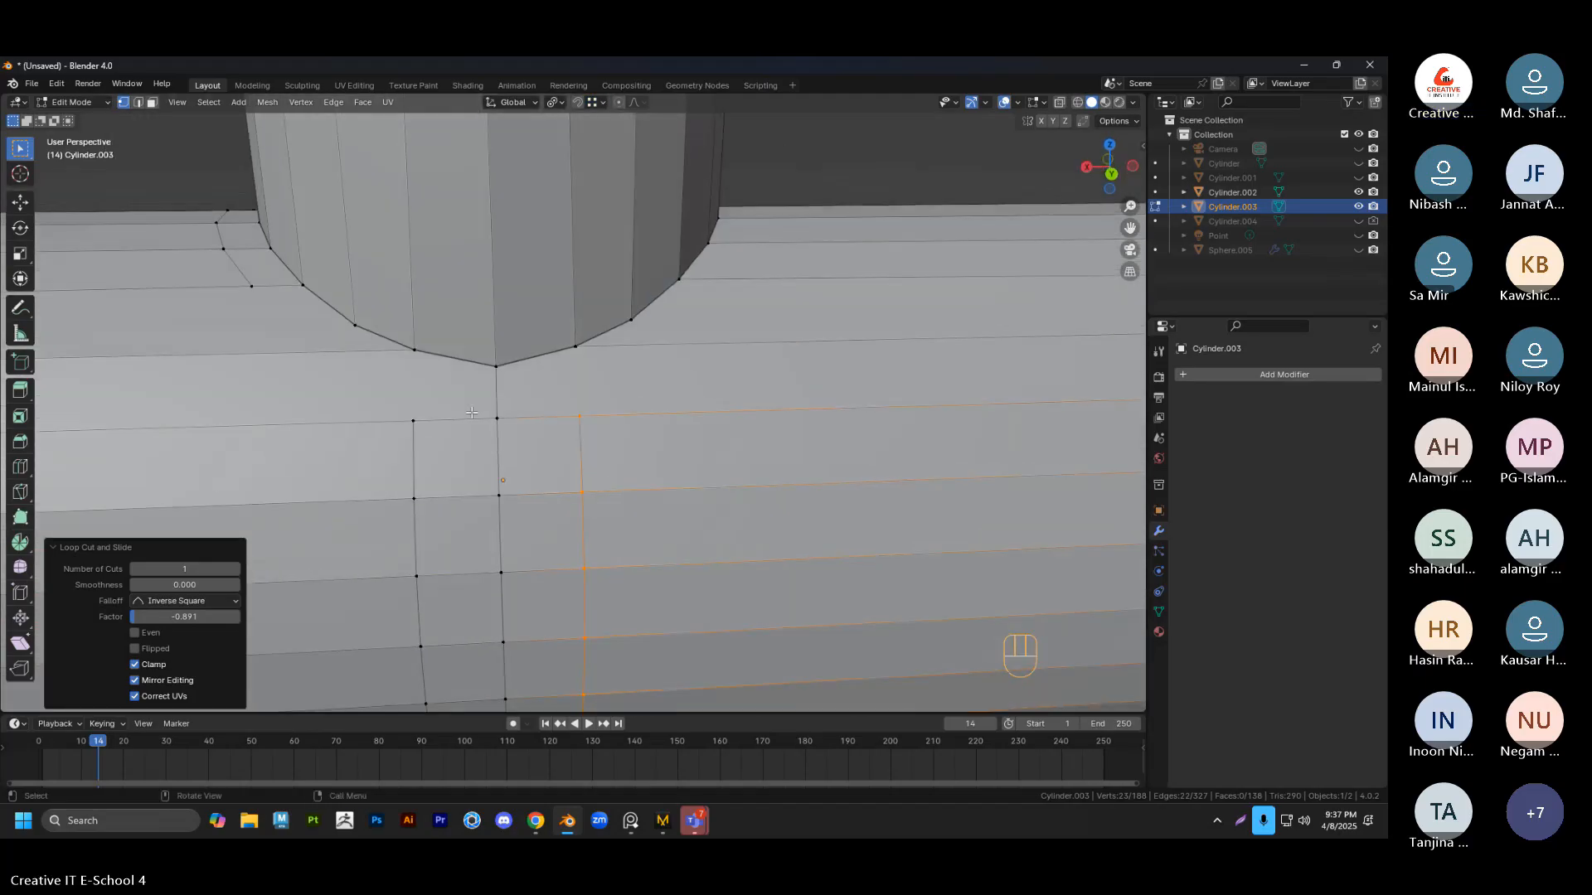
scroll(647, 464, "down", 2)
scroll(730, 414, "up", 1)
left_click(750, 404)
Add a loop cut across the pipe's upper faces on the branch's -X side and slide it close to the branch, factor about -0.915
middle_click_drag(749, 404, 738, 415)
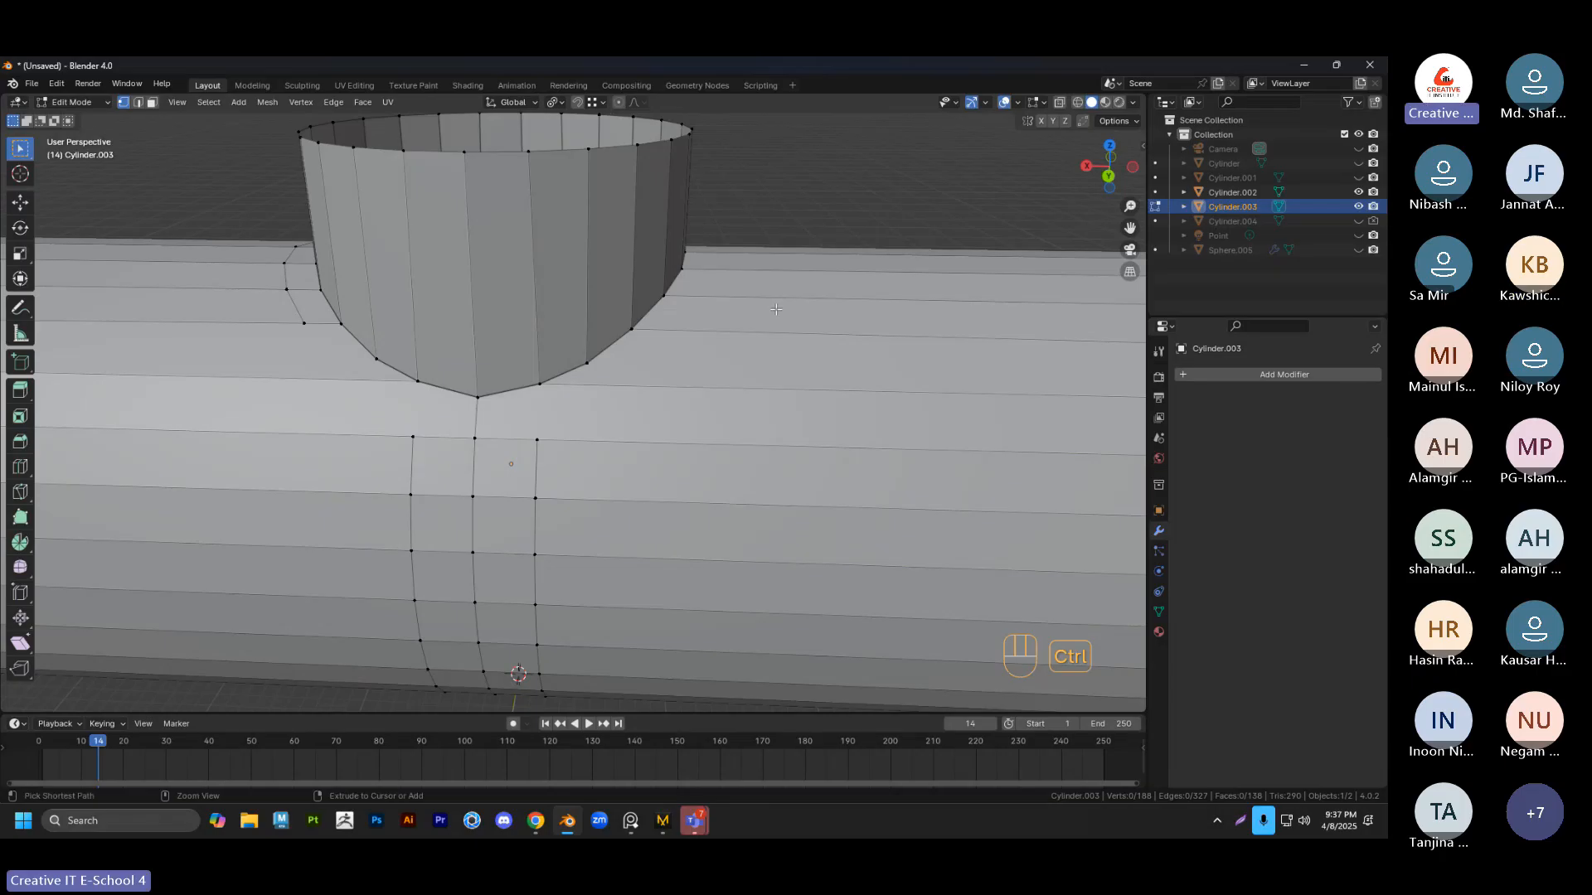
key("ctrl+r")
left_click(774, 310)
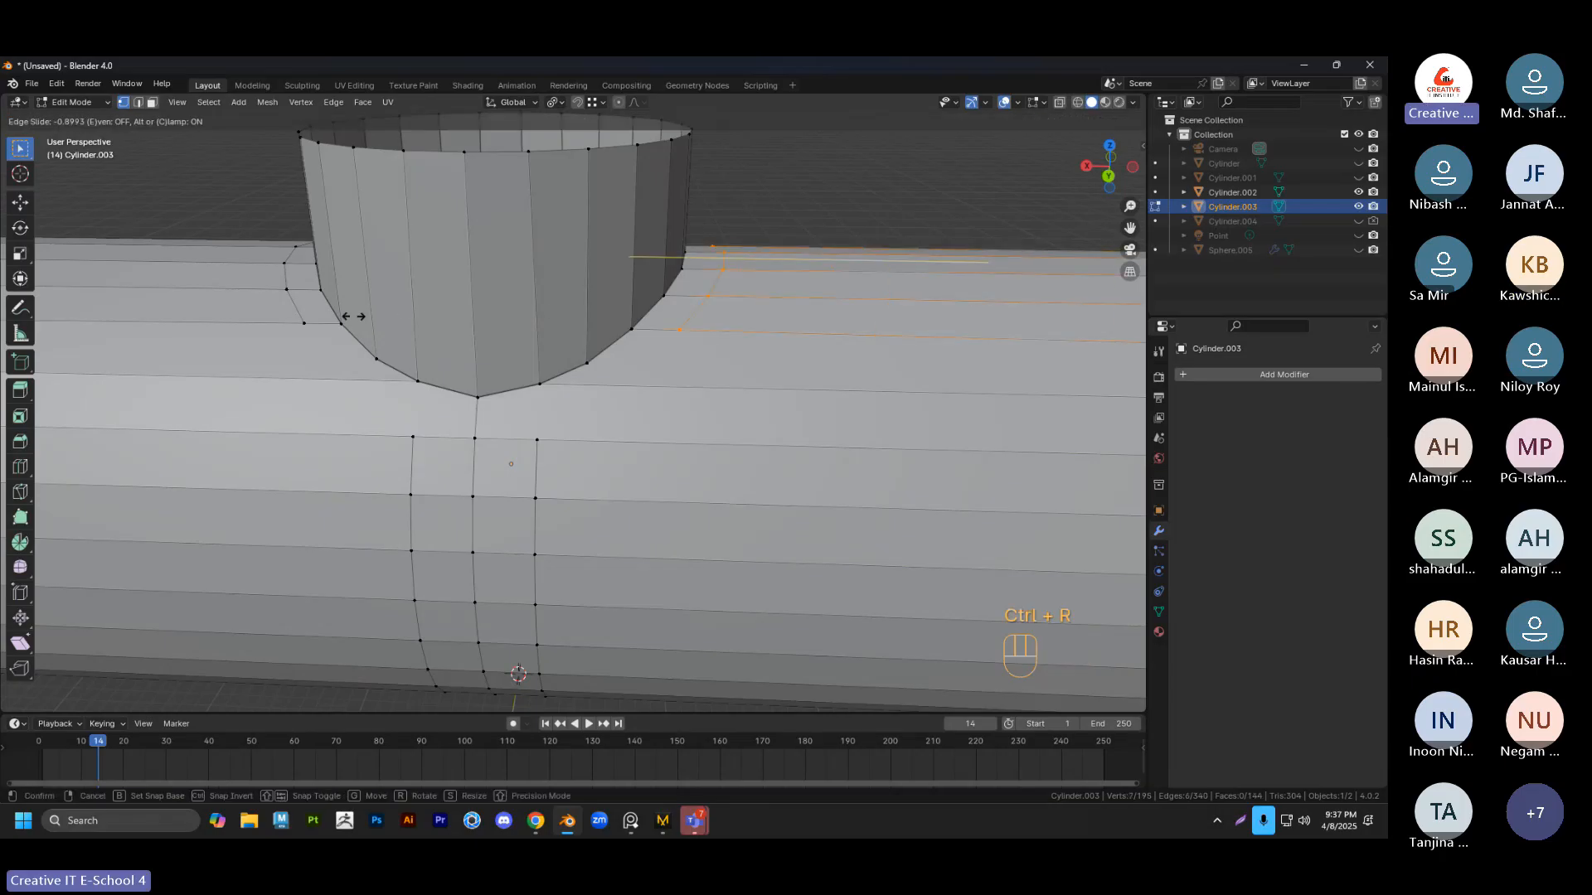
left_click(346, 317)
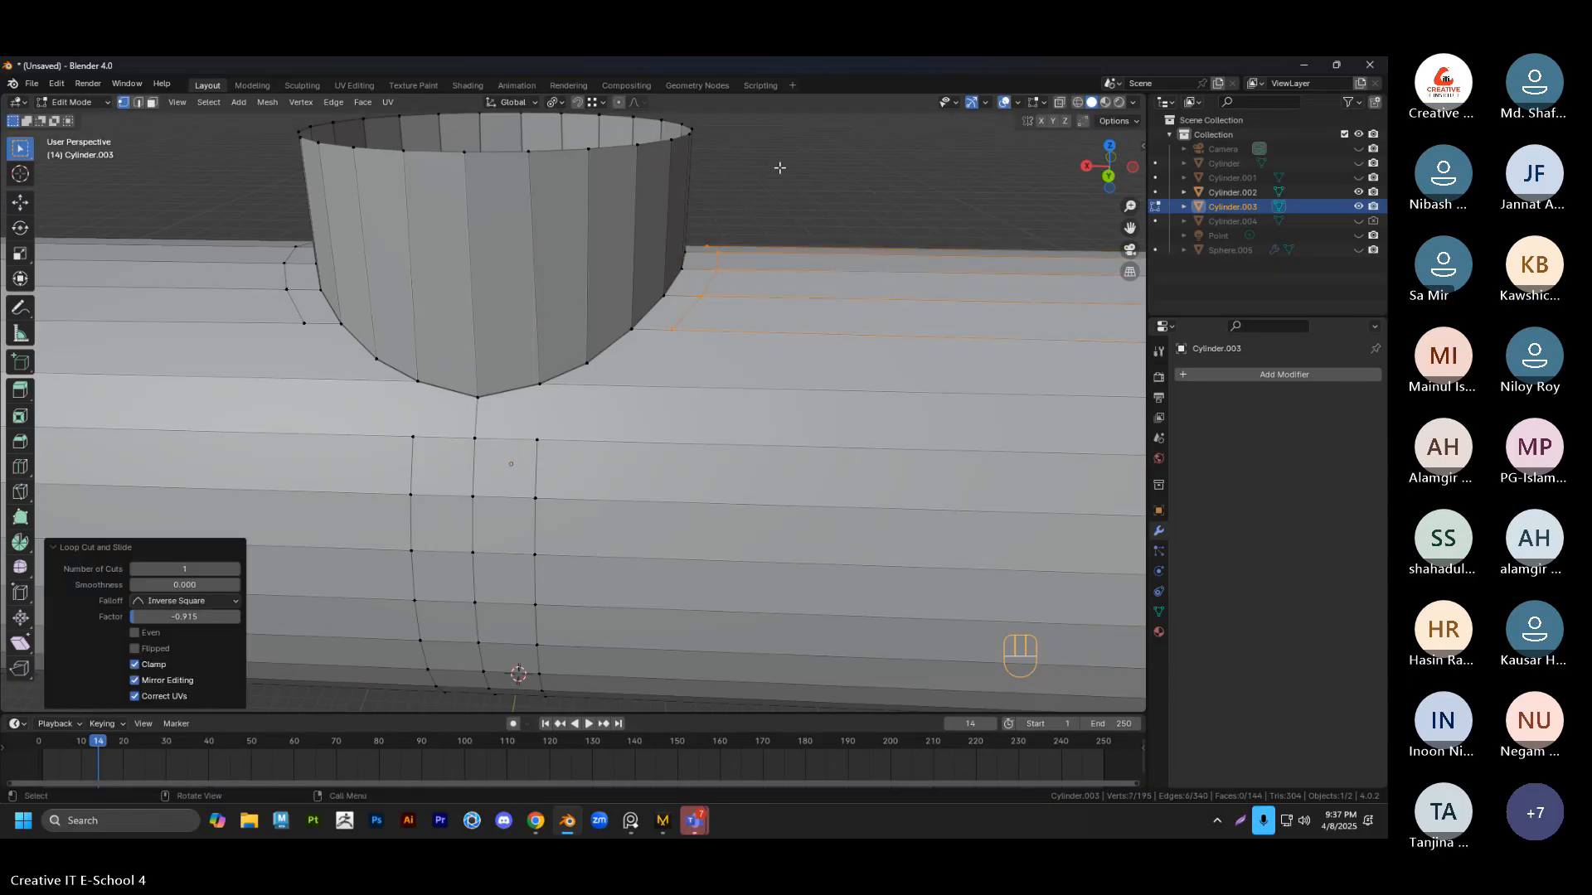
left_click(779, 168)
mouse_move(750, 353)
middle_mouse_down()
mouse_move(663, 430)
mouse_move(790, 395)
mouse_move(757, 372)
middle_mouse_up()
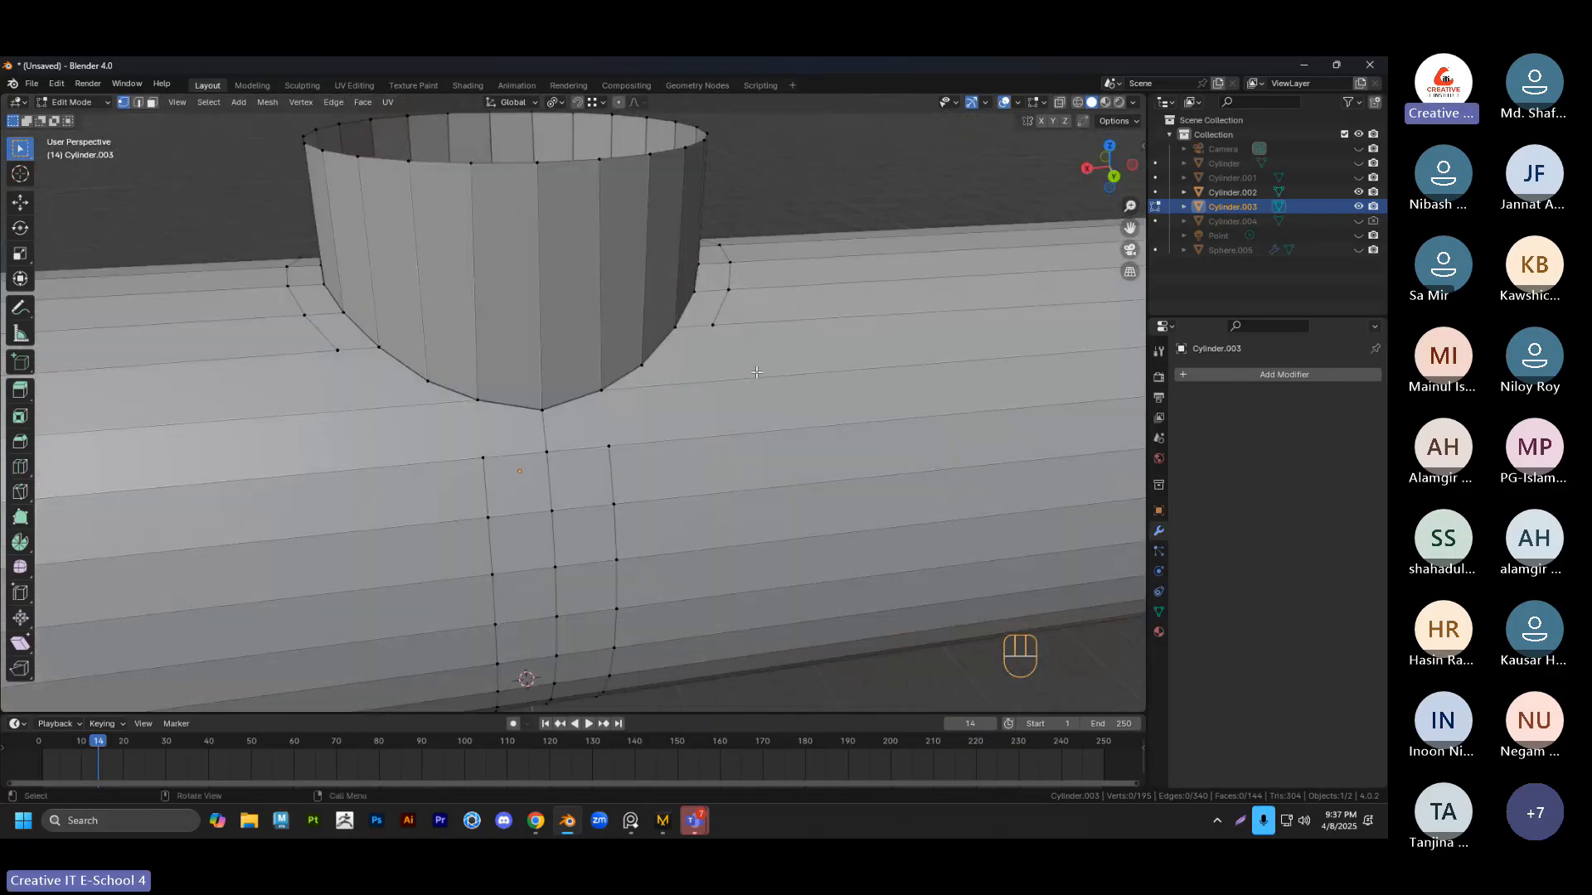
Connect the two base vertices flanking the branch's lowest vertex to the end vertices of the lower loop cuts directly beneath them
left_click(607, 389, "alt")
left_click(602, 390)
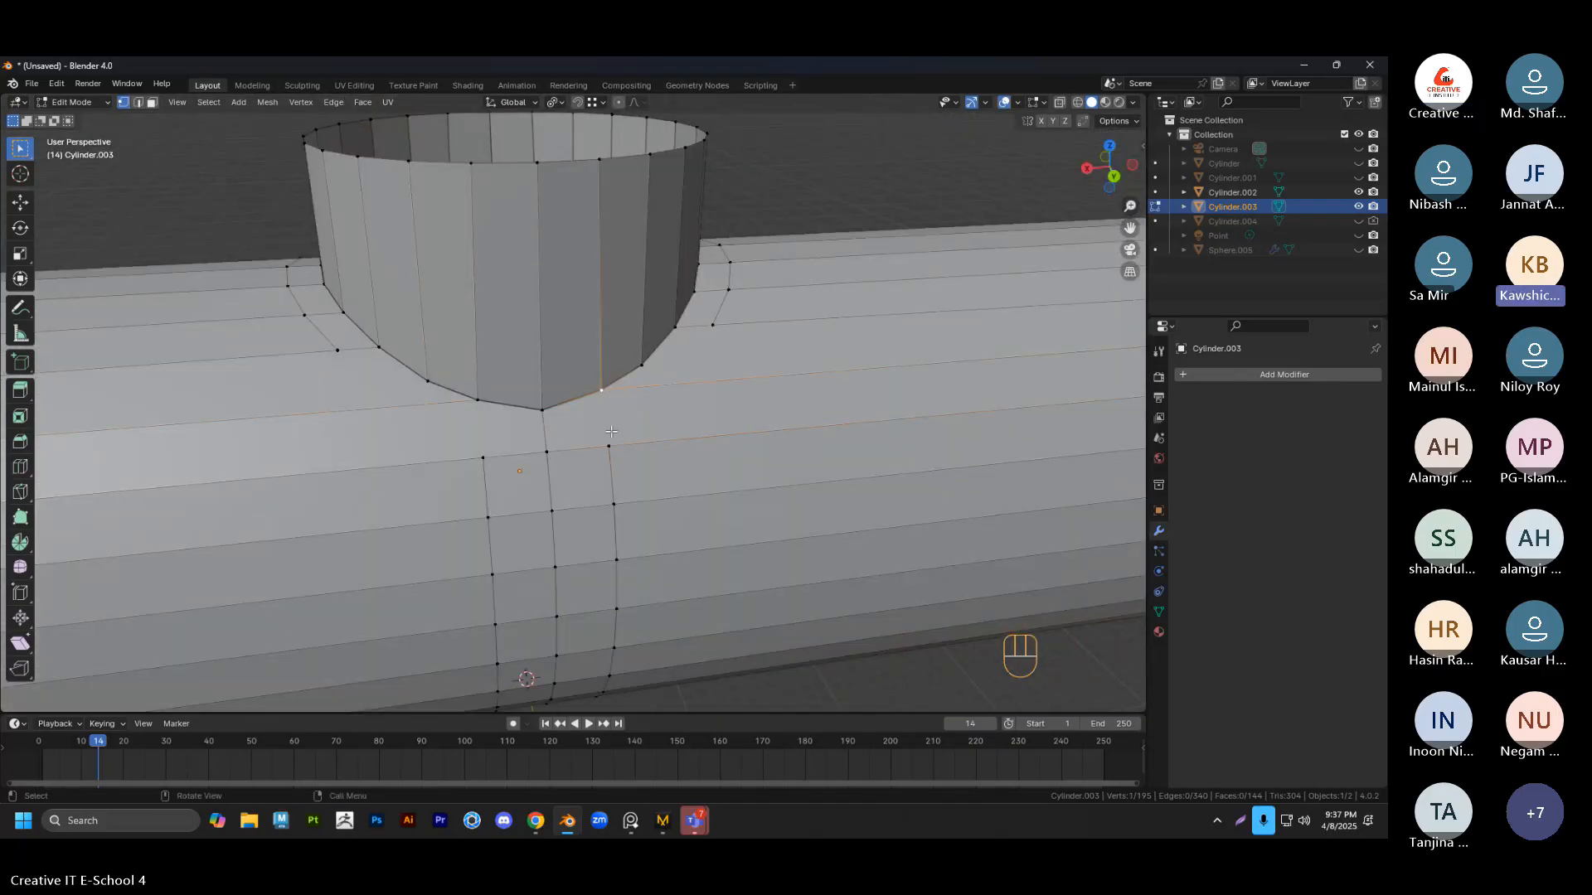
left_click(609, 446, "shift")
key("j")
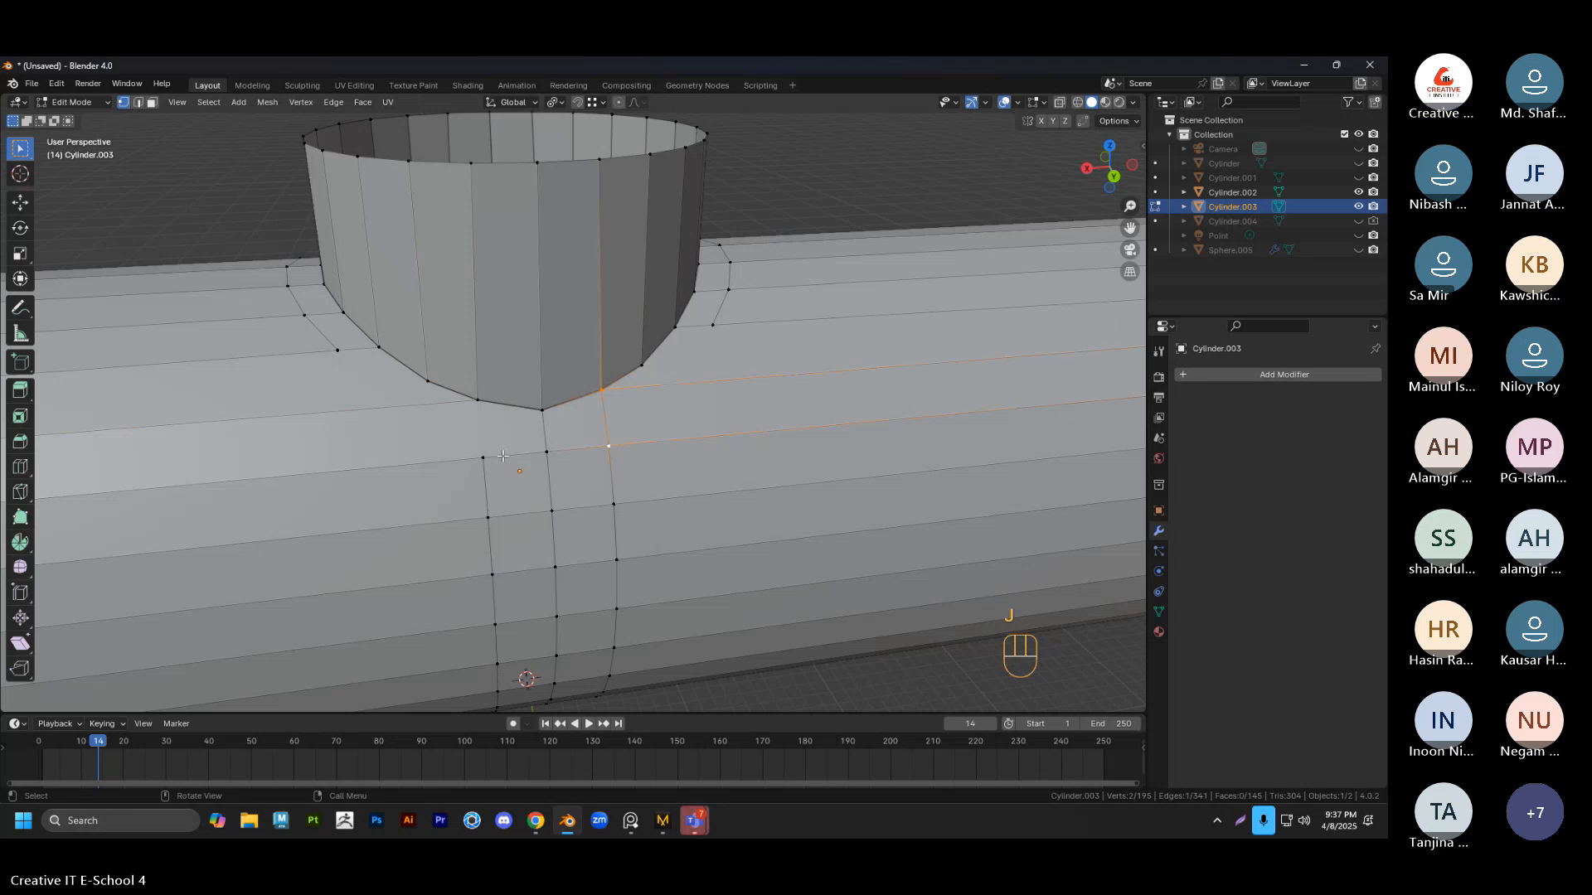
left_click(483, 457)
left_click(478, 400, "shift")
key("j")
On the pipe's other side, connect the two base vertices beside the lowest one to the end vertices of the lower loops beneath them
scroll(491, 405, "down", 4)
left_click(391, 325)
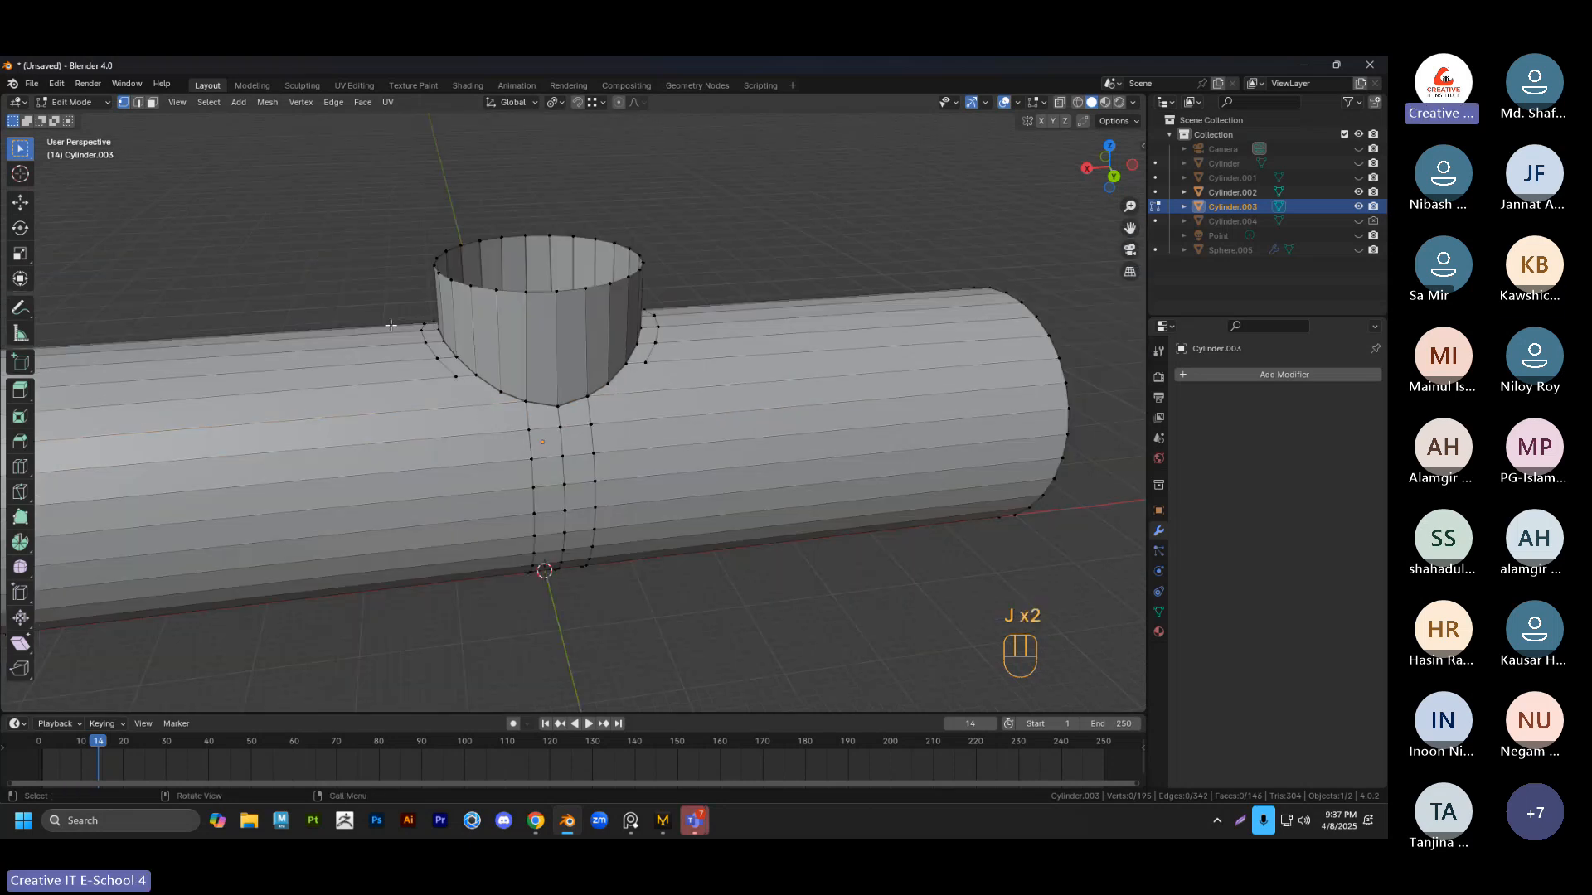
middle_click_drag(391, 325, 689, 332)
scroll(656, 396, "up", 3)
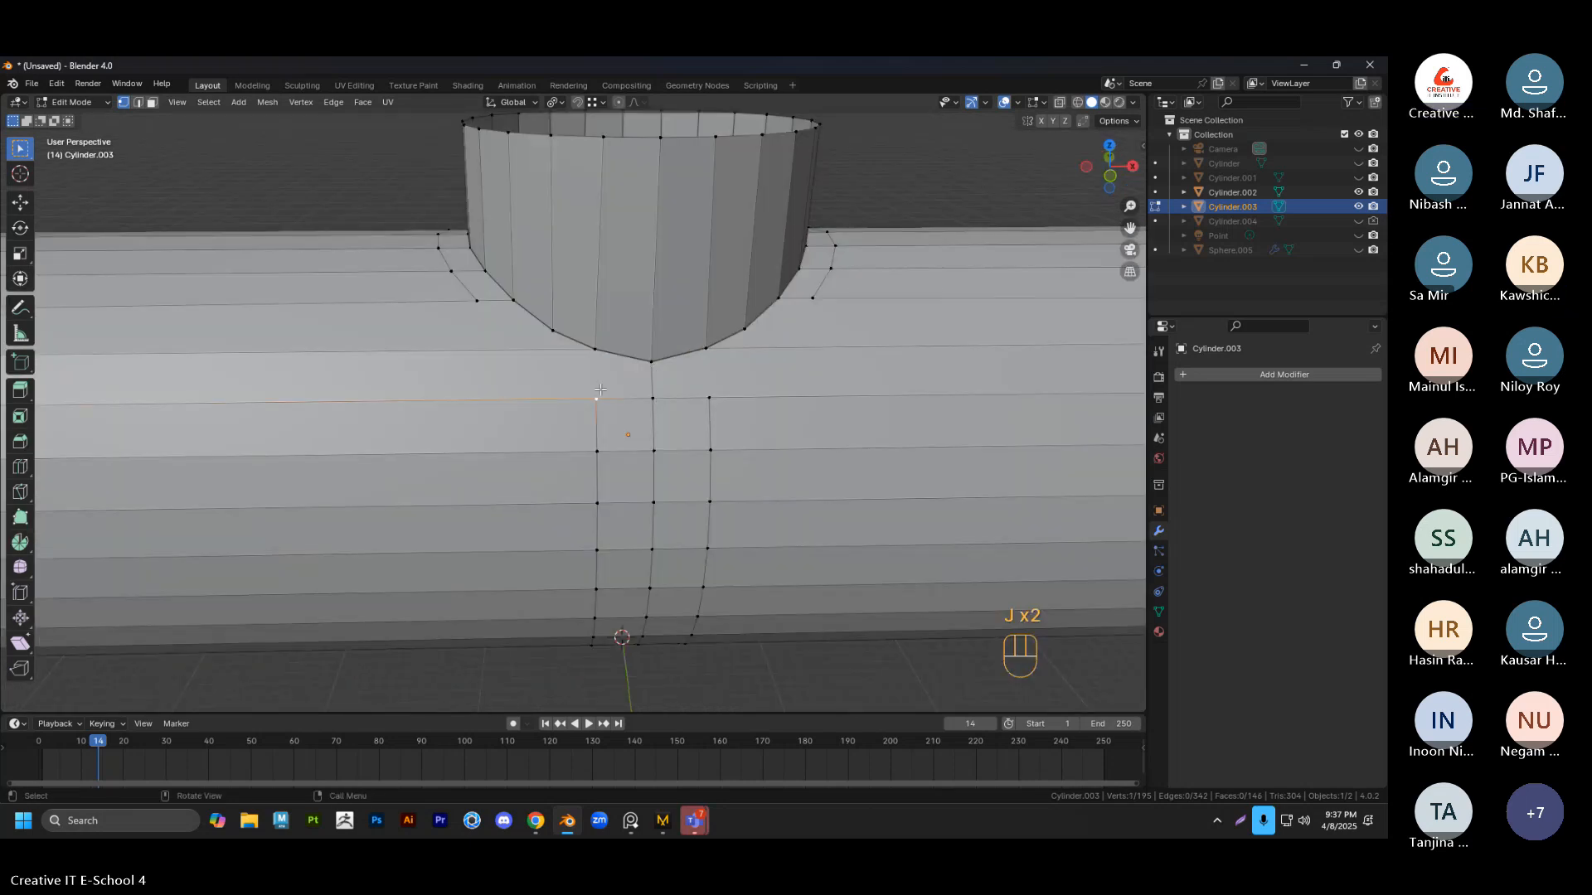
left_click(706, 351, "shift")
key("j")
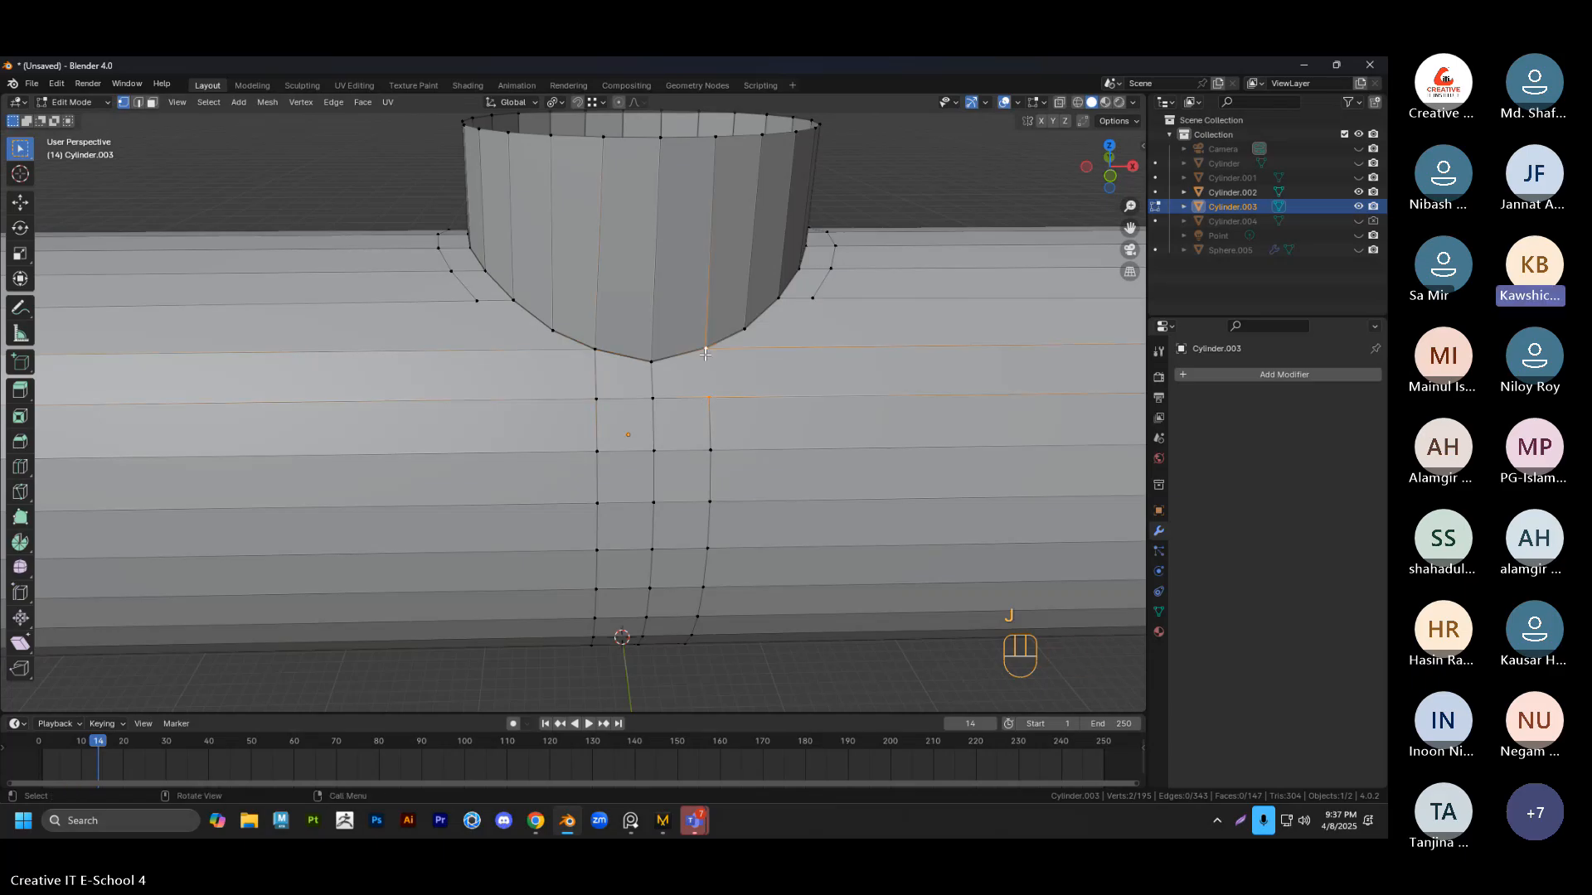
key("j")
middle_click_drag(773, 358, 676, 393, "shift")
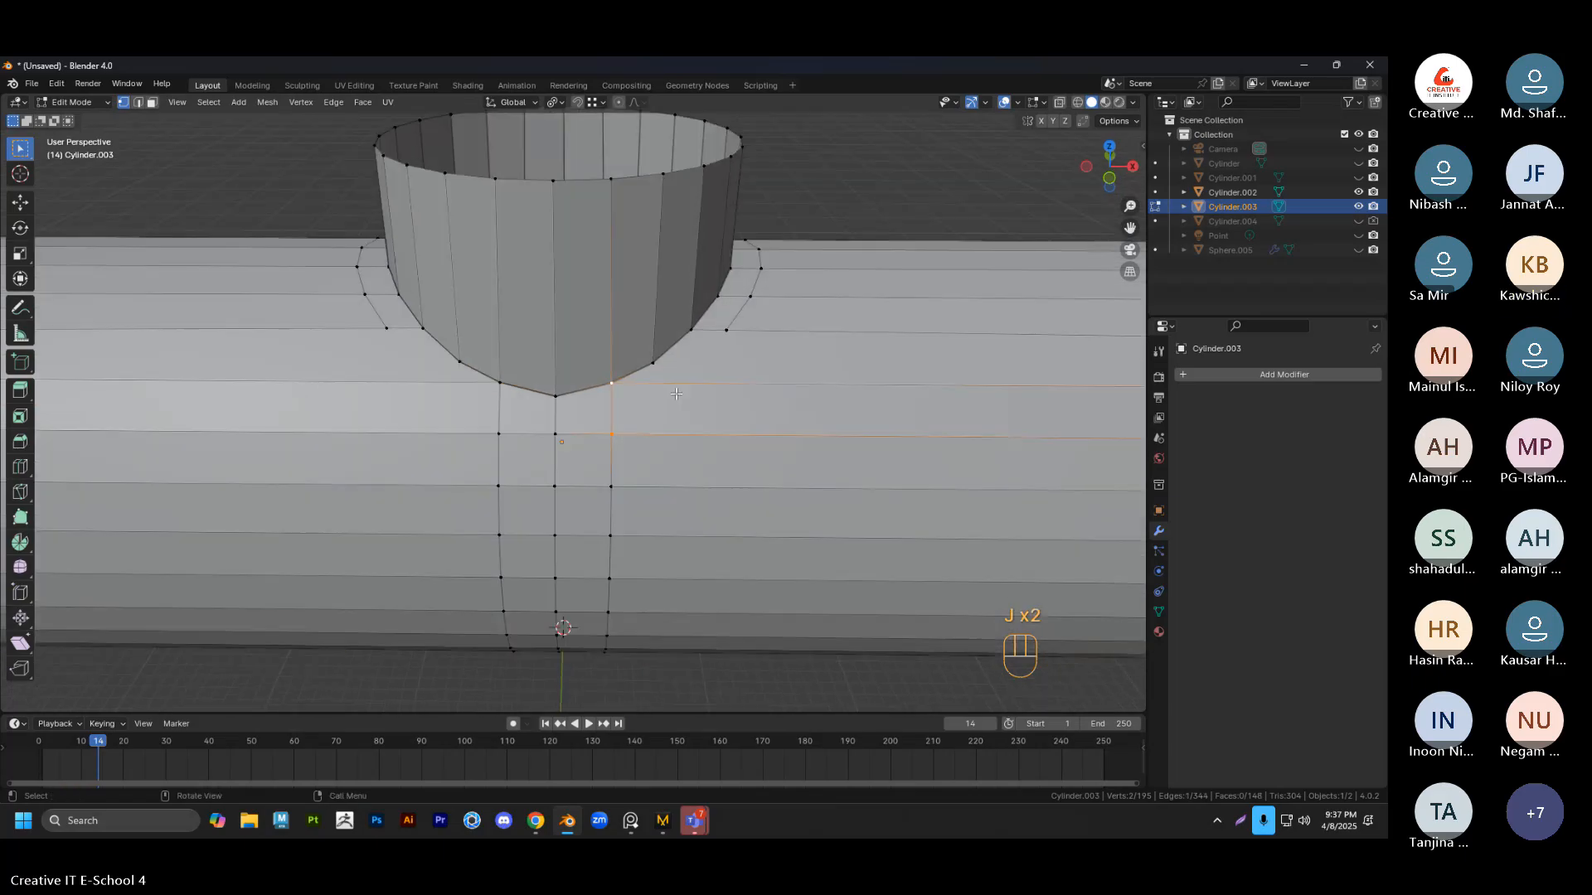
scroll(646, 377, "up", 3)
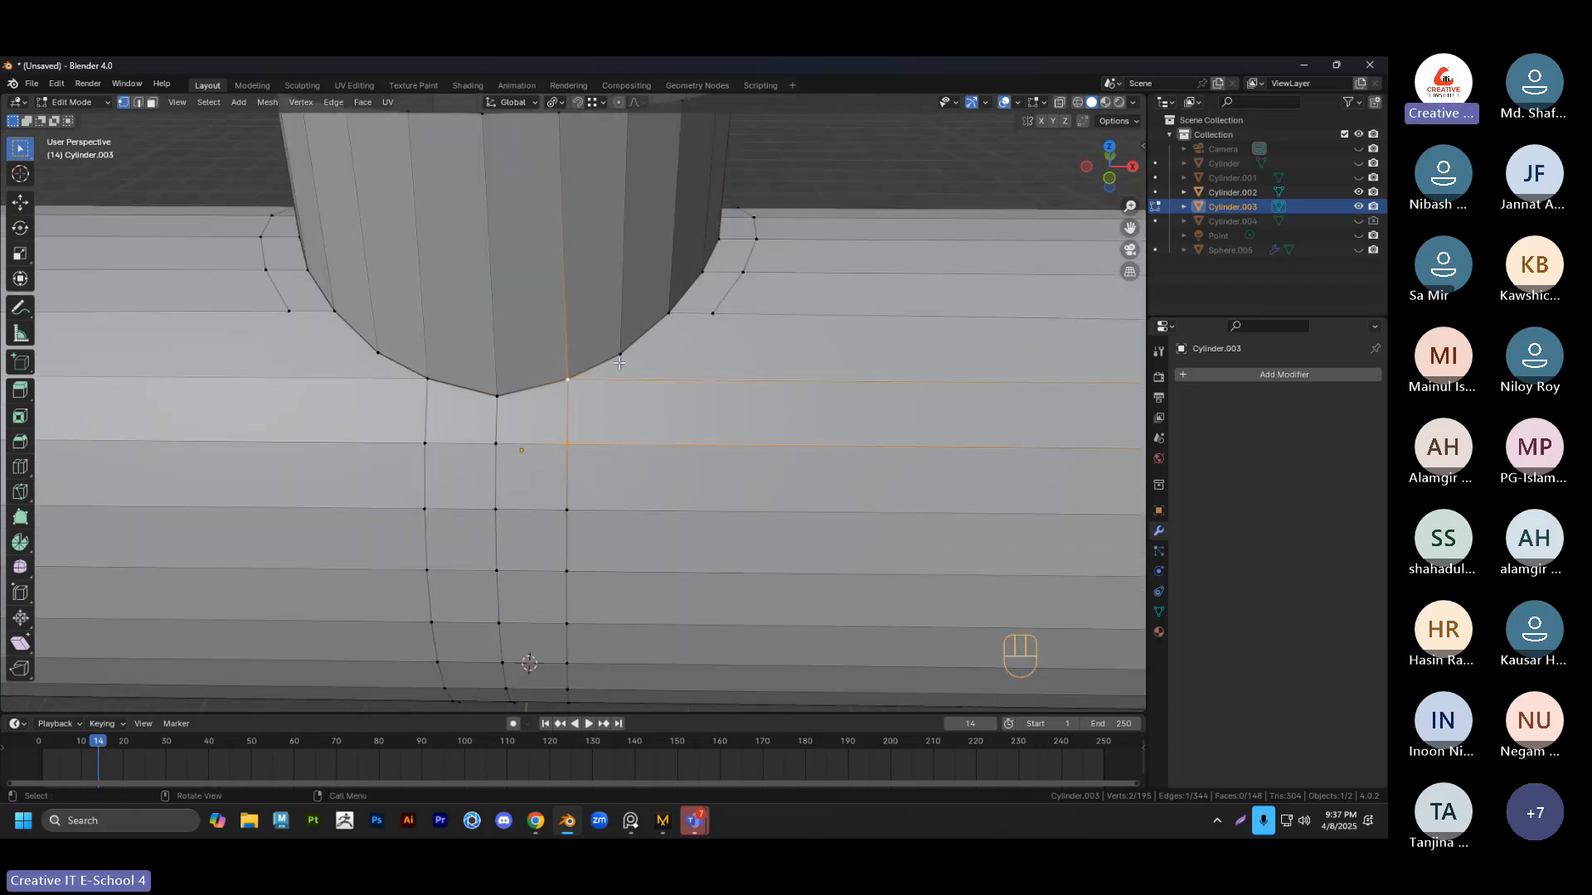
Knife-cut from the +X lower loop's end vertex across the lengthwise edge above it to the +X upper loop's end vertex
middle_click_drag(624, 364, 629, 432)
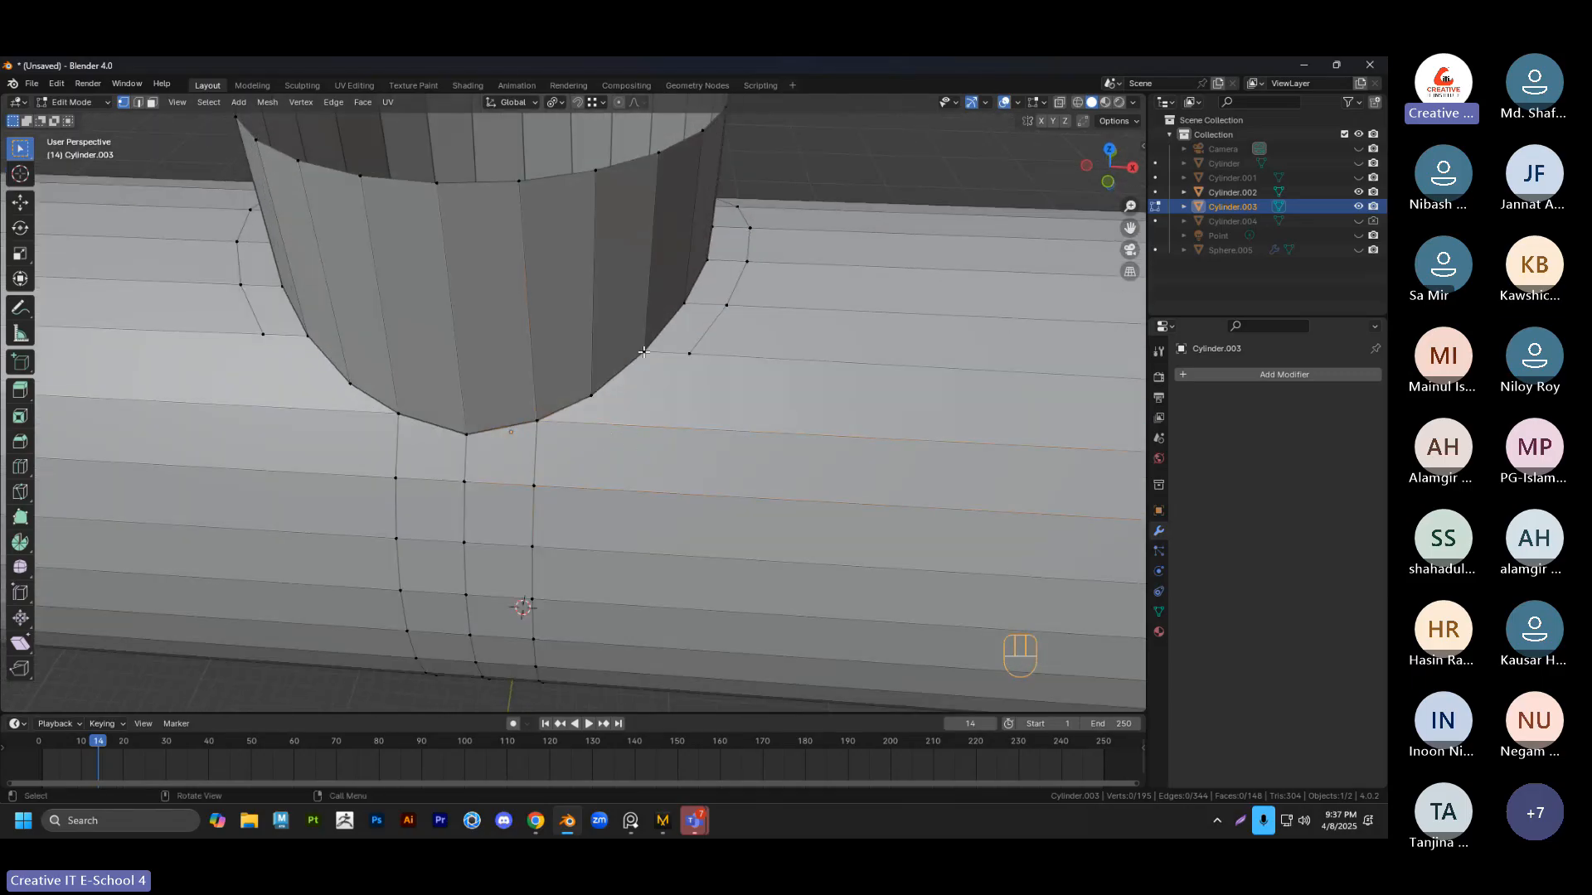
key("k")
left_click(534, 485)
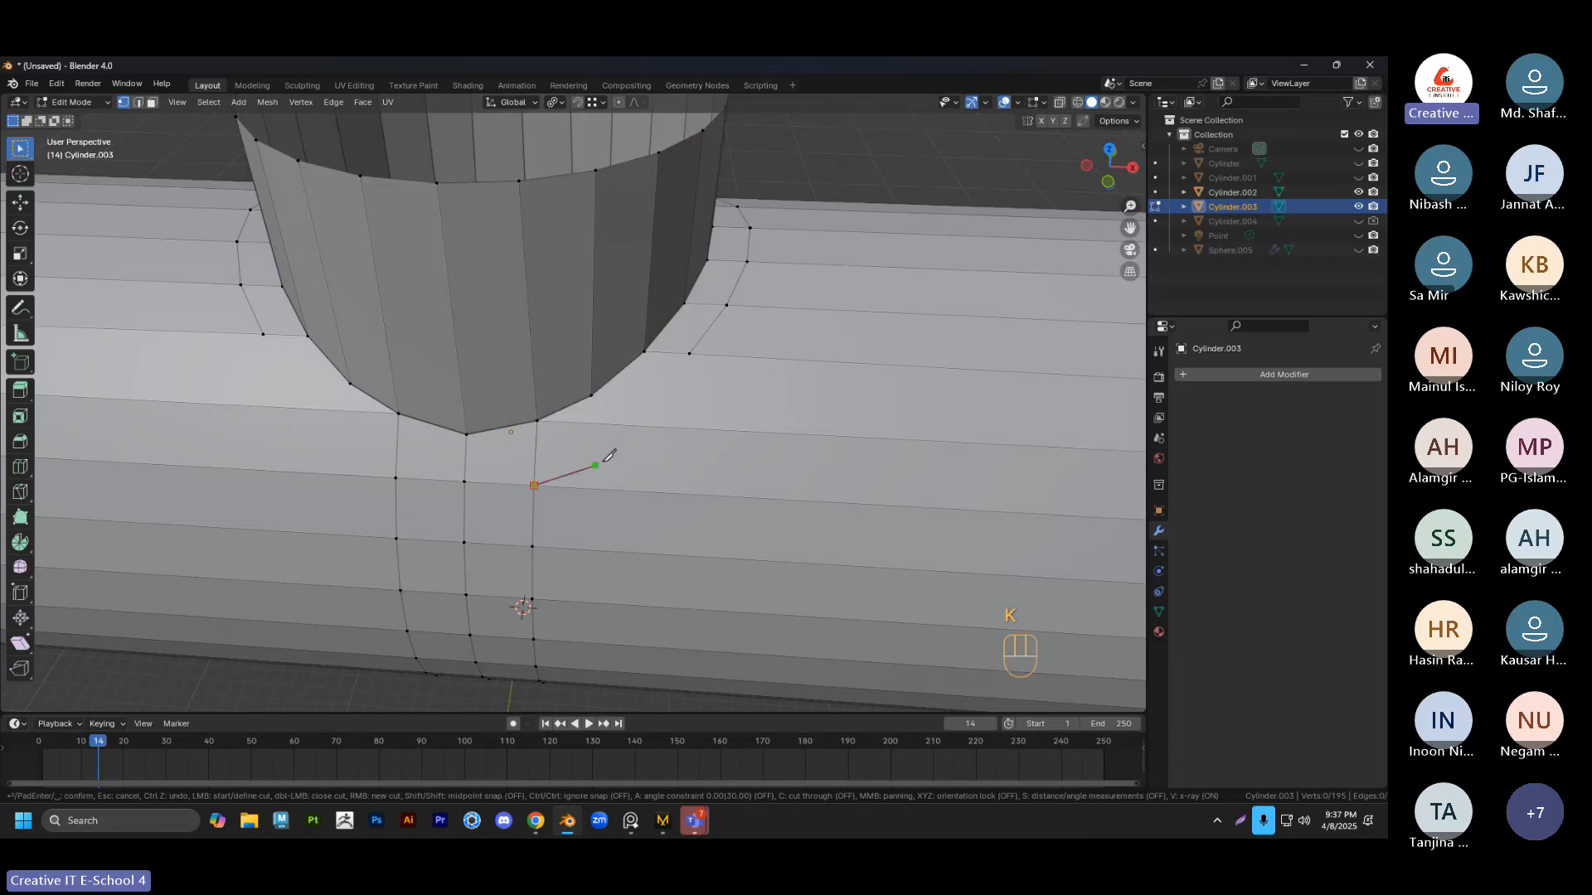
left_click(633, 426)
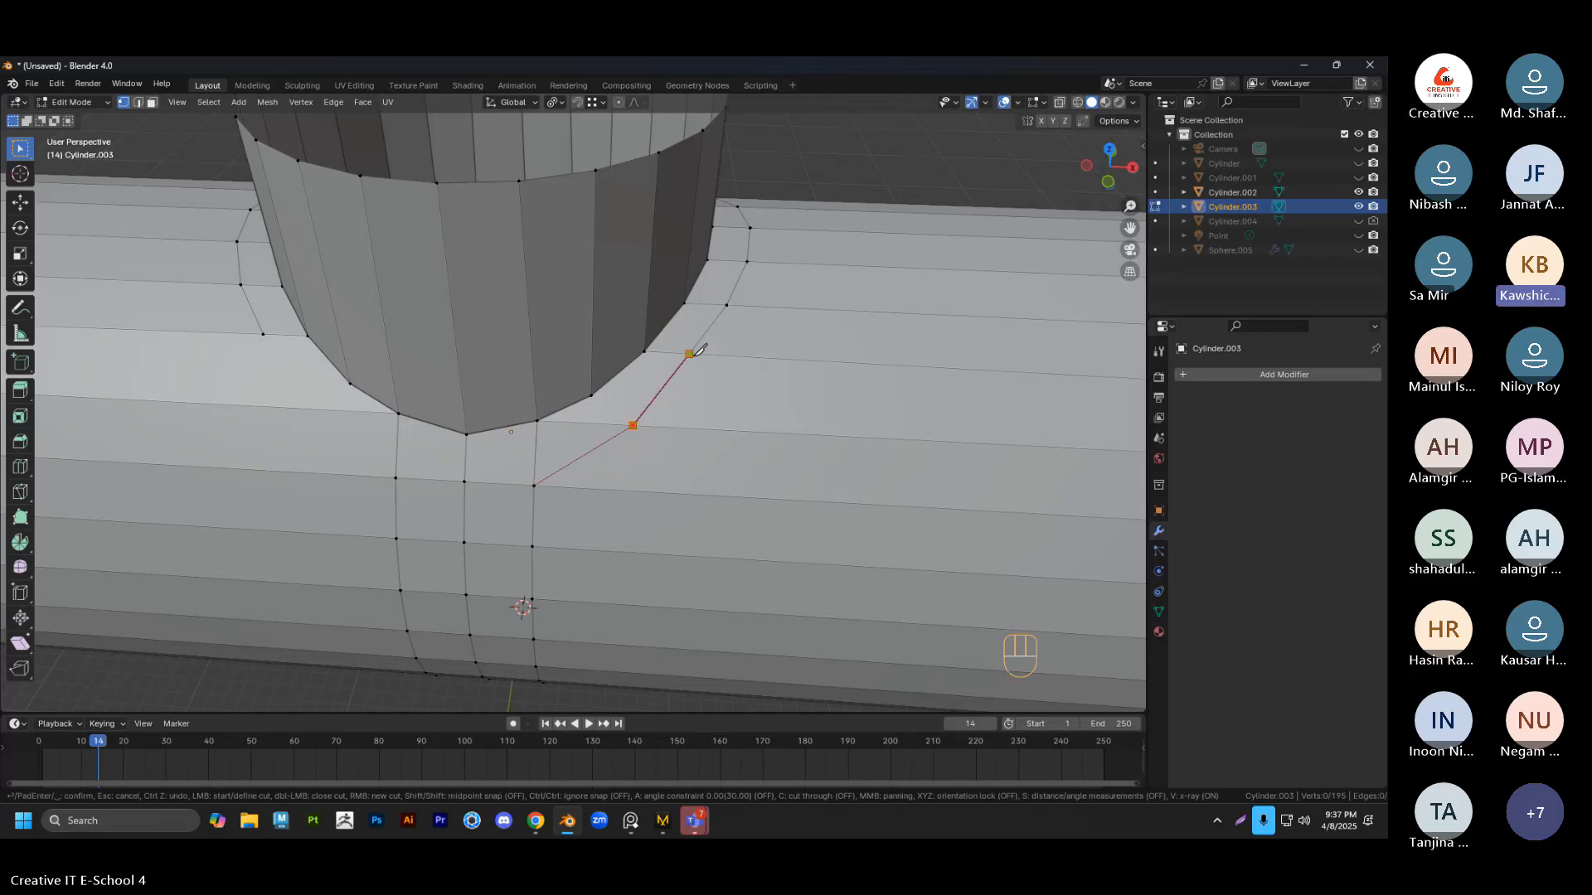
left_click(691, 352)
key("Return")
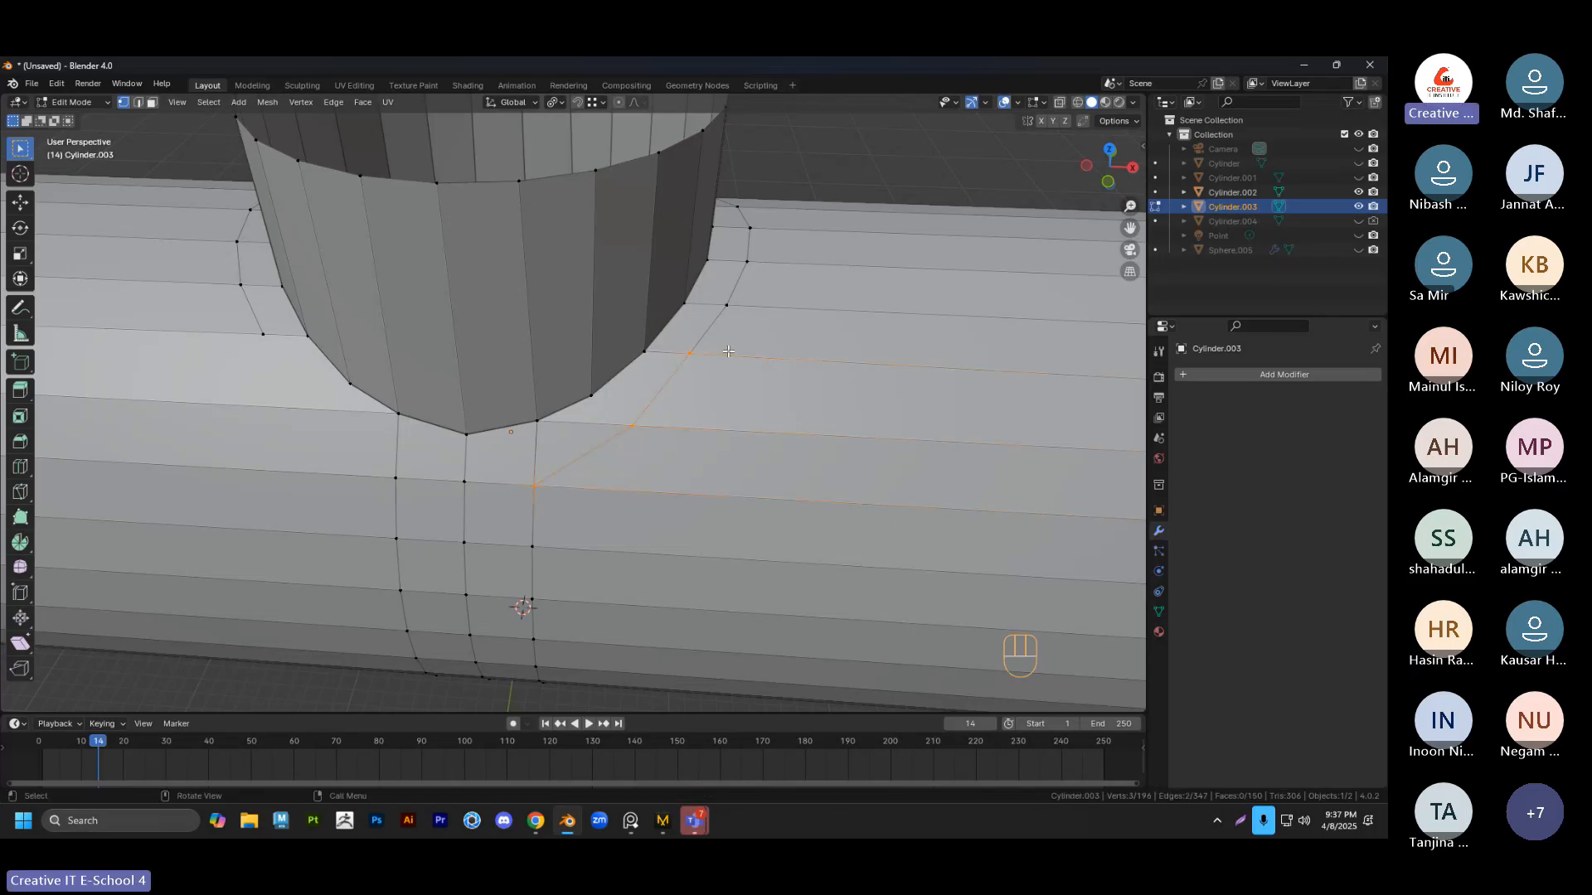
Knife-cut a matching path on the -X side, from the lower loop's end vertex across the lengthwise edge to the upper loop's end vertex
mouse_move(645, 423)
middle_mouse_down("shift")
mouse_move(573, 454)
mouse_move(654, 433)
middle_mouse_up("shift")
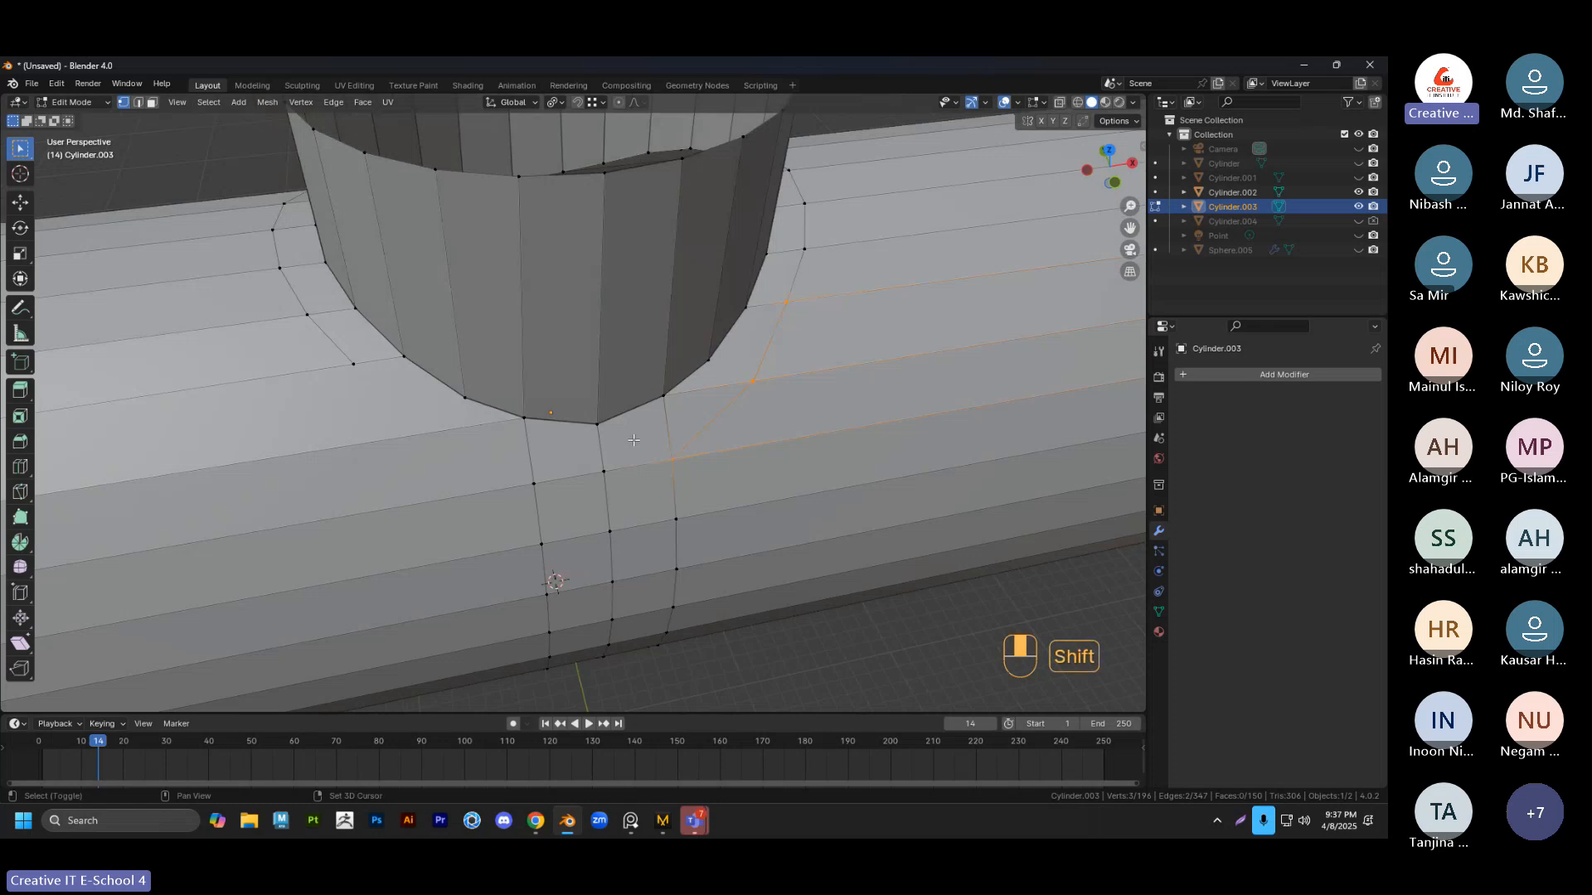
key("k")
left_click(533, 483)
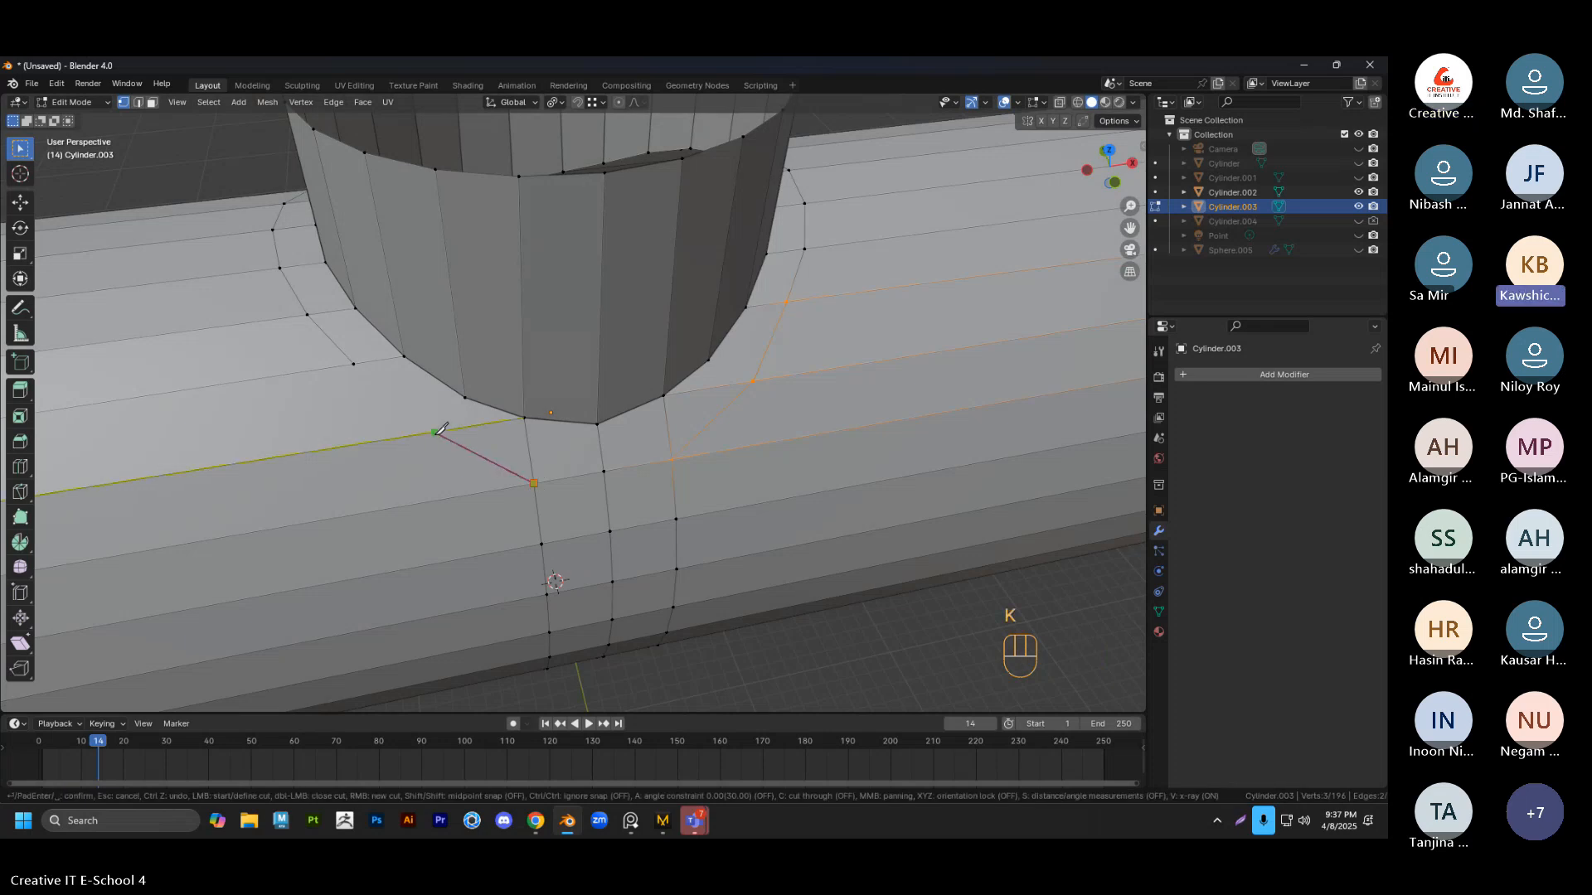
left_click(433, 432)
left_click(370, 362)
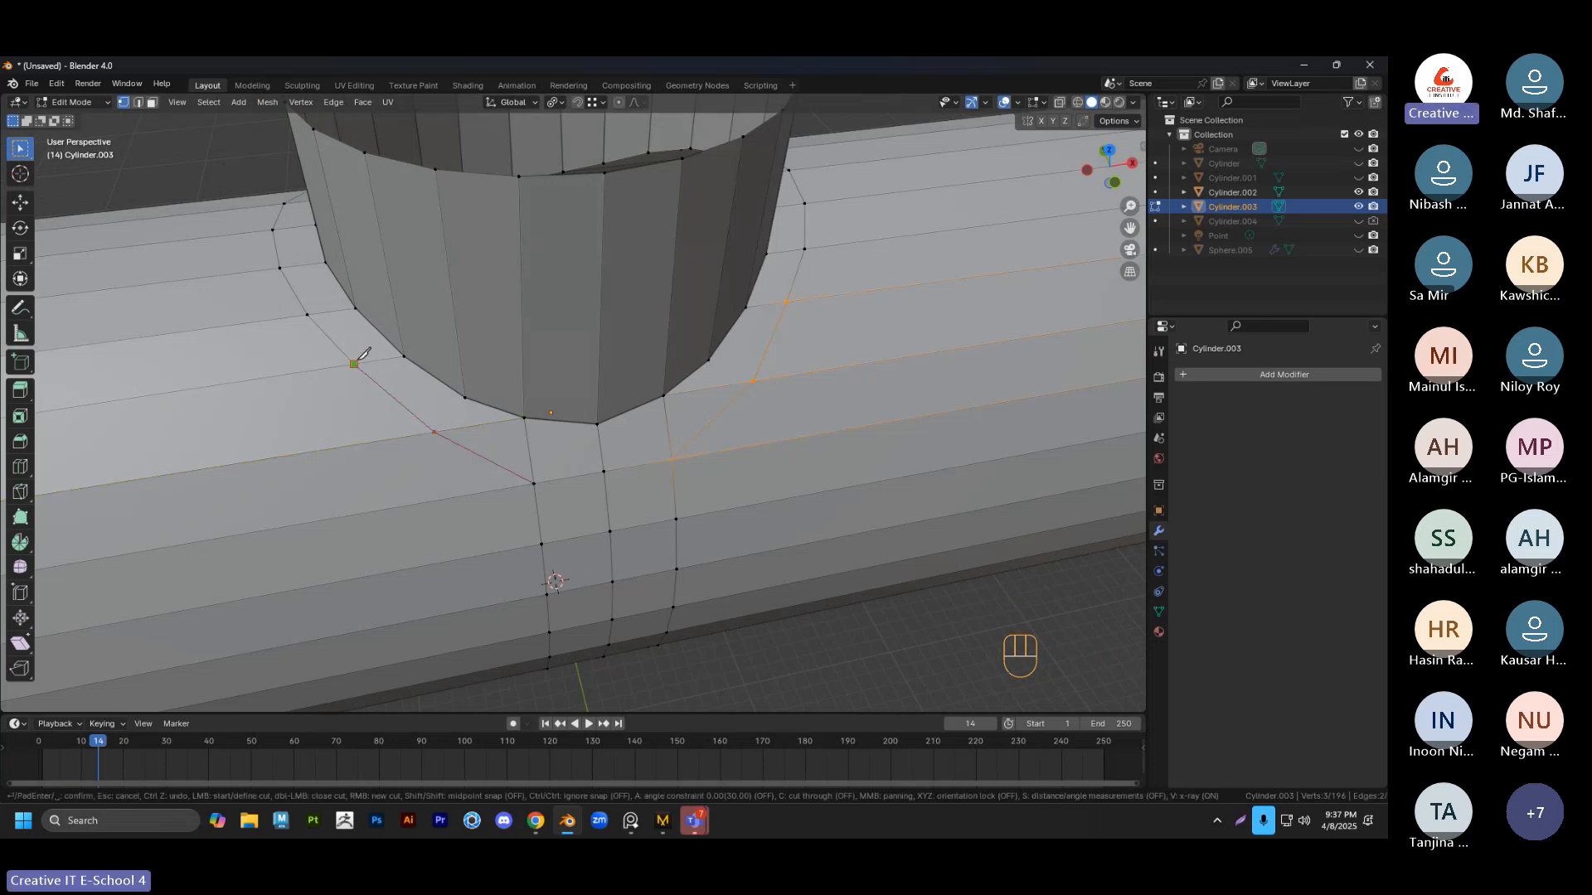
key("Return")
middle_click_drag(634, 445, 611, 443)
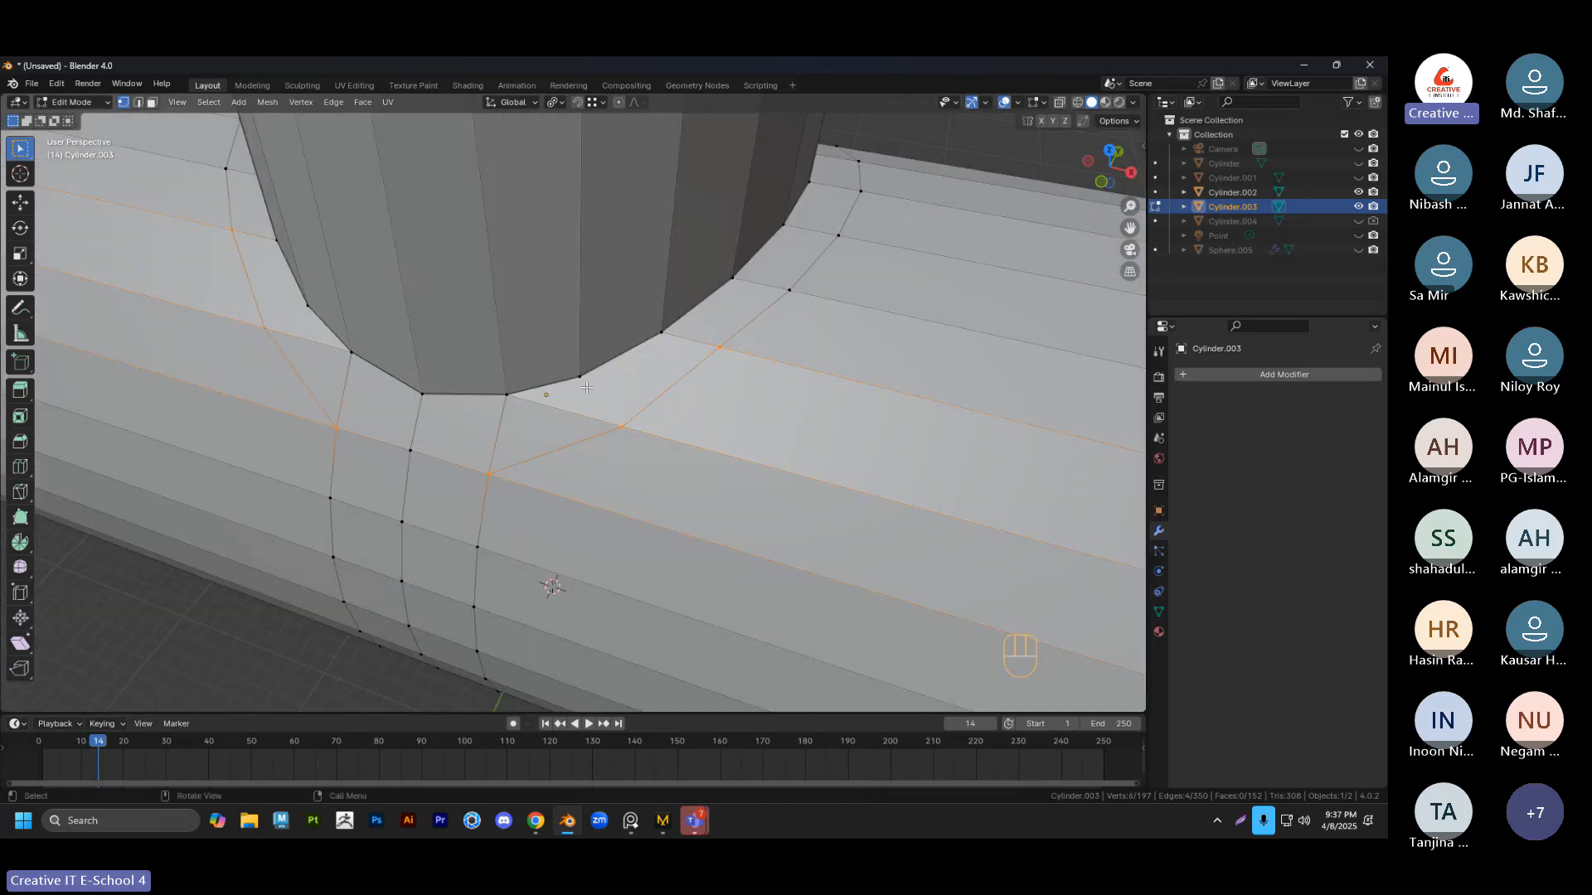
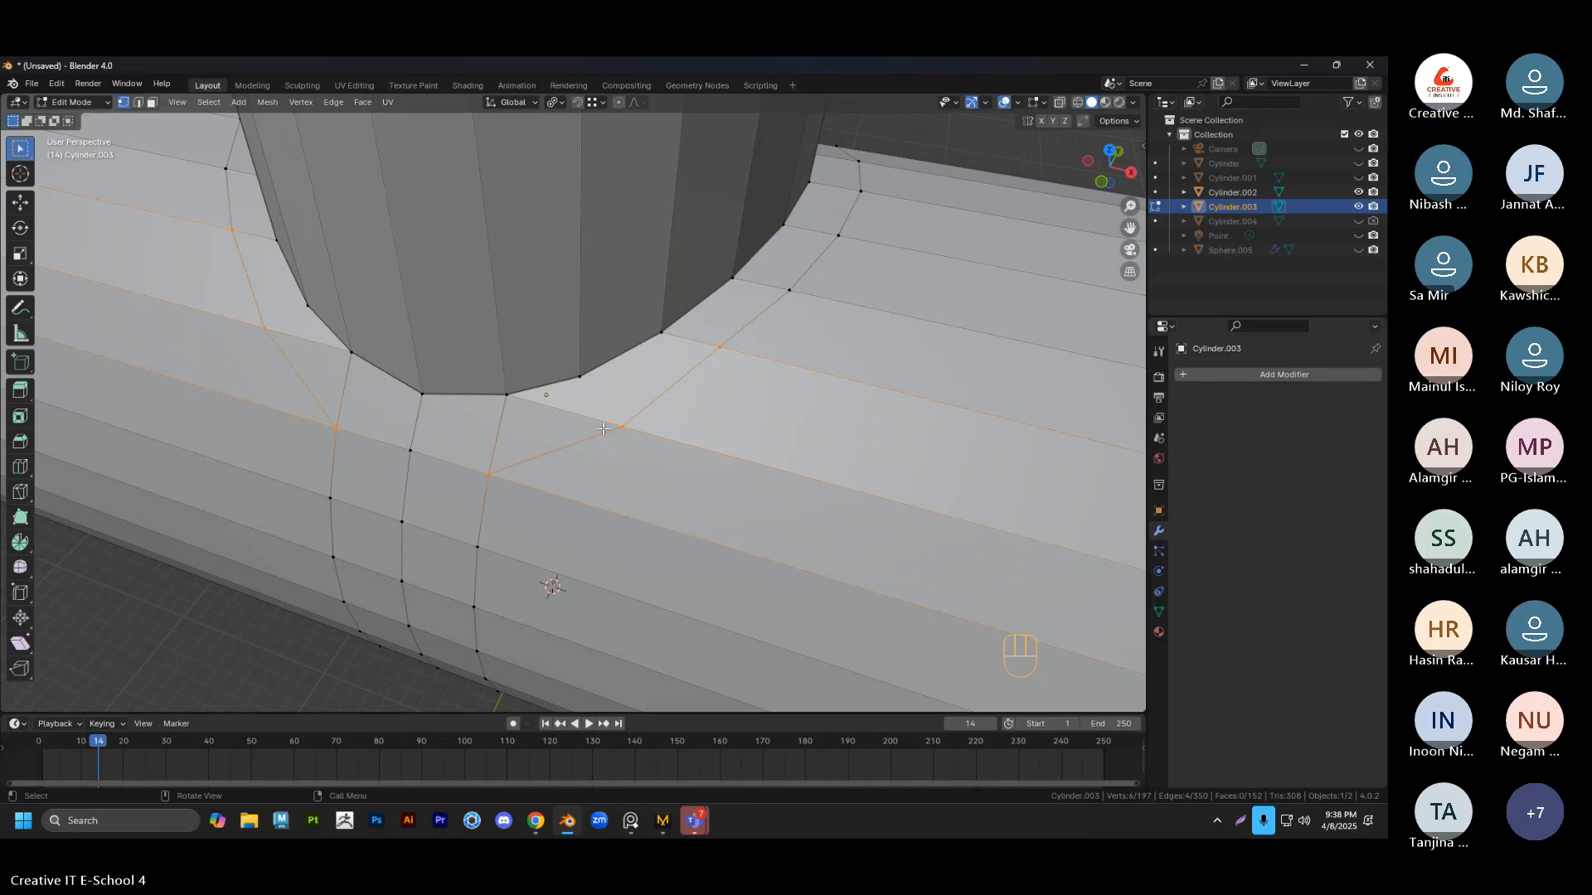
Connect the +X cut's middle vertex to the nearby branch base vertex and dissolve the lengthwise edge piece between the base and the cut
left_click(581, 377)
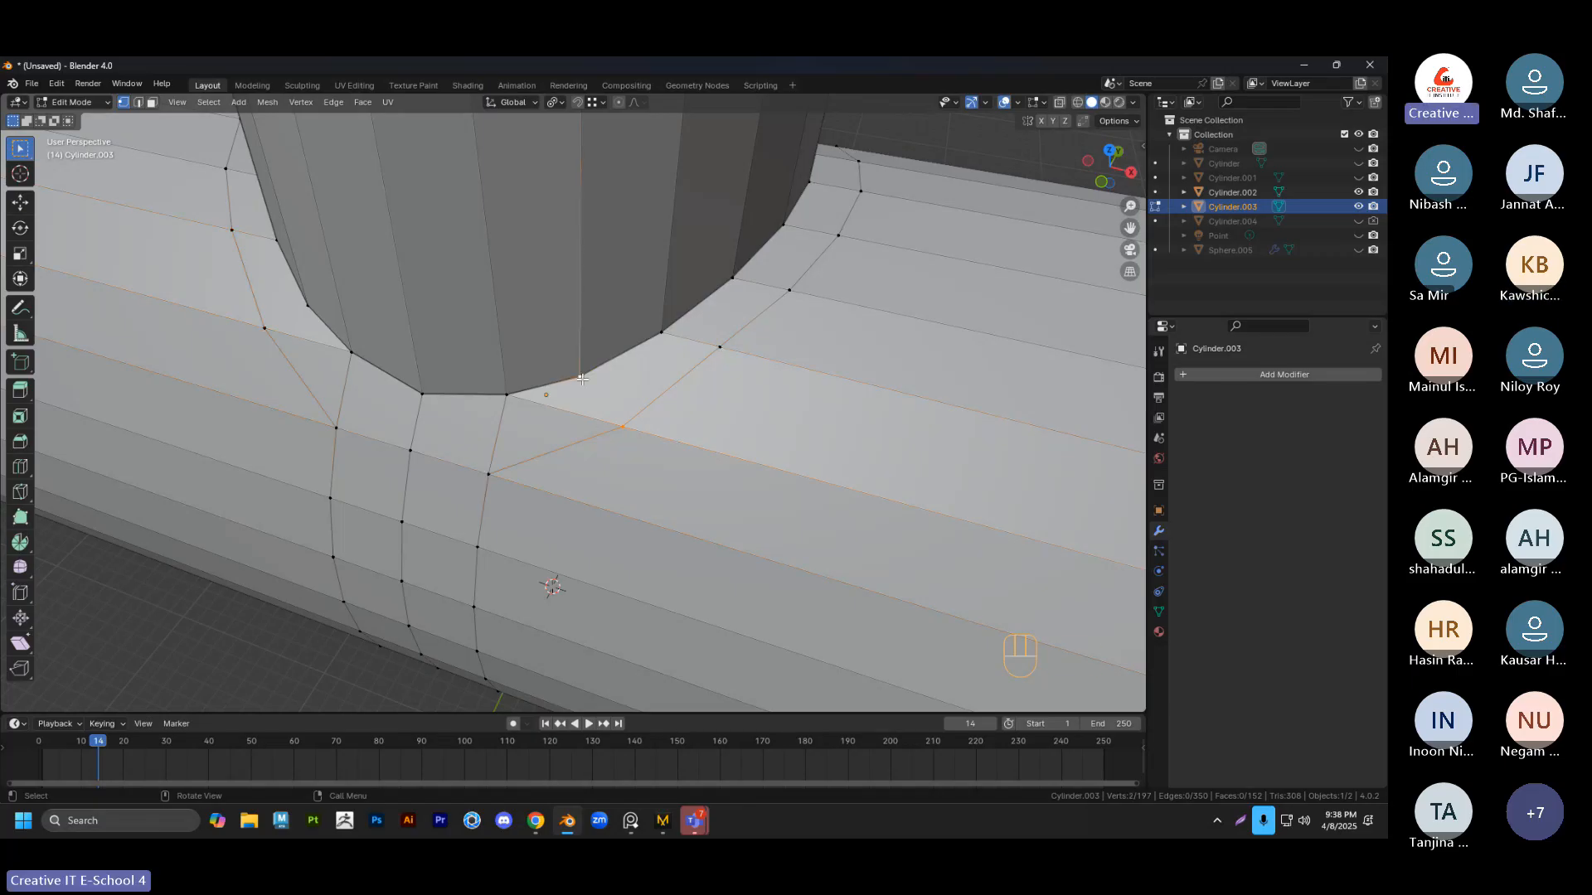
middle_click_drag(582, 379, 593, 392)
key("j")
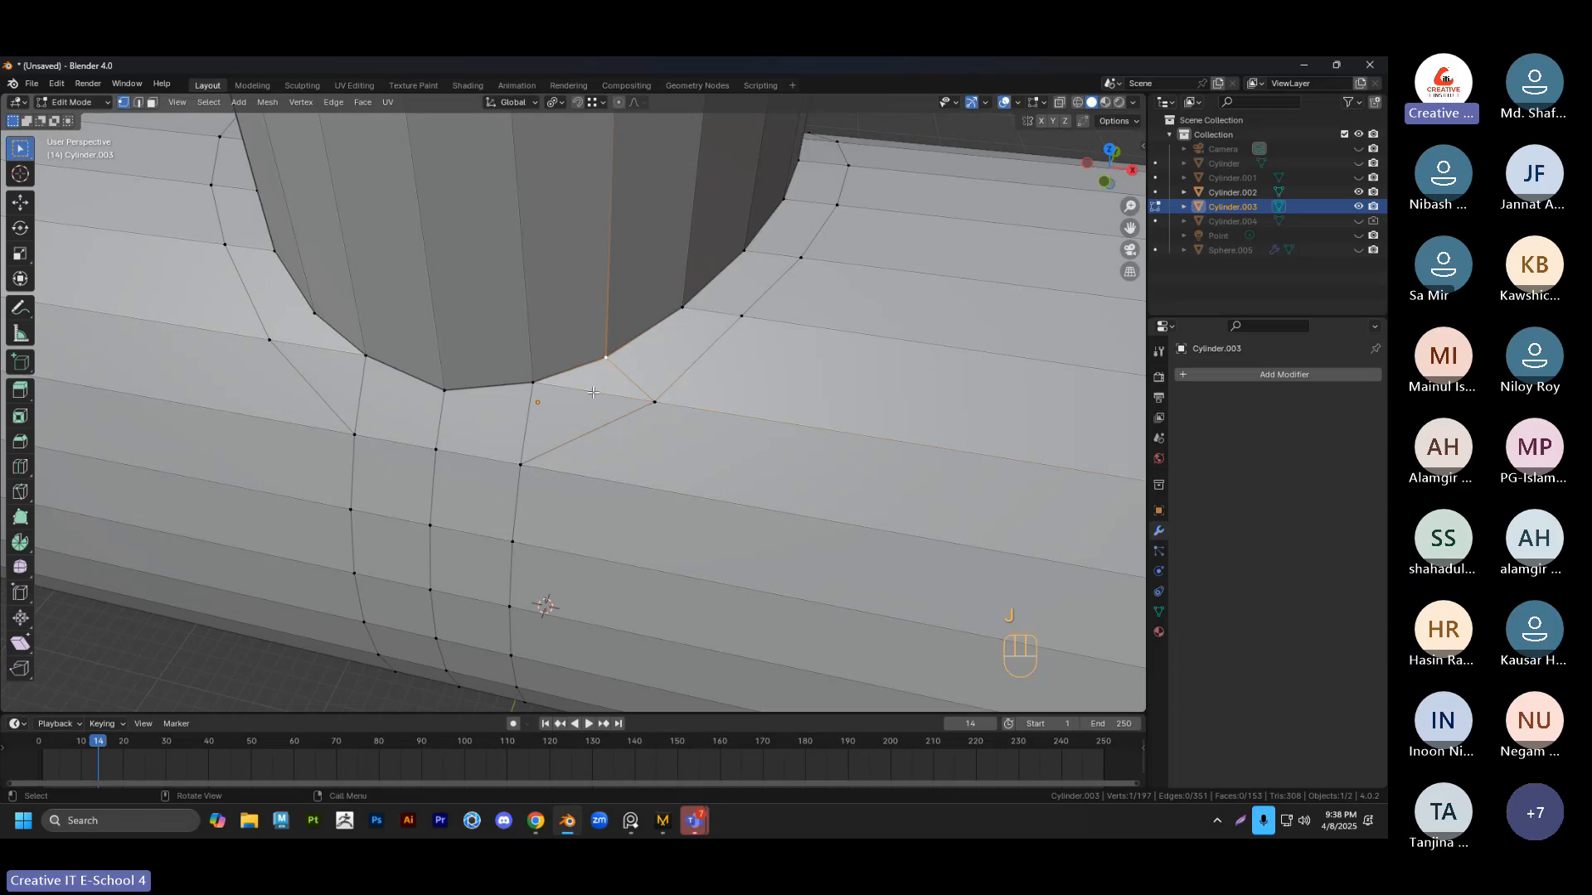
key("2")
key("ctrl+x")
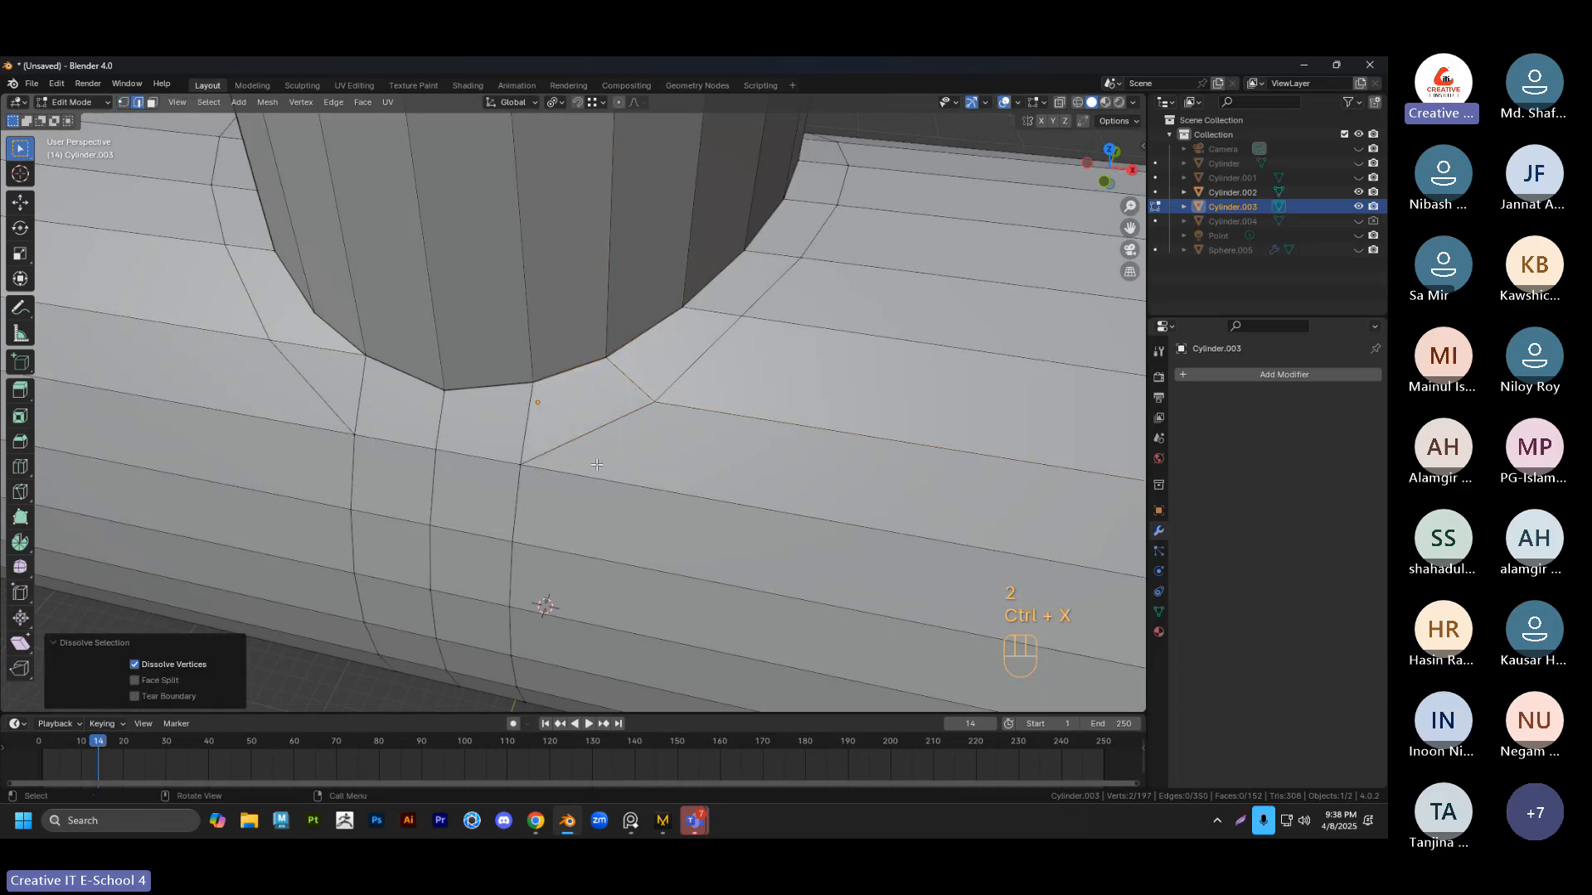
Join the -X cut's middle vertex to its neighbouring base vertex and dissolve the leftover lengthwise edge piece inside the cut
middle_click_drag(597, 464, 662, 446)
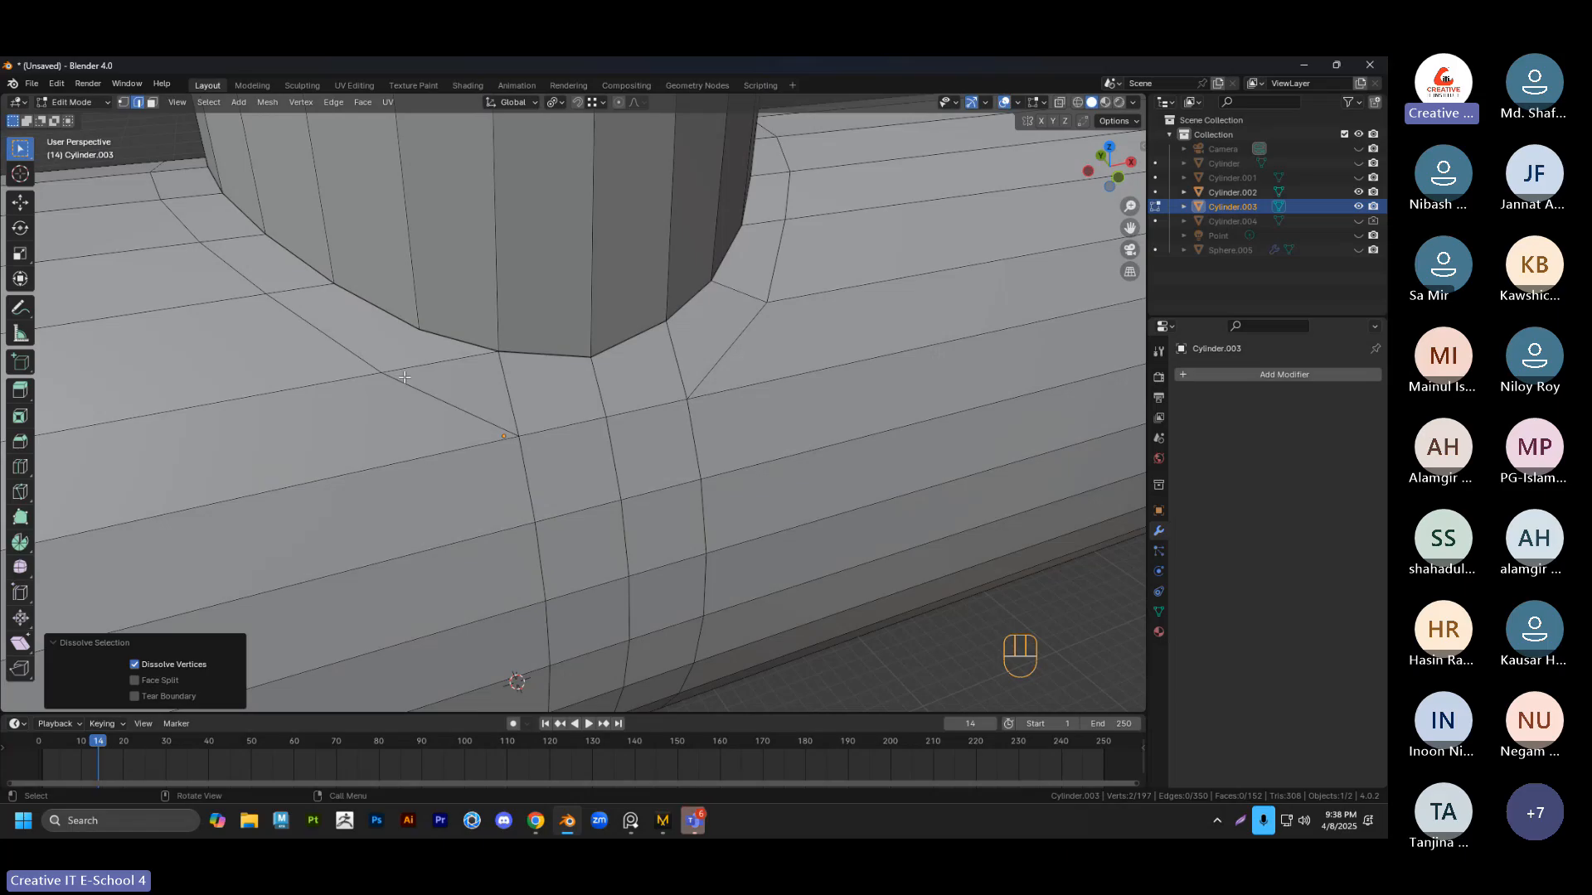
middle_click_drag(402, 376, 435, 413)
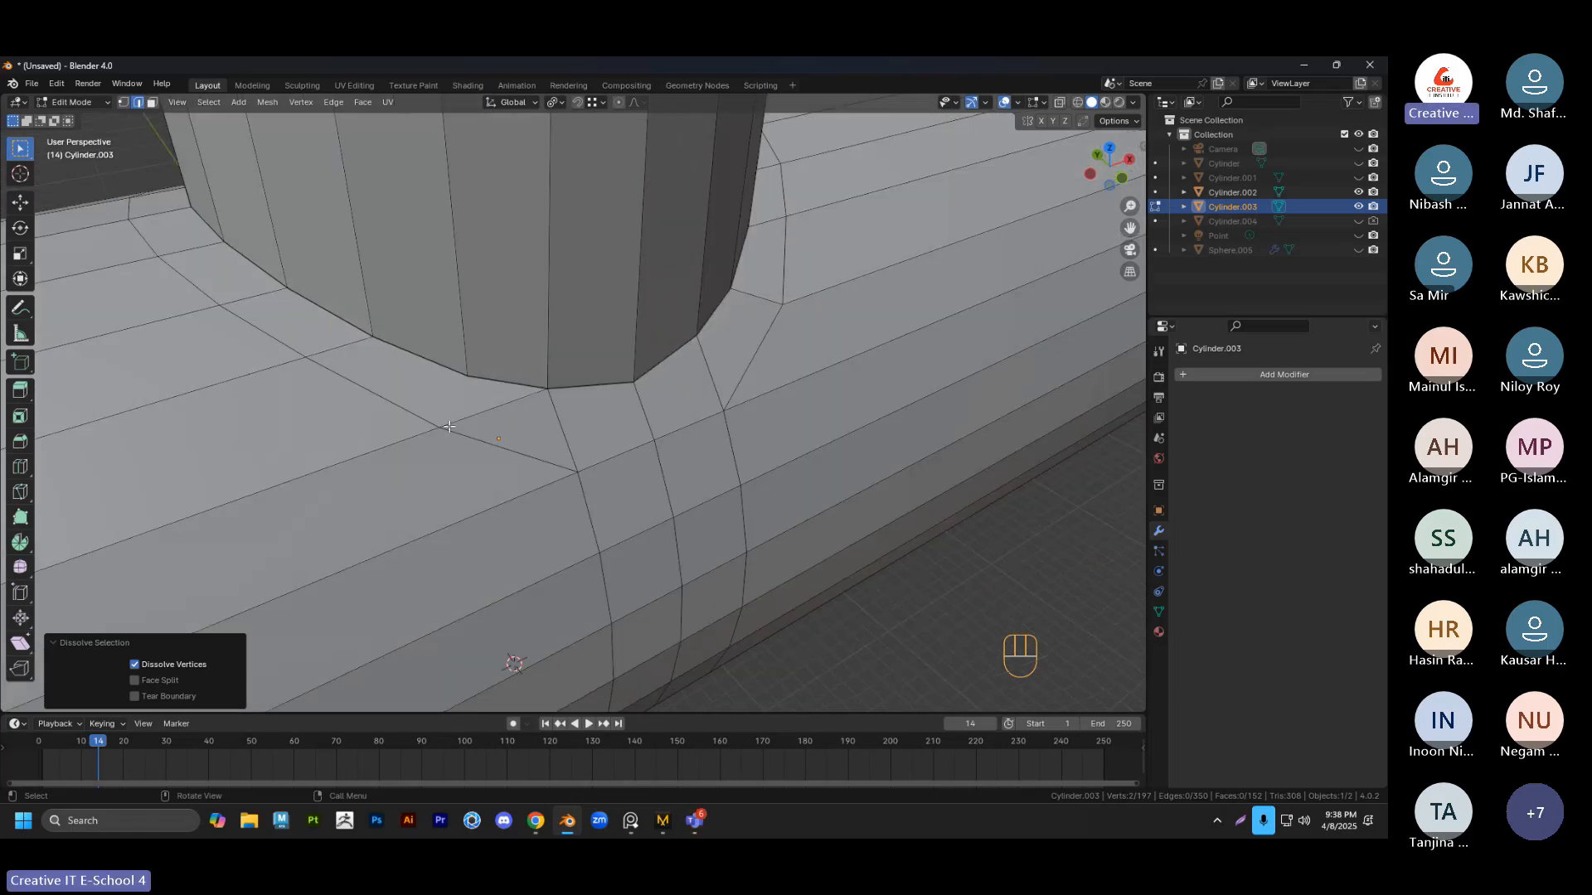
key("1")
key("j")
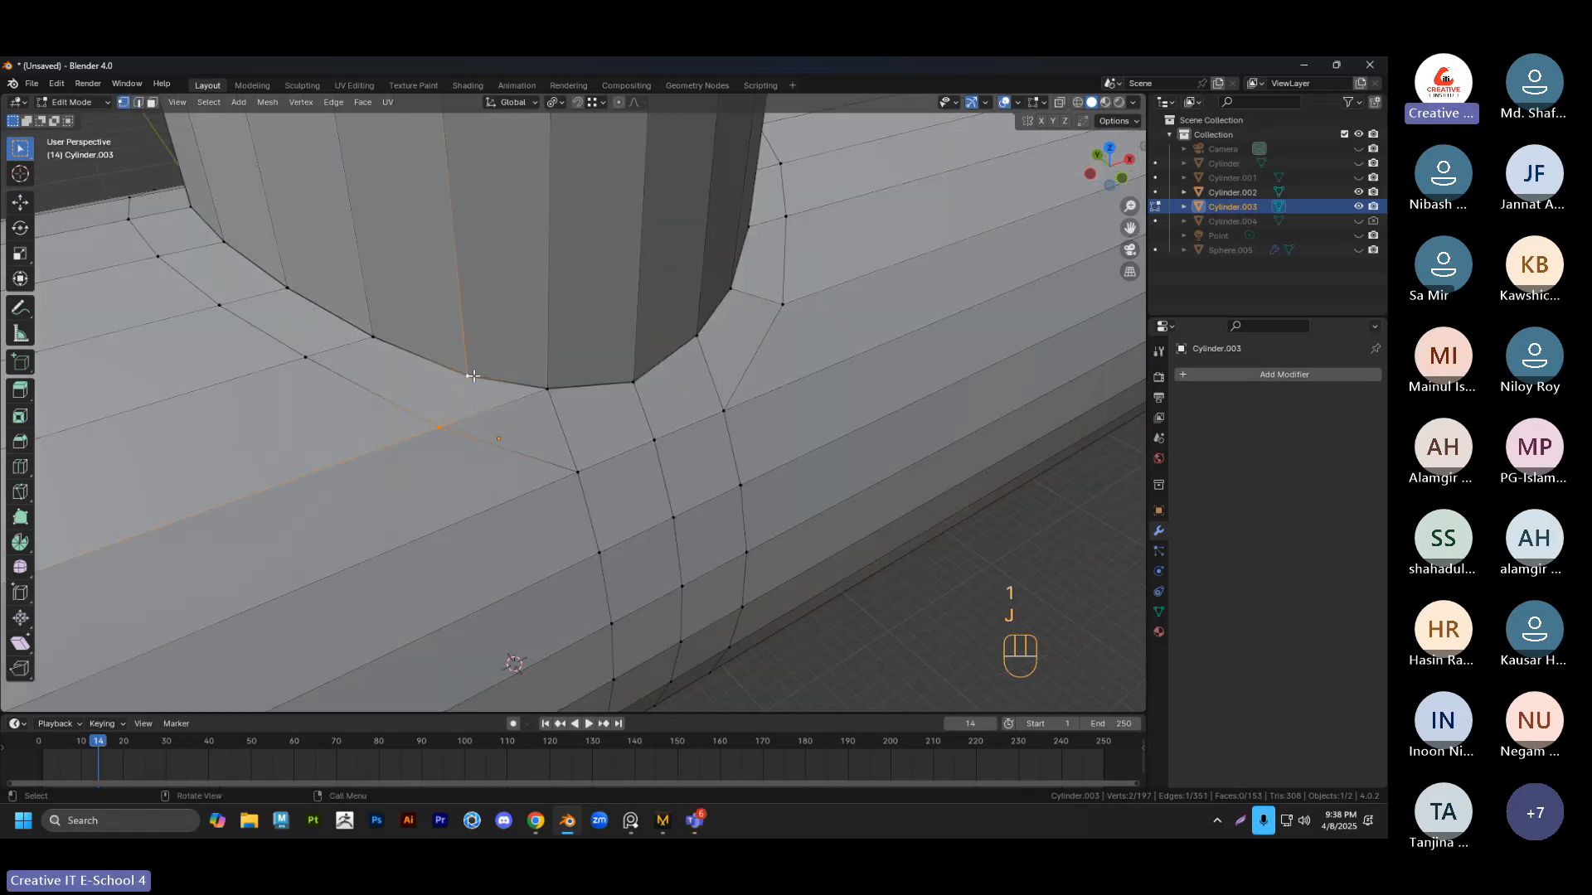
key("2")
key("ctrl+x")
middle_click_drag(478, 400, 506, 435)
On the pipe's opposite side, knife-cut from the -X lower loop's end vertex over the lengthwise edge to the upper loop's end vertex
middle_click_drag(800, 526, 775, 489)
middle_click_drag(464, 415, 661, 446)
scroll(668, 440, "up", 3)
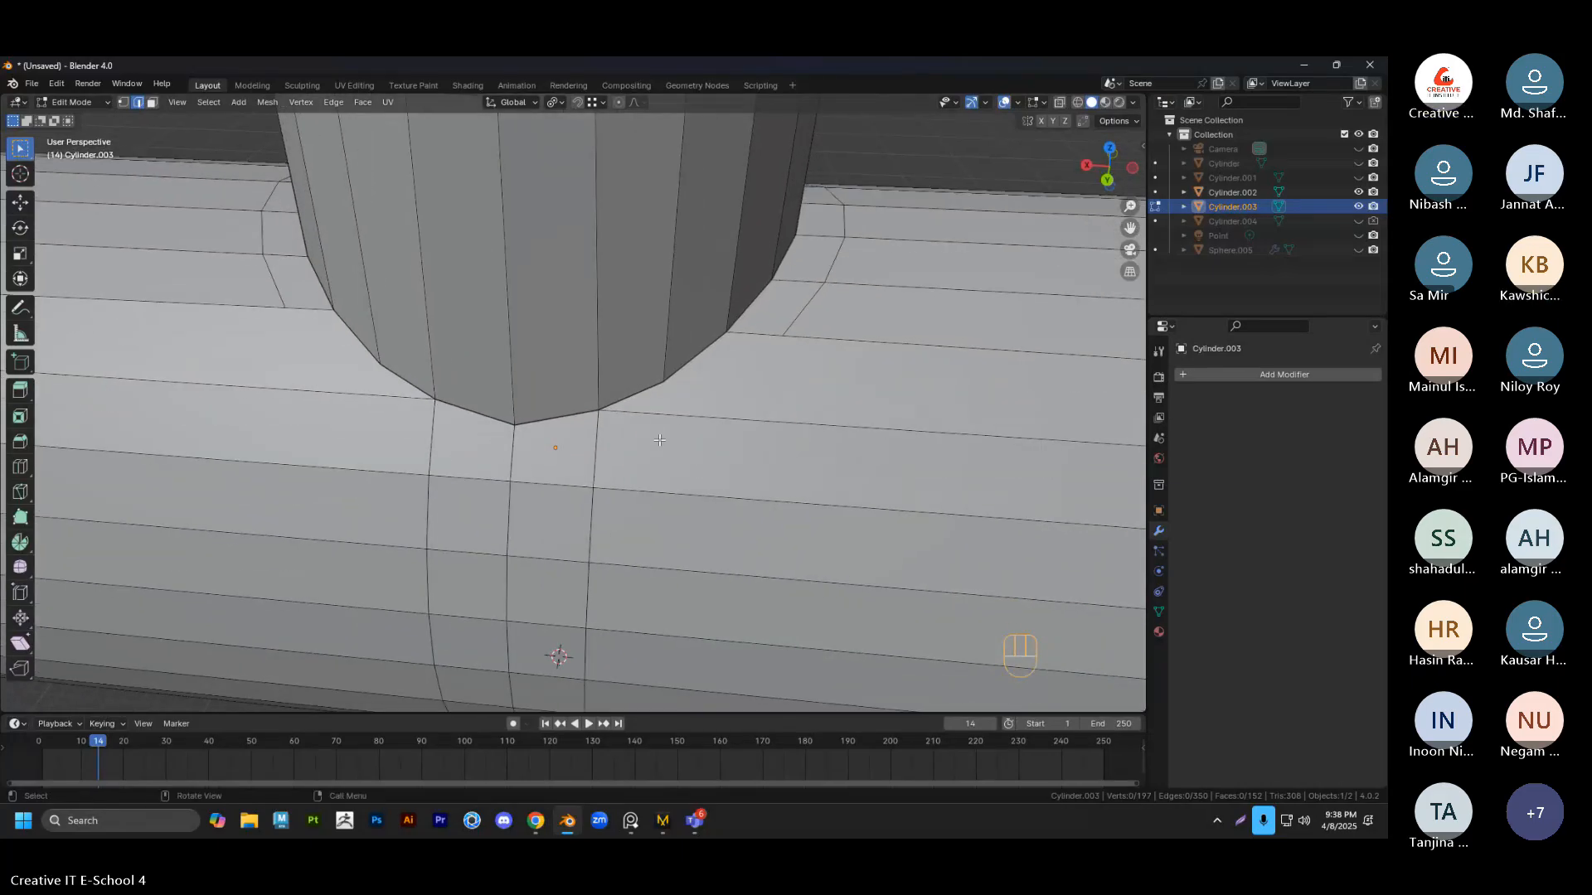
key("k")
left_click(597, 485)
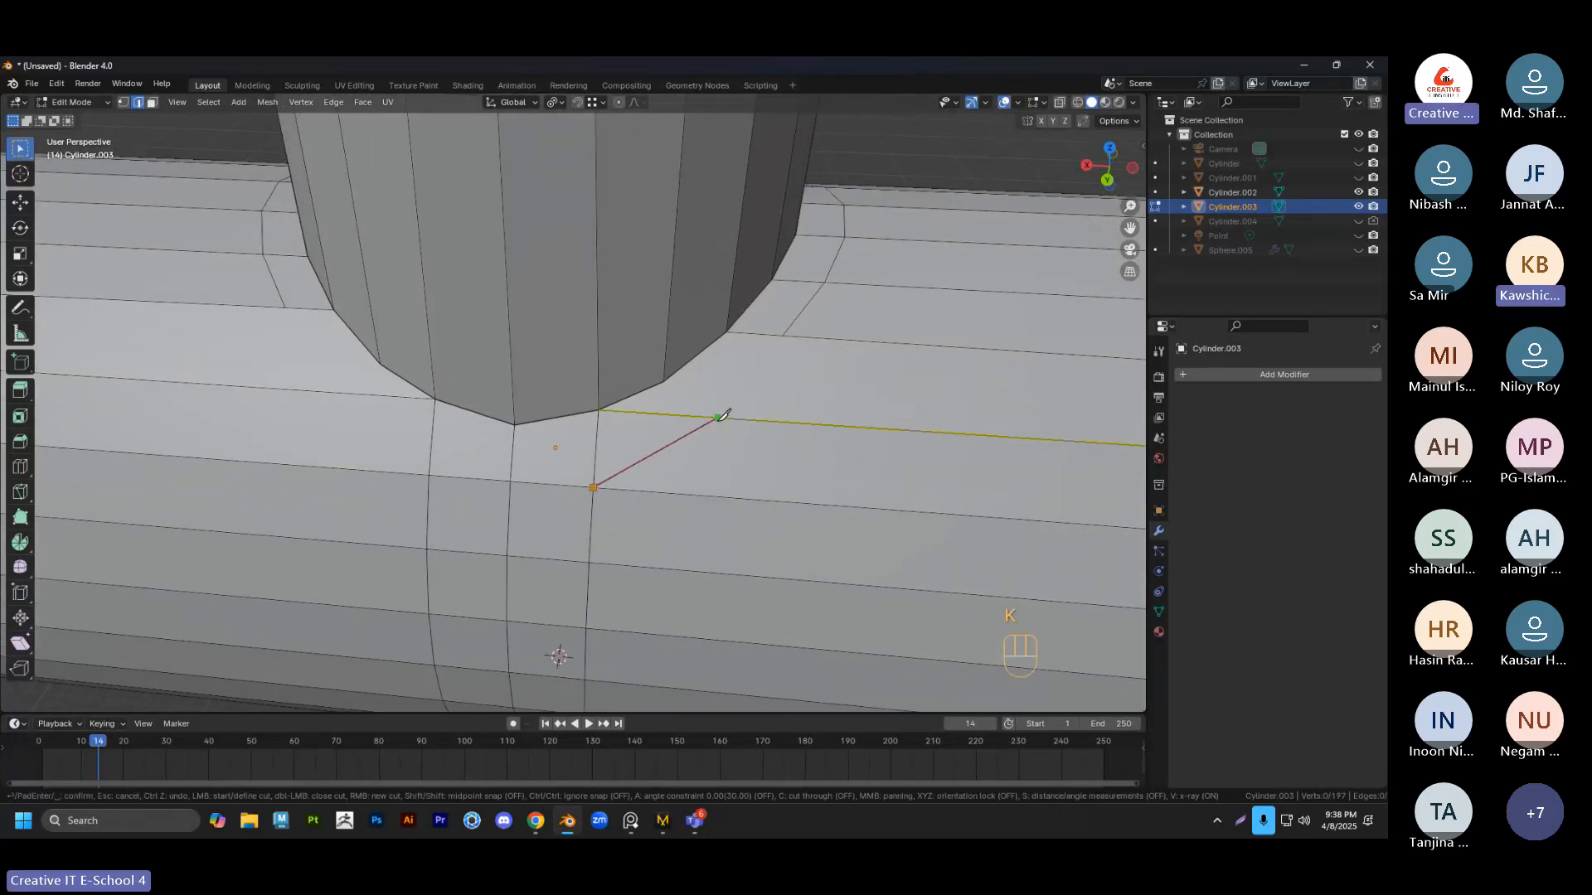
left_click(784, 335)
key("Return")
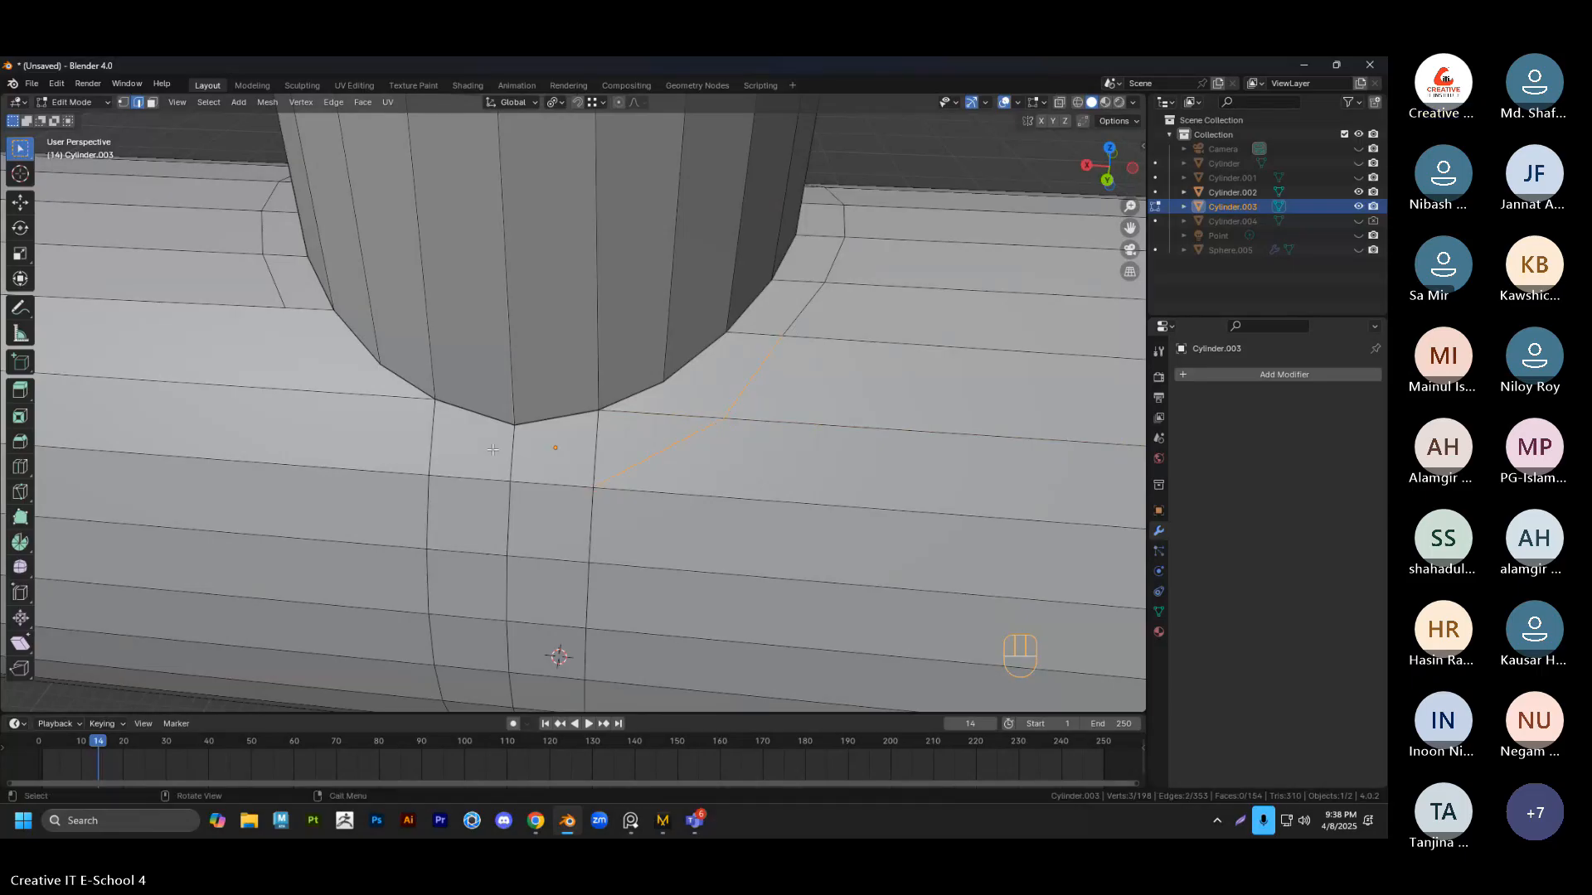
On that same side, knife-cut from the +X lower loop's end vertex over the lengthwise edge to the +X upper loop's end vertex
key("k")
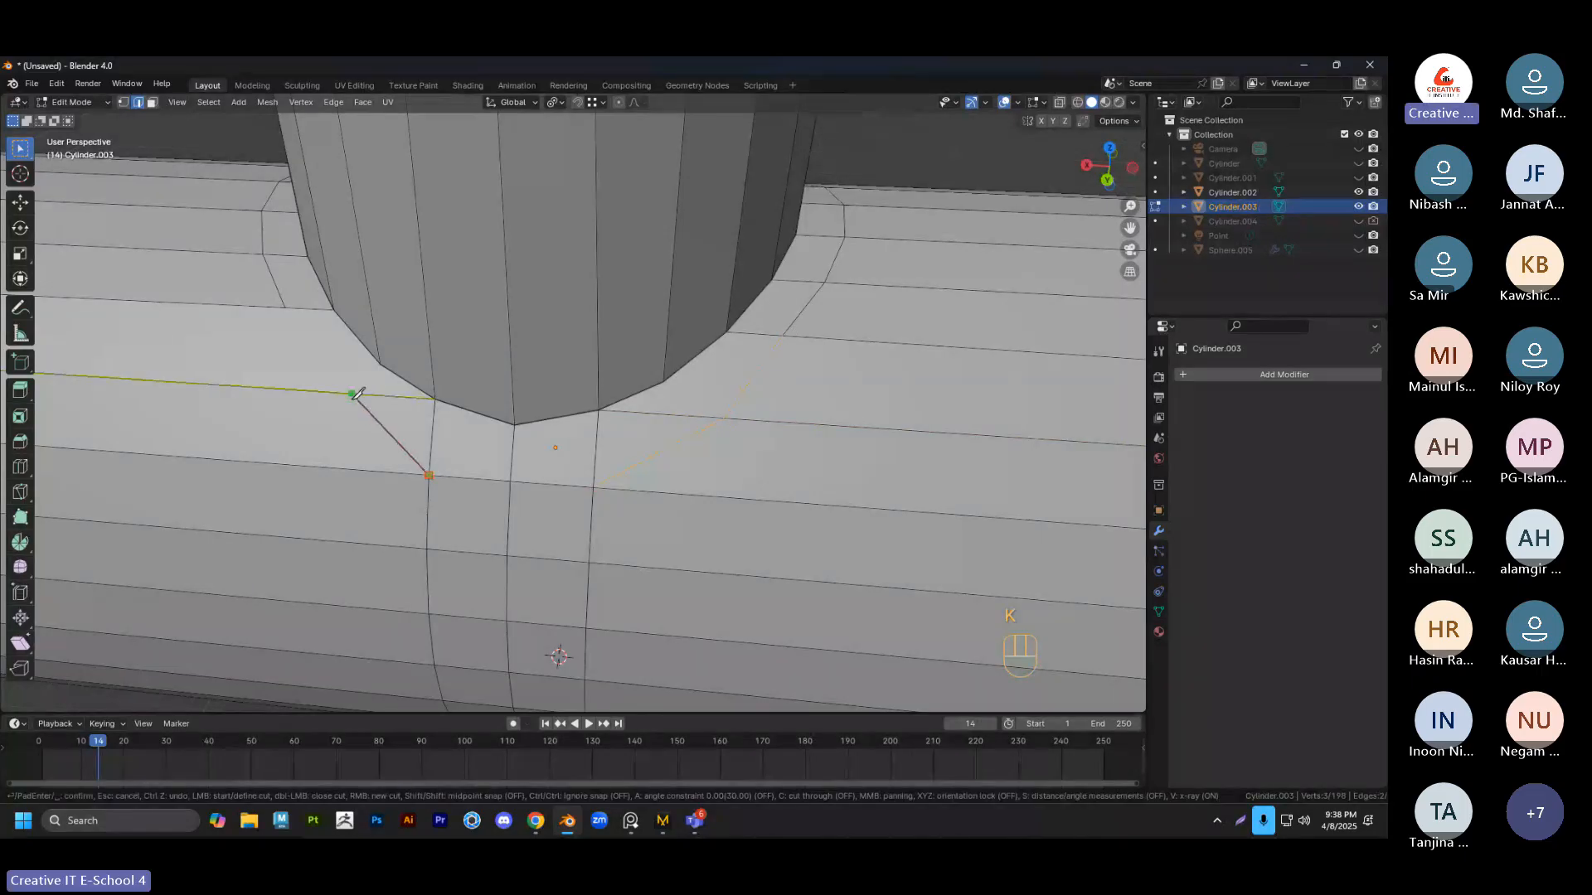
left_click(330, 391)
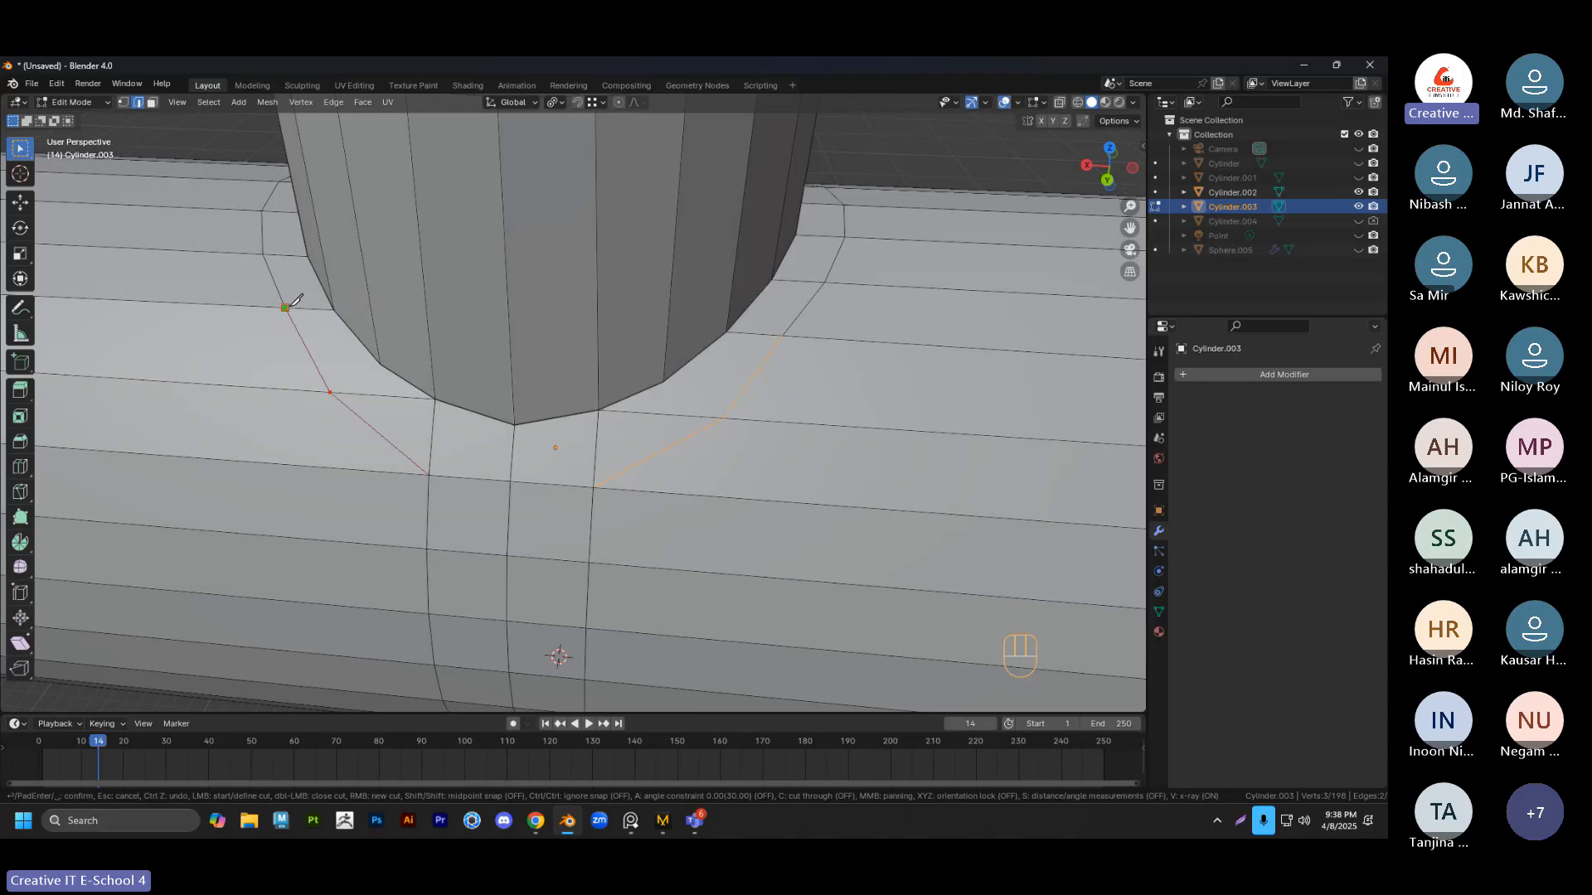
key("Return")
middle_click_drag(334, 315, 521, 448)
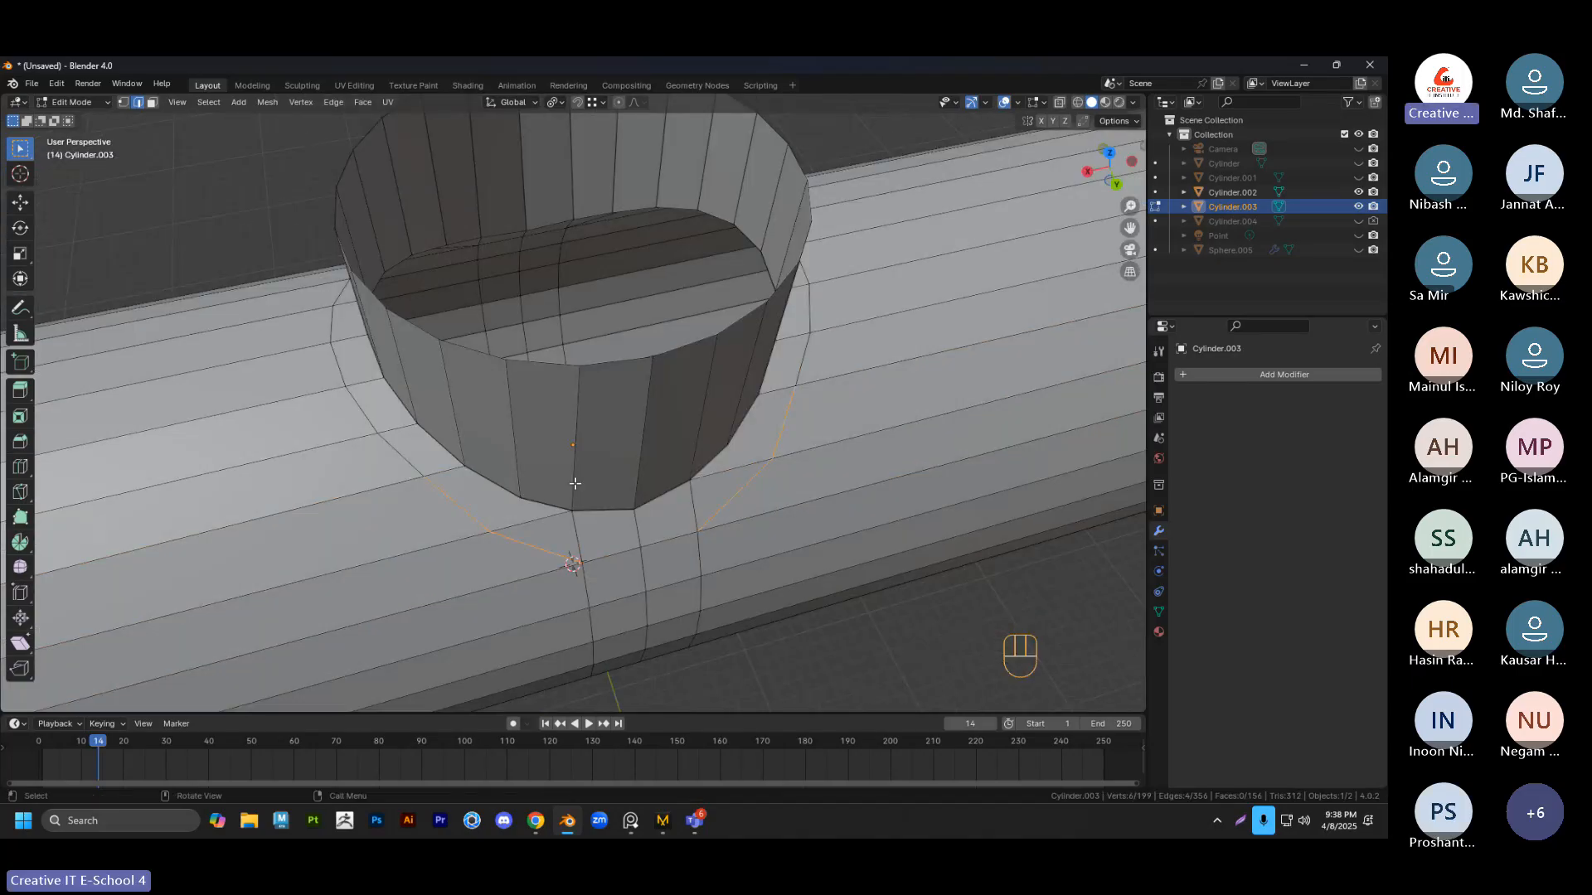
Connect the middle vertices of both new cuts to the adjacent branch base vertices
key("1")
left_click(493, 532)
key("j")
middle_click_drag(776, 485, 640, 461)
key("j")
Dissolve the two lengthwise edge pieces left between the branch base and the middle vertices of the two cuts
key("2")
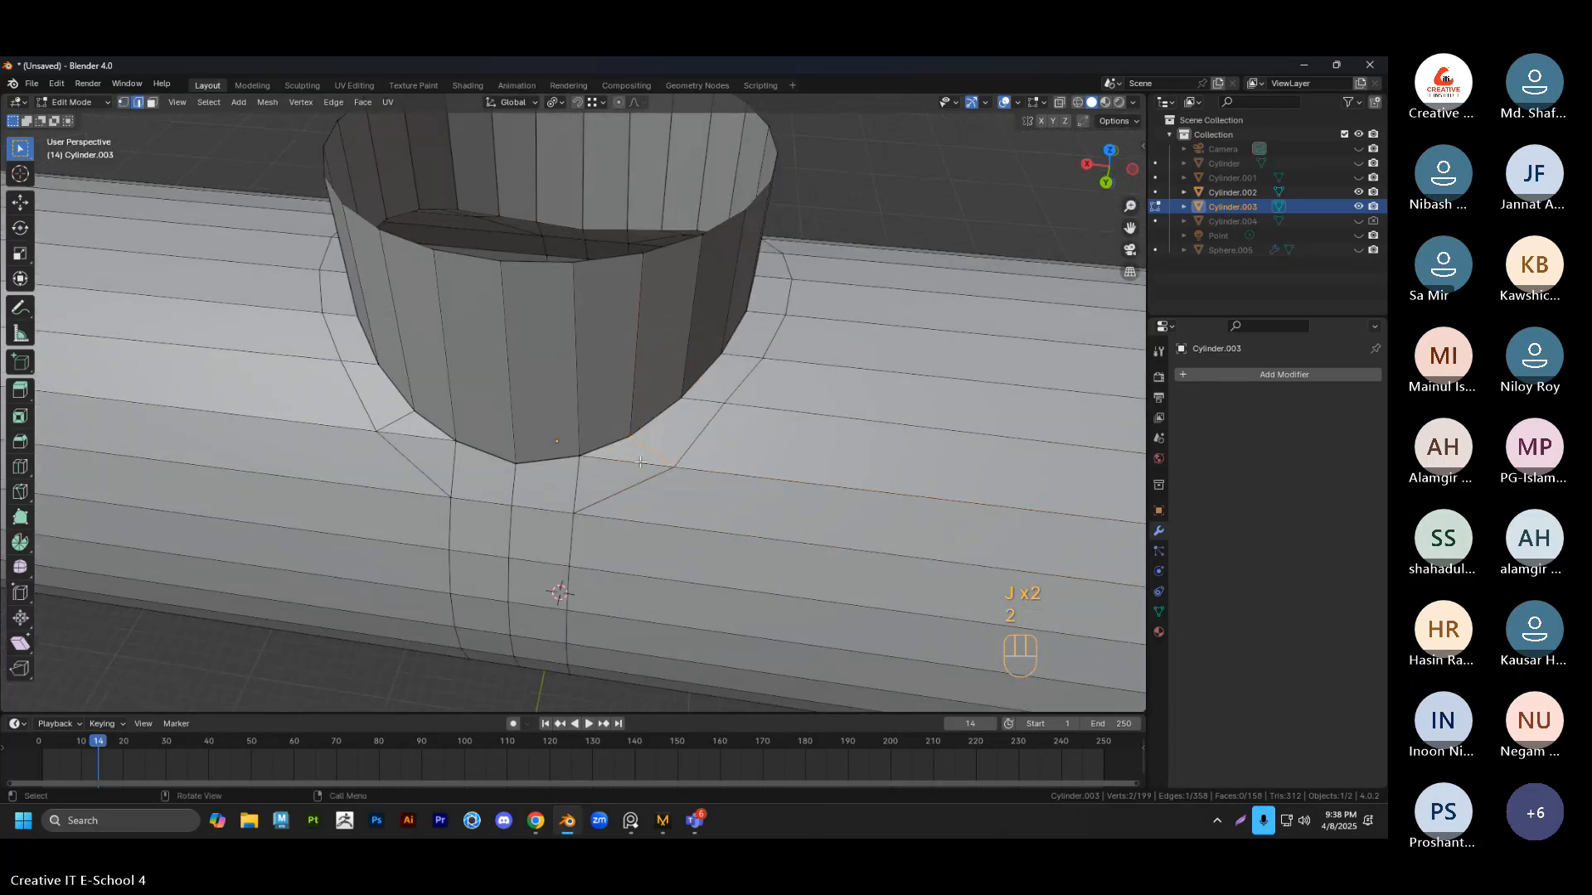
left_click(640, 461)
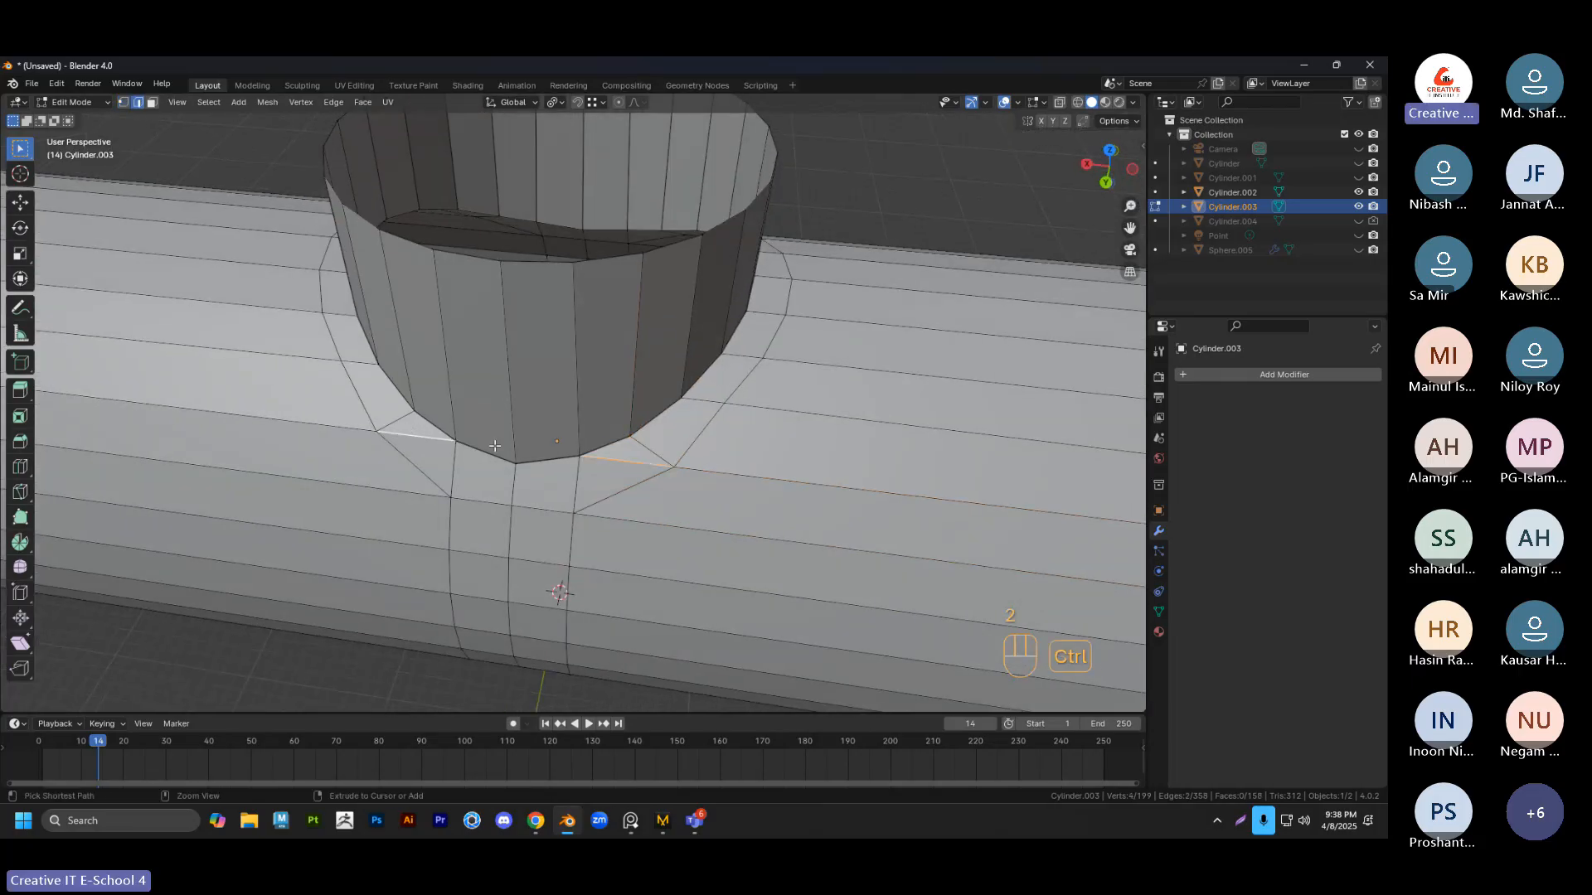
middle_click_drag(564, 427, 590, 404)
key("ctrl+x")
scroll(779, 265, "down", 2)
middle_click_drag(806, 249, 827, 246)
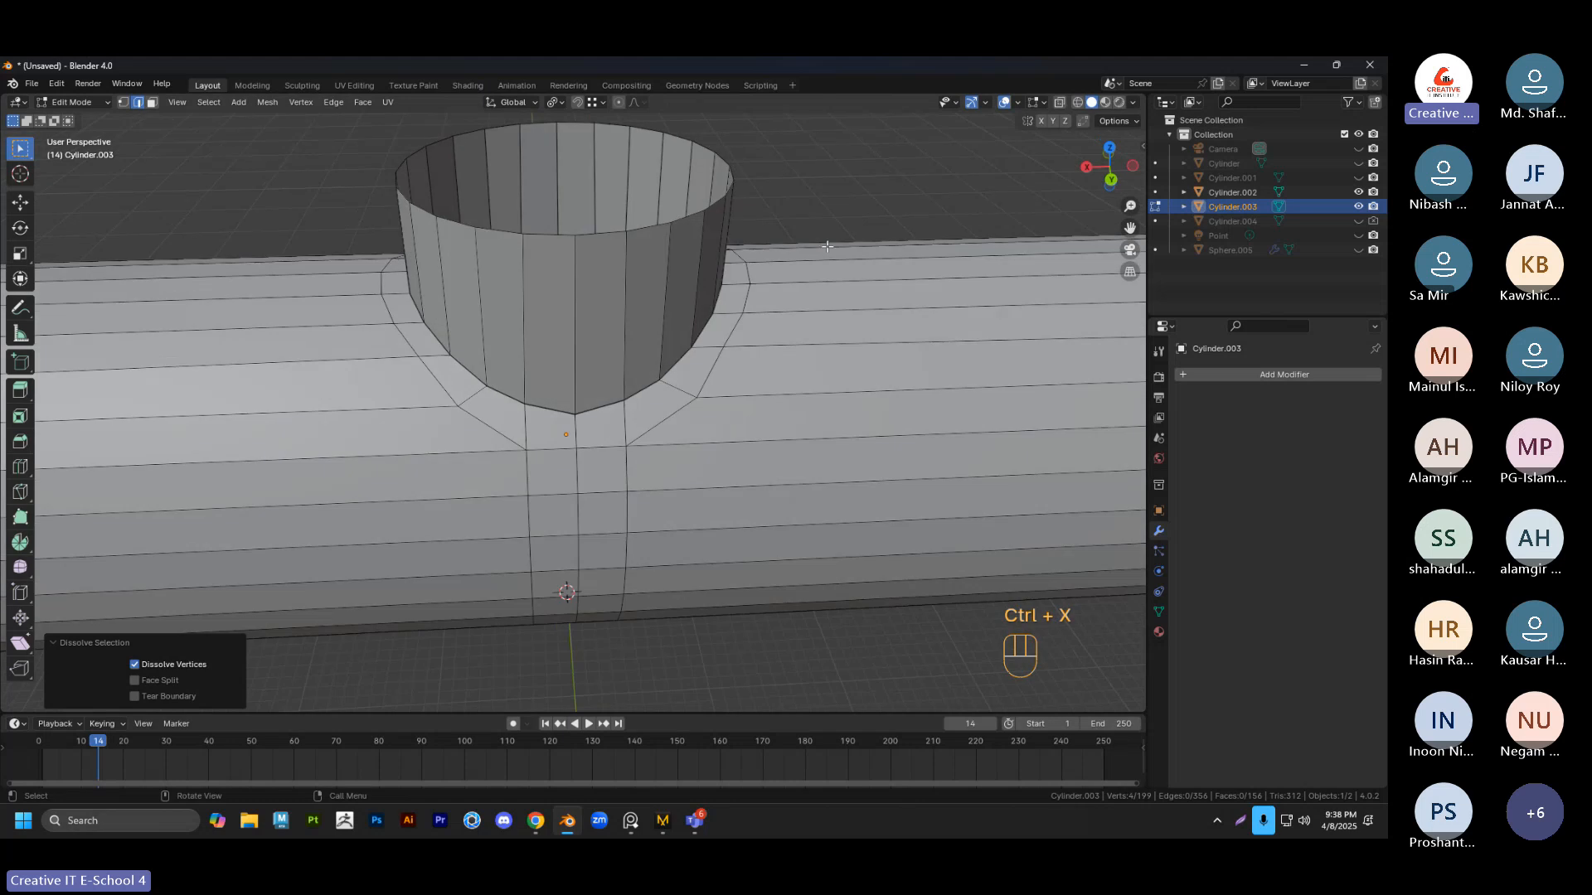
Add a loop cut around the branch and slide it down close to its base, factor about -0.741
scroll(847, 202, "down", 3)
key("Tab")
middle_click_drag(773, 446, 466, 438)
key("Tab")
scroll(469, 441, "up", 1)
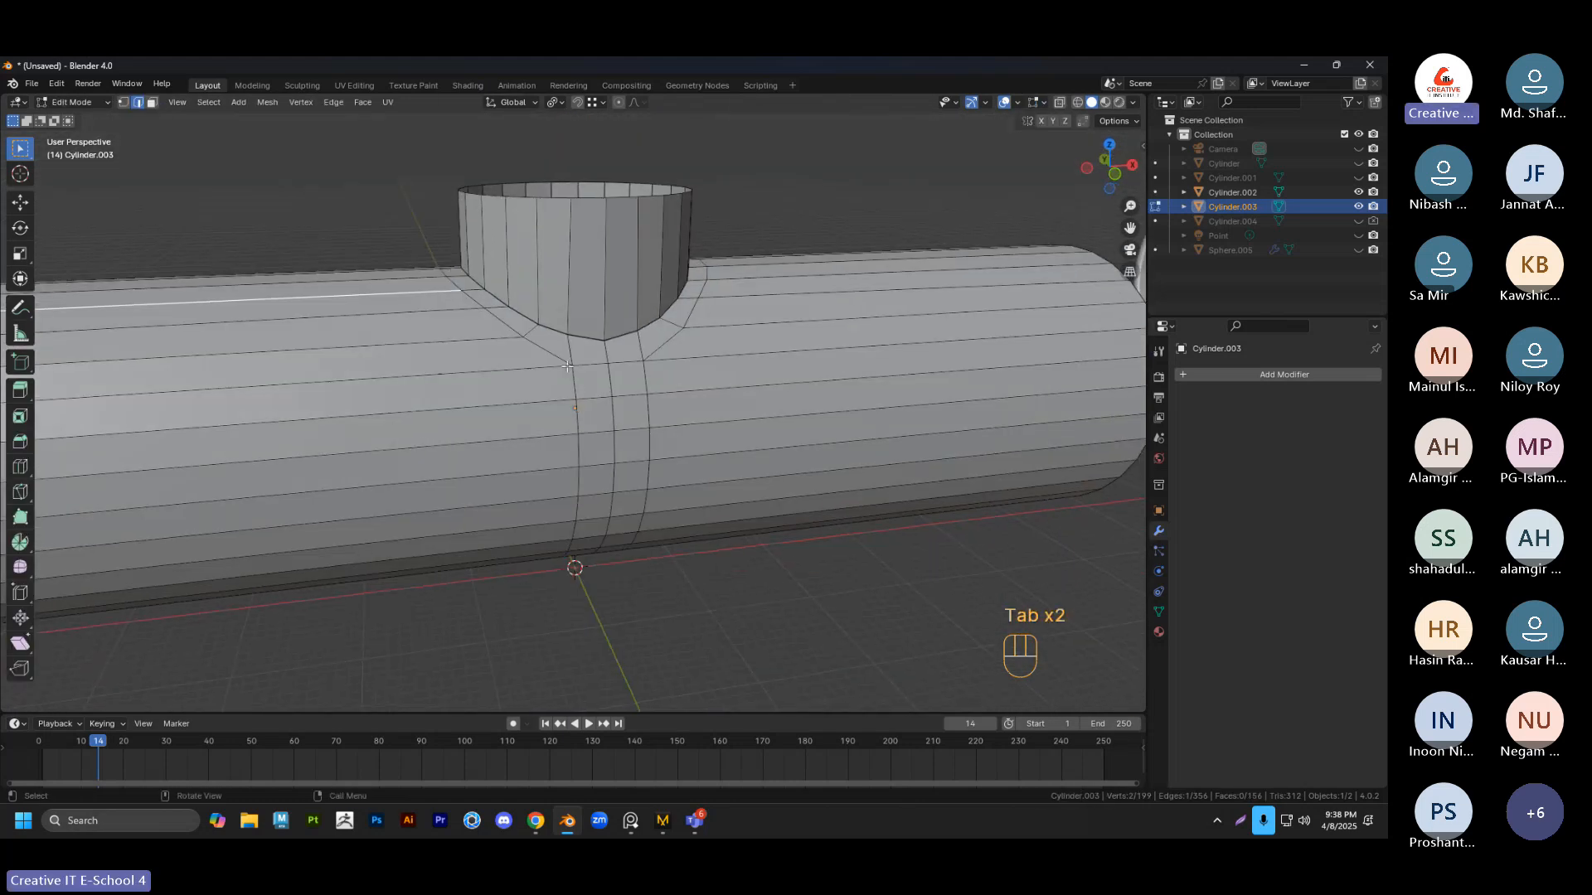
scroll(638, 294, "up", 3)
middle_click_drag(638, 294, 630, 423, "shift")
key("ctrl+r")
left_click(586, 326)
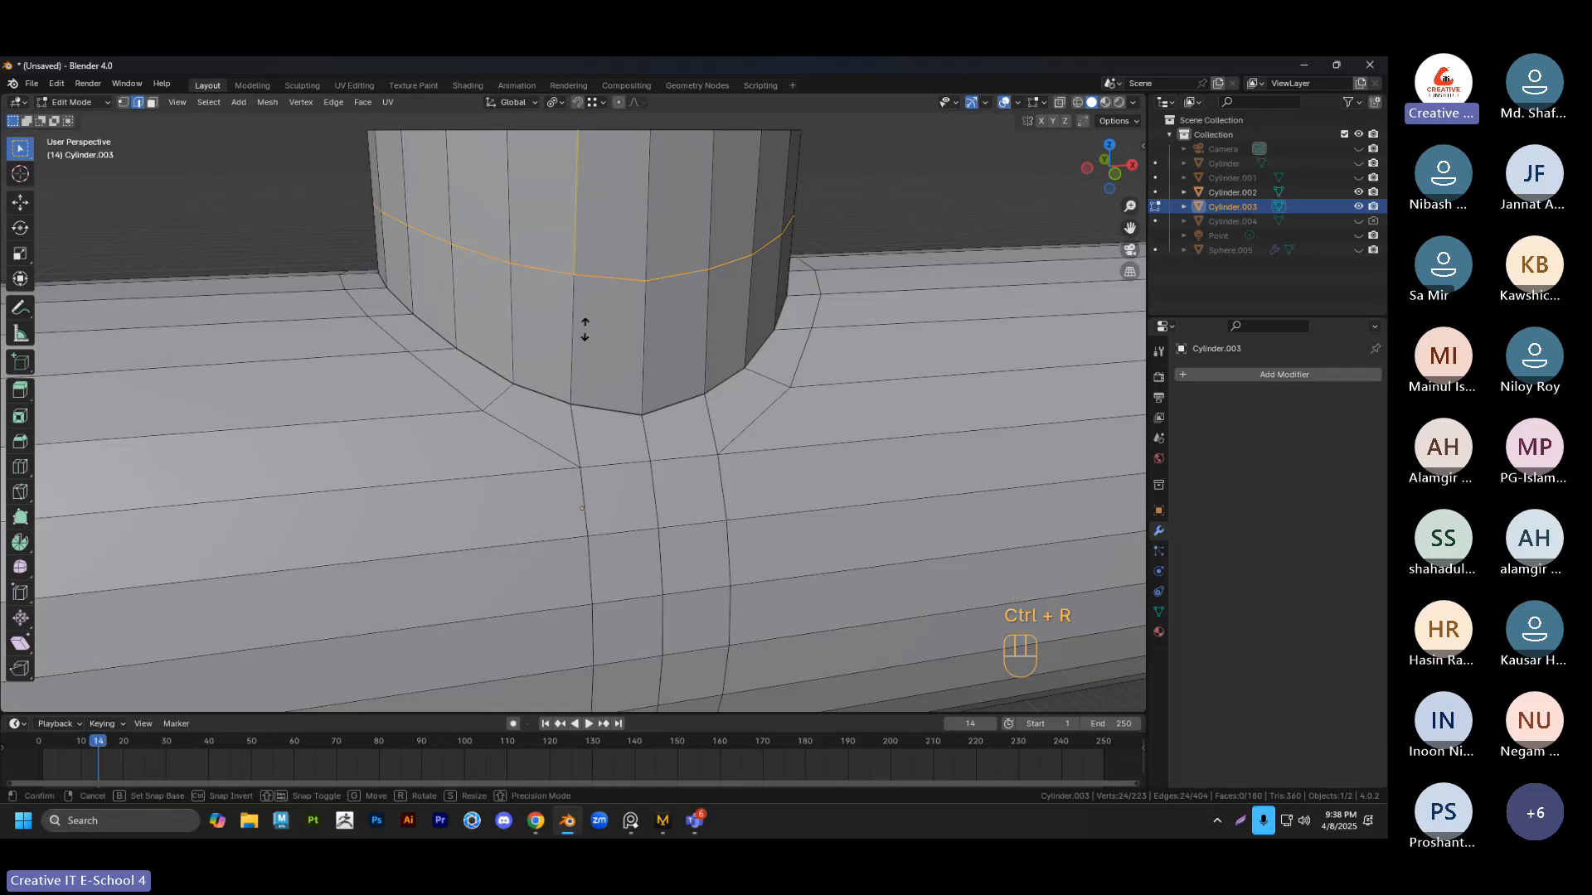
left_click(584, 431)
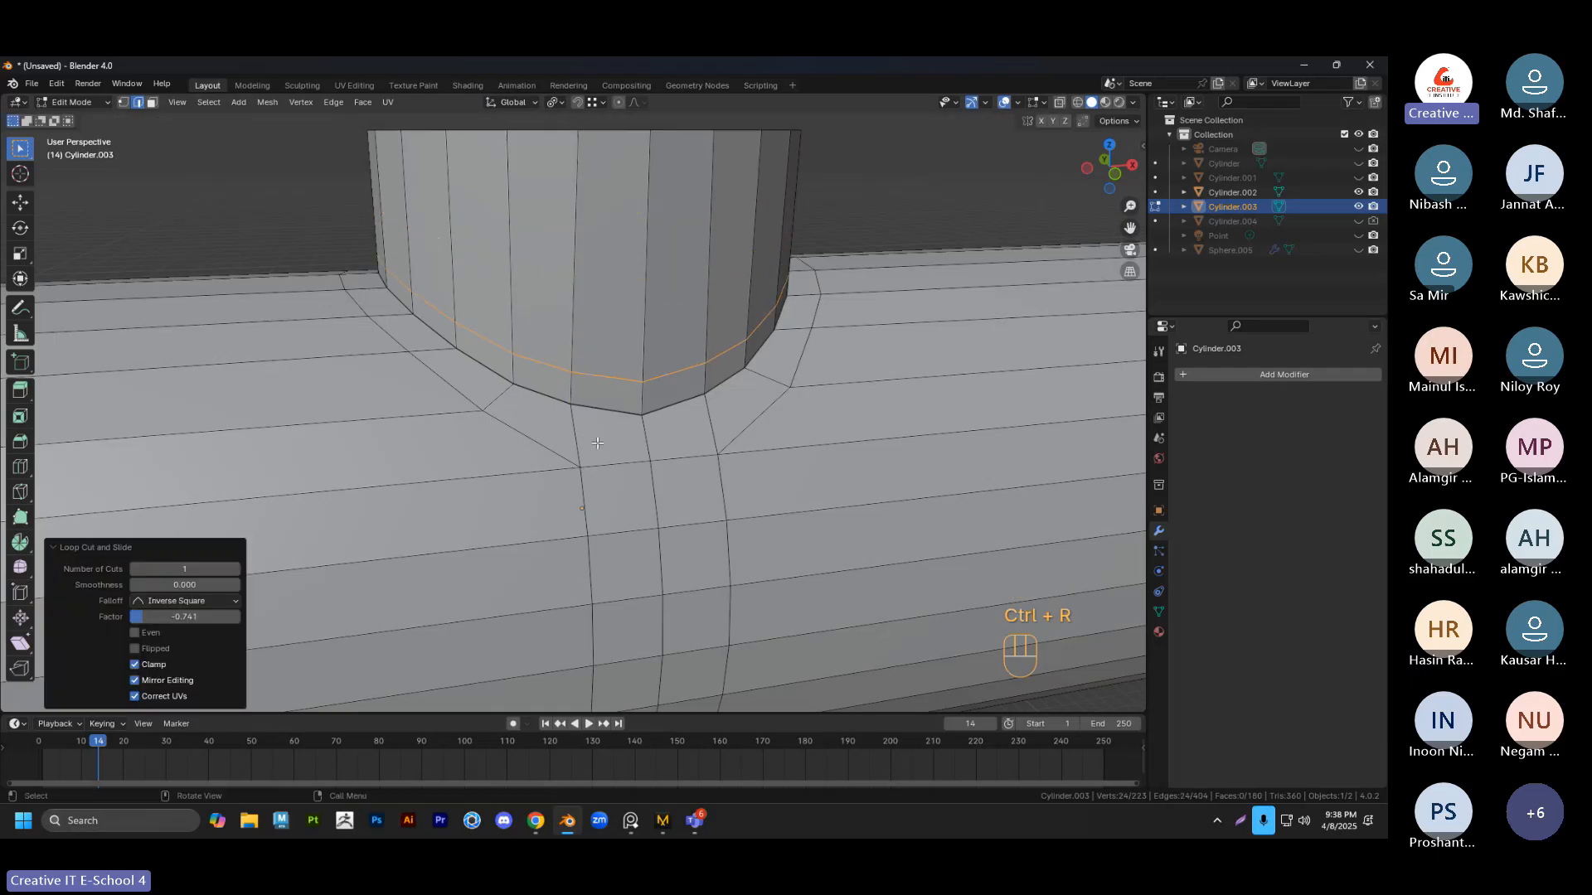
Slide the two junction vertices flanking the middle loop below the branch up toward the base, factor about 0.165
middle_click_drag(585, 431, 580, 485)
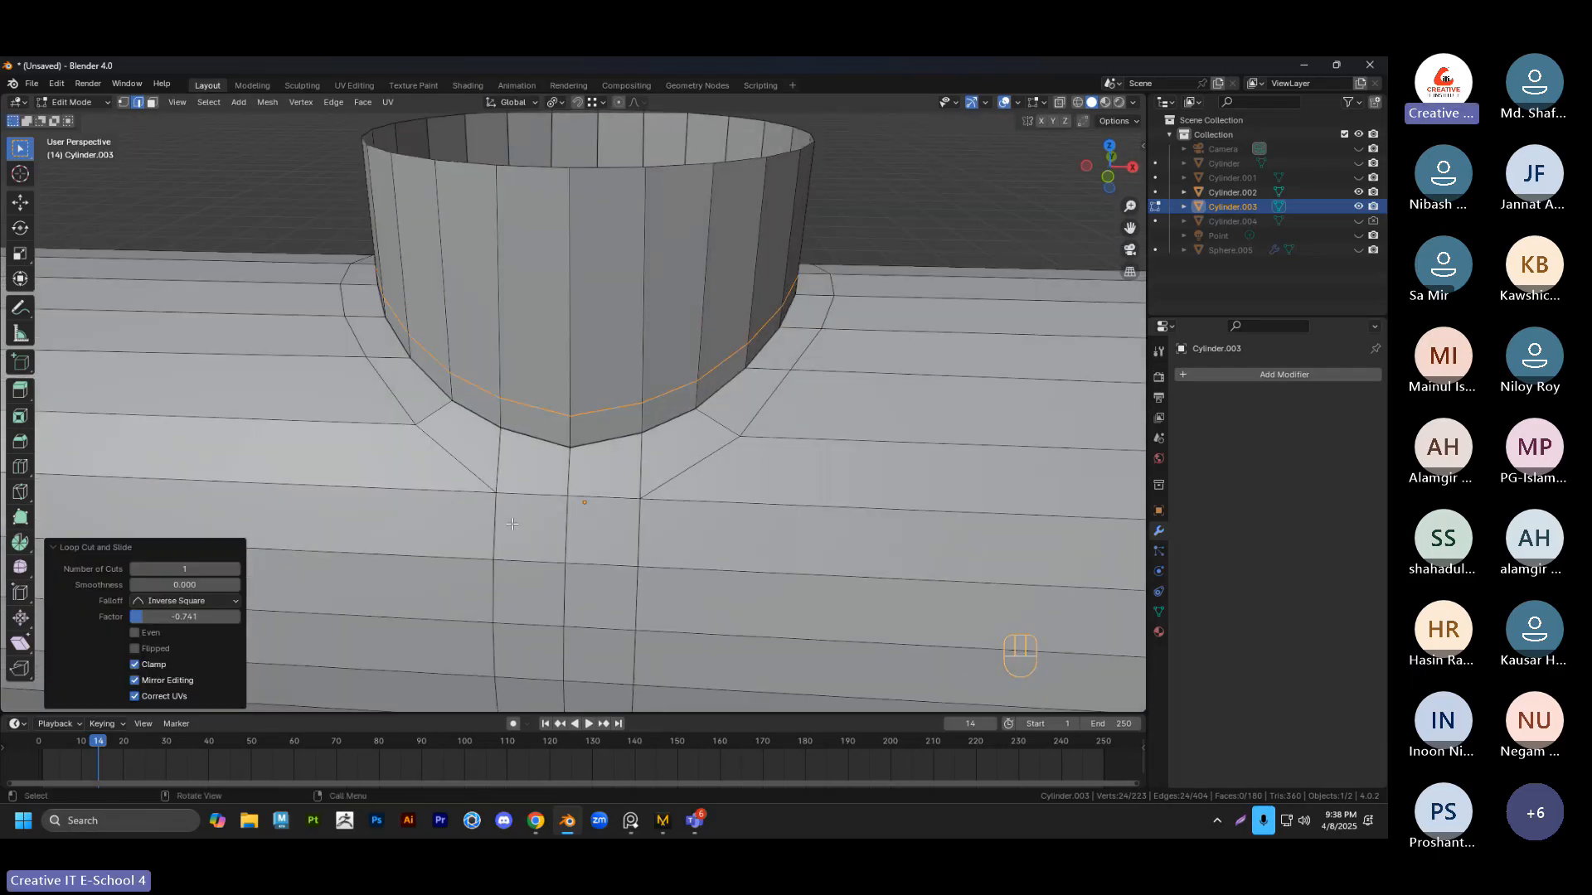
key("1")
left_click(496, 497)
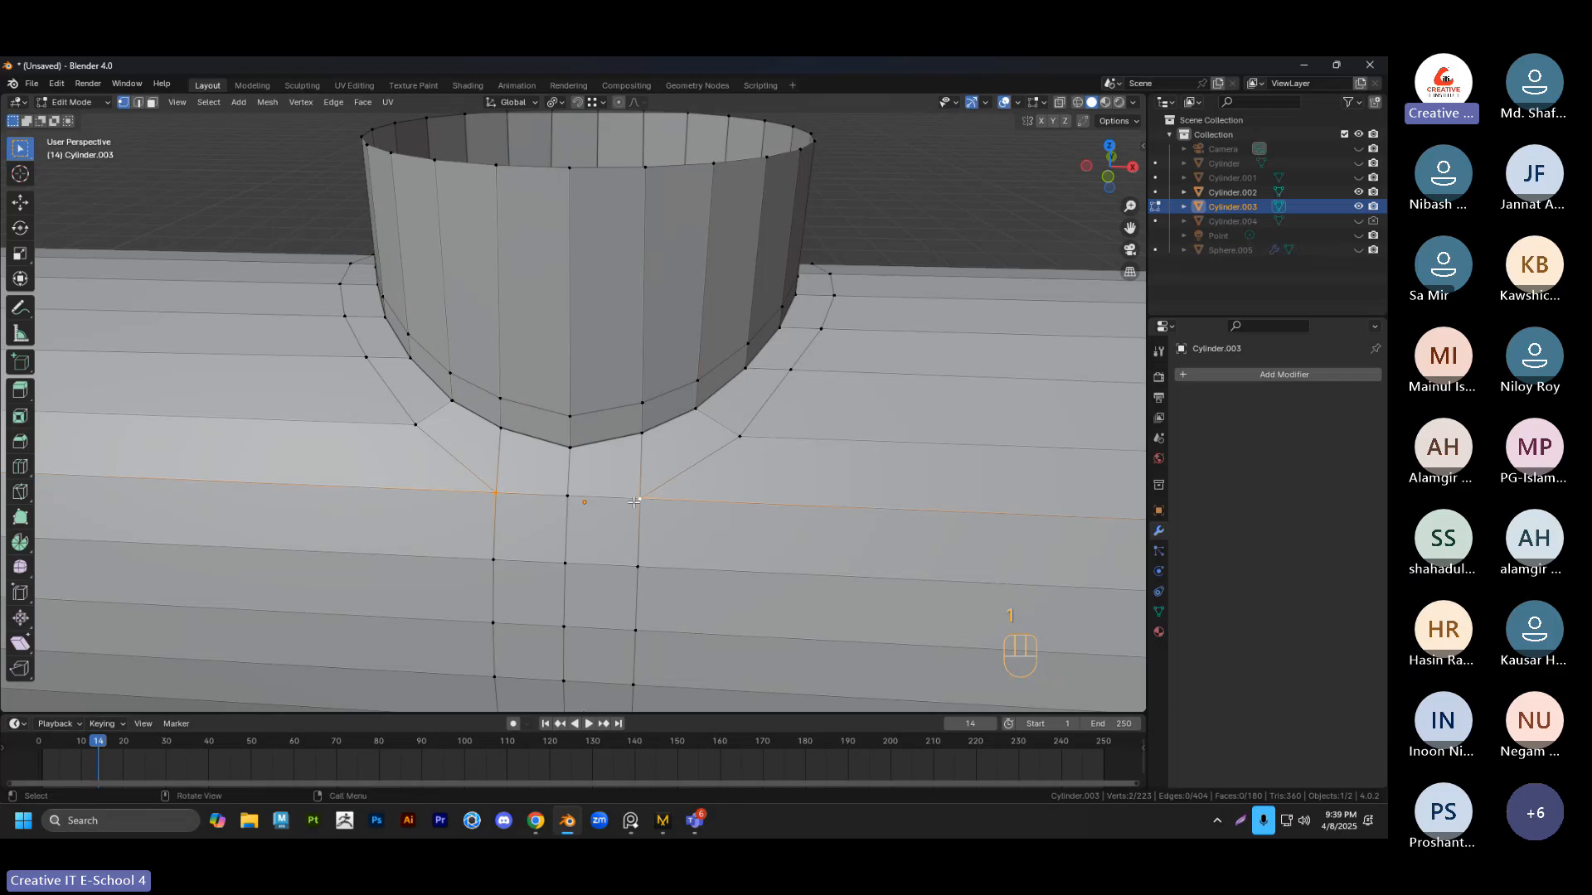
key("g")
key("g")
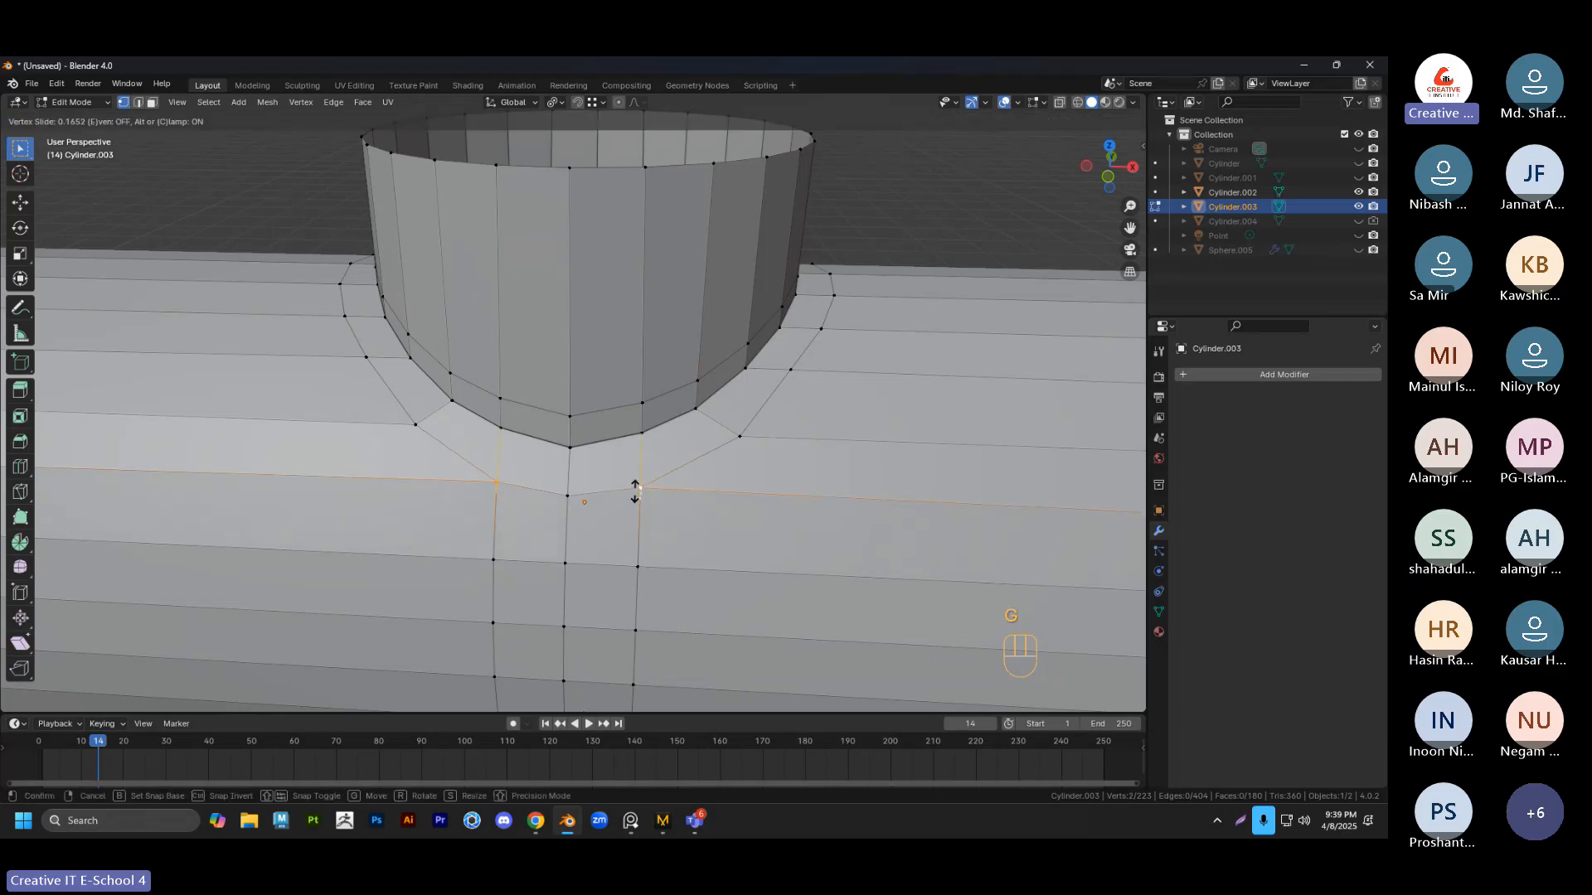
left_click(636, 491)
left_click(878, 278)
On the pipe's other side, slide the two matching junction vertices up toward the branch base, factor about 0.171
middle_click_drag(879, 277, 513, 498)
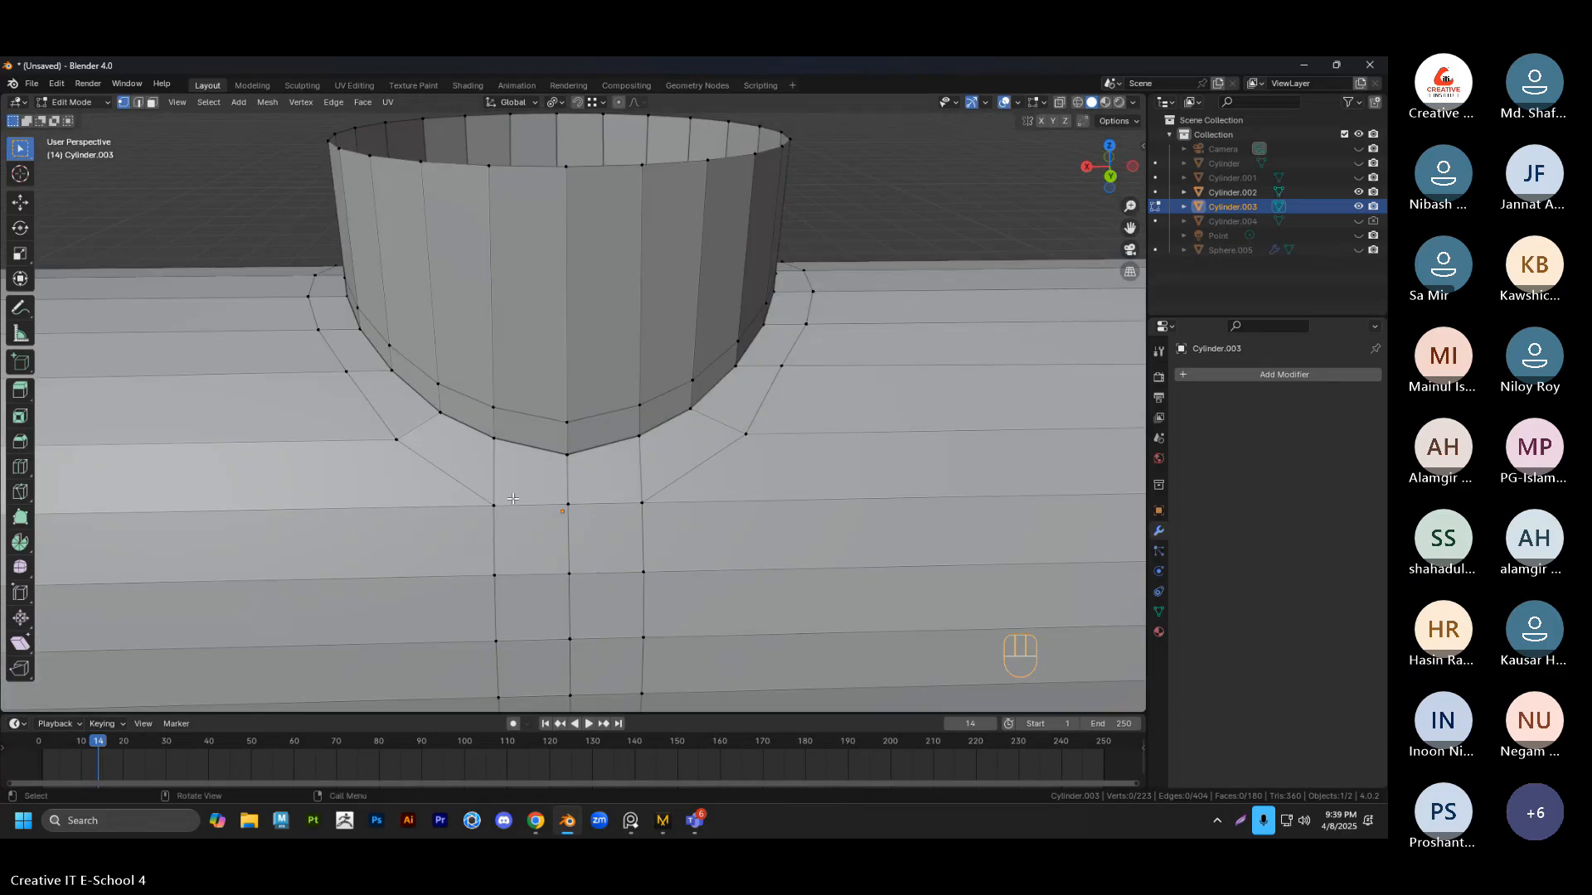
key("g")
key("g")
left_click(638, 490)
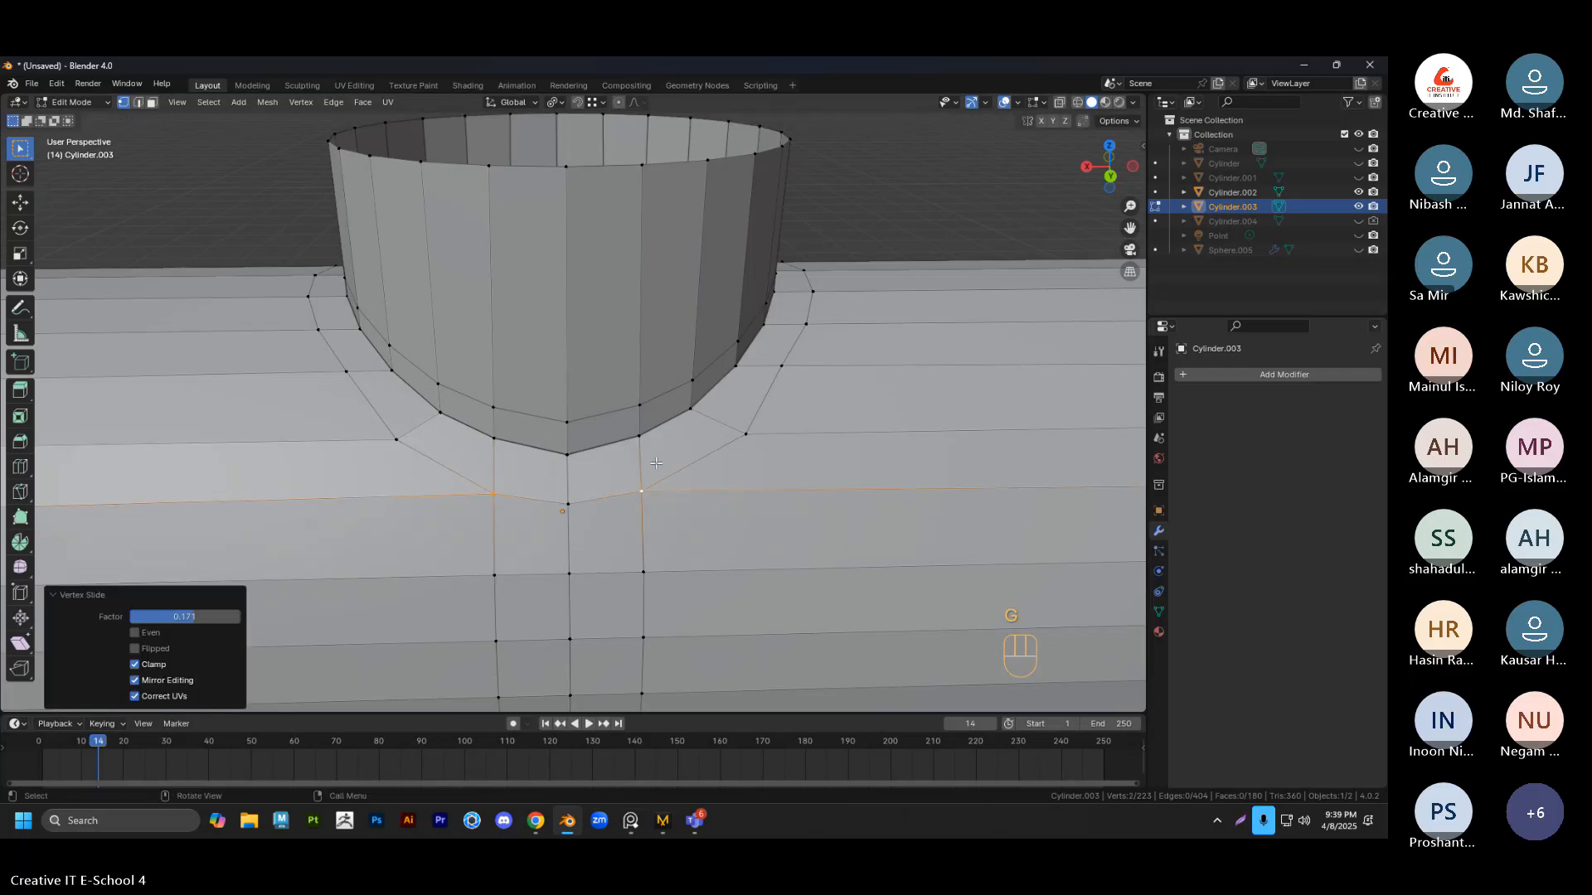
left_click(762, 374)
Shade the pipe smooth and add a Subdivision modifier at level 2, returning to Edit Mode
middle_click_drag(763, 374, 624, 398)
scroll(614, 417, "down", 2)
scroll(632, 402, "up", 5)
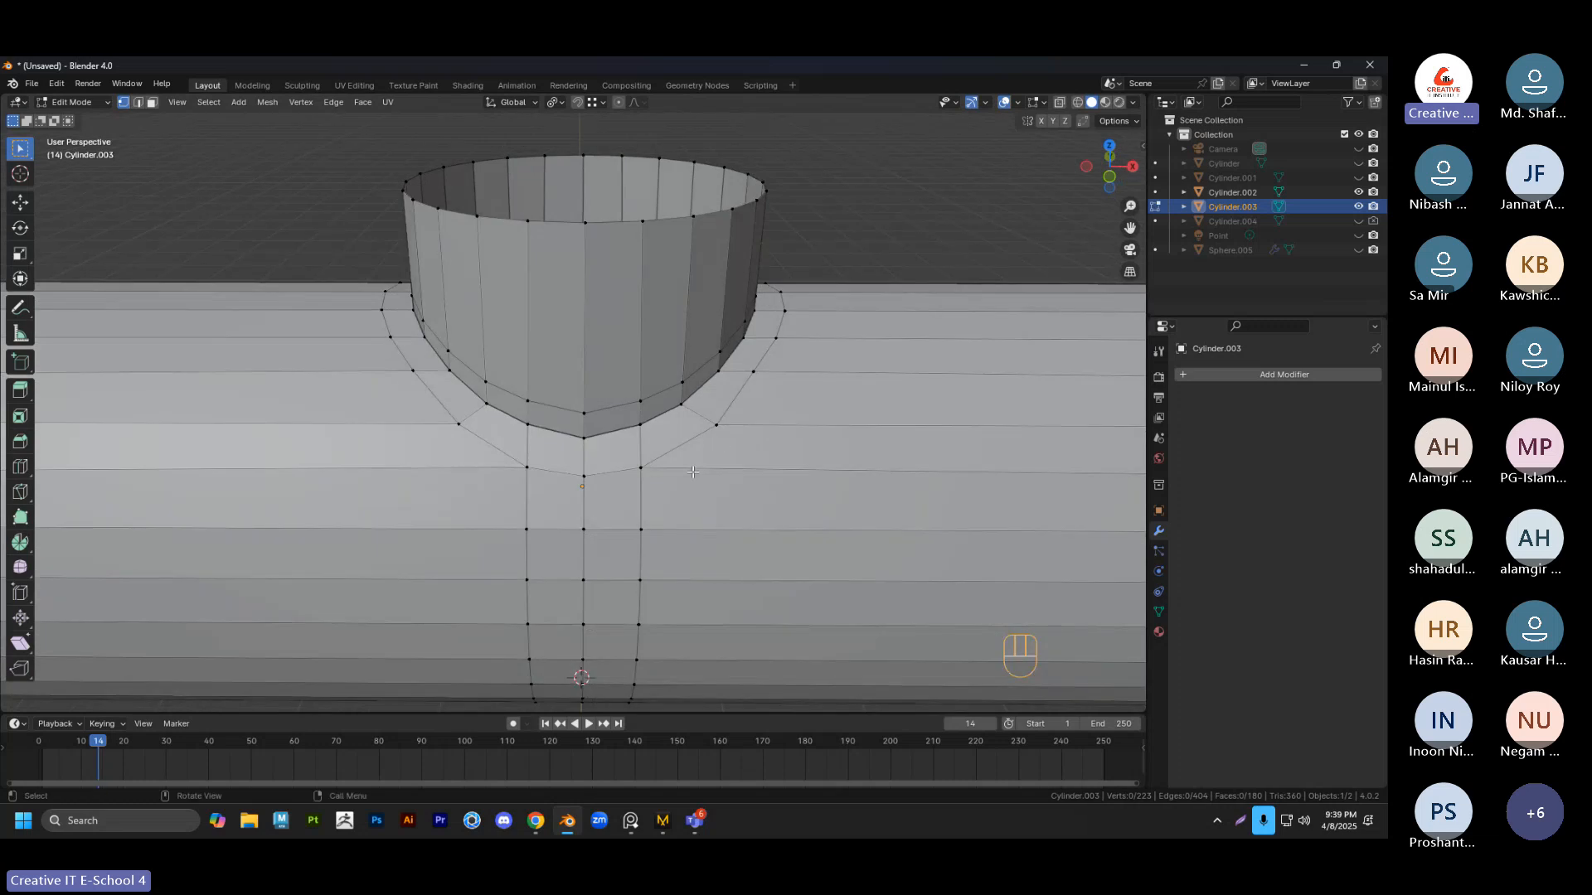
scroll(623, 398, "up", 1)
key("Tab")
right_click(623, 398)
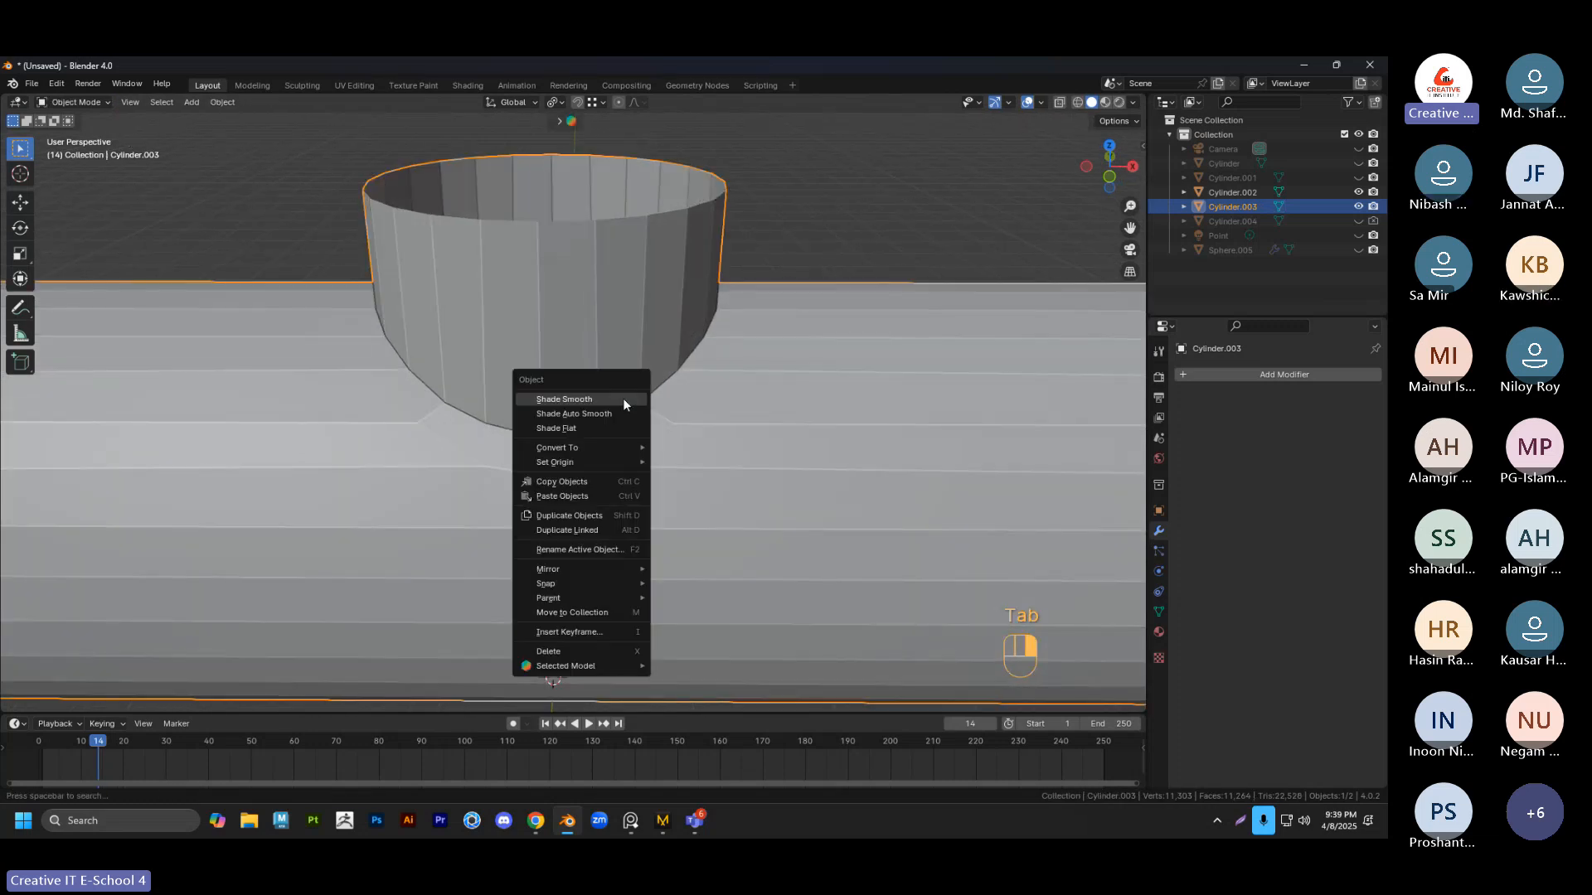
left_click(624, 398)
key("ctrl+2")
middle_click_drag(653, 337, 770, 434)
key("Tab")
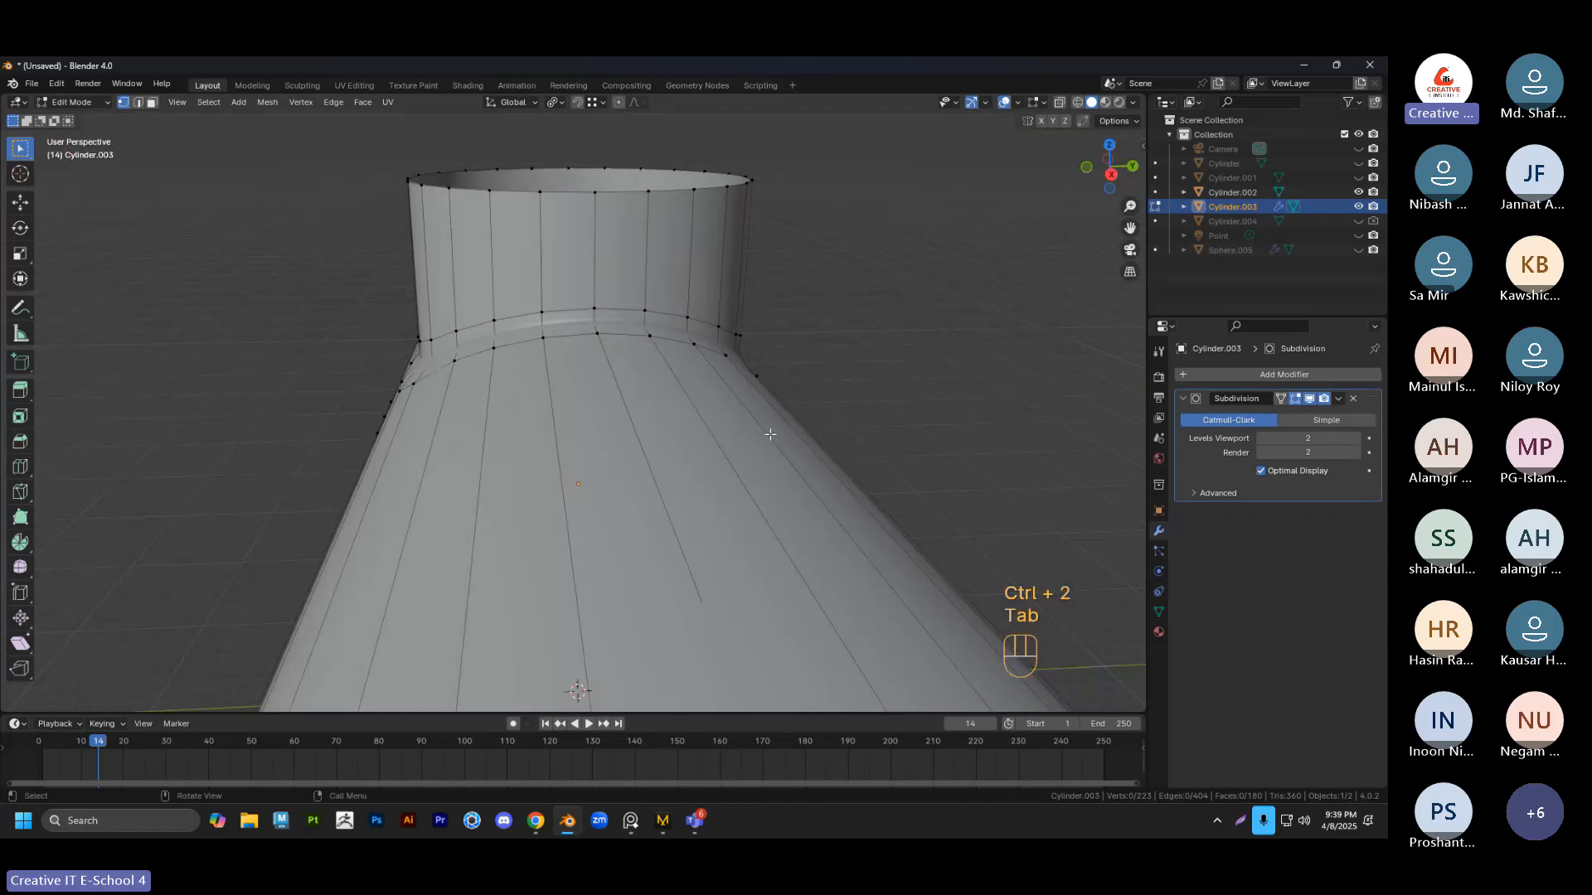
Turn on the Subdivision modifier's on-cage display and inspect the pipe junction from several sides
left_click(1281, 400)
middle_click_drag(1020, 257, 714, 478)
scroll(845, 277, "down", 3)
key("Tab")
middle_click_drag(620, 465, 720, 459)
key("Tab")
key("Tab")
key("Tab")
middle_click_drag(371, 443, 475, 461)
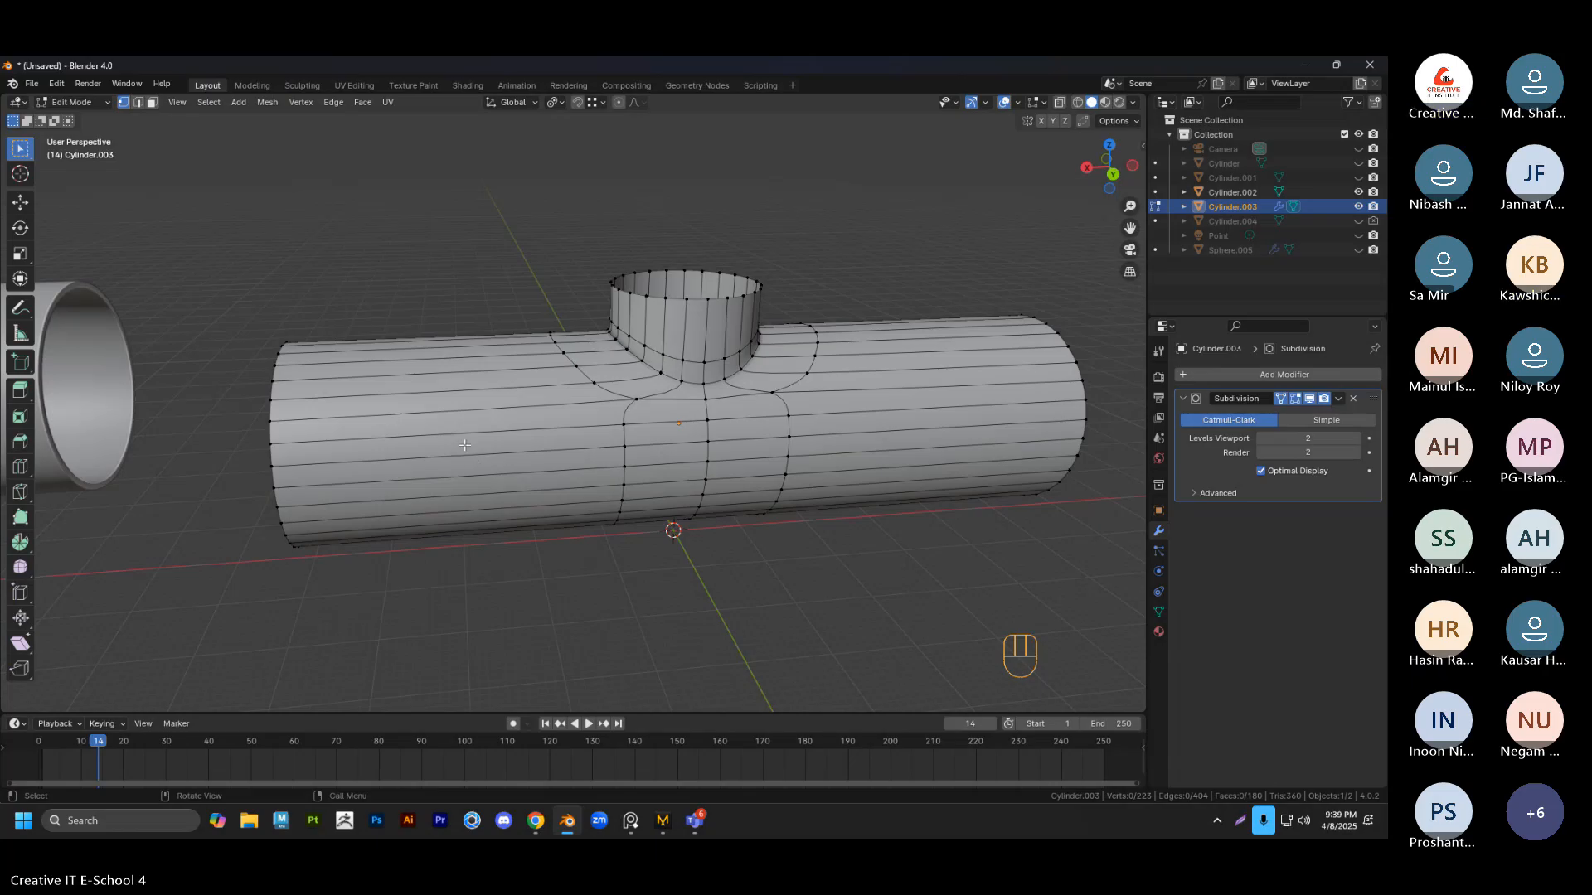
middle_click_drag(514, 459, 530, 502)
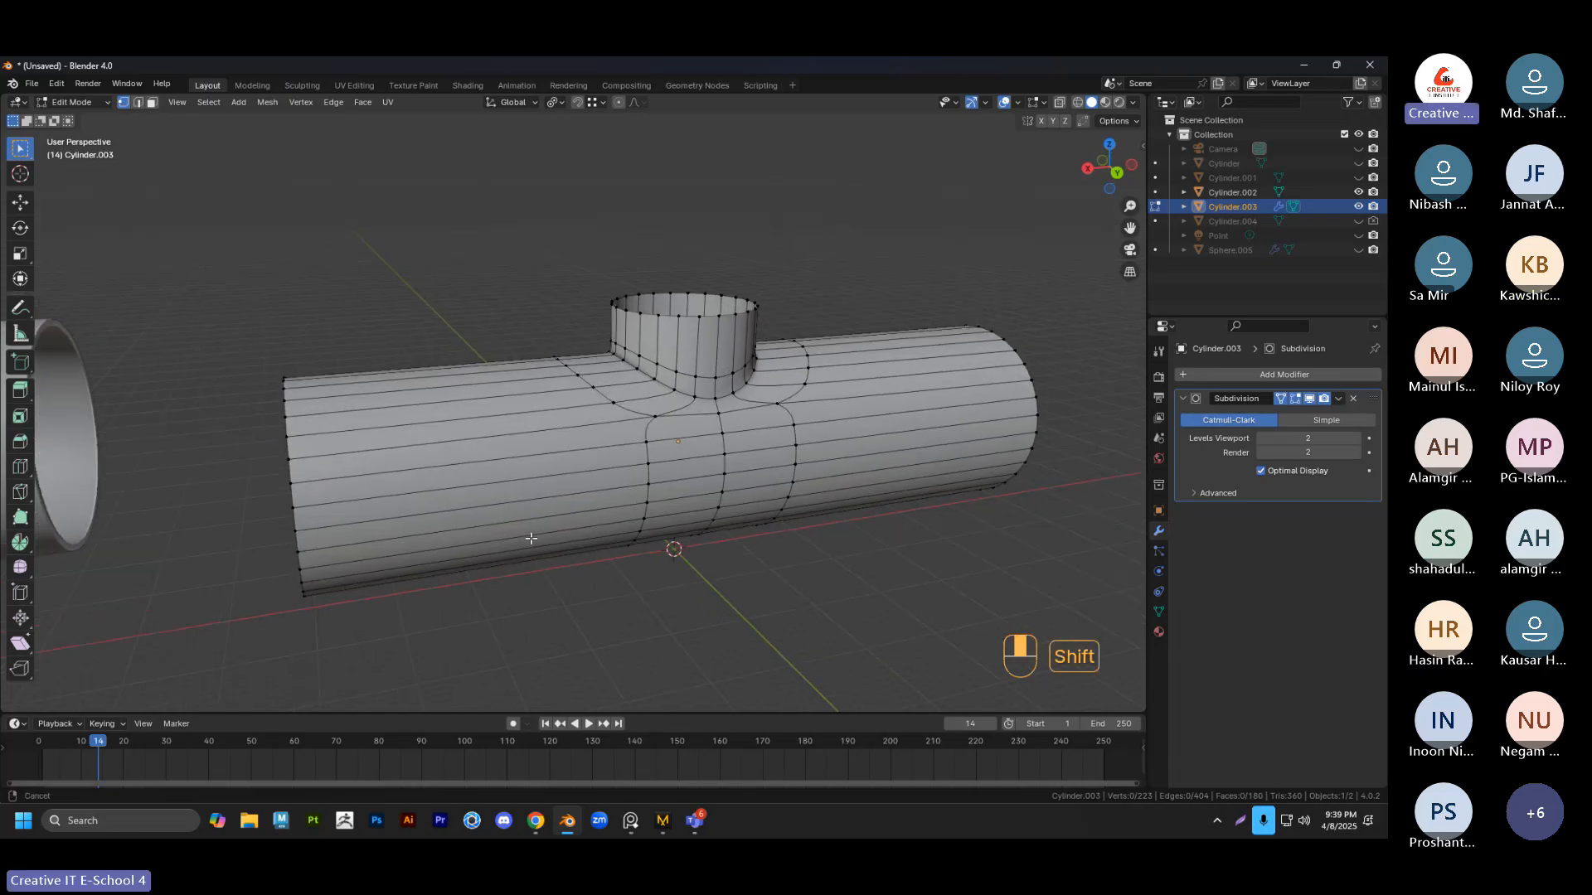
scroll(530, 502, "up", 3)
Try adding a single centred loop cut around the pipe section beside the branch
key("ctrl+r")
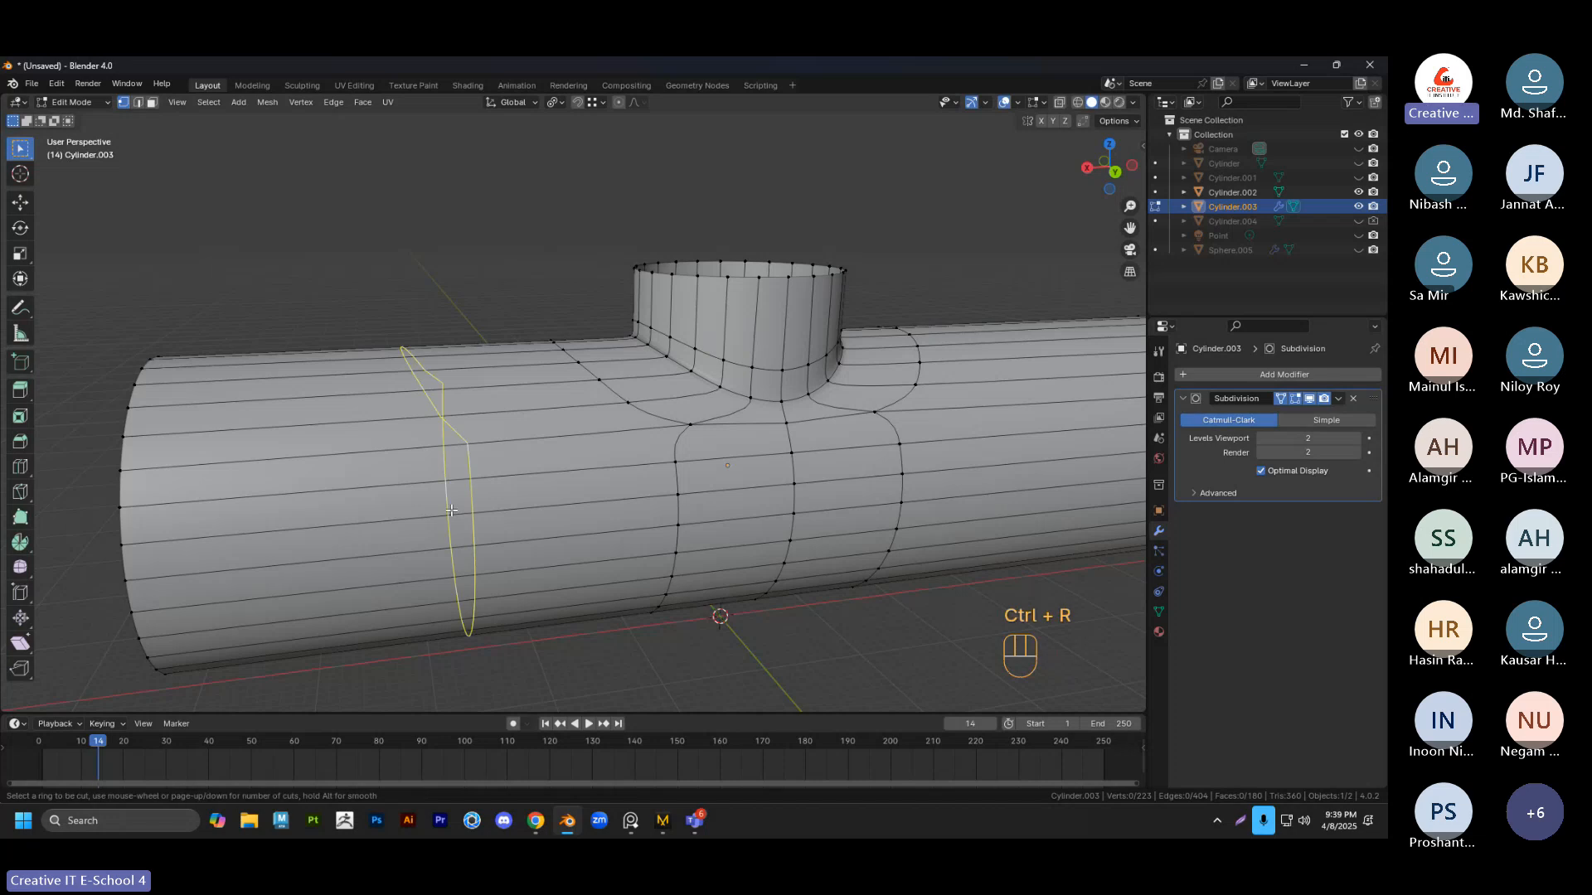
double_click(452, 510)
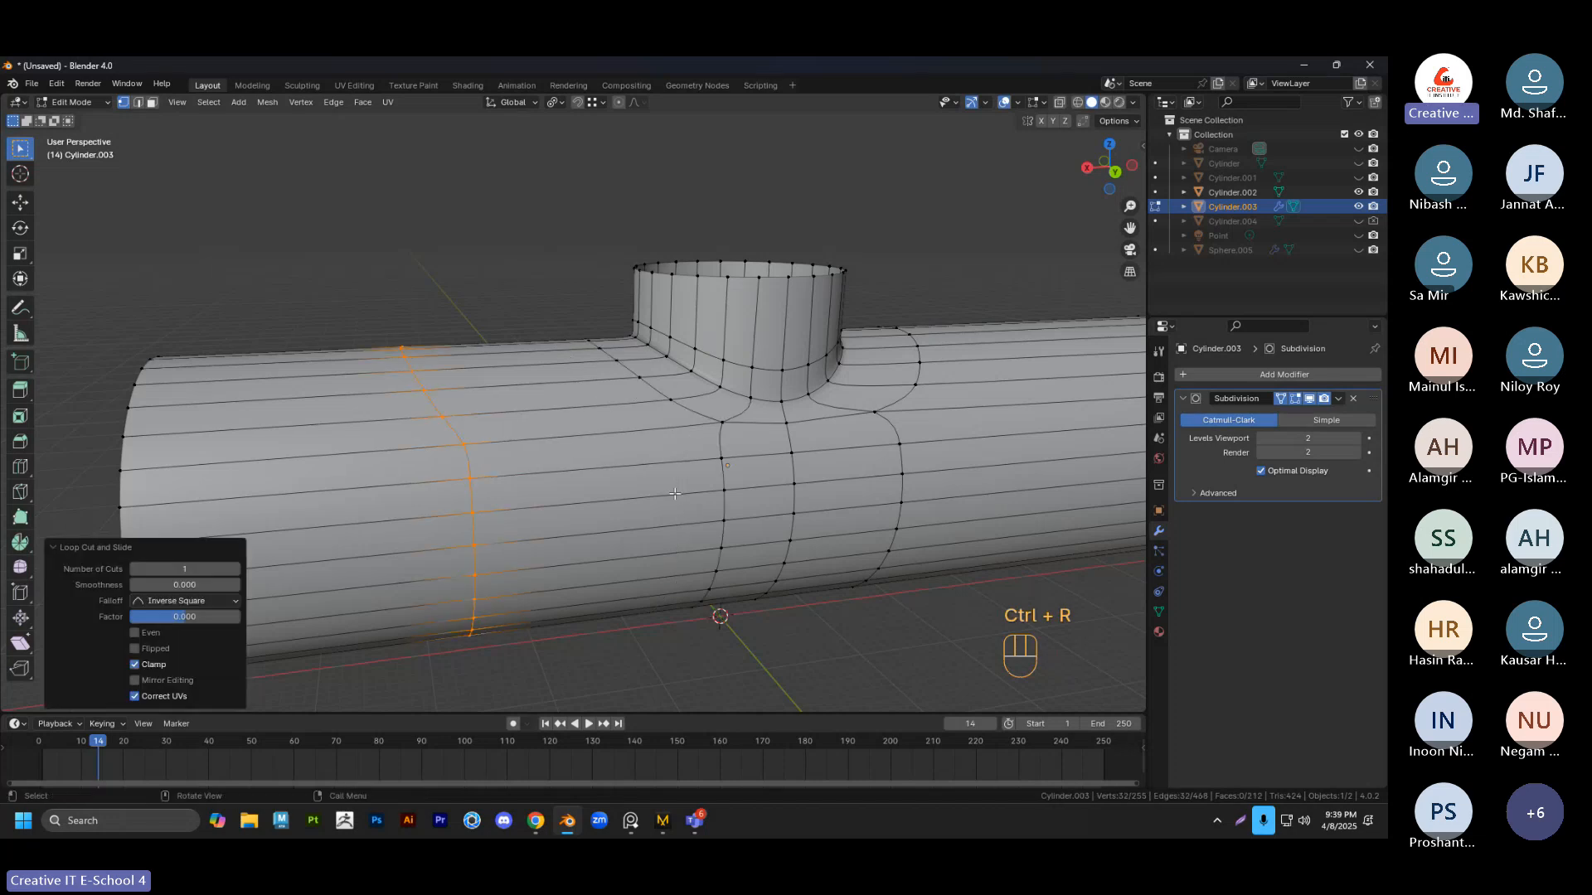
scroll(539, 509, "down", 2)
middle_click_drag(628, 507, 583, 508)
key("ctrl+z")
key("ctrl+z")
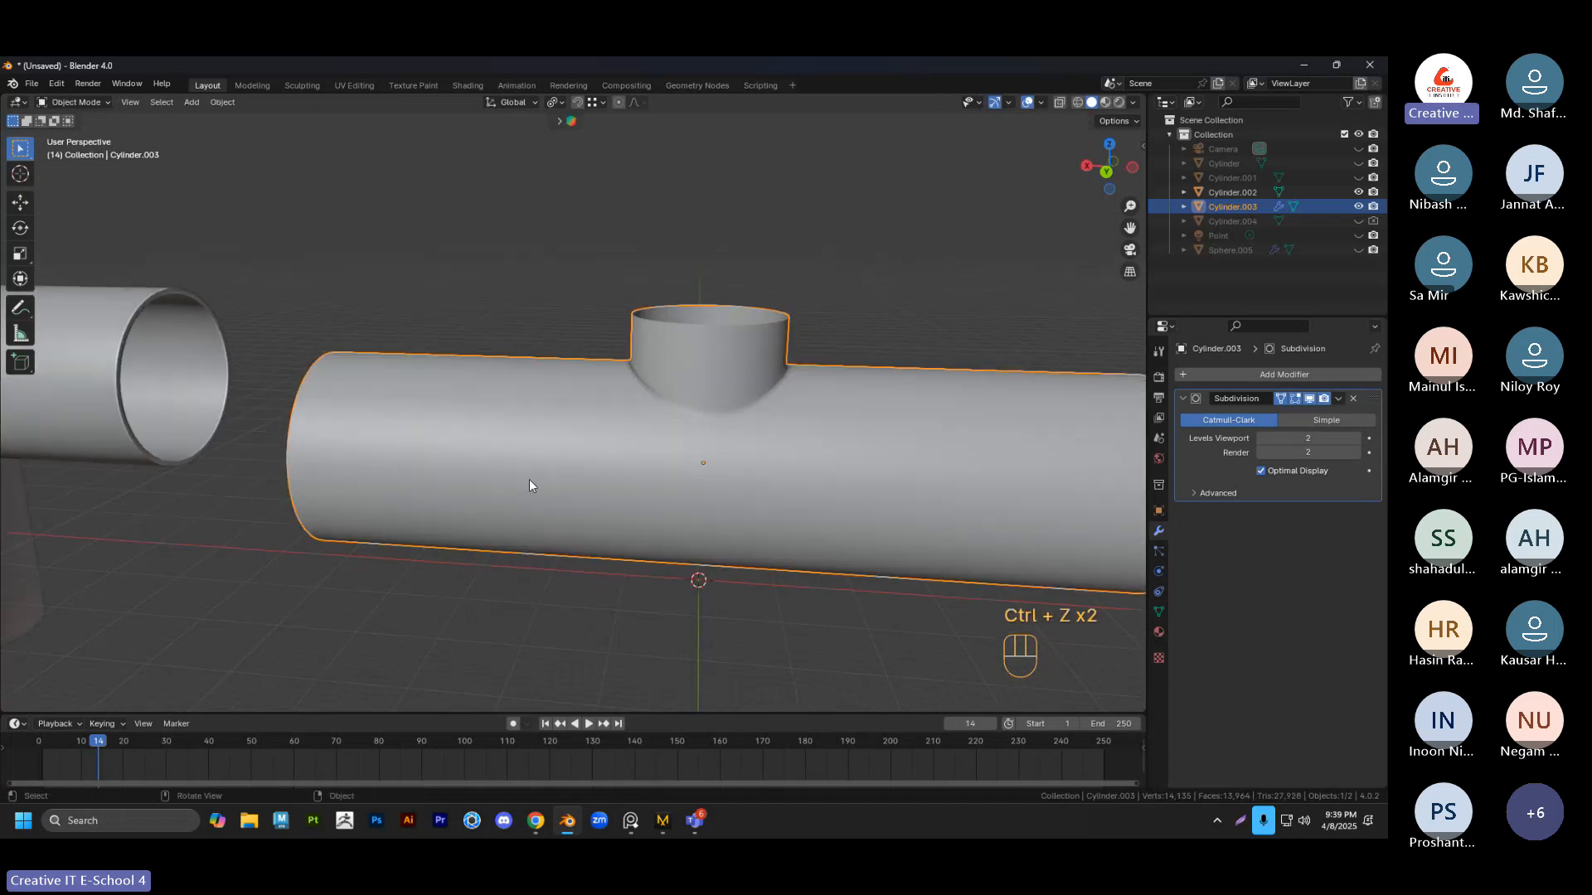
In Edit Mode, turn off the modifier's on-cage display and add five unslid loop cuts to the pipe section left of the branch
key("Tab")
left_click(1278, 398)
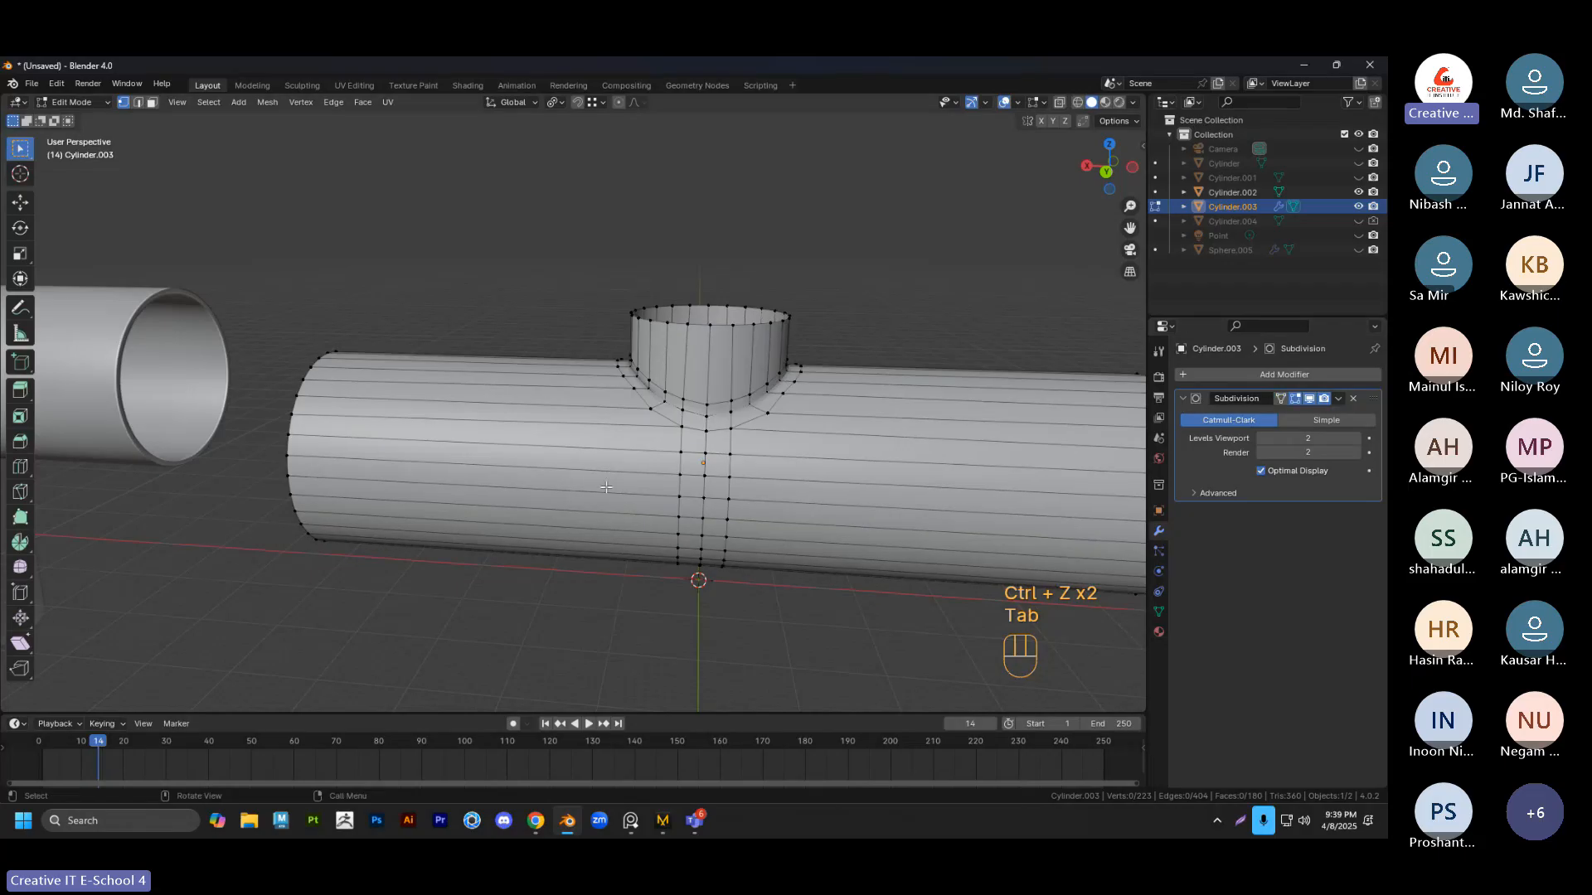
key("ctrl+r")
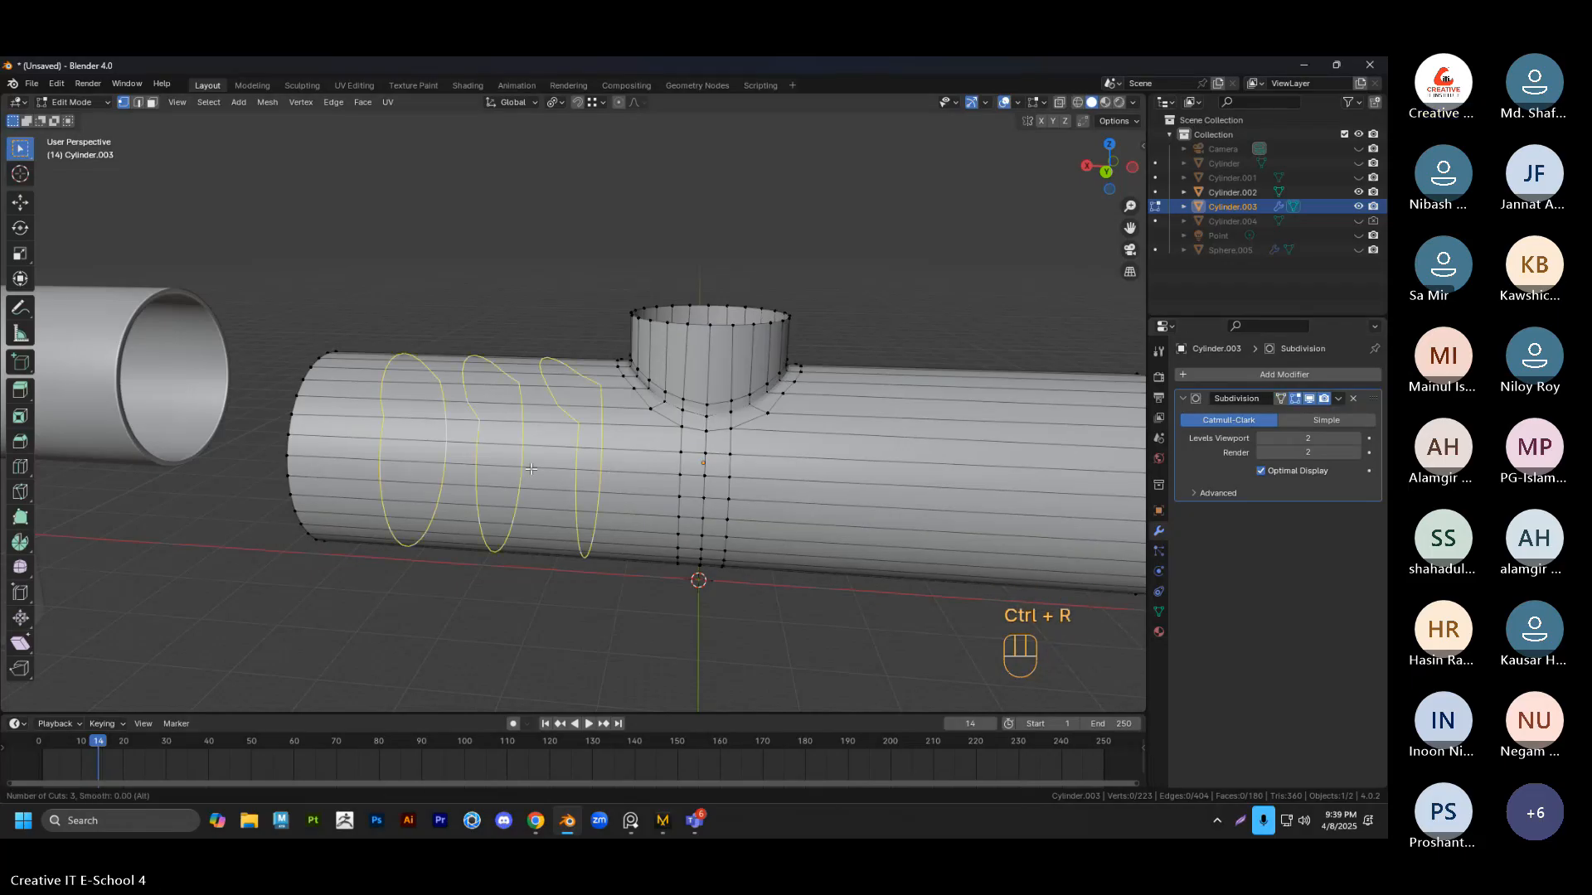
scroll(531, 468, "up", 2)
left_click(530, 468)
right_click(531, 469)
Add six unslid loop cuts to the pipe section right of the branch, clear the selection and check the smoothed result
scroll(785, 466, "down", 2)
middle_click_drag(784, 466, 688, 458, "shift")
key("ctrl+r")
scroll(687, 458, "up", 1)
scroll(687, 458, "up", 4)
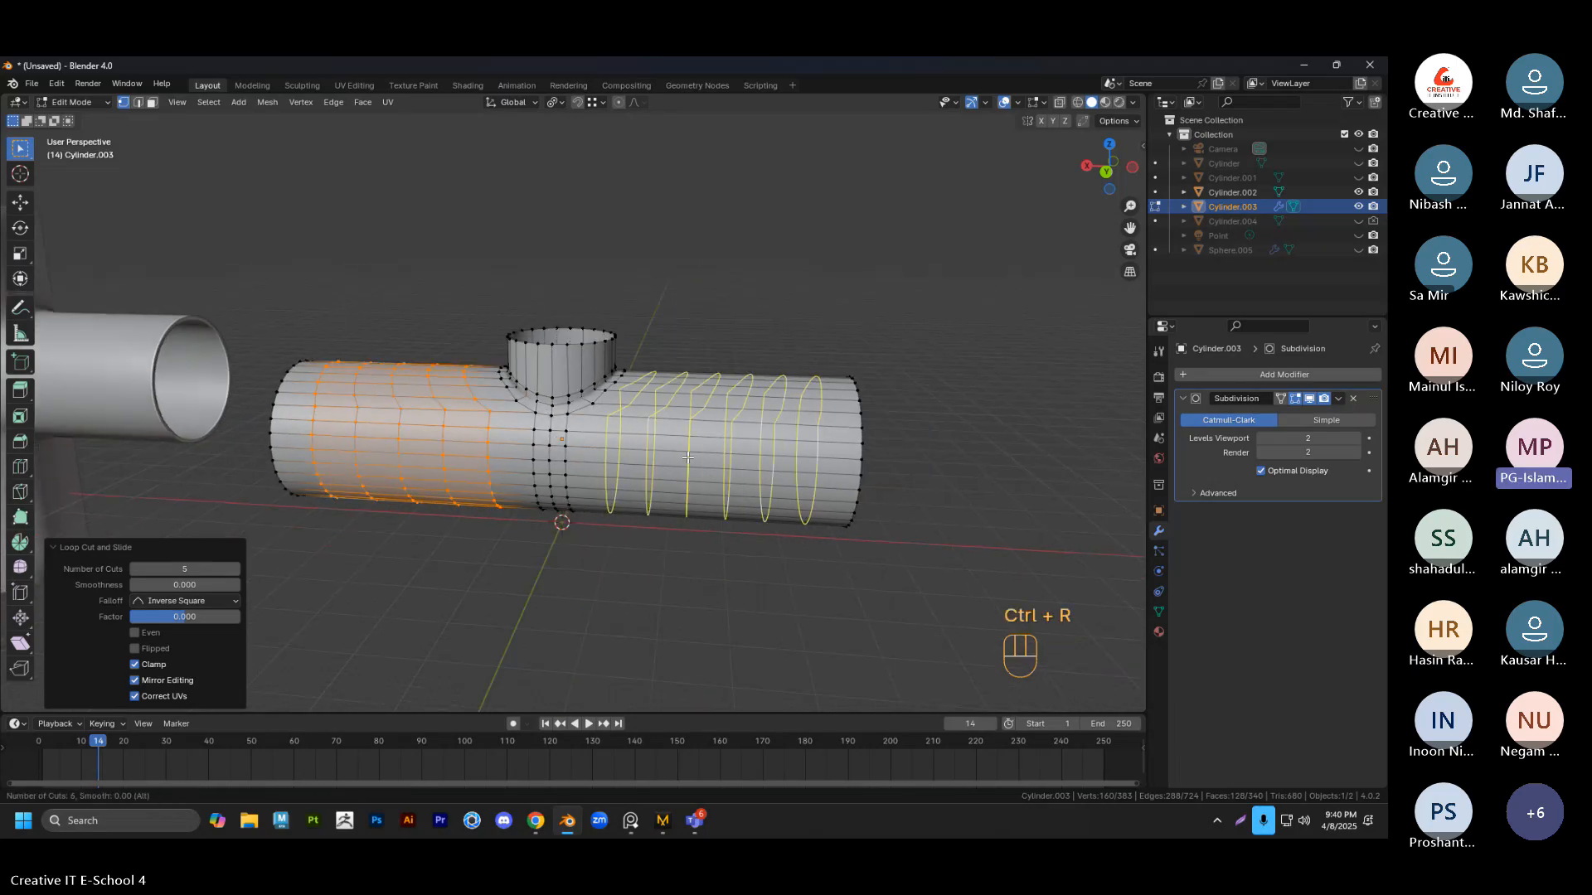
left_click(688, 458)
right_click(687, 457)
left_click(686, 253)
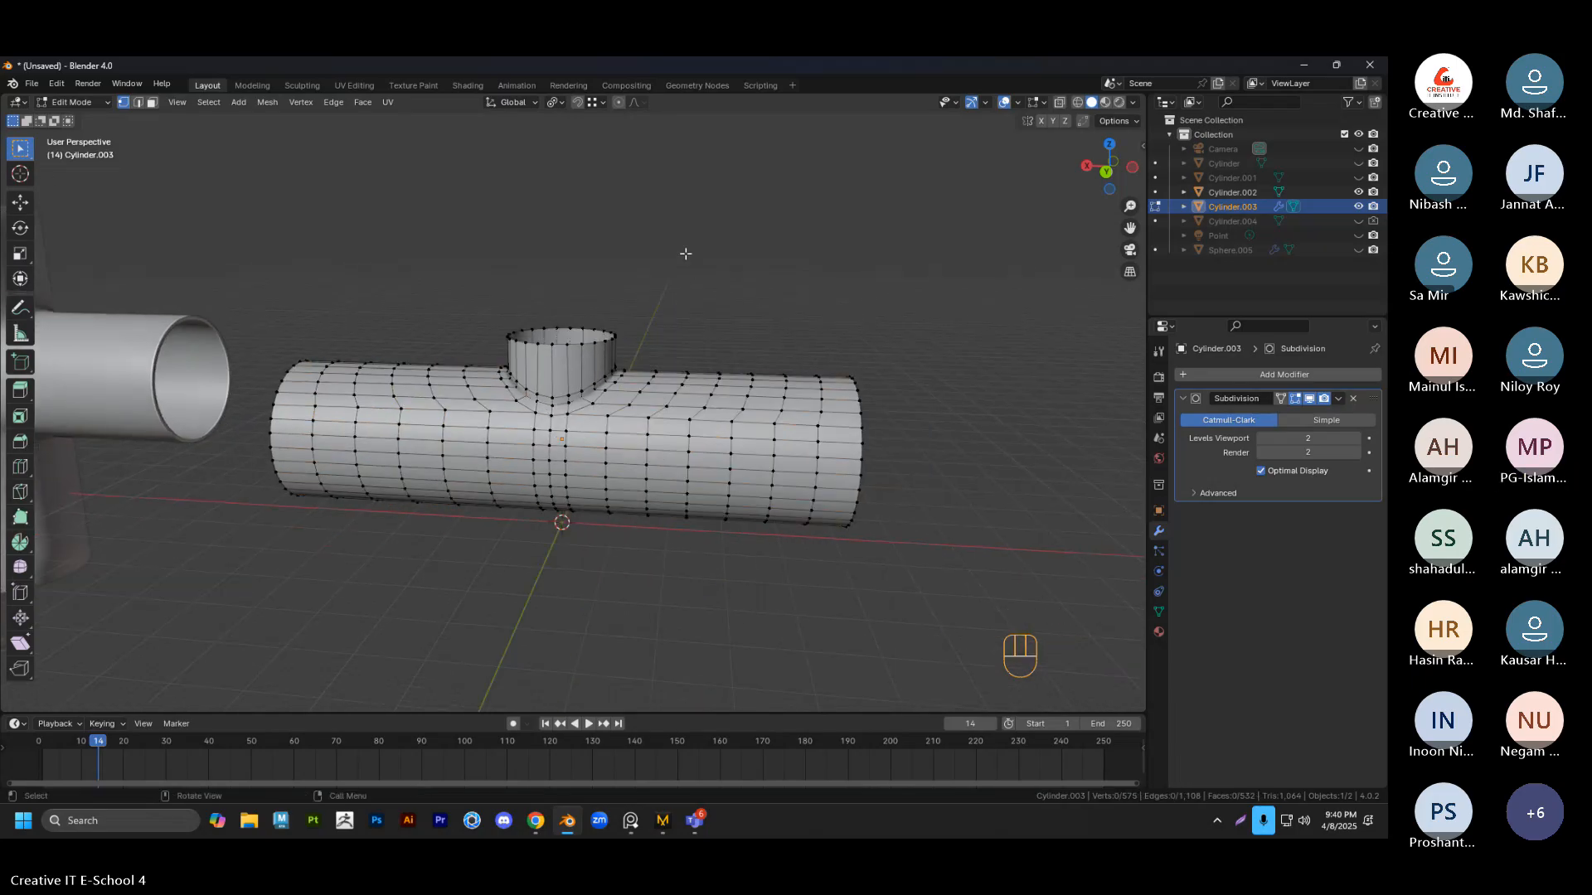
scroll(587, 514, "up", 1)
middle_click_drag(572, 533, 638, 476)
key("Tab")
key("Tab")
scroll(567, 508, "up", 2)
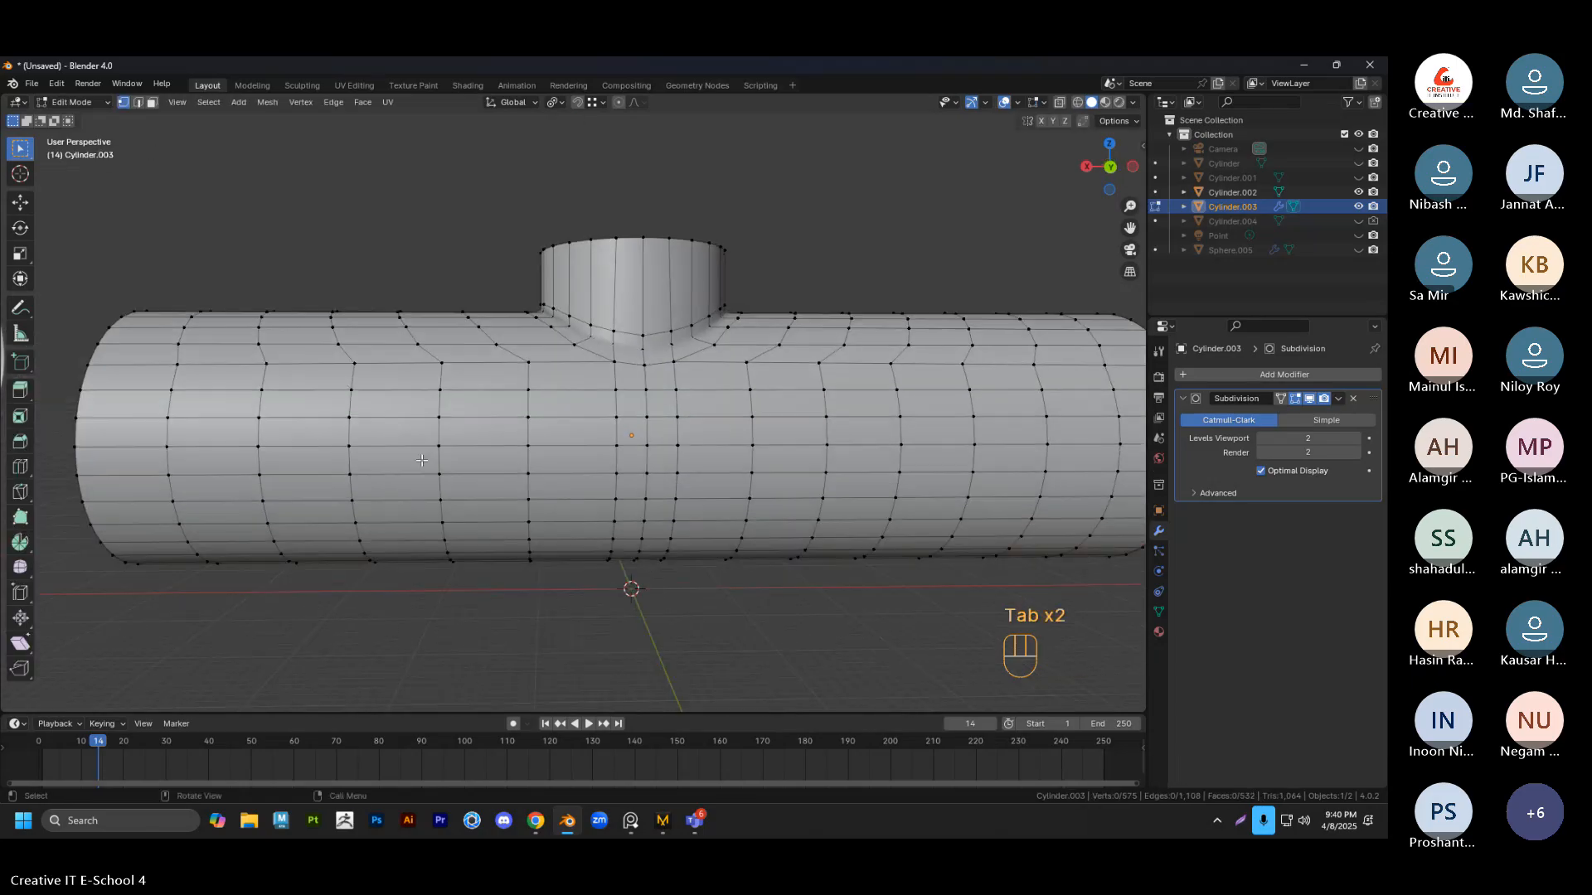
In face selection, select a one-column strip of faces running under the pipe from front to back, left of the branch
key("3")
left_click(394, 411)
middle_click_drag(424, 481, 739, 517)
scroll(478, 471, "down", 2)
left_click(520, 412, "shift")
left_click(521, 386, "ctrl+shift")
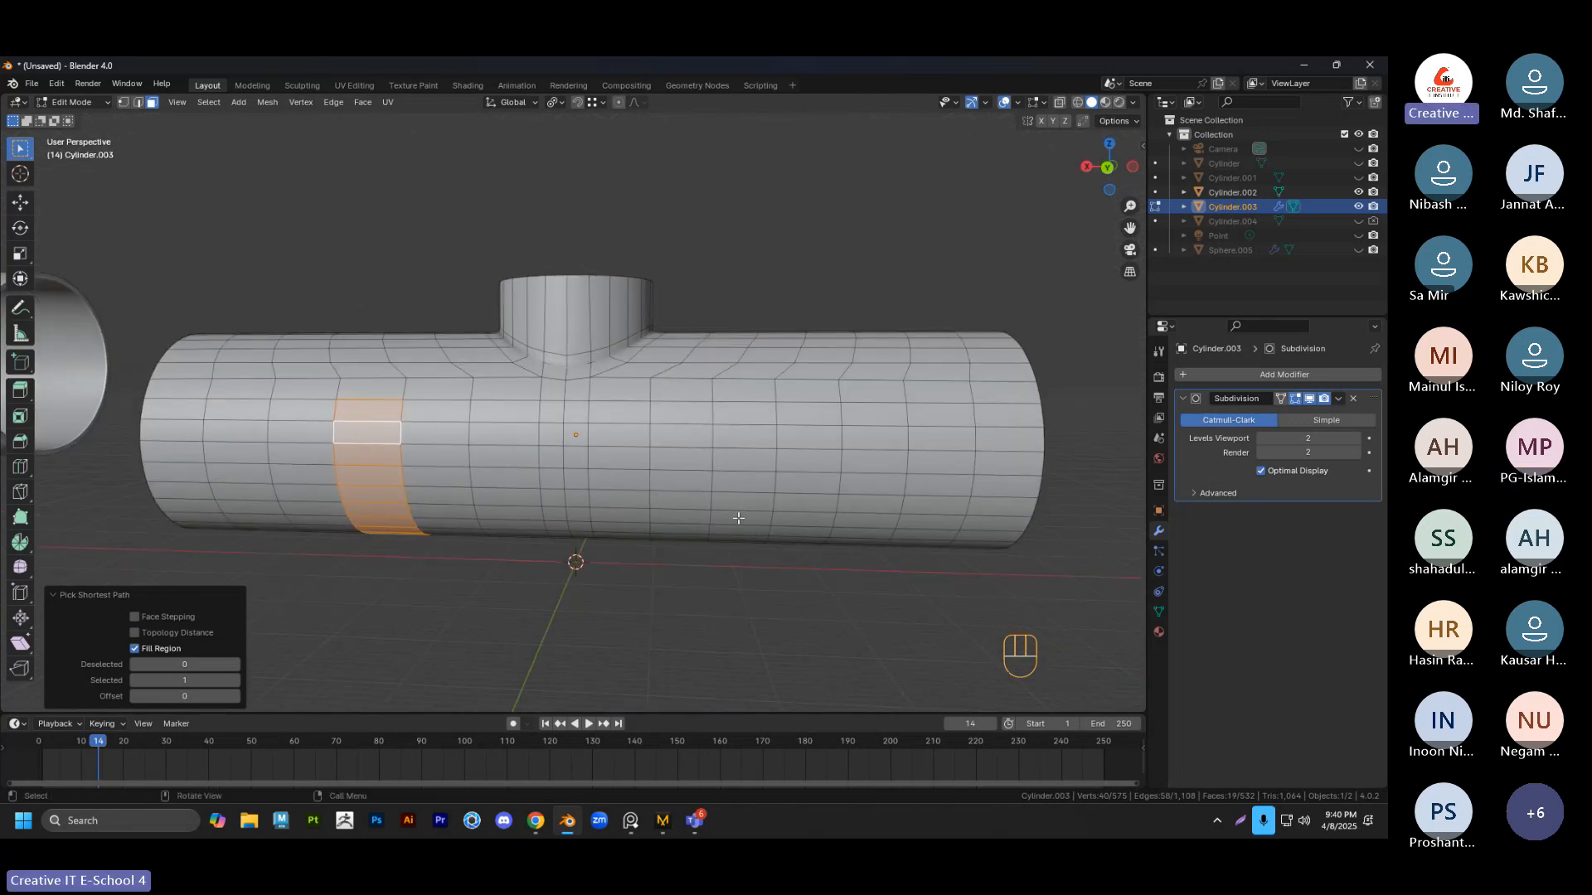
Add the matching strip of faces running under the pipe on the other side of the branch to the selection
left_click(744, 413, "shift")
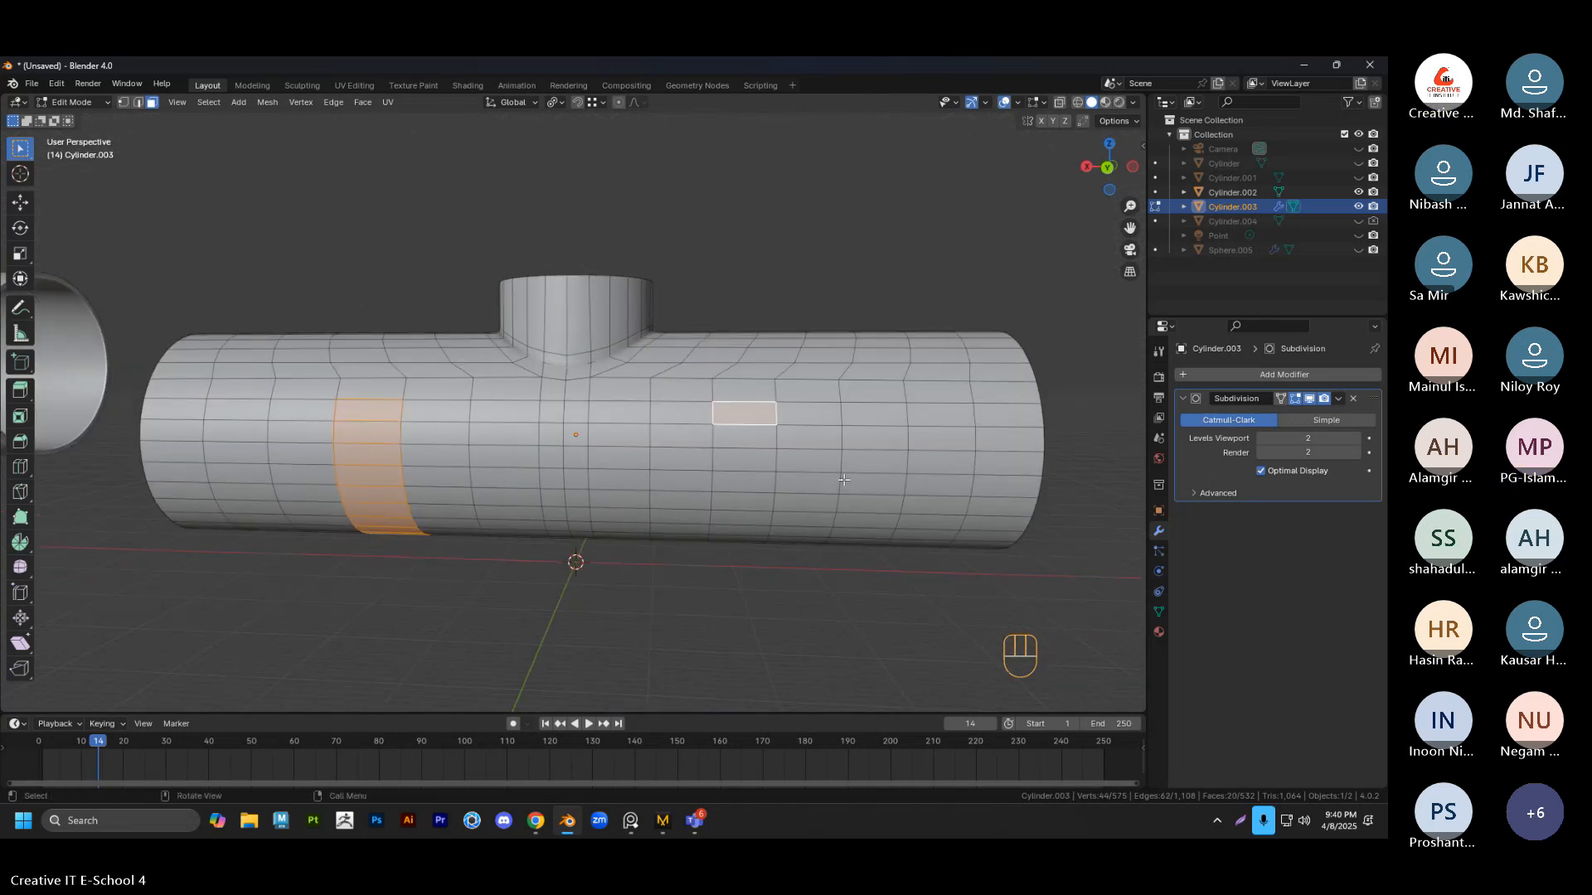
middle_click_drag(843, 480, 353, 418)
left_click(452, 435, "shift")
left_click(477, 465, "ctrl+shift")
left_click(665, 353, "ctrl+shift")
middle_click_drag(667, 469, 661, 490)
scroll(661, 490, "up", 2)
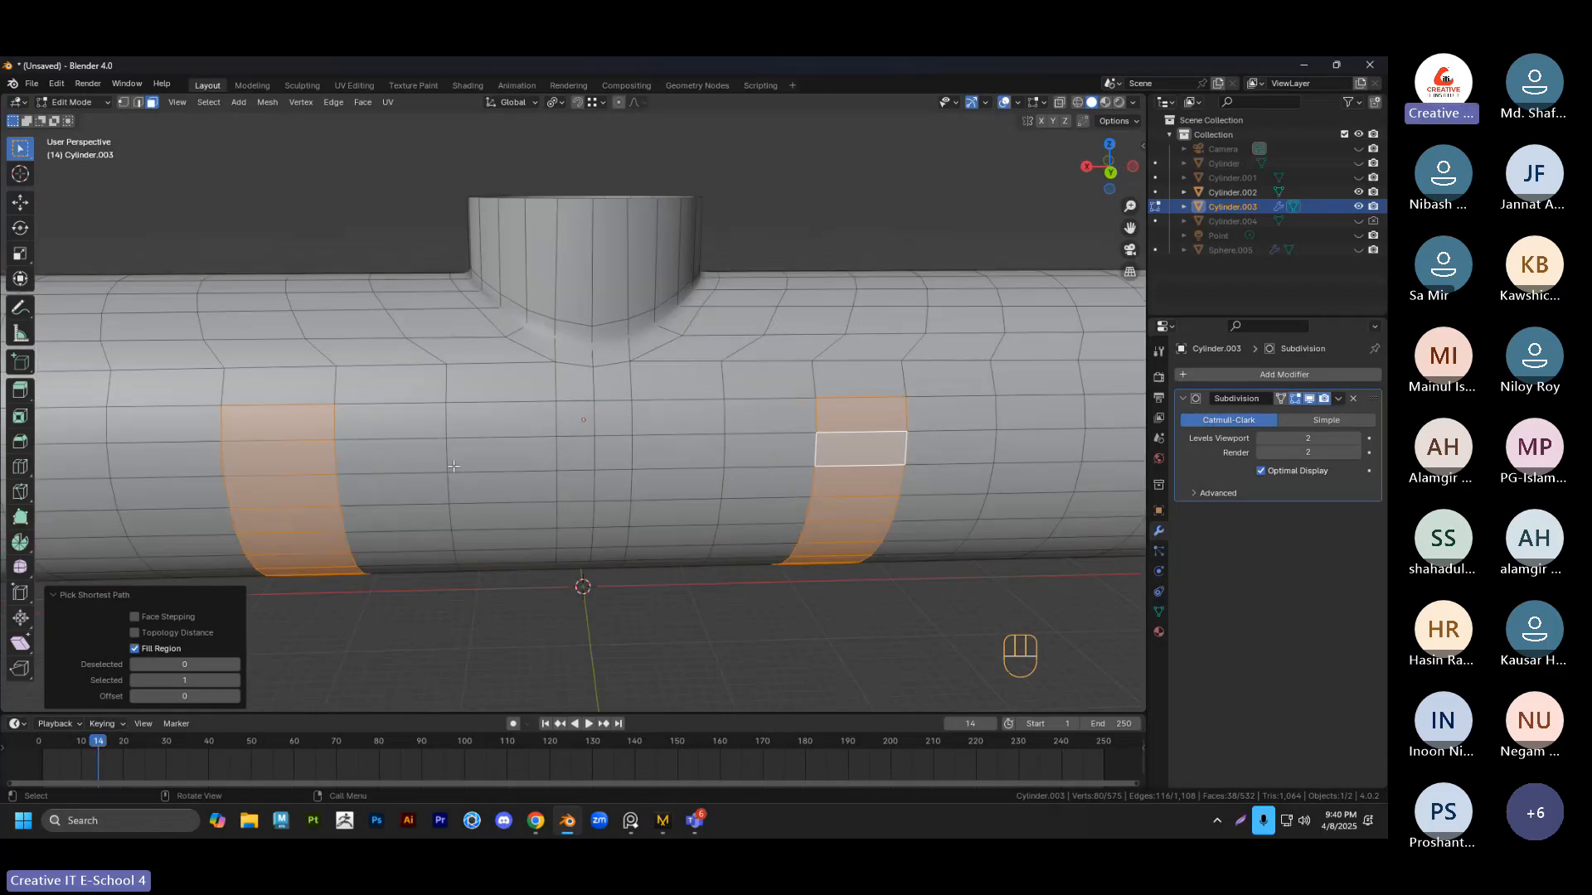
middle_click_drag(446, 458, 471, 449)
middle_click_drag(630, 470, 651, 448, "shift")
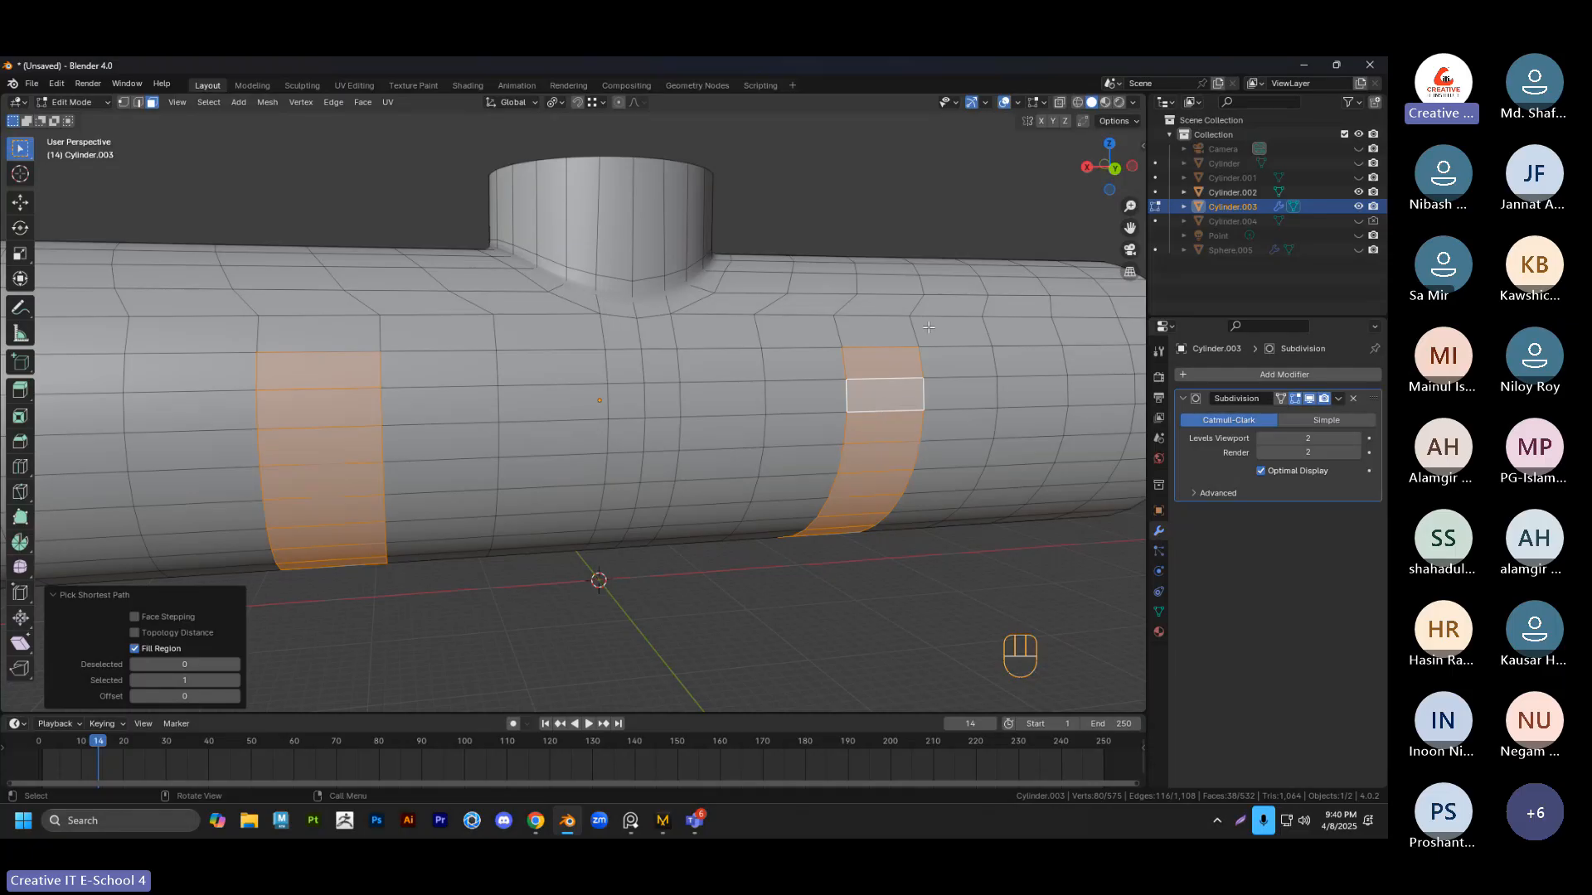
key("i")
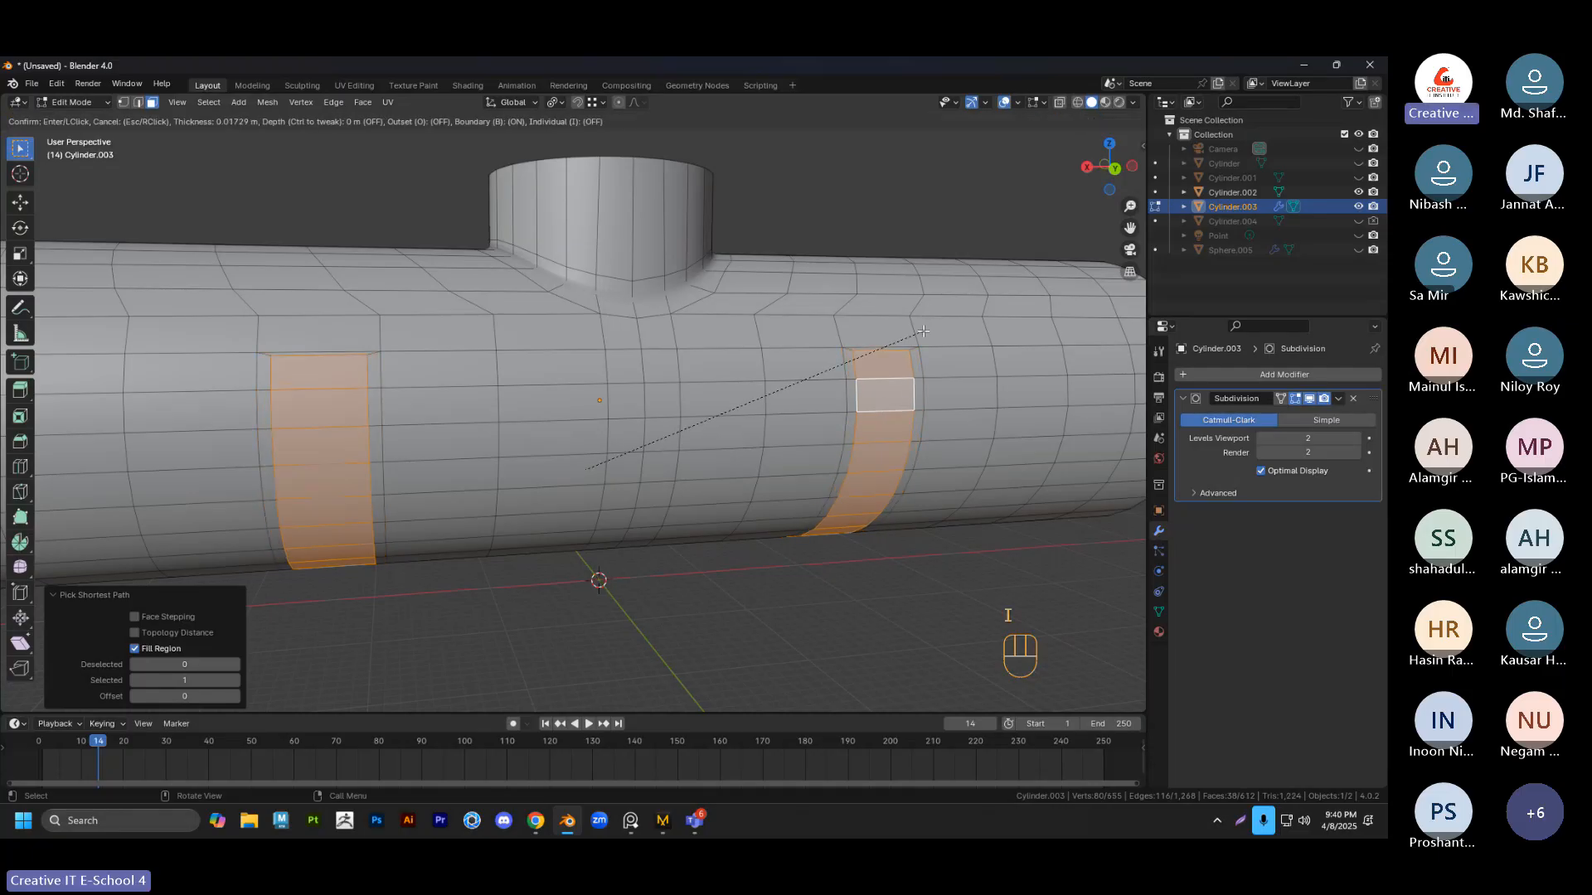
left_click(923, 332)
Apply all transforms to the pipe, and inset both selected face strips by about 0.616 m
key("Tab")
key("ctrl+a")
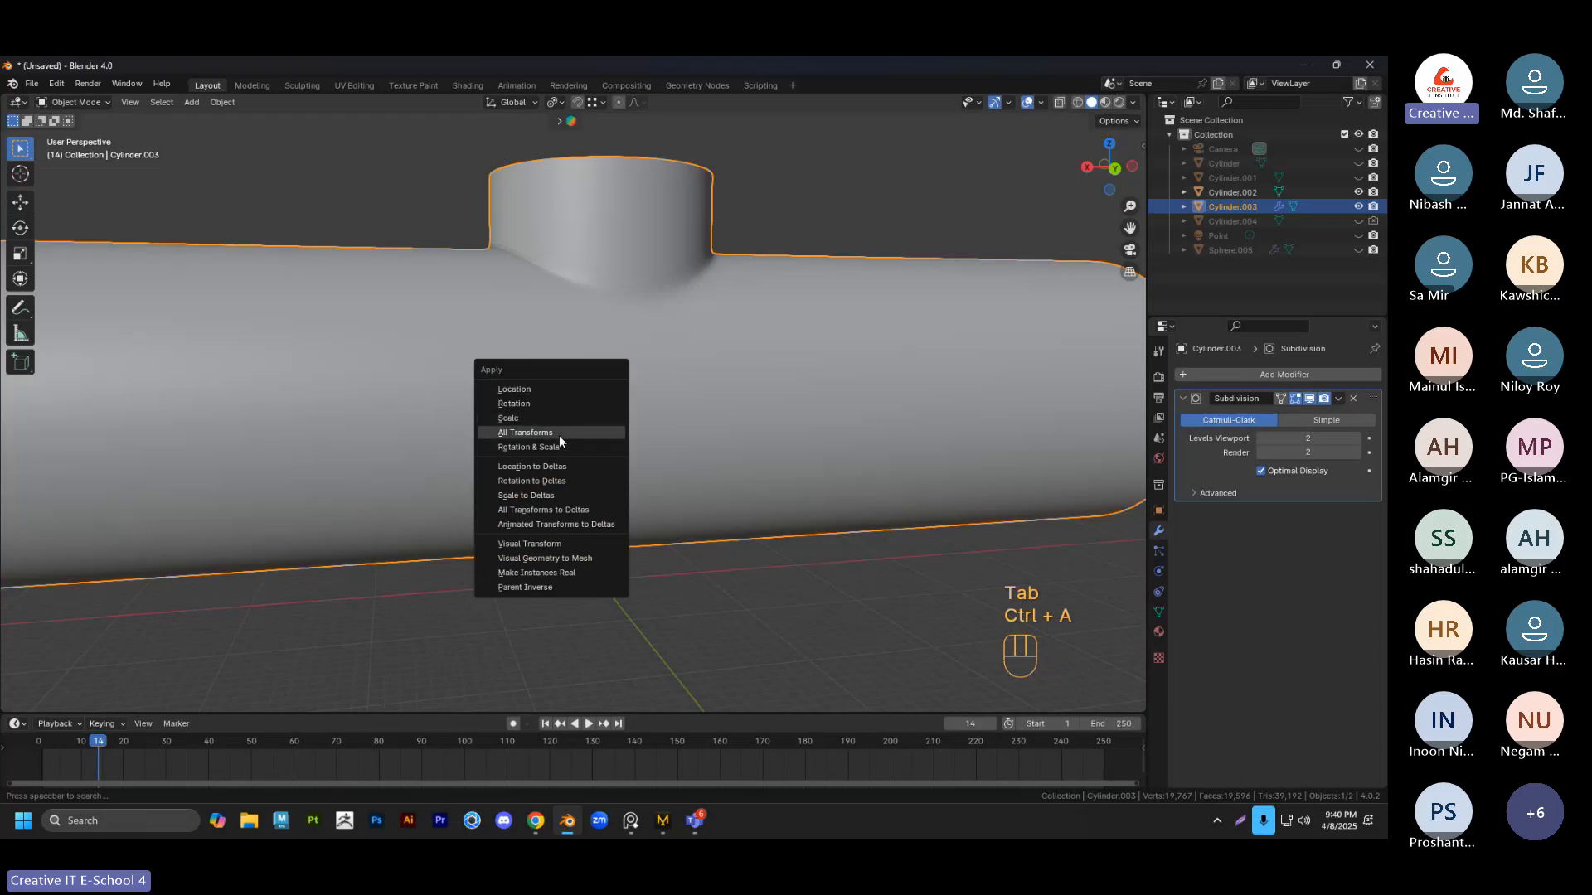
left_click(524, 432)
key("Tab")
key("i")
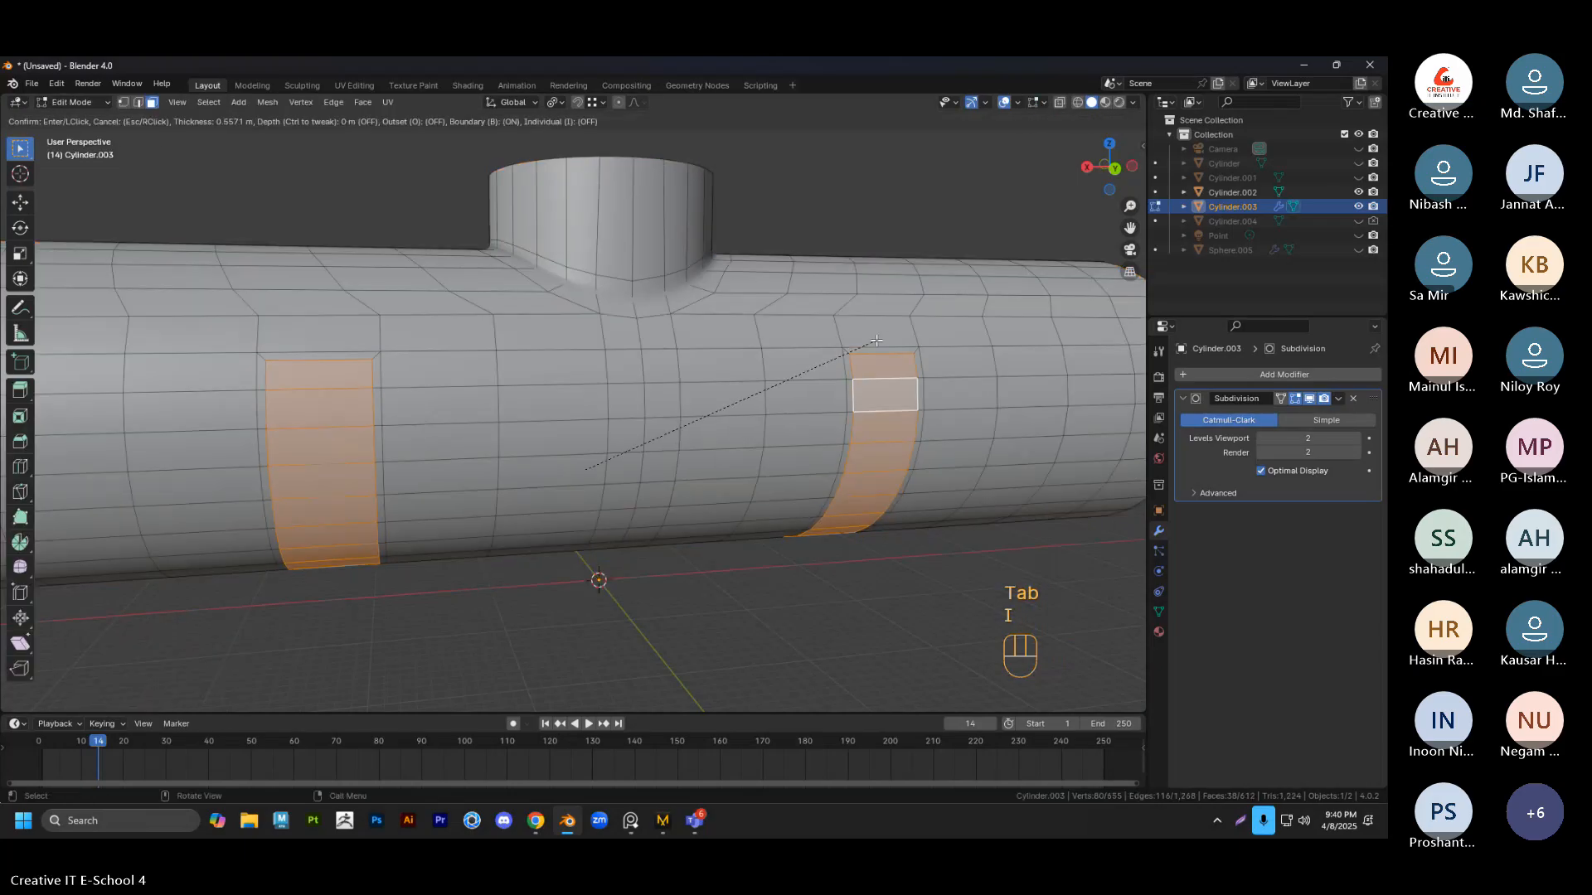
left_click(870, 343)
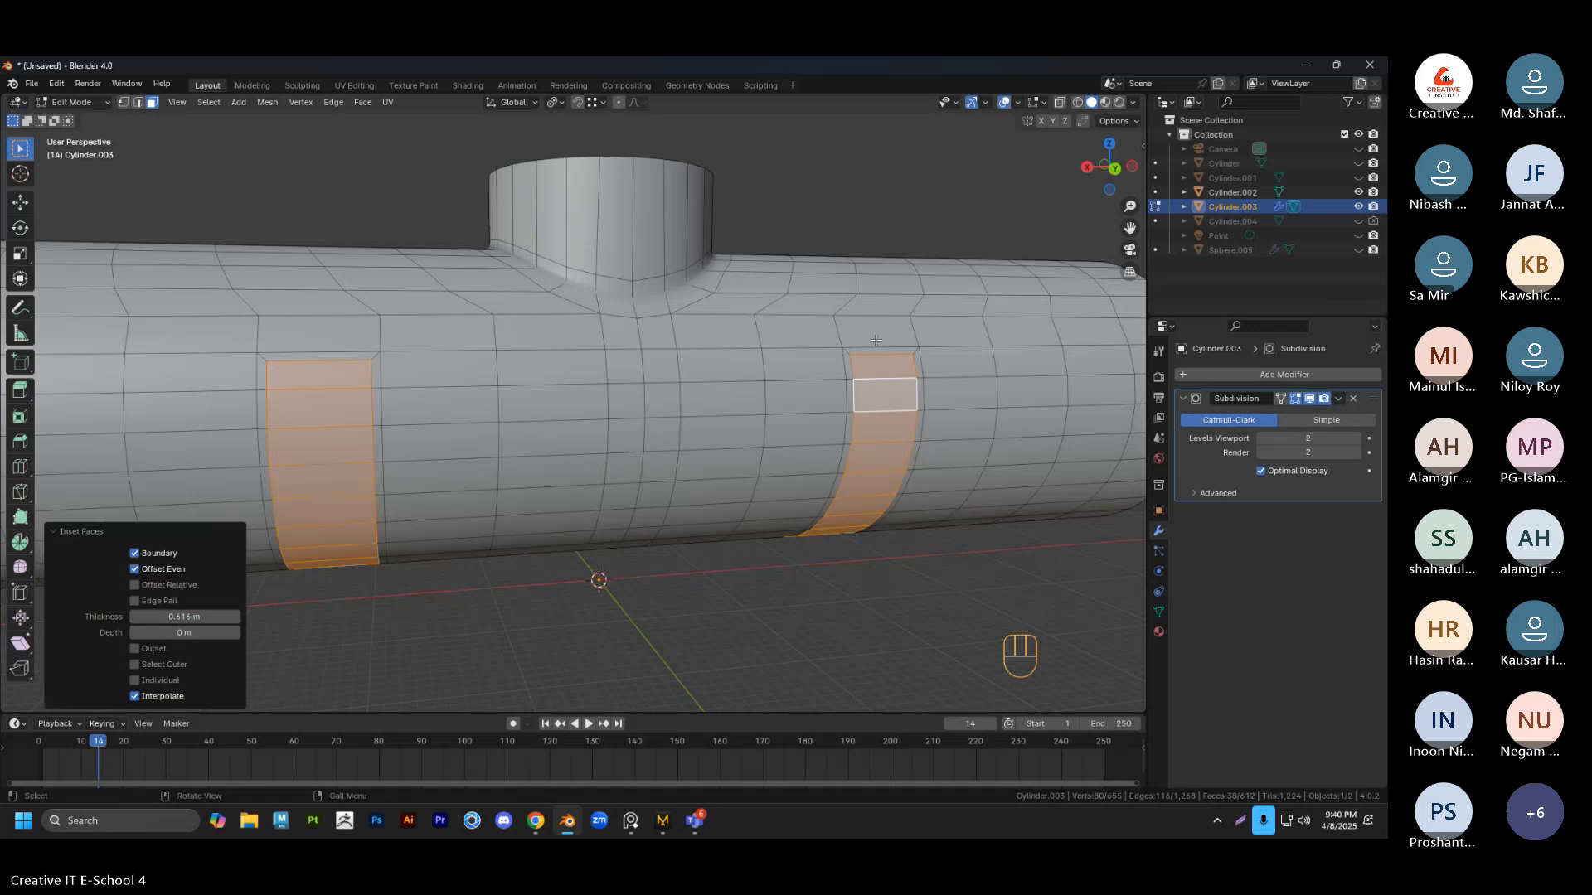
Extrude both strips inward along their normals by about 0.5 m and check the recesses in Object Mode
middle_click_drag(870, 343, 757, 427)
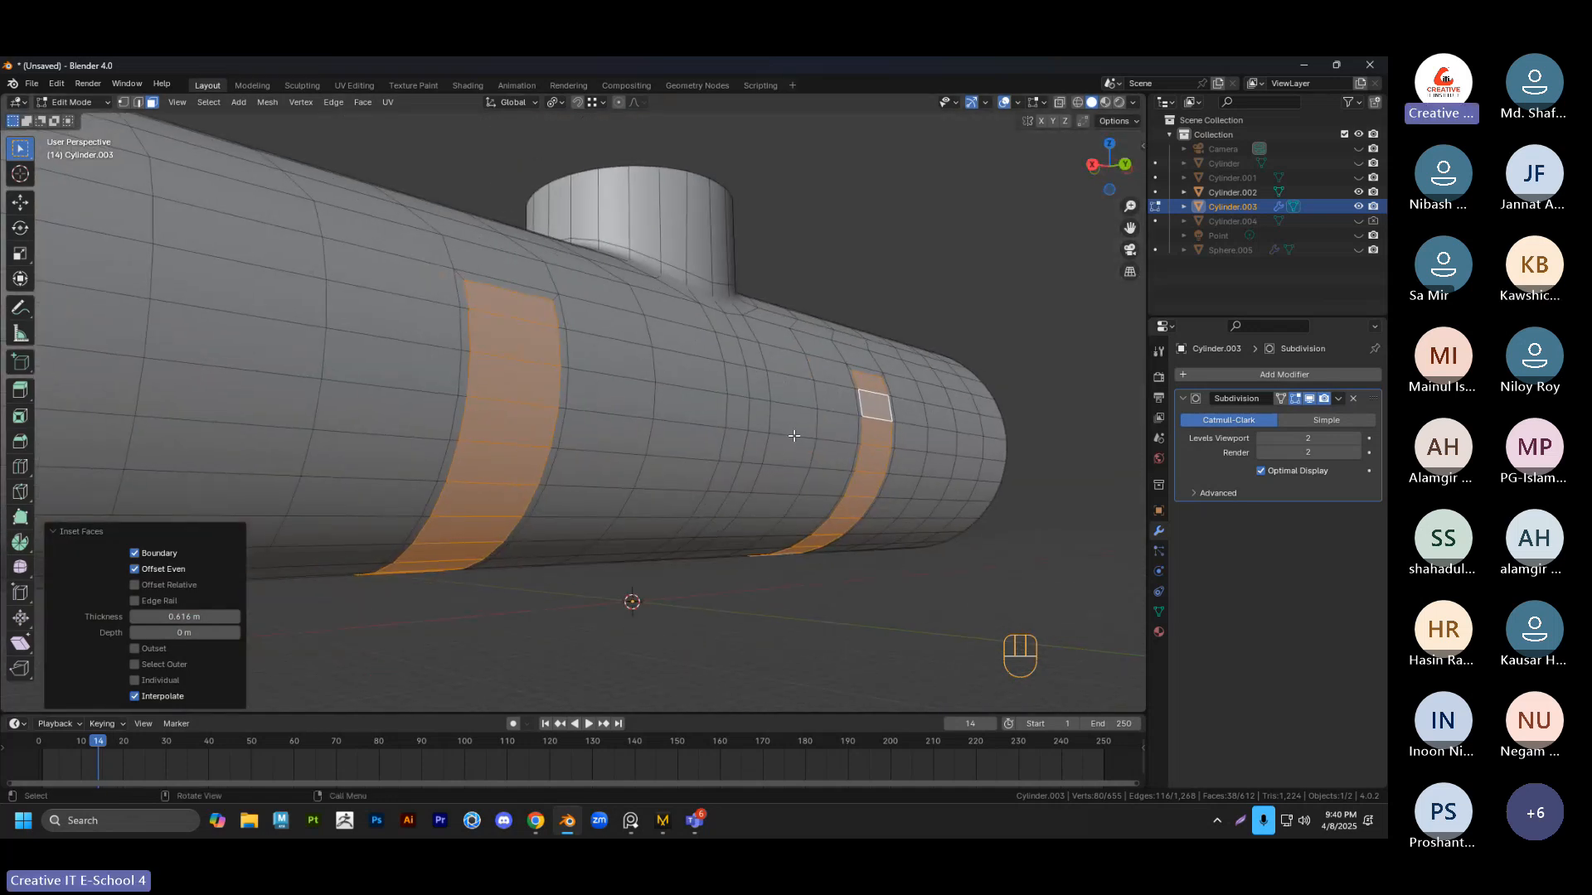
key("alt+e")
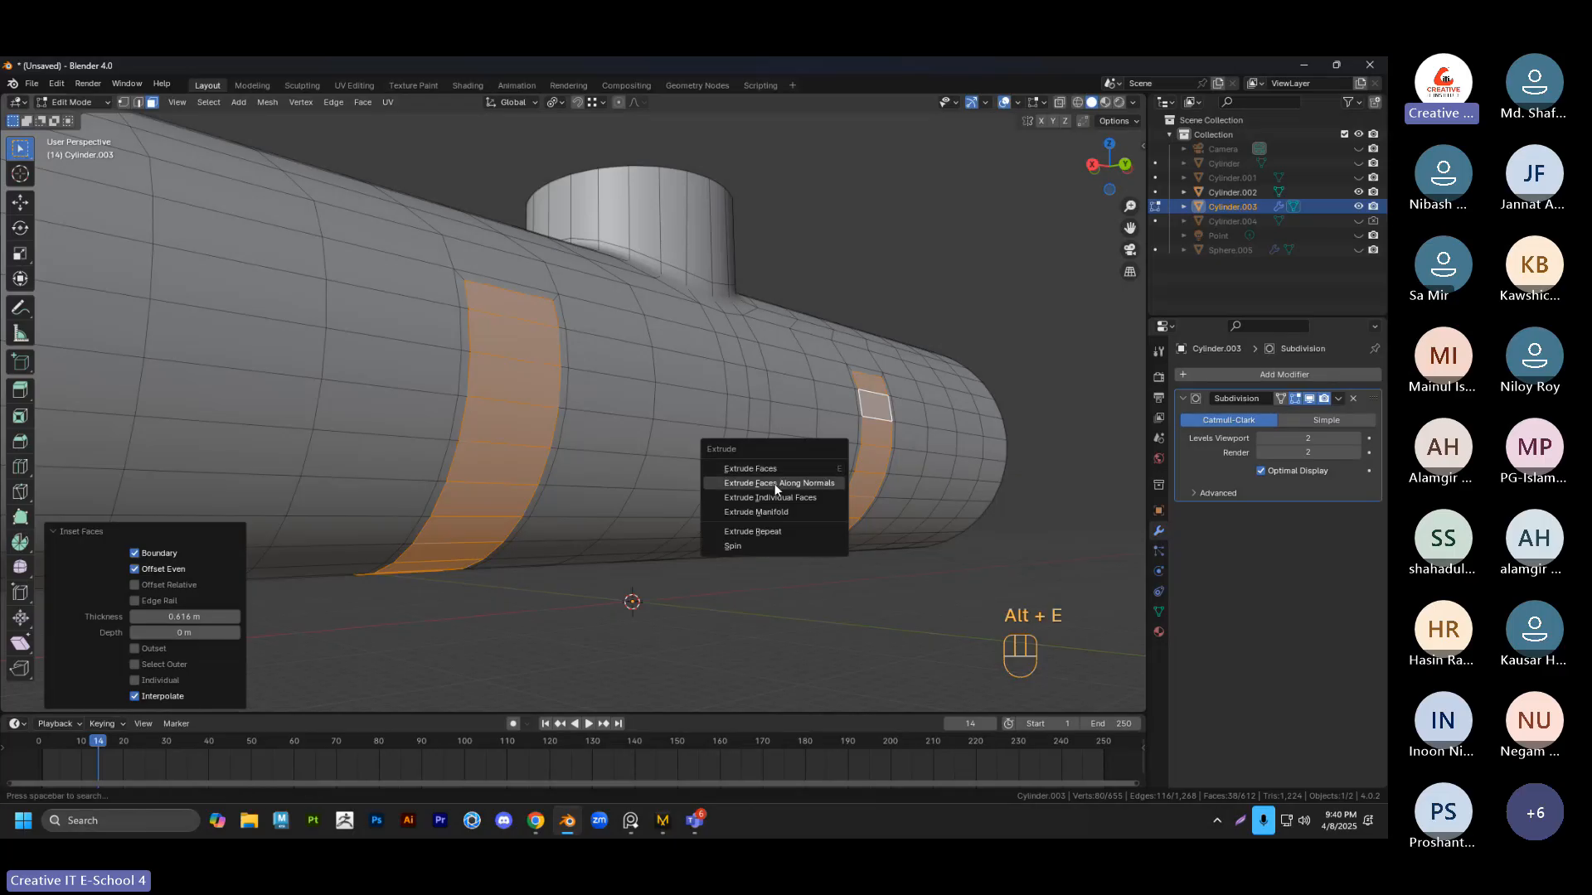
left_click(808, 485)
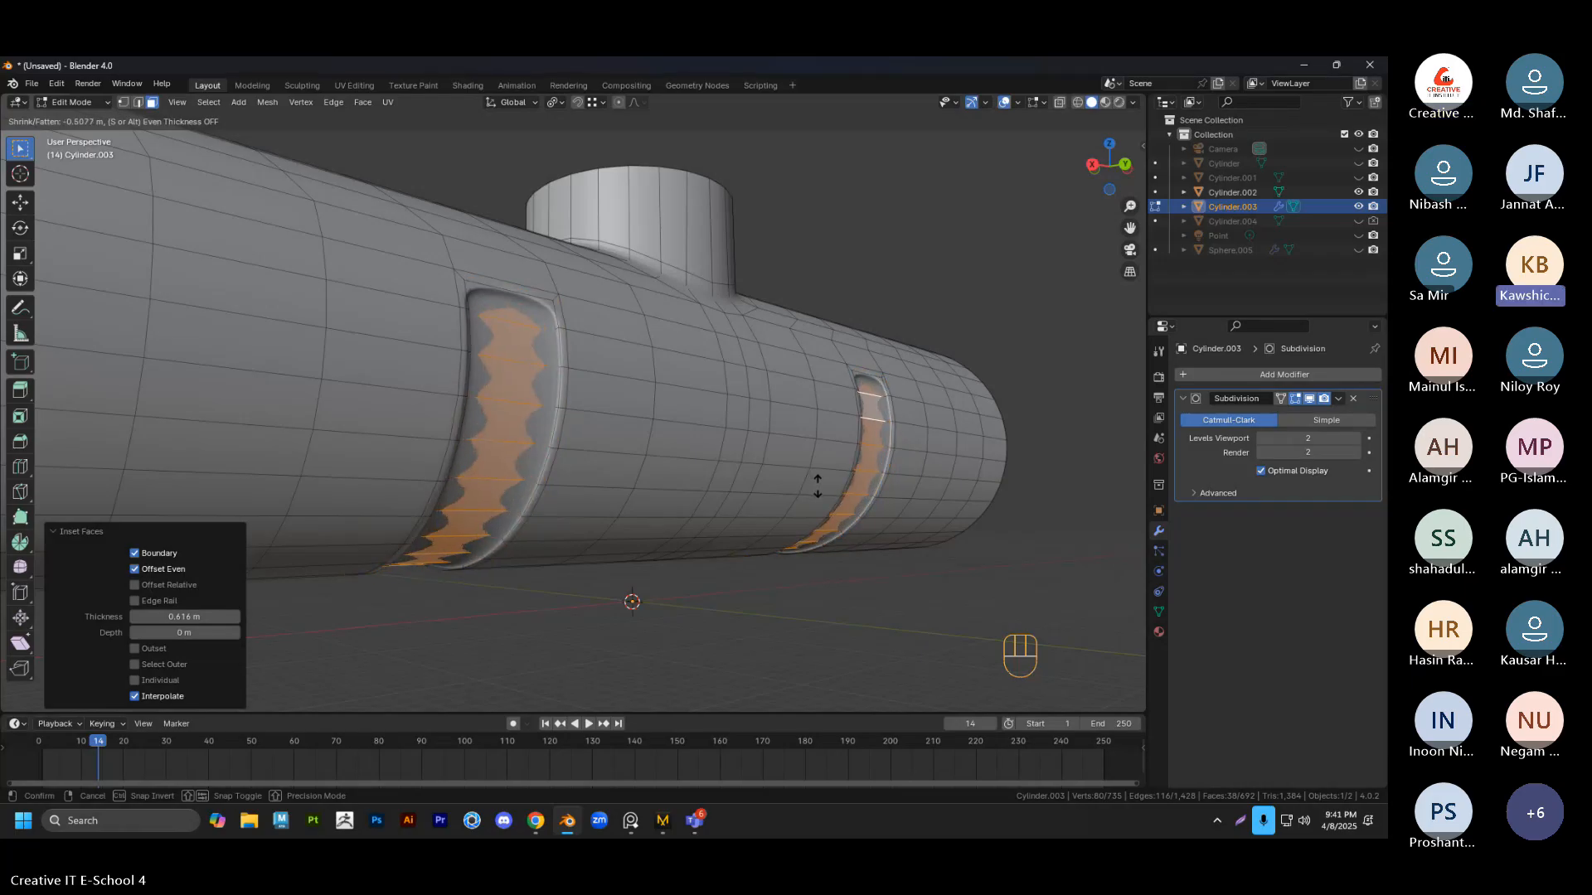
left_click(820, 486)
key("Tab")
scroll(785, 342, "down", 2)
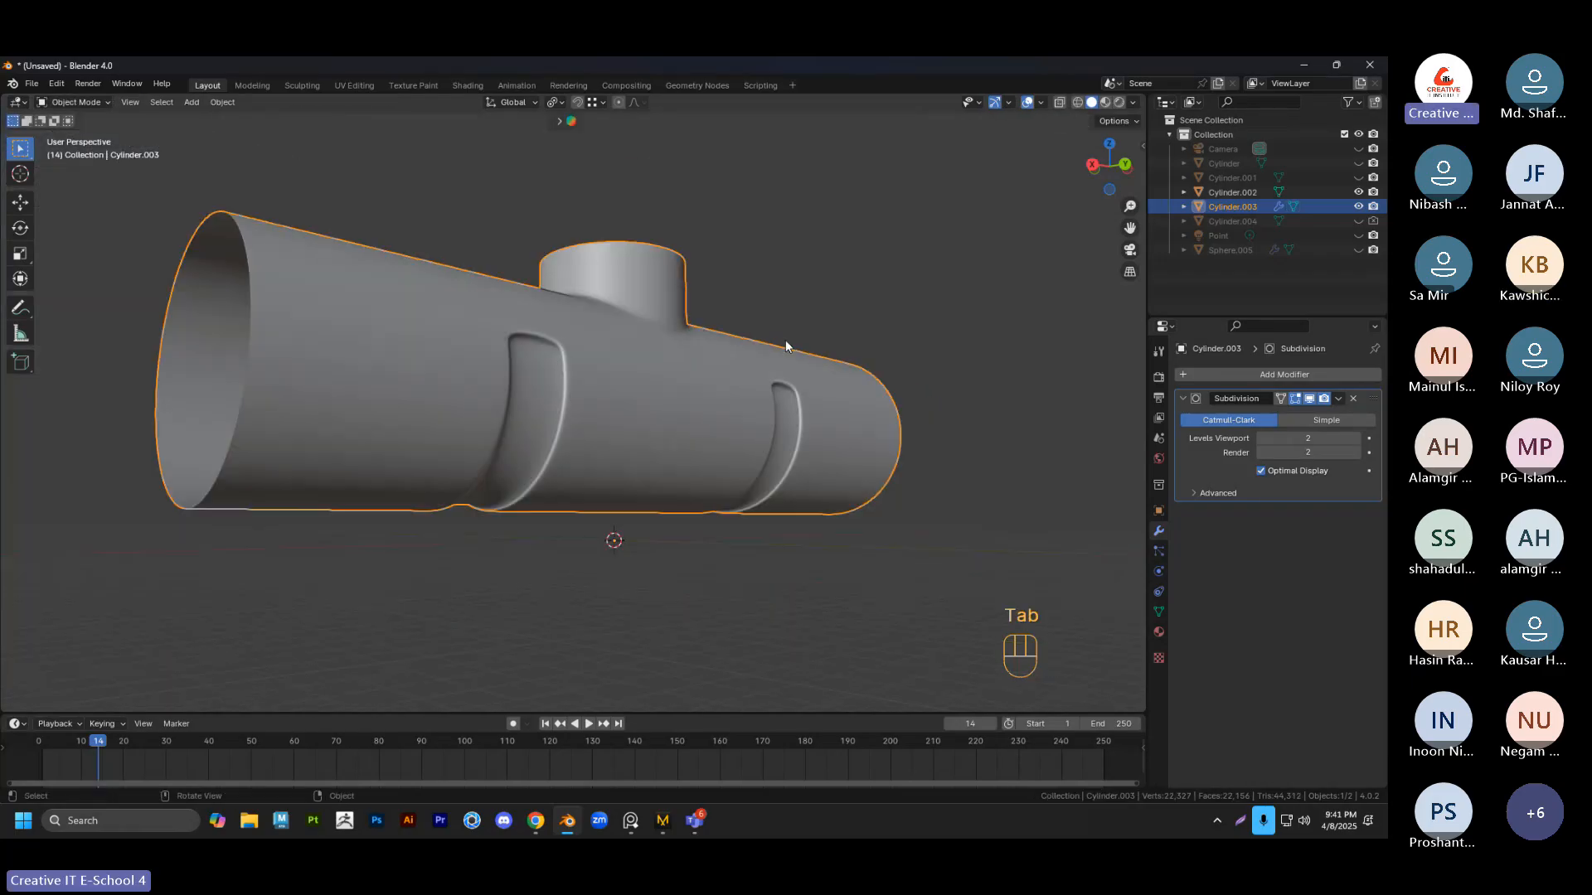
left_click(803, 284)
middle_click_drag(829, 398, 680, 461)
scroll(723, 420, "down", 4)
scroll(680, 461, "up", 5)
Select the branch's top rim edge loop in Edit Mode and extrude it inward, scaled to about 0.826
left_click(614, 383)
scroll(639, 391, "up", 2)
middle_click_drag(666, 401, 603, 307)
key("Tab")
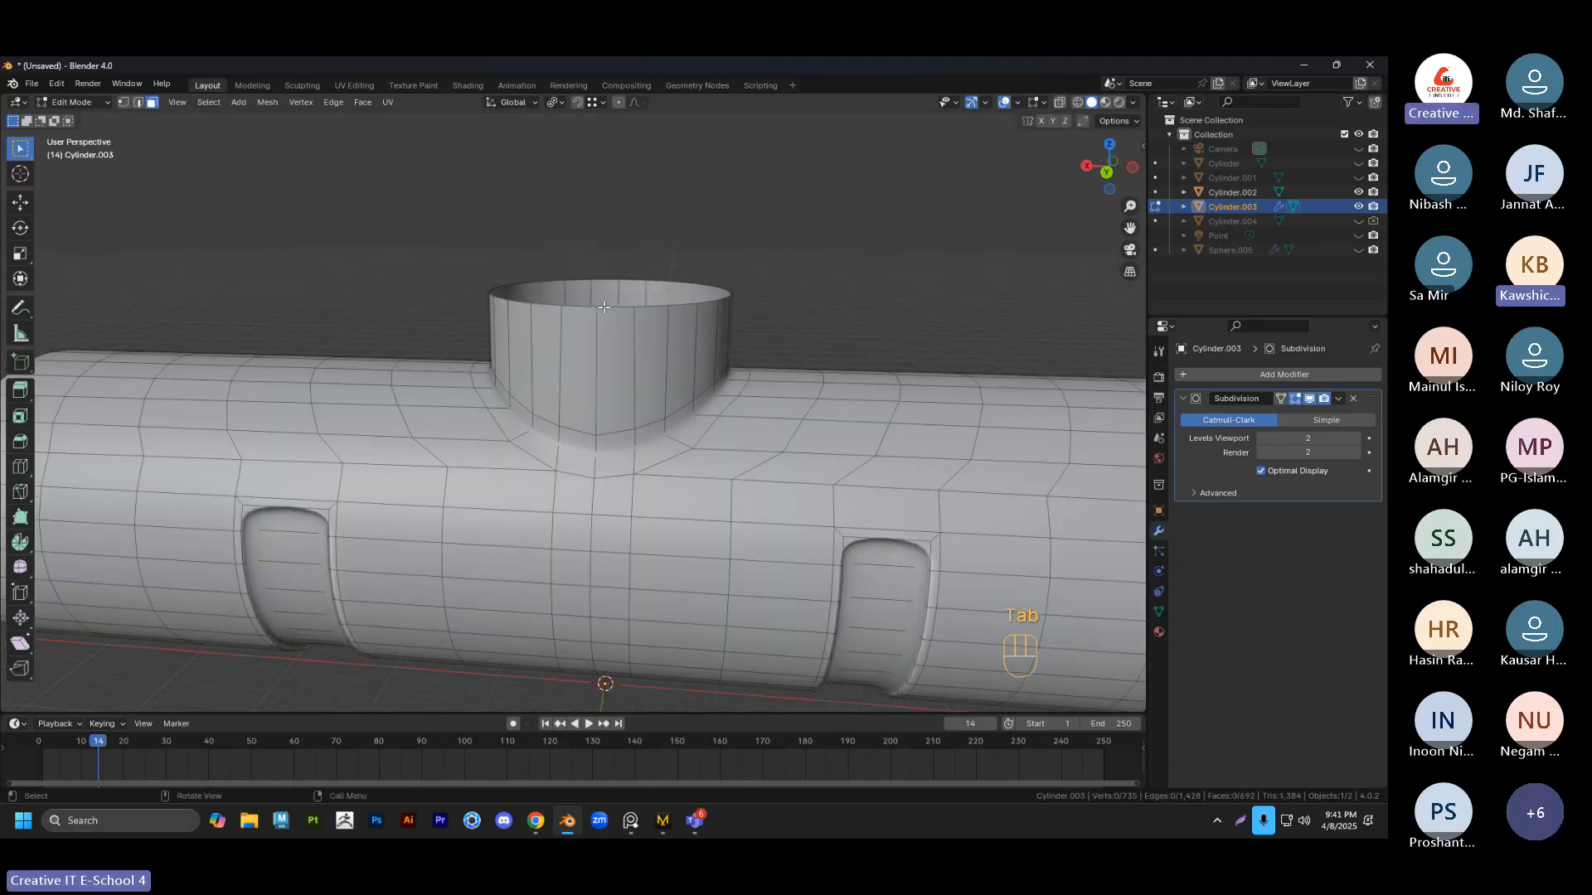
key("2")
left_click(608, 306, "alt")
scroll(616, 361, "up", 3)
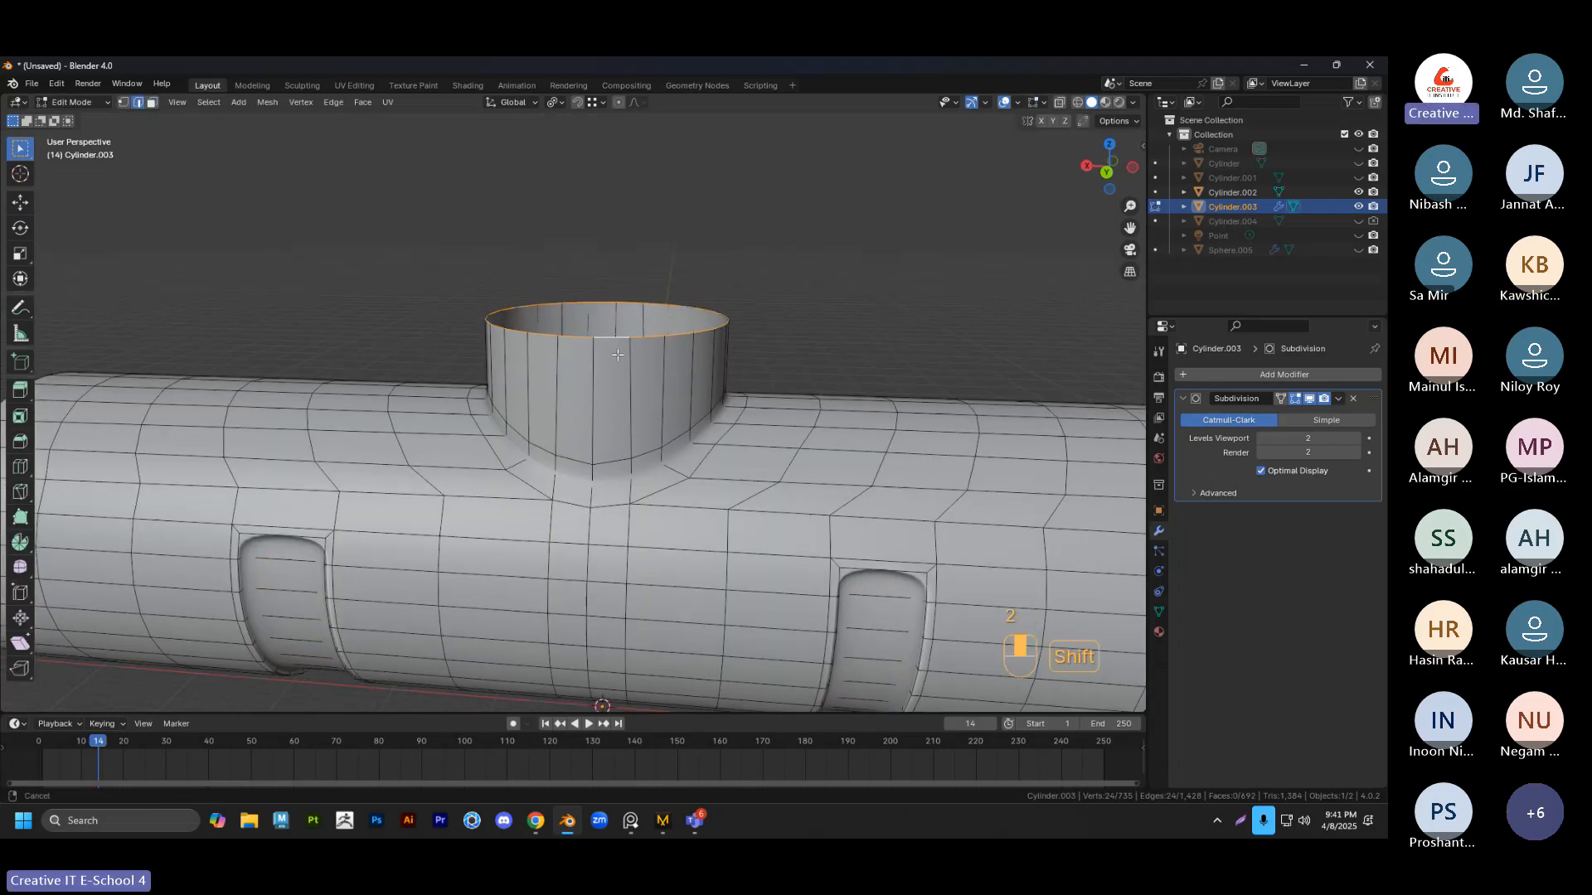
key("e")
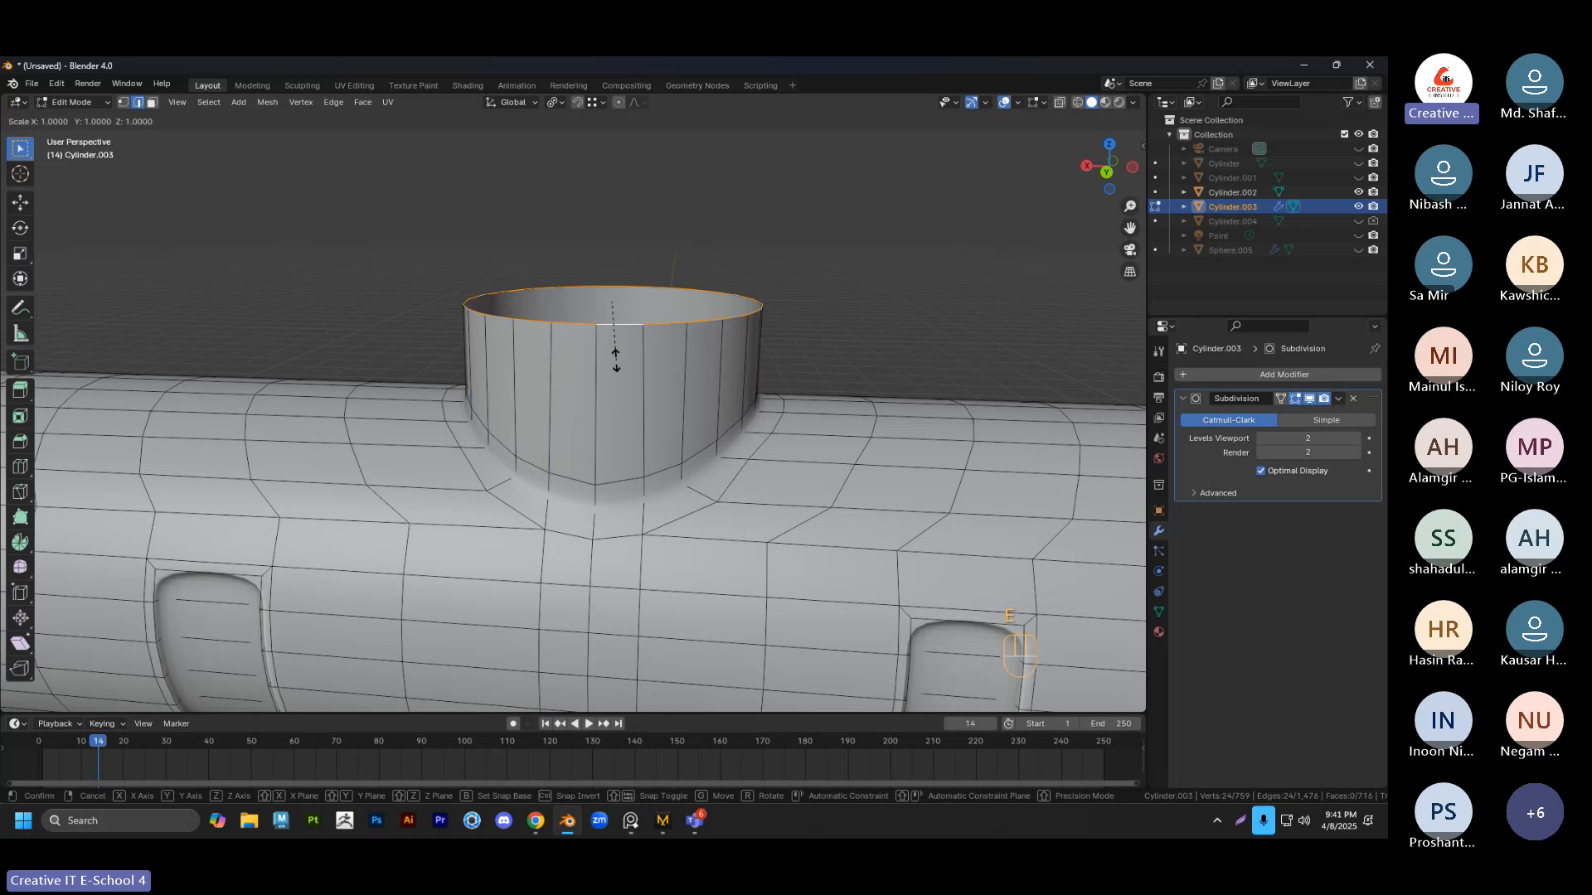
key("s")
left_click(605, 348)
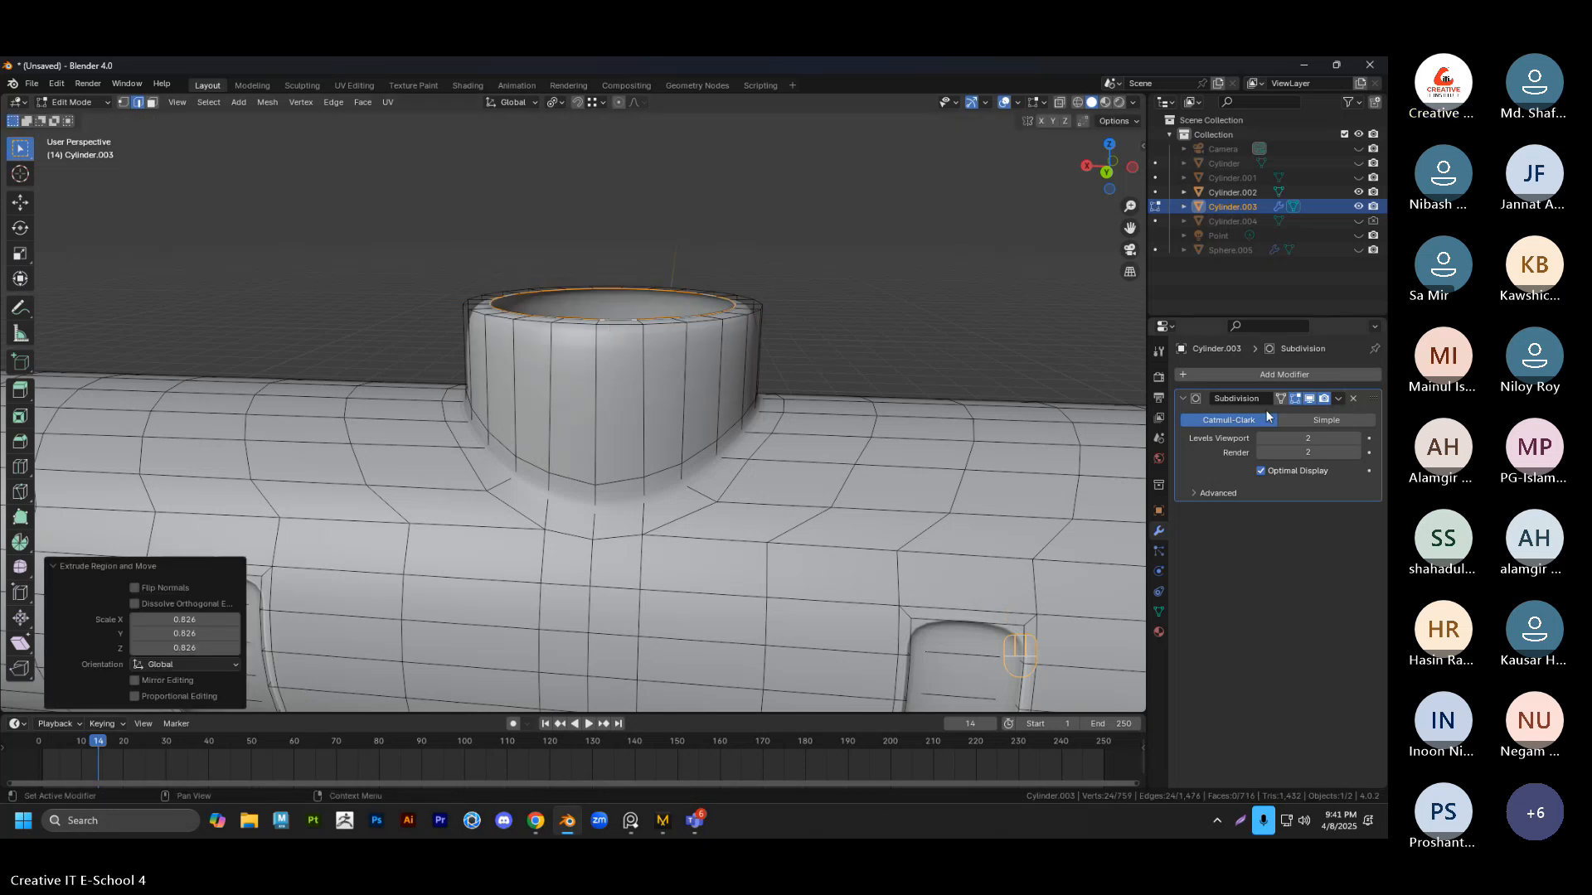
Turn off the Subdivision display in Edit Mode and scale the inner rim loop up by about 1.118
left_click(1296, 398)
scroll(640, 324, "up", 2)
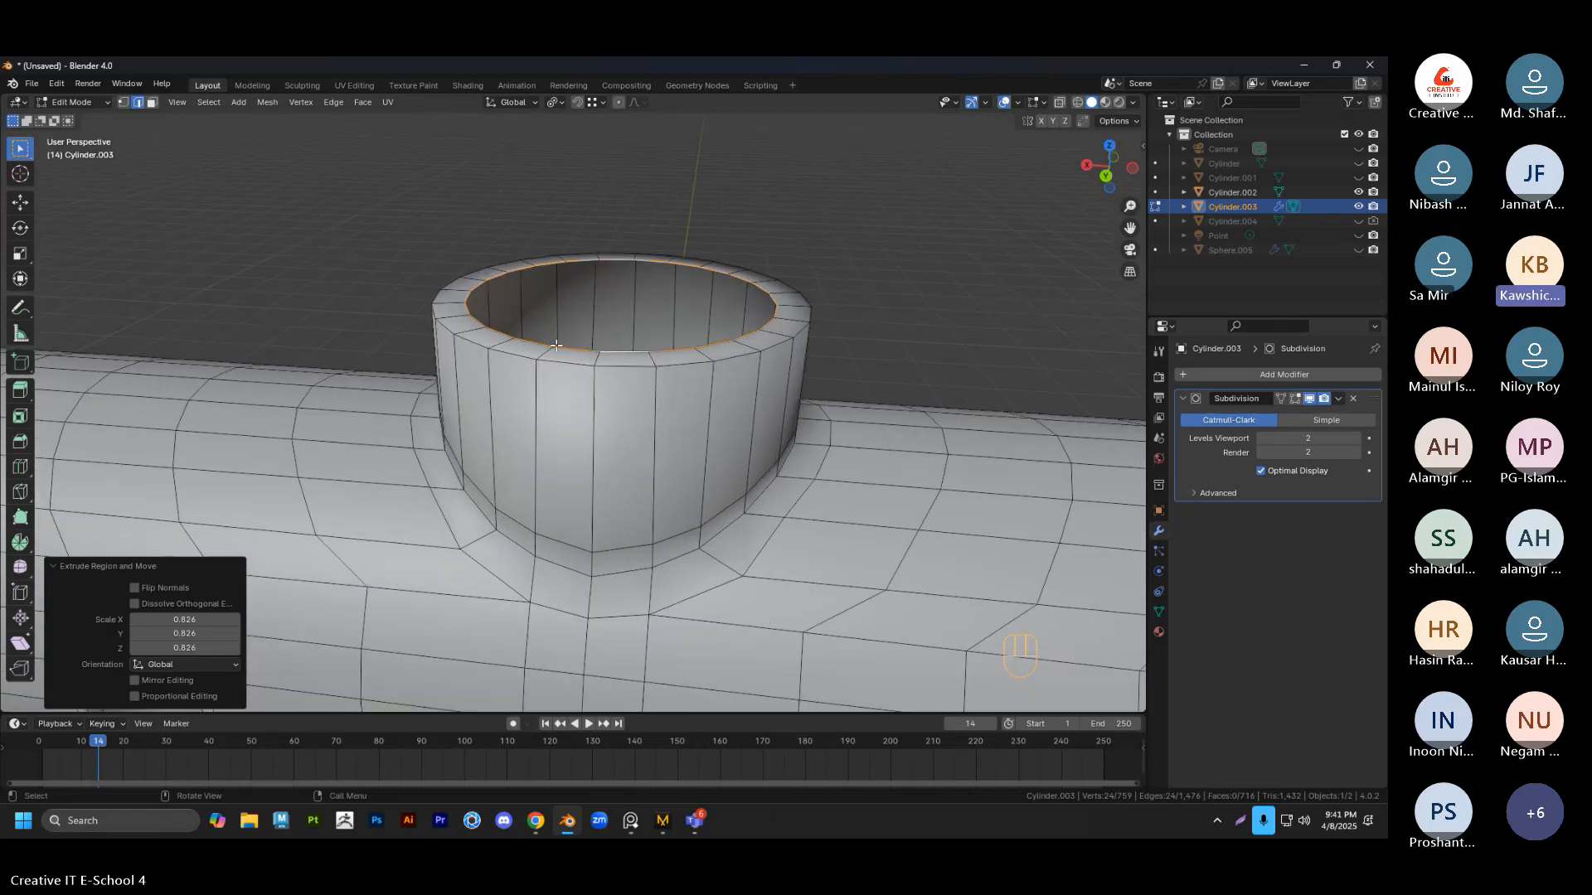
key("s")
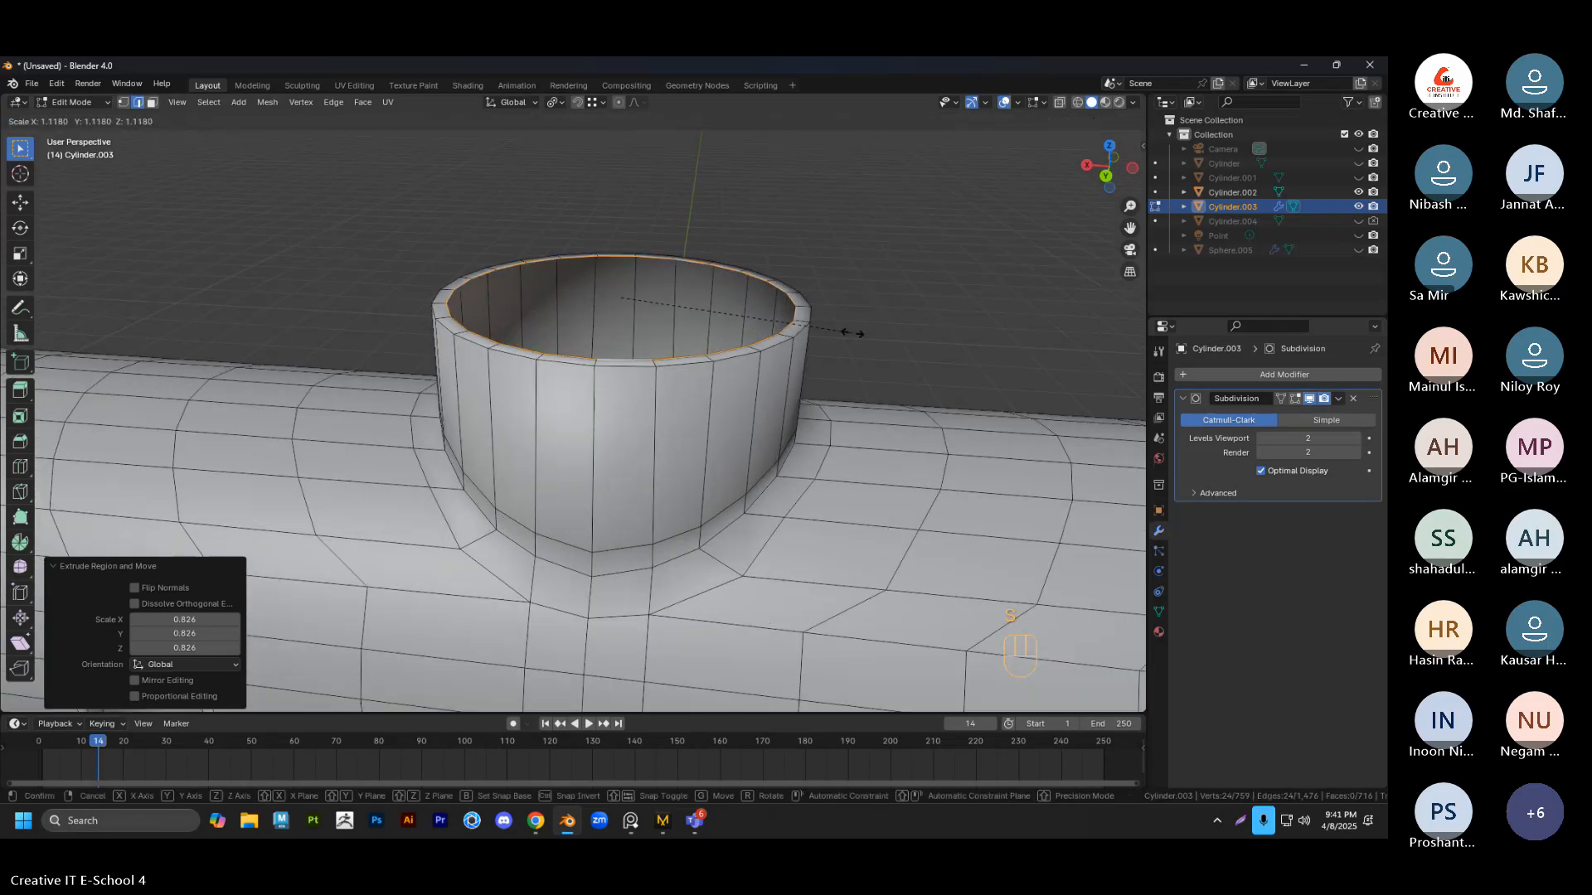
left_click(837, 330)
Extrude the inner rim loop slightly upward, and extrude it outward scaled to about 1.070 to form a groove
key("e")
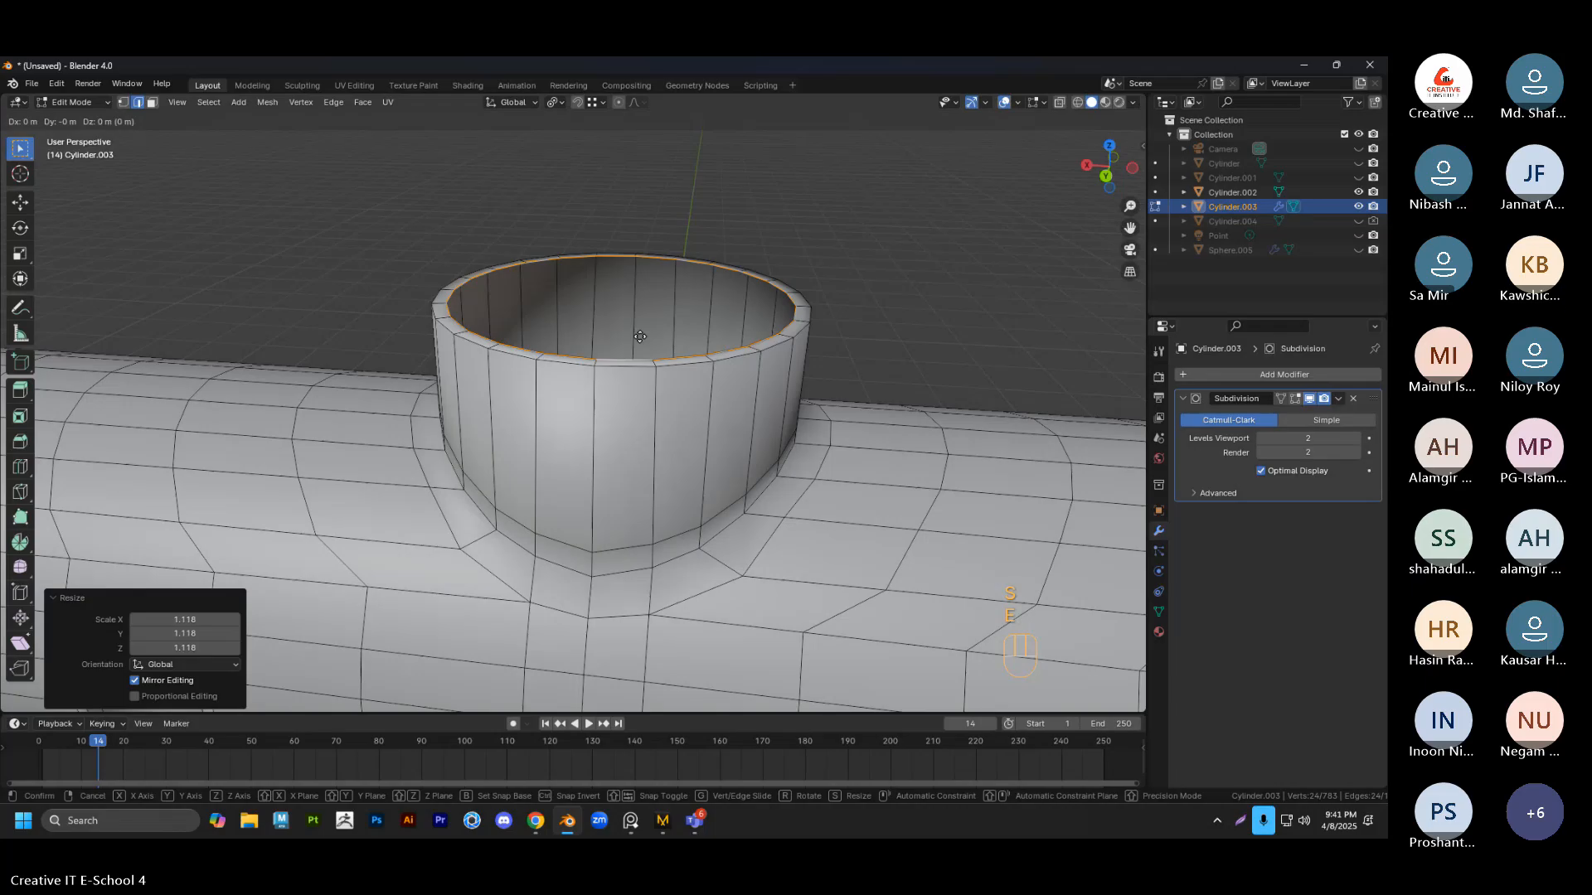
left_click(642, 312)
key("e")
key("s")
left_click(648, 314)
Extrude the groove's upper outer edge loop straight up along Z by about 6.63 m
key("e")
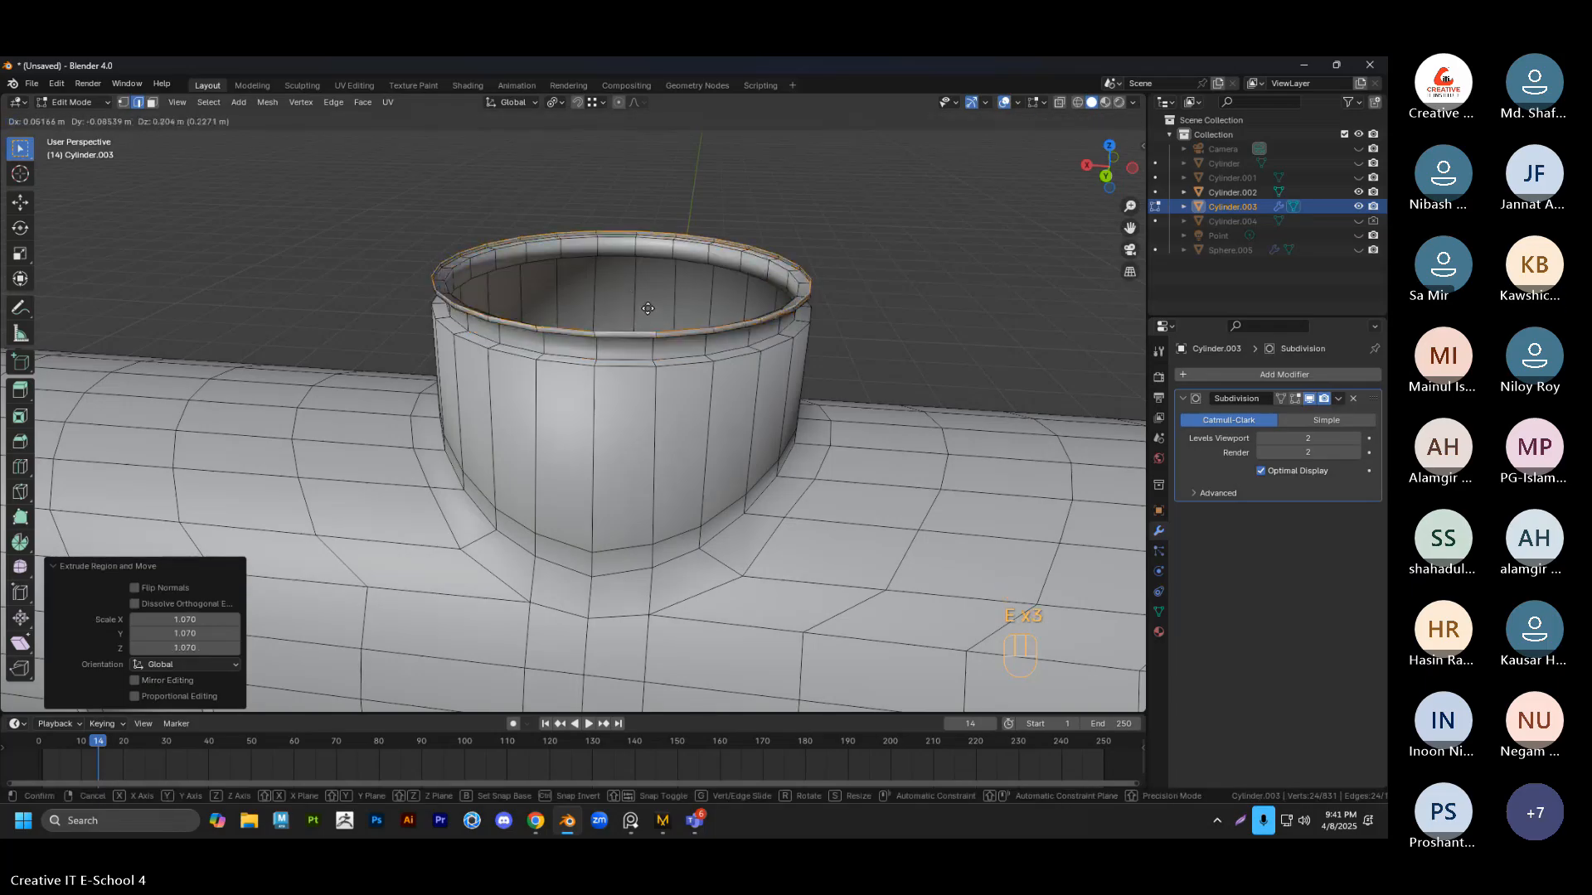
key("z")
left_click(649, 171)
scroll(650, 343, "down", 2)
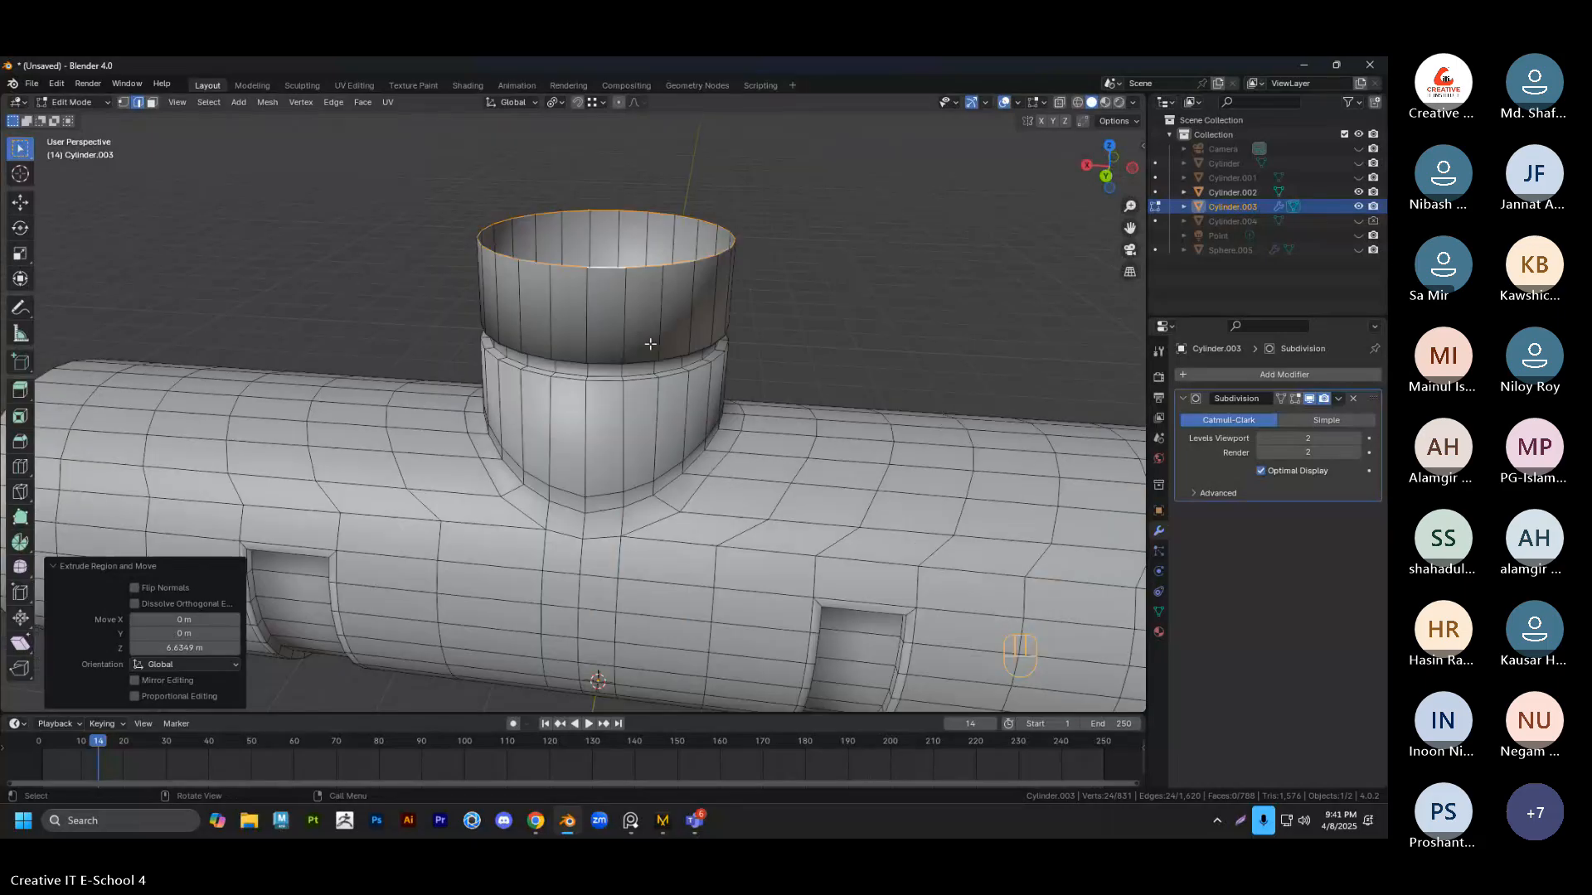
Select the four upper and lower edge loops of the branch groove and bevel them with 2 segments
scroll(643, 311, "up", 2)
middle_click_drag(650, 343, 604, 328)
left_click(532, 238, "alt")
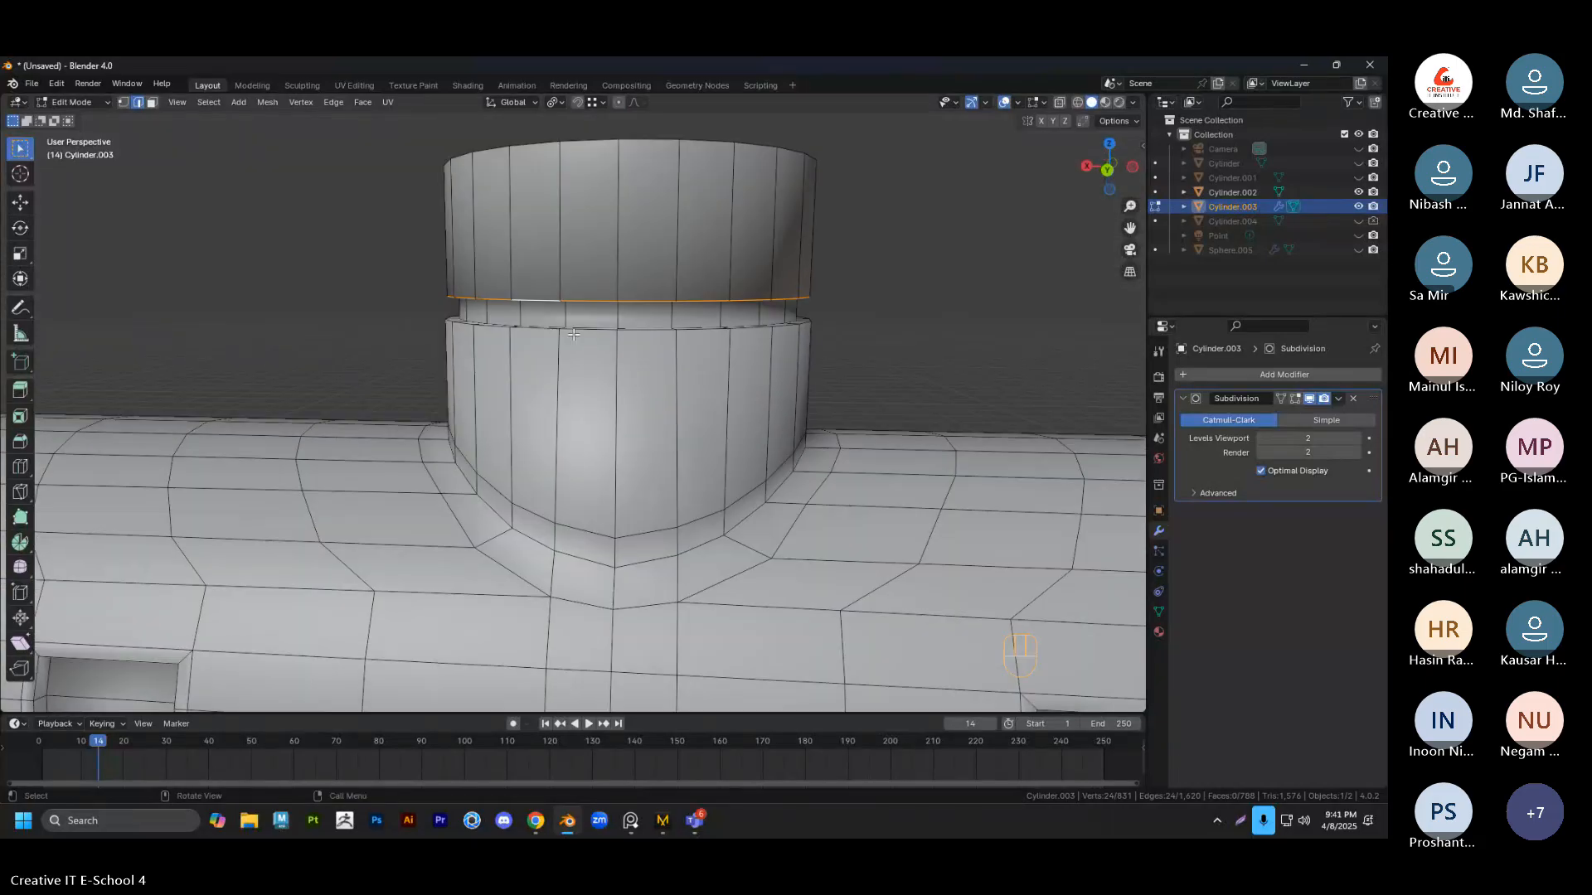
scroll(612, 317, "up", 4)
left_click(493, 286, "alt+shift")
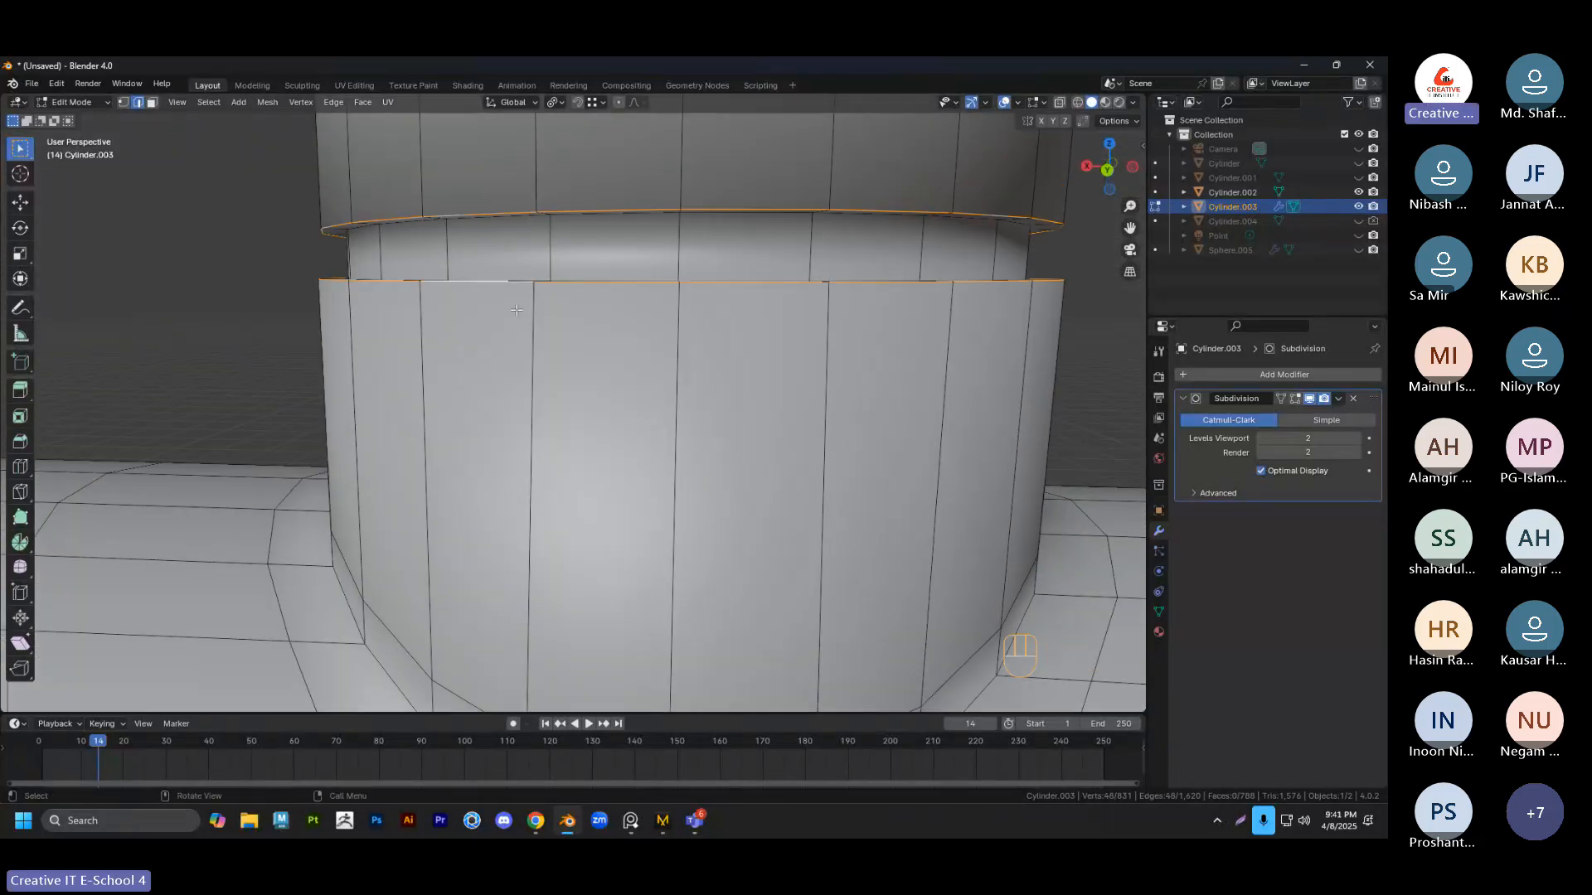
middle_click_drag(492, 285, 433, 228, "shift")
left_click(458, 187, "alt+shift")
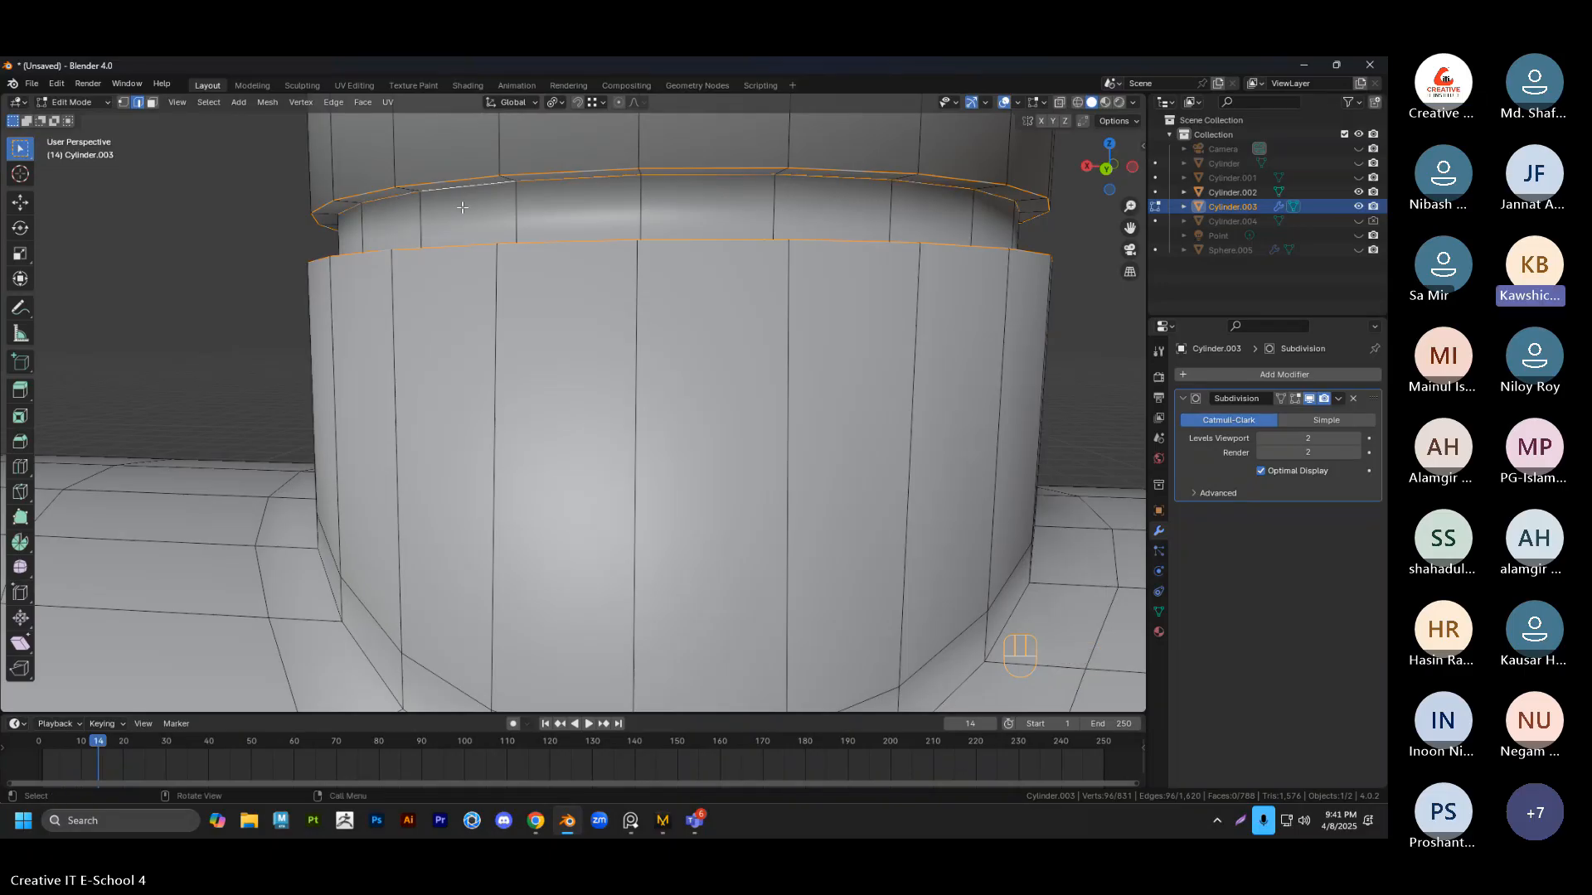
middle_click_drag(559, 373, 567, 399)
key("ctrl+b")
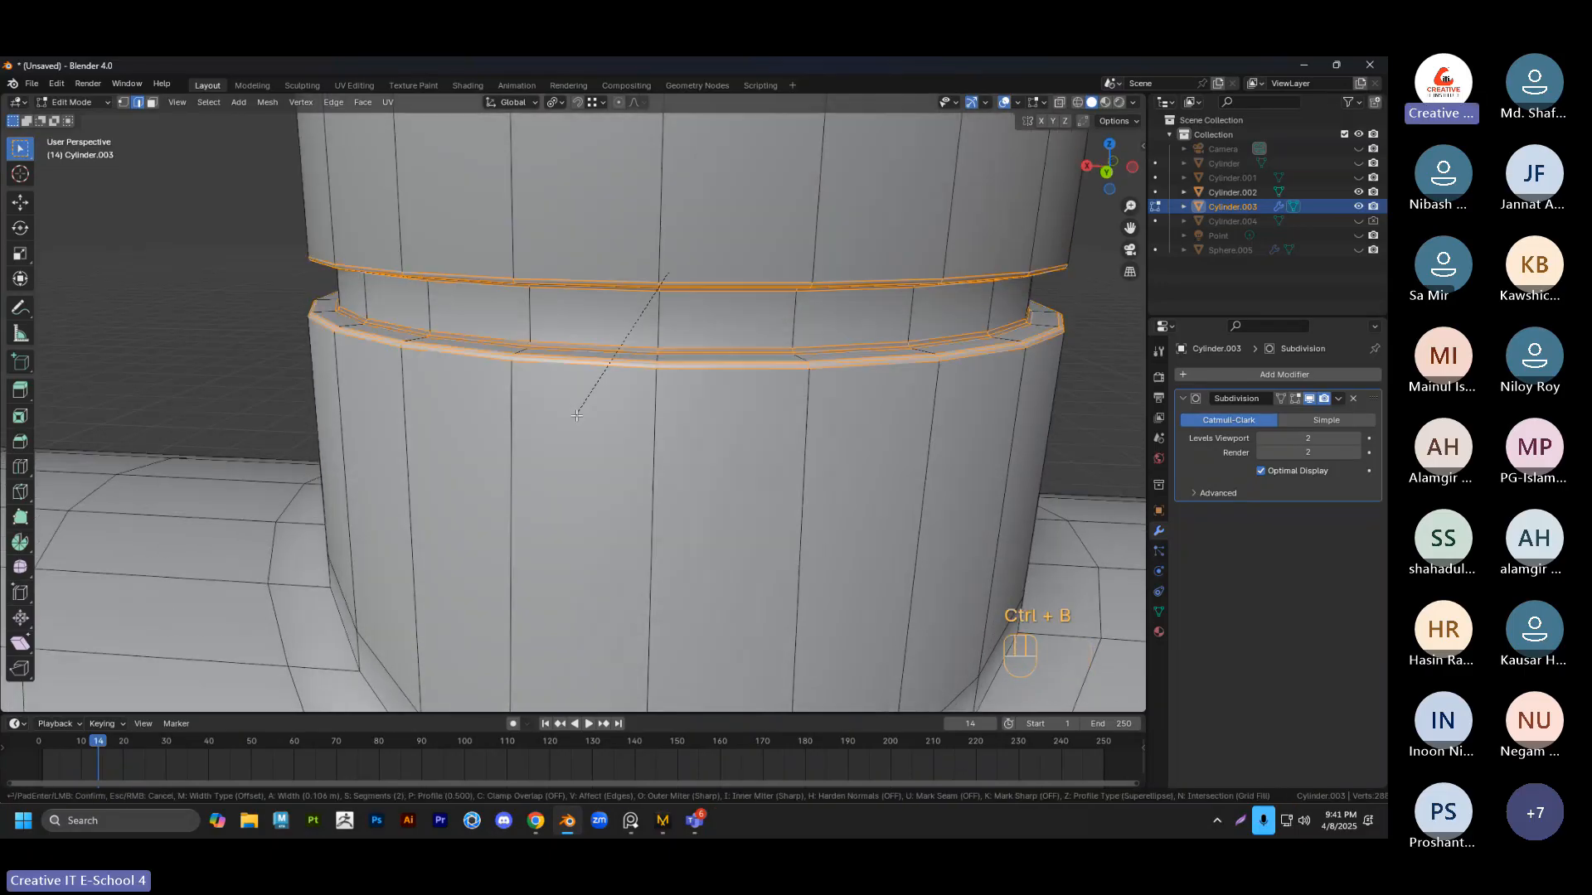
left_click(498, 378)
Inspect the smooth shading of the branch groove and pipe junction in Object Mode
scroll(381, 335, "down", 3)
key("Tab")
left_click(380, 336)
middle_click_drag(634, 418, 544, 380)
scroll(649, 405, "down", 2)
scroll(597, 415, "up", 2)
left_click(647, 459)
middle_click_drag(645, 451, 730, 539)
scroll(622, 460, "down", 3)
middle_click_drag(622, 459, 552, 434)
Flatten the main pipe's edge loop outside the left recess by scaling it to 0 along X, and select the adjacent loop nearer the open end
key("Tab")
key("2")
left_click(481, 412, "alt")
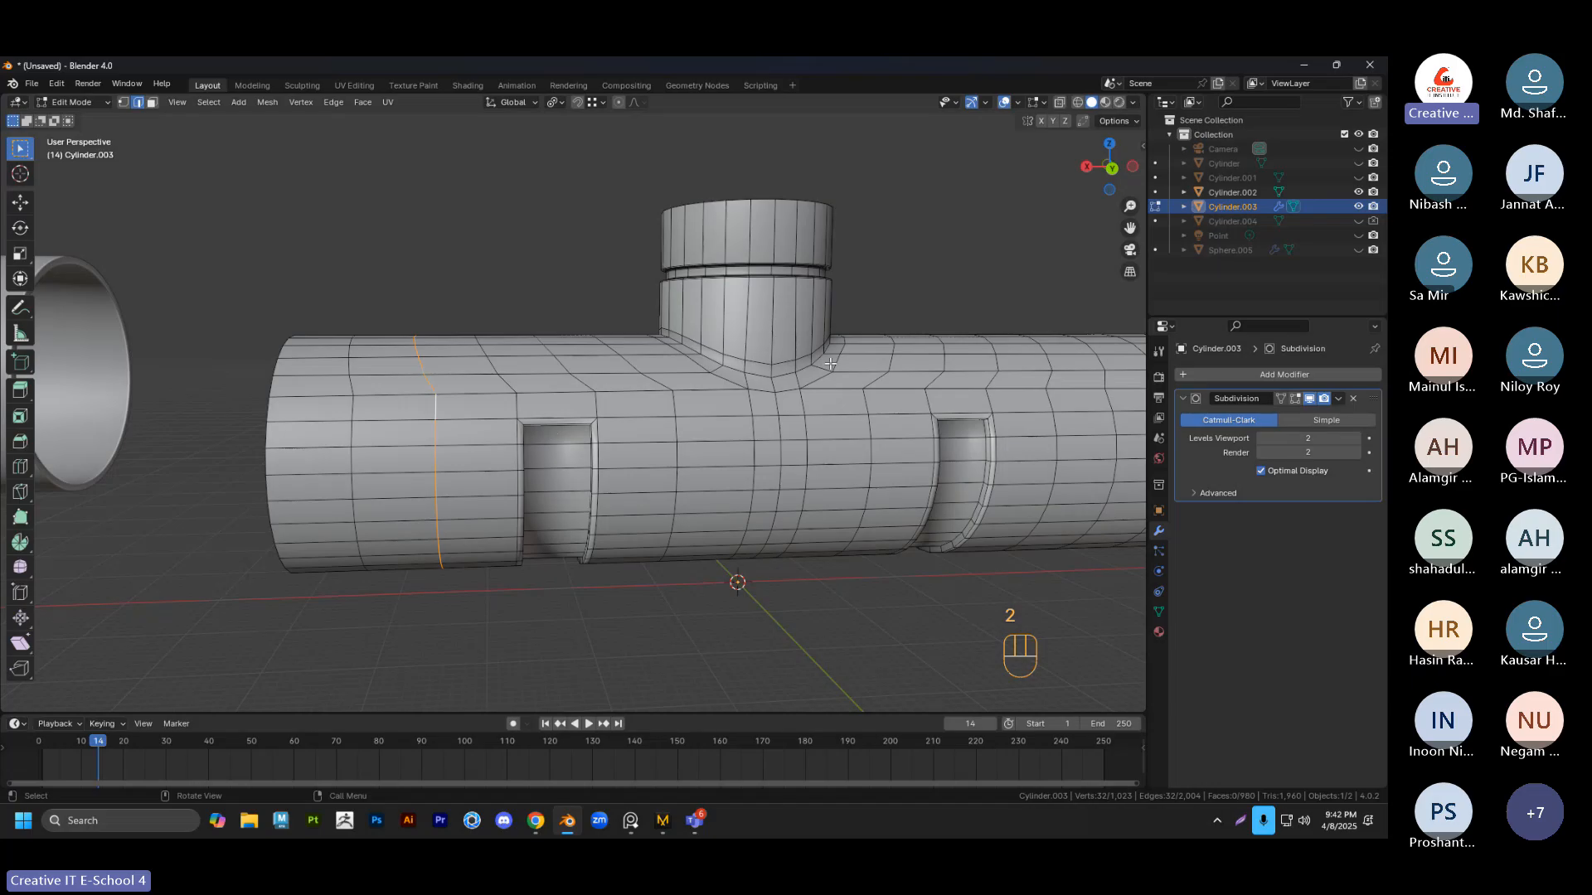
middle_click_drag(829, 364, 815, 367)
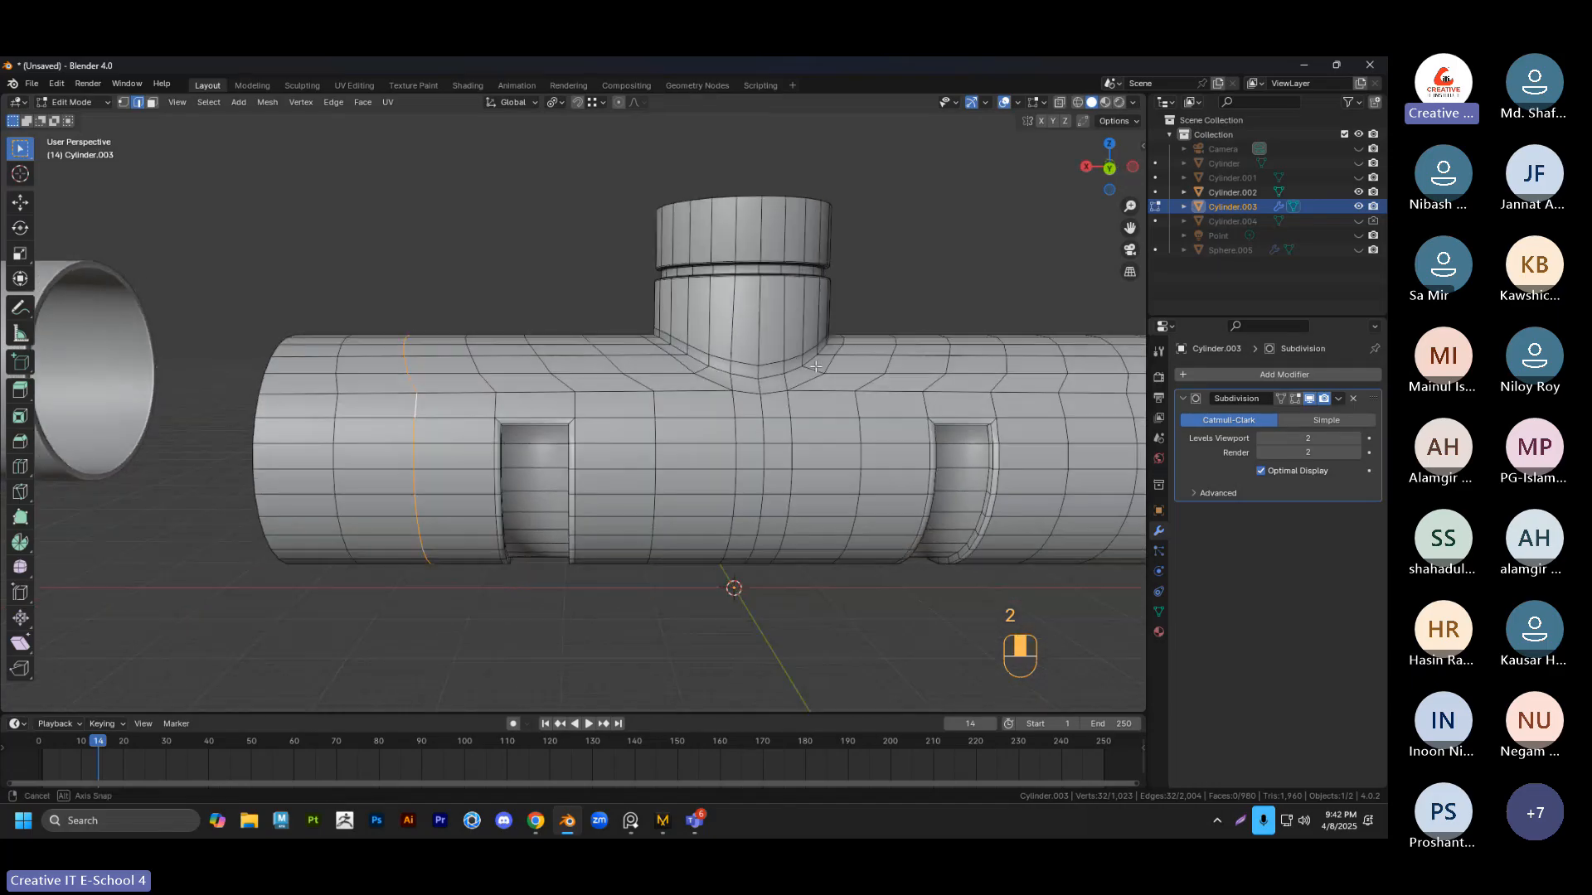
key("s")
key("x")
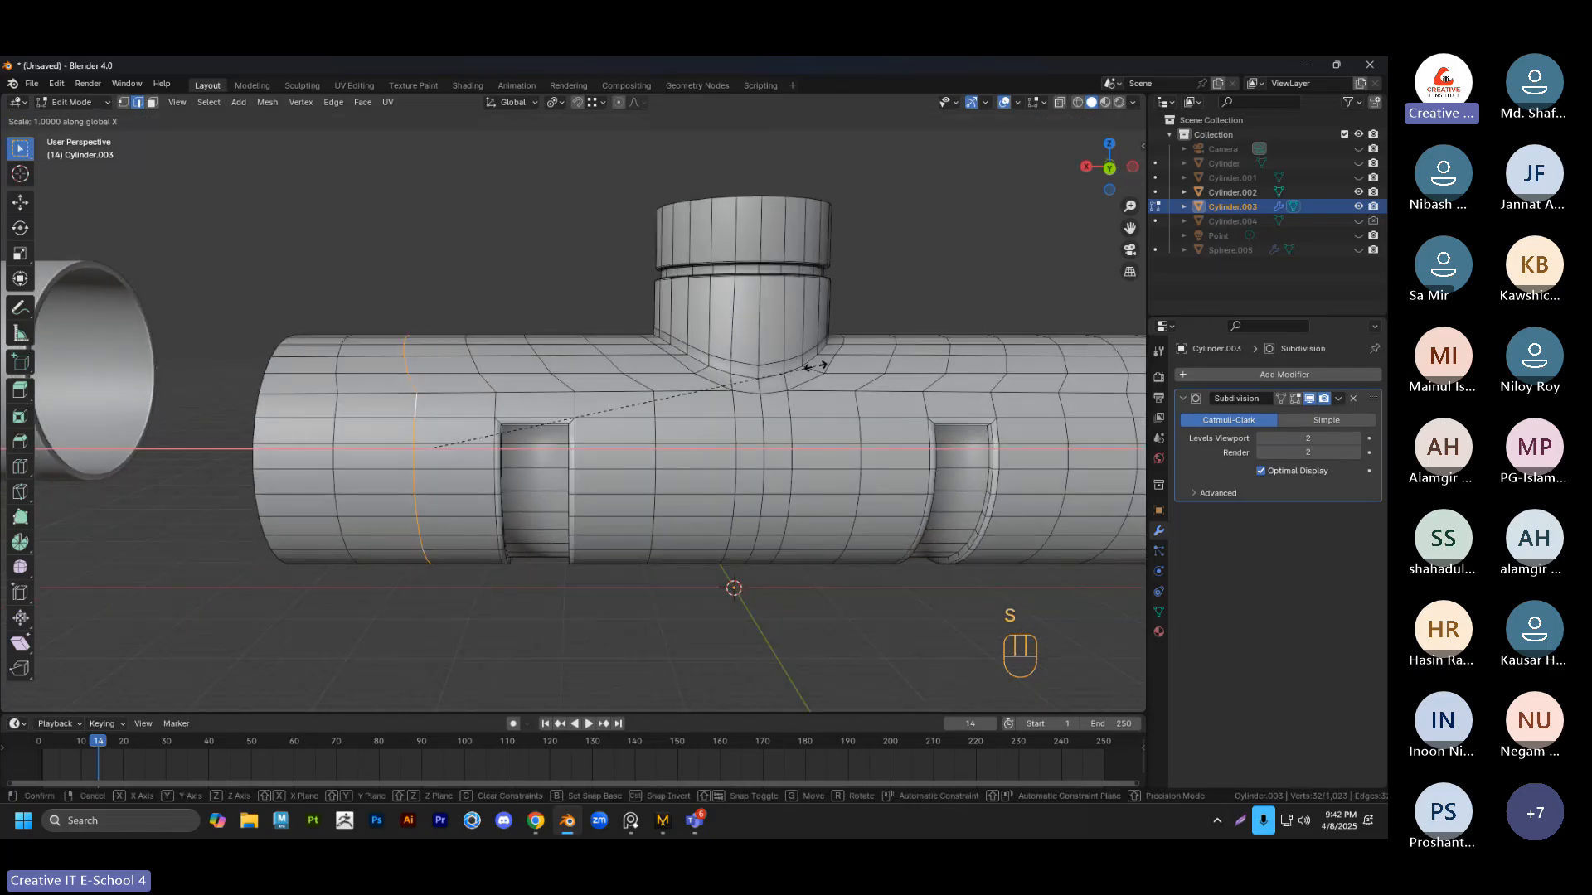
key("Return")
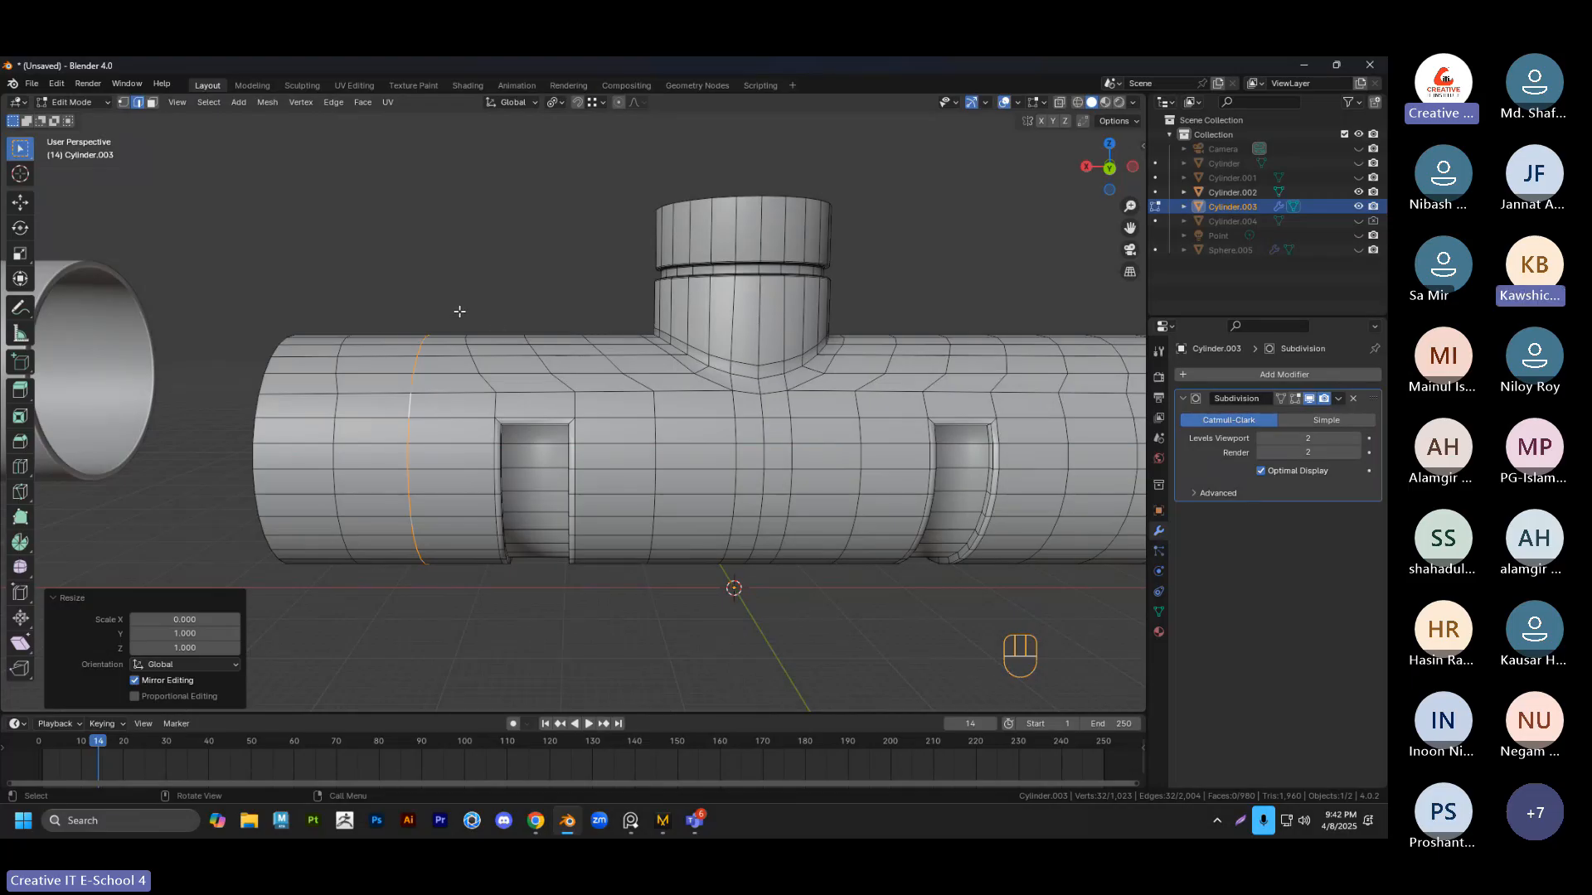
left_click(329, 392, "alt")
key("s")
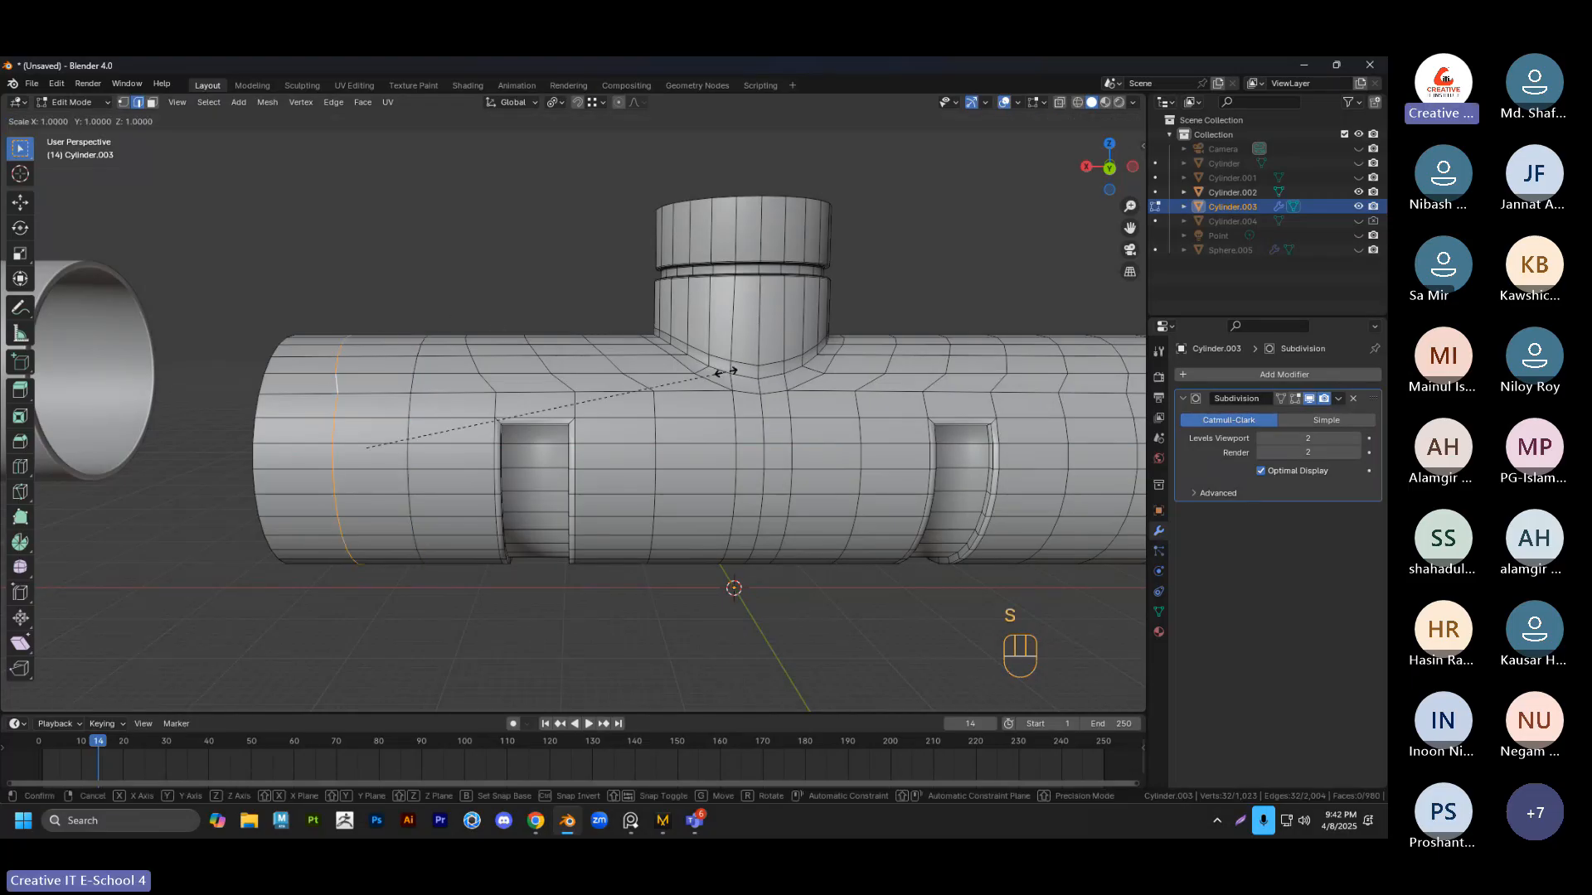
type("x9")
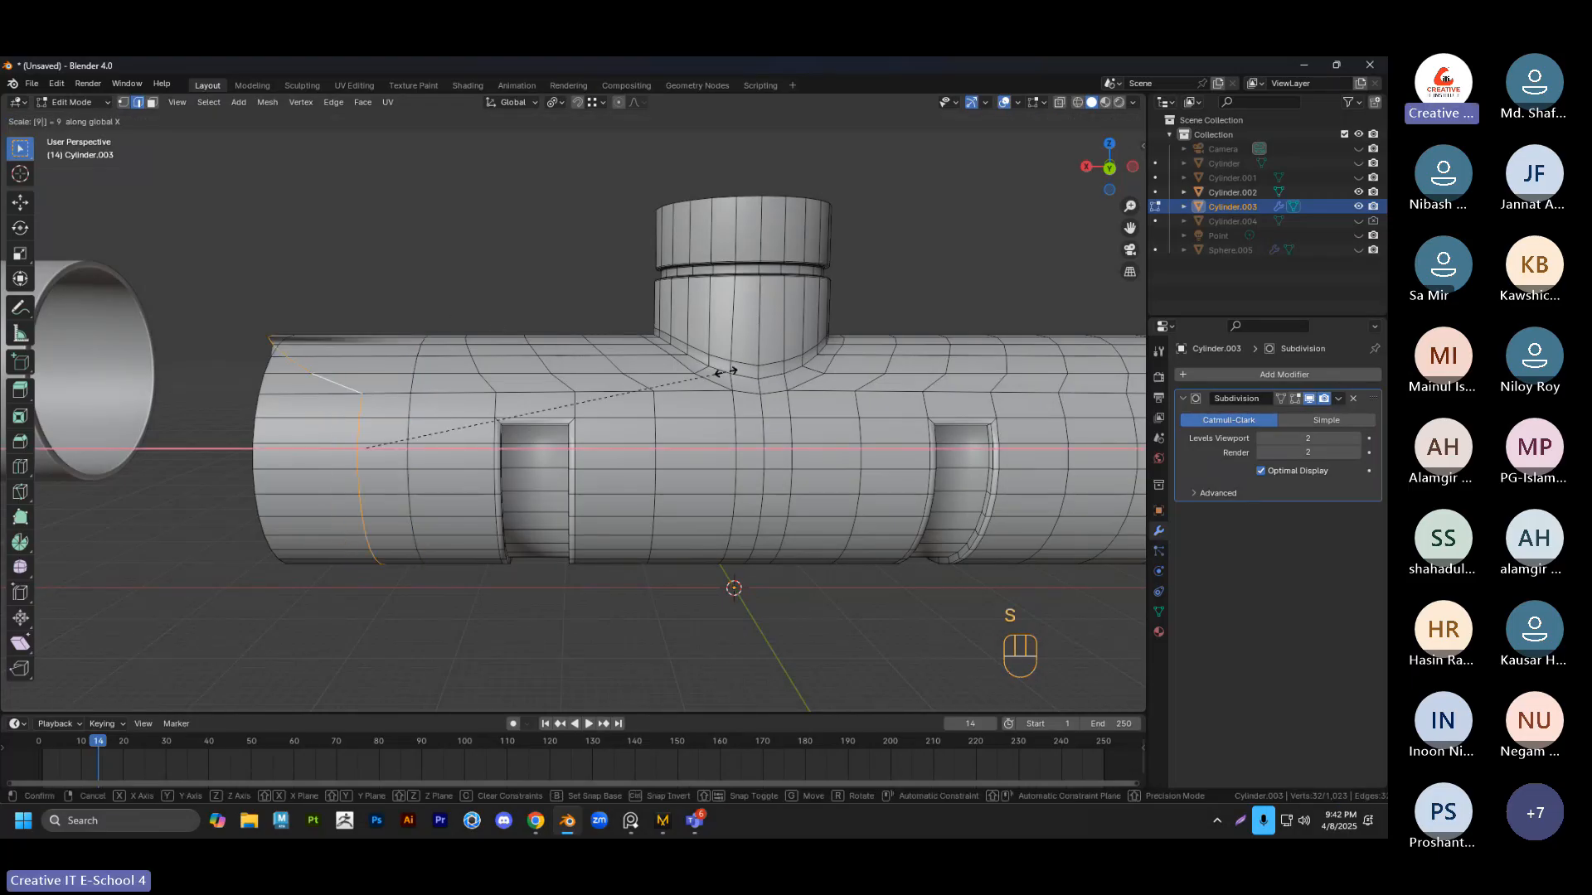
type("0")
key("Escape")
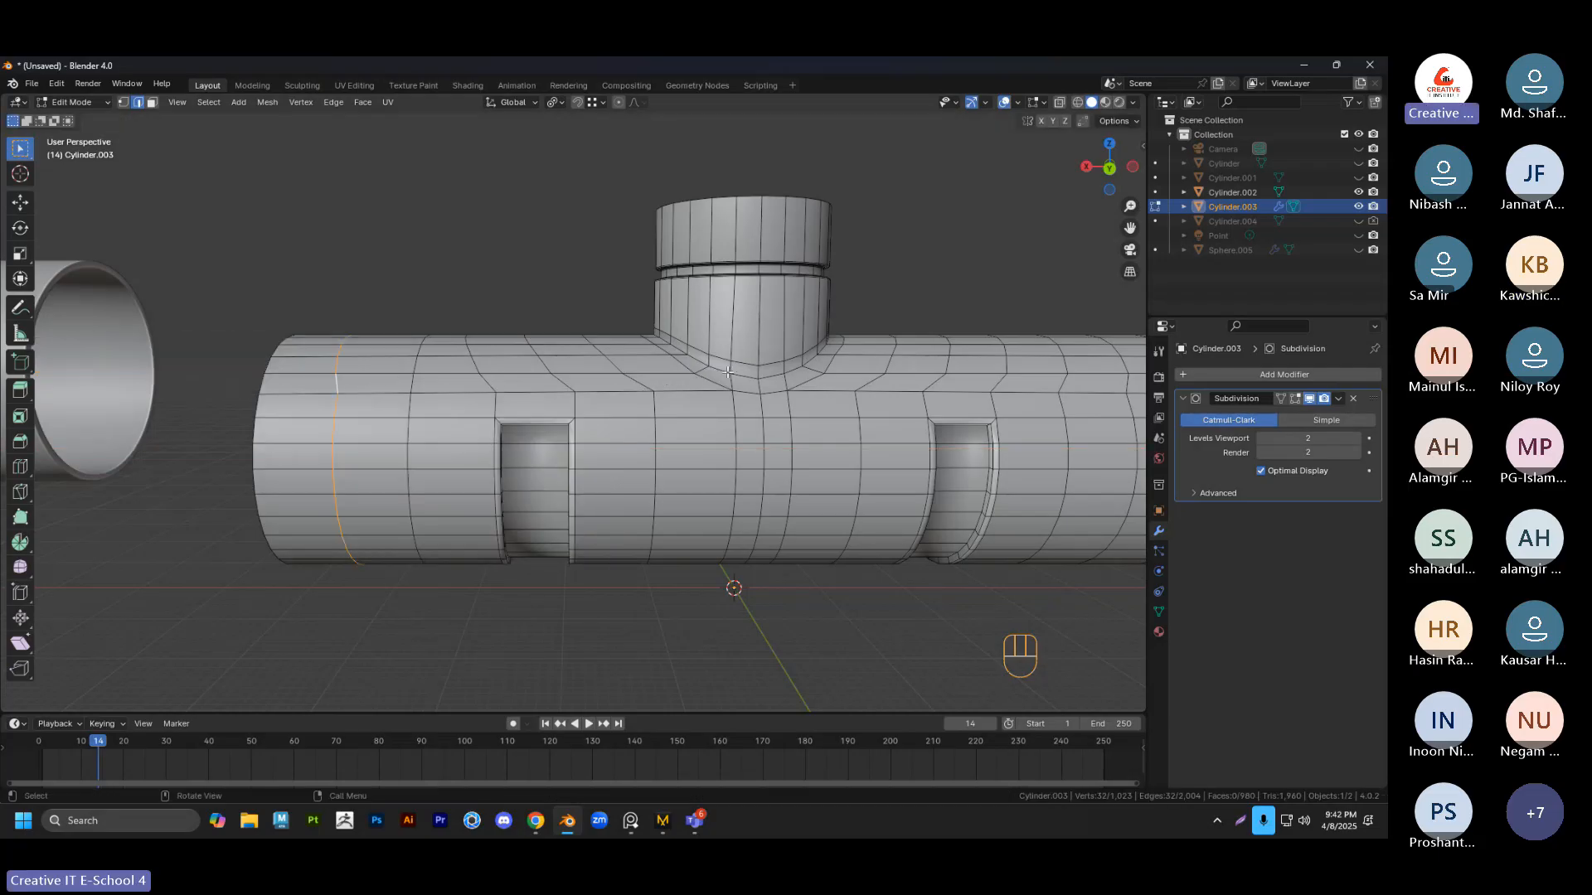
Flatten the selected edge loop near the pipe's left end by scaling it to 0 along X
middle_click_drag(520, 280, 630, 373)
type("s")
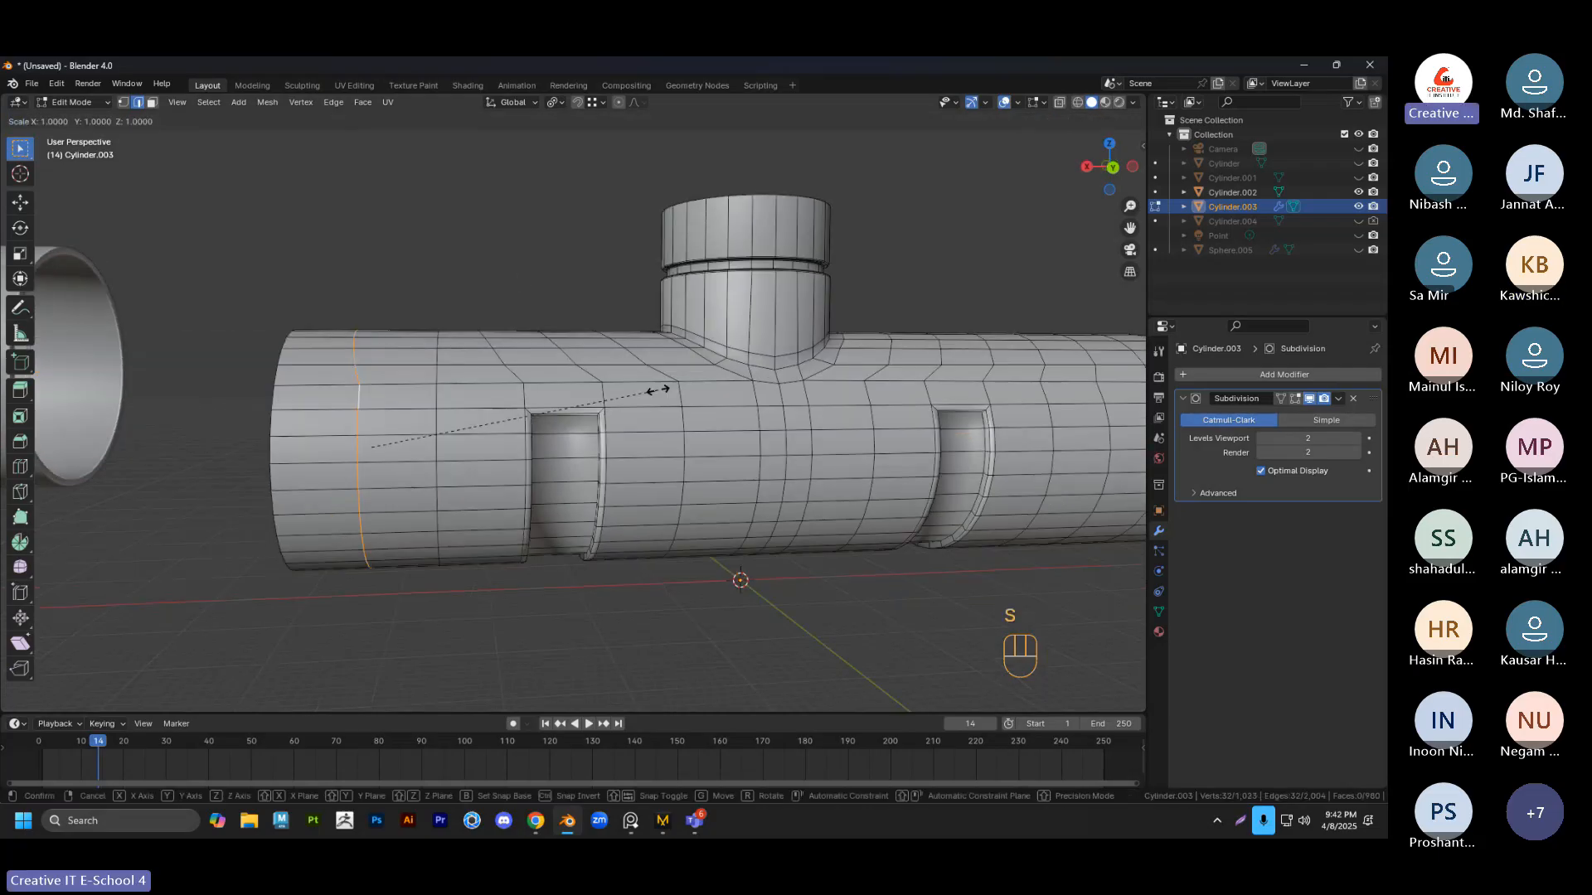
type("x0")
key("Return")
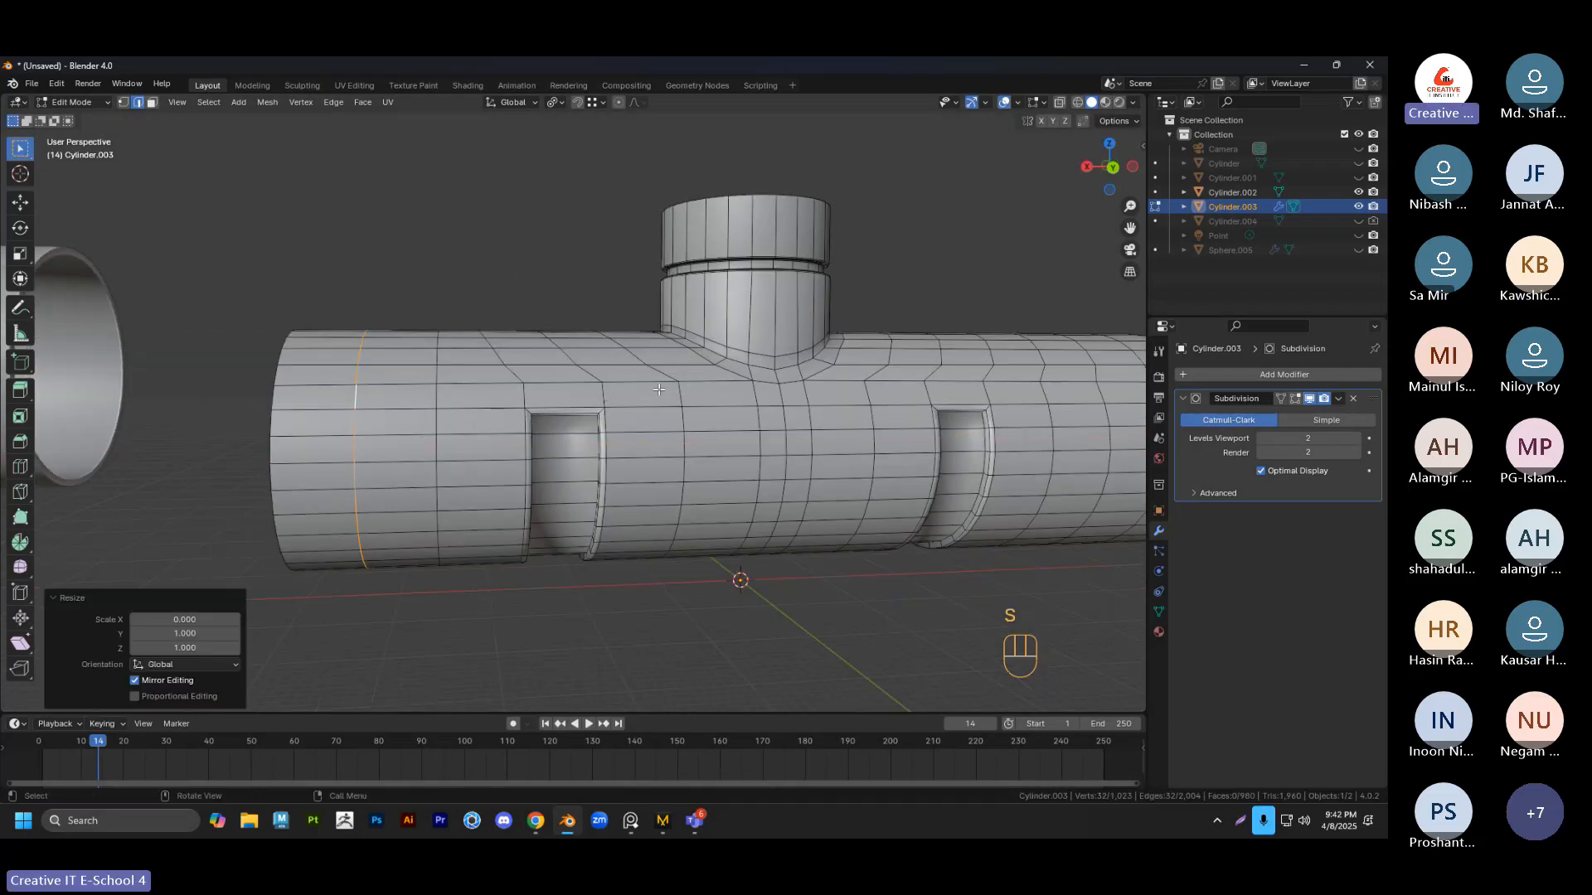
Flatten the two matching edge loops near the pipe's opposite end, scaling each one to 0 along X
scroll(487, 285, "down", 4)
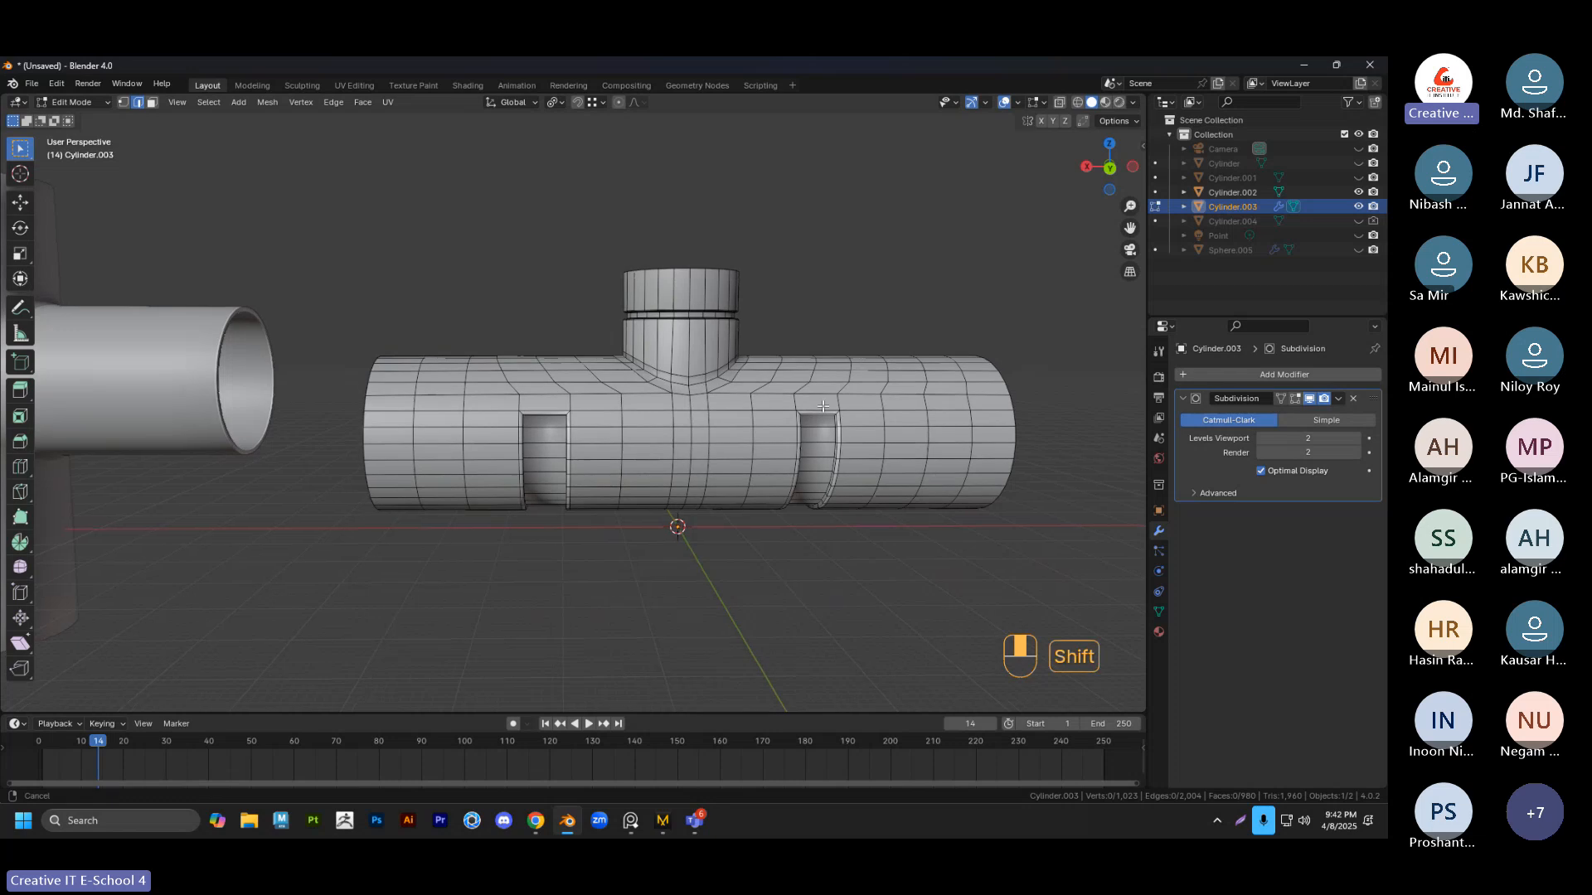
middle_click_drag(916, 423, 711, 420, "shift")
key("alt+a")
left_click(700, 402, "alt")
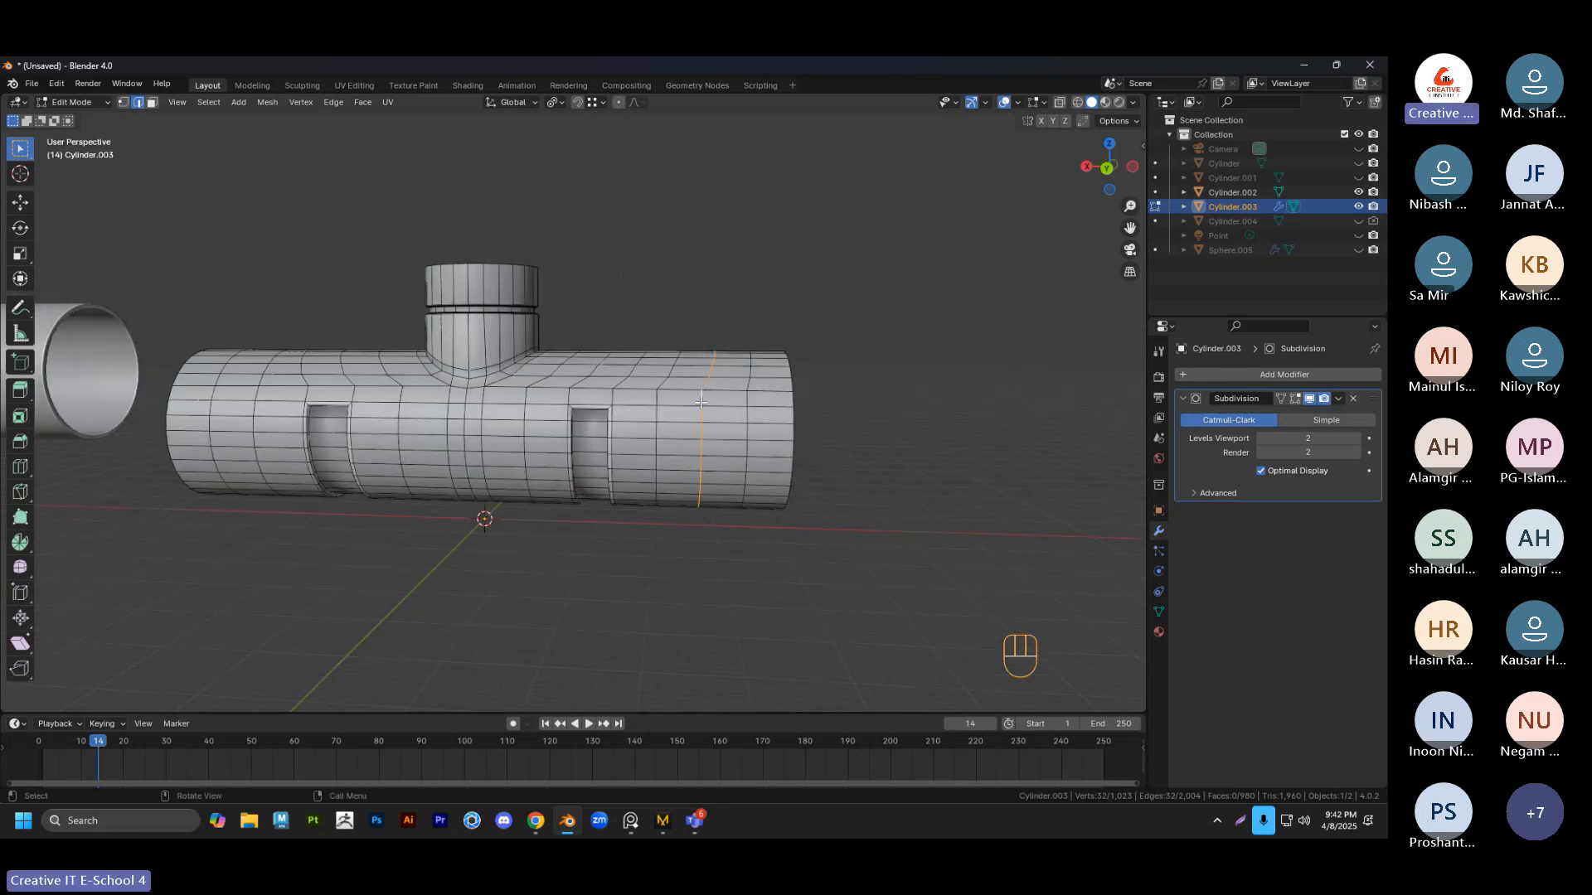
key("s")
key("x")
left_click(701, 402)
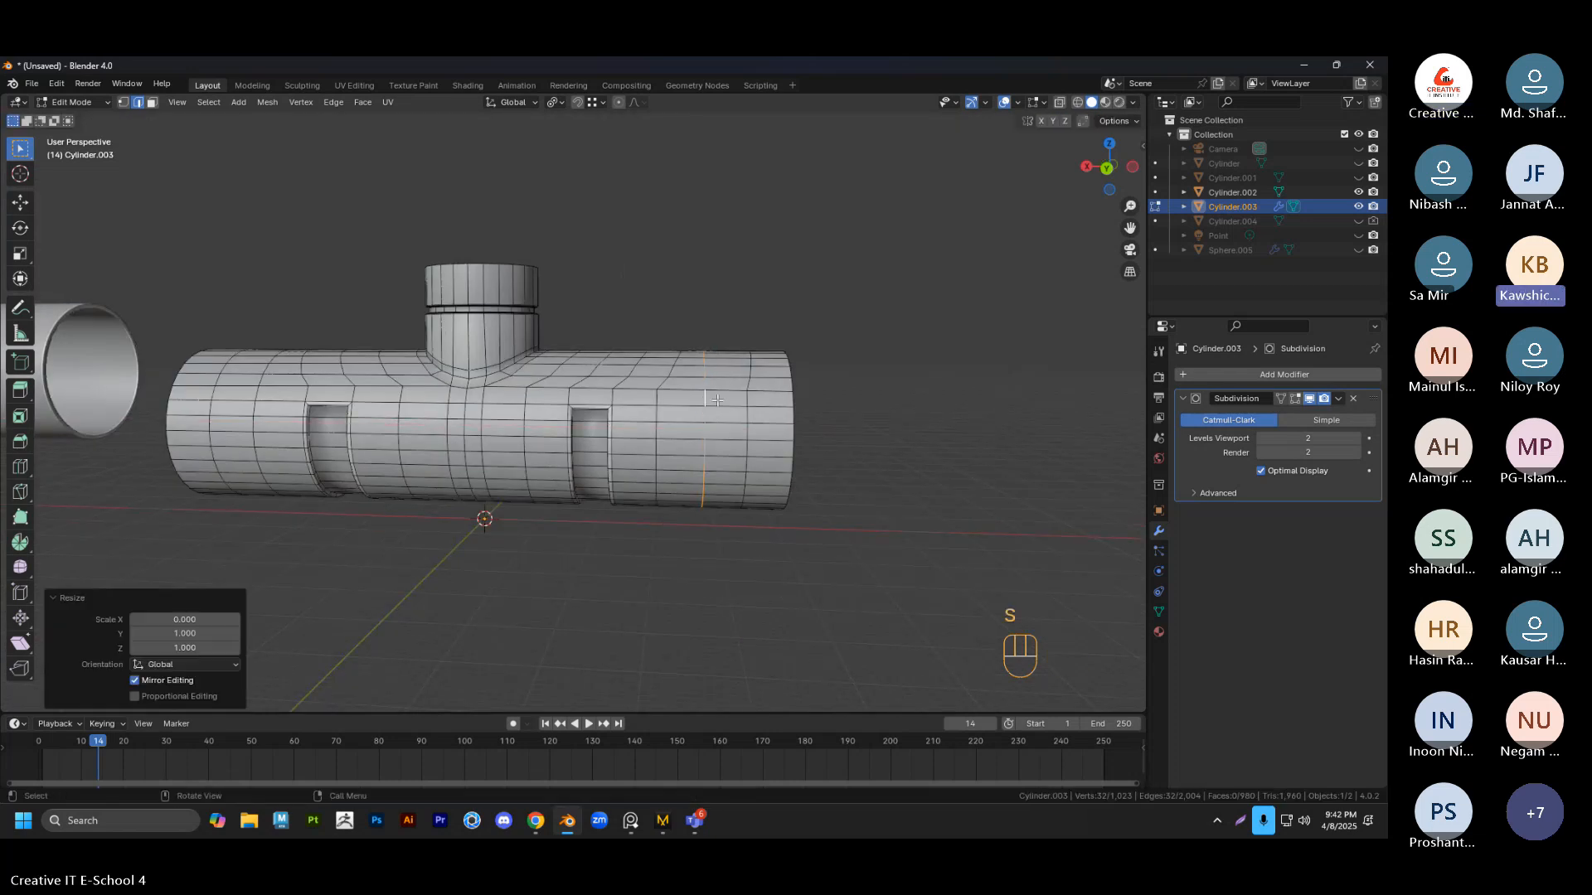
key("g")
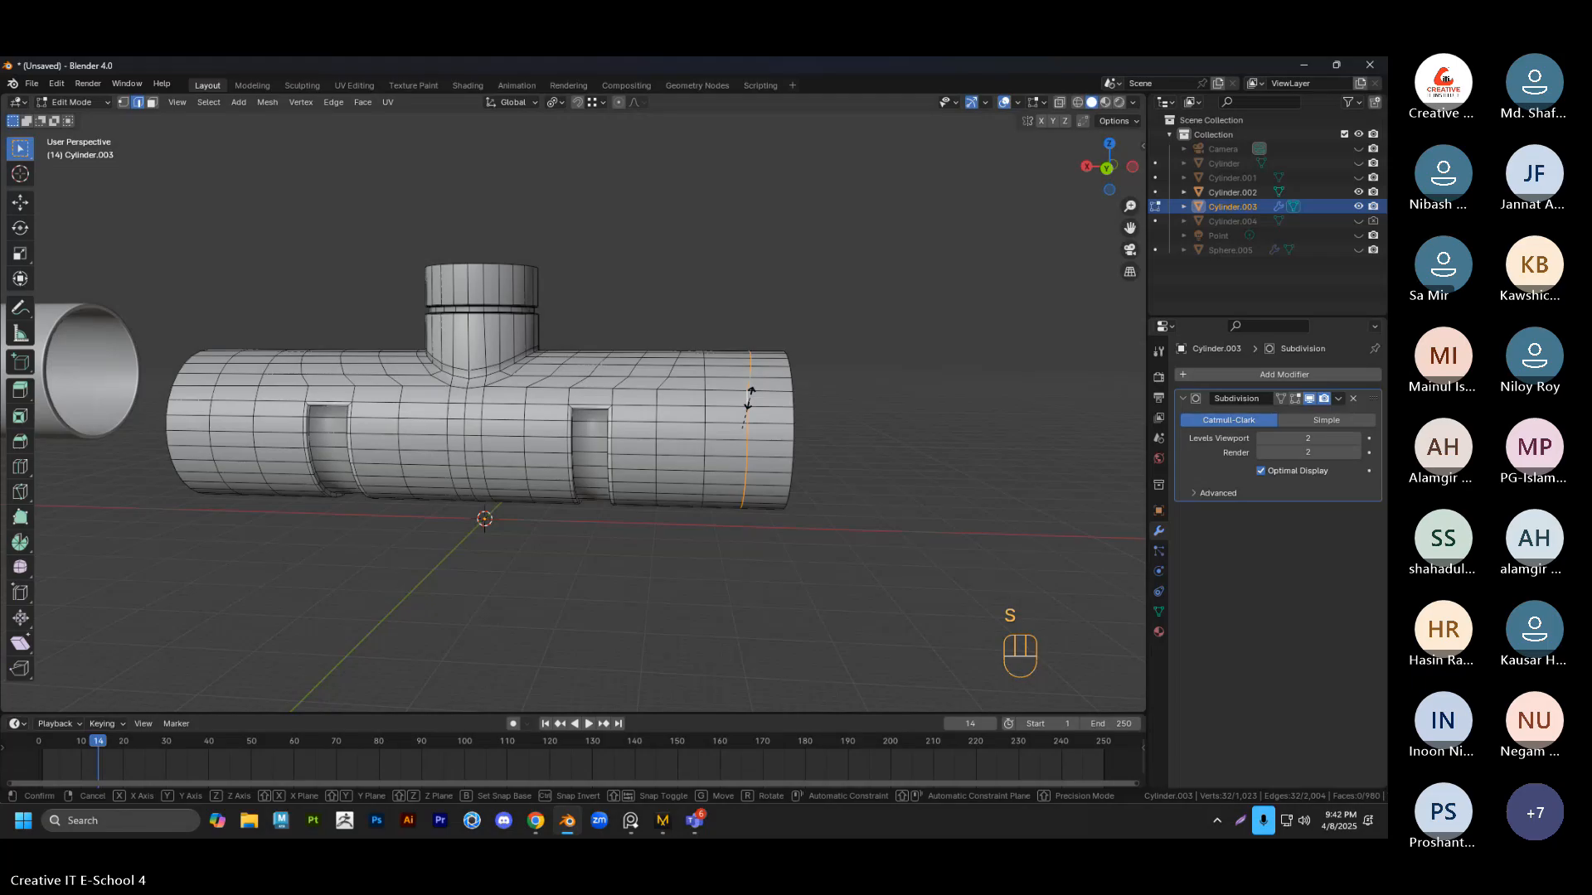
key("x")
key("0")
left_click(750, 399)
Select the face ring between the flattened loops at both pipe ends and extrude the rings inward along their normals by about 1.14 m
key("2")
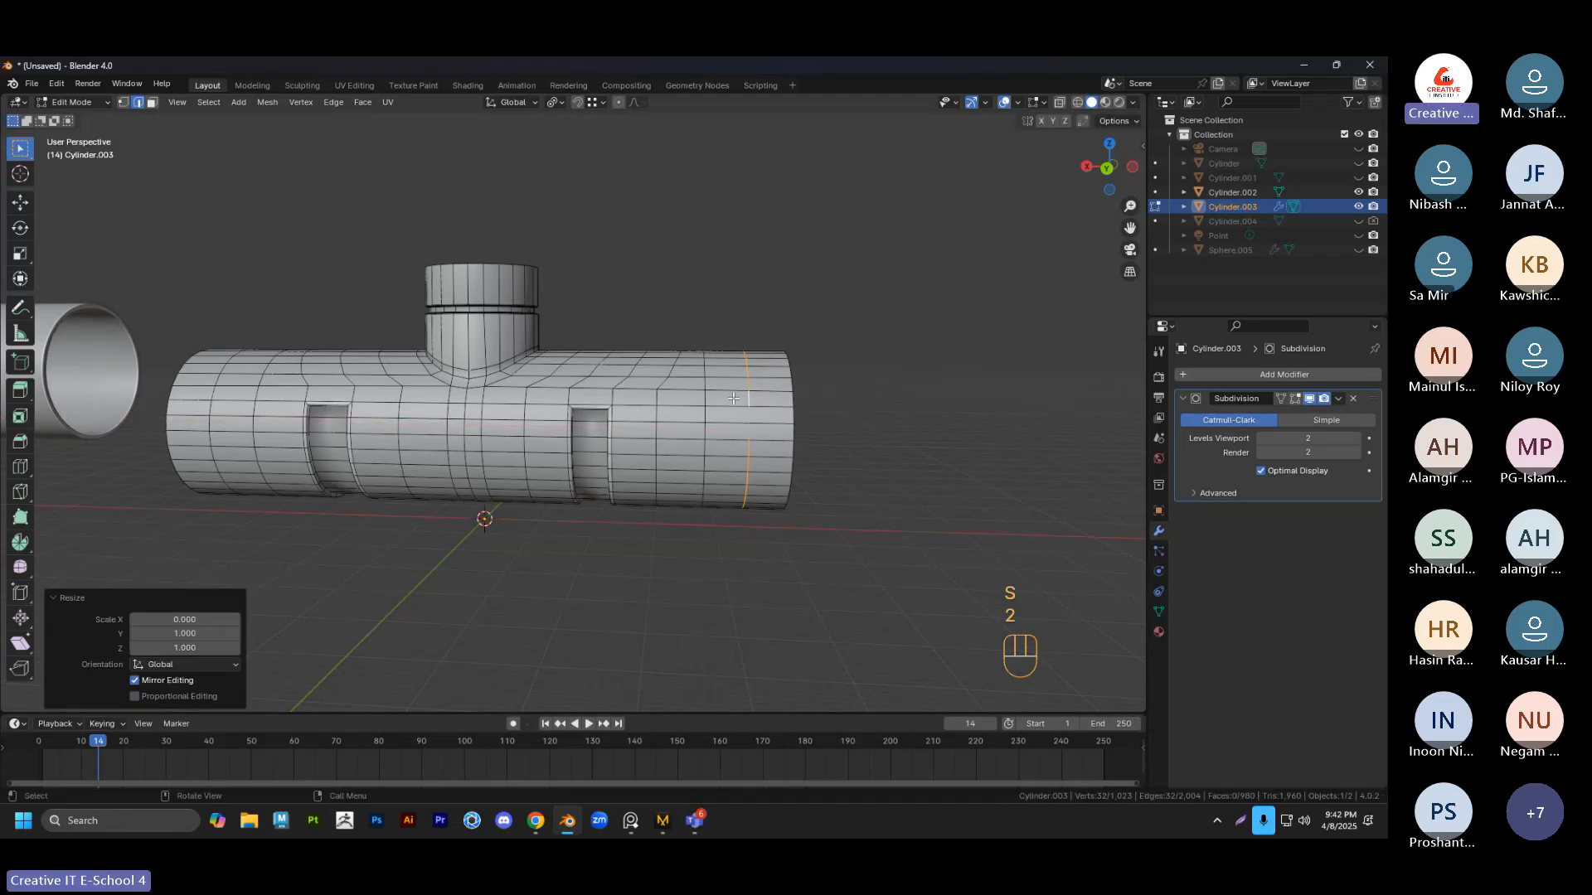
key("3")
left_click(733, 404, "alt")
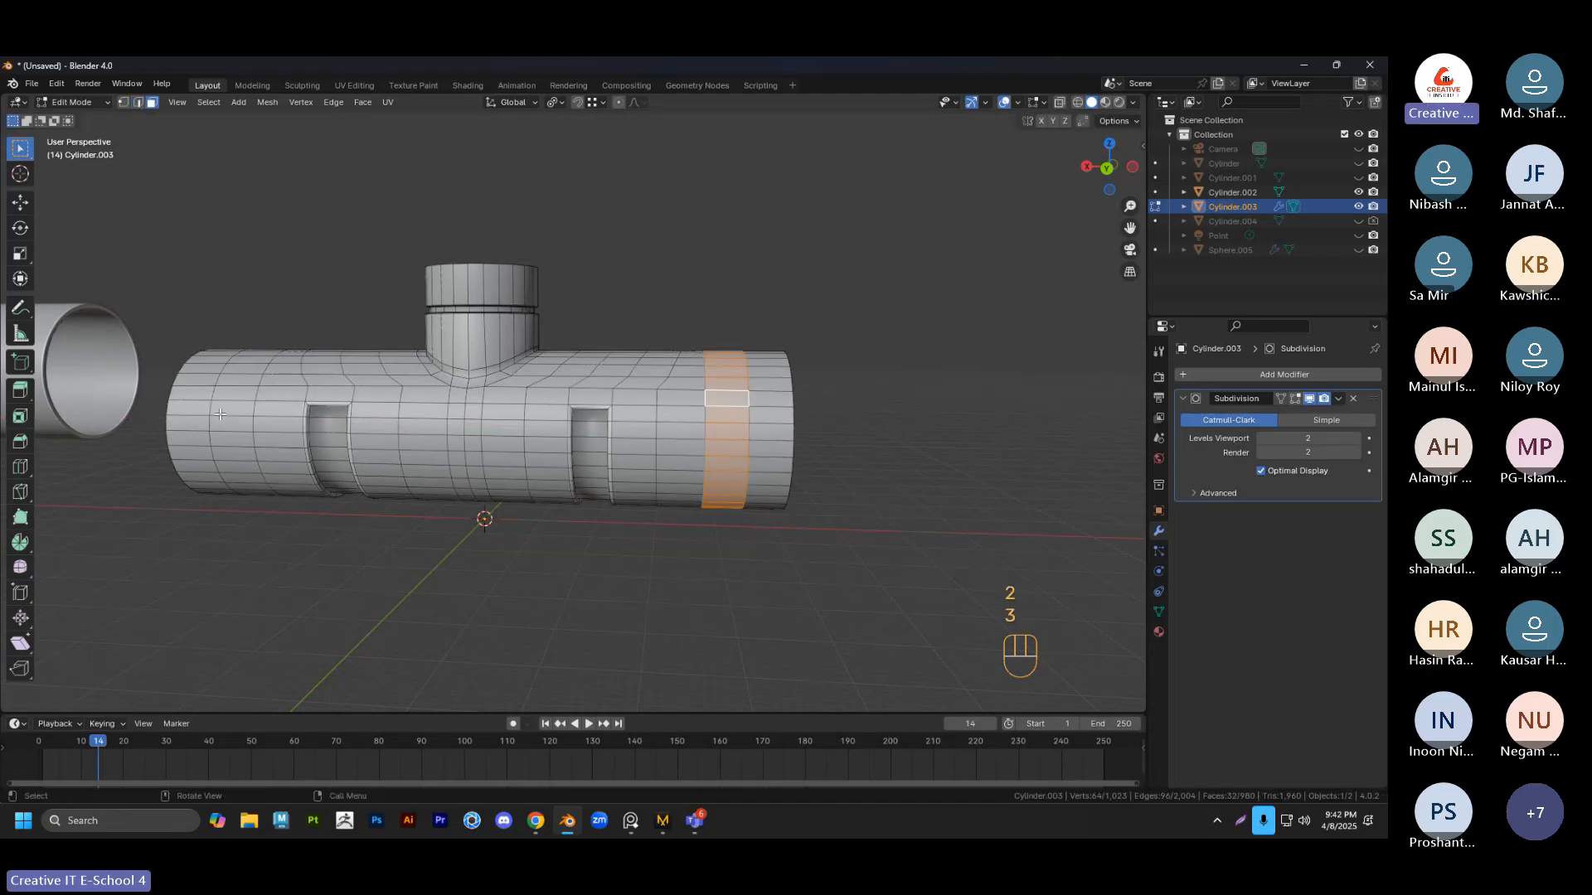
scroll(233, 406, "up", 1)
left_click(233, 405, "alt+shift")
scroll(433, 419, "up", 2)
middle_click_drag(433, 419, 519, 414)
key("alt+e")
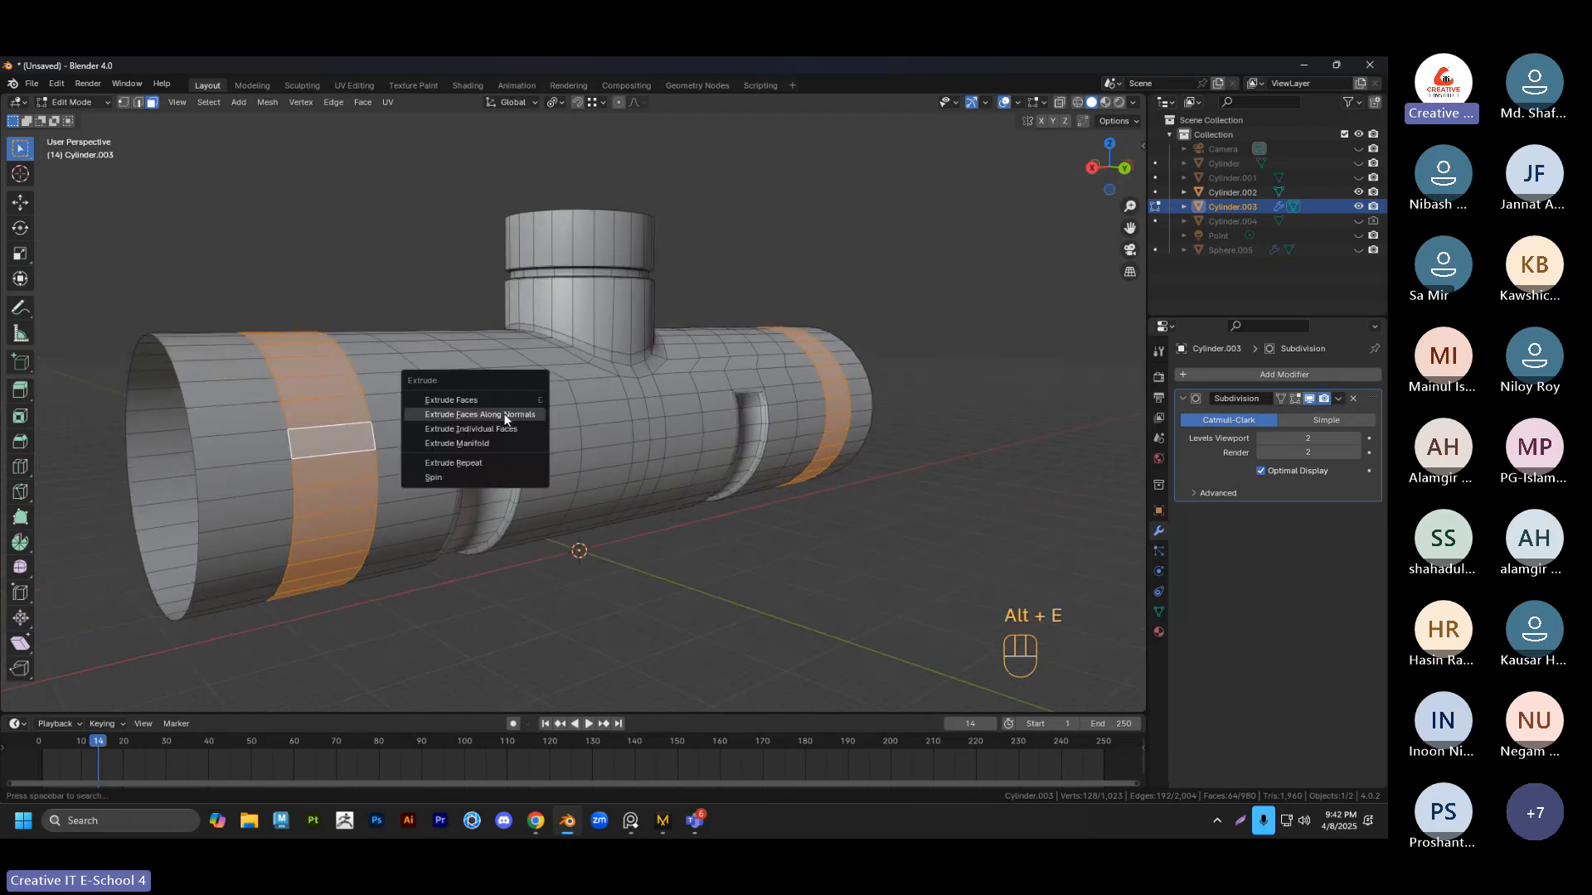
left_click(505, 415)
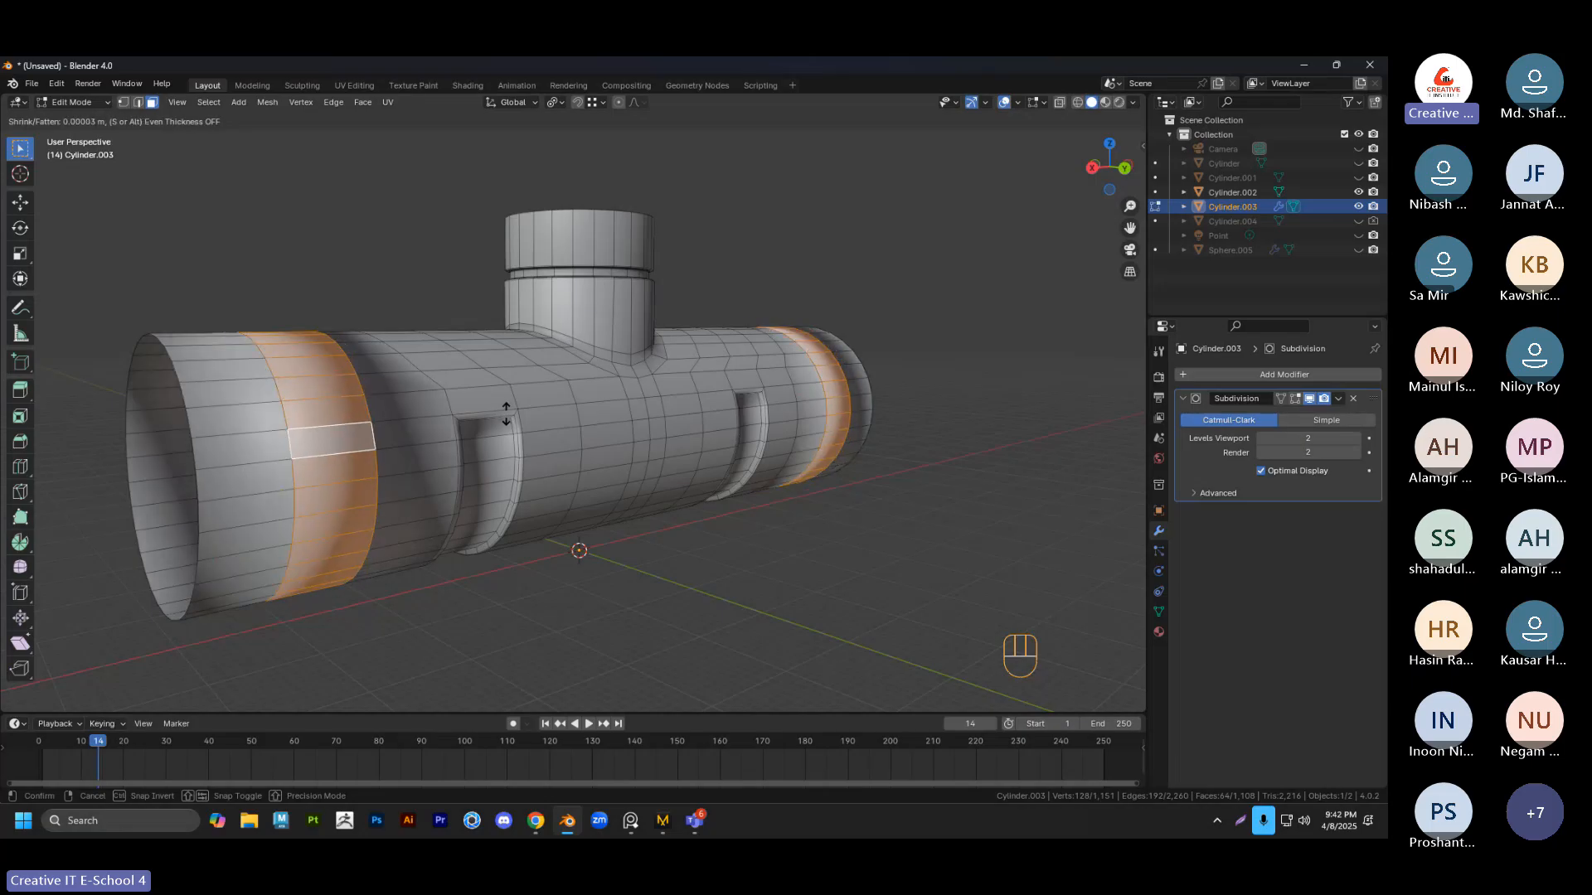
left_click(500, 423)
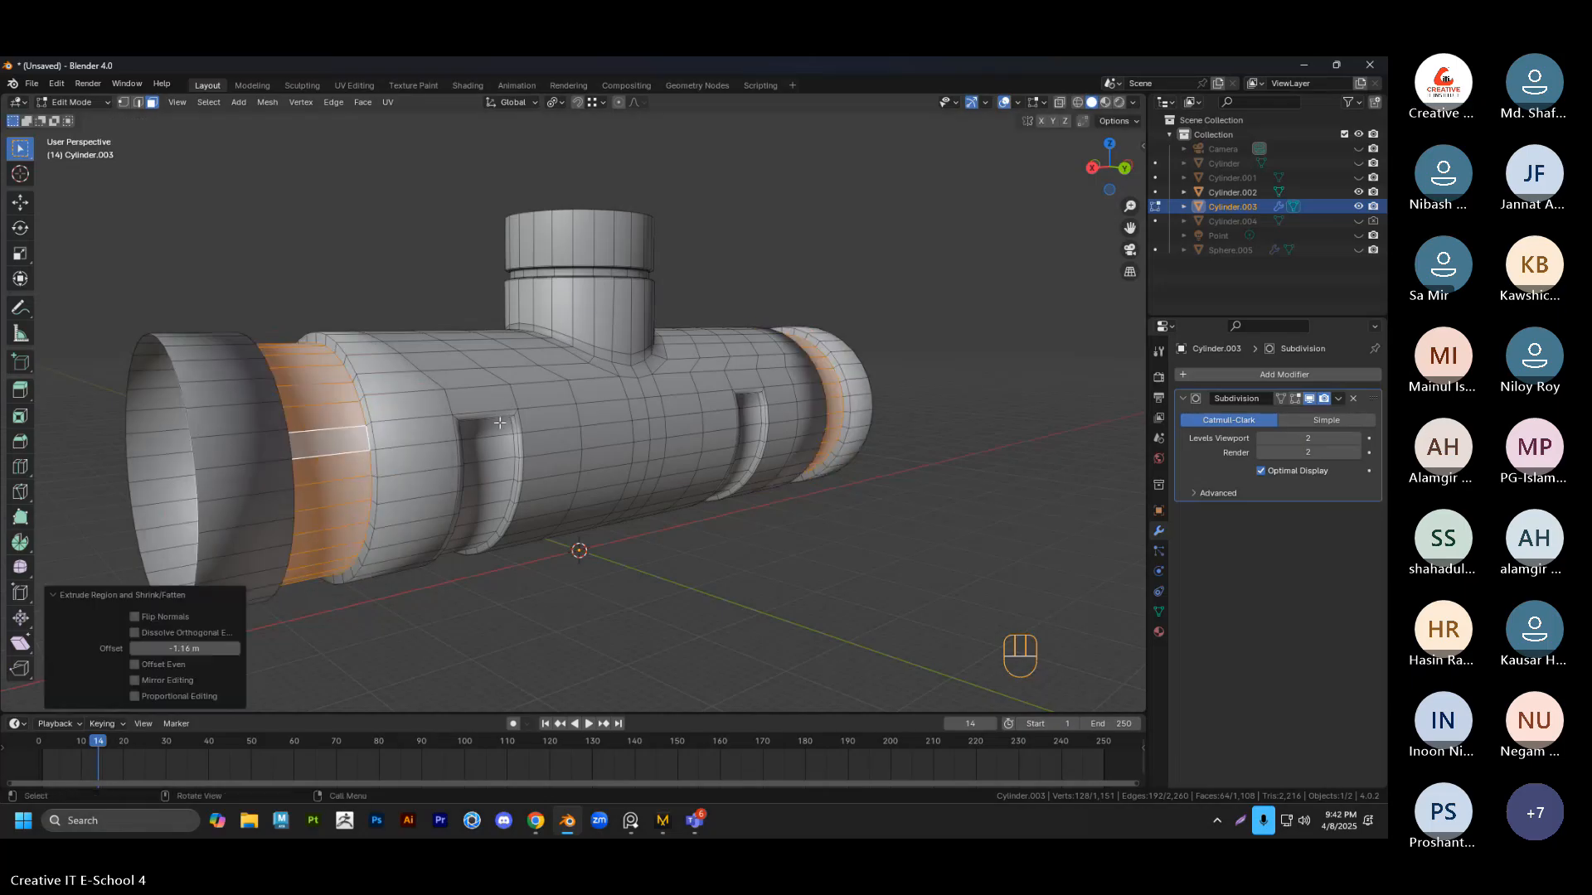
Select the outer and inner edge loops on the junction side of the left groove, and preview the smoothed pipe in Object Mode
scroll(404, 382, "up", 3)
middle_click_drag(397, 380, 487, 376)
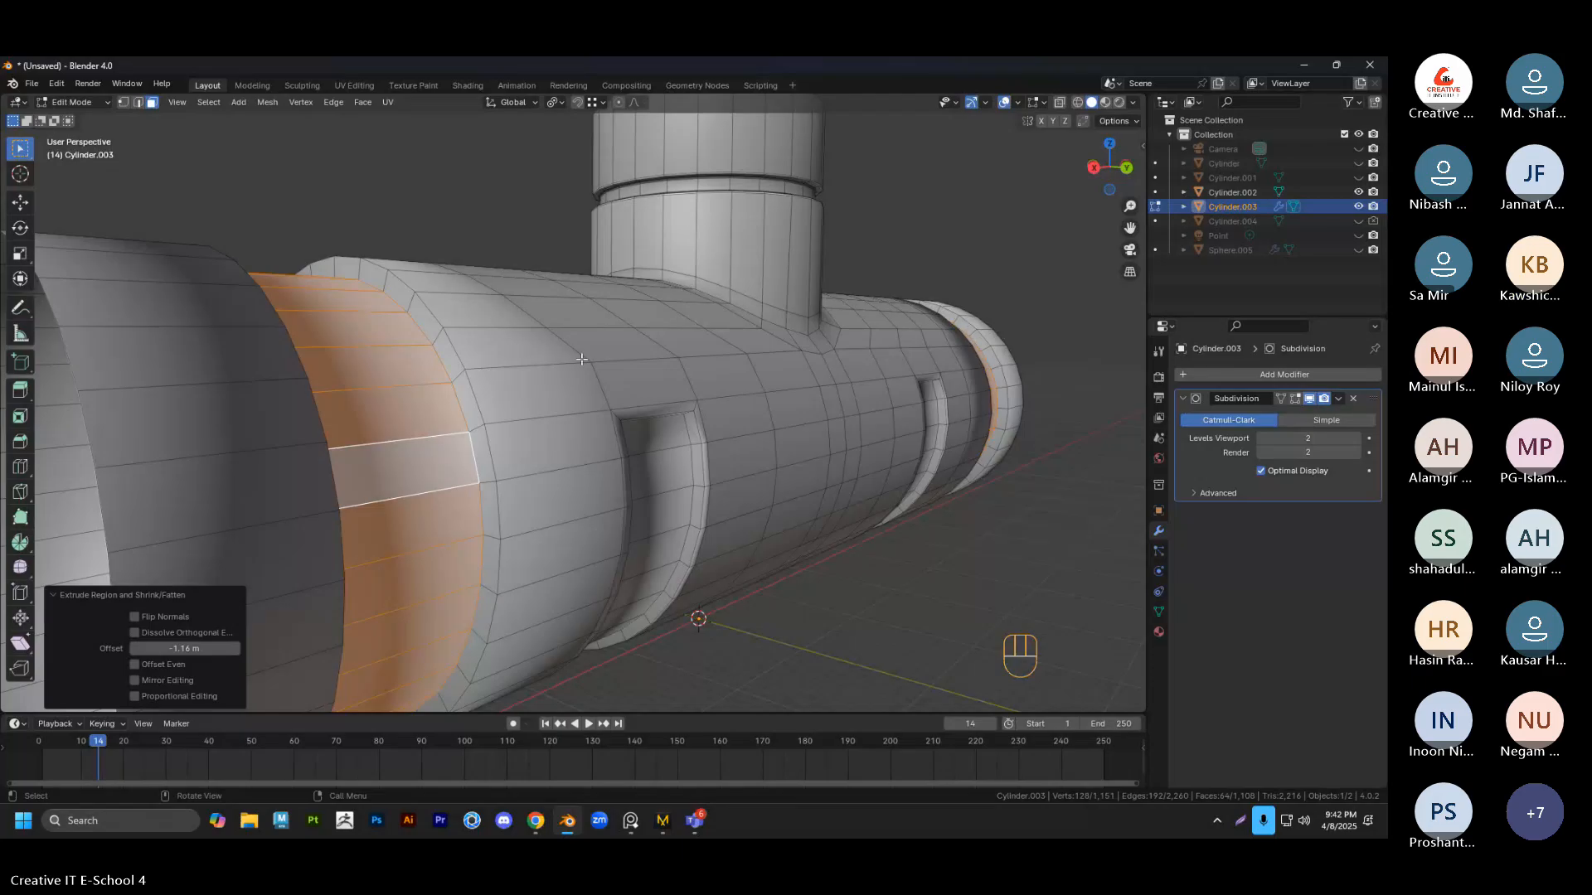
scroll(581, 359, "down", 2)
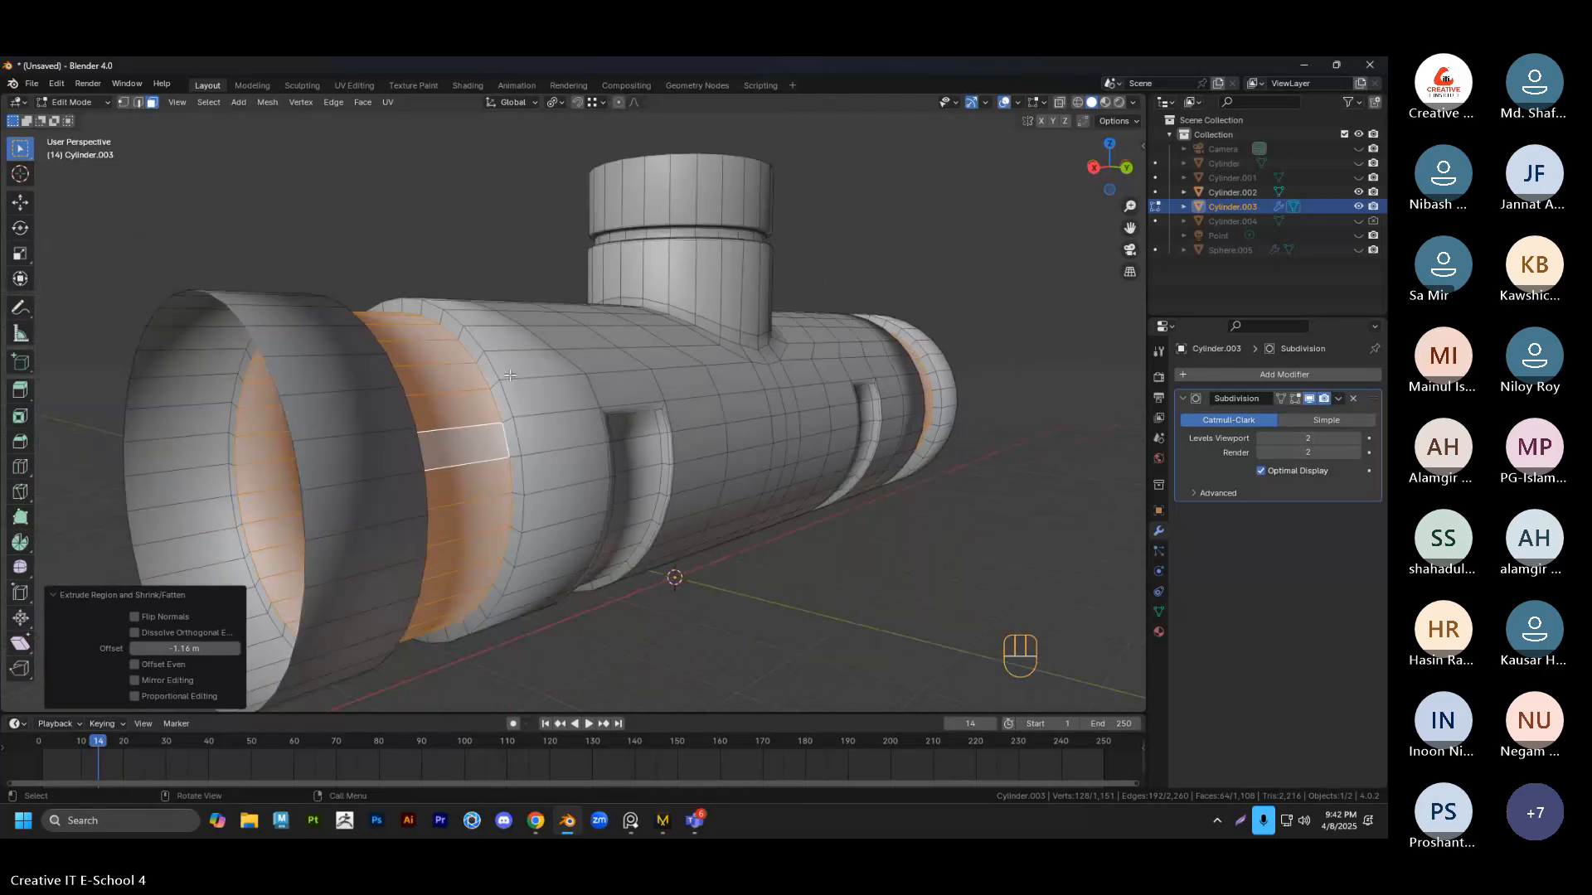
left_click(477, 343, "alt")
left_click(472, 355, "alt+shift")
middle_click_drag(491, 365, 427, 377)
scroll(427, 378, "up", 2)
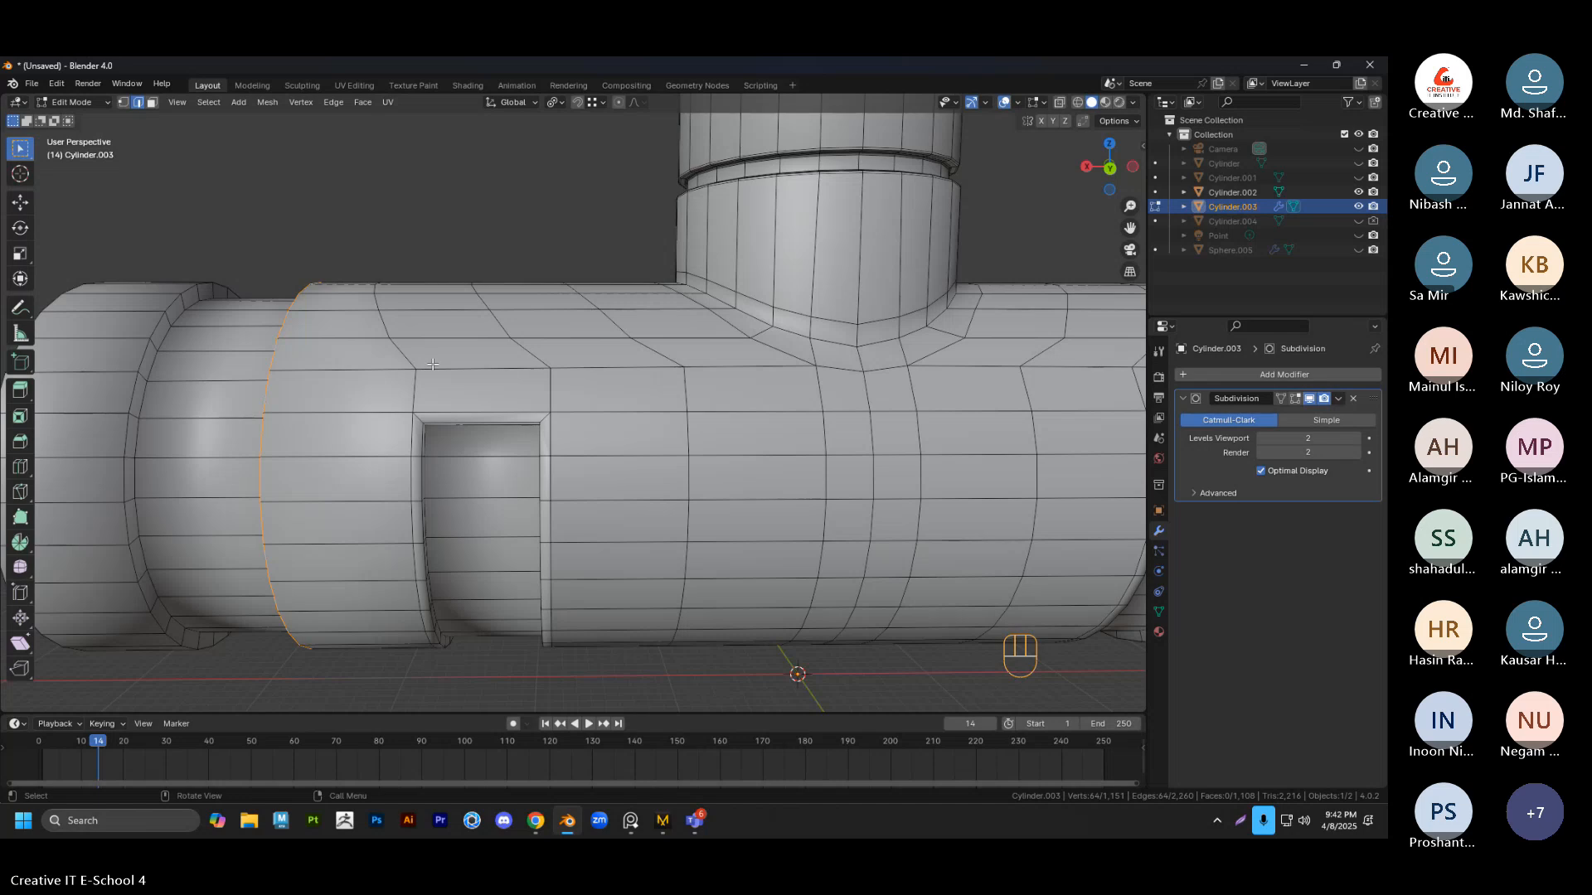
key("Tab")
scroll(459, 348, "down", 2)
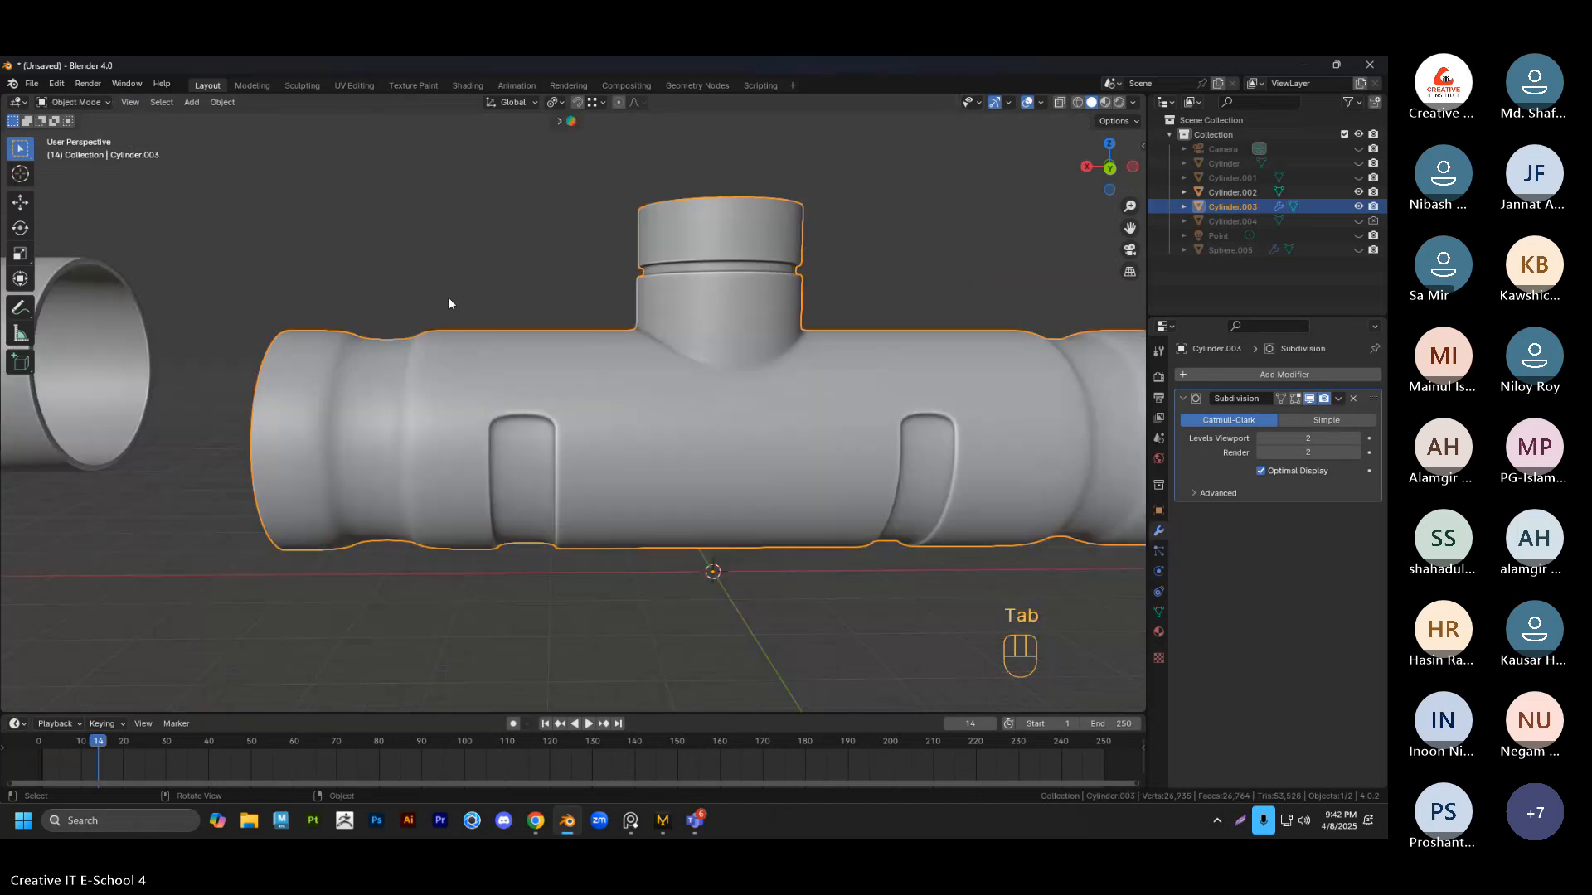
middle_click_drag(448, 303, 531, 407)
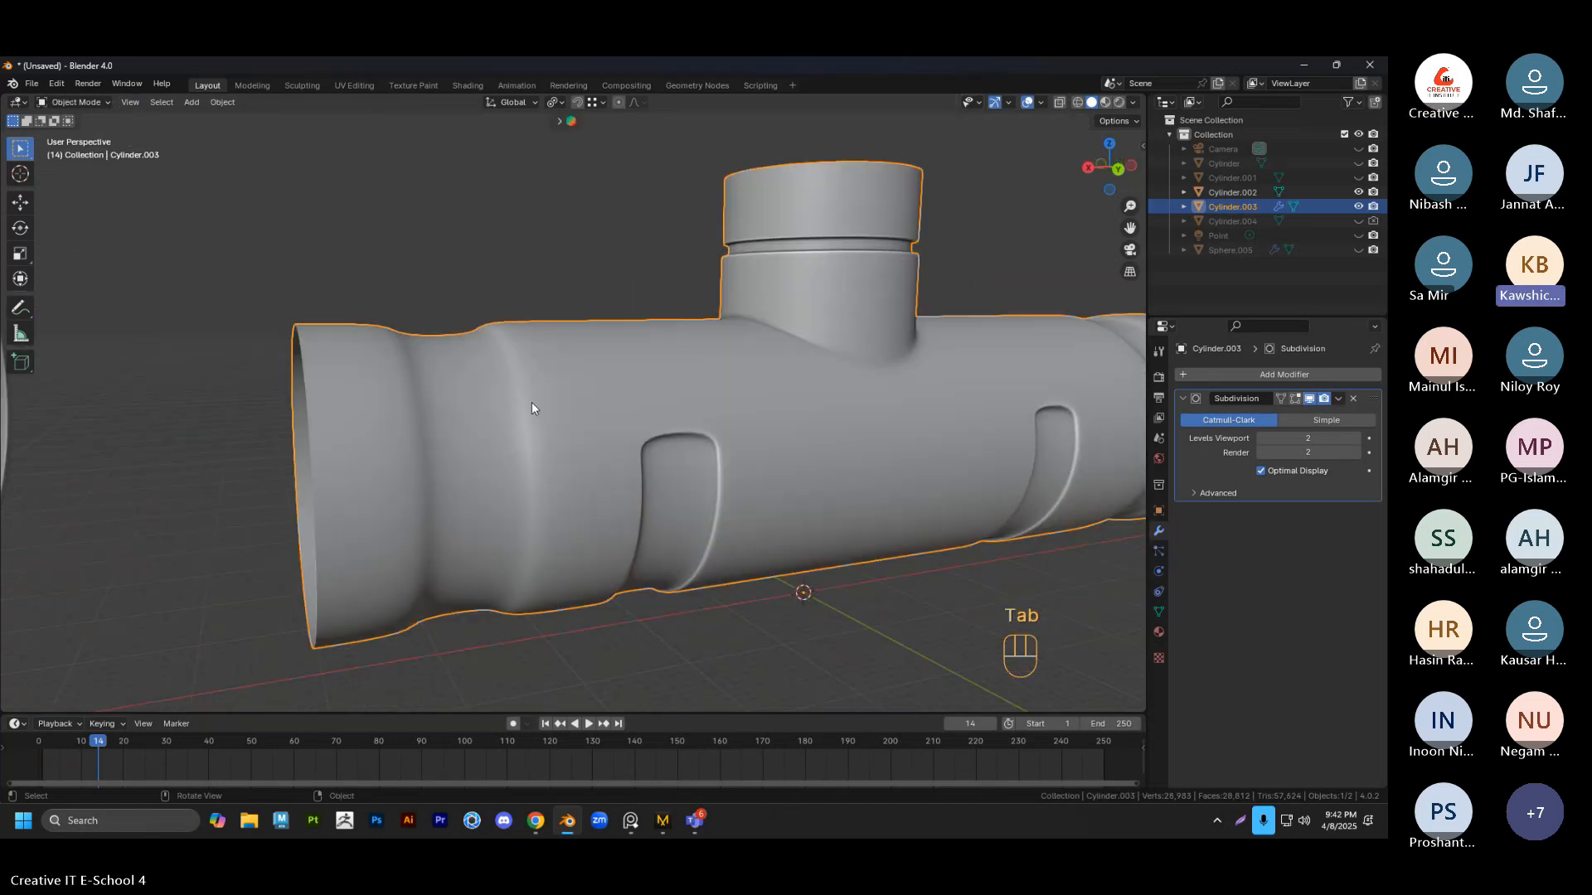
Add the remaining groove edge loops at both pipe ends to the selection and bevel them with 2 segments, about 0.35 m wide
key("Tab")
scroll(531, 407, "up", 2)
left_click(215, 331, "alt+shift")
scroll(218, 333, "down", 1)
middle_click_drag(218, 334, 103, 364, "shift")
scroll(104, 365, "up", 2)
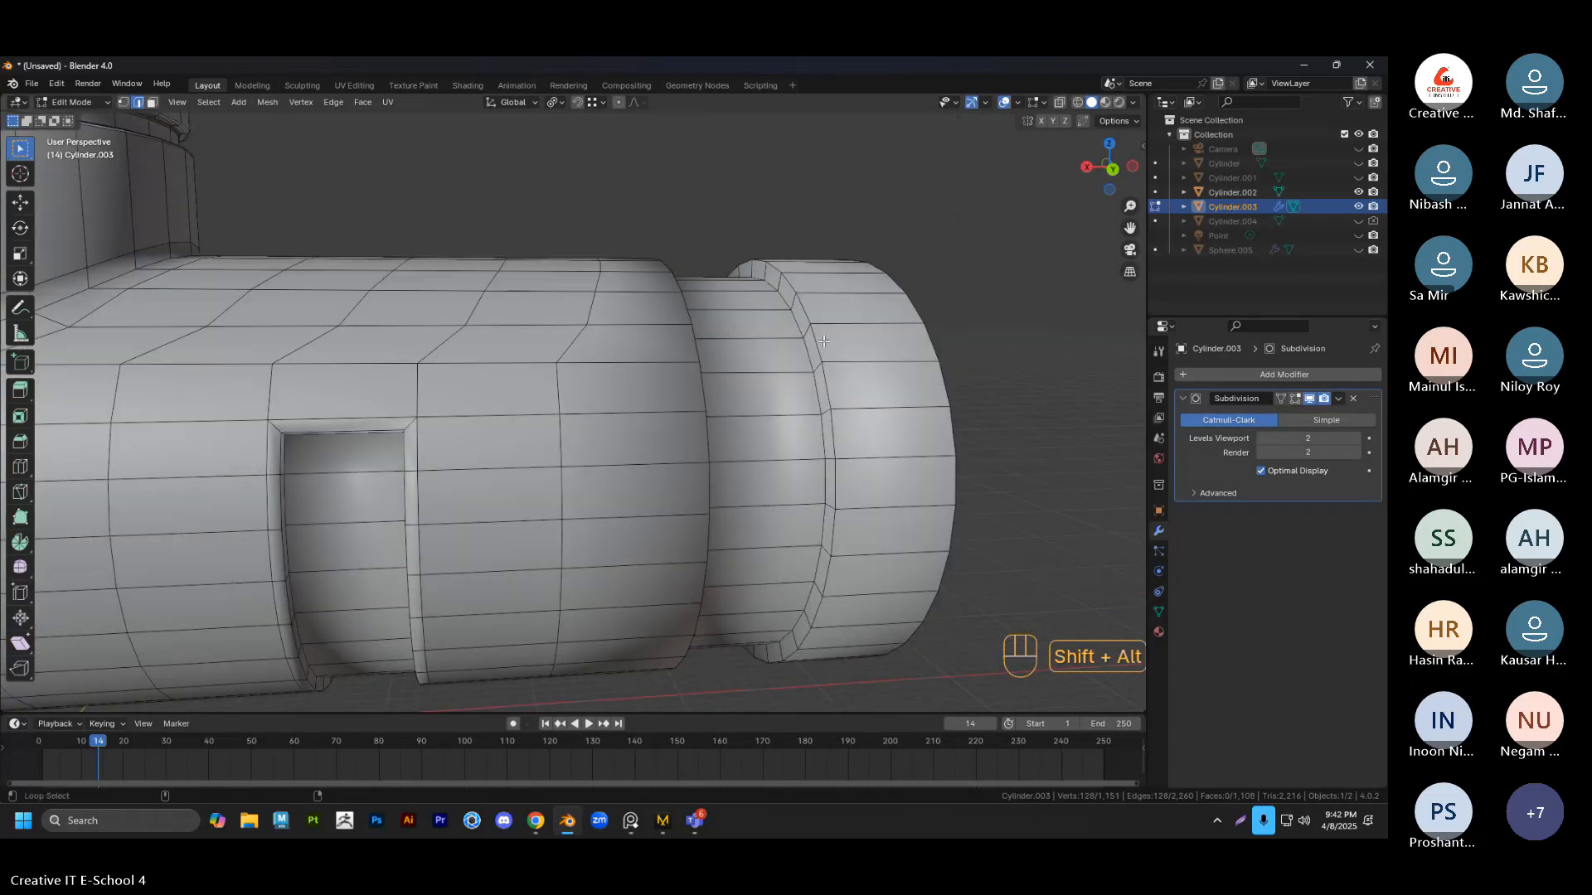
left_click(816, 365, "alt+shift")
left_click(802, 365, "alt+shift")
middle_click_drag(803, 365, 628, 369)
left_click(454, 336, "alt+shift")
left_click(464, 341, "alt+shift")
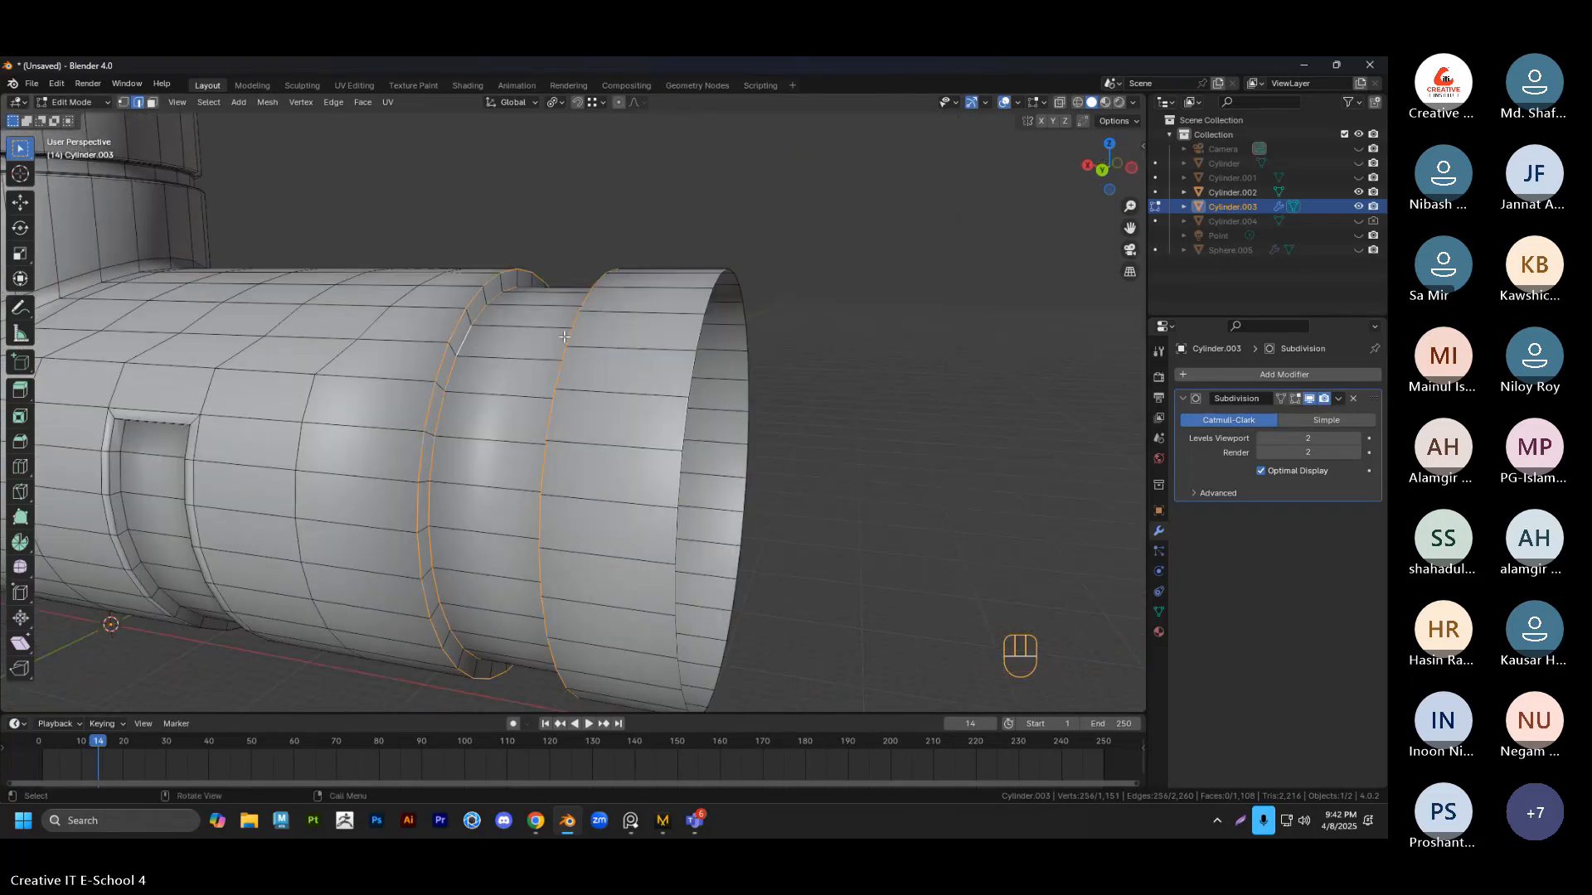
key("ctrl+b")
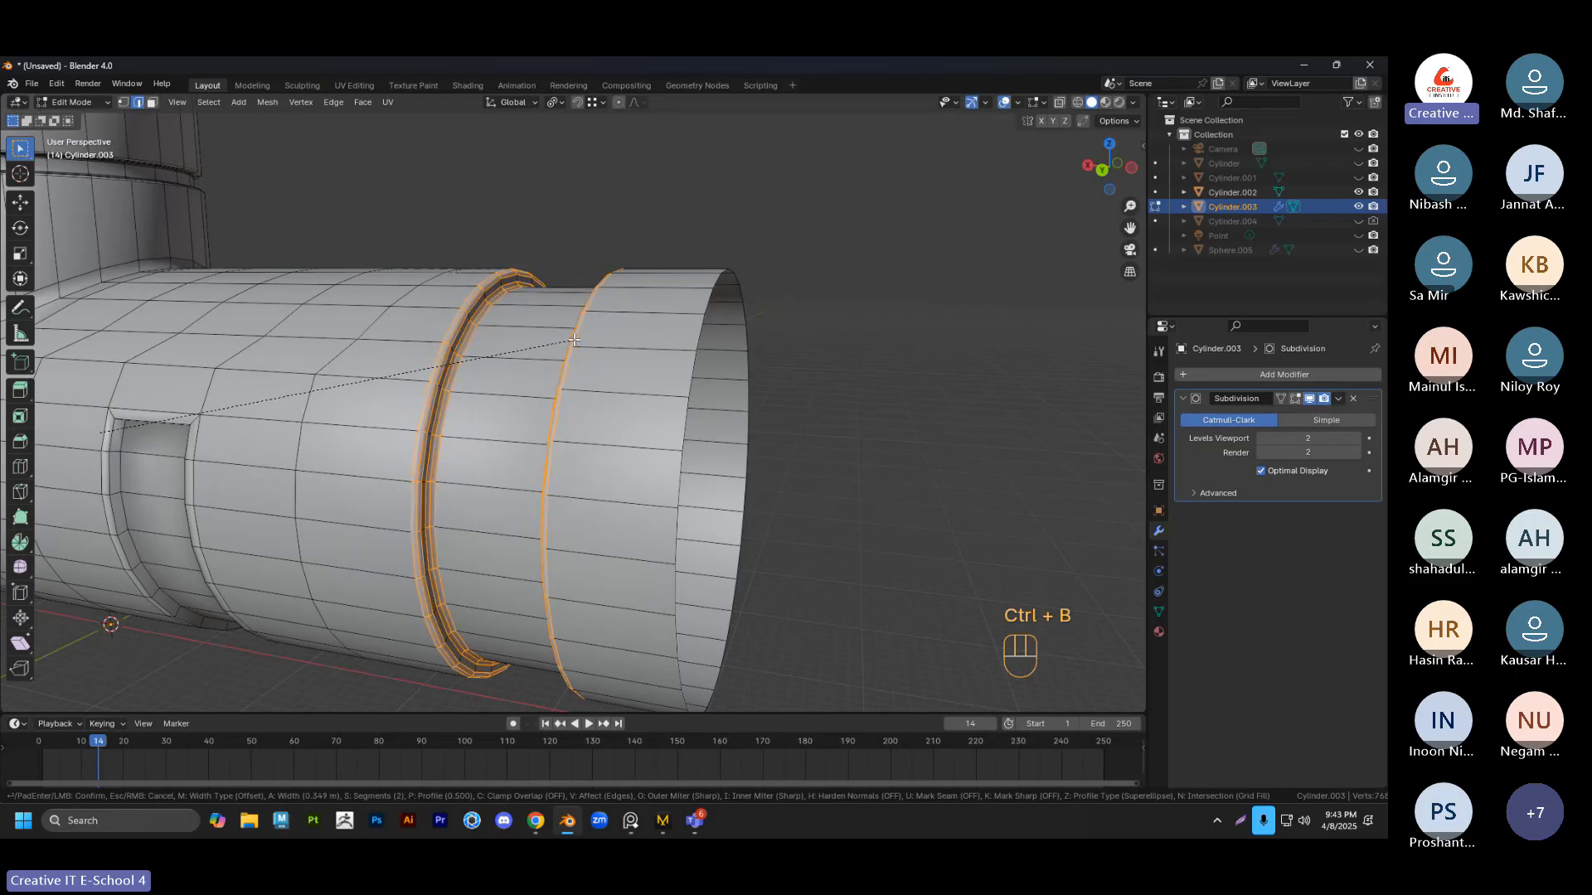
left_click(573, 340)
Inspect the smoothed end grooves and the whole pipe junction in Object Mode
key("Tab")
scroll(573, 340, "down", 6)
left_click(474, 358)
middle_click_drag(475, 358, 439, 391)
scroll(527, 368, "up", 2)
scroll(531, 368, "down", 1)
scroll(485, 413, "up", 3)
scroll(485, 413, "down", 3)
scroll(376, 325, "up", 3)
scroll(375, 325, "down", 3)
scroll(561, 398, "up", 3)
scroll(564, 396, "down", 4)
scroll(704, 341, "down", 2)
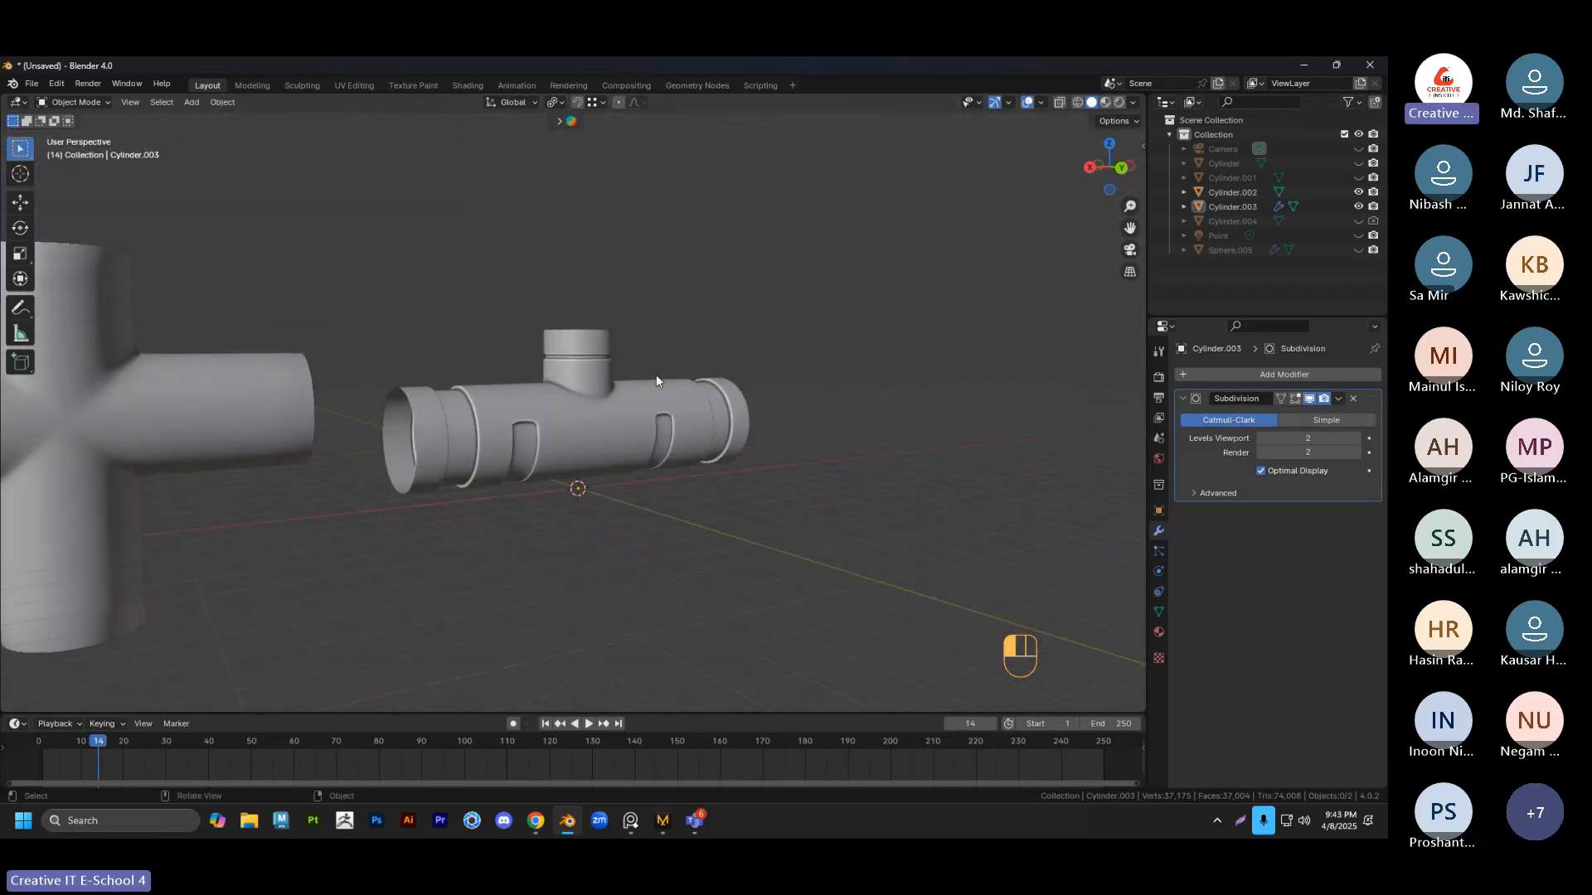
Turn on the Subdivision display in Edit Mode for the pipe junction and clear the mesh selection
left_click(655, 414)
key("Tab")
mouse_move(655, 415)
middle_mouse_down()
mouse_move(731, 412)
mouse_move(632, 370)
mouse_move(645, 431)
middle_mouse_up()
left_click(1295, 400)
scroll(664, 274, "up", 3)
left_click(664, 275)
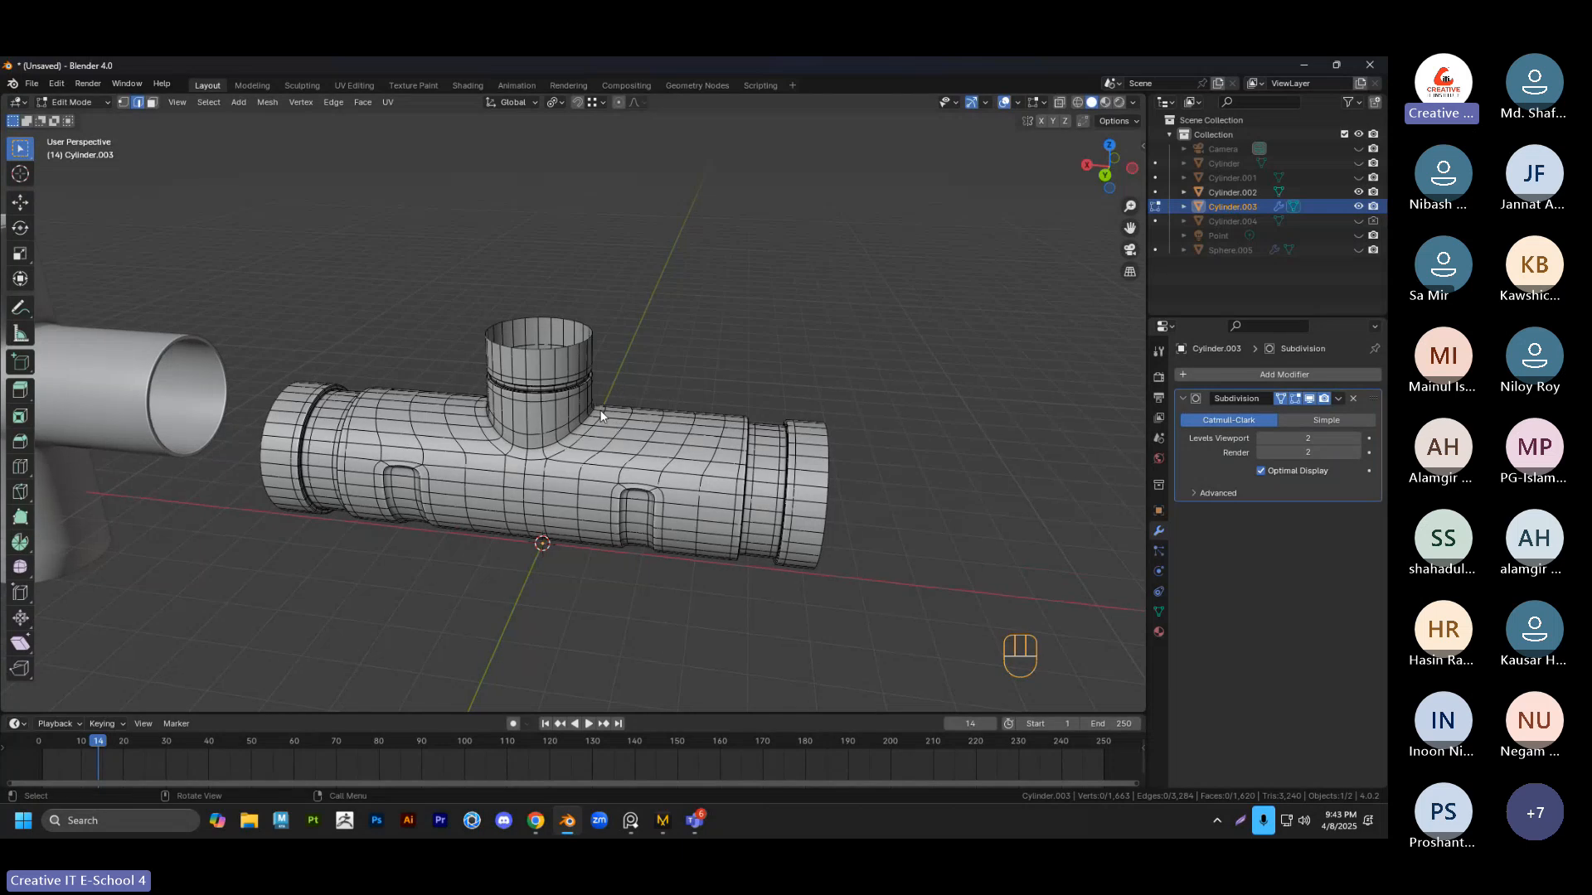
Add a Solidify modifier to the pipe junction in Object Mode and check the branch rim up close
key("Tab")
scroll(1023, 434, "up", 3)
left_click(1283, 375)
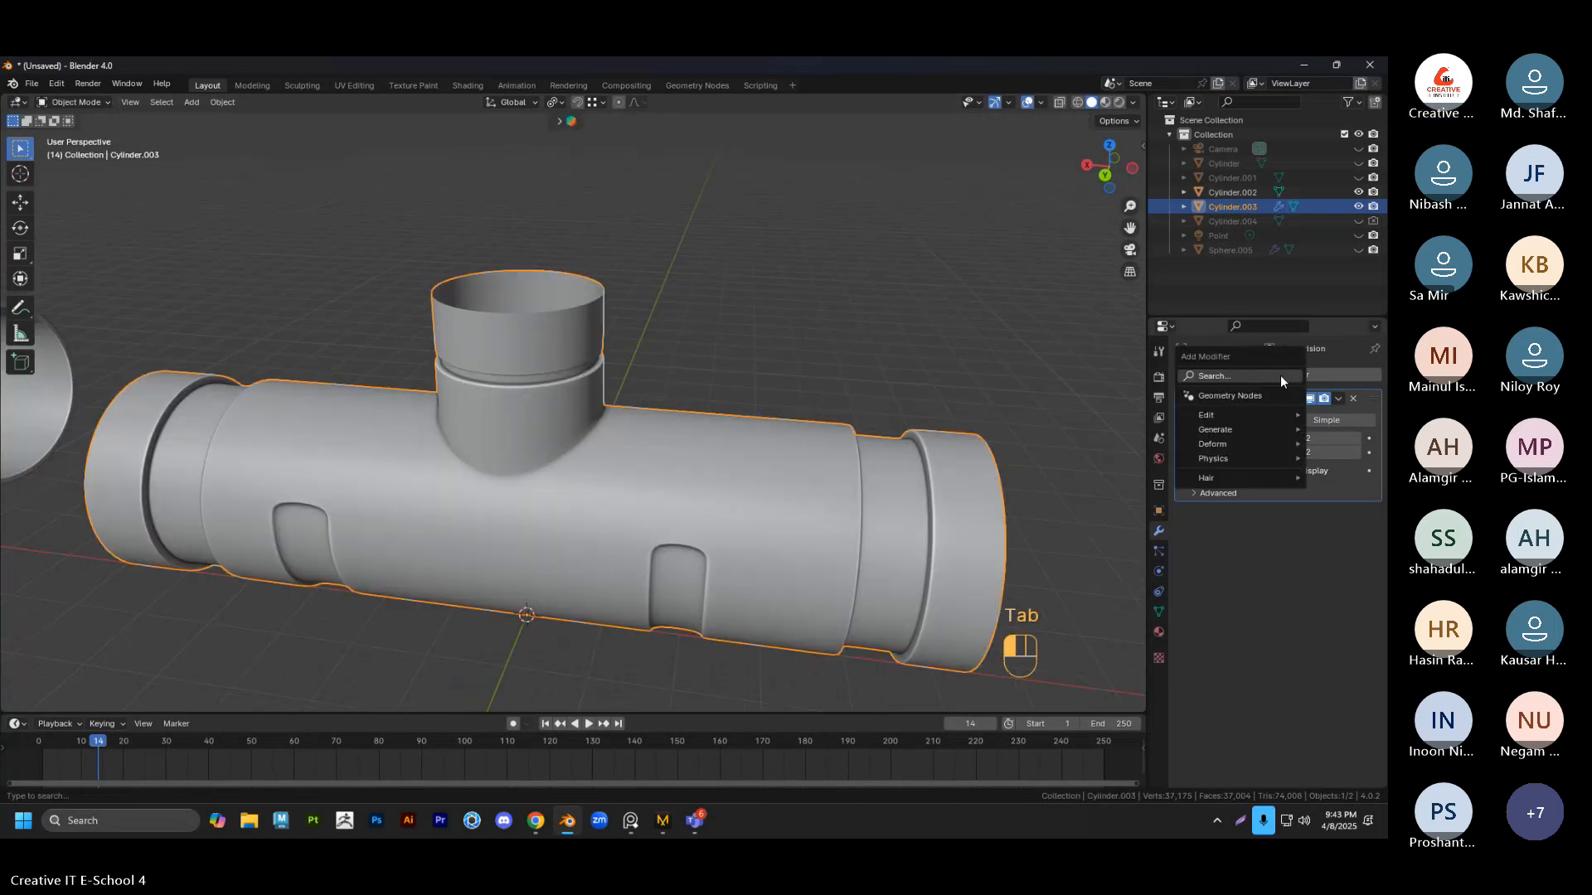
left_click(1211, 376)
left_click(1105, 417)
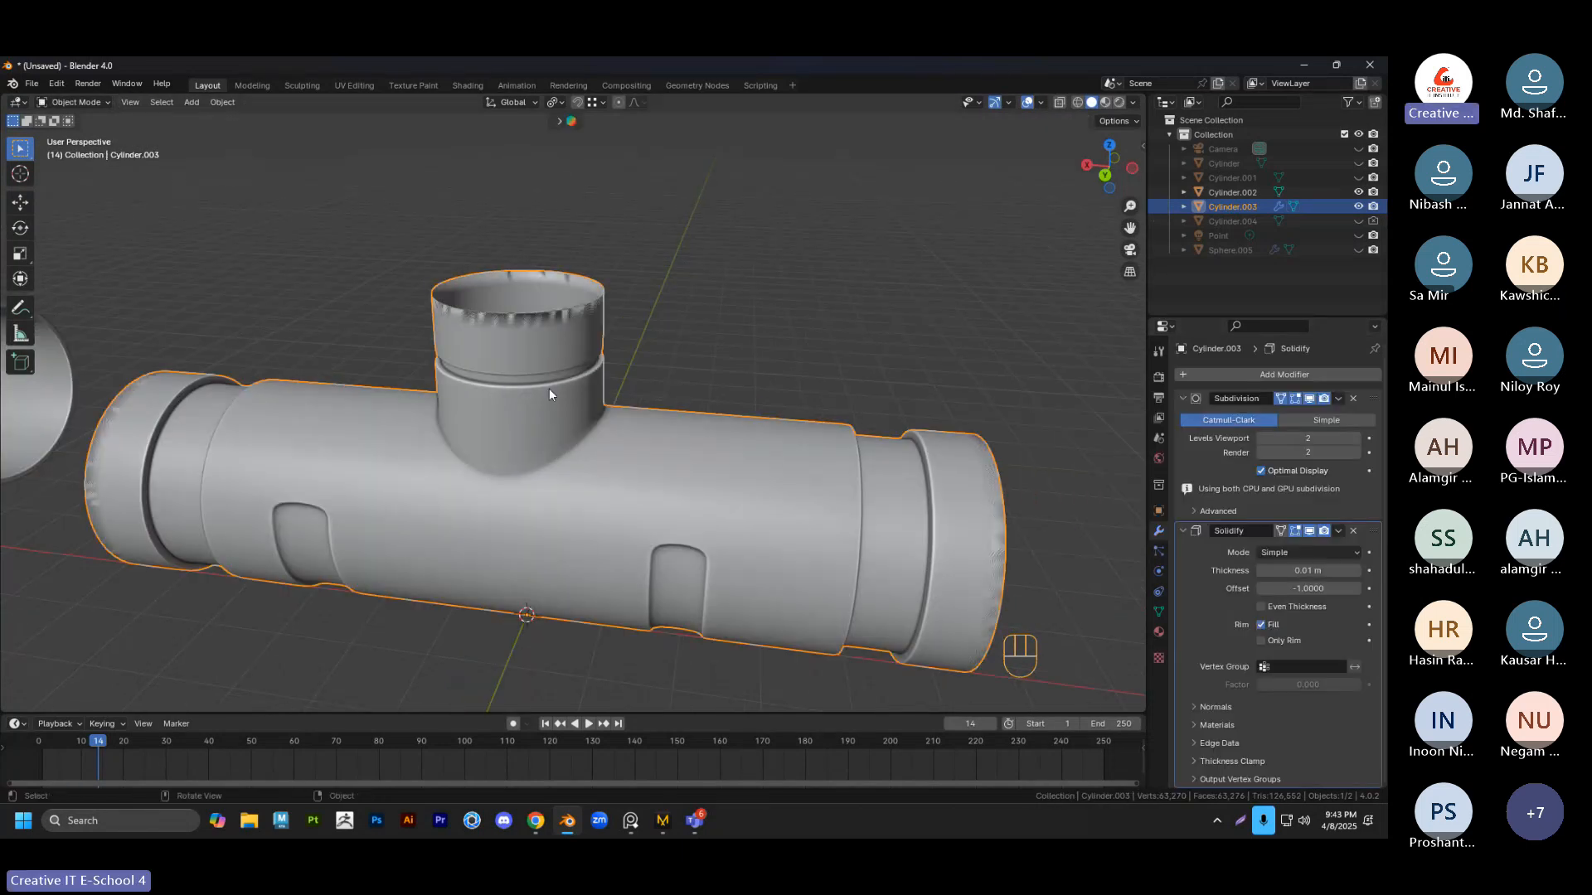
scroll(549, 388, "up", 5)
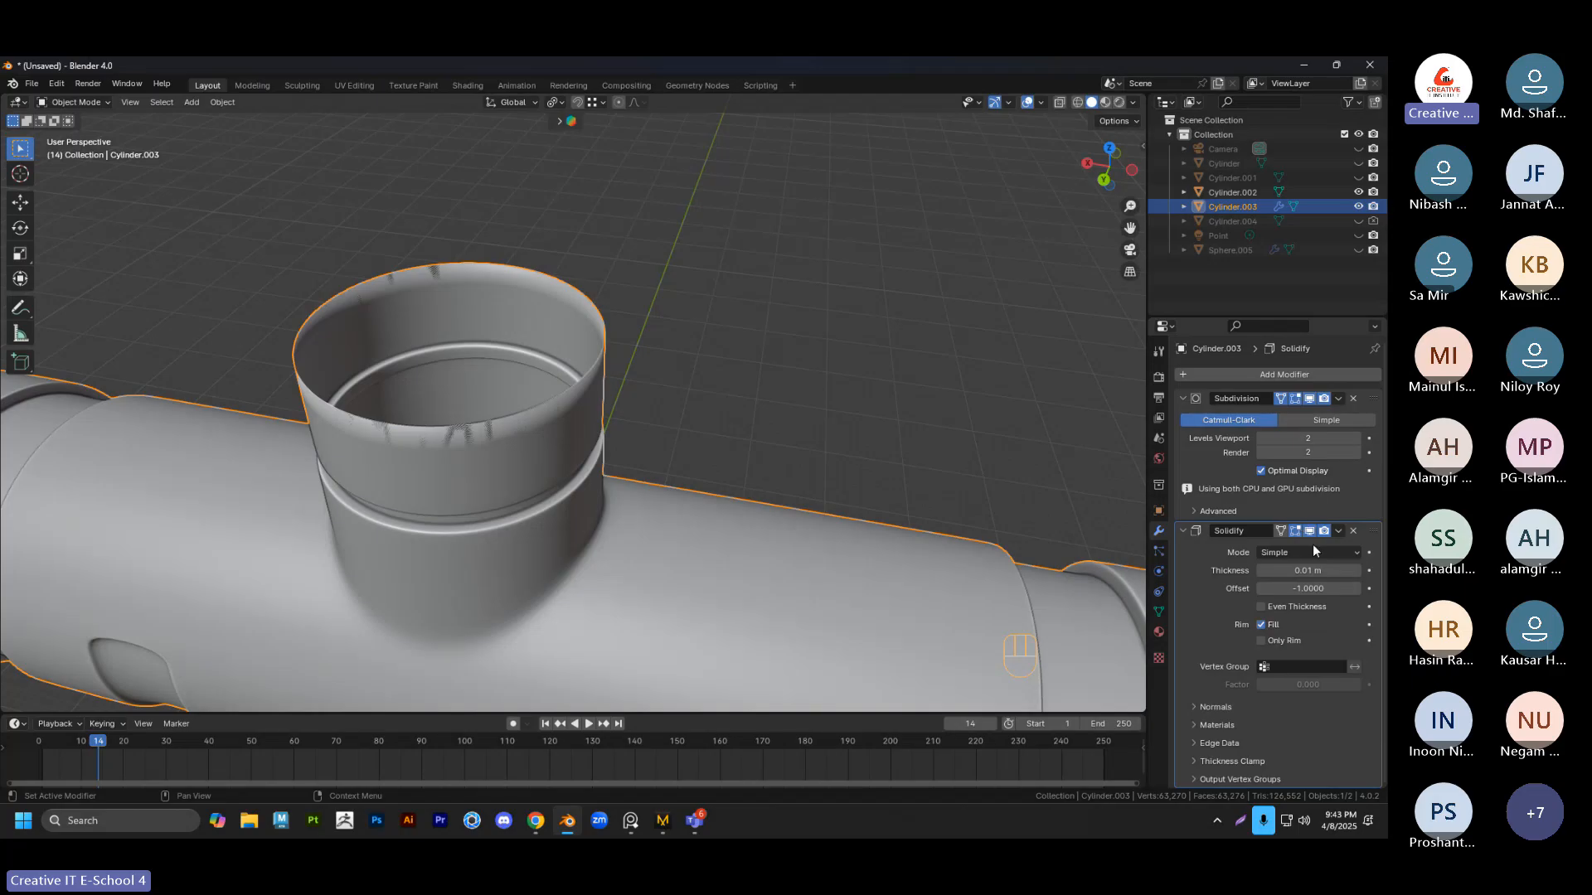
Set the Solidify thickness of the pipe junction to about 0.88 m and check the thicker branch rim
left_click_drag(1309, 570, 1381, 571)
mouse_move(647, 448)
middle_mouse_down()
mouse_move(600, 433)
mouse_move(705, 391)
mouse_move(683, 377)
mouse_move(614, 380)
mouse_move(655, 448)
middle_mouse_up()
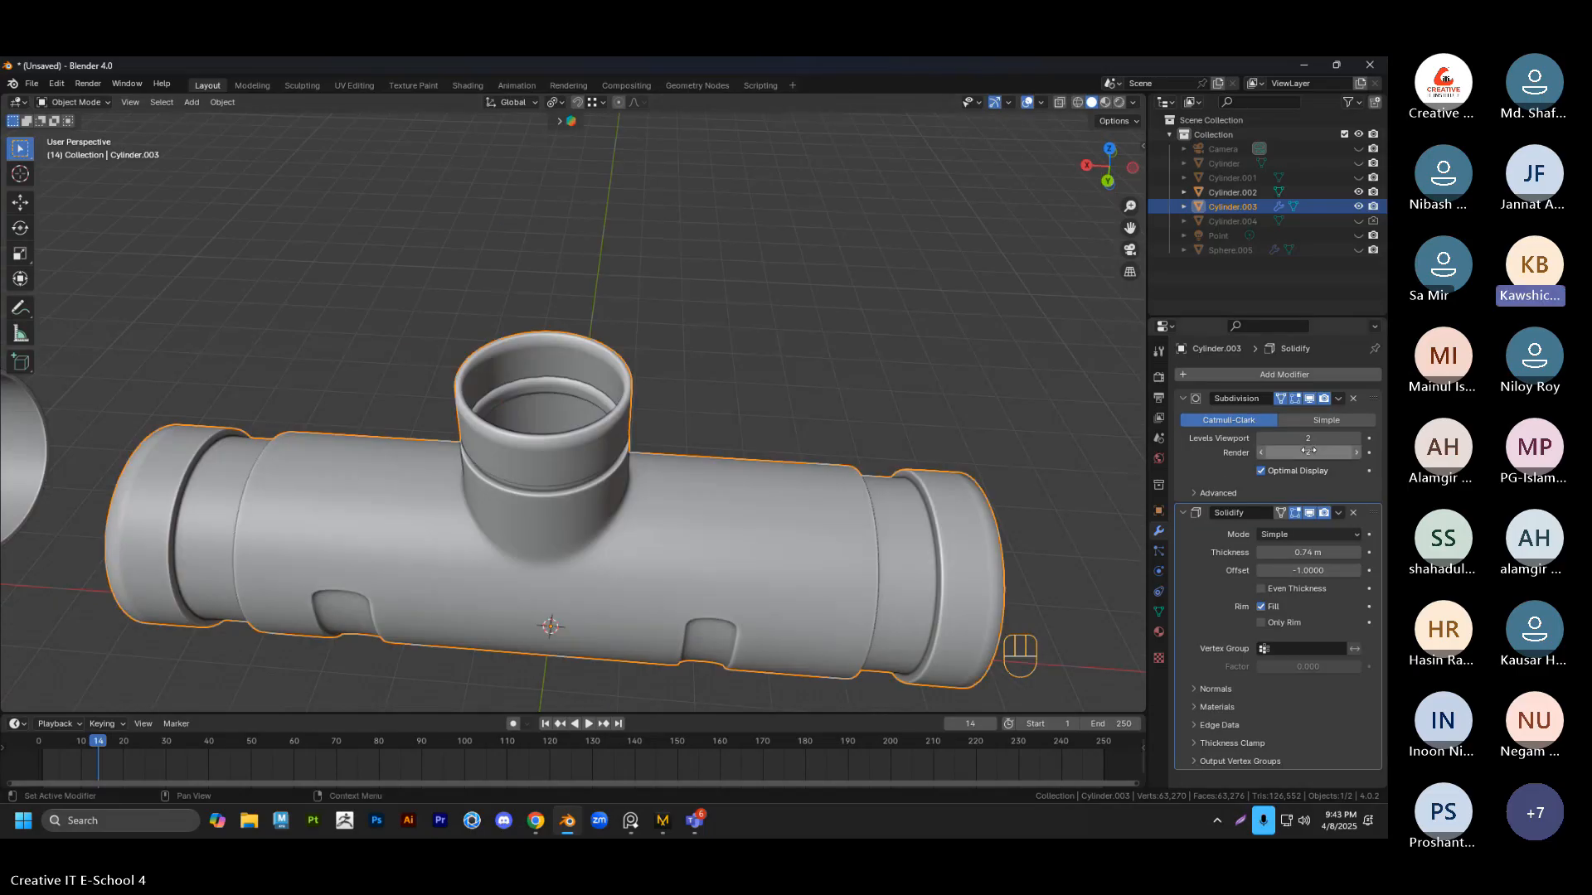
left_click_drag(1309, 552, 1321, 552)
scroll(884, 381, "up", 3)
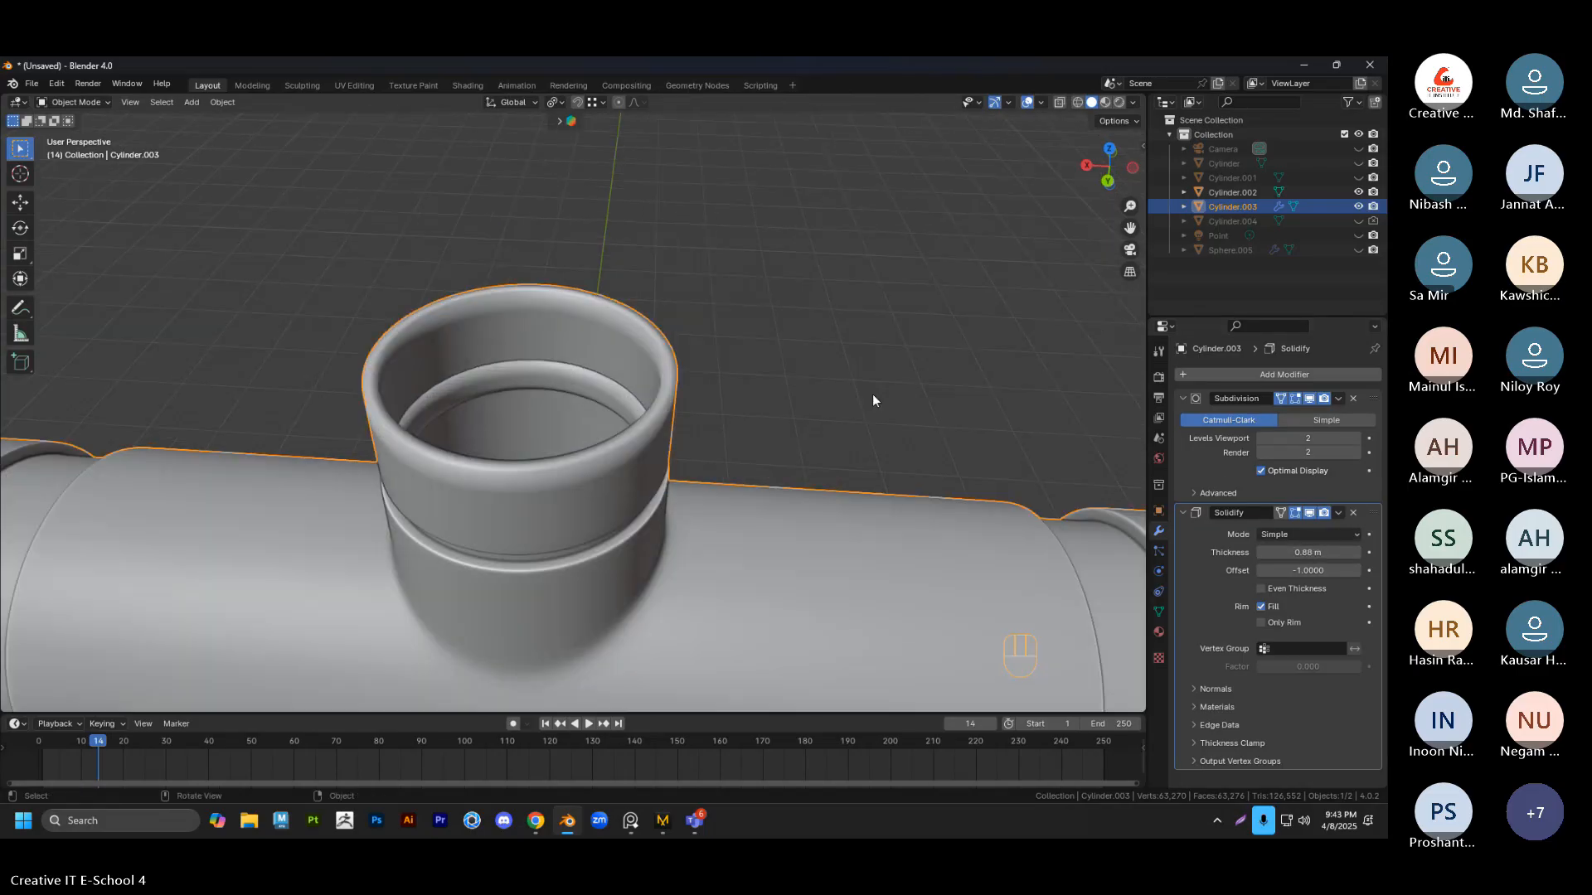
Apply the Solidify modifier and remove the Subdivision modifier from the pipe junction
left_click(1338, 513)
left_click(1295, 525)
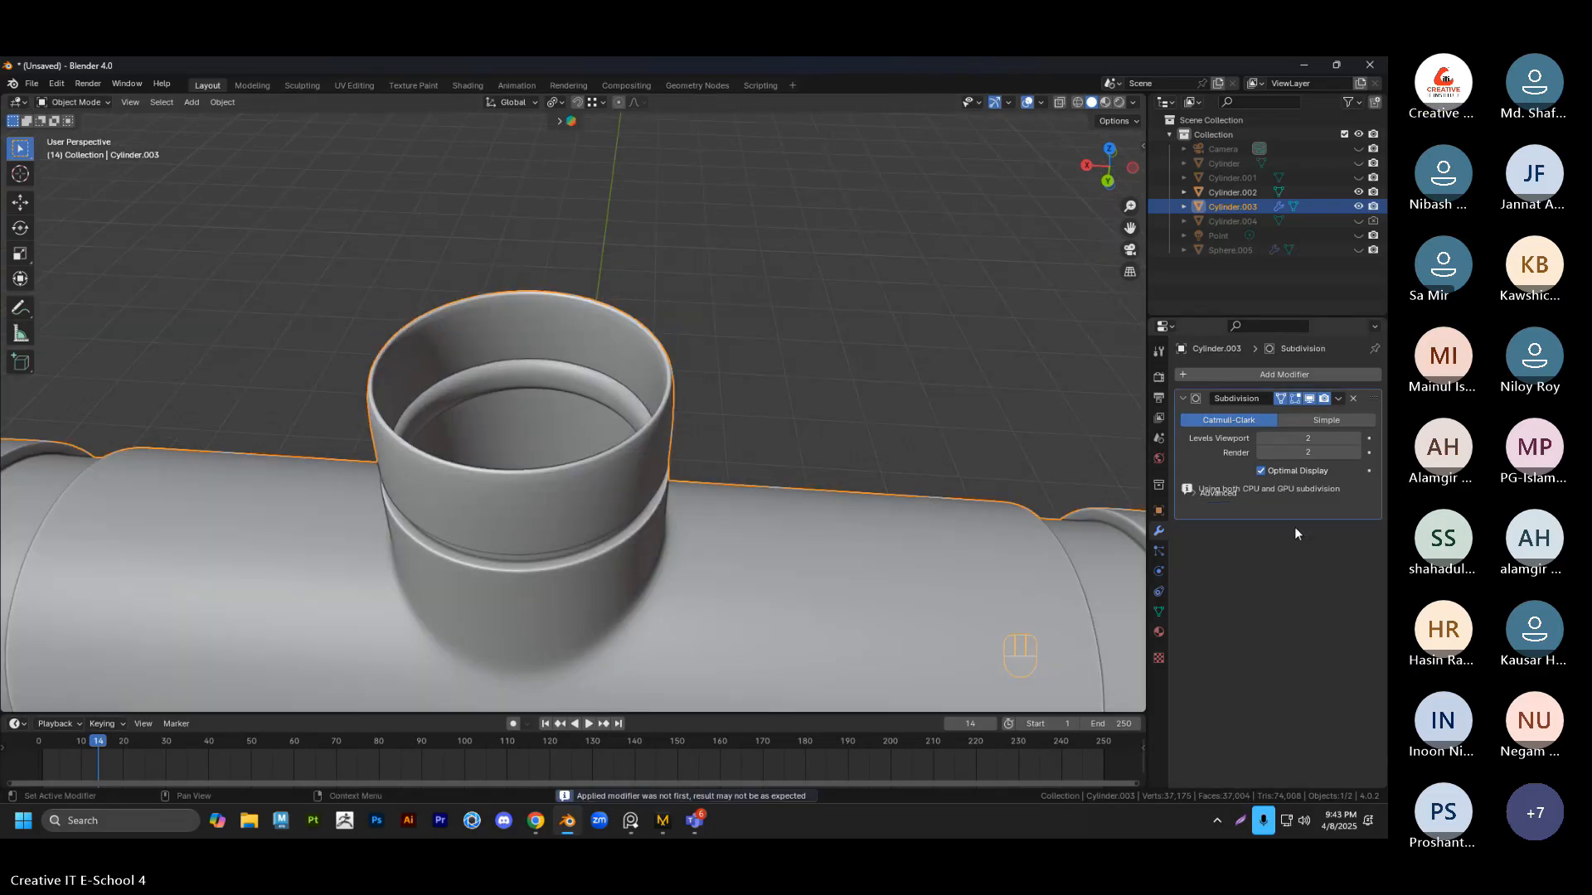
left_click(1353, 400)
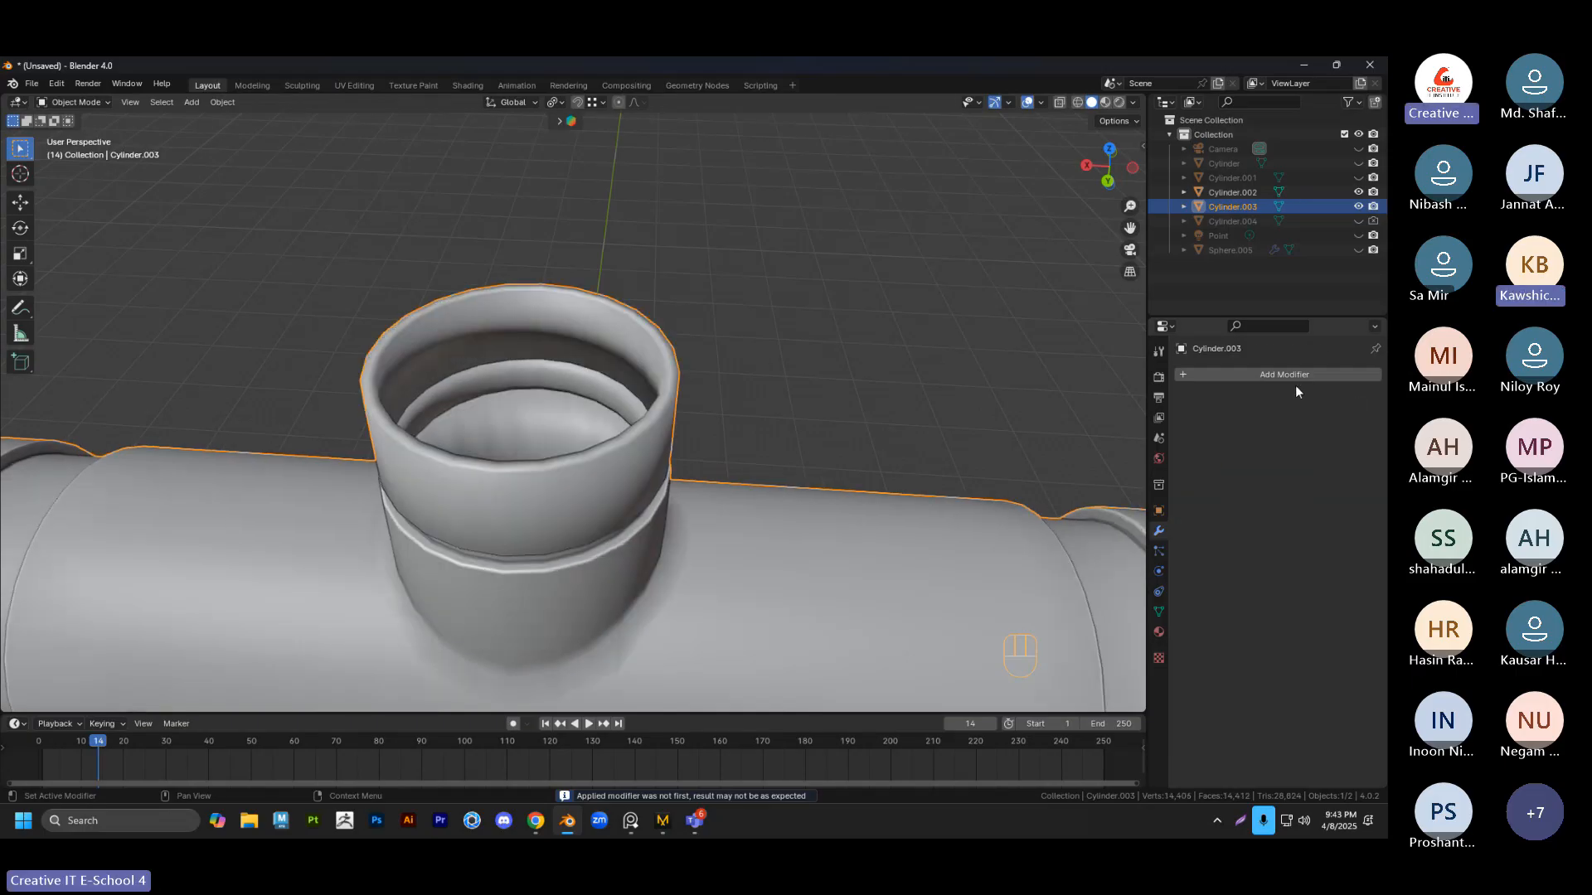
Add a Bevel modifier to the pipe junction with an amount of about 0.118 m and 2 segments, and apply it
left_click(1275, 376)
key("space")
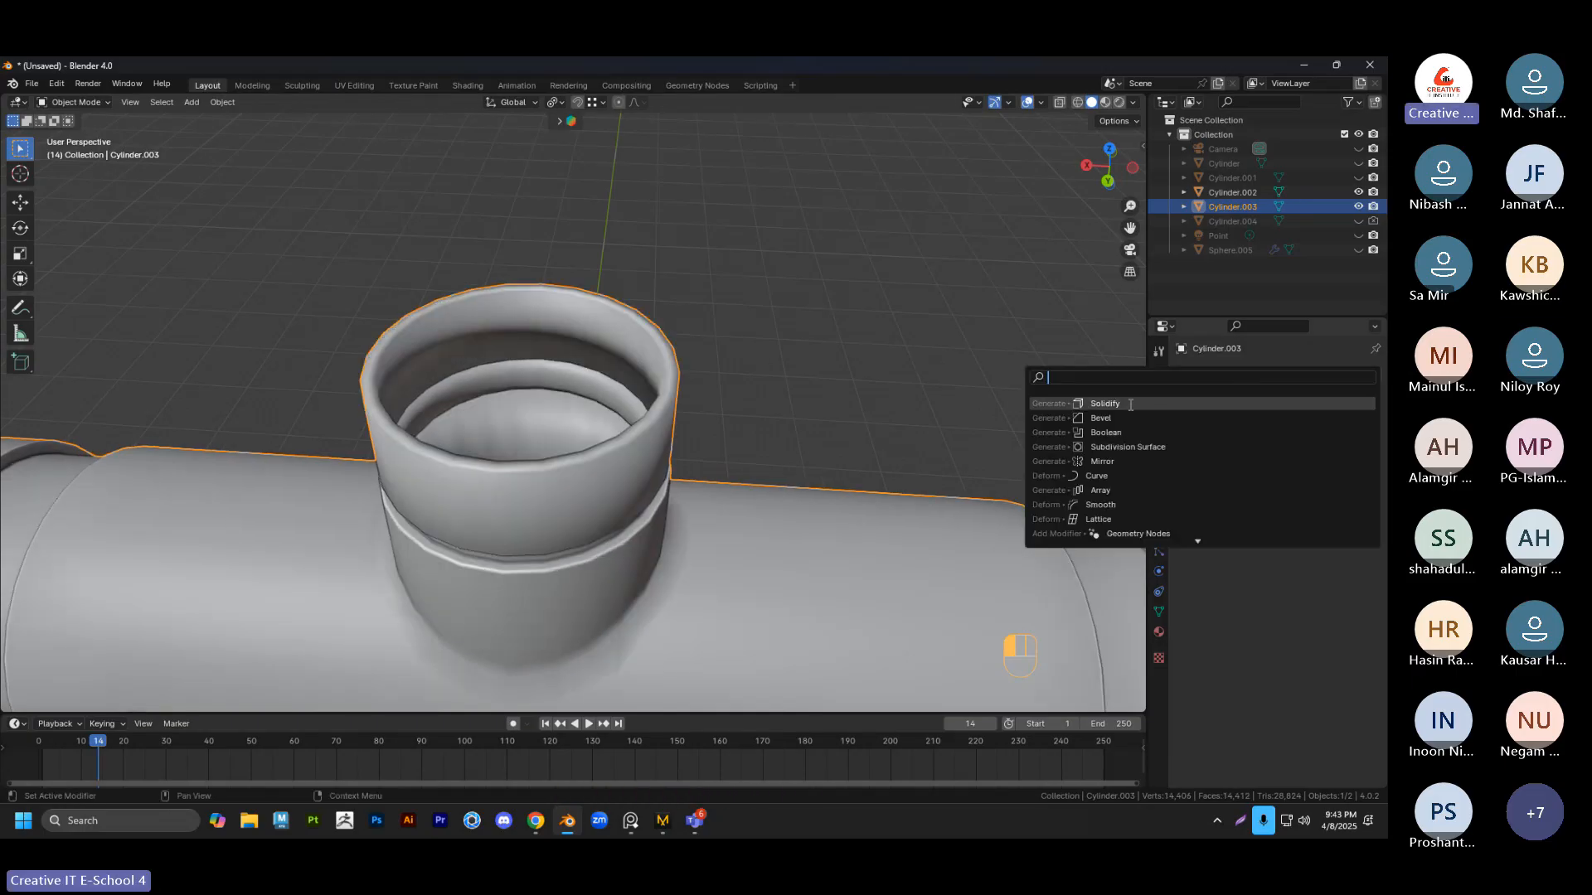
left_click(1101, 418)
scroll(730, 431, "up", 5)
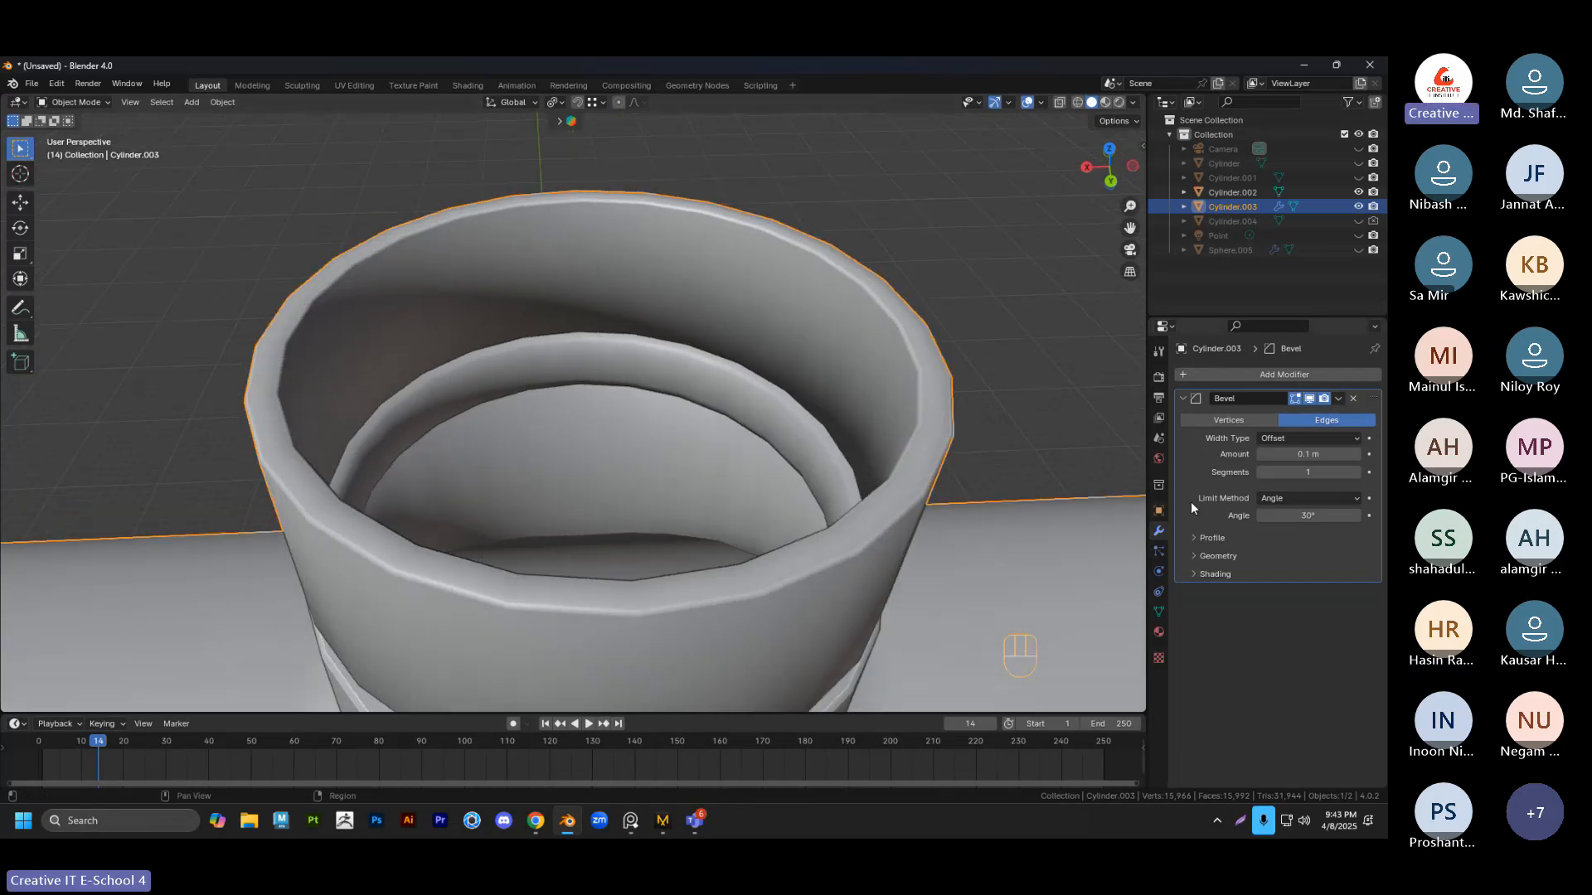
mouse_move(1307, 461)
left_mouse_down()
mouse_move(1325, 461)
mouse_move(1304, 455)
left_mouse_up()
scroll(980, 461, "down", 4)
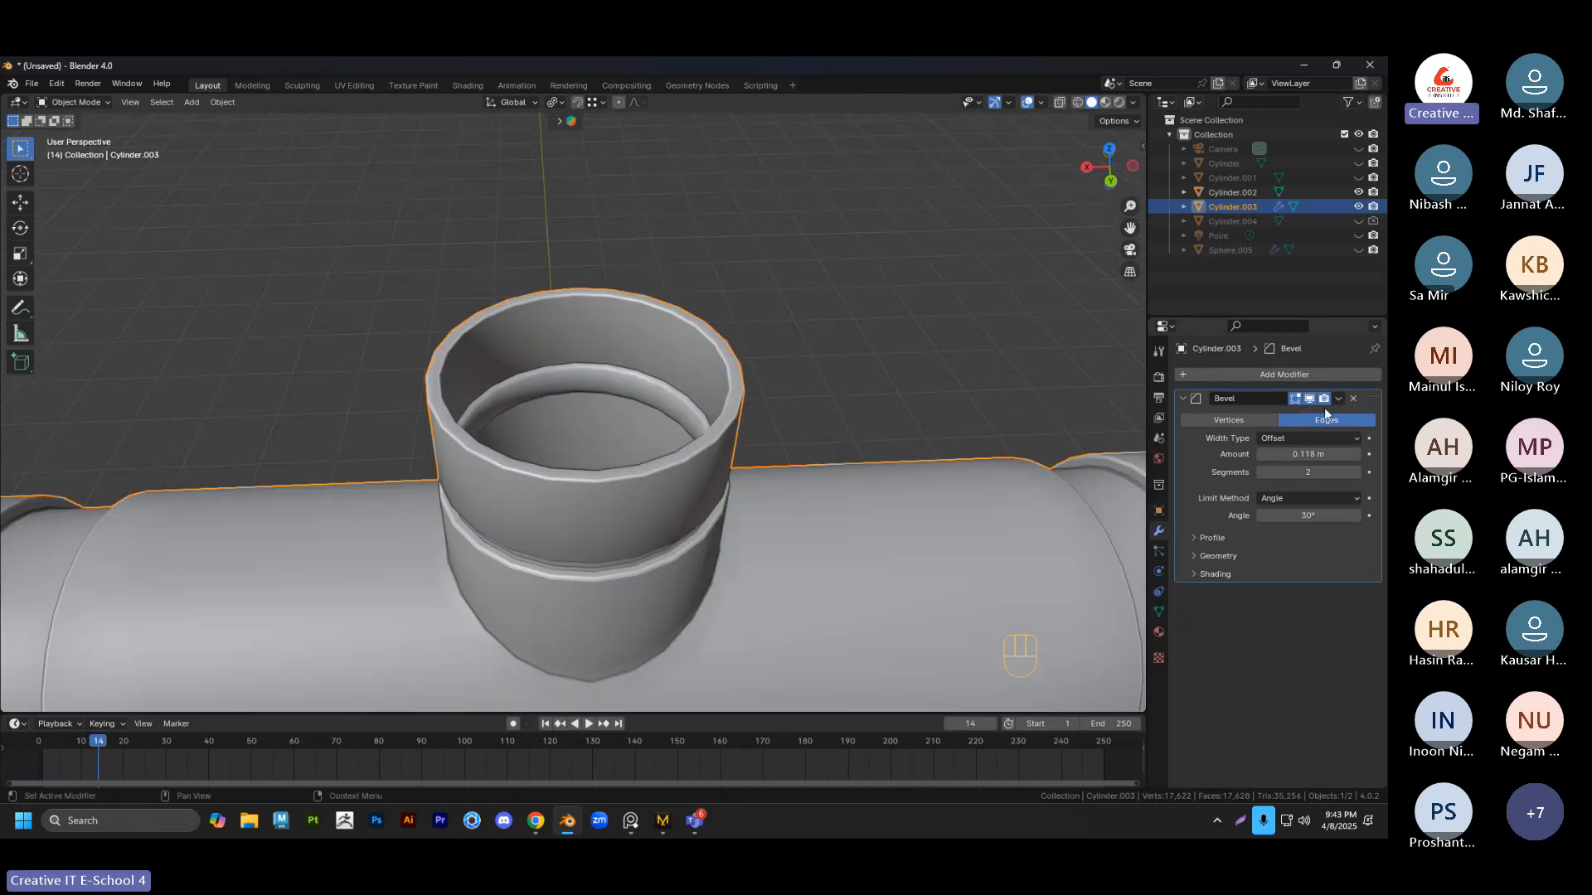
left_click(1338, 399)
left_click(1314, 415)
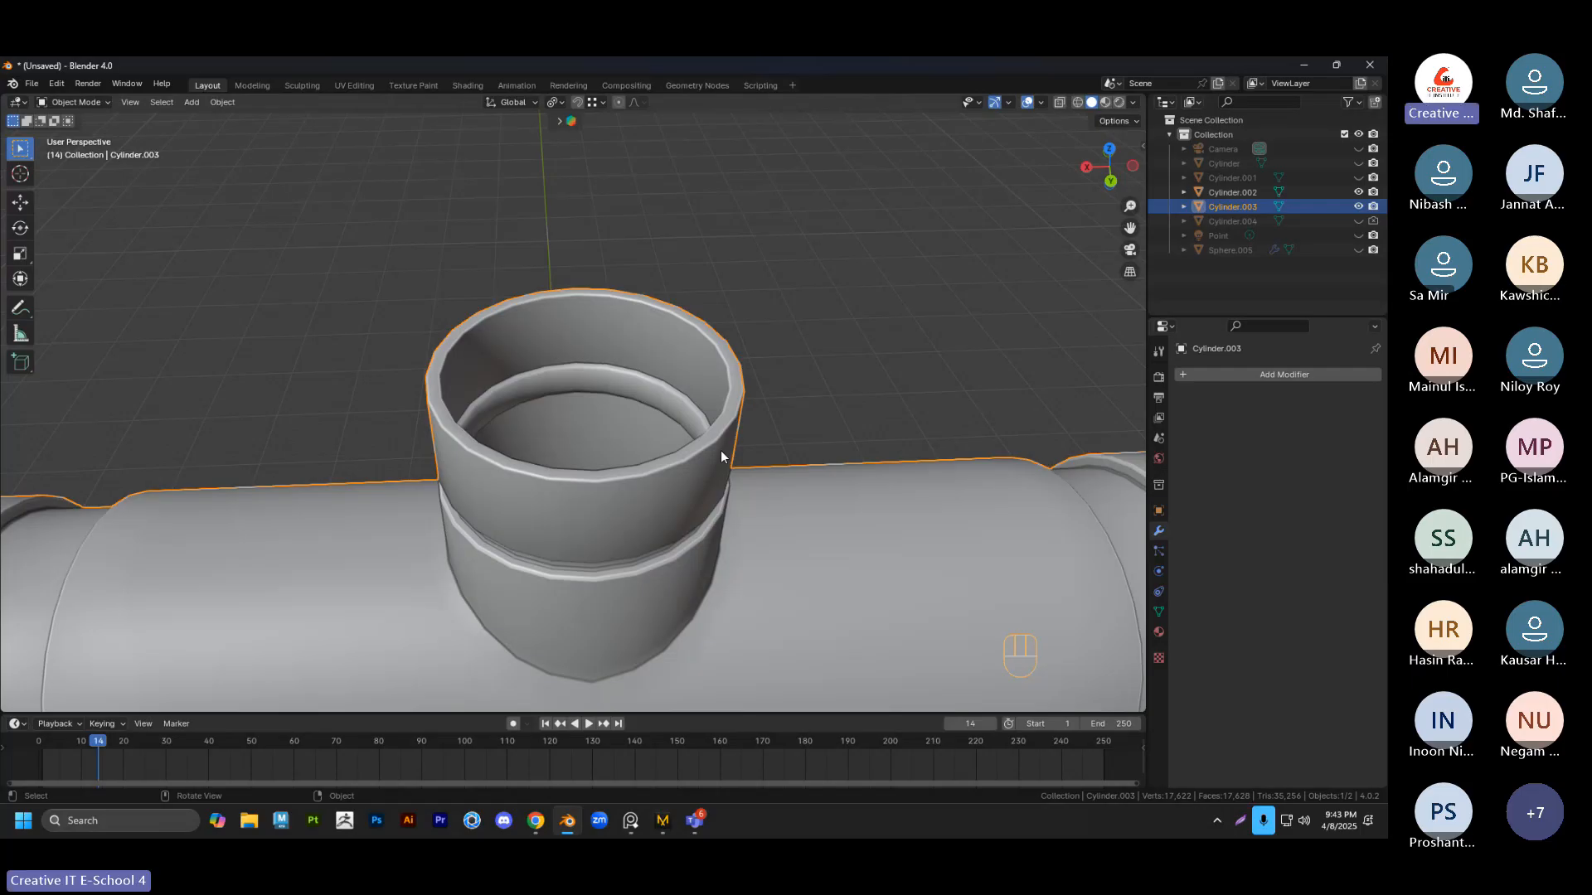
Add a level 2 Subdivision modifier to the pipe junction in Object Mode and inspect the thickened rims
key("Tab")
key("Tab")
key("ctrl+2")
scroll(774, 452, "down", 3)
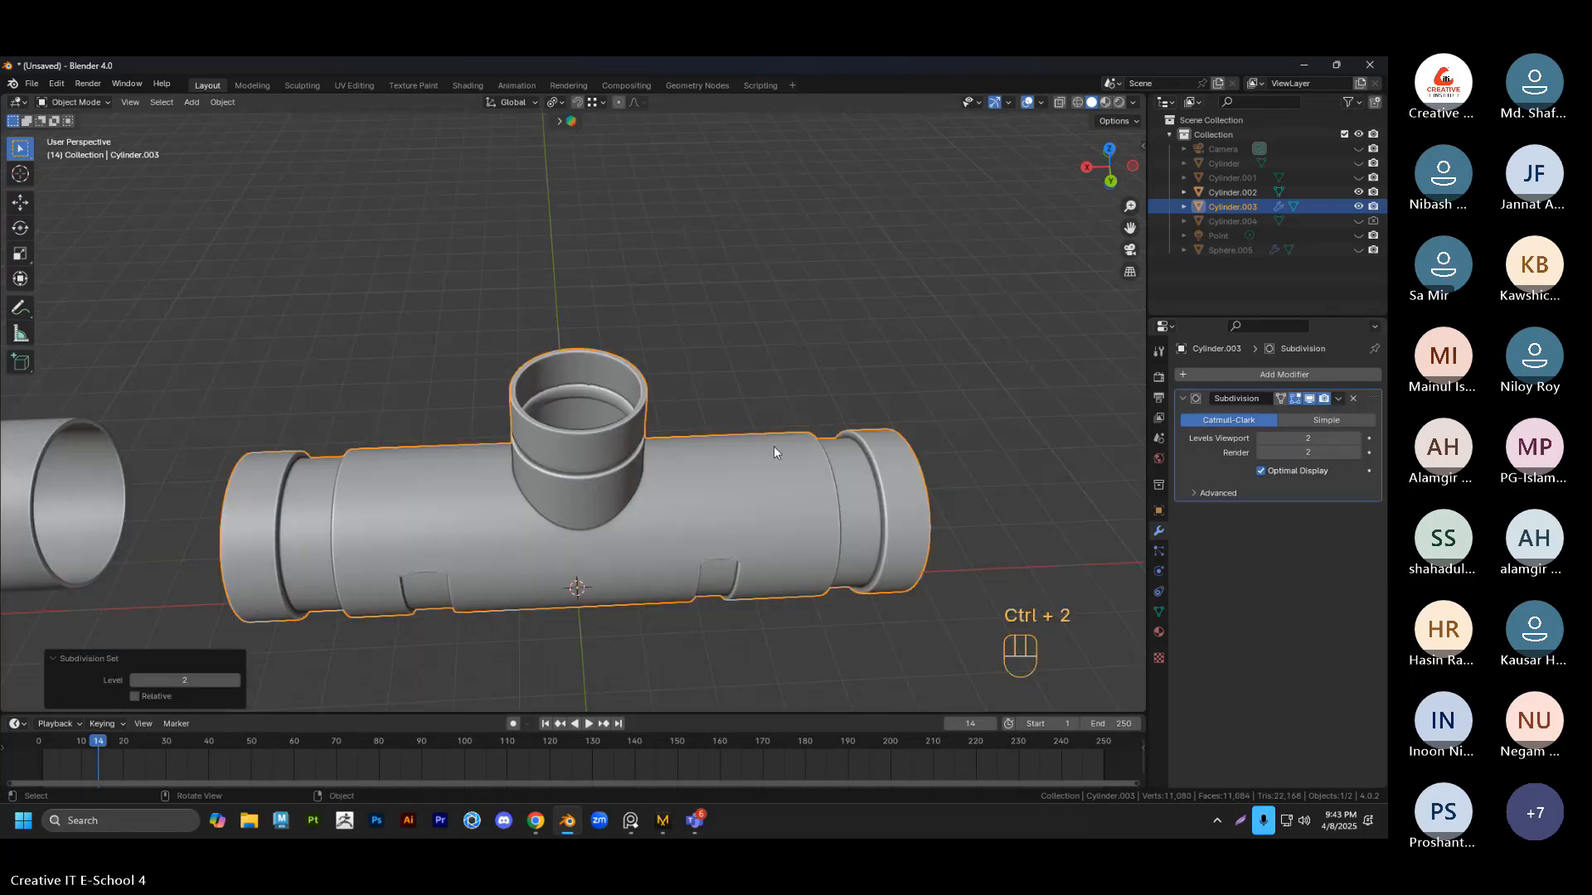
scroll(773, 452, "up", 3)
middle_click_drag(698, 460, 576, 383)
left_click(606, 433)
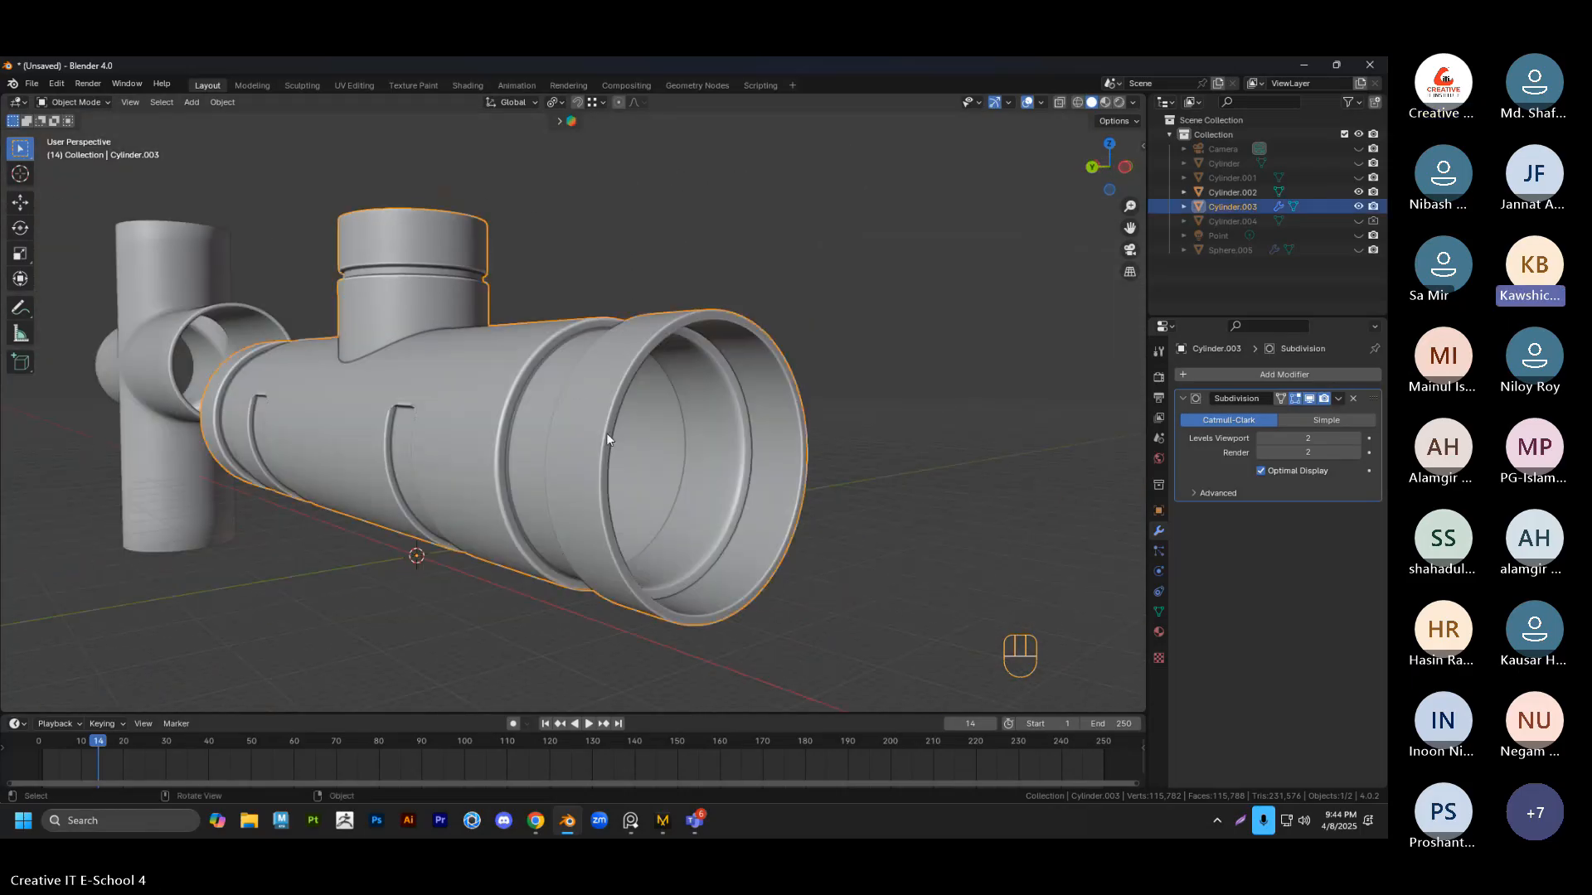
key("g")
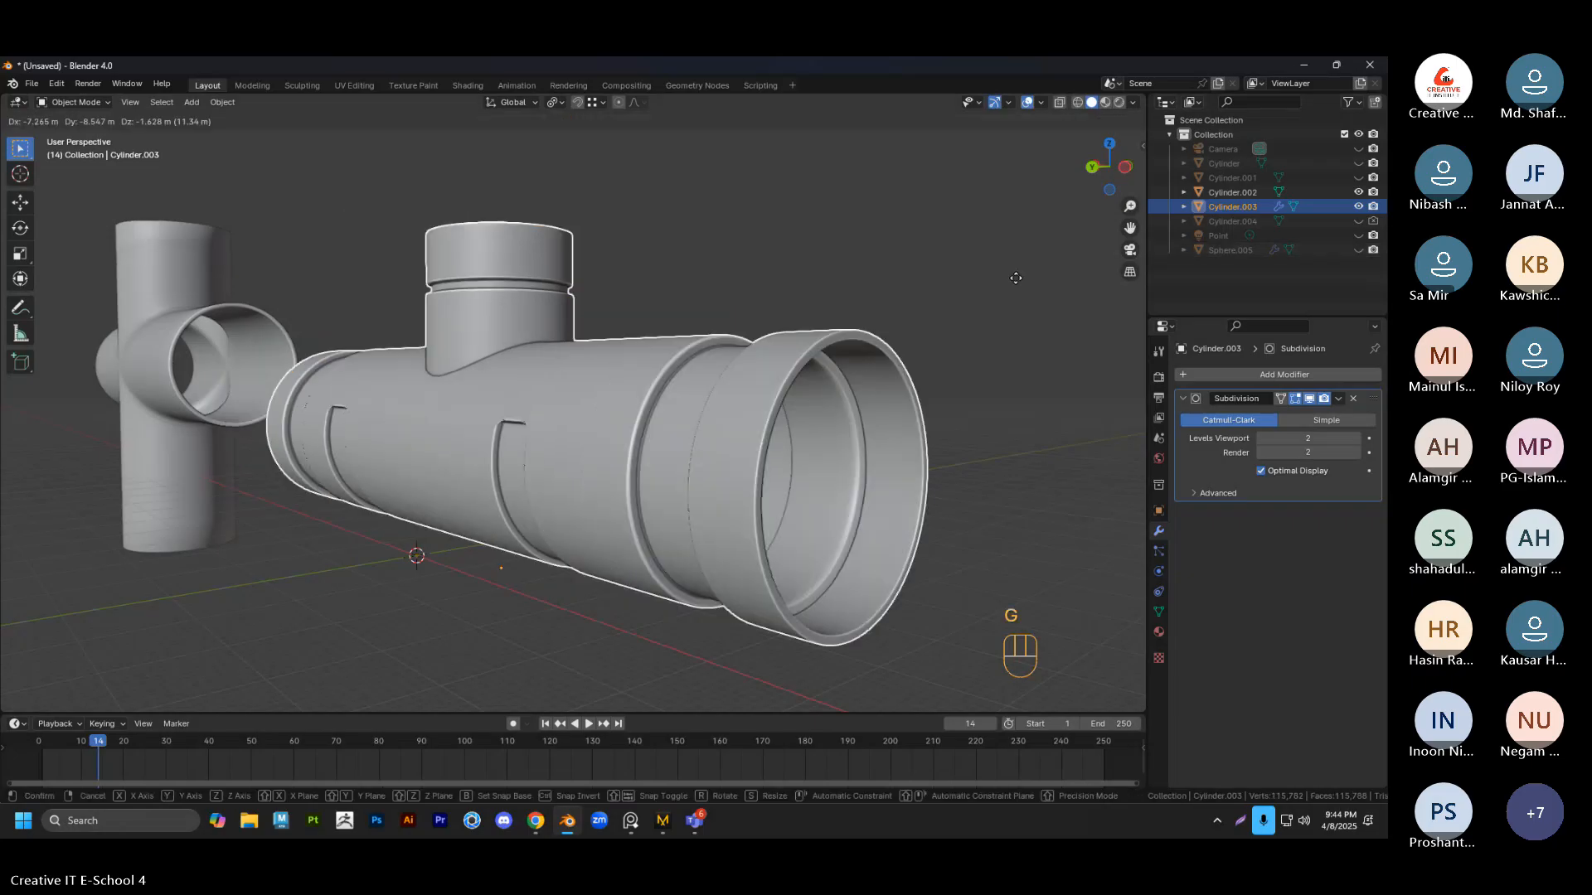
right_click(1012, 208)
scroll(719, 256, "down", 1)
left_click(719, 255)
scroll(625, 376, "down", 3)
middle_click_drag(625, 380, 456, 421)
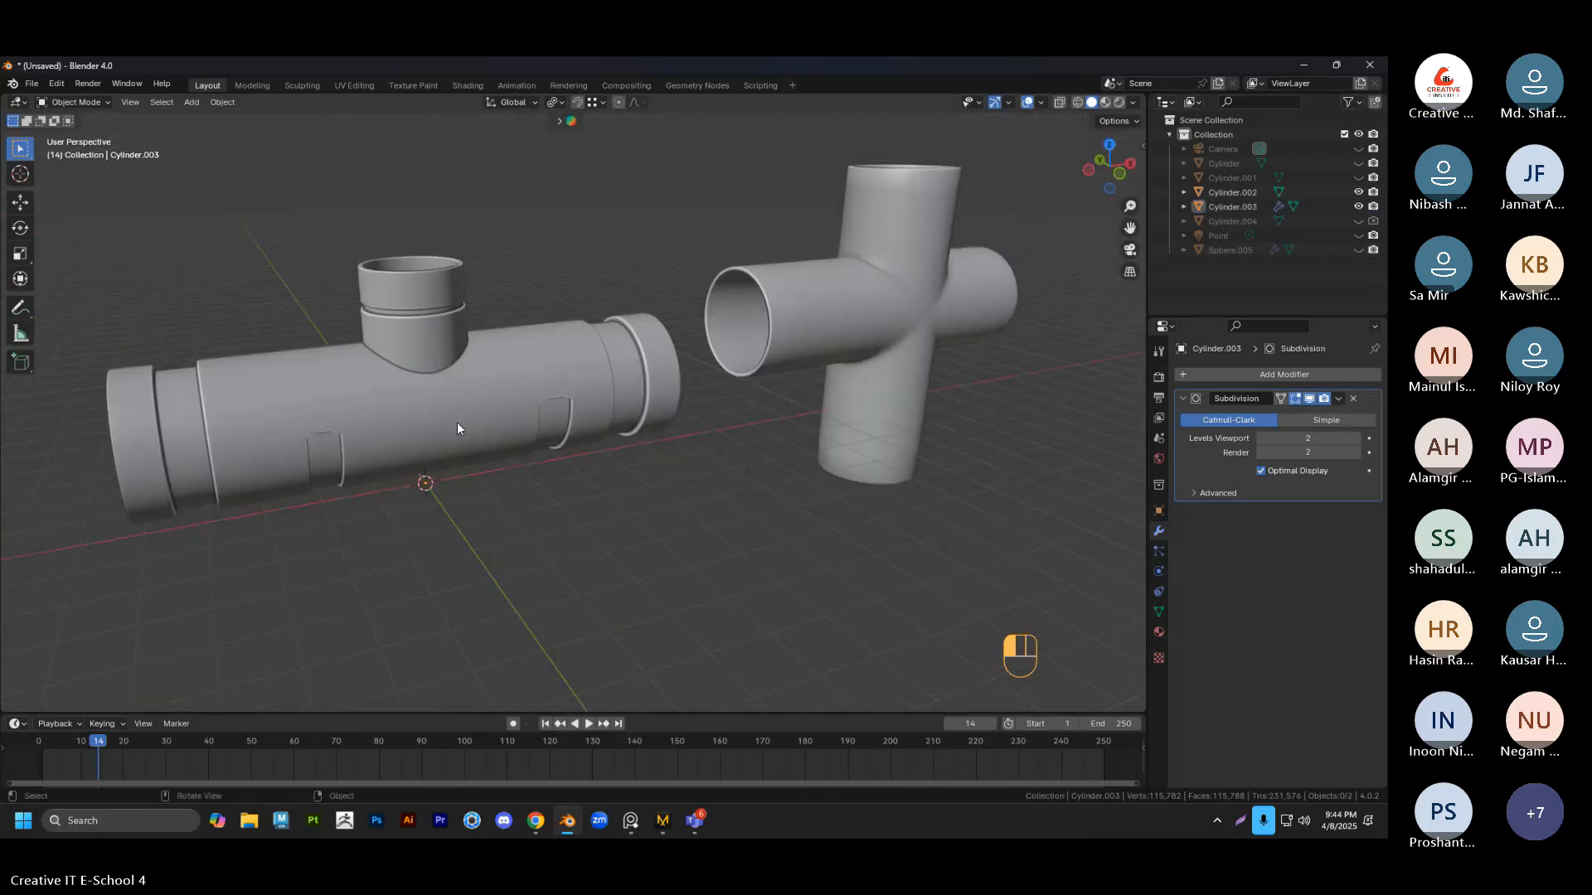
In front view, raise the pipe junction about 9.32 m along Z to line up with the cross pipe's arm
left_click(456, 421)
key("grave")
left_click(470, 368)
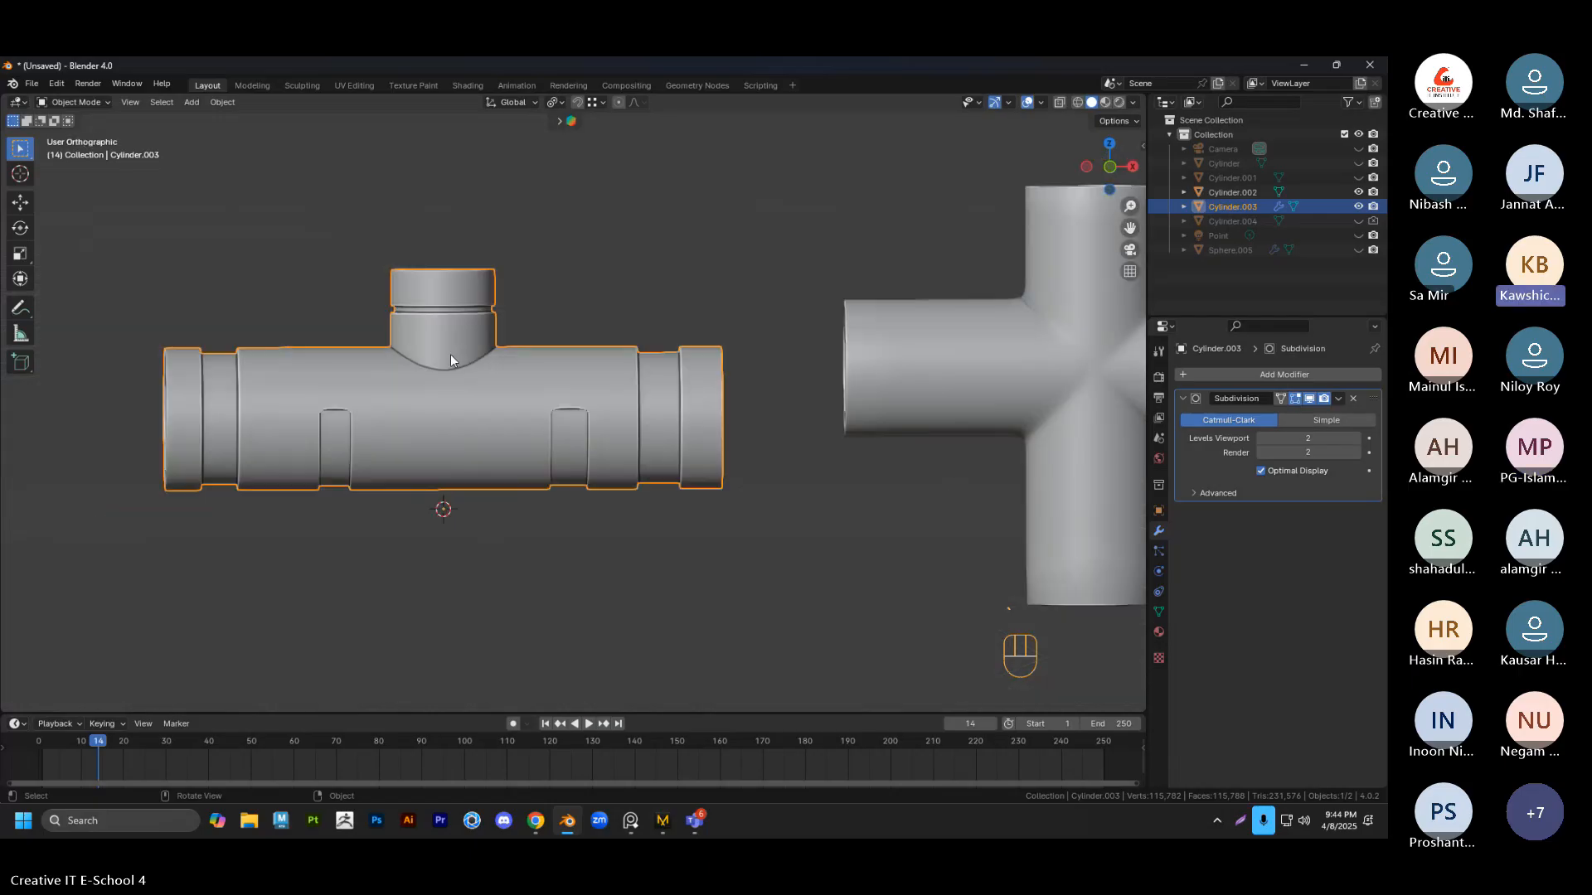
scroll(497, 365, "up", 1)
middle_click_drag(711, 396, 636, 386, "shift")
scroll(637, 386, "down", 2)
scroll(637, 387, "down", 1)
key("g")
key("z")
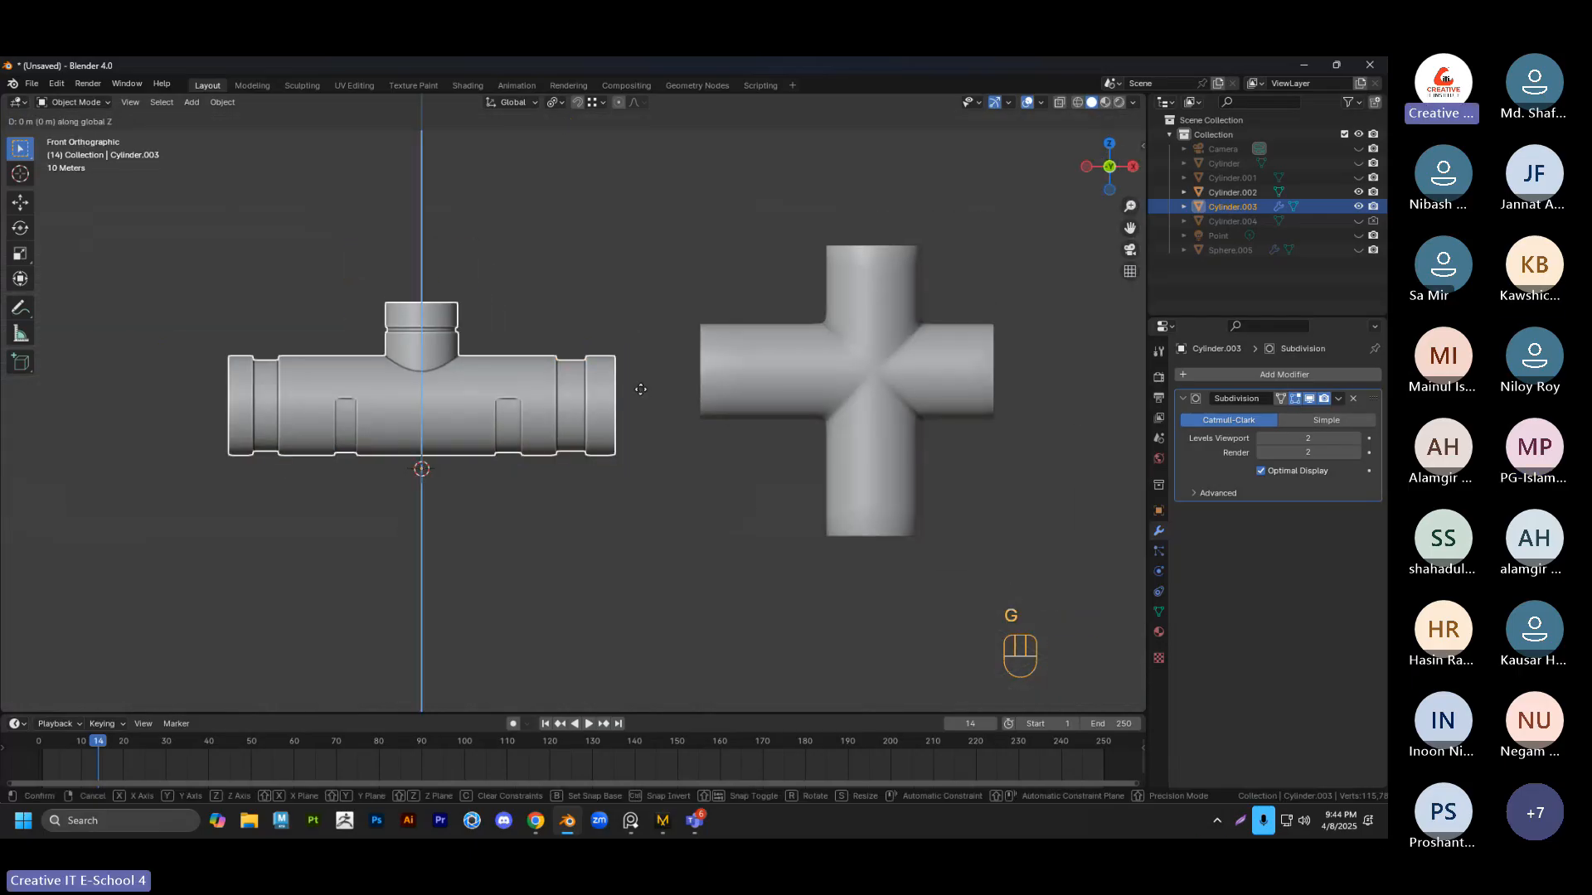
left_click(656, 360)
scroll(656, 360, "up", 2)
middle_click_drag(656, 360, 640, 361, "shift")
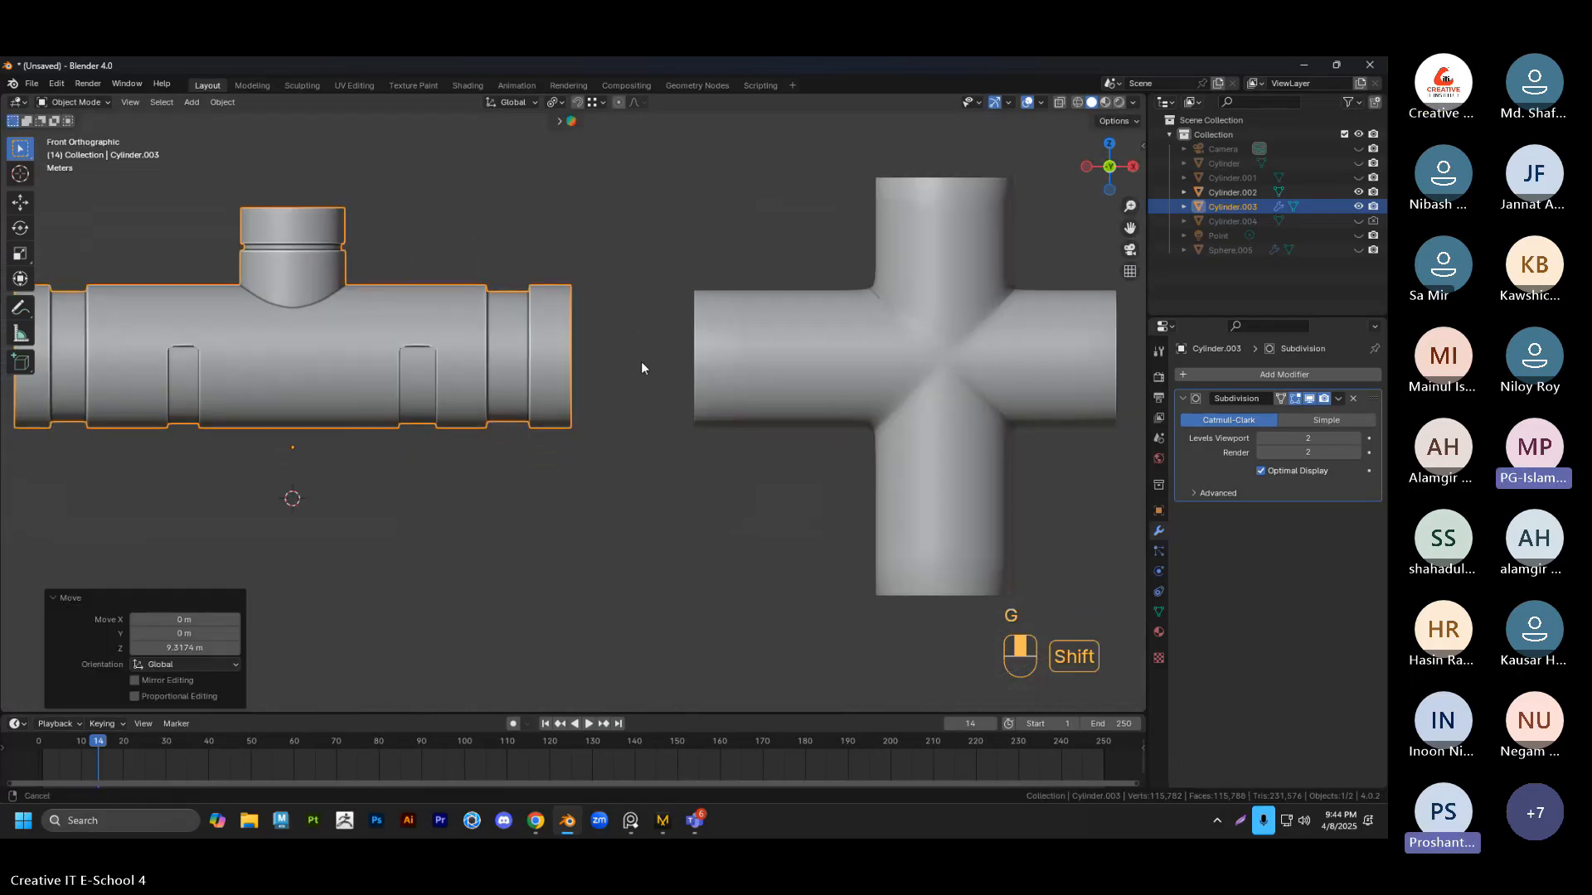
Move the pipe junction about 24.43 m along X so its collar overlaps the cross pipe's end
key("g")
key("x")
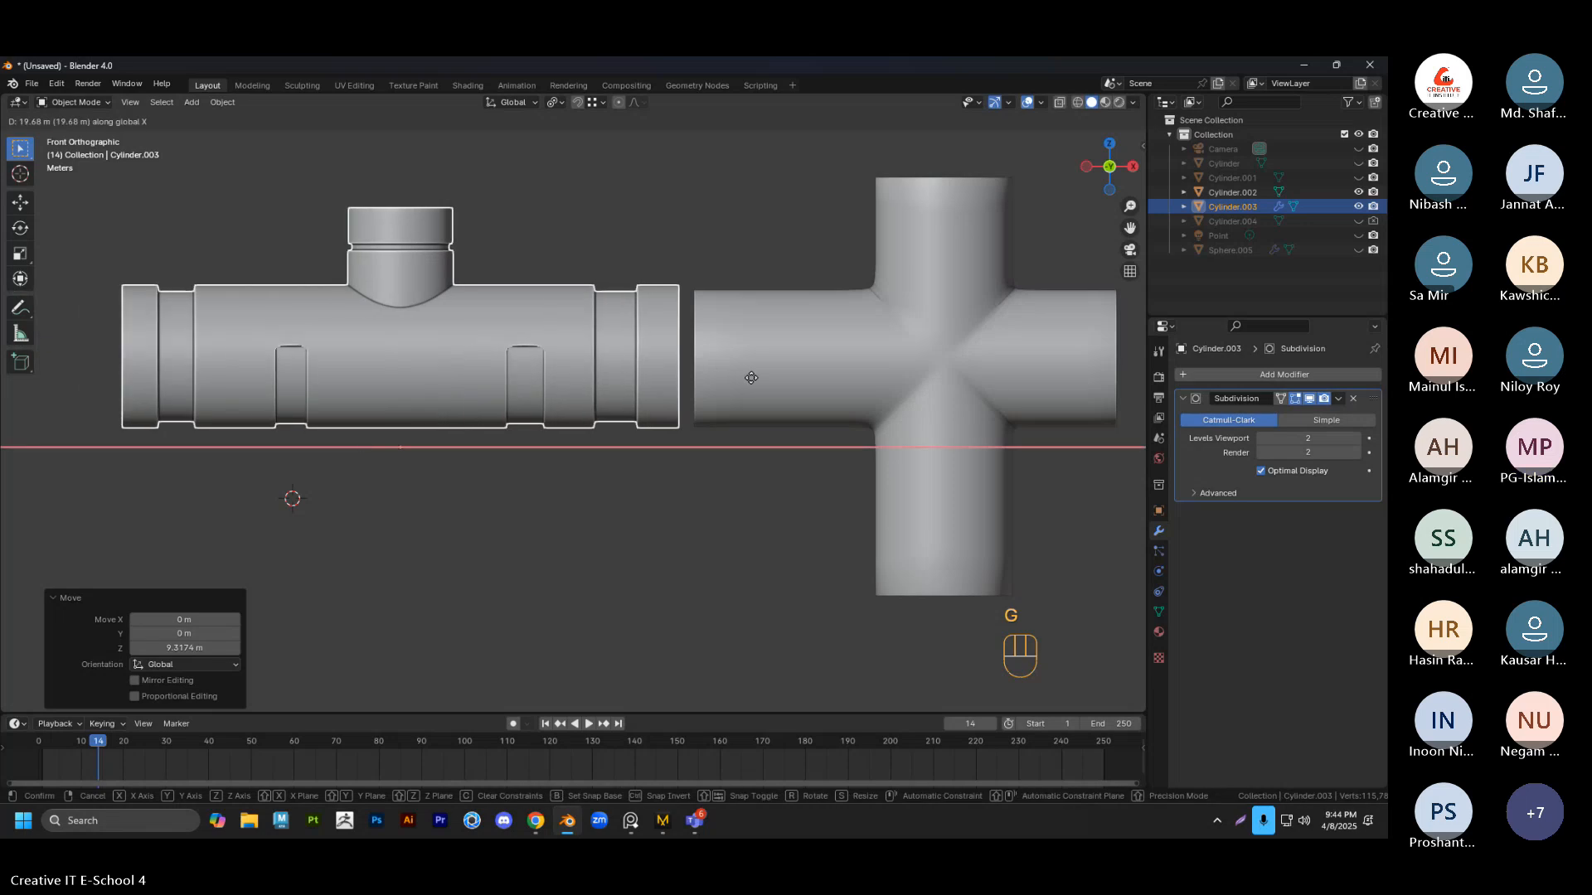
left_click(733, 428)
scroll(673, 435, "up", 4)
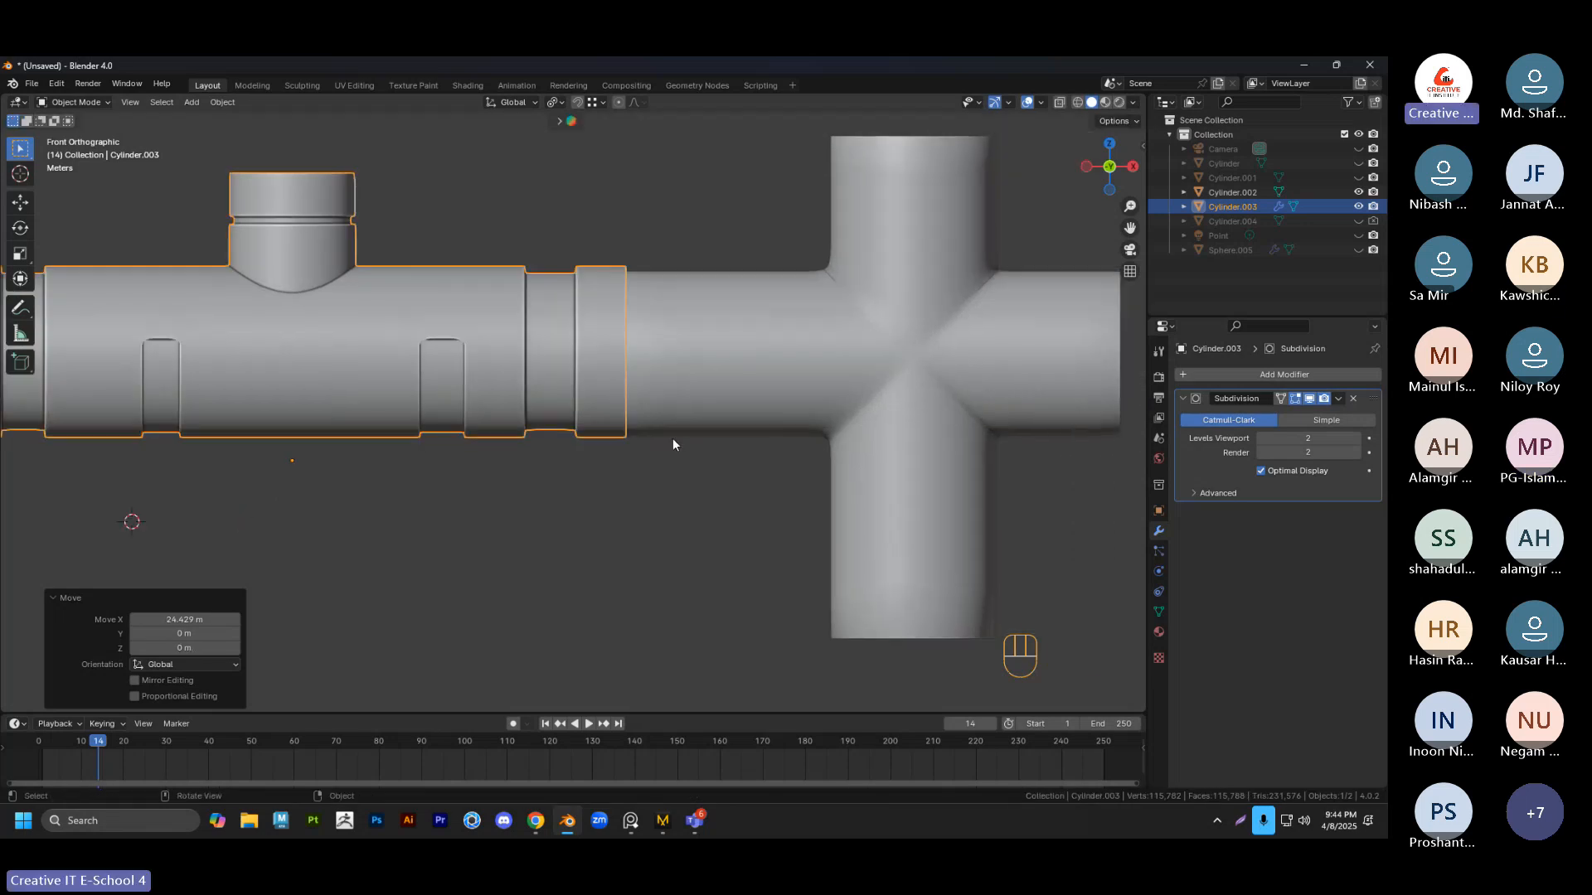
Lower the pipe junction about 0.38 m along Z to centre its collar on the cross pipe's arm, and deselect it
key("g")
key("z")
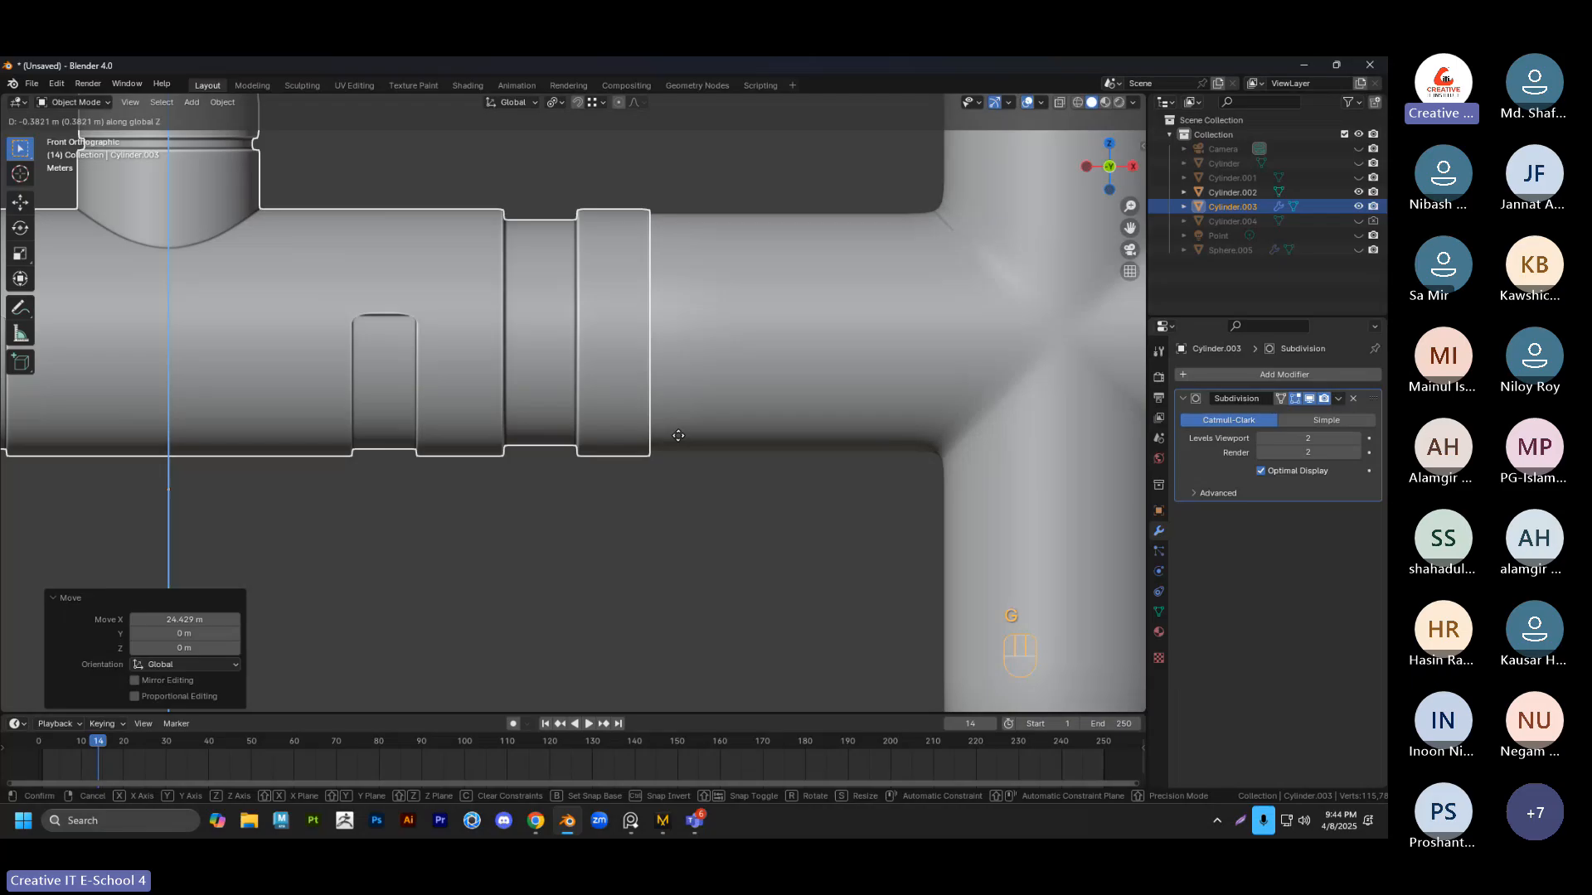
left_click(678, 435)
left_click(663, 197)
scroll(657, 207, "down", 4)
middle_click_drag(657, 212, 427, 390, "shift")
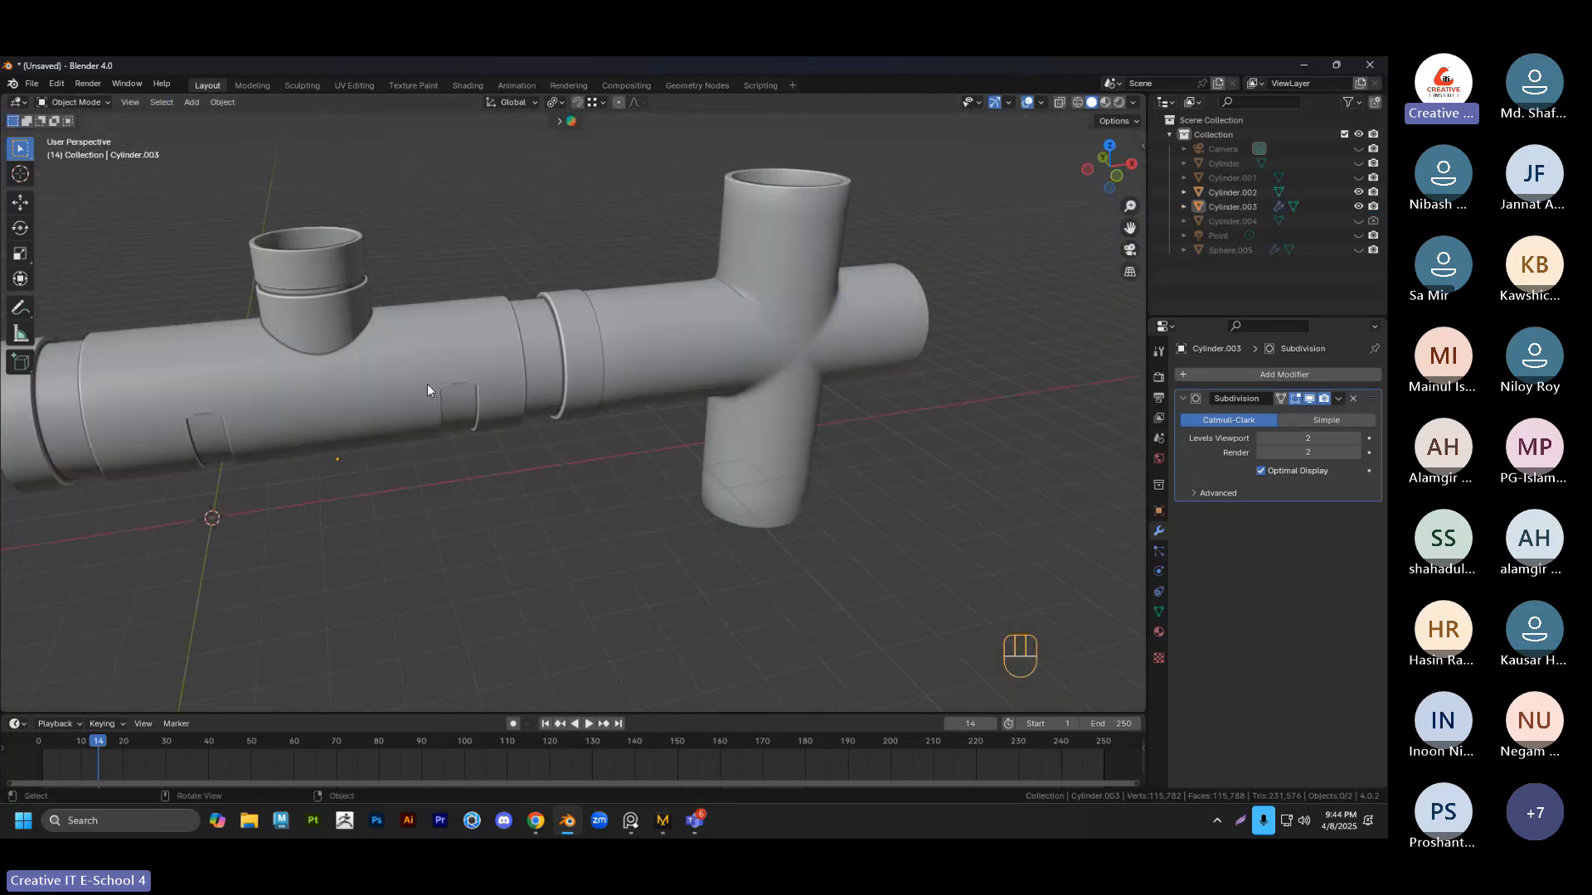
Scale the cross pipe down uniformly to about 0.94 in front view so its arm fits inside the collar
left_click(633, 350)
scroll(633, 350, "up", 2)
middle_click_drag(746, 455, 674, 400)
key("grave")
left_click(639, 374)
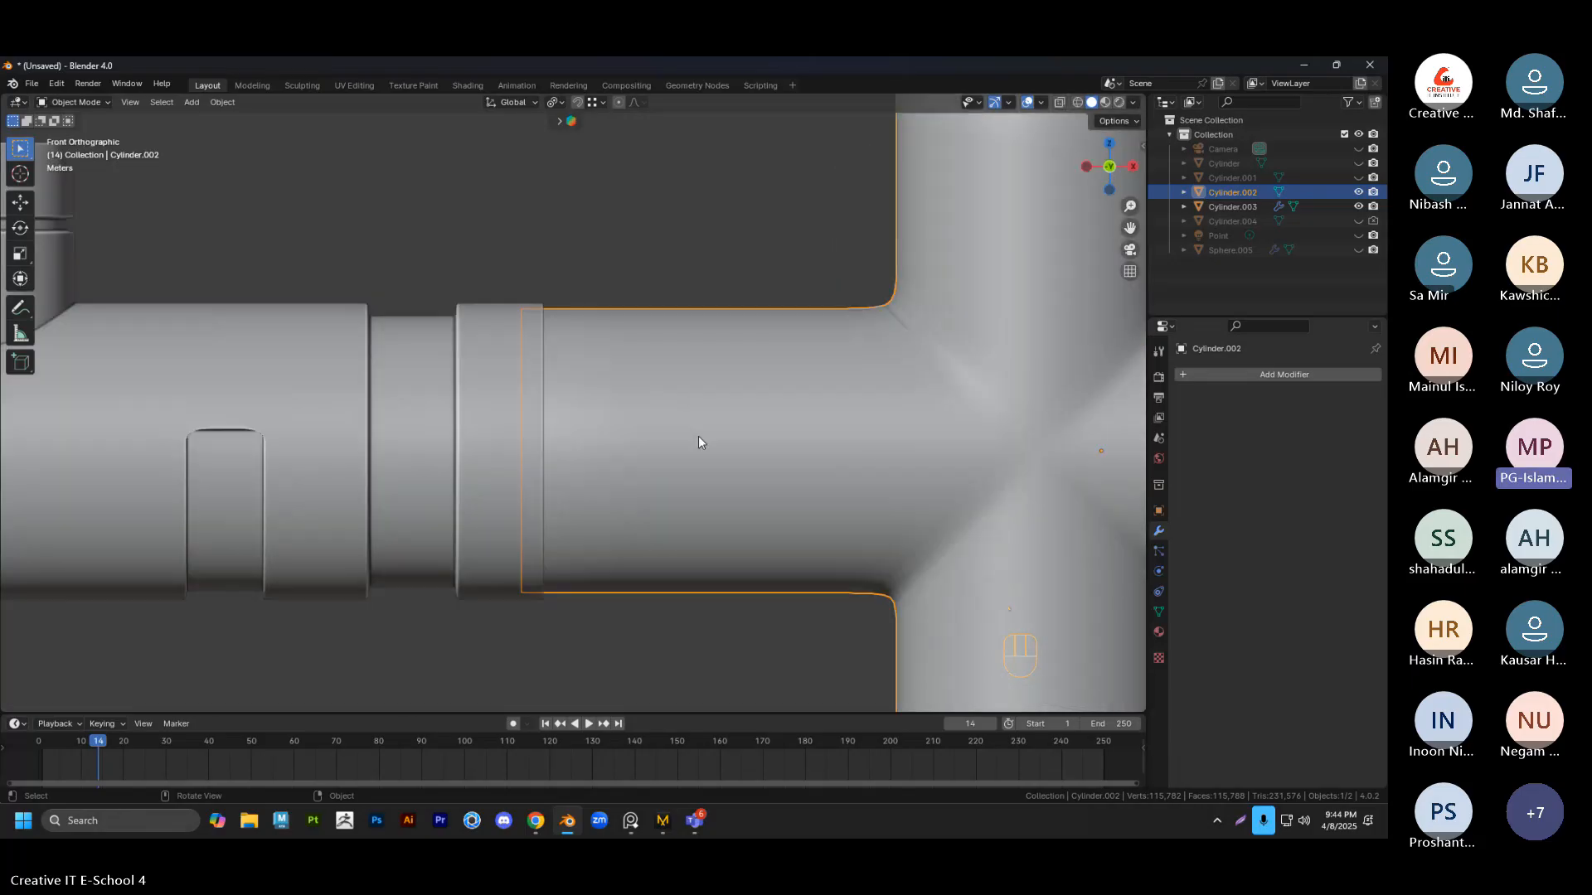
key("s")
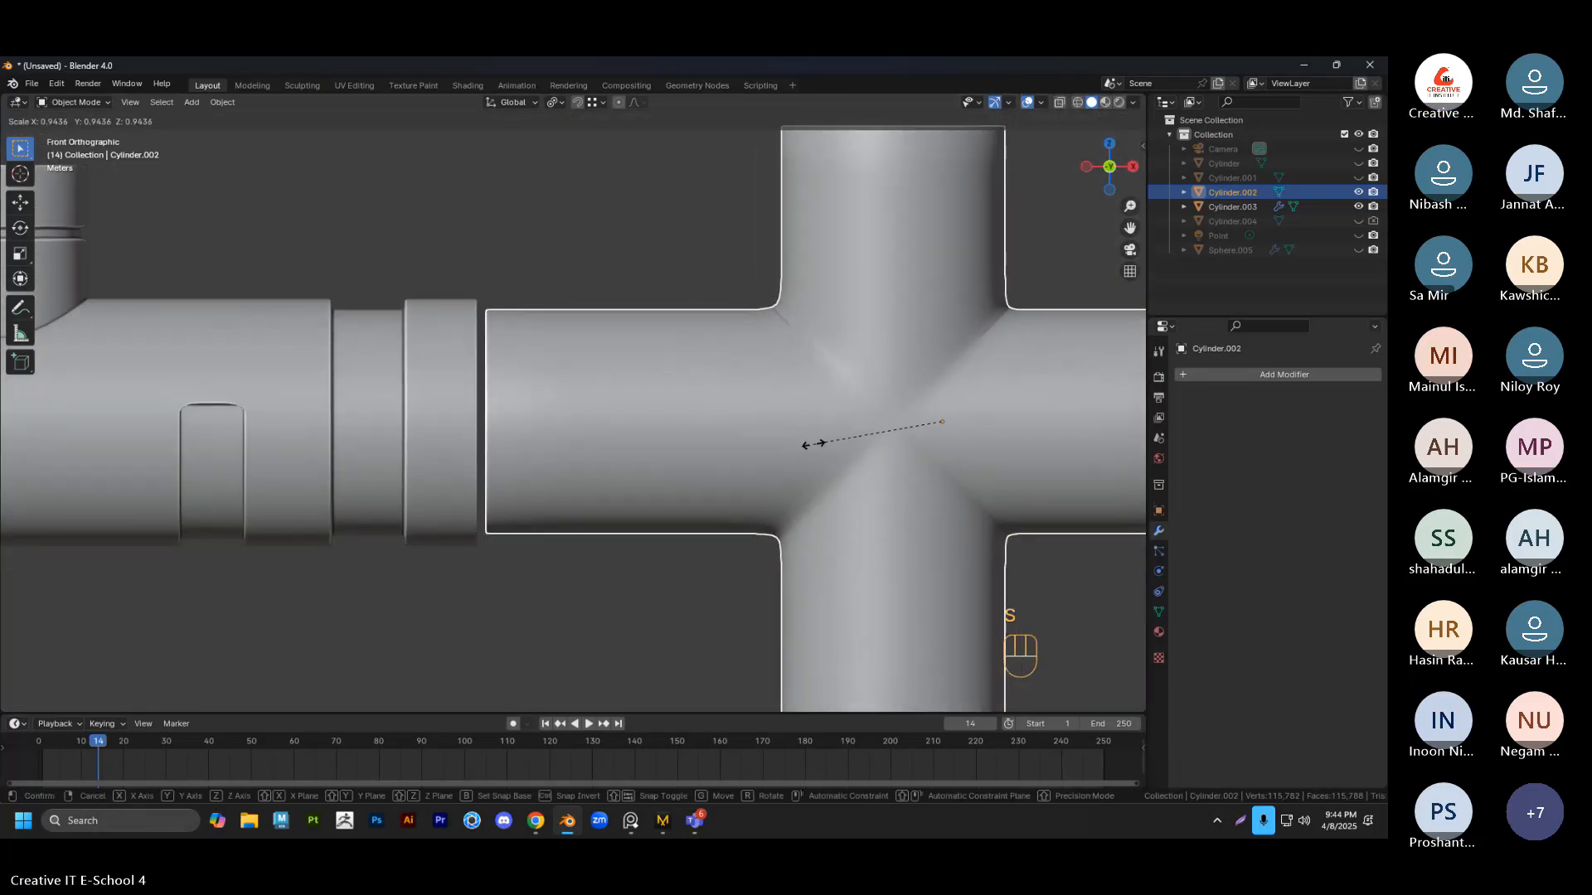
left_click(810, 445)
scroll(705, 446, "down", 2)
Turn on X-ray display and slide the pipe junction along X until its collar overlaps the cross pipe's end
key("Tab")
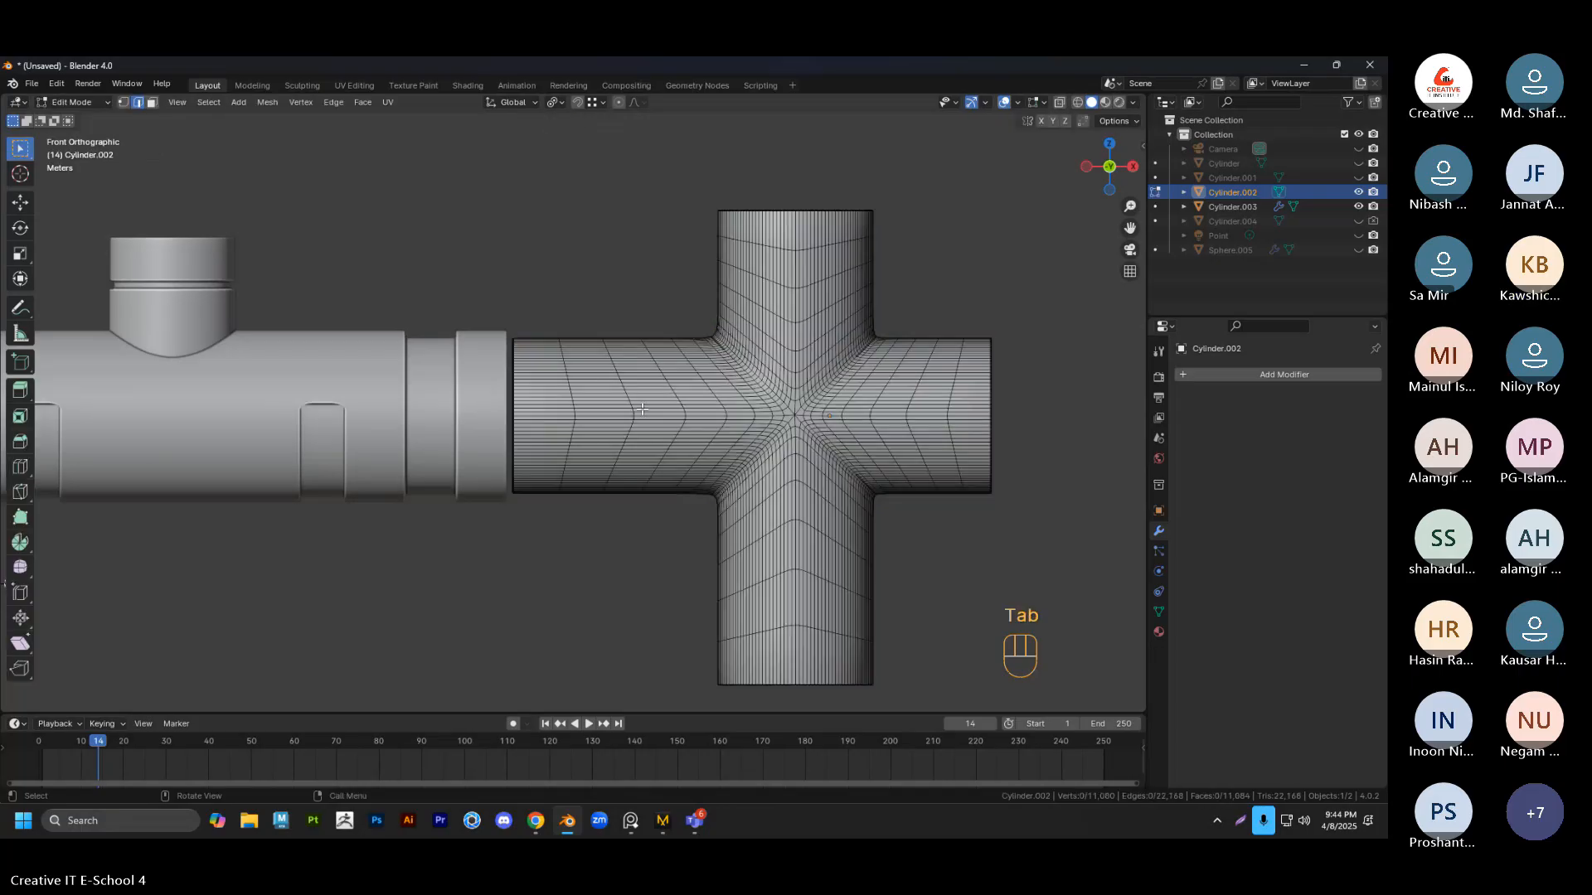
key("alt+z")
scroll(584, 267, "up", 3)
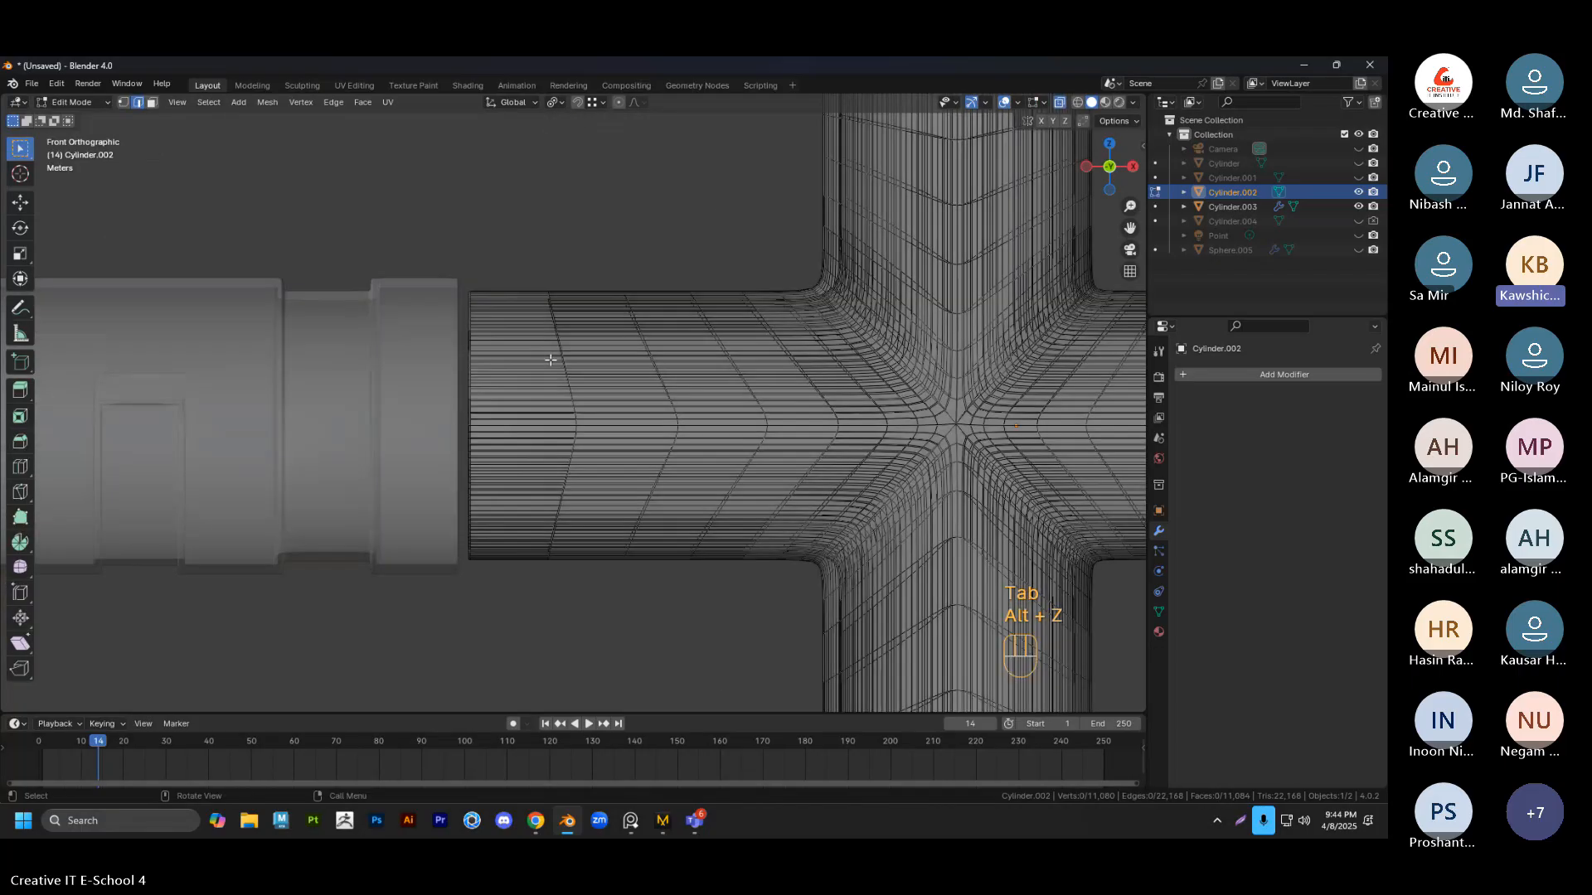
key("Tab")
left_click(397, 370)
scroll(400, 379, "down", 3)
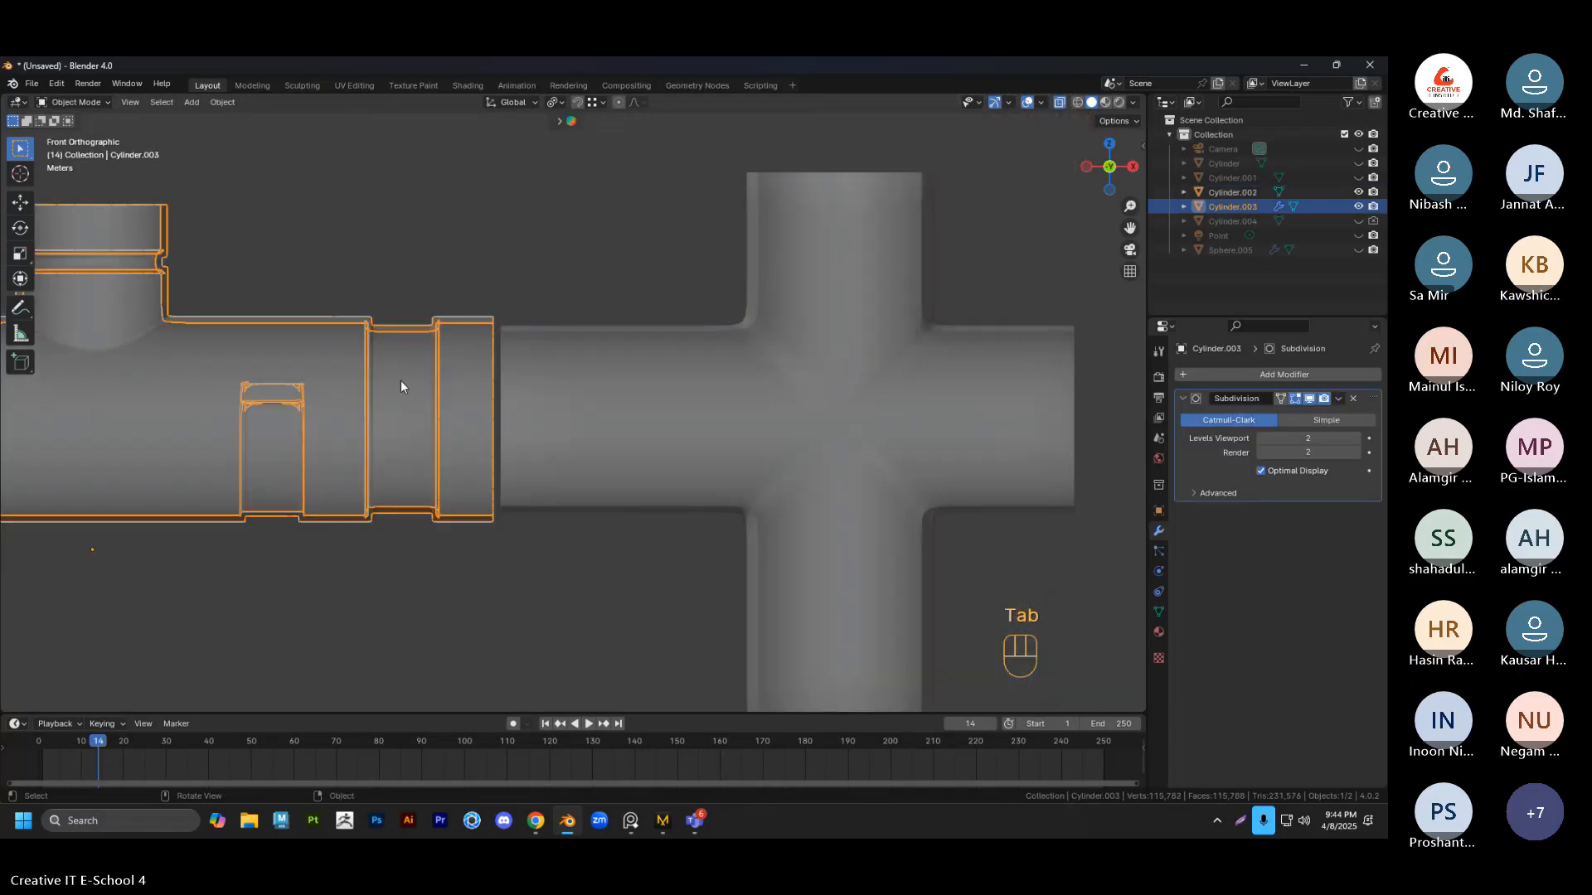
key("g")
key("x")
left_click(549, 177)
scroll(550, 315, "down", 3)
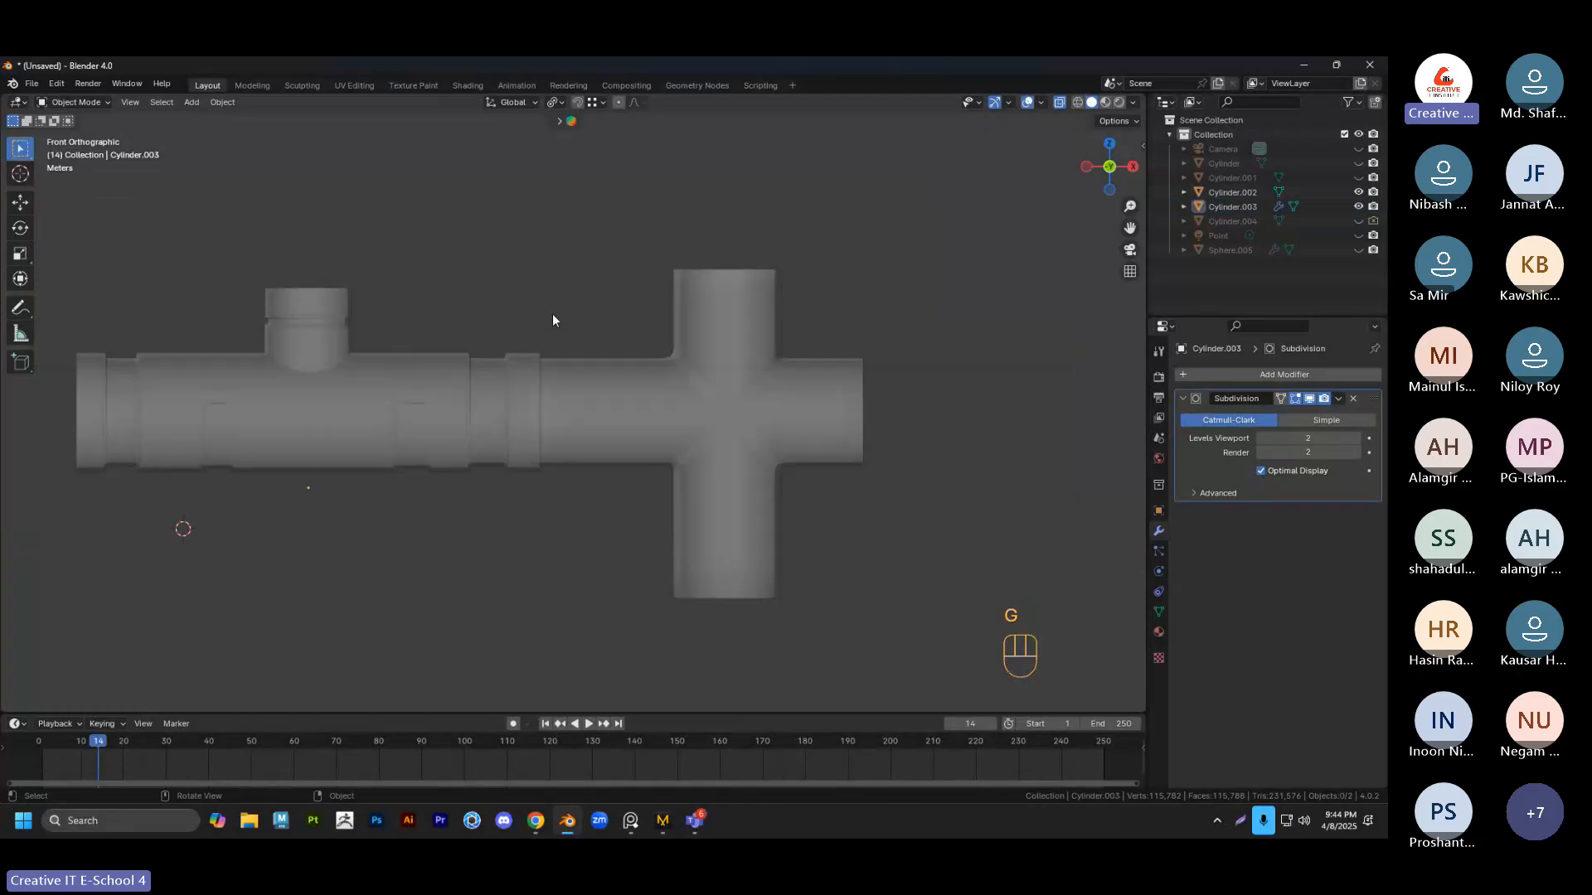
Turn off X-ray display in Edit Mode, return to Object Mode and select the pipe junction
key("Tab")
key("alt+z")
middle_click_drag(569, 300, 362, 365)
key("Tab")
mouse_move(590, 338)
middle_mouse_down()
mouse_move(818, 436)
mouse_move(654, 440)
mouse_move(603, 402)
mouse_move(591, 347)
middle_mouse_up()
left_click(590, 342)
scroll(618, 403, "down", 2)
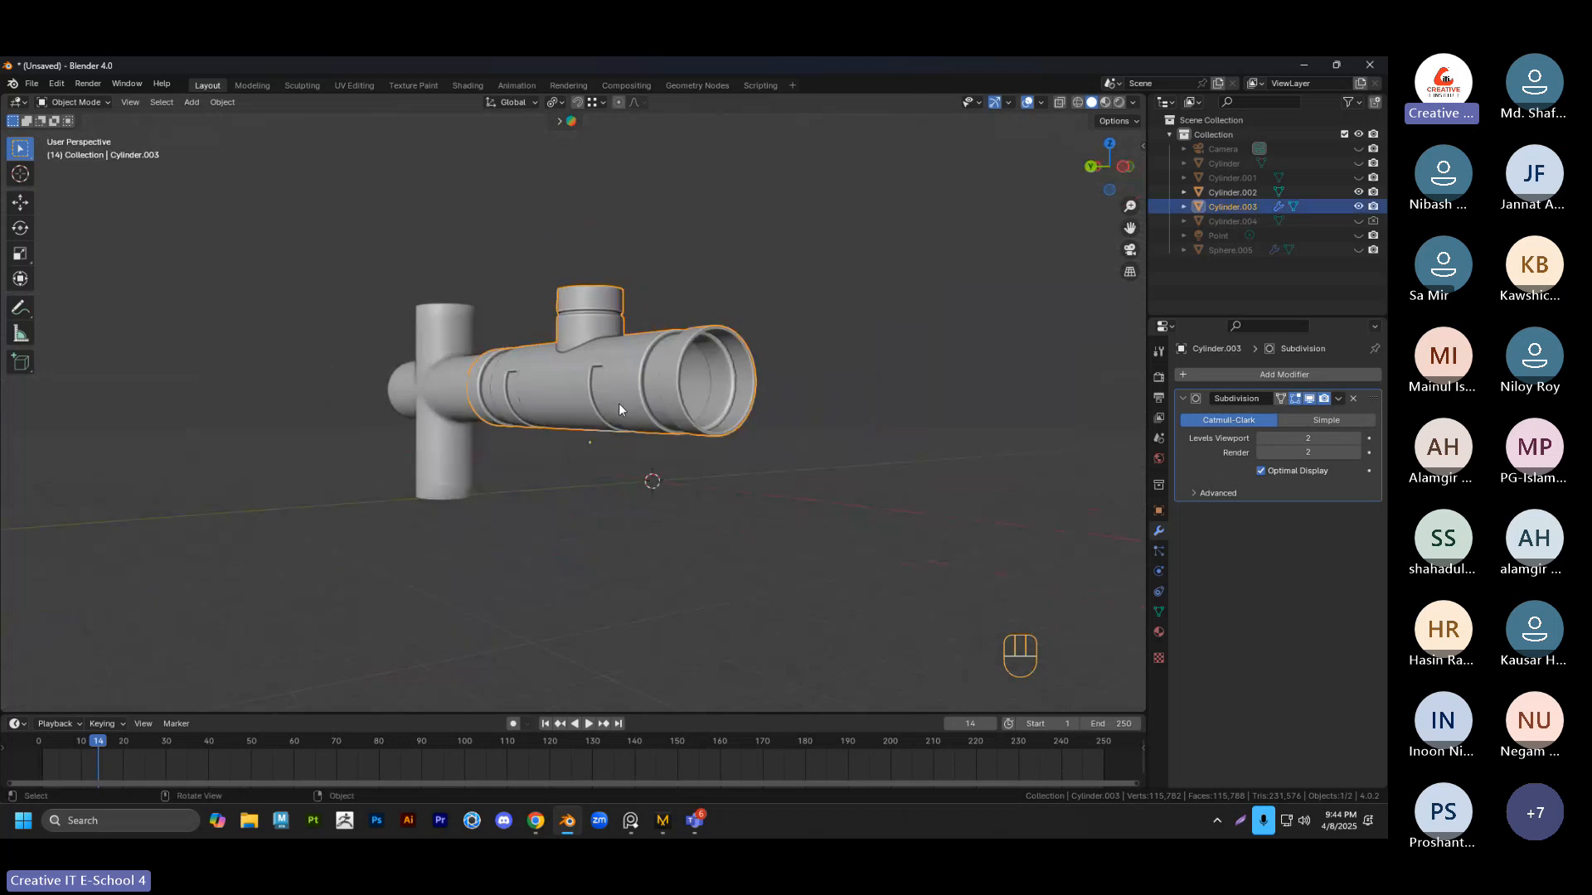
Examine the joint between the cross pipe and the pipe junction's collar from several sides
left_click(678, 262)
middle_click_drag(678, 262, 460, 439)
left_click(561, 381)
scroll(562, 390, "up", 4)
scroll(666, 388, "down", 3)
middle_click_drag(690, 389, 727, 471, "shift")
left_click(623, 341)
scroll(743, 401, "up", 2)
scroll(729, 470, "up", 3)
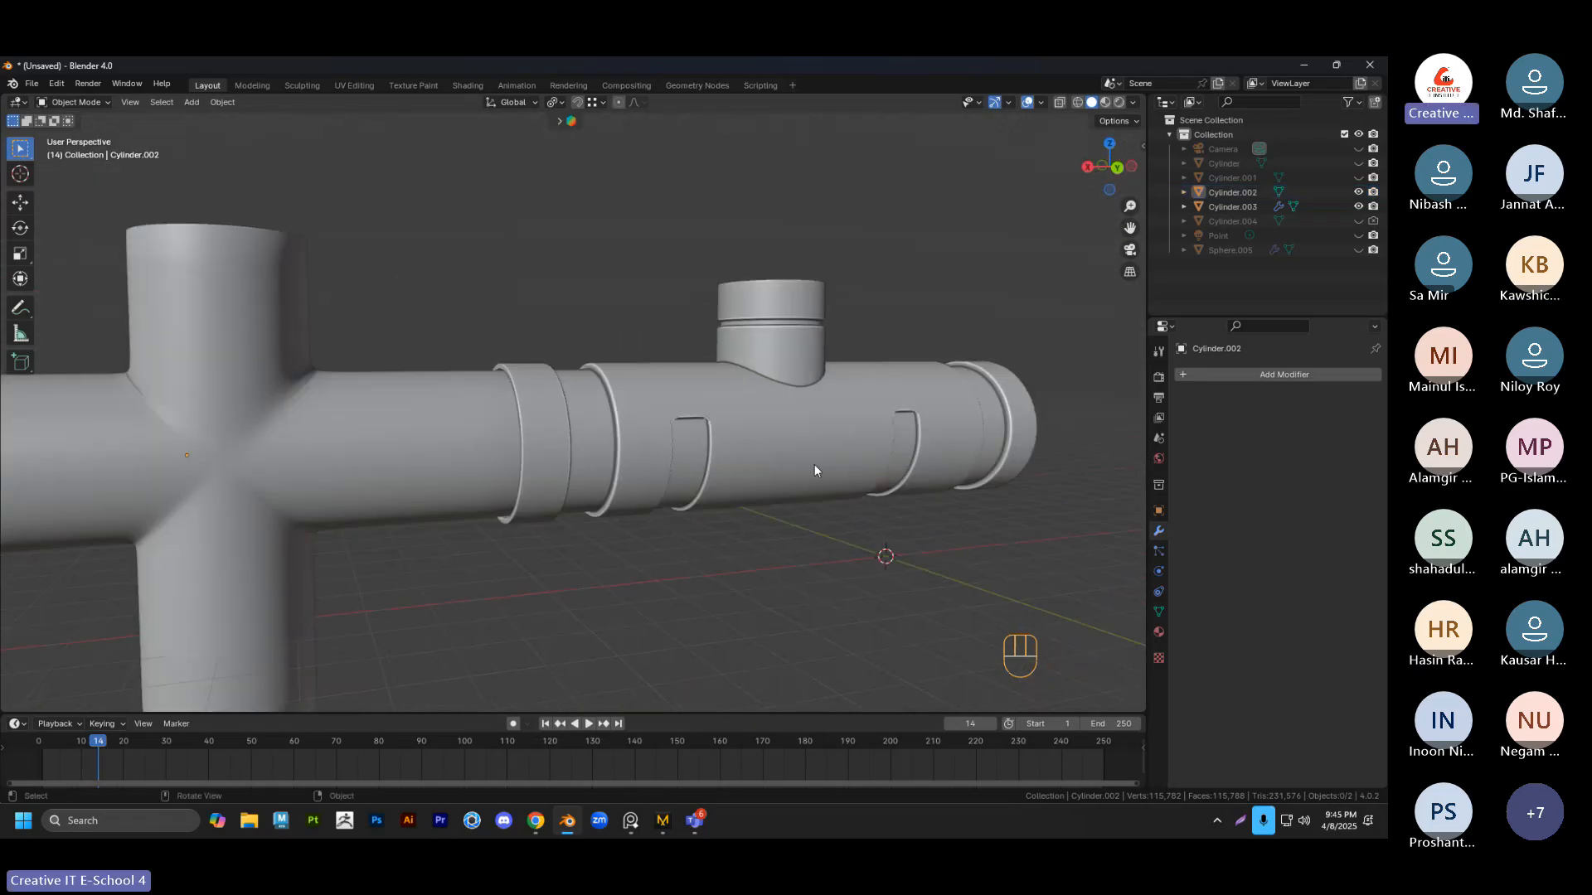
middle_click_drag(833, 479, 772, 466, "shift")
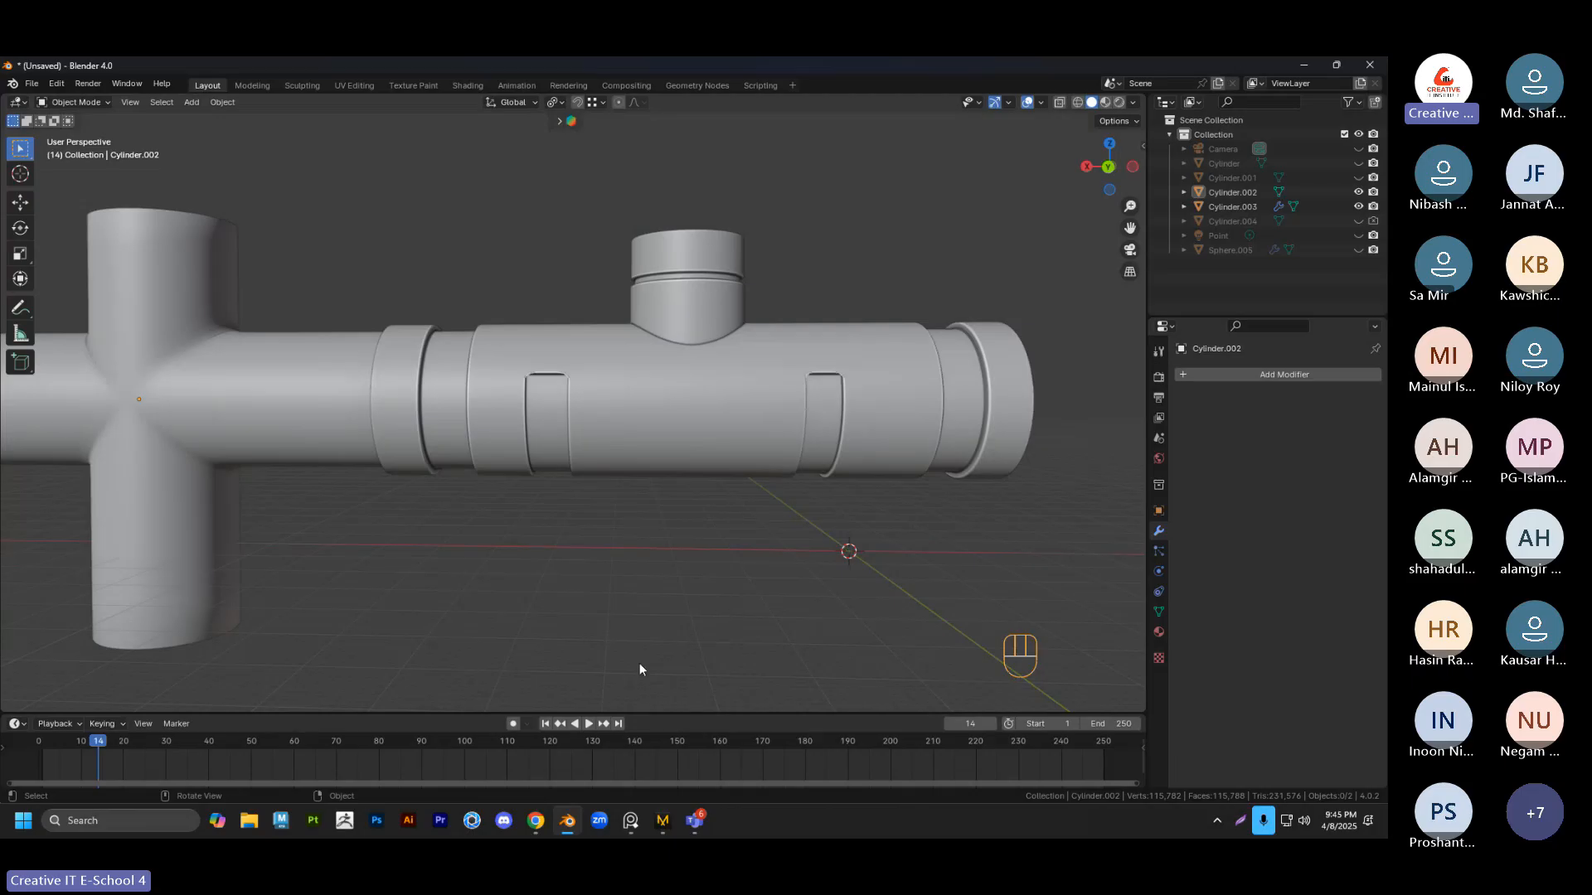
mouse_move(646, 543)
middle_mouse_down()
mouse_move(724, 556)
mouse_move(688, 534)
mouse_move(668, 556)
middle_mouse_up()
left_click(444, 433)
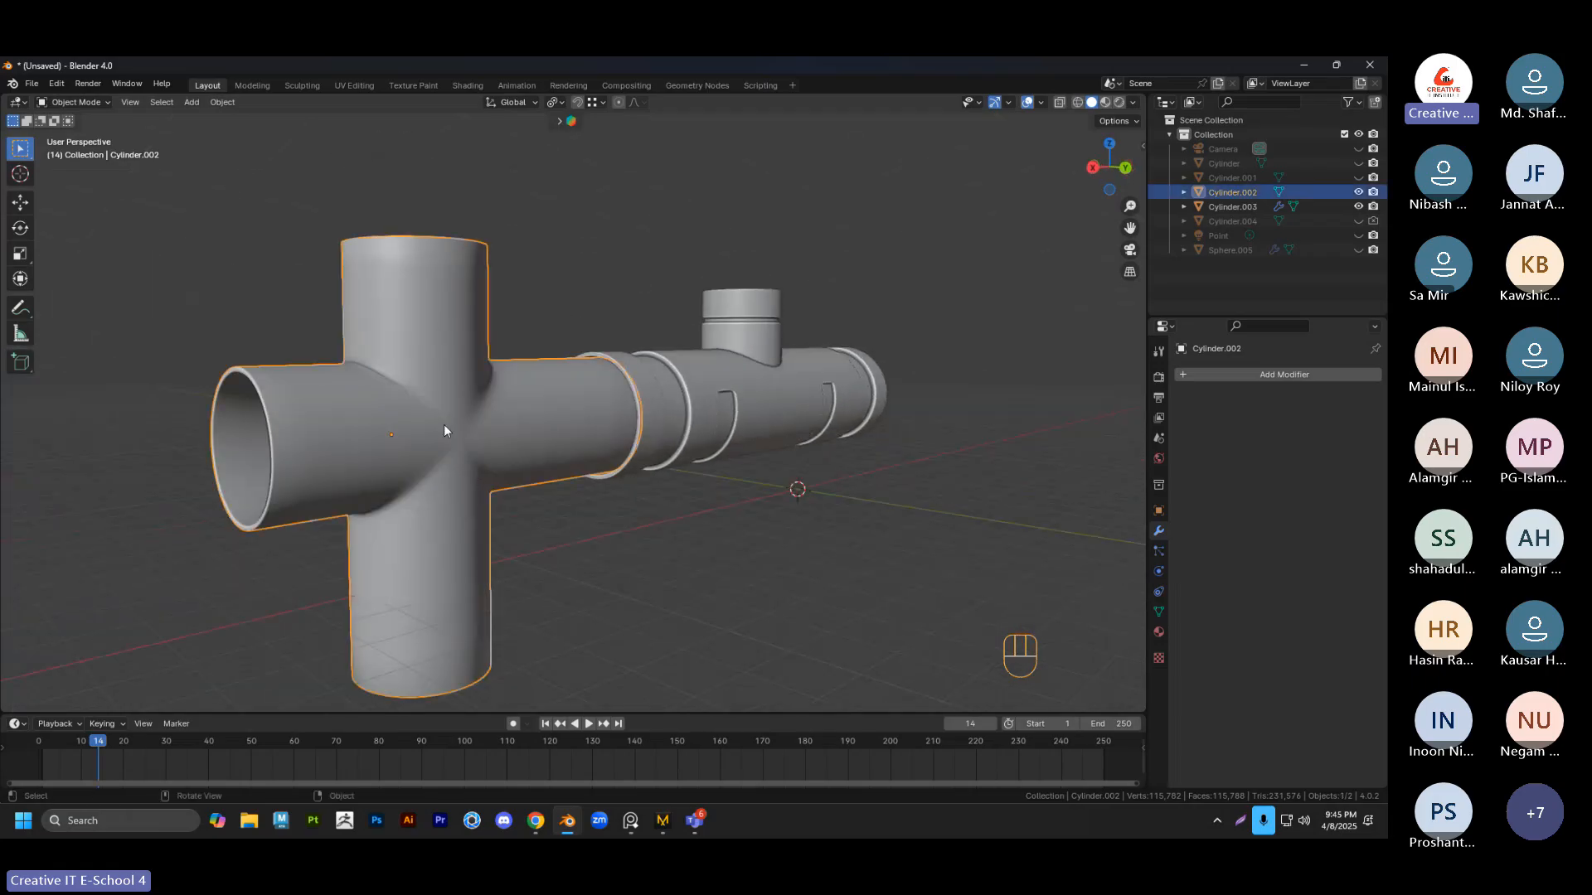
Examine the pipe junction's shading around the branch base, grooves and recesses, up close and from further away
left_click(832, 401)
scroll(798, 431, "up", 8)
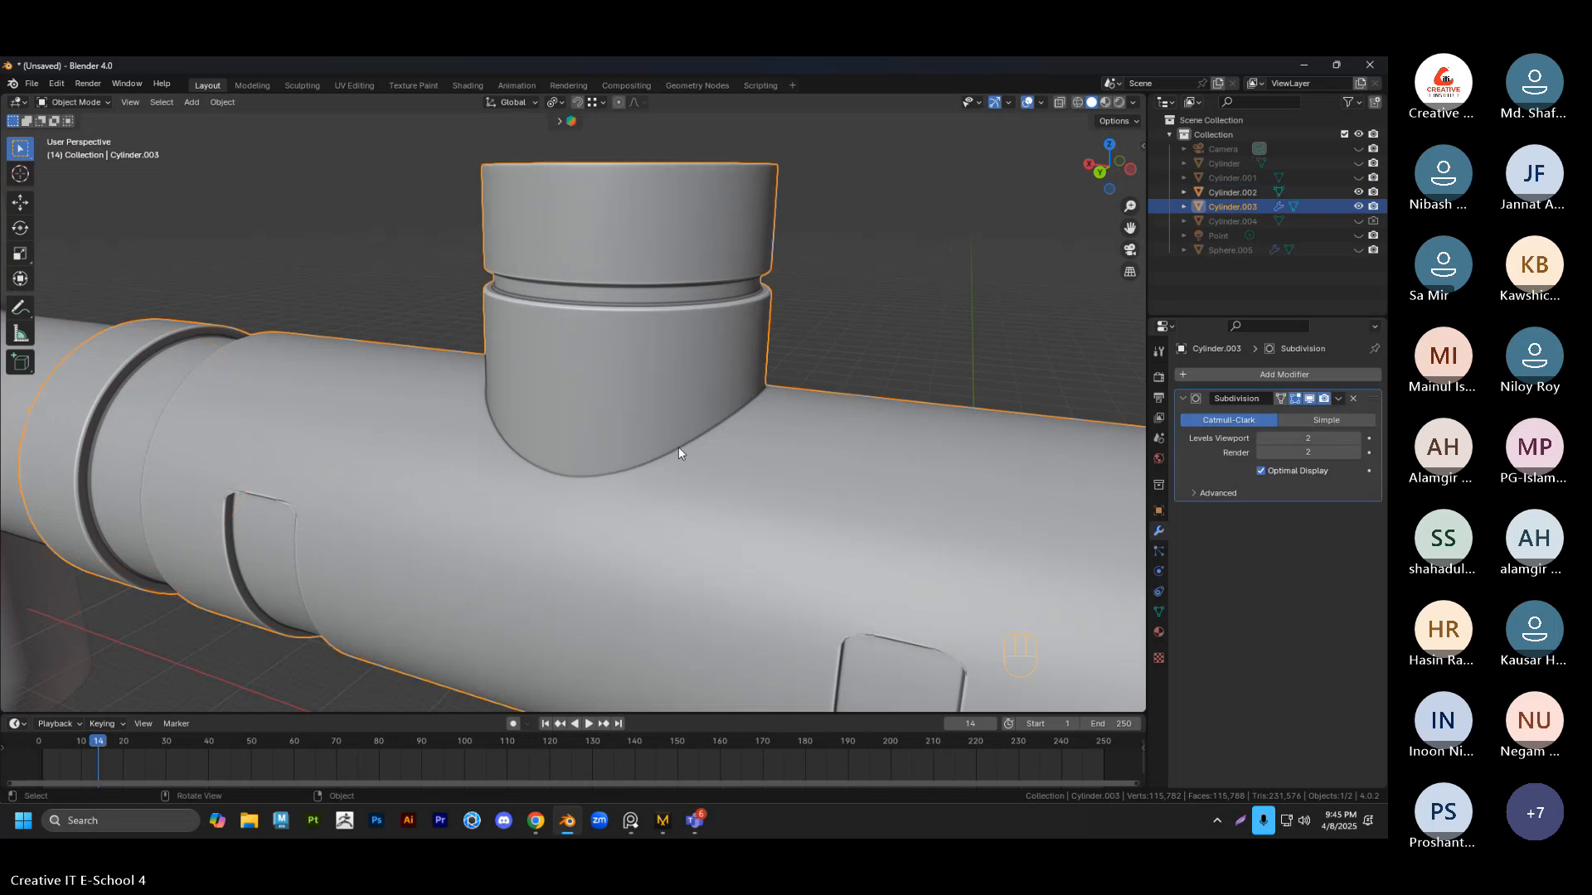
scroll(679, 446, "down", 5)
key("Tab")
key("Tab")
key("alt+a")
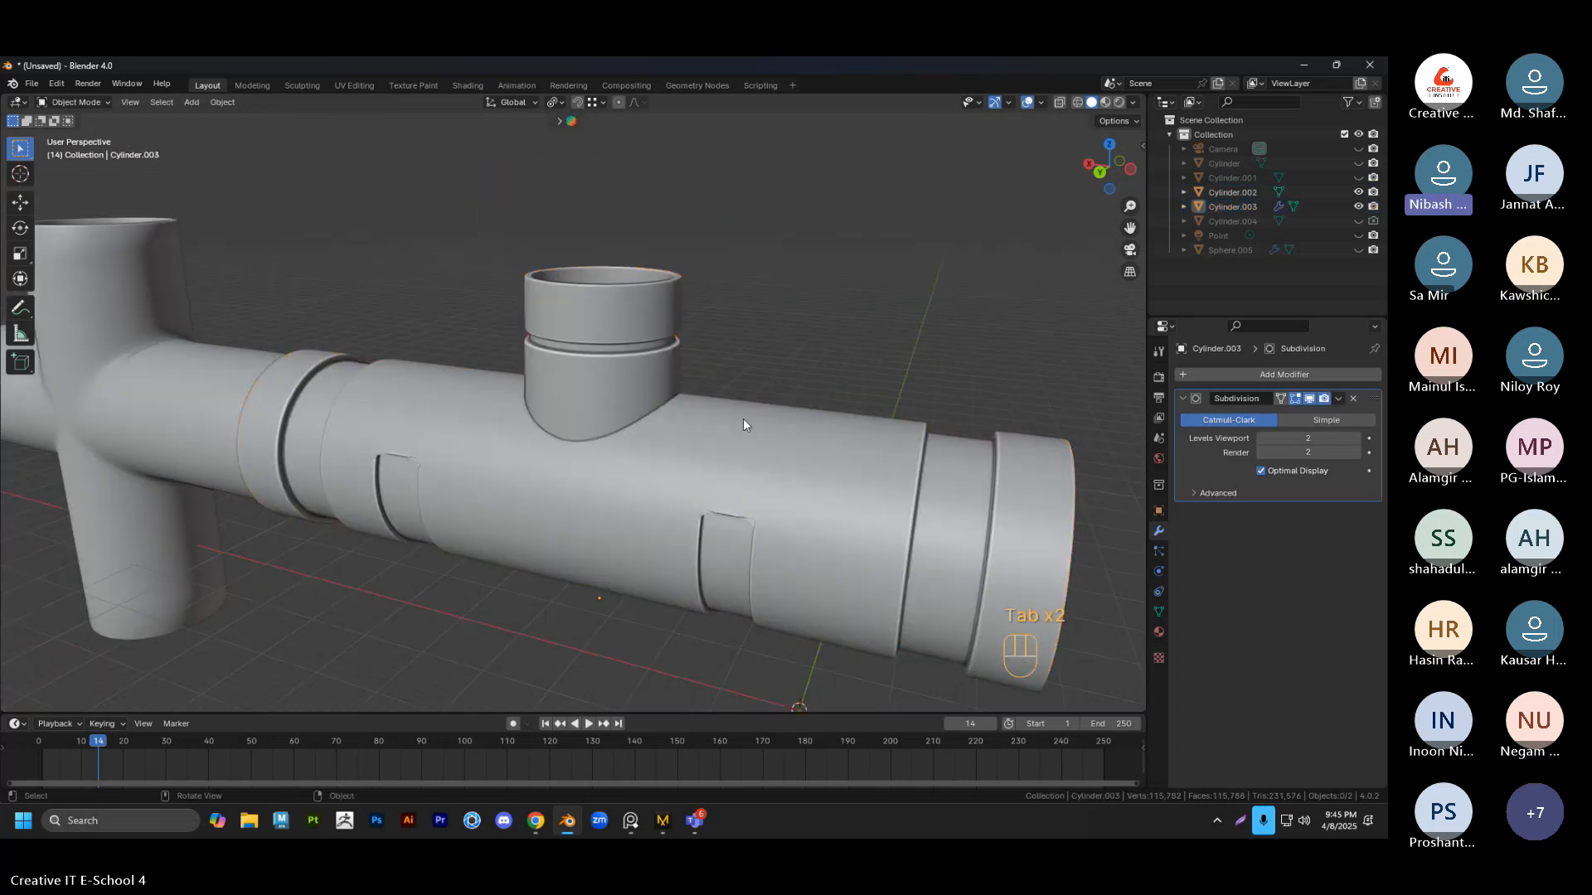
middle_click_drag(804, 460, 759, 449, "shift")
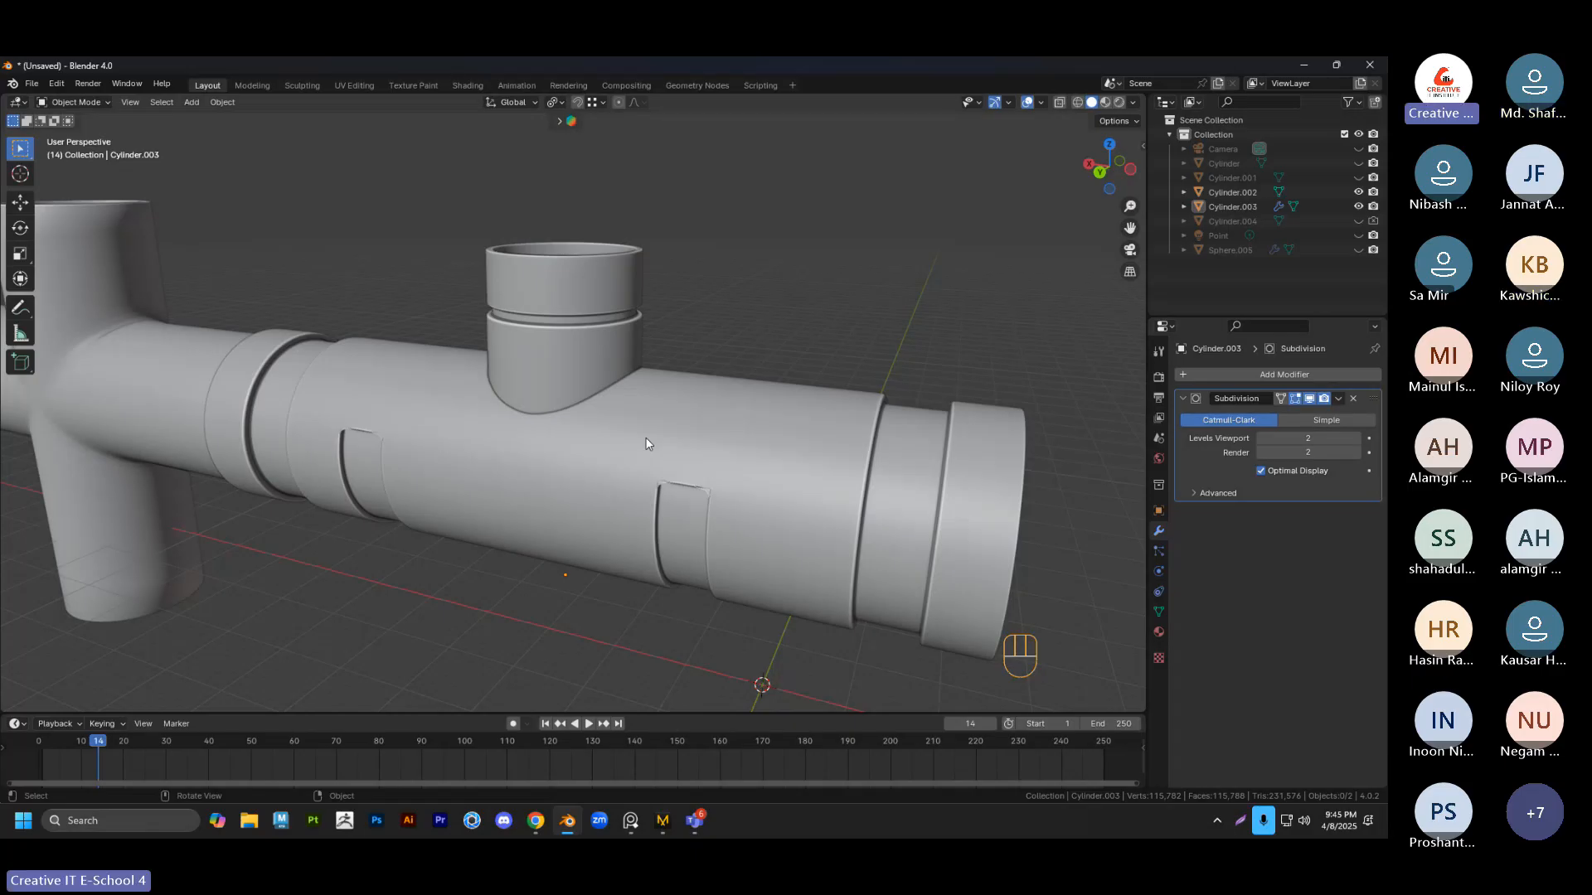
scroll(592, 435, "down", 2)
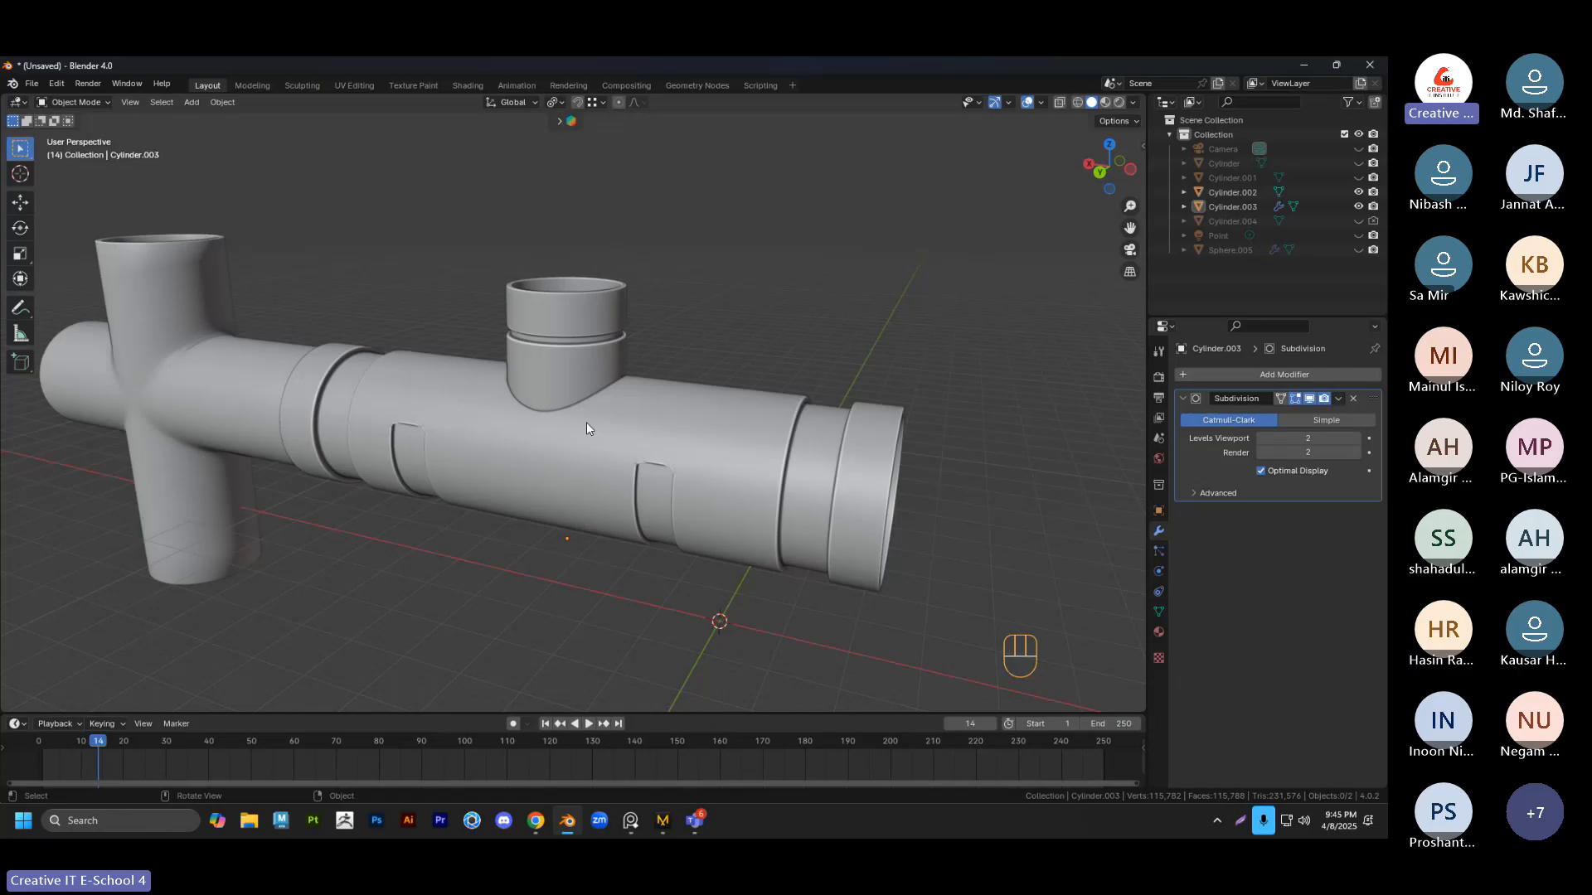
key("Tab")
scroll(624, 420, "up", 2)
key("Tab")
scroll(631, 421, "up", 2)
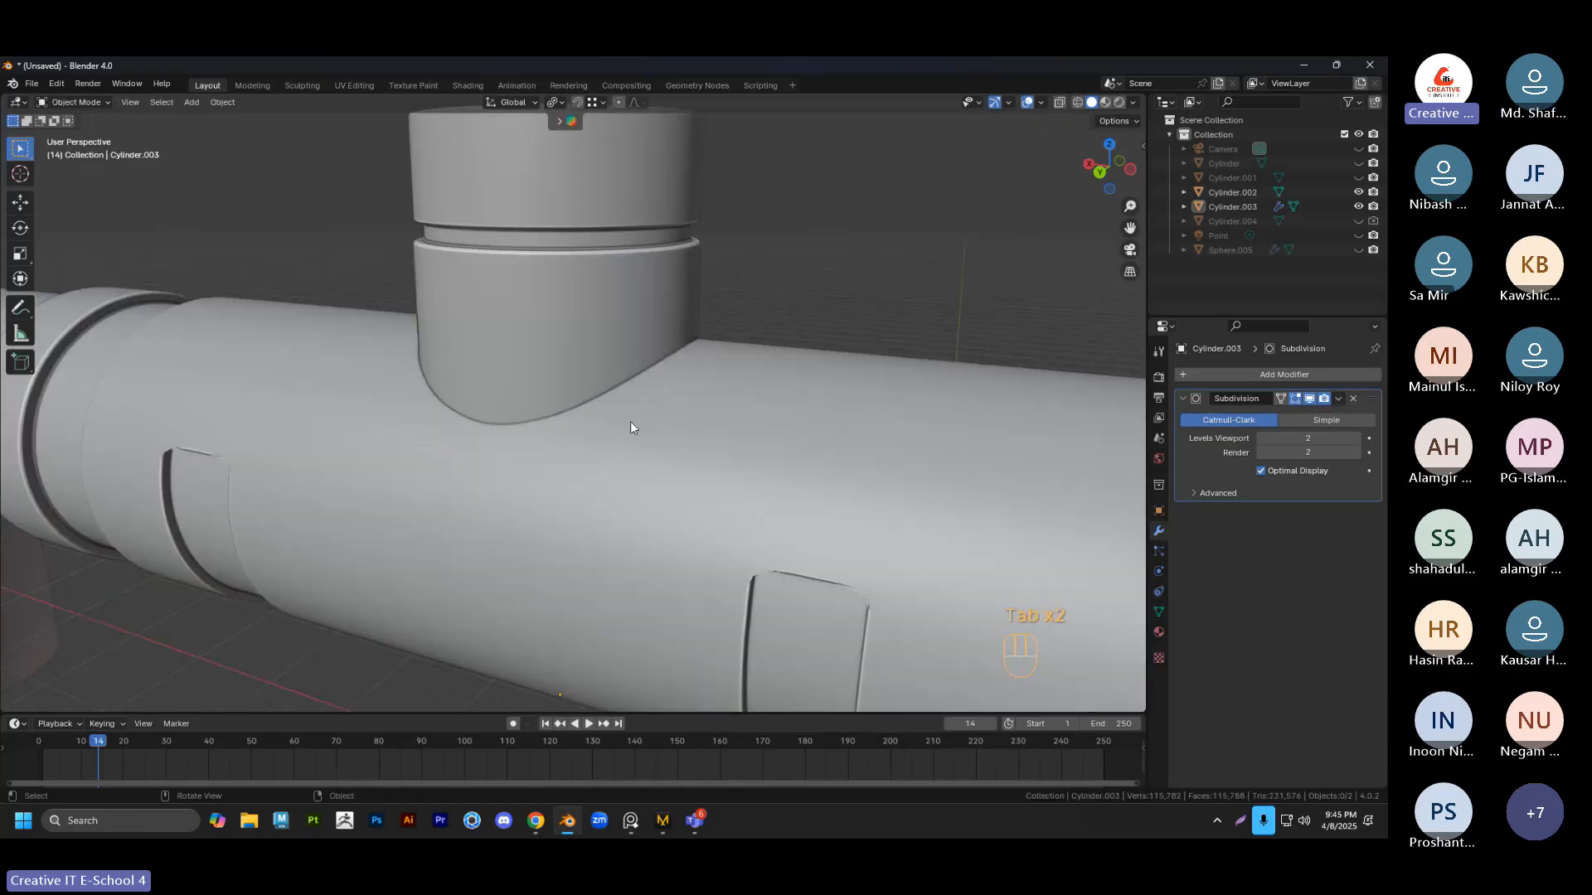
scroll(700, 428, "down", 2)
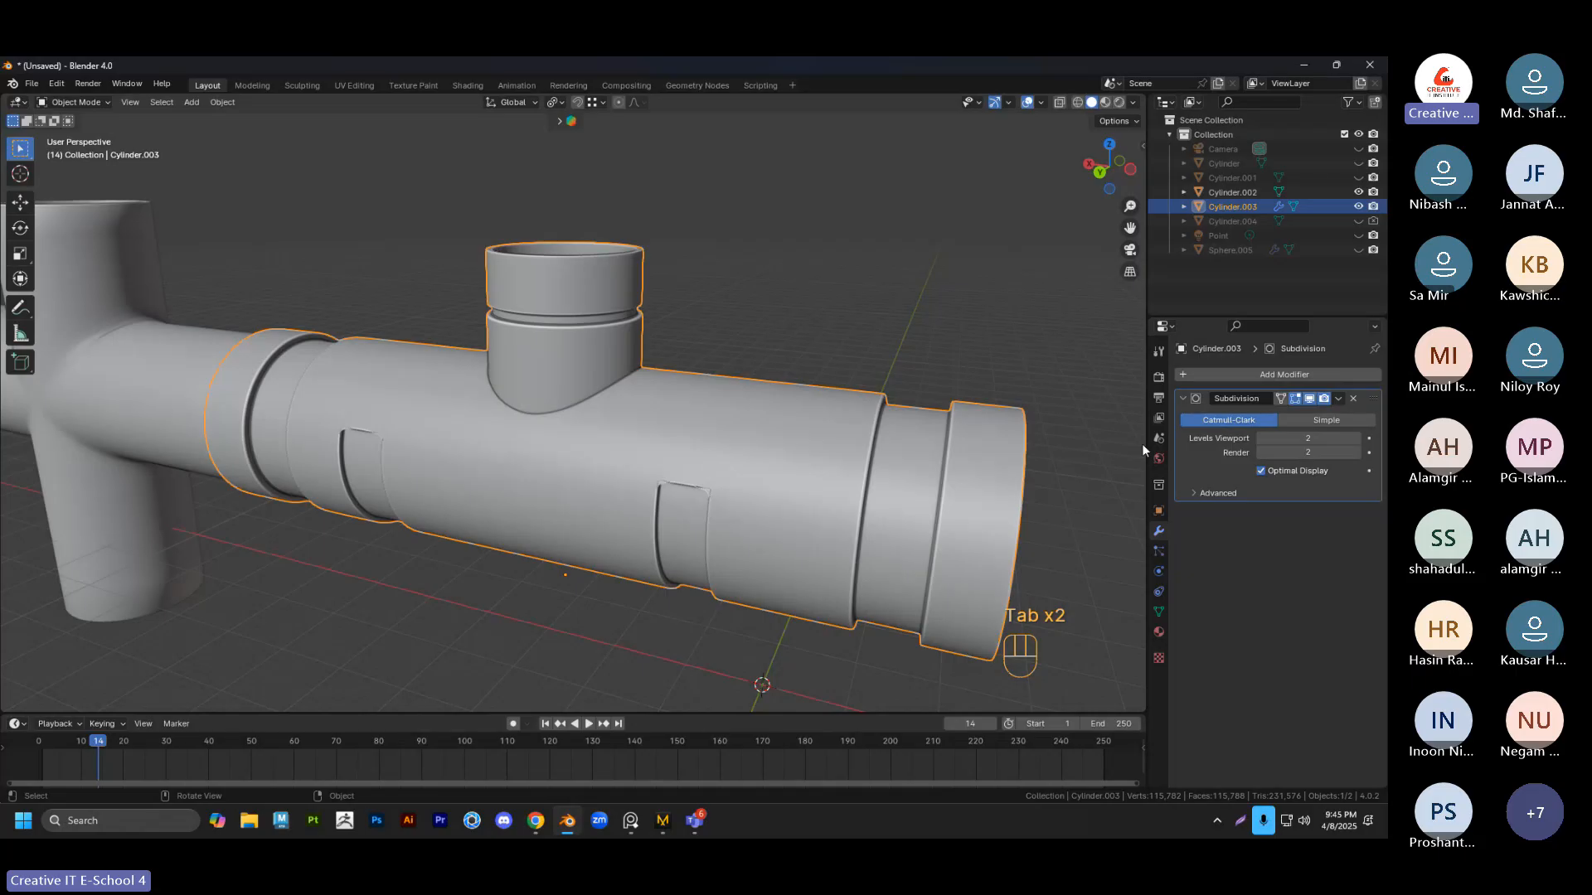
Open the pipe junction in Edit Mode and turn on the Wireframe overlay for the visible objects
left_click(1281, 400)
key("Tab")
scroll(764, 409, "up", 3)
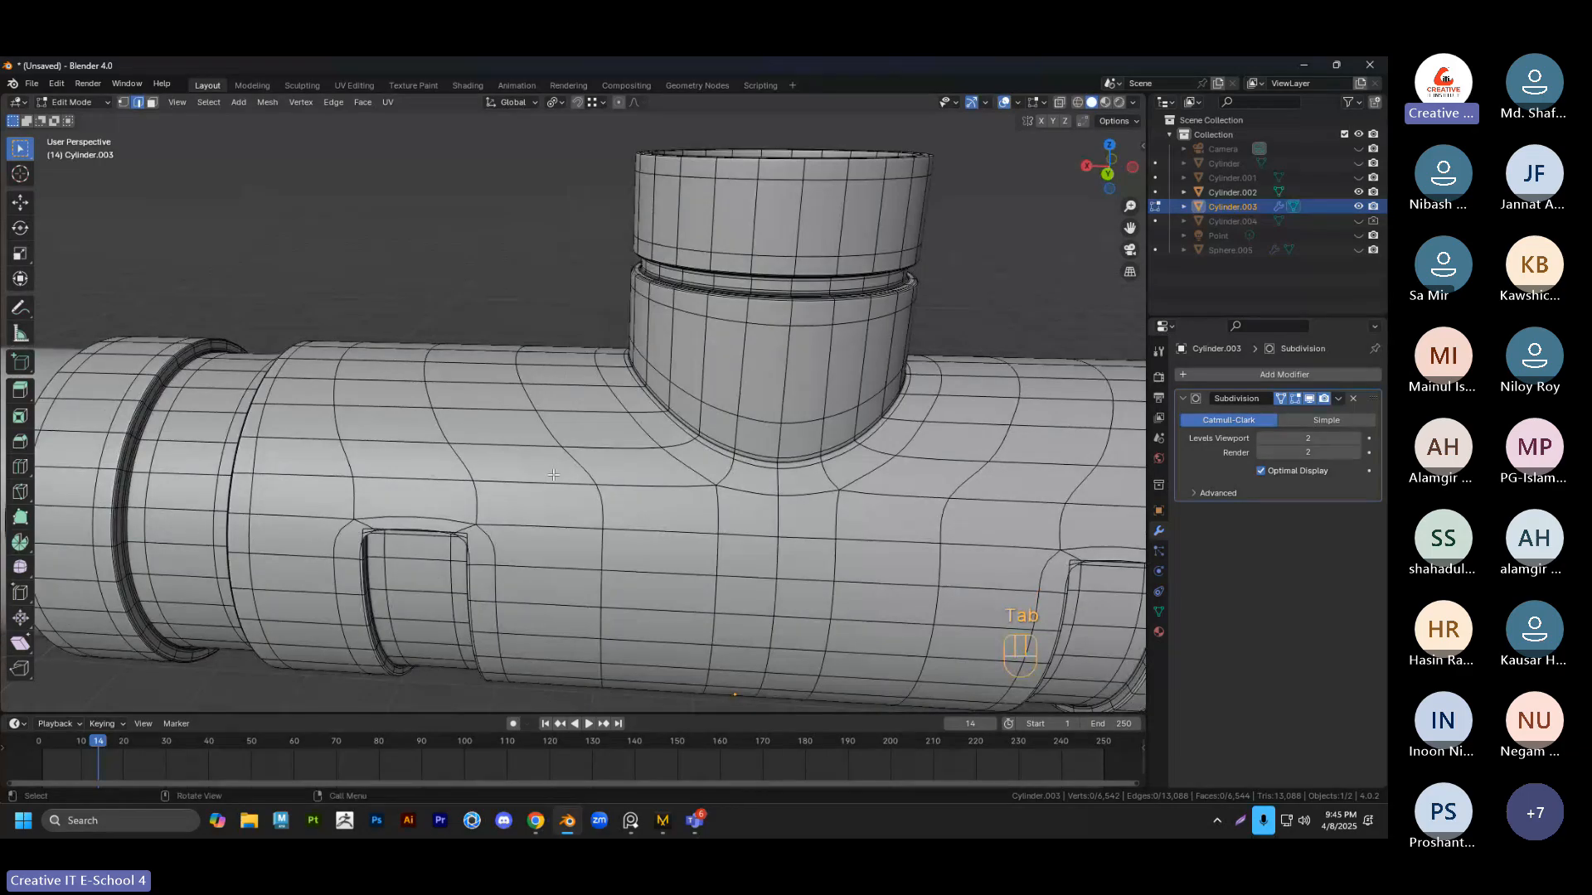
middle_click_drag(553, 475, 590, 474)
scroll(710, 263, "down", 3)
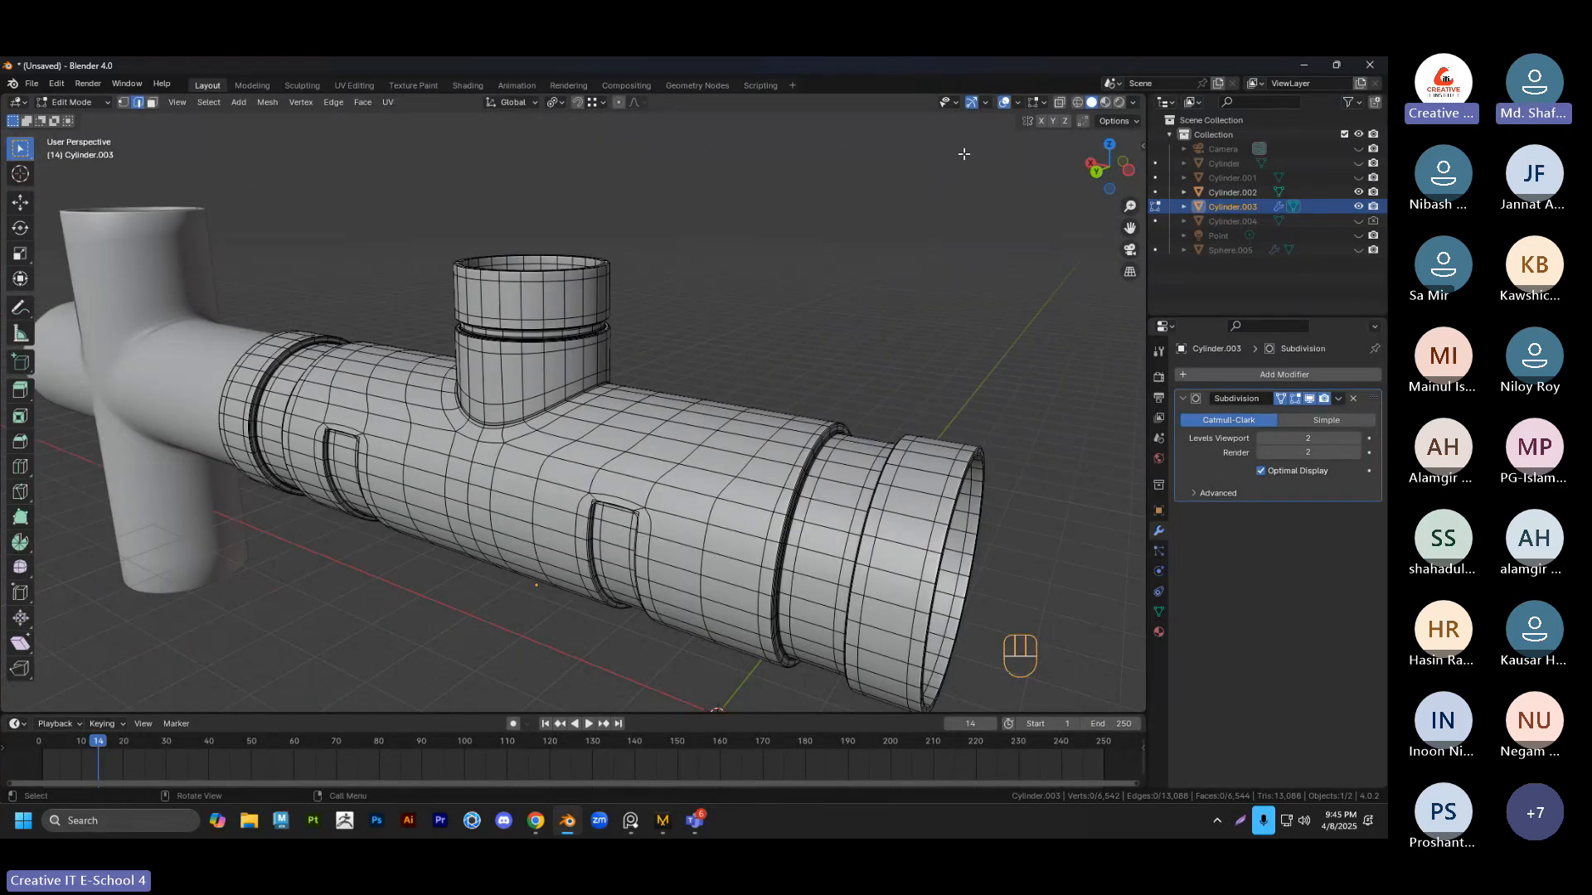
left_click(1018, 103)
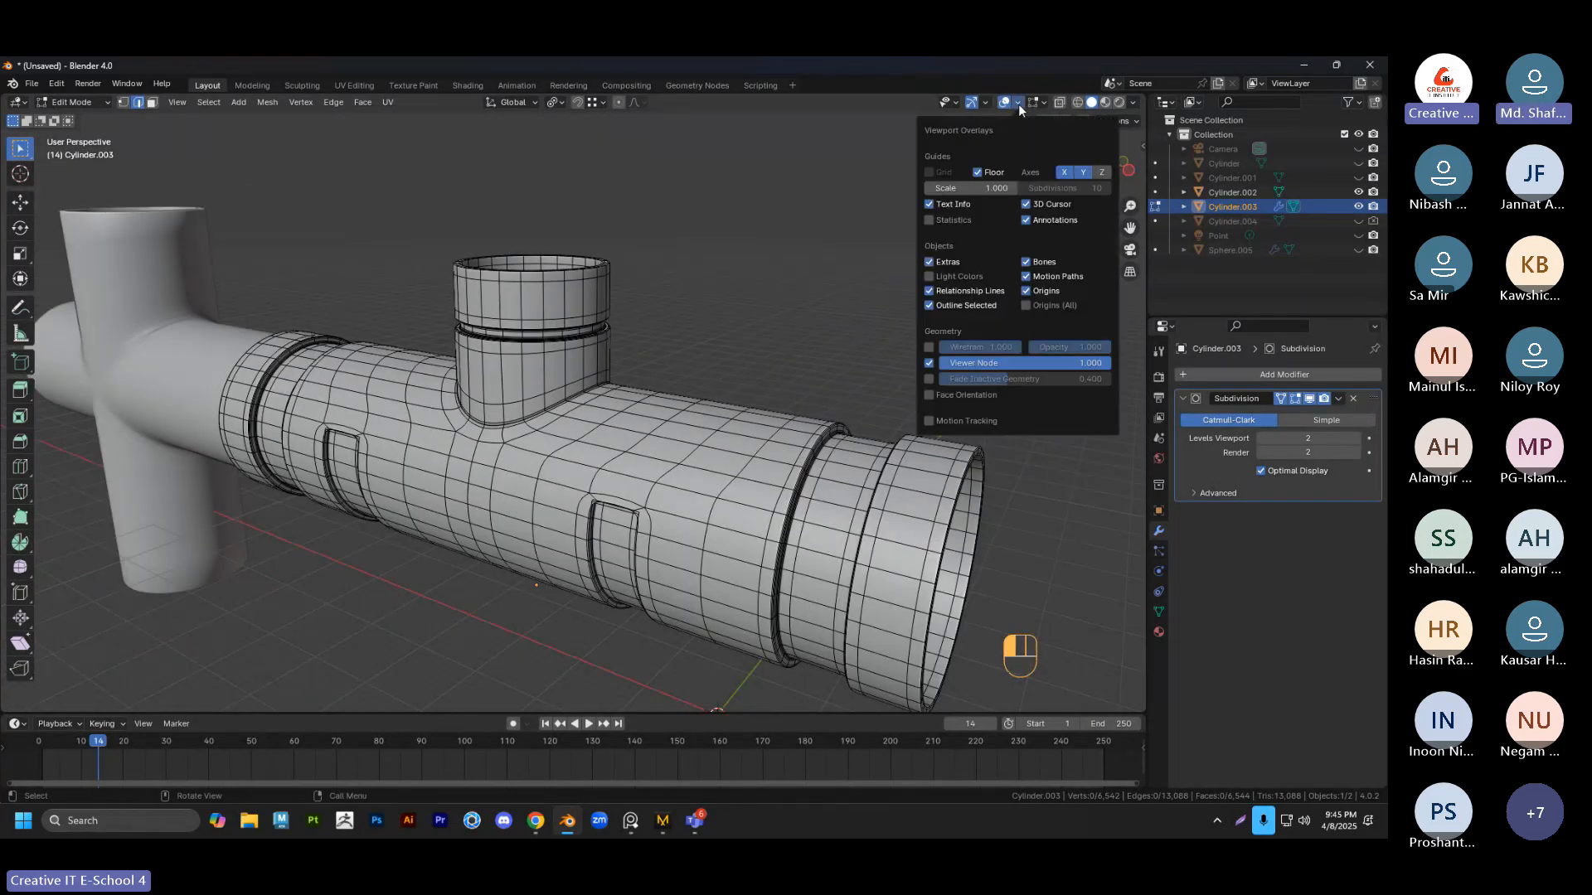
left_click(926, 352)
Compare the mesh density of the cross pipe and the pipe junction, including the edge flow around the branch base
middle_click_drag(473, 323, 591, 297)
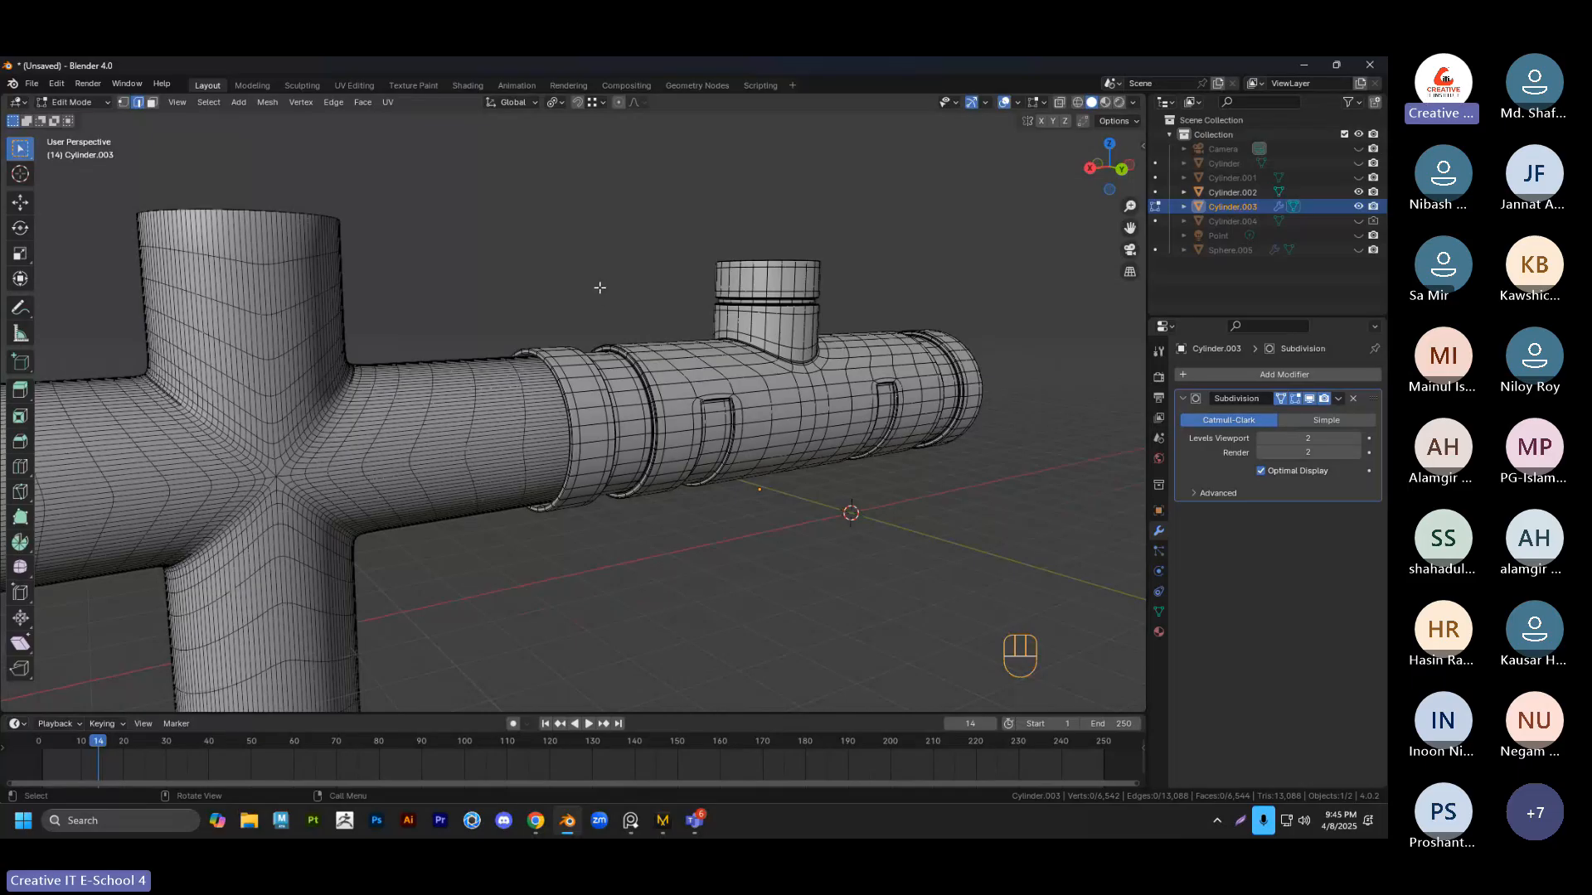
scroll(659, 356, "down", 4)
key("Tab")
key("Tab")
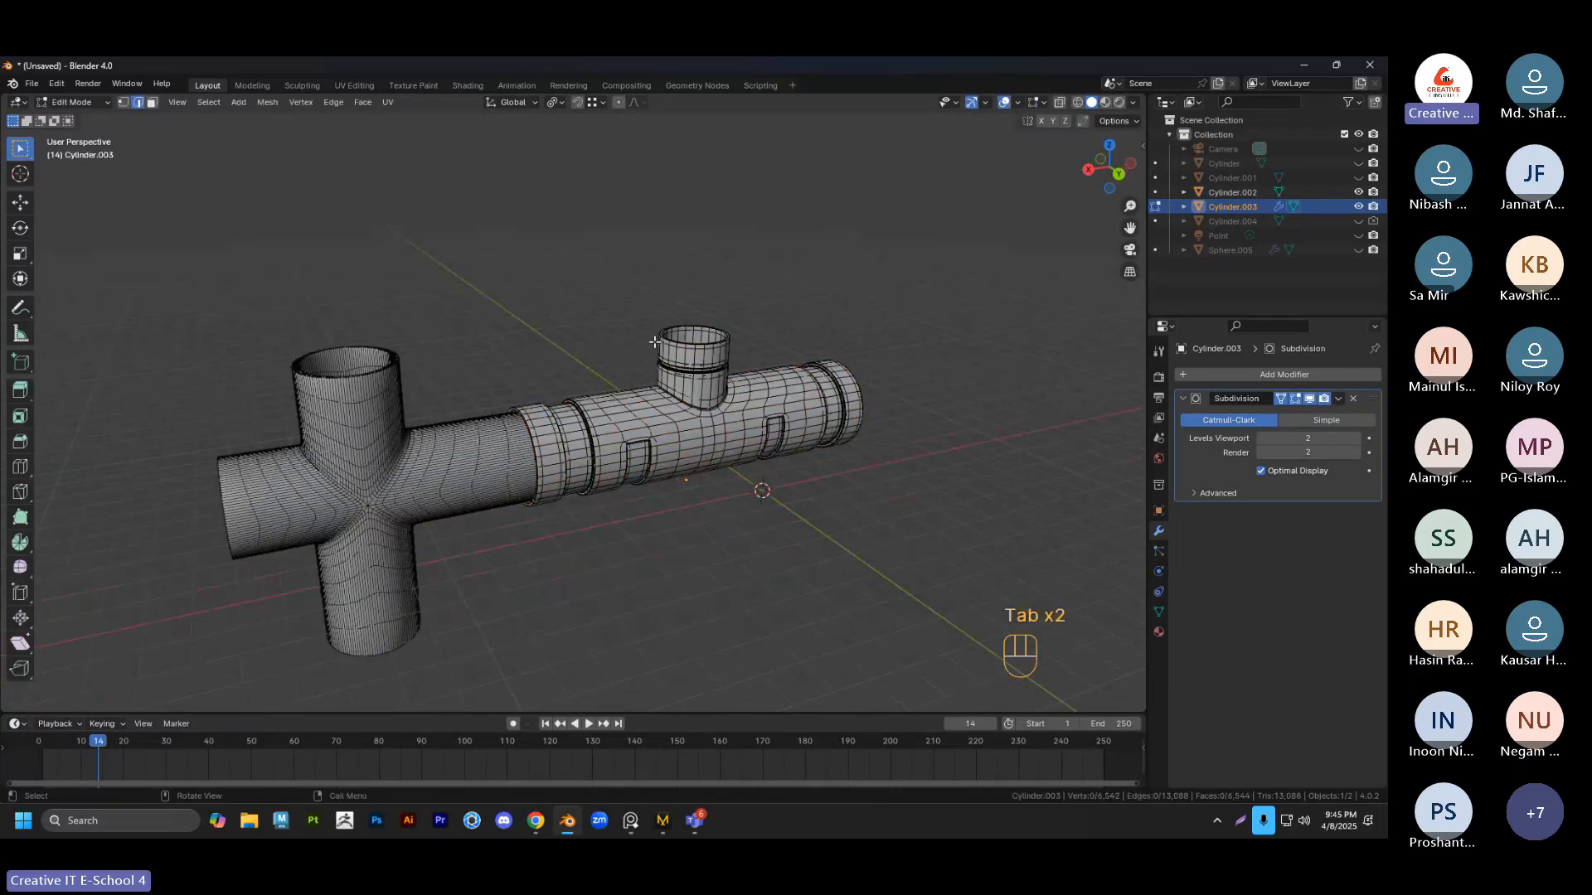
middle_click_drag(605, 318, 699, 425)
scroll(699, 425, "up", 6)
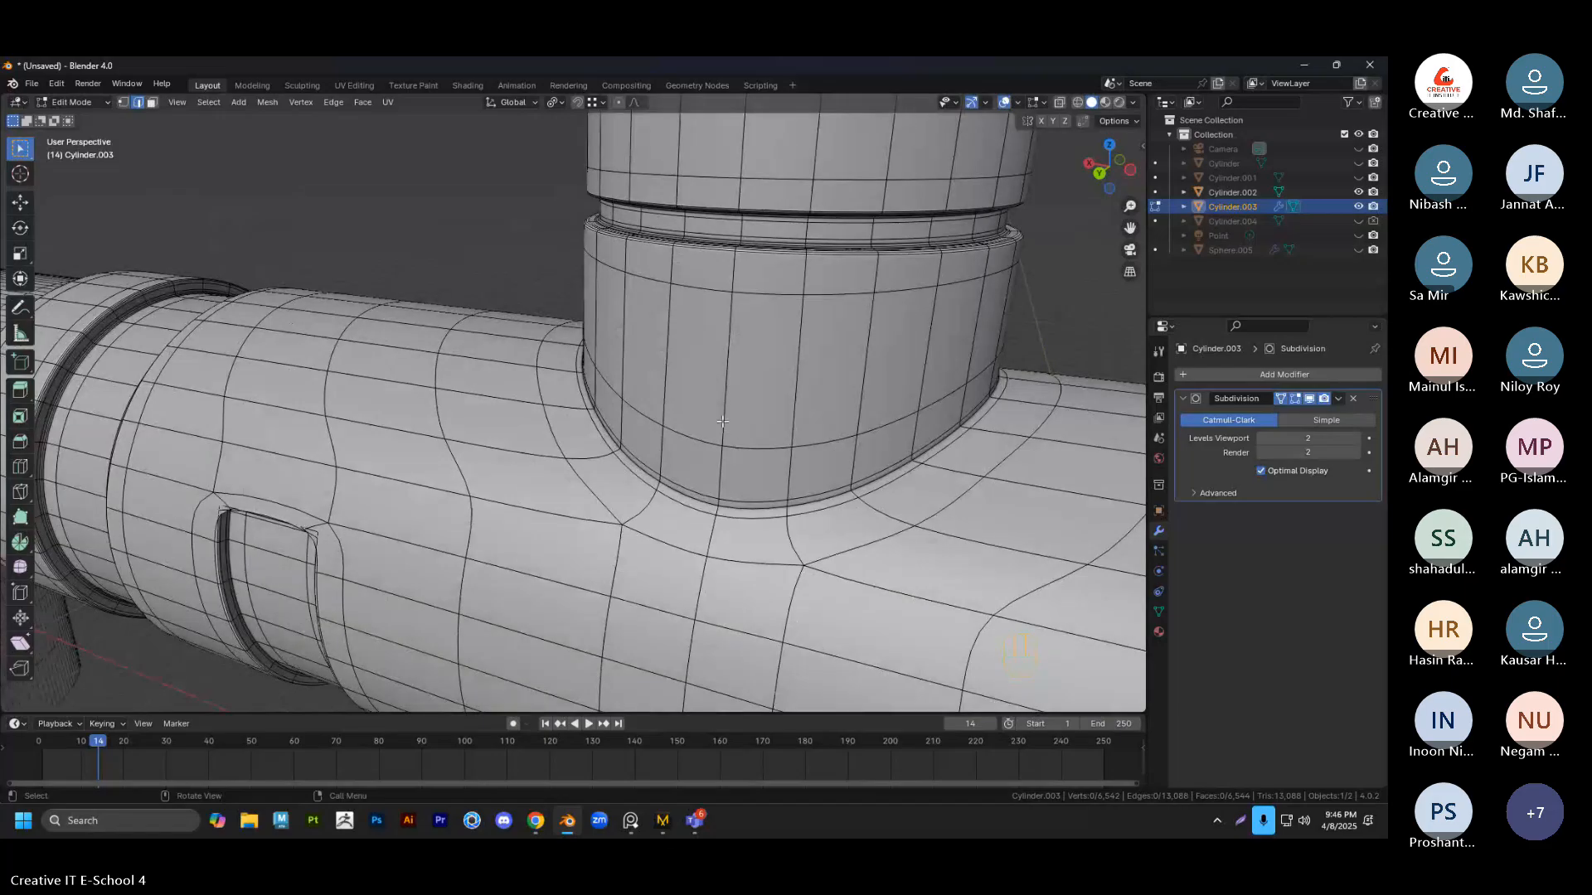
scroll(723, 421, "down", 5)
middle_click_drag(714, 412, 609, 581)
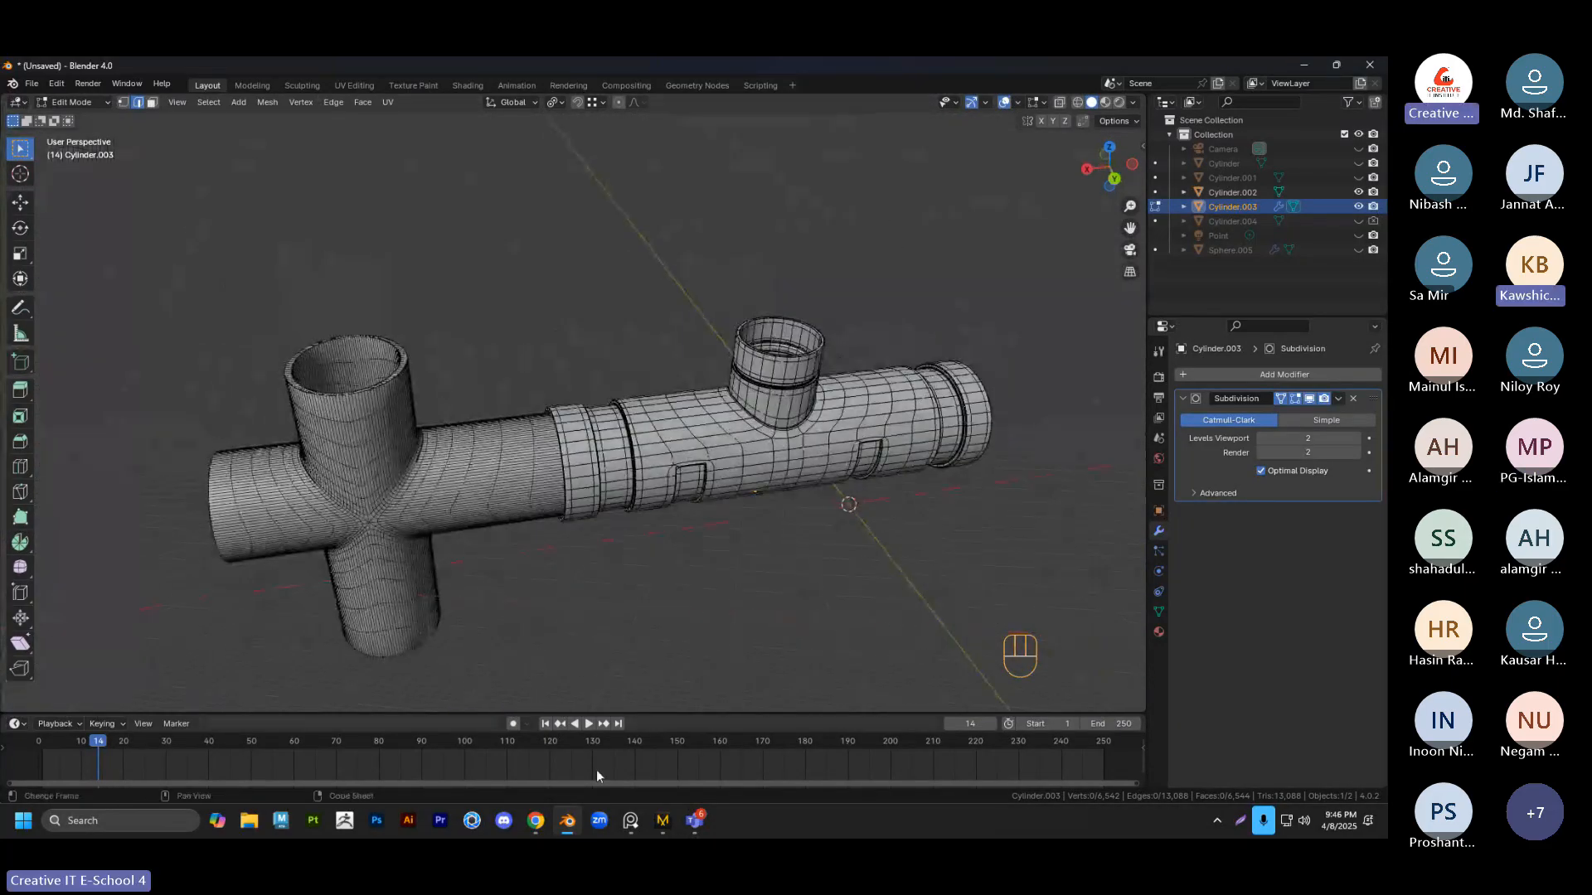
Switch to Chrome and open the Take Attendance page on the Creative IT Institute site
left_click(535, 821)
left_click(482, 71)
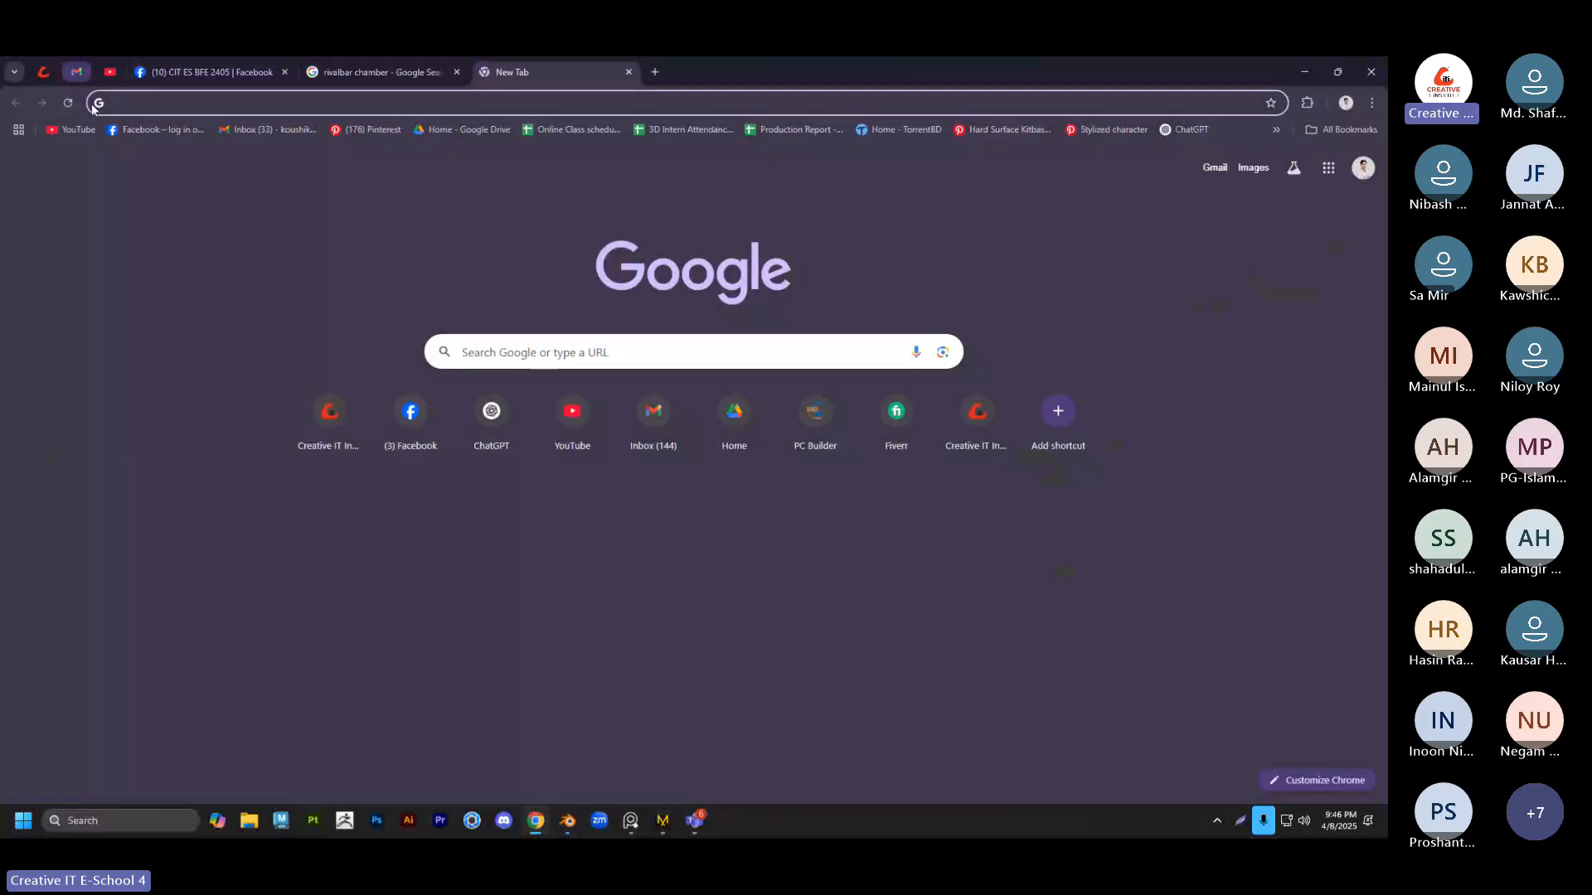
left_click(44, 72)
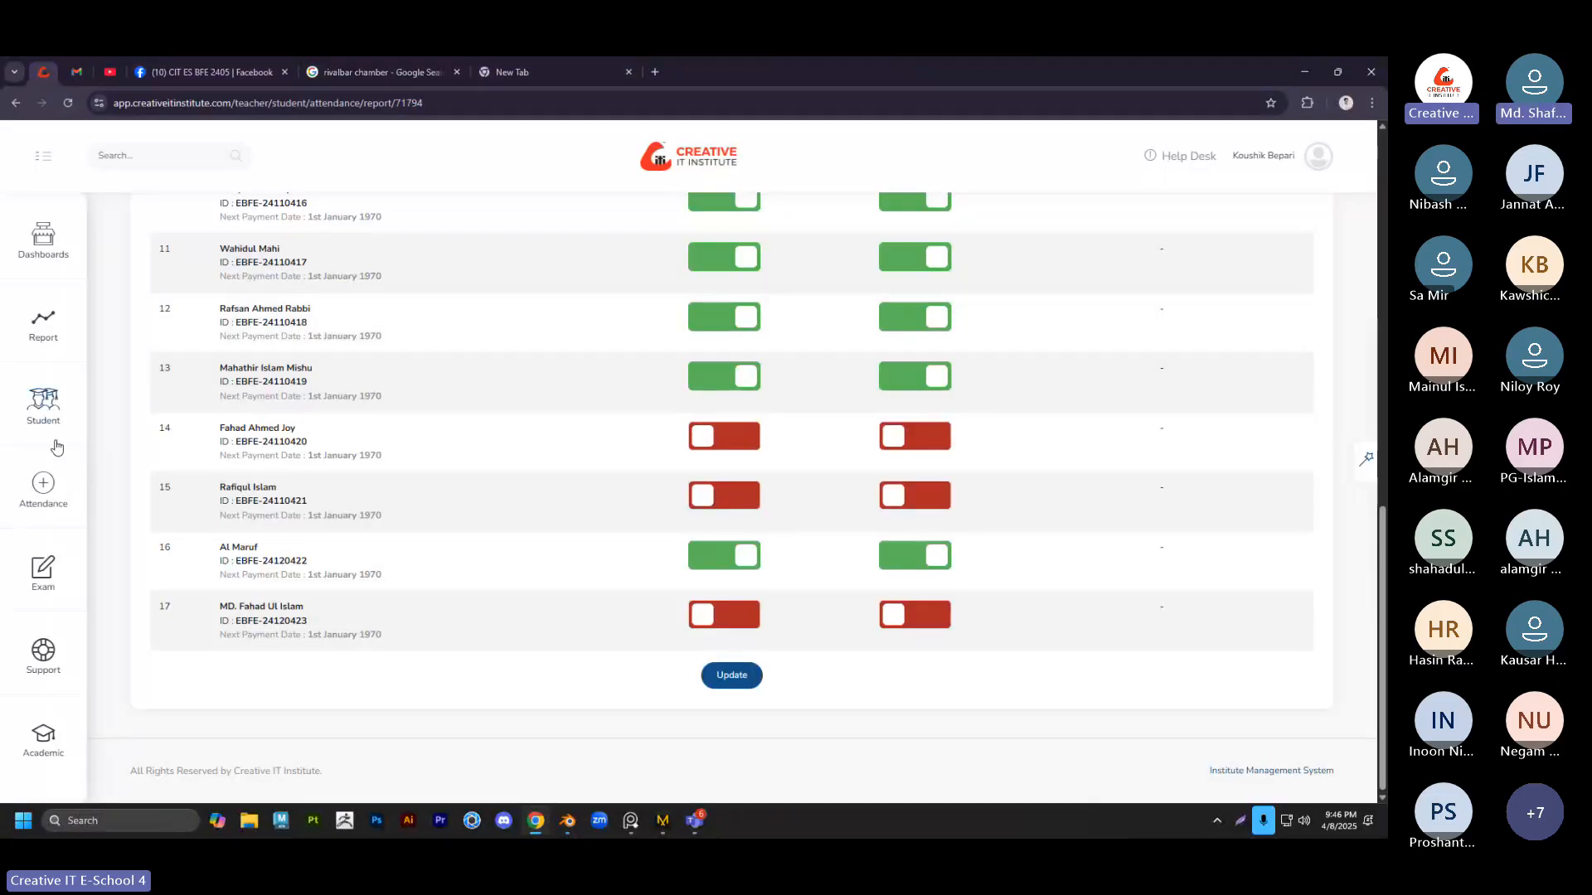
left_click(43, 482)
left_click(182, 259)
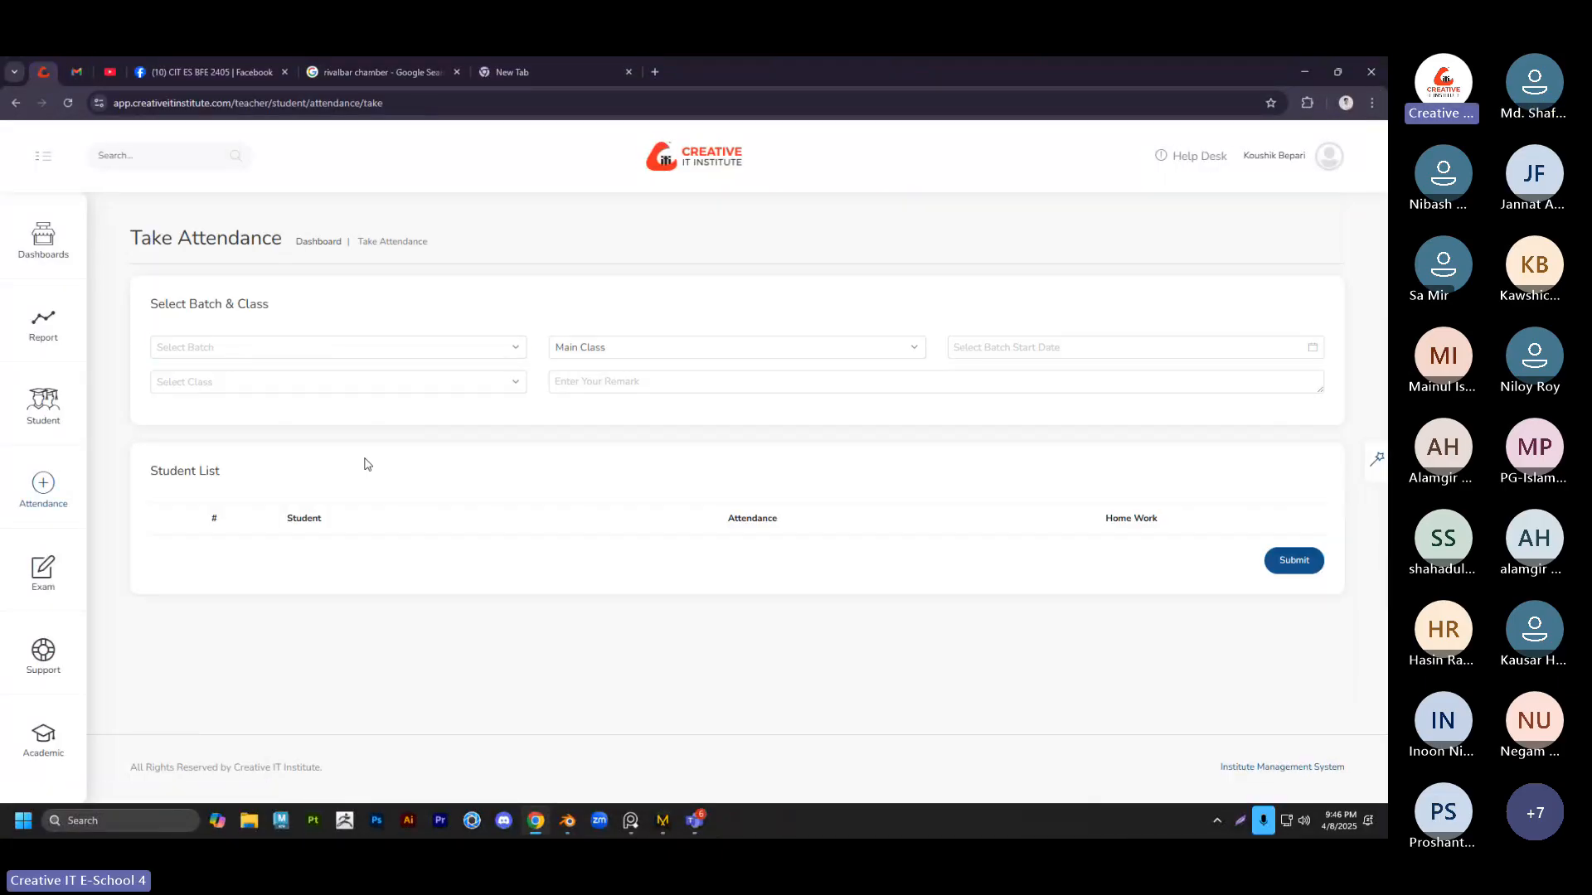
Choose batch ES BFE 2405, date 2025-04-08 and class 9. CLASS 9 for the attendance
left_click(470, 358)
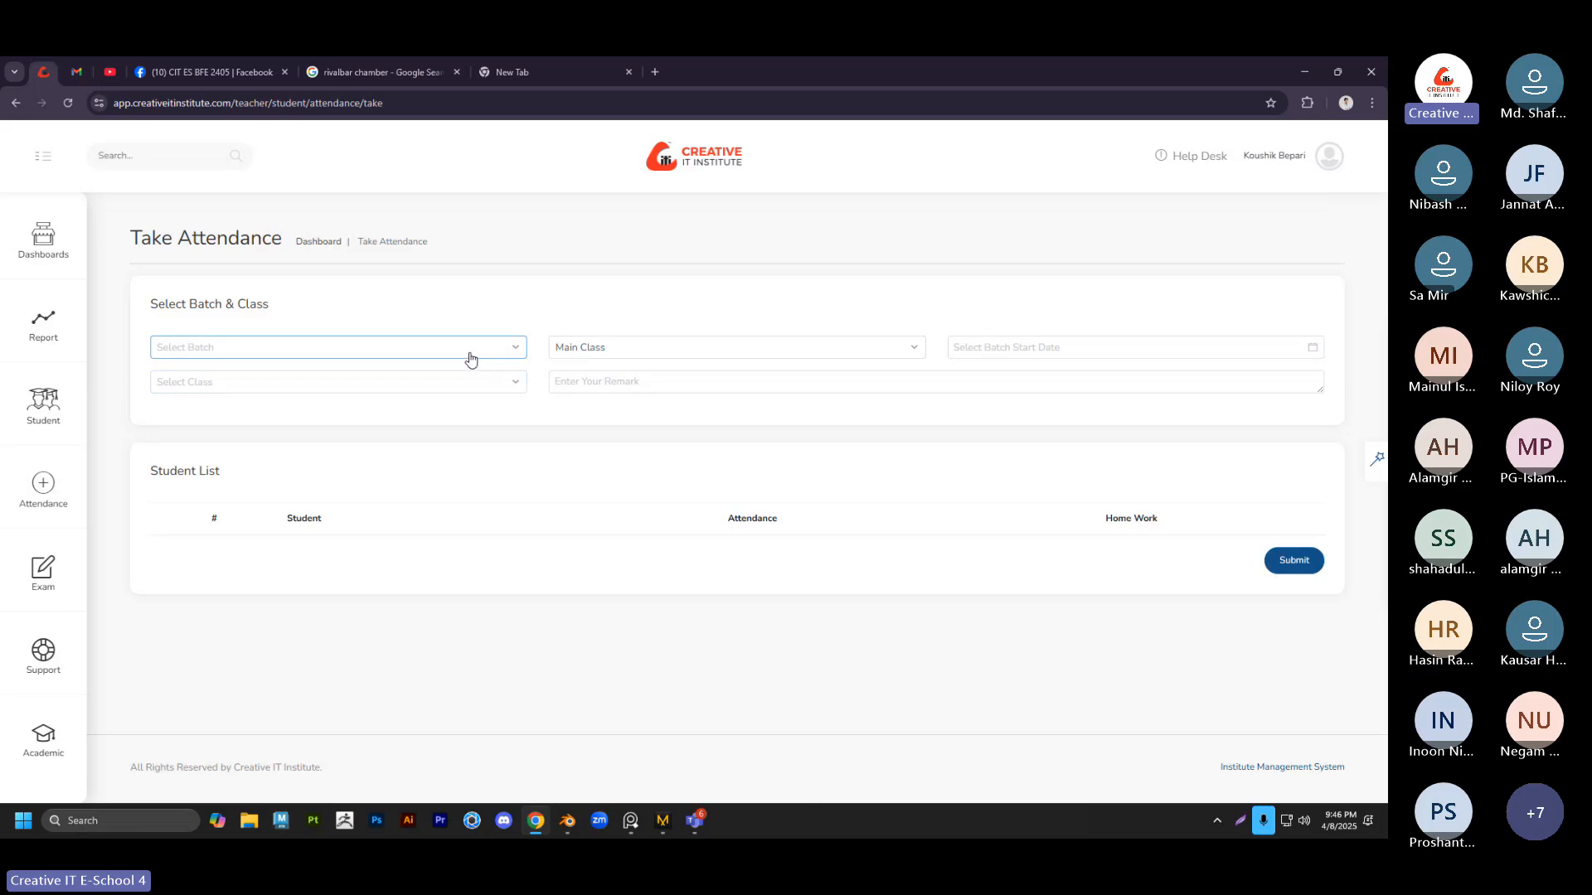
scroll(370, 419, "down", 3)
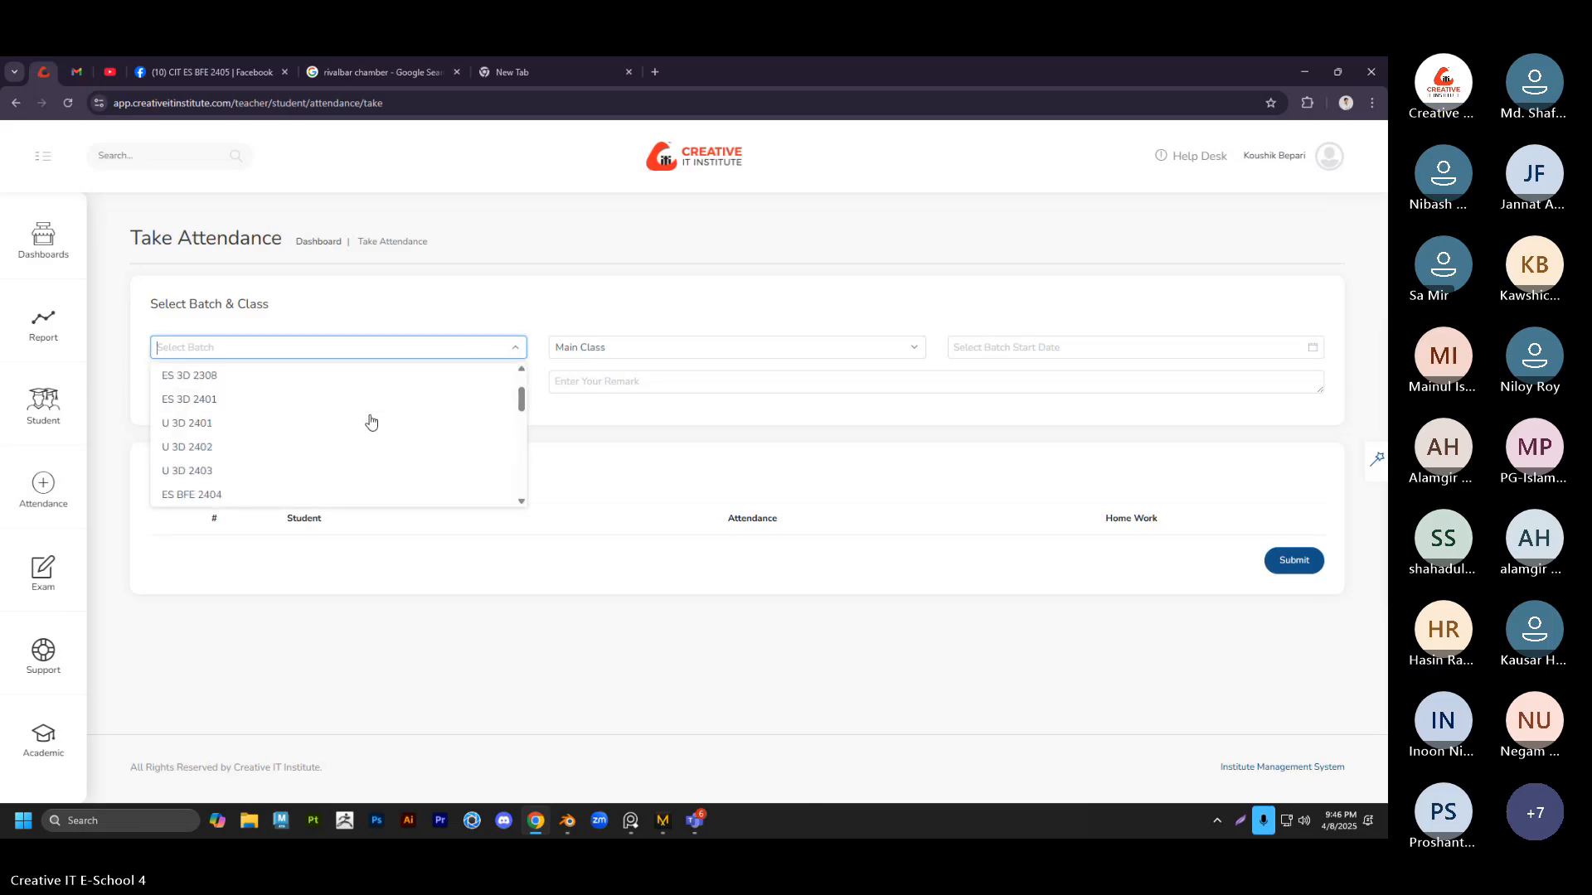
left_click(262, 398)
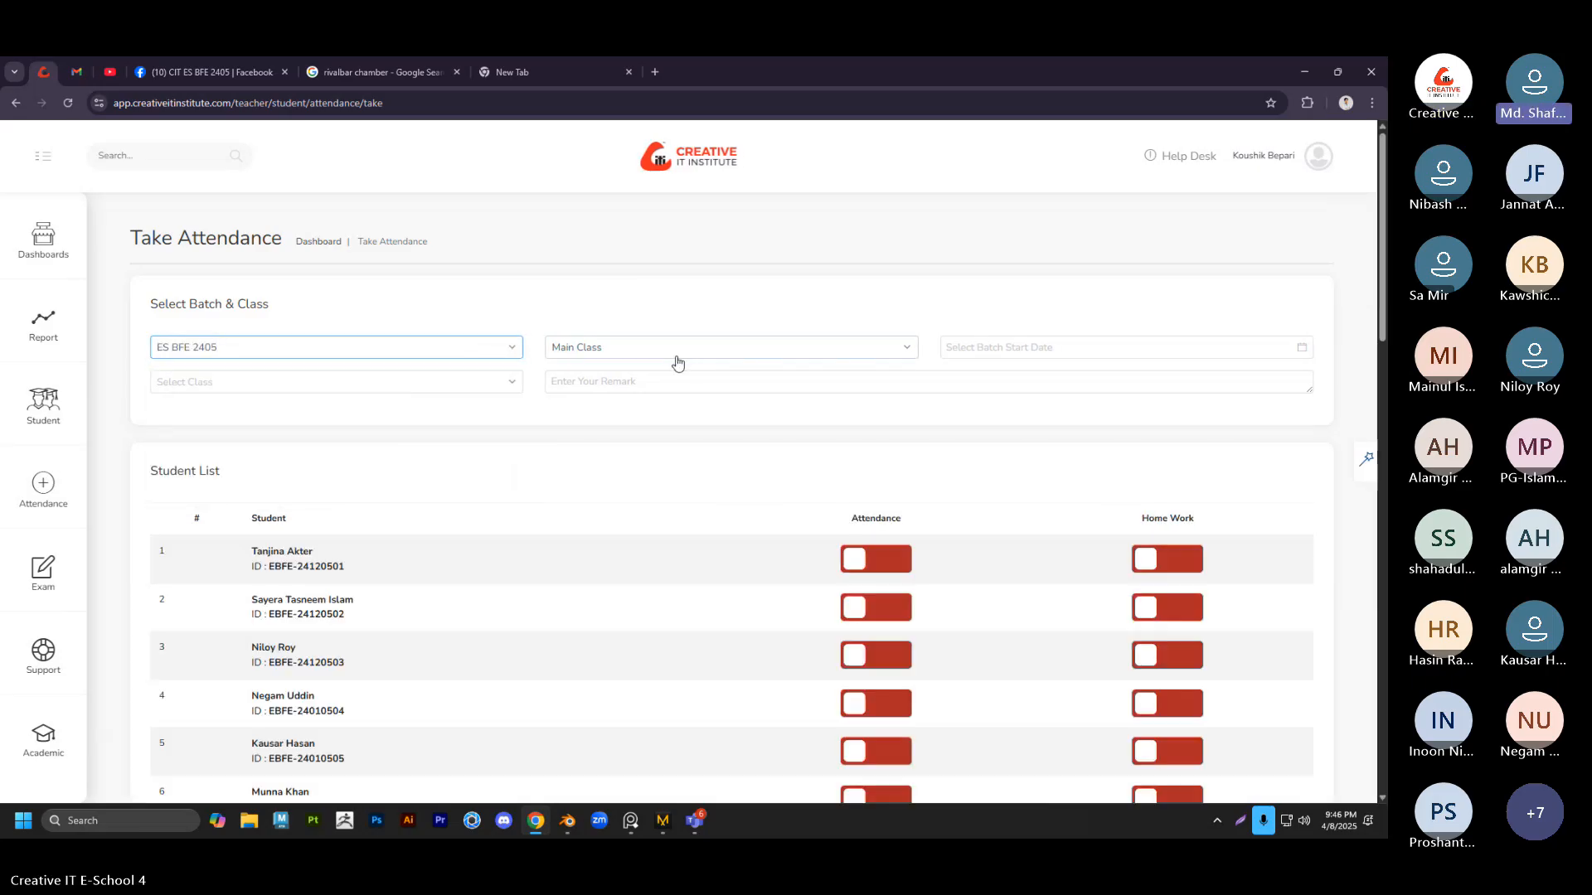
left_click(980, 347)
left_click(999, 461)
left_click(399, 386)
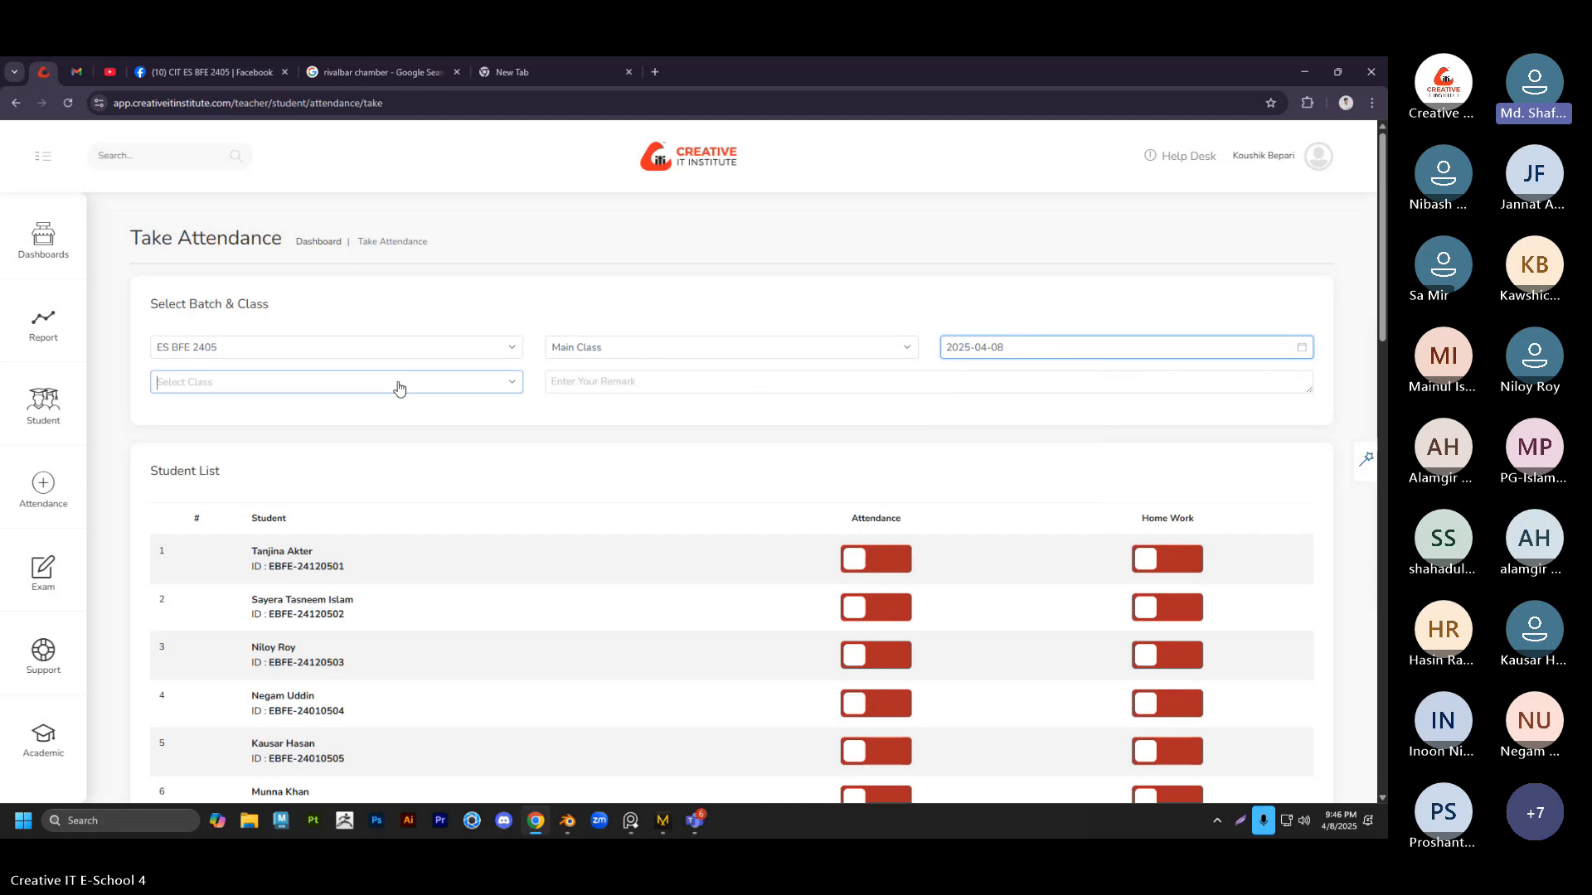
left_click(245, 419)
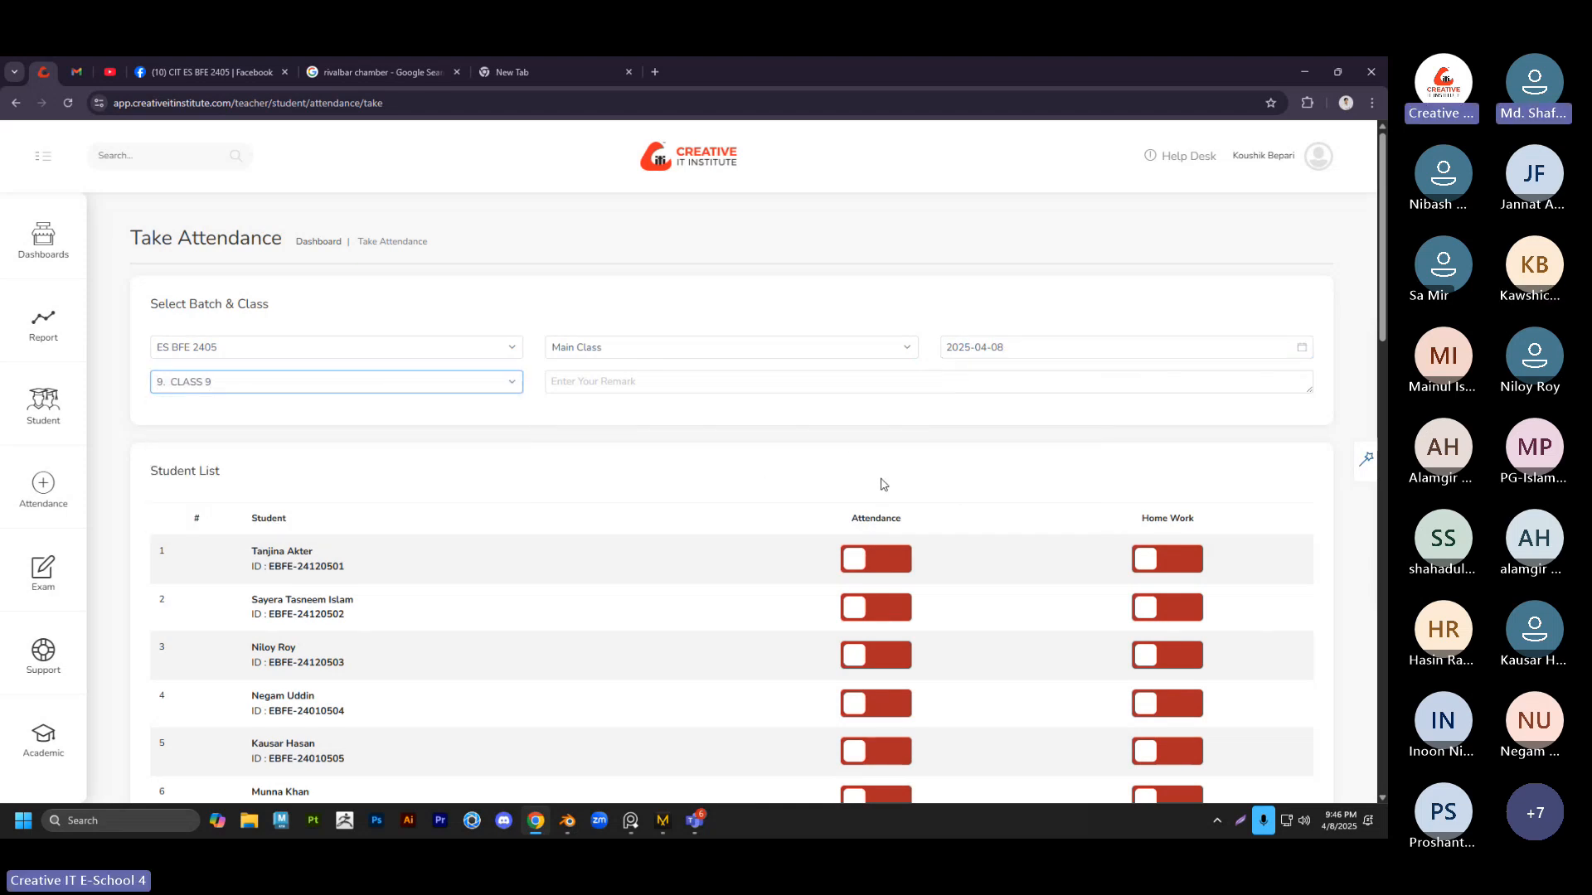
Look through the batch's whole student list from the first row to the last
scroll(817, 559, "down", 2)
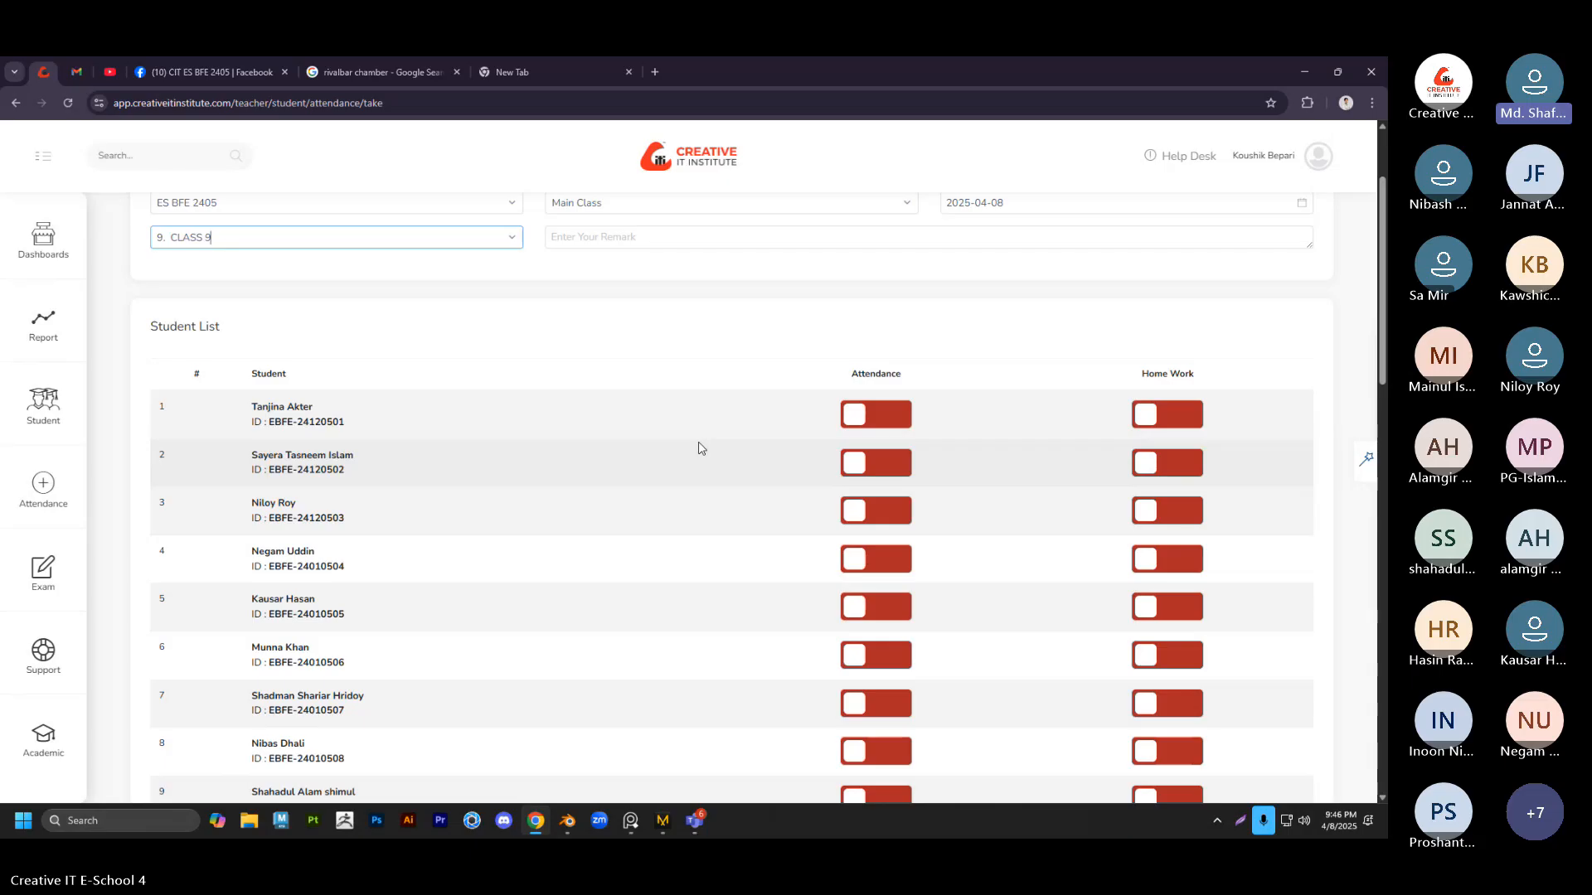
scroll(701, 449, "down", 1)
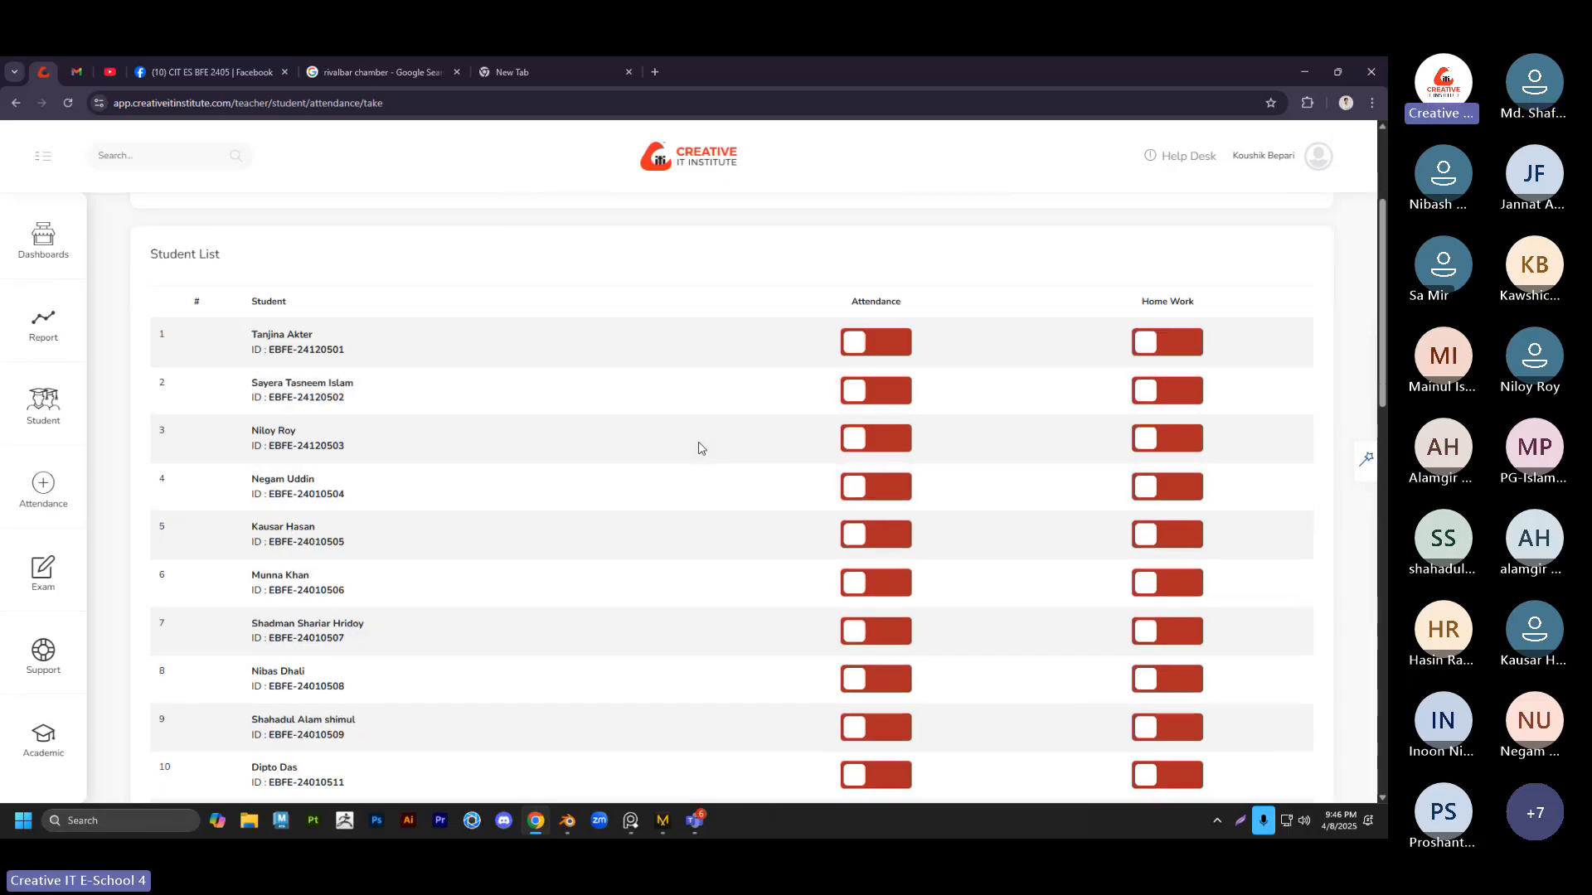
scroll(701, 449, "up", 1)
scroll(699, 449, "down", 2)
scroll(701, 447, "up", 1)
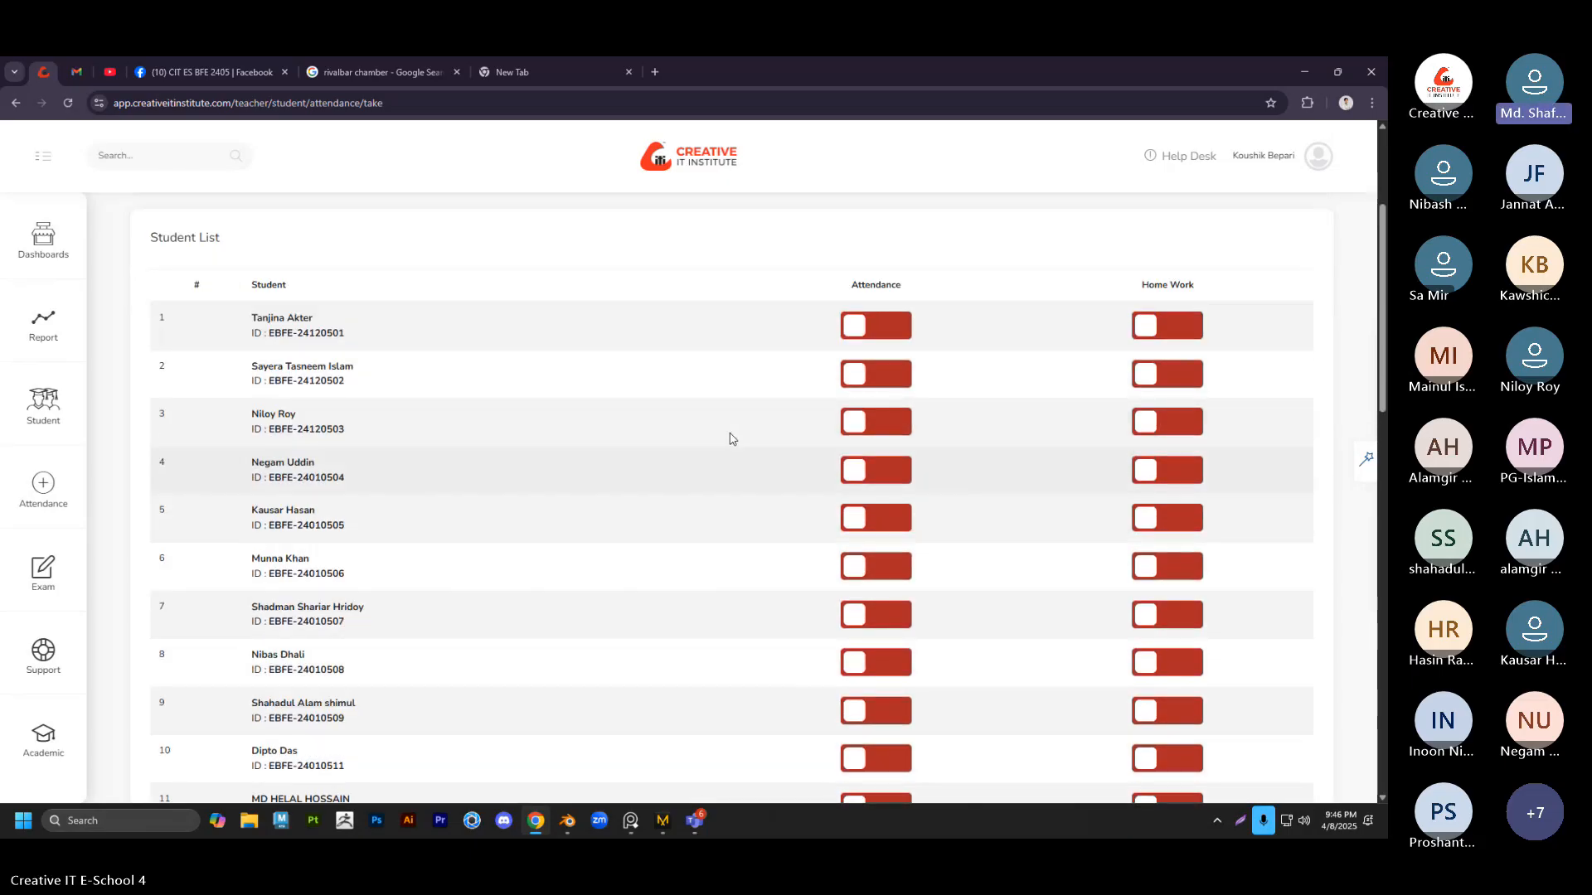
scroll(730, 447, "down", 10)
scroll(744, 444, "down", 7)
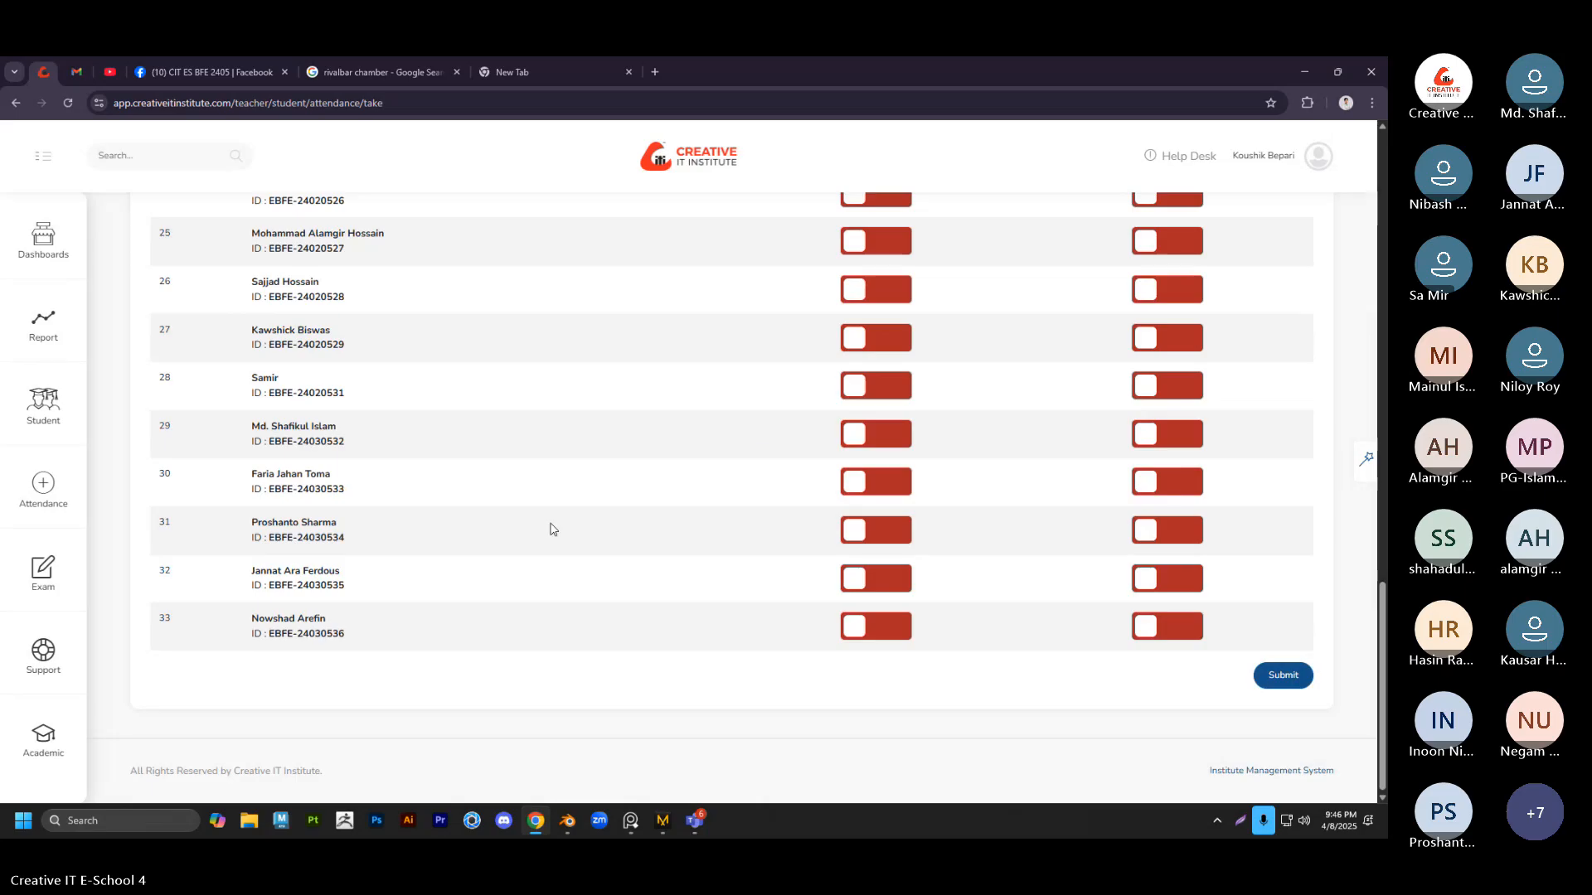
scroll(739, 444, "up", 15)
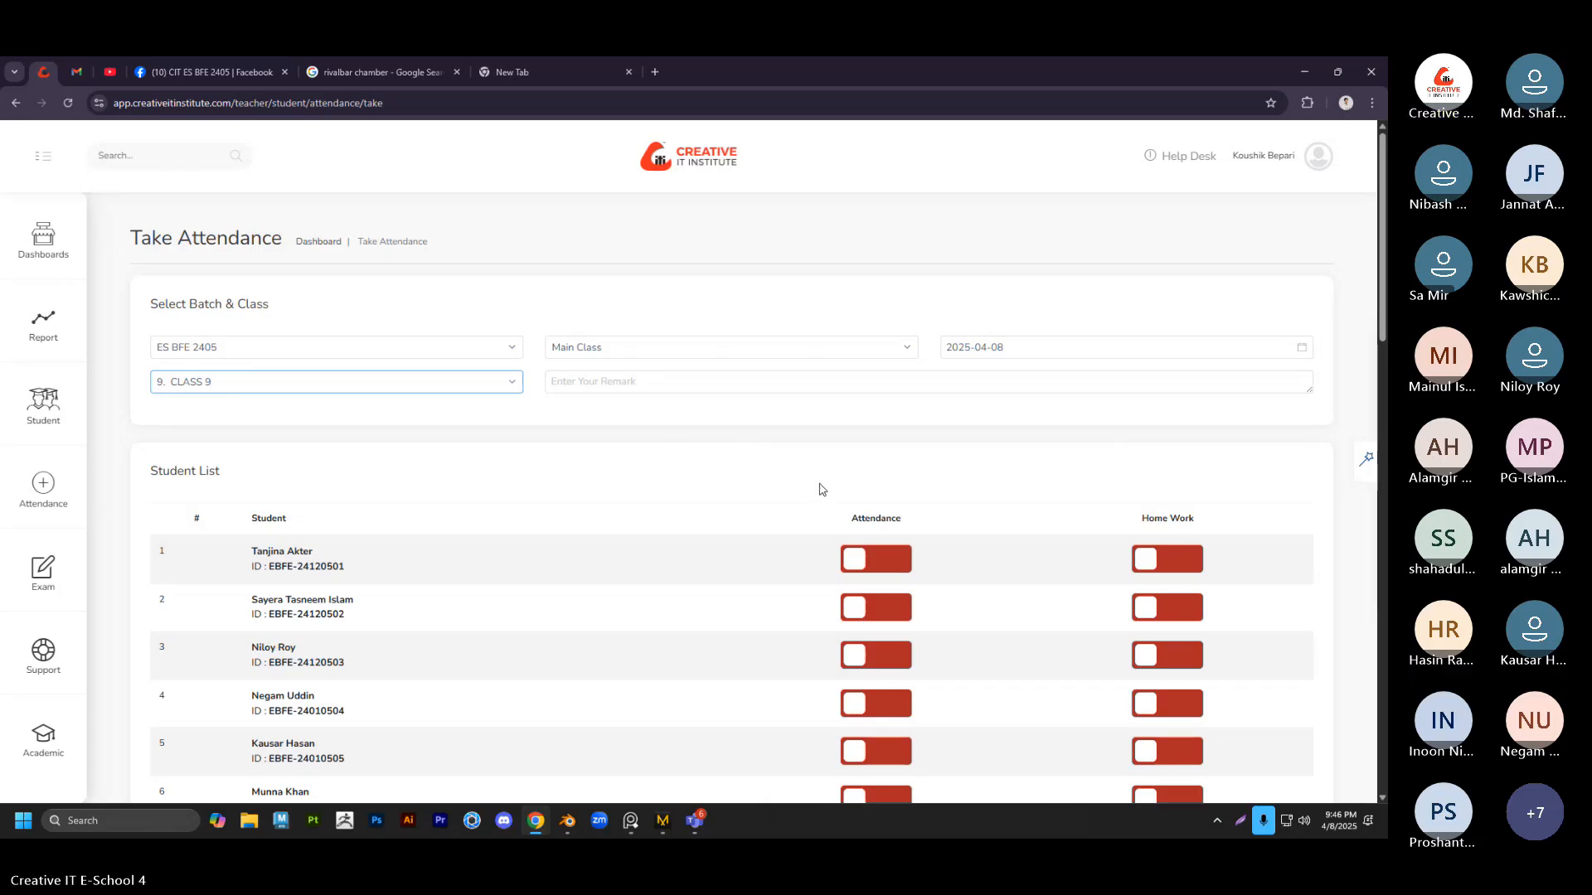
Mark both attendance and homework for the students in rows 1 and 3
left_click(858, 559)
scroll(789, 506, "down", 2)
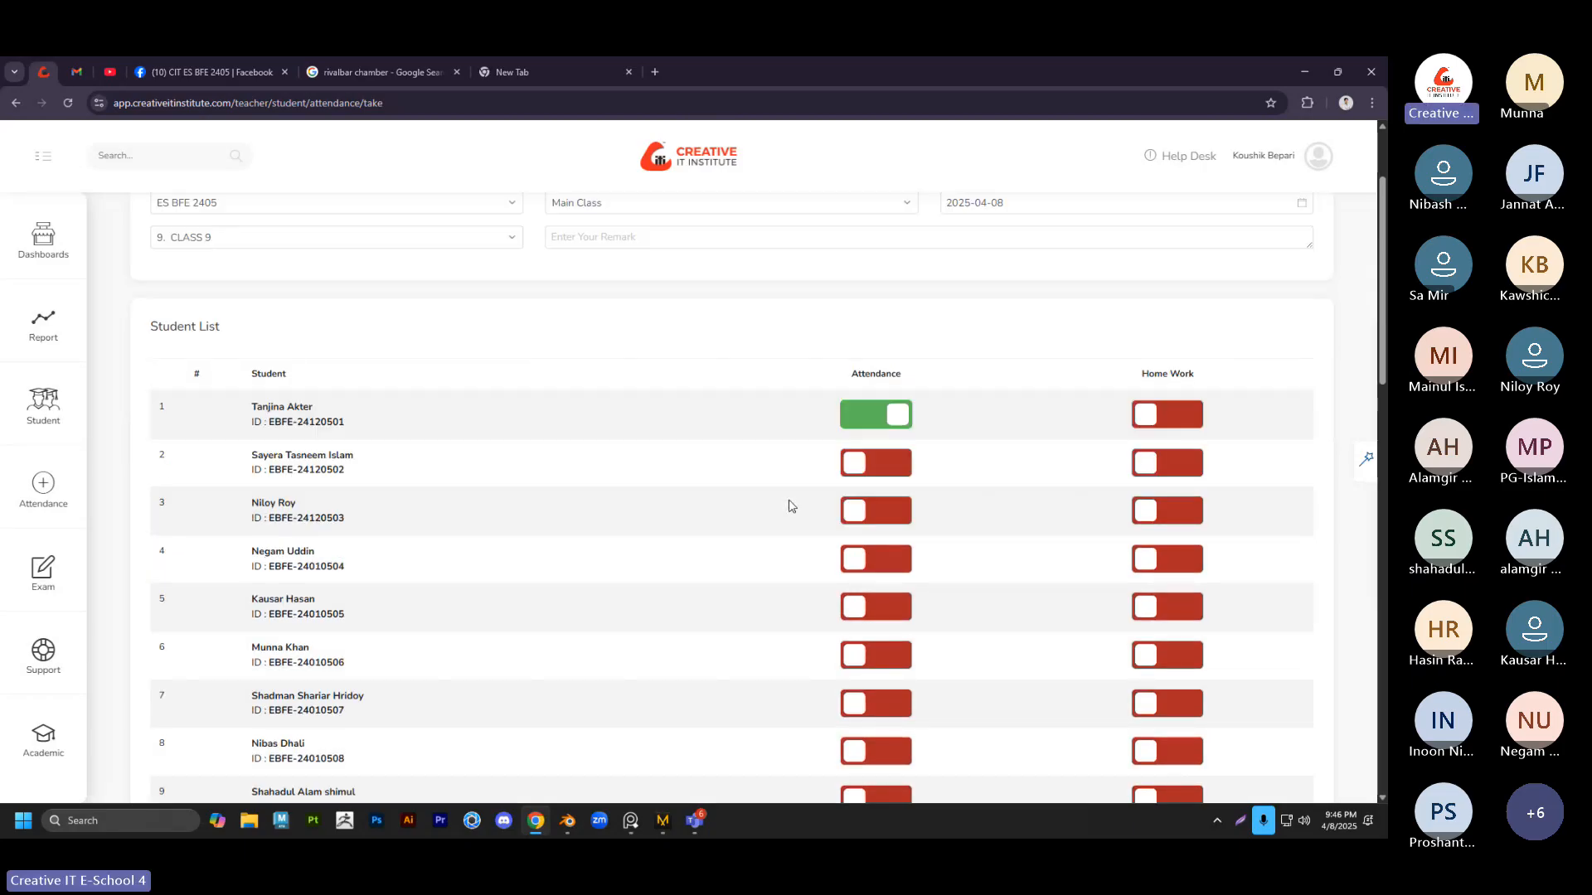
scroll(788, 506, "down", 1)
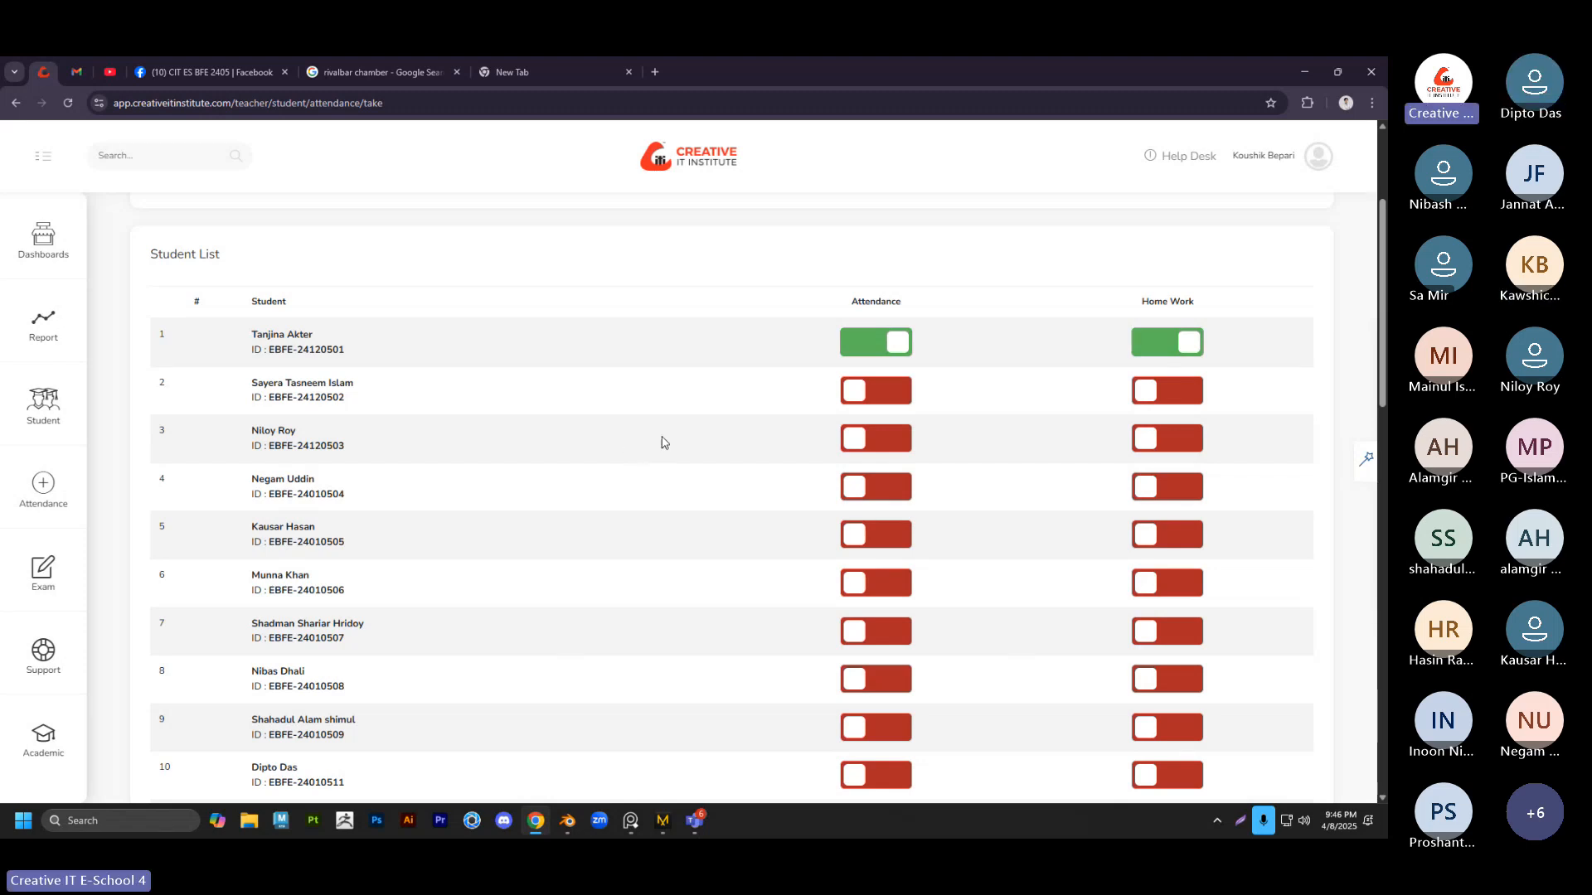
scroll(672, 438, "down", 1)
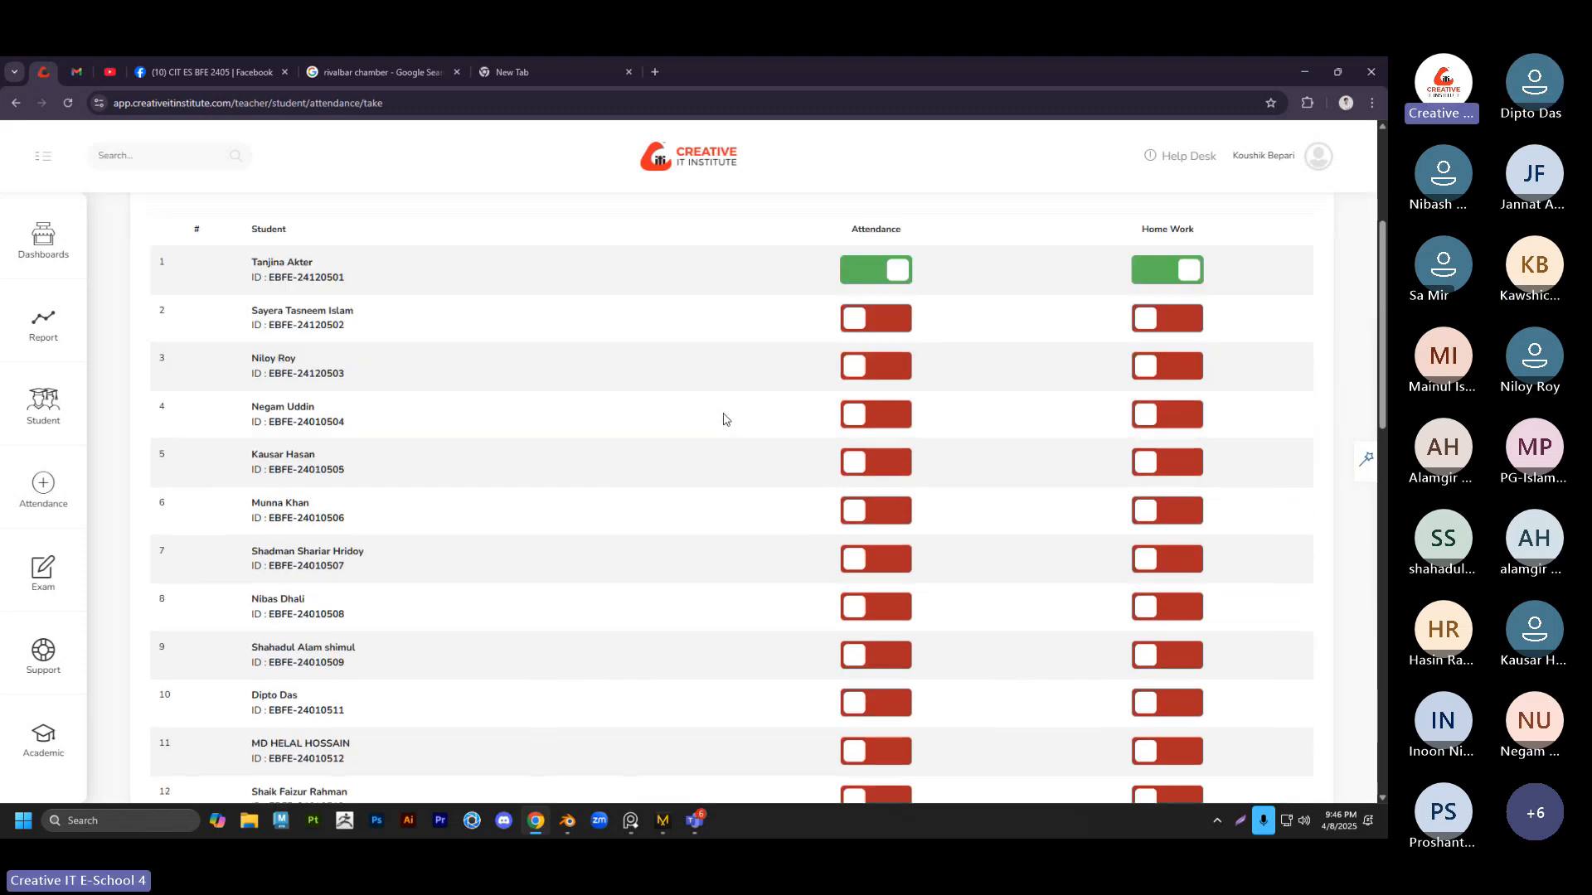
left_click(846, 369)
left_click(1148, 366)
Mark both attendance and homework for the students in rows 4 and 5
scroll(986, 380, "down", 1)
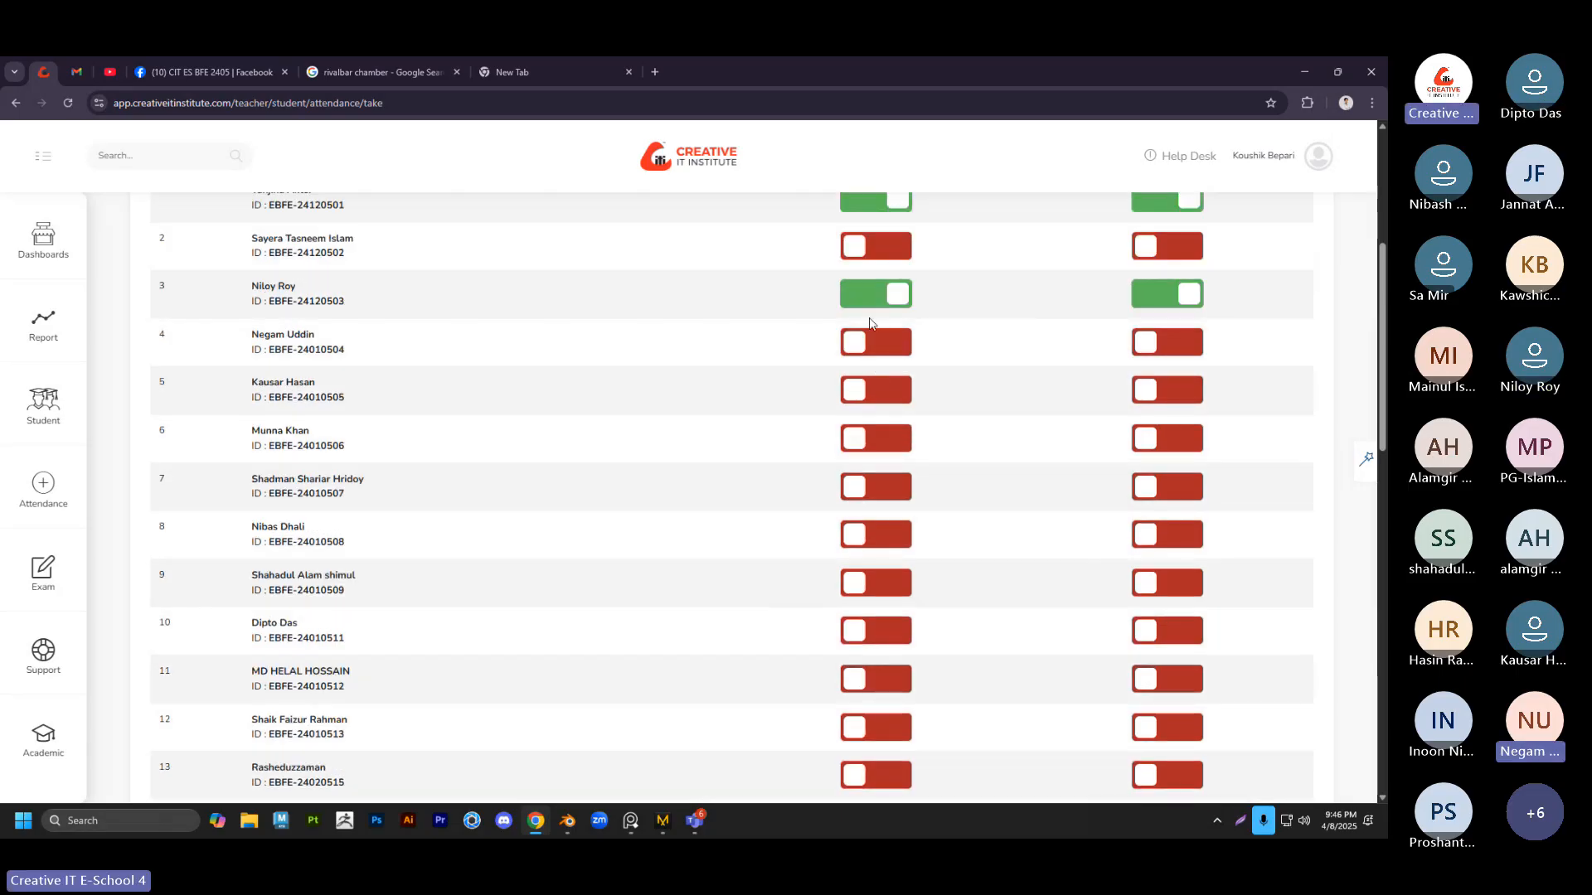
left_click(859, 342)
left_click(1148, 342)
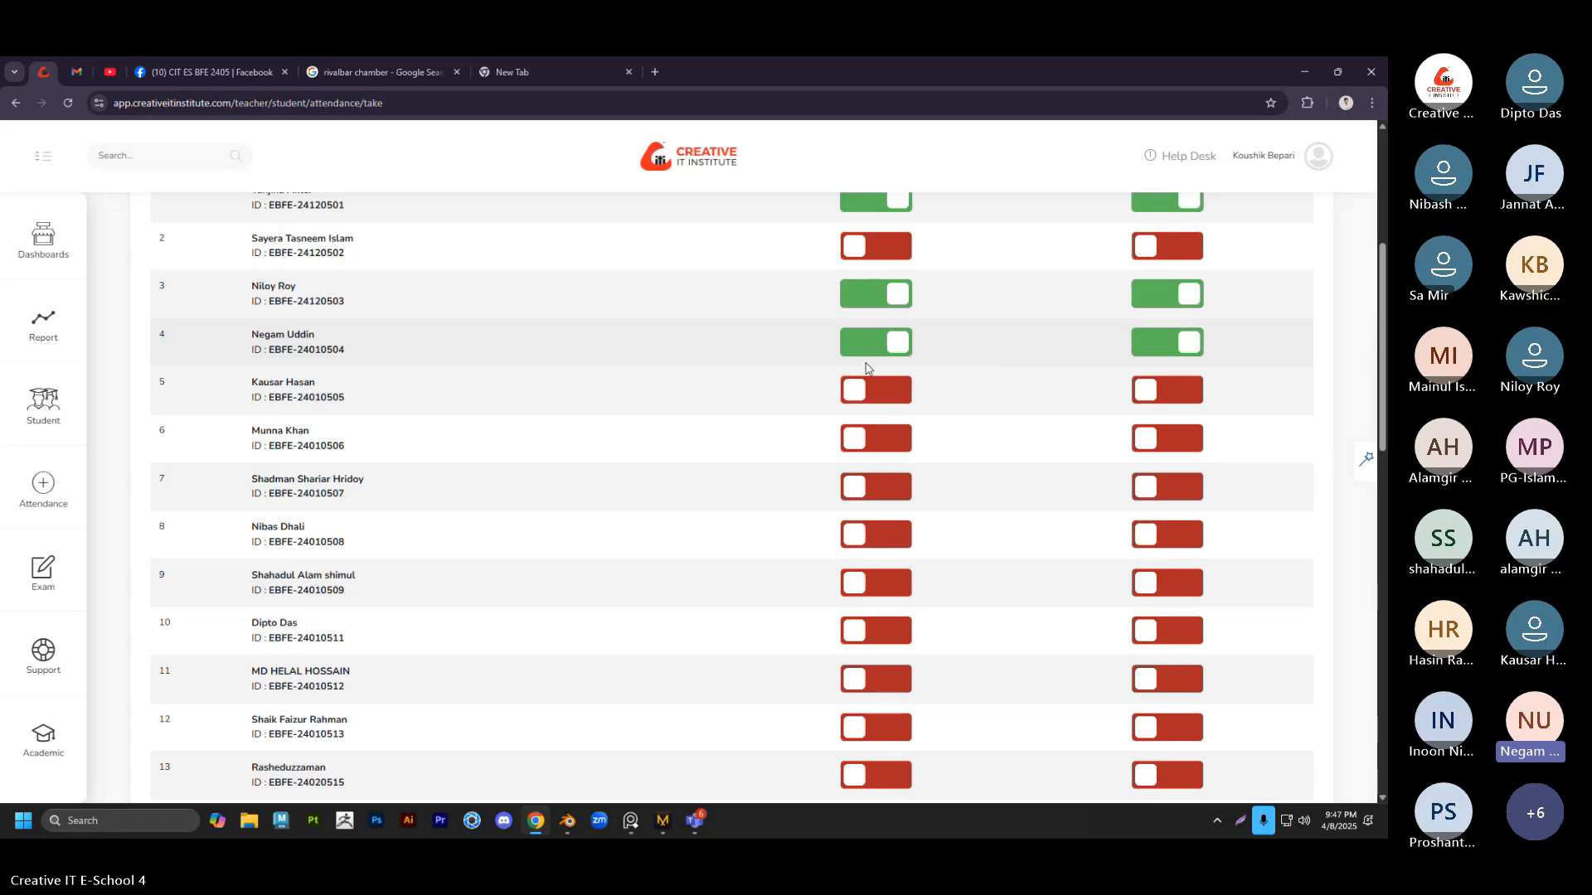
scroll(865, 368, "down", 1)
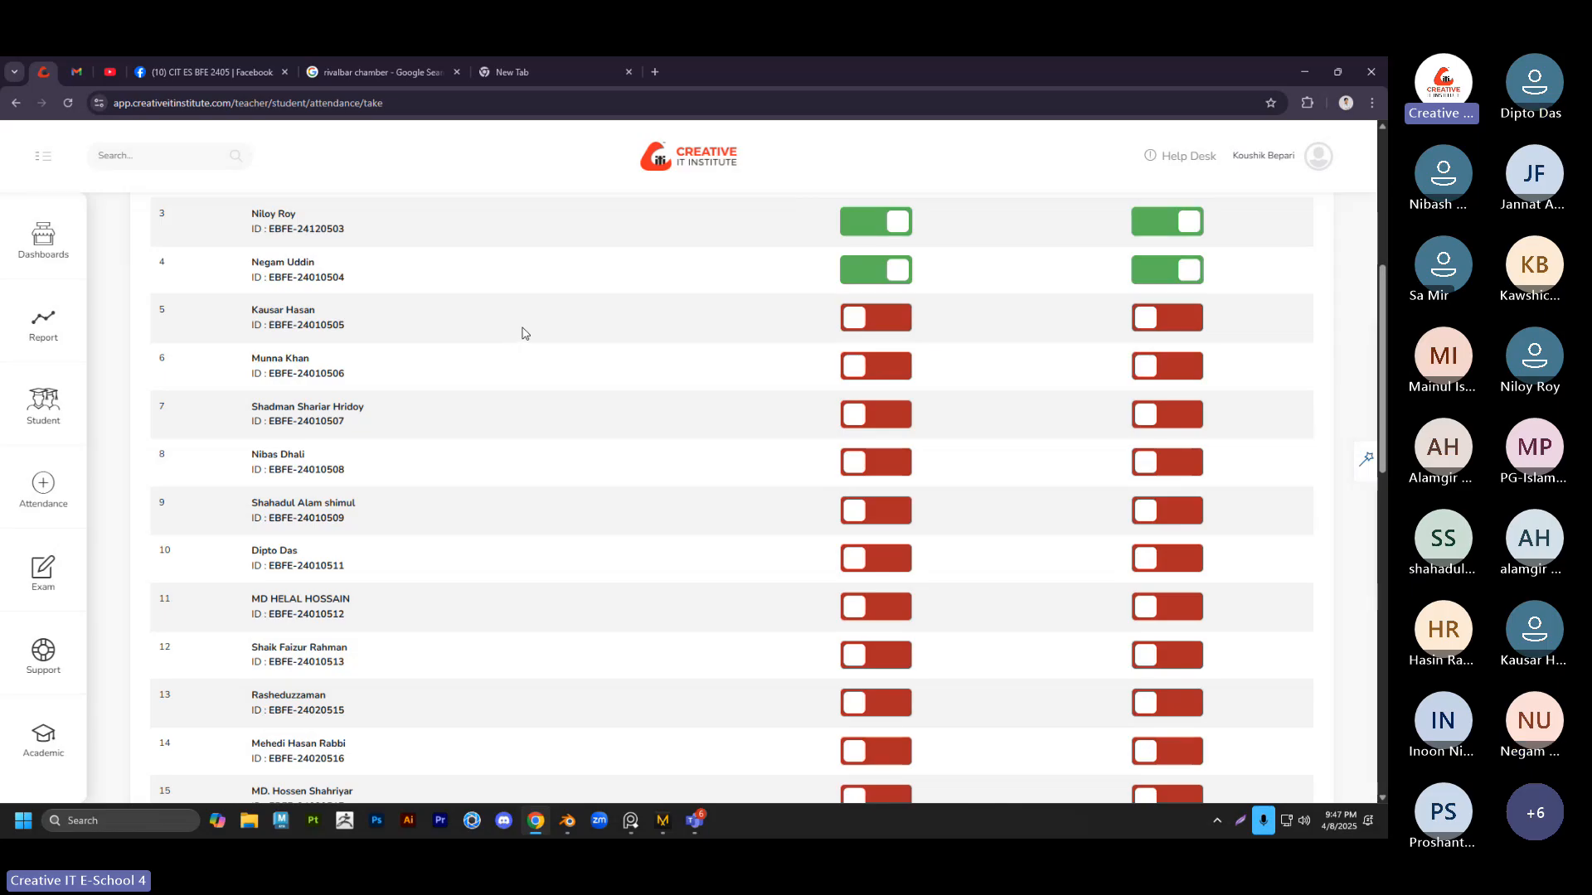
left_click(876, 318)
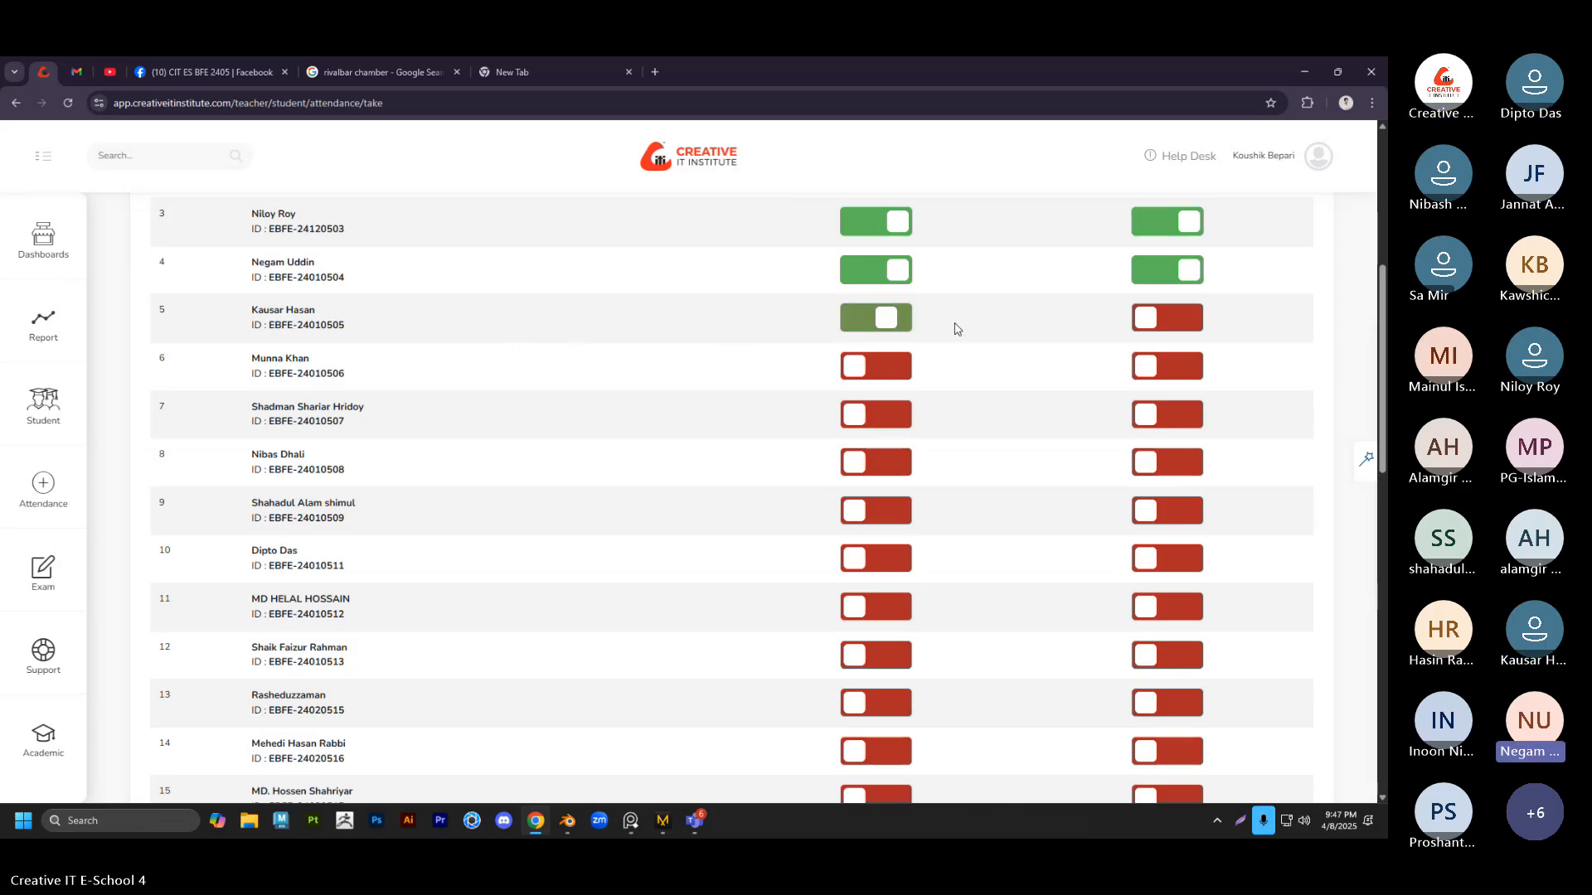
left_click(1167, 318)
Mark both attendance and homework for the students in rows 6, 8 and 9
scroll(797, 326, "down", 1)
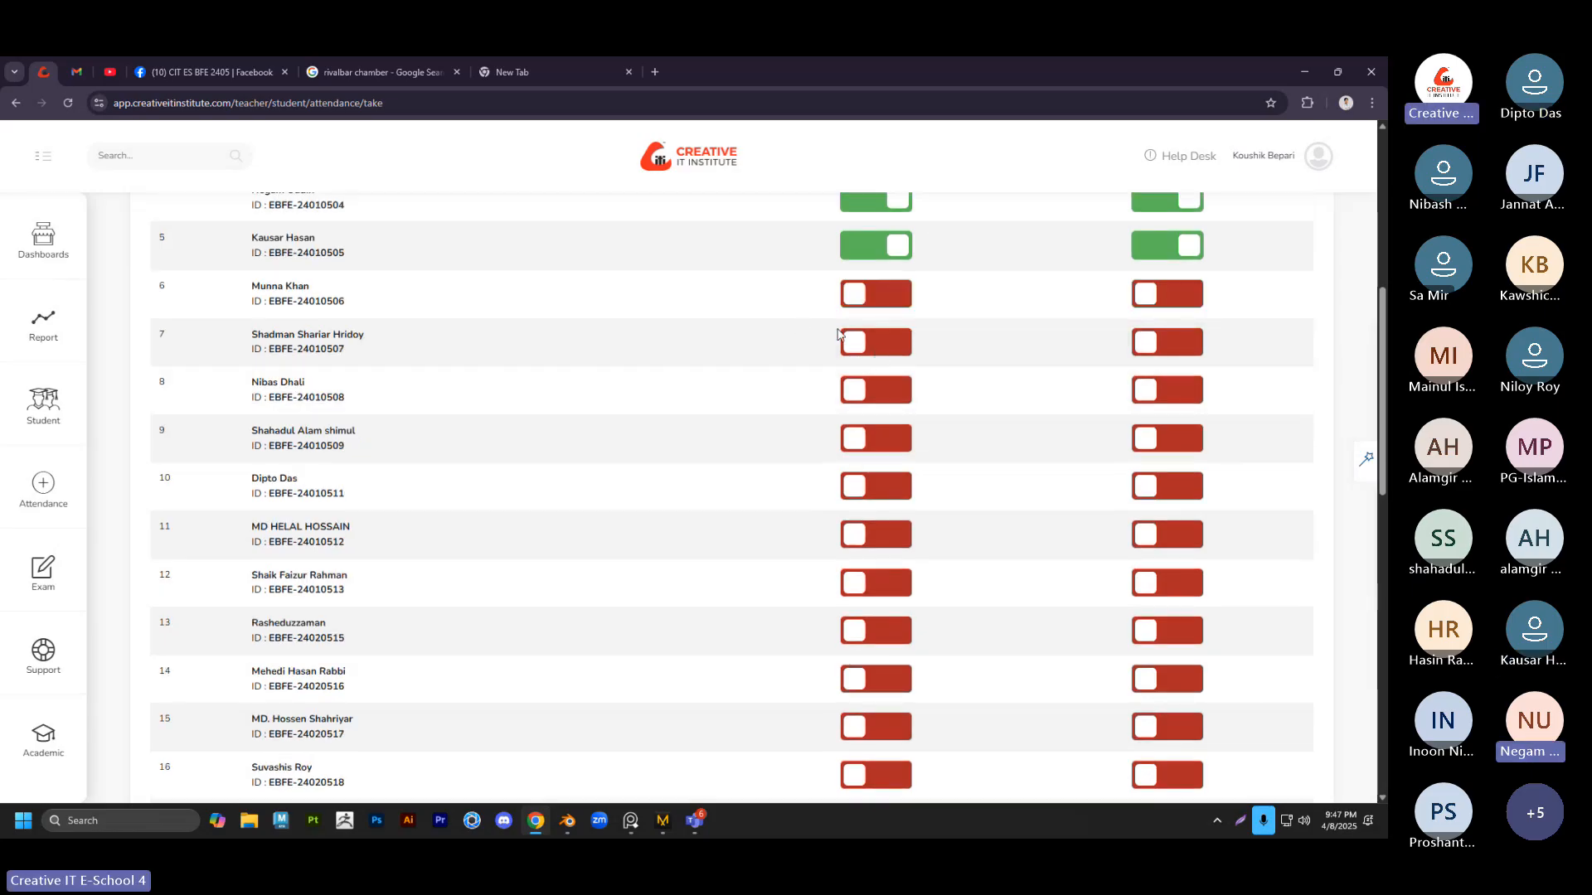
scroll(837, 308, "down", 1)
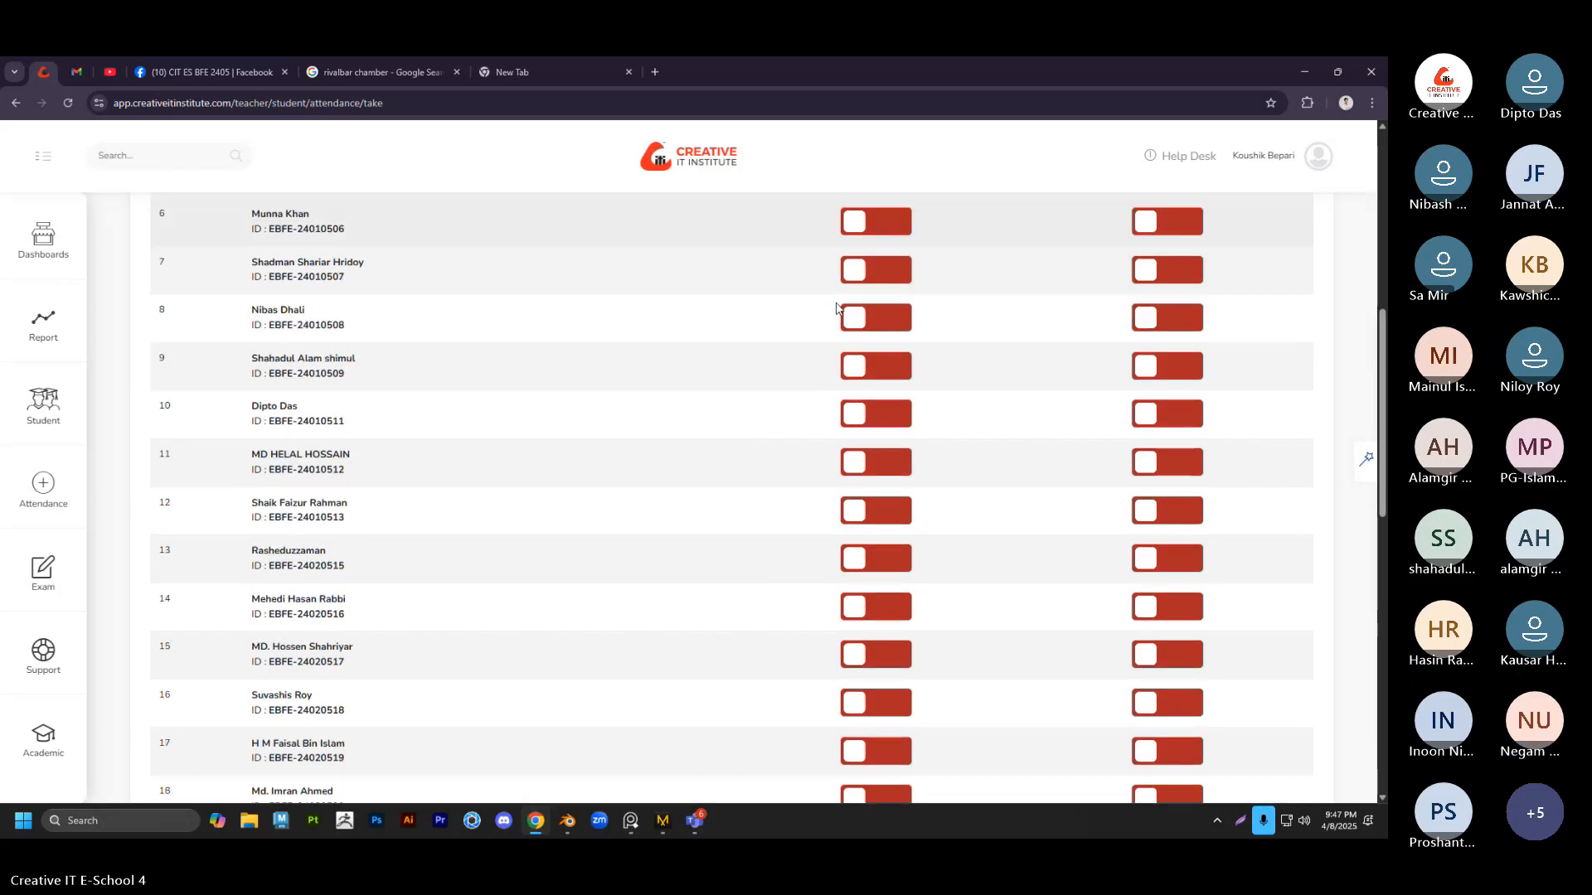
left_click(876, 221)
left_click(1169, 238)
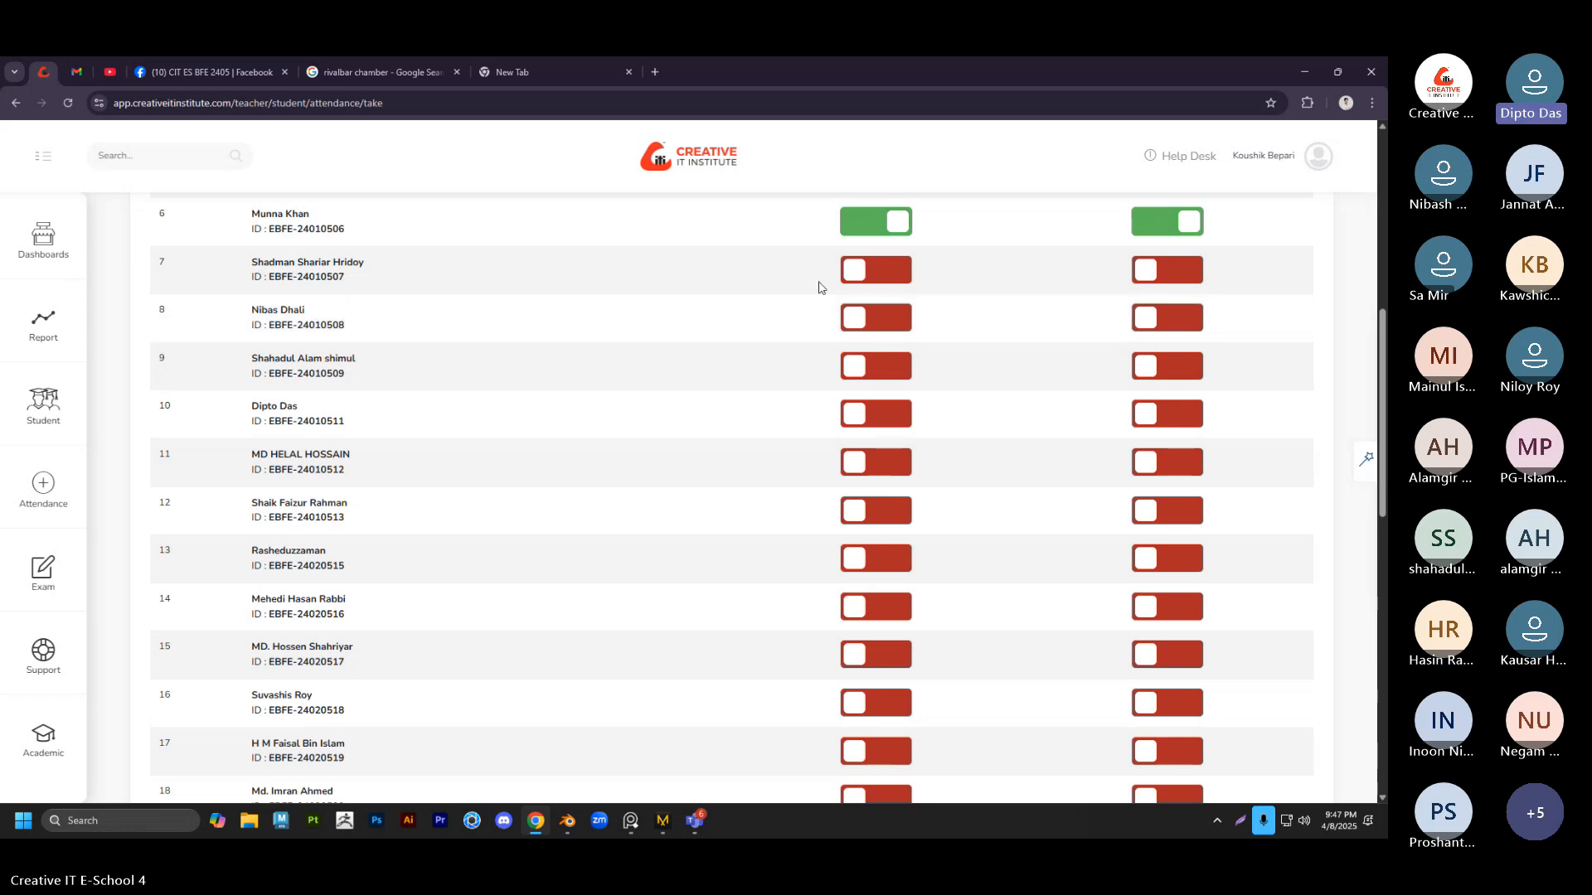
scroll(819, 288, "down", 1)
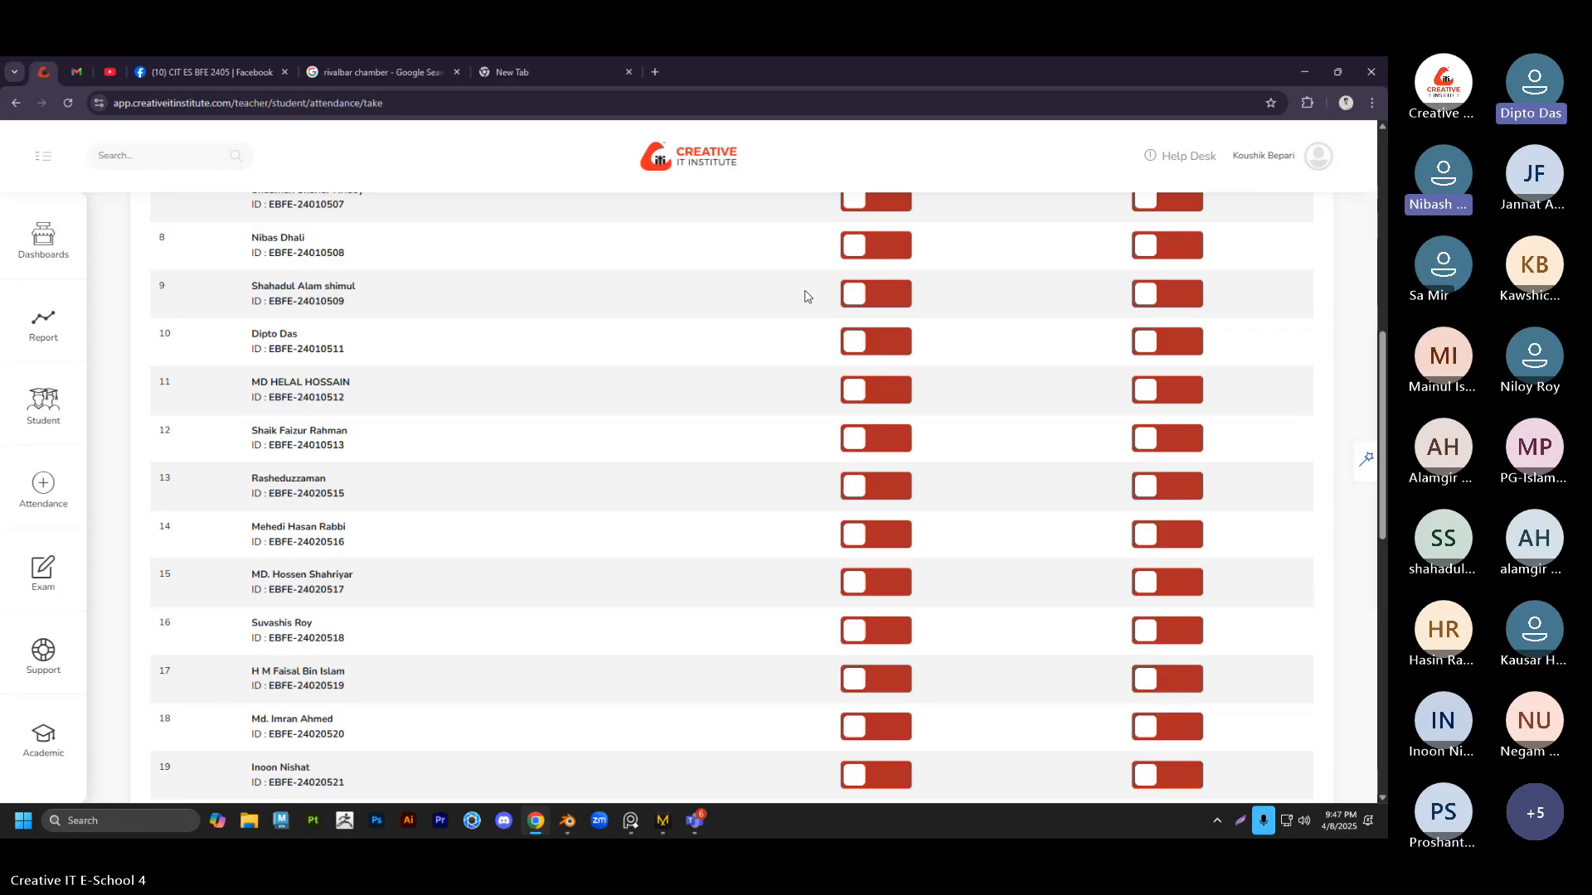
left_click(875, 246)
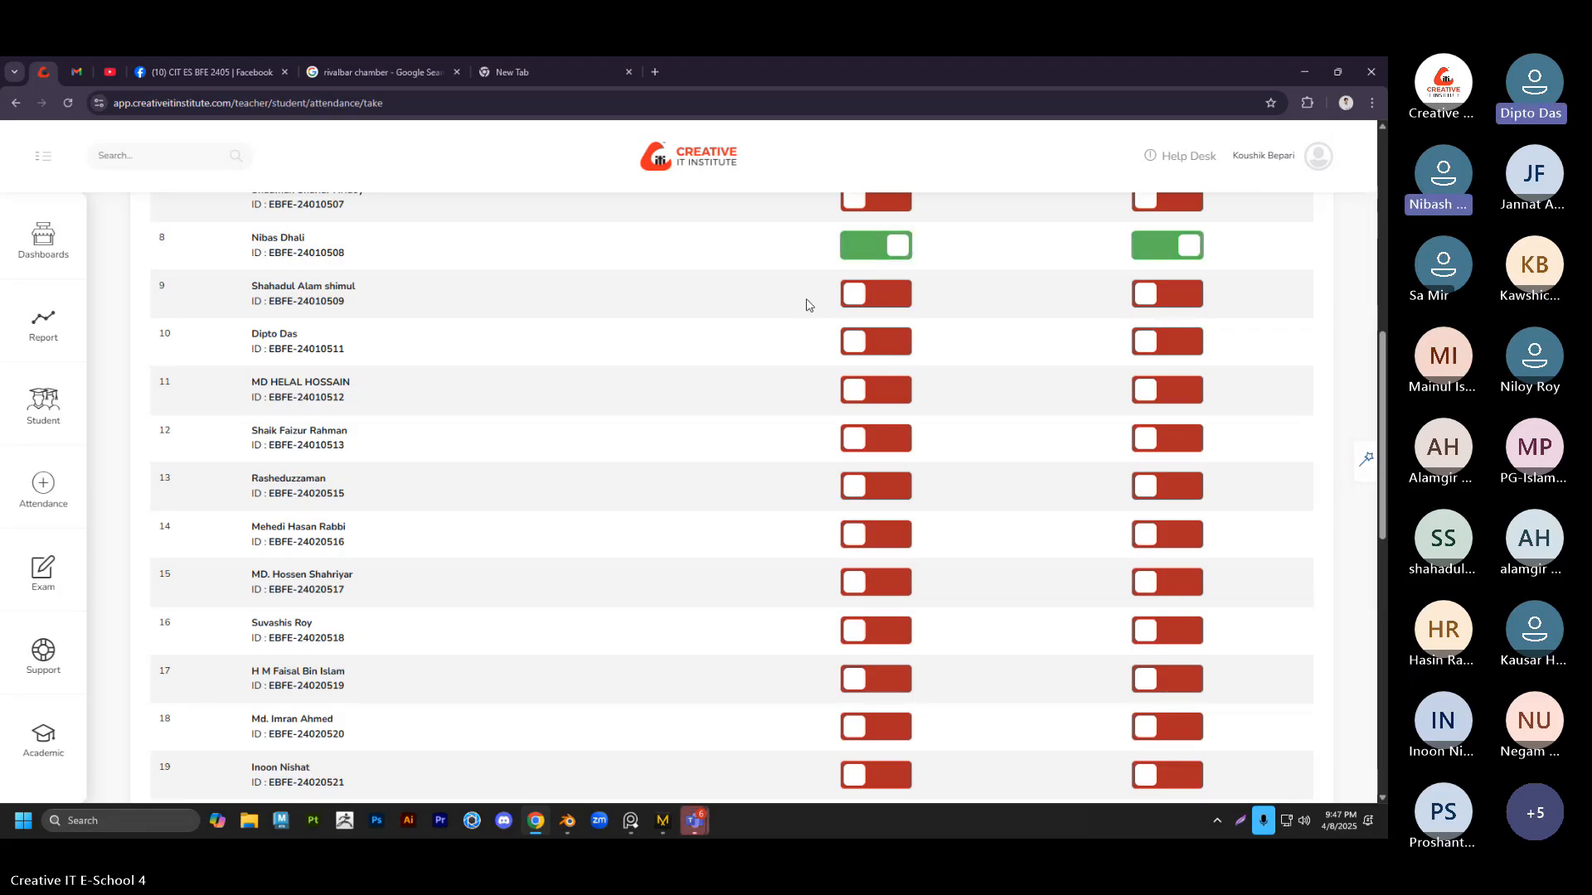
scroll(800, 306, "down", 1)
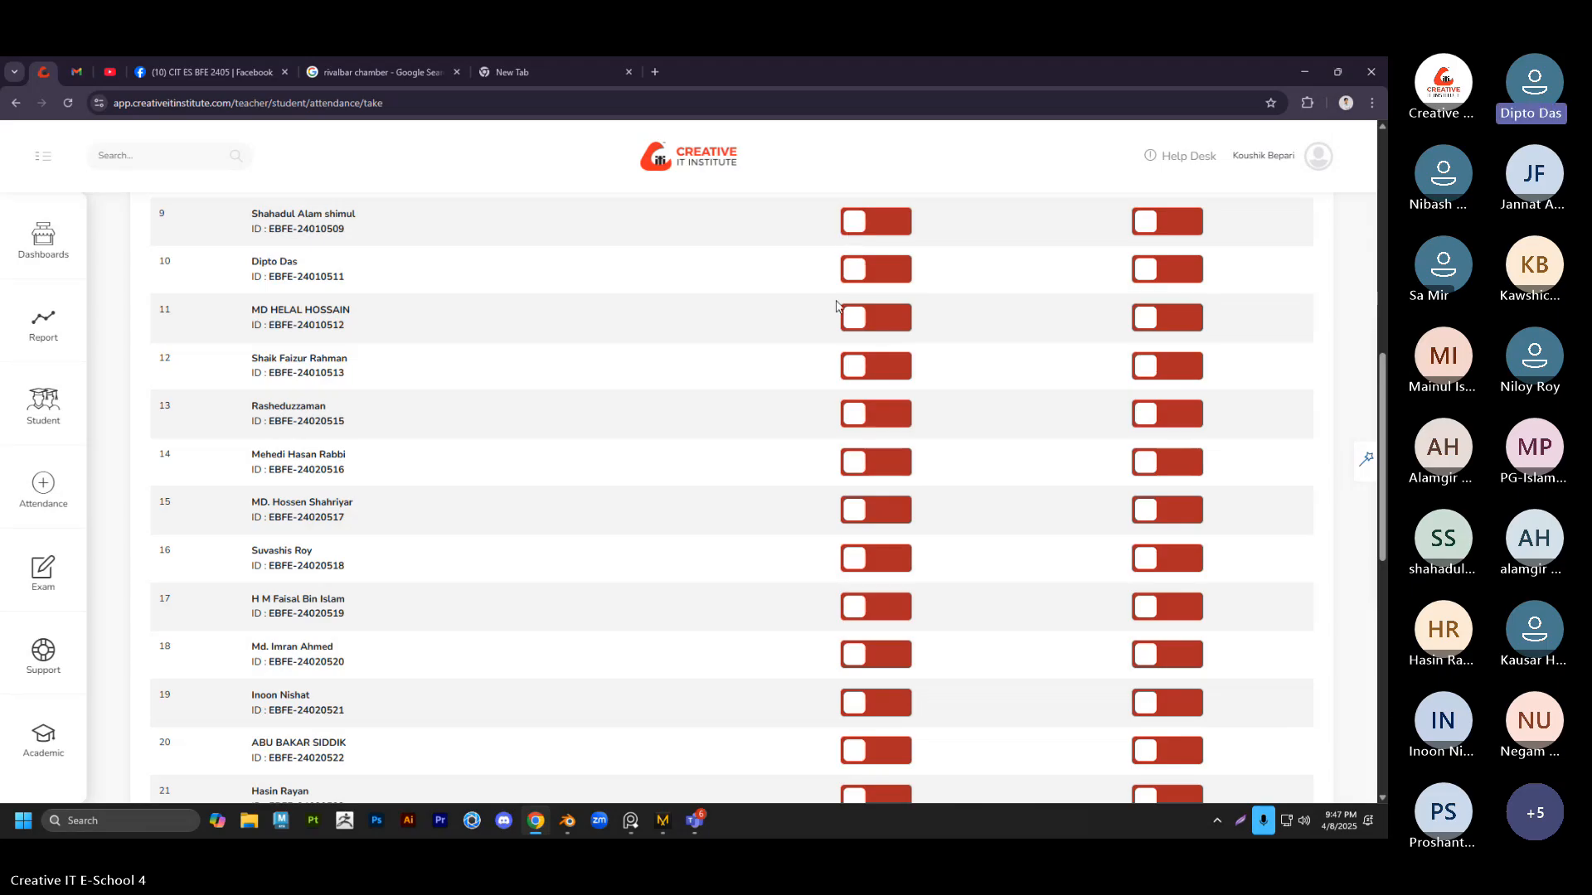
scroll(857, 274, "up", 1)
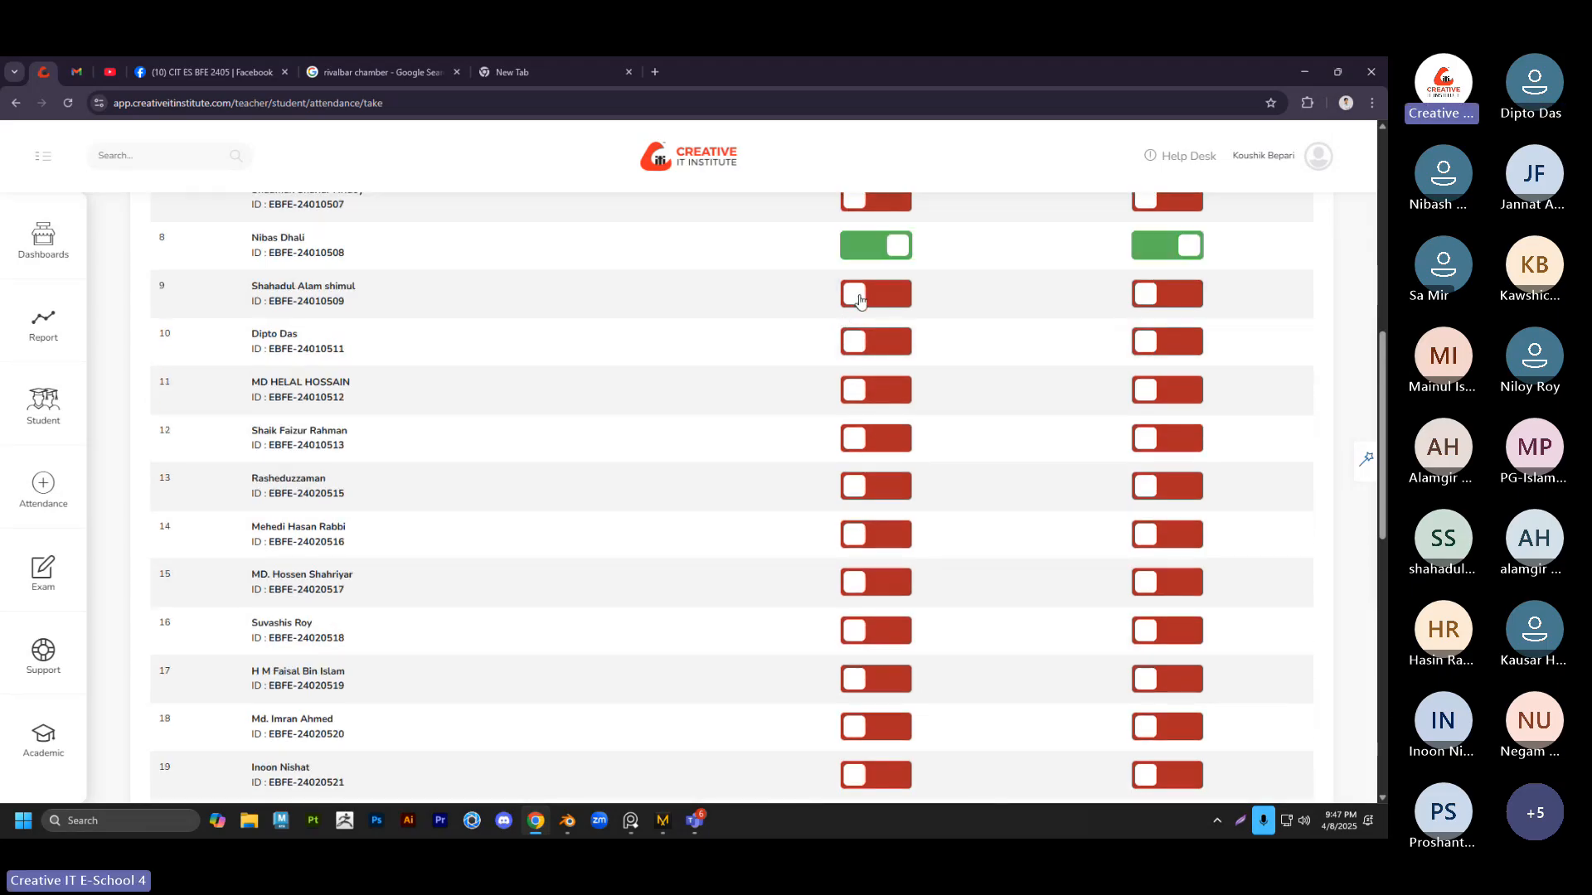
left_click(860, 300)
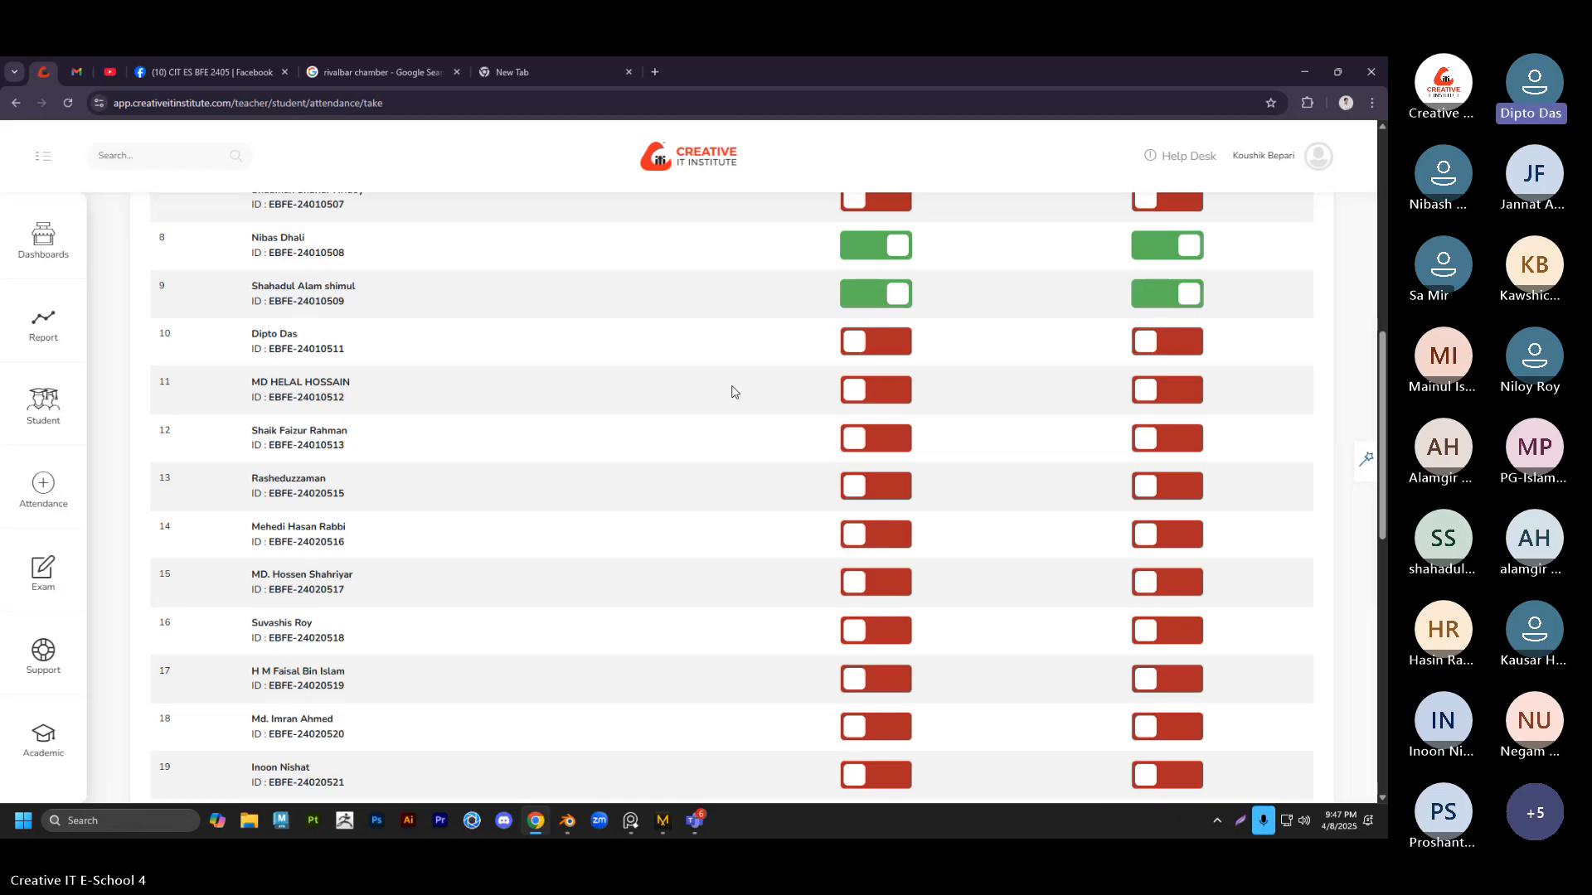
Mark both attendance and homework for the student in row 10
left_click(862, 342)
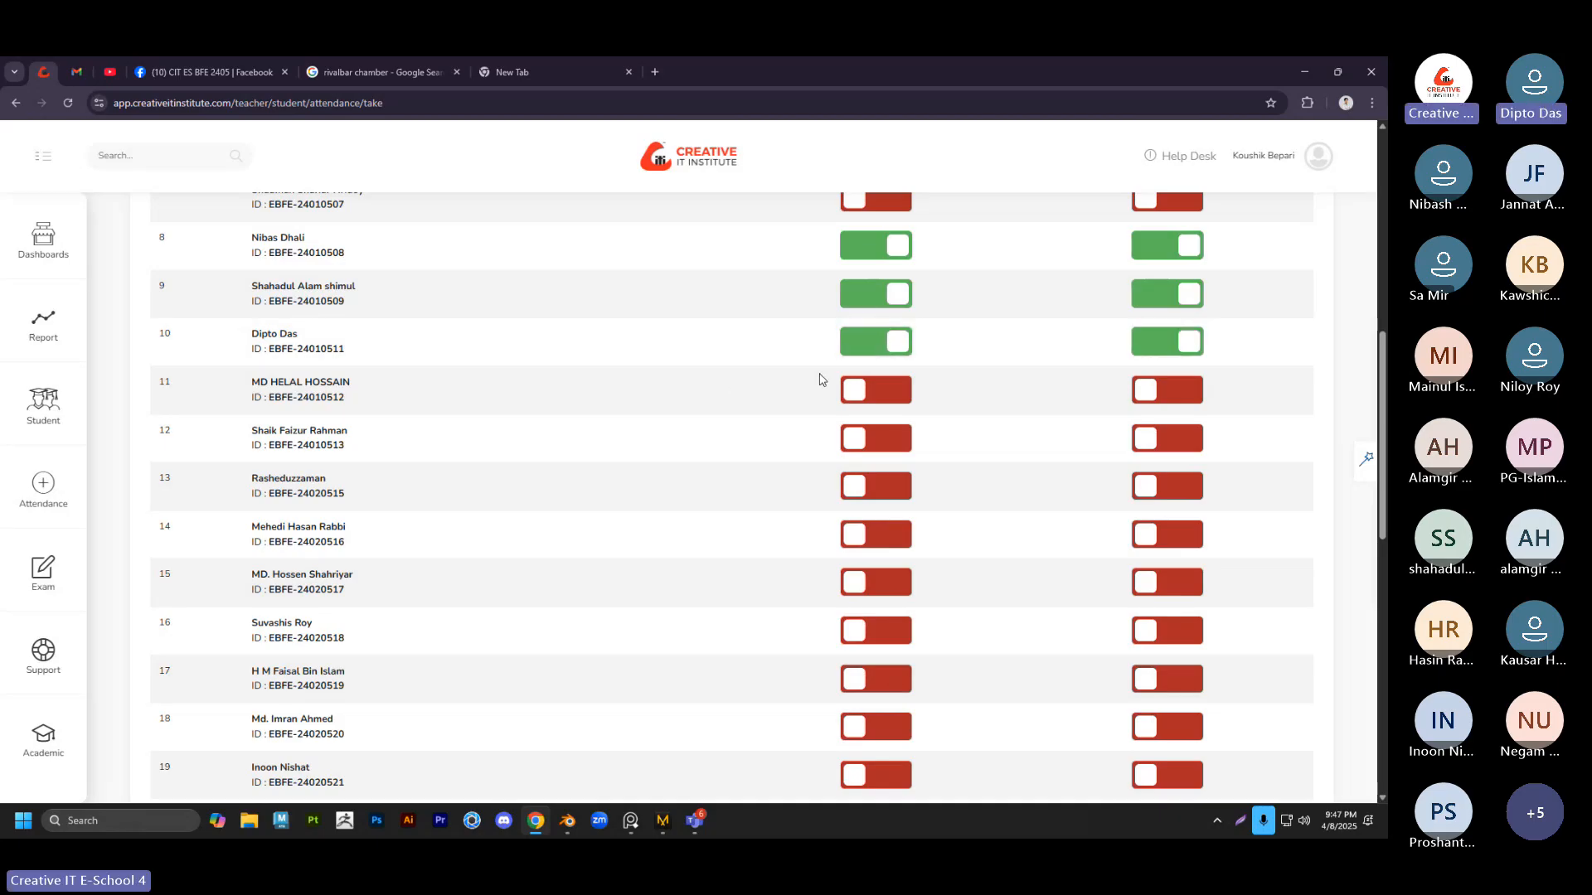
scroll(821, 380, "down", 1)
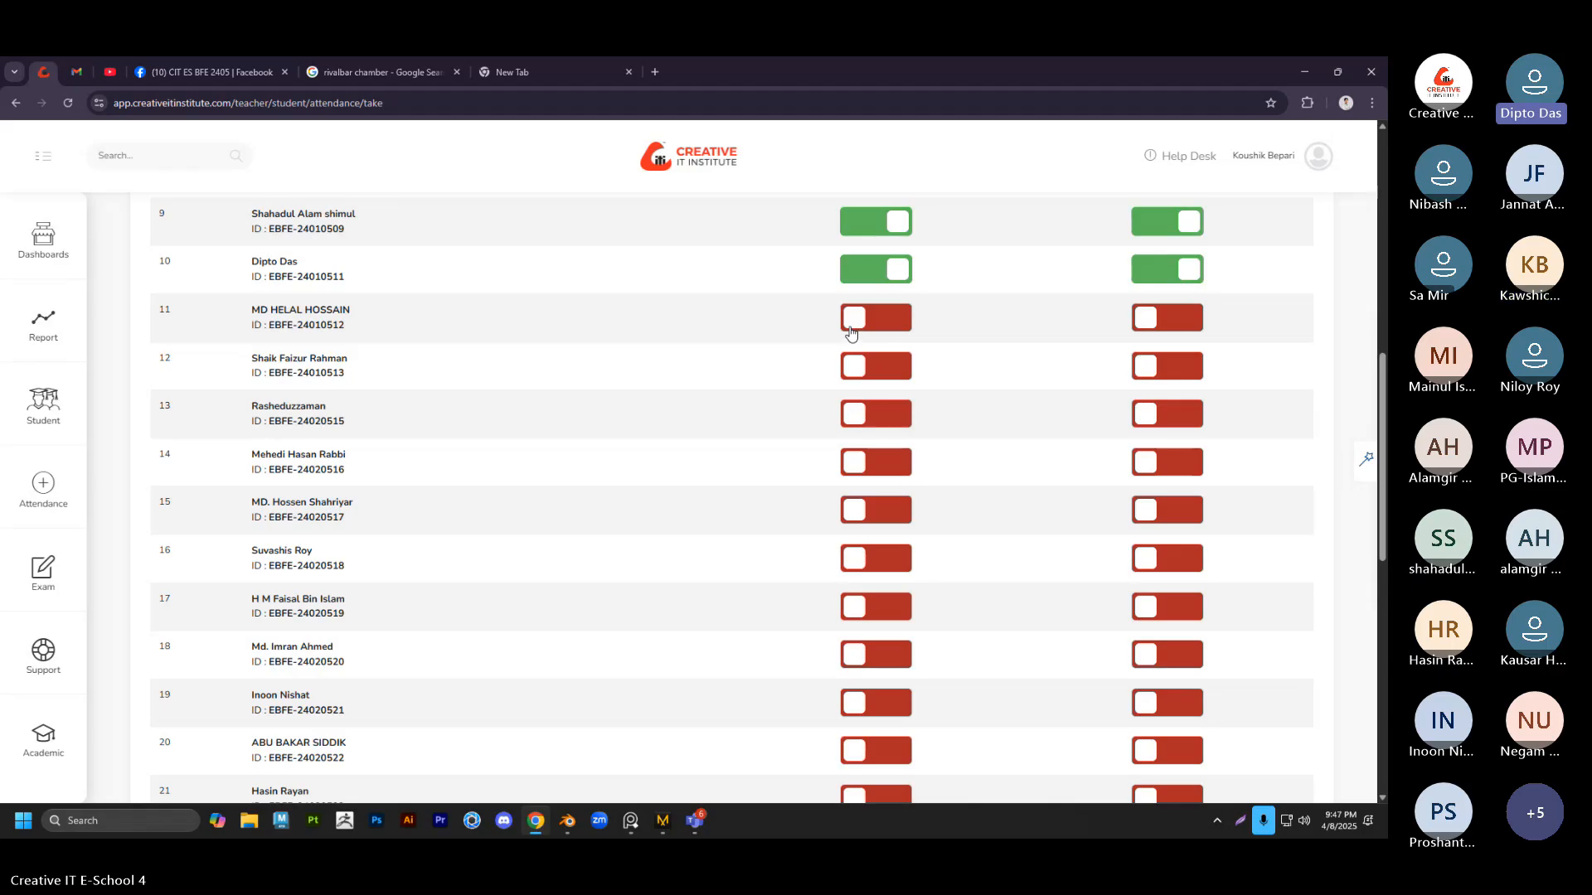
scroll(555, 397, "down", 1)
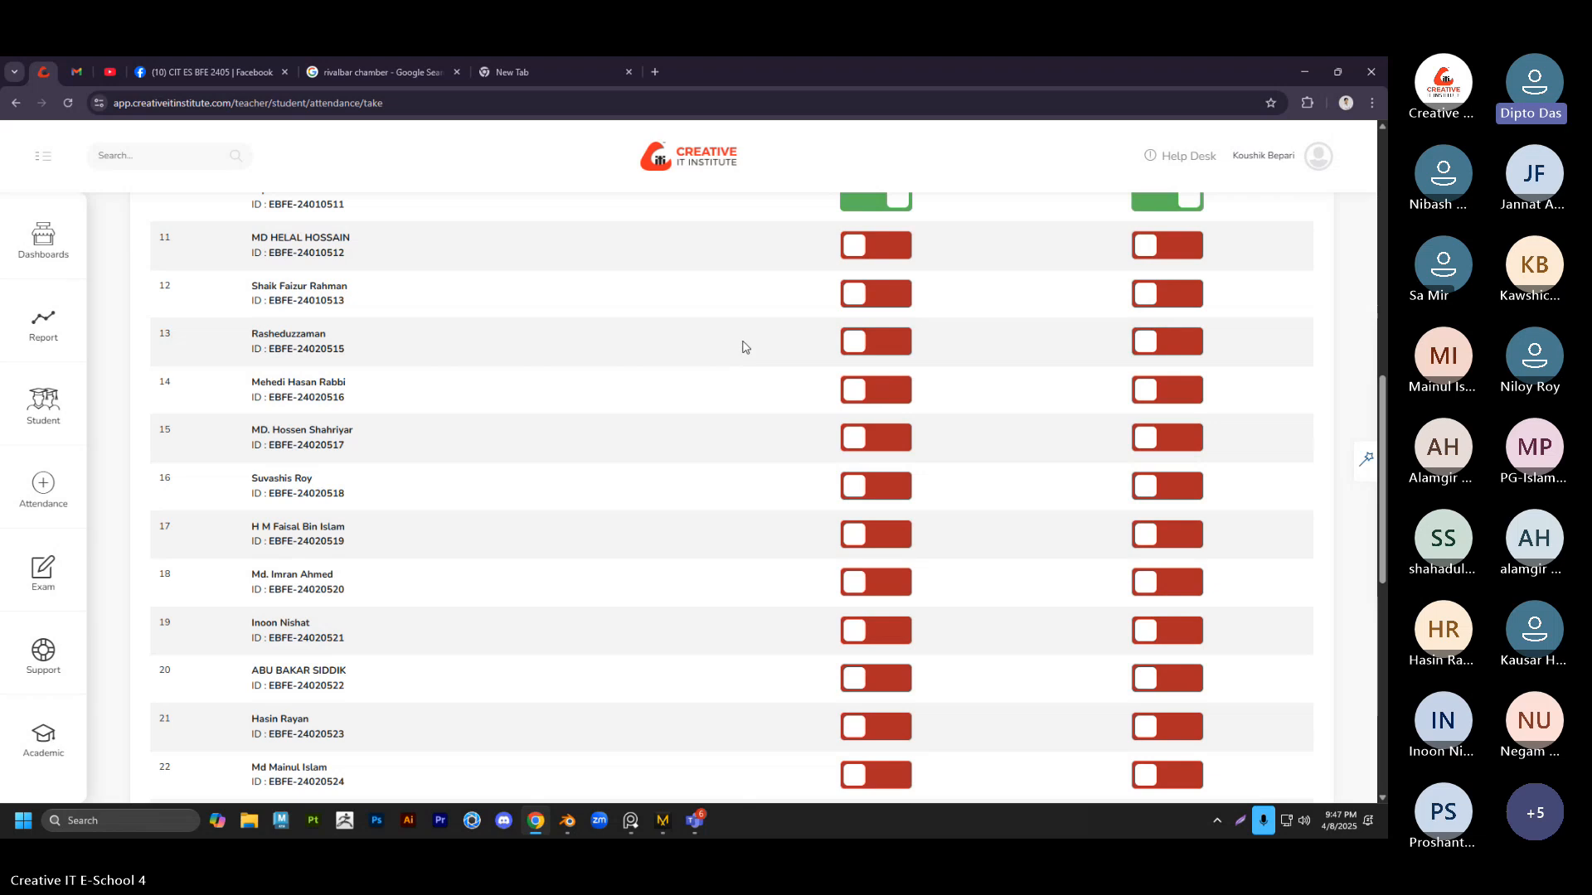
scroll(744, 347, "down", 1)
scroll(743, 348, "down", 1)
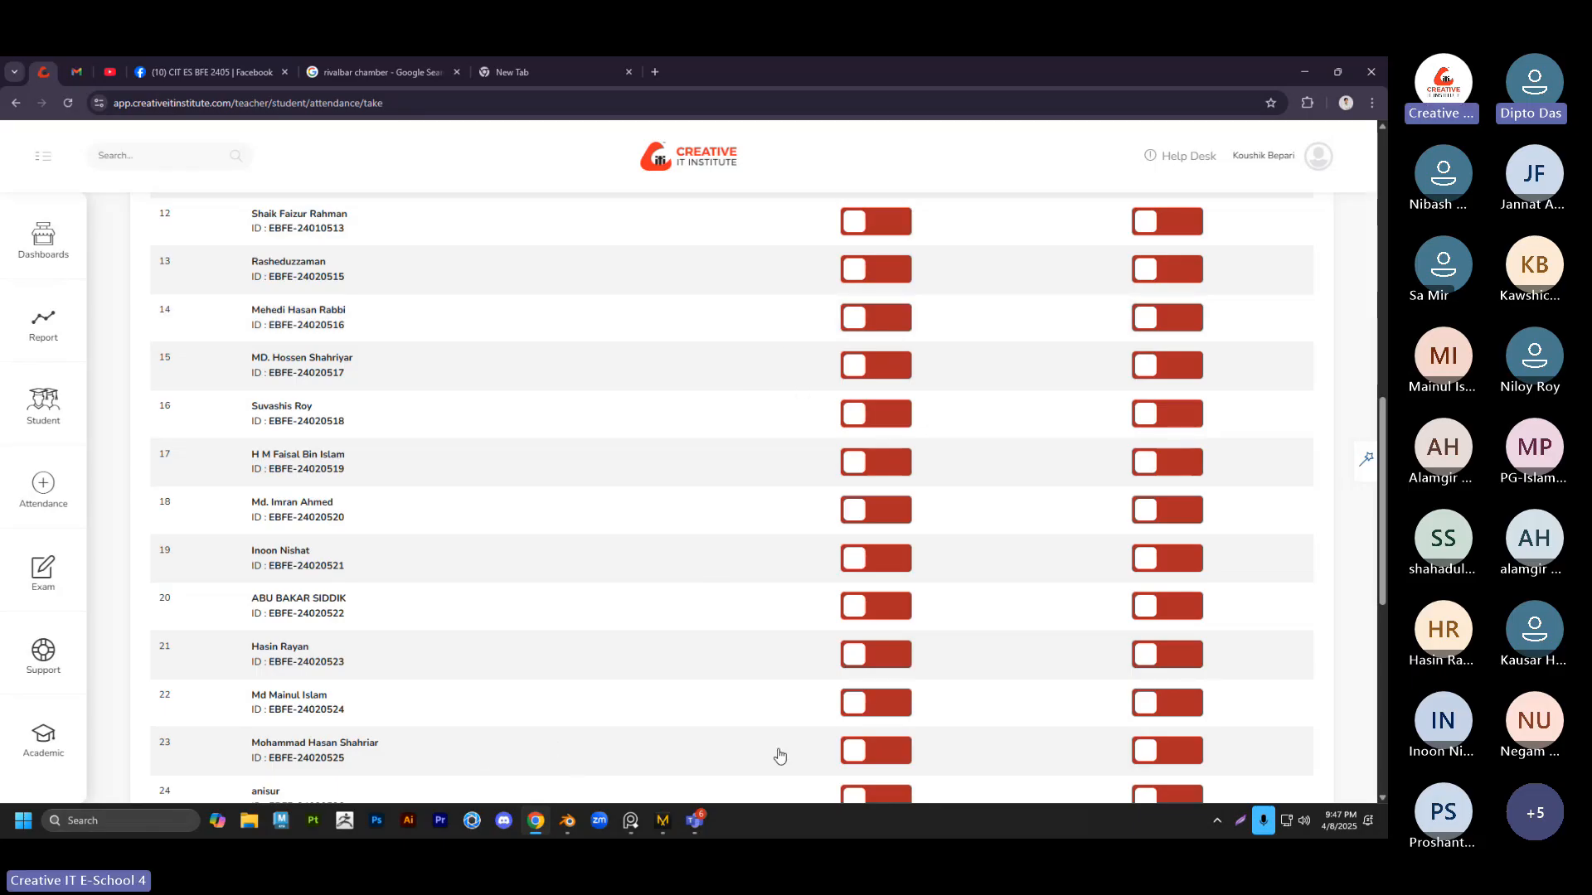
Check the participants in the Teams meeting, then review the student list's rows 11 to 15 for who is present
key("alt+Tab")
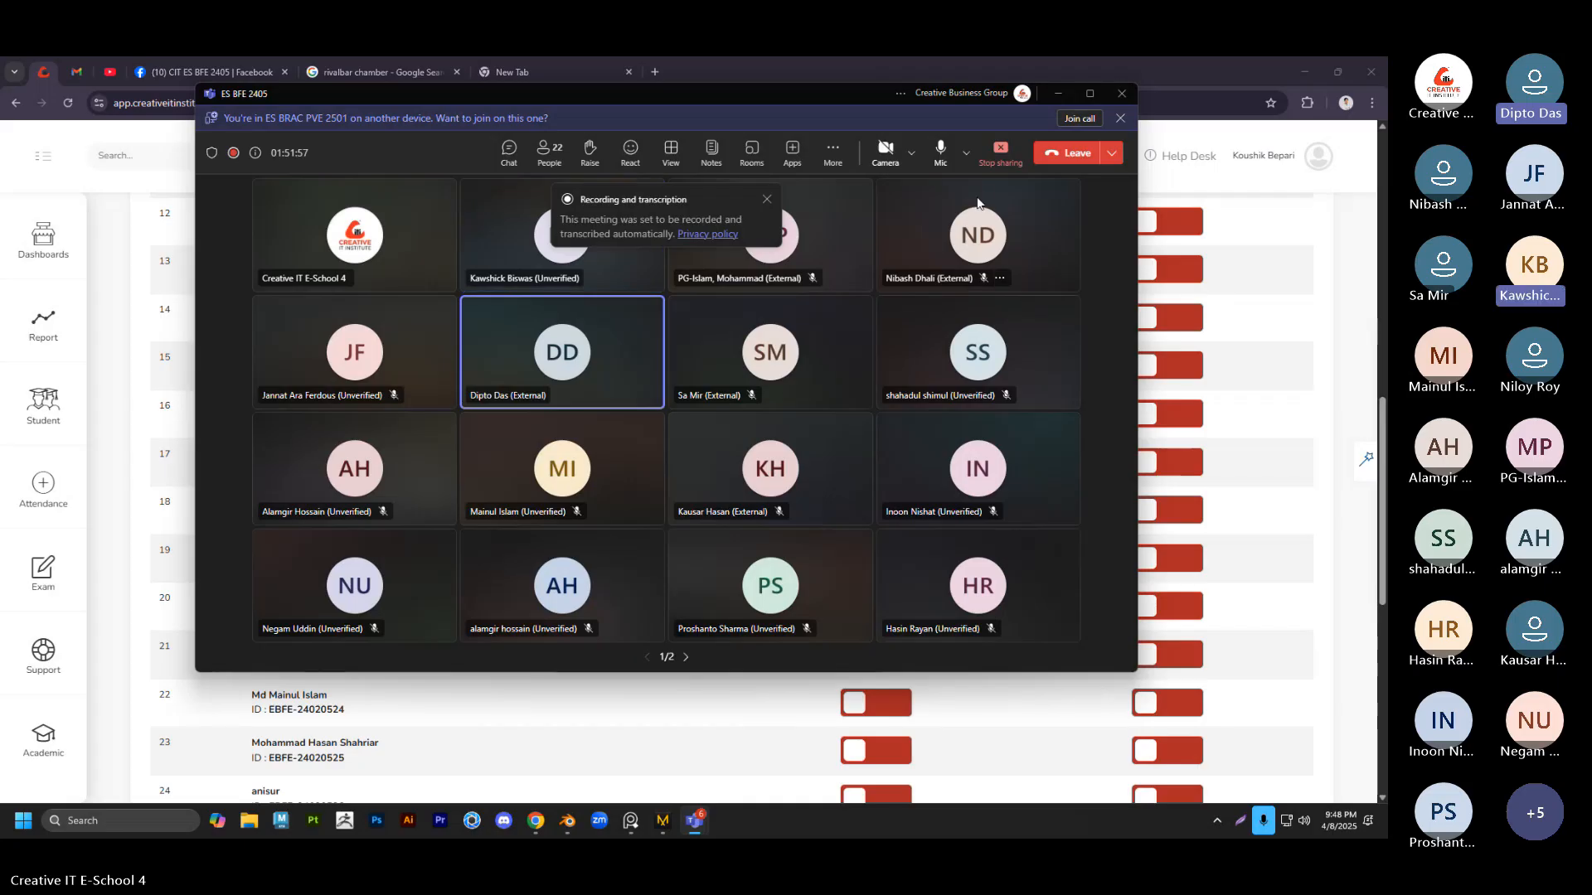
left_click(1058, 93)
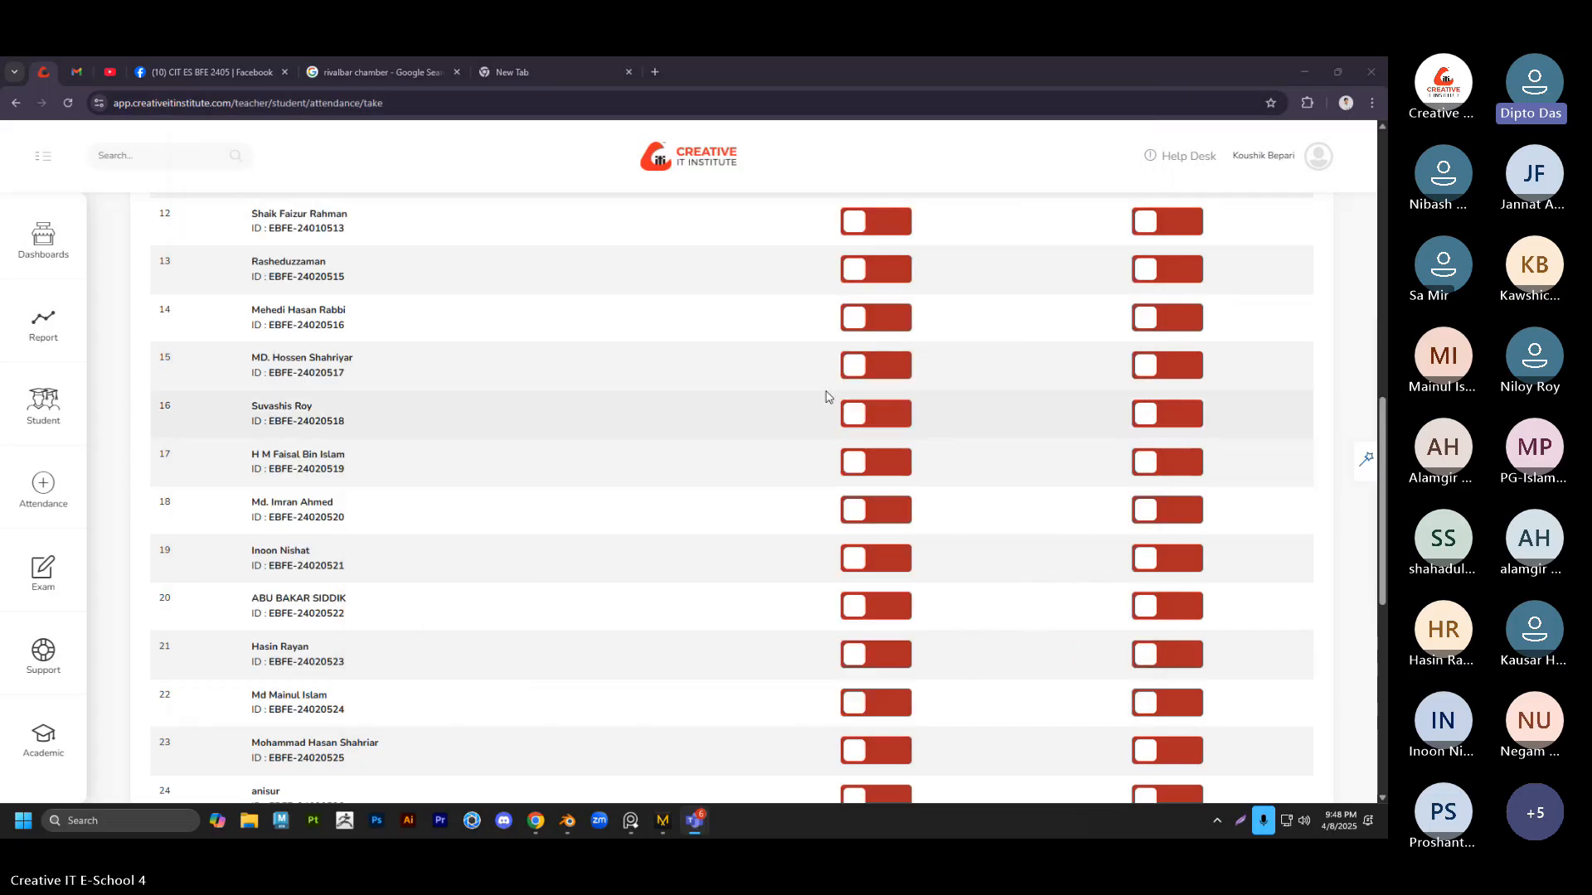
scroll(832, 452, "up", 2)
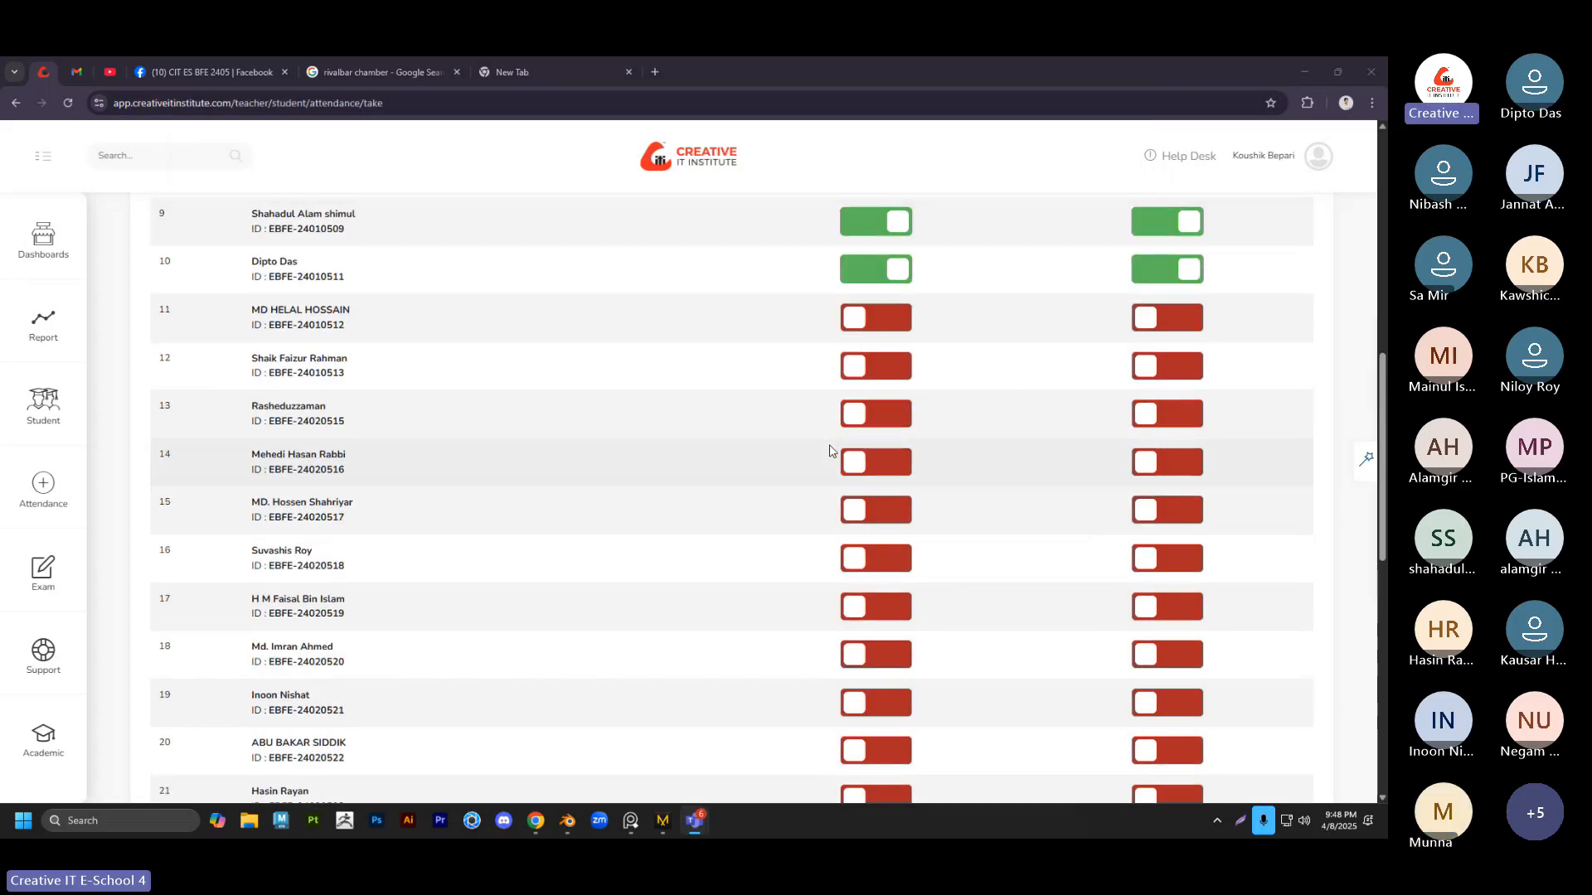
scroll(829, 452, "down", 1)
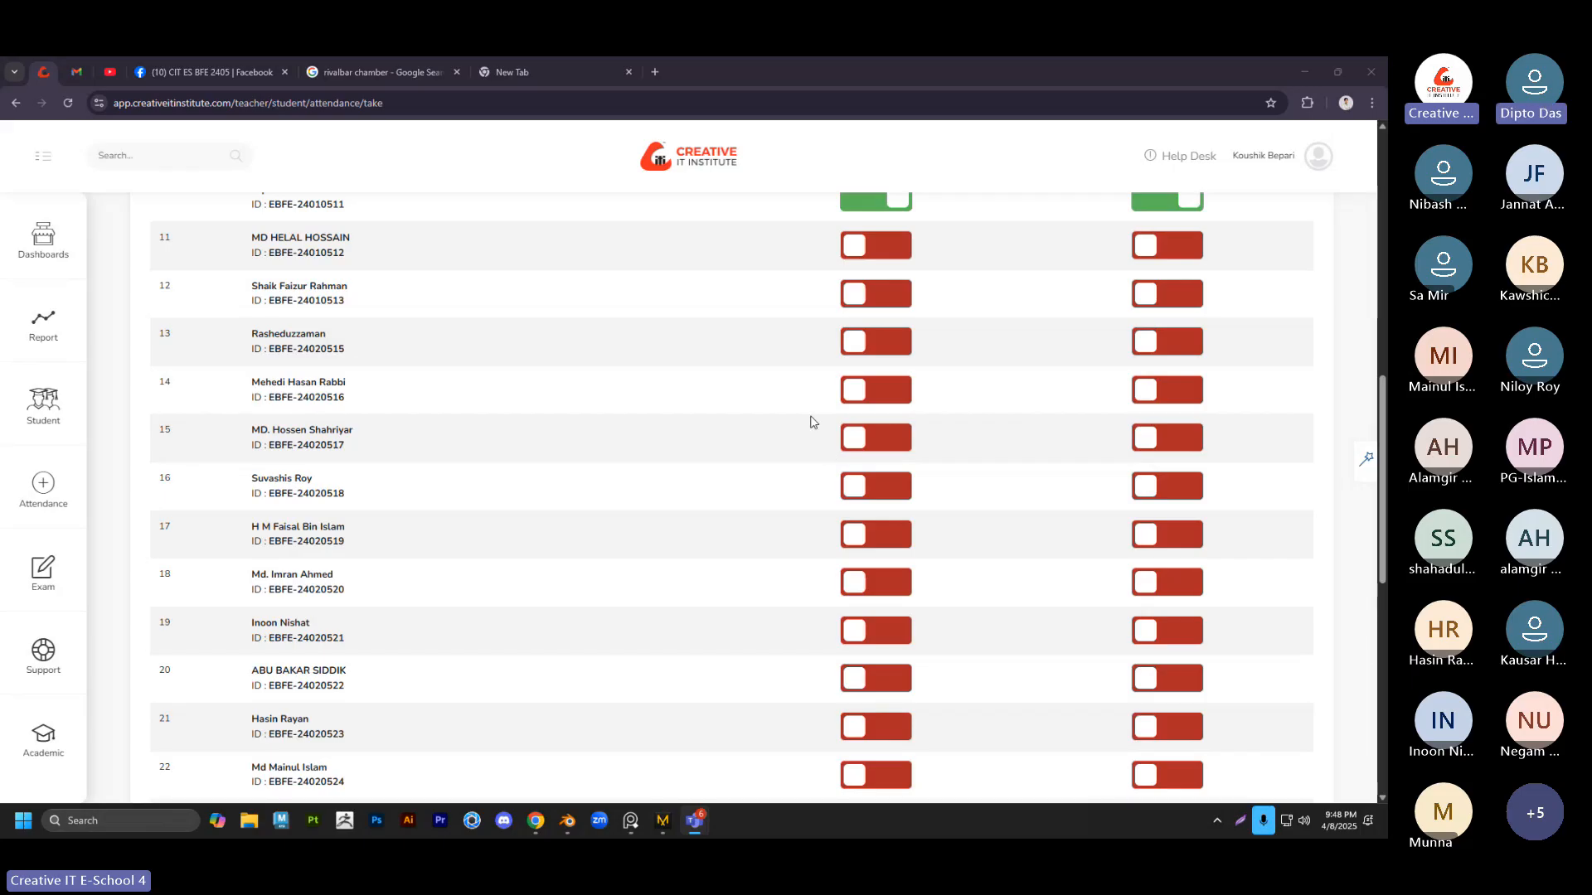
scroll(808, 418, "up", 1)
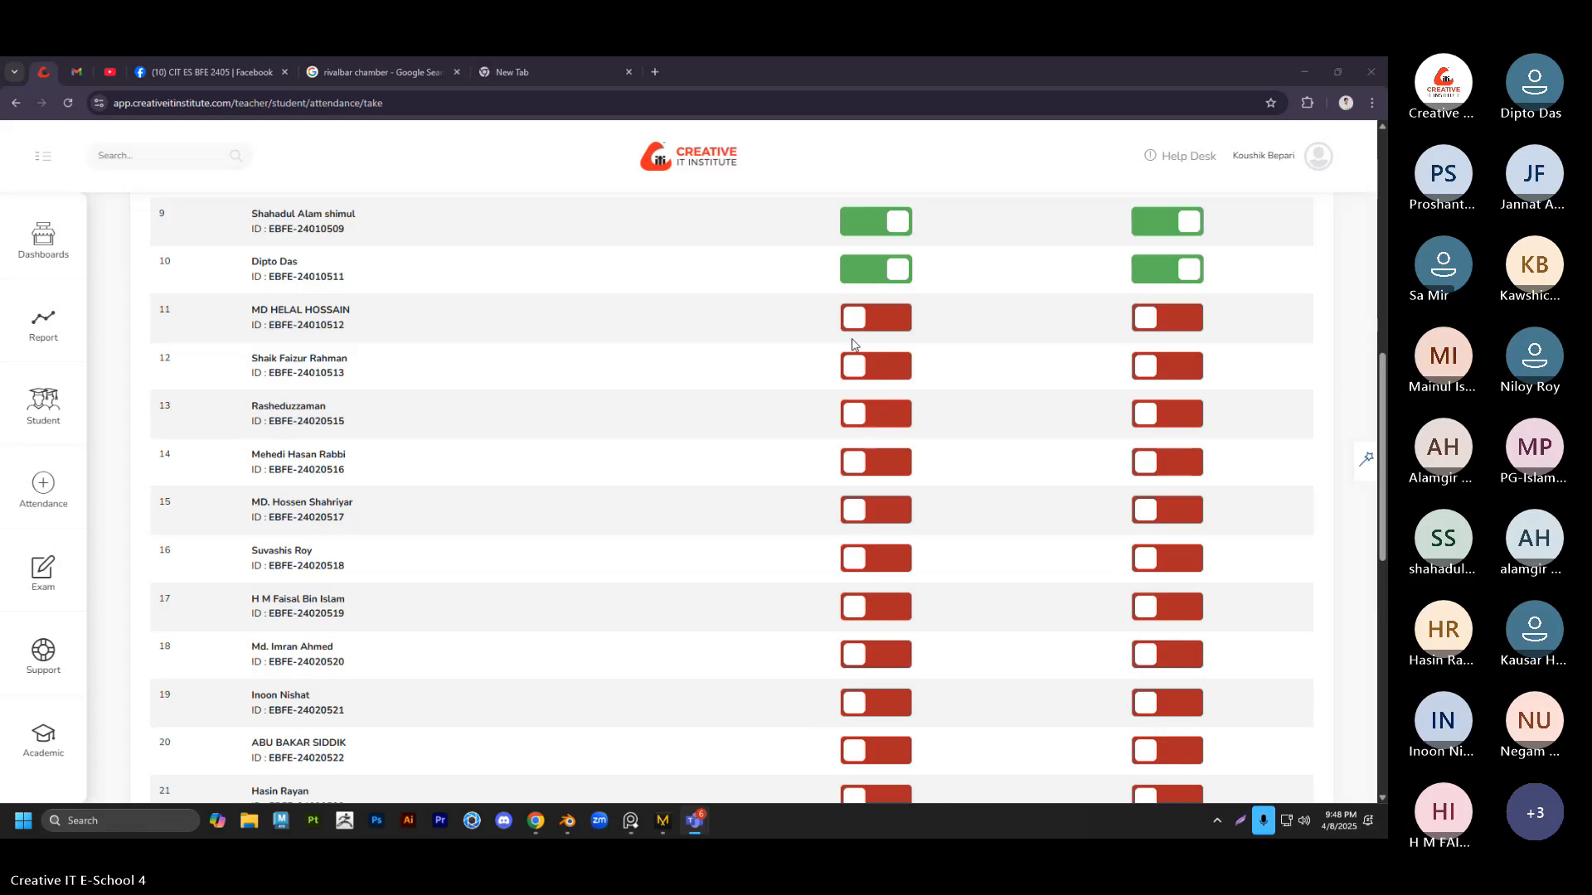
scroll(852, 343, "down", 1)
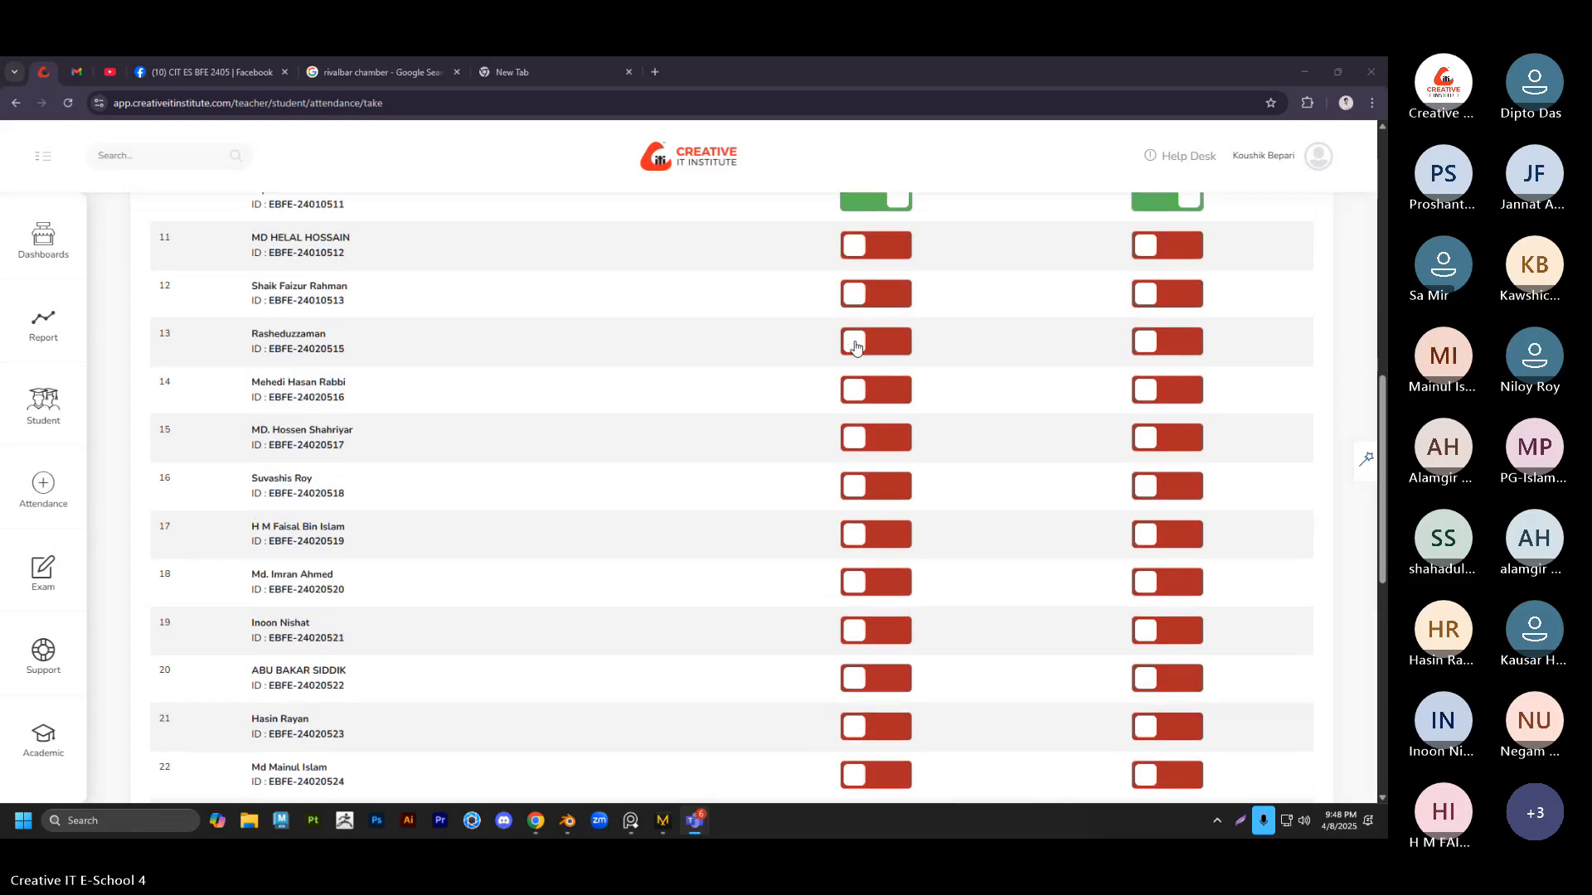
scroll(862, 346, "down", 1)
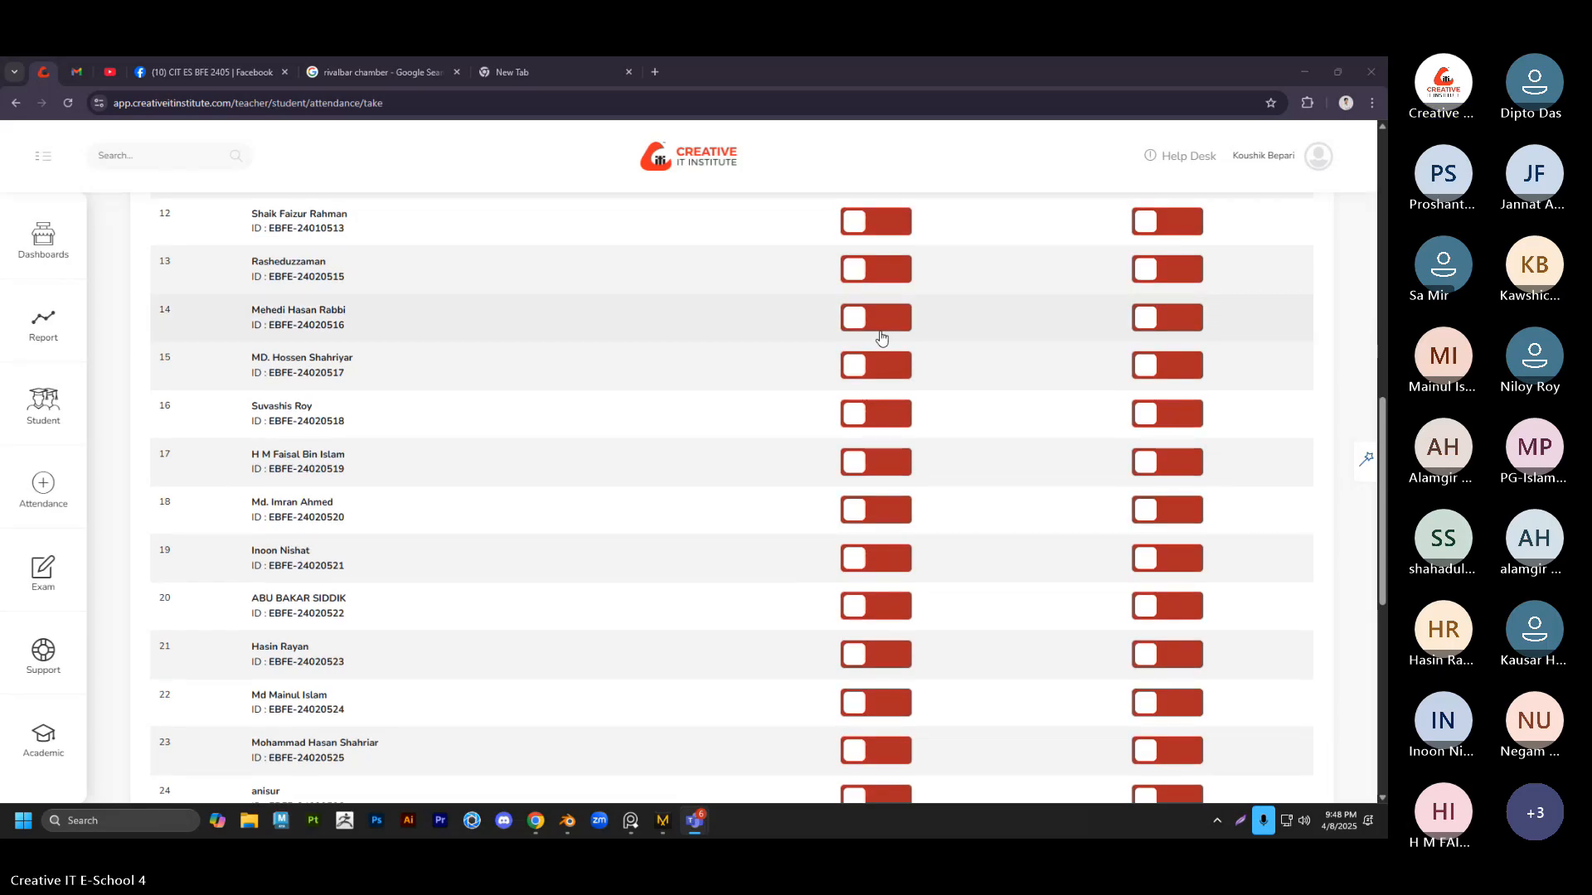
scroll(881, 336, "down", 1)
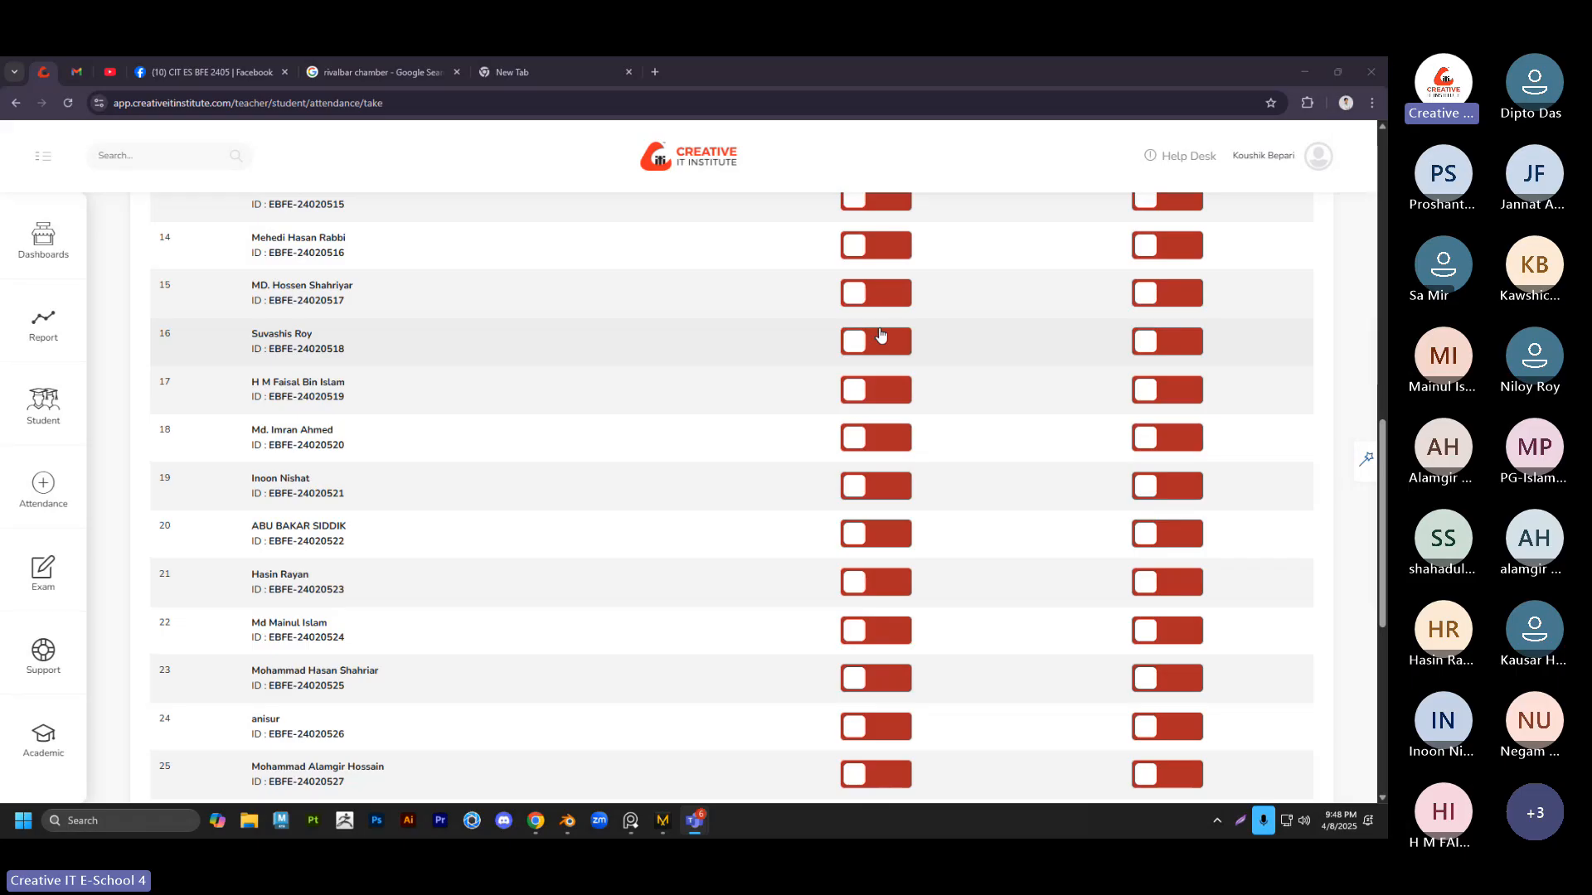
Mark both attendance and homework for the students in rows 15 and 17
left_click(881, 299)
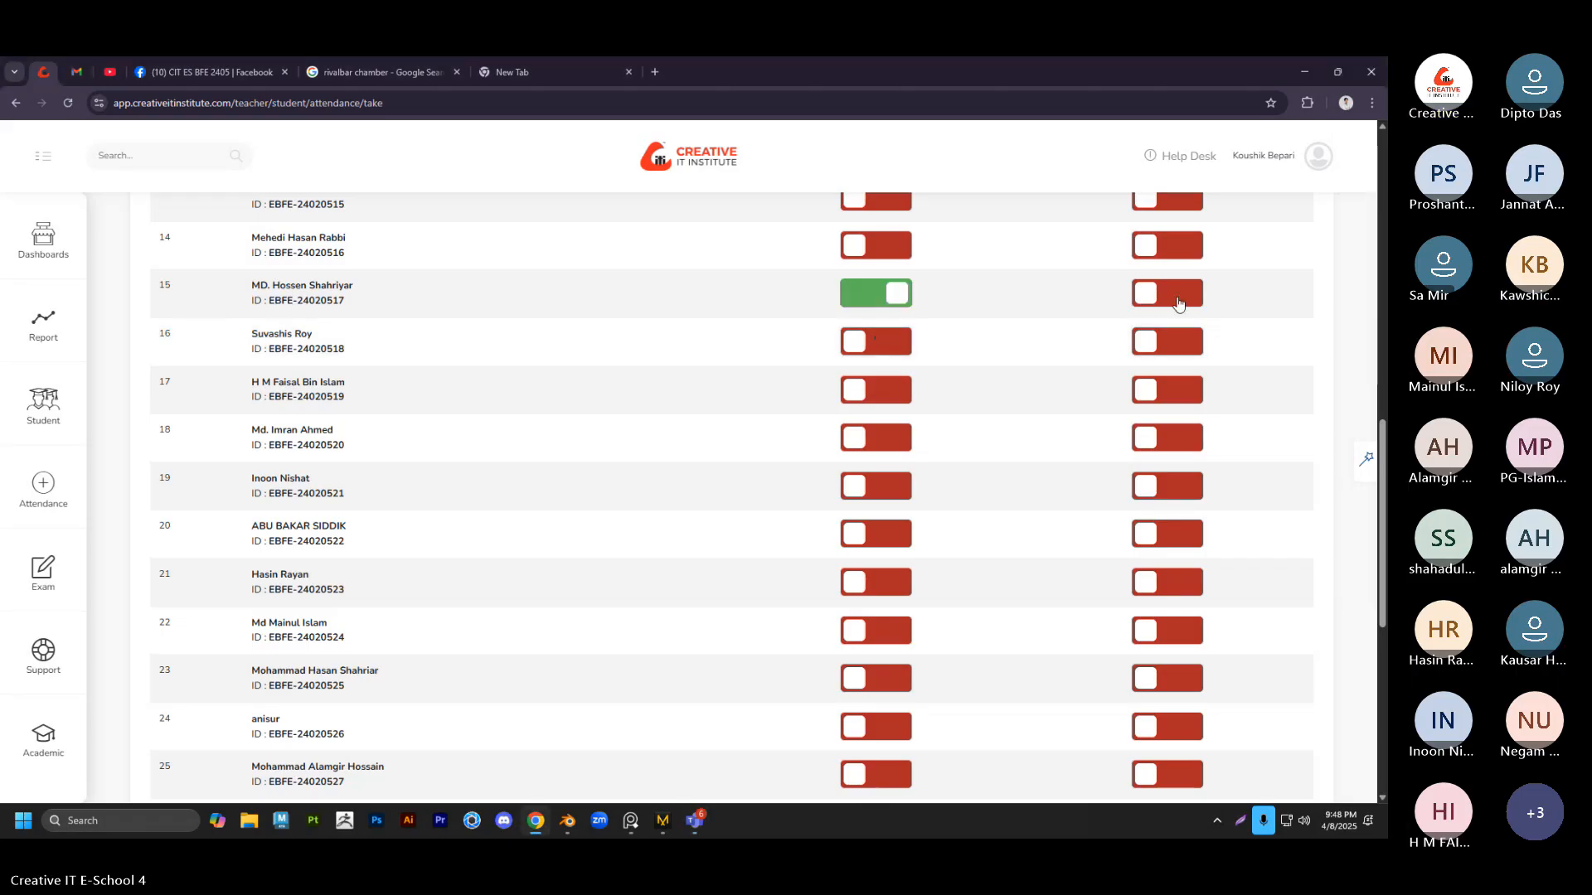
left_click(1177, 300)
scroll(768, 392, "down", 1)
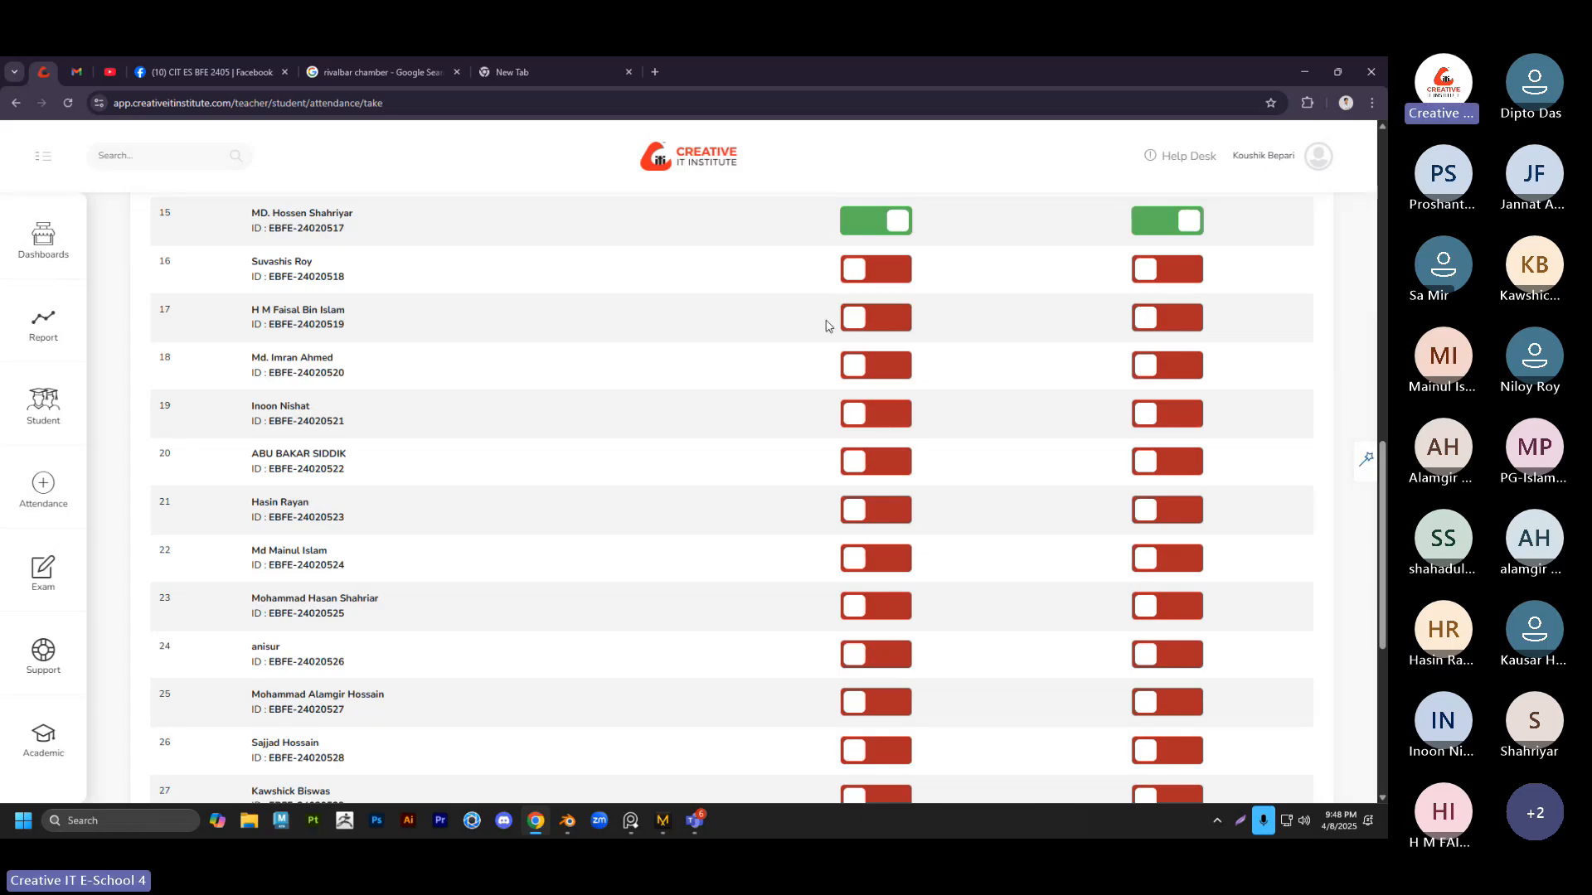
scroll(828, 327, "down", 1)
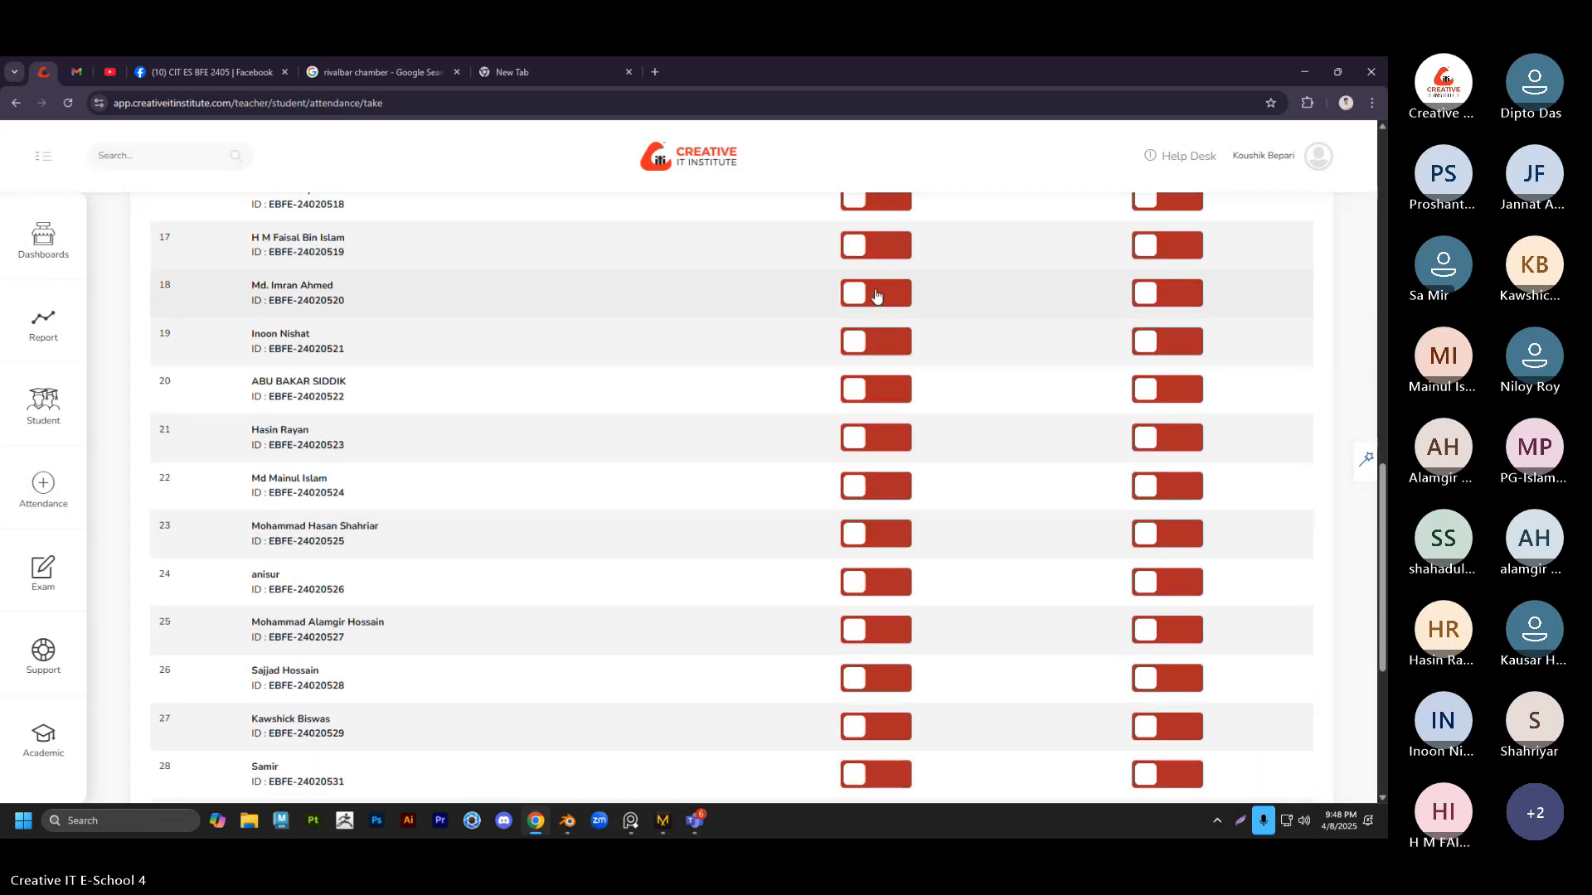
left_click(874, 249)
scroll(817, 310, "down", 1)
scroll(817, 311, "up", 1)
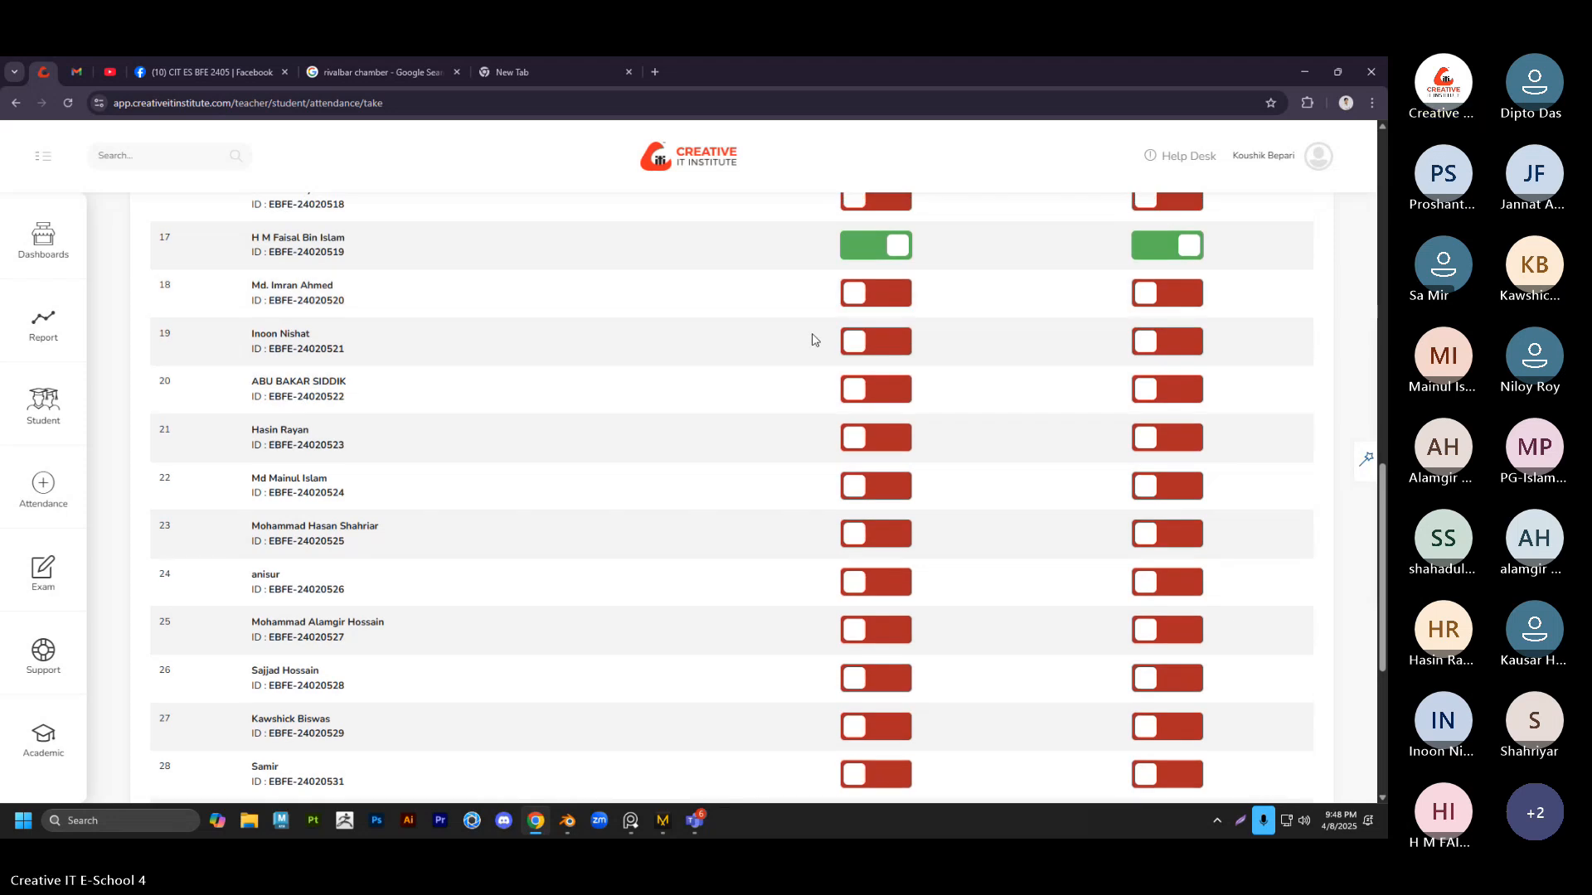
Mark both attendance and homework for the student in row 19
scroll(812, 340, "down", 1)
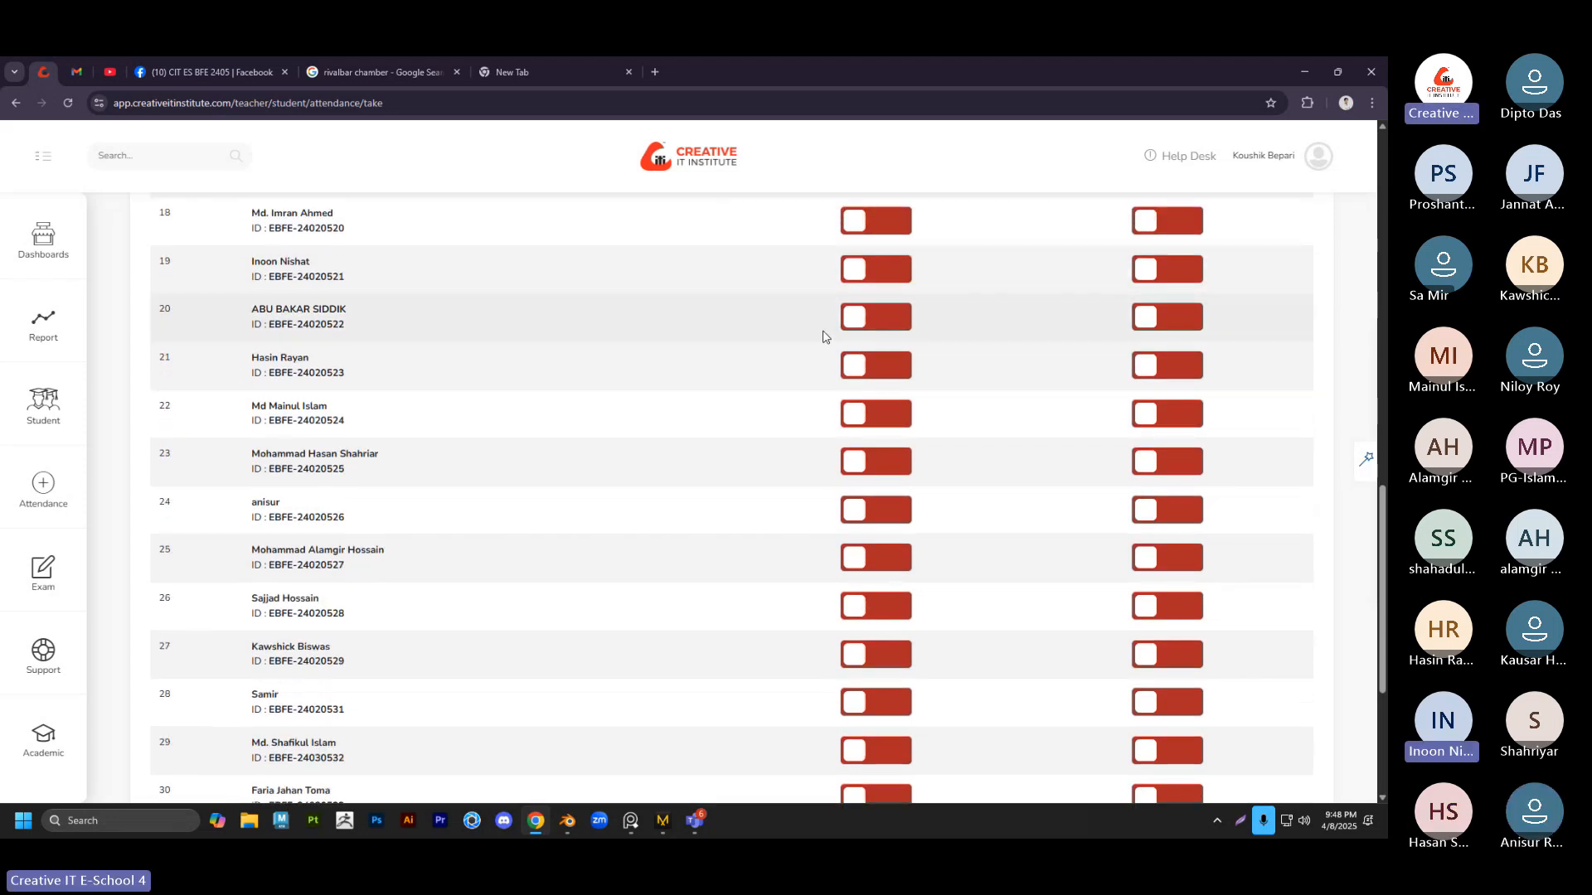
left_click(875, 270)
left_click(1169, 269)
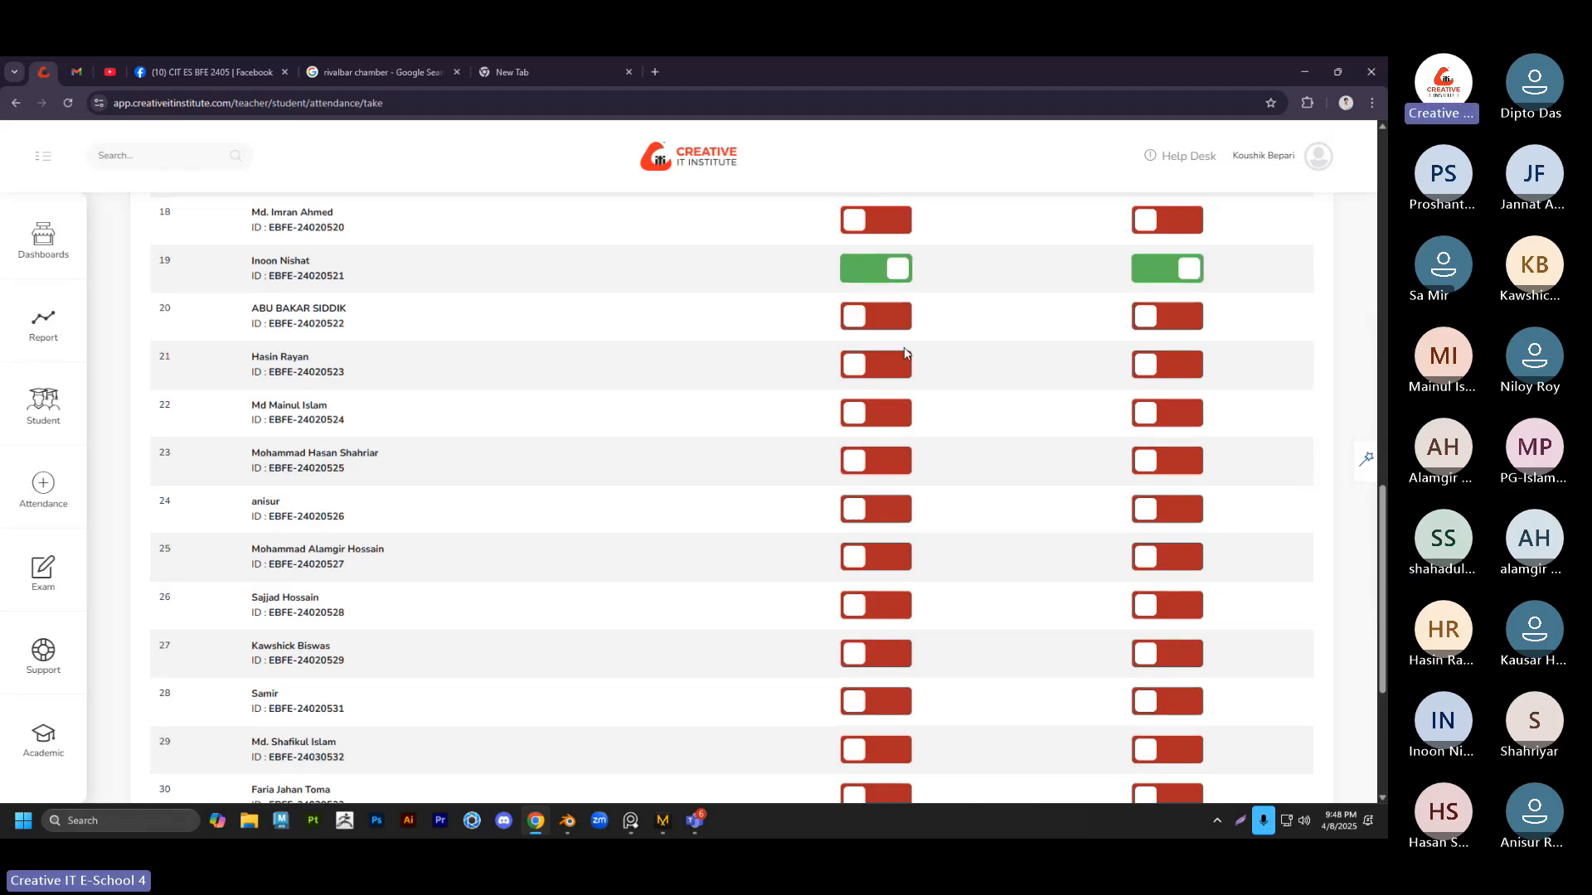
scroll(902, 354, "down", 1)
scroll(855, 365, "up", 1)
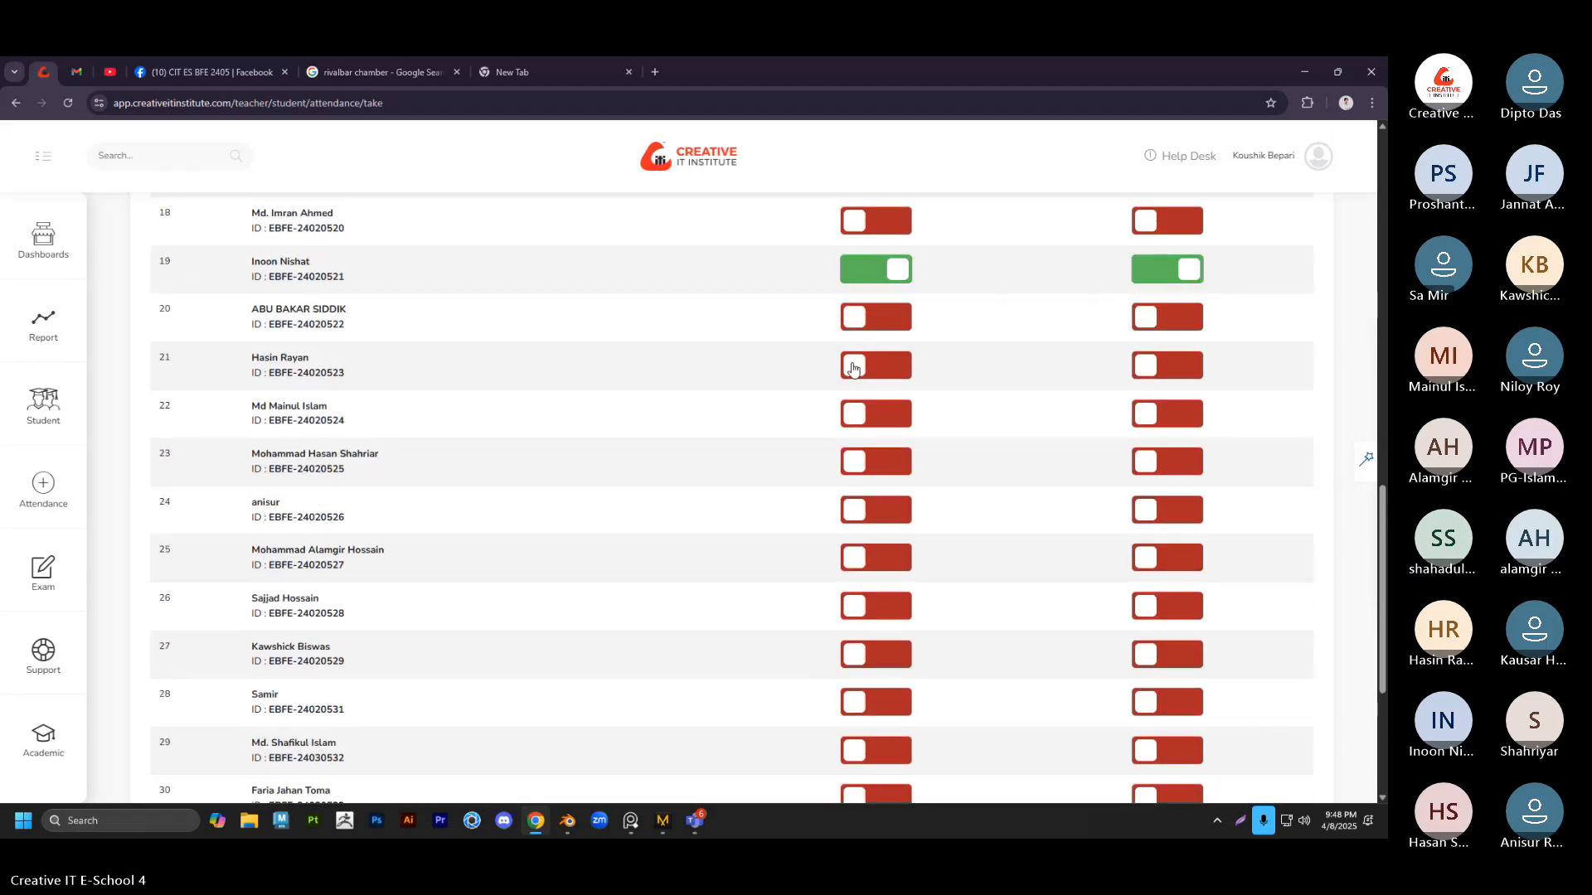
Mark both attendance and homework for the students in rows 21 and 22
scroll(854, 367, "down", 1)
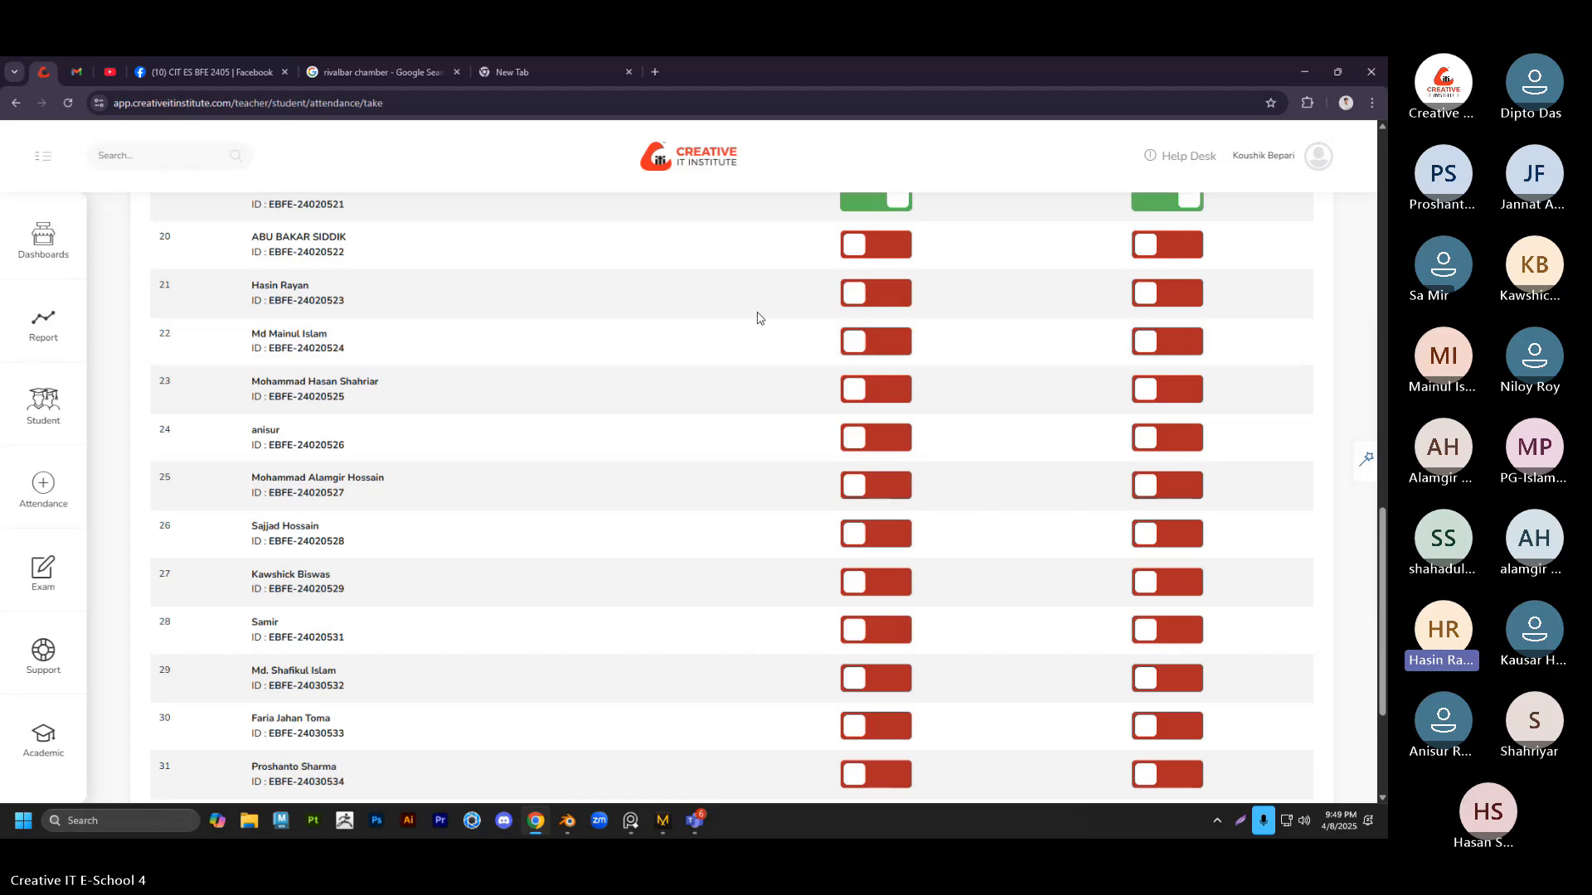
left_click(876, 293)
left_click(1168, 292)
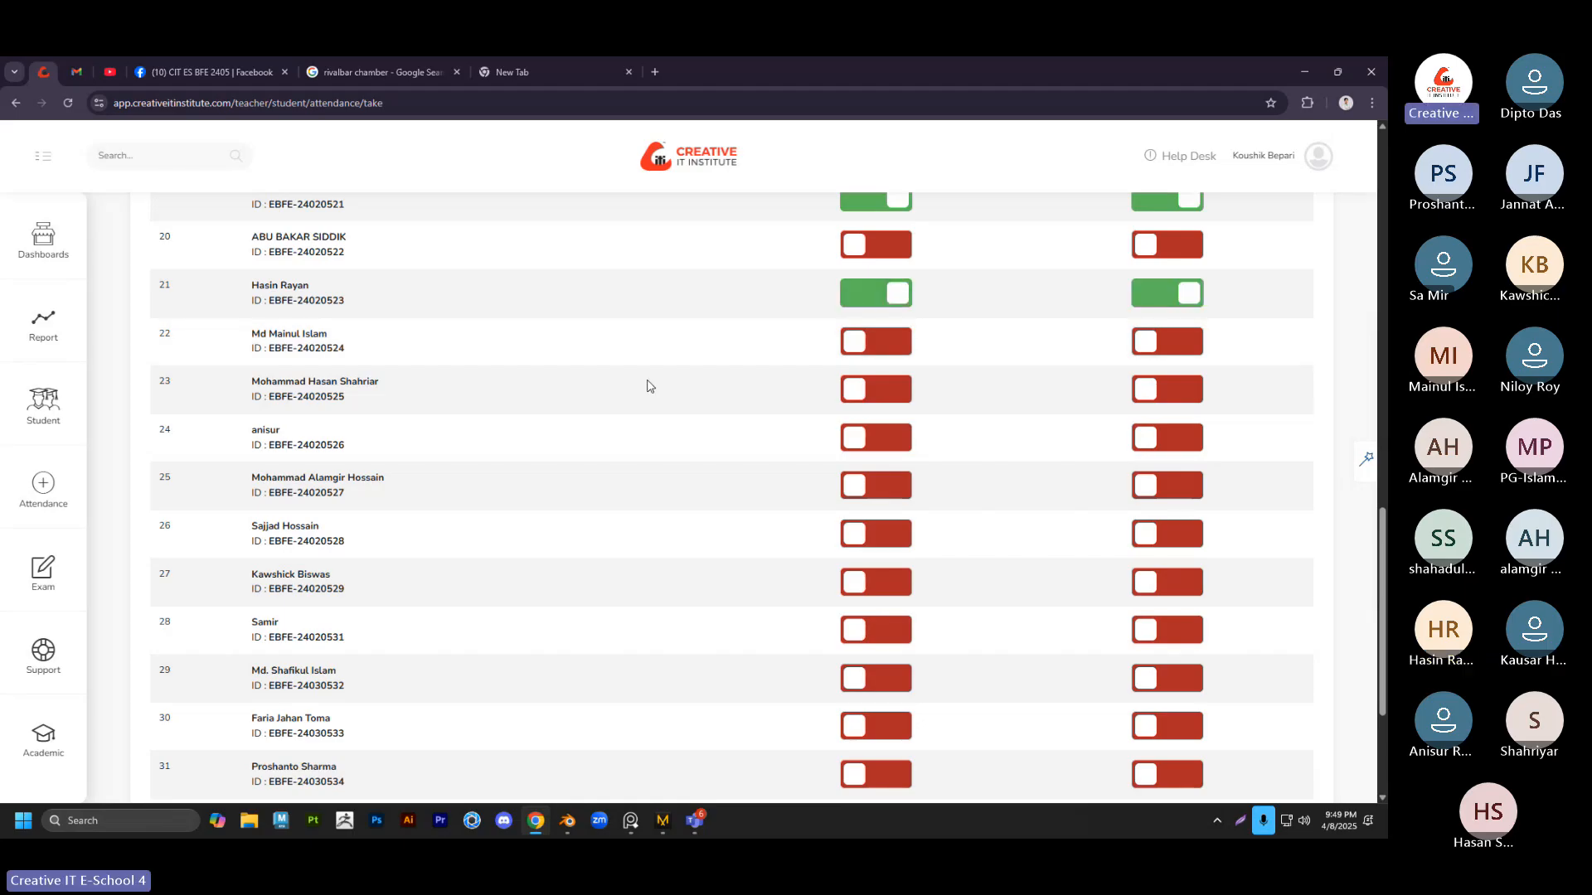
left_click(876, 342)
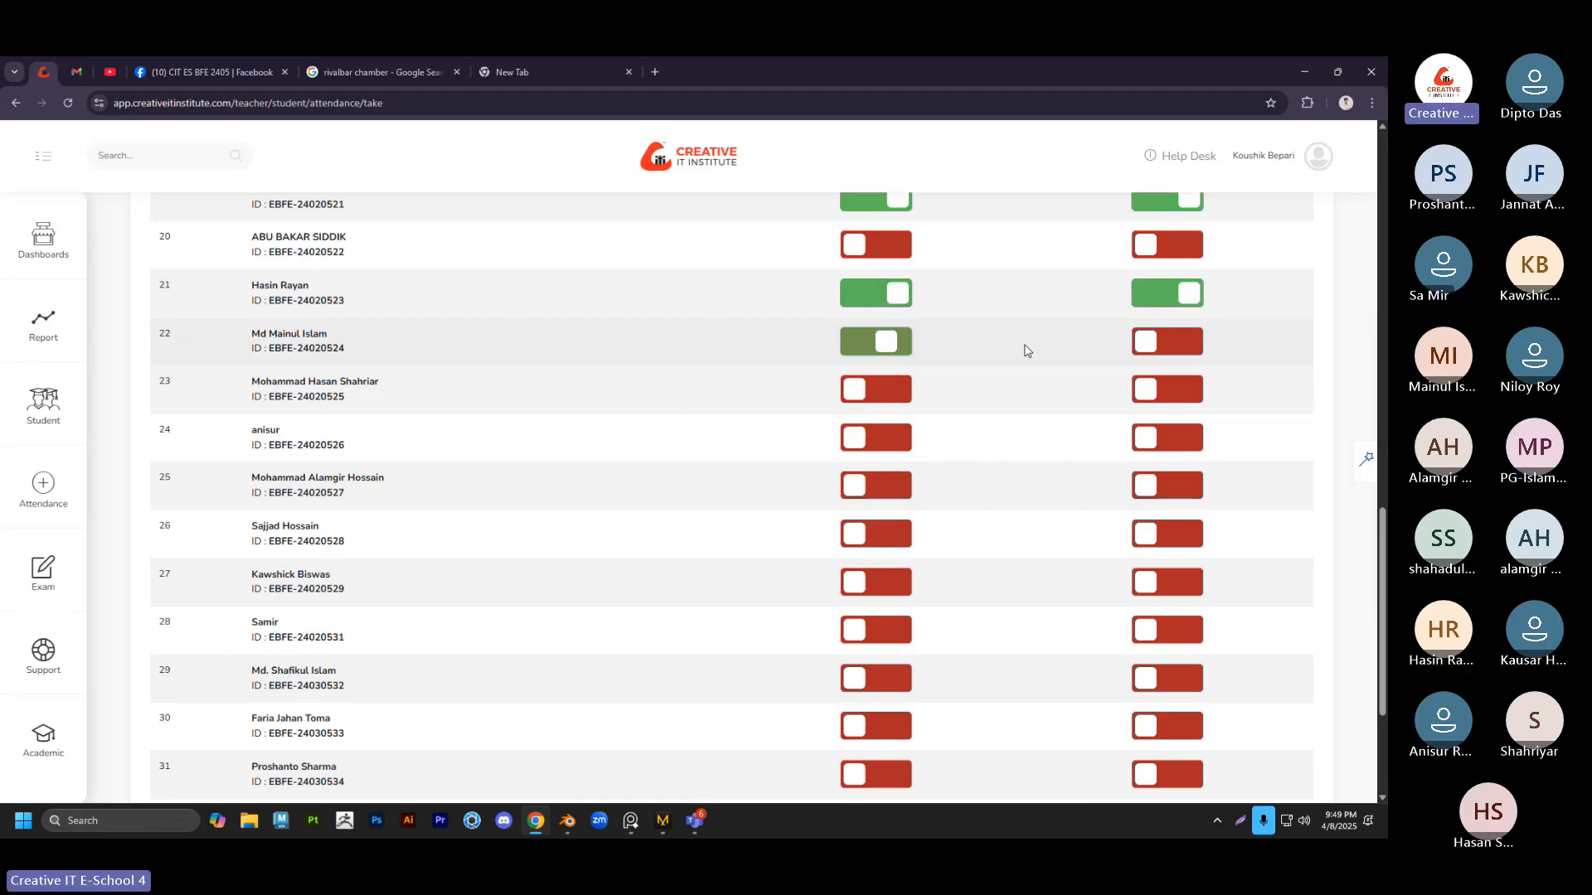
left_click(1143, 343)
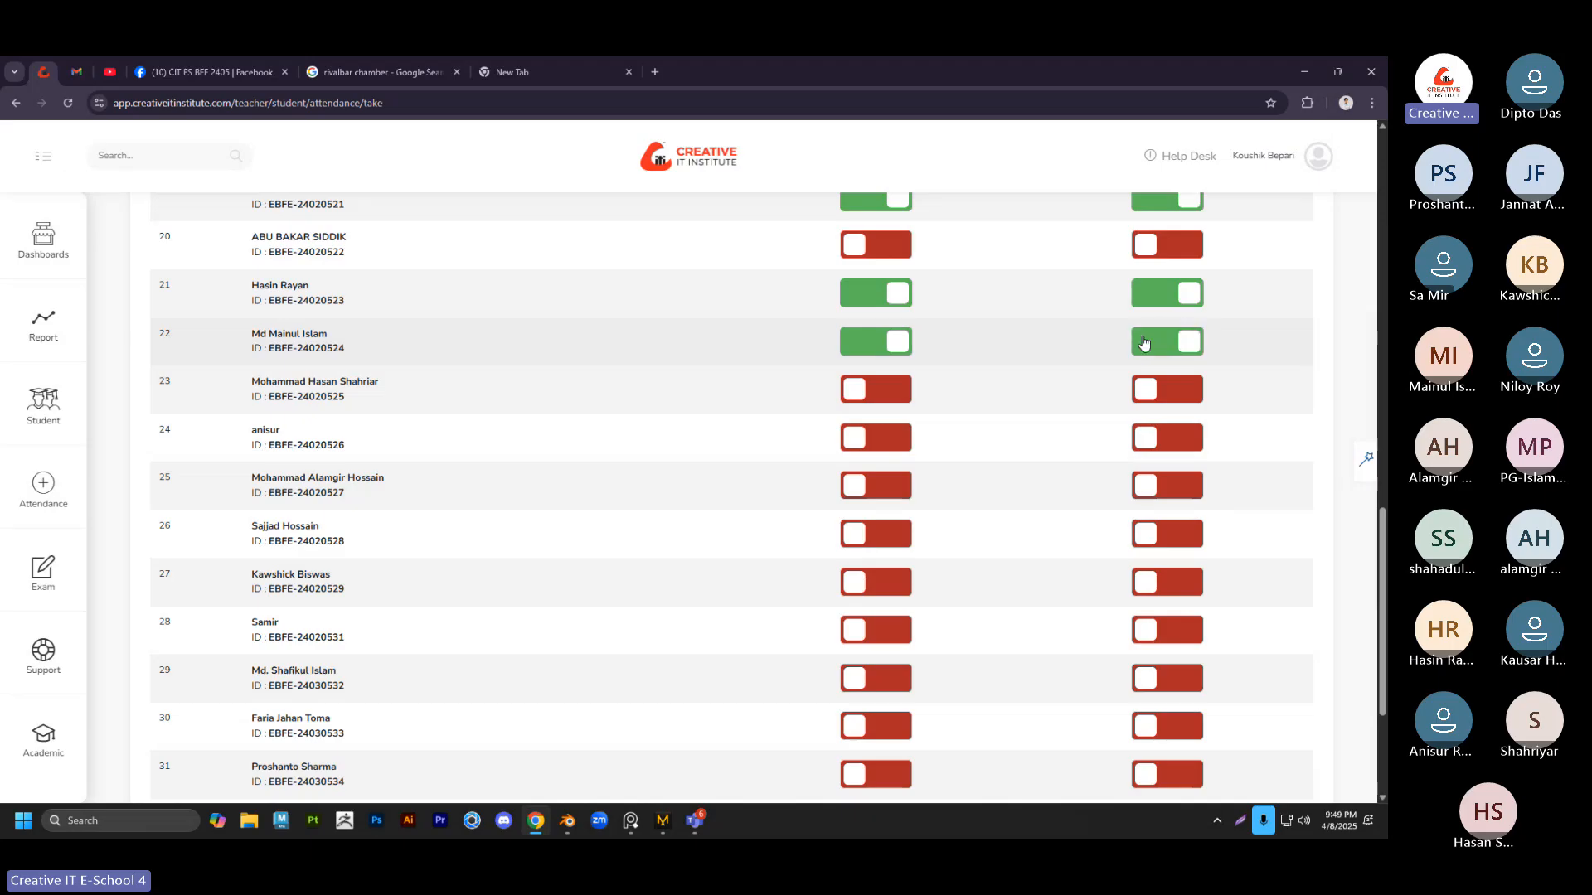
Mark both attendance and homework for the students in rows 24 and 25
scroll(1026, 357, "down", 1)
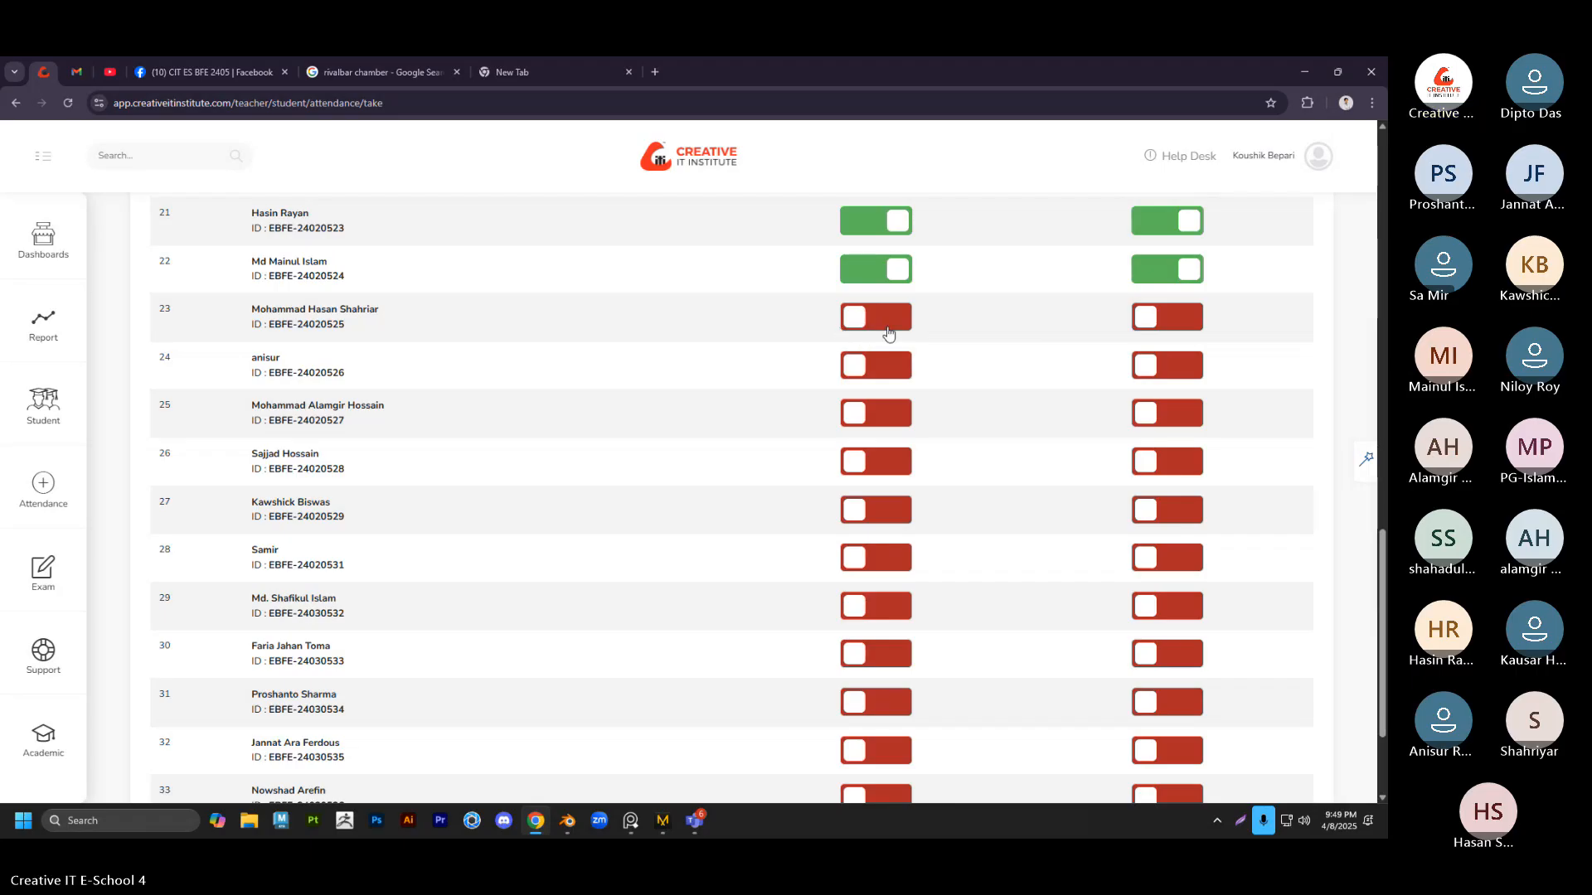
scroll(801, 343, "down", 2)
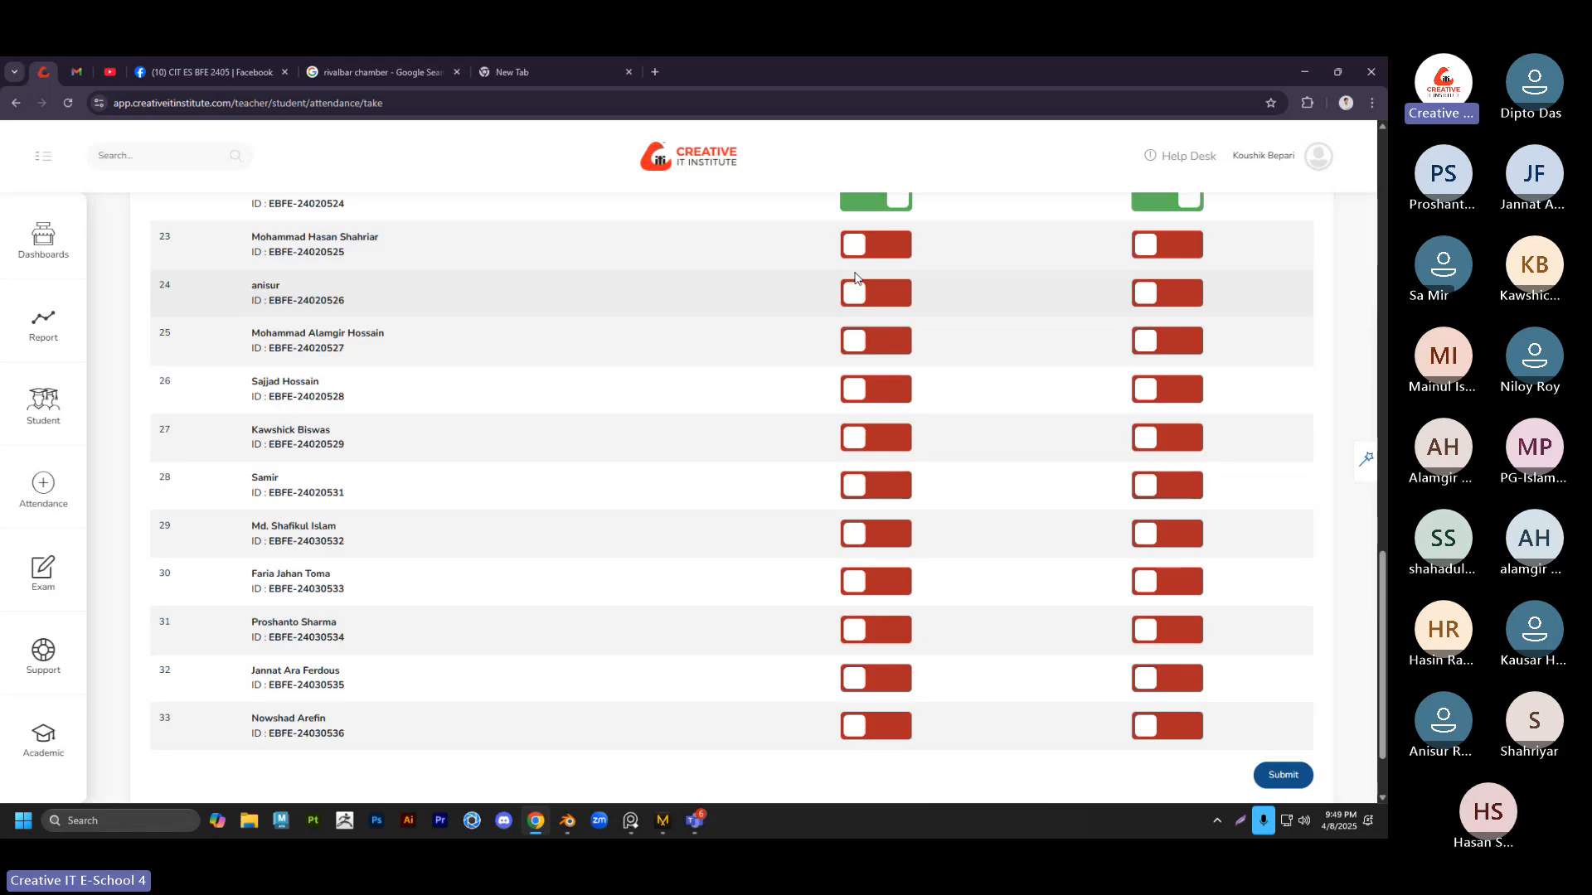
scroll(808, 331, "up", 2)
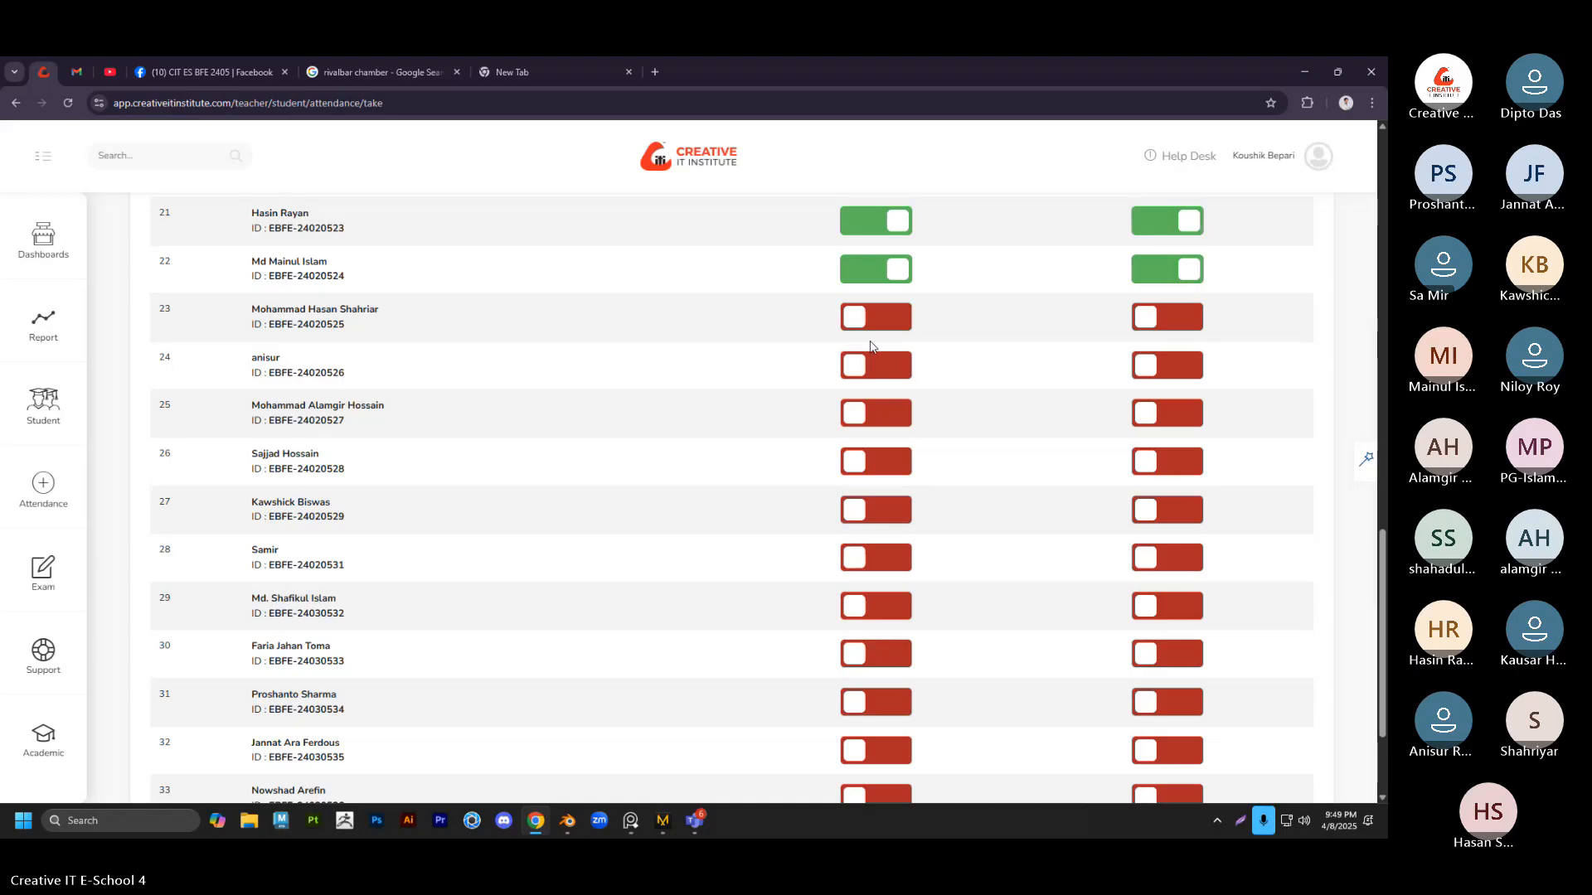
scroll(829, 347, "down", 2)
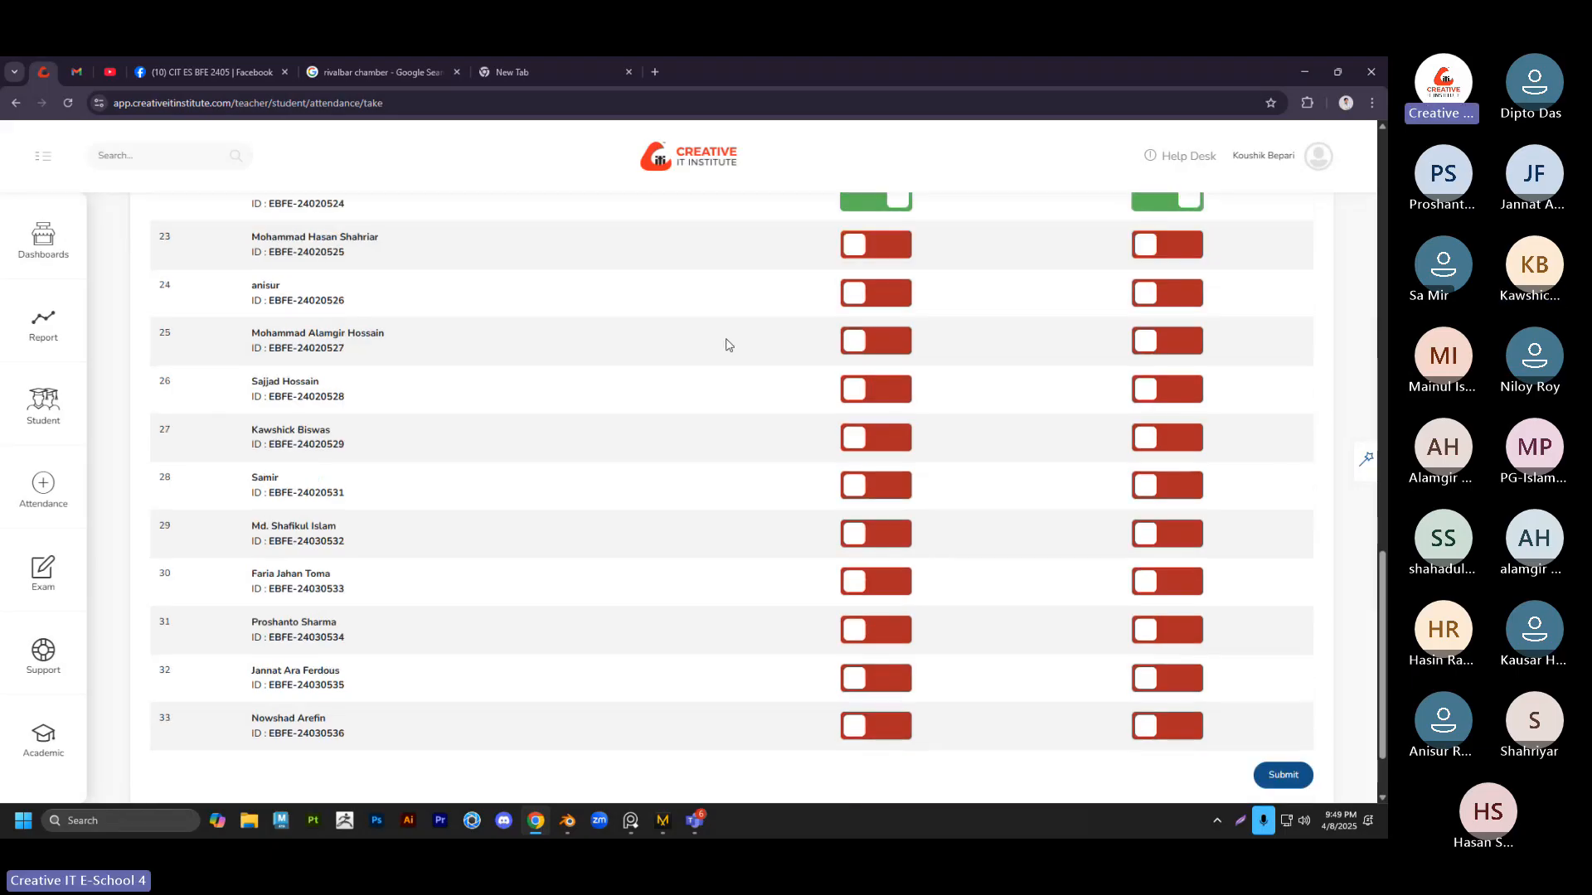
left_click(876, 295)
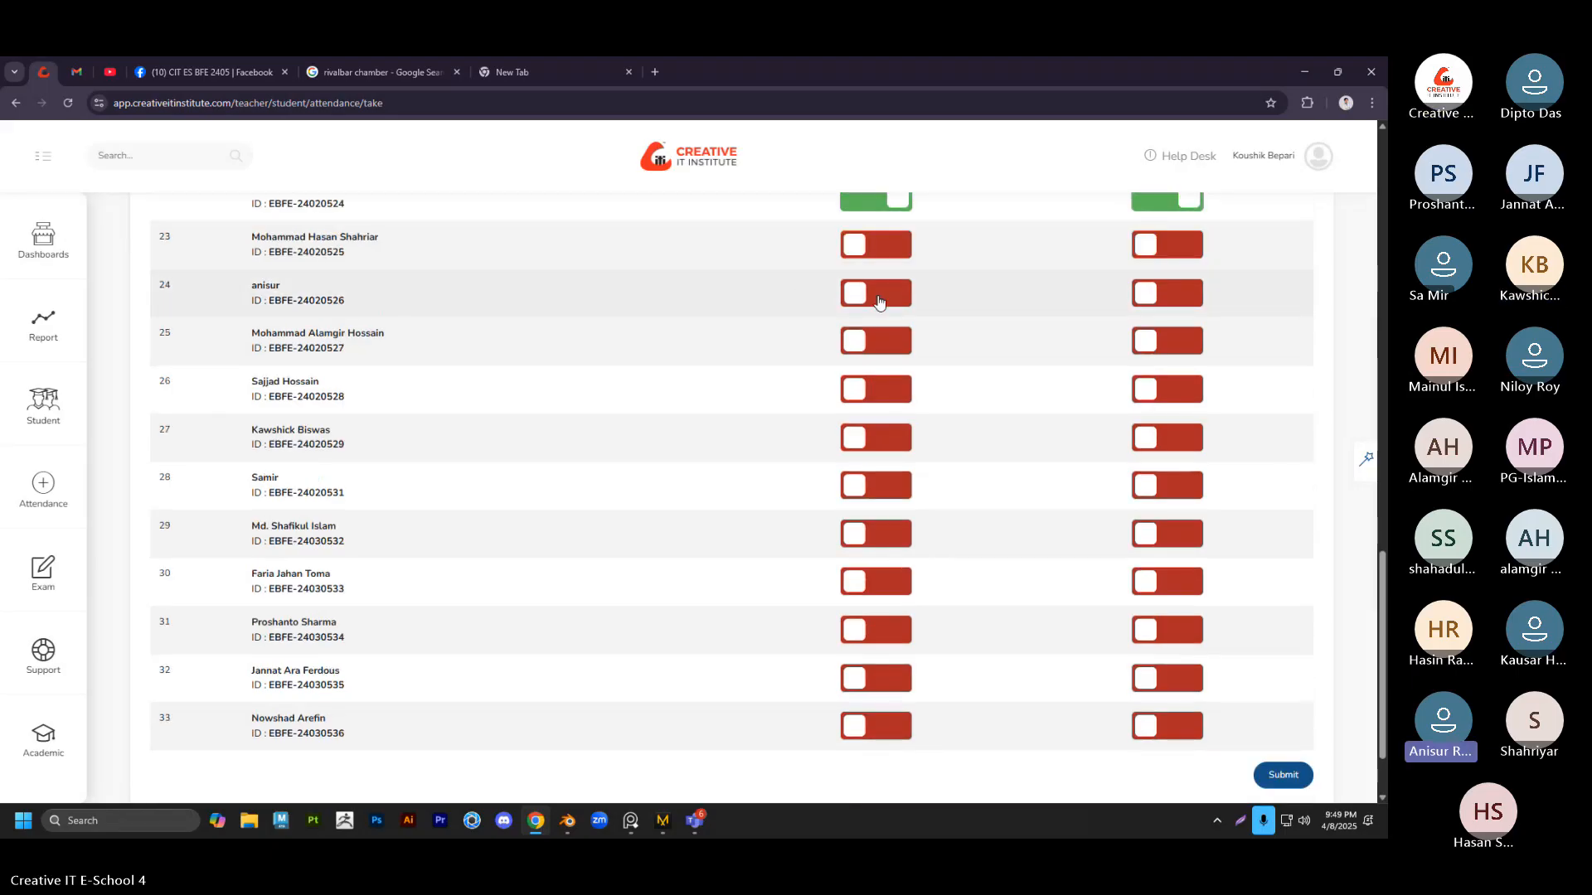
left_click(1144, 306)
scroll(1078, 310, "down", 2)
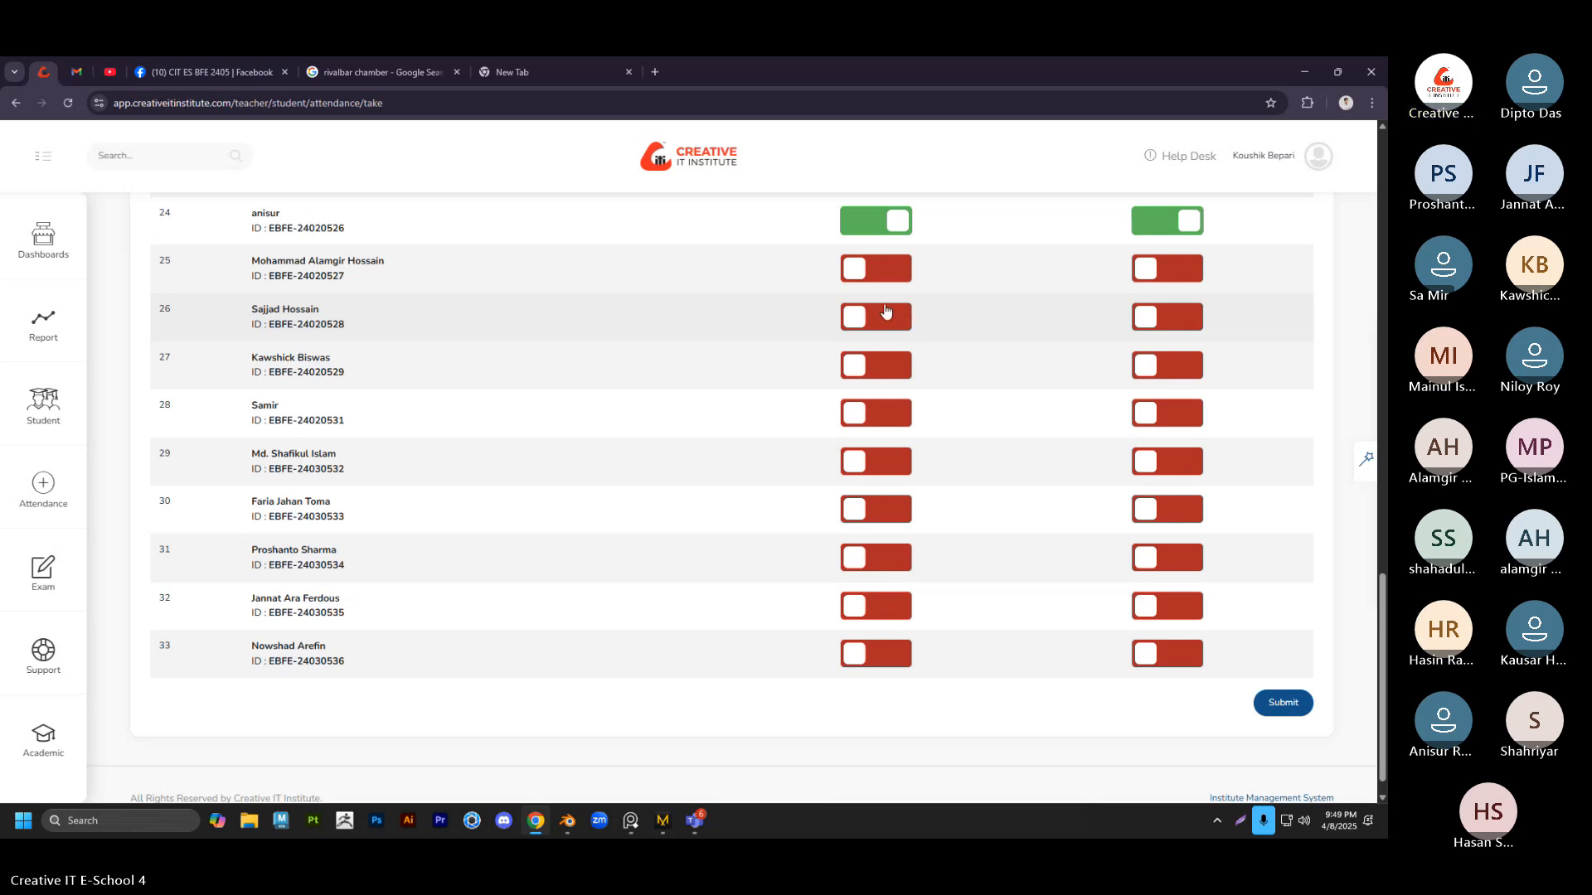
left_click(875, 278)
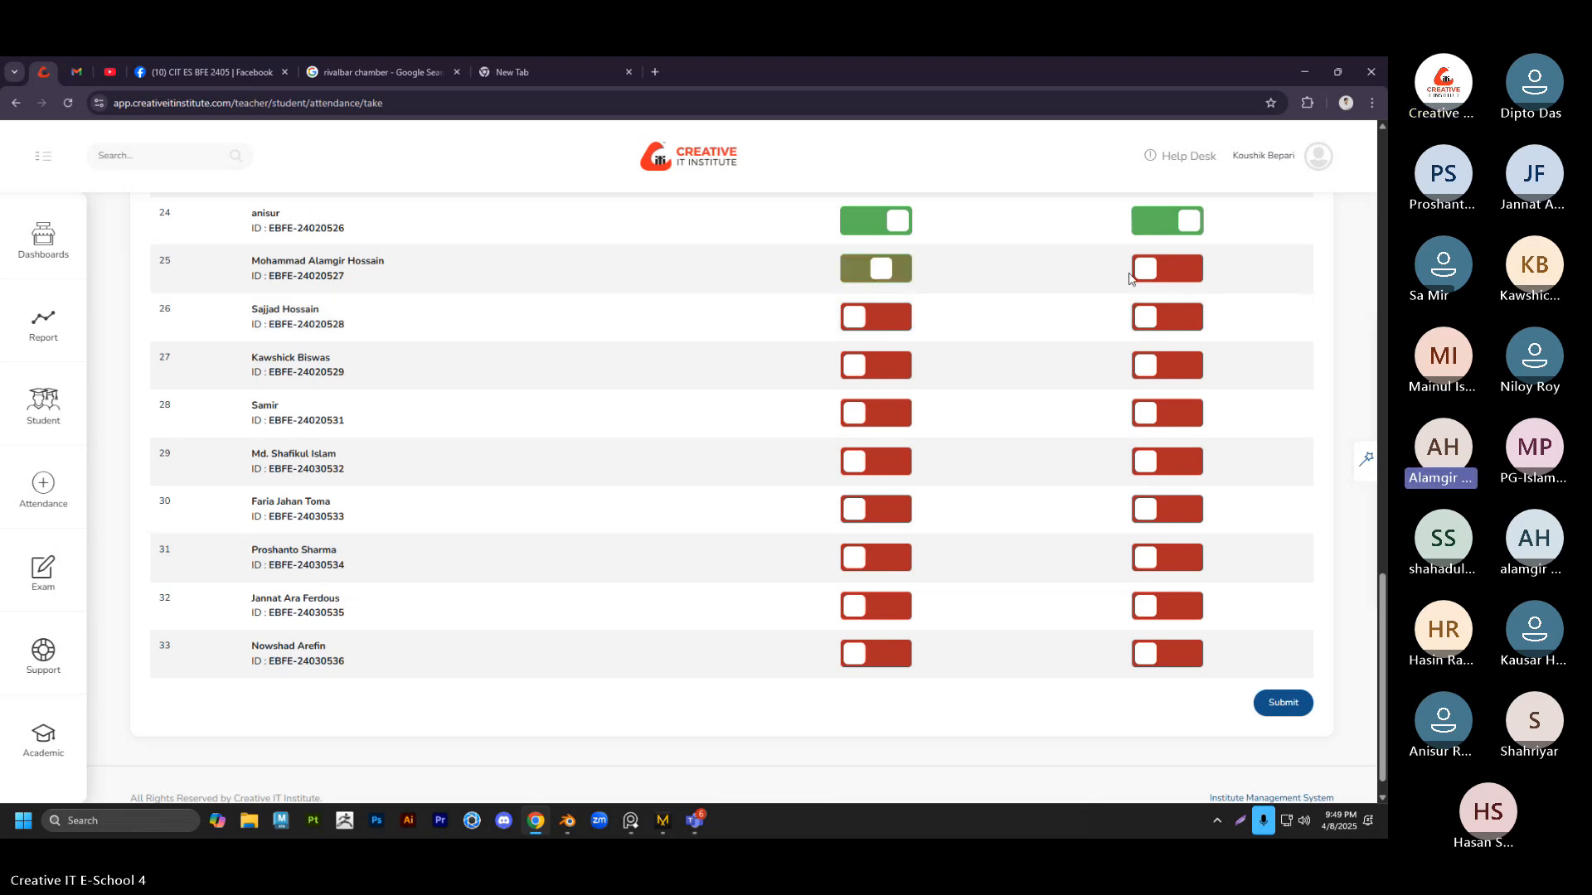
left_click(1156, 277)
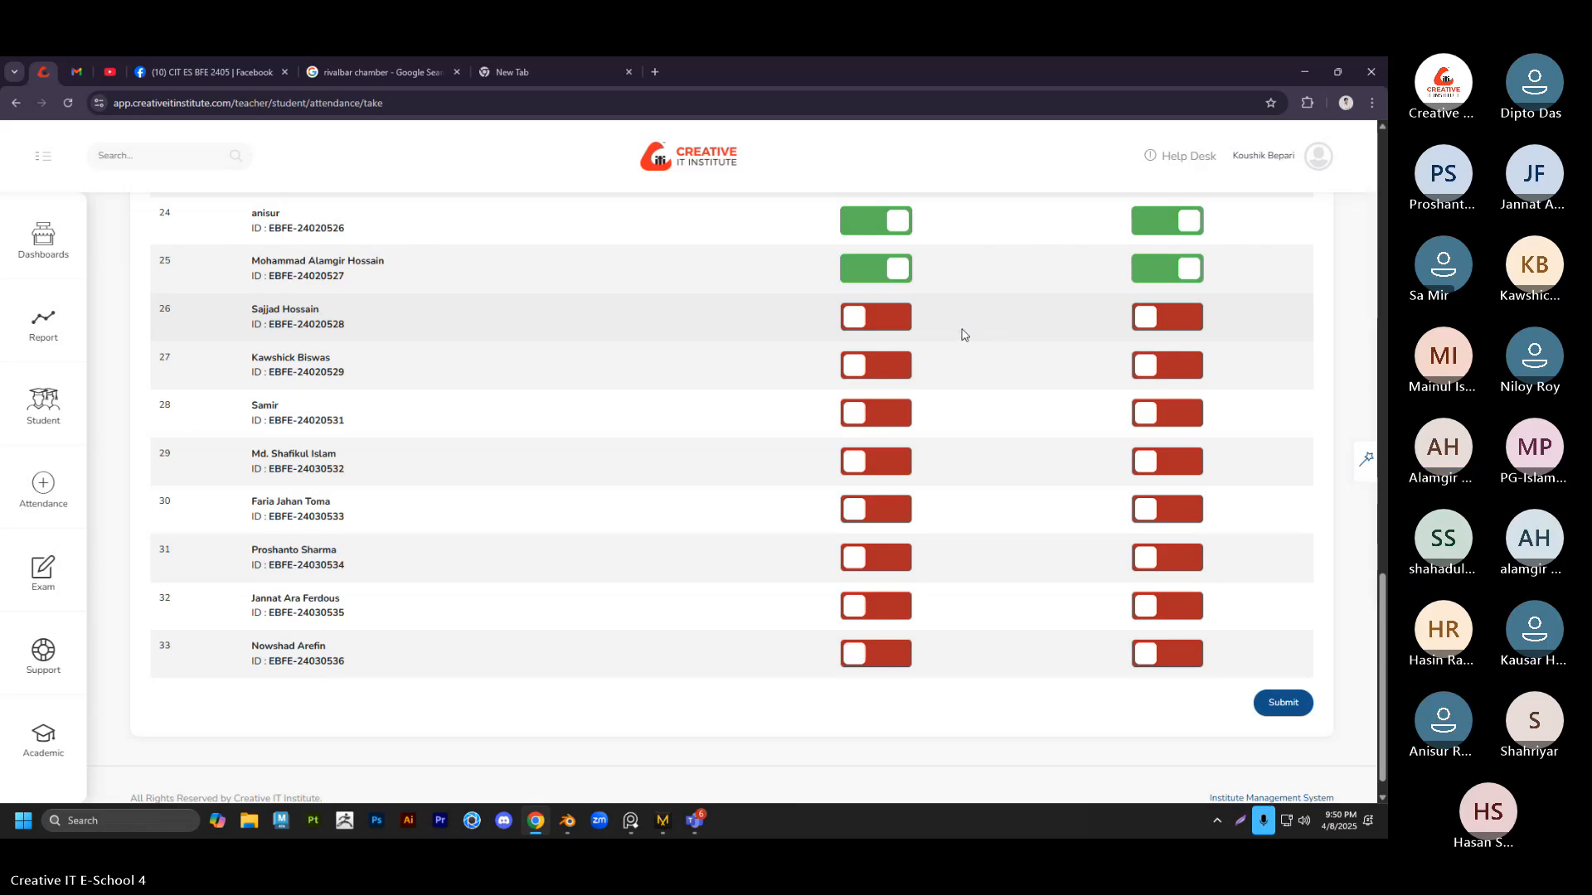
Mark both attendance and homework for the students in rows 27 and 28
scroll(964, 335, "down", 1)
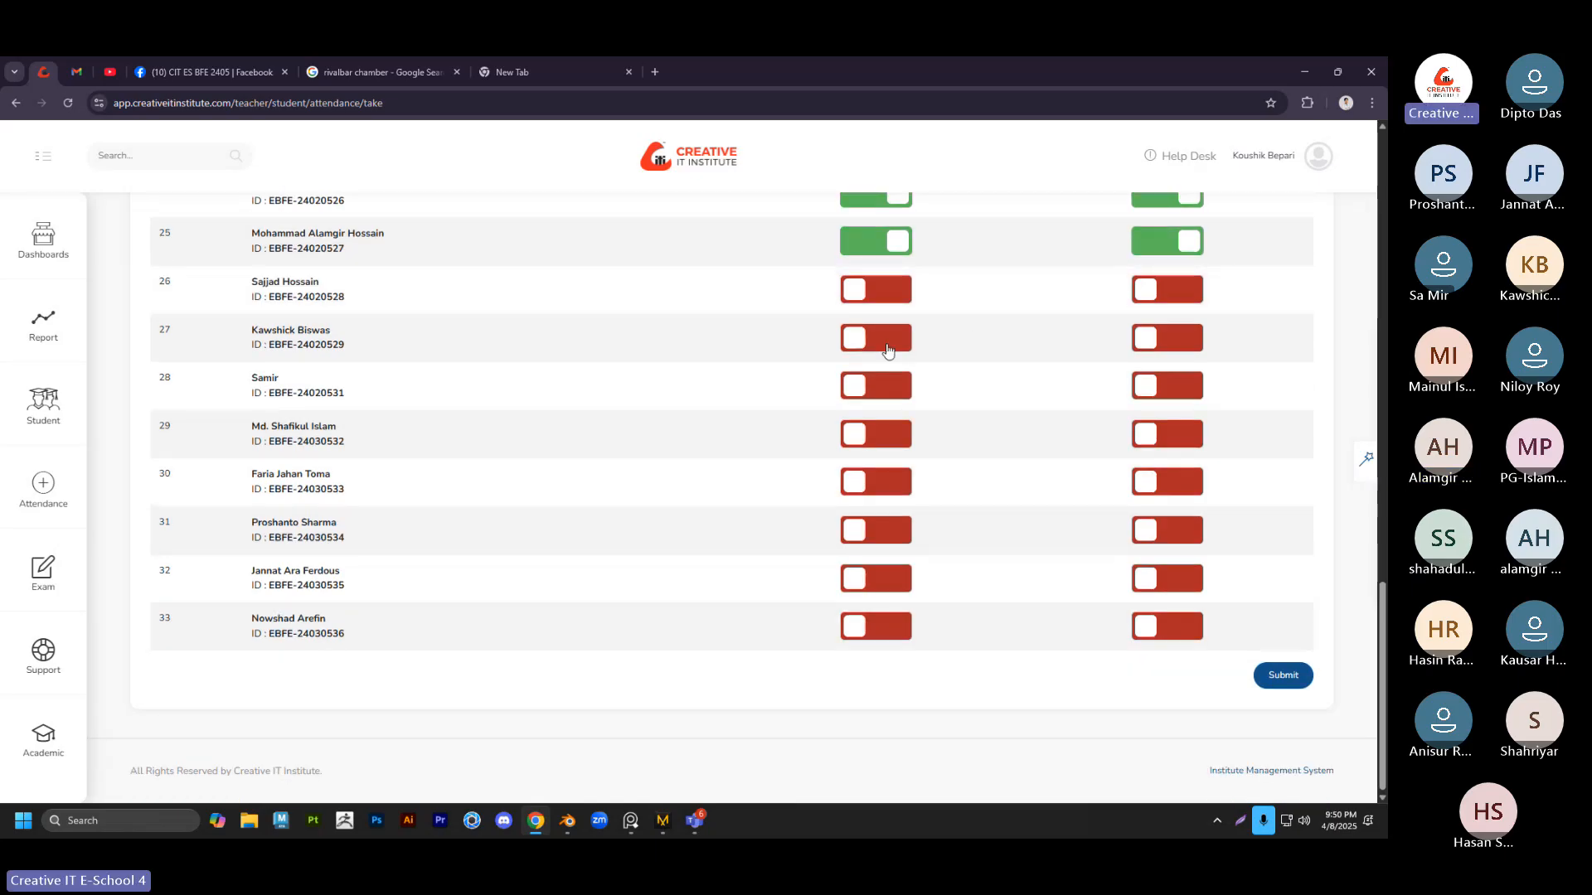
left_click(857, 338)
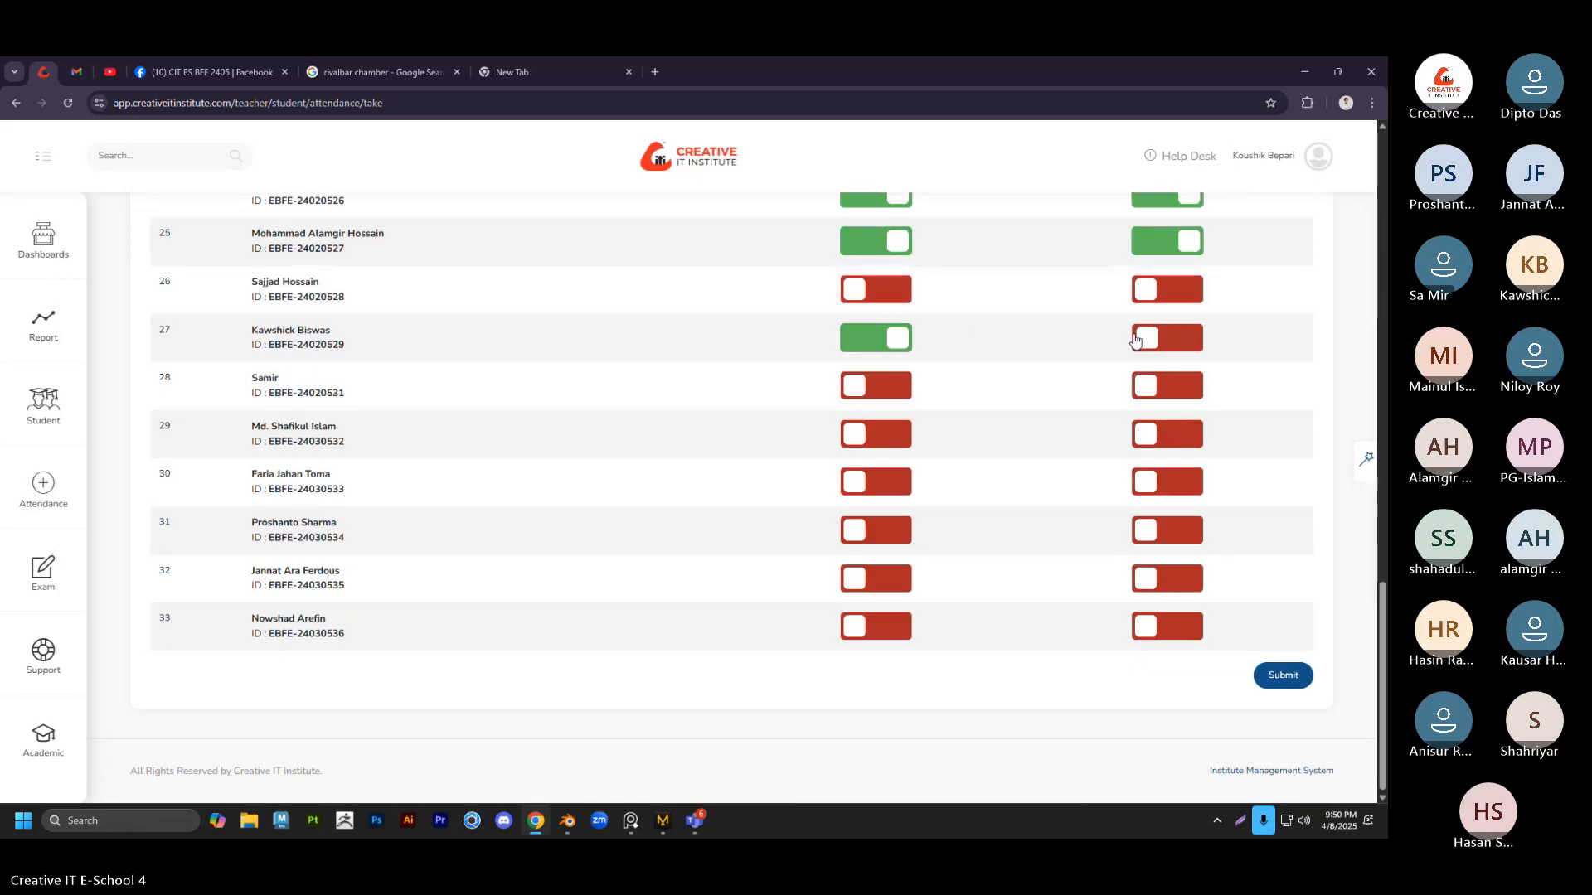
left_click(1140, 337)
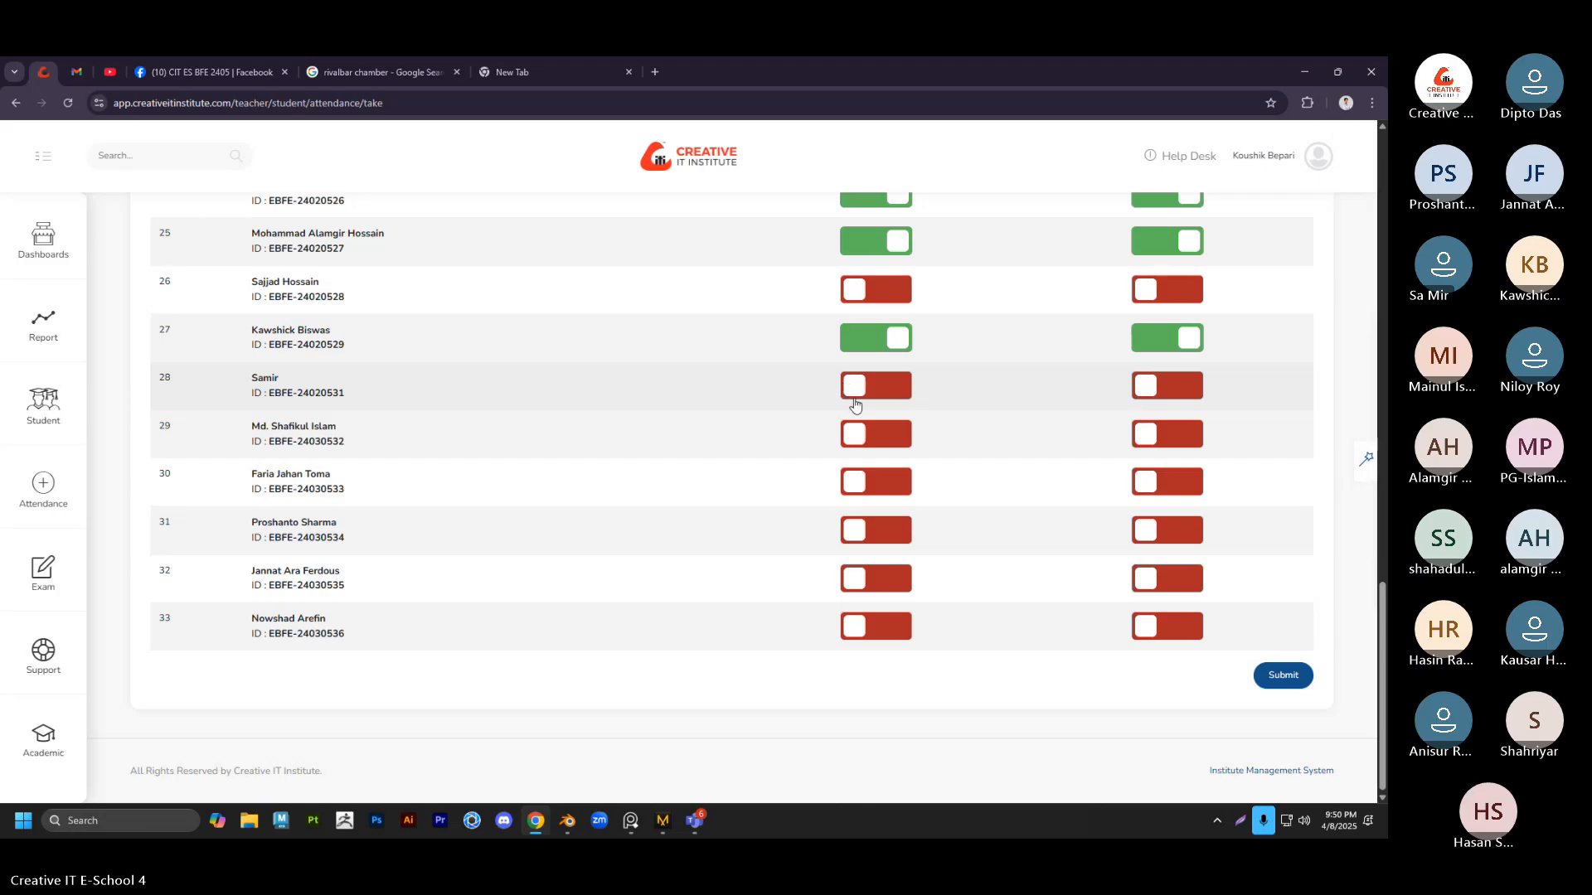
left_click(855, 386)
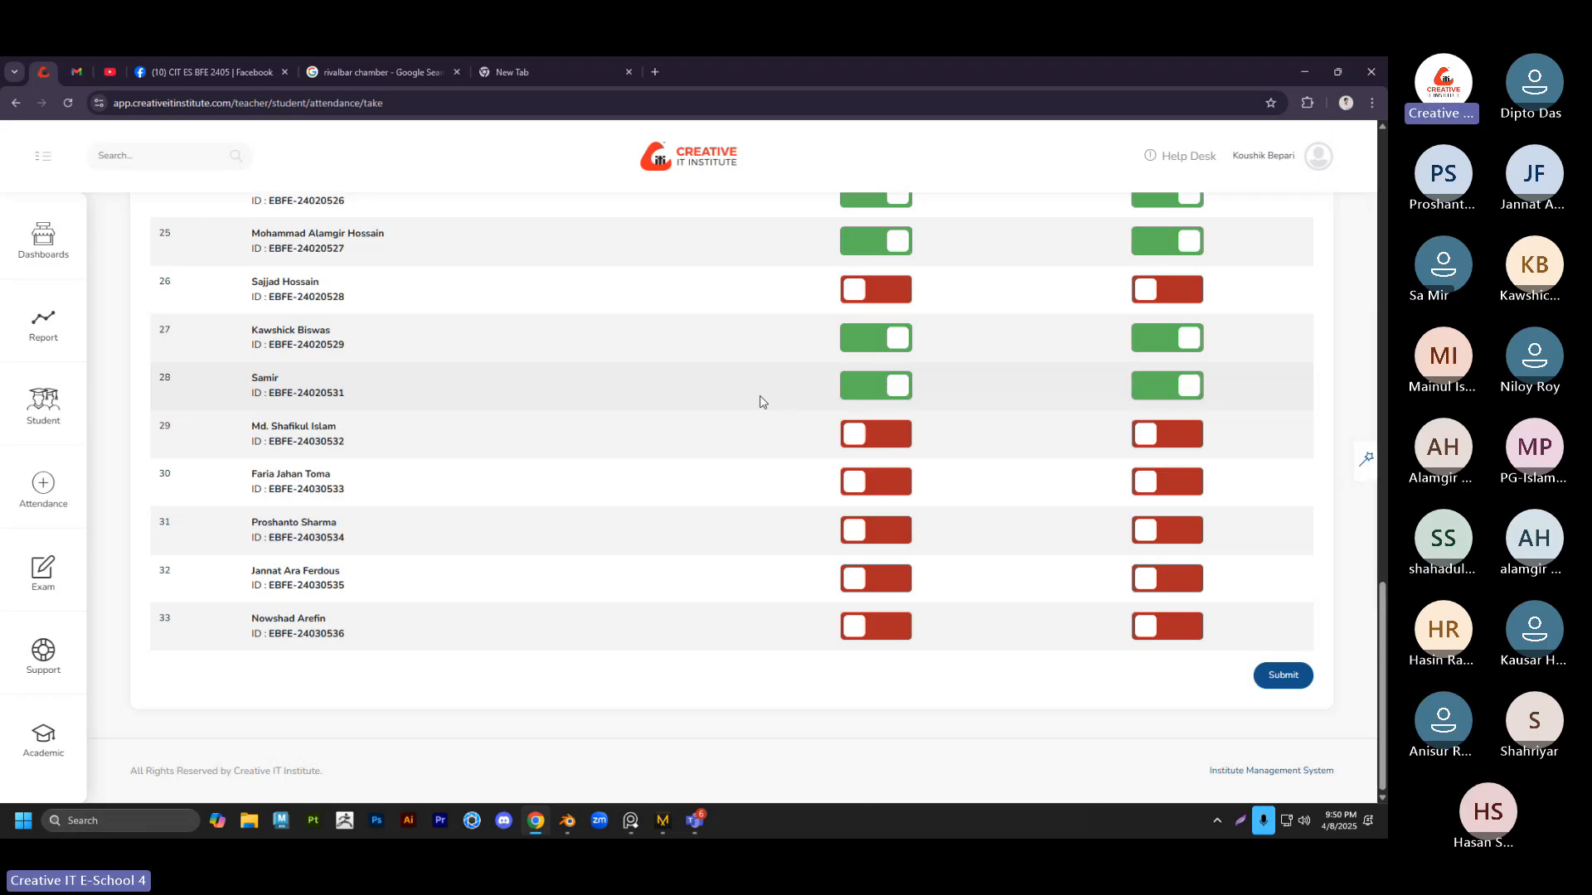
Mark both attendance and homework for the student in row 29 and check the marks in the rows above
left_click(904, 437)
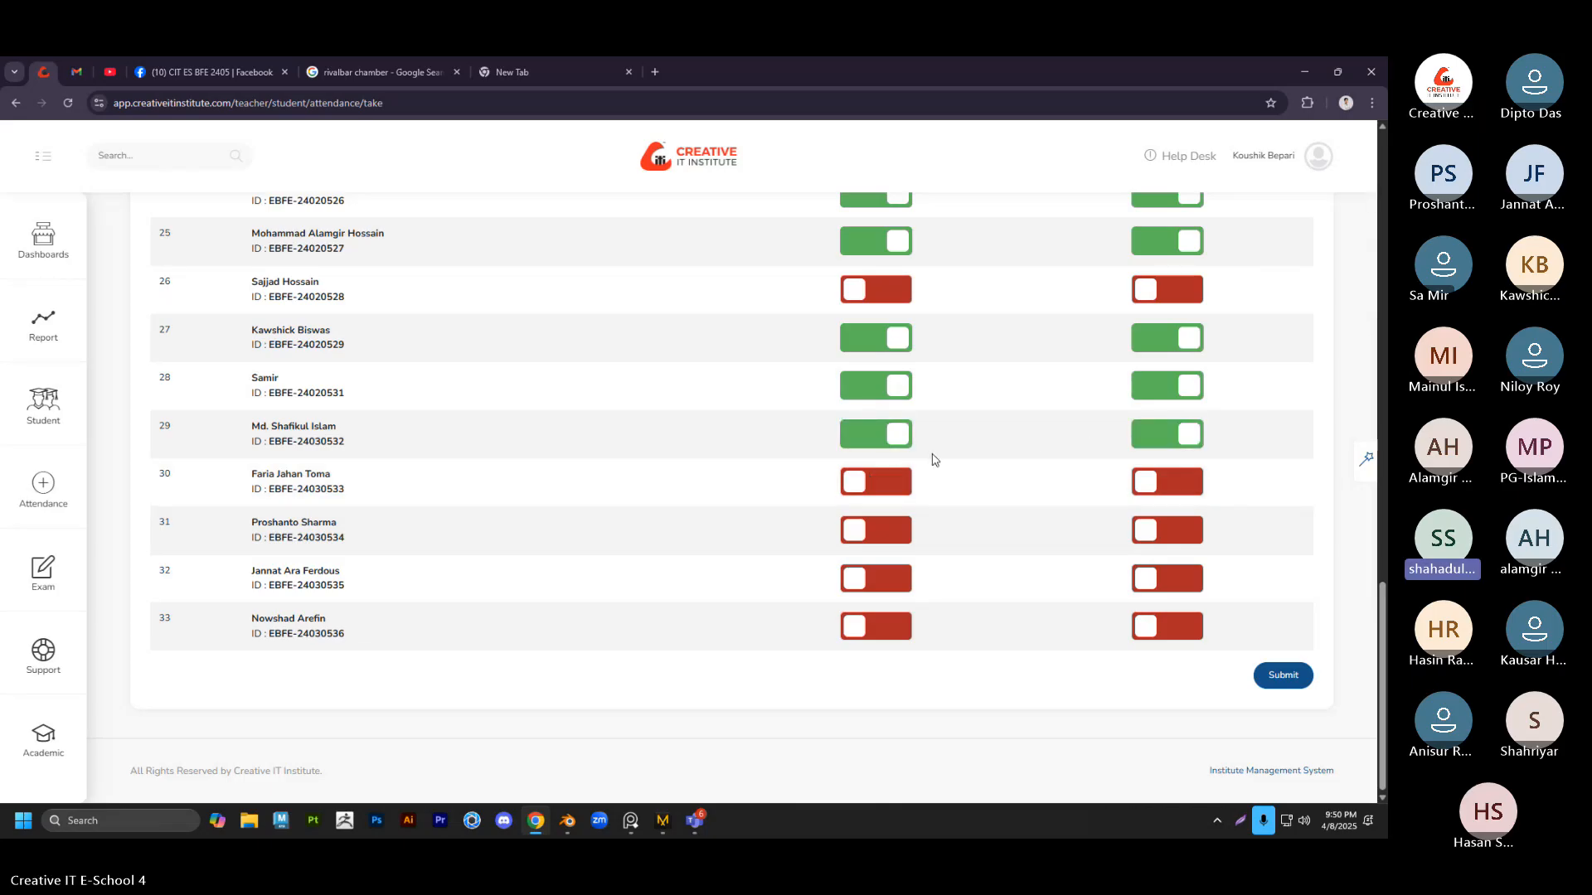
scroll(935, 460, "up", 7)
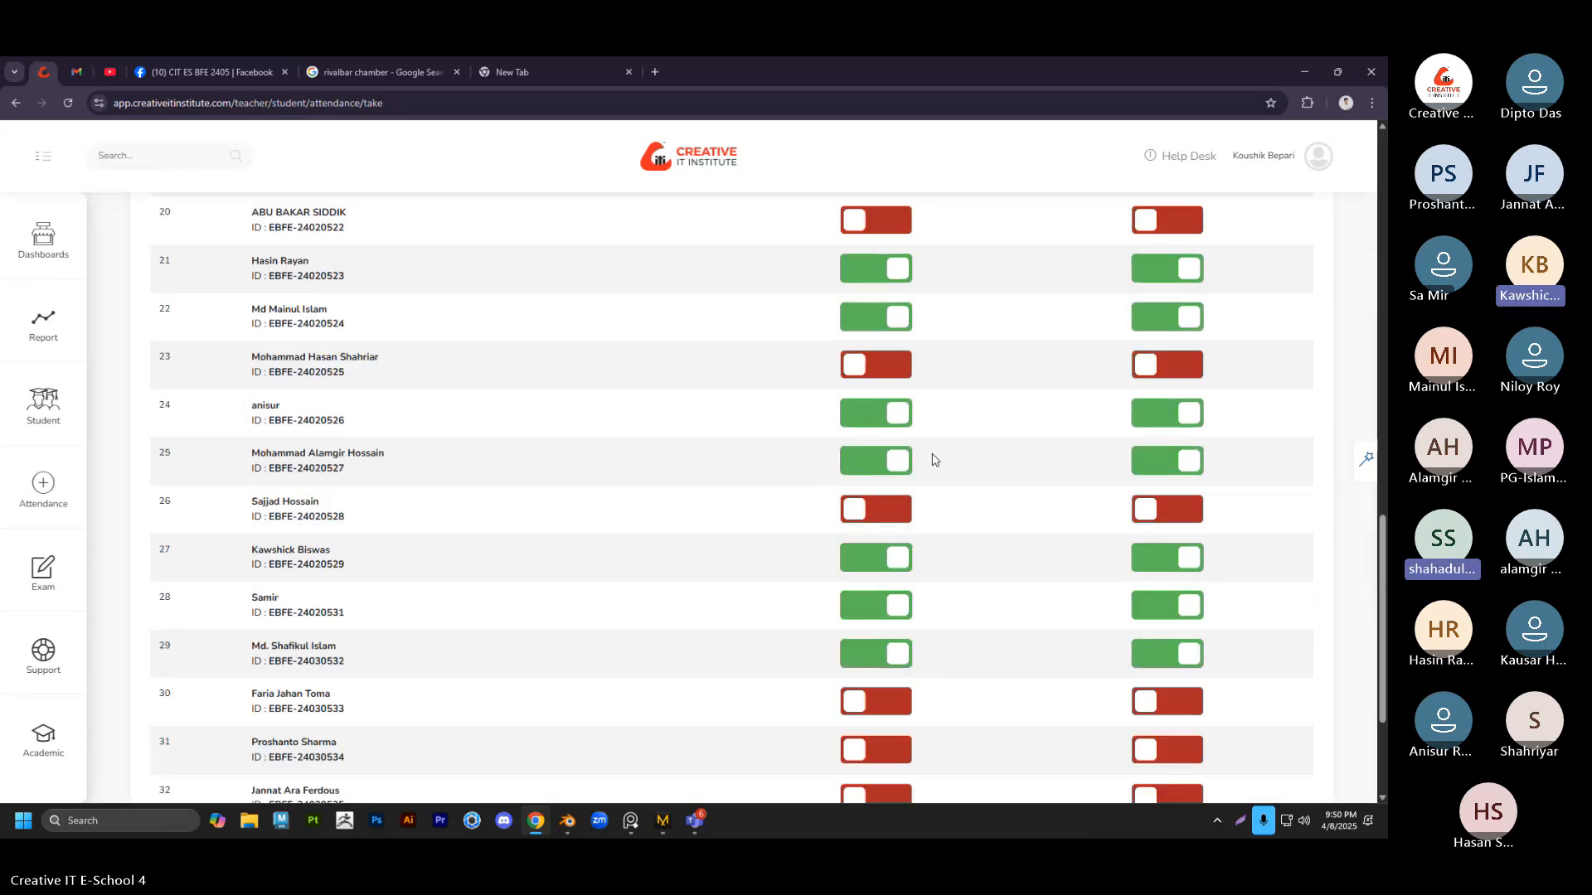
scroll(829, 406, "up", 4)
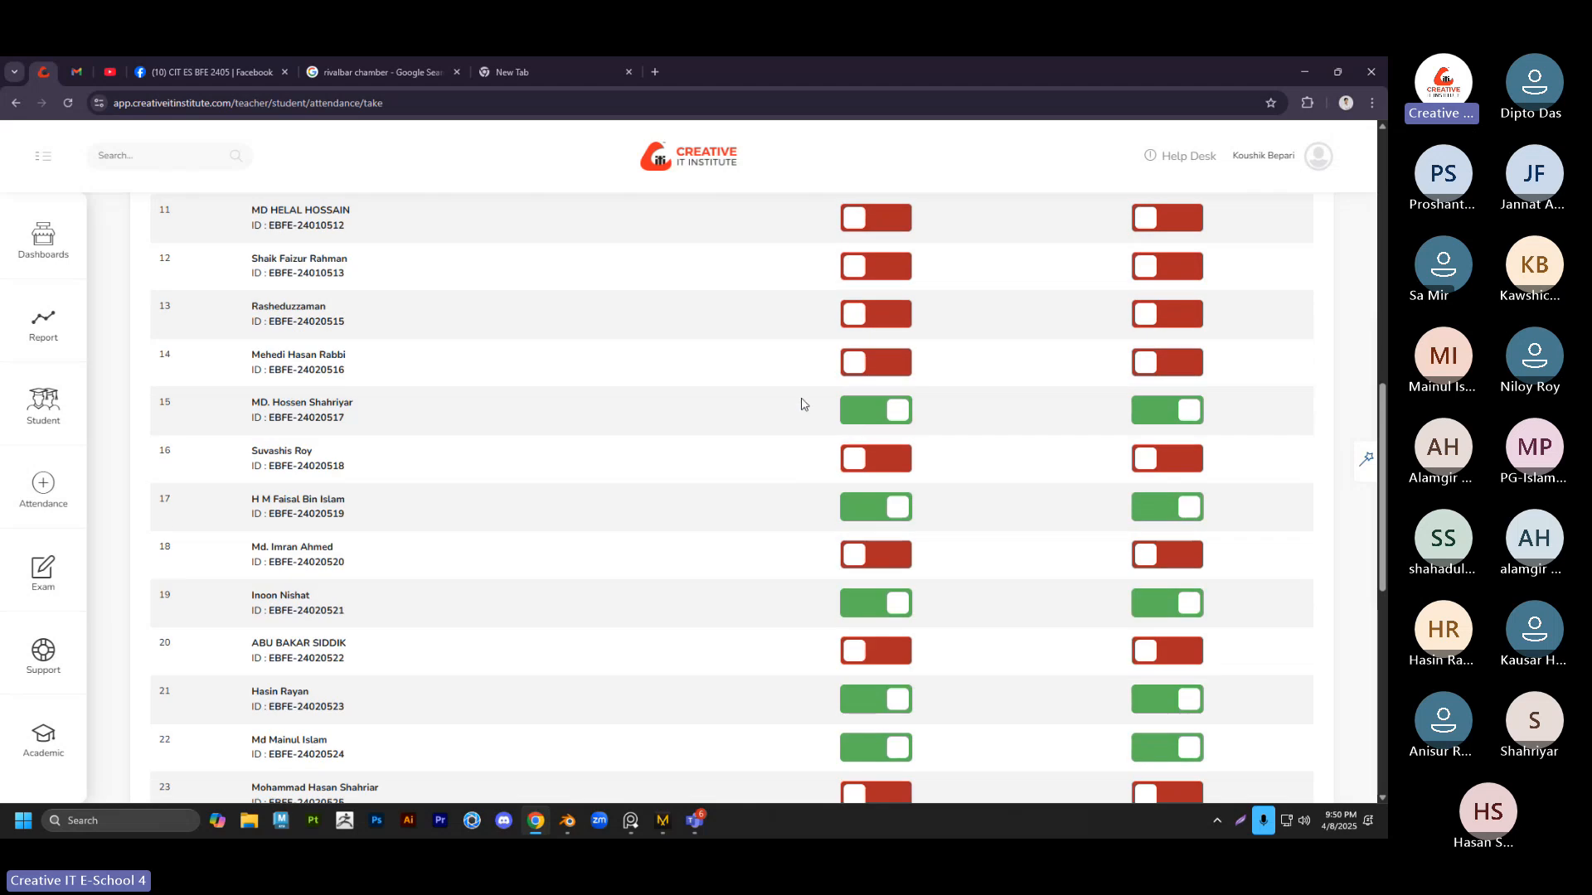
scroll(878, 388, "up", 1)
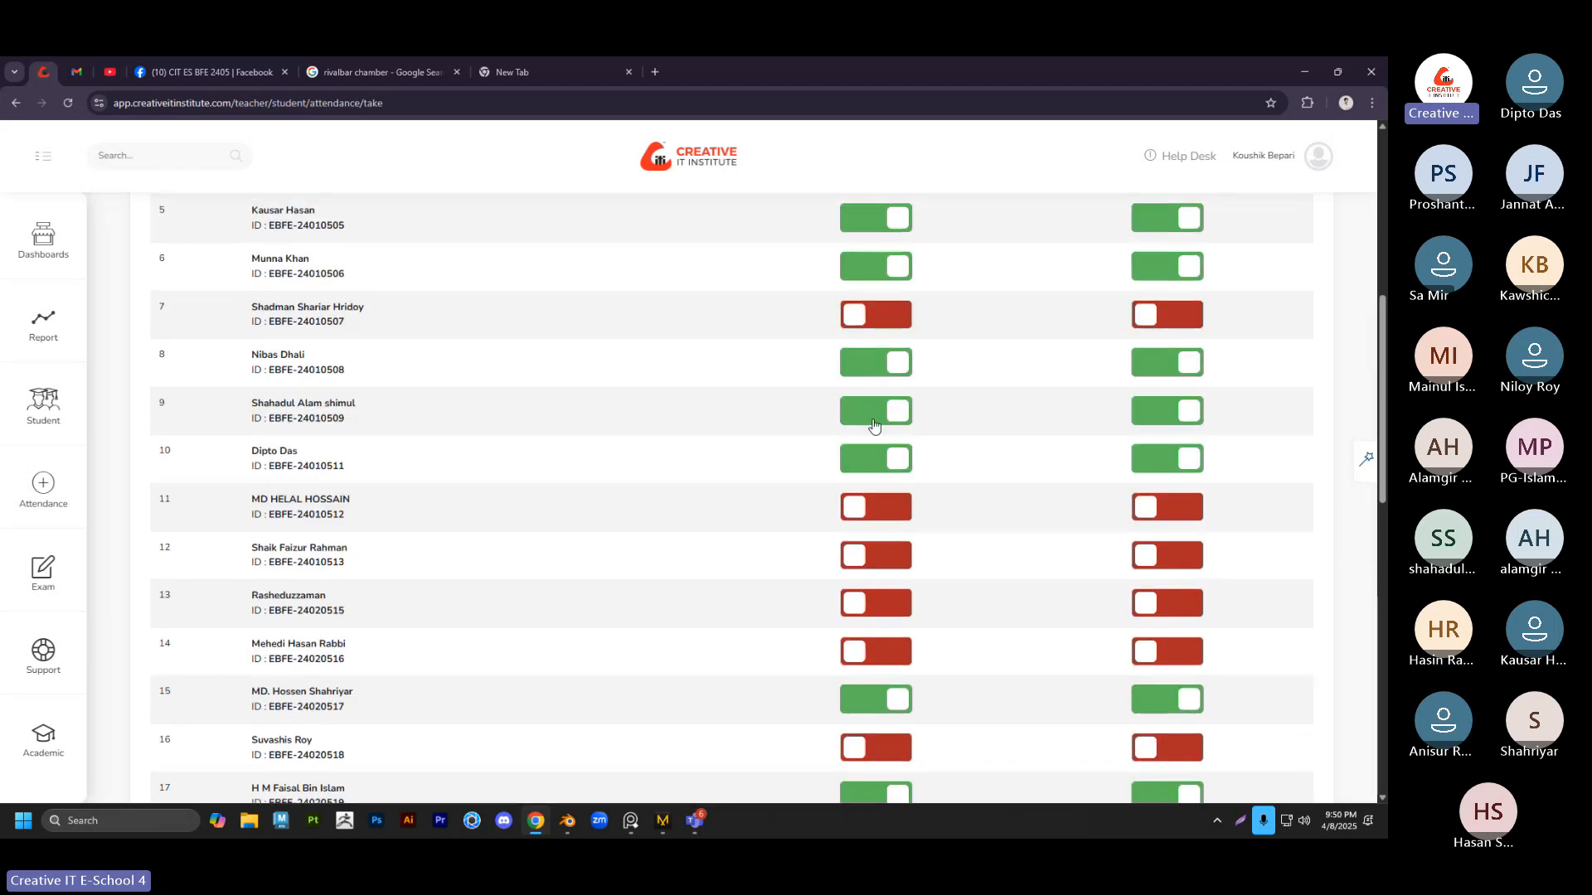
scroll(831, 441, "down", 9)
scroll(776, 454, "down", 3)
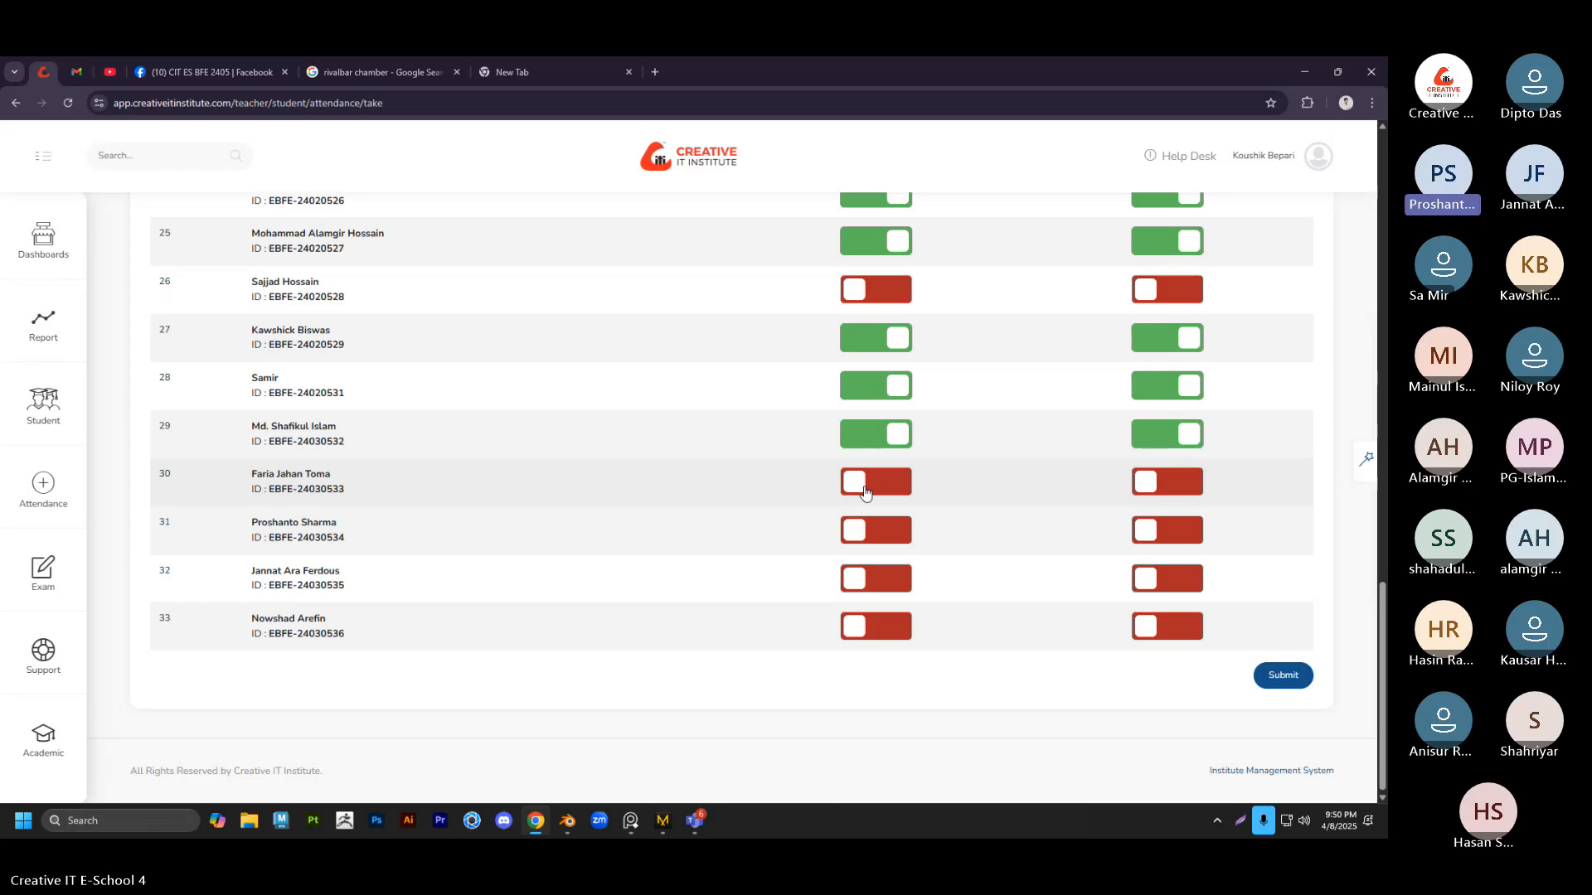
Mark both attendance and homework for the students in rows 31 and 32 and submit the class attendance
left_click(867, 538)
left_click(1152, 540)
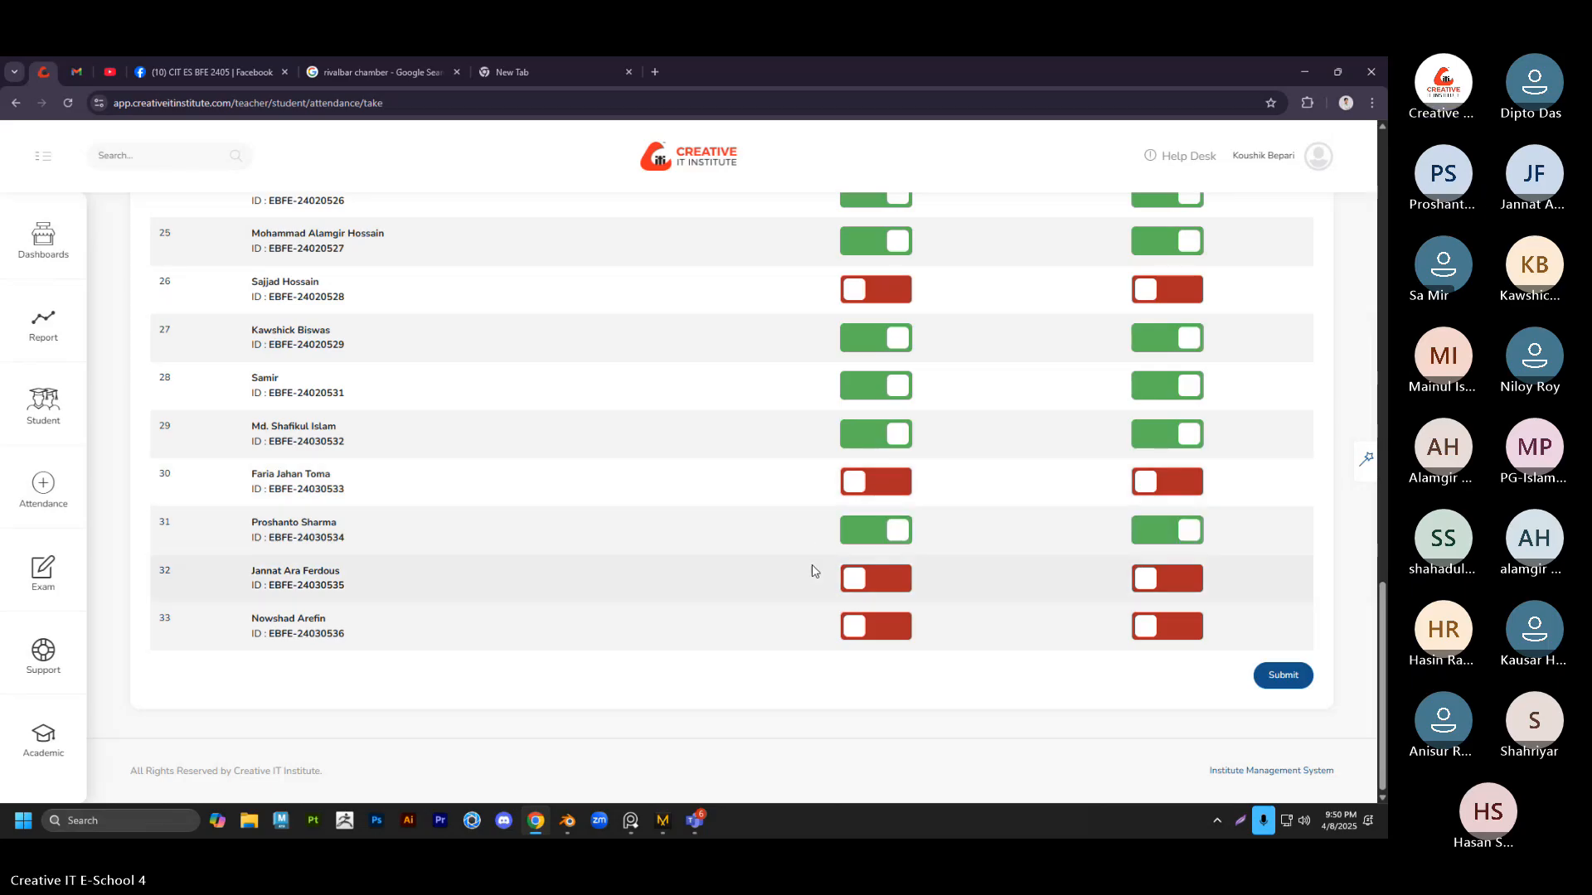
left_click(875, 572)
left_click(1151, 578)
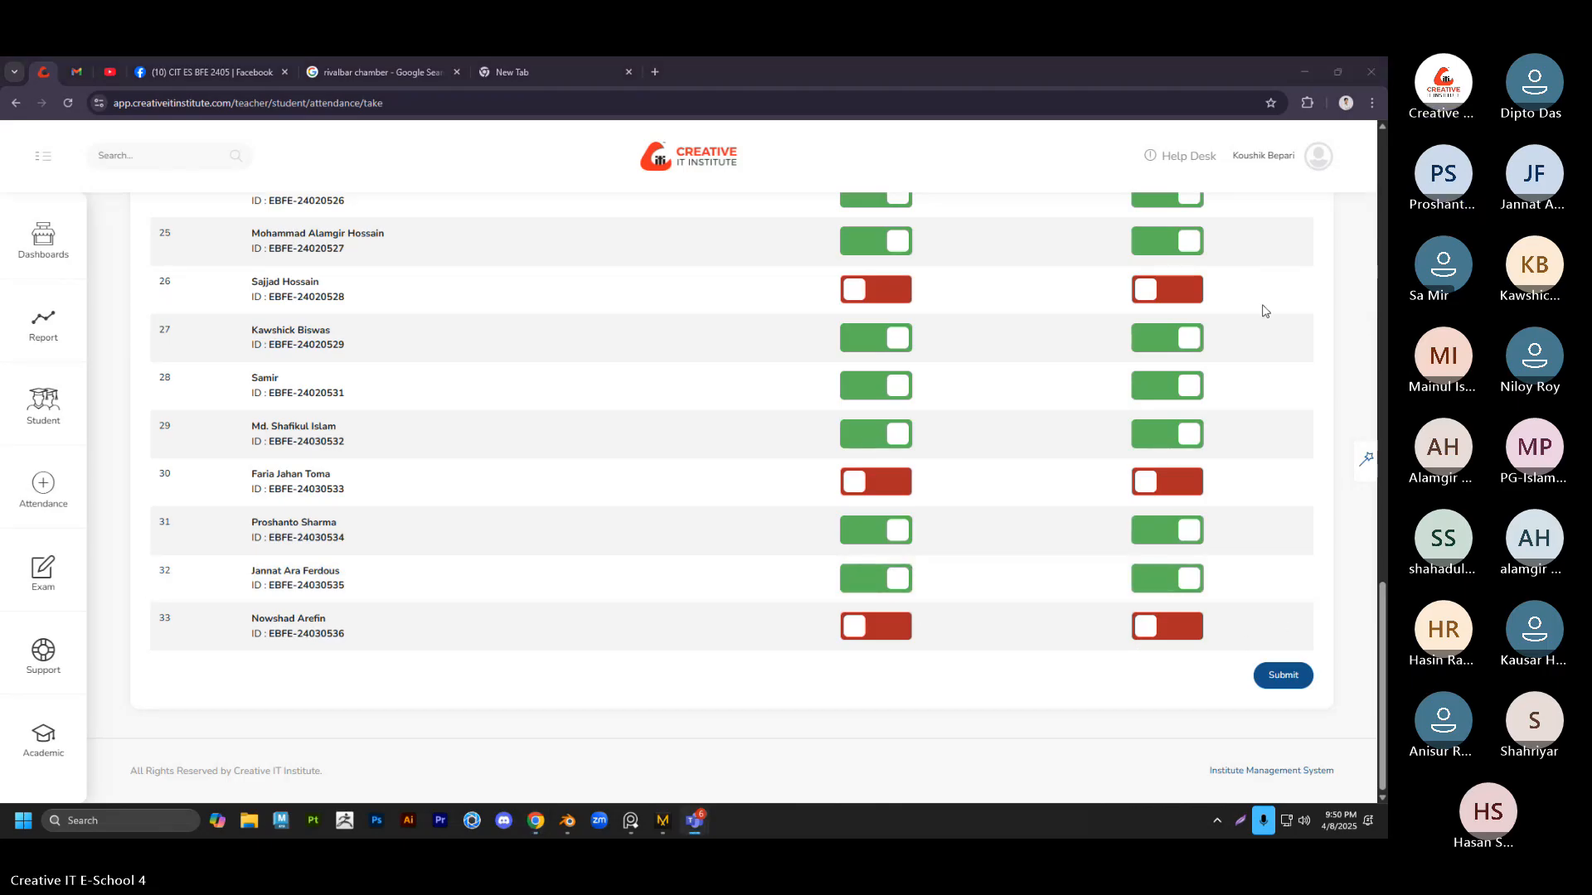
left_click(1283, 677)
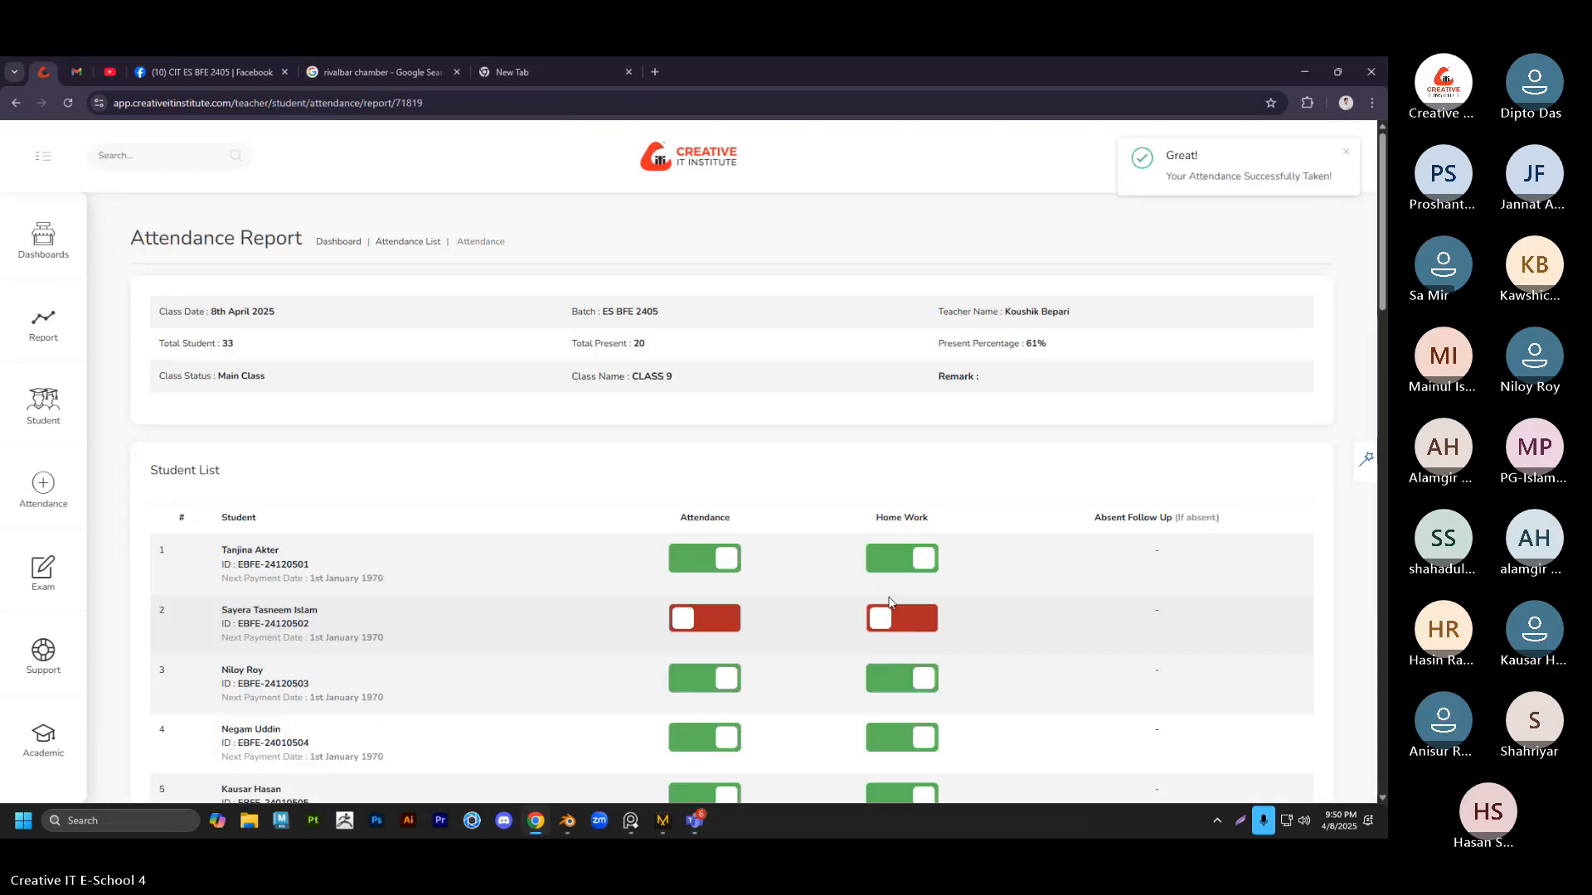
left_click(1291, 76)
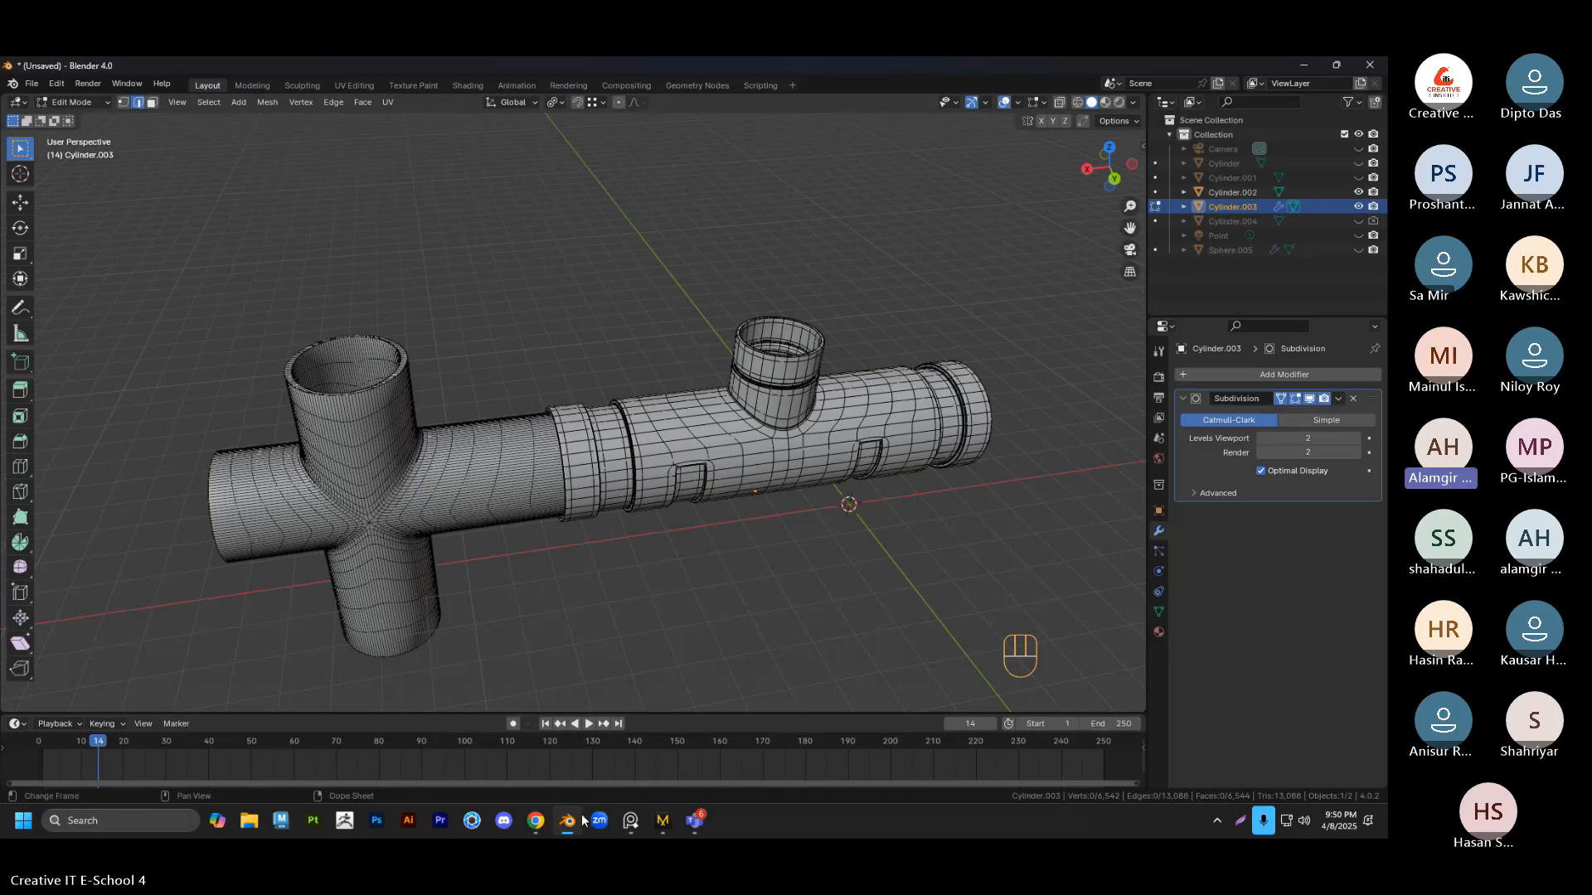
left_click(535, 821)
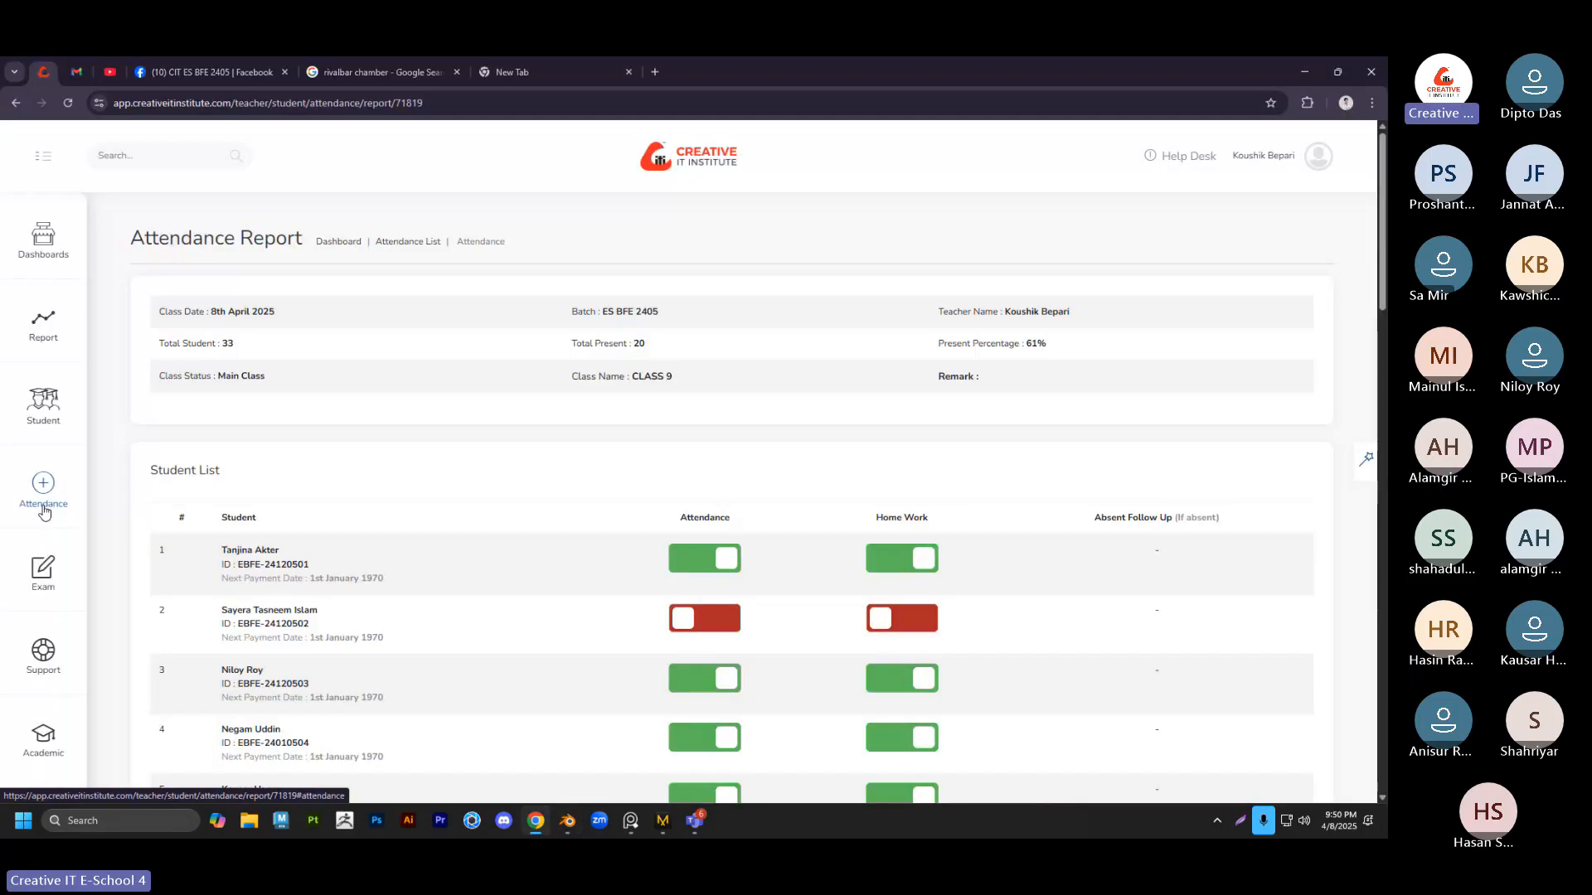
mouse_move(43, 489)
left_click(174, 276)
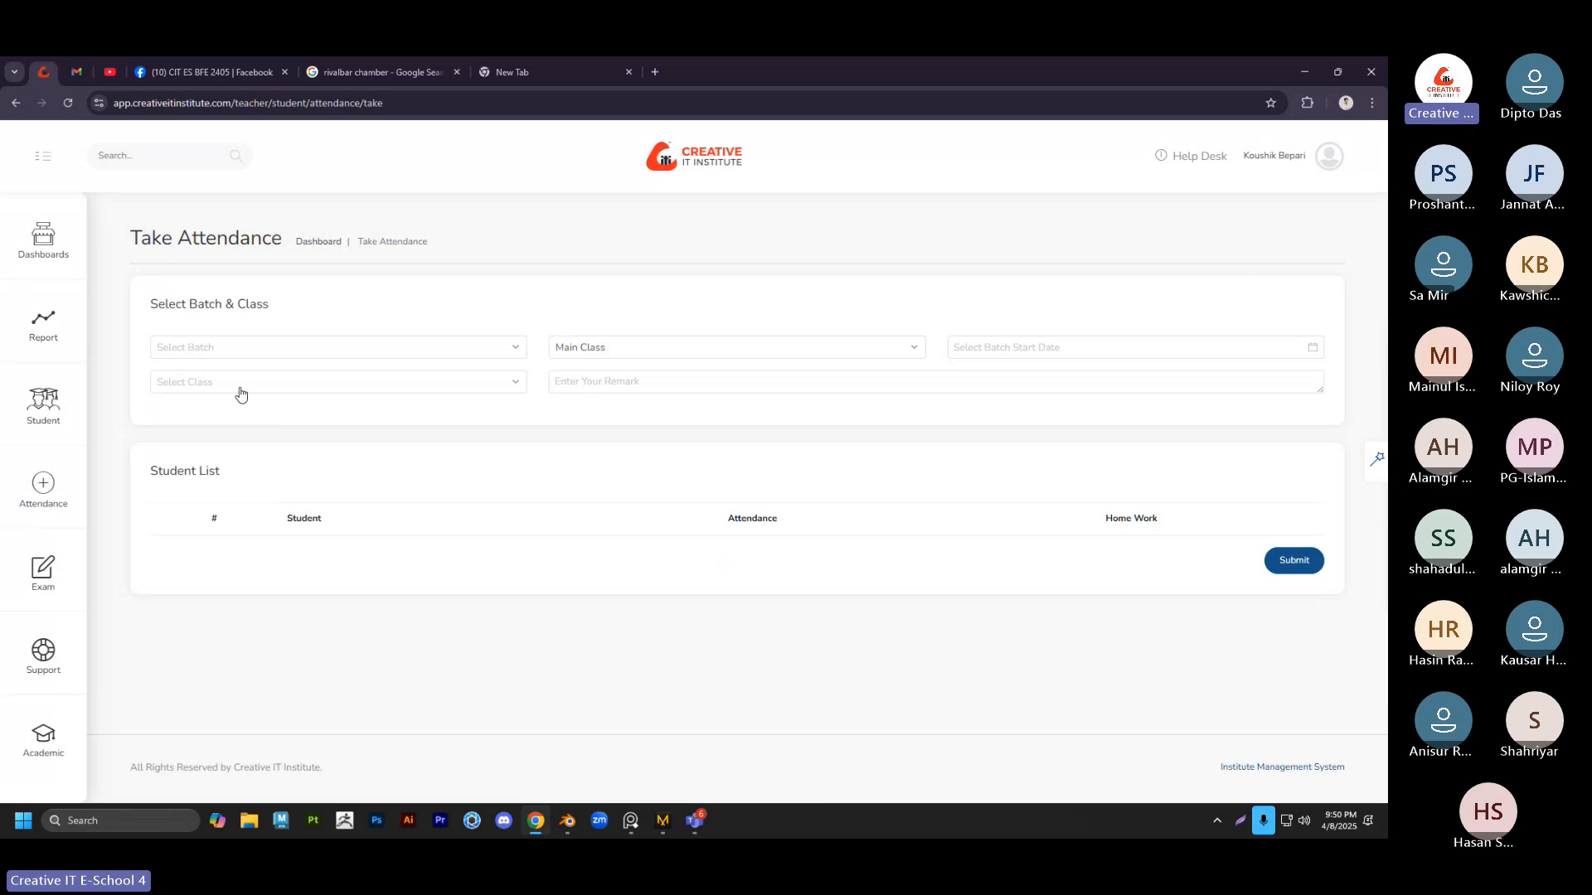
left_click(236, 348)
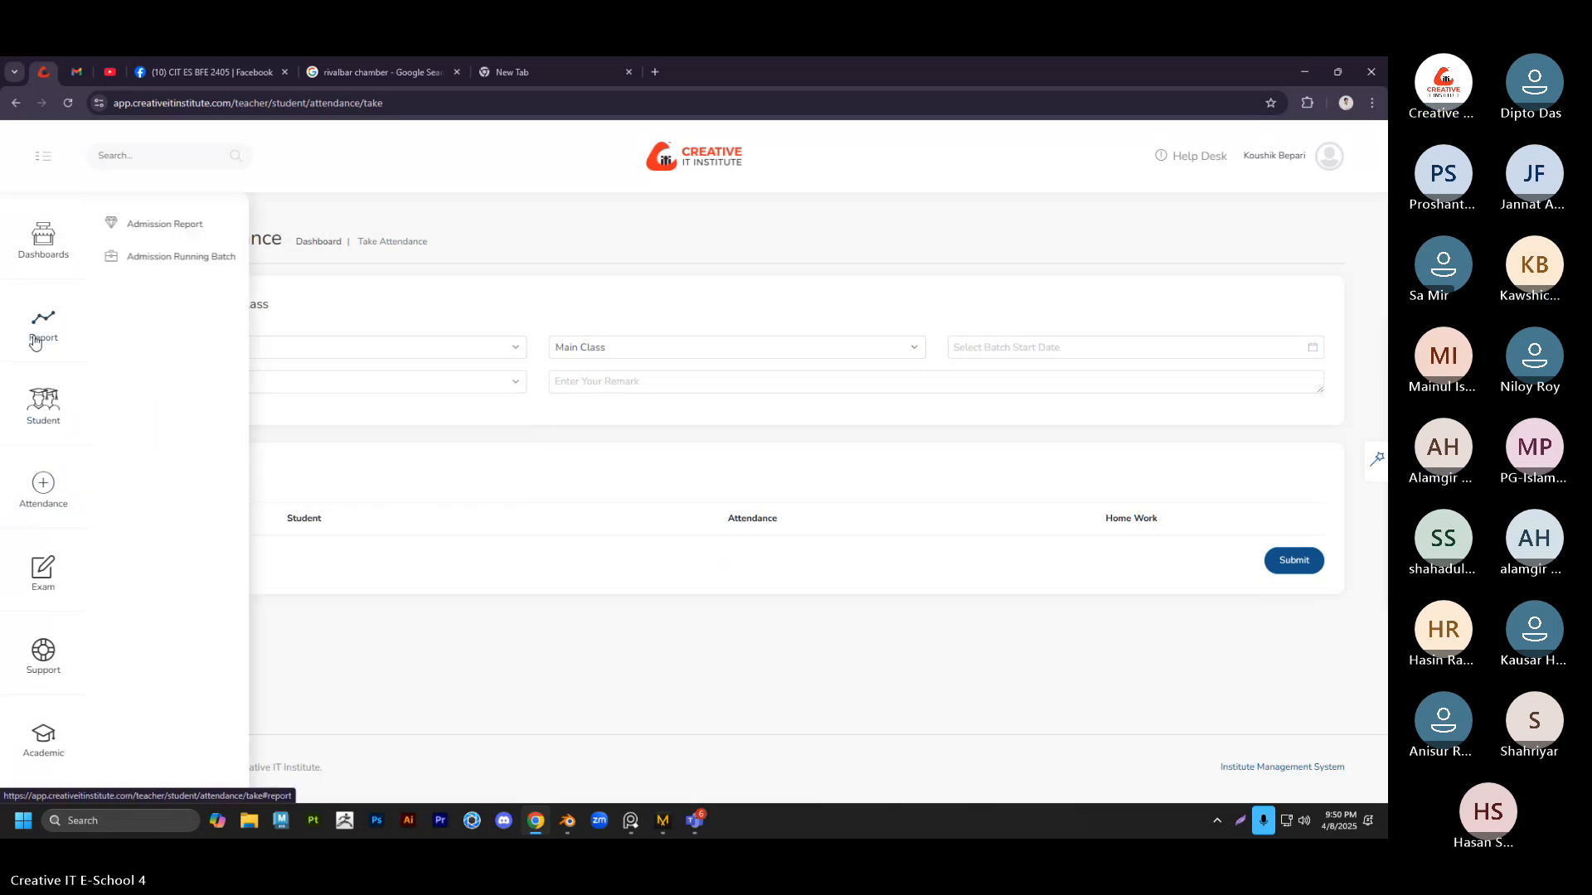
Open the attendance report of batch ES BFE 2405's Merge Vertex review class from 27th March 2025
mouse_move(44, 490)
left_click(164, 327)
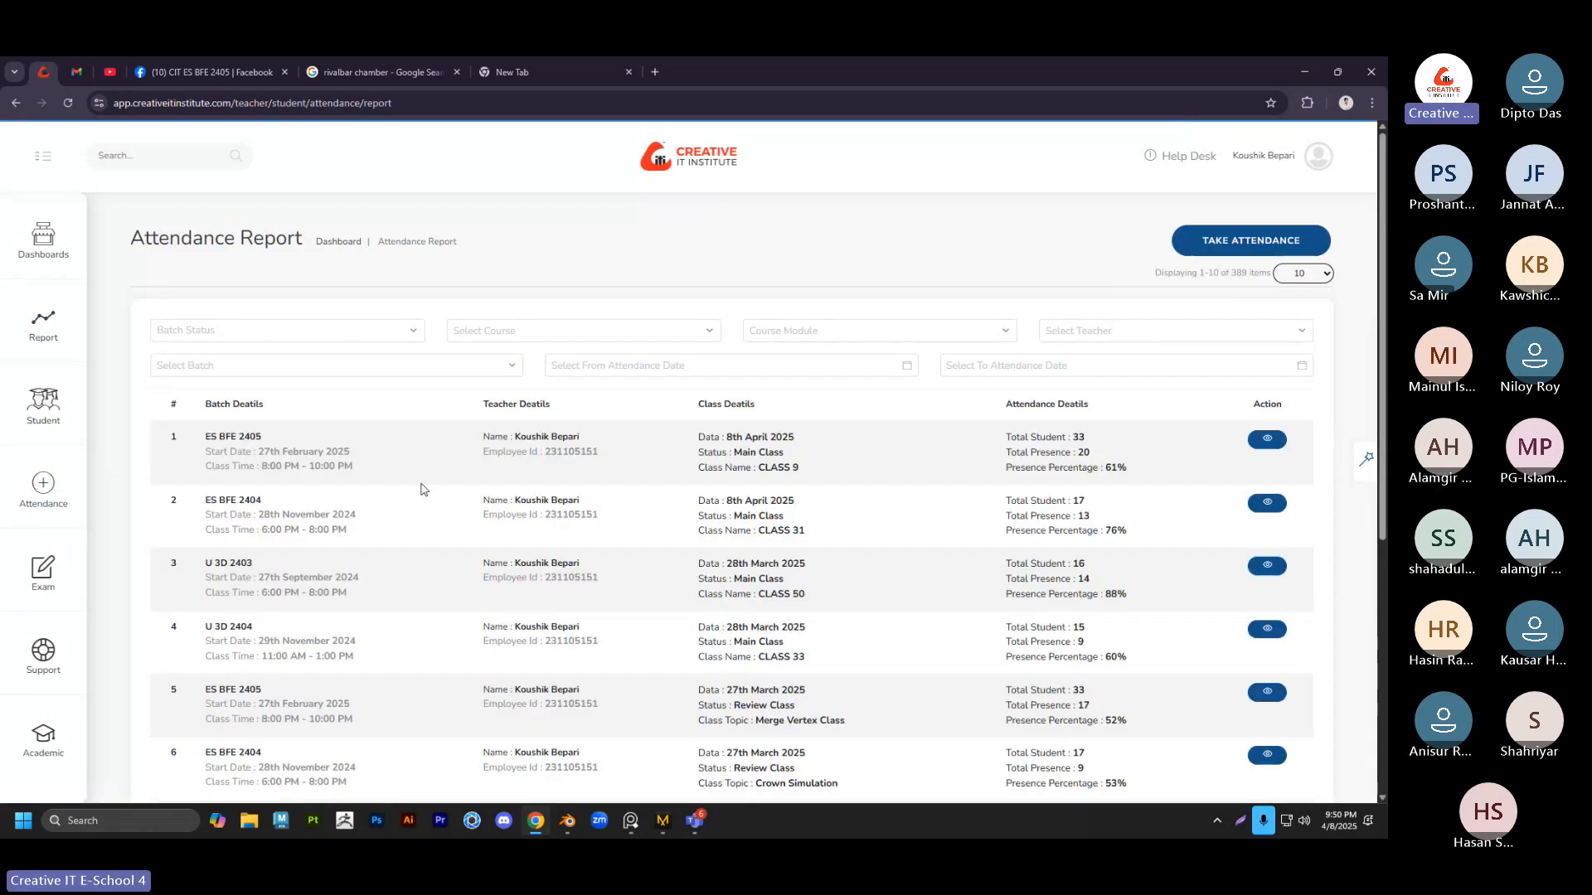
scroll(451, 508, "down", 2)
left_click(1266, 548)
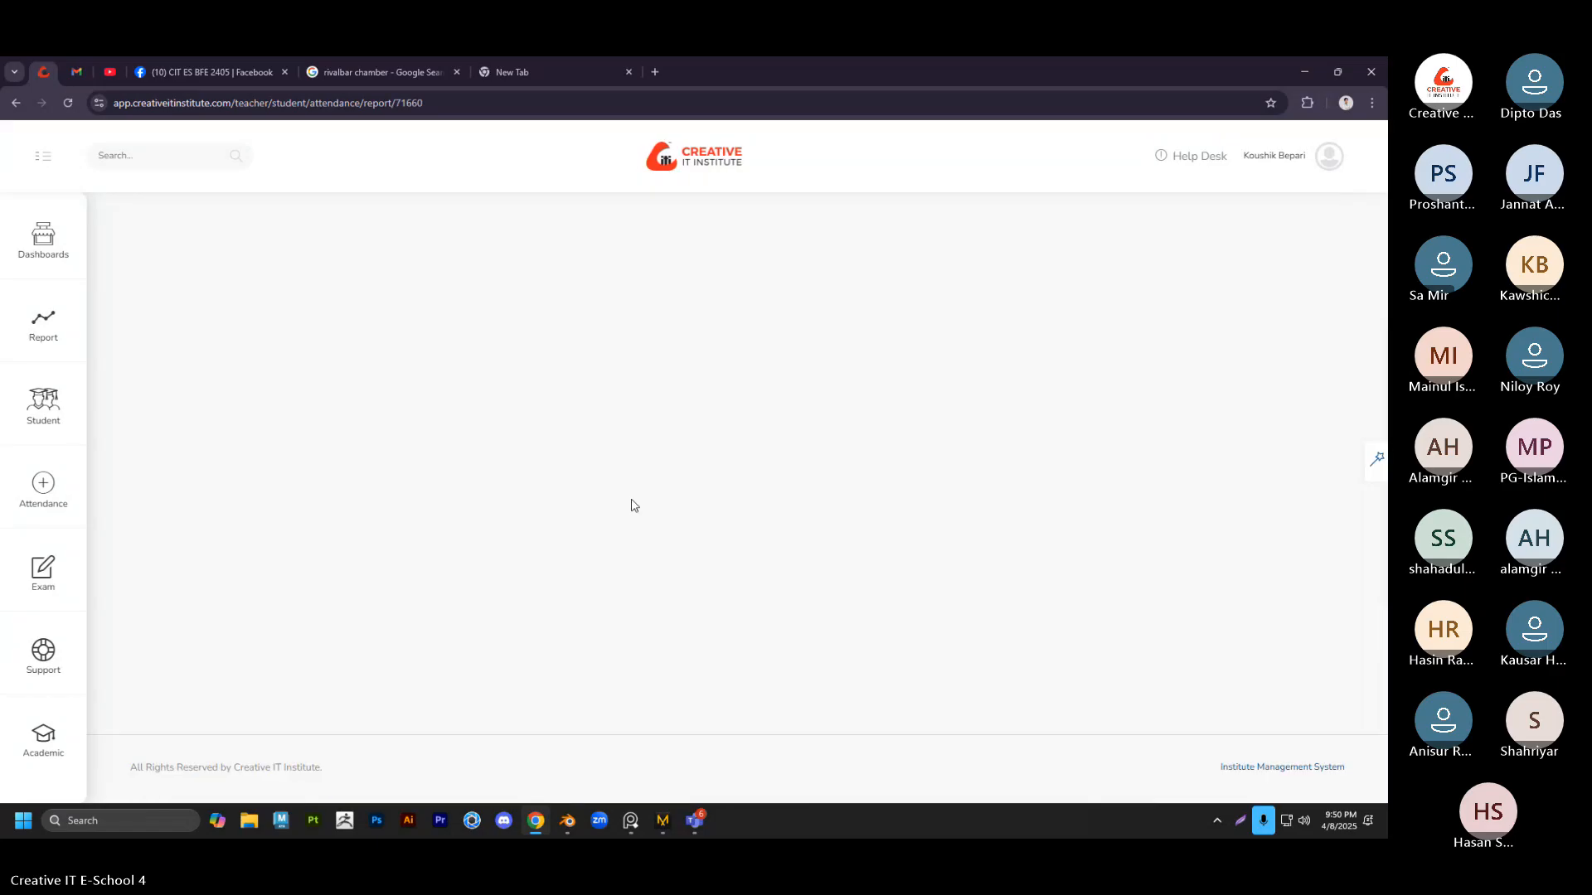
Look through the student list, mark homework for the student in row 25 and update the report
scroll(558, 526, "down", 15)
scroll(558, 528, "down", 6)
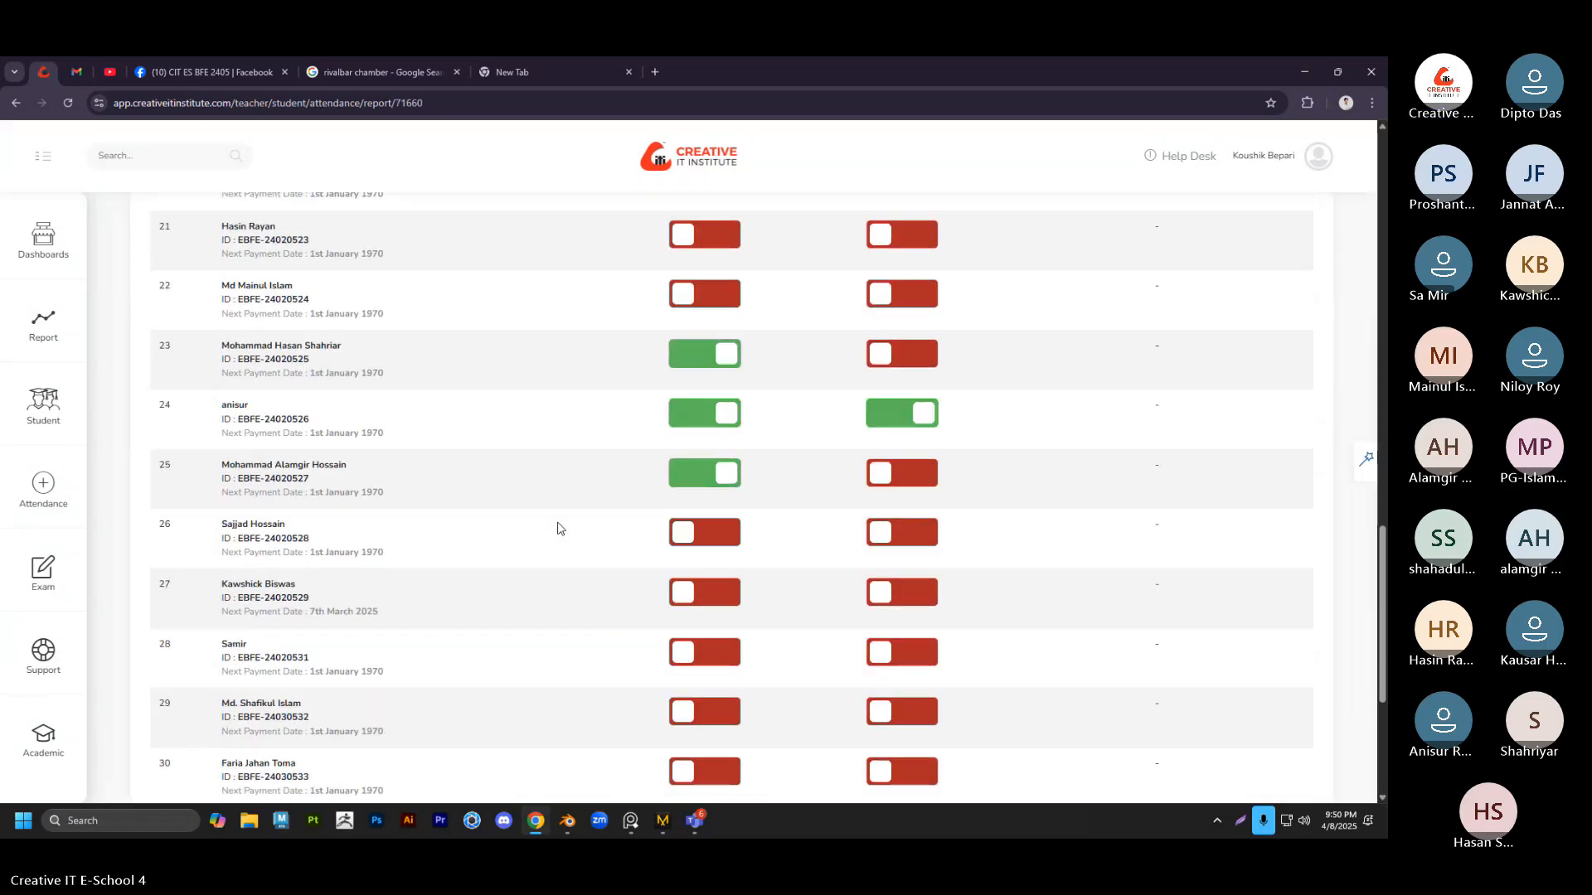
scroll(558, 528, "up", 7)
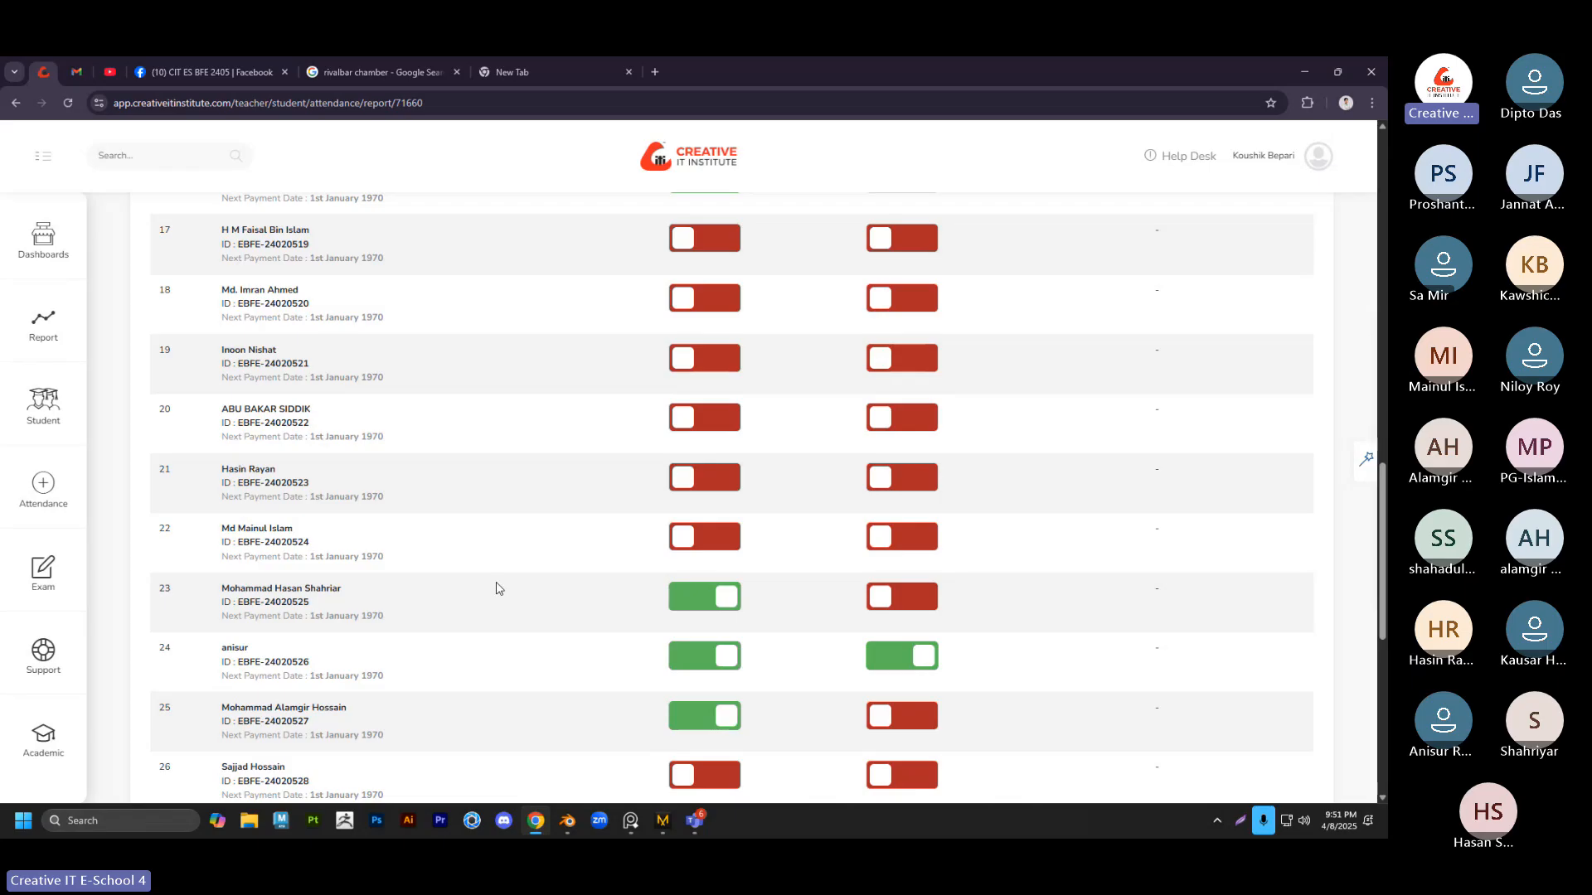
scroll(494, 572, "up", 5)
scroll(487, 555, "up", 10)
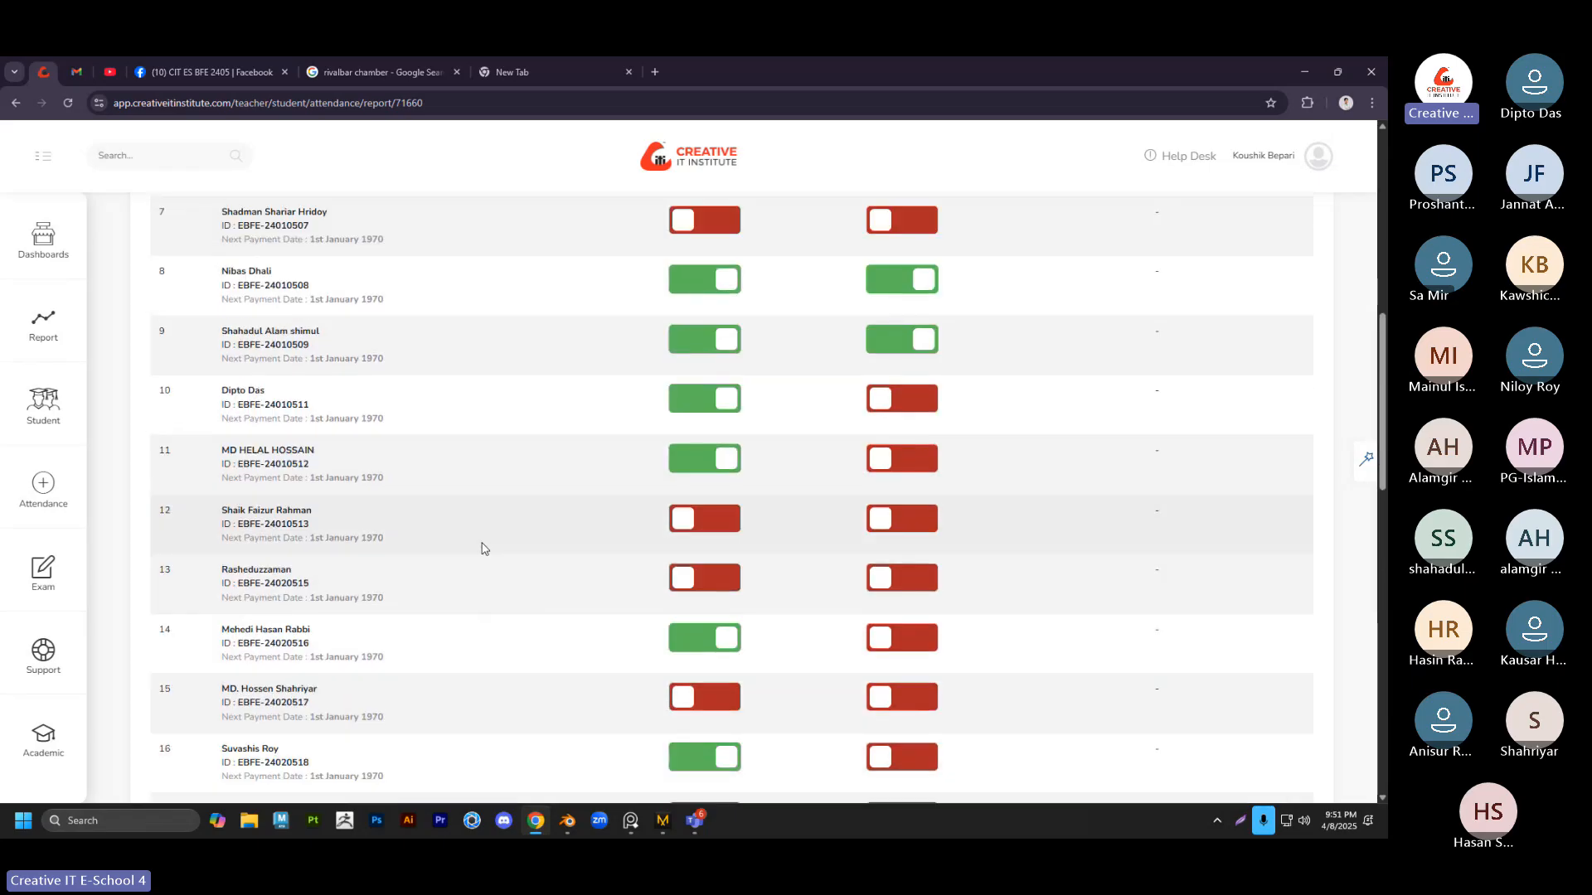
scroll(476, 547, "down", 10)
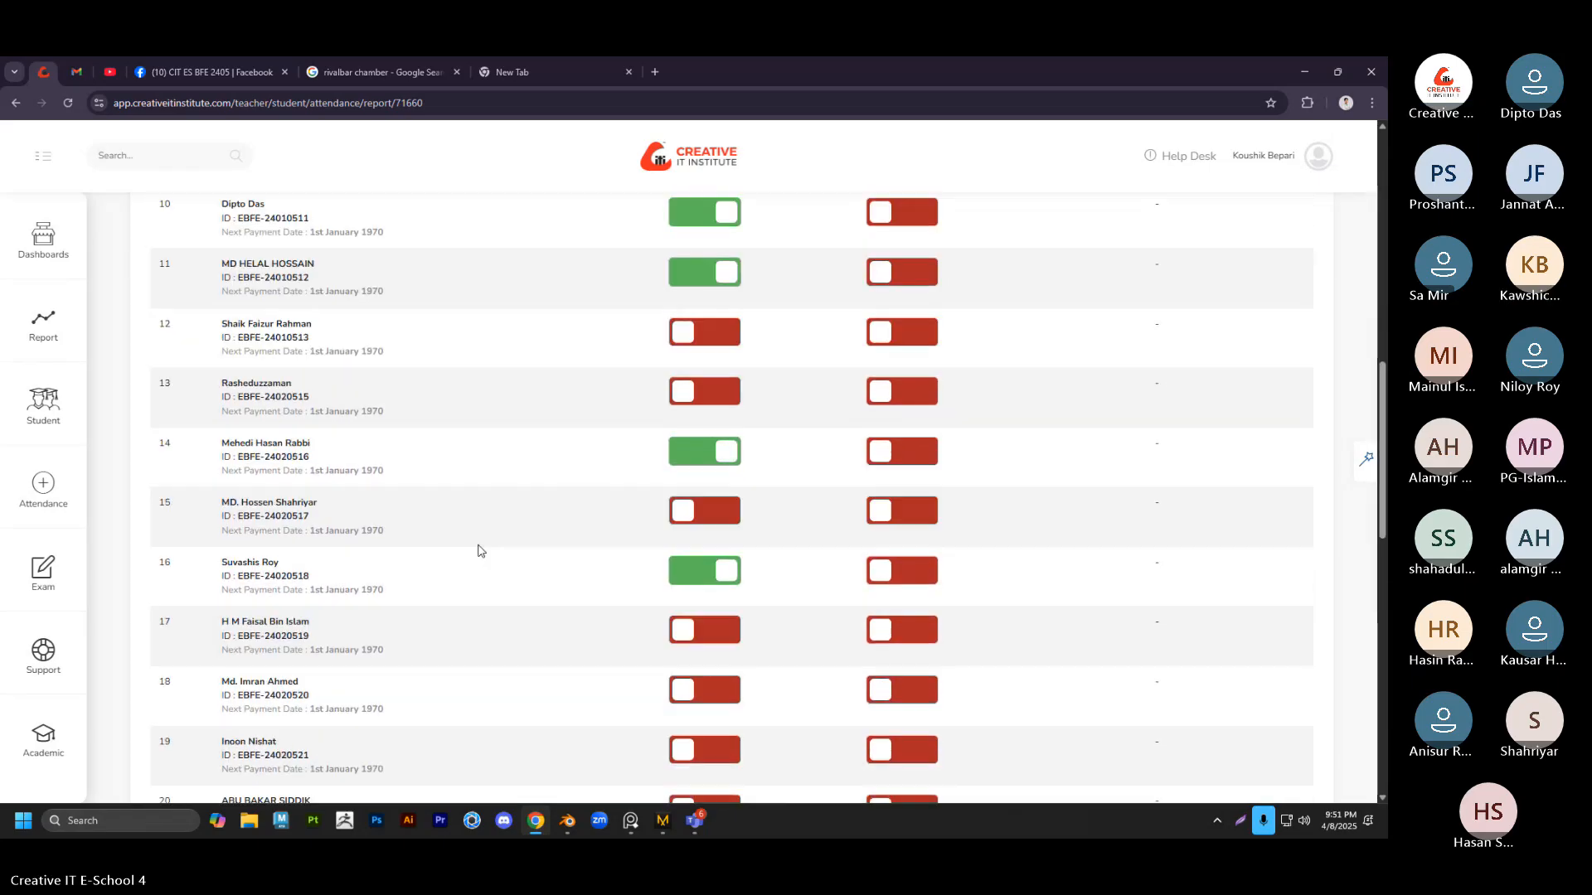
scroll(517, 554, "down", 5)
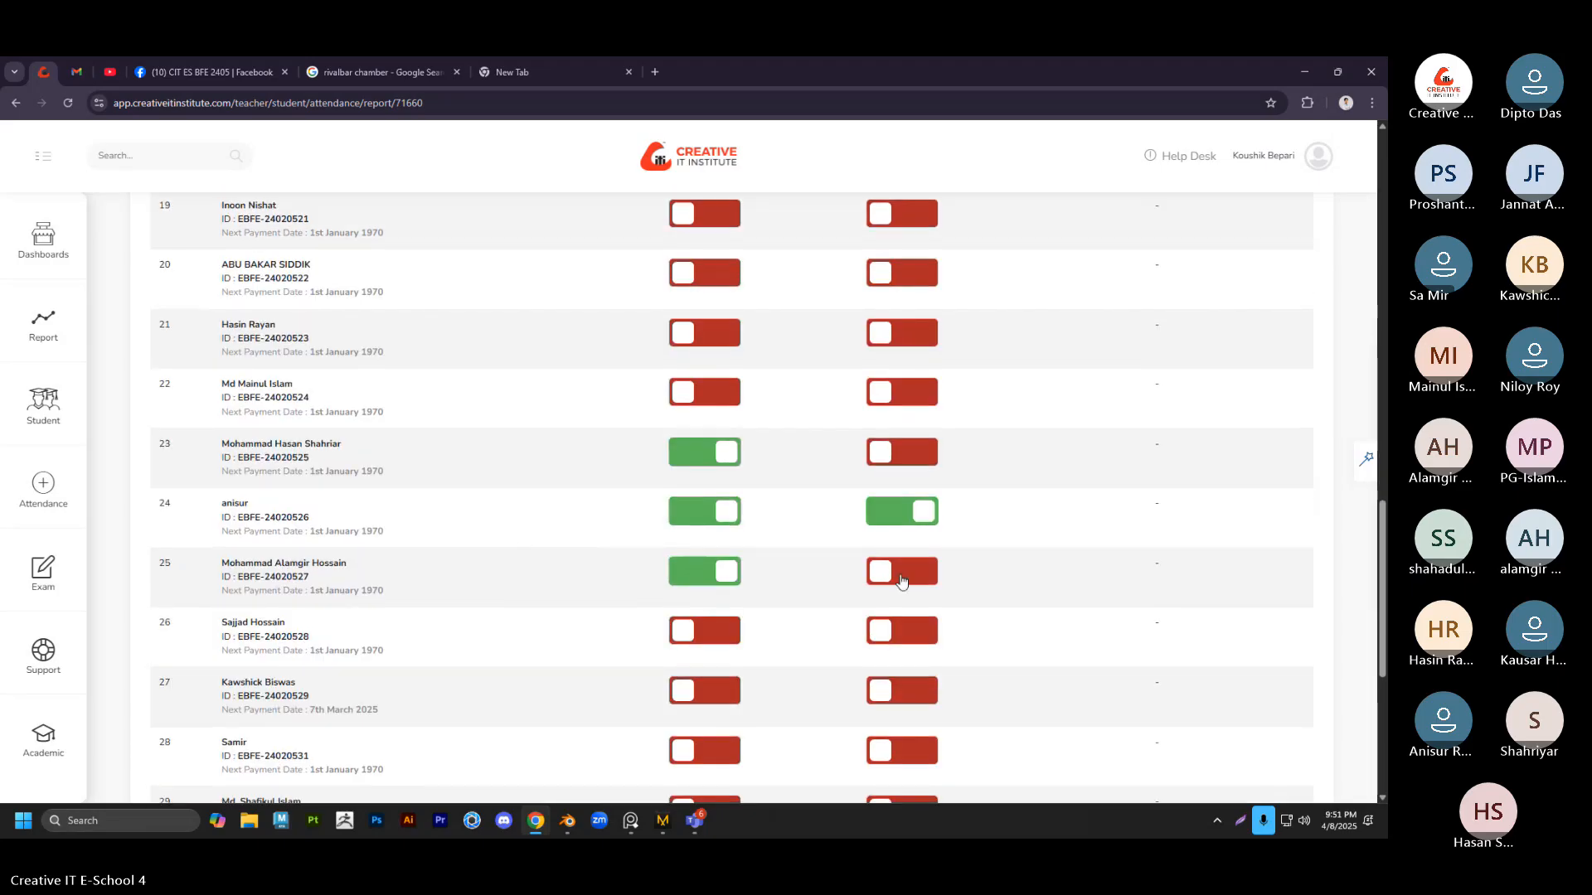
left_click(902, 580)
scroll(767, 589, "down", 5)
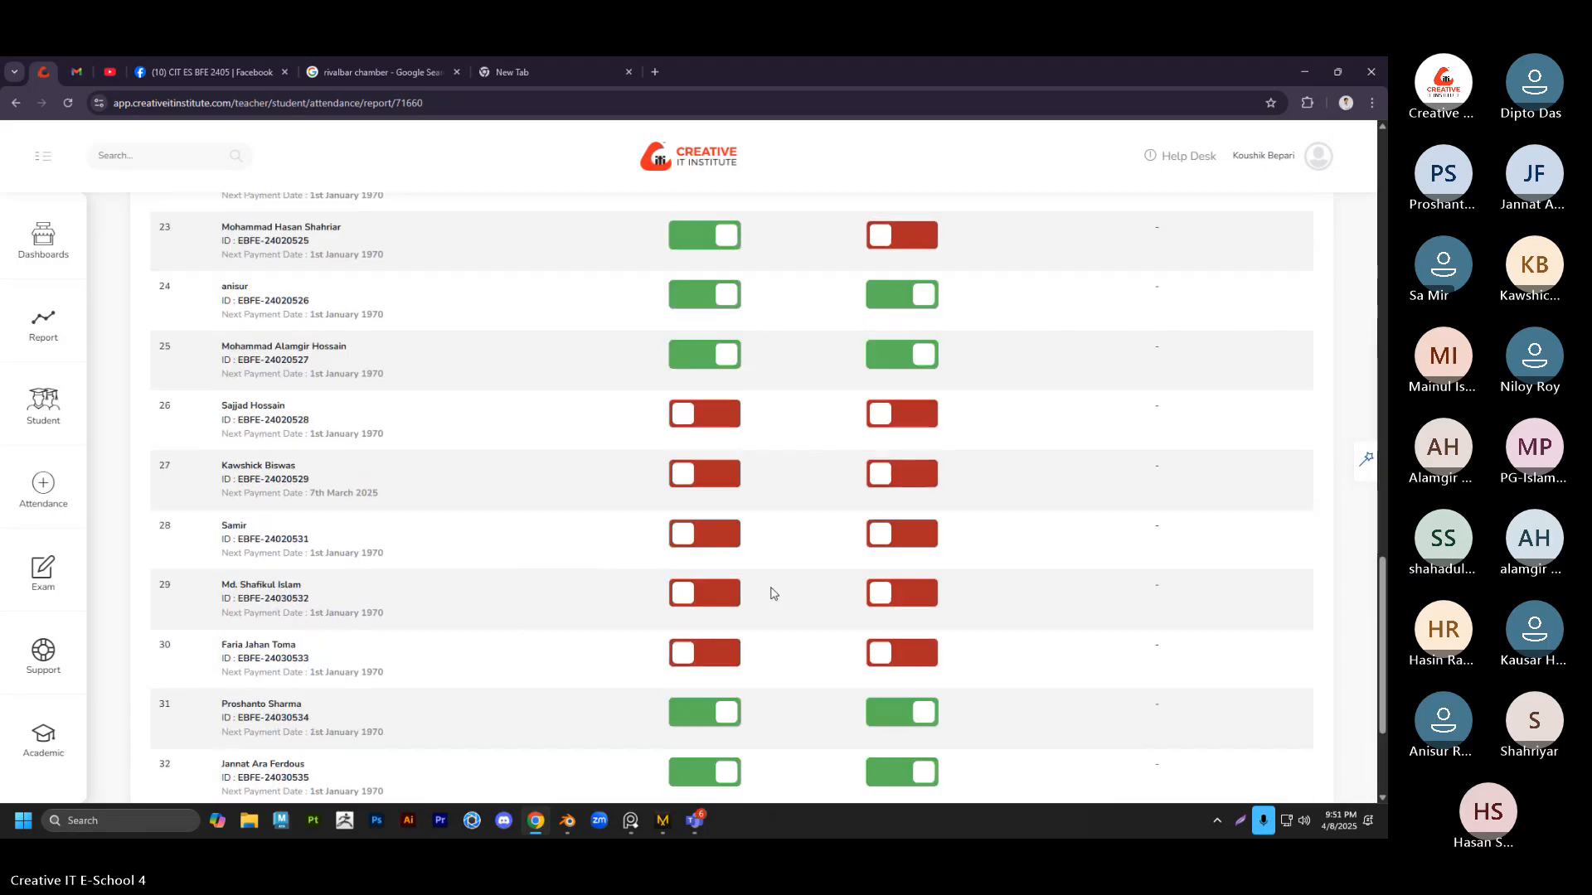
left_click(731, 674)
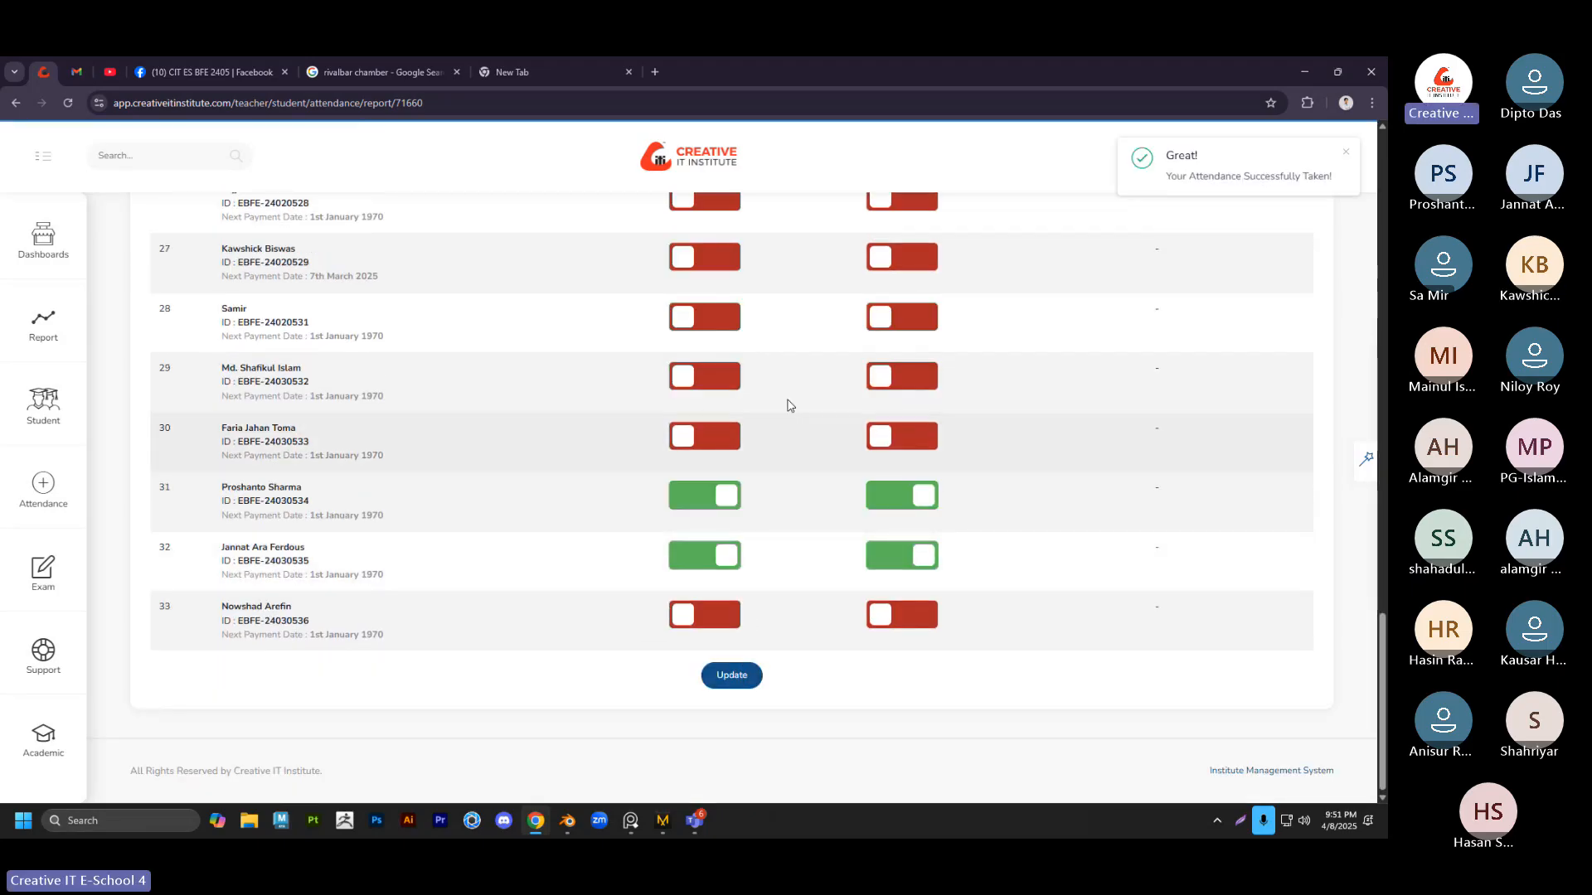
Minimize the browser and Blender windows and stop sharing the screen in the Teams meeting
left_click(1304, 71)
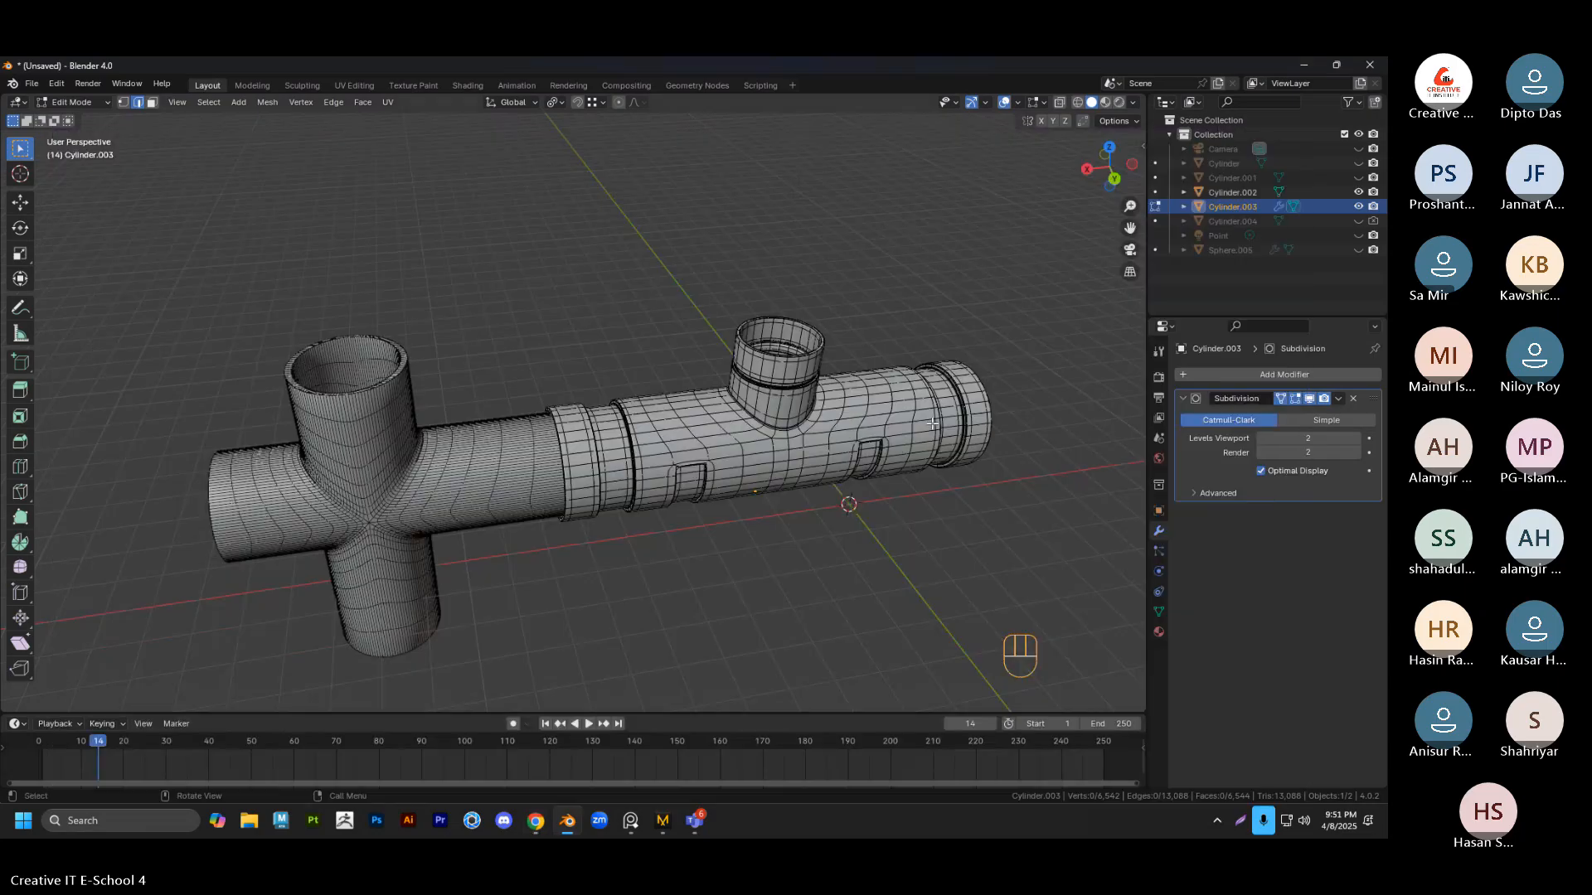
left_click(1301, 66)
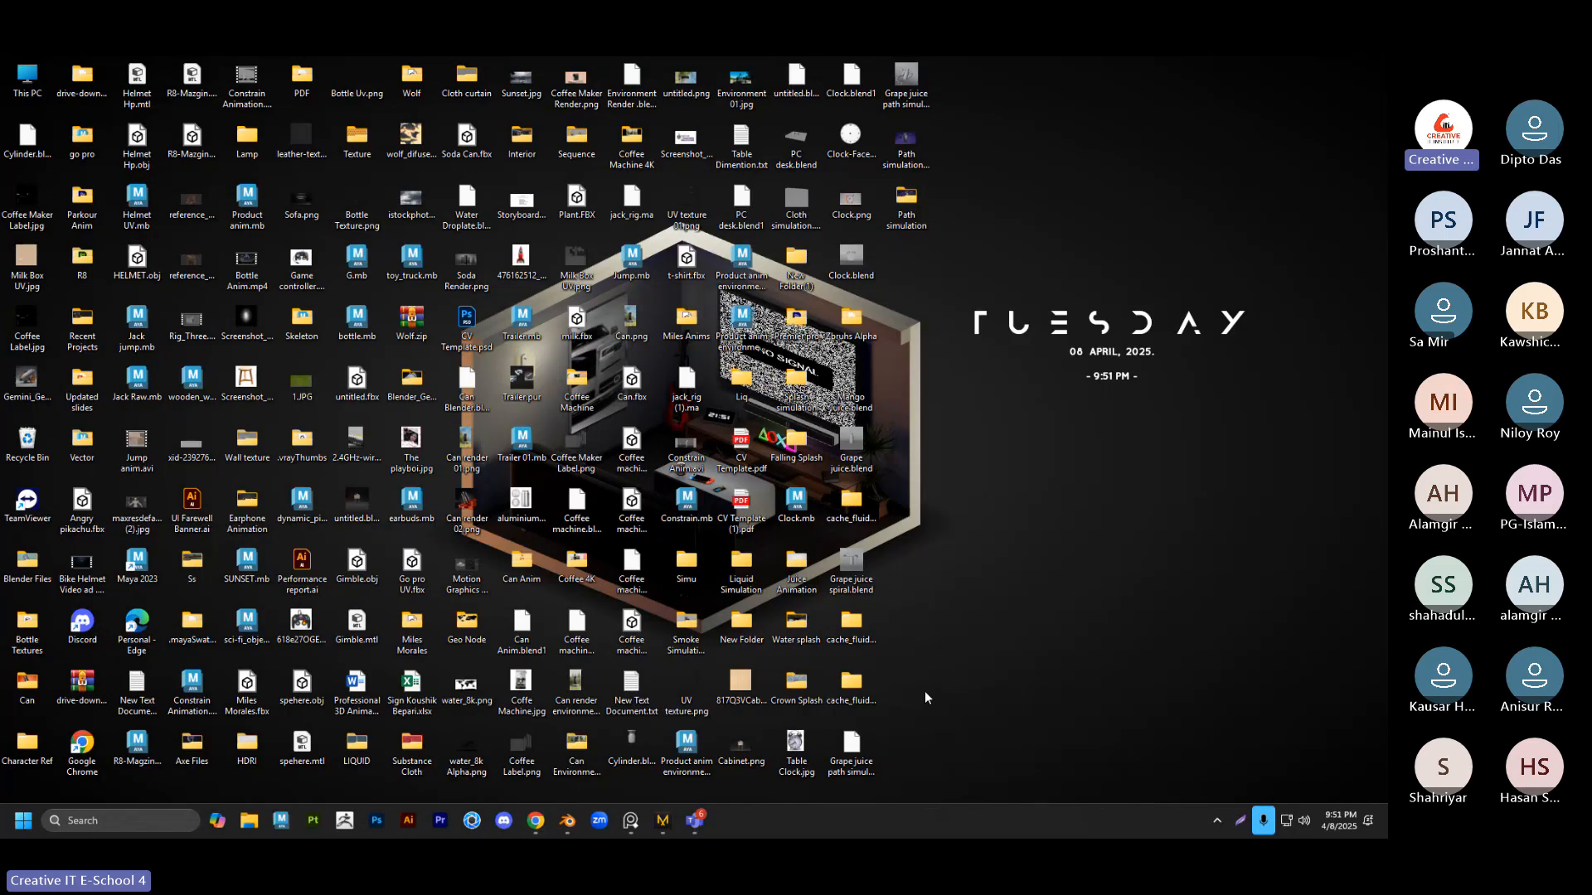
left_click(1370, 822)
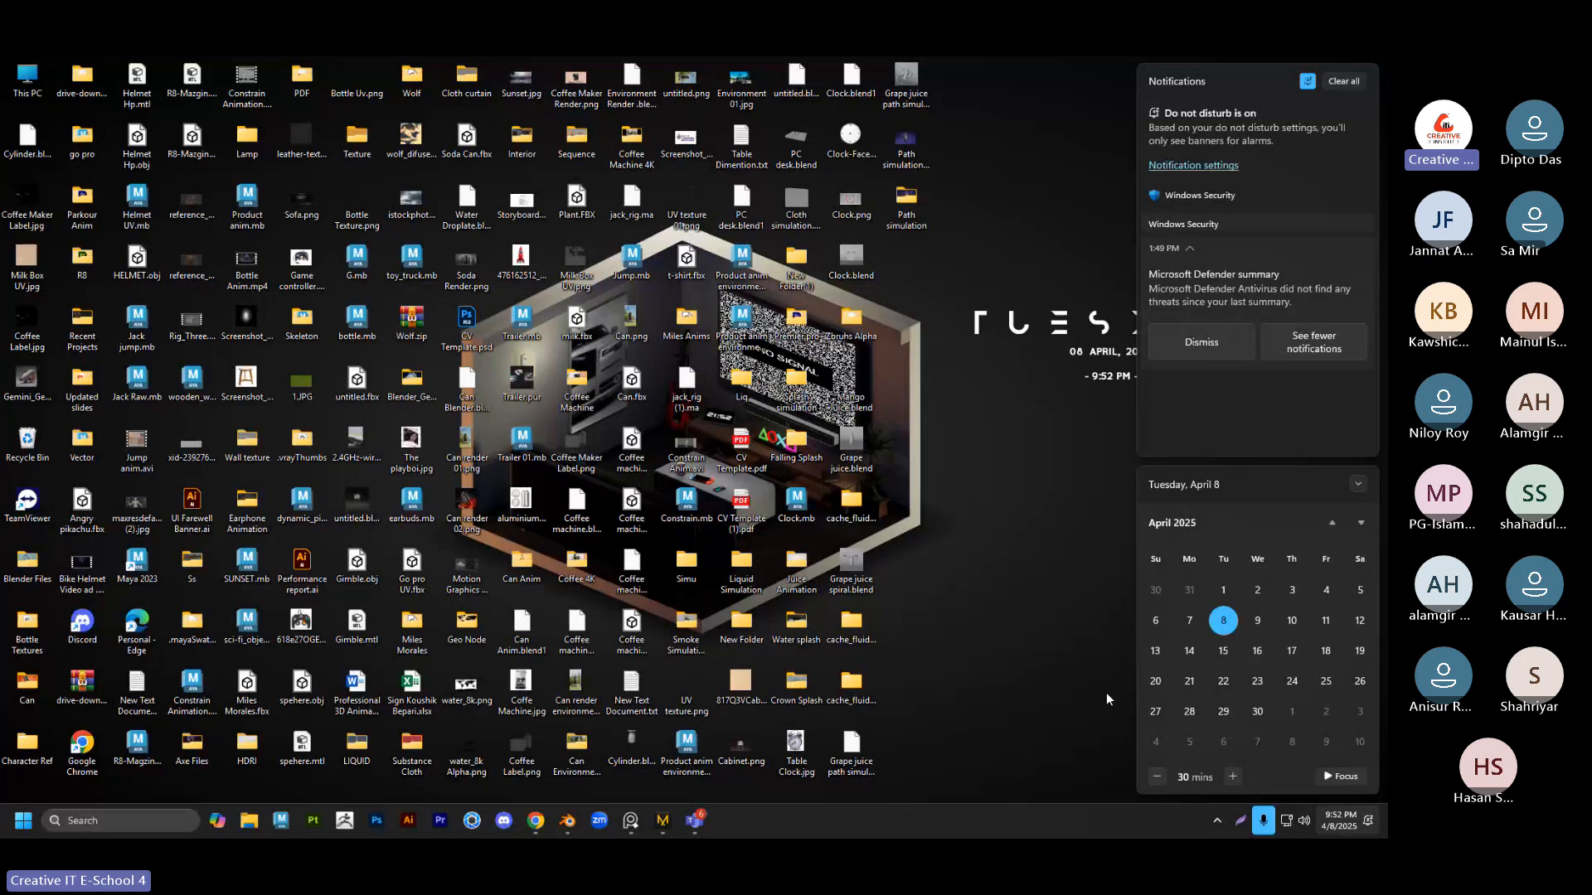
left_click(1003, 638)
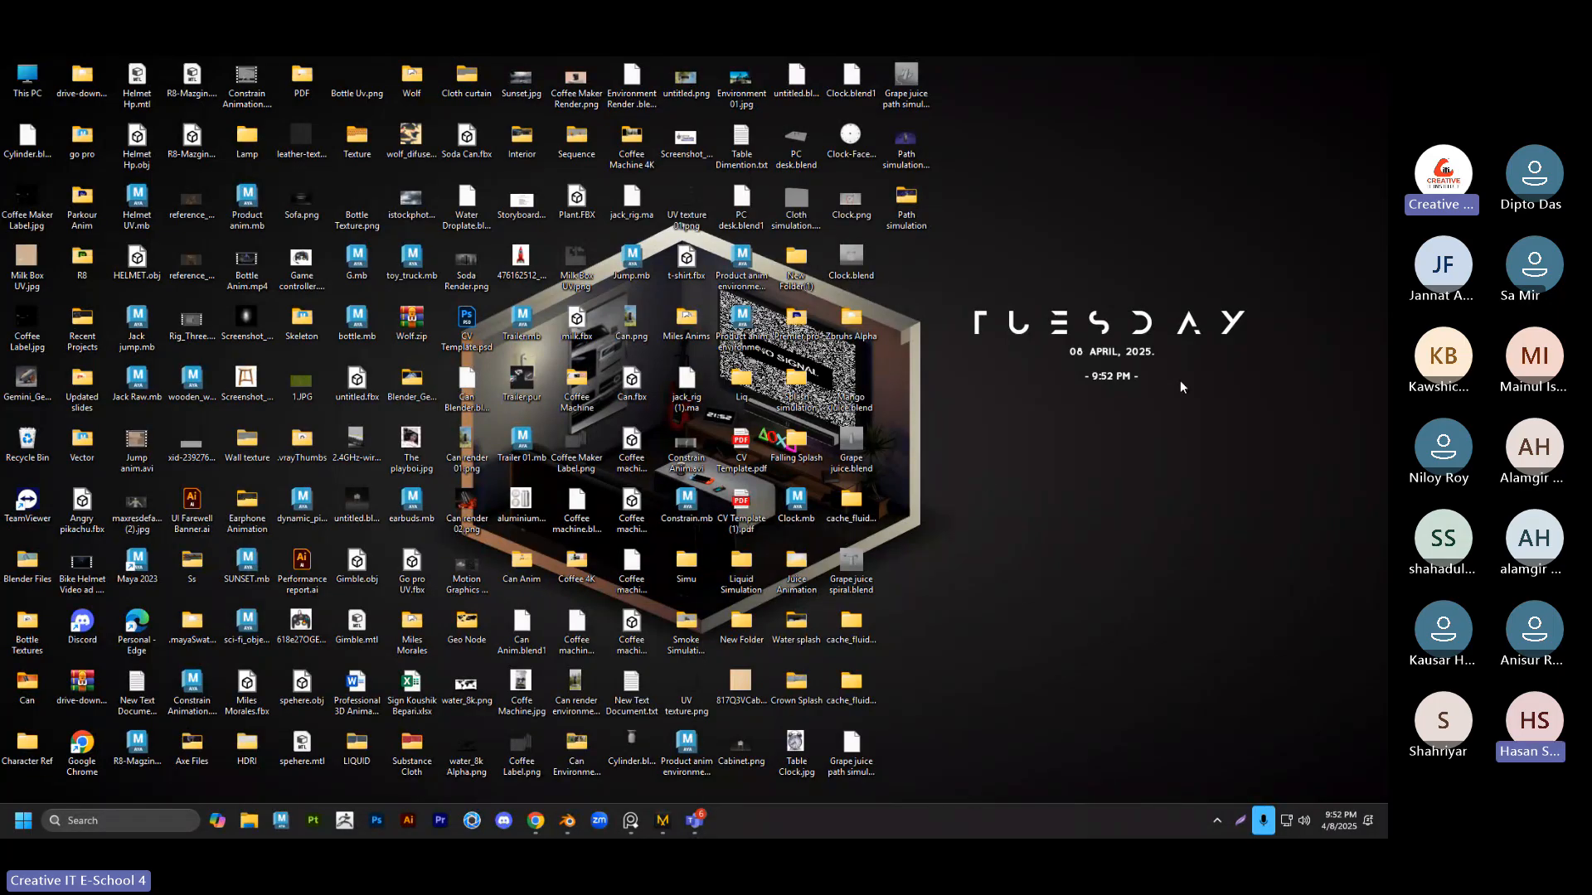
left_click(1350, 300)
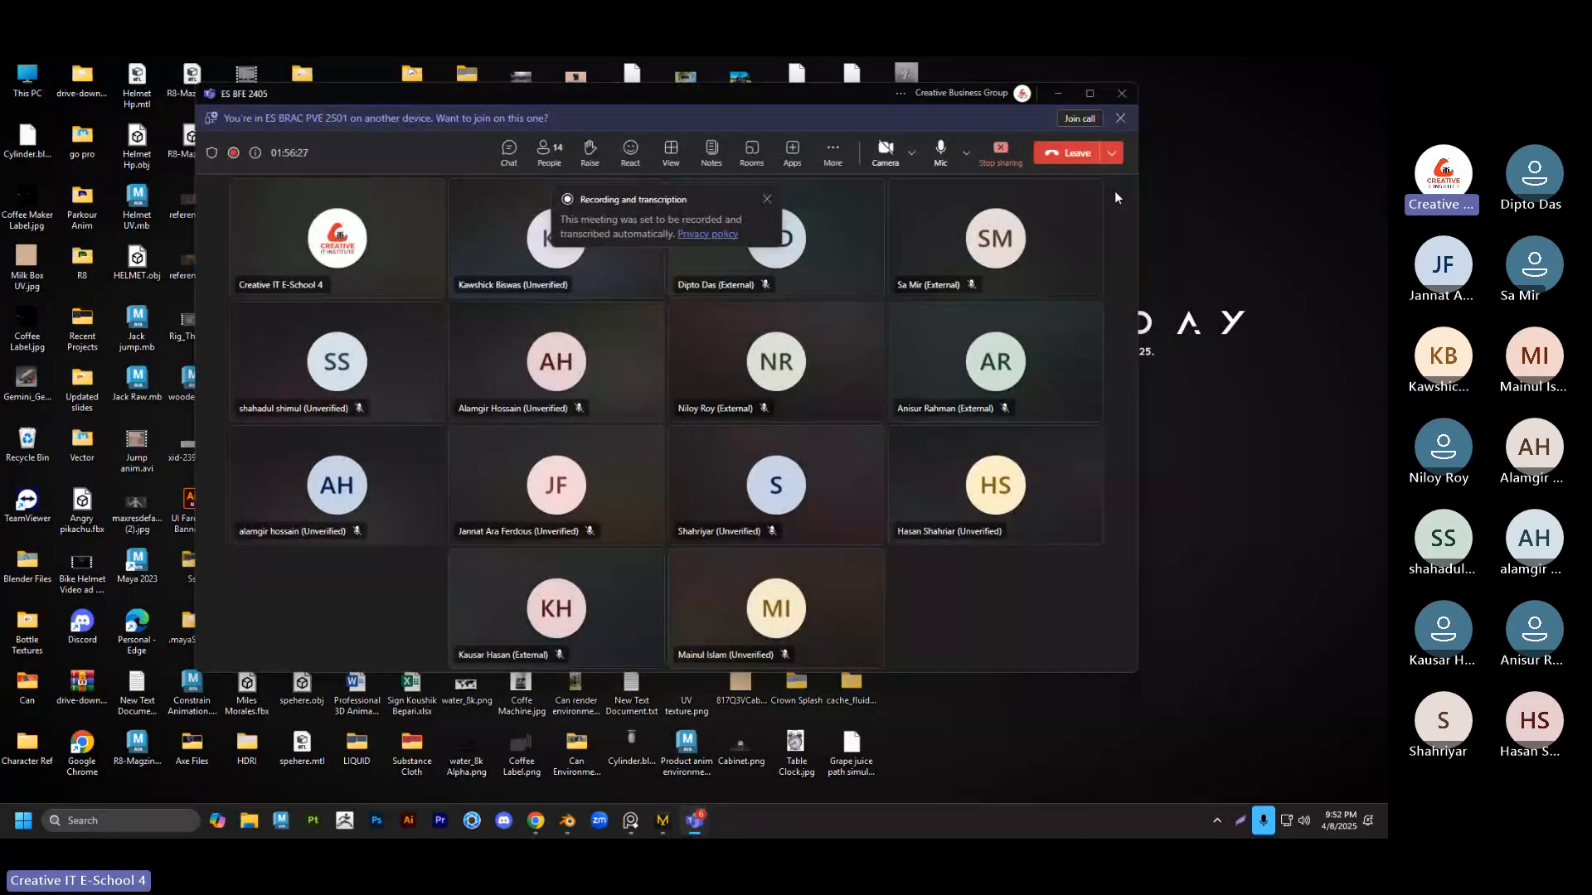
left_click(1001, 151)
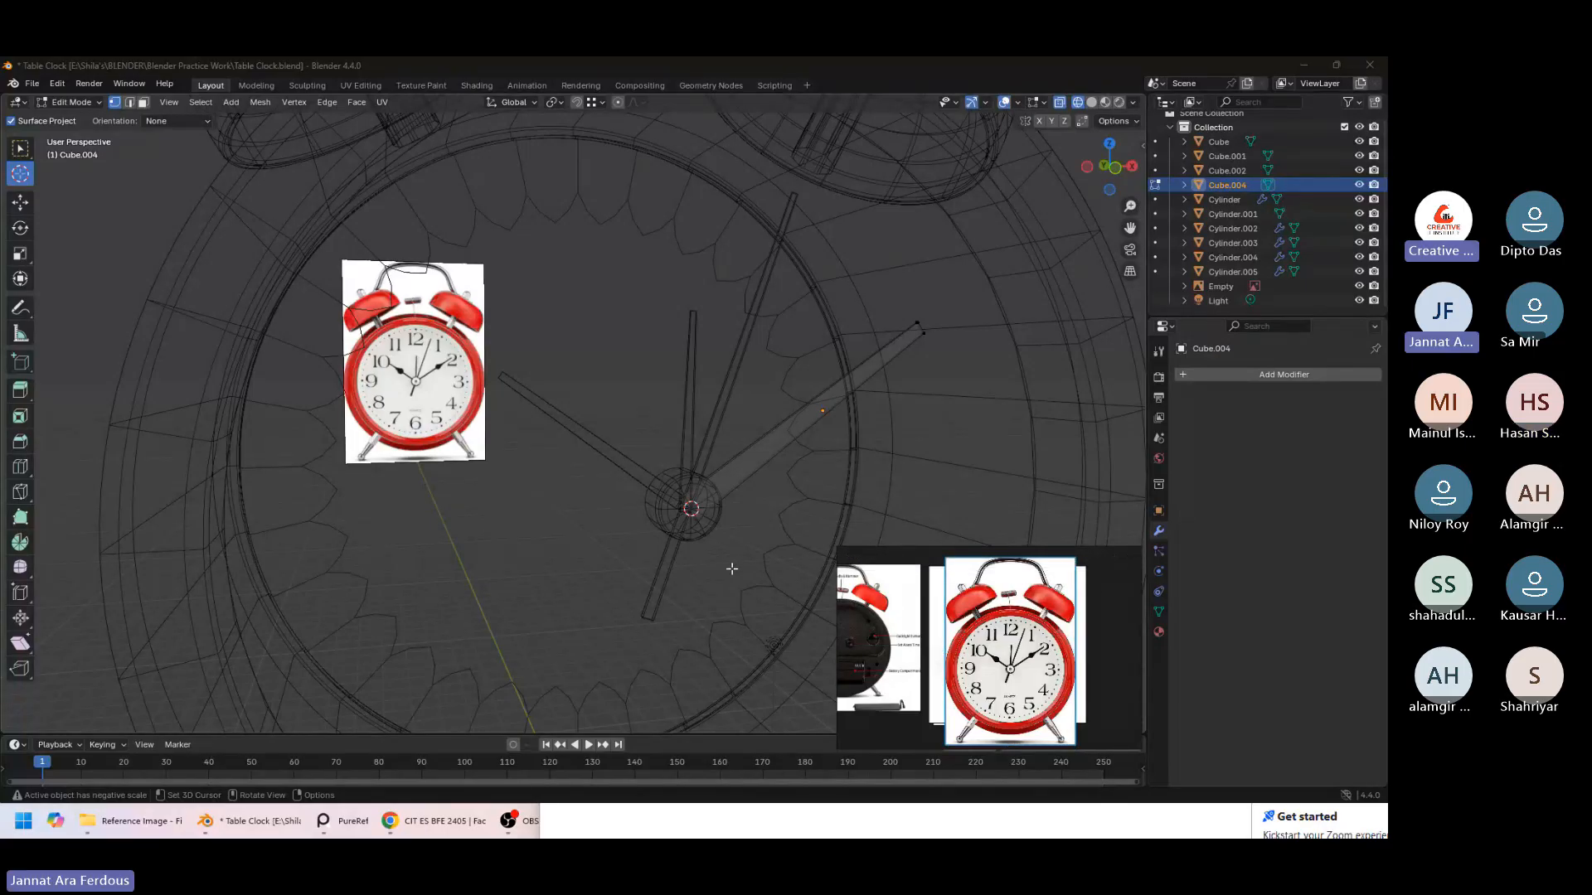
Reposition the 3D cursor onto the middle of the clock hand pointing toward 2, using wireframe display, and return to solid shading
scroll(750, 540, "down", 2)
mouse_move(788, 508)
middle_mouse_down()
mouse_move(746, 504)
mouse_move(760, 505)
middle_mouse_up()
key("shift+z")
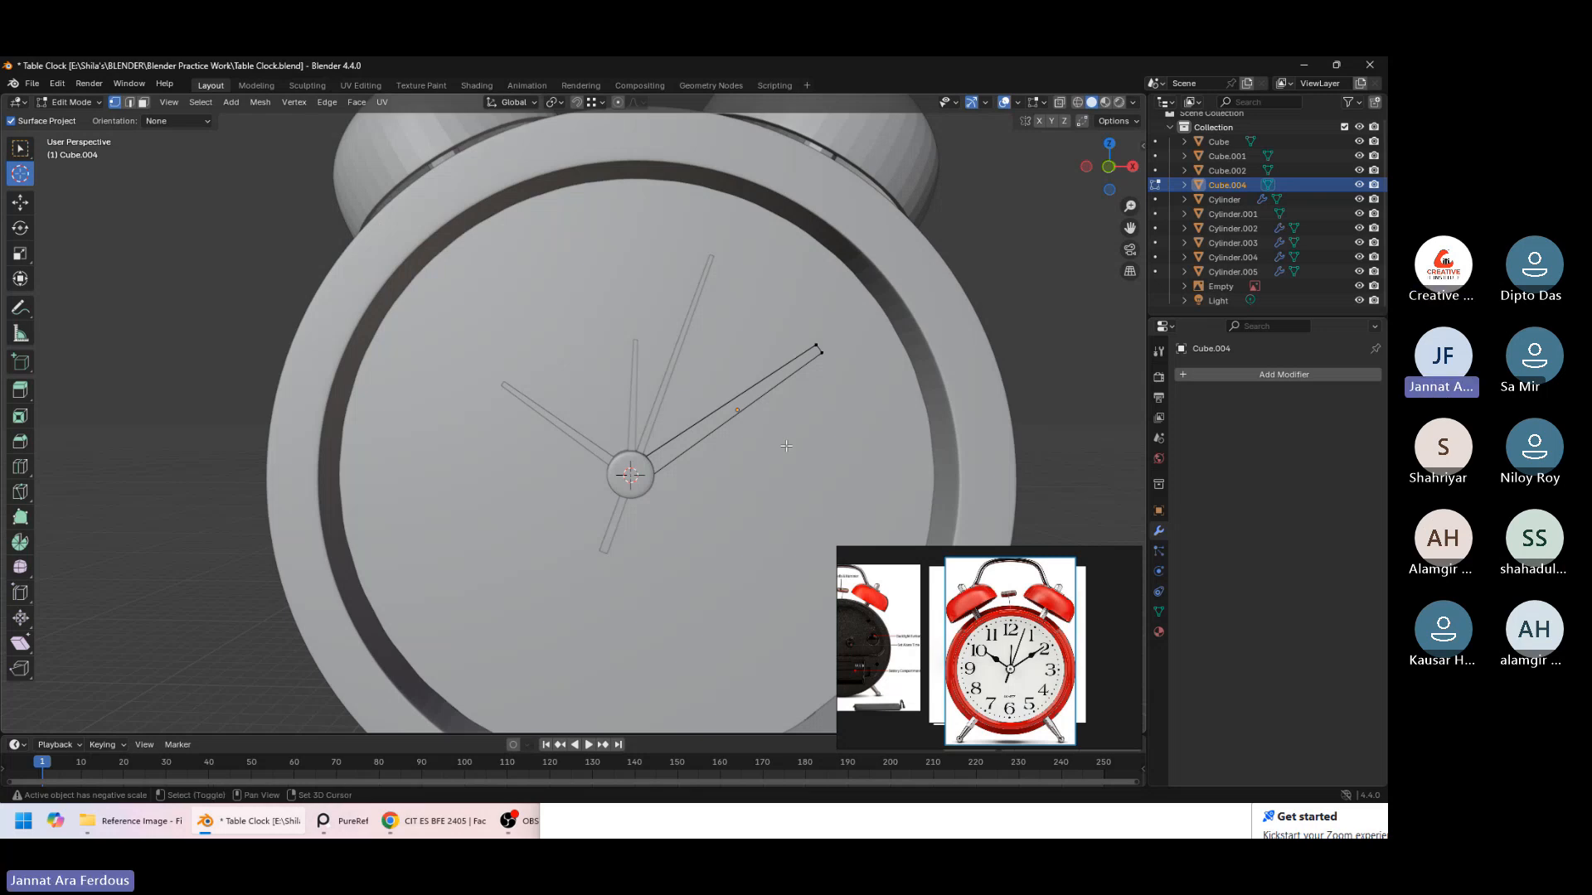
key("shift+z")
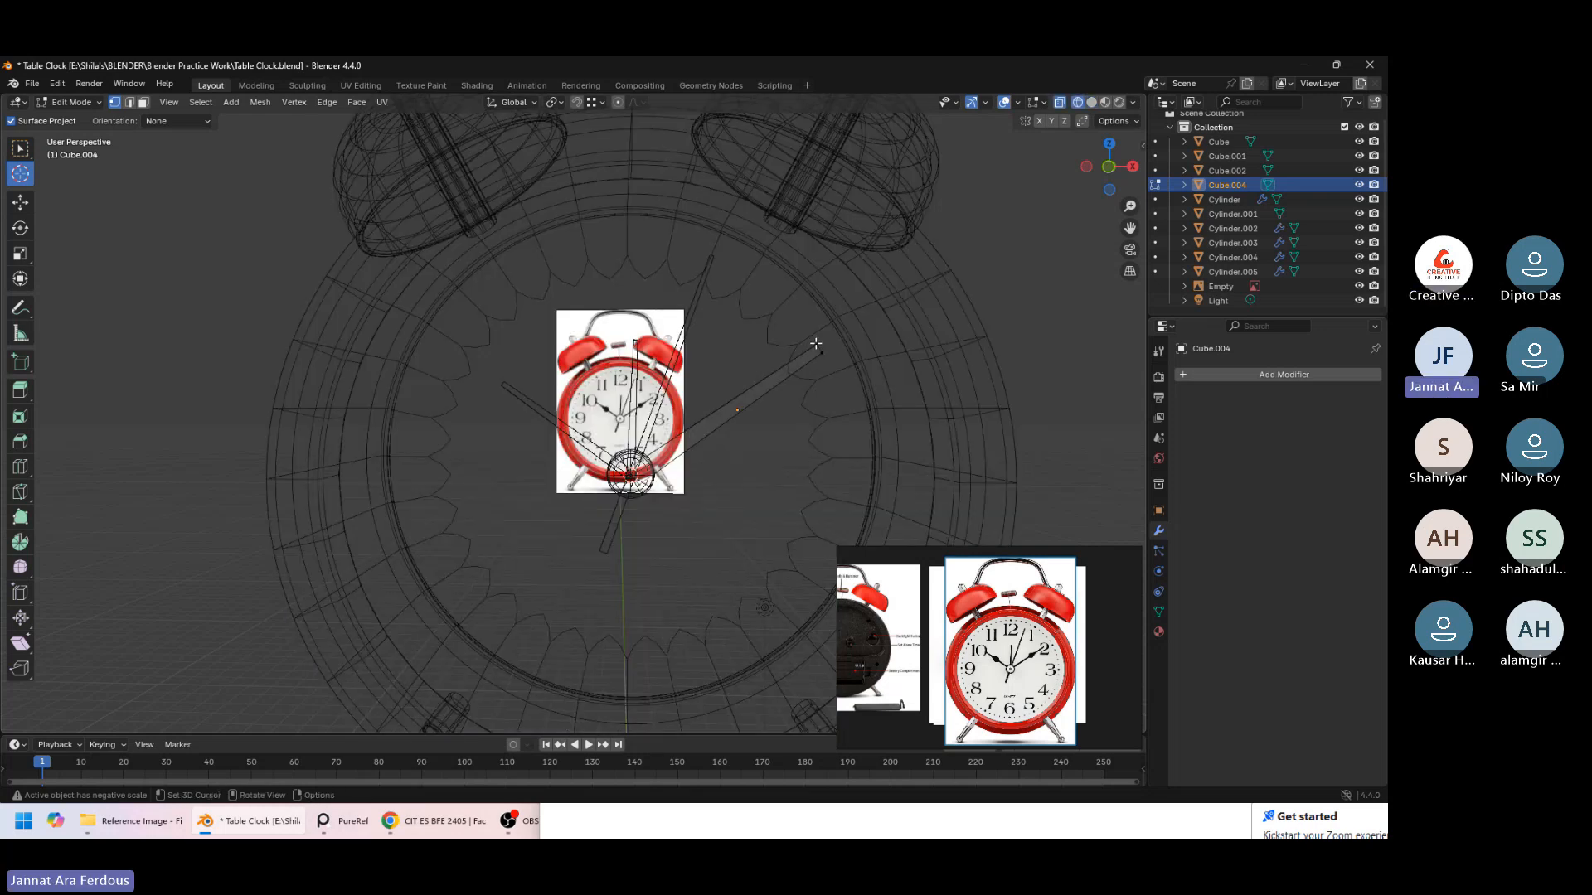
left_click_drag(808, 344, 715, 395)
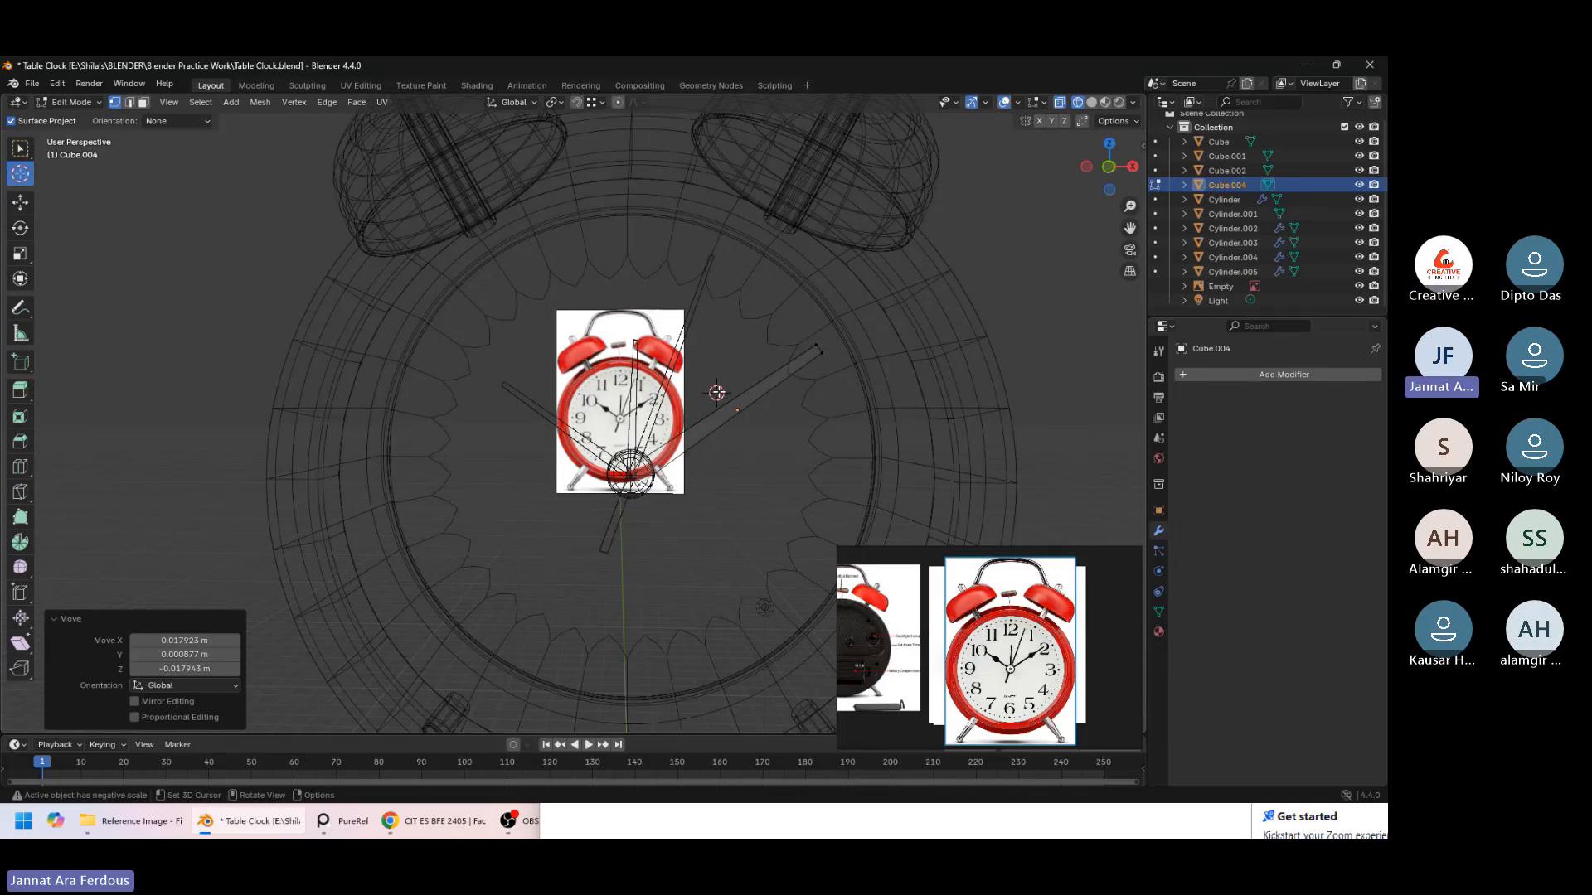
left_click_drag(716, 391, 735, 416)
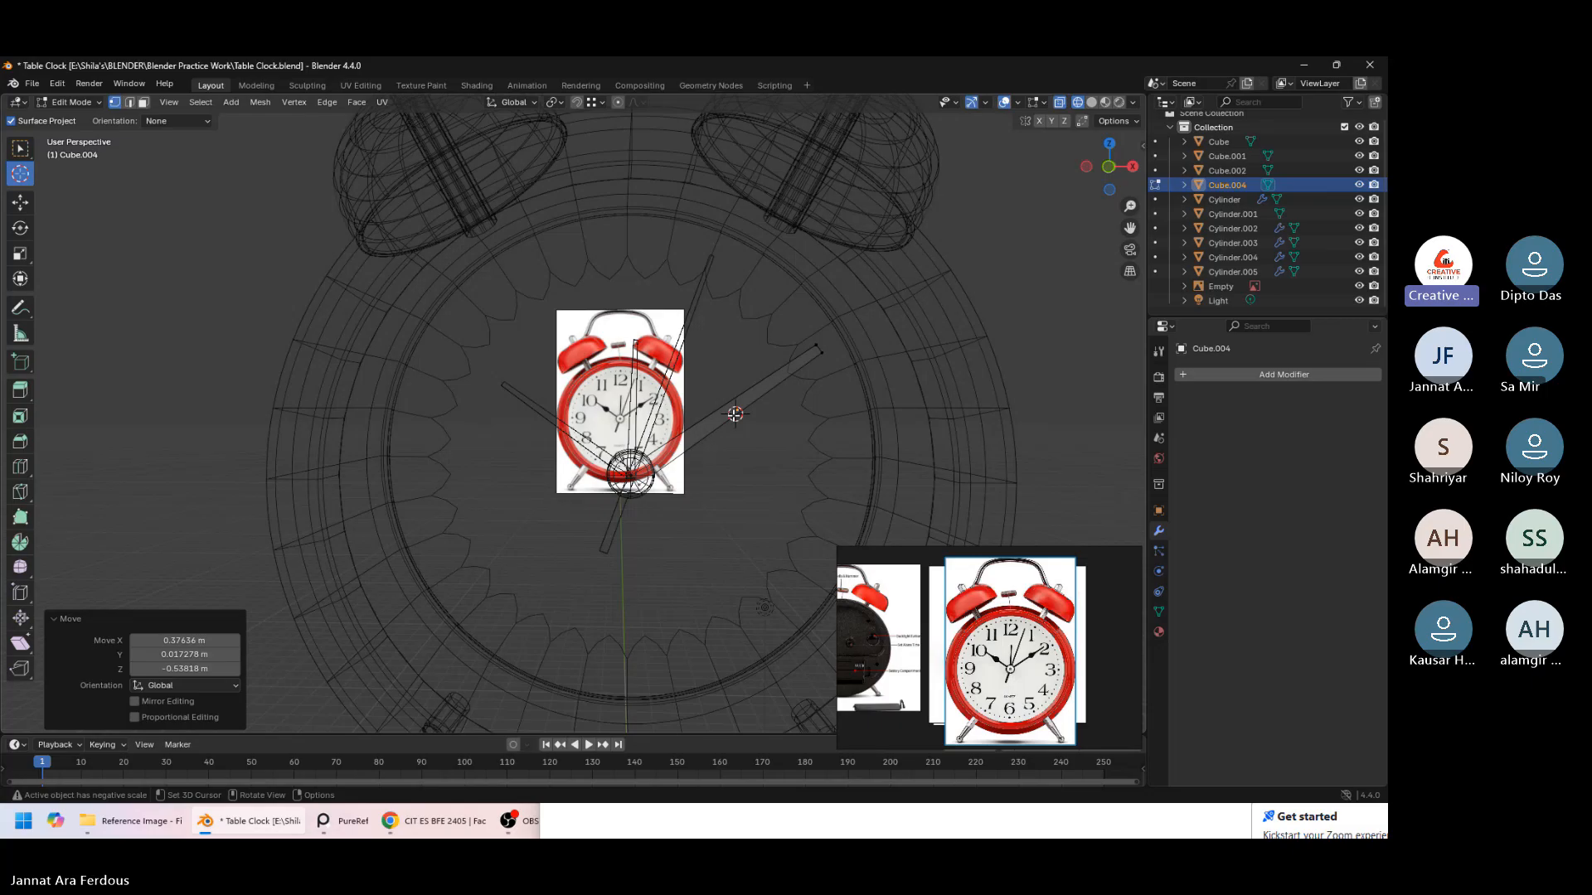
left_click_drag(735, 414, 721, 421)
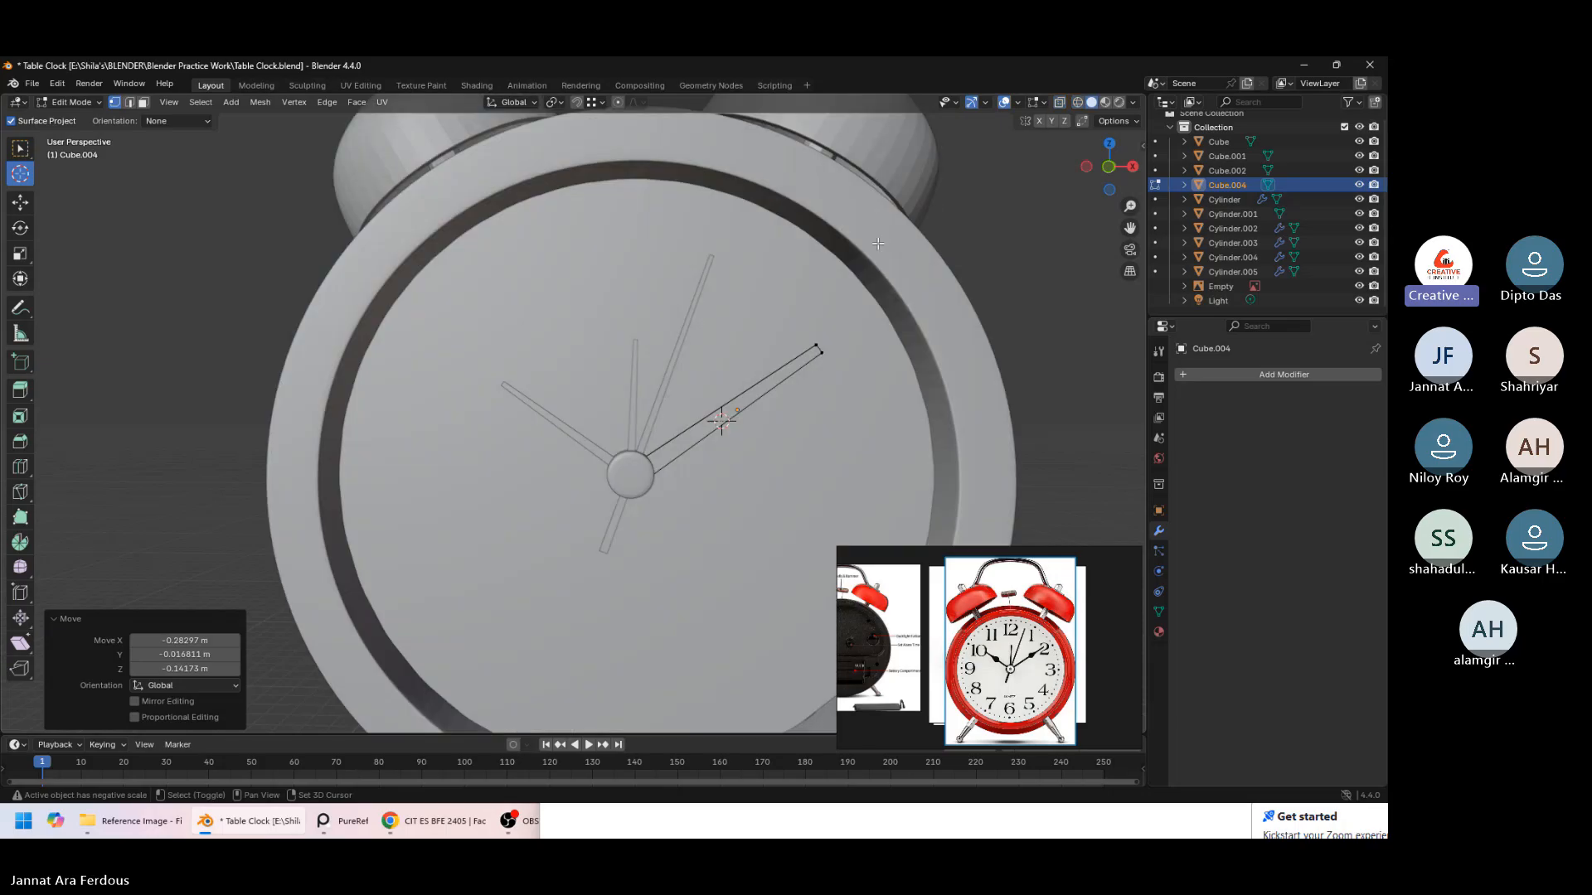
key("shift+z")
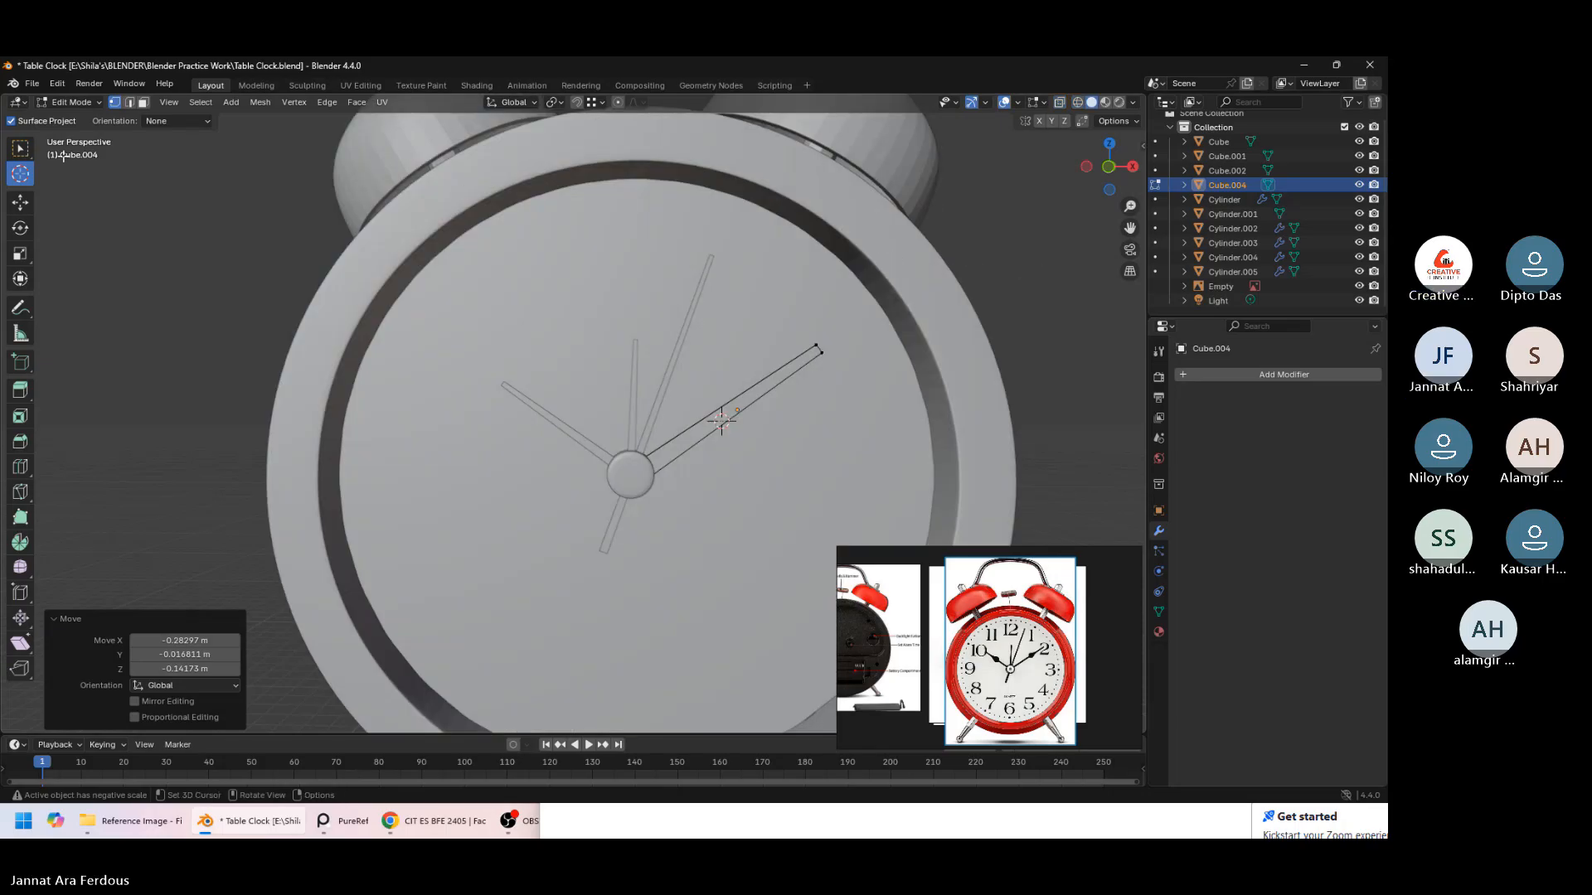
left_click(32, 84)
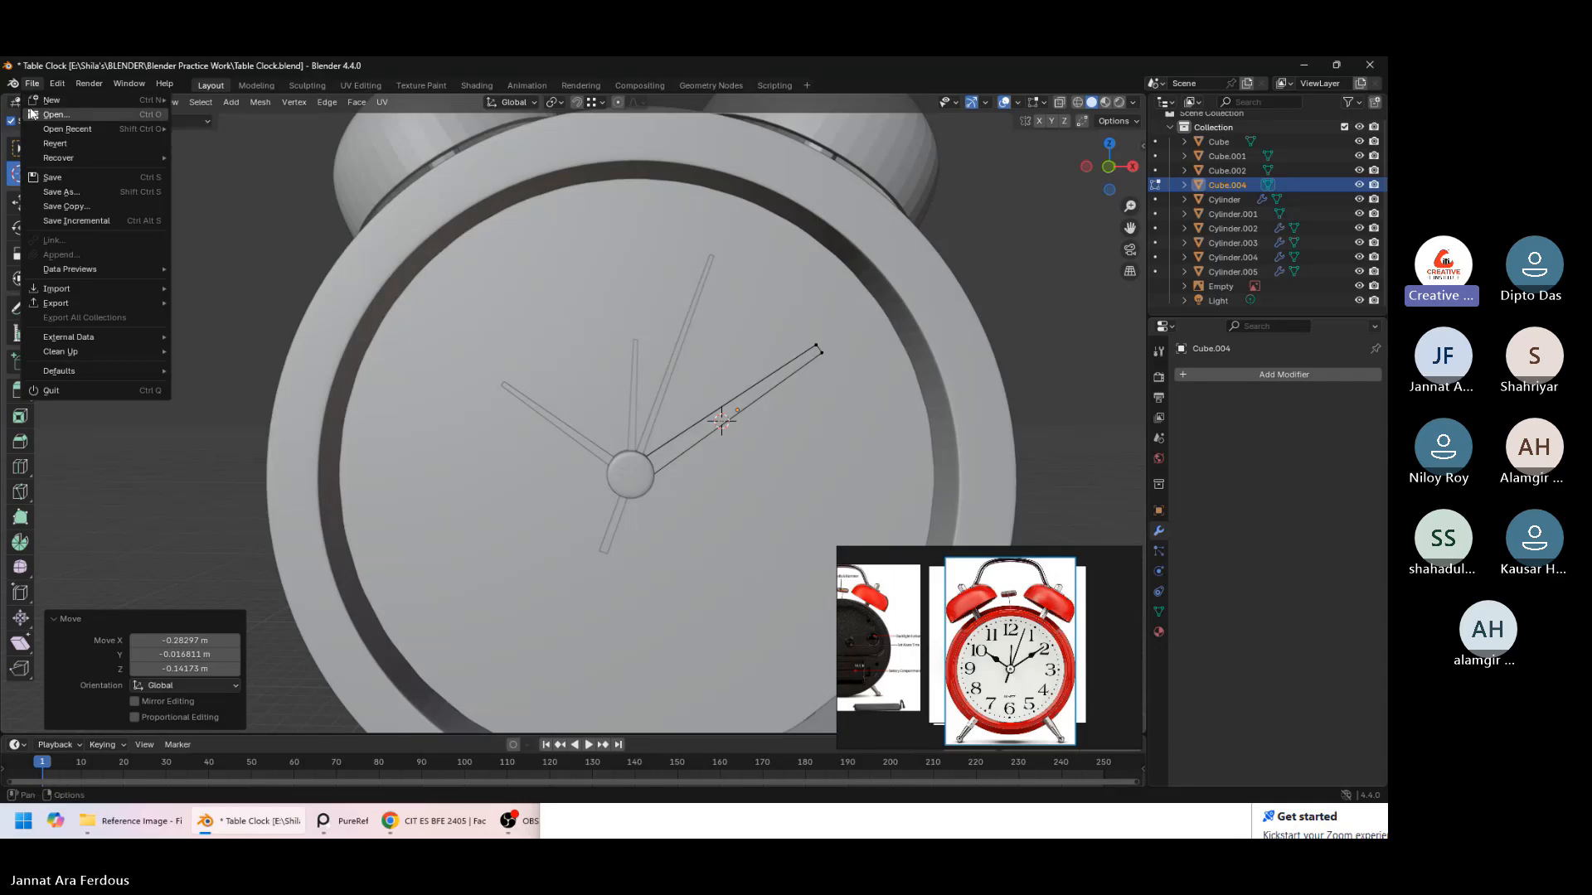
left_click(216, 241)
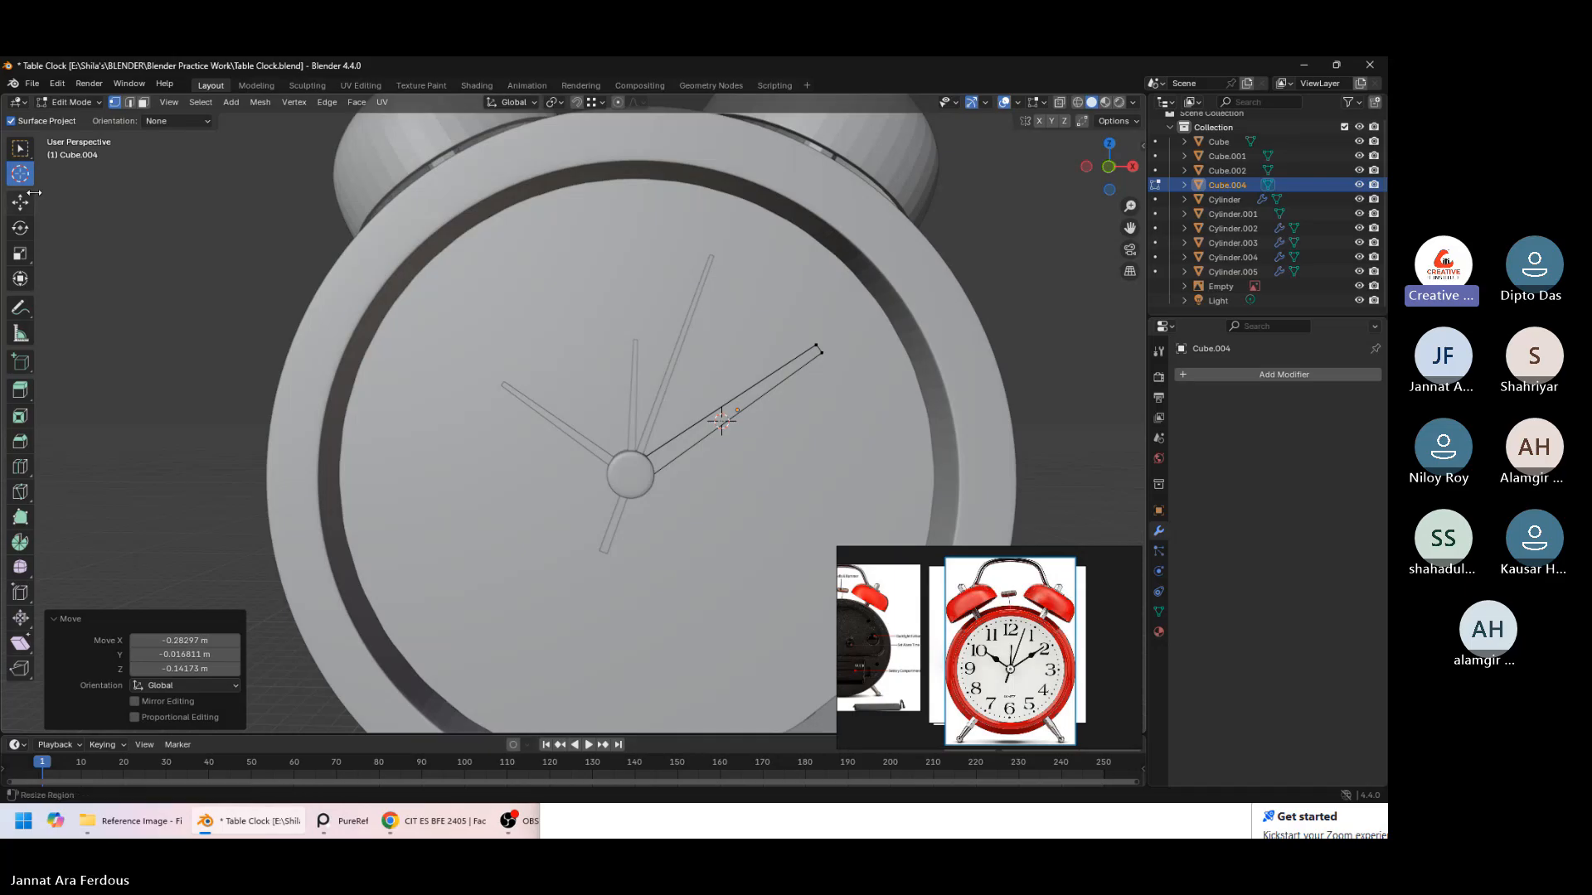
Box-select the tip vertices of the clock hand pointing toward 2
left_click(20, 149)
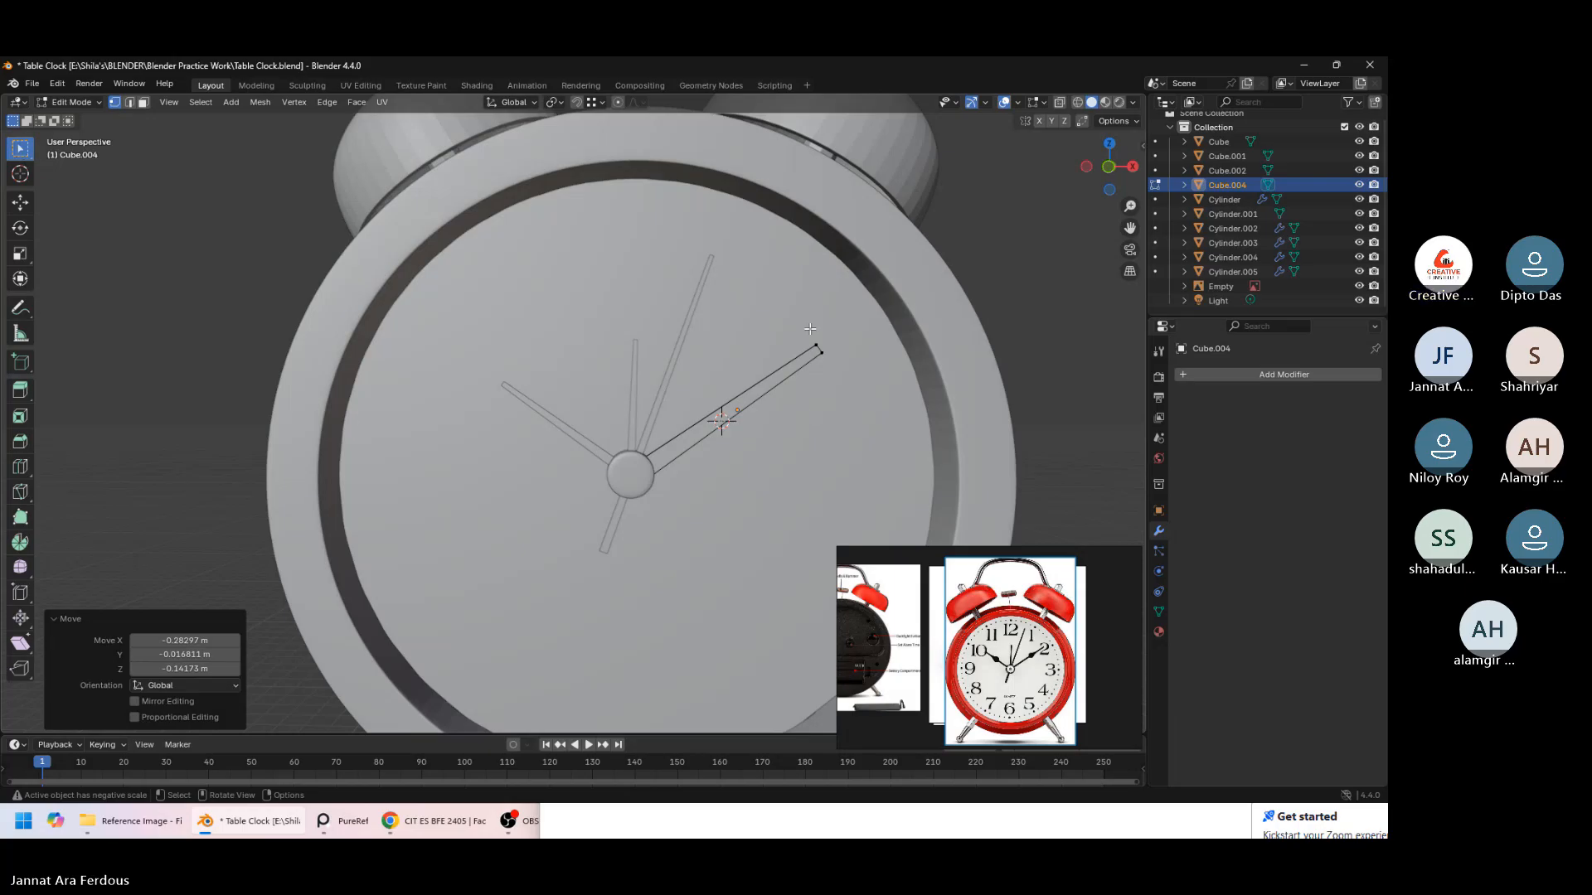
left_click_drag(808, 327, 857, 383)
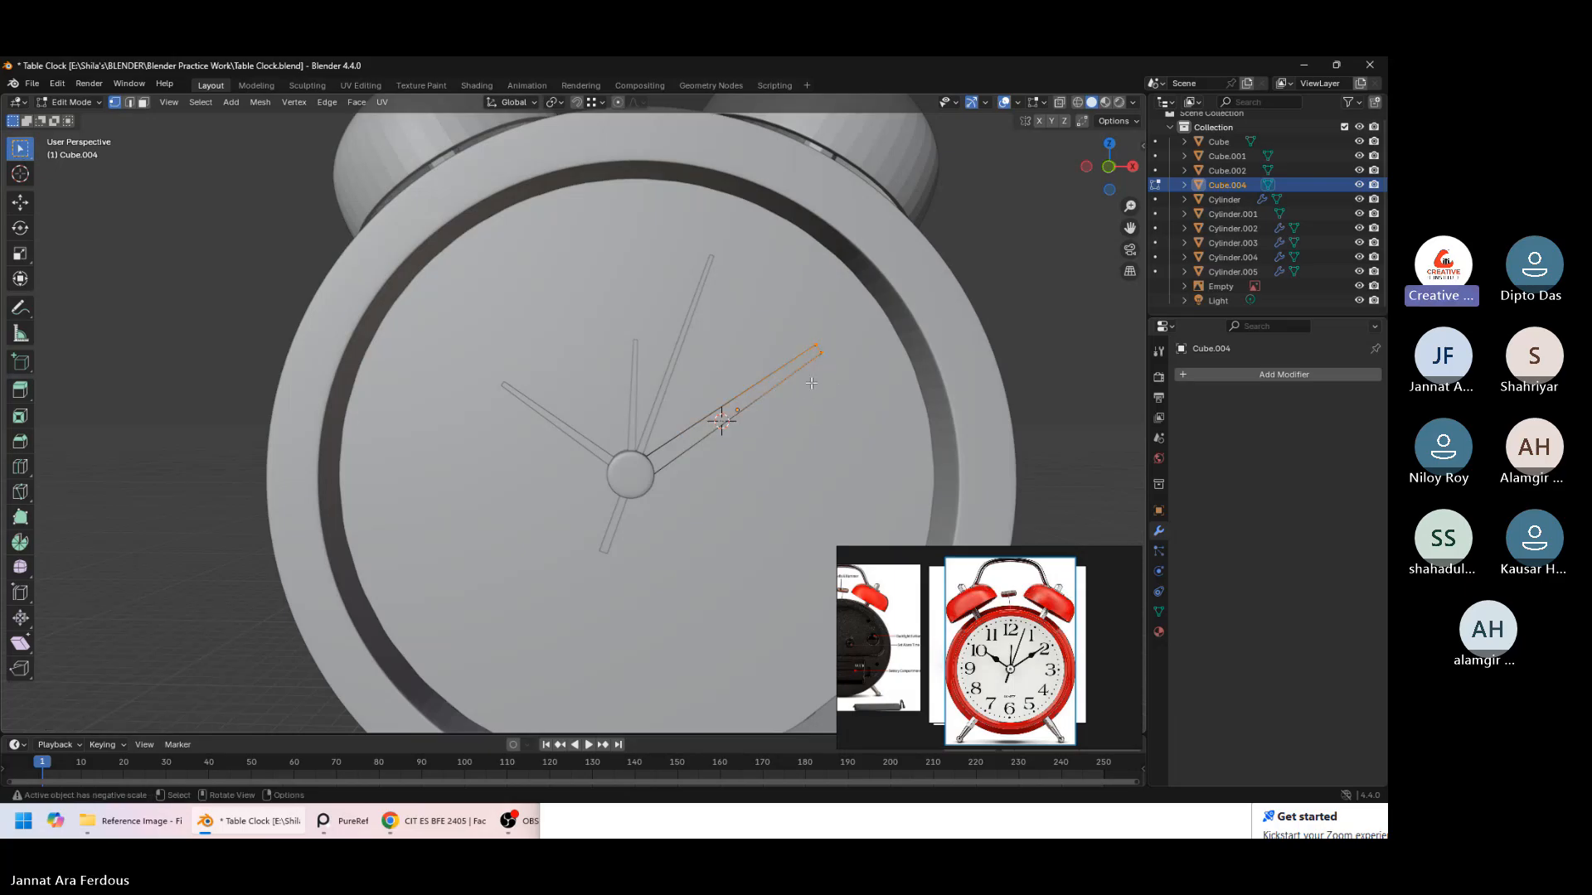
scroll(1050, 414, "down", 1)
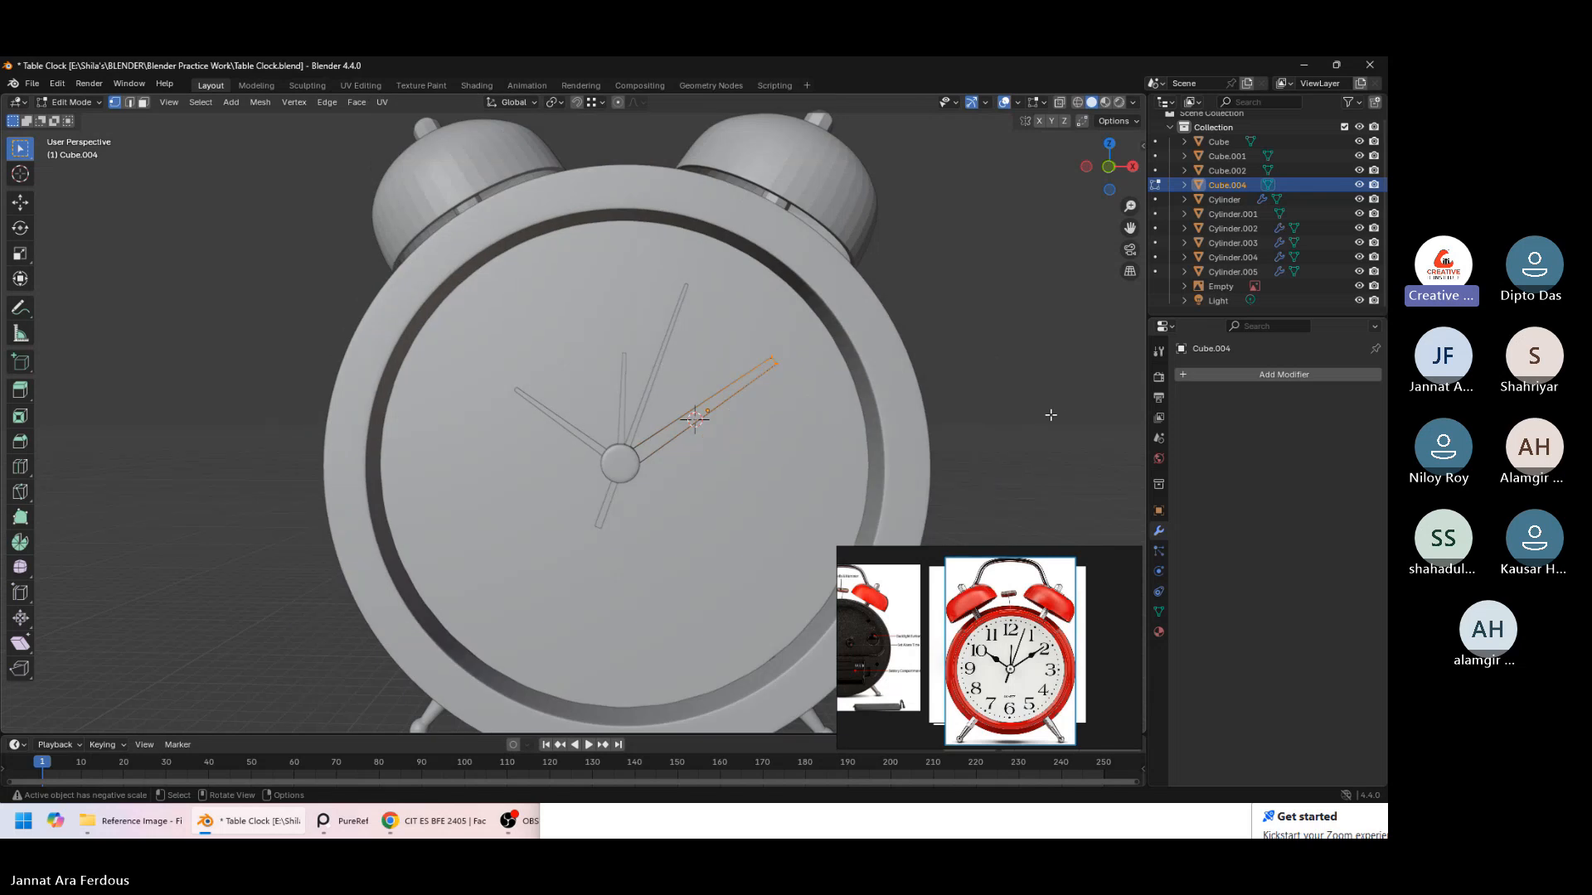
left_click(1038, 382)
mouse_move(1022, 467)
middle_mouse_down()
mouse_move(1071, 472)
mouse_move(1032, 458)
middle_mouse_up()
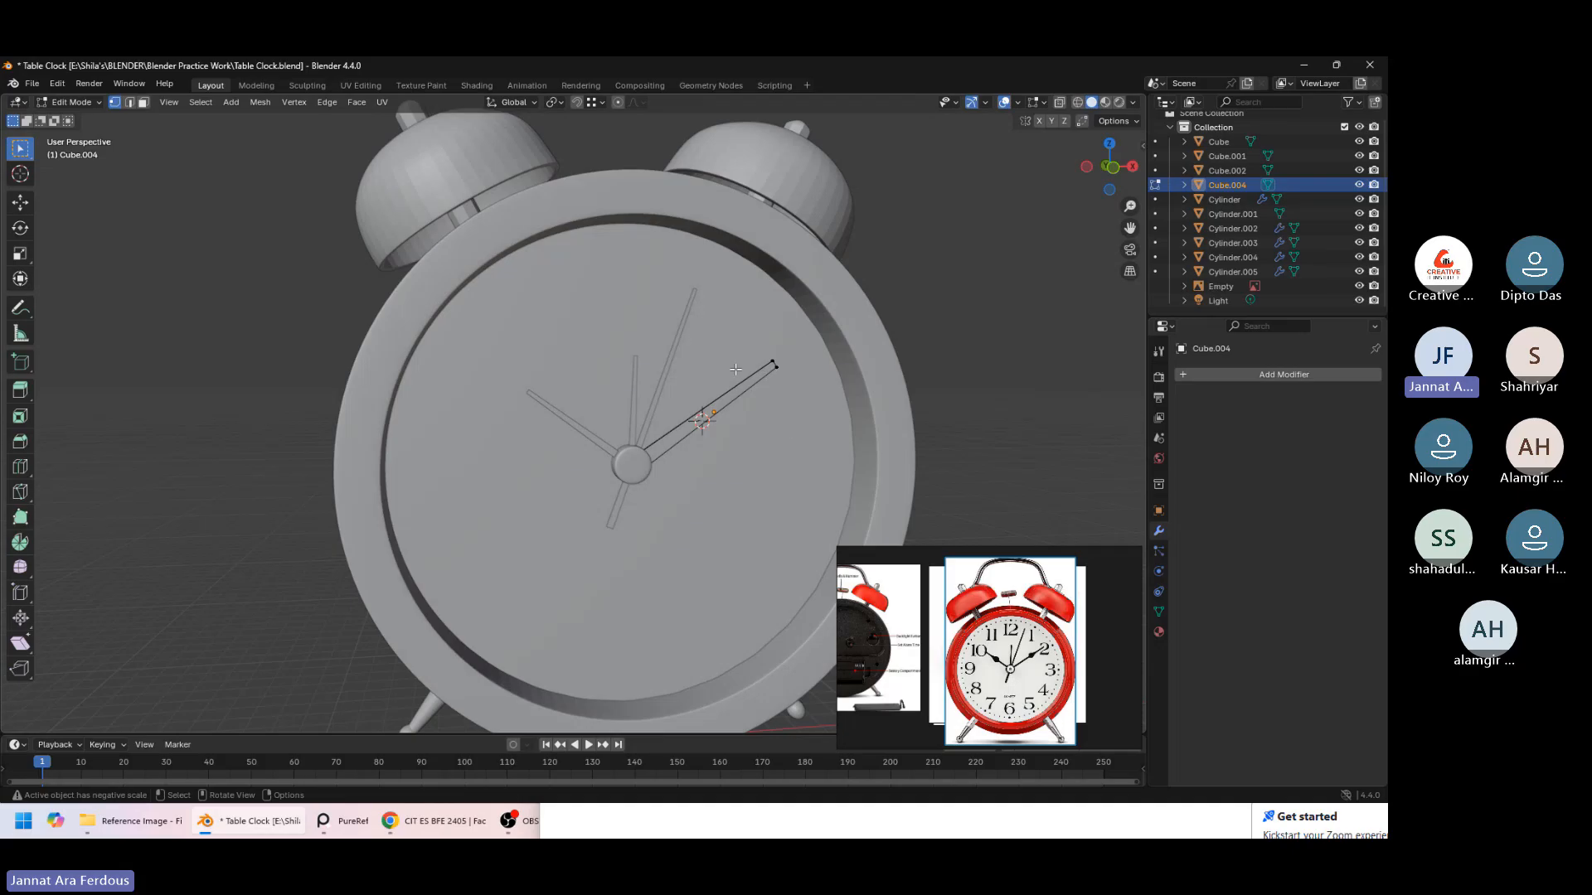
left_click_drag(737, 329, 806, 404)
Examine the whole table clock model from several angles and compare it with the red alarm clock reference image
scroll(781, 415, "down", 8)
scroll(649, 466, "up", 3)
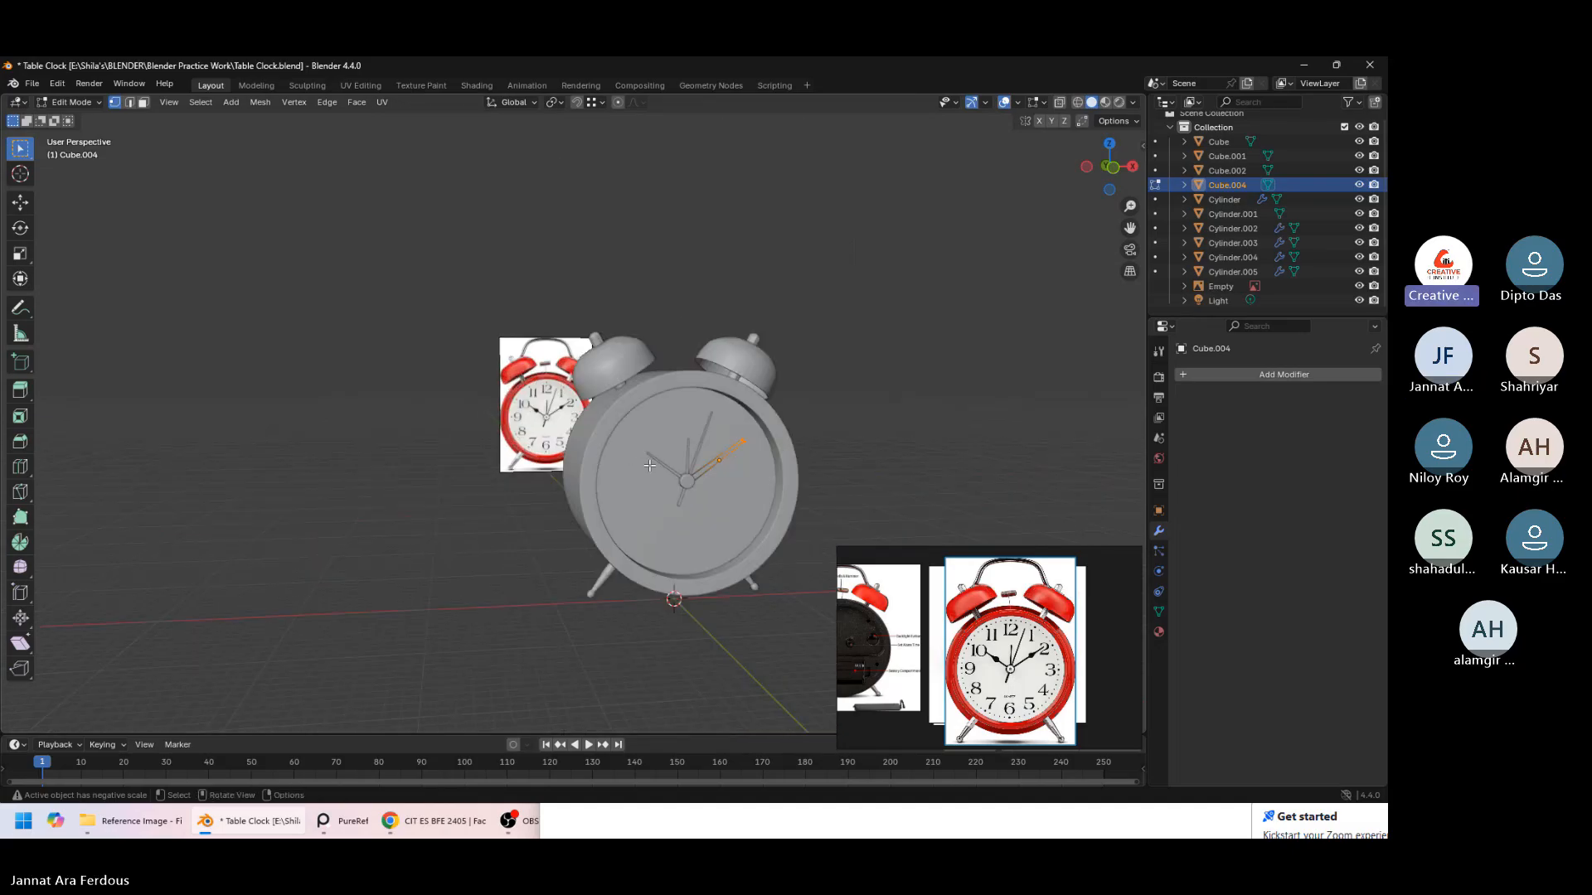
scroll(649, 466, "up", 2)
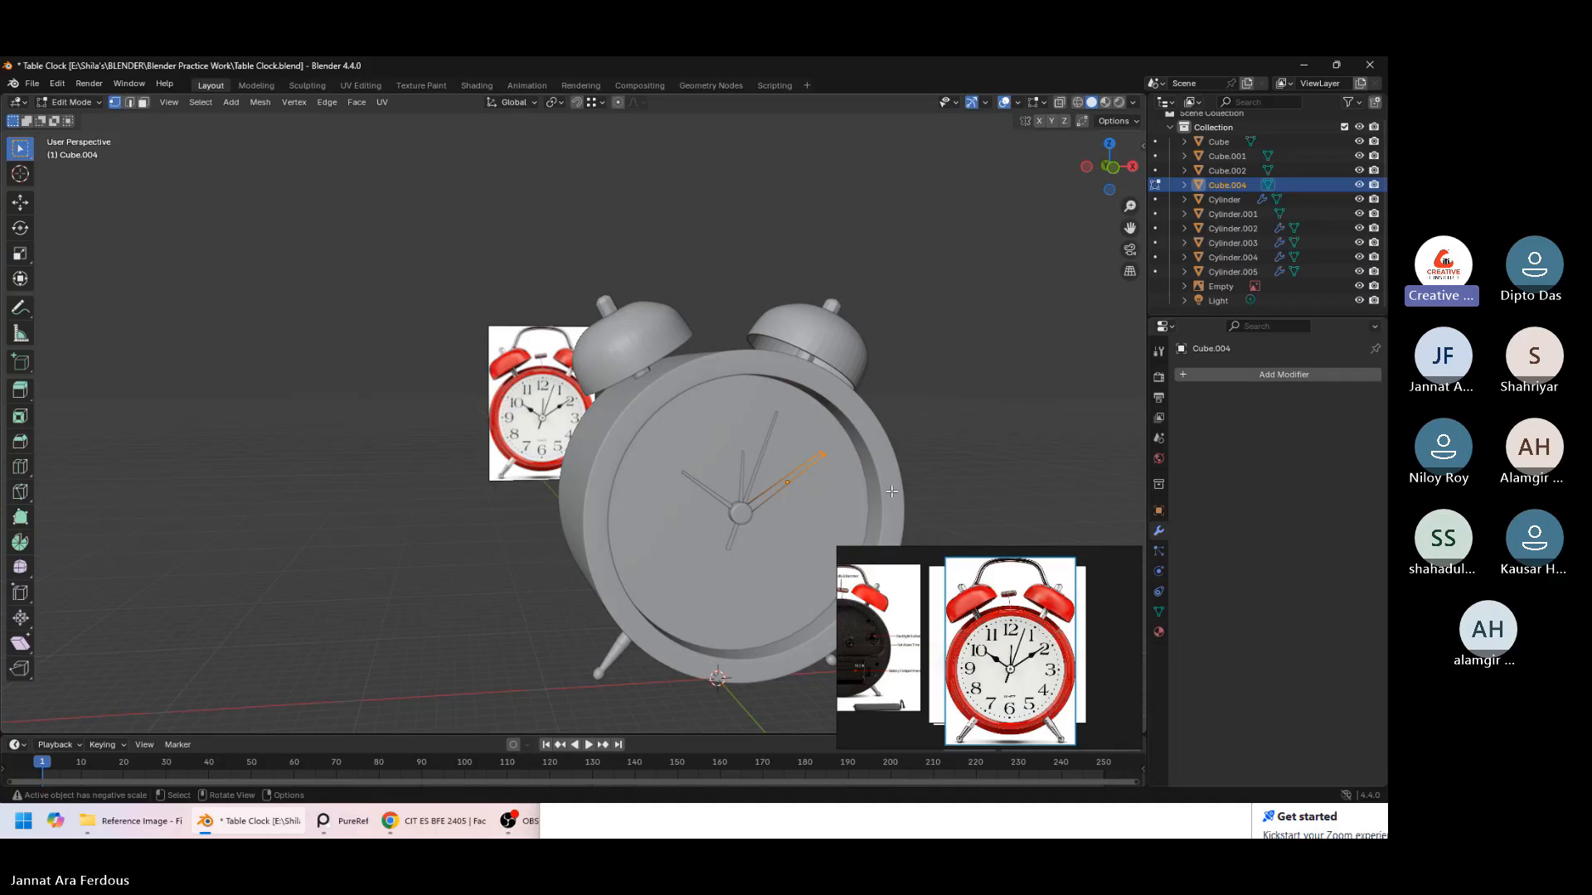
middle_click_drag(959, 471, 1020, 498)
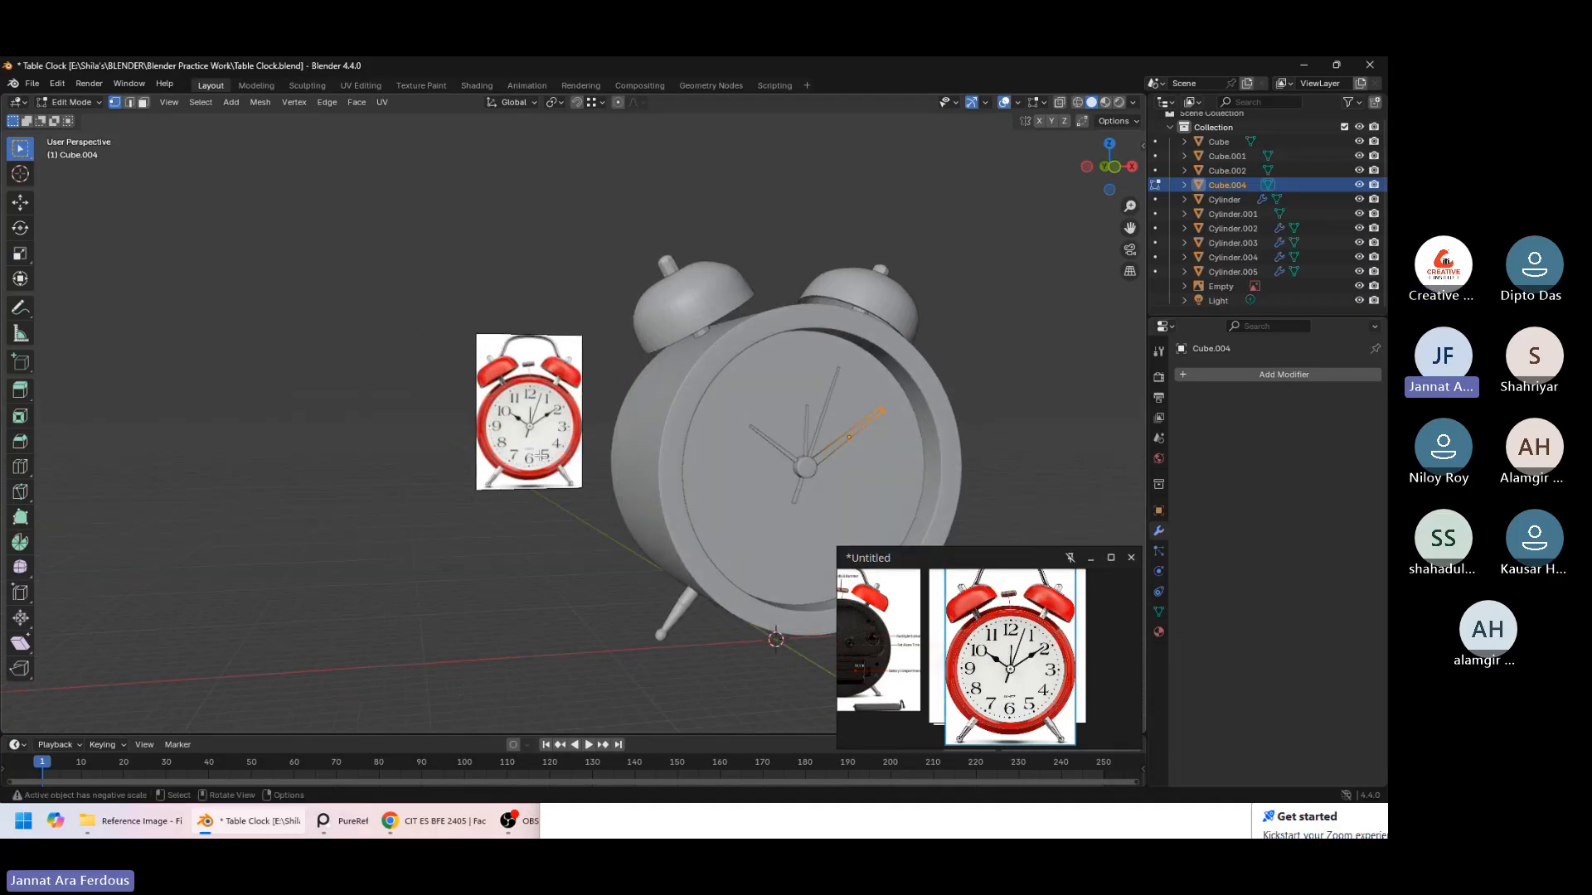
scroll(534, 432, "up", 2)
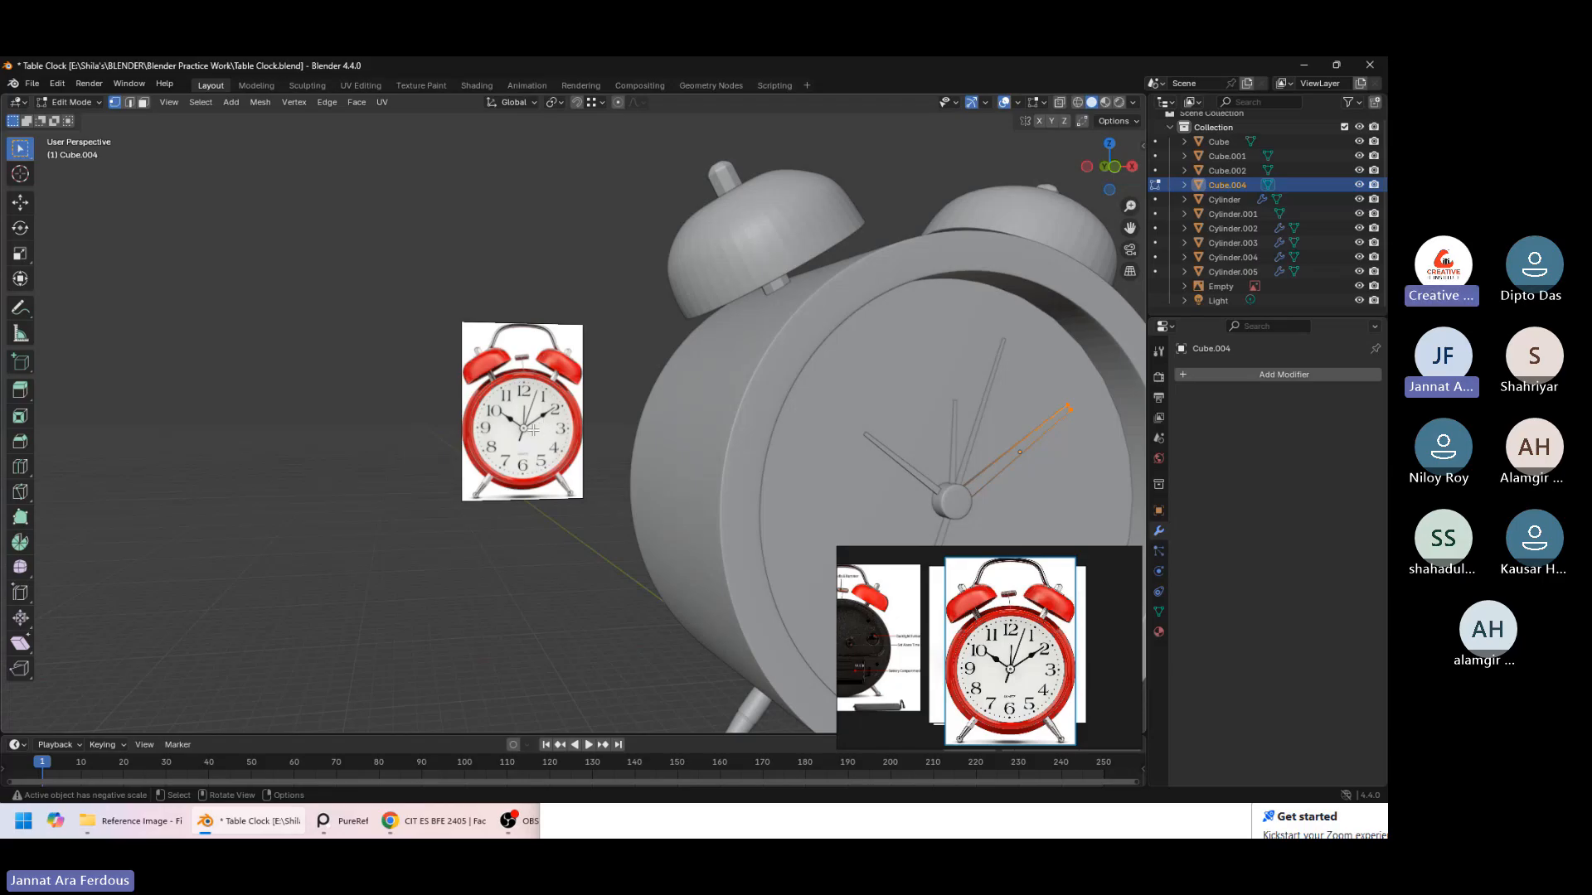
scroll(534, 432, "up", 3)
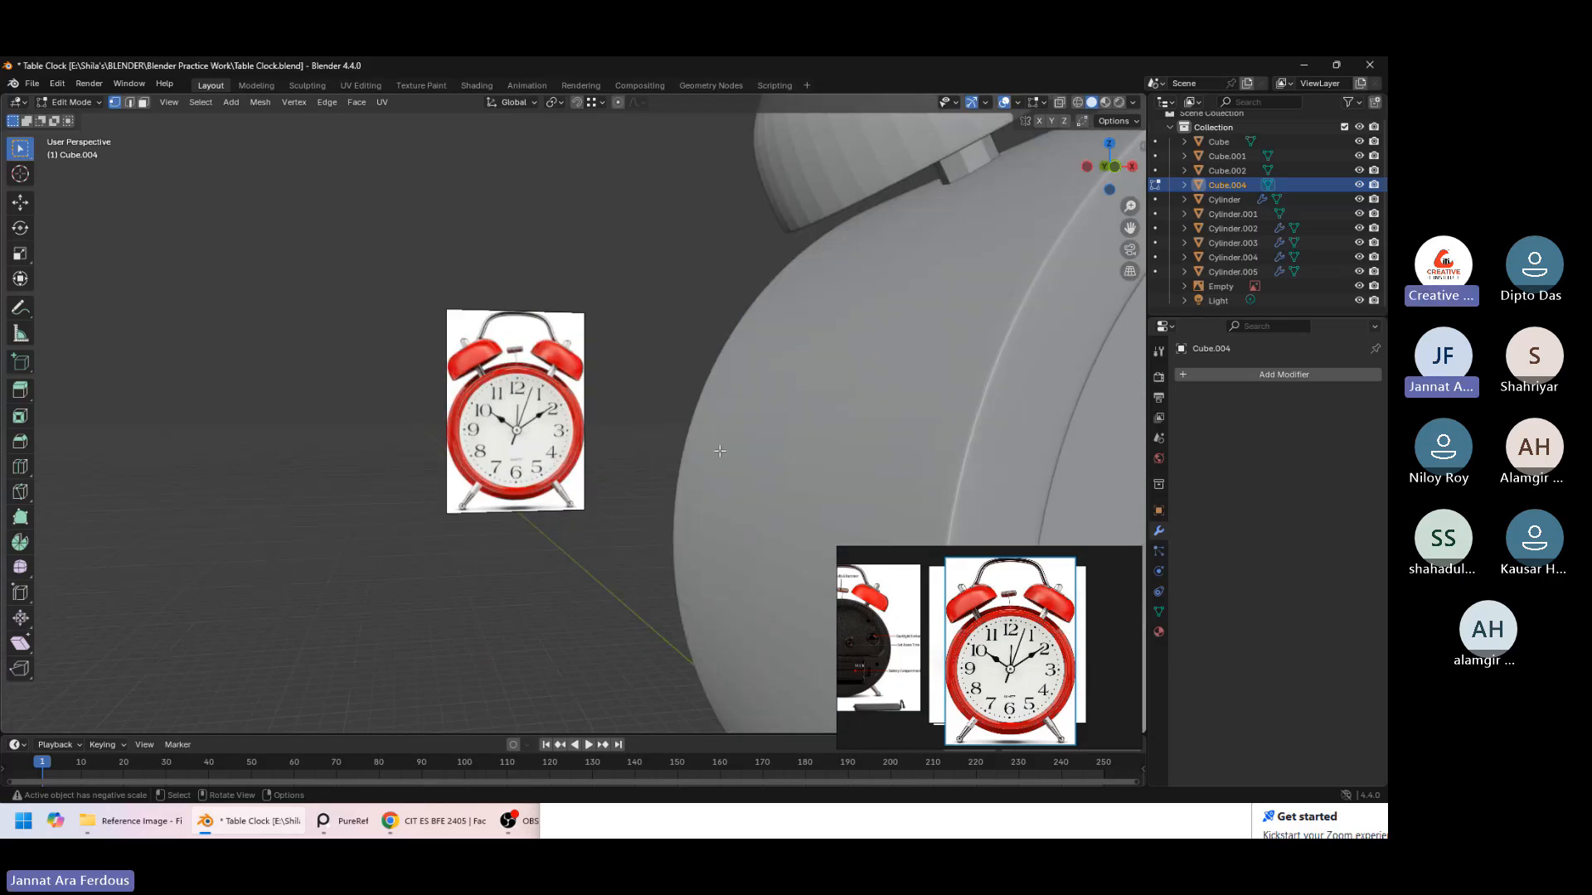
scroll(738, 436, "down", 5)
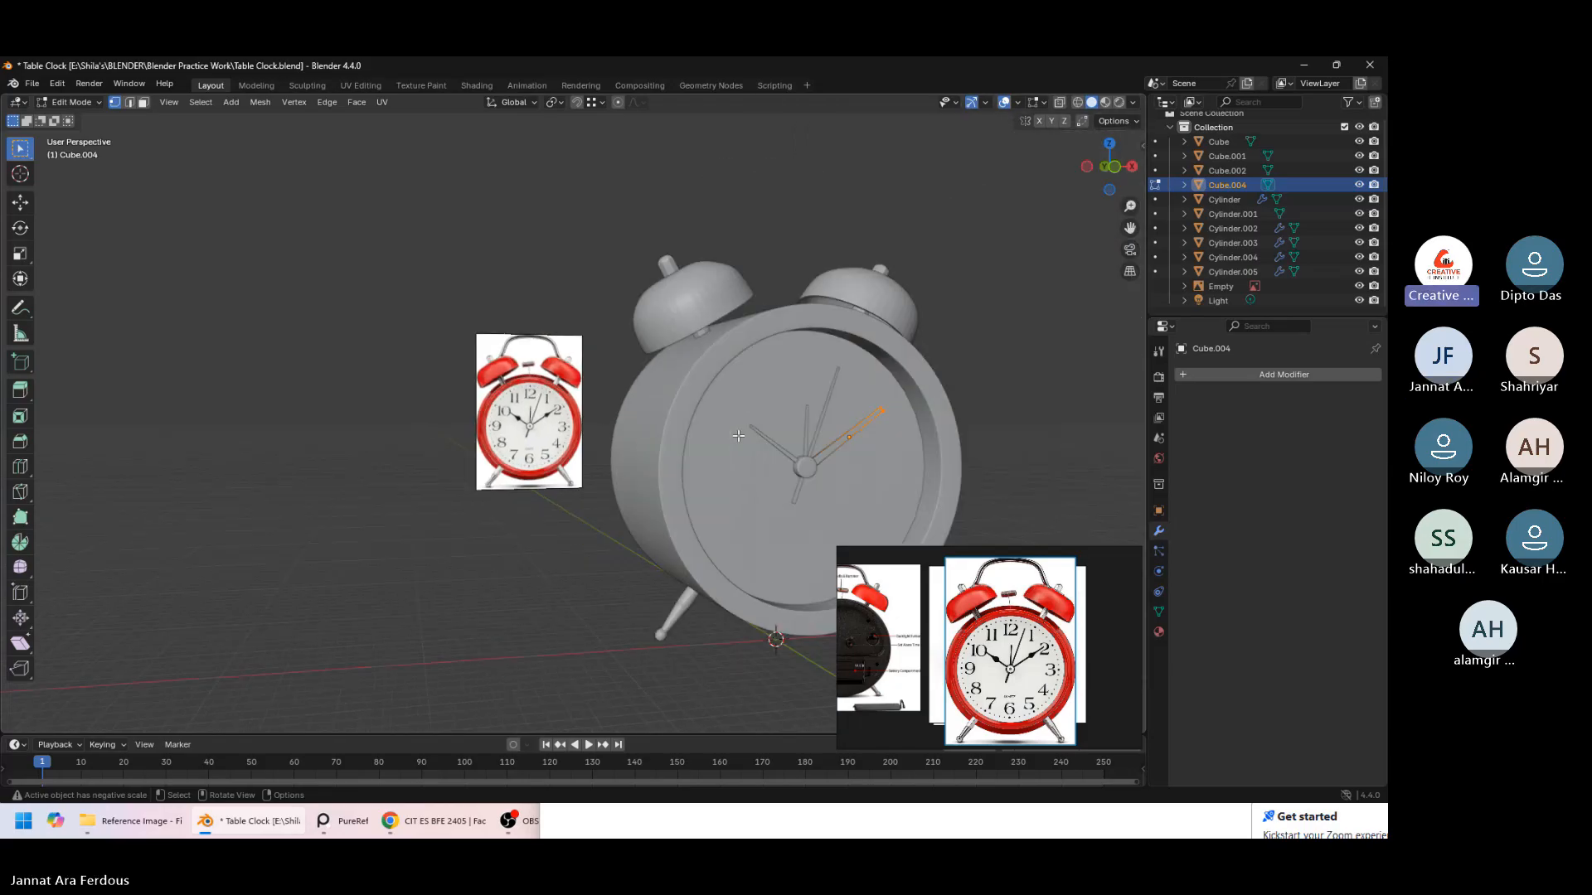
mouse_move(970, 455)
middle_mouse_down()
mouse_move(981, 447)
mouse_move(952, 447)
mouse_move(971, 445)
middle_mouse_up()
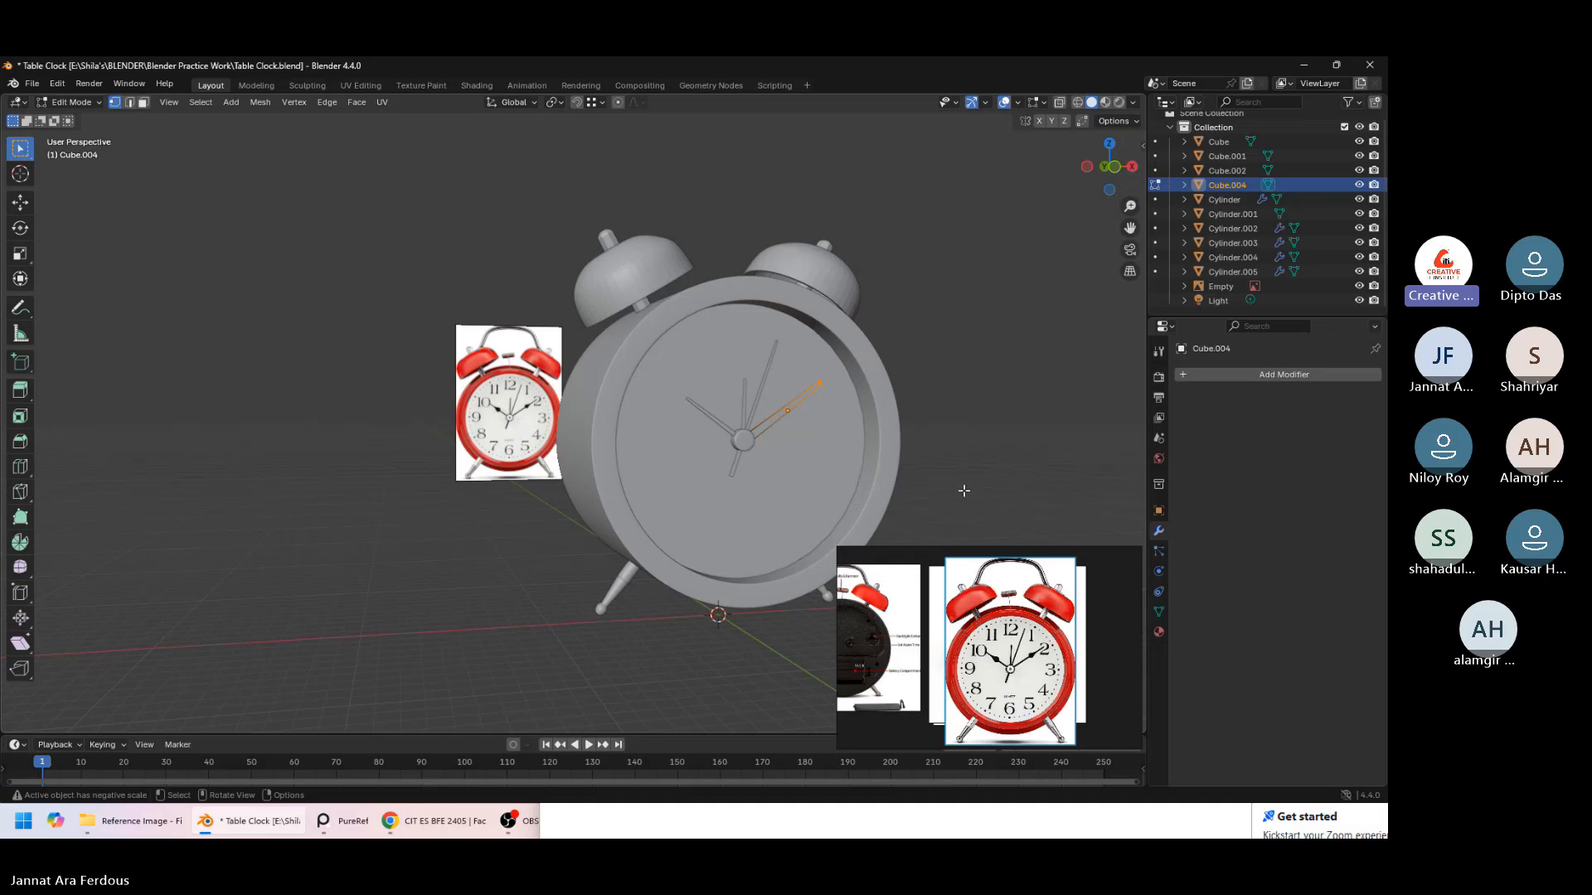
left_click(770, 79)
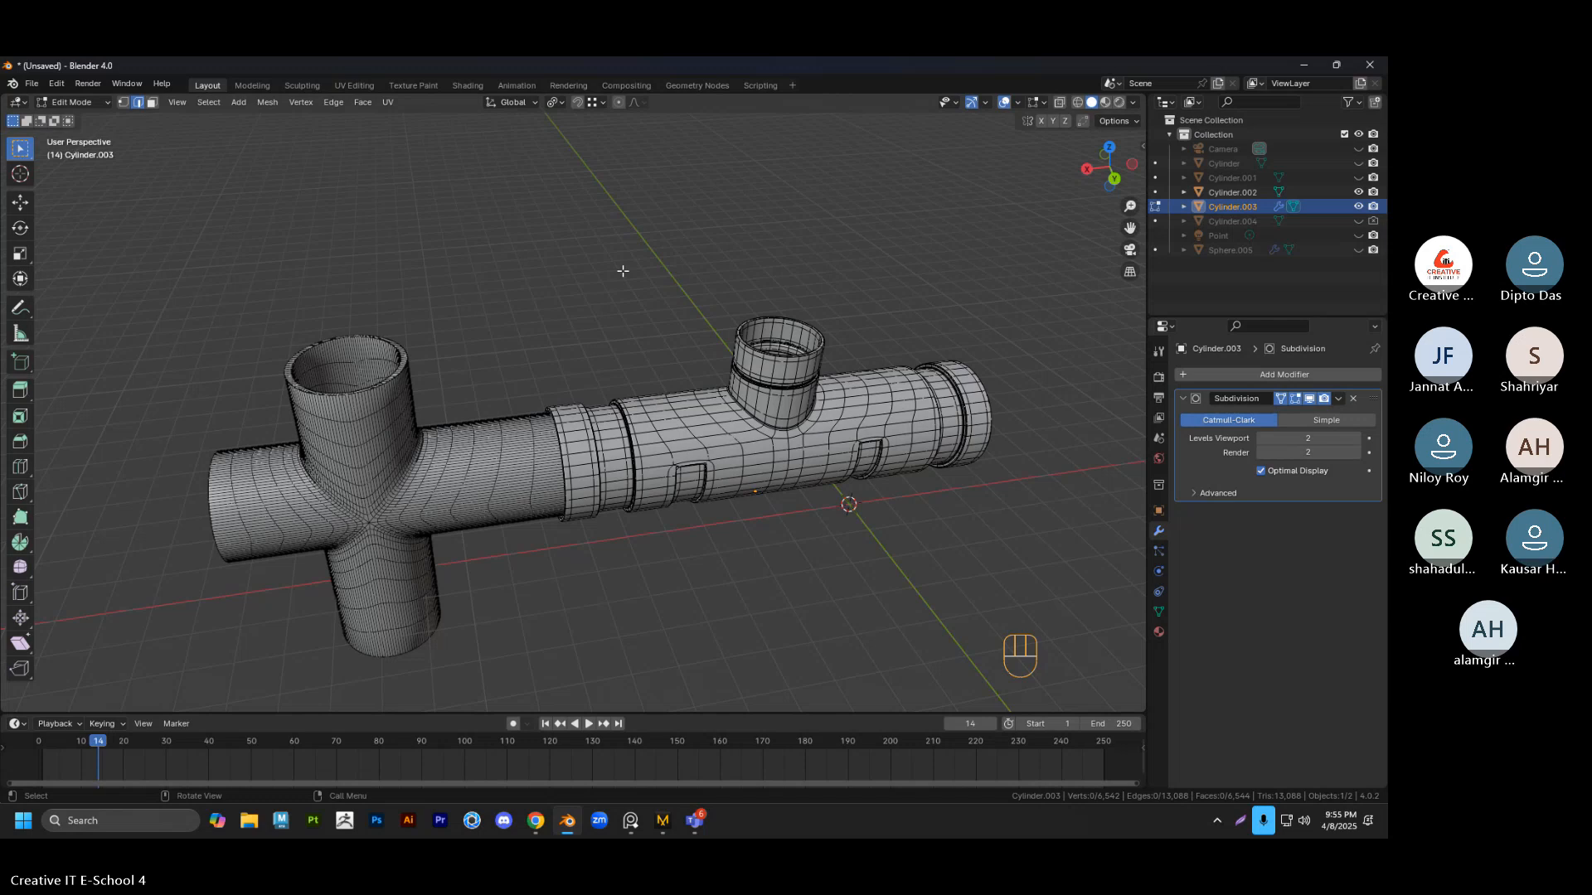
Switch mesh editing to the cross-shaped pipe and select the inner edge loop of its upper opening in top view
key("grave")
left_click(614, 187)
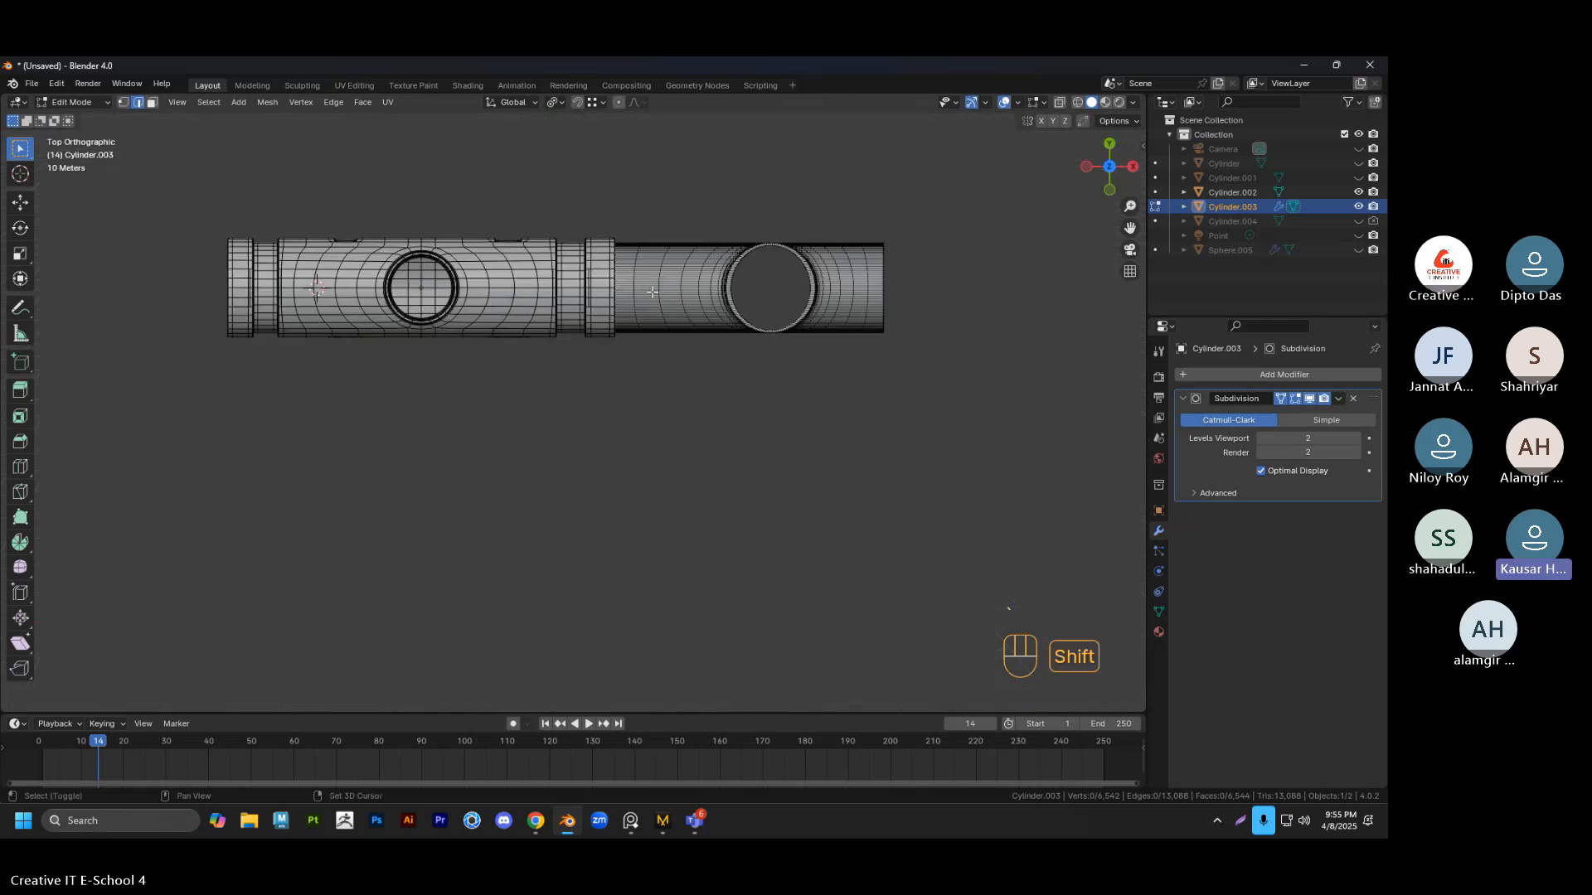
middle_click_drag(648, 292, 691, 408, "shift")
scroll(670, 372, "up", 2)
scroll(691, 408, "down", 1)
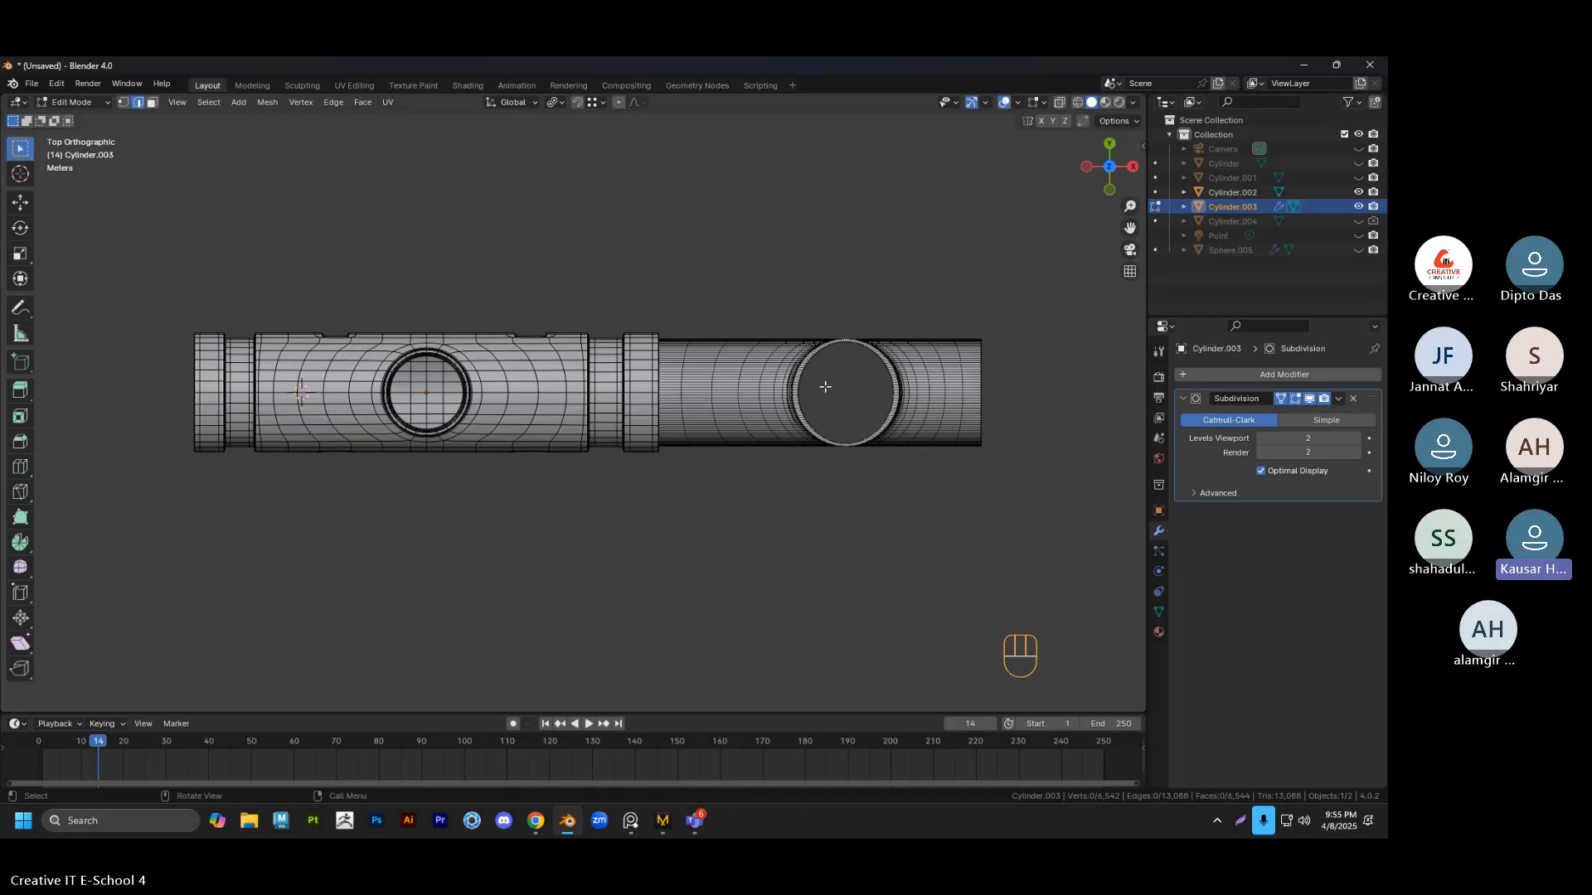
scroll(861, 363, "up", 3)
middle_click_drag(863, 365, 619, 401, "shift")
scroll(803, 395, "up", 3)
middle_click_drag(803, 395, 680, 403, "shift")
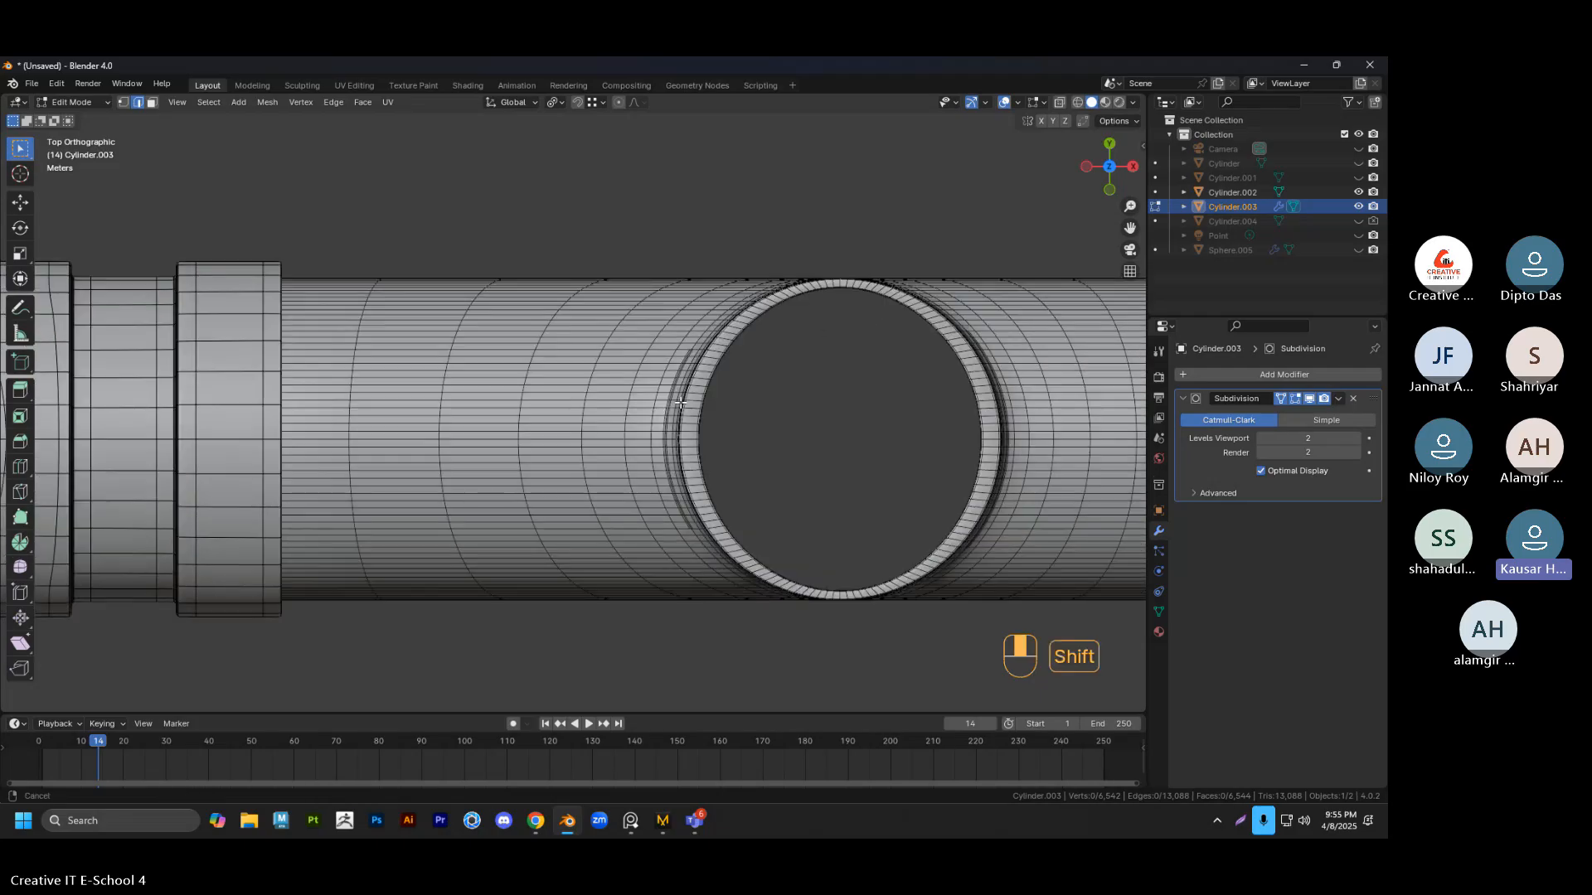
scroll(819, 356, "up", 2)
middle_click_drag(819, 356, 708, 321, "shift")
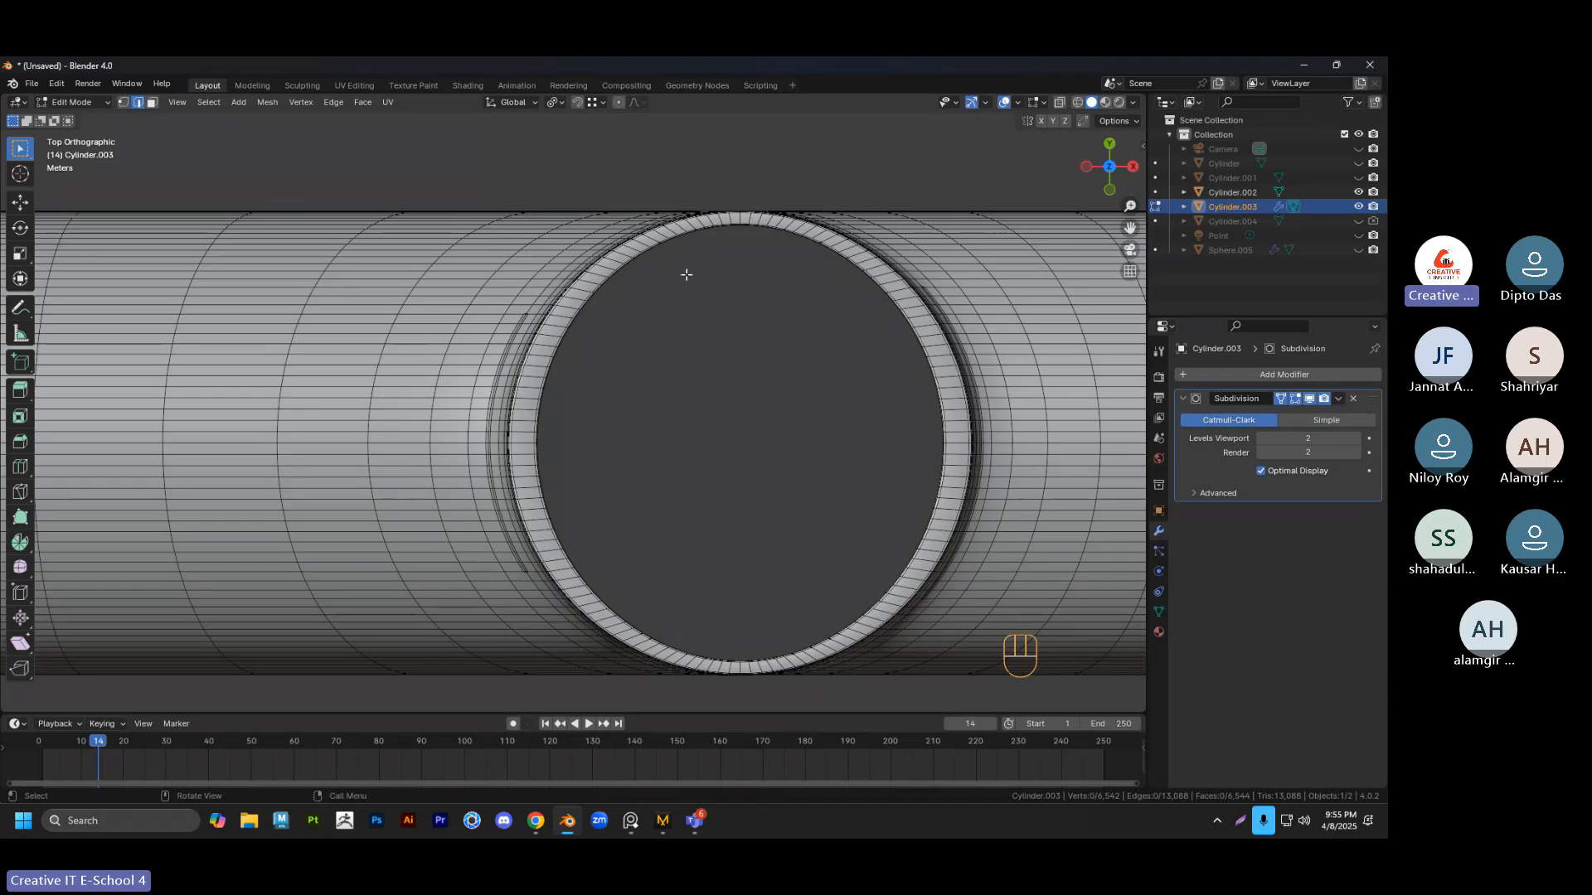
key("Tab")
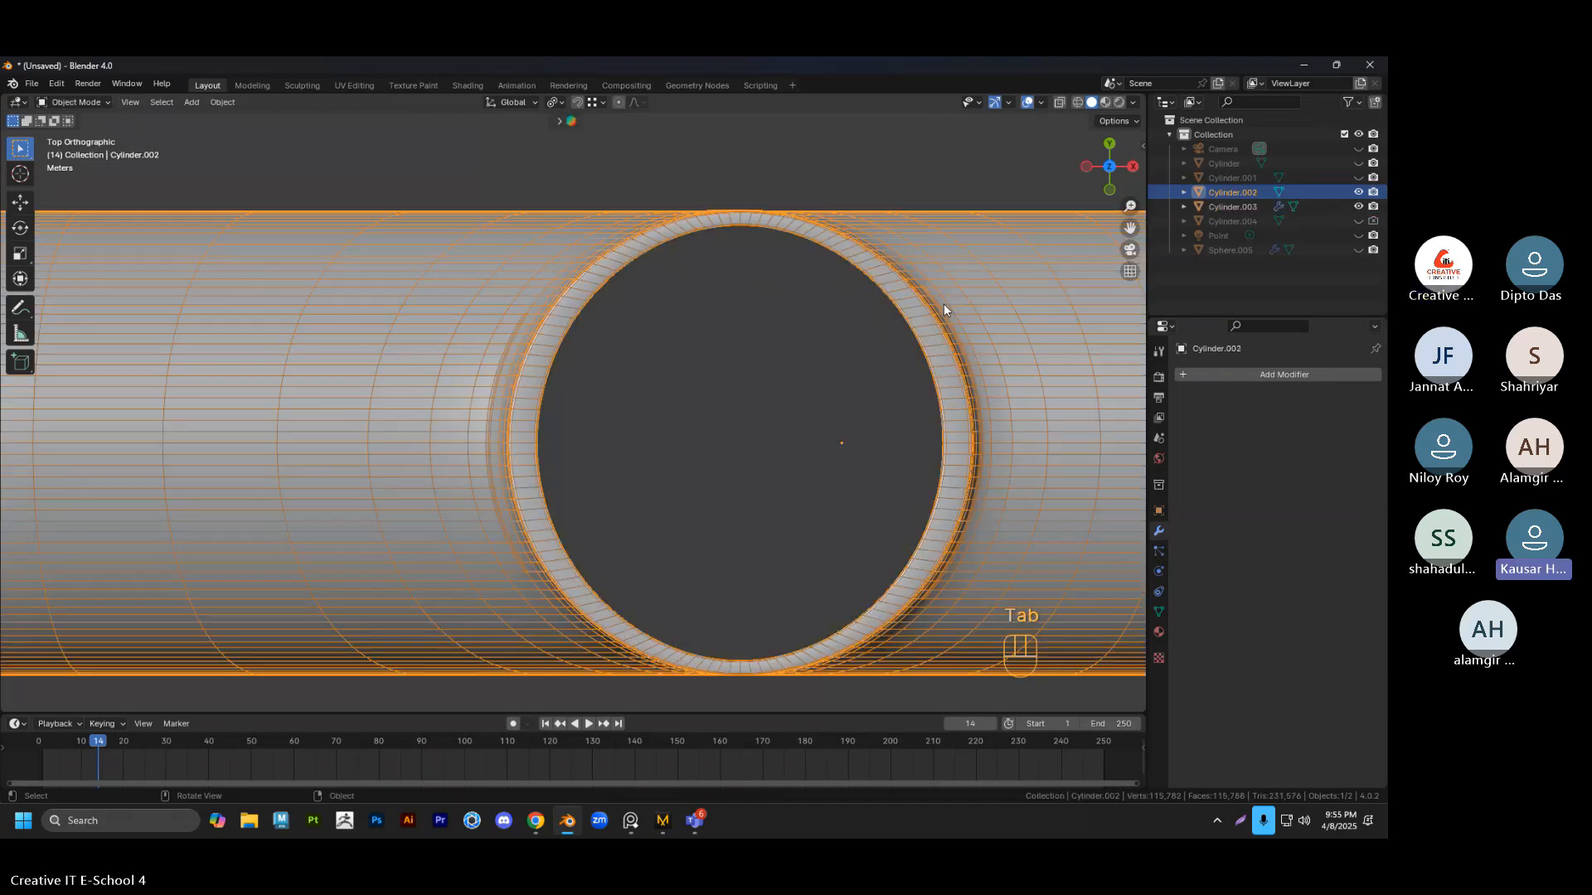
scroll(720, 340, "up", 1)
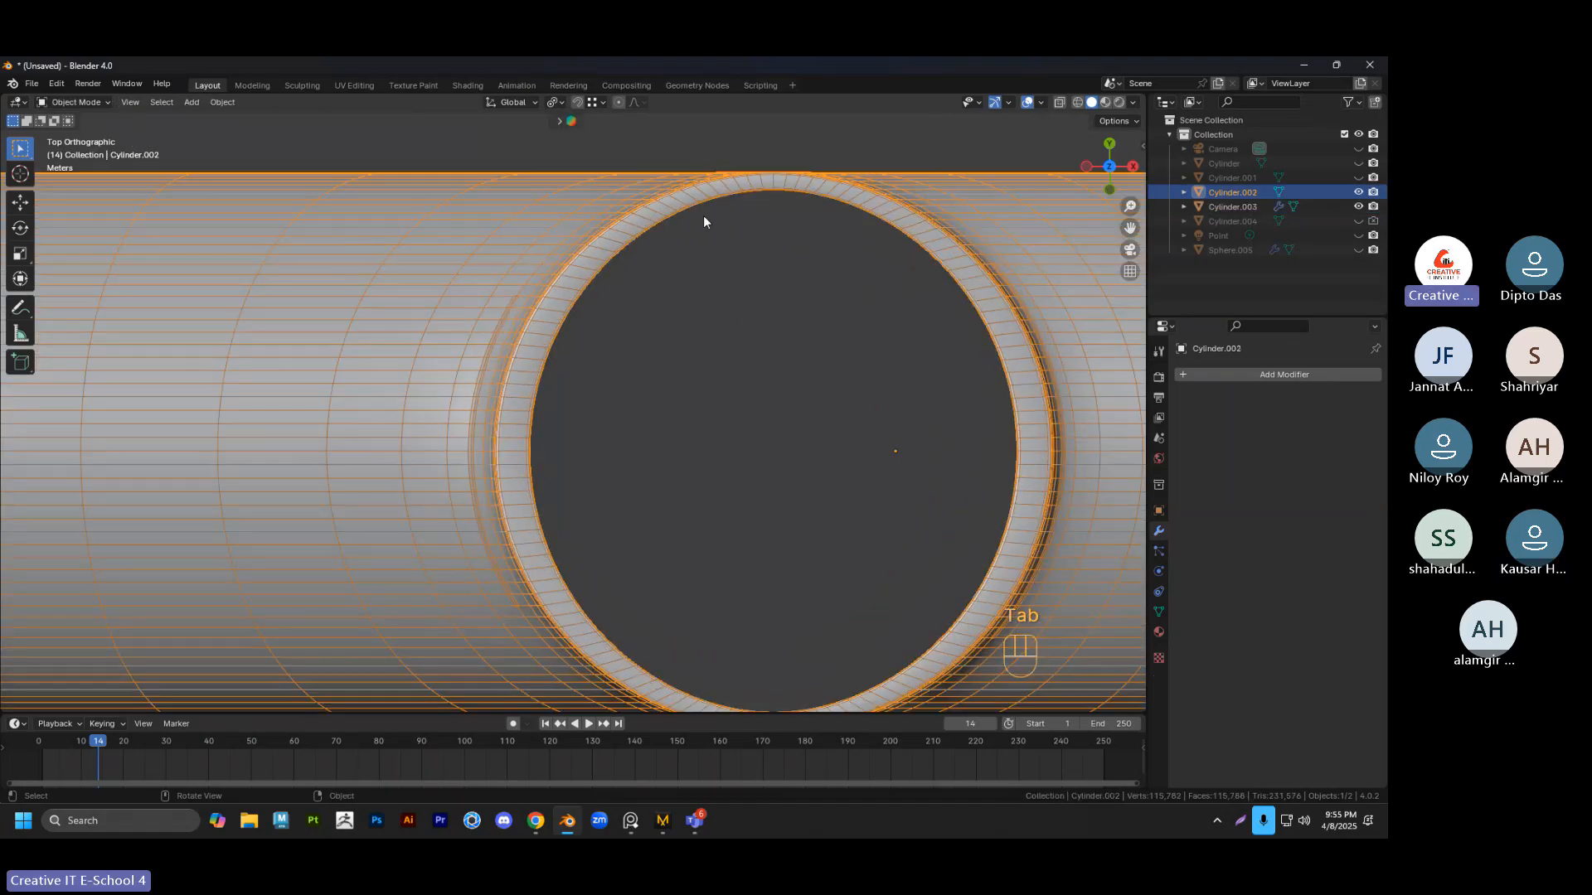
key("2")
key("Tab")
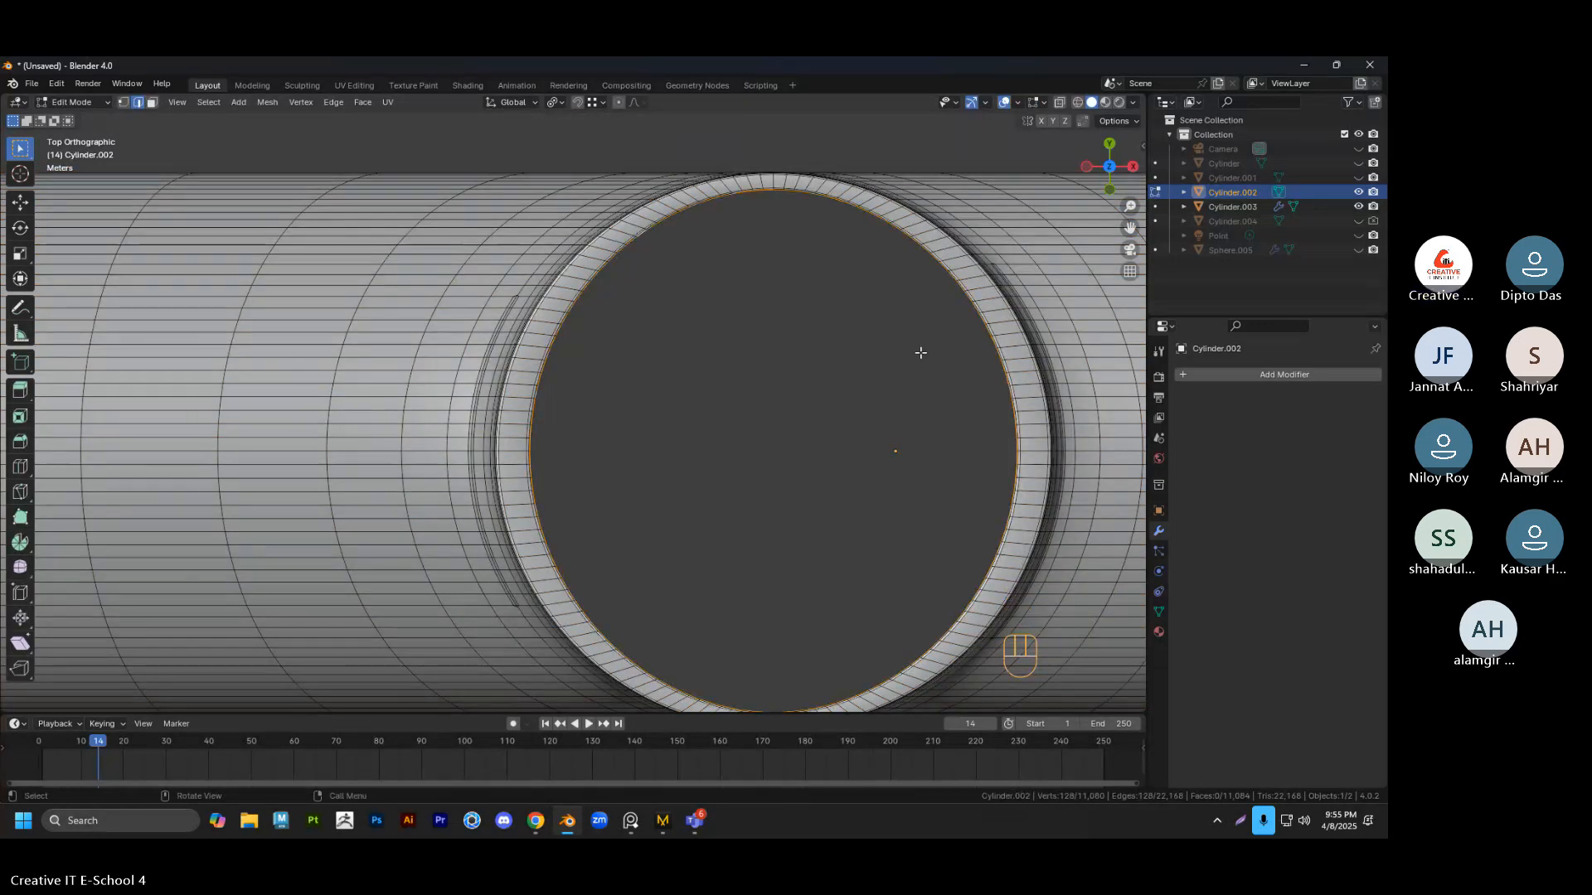
Try to round the upper opening's inner edge loop using To Sphere with a factor of 0.038, and Shrink/Fatten
key("shift+alt+s")
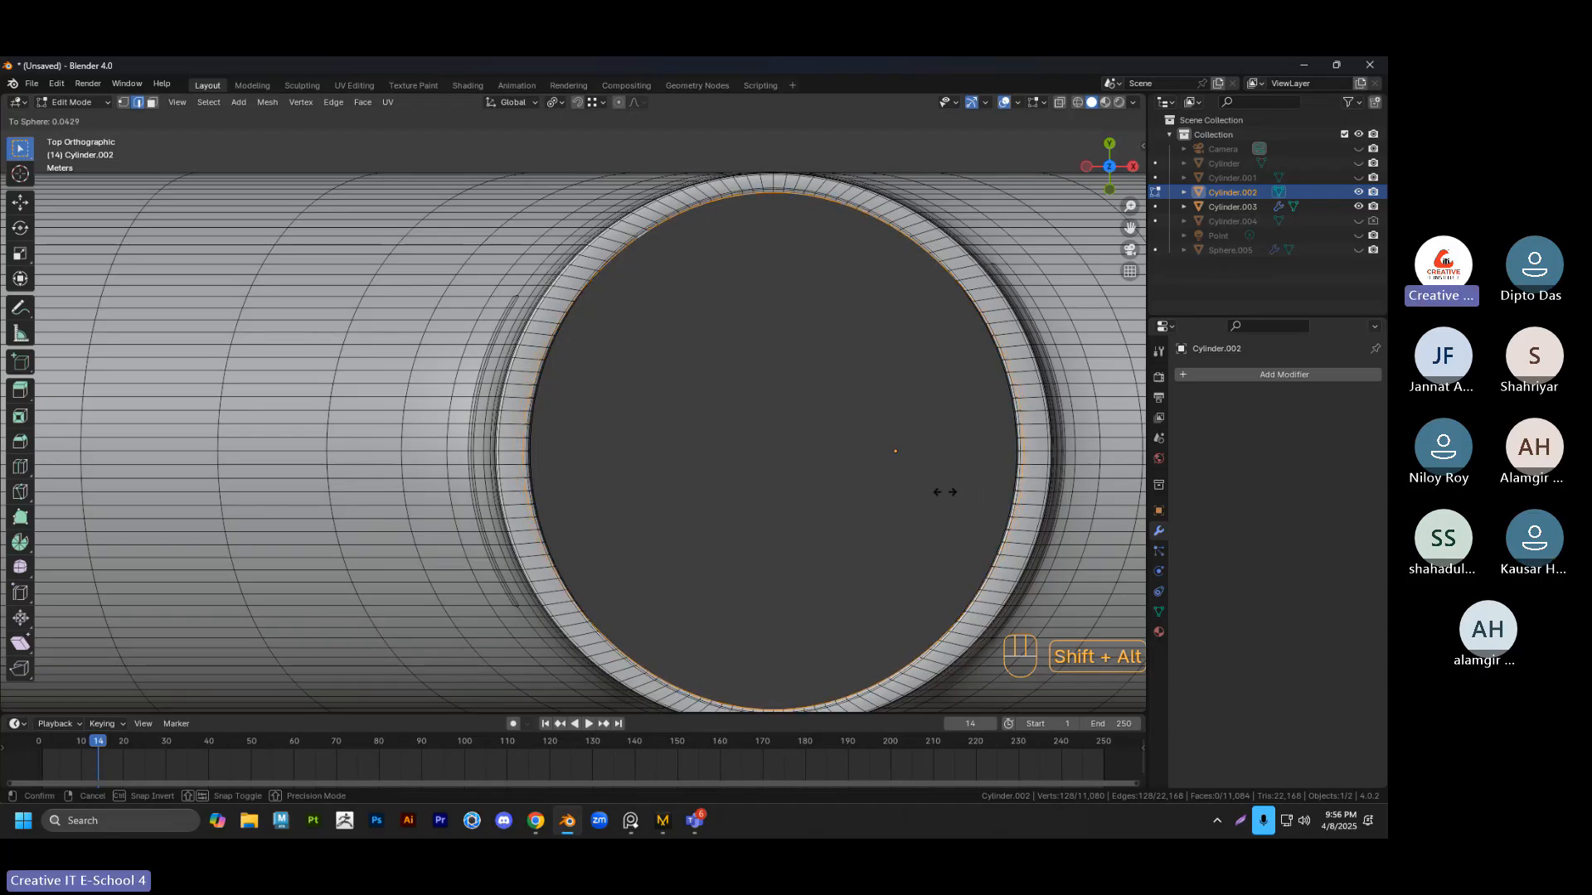
left_click(942, 491)
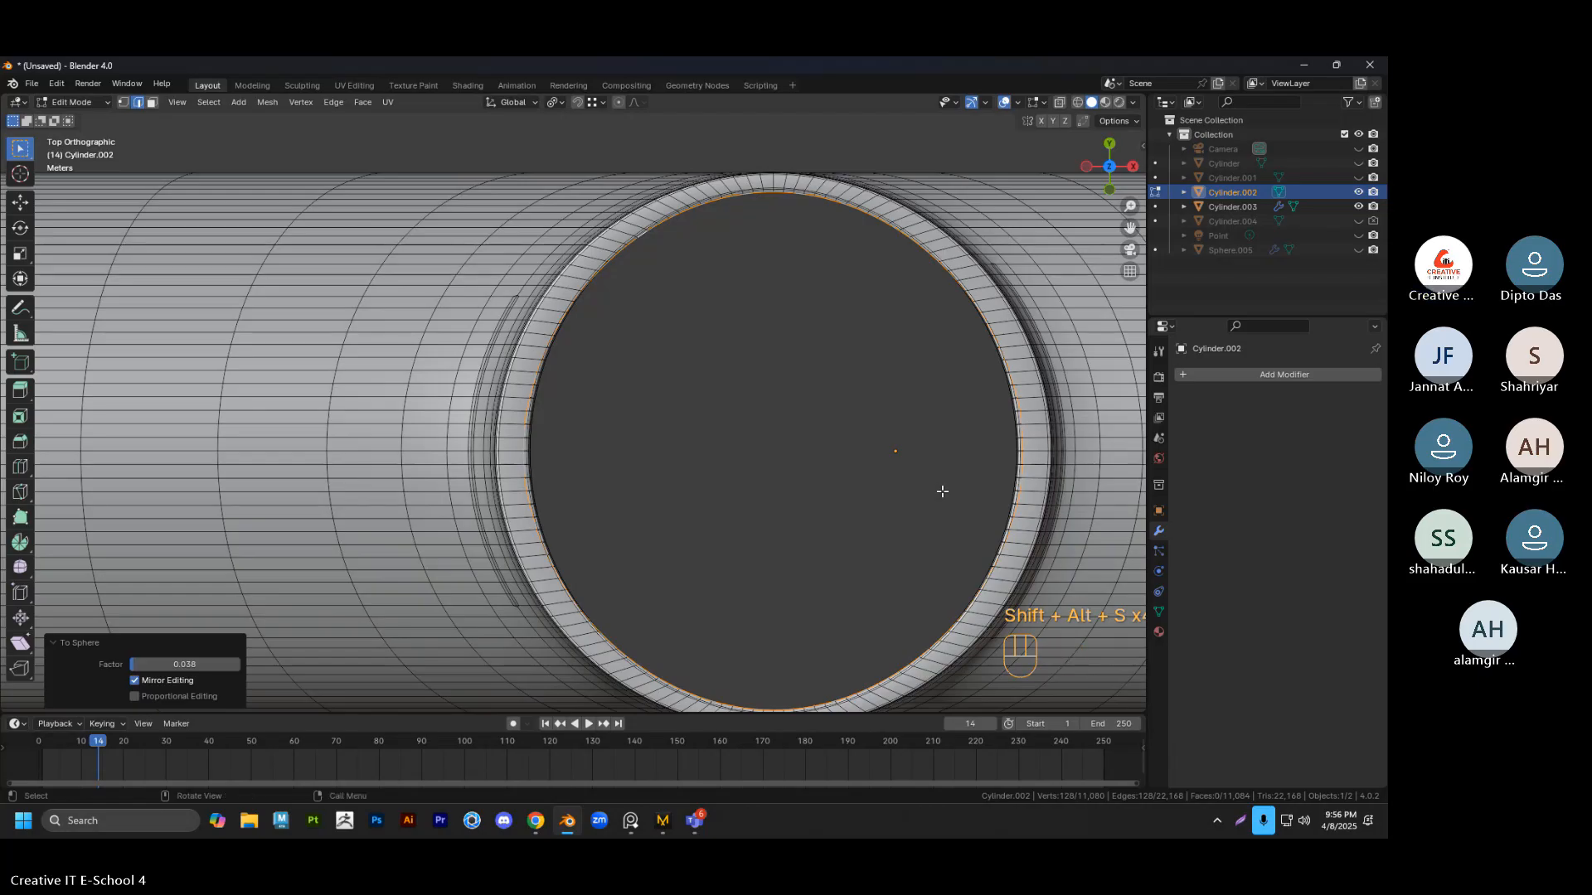
key("alt+s")
right_click(933, 493)
key("alt+s")
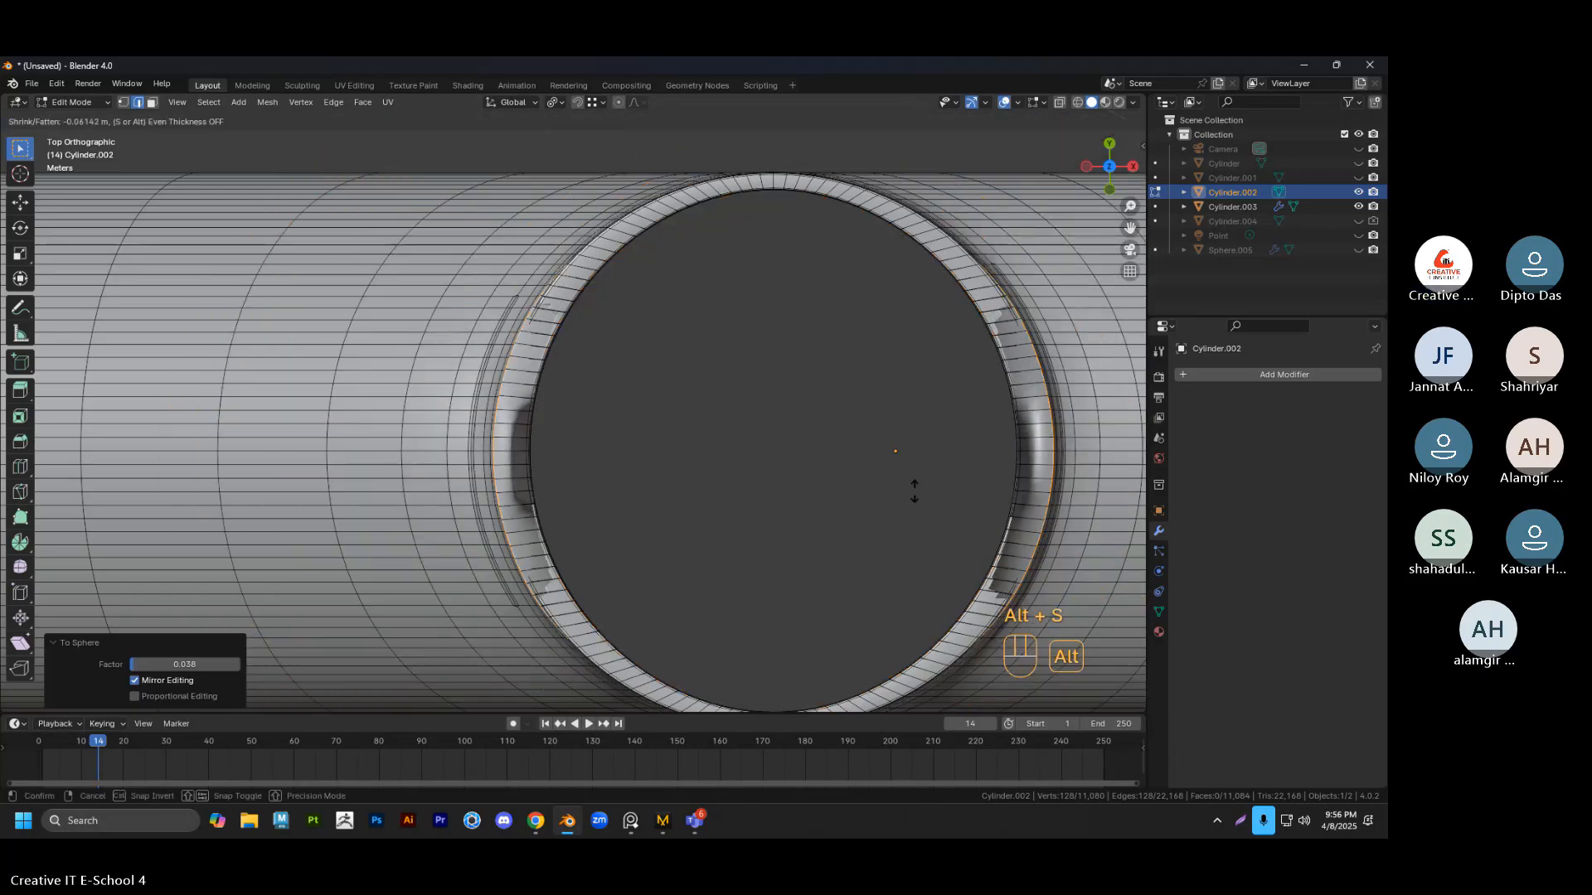
right_click(919, 490)
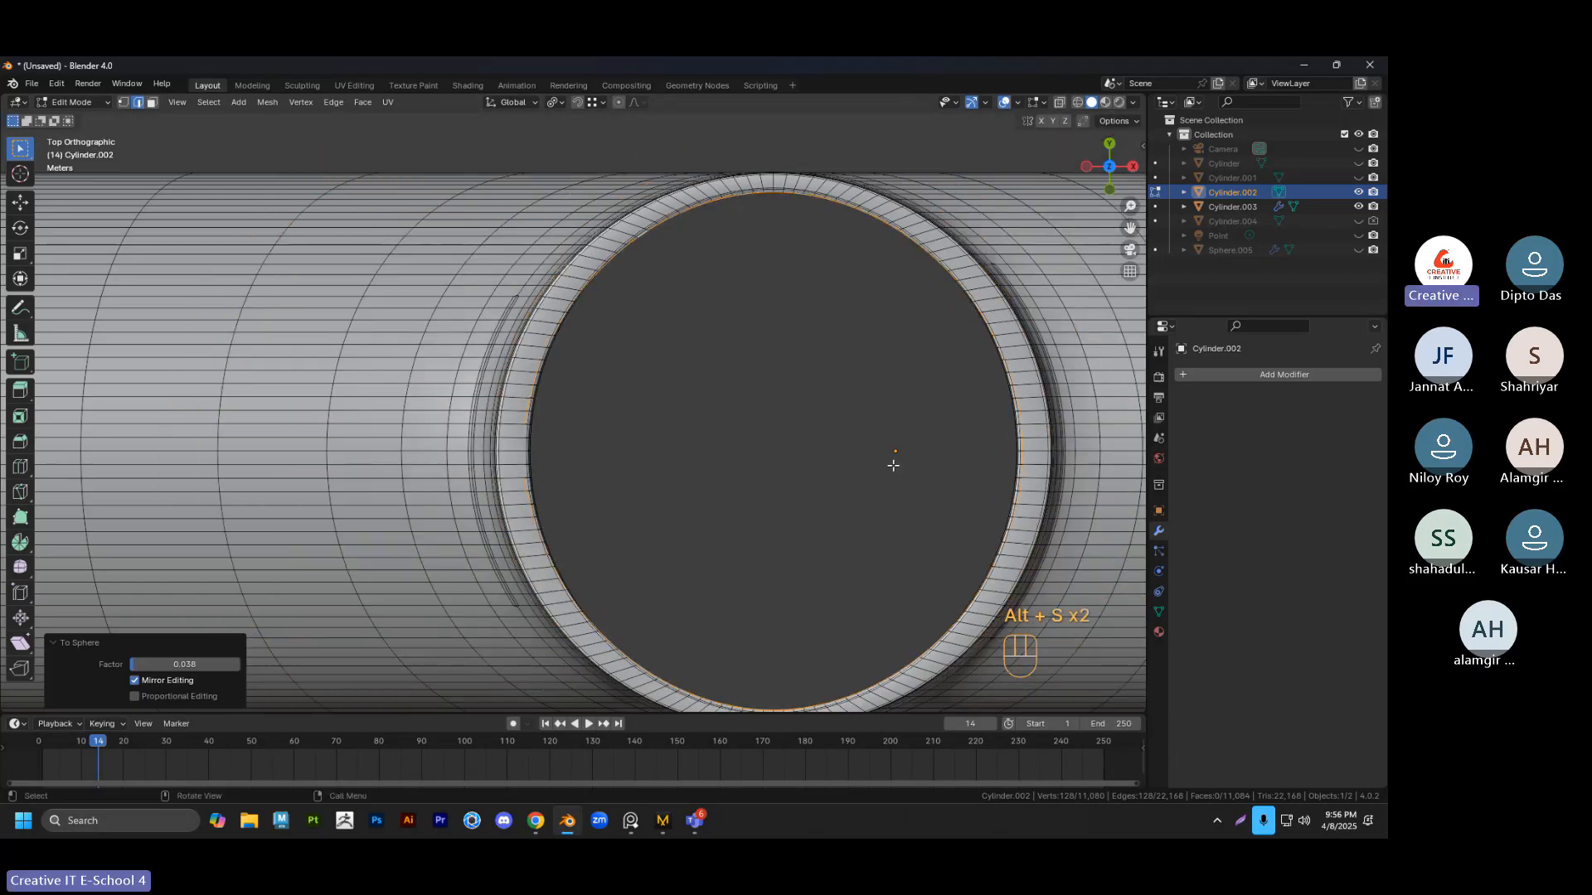
Try the LoopTools Circle operation on the opening's inner edge loop, inspect the deformed rim and undo it
right_click(770, 228)
mouse_move(746, 196)
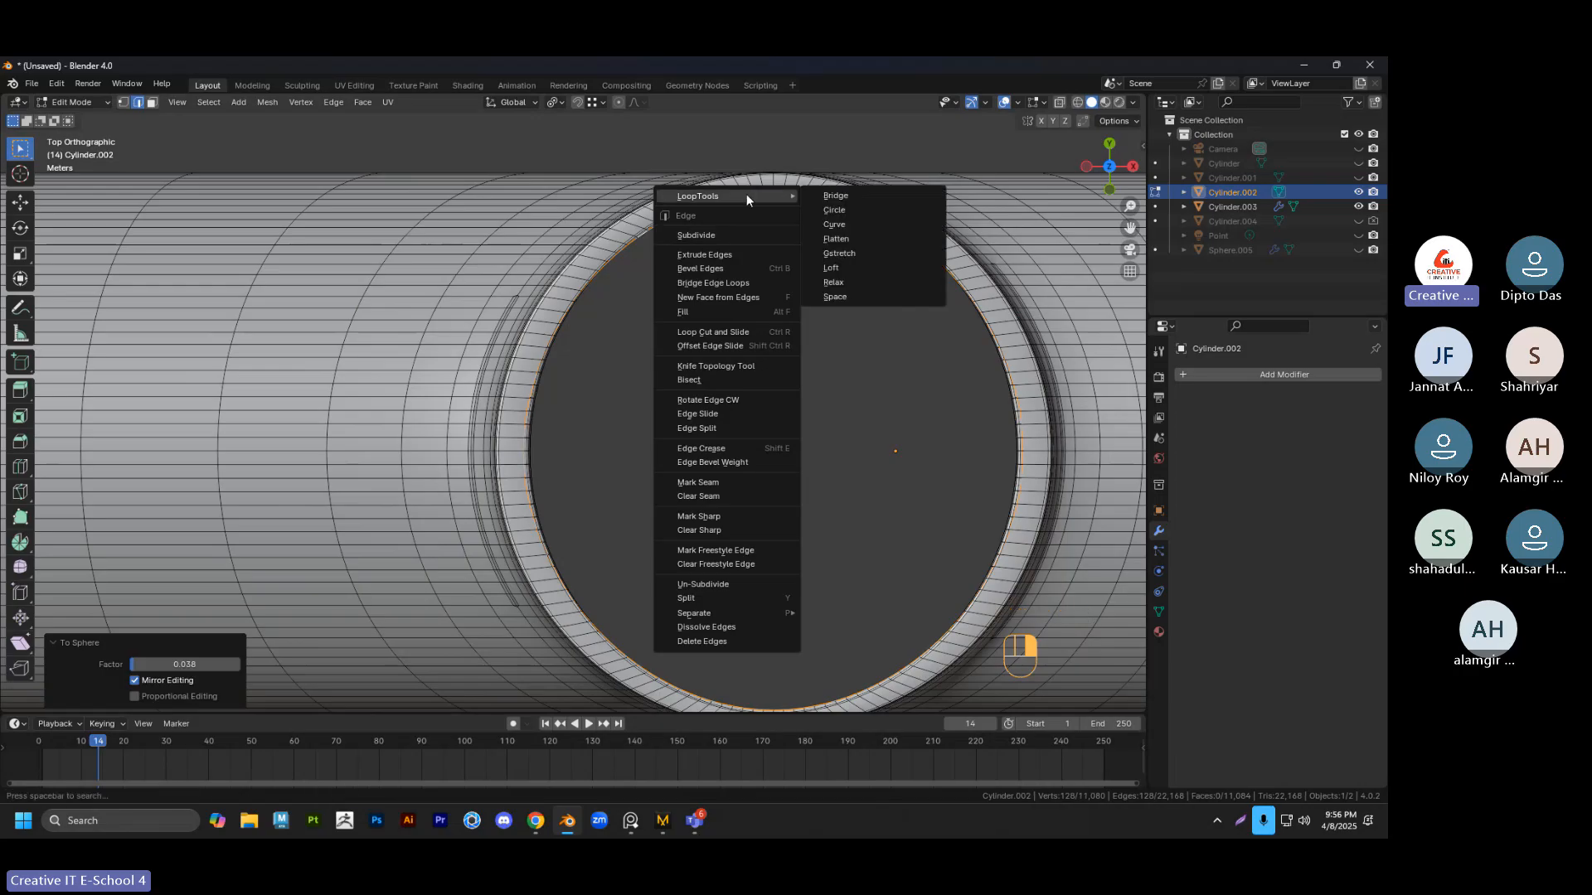
left_click(836, 211)
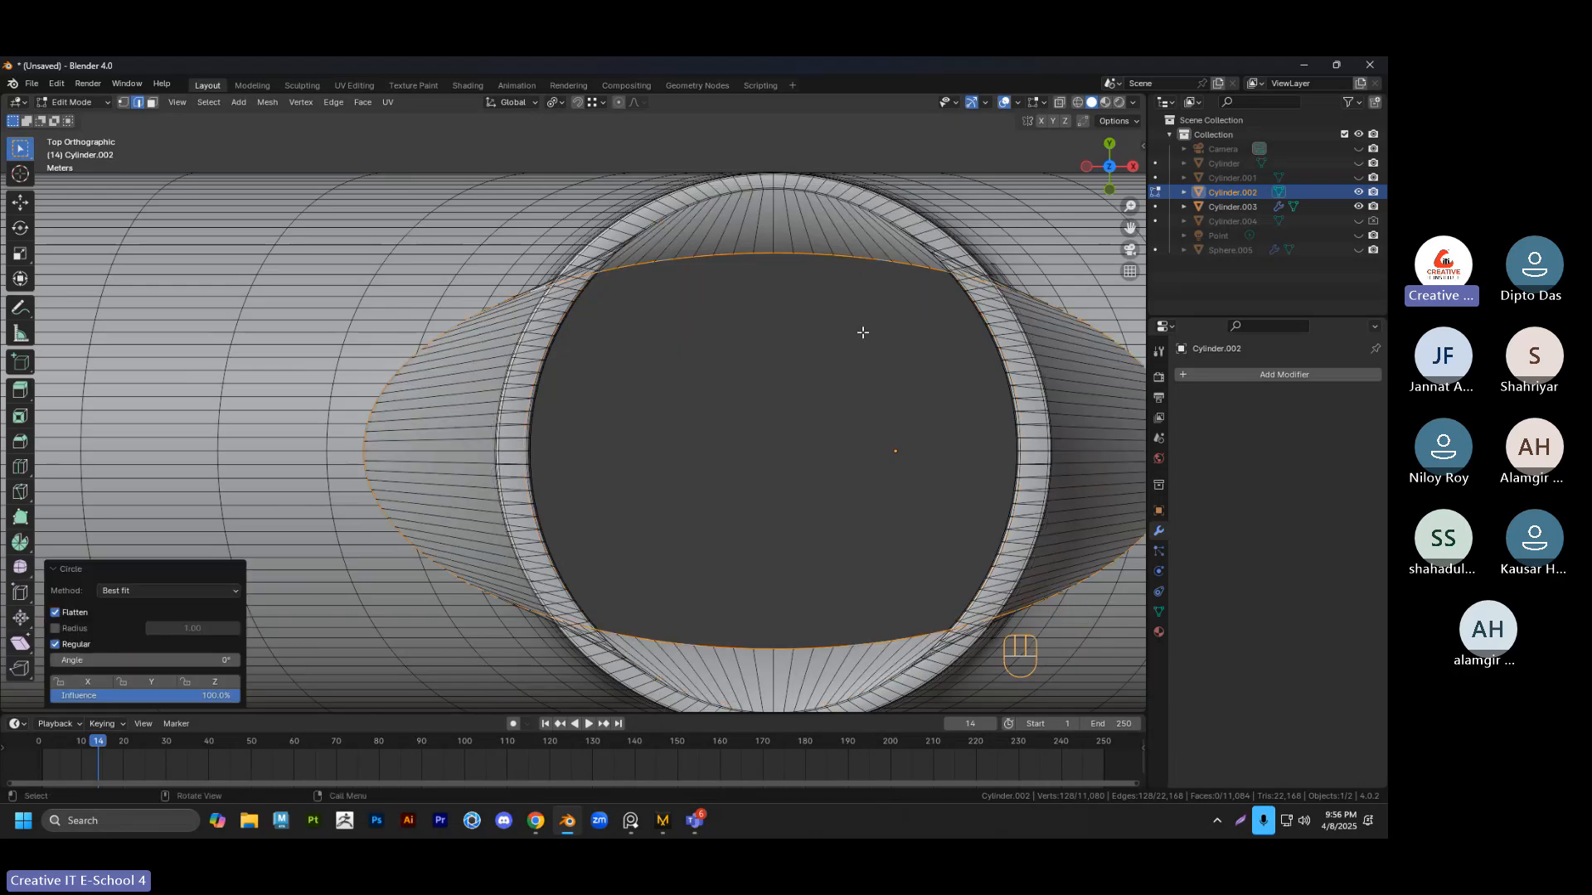
middle_click_drag(860, 331, 693, 368)
key("Tab")
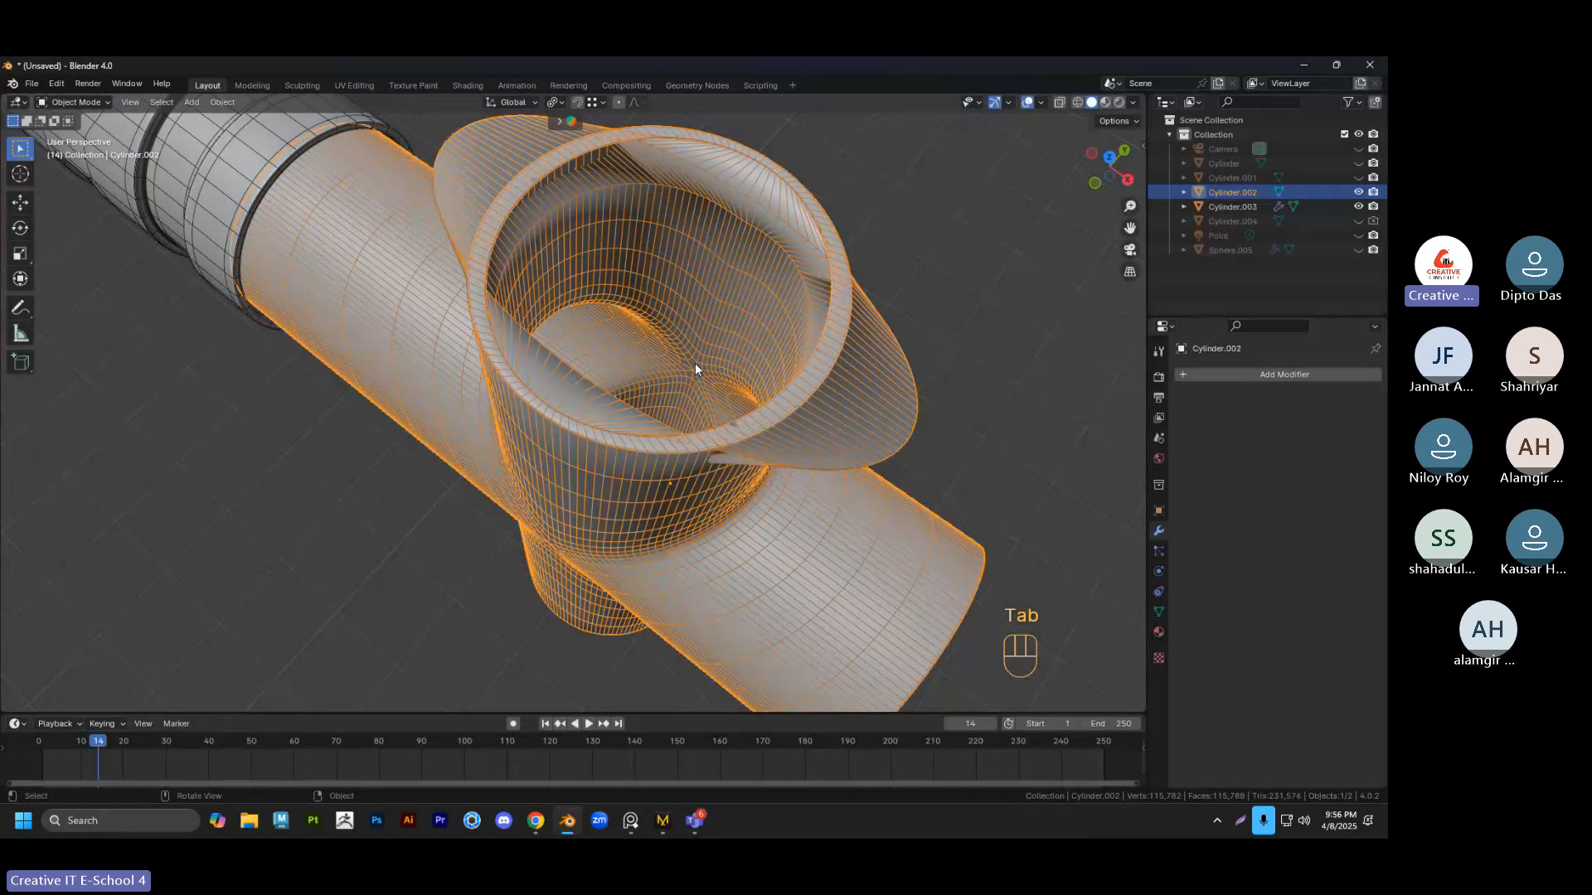
key("ctrl+z")
key("ctrl+z")
Apply all transforms to the cross-shaped pipe in Object Mode
key("Tab")
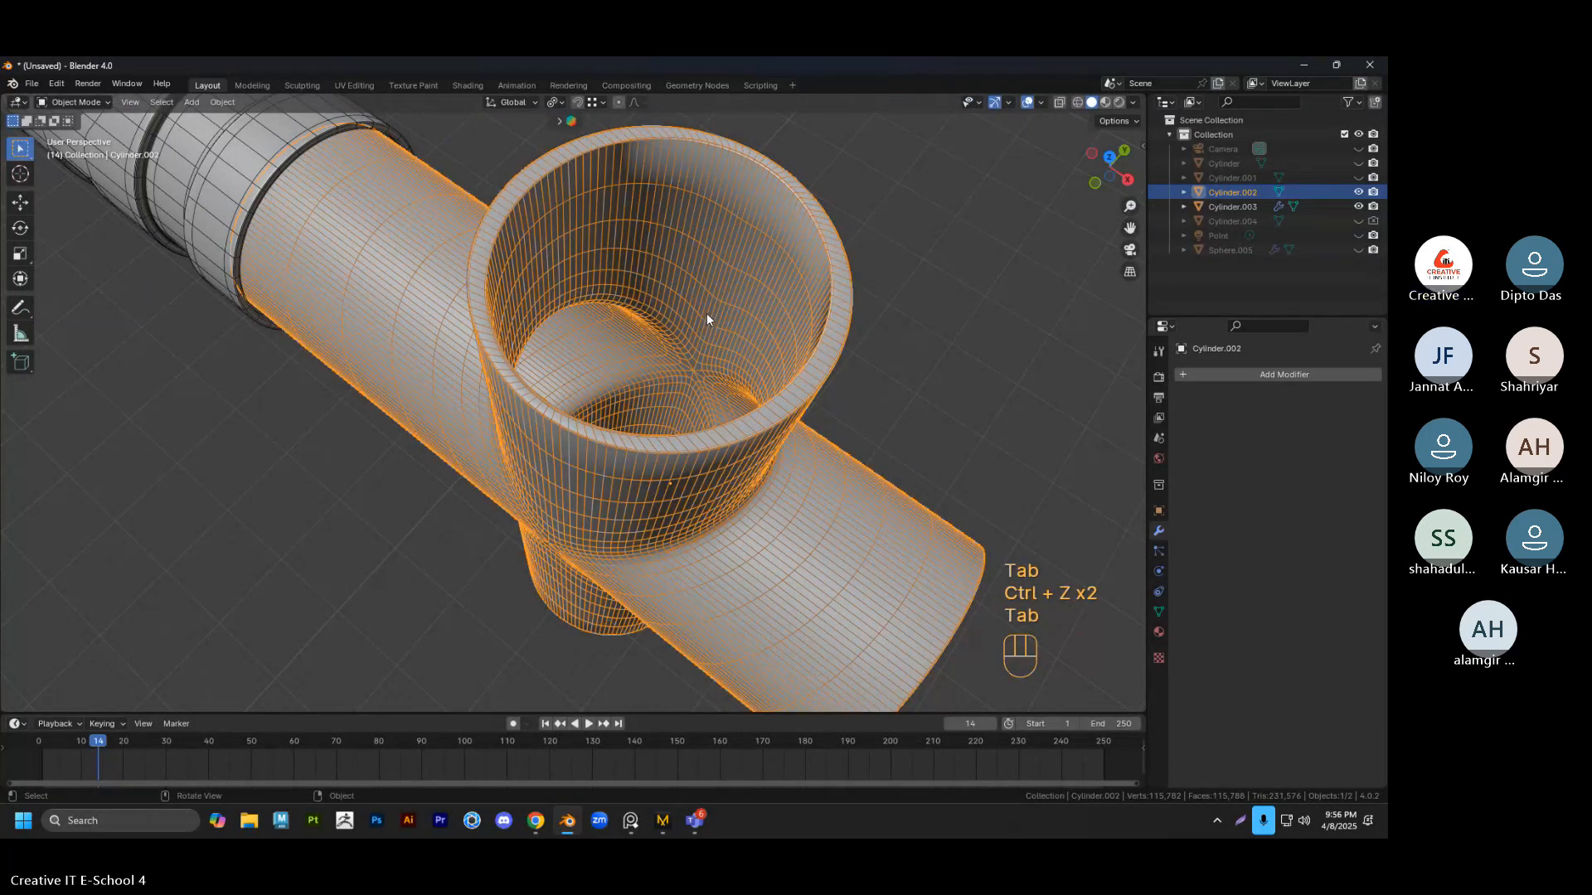
right_click(706, 312)
key("Tab")
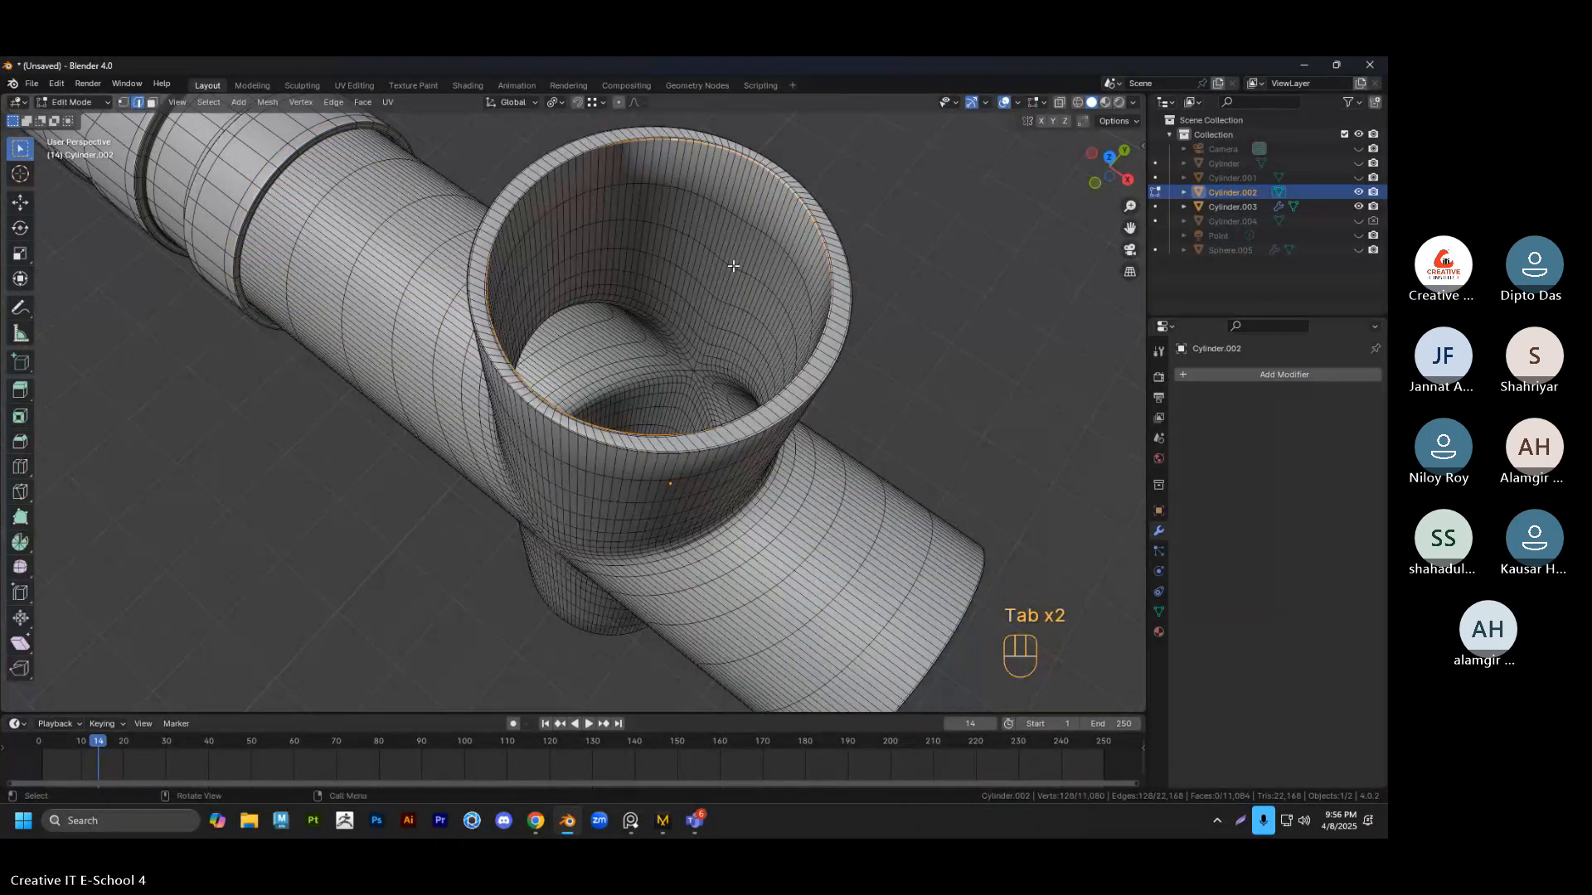
key("Tab")
key("ctrl+a")
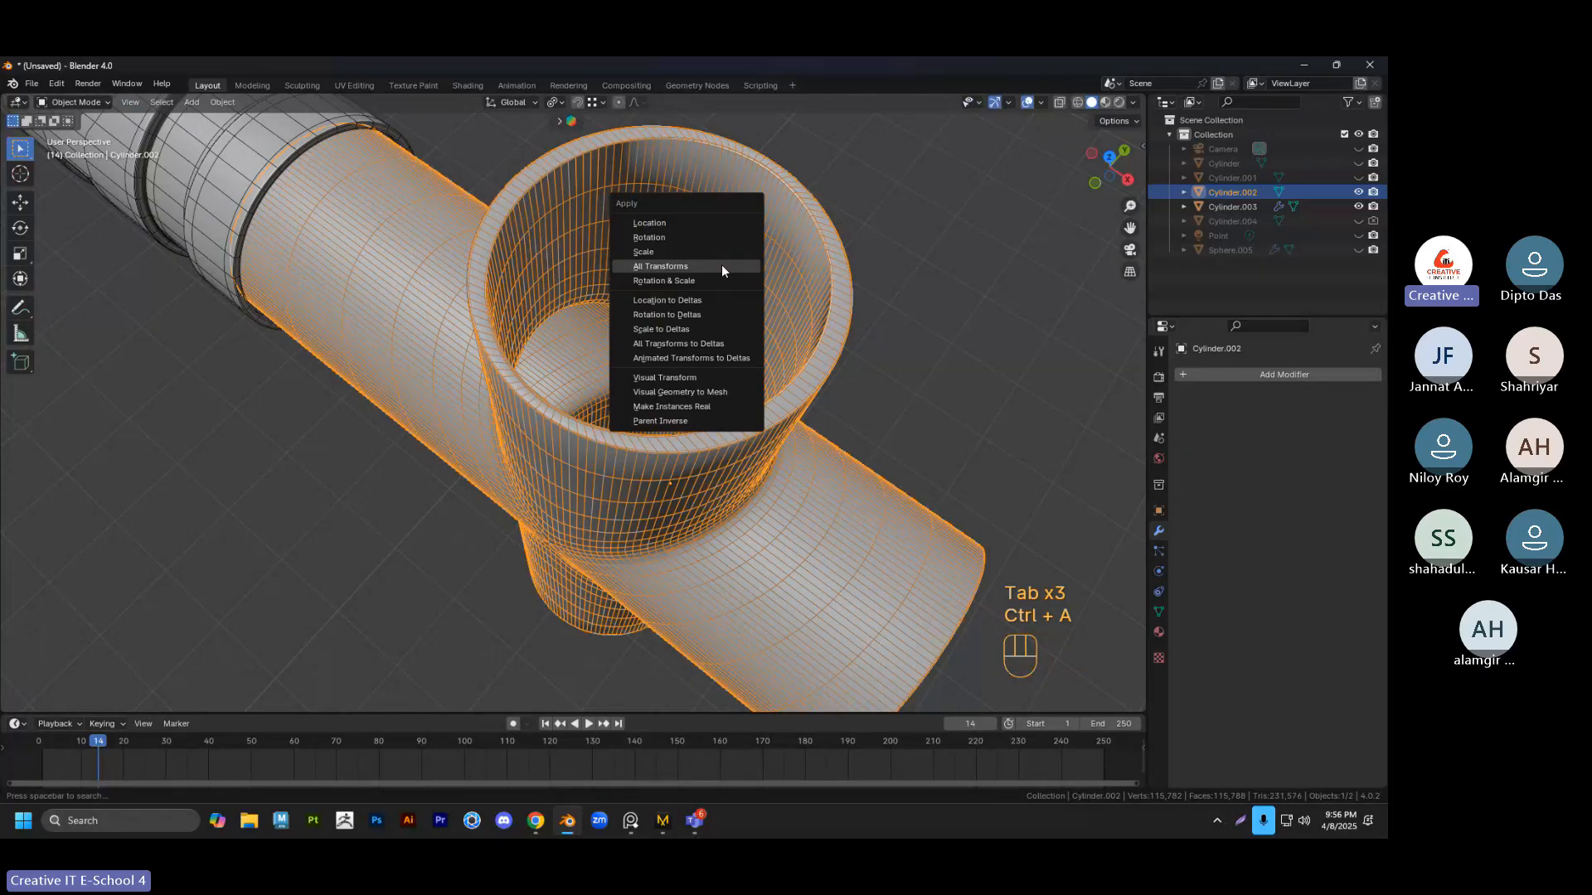
left_click(722, 265)
Select the upper opening's inner edge loop in Edit Mode and make it circular with LoopTools Circle
key("Tab")
left_click(763, 166, "alt")
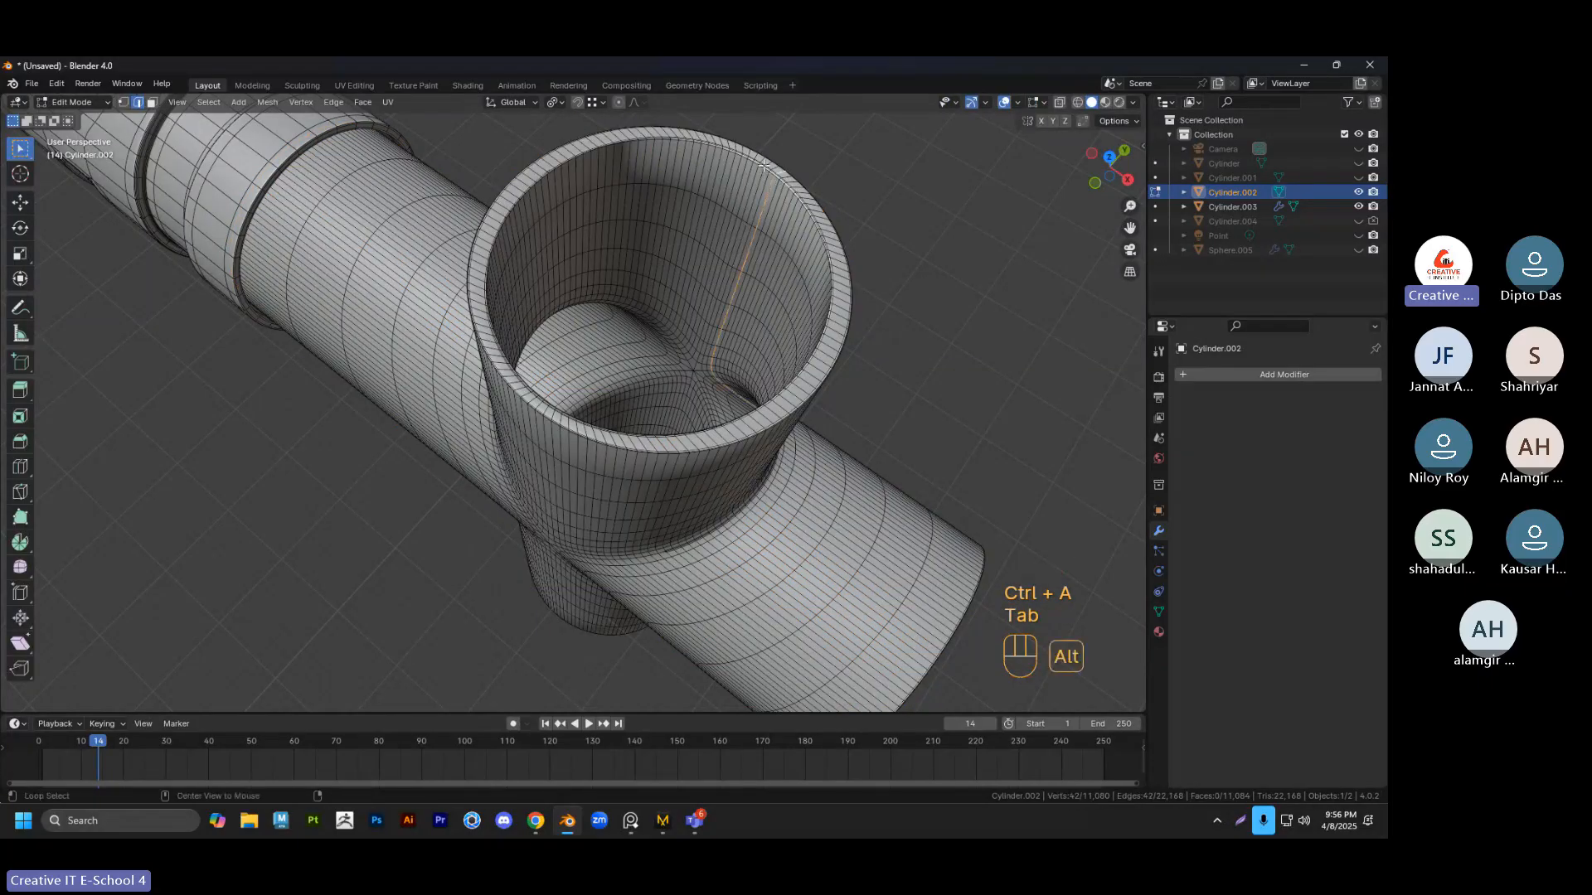
left_click(764, 166, "alt")
middle_click_drag(763, 166, 900, 303)
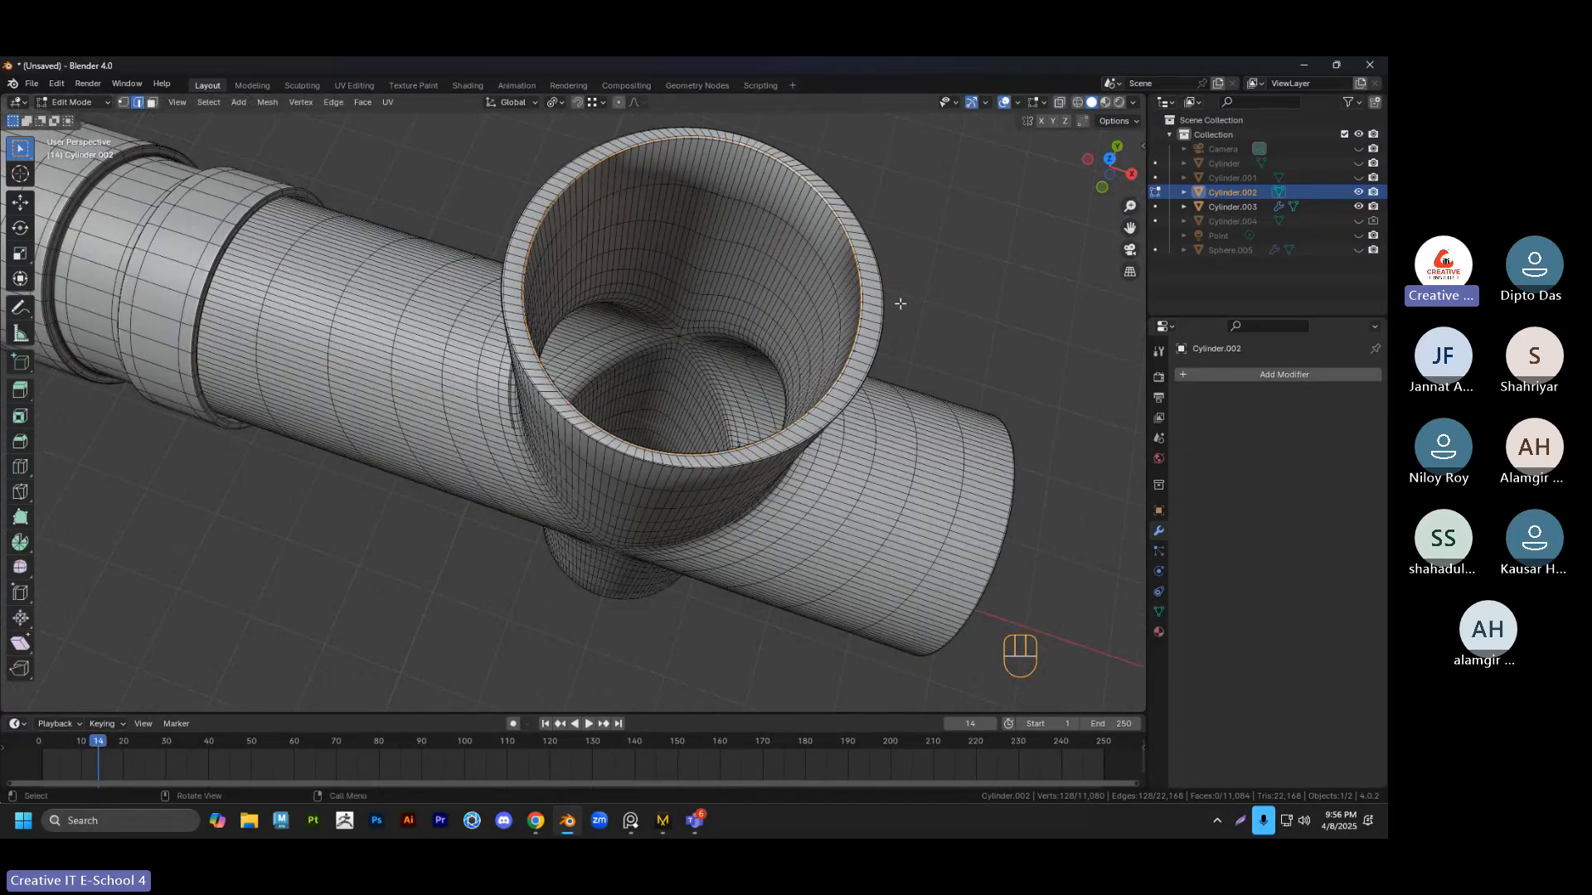
right_click(829, 203)
mouse_move(824, 185)
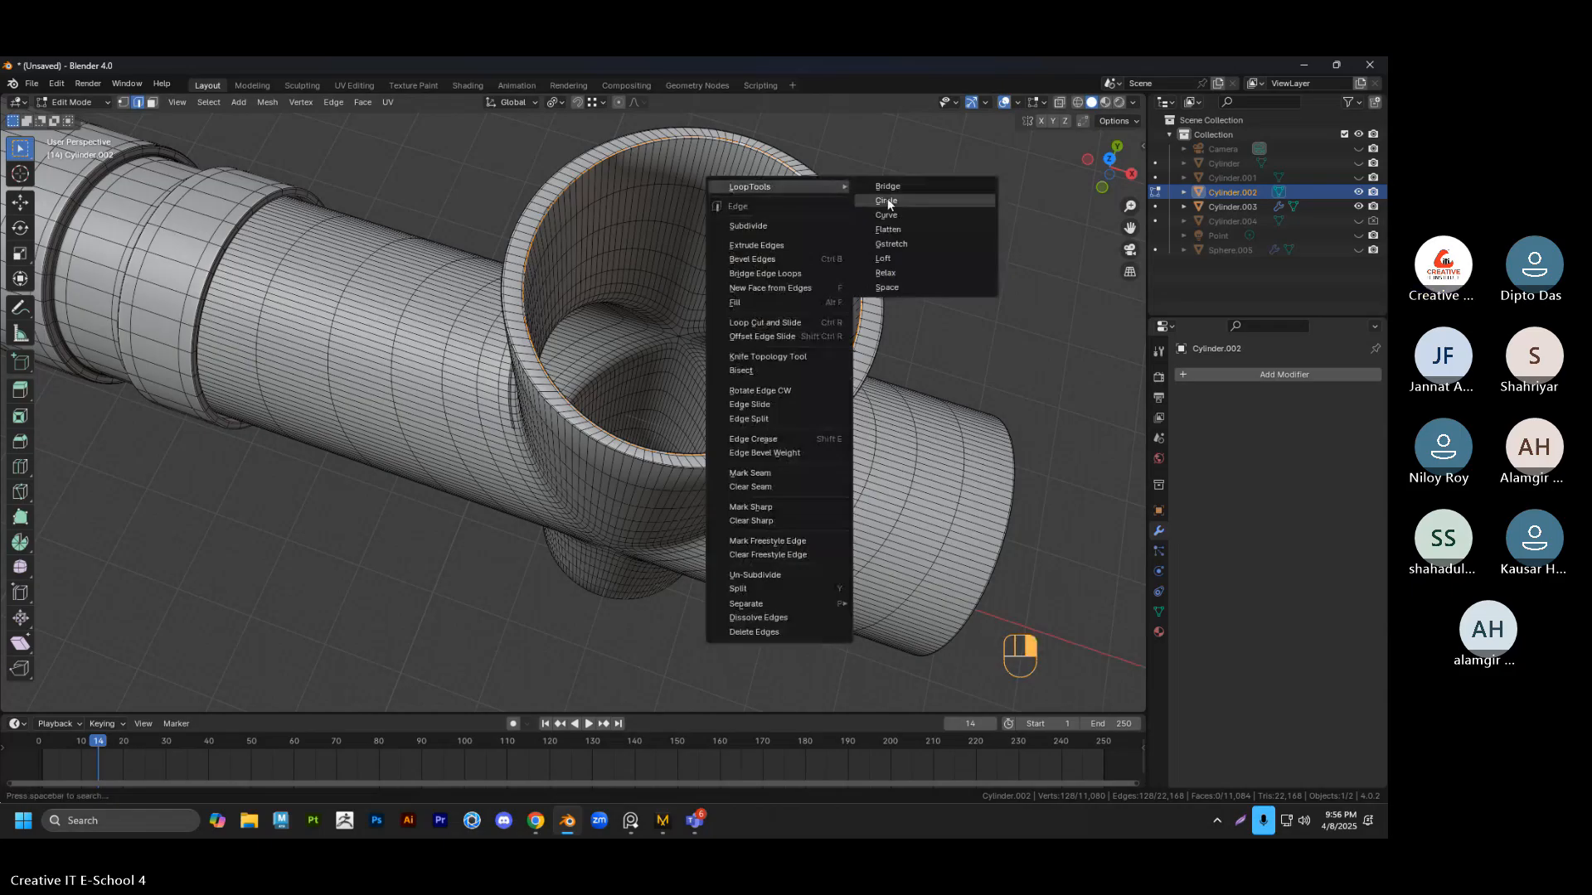
left_click(888, 197)
Inspect the roundness of the upper opening's rim from the top view and deselect the inner loop
middle_click_drag(837, 263, 825, 294)
key("grave")
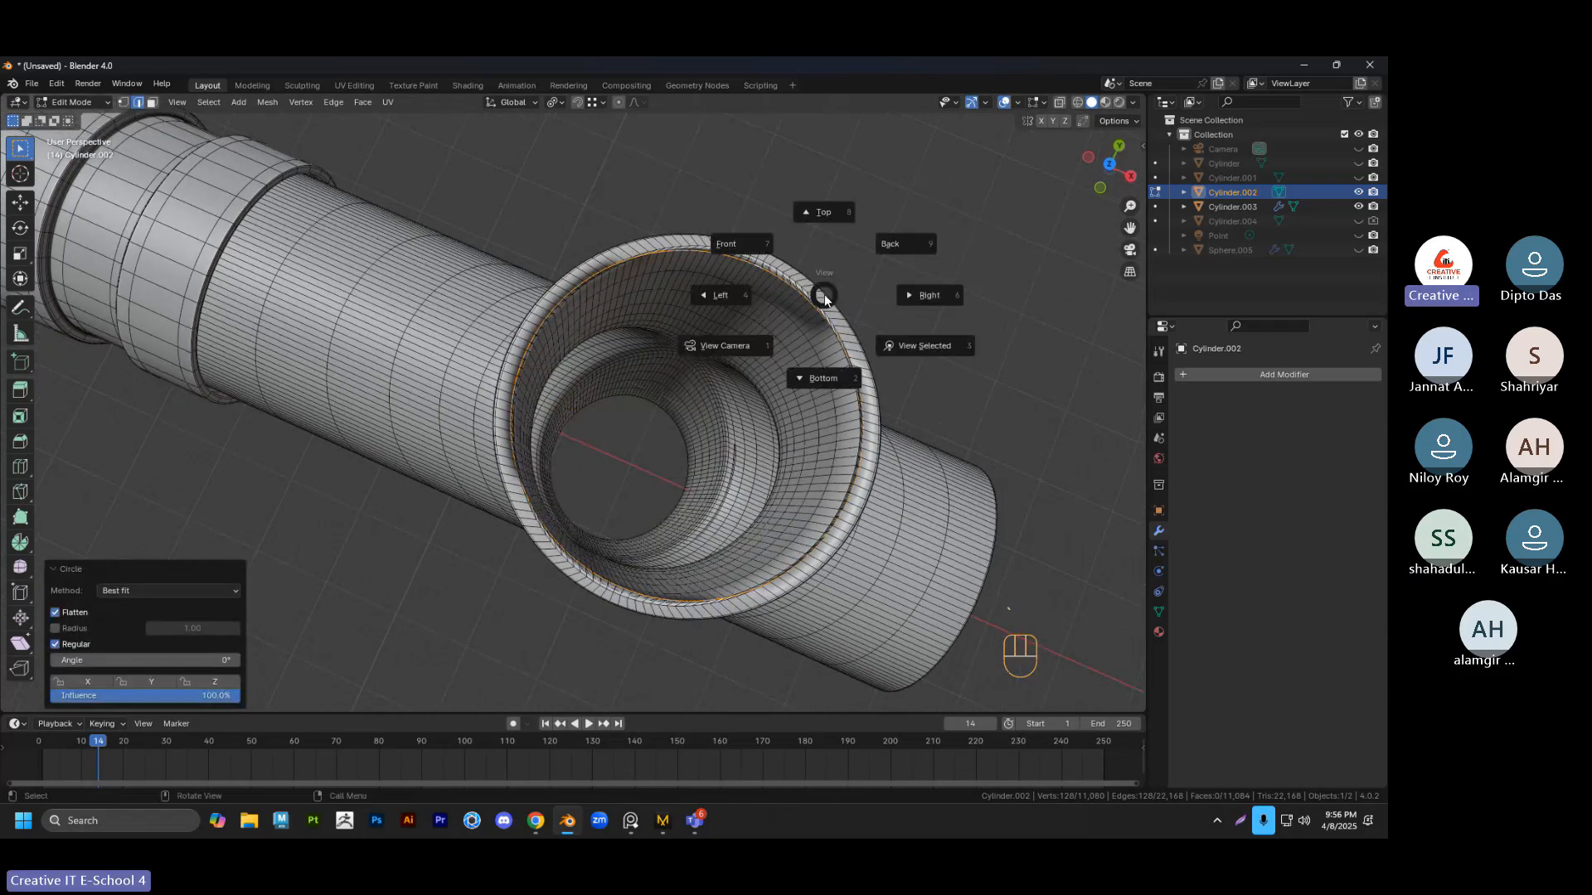
left_click(826, 216)
scroll(790, 275, "up", 2)
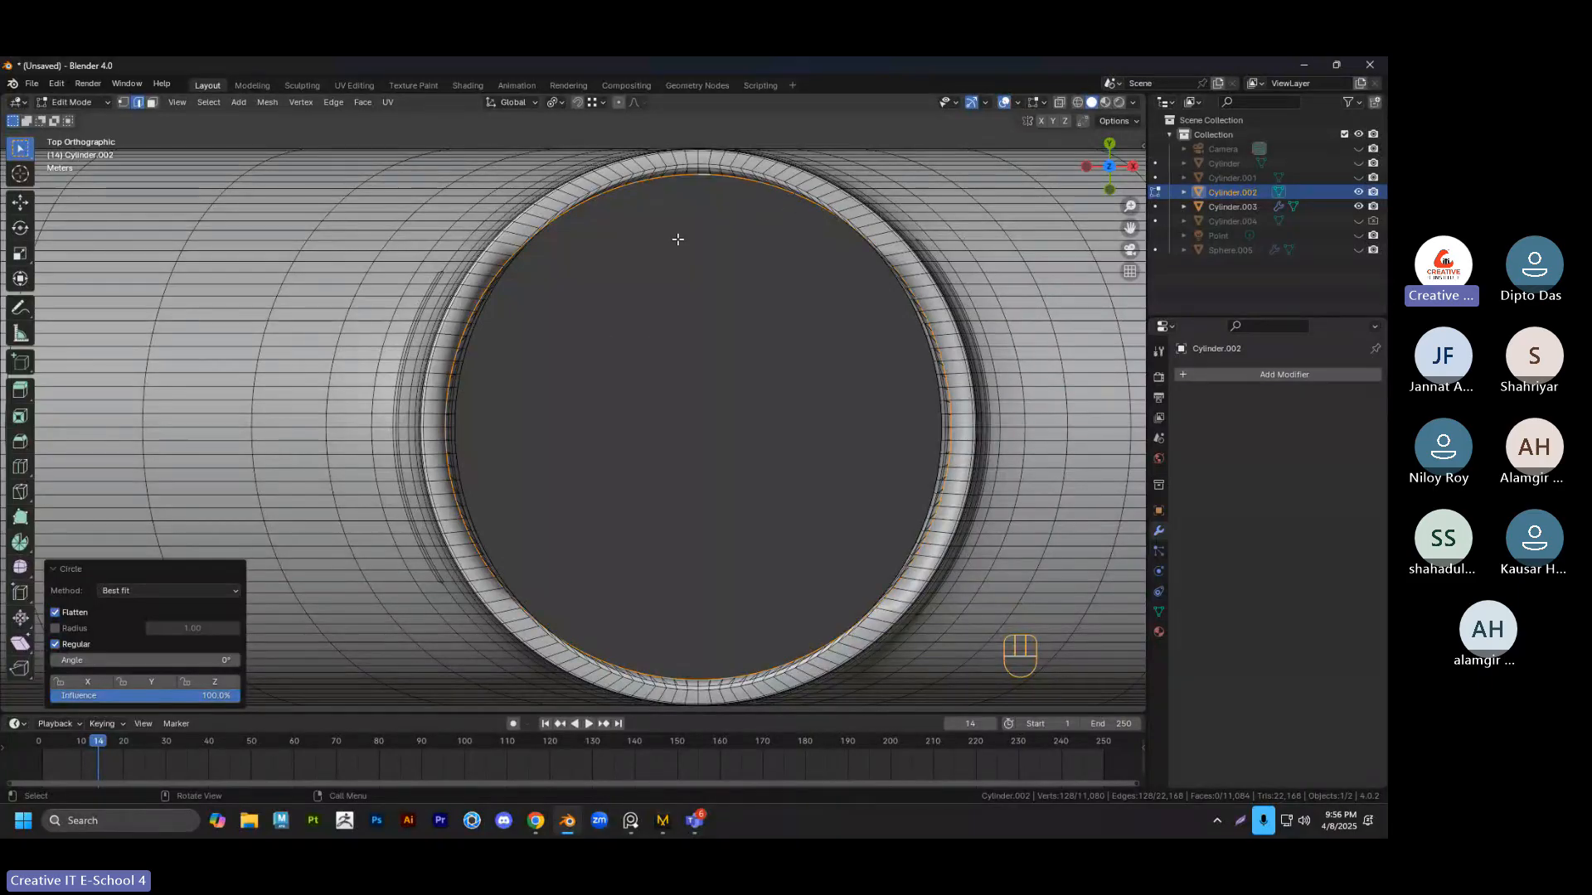
left_click(756, 390)
scroll(756, 390, "down", 3)
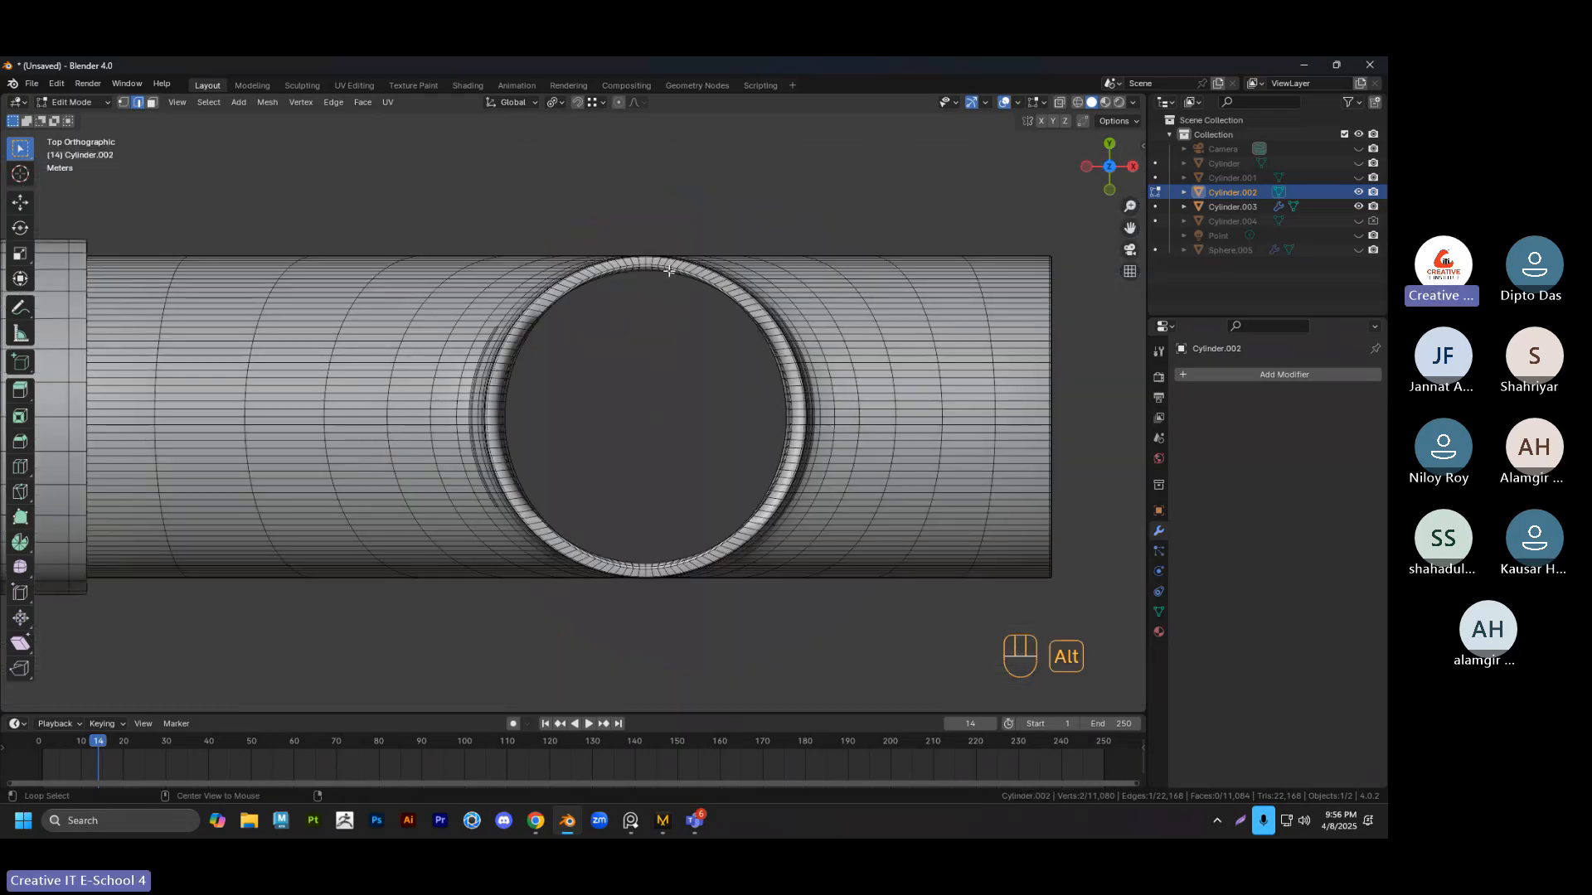
Select the upper opening's inner edge loop again, make it circular with LoopTools Circle using Best fit, and deselect it
left_click(654, 268, "alt")
scroll(653, 268, "up", 3)
right_click(669, 170)
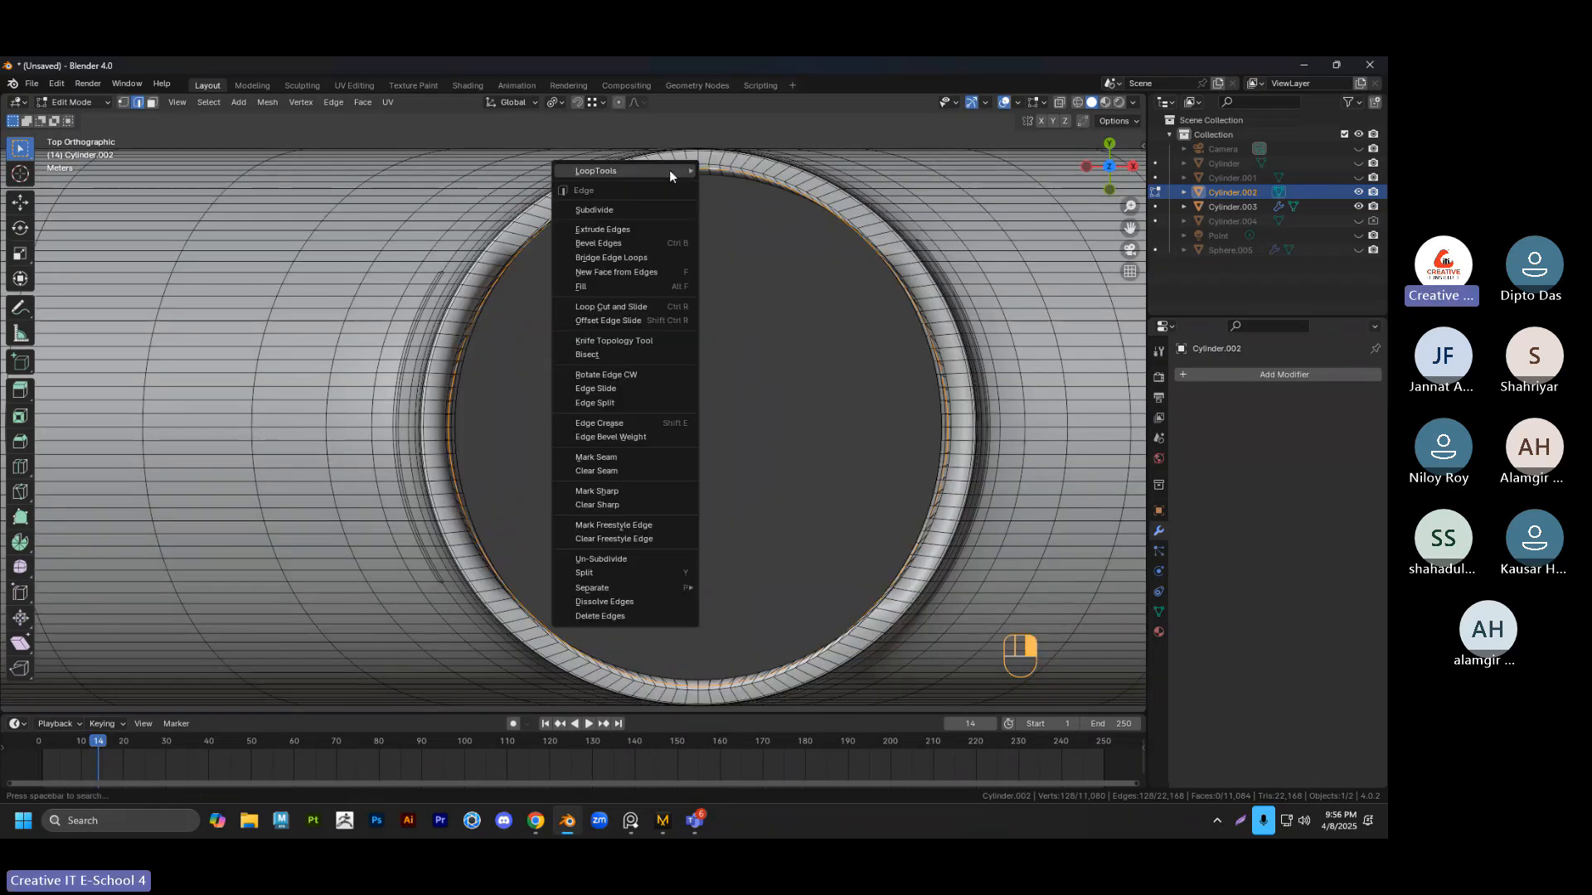
mouse_move(649, 174)
left_click(744, 185)
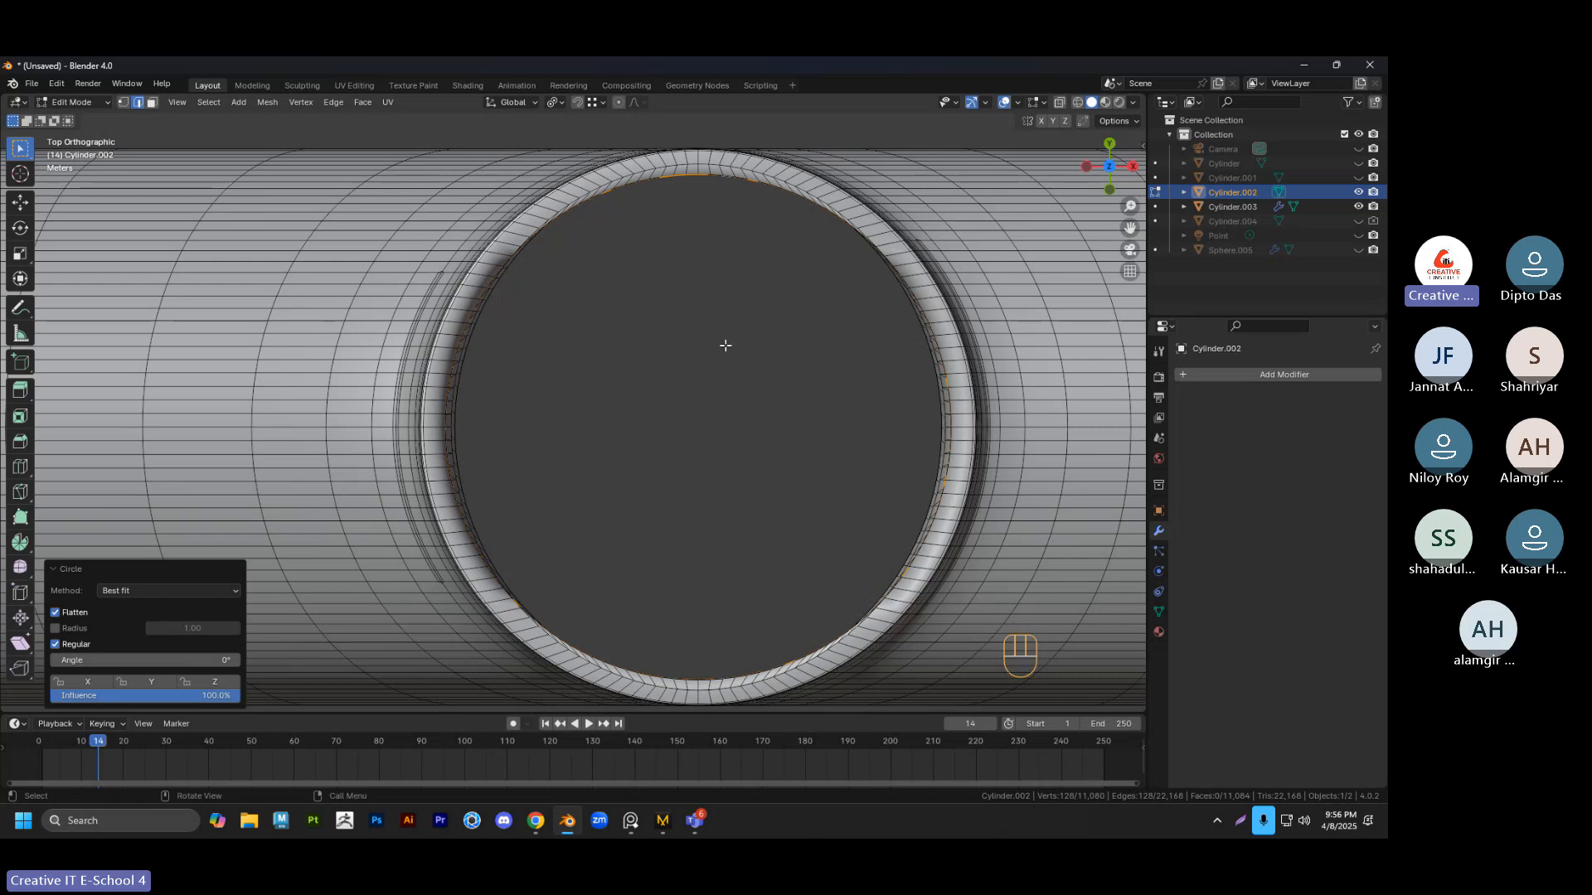
scroll(726, 346, "down", 2)
left_click(713, 421)
Return the cross-shaped pipe to Object Mode and deselect it, showing its upper opening in perspective
middle_click_drag(711, 426, 663, 274)
middle_click_drag(663, 216, 676, 413, "shift")
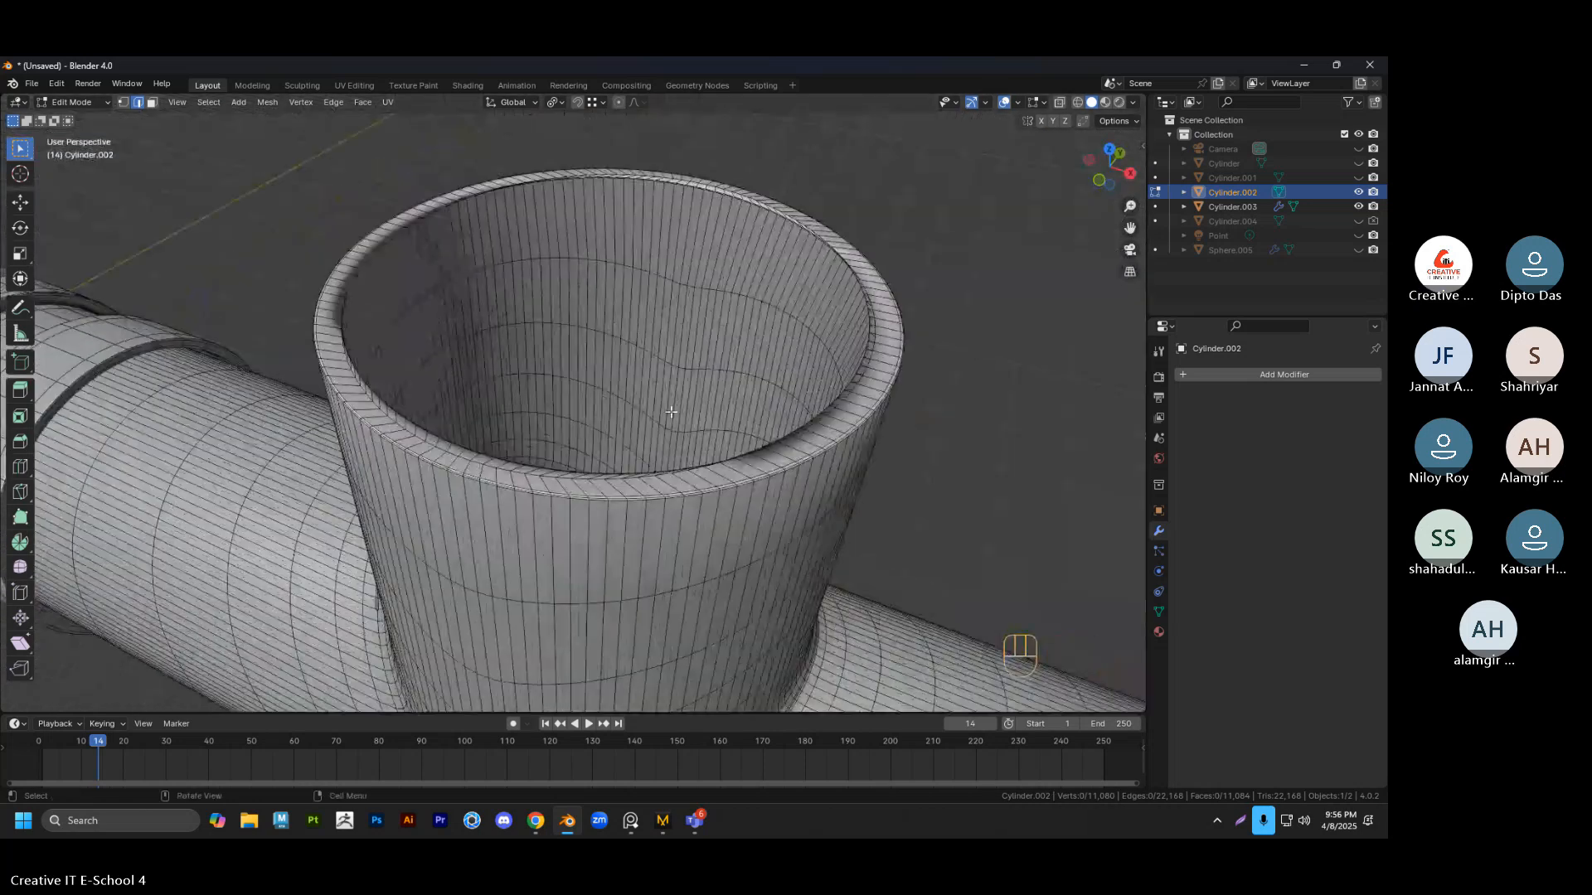
key("Tab")
scroll(679, 405, "down", 5)
left_click(753, 362)
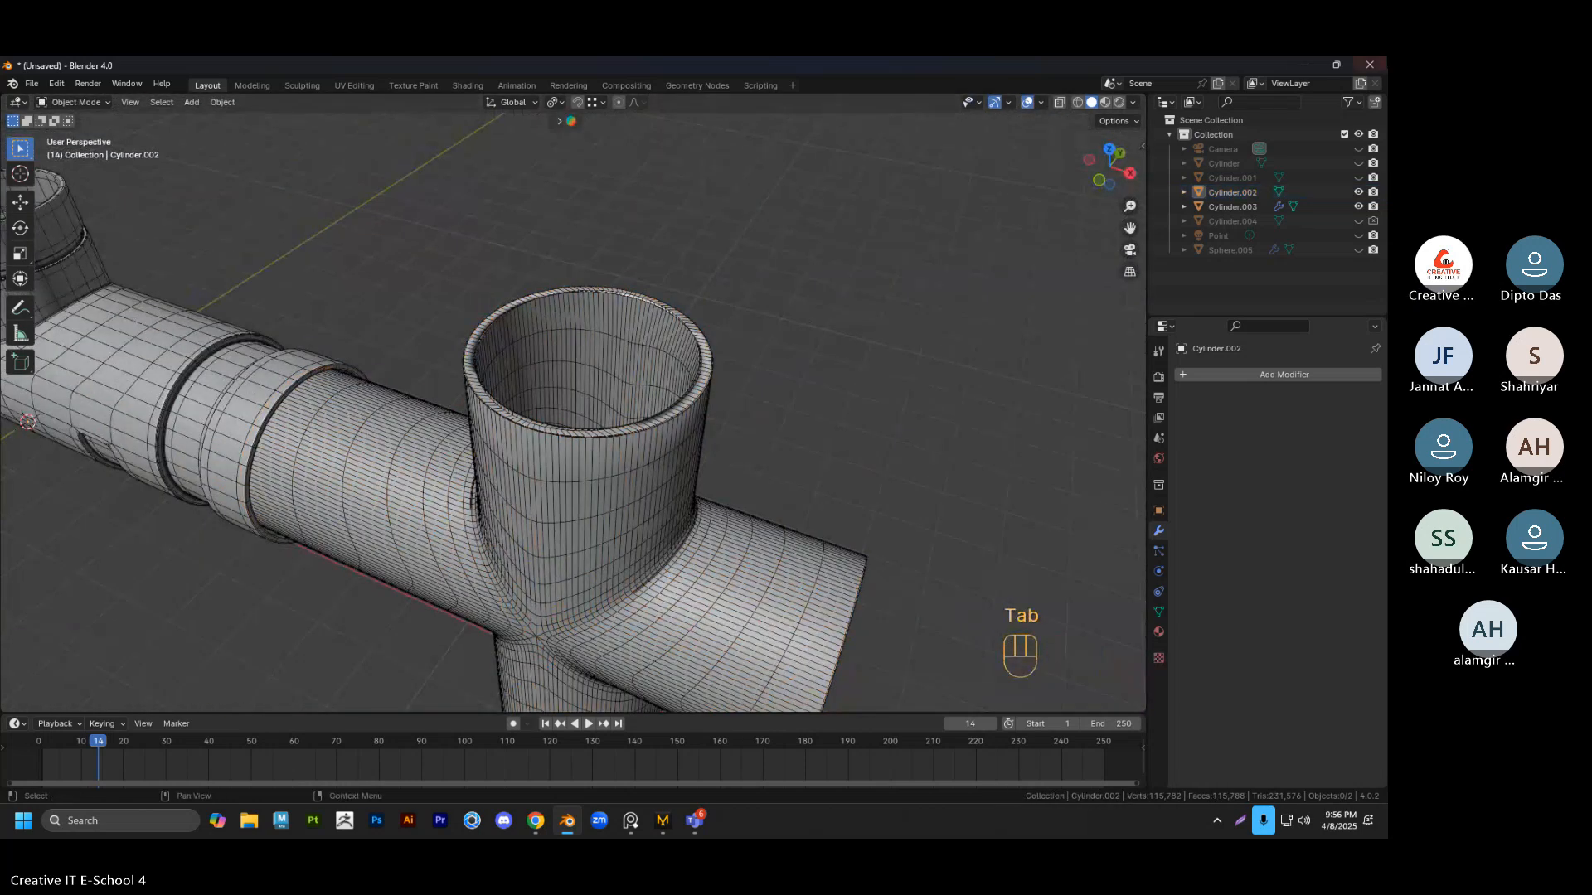
Minimize Blender, switch to the Microsoft Teams meeting and stop sharing the screen
left_click(1305, 65)
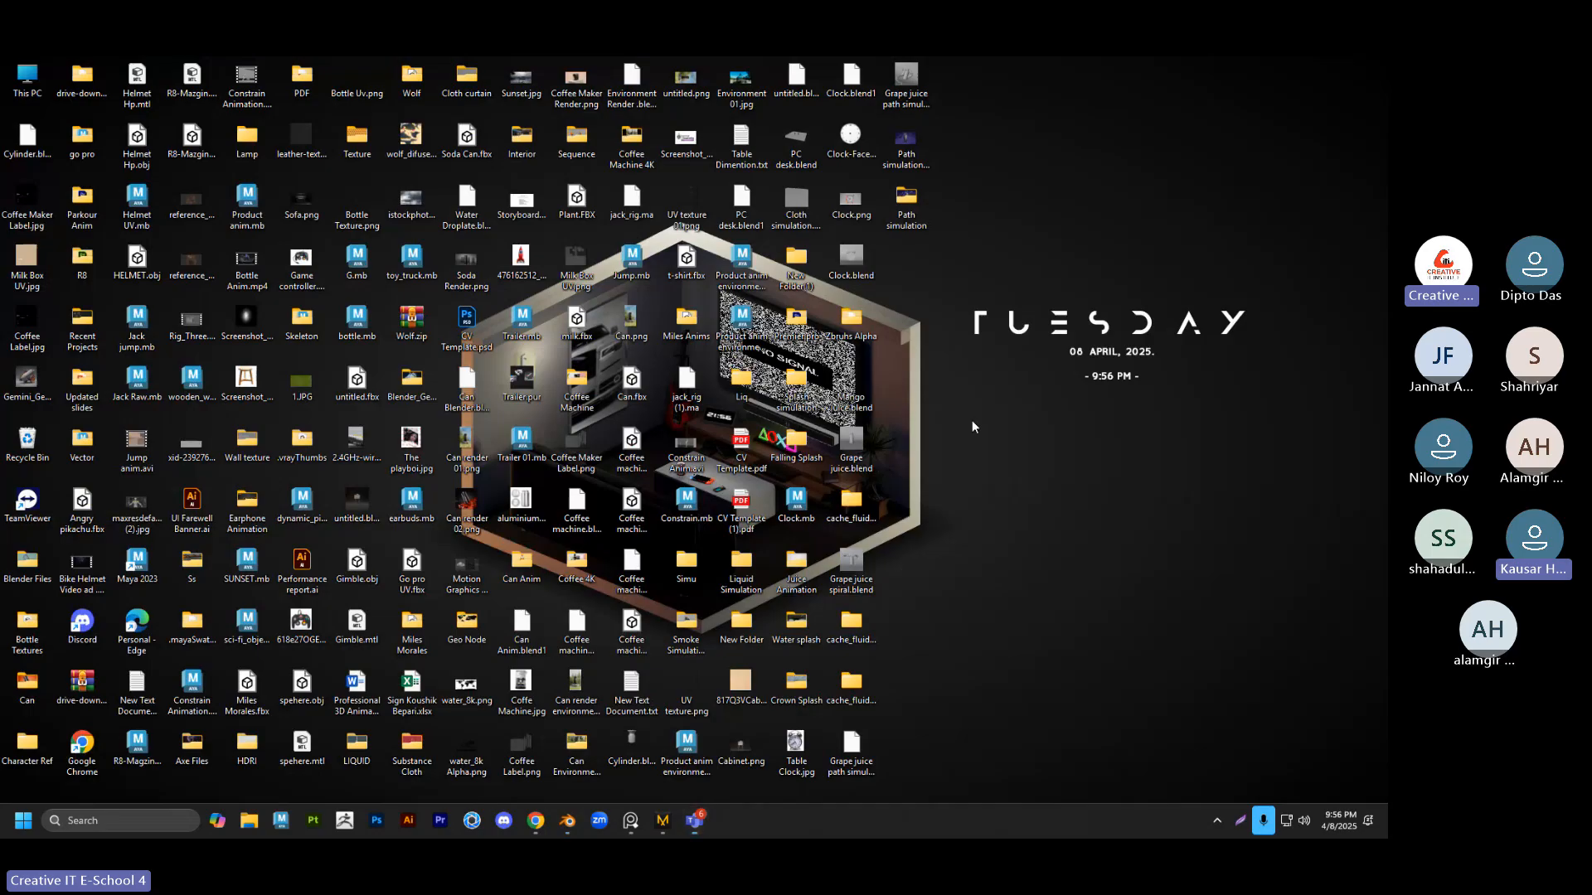
left_click(1310, 592)
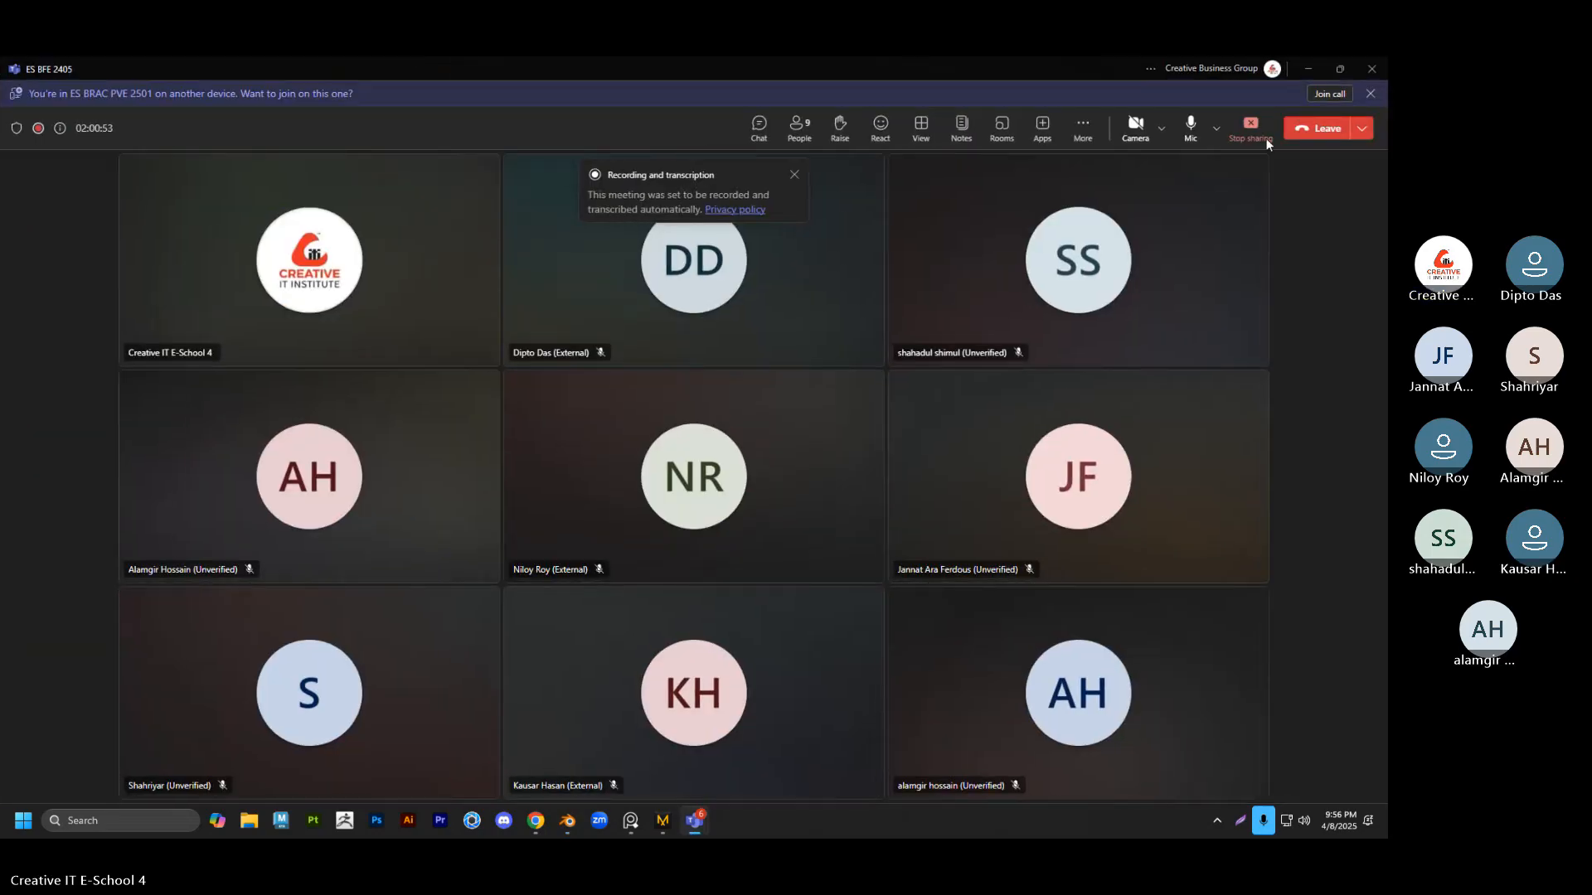
left_click(1265, 138)
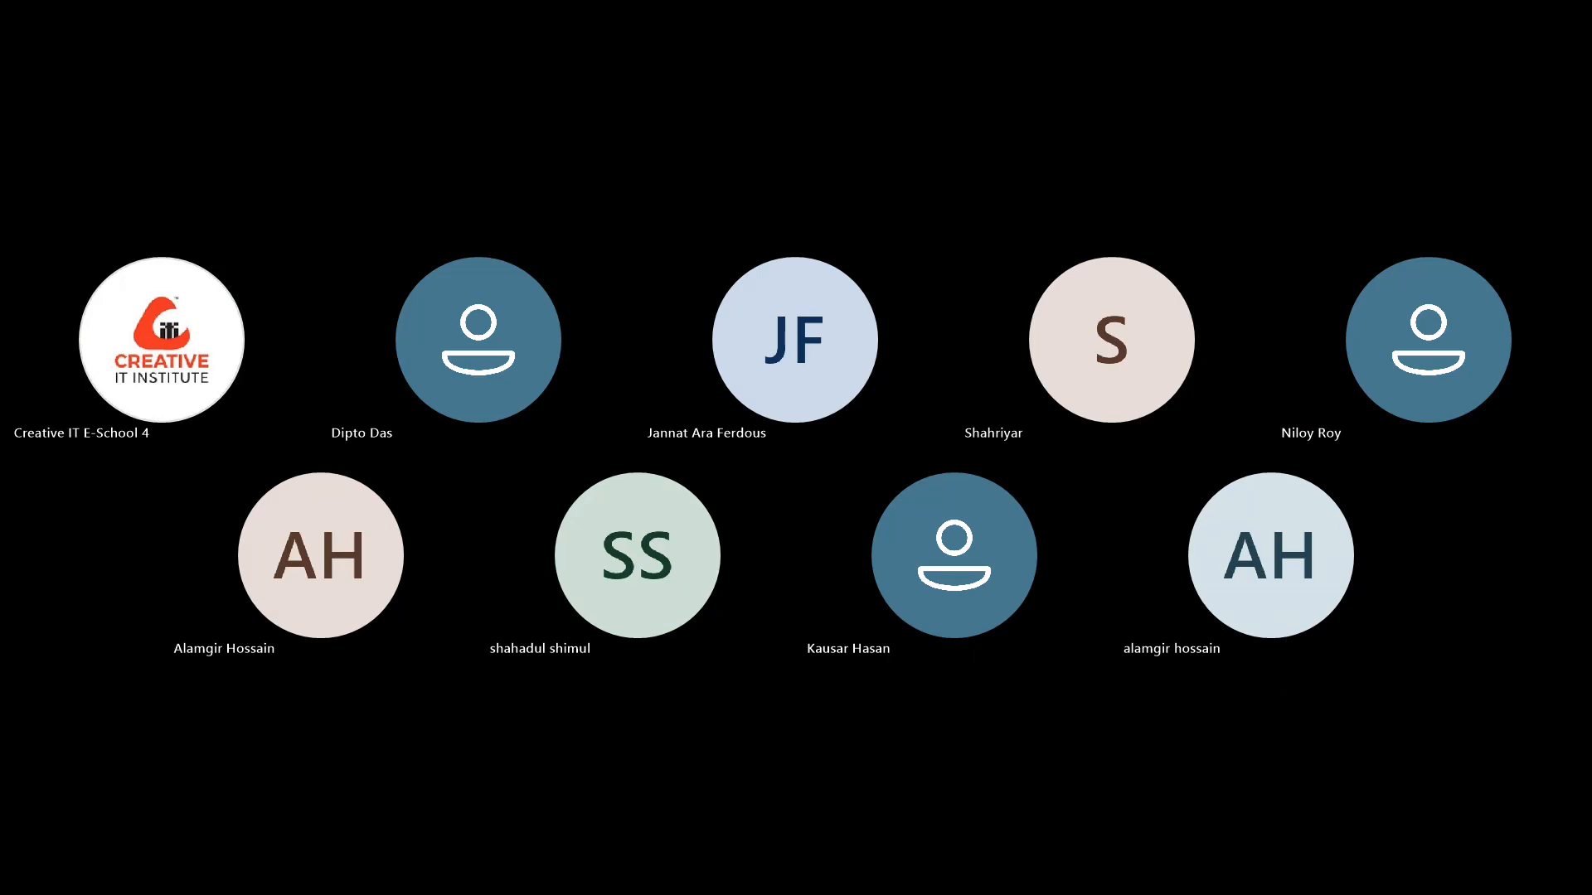